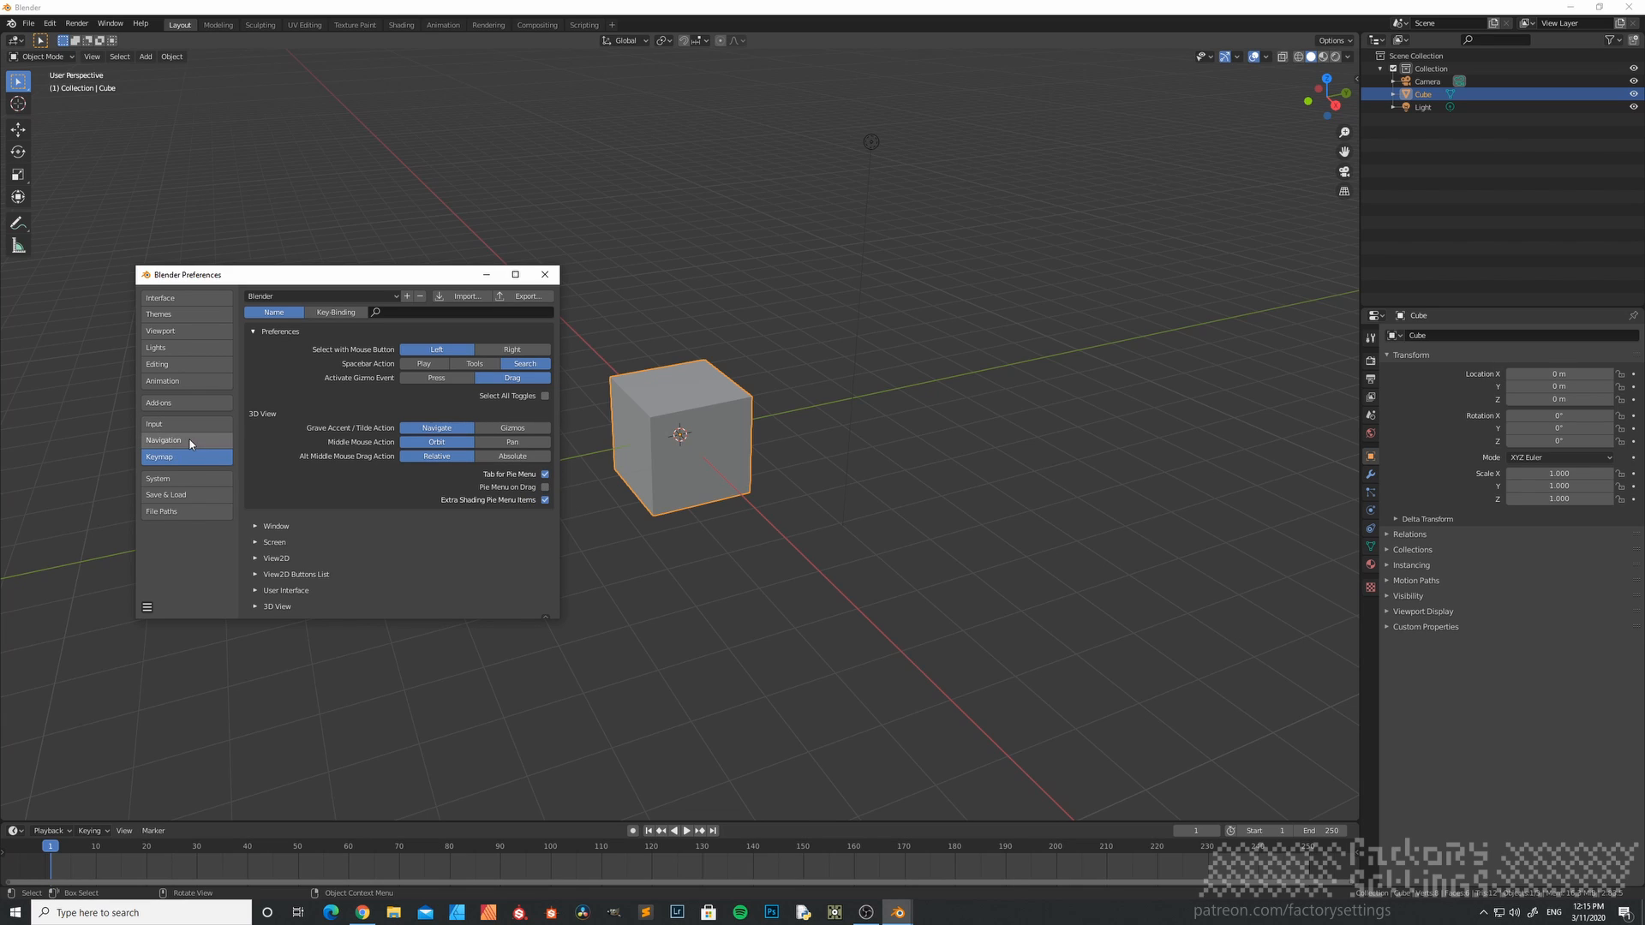
- Review the Navigation and Input preferences and the 3D Viewport theme's vertex size setting, and close the preferences
left_click(188, 440)
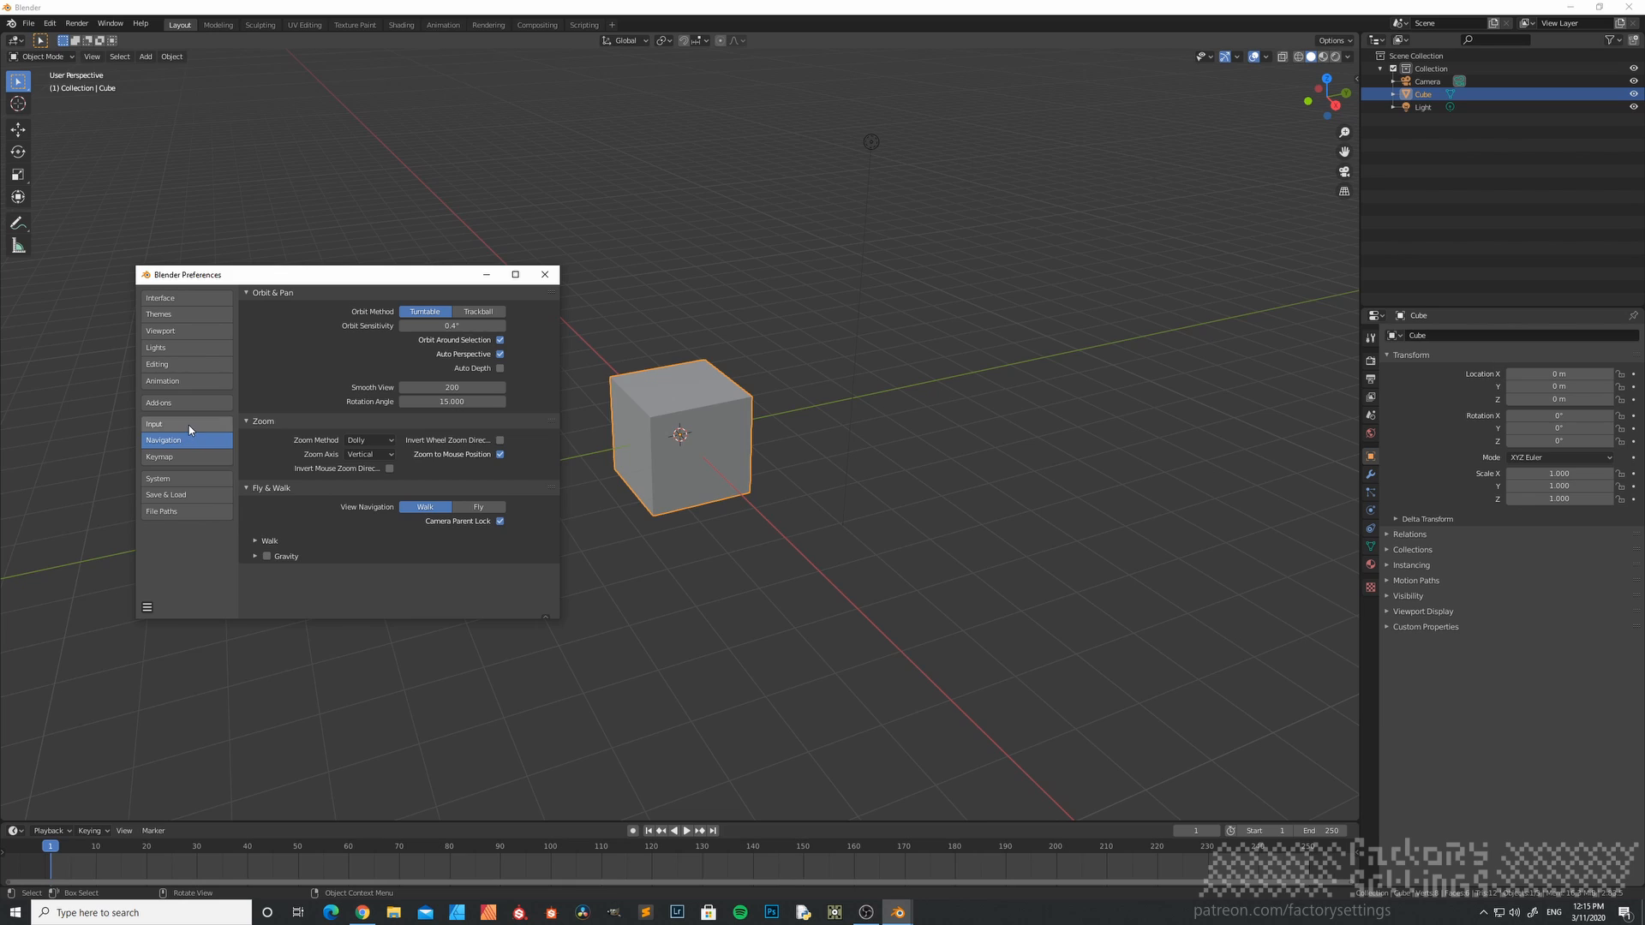
left_click(189, 426)
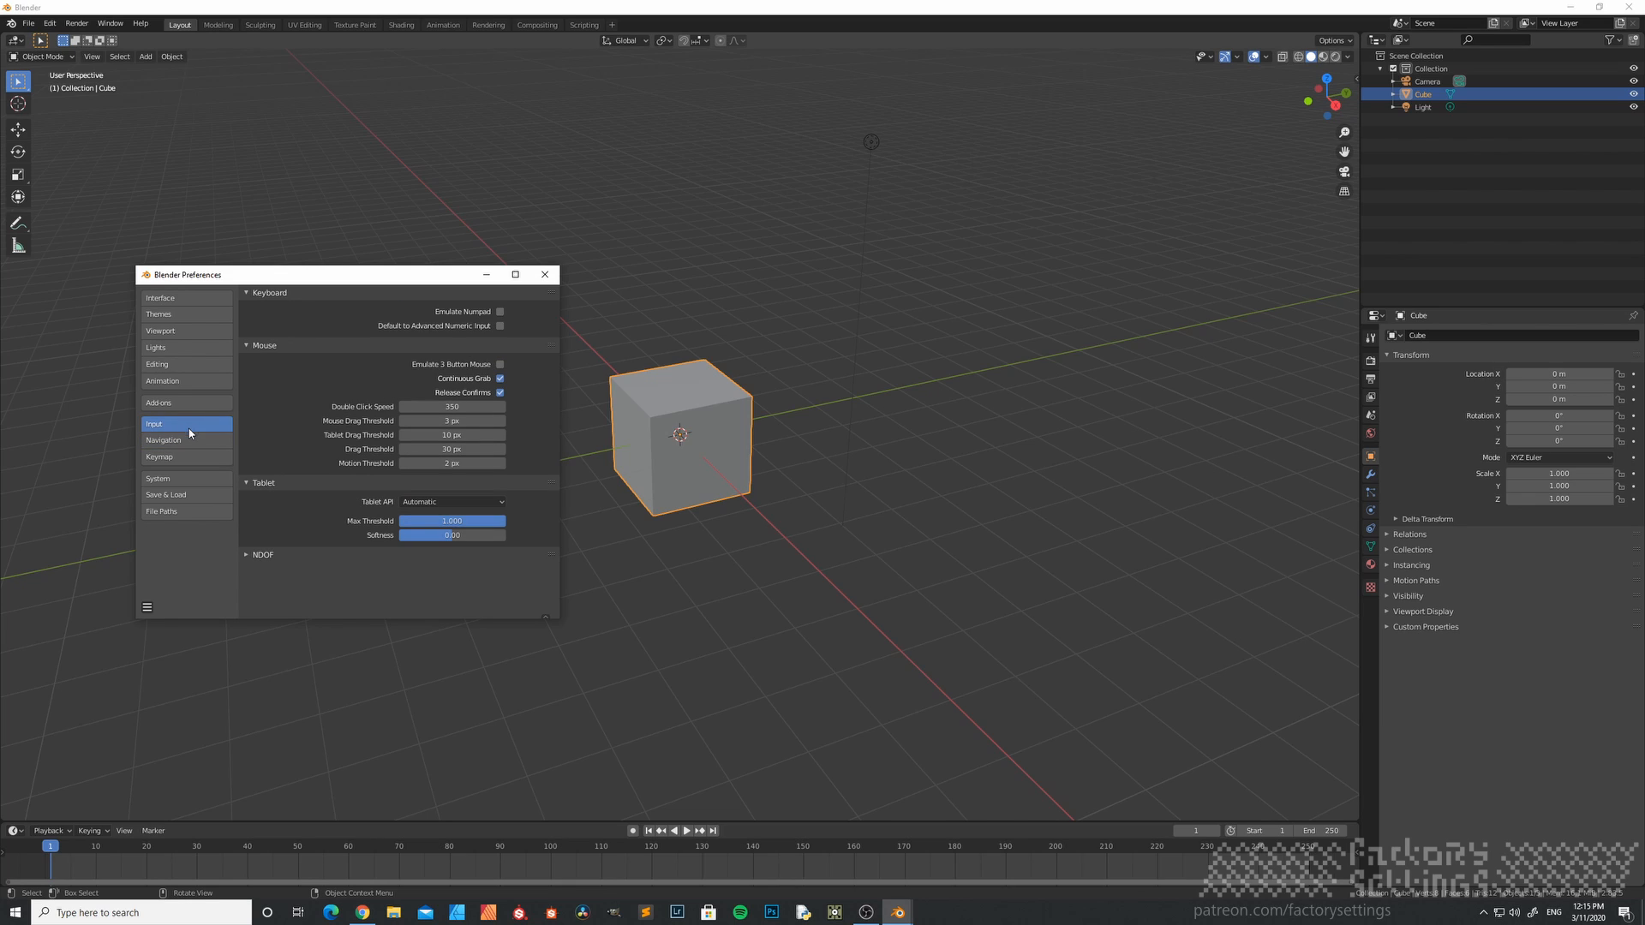
left_click(192, 440)
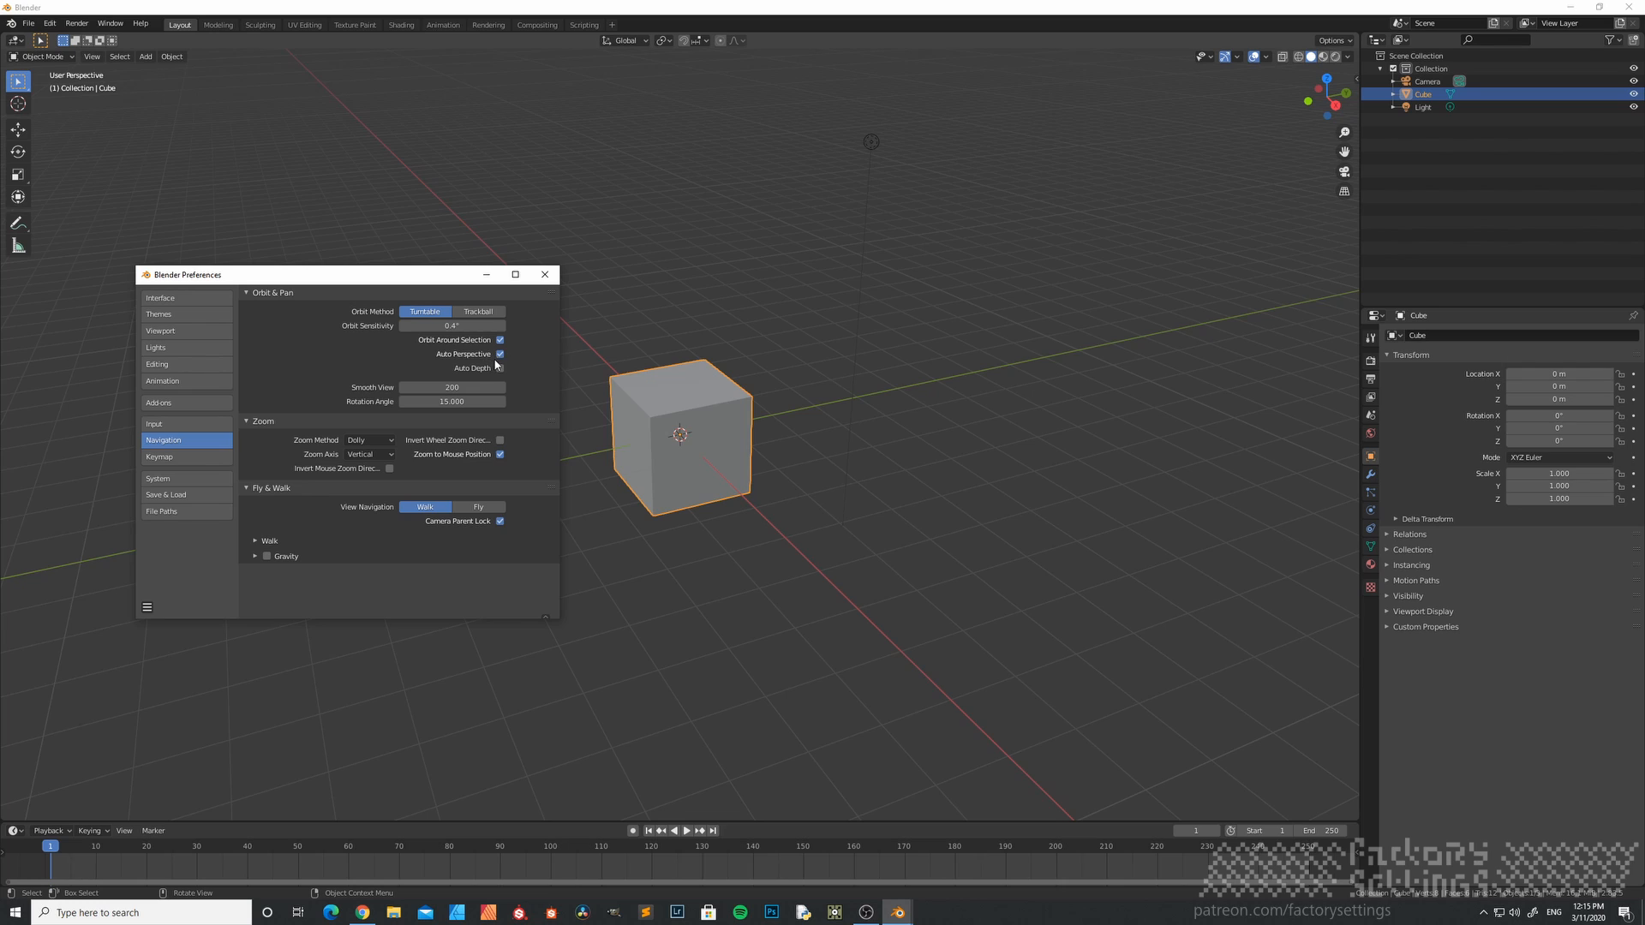
left_click(197, 317)
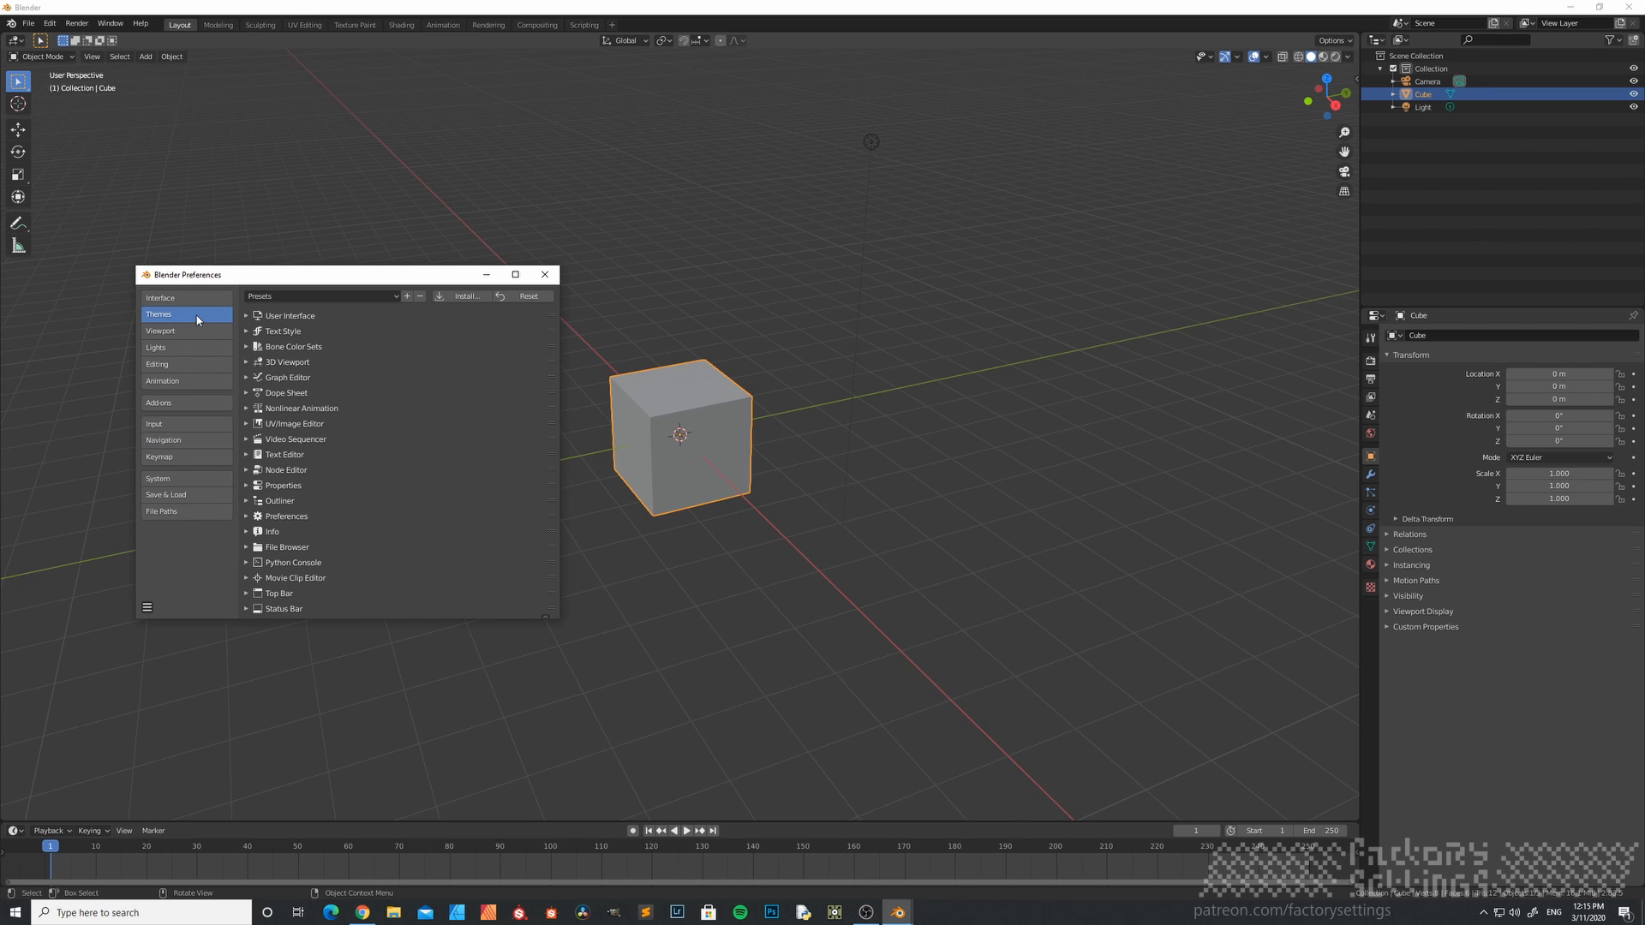
left_click(247, 362)
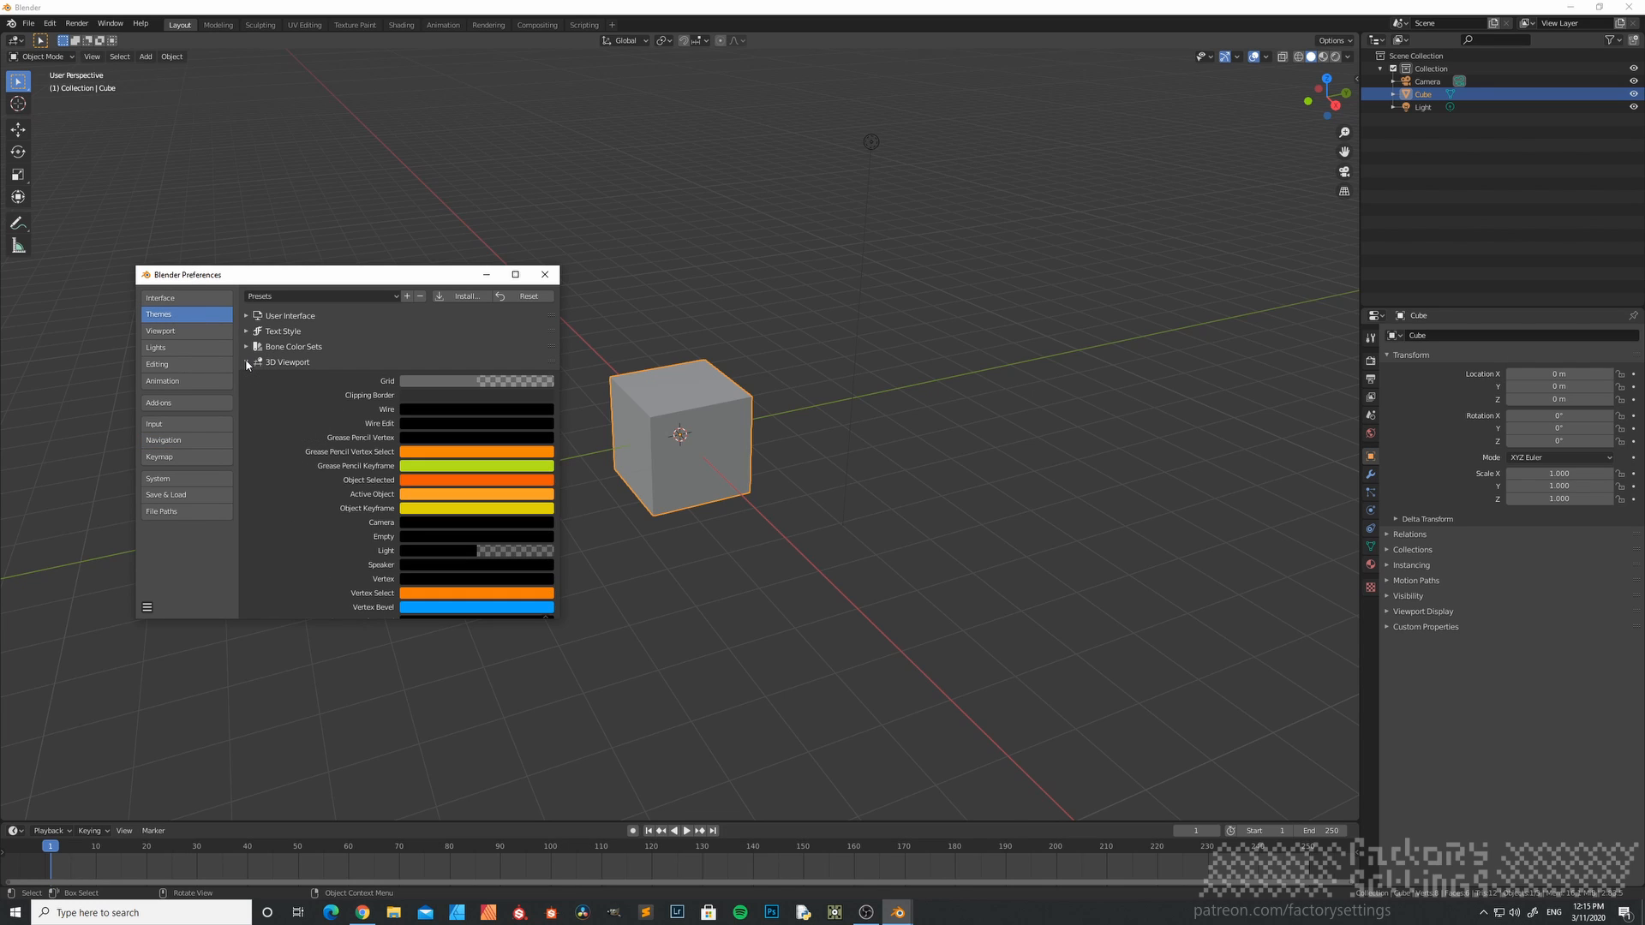
scroll(354, 475, "down", 12)
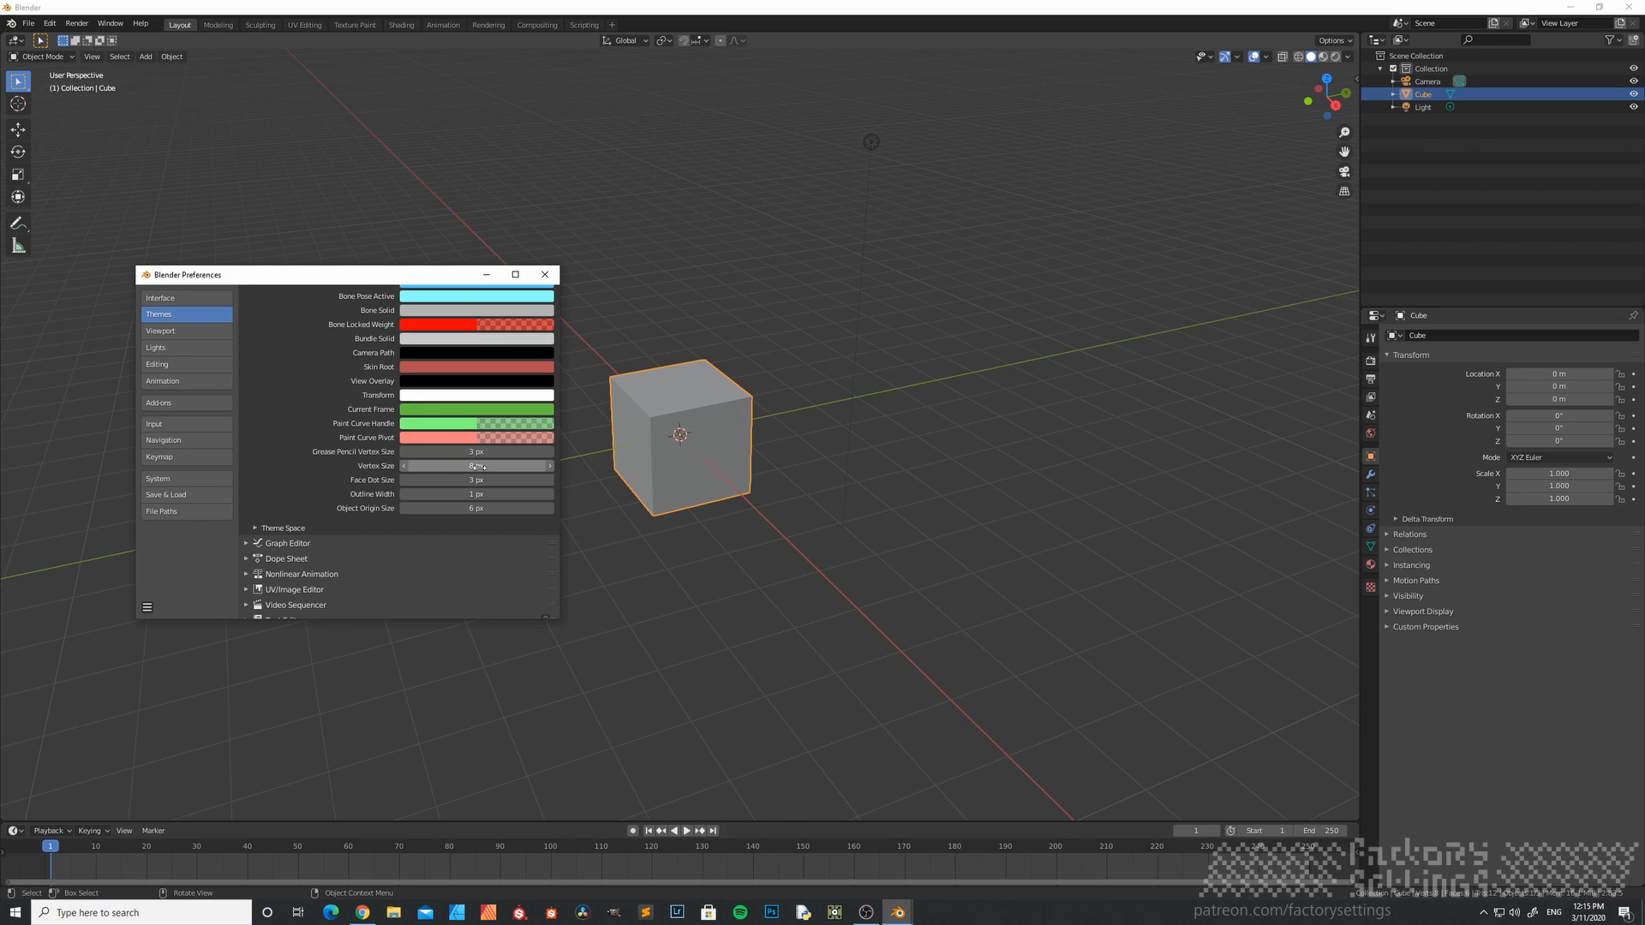
left_click(544, 274)
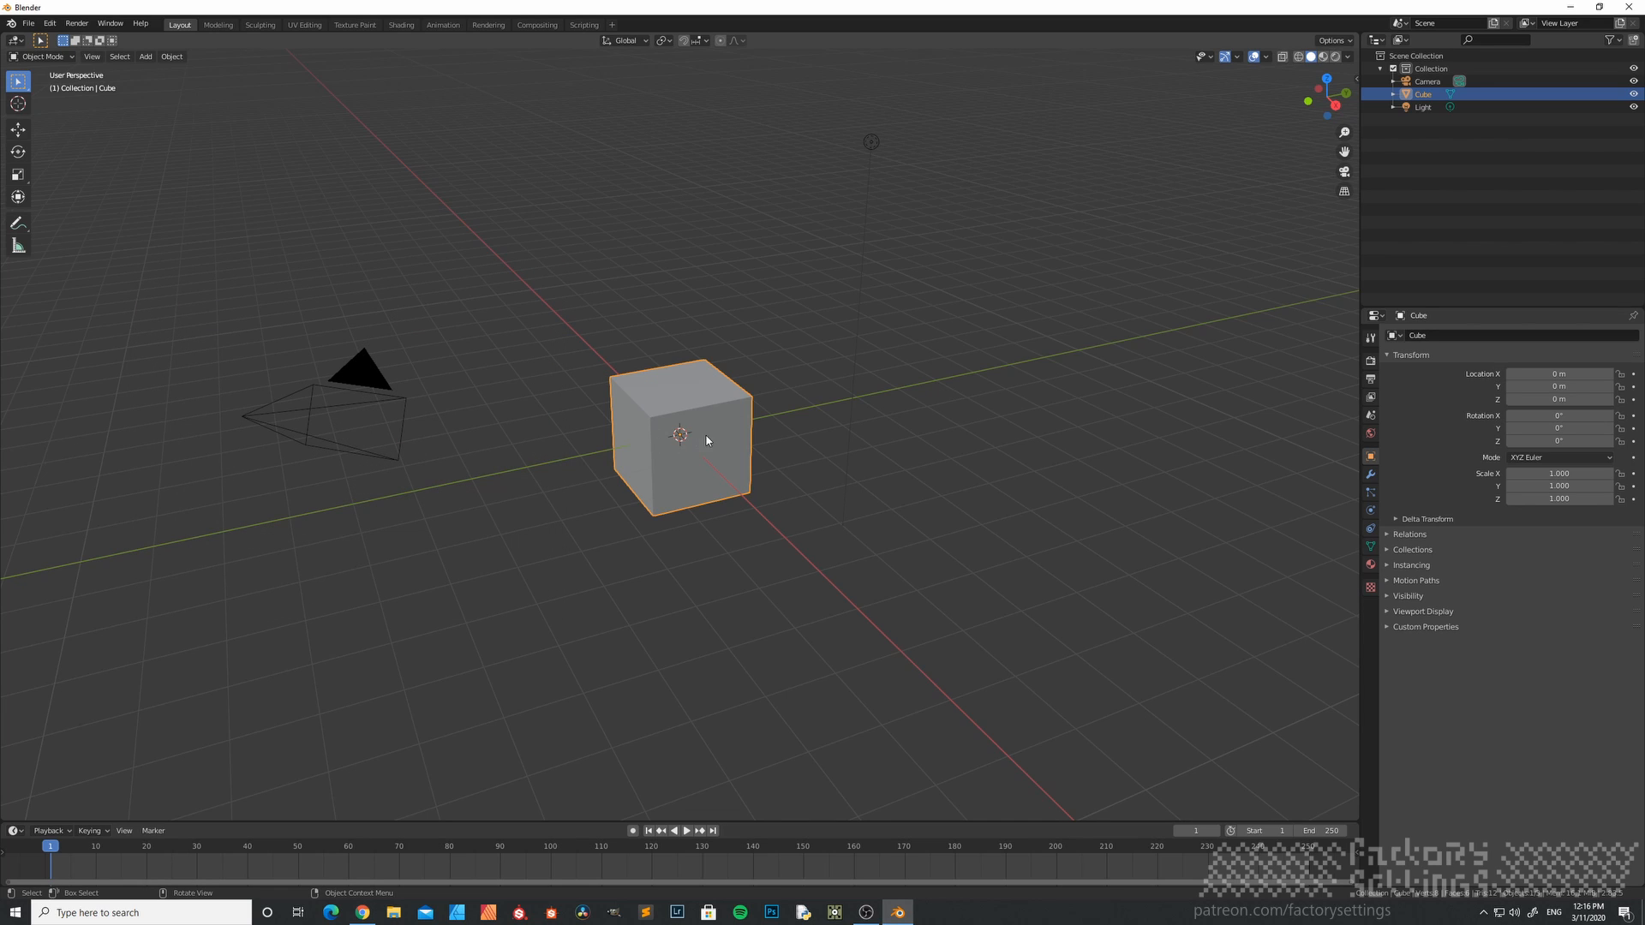
- Check the cube's vertex display in Edit Mode by selecting its nearest upper corner, and return to Object Mode
key("ctrl+Tab")
left_click(775, 465)
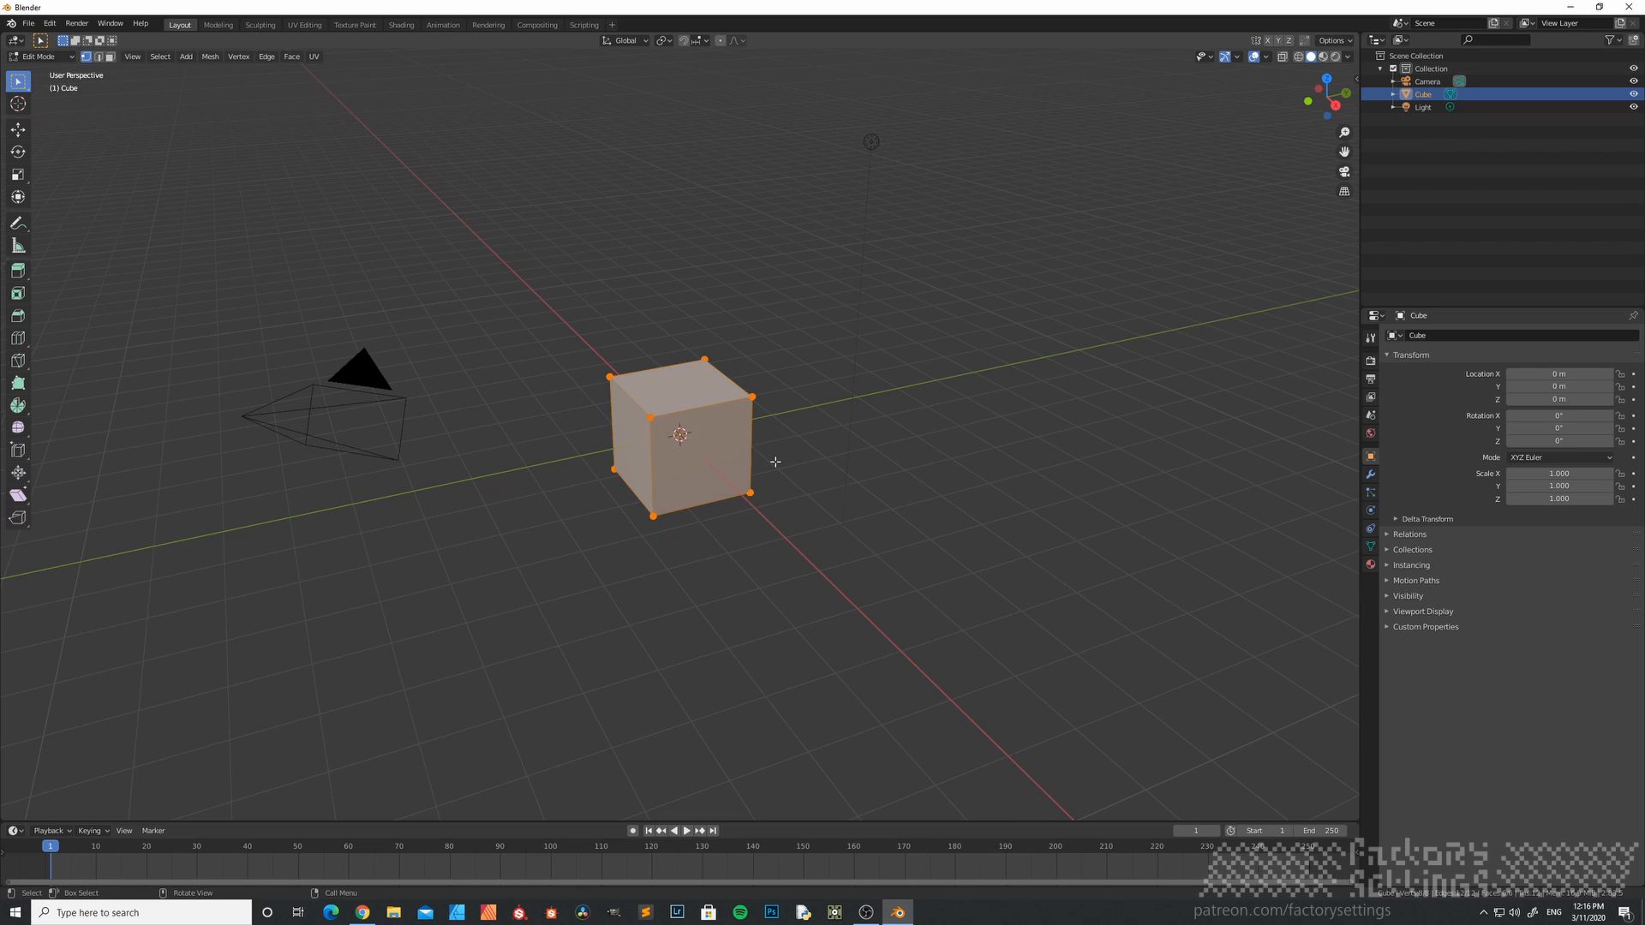
left_click(654, 419)
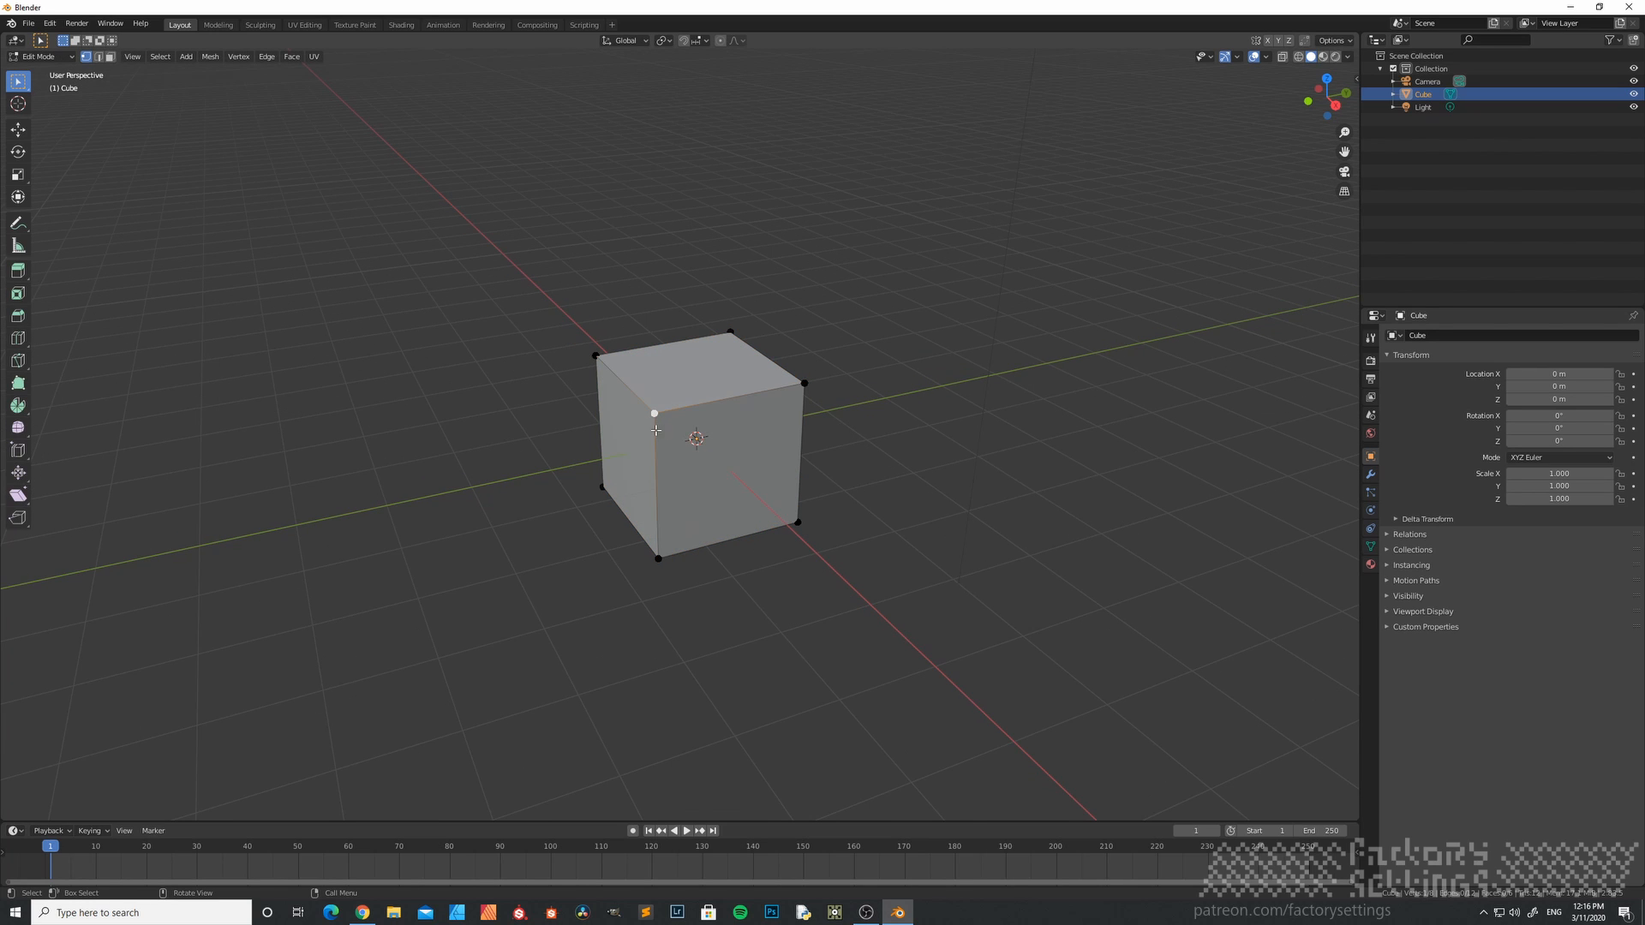
key("g")
key("Escape")
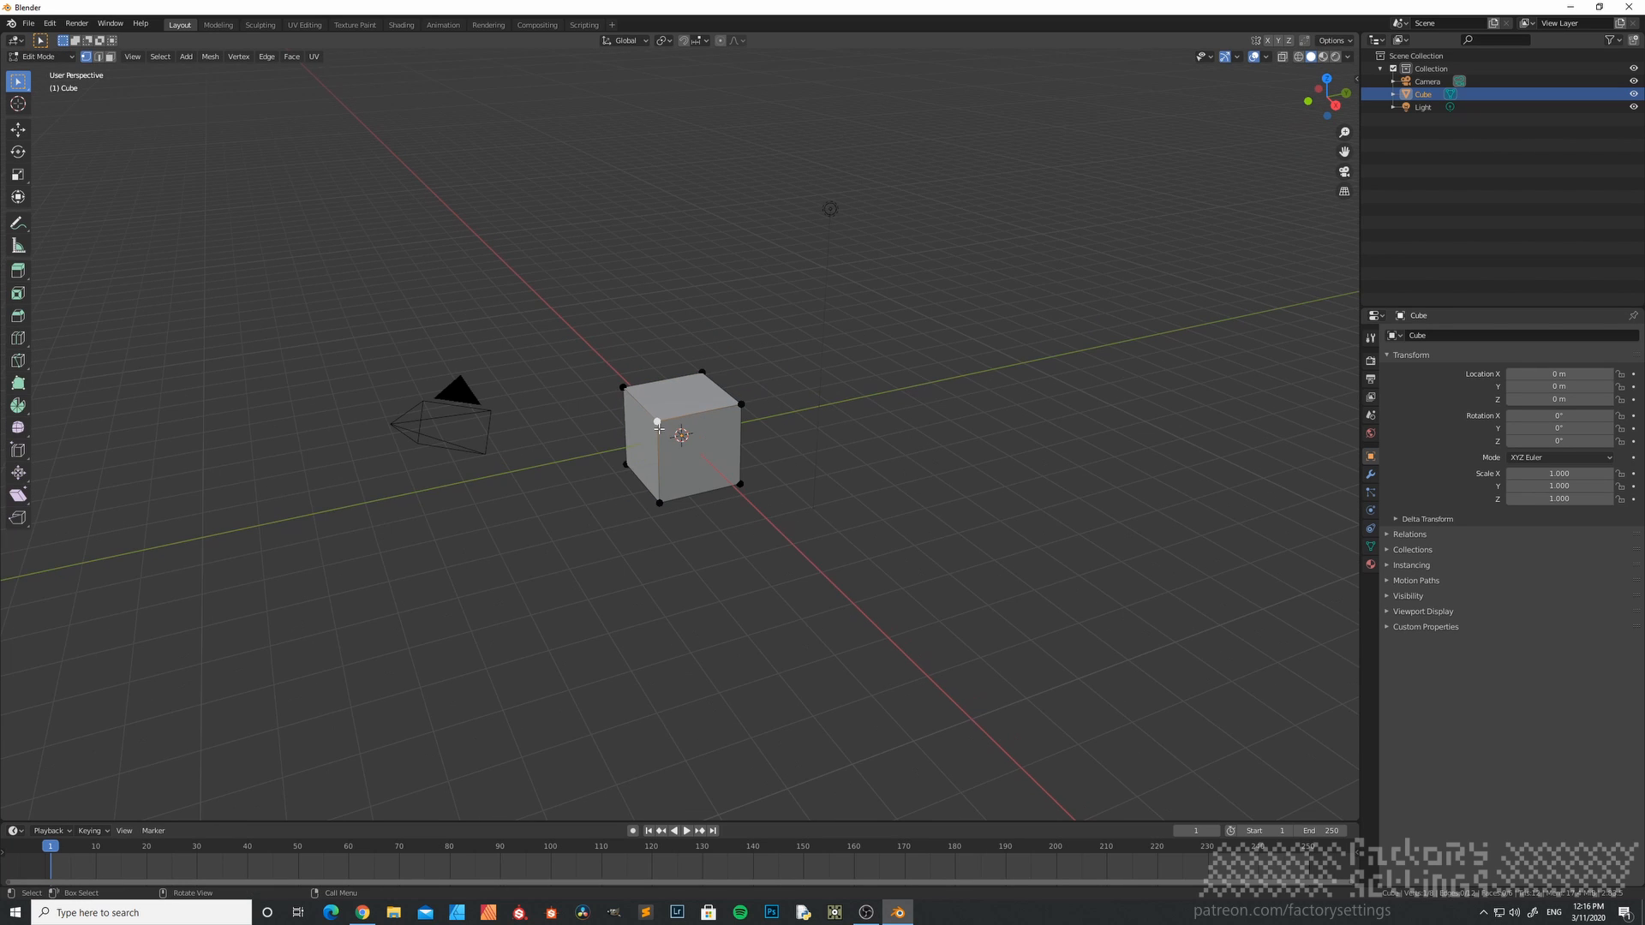
scroll(665, 423, "down", 2)
key("Tab")
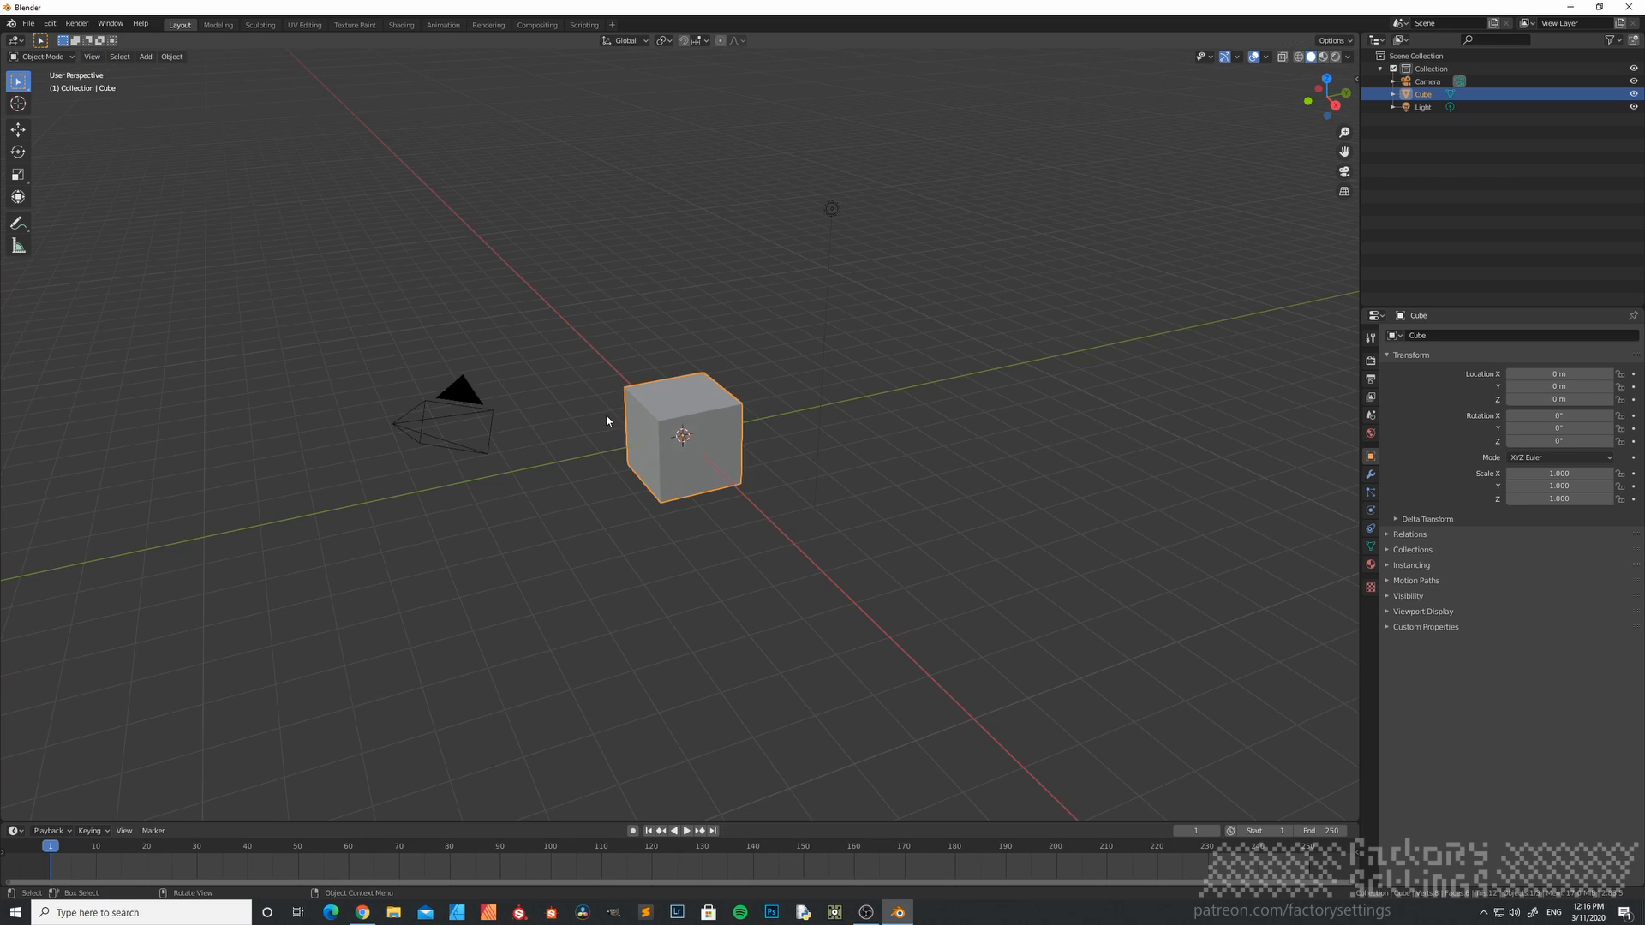
- Enable the Screencast Keys overlay for the viewport, clear the object selection, and hide the sidebar
key("n")
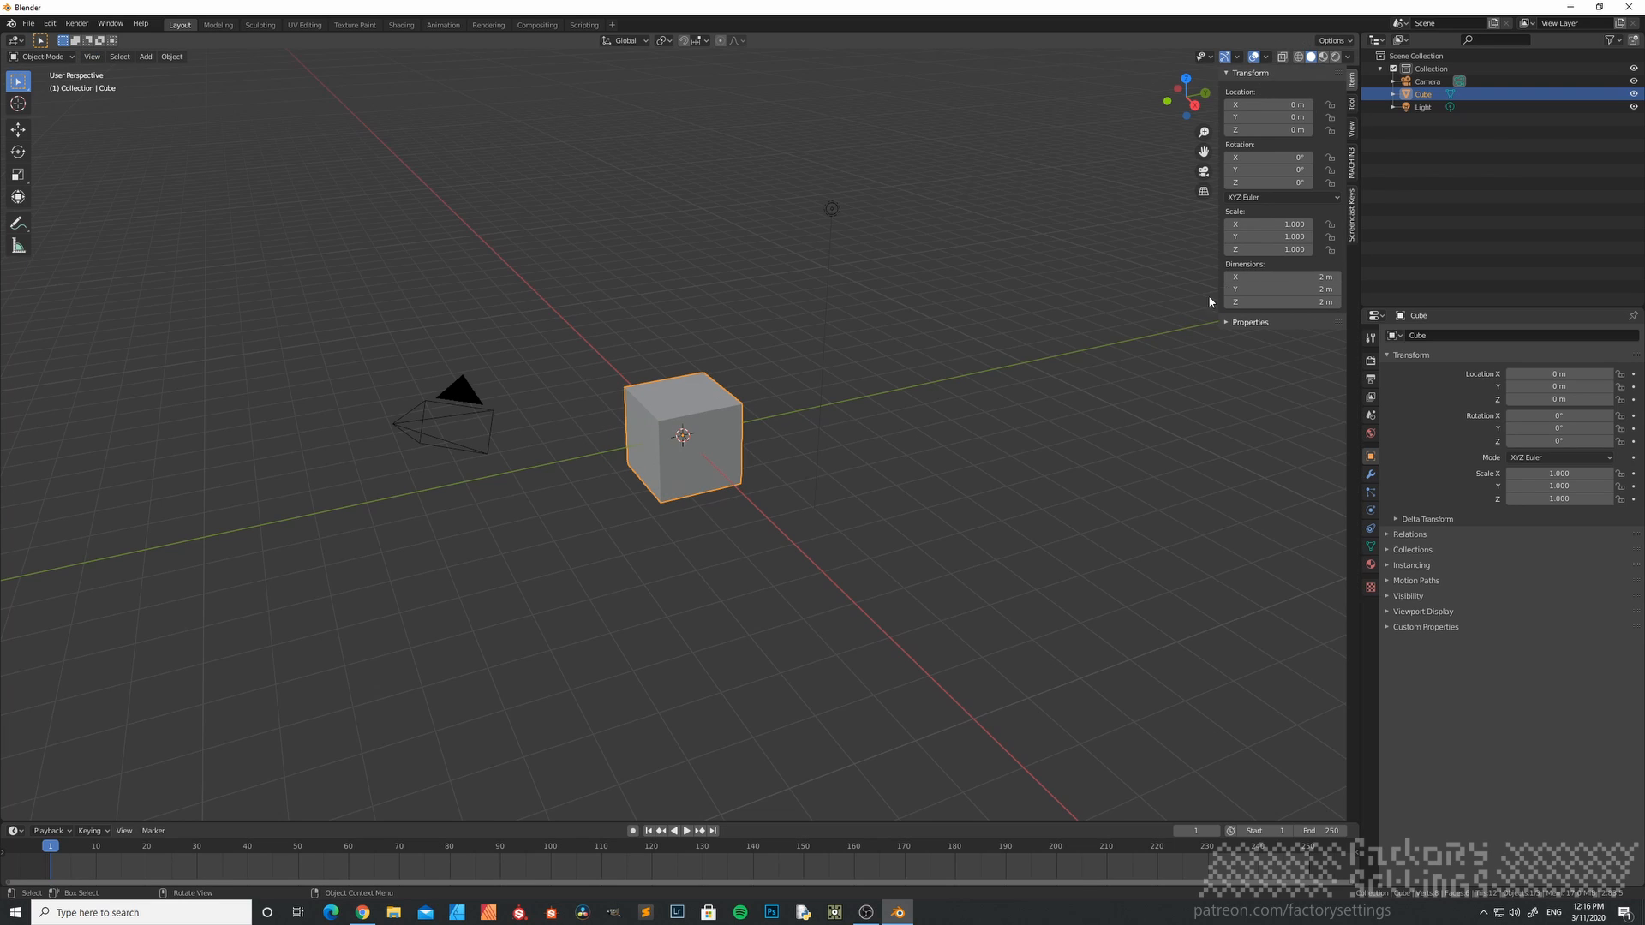
left_click(1352, 216)
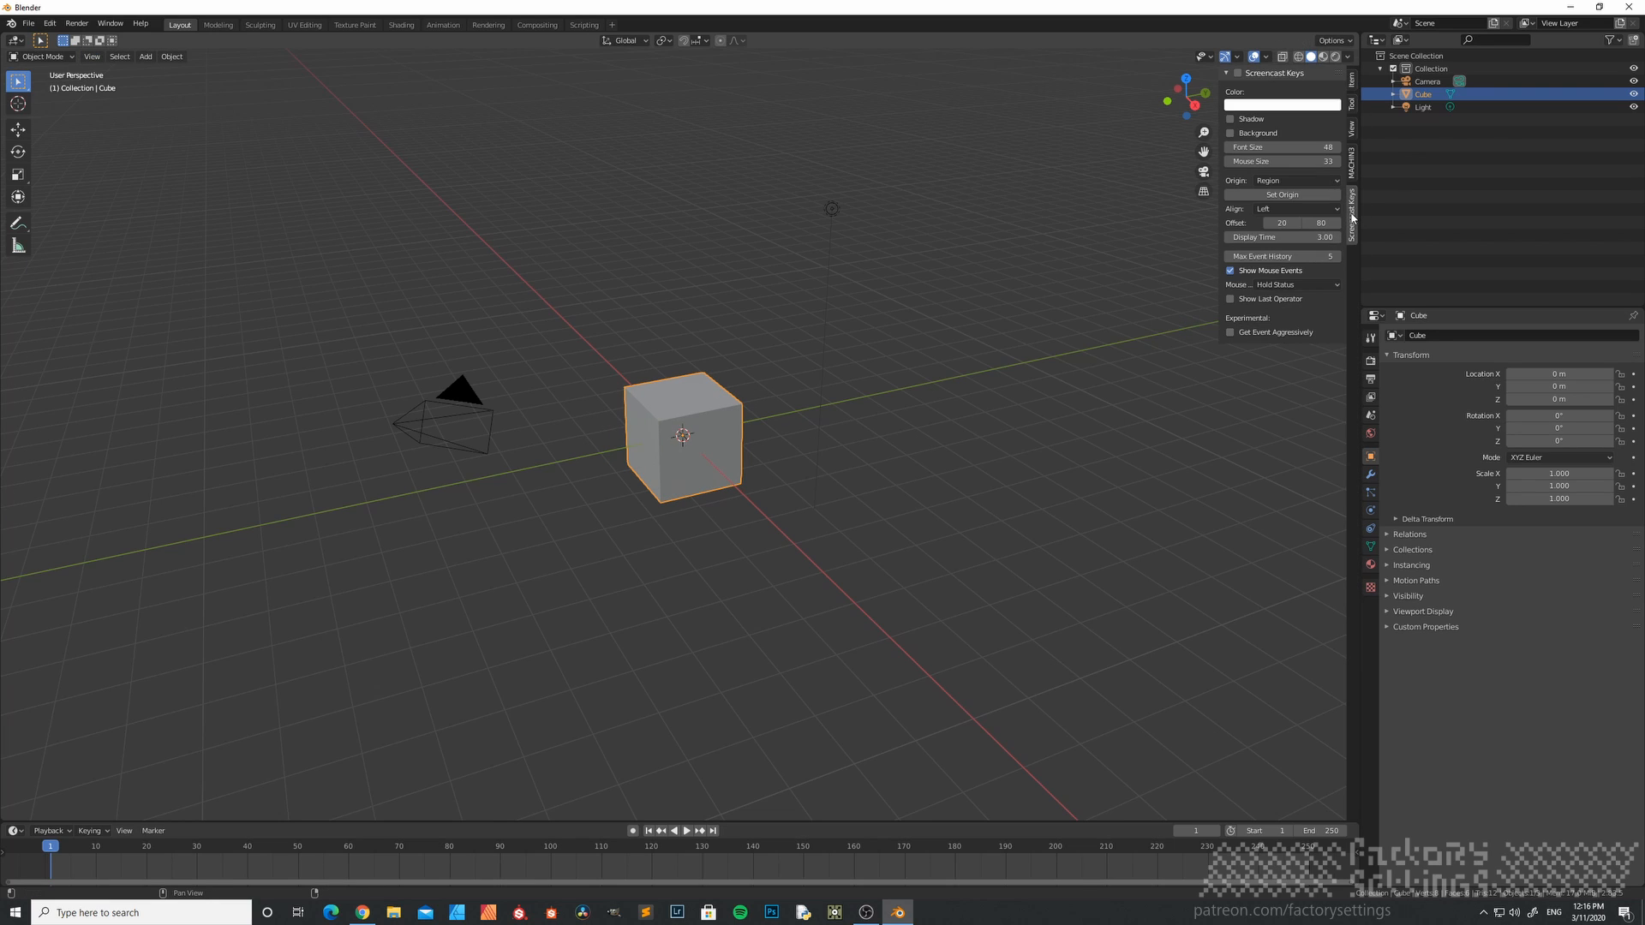
left_click(1239, 75)
left_click(958, 443)
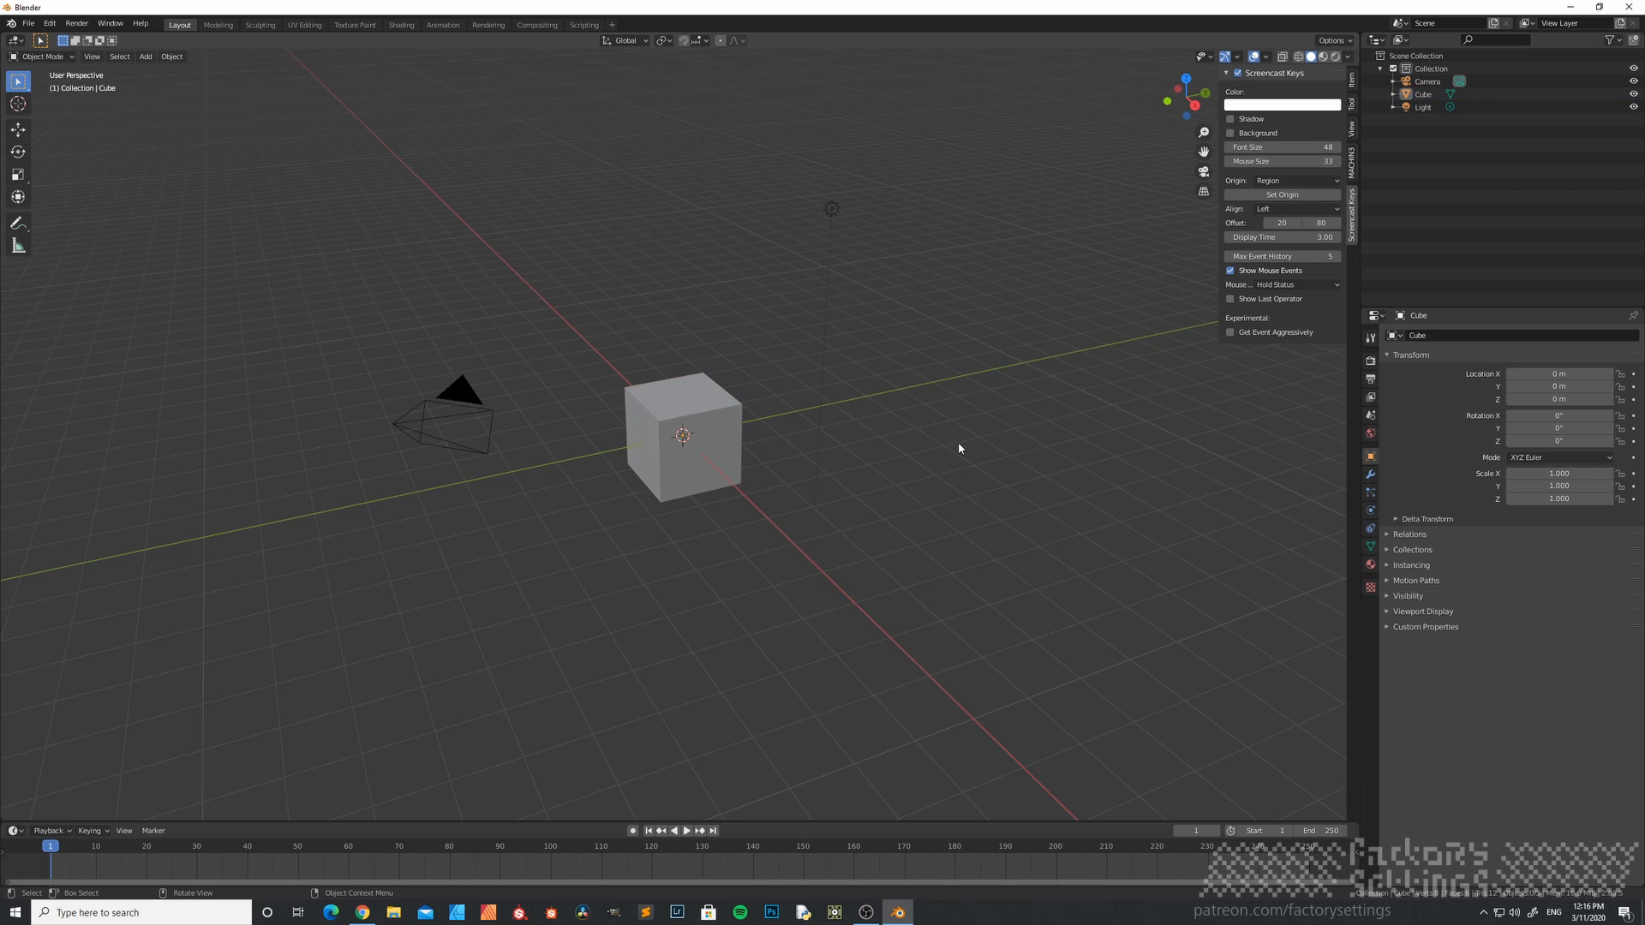
key("n")
- Delete the camera and the light from the scene, keeping only the cube
middle_click_drag(459, 409, 648, 410)
left_click(476, 383)
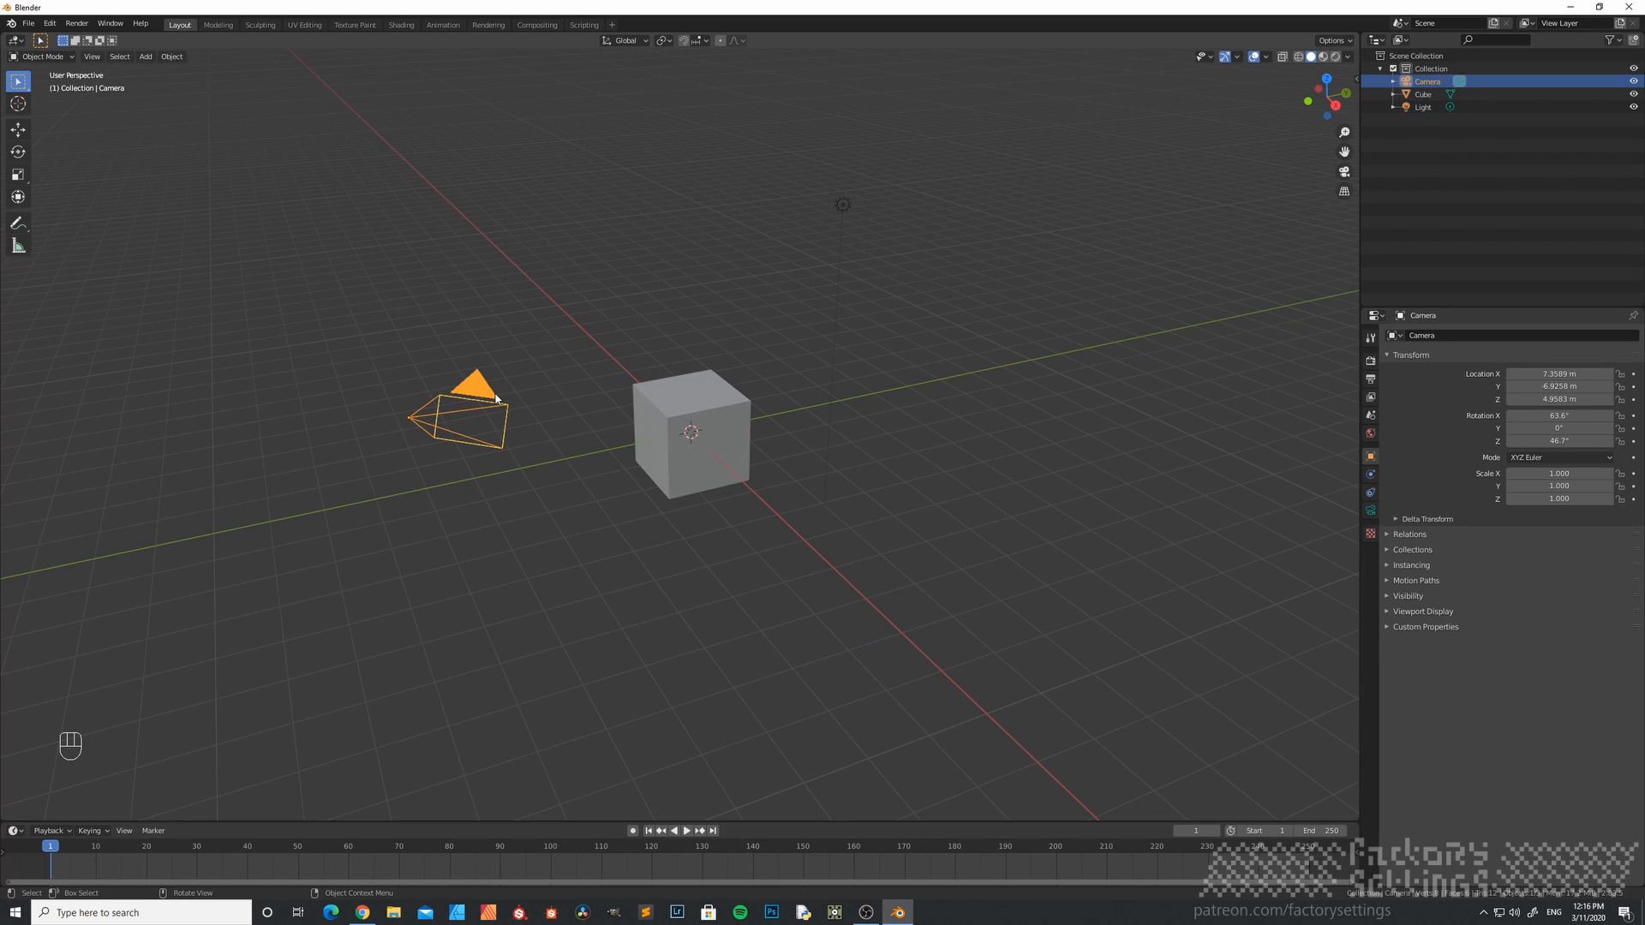
key("x")
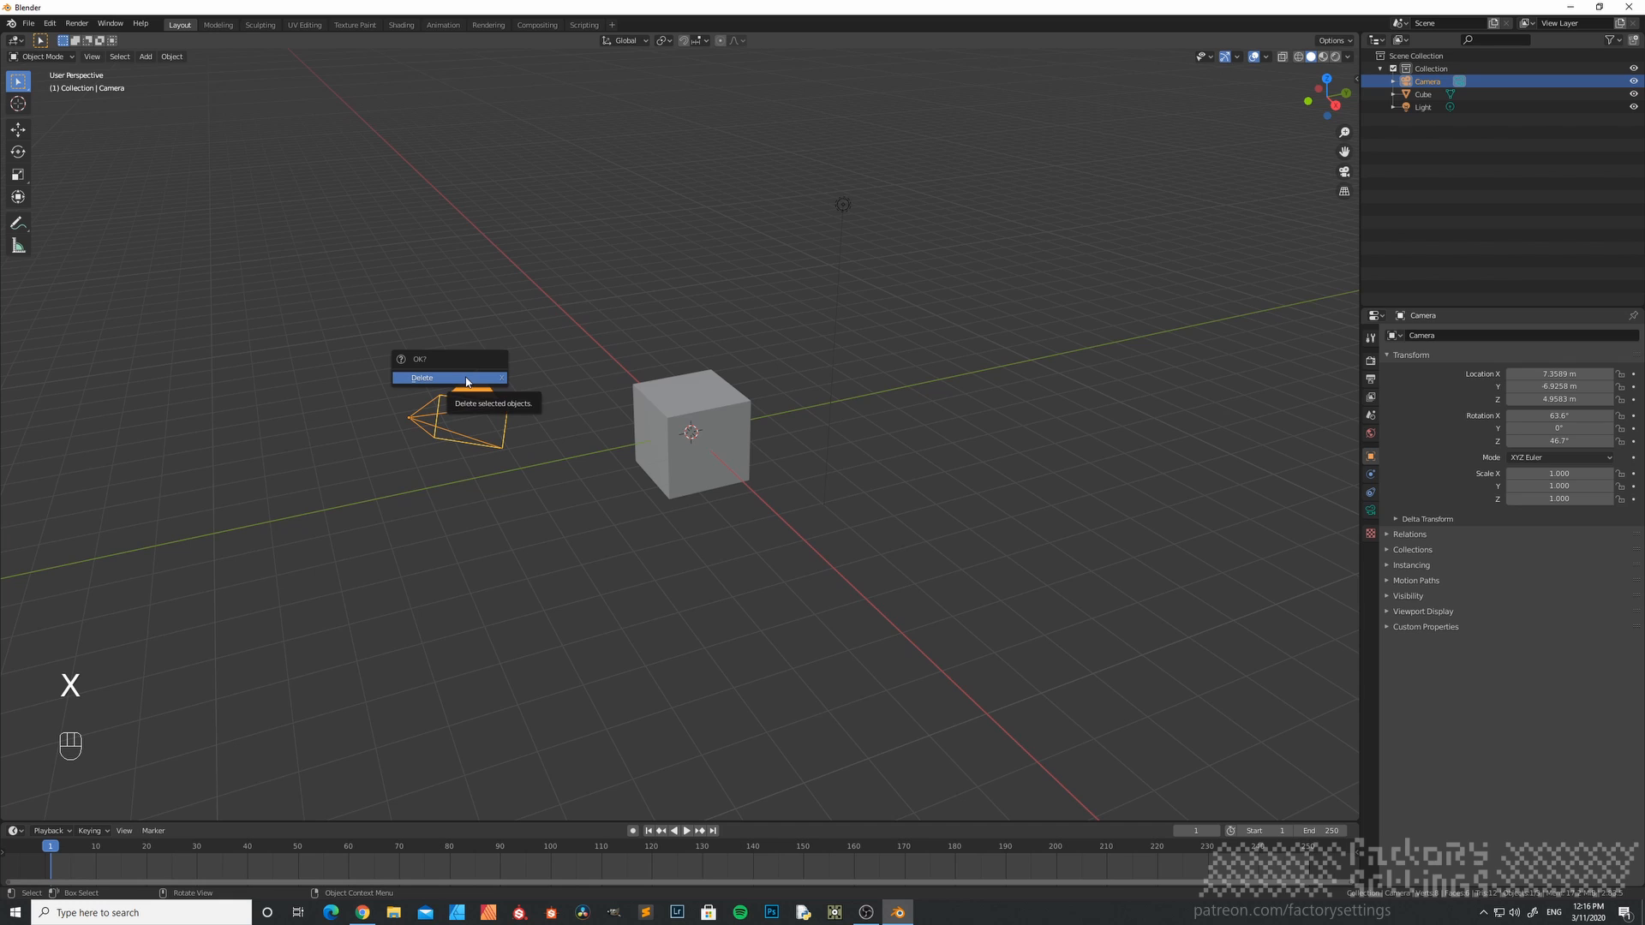
left_click(465, 379)
left_click(848, 205)
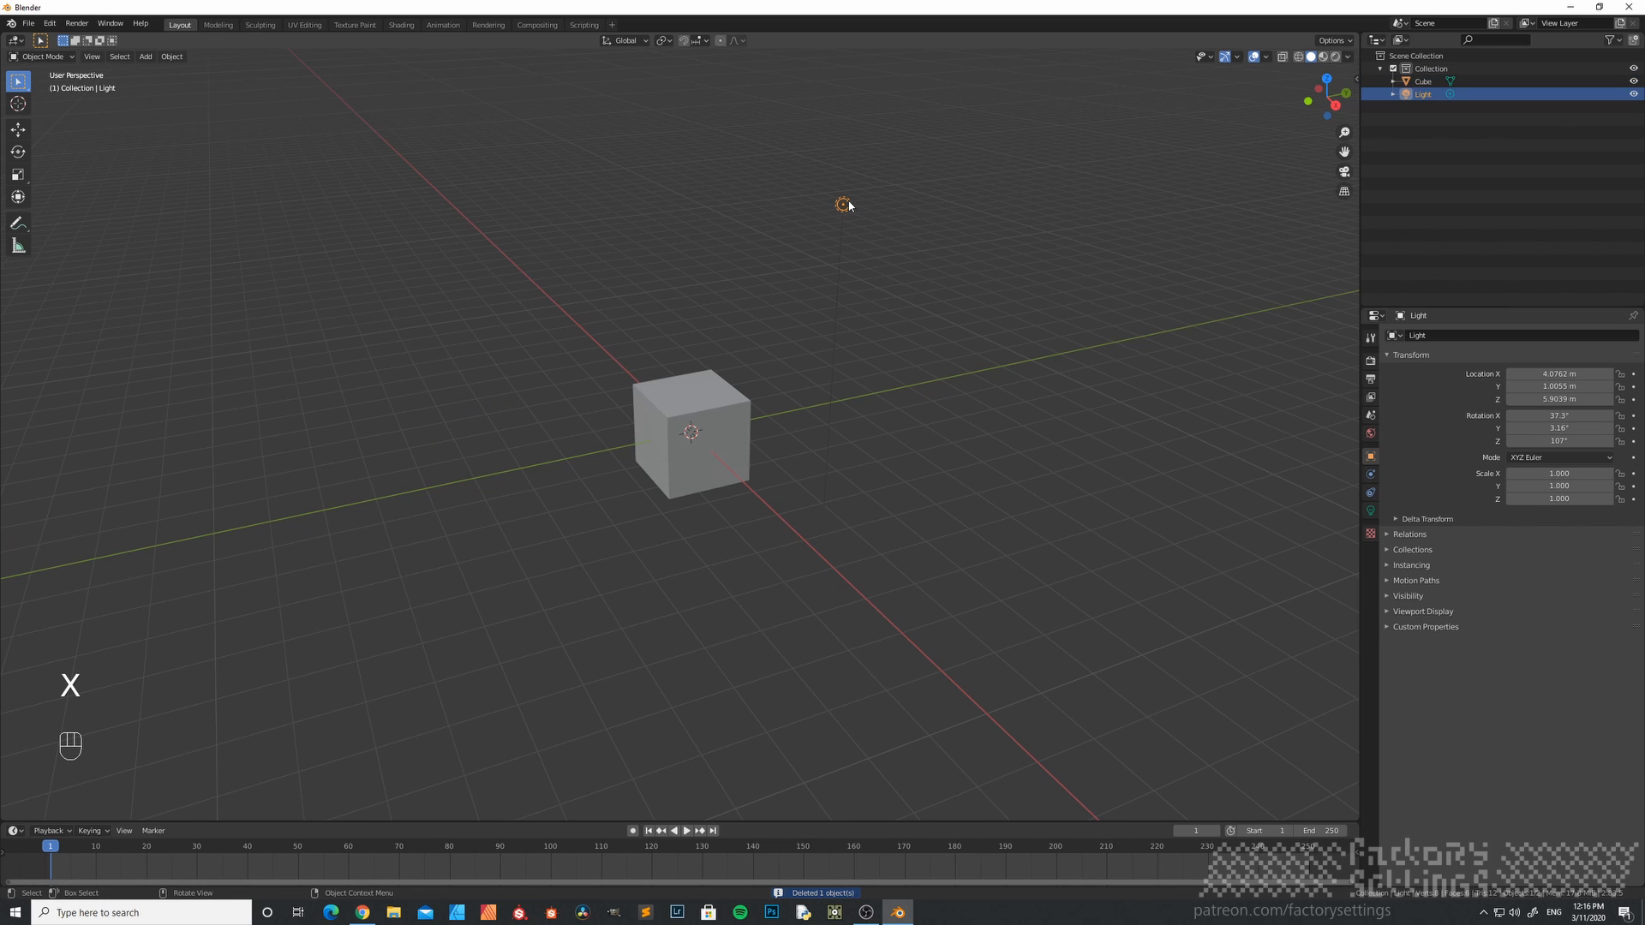
key("x")
left_click(833, 204)
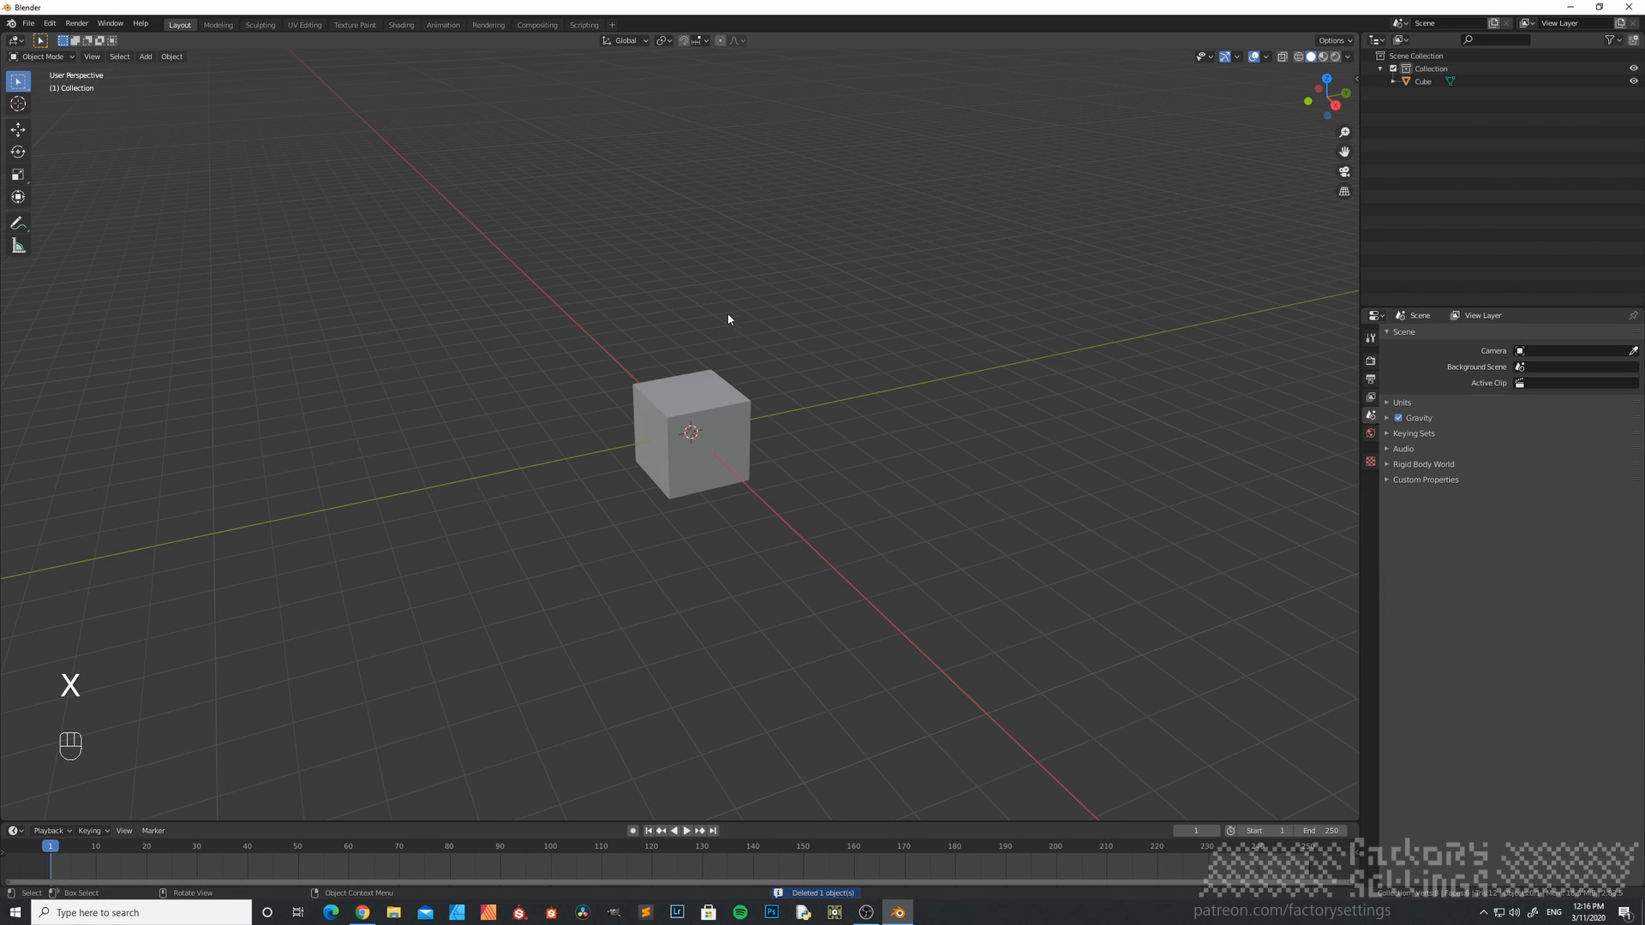
- Select the cube and switch it to Edit Mode
middle_click_drag(714, 316, 745, 371, "shift")
scroll(724, 443, "up", 2)
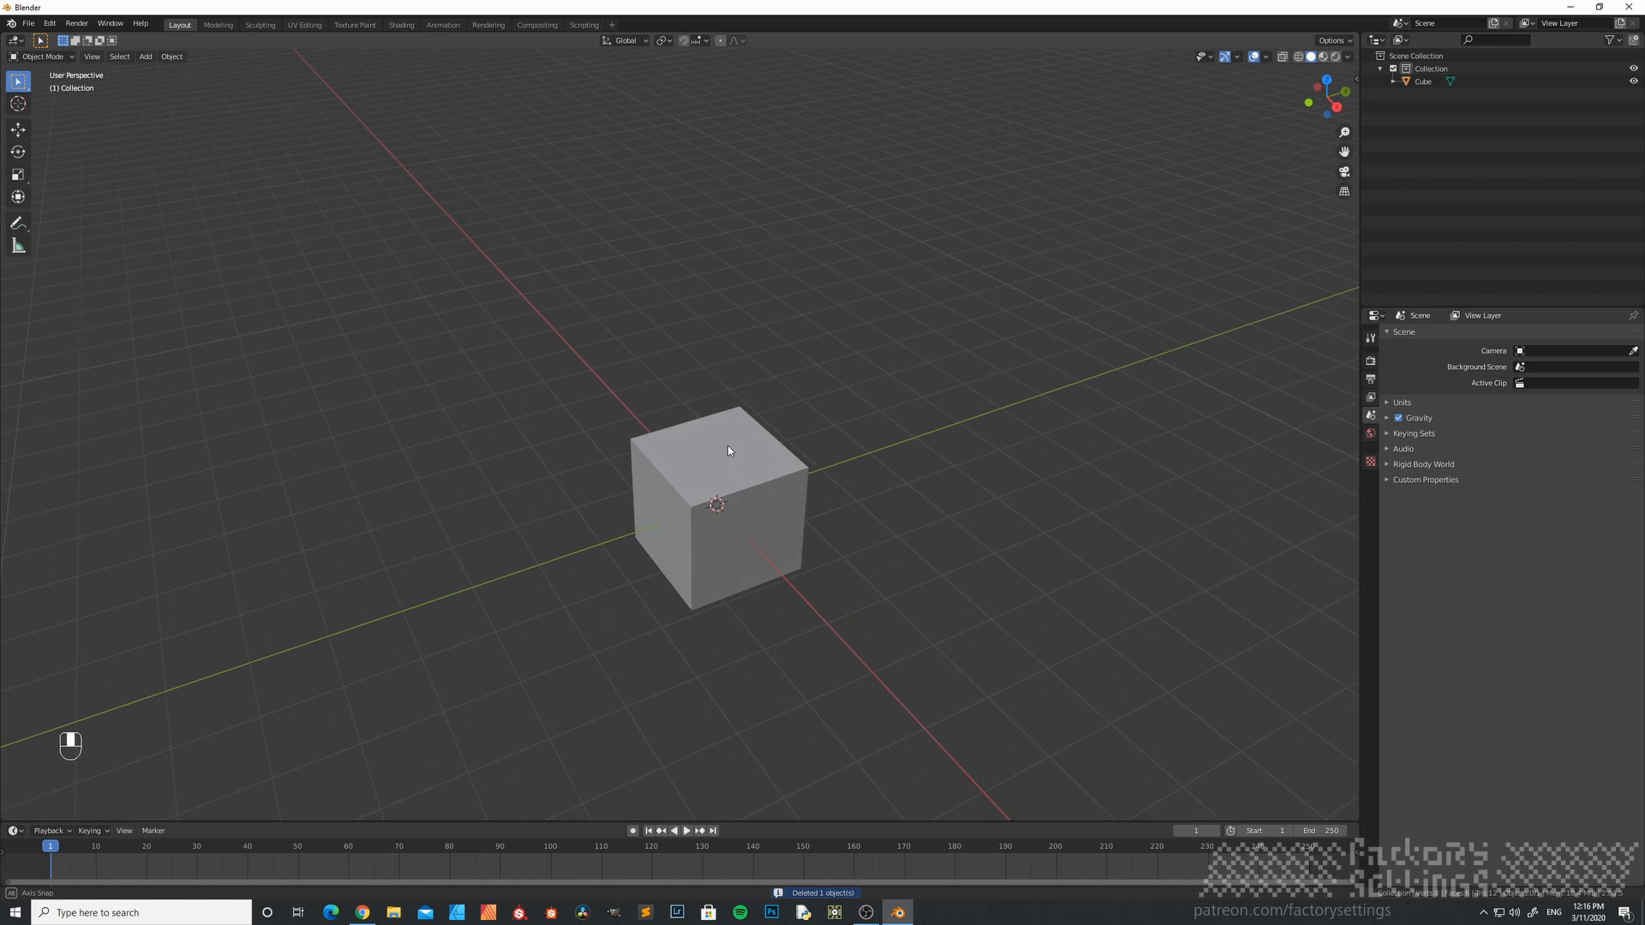
left_click(750, 564)
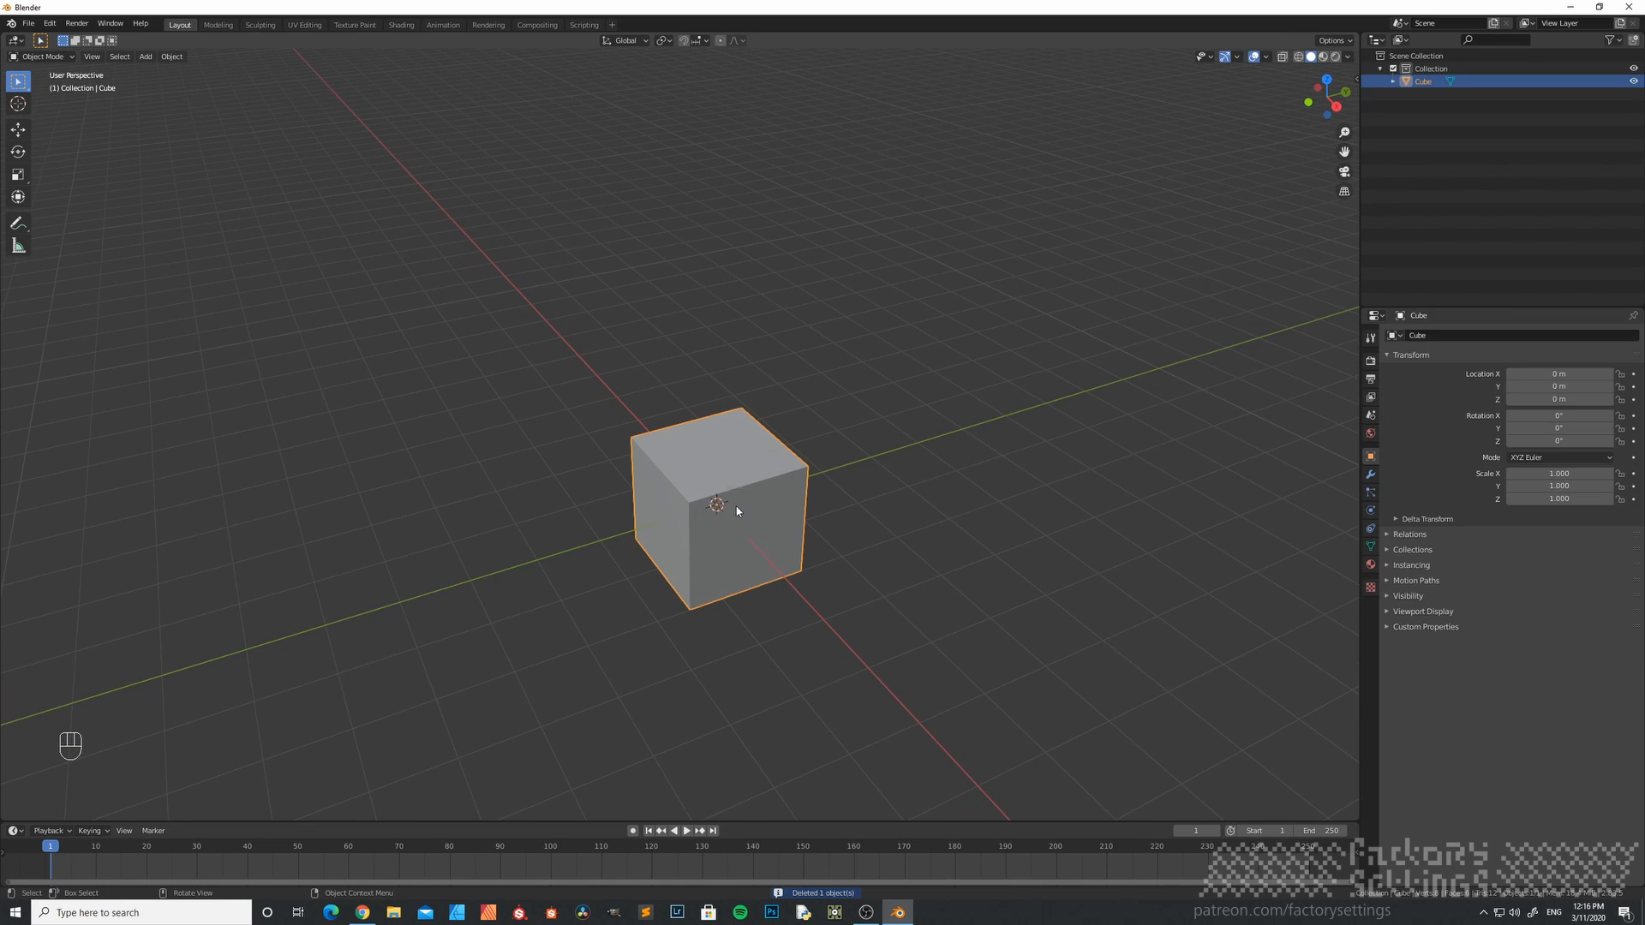
key("Tab")
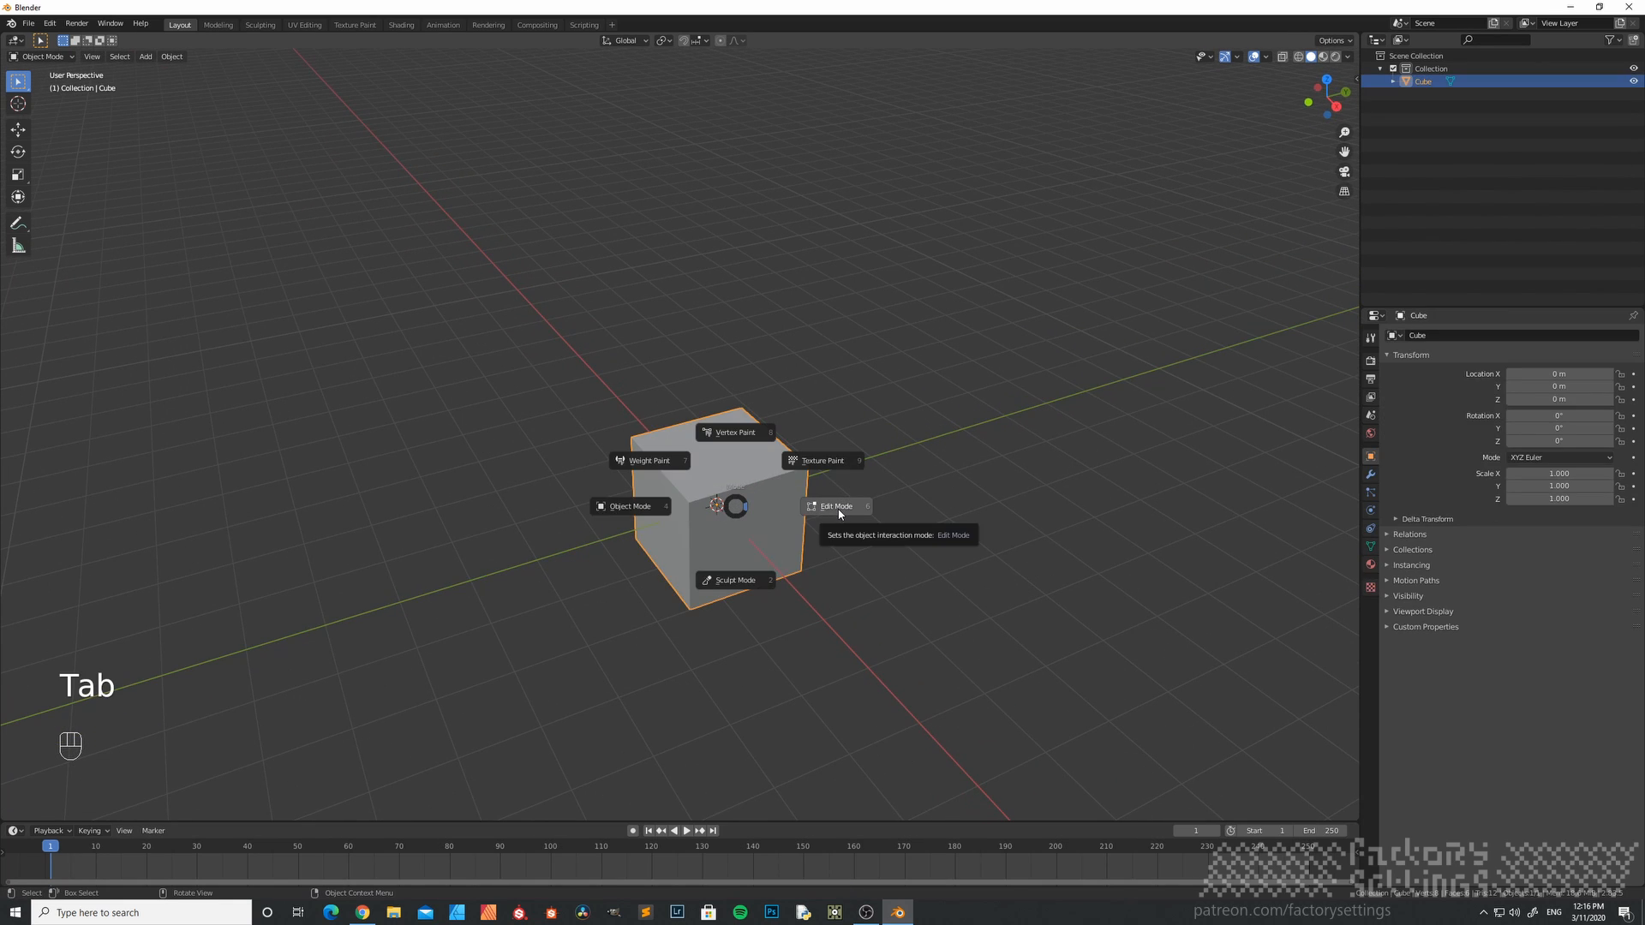
left_click(837, 507)
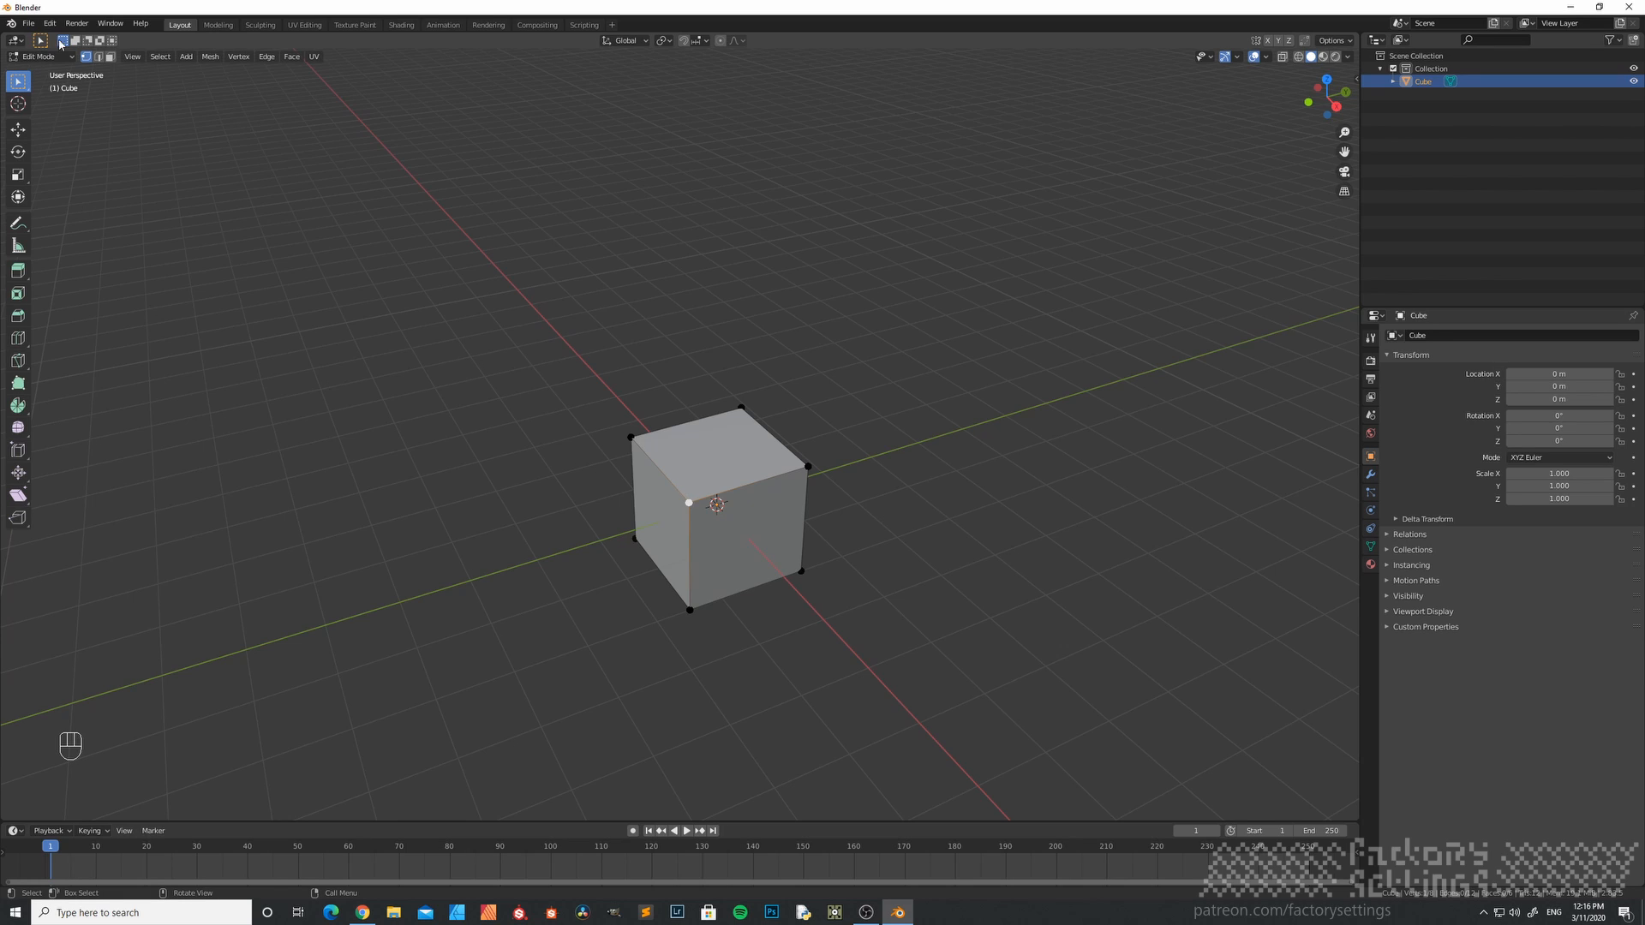
- Look over the interaction modes available for the cube while staying in Edit Mode
left_click(42, 57)
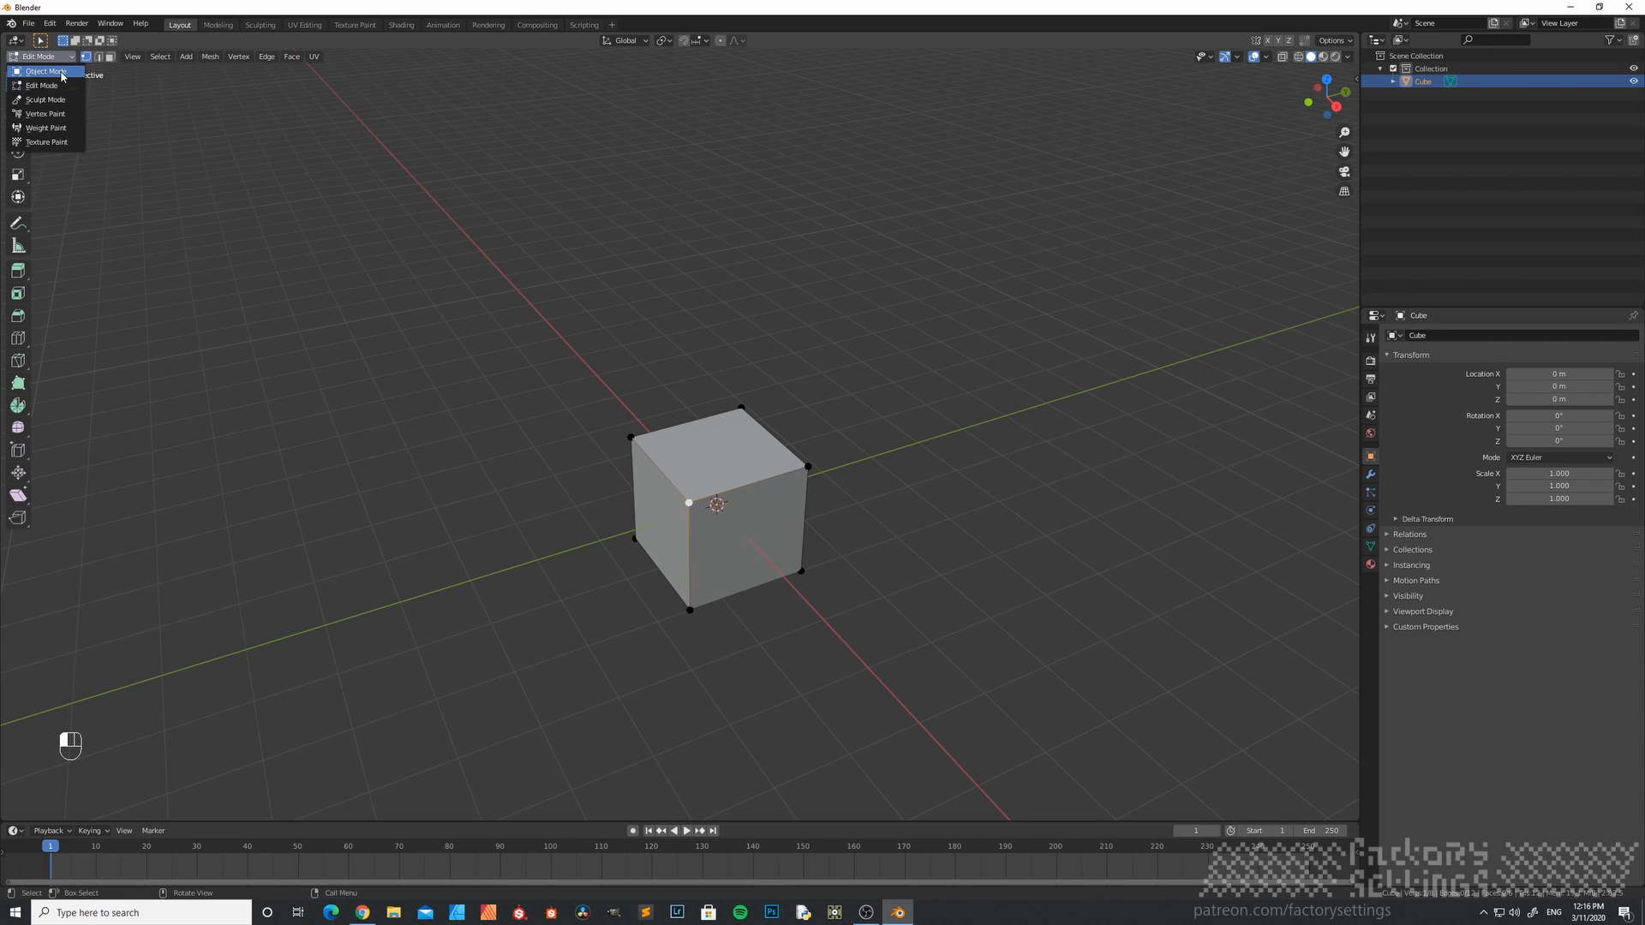
left_click(65, 56)
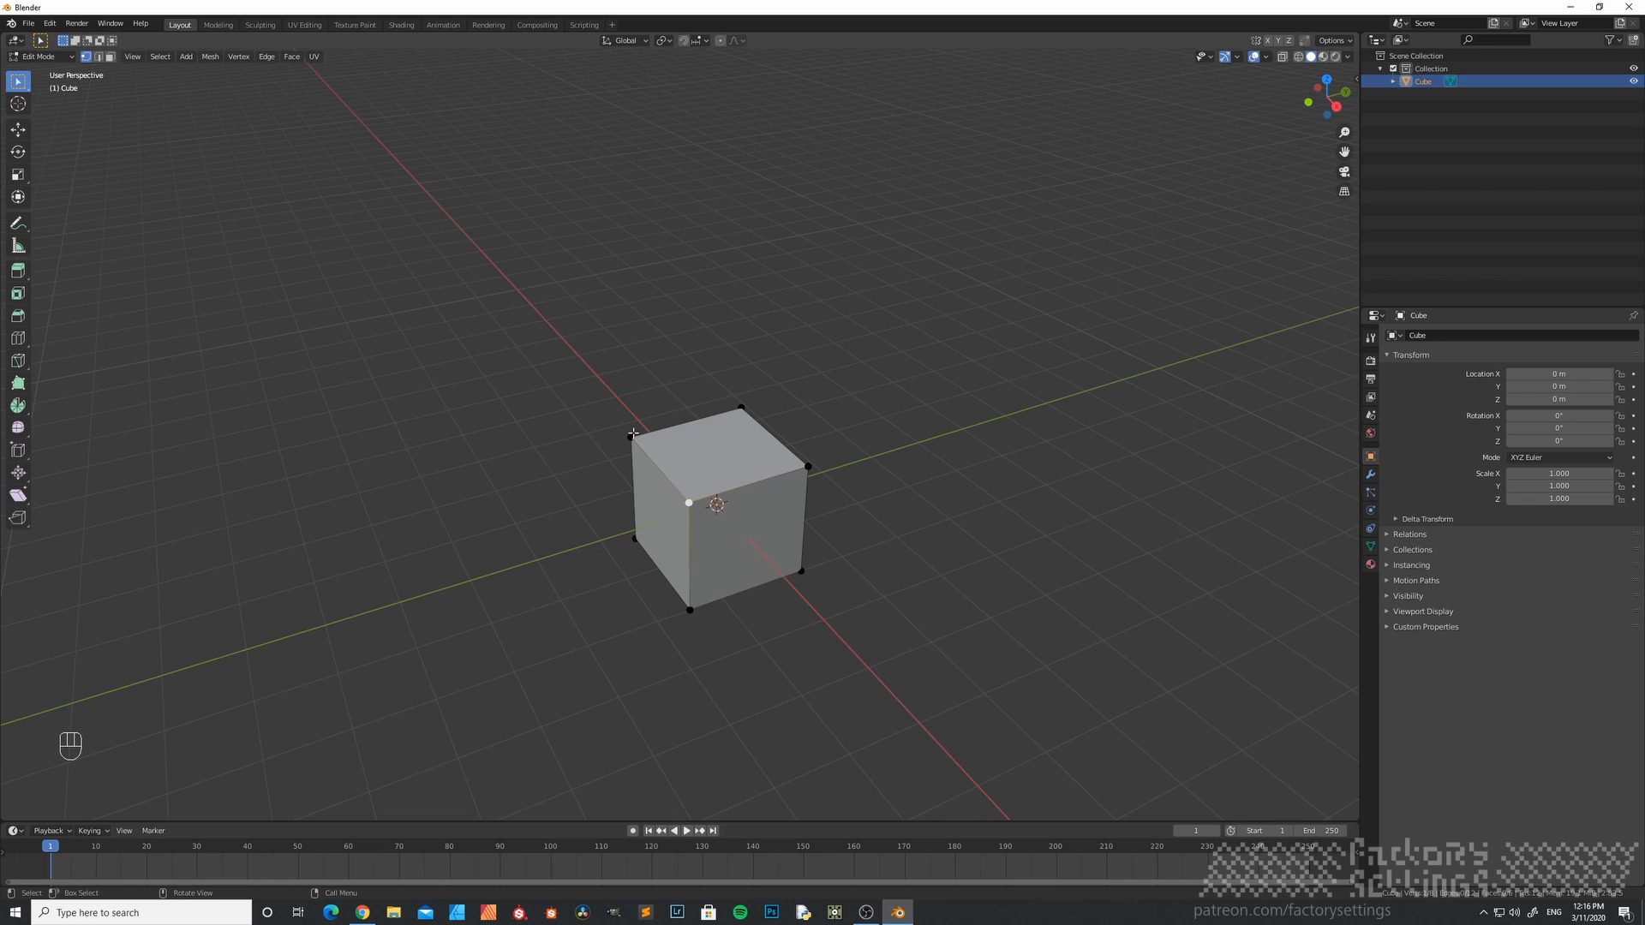
key("Tab")
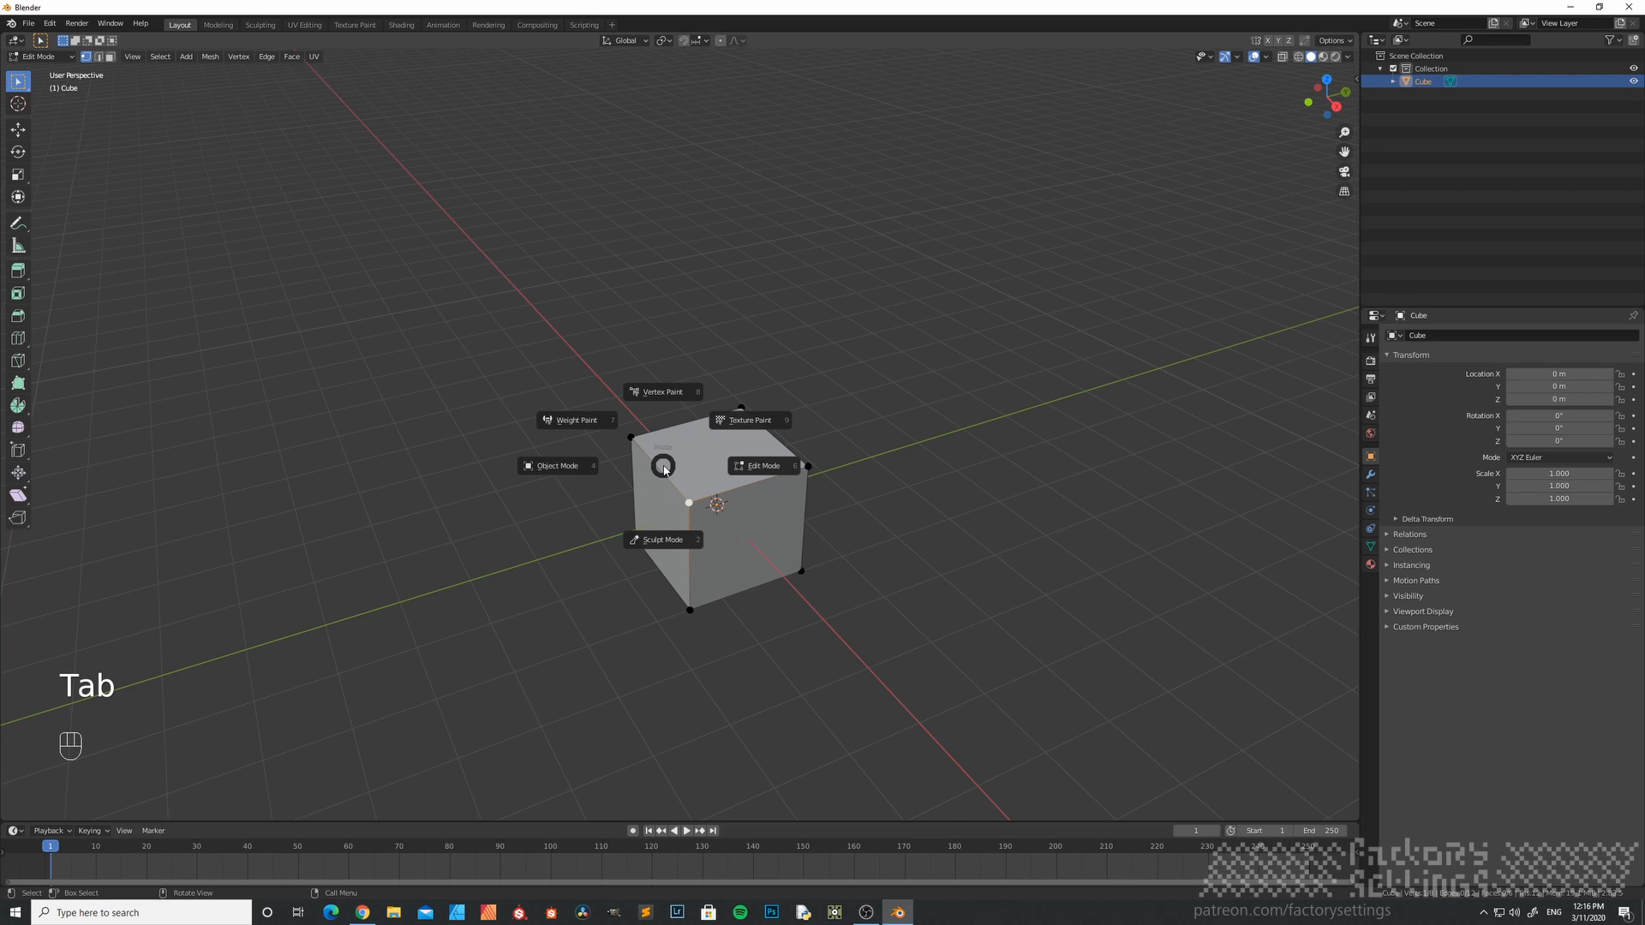
left_click(708, 483)
middle_click_drag(703, 467, 724, 466)
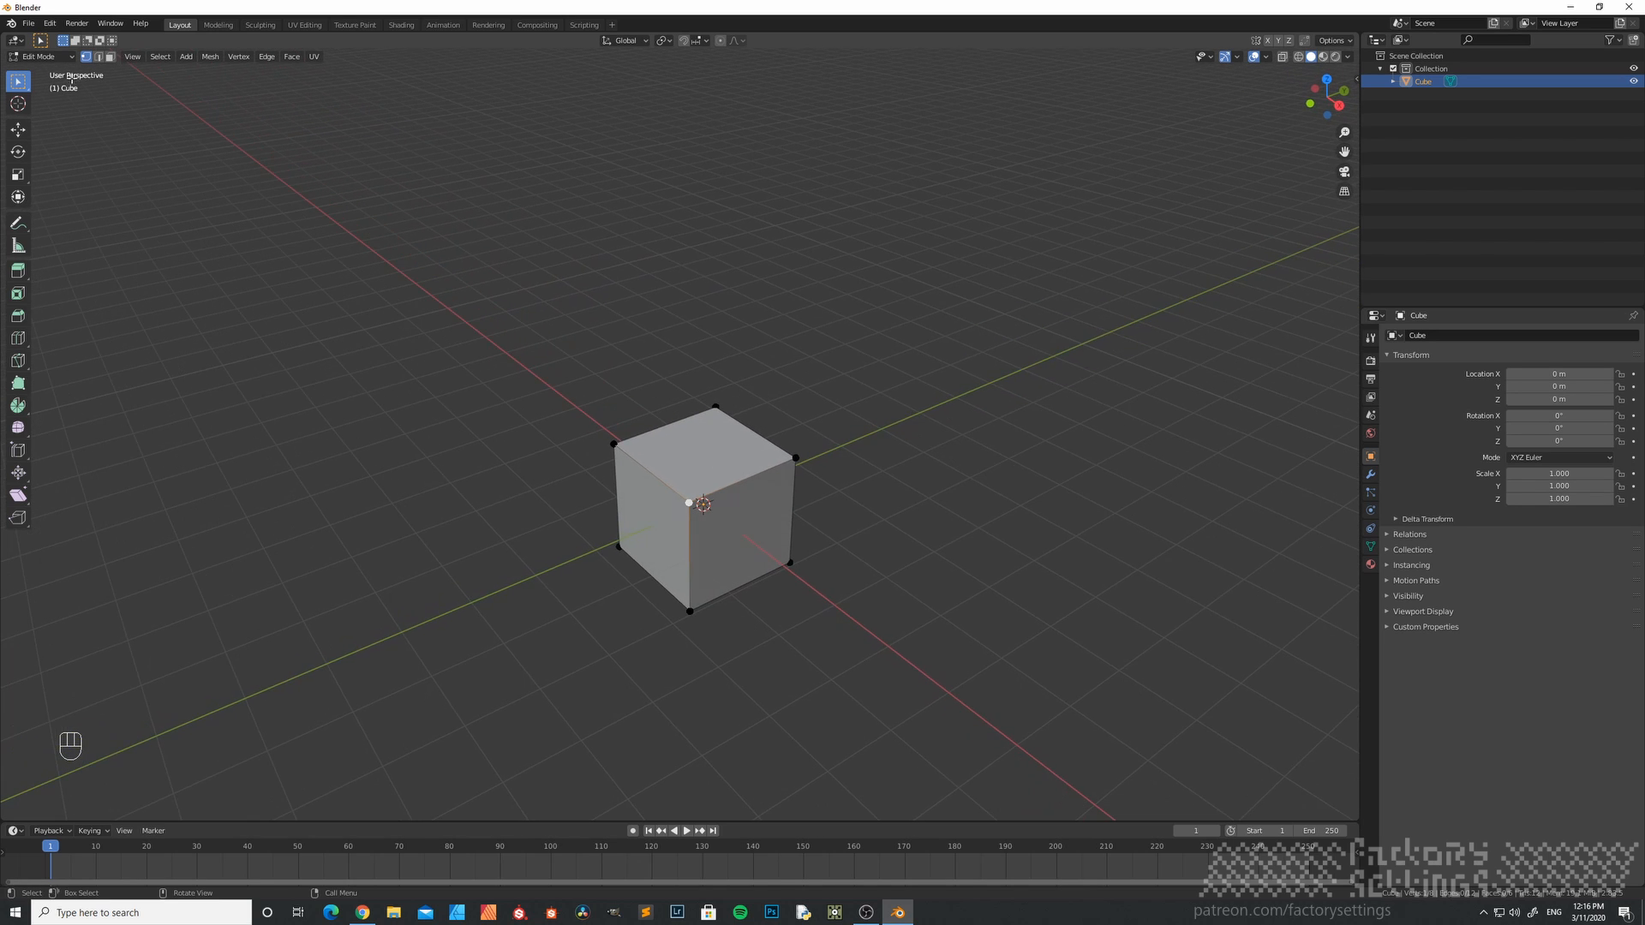
- Switch between vertex, edge and face select modes on the cube, finishing in face select mode
left_click(110, 57)
middle_click_drag(607, 515, 627, 474, "shift")
key("1")
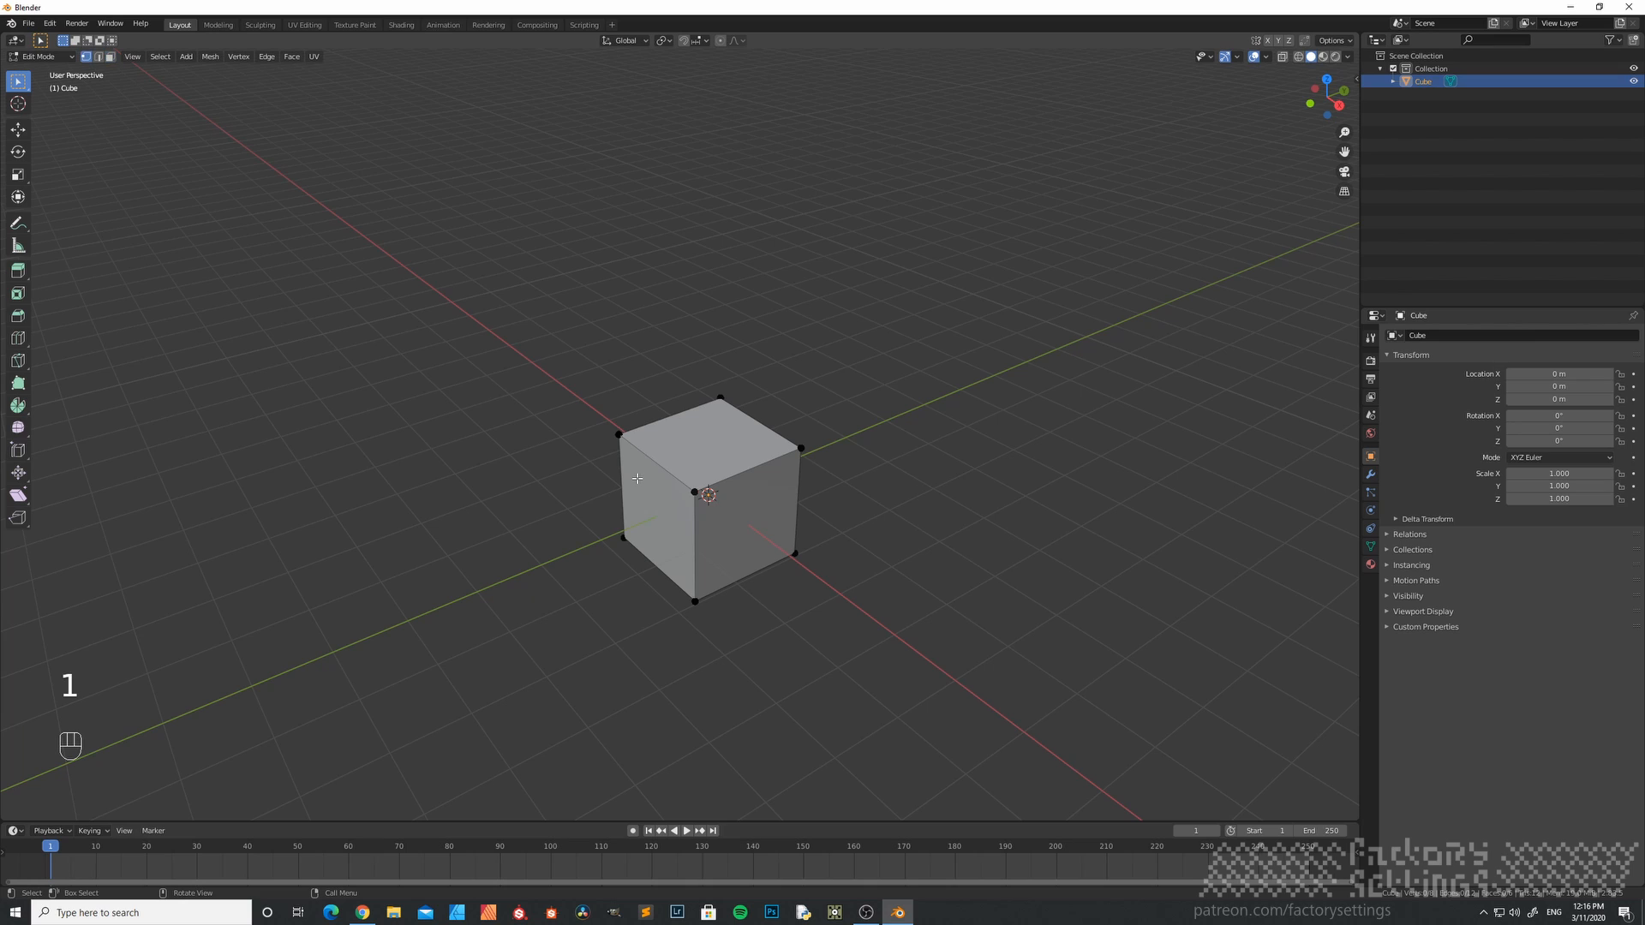
key("2")
key("3")
key("2")
key("2")
key("2")
key("1")
key("2")
key("3")
- Select the cube's top face and delete its vertices, leaving only the bottom face
left_click(699, 458)
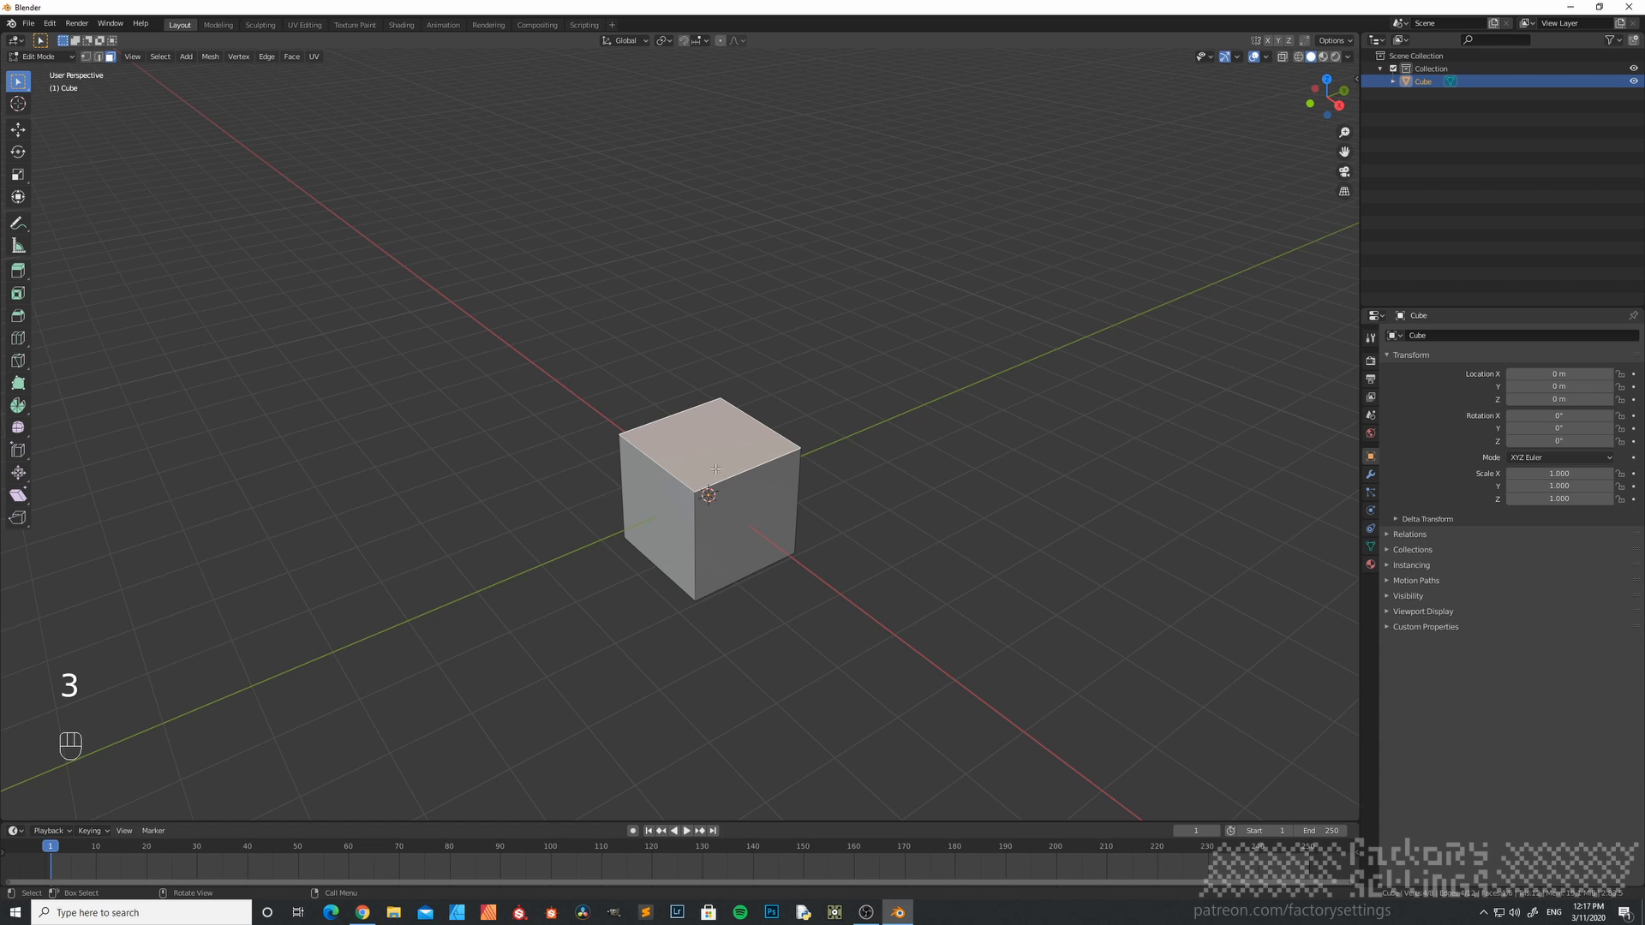
key("x")
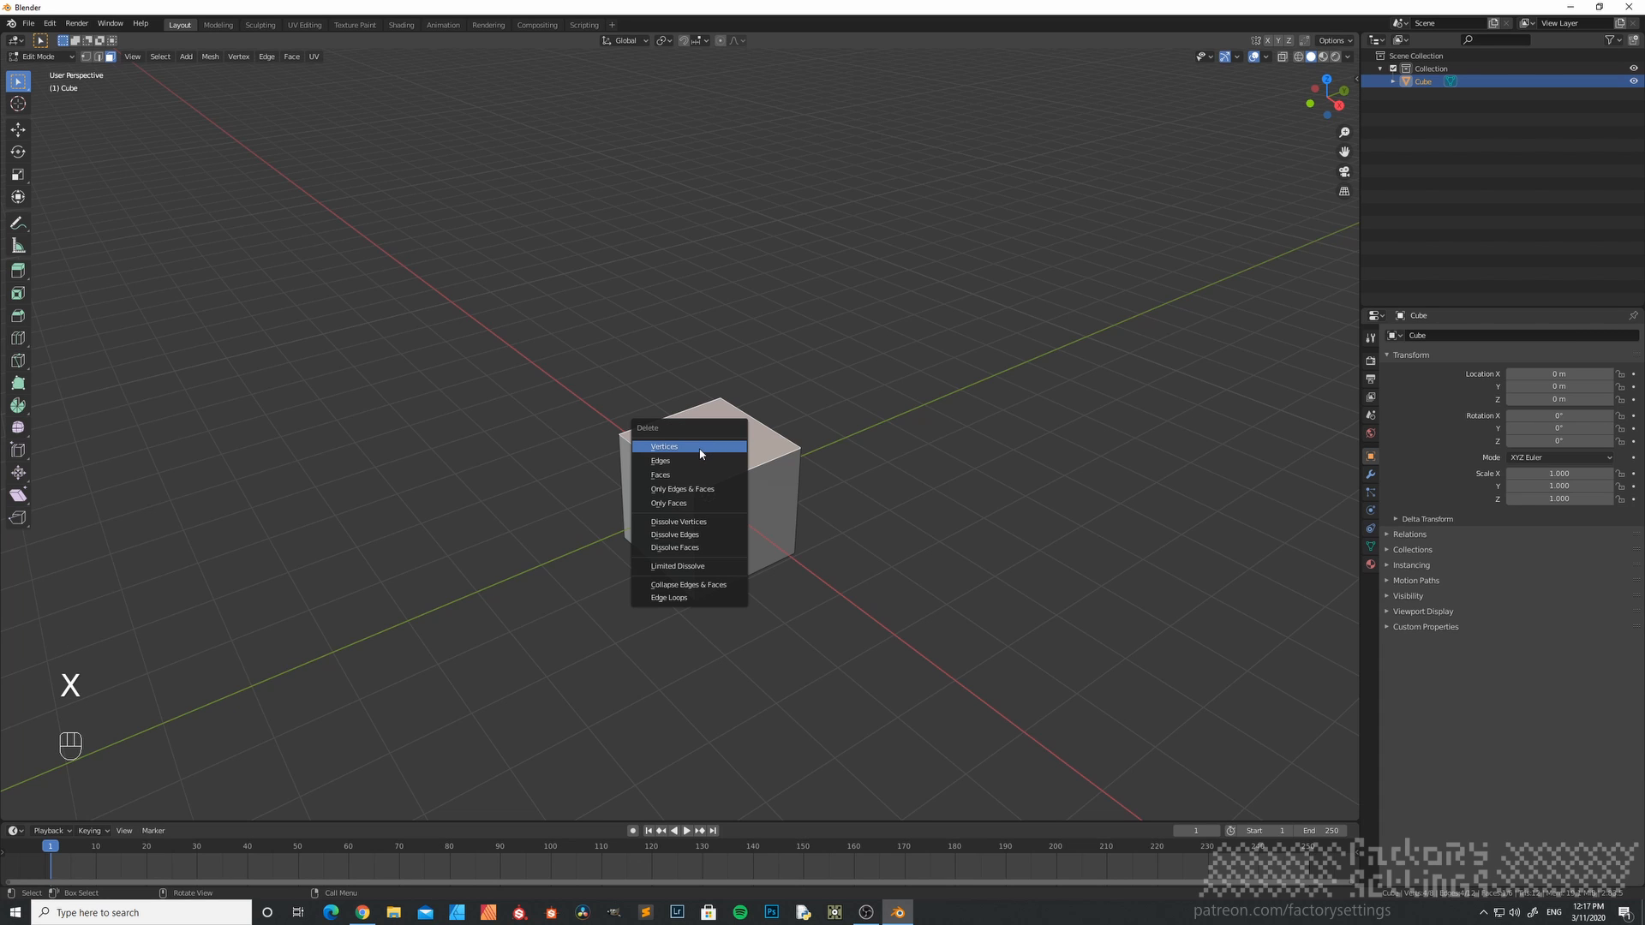
left_click(700, 448)
middle_click_drag(699, 449, 734, 555)
scroll(703, 563, "up", 3)
scroll(702, 563, "down", 3)
scroll(698, 563, "up", 2)
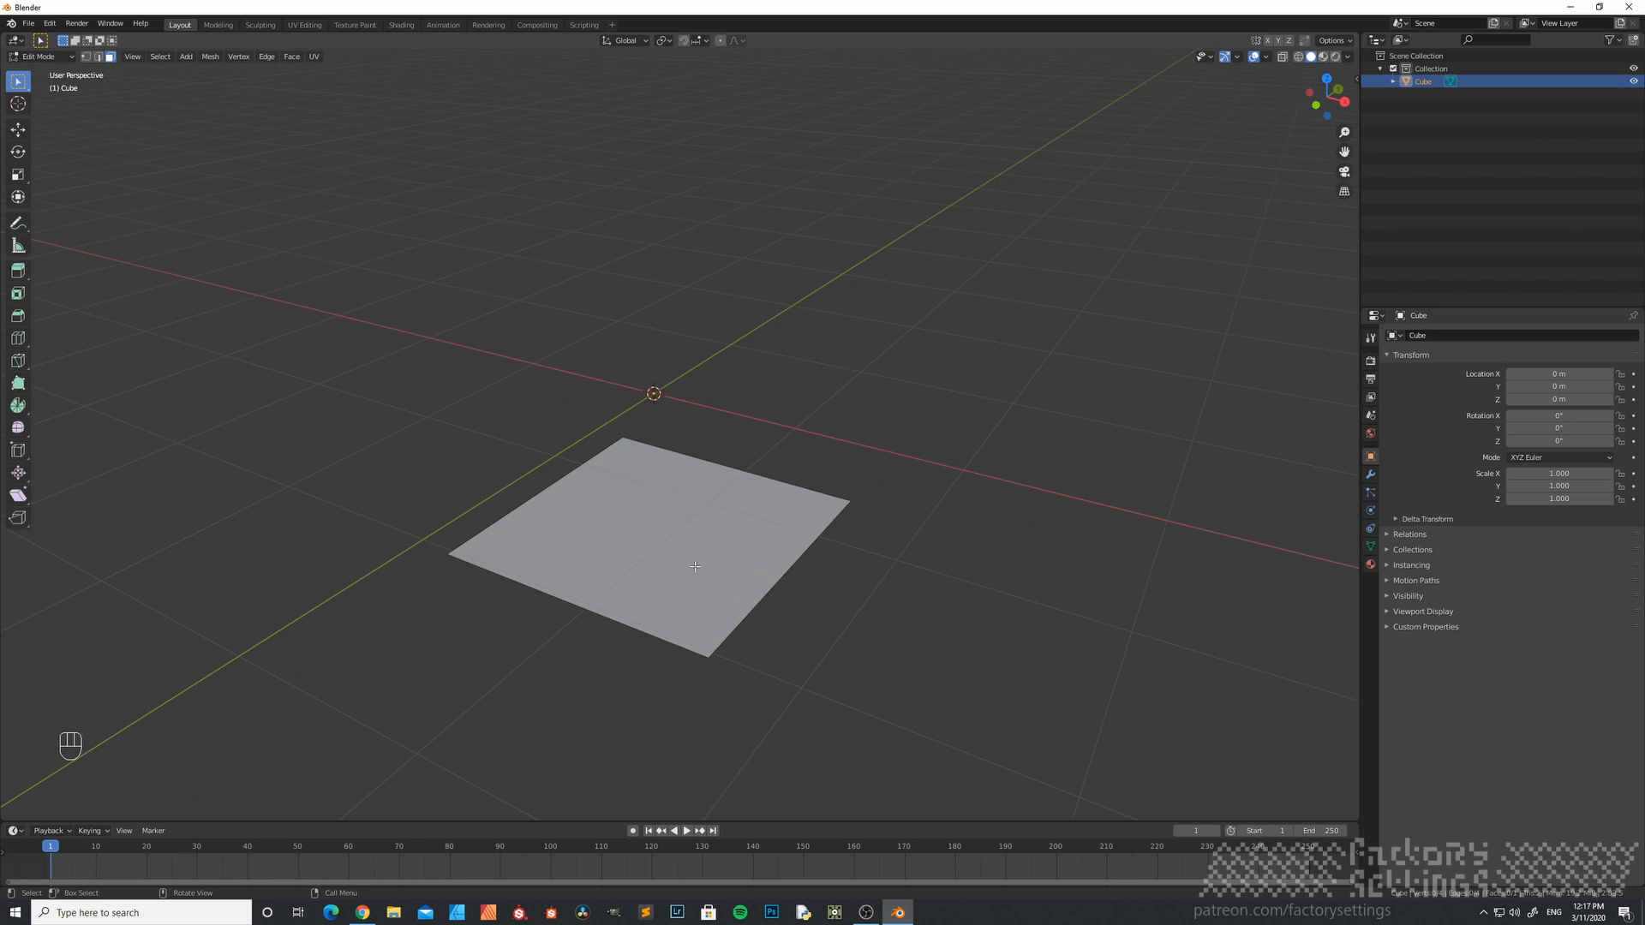
scroll(686, 566, "down", 1)
- Subdivide the remaining bottom face with the number of cuts set to 3
left_click(659, 561)
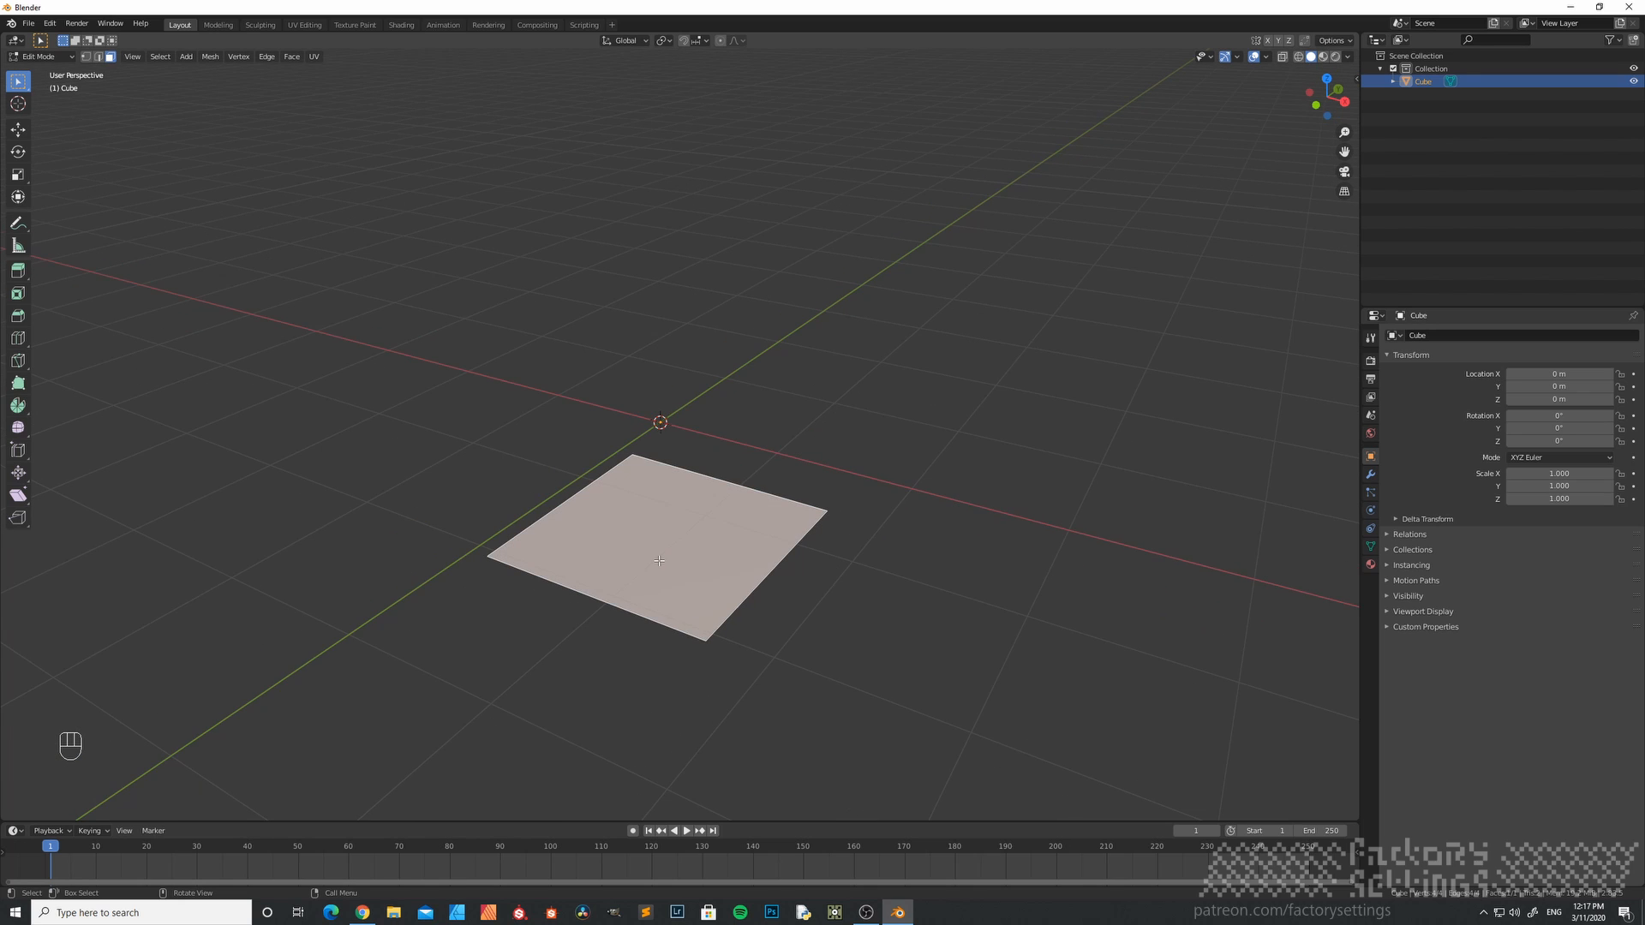
right_click(700, 518)
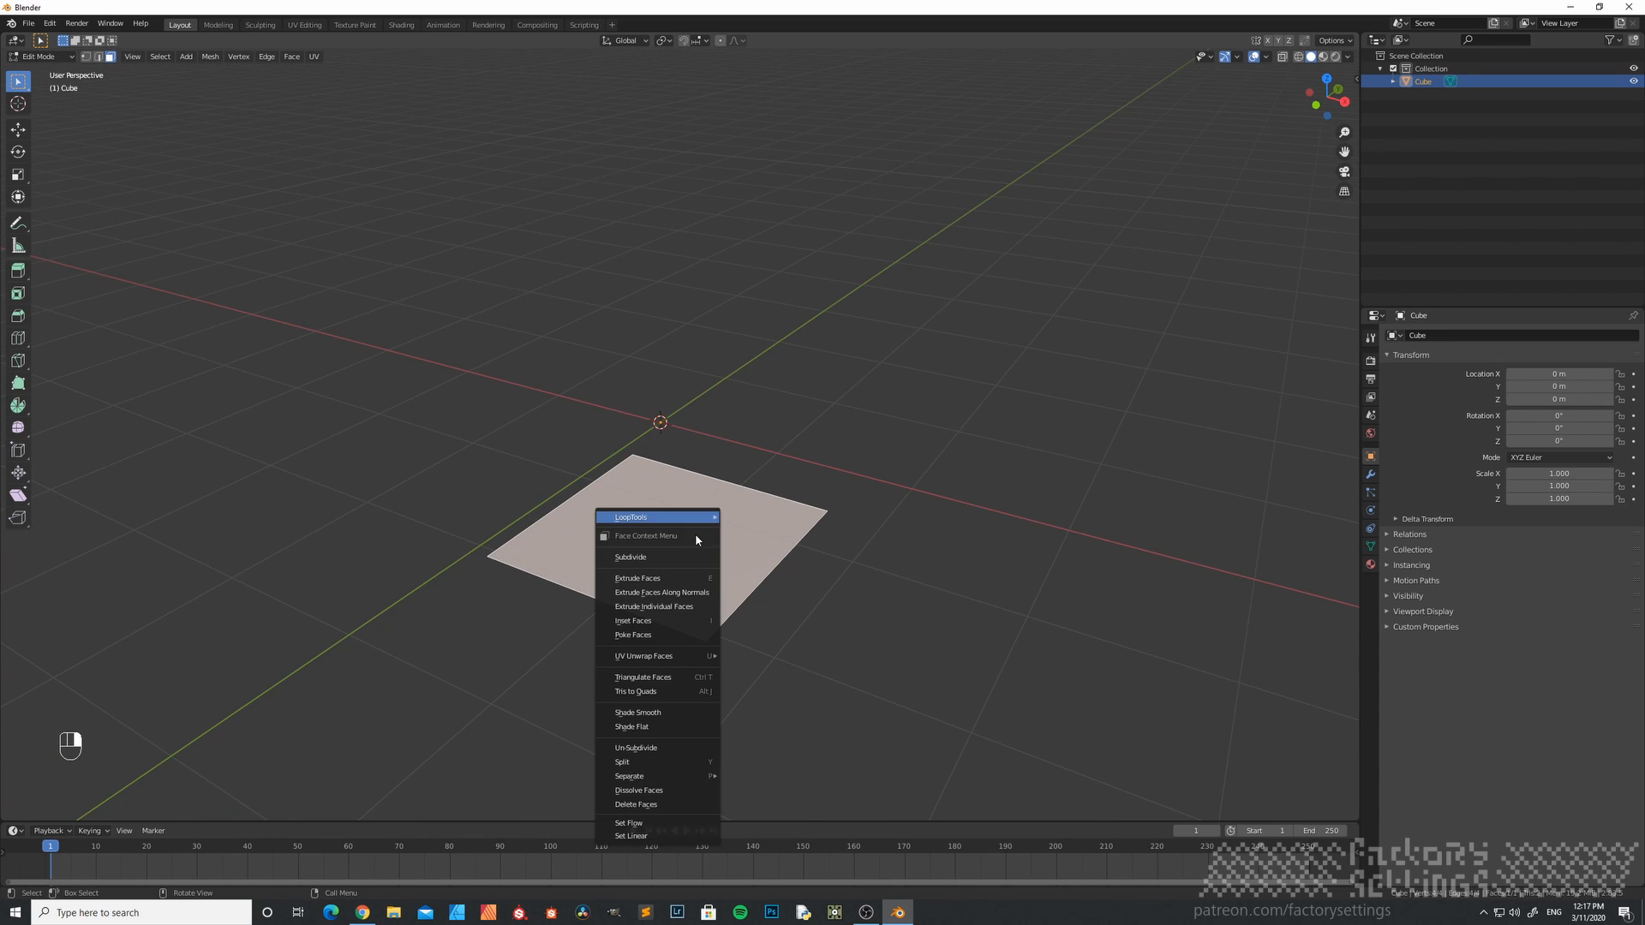
left_click(676, 557)
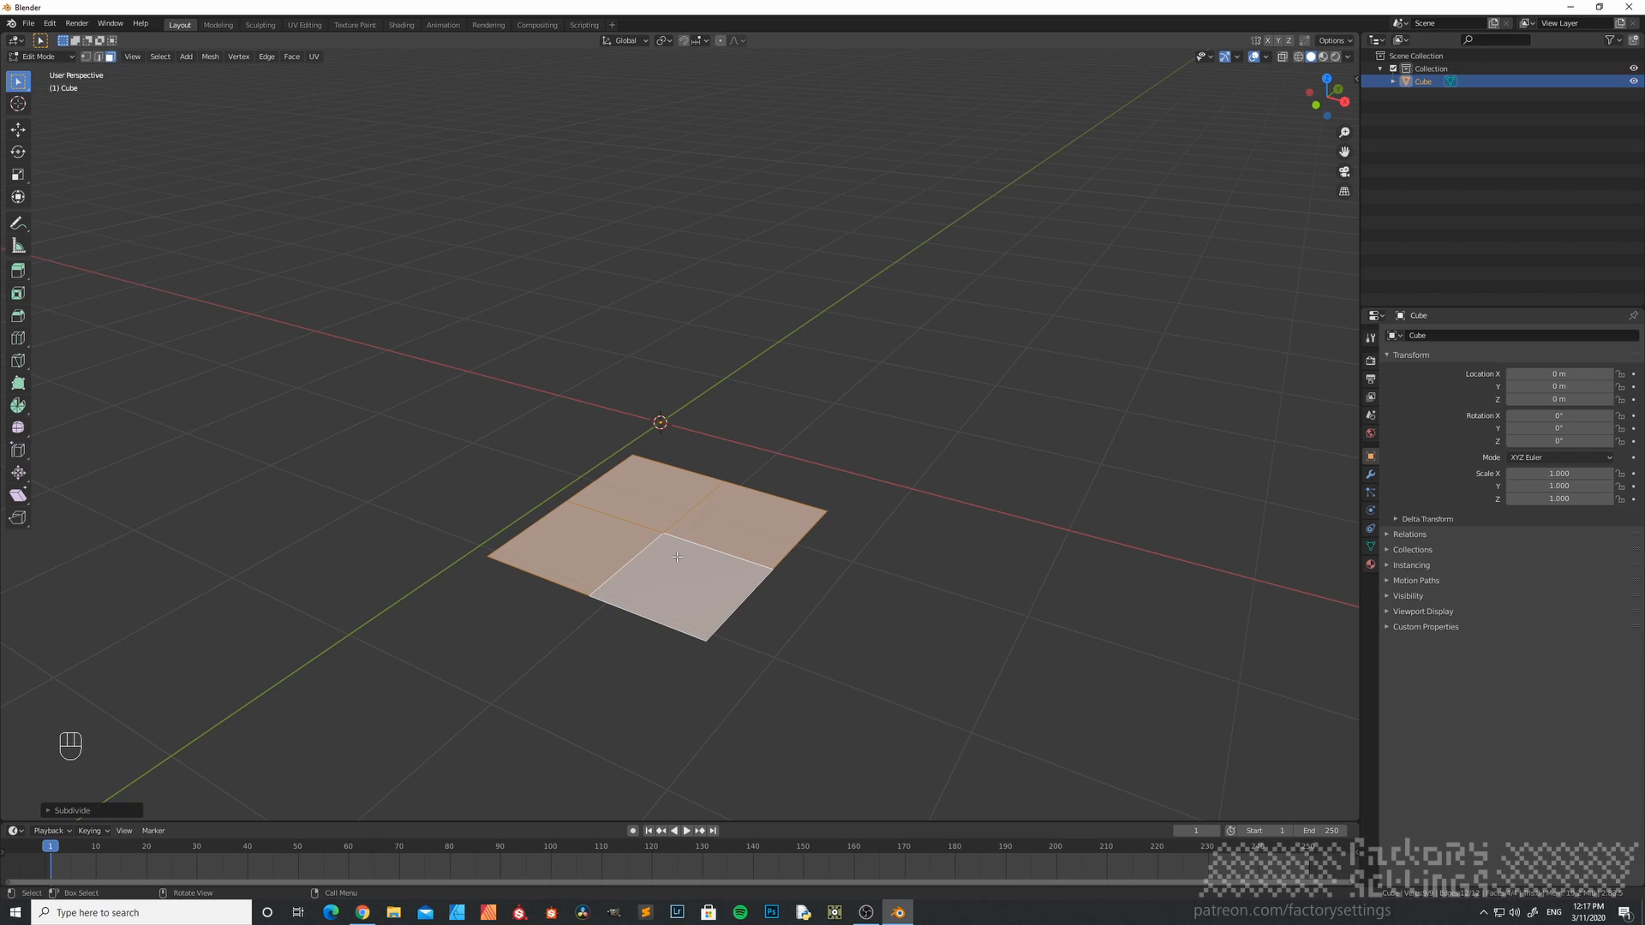
left_click(70, 809)
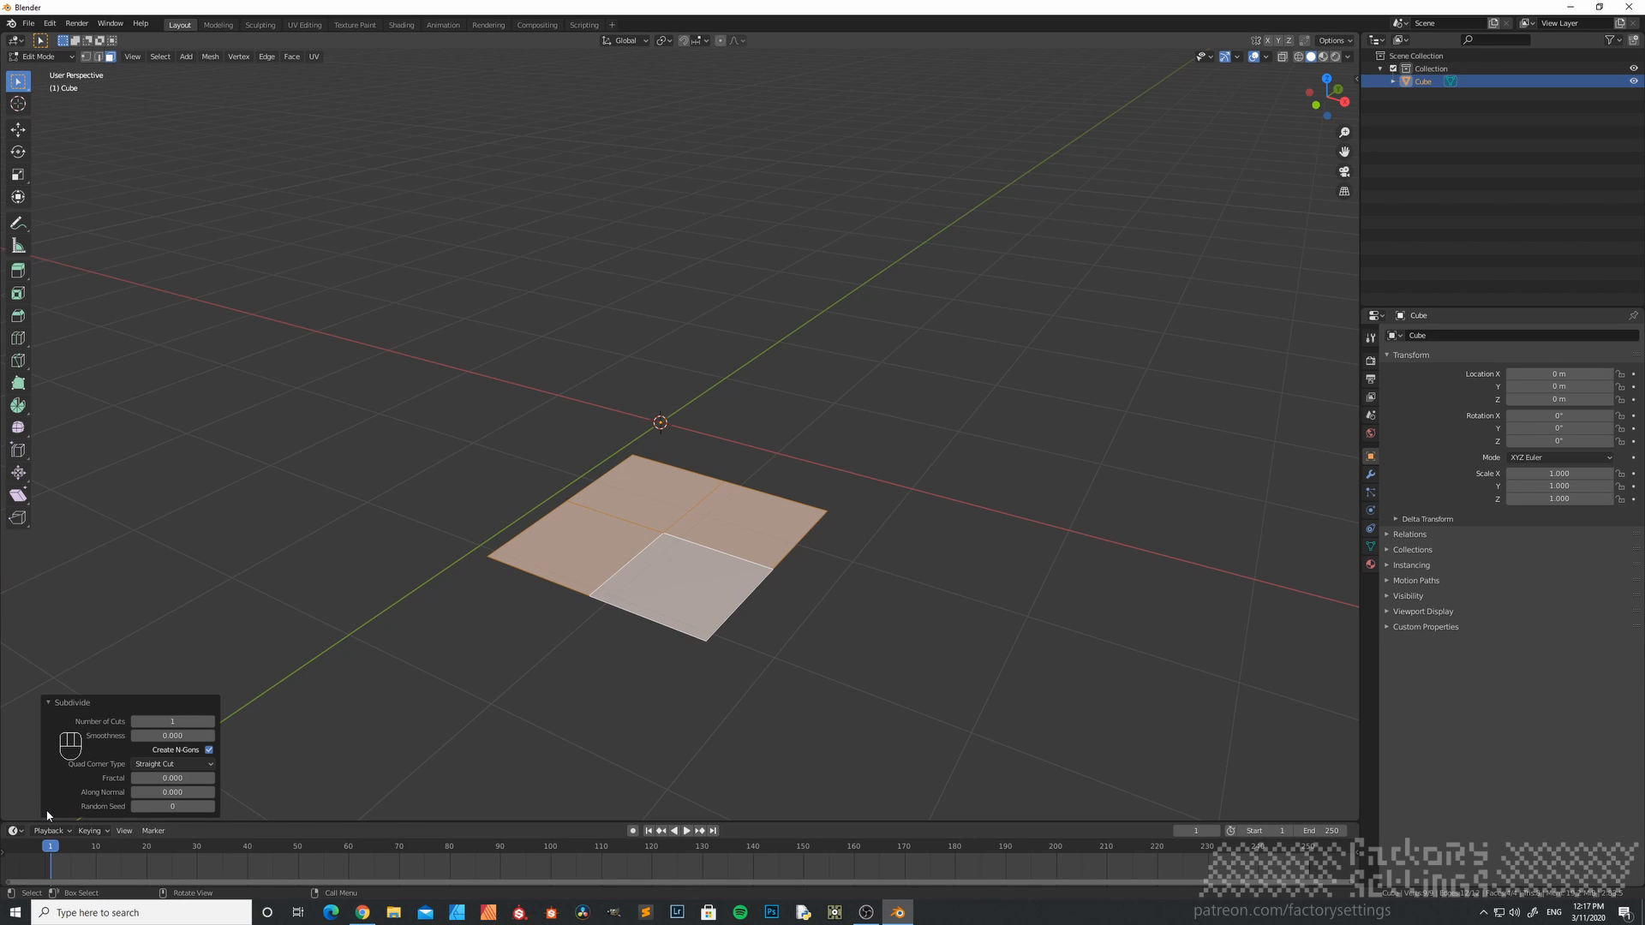
left_click(209, 722)
left_click(210, 722)
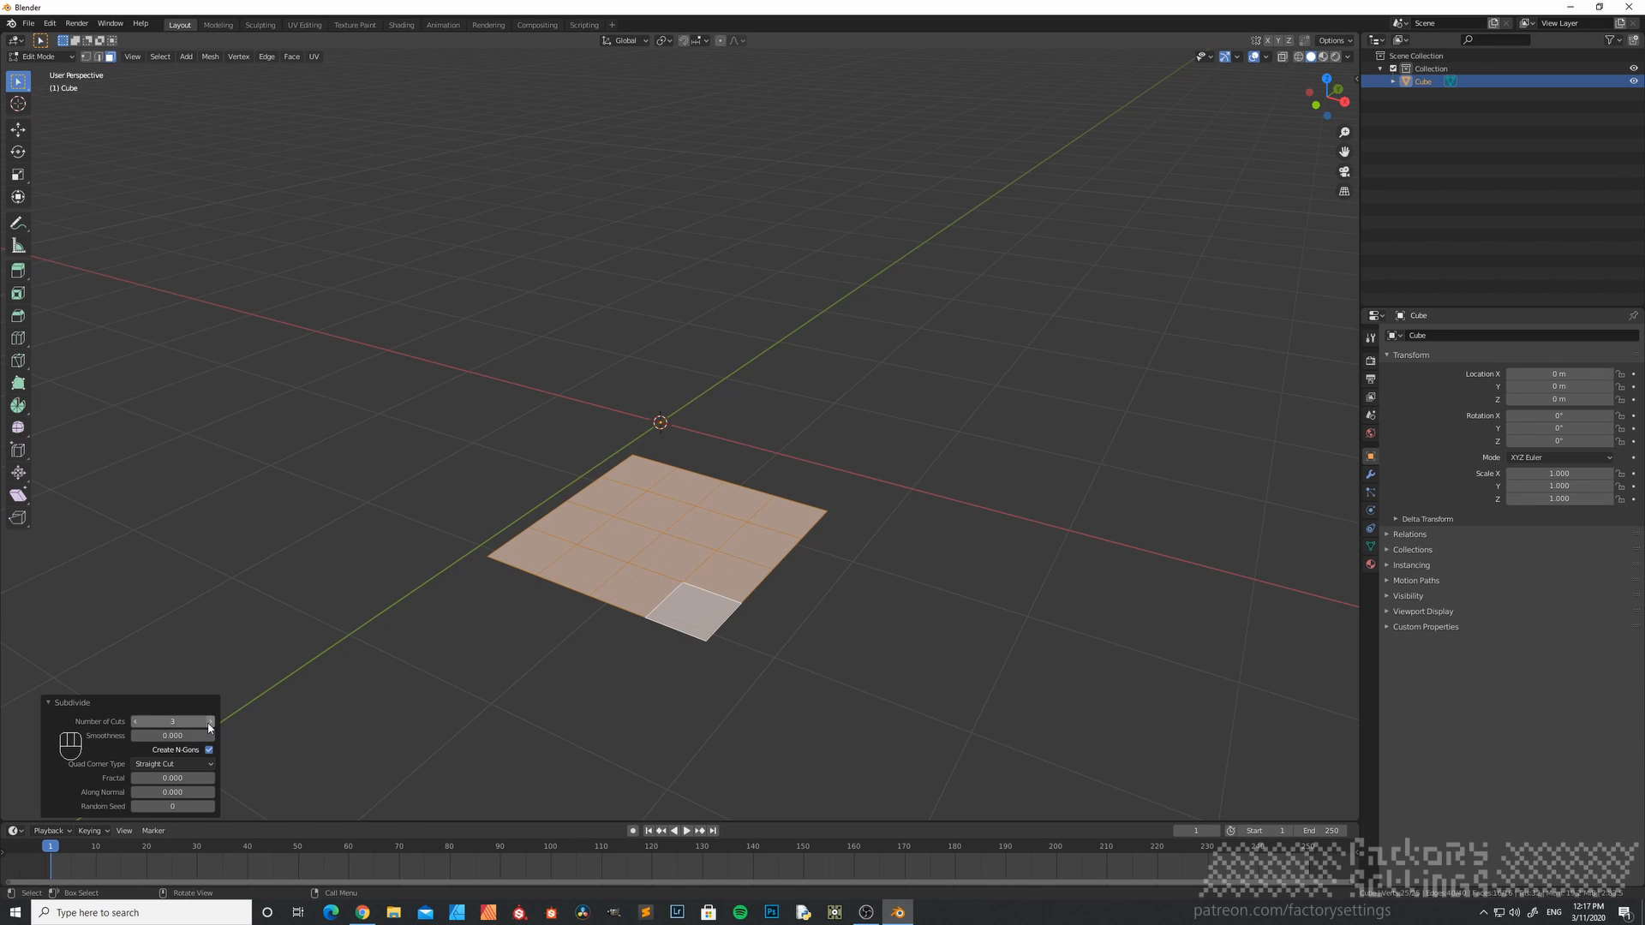
- Raise the number of cuts in the face's subdivision to 4
left_click(210, 722)
scroll(536, 572, "up", 2)
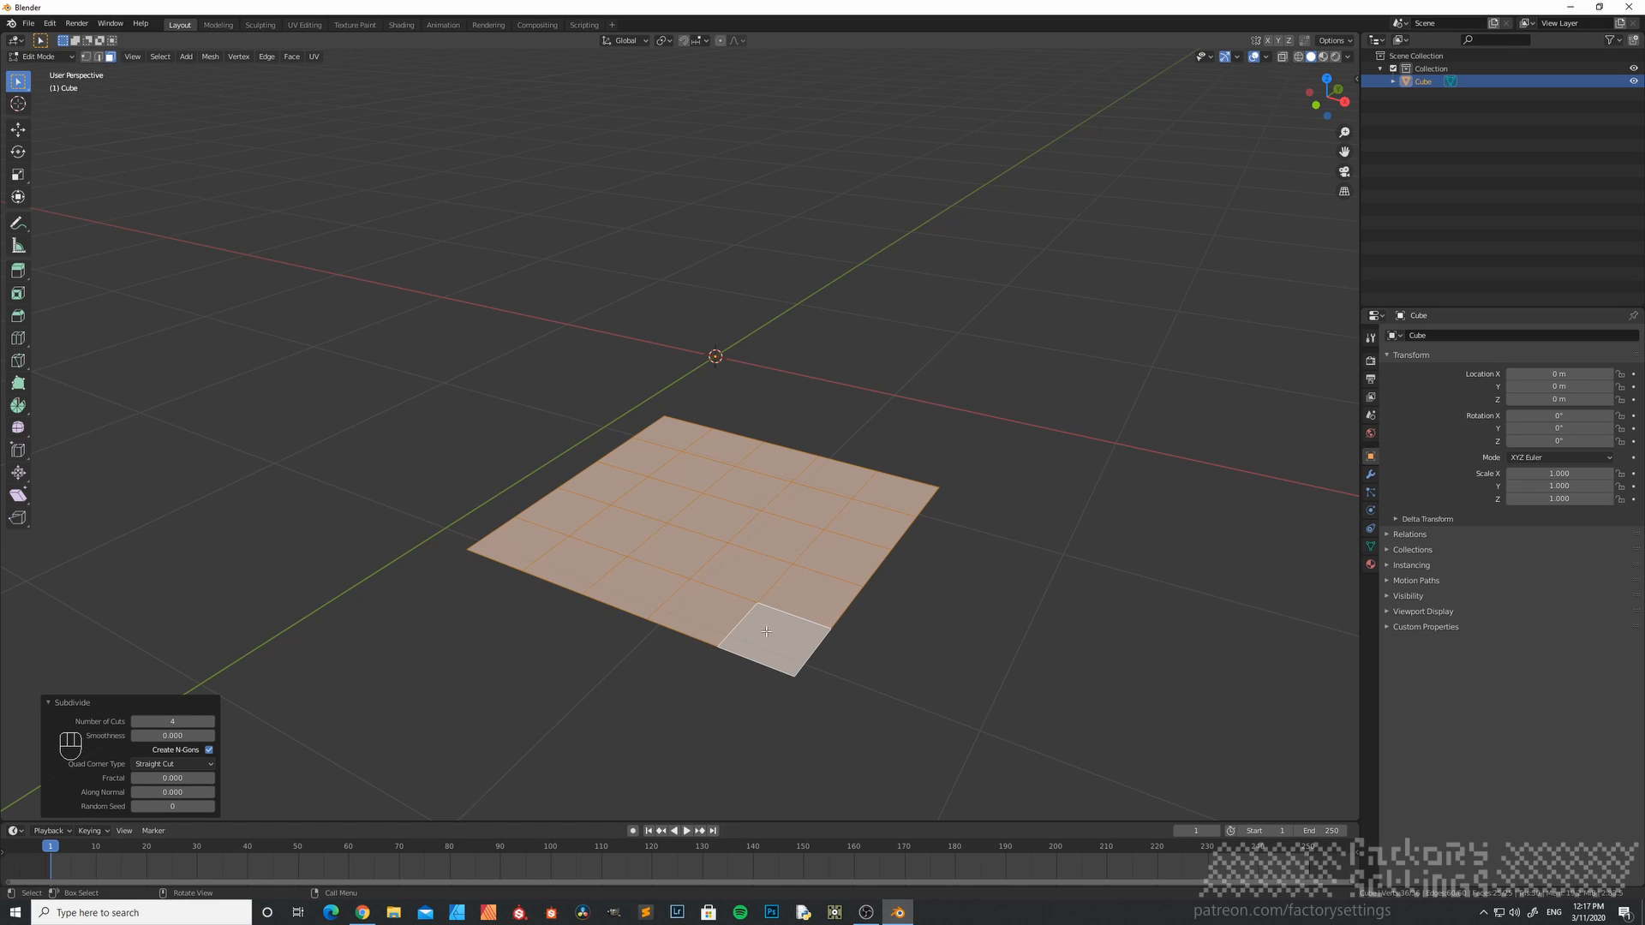
scroll(753, 531, "down", 1)
scroll(741, 528, "up", 2)
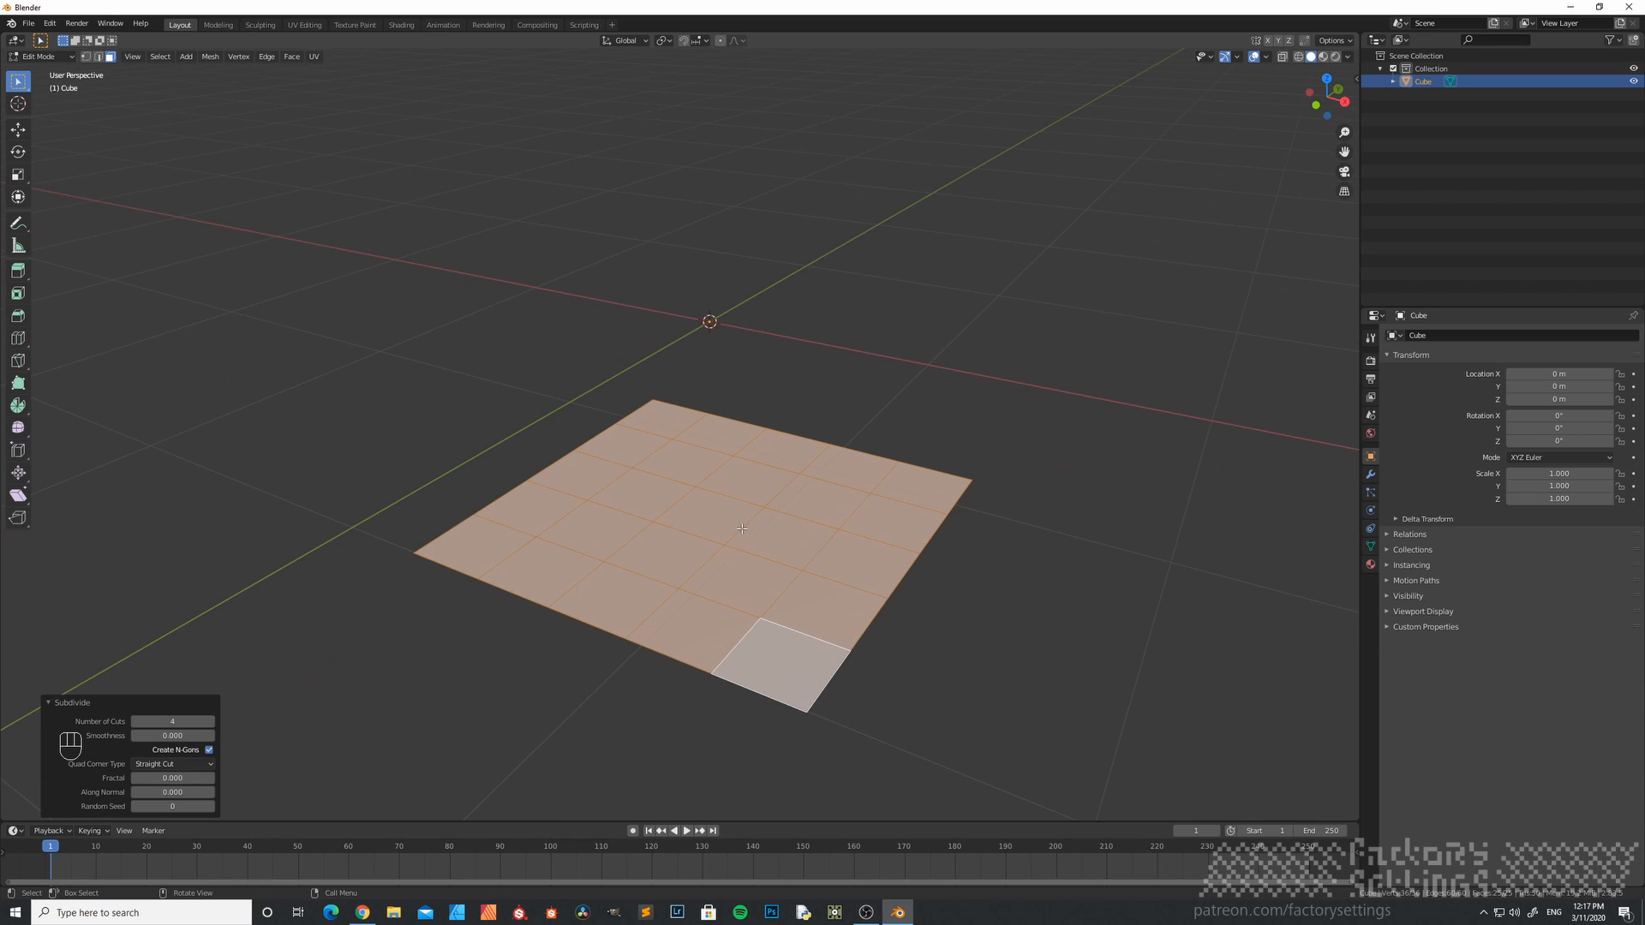
scroll(728, 524, "down", 3)
scroll(712, 520, "up", 2)
scroll(712, 520, "down", 1)
- In vertex select mode, extrude the square's back corner vertex (negative X, positive Y) 4 m upward along Z
key("1")
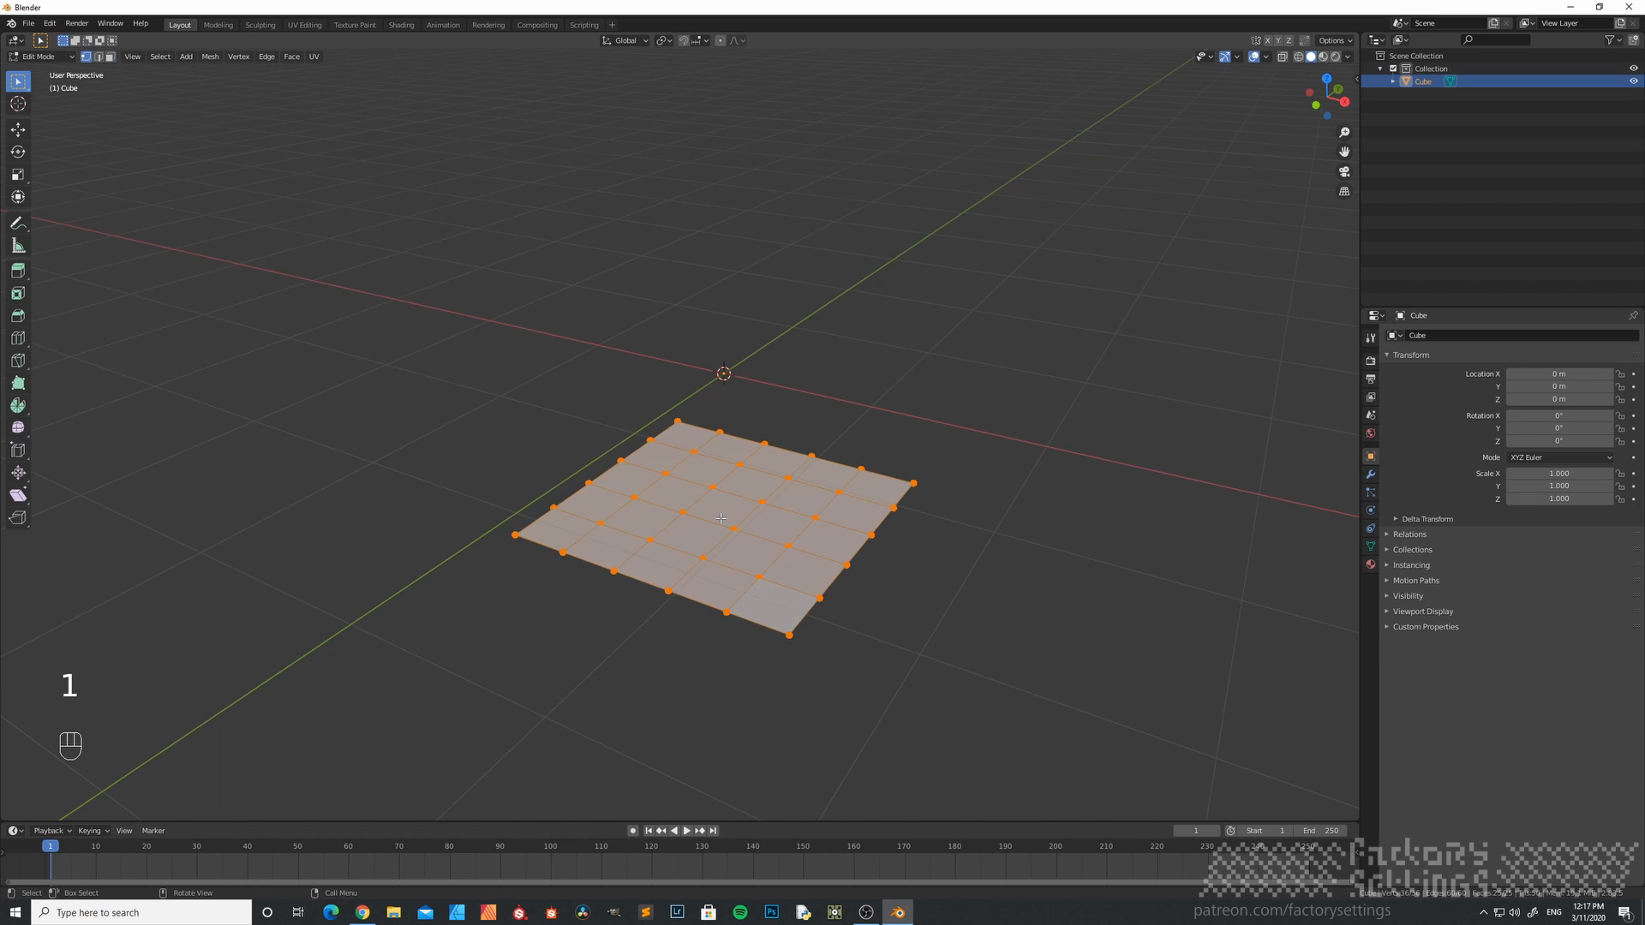
scroll(673, 419, "up", 1)
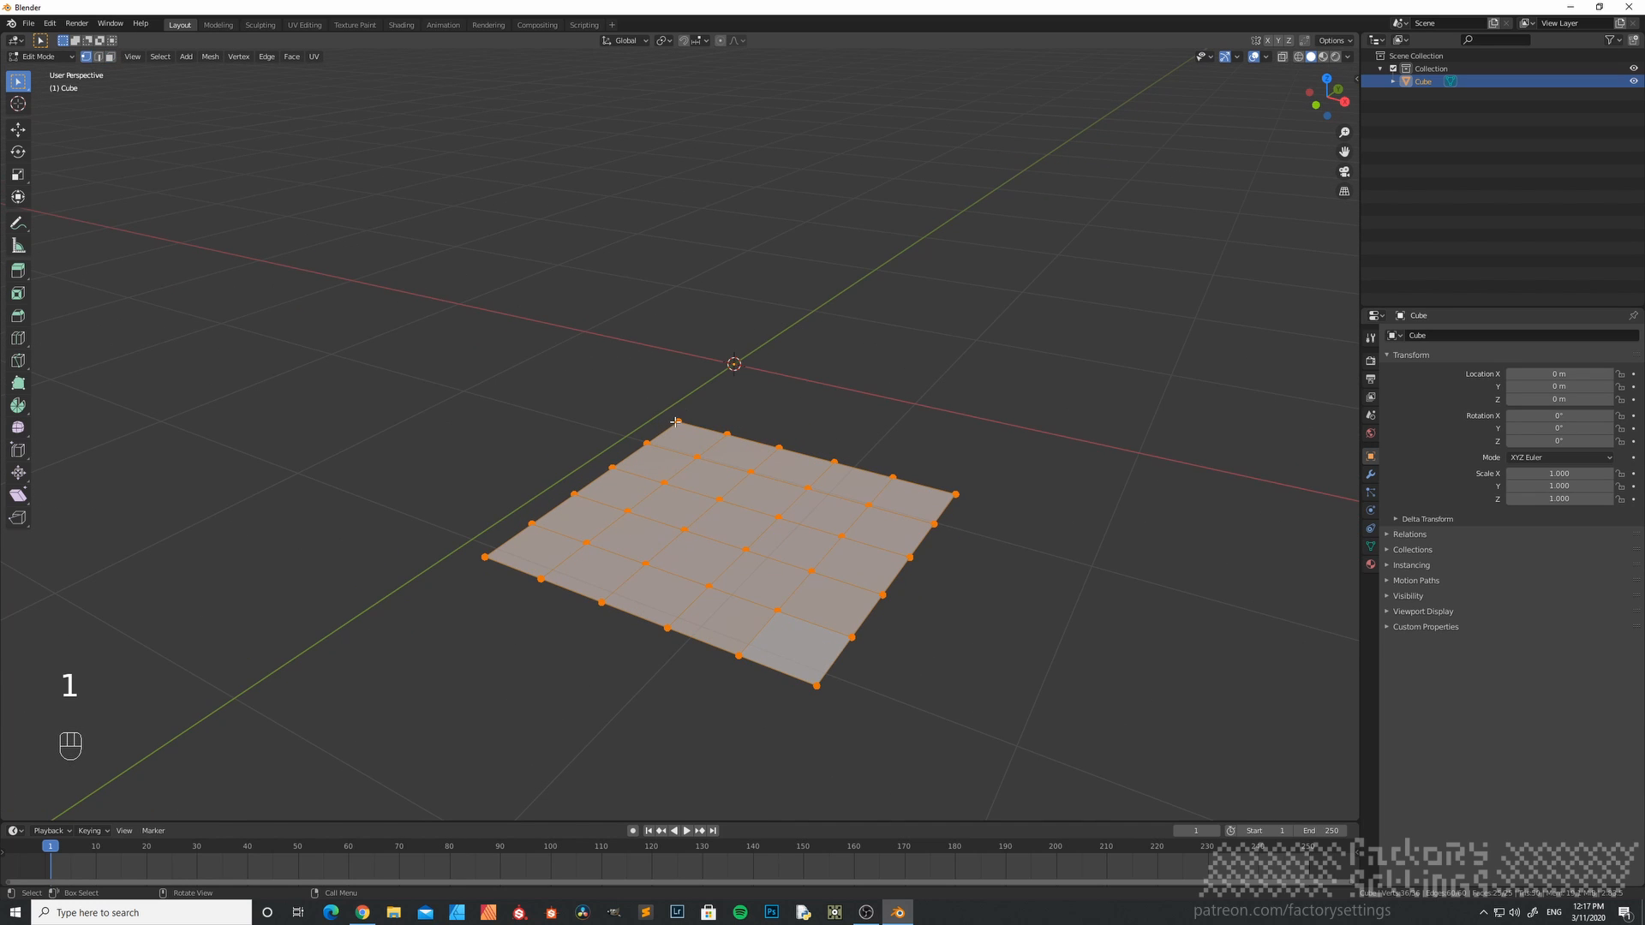
middle_click_drag(681, 422, 707, 480)
scroll(698, 445, "up", 1)
scroll(707, 441, "down", 1)
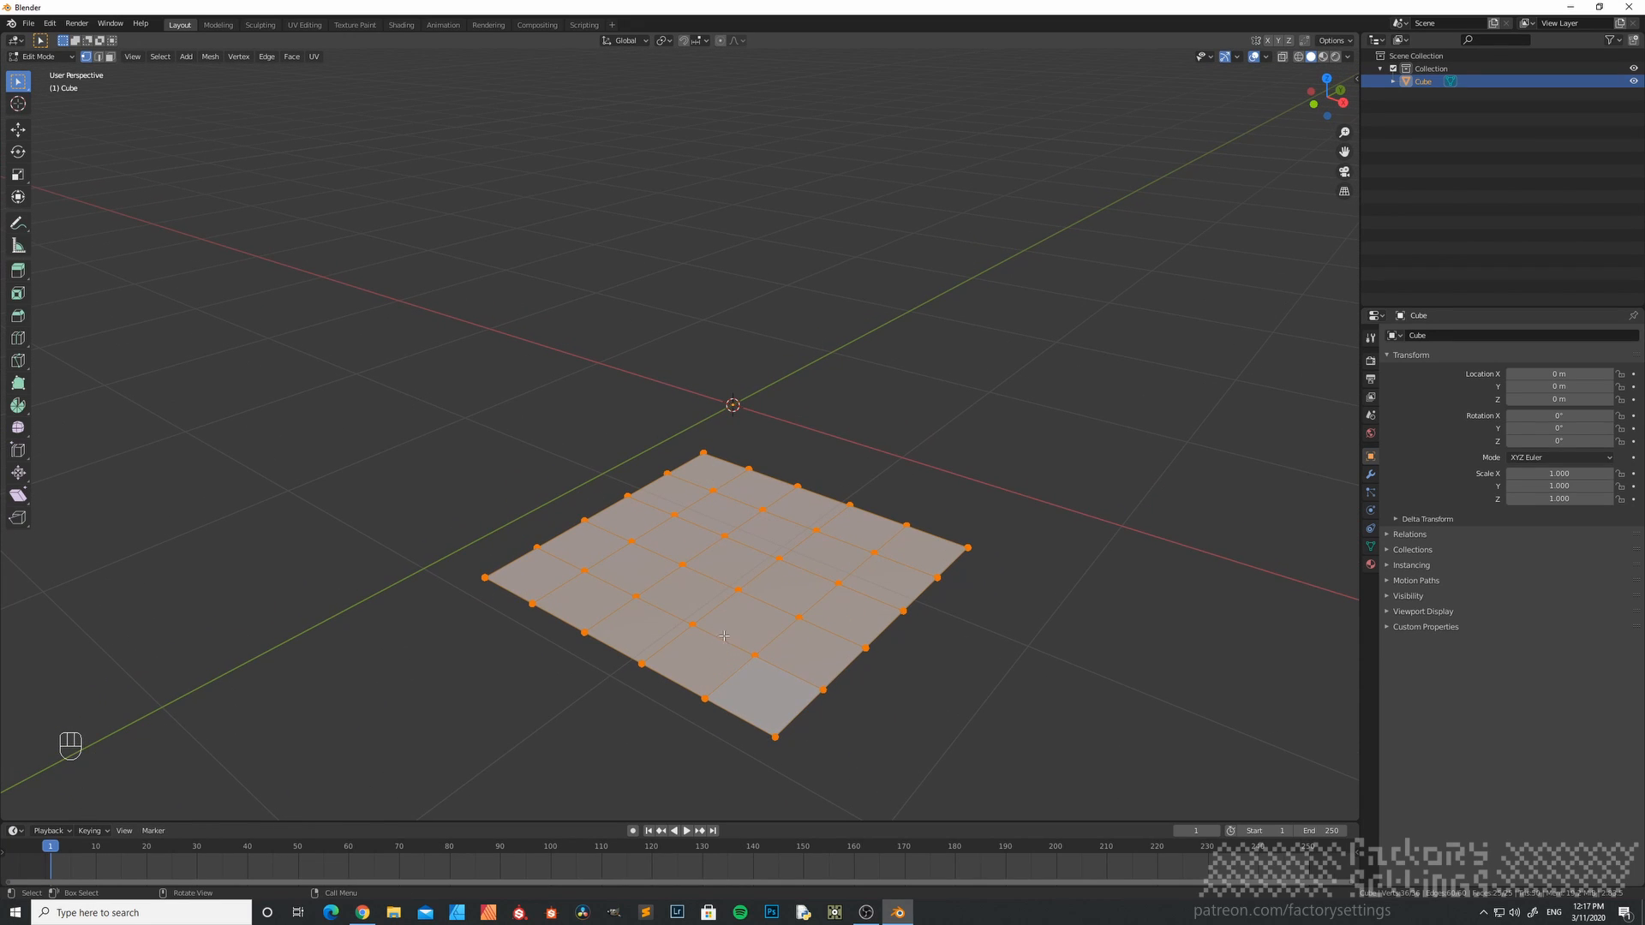
middle_click_drag(730, 598, 732, 493)
left_click(716, 433)
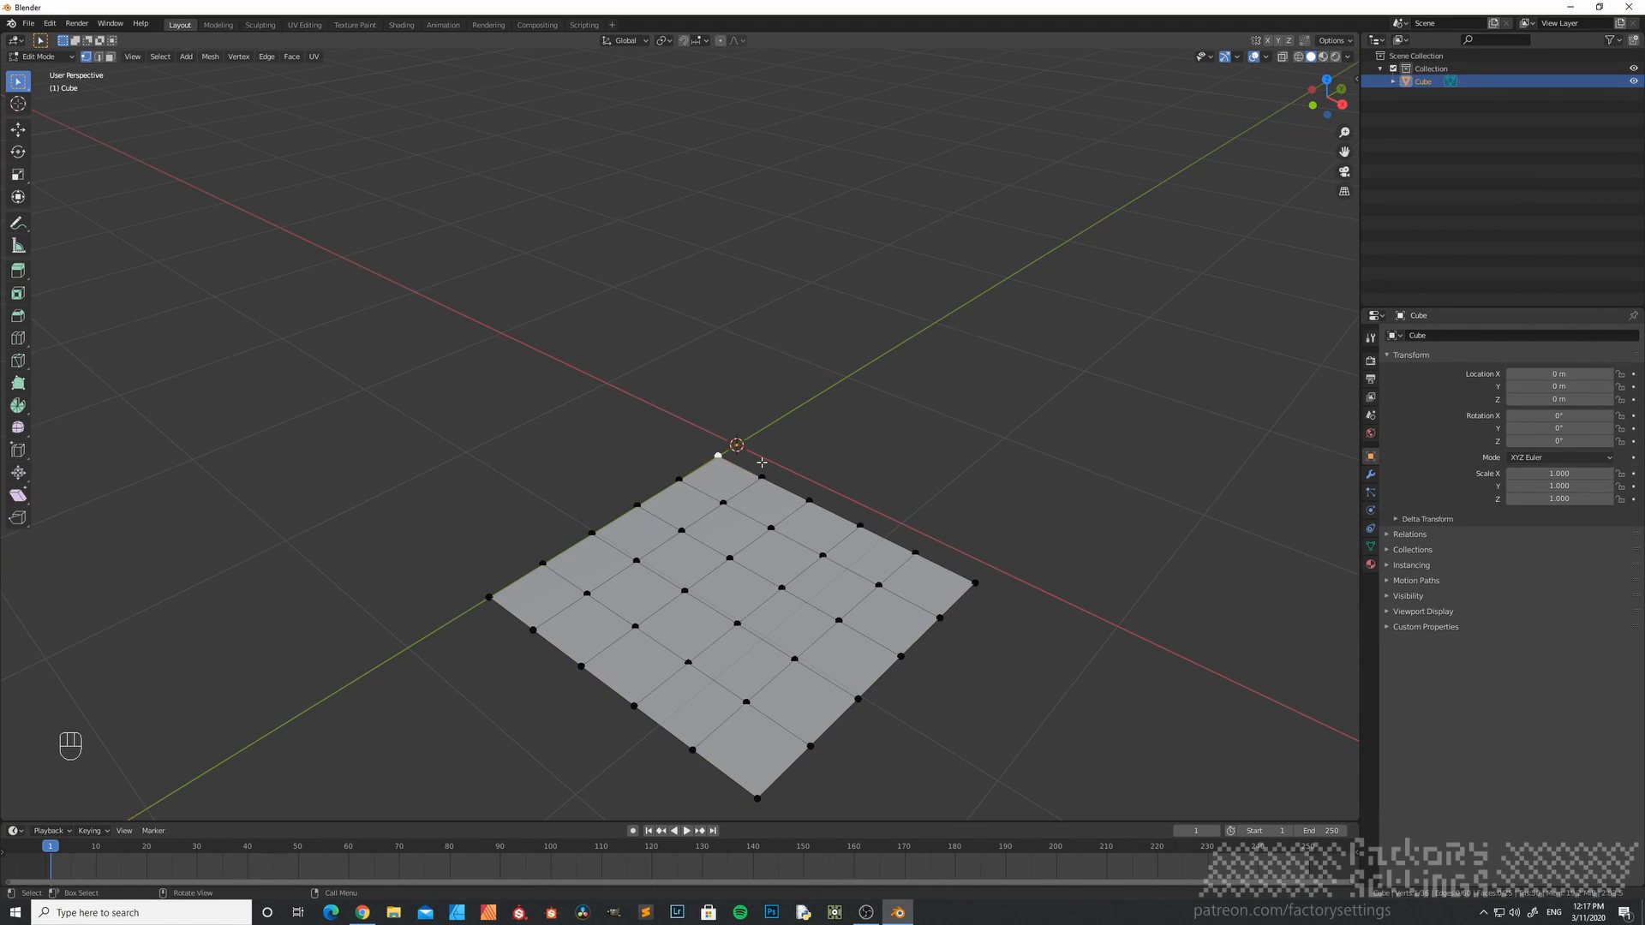
key("e")
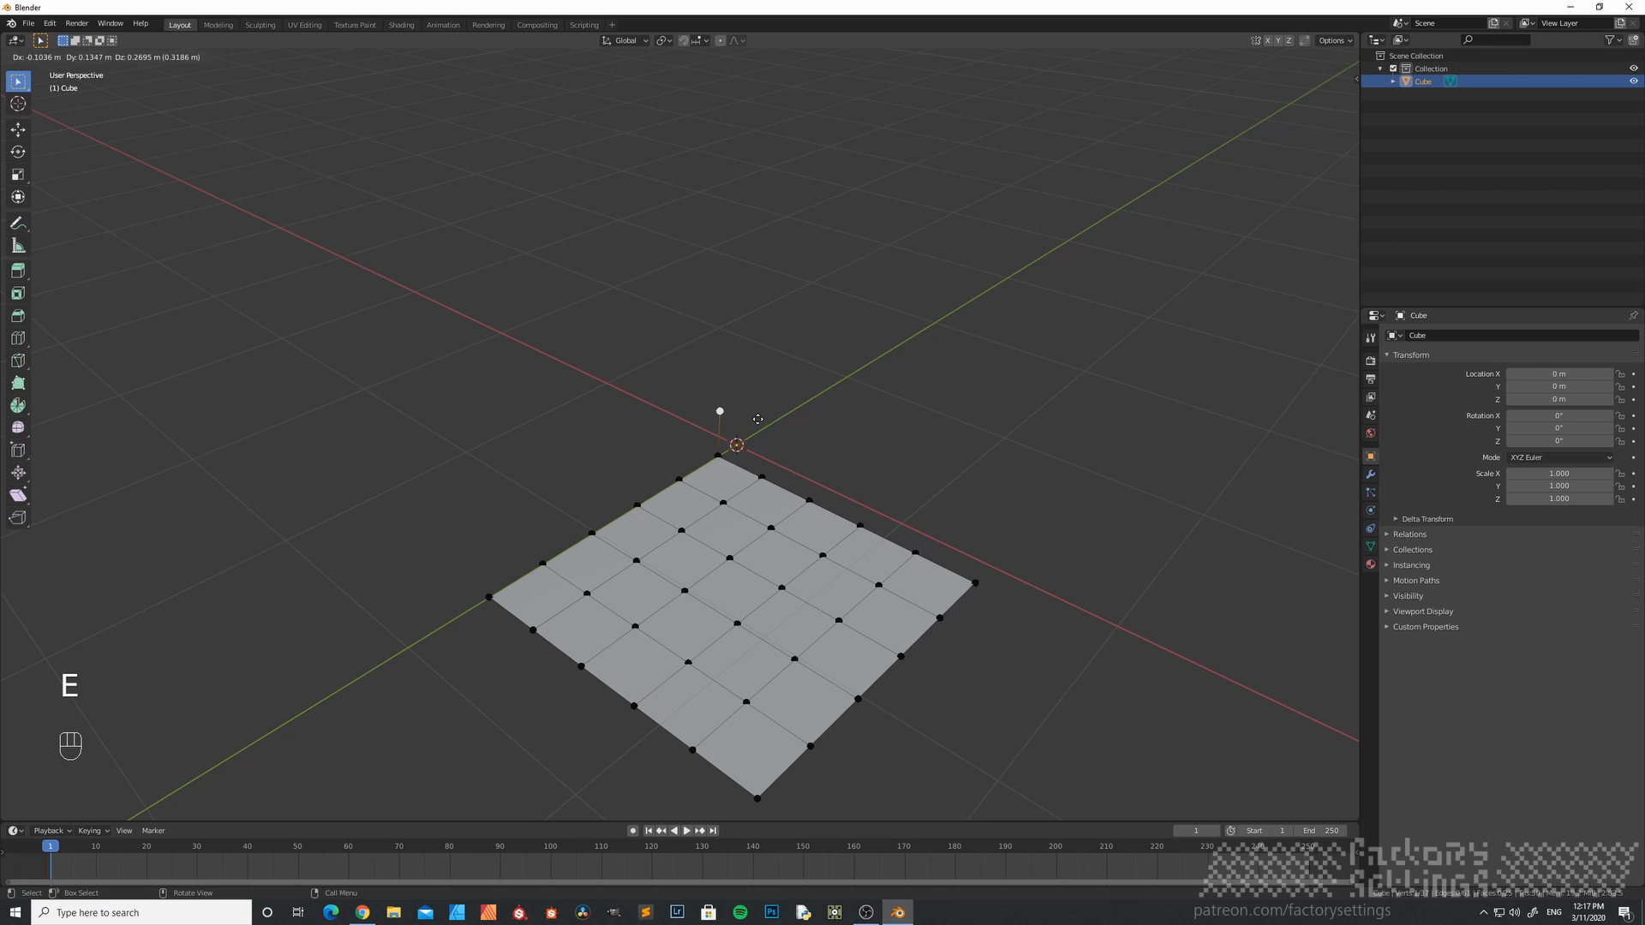
key("z")
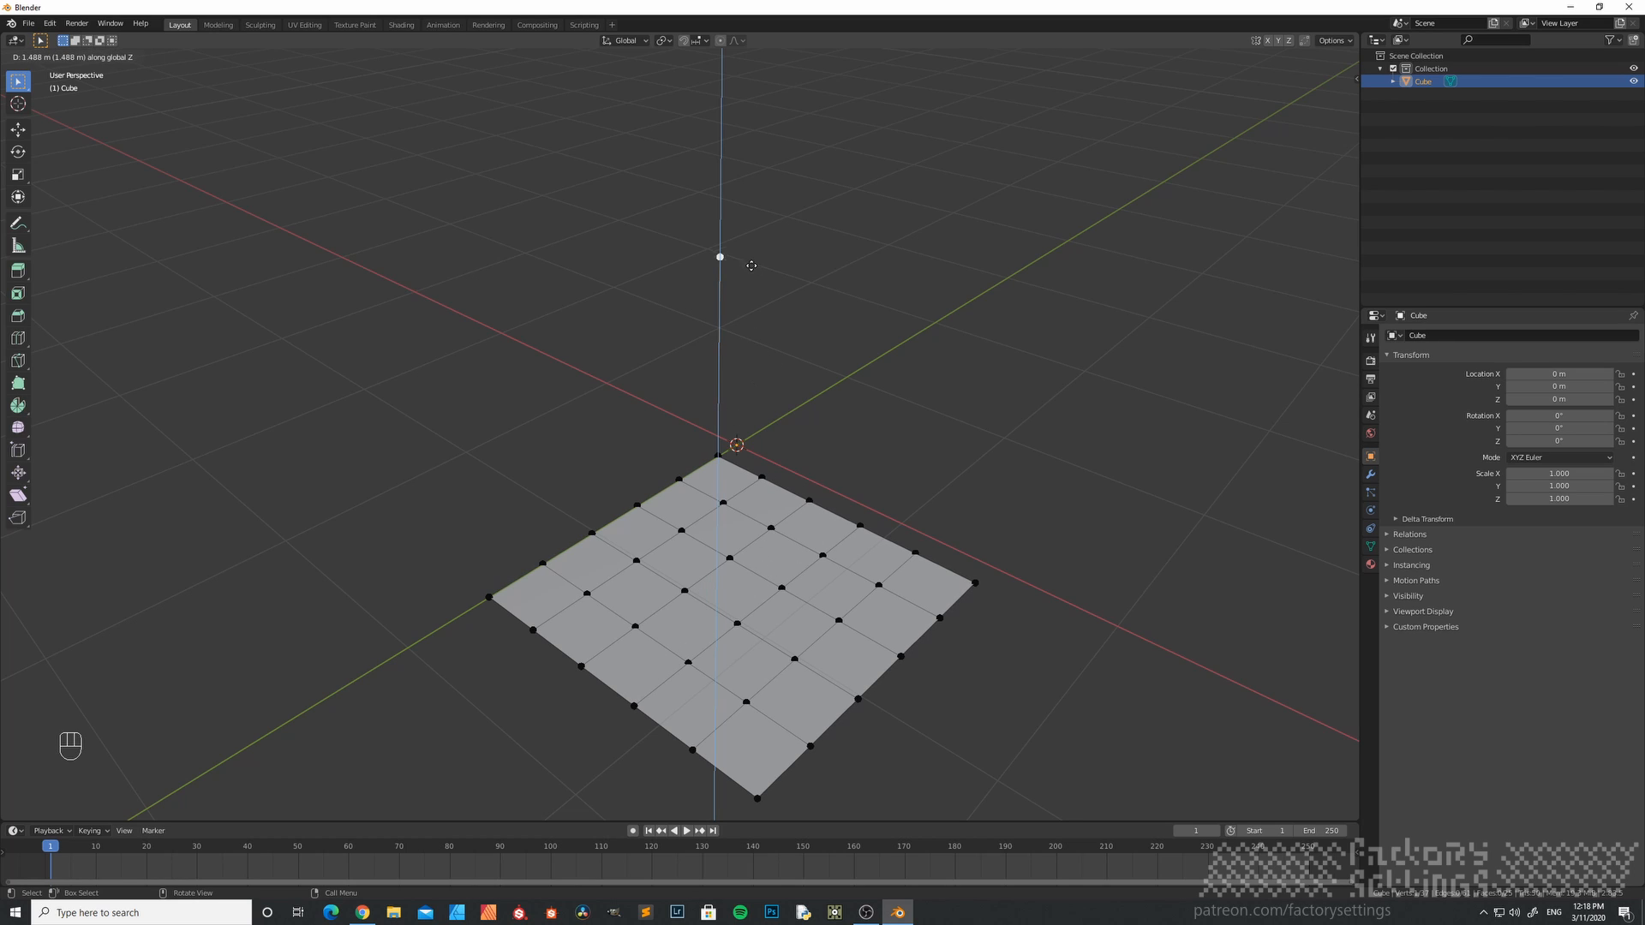
type("4")
key("Return")
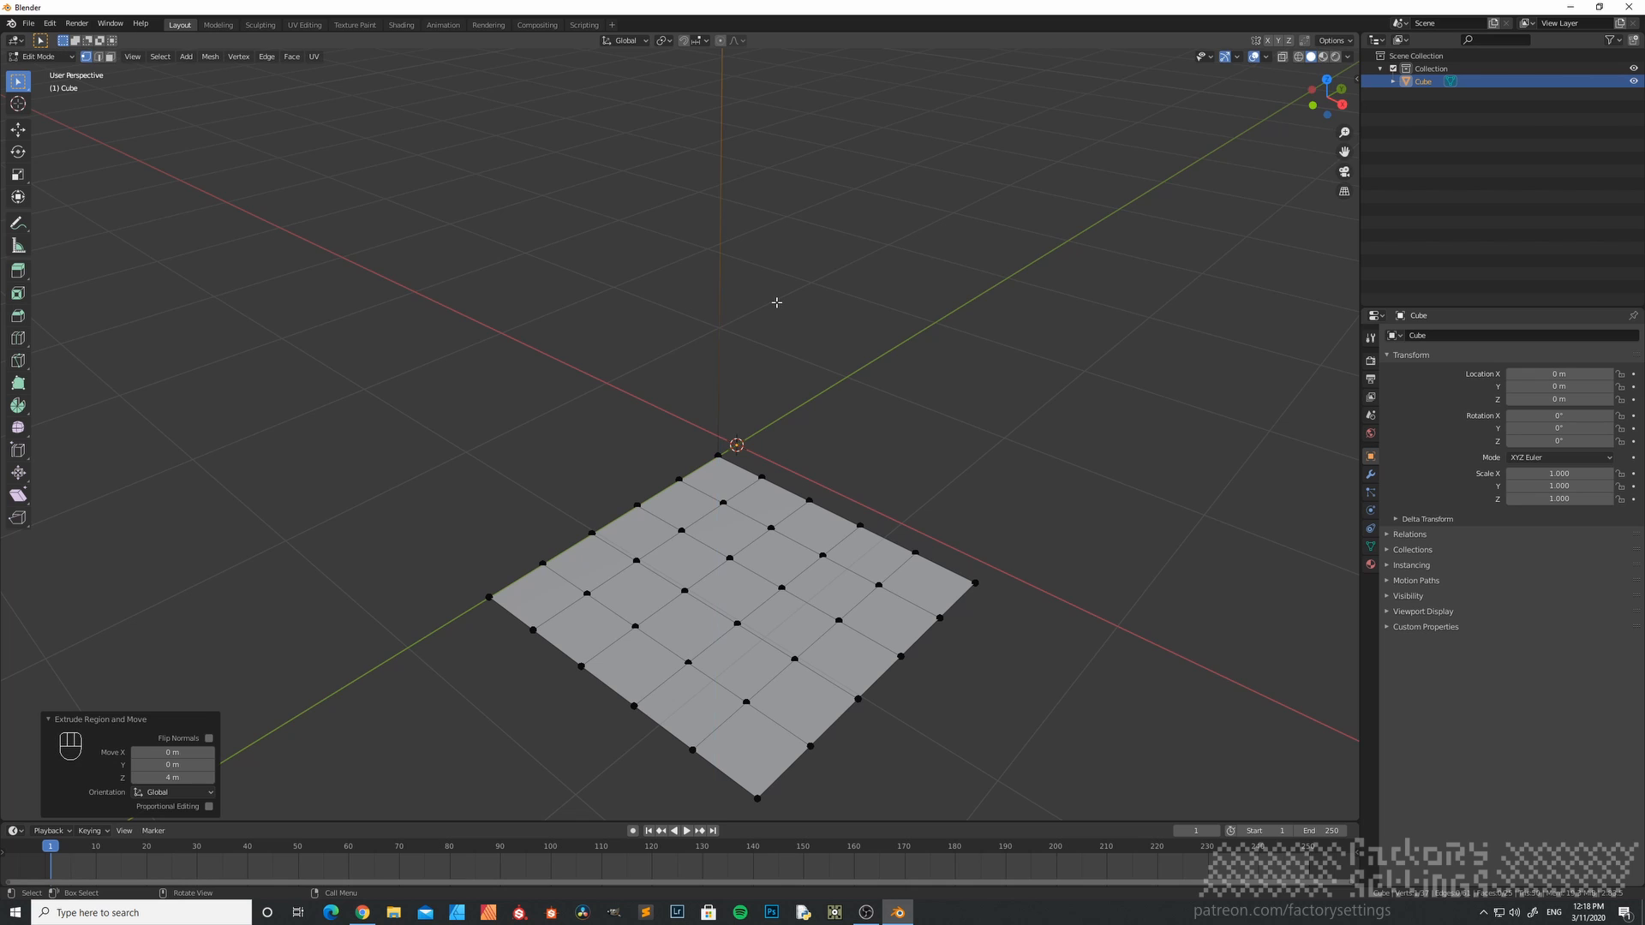
scroll(775, 302, "down", 3)
middle_click_drag(794, 239, 758, 413, "shift")
left_click(719, 562, "shift")
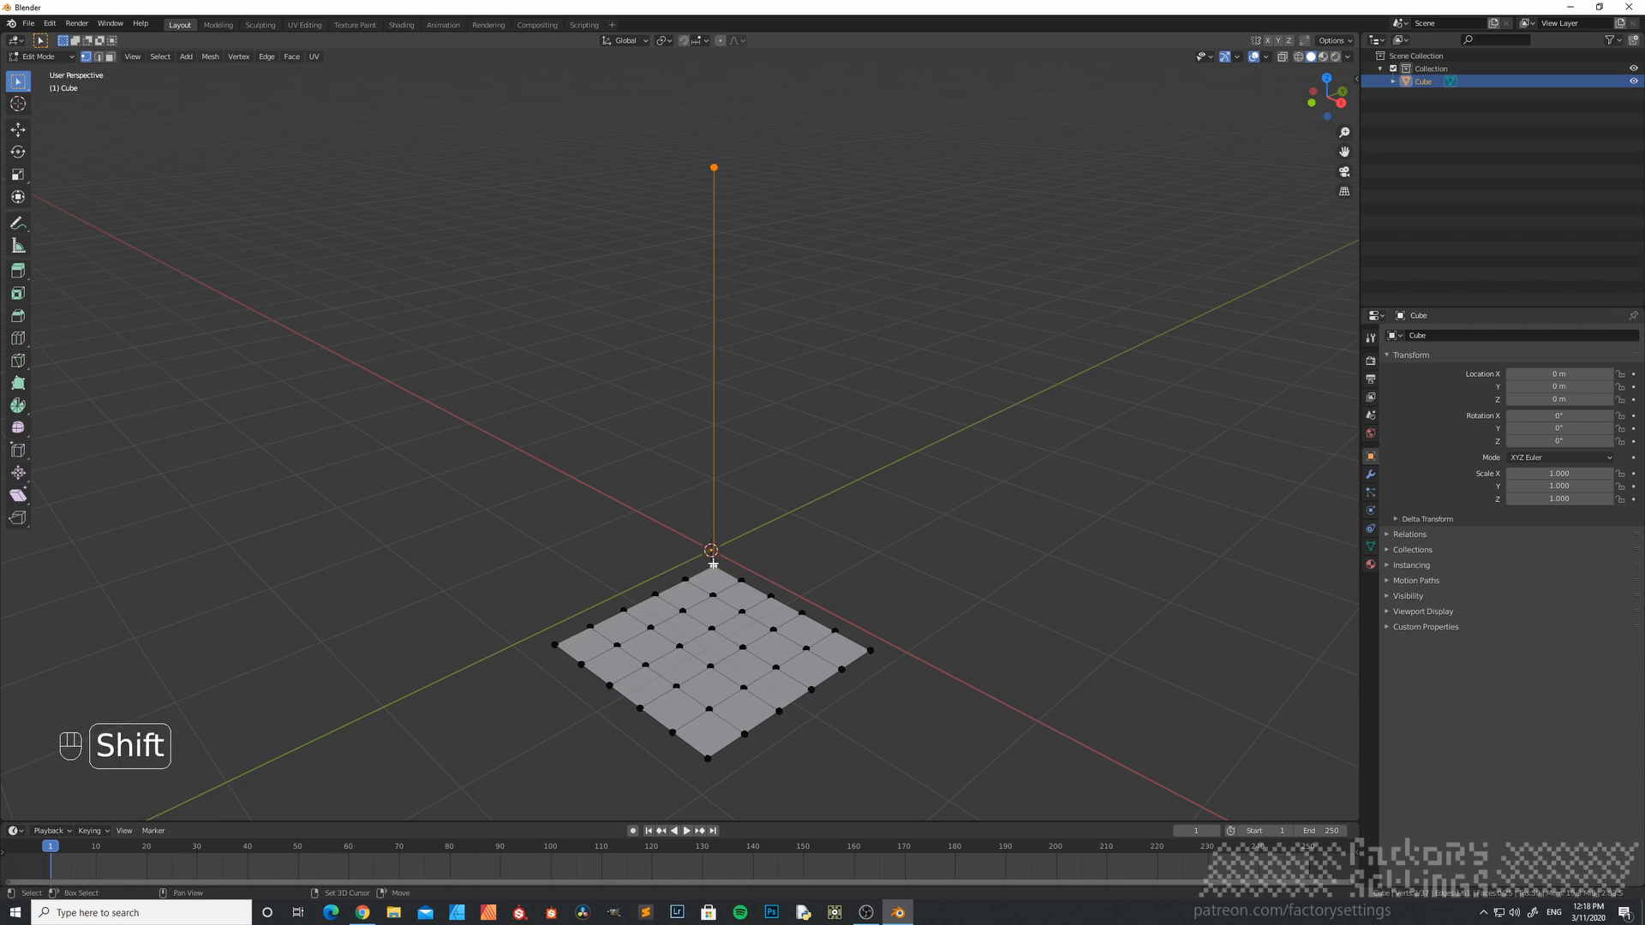
right_click(804, 339)
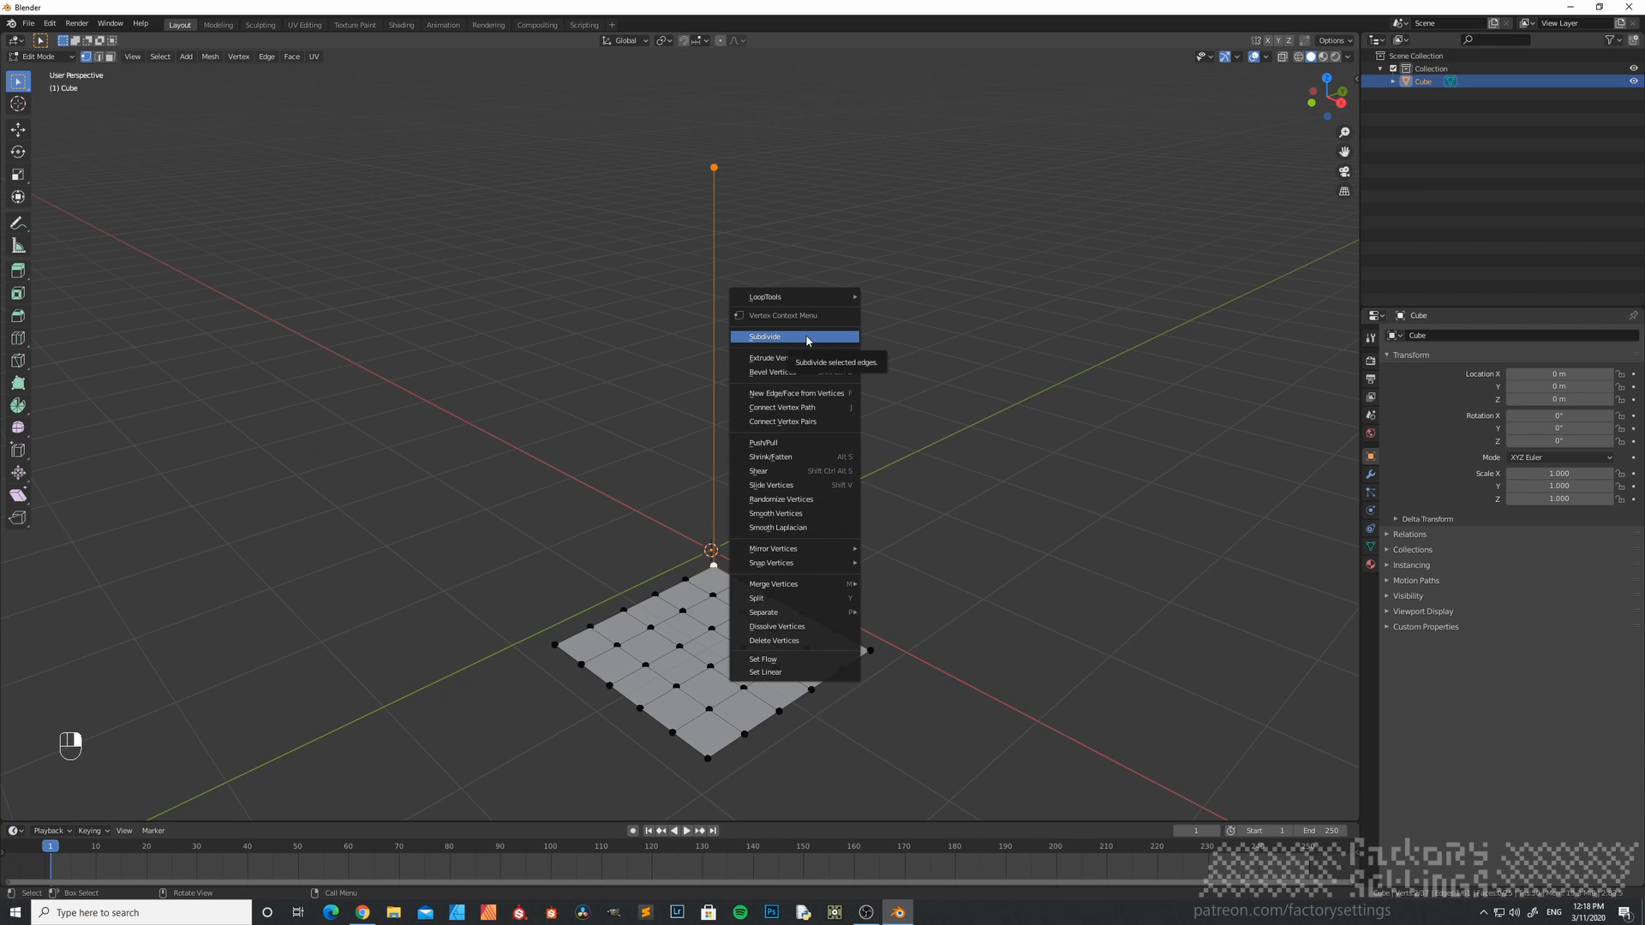
left_click(725, 266)
- Select both end vertices of the vertical edge and subdivide it with 8 cuts
left_click(716, 165)
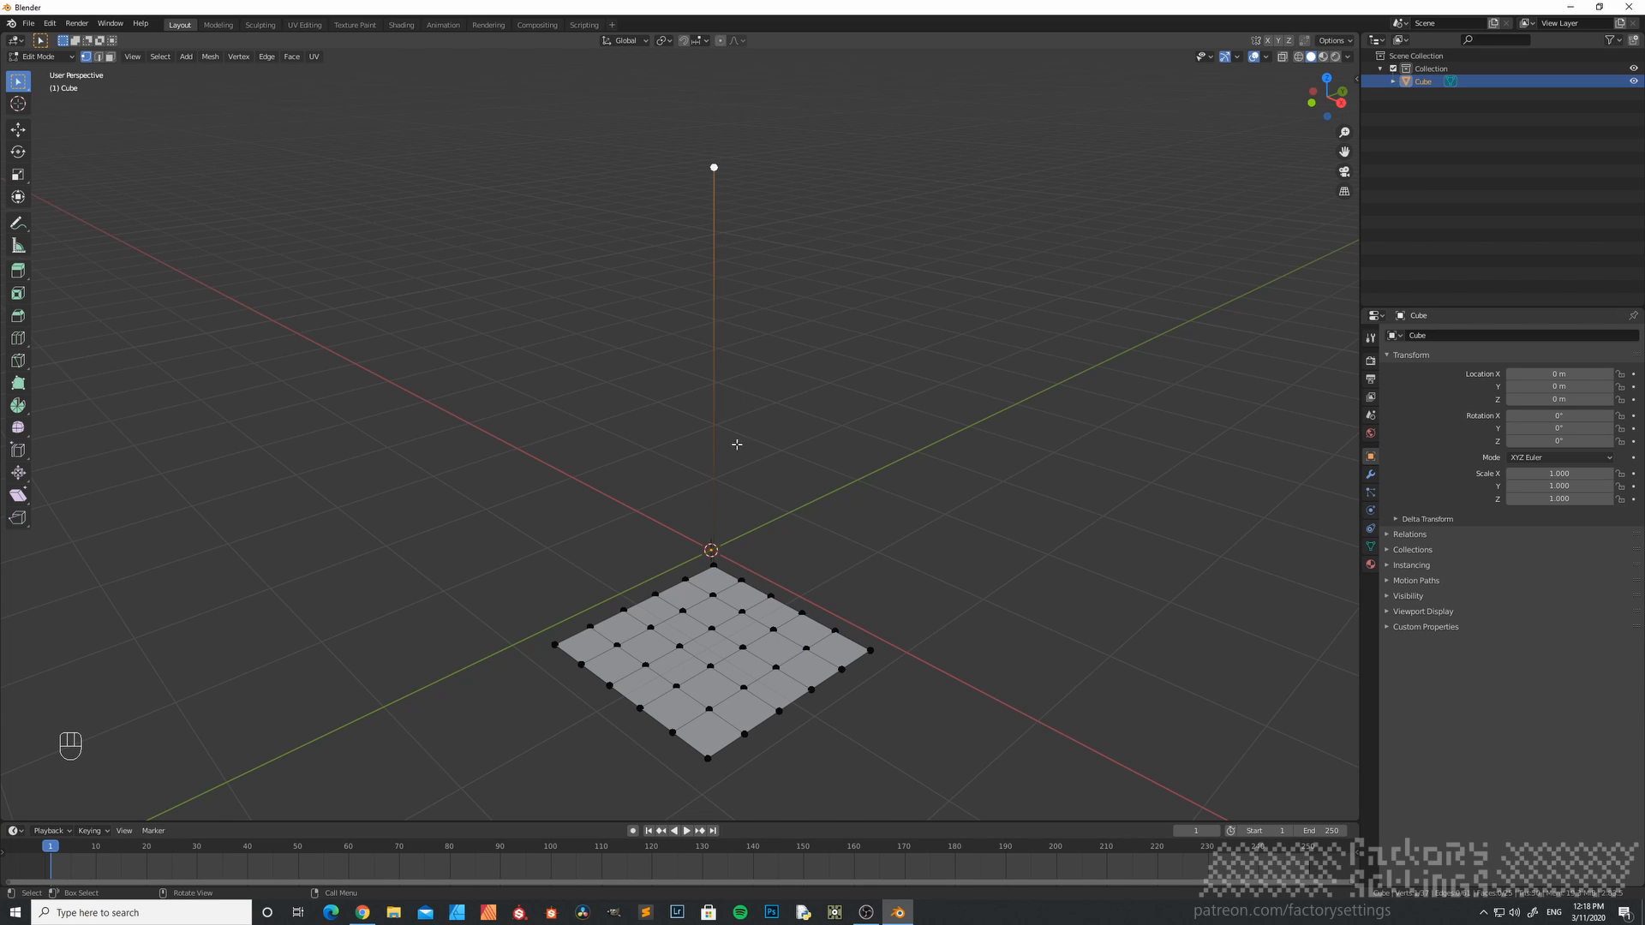
left_click(714, 563, "shift")
mouse_move(715, 563)
middle_mouse_down()
mouse_move(746, 557)
mouse_move(723, 567)
middle_mouse_up()
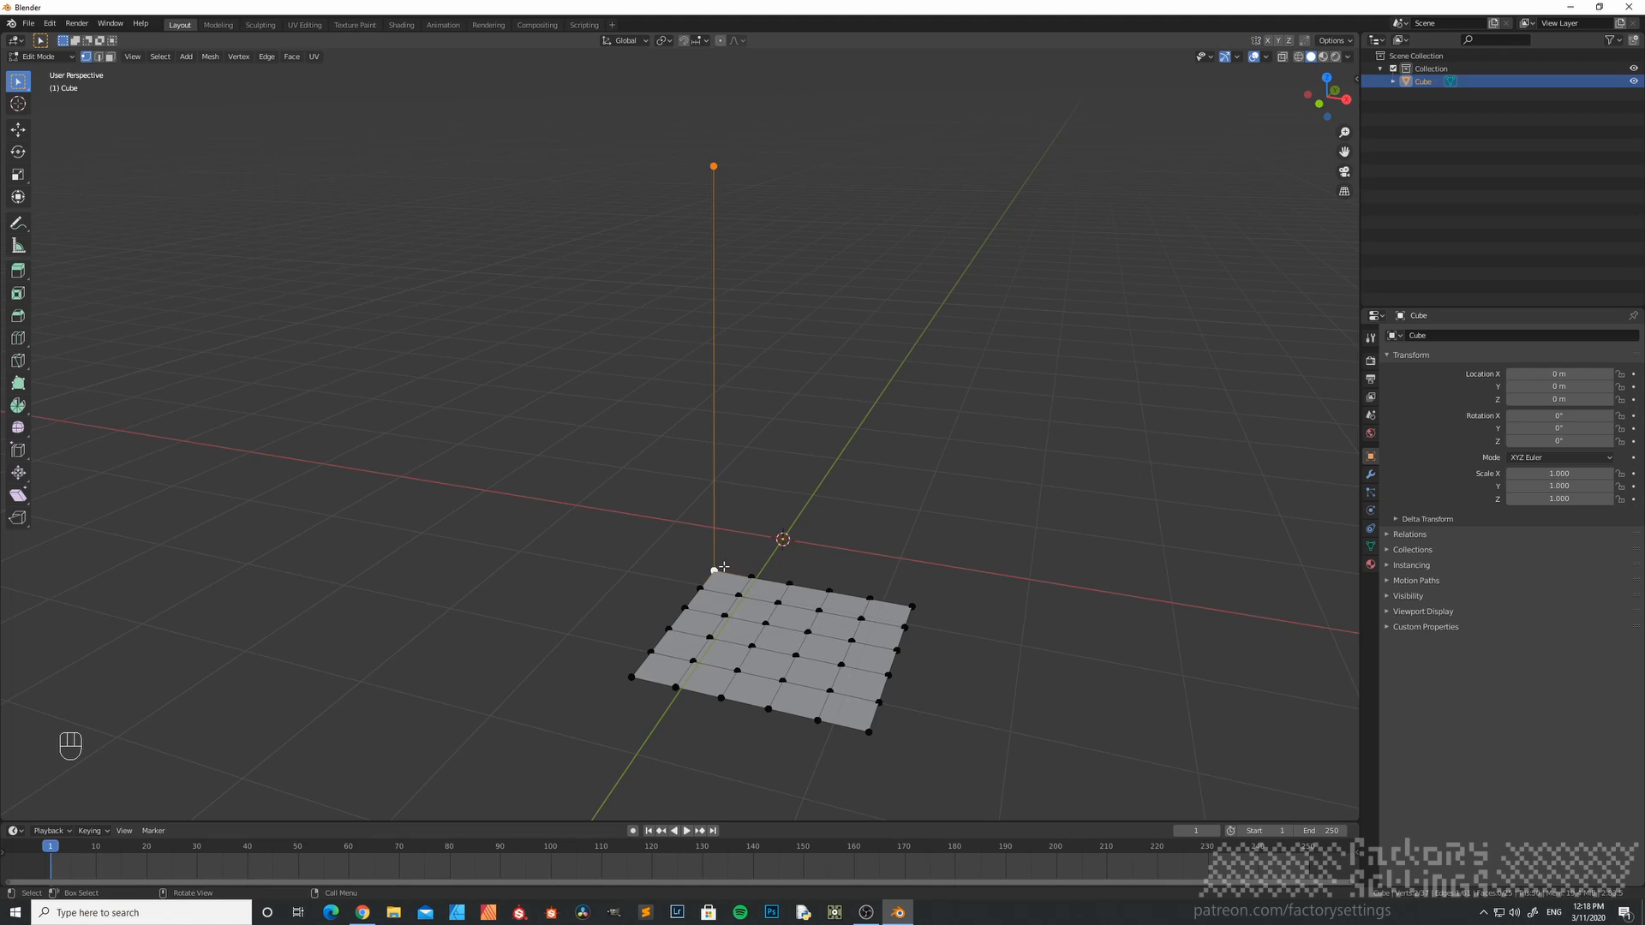
right_click(846, 329)
left_click(819, 328)
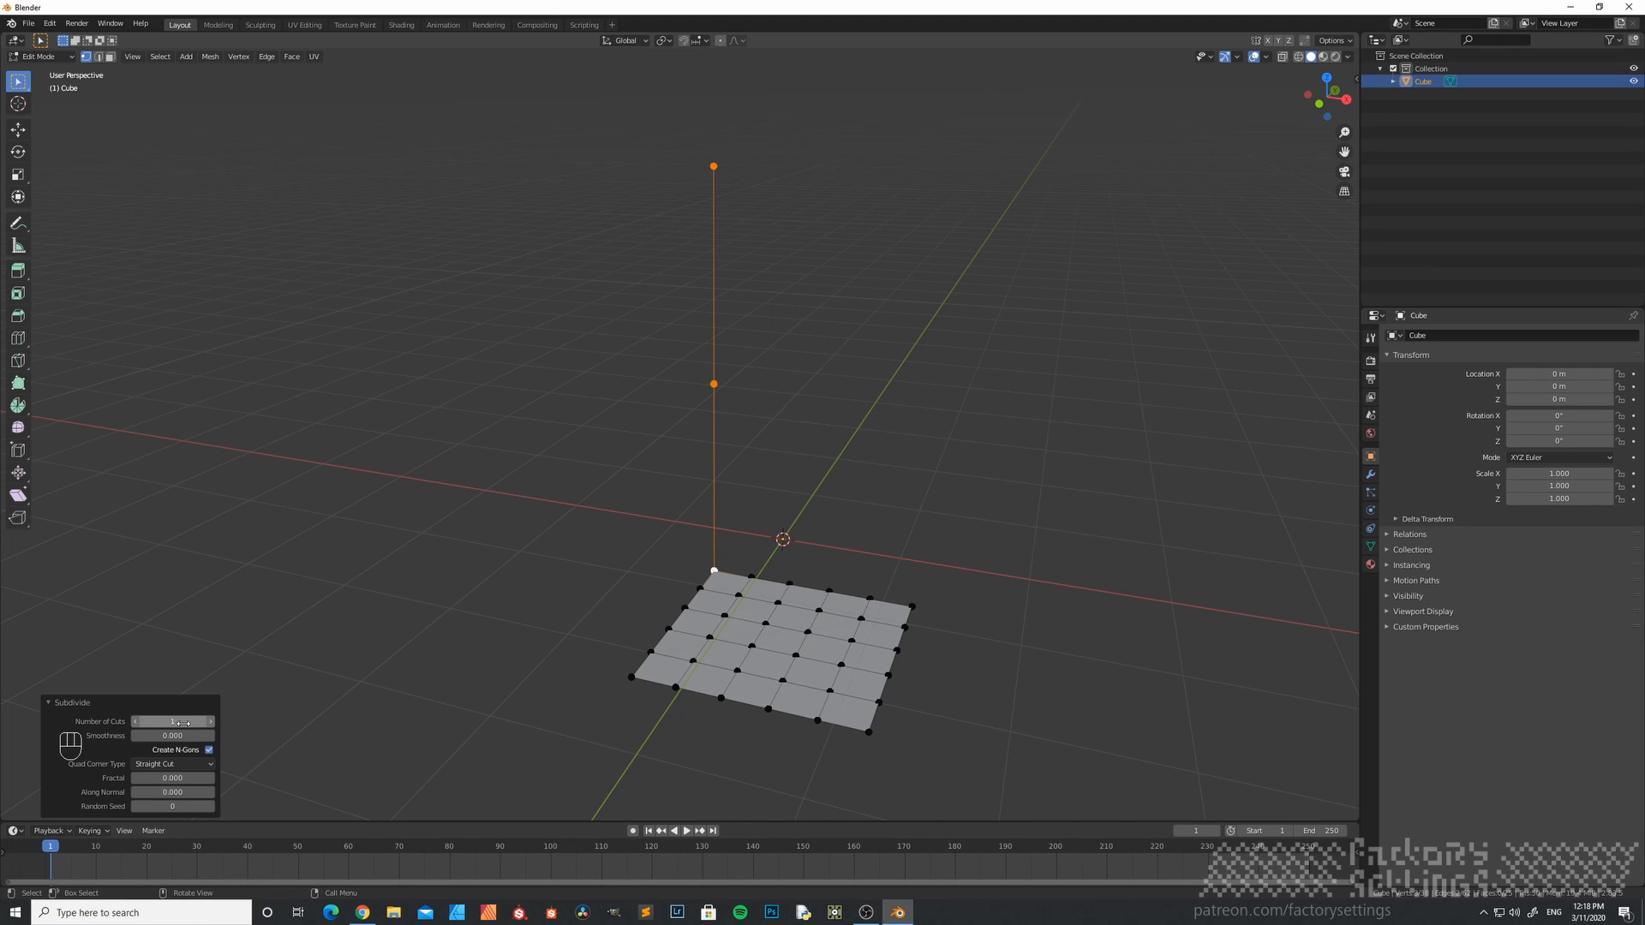
left_click(211, 722)
left_click(211, 723)
left_click(210, 722)
left_click(210, 723)
left_click(211, 722)
left_click(211, 722)
left_click(211, 722)
- Extrude the square's corner vertex on the negative X, negative Y side by -2 m along Y
middle_click_drag(802, 649, 604, 572)
left_click(575, 656)
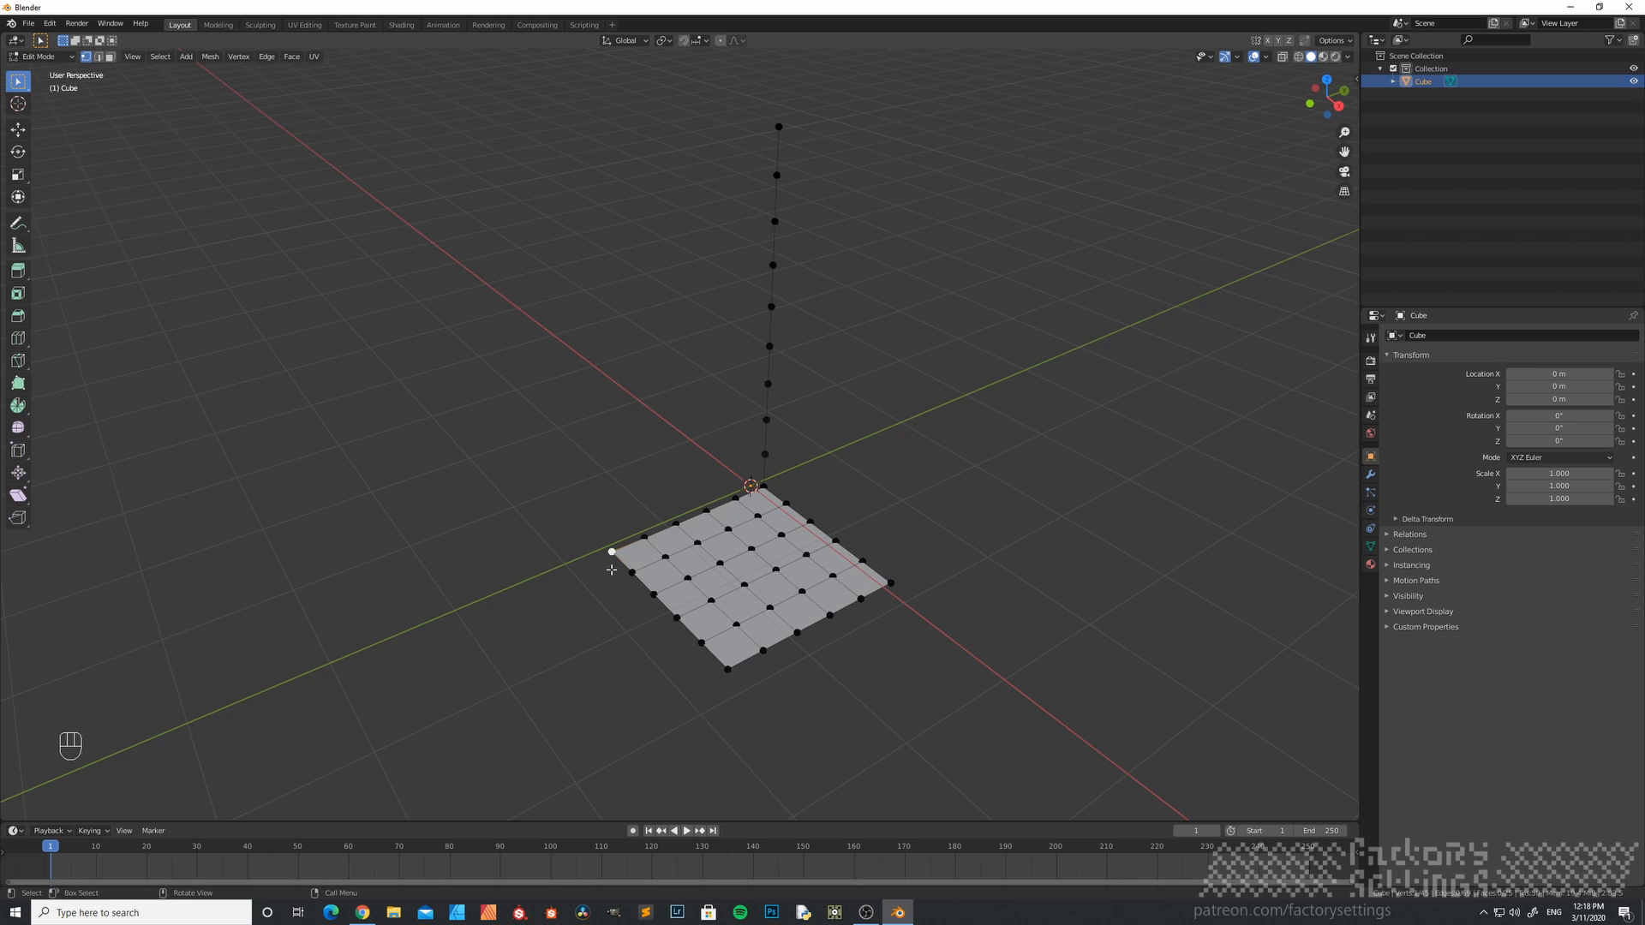
key("e")
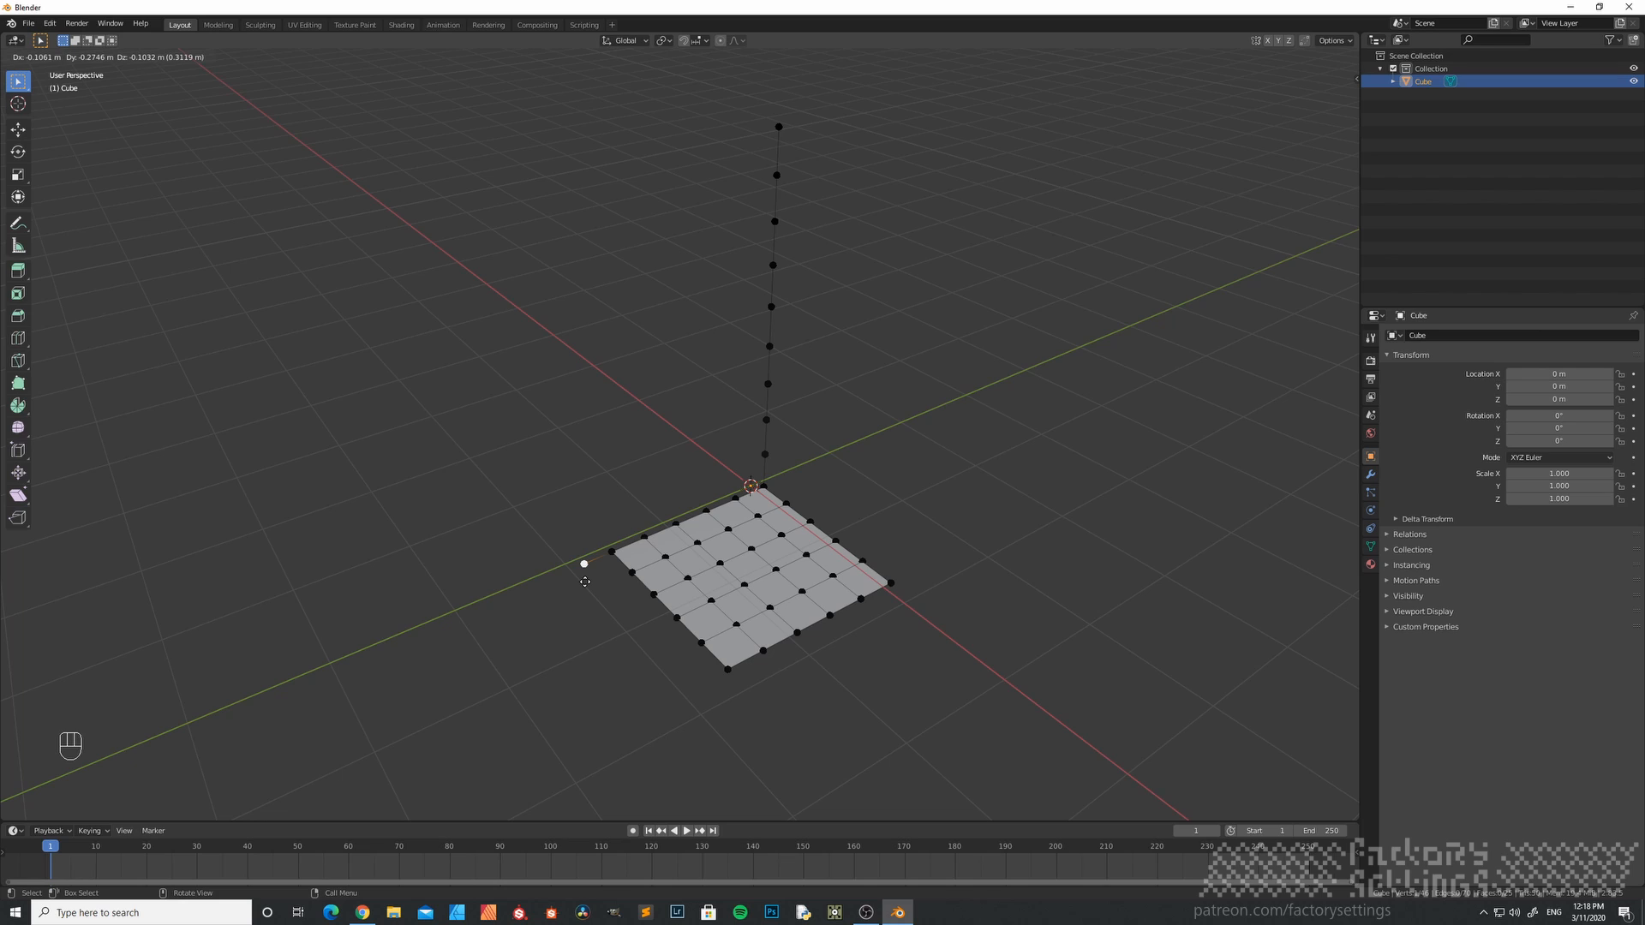
key("y")
type("2")
type("-")
- Select both ends of the edge extending along negative Y and subdivide it with 4 cuts
middle_click_drag(528, 648, 421, 603)
left_click(585, 555, "shift")
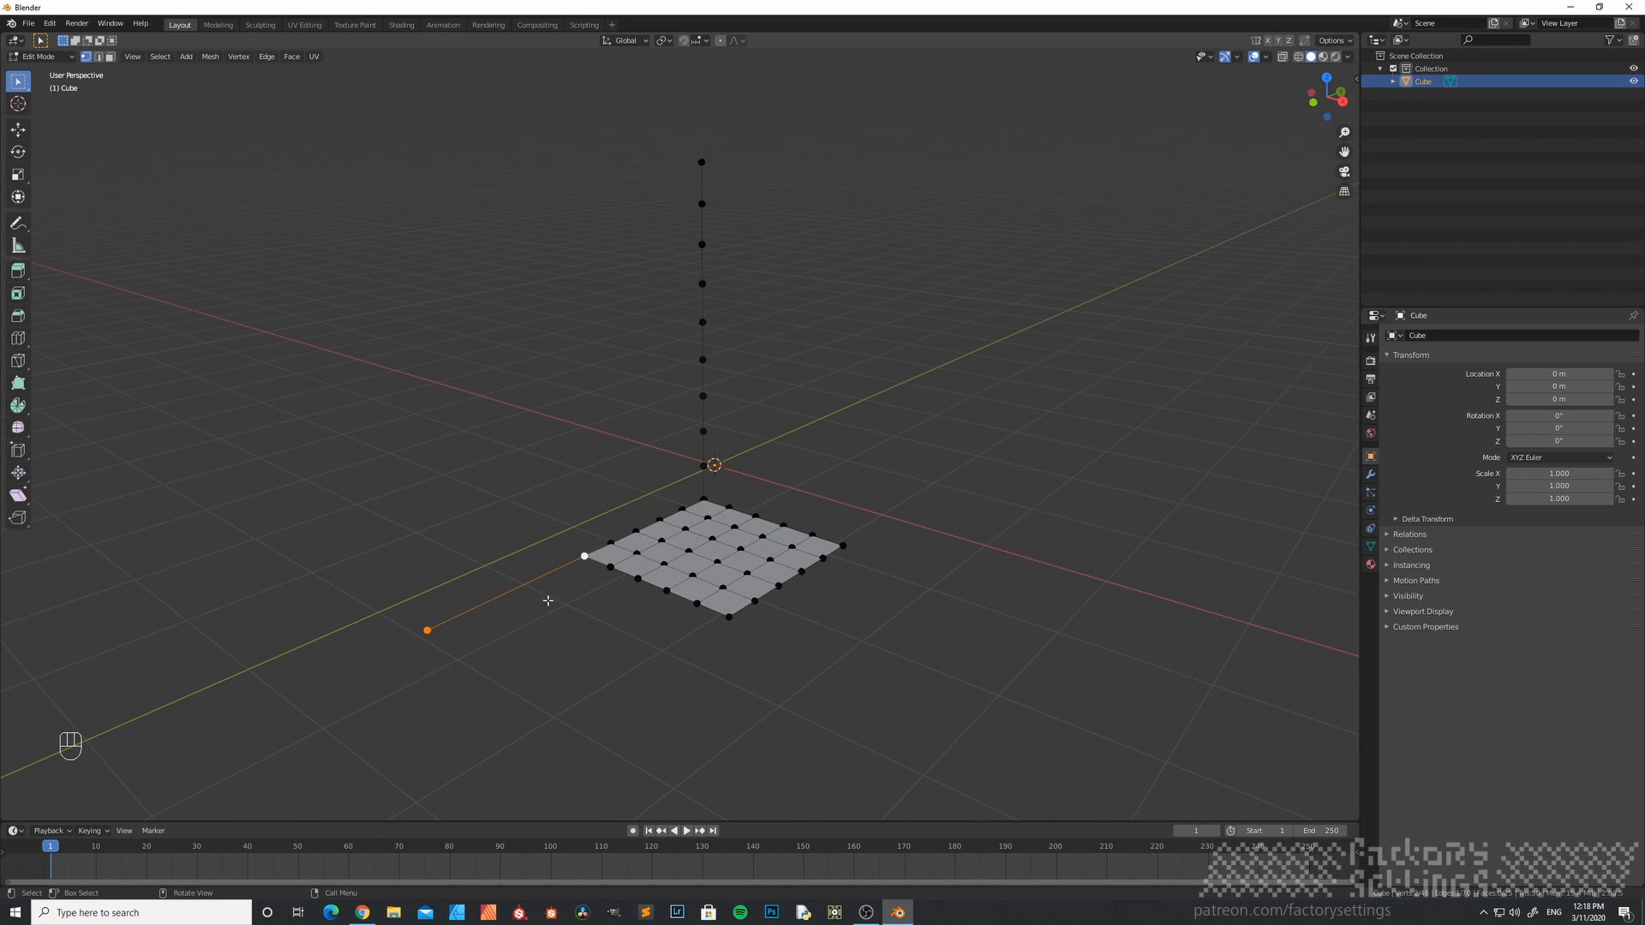
right_click(520, 615)
left_click(502, 553)
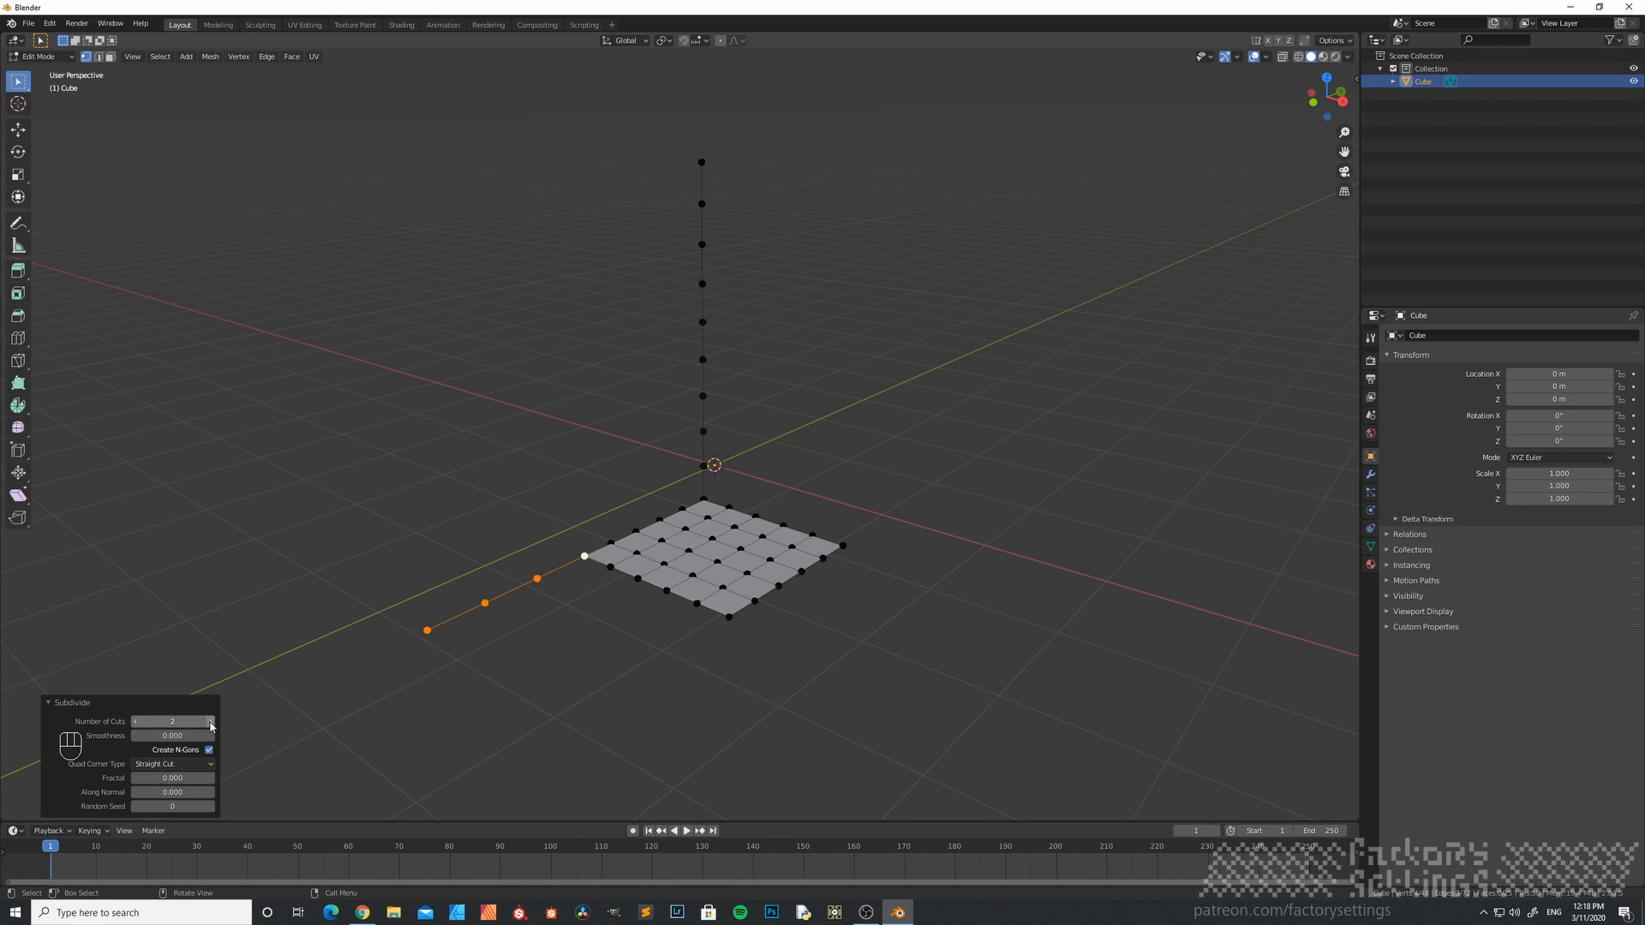
left_click(211, 722)
- Extrude the square's corner vertex on the positive X, positive Y side about 2 m outward along X
middle_click_drag(605, 623, 669, 639)
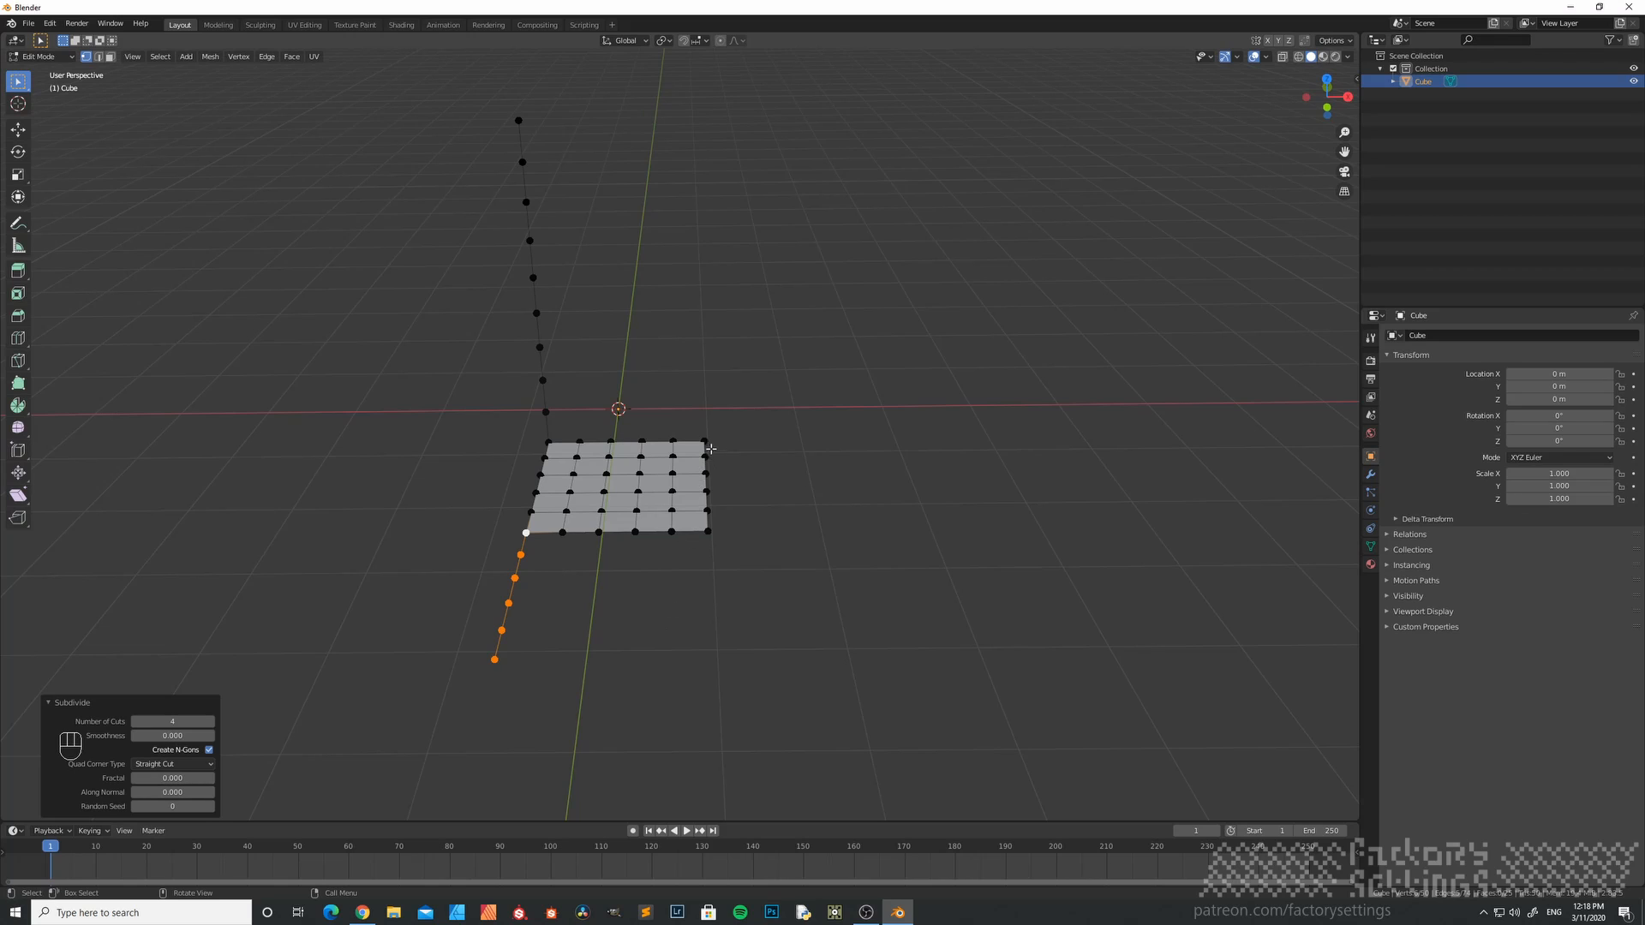
left_click(703, 442)
middle_click_drag(779, 429, 717, 498, "shift")
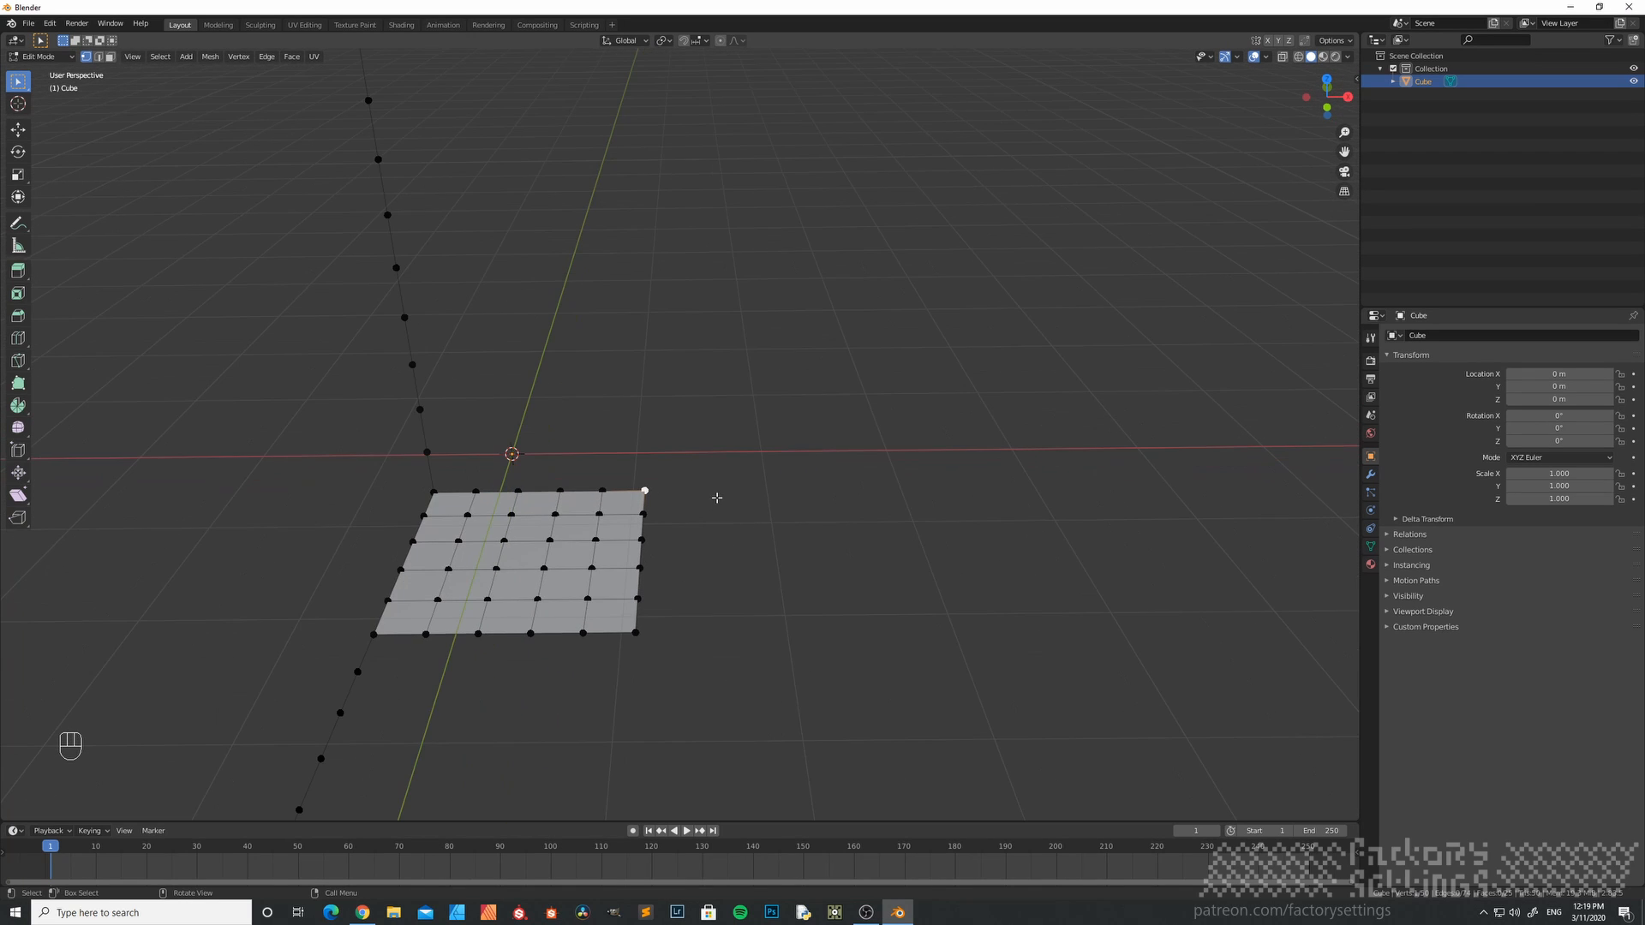
key("e")
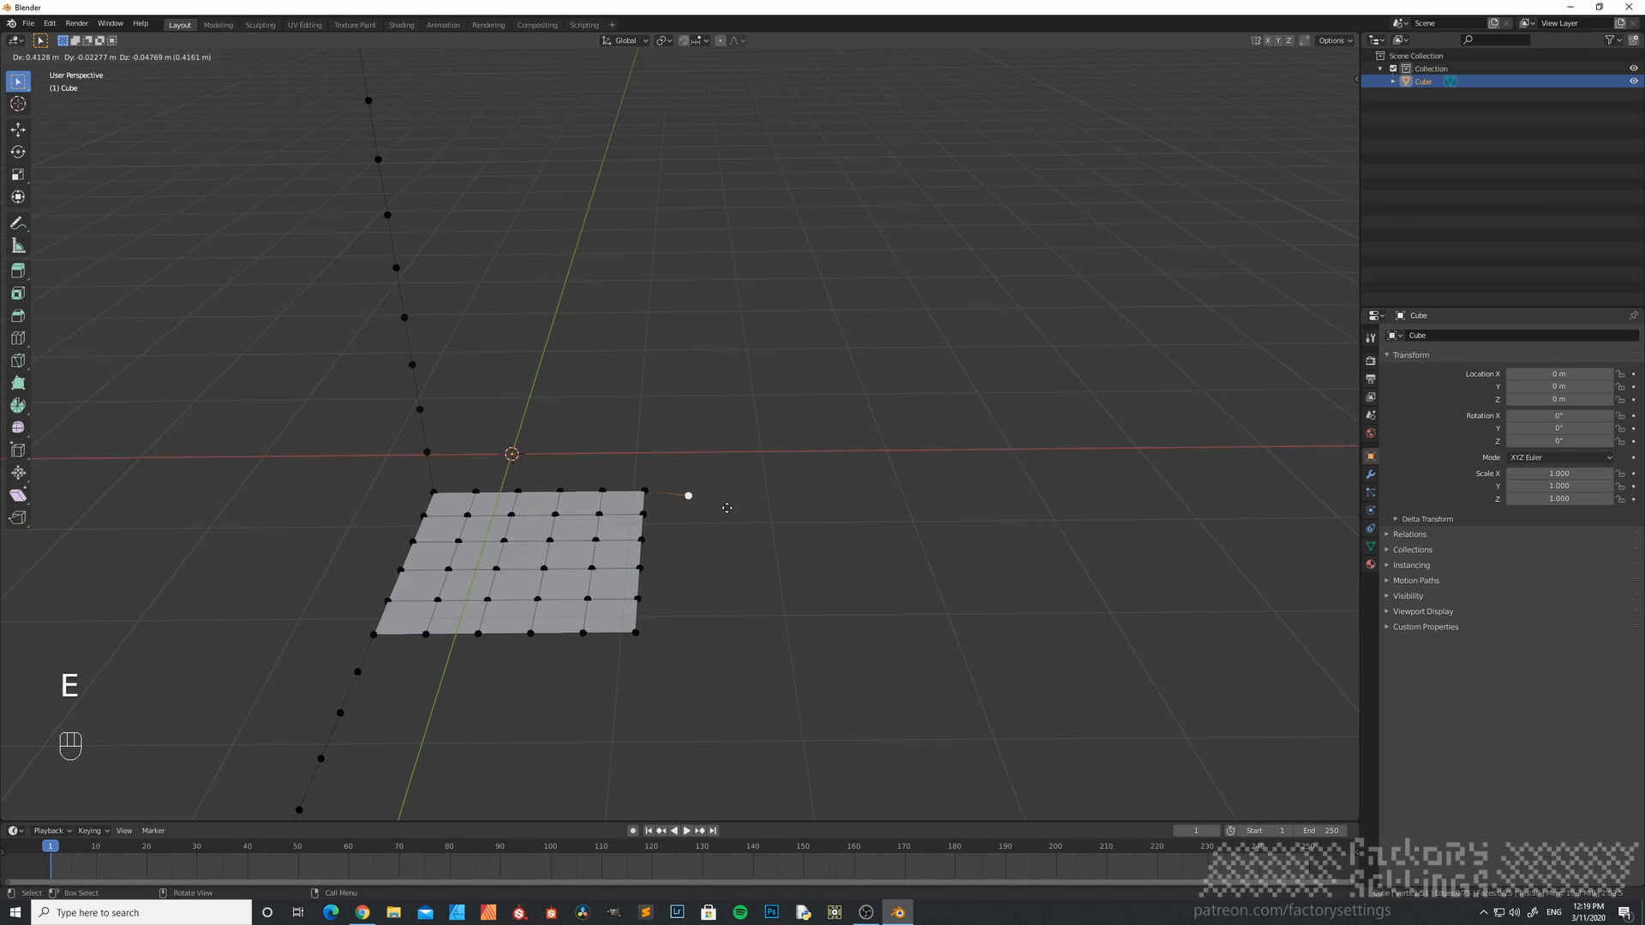
key("x")
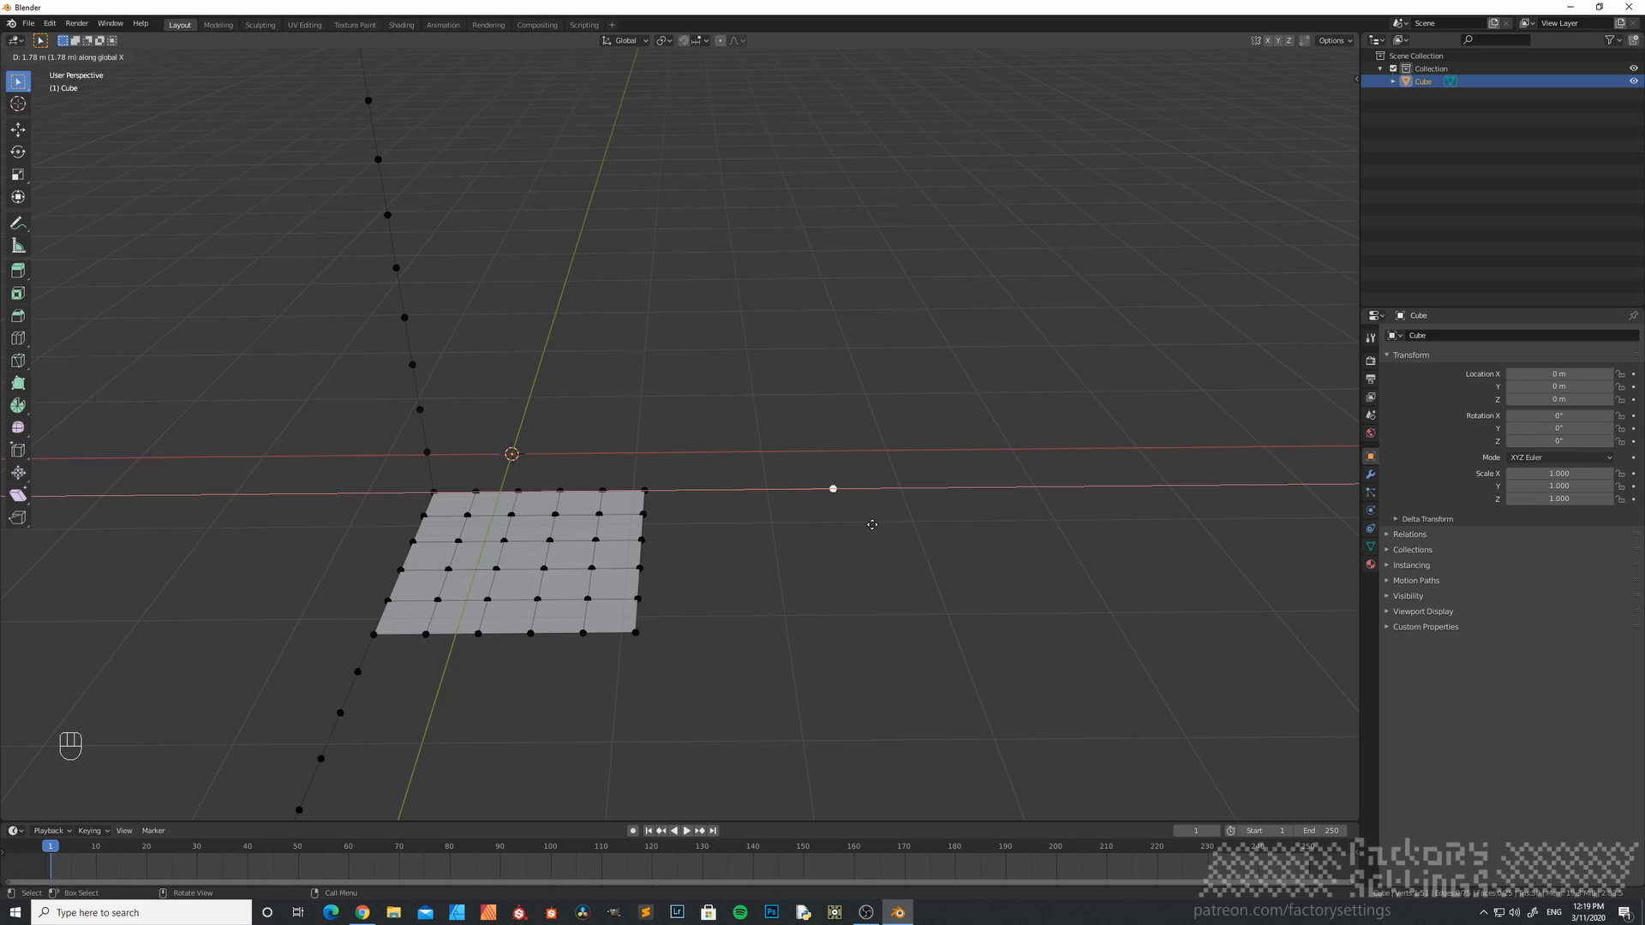
key("Return")
- Select both ends of the edge extending along X and subdivide it with 4 cuts
left_click(643, 490, "shift")
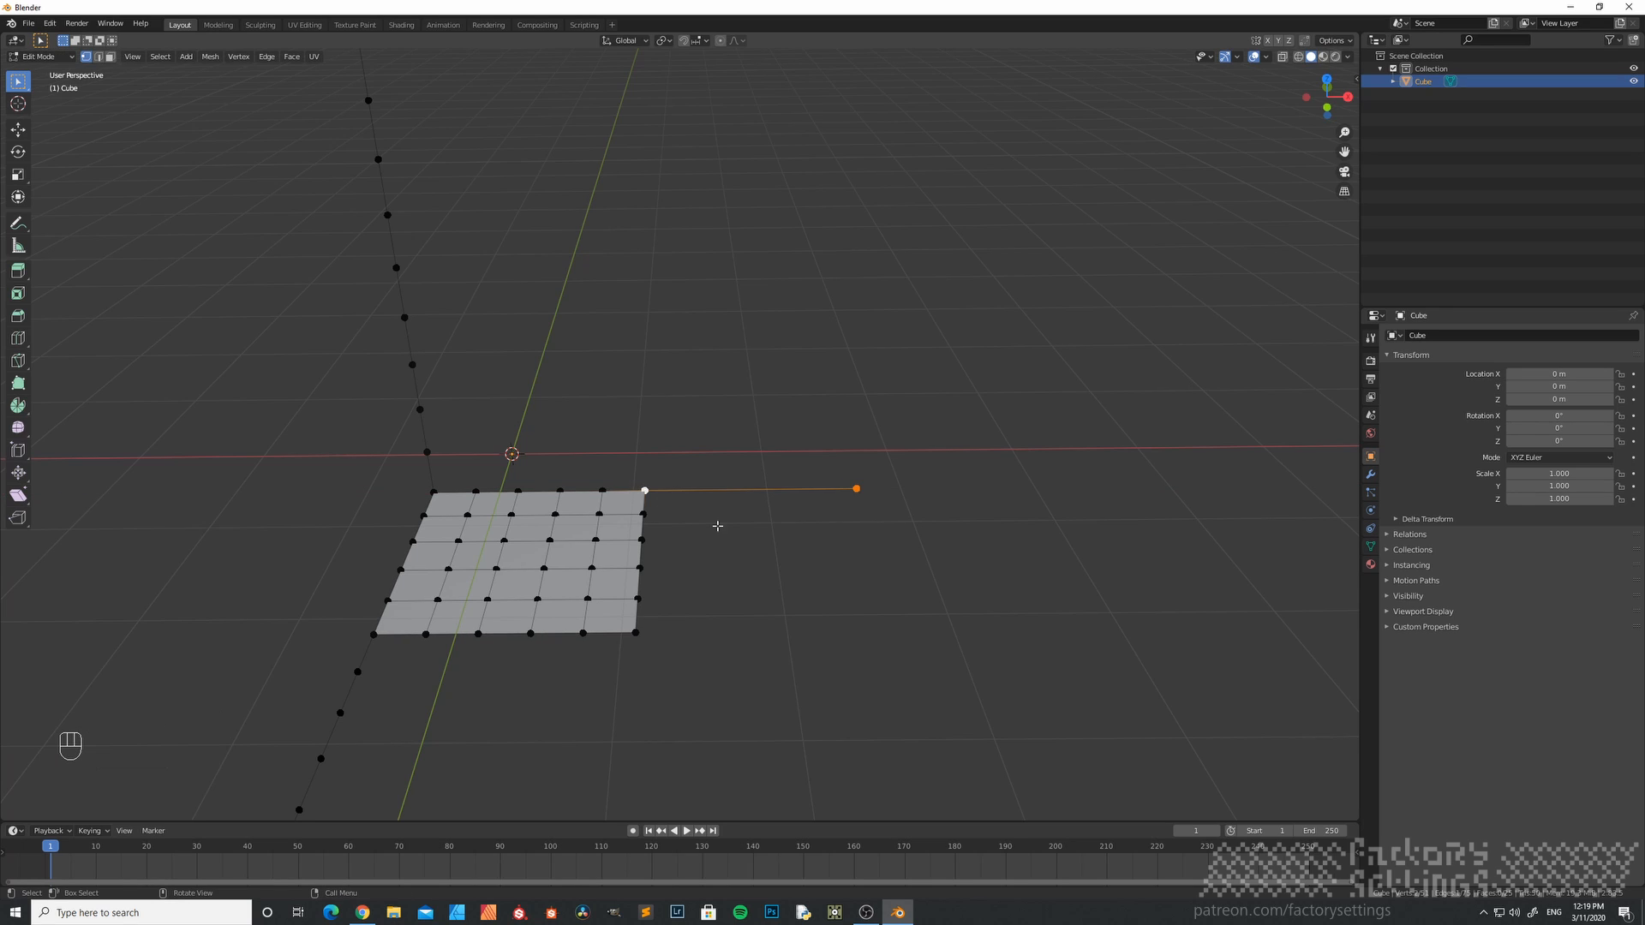
right_click(716, 525)
left_click(742, 537)
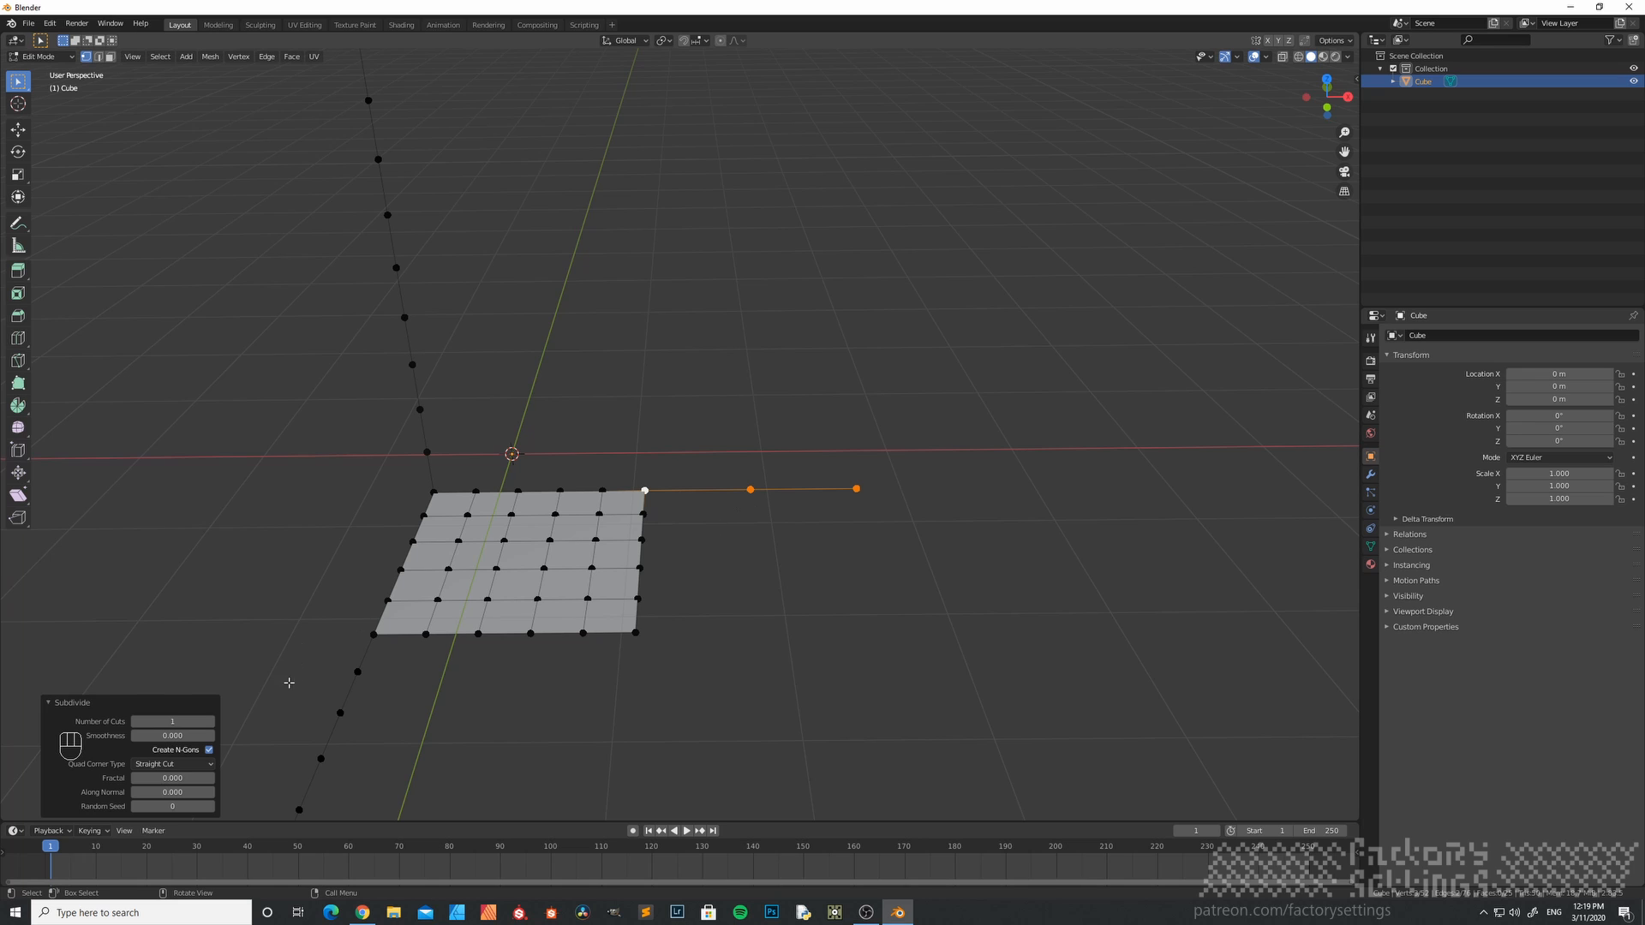
left_click(210, 722)
middle_click_drag(491, 650, 822, 677)
- In face select mode, select the whole mesh, try extruding it upward, and clear the selection
key("3")
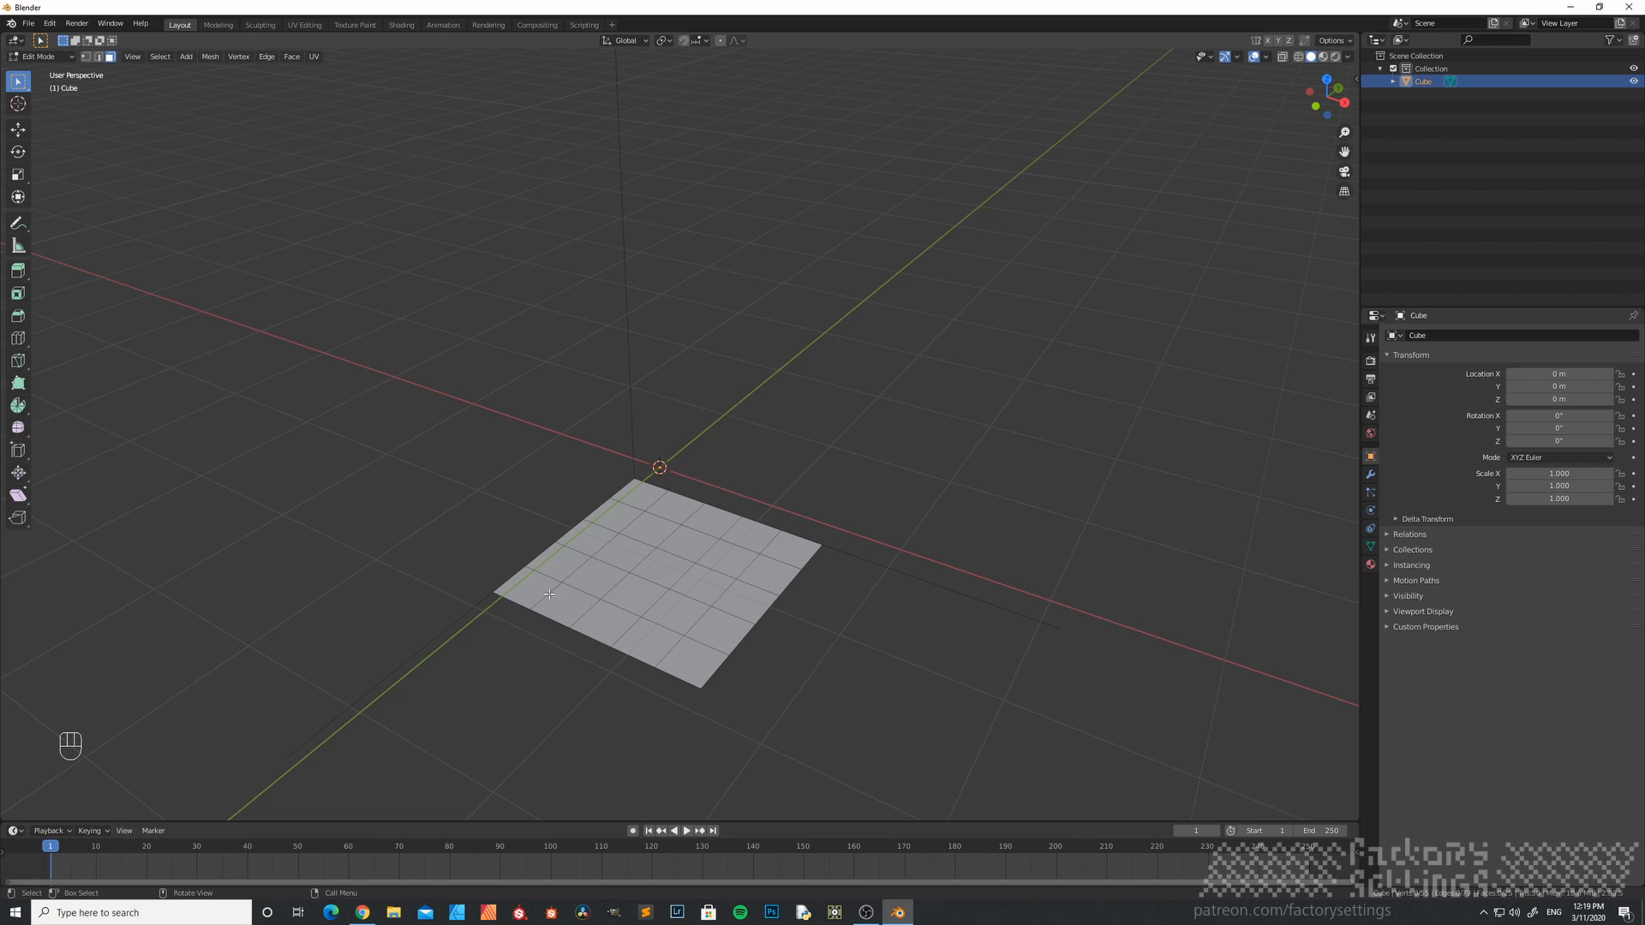
middle_click_drag(624, 629, 608, 611)
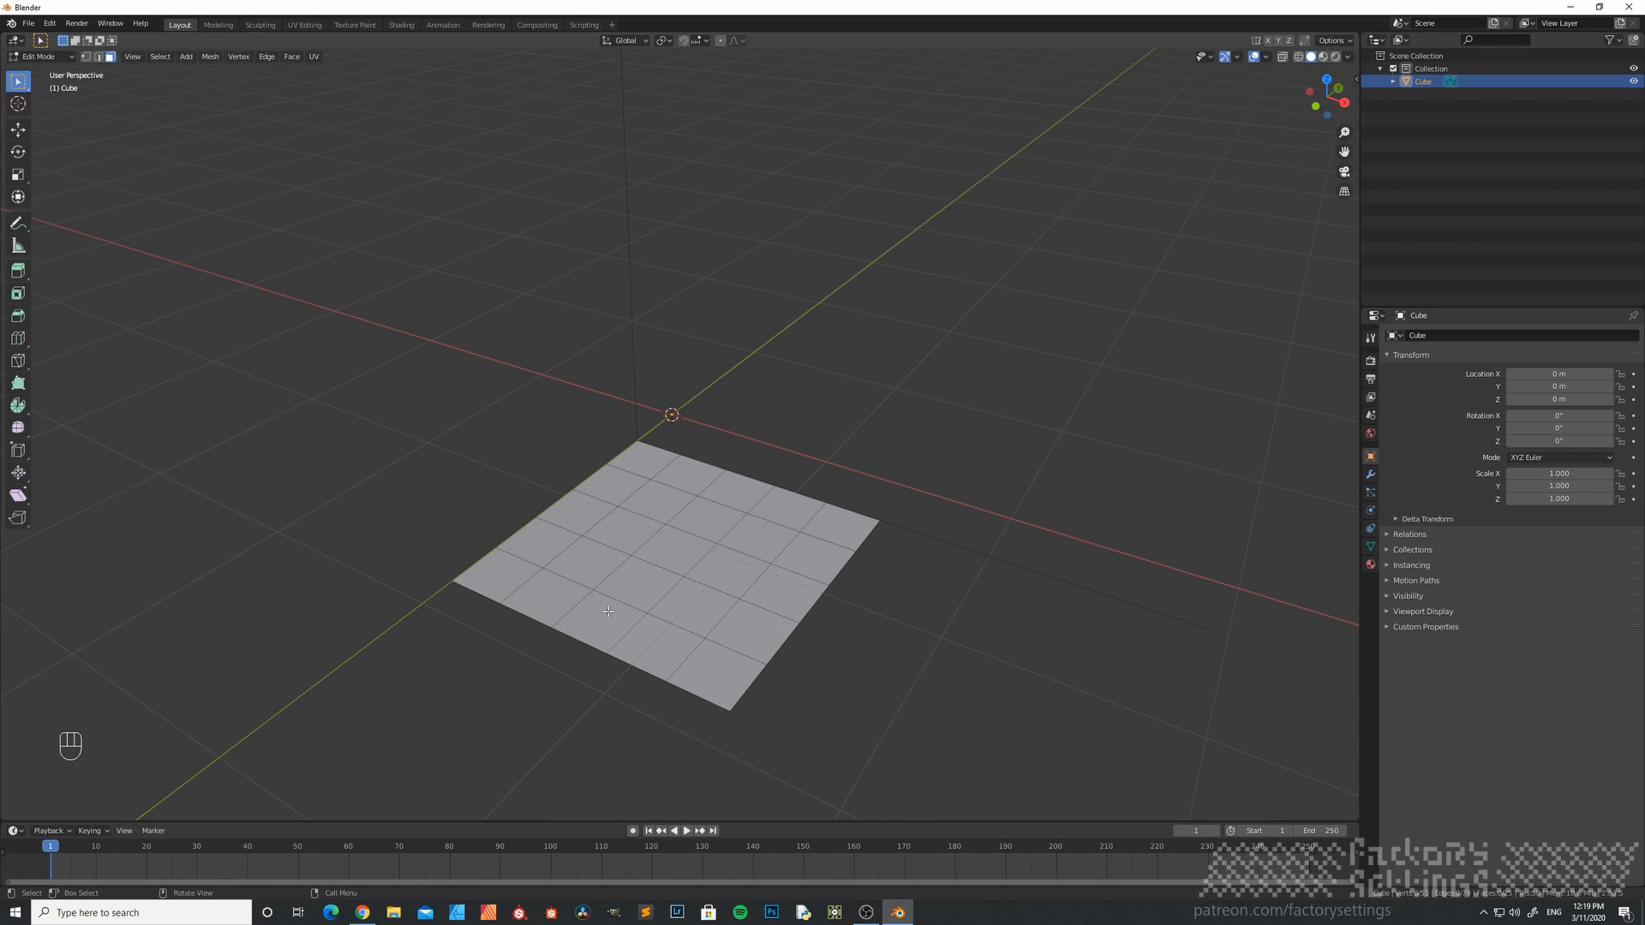
key("a")
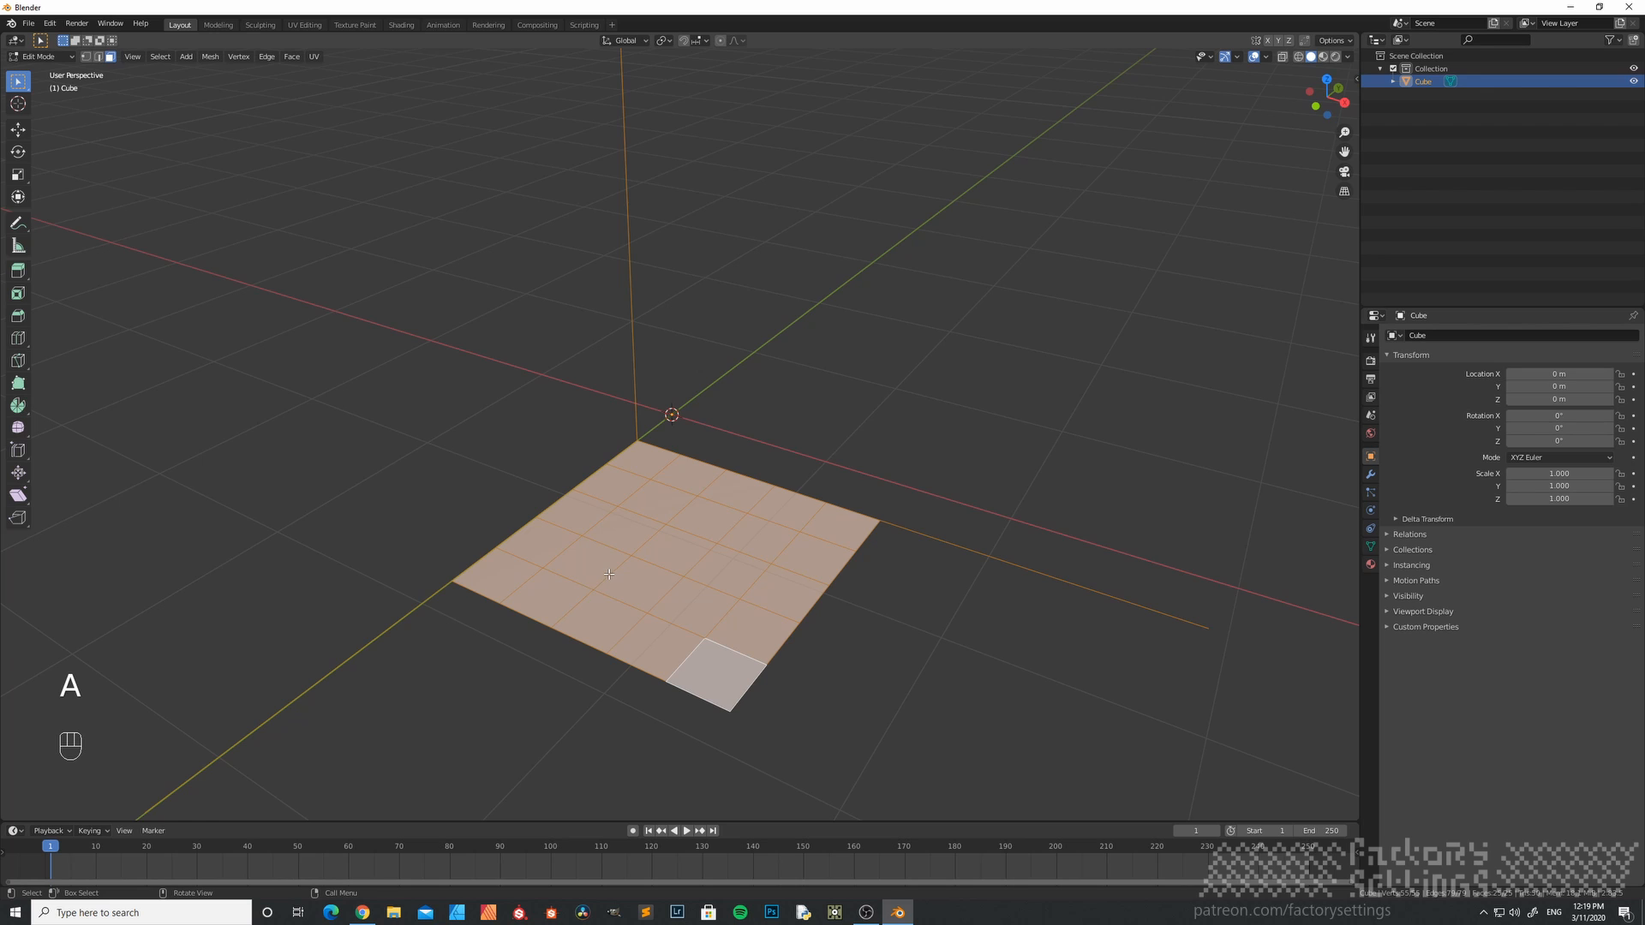
scroll(608, 574, "down", 3)
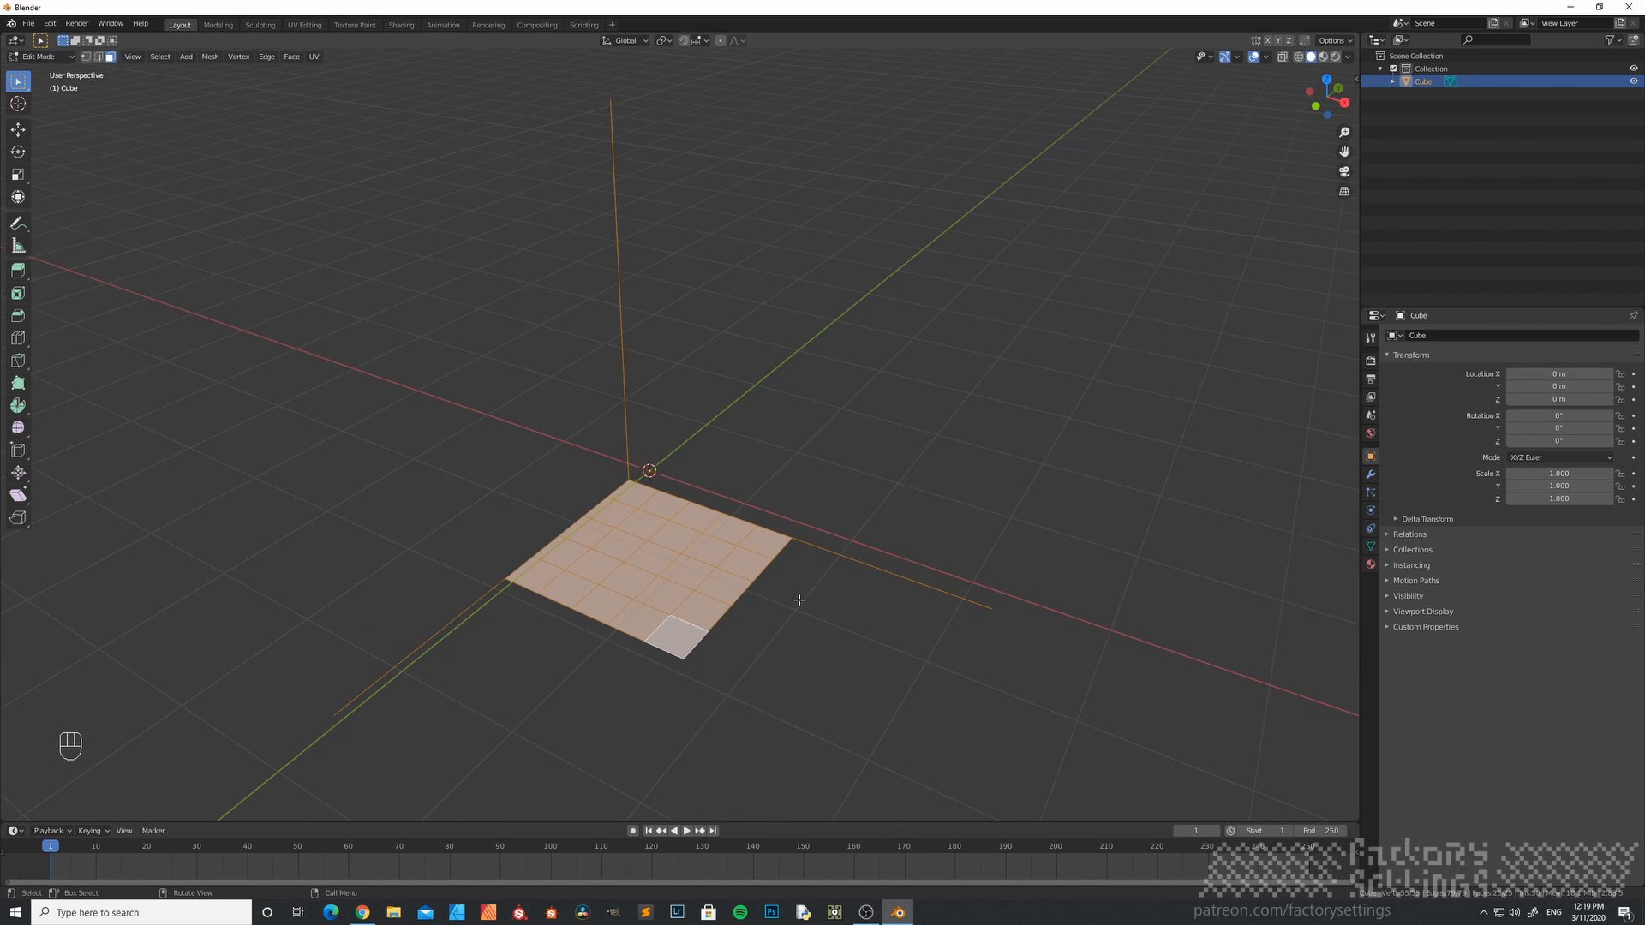
key("e")
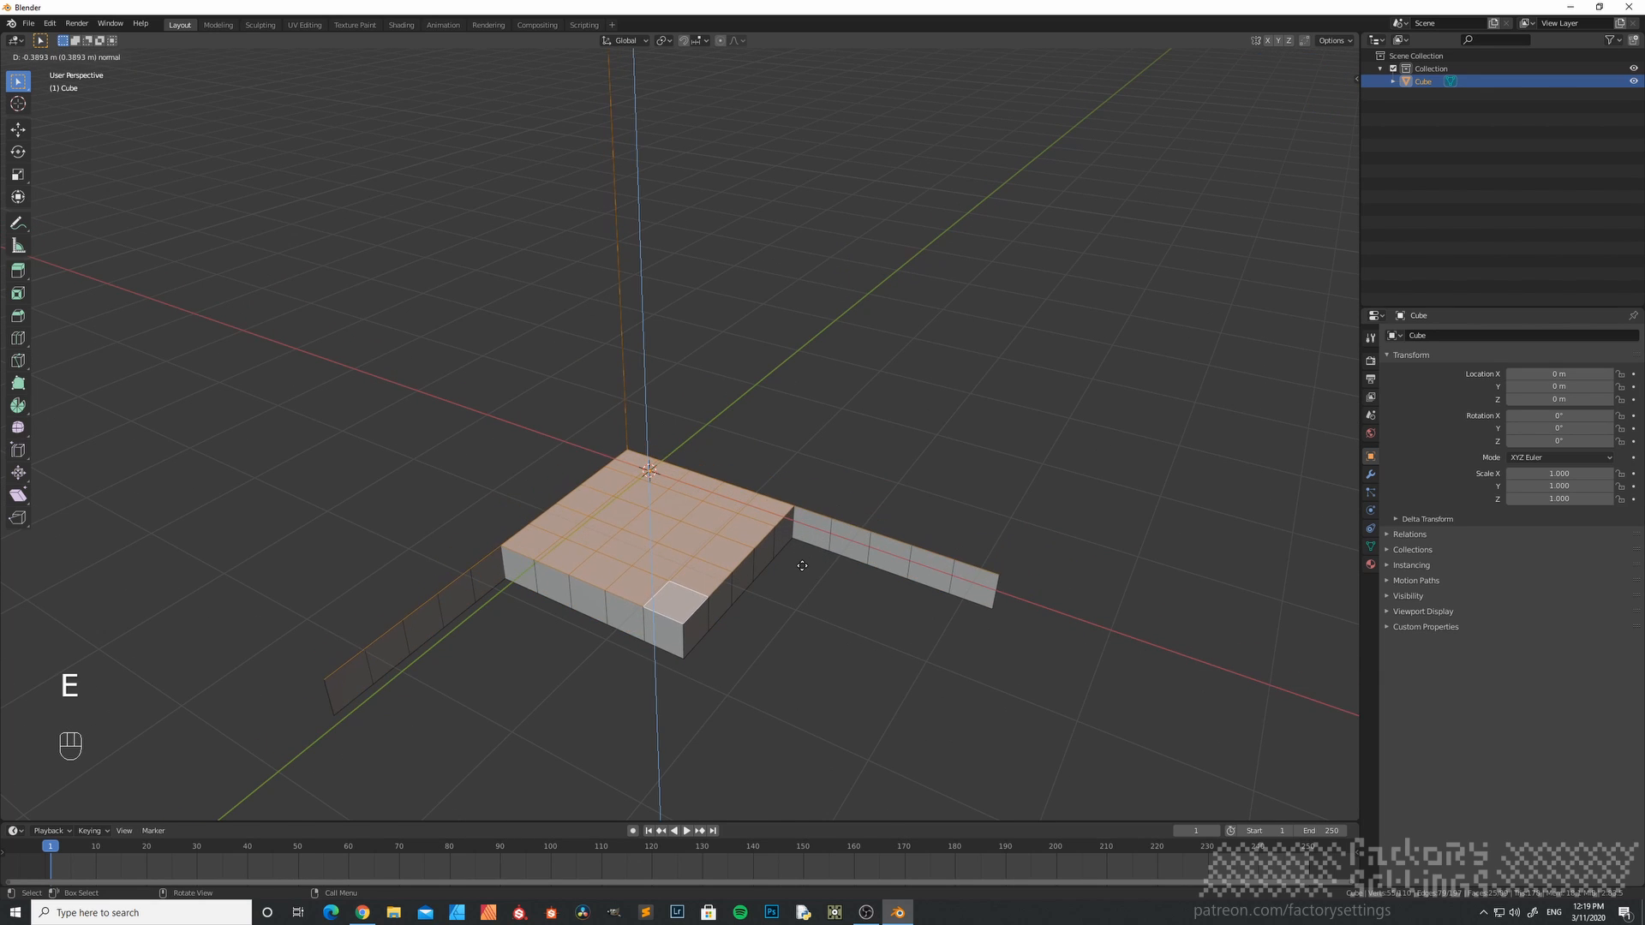
right_click(802, 565)
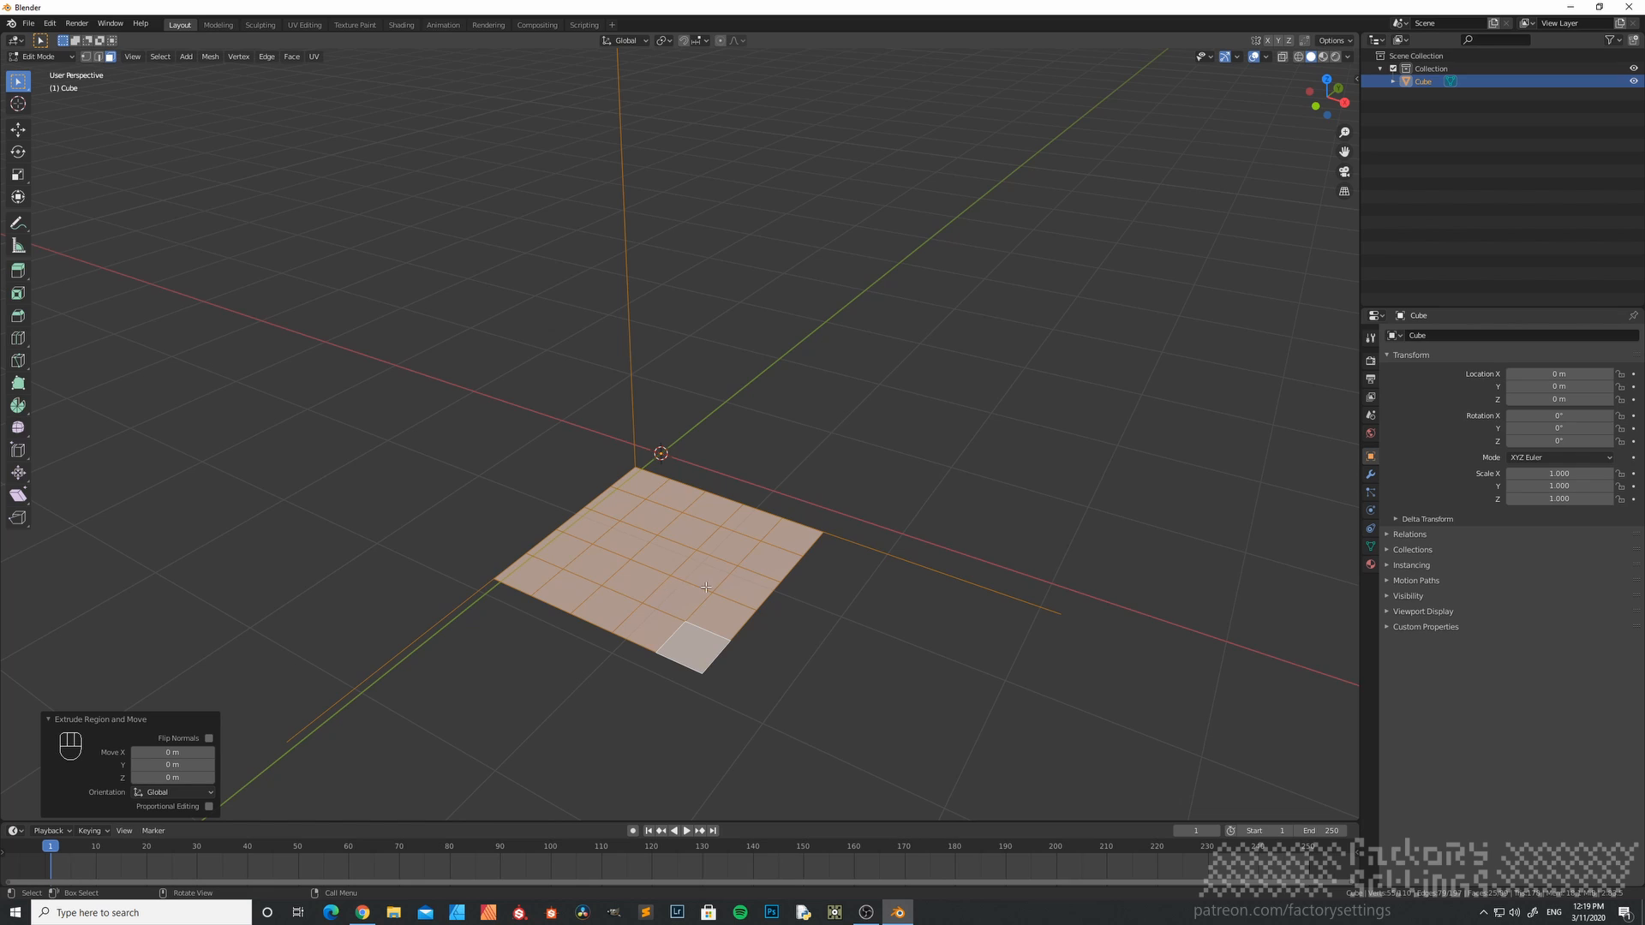
key("alt+a")
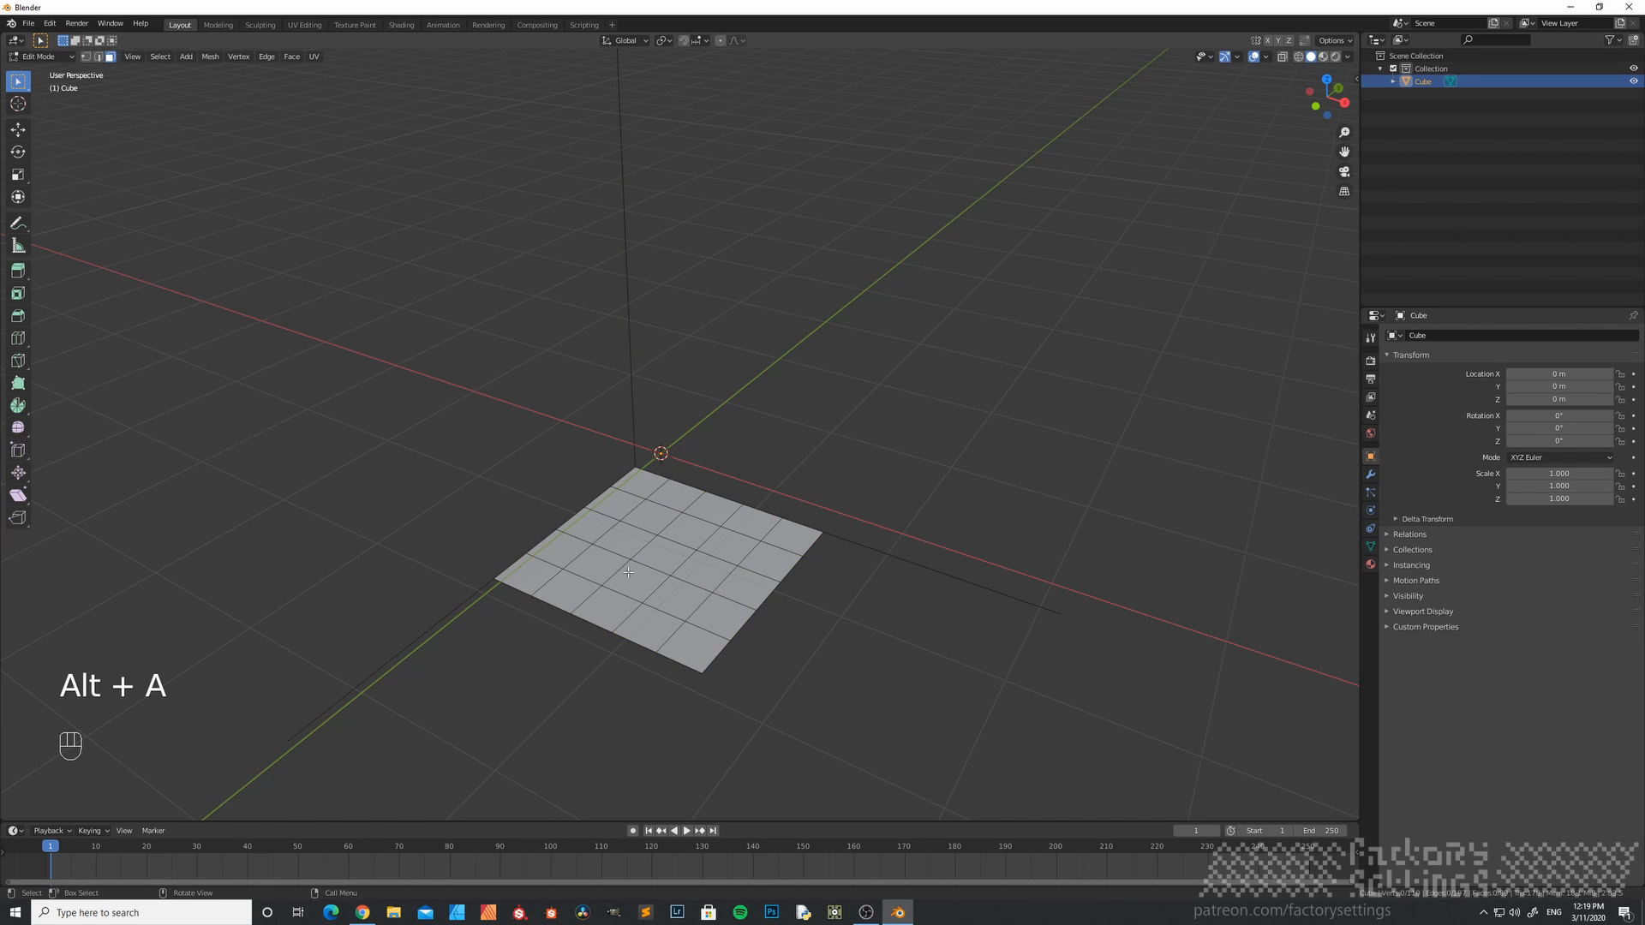
- Select the column of faces along the square's negative X edge and the row along its positive Y edge
key("3")
scroll(615, 585, "up", 2)
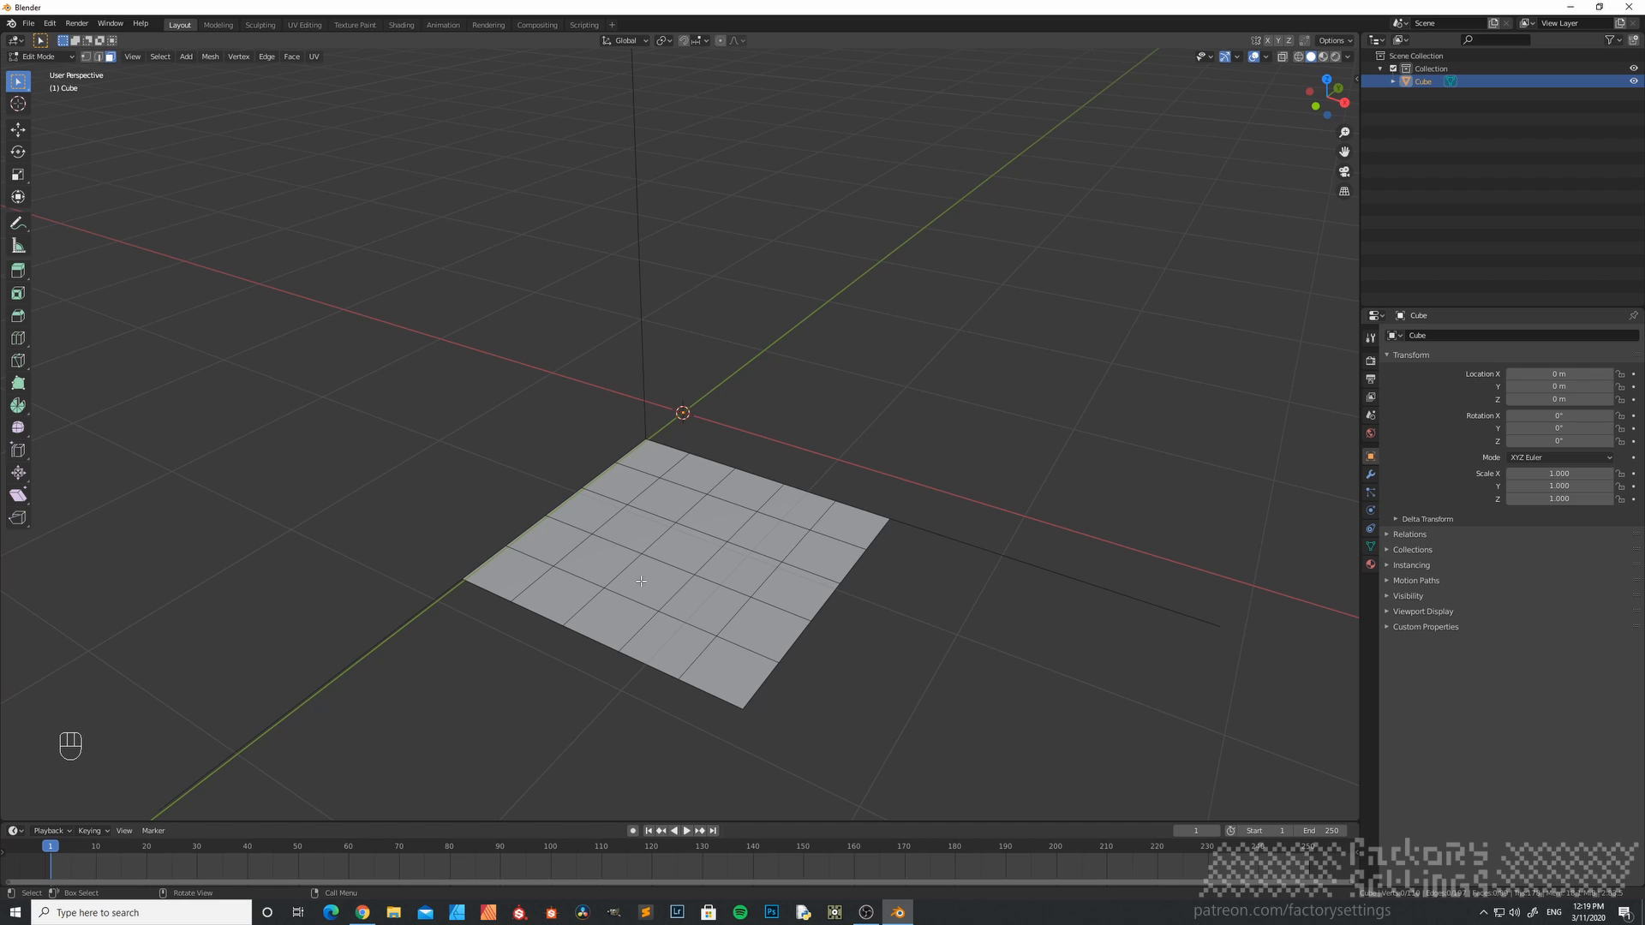
left_click(510, 574, "shift")
left_click(550, 541, "shift")
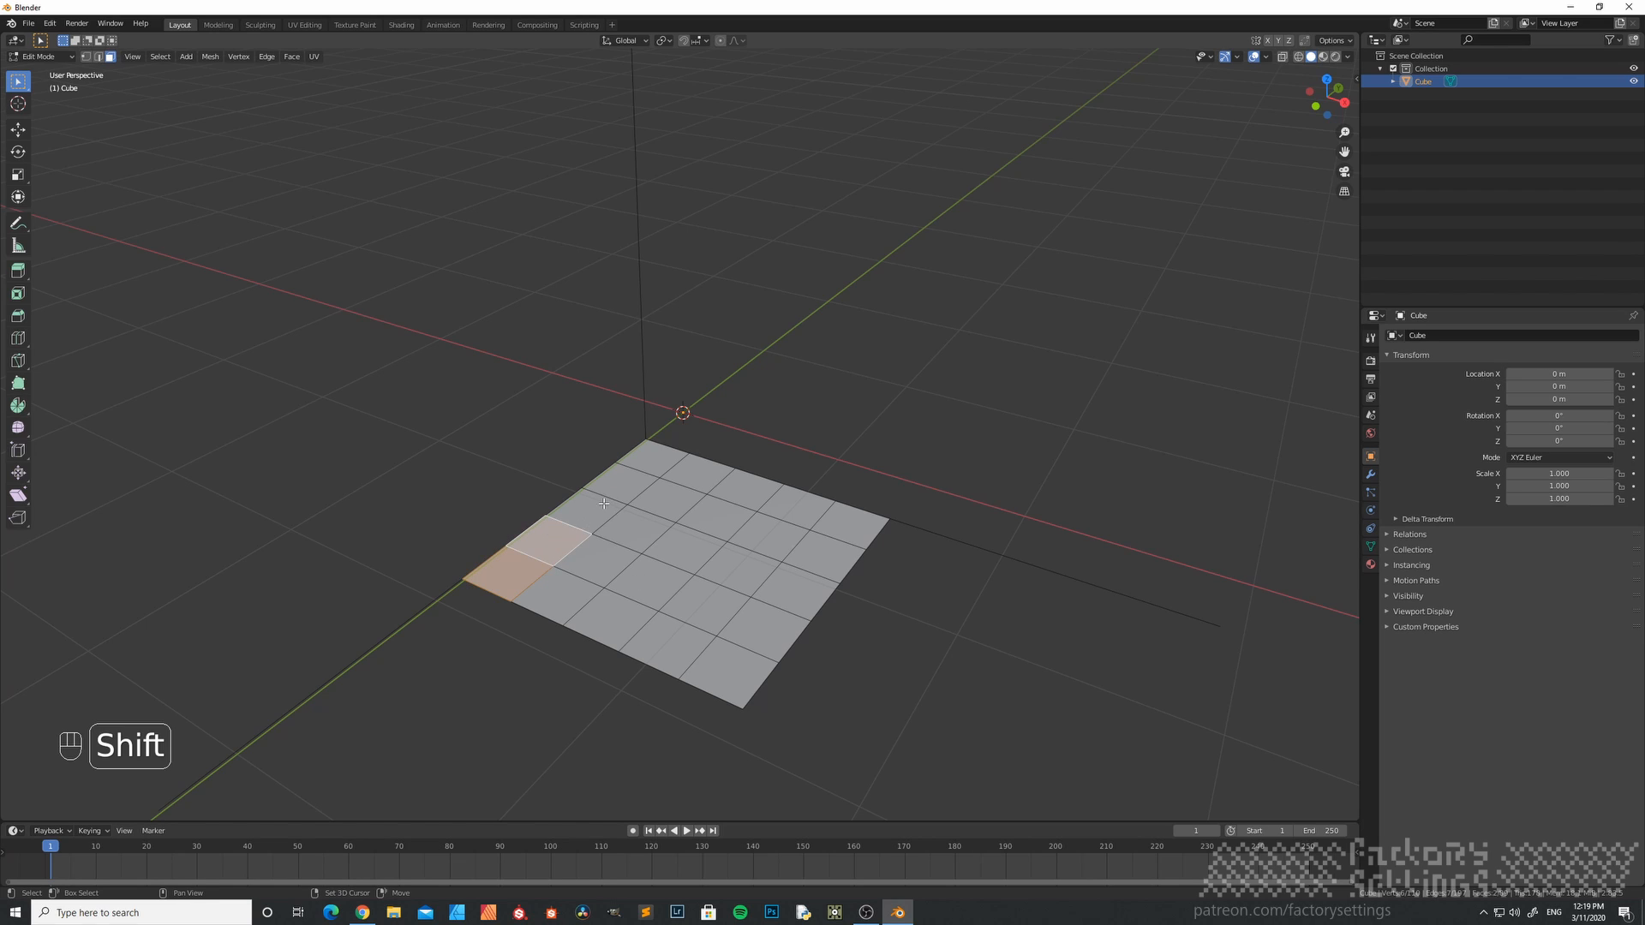
left_click(586, 511, "shift")
left_click(619, 483, "shift")
left_click(654, 459, "shift")
left_click(690, 473, "shift")
left_click(747, 498, "shift")
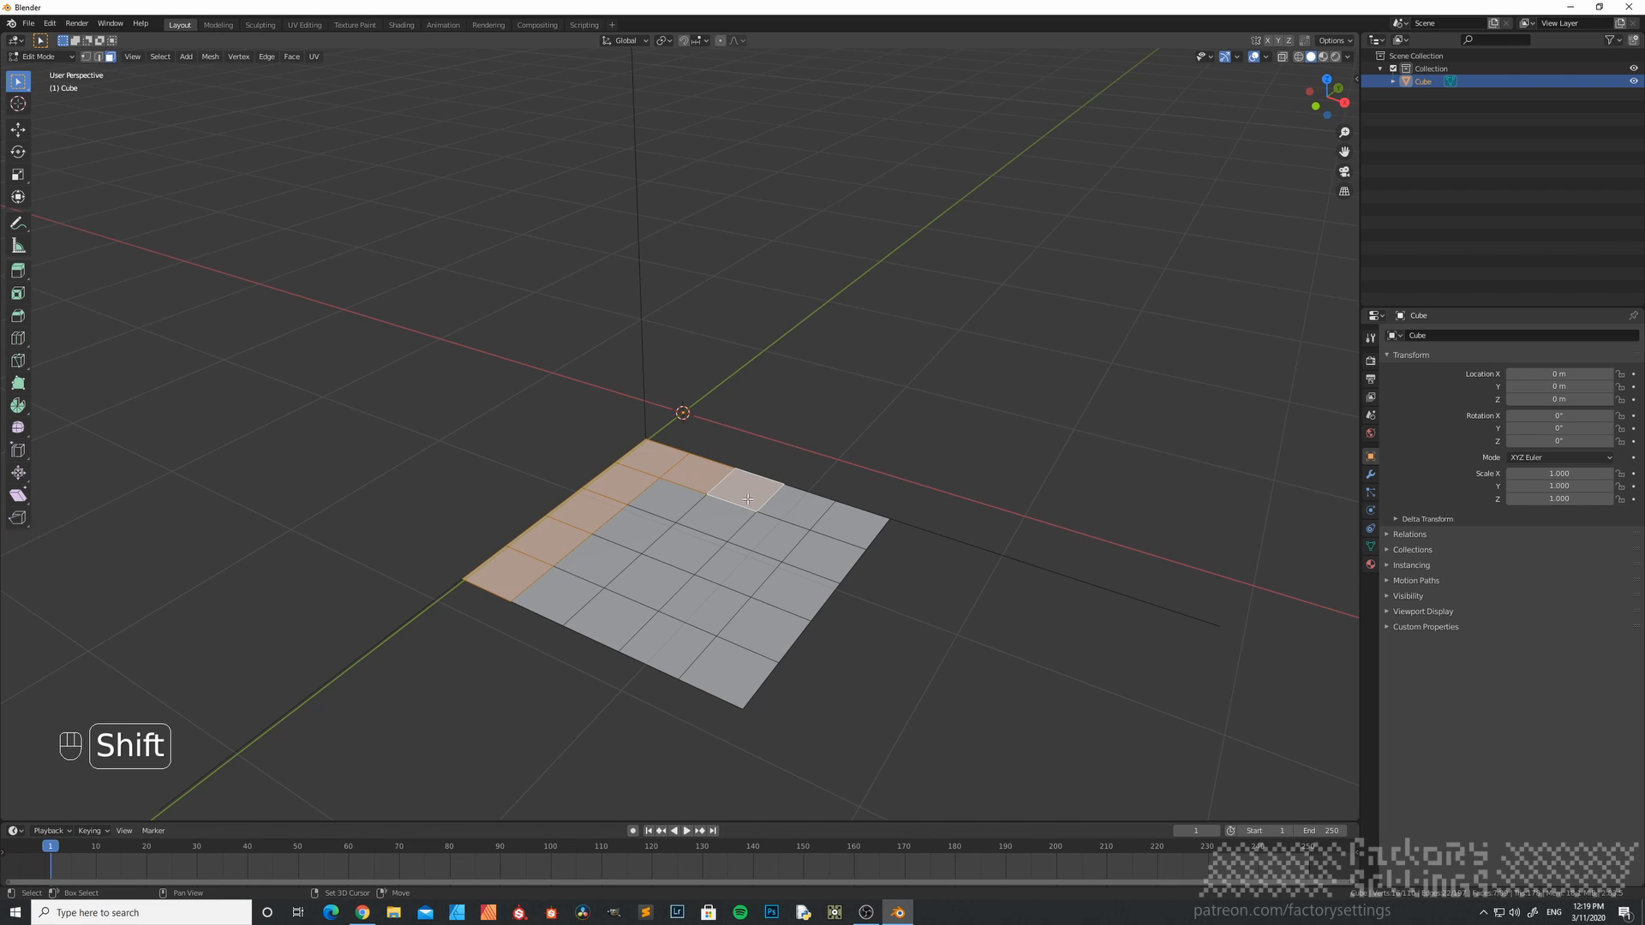
left_click(801, 504, "shift")
left_click(850, 524, "shift")
- Extend the face selection with circle select to the whole square except the corner face at positive X, negative Y
left_click(673, 501, "shift")
left_click(632, 524, "shift")
left_click(600, 559, "shift")
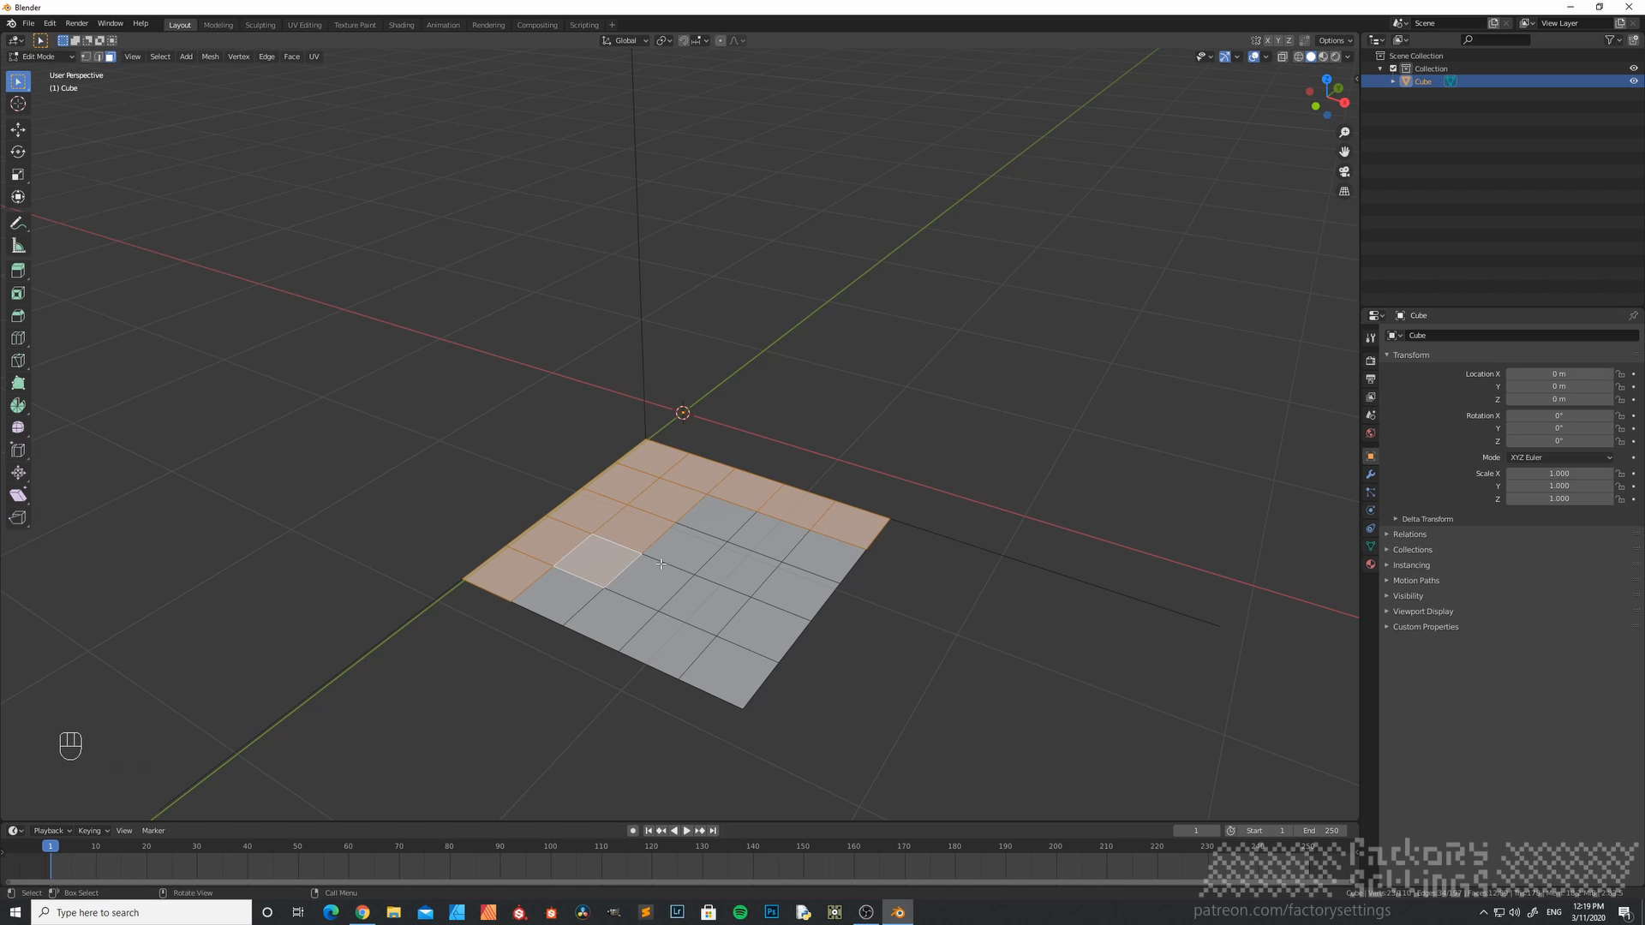
key("c")
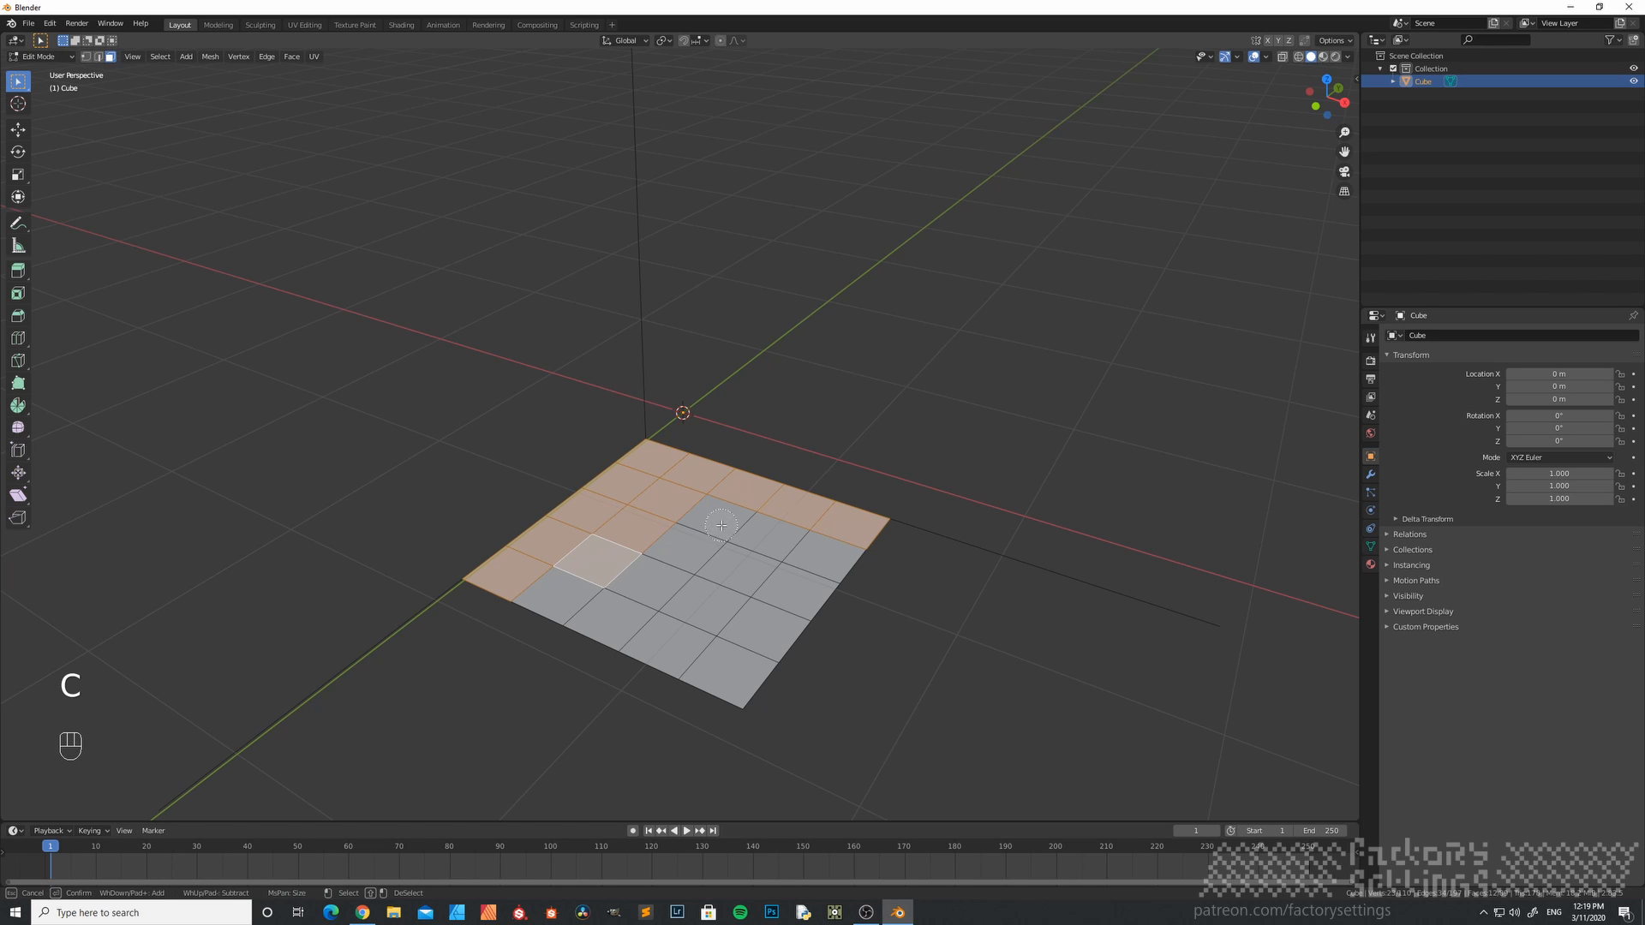
mouse_move(721, 525)
left_mouse_down()
mouse_move(636, 579)
mouse_move(719, 634)
mouse_move(809, 562)
left_mouse_up()
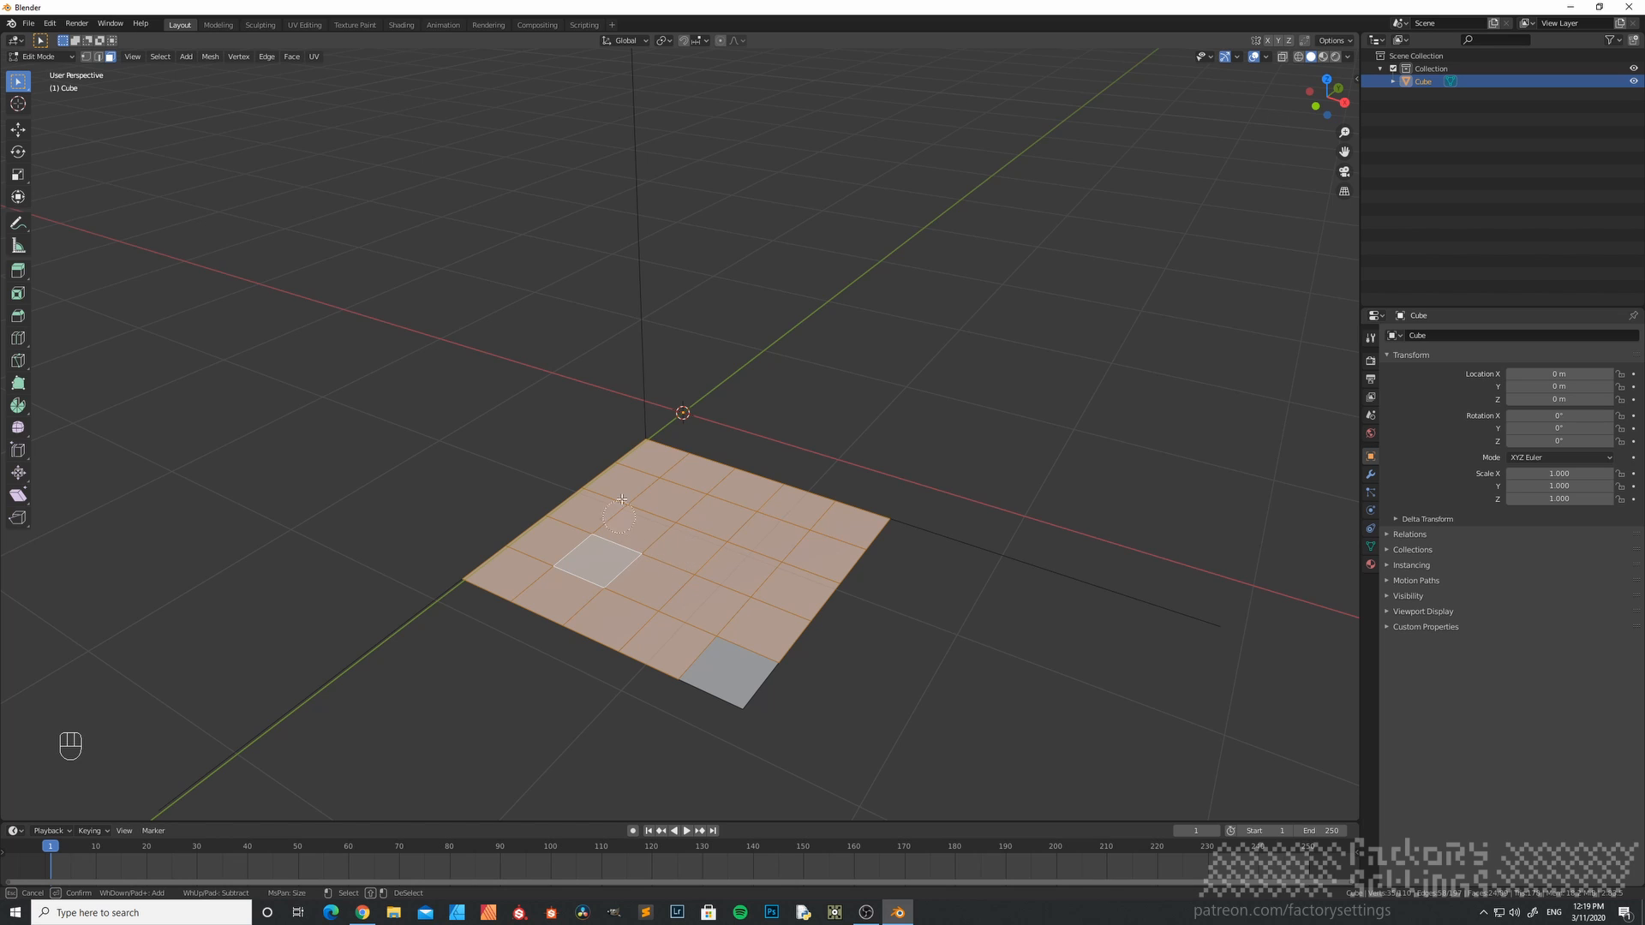
right_click(671, 569)
mouse_move(671, 569)
middle_mouse_down()
mouse_move(692, 505)
mouse_move(682, 516)
middle_mouse_up()
scroll(682, 515, "up", 1)
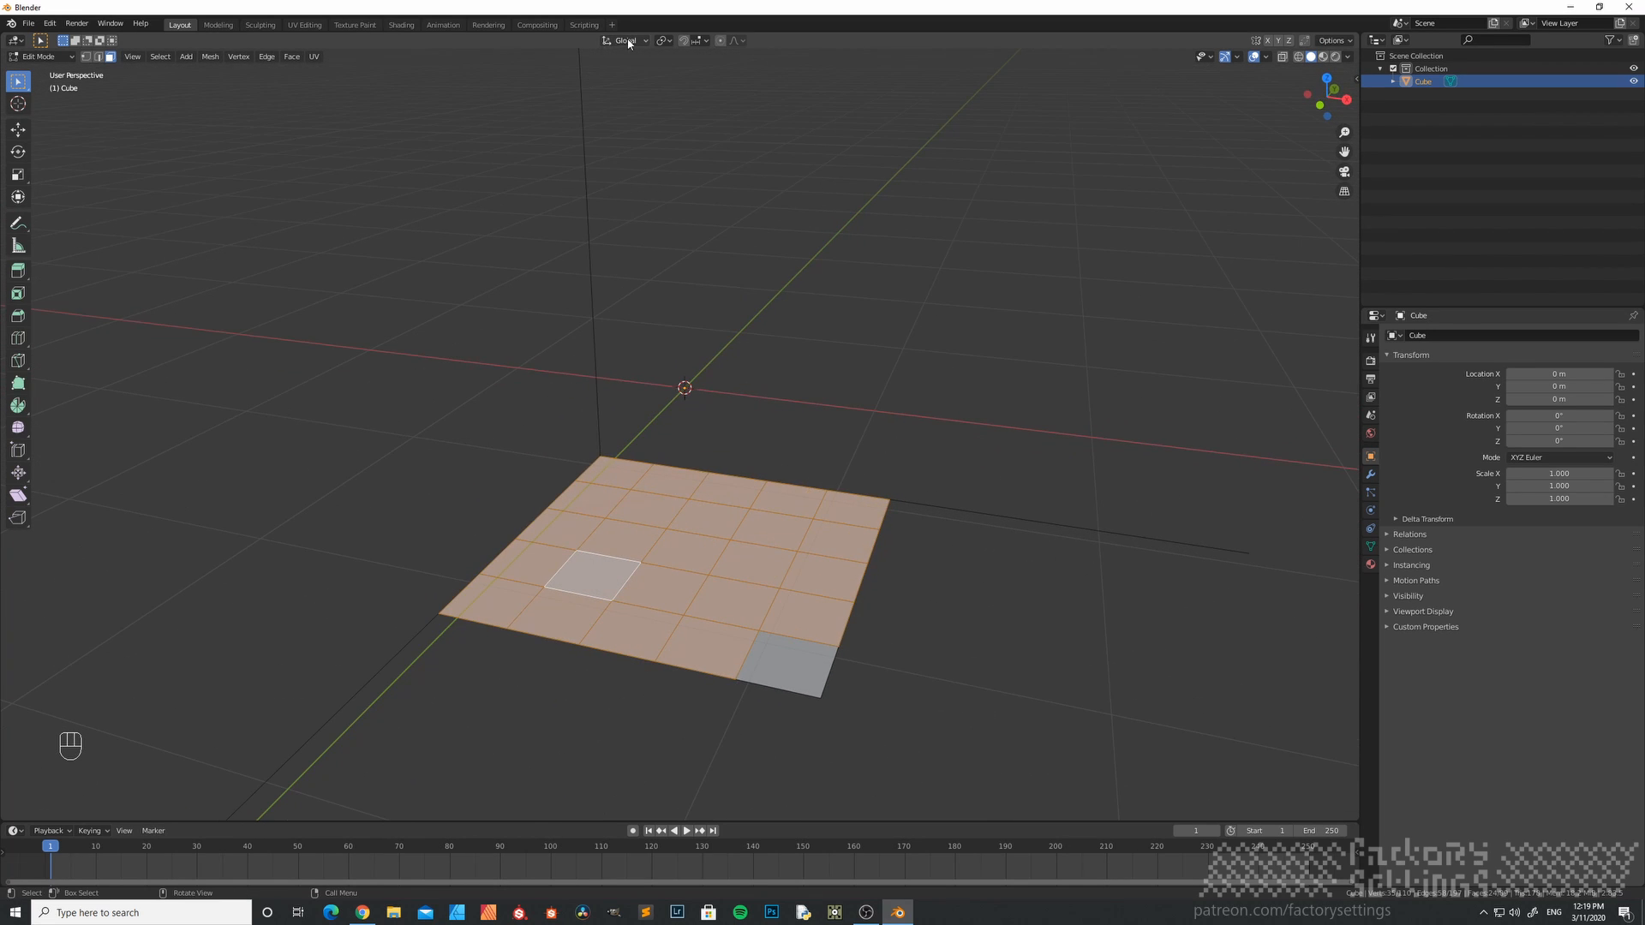
- Set snapping to Vertex and extrude the selected faces up about 0.44 m to the first vertex on the vertical corner edge
left_click(701, 41)
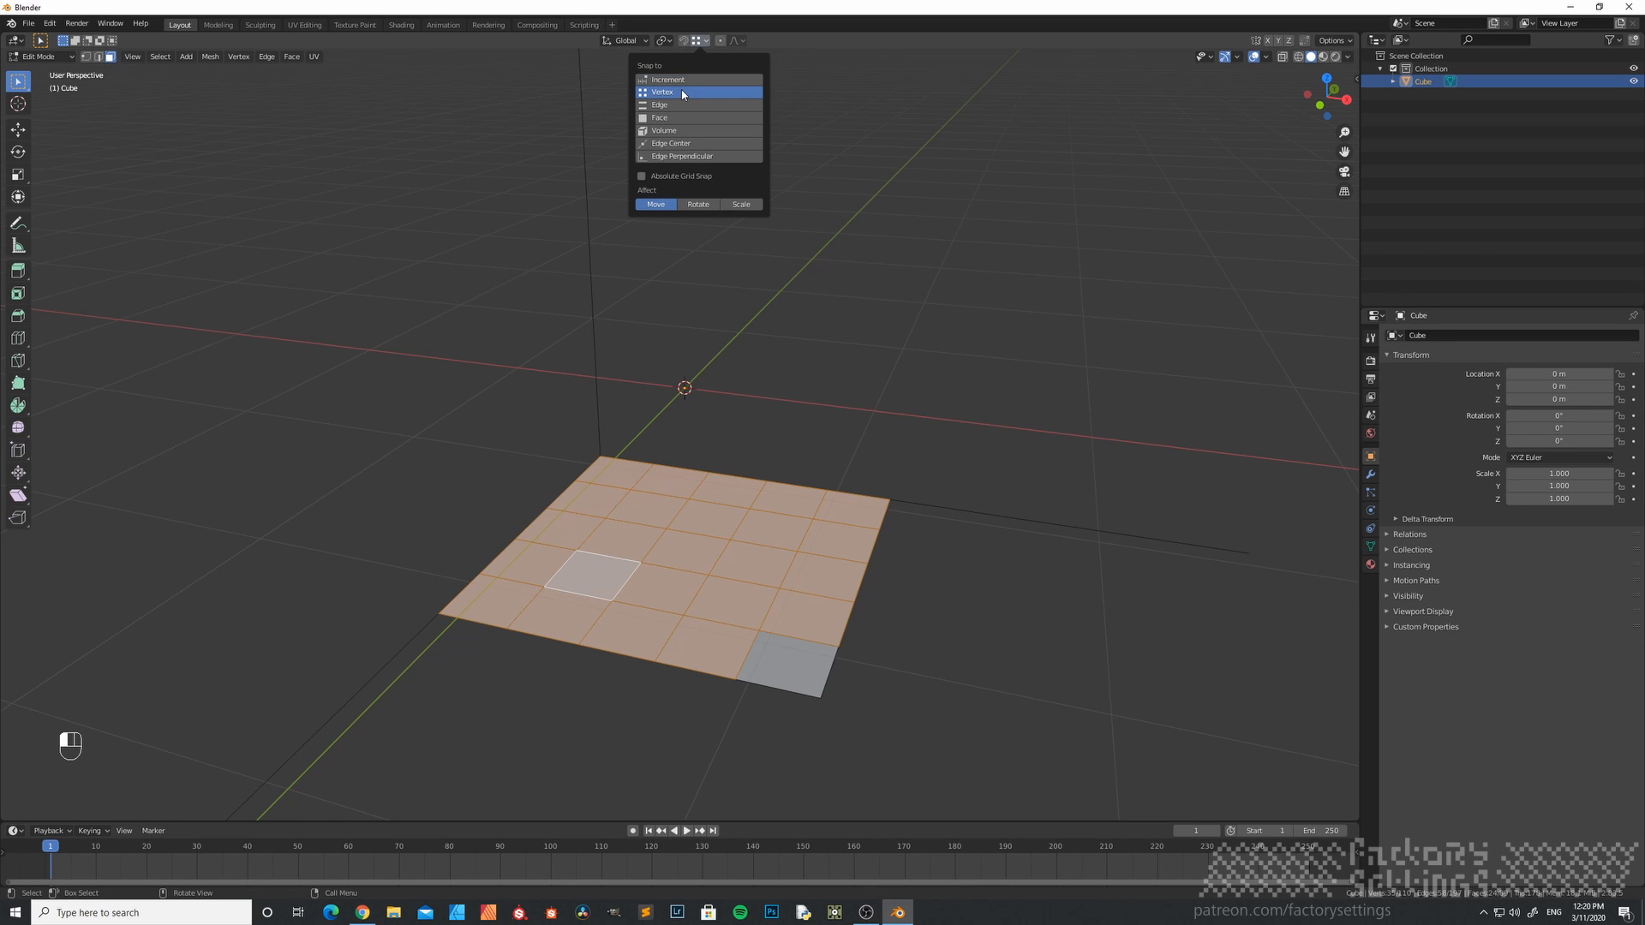
left_click(677, 82)
middle_click_drag(584, 533, 653, 521)
key("e")
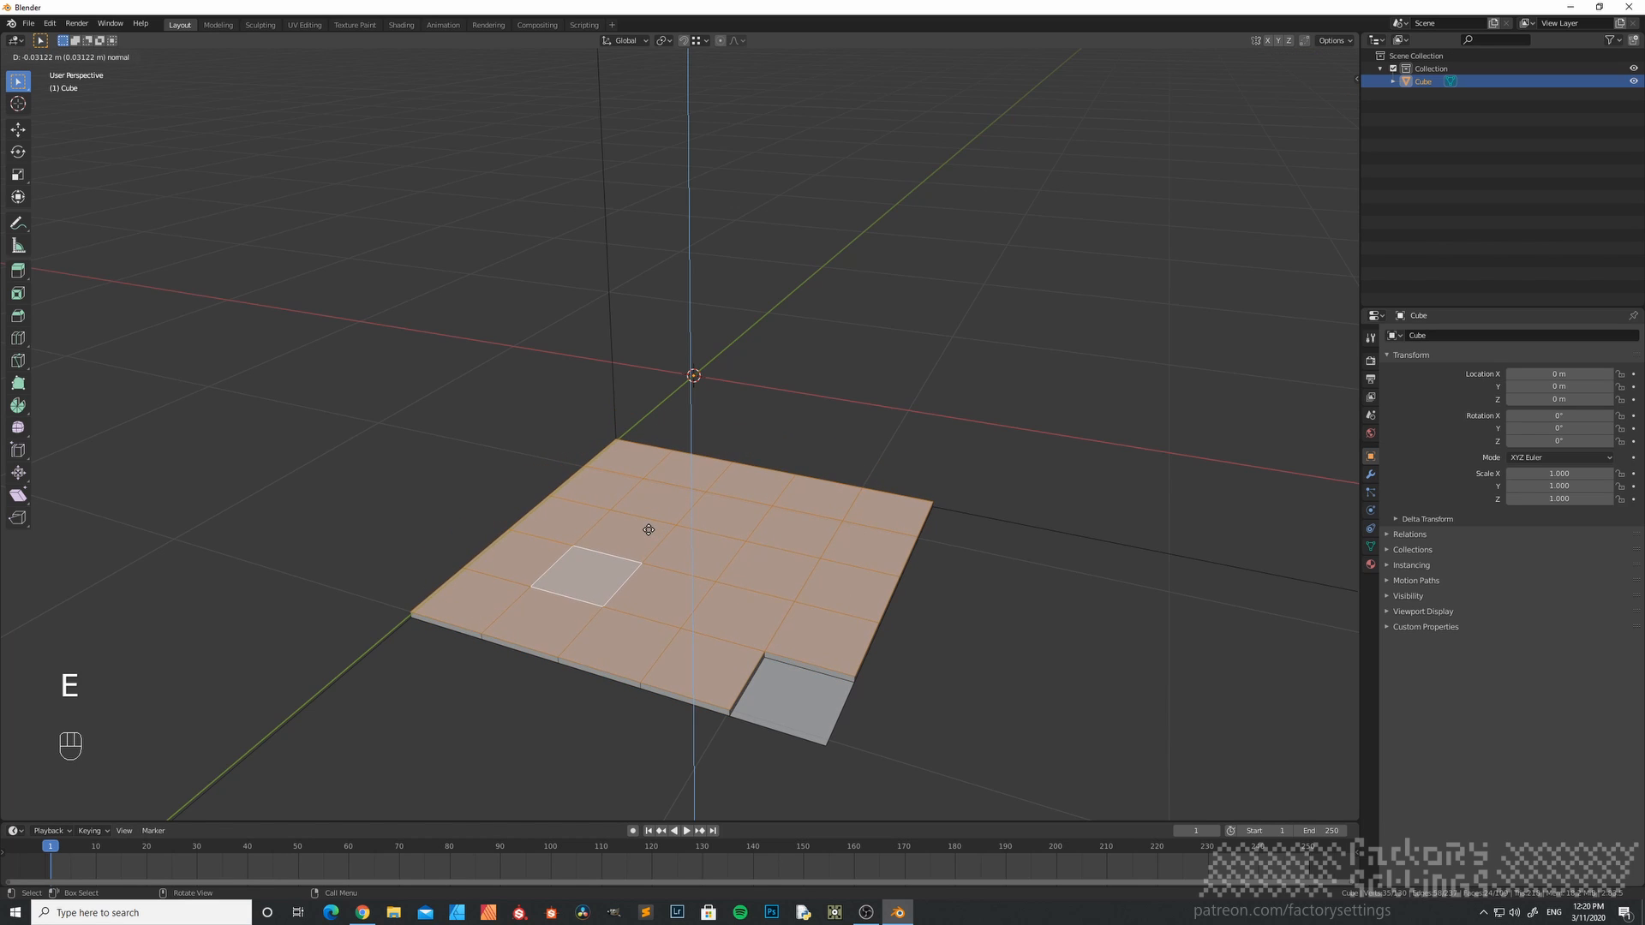
key("ctrl")
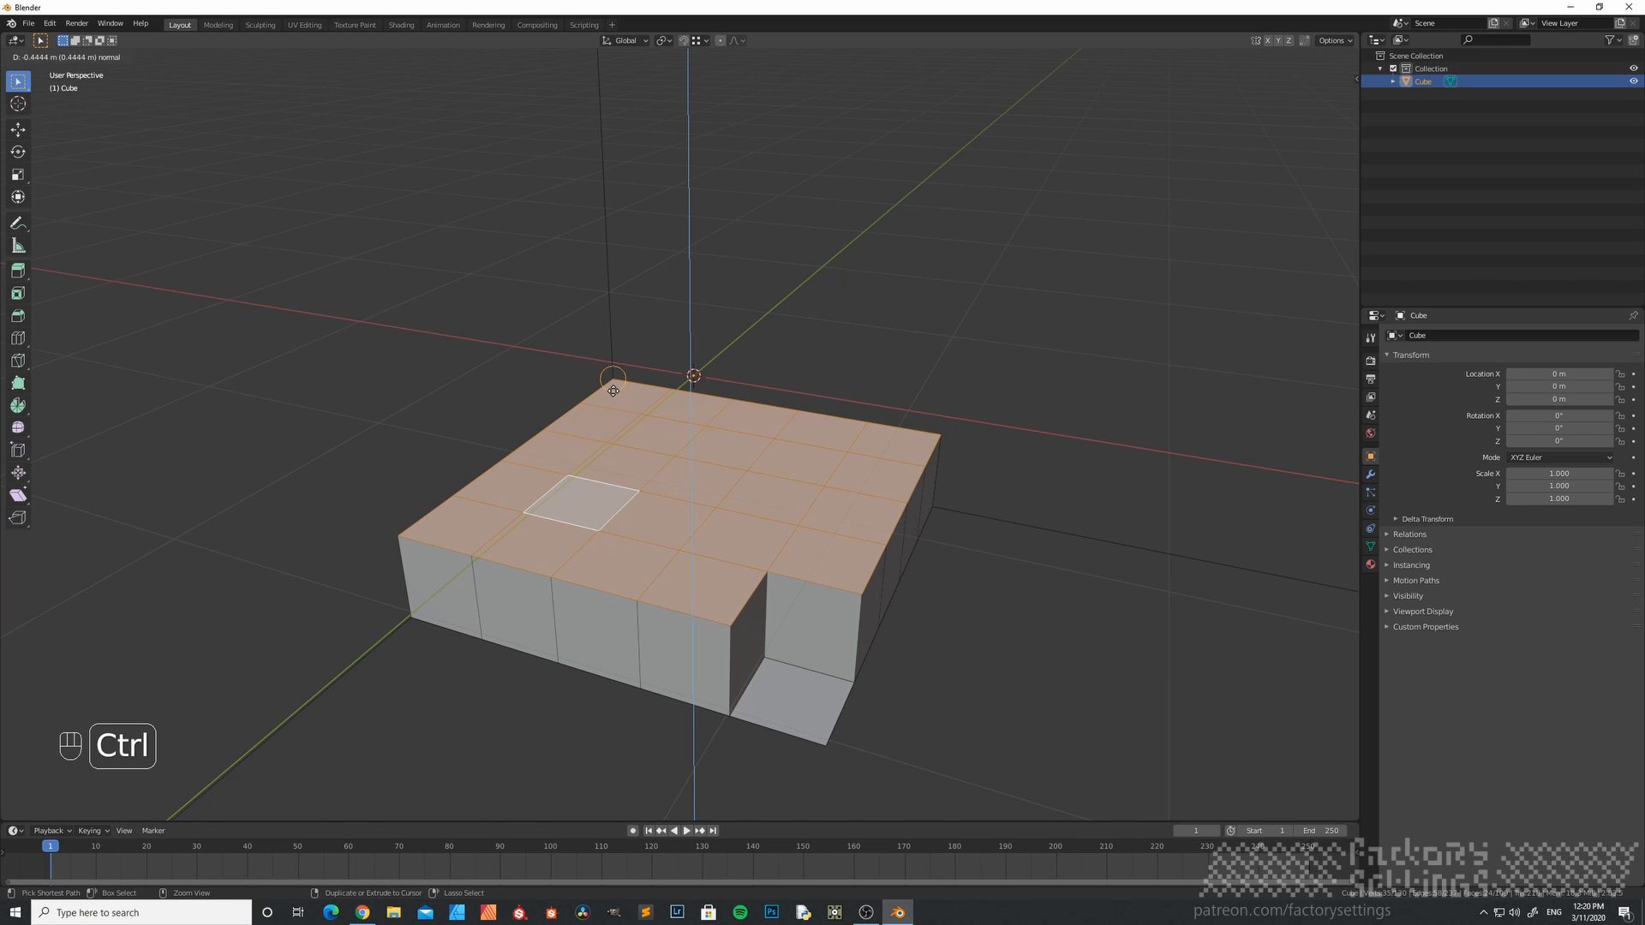
left_click(612, 391, "ctrl")
- Deselect the two top faces bordering the corner notch and extrude the rest up to the vertical edge's second vertex, about 0.44 m
middle_click_drag(649, 457, 696, 671)
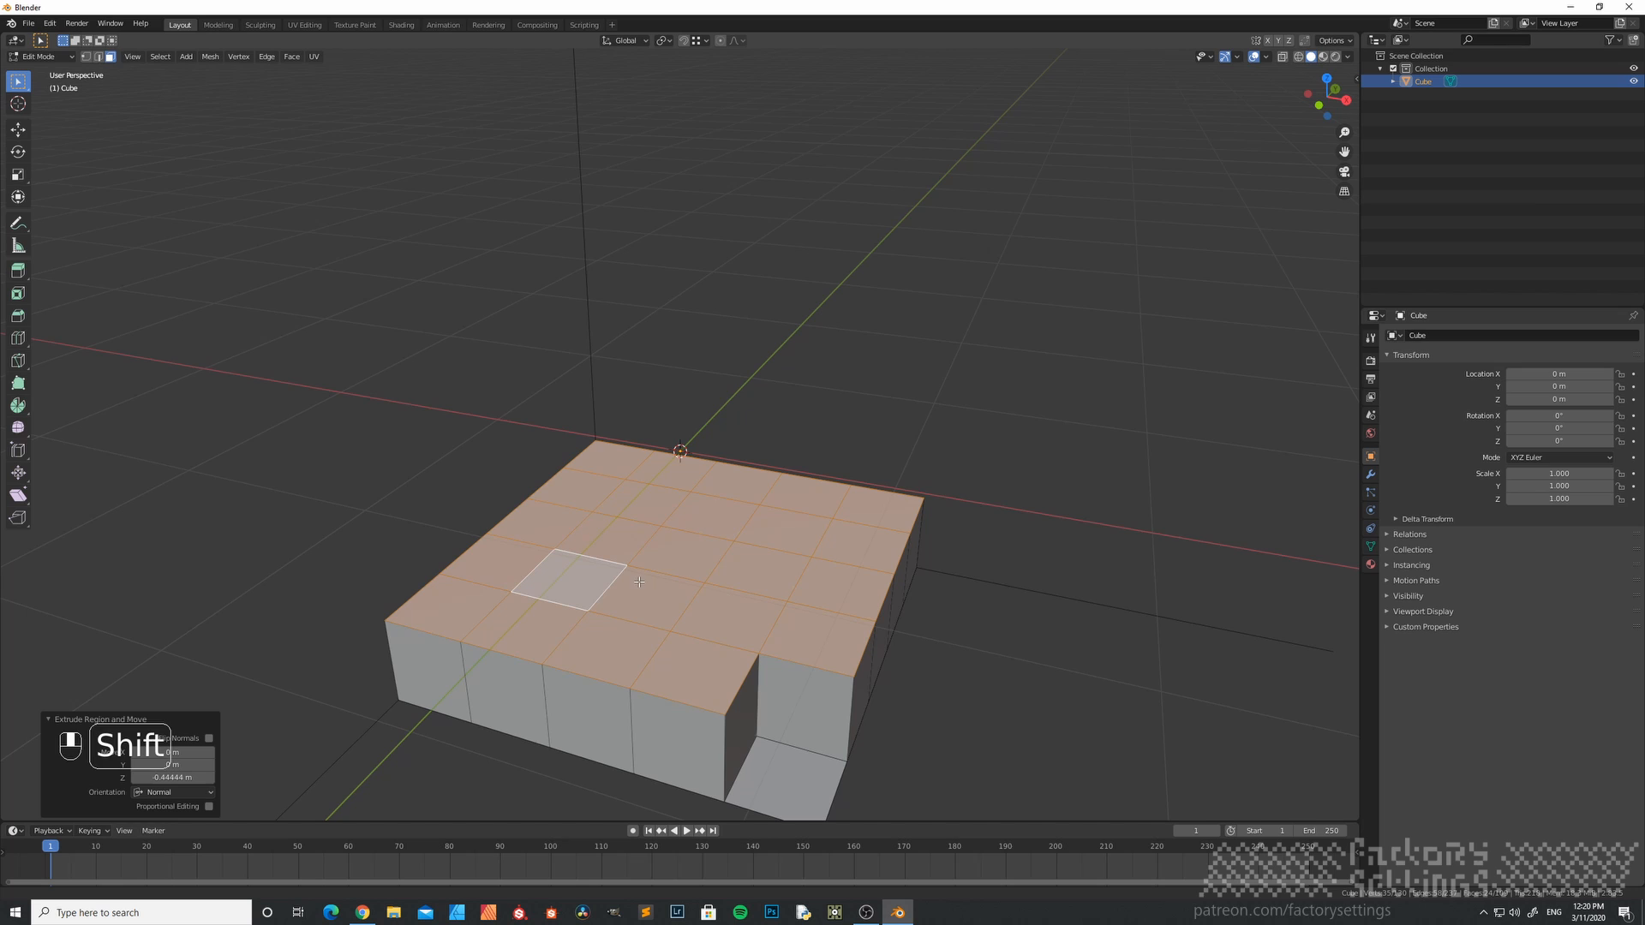
left_click(697, 673, "shift")
left_click(812, 632, "shift")
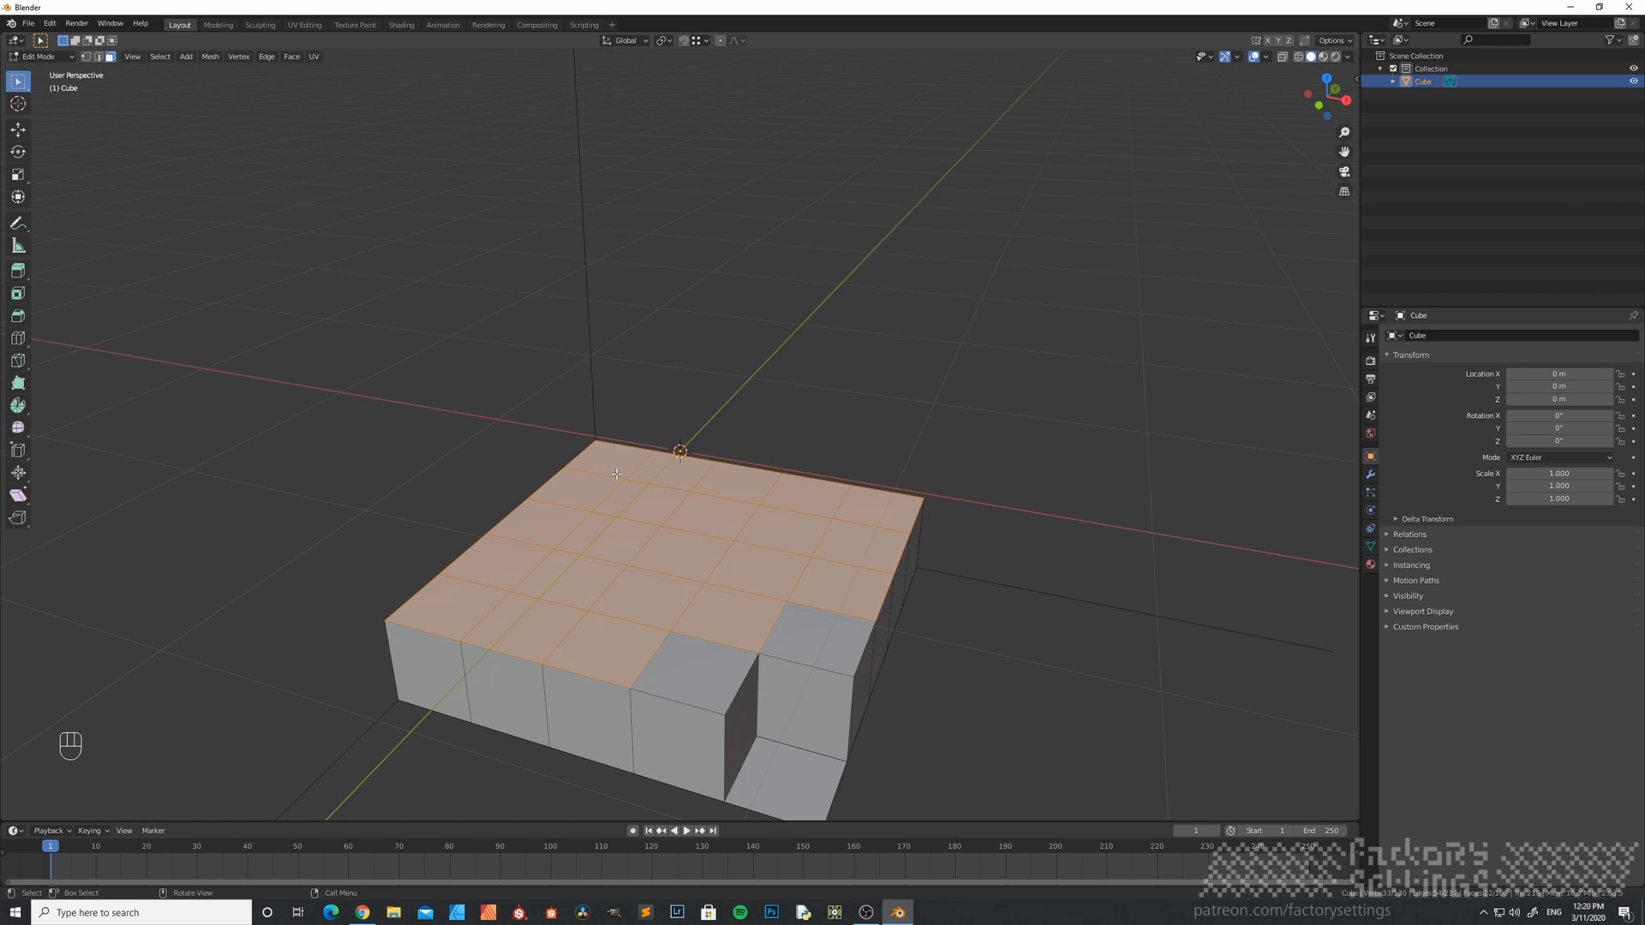
key("e")
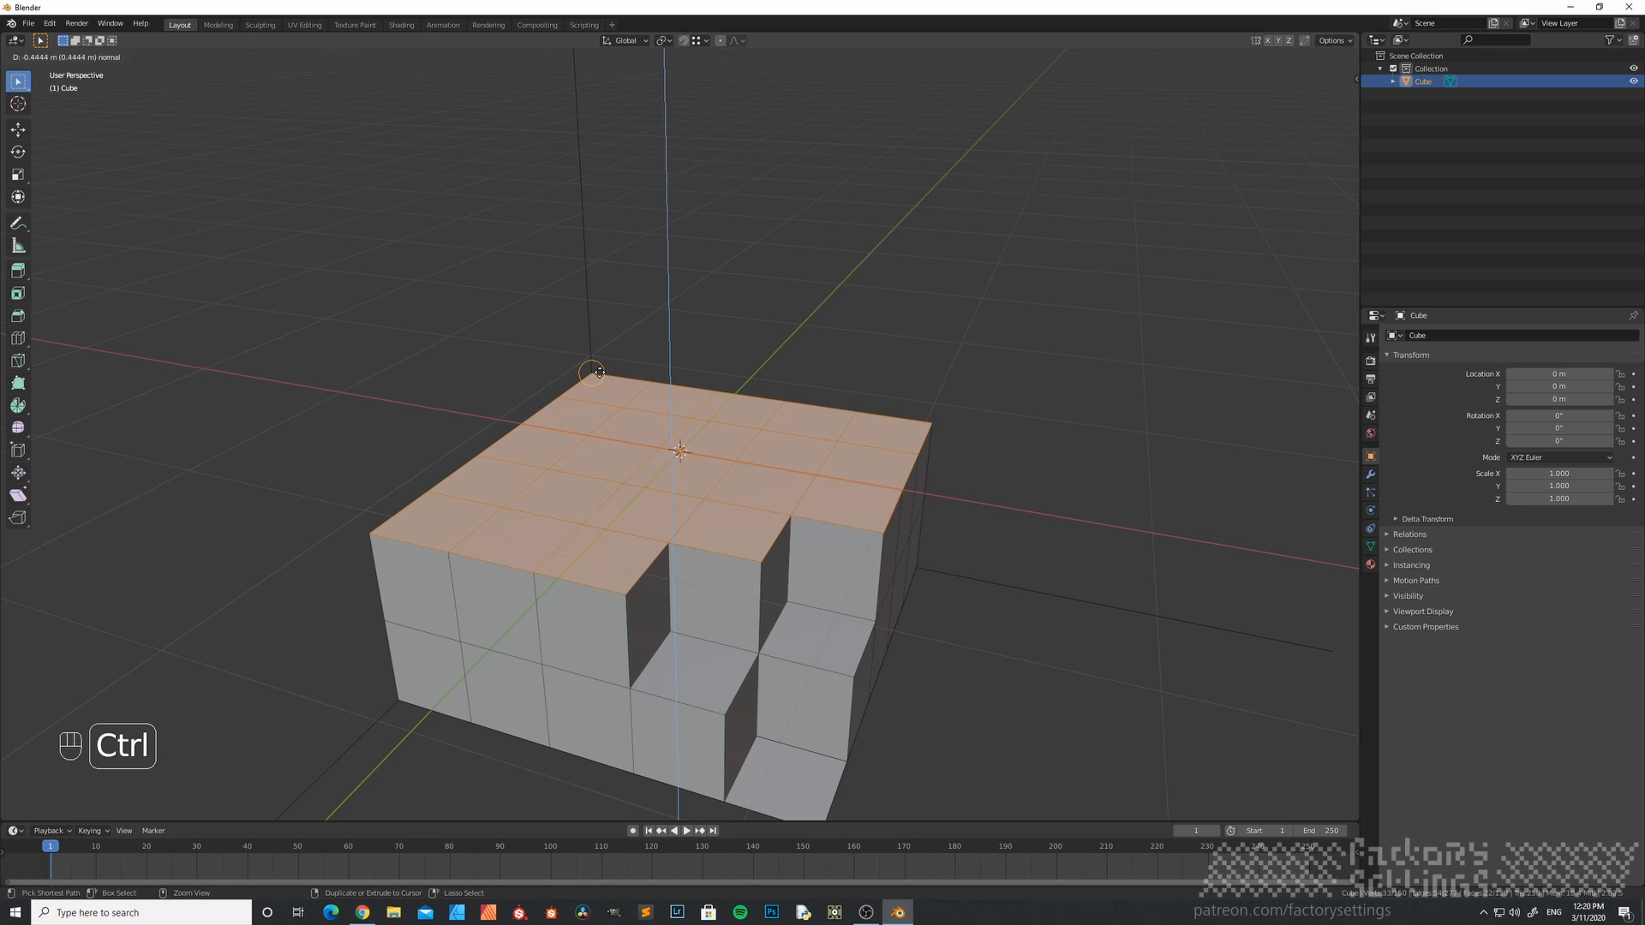
left_click(598, 373)
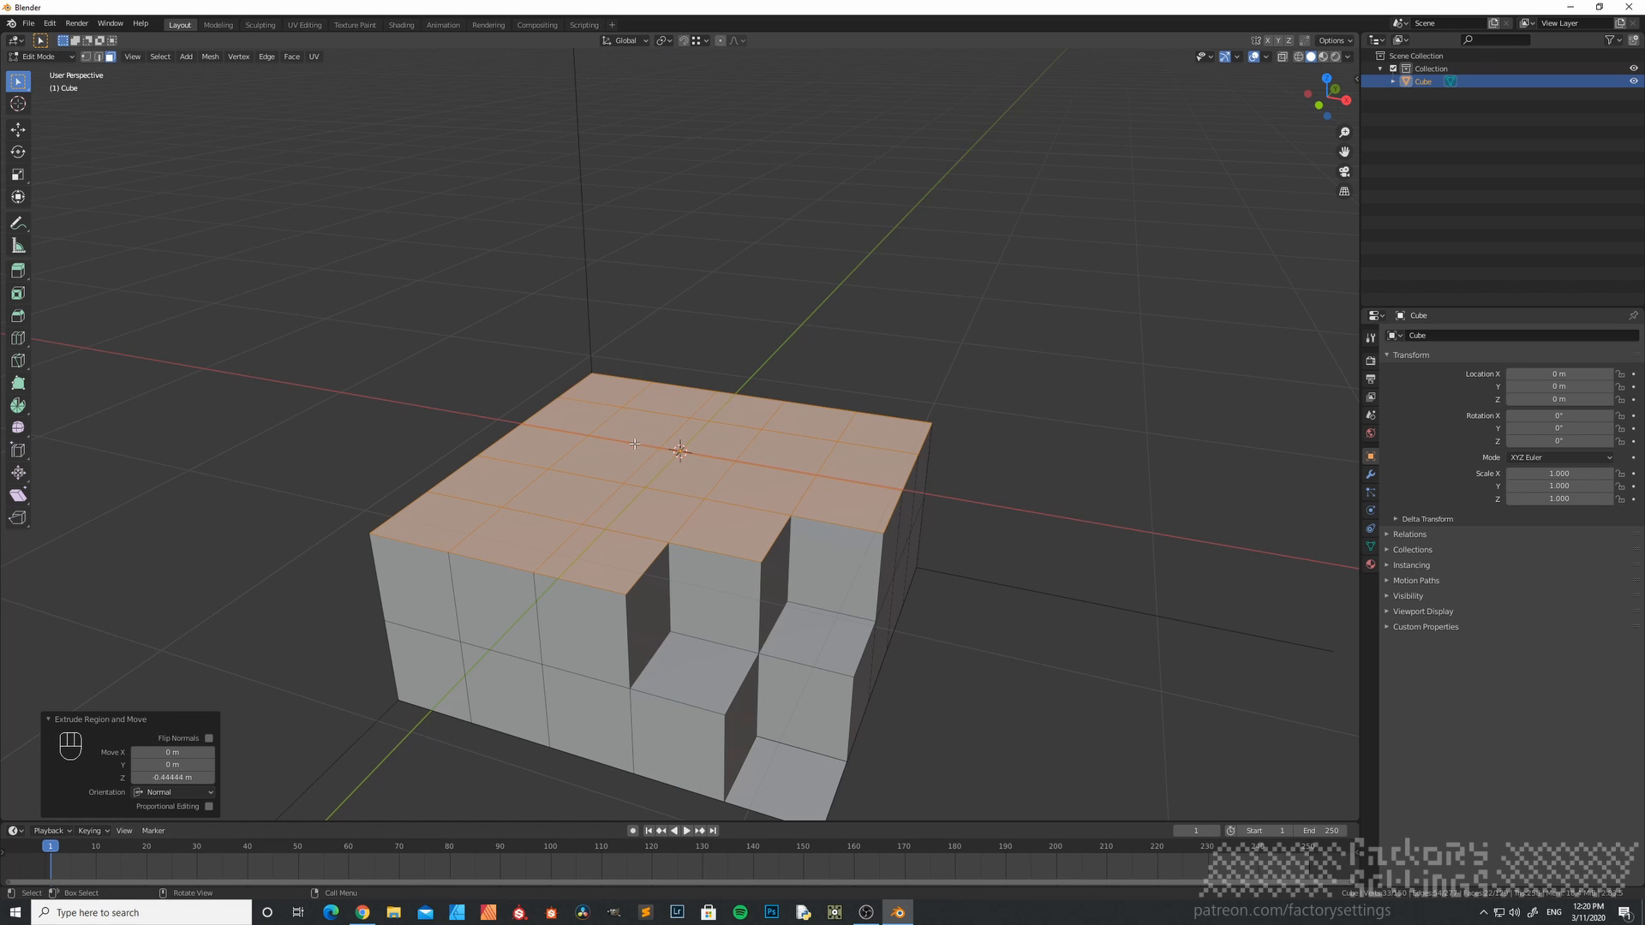
- Deselect the diagonal of three top faces bordering the steps and extrude the rest up about 0.44 m to the vertical edge's next vertex
middle_click_drag(655, 505, 592, 669, "shift")
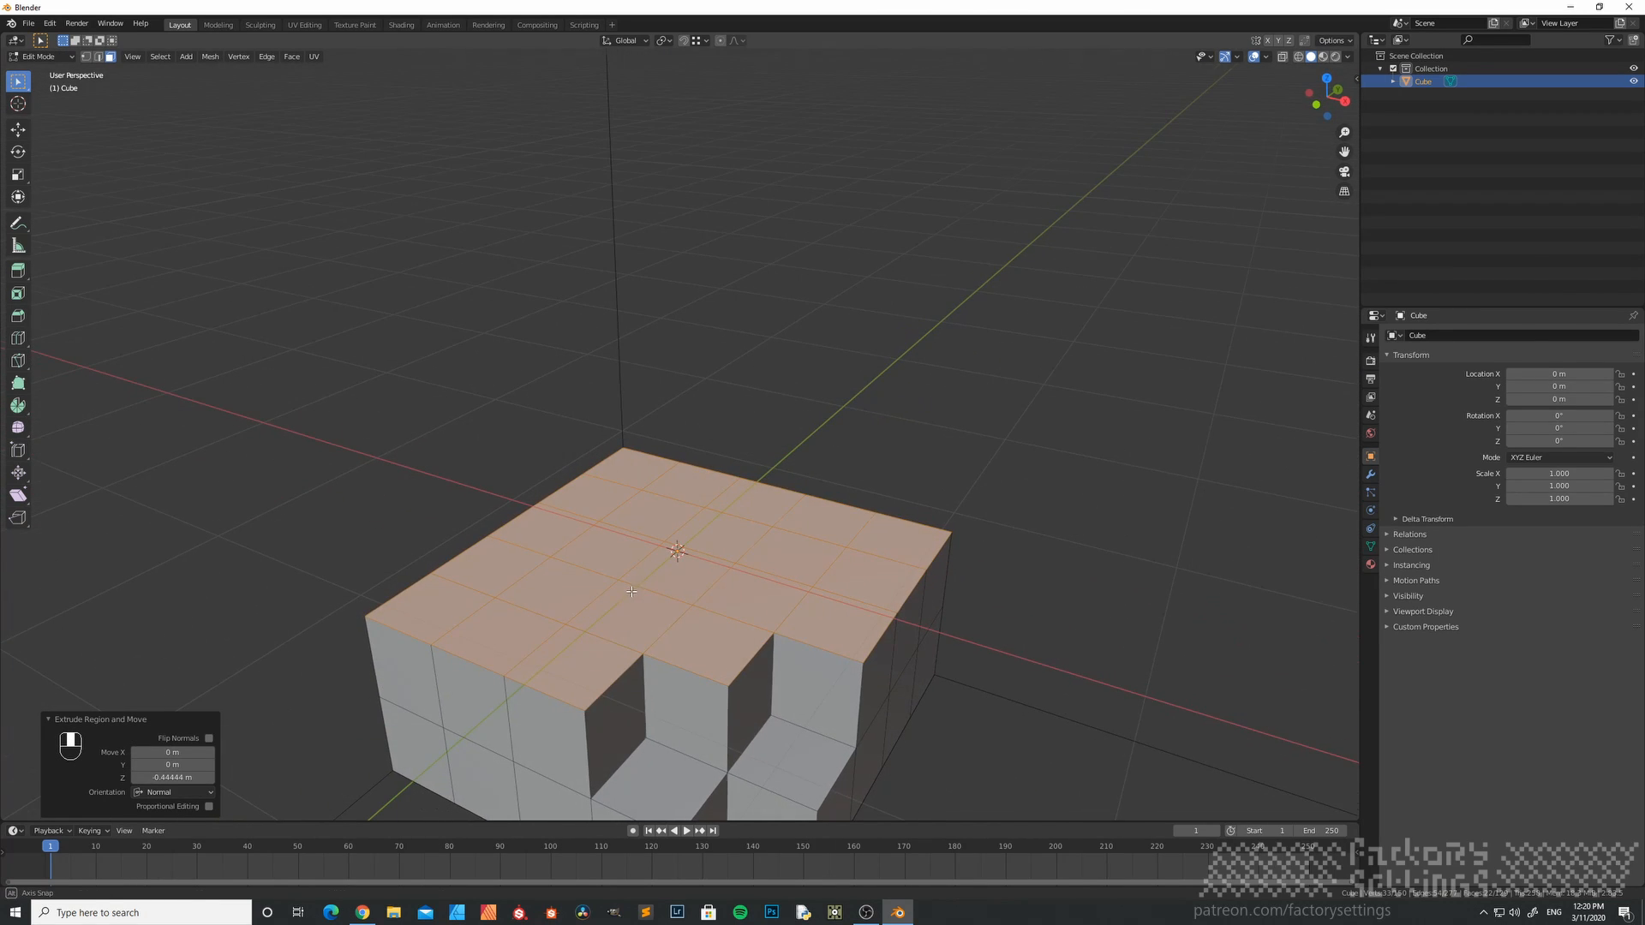
left_click(591, 669)
key("ctrl+z")
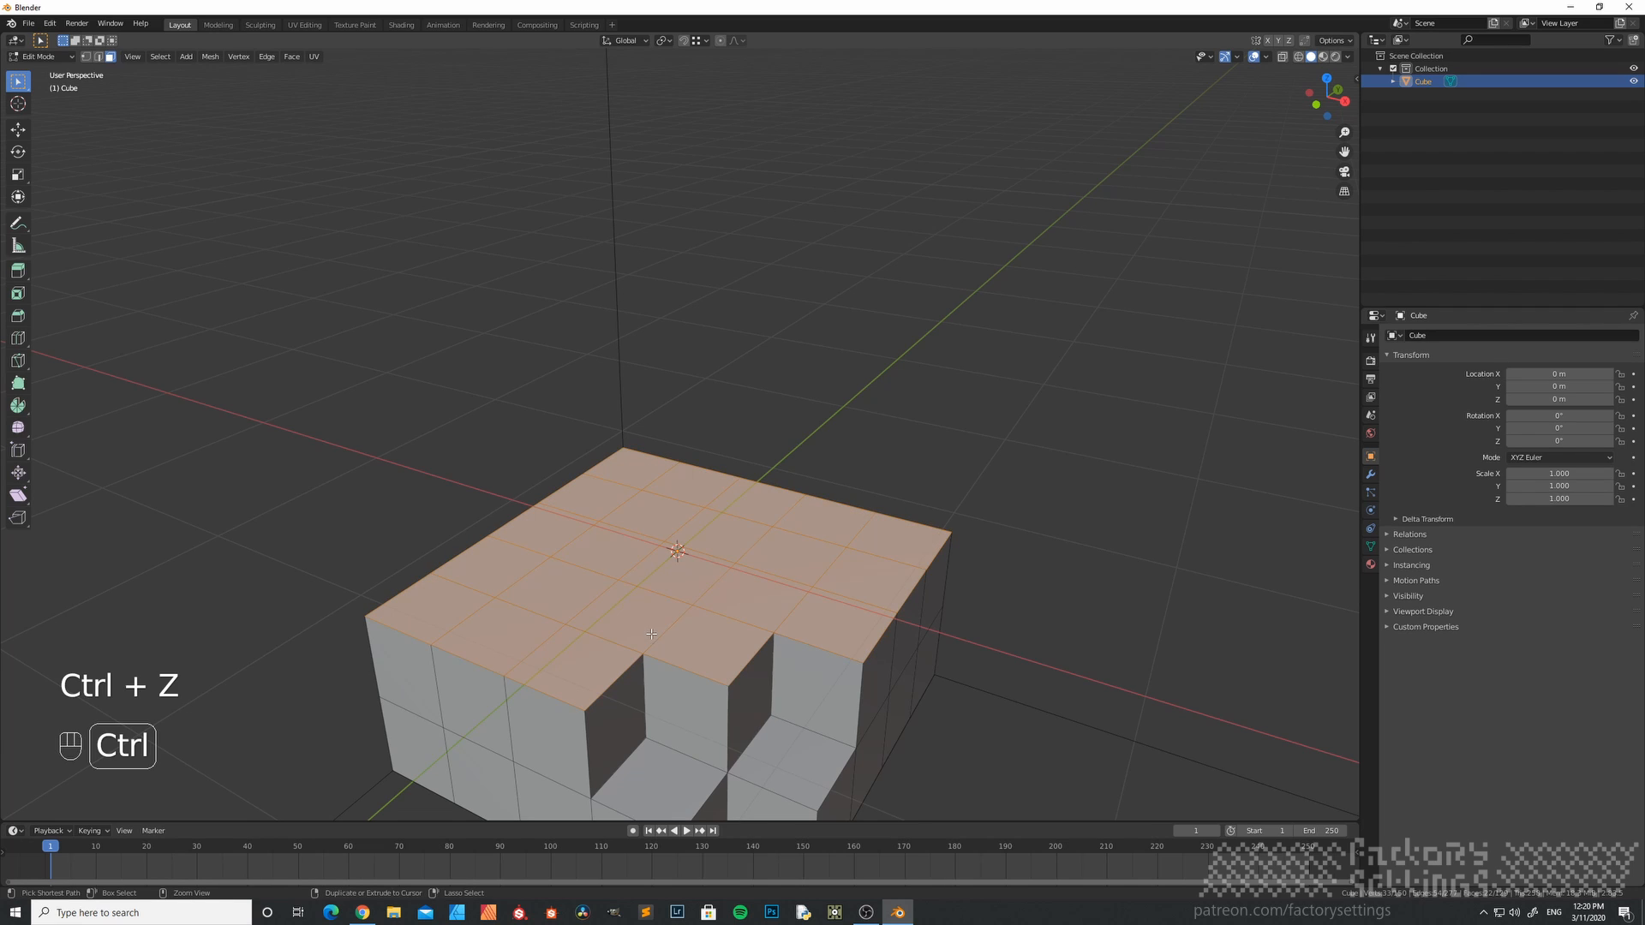
left_click(831, 615, "shift")
middle_click_drag(642, 505, 678, 466)
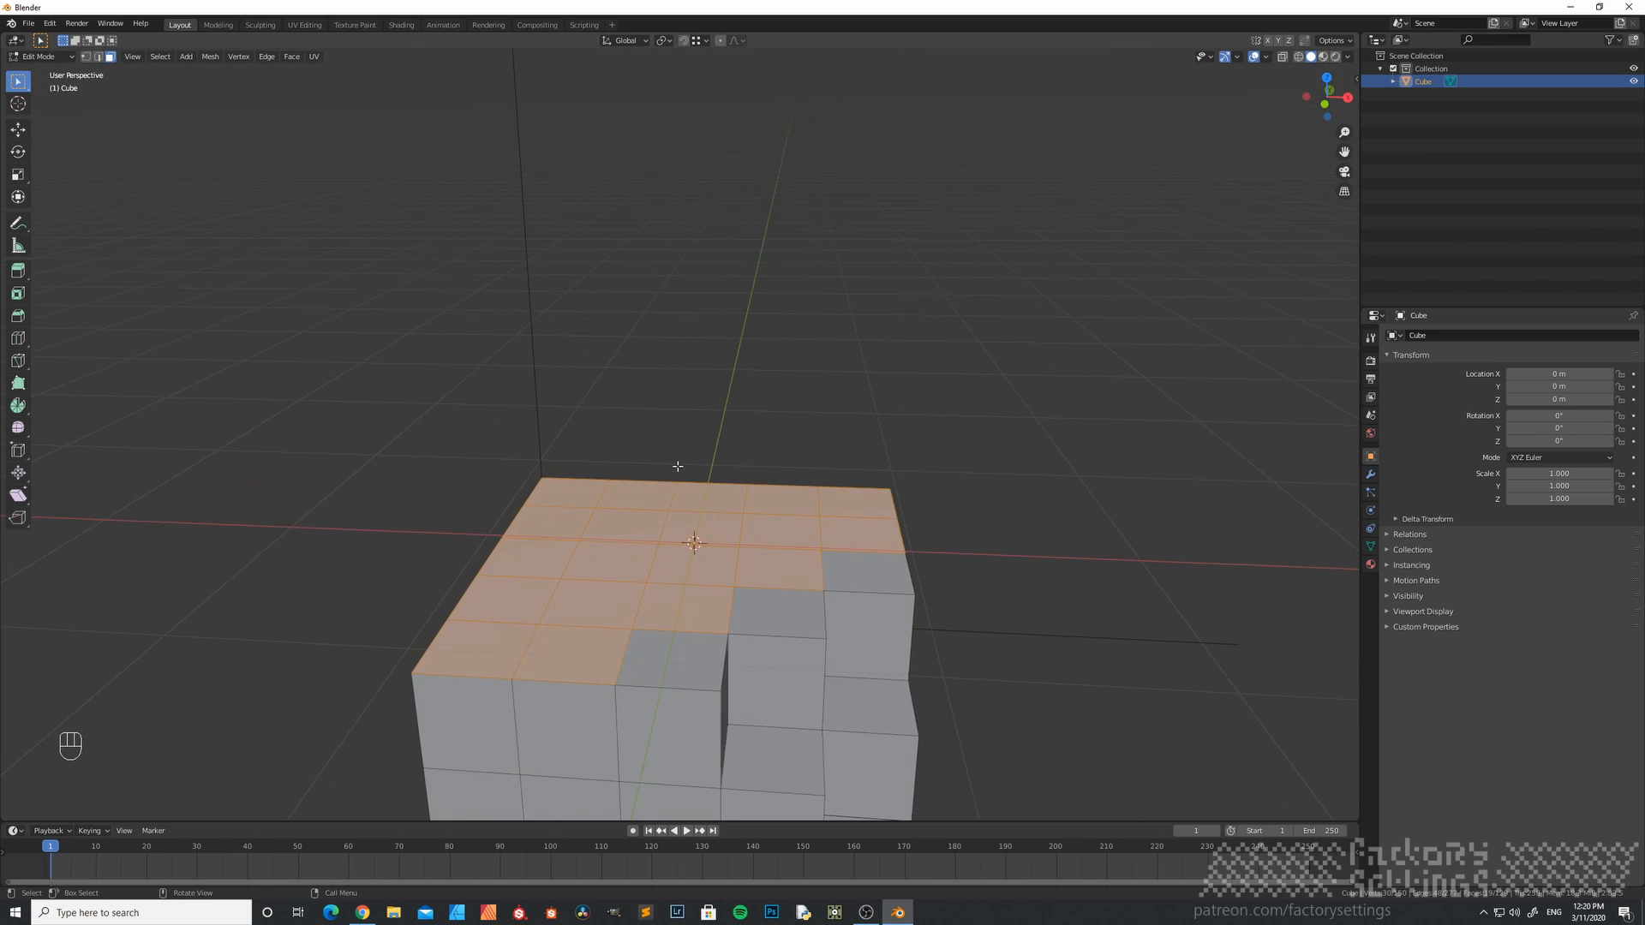
key("e")
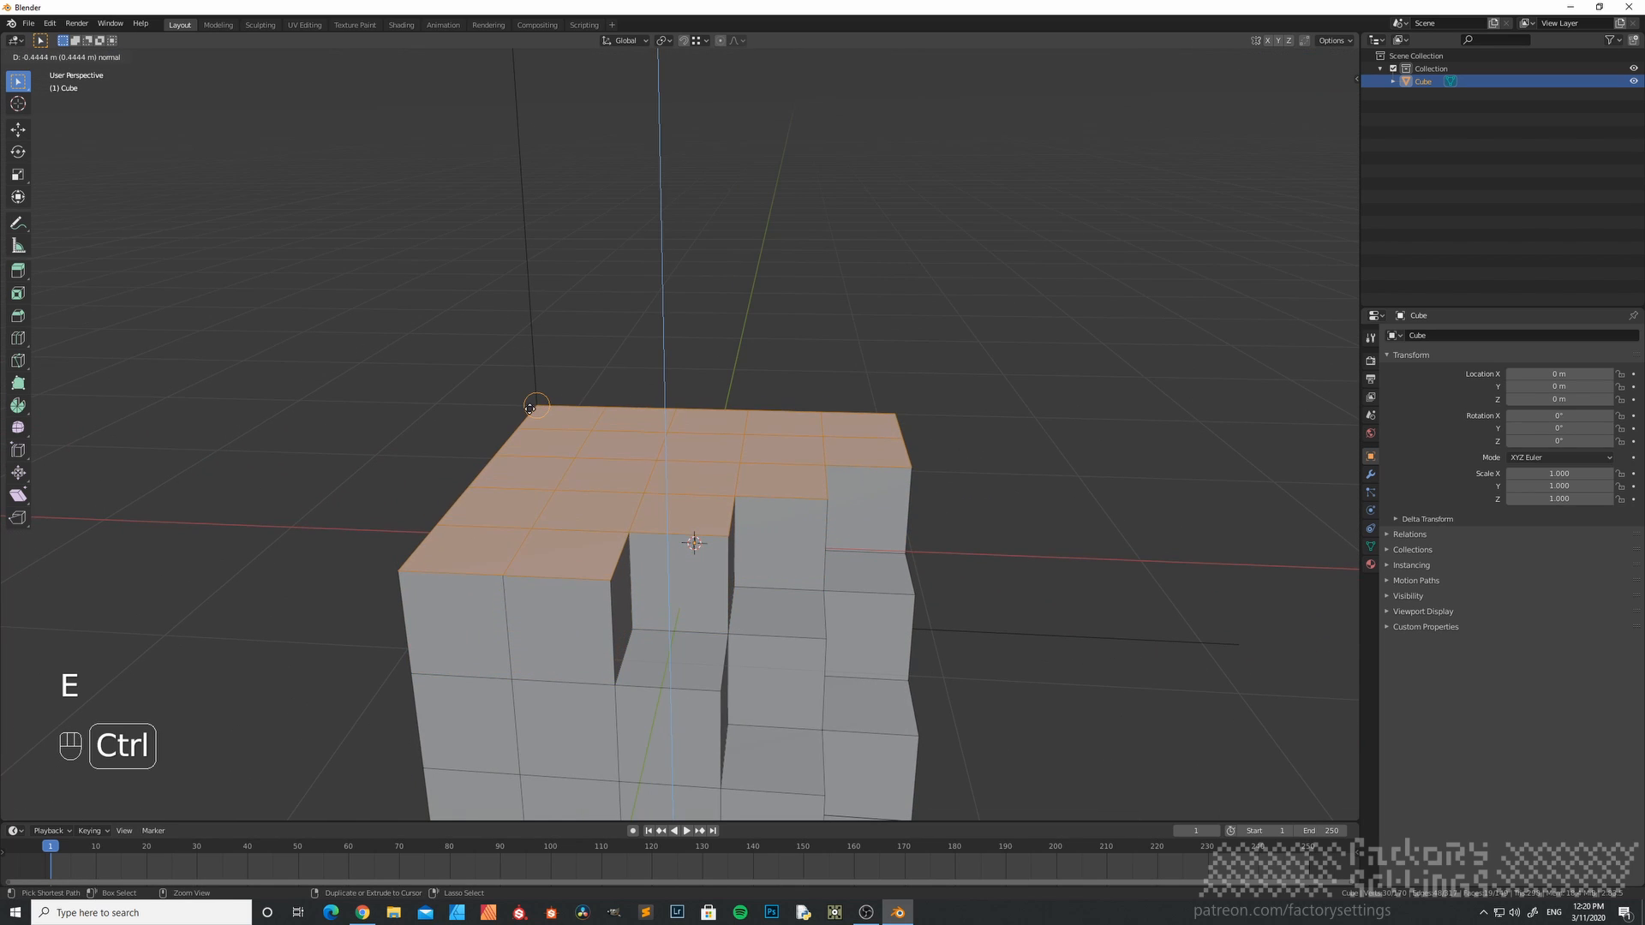
left_click(529, 410, "ctrl")
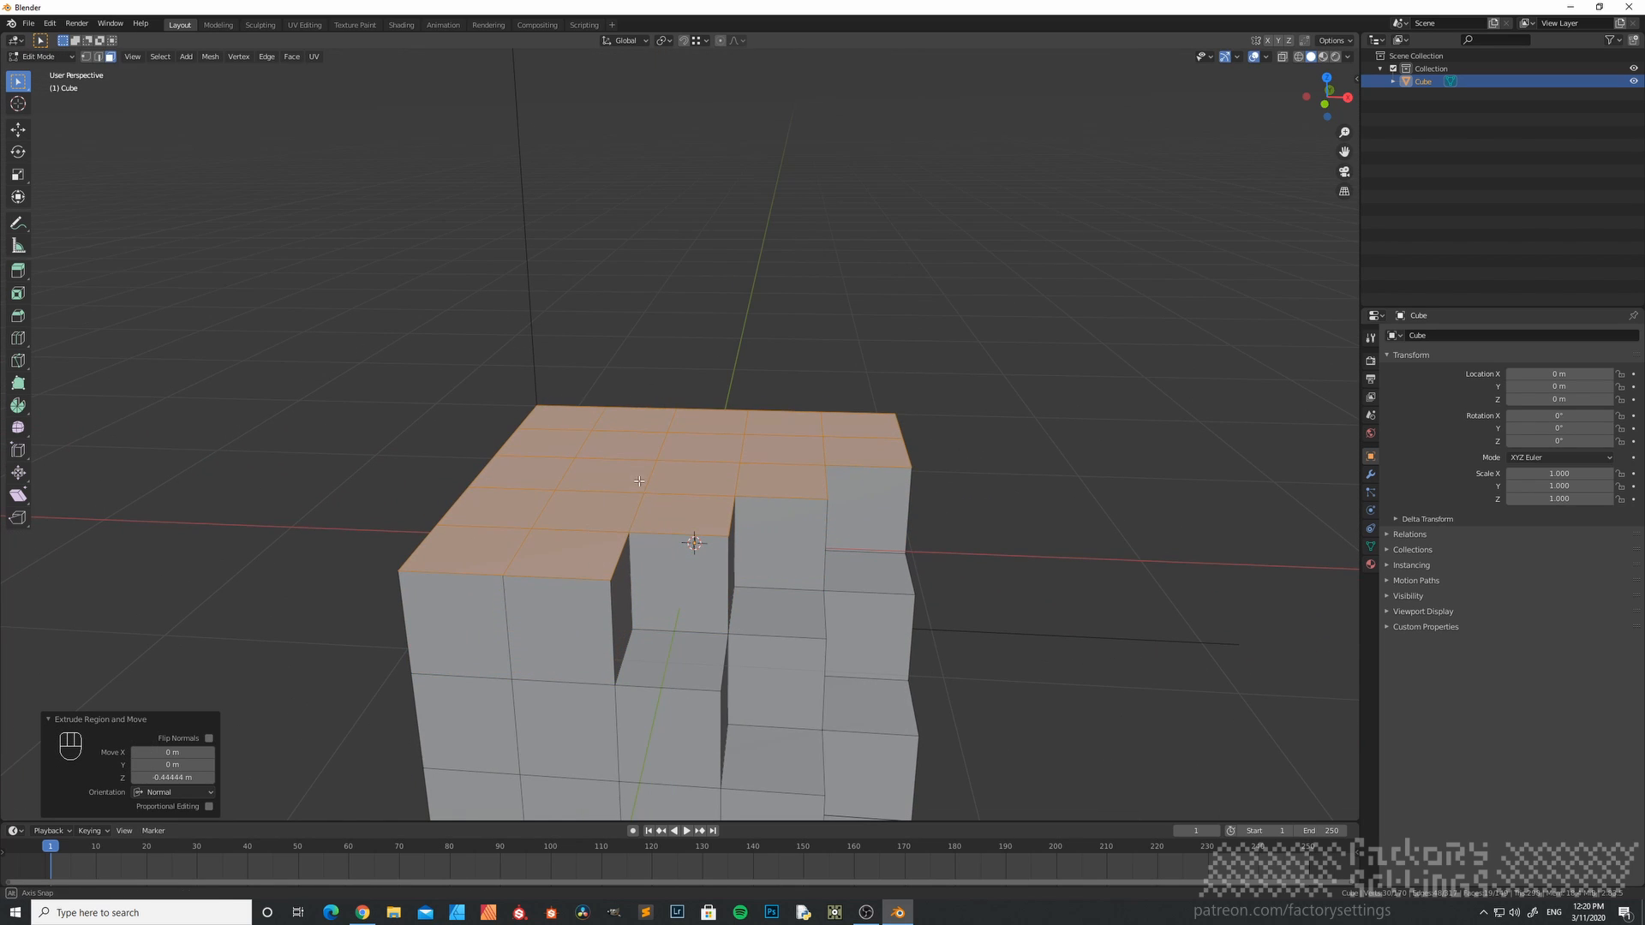
- Deselect the diagonal of four top faces along the stepped side and extrude the remaining faces about 0.44 m, snapped to the vertical edge's next vertex
middle_click_drag(639, 481, 621, 582)
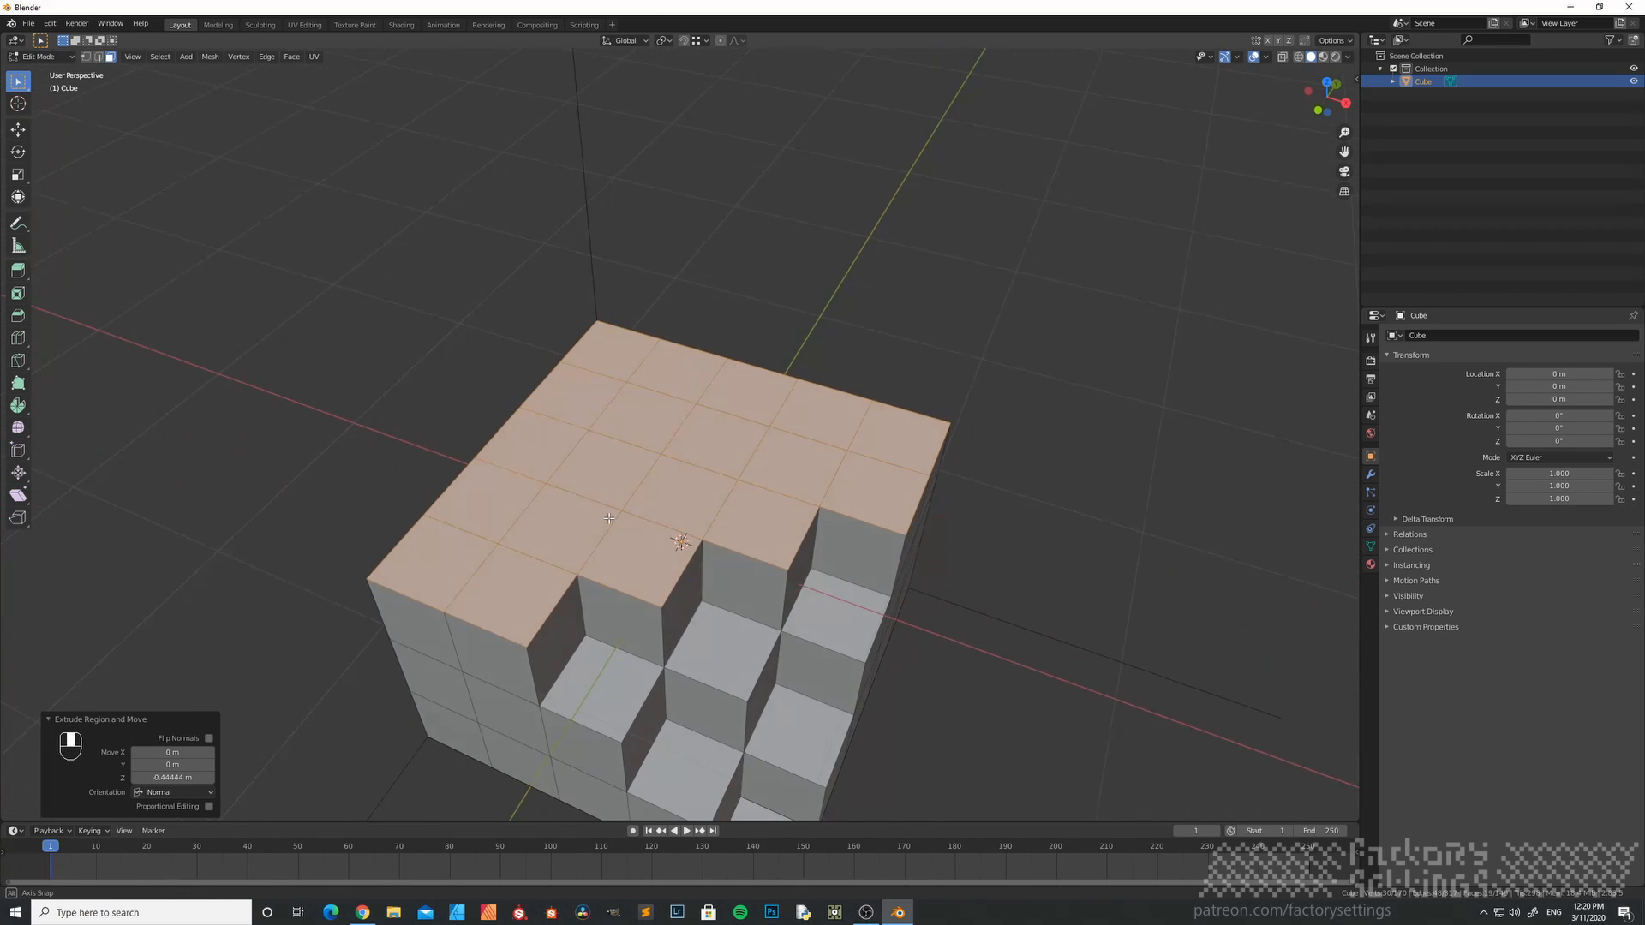
left_click(513, 594, "shift")
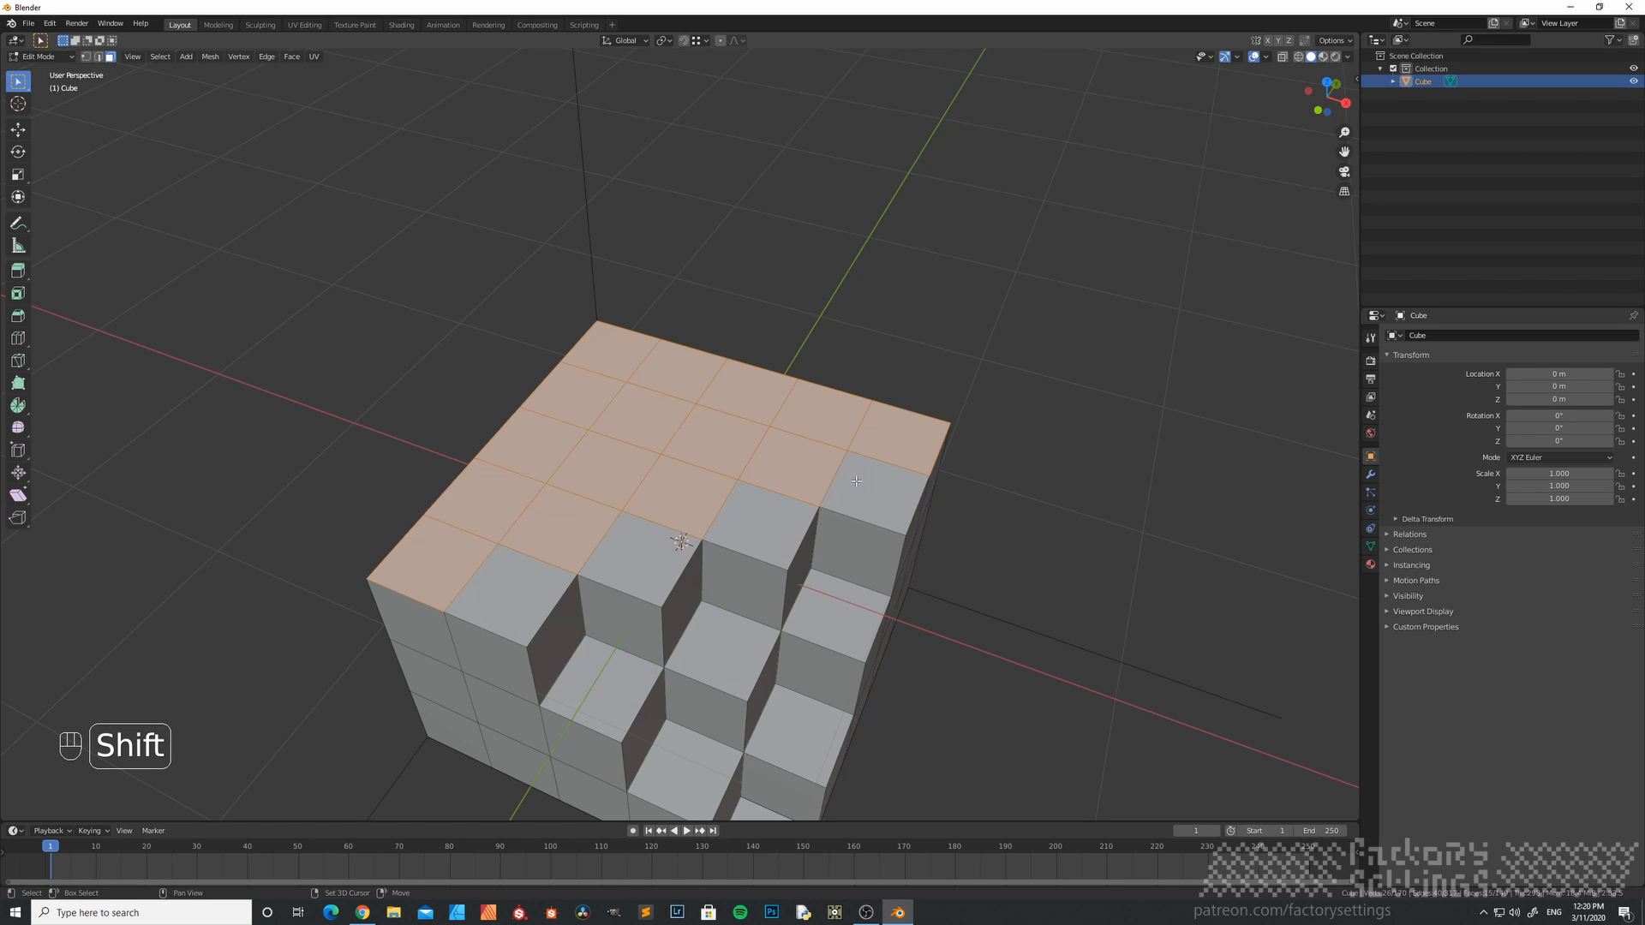
middle_click_drag(856, 480, 599, 417)
key("e")
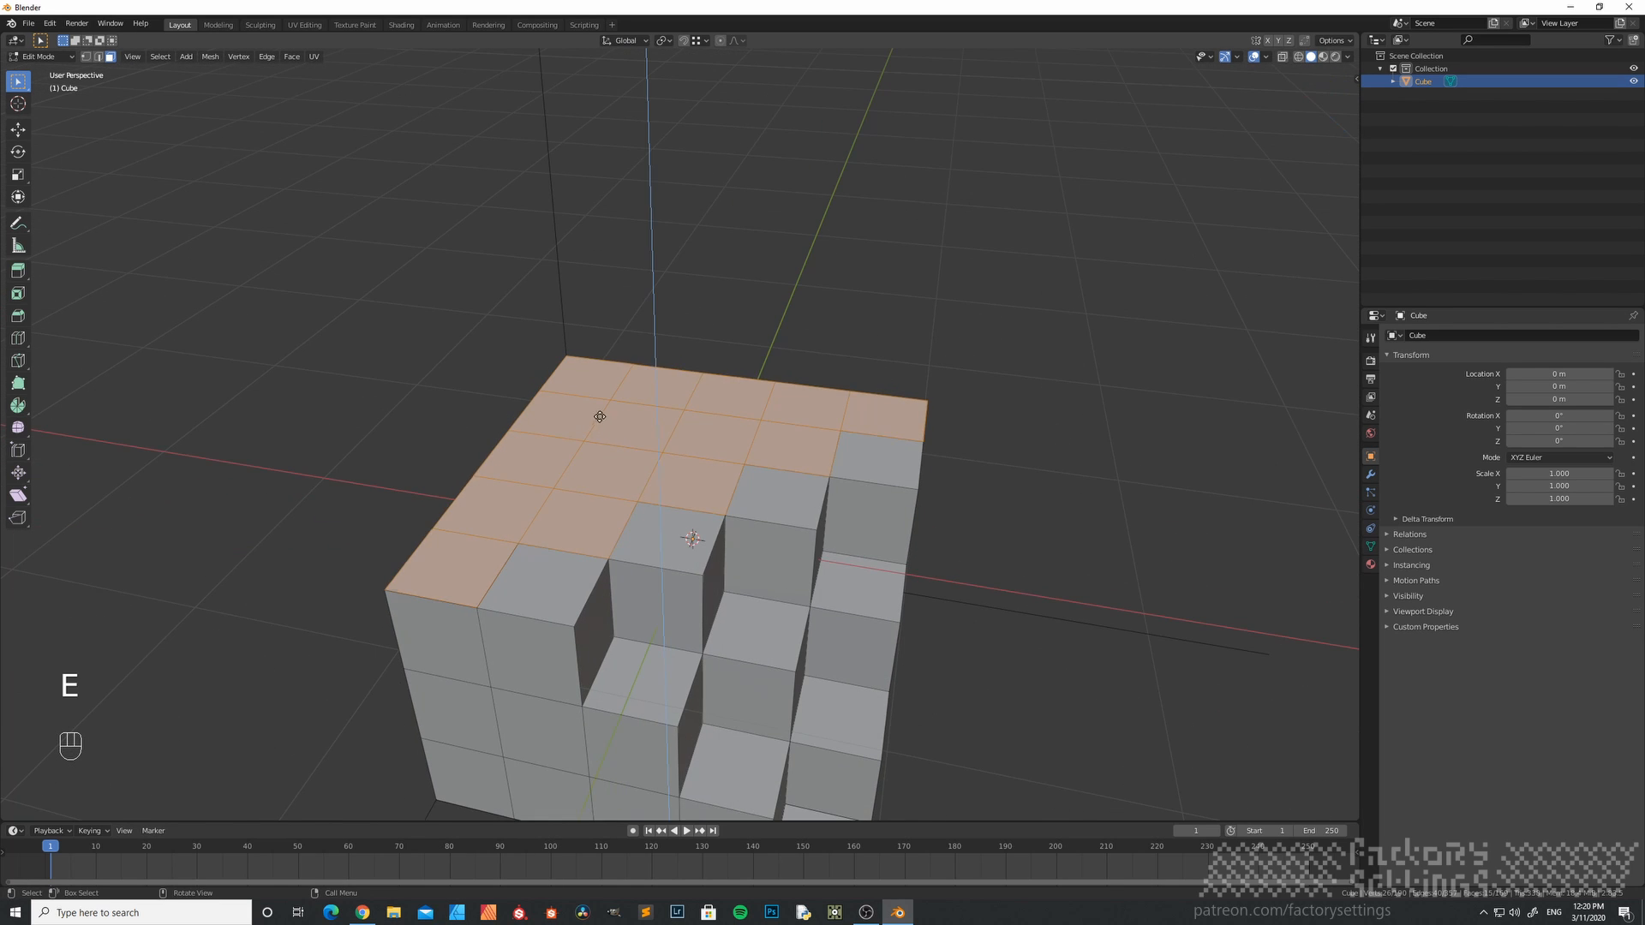
key("ctrl")
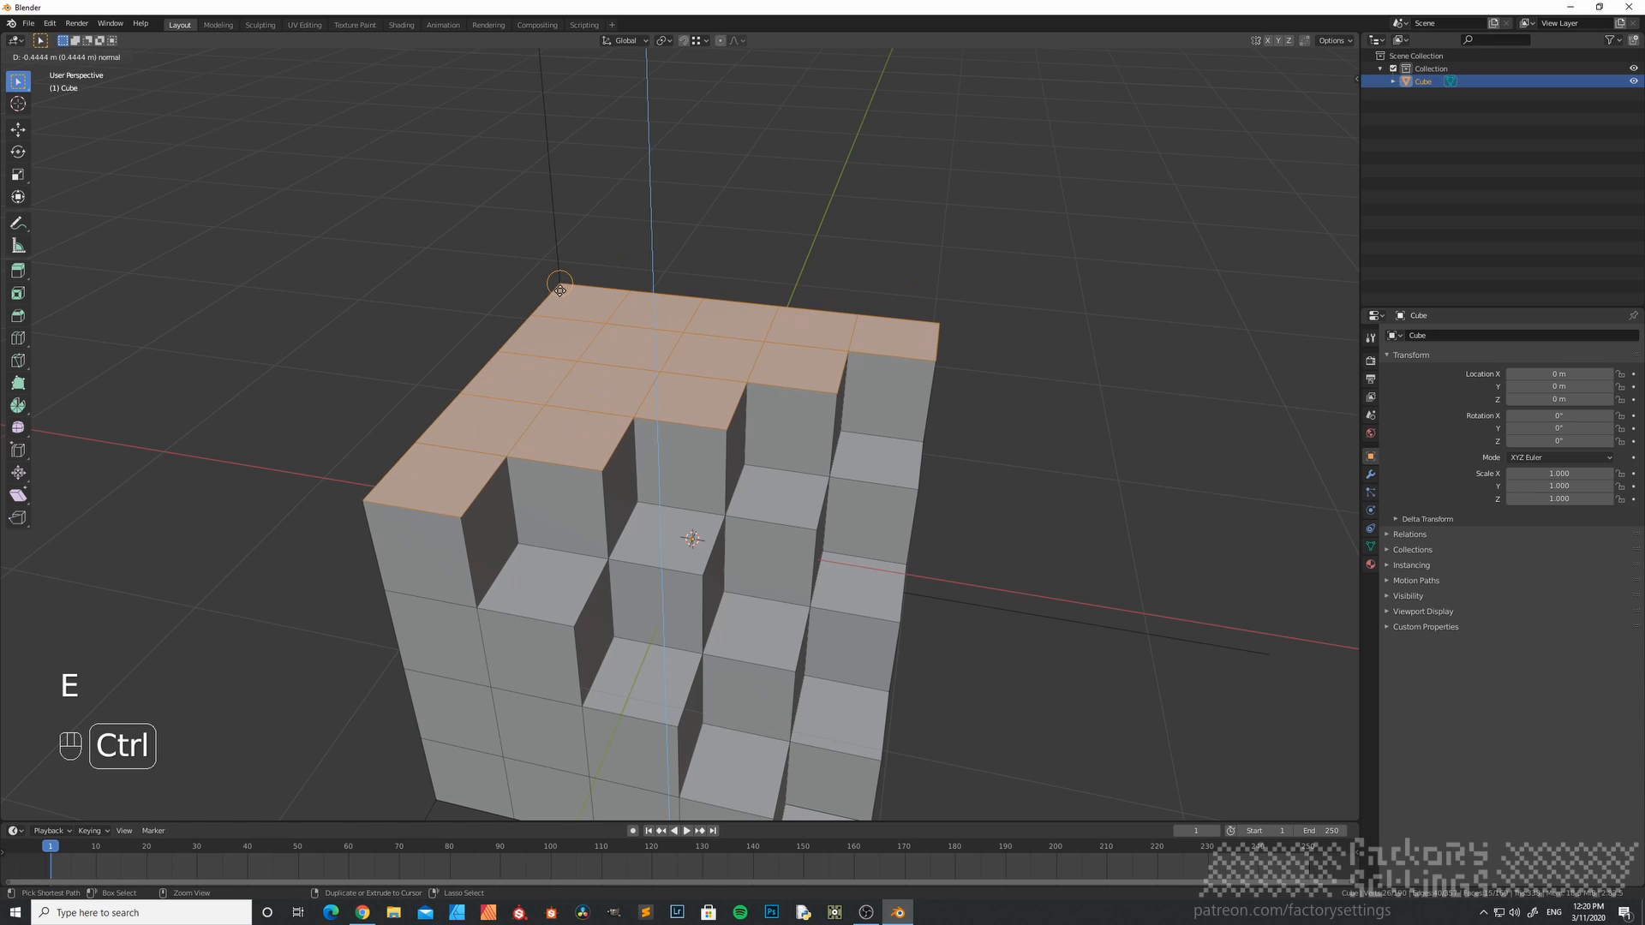
left_click(559, 291, "ctrl")
- Deselect the diagonal of five top faces spanning the block and extrude the remaining faces up about 0.44 m with vertex snapping
middle_click_drag(628, 420, 619, 511, "shift")
left_click(418, 572, "shift")
left_click(558, 536, "shift")
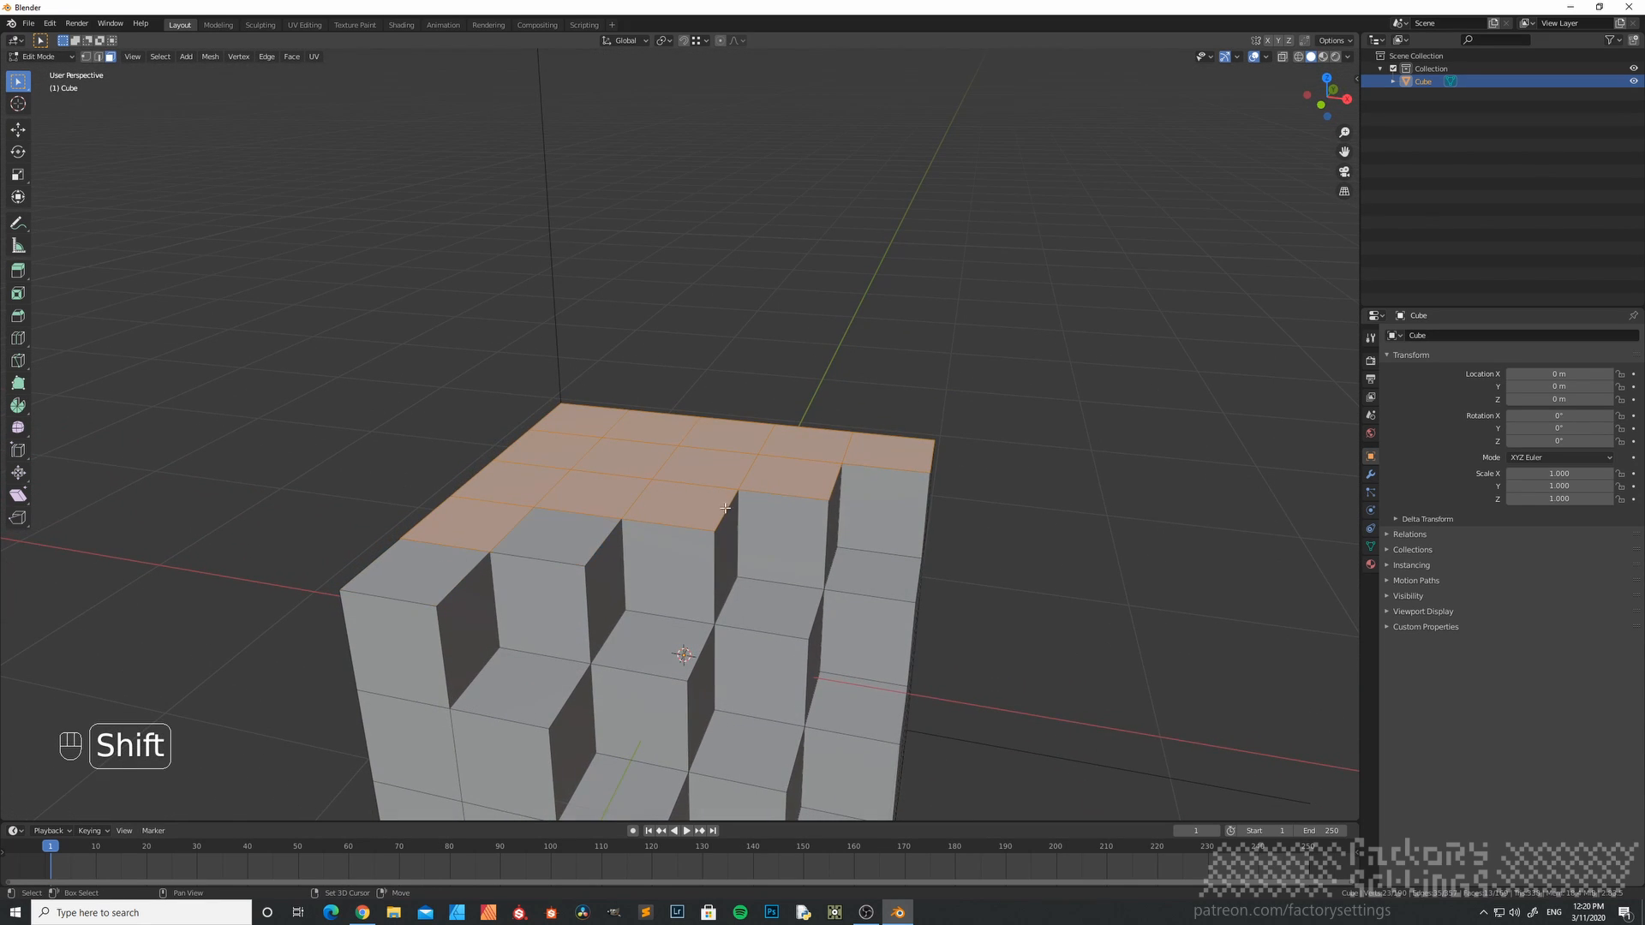
left_click(722, 508, "shift")
left_click(790, 479, "shift")
left_click(887, 452, "shift")
middle_click_drag(887, 453, 597, 492)
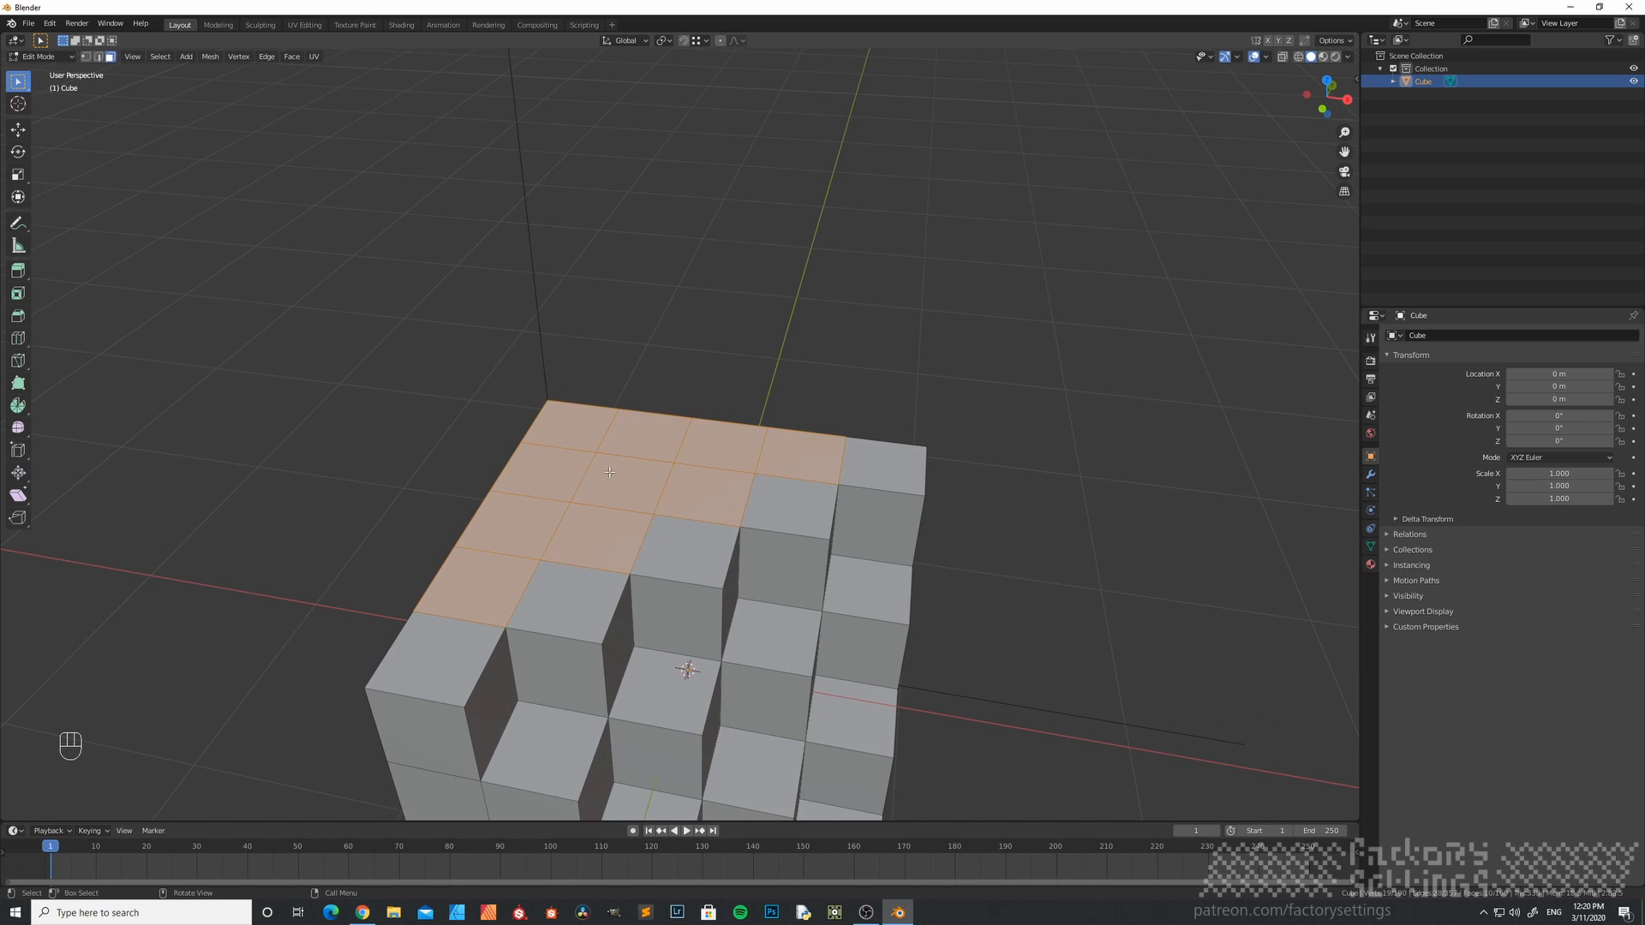
key("e")
key("ctrl")
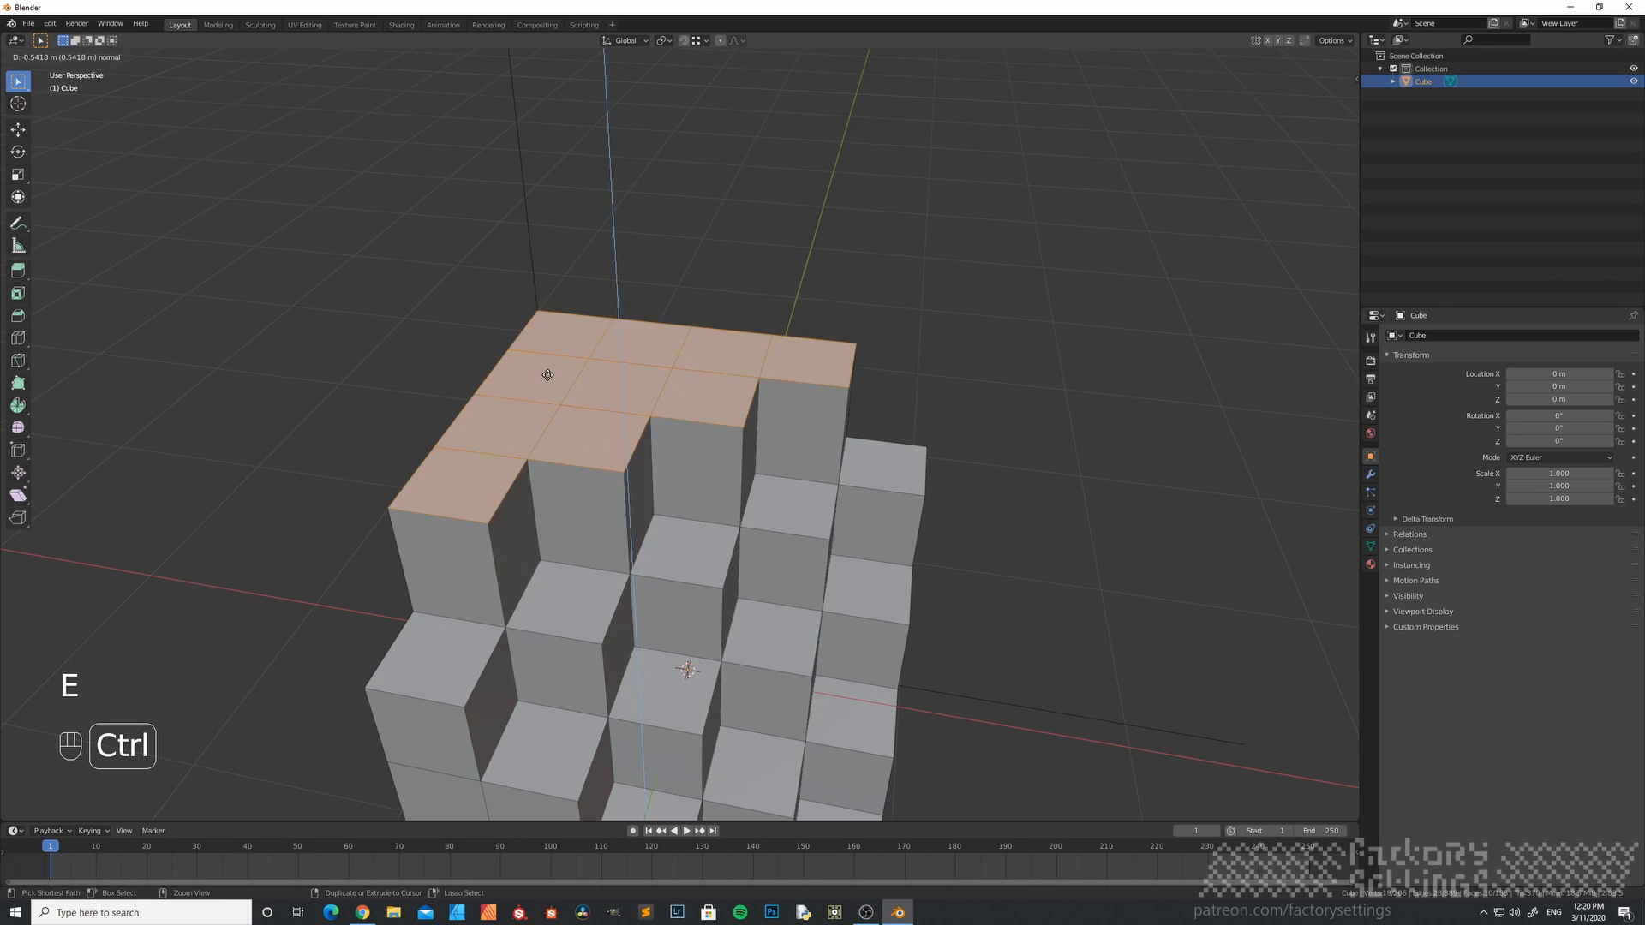
left_click(550, 337, "ctrl")
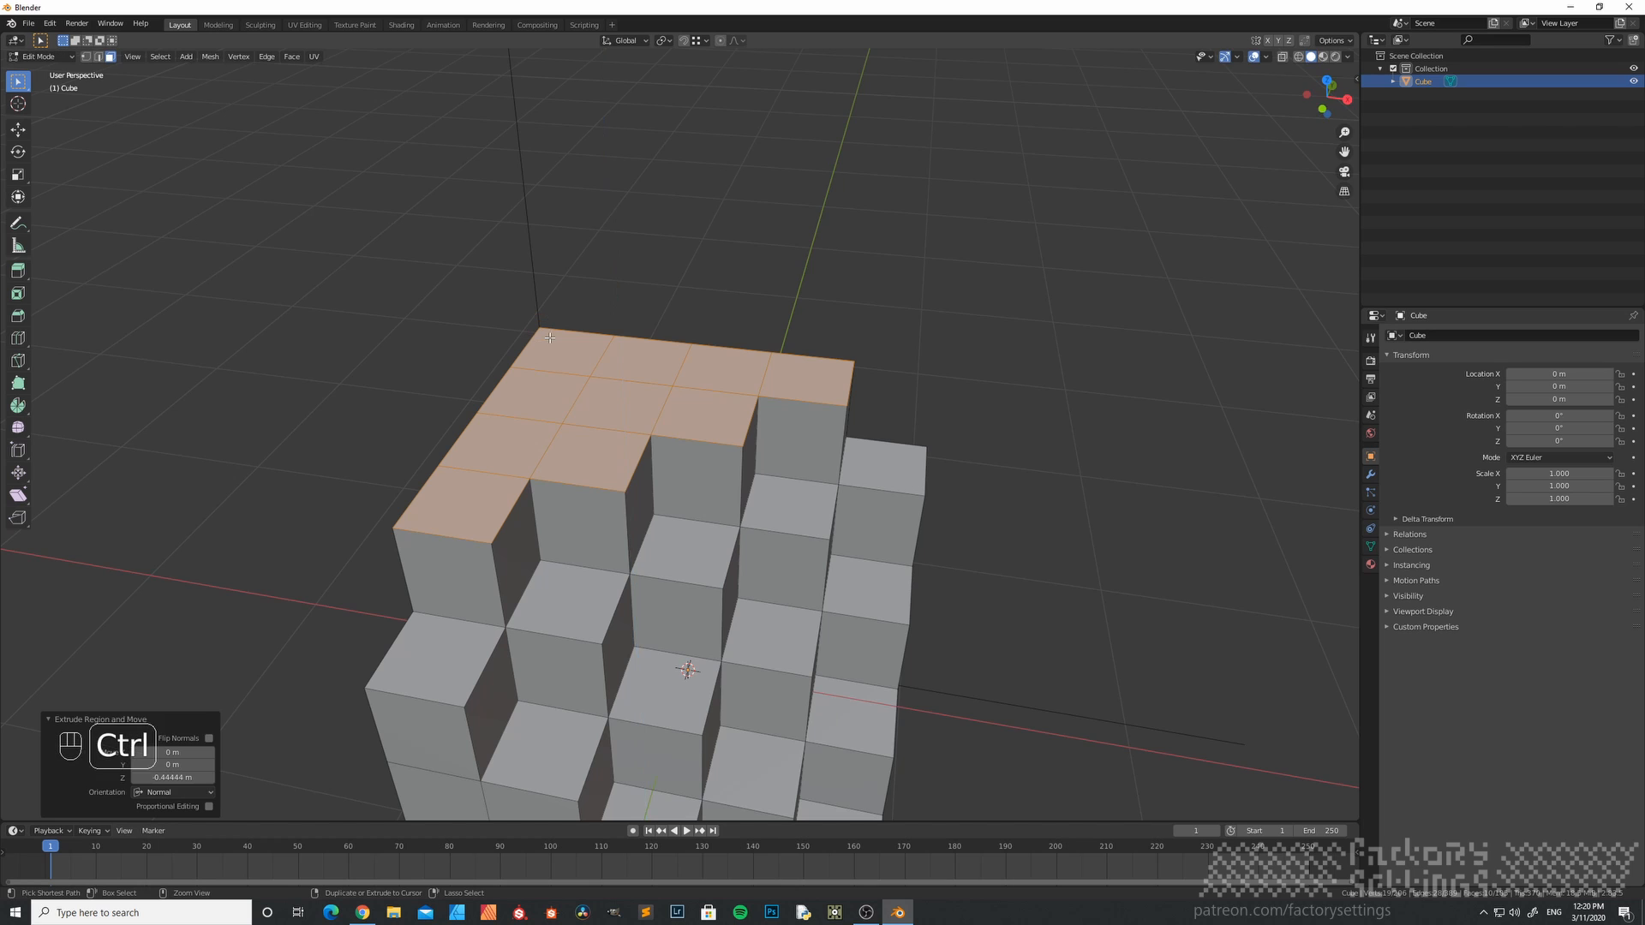
- Deselect the outer diagonal of four faces on the top level and extrude the remaining six faces up about 0.44 m
middle_click_drag(549, 338, 712, 385)
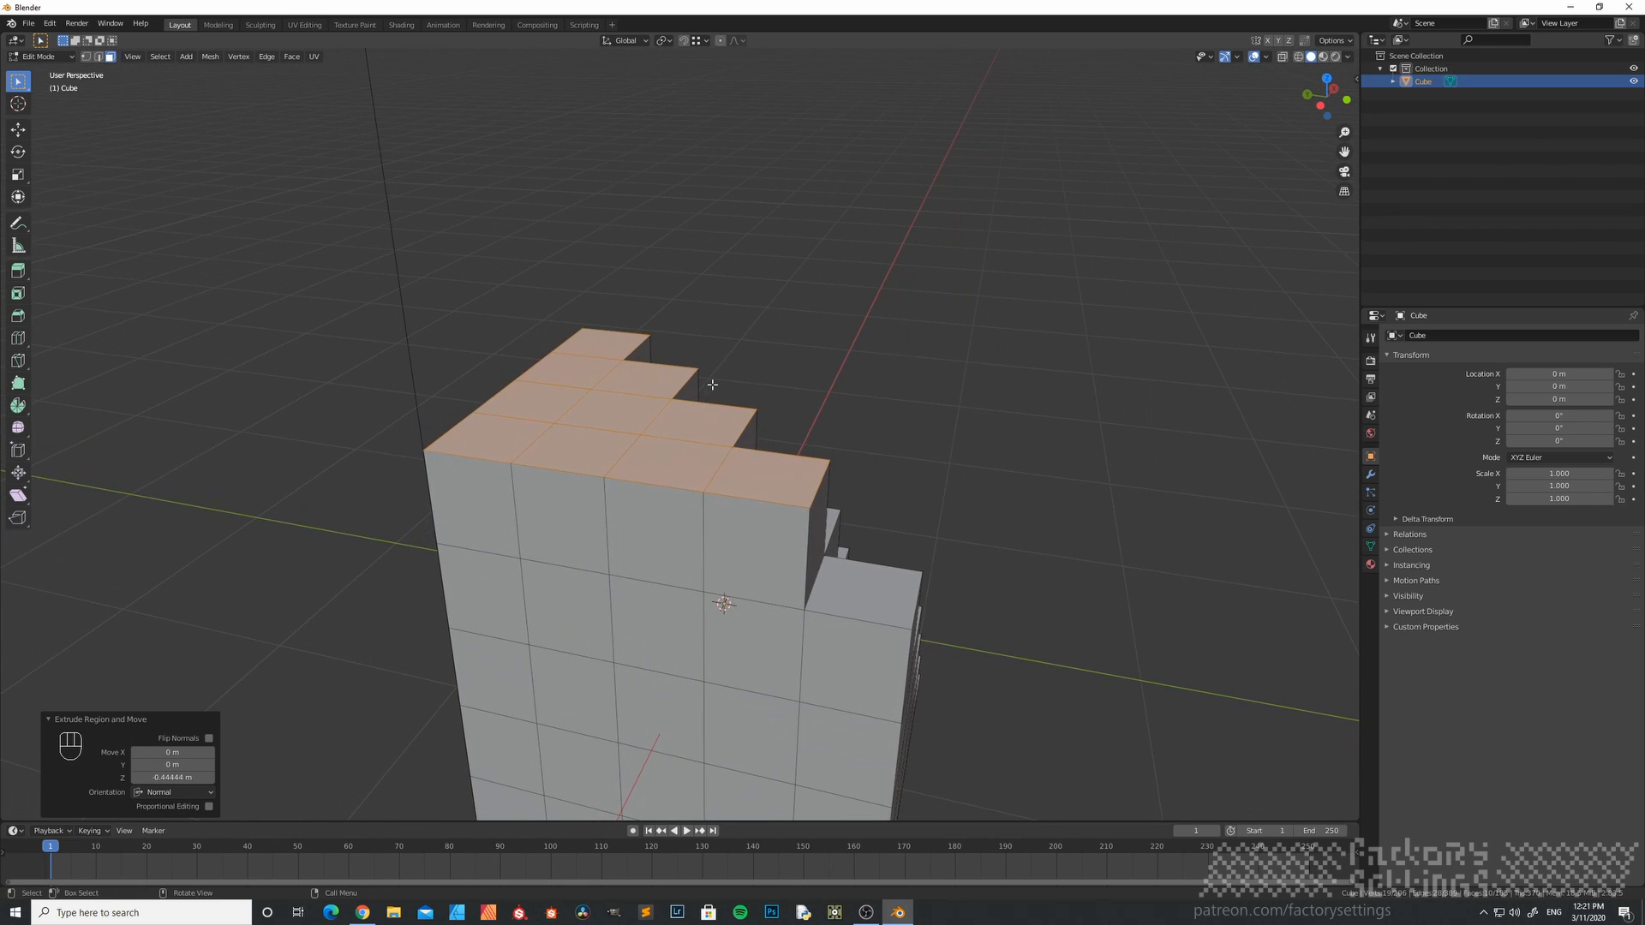
middle_click_drag(451, 400, 542, 514, "shift")
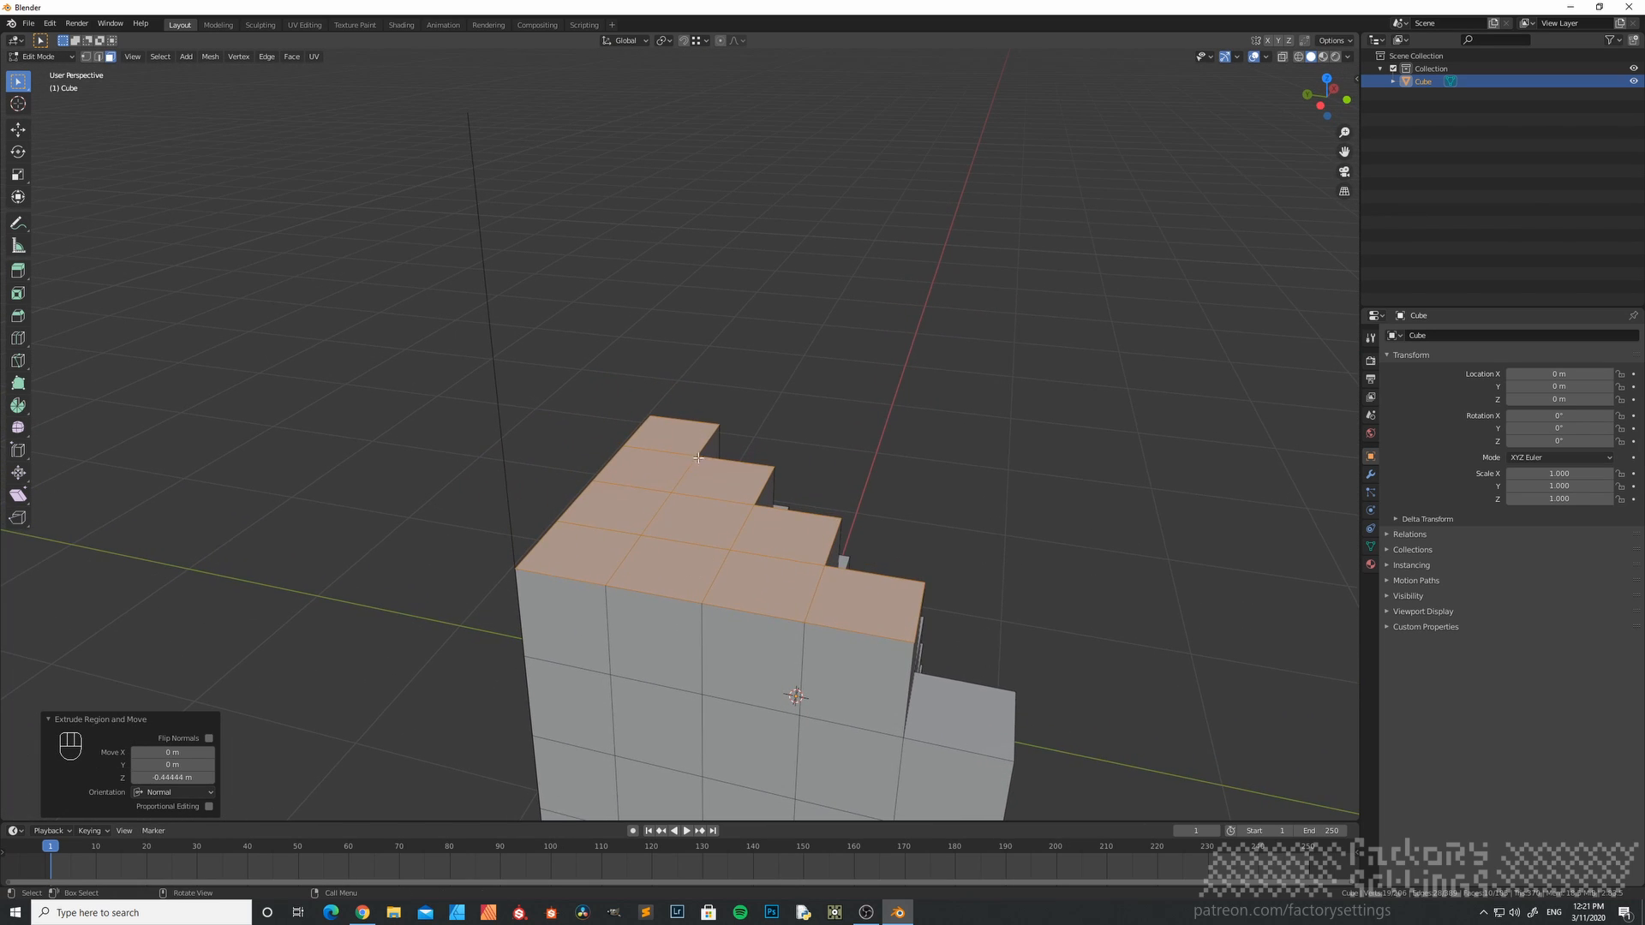
left_click(723, 482, "shift")
left_click(786, 534, "shift")
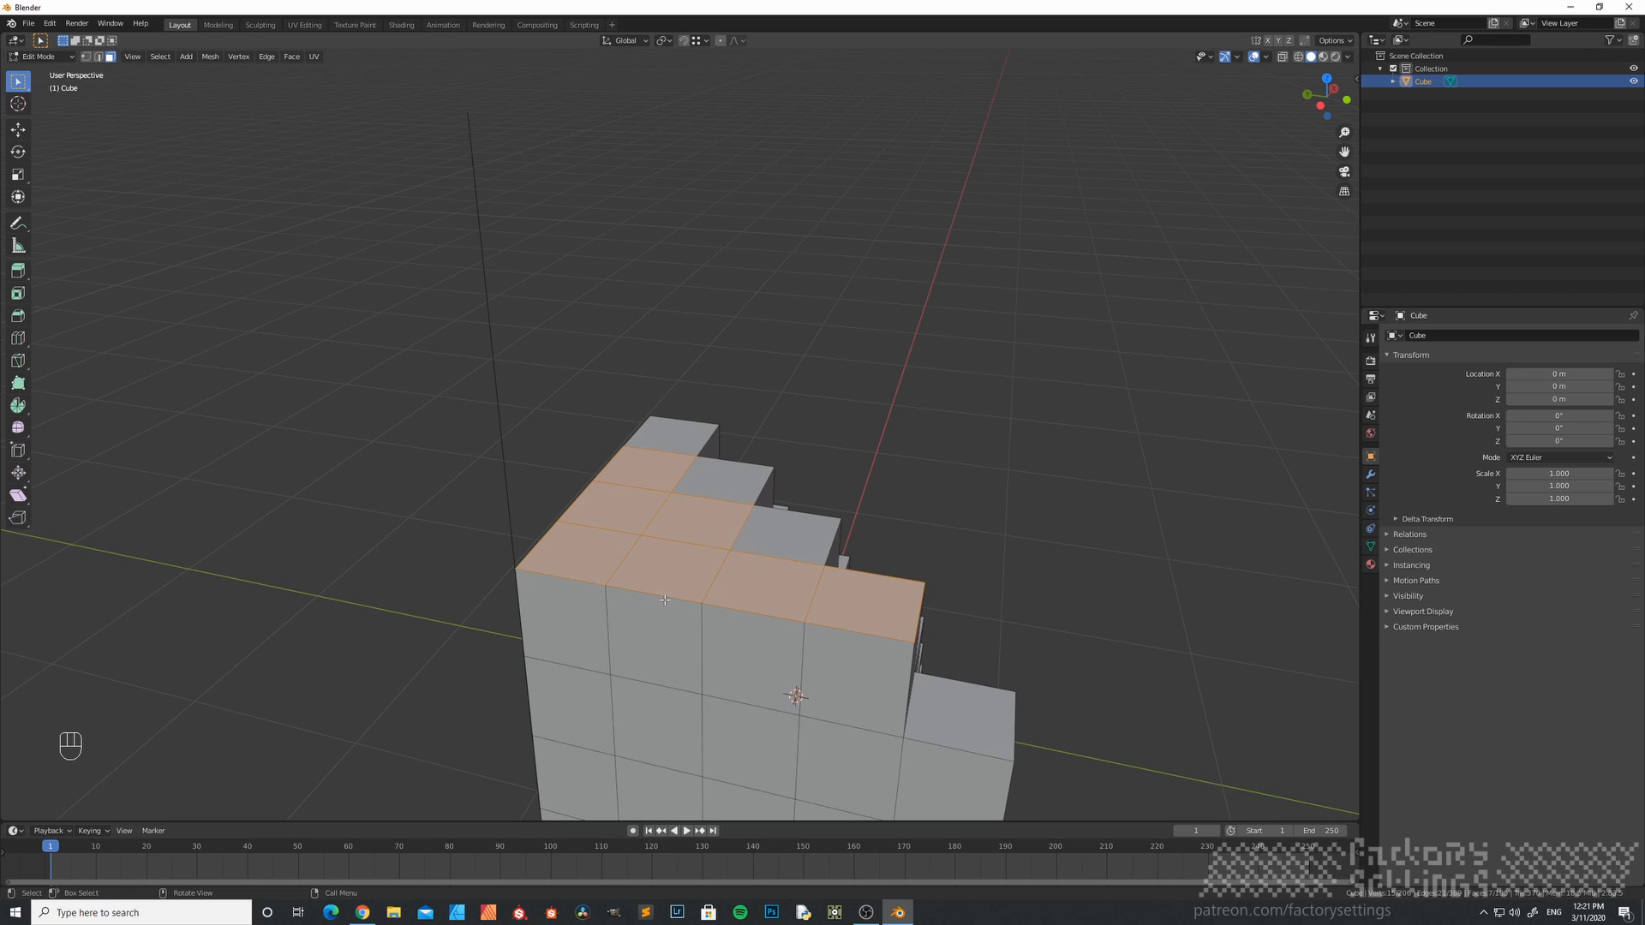
left_click(875, 595, "shift")
middle_click_drag(874, 596, 865, 582)
key("e")
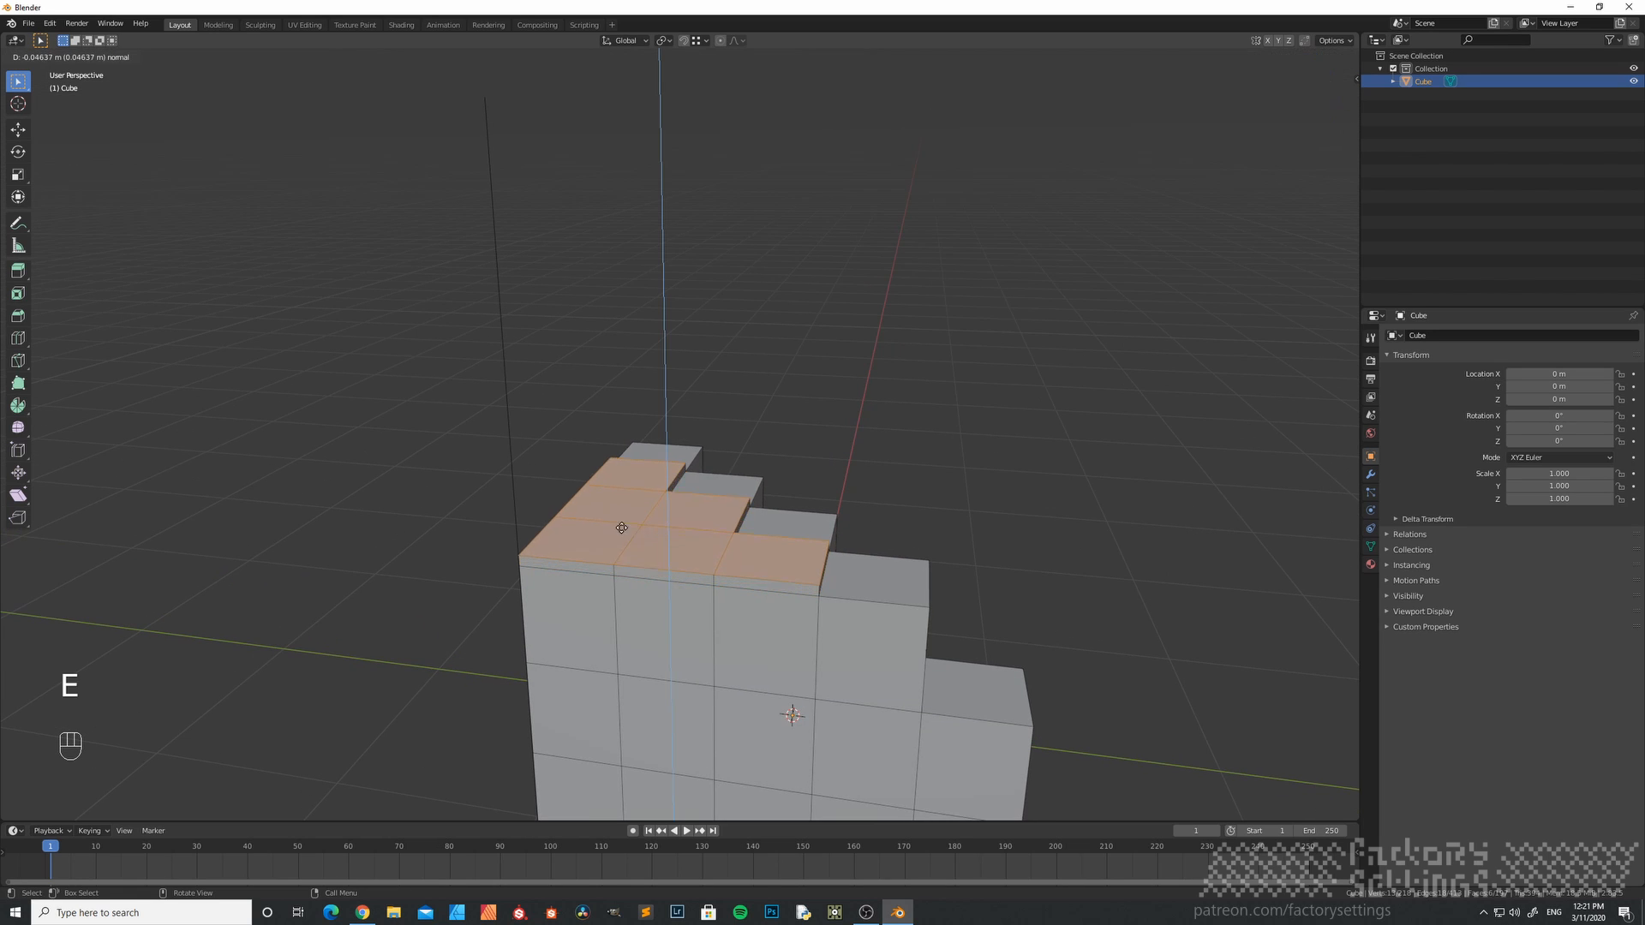
left_click(609, 451, "ctrl")
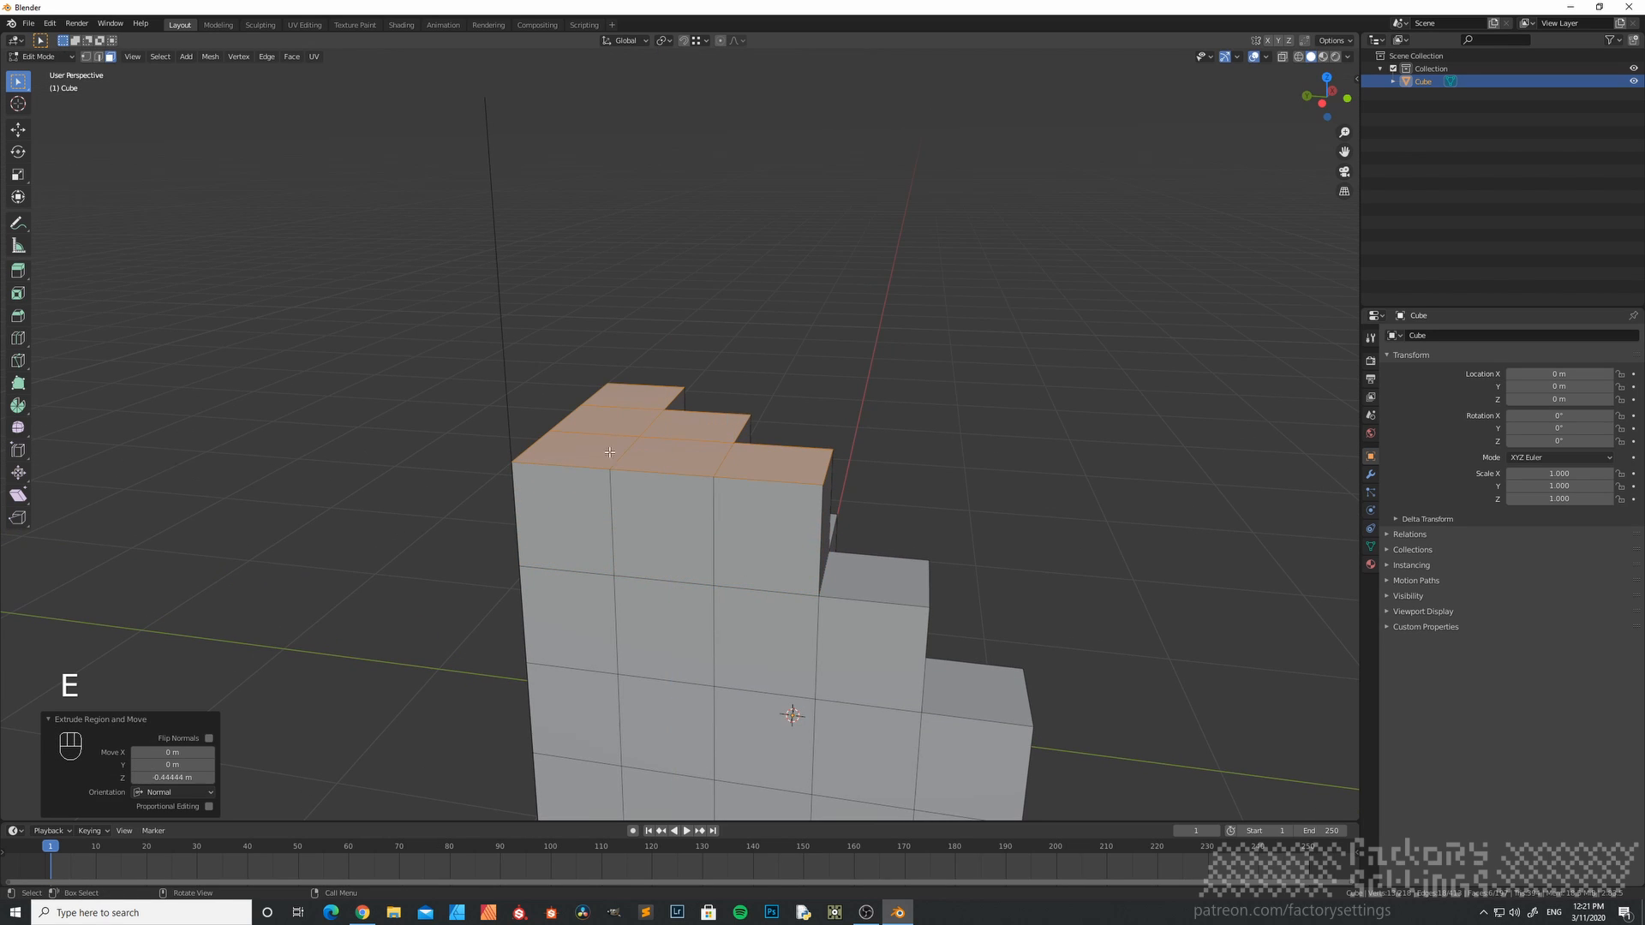
- Deselect the outer diagonal of three top faces and extrude the remaining three faces about 0.44 m up to the next snap vertex
left_click(638, 395, "shift")
left_click(694, 426, "shift")
left_click(771, 465, "shift")
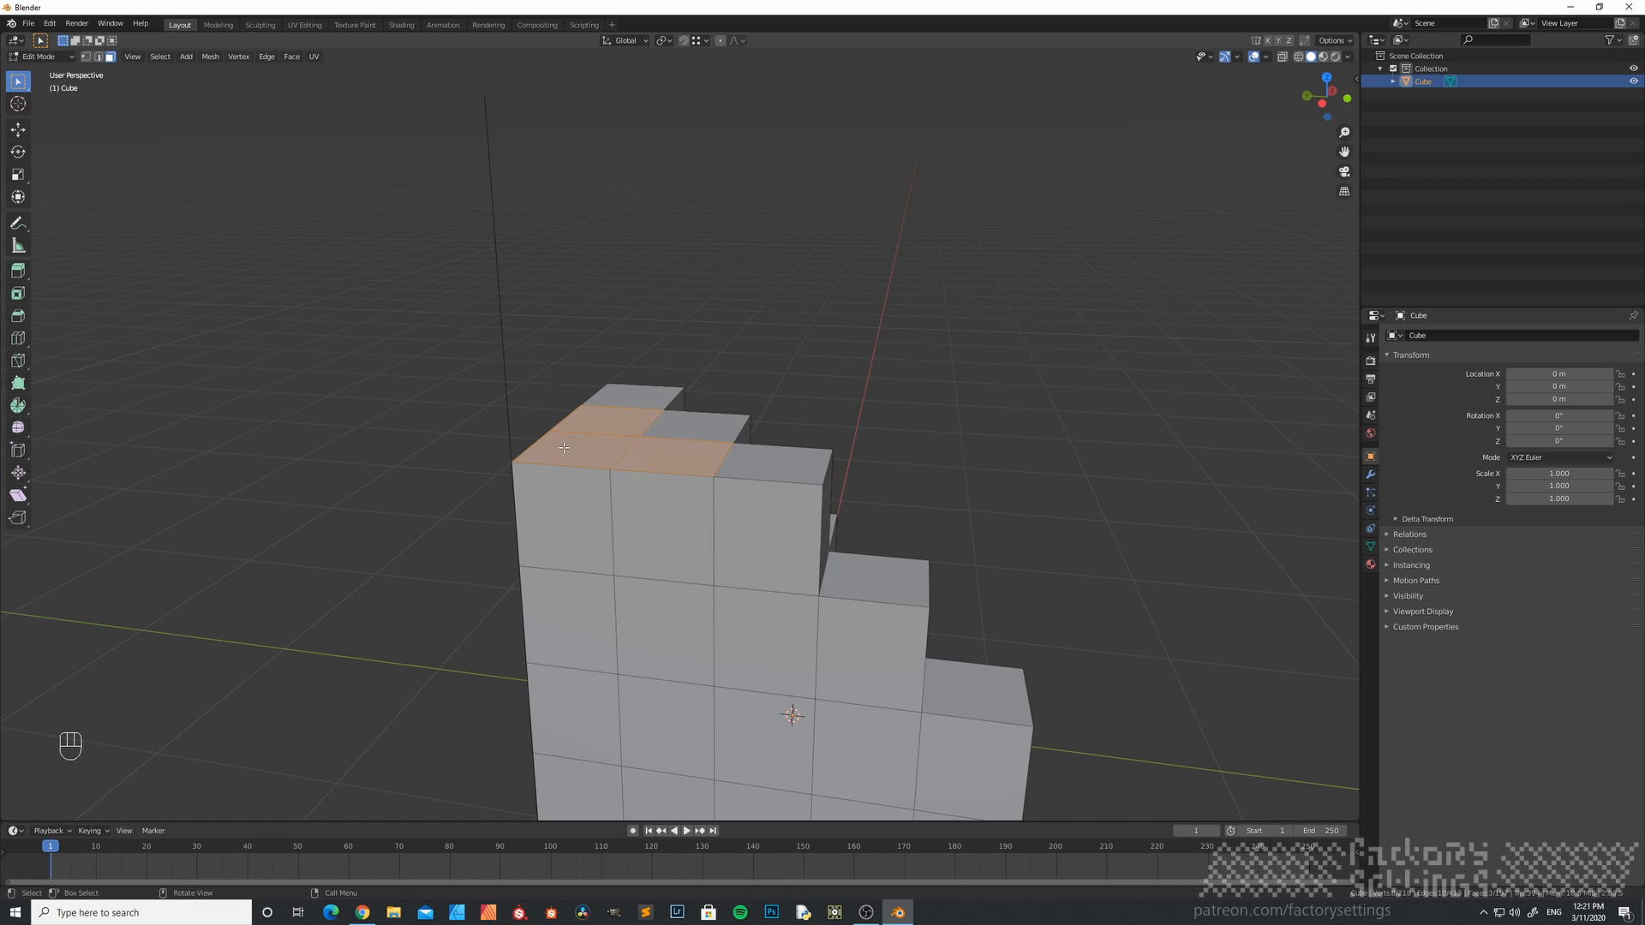
key("e")
left_click(506, 360, "ctrl")
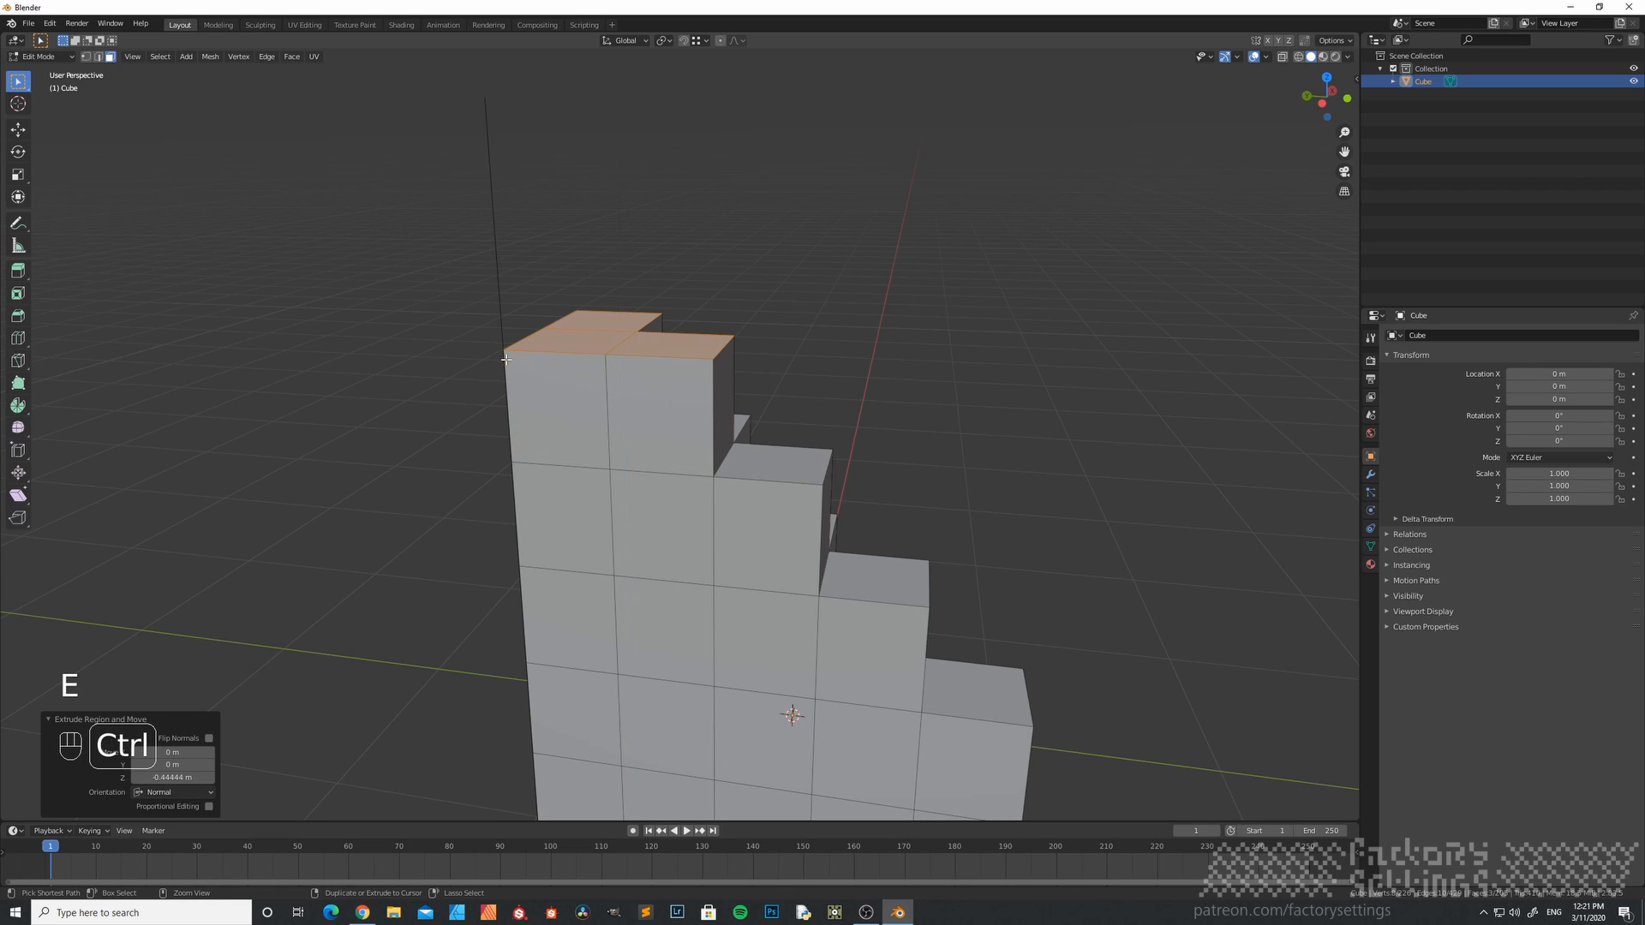
- Deselect the two outer top faces and extrude the single remaining corner face up about 0.44 m as the peak
left_click(616, 324, "shift")
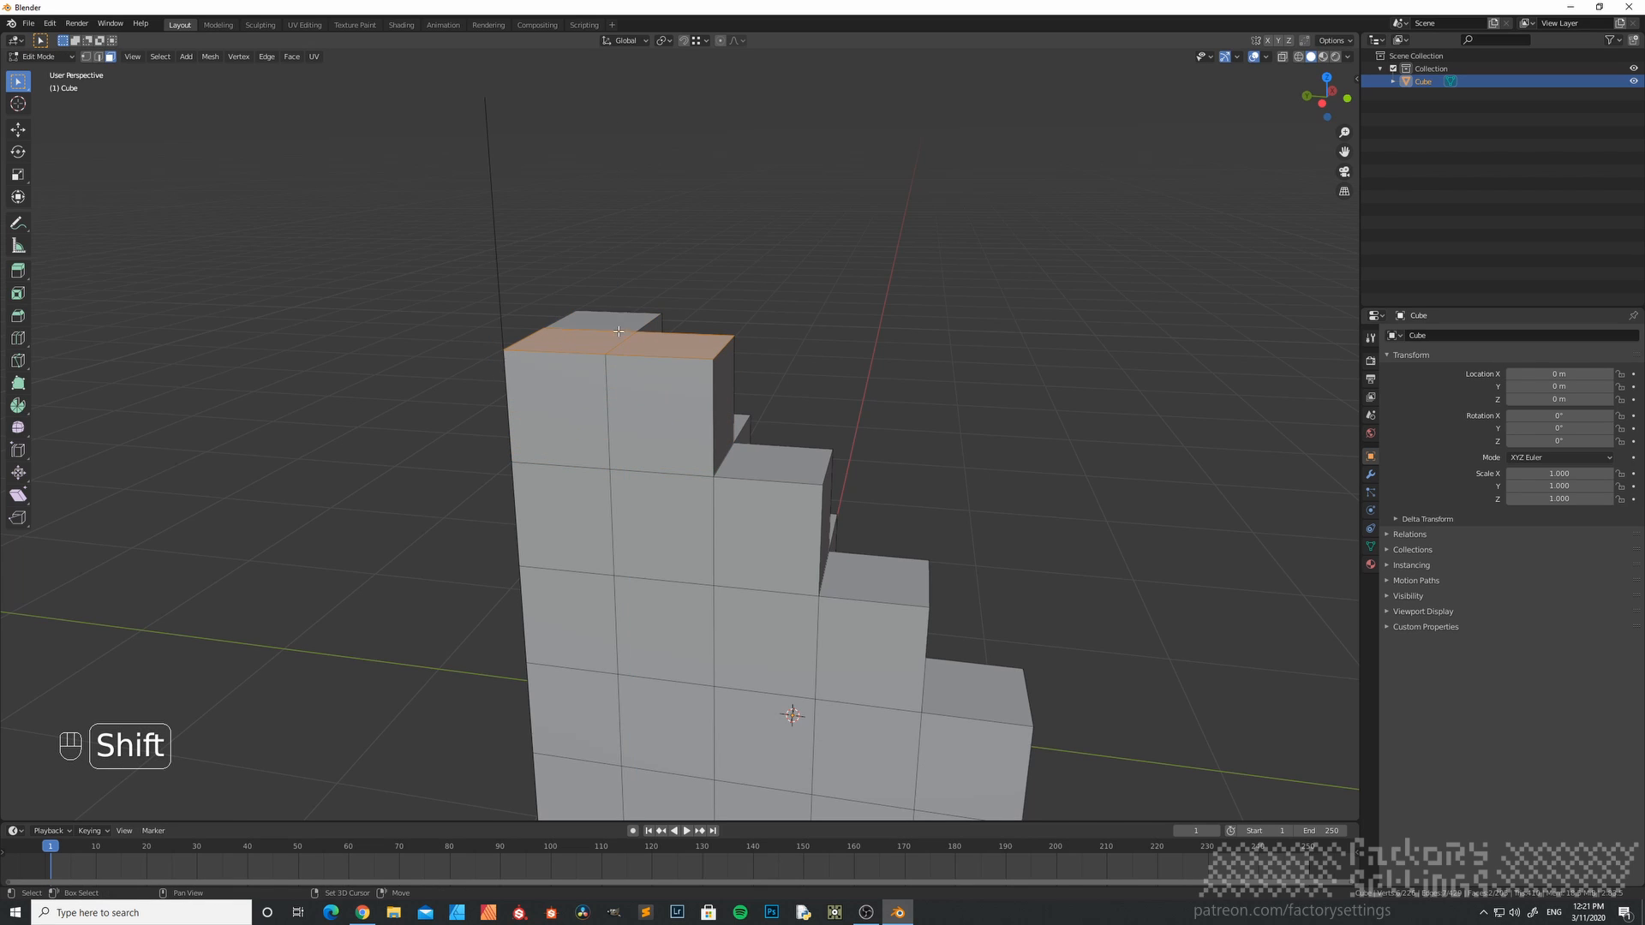
left_click(656, 353, "shift")
key("e")
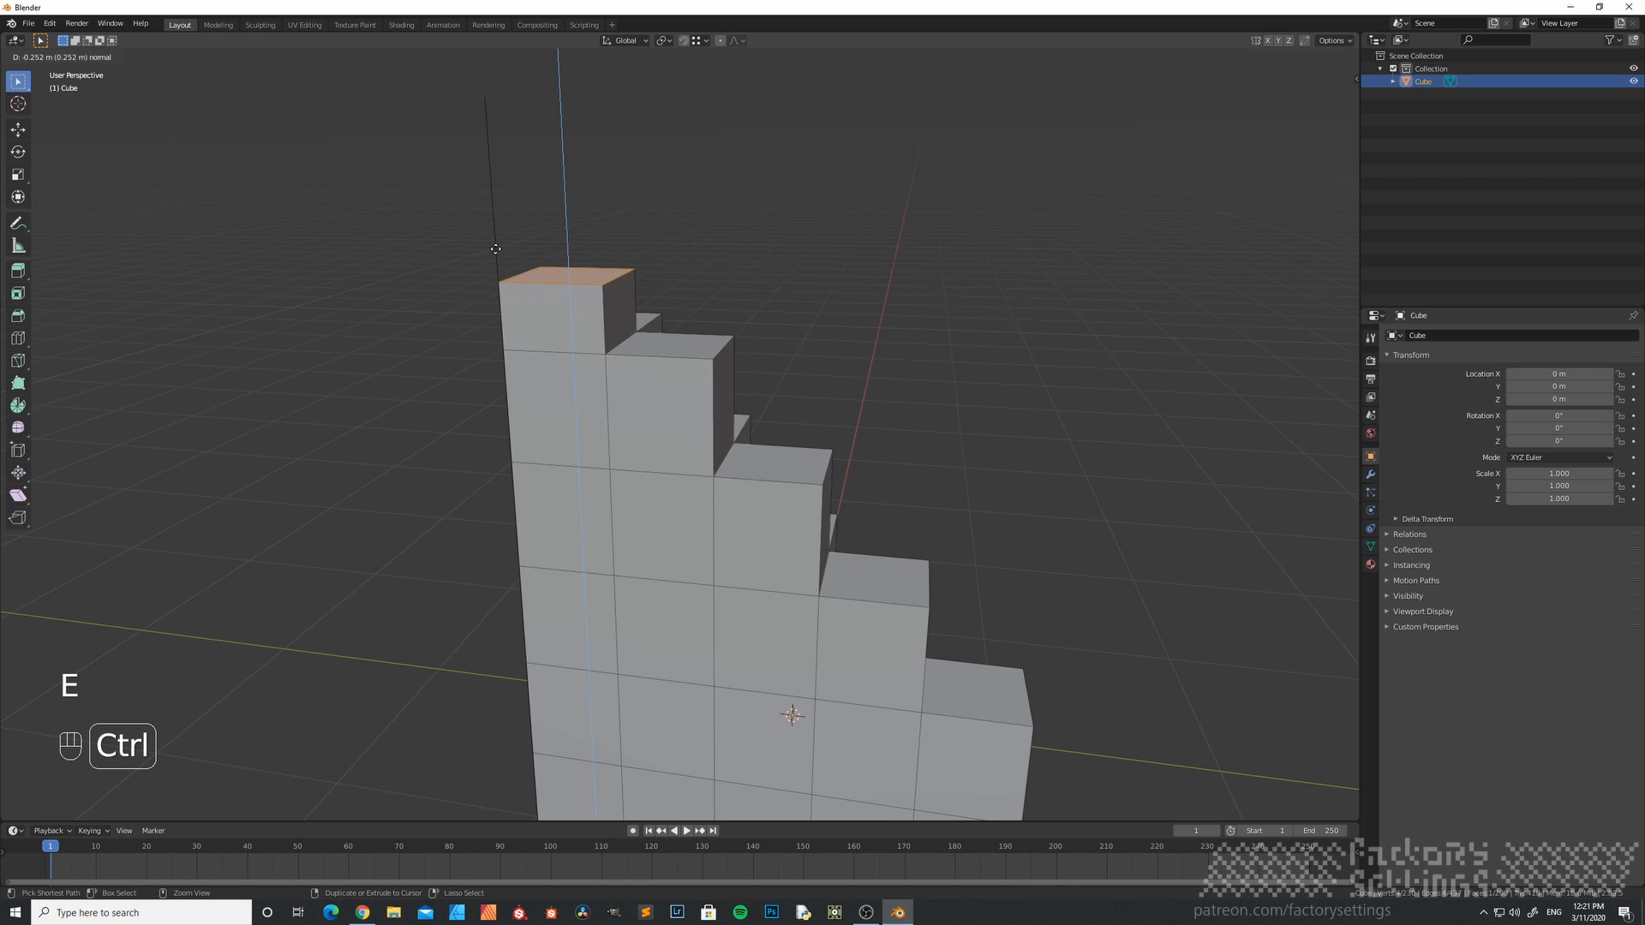
left_click(492, 237, "ctrl")
middle_click_drag(492, 237, 705, 245)
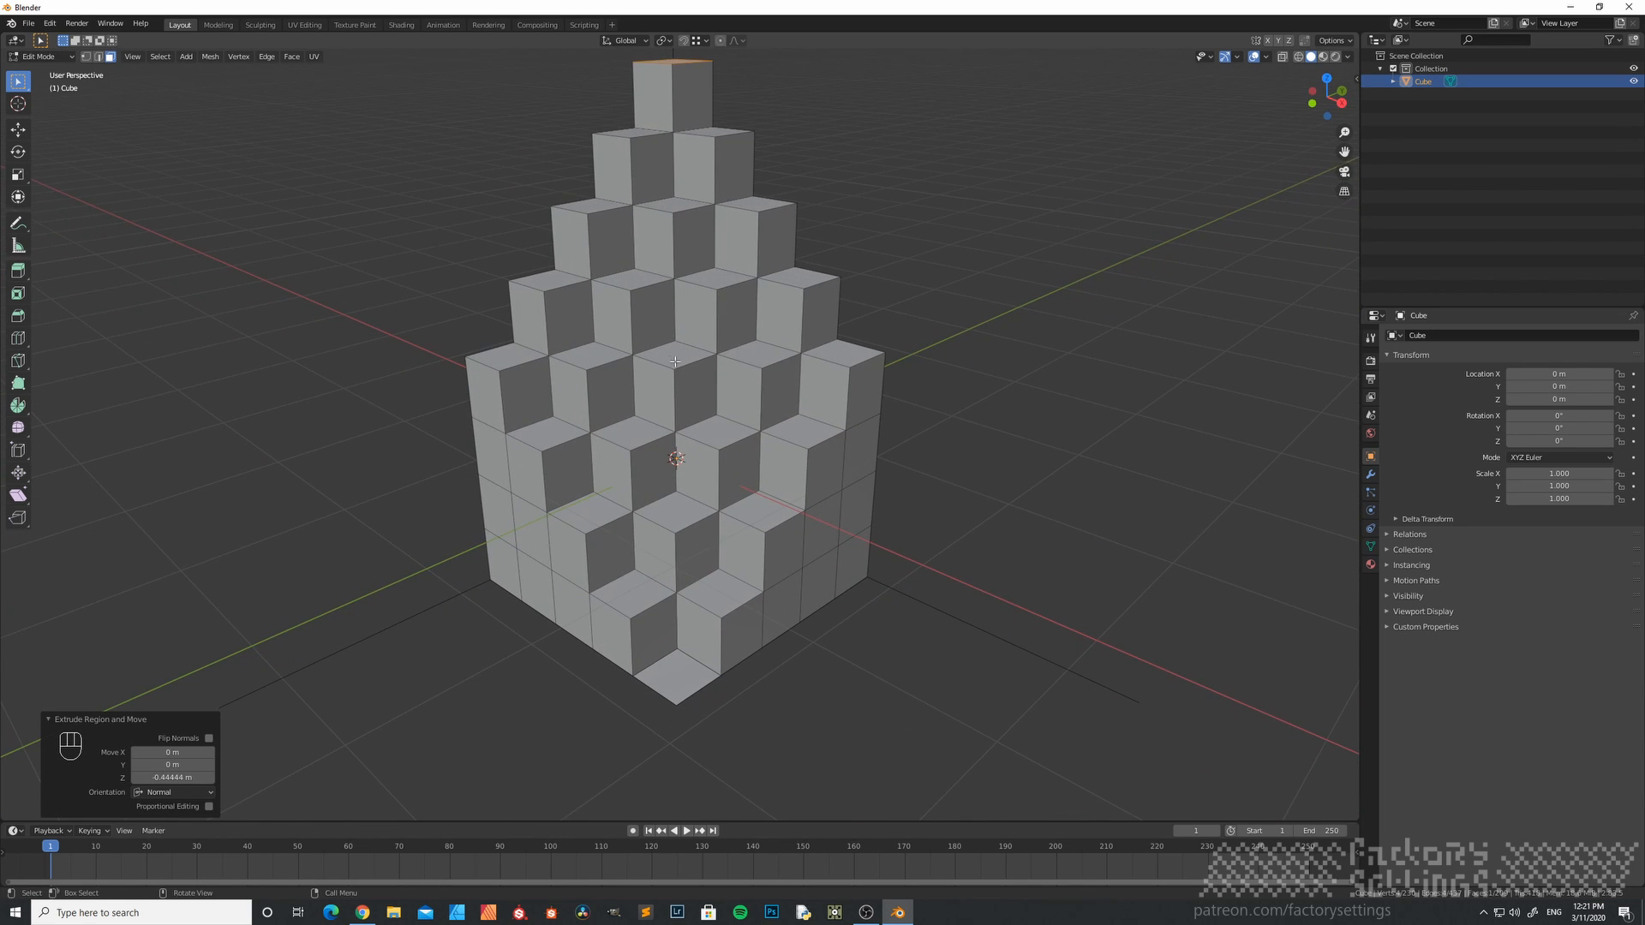
middle_click_drag(672, 338, 764, 349, "shift")
middle_click_drag(726, 459, 775, 370, "shift")
scroll(636, 447, "up", 2)
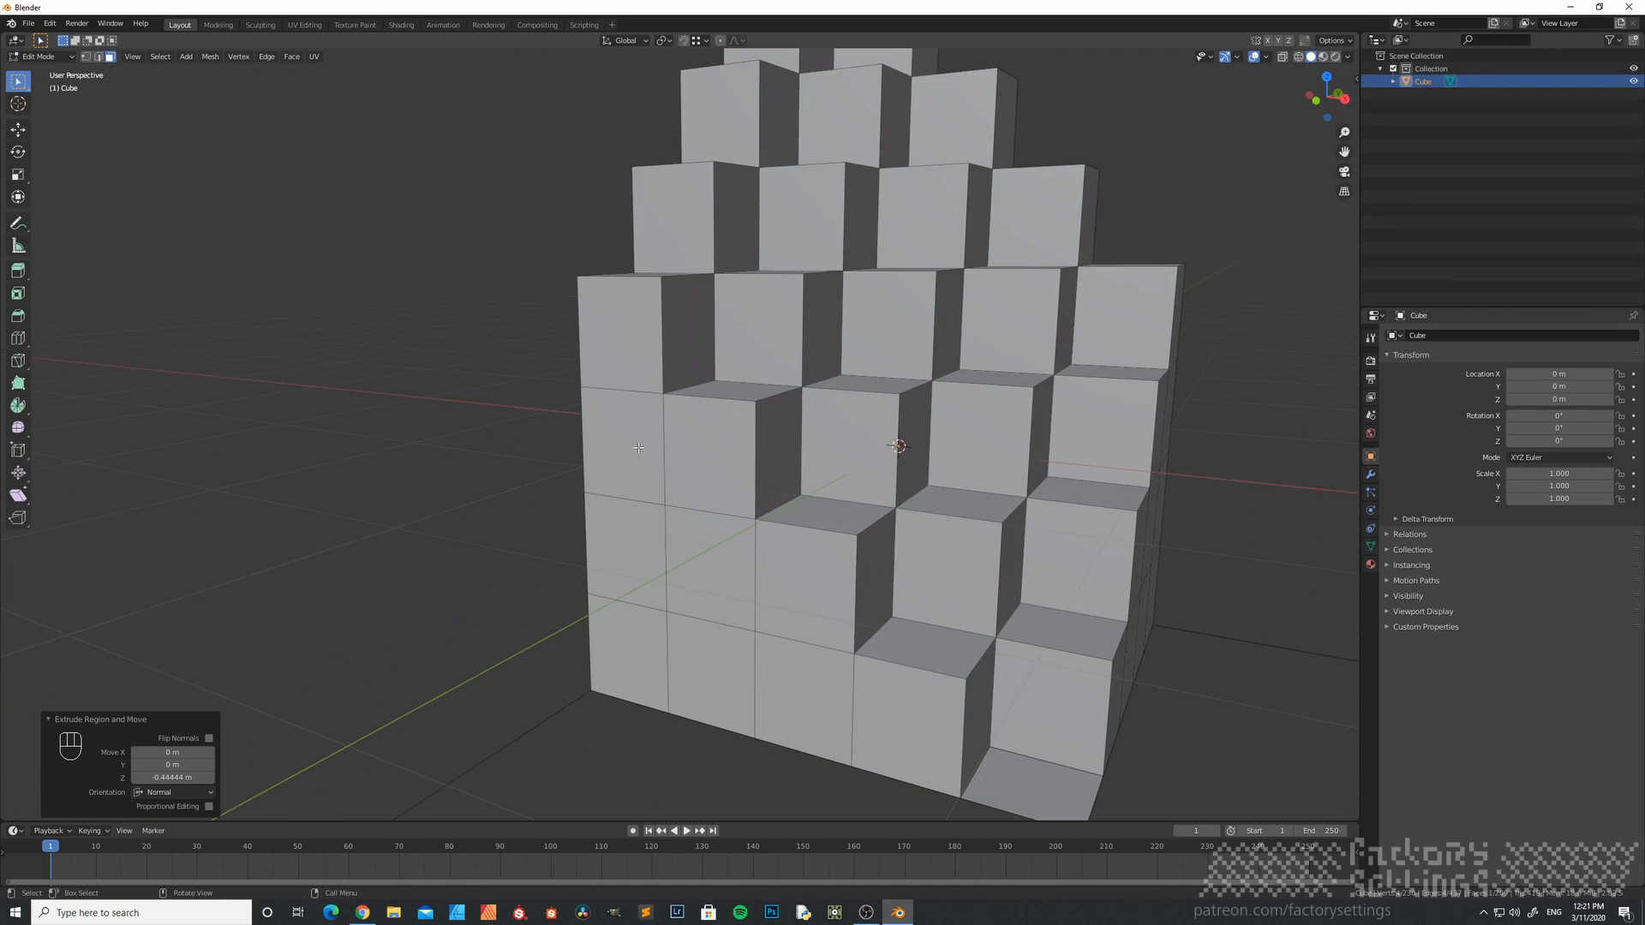
- Select the triangle of six flat faces on the block's lower Y-facing side and try to extrude them outward
scroll(654, 443, "down", 1)
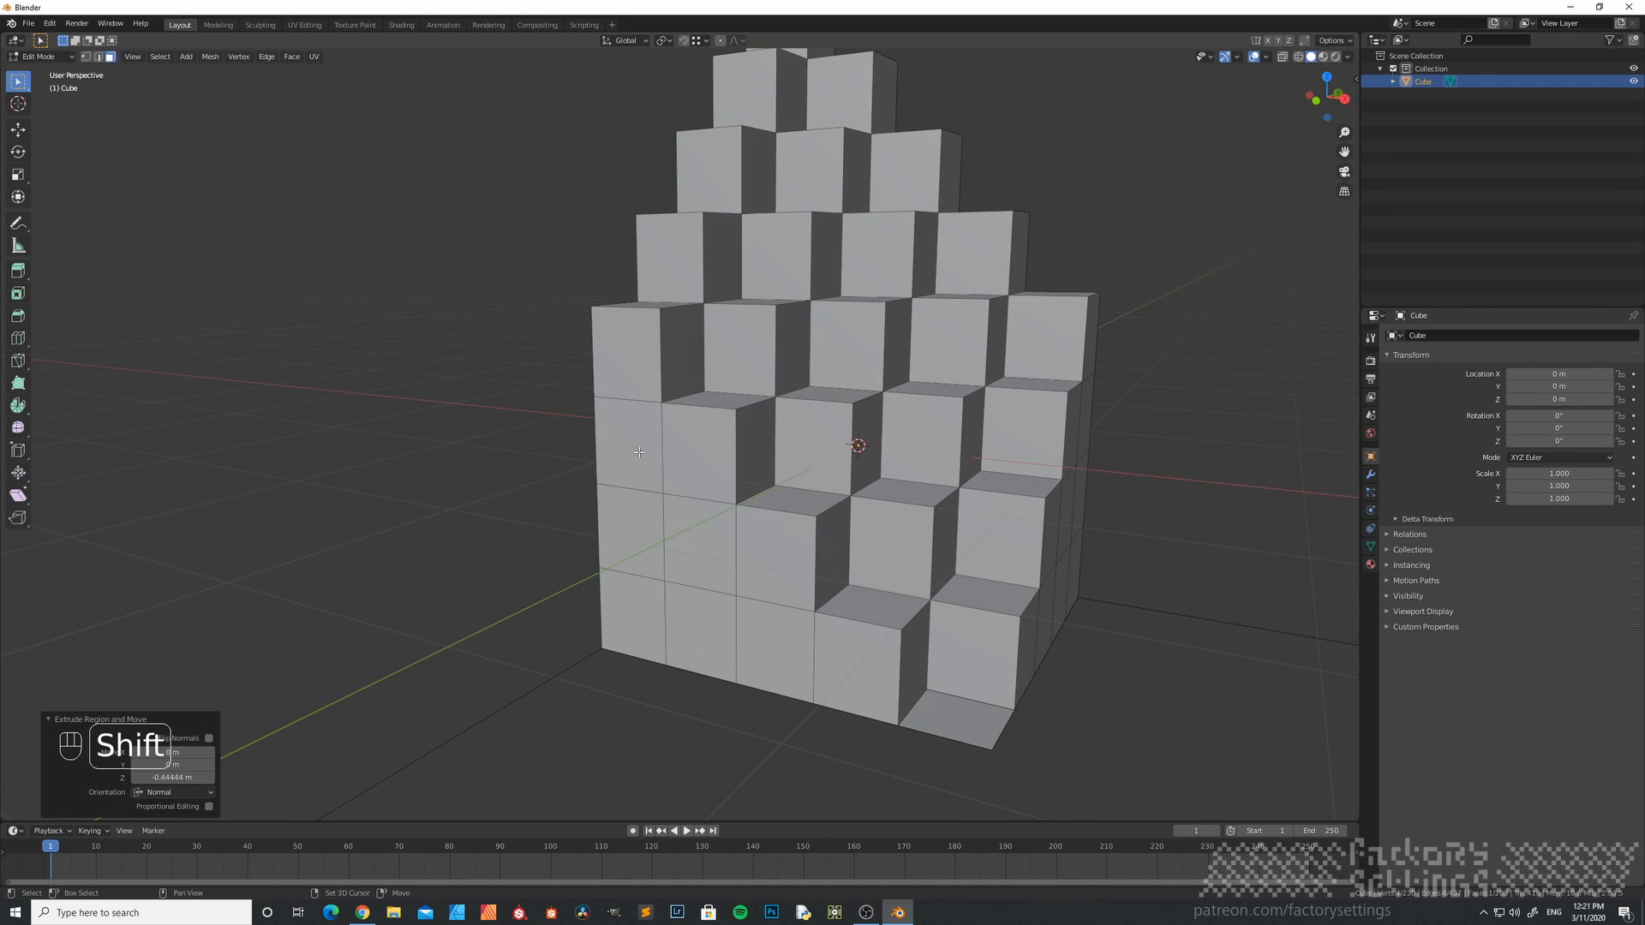
left_click(638, 451, "shift")
left_click(699, 544, "shift")
left_click(770, 645, "shift")
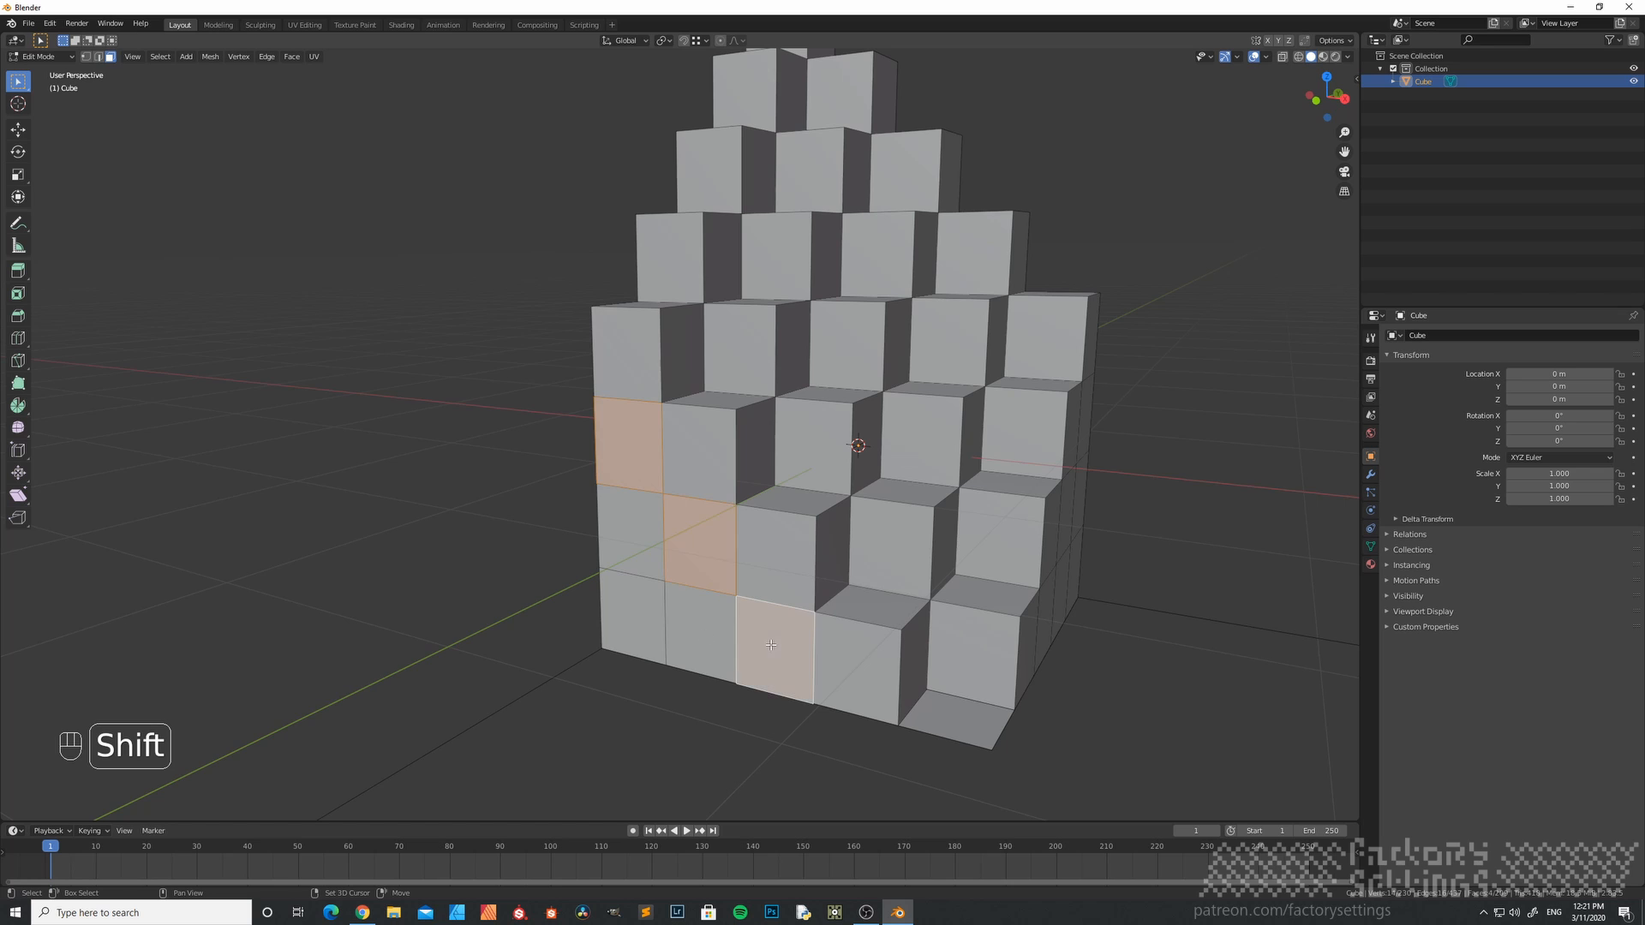
left_click(675, 636, "shift")
left_click(631, 613, "shift")
left_click(631, 527, "shift")
middle_click_drag(632, 526, 631, 586)
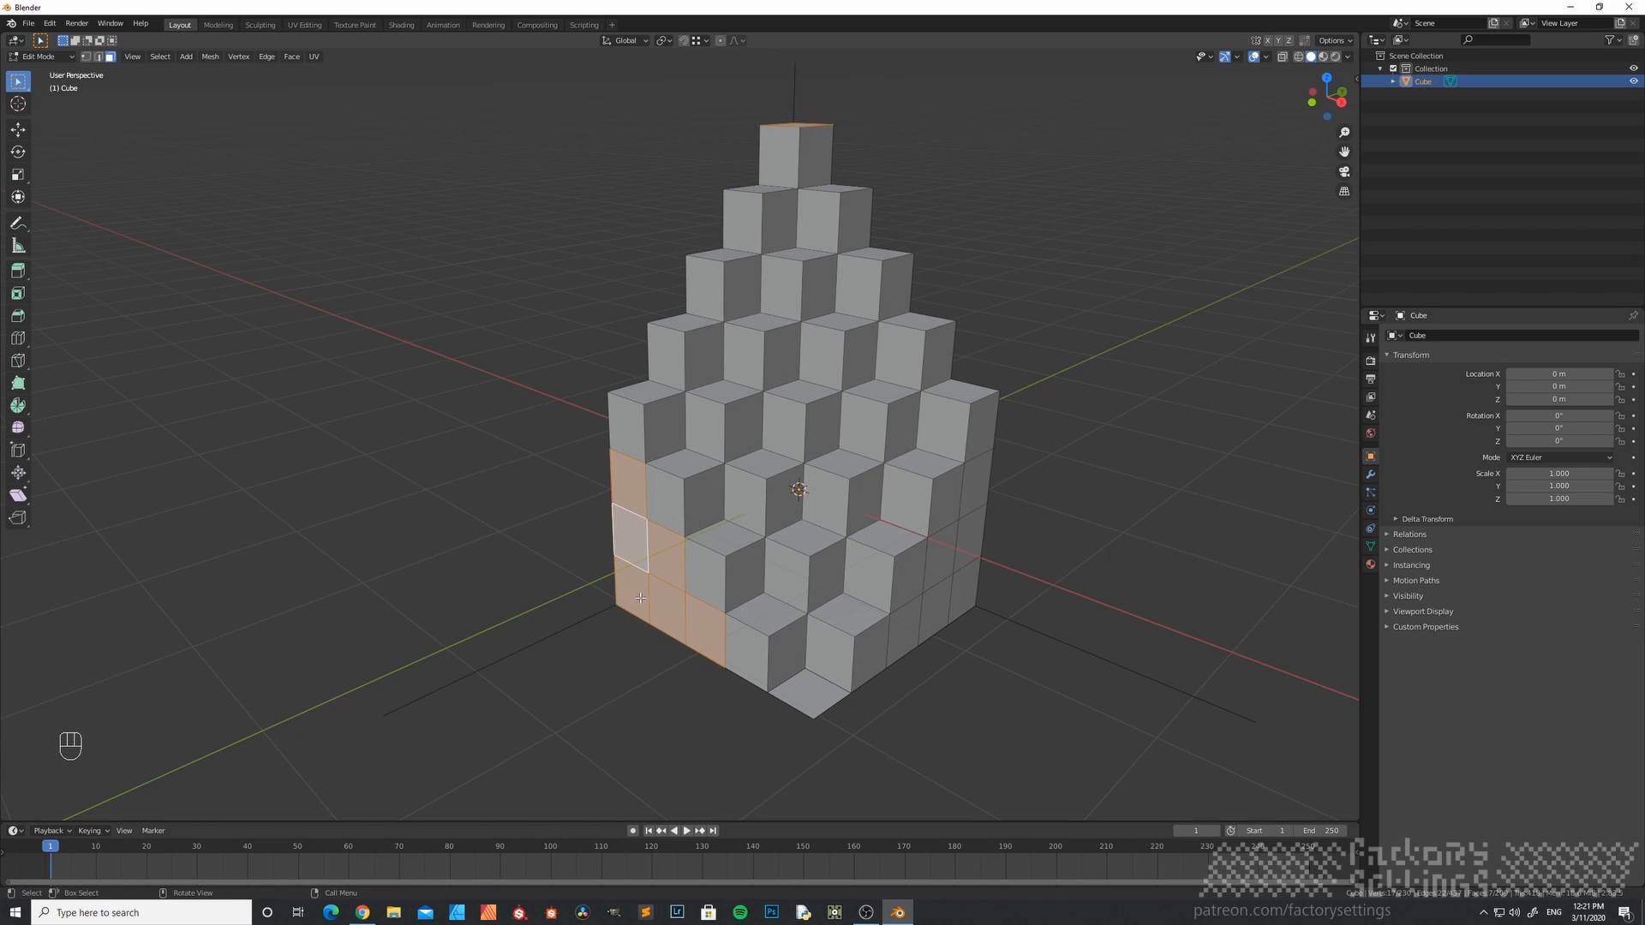
key("e")
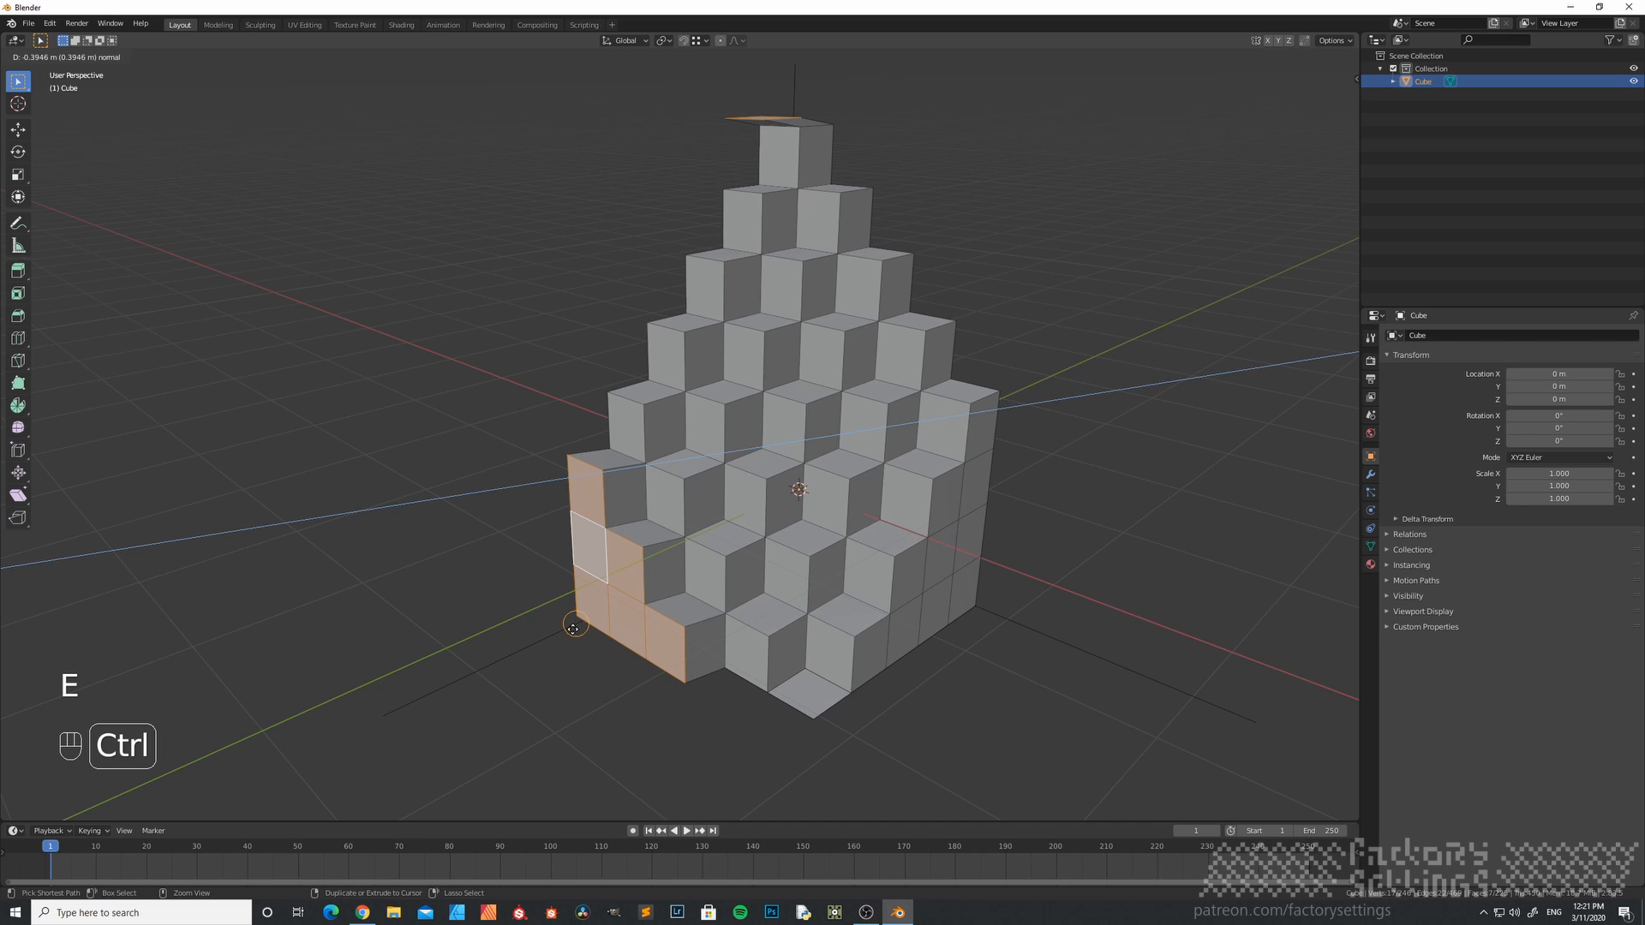
right_click(640, 608)
- Try to extrude the selected side faces along the global Y axis
mouse_move(660, 605)
middle_mouse_down()
mouse_move(732, 578)
mouse_move(669, 600)
middle_mouse_up()
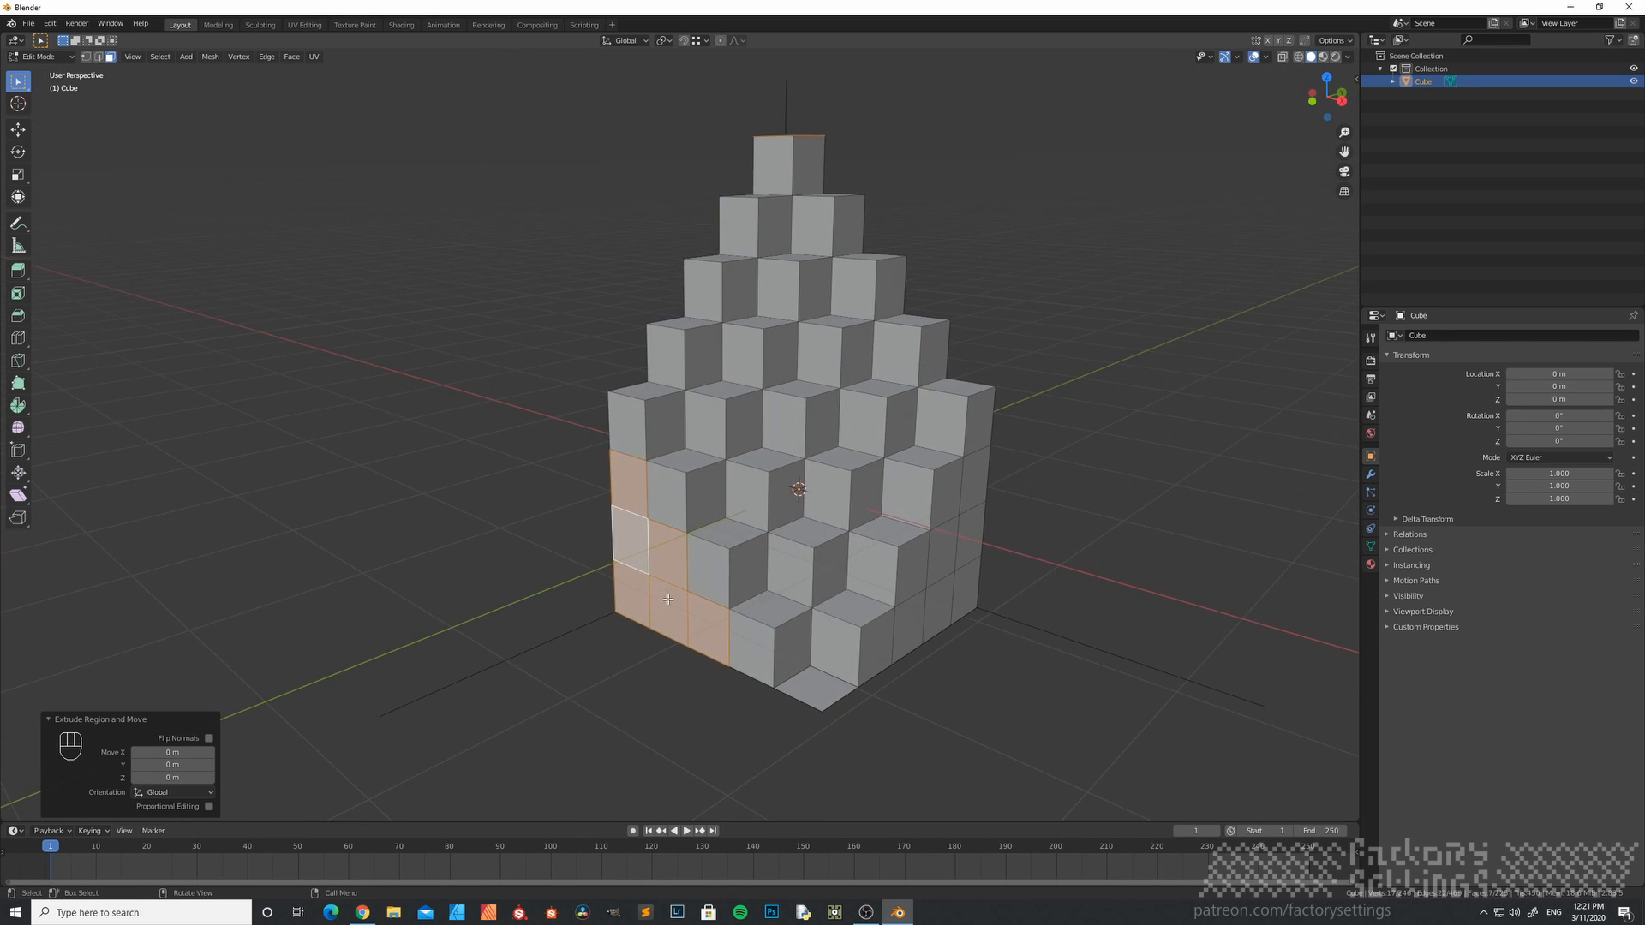
key("e")
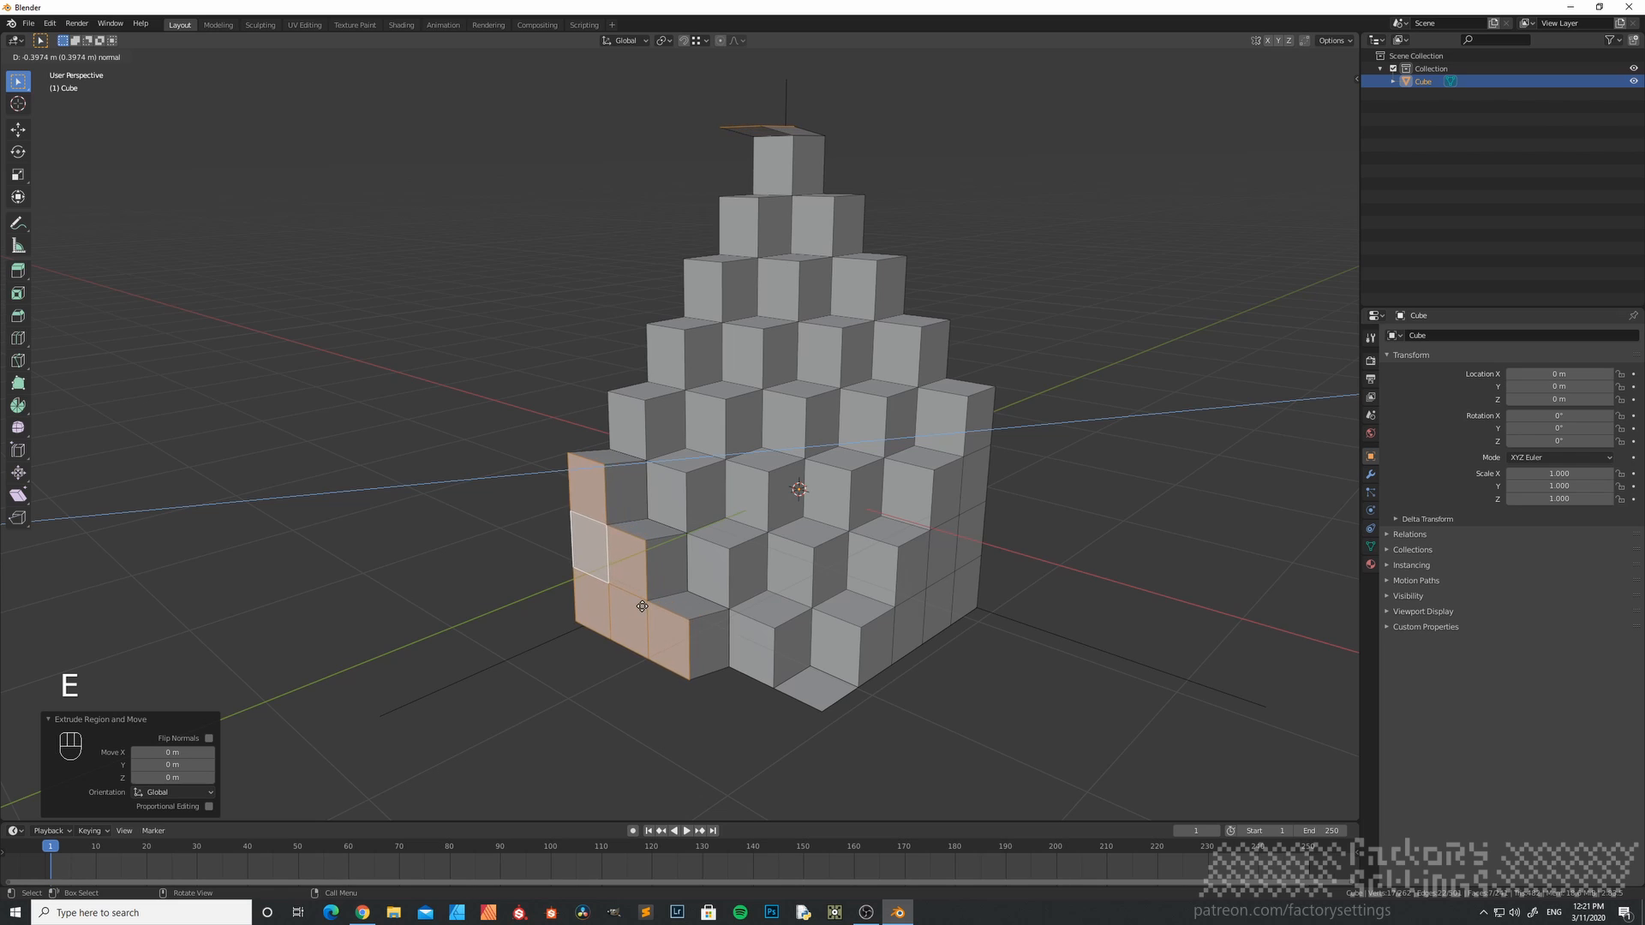
key("y")
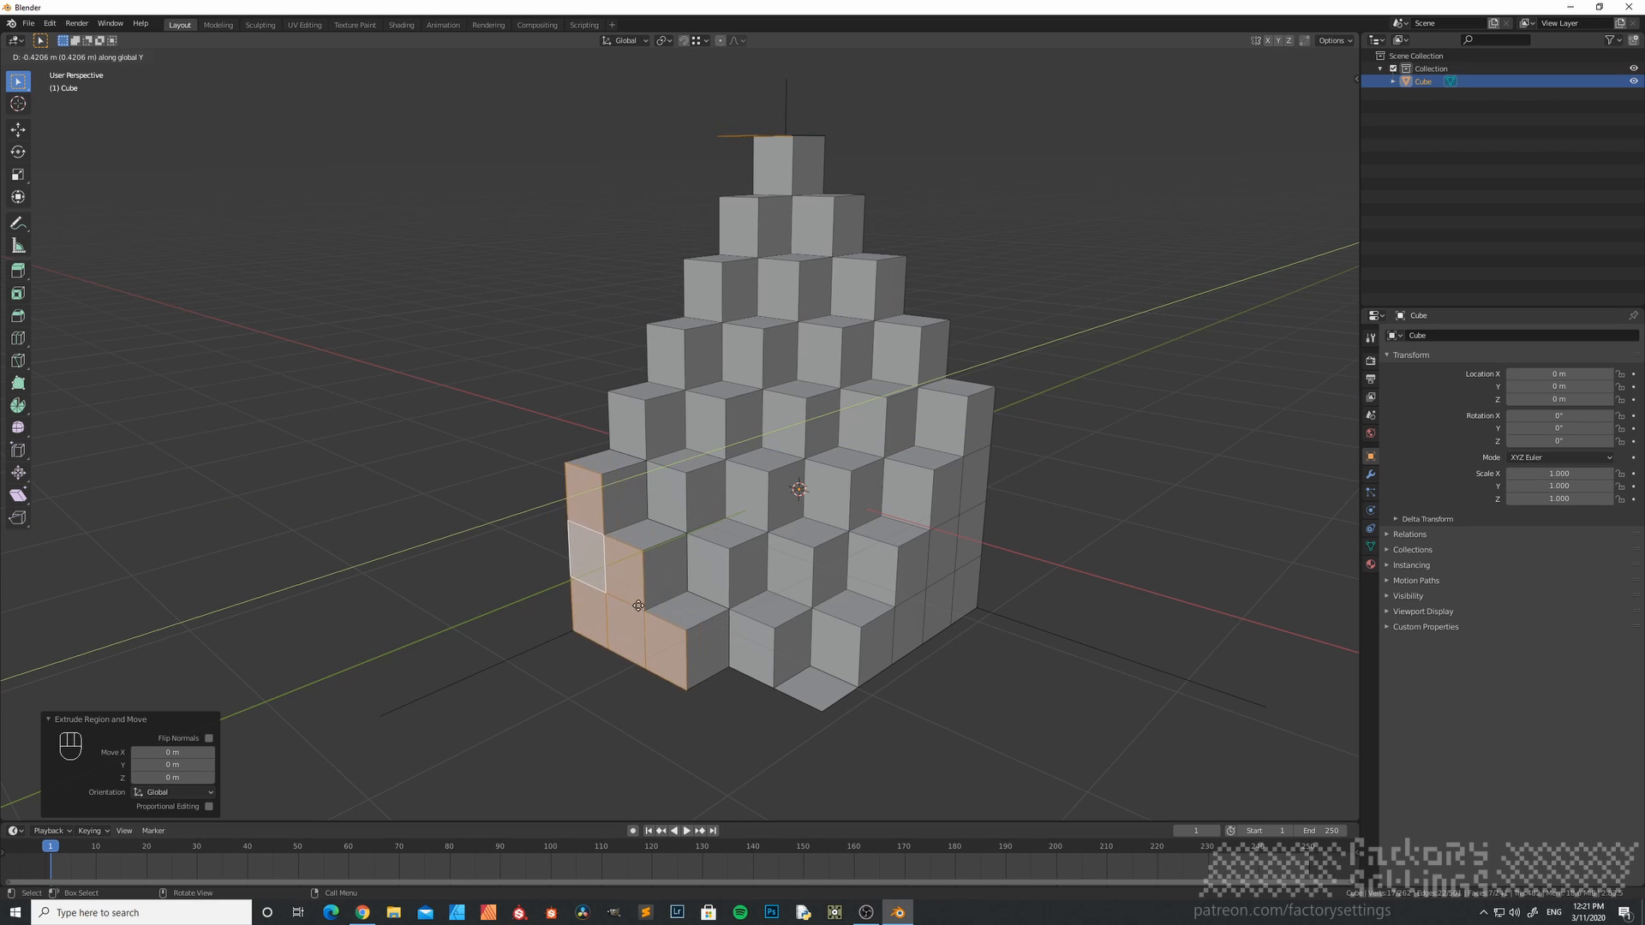
key("Escape")
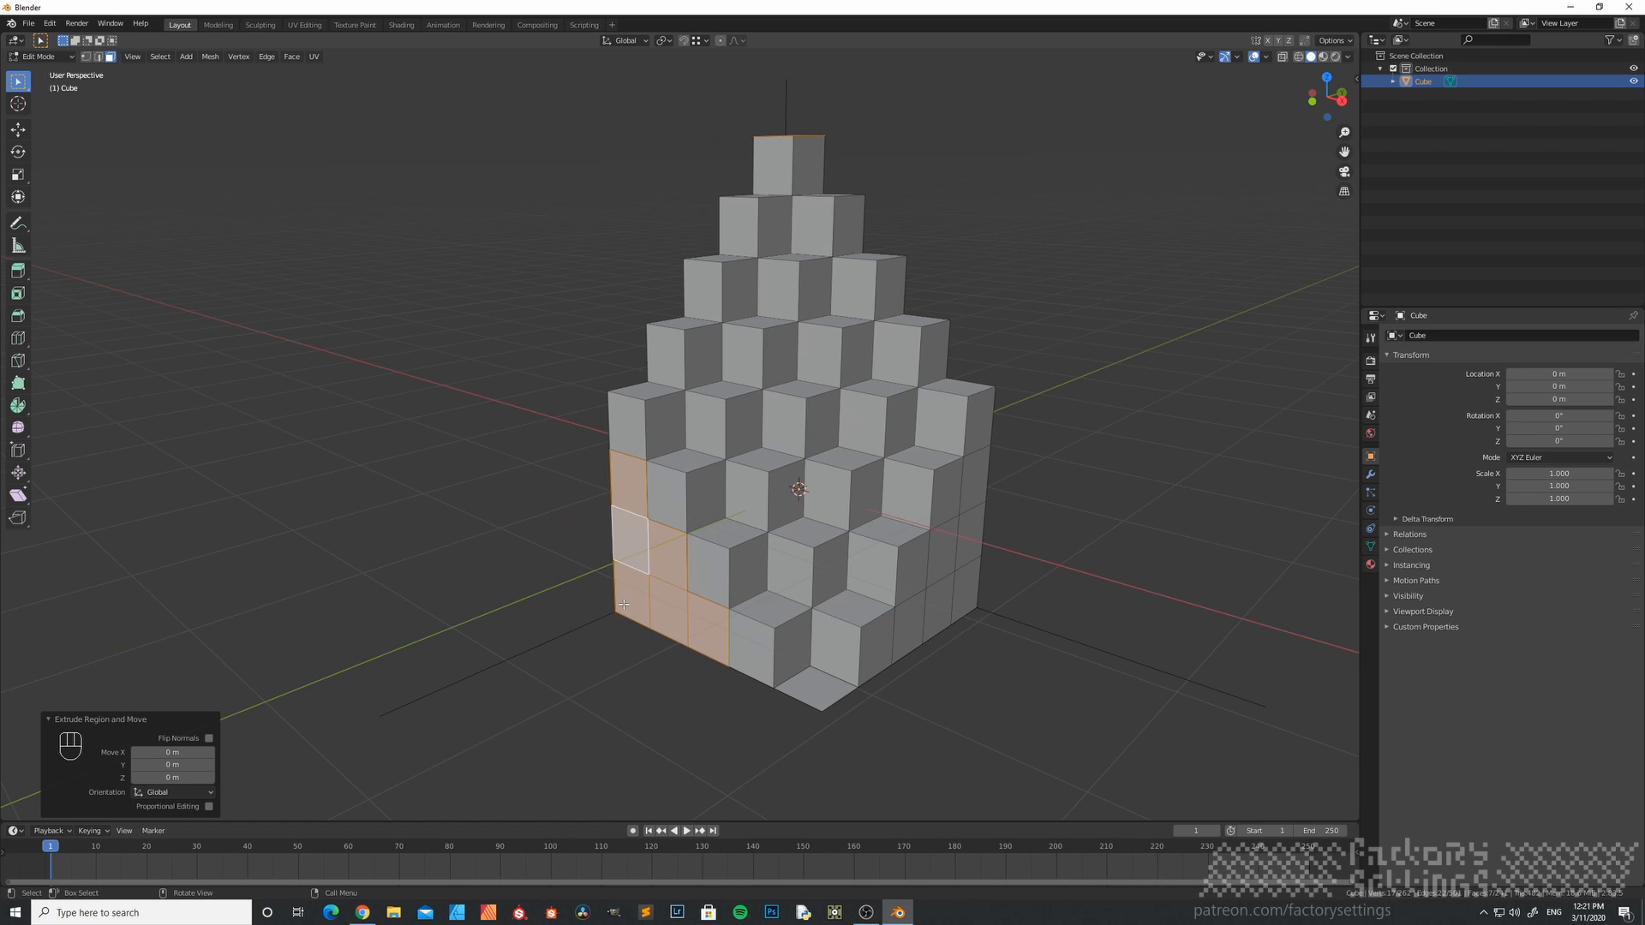
- Undo the cancelled extrusions and the selection of the side faces
mouse_move(670, 603)
middle_mouse_down()
mouse_move(708, 597)
mouse_move(666, 593)
middle_mouse_up()
key("ctrl+z")
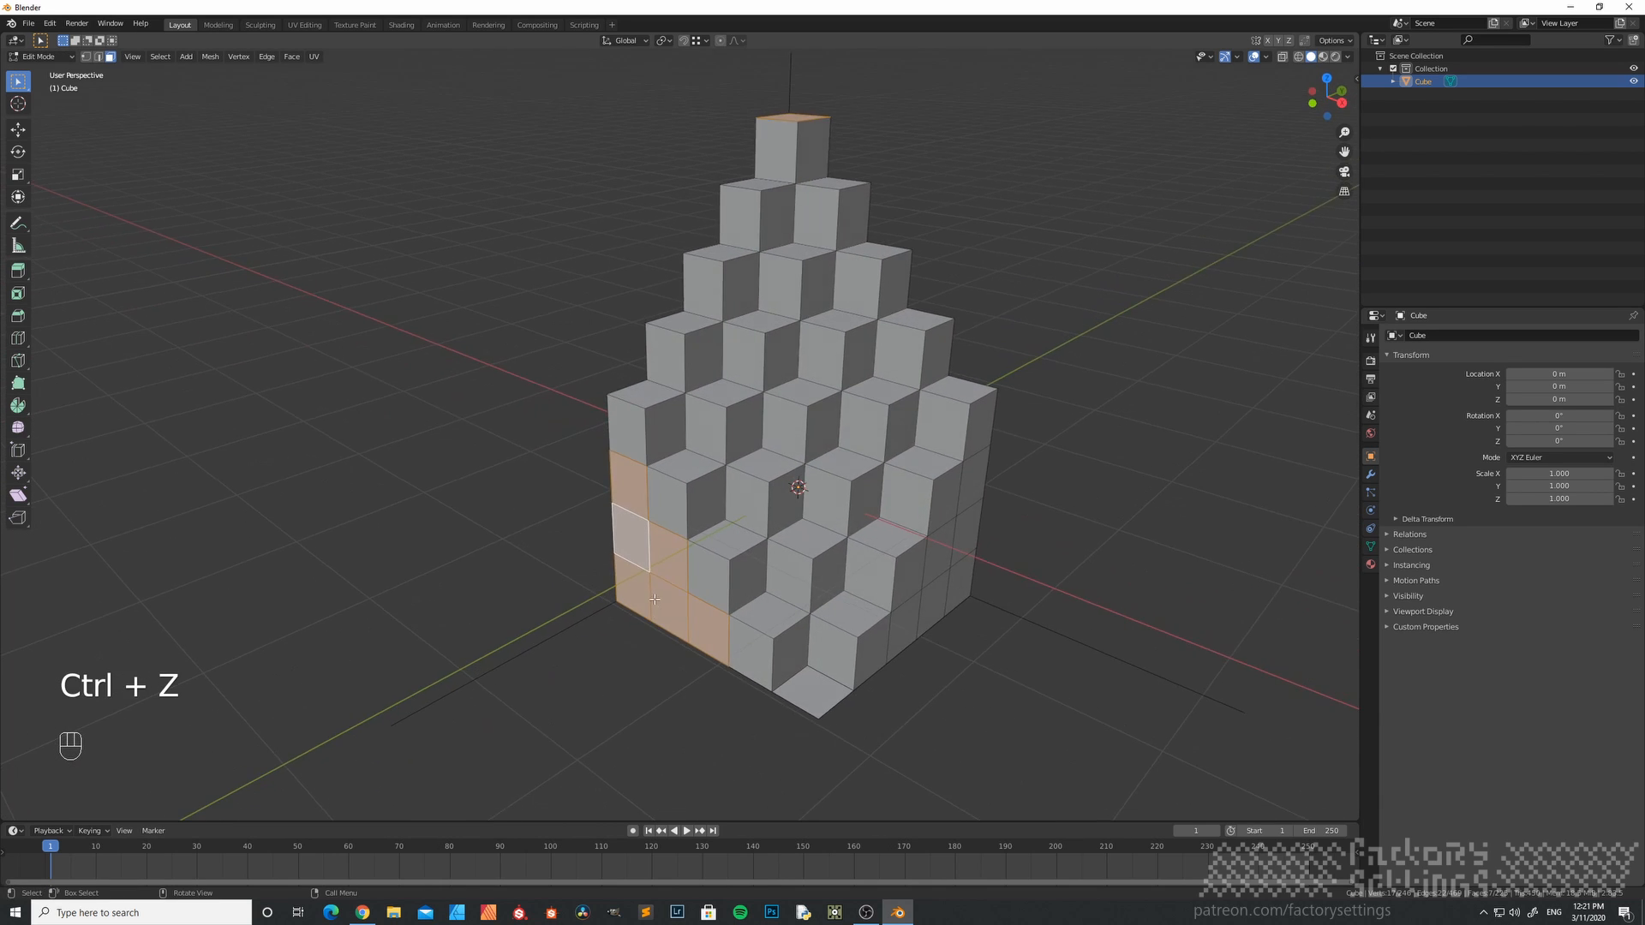
scroll(666, 591, "up", 3)
scroll(665, 589, "down", 2)
key("ctrl+z")
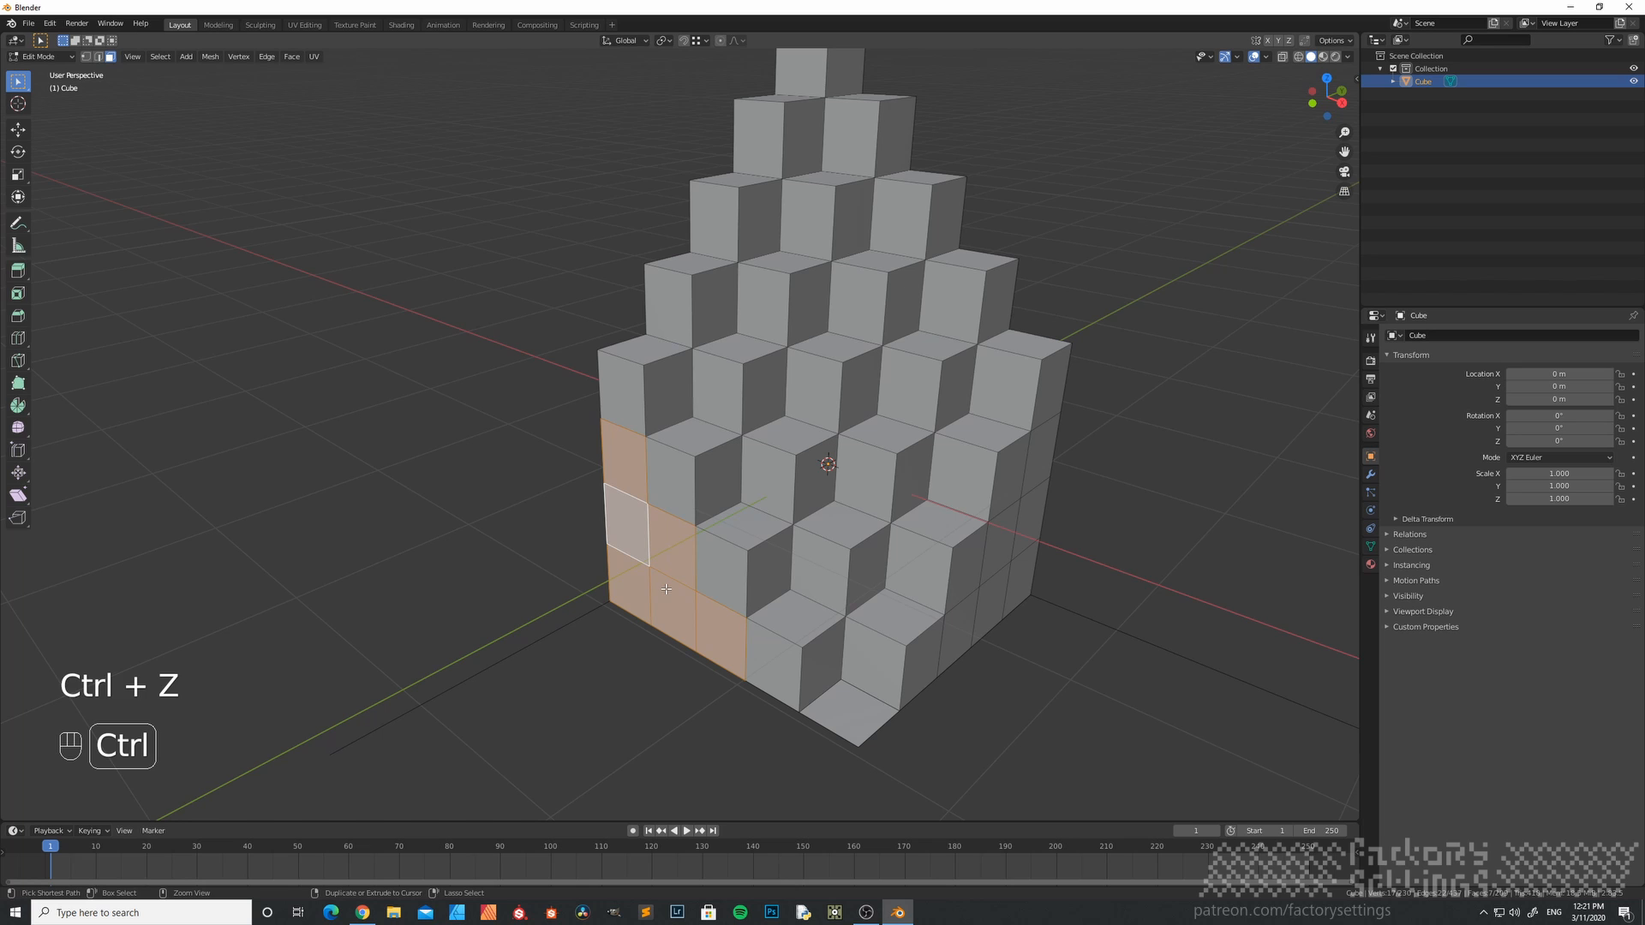
middle_click_drag(666, 588, 702, 421, "shift")
key("ctrl+z")
key("ctrl+z")
key("ctrl+z")
key("ctrl+z")
- Select only the triangle of six flat faces on the lower Y-facing side and extrude them outward 0.4 m with snapping
left_click(643, 508)
left_click(829, 112)
left_click(639, 554, "shift")
left_click(741, 497, "shift")
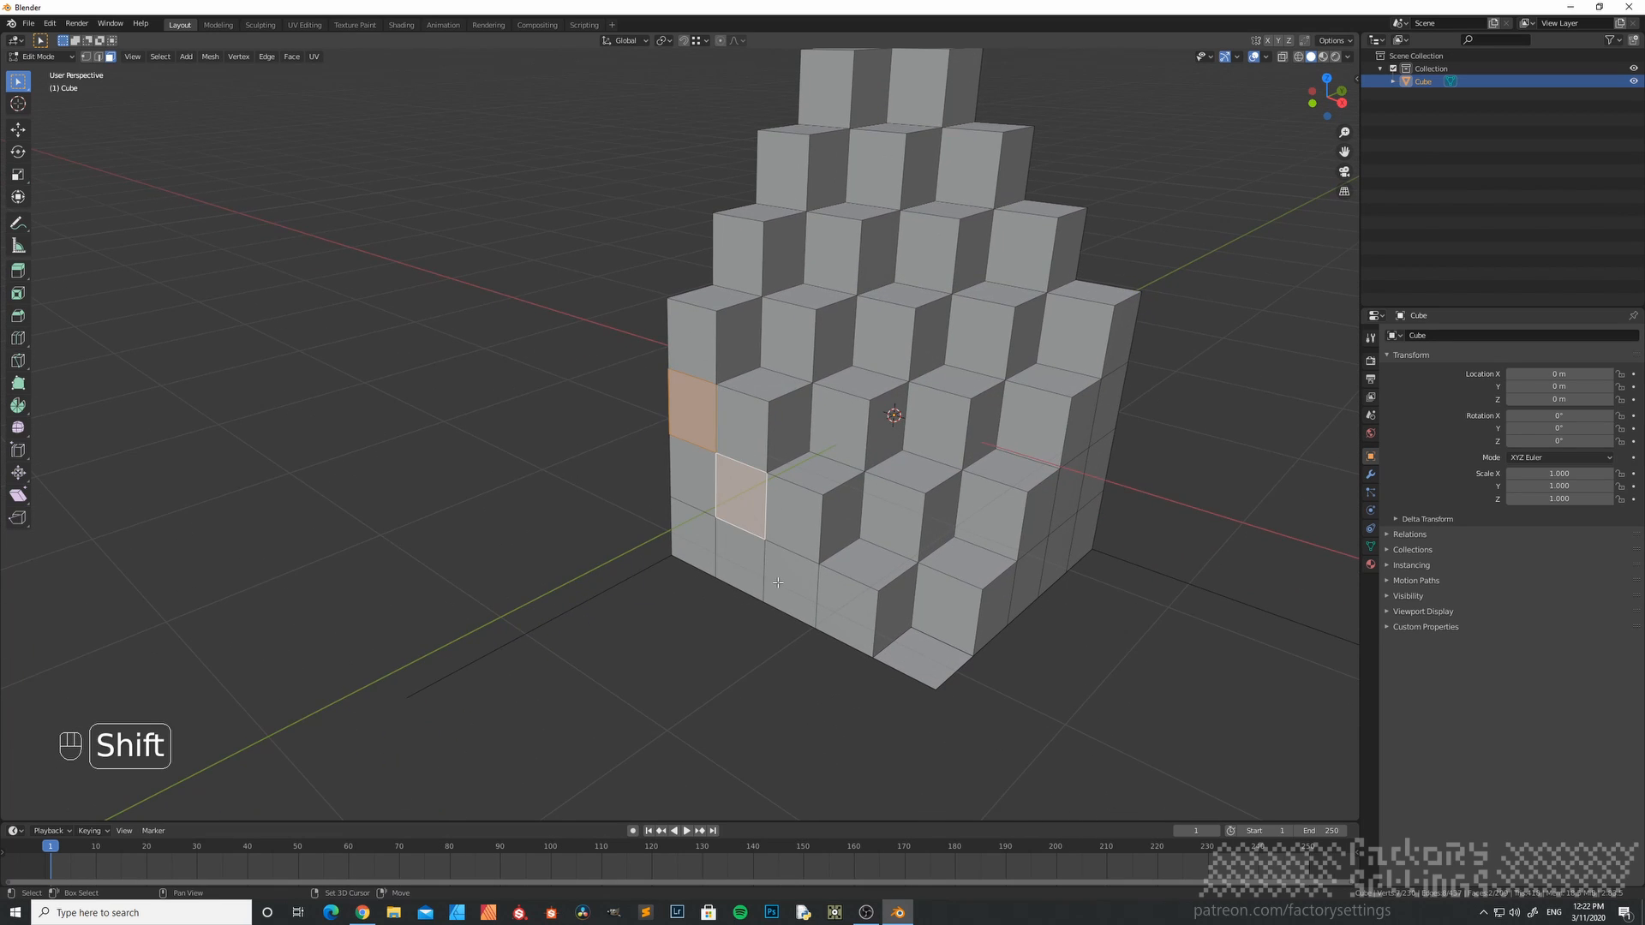
left_click(683, 481, "shift")
left_click(691, 526, "shift")
left_click(739, 566, "shift")
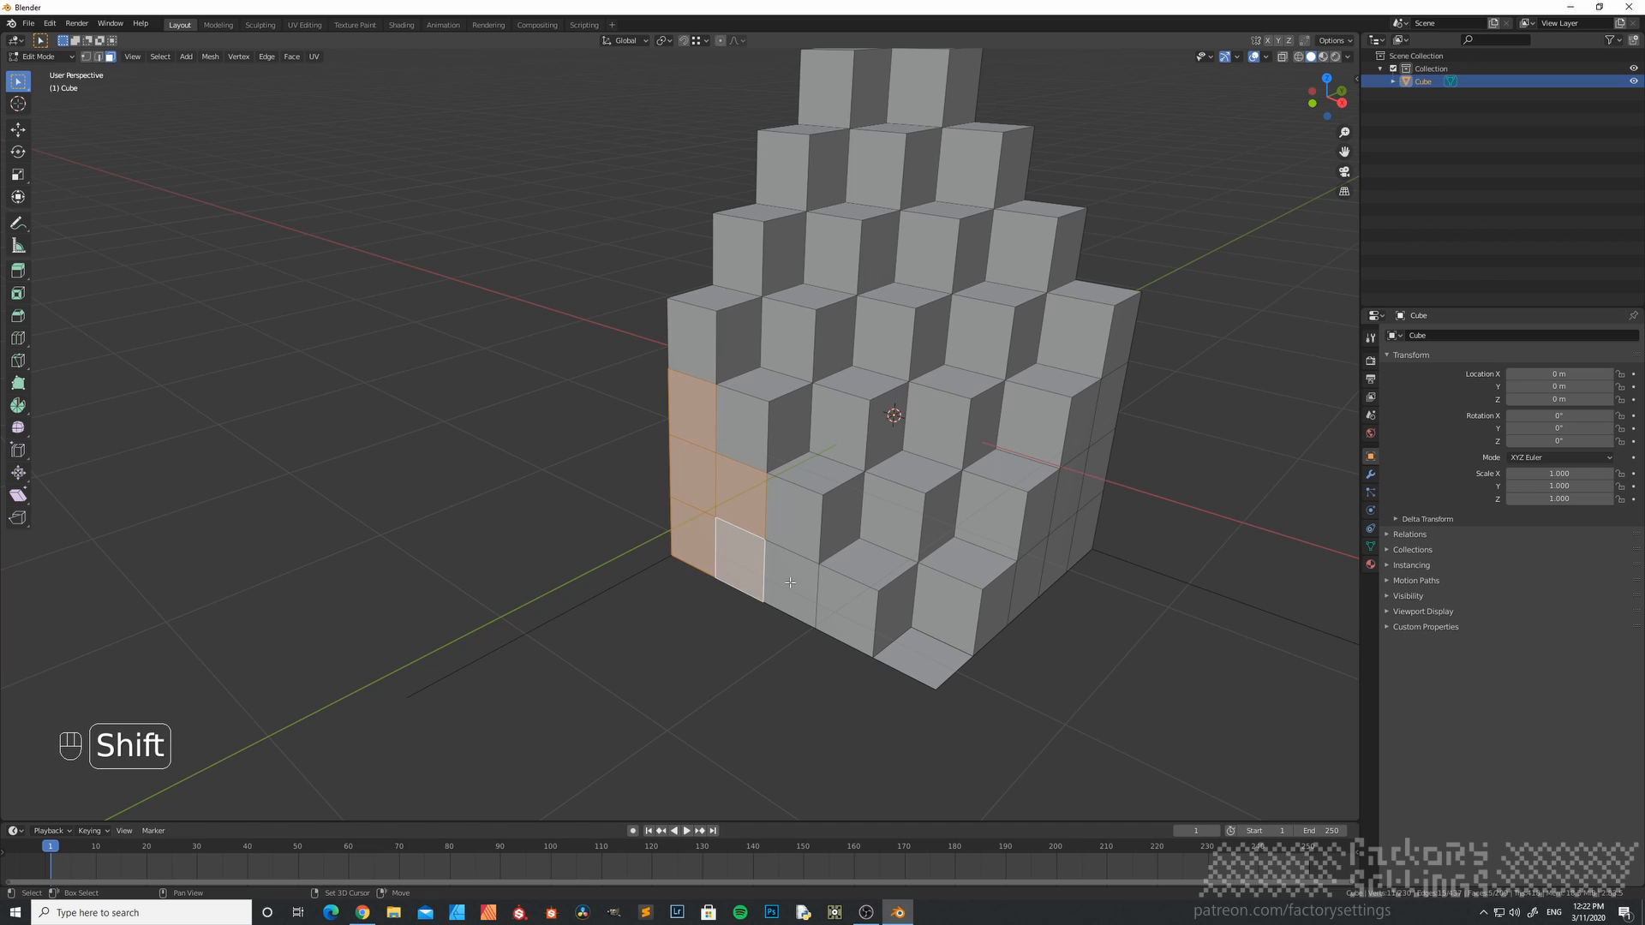
left_click(788, 585, "shift")
key("e")
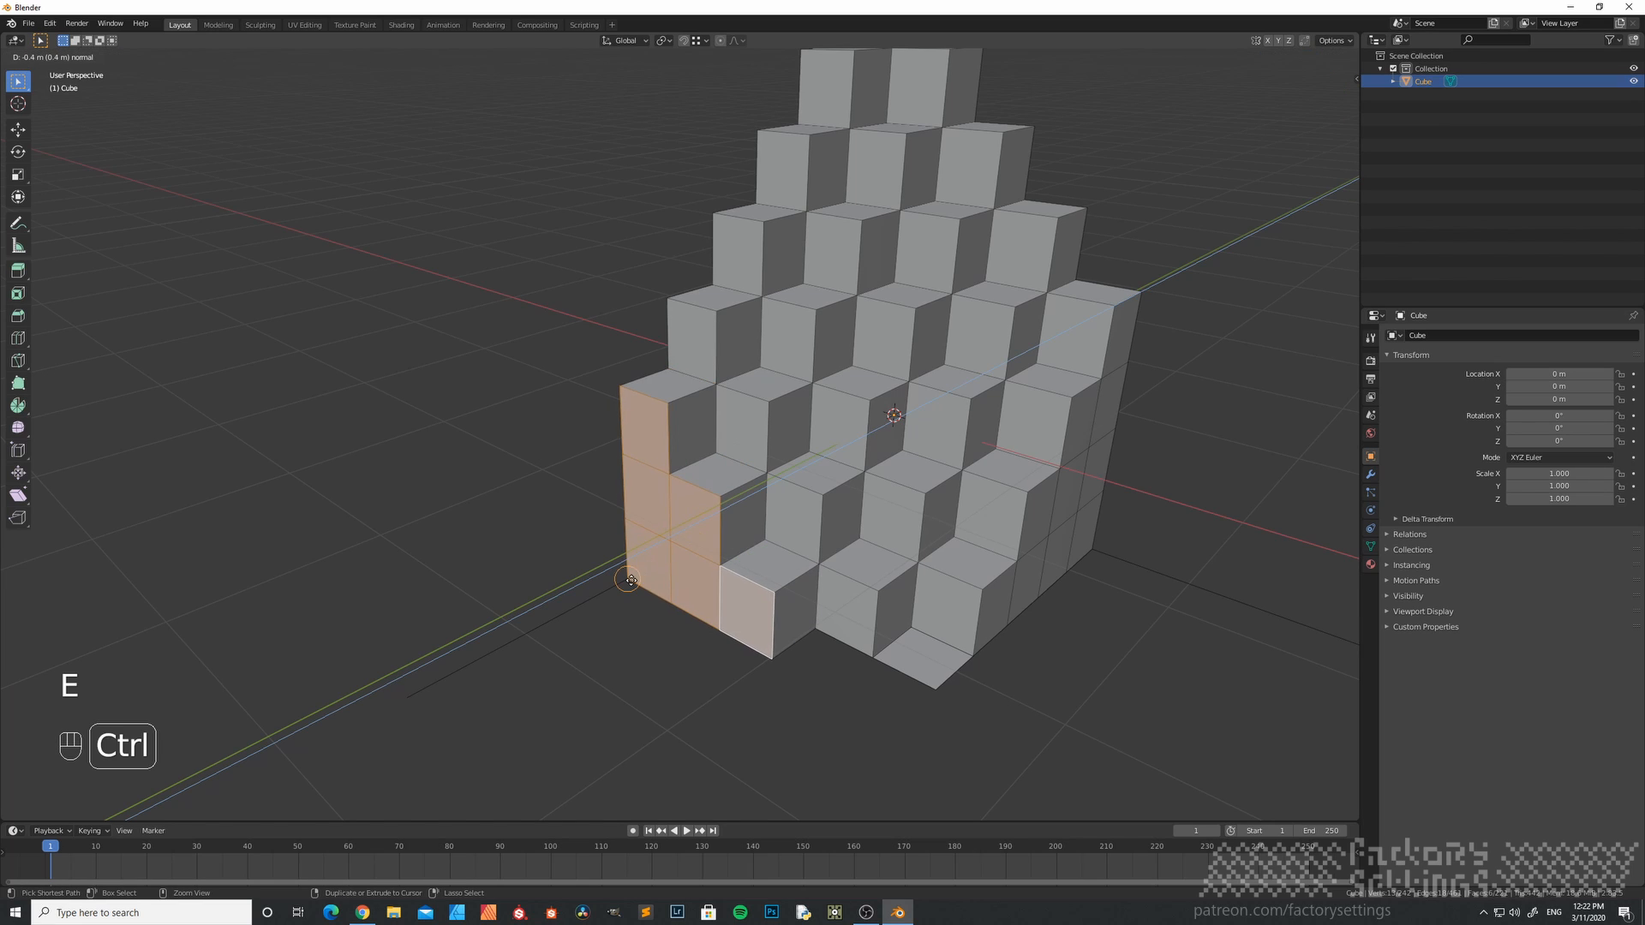
left_click(669, 550, "ctrl")
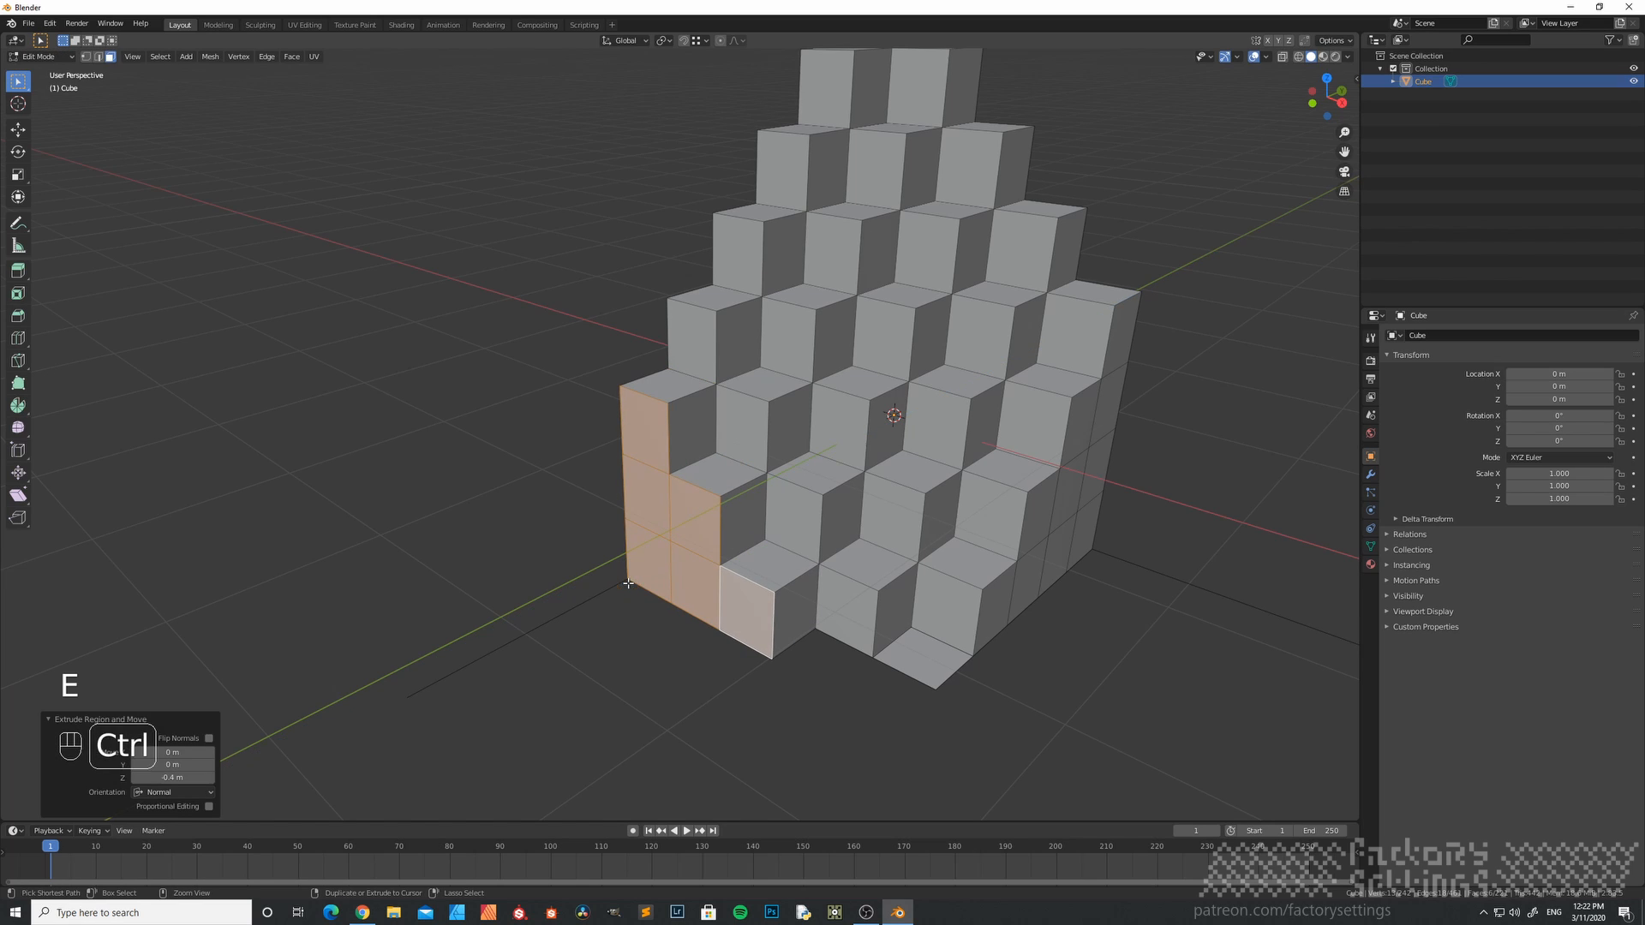
- Deselect the stepped diagonal of three faces on the Y side and extrude the remaining three outward 0.4 m
left_click(648, 437, "shift")
left_click(692, 518, "shift")
left_click(741, 608, "shift")
key("e")
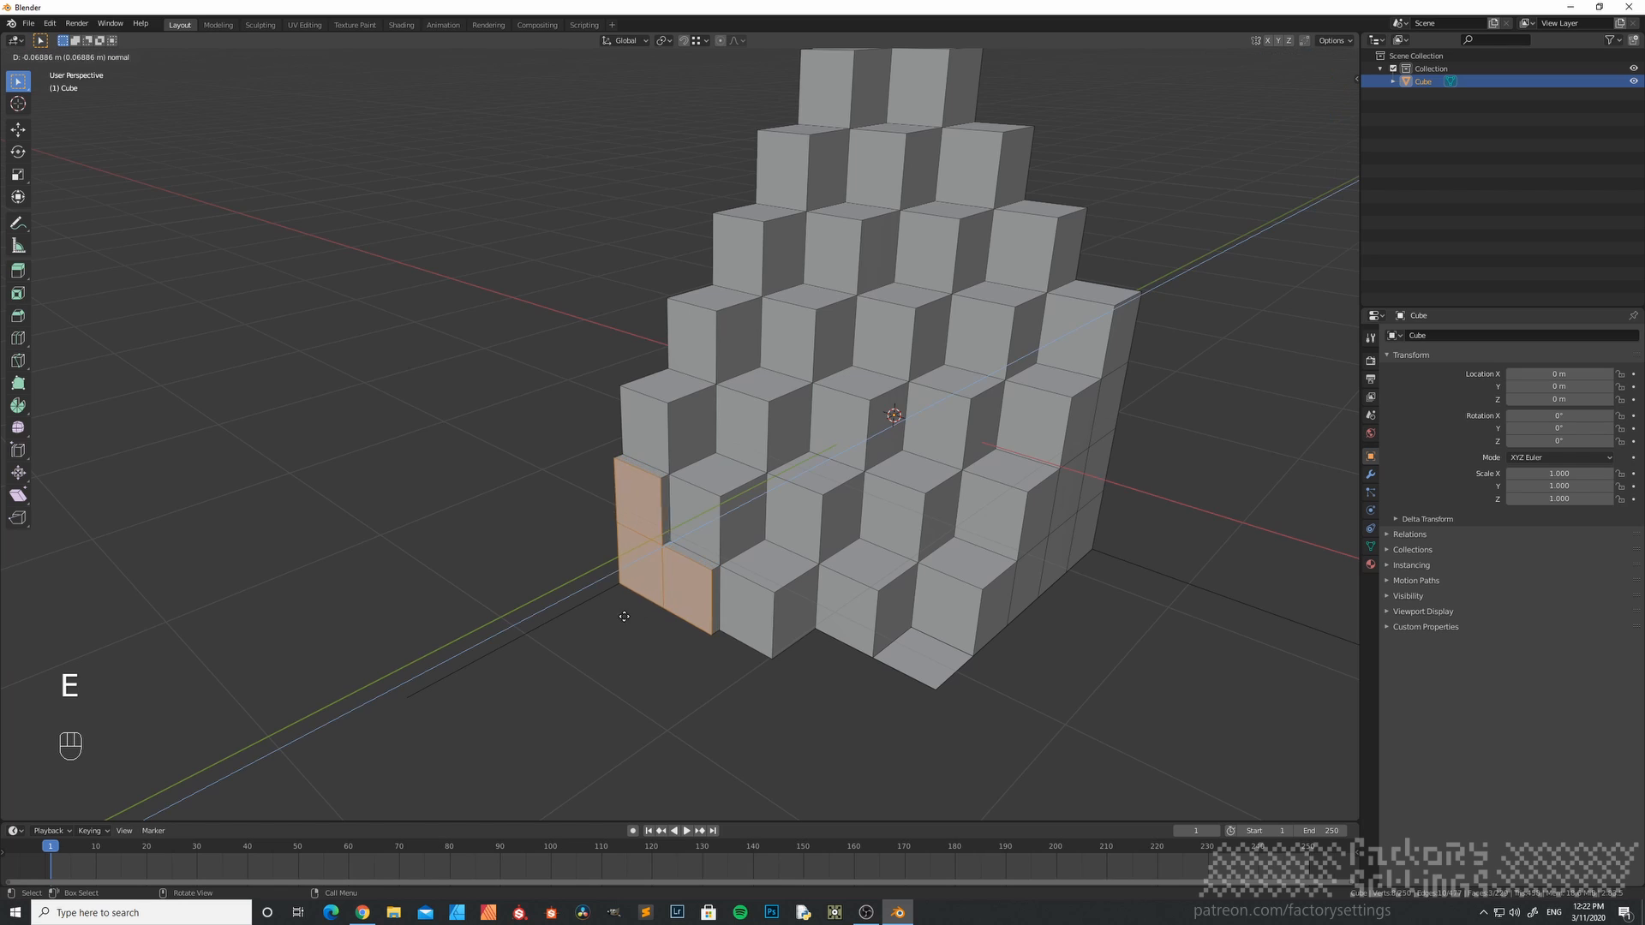
left_click(608, 570, "ctrl")
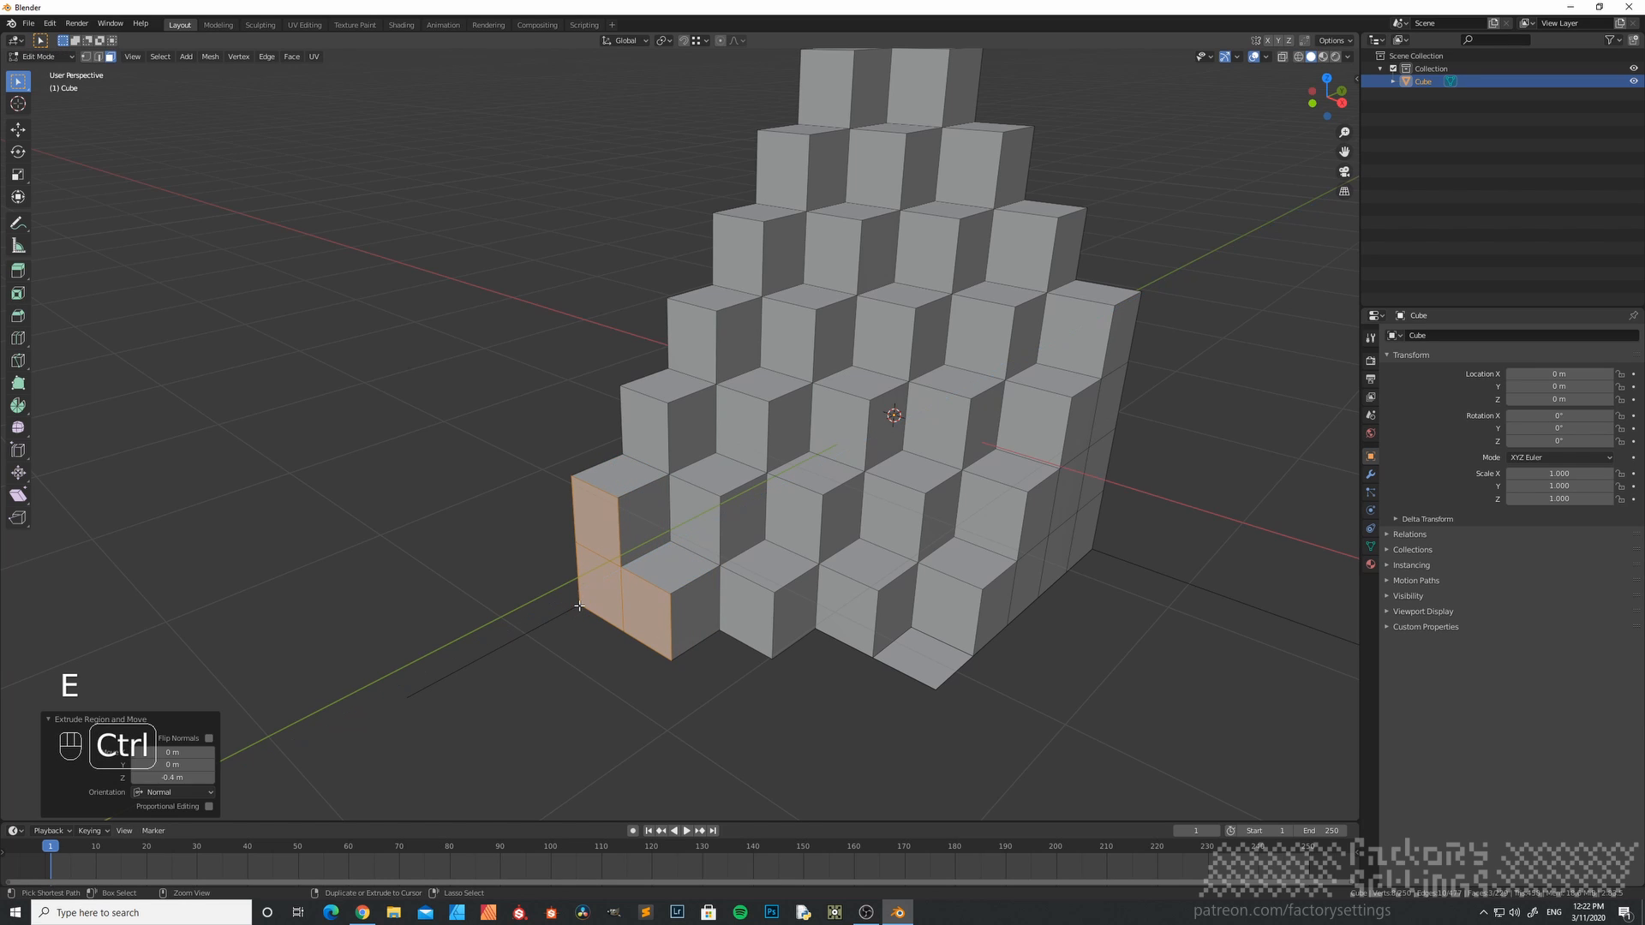
- Deselect the two diagonal faces on the Y side and extrude the single remaining corner face outward by one cube
left_click(609, 539, "shift")
left_click(647, 619, "shift")
key("e")
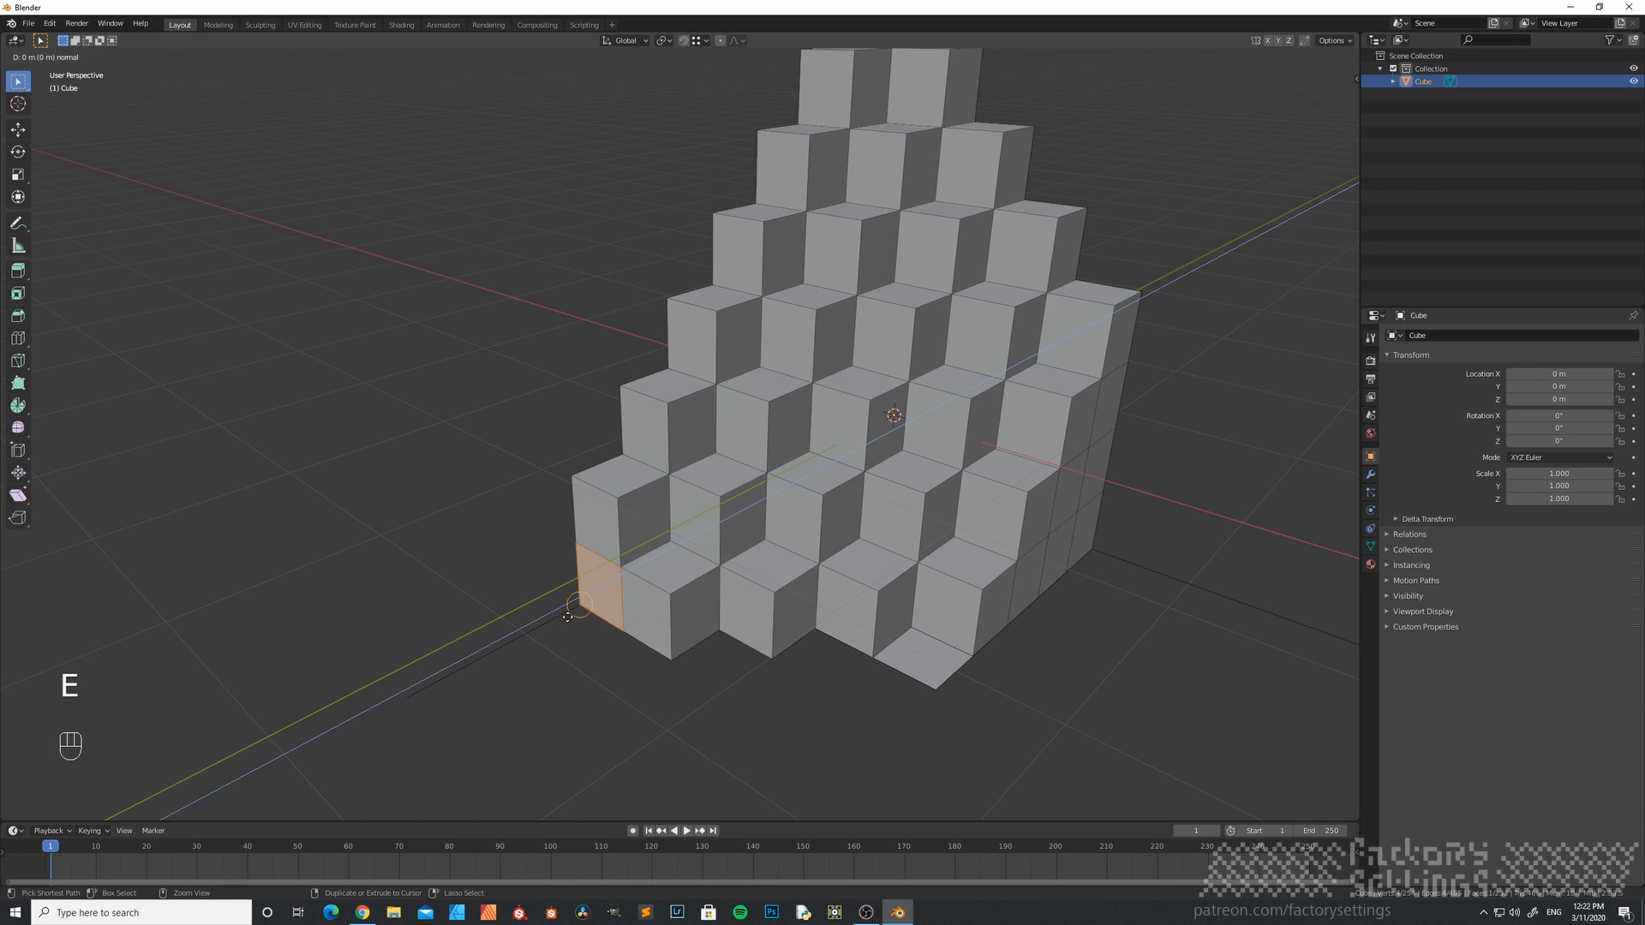
left_click(519, 638, "ctrl")
- Select the triangle of six flat faces on the lower X-facing side and extrude them outward 0.4 m with snapping
scroll(692, 515, "down", 3)
mouse_move(692, 515)
middle_mouse_down()
mouse_move(651, 514)
mouse_move(747, 512)
mouse_move(753, 631)
mouse_move(694, 509)
middle_mouse_up()
scroll(928, 551, "up", 1)
middle_click_drag(931, 551, 841, 558, "shift")
scroll(835, 570, "up", 1)
middle_click_drag(822, 582, 830, 689, "shift")
left_click(818, 691)
left_click(882, 617, "shift")
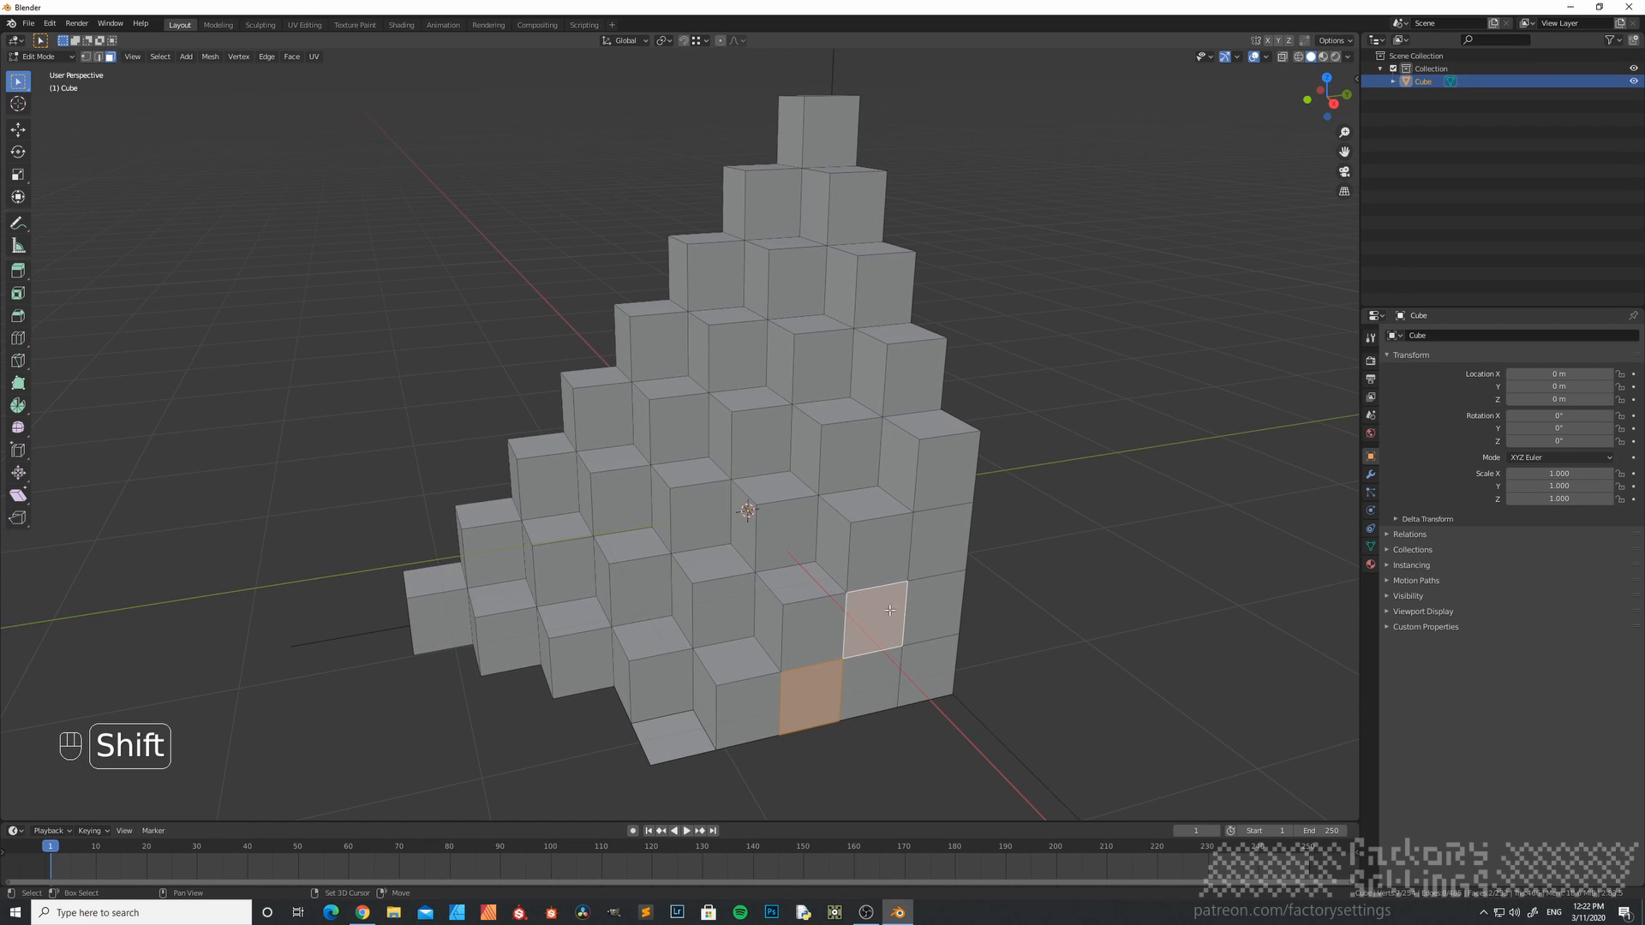
left_click(941, 541, "shift")
left_click(932, 610, "shift")
left_click(921, 660, "shift")
left_click(874, 677, "shift")
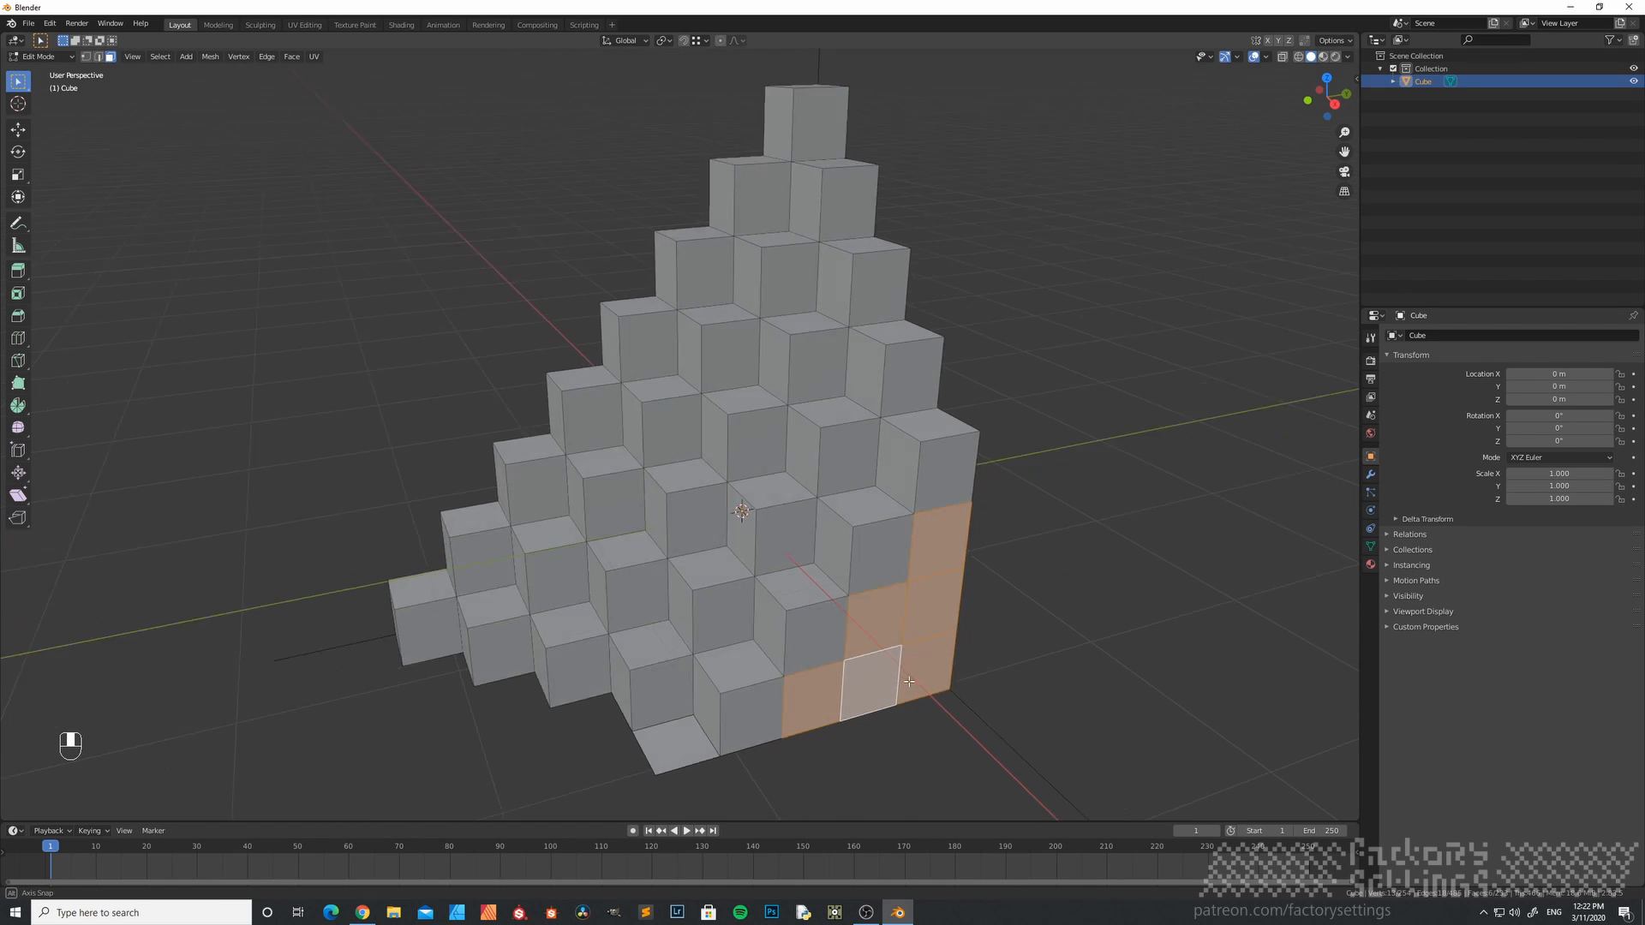
middle_click_drag(874, 676, 867, 599)
key("e")
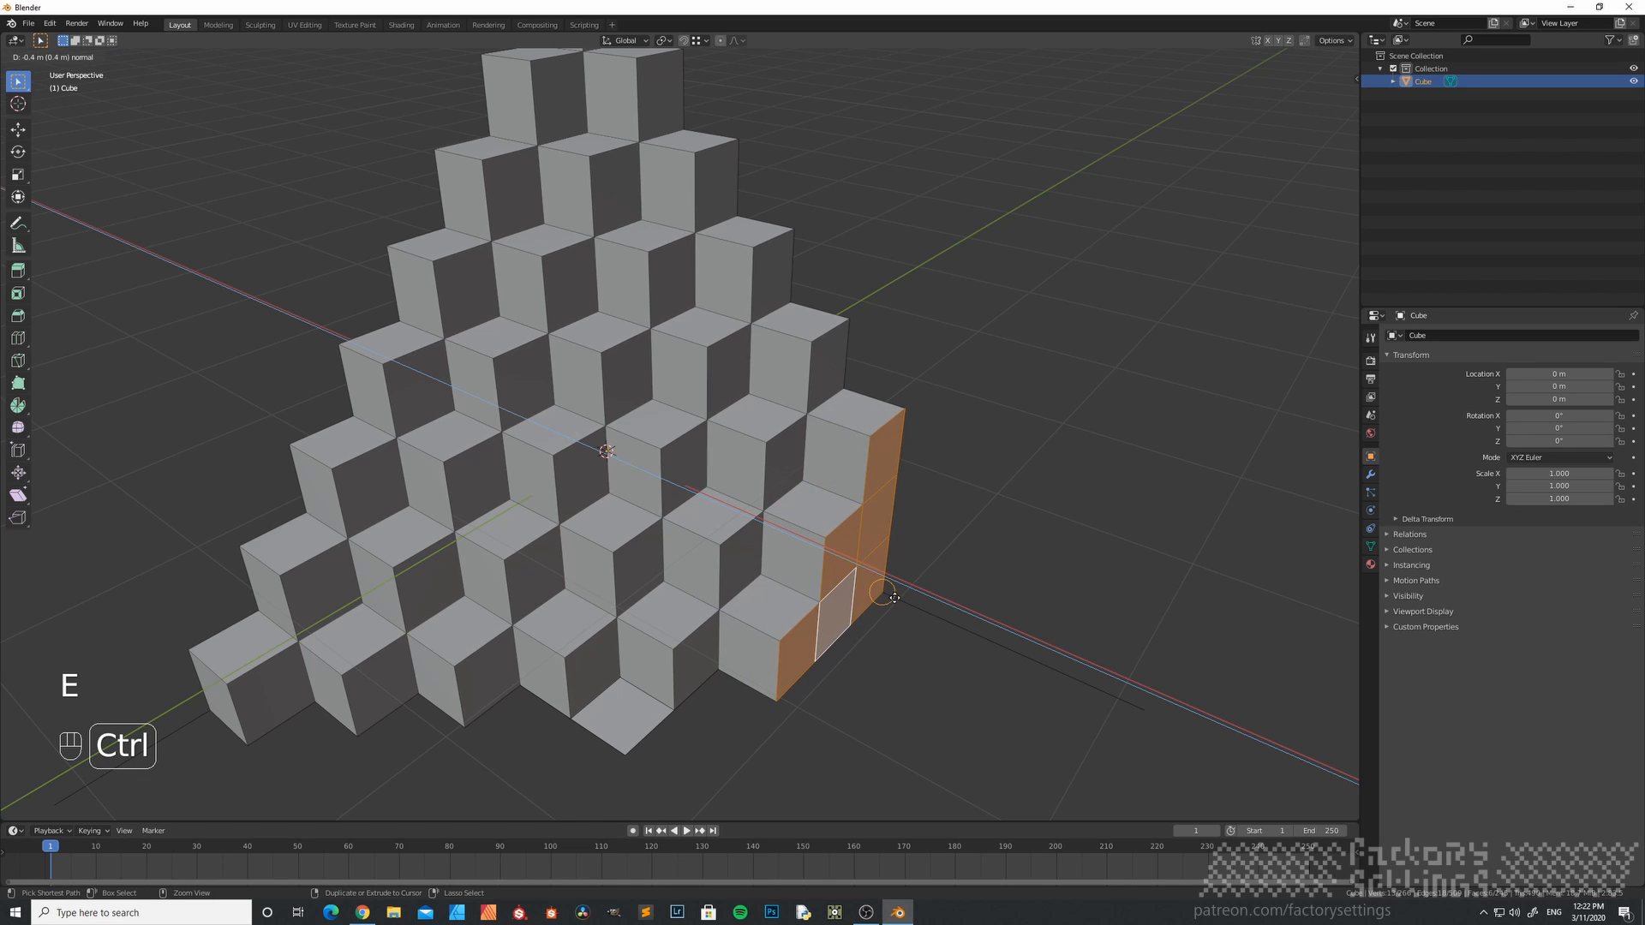
left_click(894, 599, "ctrl")
- Deselect the stepped diagonal of three faces on the X side and extrude the remaining three outward 0.4 m
left_click(806, 641, "shift")
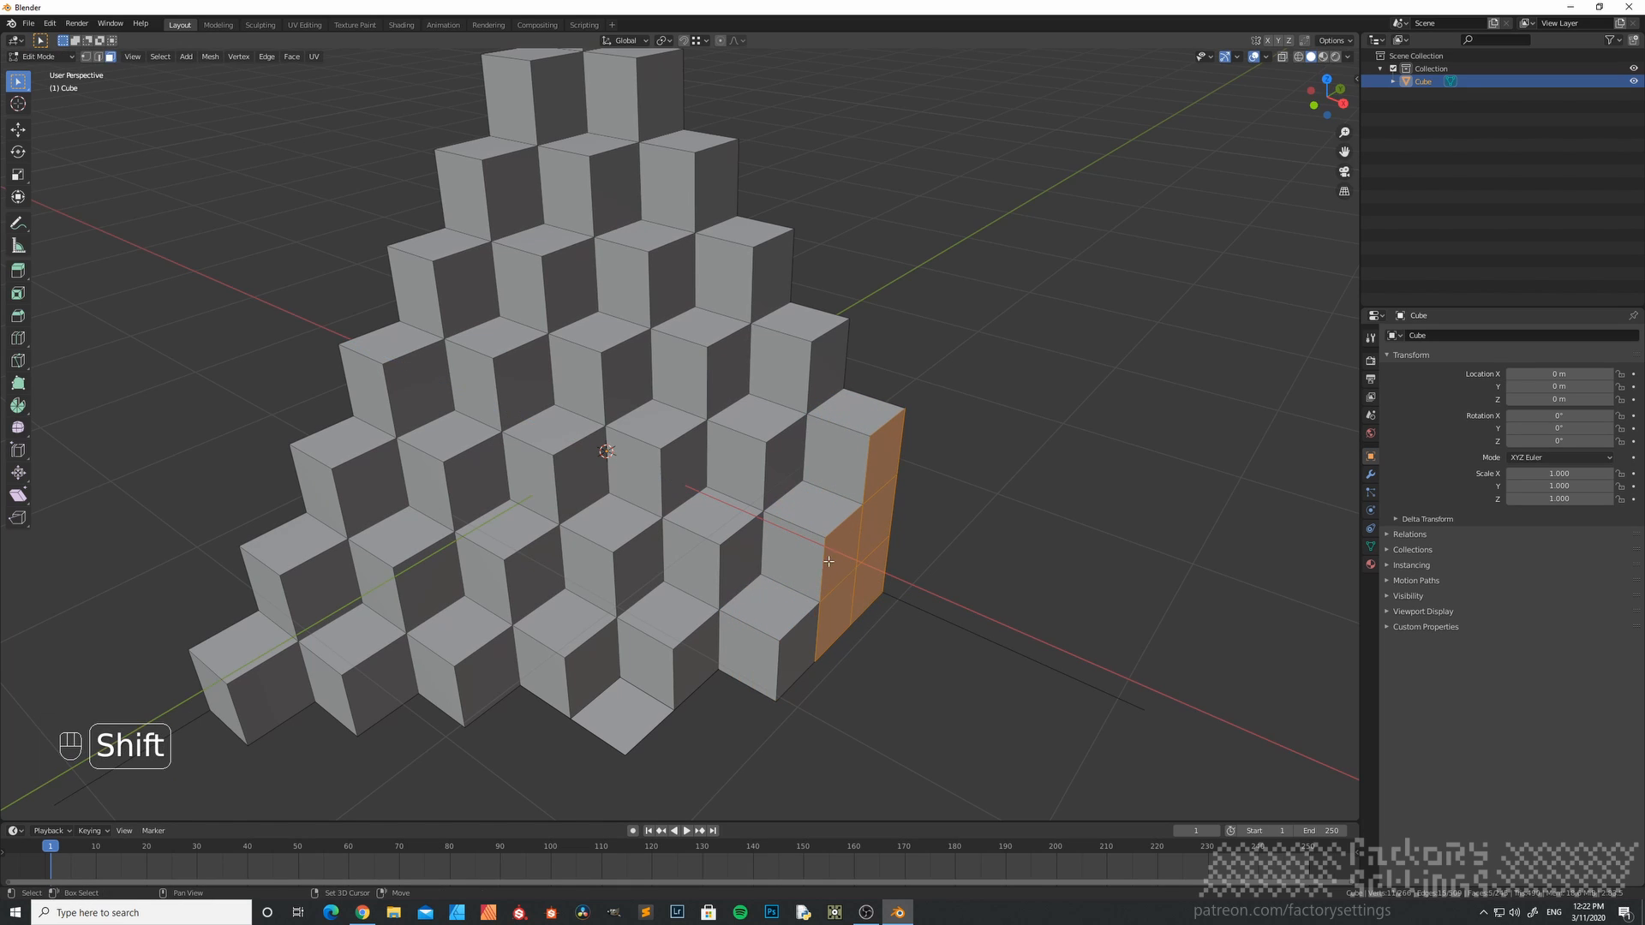
left_click(829, 561, "shift")
left_click(885, 461, "shift")
middle_click_drag(887, 566, 844, 524)
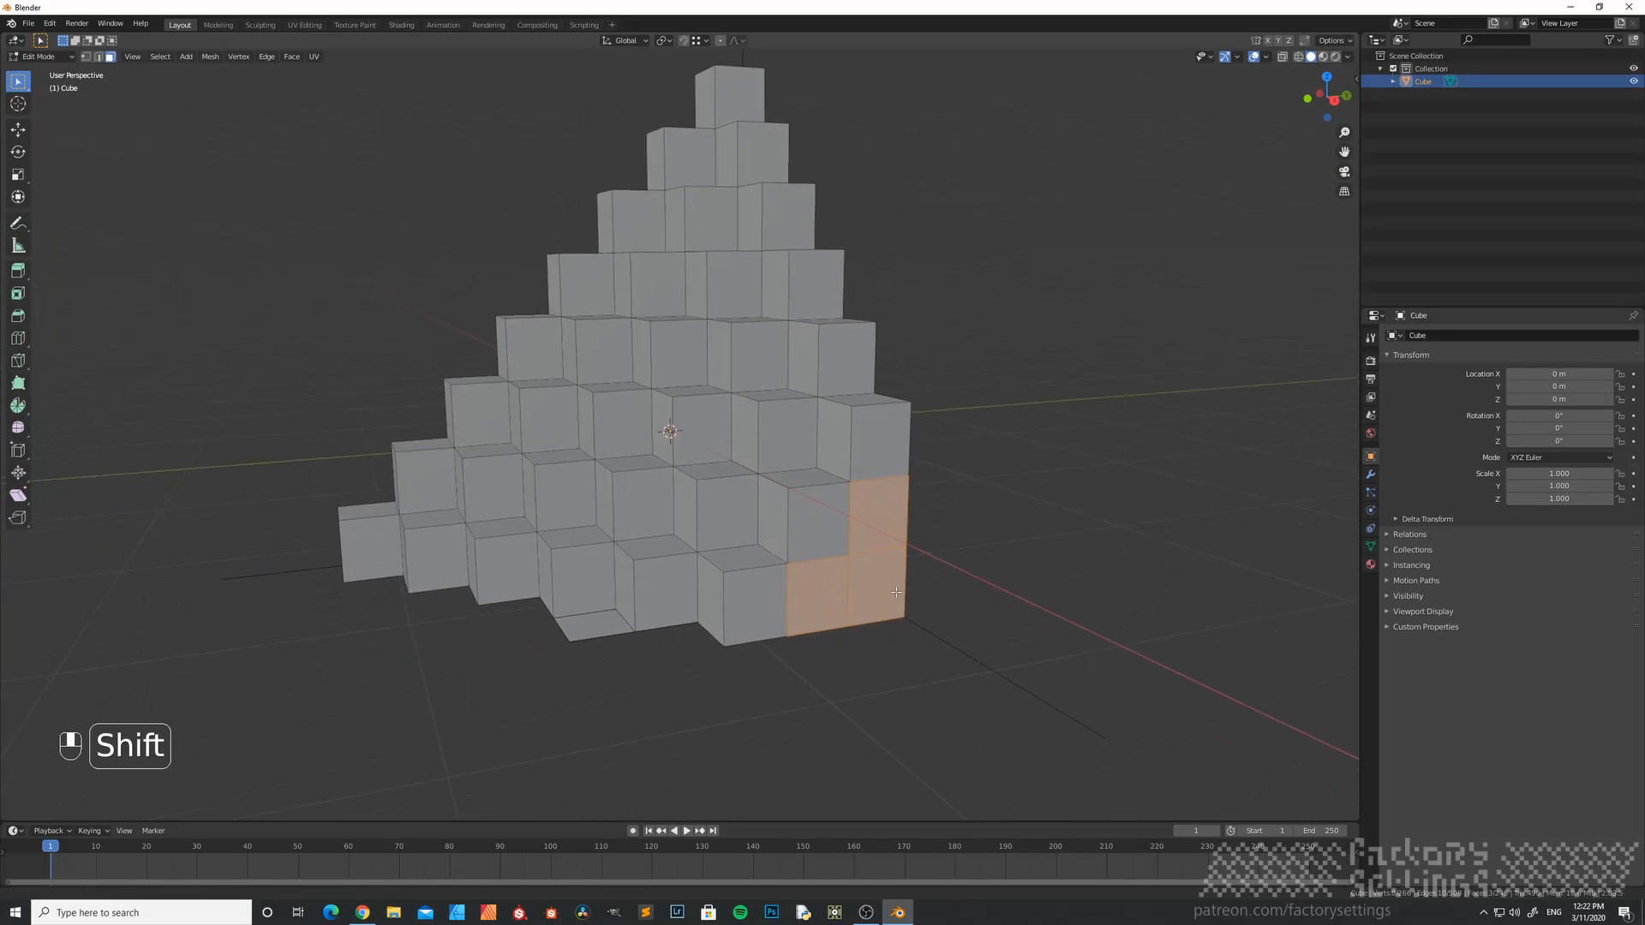
middle_click_drag(909, 610, 876, 555, "shift")
middle_click_drag(876, 556, 913, 597)
key("e")
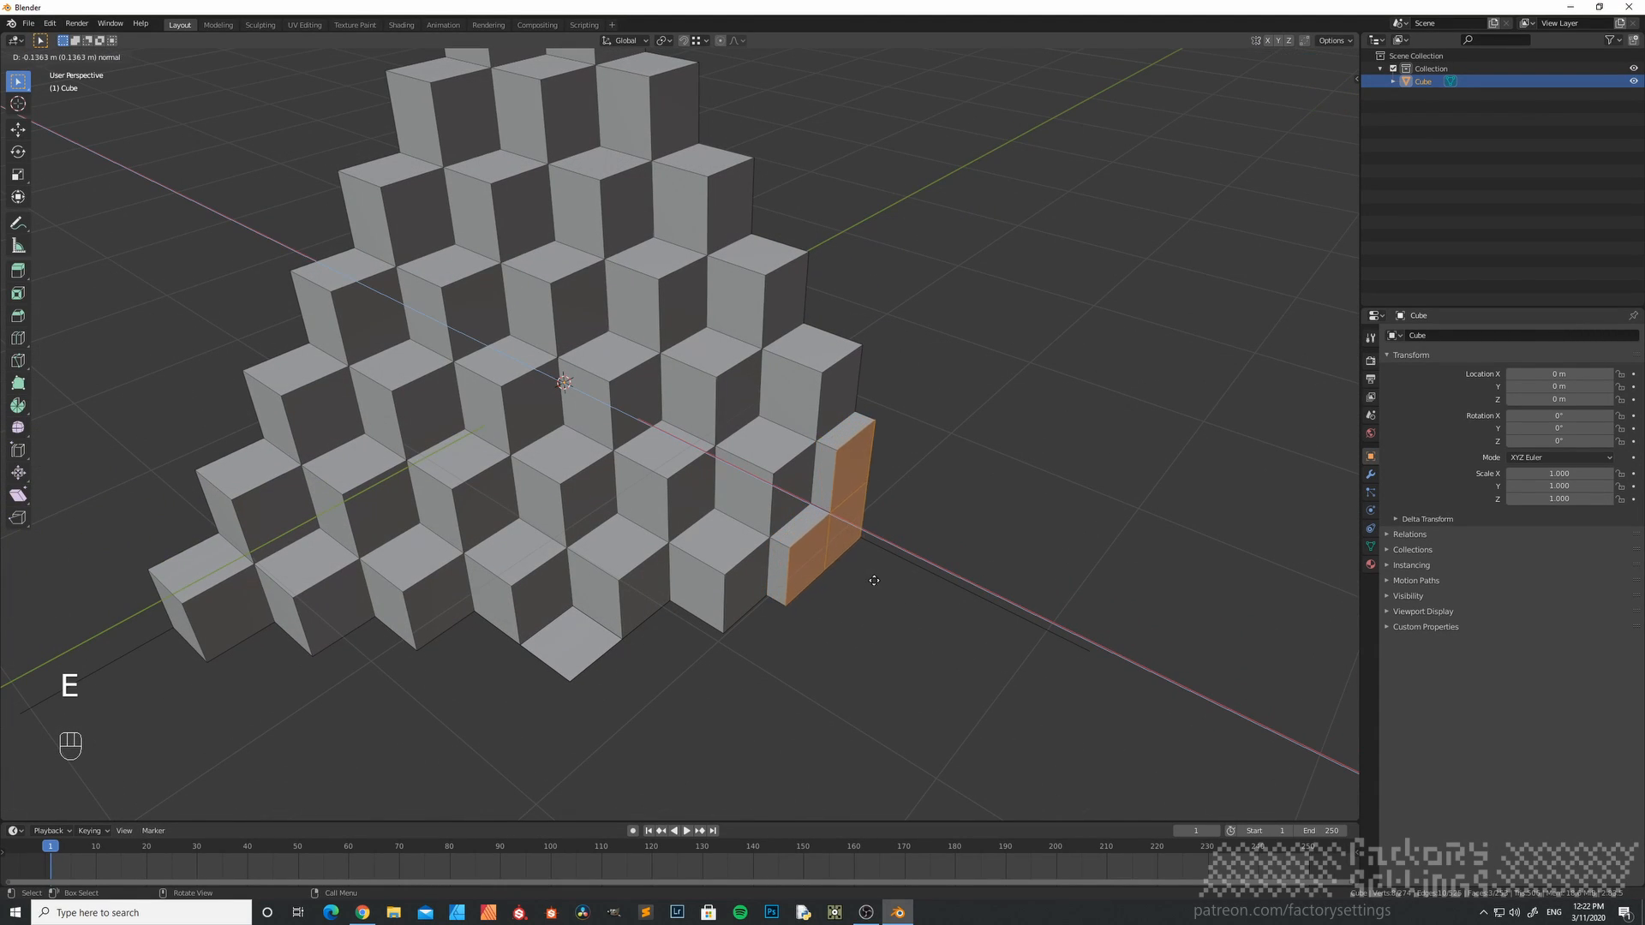
left_click(897, 563, "ctrl")
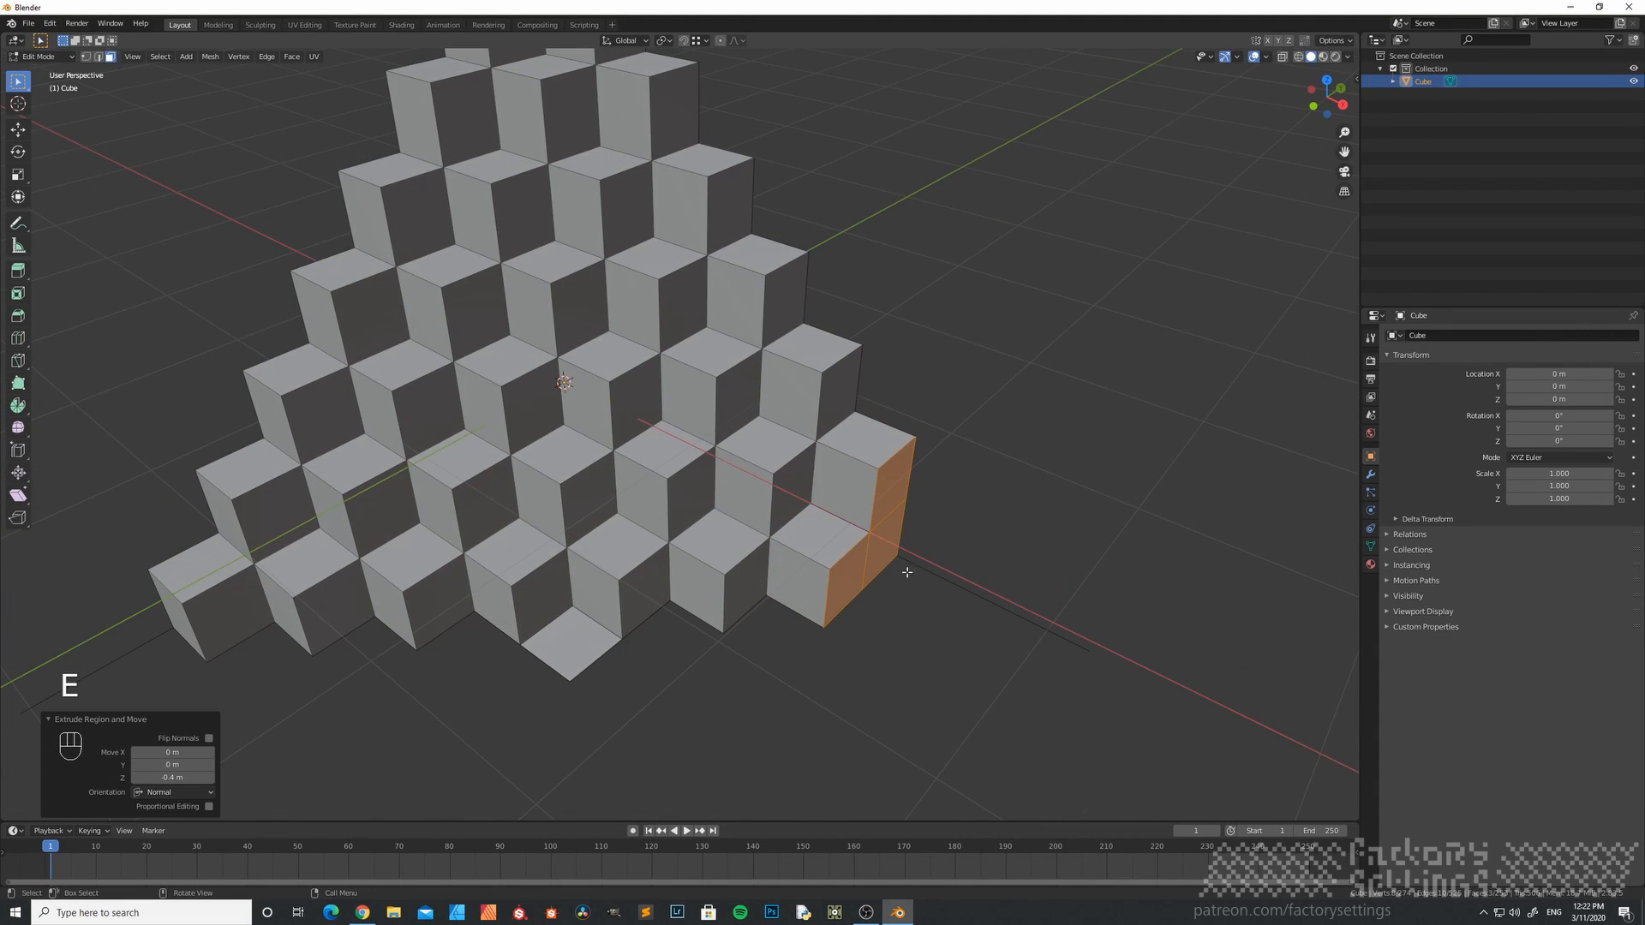
- Deselect the two diagonal faces on the X side and extrude the last corner face outward 0.4 m
left_click(851, 582, "shift")
left_click(893, 489, "shift")
middle_click_drag(916, 562, 800, 580)
key("e")
left_click(899, 565, "ctrl")
scroll(800, 579, "down", 4)
middle_click_drag(582, 467, 648, 545, "shift")
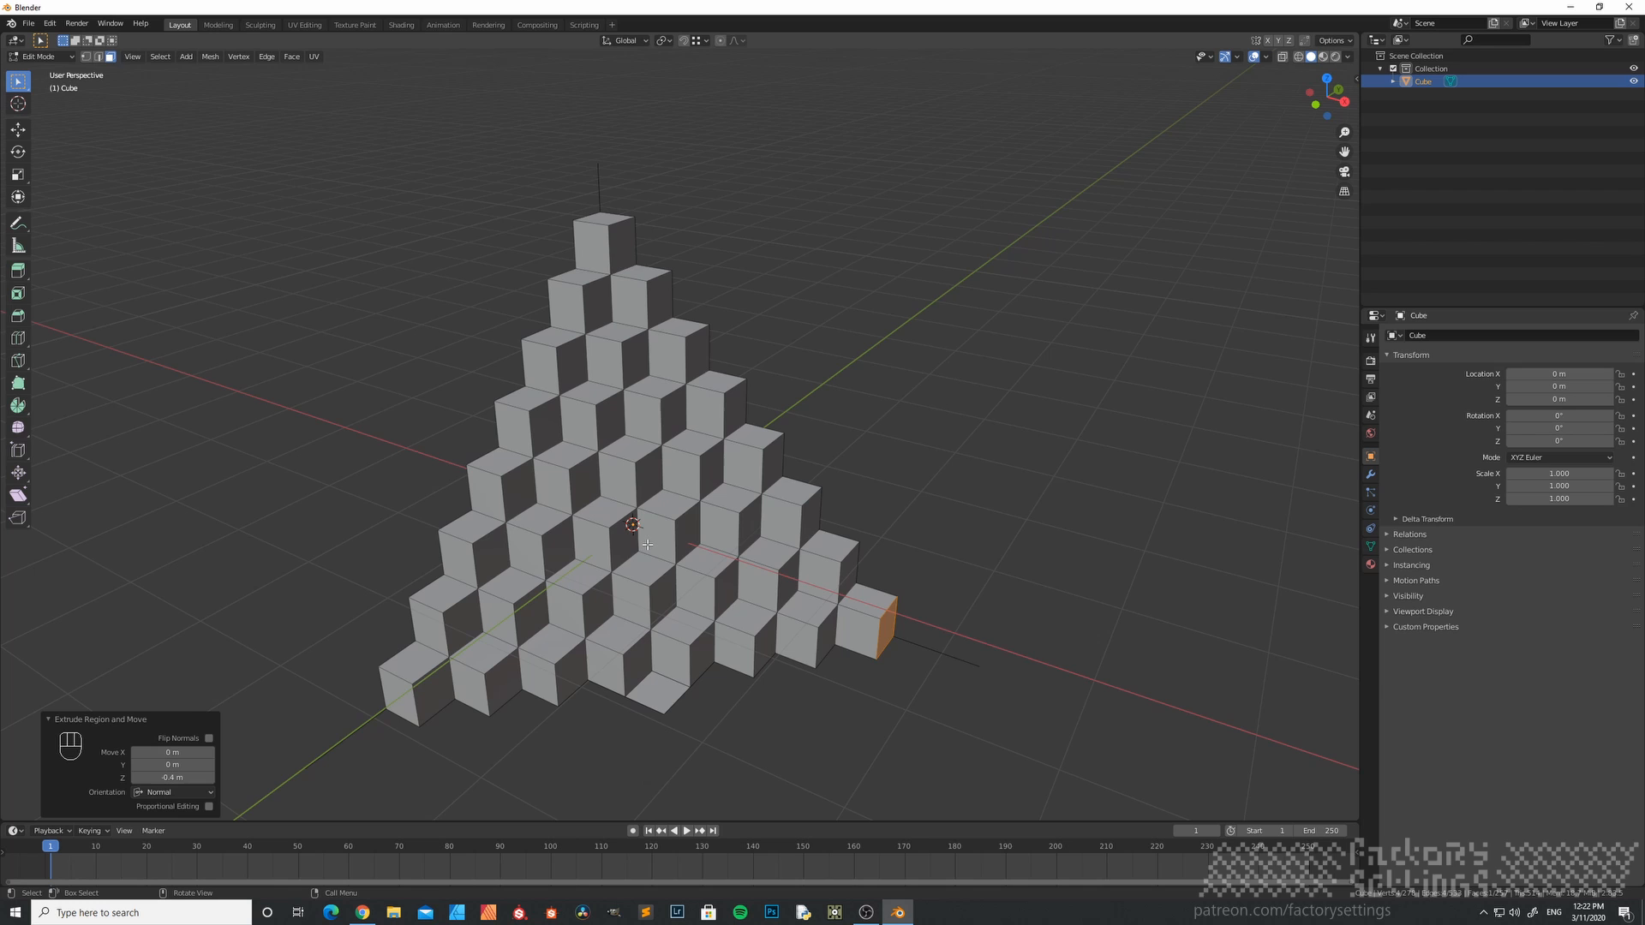
- Collapse the extrude settings, split the 3D viewport into two side-by-side areas and switch the new one to the UV Editor
left_click(51, 720)
scroll(606, 586, "down", 3)
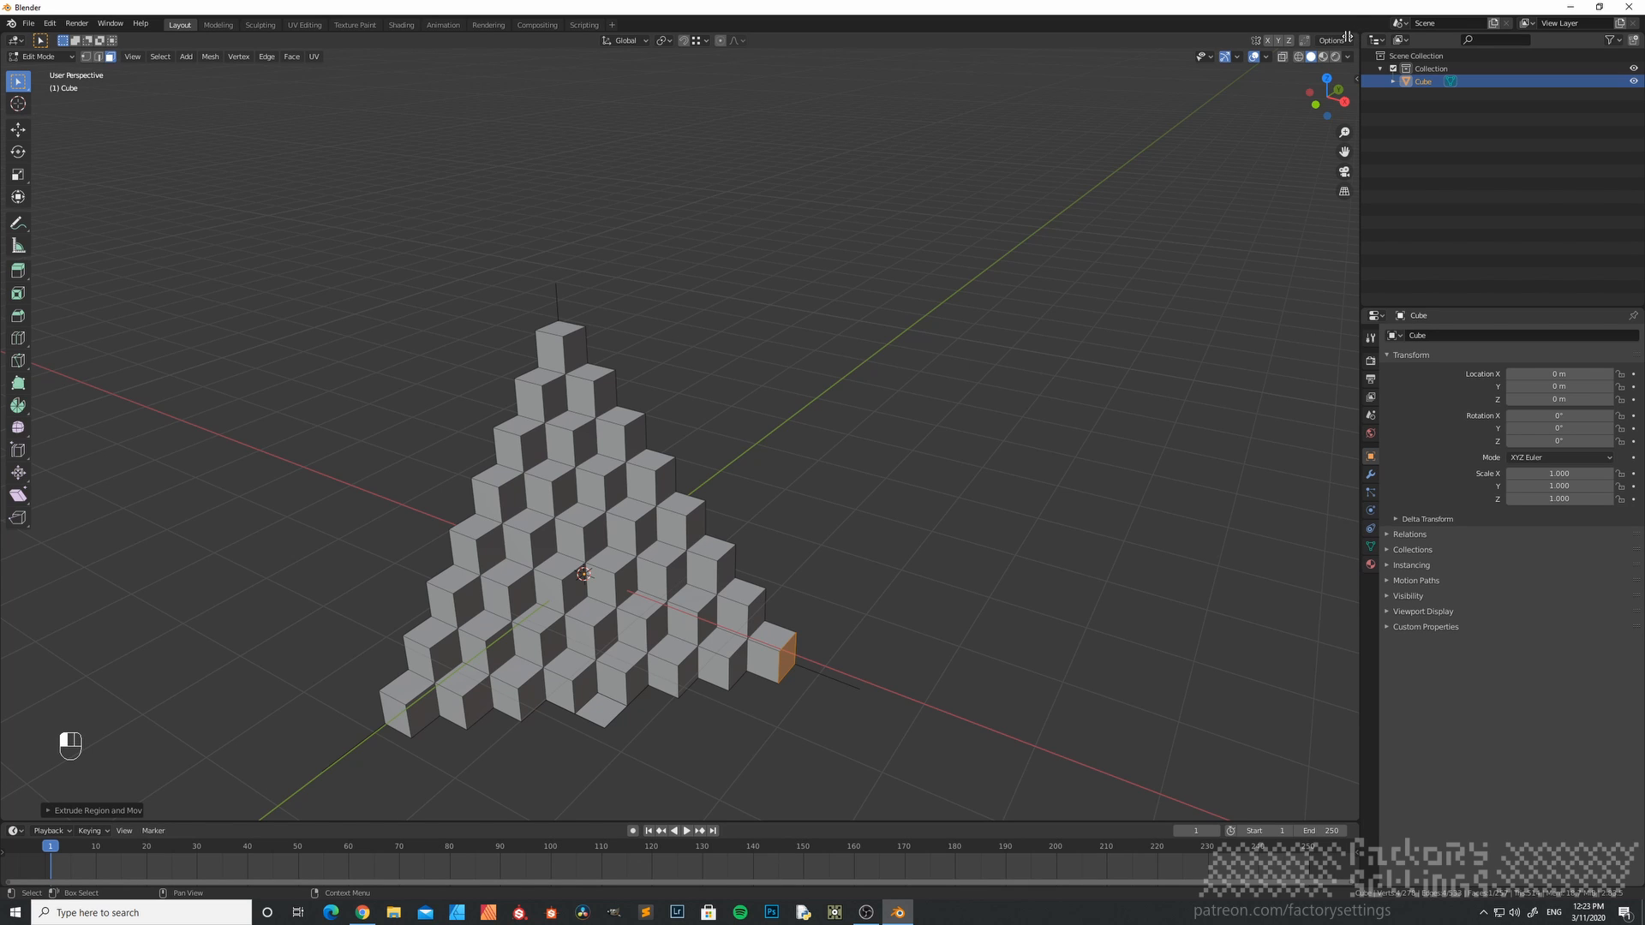
left_click_drag(1358, 35, 693, 213)
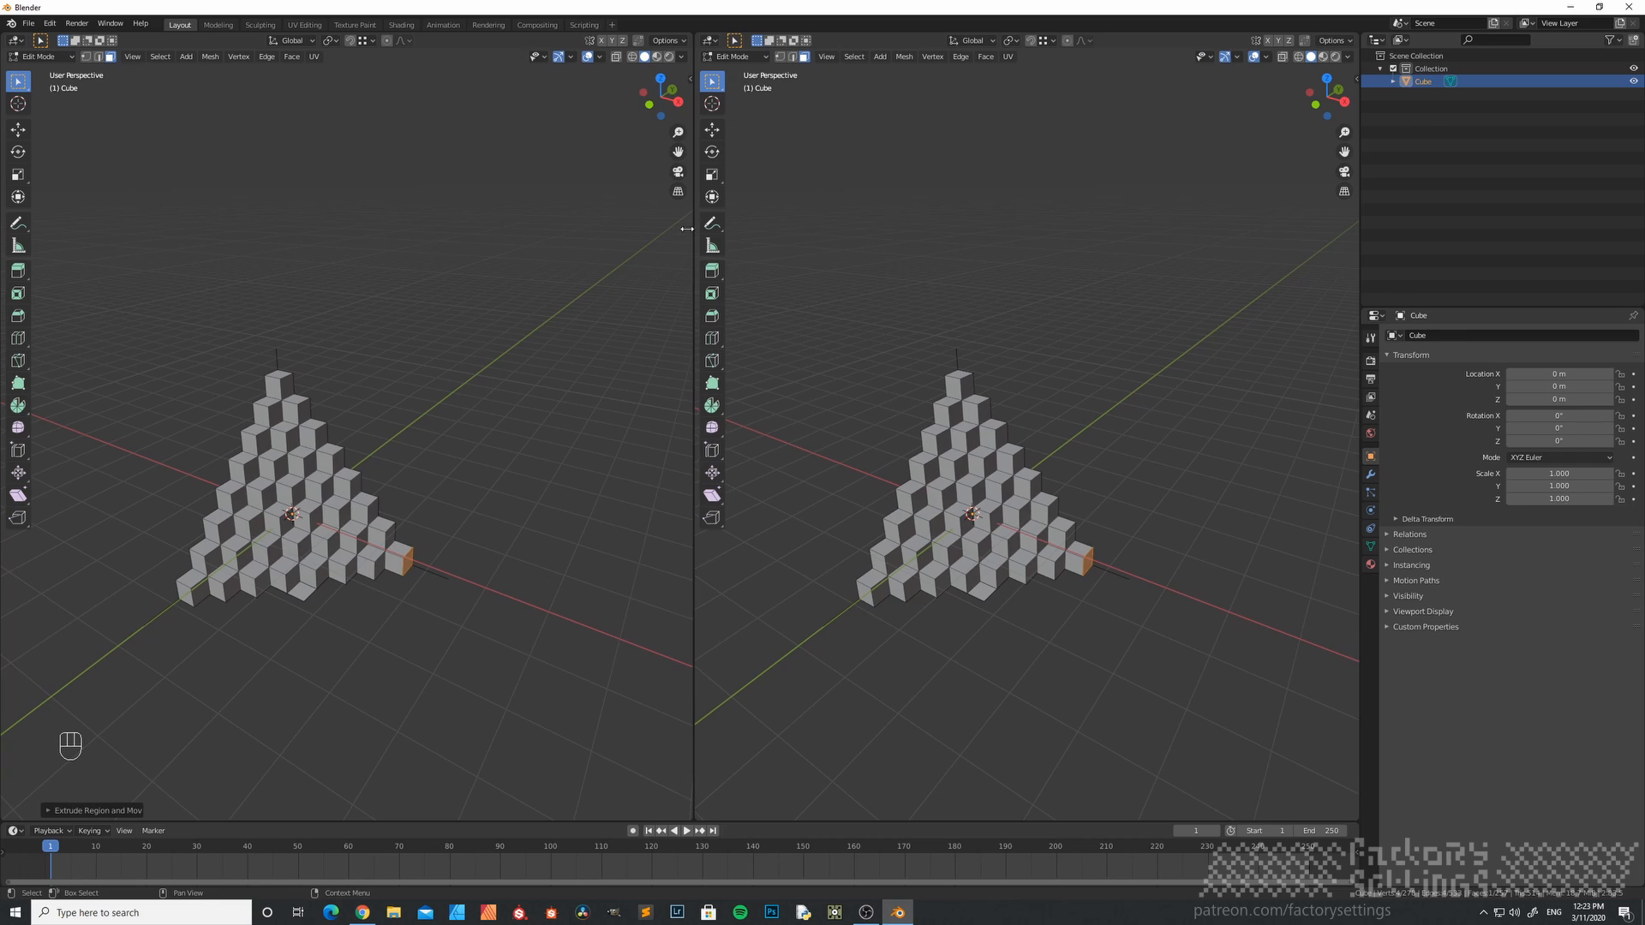
scroll(239, 550, "up", 2)
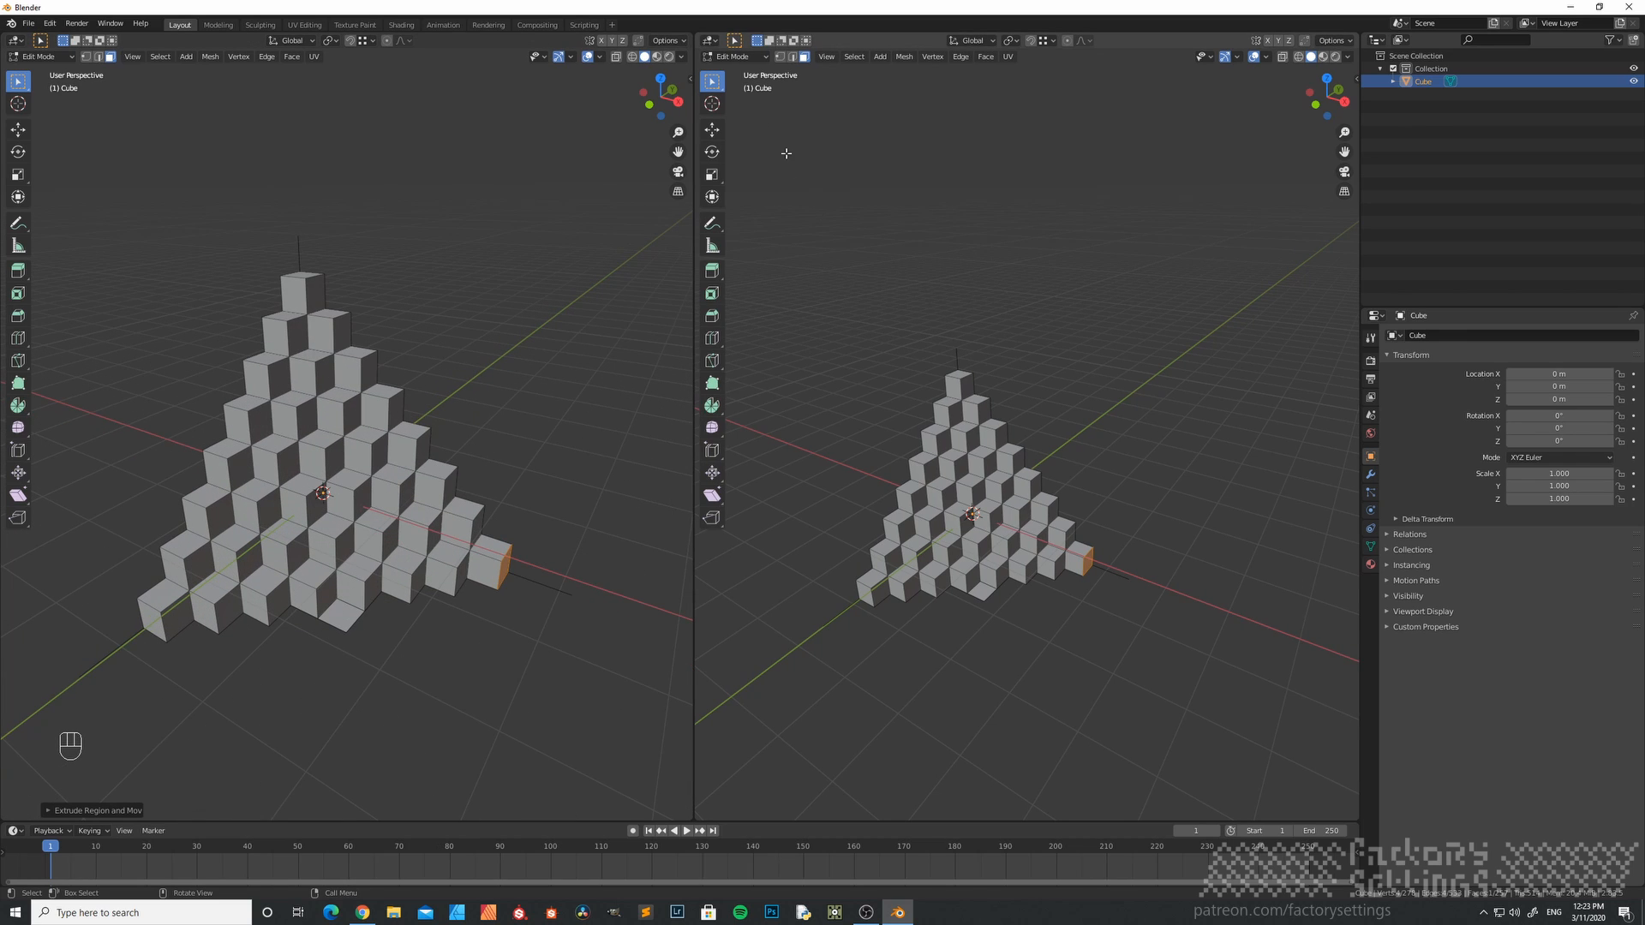
left_click(758, 54)
left_click(758, 54)
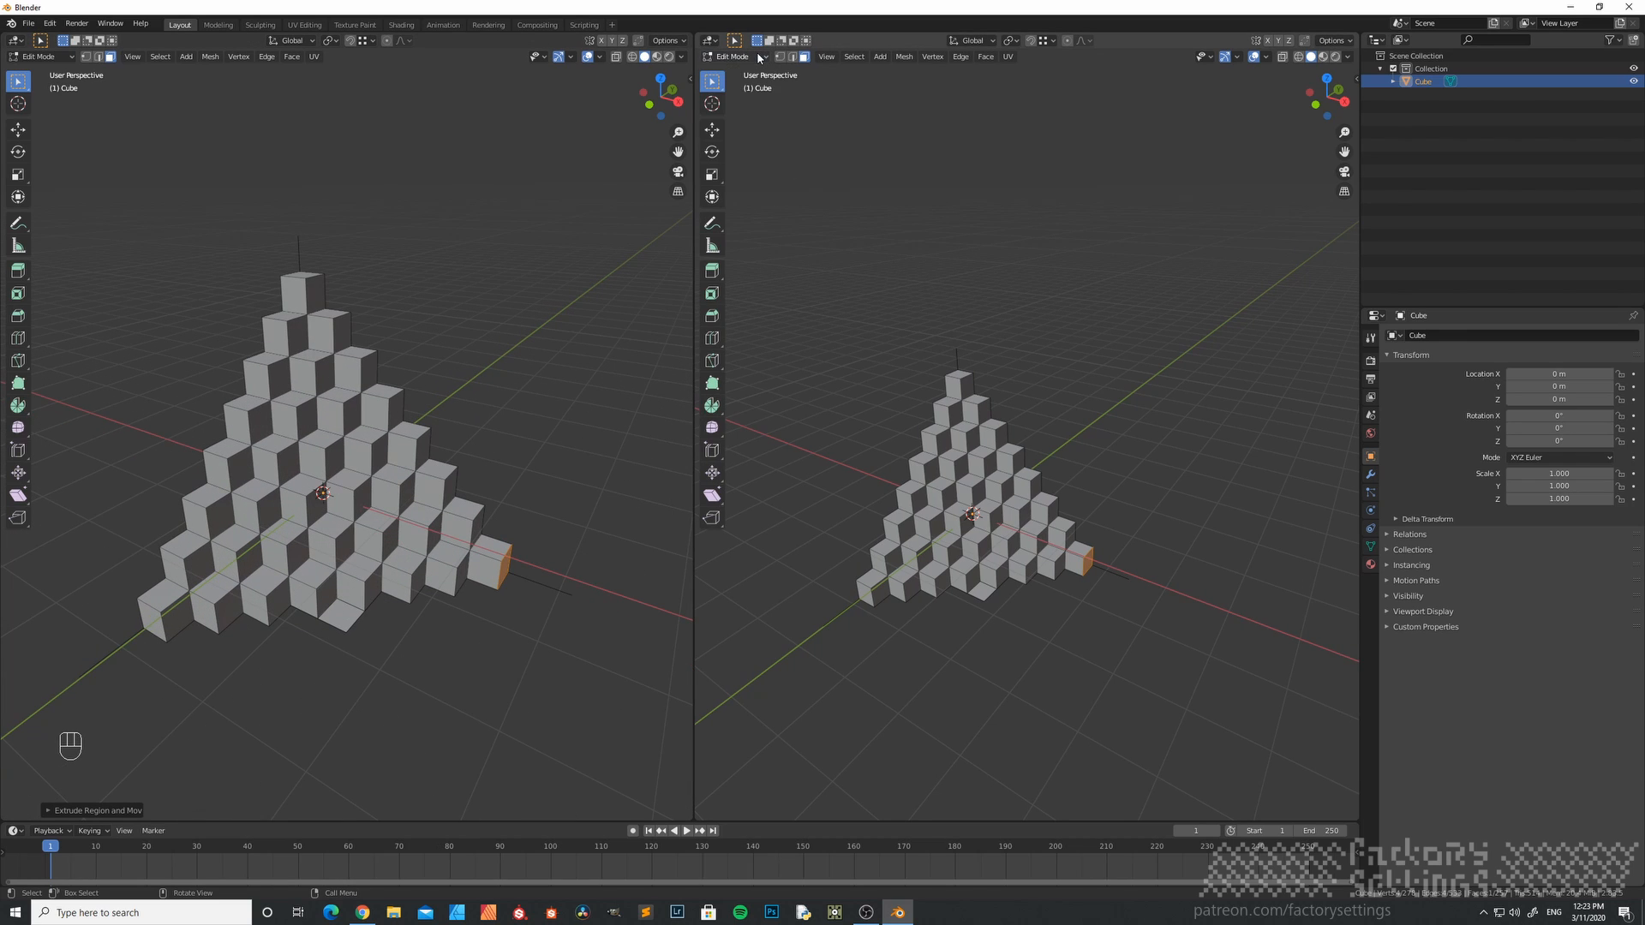
left_click(710, 41)
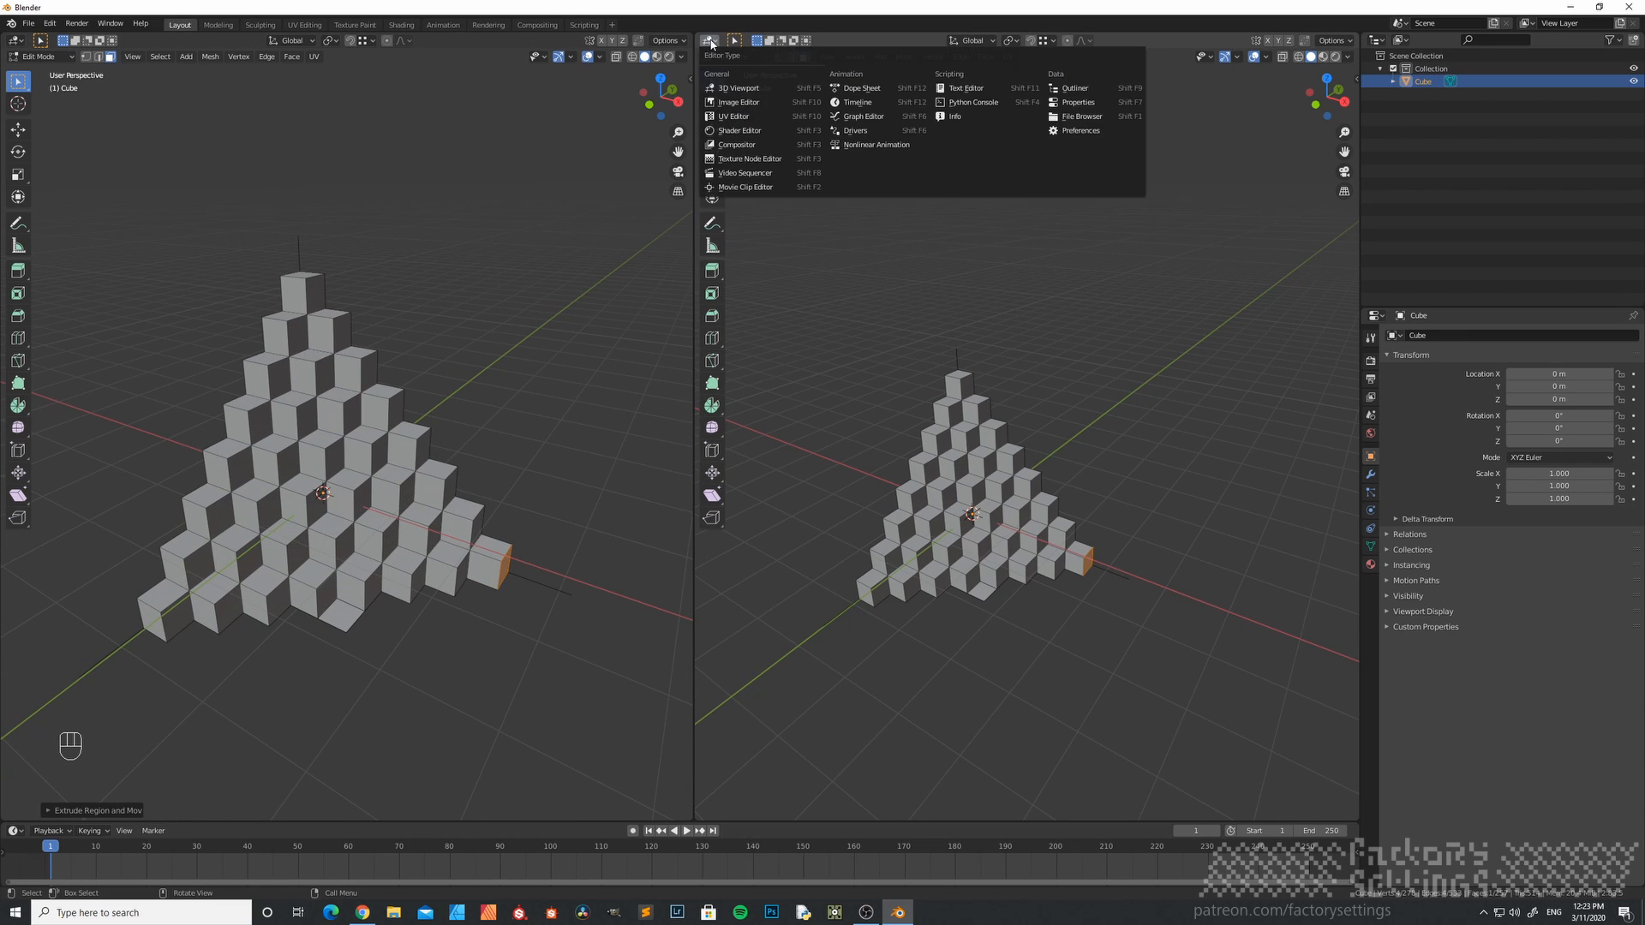
left_click(748, 117)
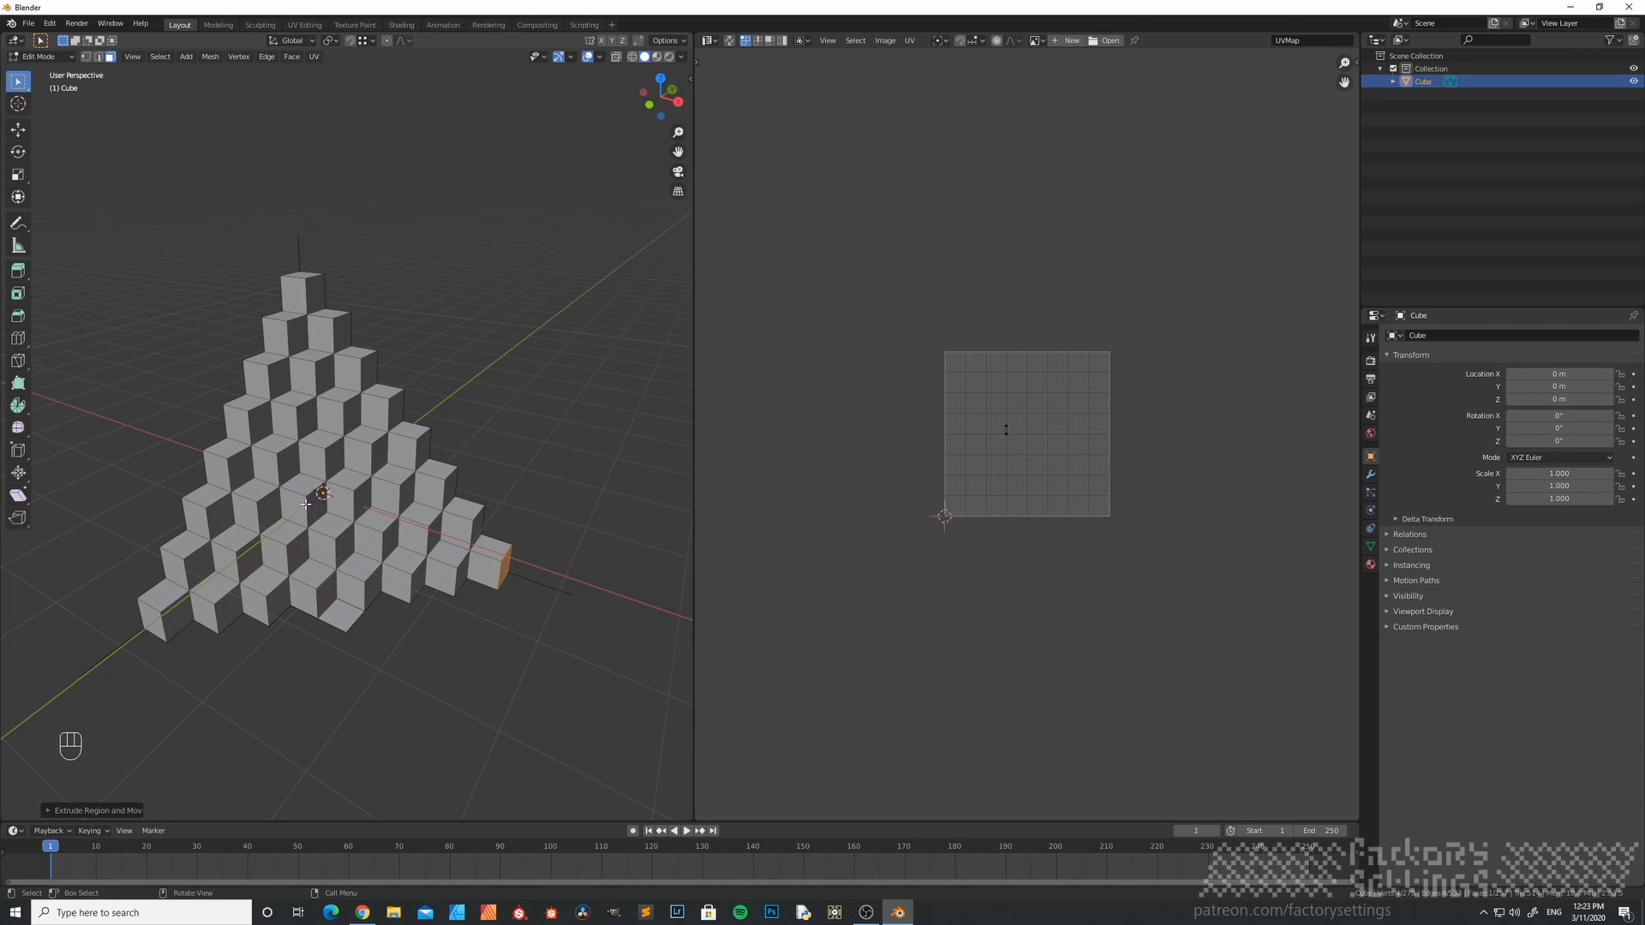
- Select seven individual X-facing cube faces at the lower X-side corner of the pyramid
mouse_move(291, 523)
middle_mouse_down()
mouse_move(252, 522)
mouse_move(358, 557)
mouse_move(269, 550)
mouse_move(263, 512)
middle_mouse_up()
scroll(262, 512, "up", 2)
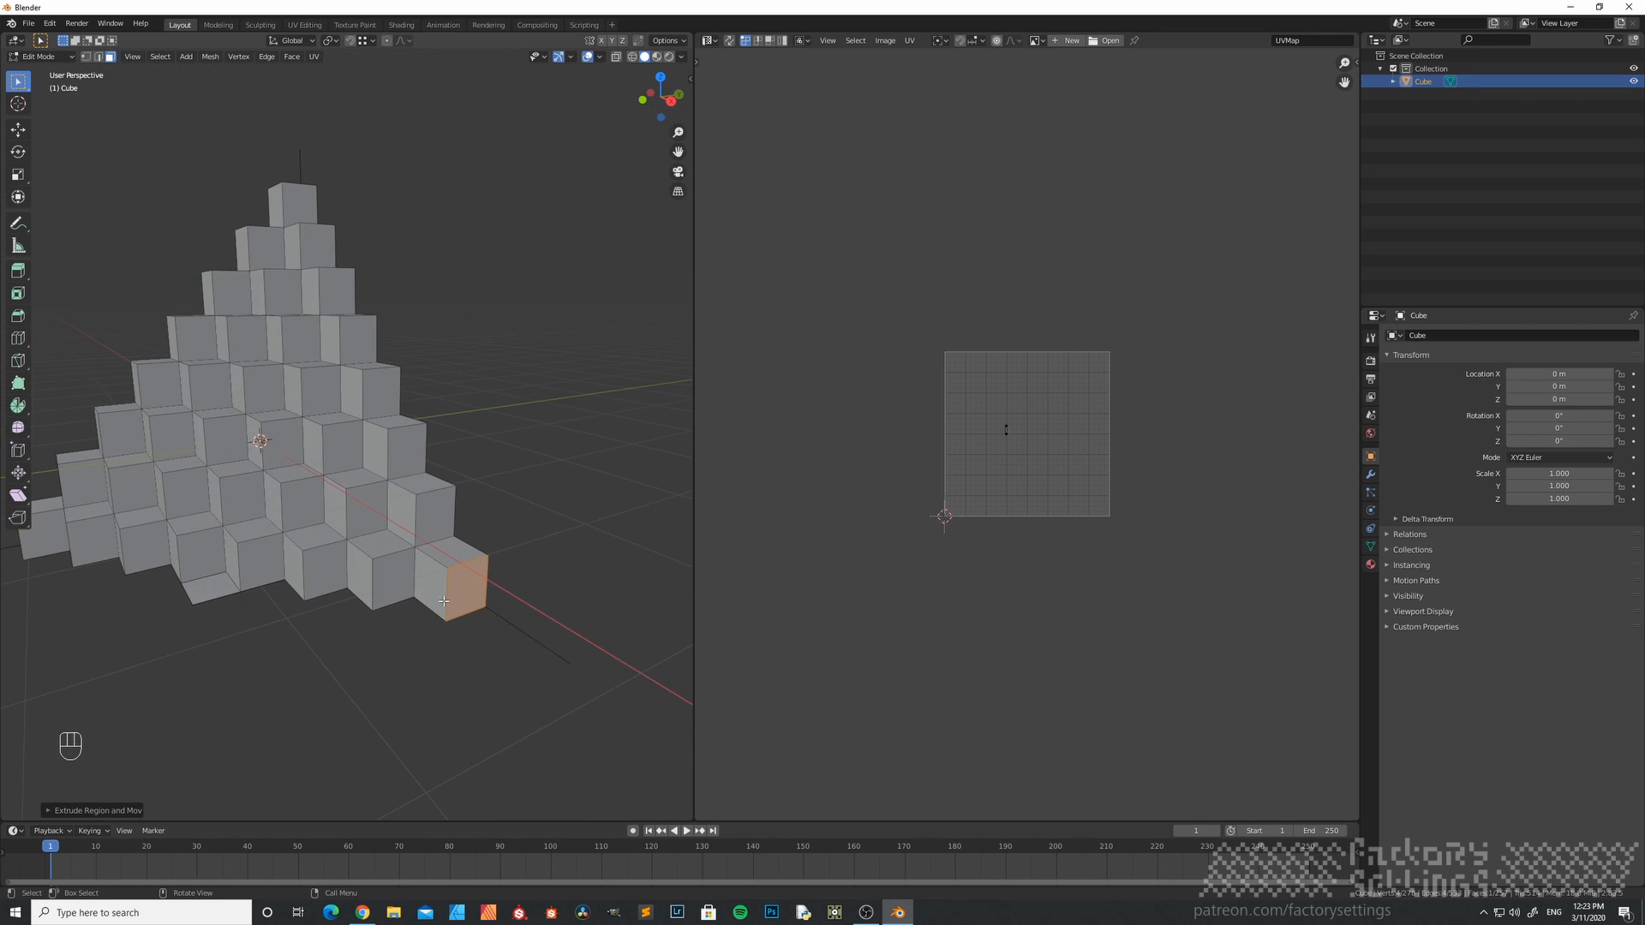
left_click(465, 590)
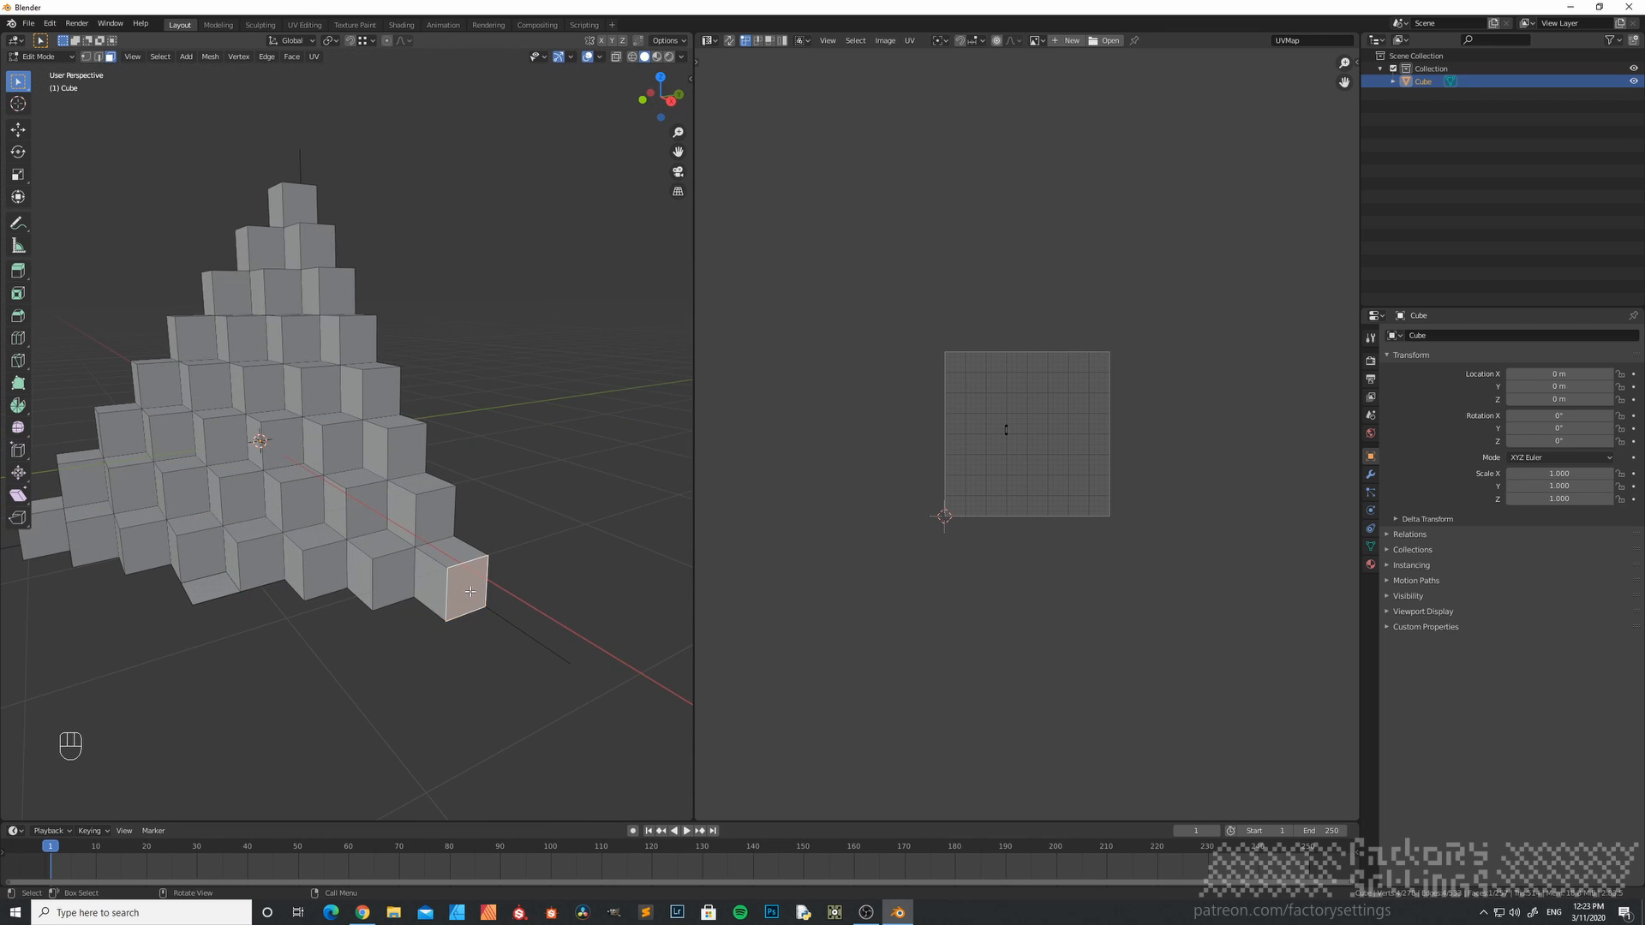
left_click(390, 580, "shift")
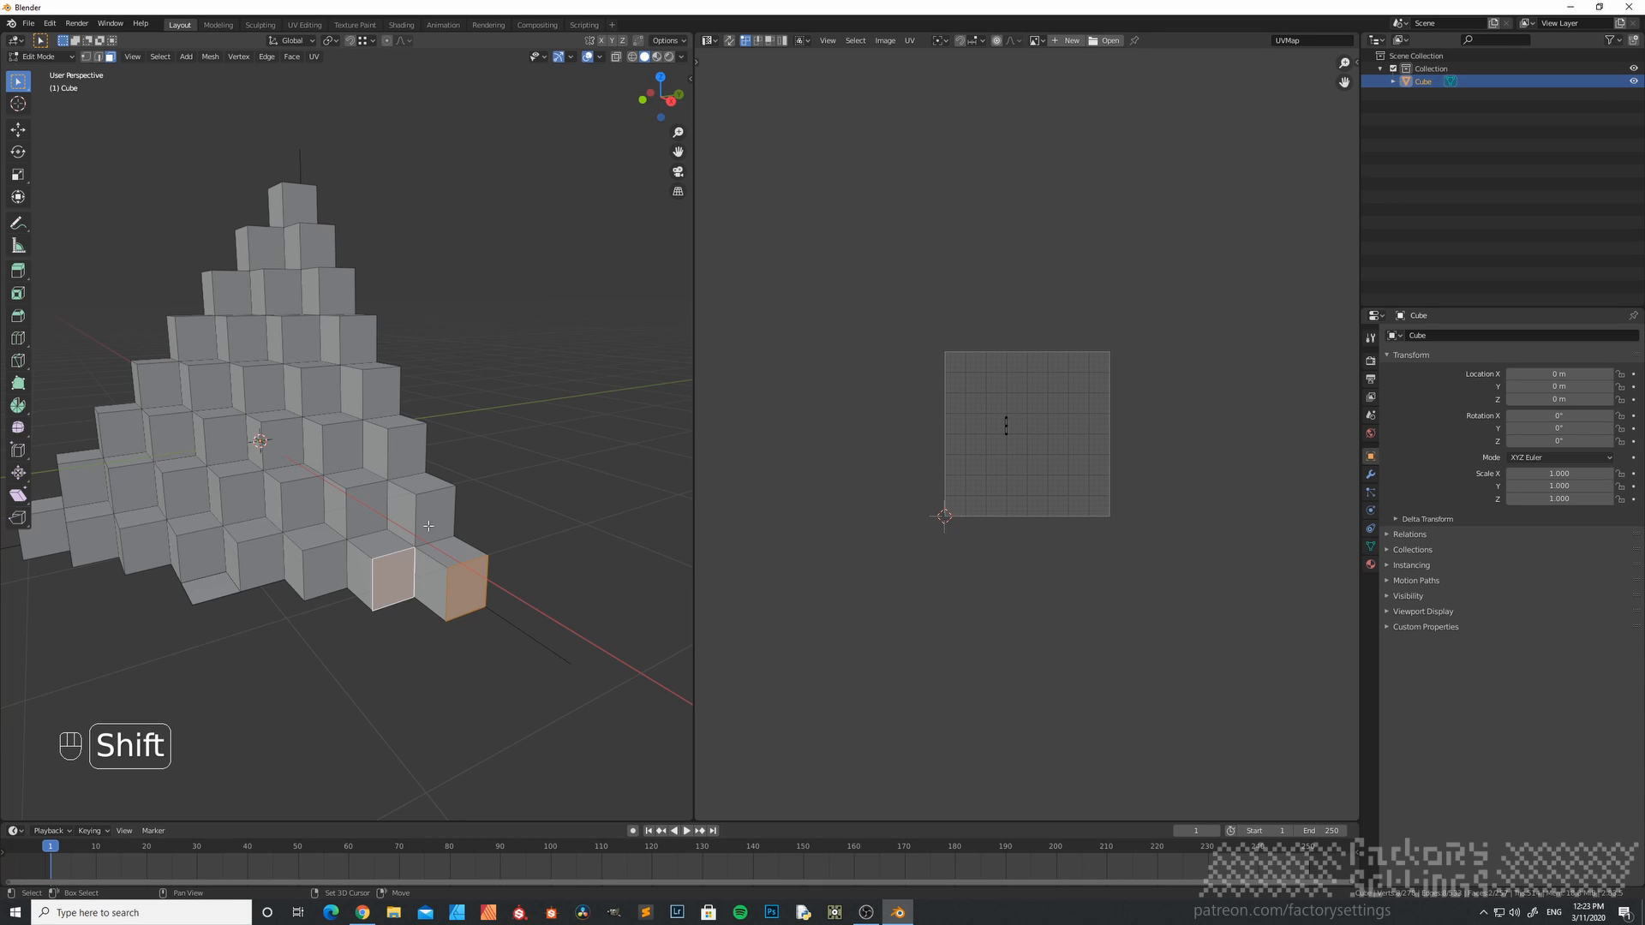
left_click(429, 525, "shift")
left_click(363, 514, "shift")
left_click(329, 564, "shift")
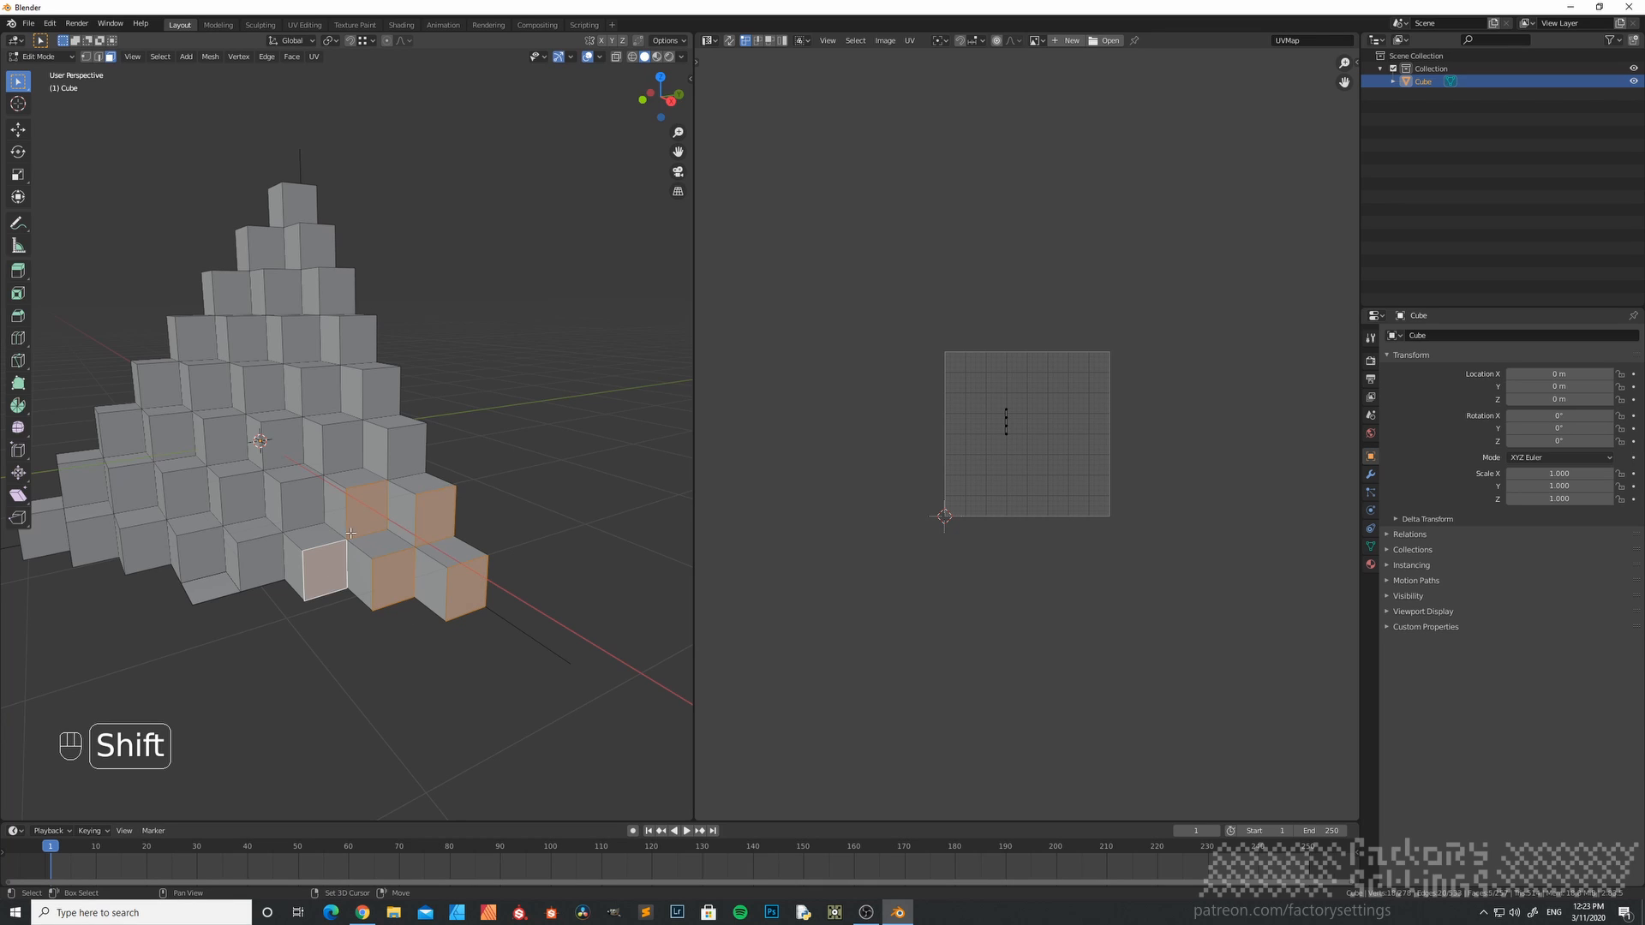
left_click(403, 455, "shift")
left_click(303, 499, "shift")
middle_click_drag(303, 499, 281, 467)
middle_click_drag(435, 535, 393, 543)
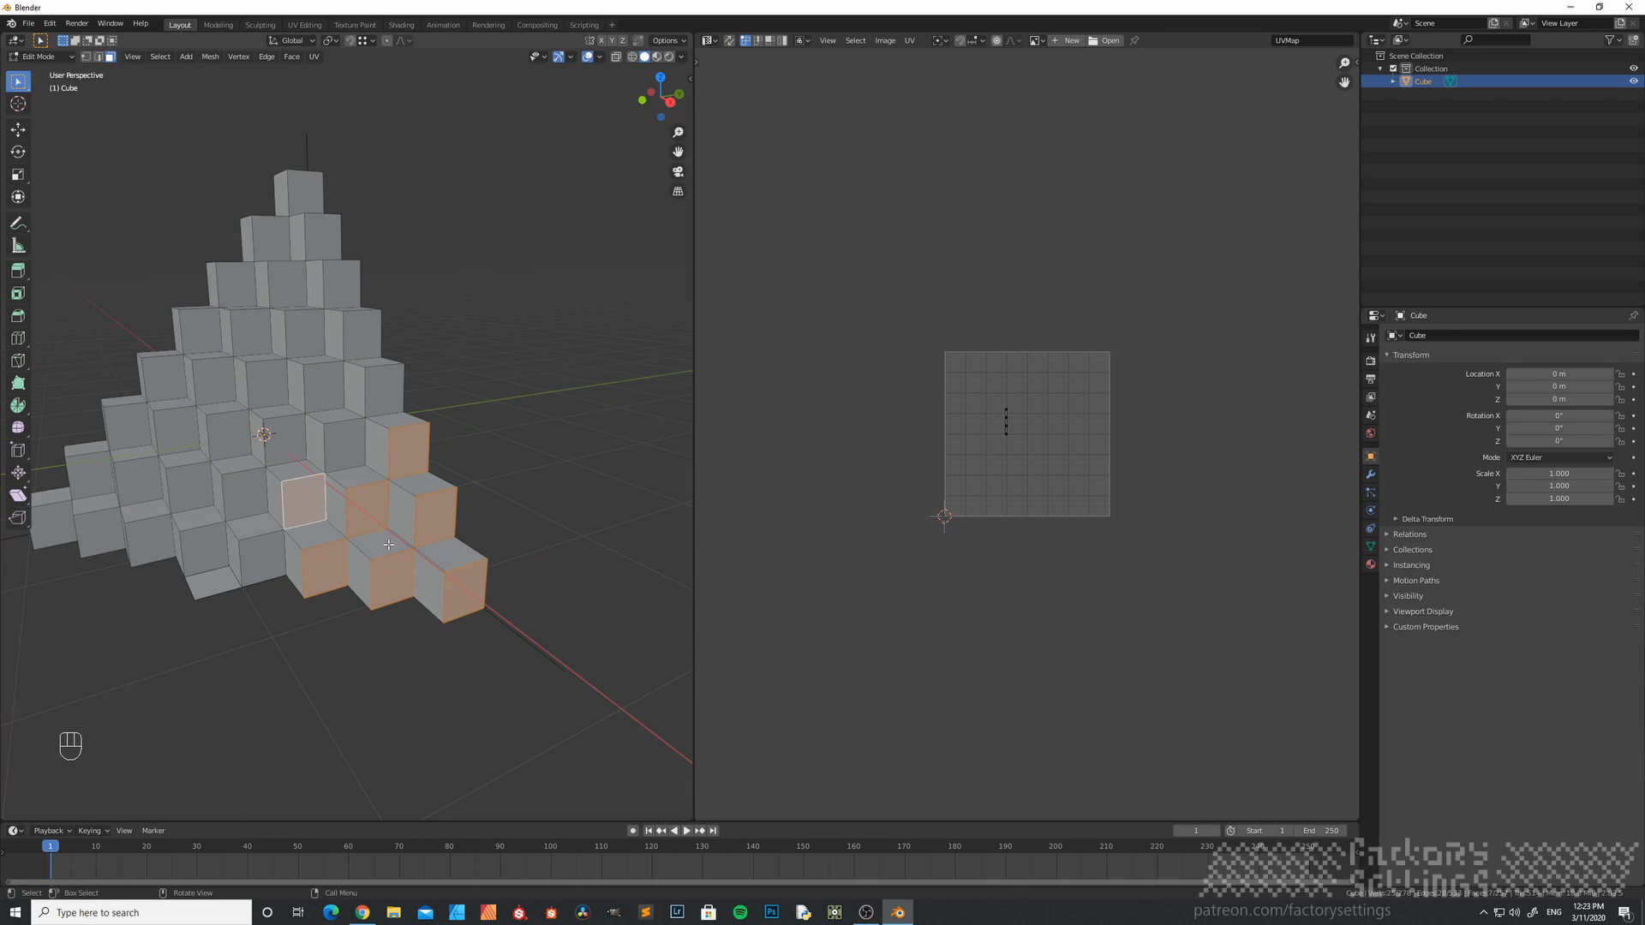
- Extend the selection to all faces that share the same normal using Select Similar
key("shift+g")
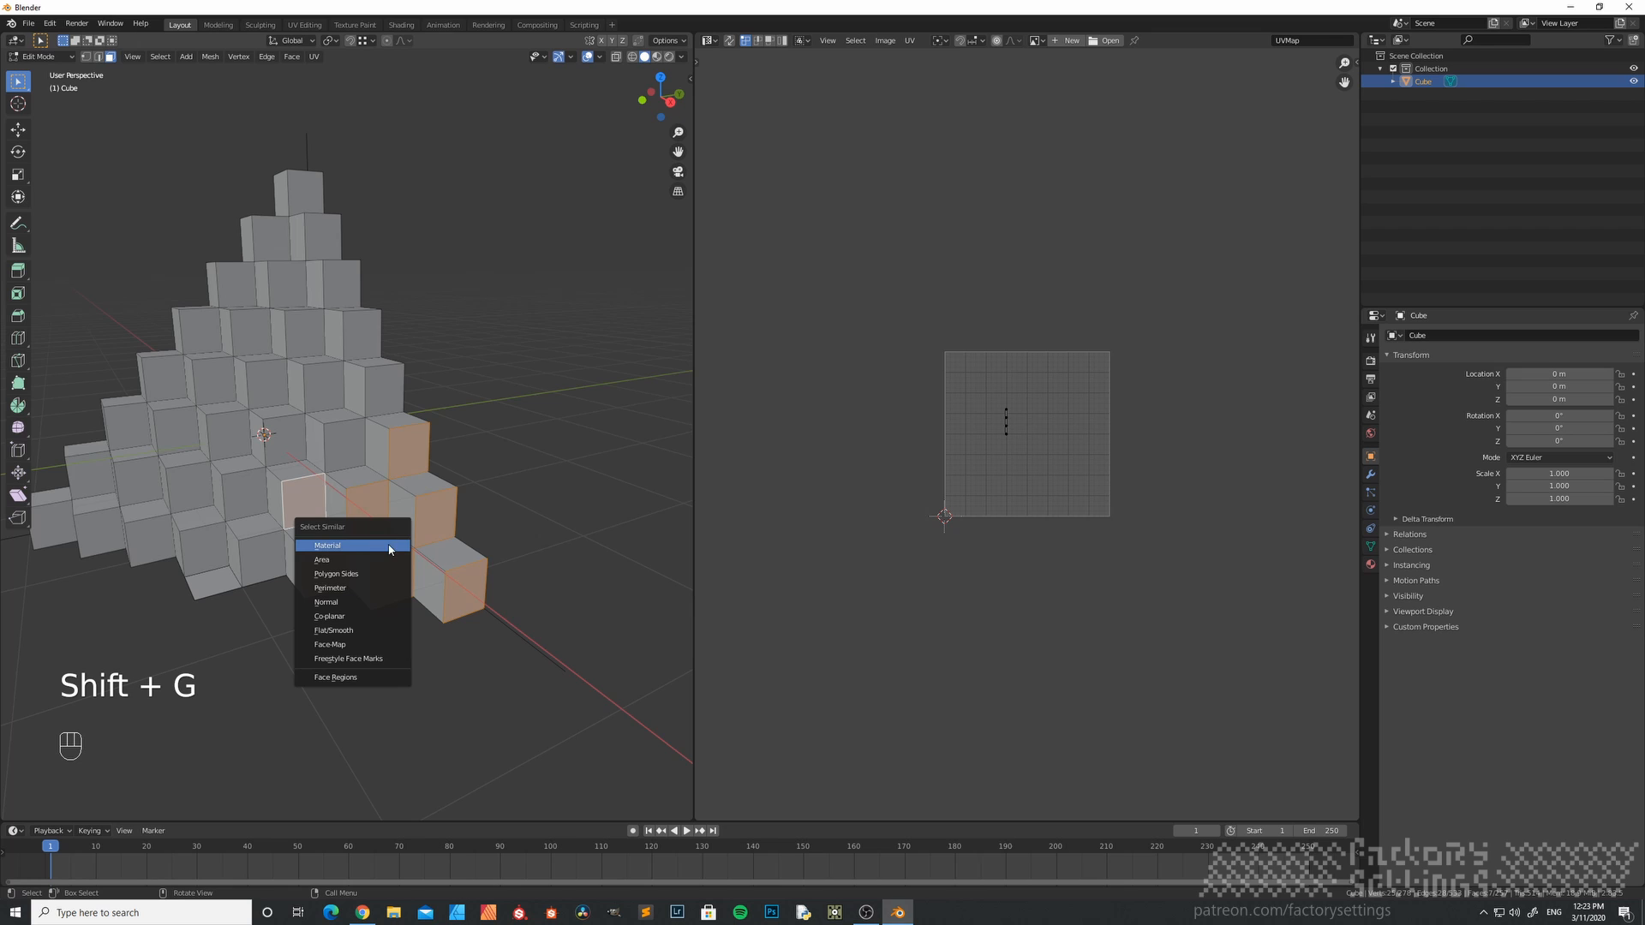
left_click(356, 601)
middle_click_drag(356, 602, 332, 583)
middle_click_drag(195, 530, 323, 576)
scroll(323, 576, "up", 1)
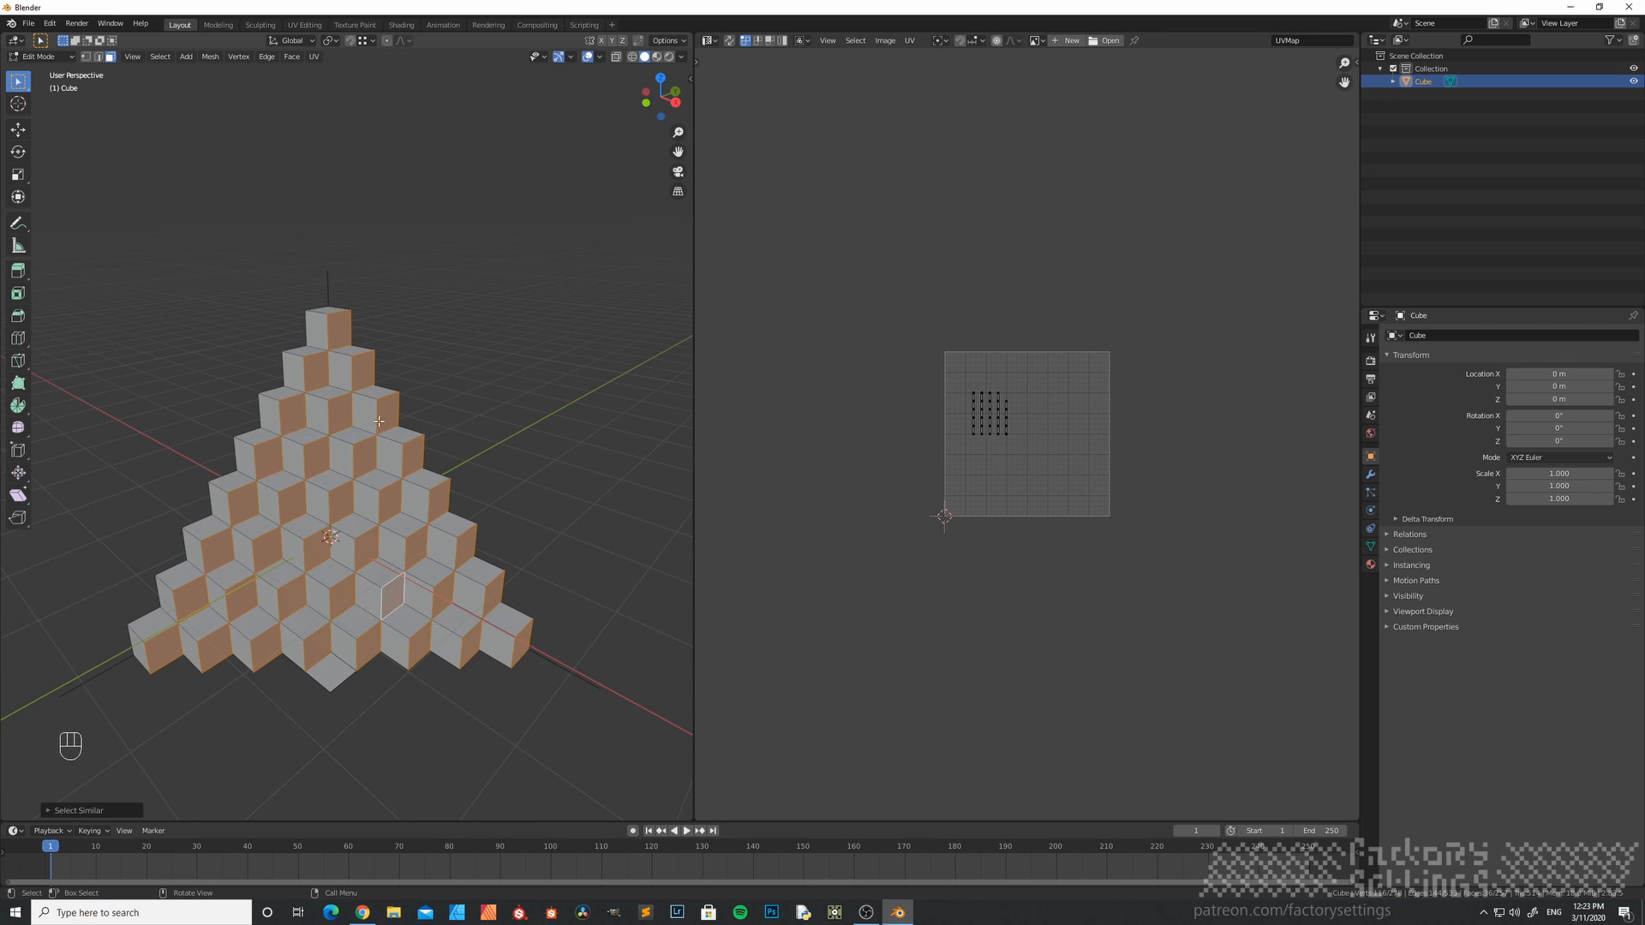
- Align the 3D view to Right Orthographic and unwrap the selected X-facing faces with Project From View
left_click(676, 101)
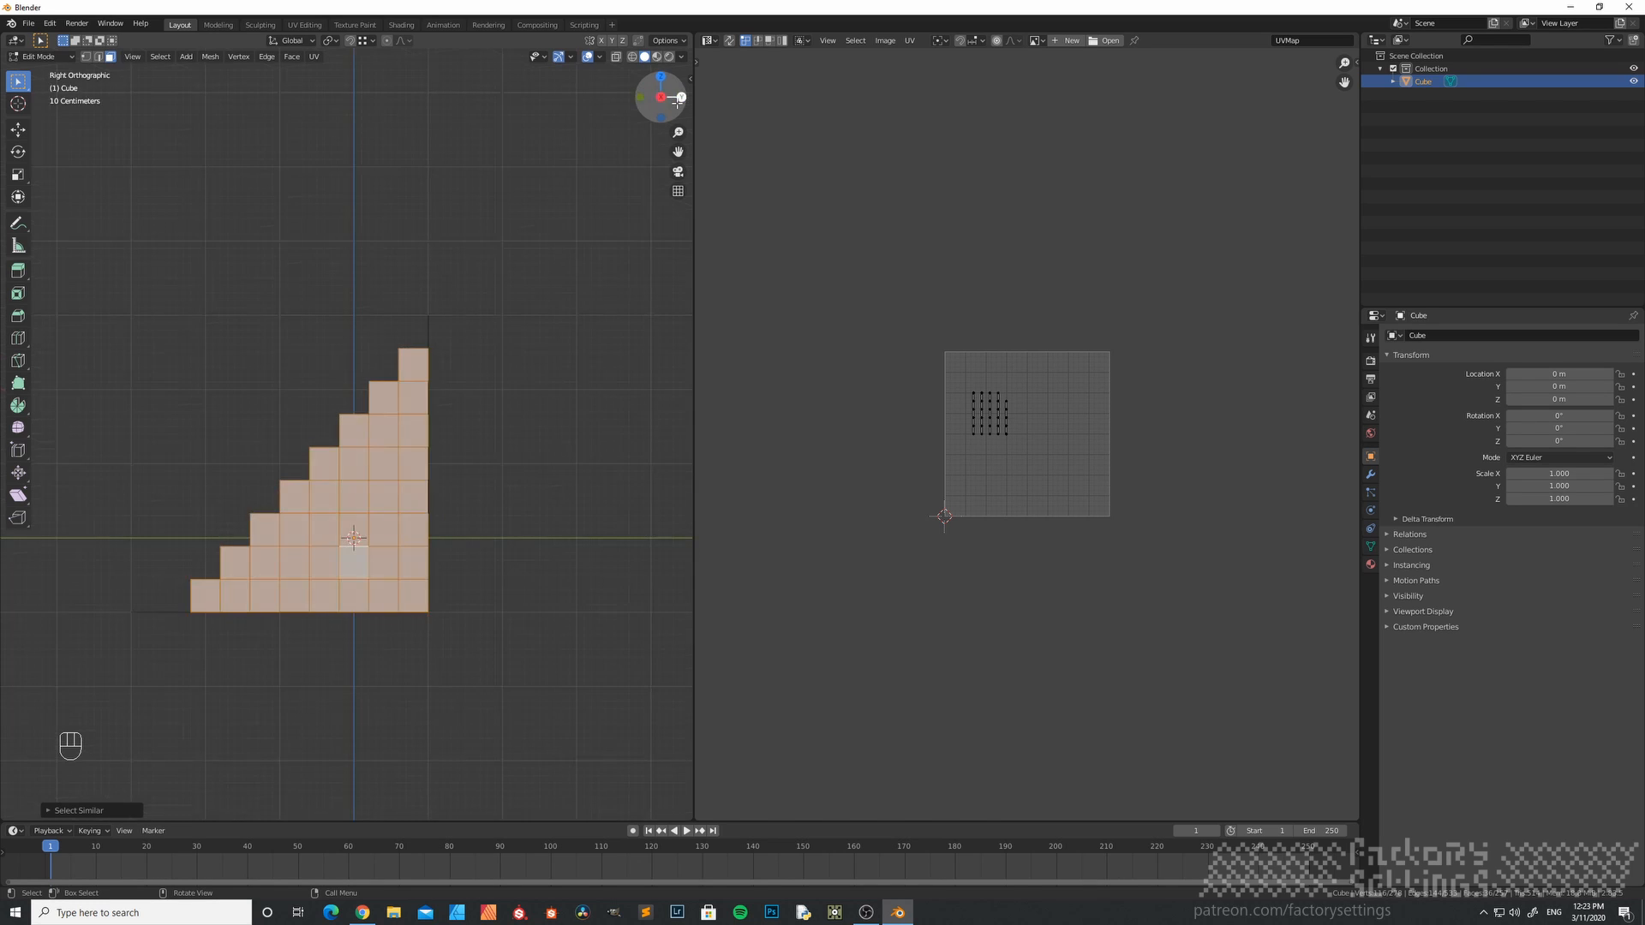
scroll(352, 553, "up", 3)
scroll(351, 548, "down", 1)
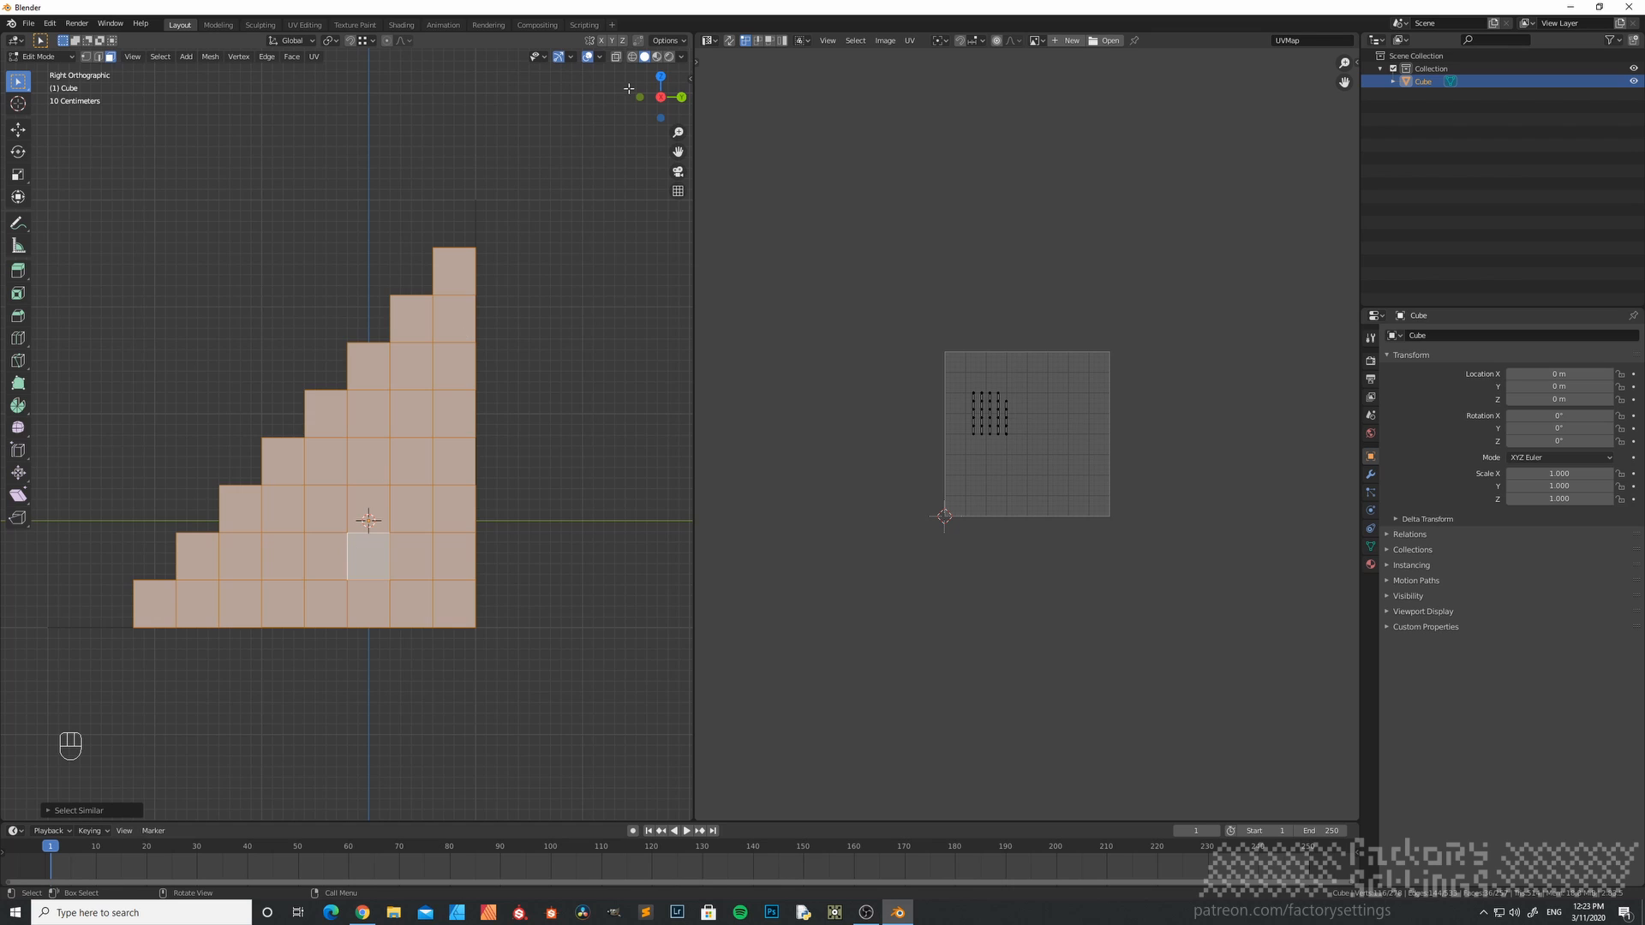
left_click(661, 77)
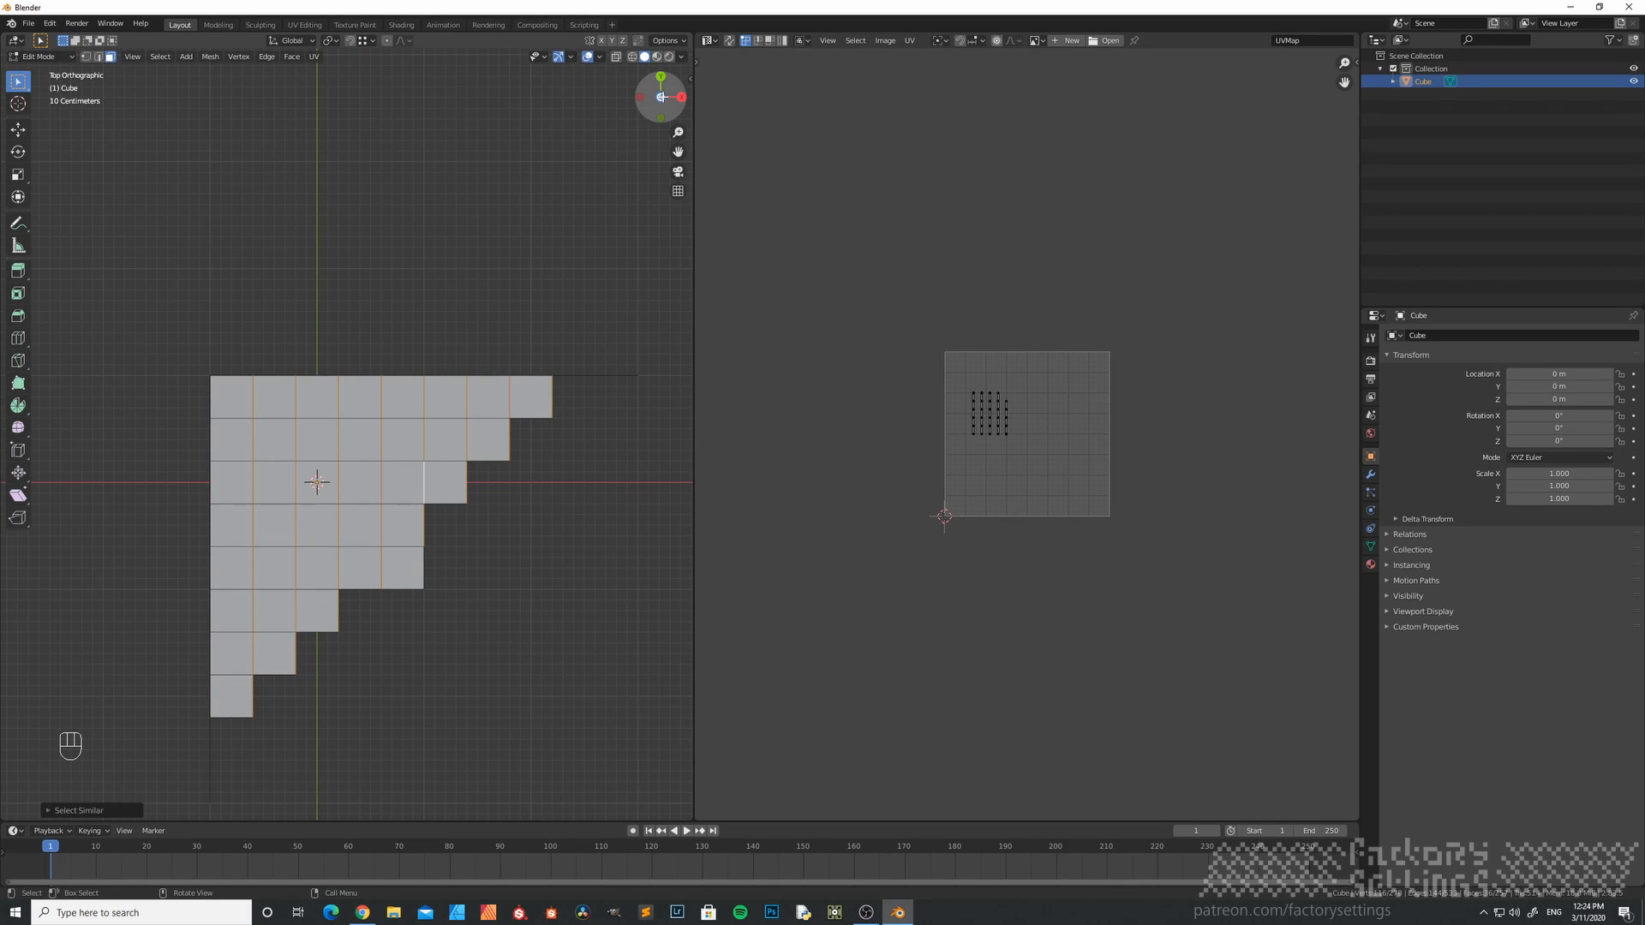
left_click(661, 79)
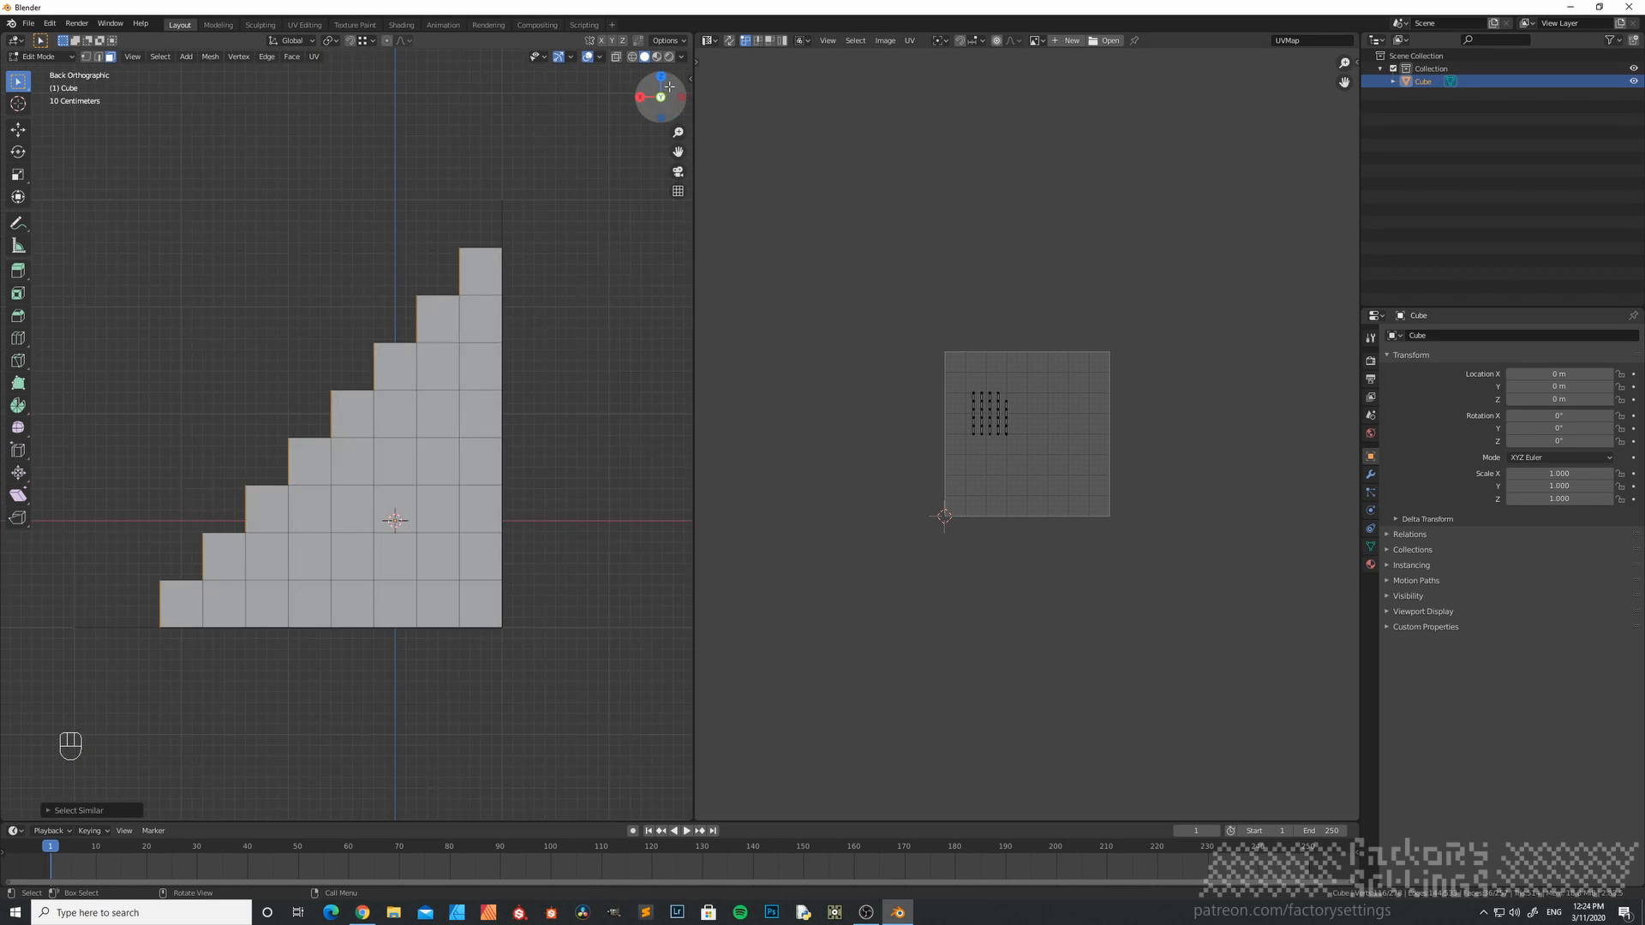
left_click(640, 96)
key("a")
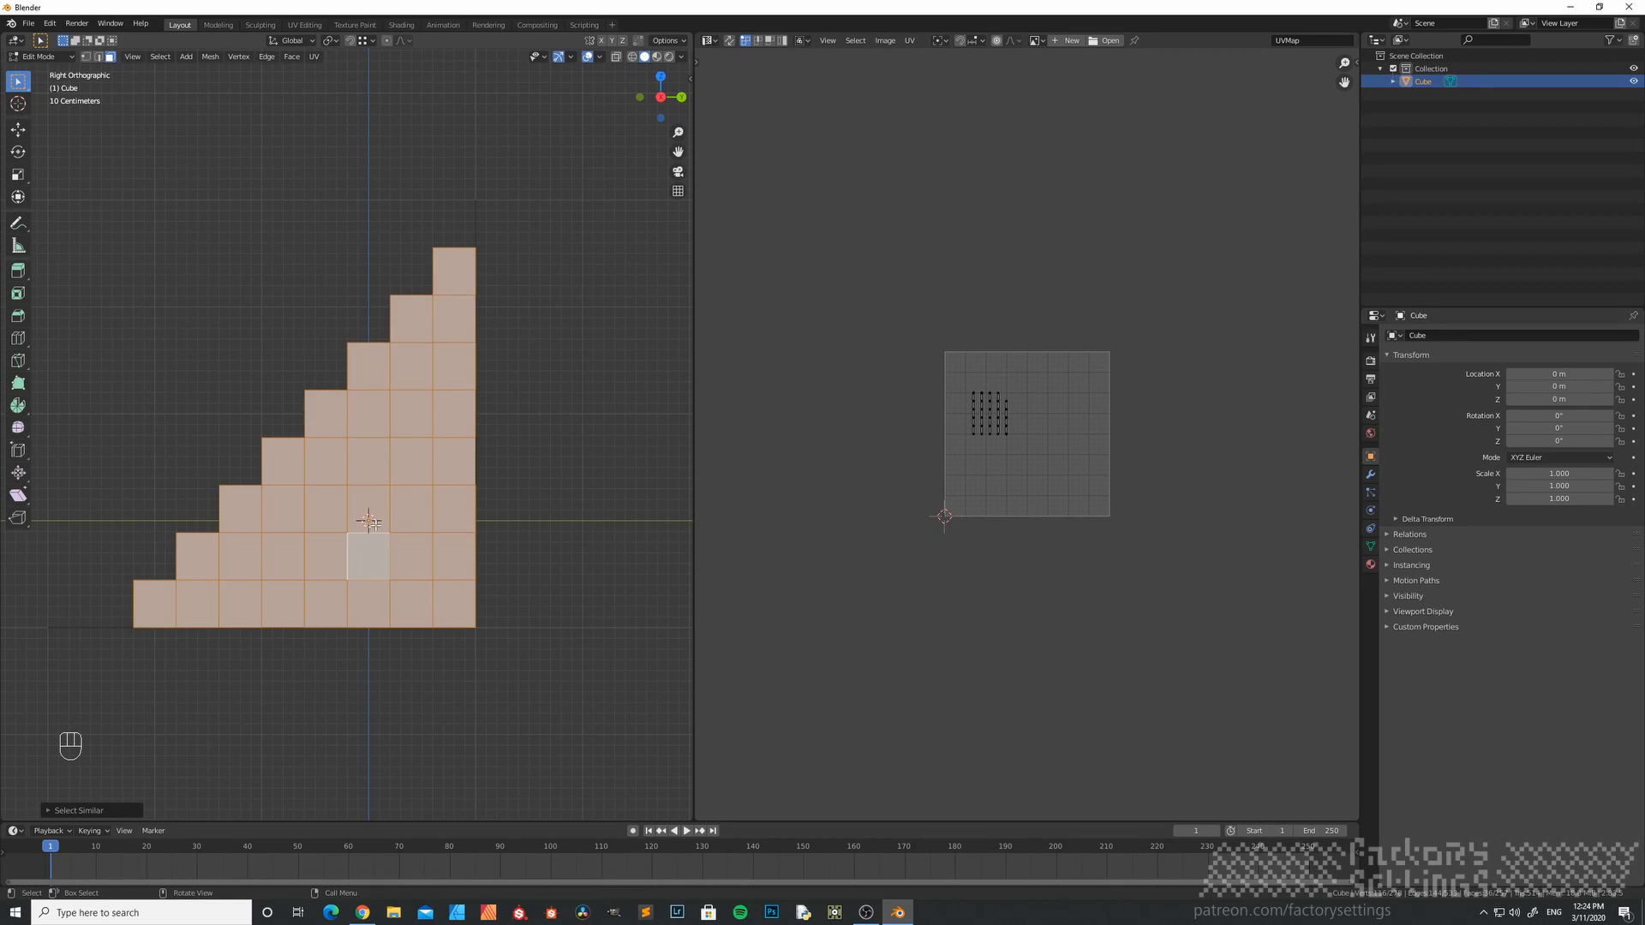
scroll(359, 557, "up", 1)
scroll(359, 556, "down", 1)
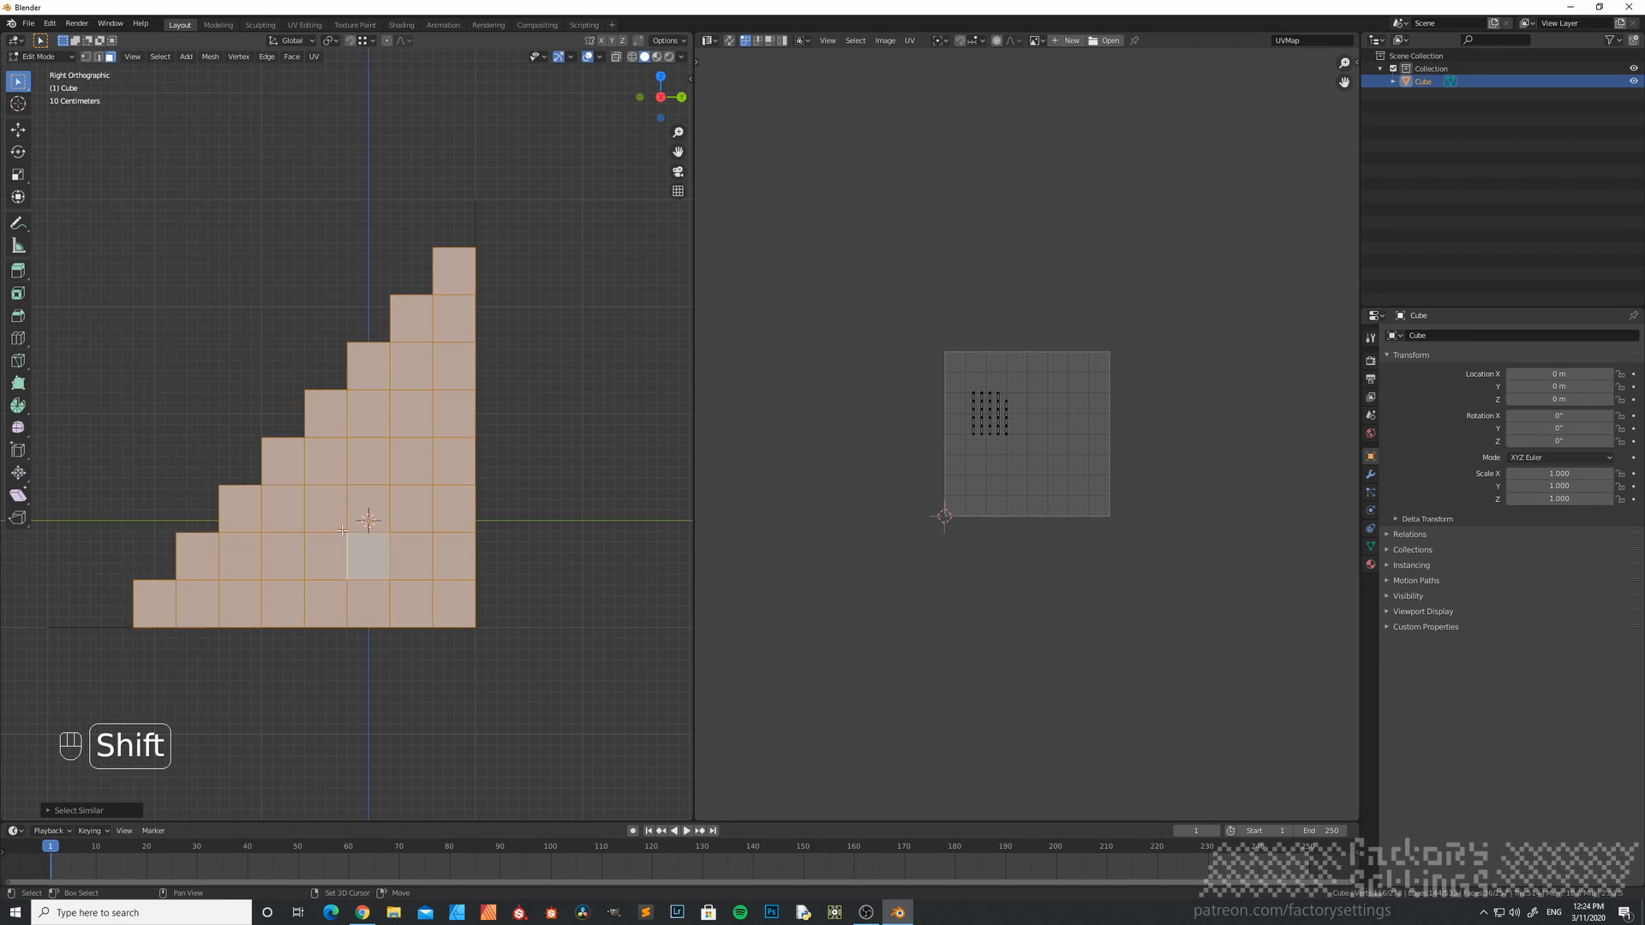
middle_click_drag(359, 557, 415, 588, "shift")
key("u")
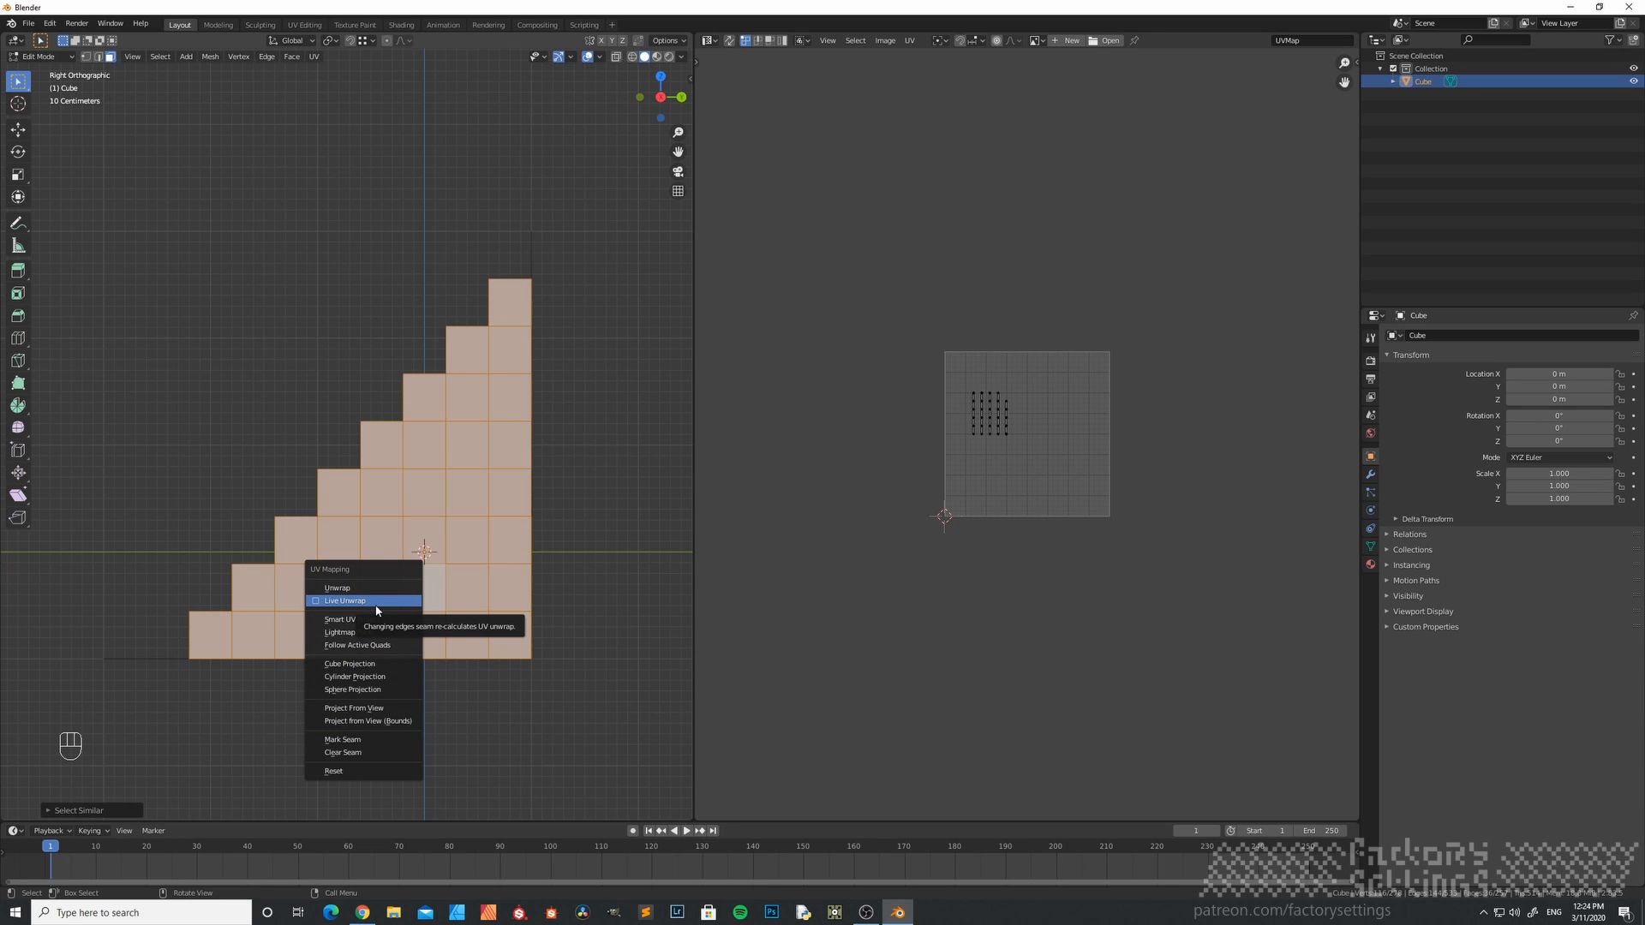
left_click(370, 710)
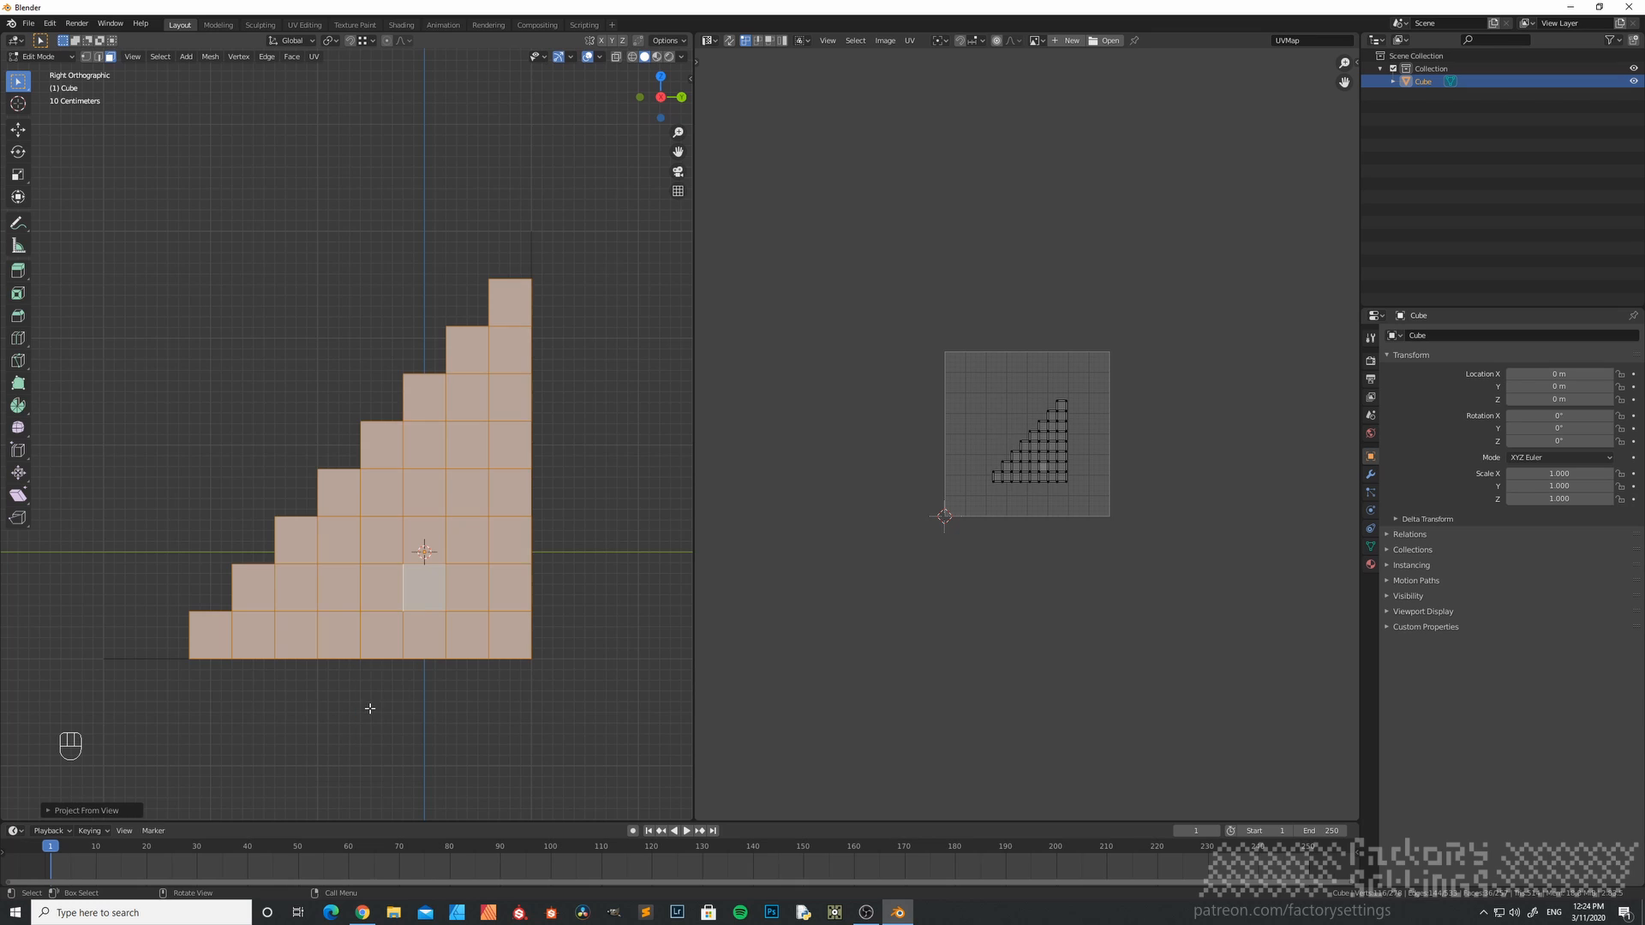
- Select the whole projected UV island and move it into the upper-left corner of the UV square
scroll(994, 469, "up", 6)
scroll(1032, 466, "down", 2)
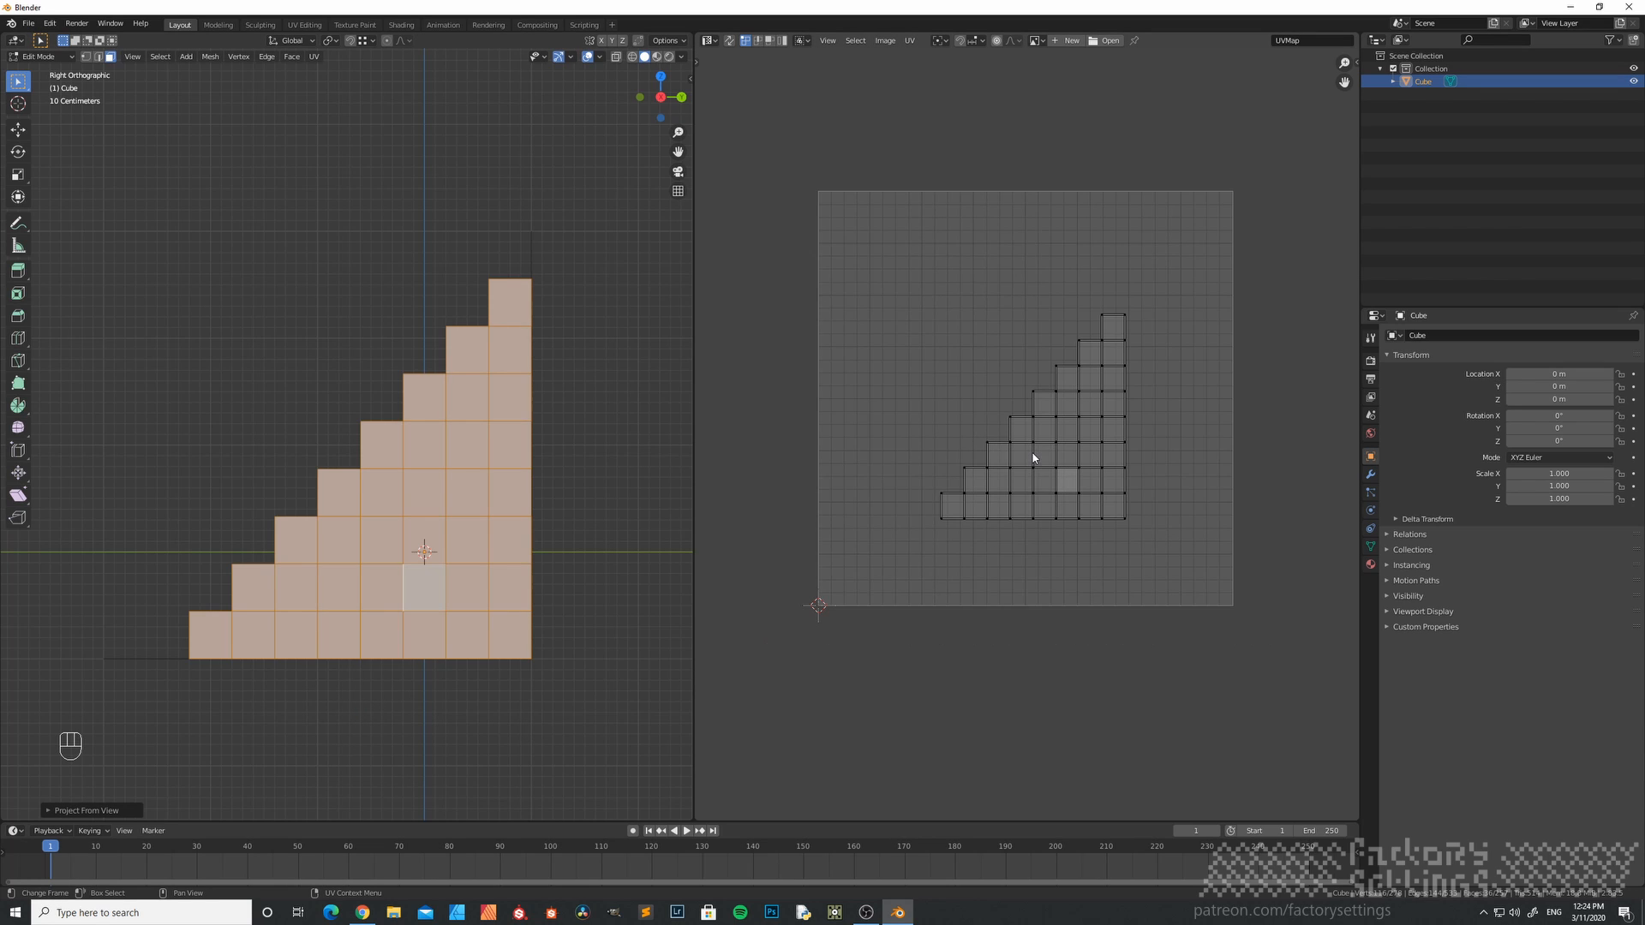
key("a")
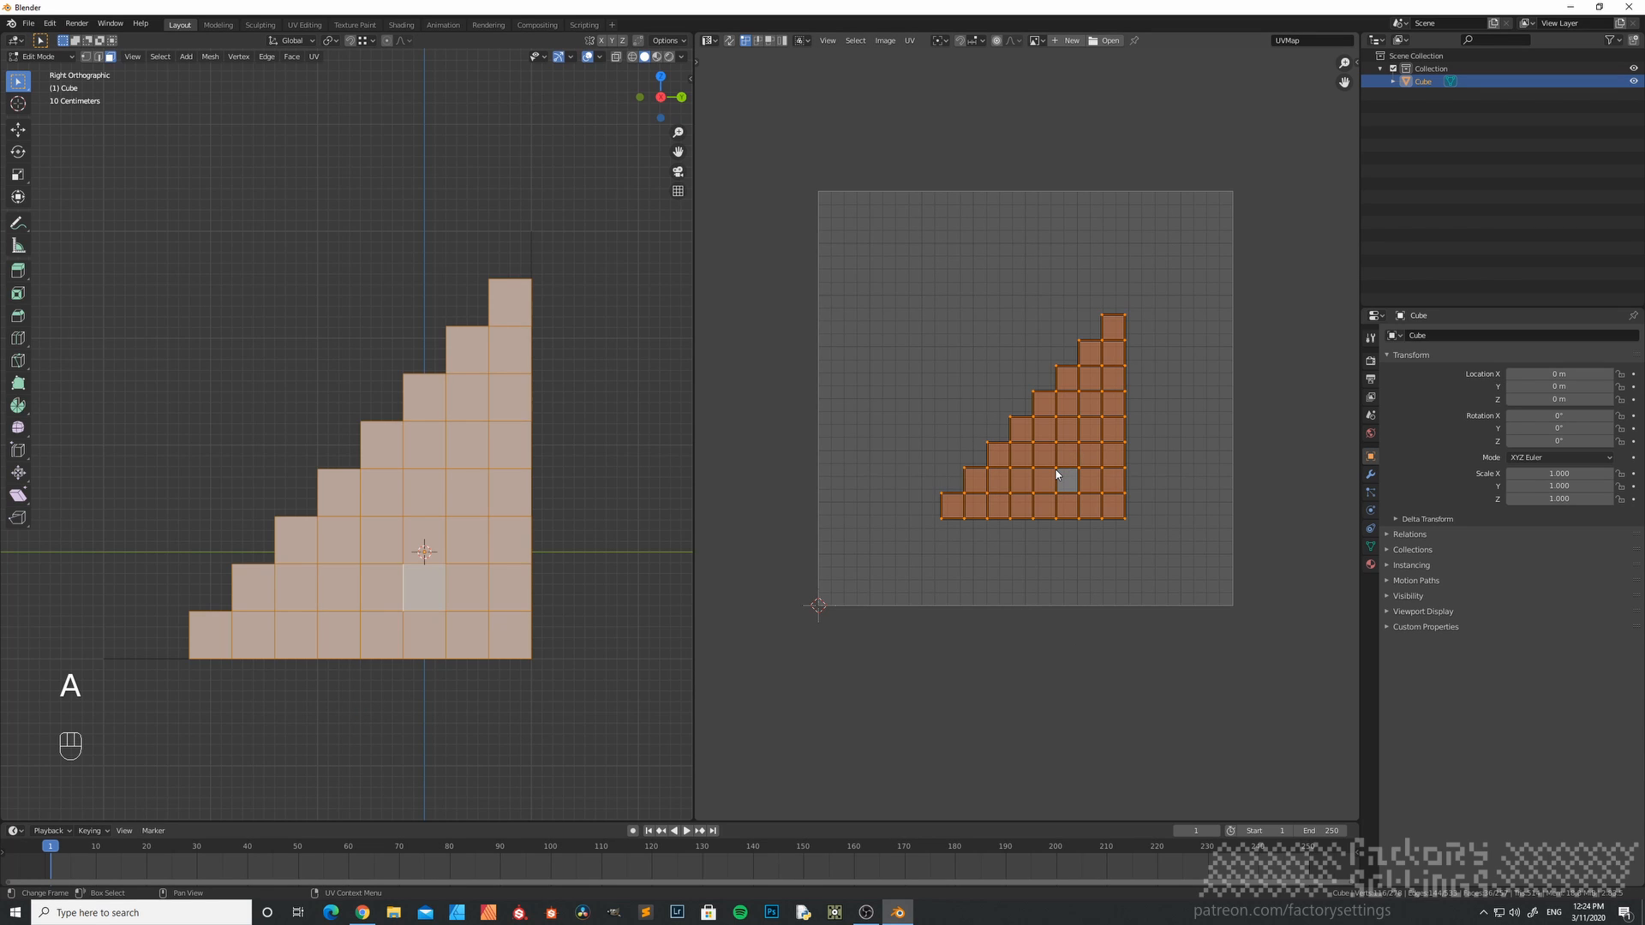
key("g")
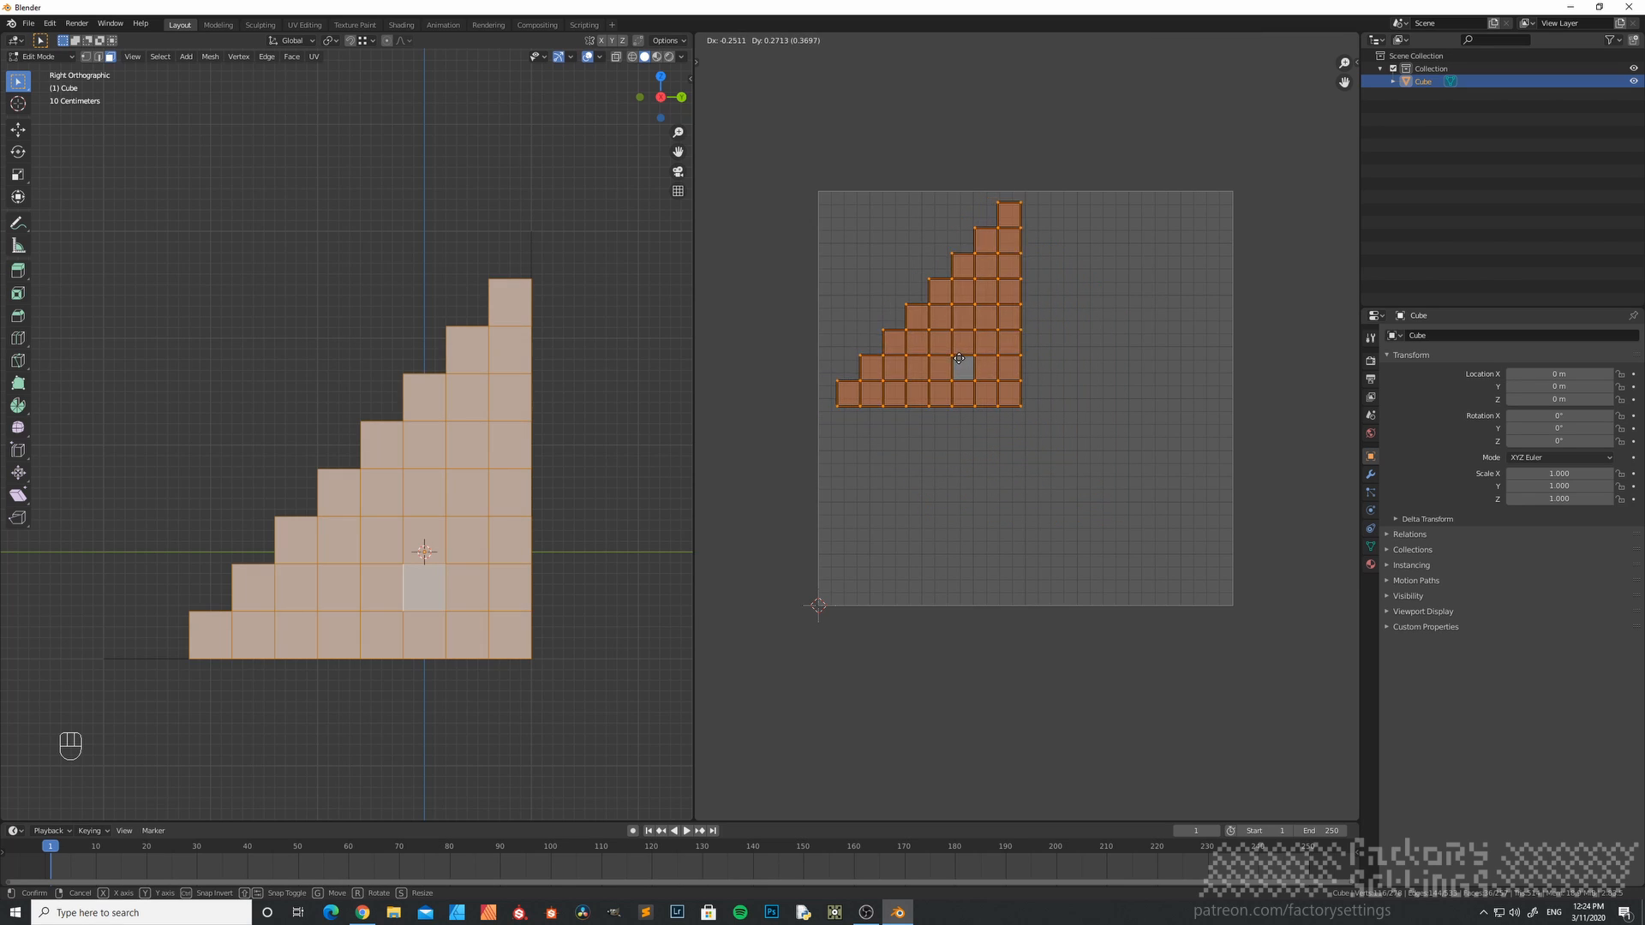
left_click(950, 359)
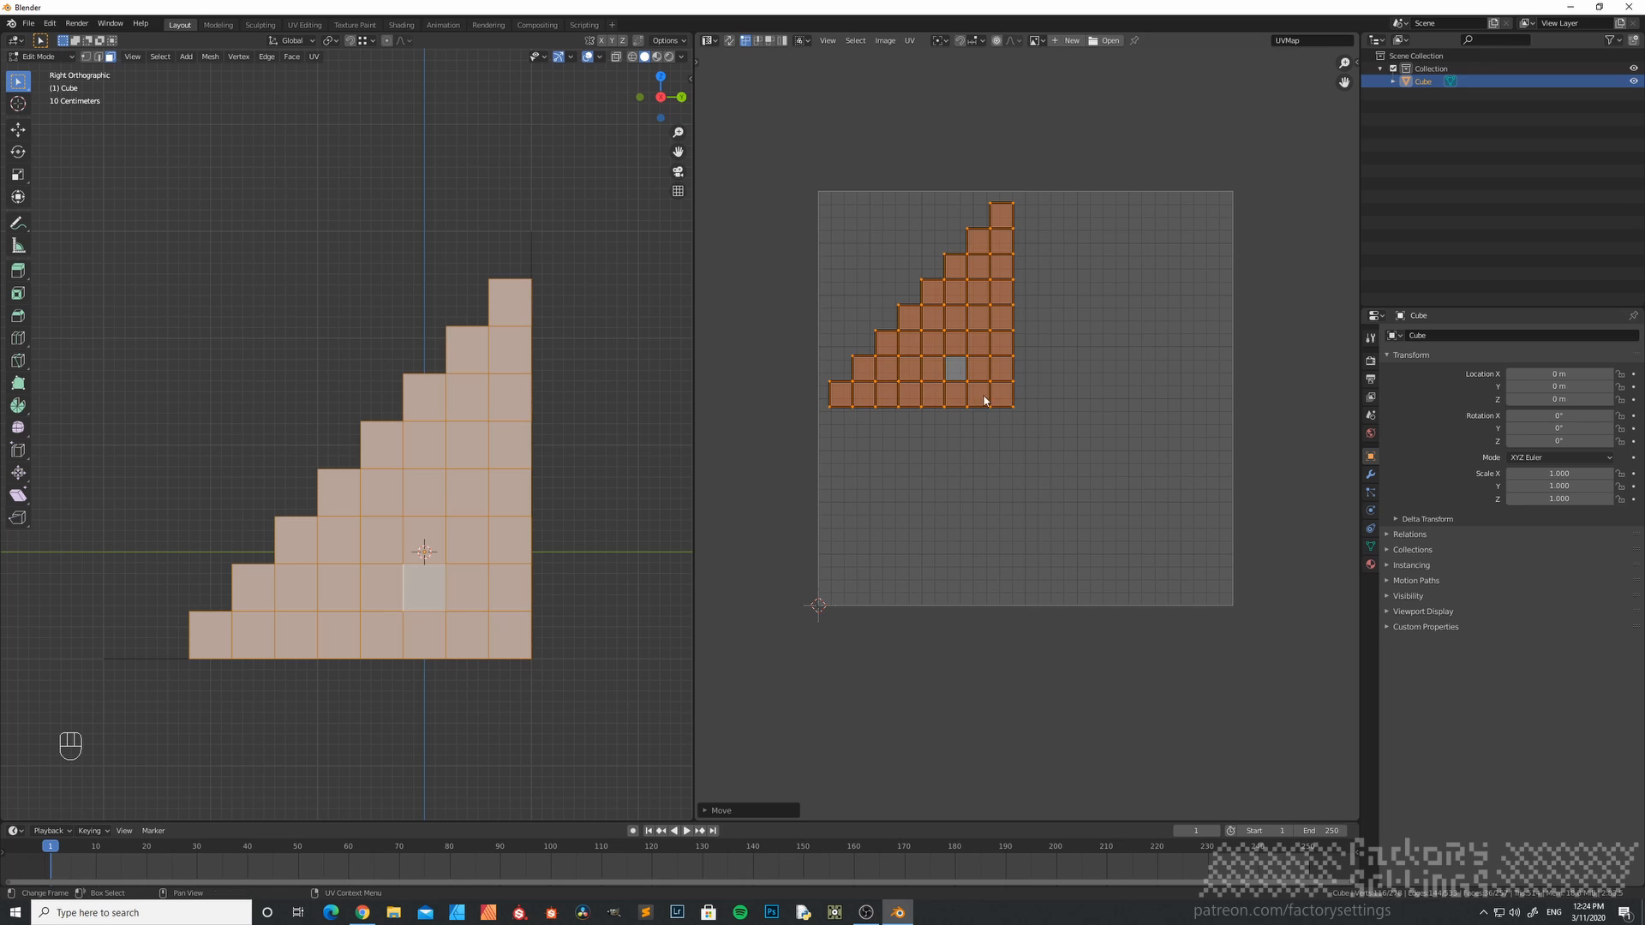
- Scale the UV island down slightly and move it up close to the top edge of the UV square
scroll(1001, 416, "down", 1)
scroll(993, 432, "up", 2, "shift")
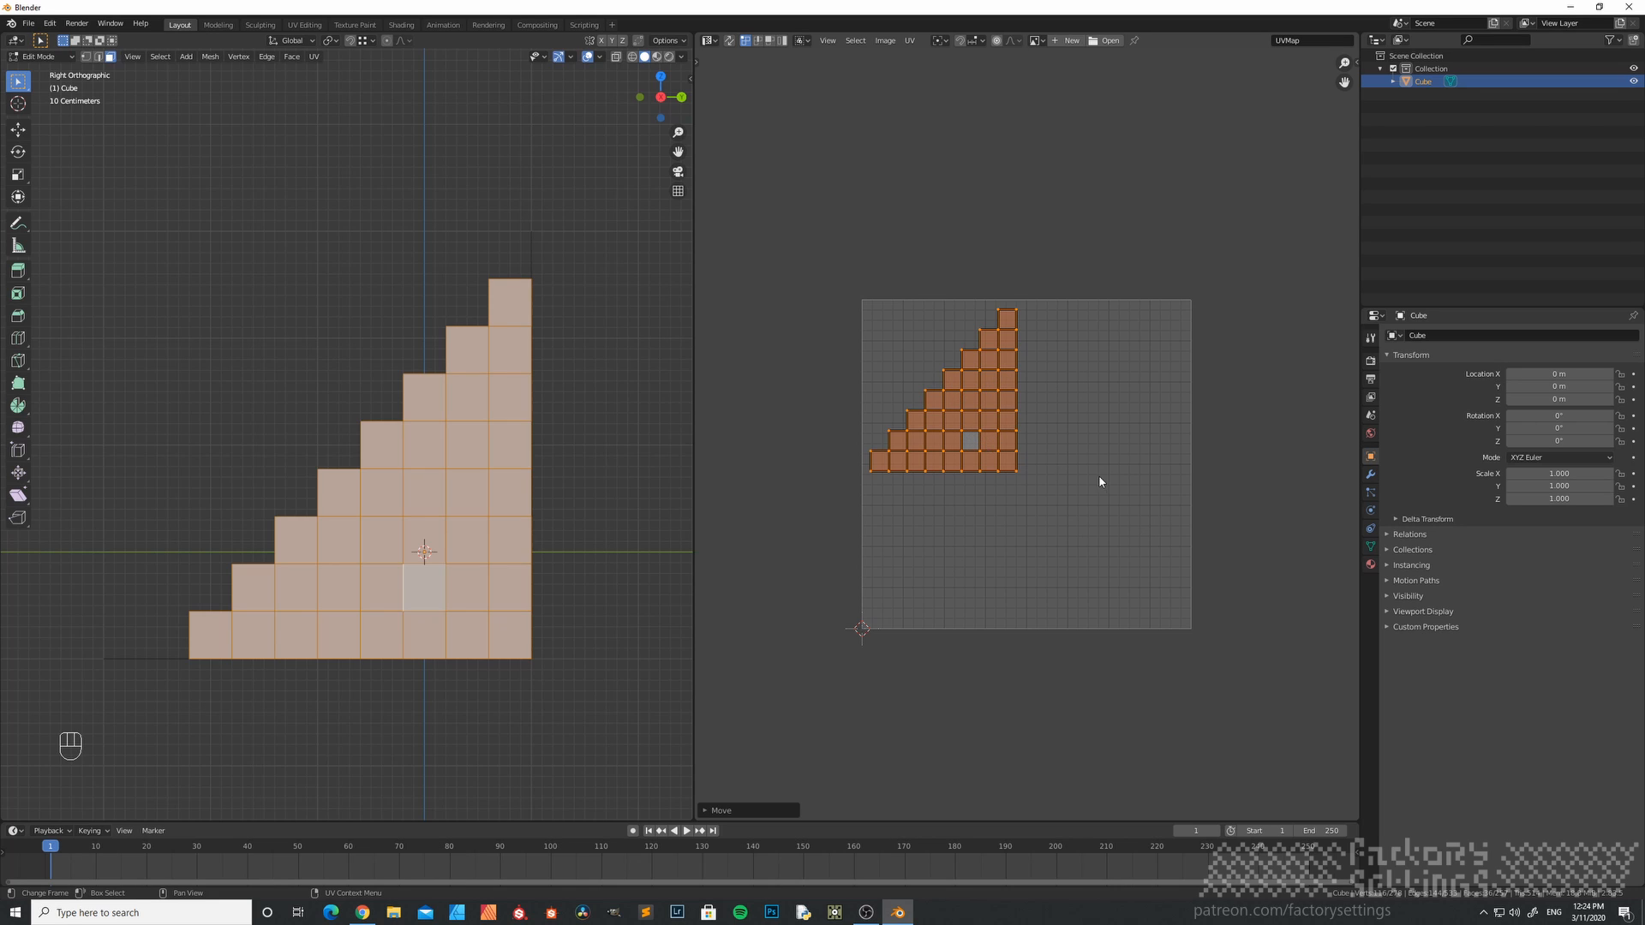
key("s")
left_click(1076, 466)
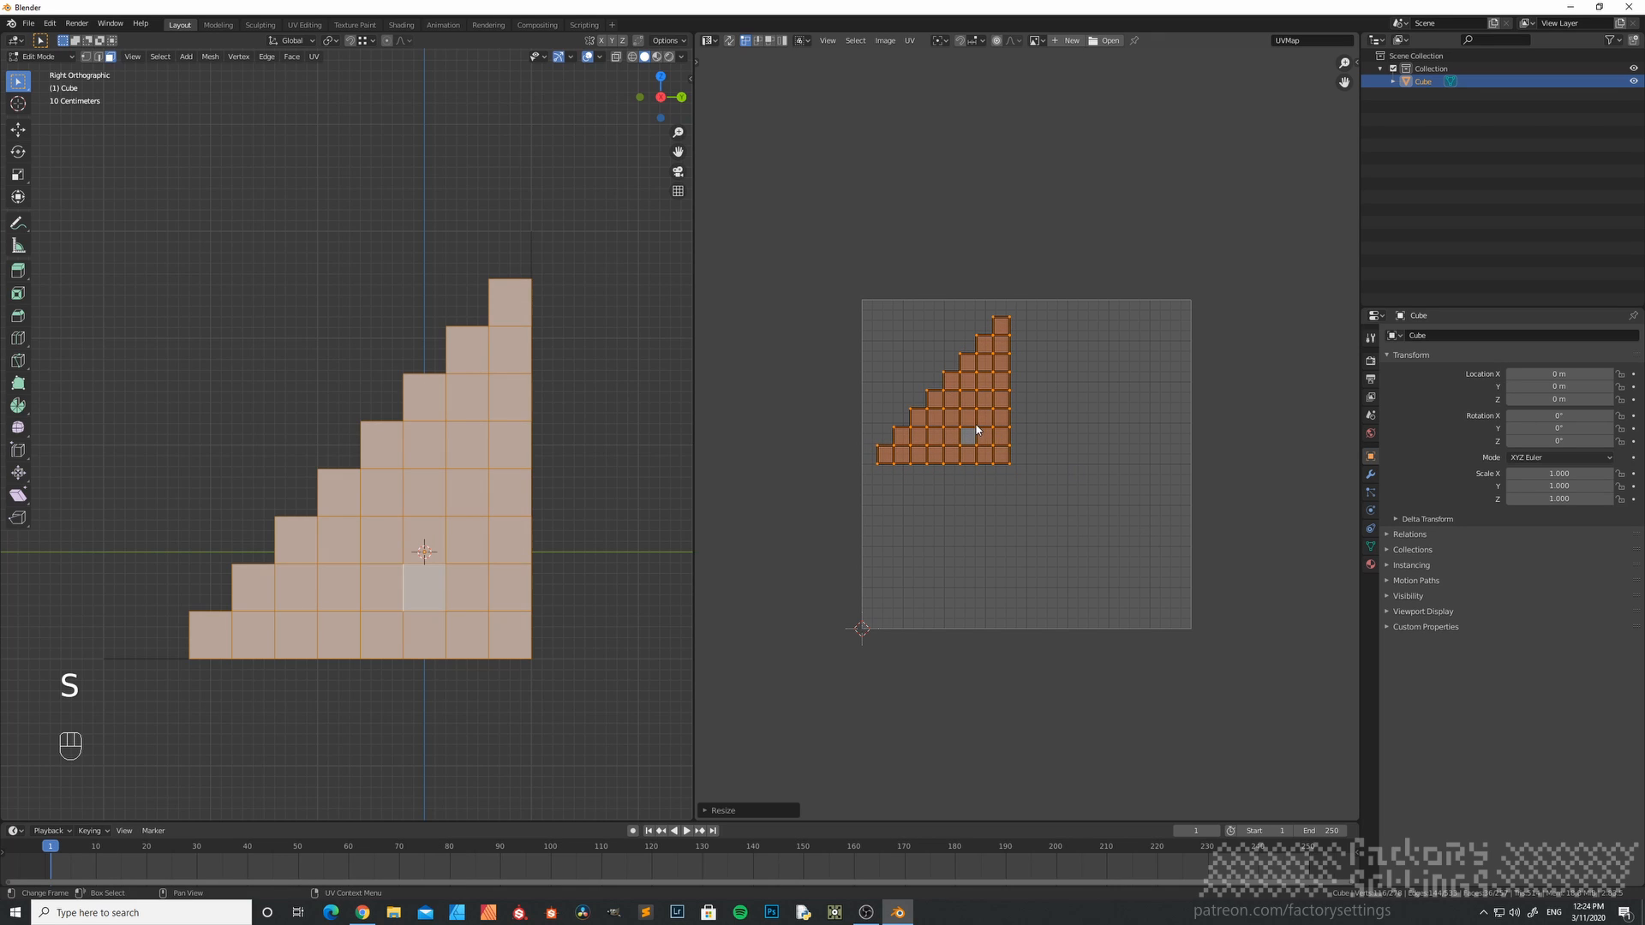
key("g")
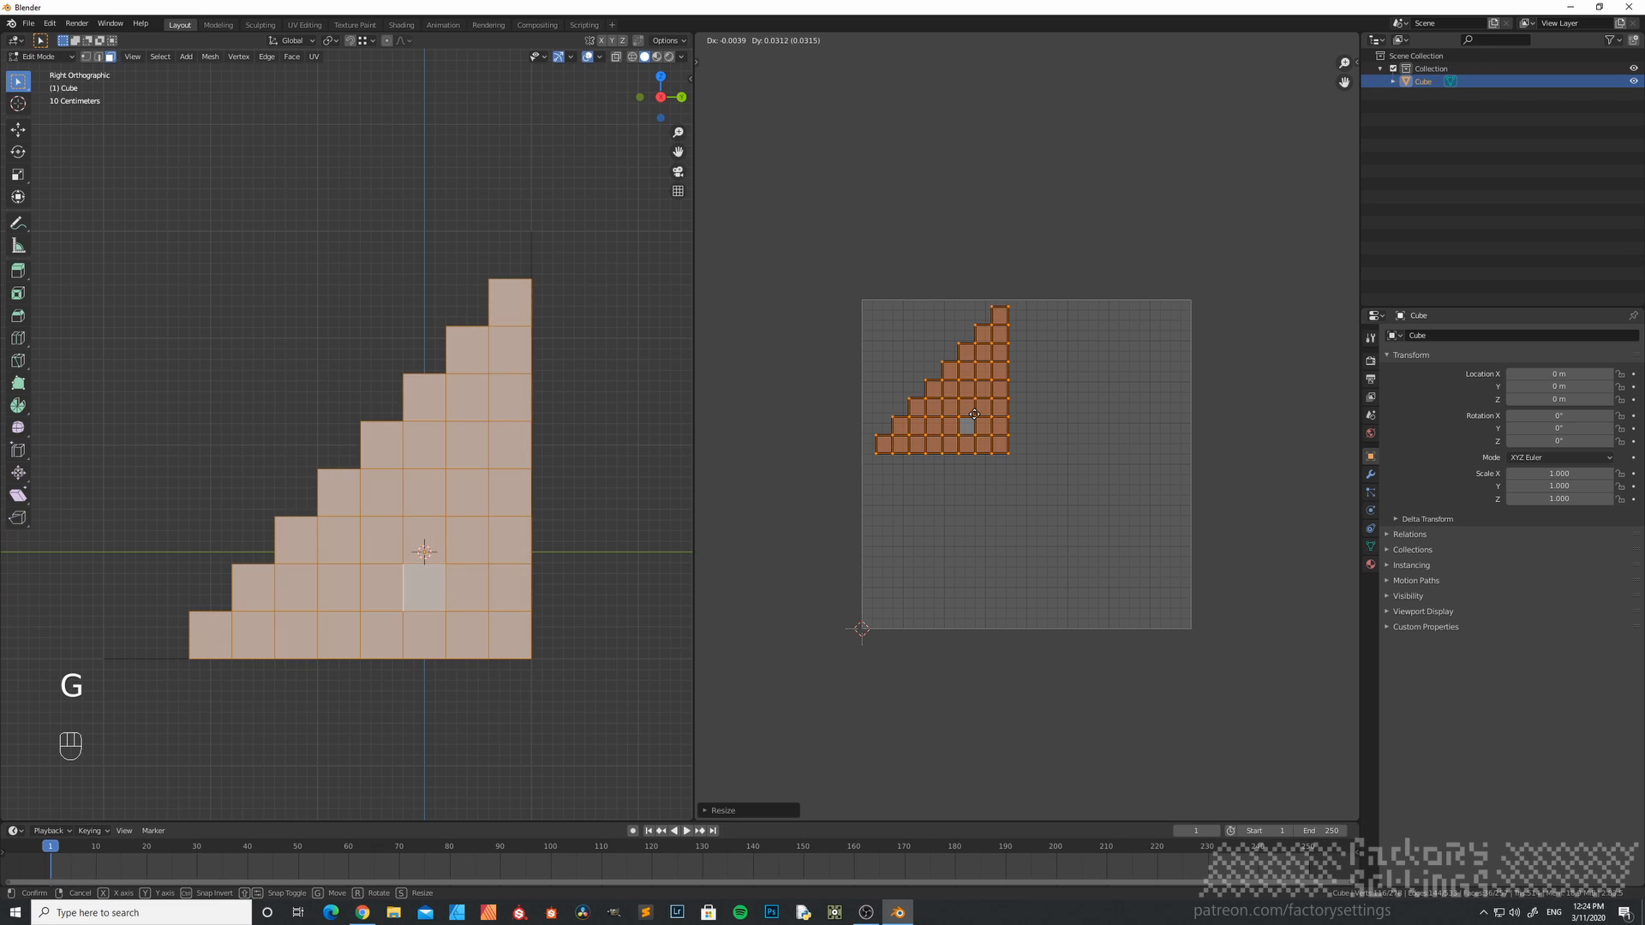
left_click(975, 414)
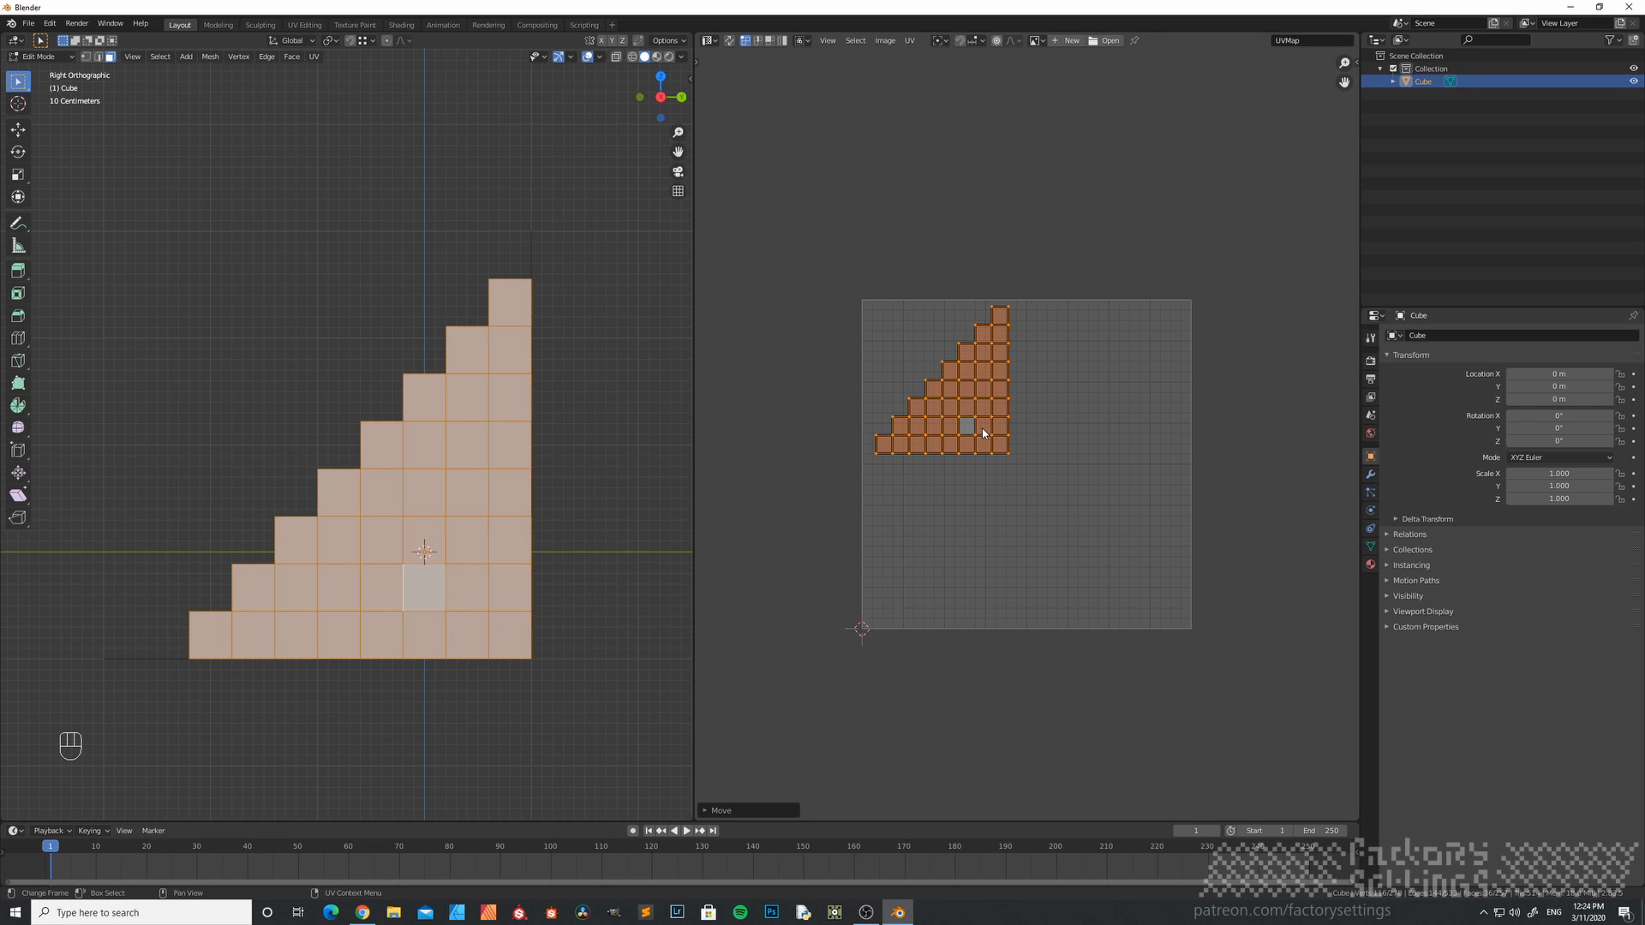
- Scale the UV island up by about 1.06 and nudge it slightly down within the UV square
scroll(982, 430, "up", 2)
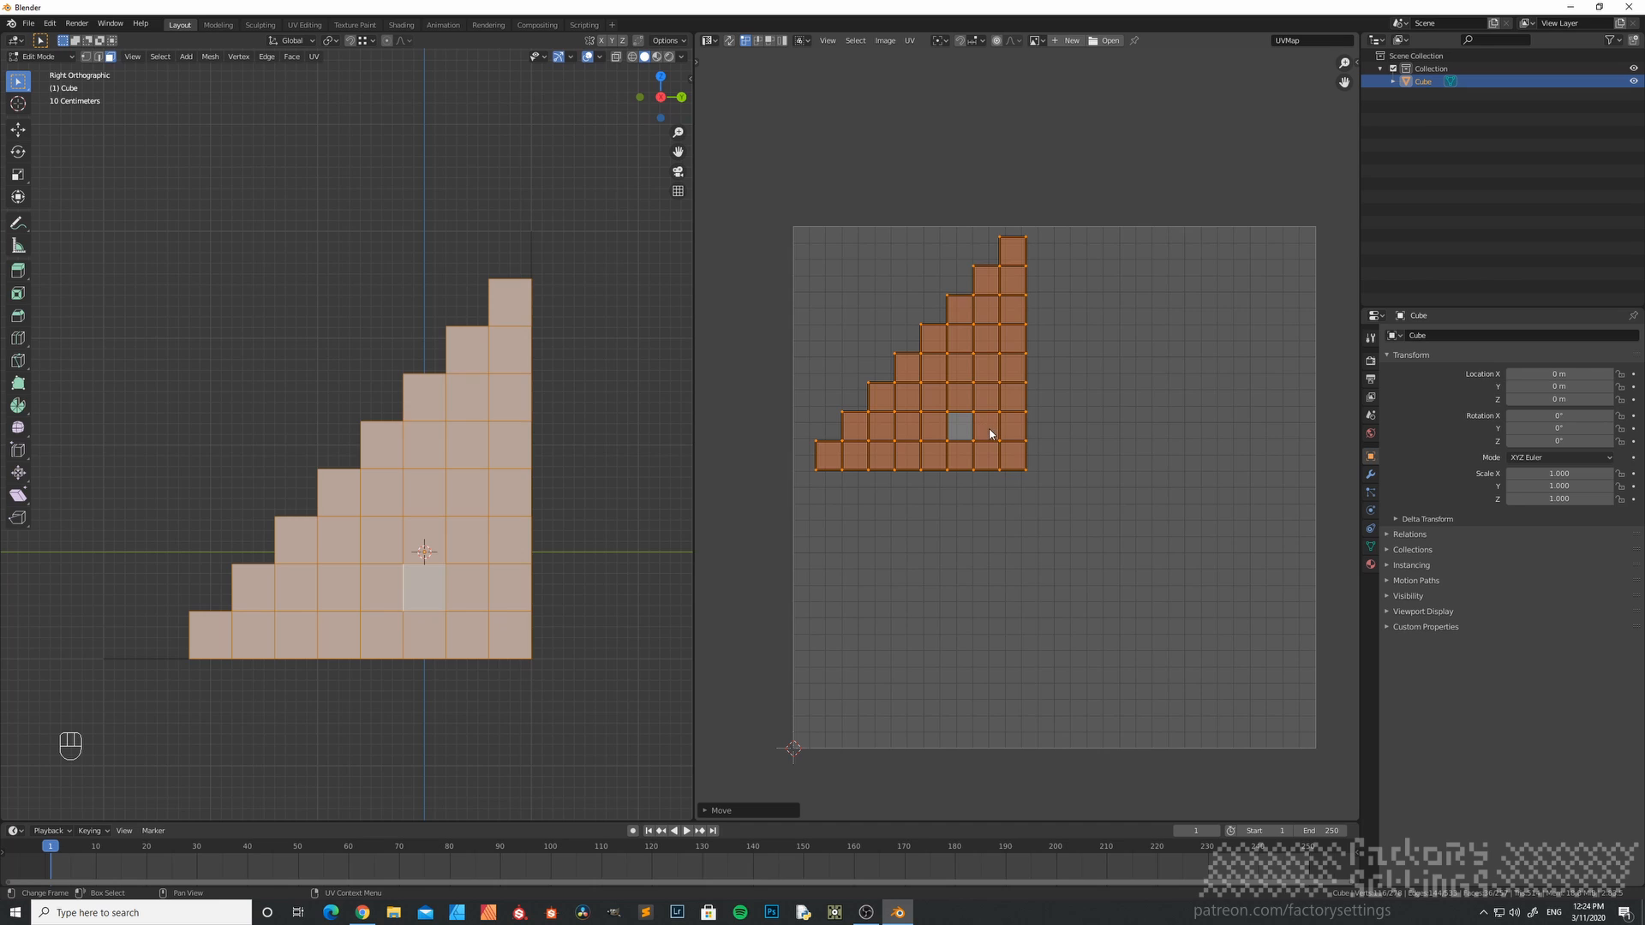
scroll(989, 433, "down", 2)
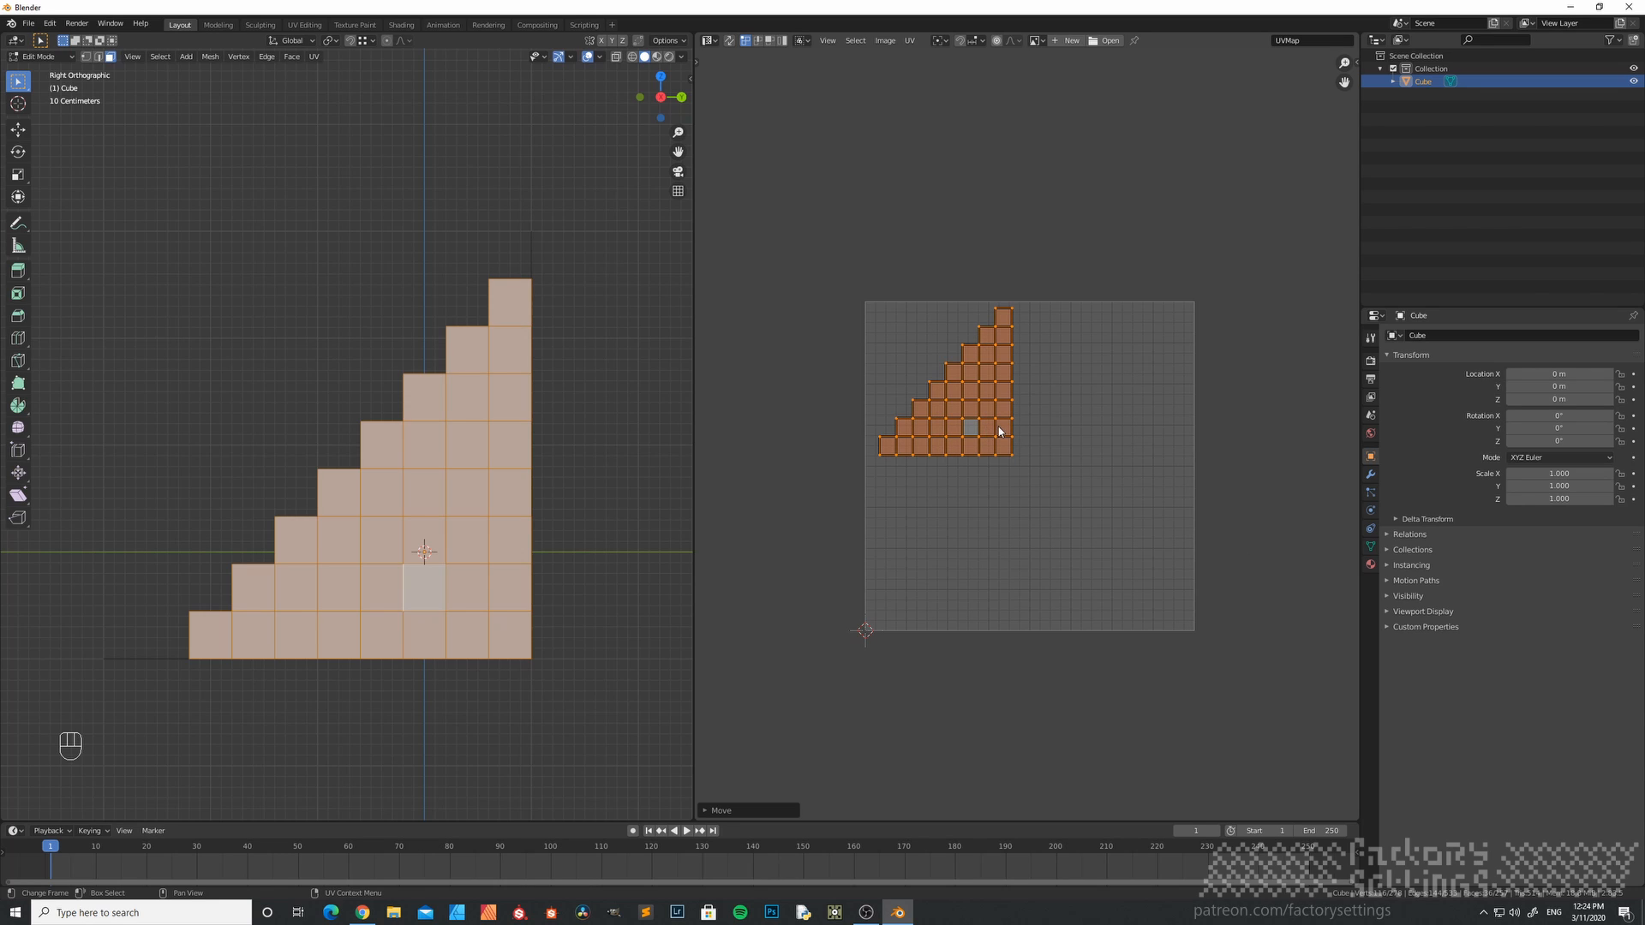
key("s")
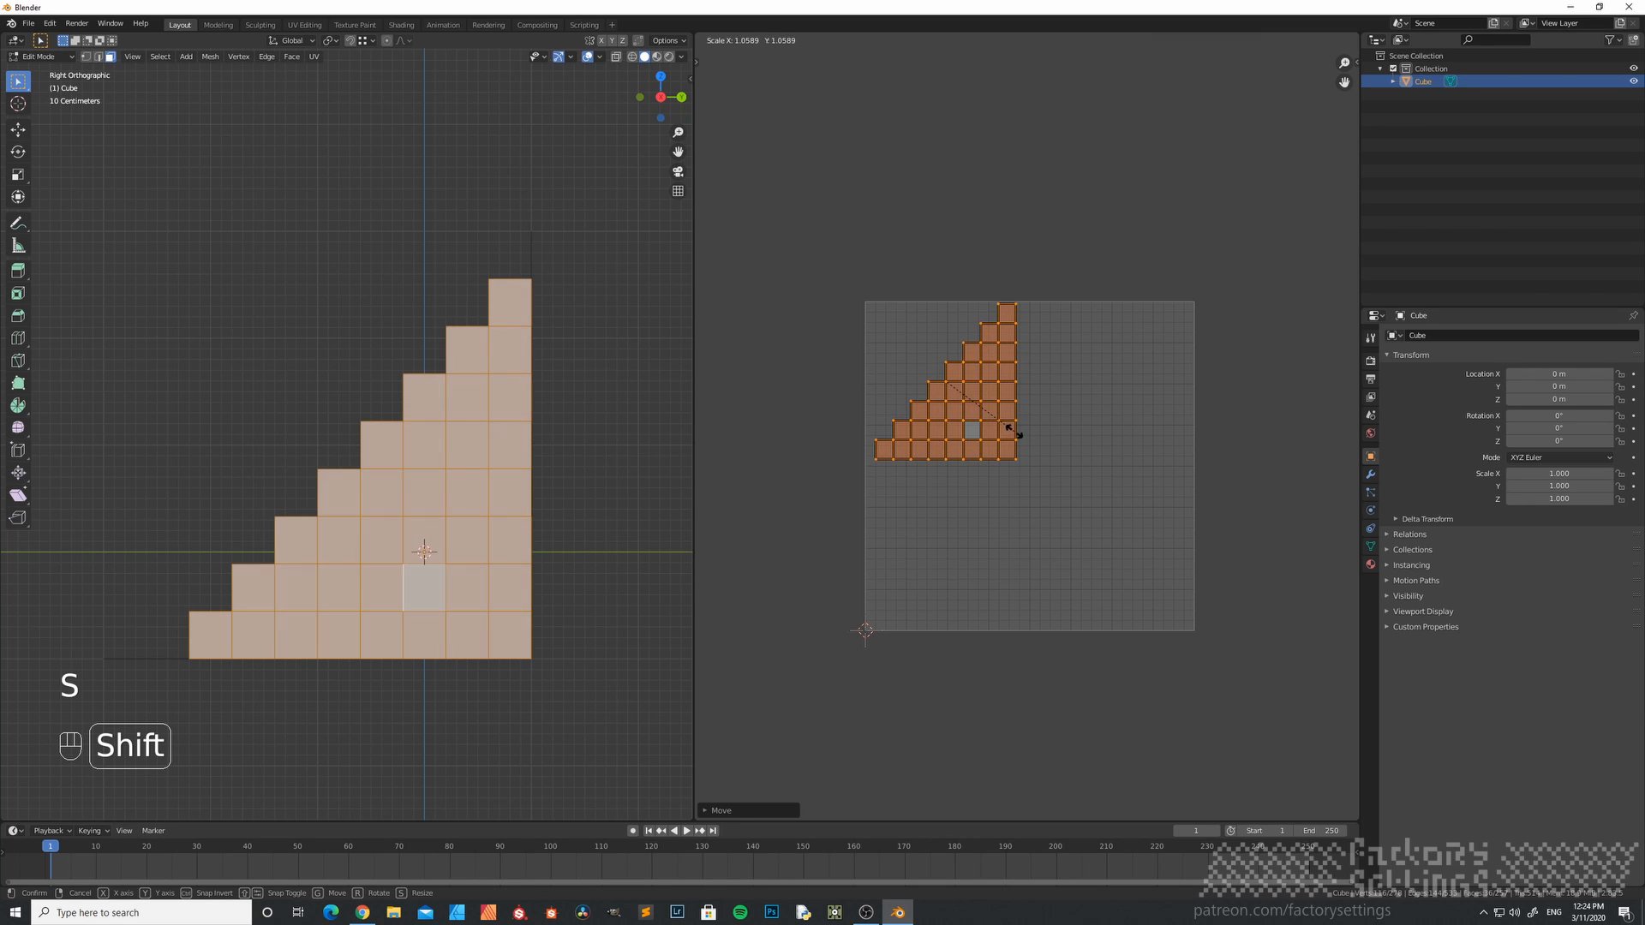
left_click(1009, 434)
key("g")
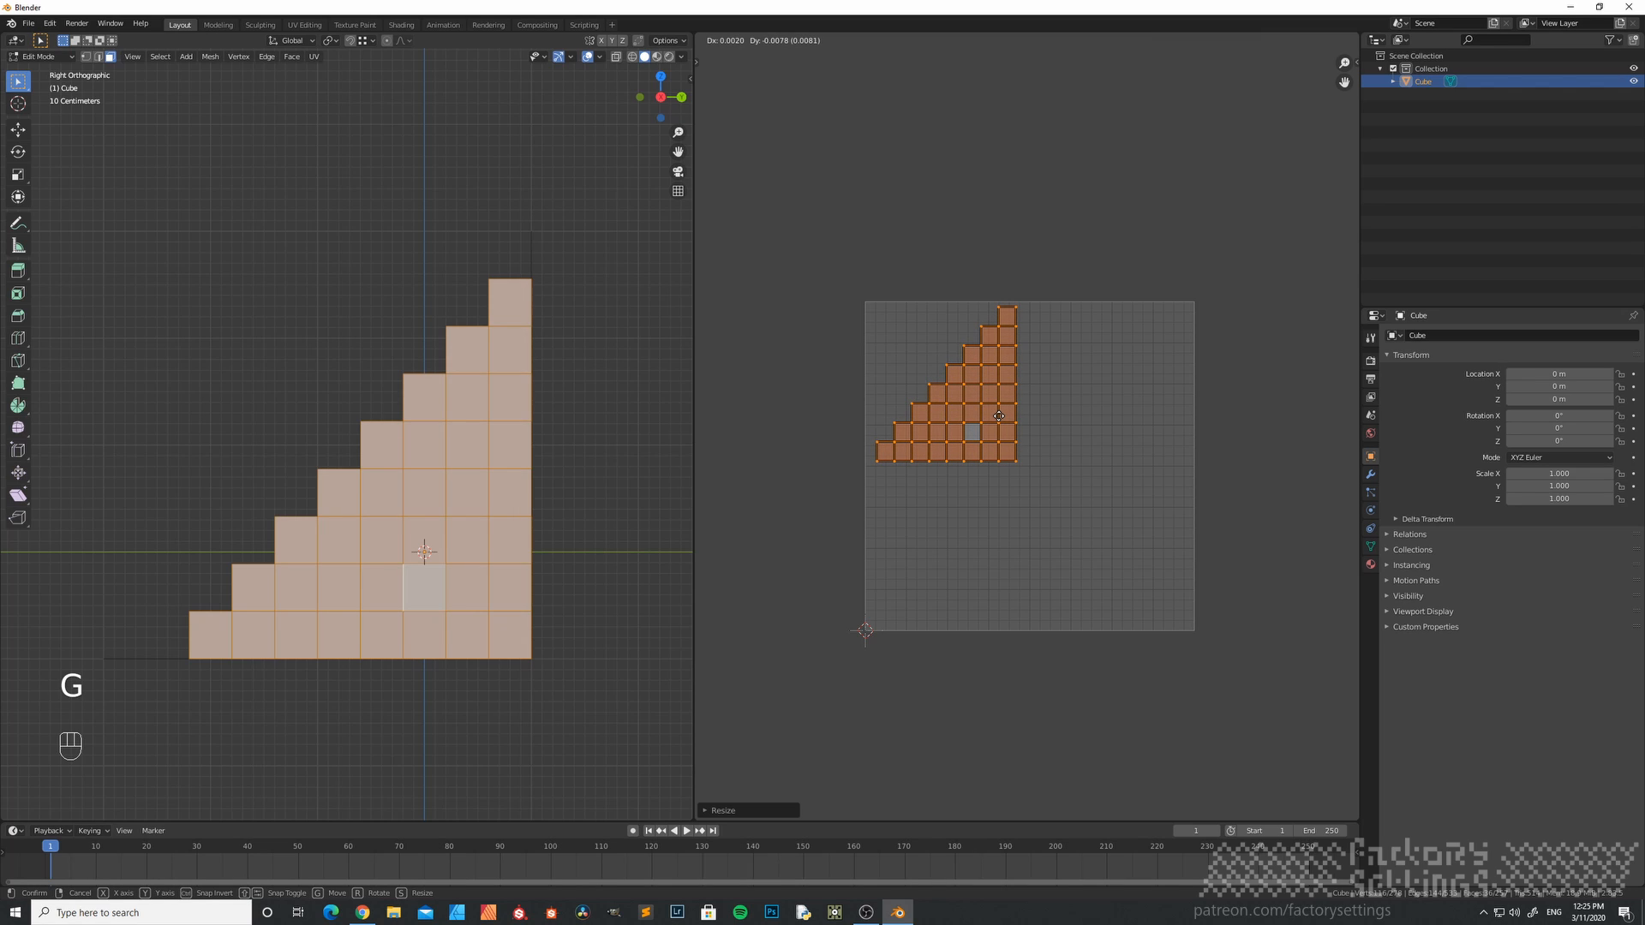
left_click(1005, 422)
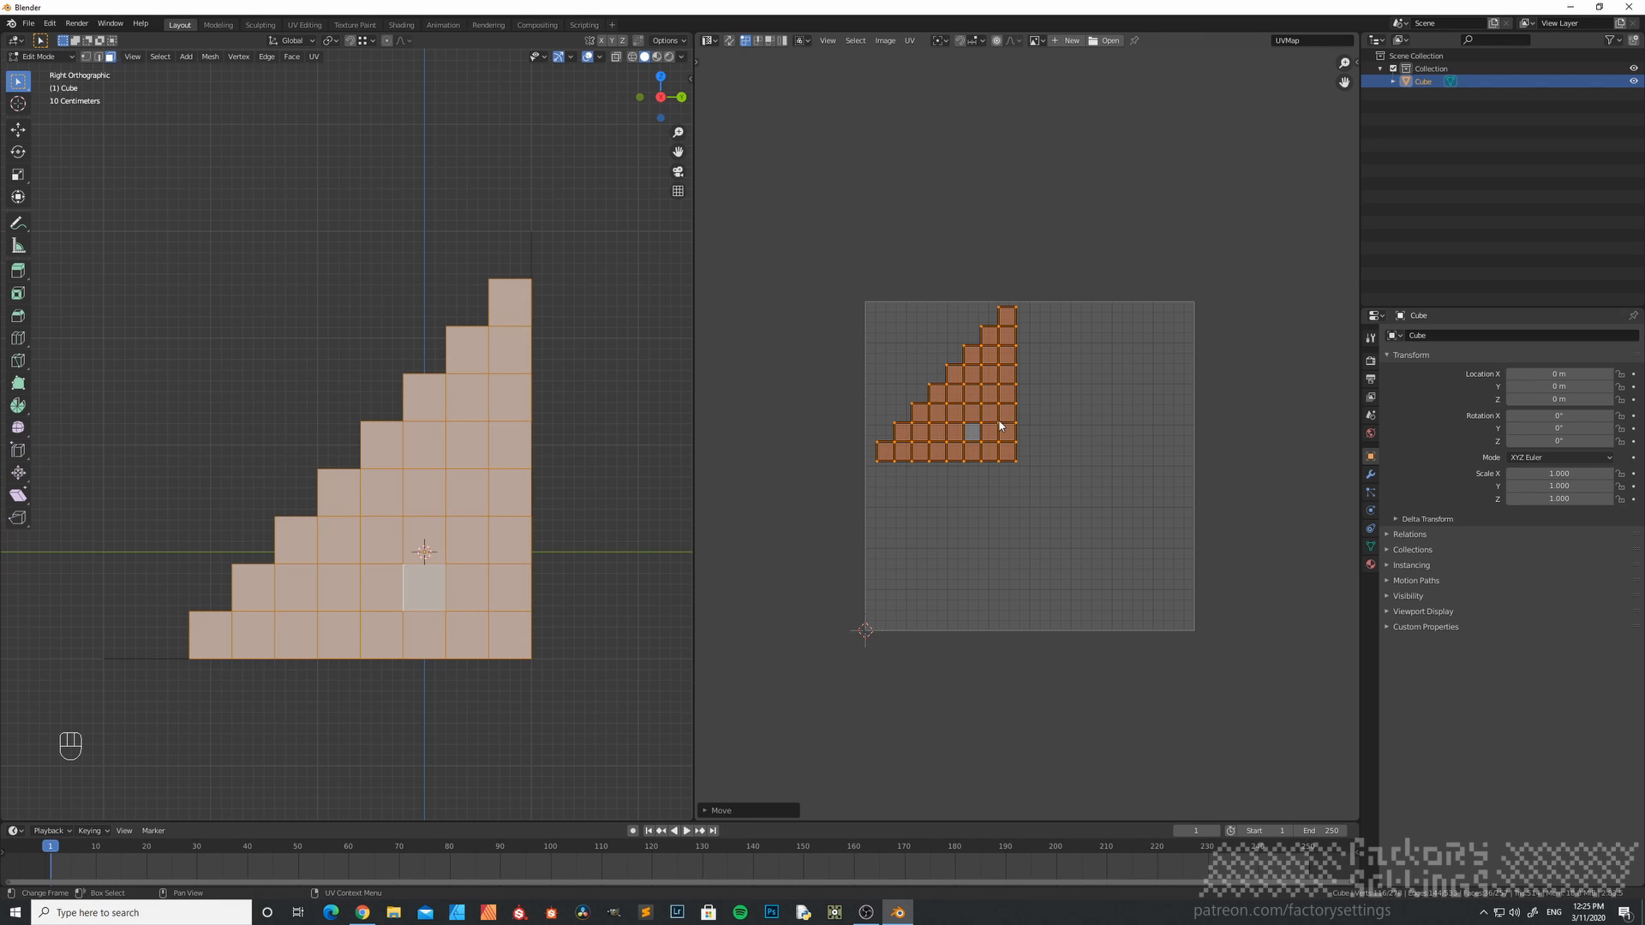
- Select one front-facing cube face and extend the selection to all faces with the same normal
middle_click_drag(369, 566, 375, 681)
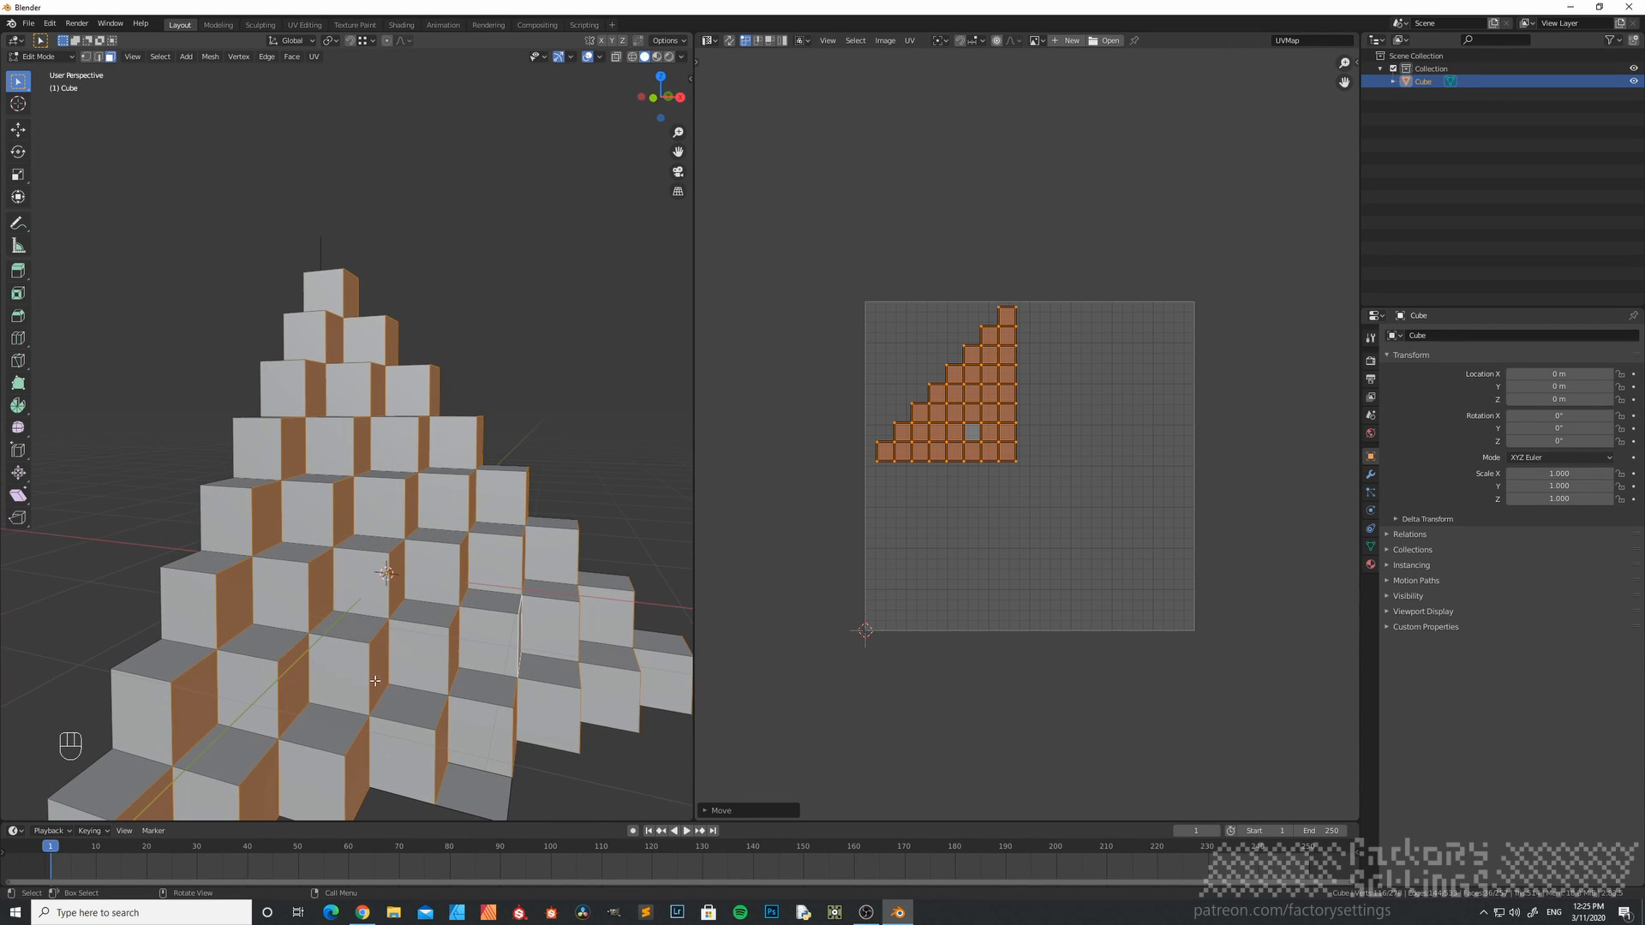
left_click(364, 581)
scroll(366, 581, "down", 2)
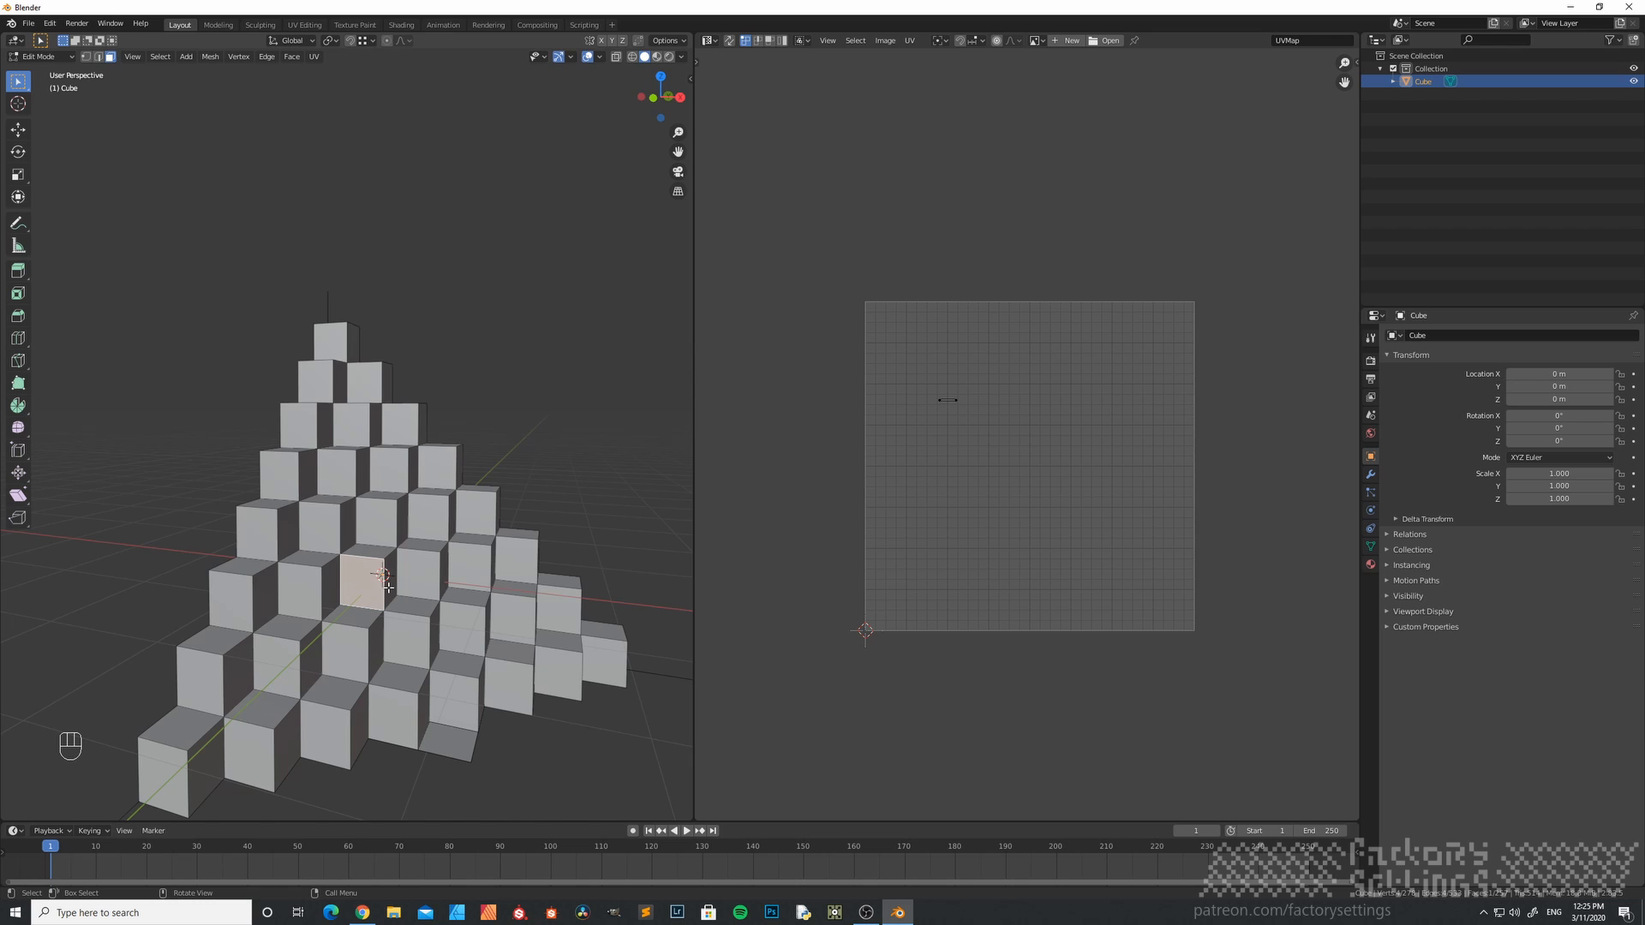
key("shift+g")
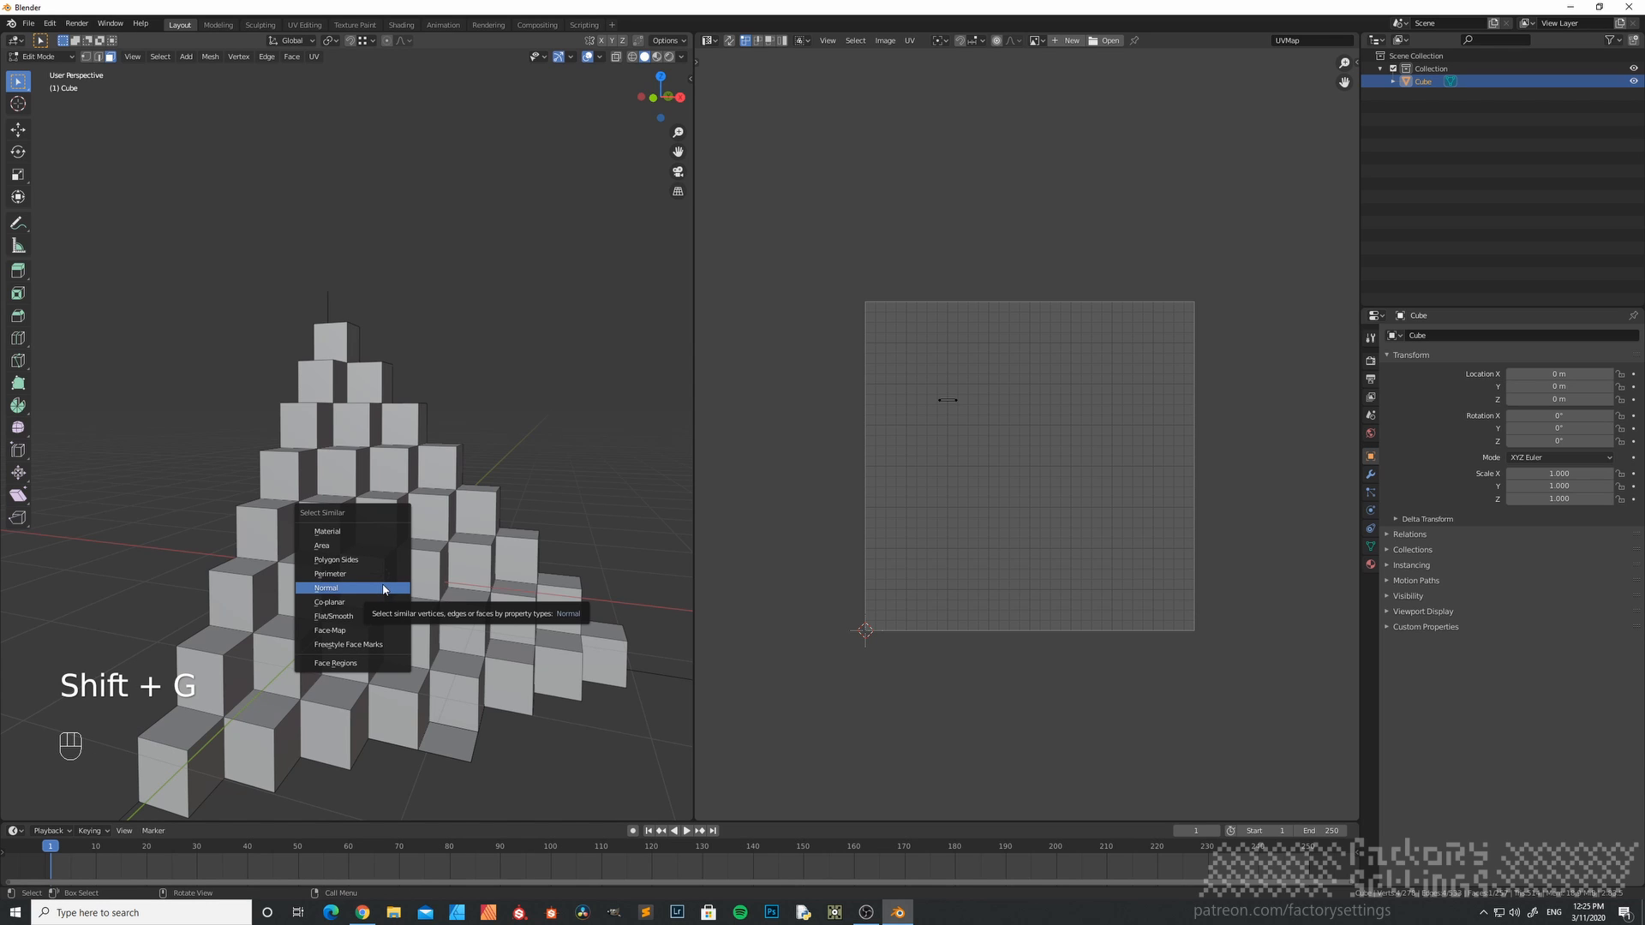
left_click(383, 589)
middle_click_drag(382, 590, 426, 563)
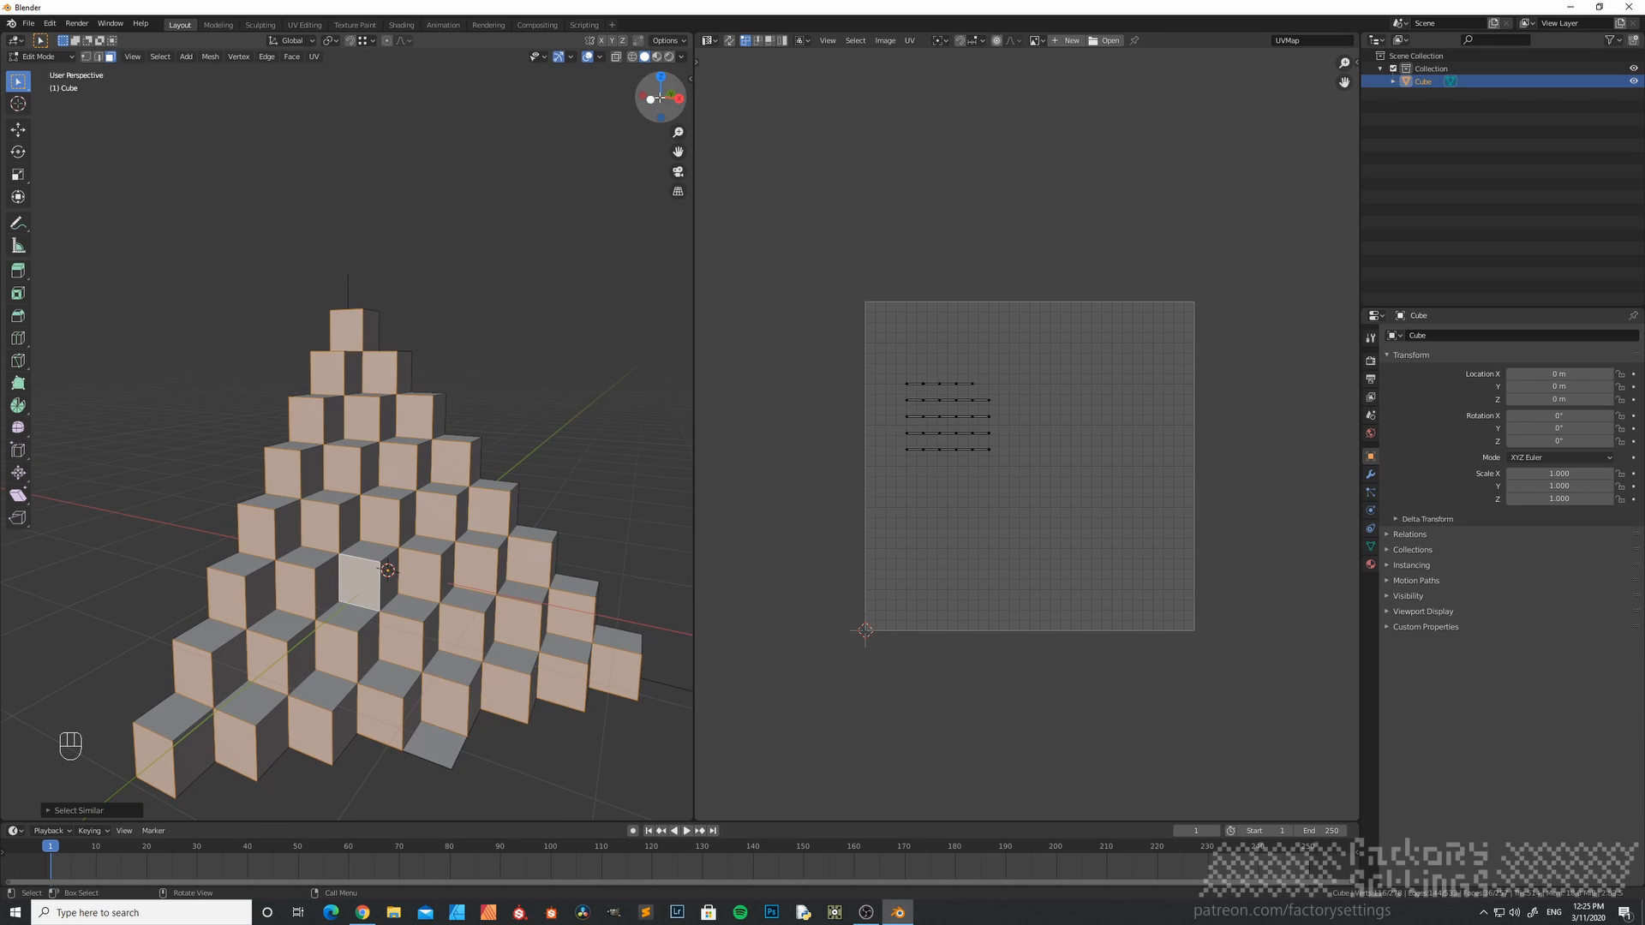
- Align the 3D view to Front Orthographic and unwrap the selected front-facing faces with Project From View
left_click(651, 99)
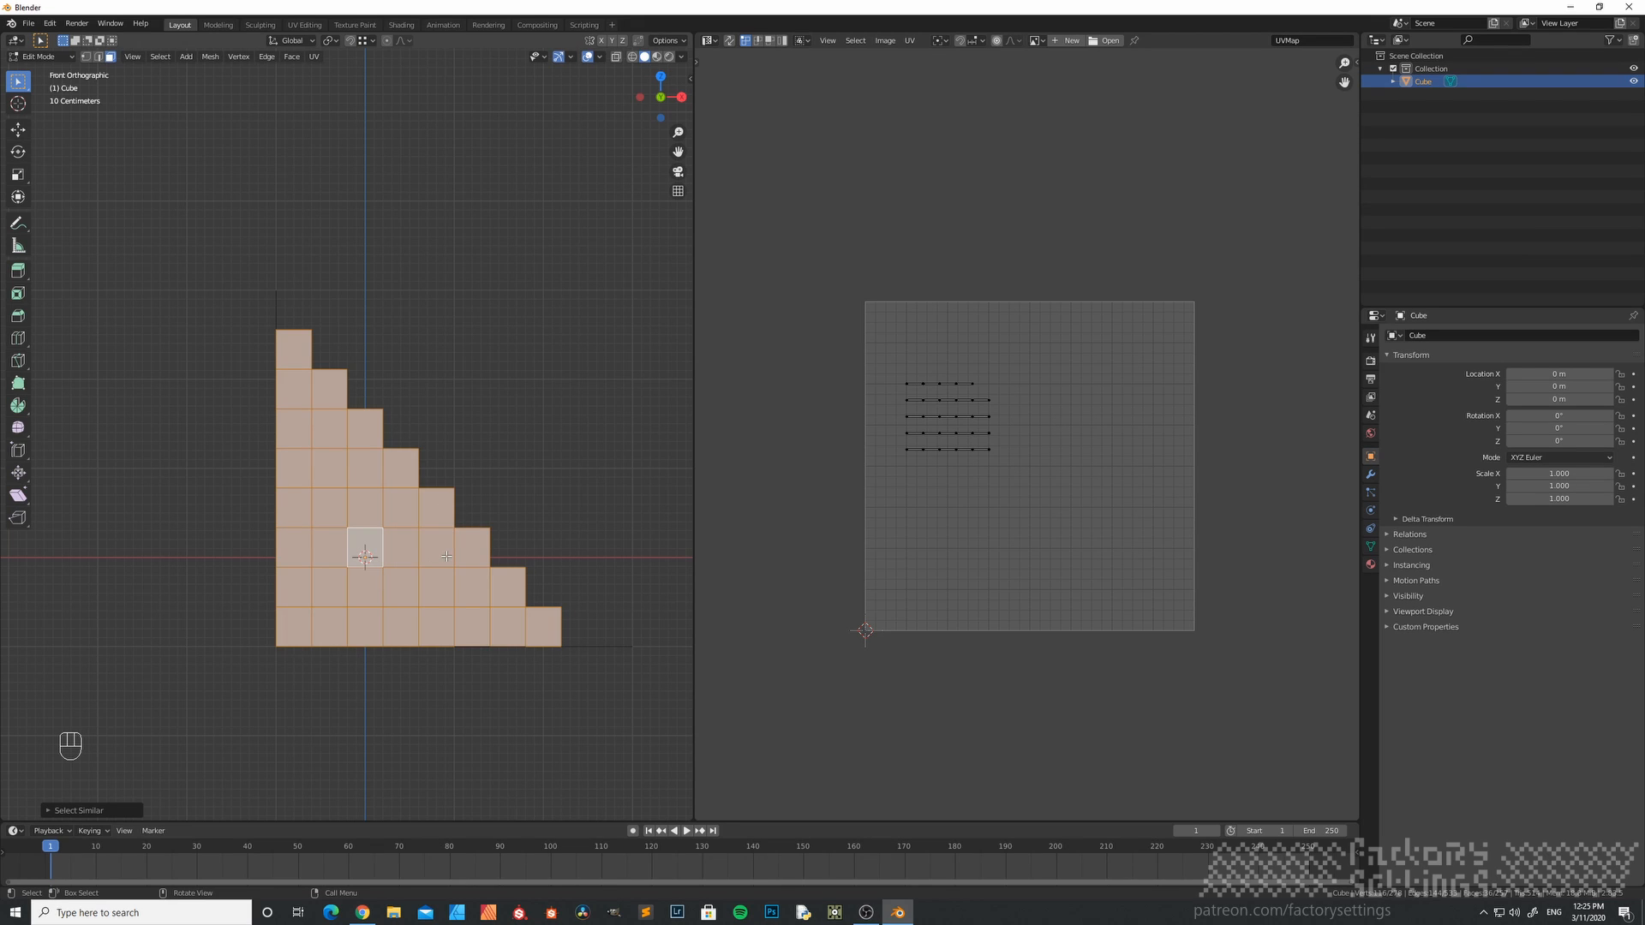
key("u")
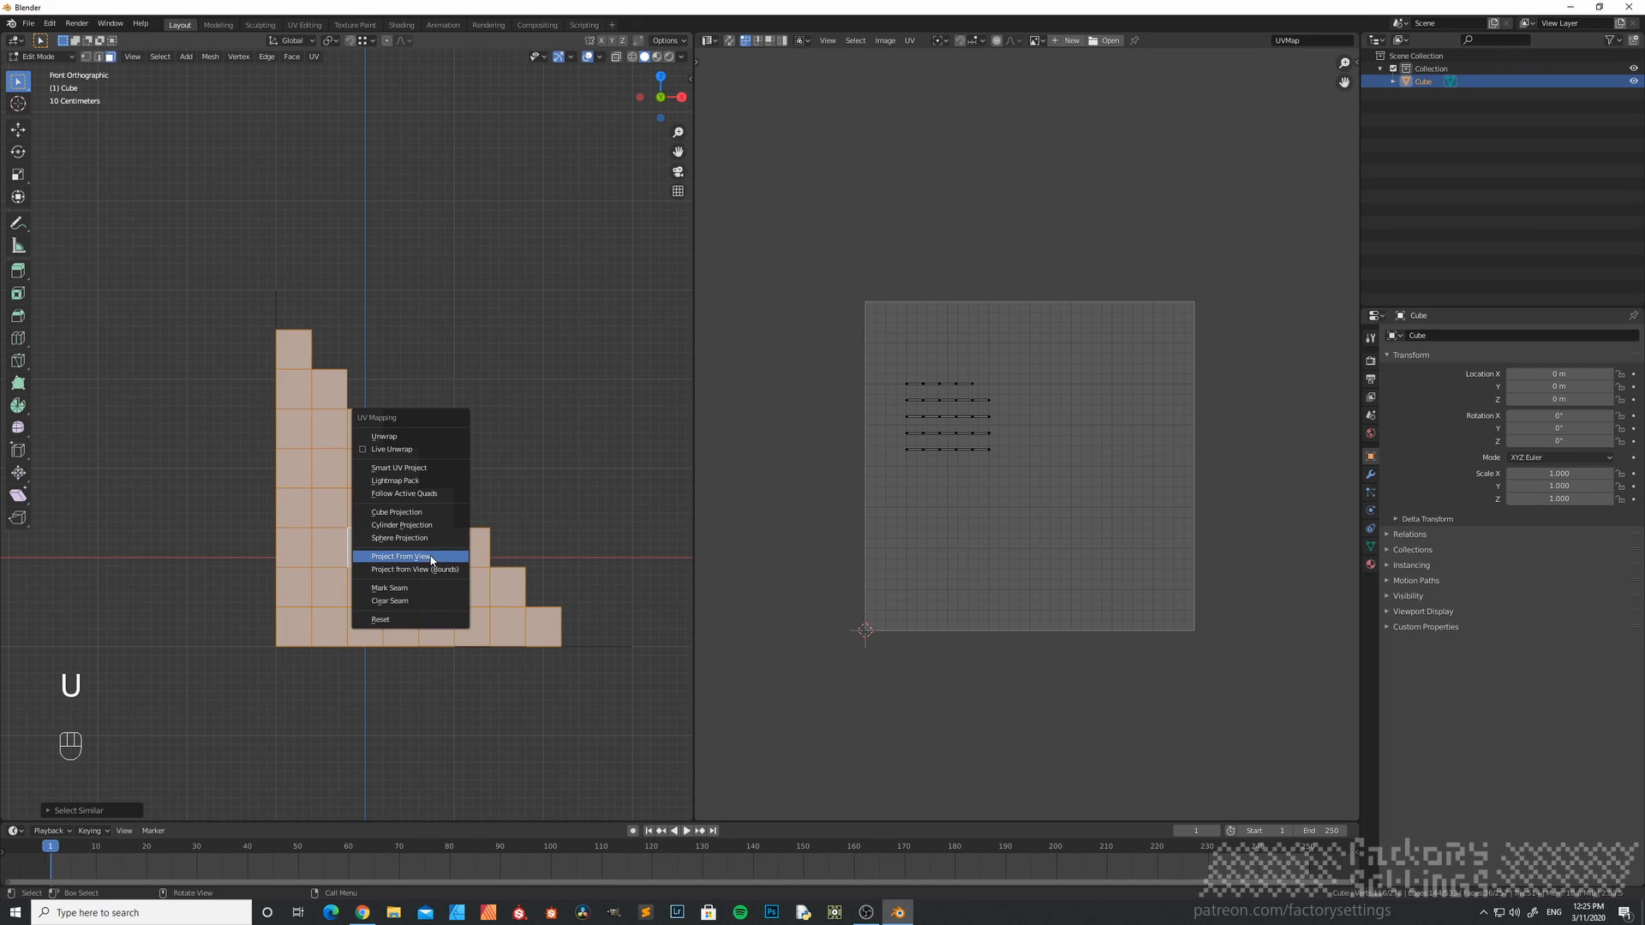
left_click(432, 558)
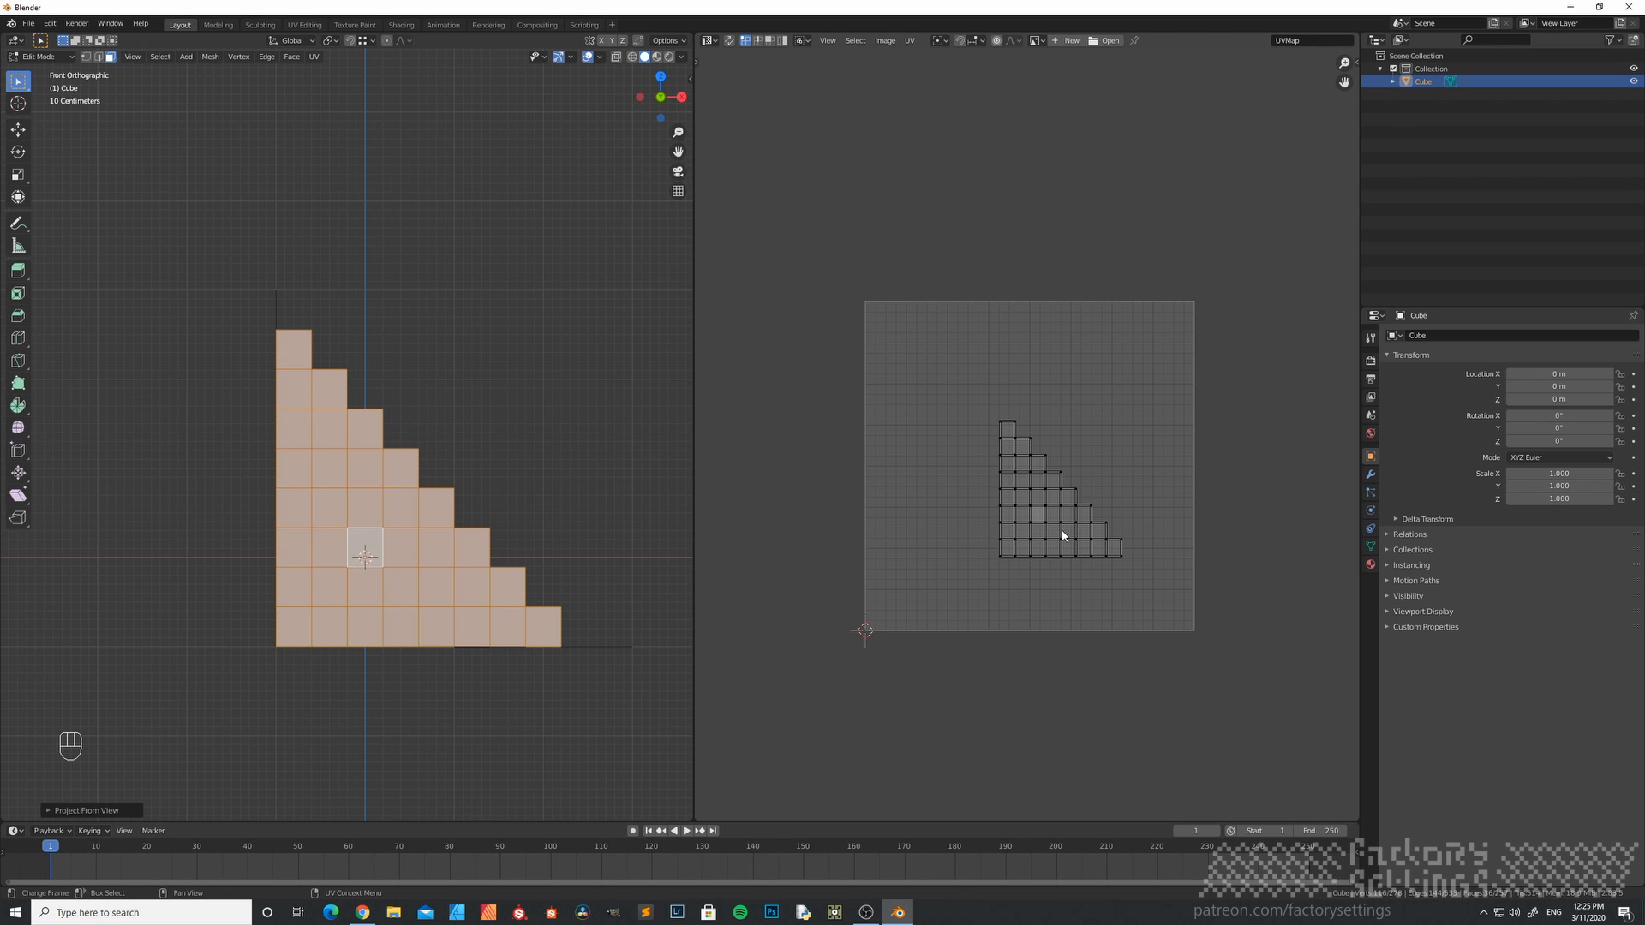
- Move the whole front-facing island into the upper-right quarter of the UV square and scale it up by about 1.11
key("a")
key("g")
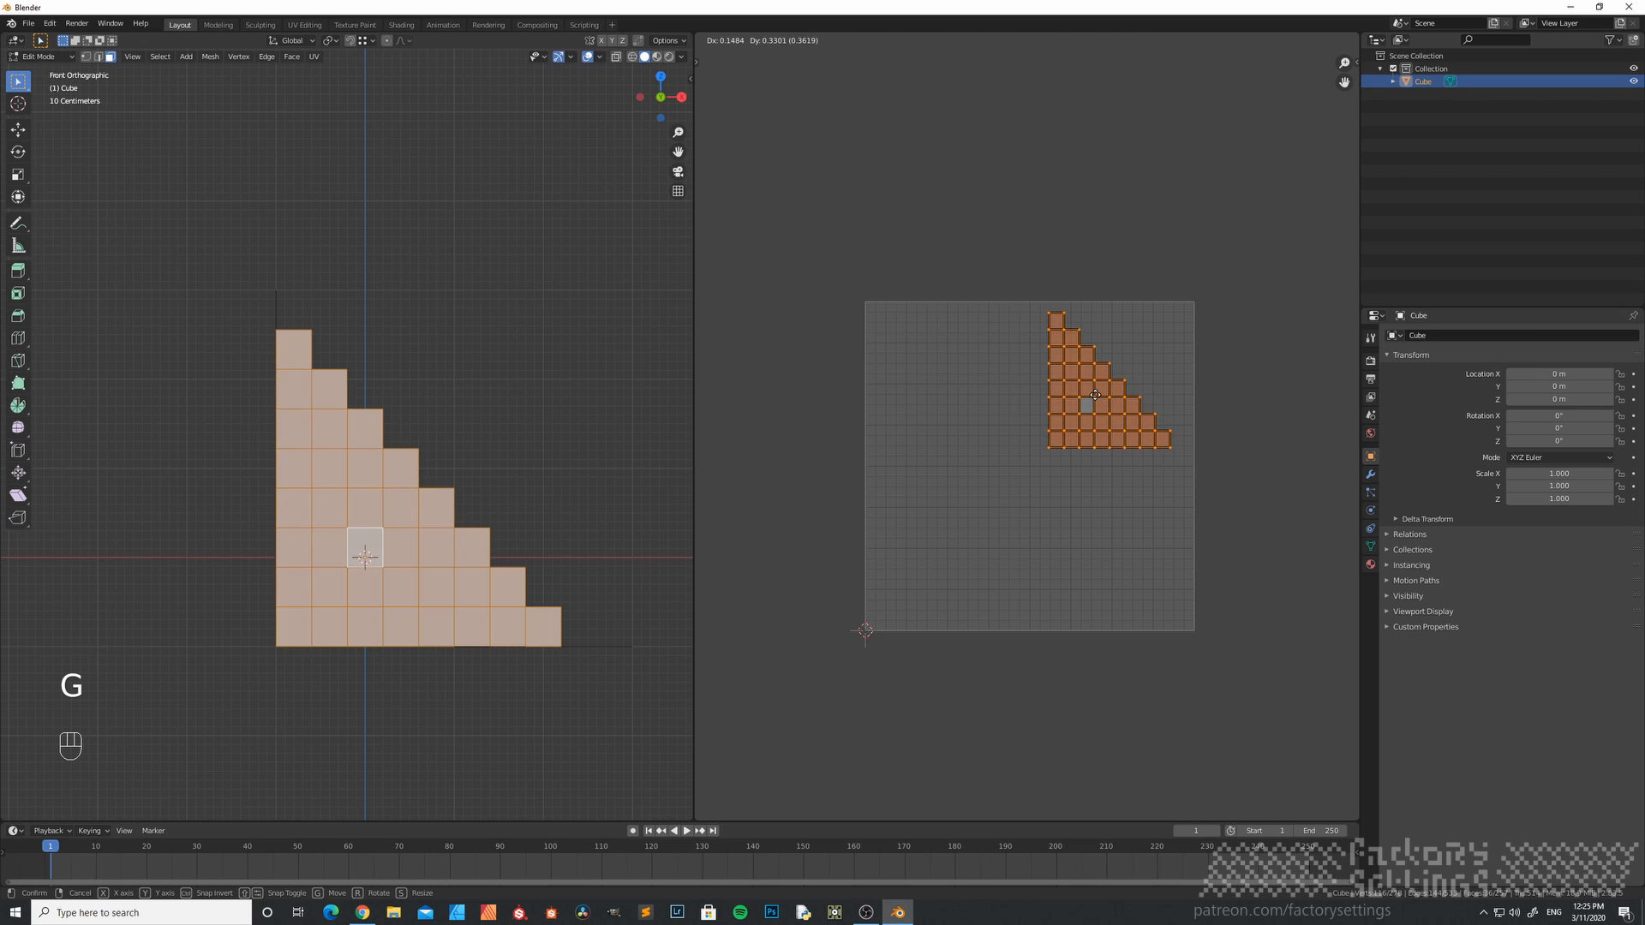
left_click(1098, 396)
key("s")
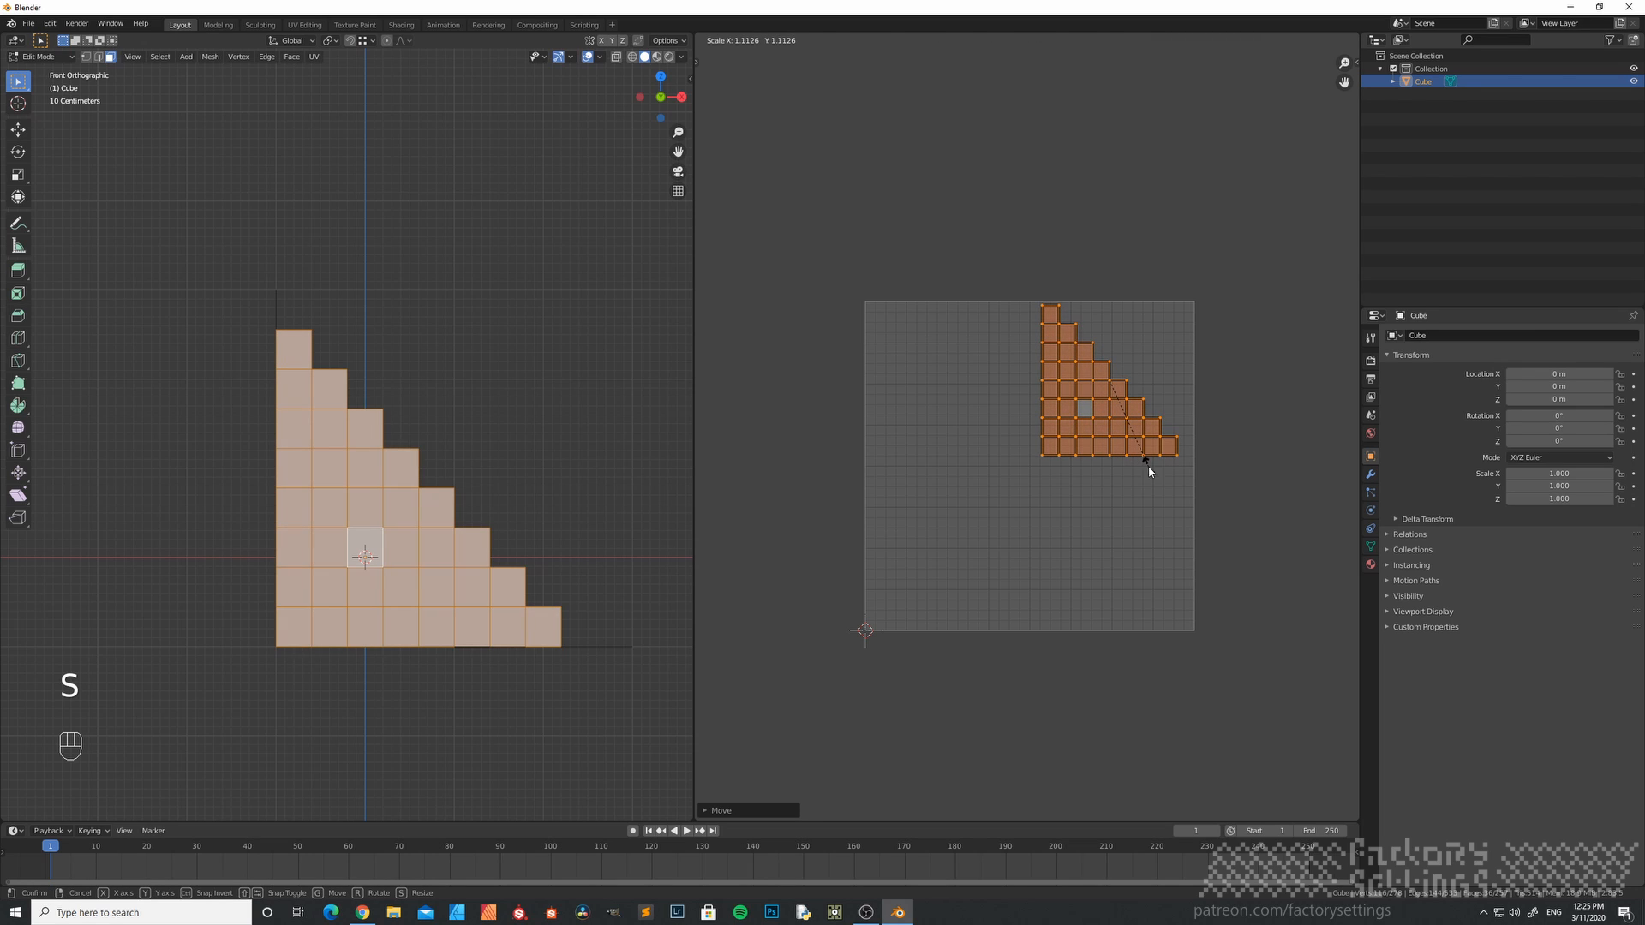
left_click(1148, 466)
- Nudge the front-facing island slightly down in the UV square and scale it up very slightly, by about 1.01
key("g")
left_click(1126, 448)
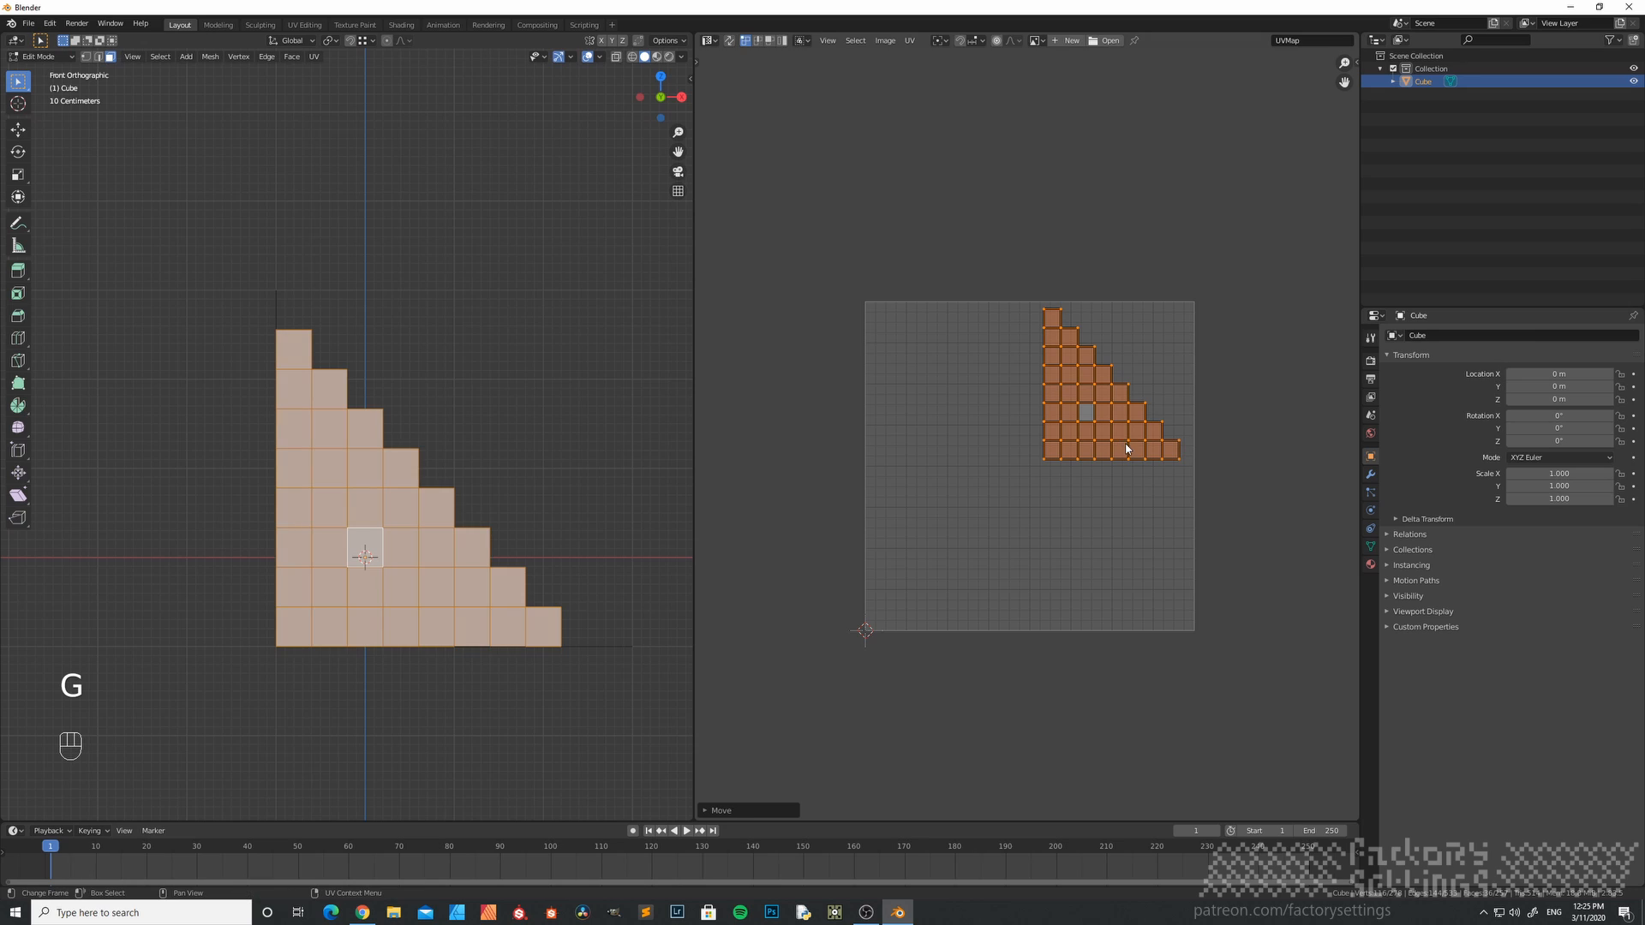
key("s")
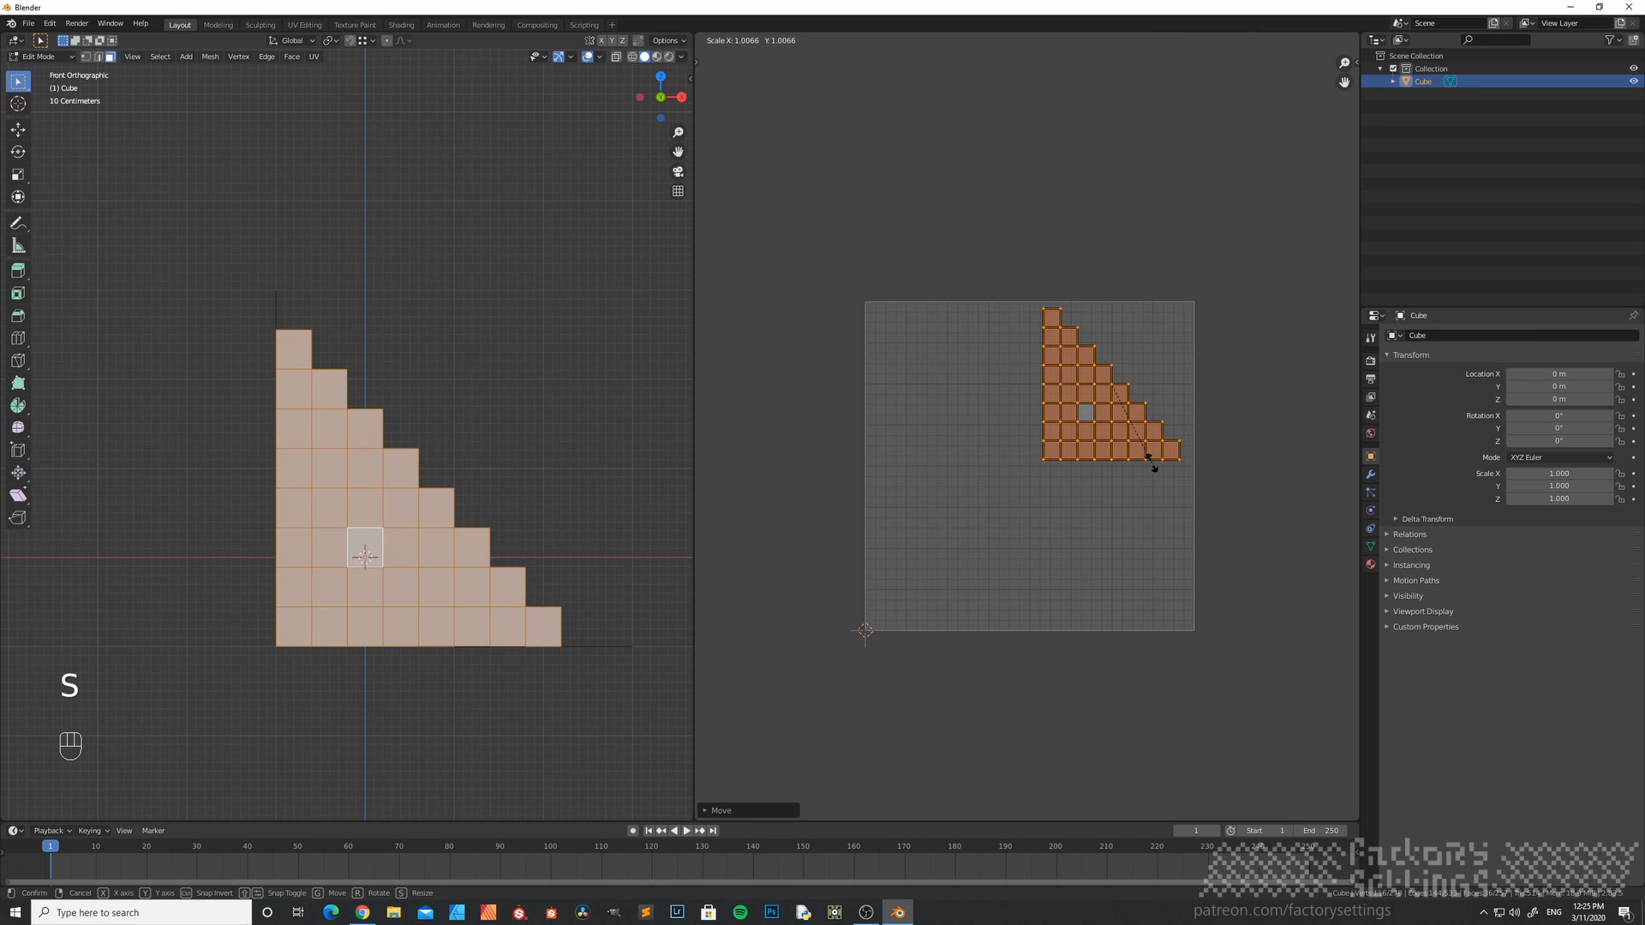
left_click(1150, 464)
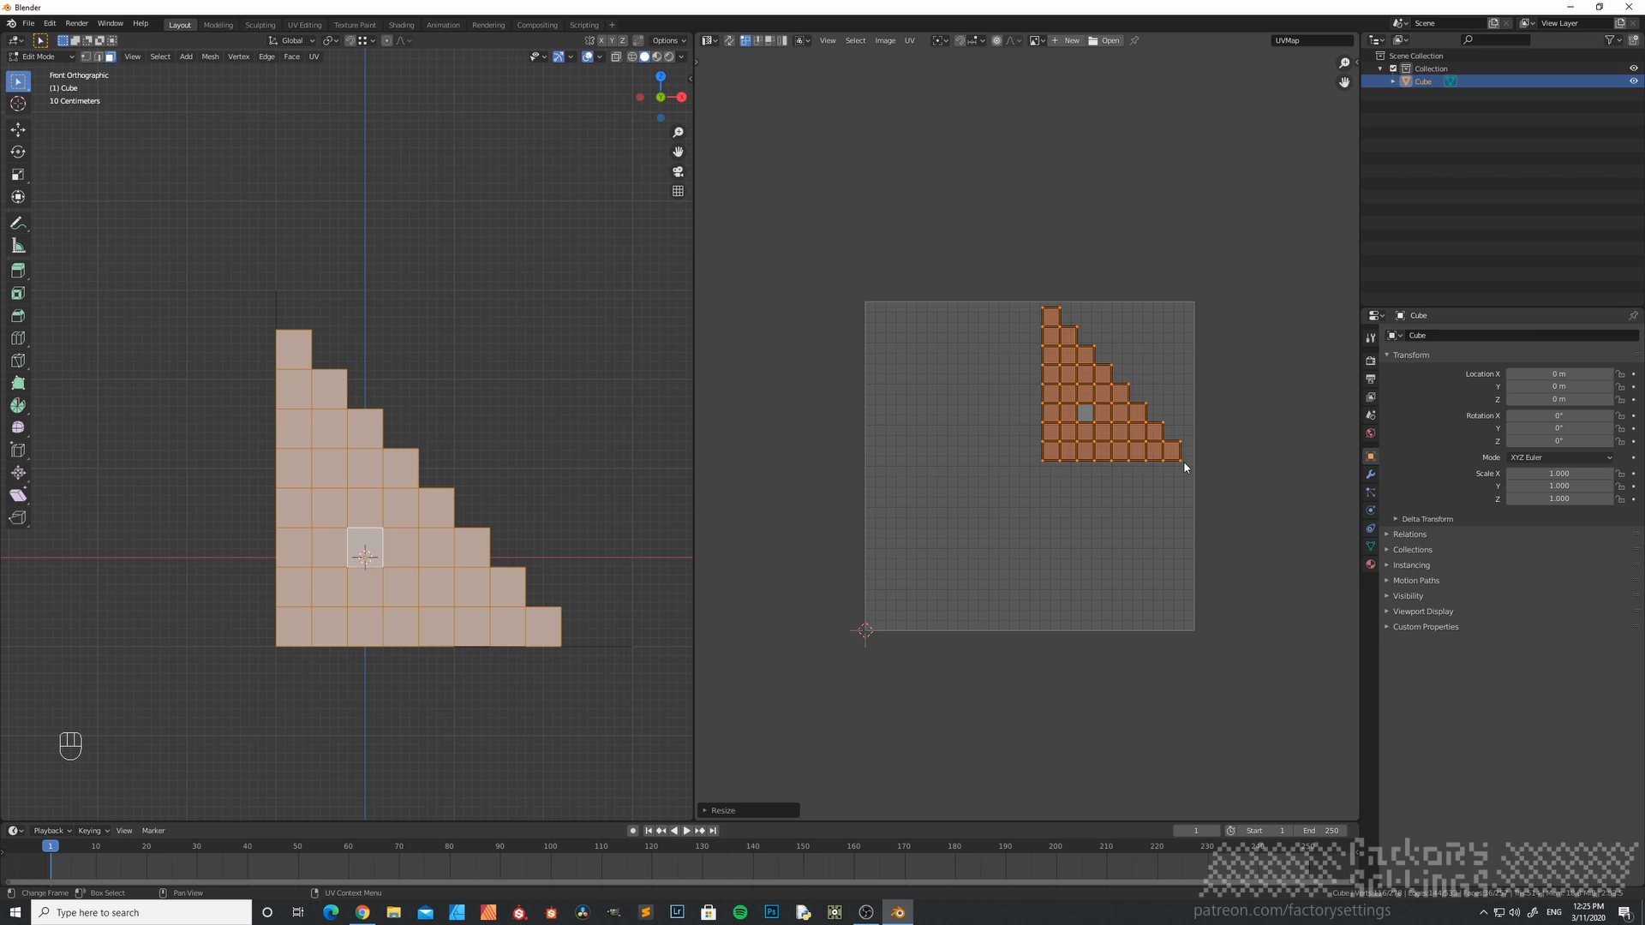
- Select one upward-facing cube face in the middle of the pyramid and extend the selection to all faces with the same normal
scroll(1073, 440, "up", 1)
scroll(1072, 440, "down", 1)
middle_click_drag(511, 513, 409, 496)
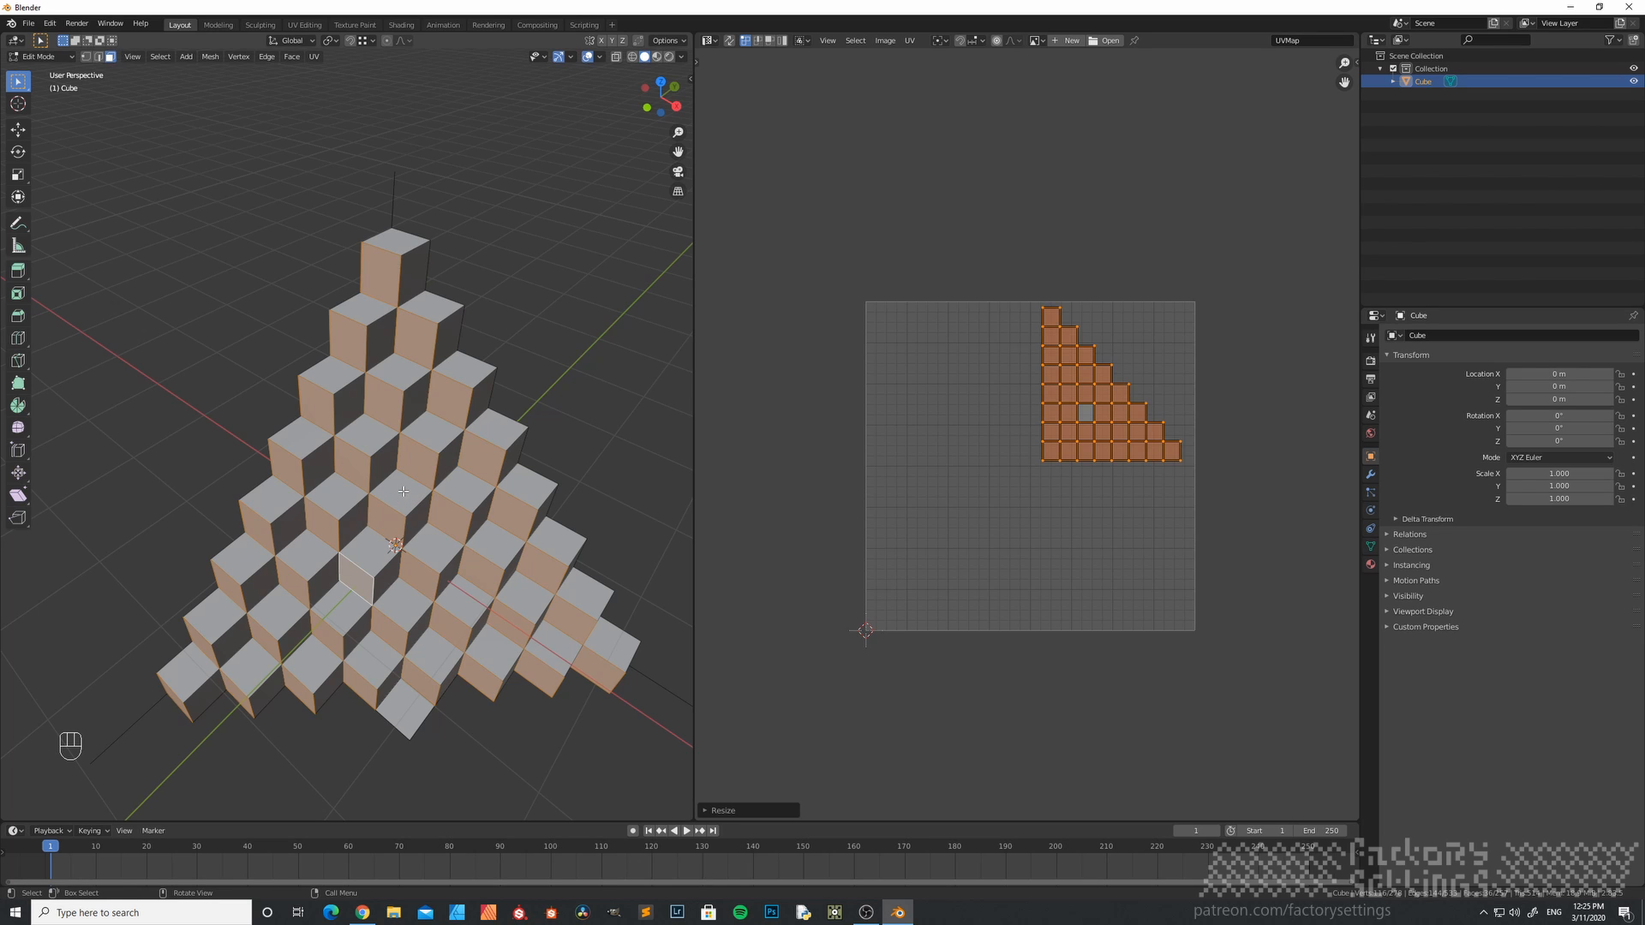
left_click(403, 491)
middle_click_drag(404, 491, 431, 489)
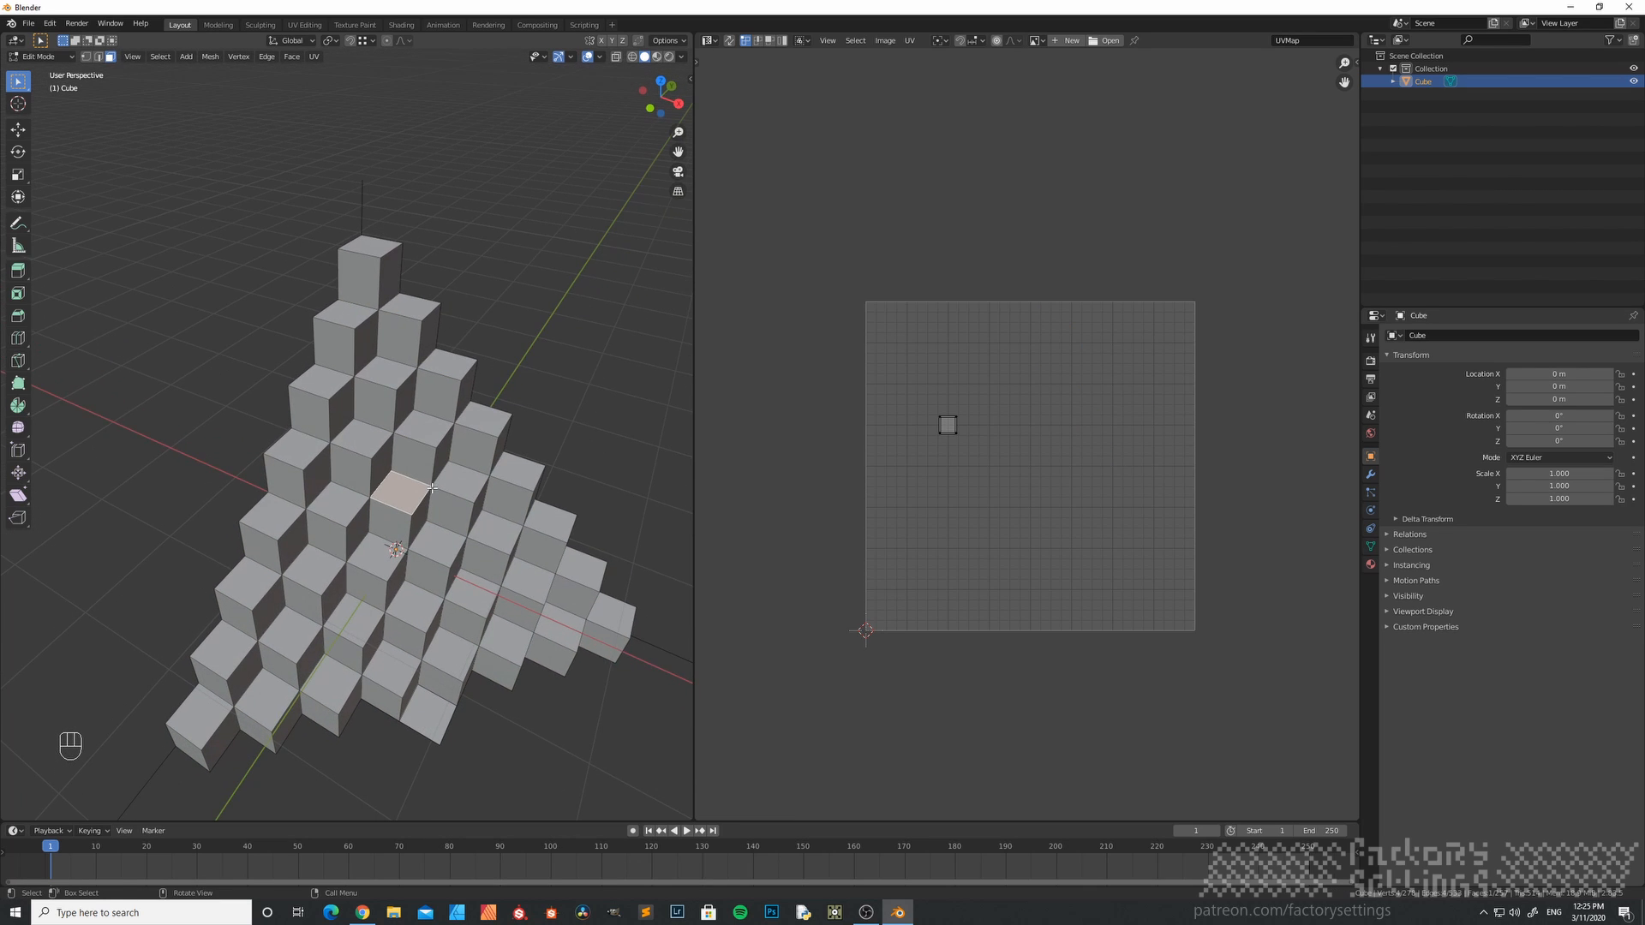
key("shift+g")
left_click(425, 486)
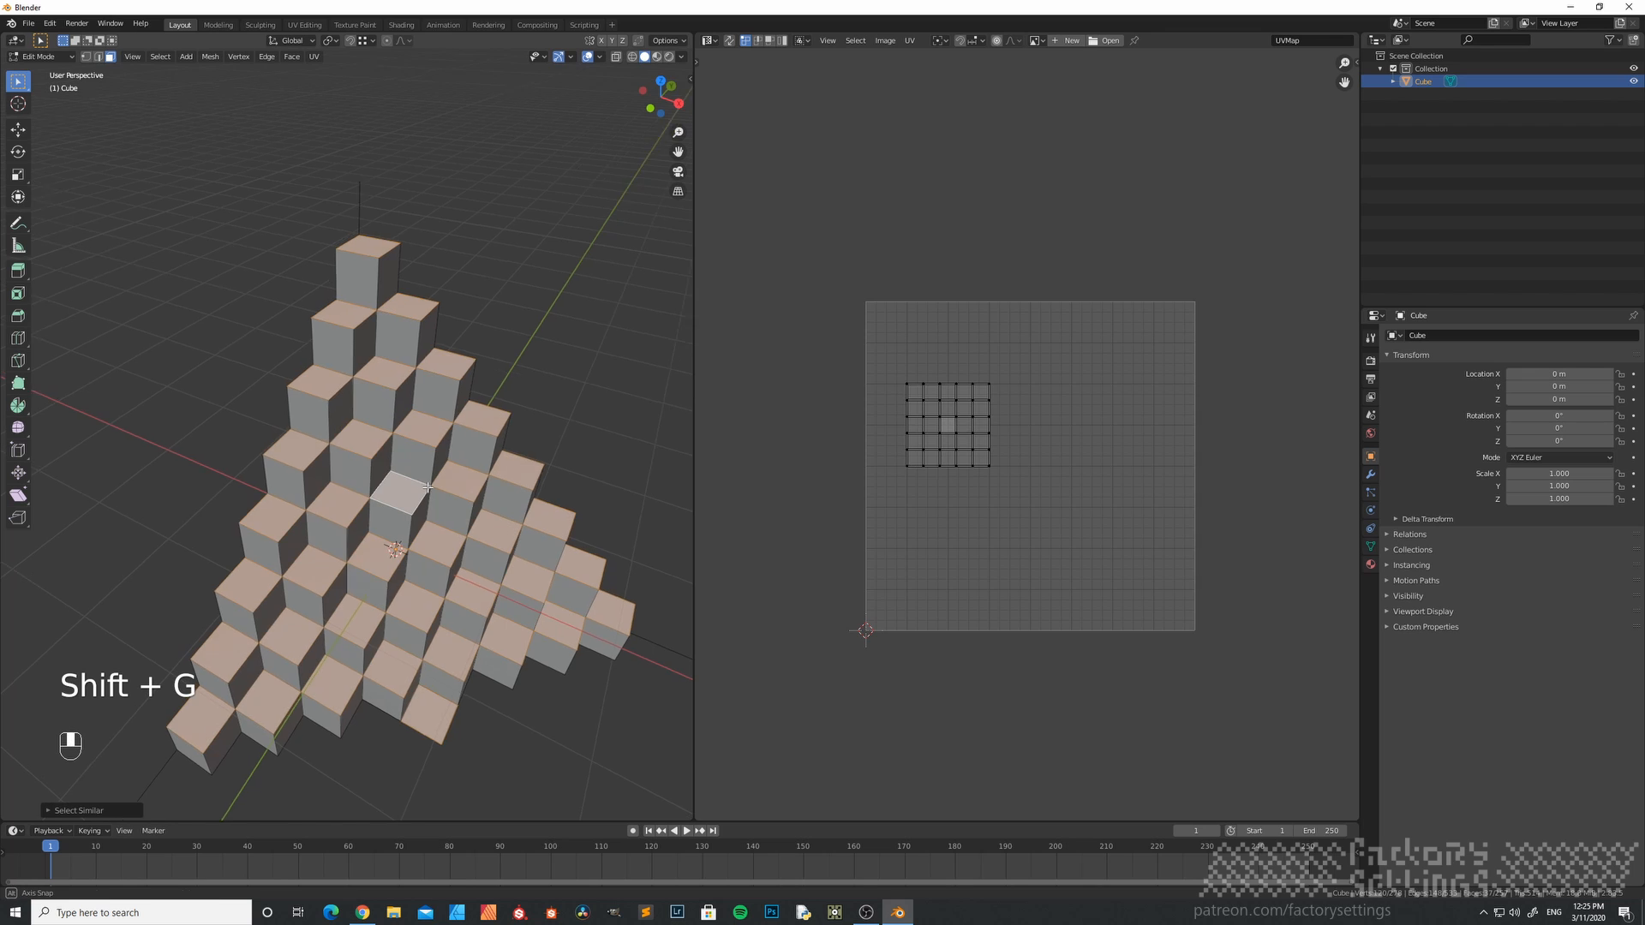
- Align the 3D view to Top Orthographic and unwrap the selected upward-facing faces with Project From View
middle_click_drag(425, 491, 441, 452)
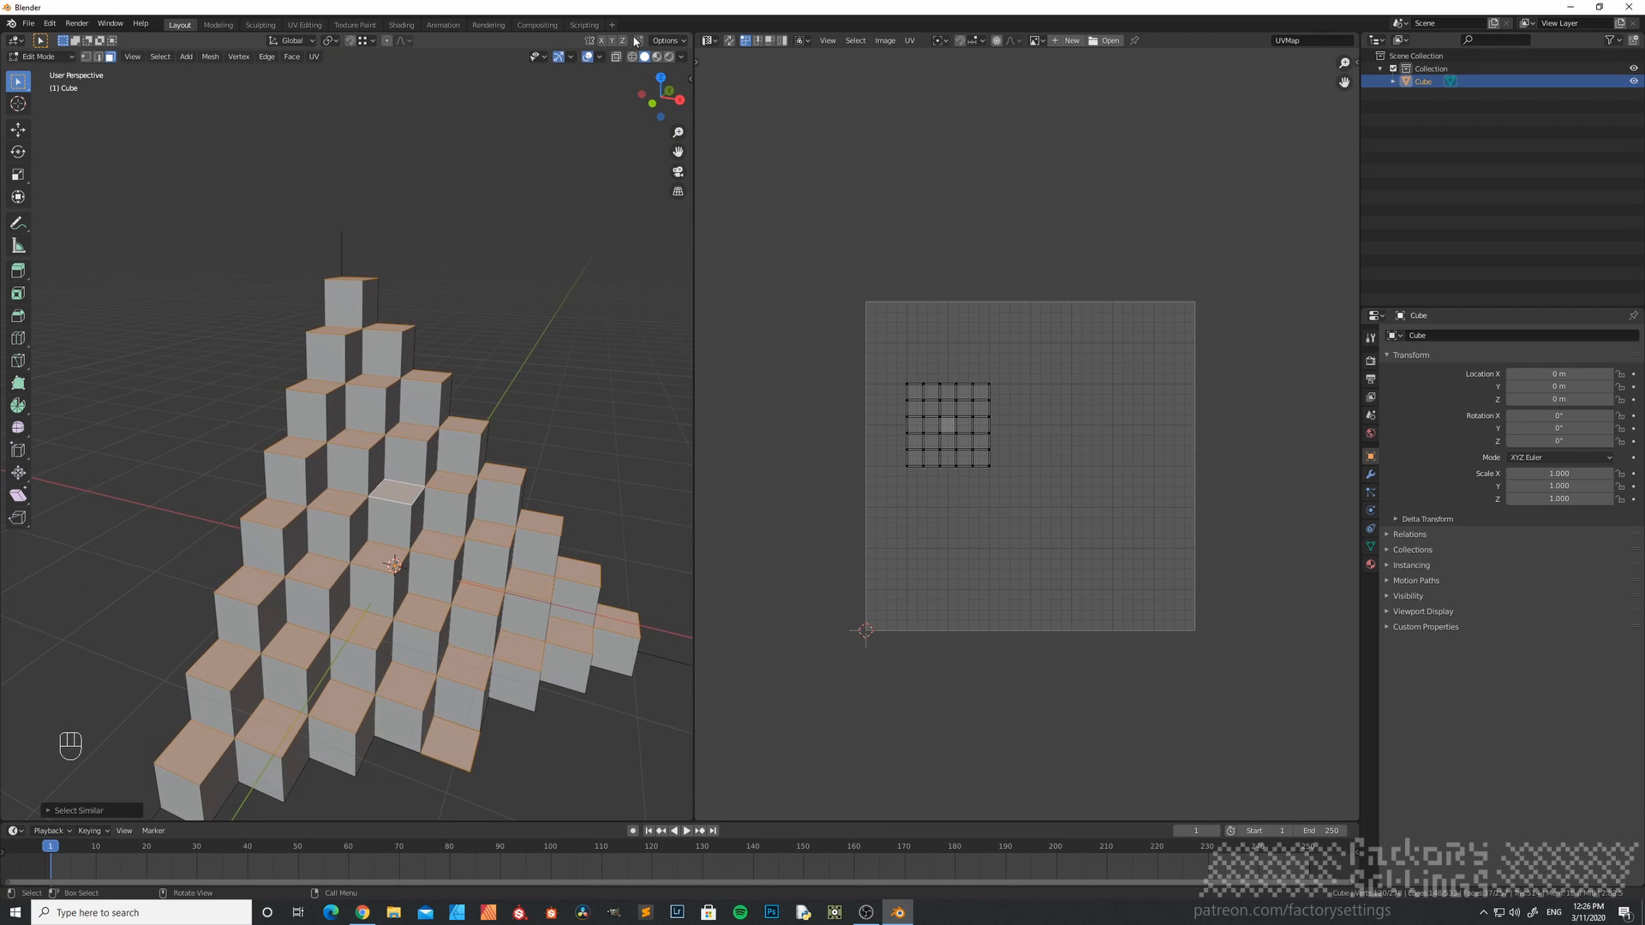
left_click(661, 77)
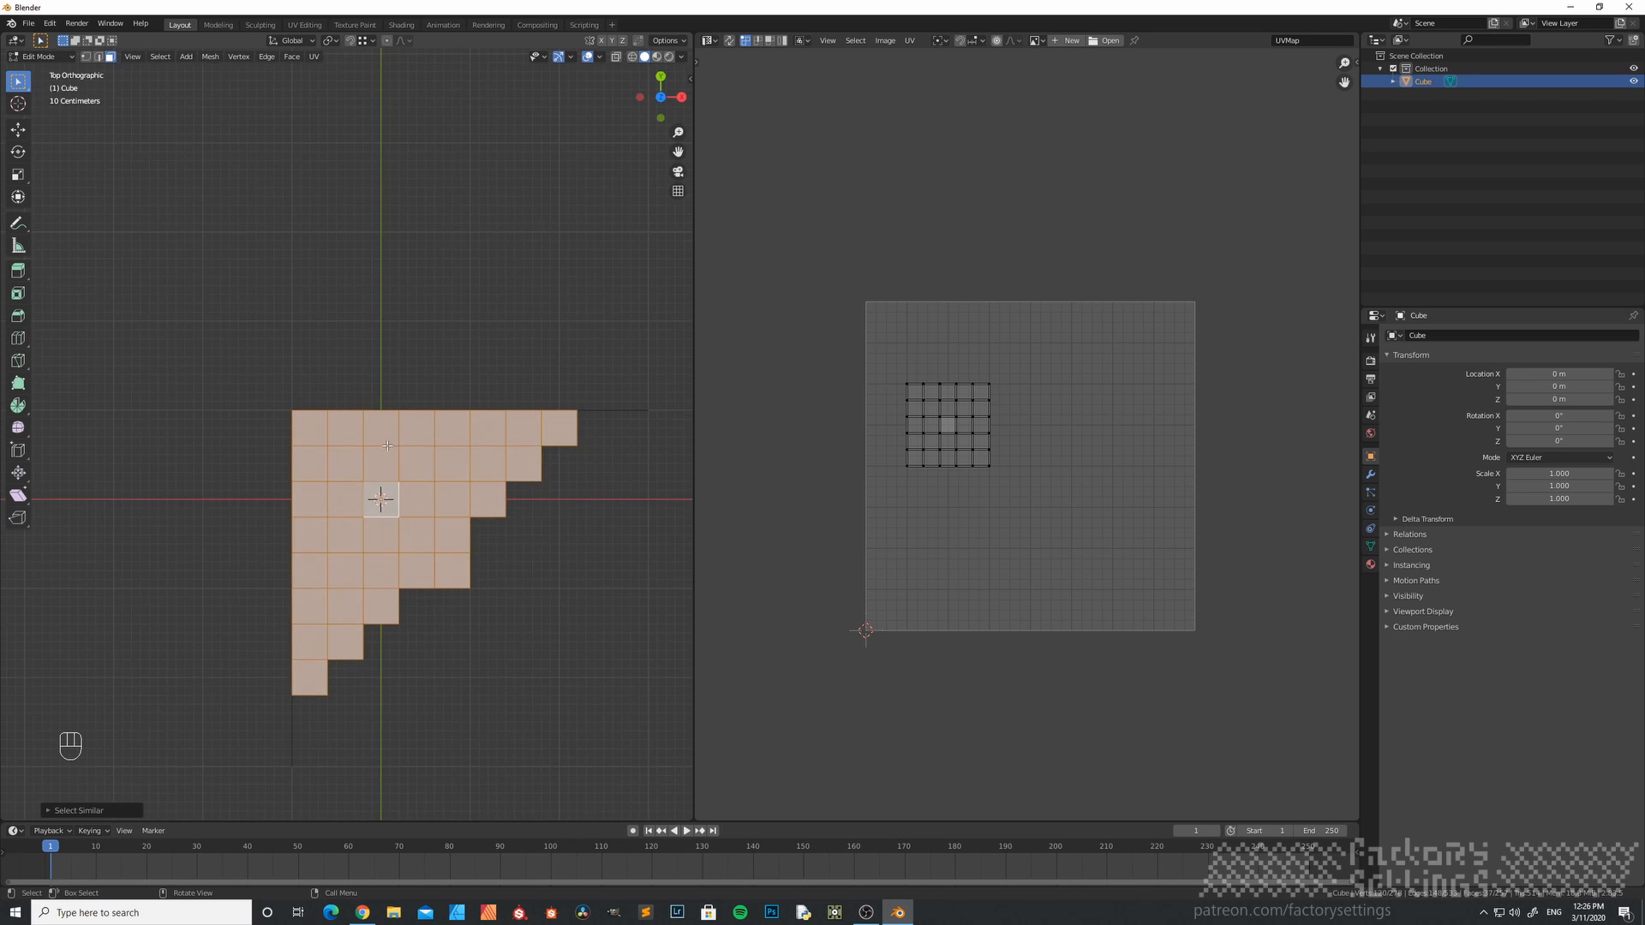
key("u")
left_click(413, 520)
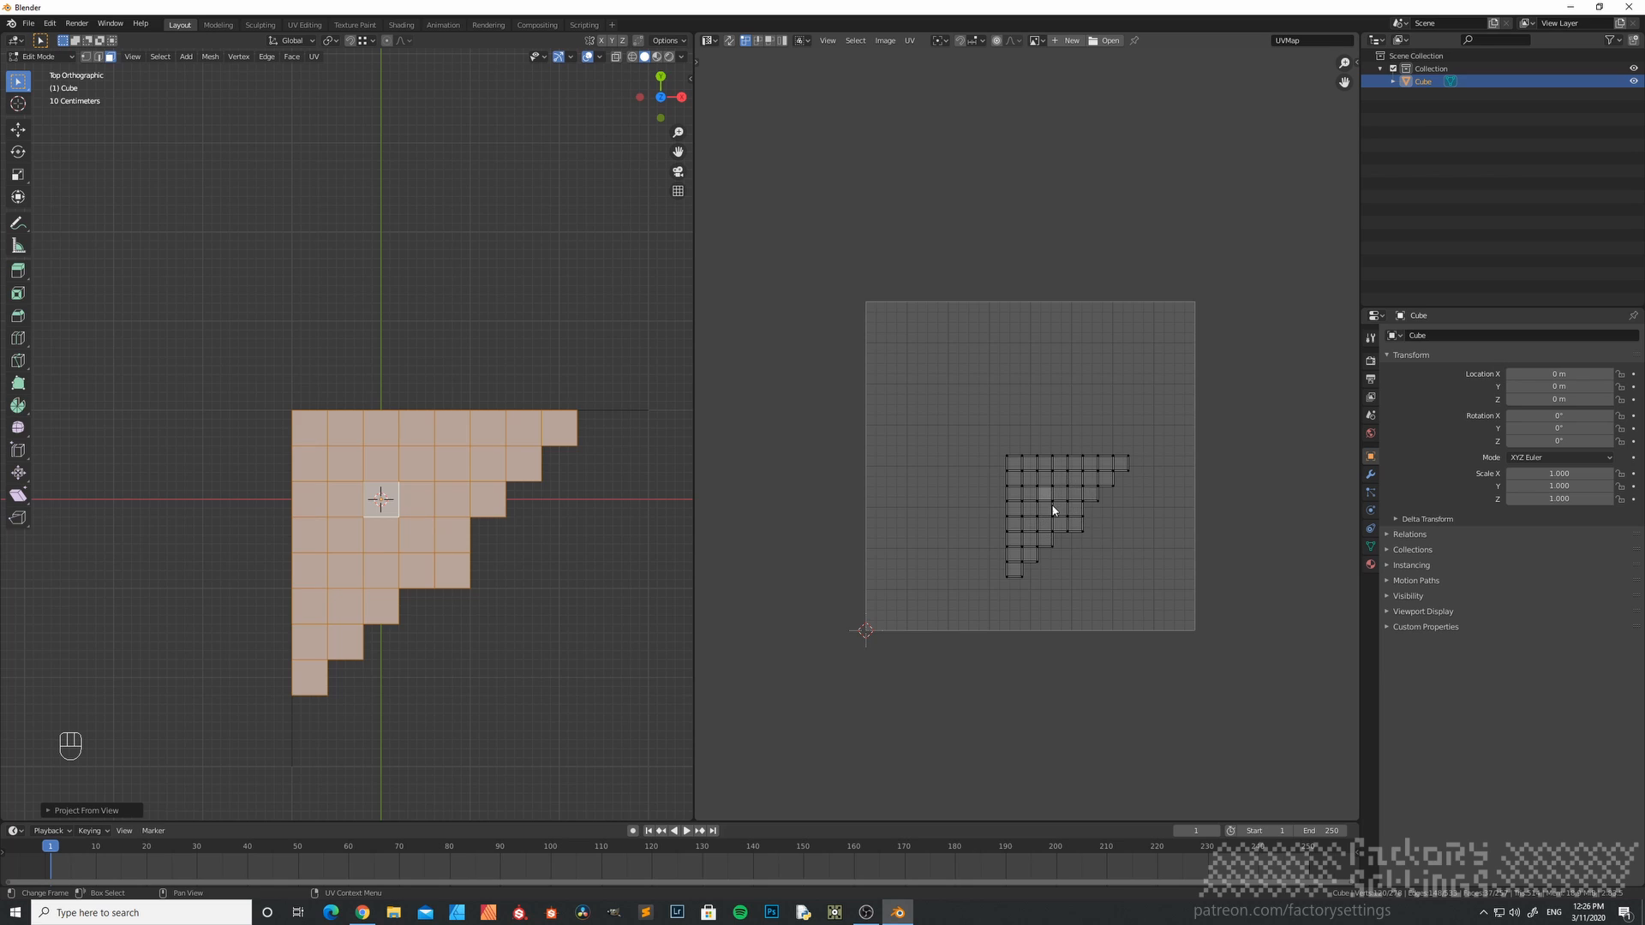
- Move the whole top-face island into the lower-left quarter of the UV square and scale it up by about 1.18
key("a")
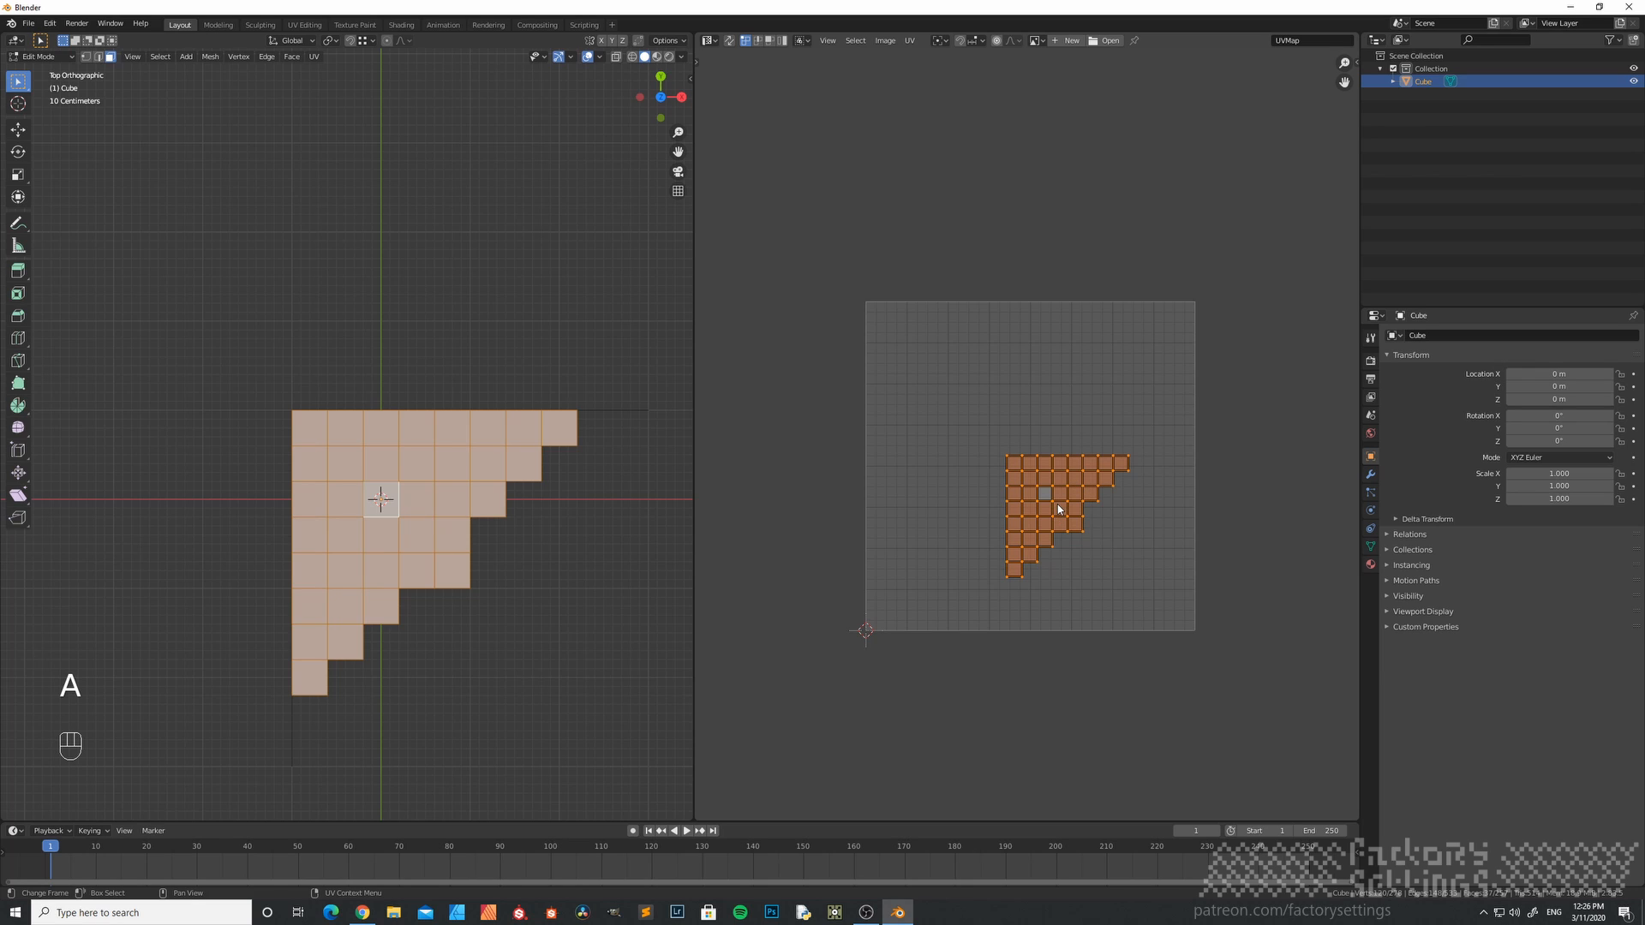
key("g")
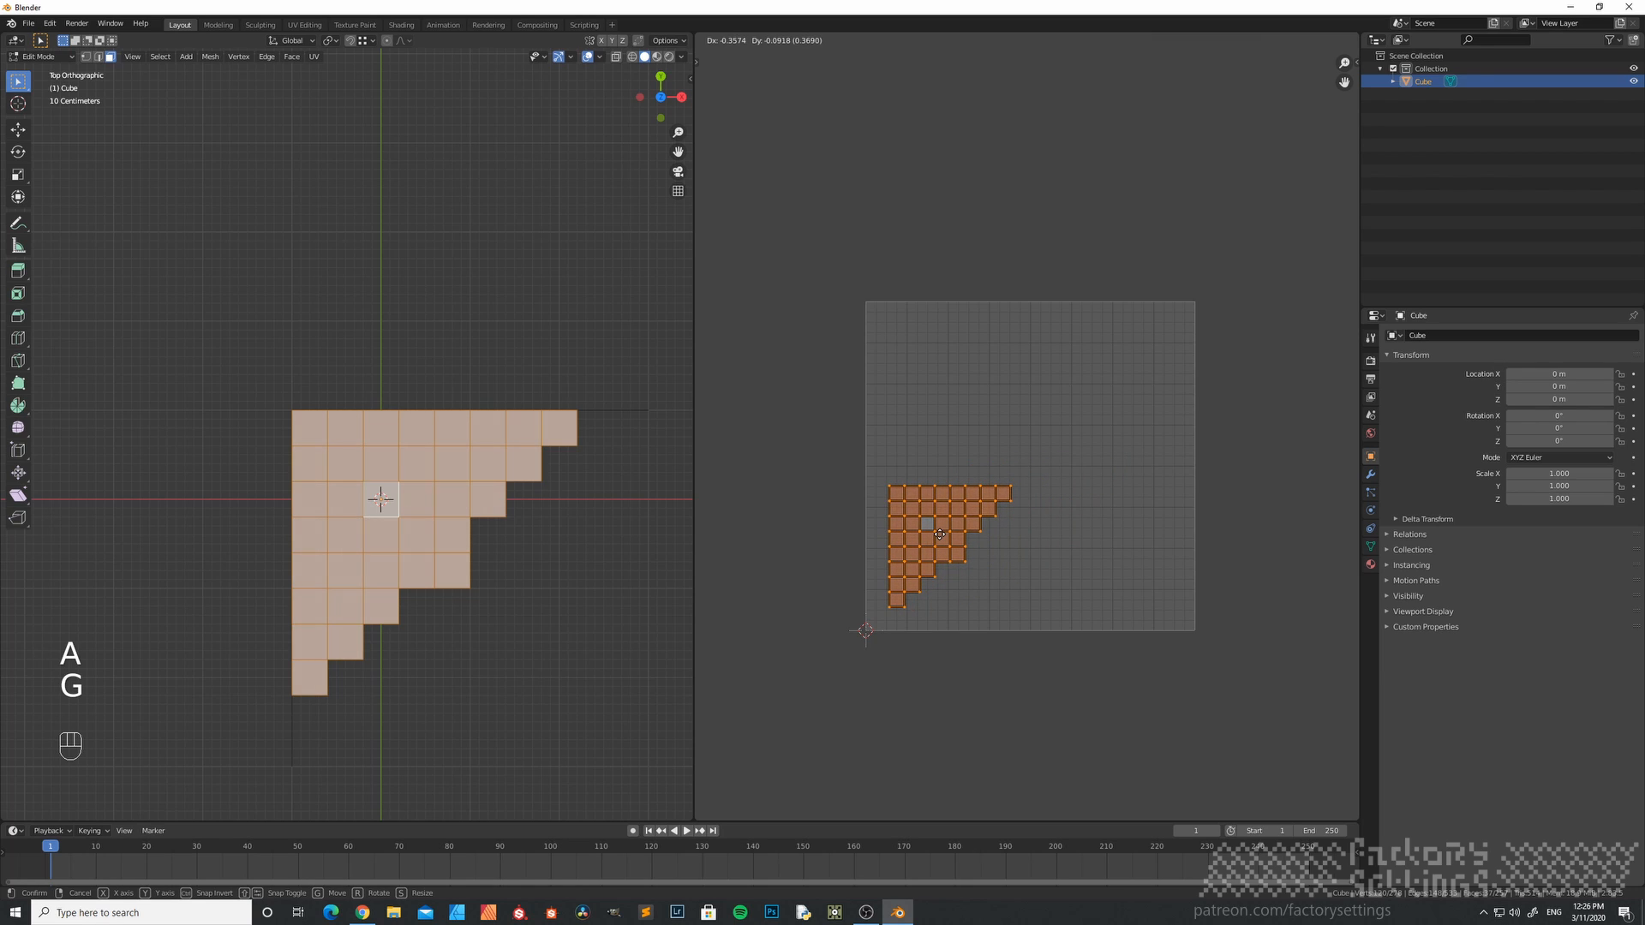
left_click(940, 534)
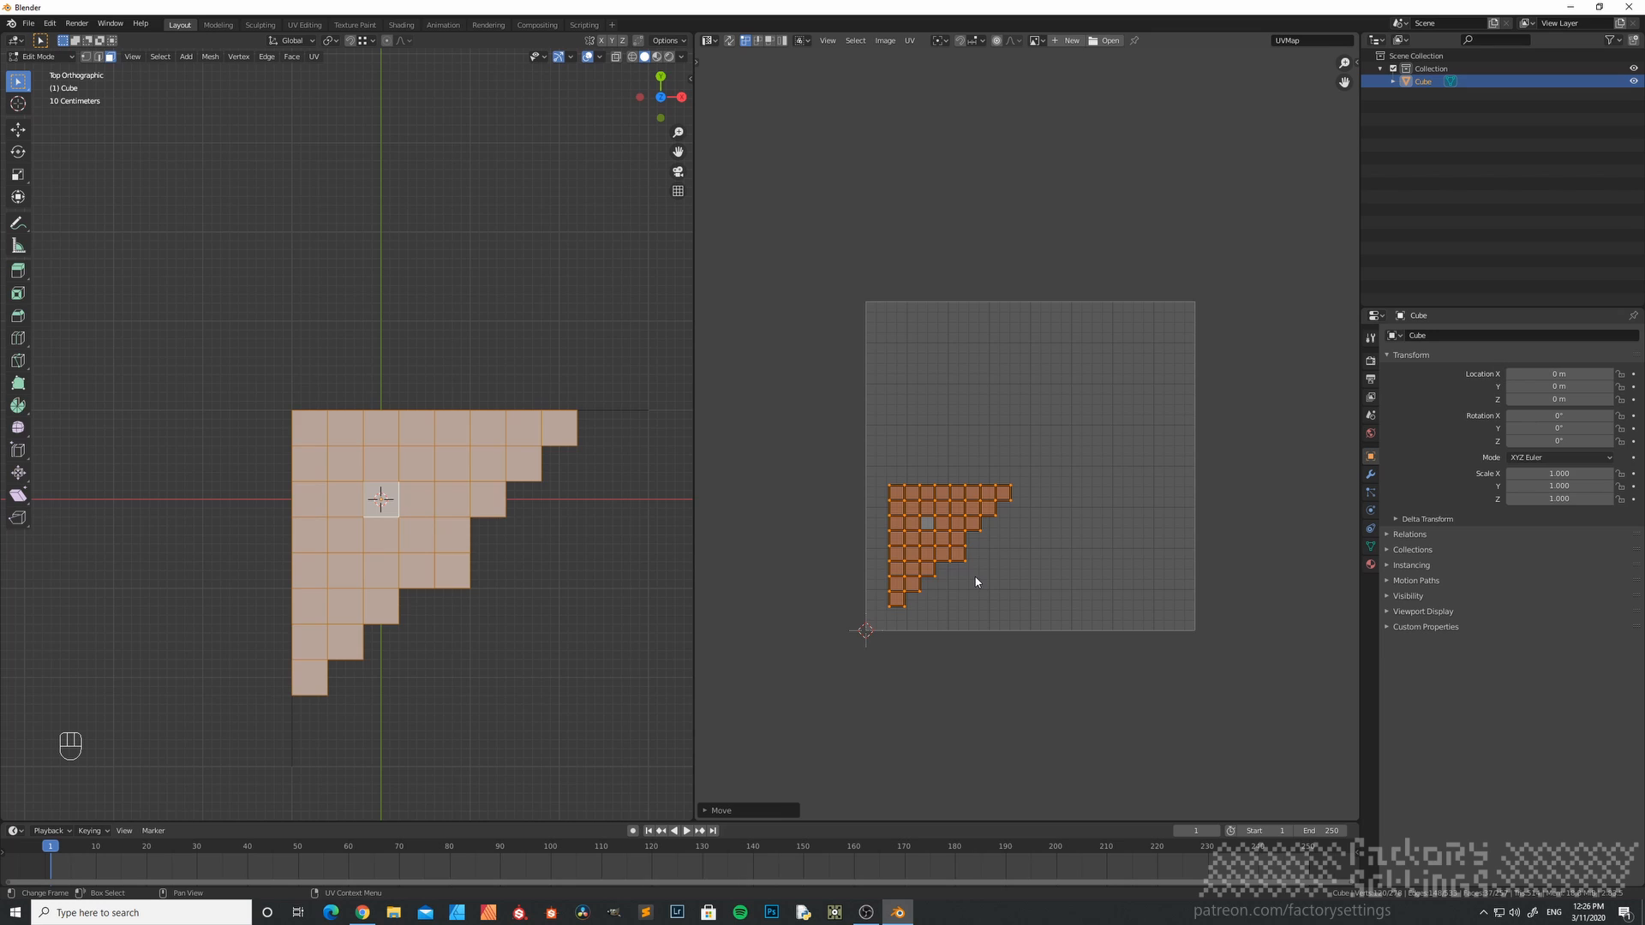
key("s")
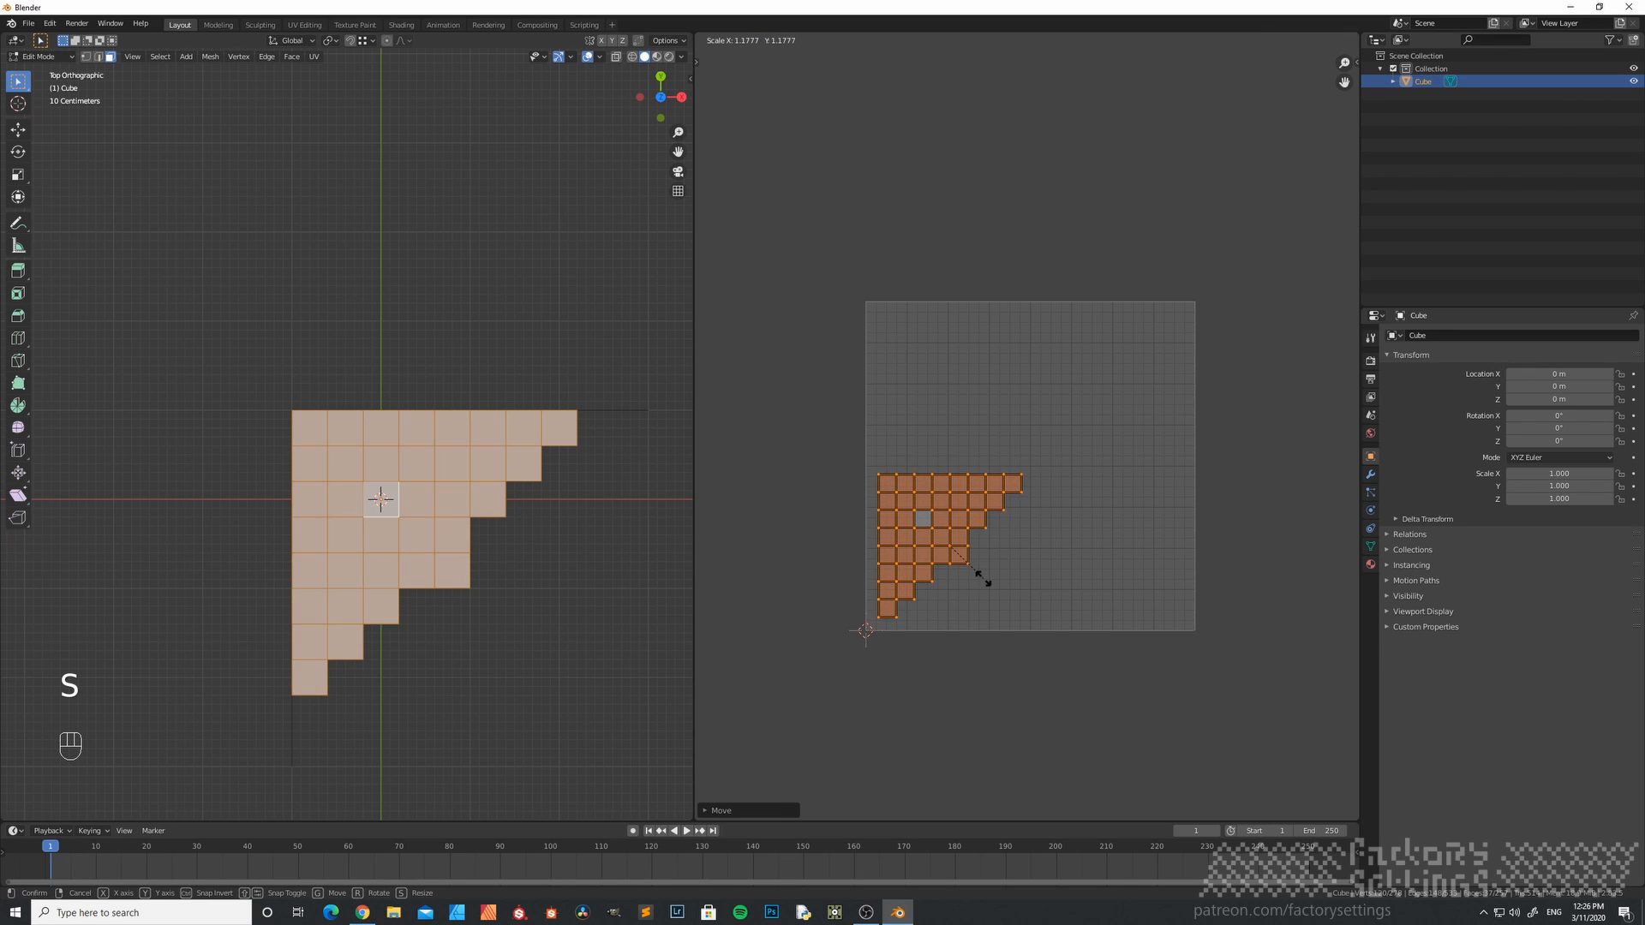
left_click(978, 574)
key("g")
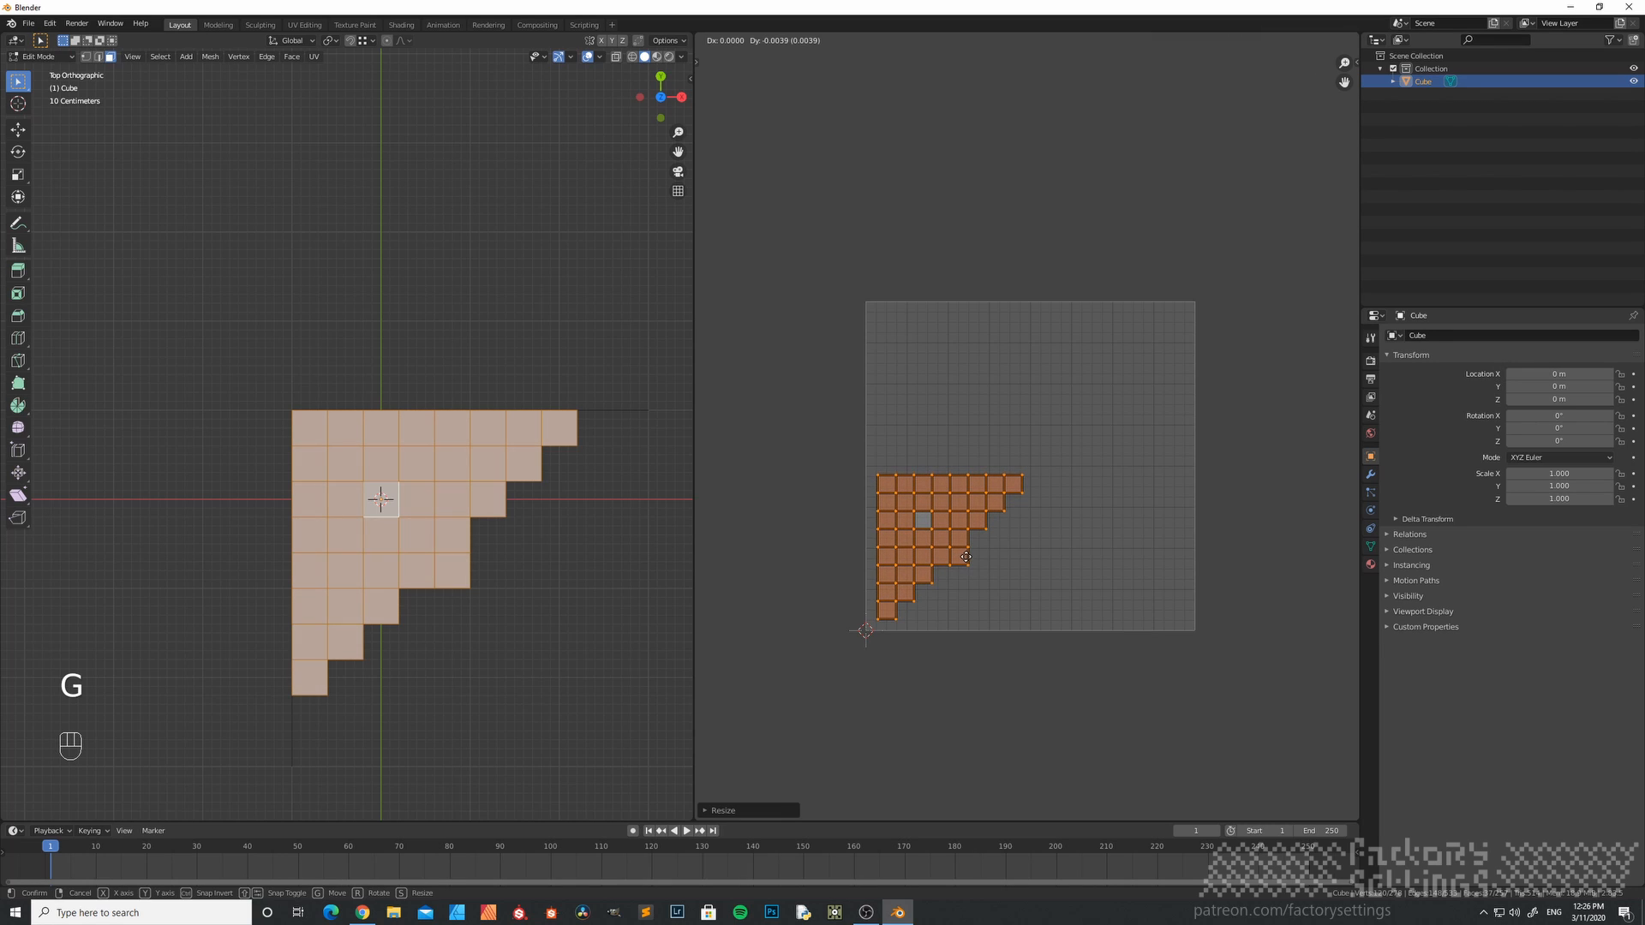
left_click(969, 559)
- Fine-tune the top-face island by shrinking it slightly, nudging it down, and scaling it up by about 1.04
key("s")
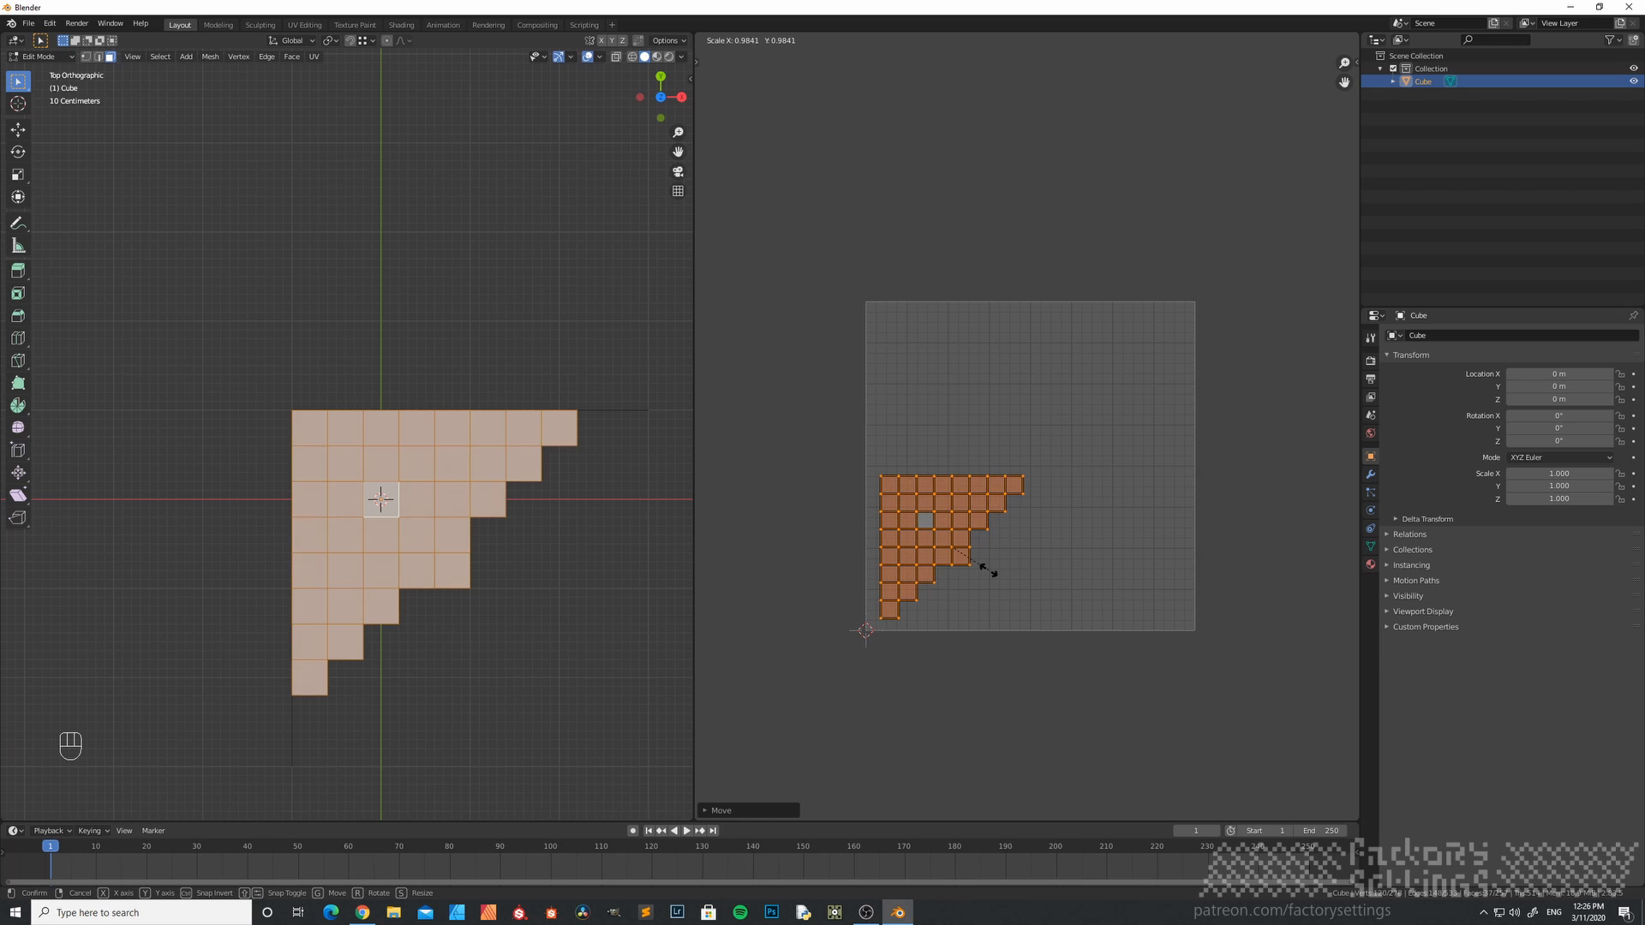
left_click(989, 574)
key("g")
key("shift")
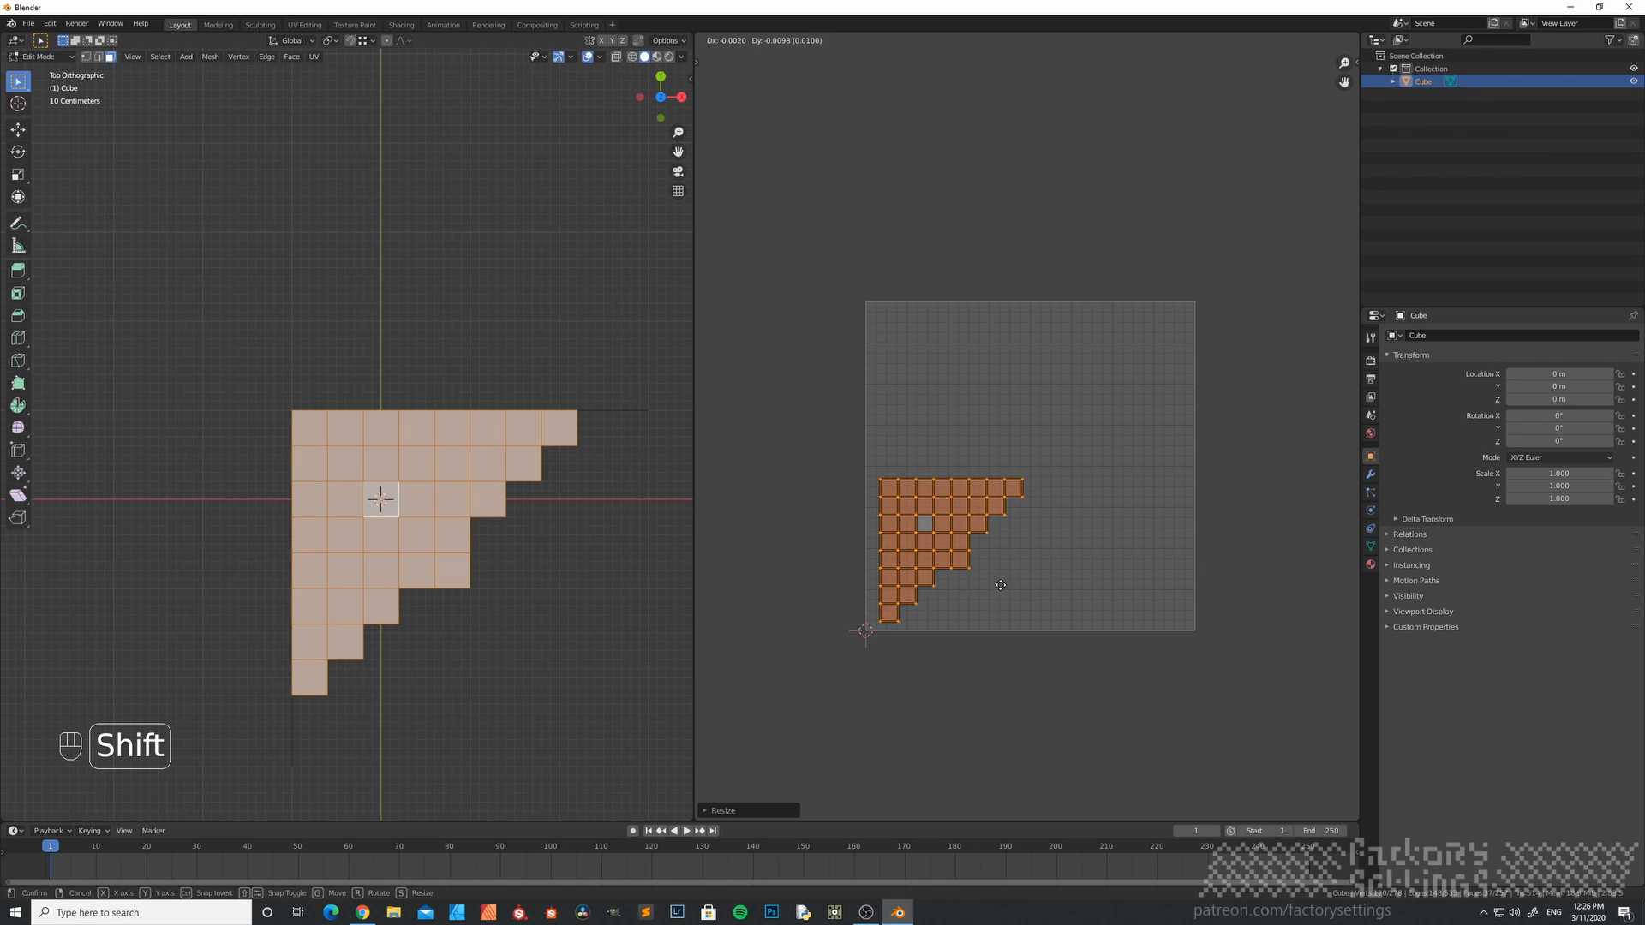
left_click(1000, 579)
key("s")
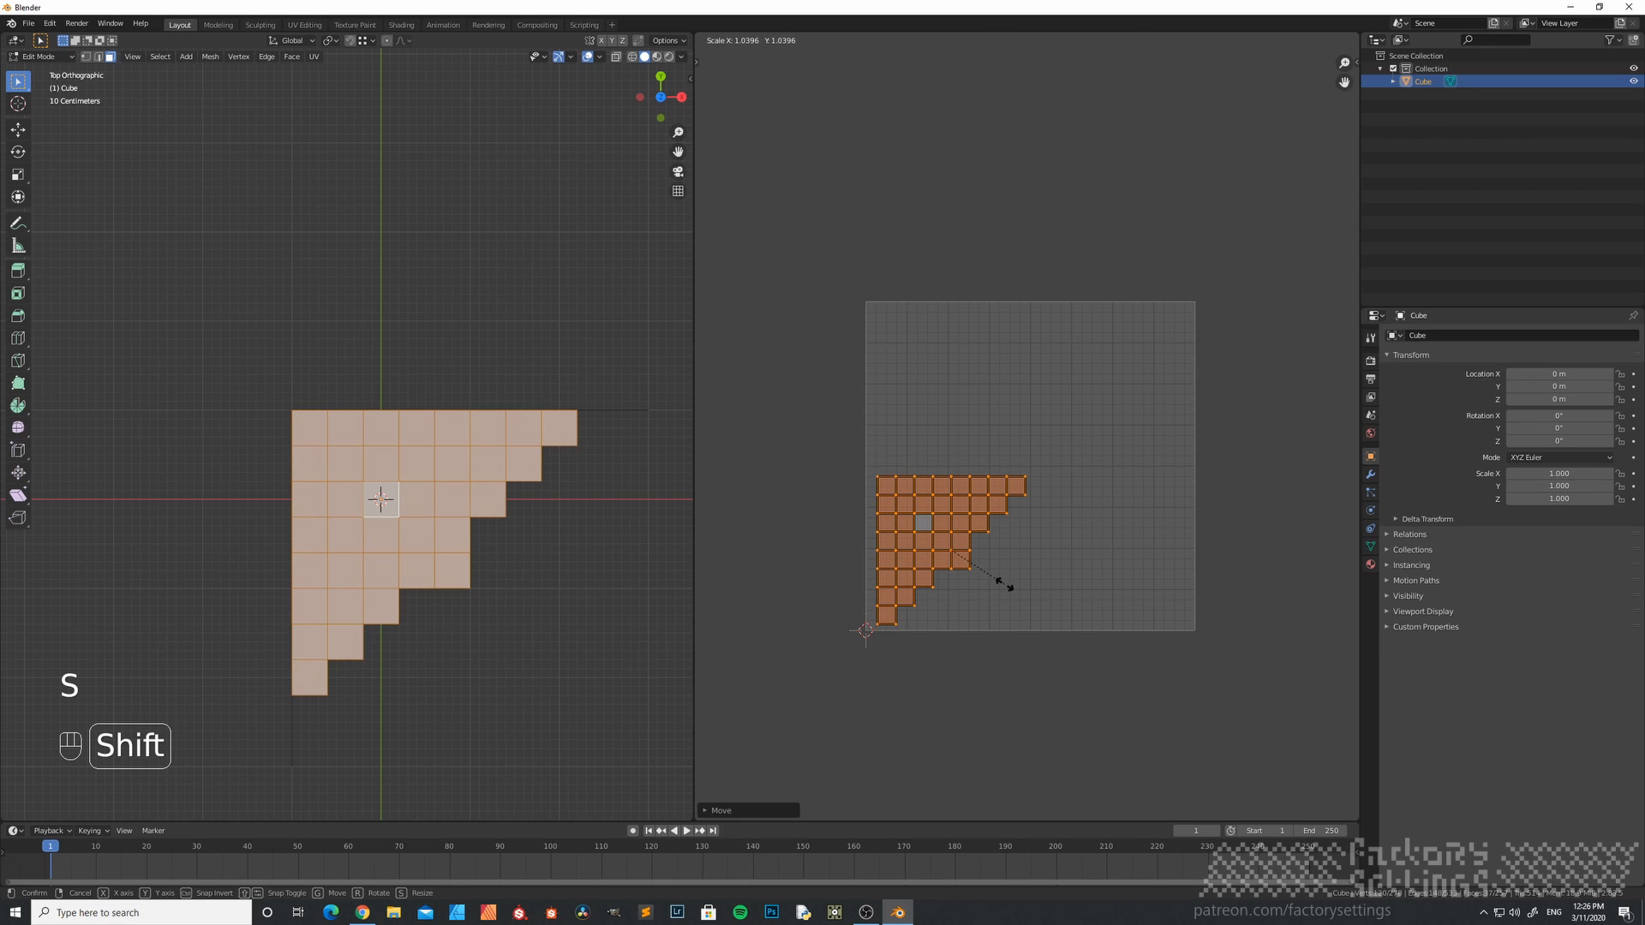
left_click(1007, 584)
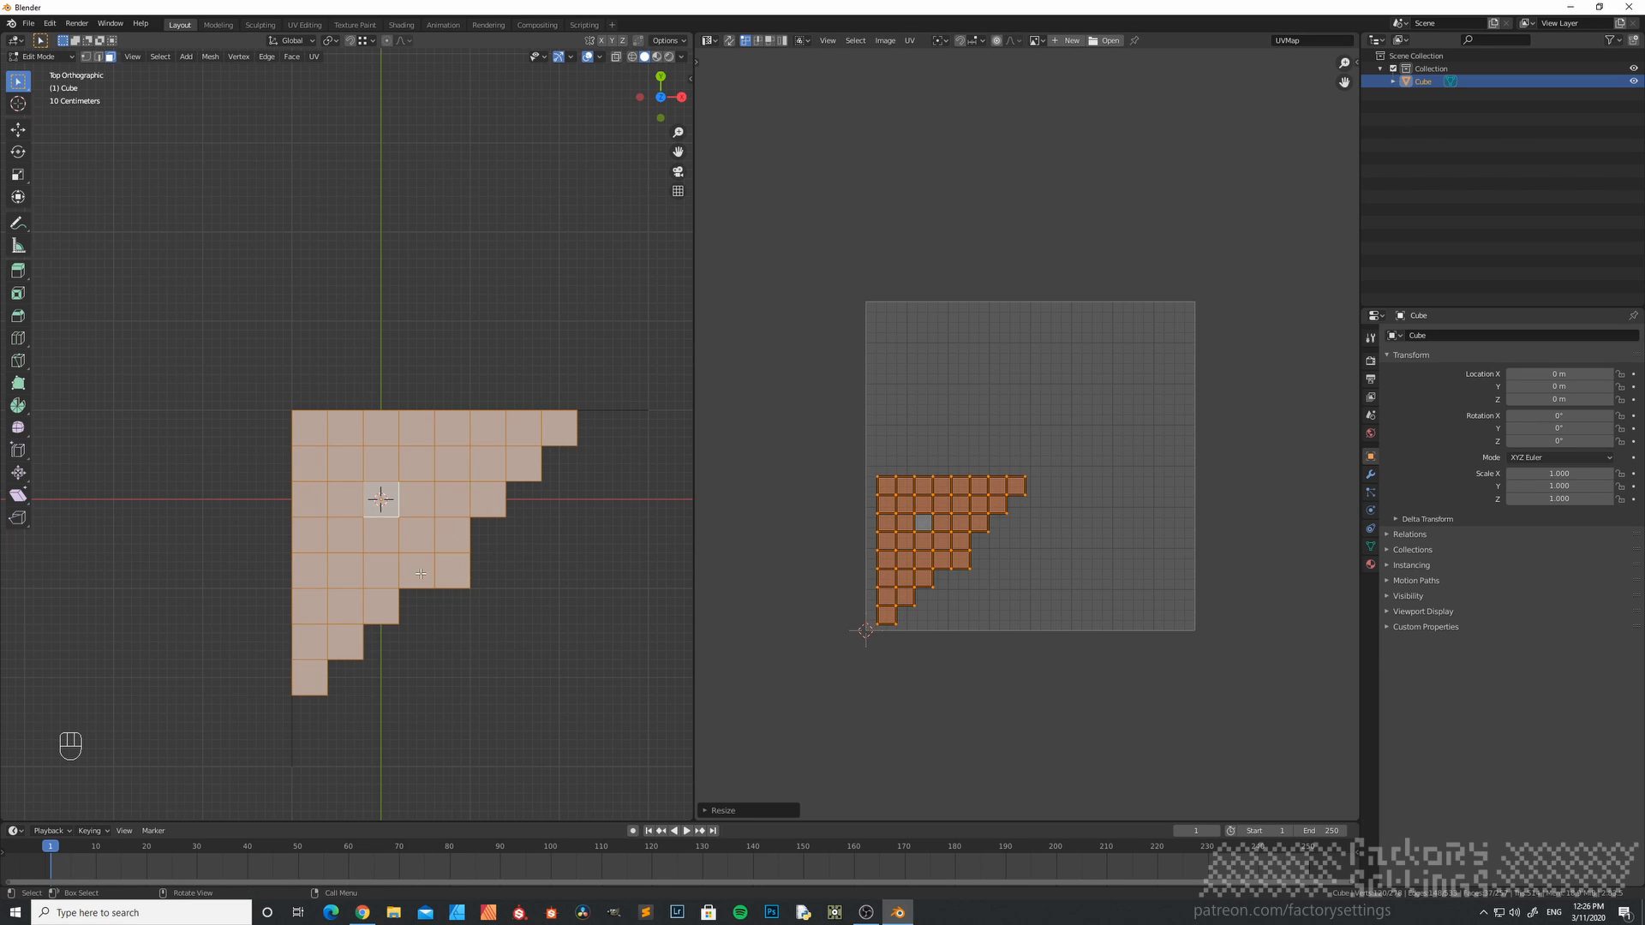
- Select all faces of the pyramid mesh and check all UV islands together for overlaps
key("a")
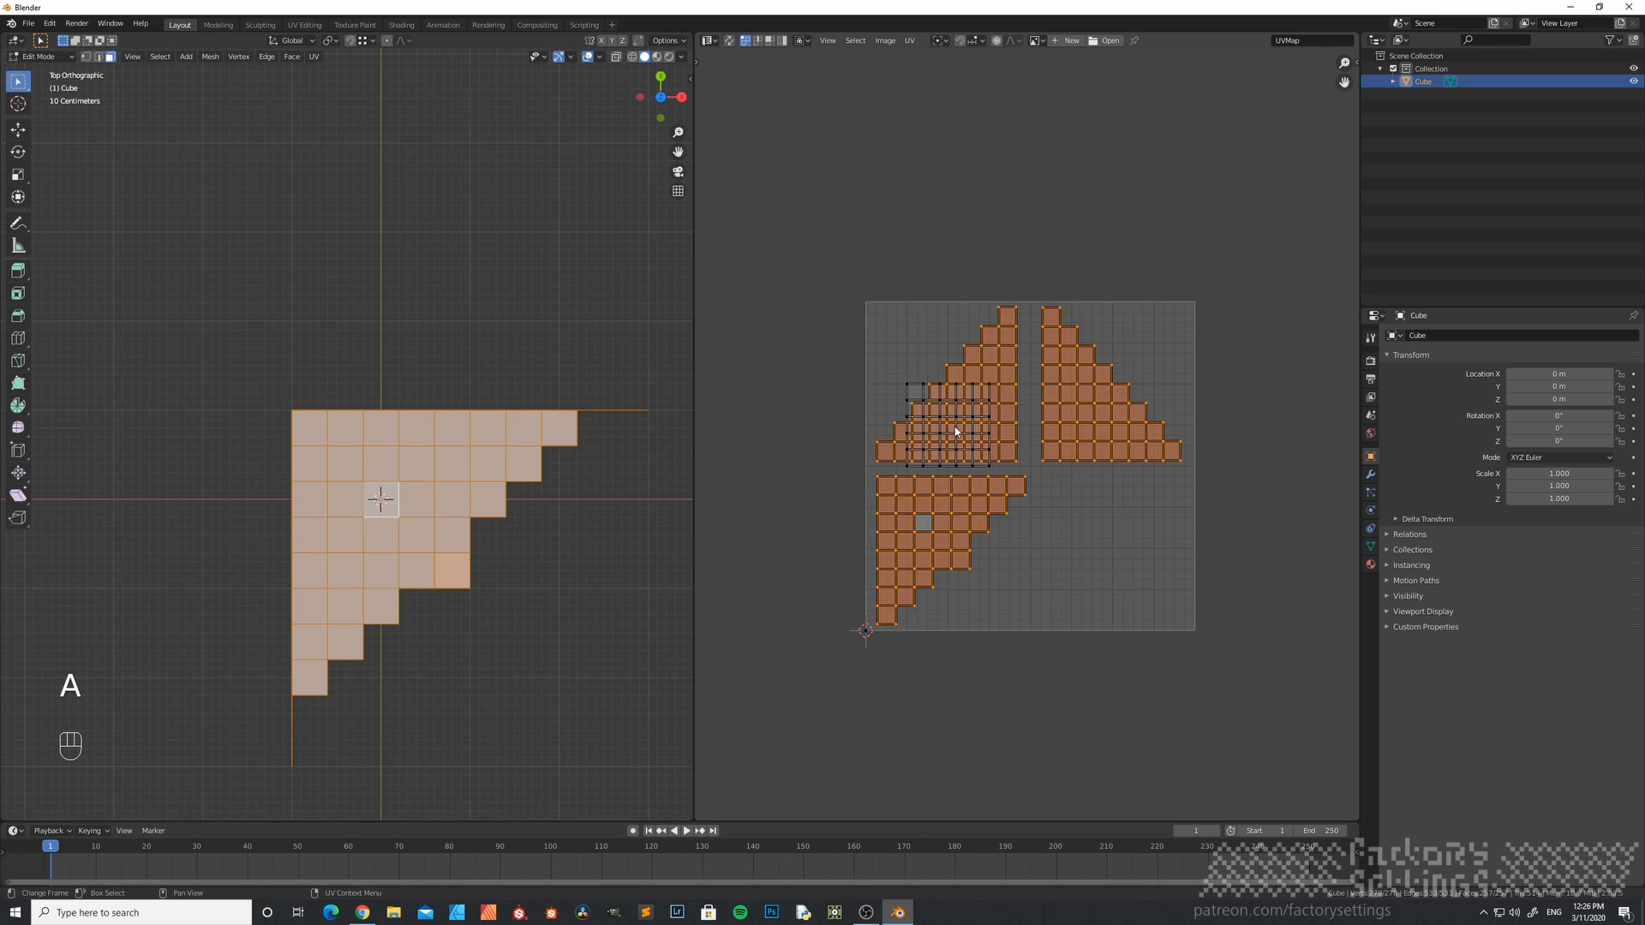
scroll(957, 431, "up", 2)
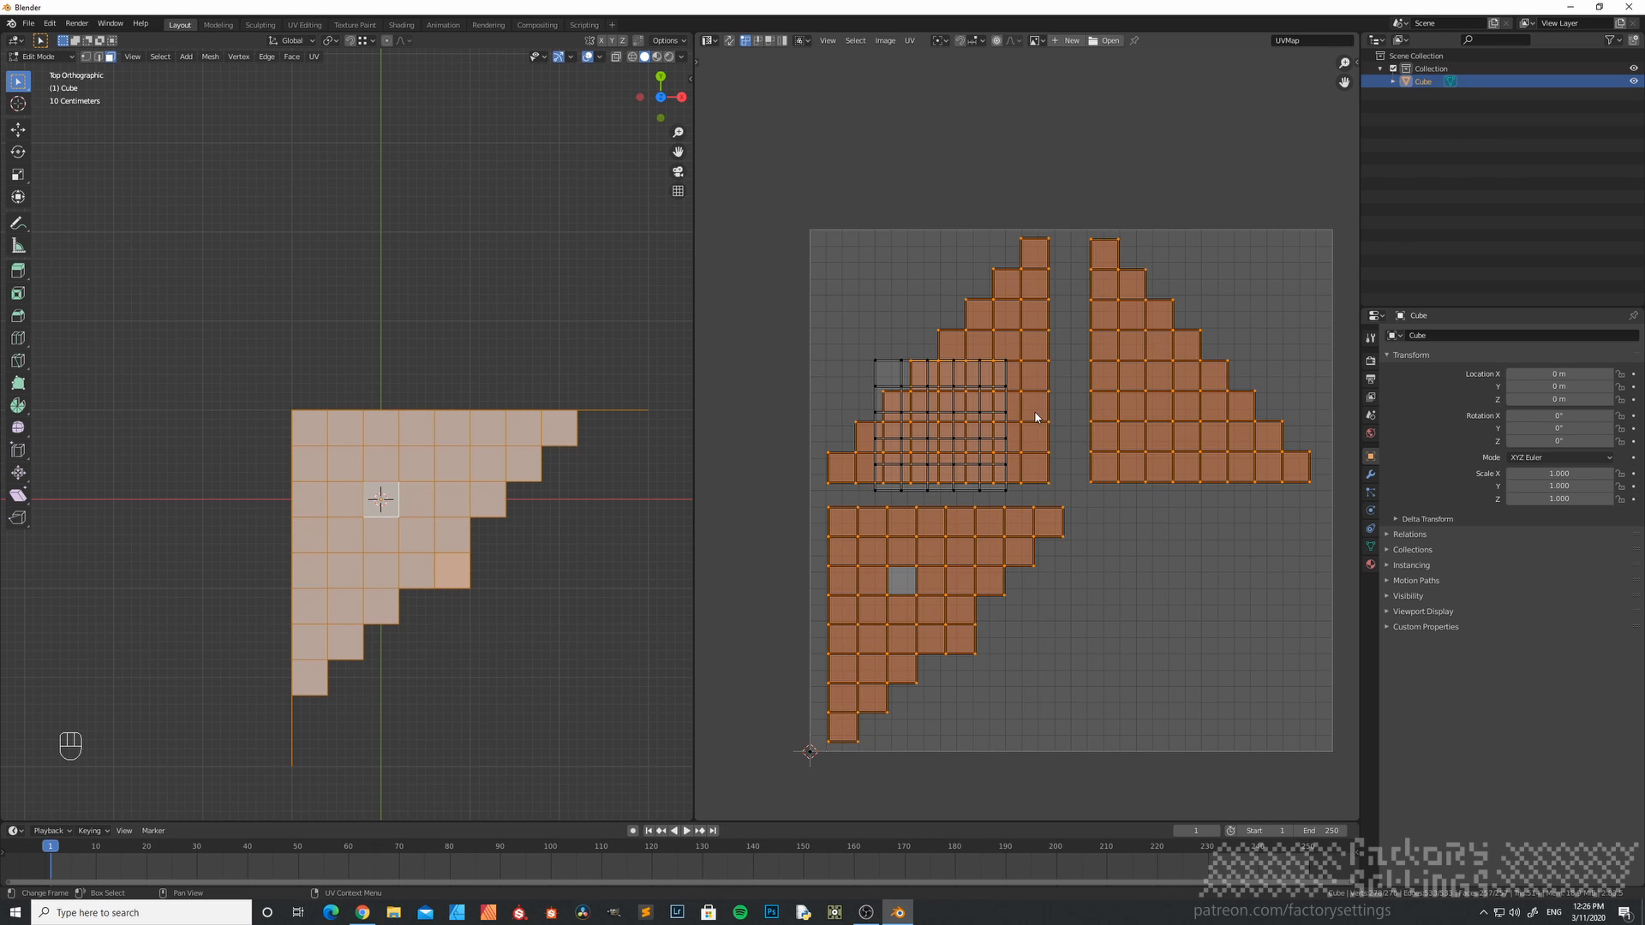
scroll(982, 406, "down", 2)
scroll(959, 420, "up", 2)
scroll(959, 419, "down", 2)
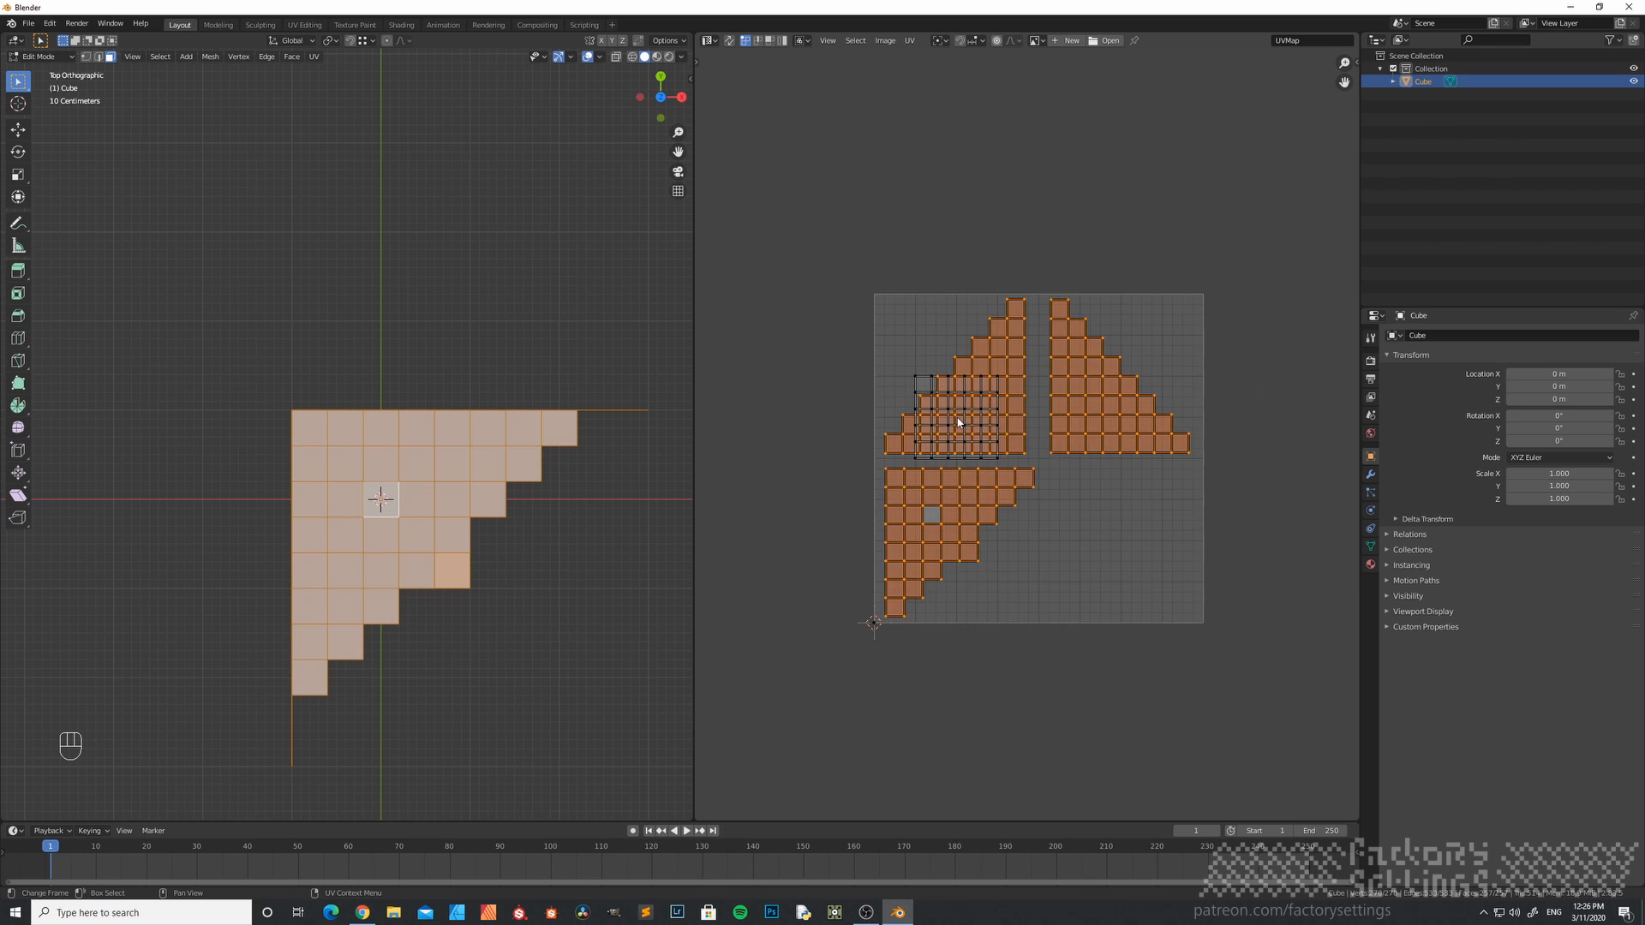
scroll(956, 422, "up", 2)
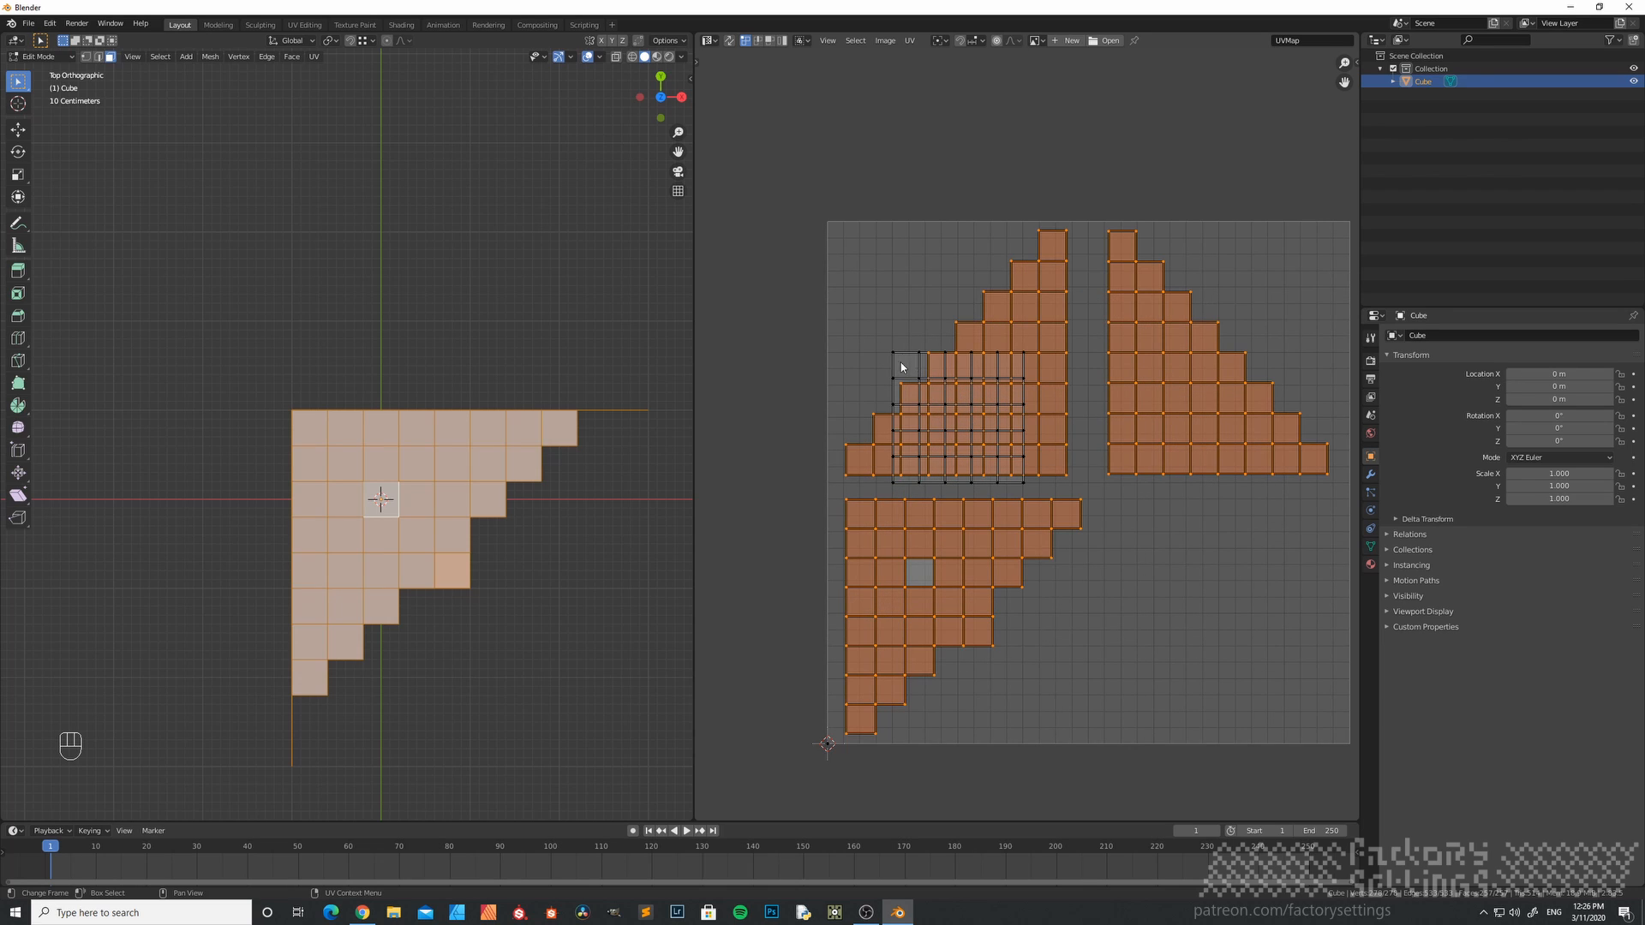
- Deselect all UVs, select only the overlapping square grid island, and move it into the empty lower-right area of the UV square
key("l")
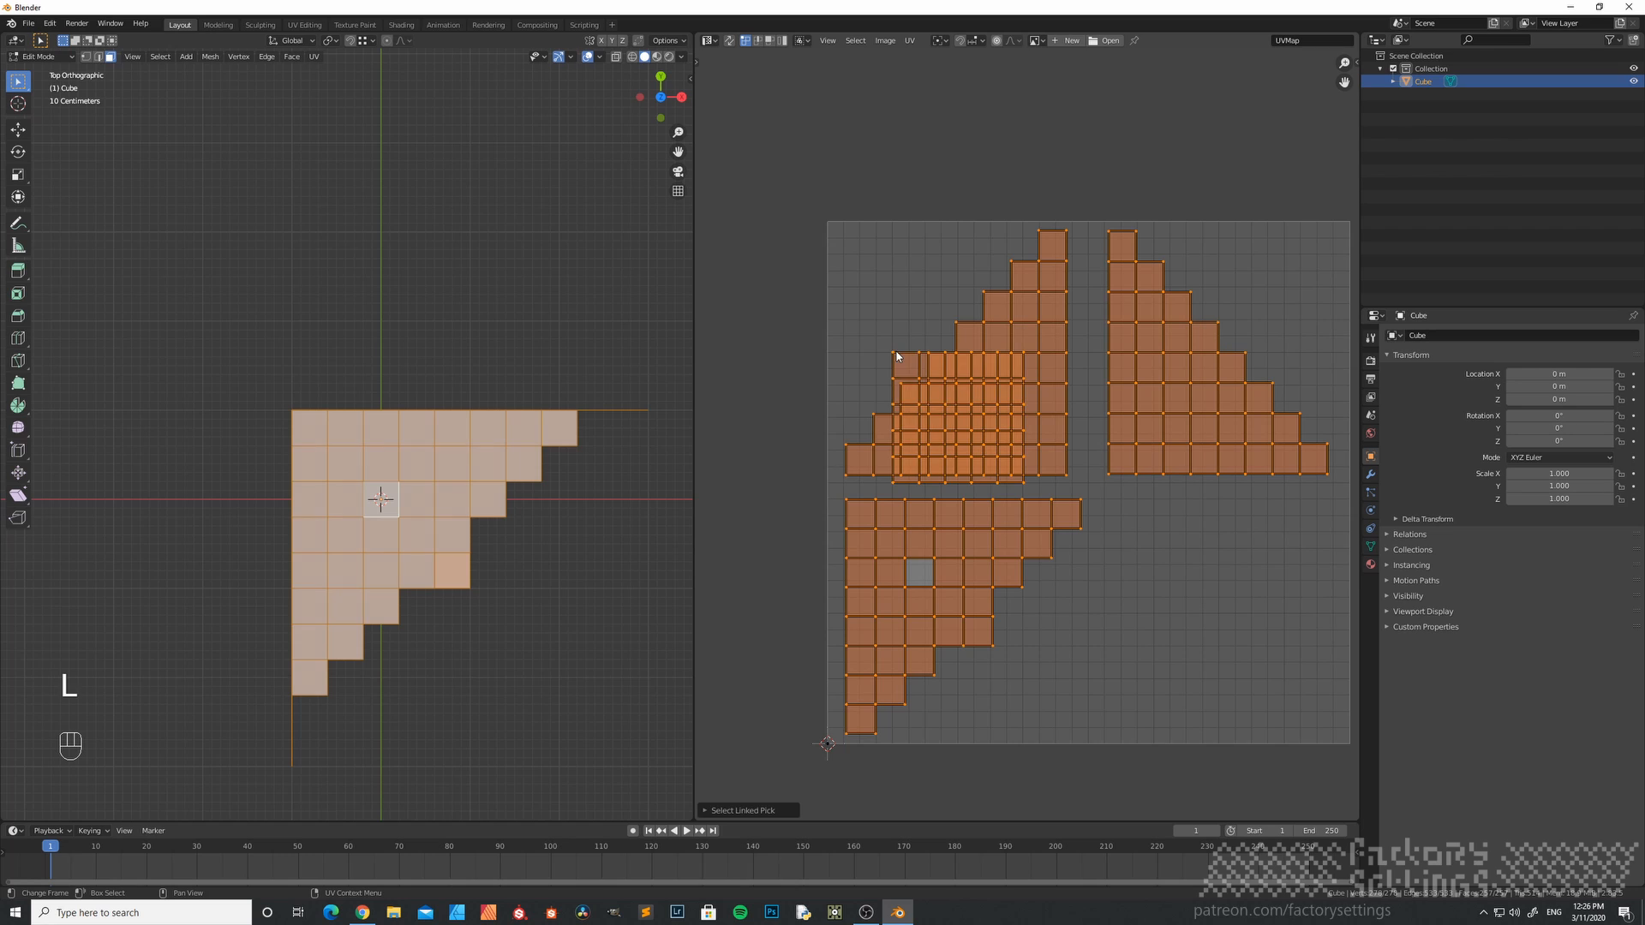
key("g")
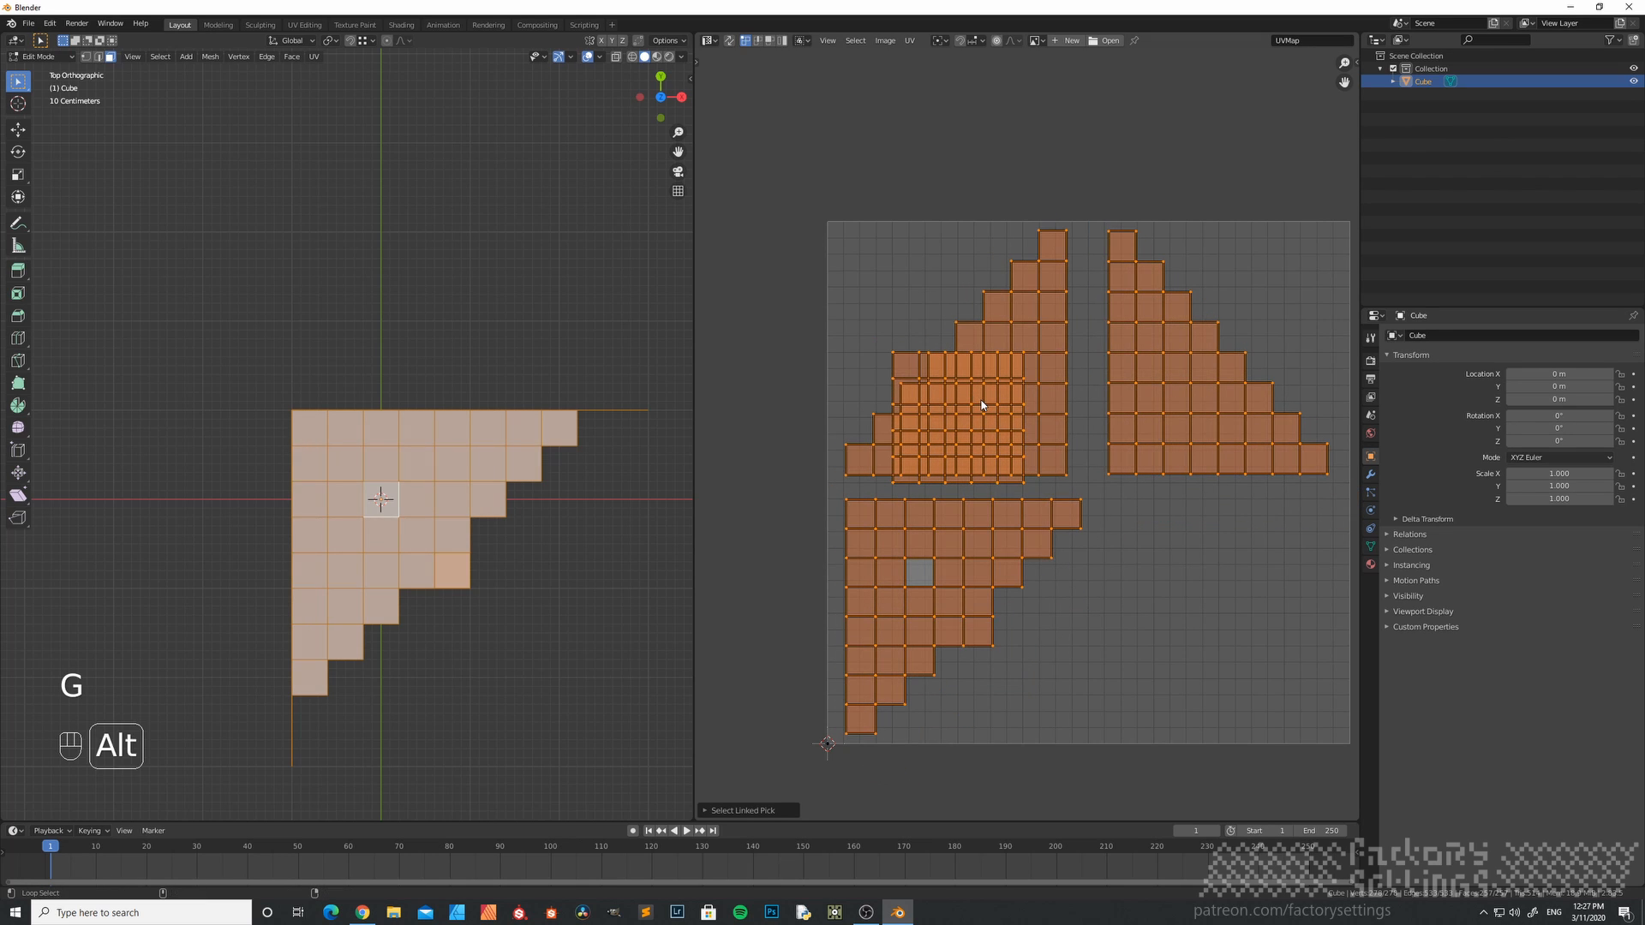
key("alt+a")
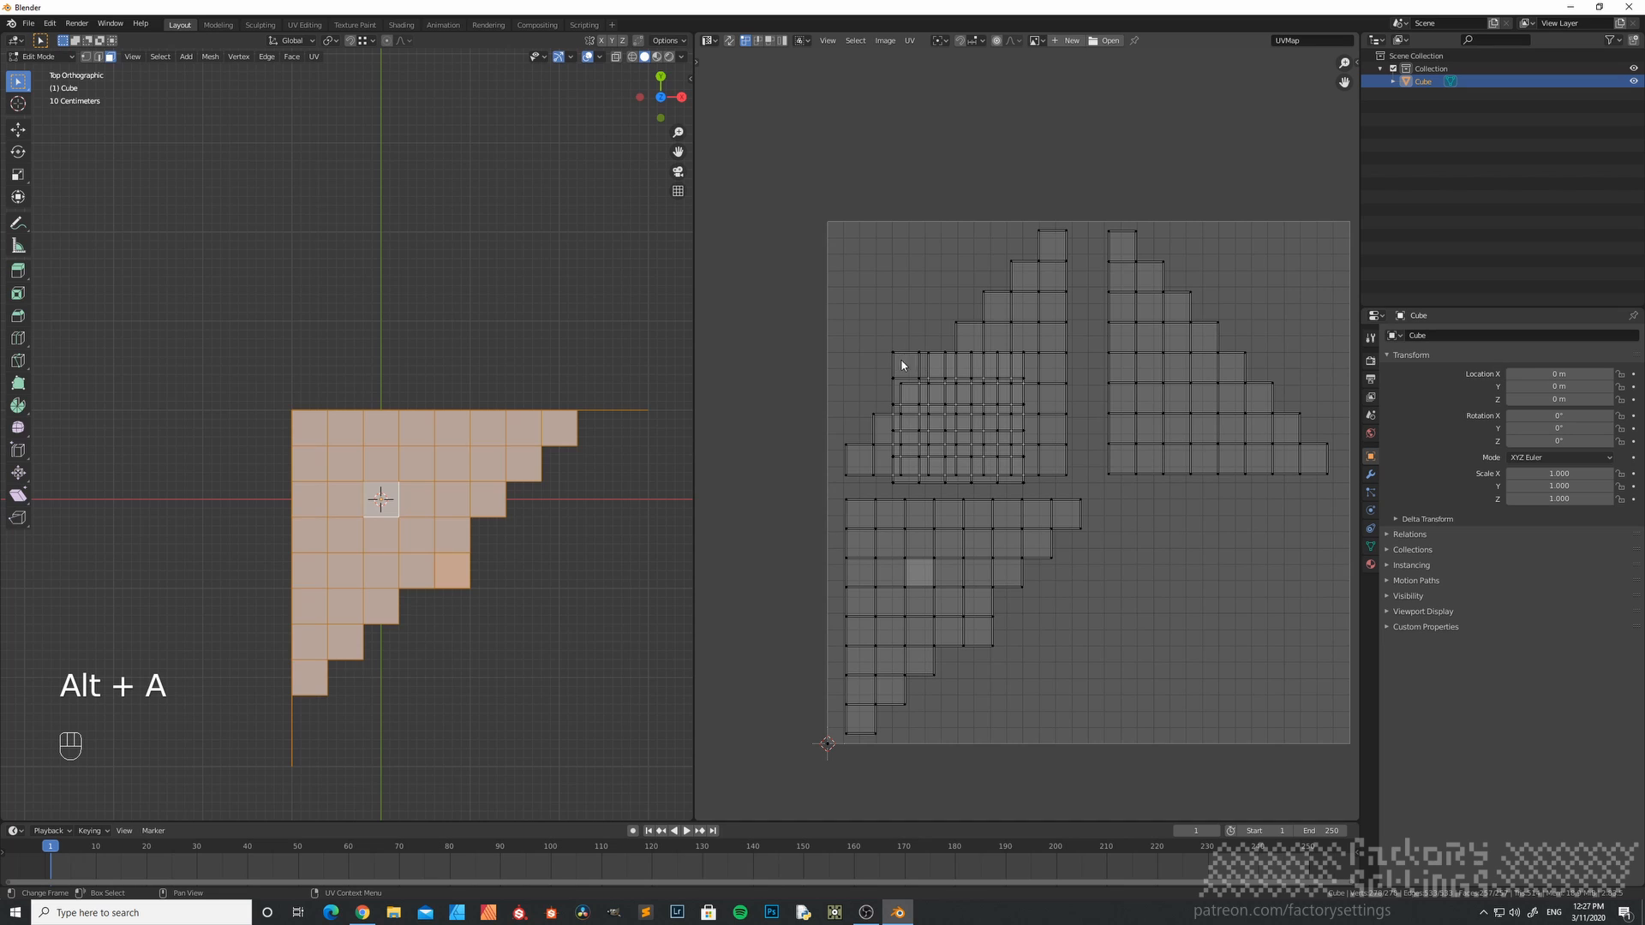
key("l")
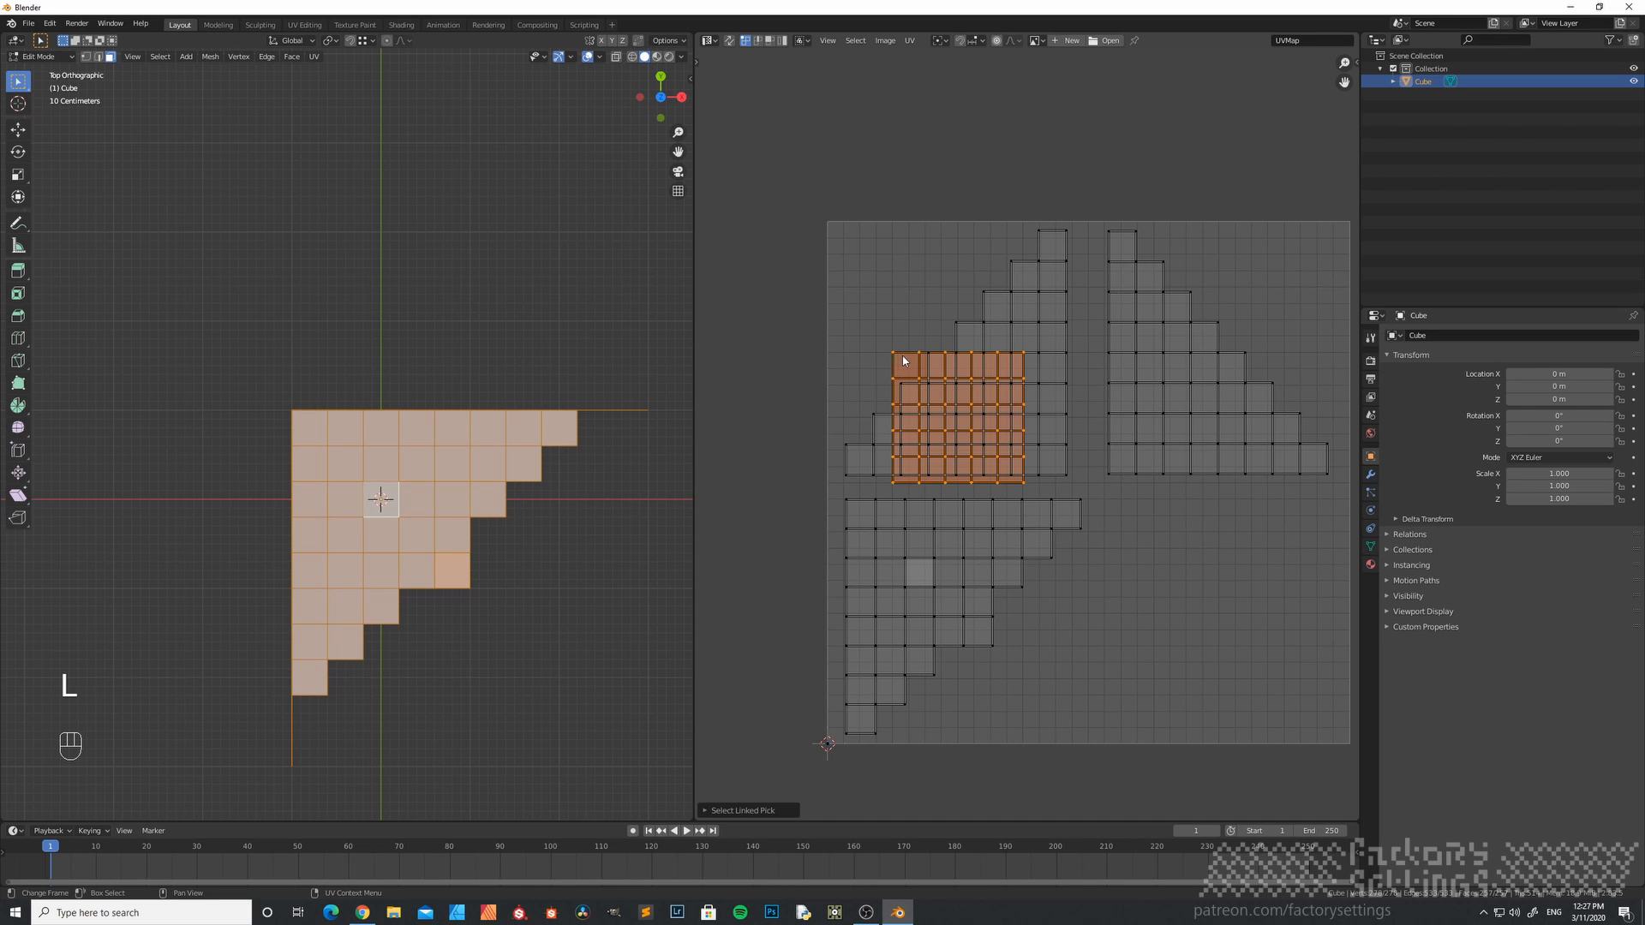
key("g")
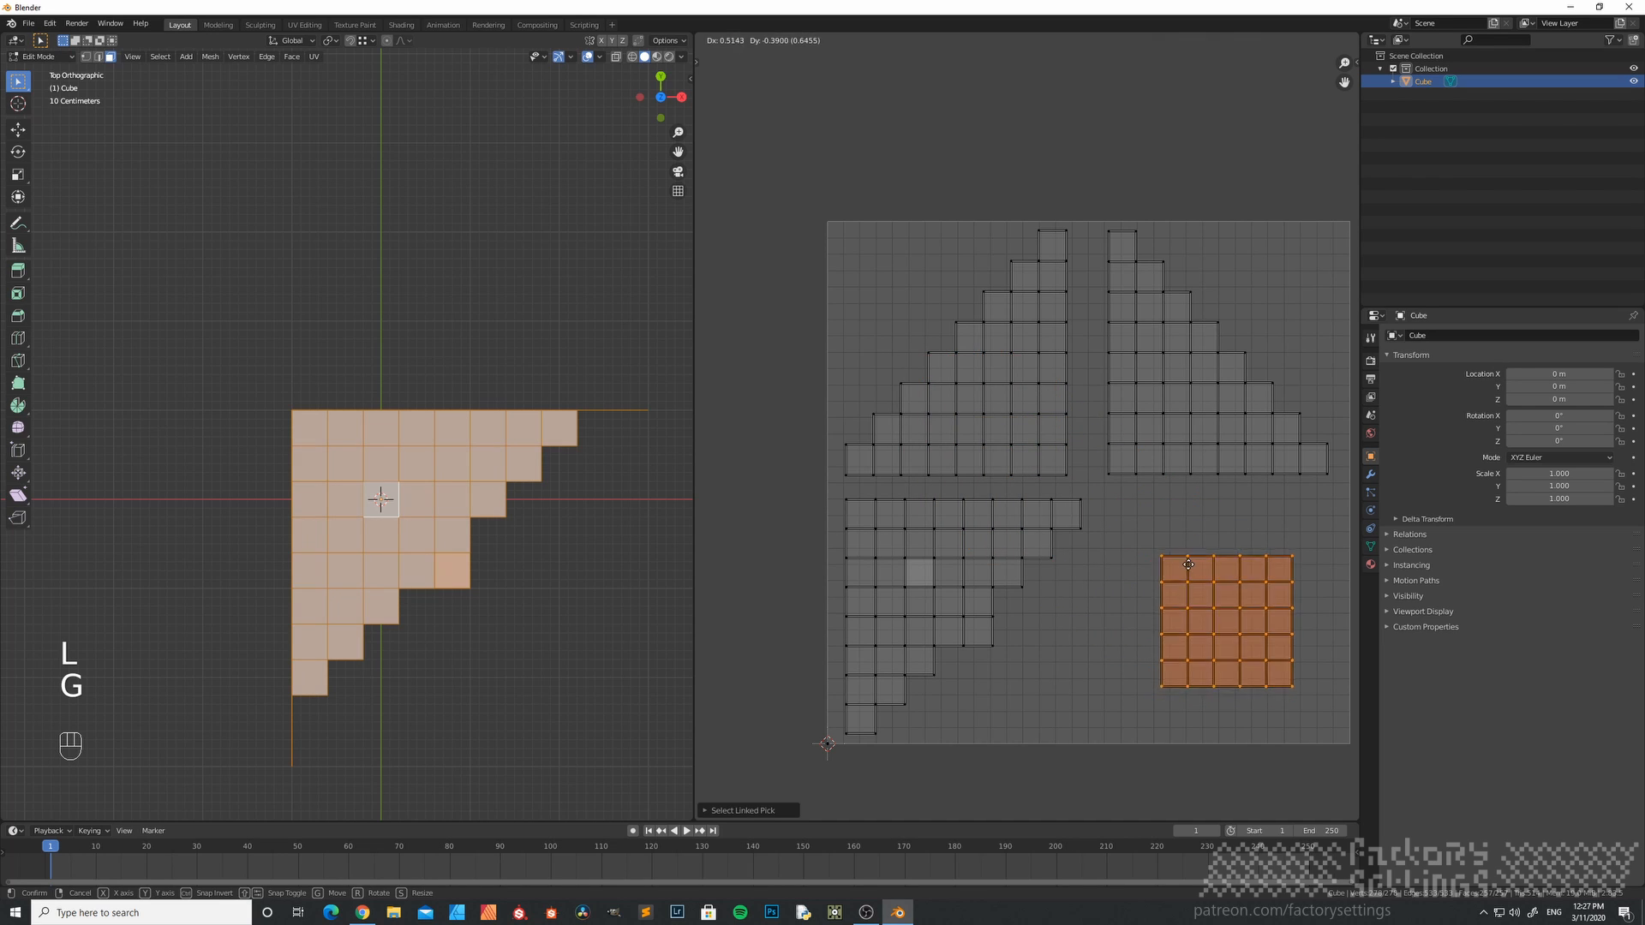
left_click(1181, 560)
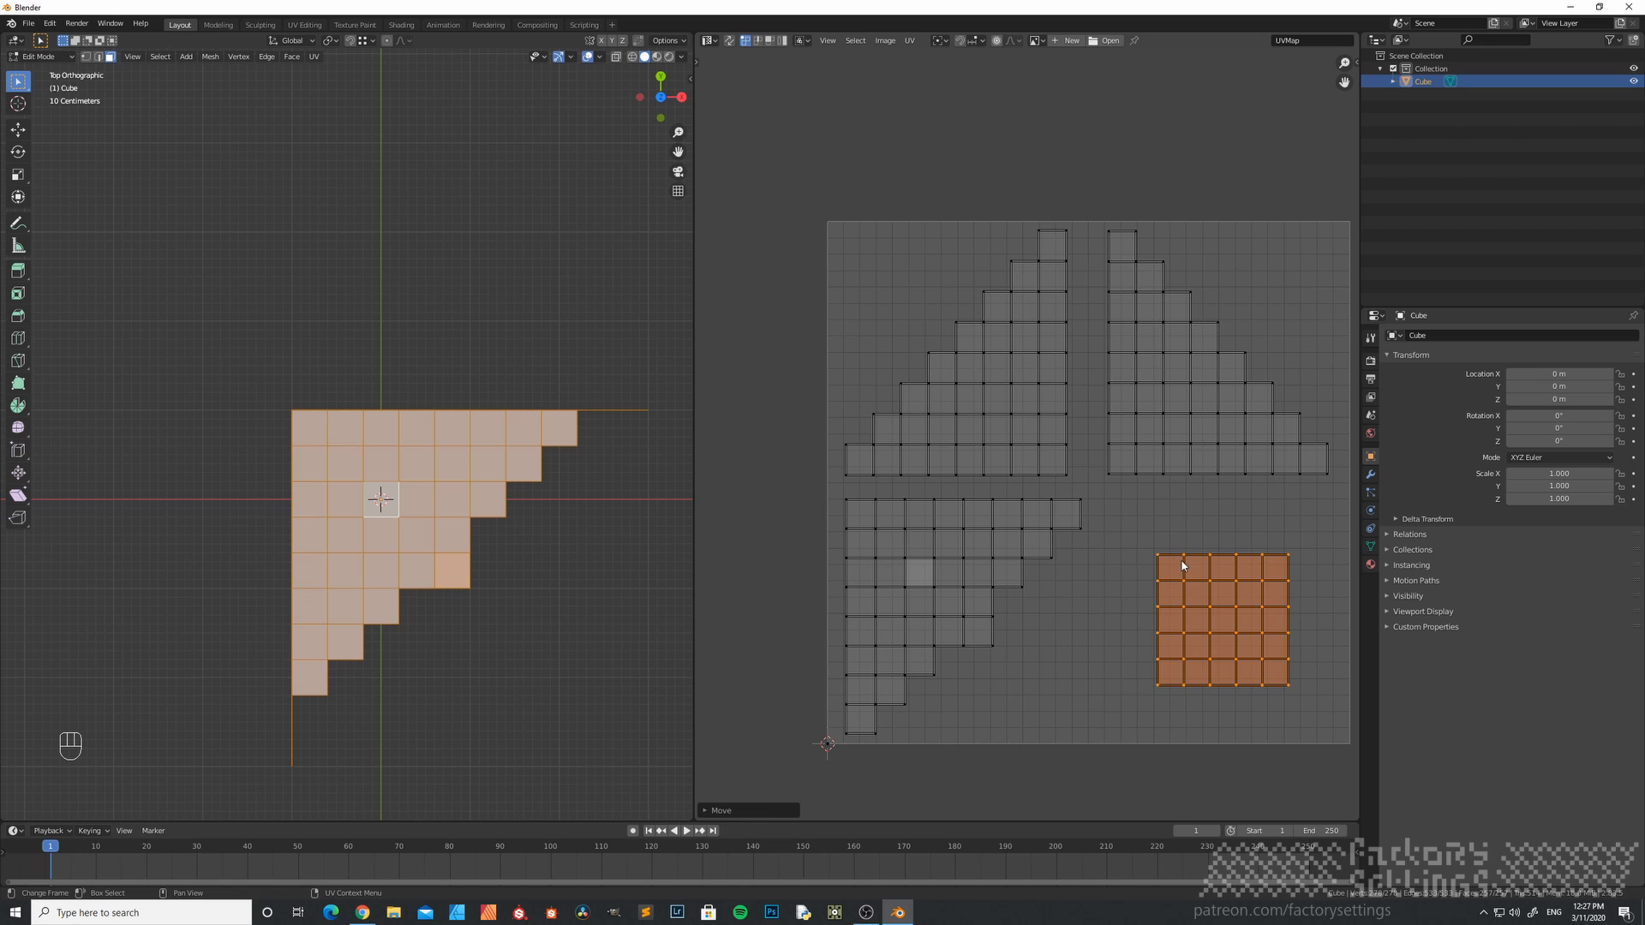
- Leave Edit Mode on the cube pyramid and keep it selected in Object Mode
scroll(1037, 549, "down", 1)
scroll(1037, 549, "up", 1)
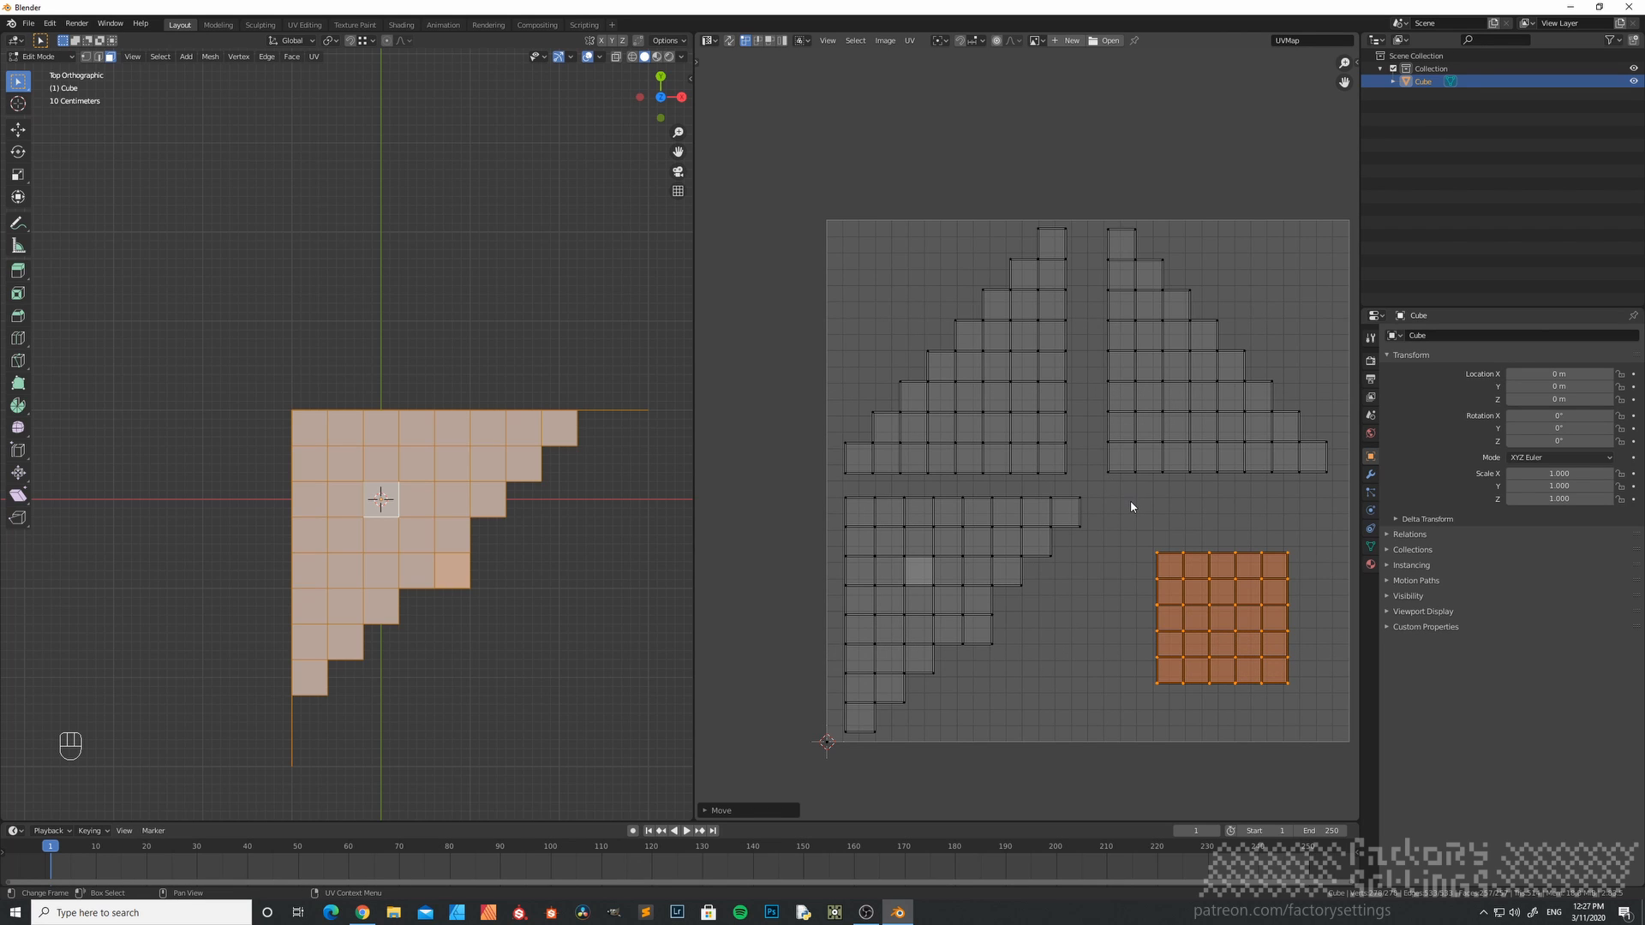
middle_click_drag(1131, 502, 1071, 494, "shift")
scroll(1071, 493, "down", 1)
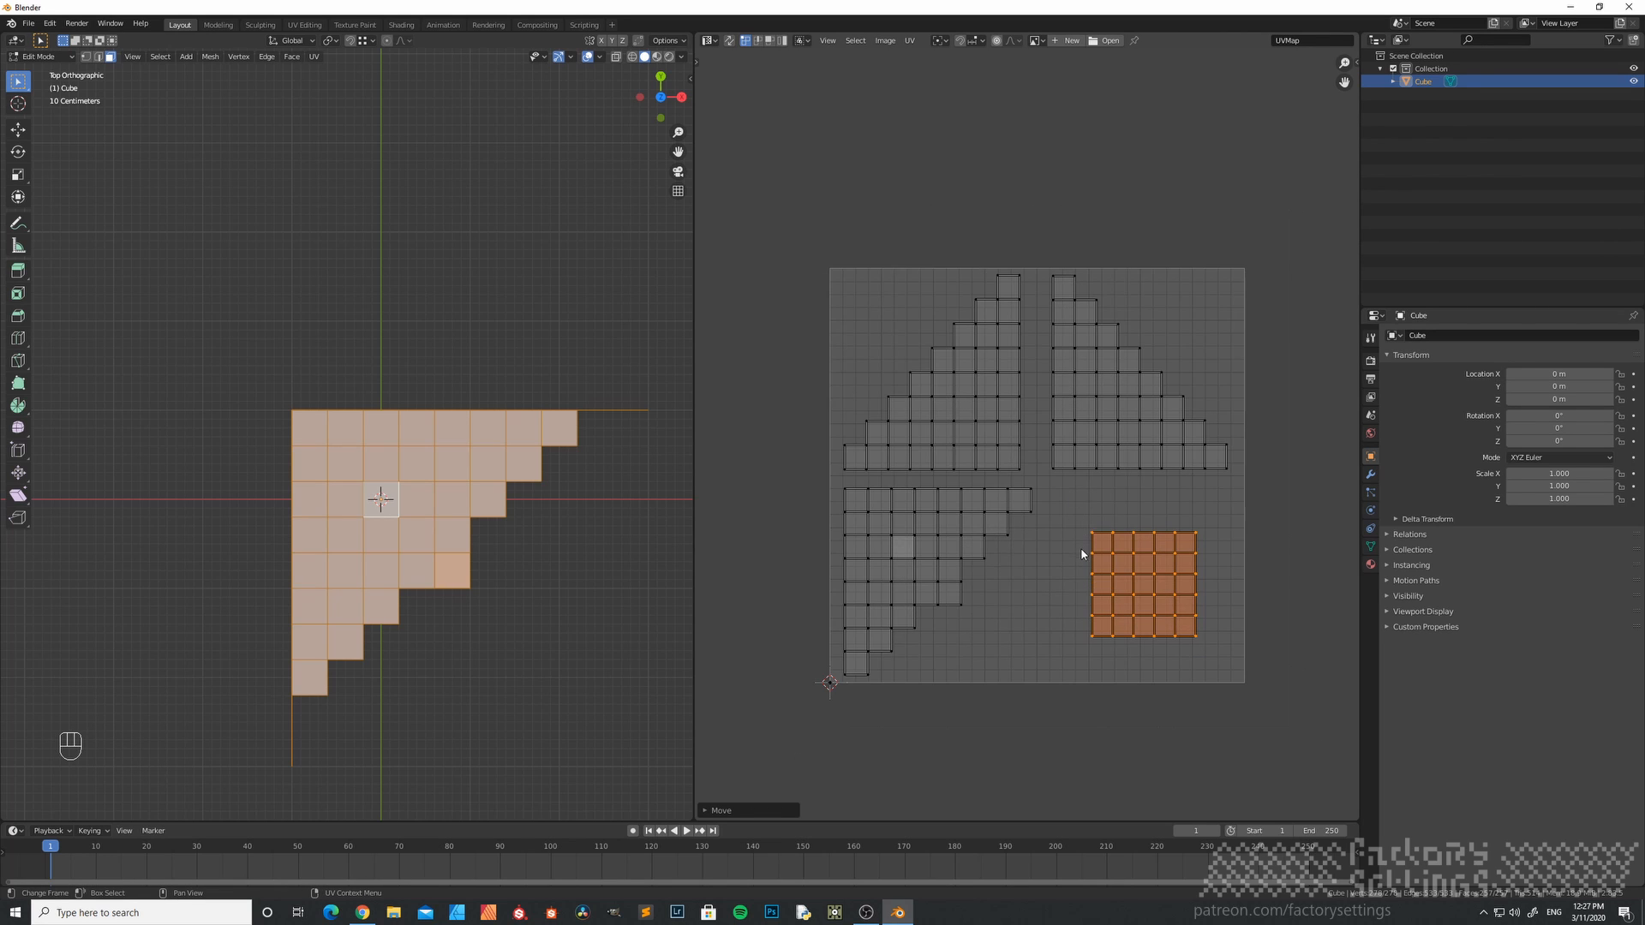
middle_click_drag(549, 617, 505, 549)
middle_click_drag(544, 668, 514, 607, "shift")
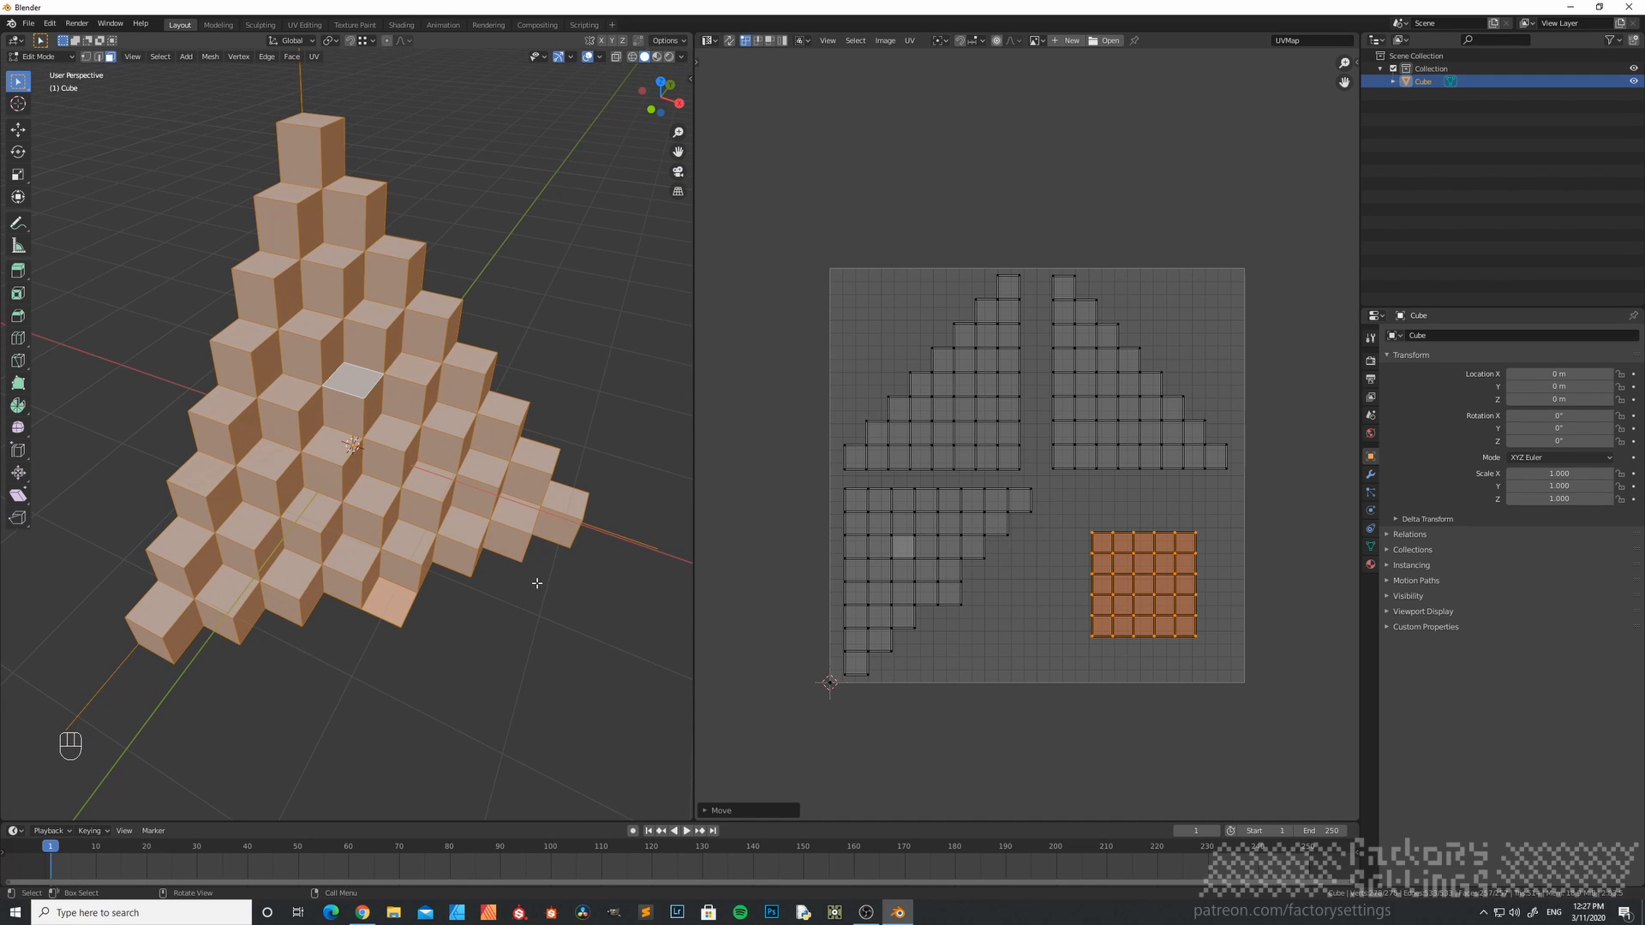
mouse_move(393, 552)
middle_mouse_down("shift")
mouse_move(411, 630)
mouse_move(501, 499)
mouse_move(414, 535)
middle_mouse_up("shift")
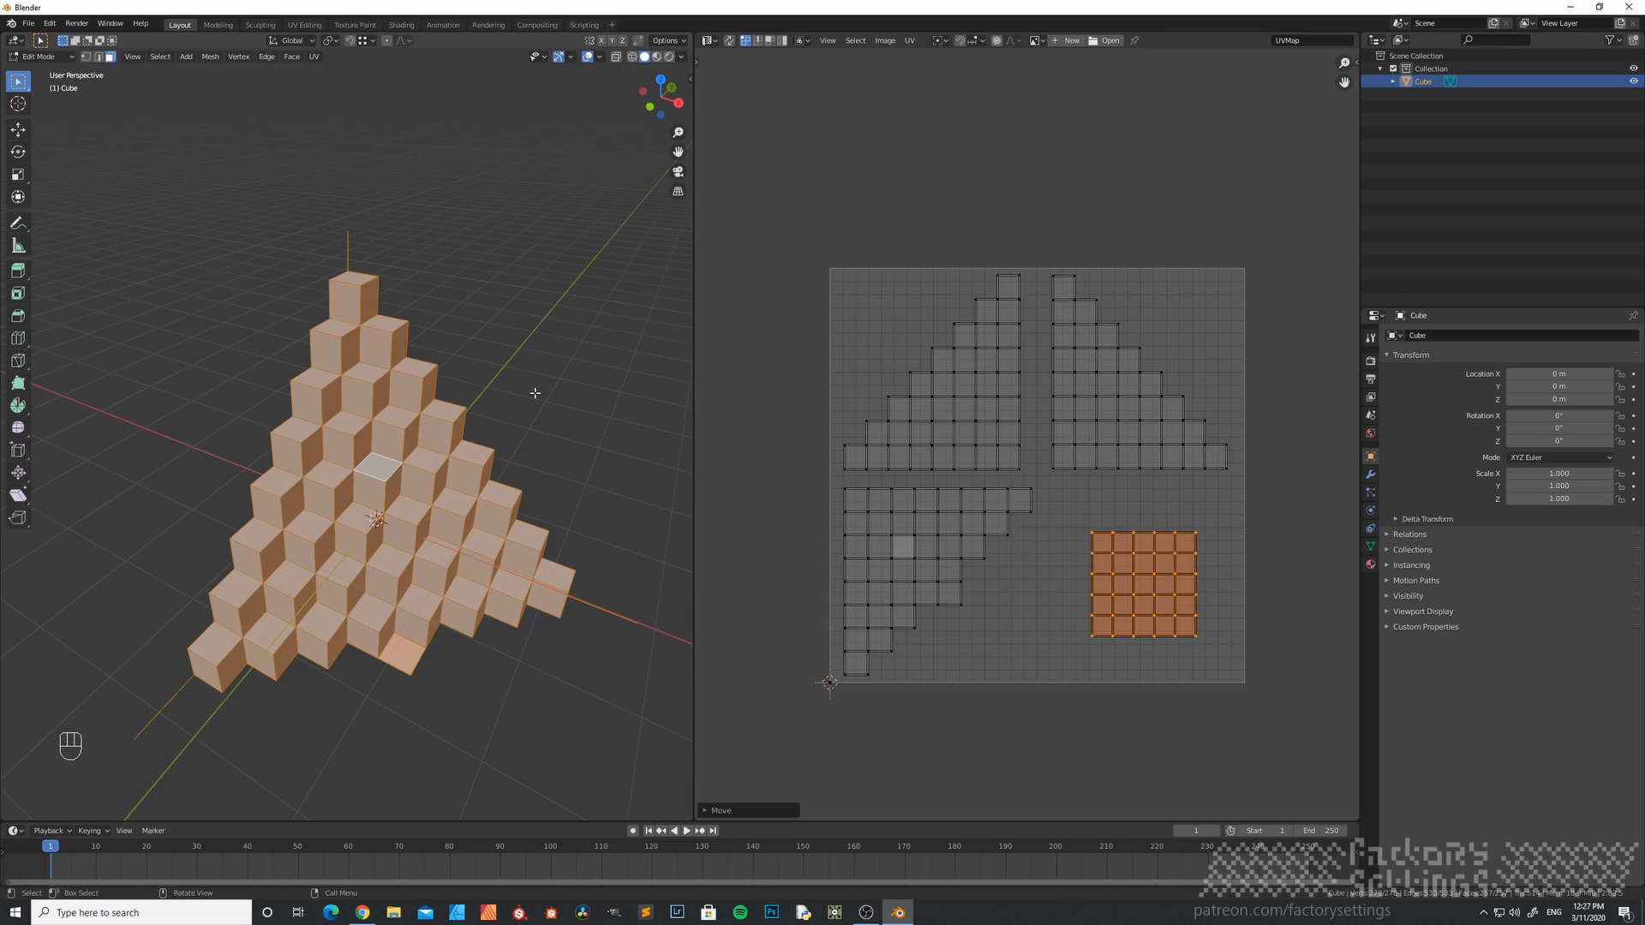
key("Tab")
left_click(417, 399)
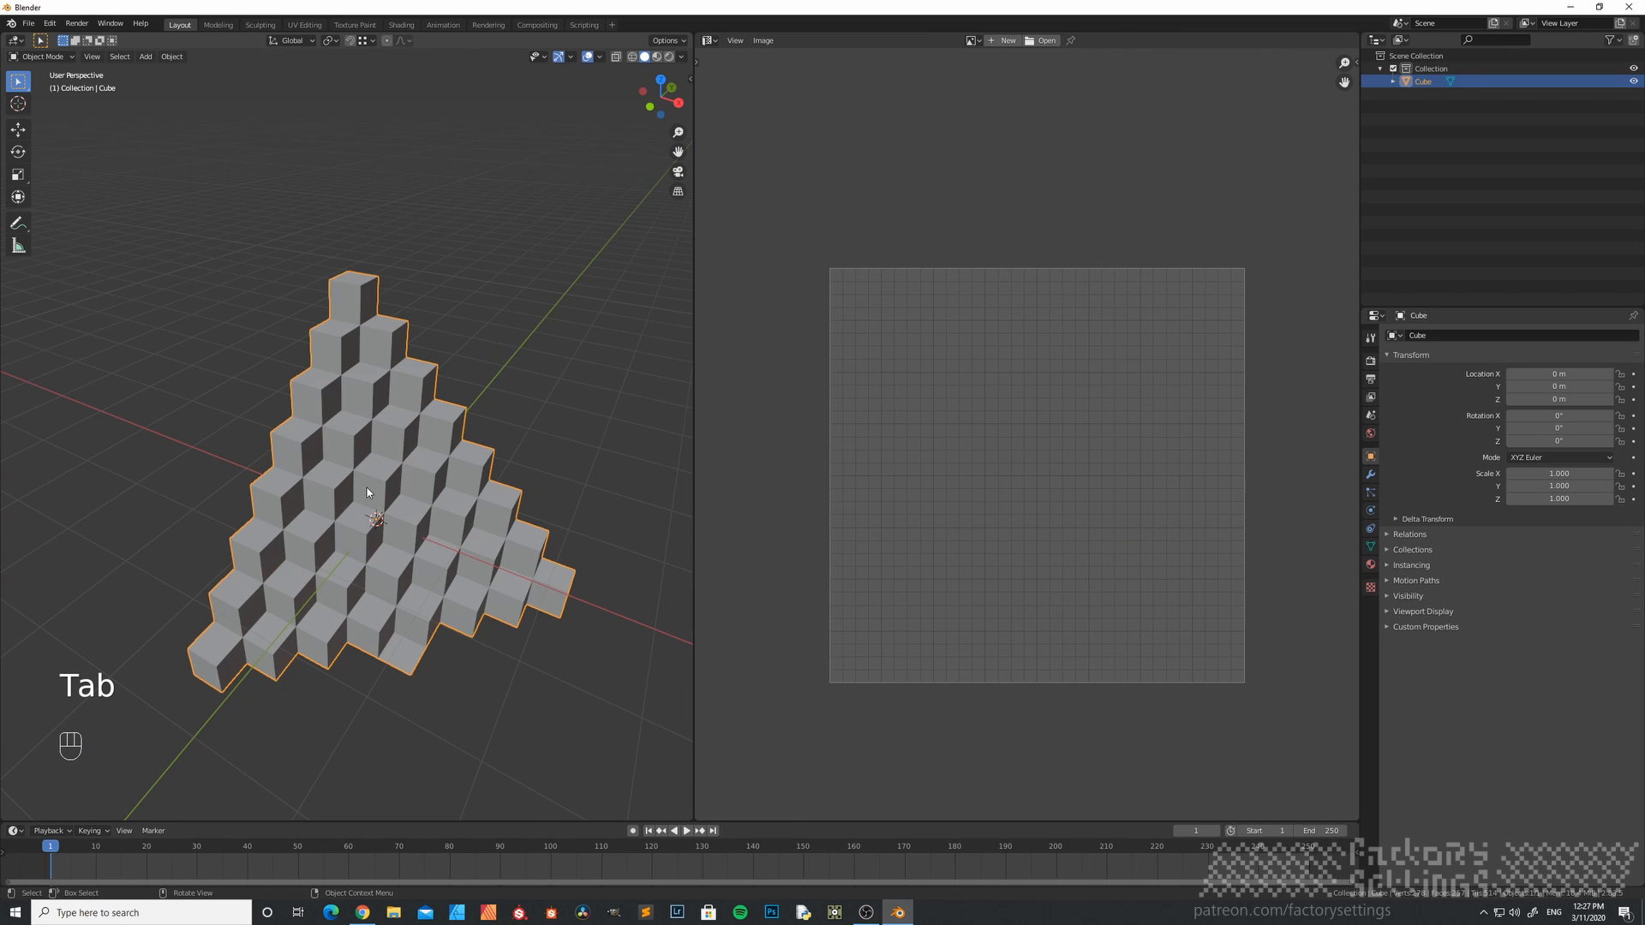
- Start an FBX export, go into the fbx subfolder and name the file pyramid
middle_click_drag(335, 540, 385, 539)
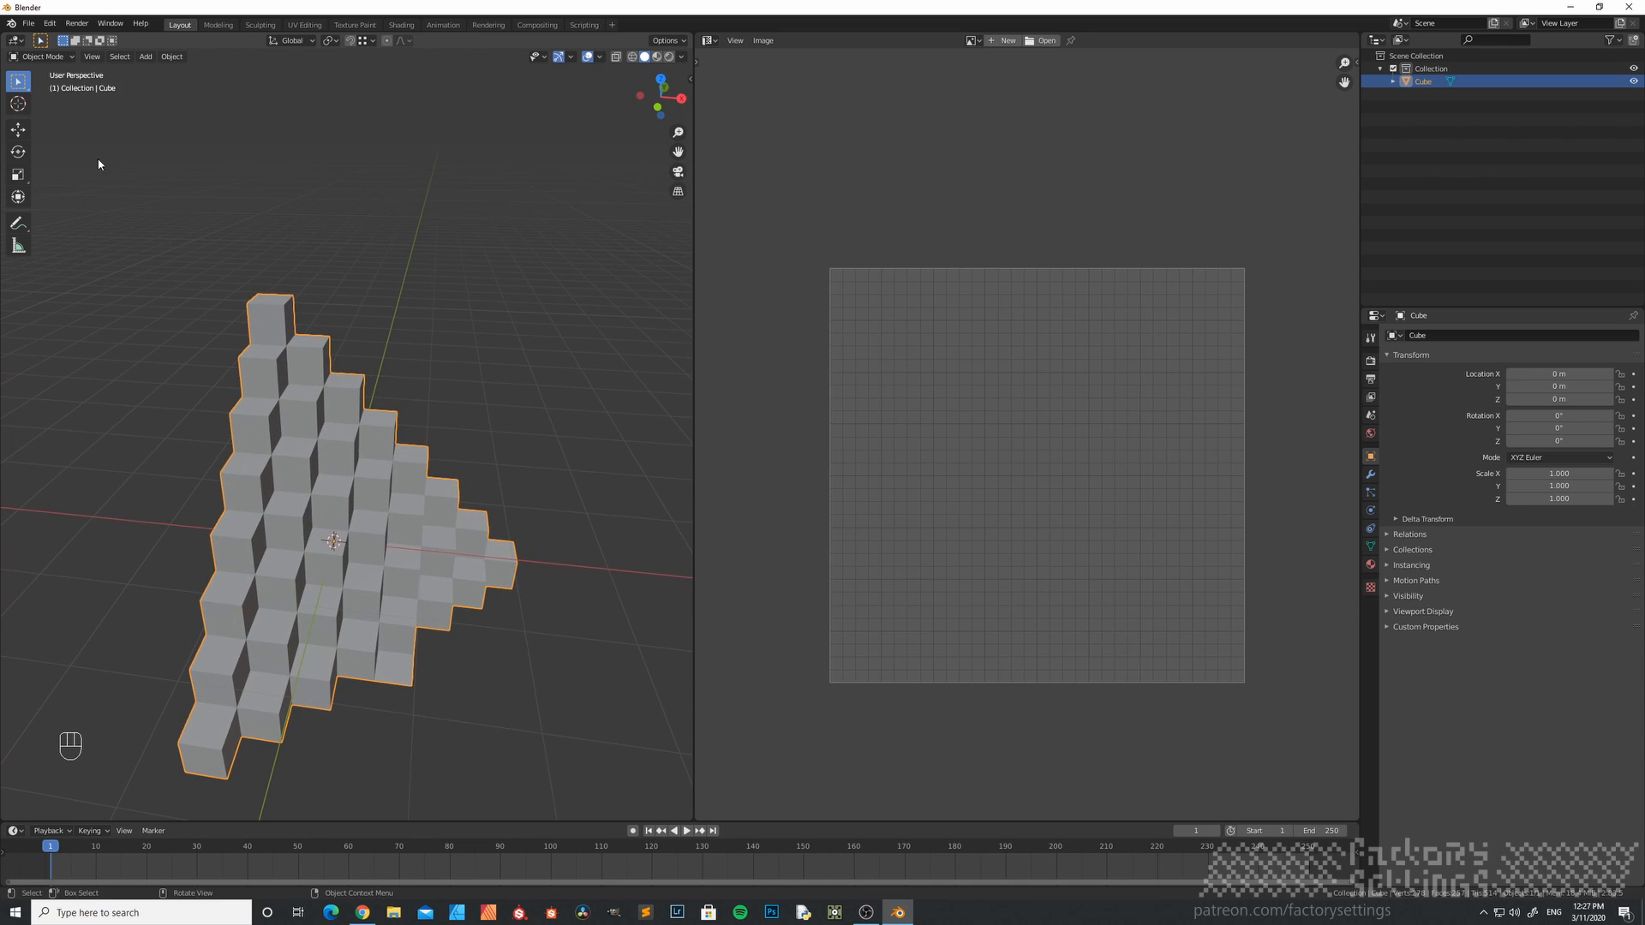
left_click(31, 24)
mouse_move(74, 210)
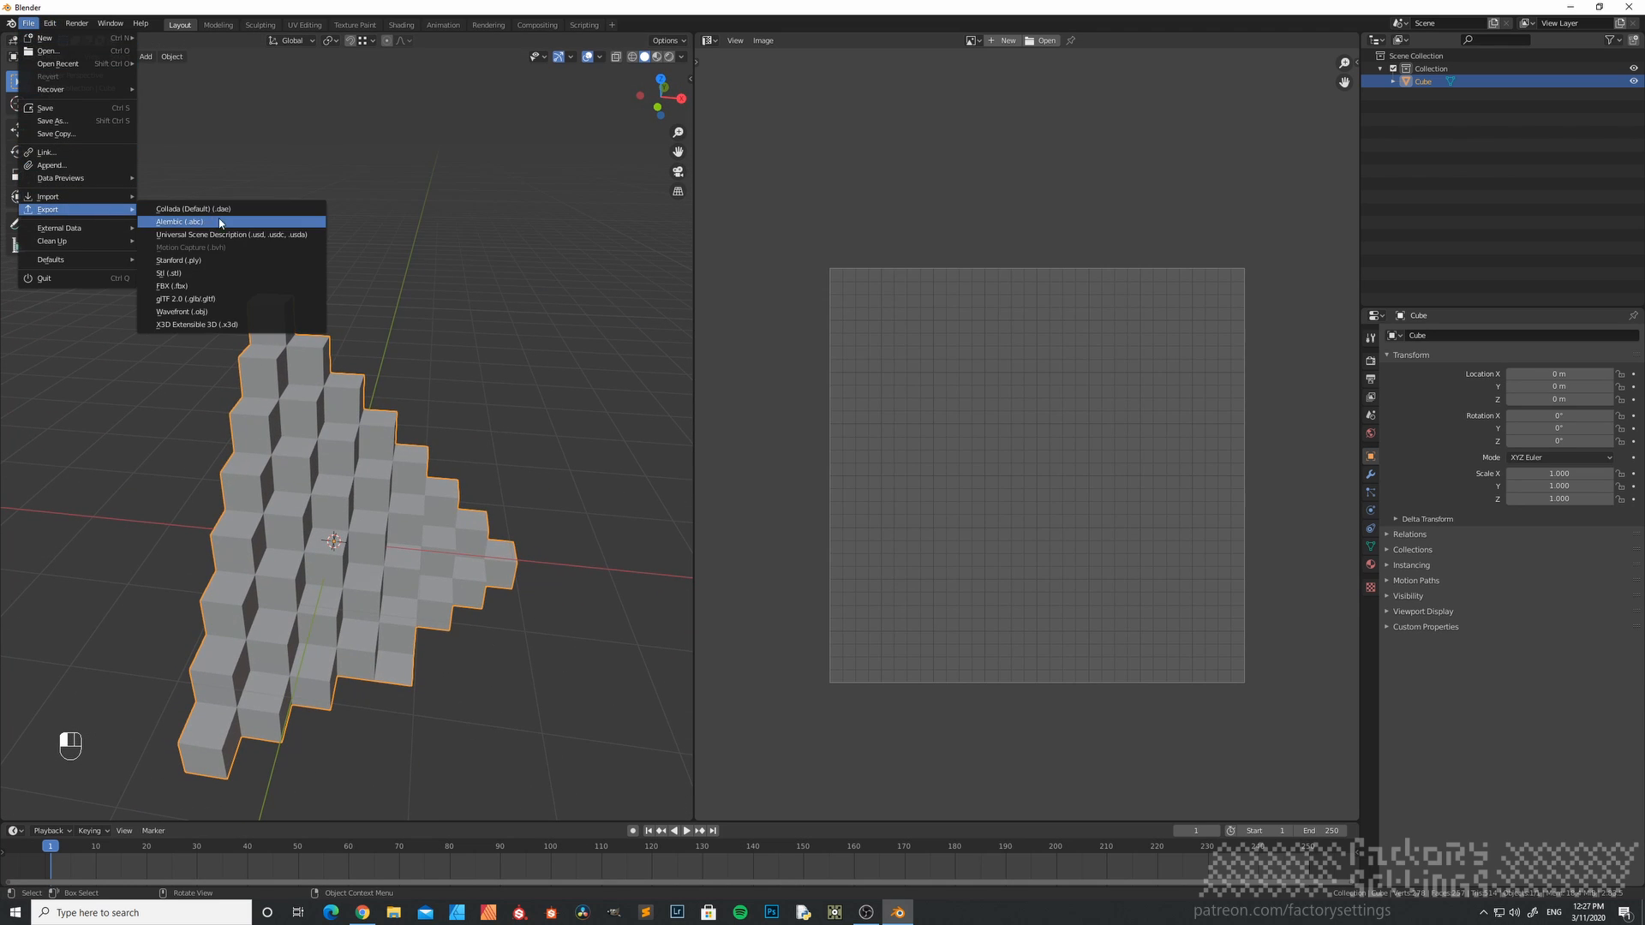
left_click(208, 288)
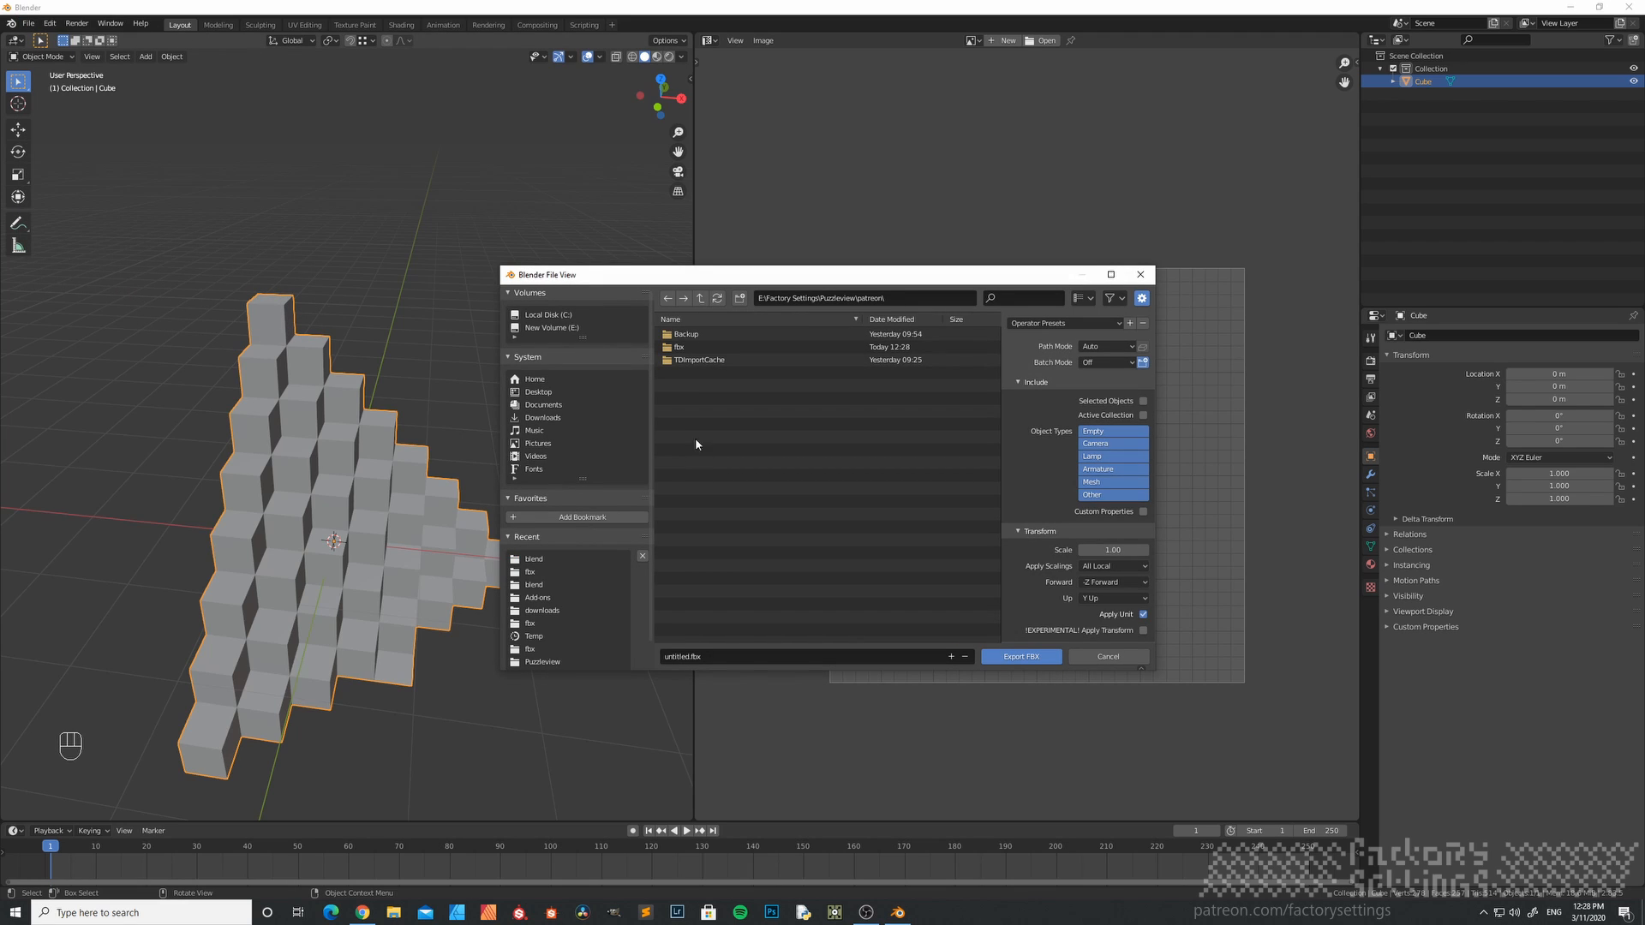
double_click(691, 352)
left_click(700, 656)
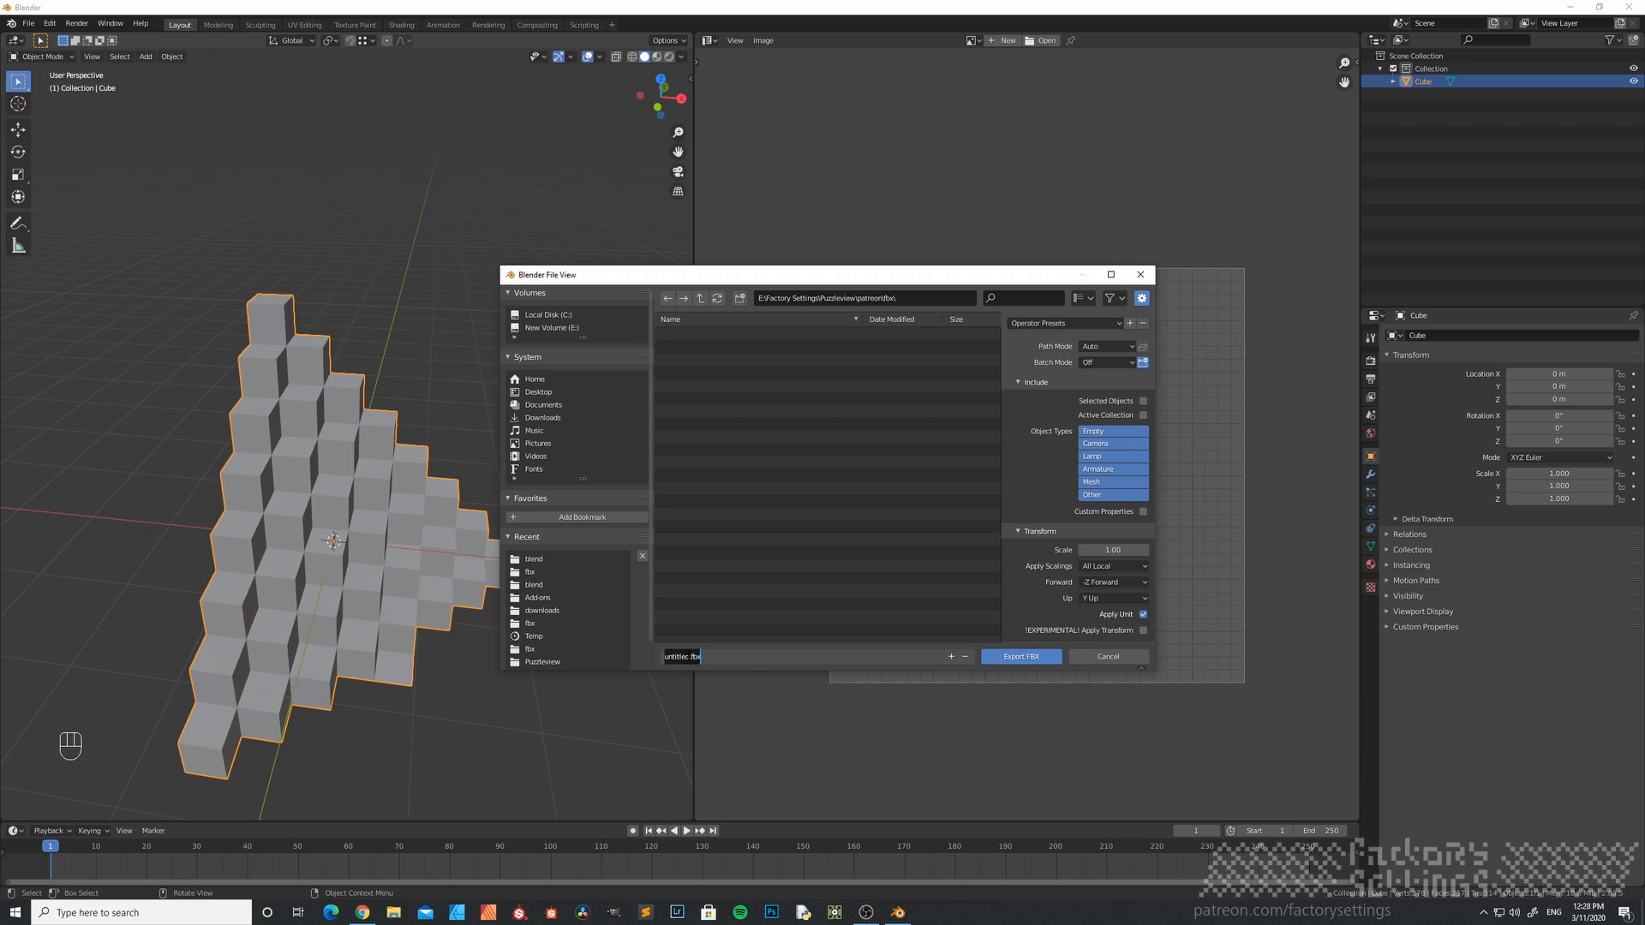
left_click_drag(685, 657, 530, 621)
key("BackSpace")
type("pyramid")
- Limit the export to selected objects and the Mesh object type, and export the FBX file
left_click(1142, 400)
left_click(1143, 401)
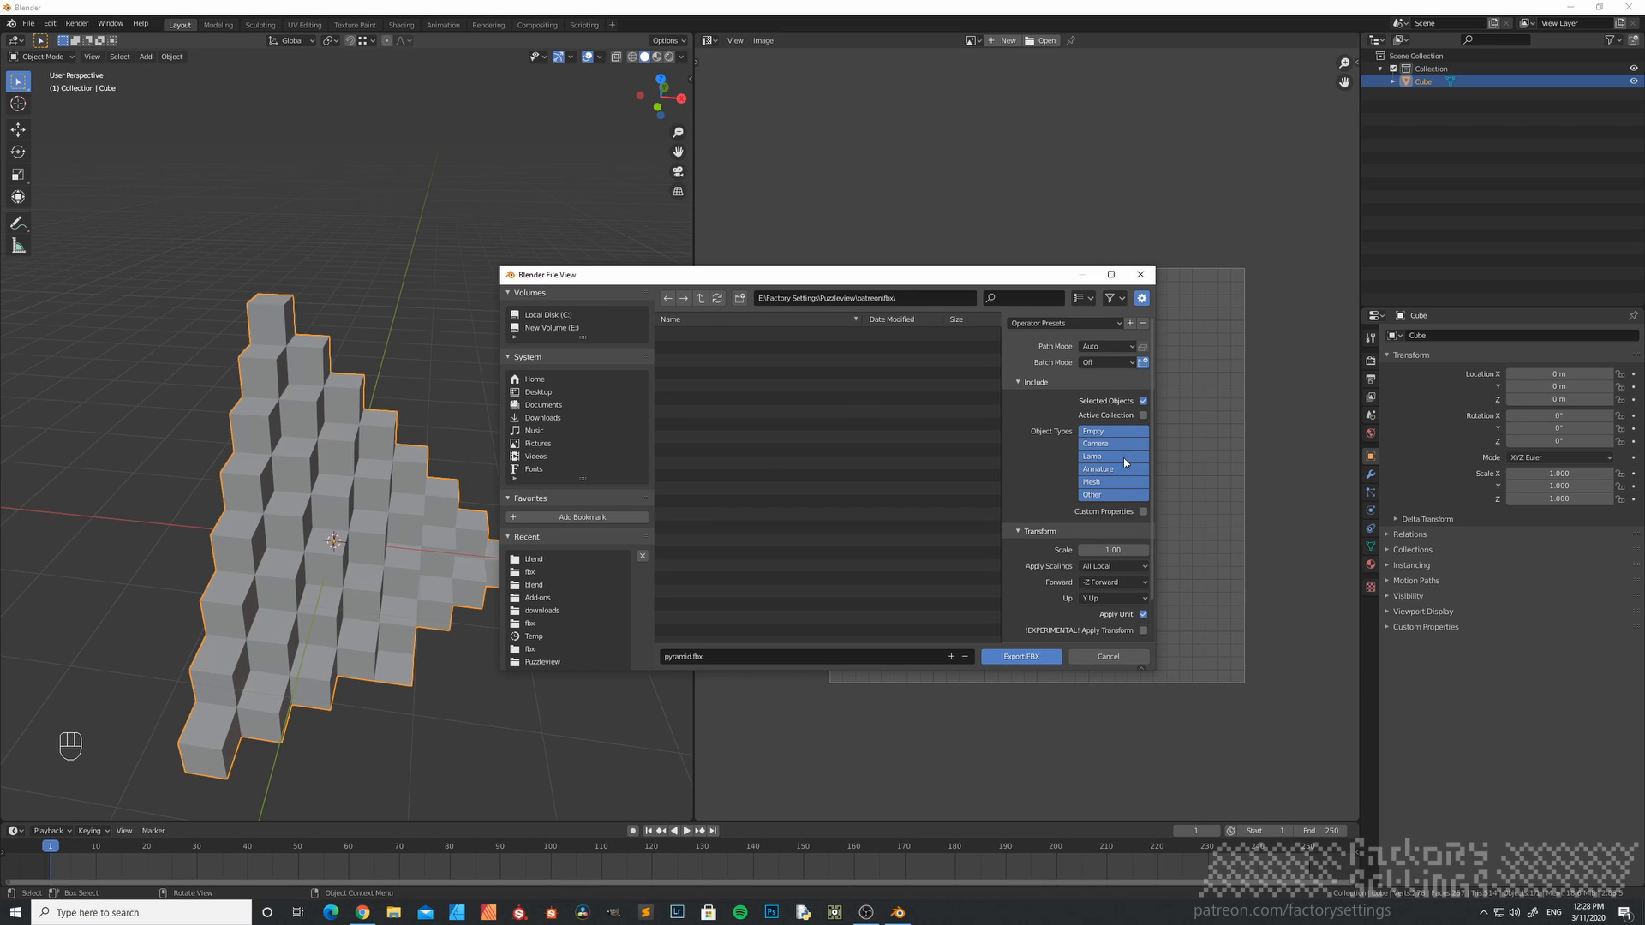
left_click(1111, 483)
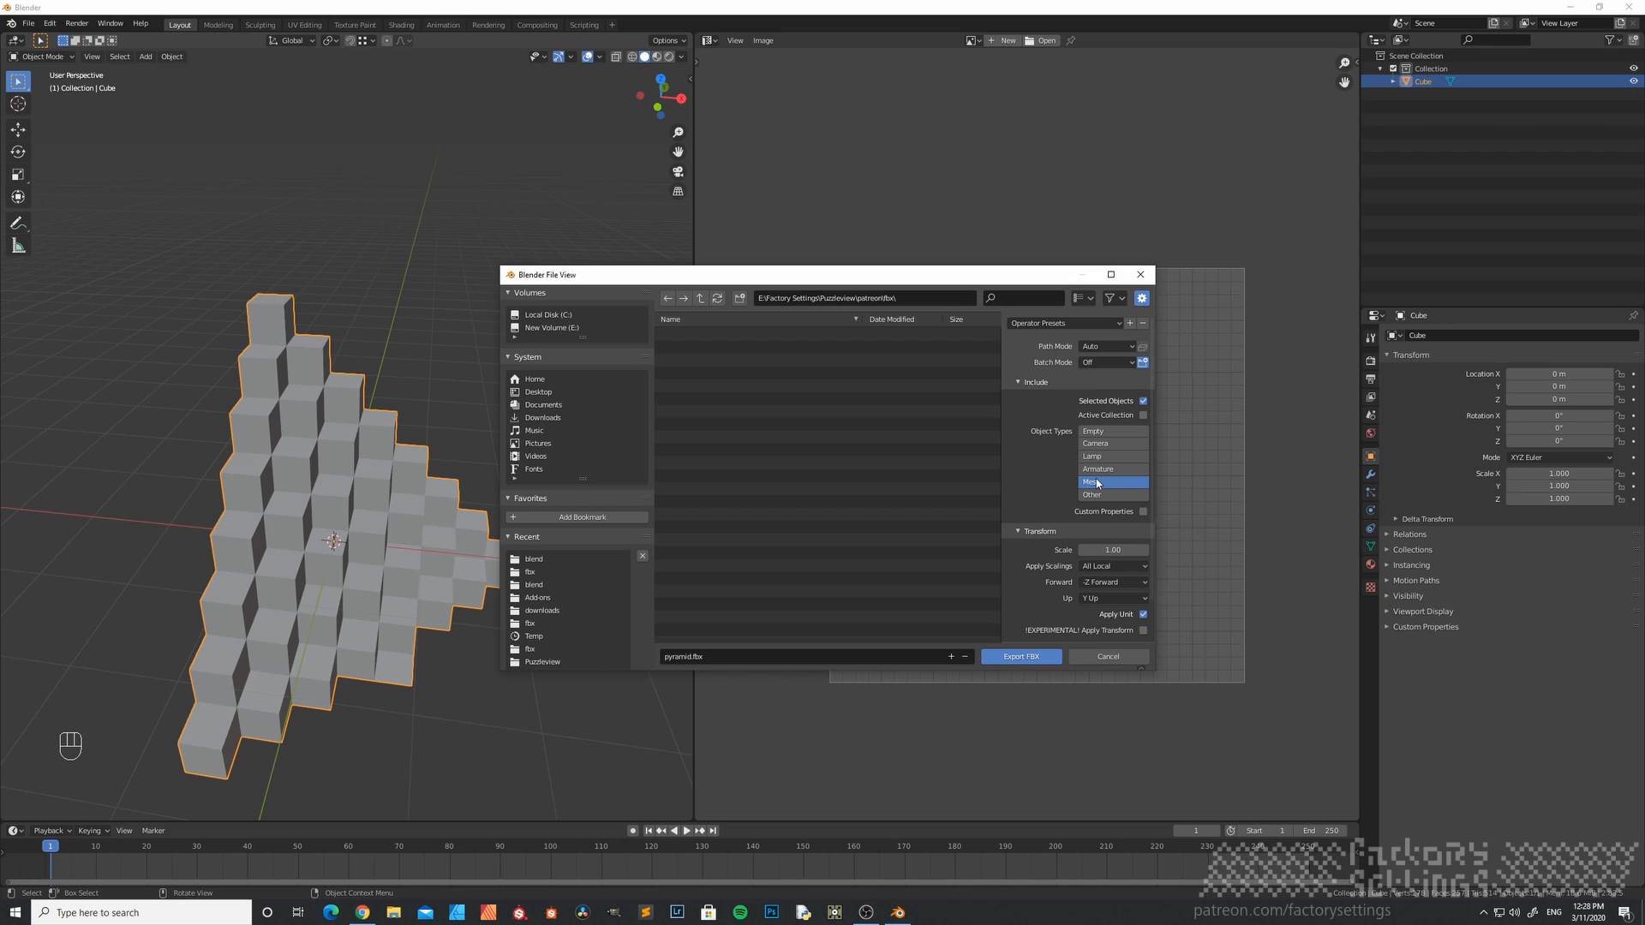
left_click(1021, 656)
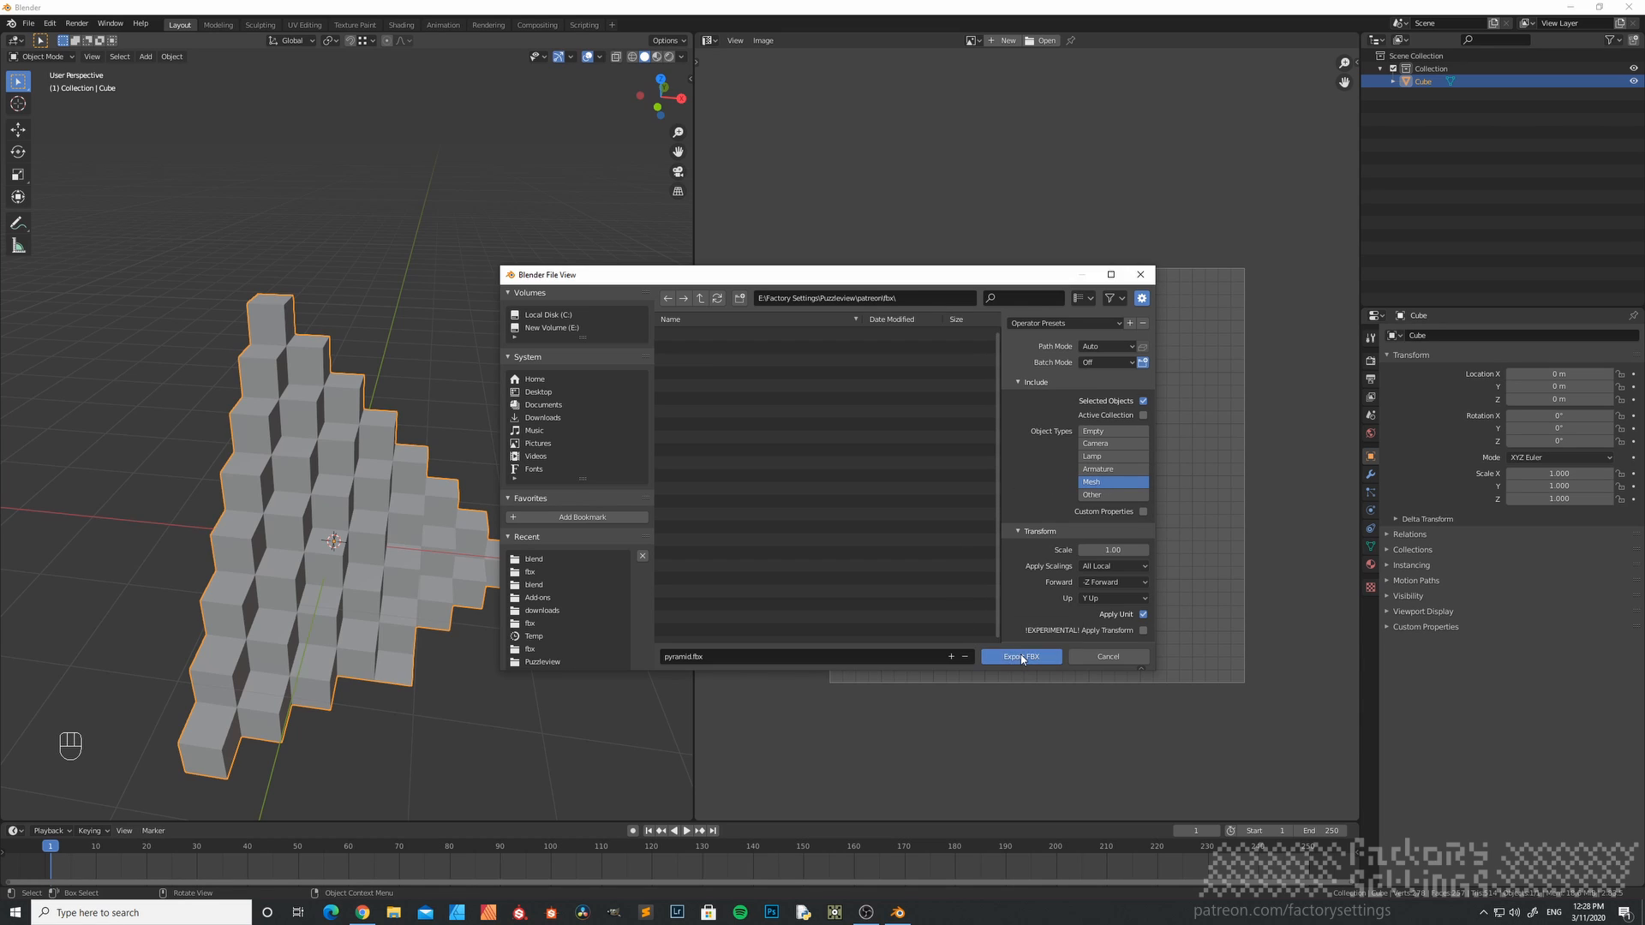
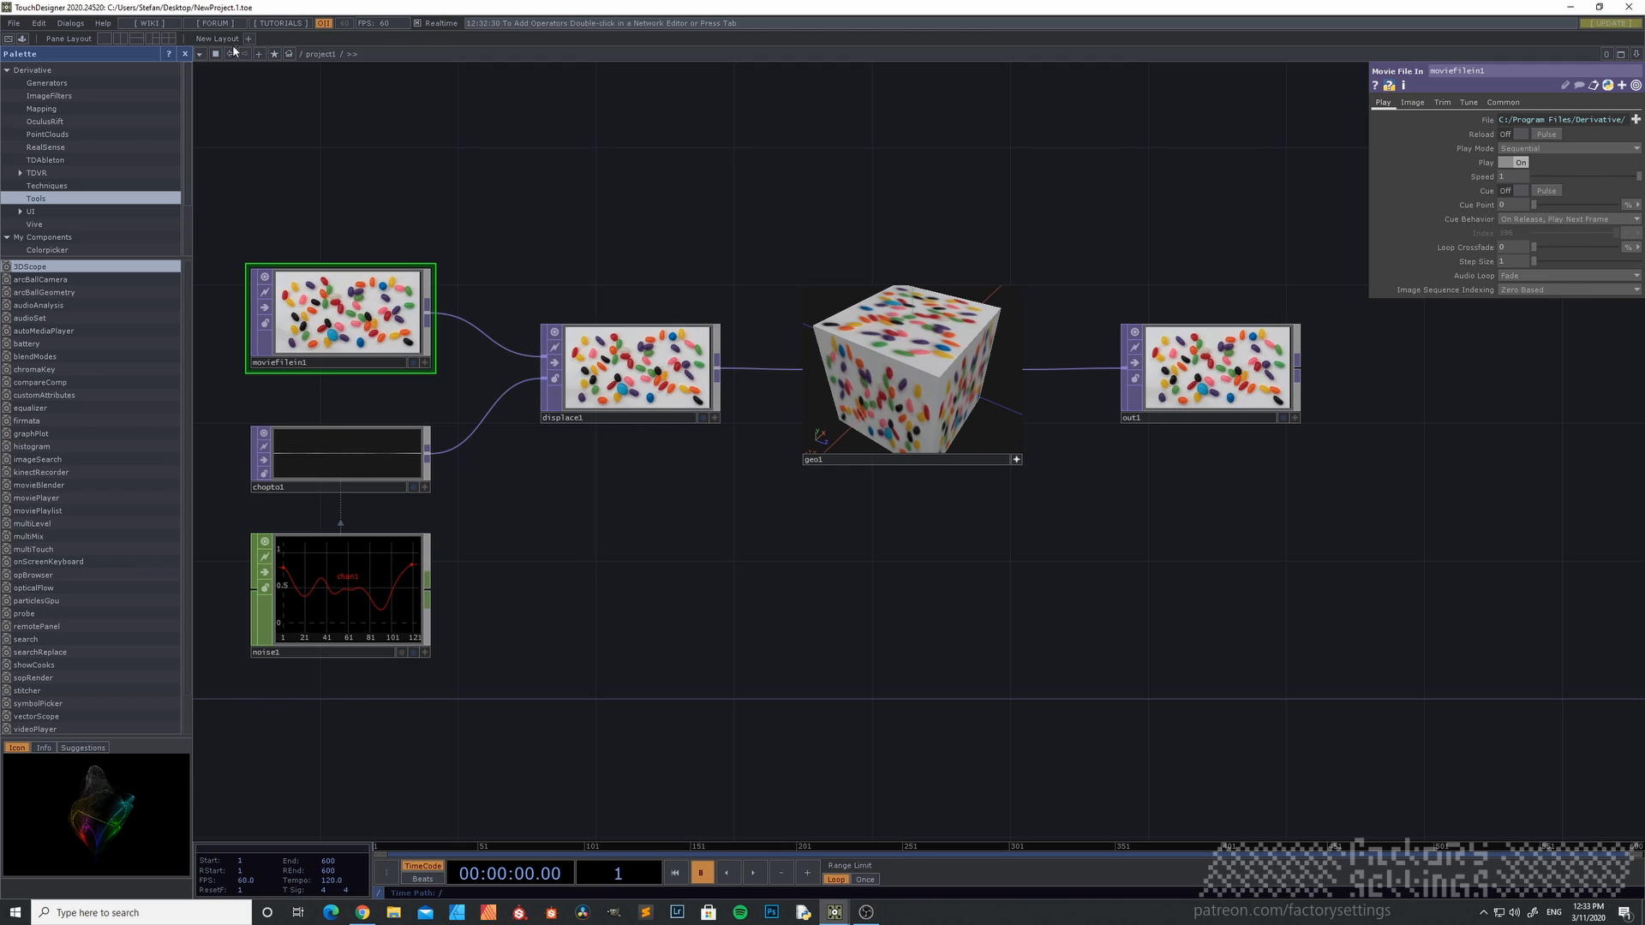
- In TouchDesigner, close the palette and delete all the default operators from project1
left_click(184, 53)
left_click_drag(88, 162, 1150, 730)
key("Delete")
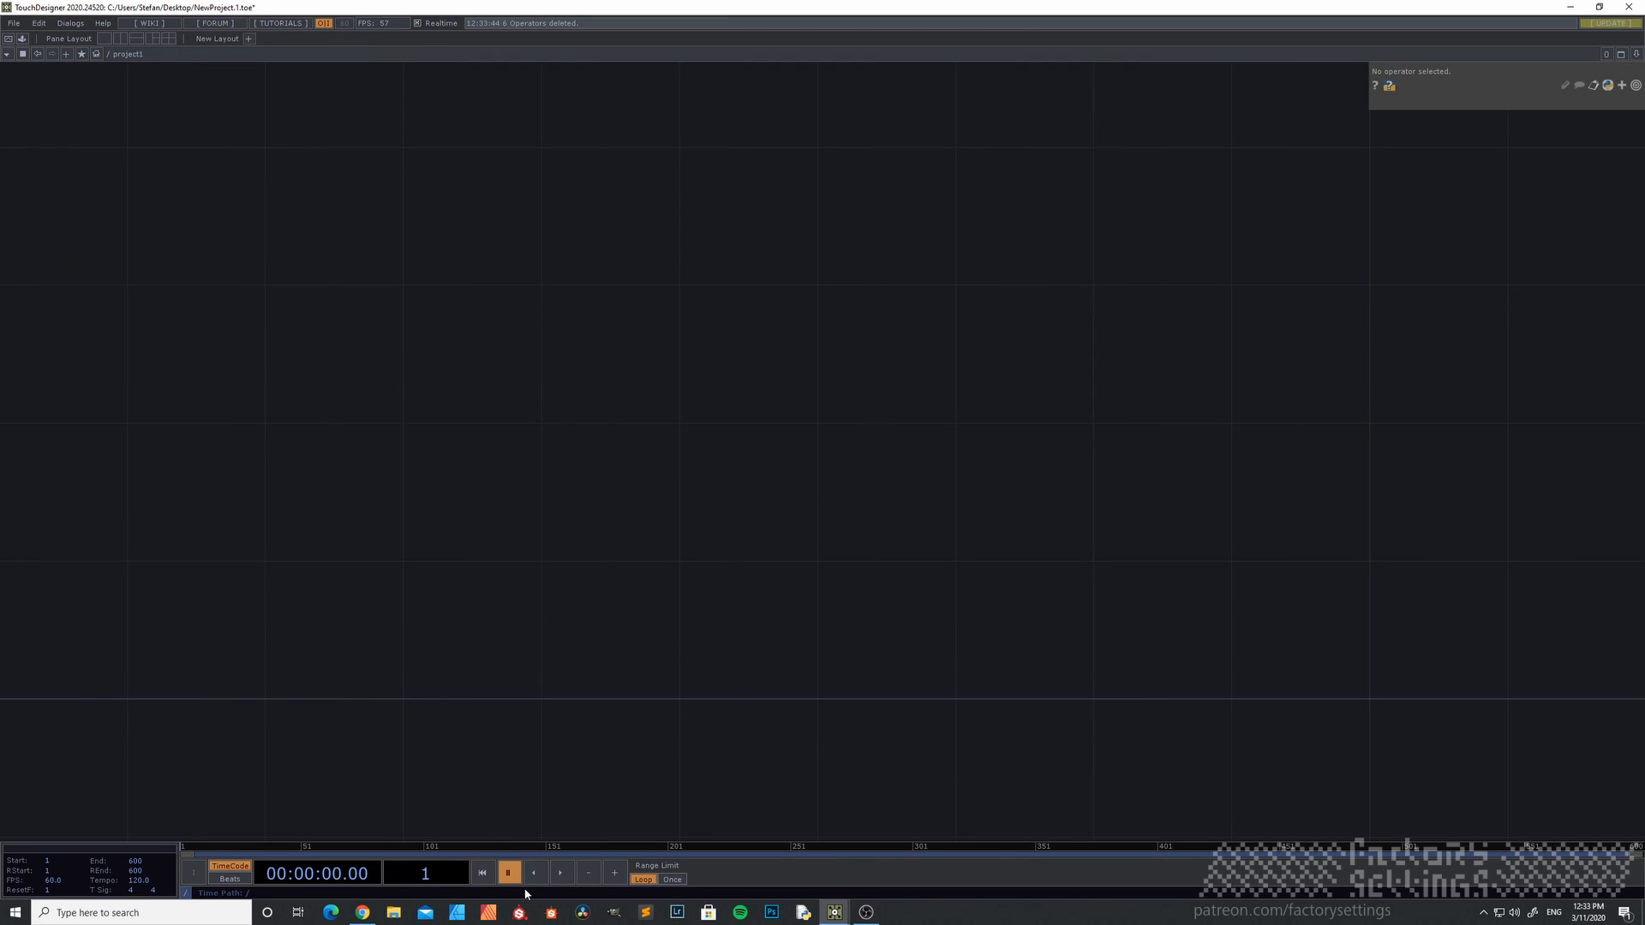
- Start timeline playback in the emptied project1 network
left_click(561, 872)
key("h")
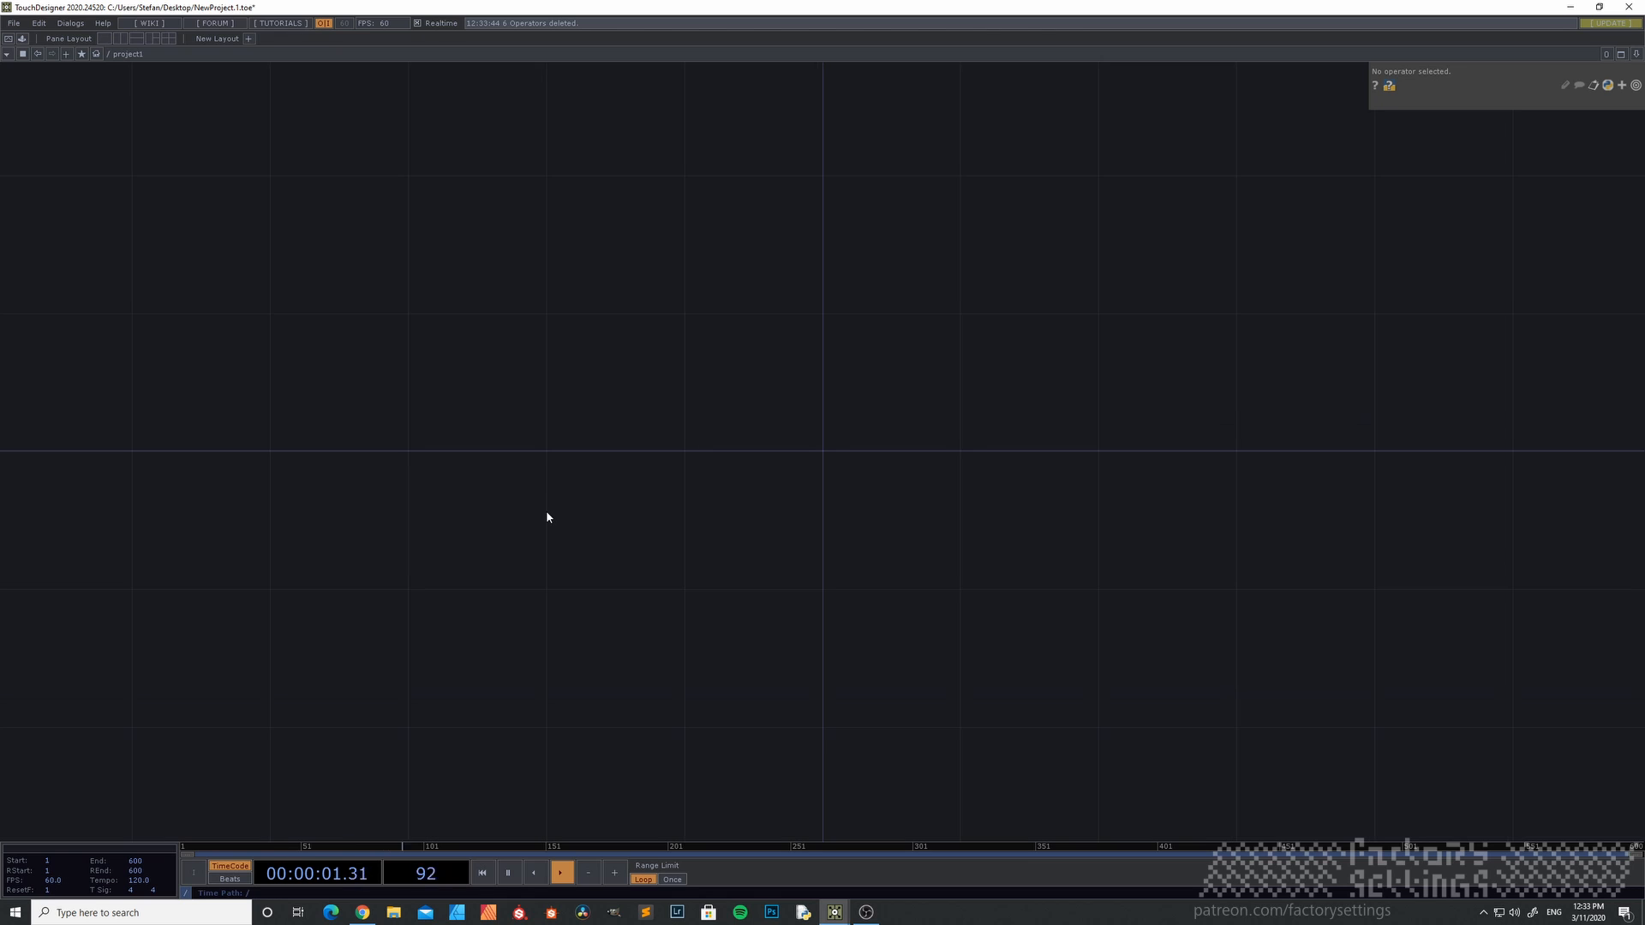
scroll(596, 466, "down", 3)
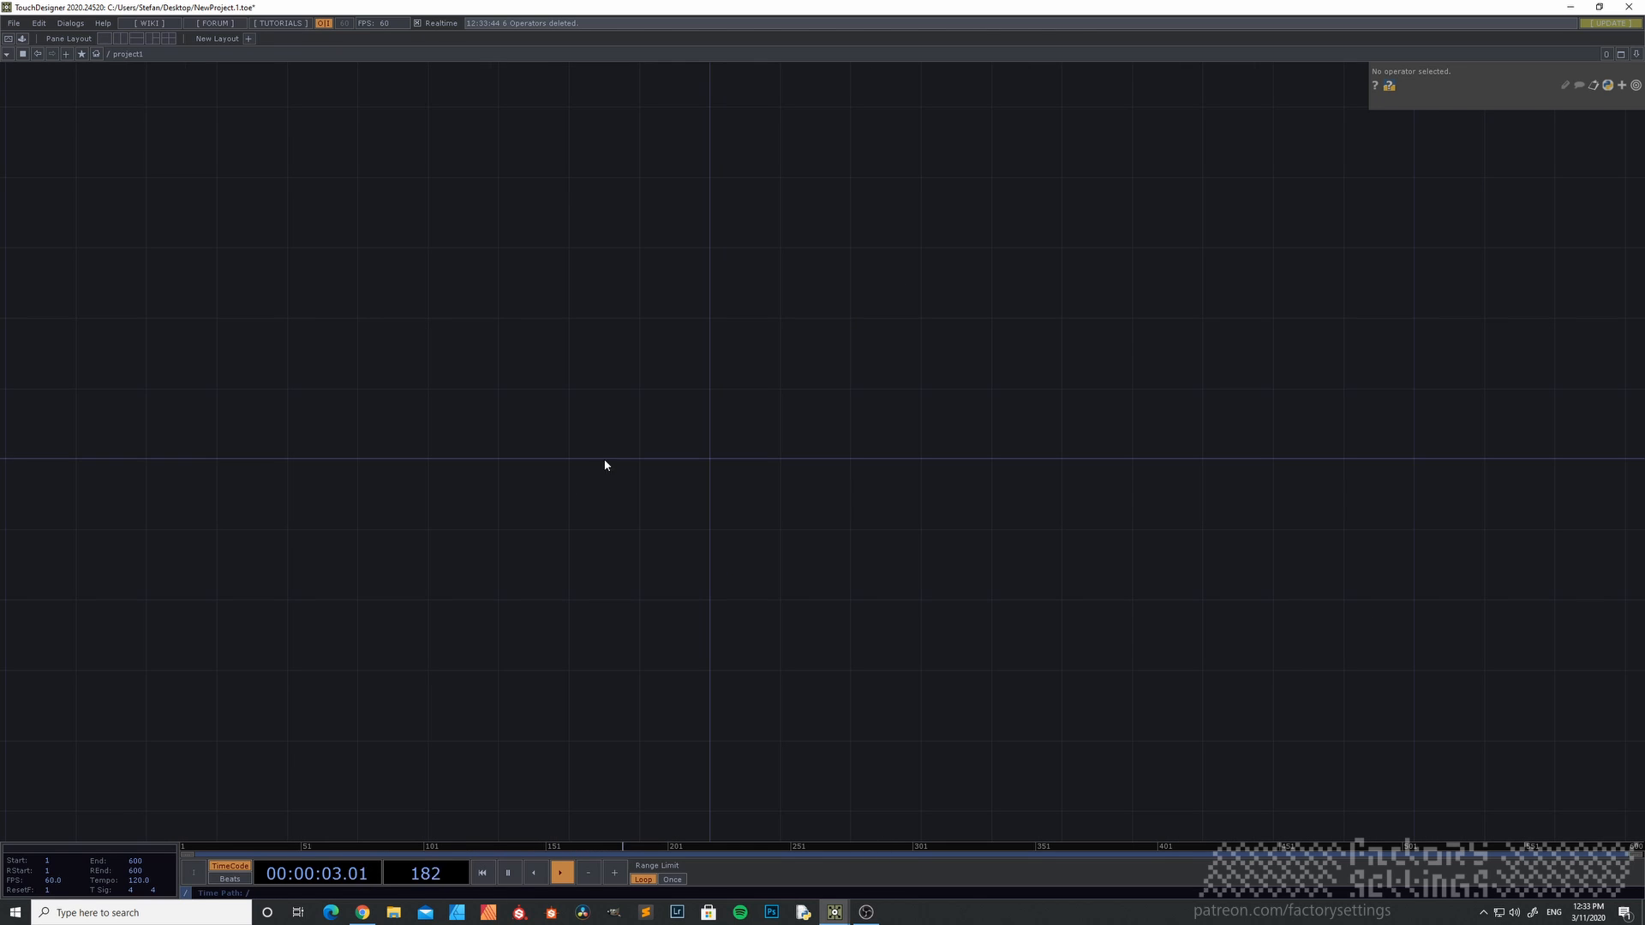
- Import pyramid.fbx from the fbx folder in File Explorer into the project1 network and close File Explorer
left_click(393, 913)
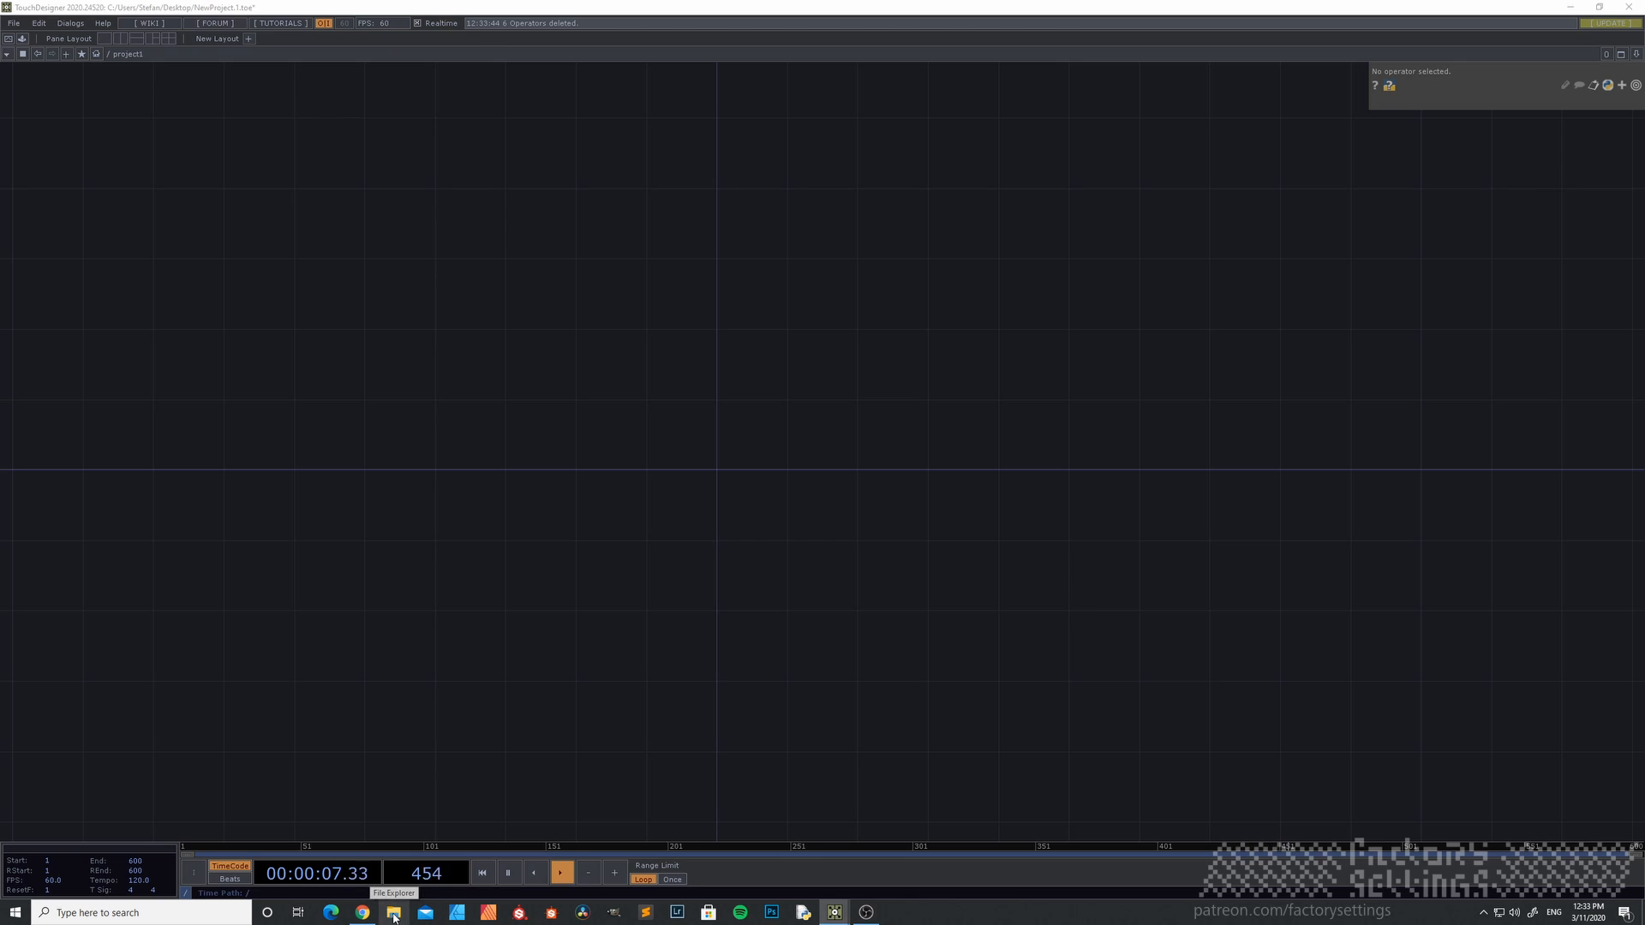
double_click(408, 338)
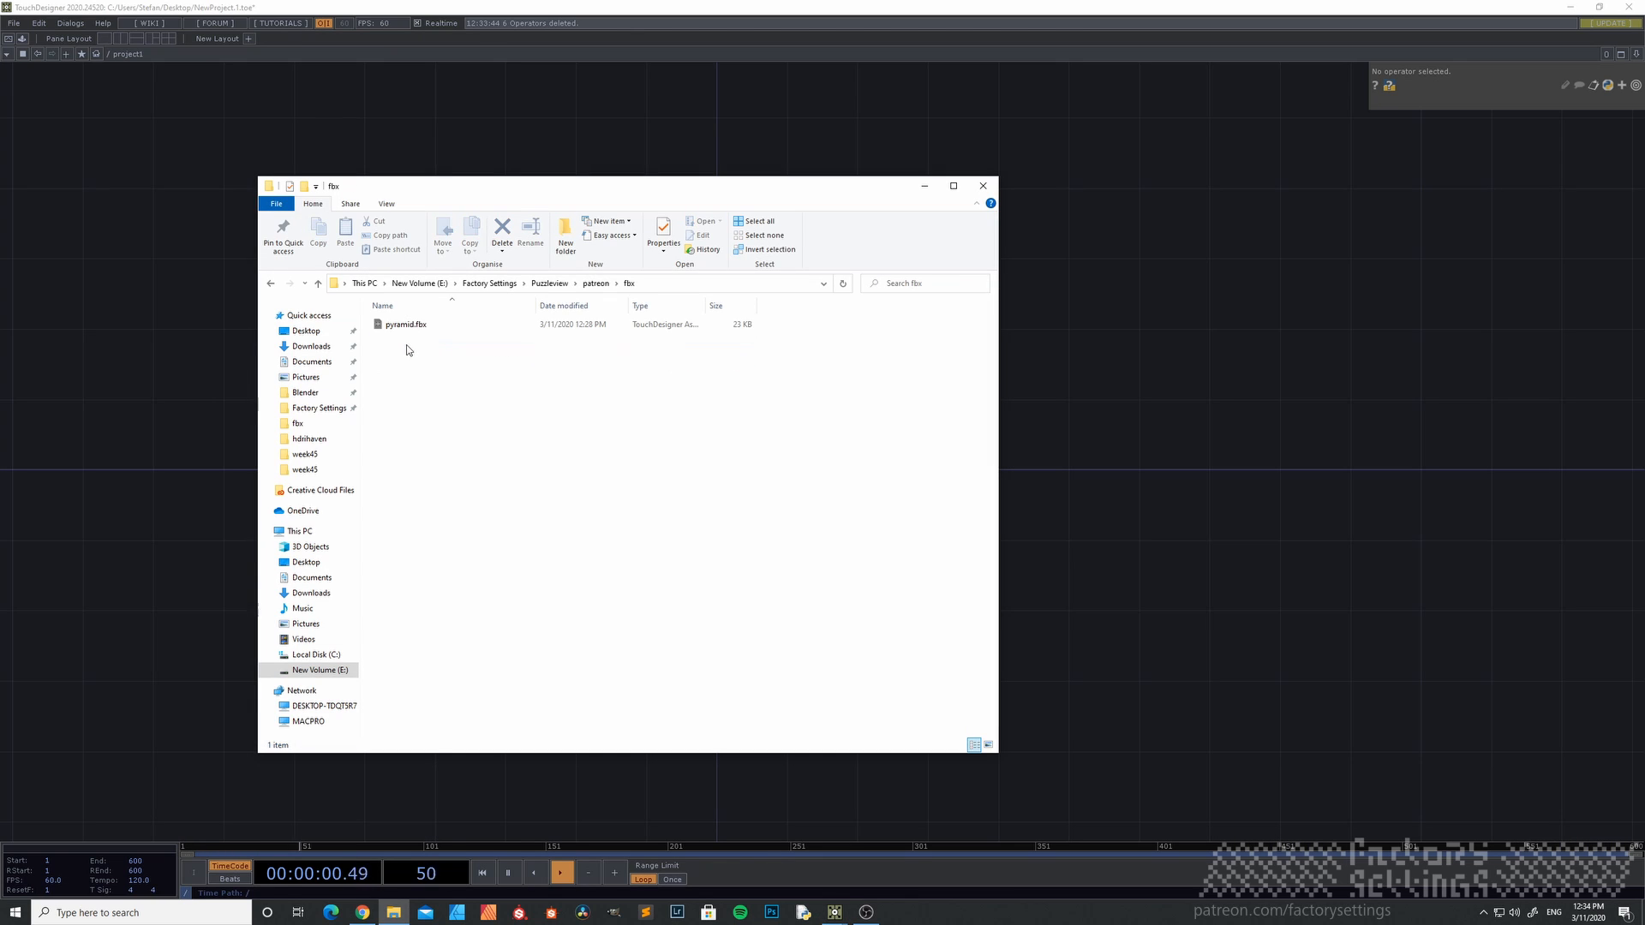
left_click(404, 325)
left_click_drag(496, 188, 1054, 185)
left_click_drag(973, 326, 318, 497)
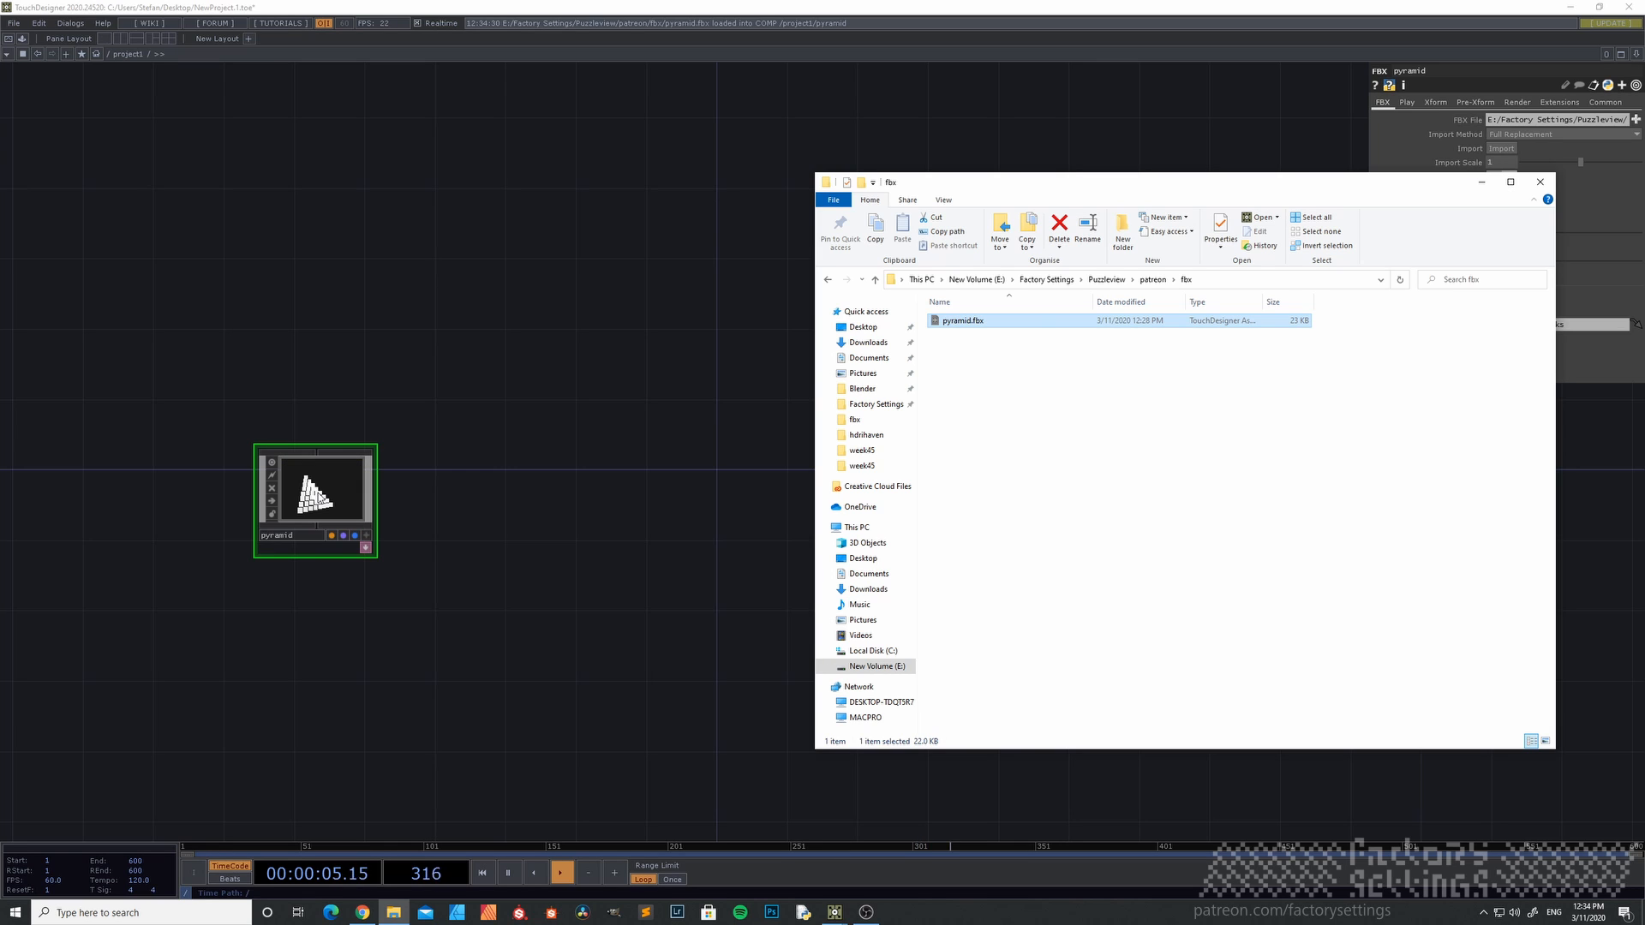
left_click(1540, 185)
- Orbit the pyramid component's viewer to inspect the imported model
scroll(414, 551, "up", 5)
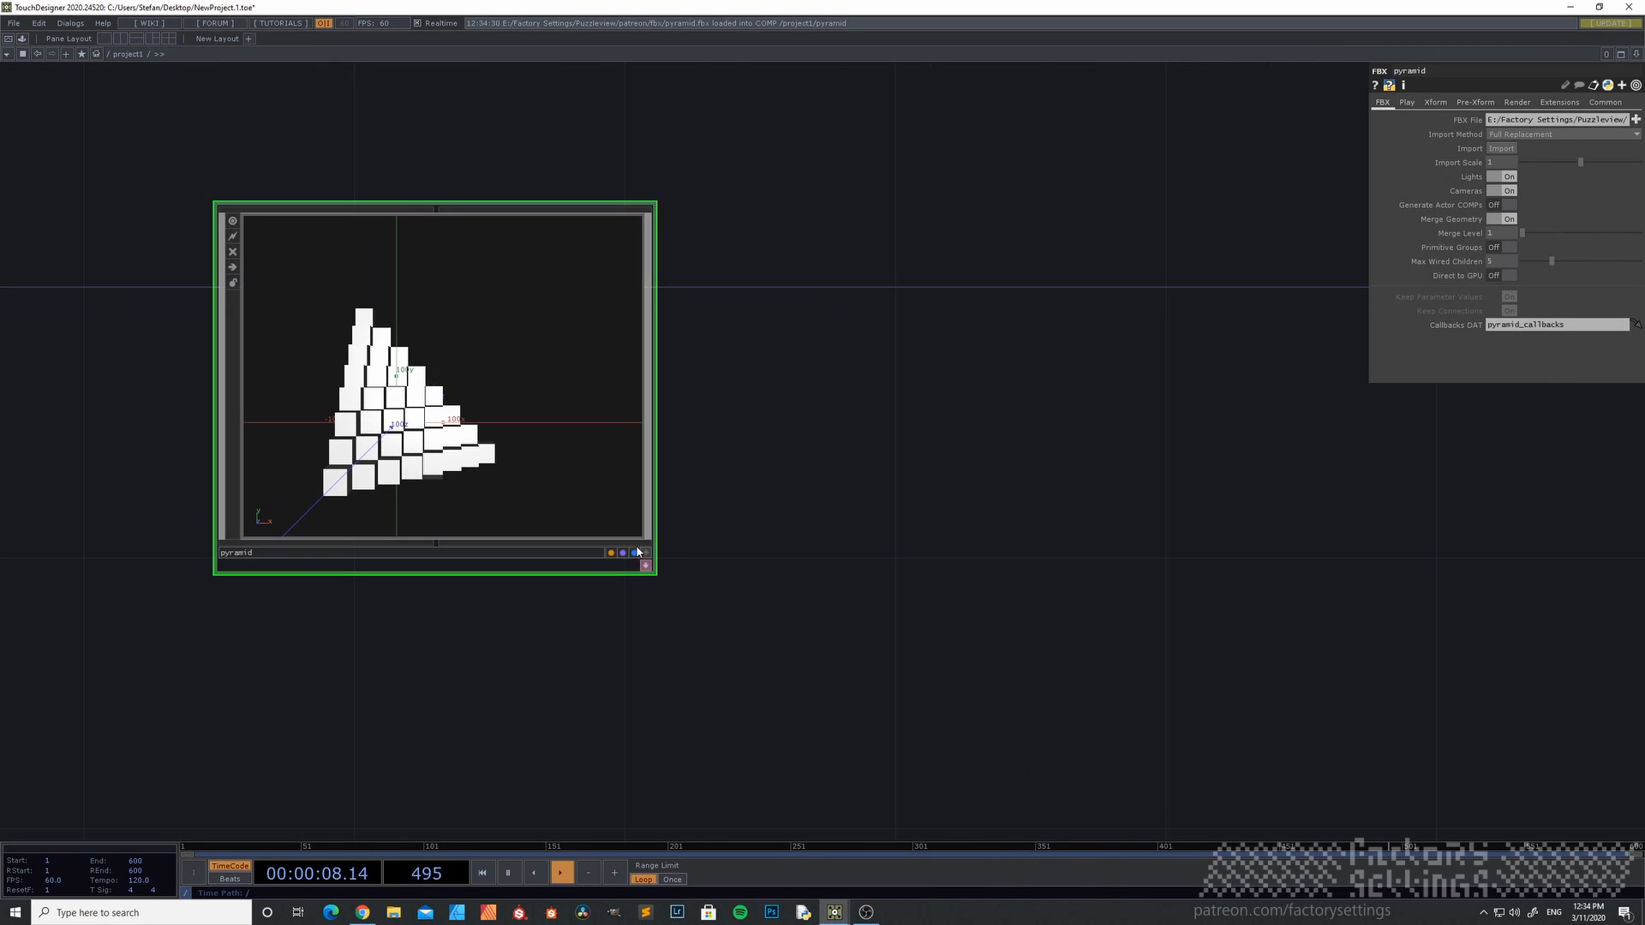
left_click(646, 555)
left_click_drag(418, 406, 385, 439)
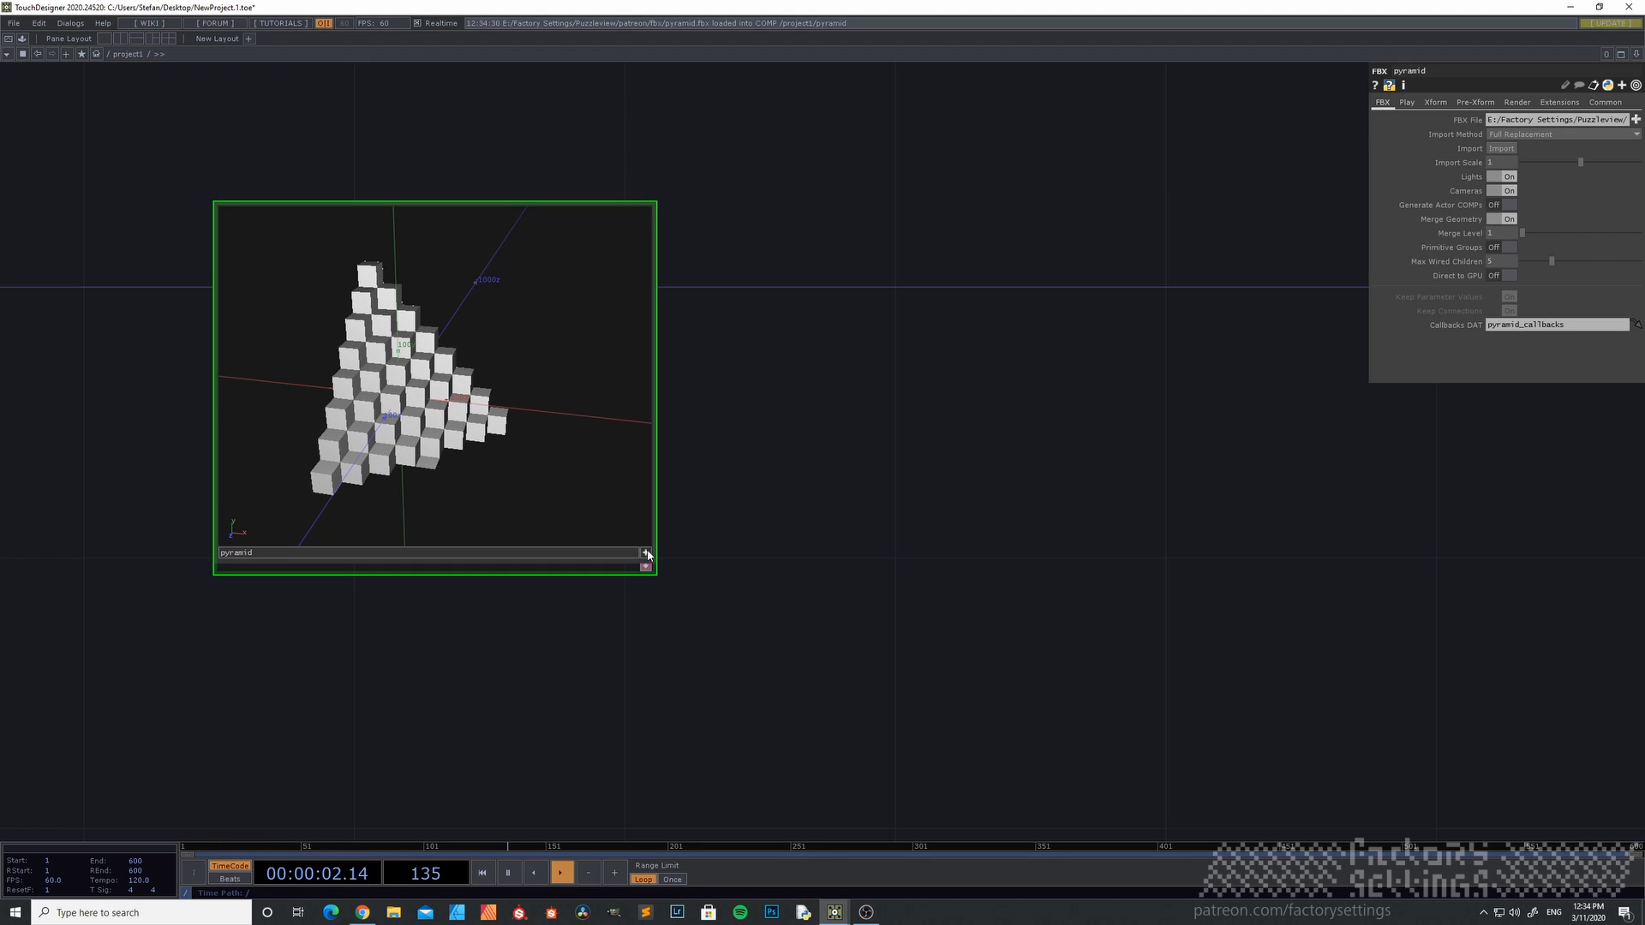
left_click(646, 553)
- Enter the pyramid component and its Cube geometry to reach the mesh SOP
key("i")
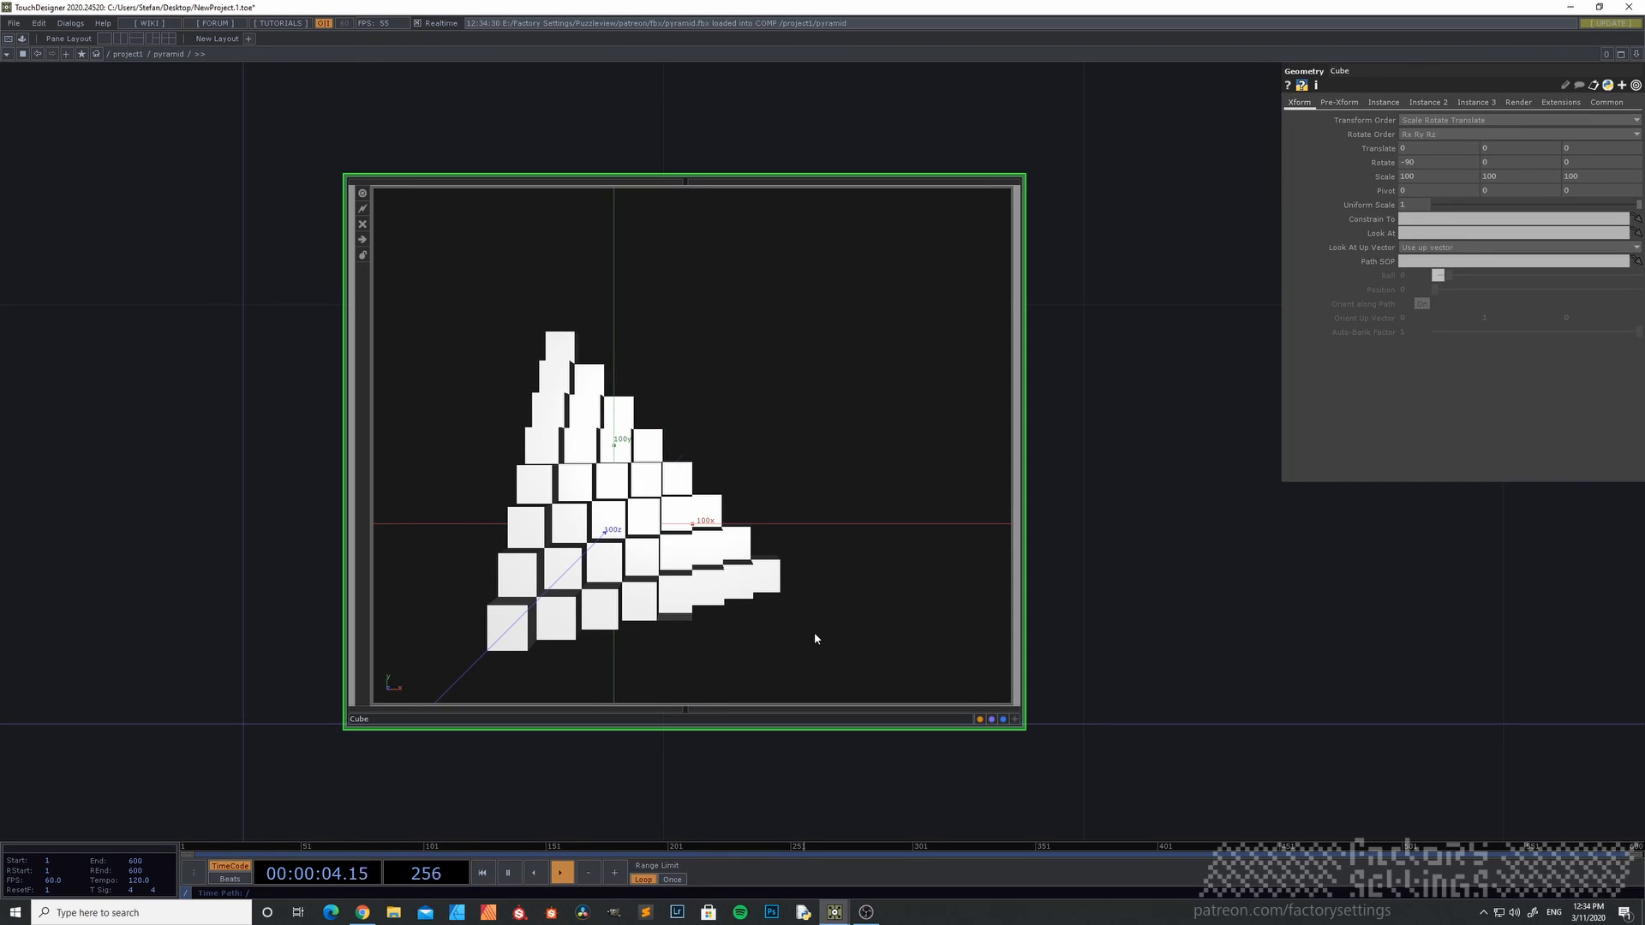
key("i")
left_click_drag(630, 618, 281, 602)
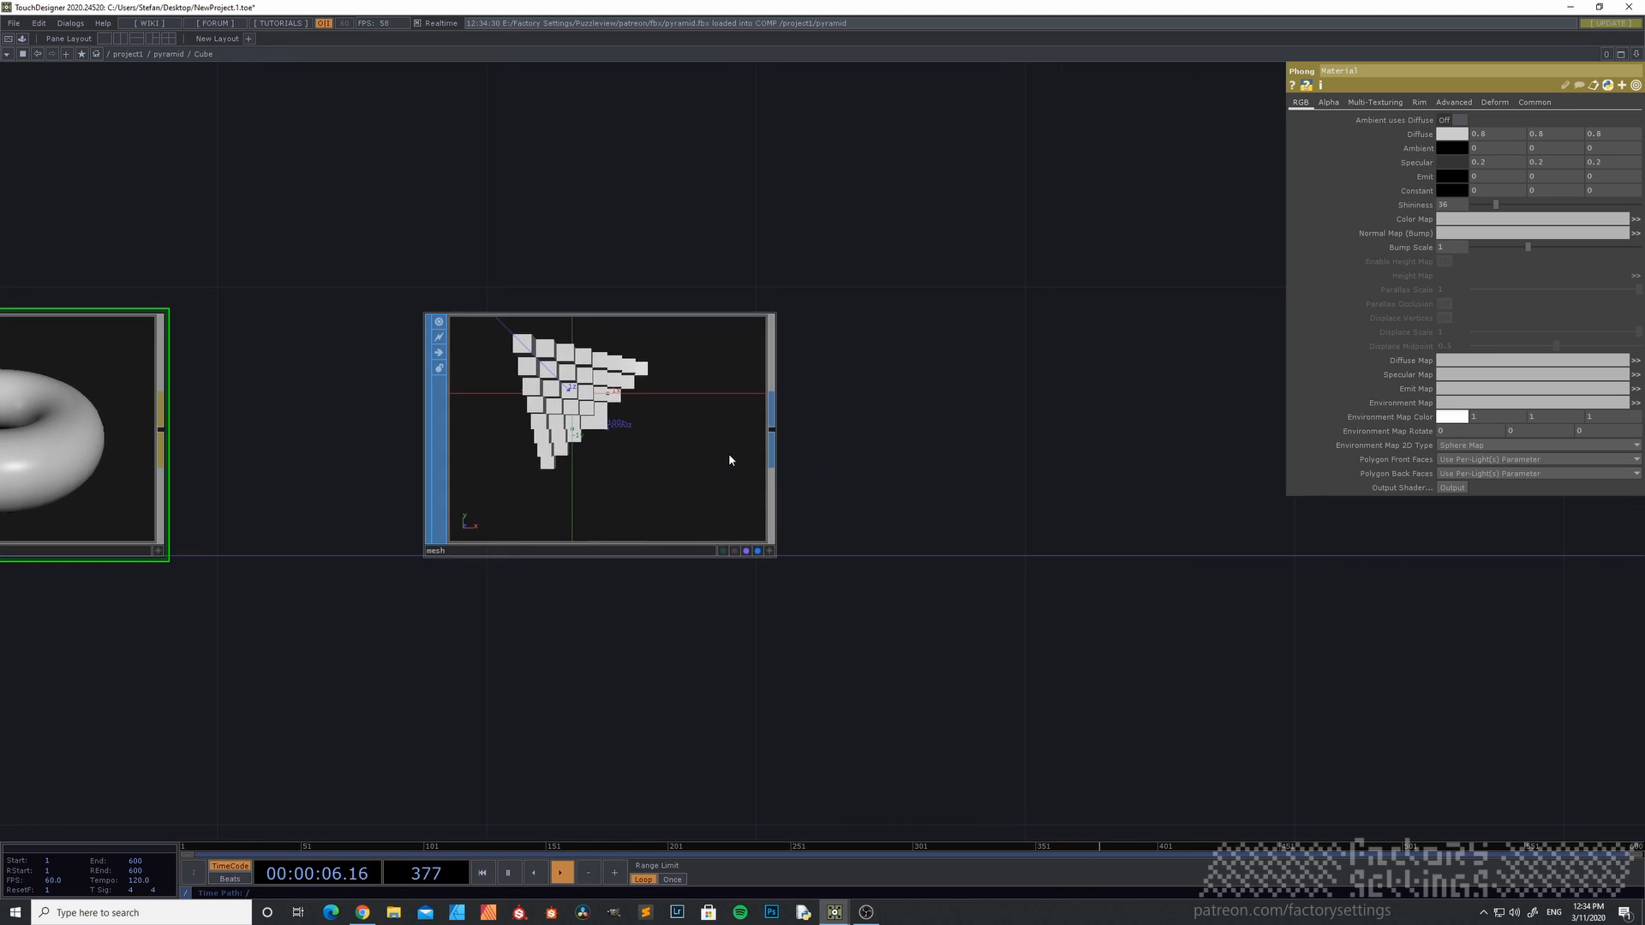
scroll(728, 460, "up", 2)
scroll(601, 481, "down", 2)
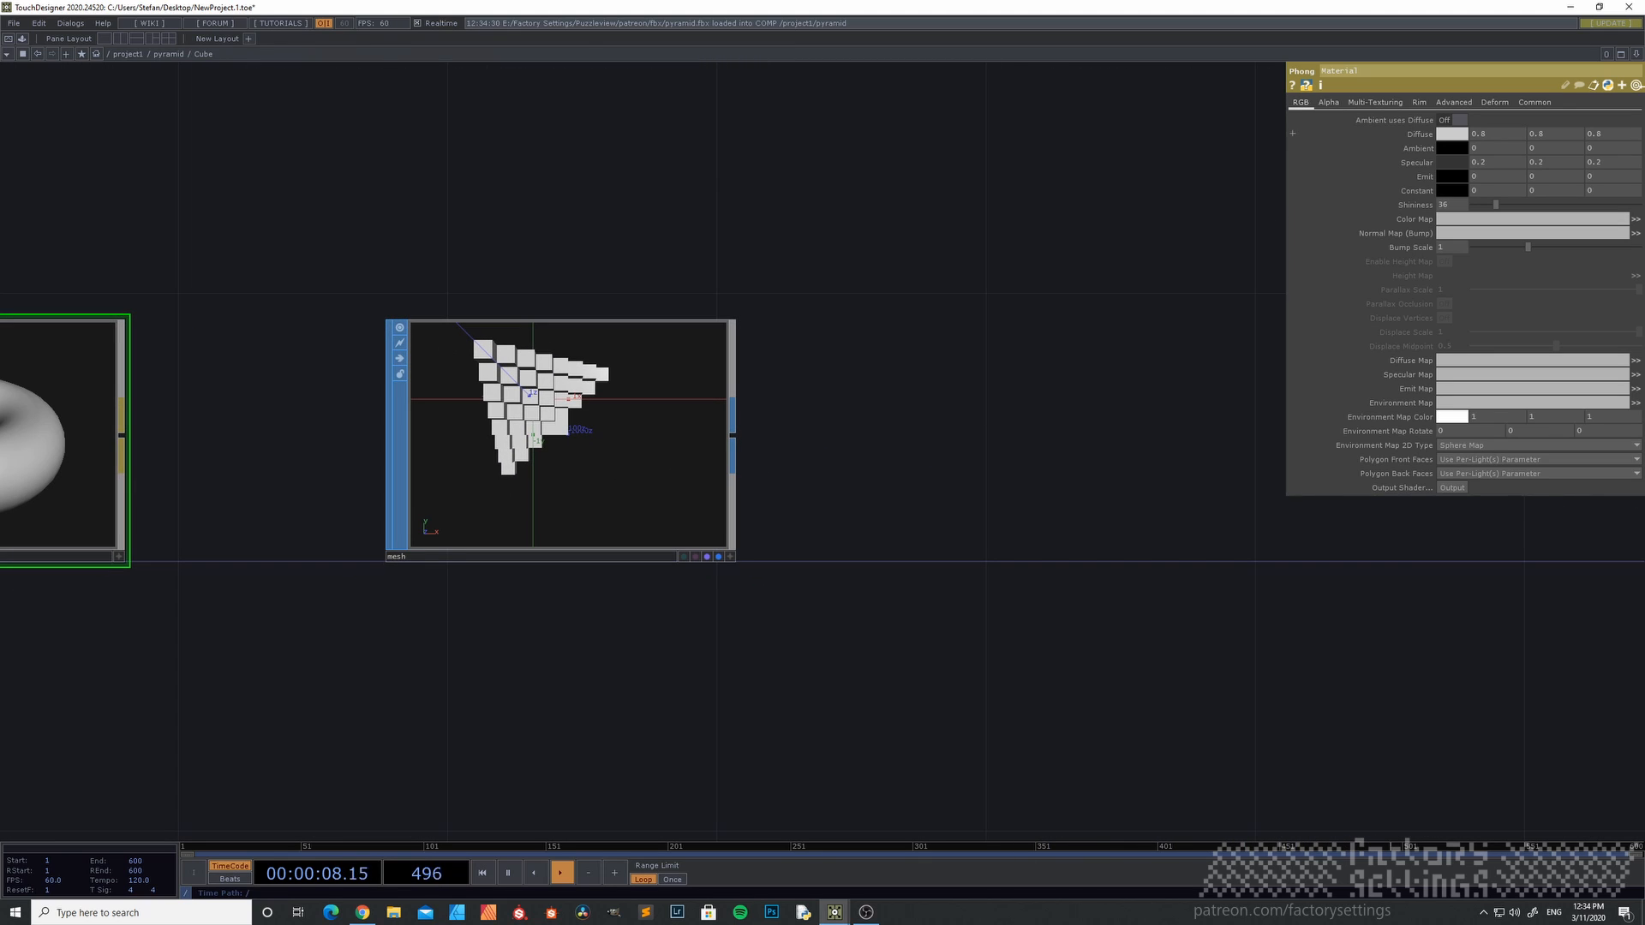
- Split the network pane side by side and go up to project1 in the second pane
left_click(1636, 55)
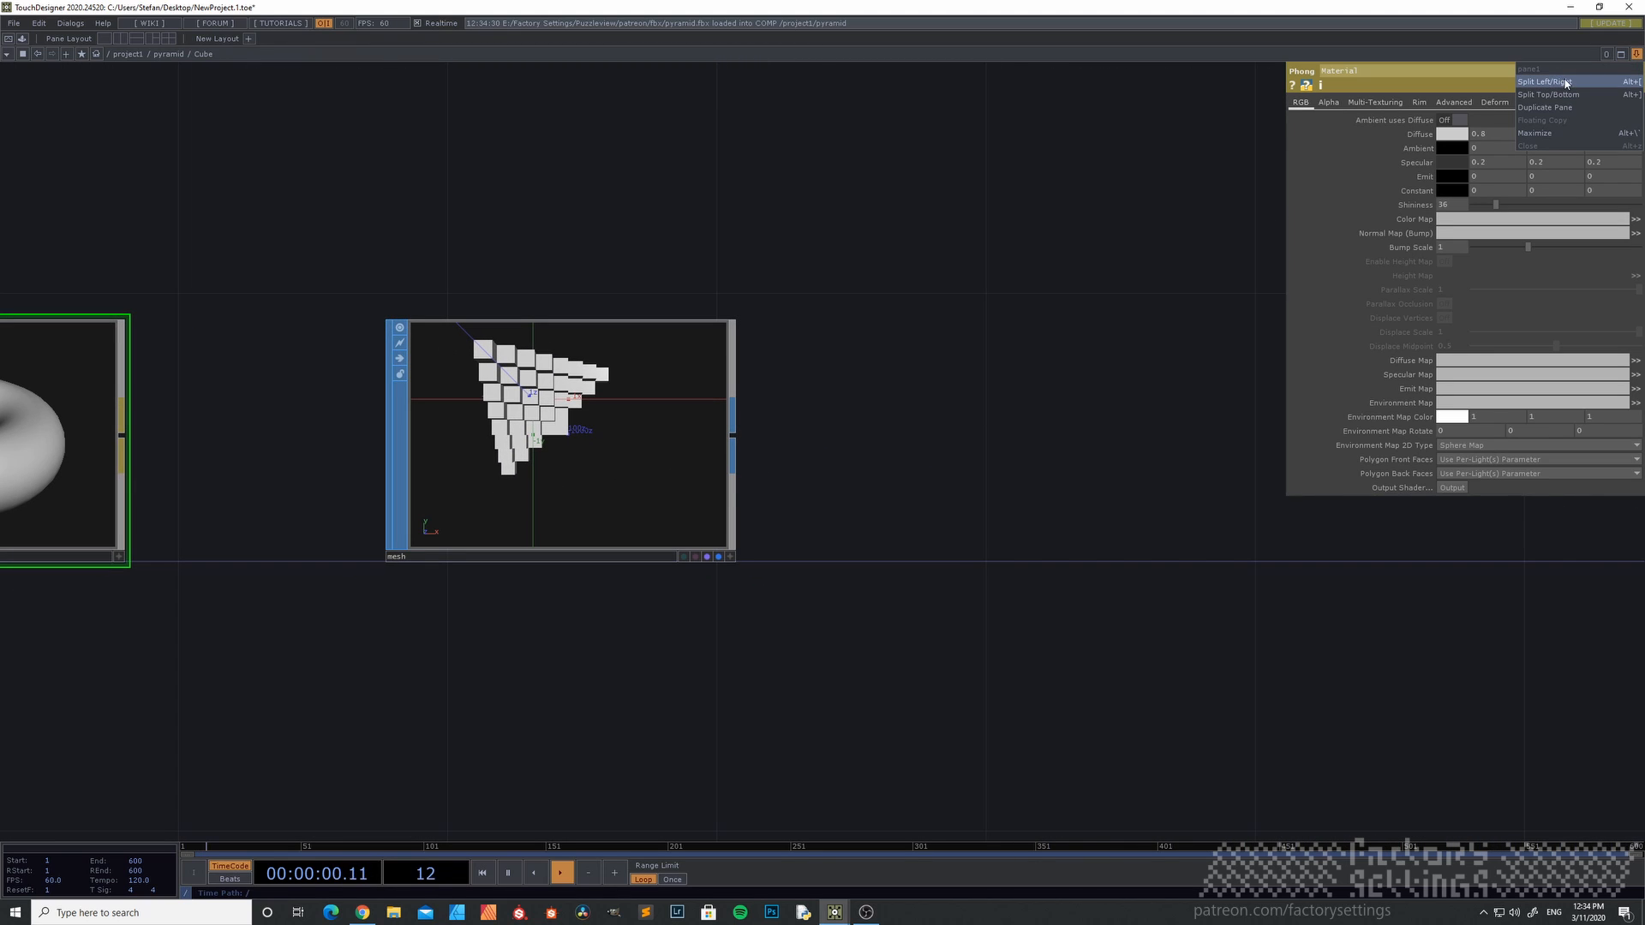
left_click(1565, 80)
left_click_drag(617, 630, 422, 617)
scroll(289, 630, "down", 3)
key("u")
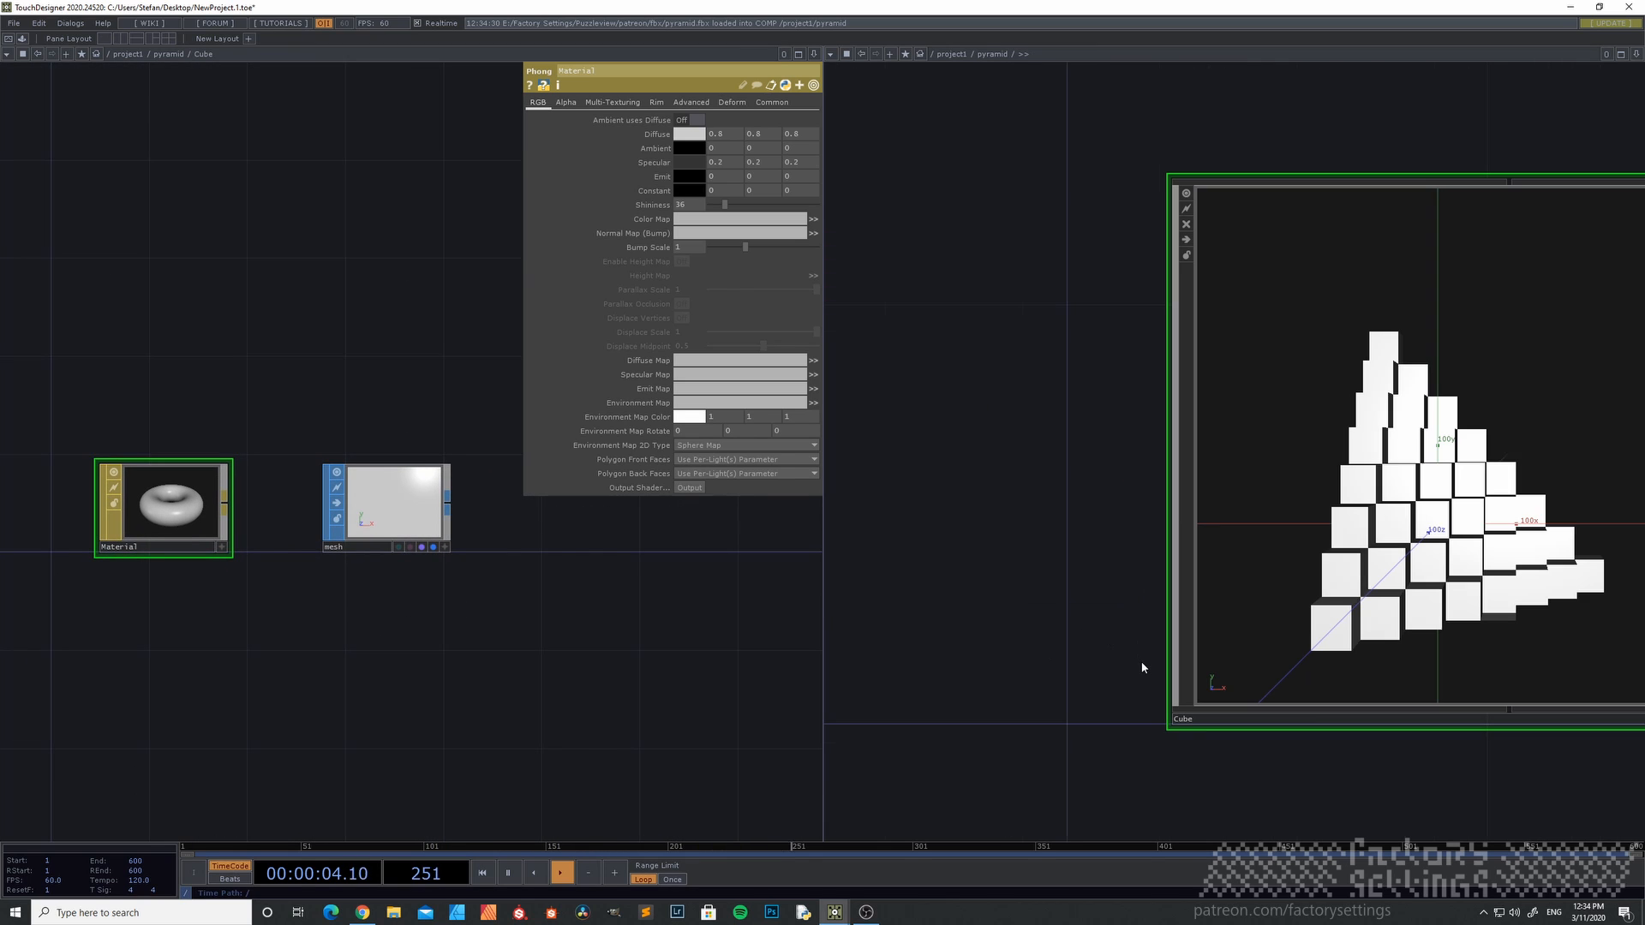
key("h")
left_click_drag(1361, 707, 1113, 501)
scroll(1146, 695, "down", 6)
scroll(1109, 488, "up", 2)
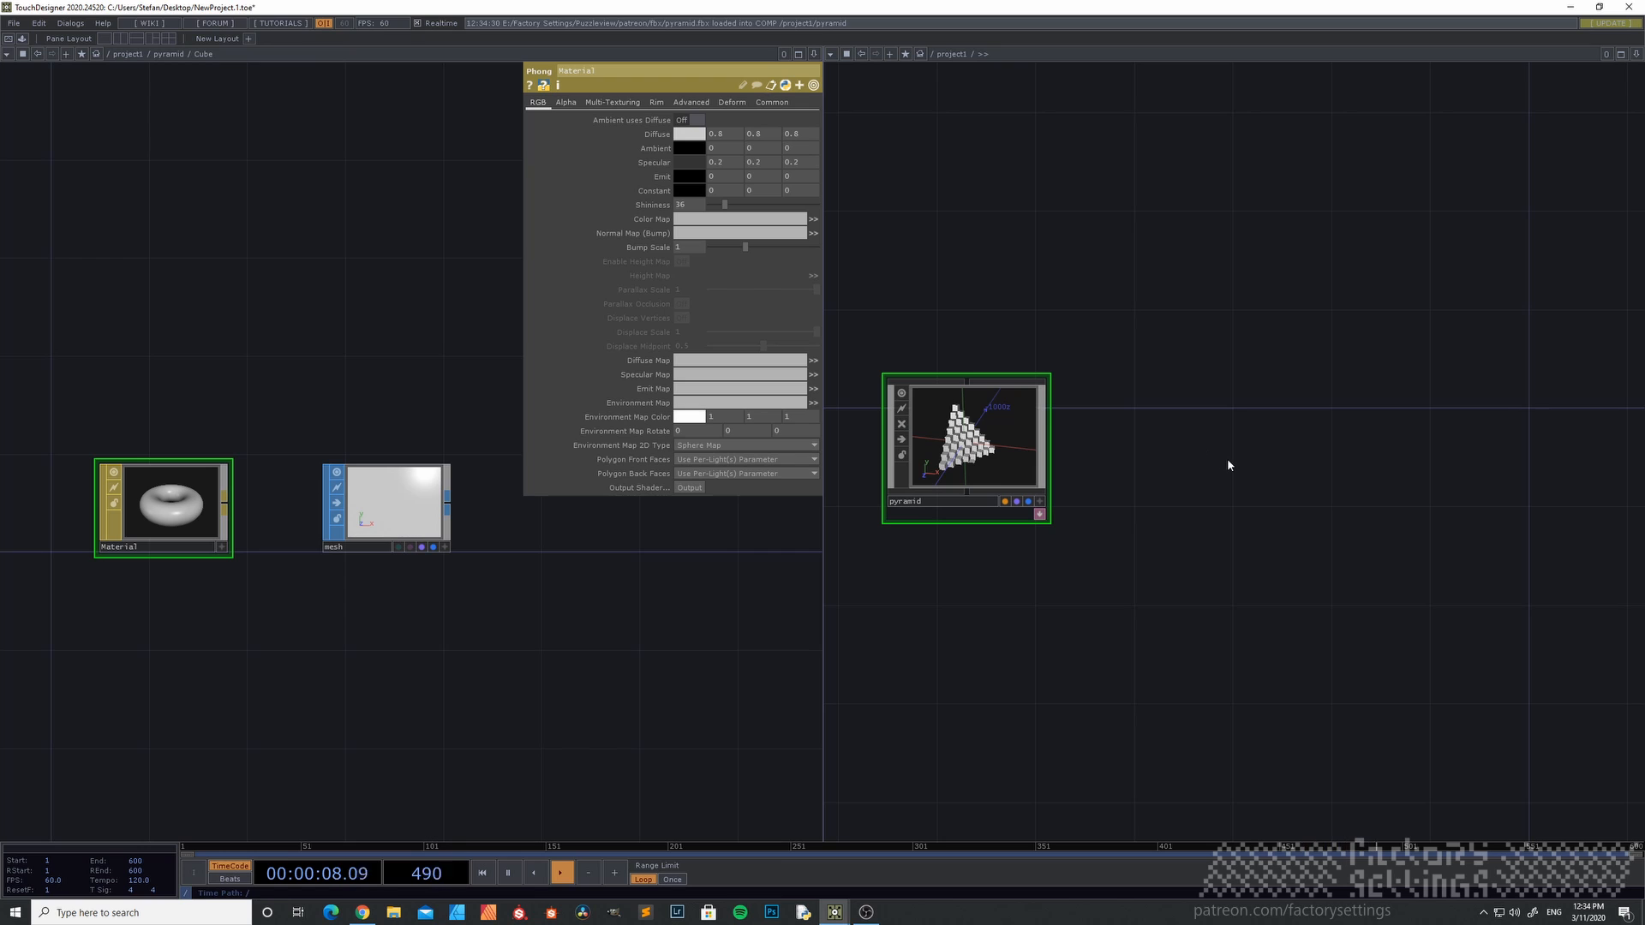
- Add a Select SOP beside the pyramid component in project1
key("Tab")
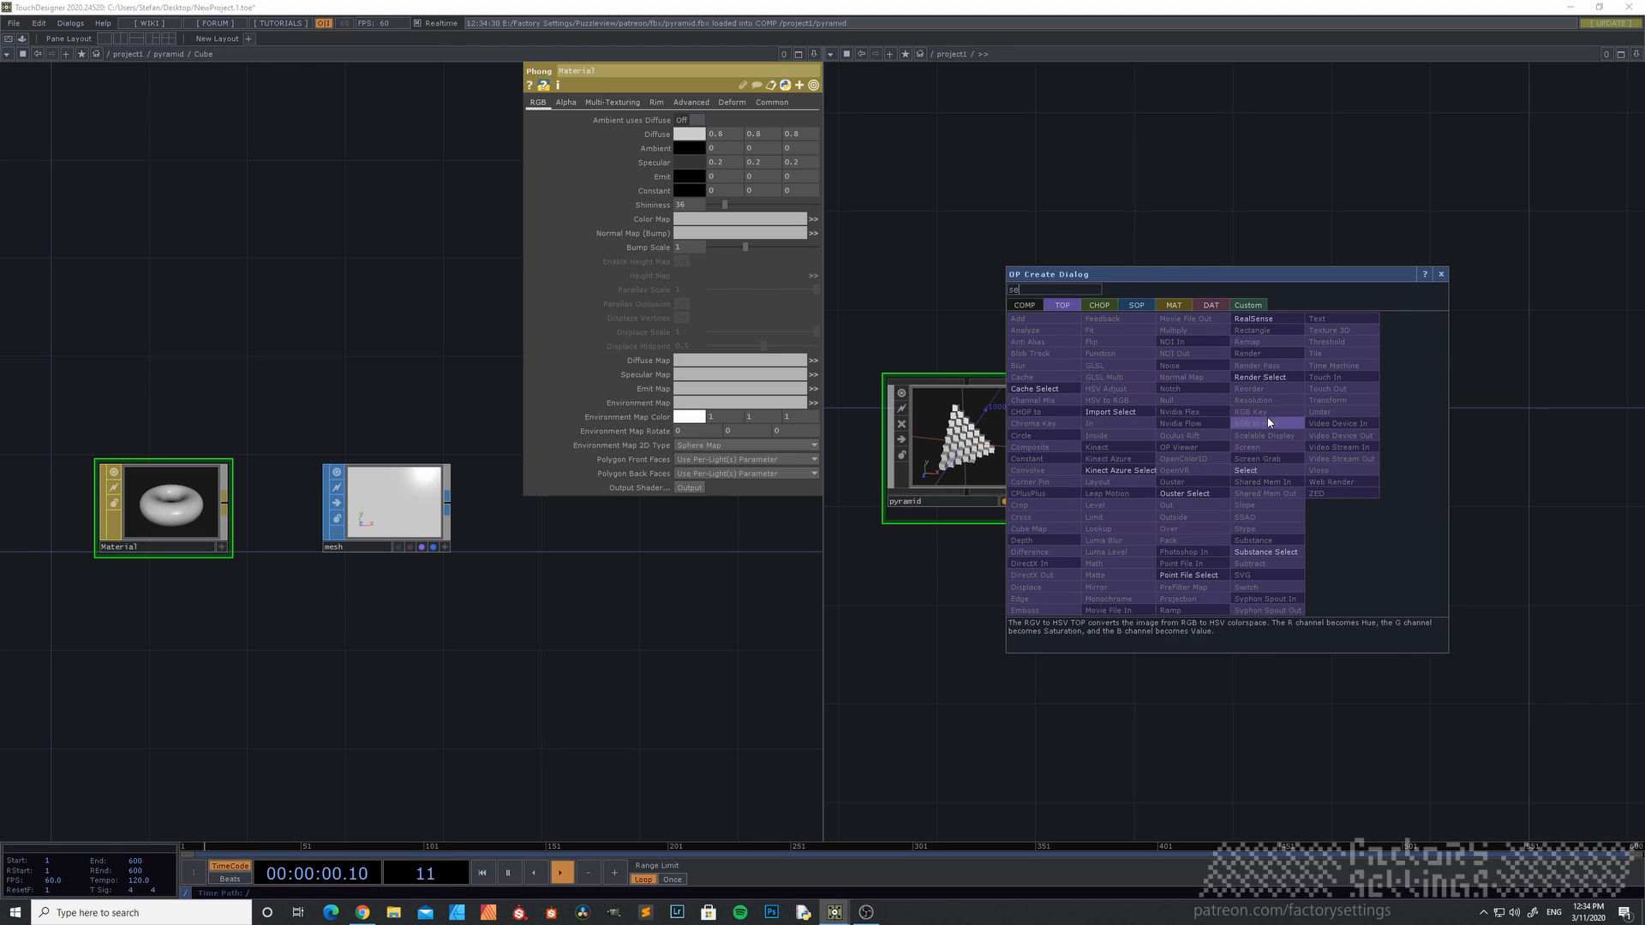
left_click(1136, 305)
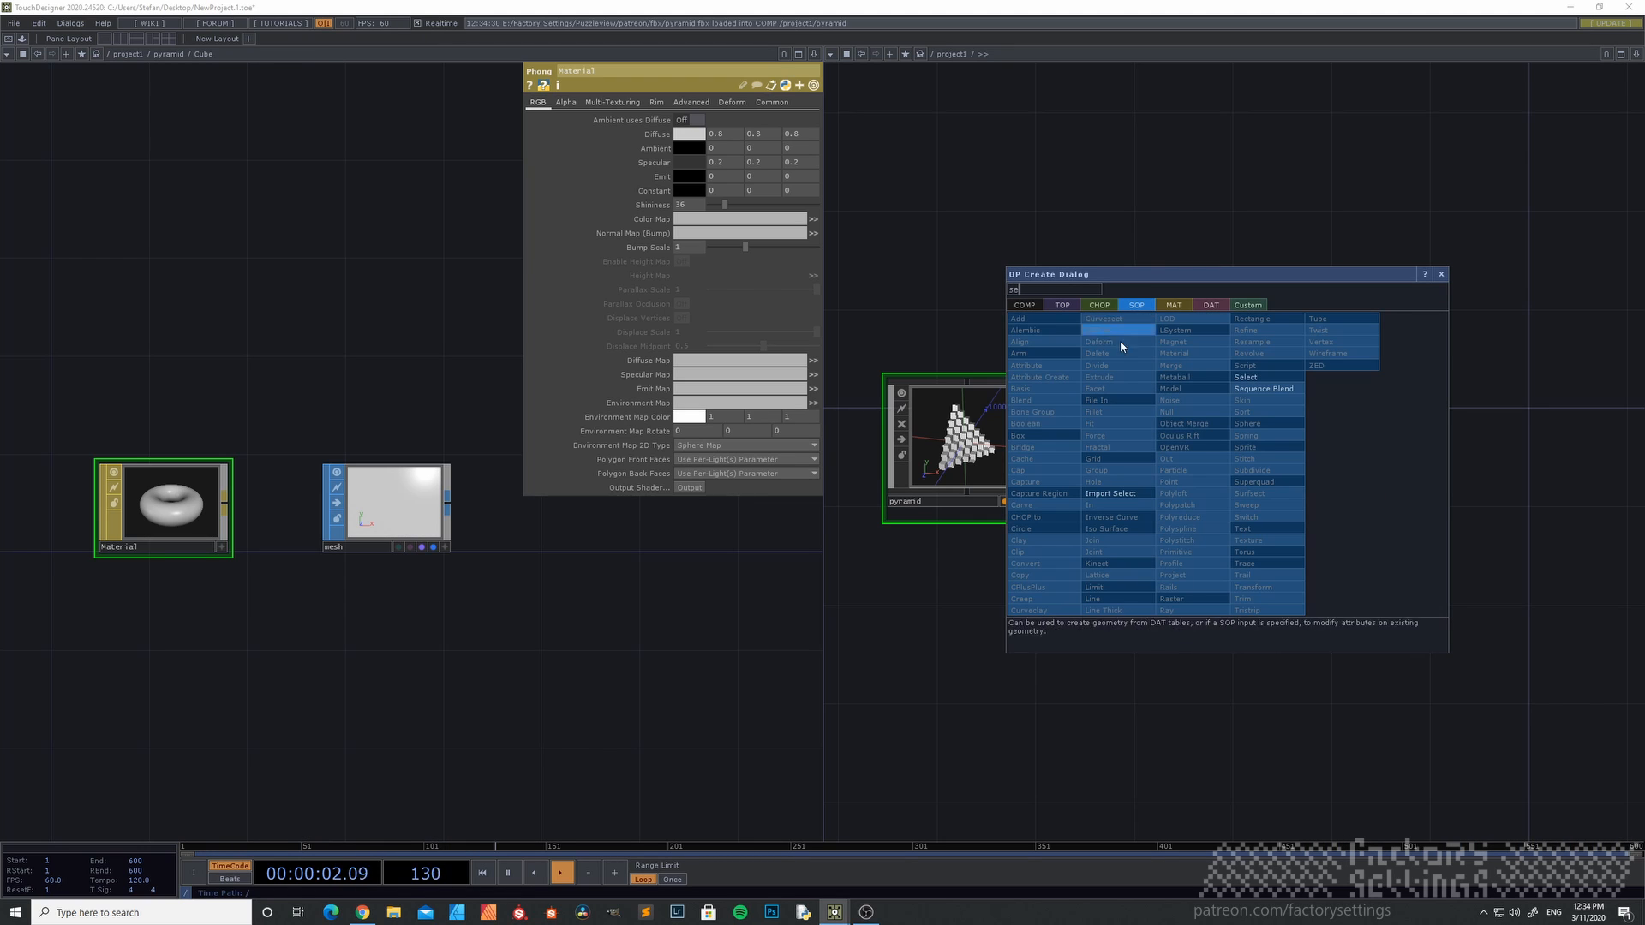
left_click(1266, 377)
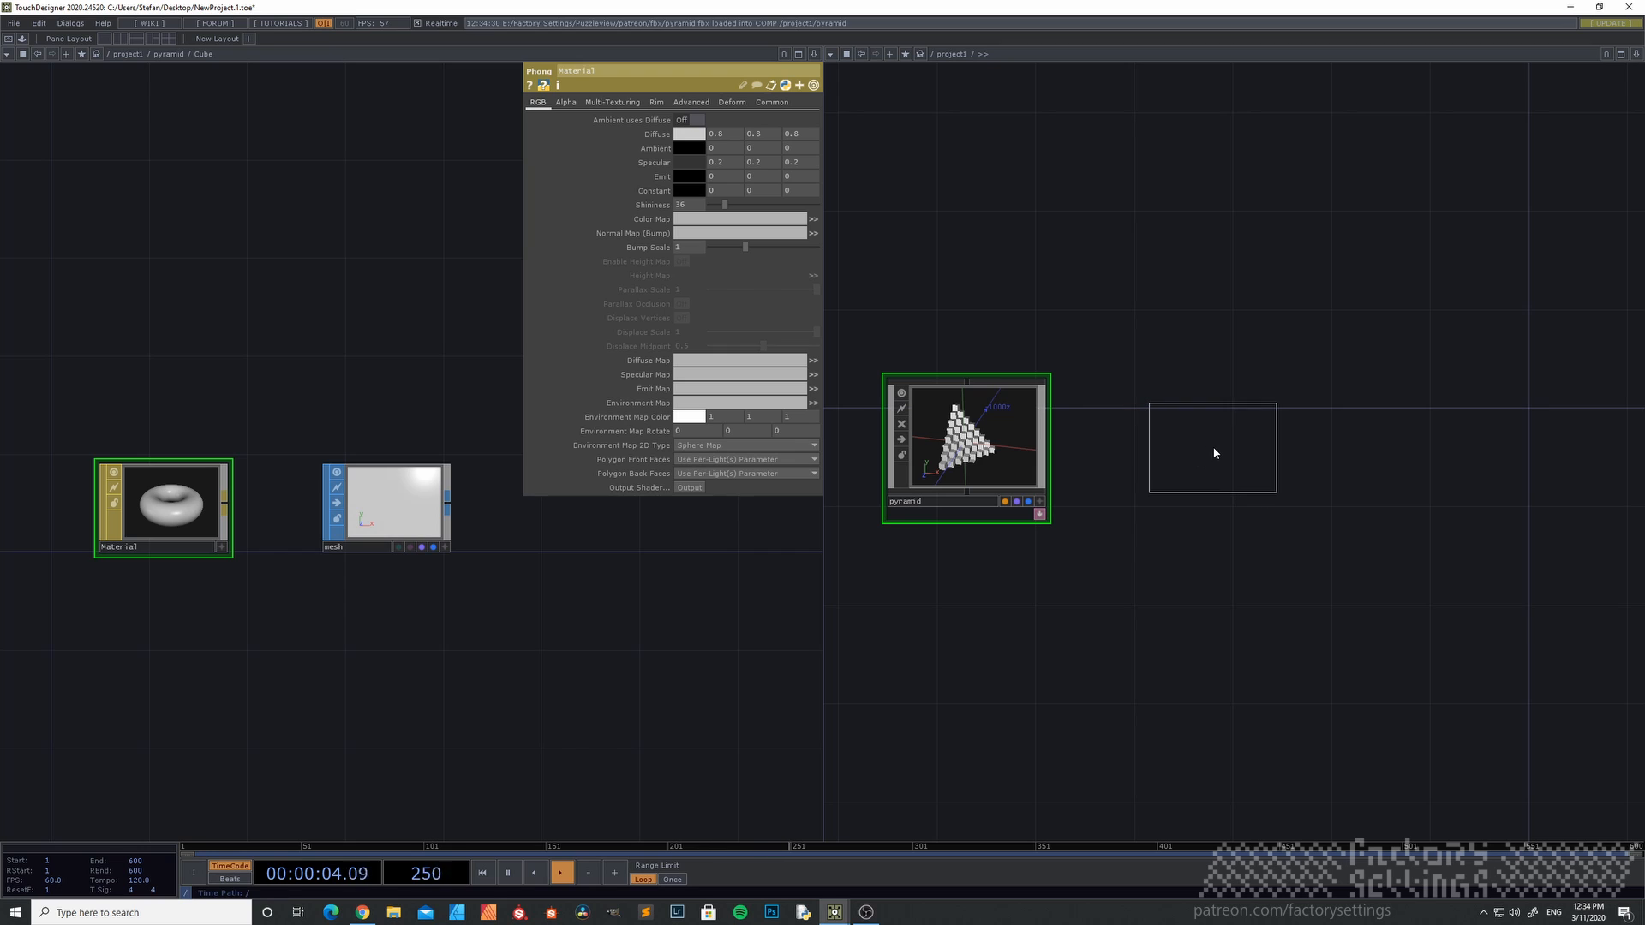
left_click(1216, 447)
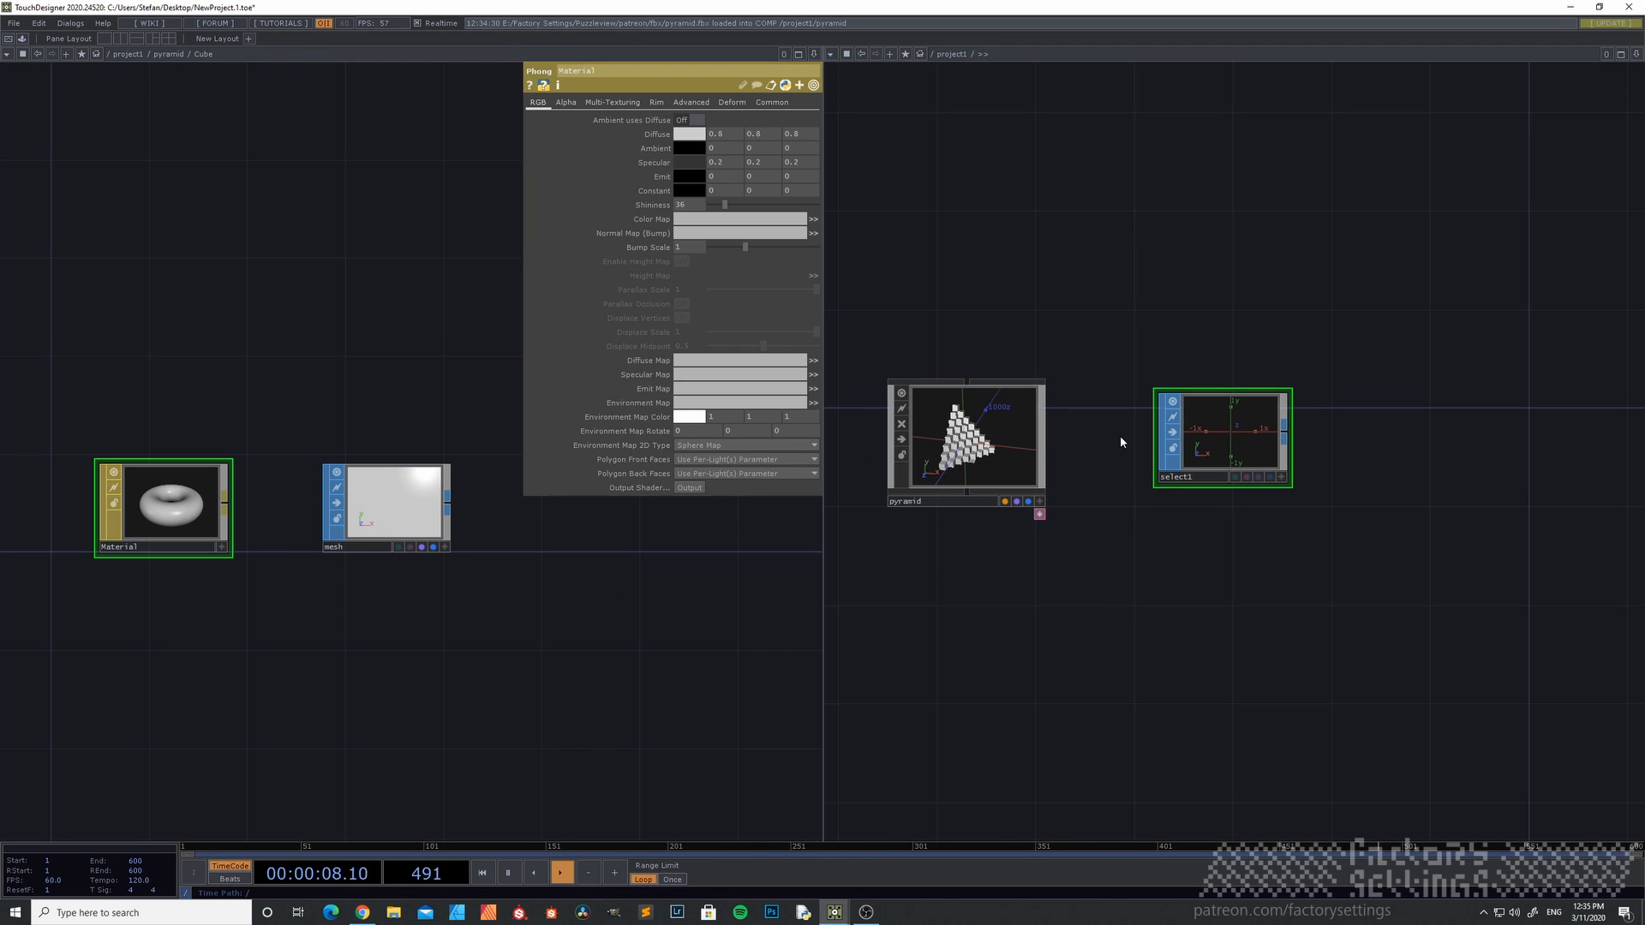
- Reference the mesh SOP inside the pyramid's Cube geometry as the Select's source, pyramid/Cube/mesh
key("p")
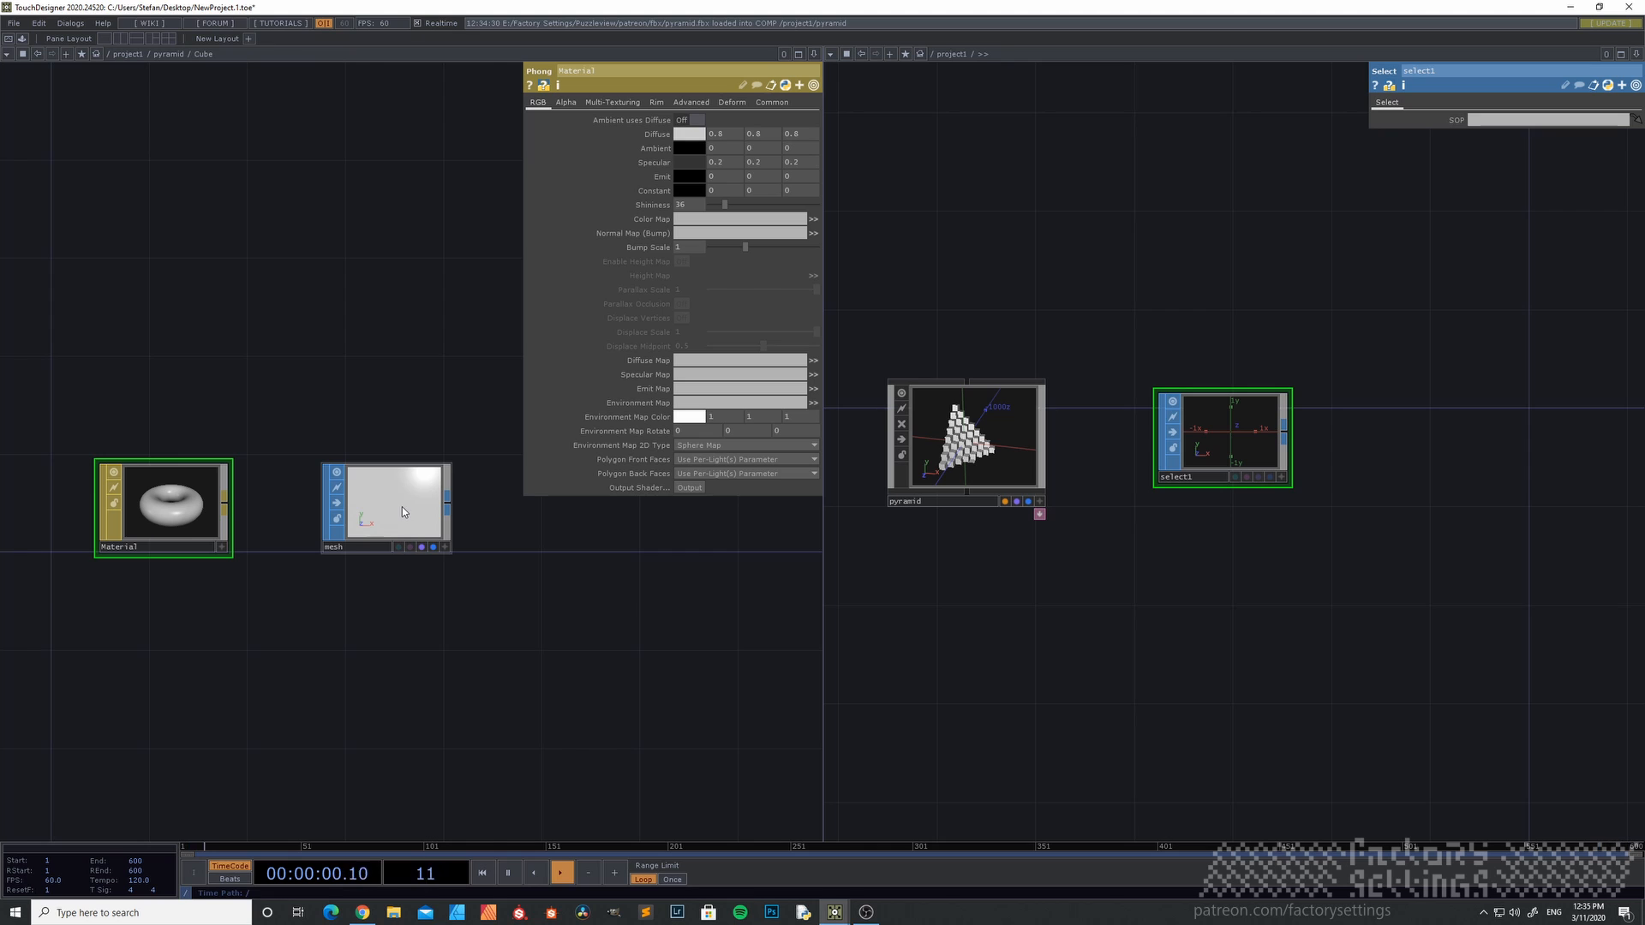
left_click_drag(403, 511, 1499, 121)
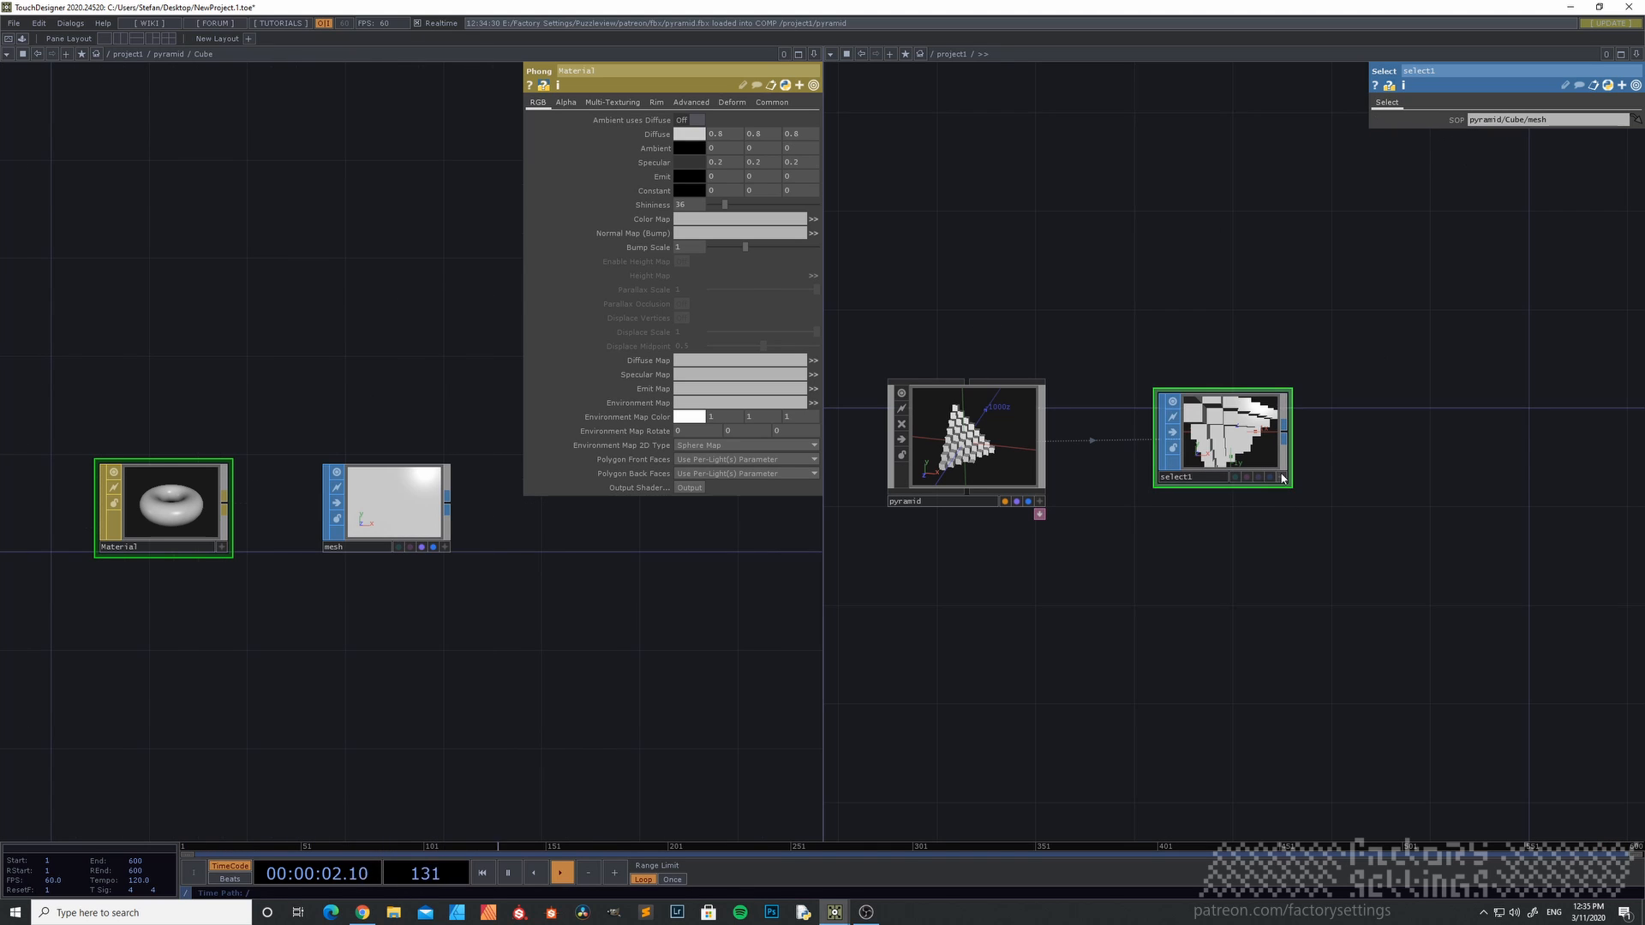
- Close the pane showing the Cube network so that only project1 stays open
left_click_drag(1259, 538, 1039, 618)
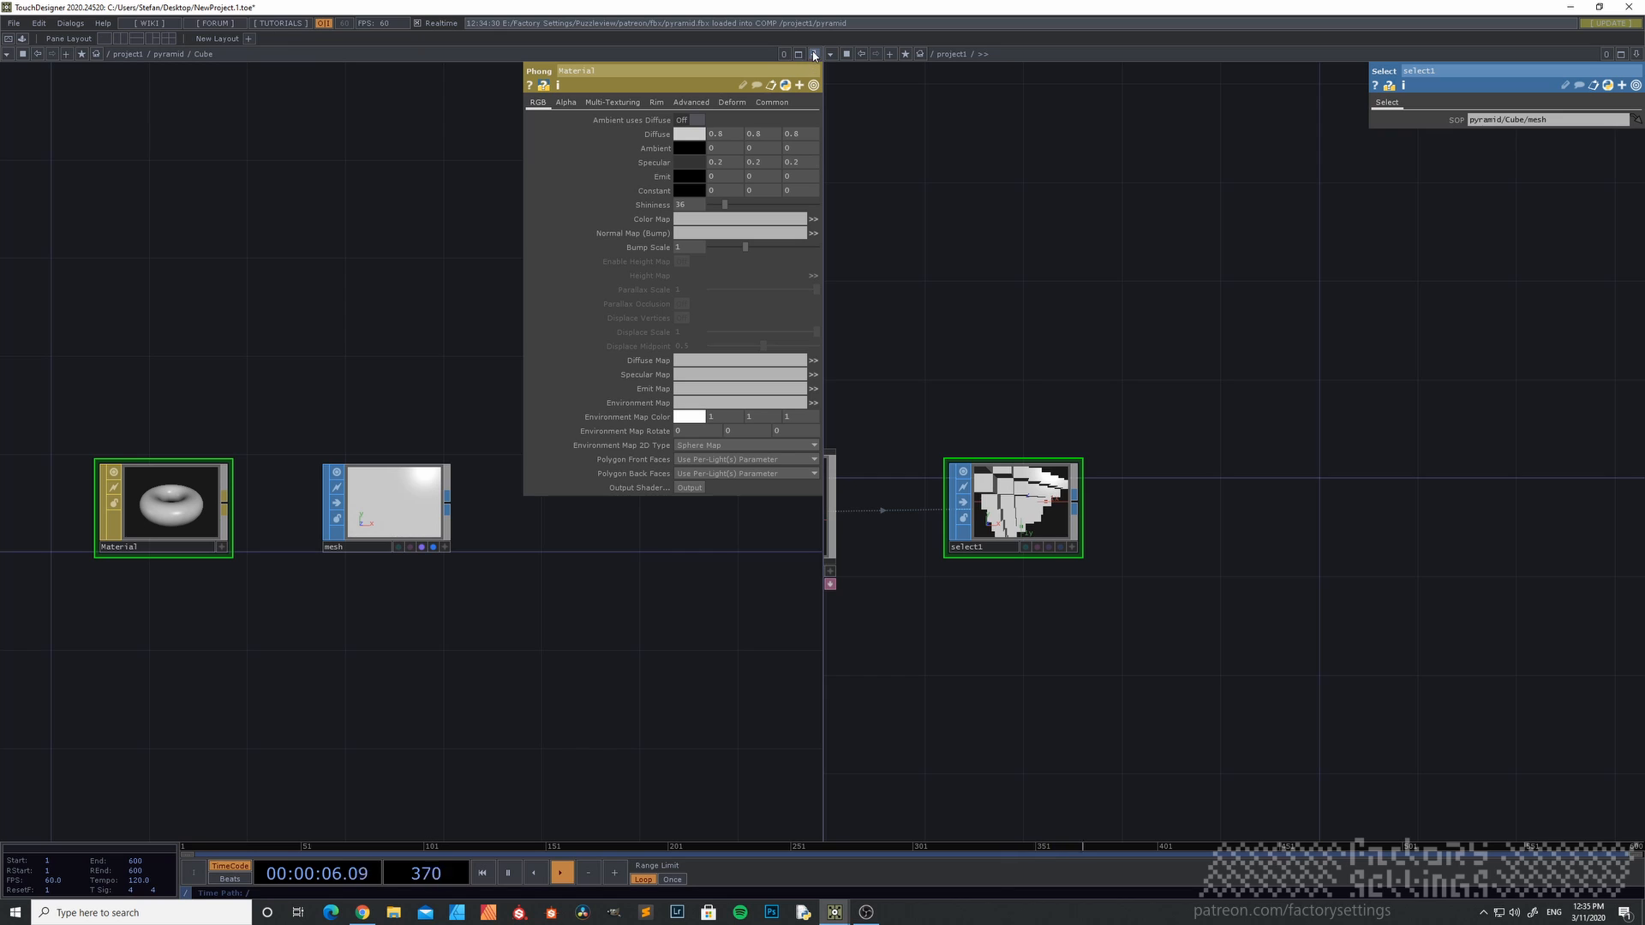
left_click(814, 54)
left_click_drag(320, 631, 719, 583)
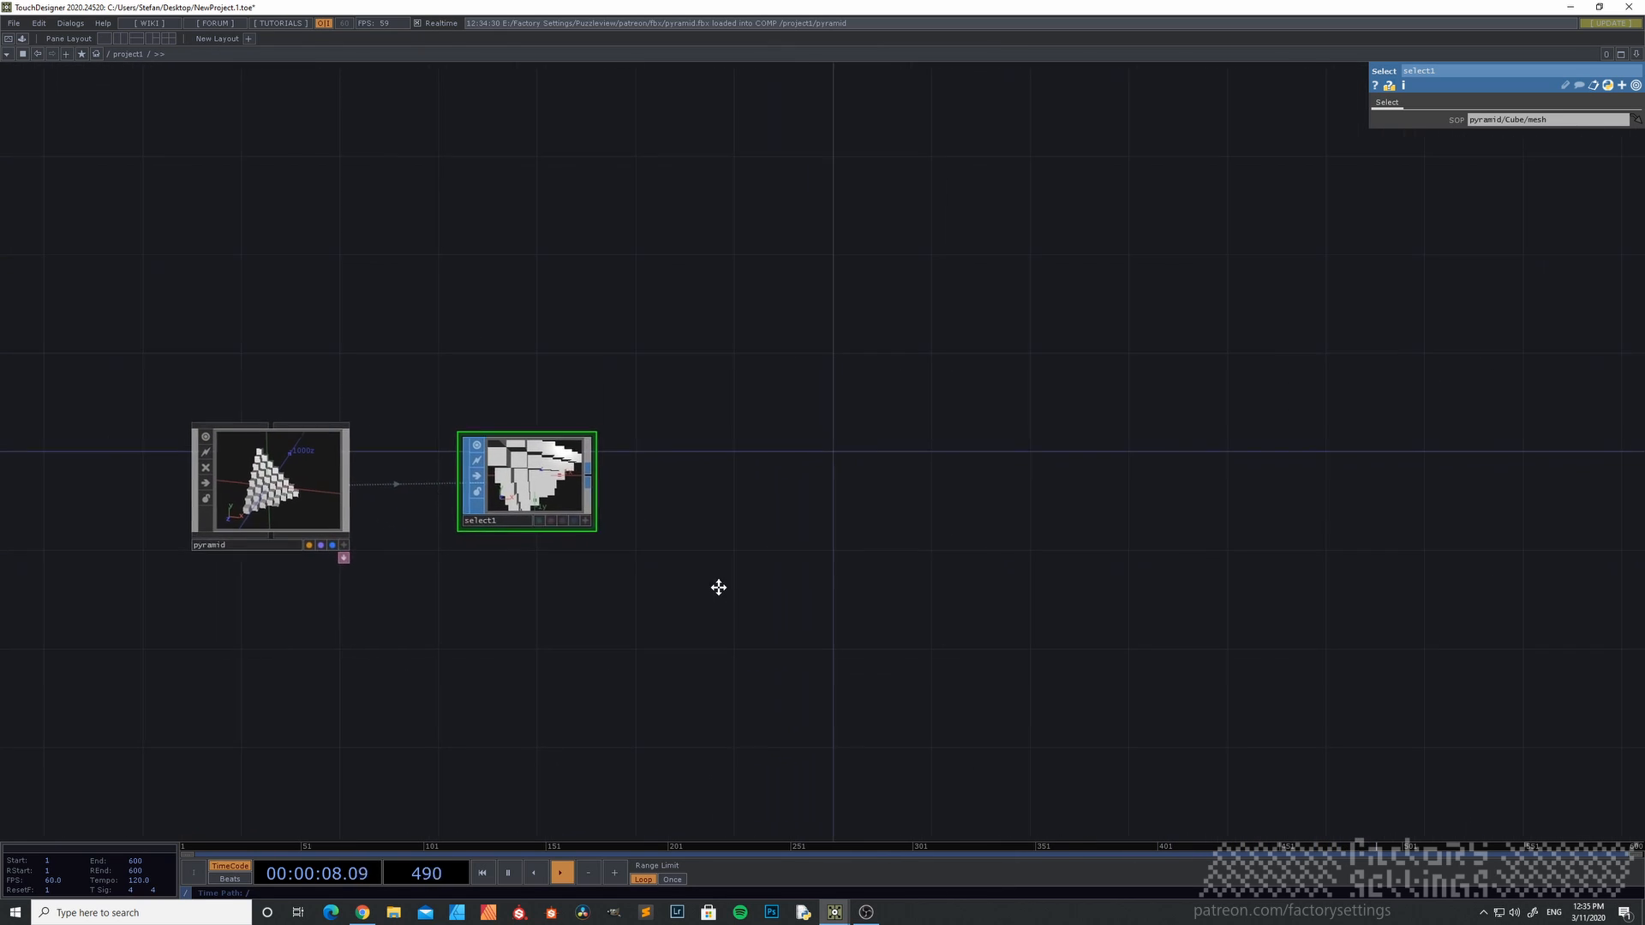
- Orbit and zoom out in the Select SOP's viewer to examine the whole pyramid mesh
scroll(720, 583, "up", 5)
left_click(817, 539)
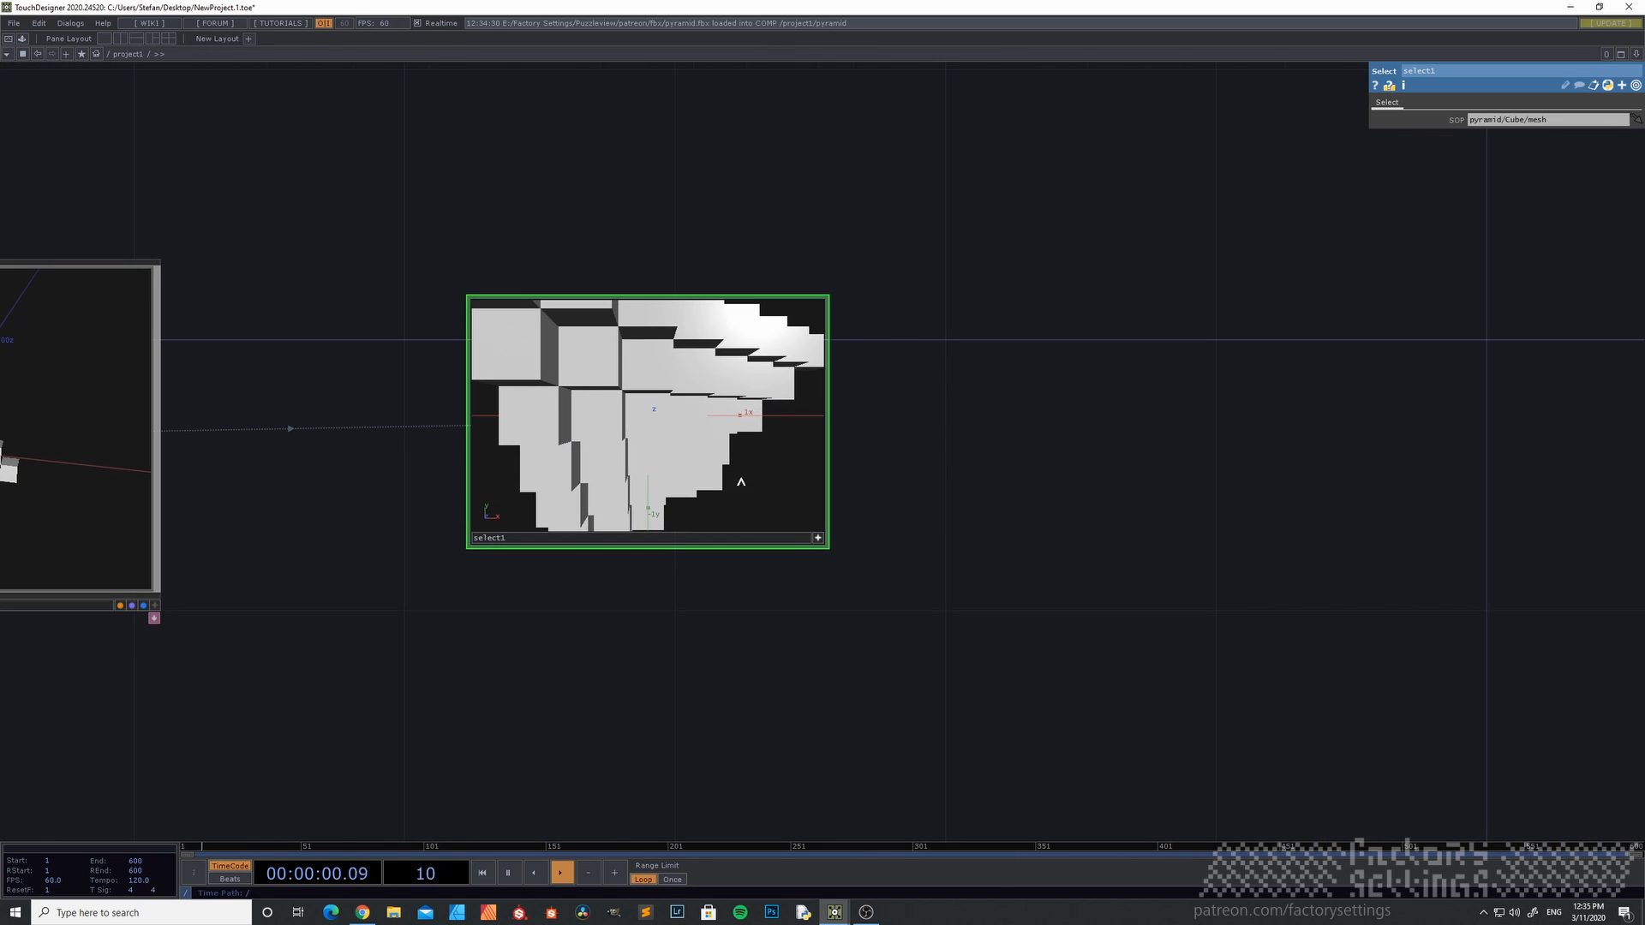
left_click_drag(740, 478, 737, 426)
scroll(737, 426, "down", 5)
left_click_drag(606, 448, 711, 428)
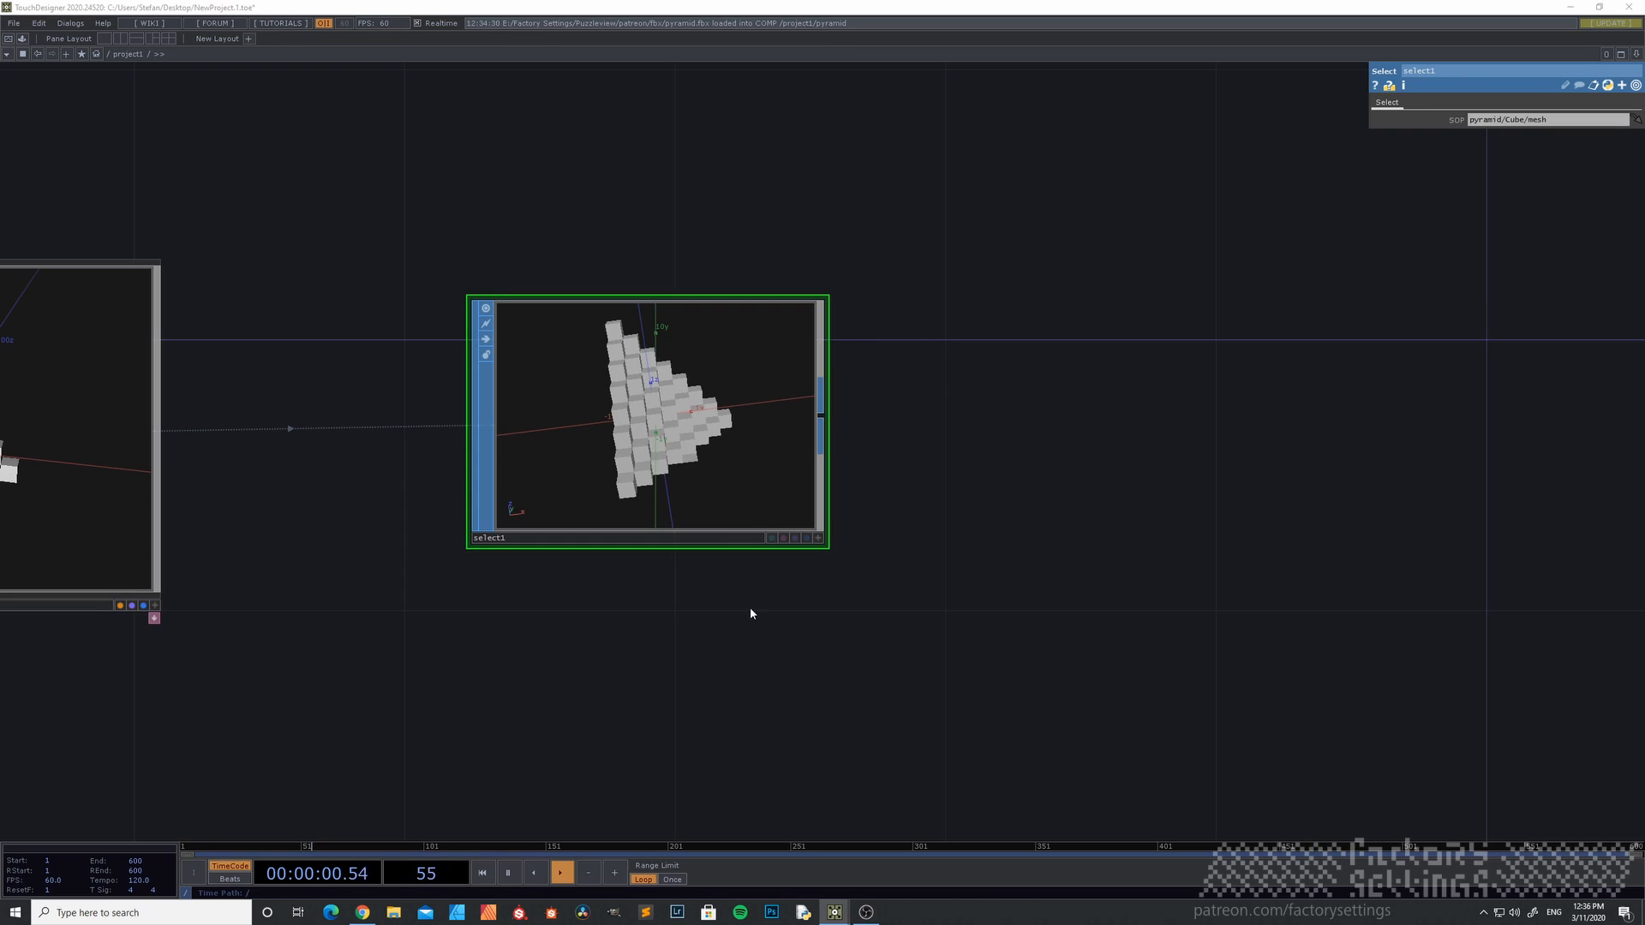
- Append a Null SOP to the output of the Select SOP
scroll(686, 605, "down", 4)
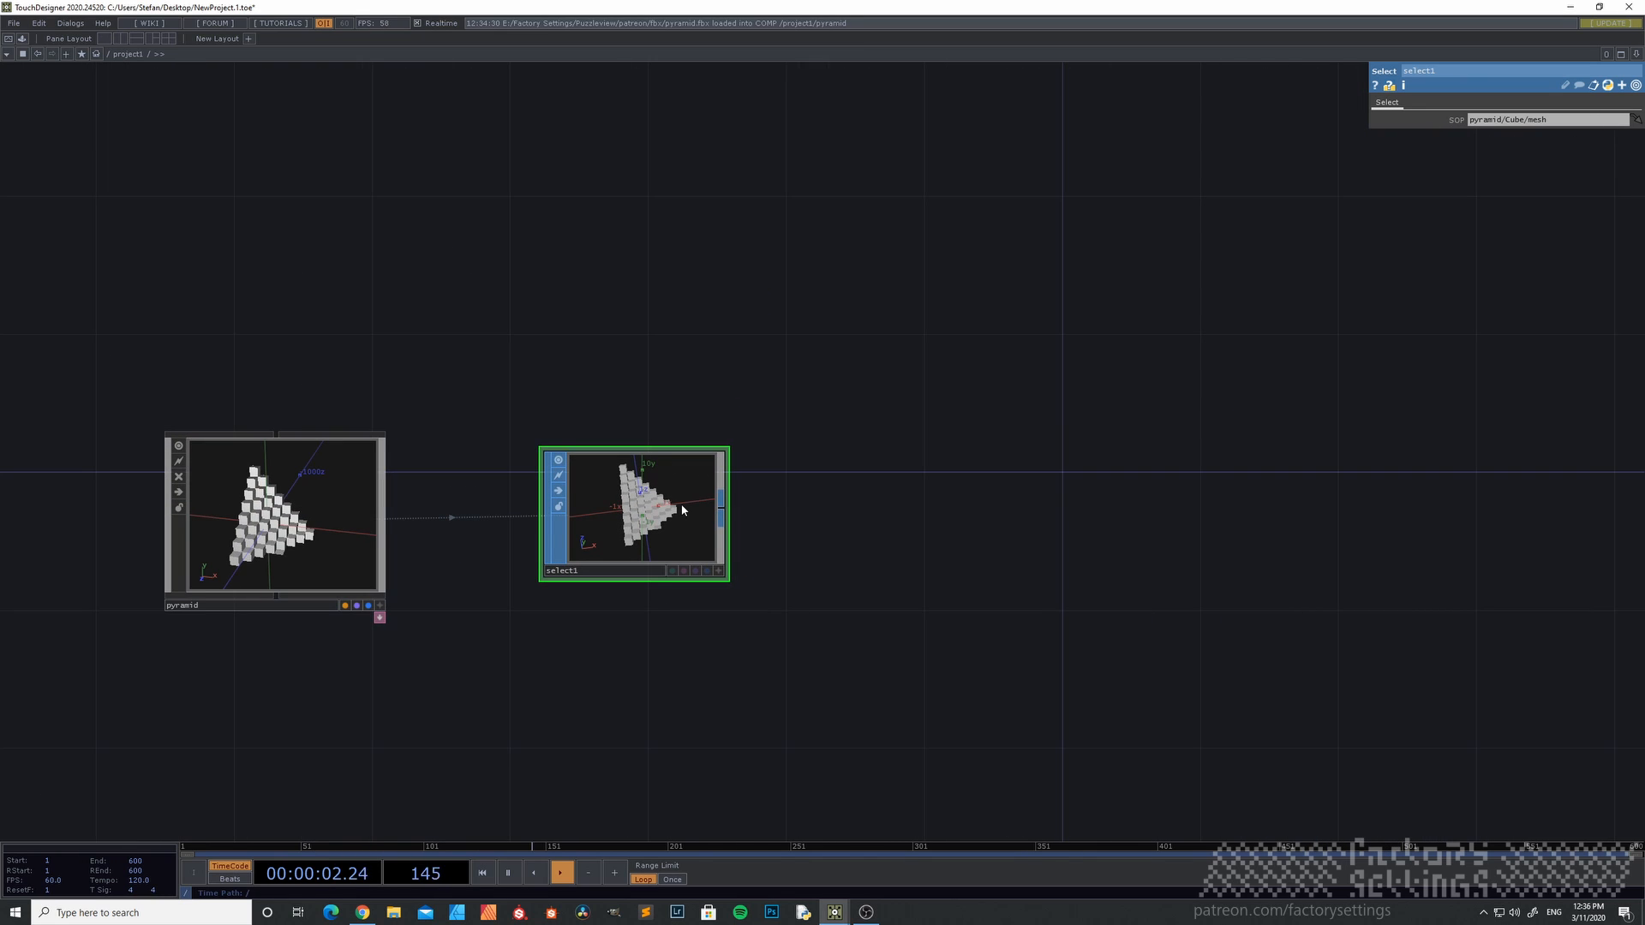
key("alt+n")
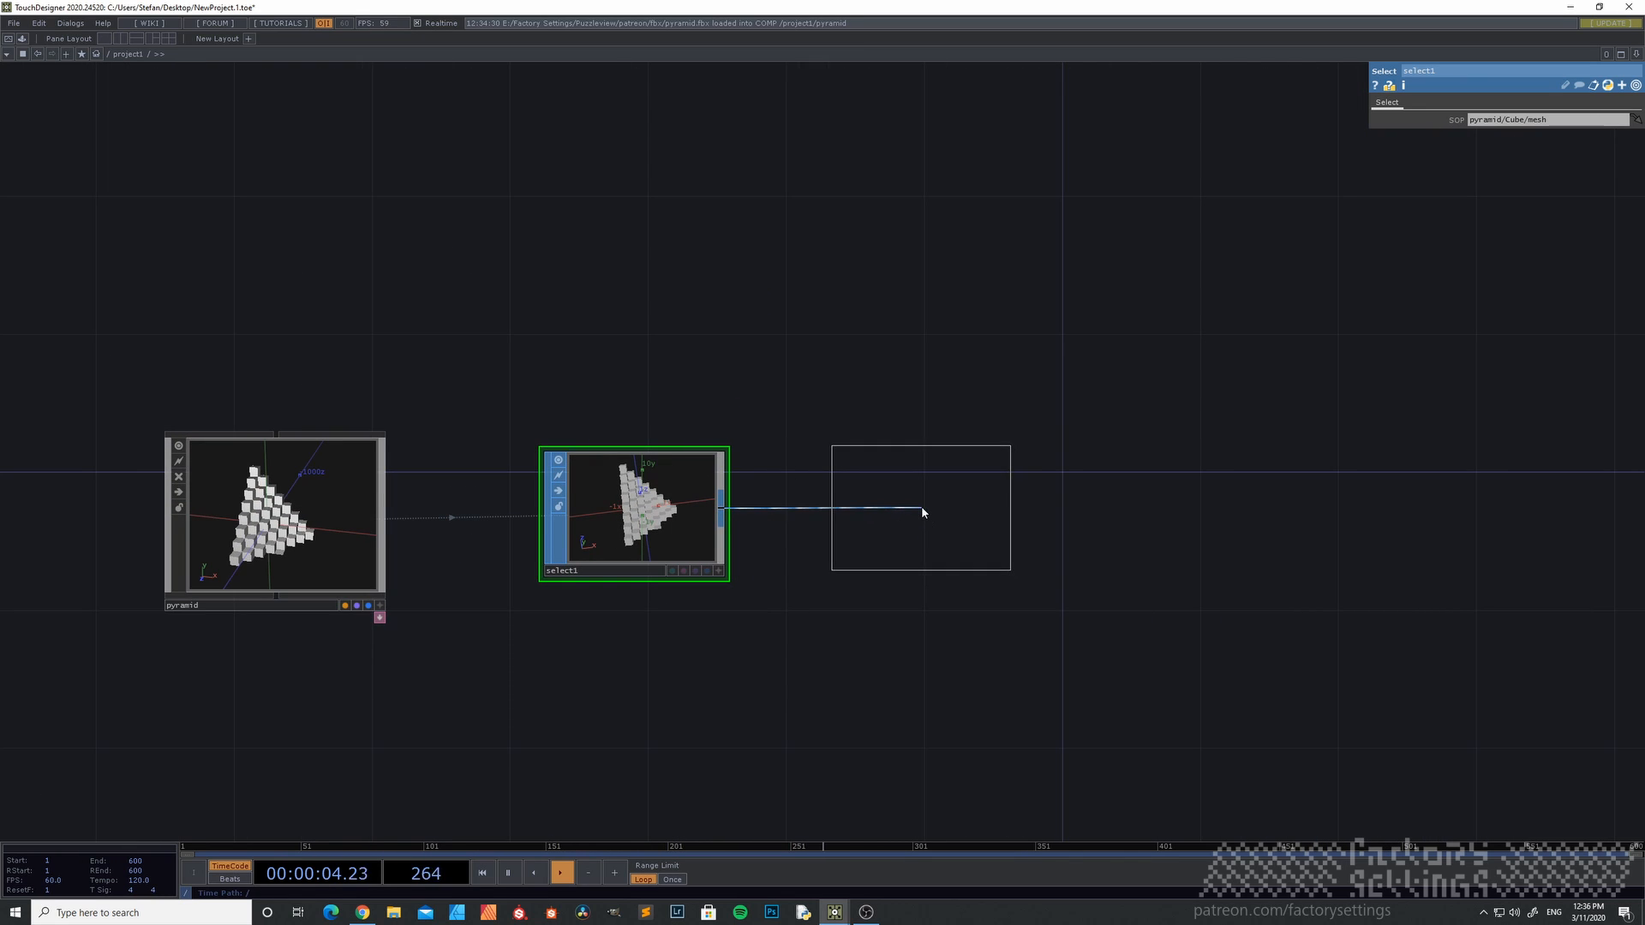
left_click(913, 508)
left_click_drag(781, 649, 737, 652)
scroll(771, 641, "down", 3)
- Append a Geometry COMP to the output of the Null SOP
right_click(740, 574)
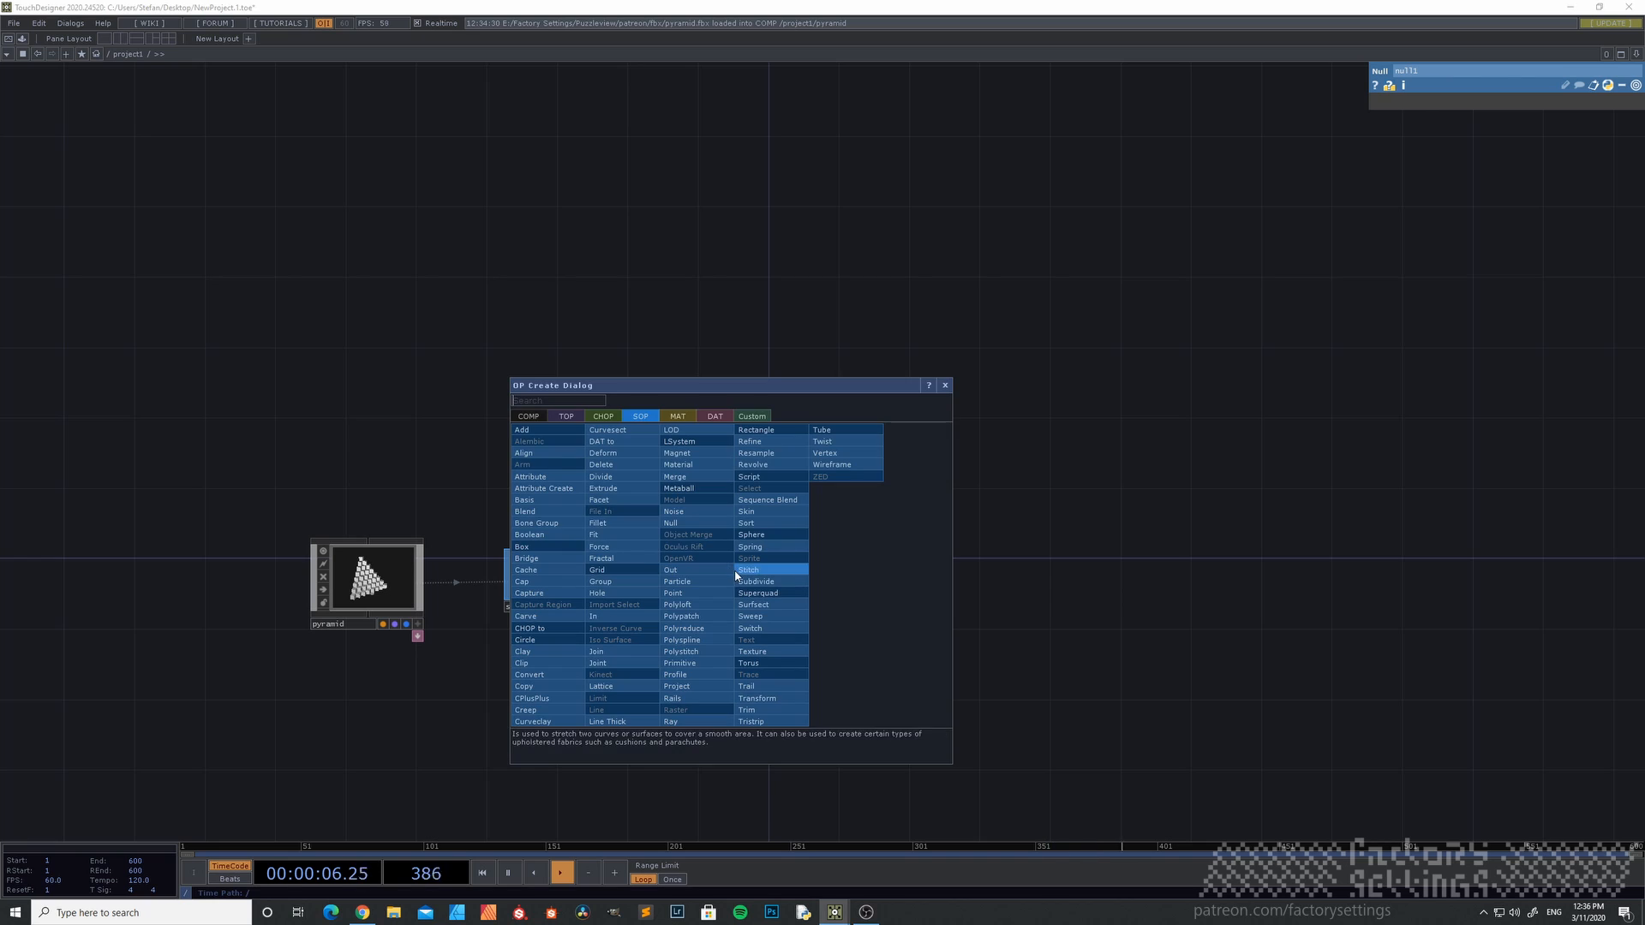
left_click(519, 415)
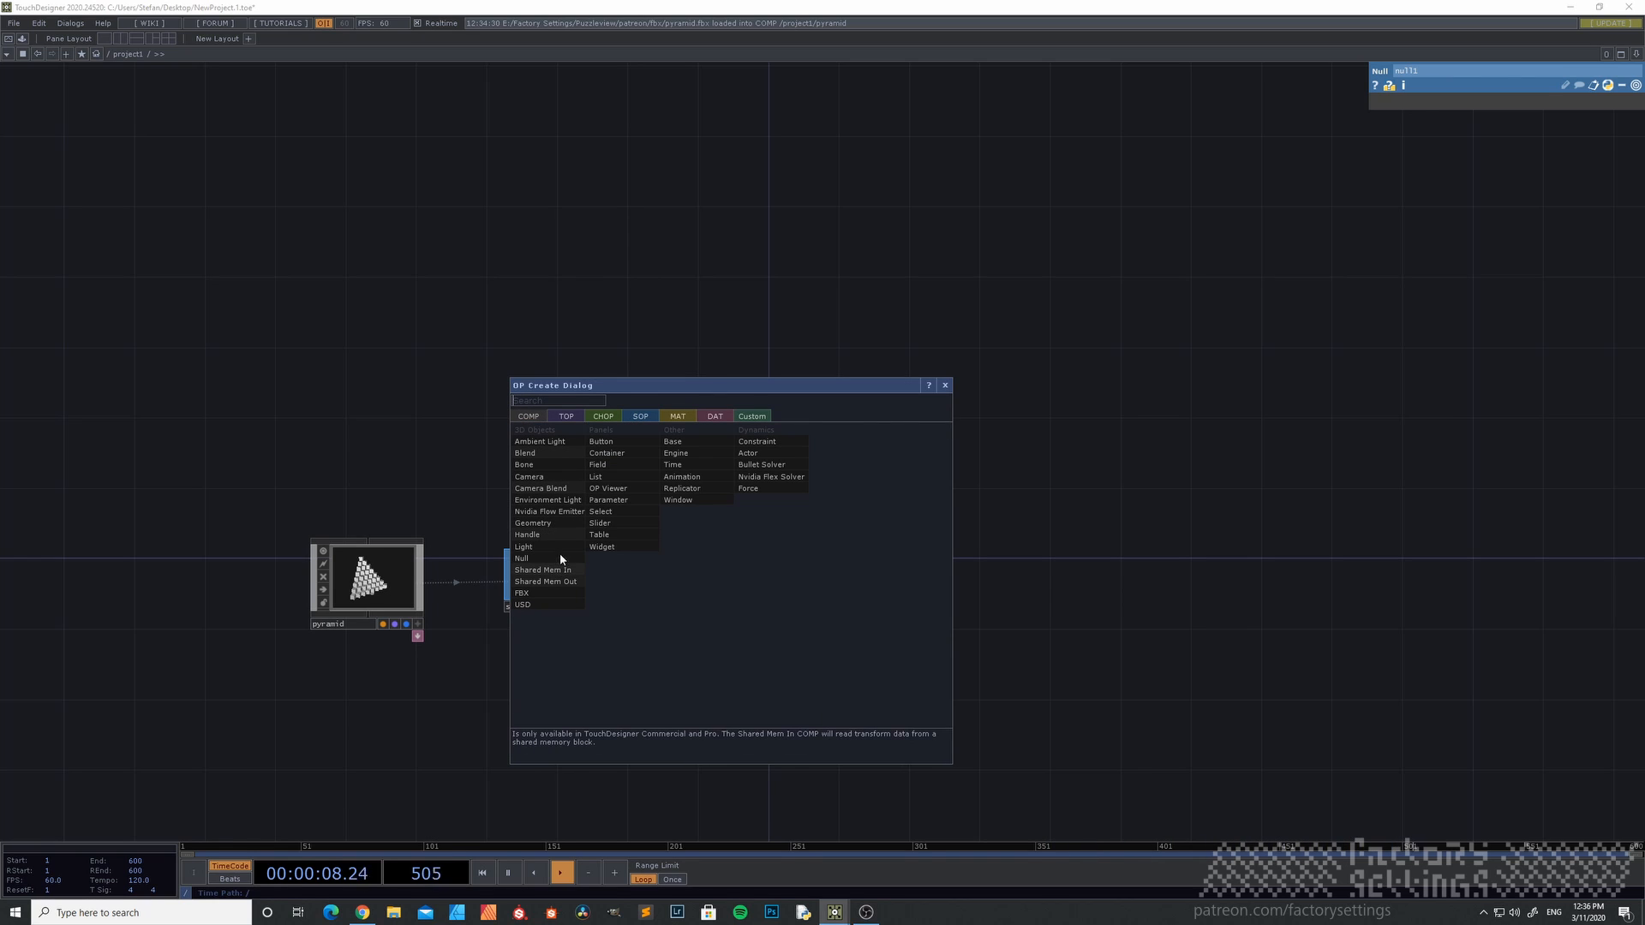
left_click(550, 524)
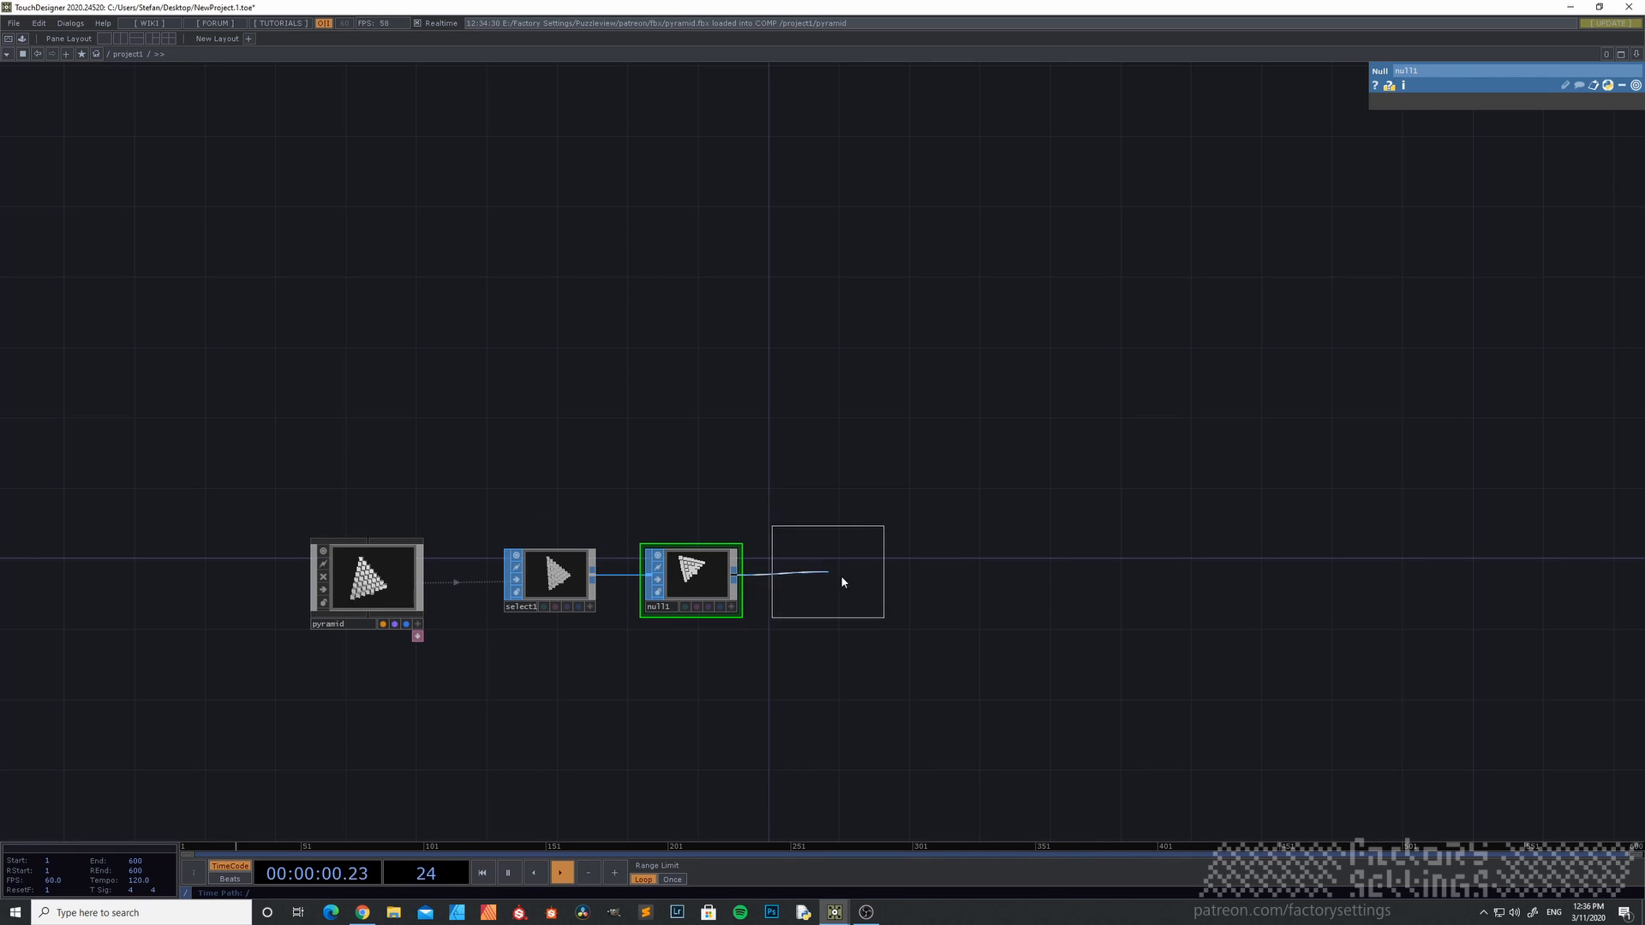
left_click(888, 575)
- Add a Render TOP to the project1 network
scroll(734, 675, "down", 5)
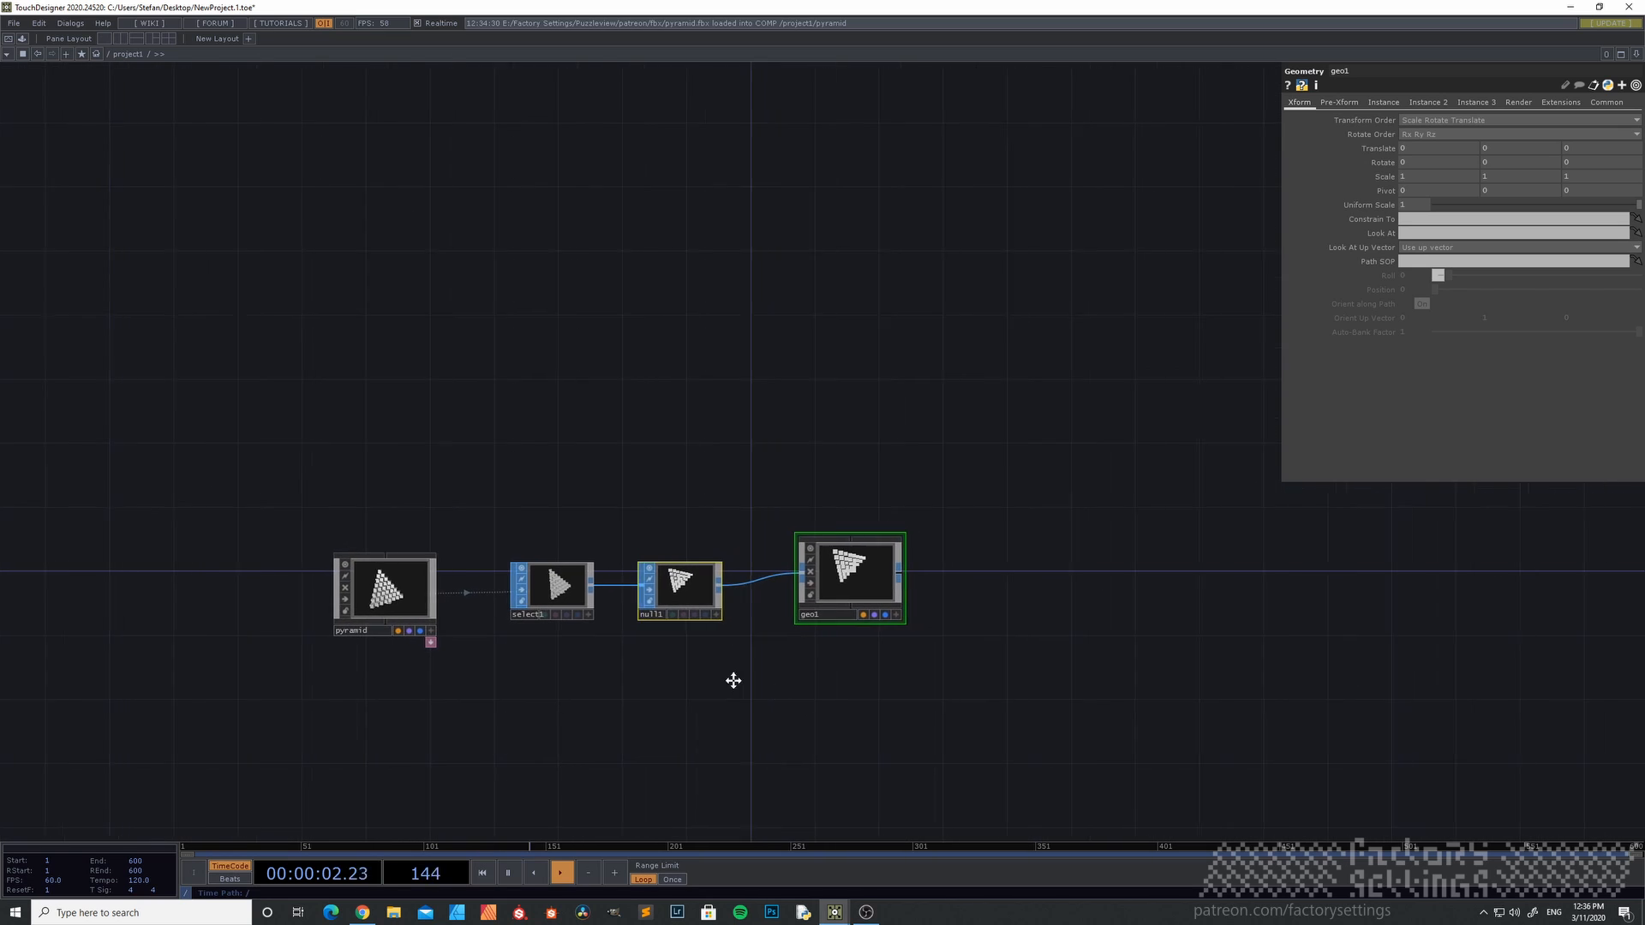
left_click(738, 535)
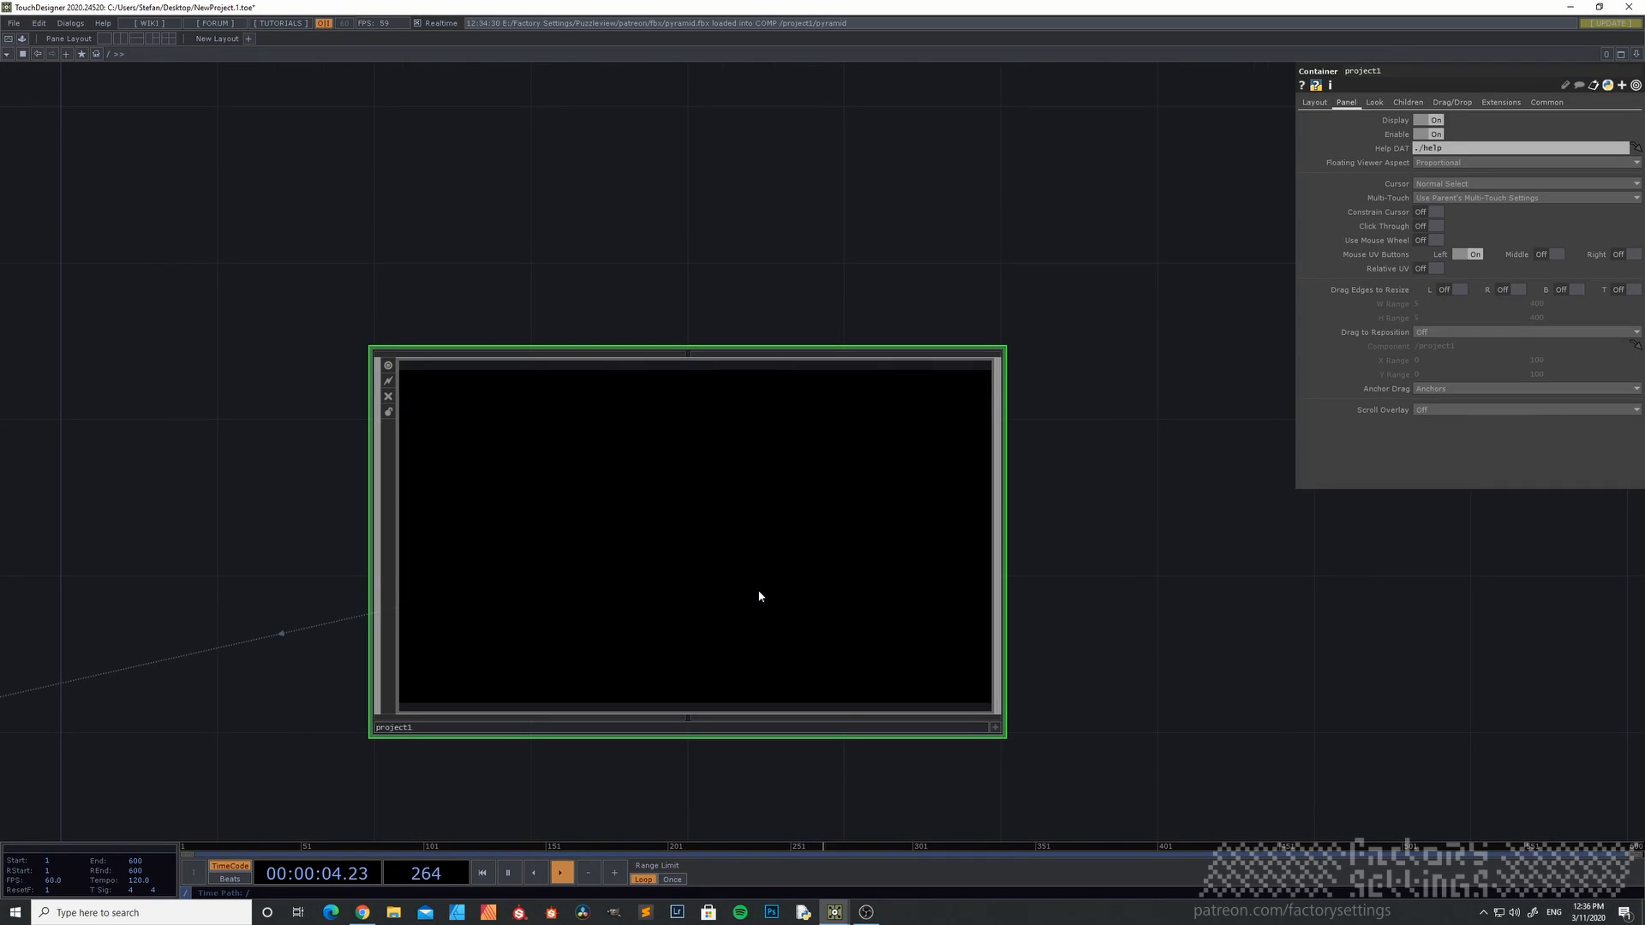
scroll(759, 596, "up", 5)
key("Tab")
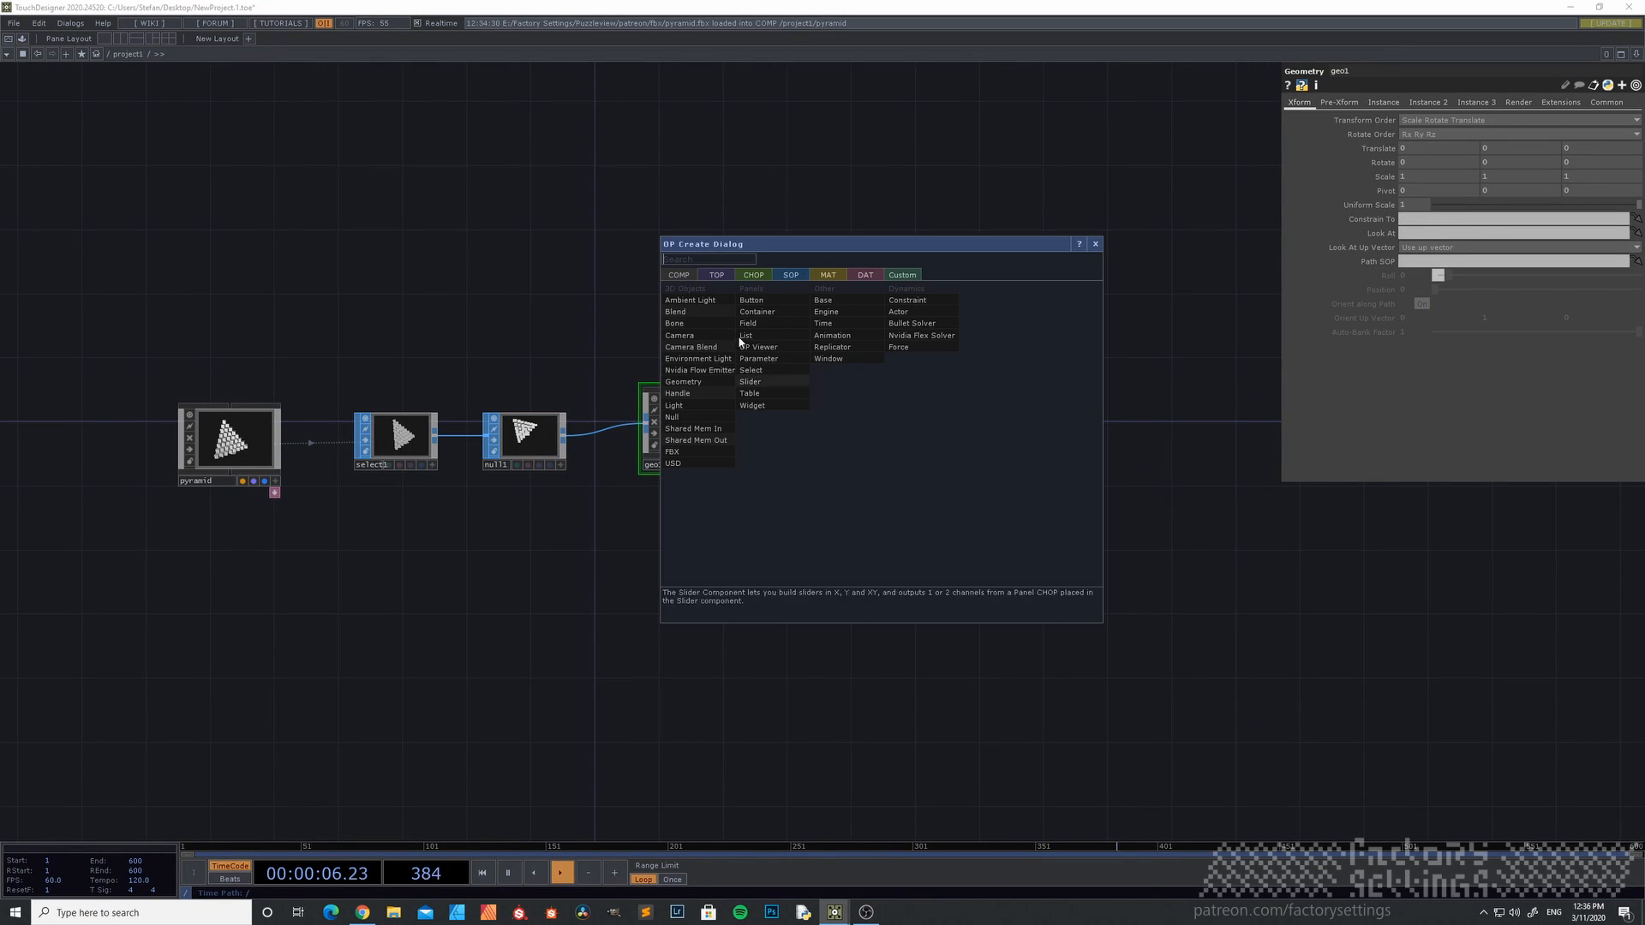
left_click(714, 275)
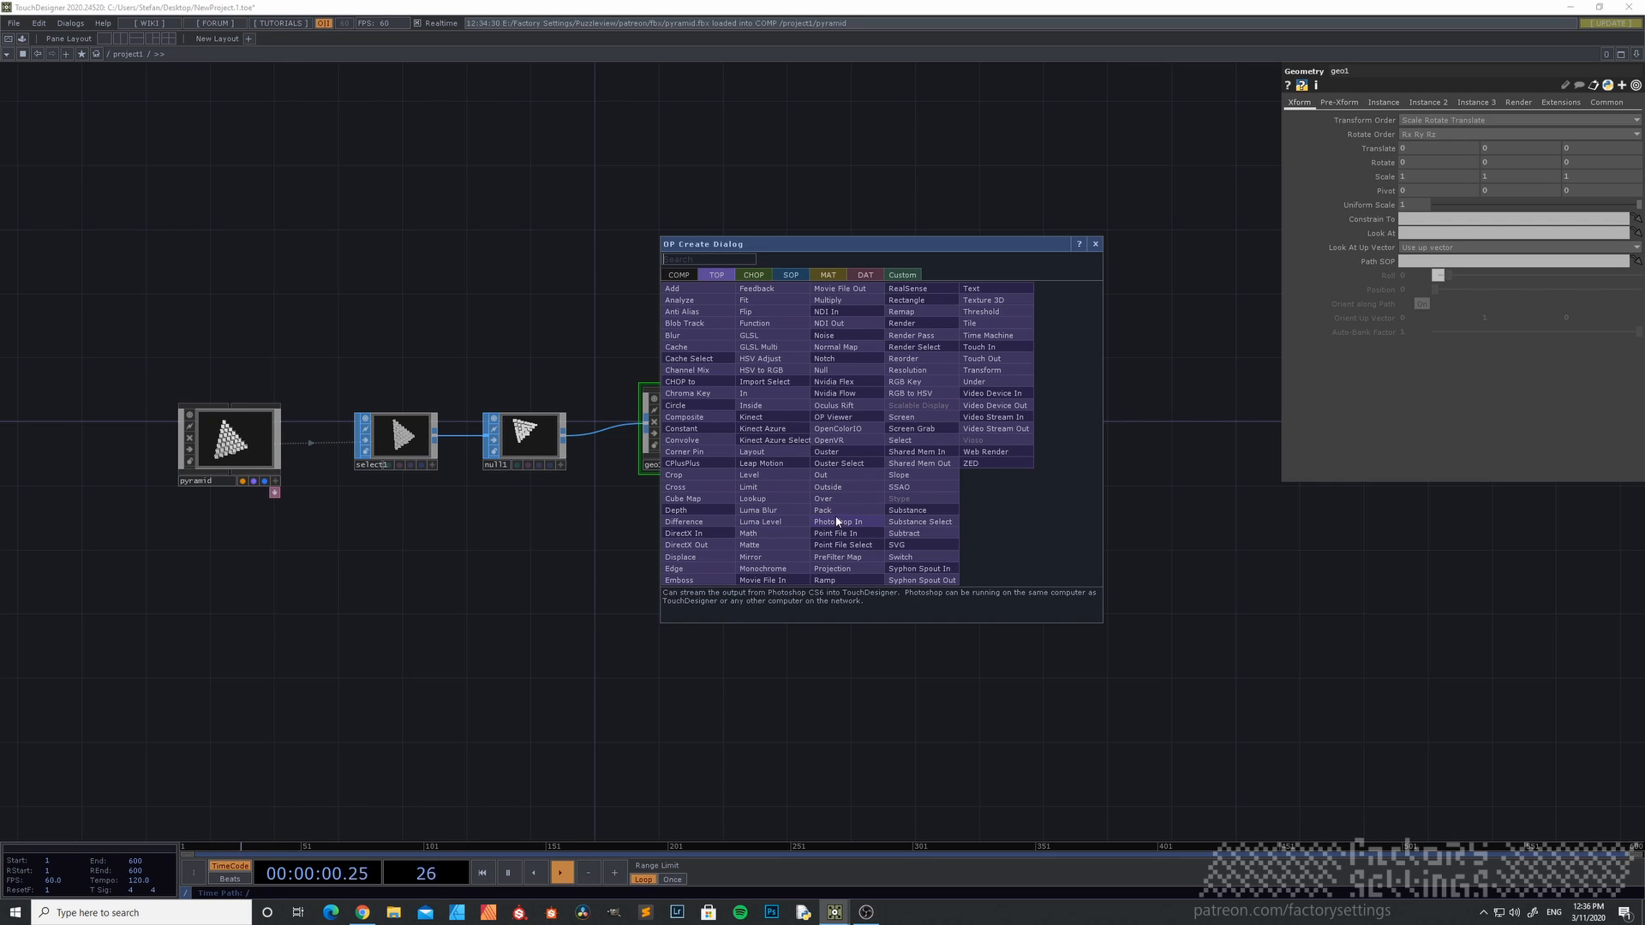
type("ren")
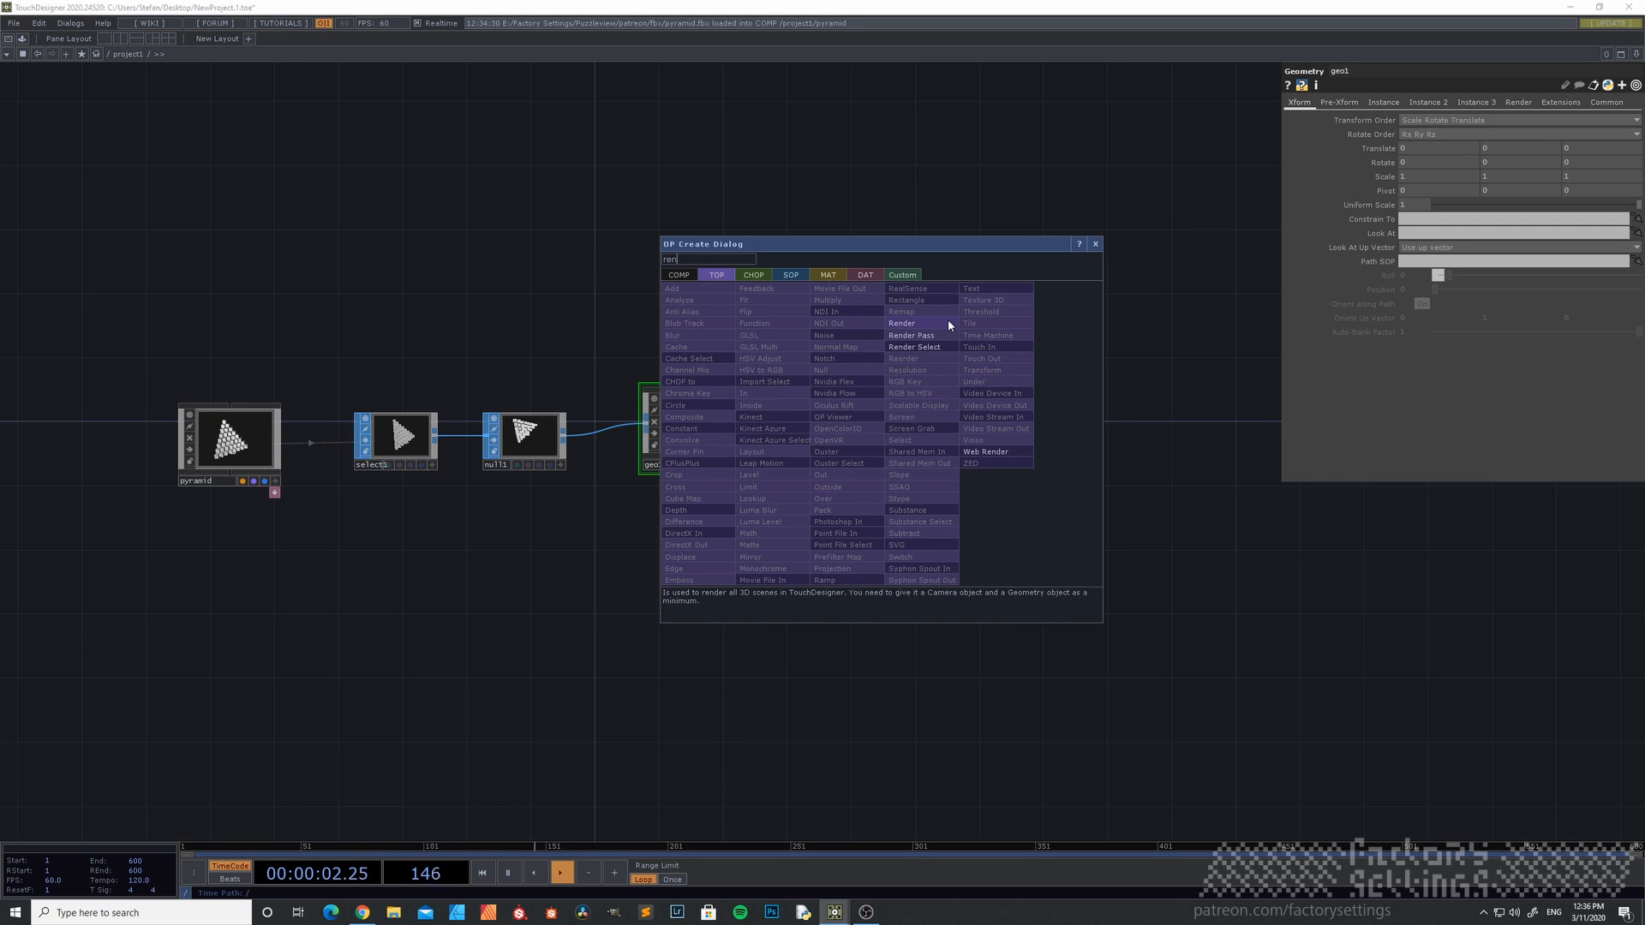
left_click(925, 325)
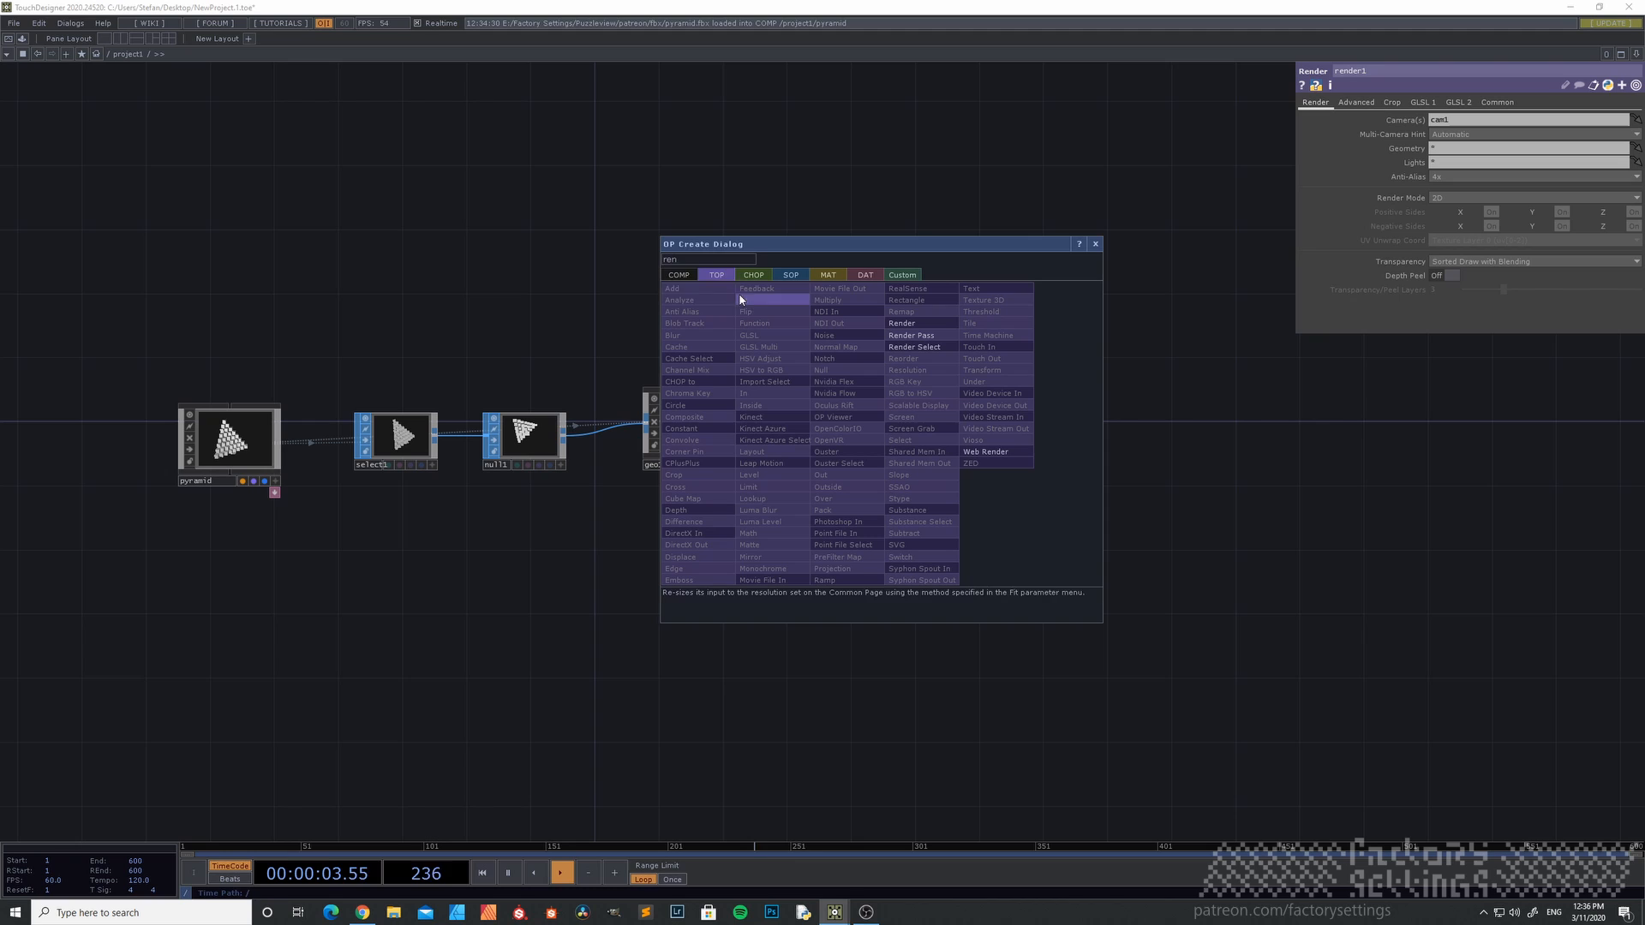
- Add a Camera COMP and arrange it above the Geometry COMP, with the Render TOP beside the geometry
left_click(679, 275)
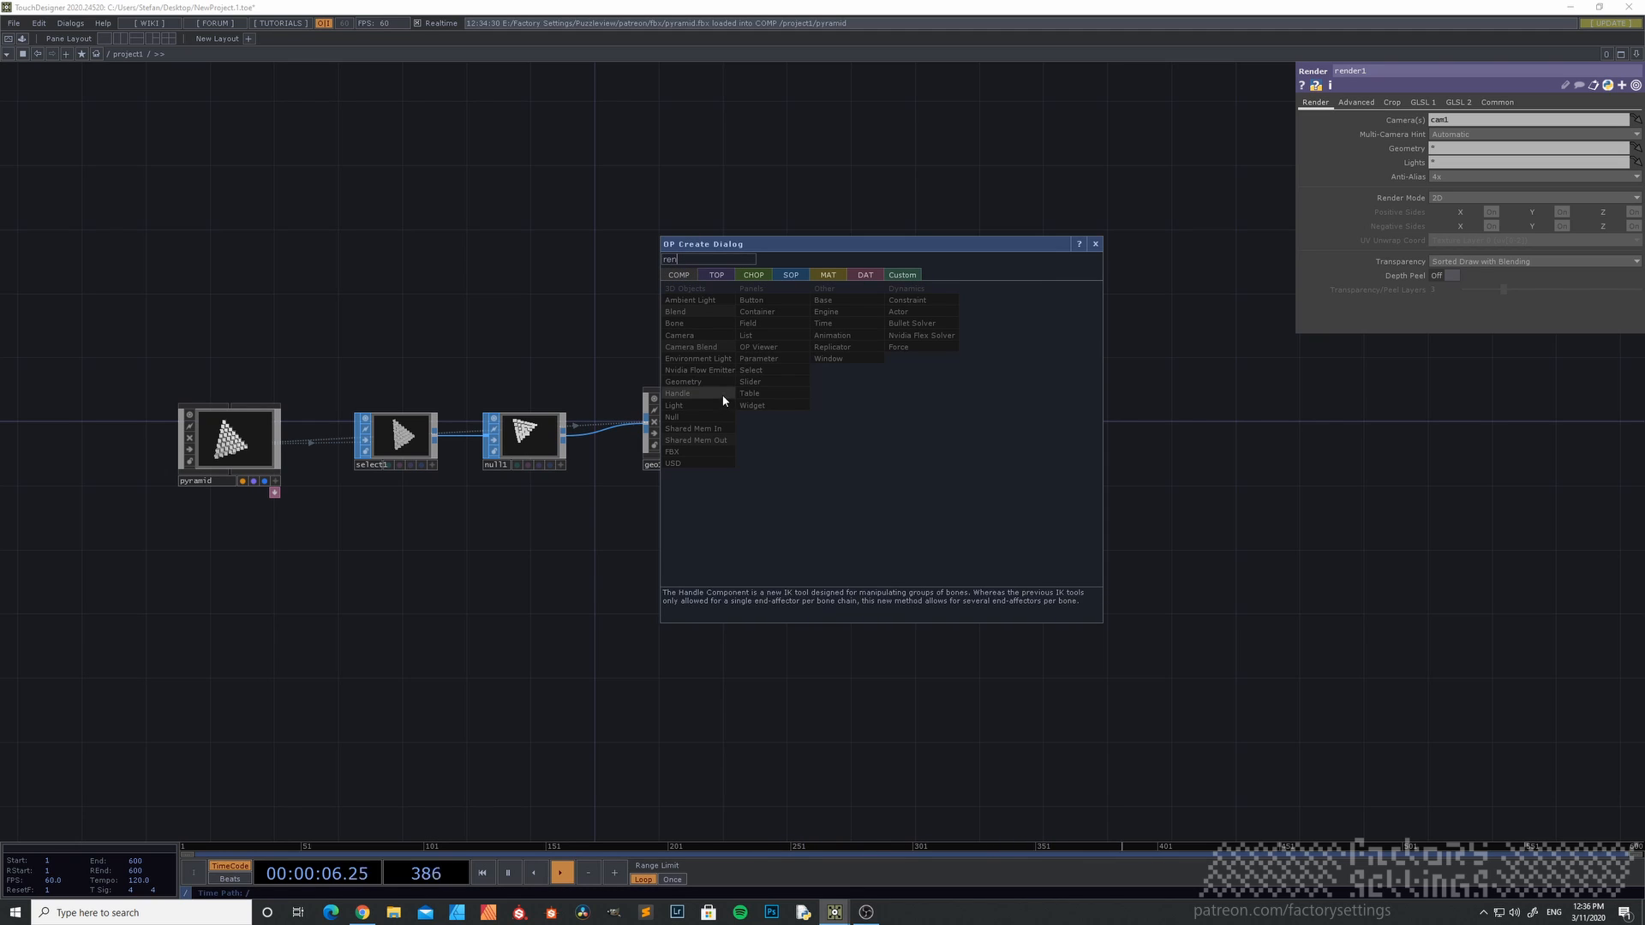
left_click(696, 334)
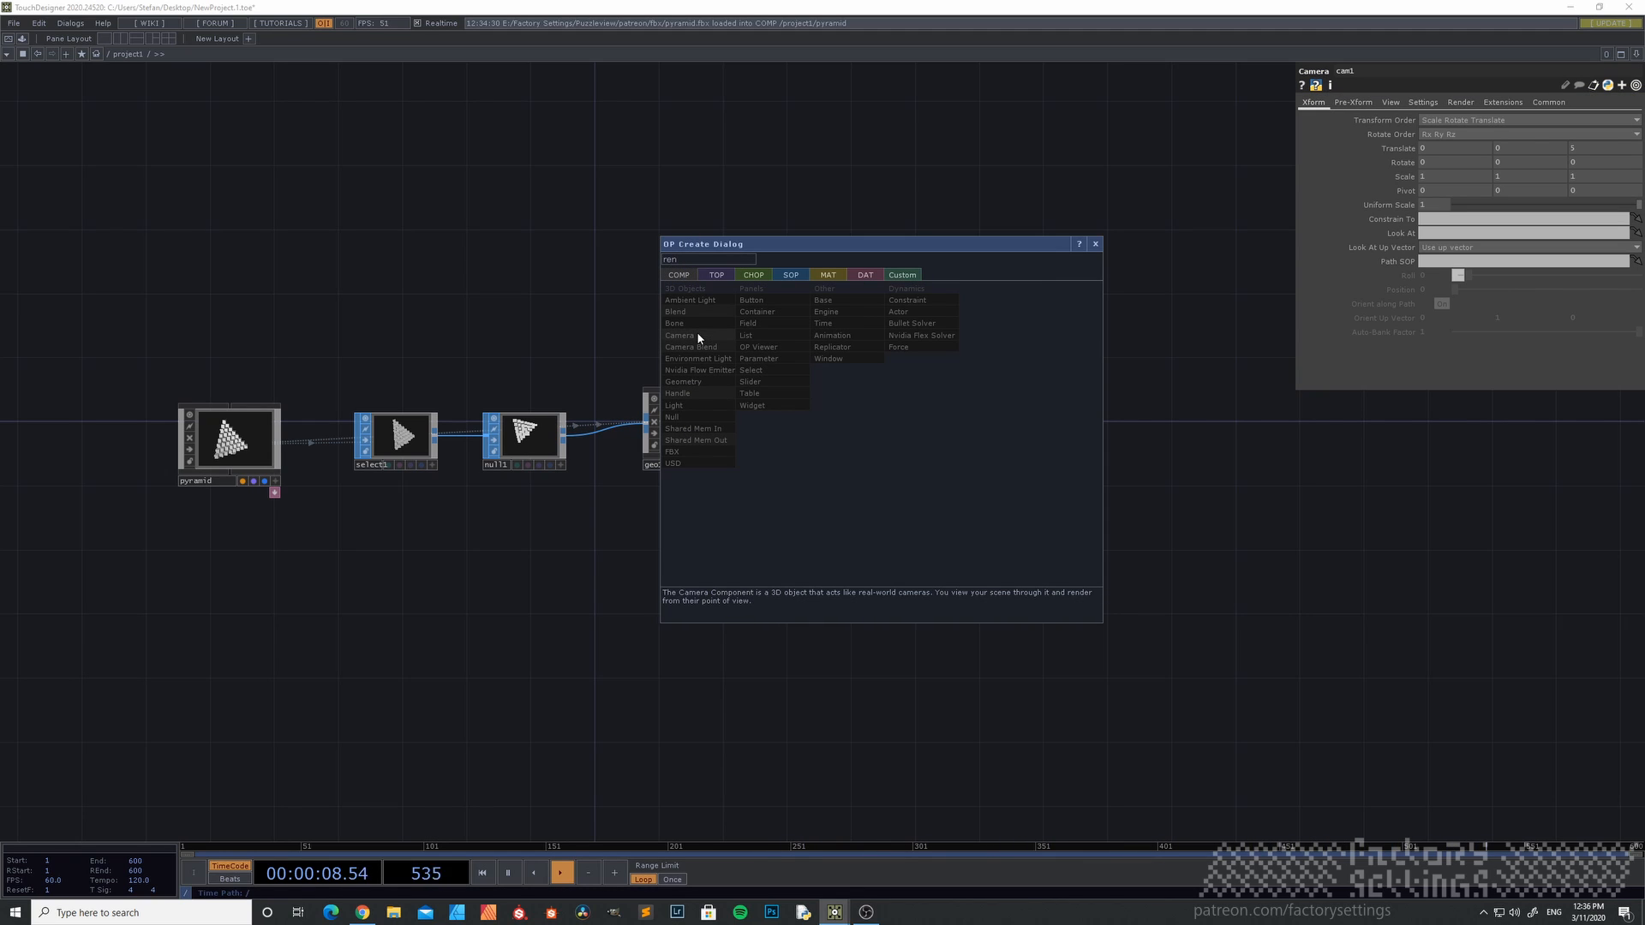
left_click(1095, 246)
left_click_drag(918, 509, 664, 278)
left_click(666, 169)
left_click_drag(660, 168, 846, 426)
left_click_drag(649, 275, 665, 276)
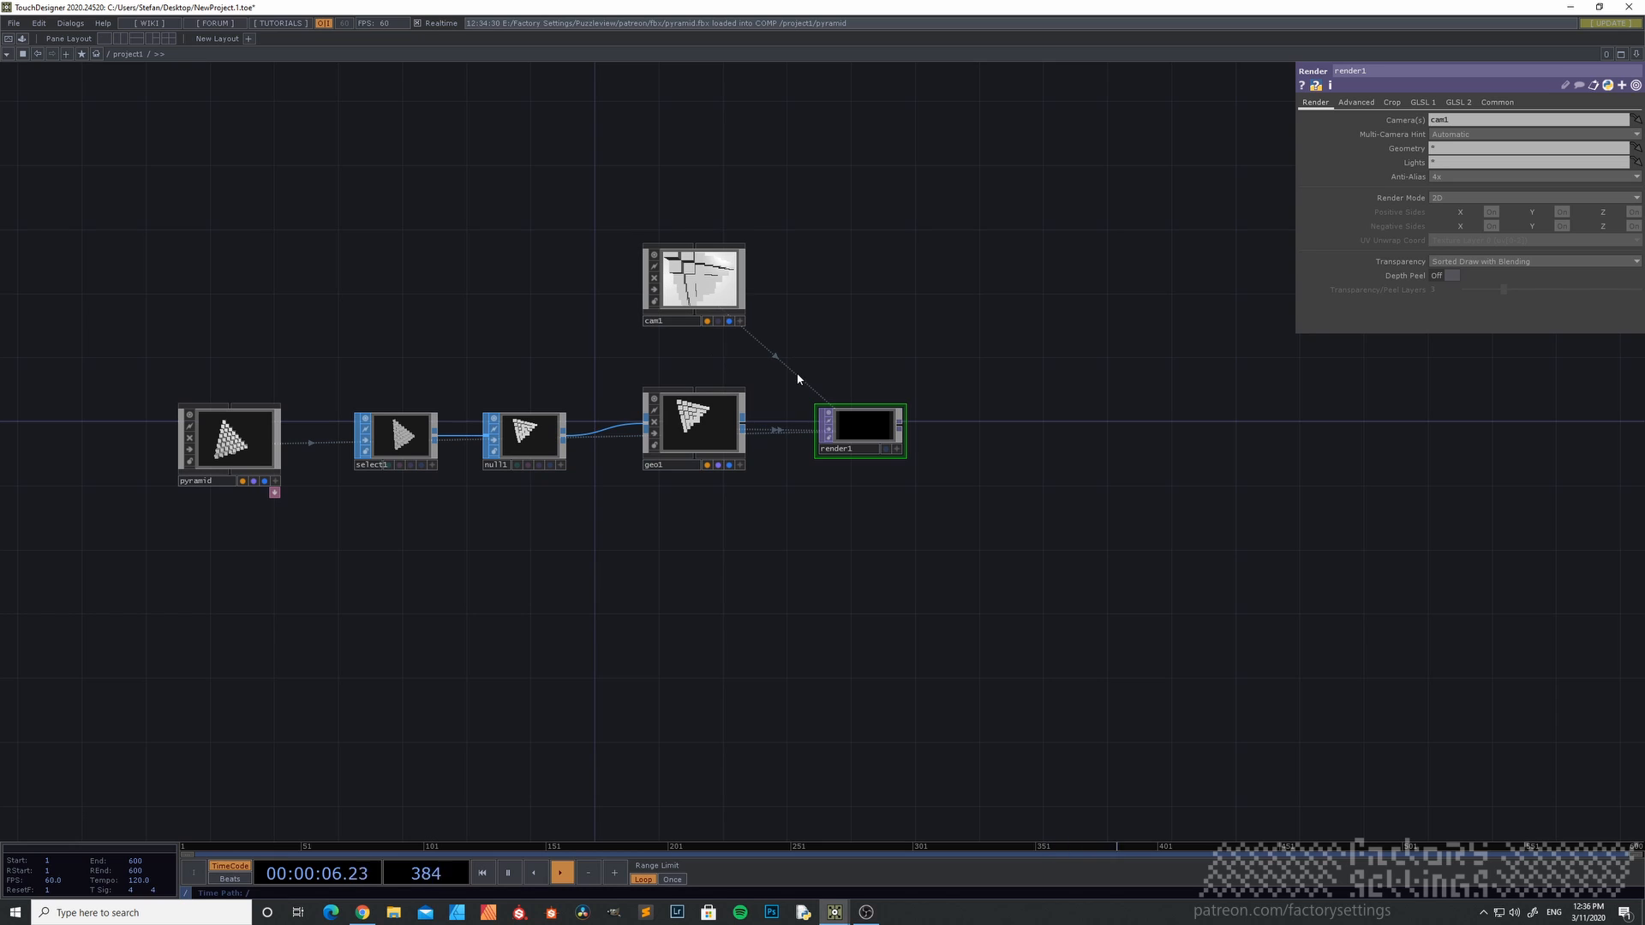
- Add a Constant MAT and place it below the Null SOP
scroll(753, 294, "up", 5)
scroll(754, 295, "down", 3)
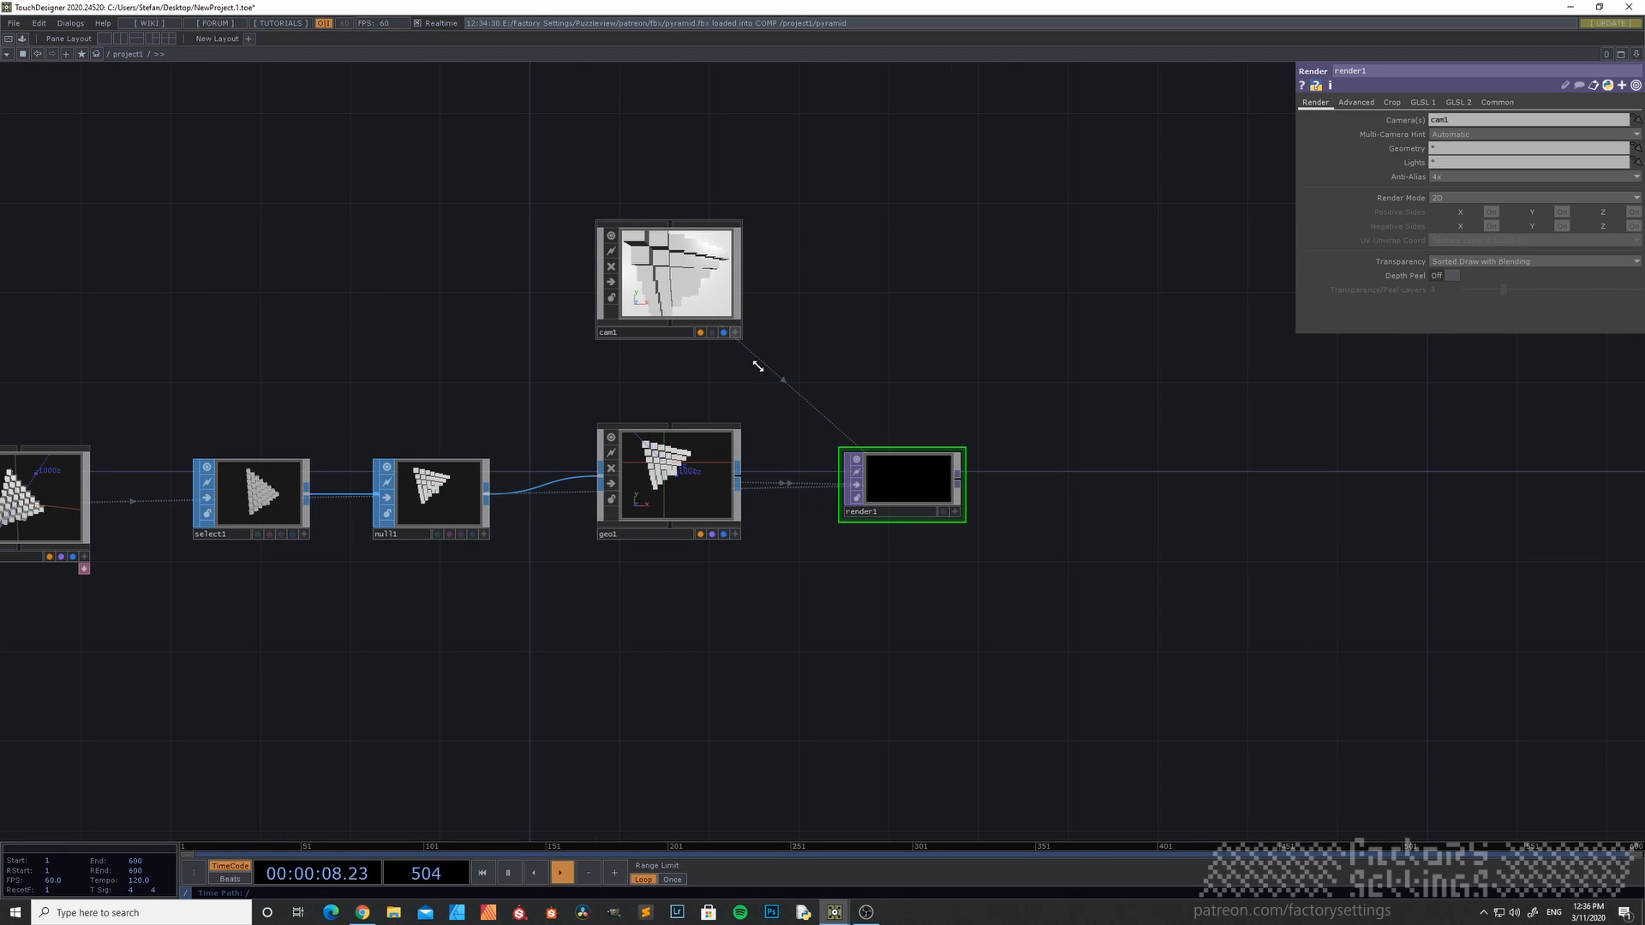
left_click_drag(815, 315, 837, 433)
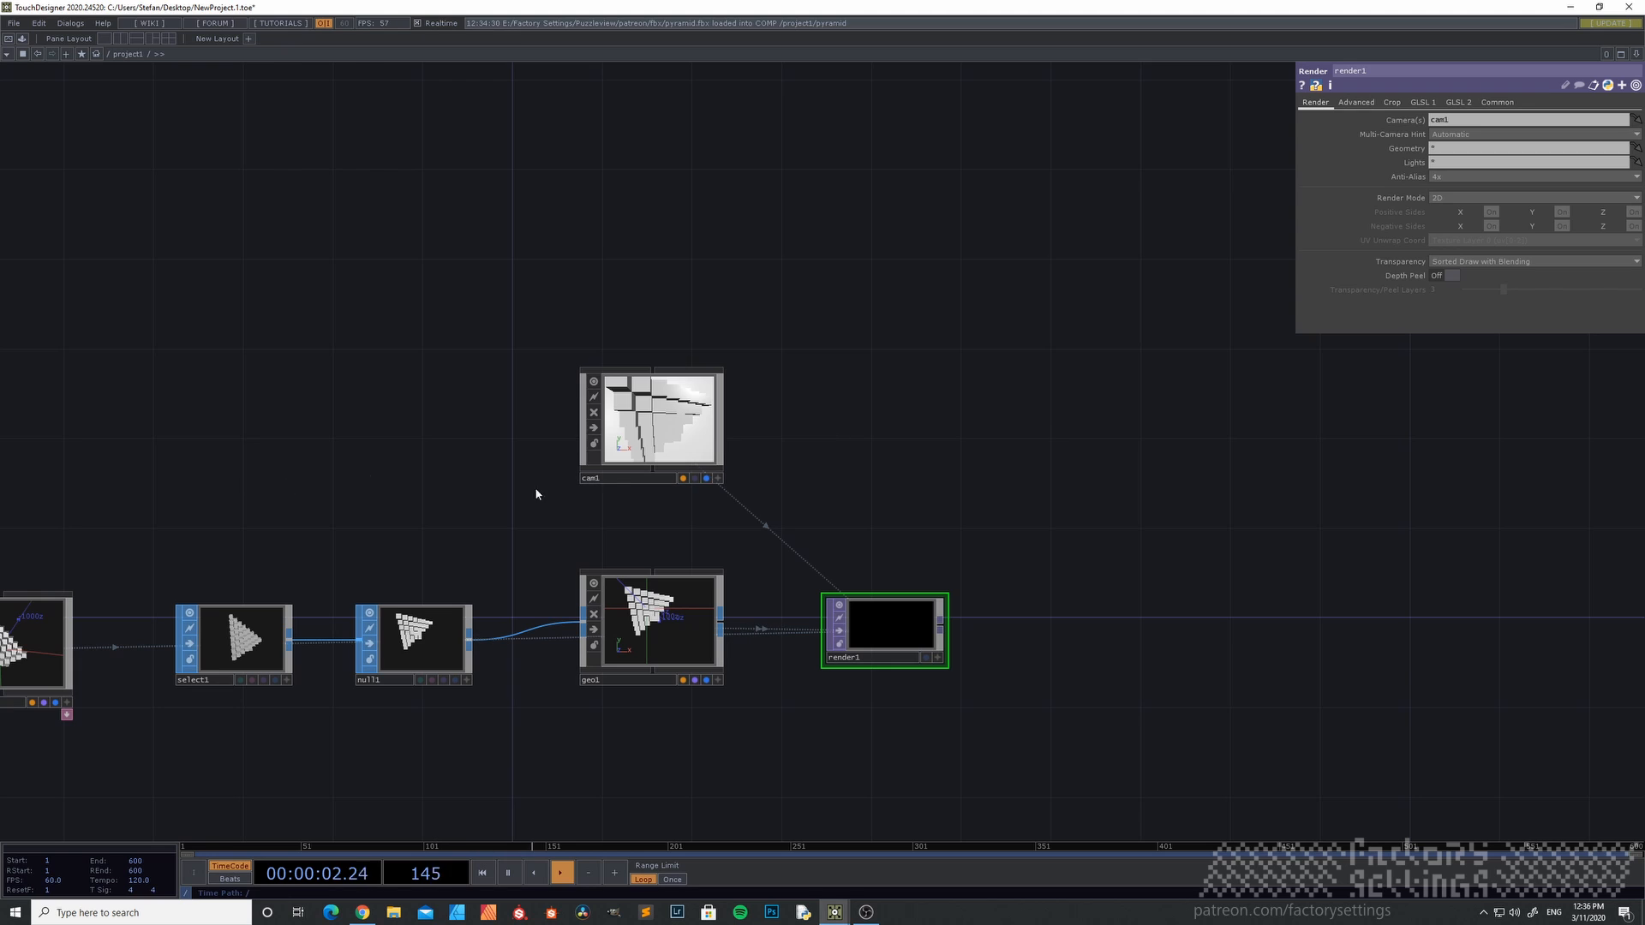
left_click_drag(521, 524, 517, 510)
left_click_drag(498, 638, 488, 495)
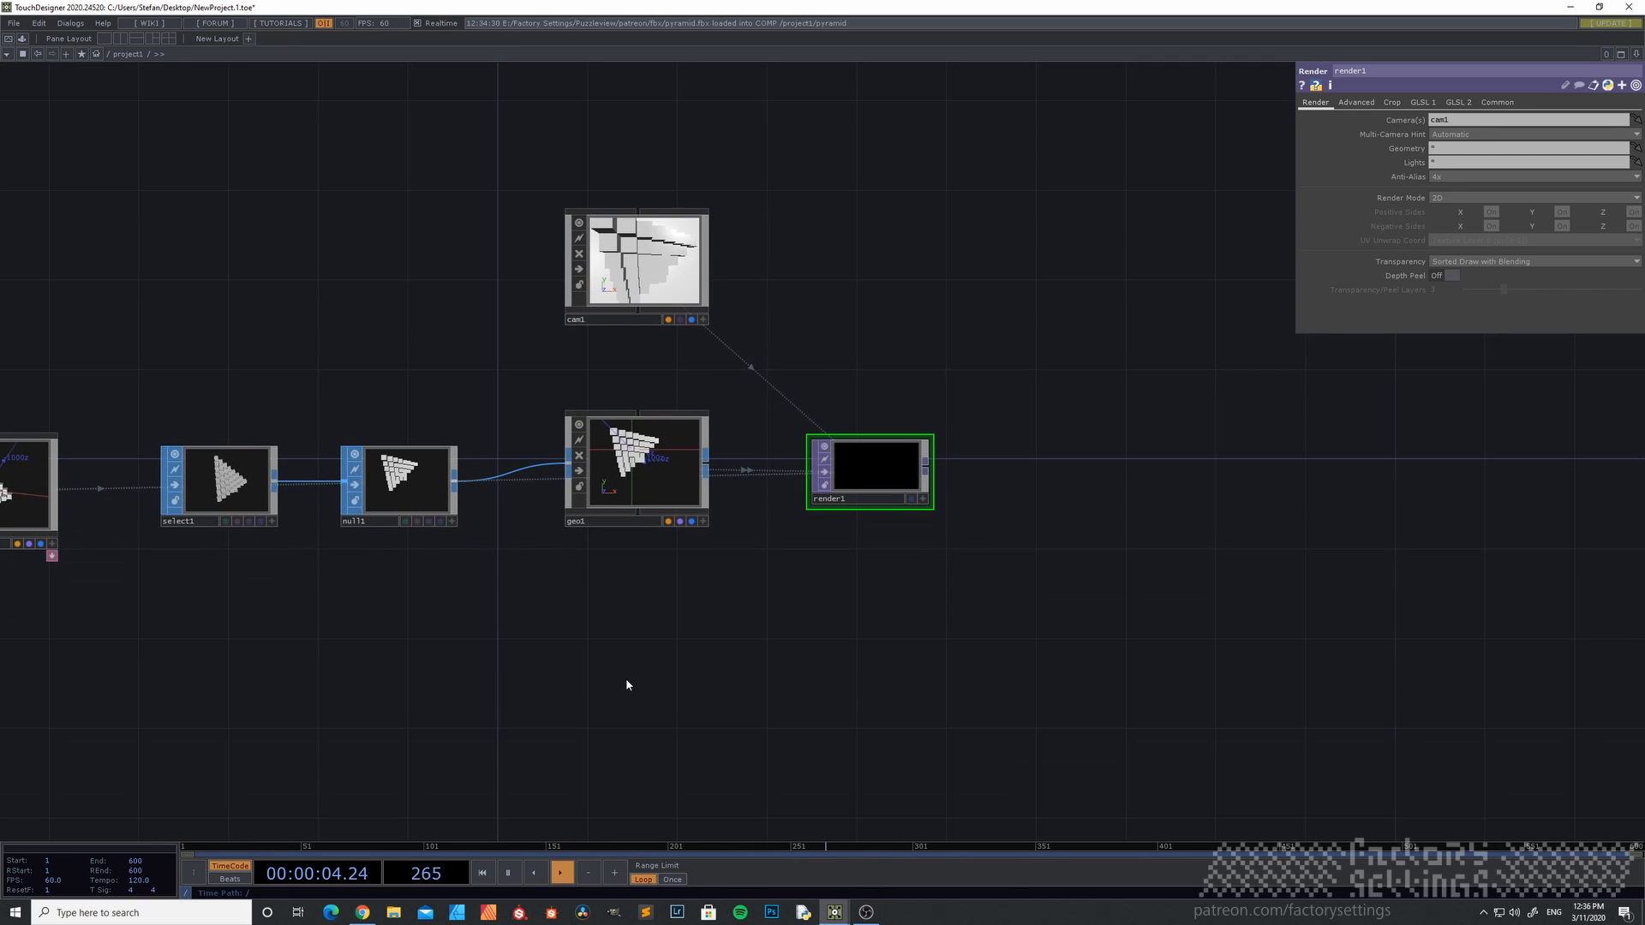
key("Tab")
left_click(573, 525)
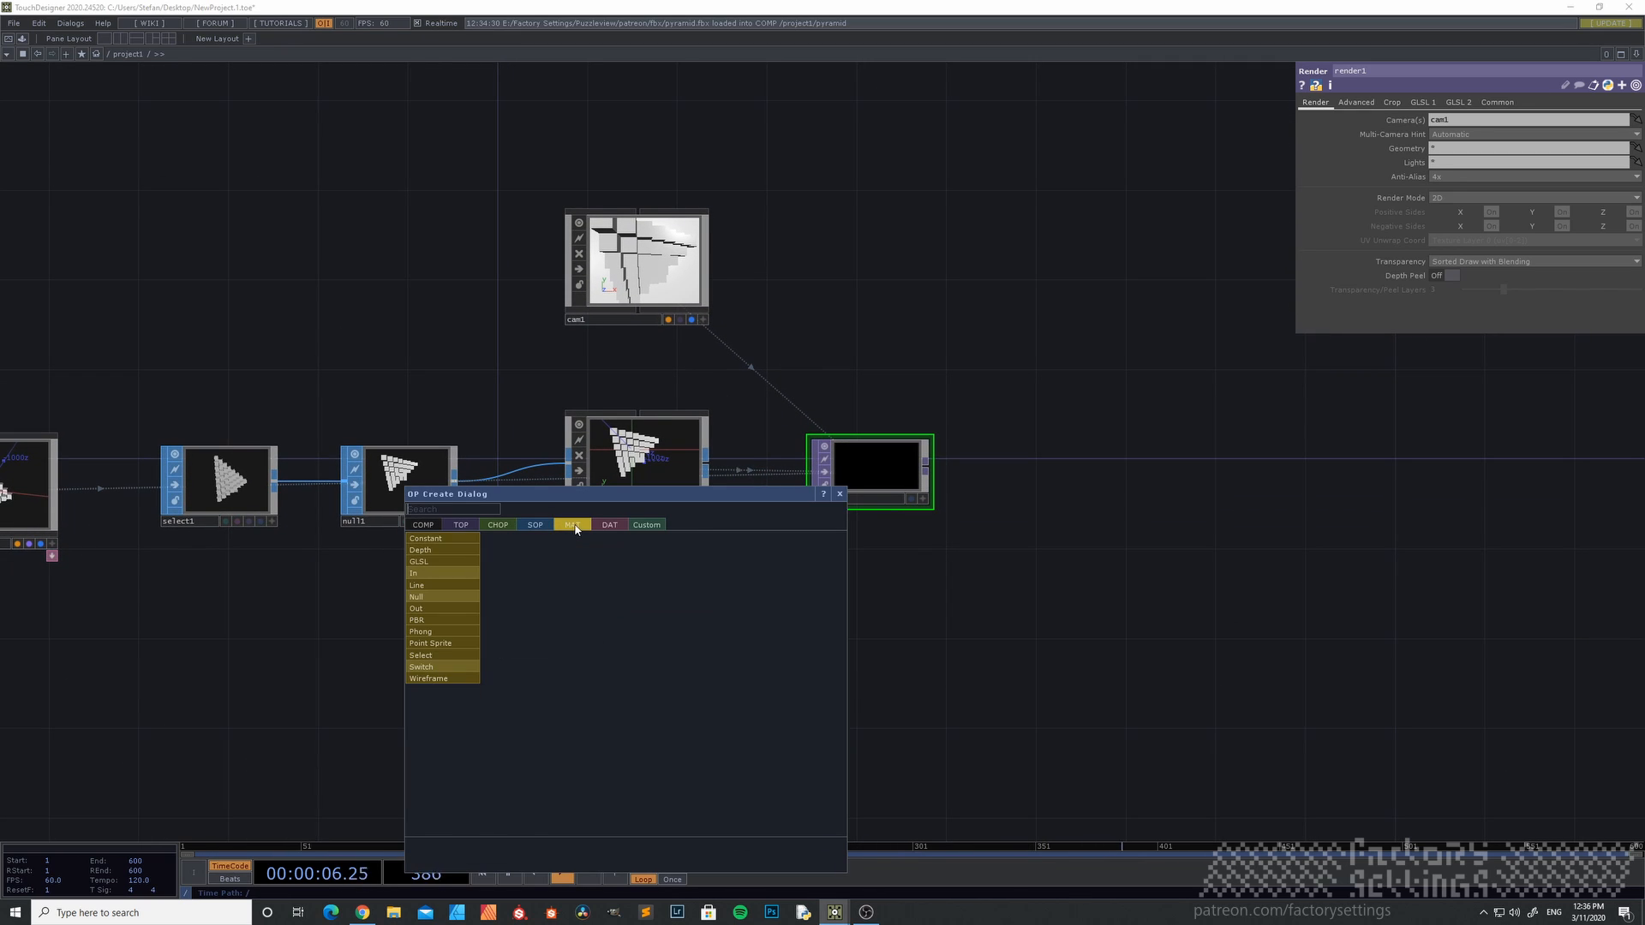
left_click(429, 550)
left_click(391, 696)
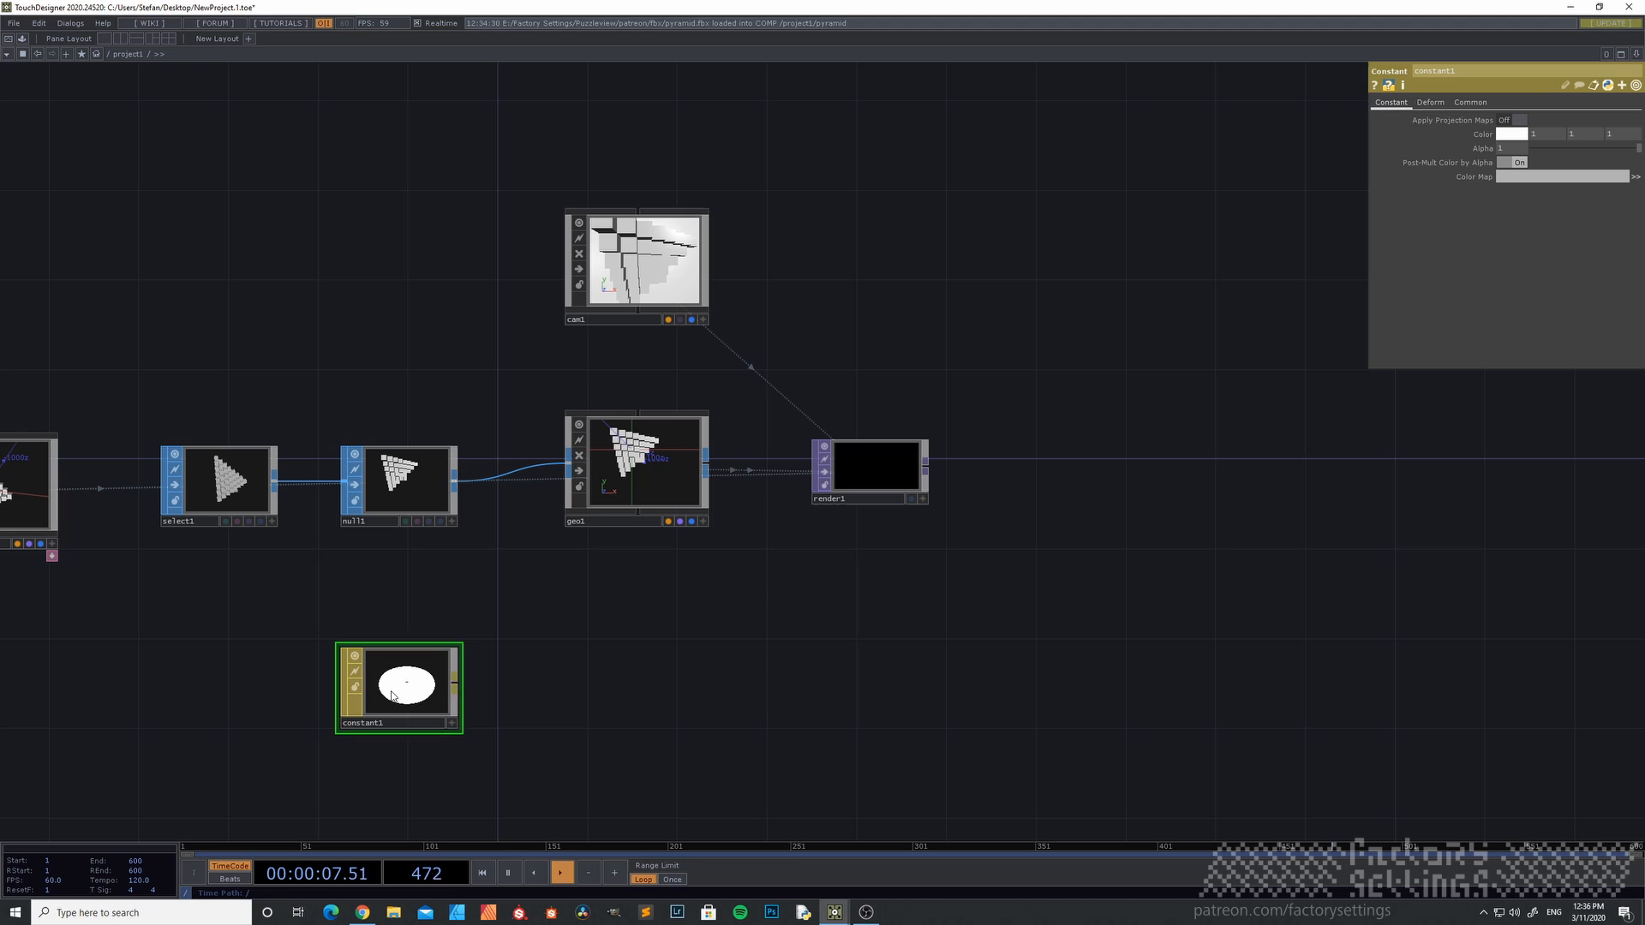
- Append a Null MAT to the Constant material and assign it as the Geometry COMP's material parameter
right_click(454, 685)
left_click(275, 602)
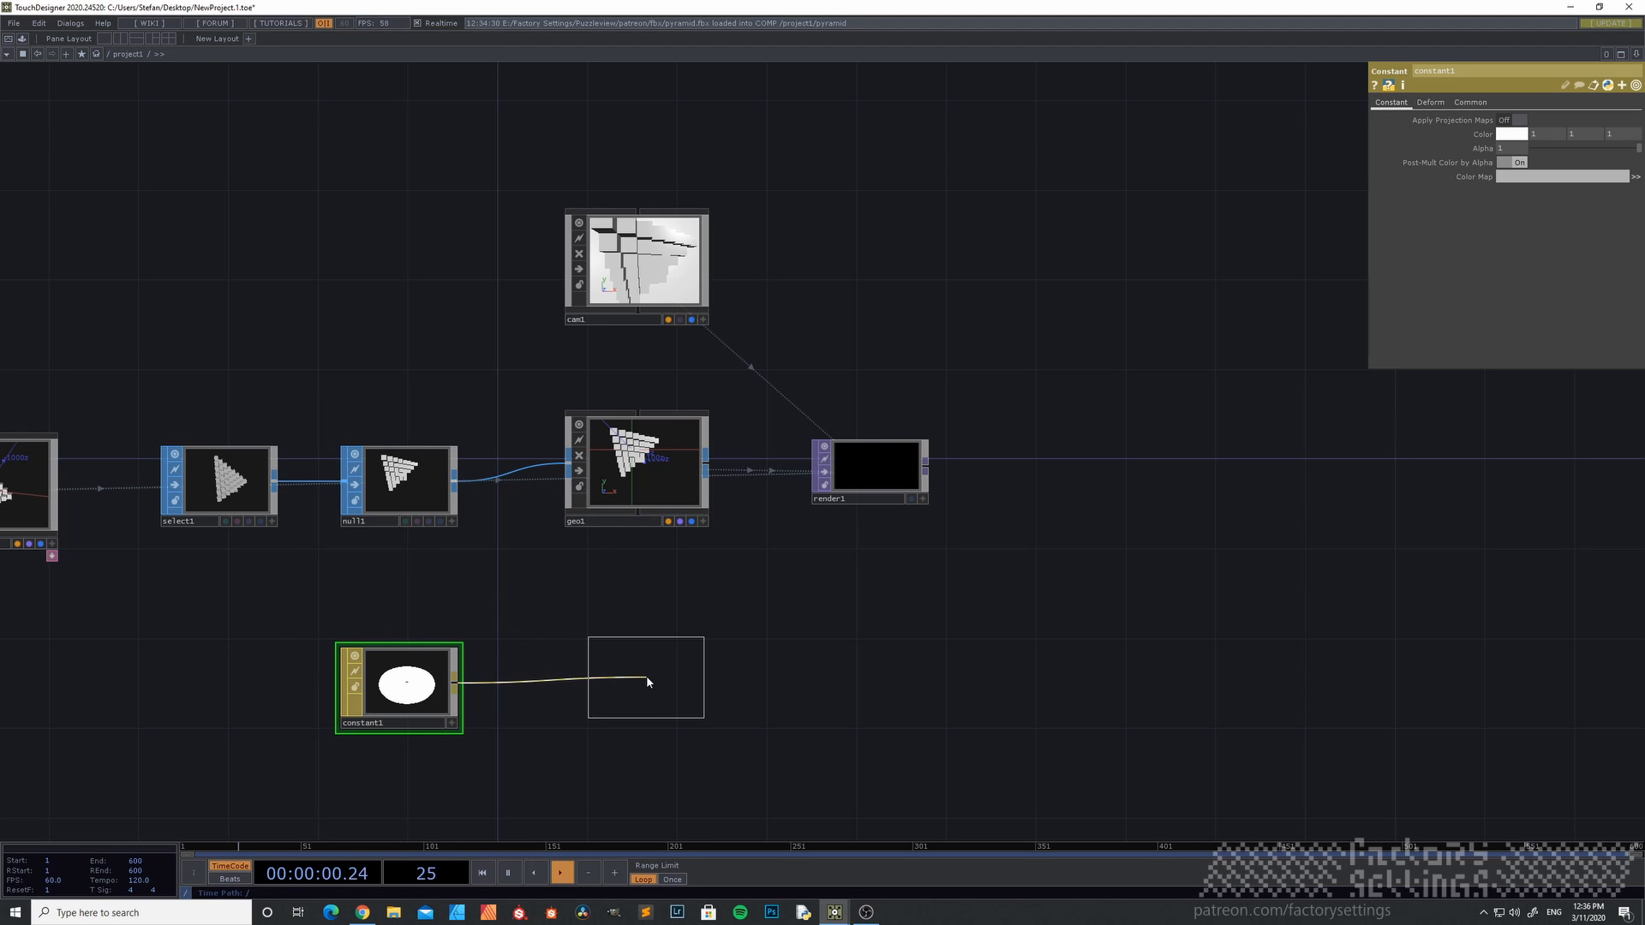
left_click(646, 681)
left_click_drag(646, 676, 652, 469)
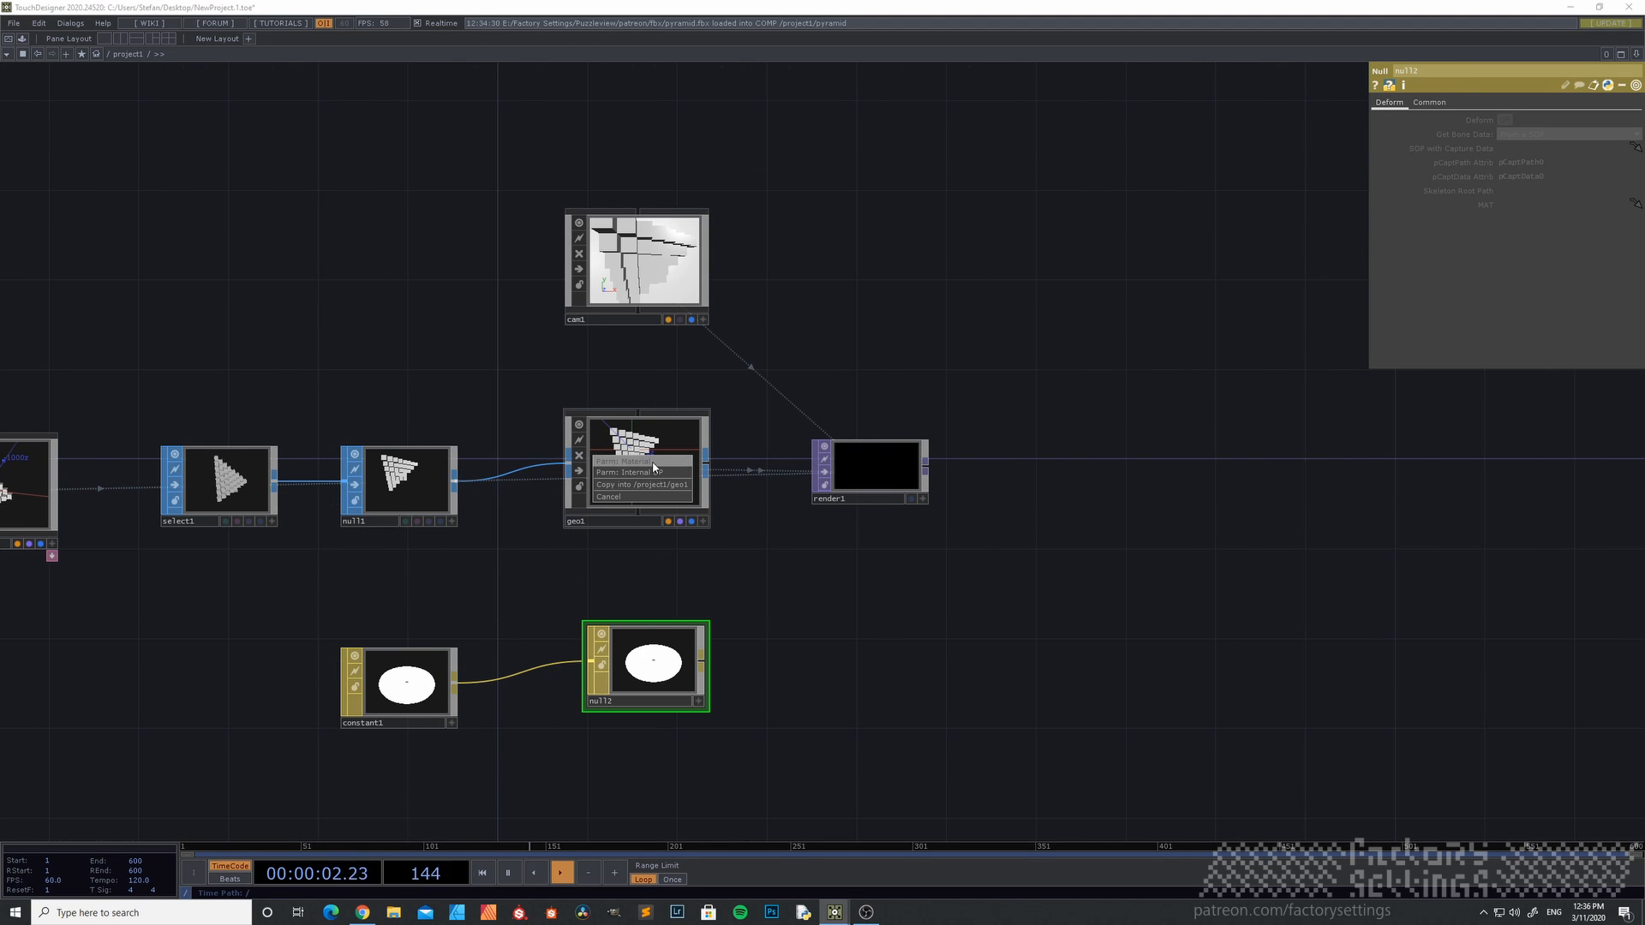
left_click(653, 464)
- Set the Camera COMP's projection to Orthographic
left_click_drag(793, 630, 681, 725)
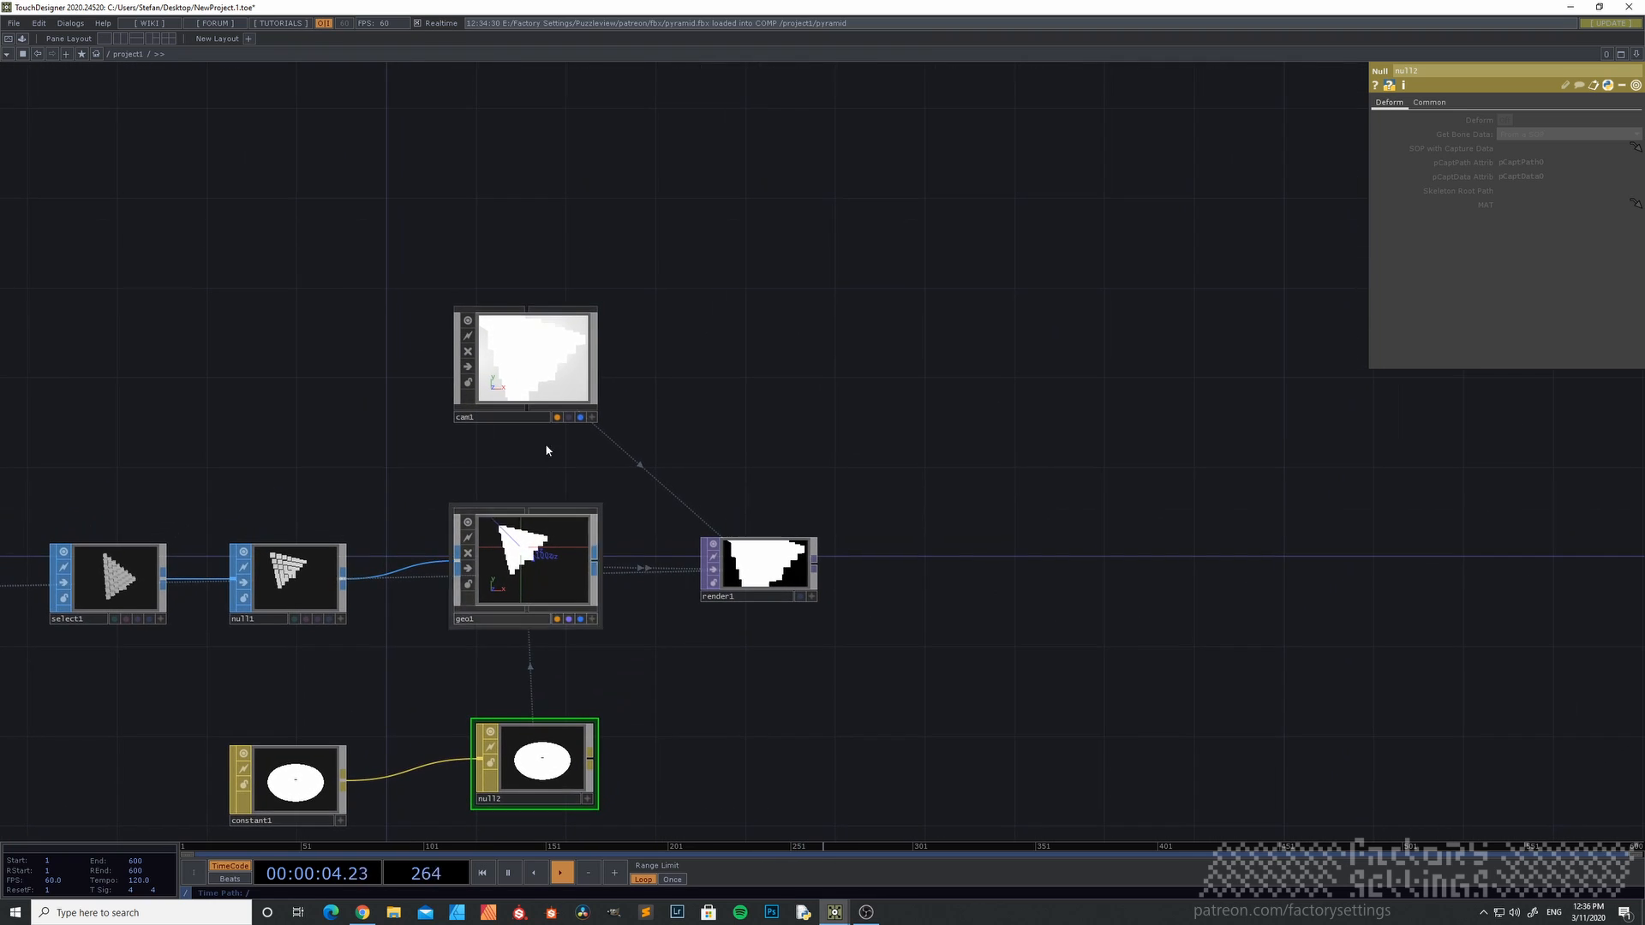
scroll(517, 359, "up", 3)
scroll(517, 360, "down", 1)
scroll(522, 351, "down", 2)
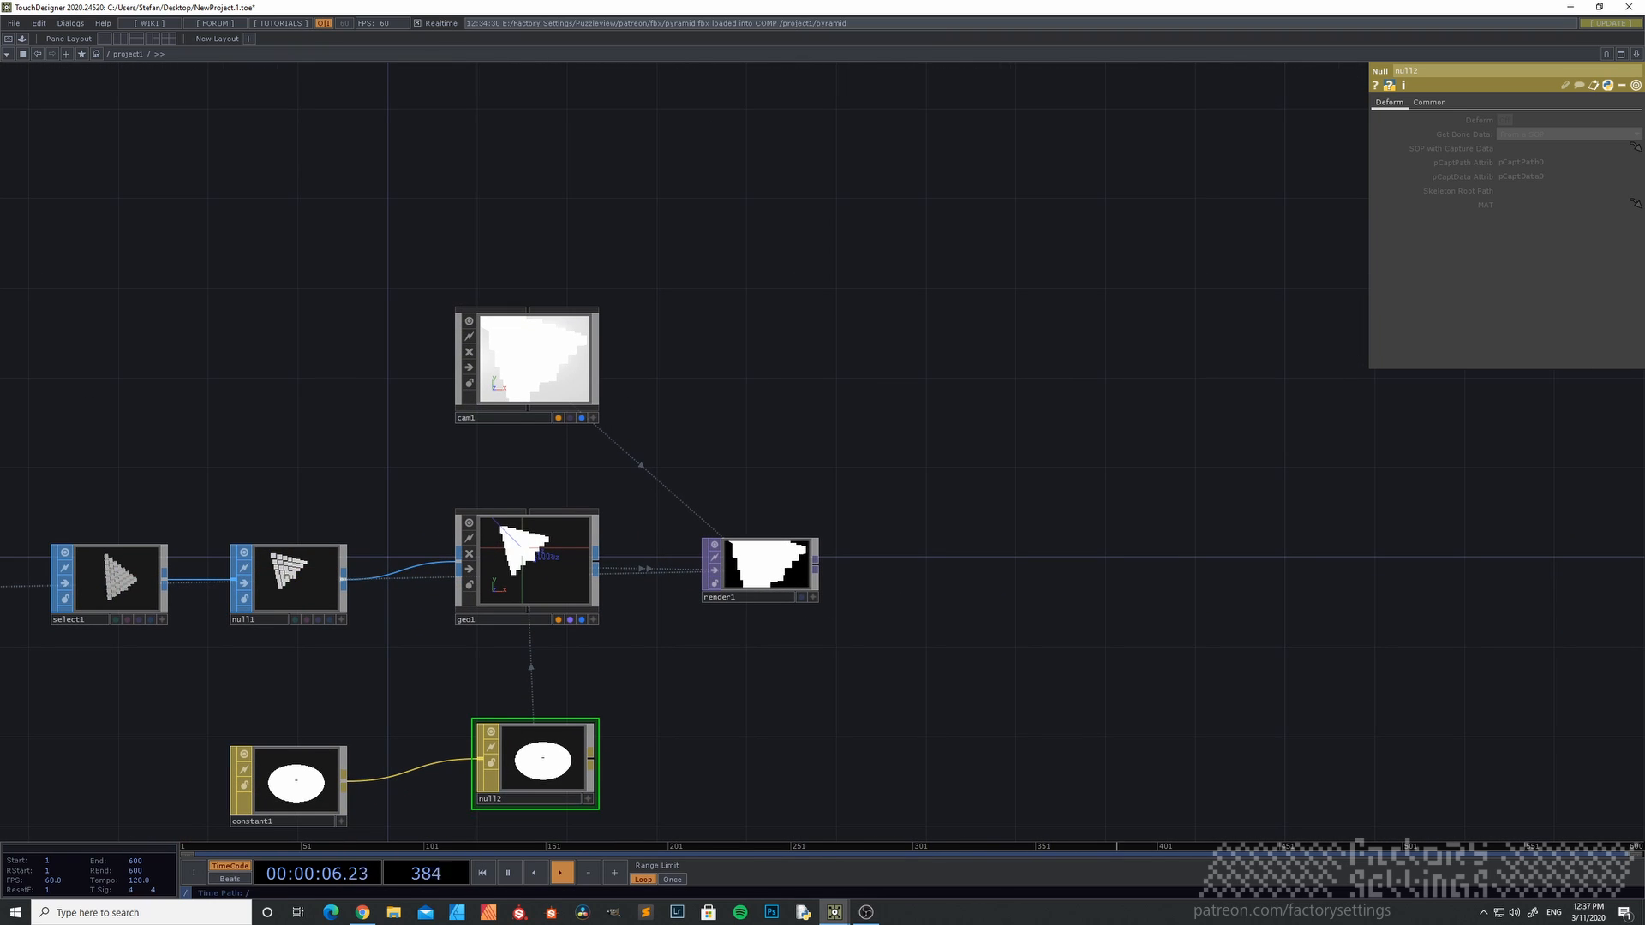
left_click(541, 354)
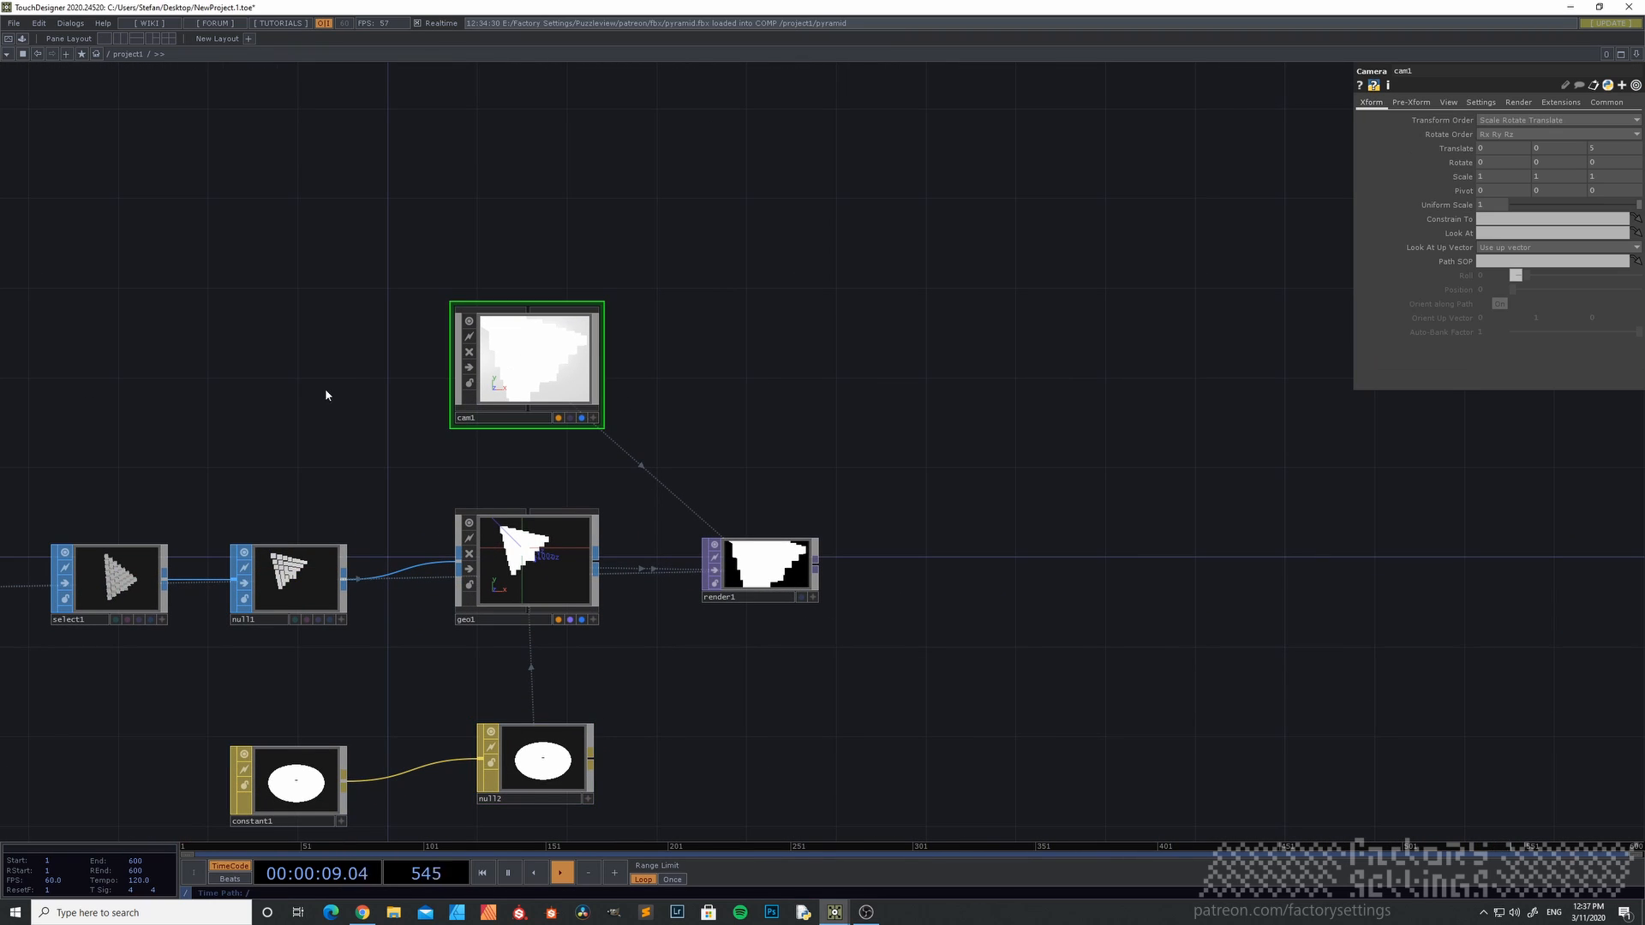
left_click(1481, 103)
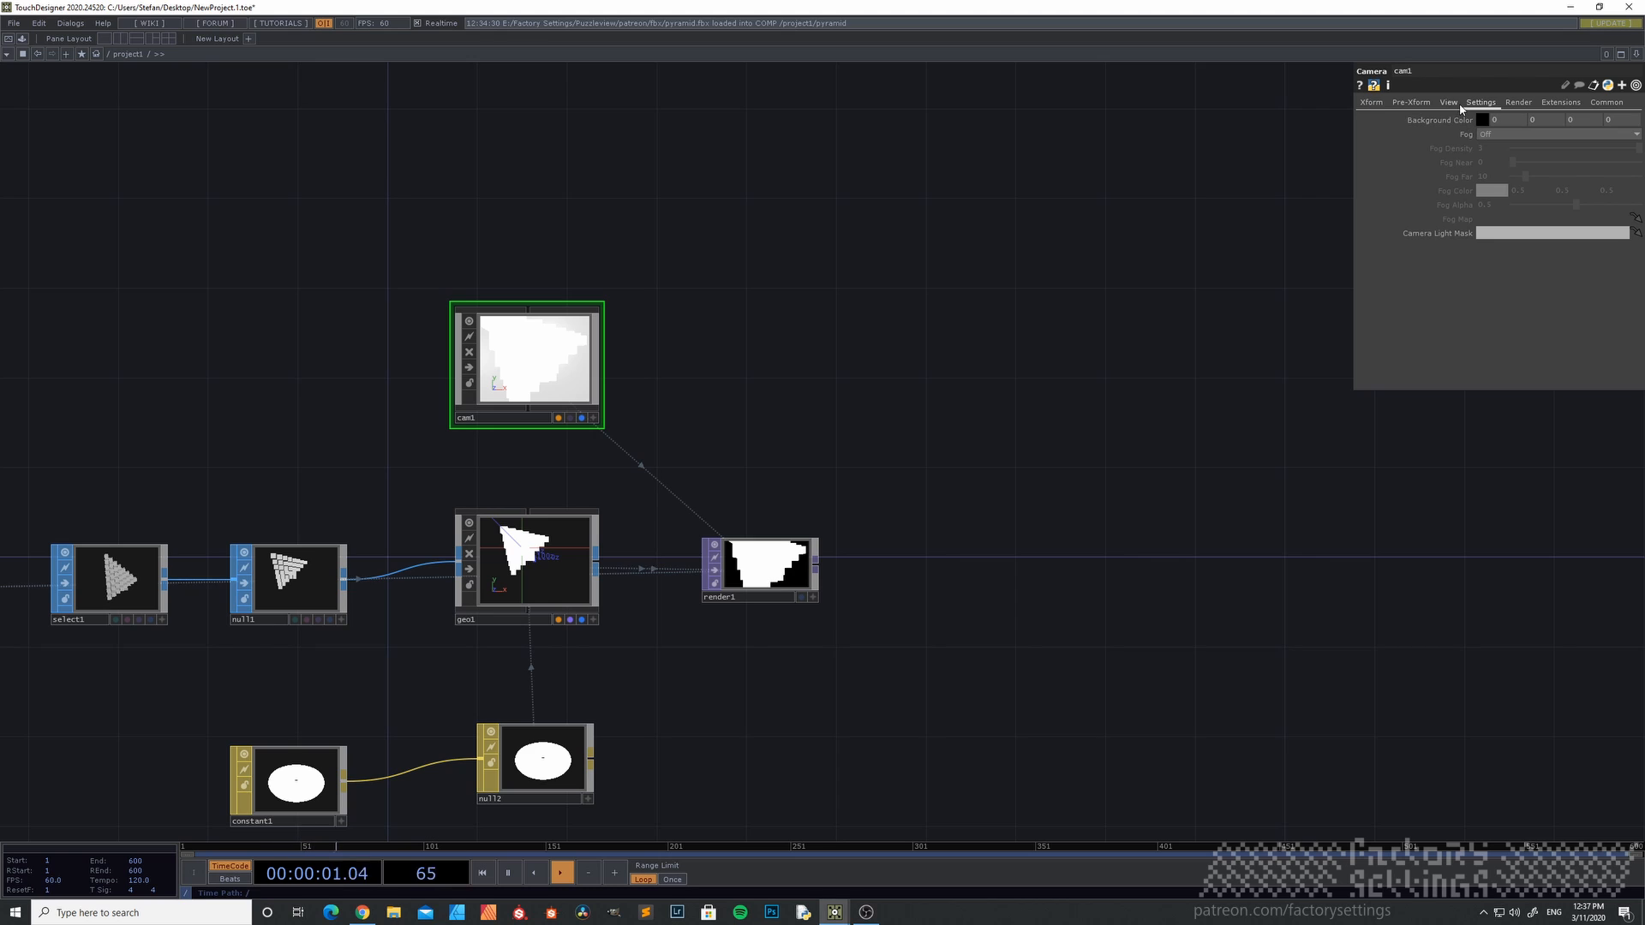
left_click(1449, 102)
left_click(1508, 120)
left_click(1504, 145)
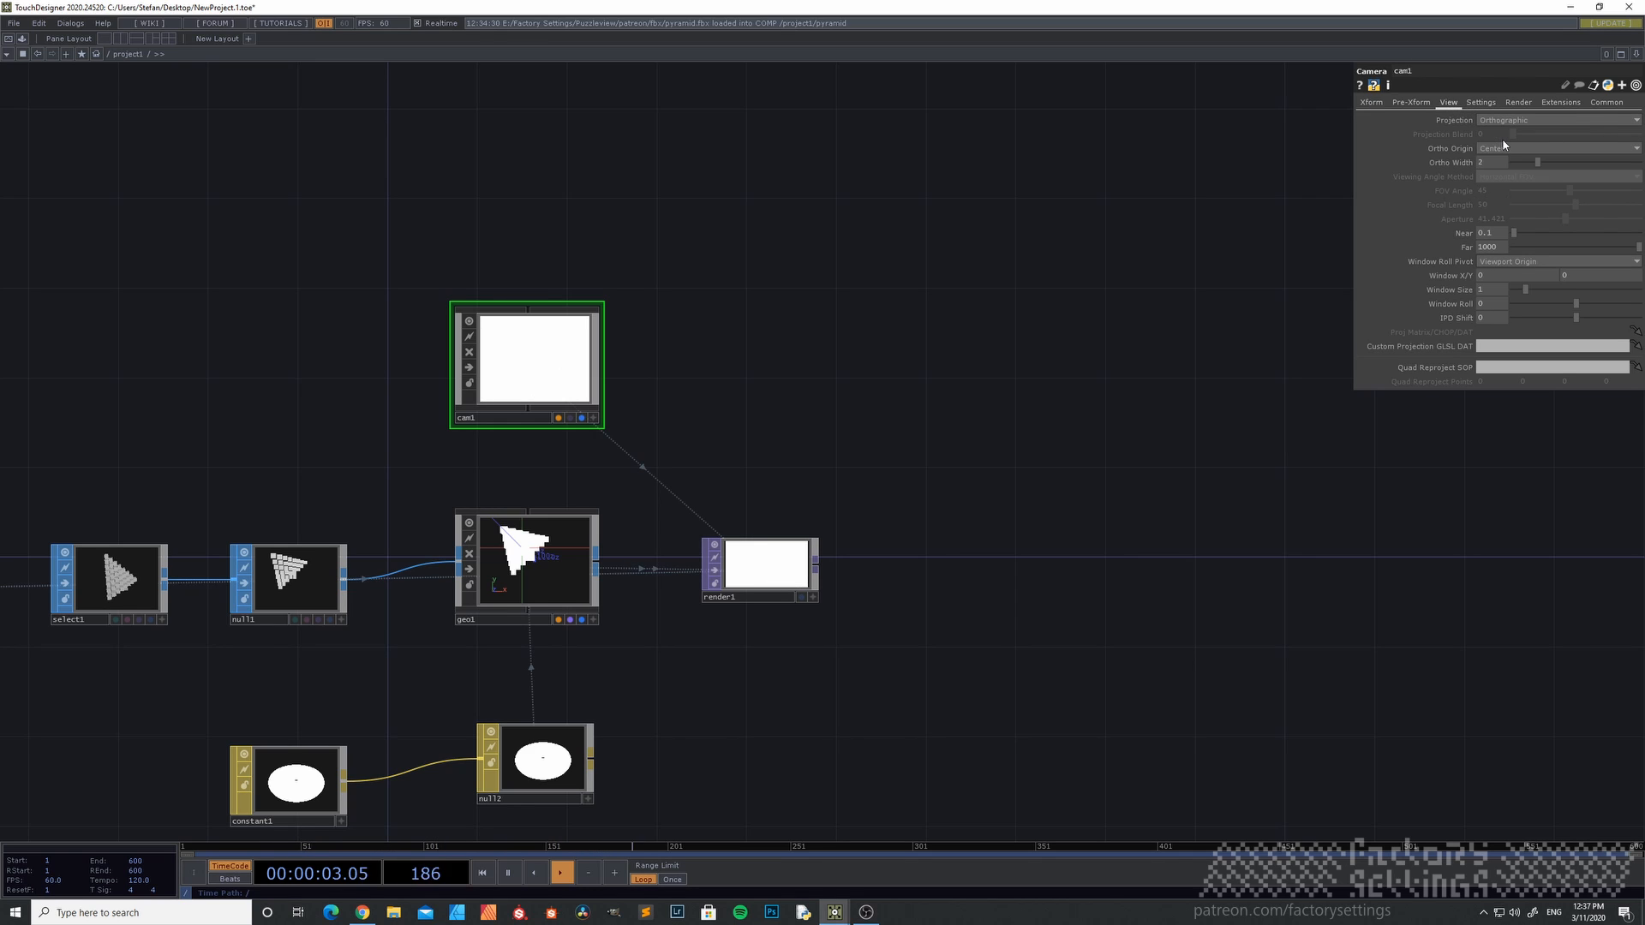
- Activate the Camera COMP's viewer, examine the orthographic view, and deactivate the viewer
scroll(555, 446, "up", 3)
scroll(561, 420, "down", 1)
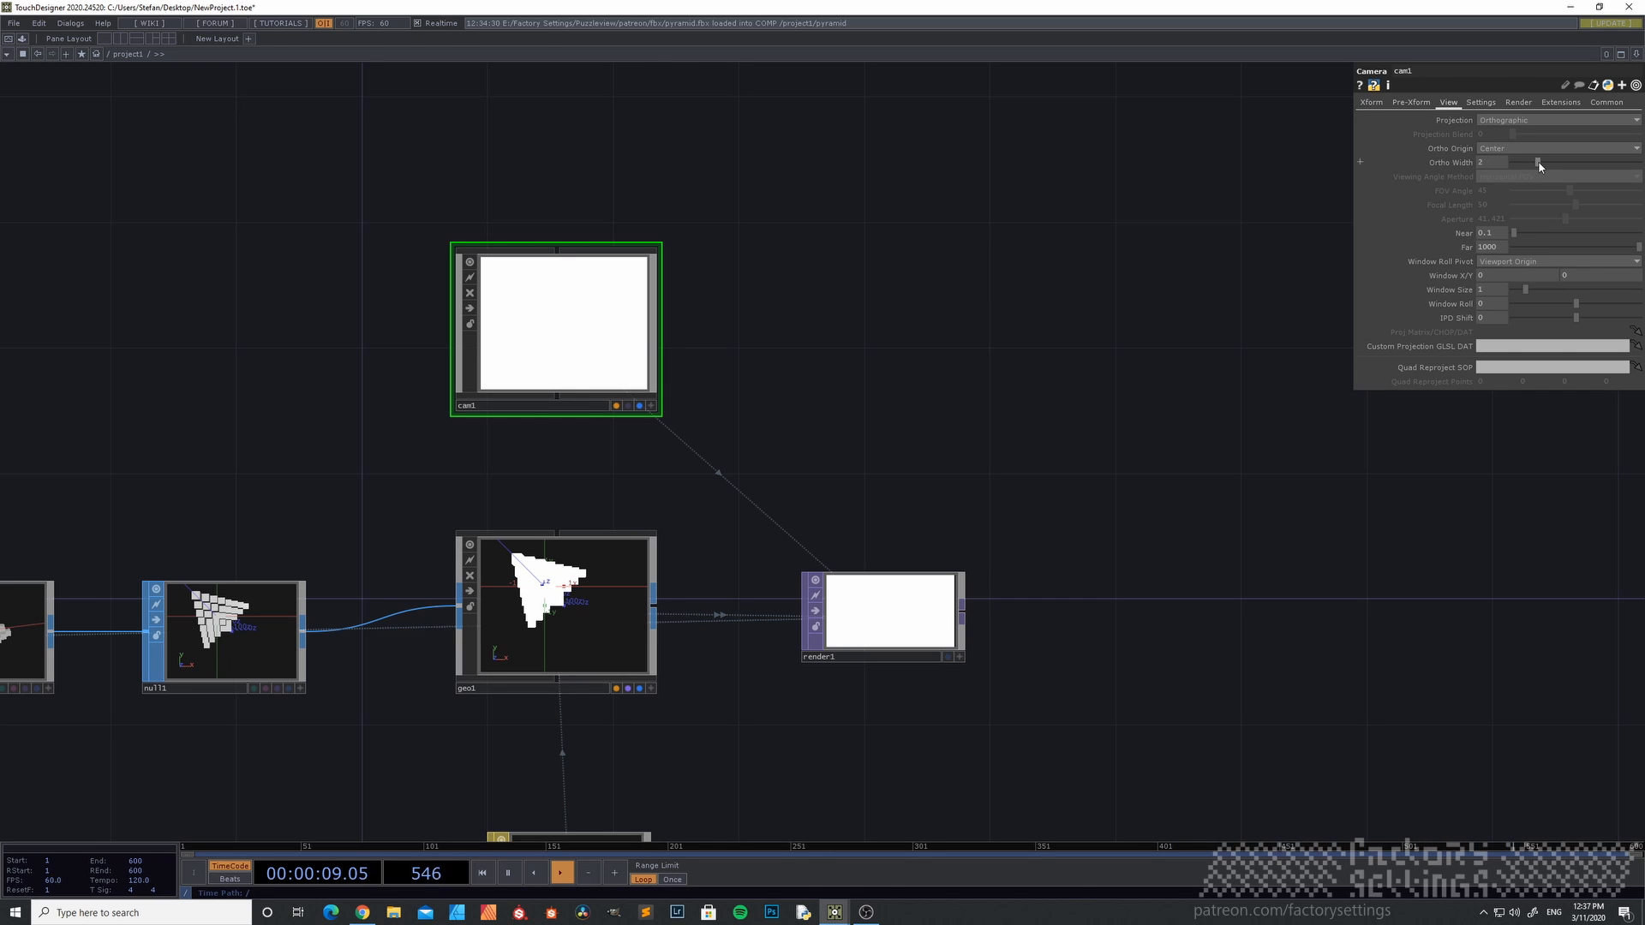
scroll(602, 378, "up", 2)
left_click(672, 421)
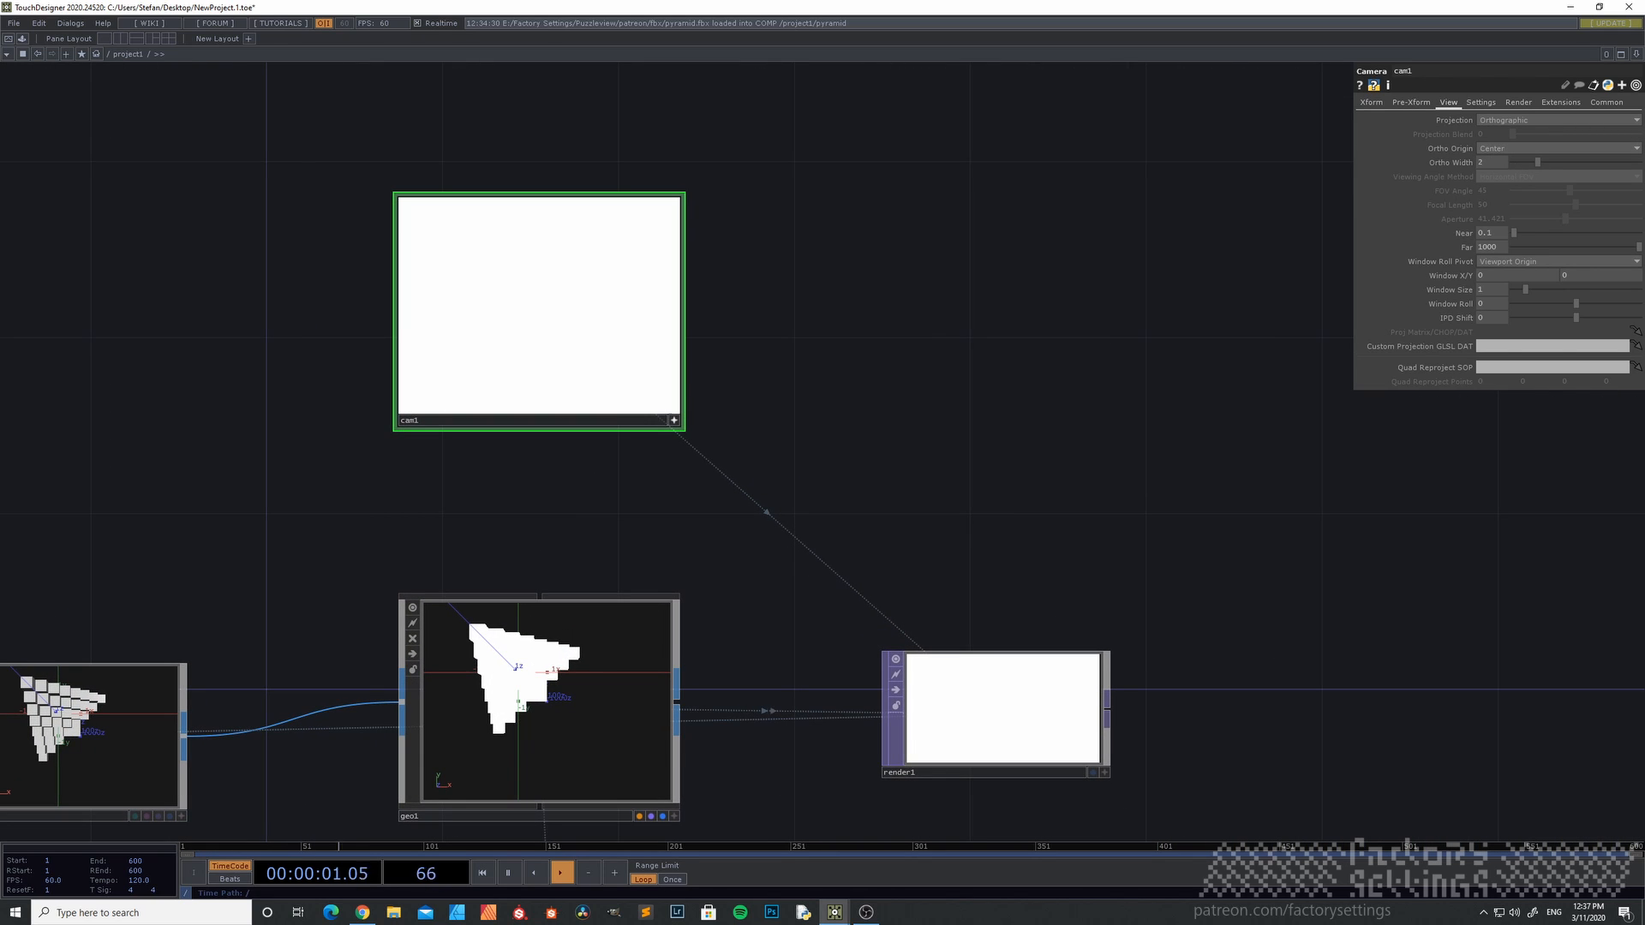
scroll(538, 331, "up", 2)
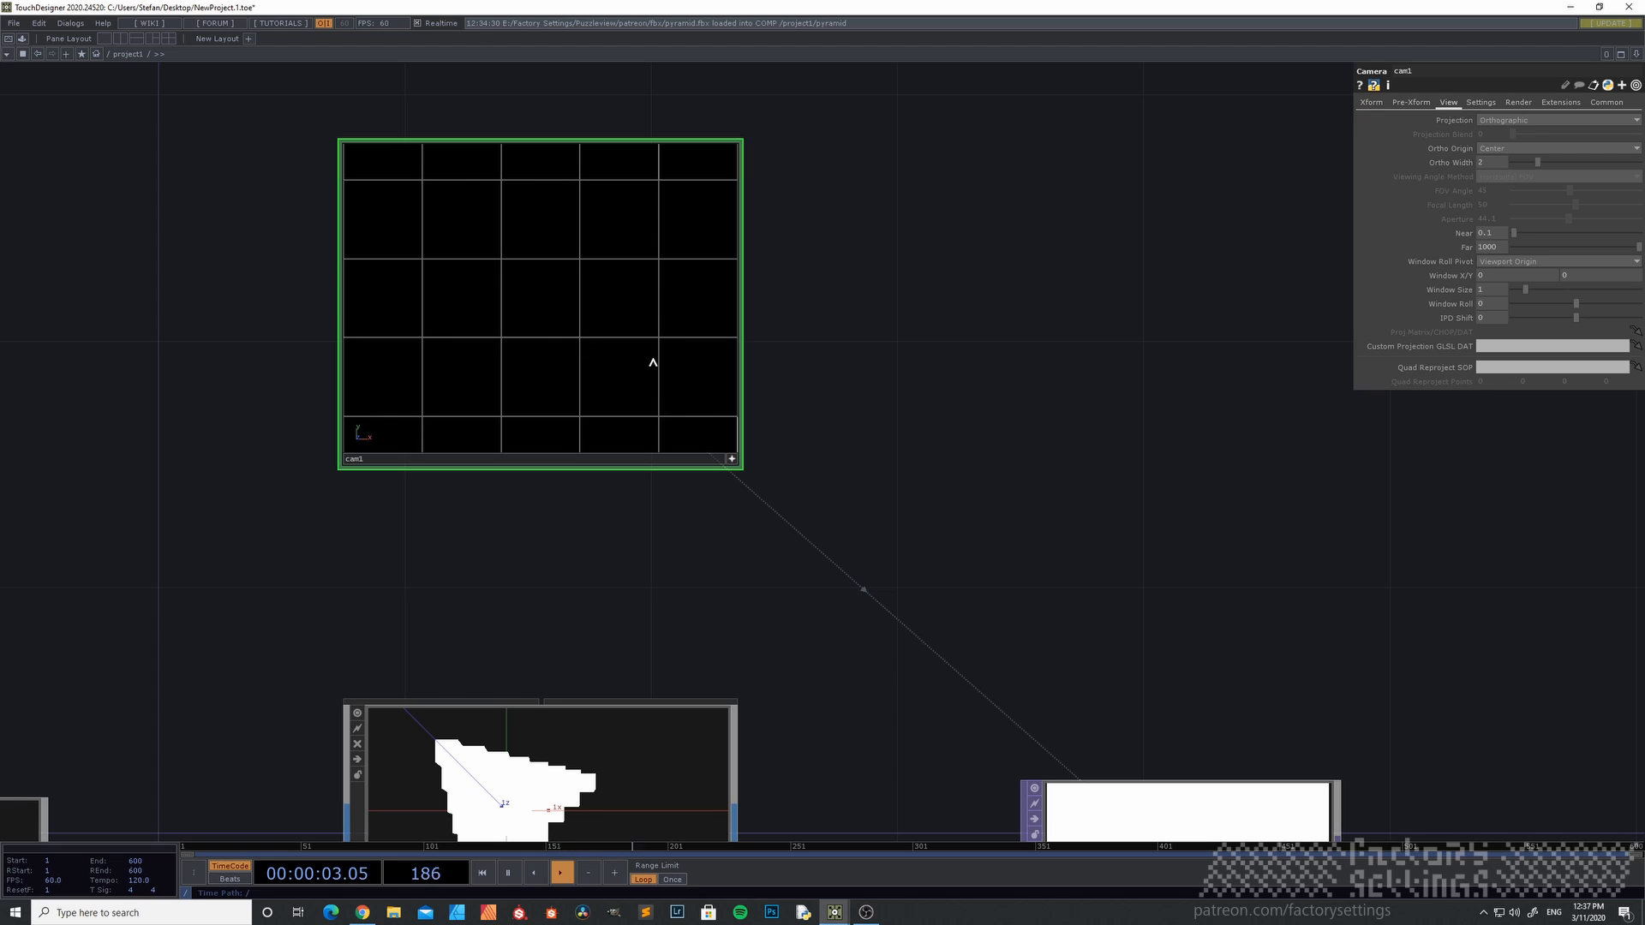
scroll(666, 364, "down", 3)
scroll(632, 358, "up", 2)
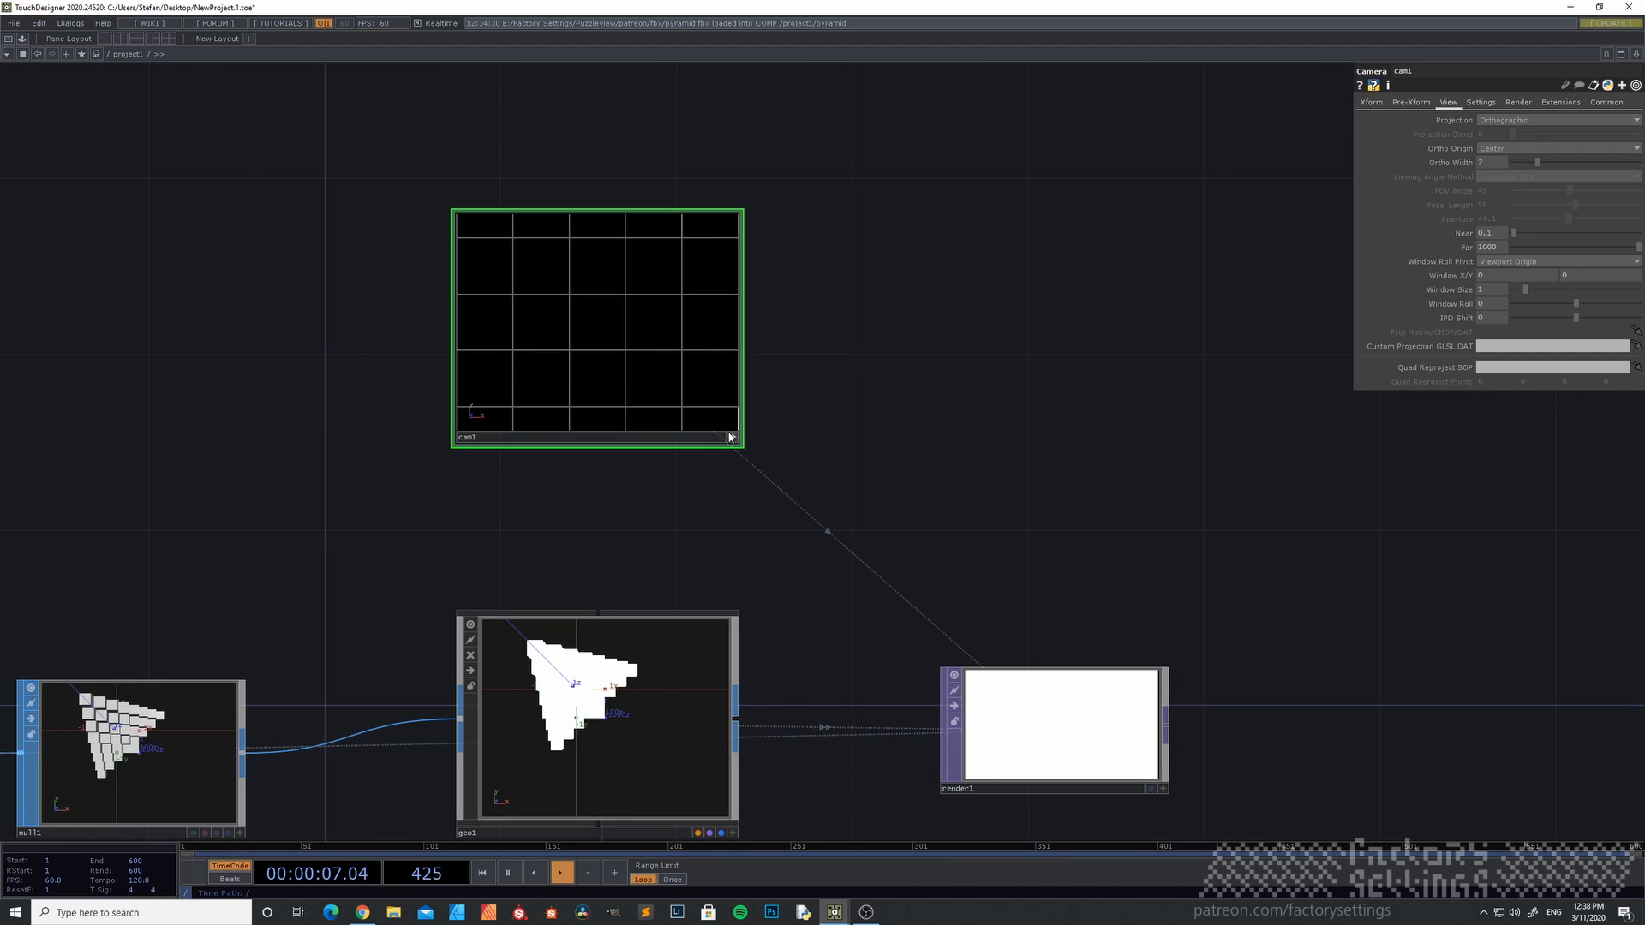
left_click(734, 440)
left_click_drag(680, 539, 464, 373)
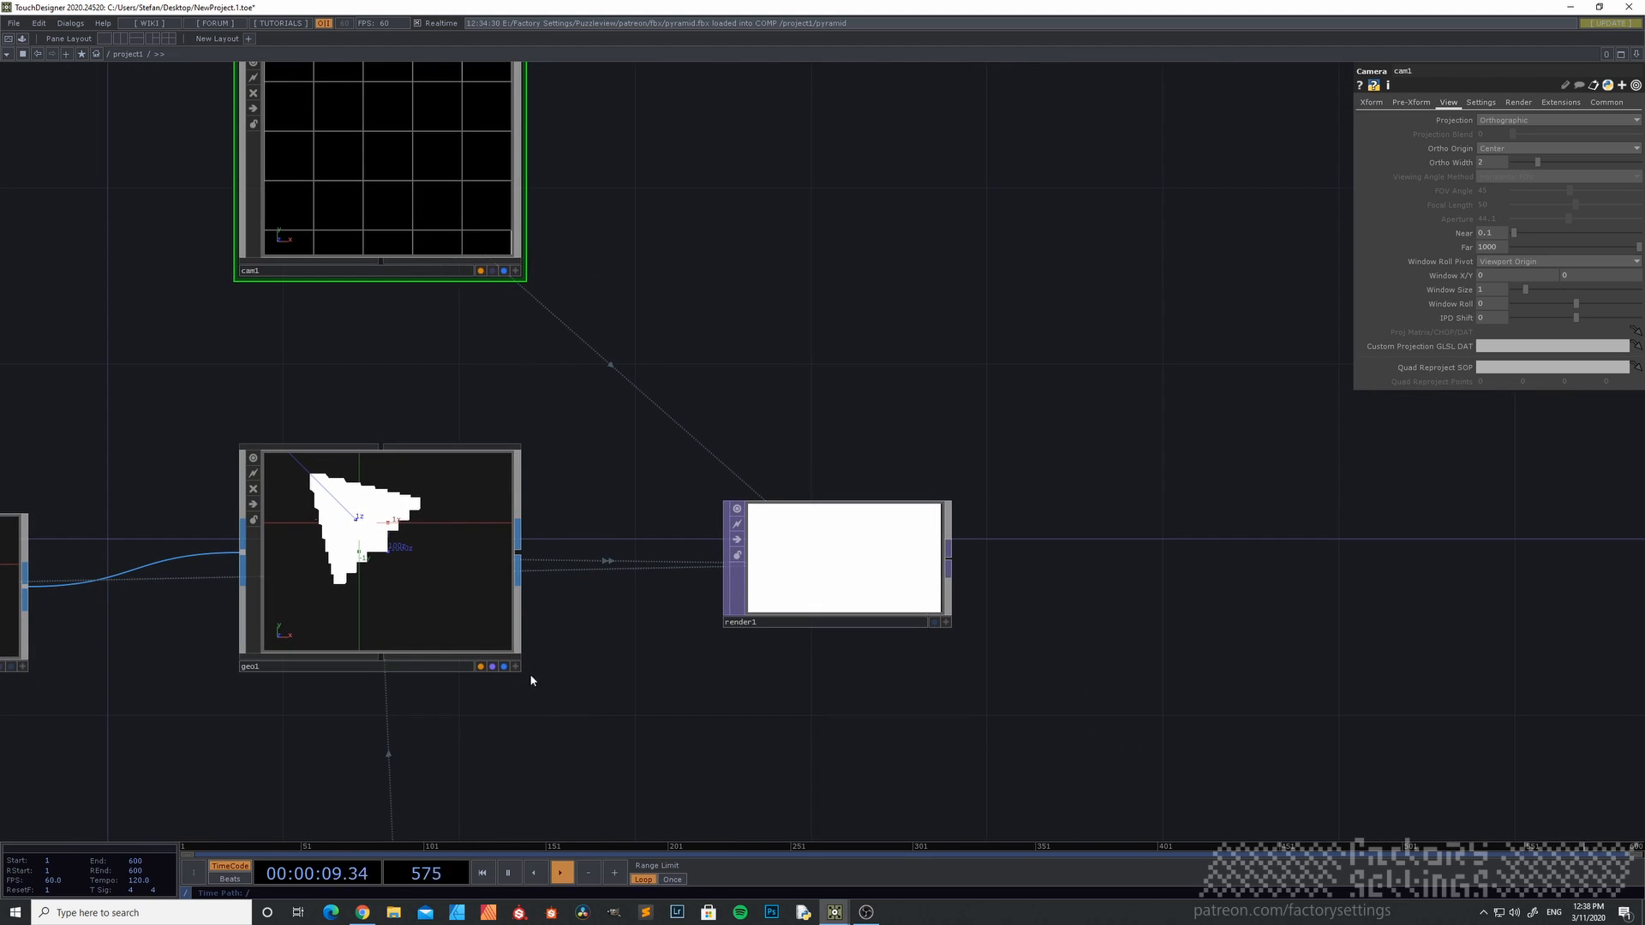
- Try adjusting the camera's Z pivot and Z translation, checking the effect in the camera's viewer
left_click(1372, 103)
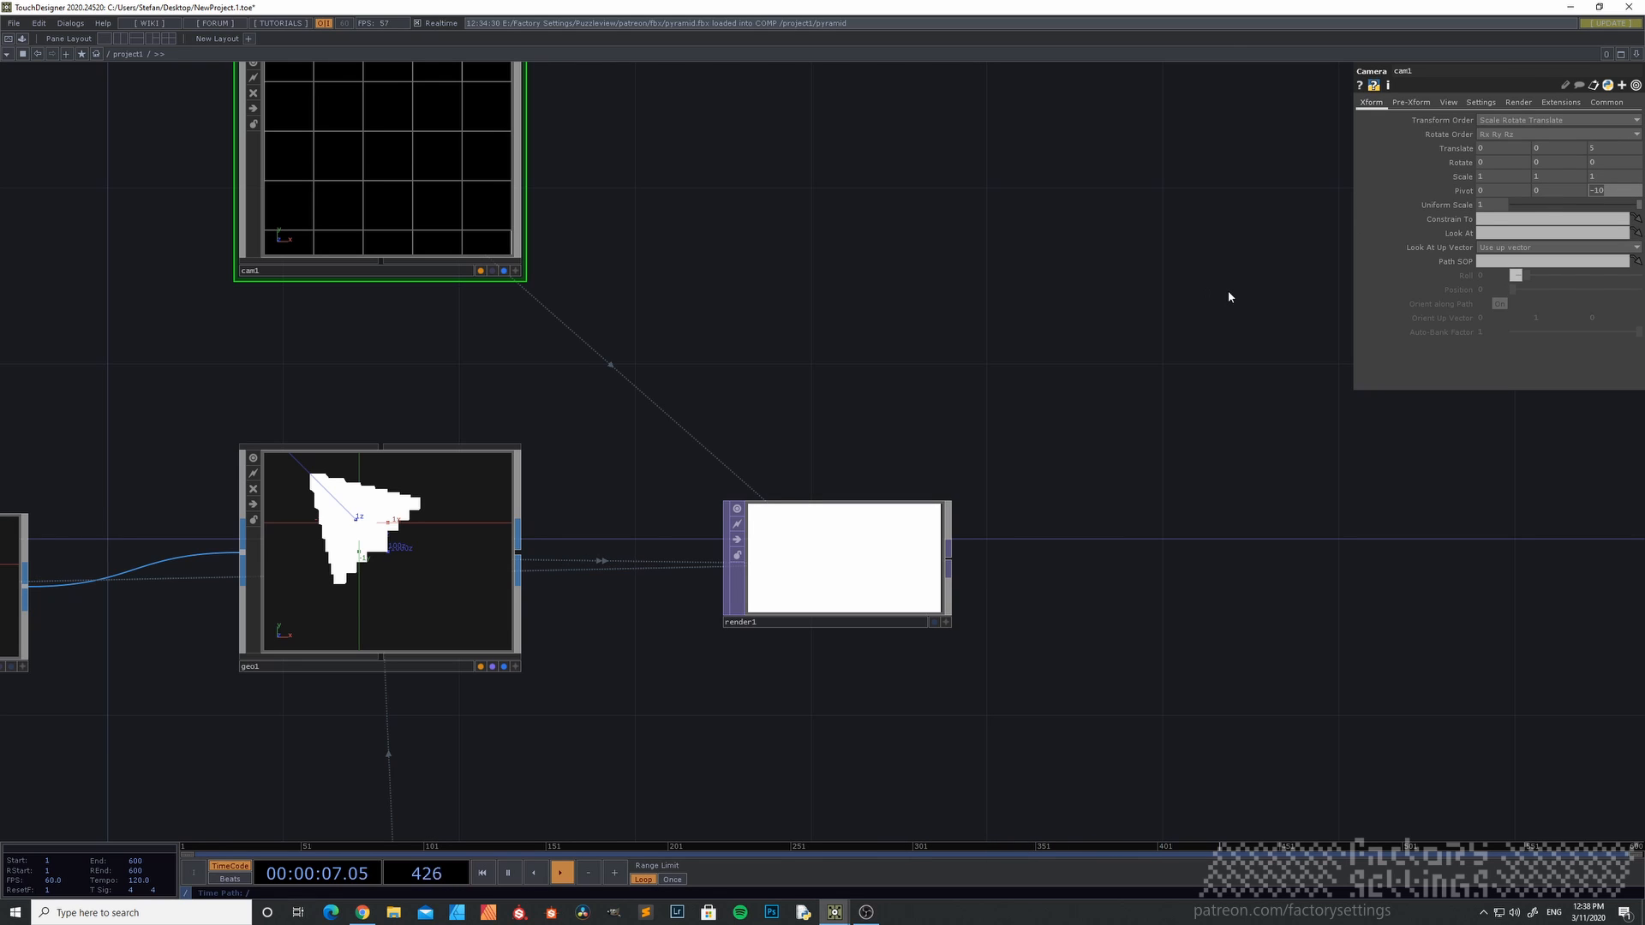
left_click(1601, 150)
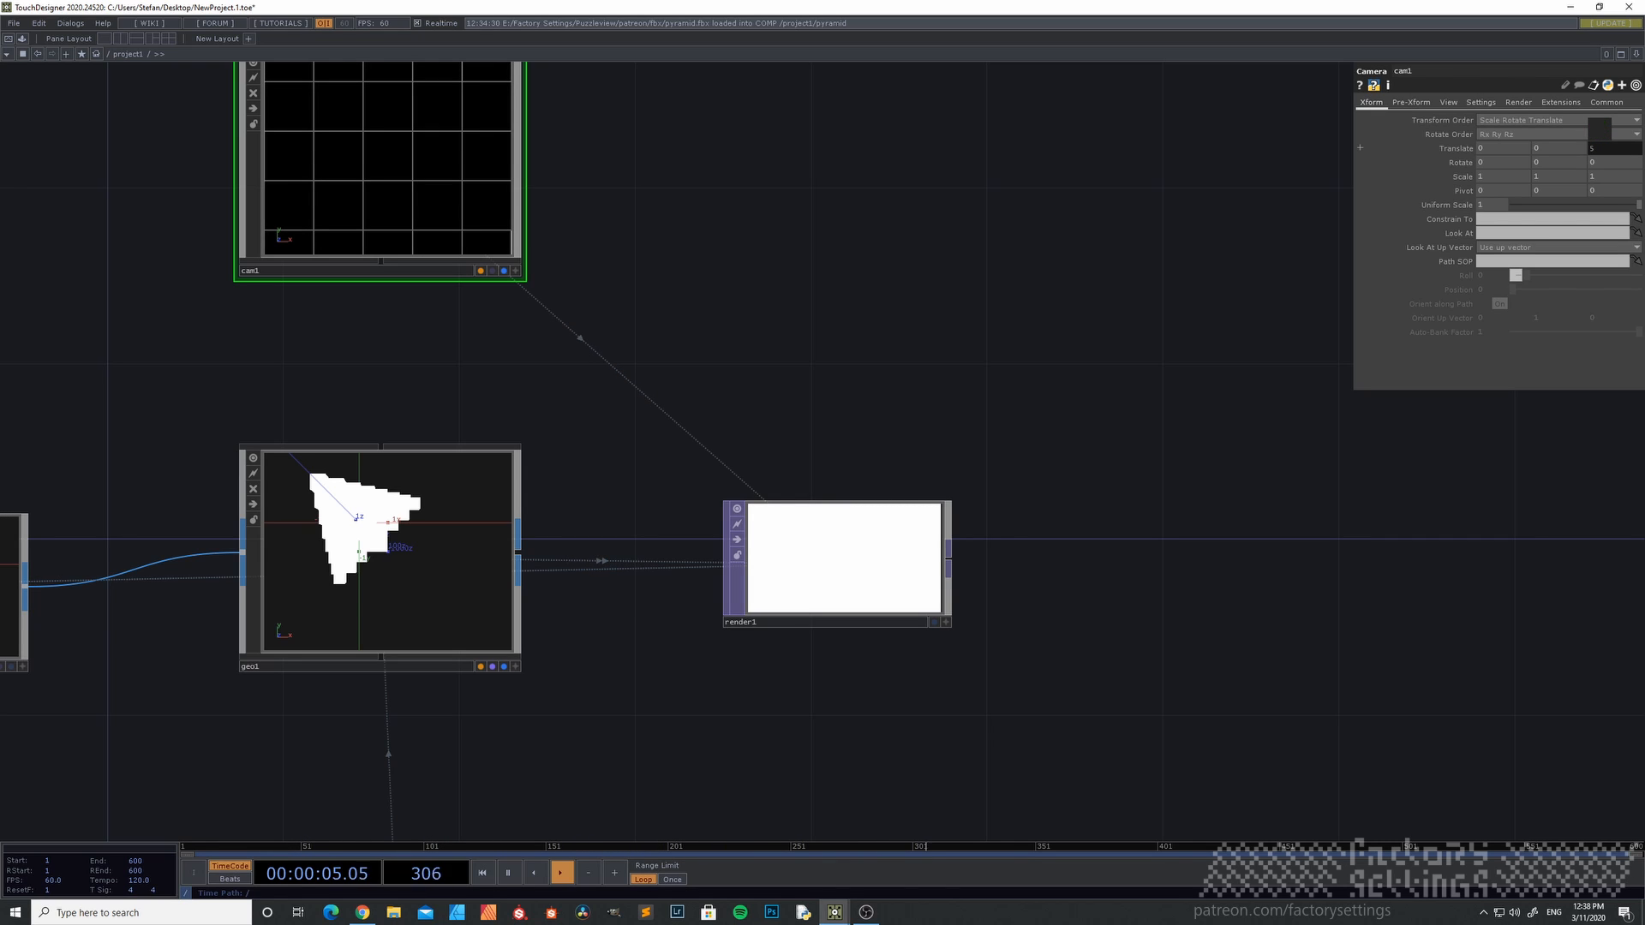
scroll(260, 274, "down", 4)
left_click_drag(161, 209, 437, 312)
scroll(555, 320, "up", 4)
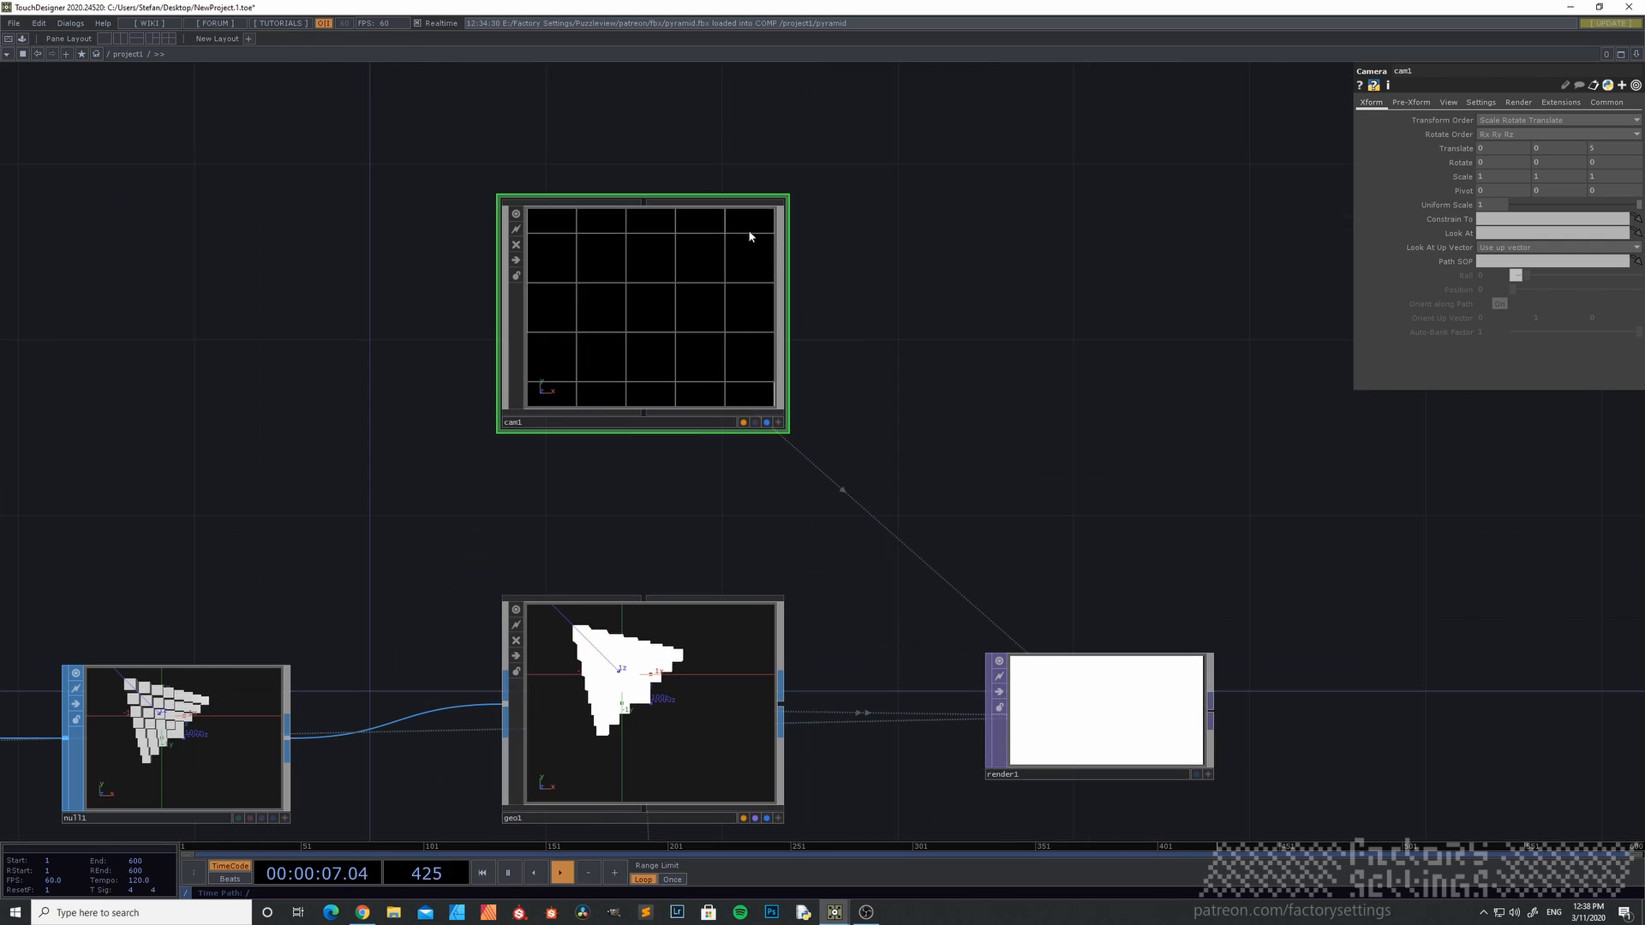
- Turn off the render and display flags of the pyramid FBX COMP and of the Cube geometry inside it
scroll(377, 482, "down", 3)
left_click_drag(402, 469, 1026, 384)
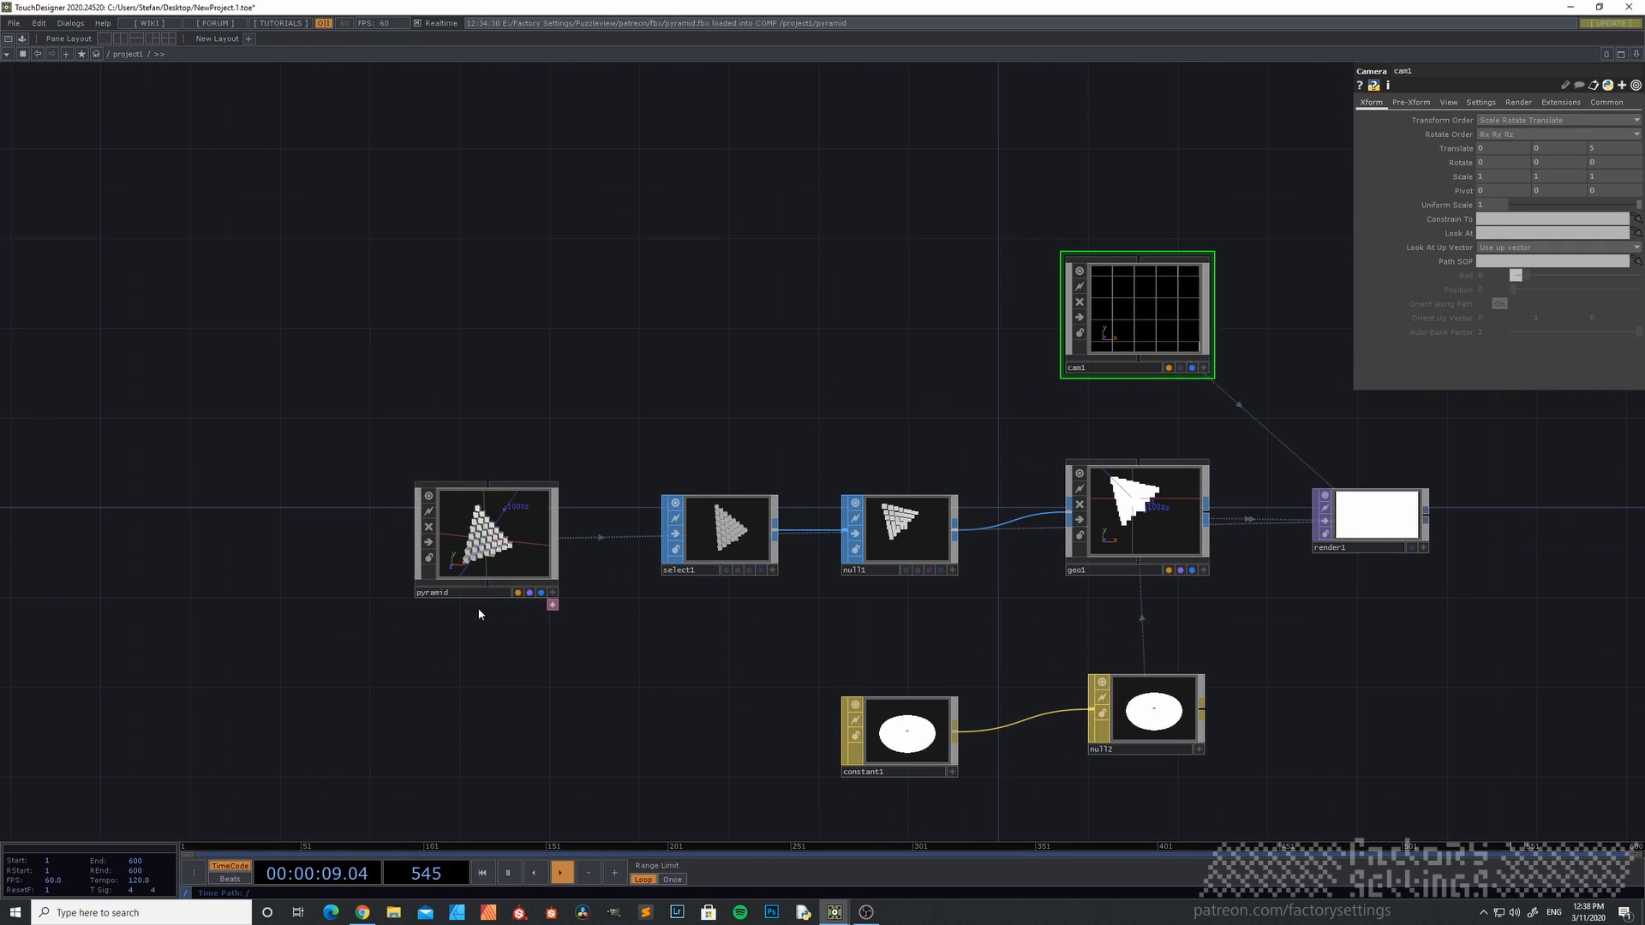
scroll(495, 555, "up", 3)
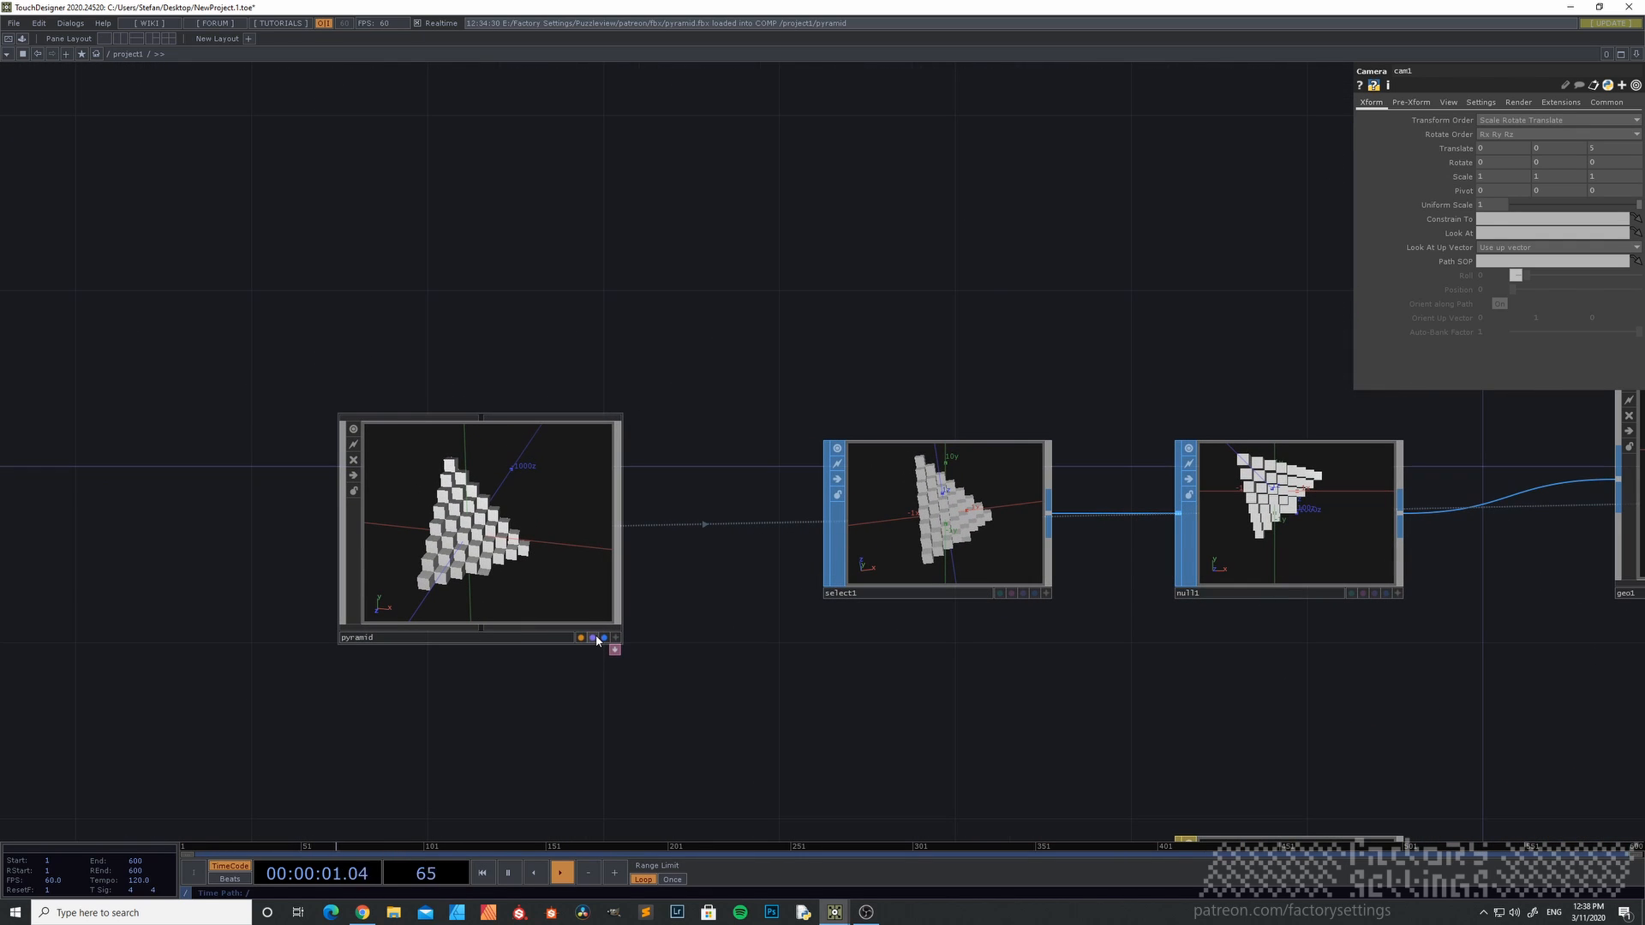
left_click(573, 597)
double_click(569, 543)
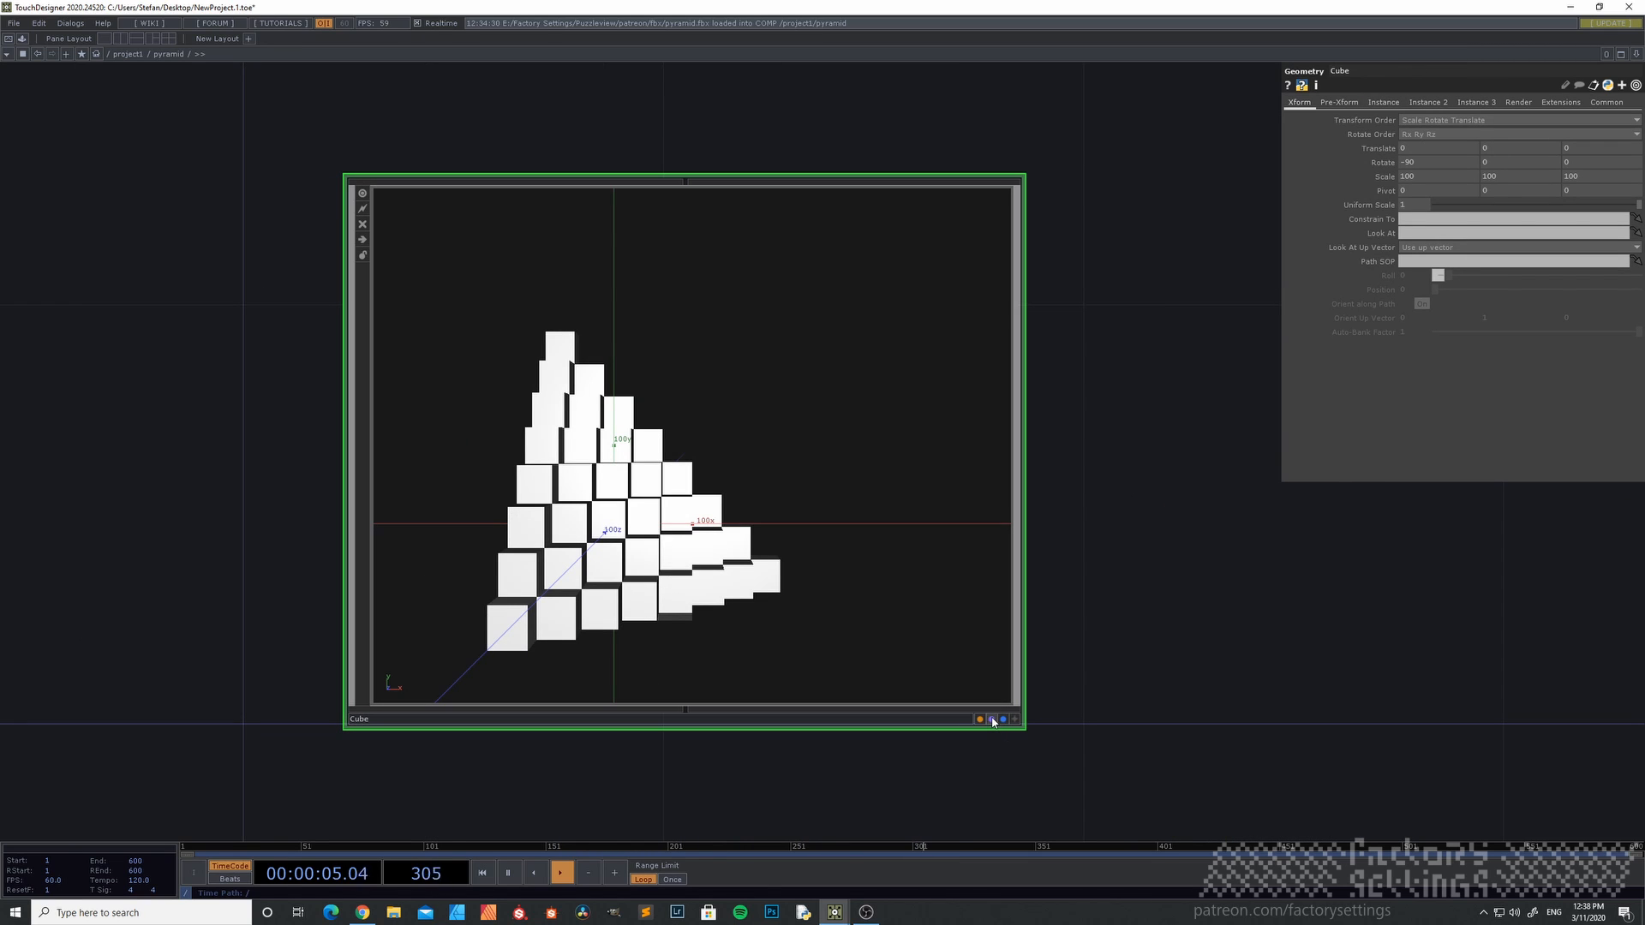
key("u")
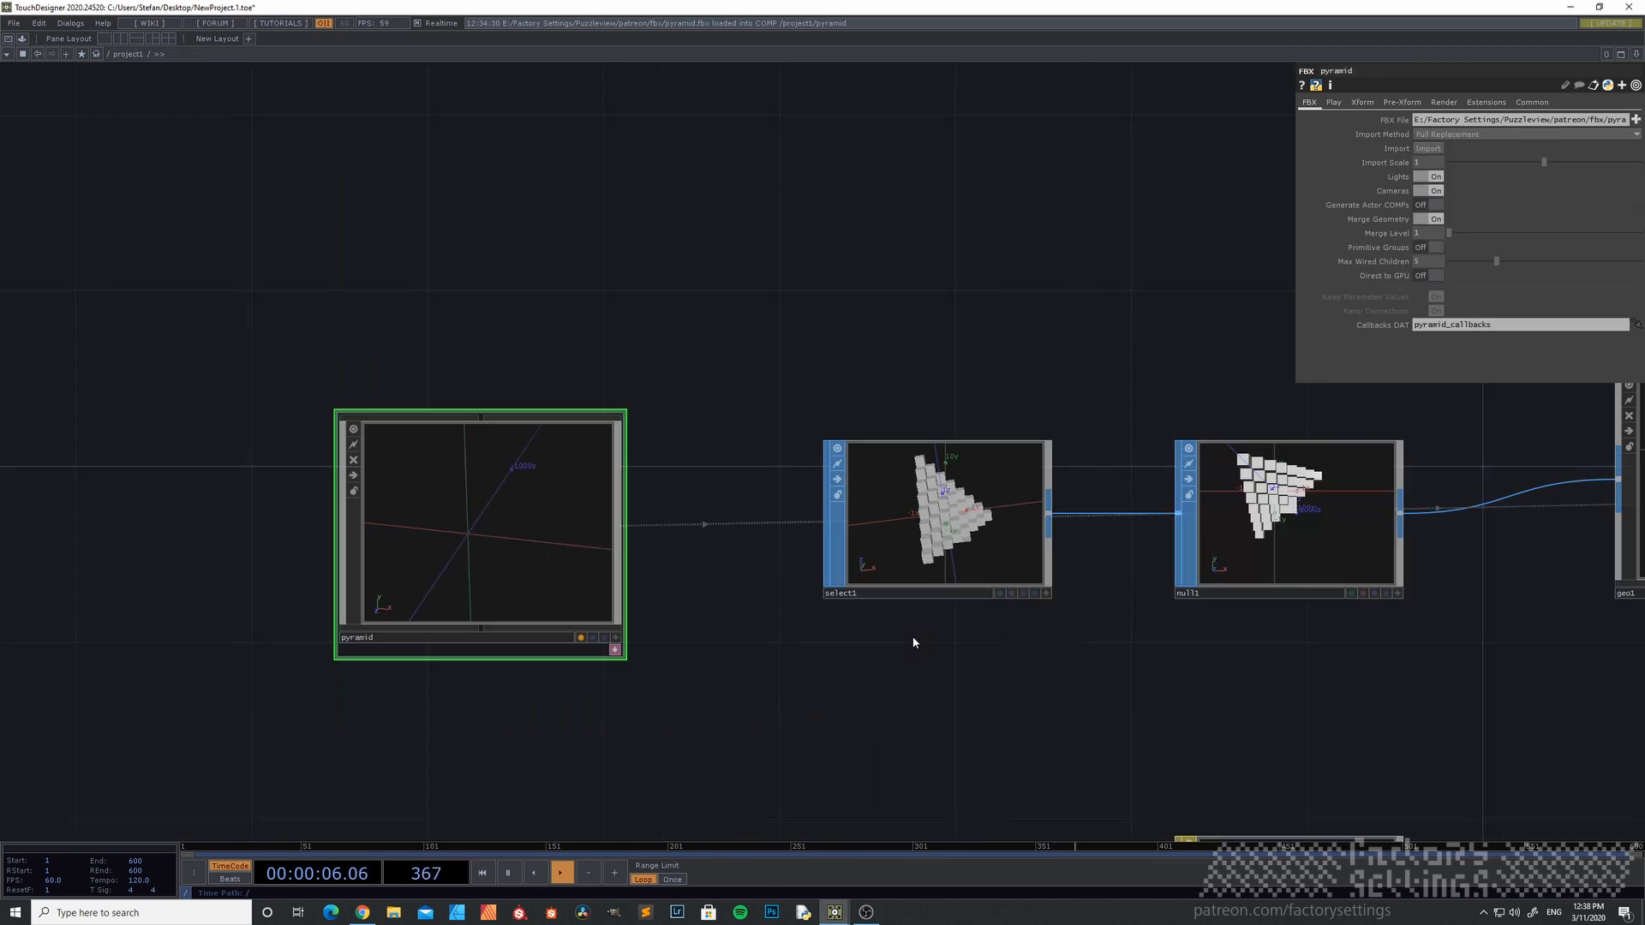
- Enter the Cube geometry inside the pyramid COMP, examine its material and mesh operators, and return to the project network
double_click(543, 585)
double_click(603, 580)
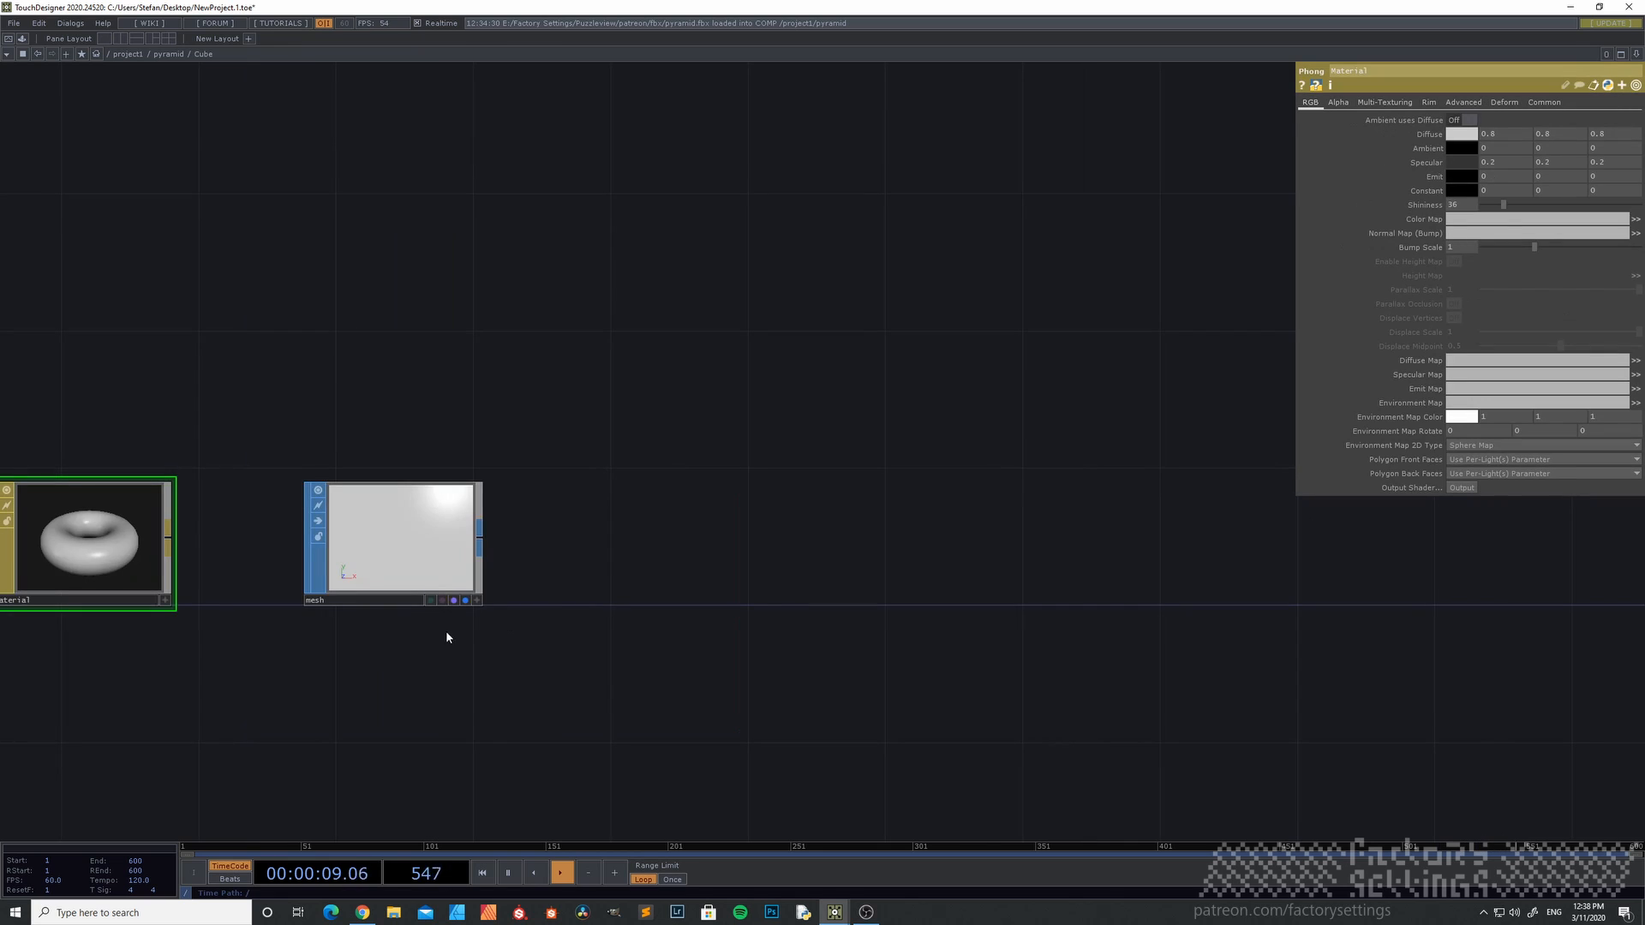
key("u")
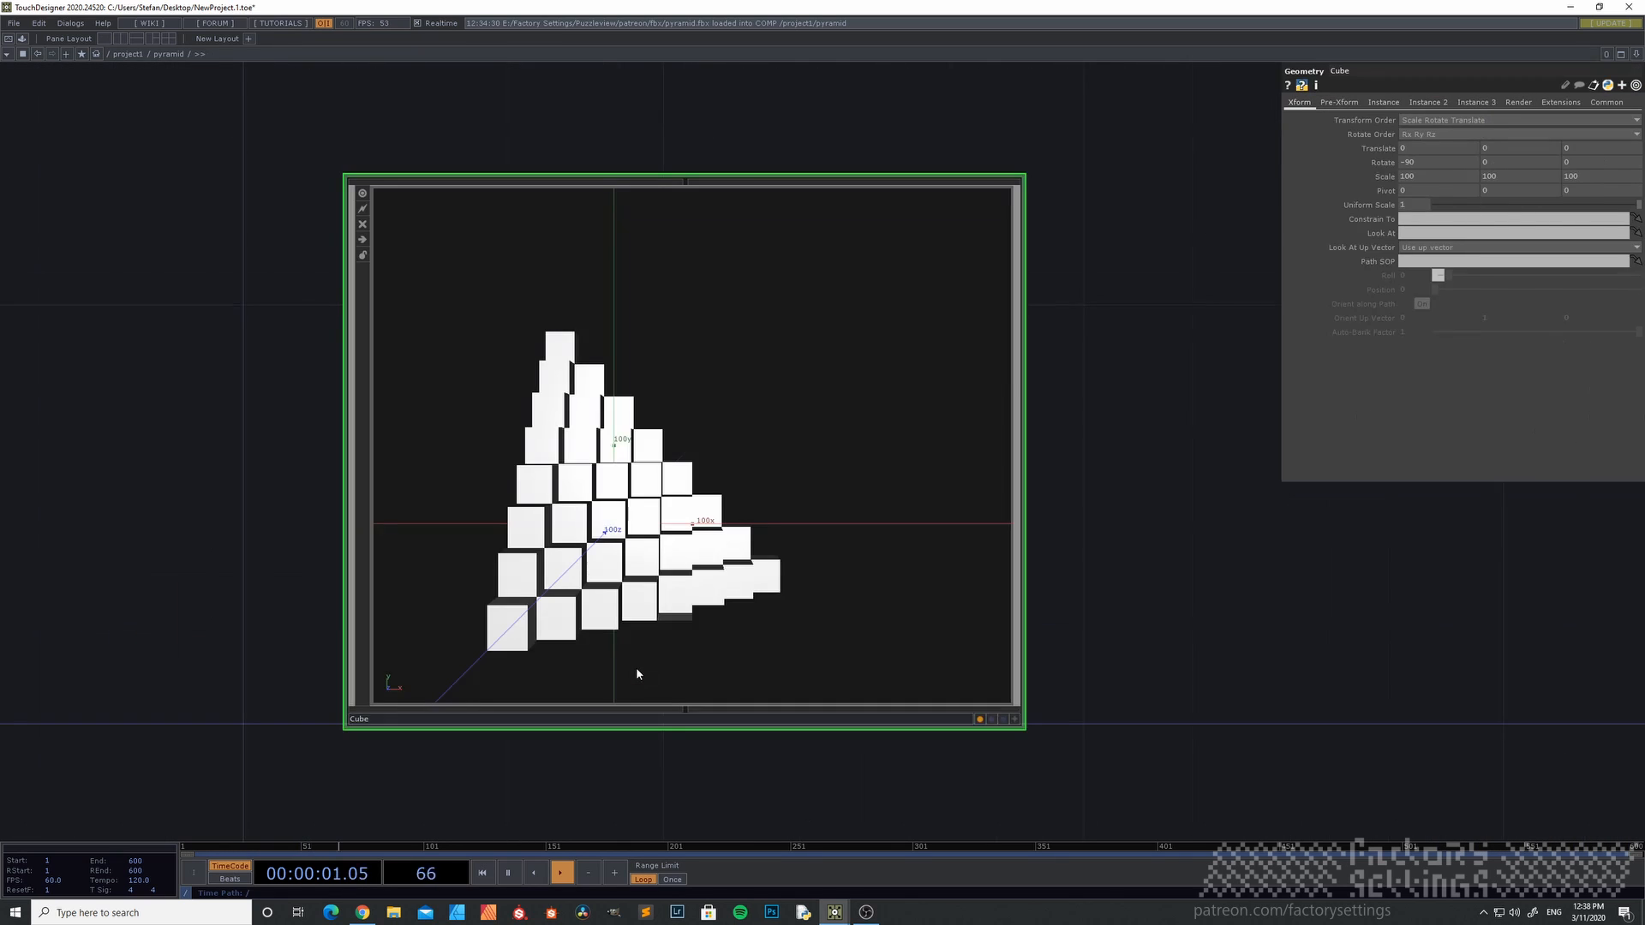
key("u")
key("h")
- Split the workspace into two side-by-side panes, make one a Geometry Viewer, and frame both the pyramid and the camera in it
left_click_drag(1343, 652, 1011, 677)
scroll(814, 334, "up", 6)
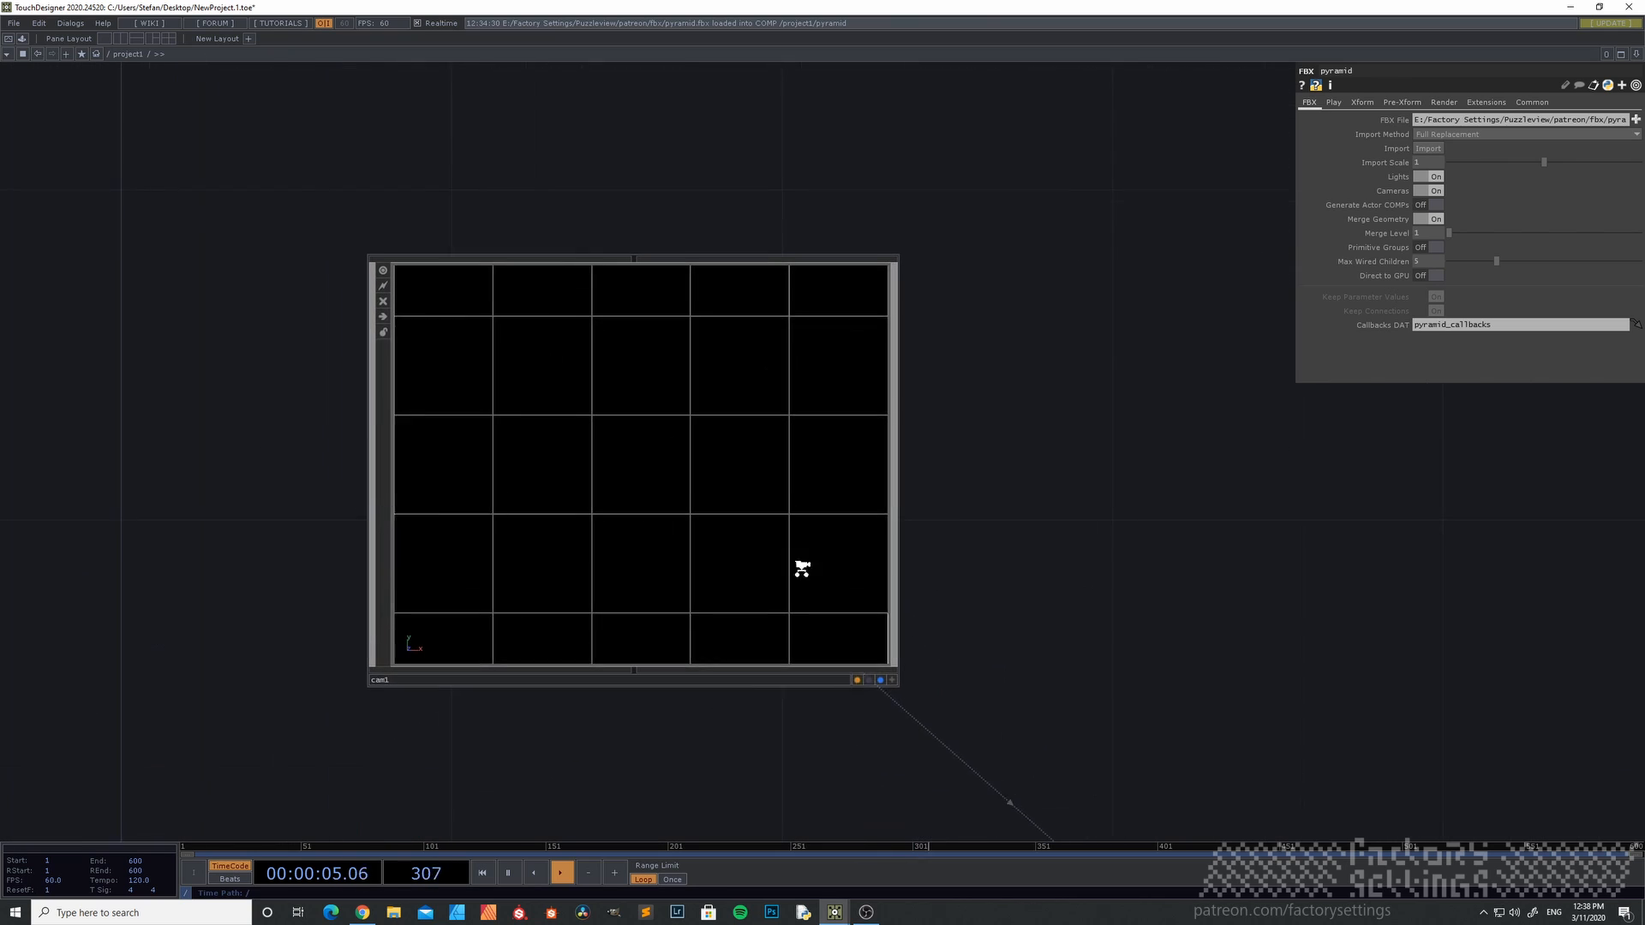
left_click_drag(598, 737, 754, 634)
scroll(702, 481, "down", 6)
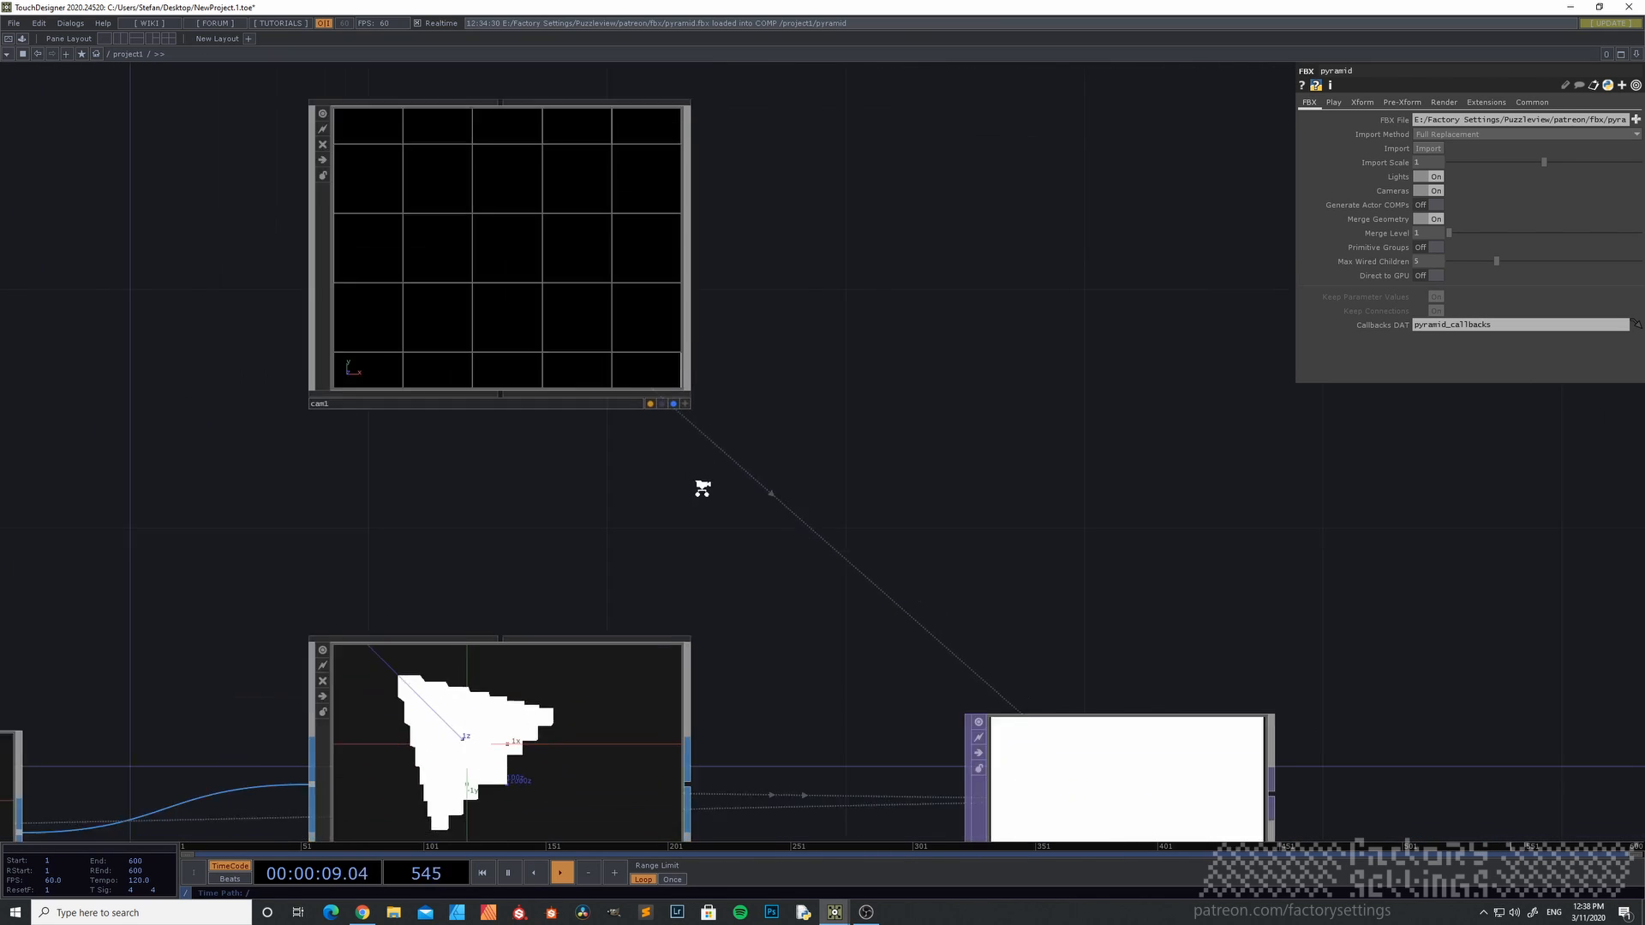
left_click(1636, 54)
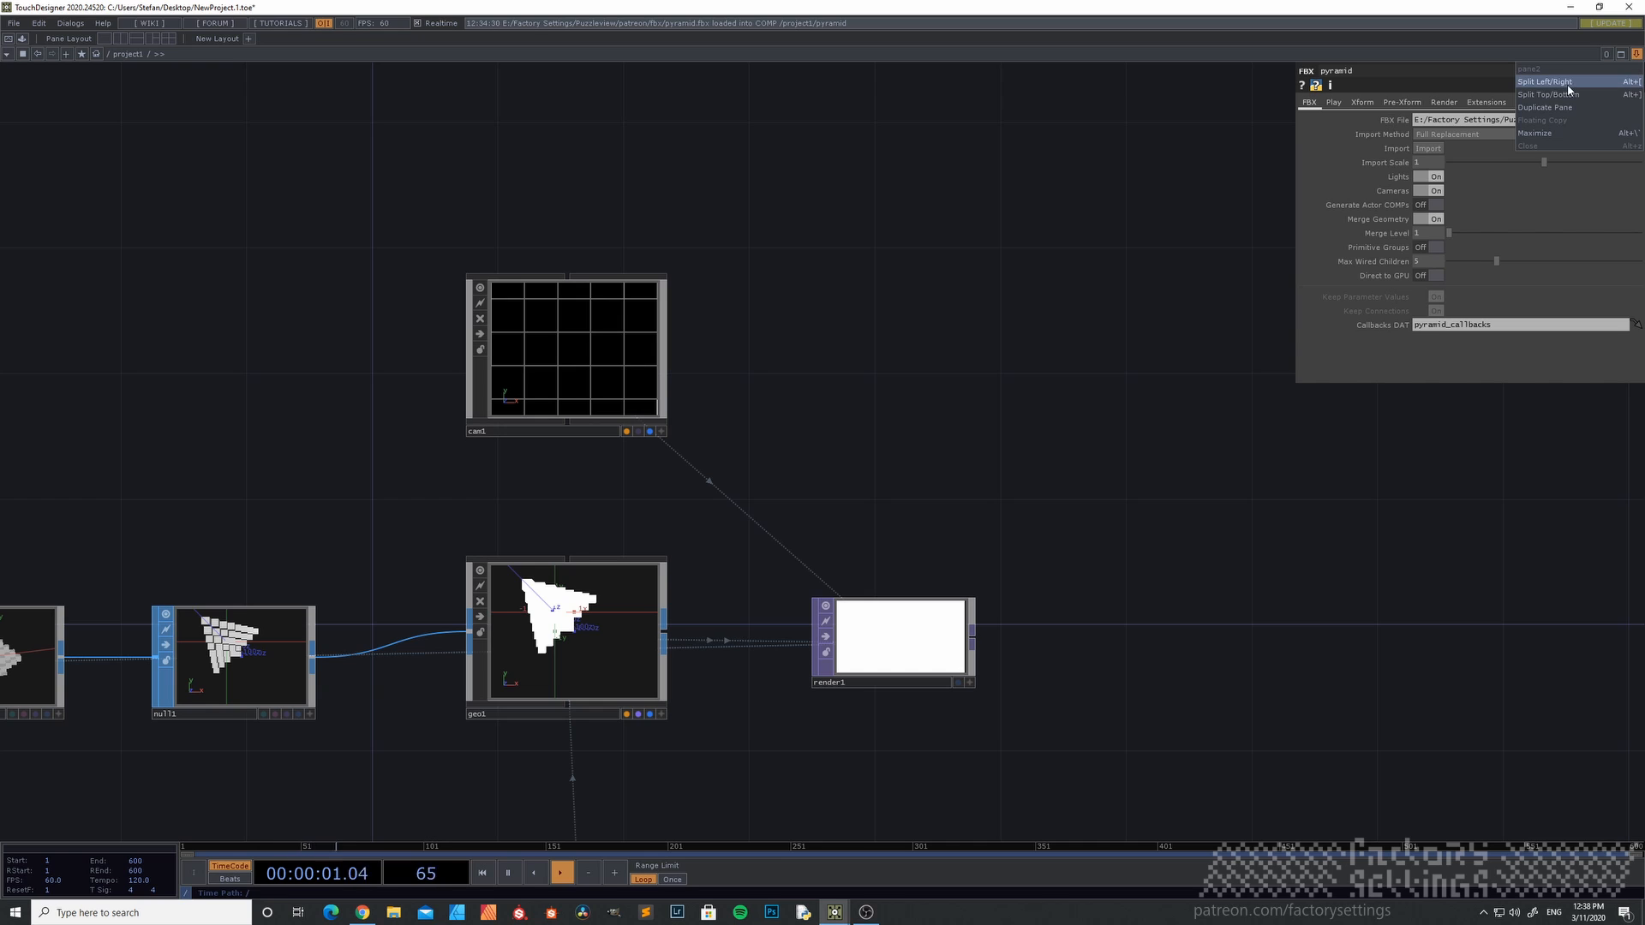
left_click(1570, 91)
left_click(829, 54)
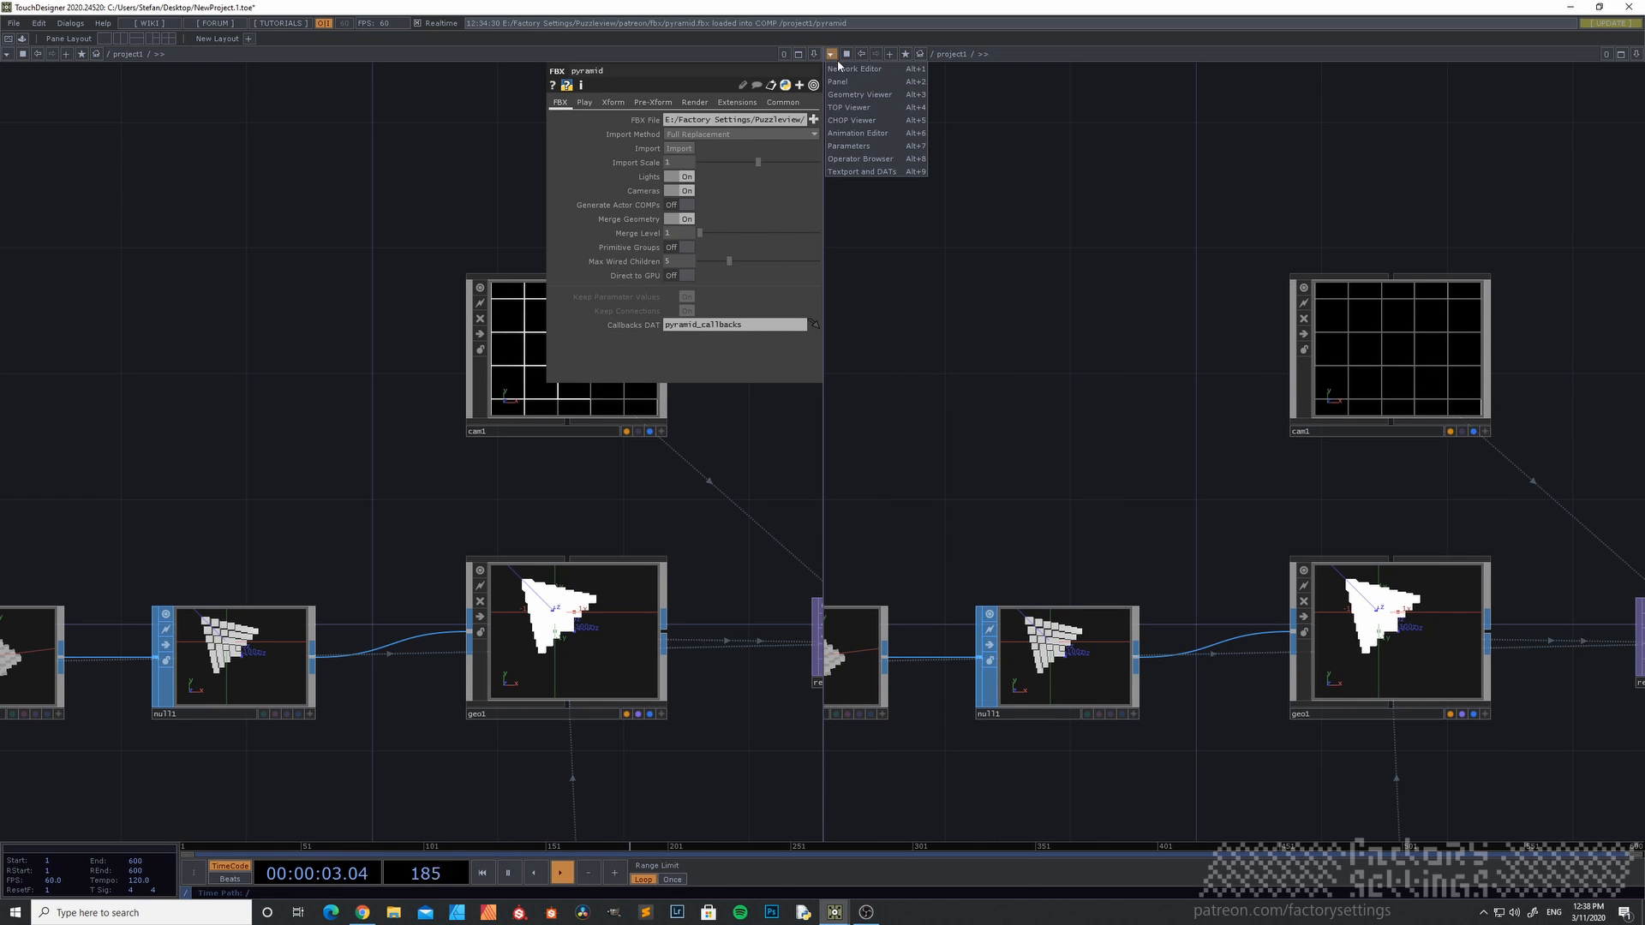
left_click(859, 95)
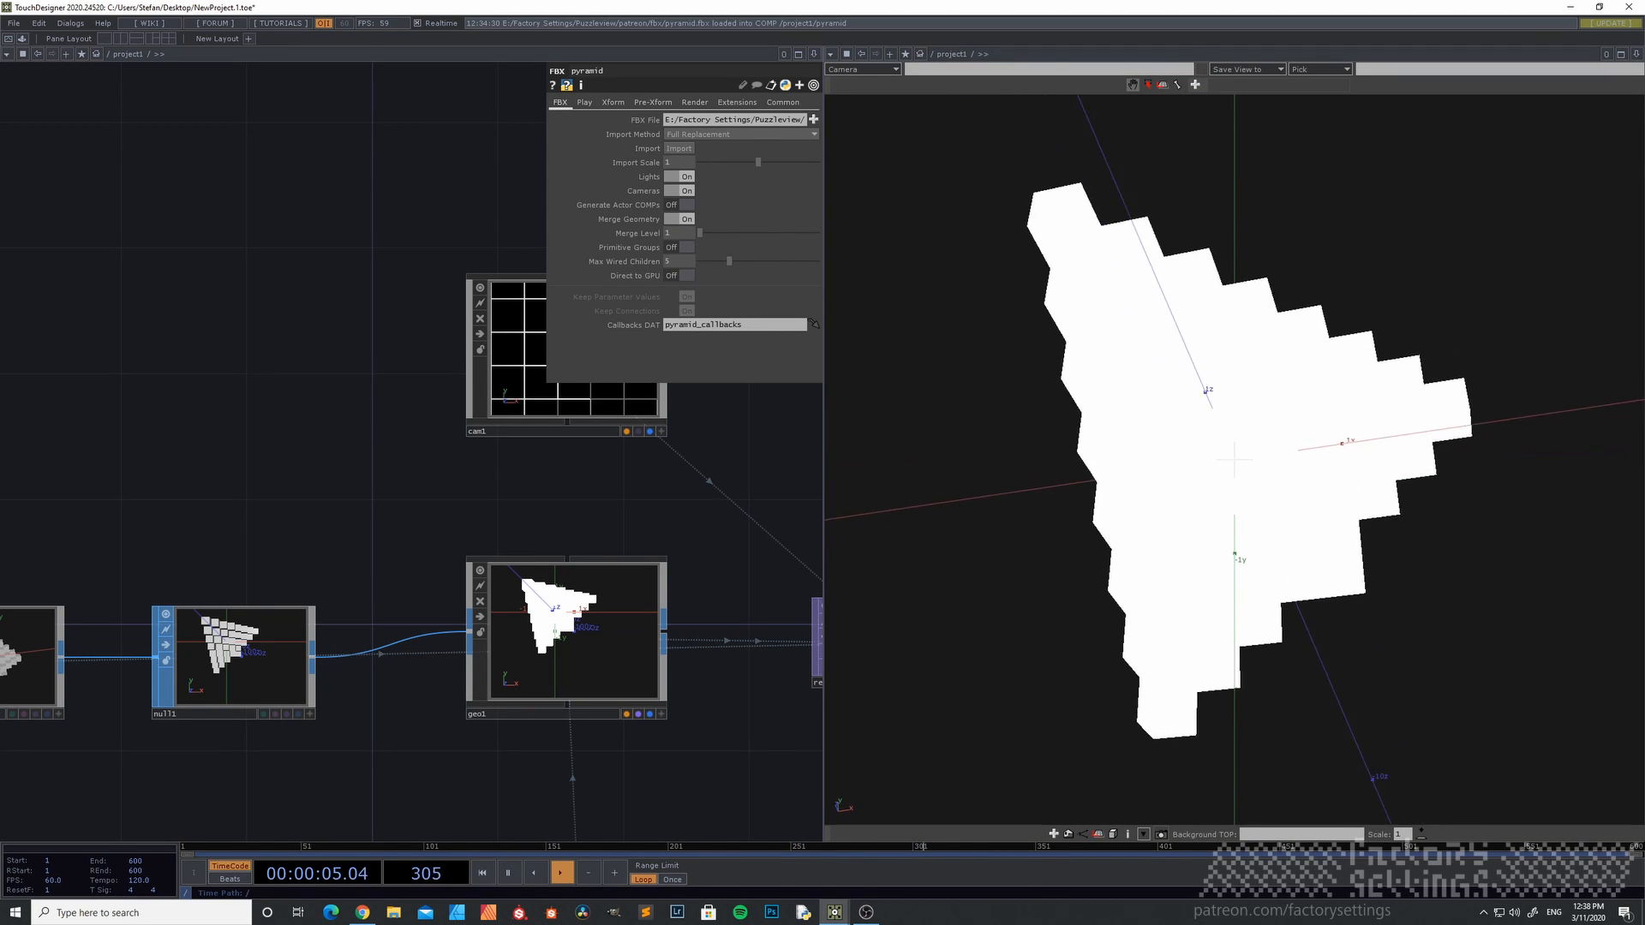
left_click_drag(1234, 480, 1216, 655)
scroll(1235, 460, "down", 4)
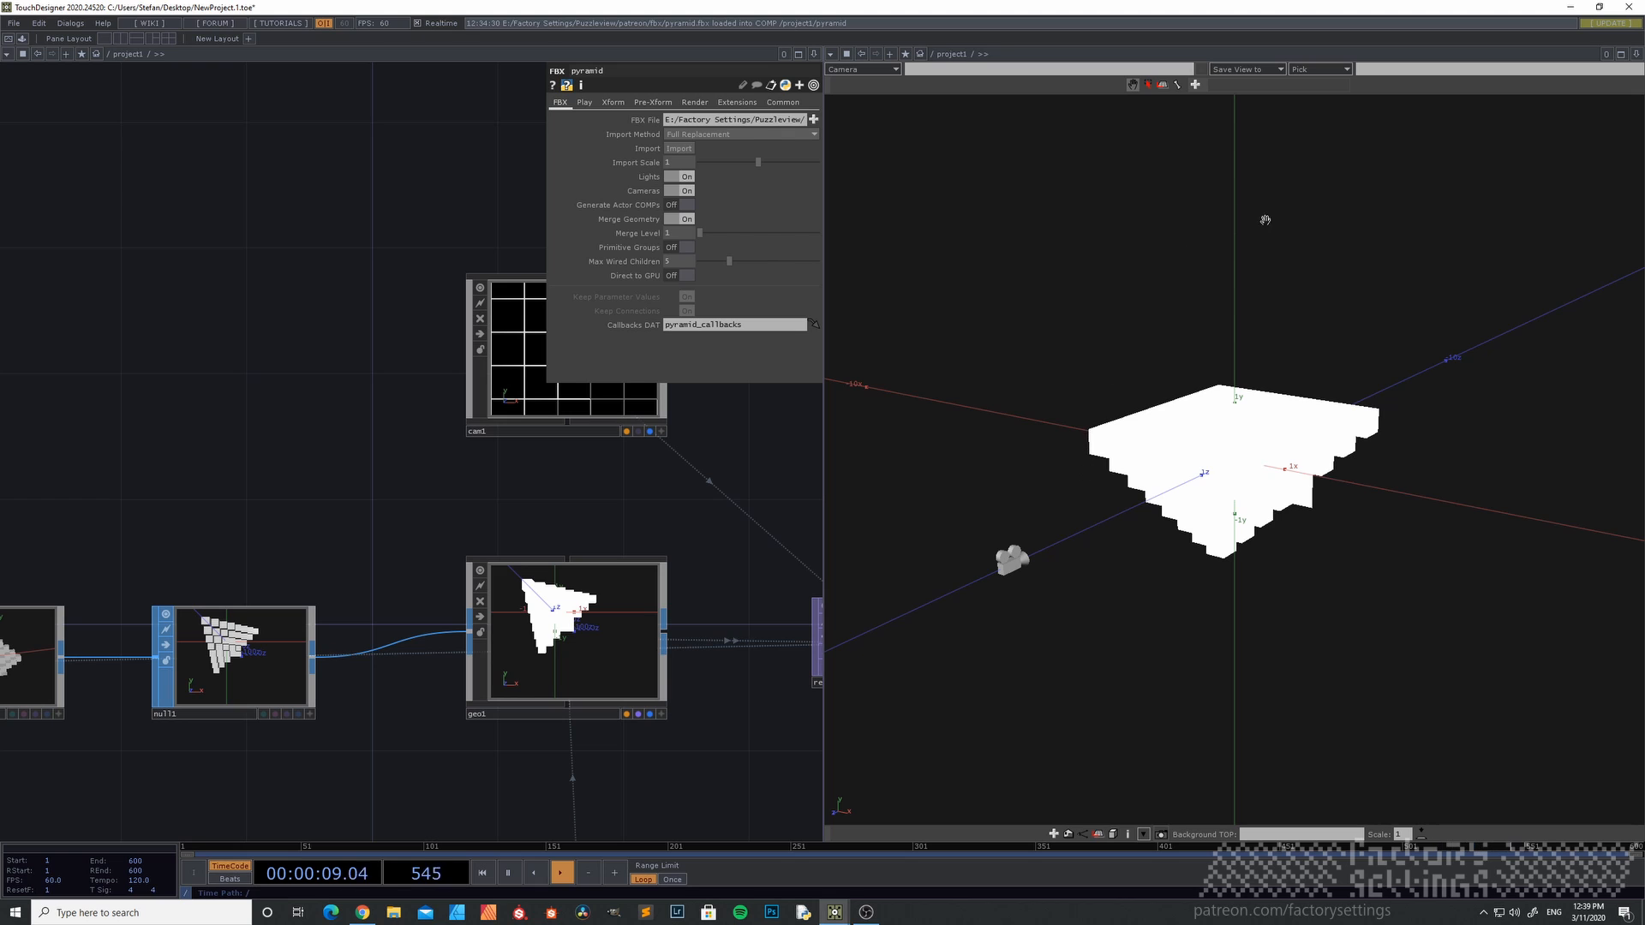
- Move the pyramid FBX COMP and the Select SOP together away from the Null SOP to make room between them
left_click_drag(305, 515, 641, 478)
scroll(209, 777, "down", 4)
left_click_drag(267, 805, 415, 724)
right_click_drag(410, 725, 134, 531)
left_click_drag(441, 583, 238, 583)
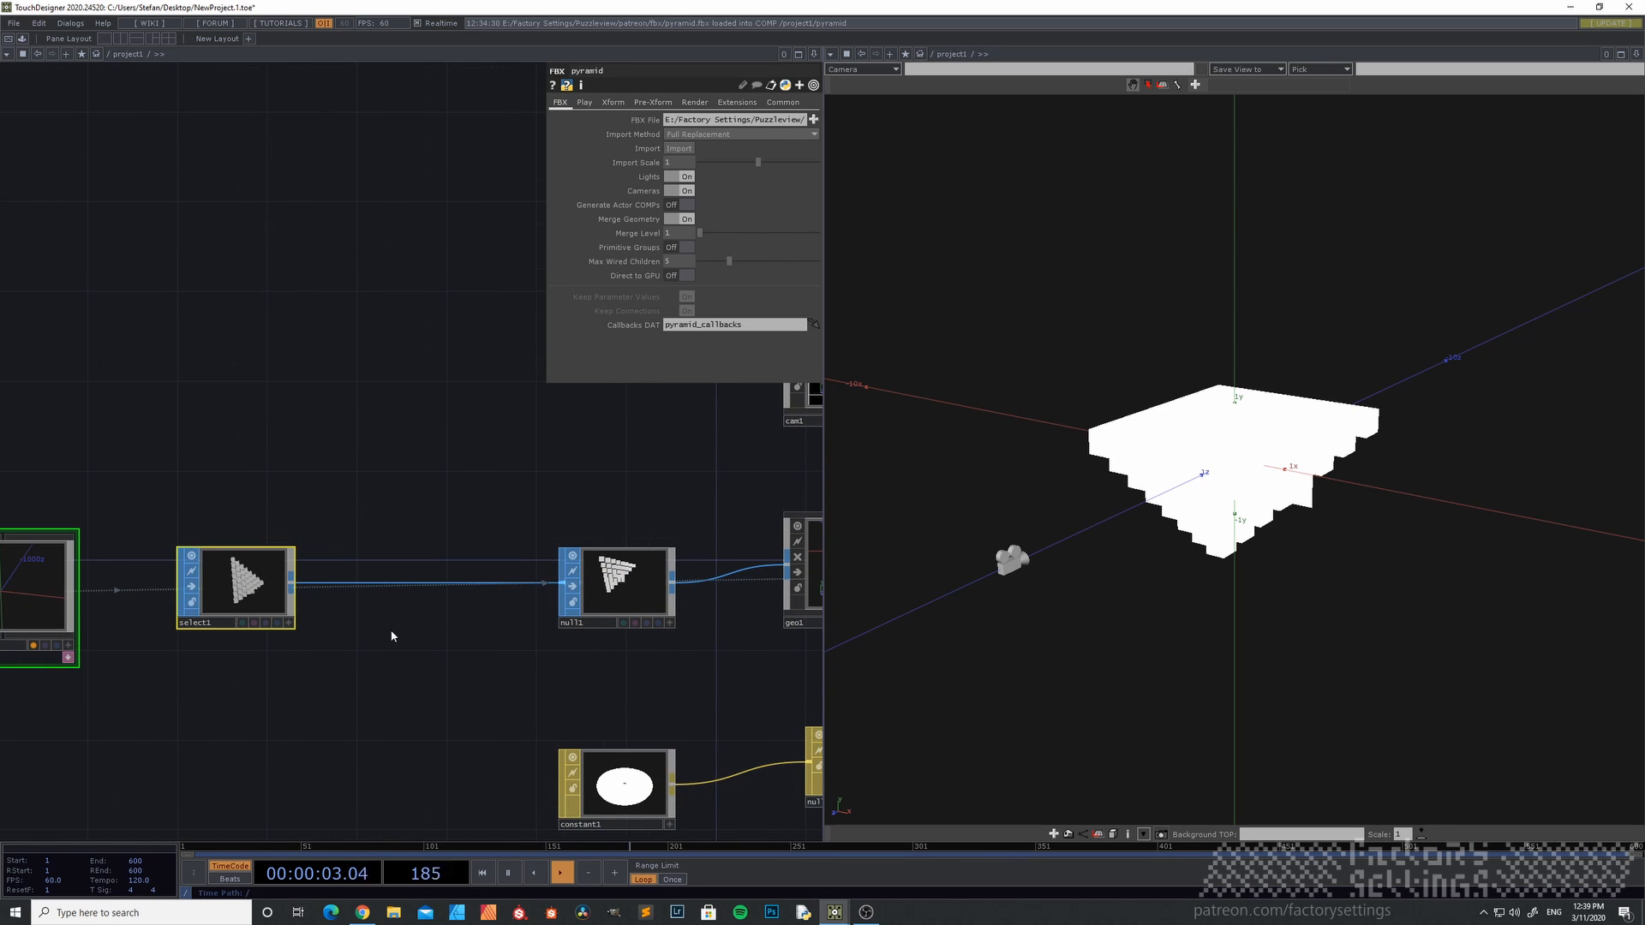
- Insert a Transform SOP into the wire between the Select SOP and the Null SOP
right_click(408, 586)
left_click(446, 567)
type("tr")
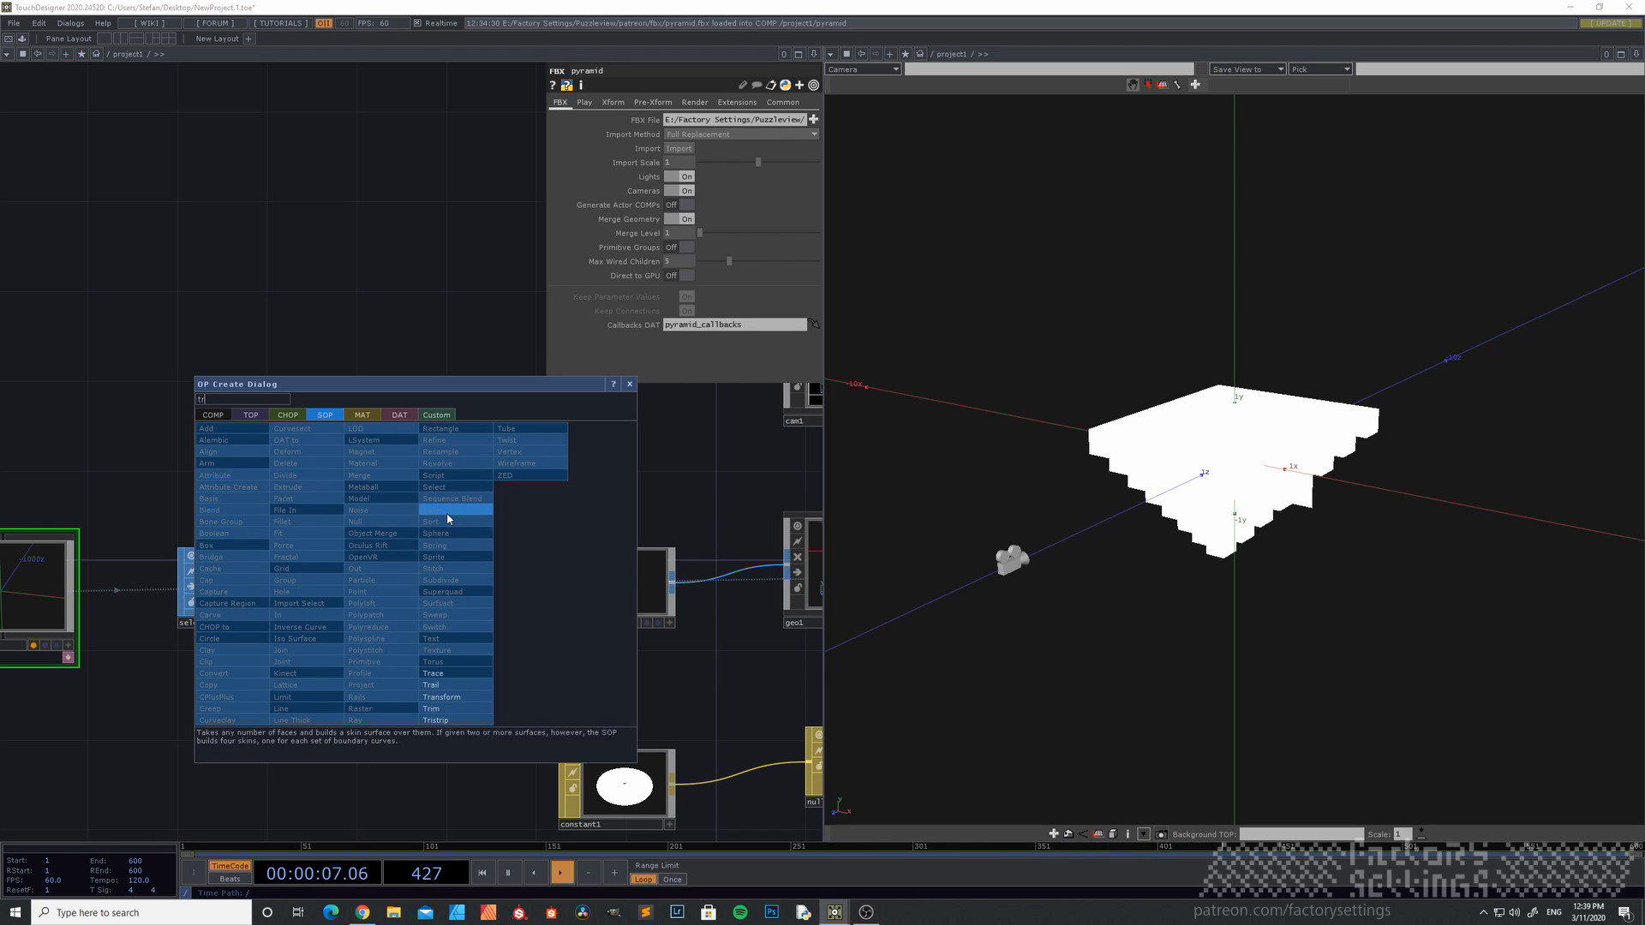
left_click(446, 696)
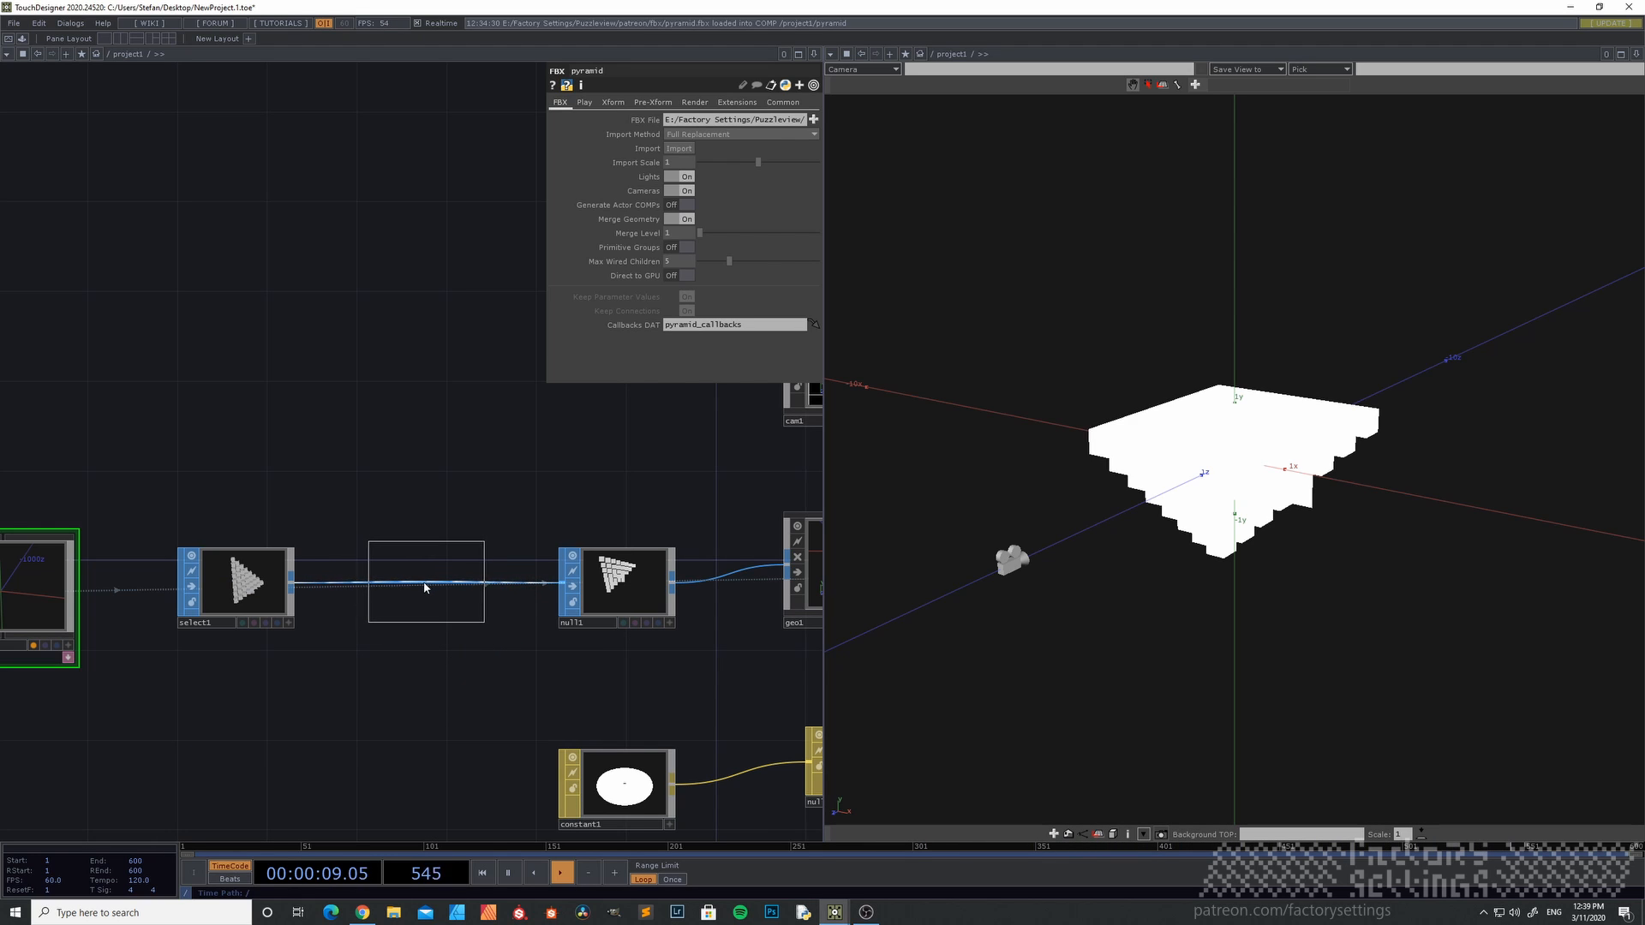
left_click(425, 587)
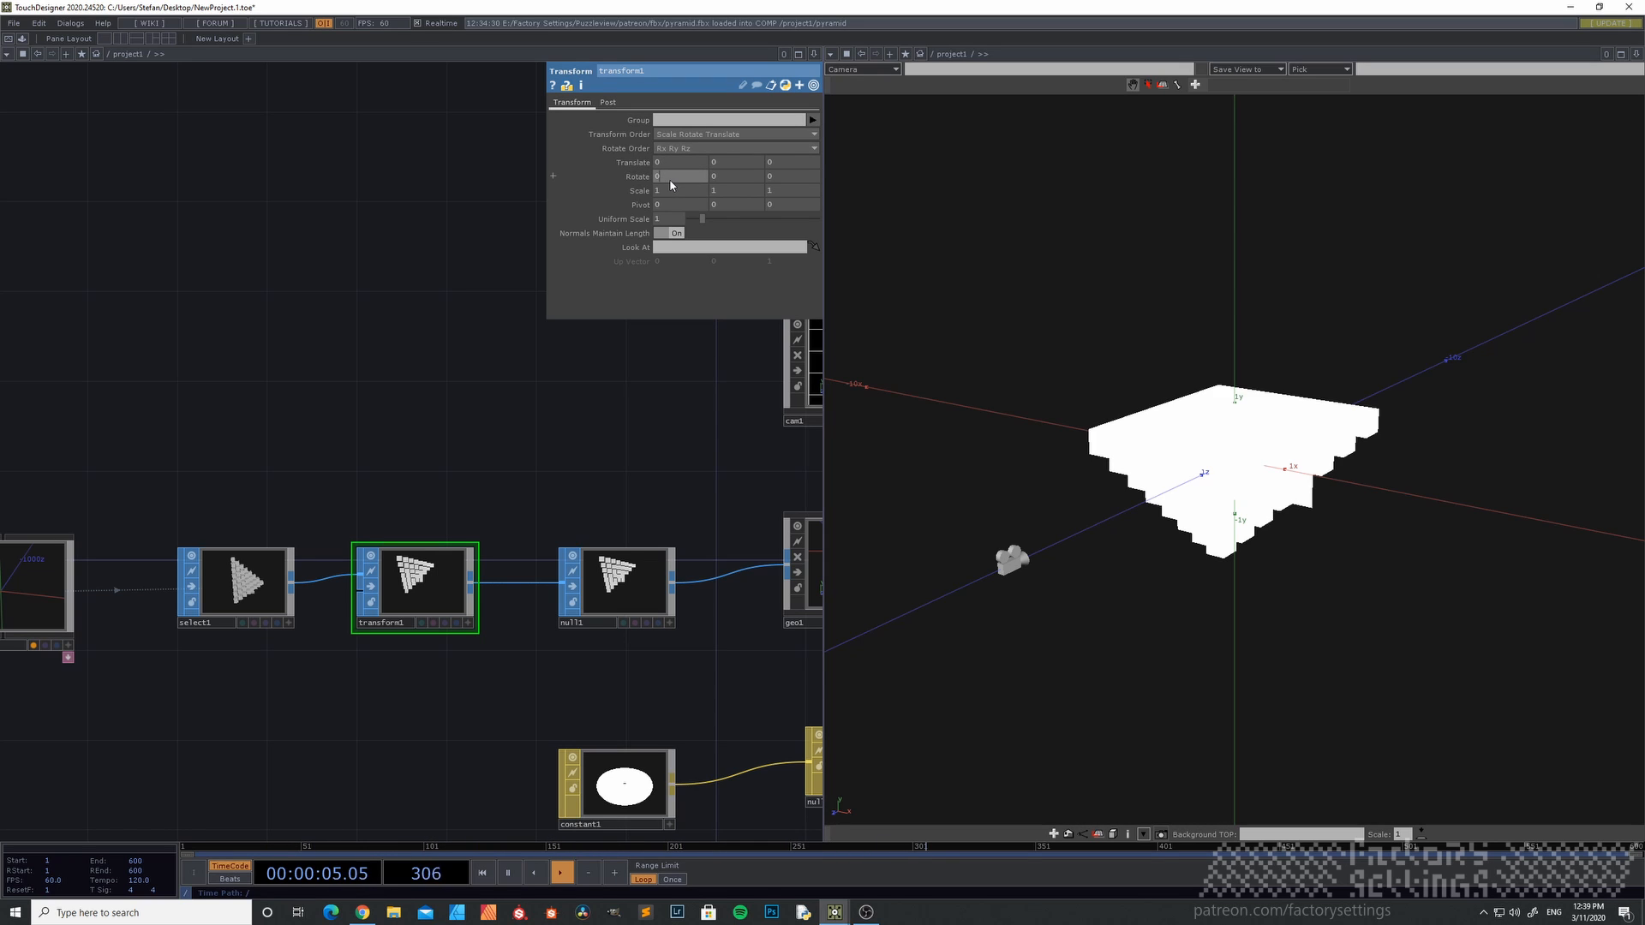
- Set the Transform SOP's X rotation to -90 and switch the Geometry Viewer to wireframe display
middle_click_drag(674, 165, 669, 158)
left_click_drag(1139, 514, 1197, 498)
key("w")
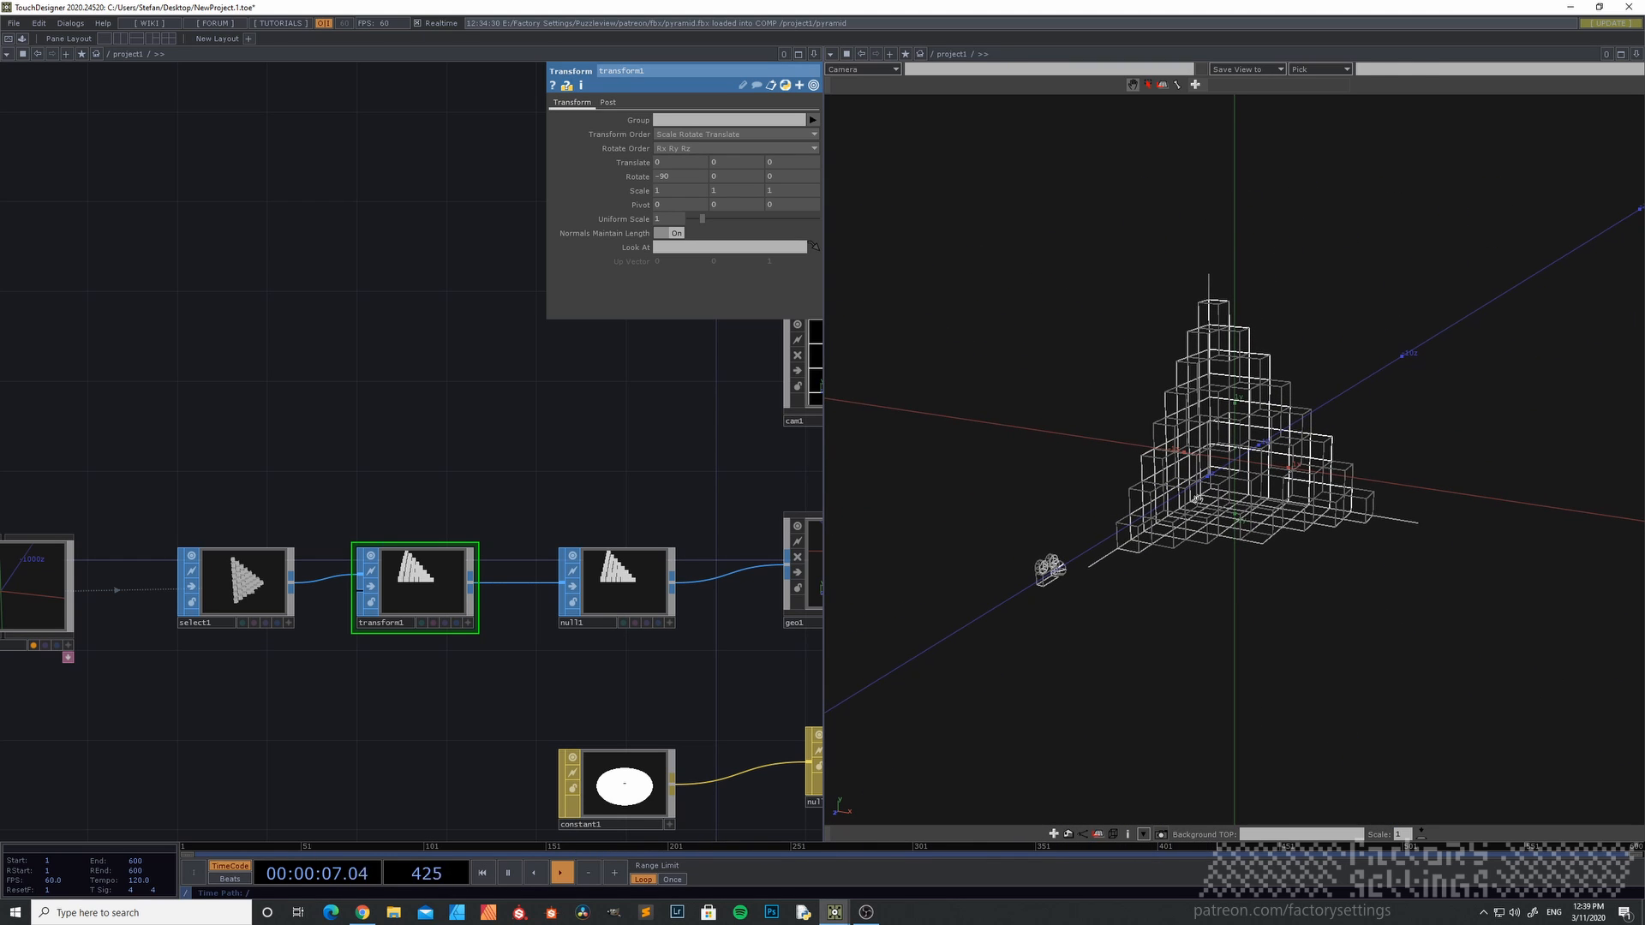
- Move the Constant MAT so that it lines up with its Null MAT below the geometry chain
left_click_drag(677, 680, 280, 596)
scroll(382, 570, "down", 2)
left_click_drag(219, 698, 488, 623)
left_click_drag(481, 649, 507, 621)
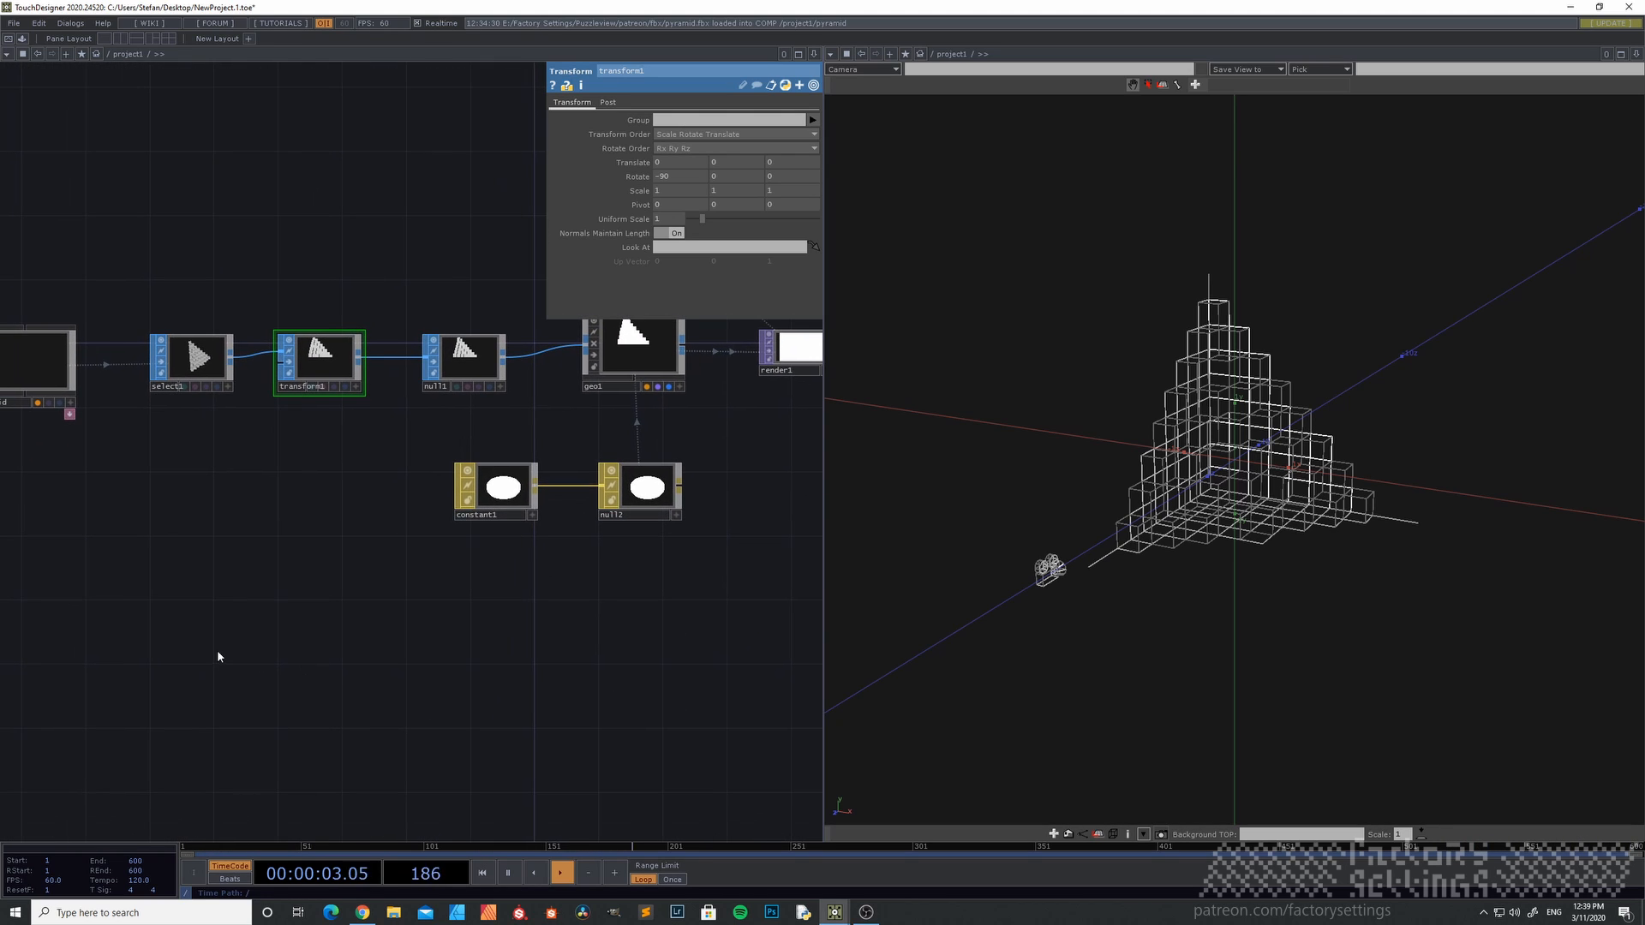
- Add a Text TOP in the empty network area below the pyramid chain
key("Tab")
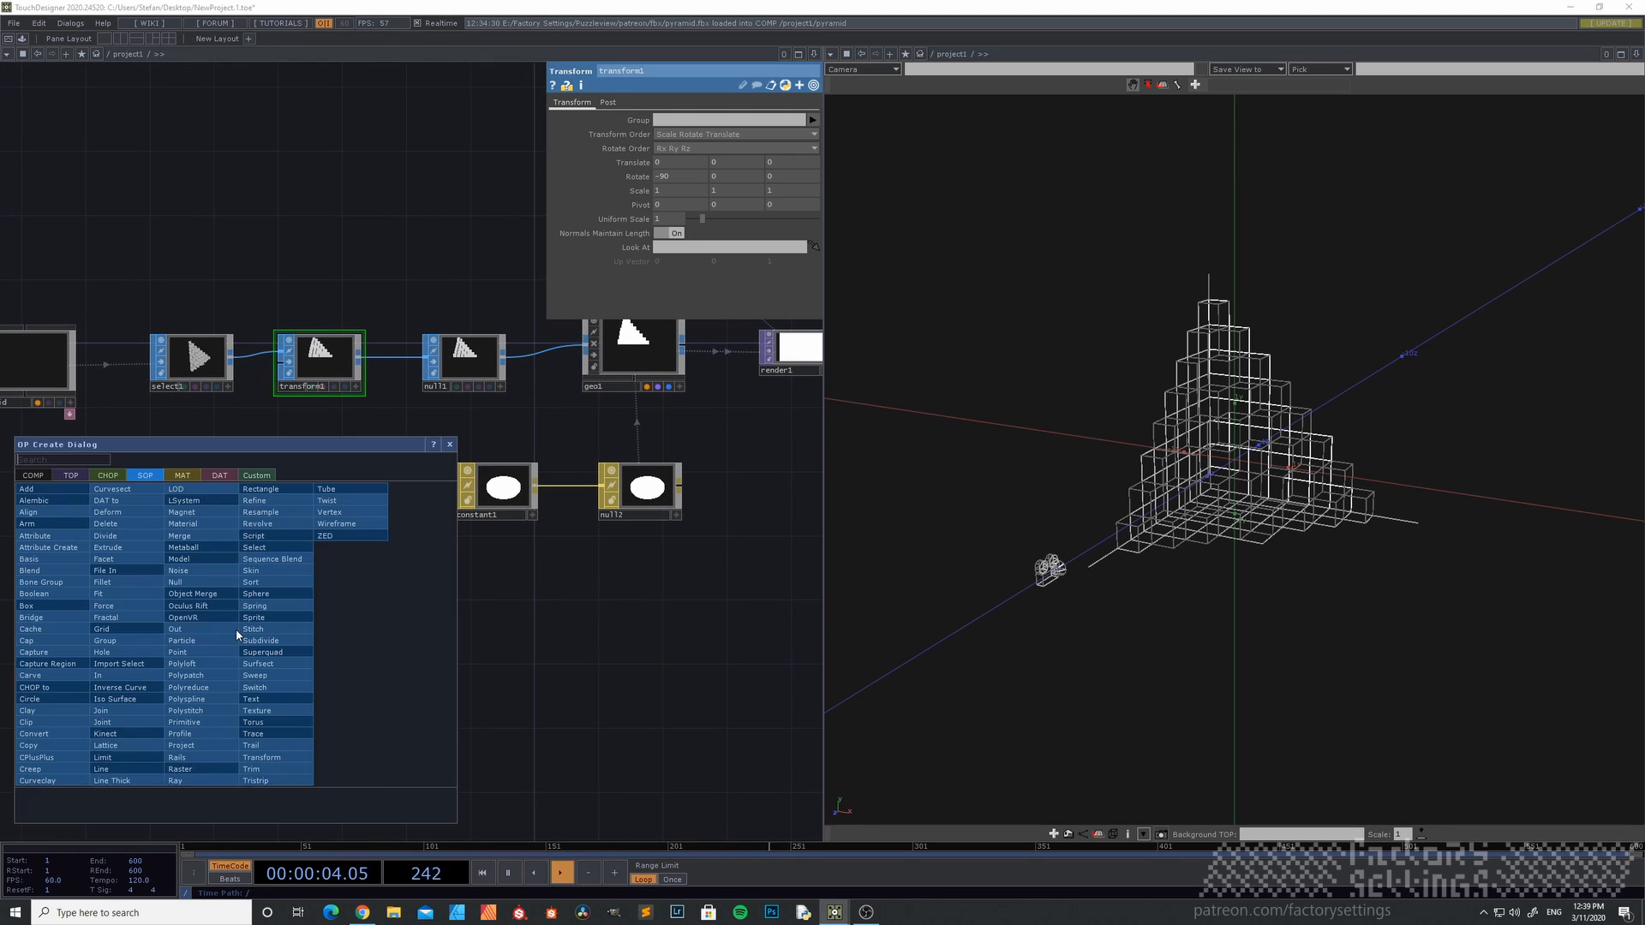
left_click(72, 477)
type("tex")
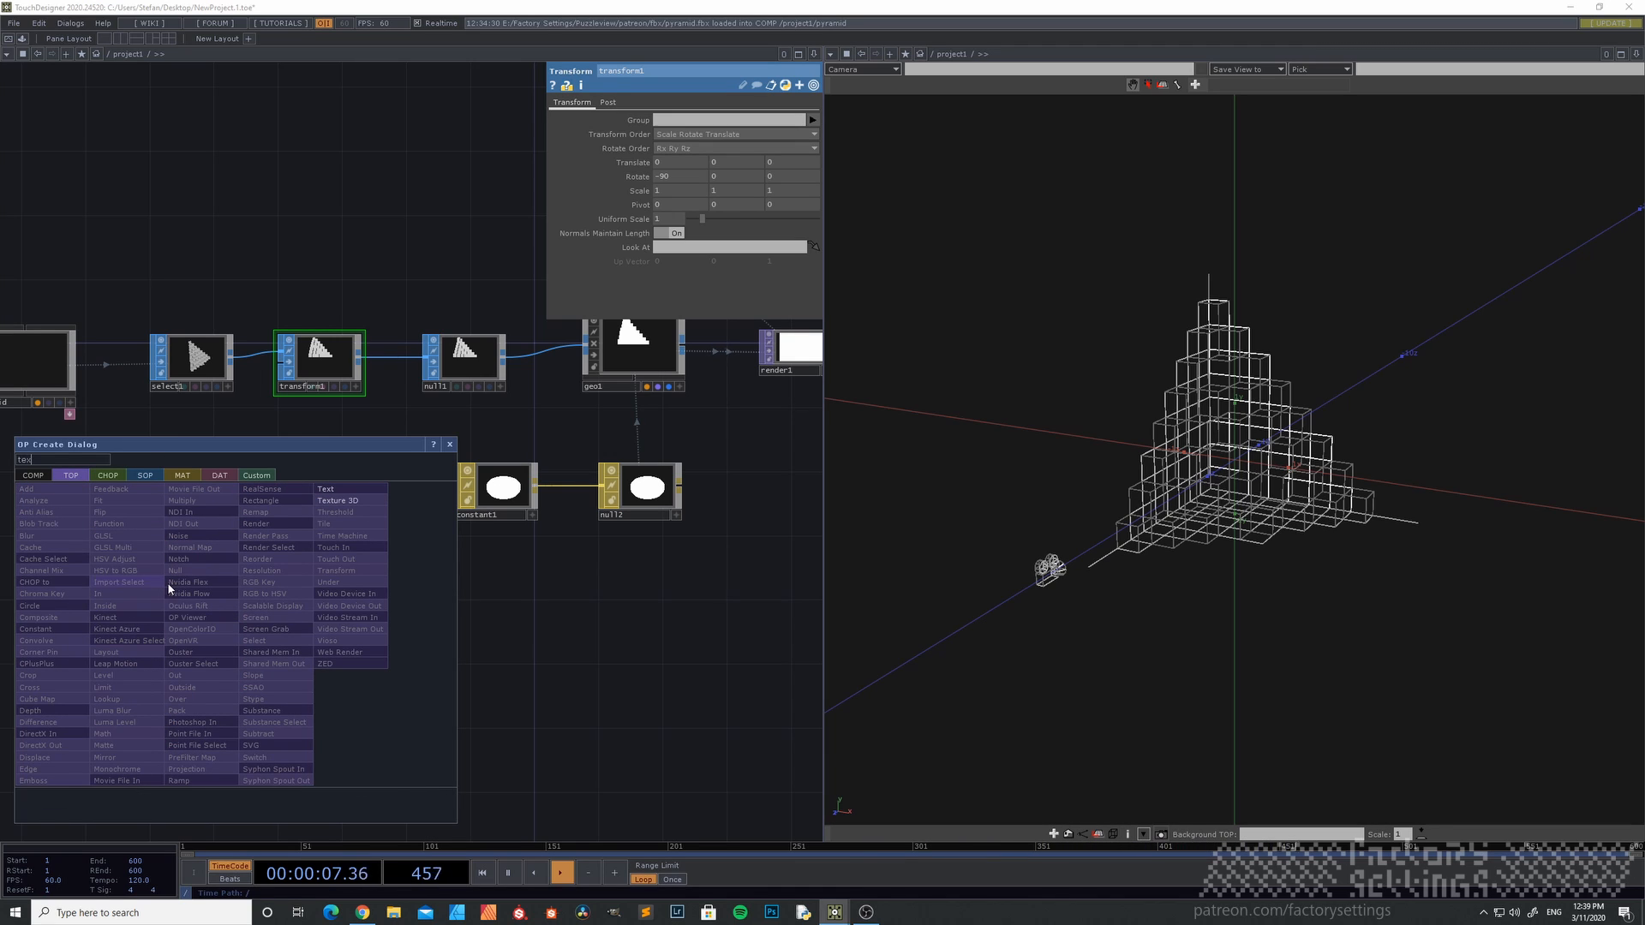
left_click(326, 488)
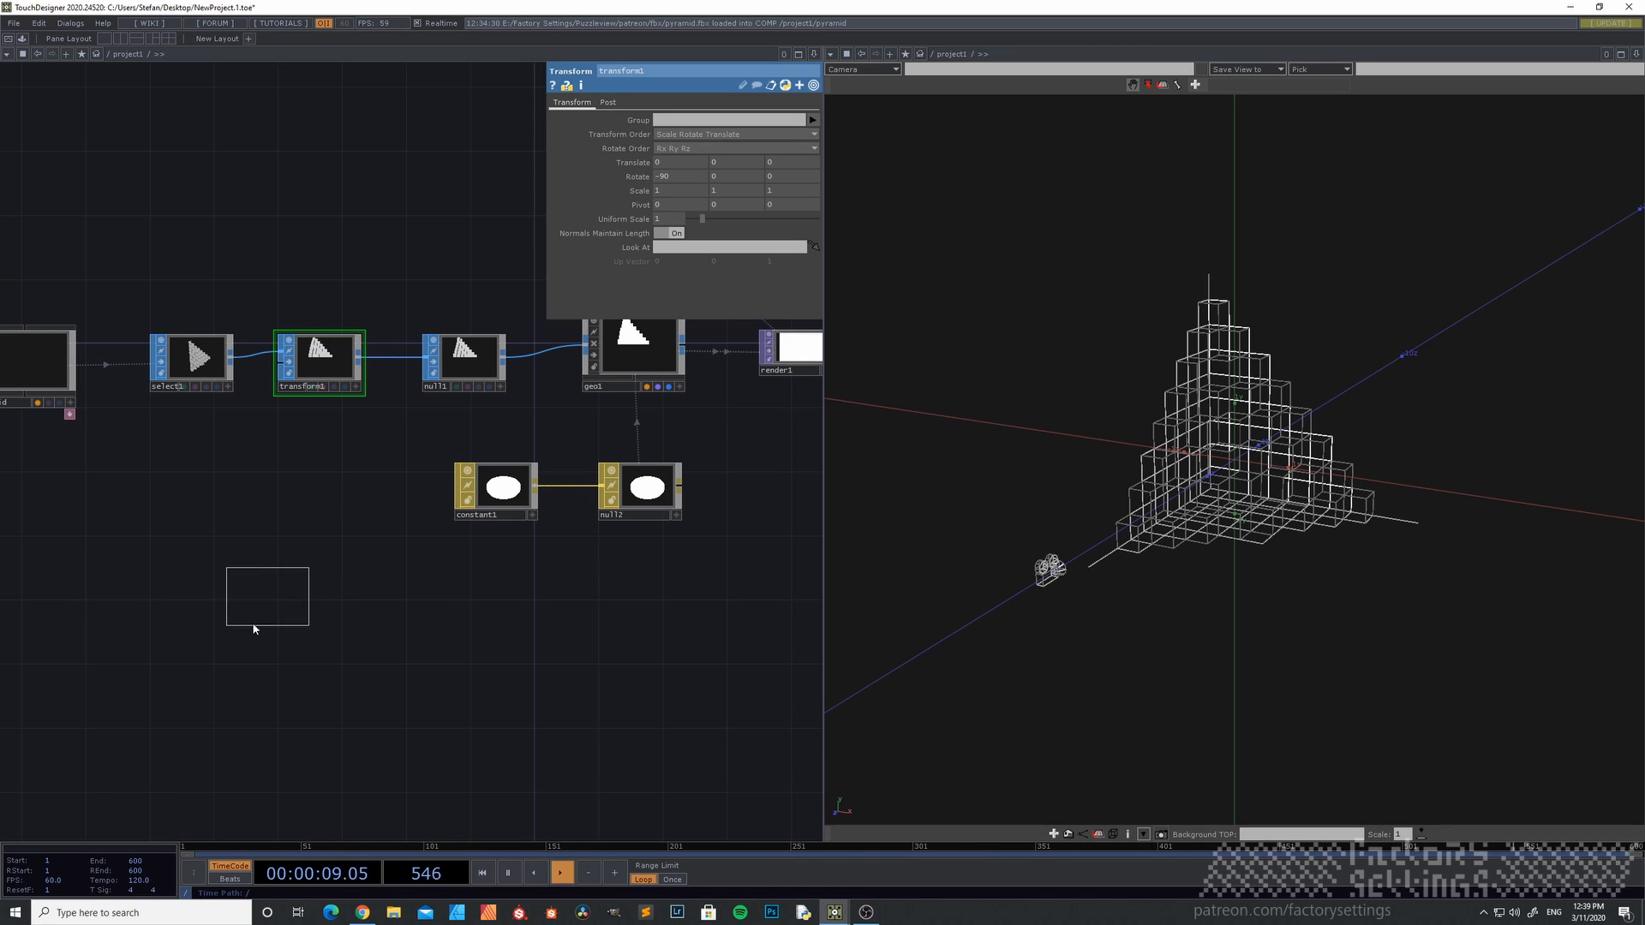
left_click(297, 634)
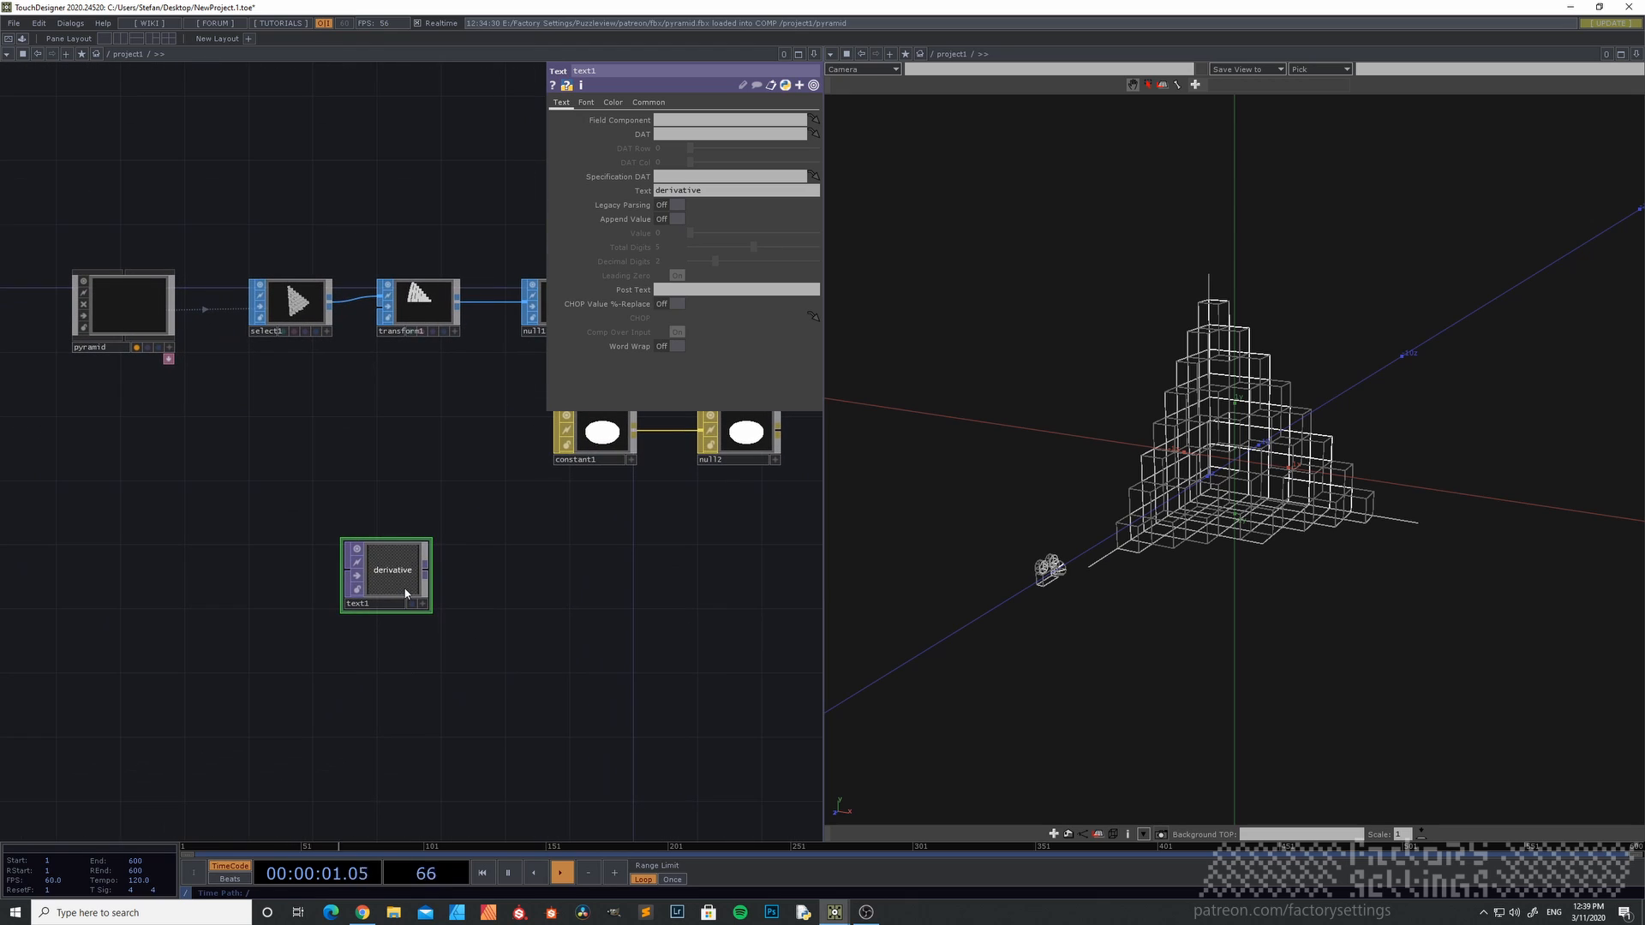
left_click_drag(460, 672, 451, 648)
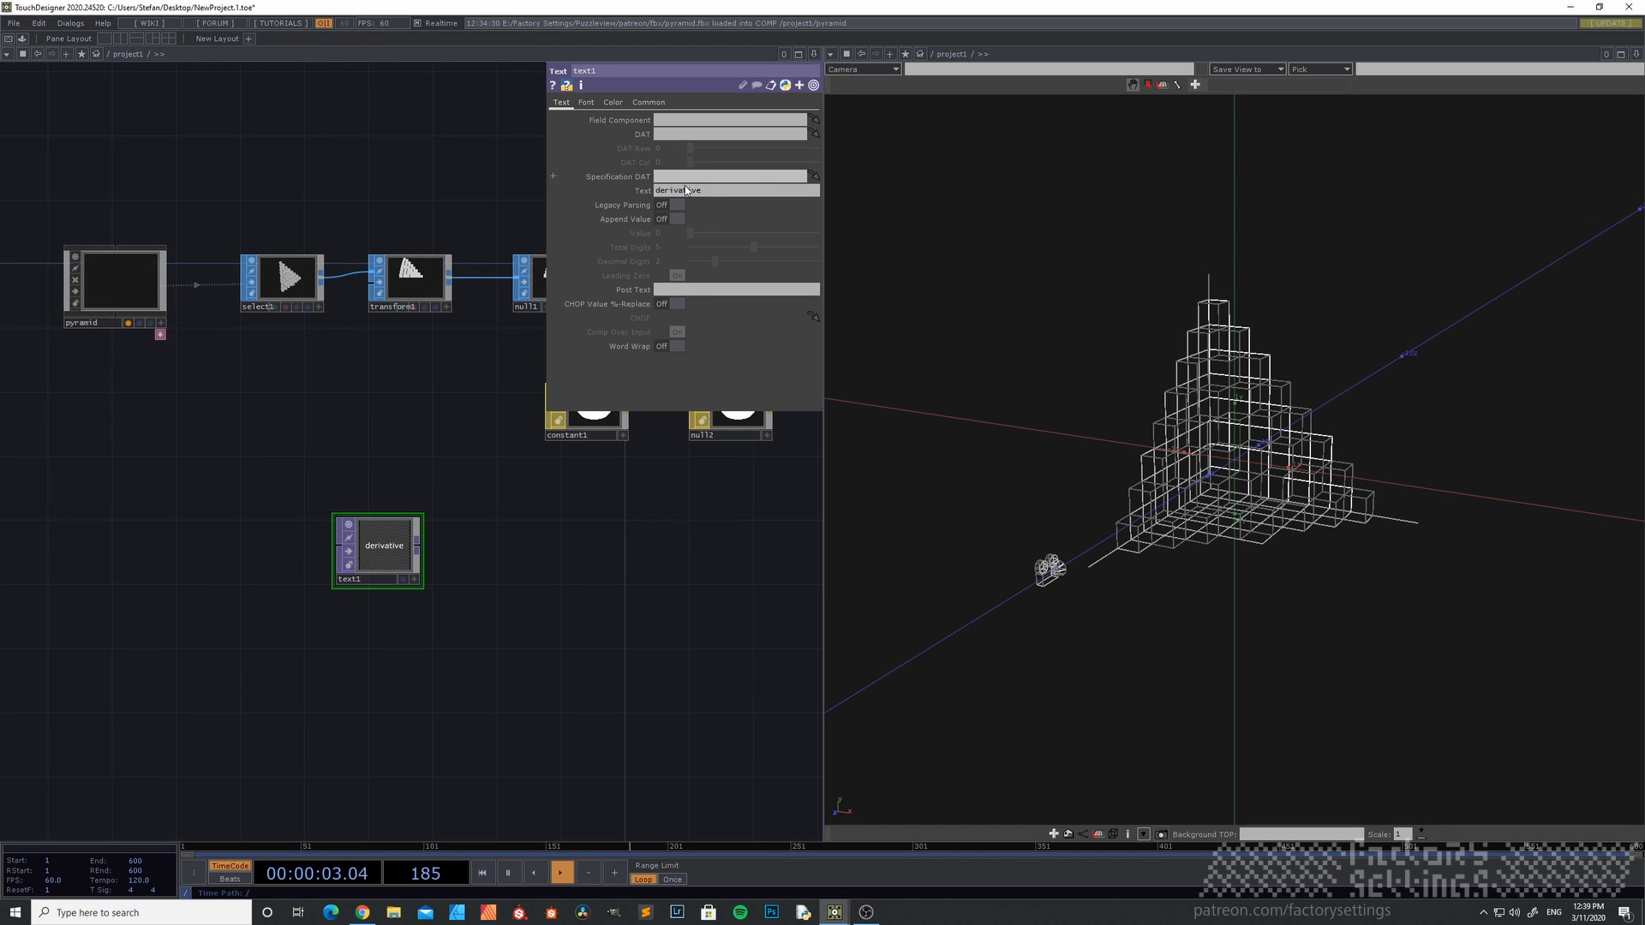
- Switch the Text TOP's Text parameter to expression mode and enter 'The Mind' *200
left_click_drag(718, 190, 514, 186)
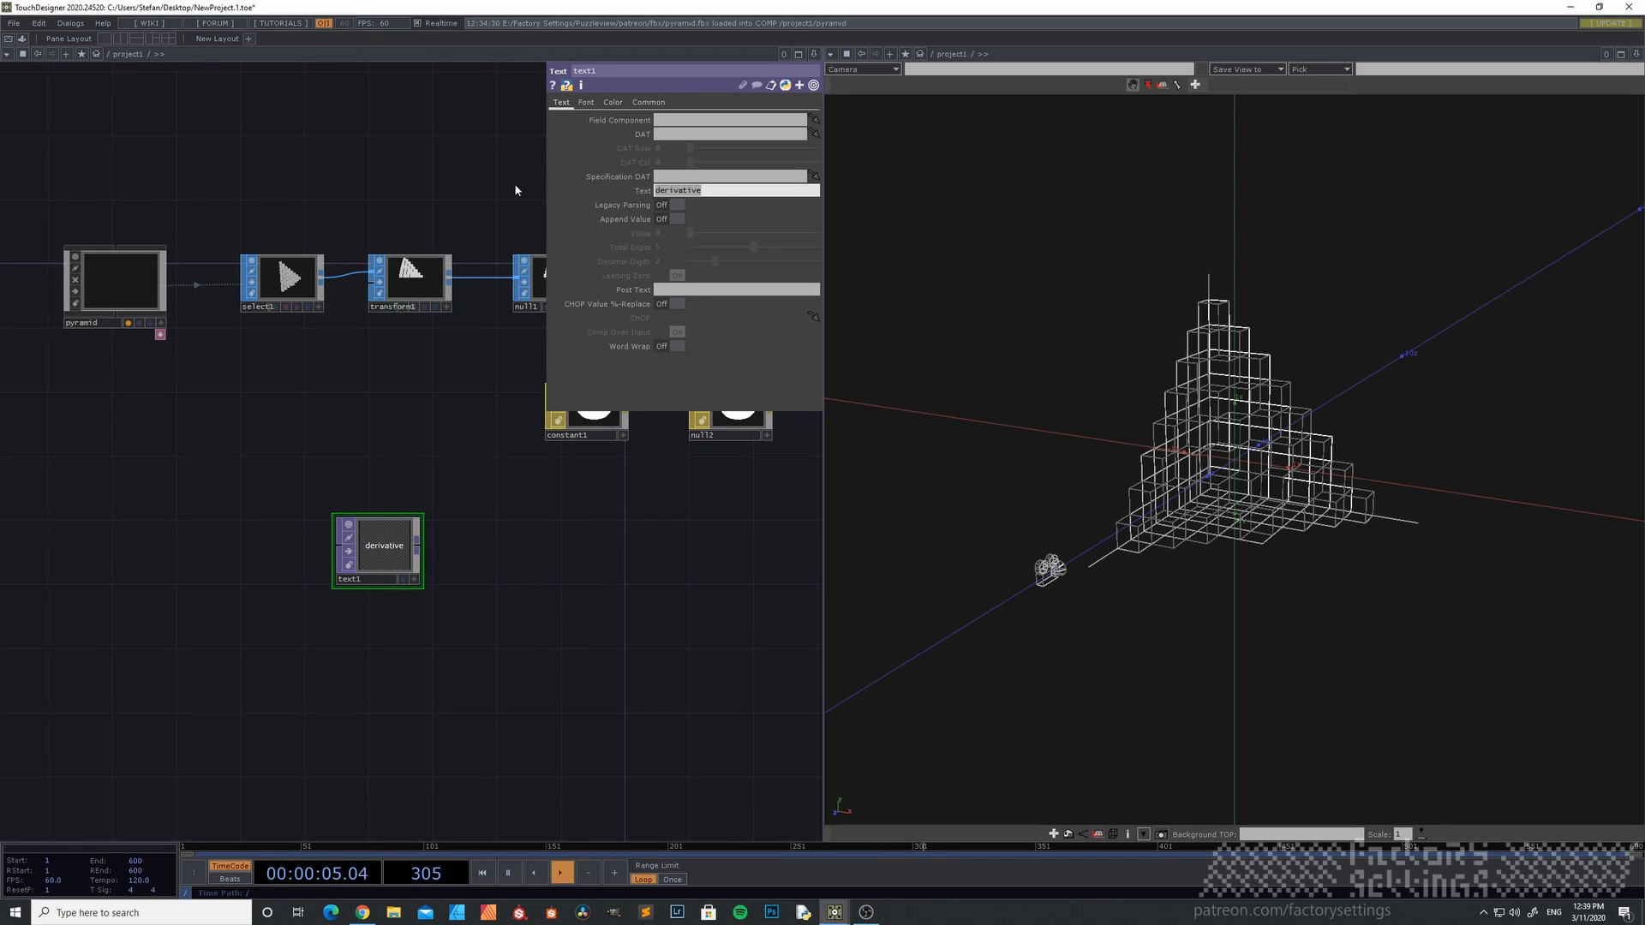
left_click(554, 191)
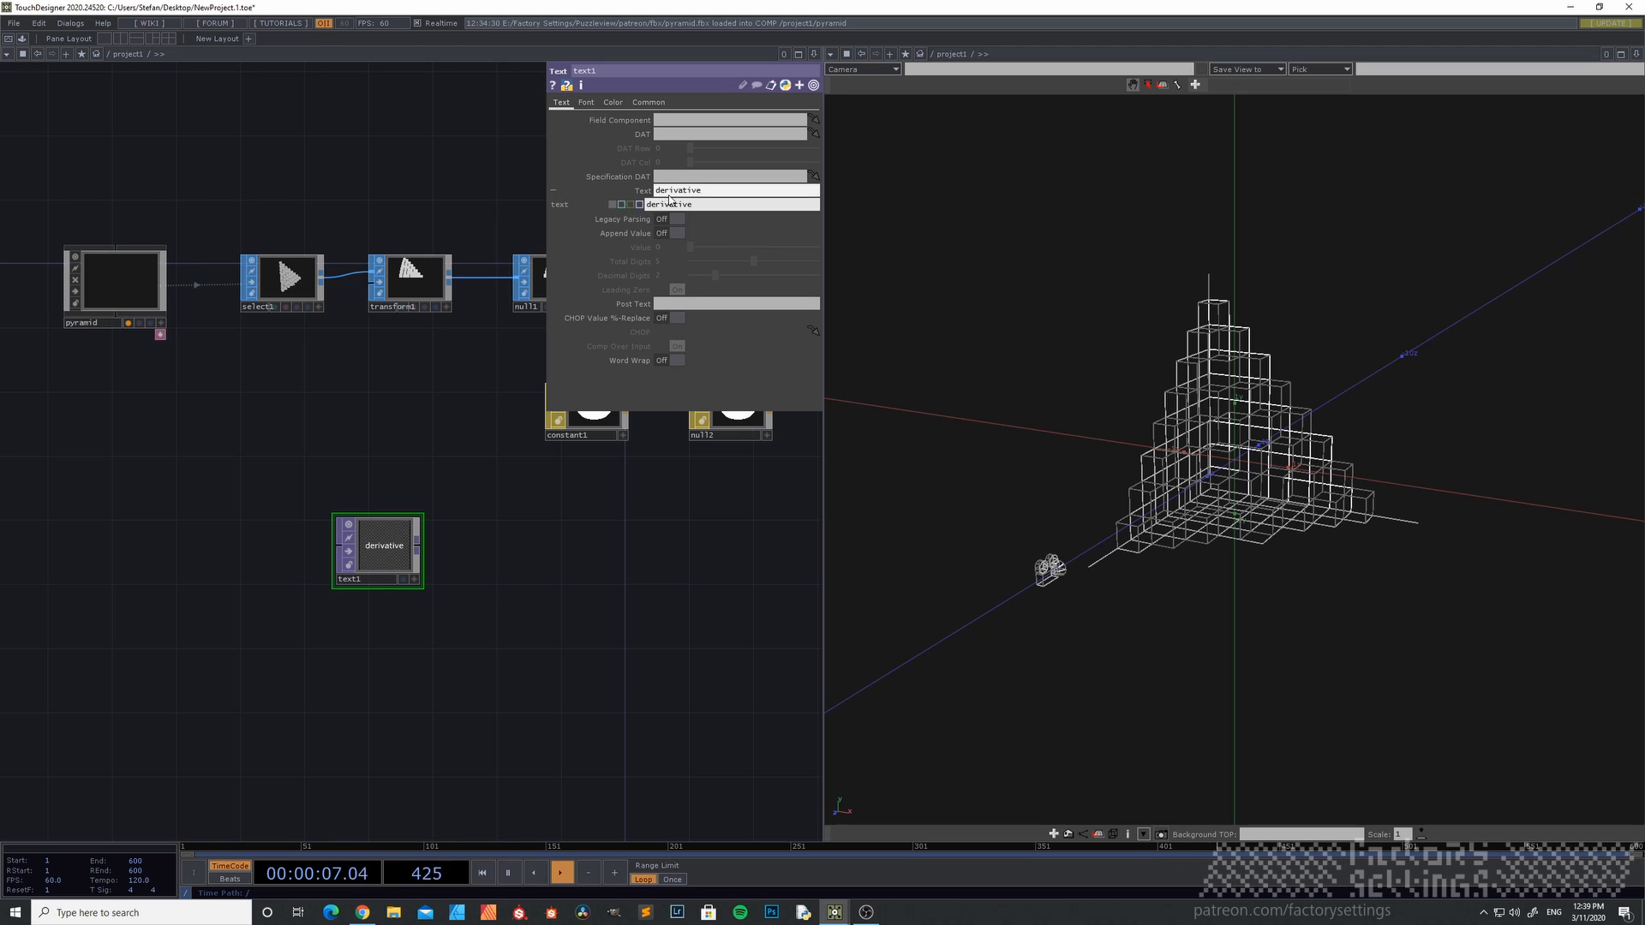
left_click(621, 204)
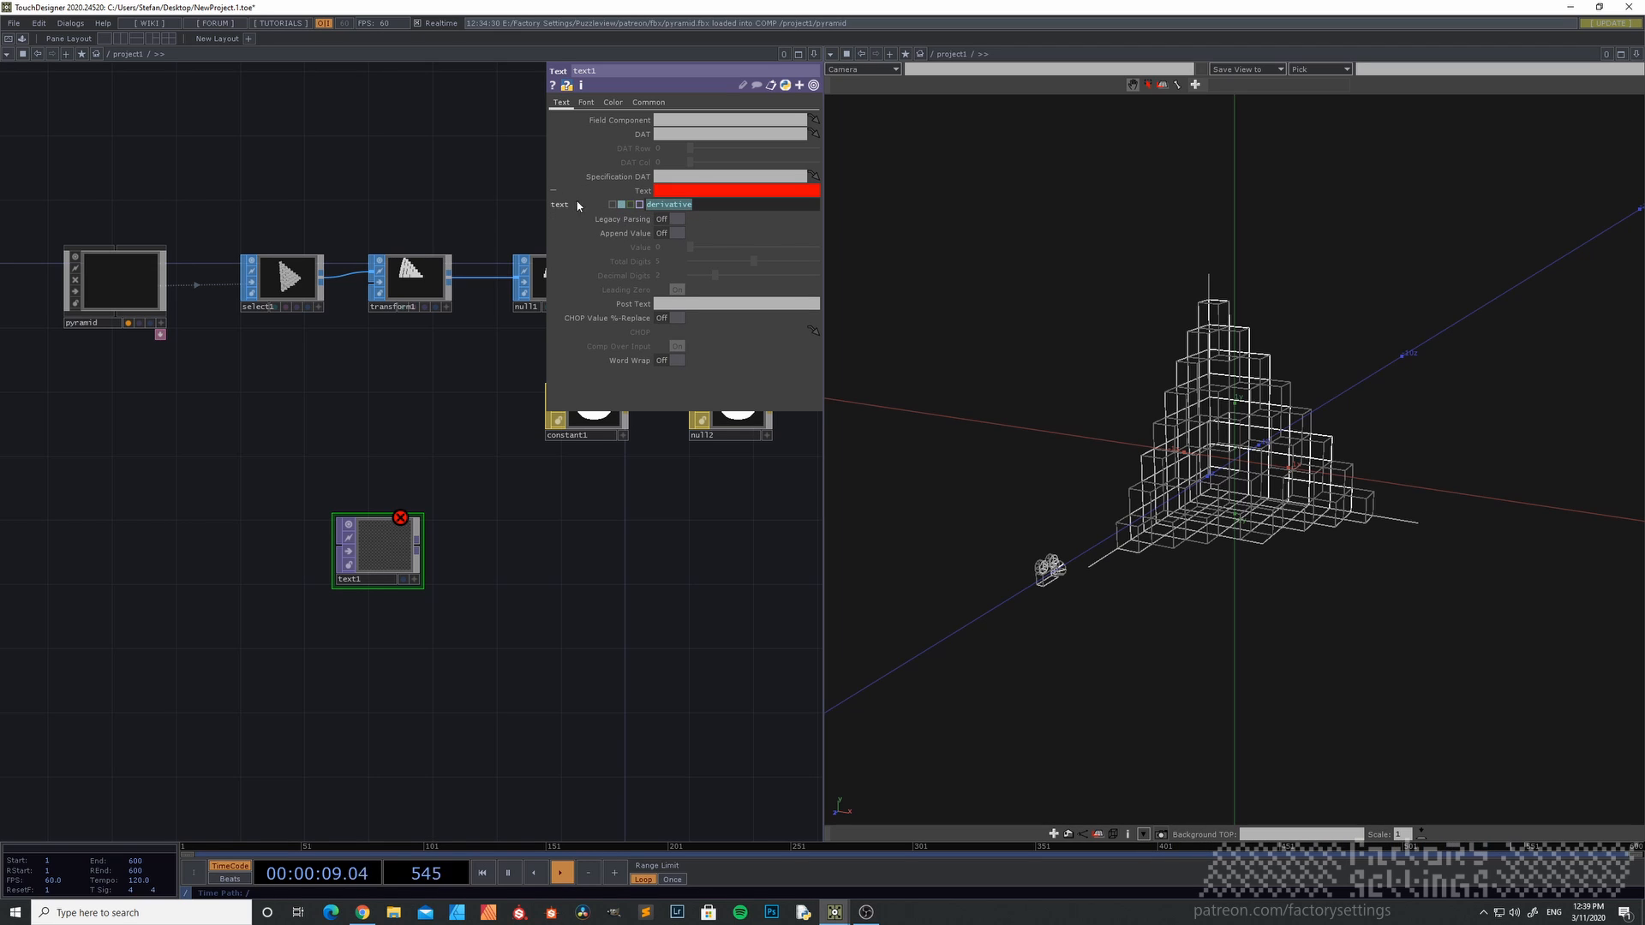
type("'The Mind' *200")
key("Return")
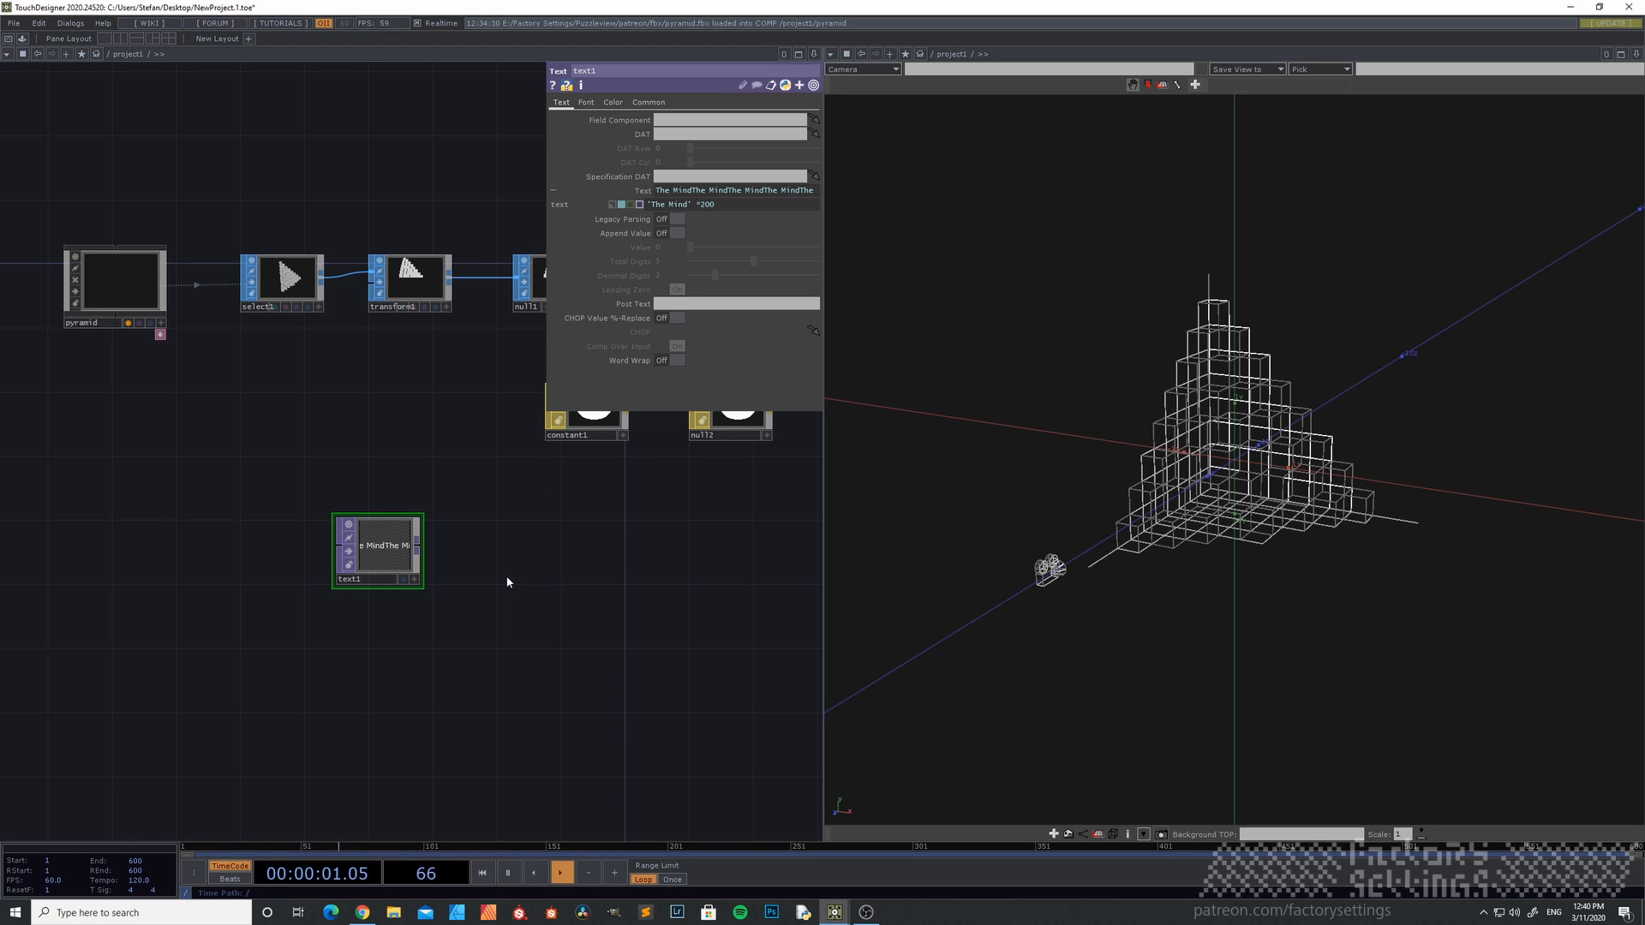
- Turn on Word Wrap for the Text TOP and reduce its Font Size X to 6.3
scroll(377, 569, "up", 4)
left_click(677, 360)
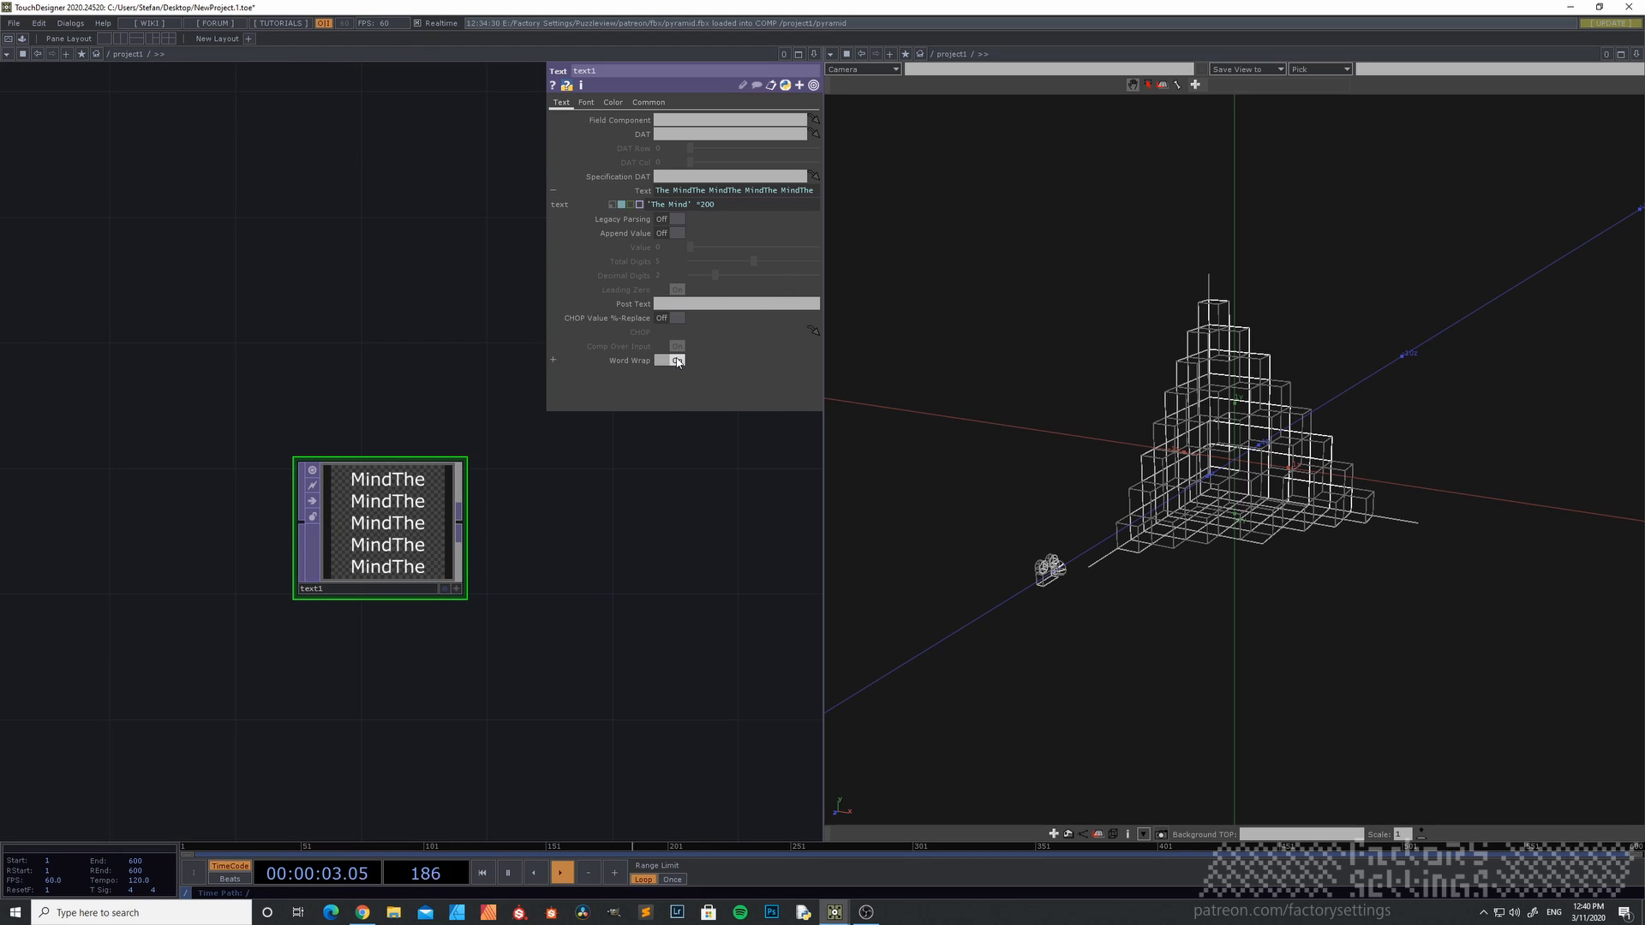
left_click(587, 102)
left_click_drag(722, 233, 698, 241)
scroll(394, 543, "up", 3)
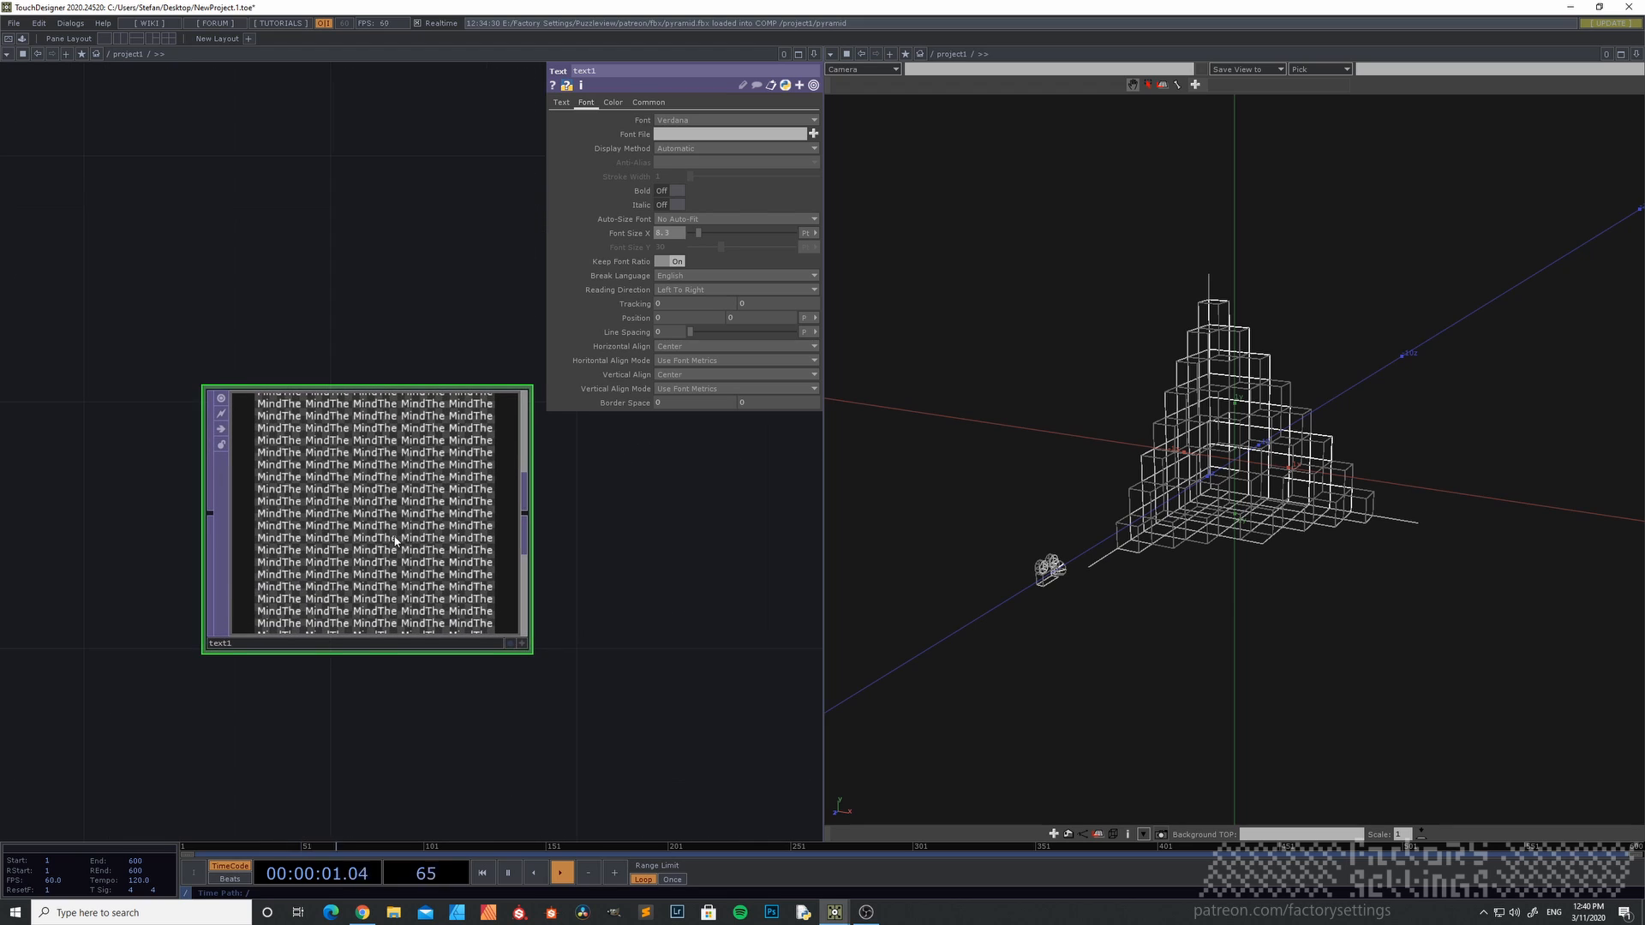
- Set the Text TOP's resolution to 1024 x 1024
left_click(649, 102)
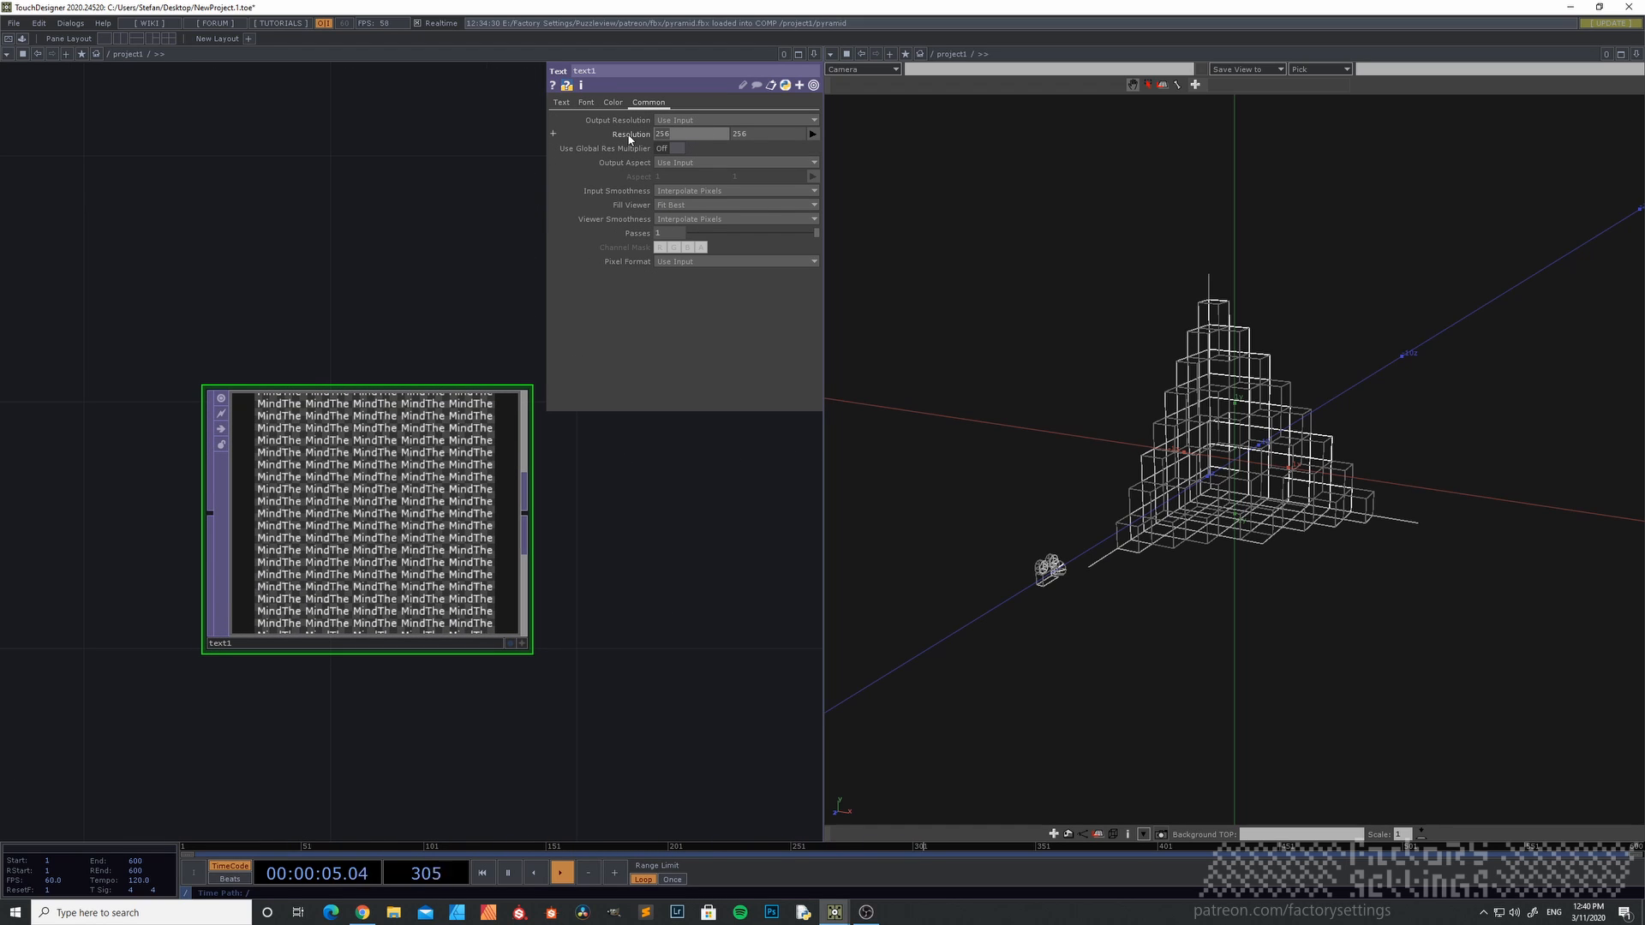
left_click(812, 134)
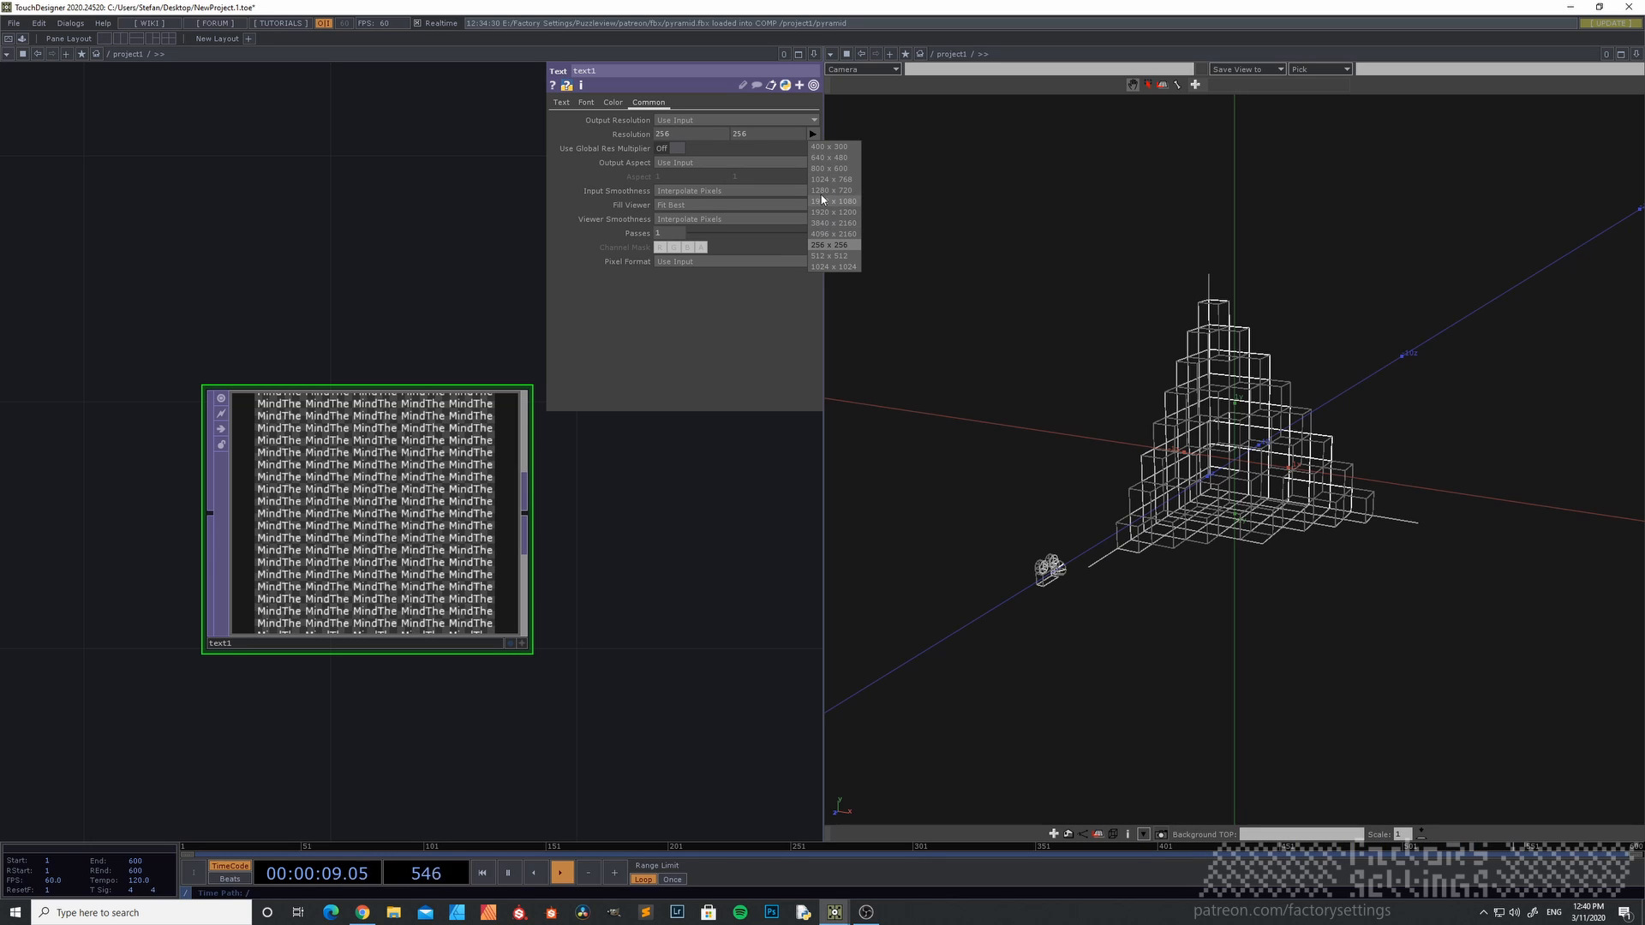
left_click(832, 266)
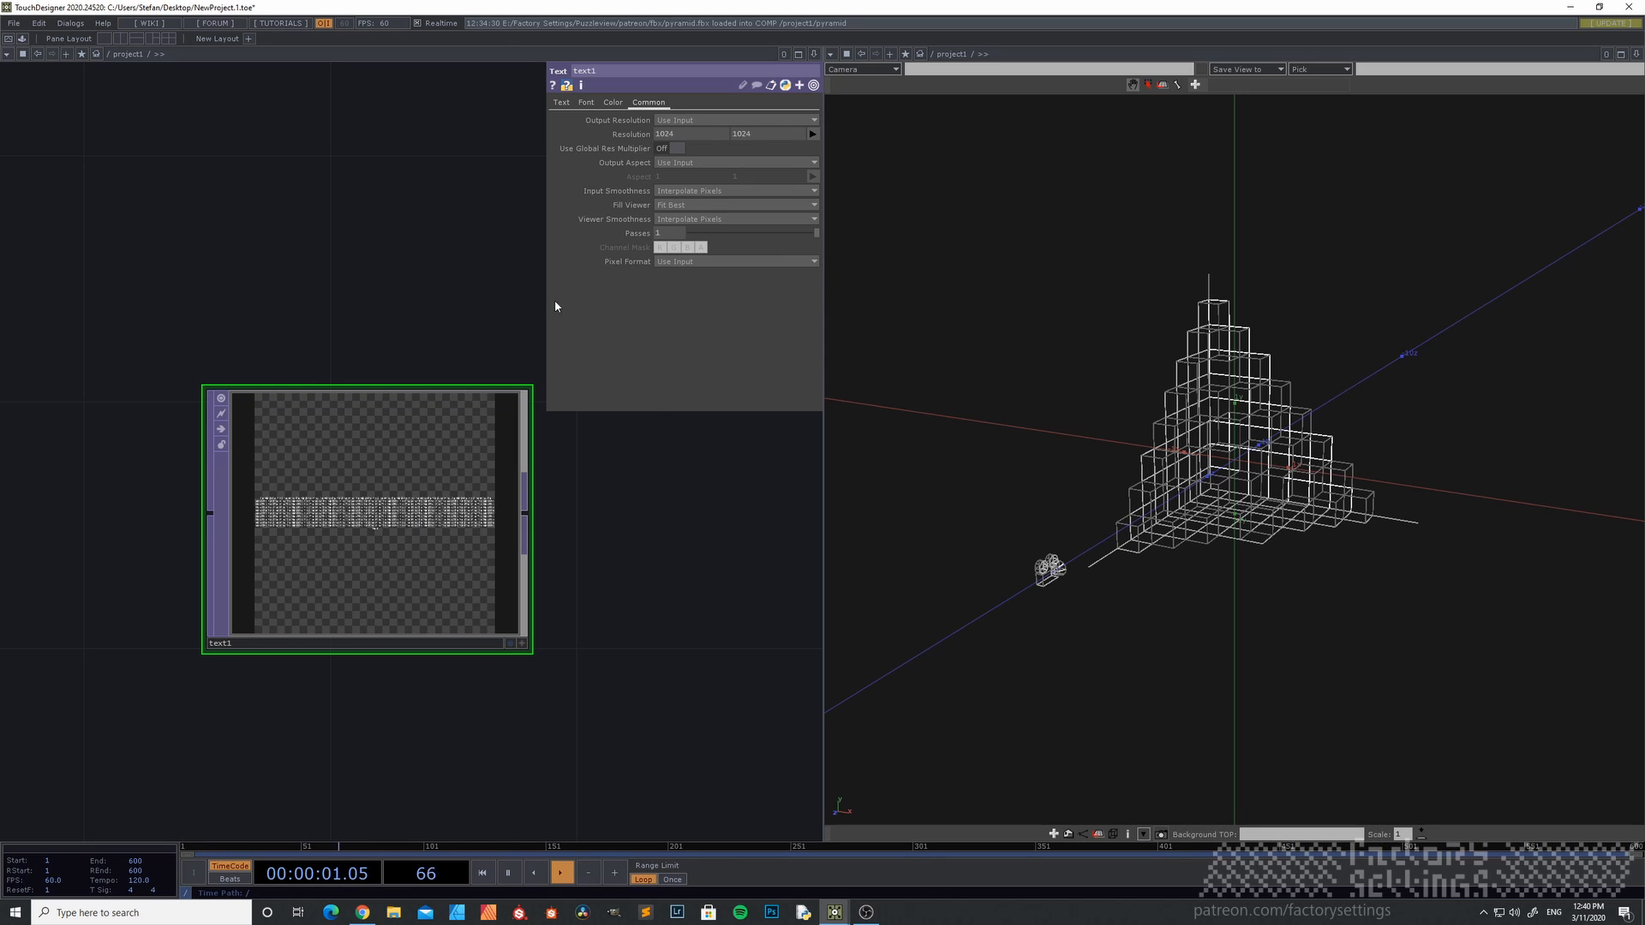
- Increase the Text TOP's Font Size X to 21.3 so the repeated text fills the texture, keeping Word Wrap on
left_click(556, 102)
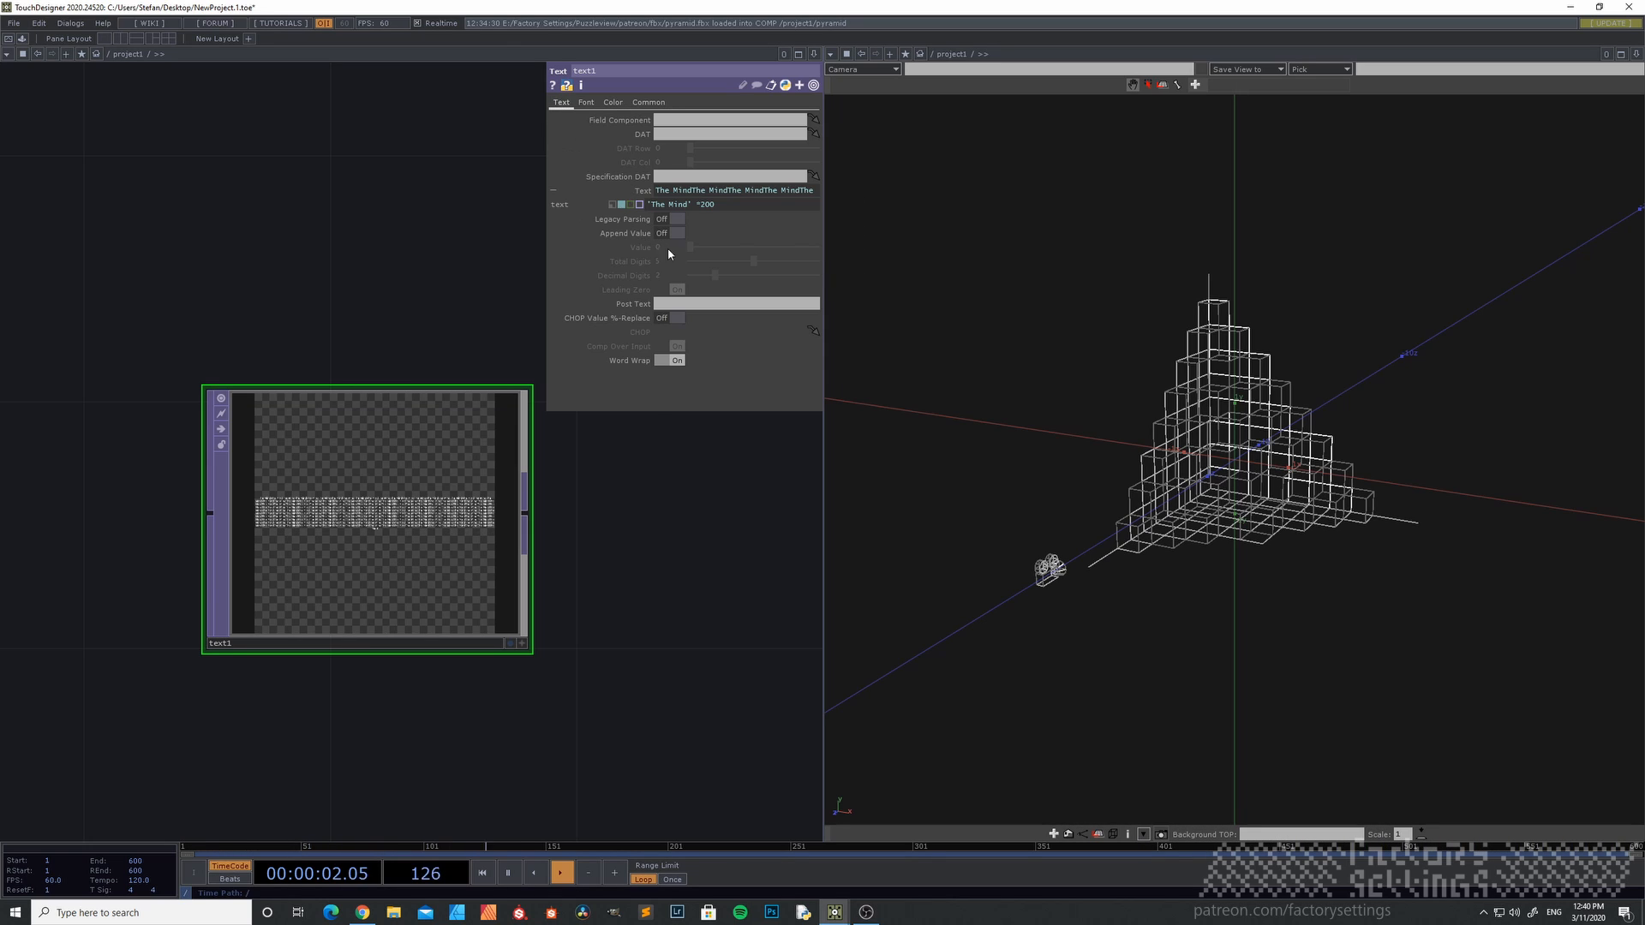
left_click(668, 360)
left_click(667, 361)
scroll(333, 558, "up", 5)
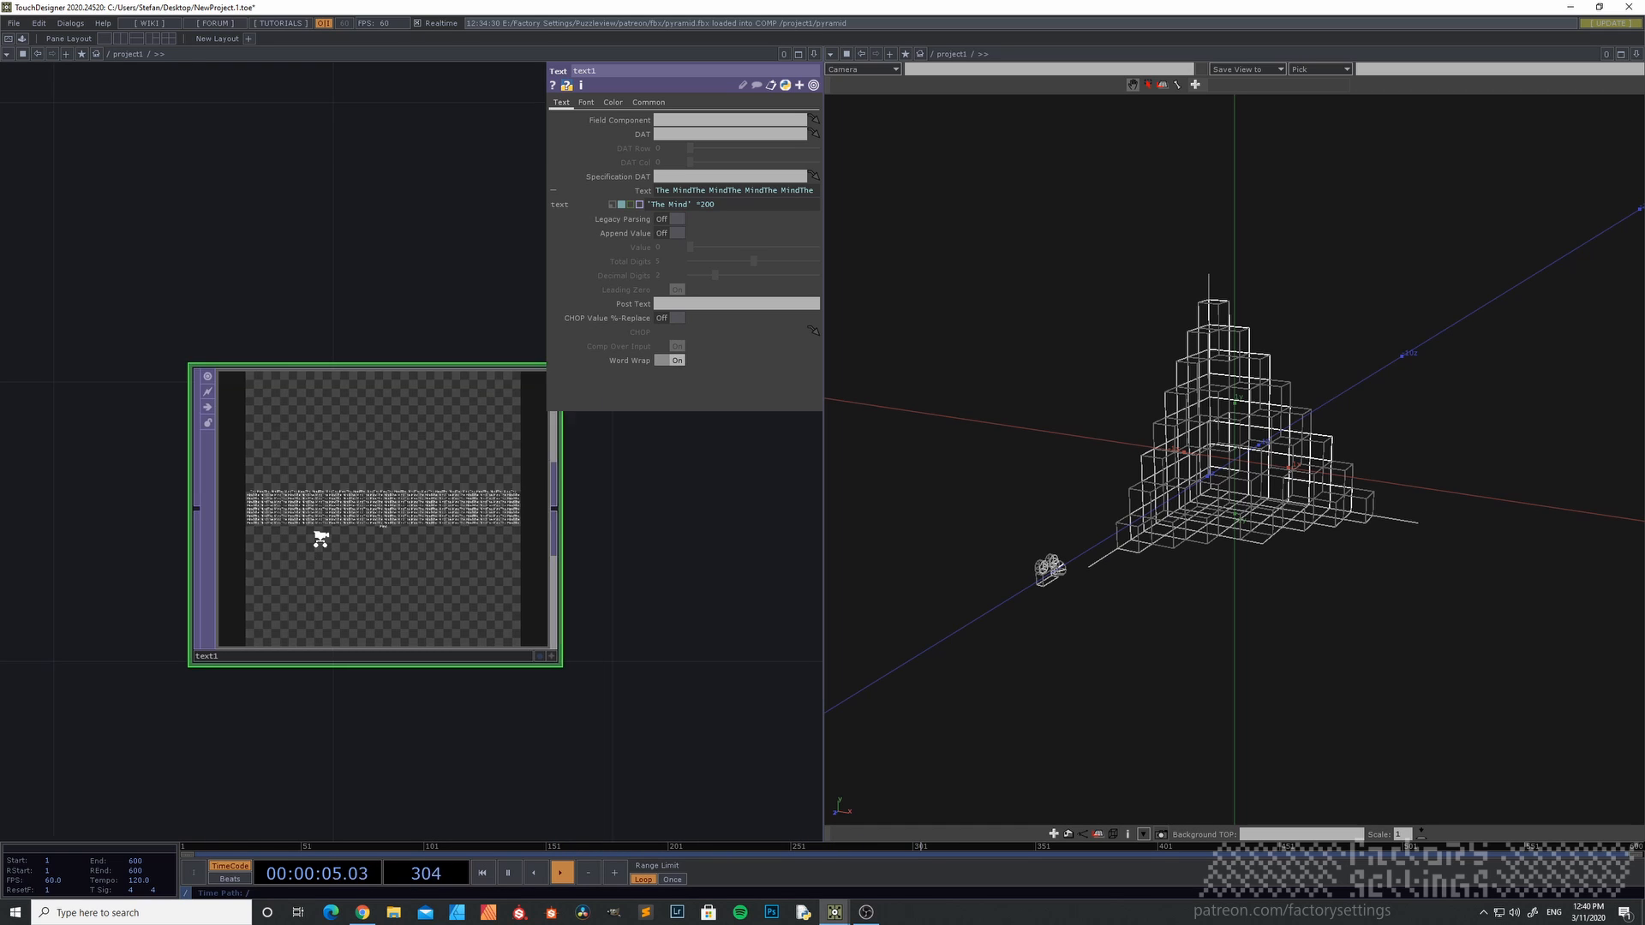
scroll(398, 499, "down", 2)
left_click(587, 102)
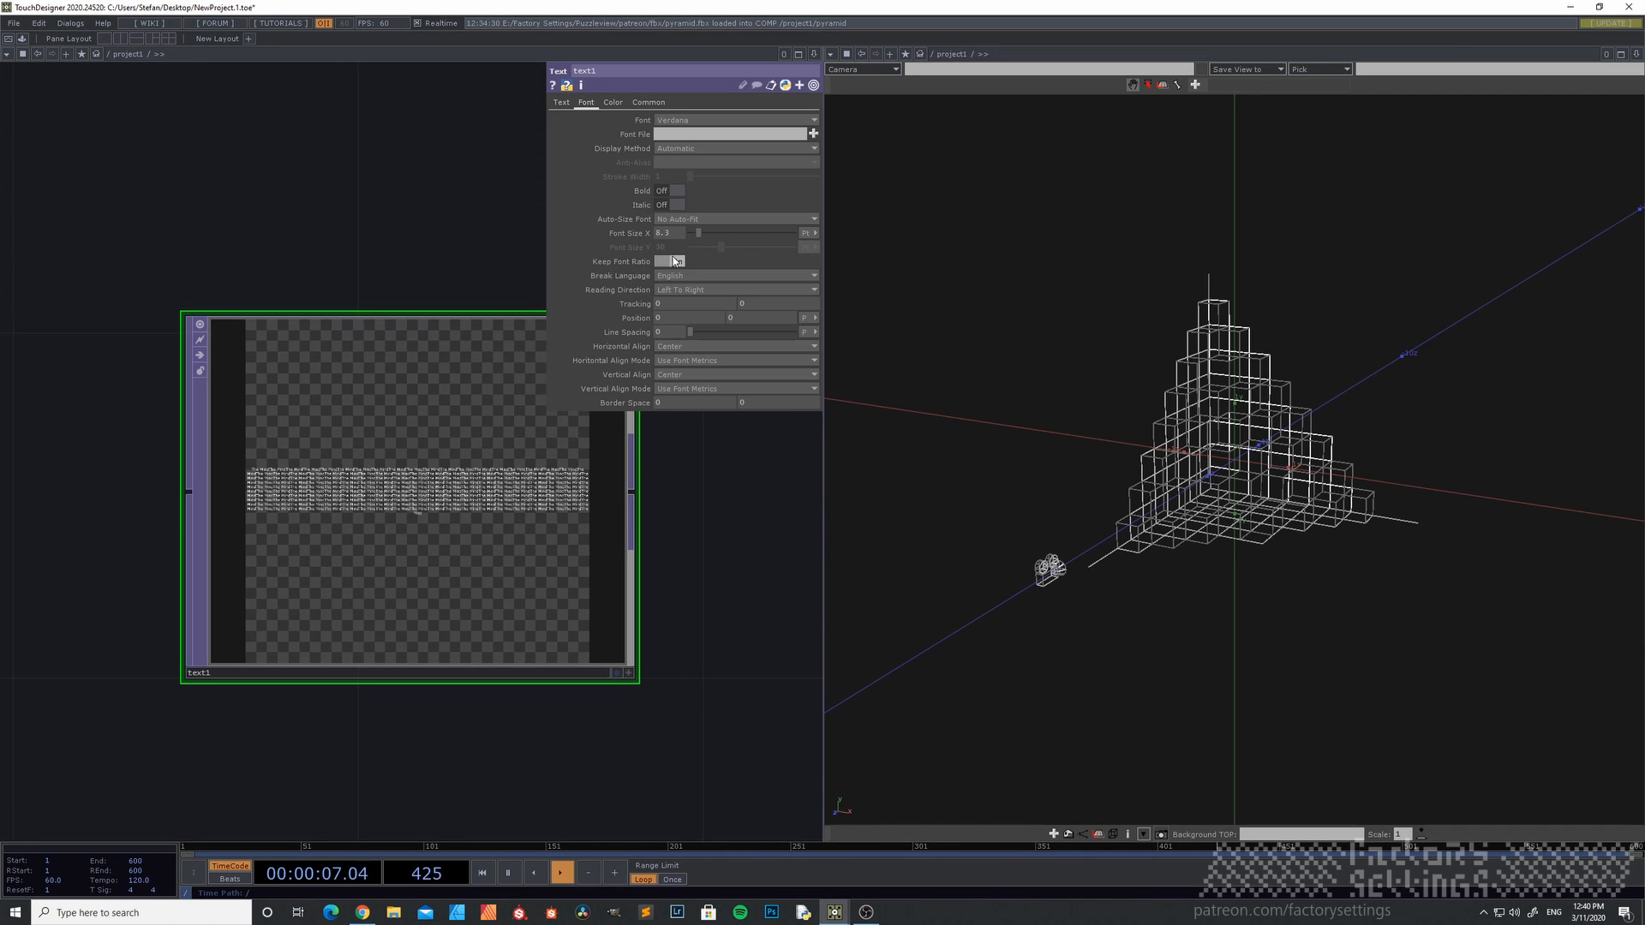
left_click_drag(699, 239, 711, 237)
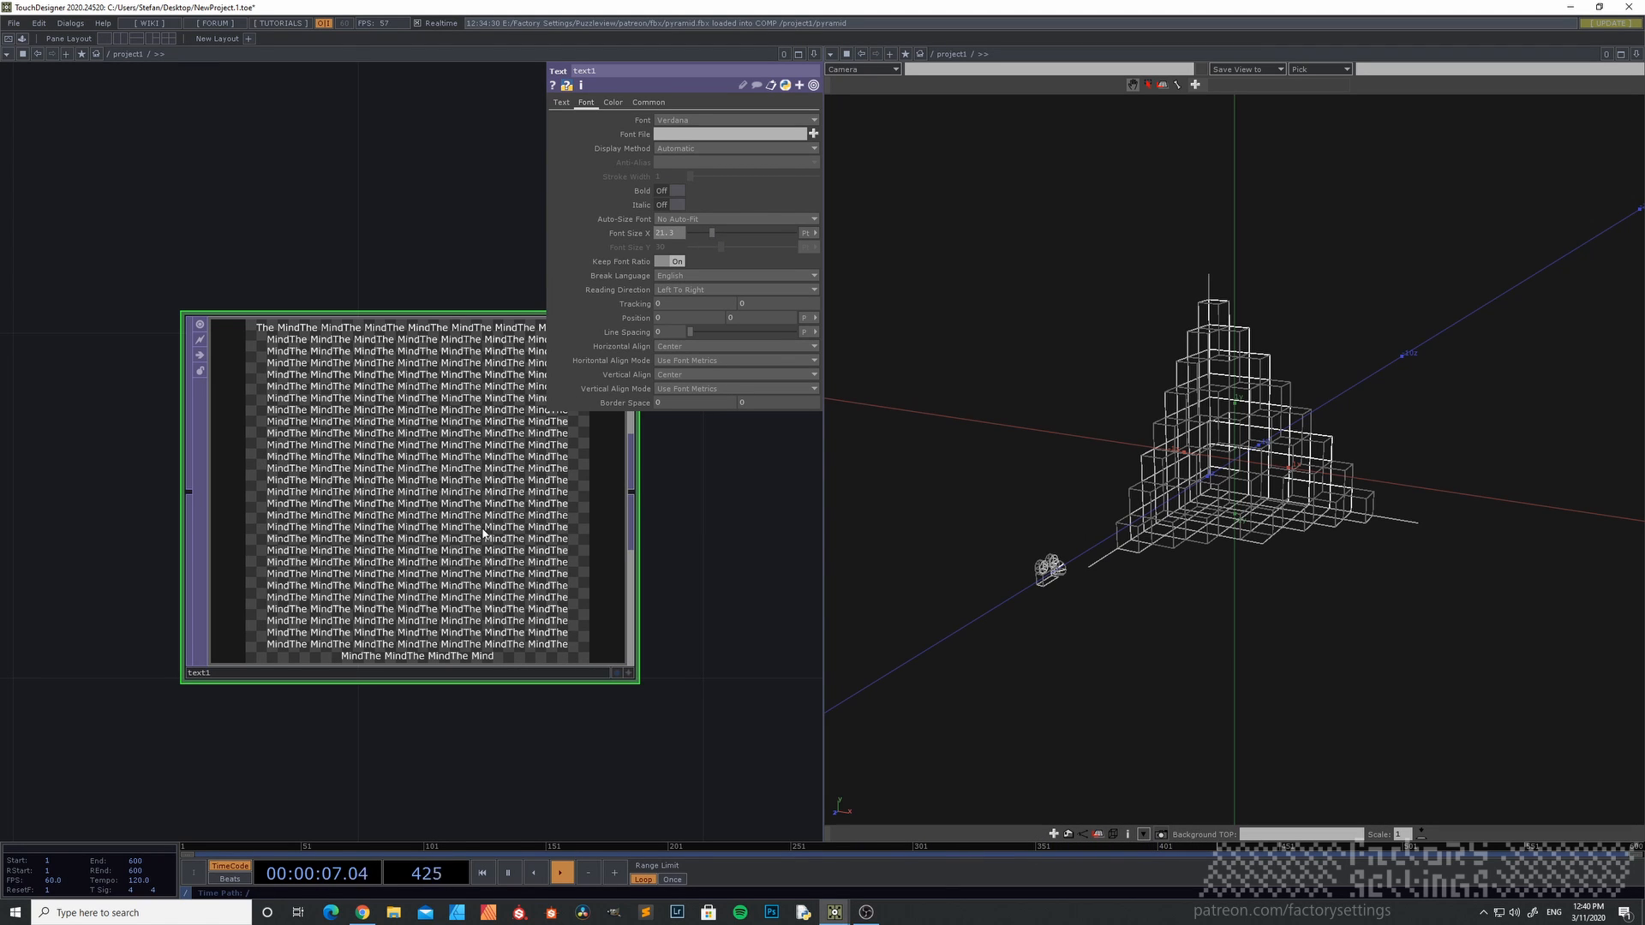
scroll(342, 565, "down", 3)
scroll(415, 597, "down", 2)
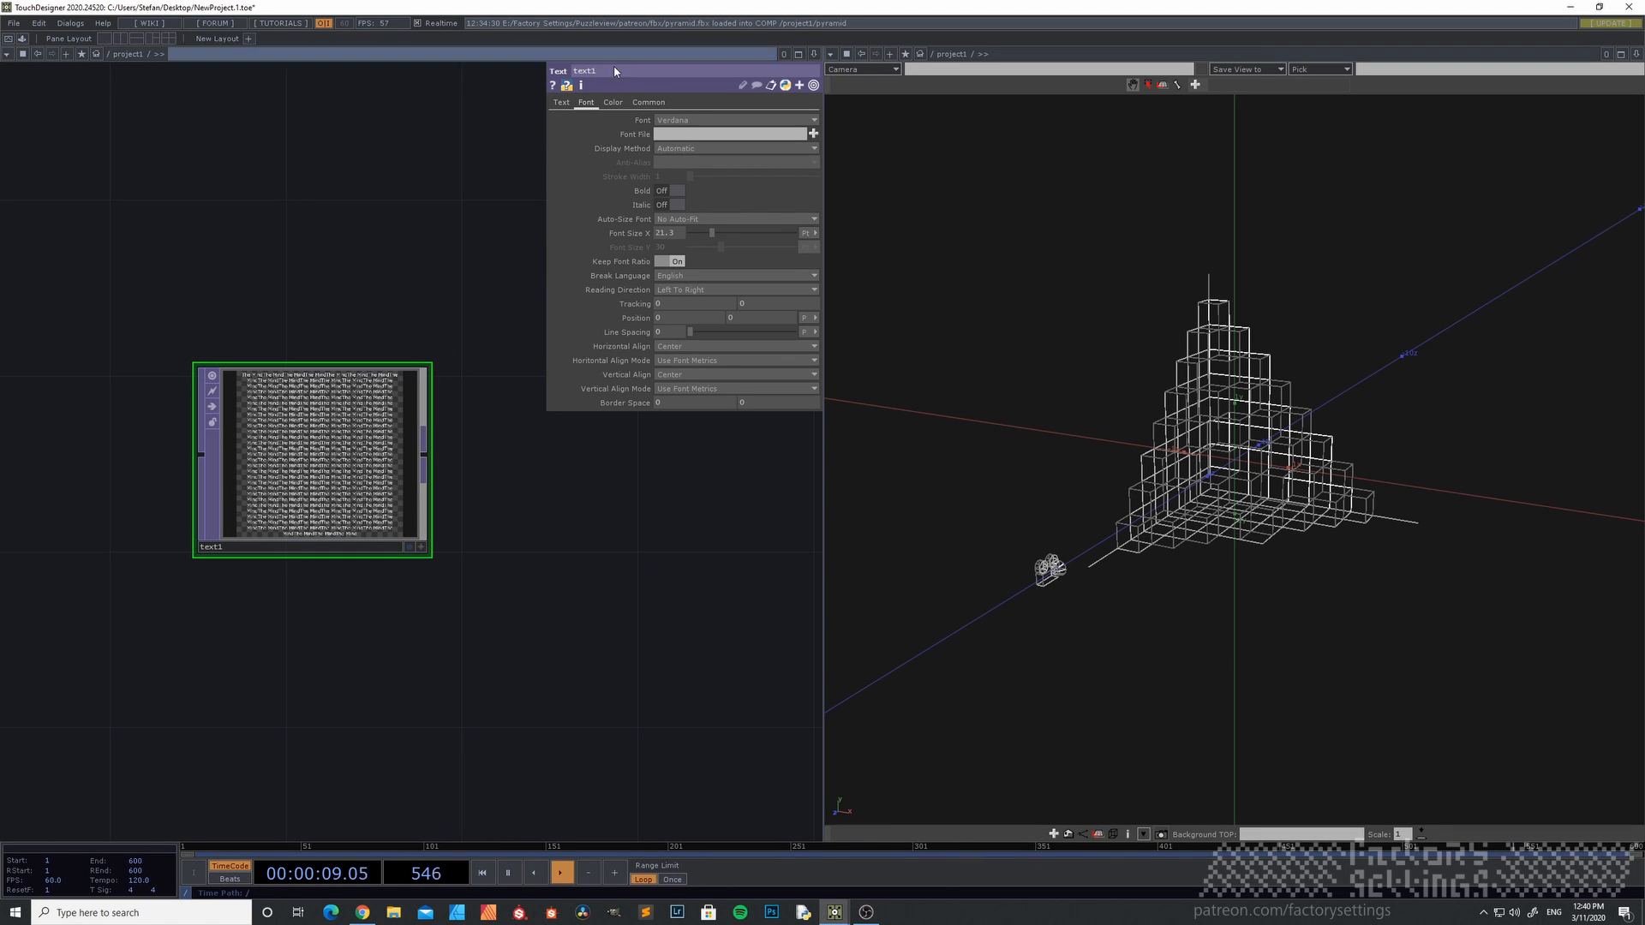
- Set the Text TOP's font color to black and its background color to white with a Background Alpha of 1
left_click(613, 103)
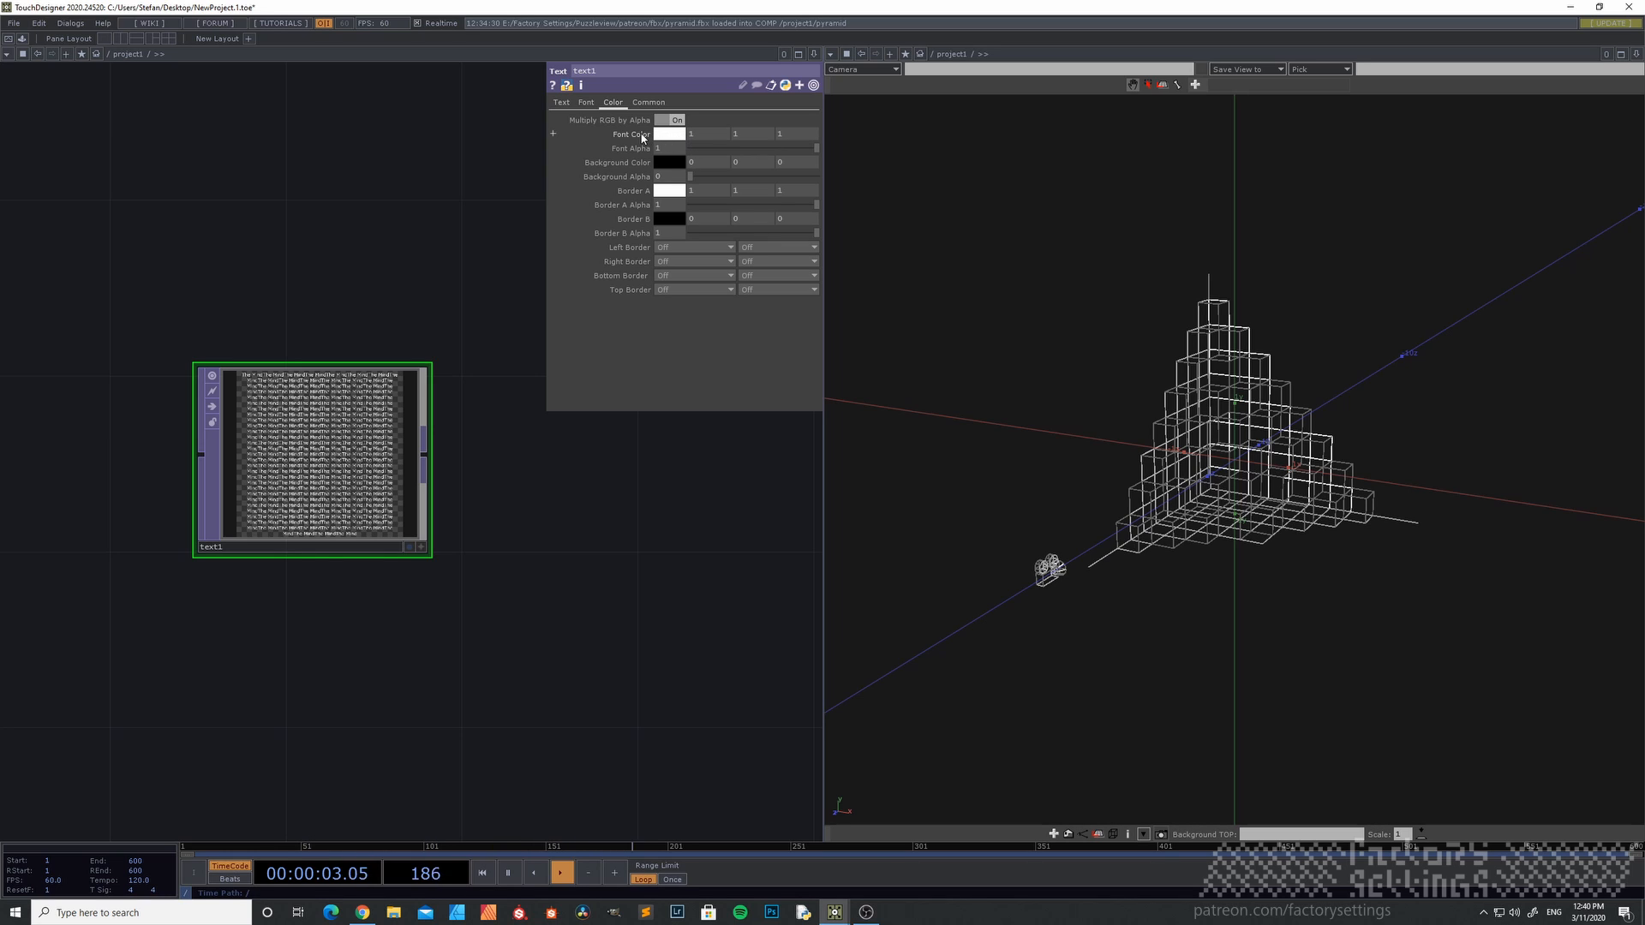
left_click_drag(642, 137, 618, 123)
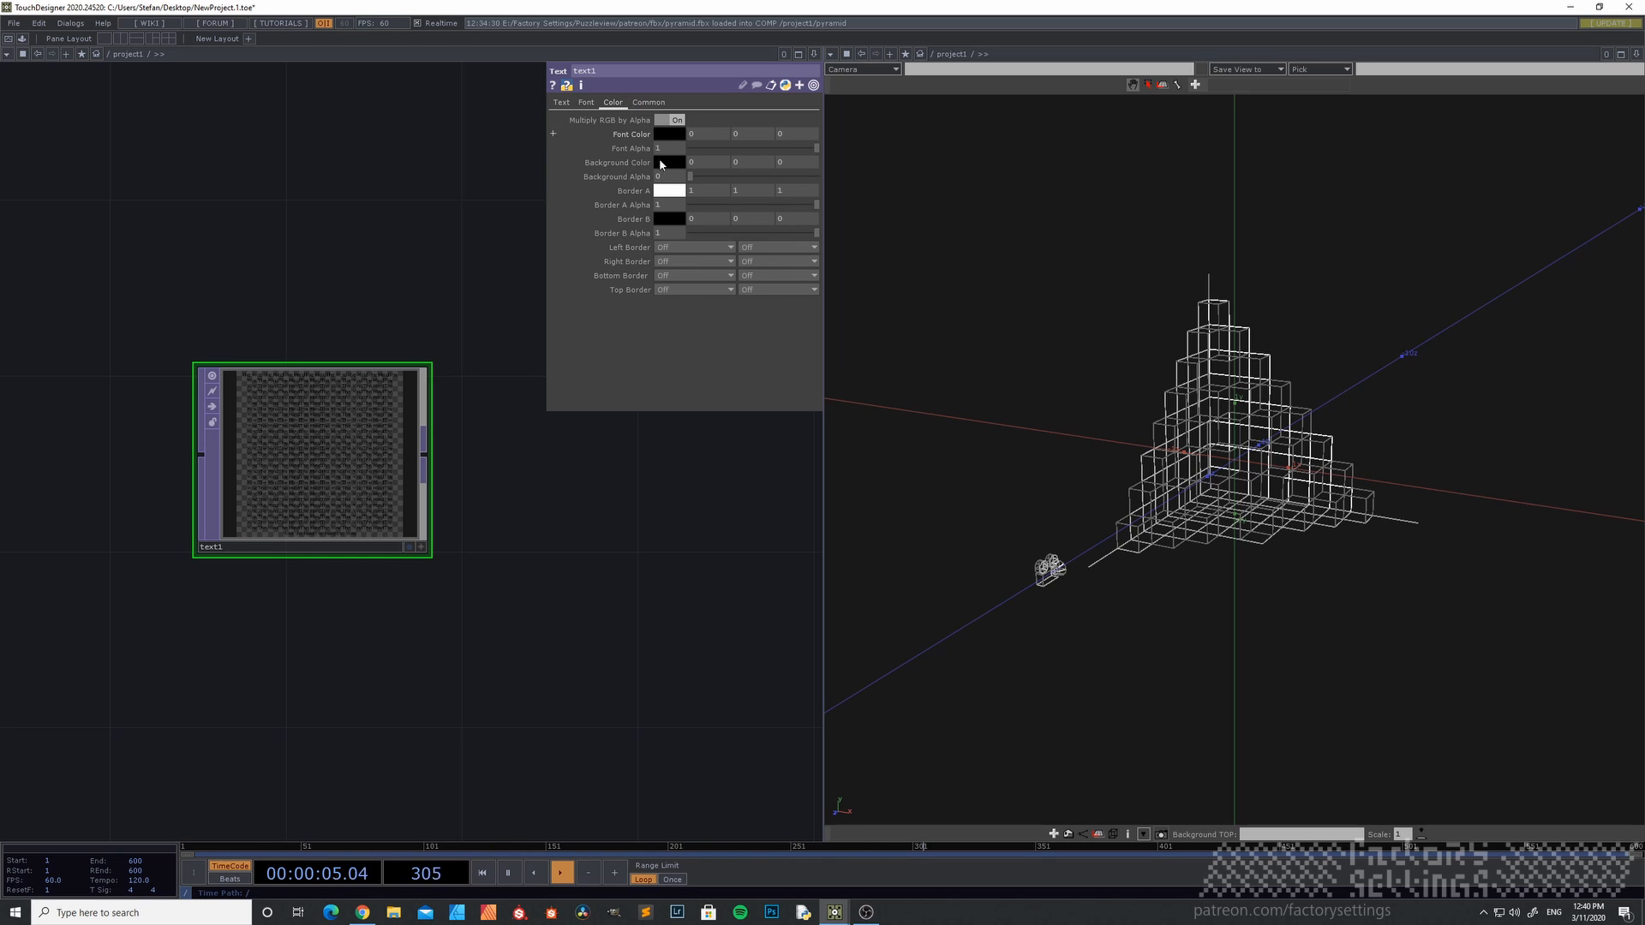
middle_click_drag(641, 176, 685, 200)
left_click_drag(691, 179, 954, 191)
scroll(332, 504, "up", 6)
scroll(331, 489, "down", 3)
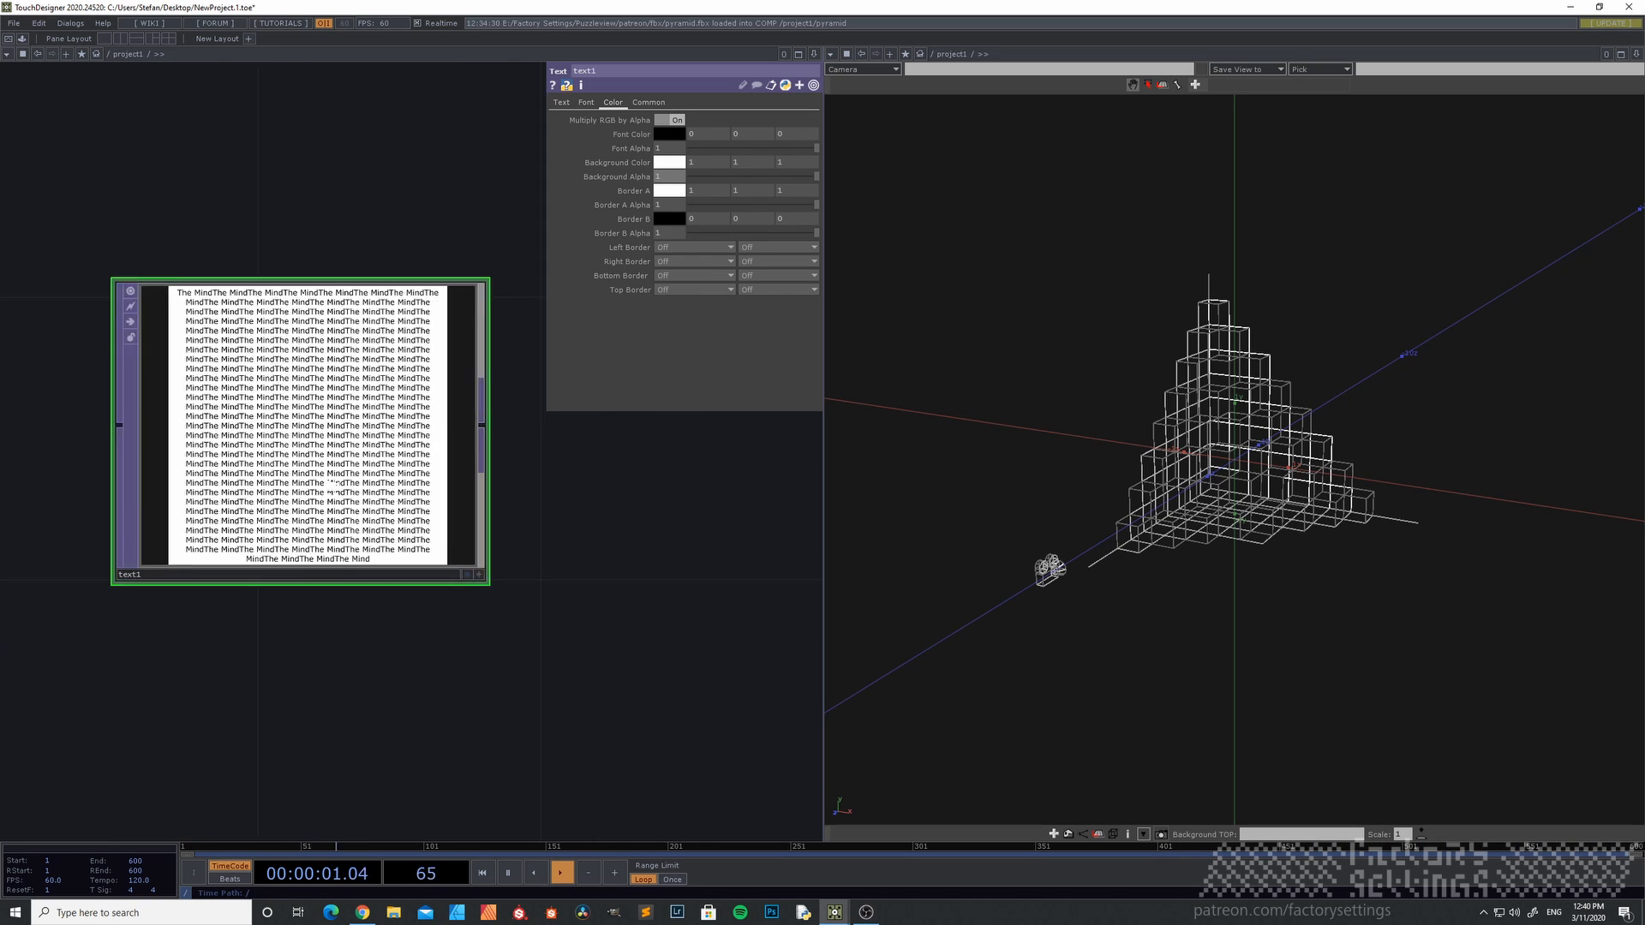
scroll(330, 485, "down", 5)
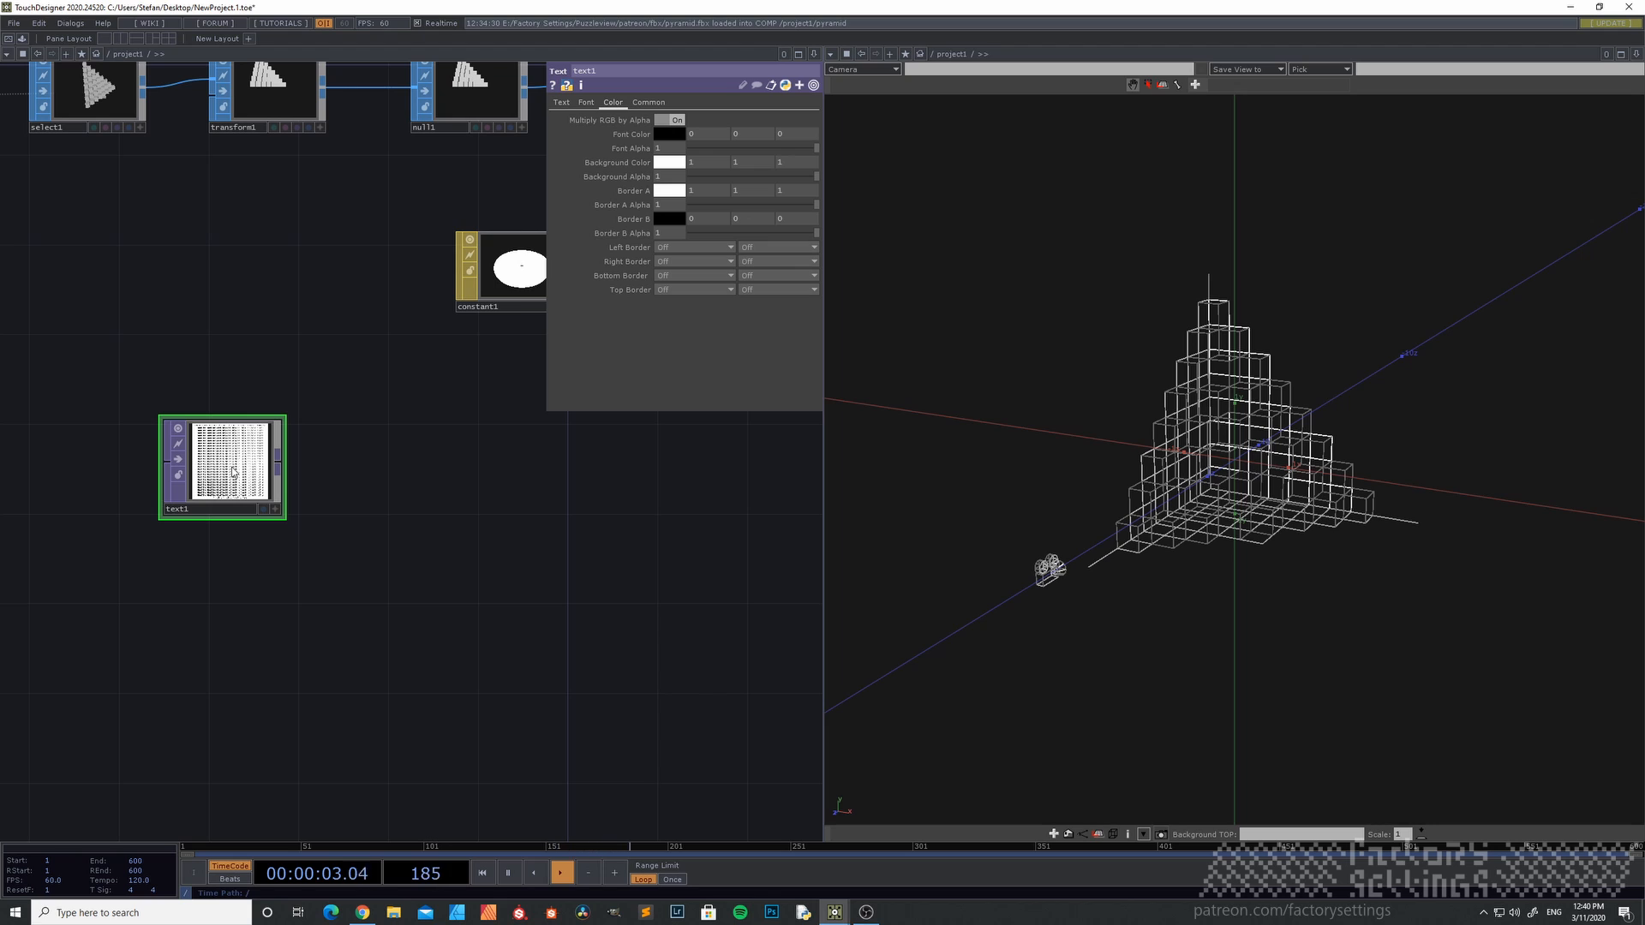
- Make two copies of the Text TOP and stack them in an evenly spaced column below the original
key("ctrl+c")
key("ctrl+v")
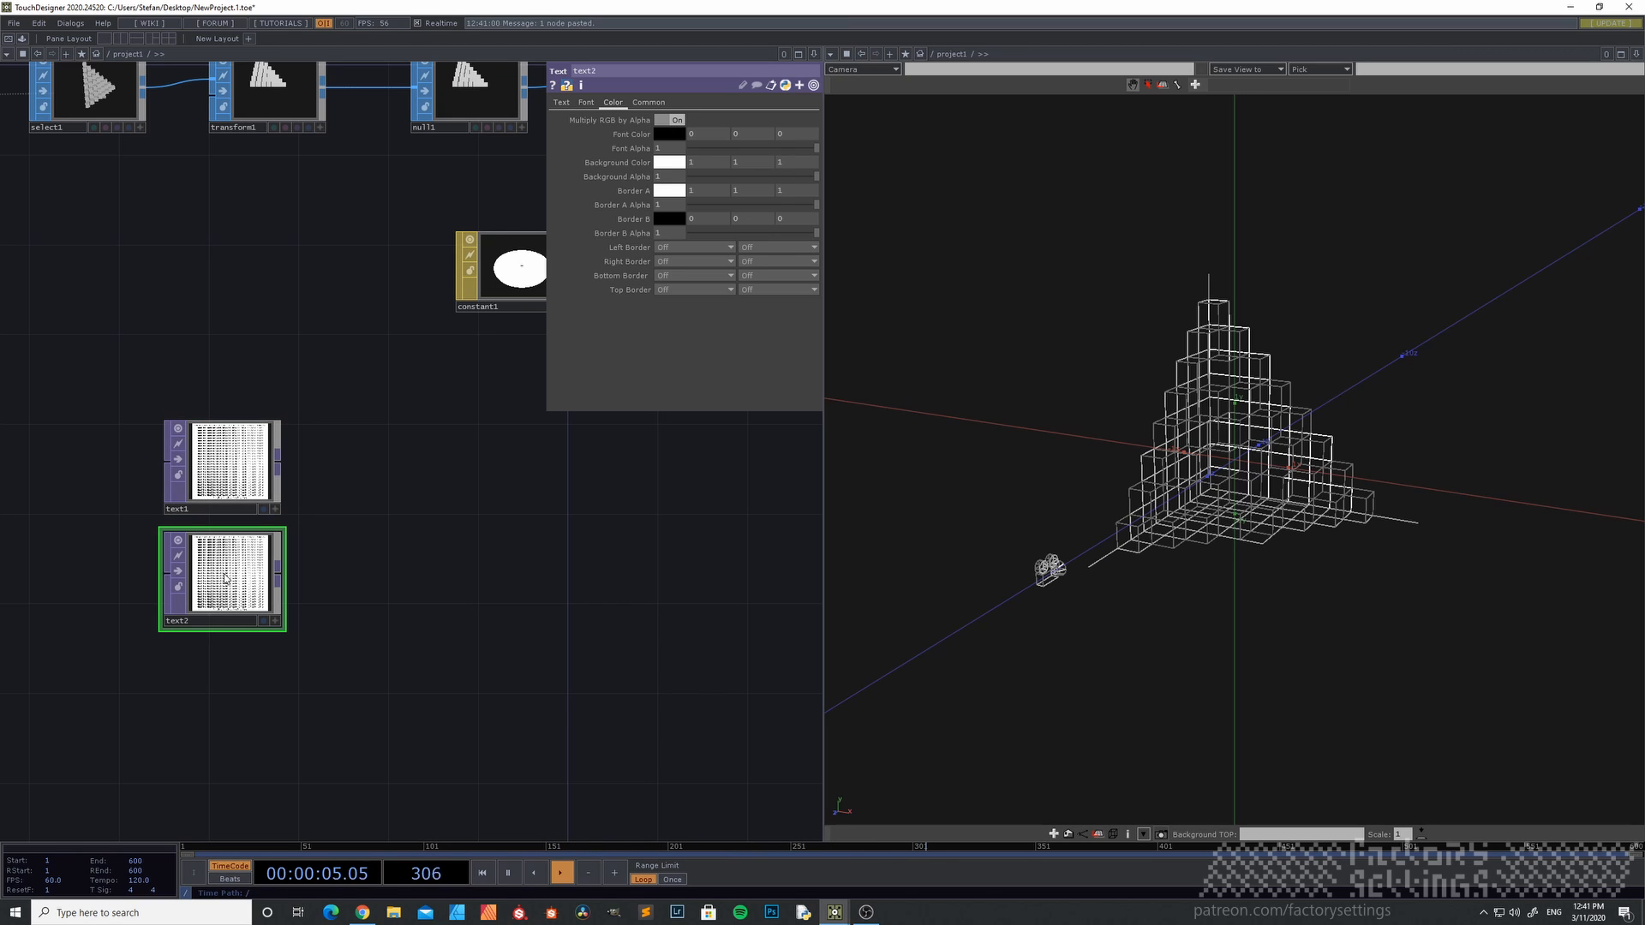
middle_click_drag(244, 609, 291, 546)
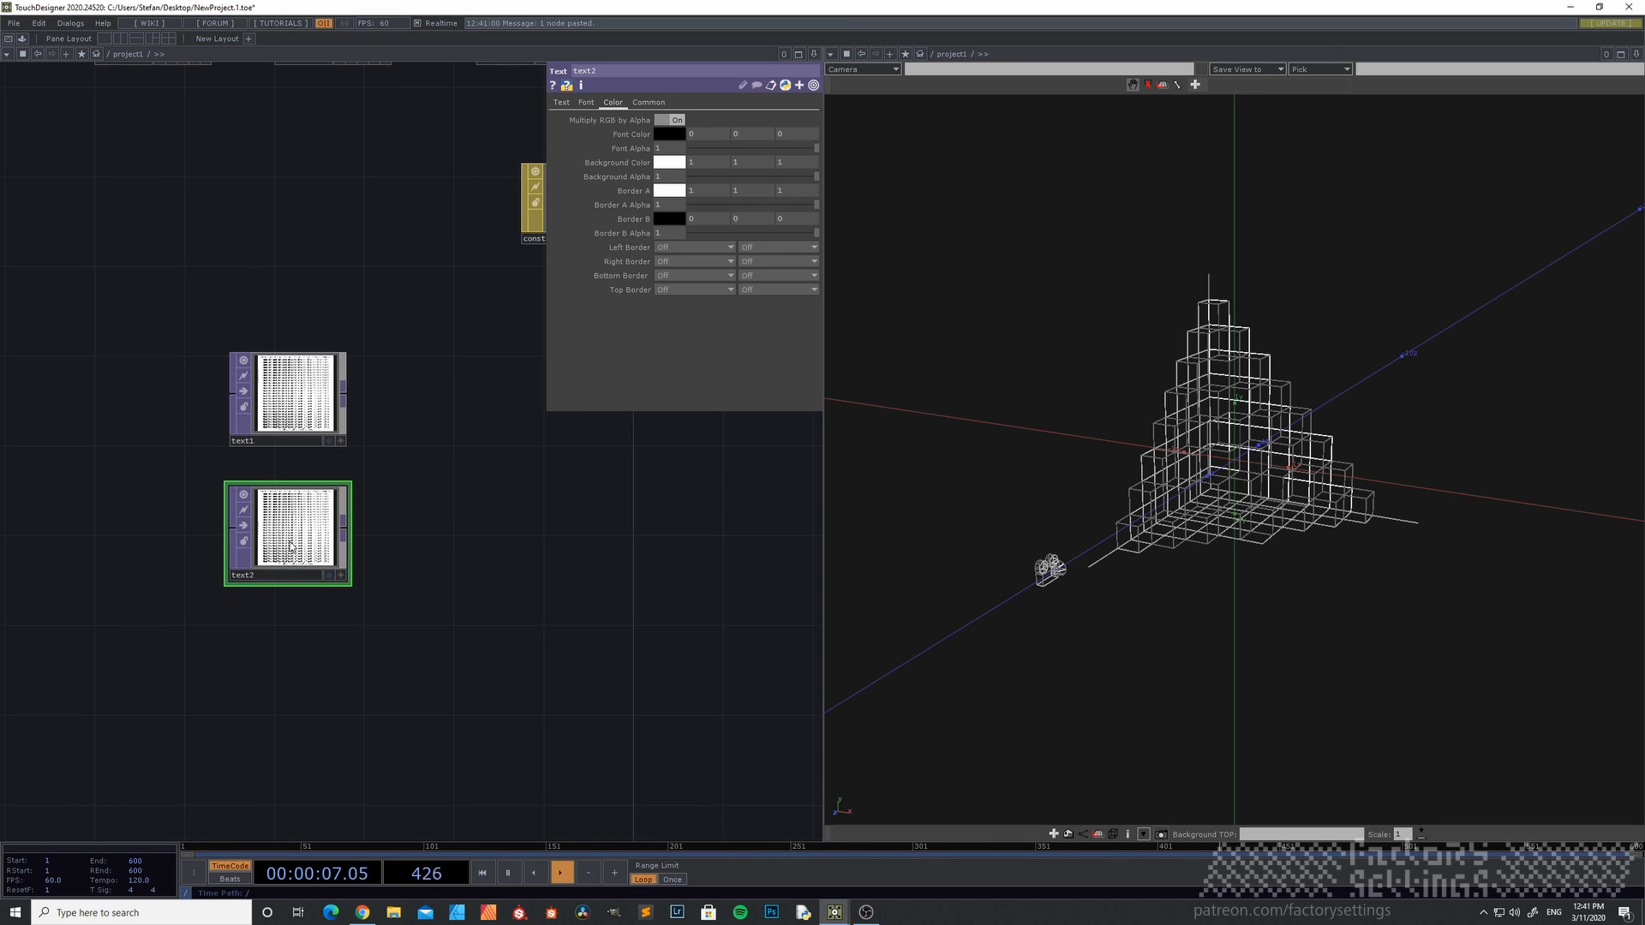
key("ctrl+v")
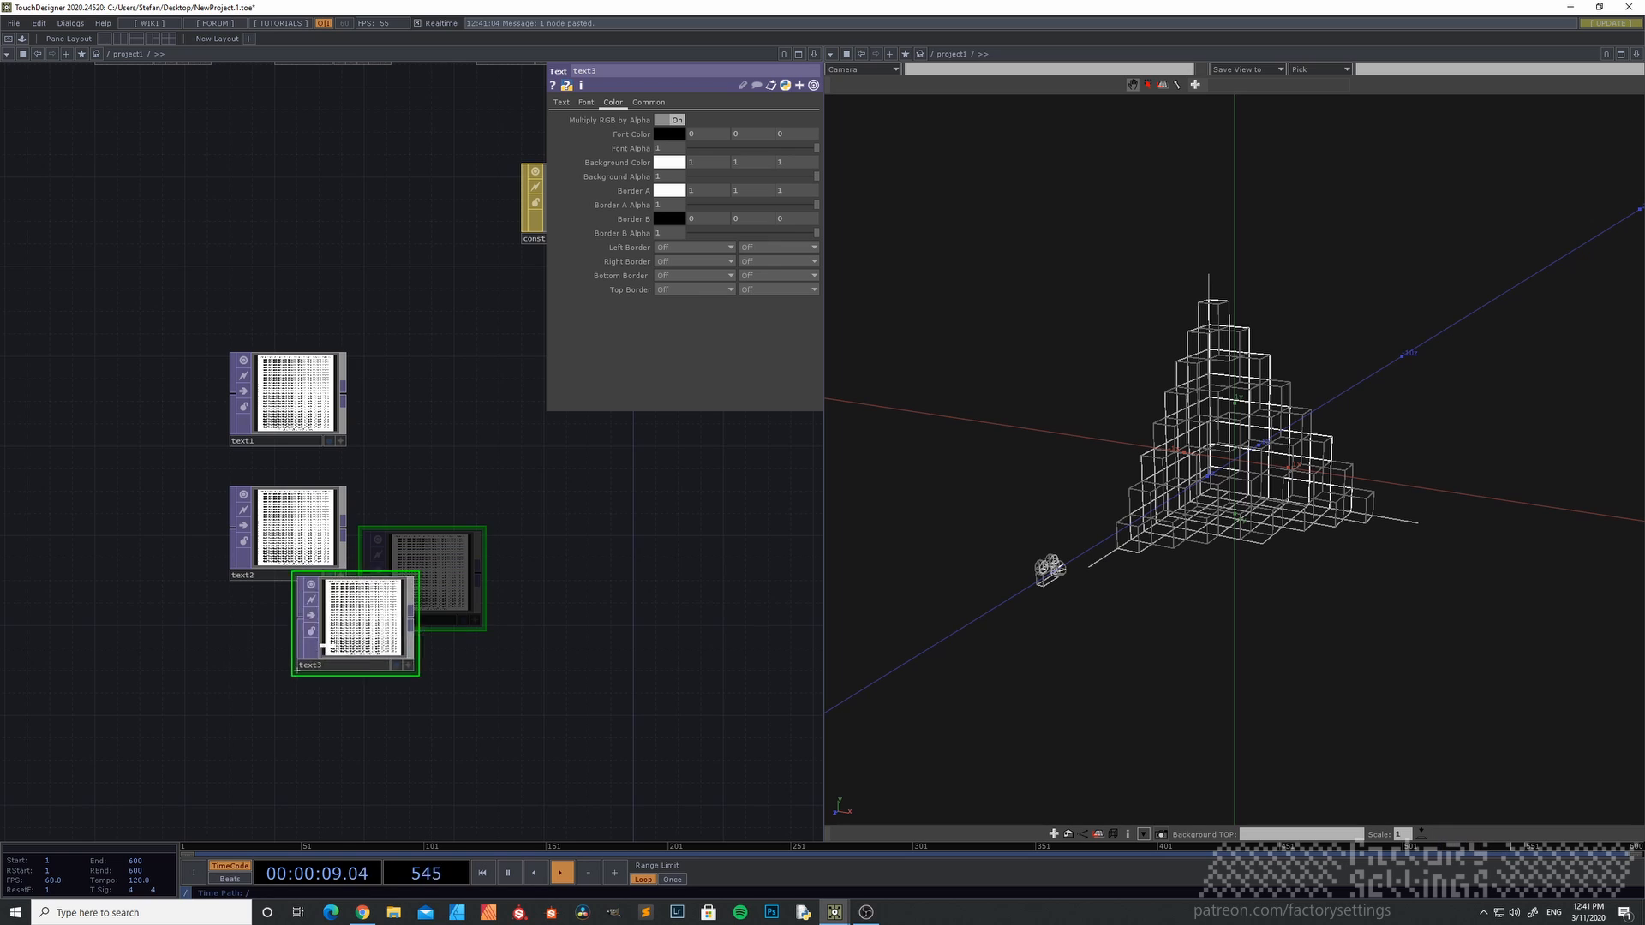
left_click(229, 714)
scroll(377, 632, "up", 3)
left_click_drag(378, 631, 479, 545)
left_click_drag(396, 414, 397, 382)
left_click_drag(360, 580, 361, 519)
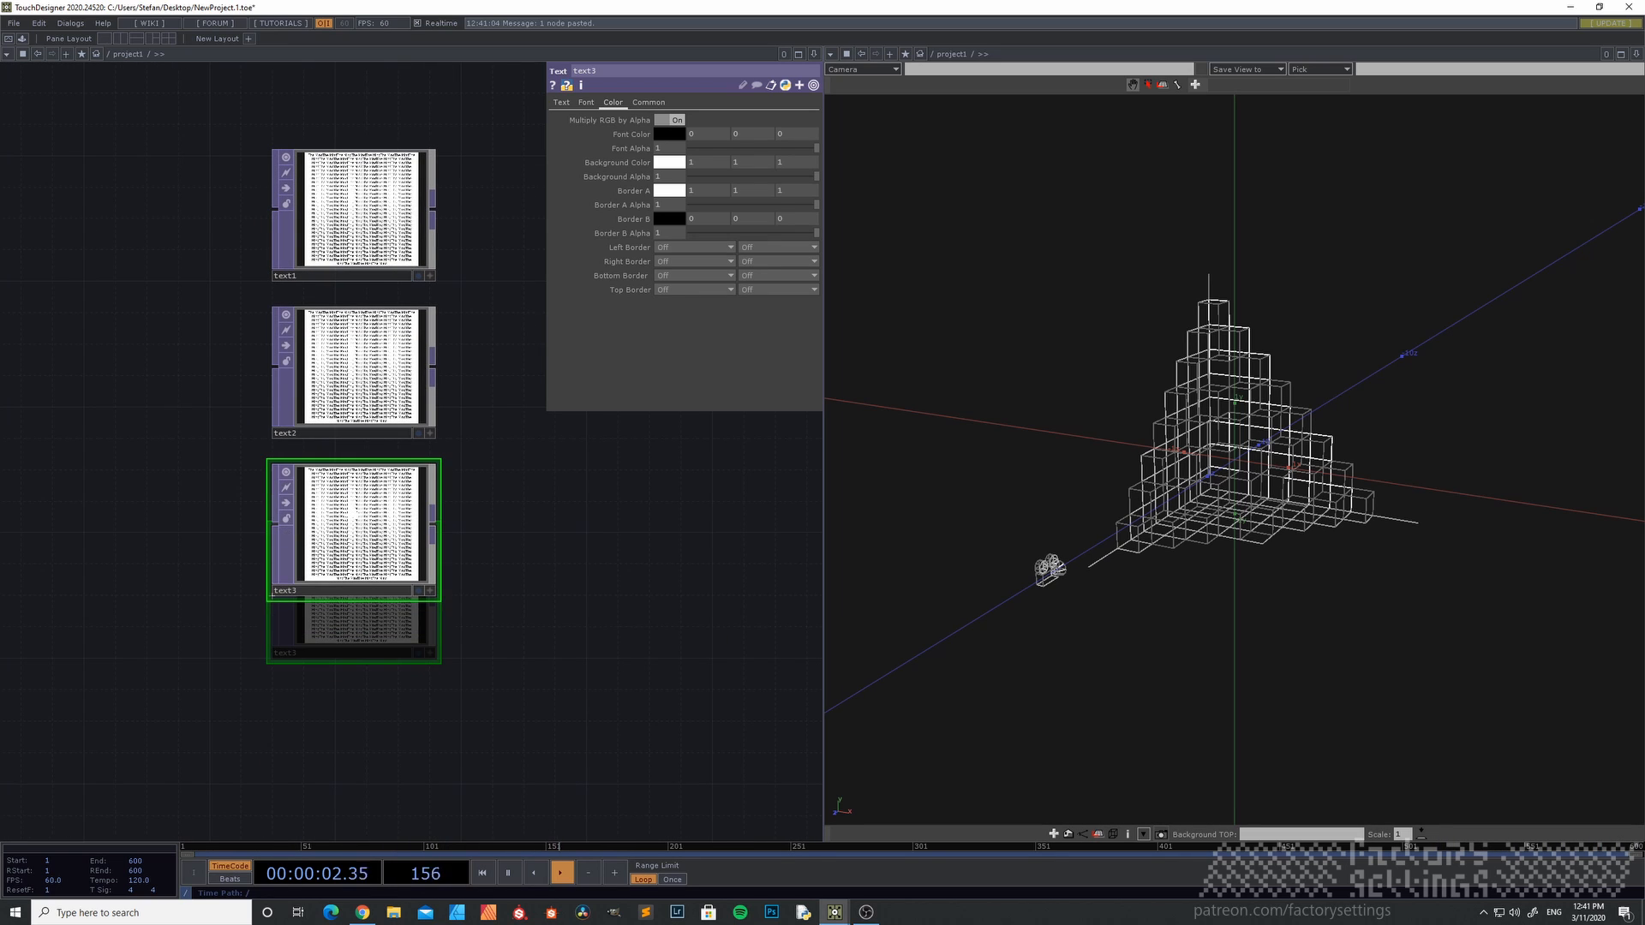
- Change the text expression of the middle Text TOP to 'The Body' *200
left_click(365, 378)
left_click(564, 102)
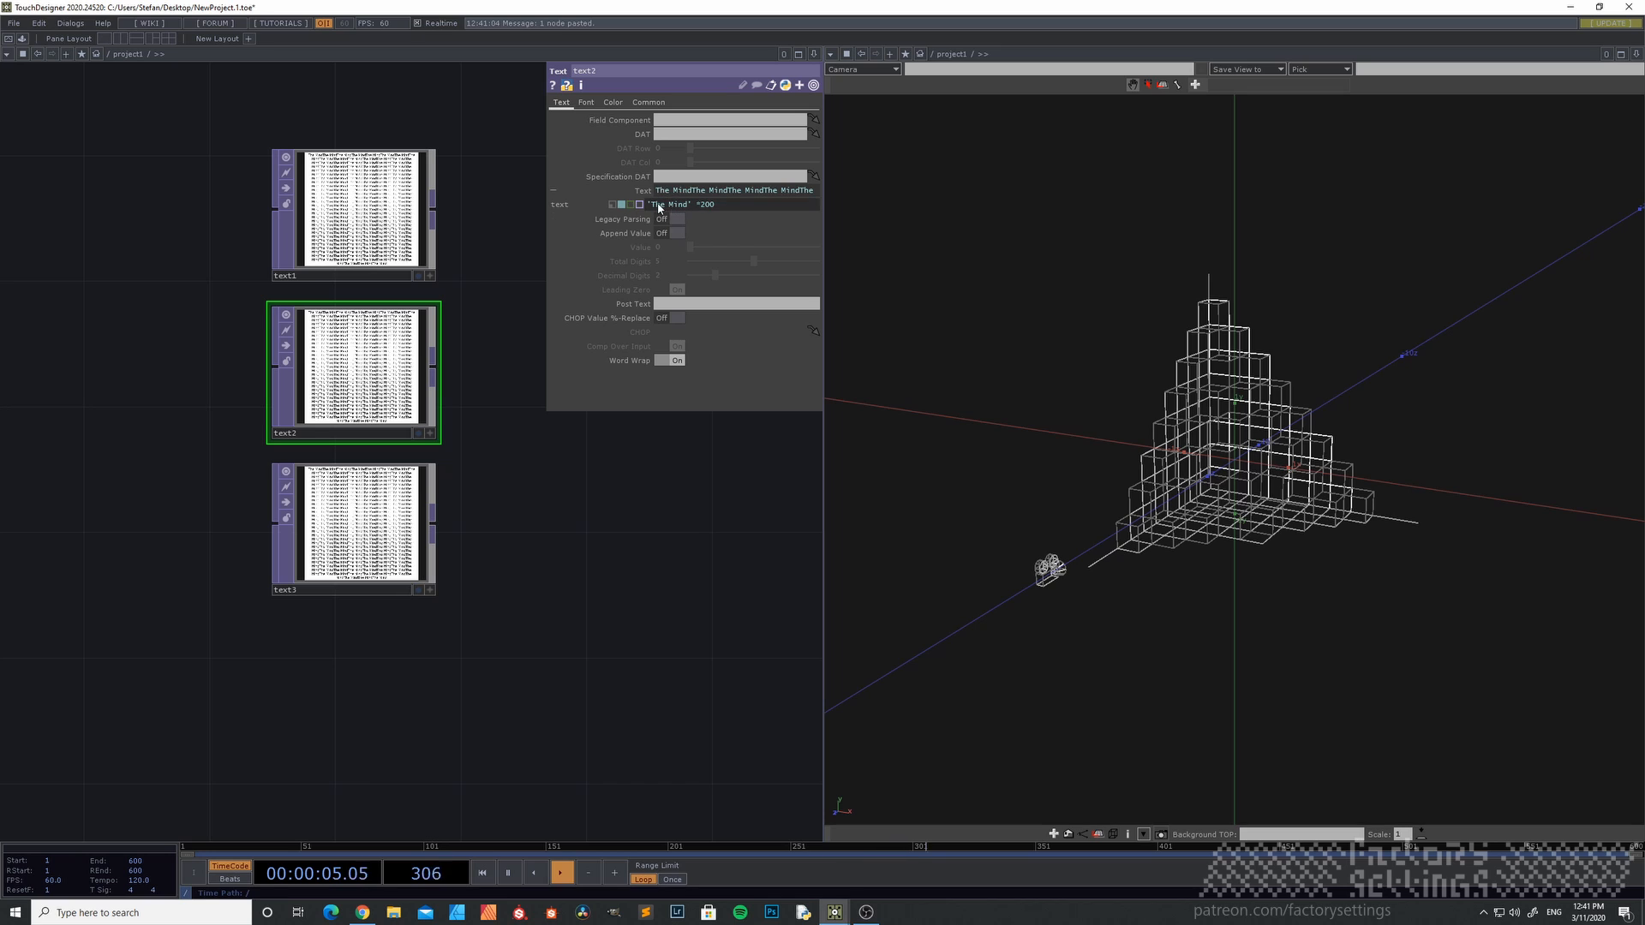
double_click(683, 205)
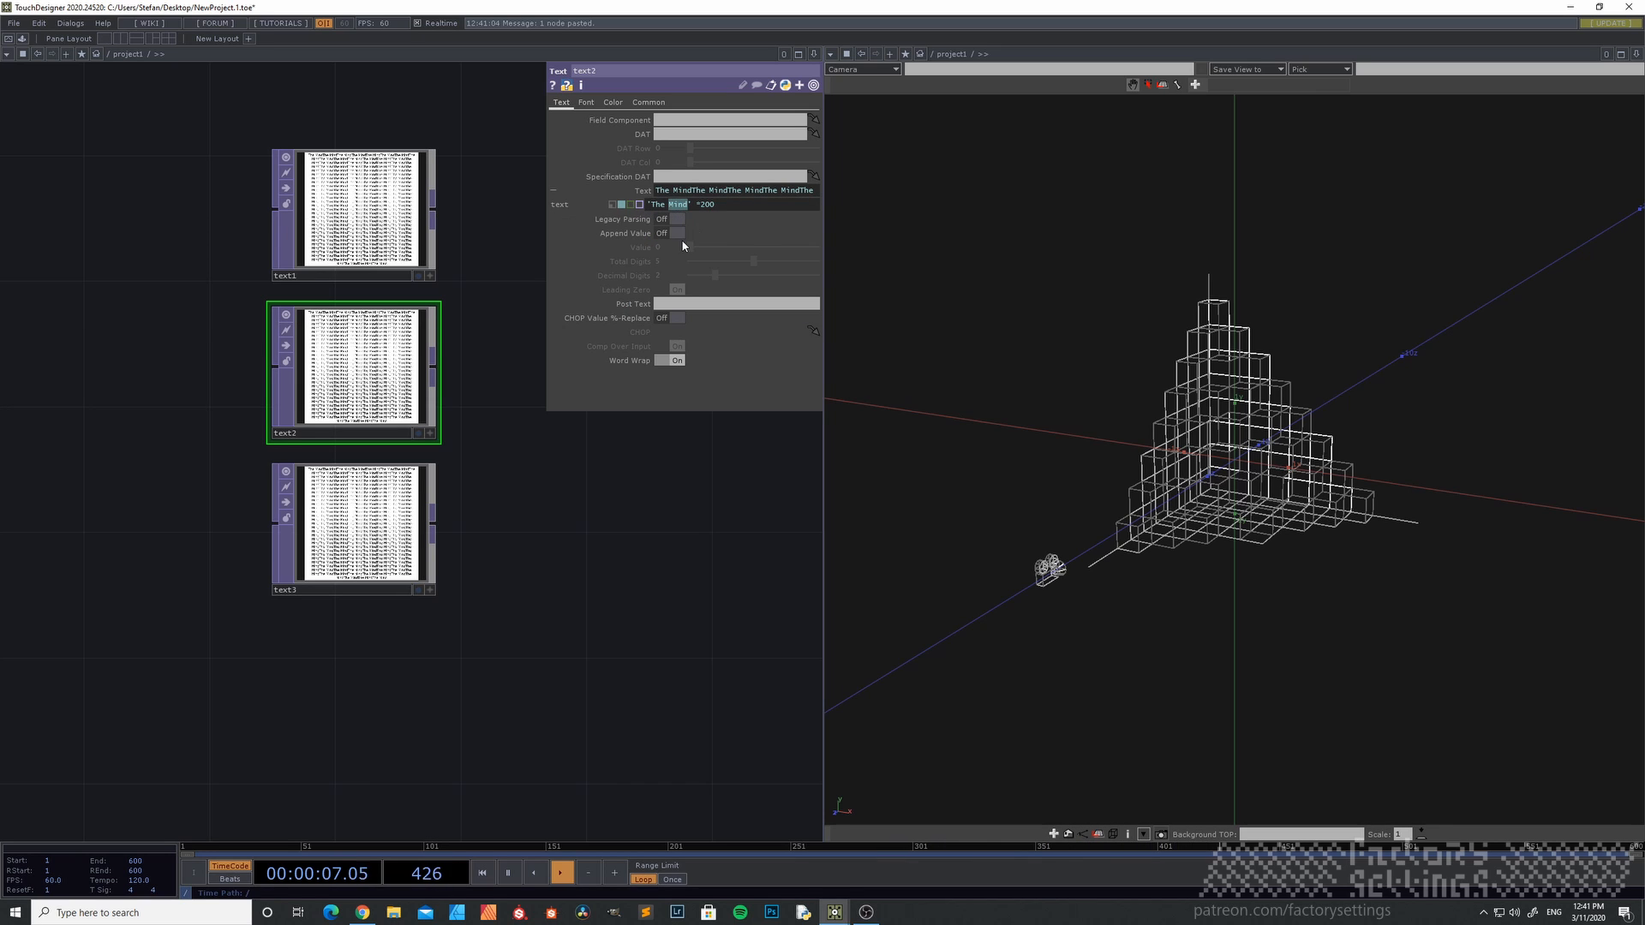
type("Body")
key("Return")
- Change the text expression of the lowest Text TOP to 'The Soul' *200
left_click(368, 532)
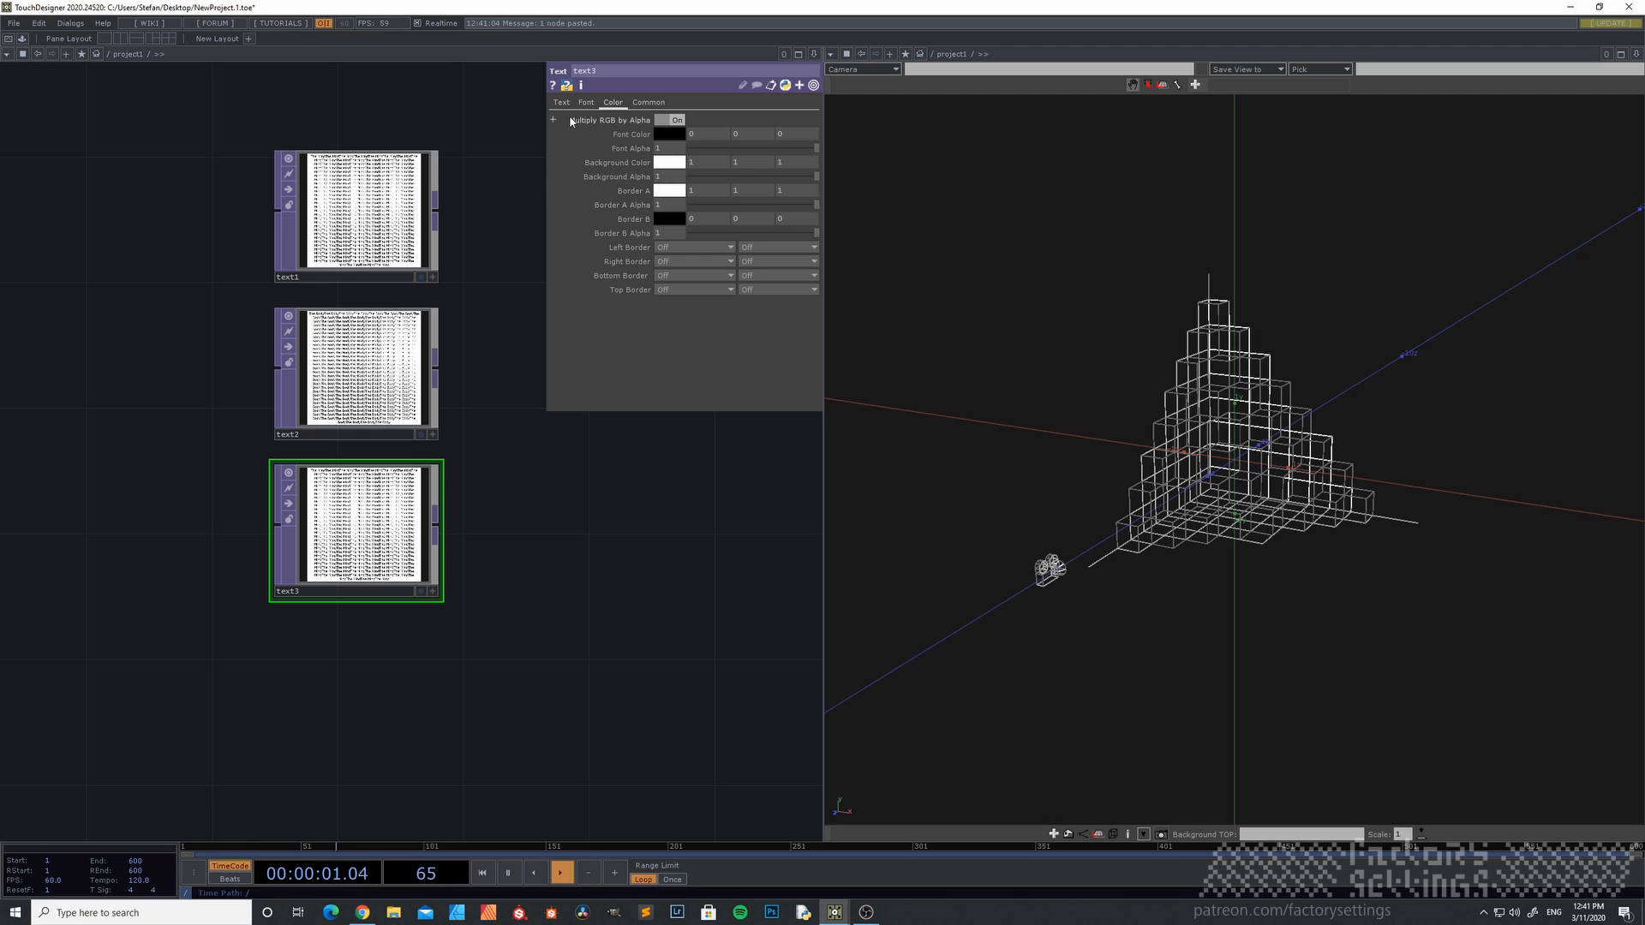
mouse_move(667, 212)
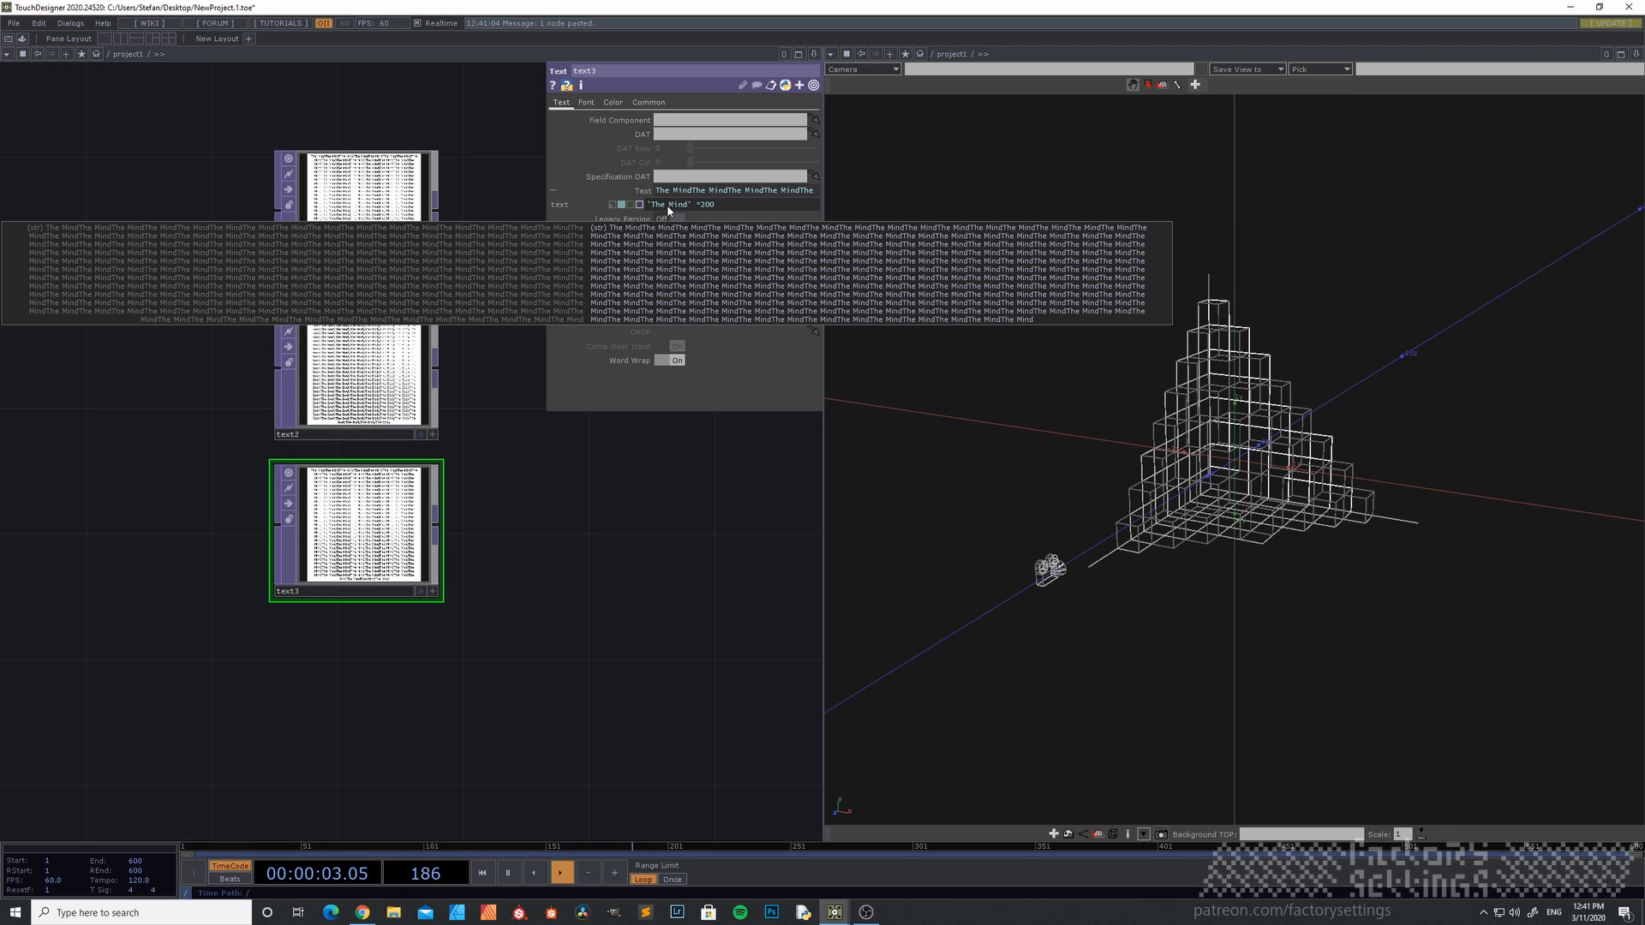
left_click_drag(669, 210, 678, 209)
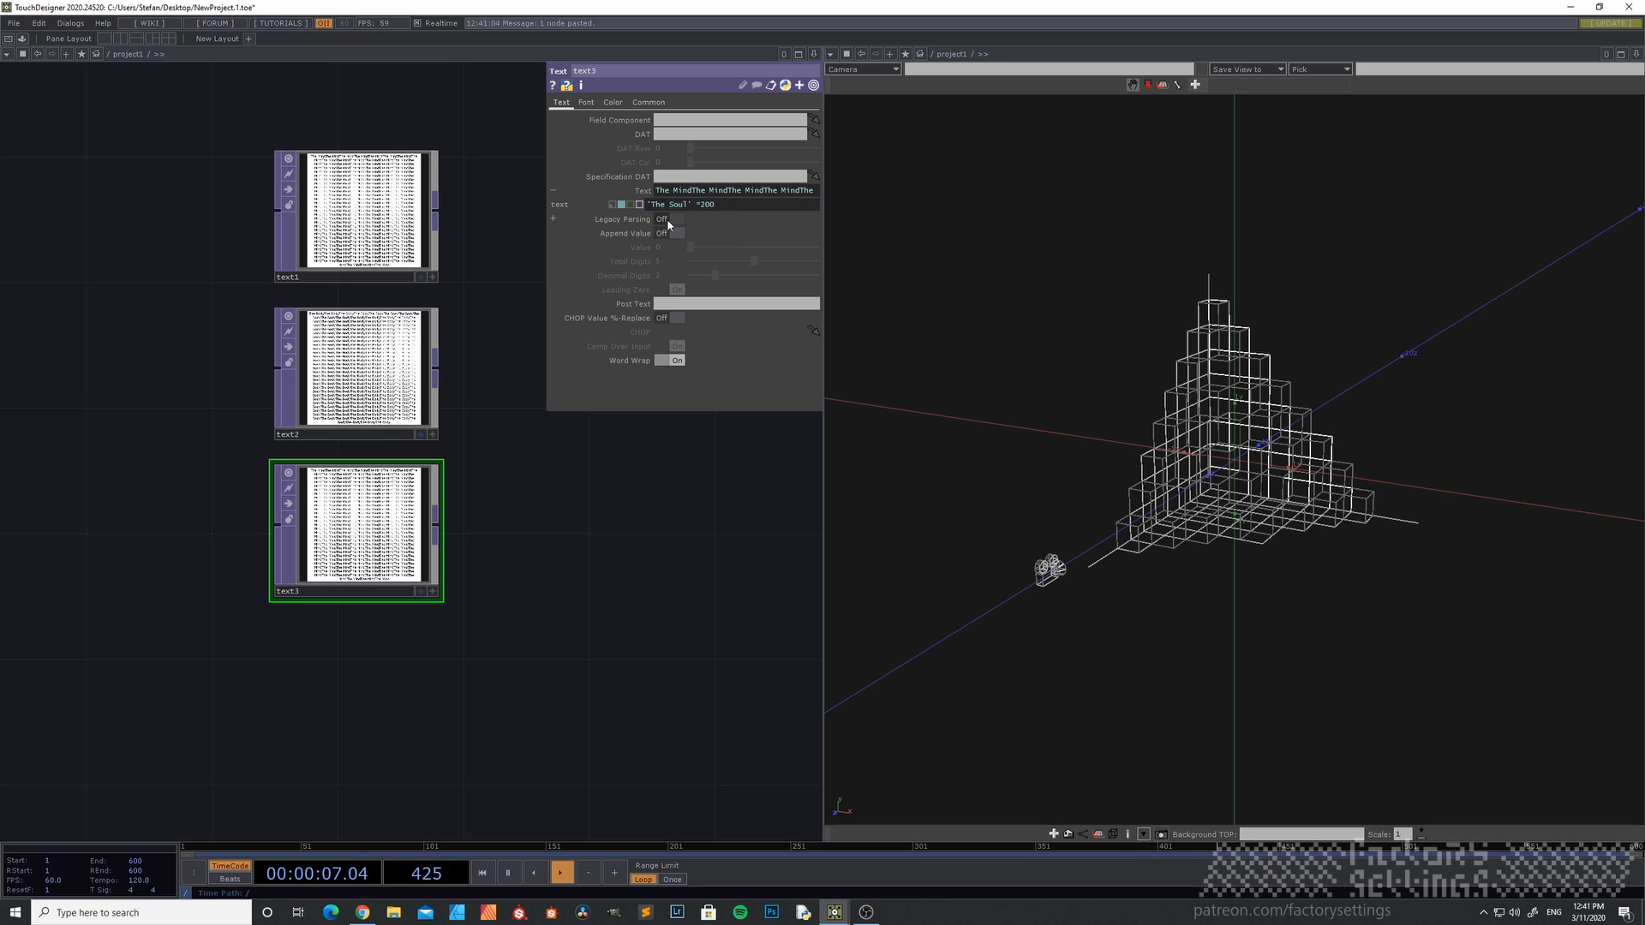
left_click(664, 486)
scroll(330, 487, "up", 6)
scroll(448, 489, "down", 2)
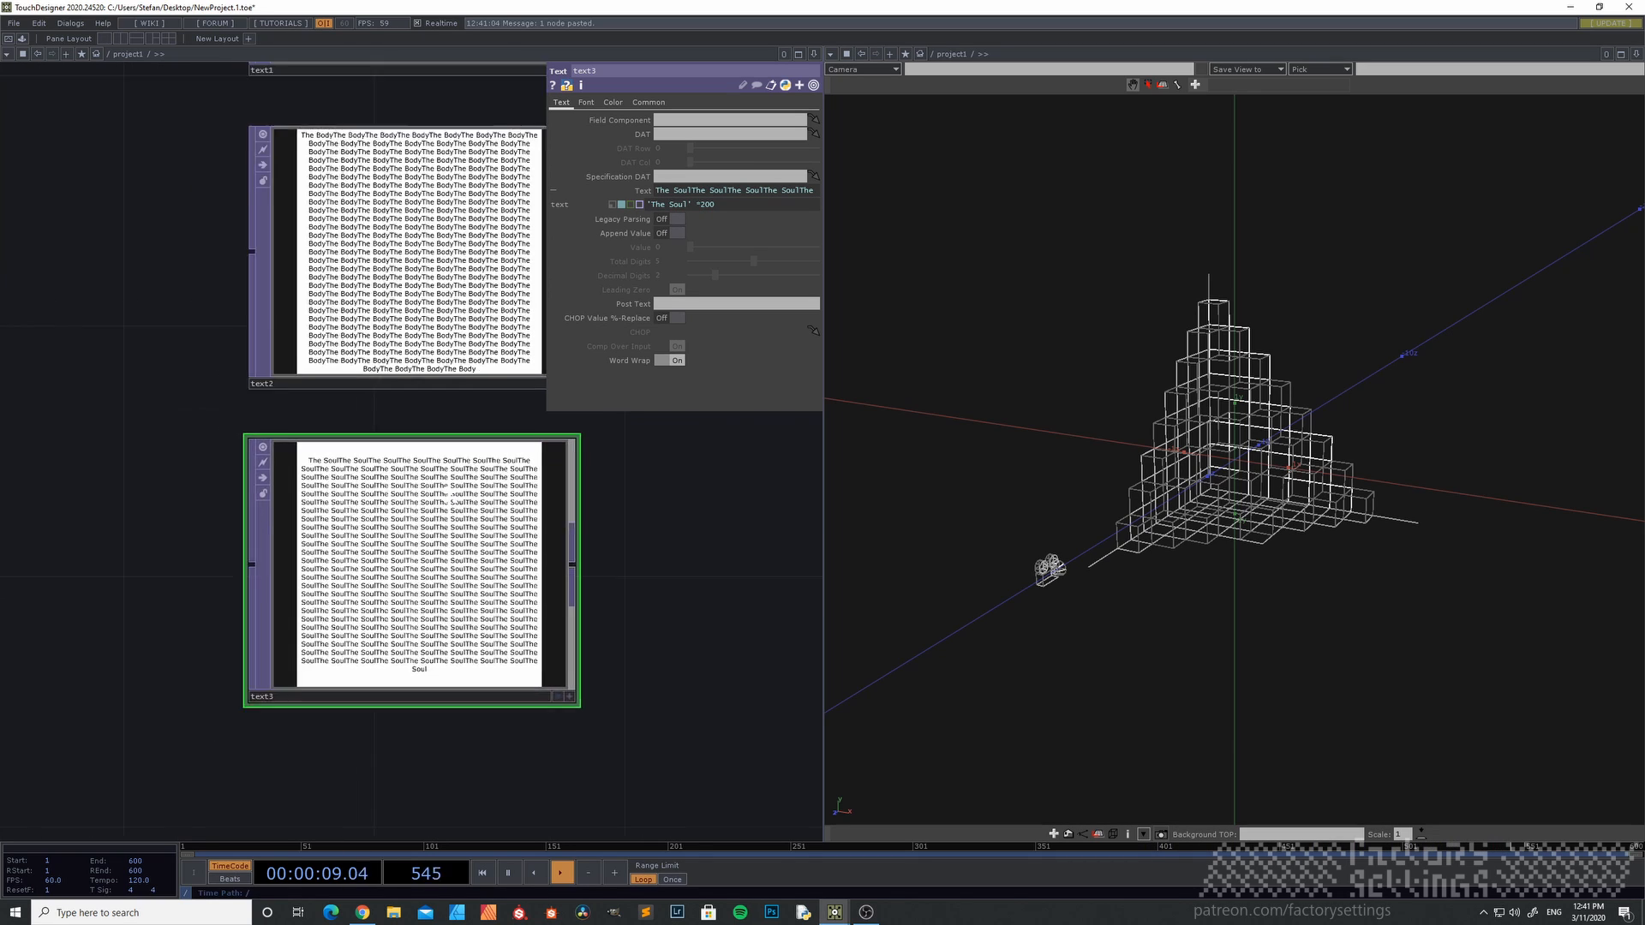
scroll(445, 514, "down", 4)
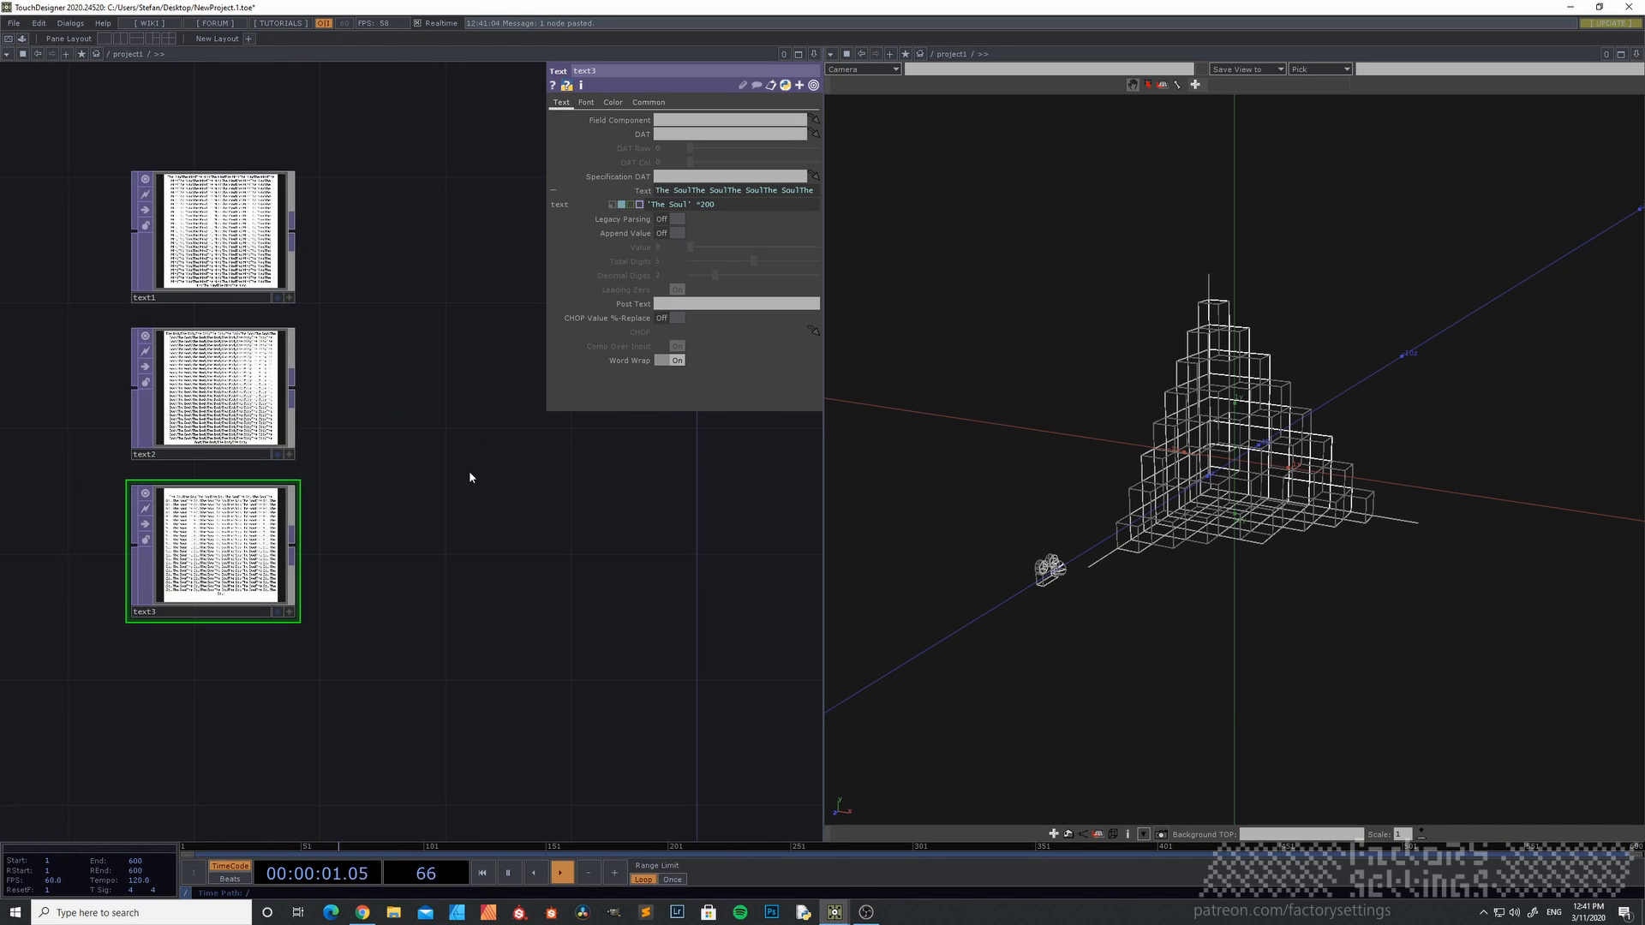
- Append a Null TOP to each of the three Text TOPs, placing the nulls in a parallel column
left_click_drag(502, 481, 411, 537)
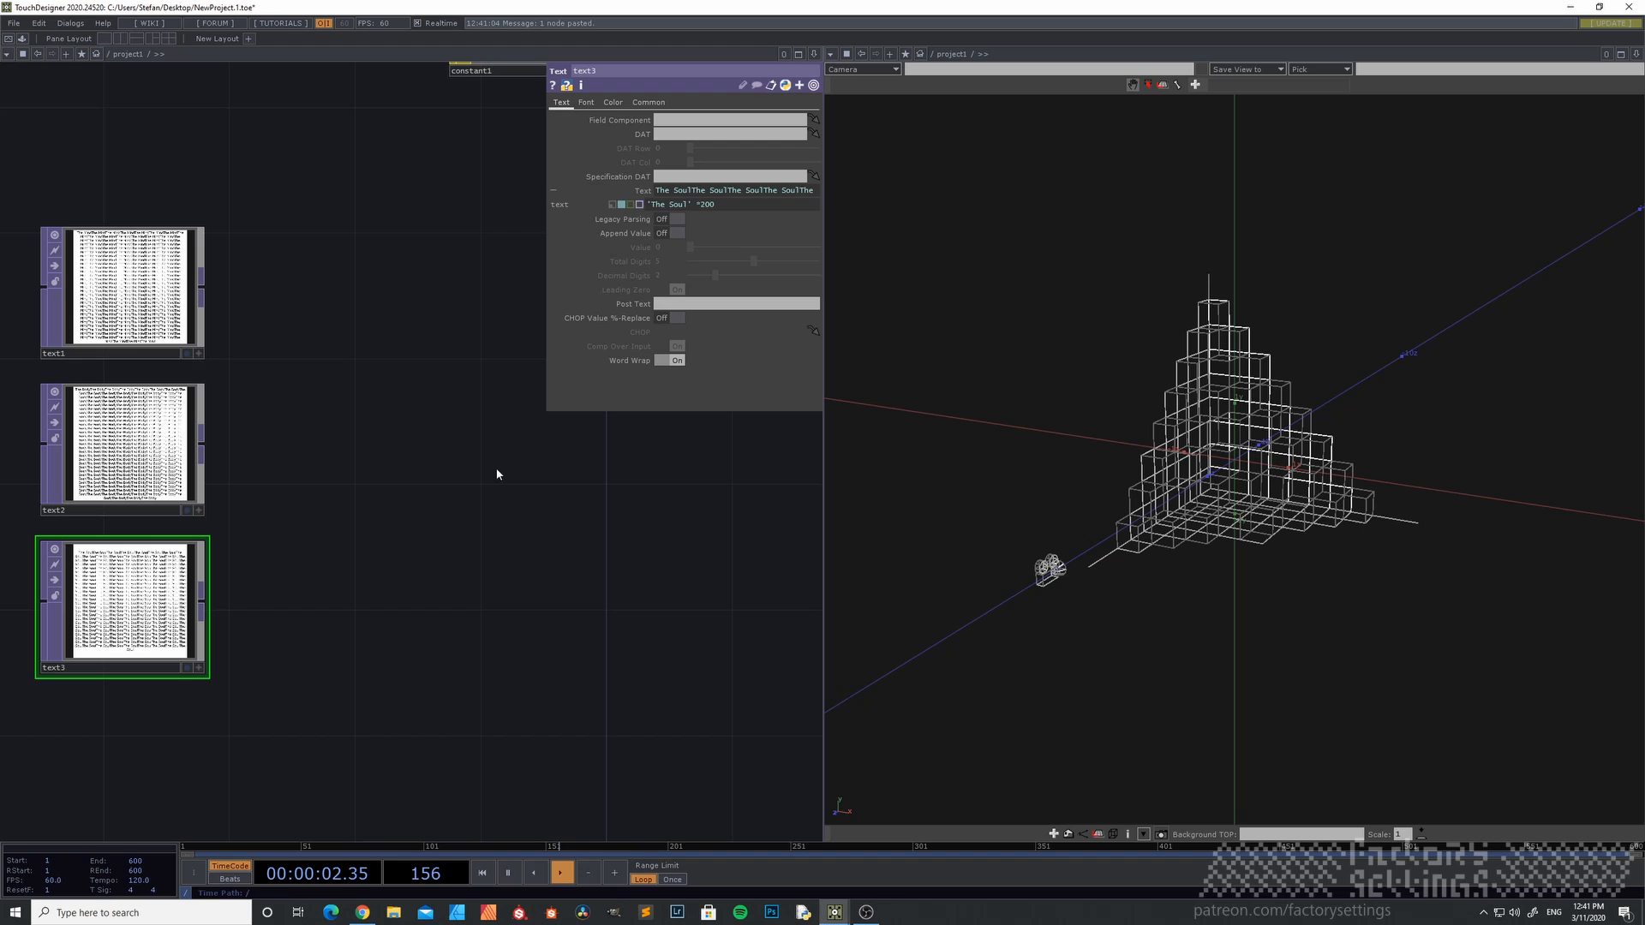
left_click(144, 303)
key("alt+shift+n")
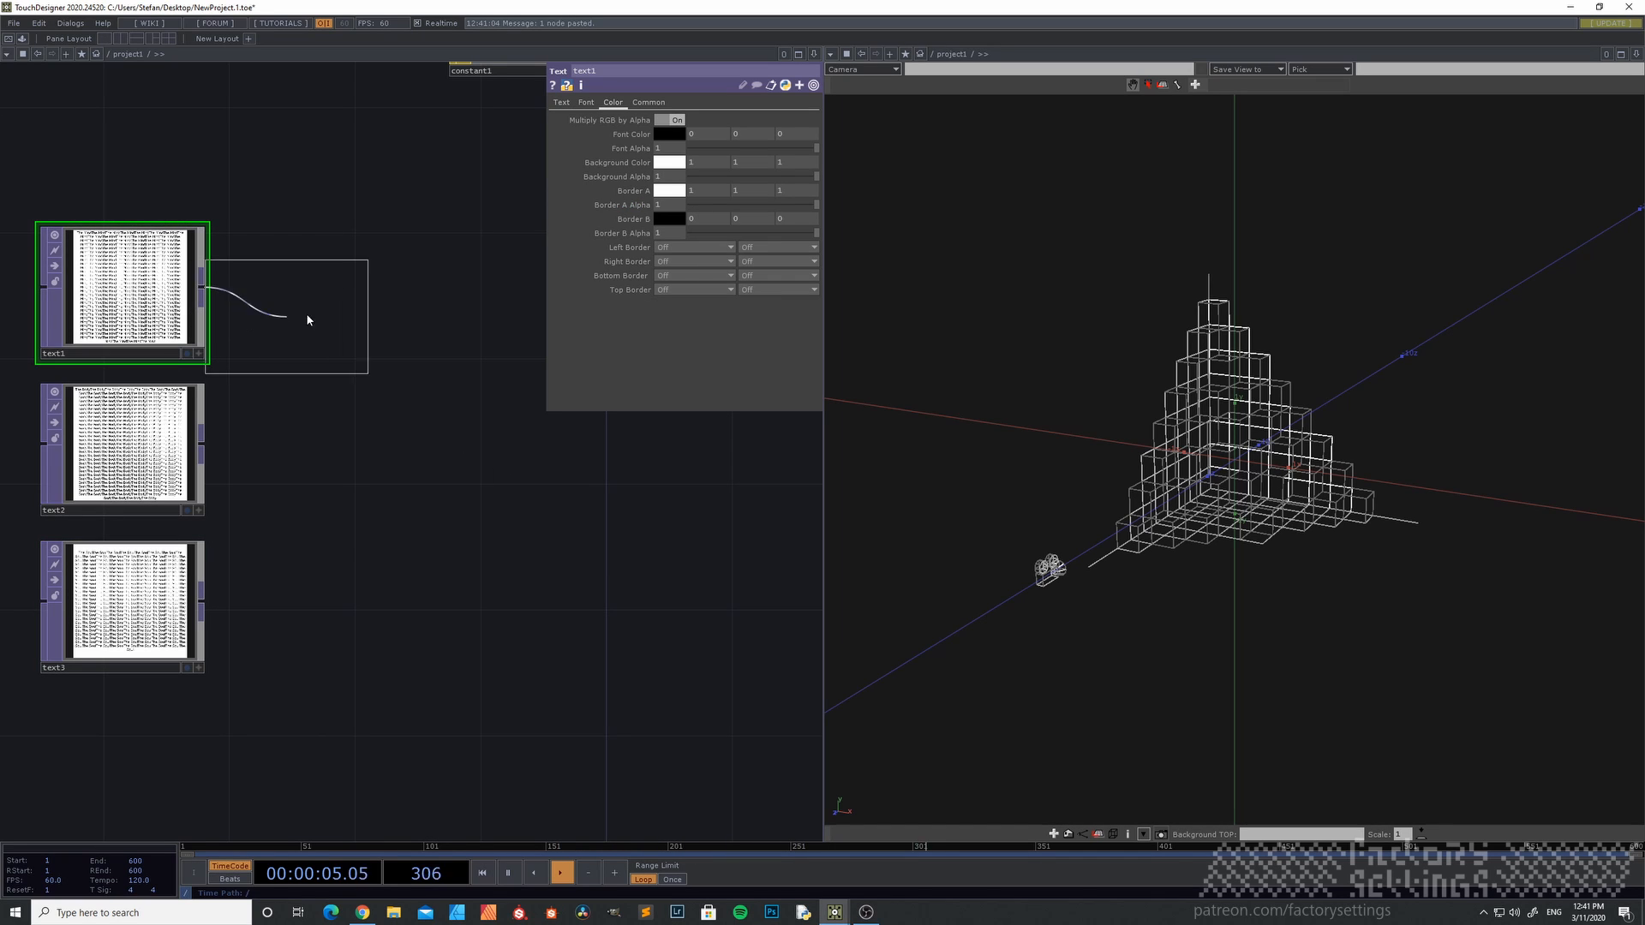
left_click(373, 287)
left_click(172, 446)
key("alt+shift+n")
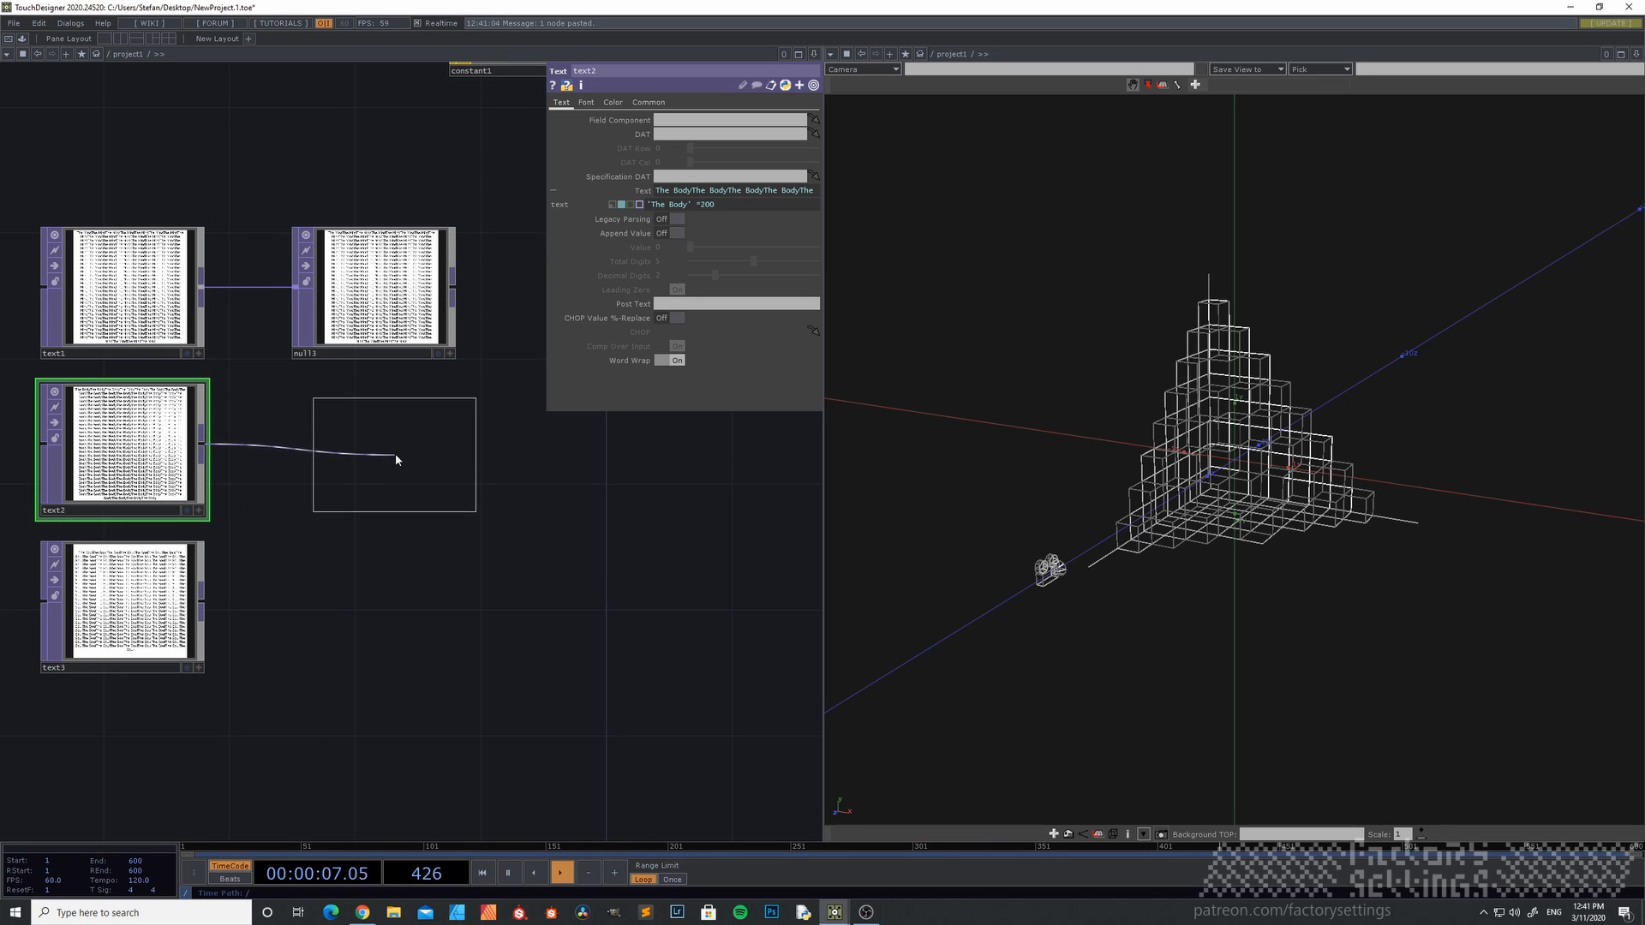
left_click(373, 446)
left_click(124, 608)
key("alt+shift+n")
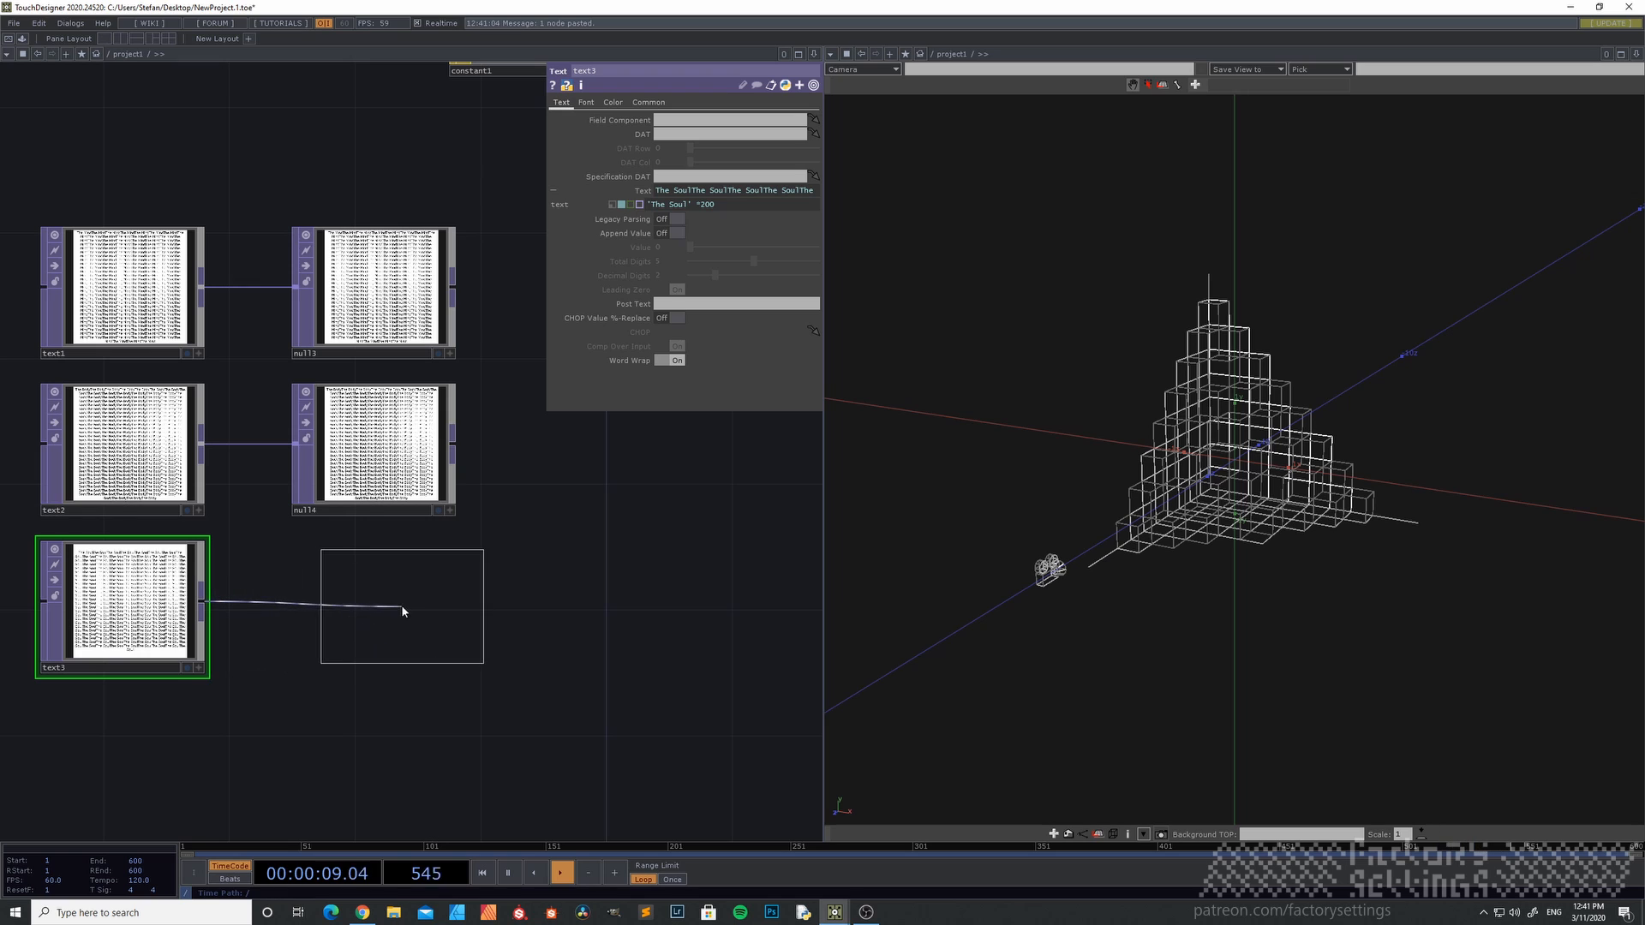
- Add a Null TOP connected to the output of text3
left_click(390, 614)
left_click_drag(586, 576, 524, 580)
left_click_drag(652, 499, 533, 488)
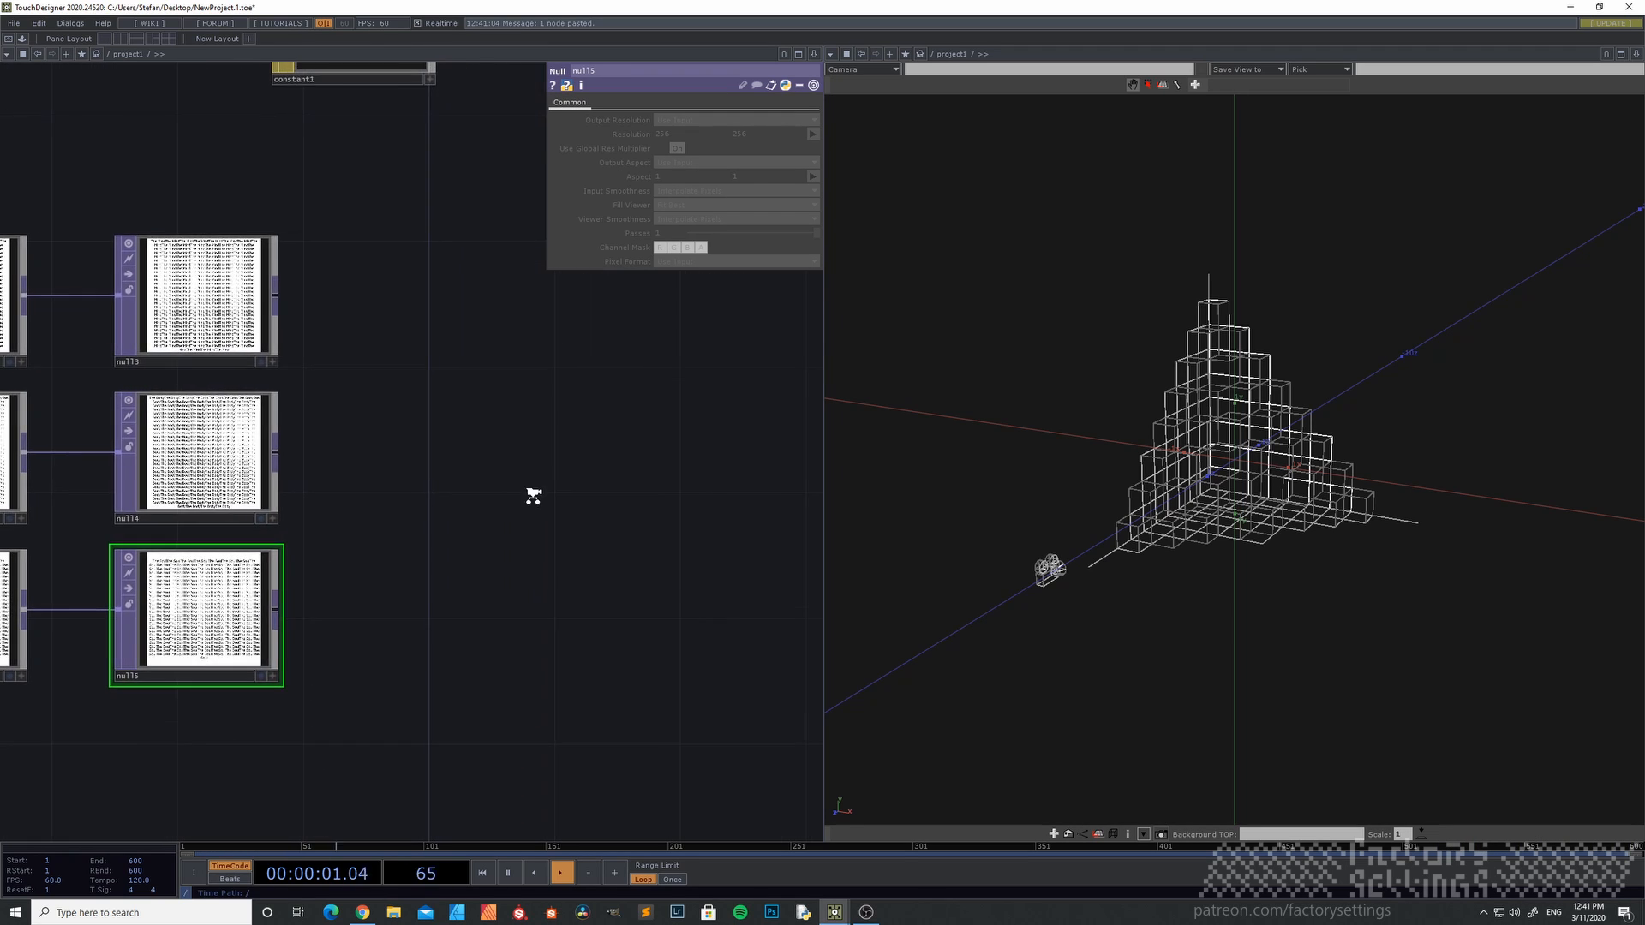
- Add a Layout TOP beside the three Null TOPs of the text chains
scroll(471, 481, "down", 3)
key("Tab")
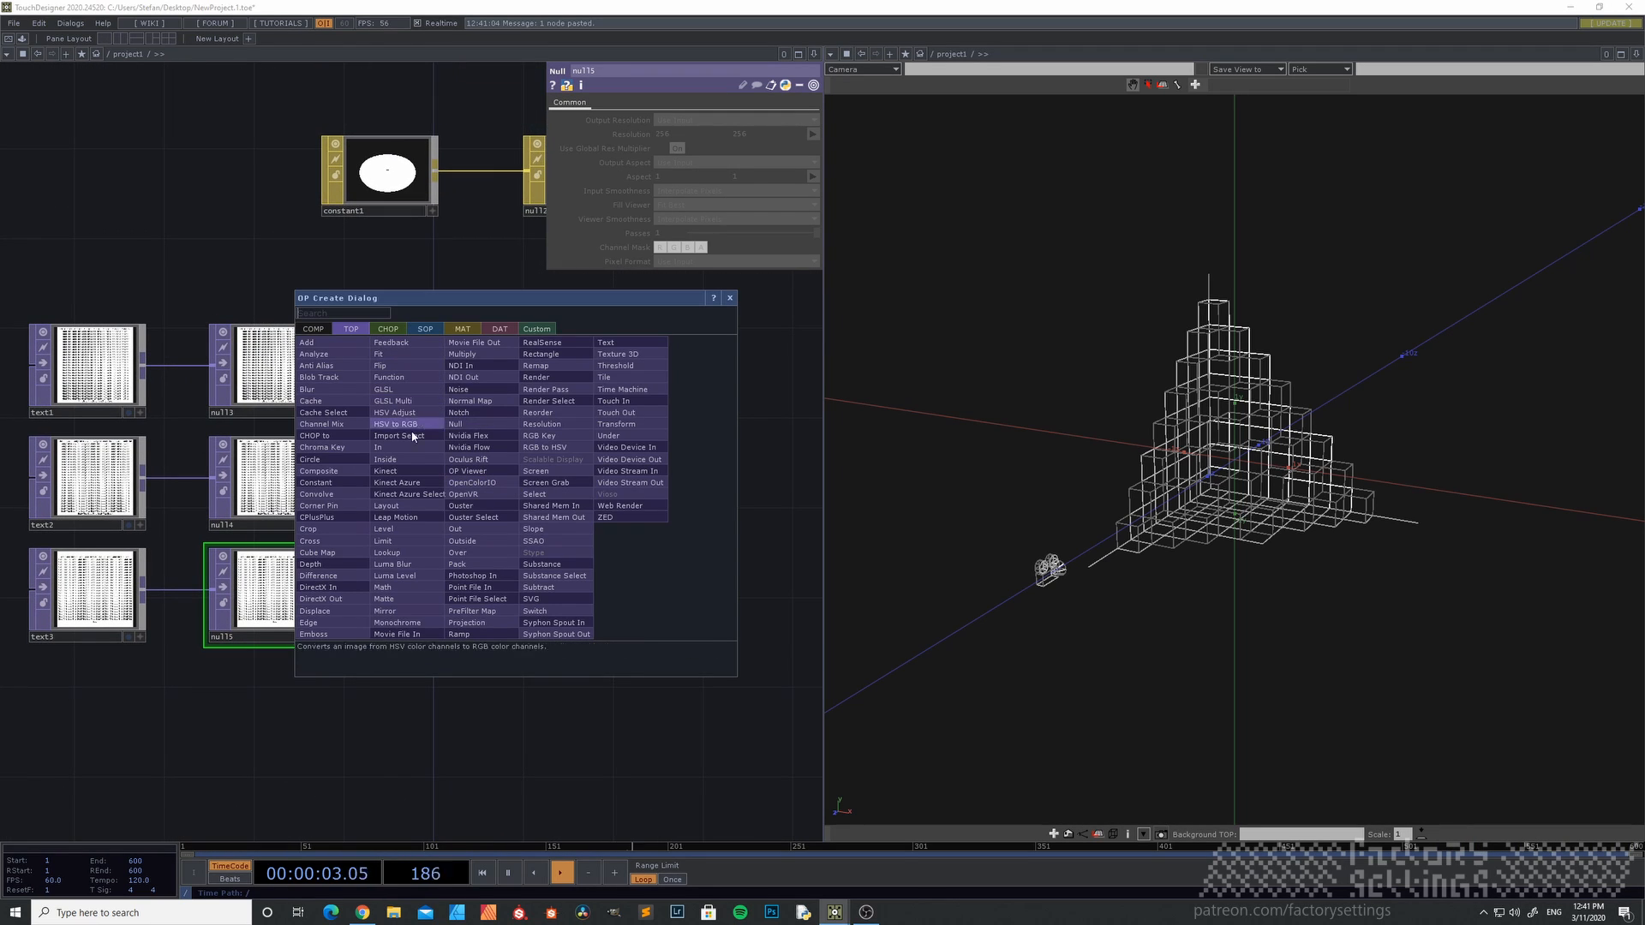
left_click(403, 506)
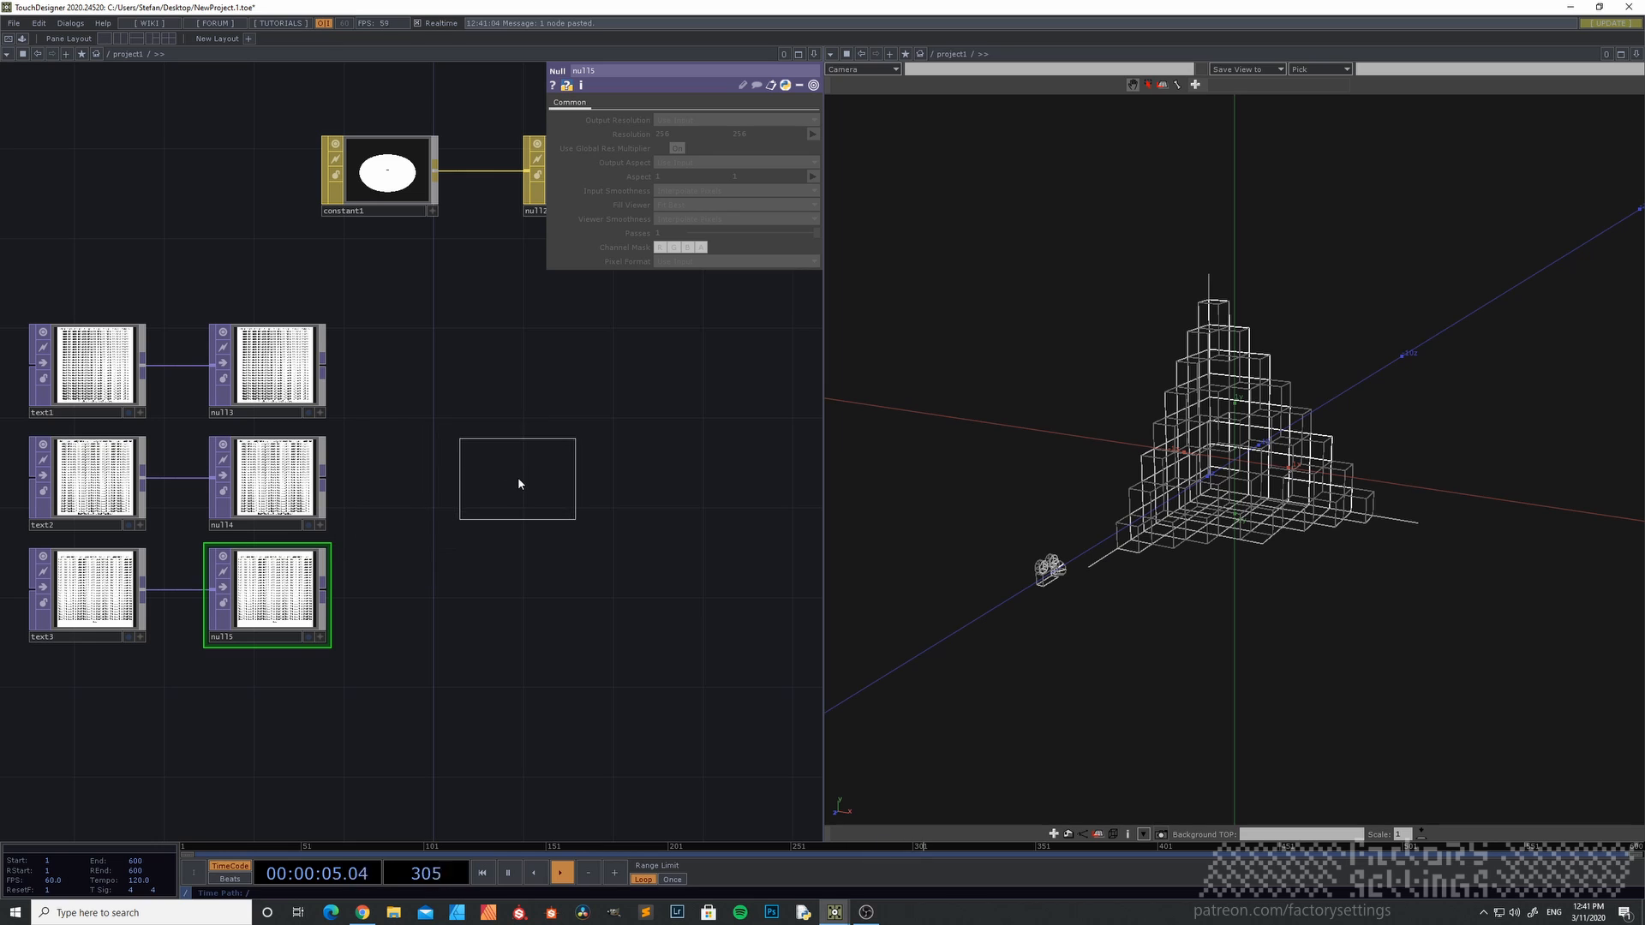
left_click(517, 477)
left_click_drag(549, 591, 520, 627)
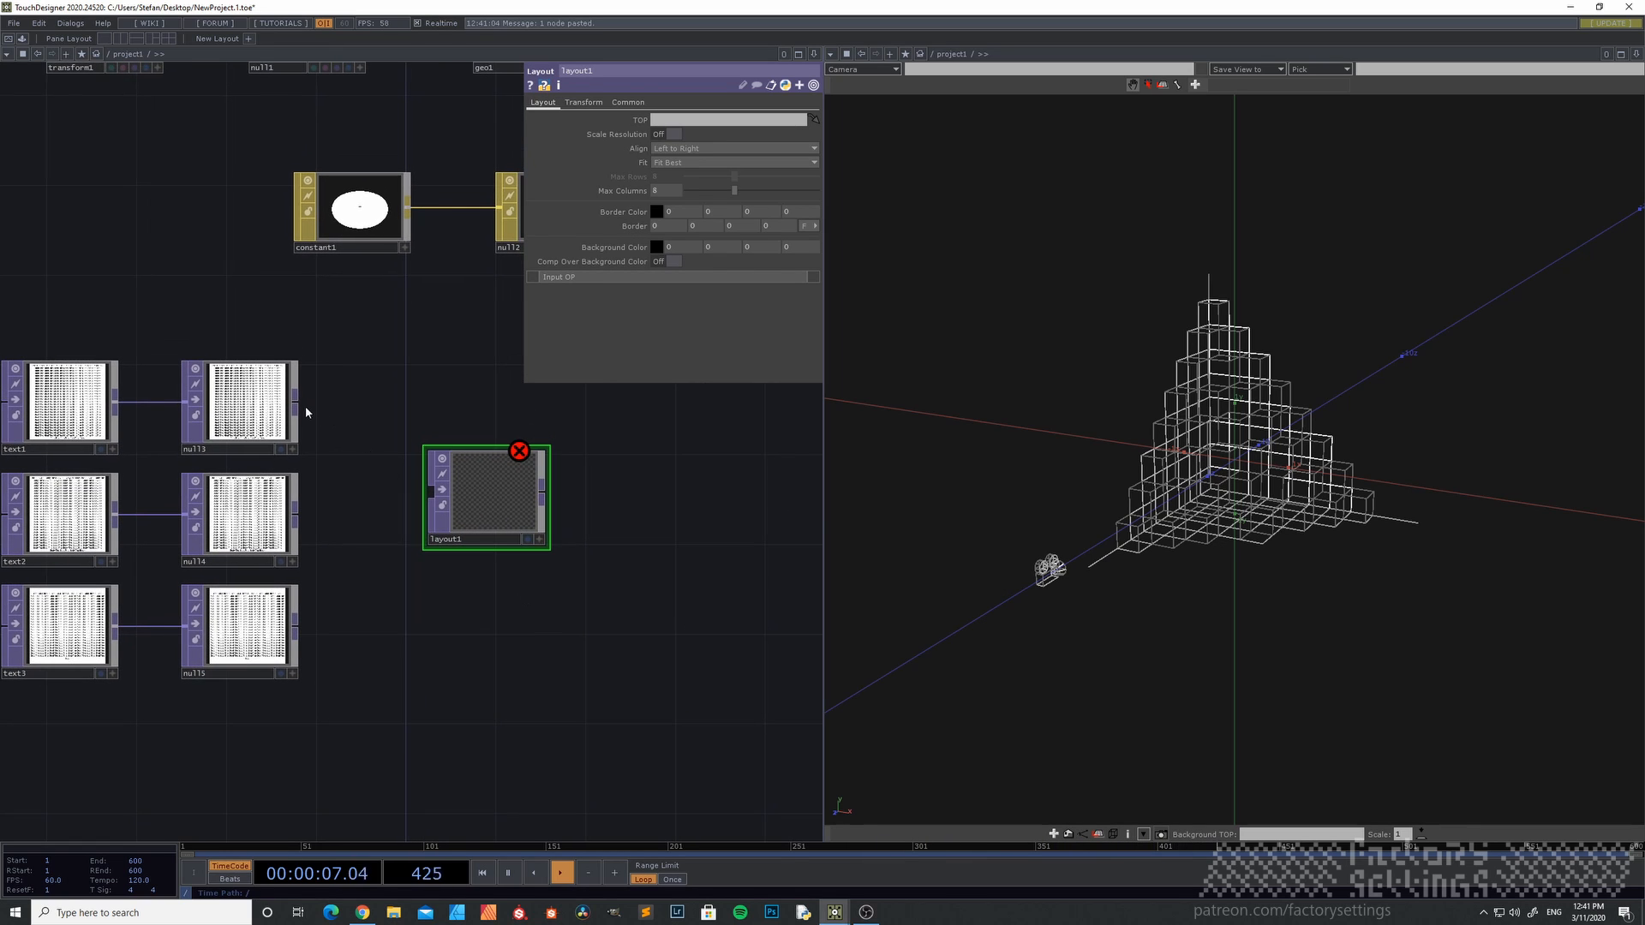
- Connect null3, null4 and null5 to the input of the Layout TOP
left_click_drag(295, 402, 431, 489)
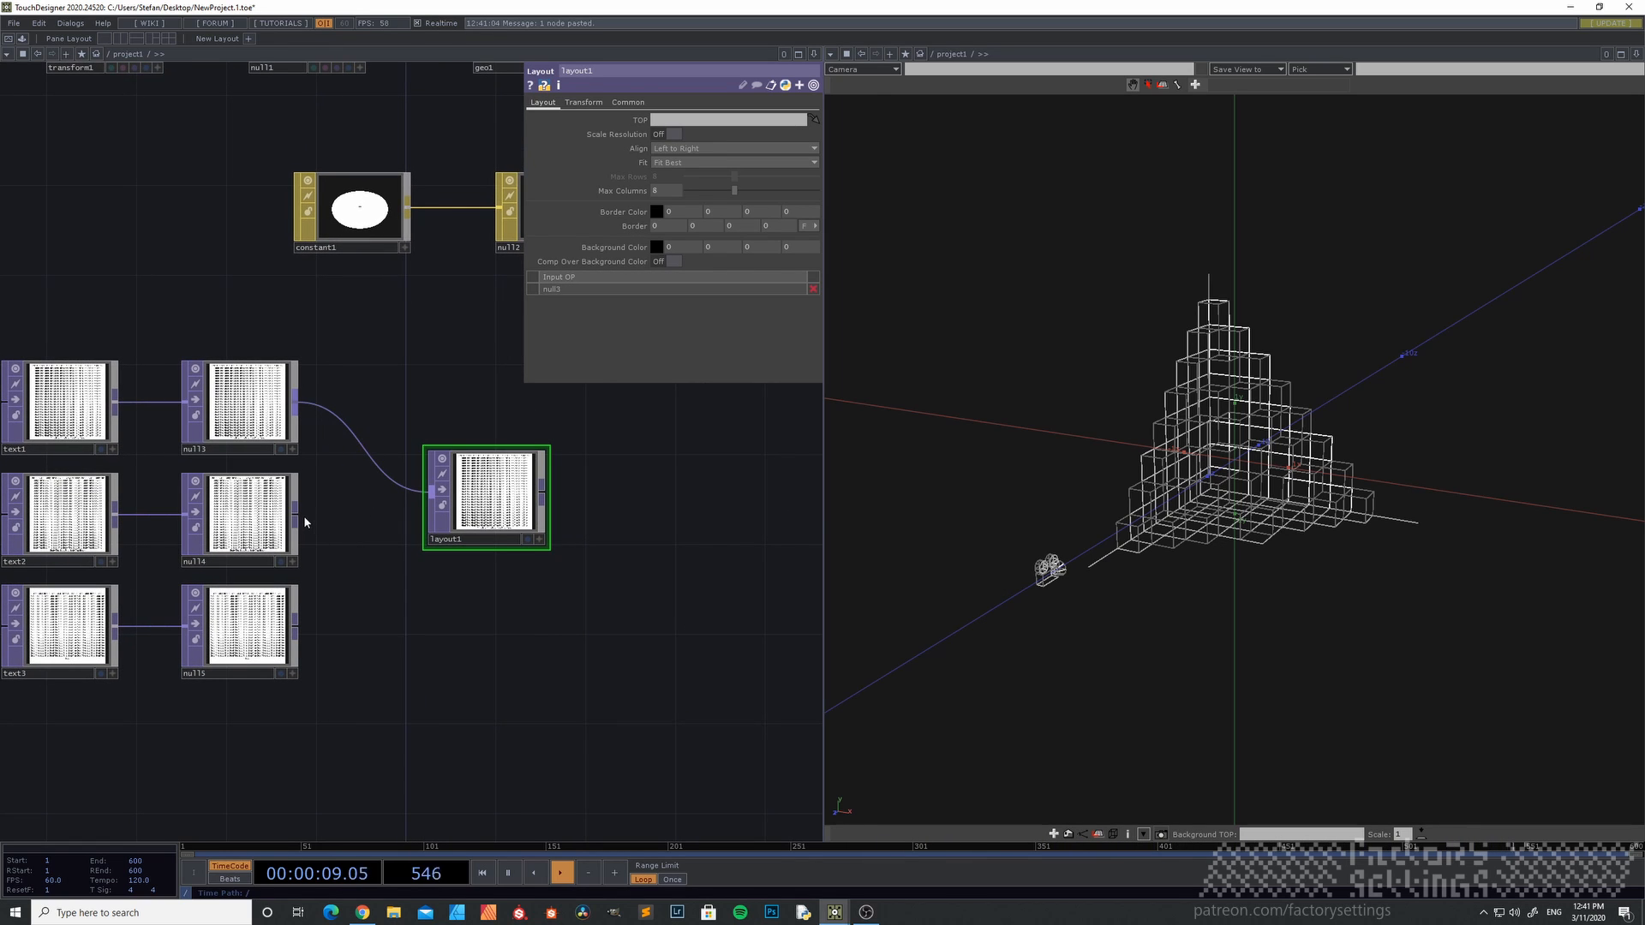
left_click_drag(303, 516, 473, 487)
left_click_drag(338, 630, 543, 508)
- Turn on Scale Resolution for the Layout TOP and set its alignment to Grid Rows
left_click_drag(532, 635, 452, 664)
scroll(446, 579, "up", 5)
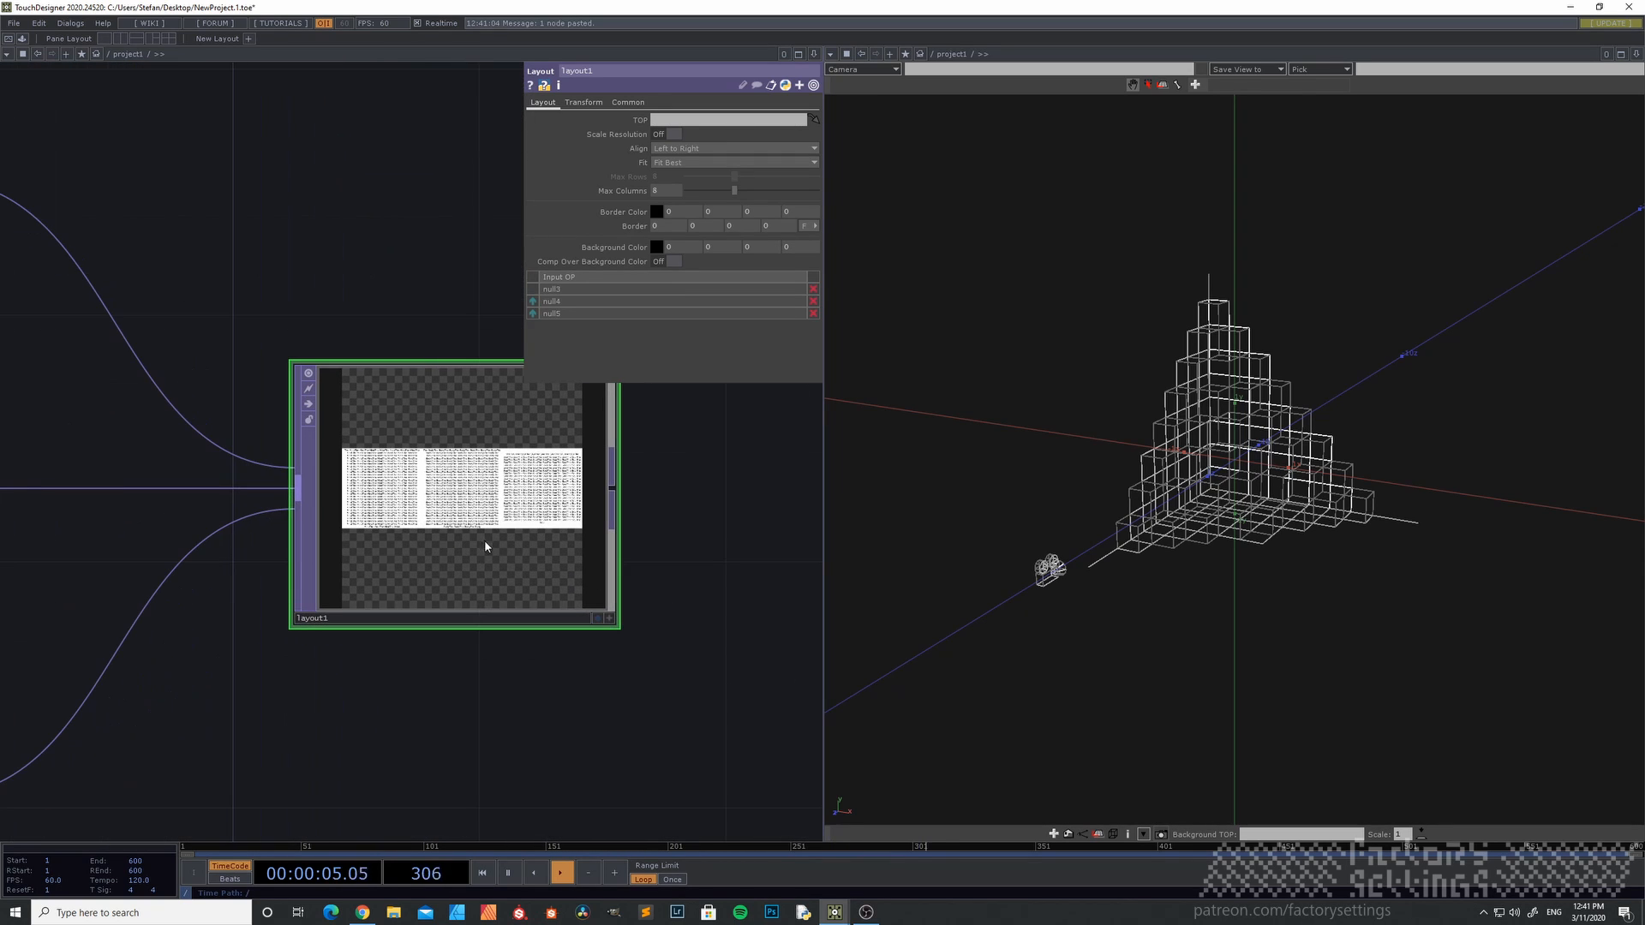
scroll(475, 591, "up", 3)
scroll(502, 527, "down", 3)
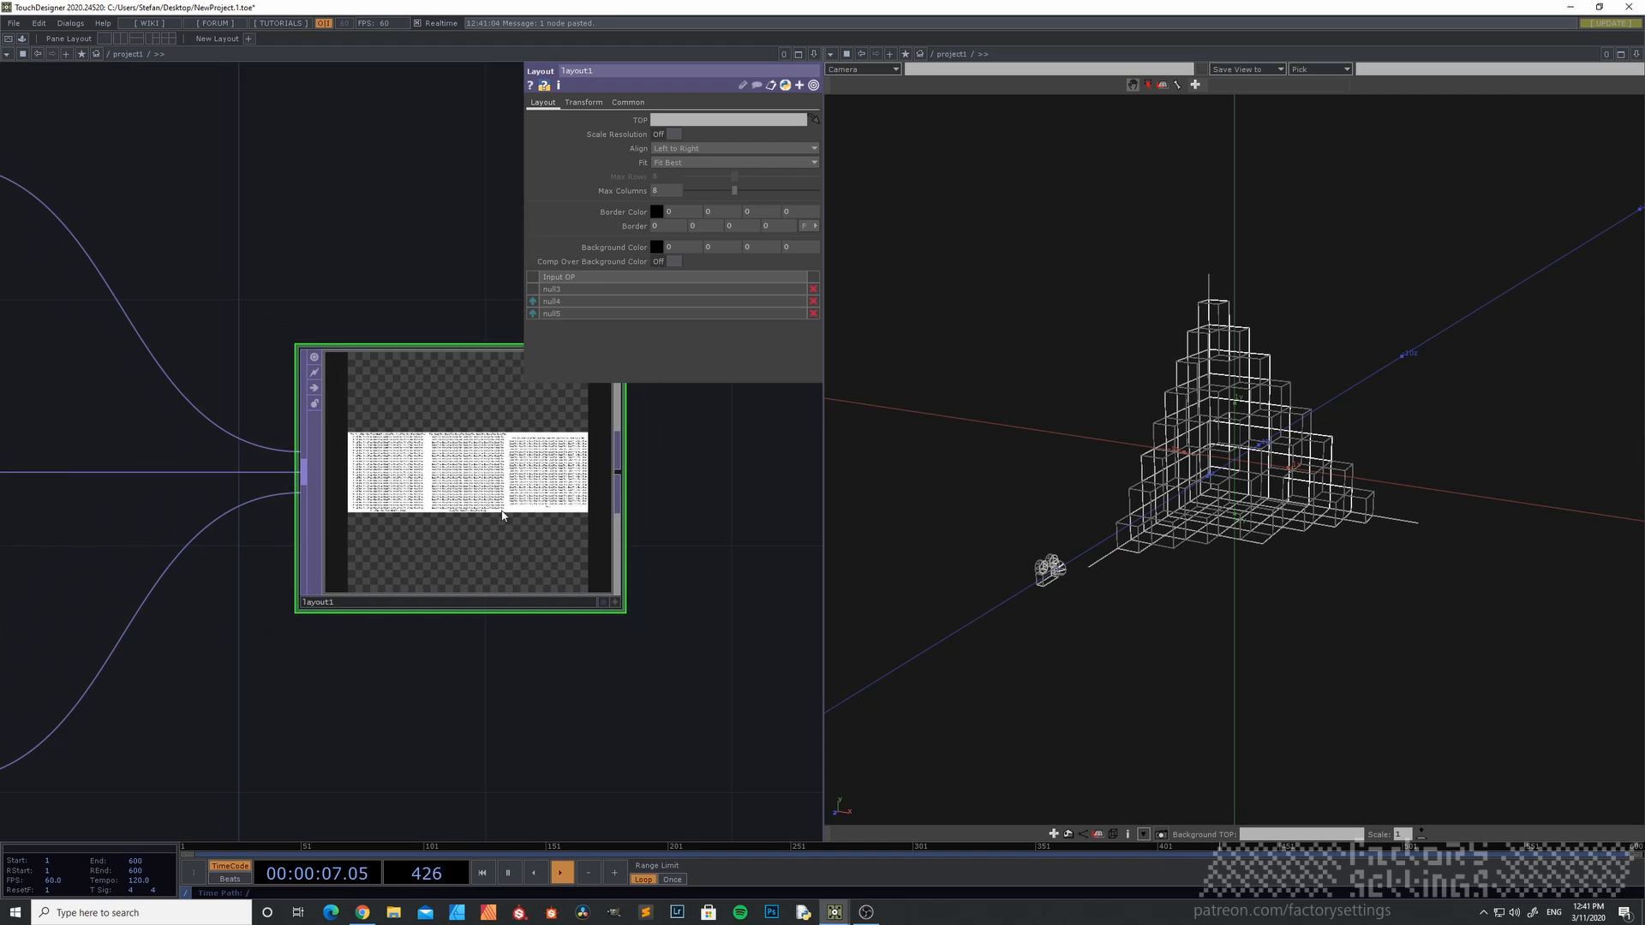
left_click(696, 150)
left_click(695, 150)
left_click(674, 135)
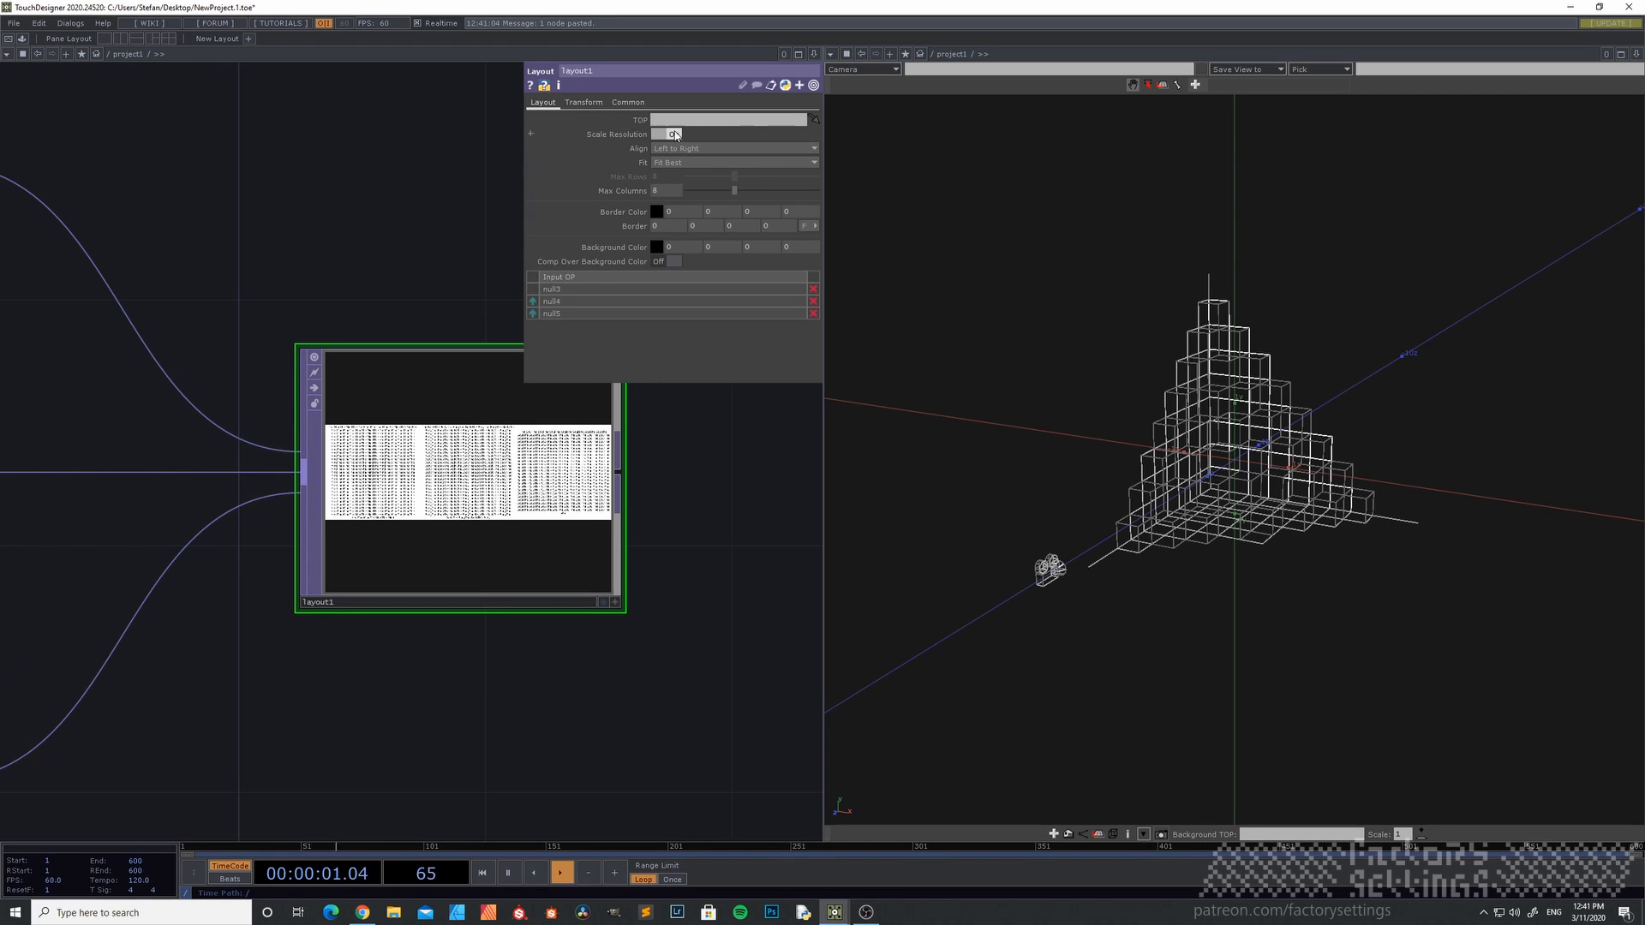
left_click(697, 150)
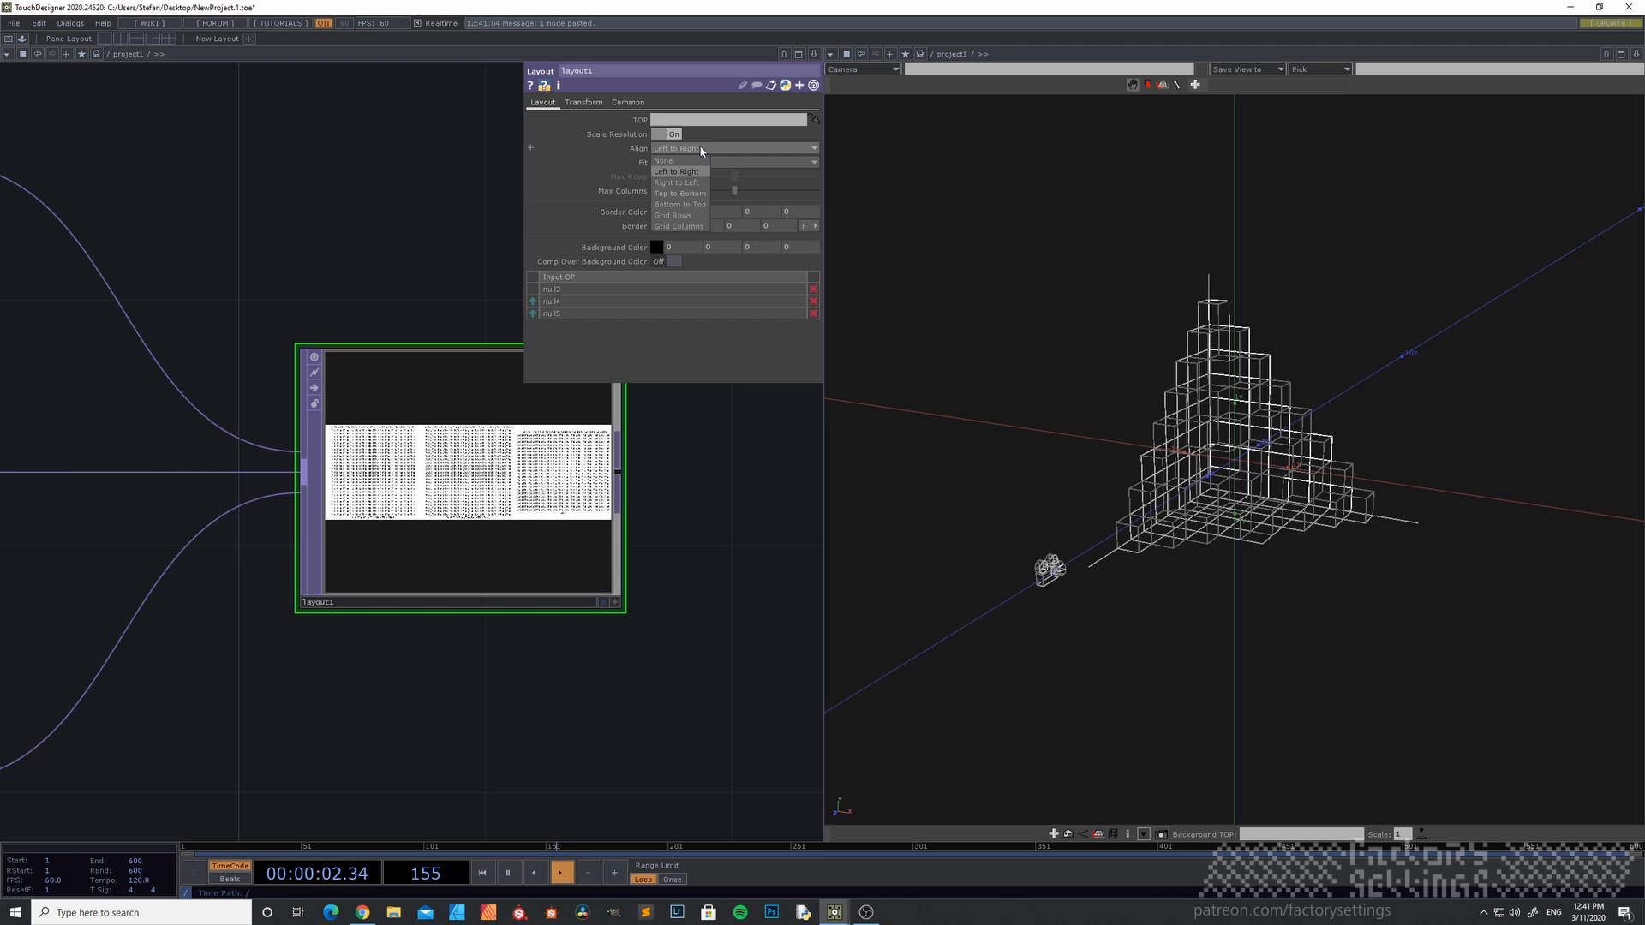
left_click(689, 222)
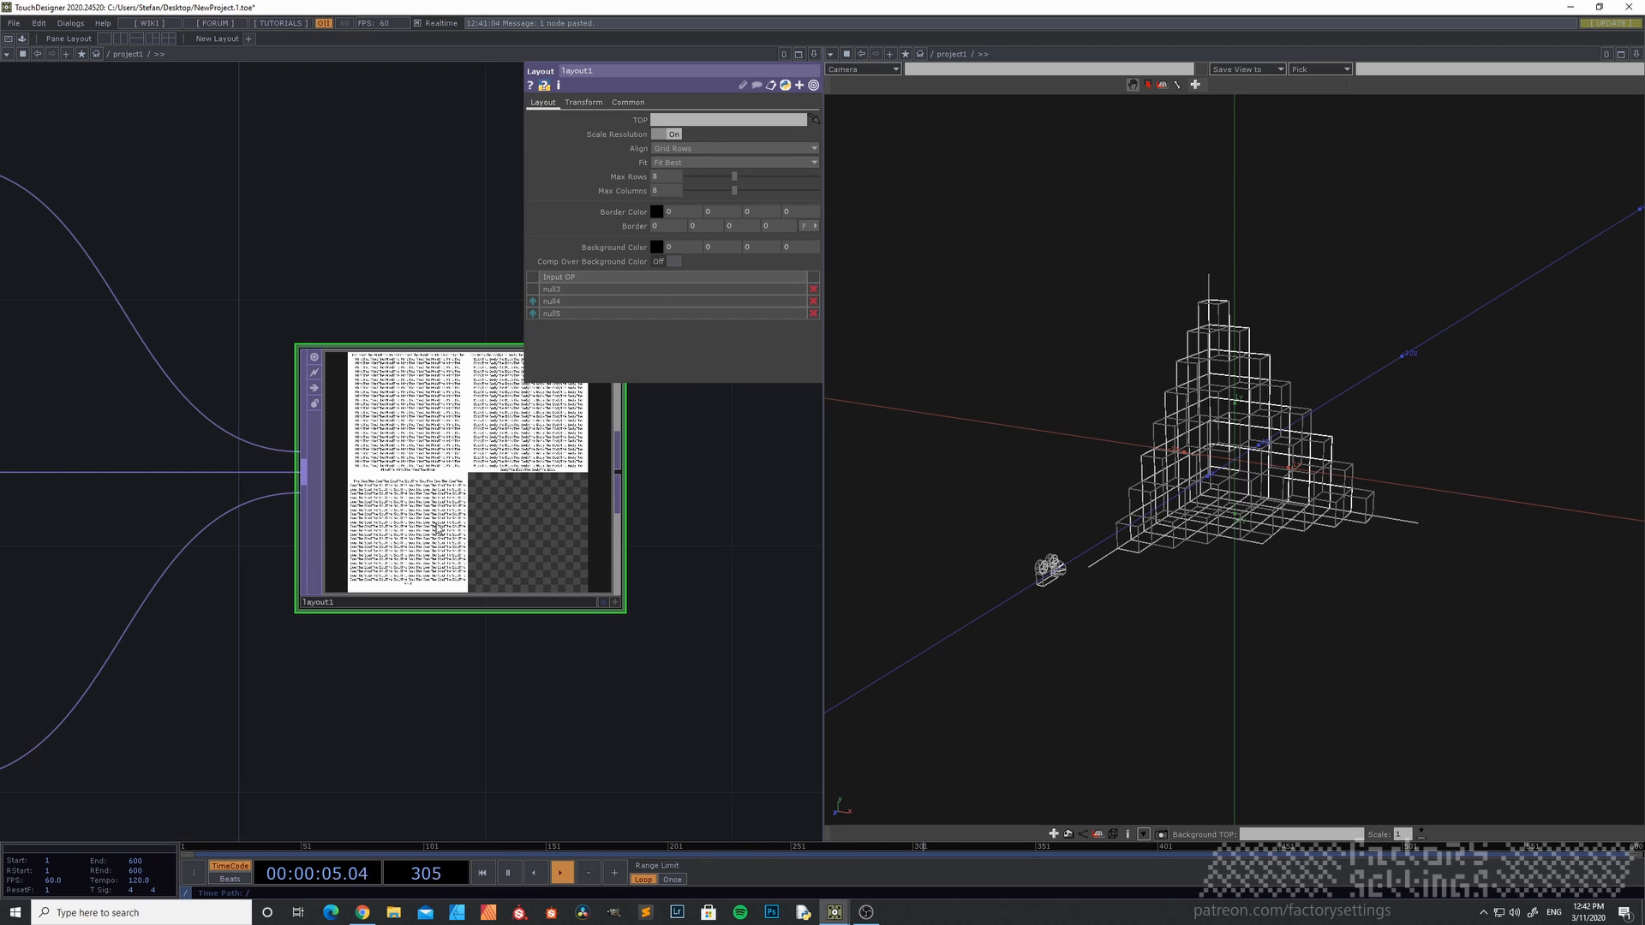
- Set the Layout TOP's Max Rows and Max Columns to 2 and check its operator info
scroll(439, 524, "up", 3)
scroll(452, 503, "down", 3)
left_click_drag(418, 233, 227, 238)
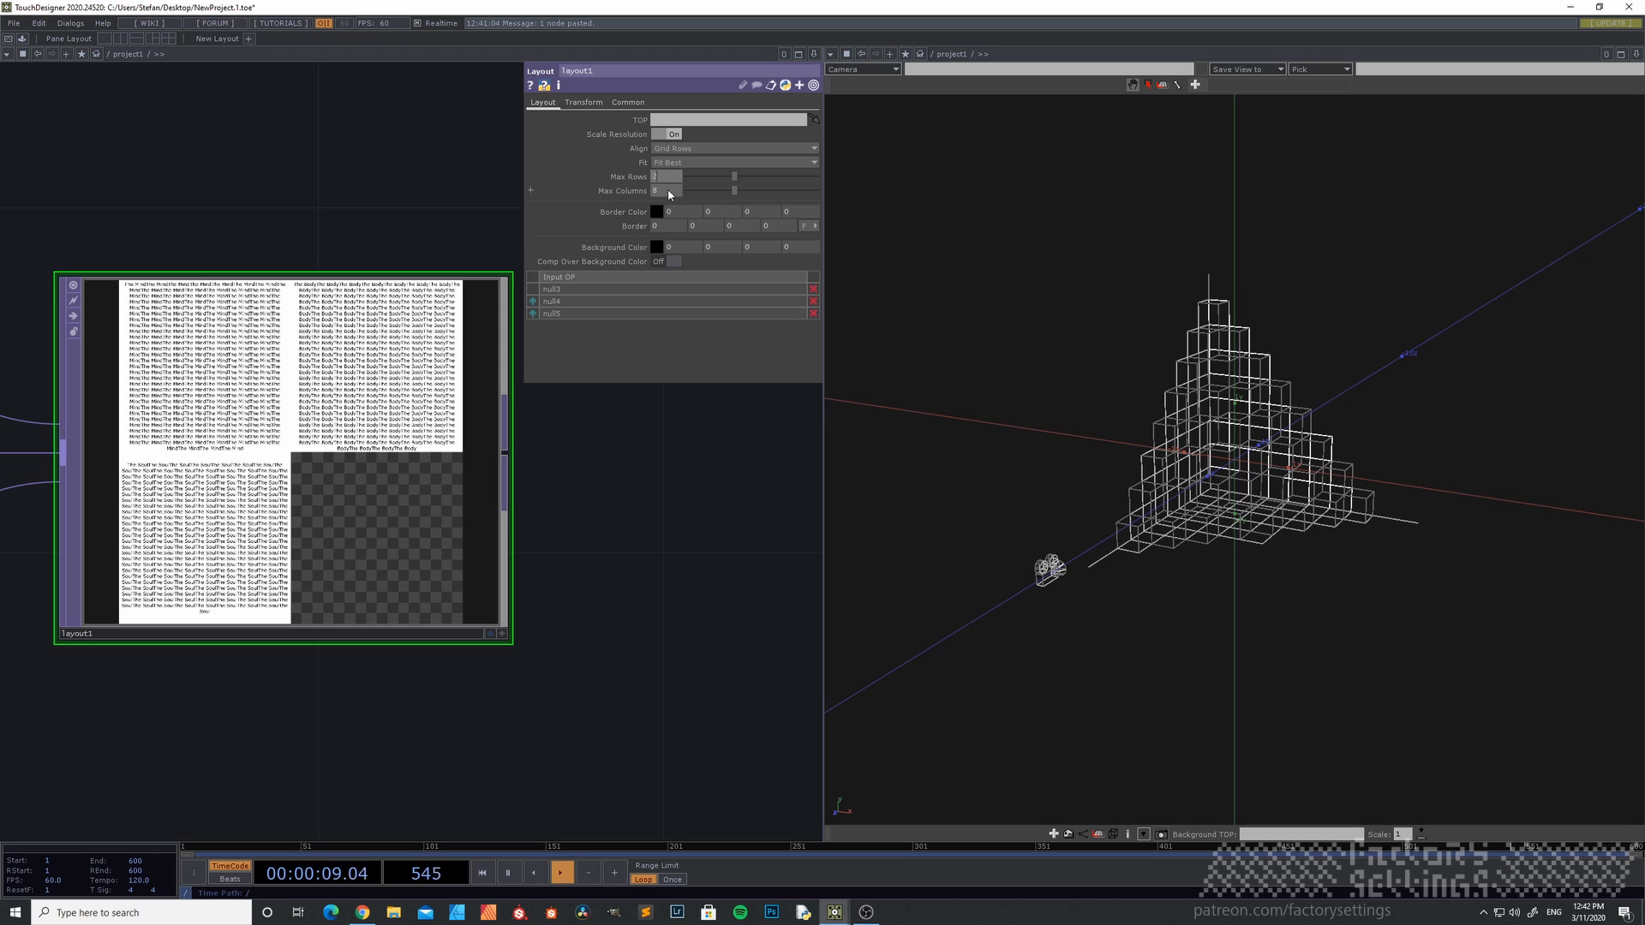
scroll(205, 581, "up", 2)
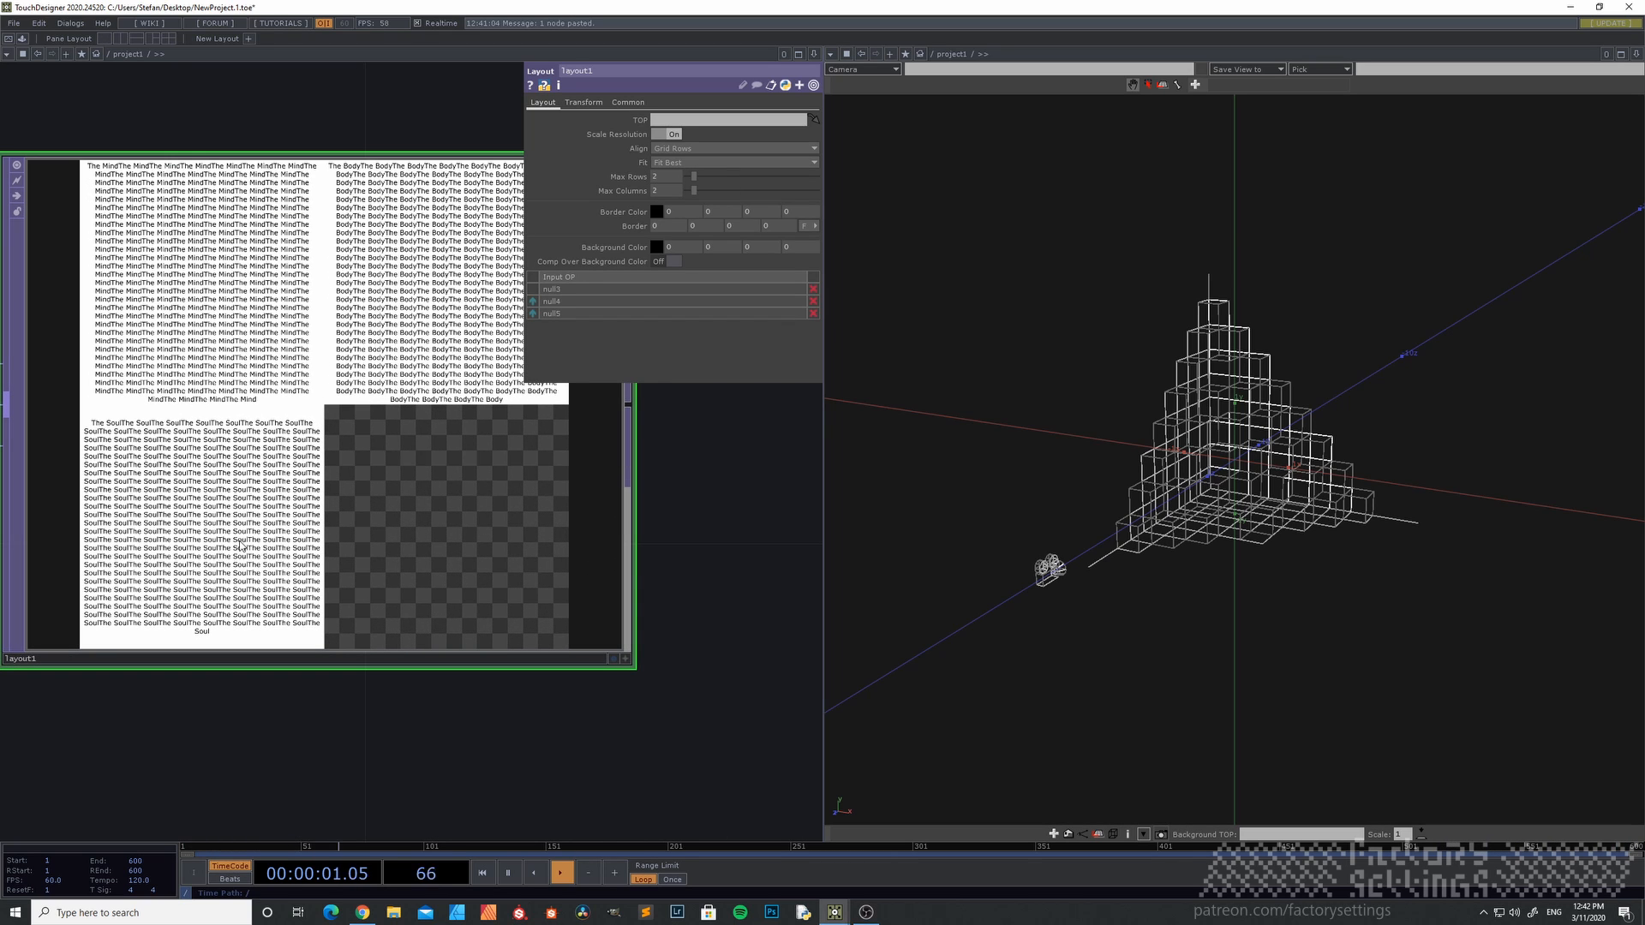
scroll(241, 545, "down", 3)
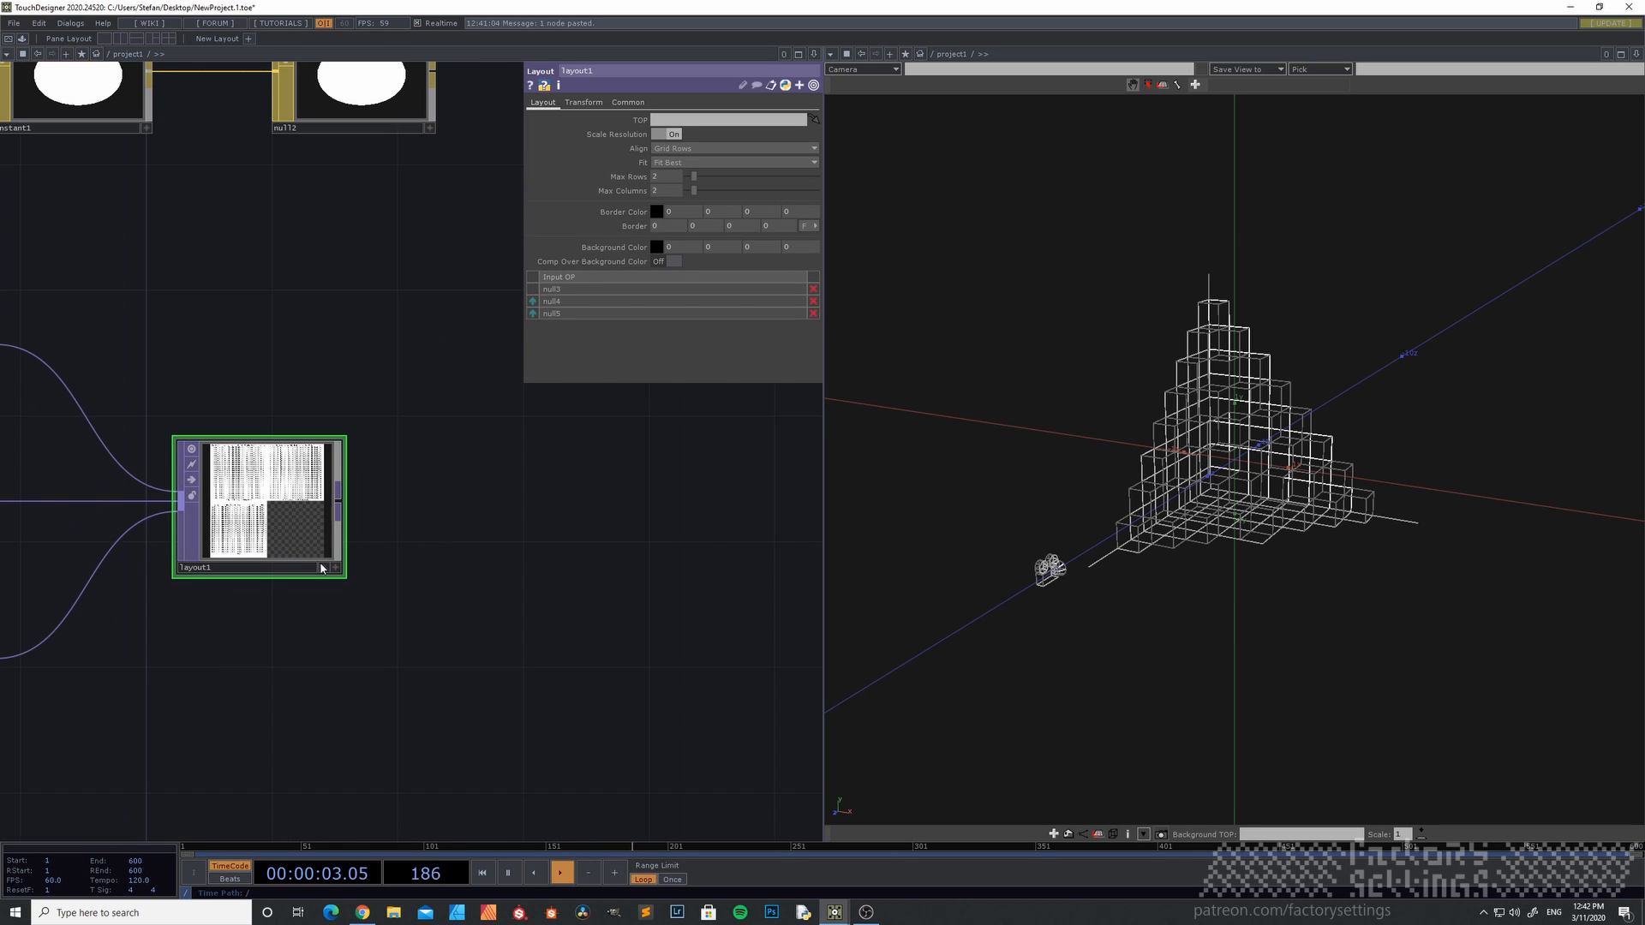
middle_click(310, 514)
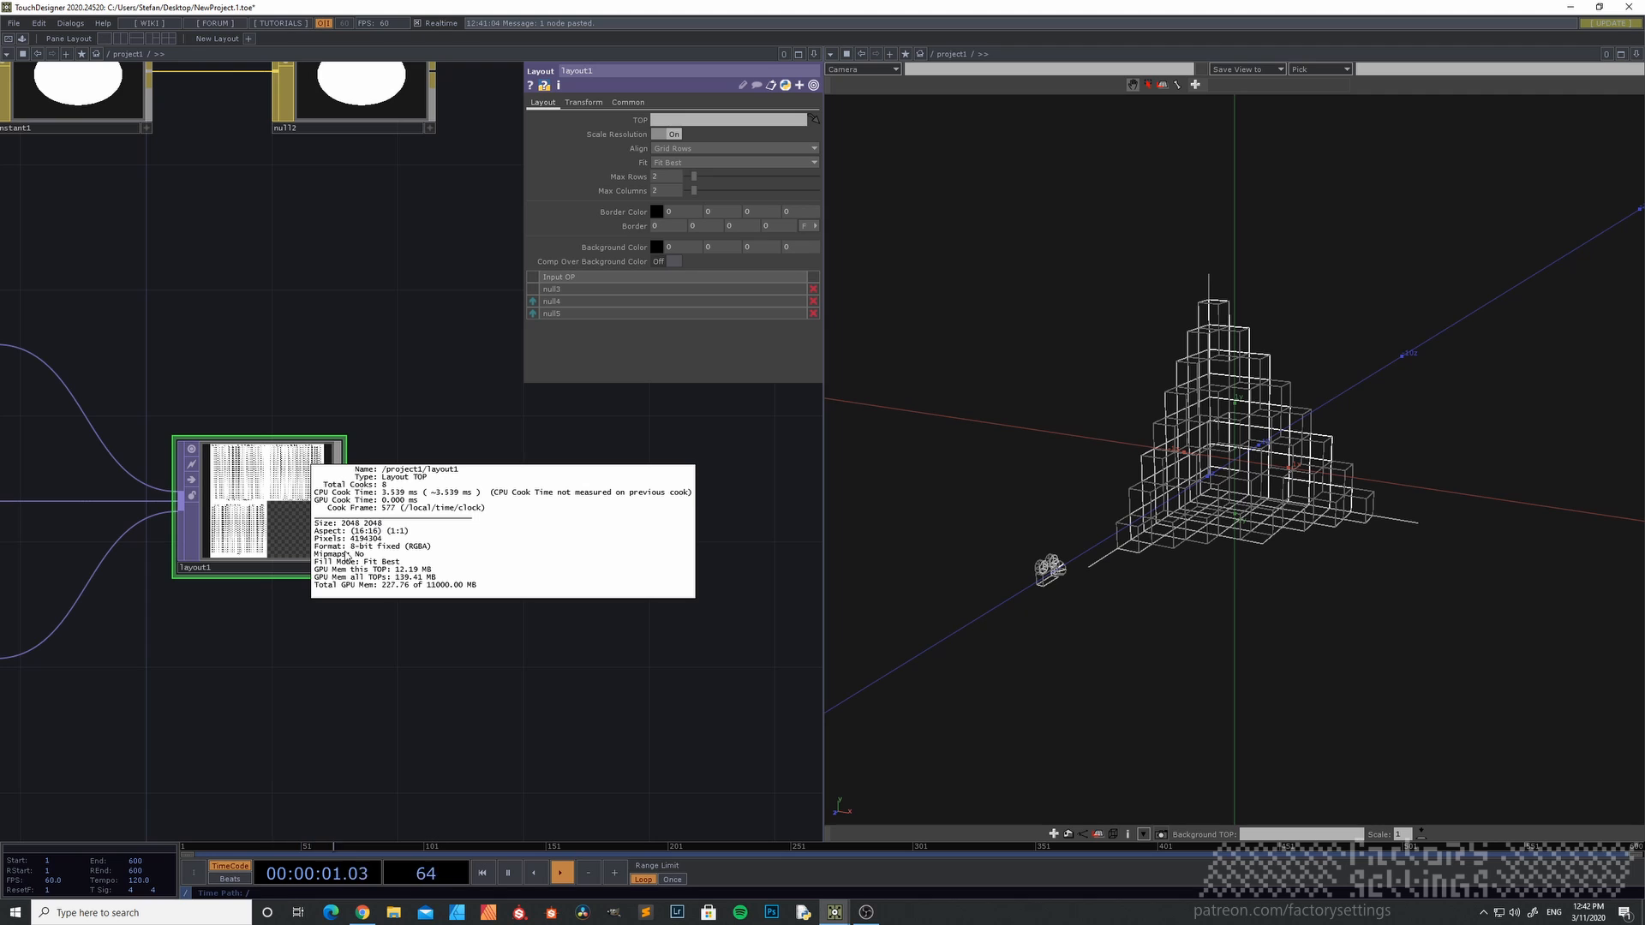
- Add a Null TOP connected to the output of the Layout TOP
scroll(347, 514, "up", 4)
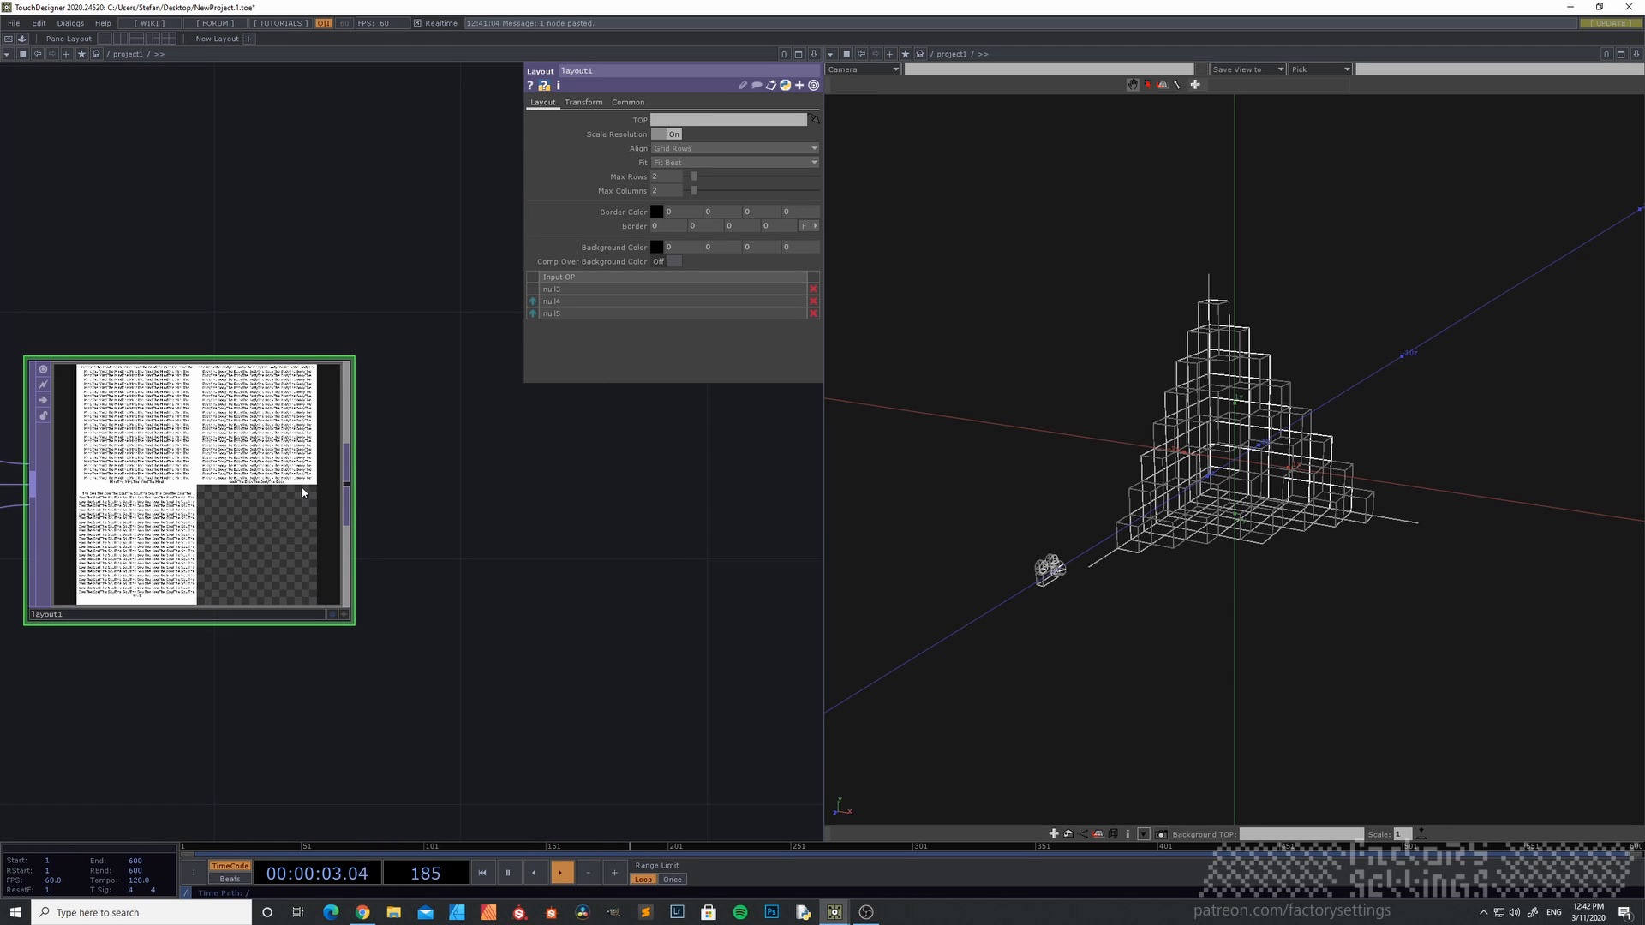
key("alt+n")
left_click(643, 501)
scroll(691, 747, "down", 5)
left_click_drag(690, 747, 375, 657)
left_click_drag(305, 375, 551, 397)
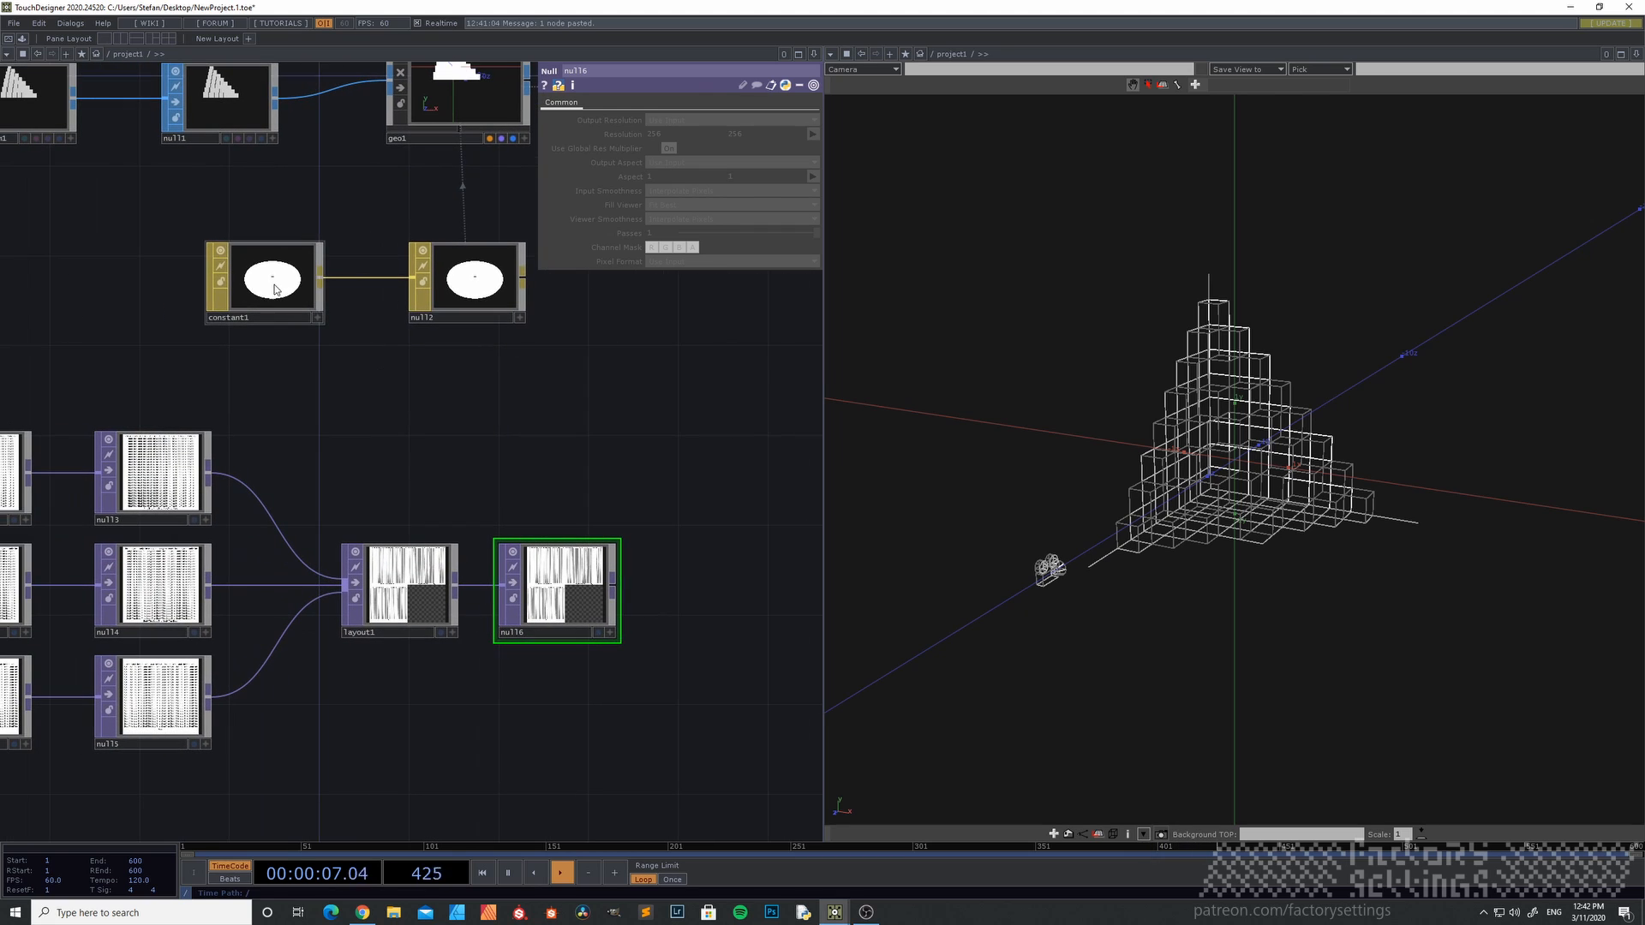
- Assign null6 as the Color Map of the constant1 material and check the texture on geo1
left_click(274, 283)
left_click_drag(557, 579, 696, 176)
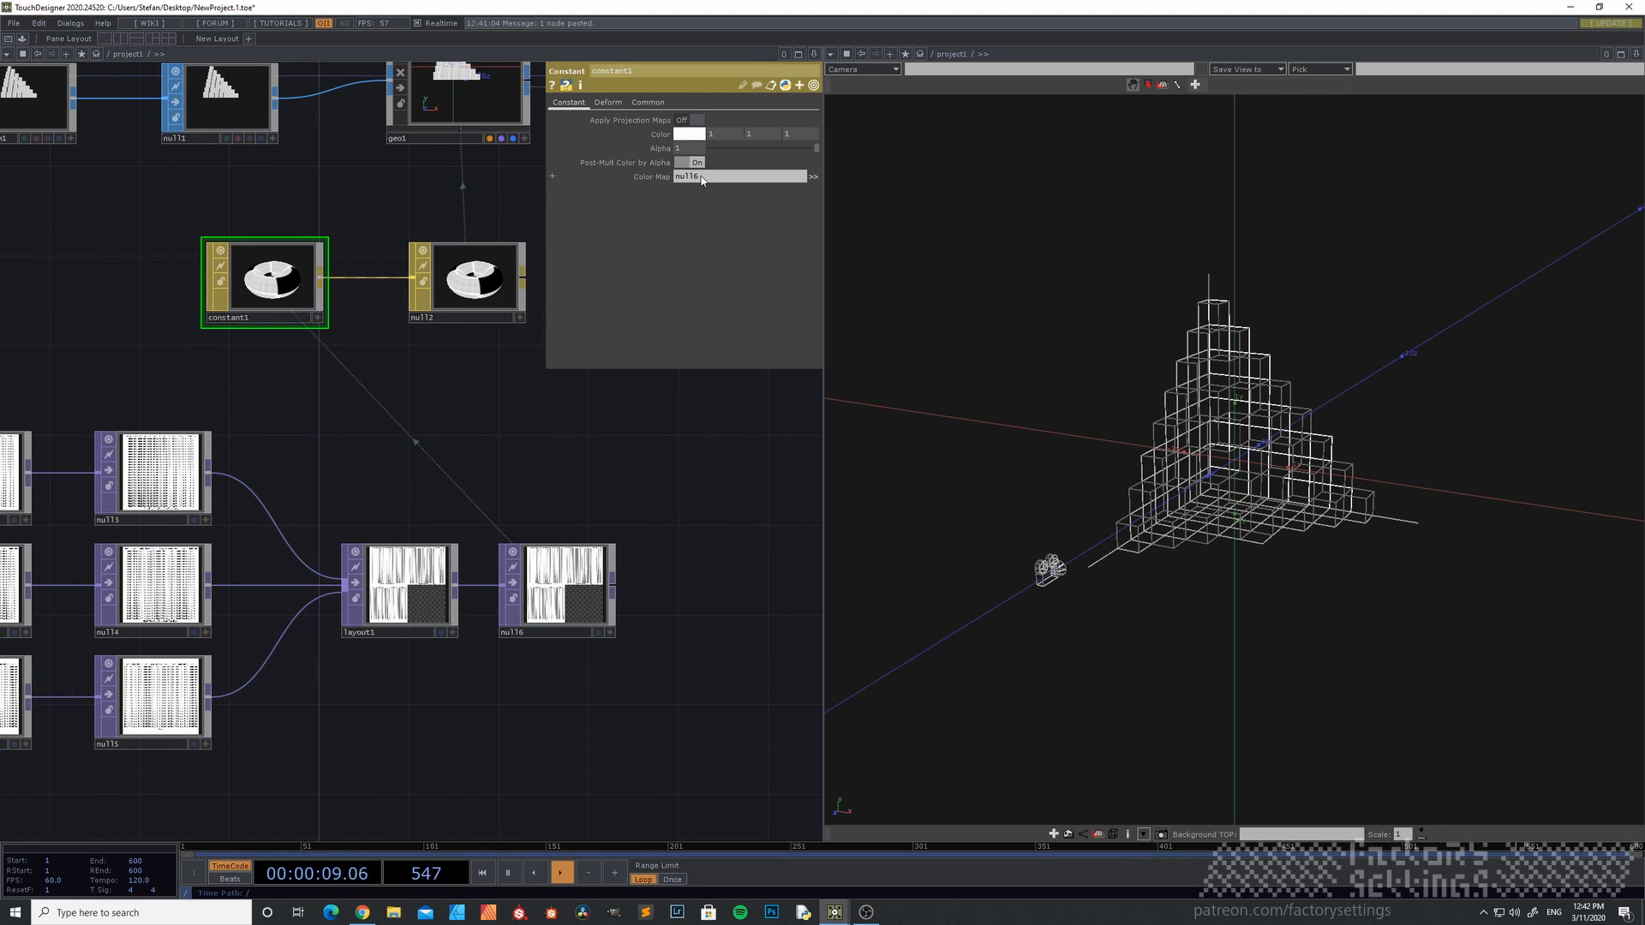
left_click_drag(407, 456, 296, 667)
scroll(334, 287, "up", 15)
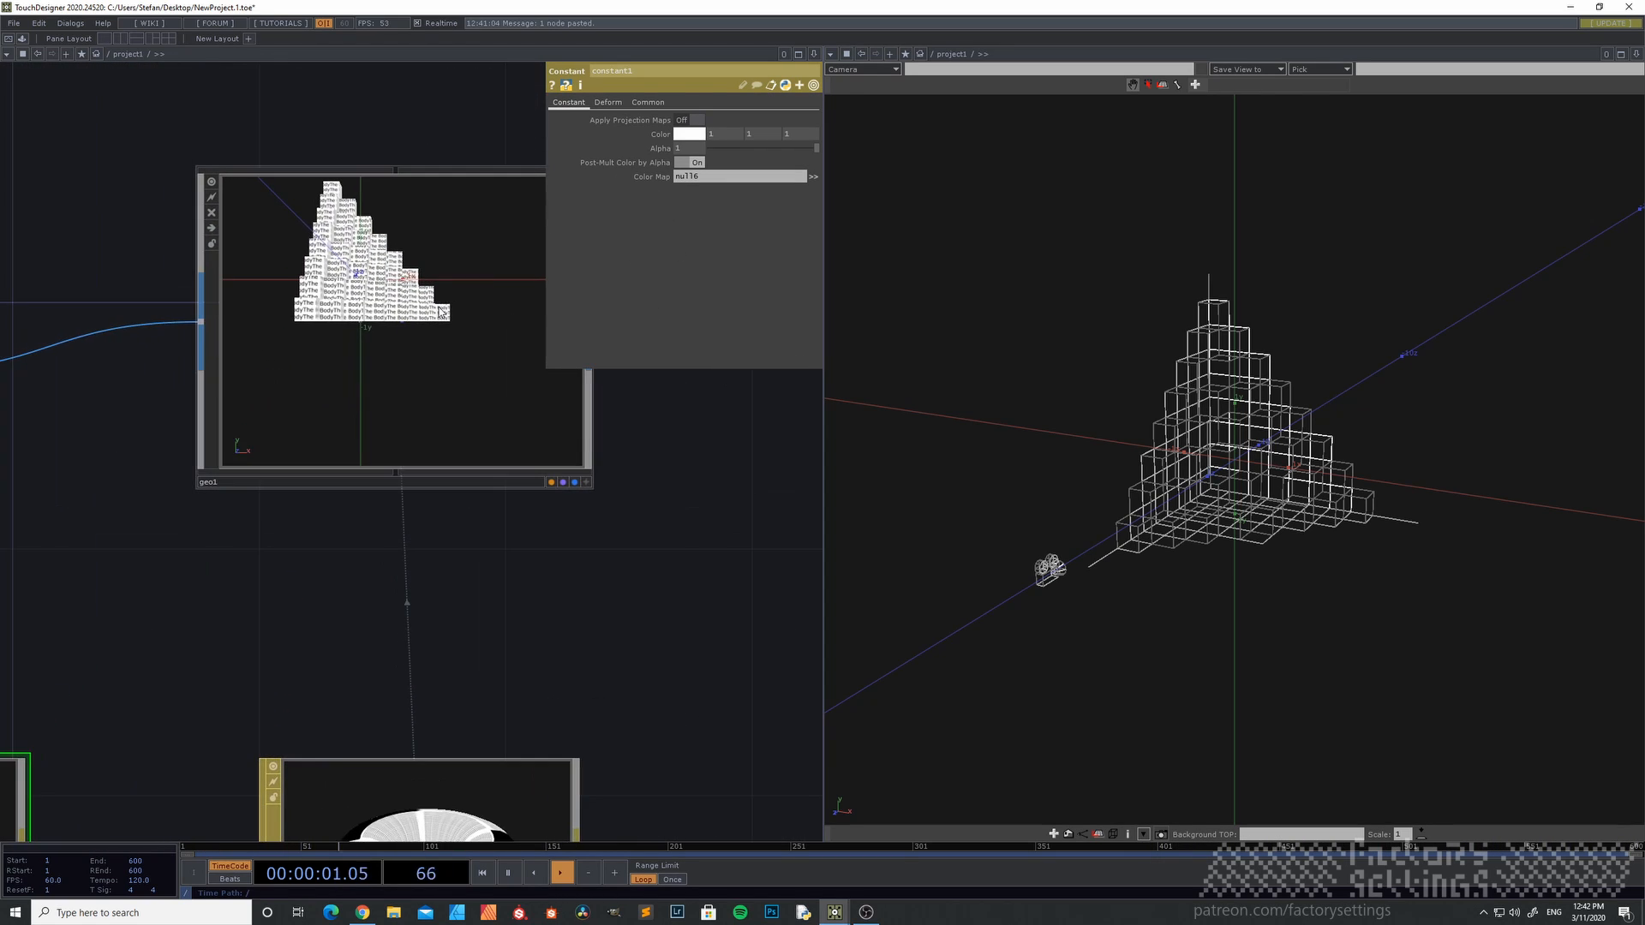
scroll(365, 346, "down", 1)
scroll(358, 349, "down", 5)
left_click_drag(553, 522, 598, 579)
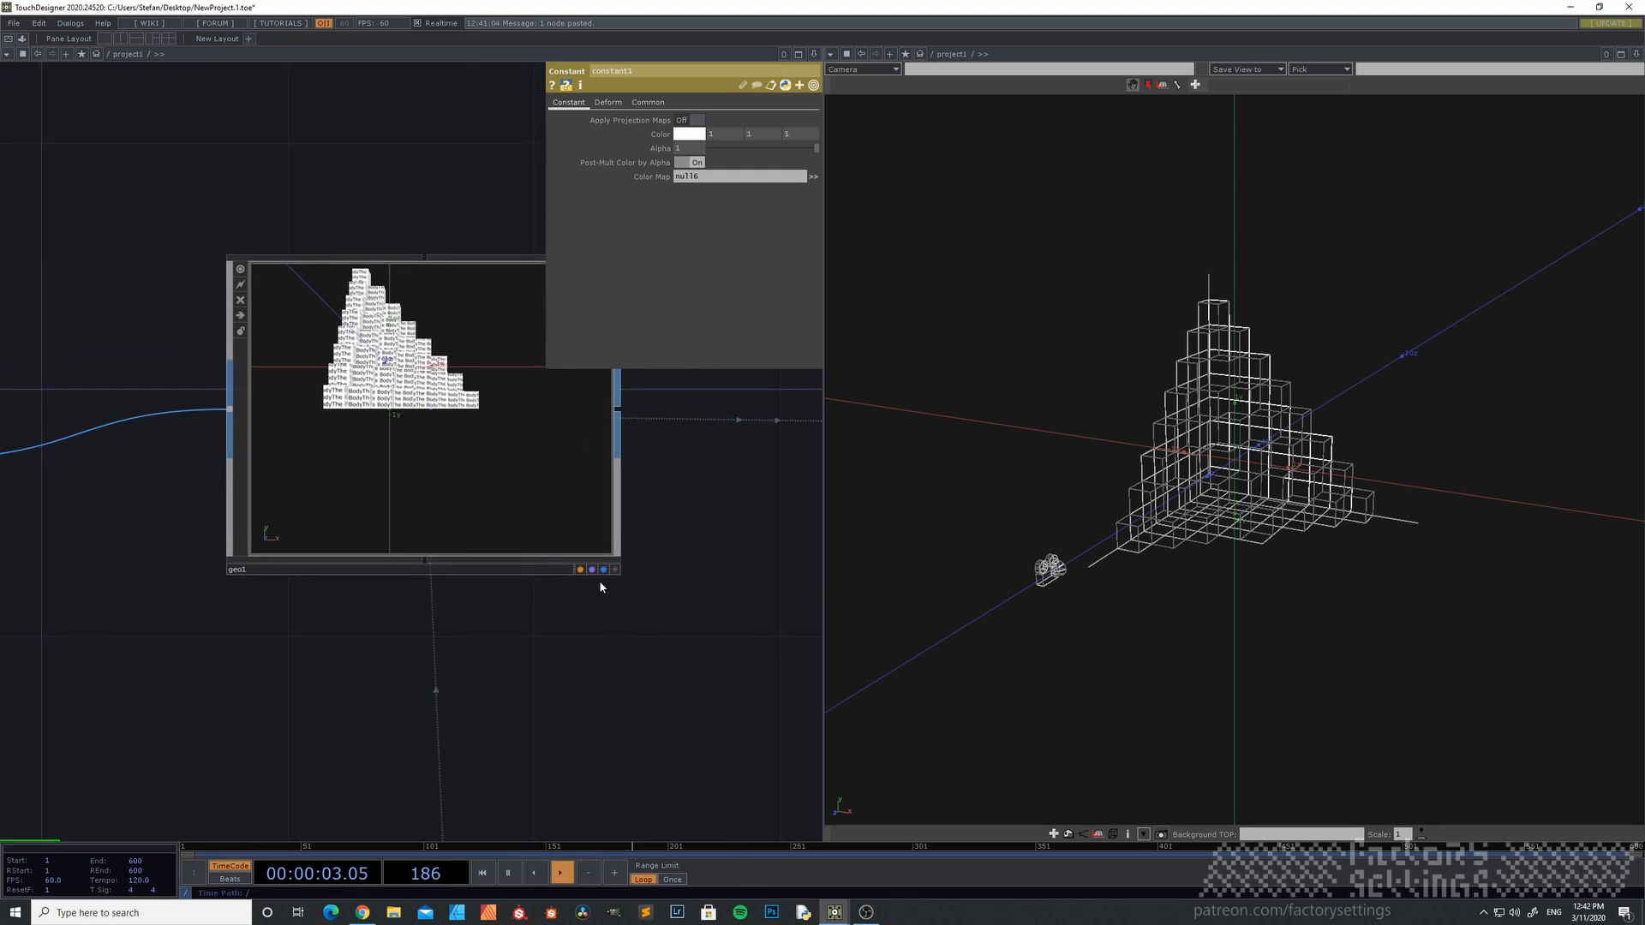
- Set the resolution of render1 to 1280 by 1280 and inspect the rendered image
left_click_drag(694, 627, 493, 645)
scroll(394, 565, "up", 5)
scroll(390, 568, "down", 5)
scroll(390, 627, "down", 5)
left_click(549, 565)
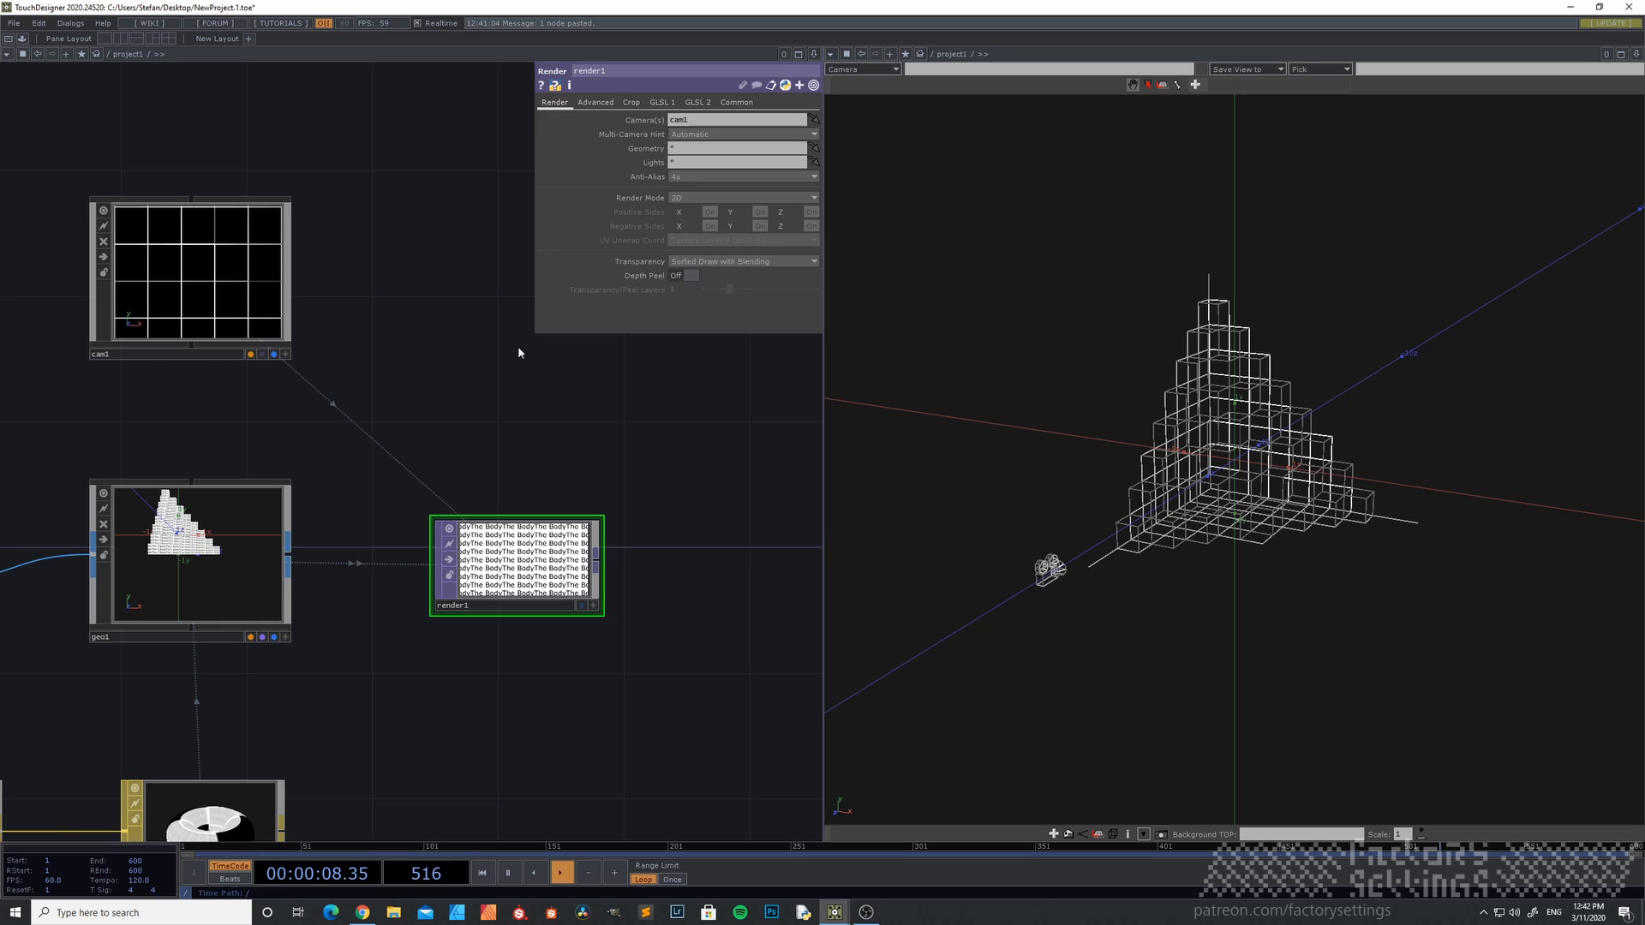
left_click(736, 102)
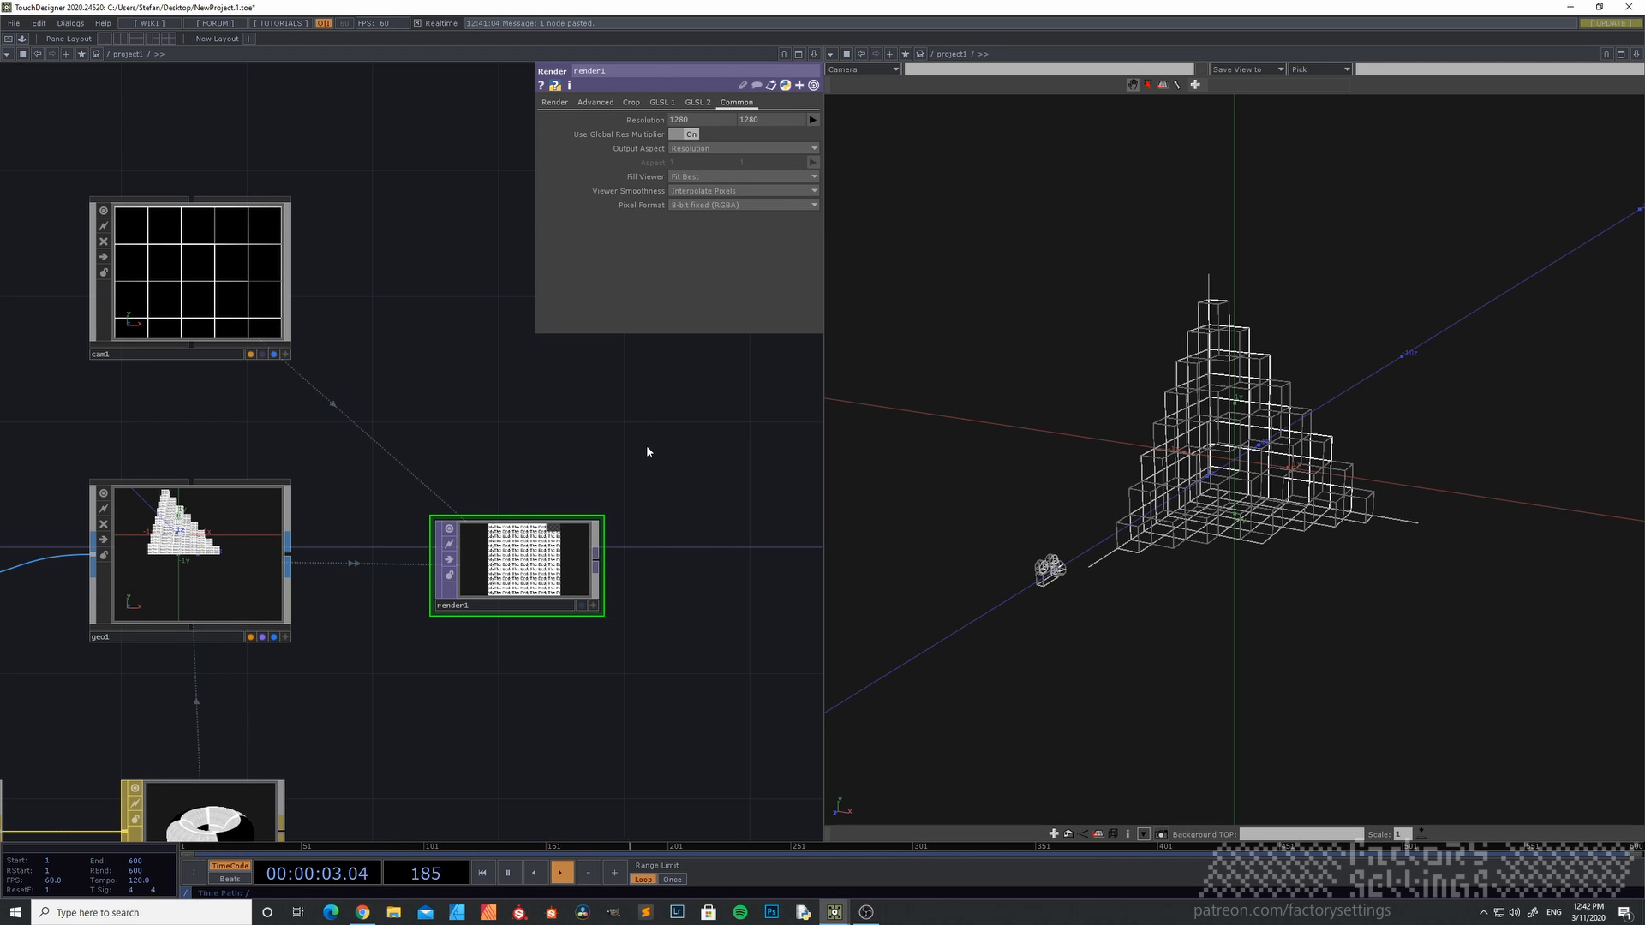
scroll(521, 578, "up", 4)
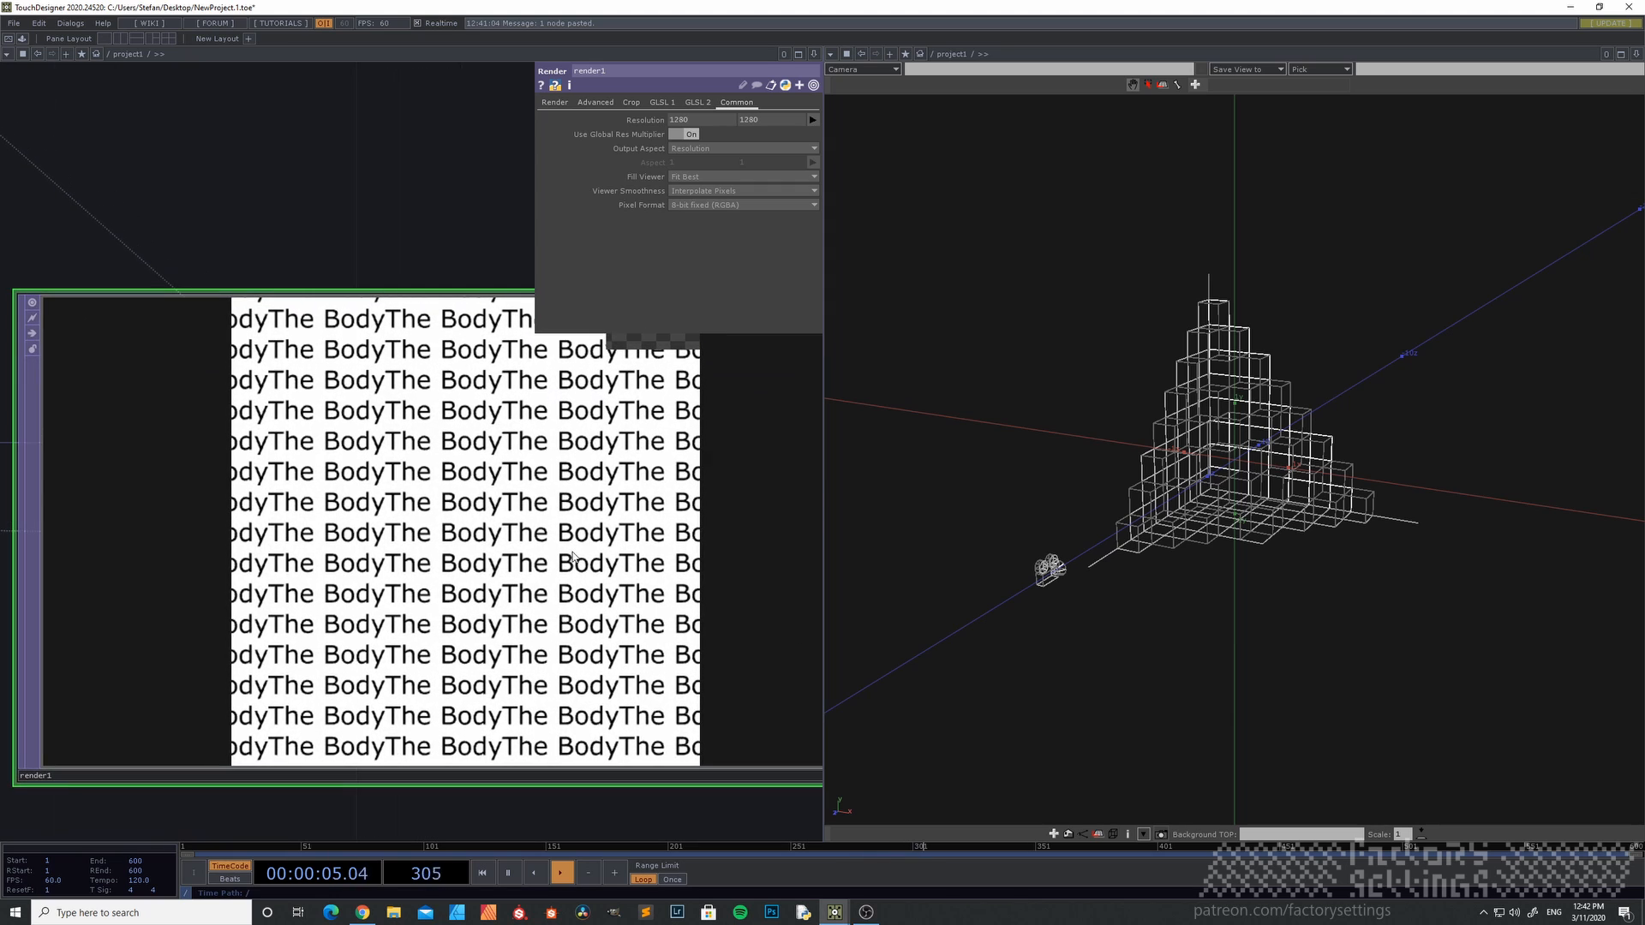
scroll(573, 557, "down", 6)
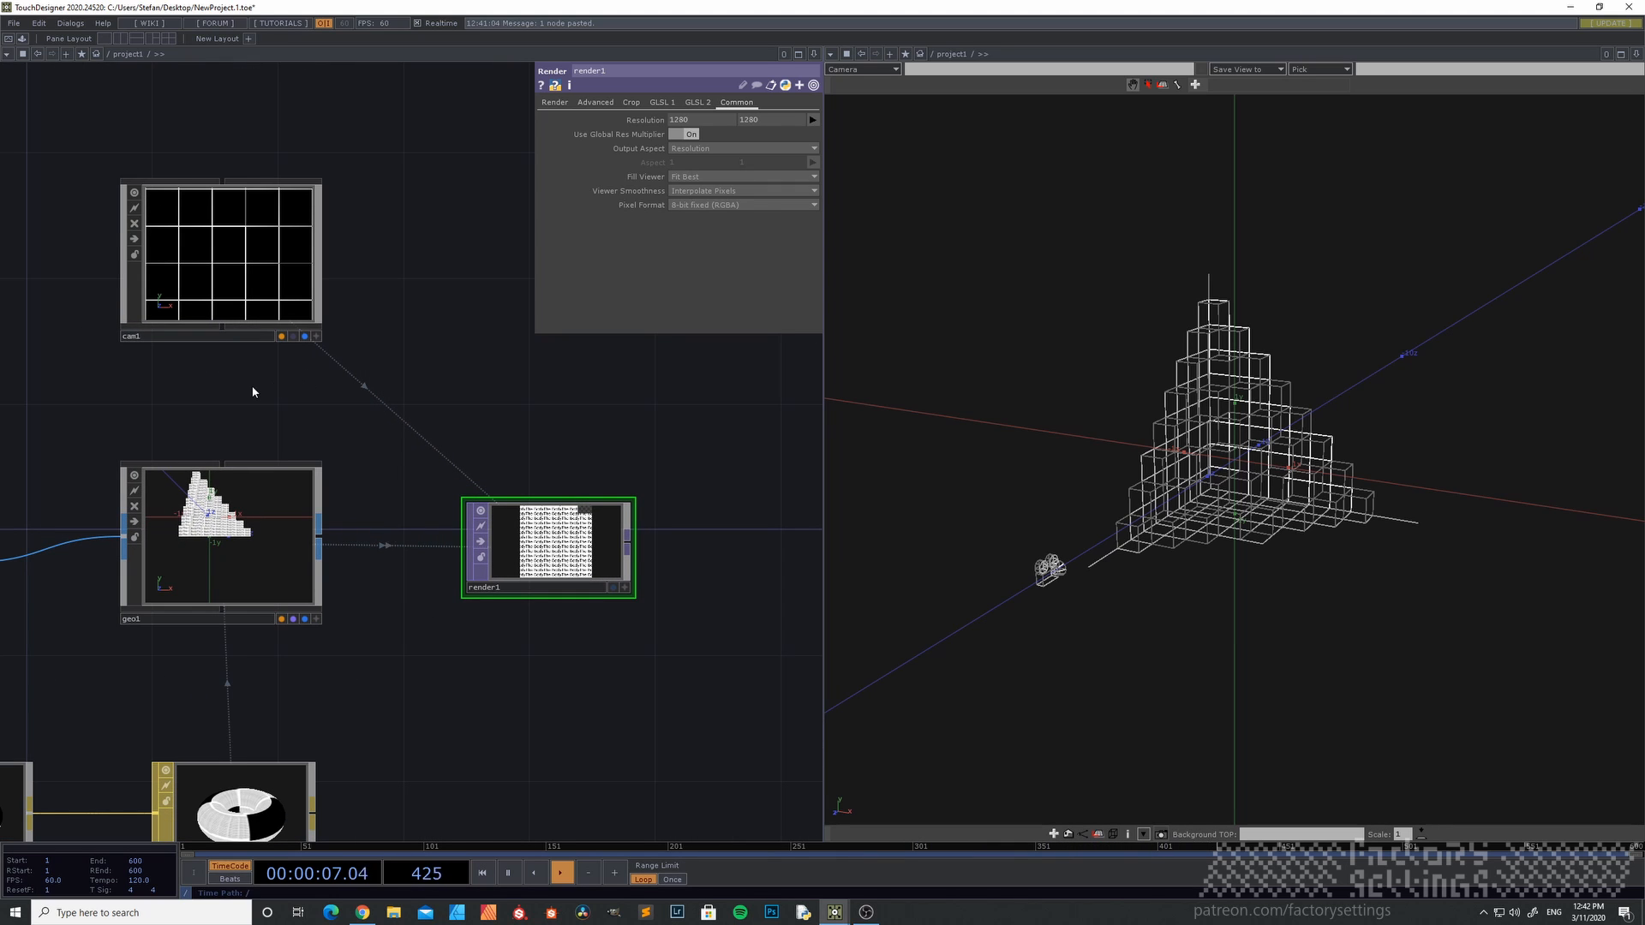
- Set the Ortho Width of camera cam1 to 1.5
left_click_drag(253, 391, 345, 411)
left_click(351, 259)
left_click_drag(624, 415, 558, 361)
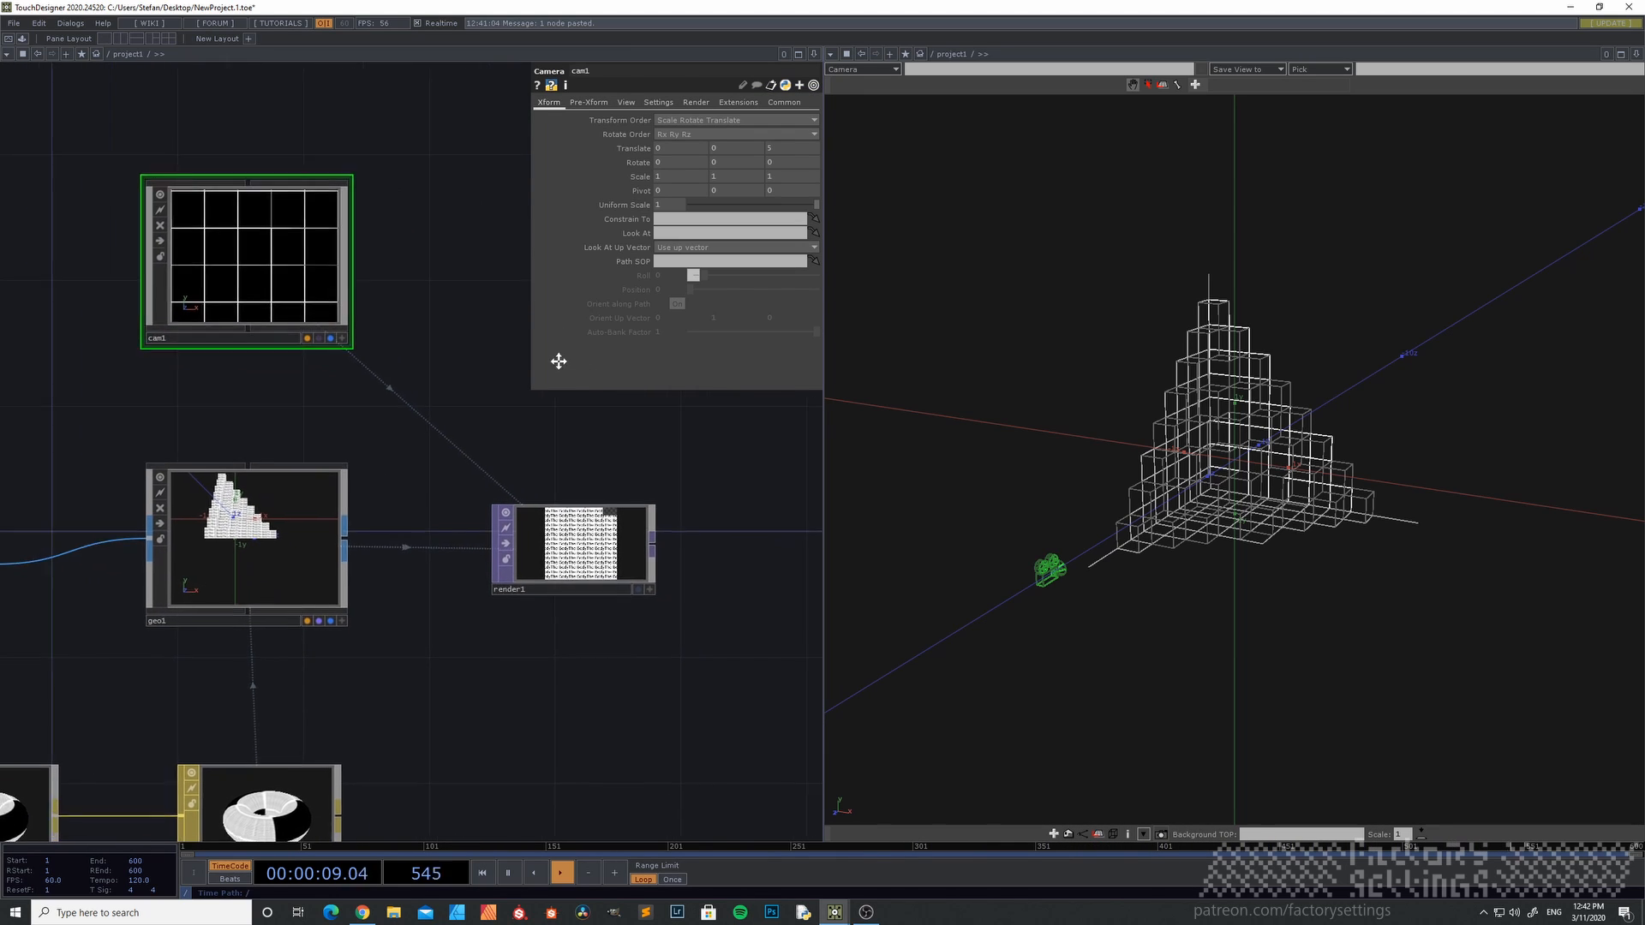
scroll(597, 468, "up", 2)
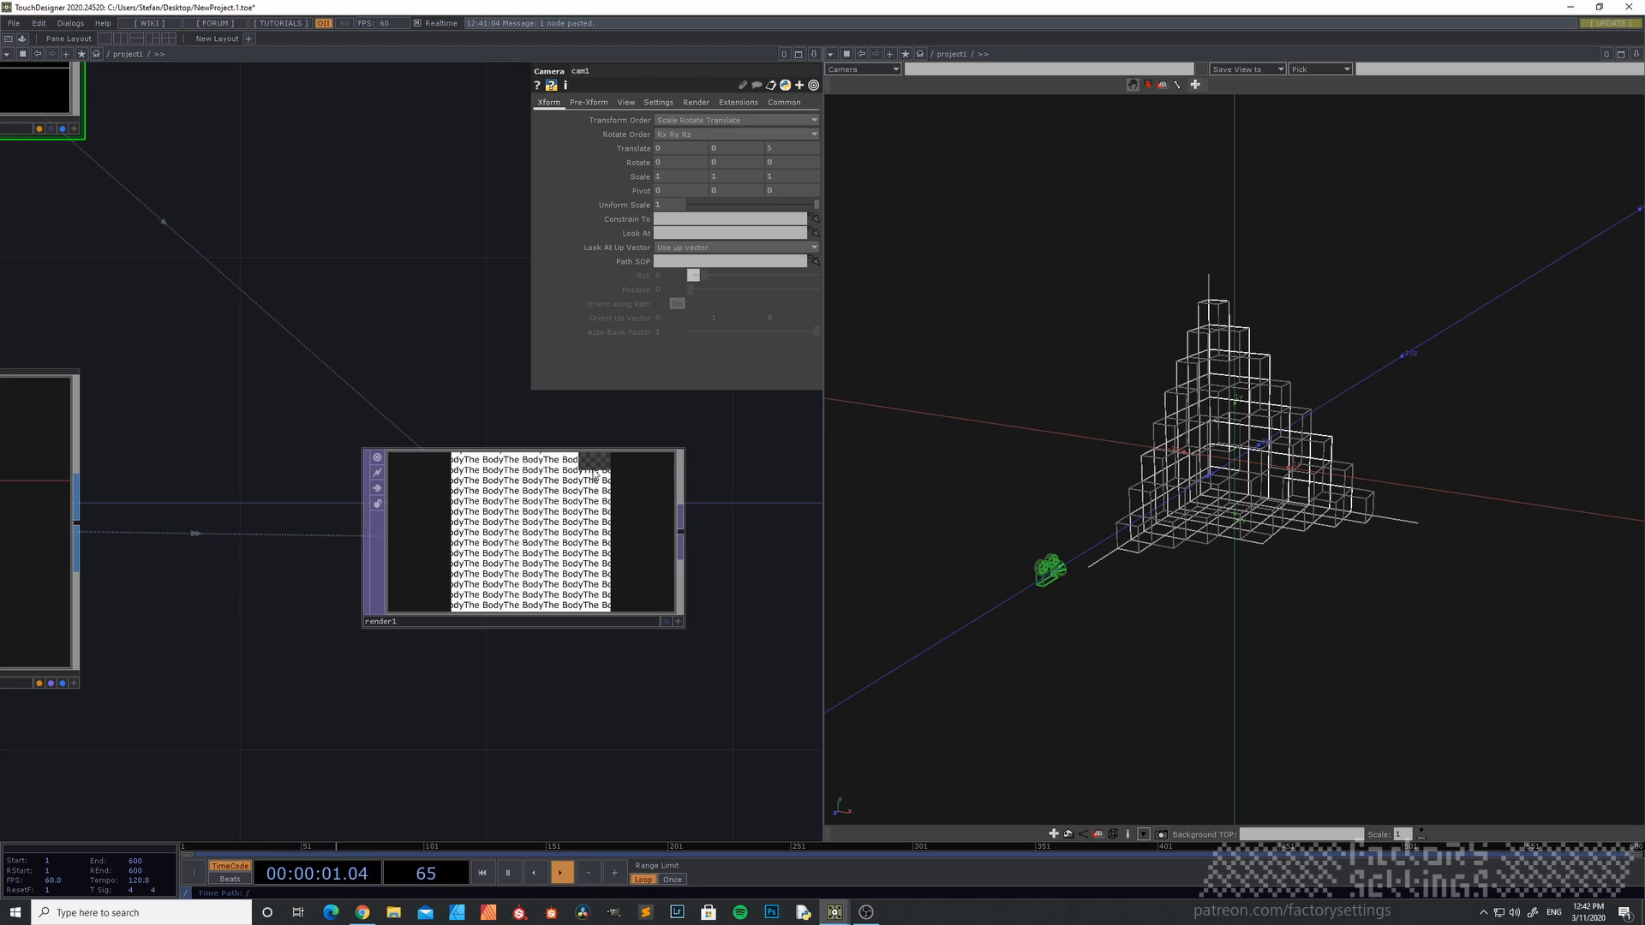
left_click_drag(302, 235, 438, 312)
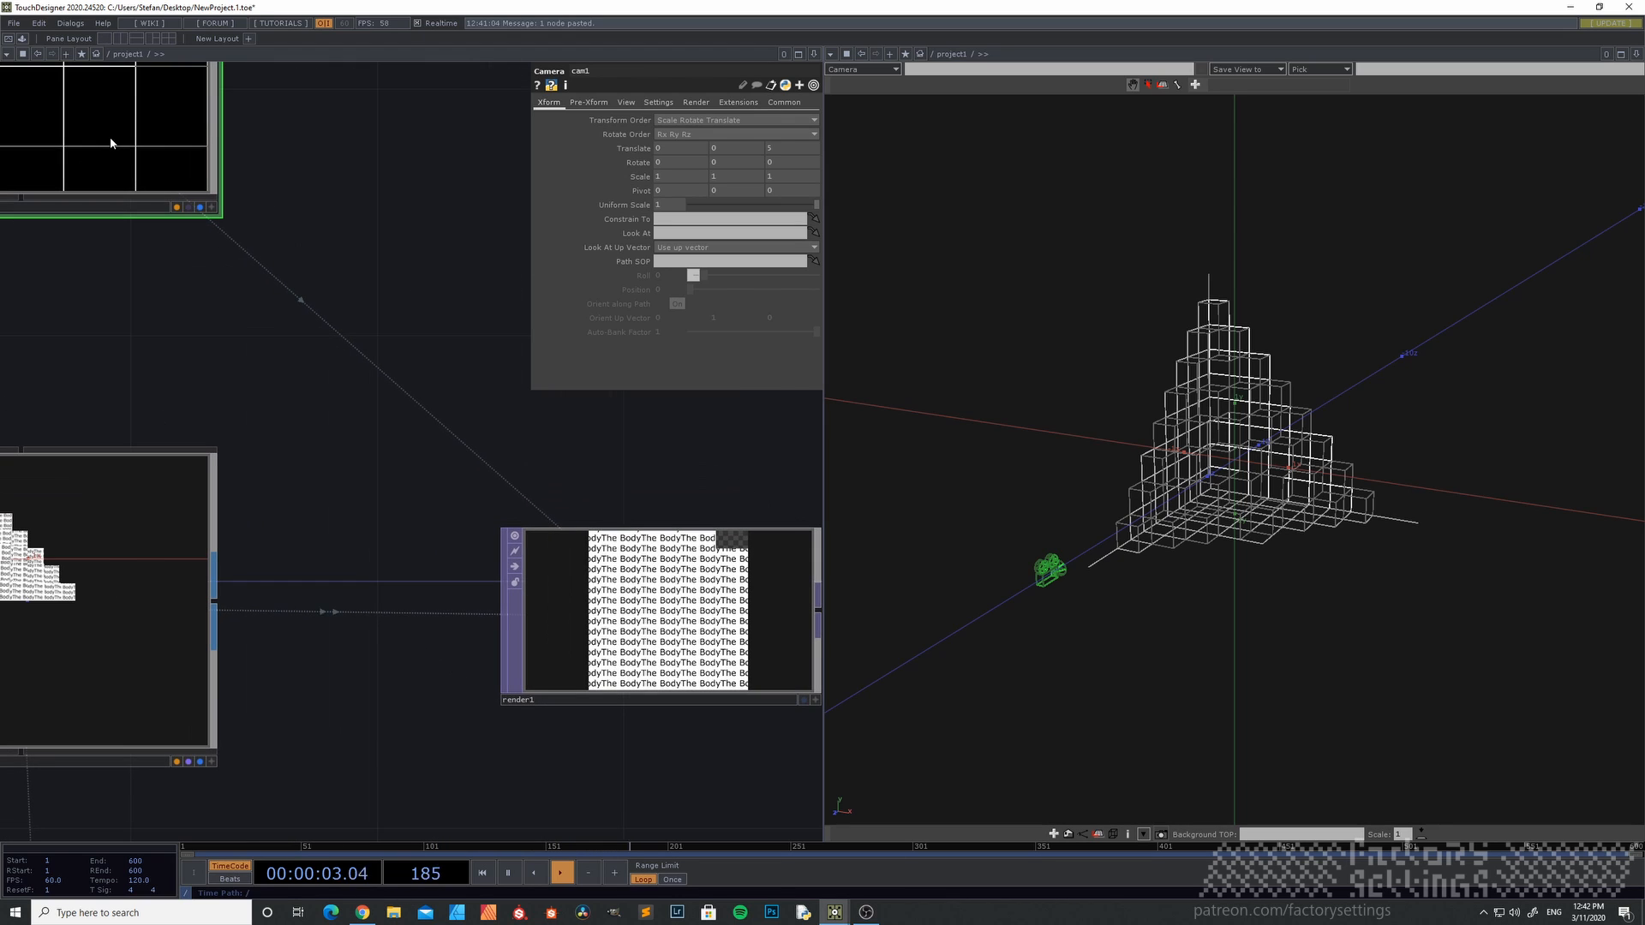
left_click(628, 103)
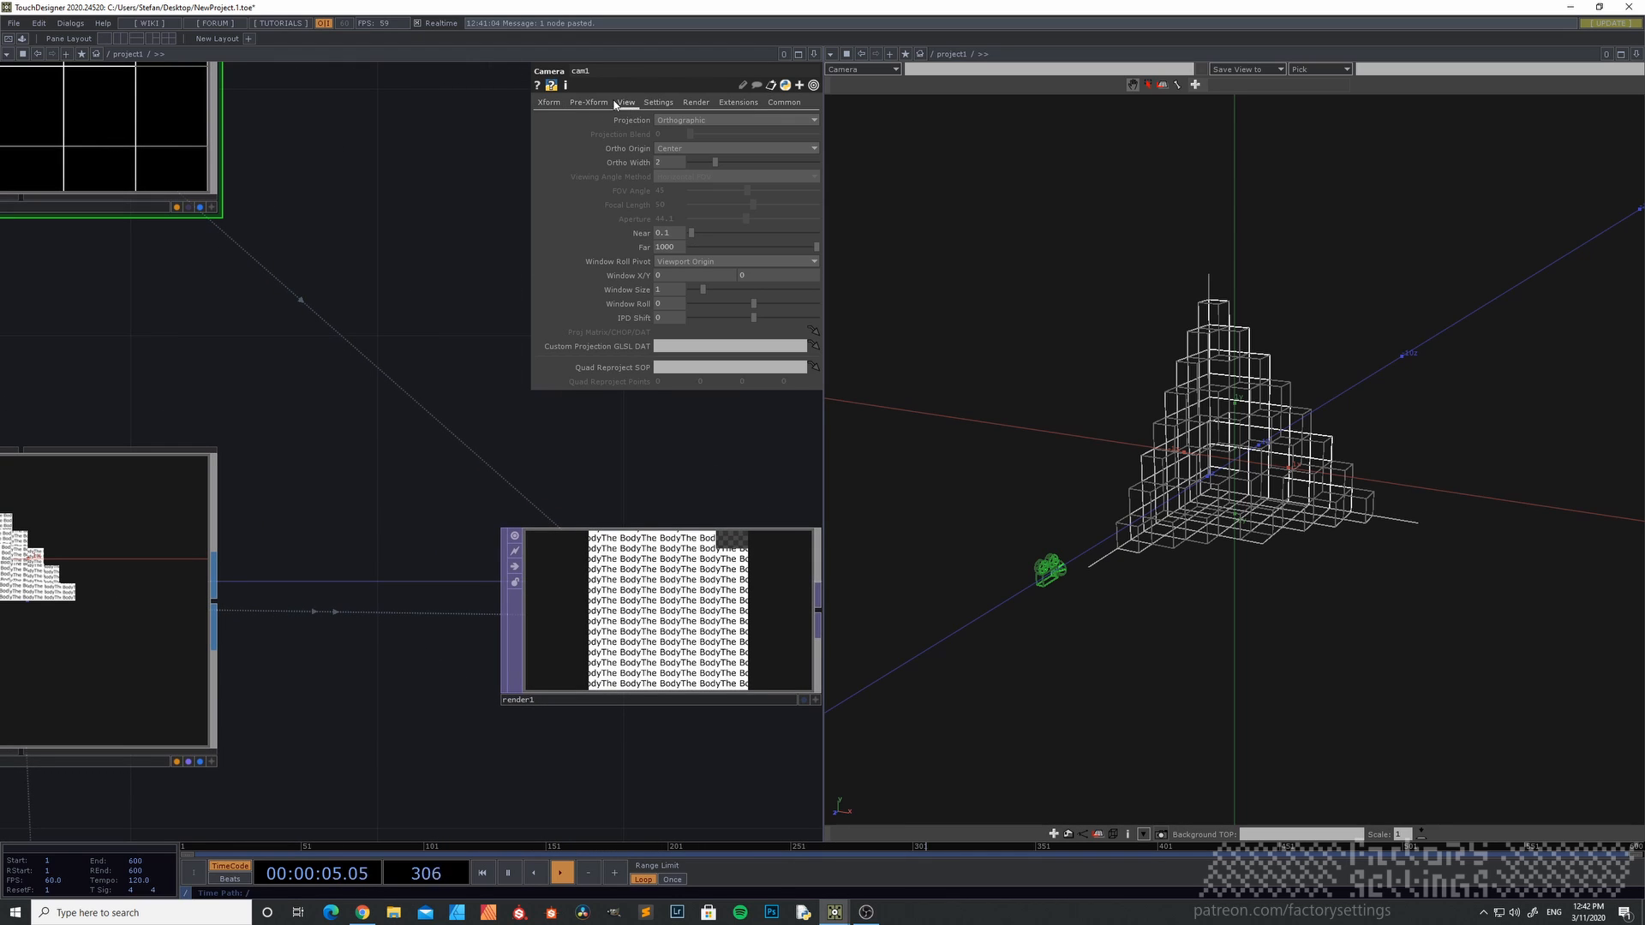
left_click(658, 103)
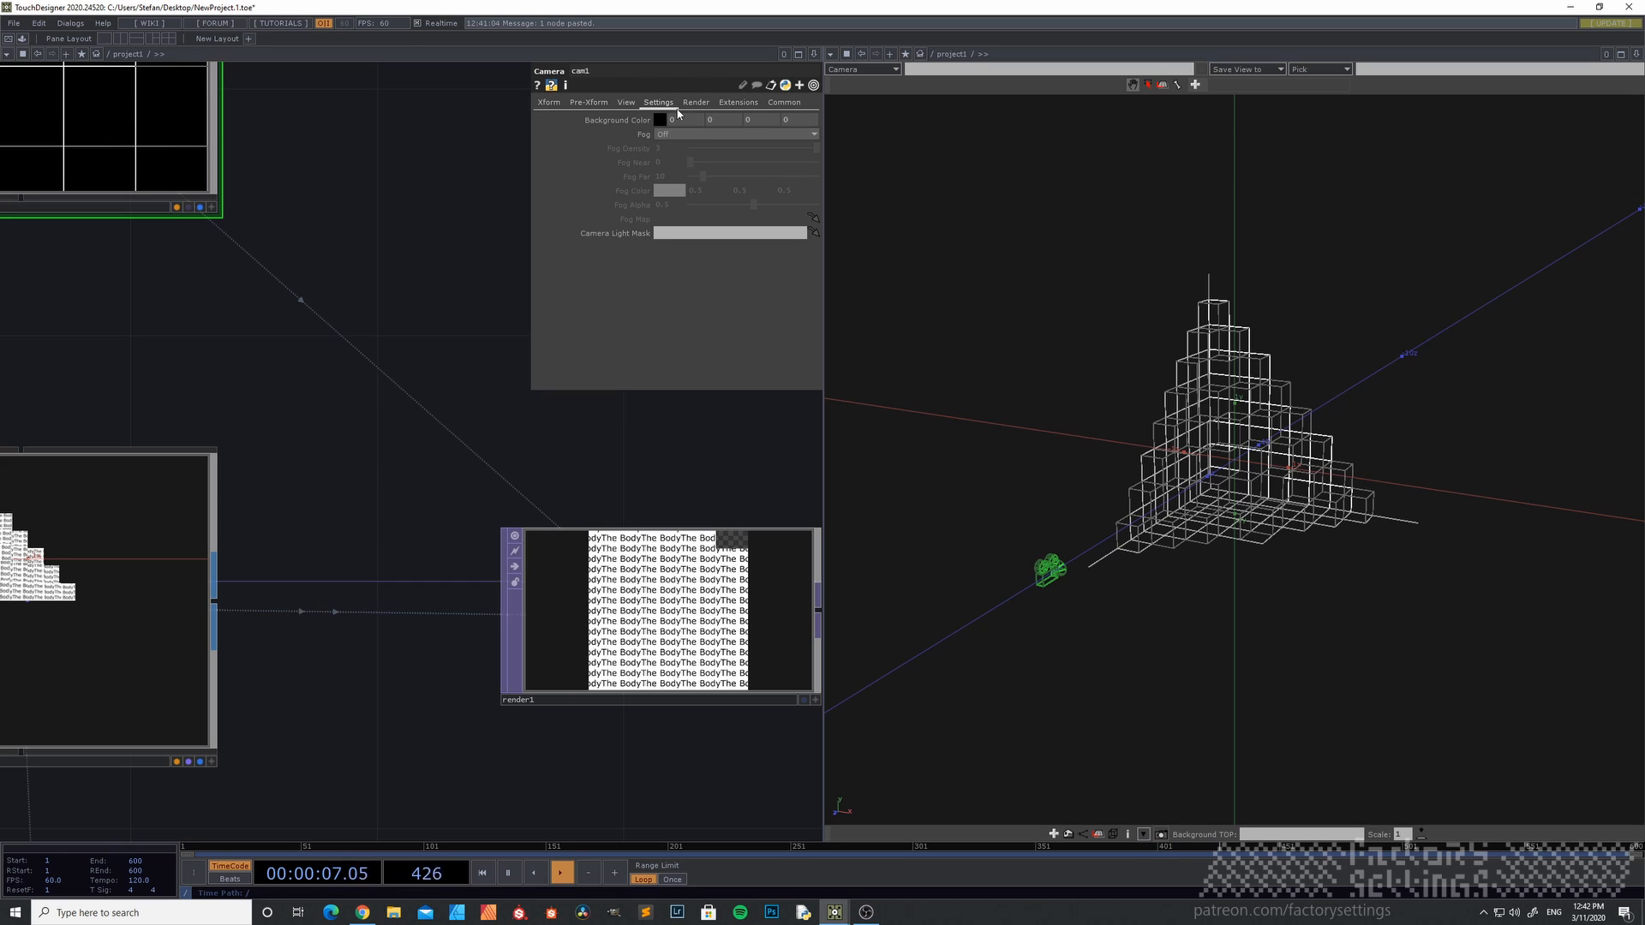
left_click(626, 103)
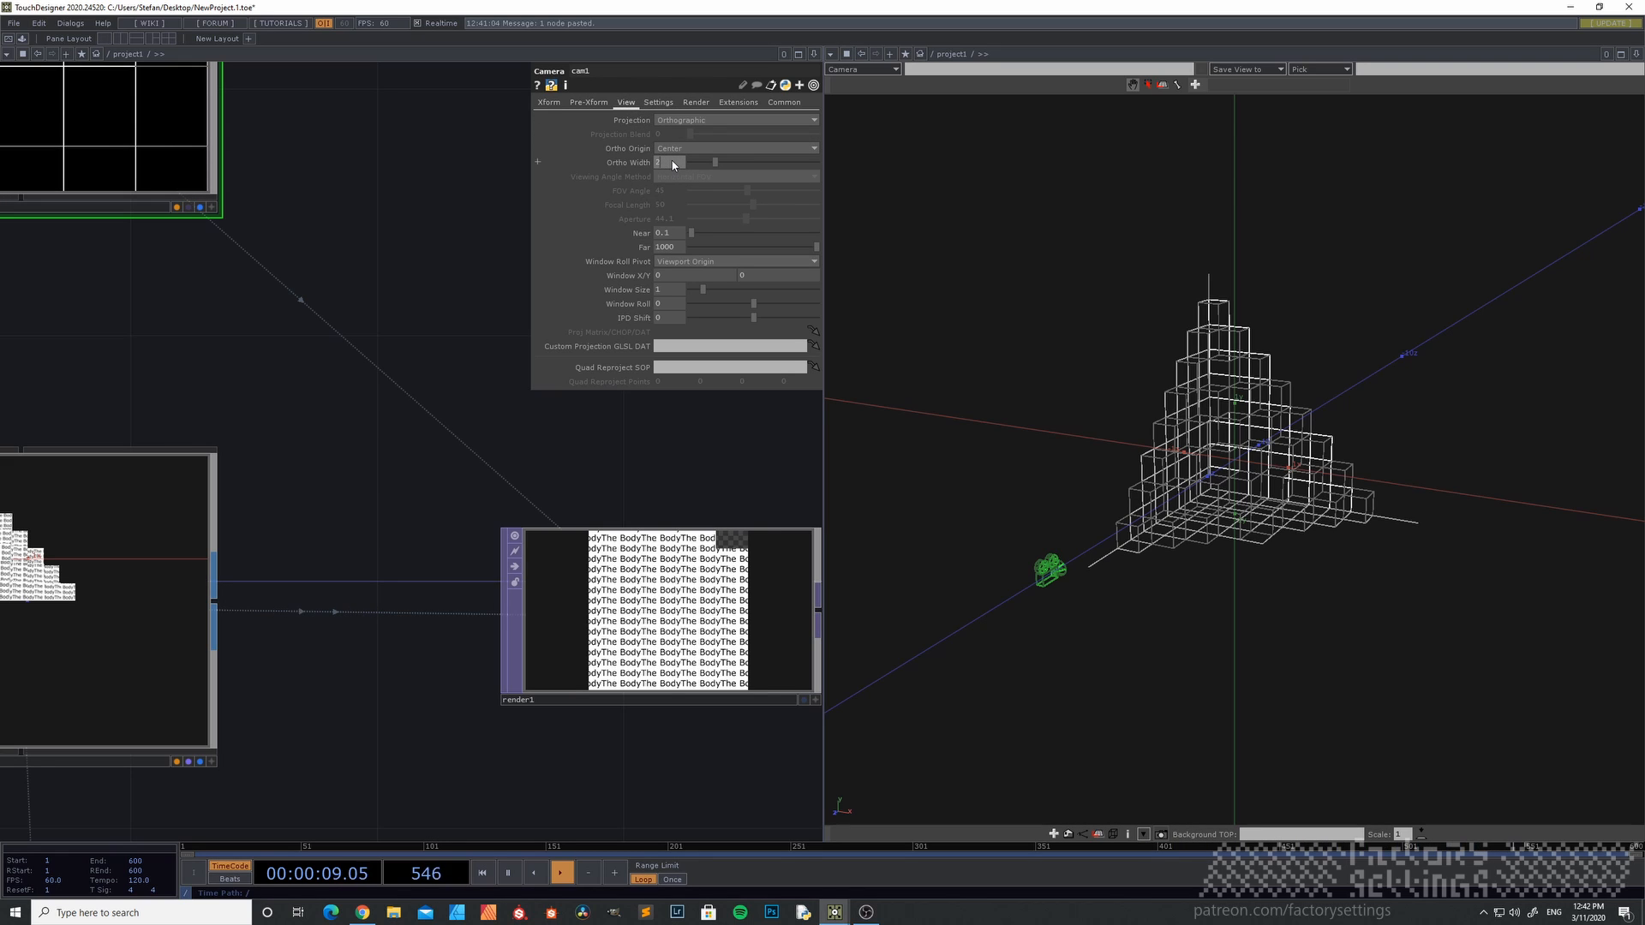
middle_click_drag(673, 164, 668, 139)
left_click_drag(670, 143, 655, 144)
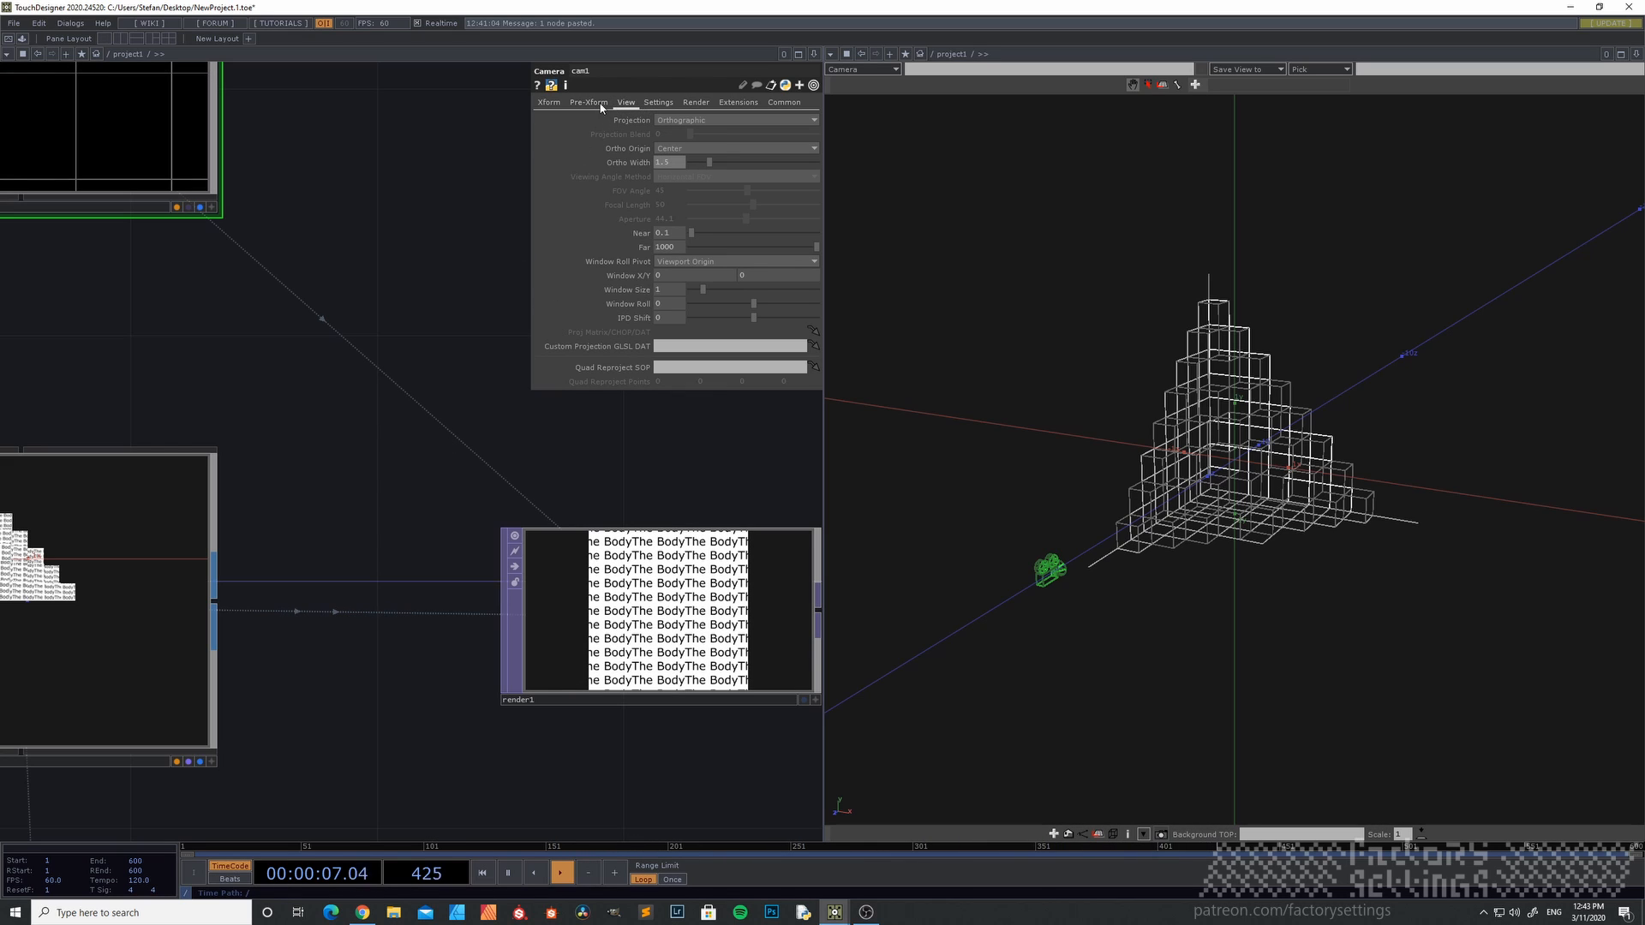
- Examine cam1's transform values, the rendered image of render1 and the camera's placement relative to the pyramid
left_click(548, 102)
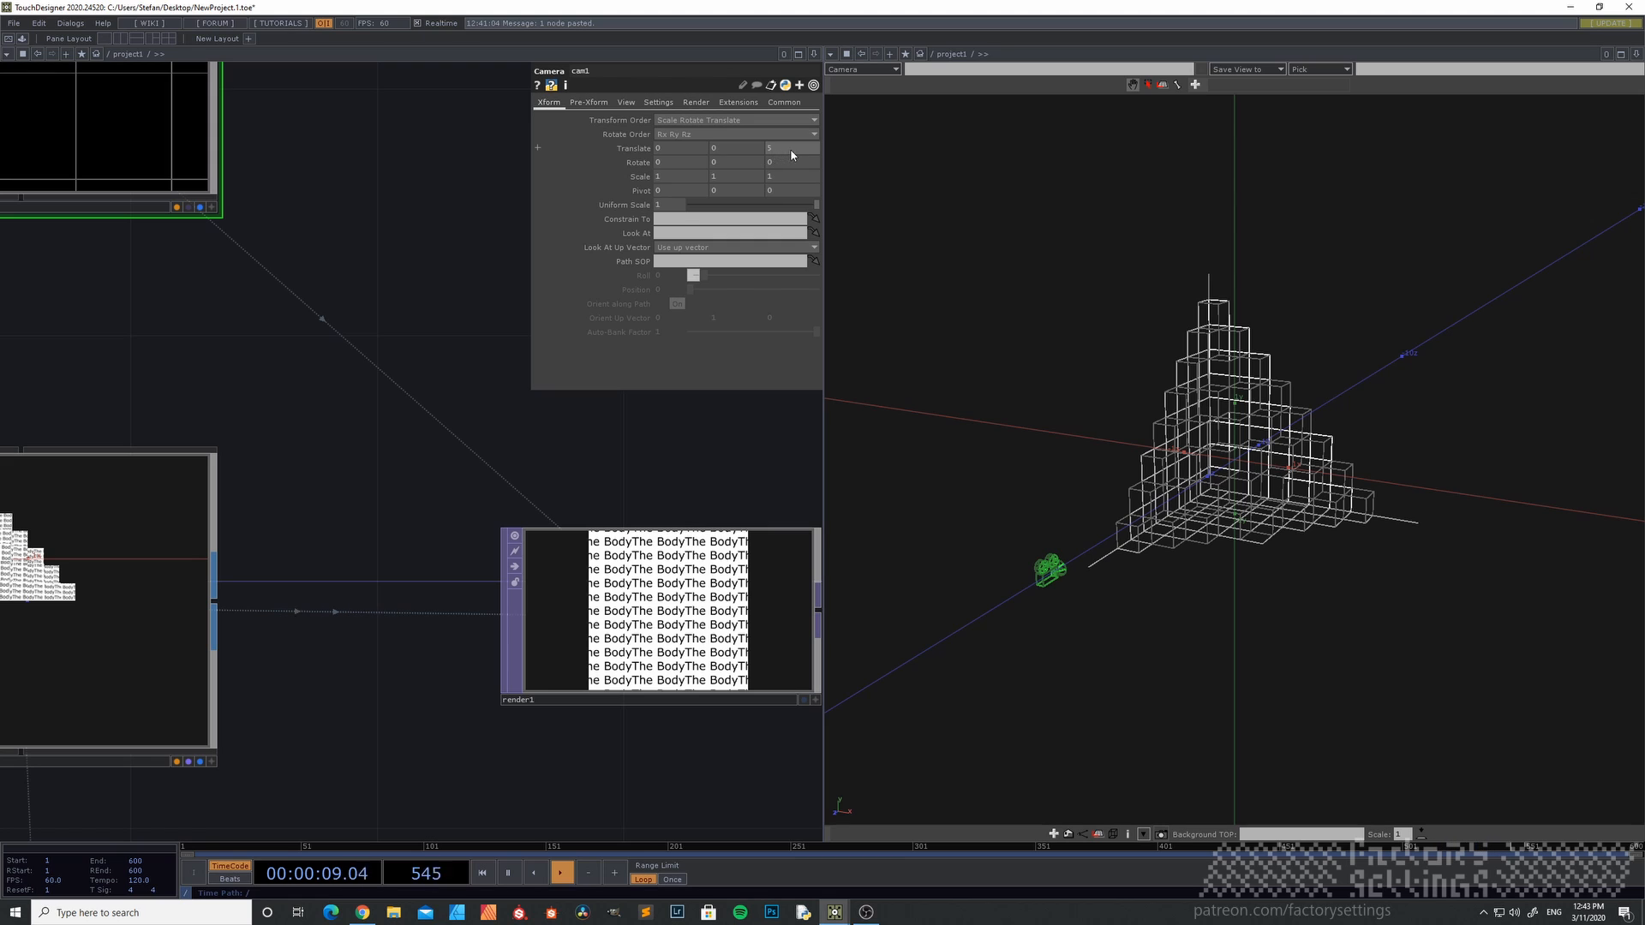
scroll(434, 364, "down", 5)
left_click_drag(368, 641, 555, 634)
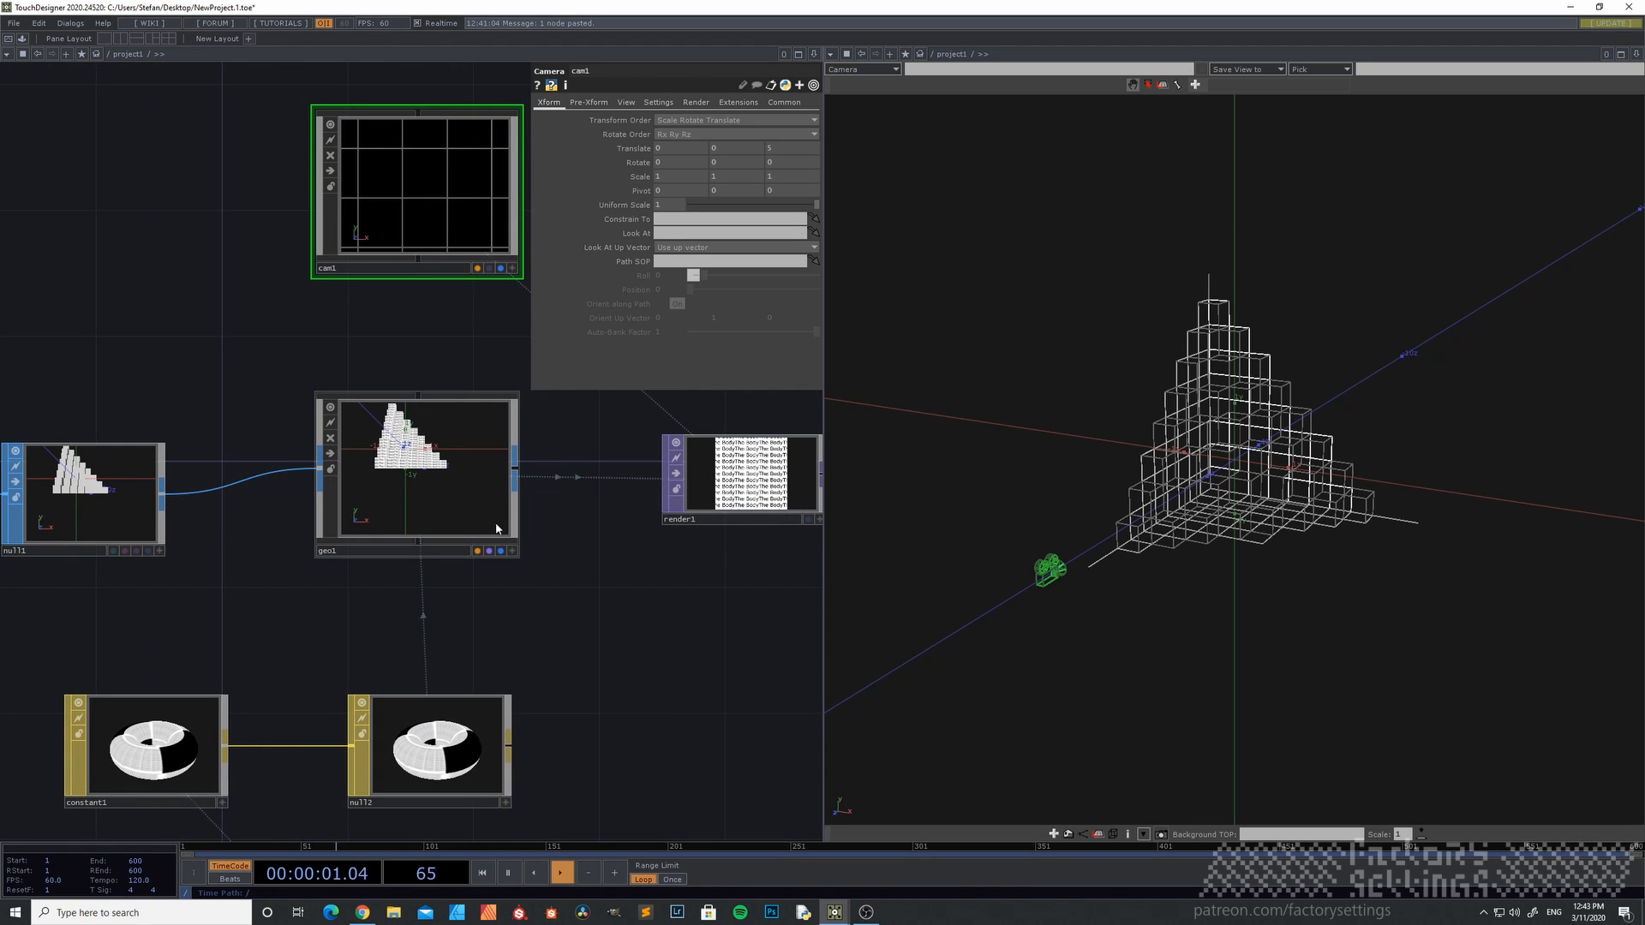
left_click_drag(264, 422, 215, 458)
scroll(615, 661, "up", 3)
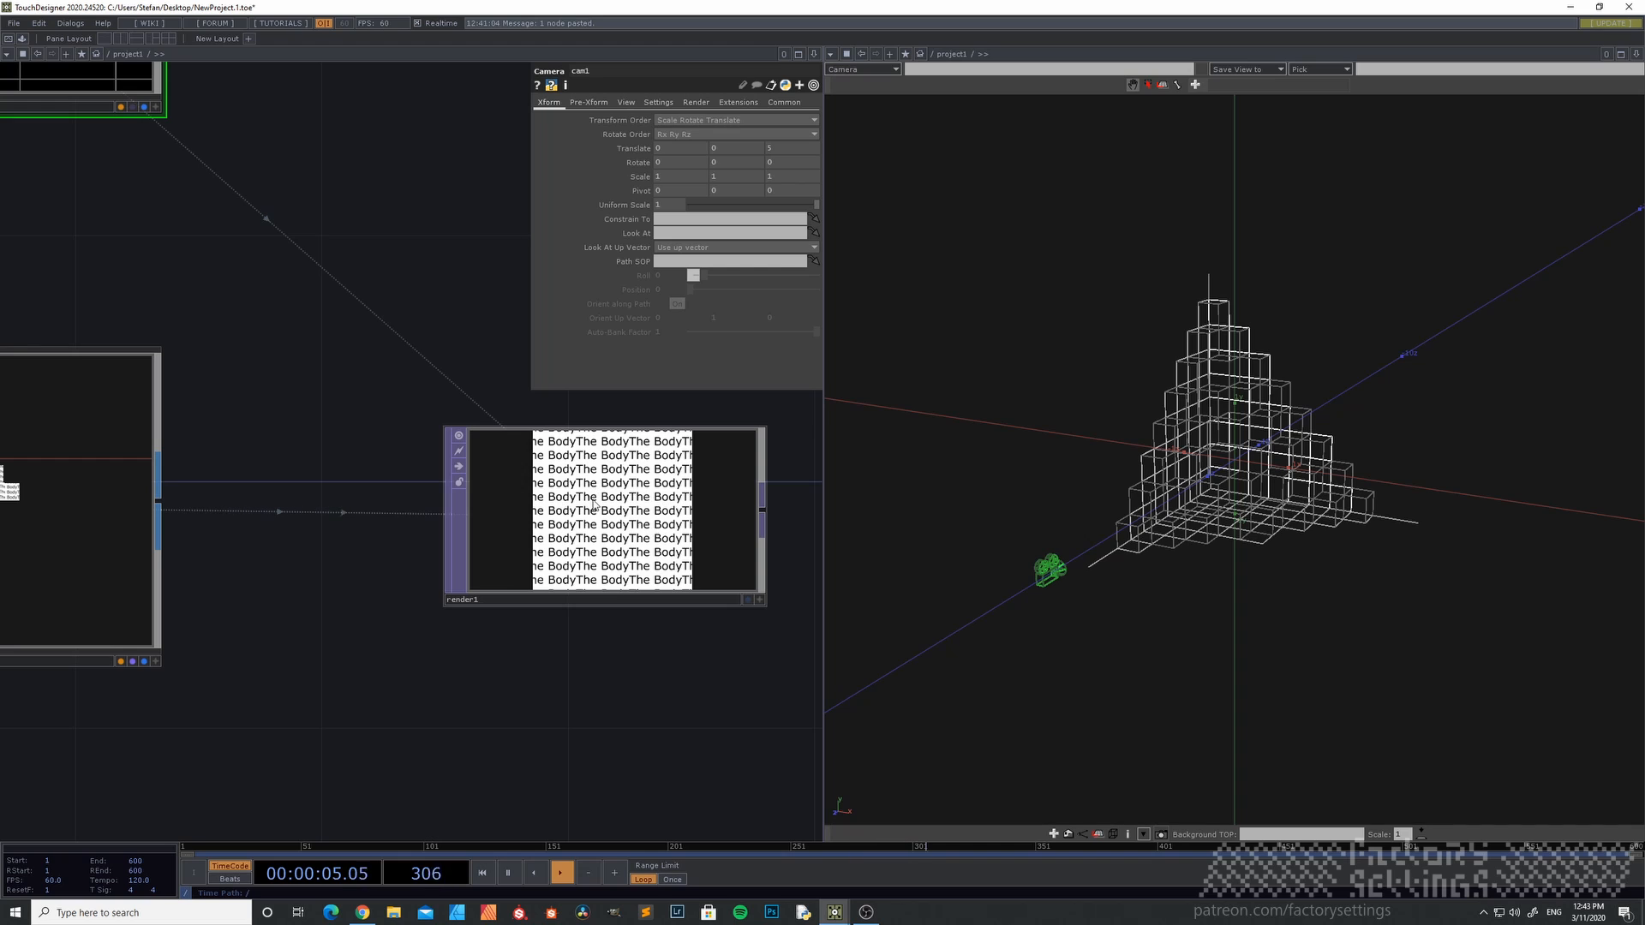
mouse_move(1217, 483)
left_mouse_down()
mouse_move(1292, 449)
mouse_move(1192, 459)
mouse_move(1258, 511)
mouse_move(1241, 505)
left_mouse_up()
scroll(247, 348, "down", 3)
- Link cam1's pivot on all three axes to its negated translate values with -me.par expressions, using -me.par.ty and -me.par.tz for Y and Z
left_click_drag(216, 320, 377, 467)
left_click_drag(189, 379, 303, 434)
left_click_drag(334, 345, 352, 353)
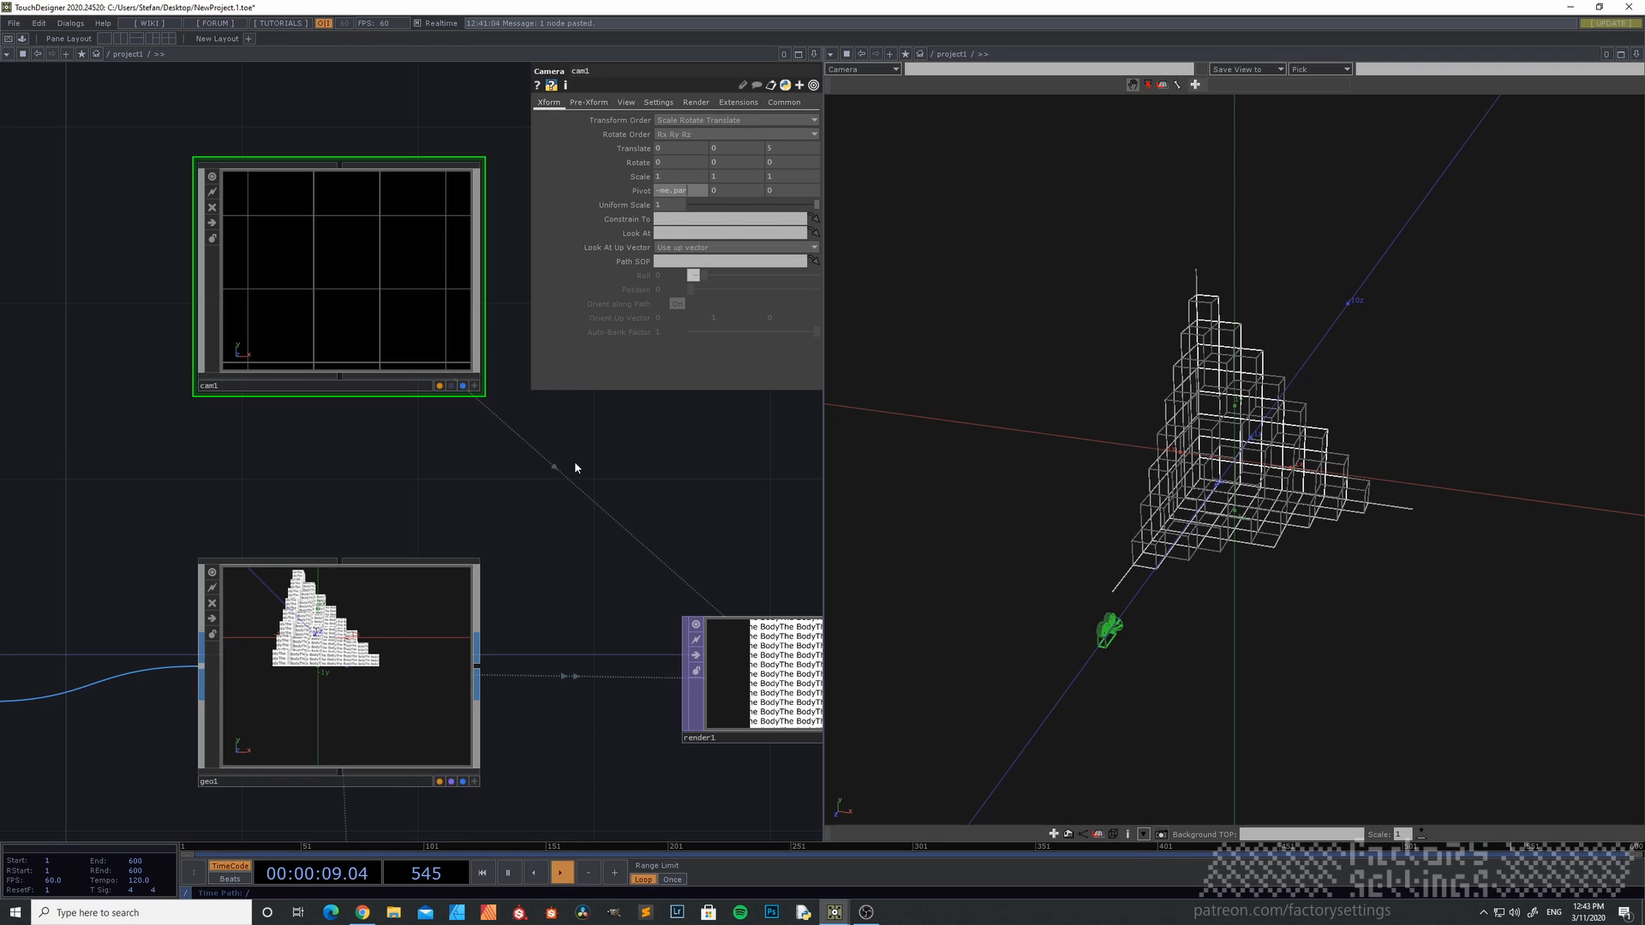
key("Tab")
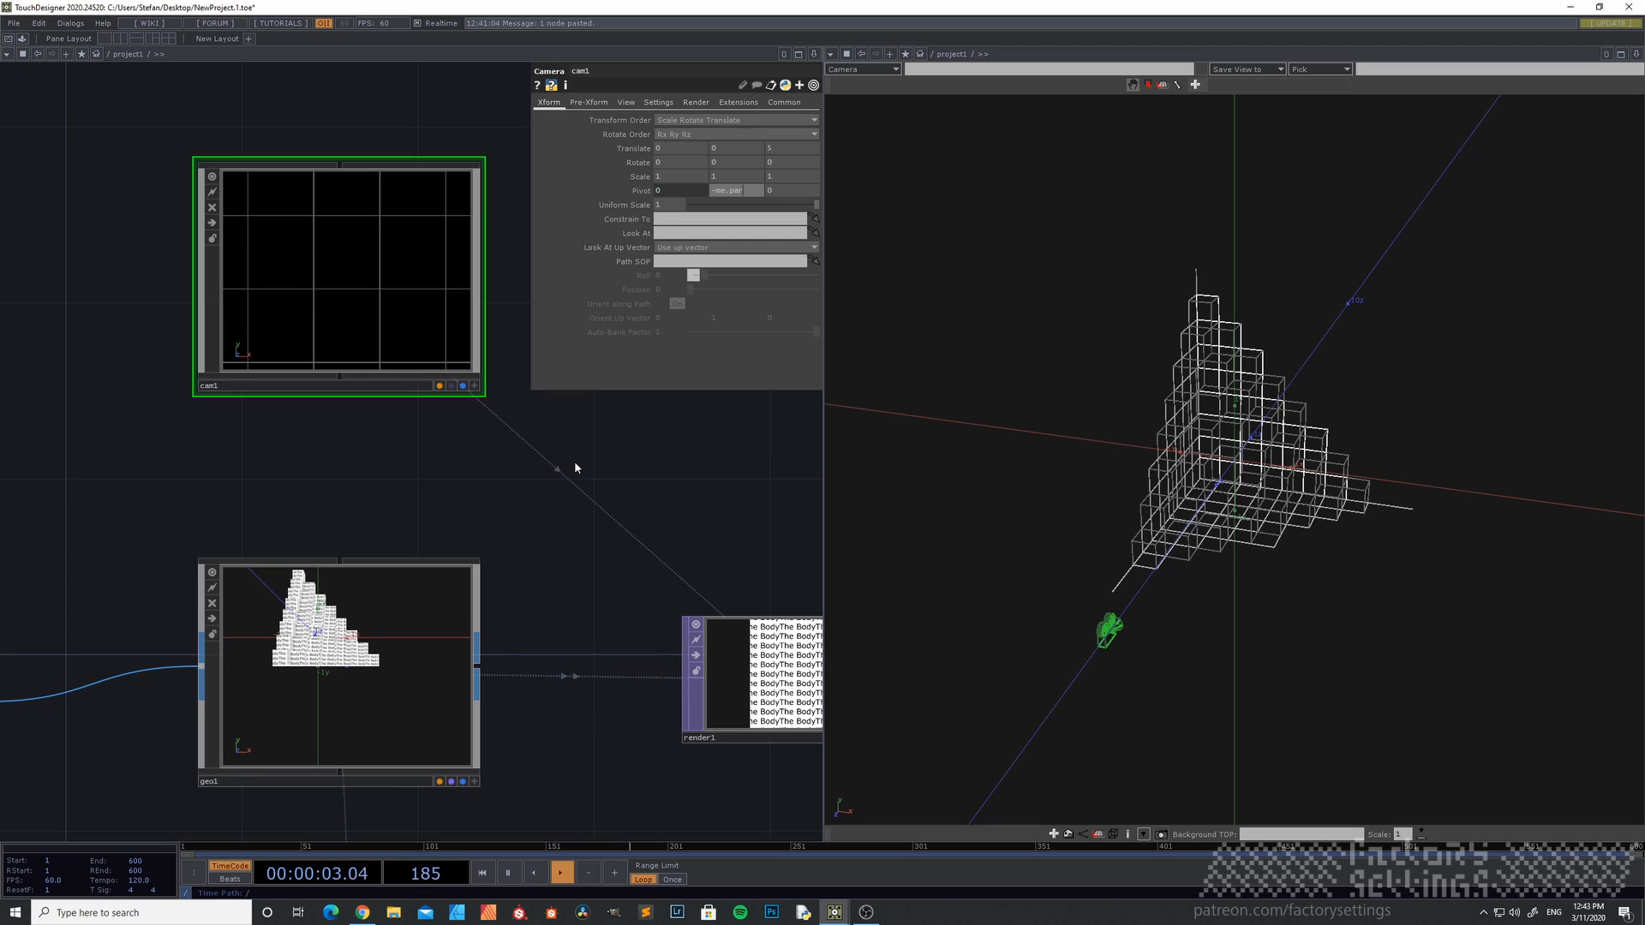
type("-me.par.ty")
key("Tab")
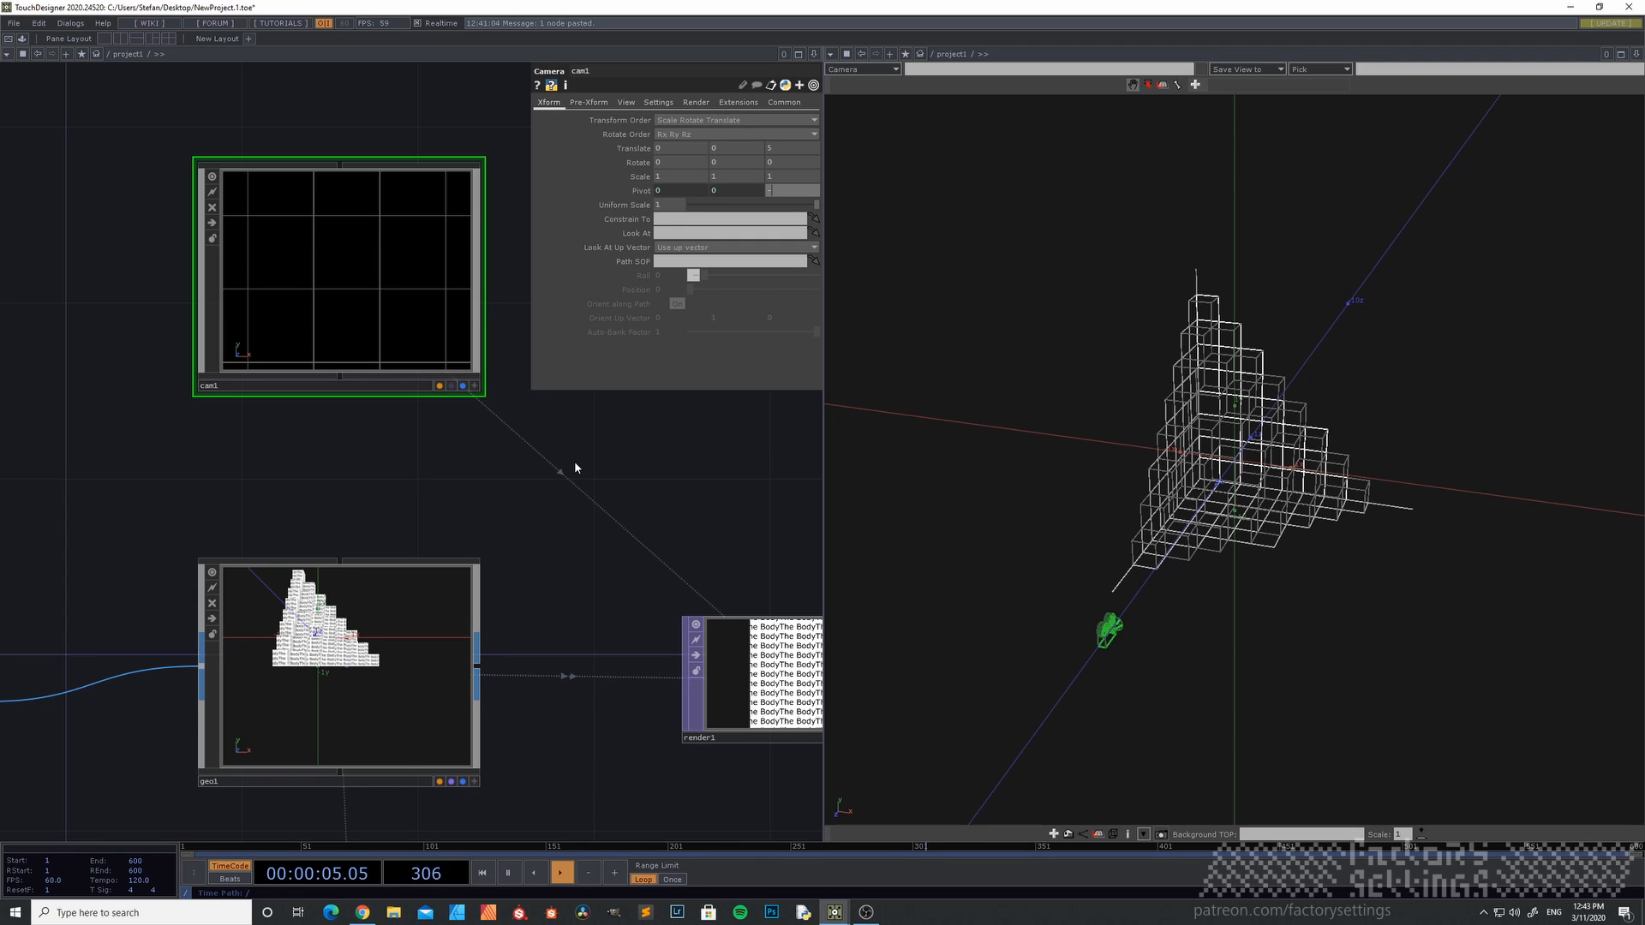
type("-me.par.tz")
key("Return")
- Try rotating cam1 about its Y axis and view the camera and pyramid from other angles
middle_click(728, 164)
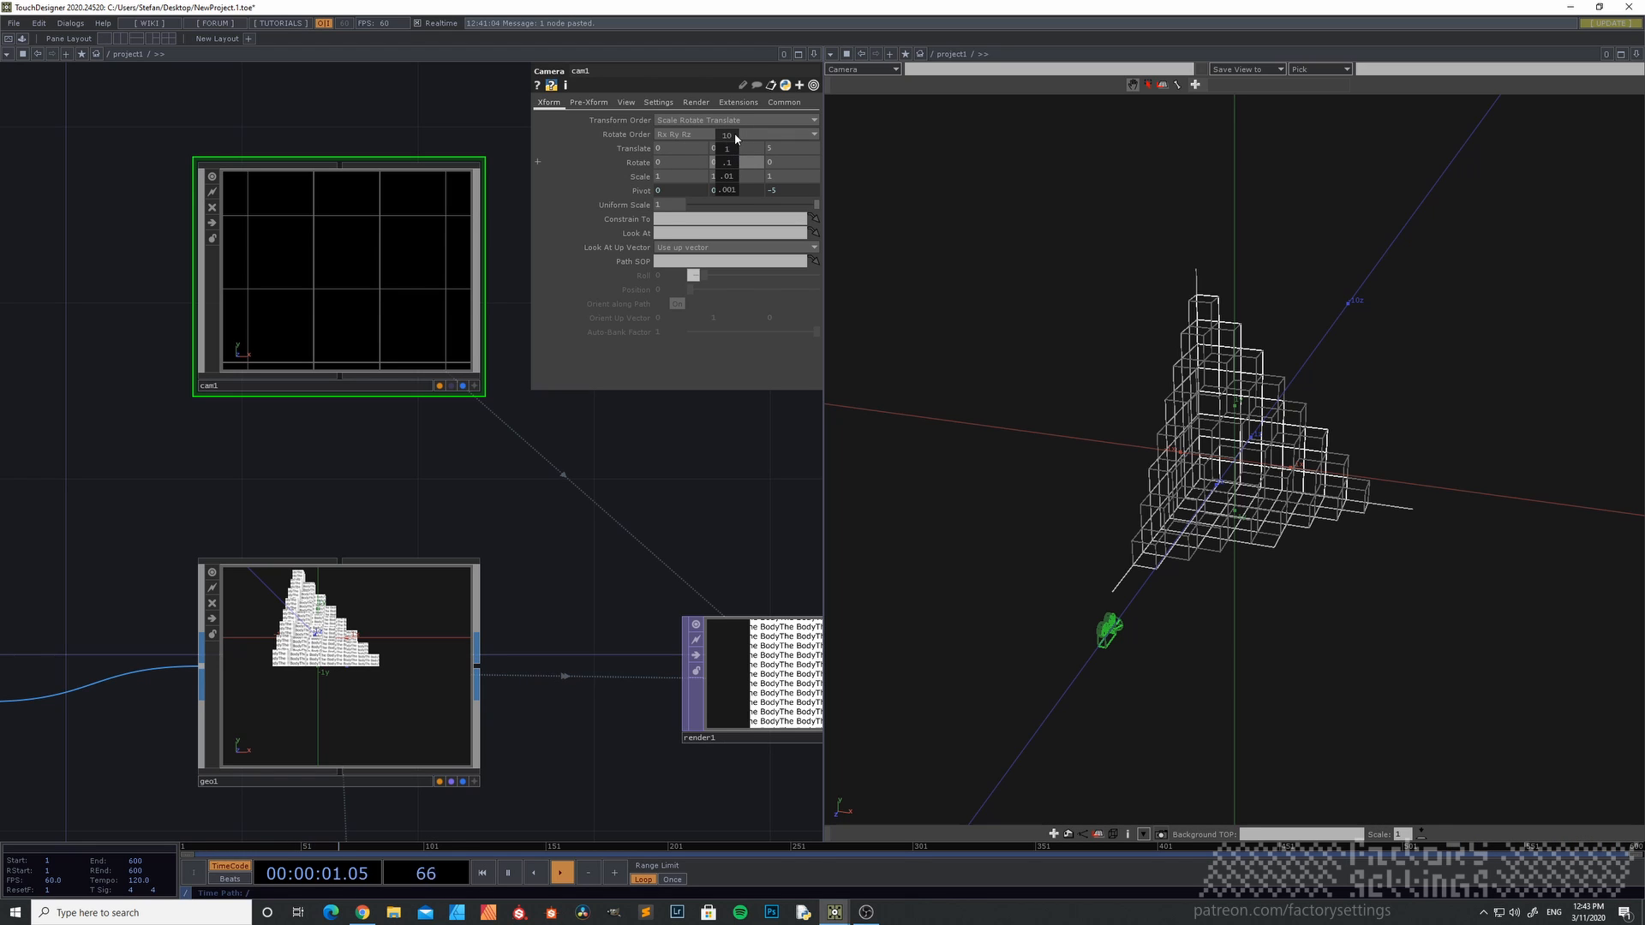
middle_click_drag(735, 139, 696, 139)
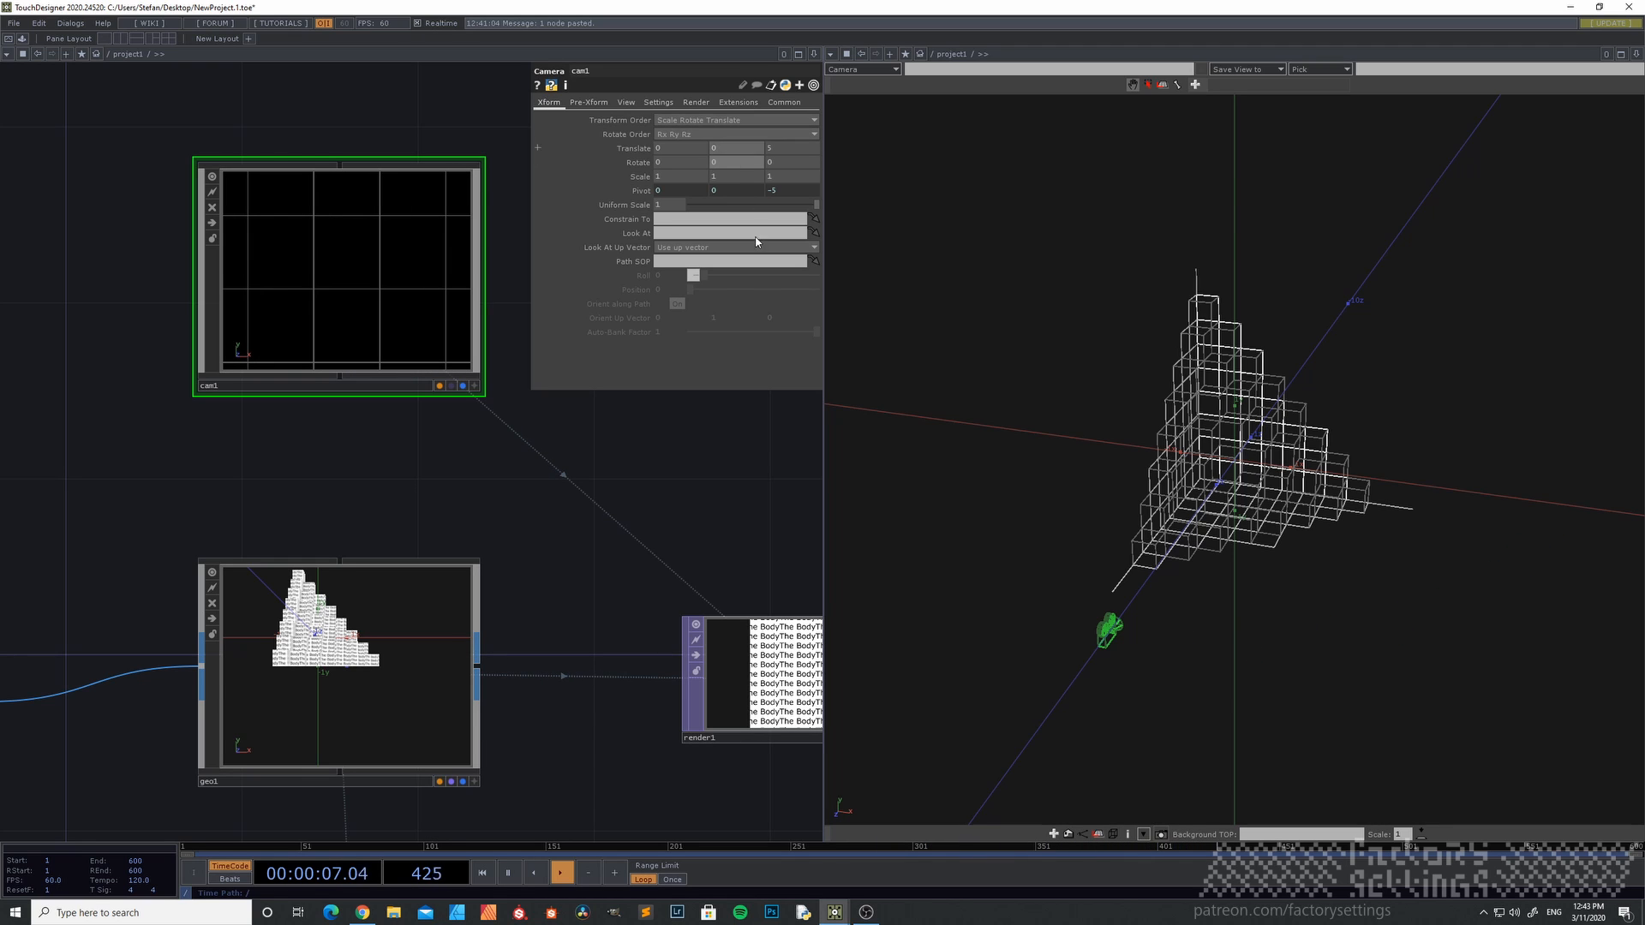
mouse_move(1187, 584)
left_mouse_down()
mouse_move(1081, 553)
mouse_move(1162, 573)
left_mouse_up()
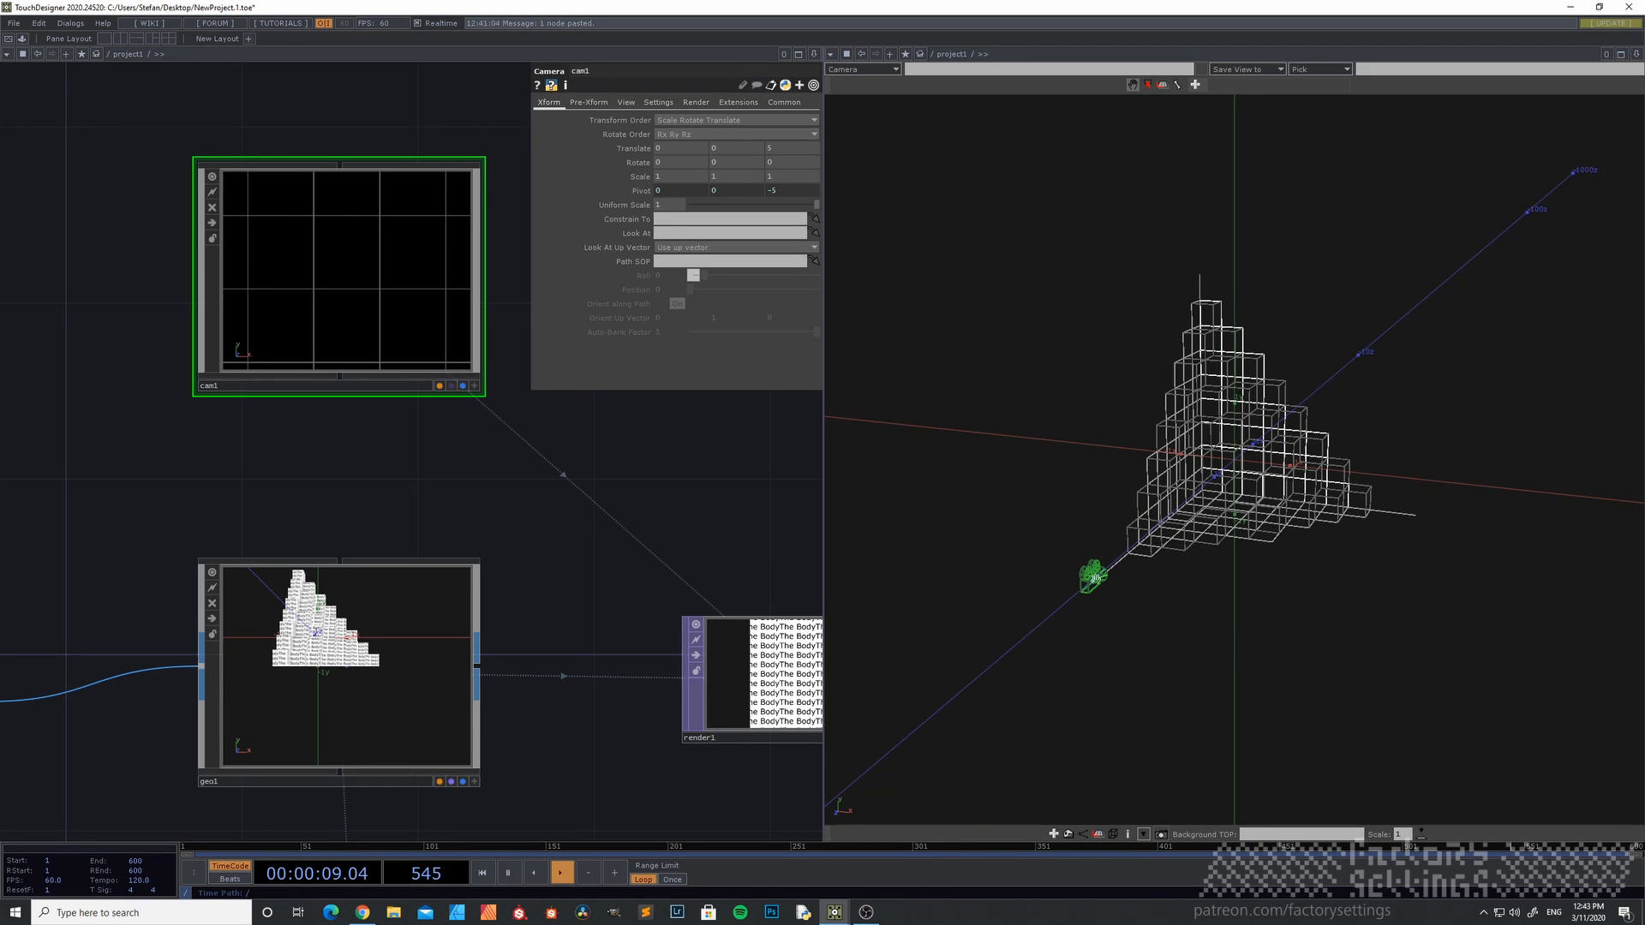
left_click_drag(1223, 464, 1199, 520)
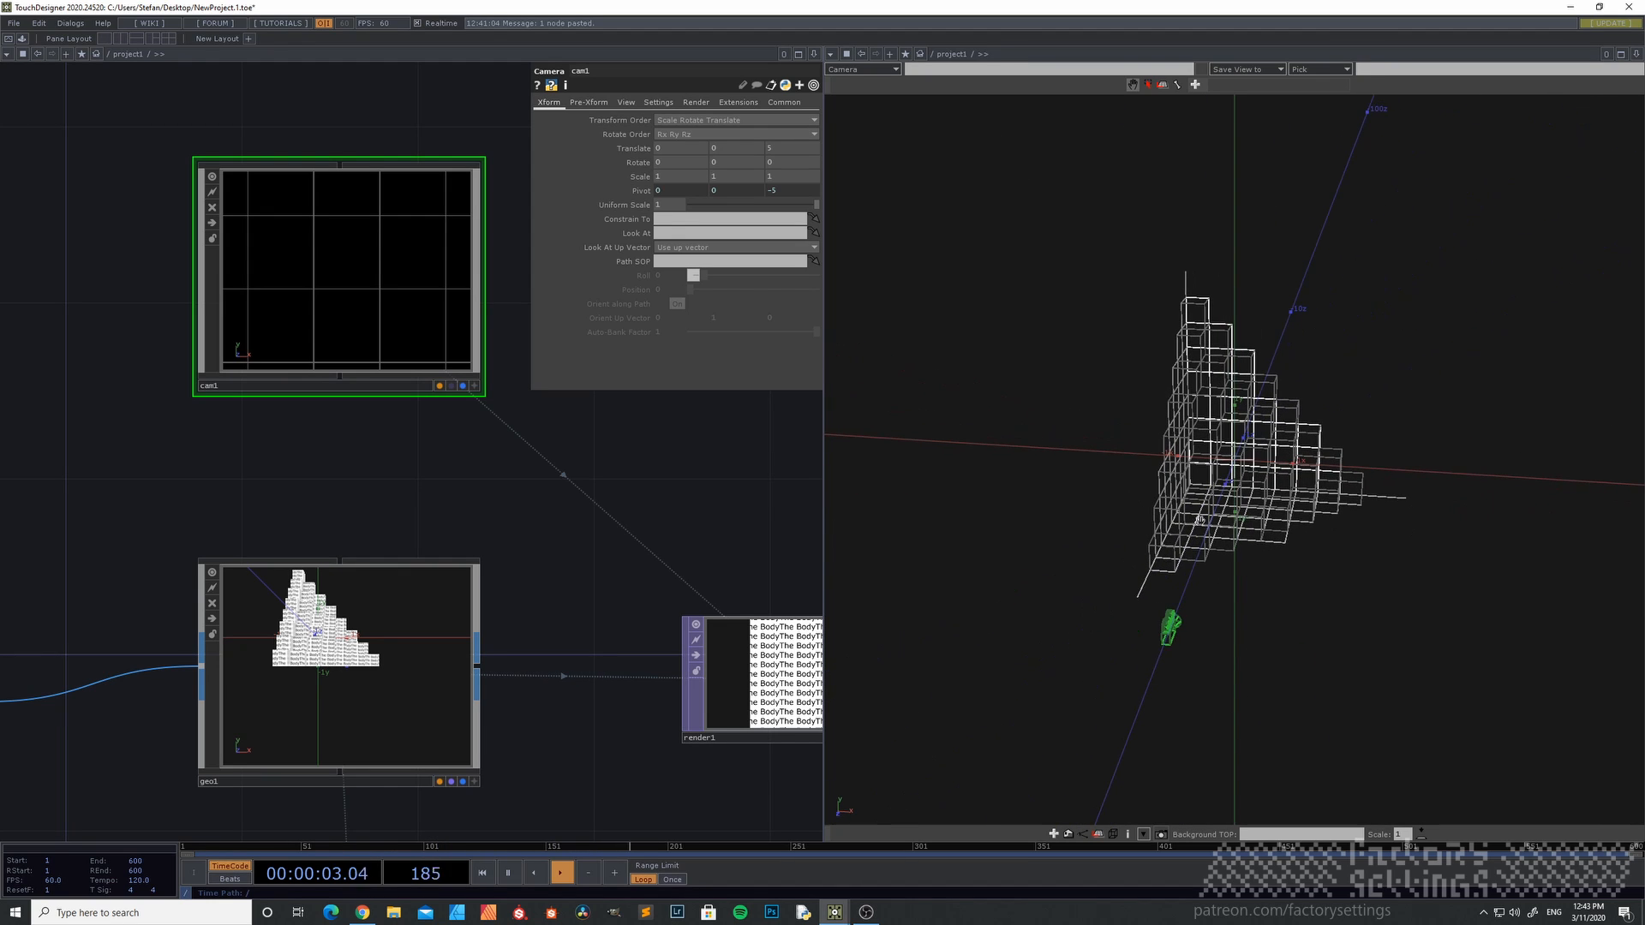
- Inspect the render1 image up close and try out the X rotation of cam1 while watching it
scroll(685, 421, "down", 5)
left_click_drag(577, 466, 415, 424)
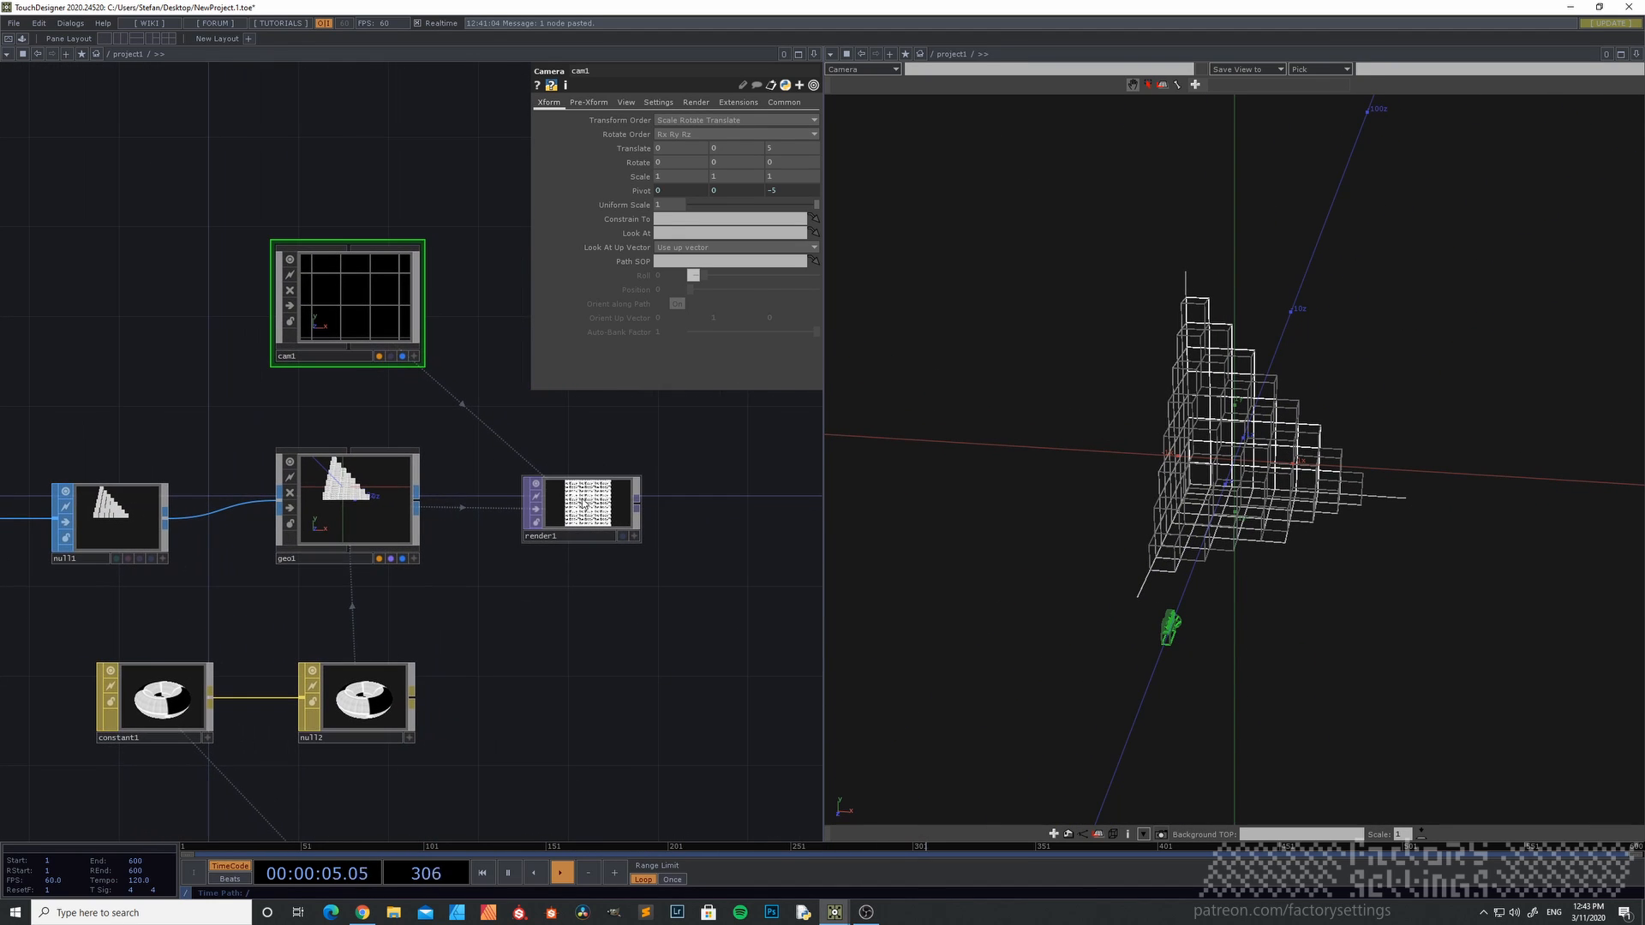
scroll(593, 504, "up", 7)
left_click_drag(411, 366, 308, 412)
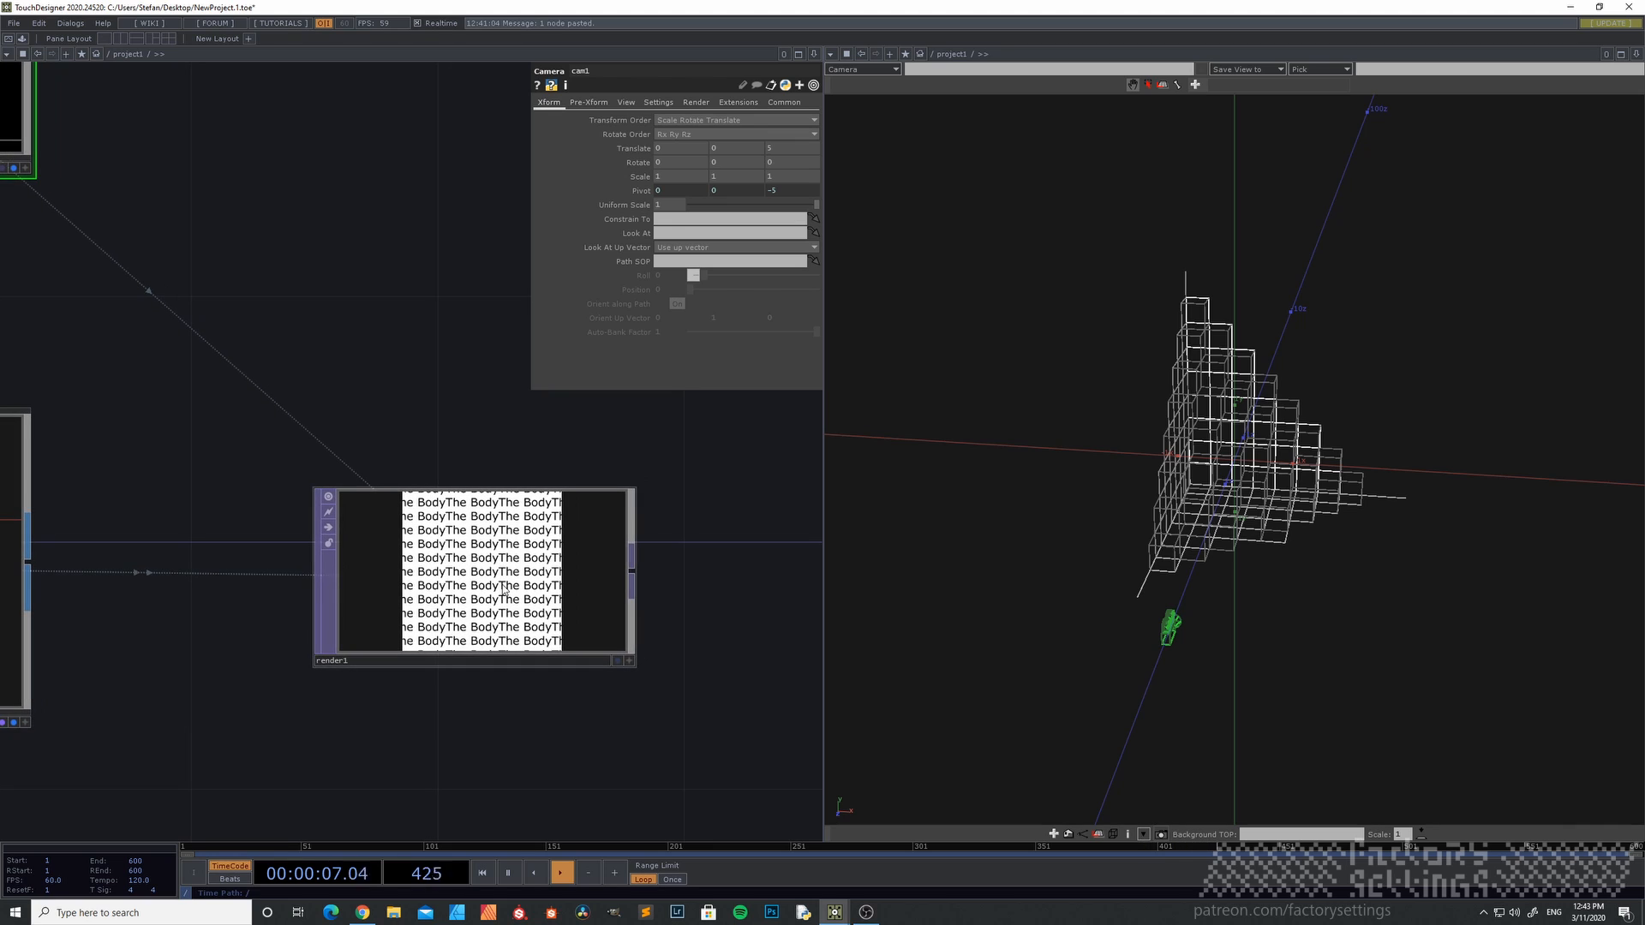
left_click(503, 577)
scroll(363, 270, "down", 4)
left_click(161, 168)
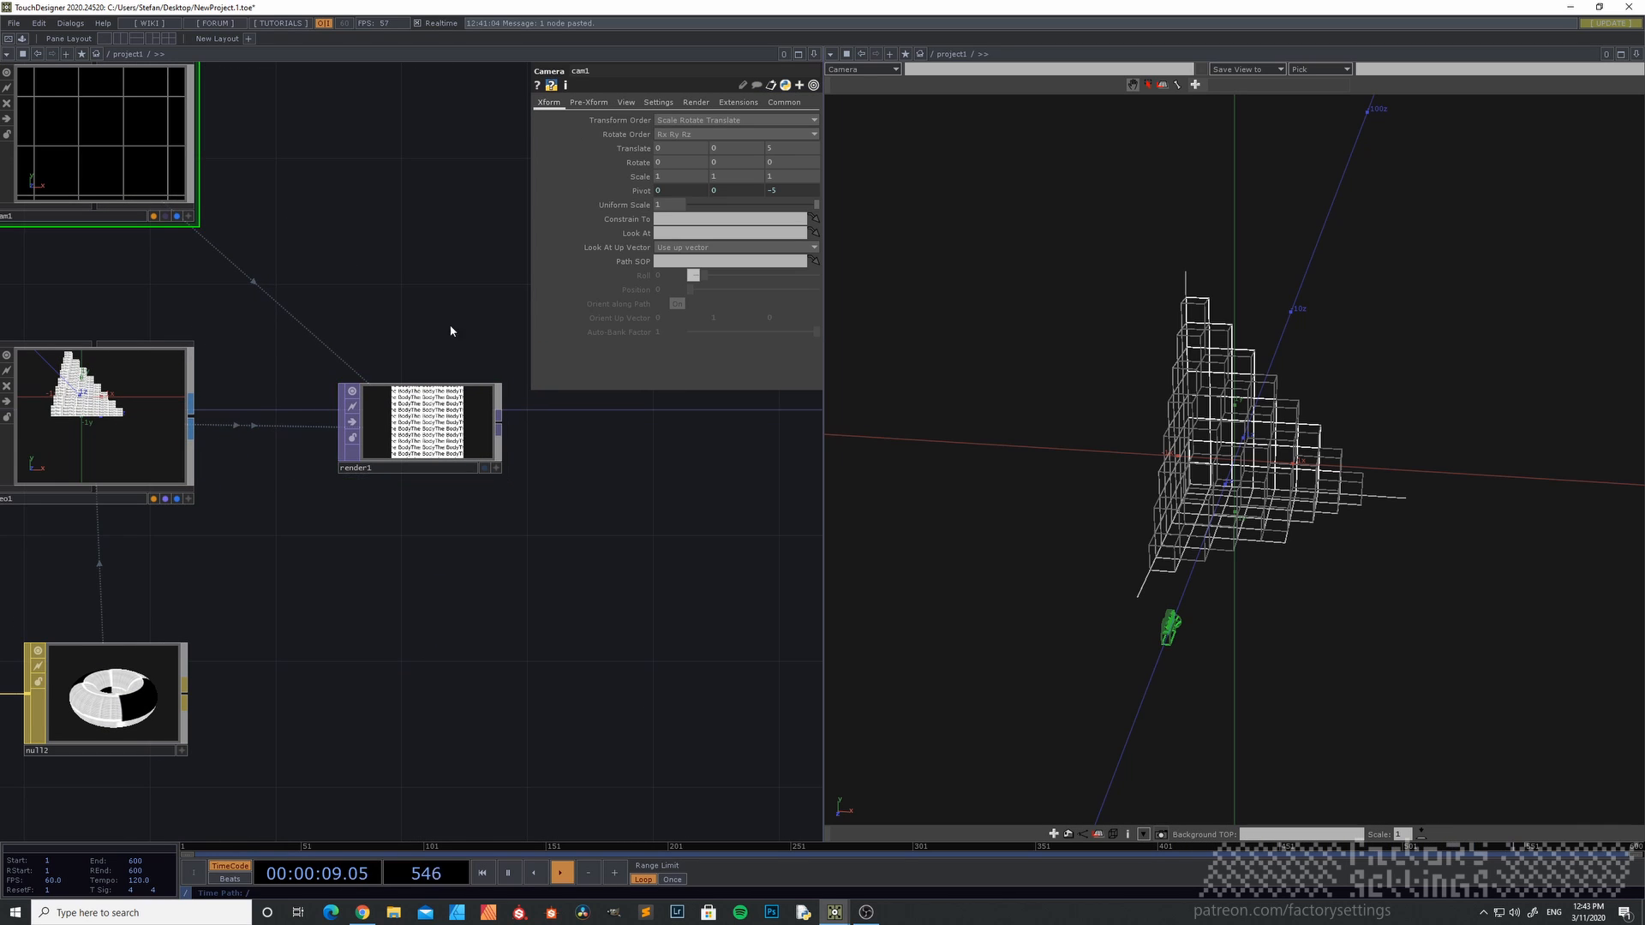
scroll(478, 391, "up", 6)
left_click_drag(343, 233, 485, 267)
left_click_drag(413, 256, 375, 331)
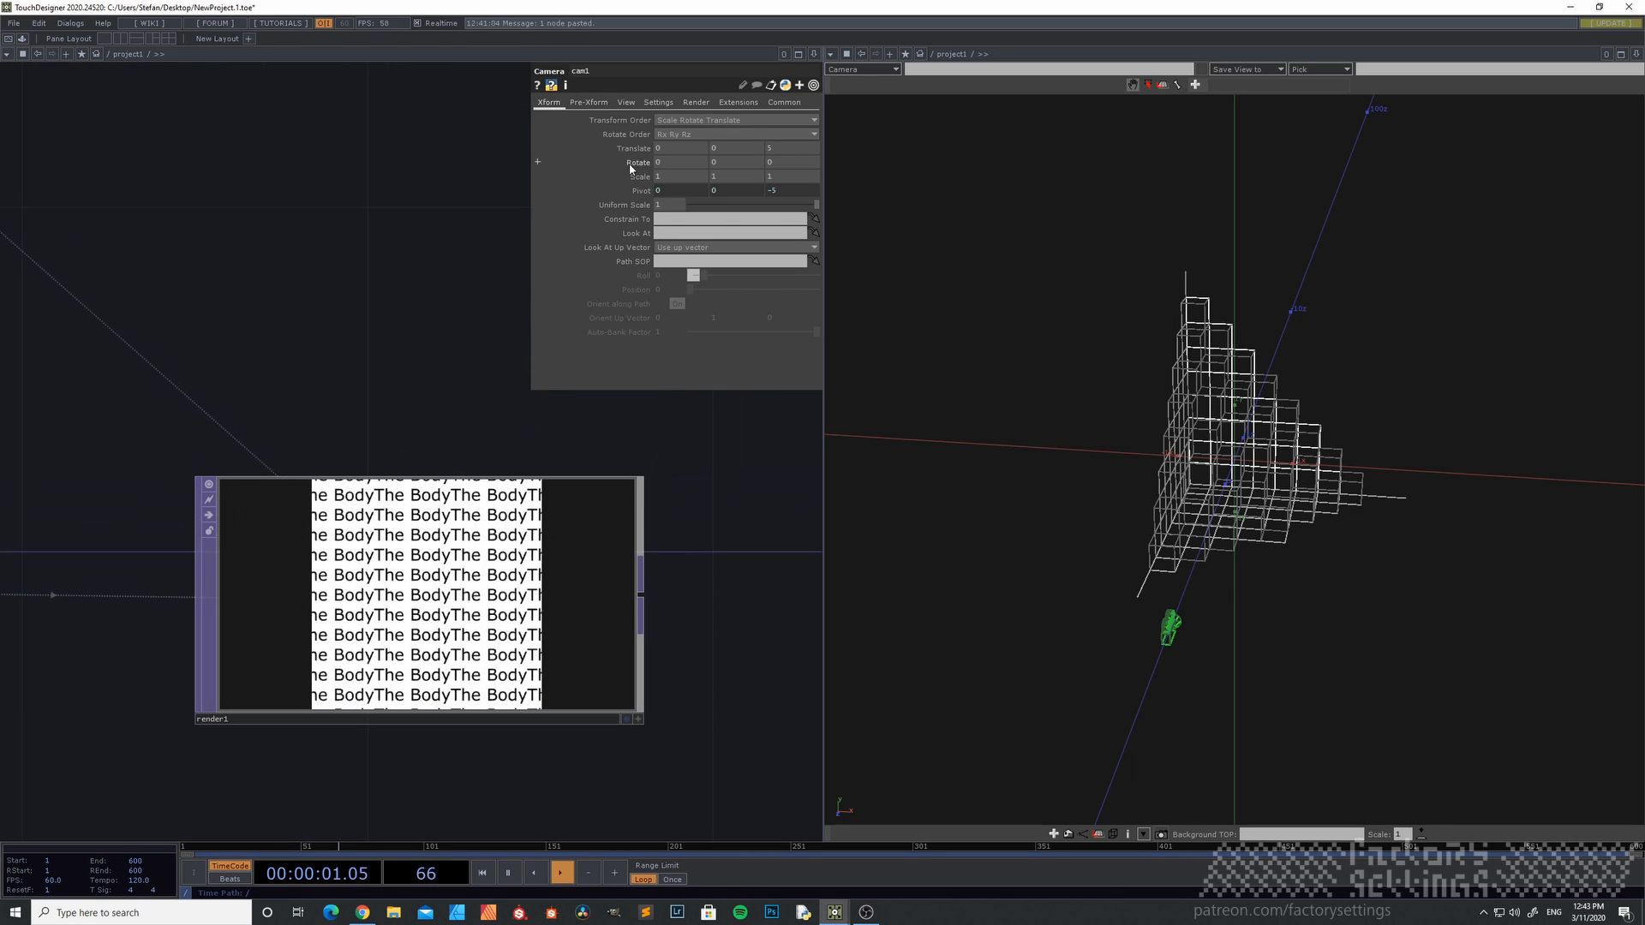
middle_click_drag(675, 169, 784, 152)
- Add a Null TOP connected to the output of render1
scroll(310, 371, "down", 8)
left_click_drag(381, 559, 502, 603)
left_click(473, 472)
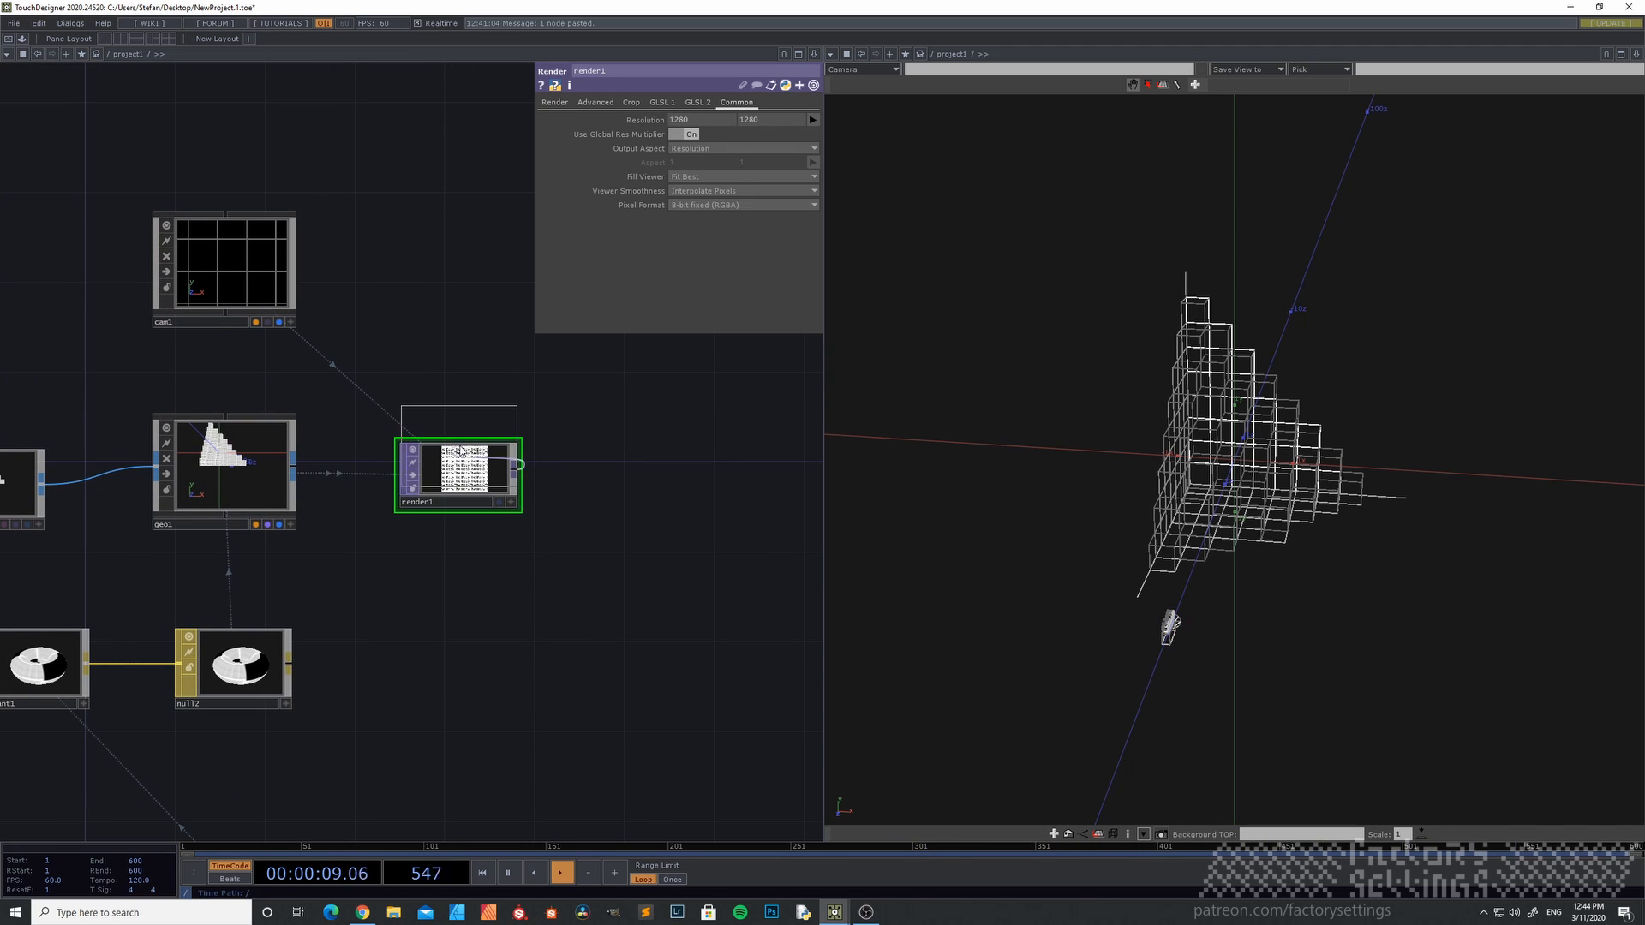
left_click_drag(513, 470, 634, 477)
left_click(634, 477)
left_click_drag(586, 574, 468, 636)
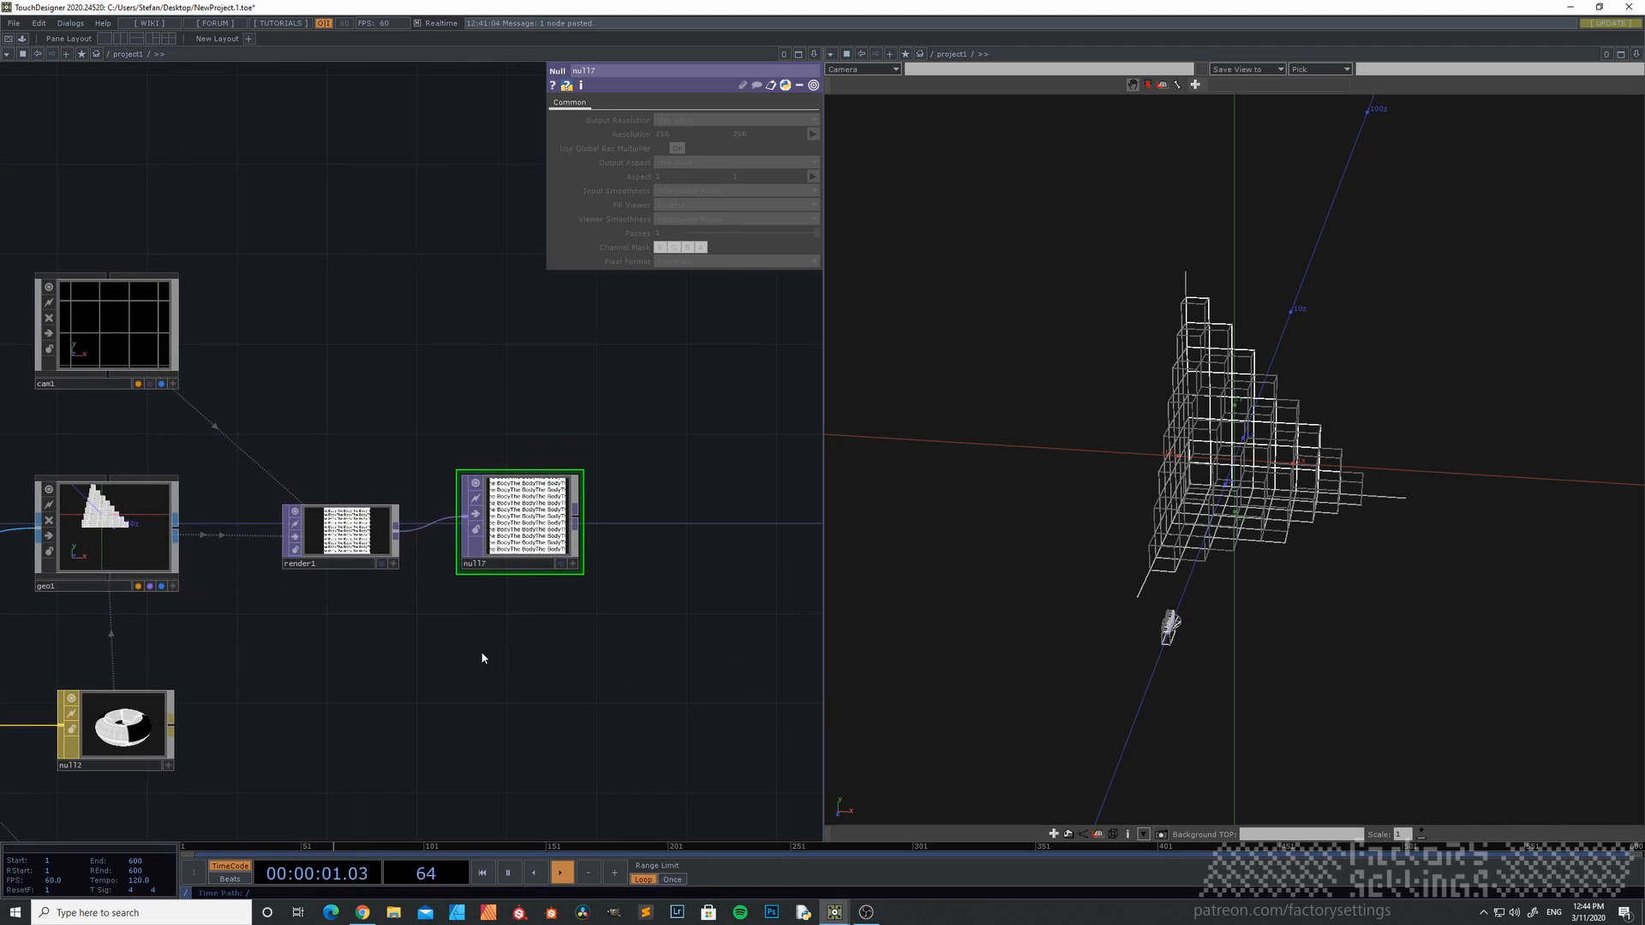
- Add an Out TOP connected to the output of null7
right_click(574, 519)
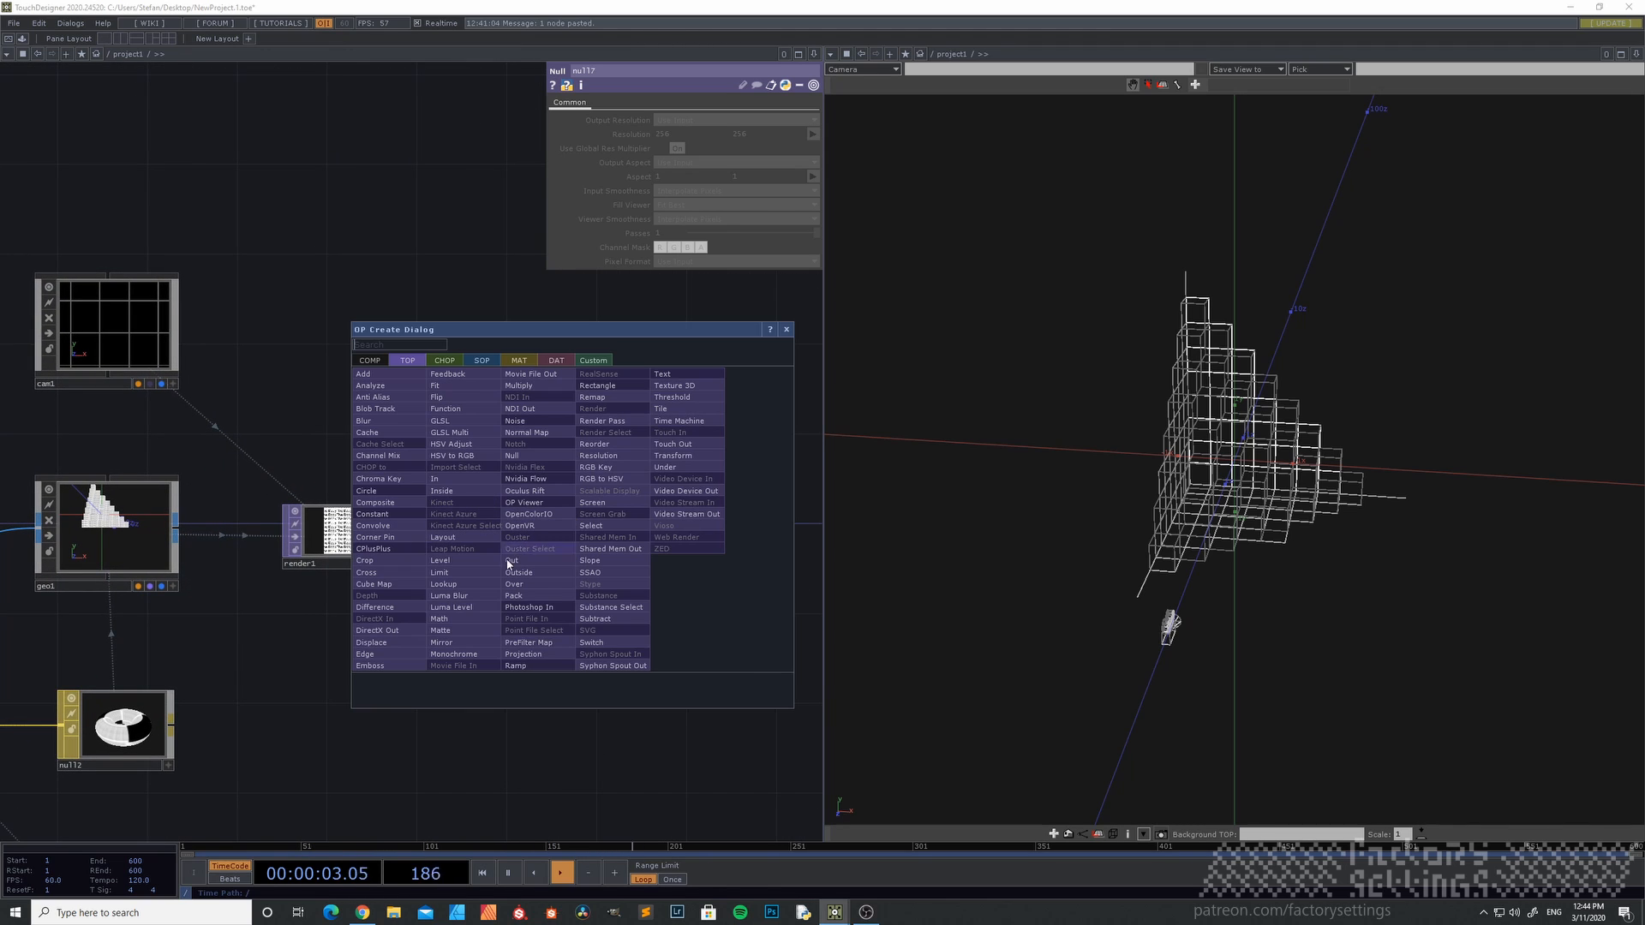
left_click(532, 562)
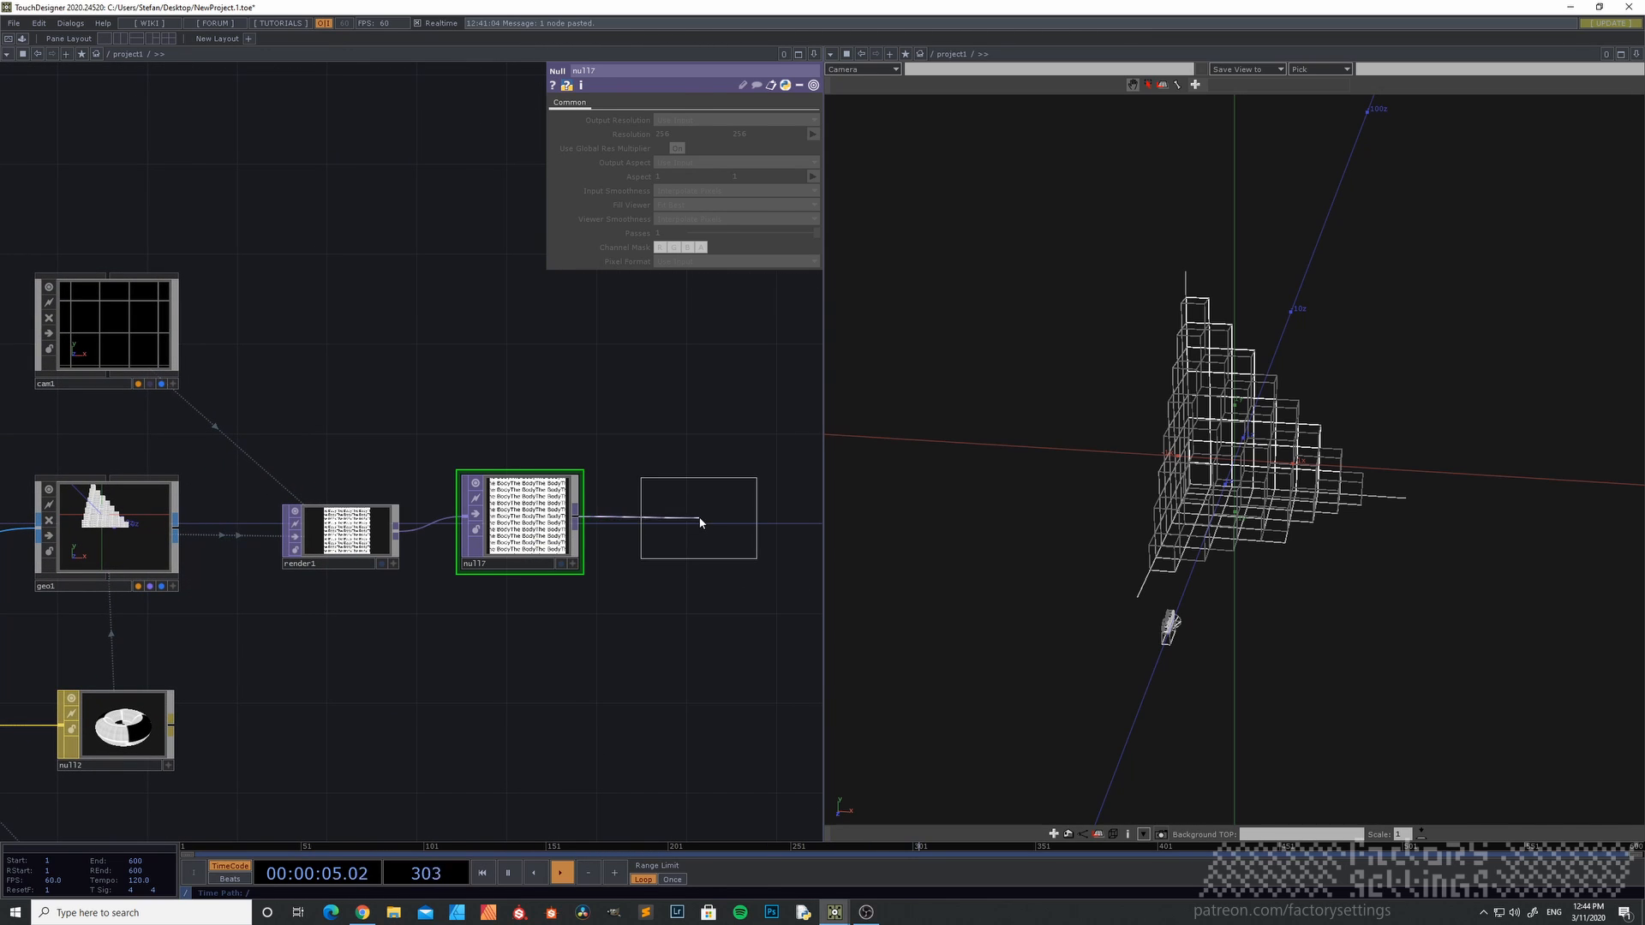
left_click(699, 521)
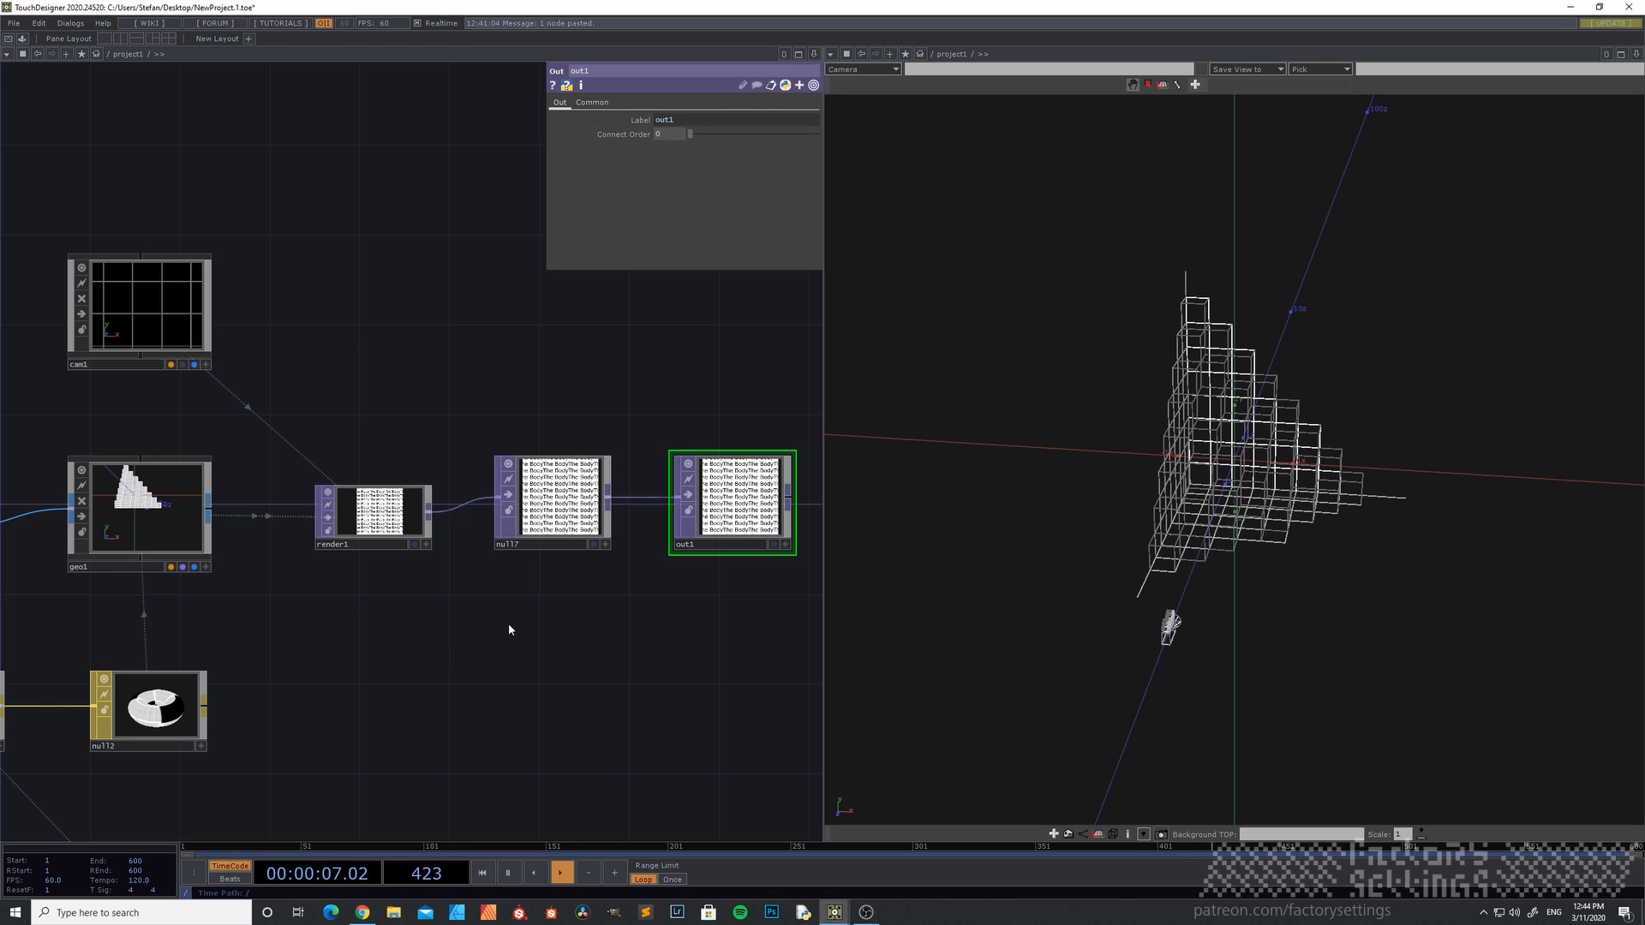
- Go up to the project1 container, set its height to 1280 and make its node viewer square
key("u")
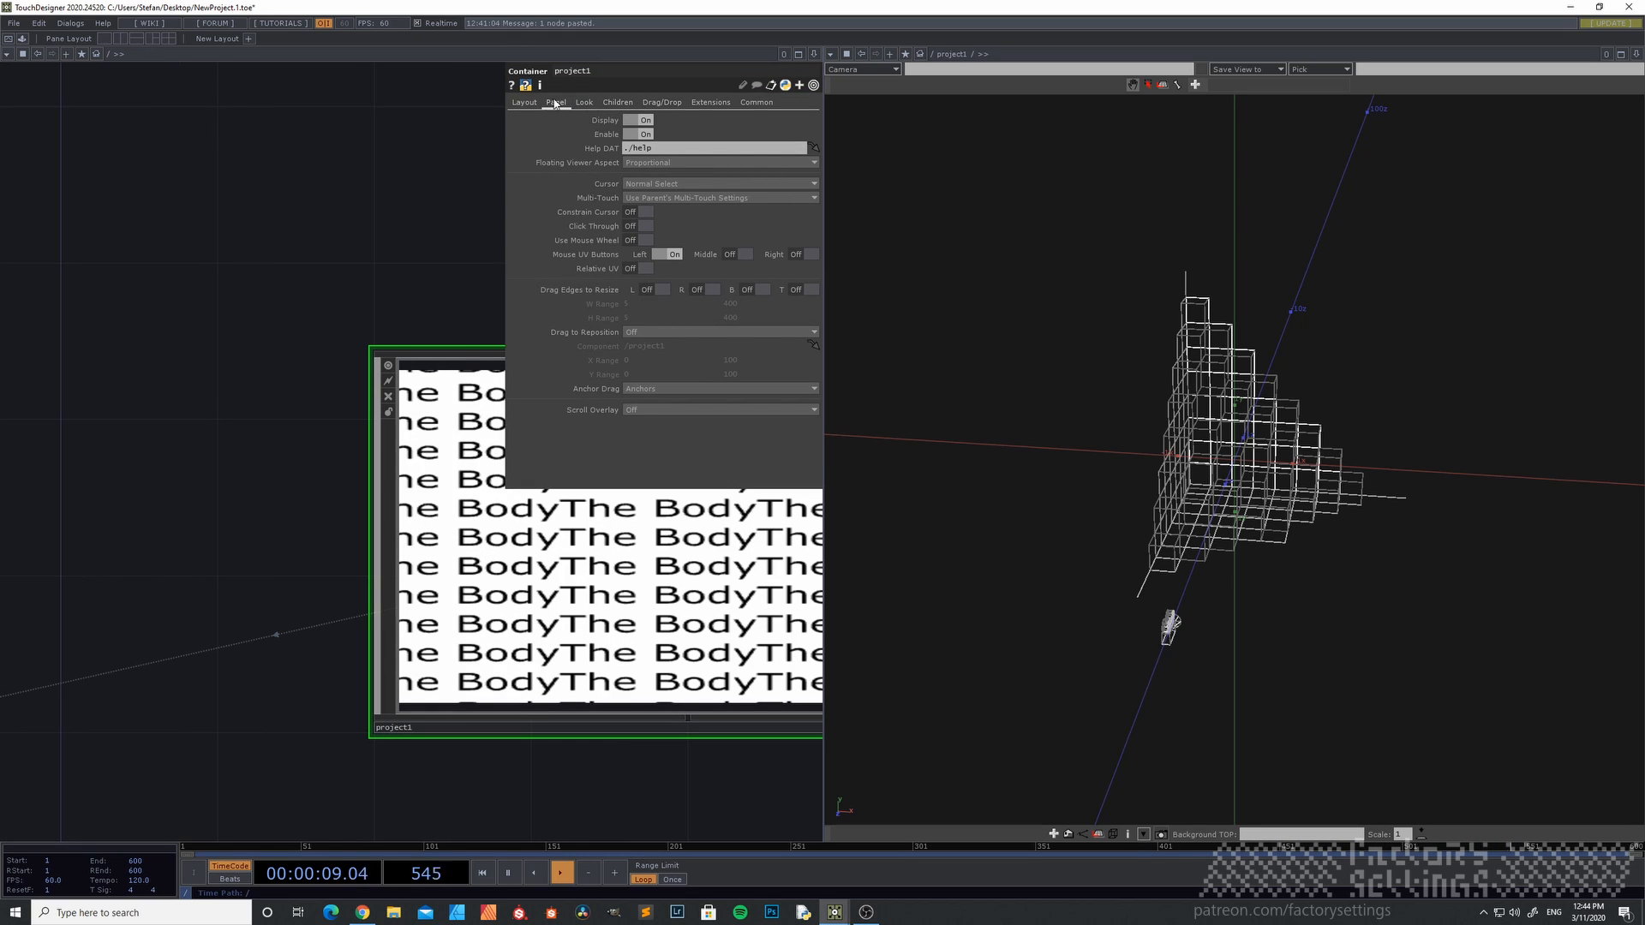
left_click(524, 102)
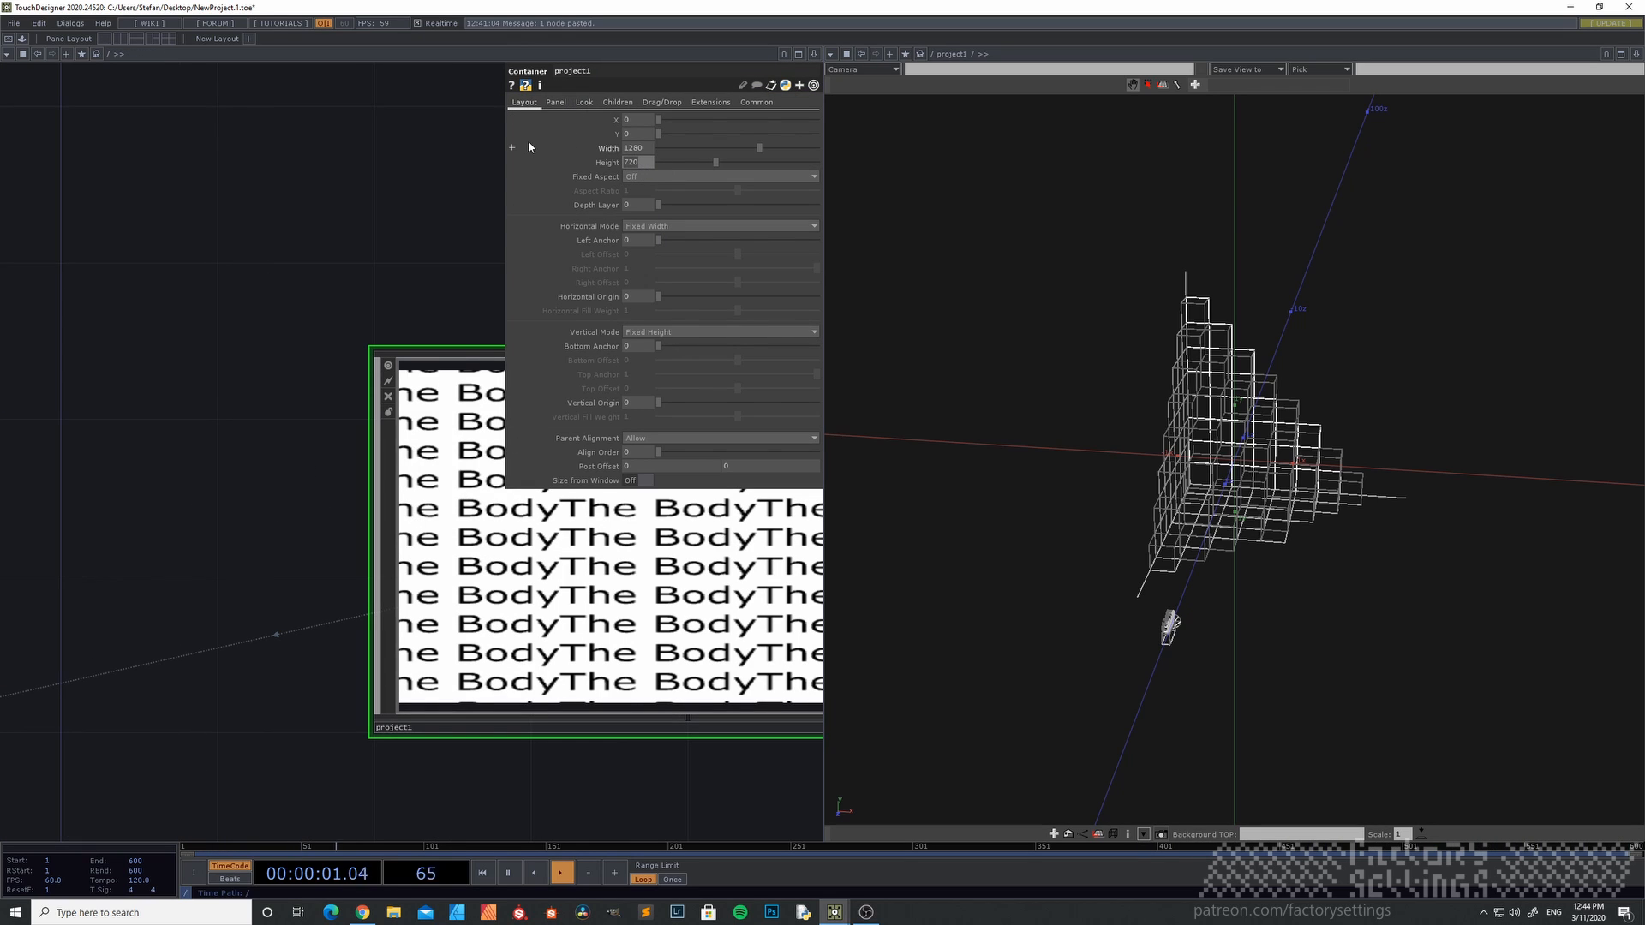
type("1280")
key("Return")
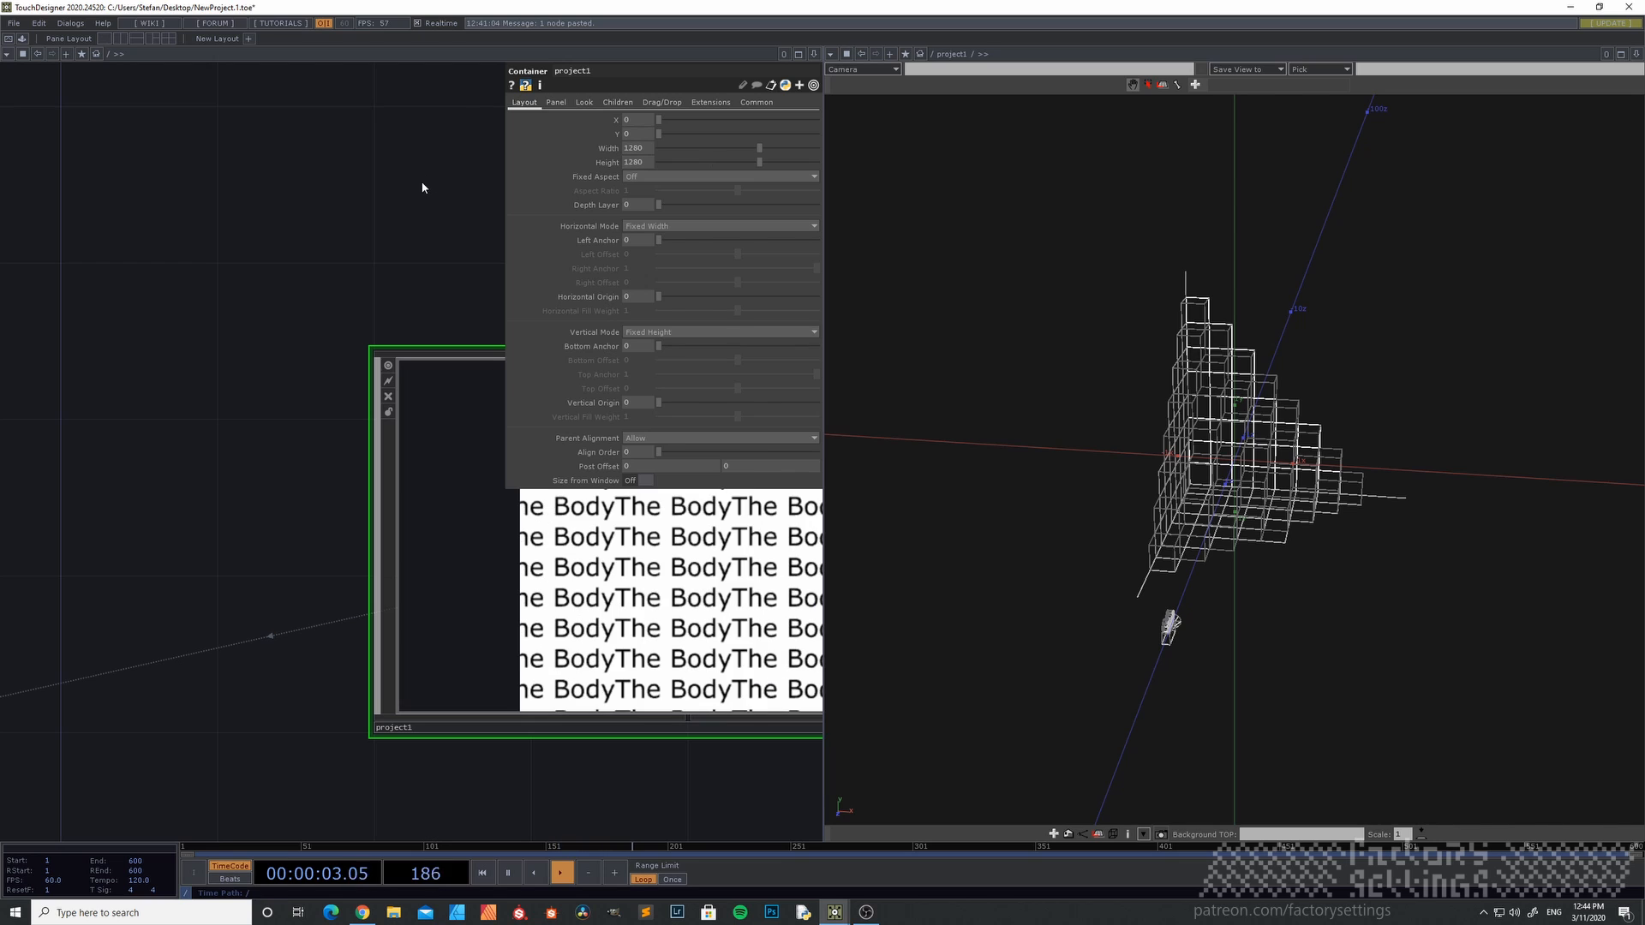
left_click_drag(421, 183, 166, 172)
left_click(748, 725)
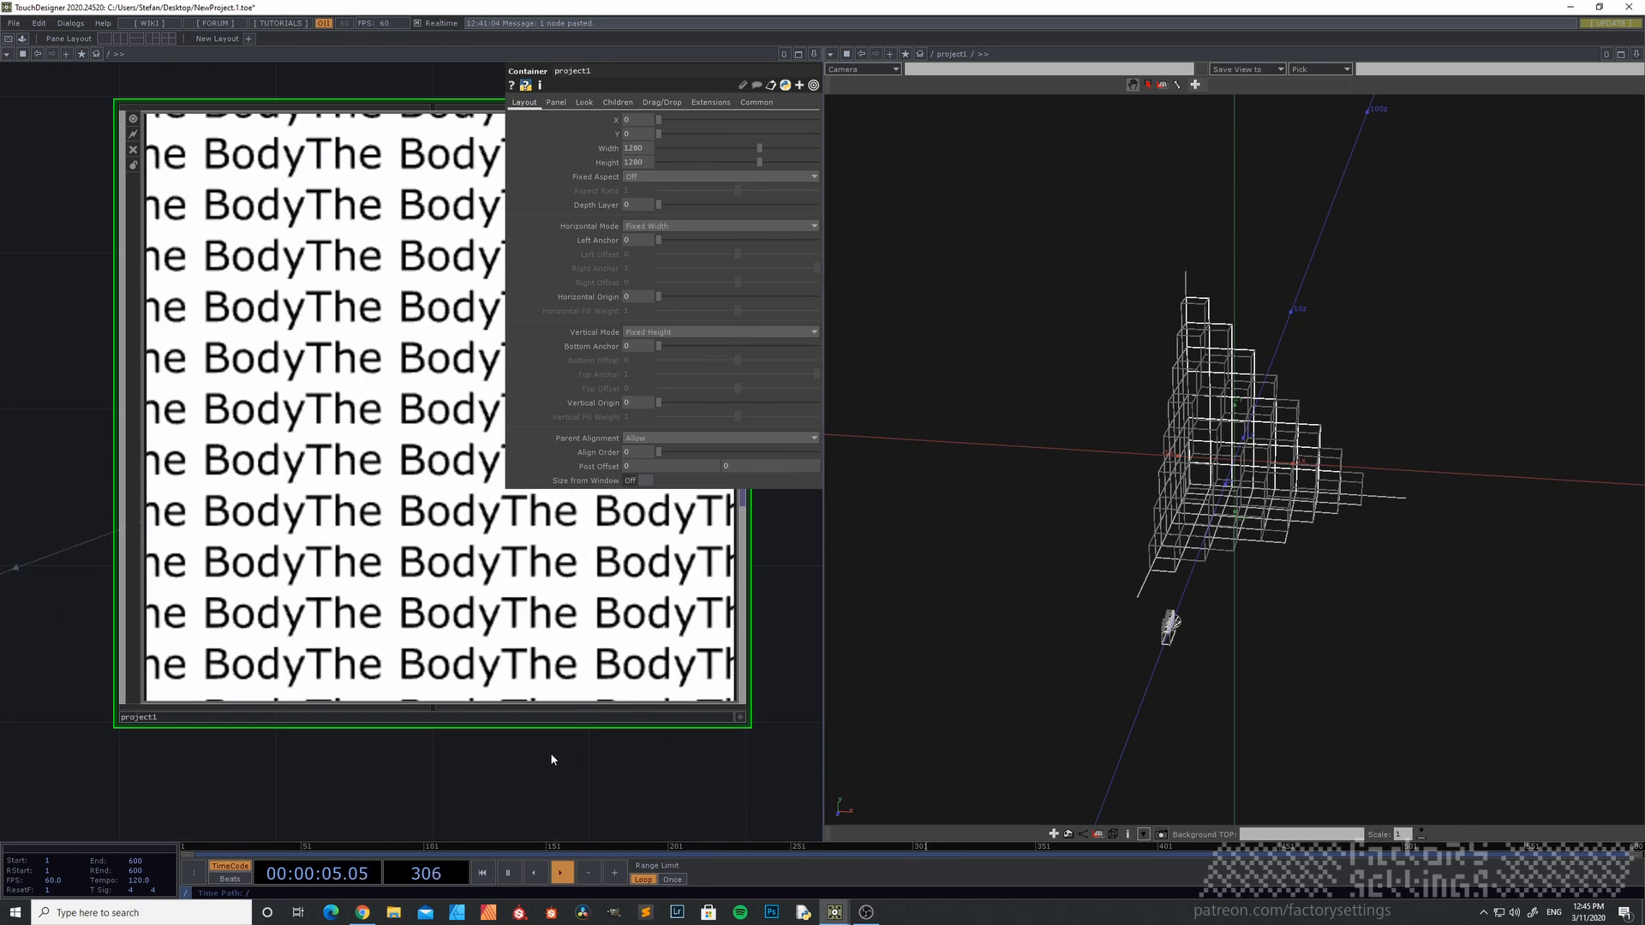
- Change the geometry viewer pane so that it displays the panel output of project1
left_click(834, 56)
left_click(854, 86)
scroll(446, 702, "down", 8)
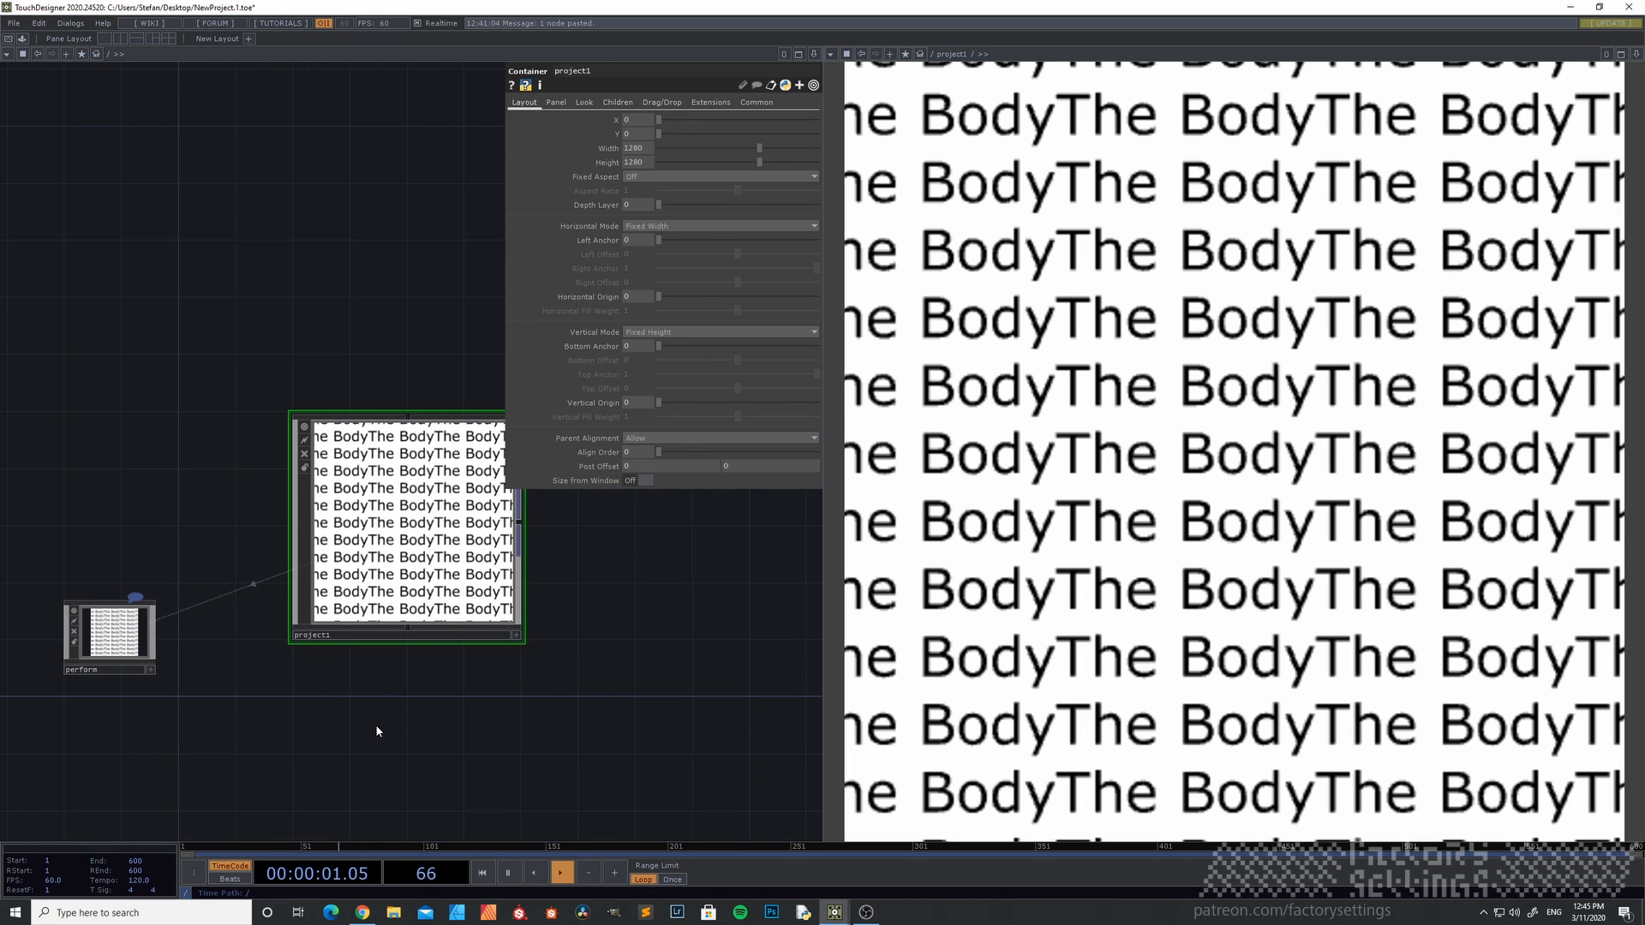
- Go back inside project1 and set the Fit option of layout1 to Native Resolution
key("i")
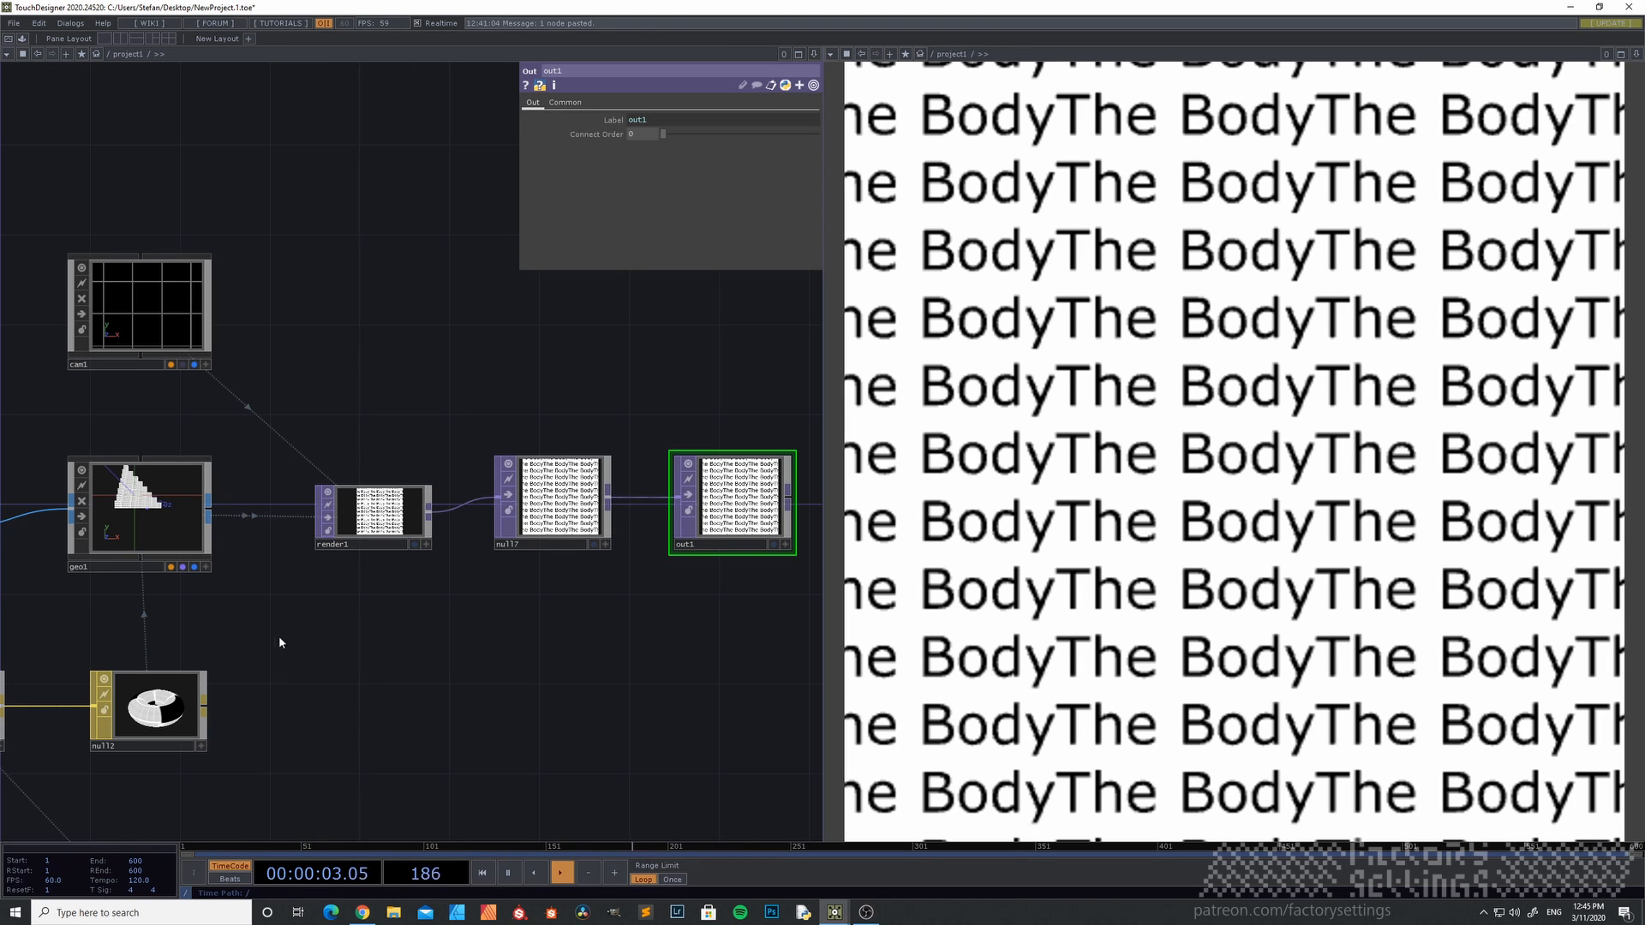
left_click_drag(279, 637, 599, 639)
left_click_drag(461, 653, 648, 623)
left_click_drag(246, 629, 556, 384)
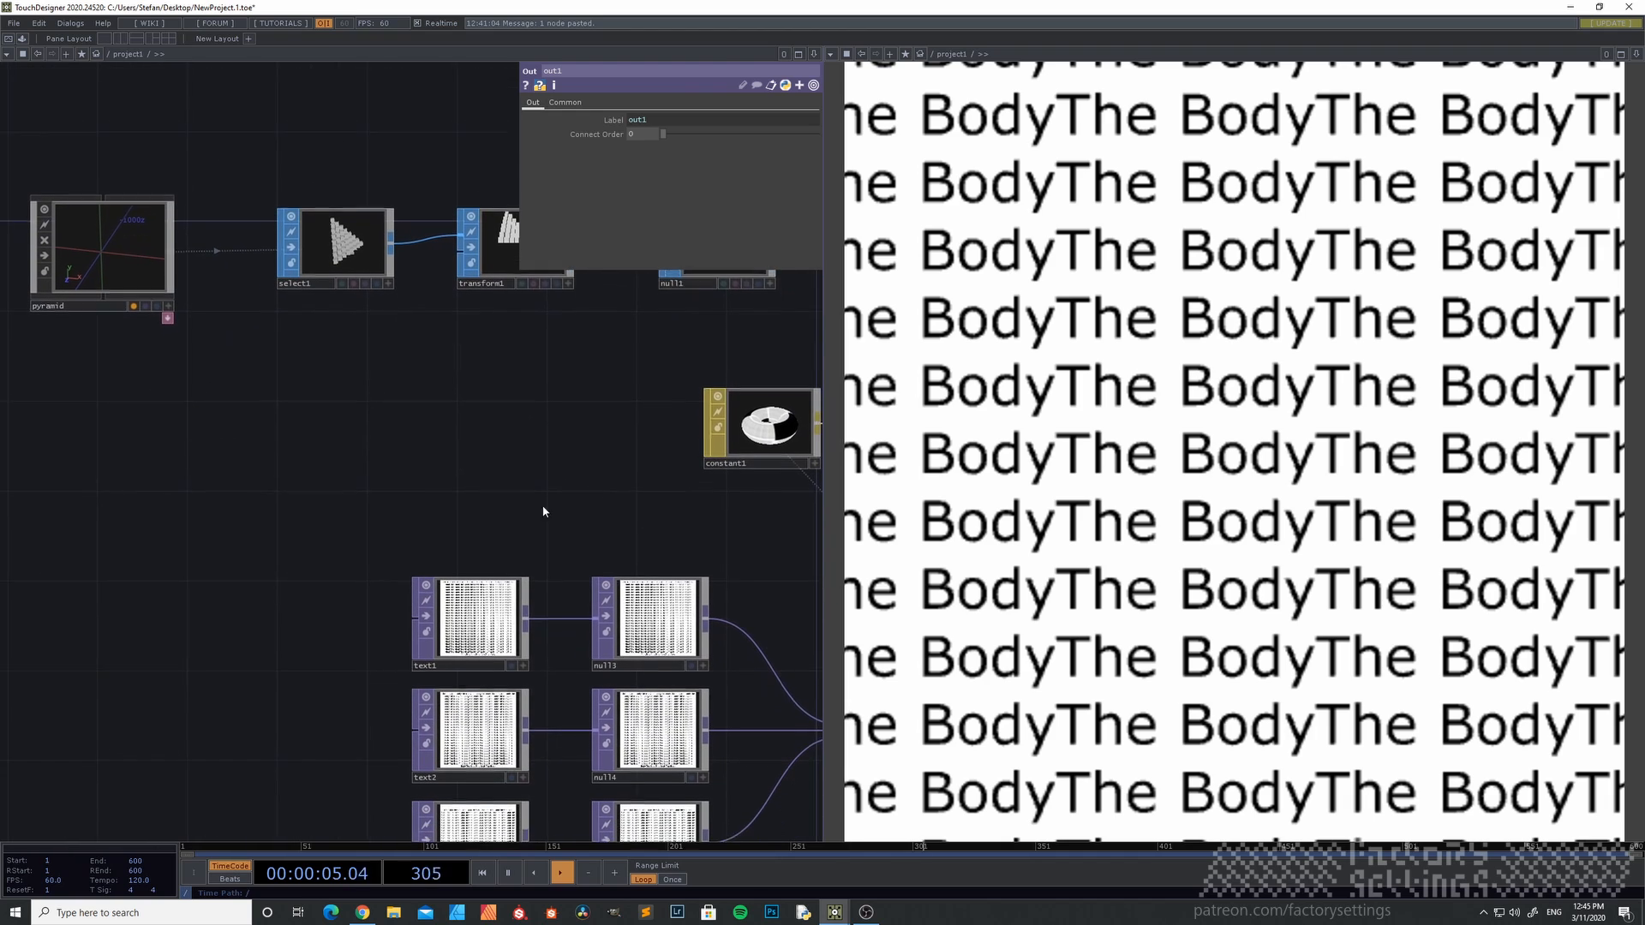
left_click_drag(554, 685, 135, 609)
left_click(476, 649)
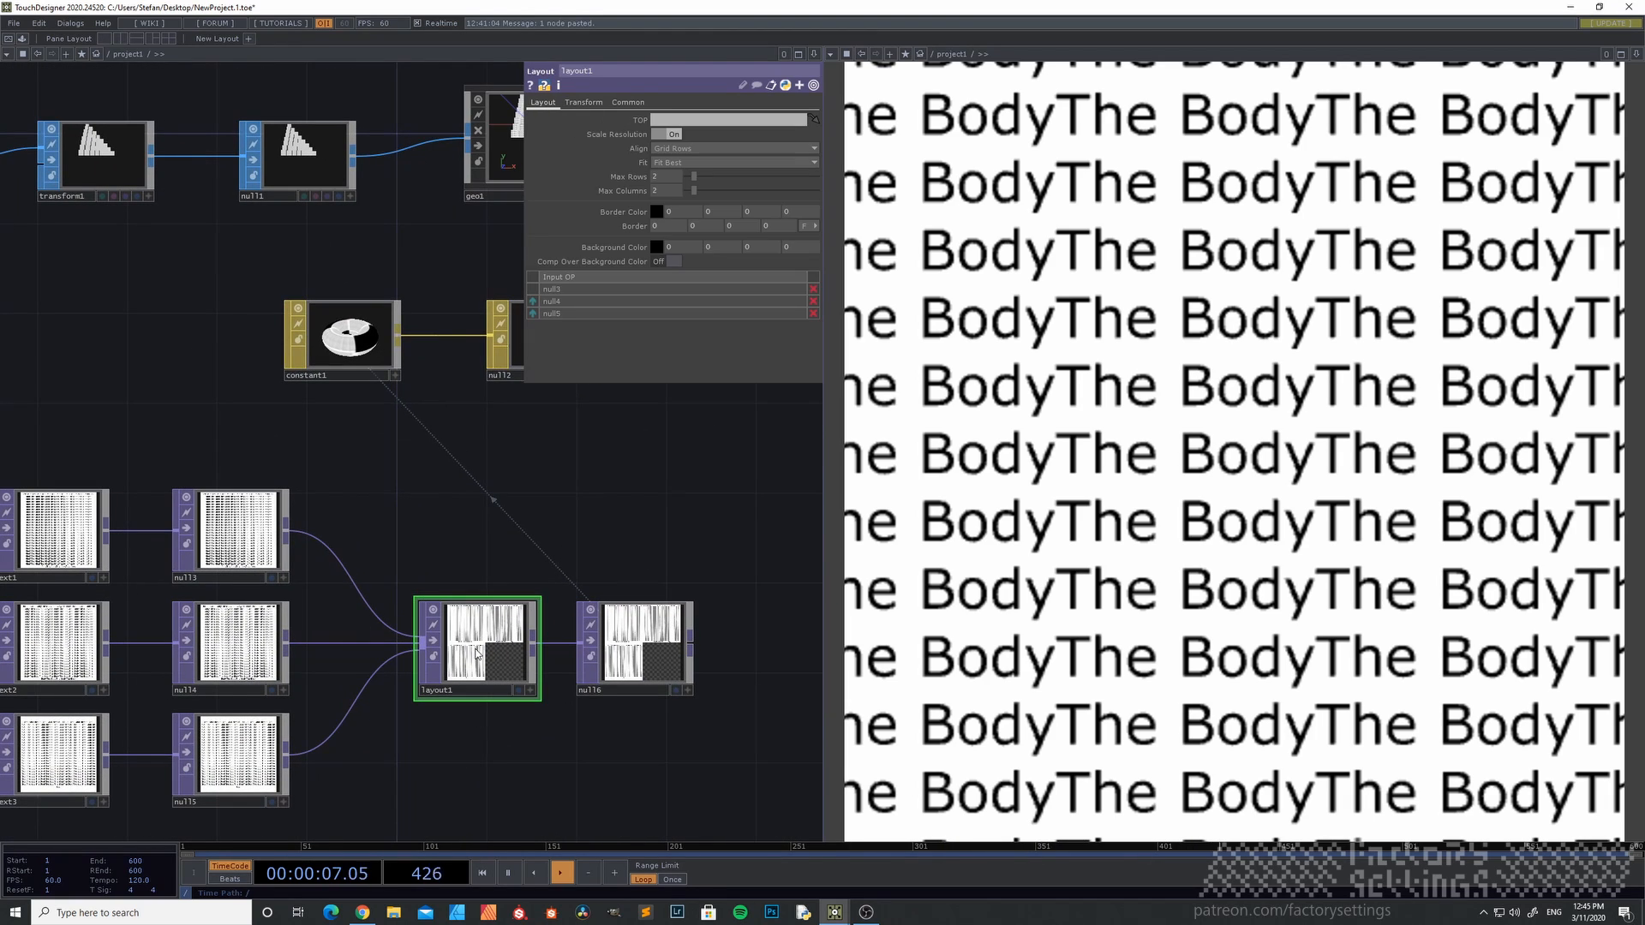
left_click(691, 163)
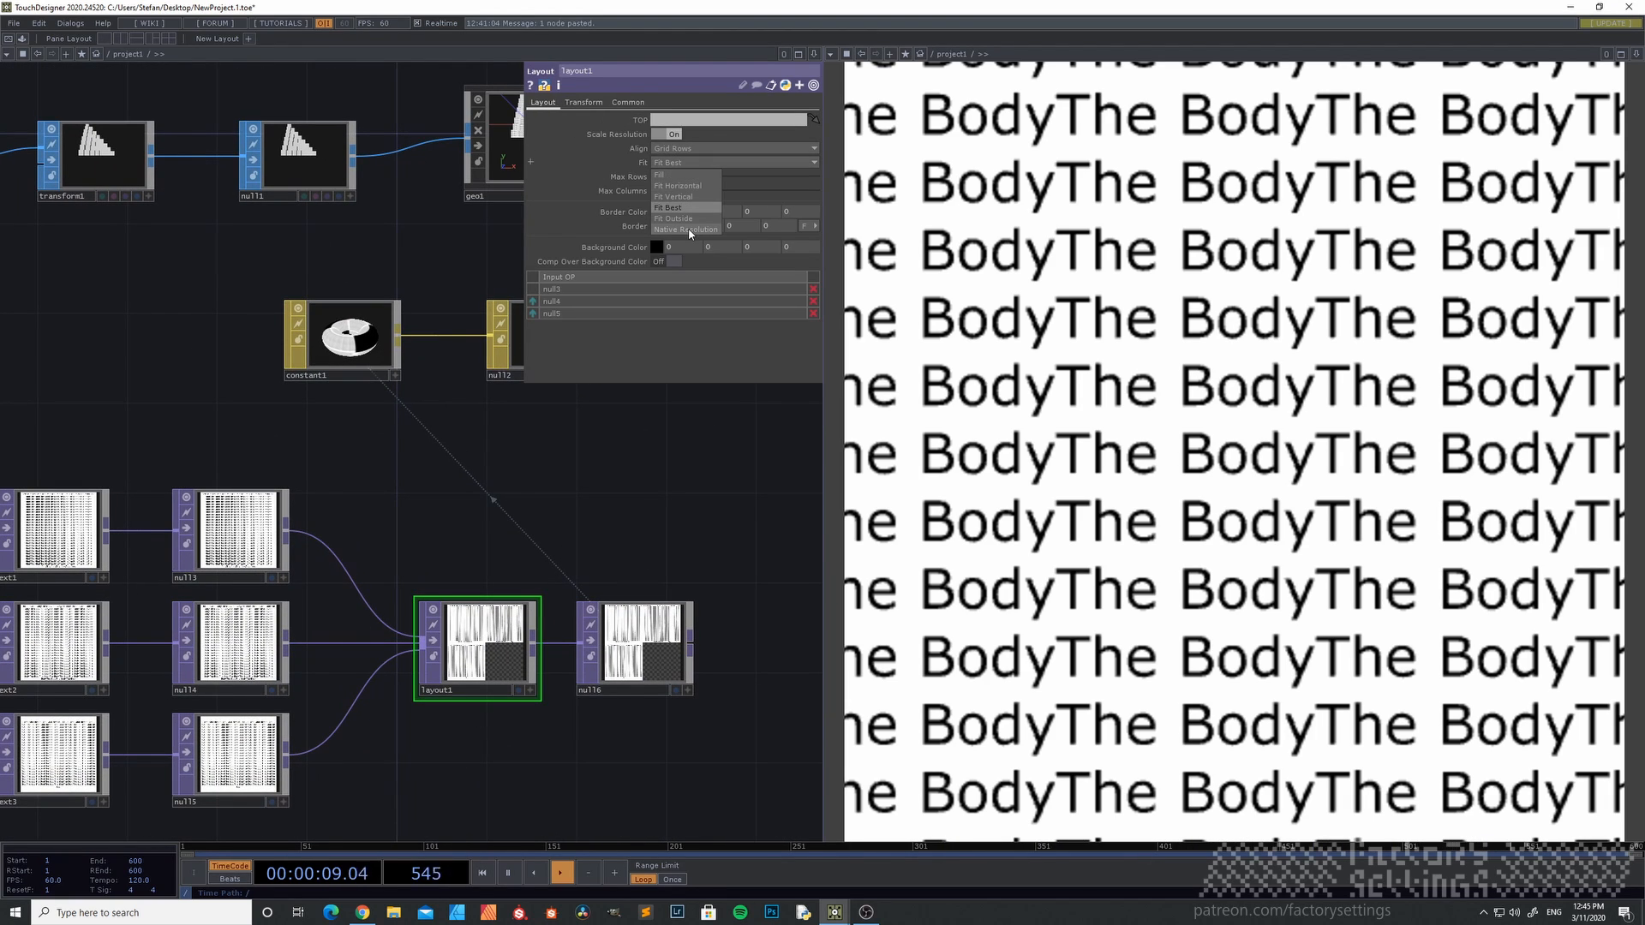
- Hide the parameters and review the whole operator network from the pyramid and text textures to the final output
left_click_drag(416, 452, 34, 443)
scroll(305, 445, "down", 5)
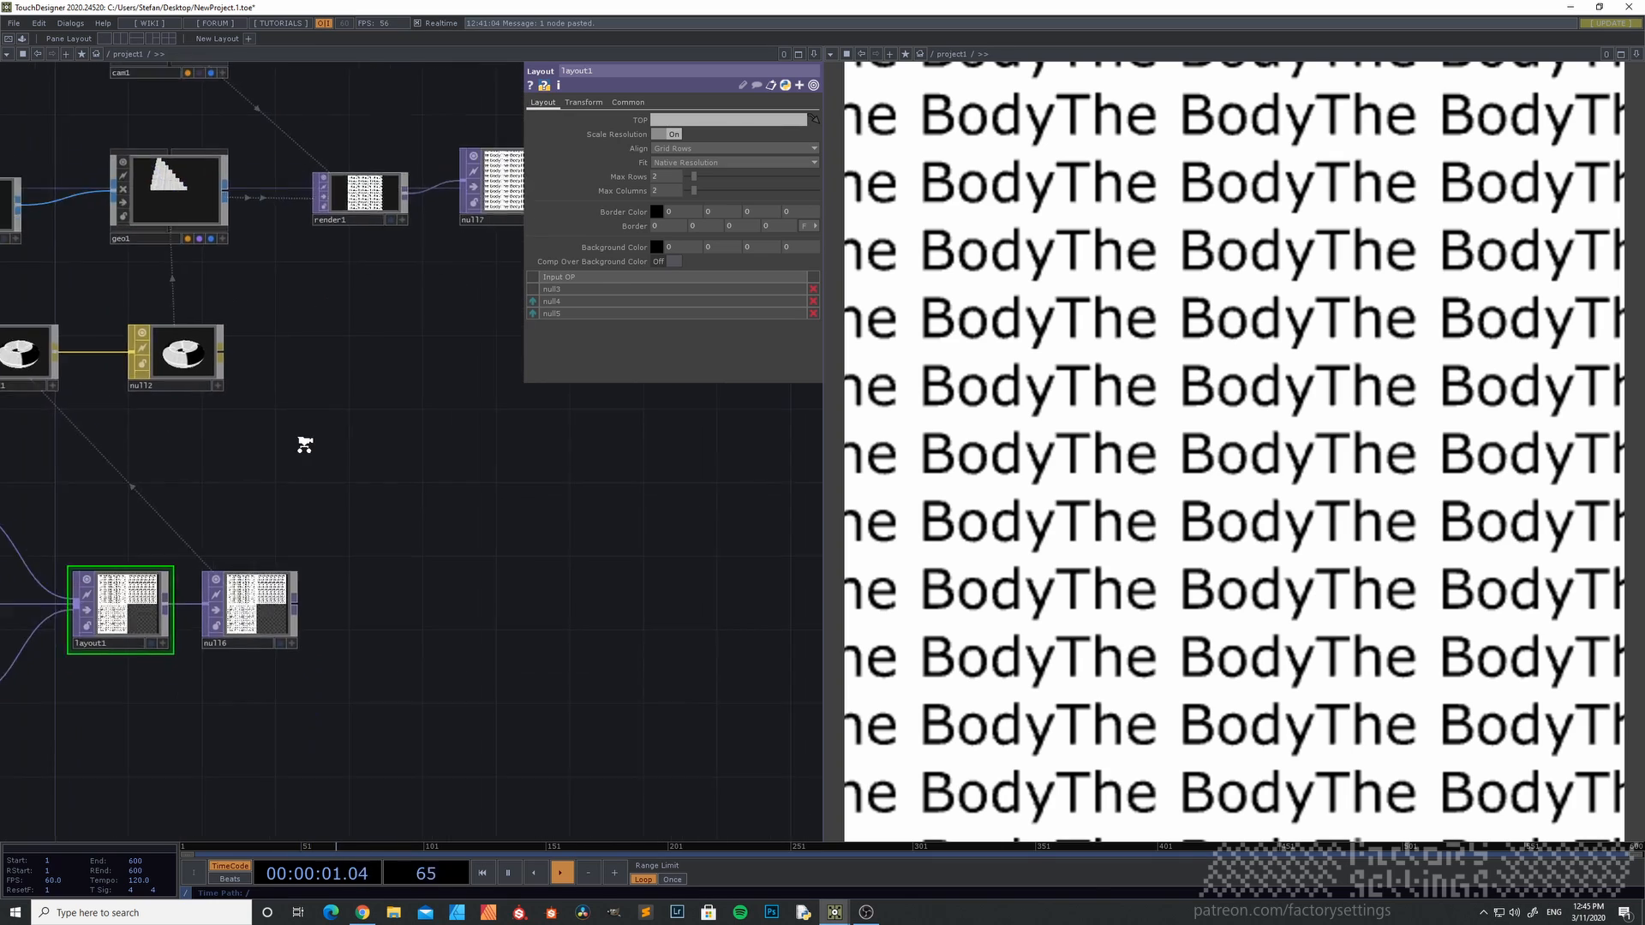
left_click_drag(367, 413, 475, 537)
key("p")
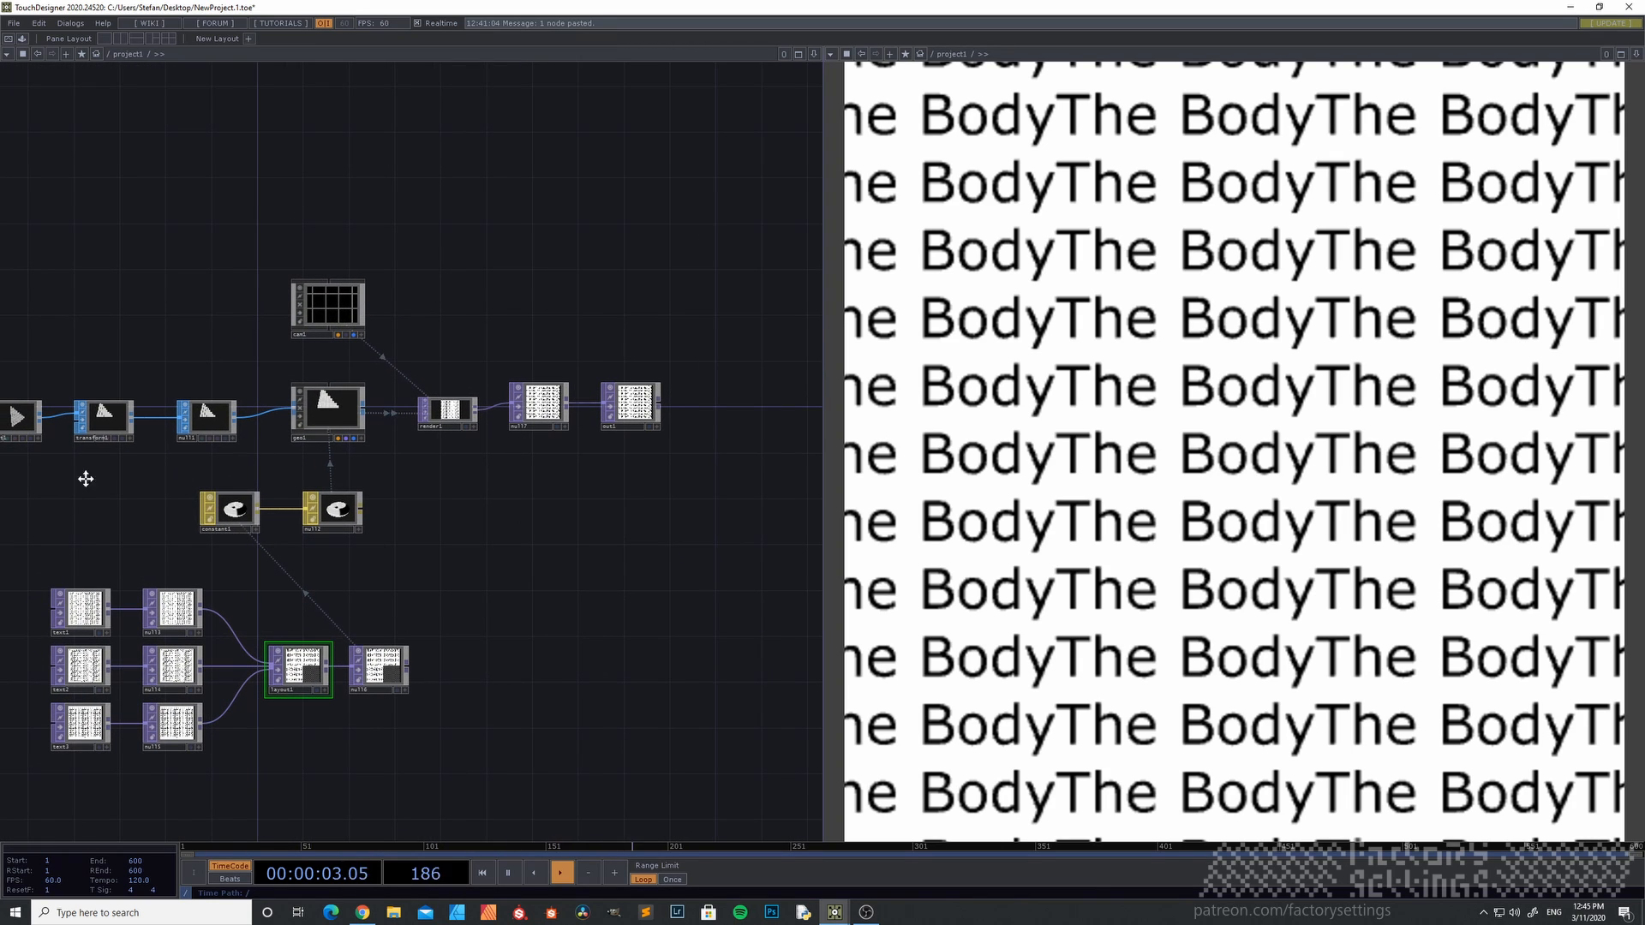
left_click_drag(86, 479, 239, 515)
scroll(249, 526, "down", 3)
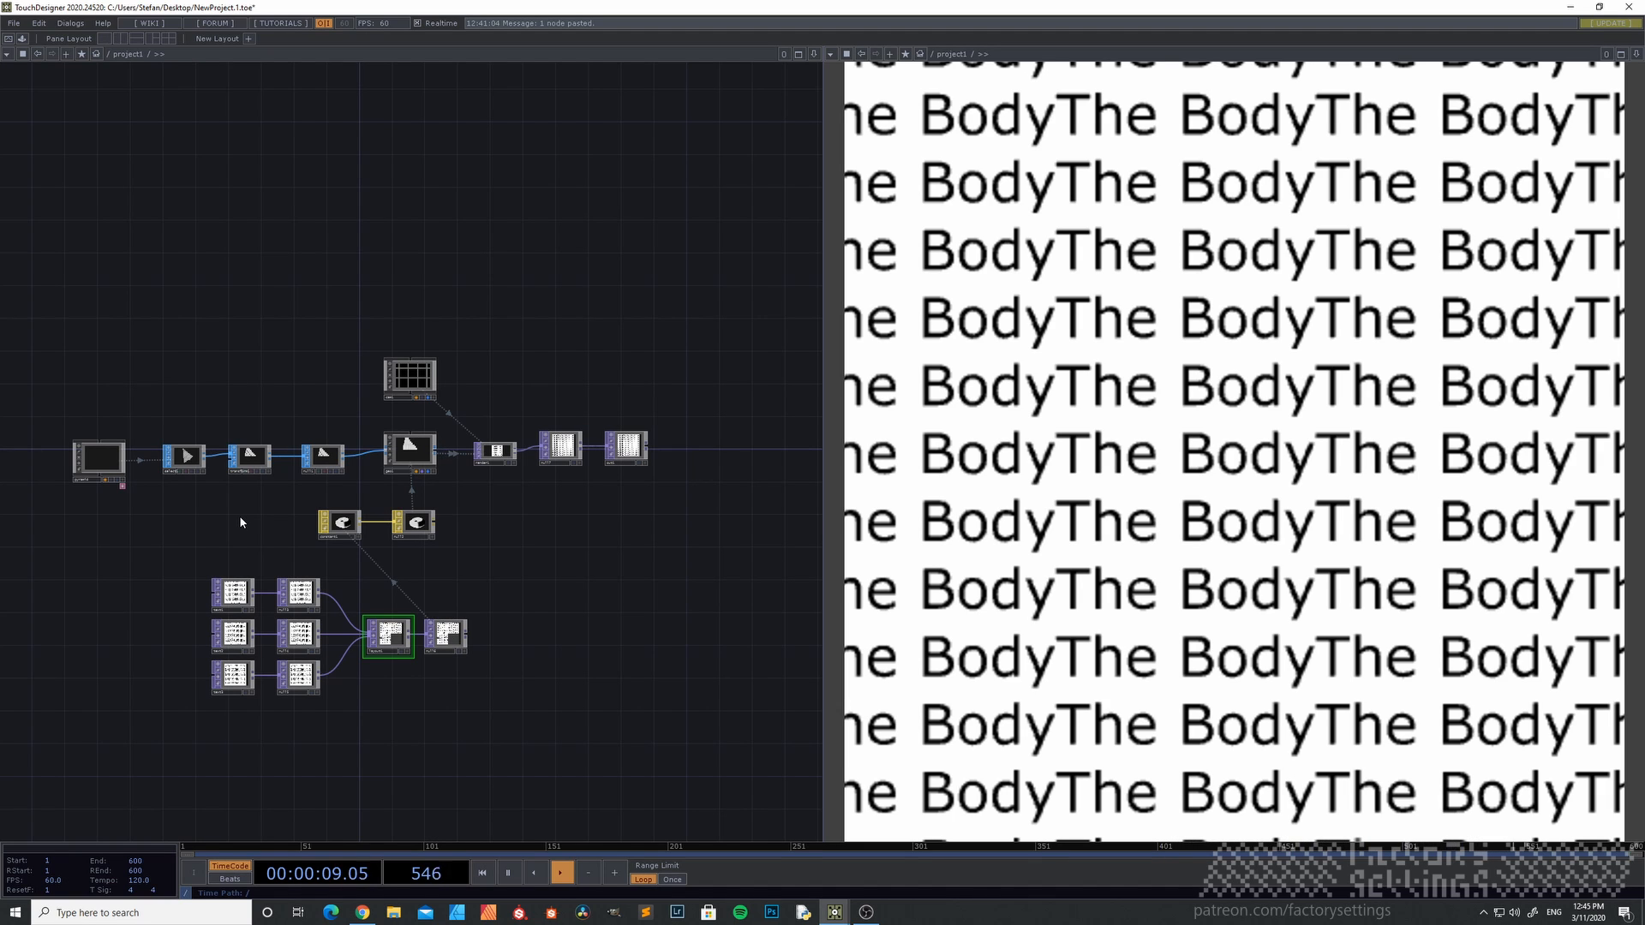
scroll(468, 372, "up", 5)
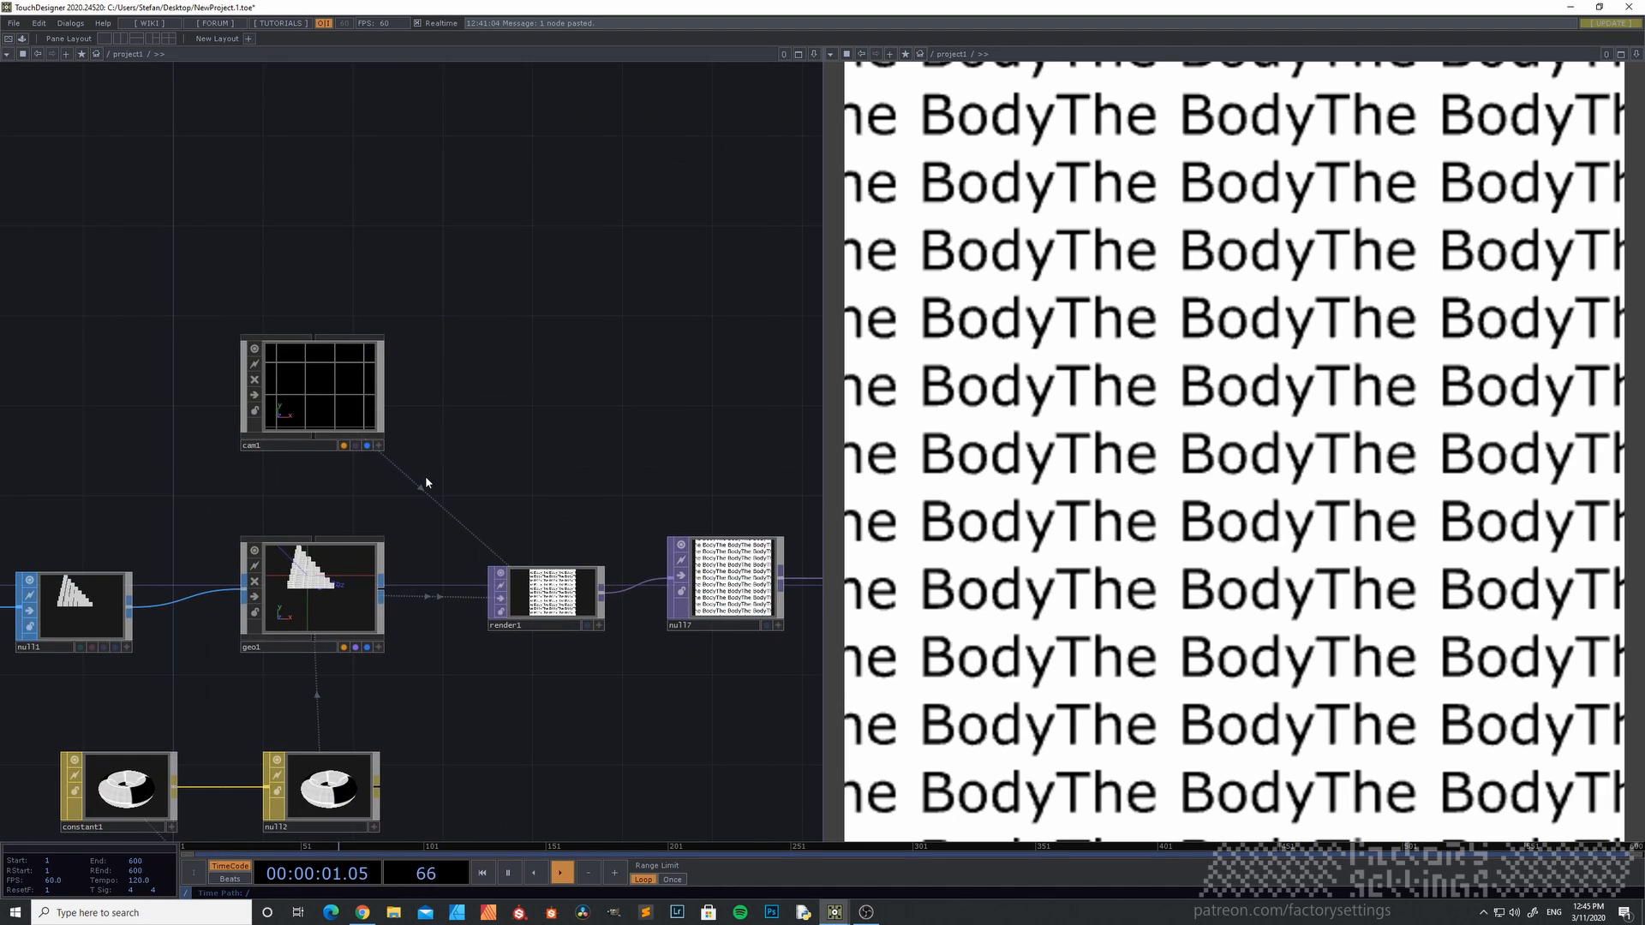
scroll(425, 476, "down", 5)
left_click_drag(213, 590, 246, 554)
scroll(237, 552, "up", 2)
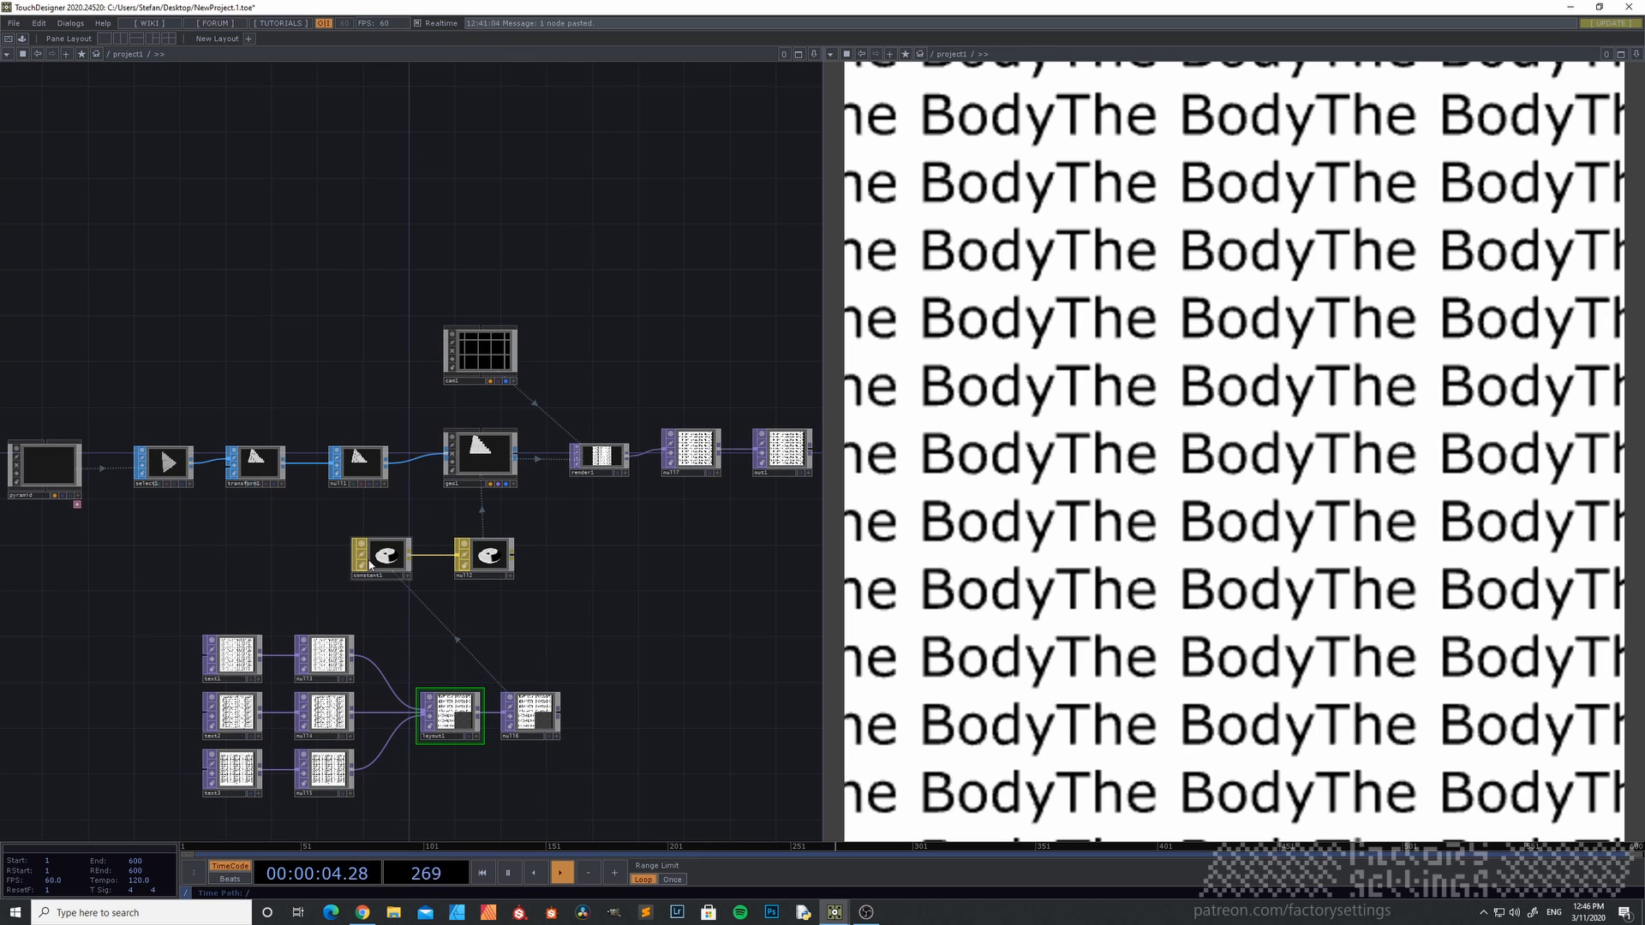
- Add a trailing space inside the quotes of text1's text expression so it reads 'The Mind ' *200
left_click_drag(186, 709, 208, 639)
scroll(208, 639, "up", 4)
left_click(295, 557)
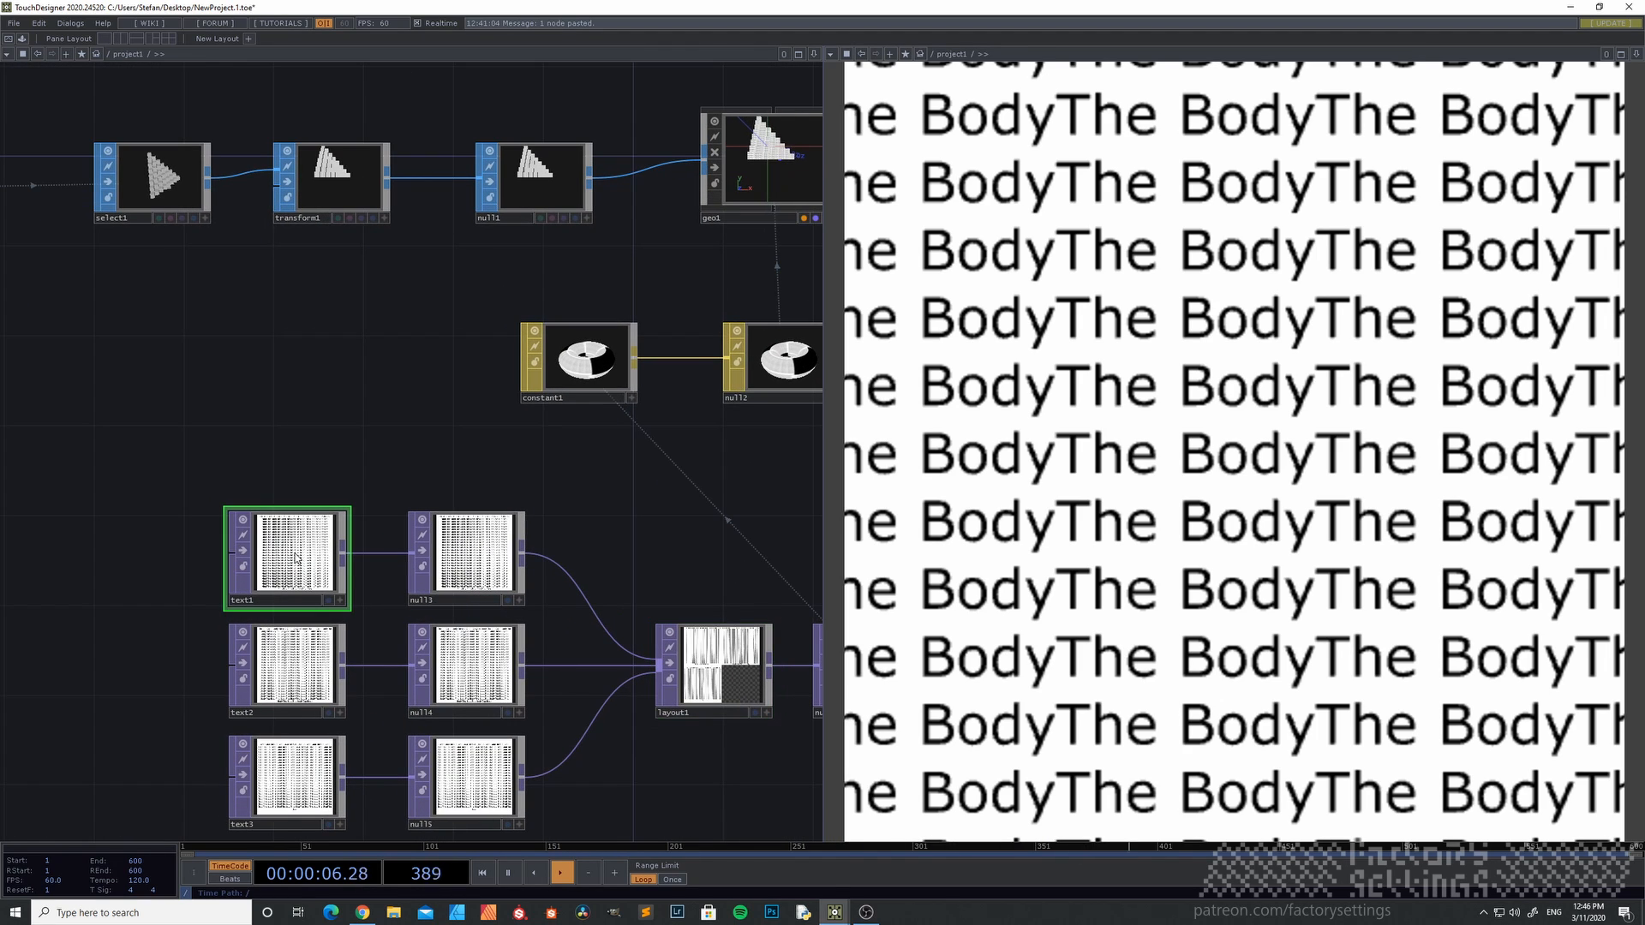
key("p")
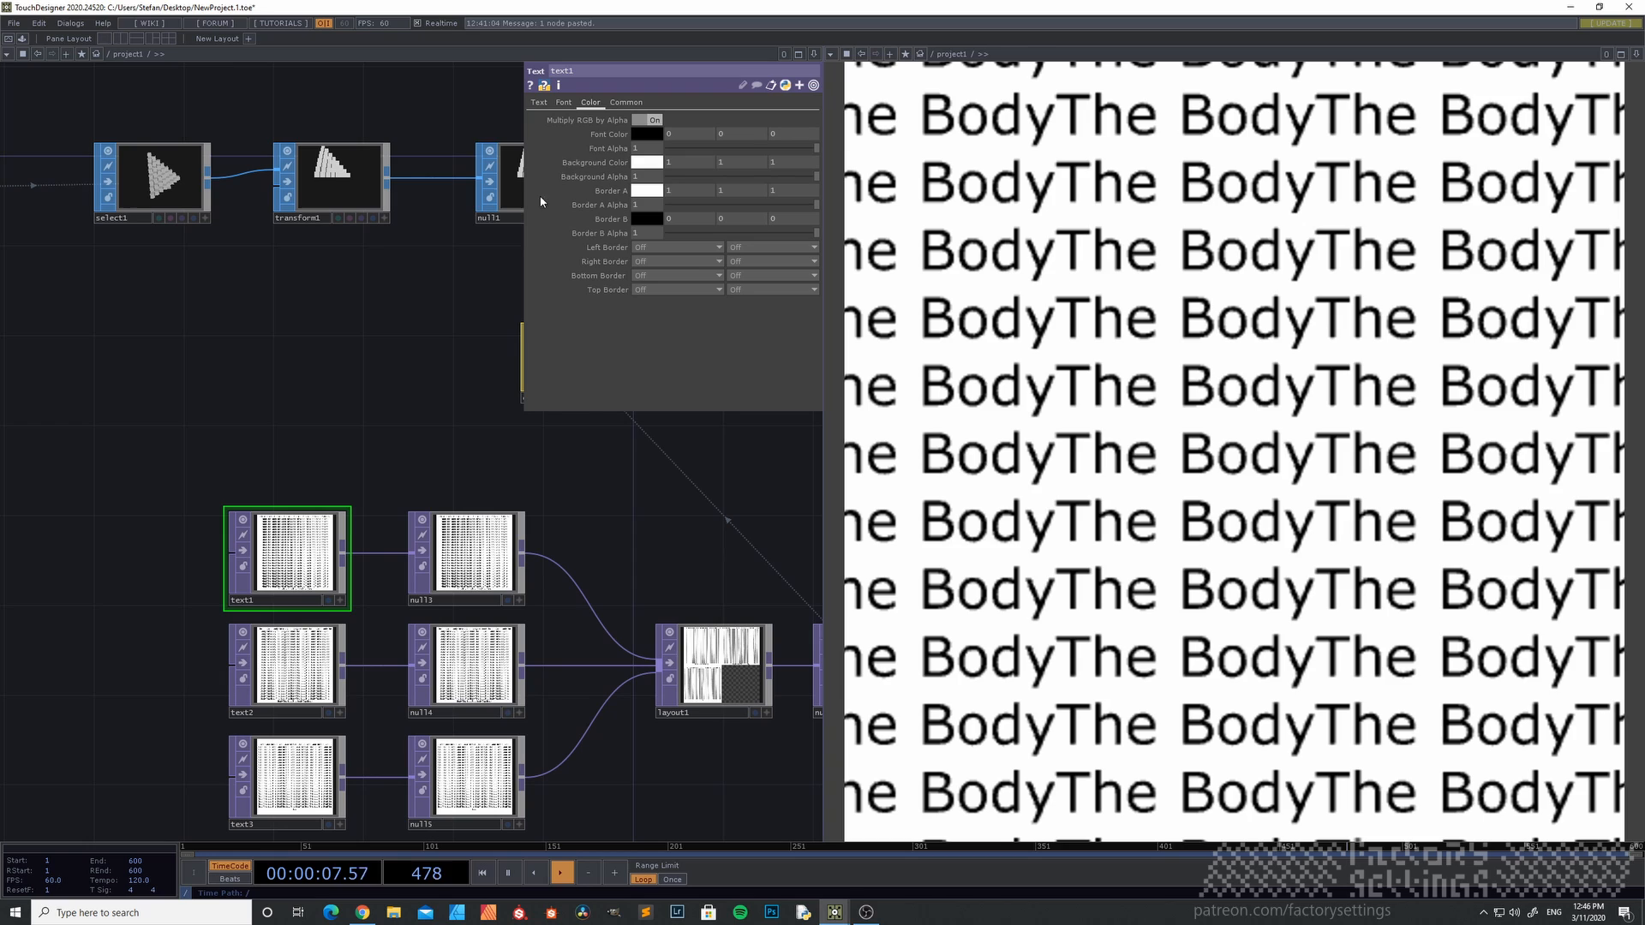
left_click(540, 103)
left_click(664, 204)
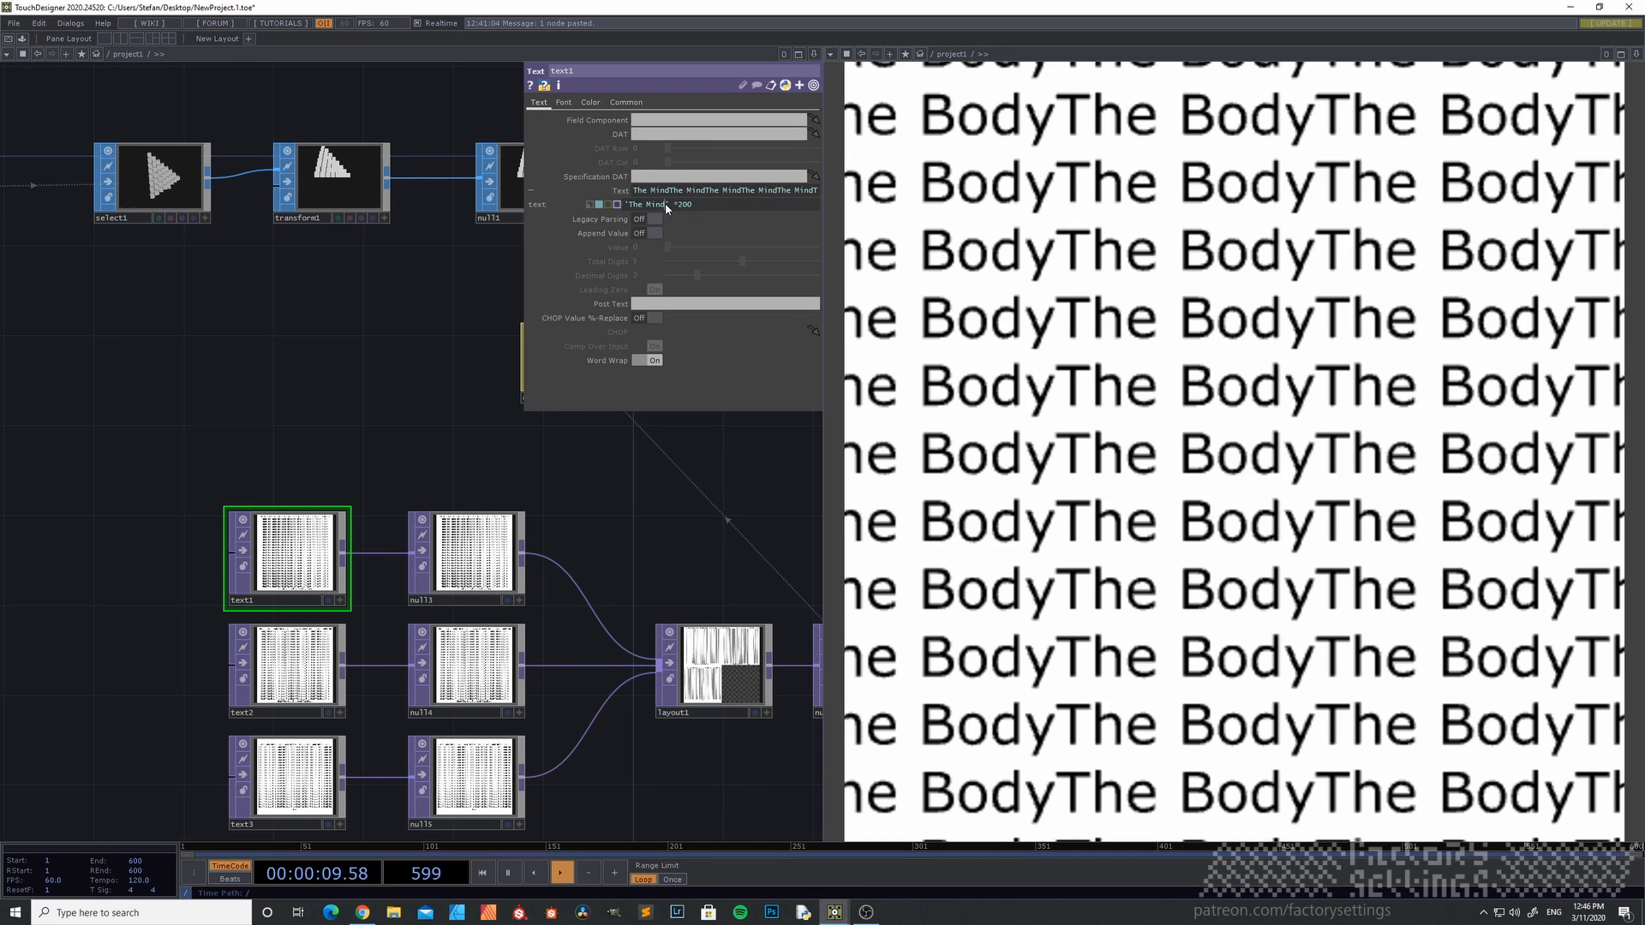
left_click(425, 377)
- Add a trailing space to the repeated phrase in text2 so its expression reads 'The Body ' *200
left_click(313, 688)
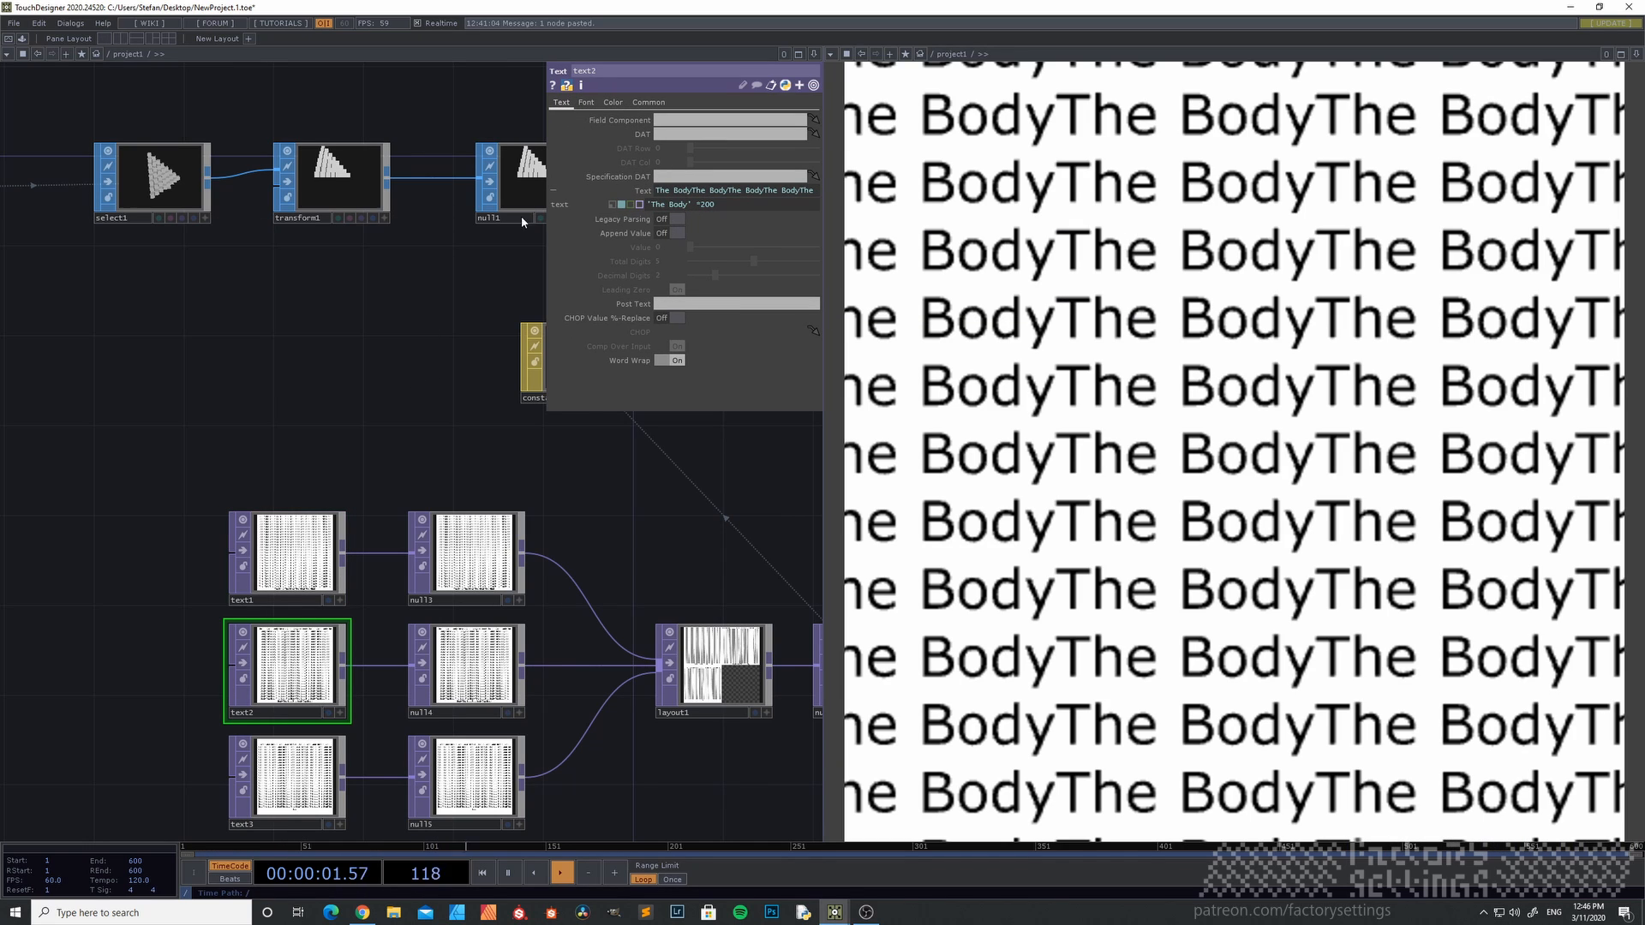
left_click(698, 206)
key("Return")
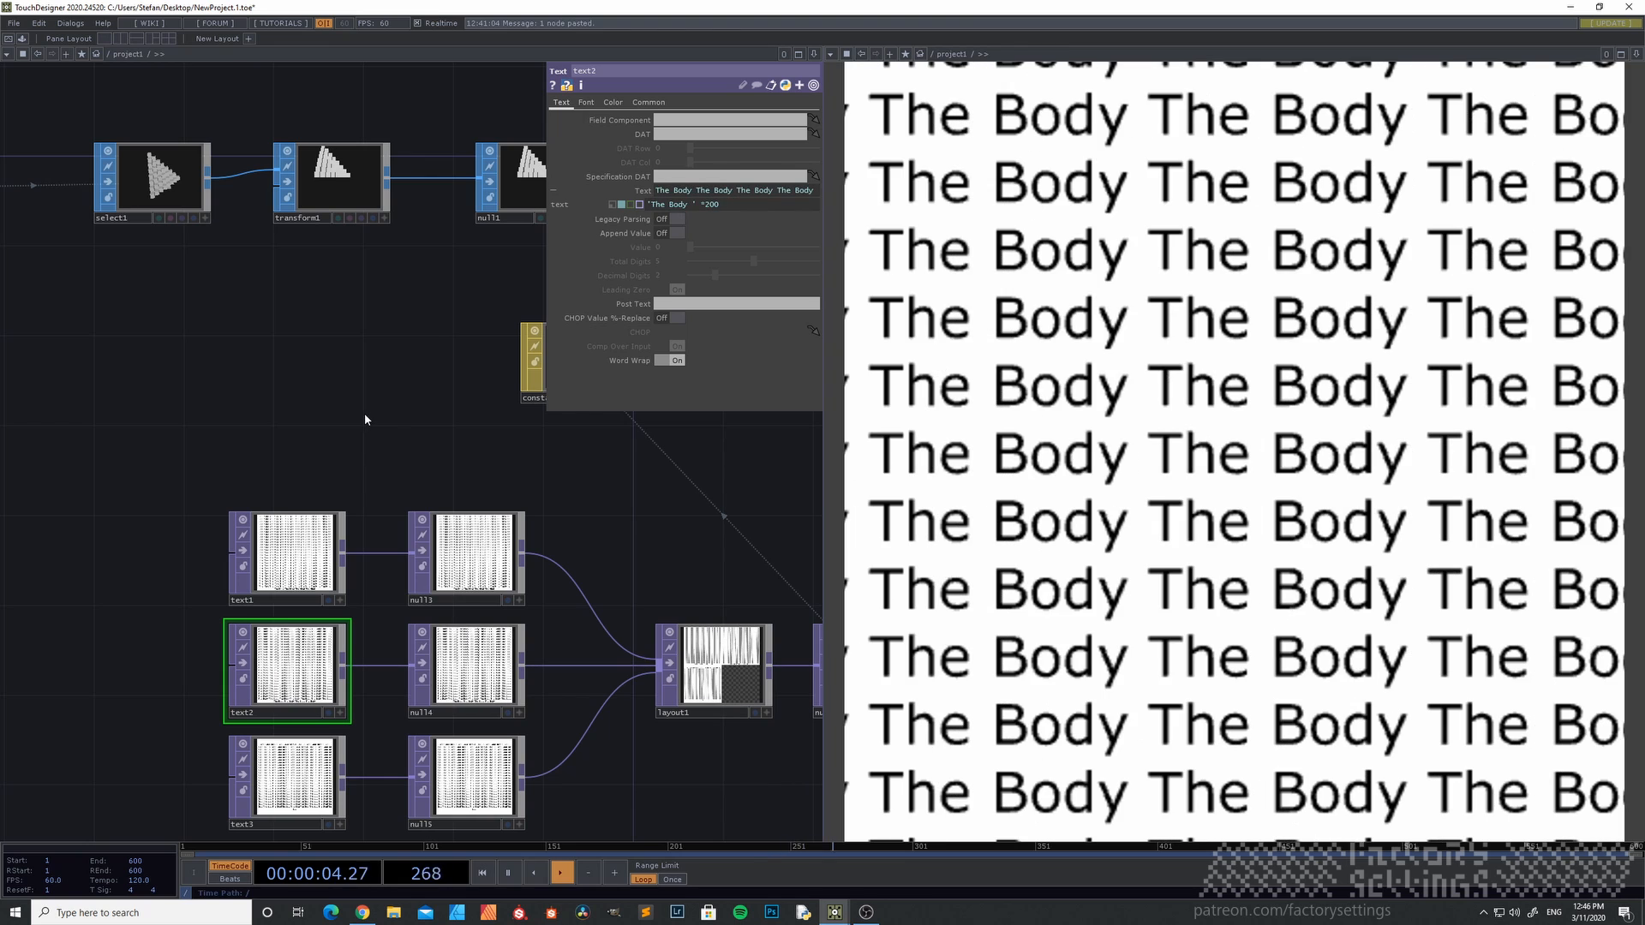
- Add a trailing space to the repeated phrase in text3 so its expression reads 'The Soul ' *200
left_click_drag(115, 669, 122, 547)
left_click(302, 667)
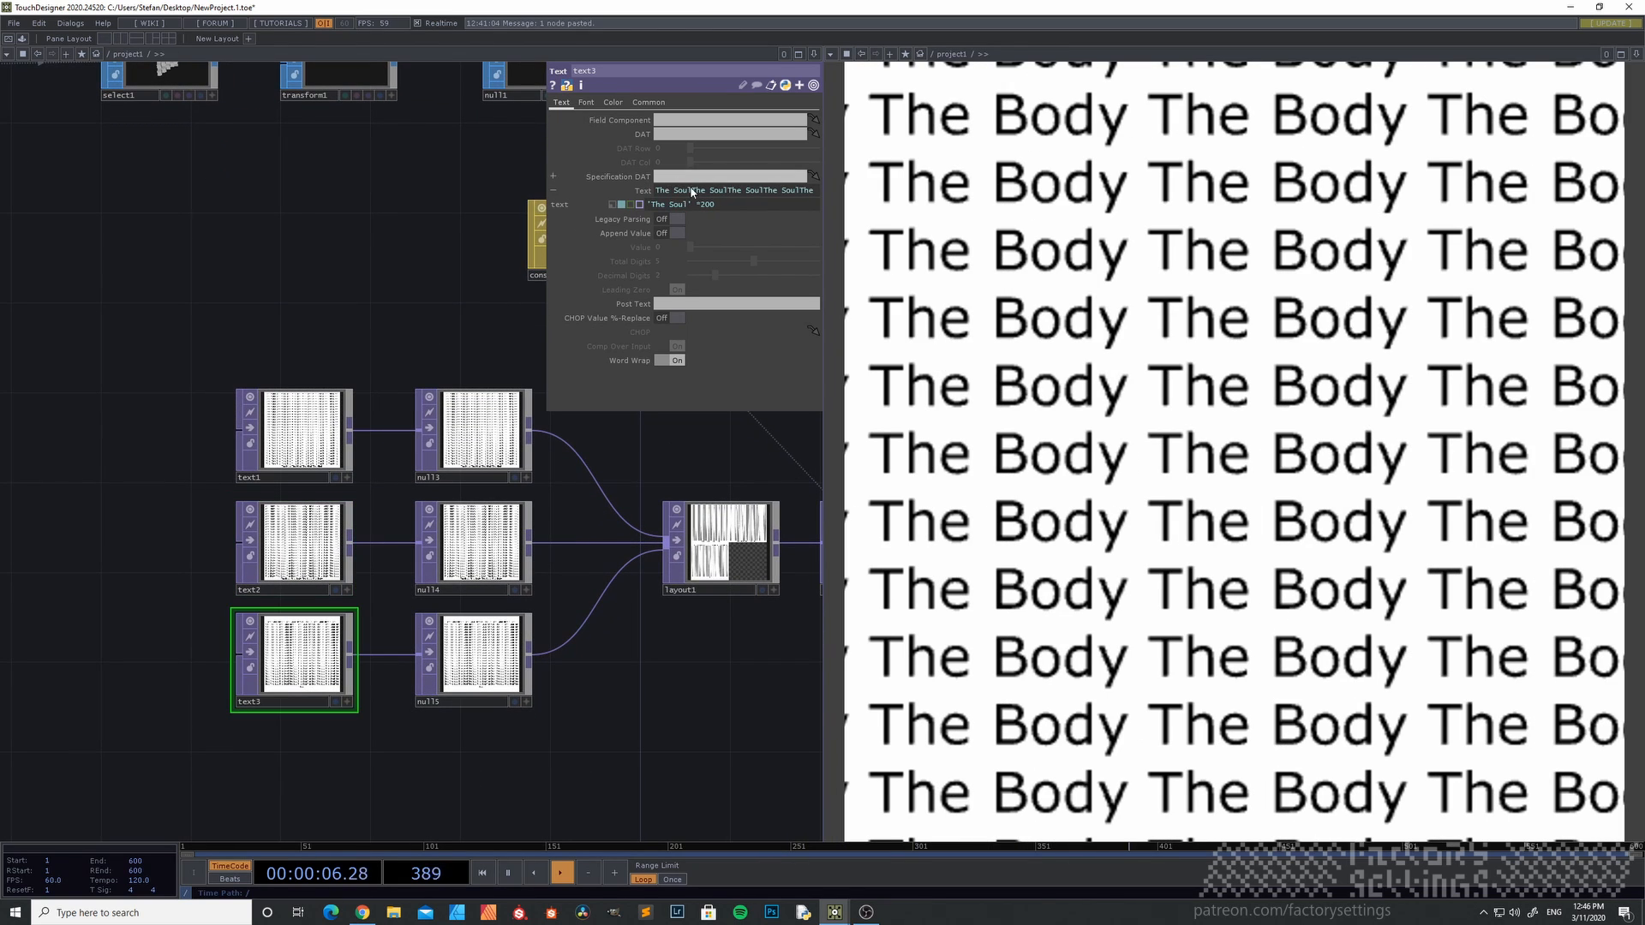
left_click(688, 204)
key("Return")
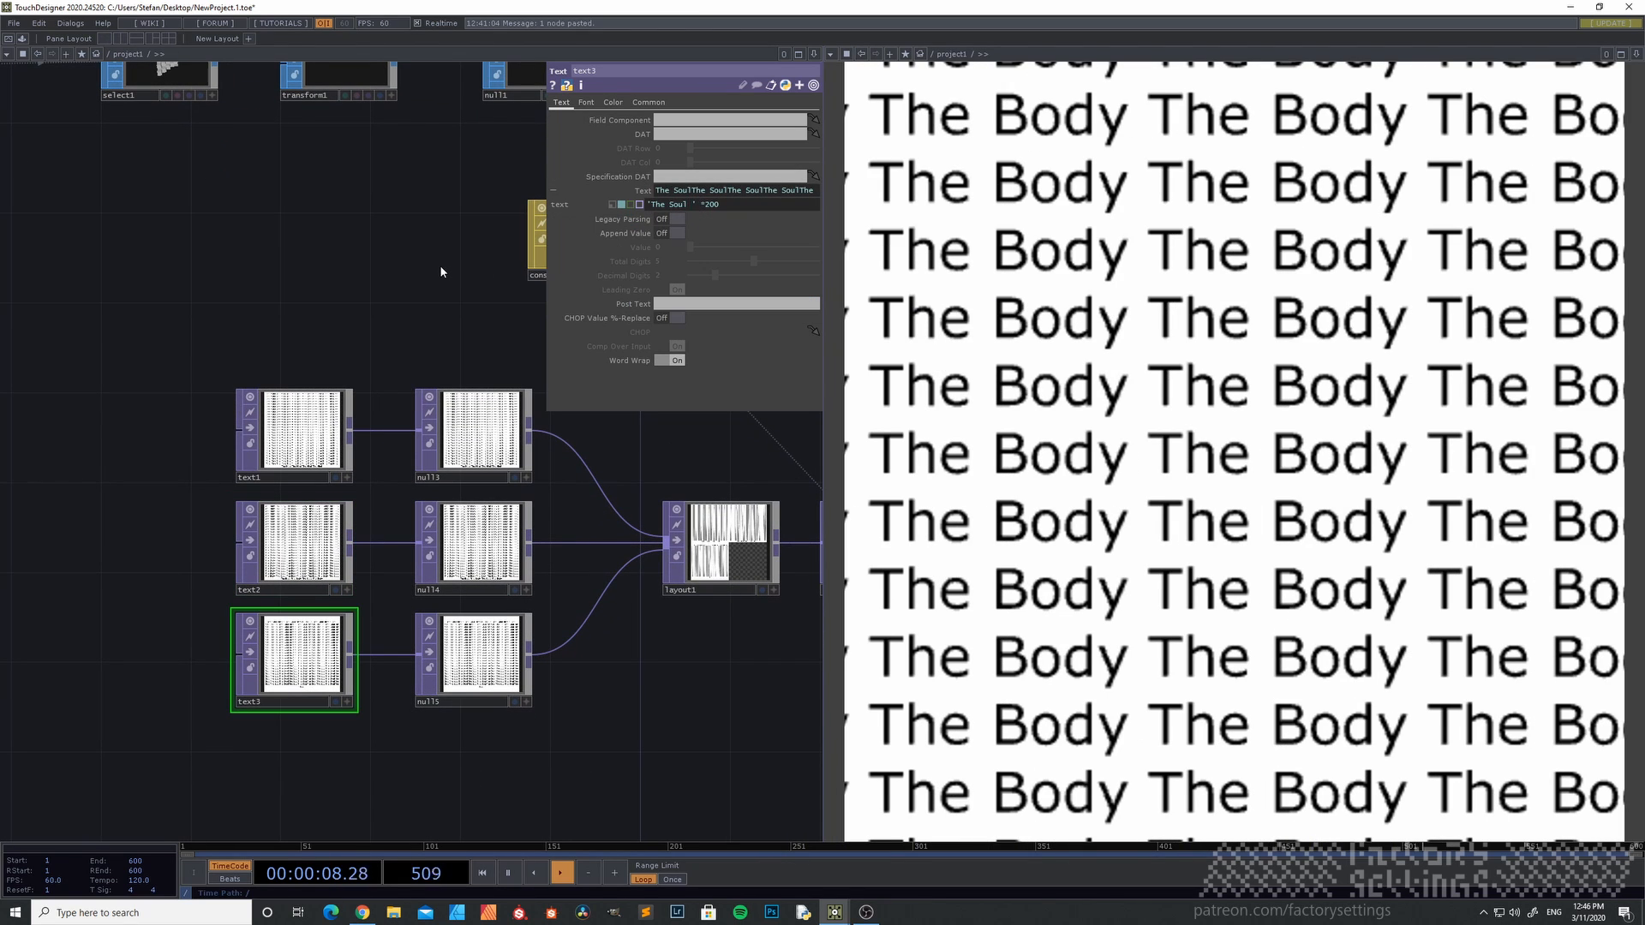
- Increase the font size of text1 to about 22.5
scroll(281, 519, "up", 3)
left_click(335, 394)
left_click_drag(319, 220, 222, 260)
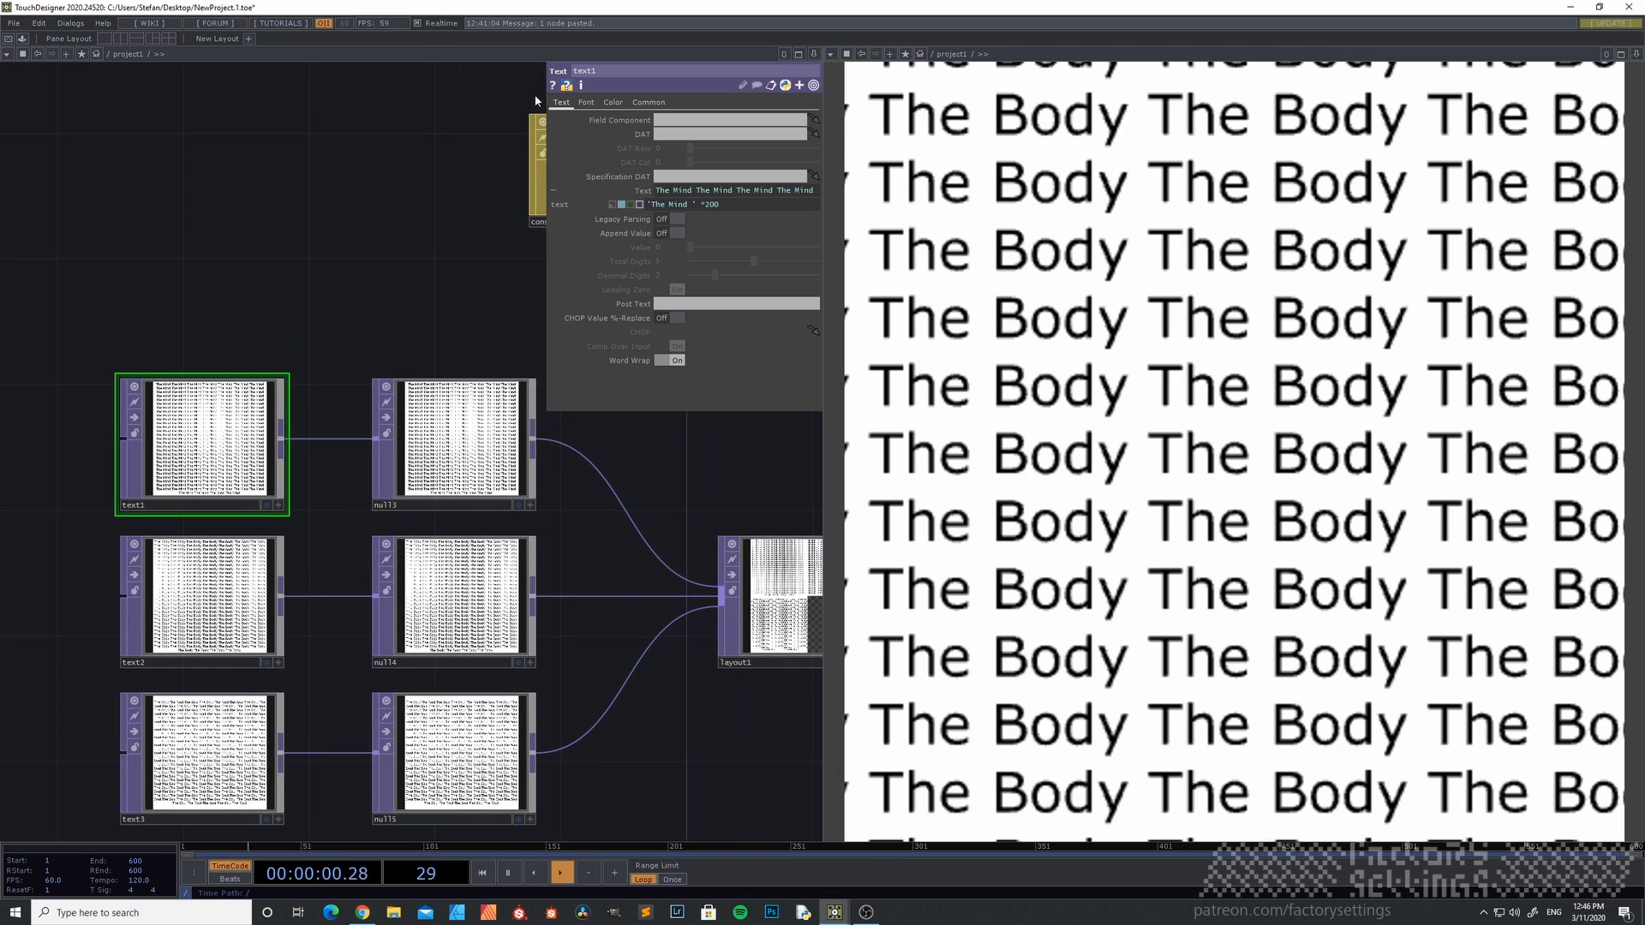
left_click(587, 102)
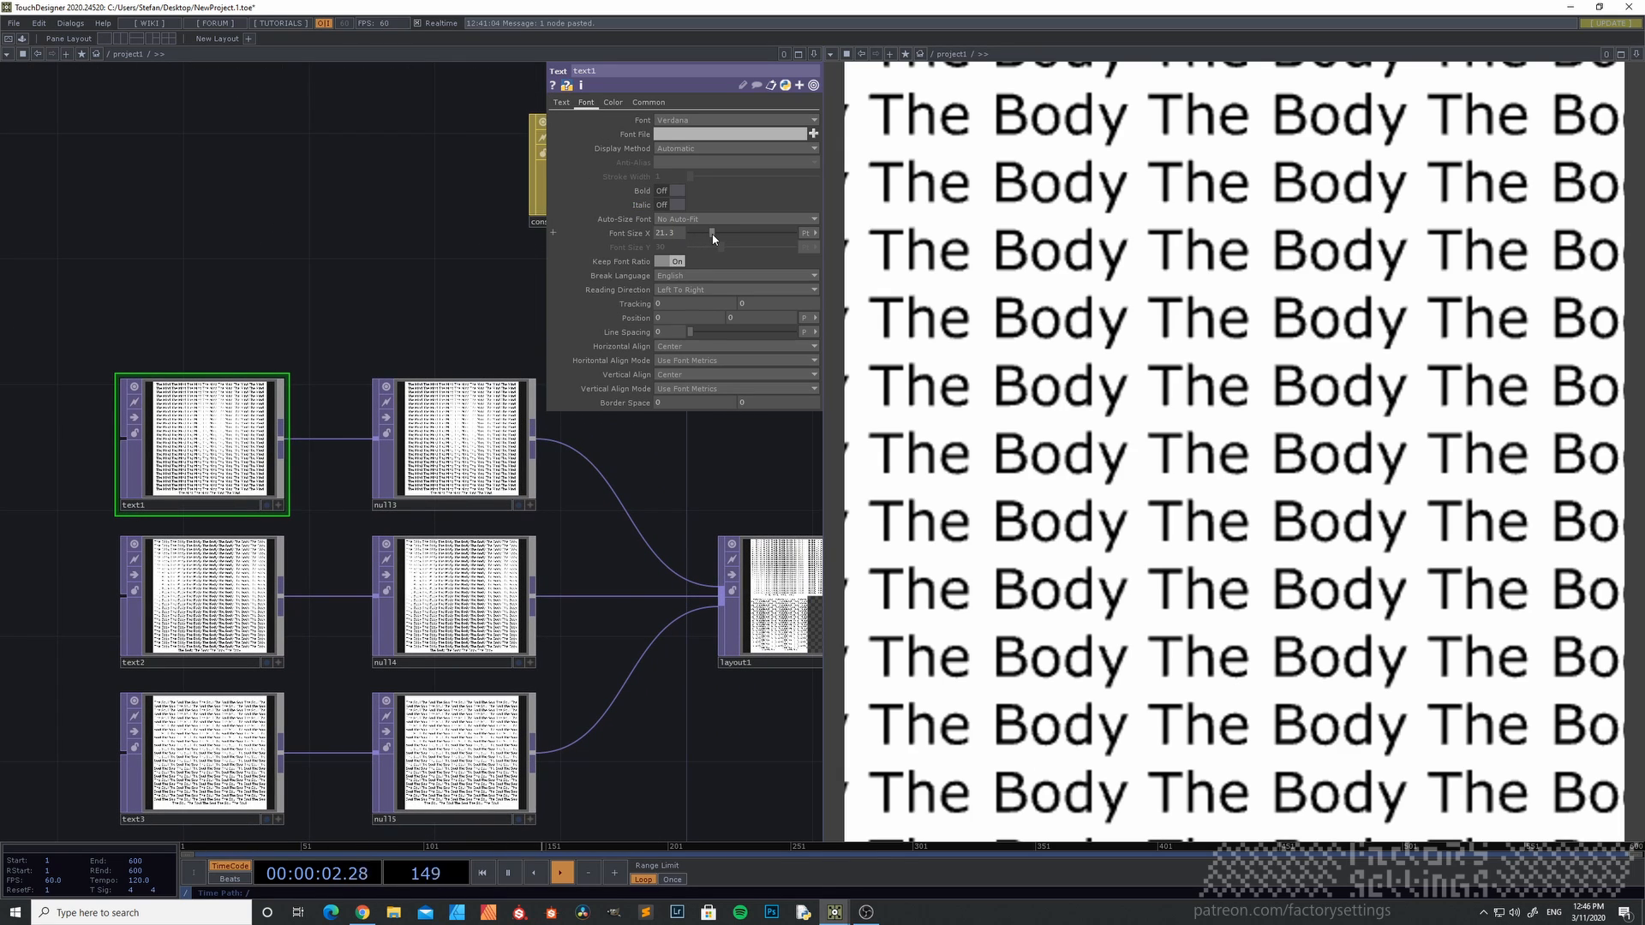
left_click_drag(712, 239, 714, 239)
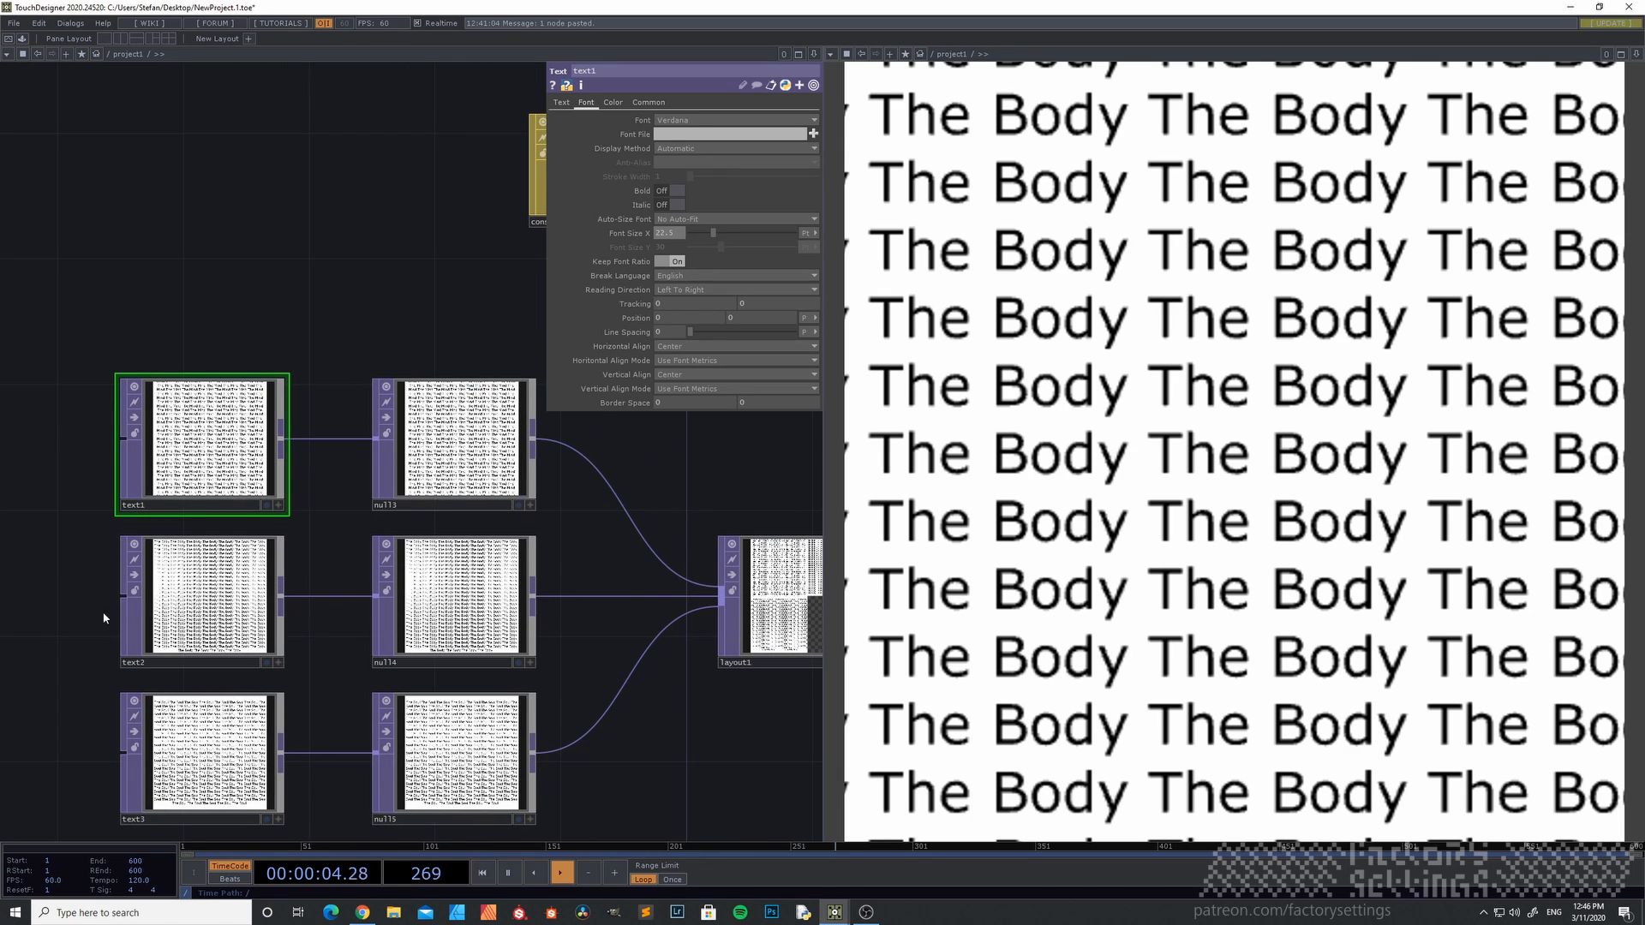
- Adjust the font size of text2 to about 21.9
scroll(103, 616, "up", 3)
left_click(308, 600)
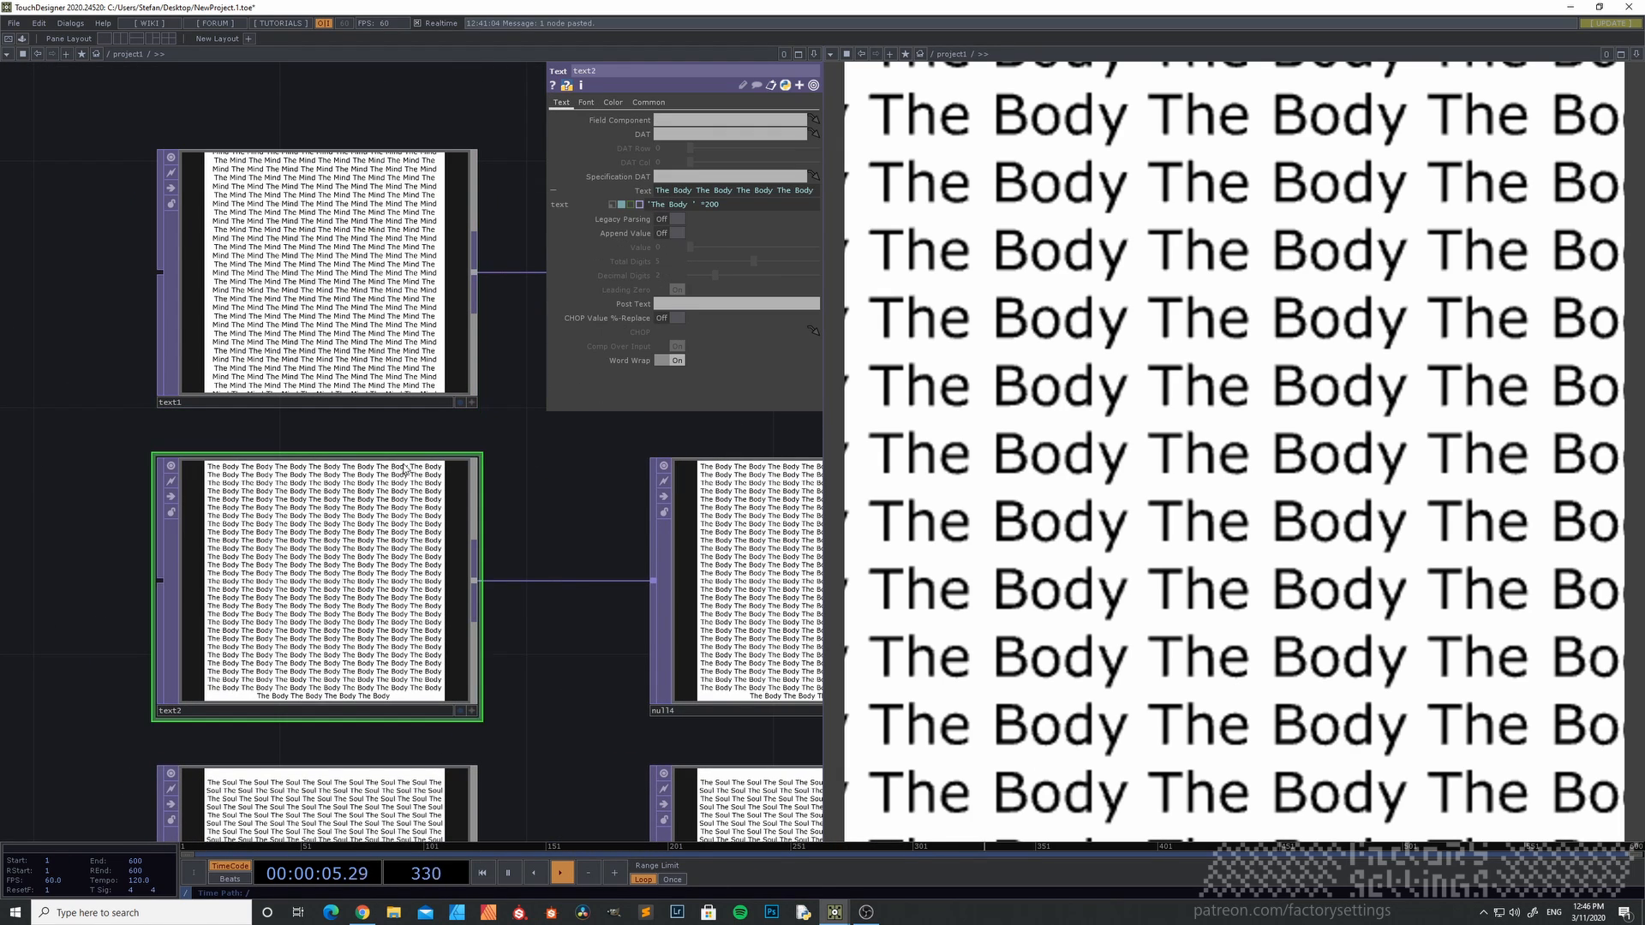
left_click(587, 104)
left_click_drag(718, 236, 716, 233)
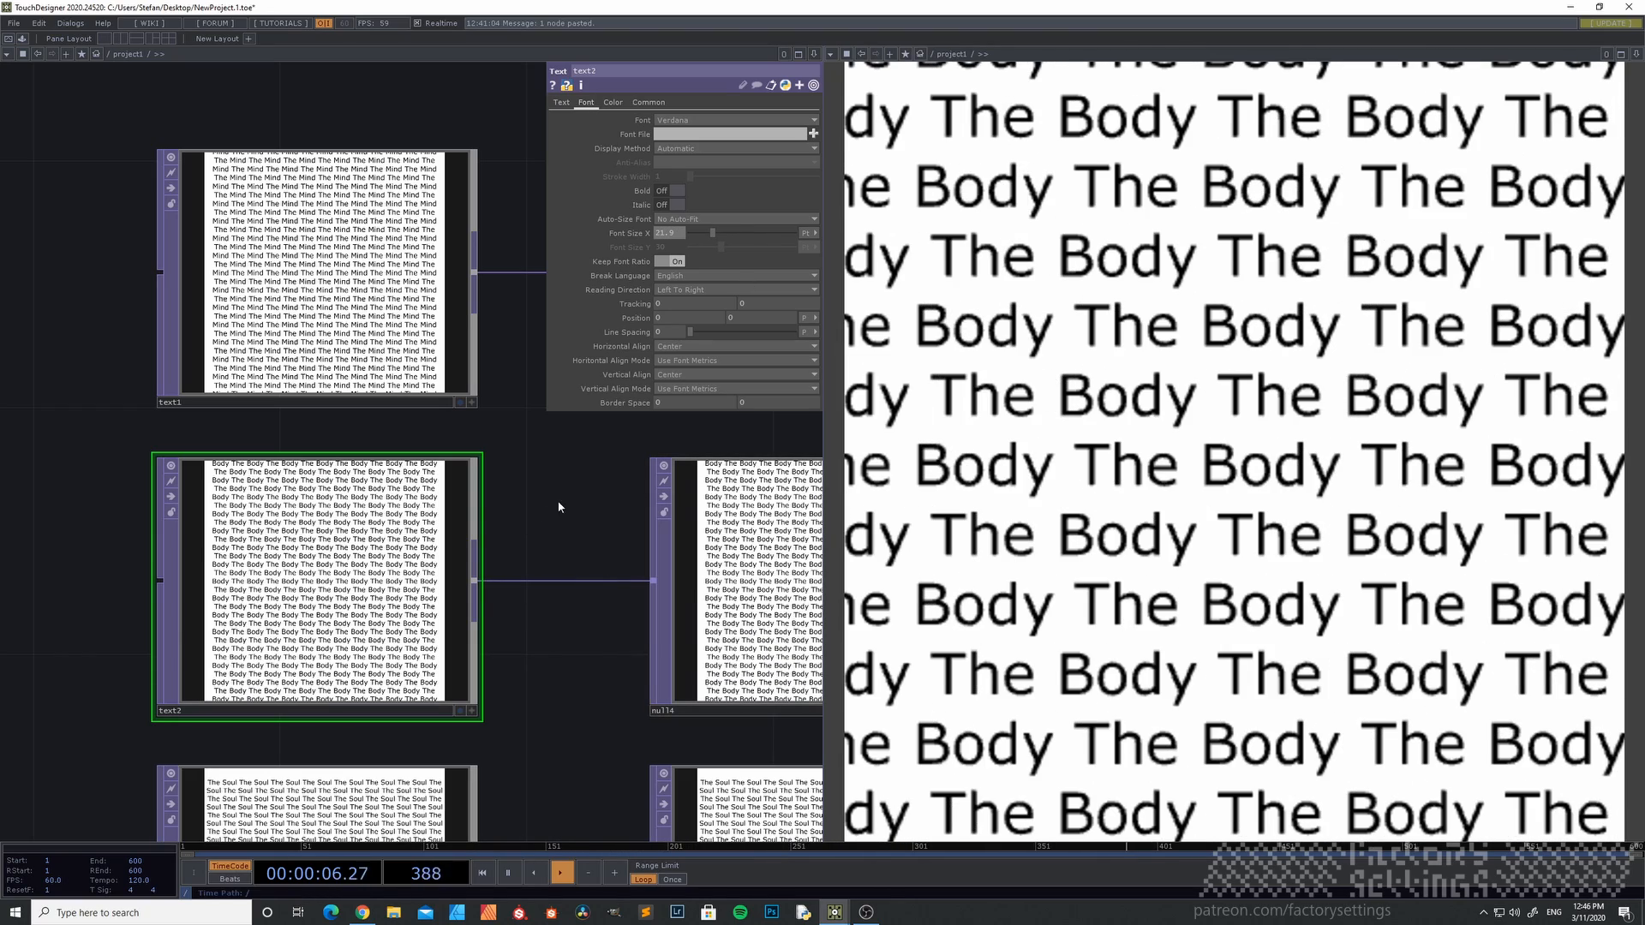
- Change the font of text2 to Arial Black and adjust its font size to about 23.8
scroll(538, 537, "down", 3)
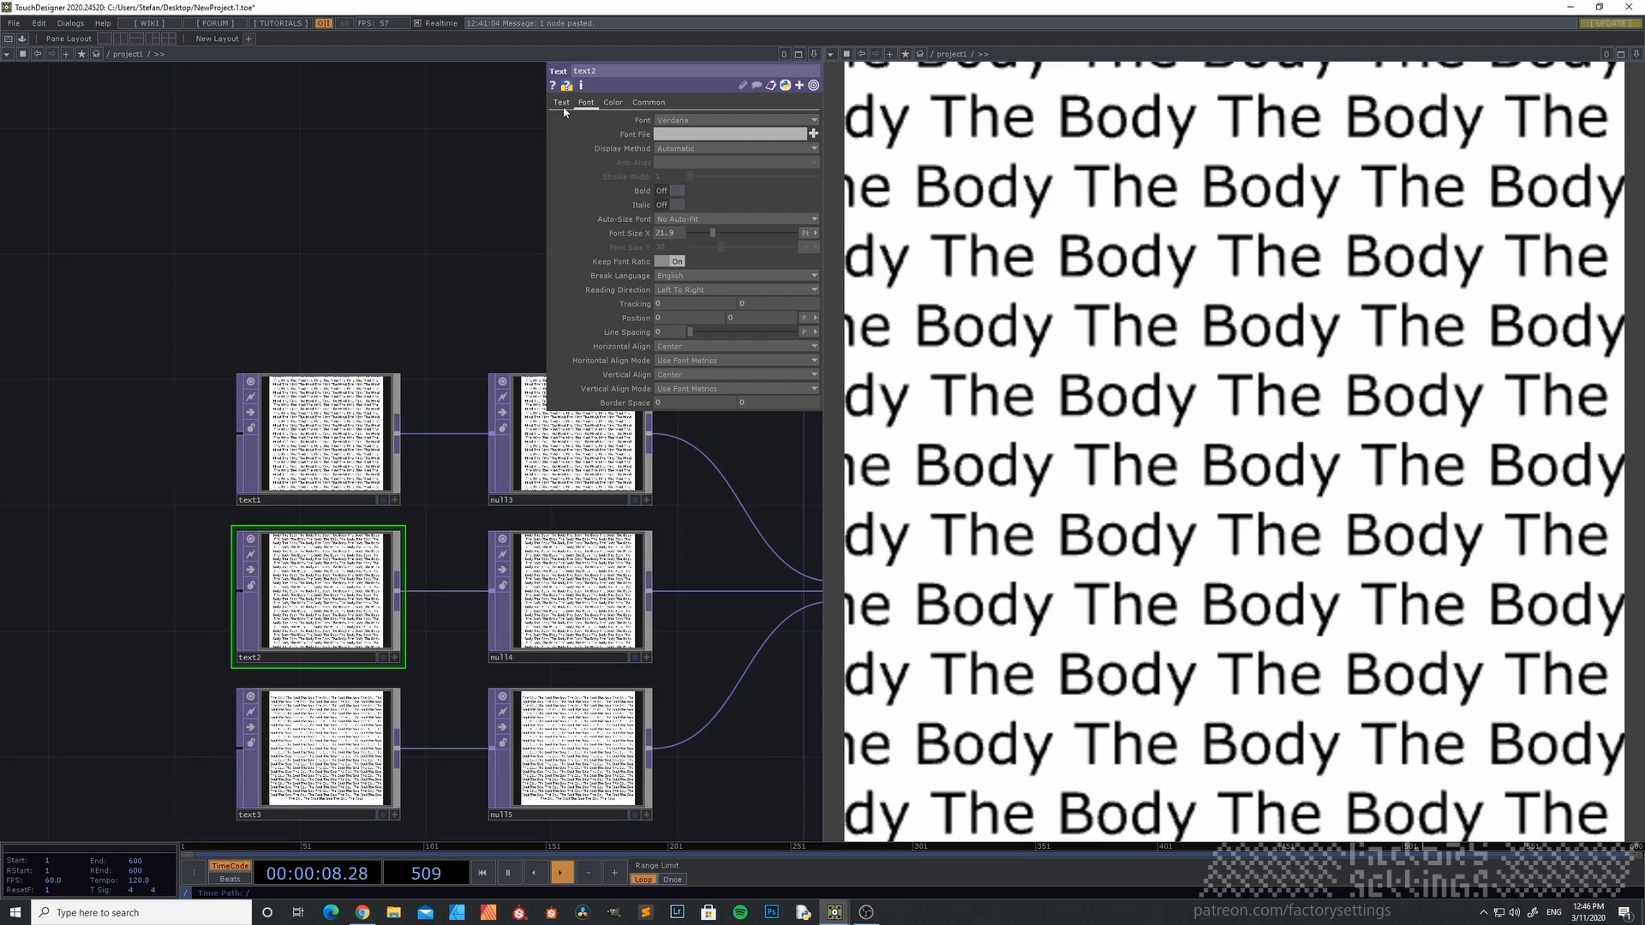
left_click(656, 120)
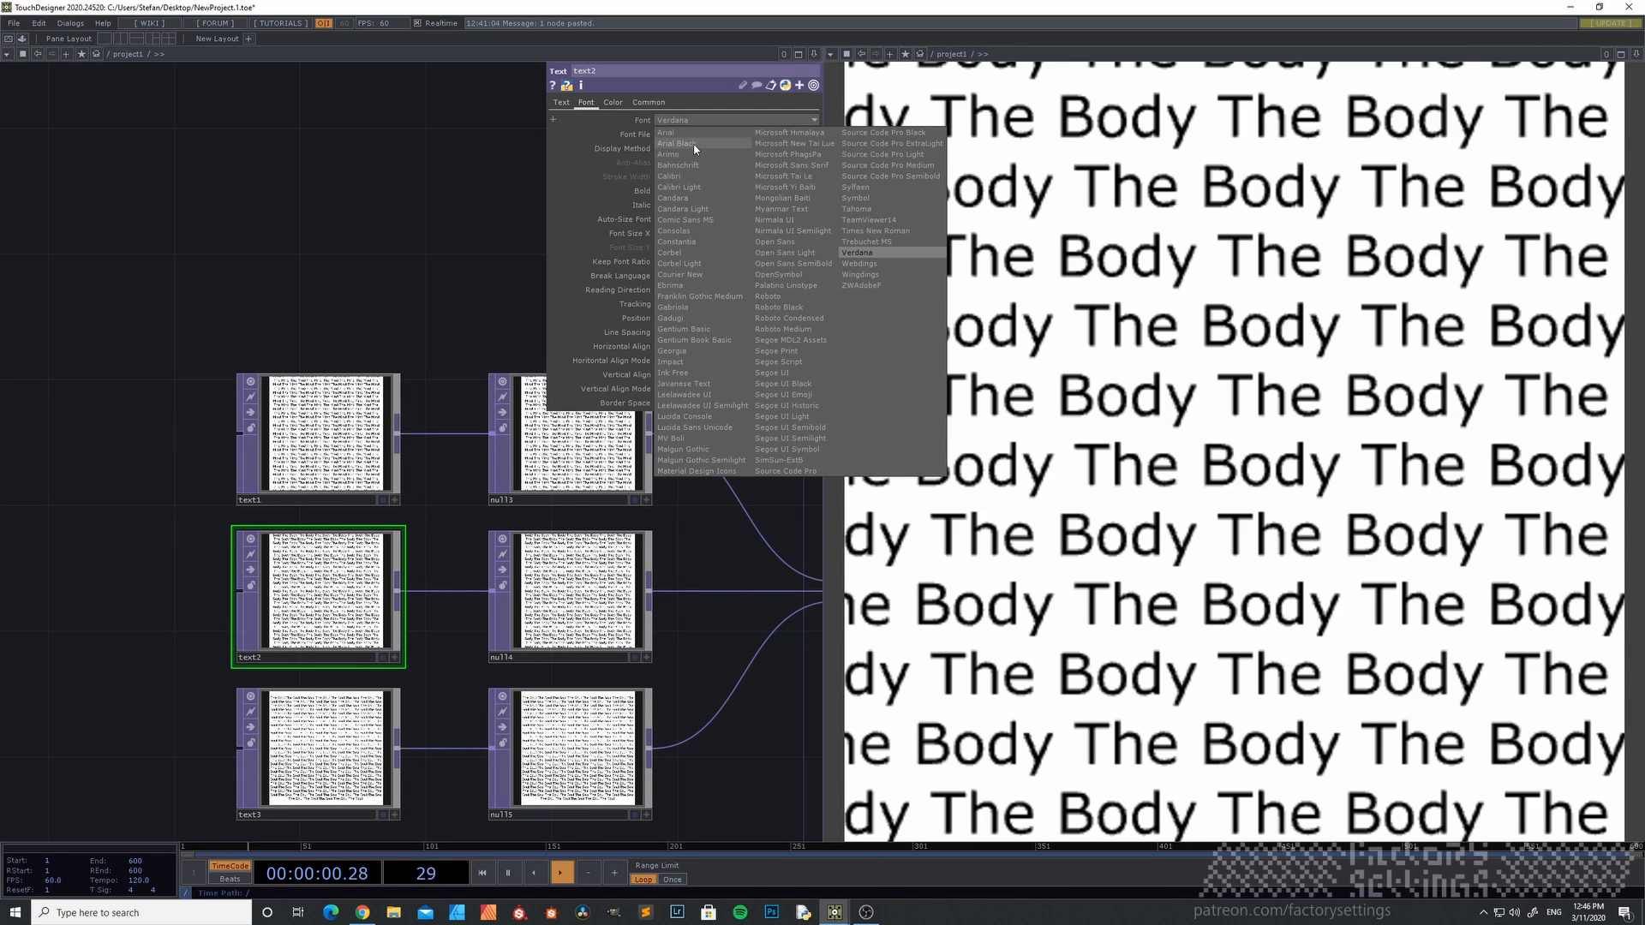
left_click(696, 148)
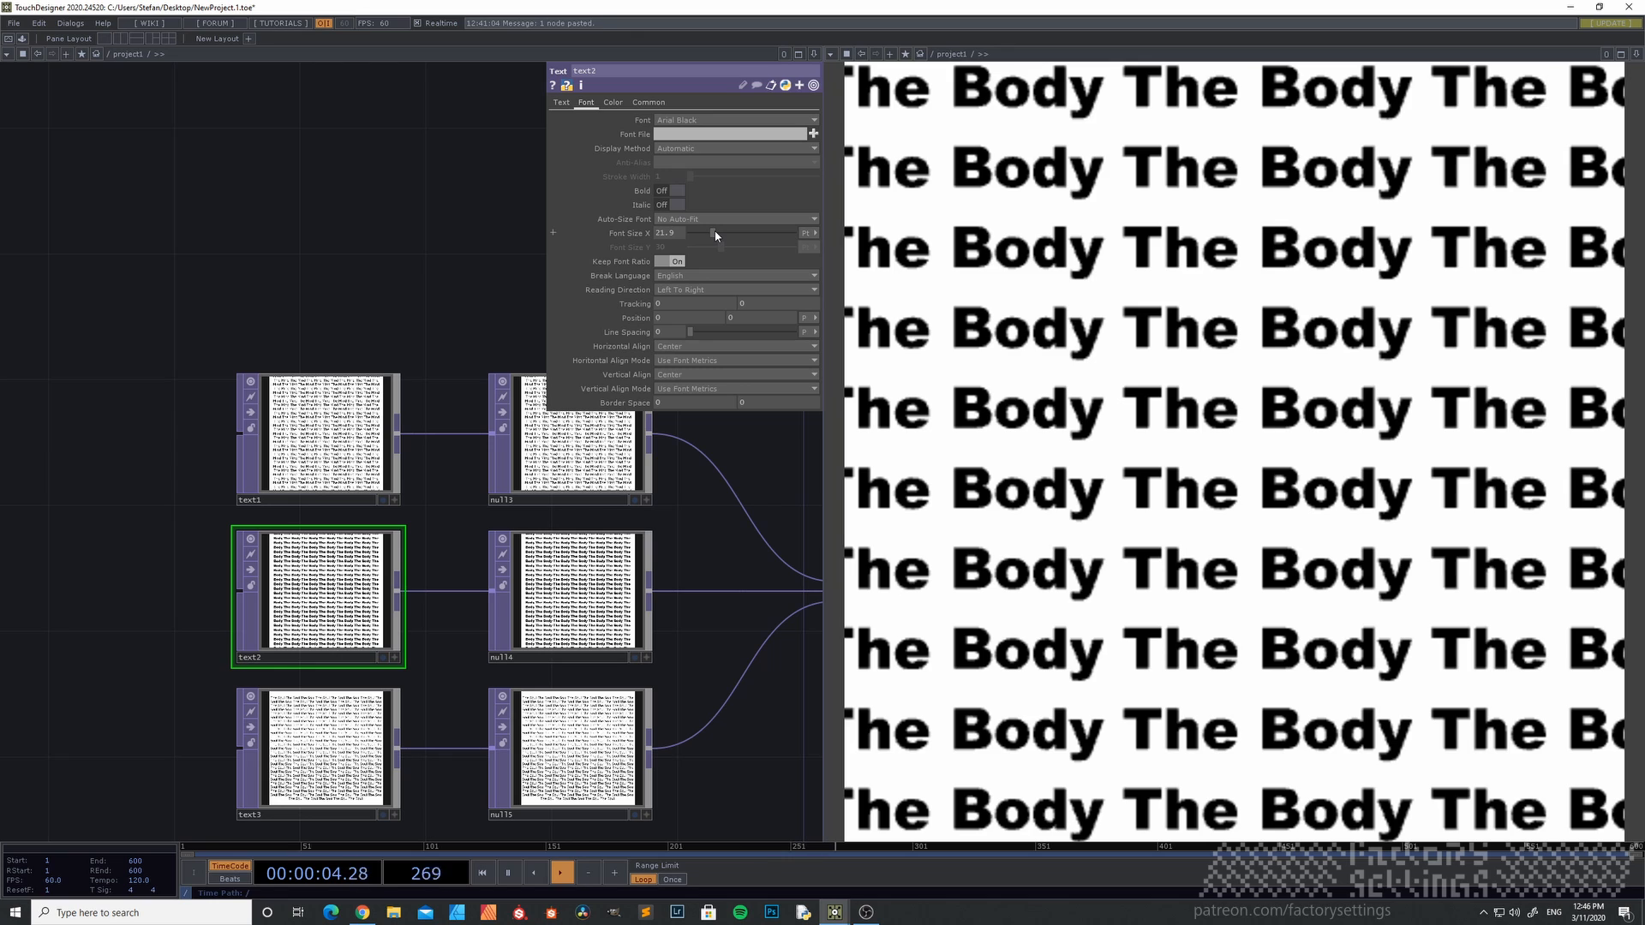
left_click_drag(716, 232, 723, 233)
left_click_drag(722, 232, 717, 233)
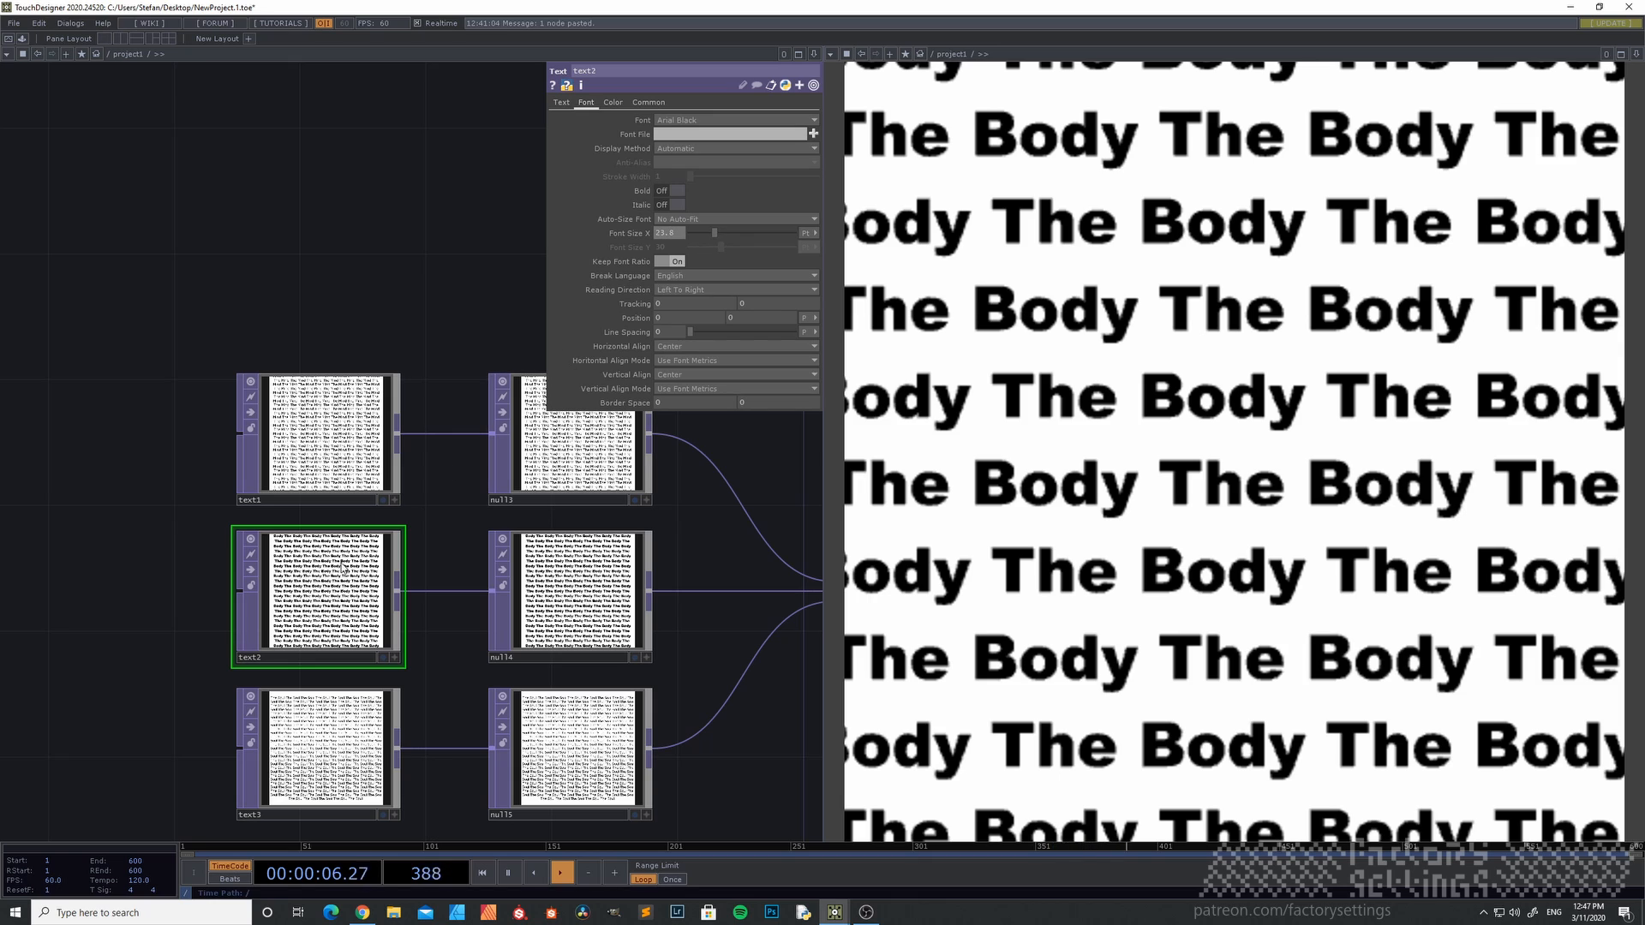
- Capitalize text2's phrase so the expression reads 'THE BODY ' *200, and reduce its font size to 18.8
left_click(569, 110)
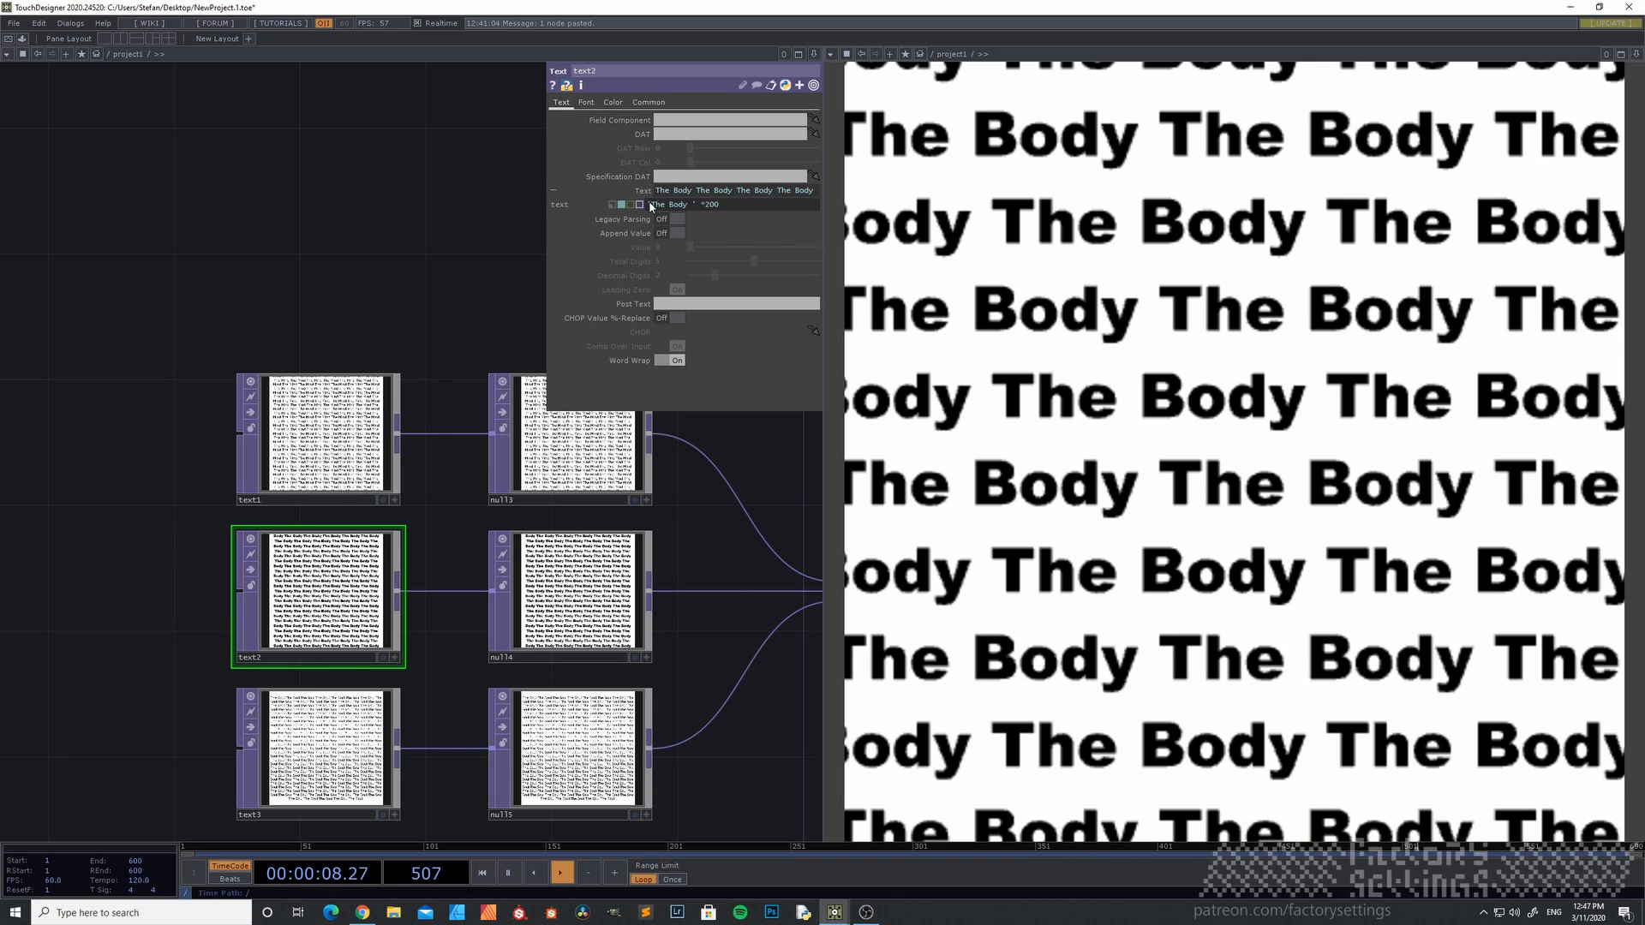
left_click_drag(651, 205, 686, 208)
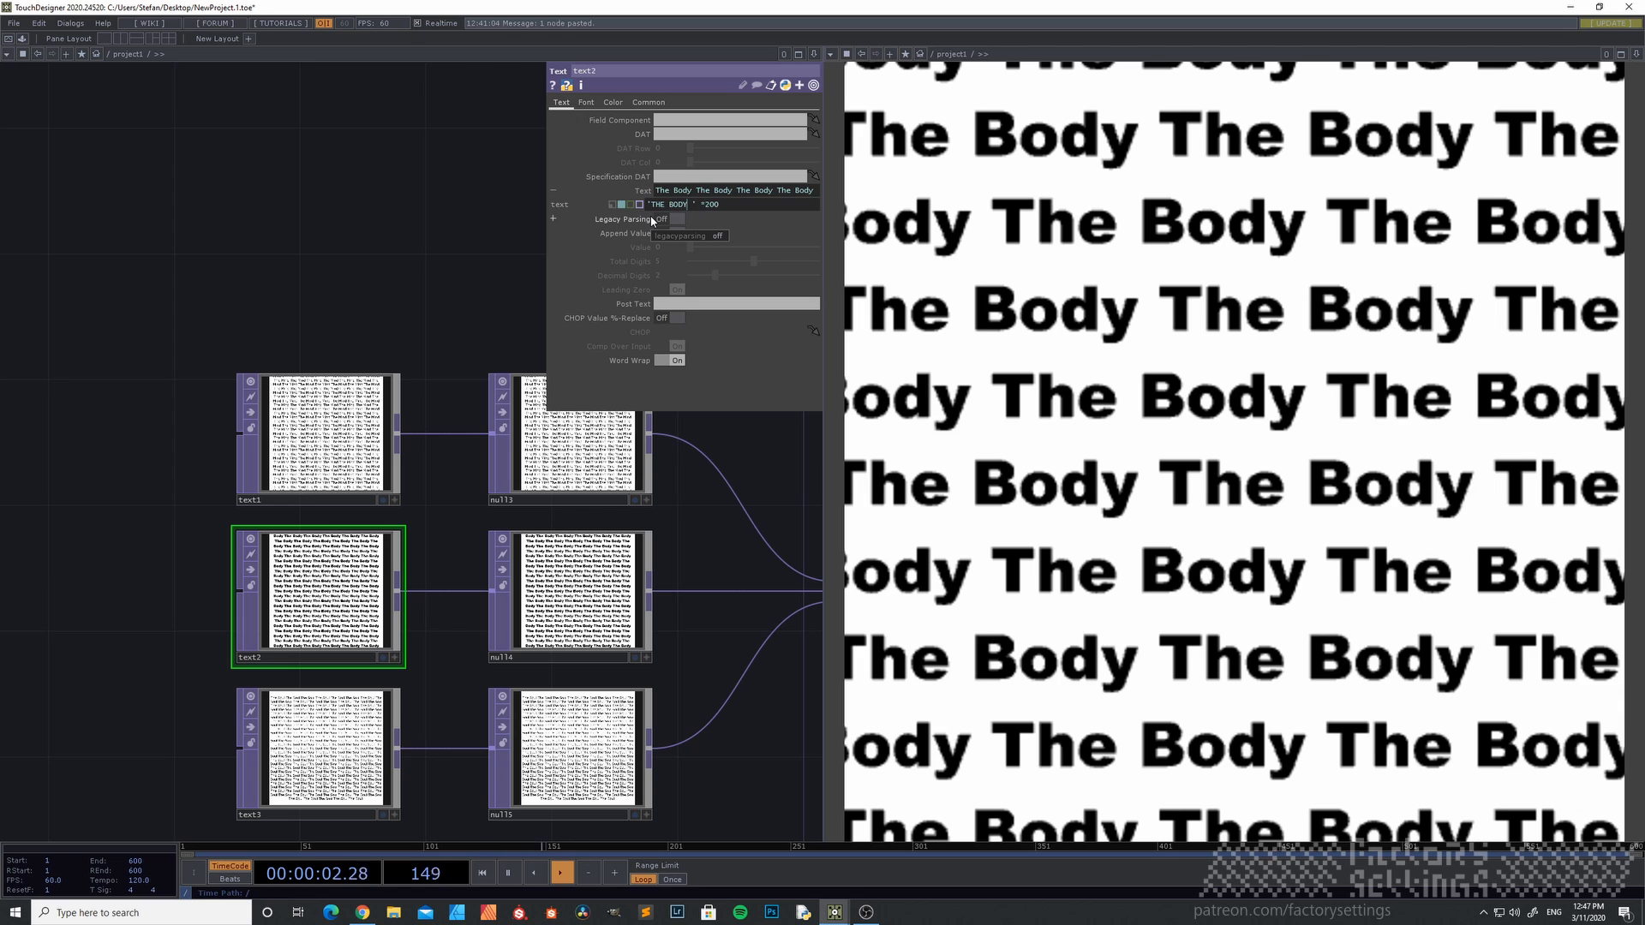
left_click(345, 255)
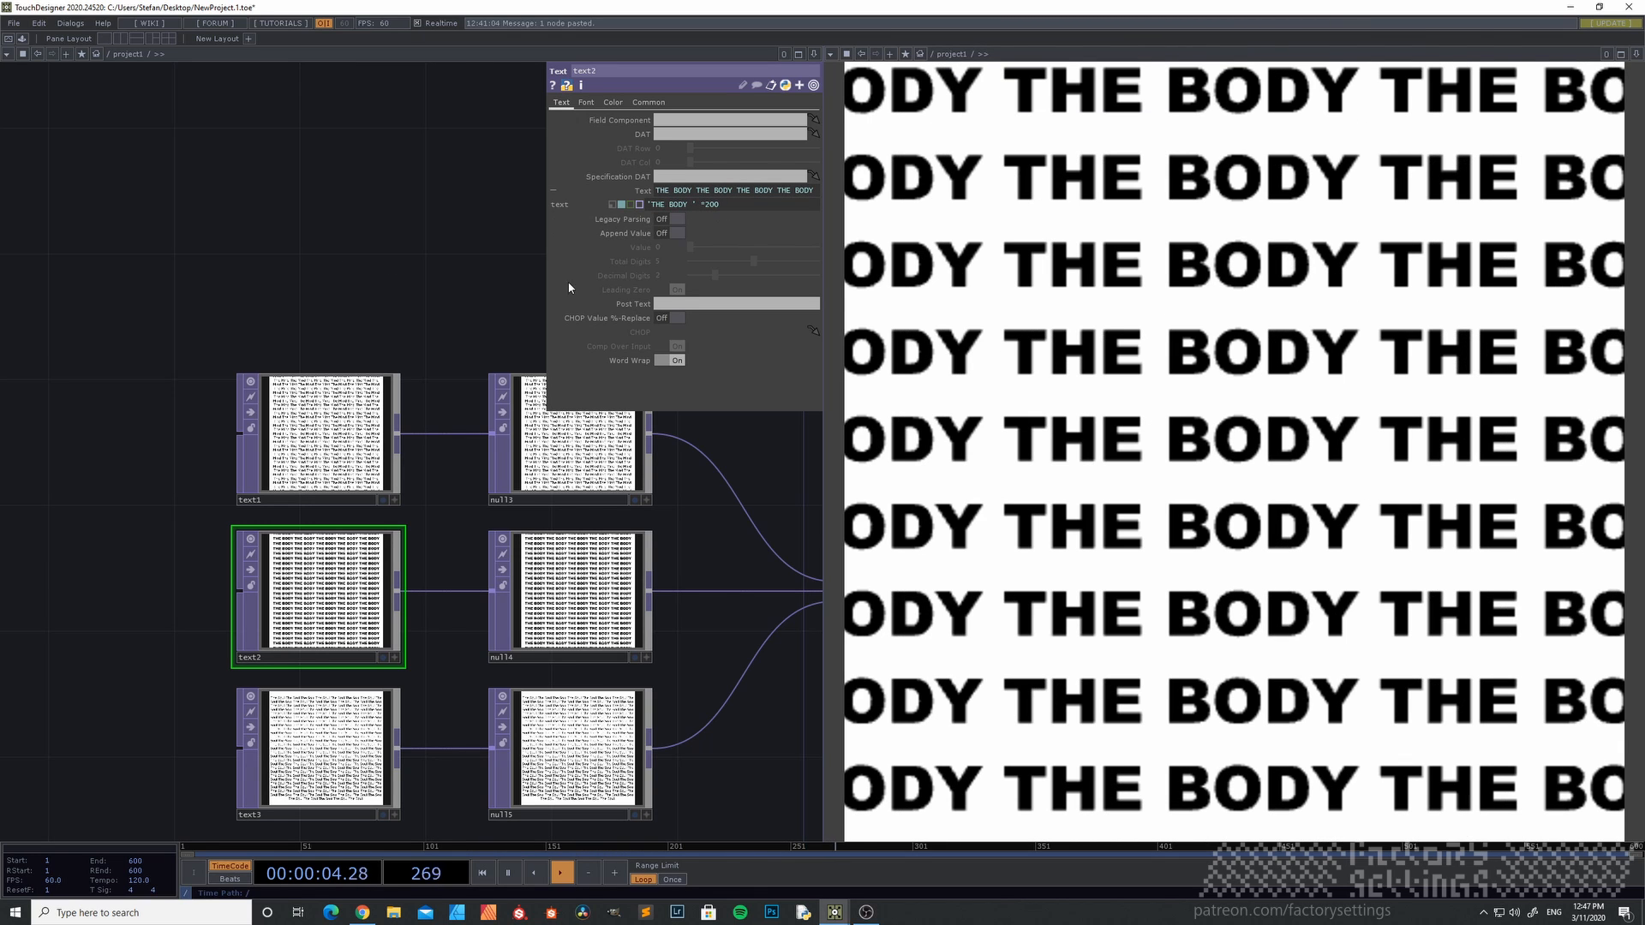
left_click(585, 103)
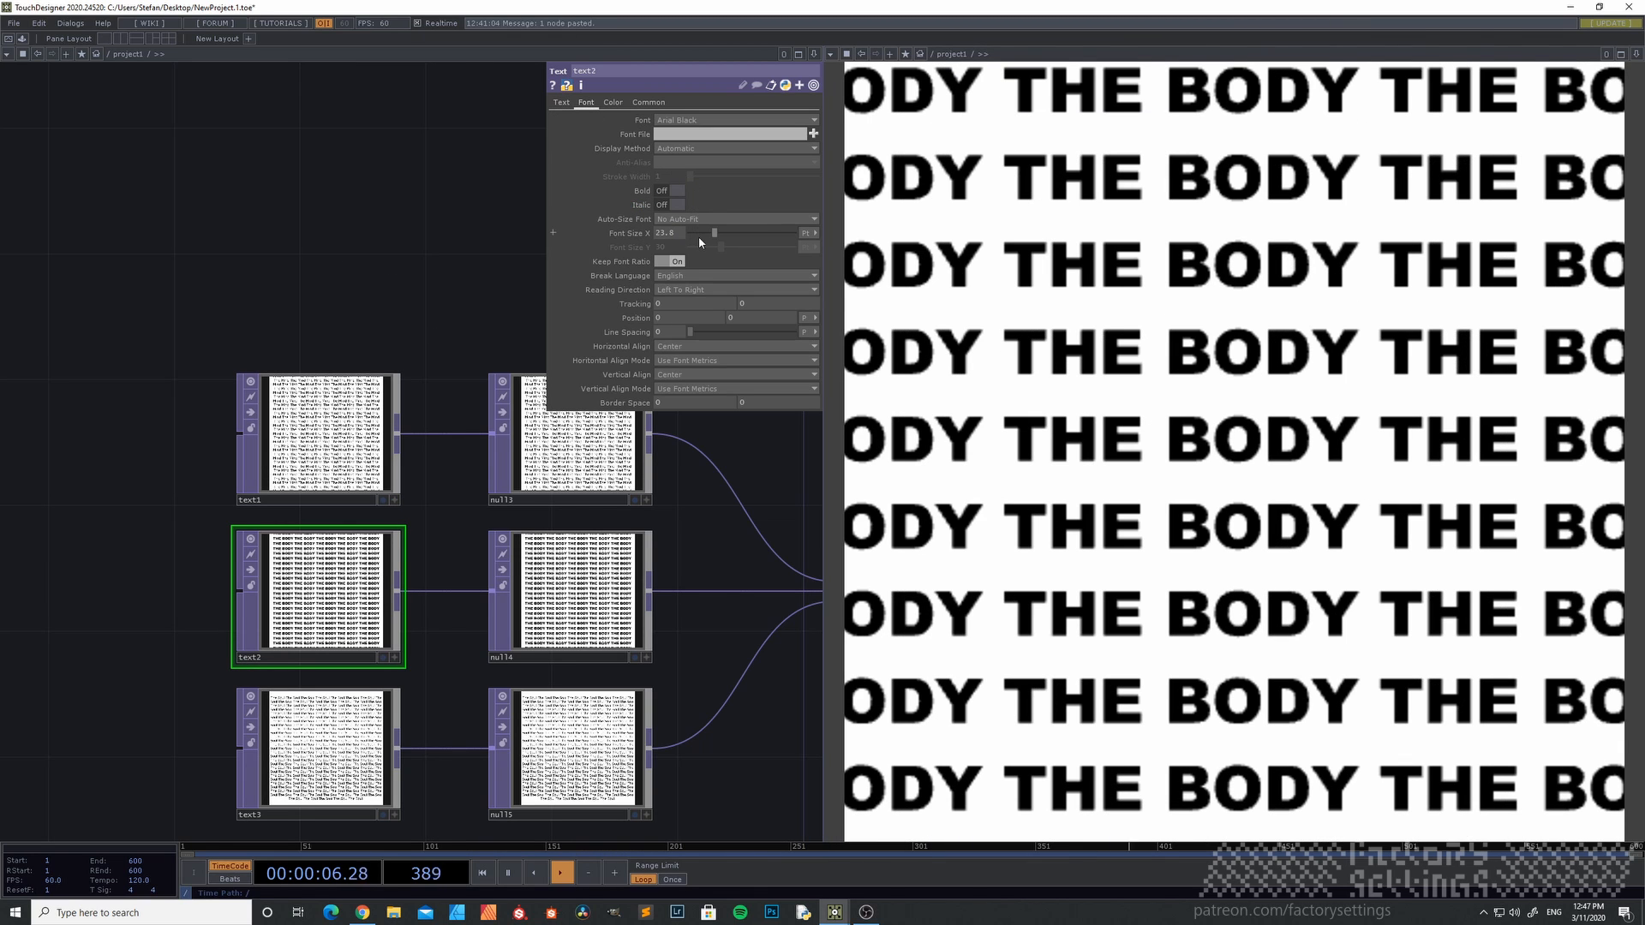
left_click_drag(717, 230, 712, 230)
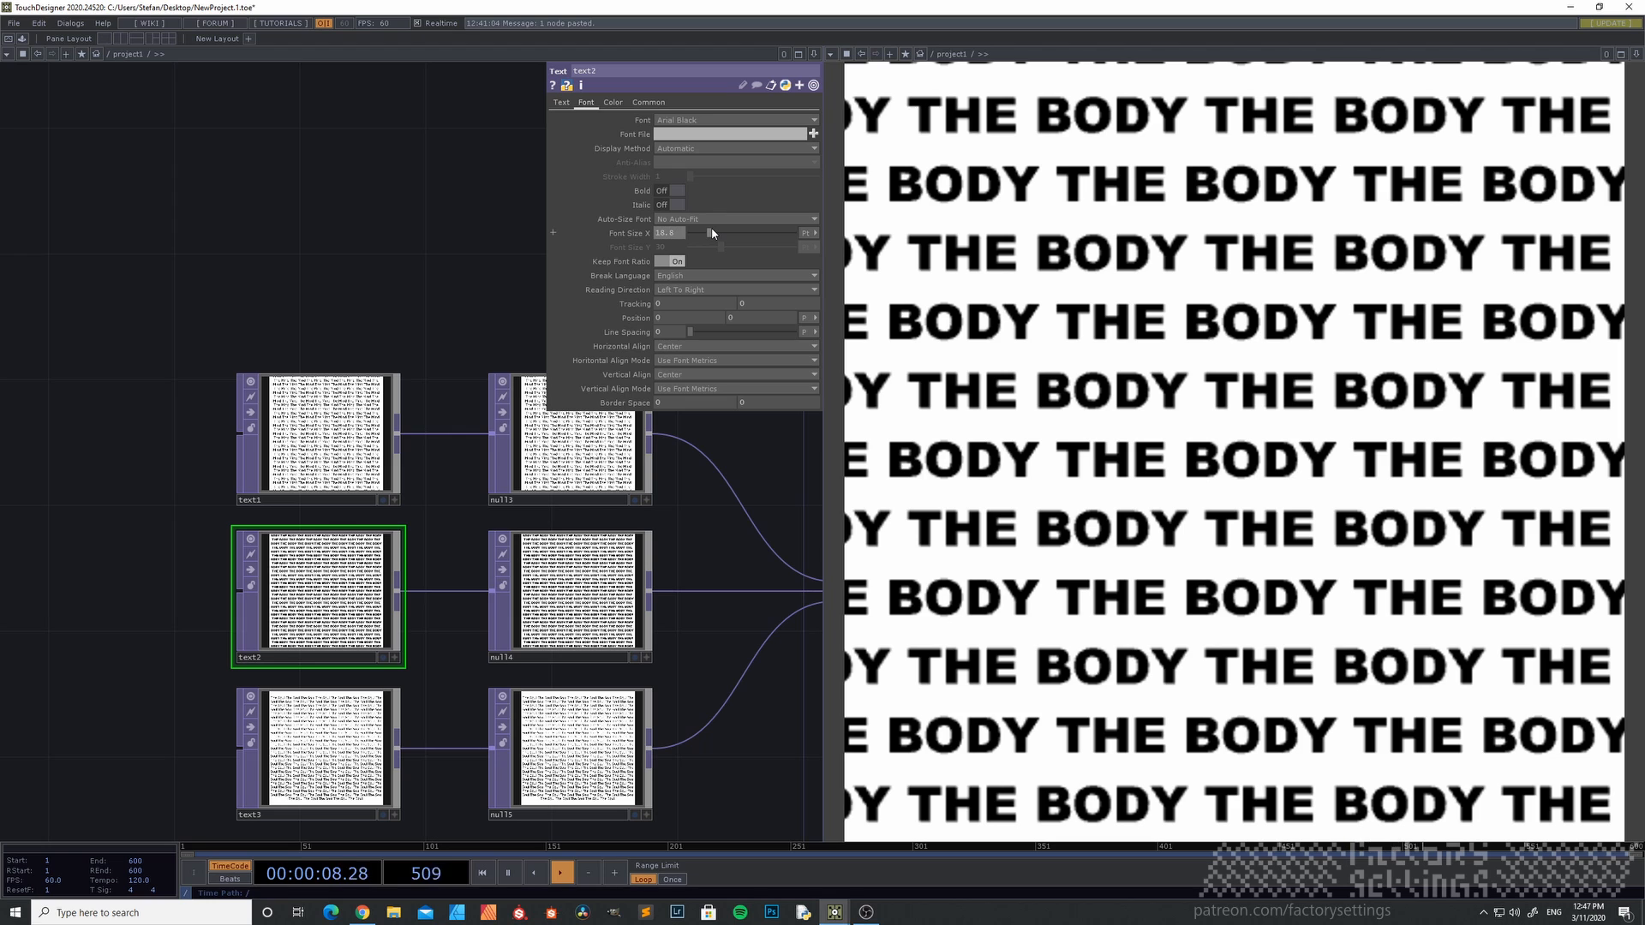
- Rotate the camera cam1 to -90 degrees about the X axis
left_click(366, 375)
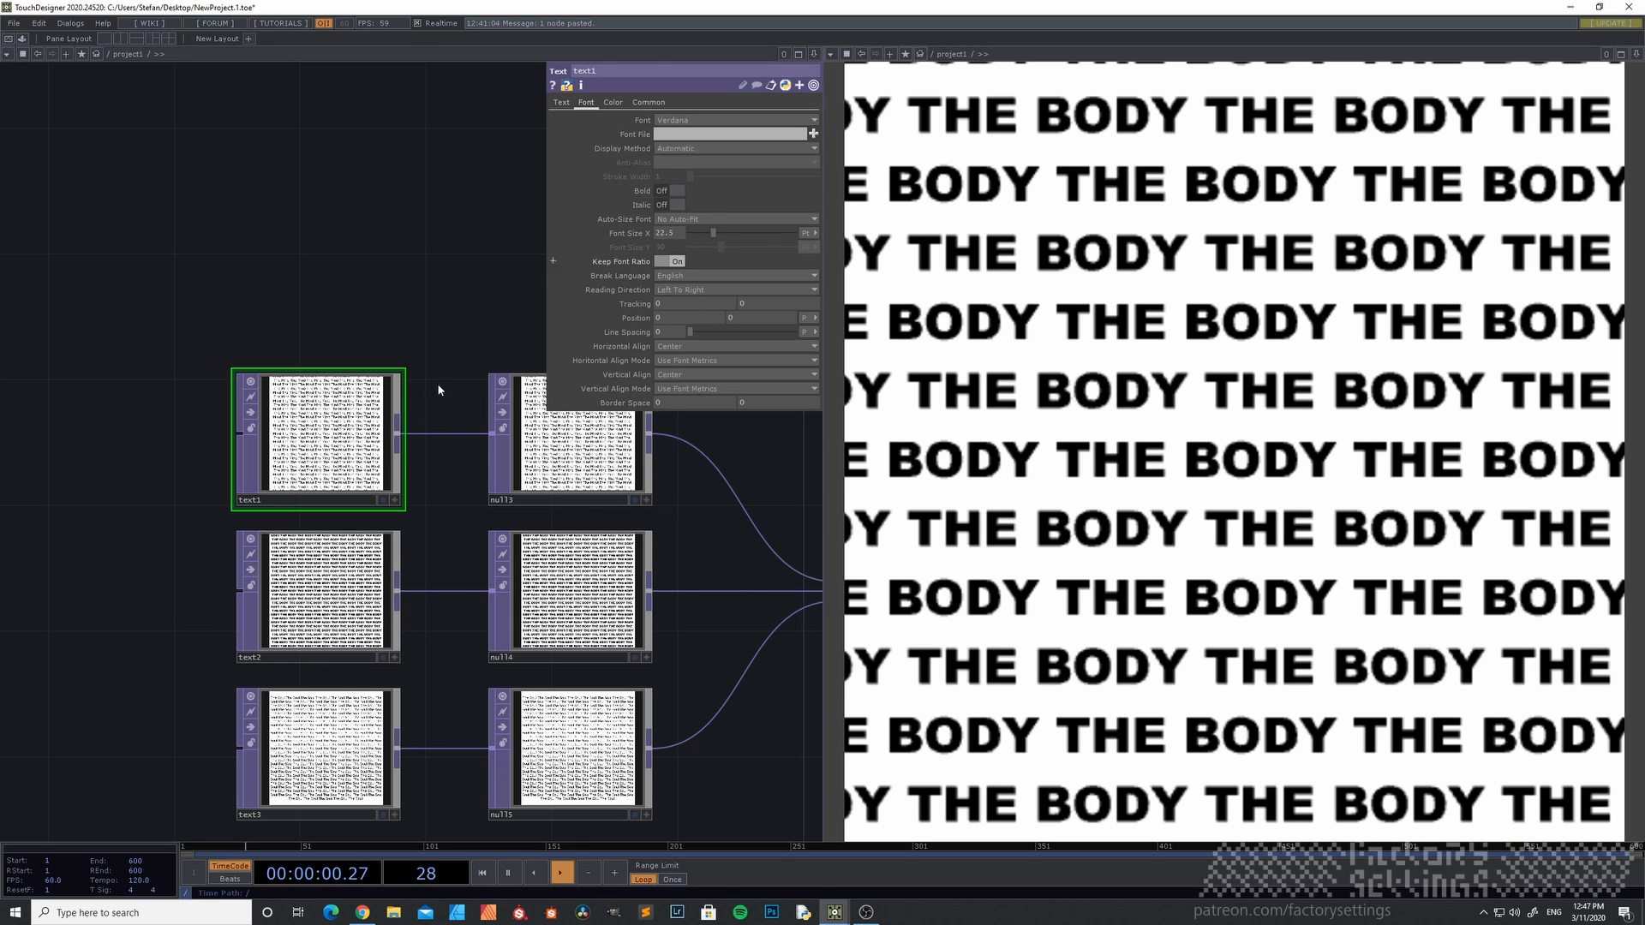
scroll(350, 319, "down", 4)
left_click_drag(304, 290, 114, 392)
left_click_drag(340, 482, 219, 634)
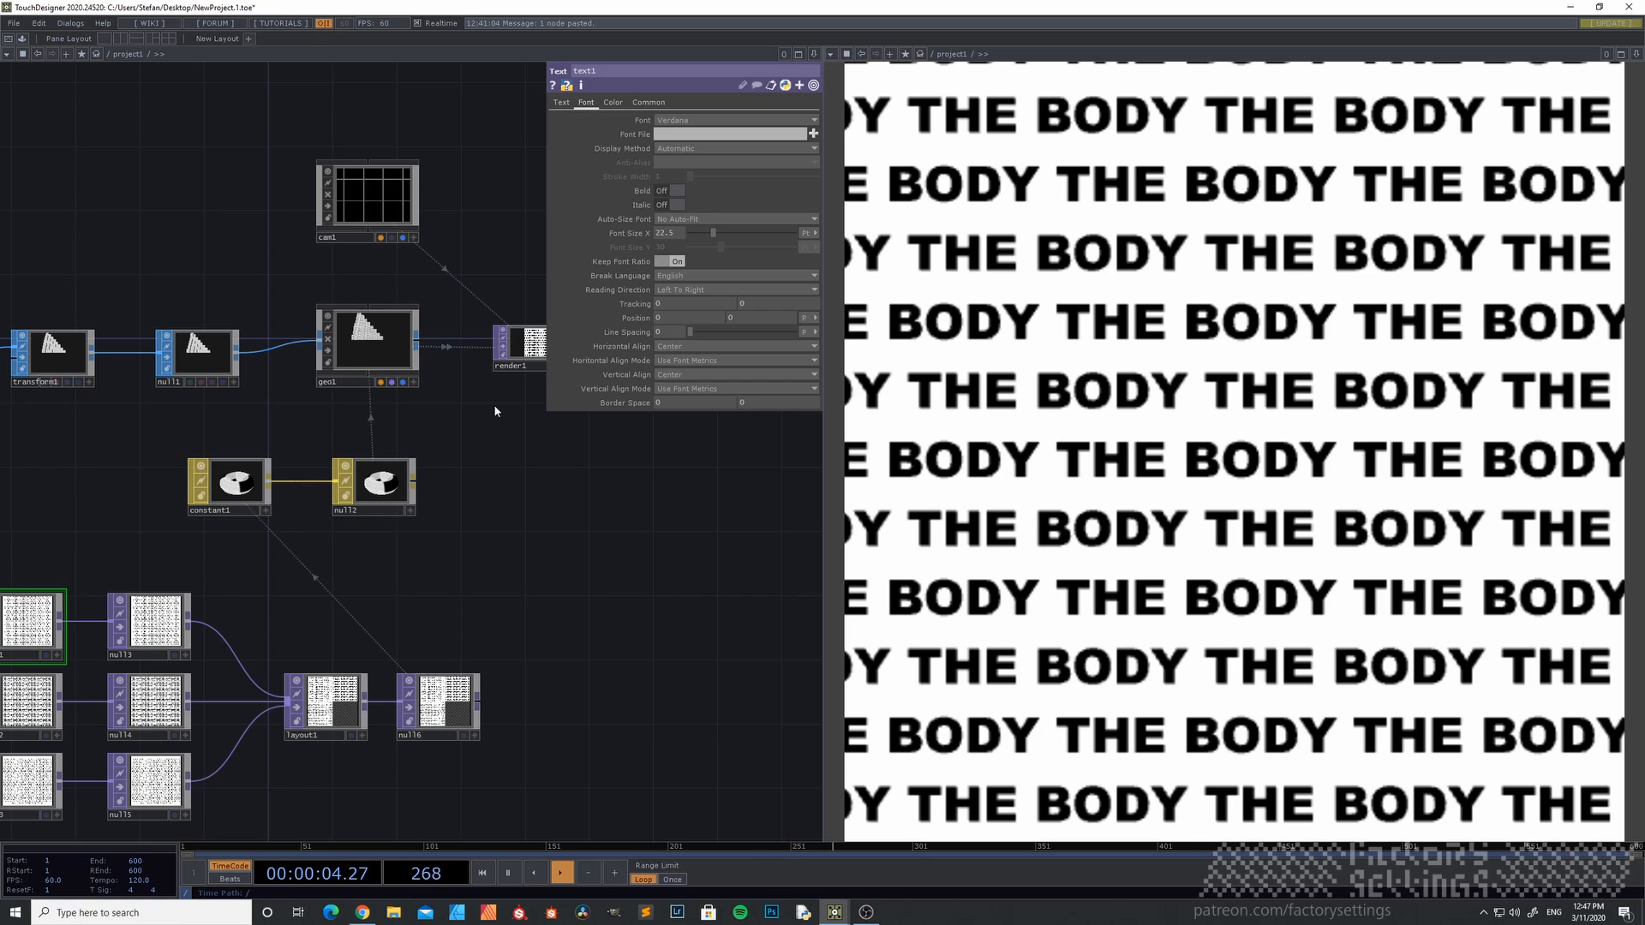
left_click(411, 197)
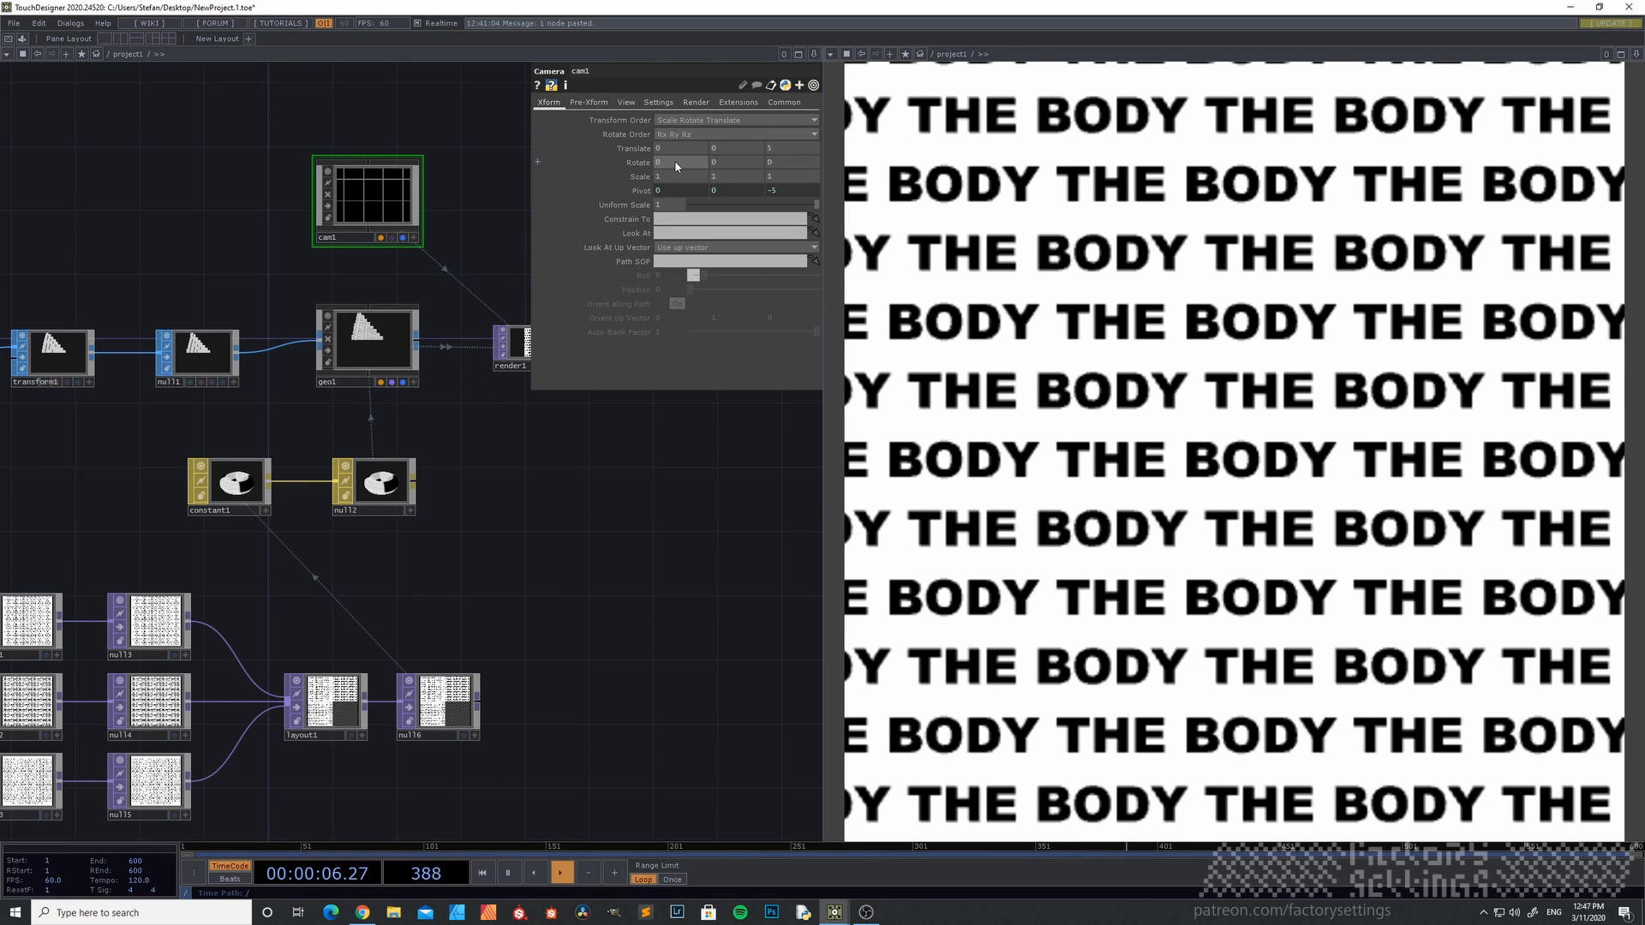
left_click_drag(676, 165, 674, 143)
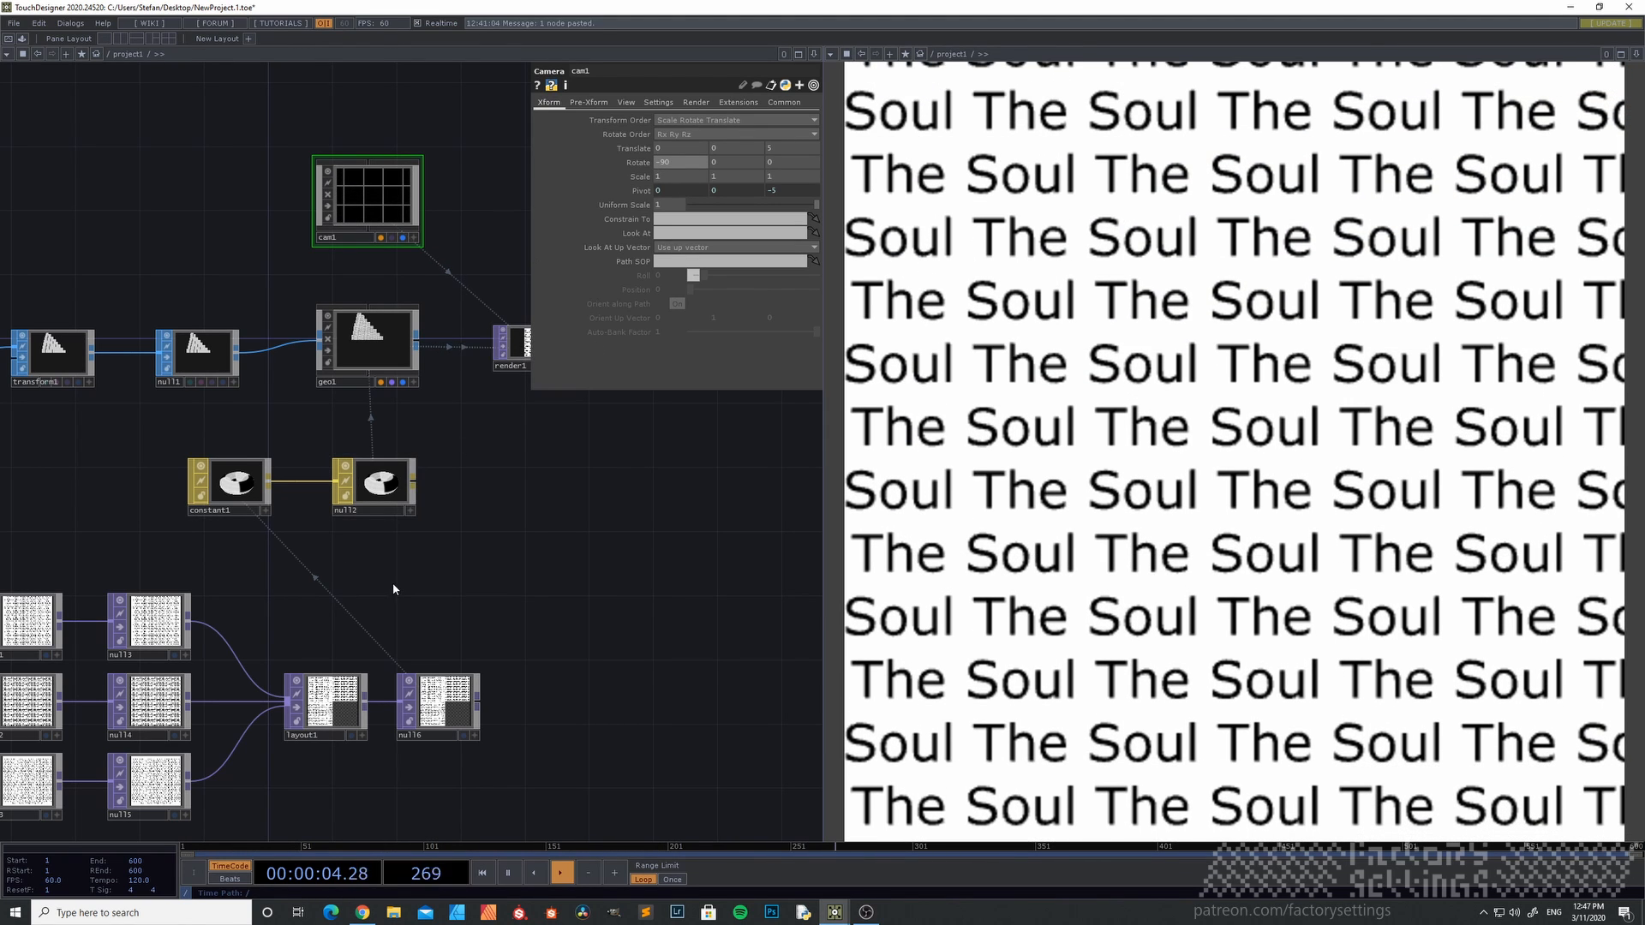
- Match text1 to text2 by setting its font size to 18.8 and its font to Arial Black
left_click_drag(393, 587, 651, 463)
scroll(233, 537, "up", 5)
left_click(377, 469)
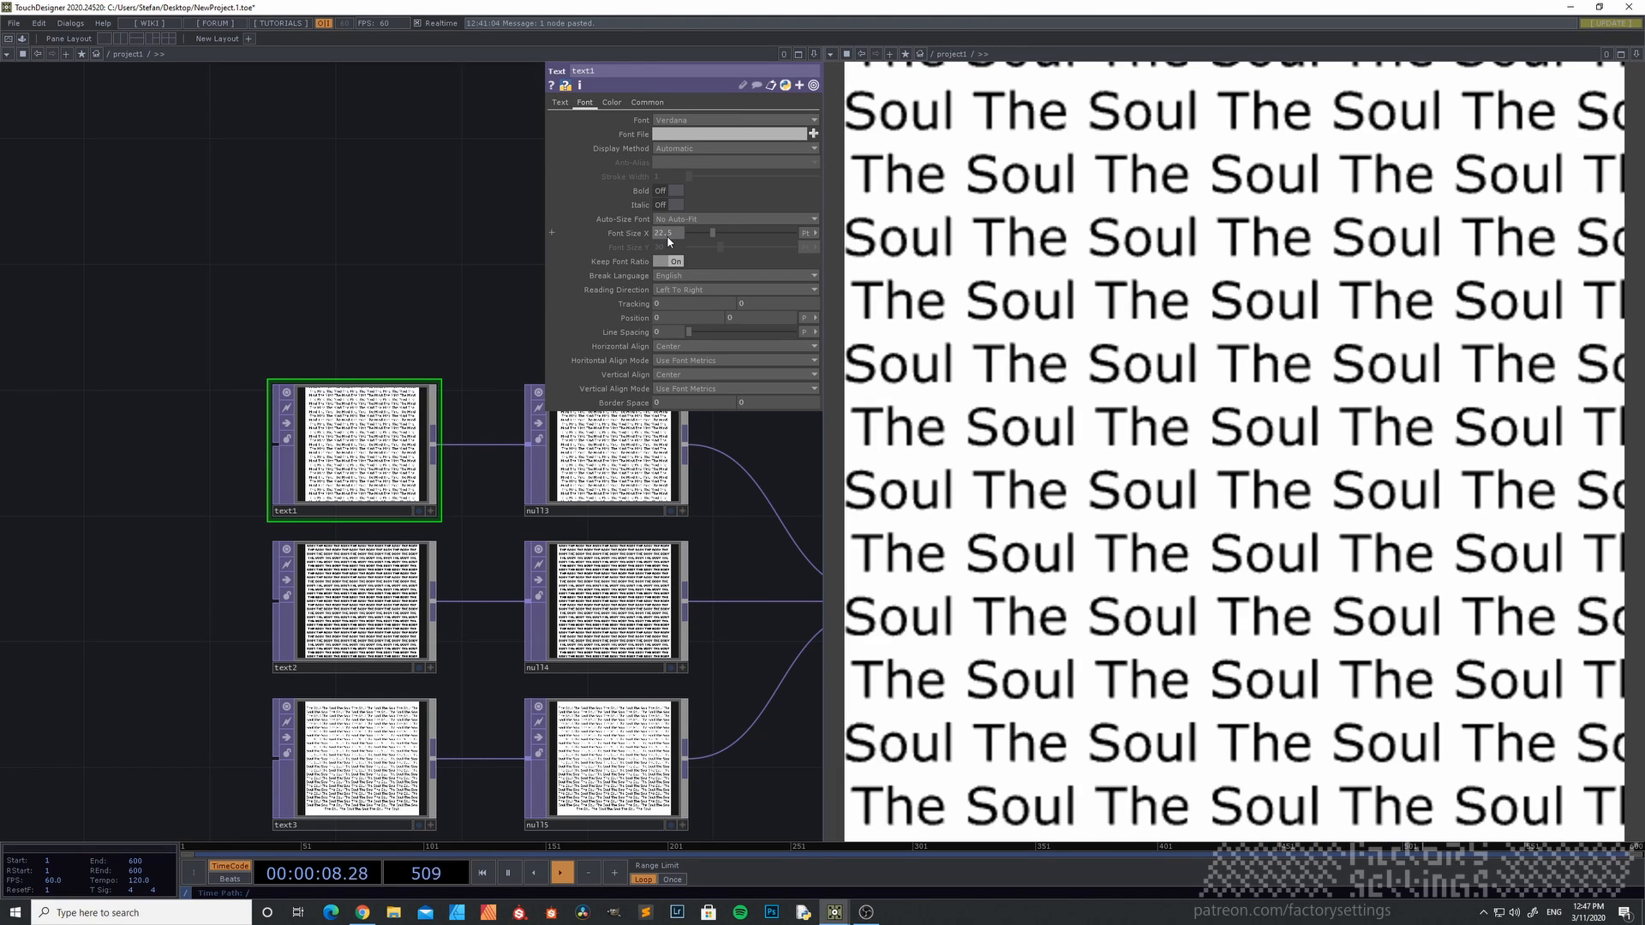
left_click(379, 620)
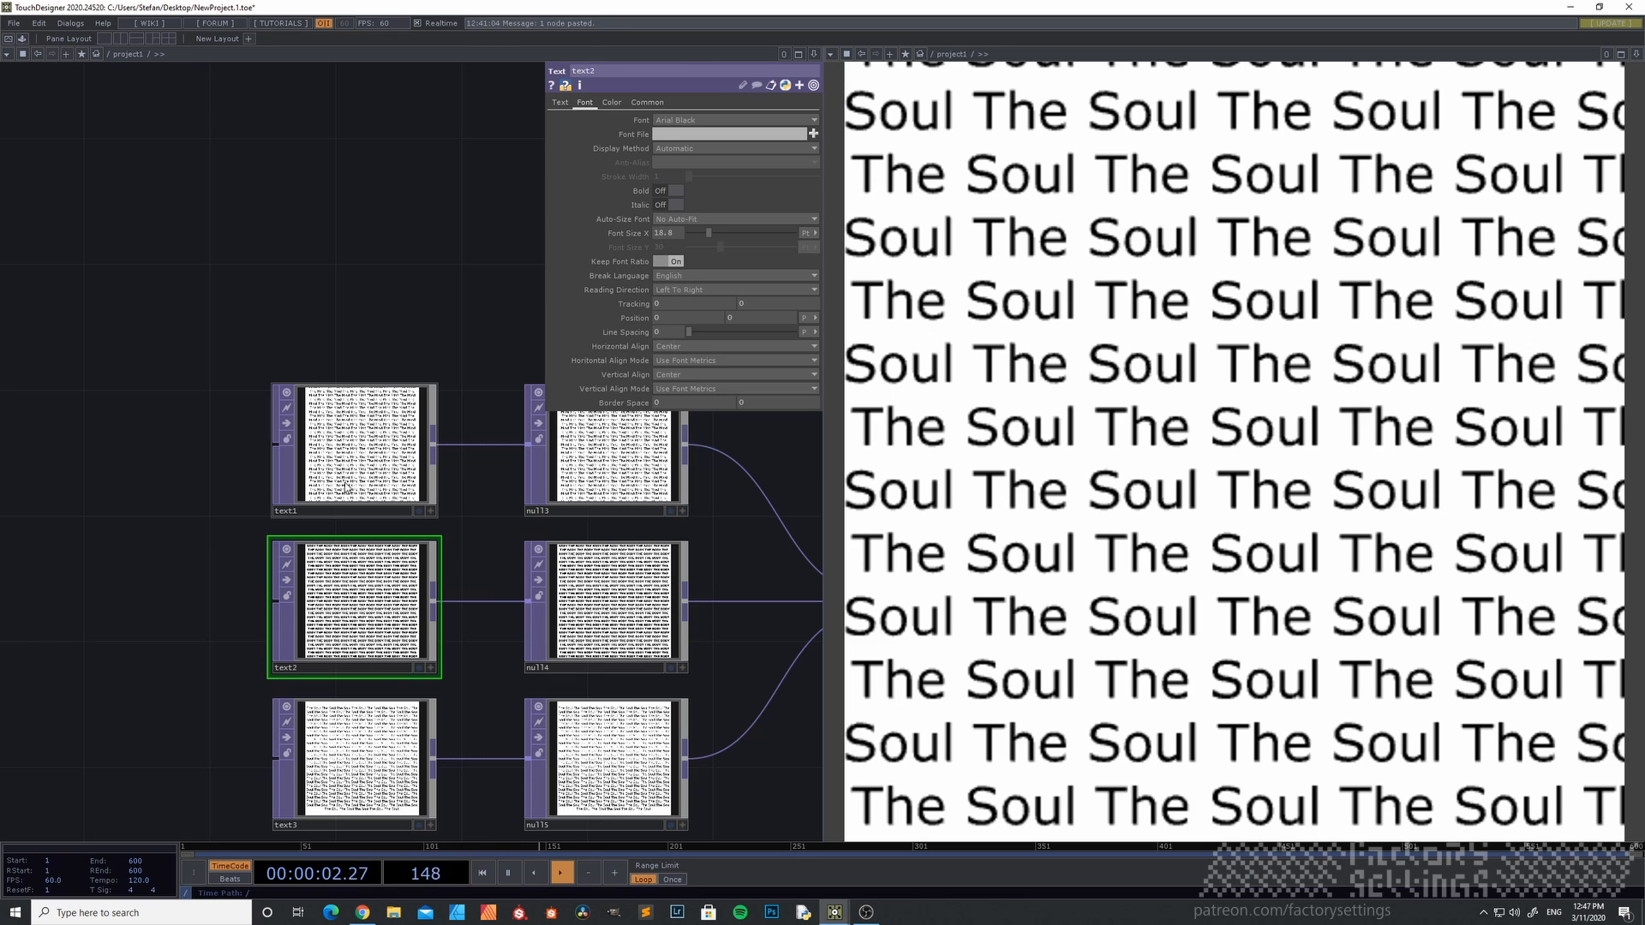
scroll(367, 495, "up", 4)
left_click(381, 470)
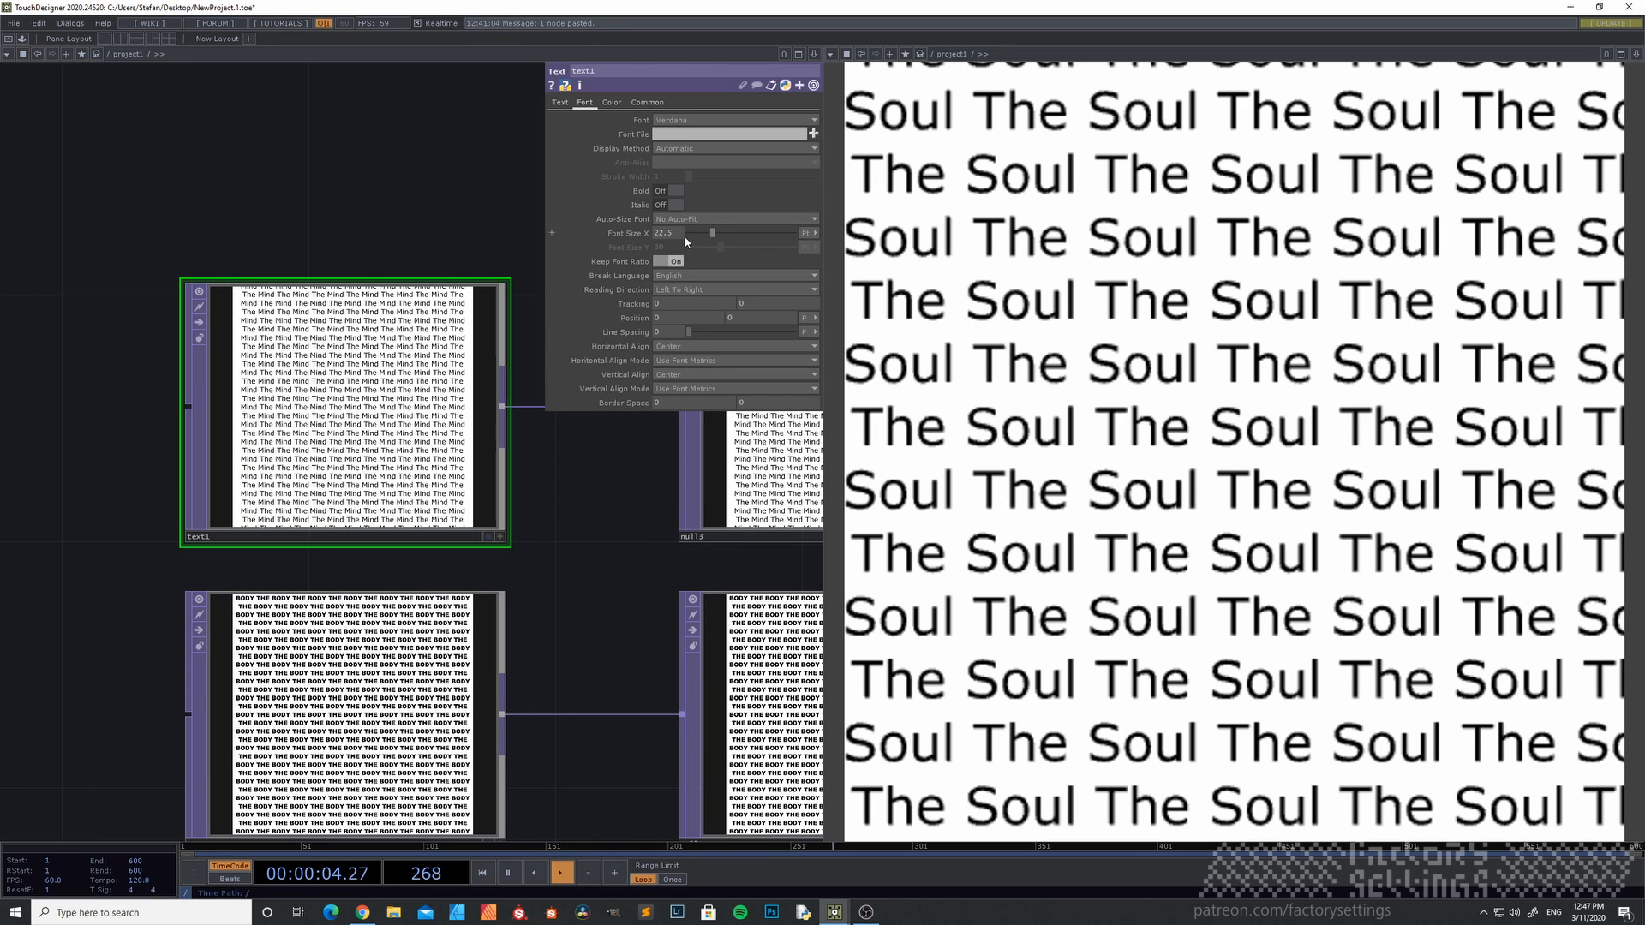
type("18.8")
left_click(372, 375)
left_click(732, 120)
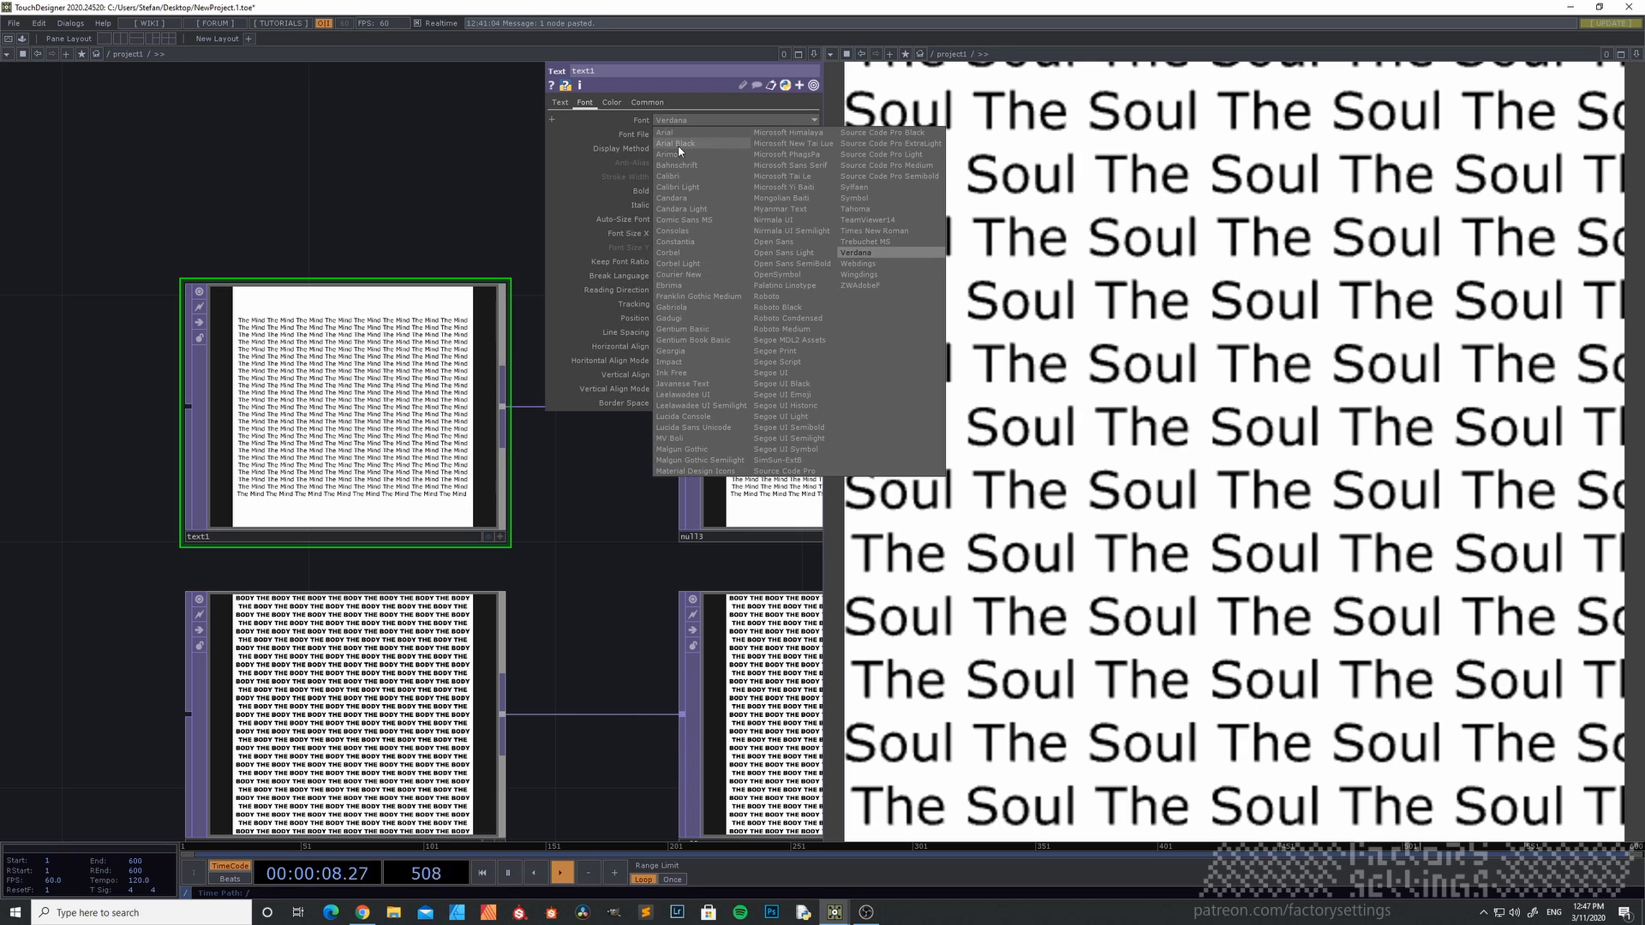
left_click(676, 148)
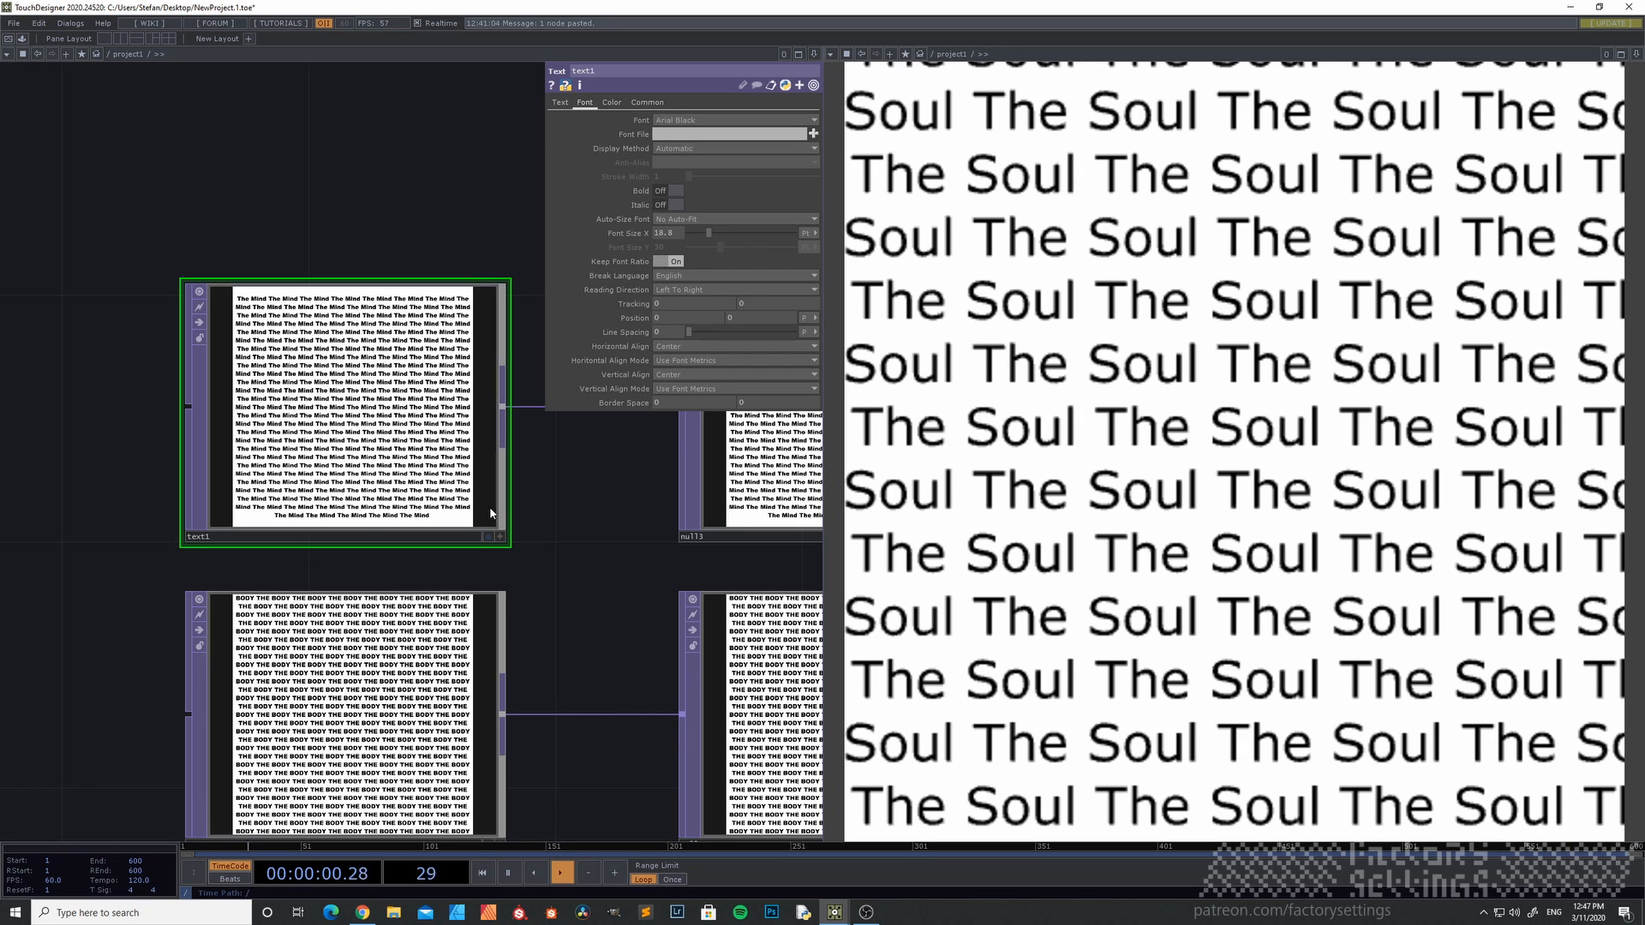
- Reduce the font size of text3
scroll(377, 492, "down", 2)
scroll(217, 597, "down", 1)
left_click_drag(216, 598, 245, 348)
left_click(317, 613)
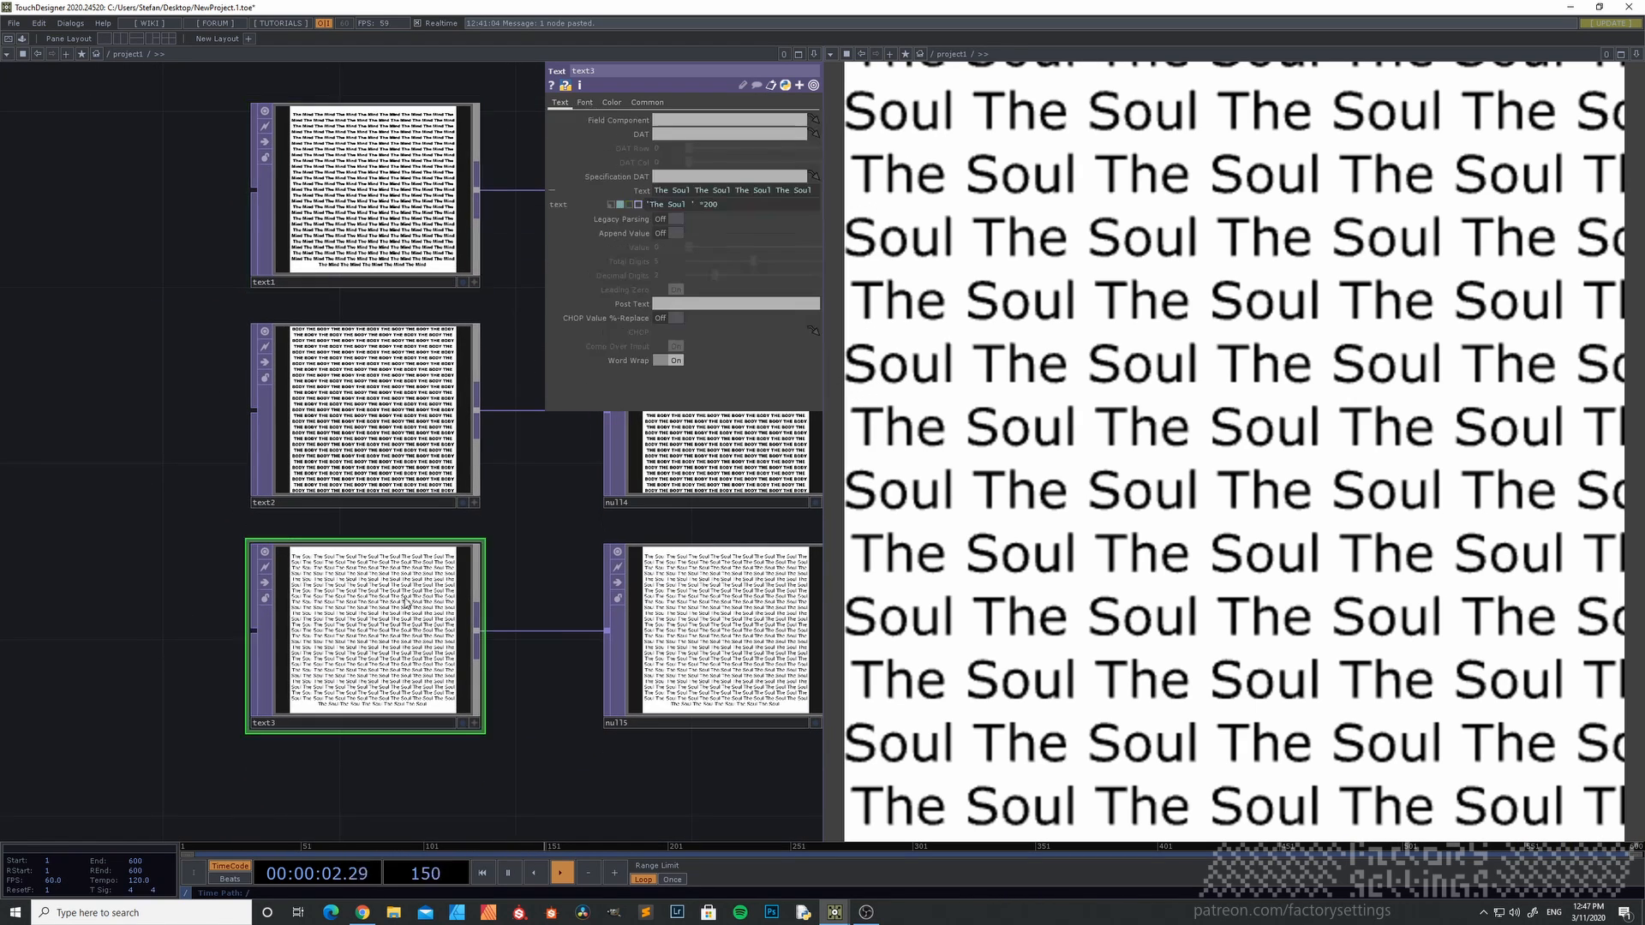
left_click(586, 102)
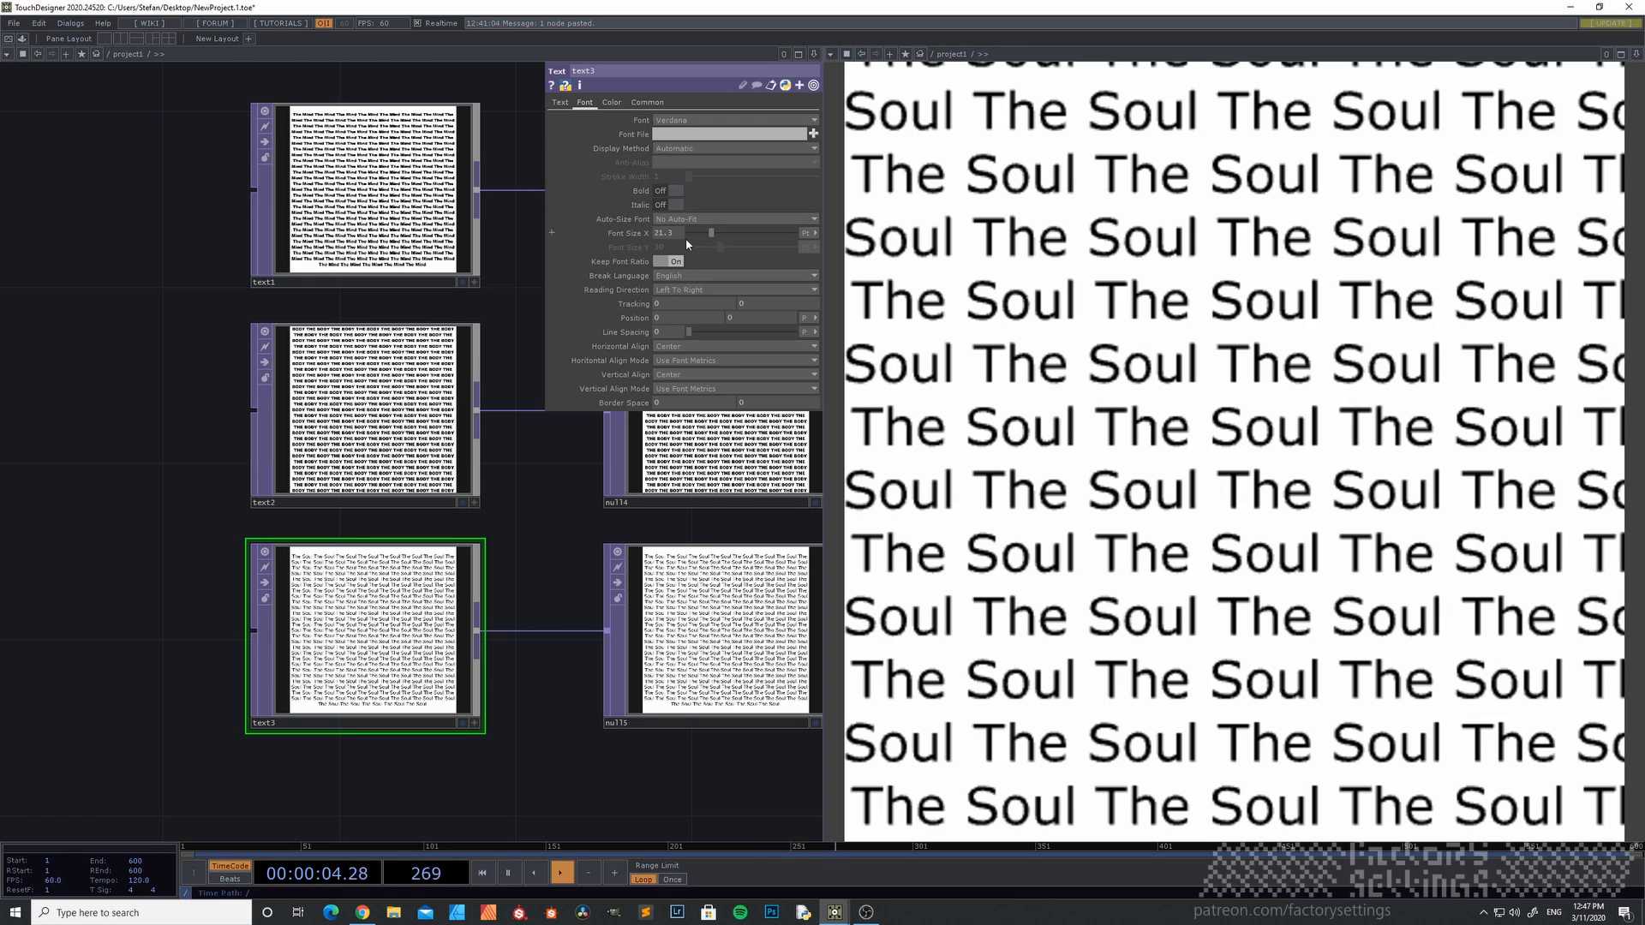
type("1")
- Capitalize the phrase in text3 so its text expression reads 'THE SOUL ' *200
left_click(560, 103)
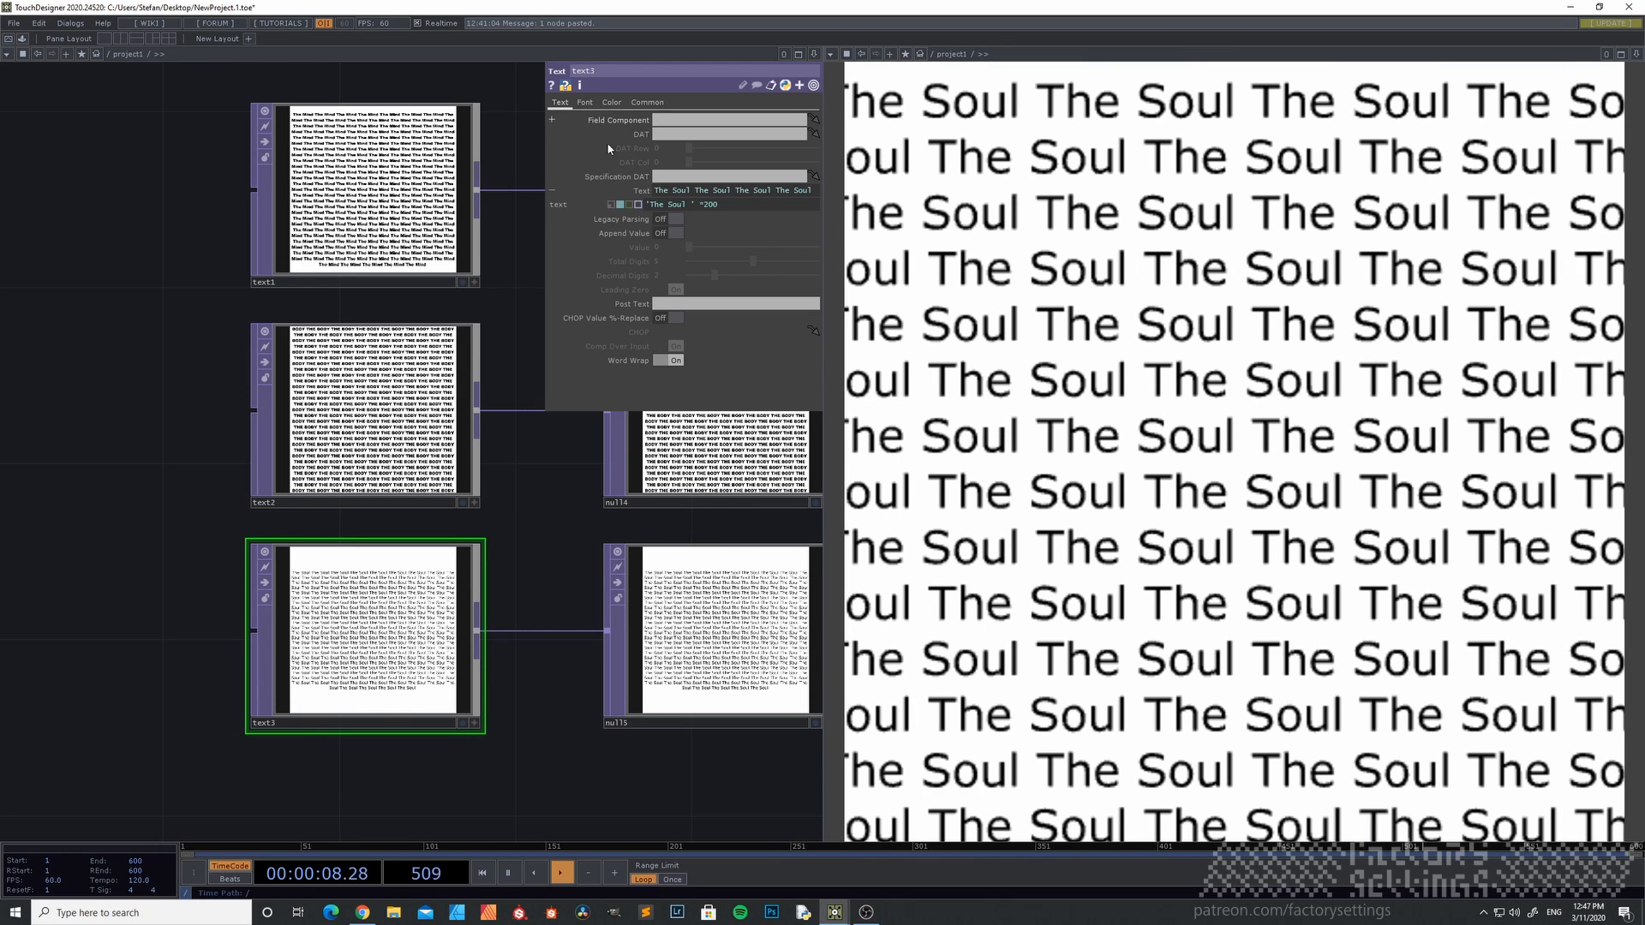
left_click_drag(650, 205, 668, 211)
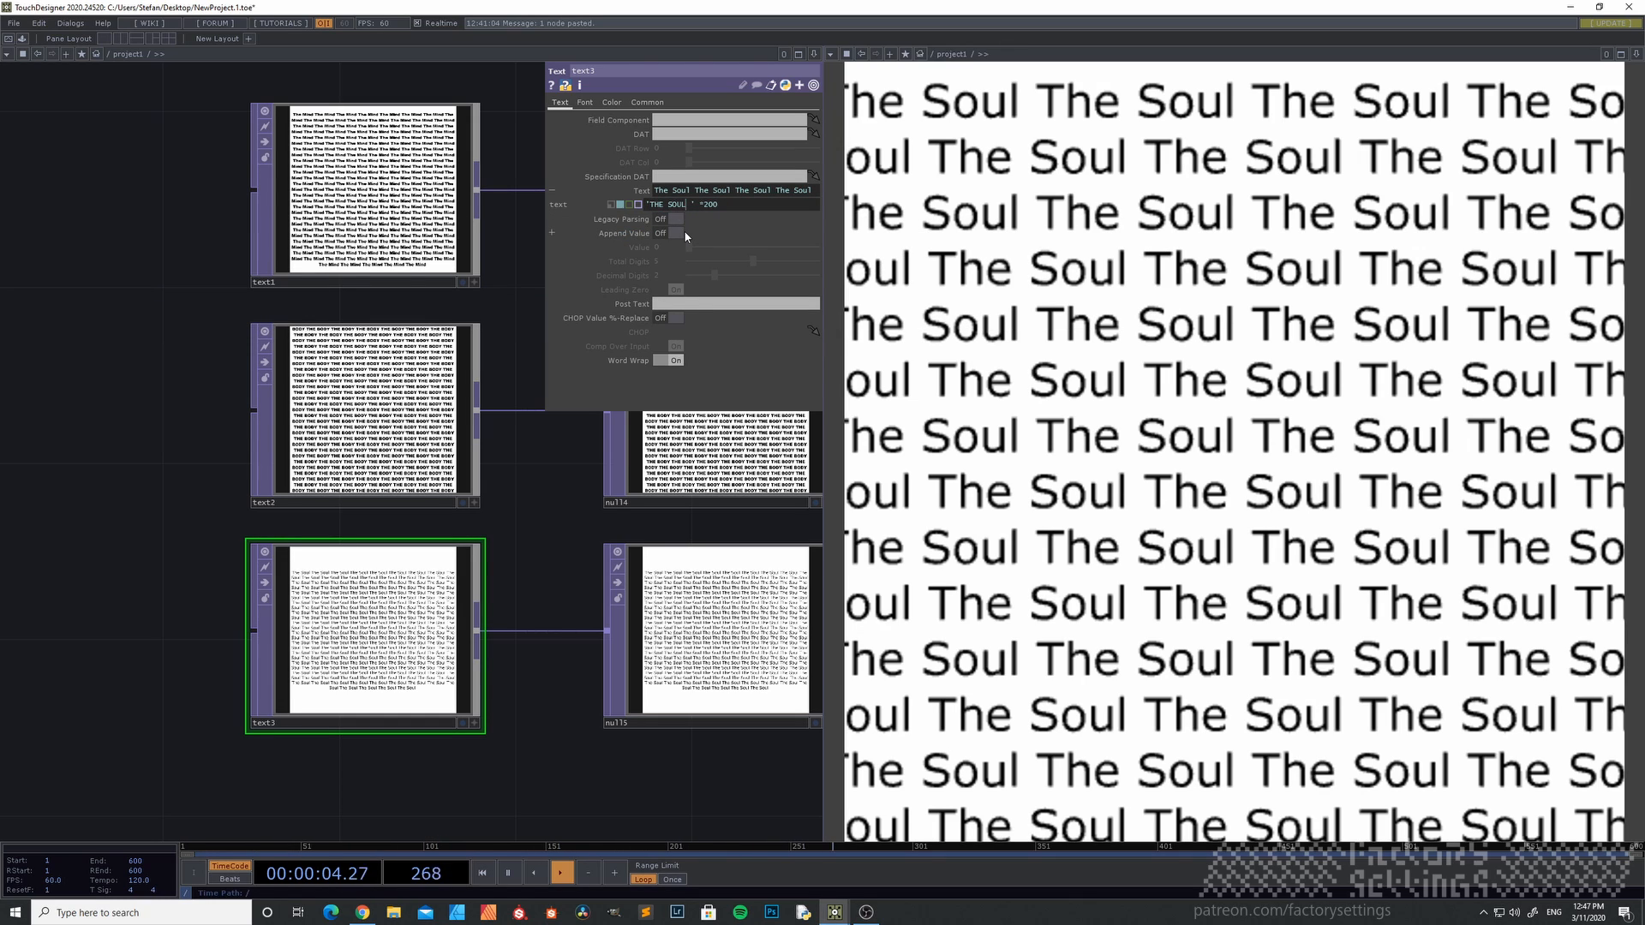
left_click(200, 337)
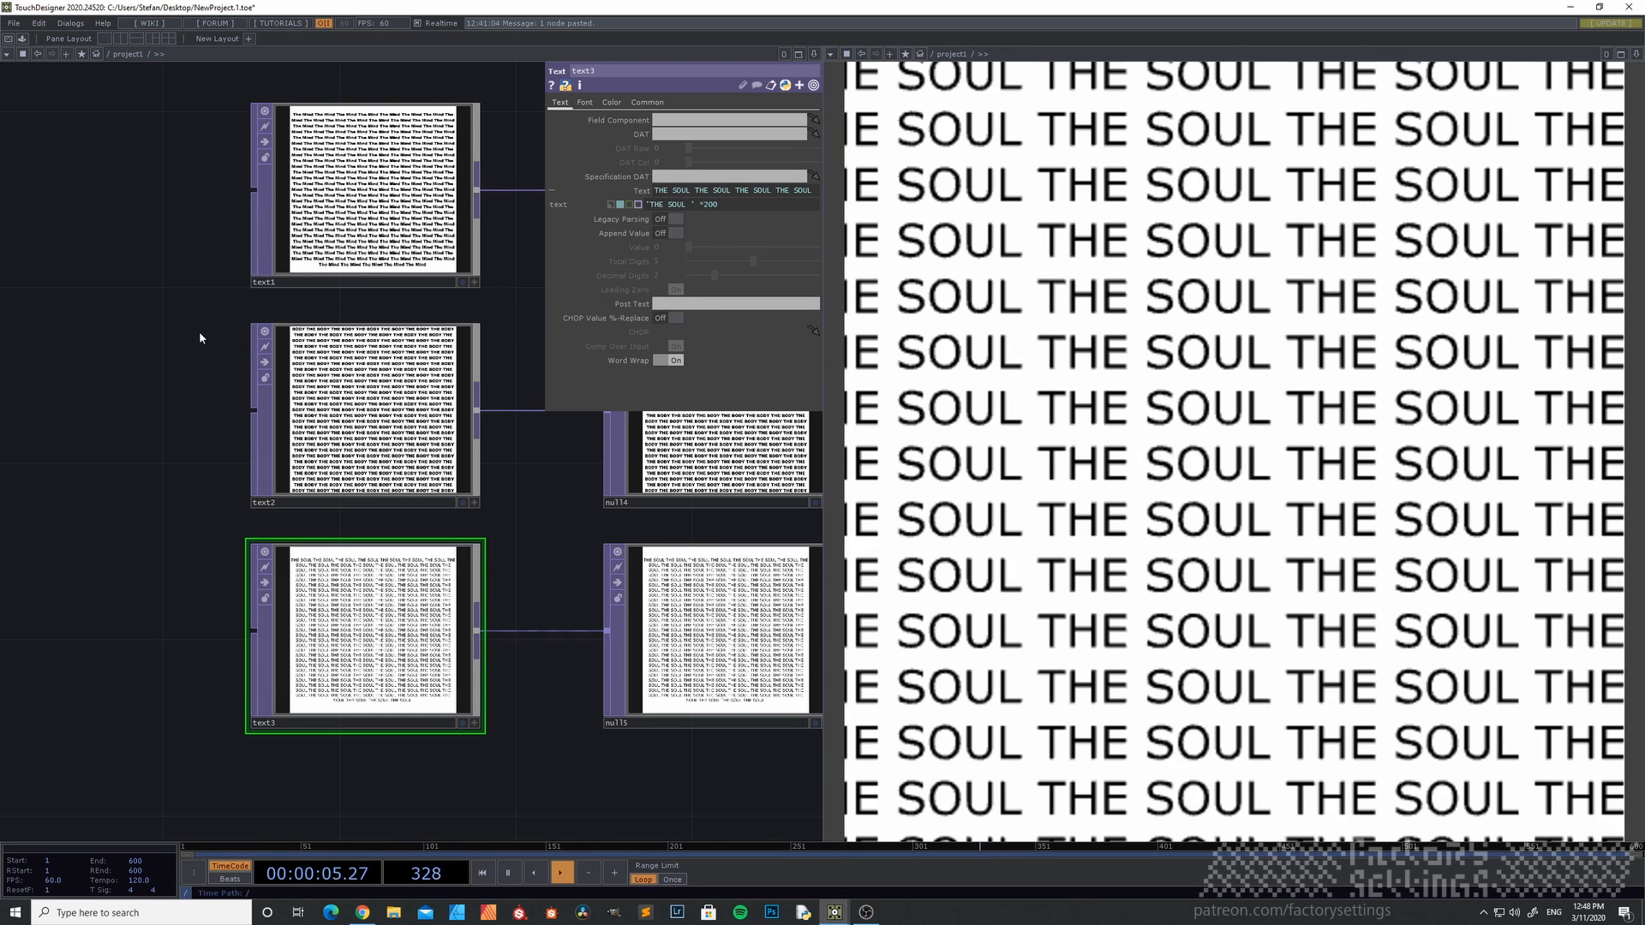
- Set the font of text3 to Arial Black
left_click(590, 106)
left_click(687, 120)
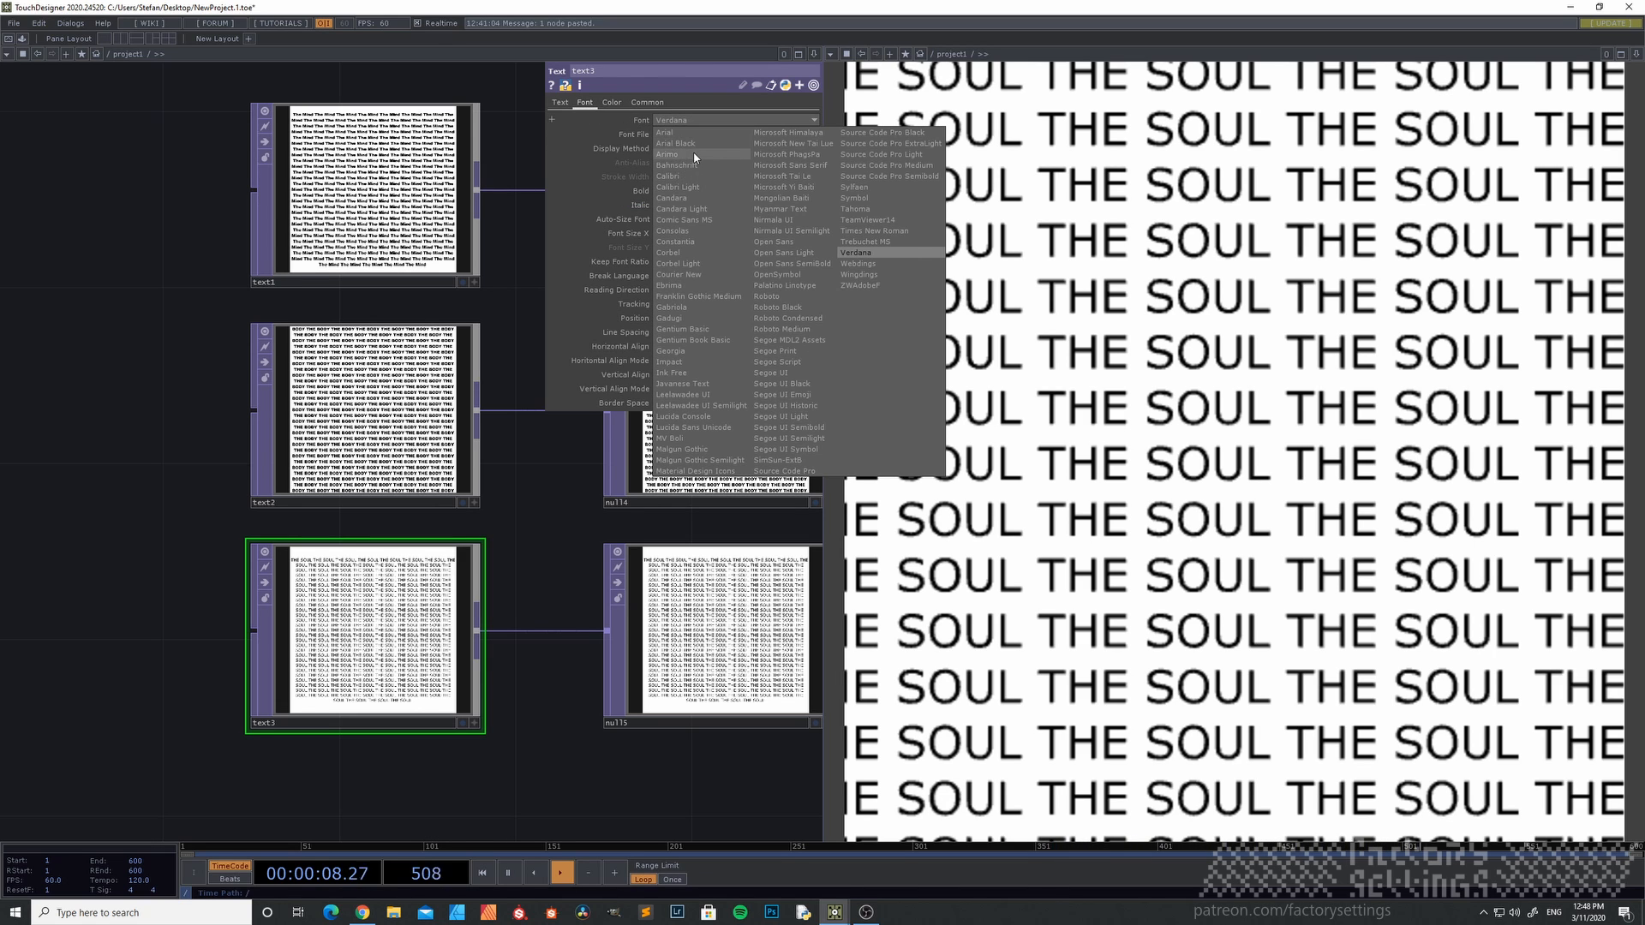
left_click(697, 143)
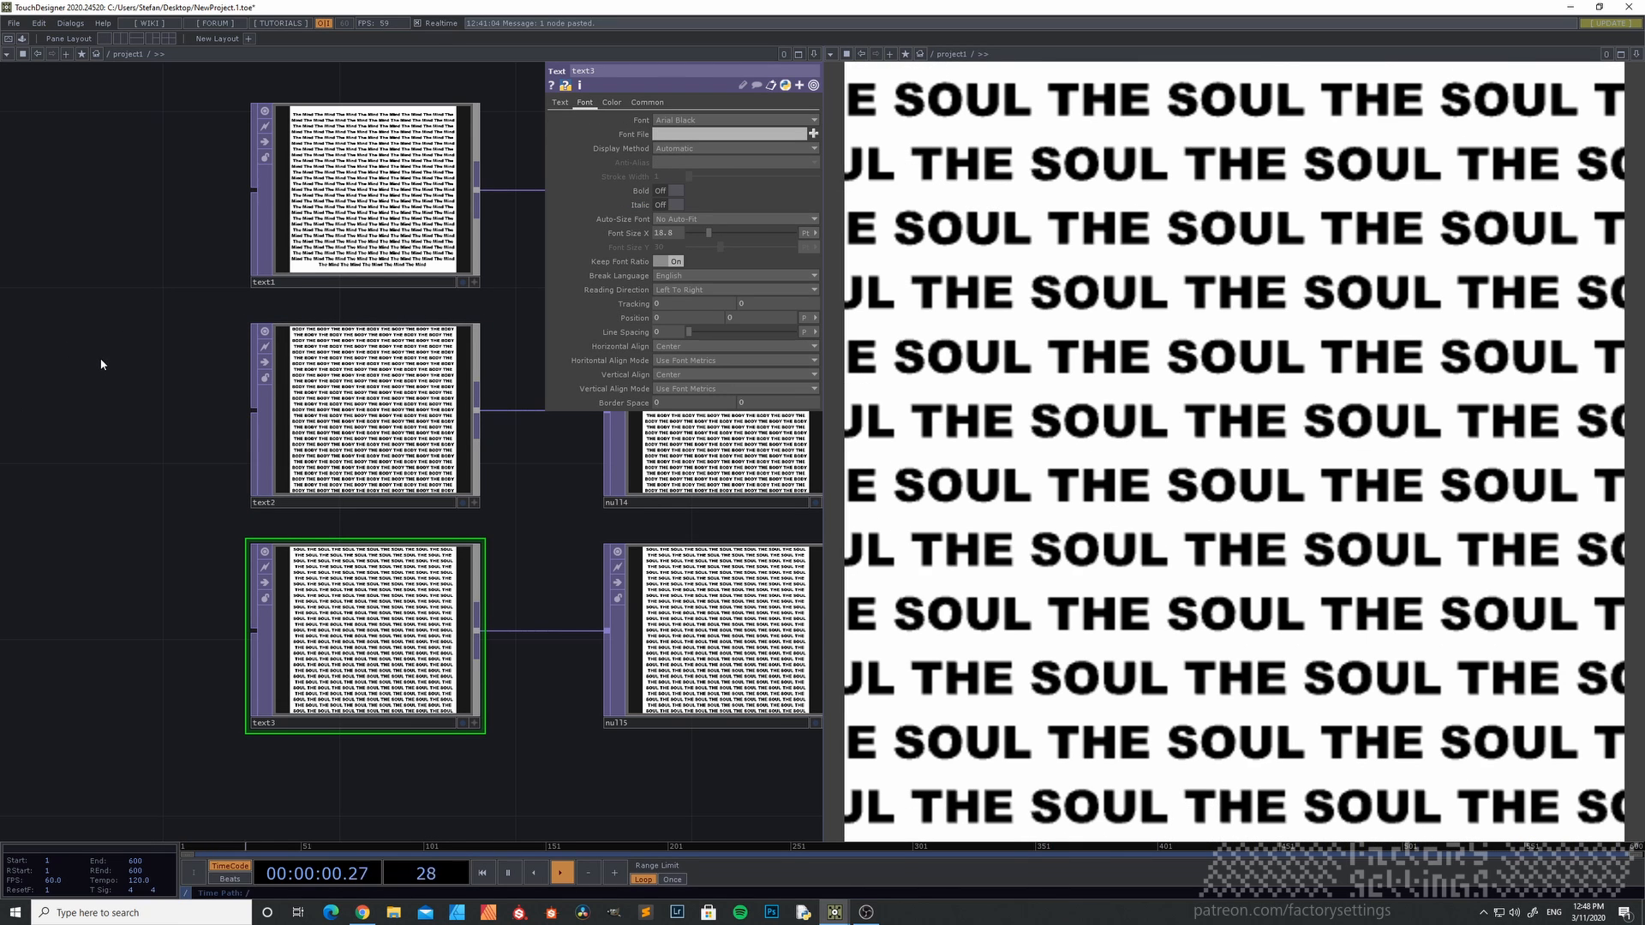
scroll(113, 357, "down", 2)
scroll(210, 245, "up", 3)
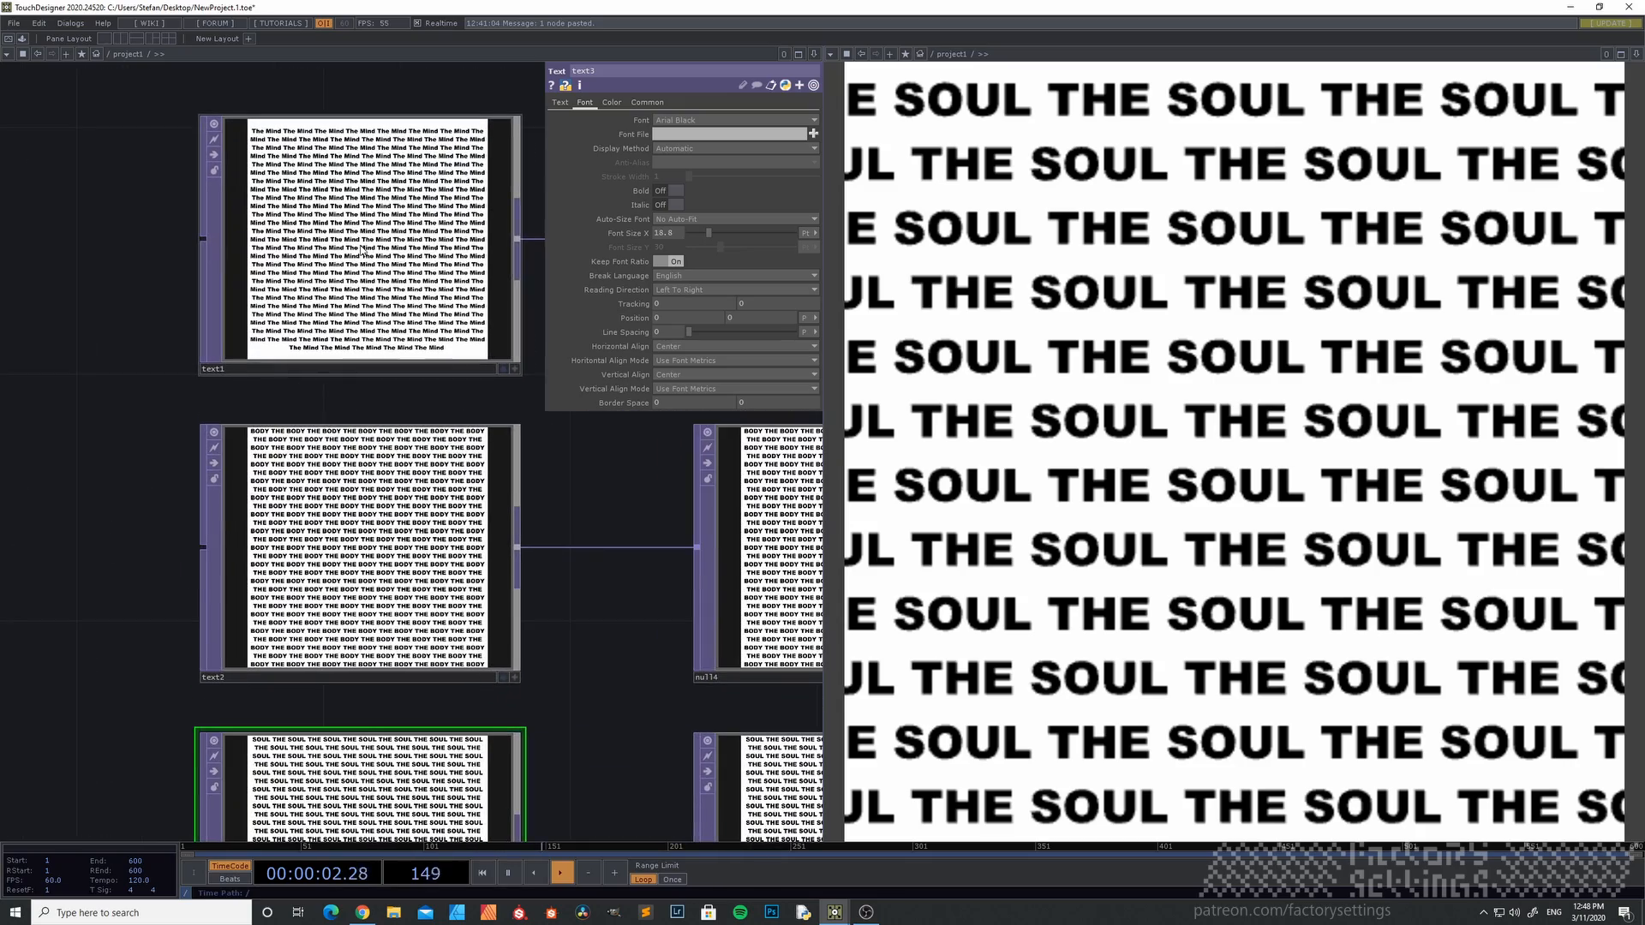
- Set the Z rotation of camera cam1 to -90 degrees
scroll(360, 249, "down", 3)
left_click_drag(526, 189, 318, 313)
scroll(332, 347, "down", 3)
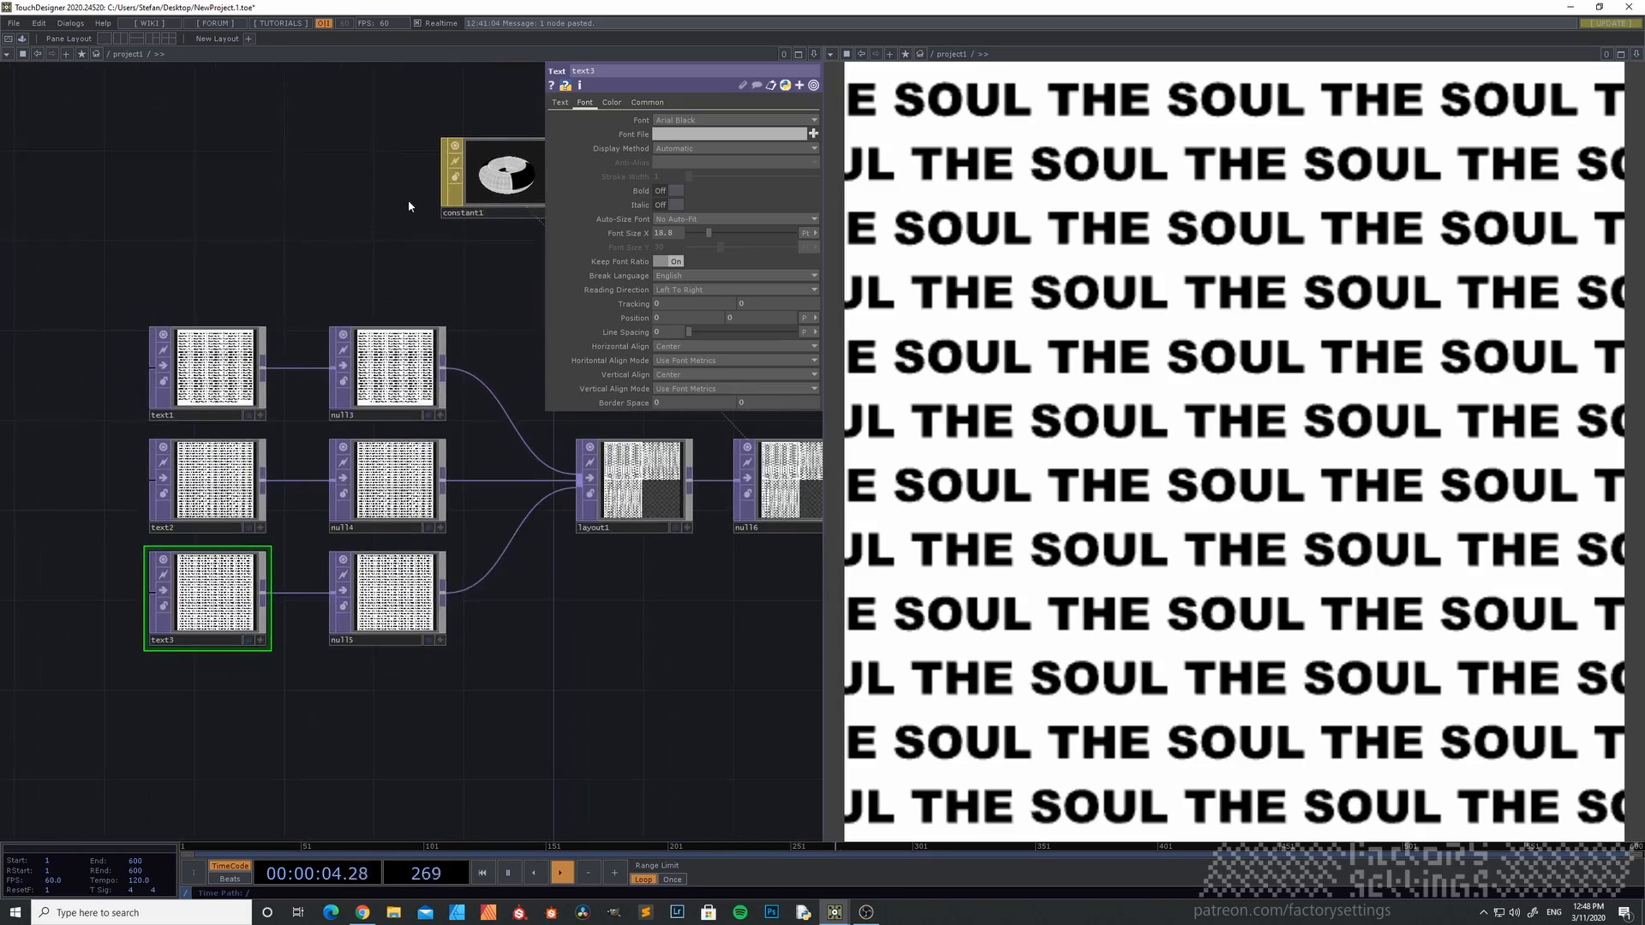
left_click_drag(536, 207, 234, 460)
left_click_drag(264, 384, 204, 605)
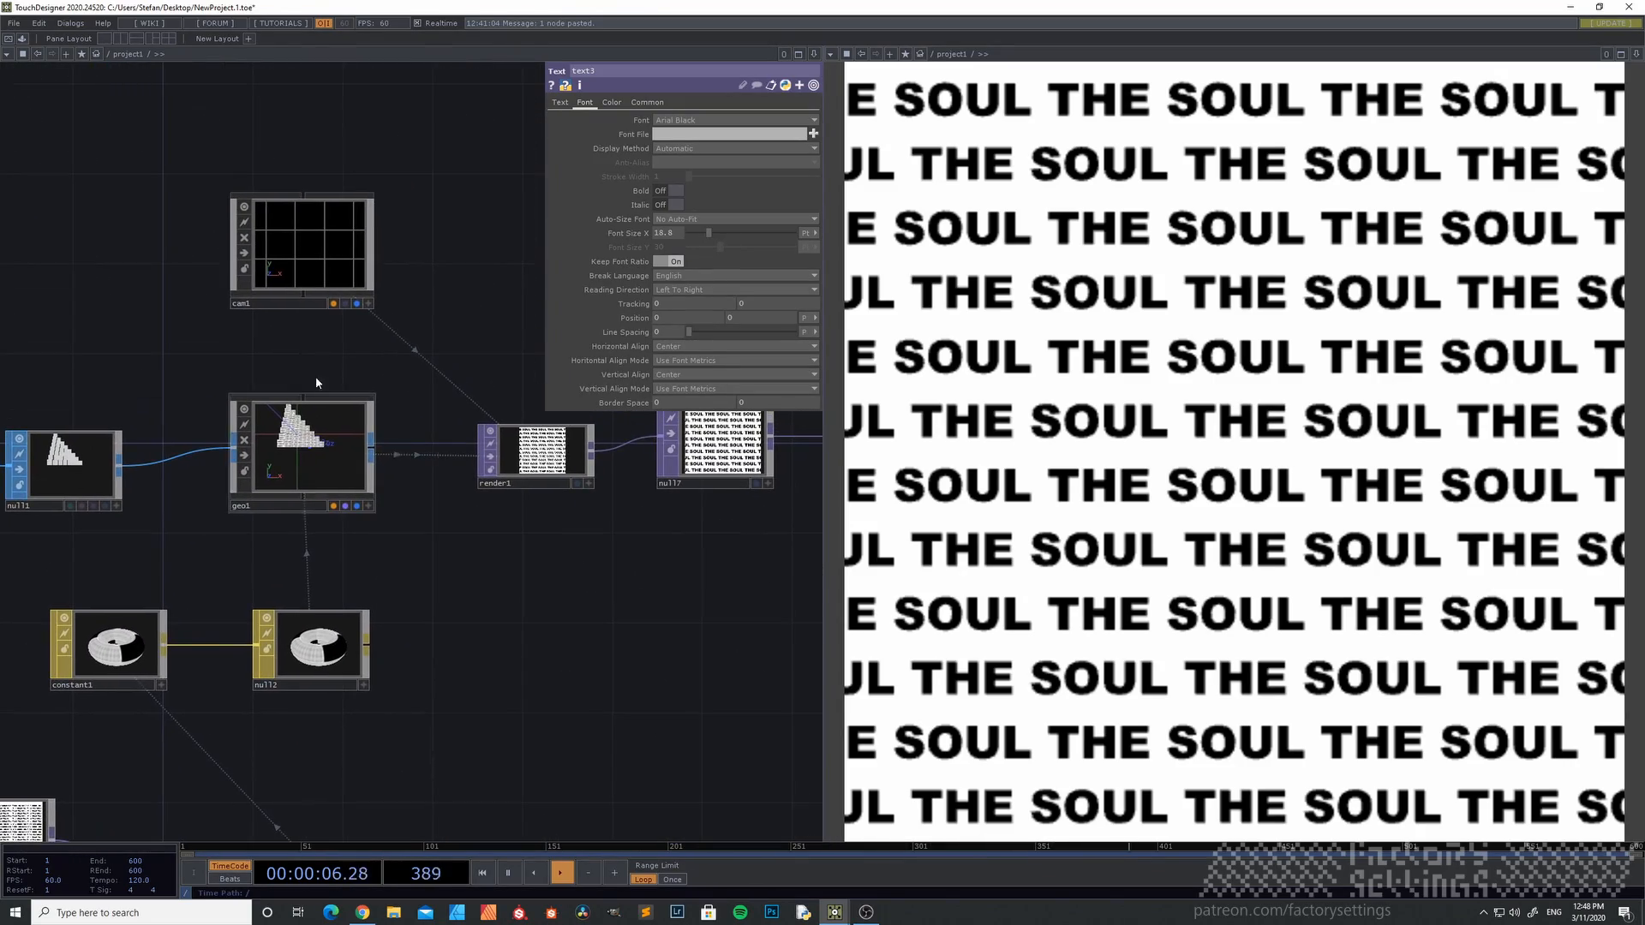
left_click(326, 257)
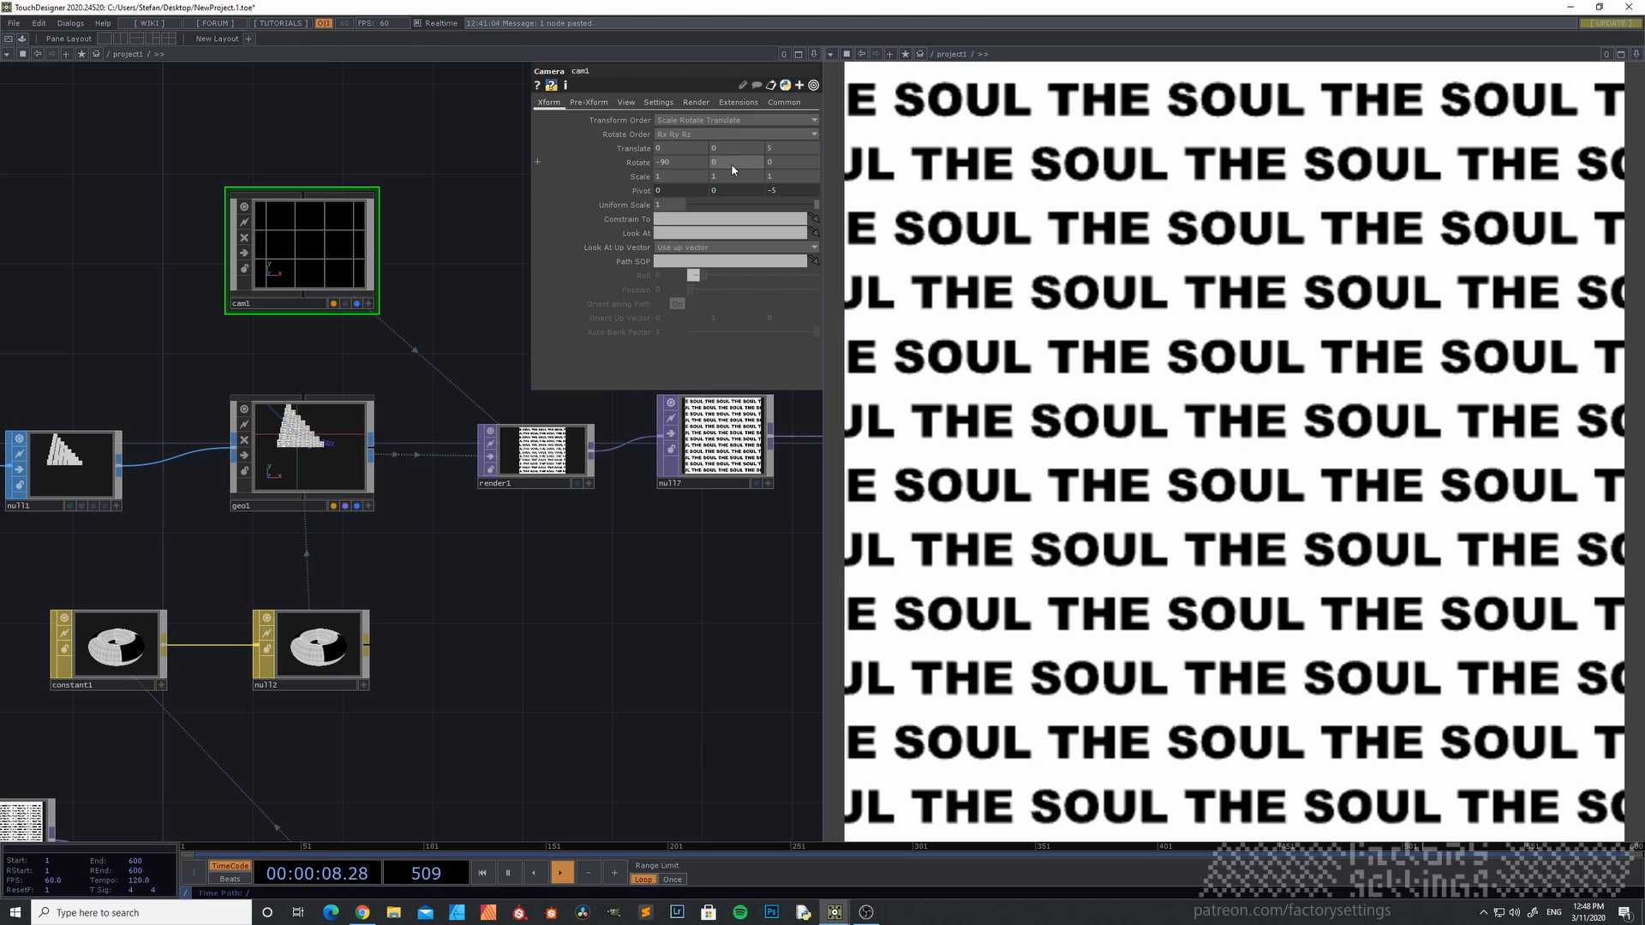
mouse_move(729, 153)
middle_mouse_down()
mouse_move(727, 139)
mouse_move(733, 158)
mouse_move(779, 158)
mouse_move(778, 143)
middle_mouse_up()
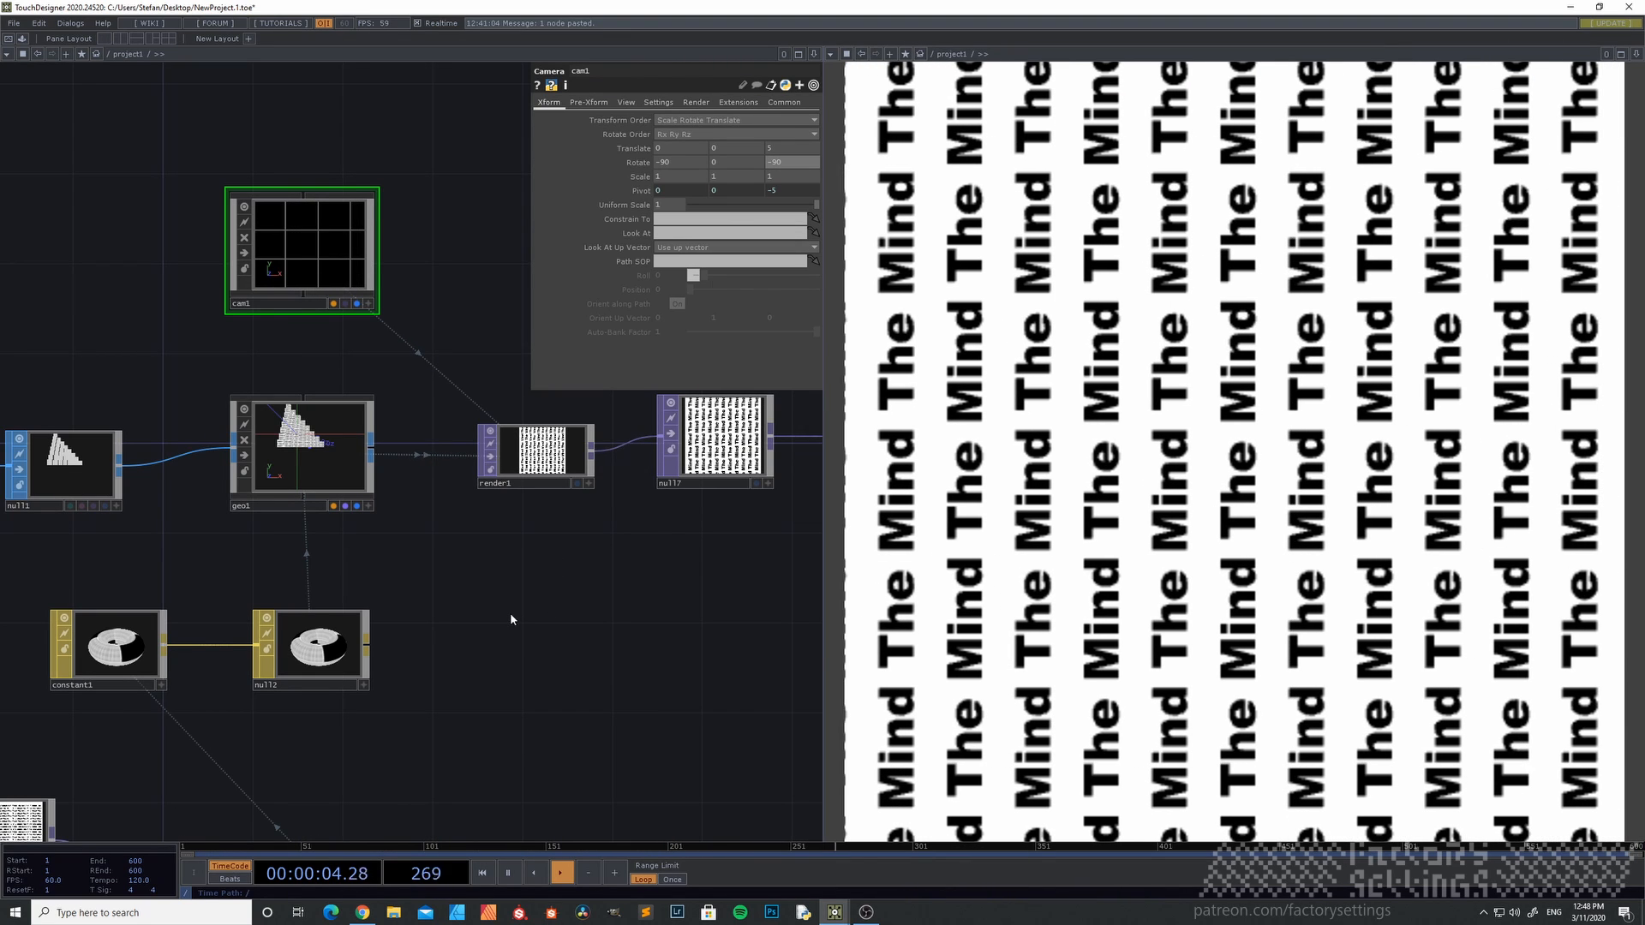
- Move the text1 operator farther away from null3 to make room for another operator on their connection
left_click_drag(593, 540, 732, 460)
scroll(657, 463, "down", 3)
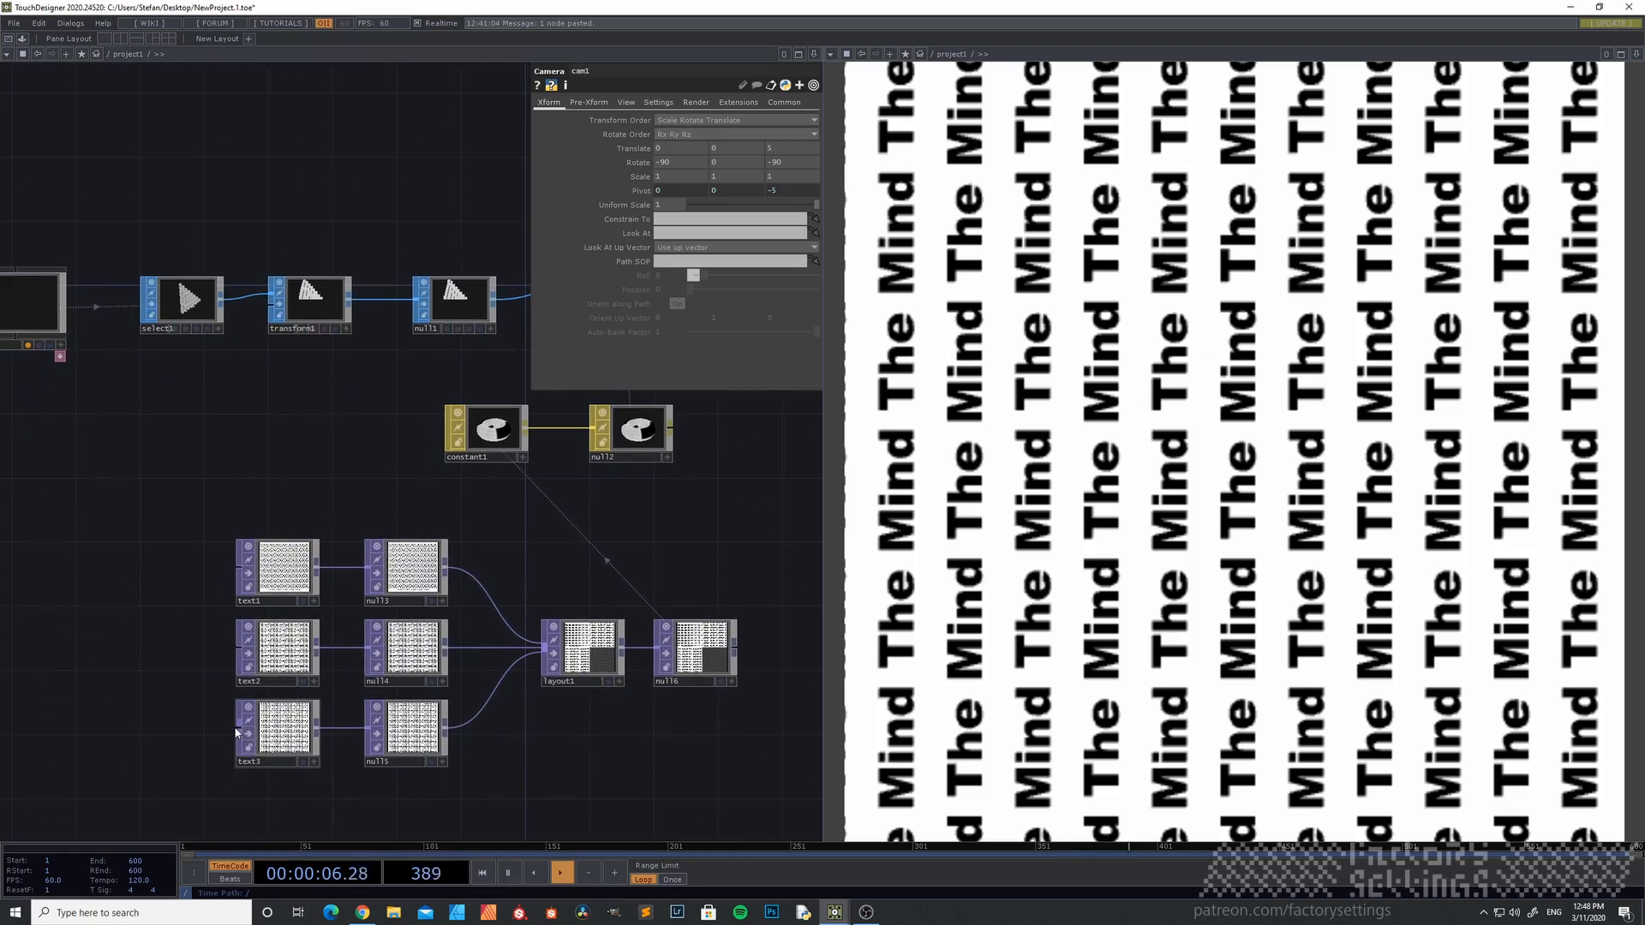
scroll(236, 732, "up", 6)
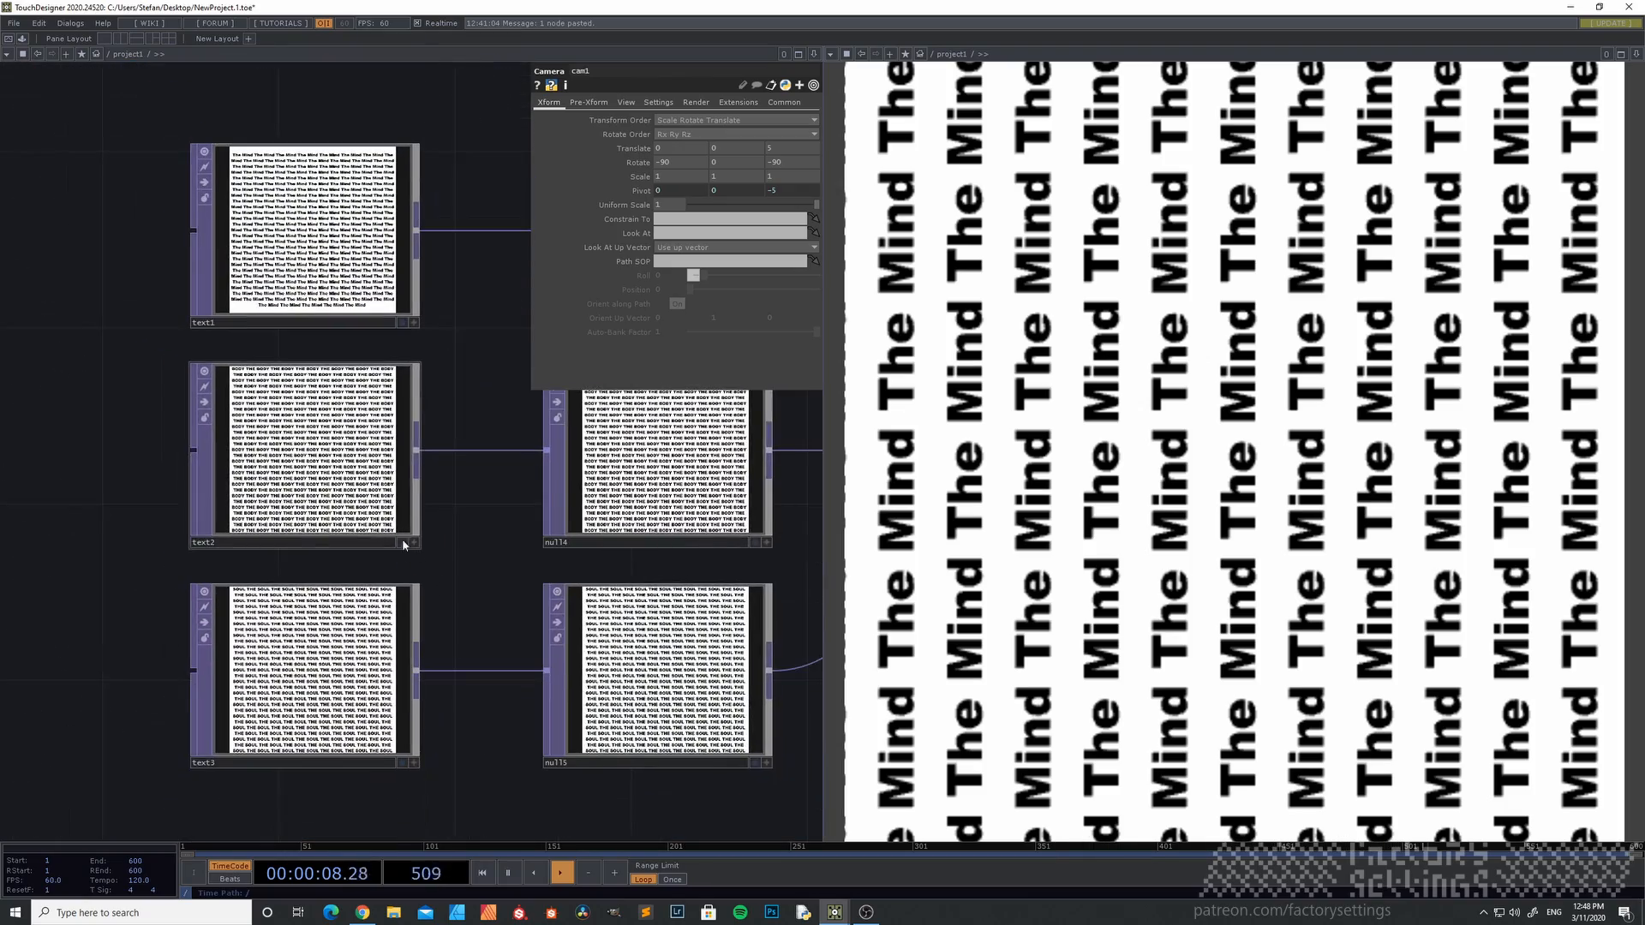
scroll(451, 513, "down", 3)
left_click_drag(461, 519, 406, 515)
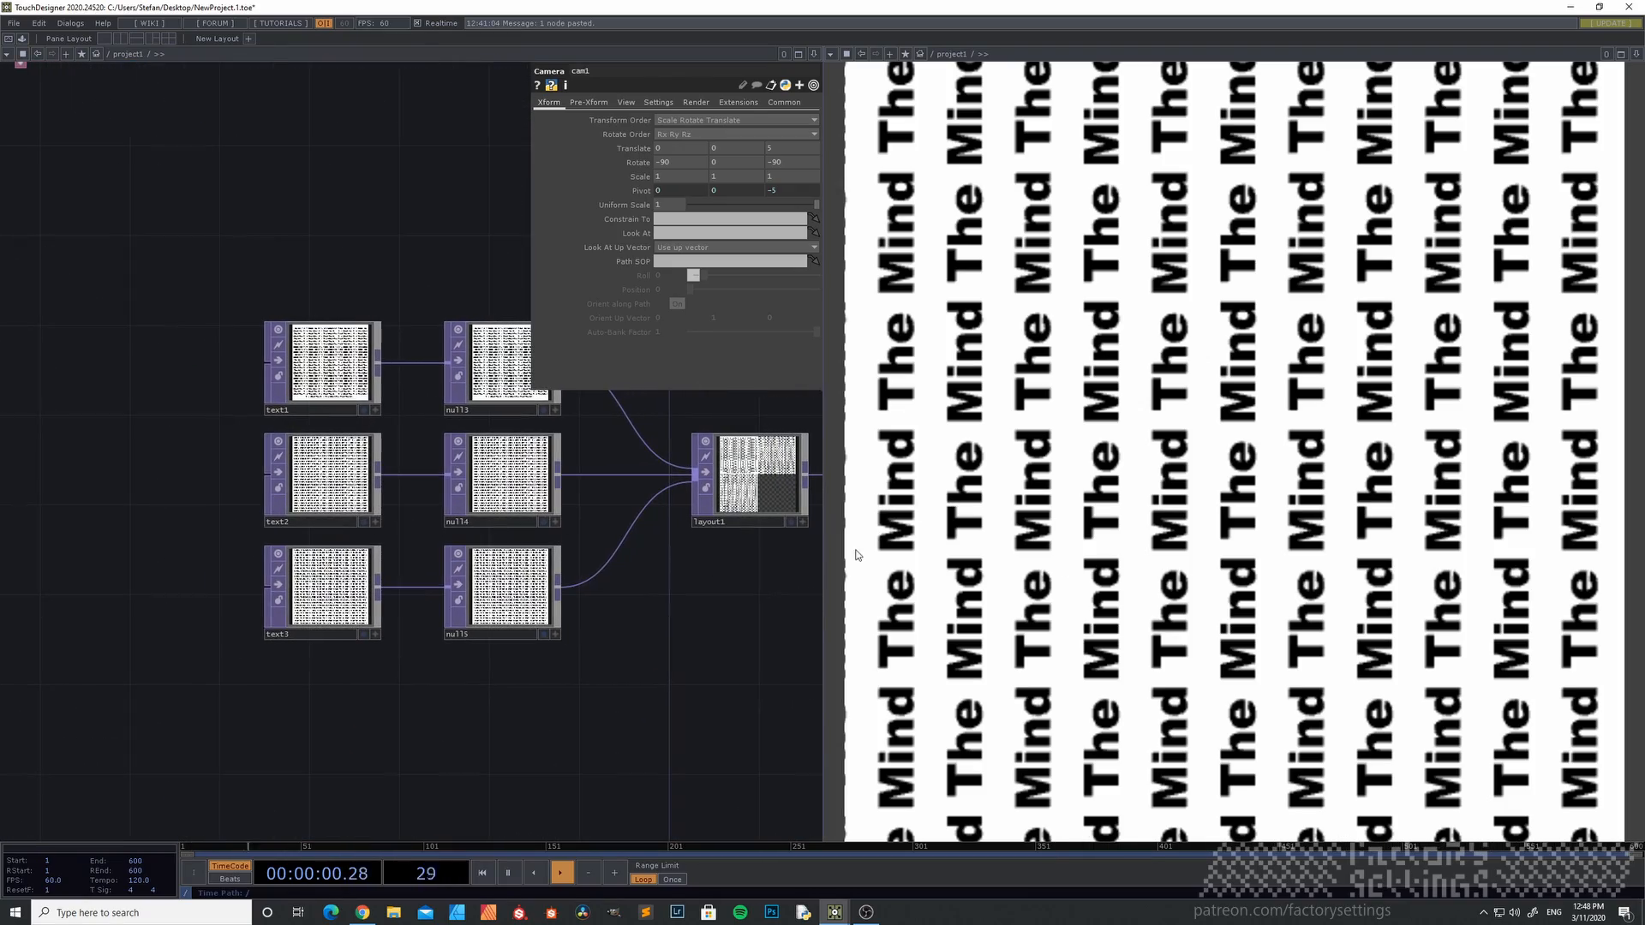
scroll(270, 658, "up", 3)
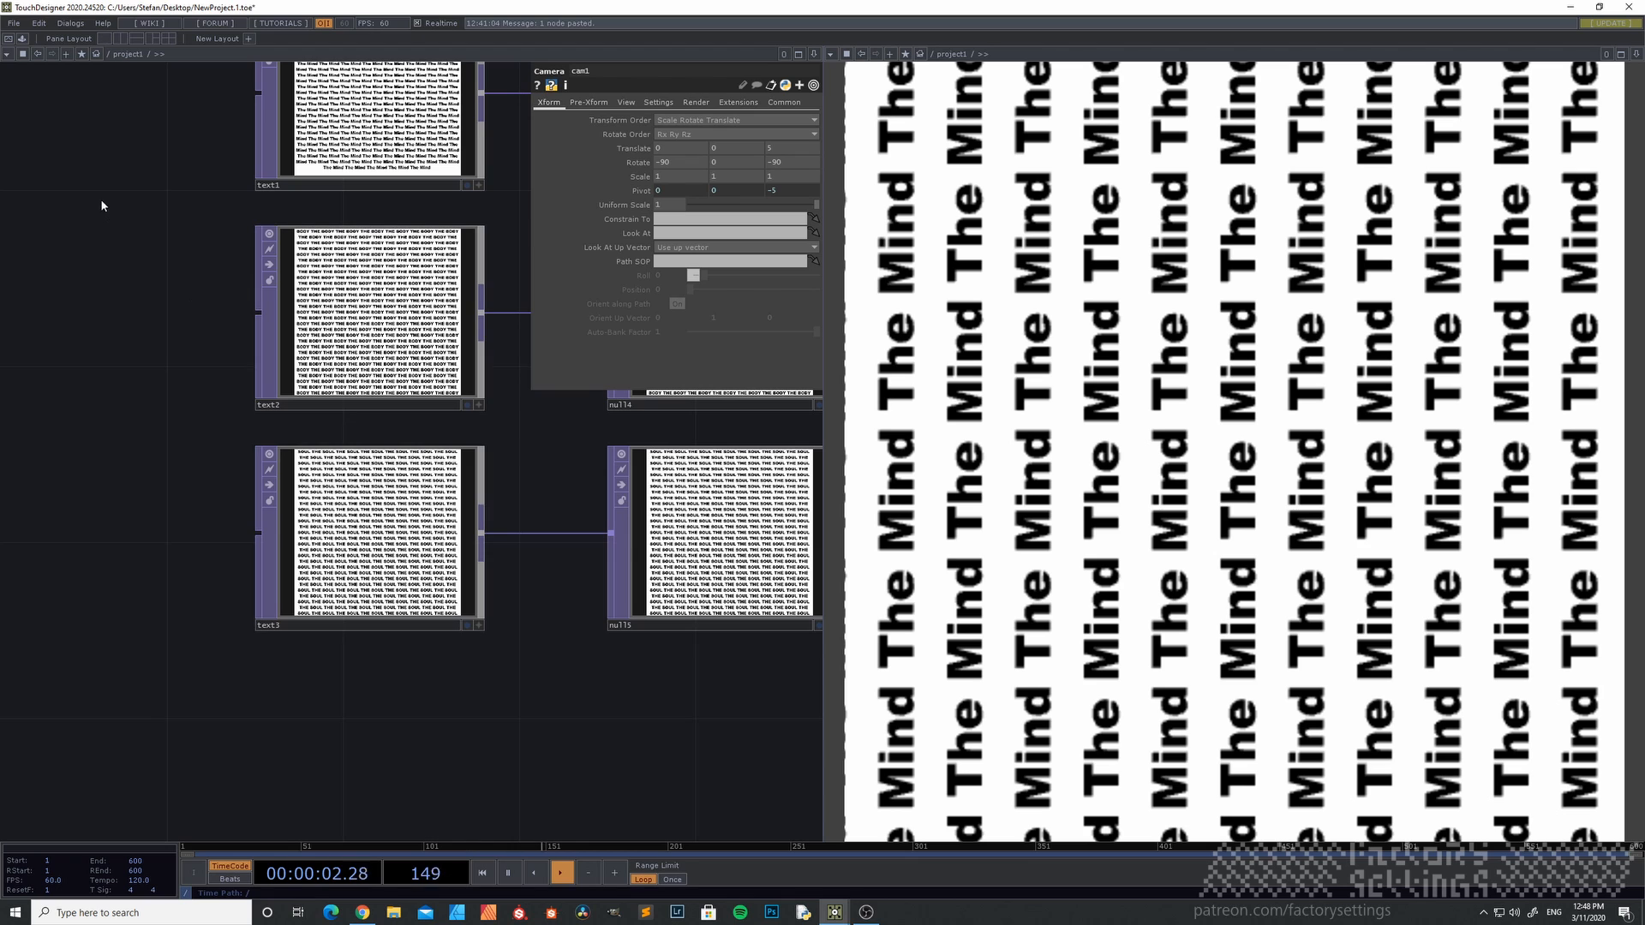
left_click_drag(100, 214, 139, 605)
left_click_drag(409, 507, 100, 507)
left_click_drag(398, 537, 403, 535)
right_click(428, 509)
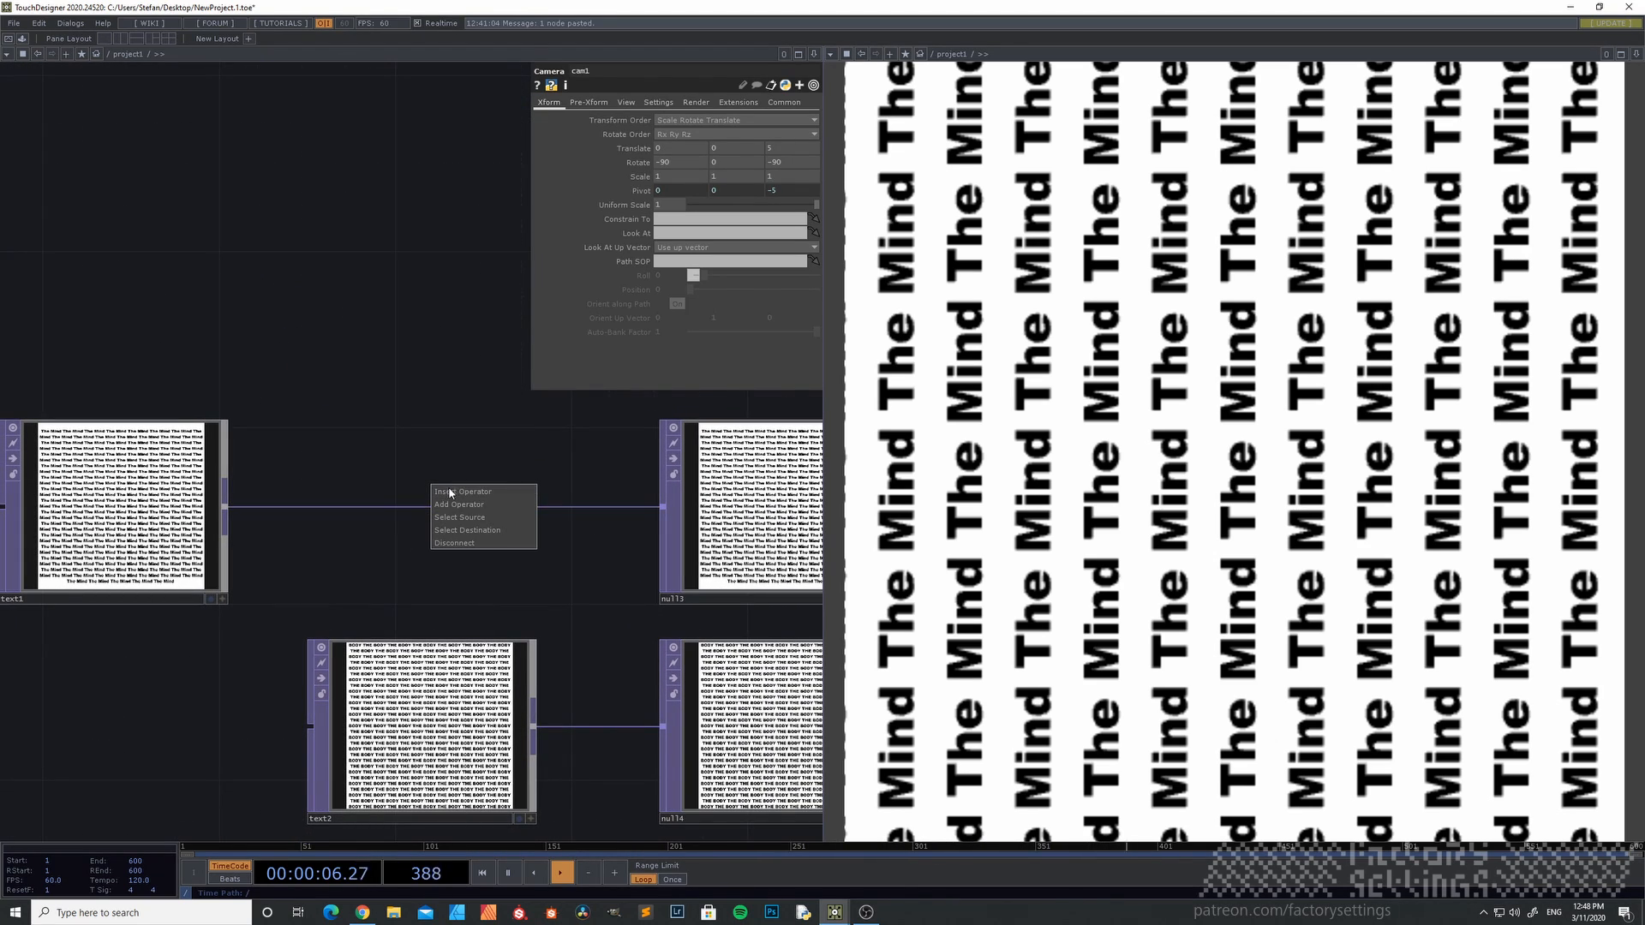
left_click(450, 490)
left_click(329, 376)
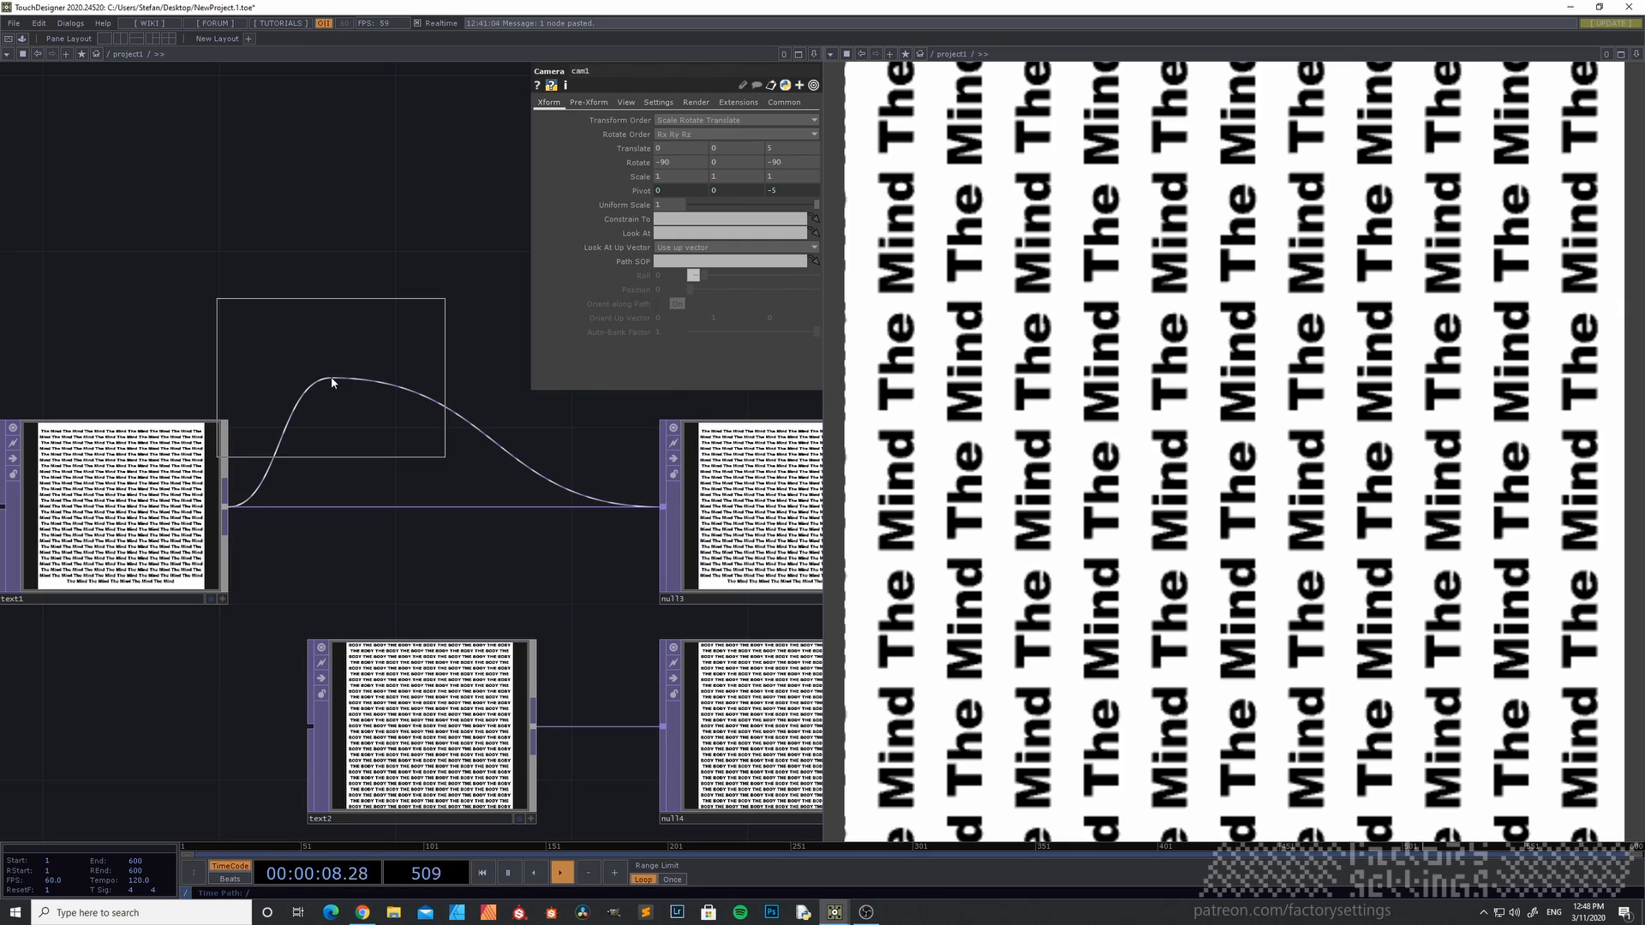
key("Escape")
- Insert a Flip TOP into the connection between text1 and null3
right_click(422, 507)
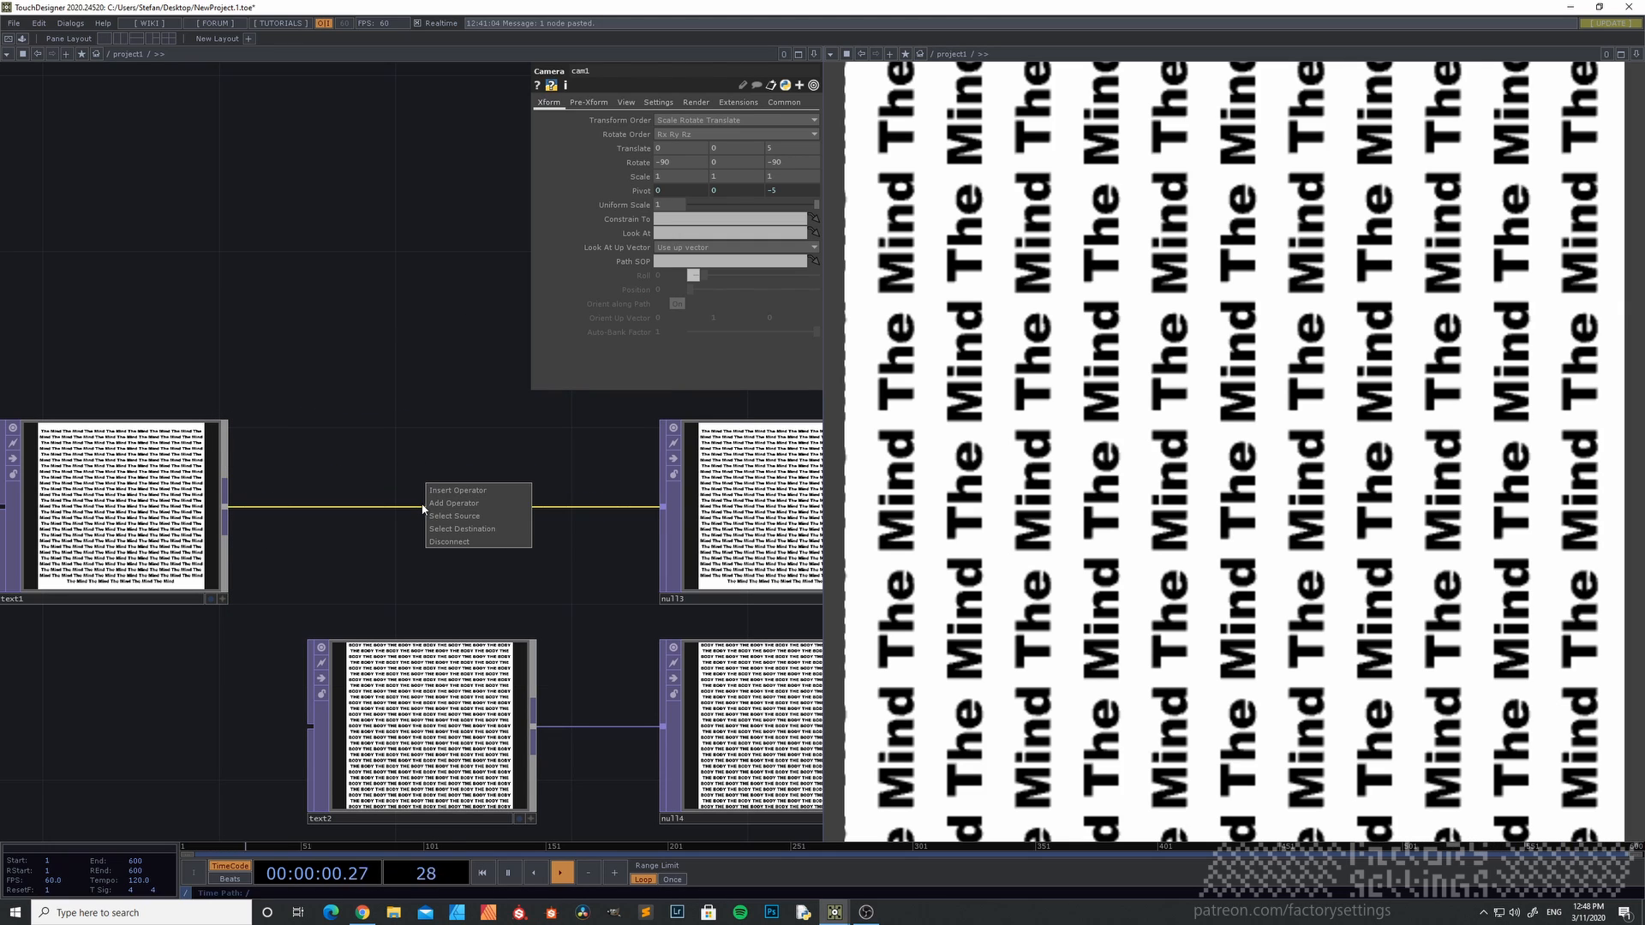
left_click(442, 495)
left_click(336, 372)
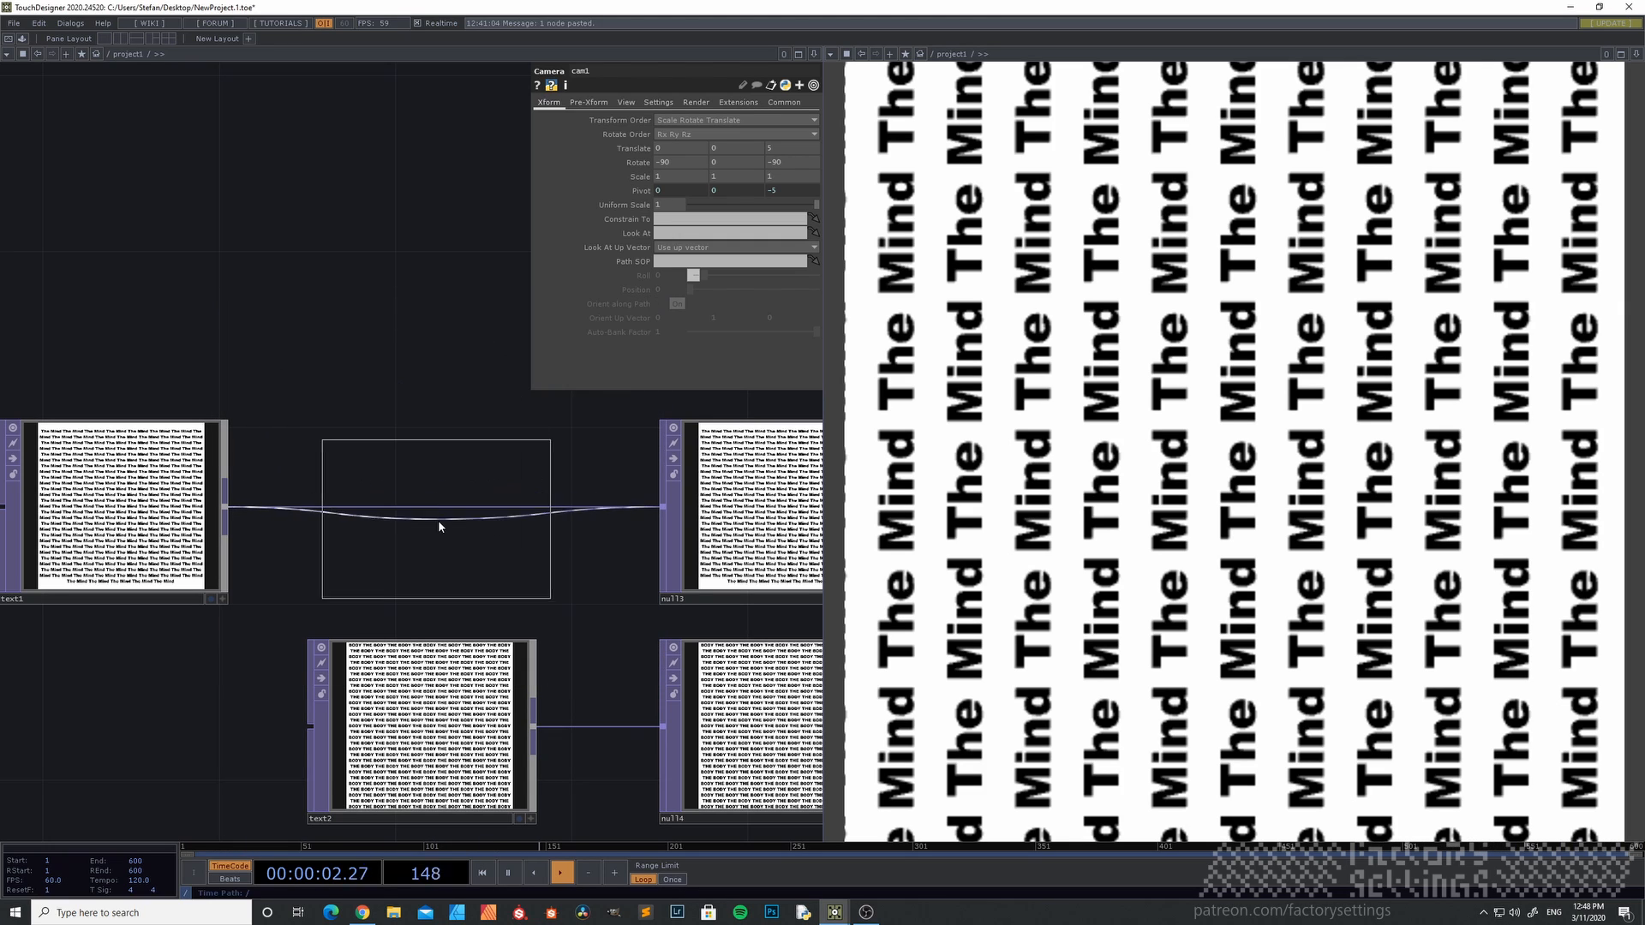
left_click(433, 503)
left_click_drag(445, 462, 444, 507)
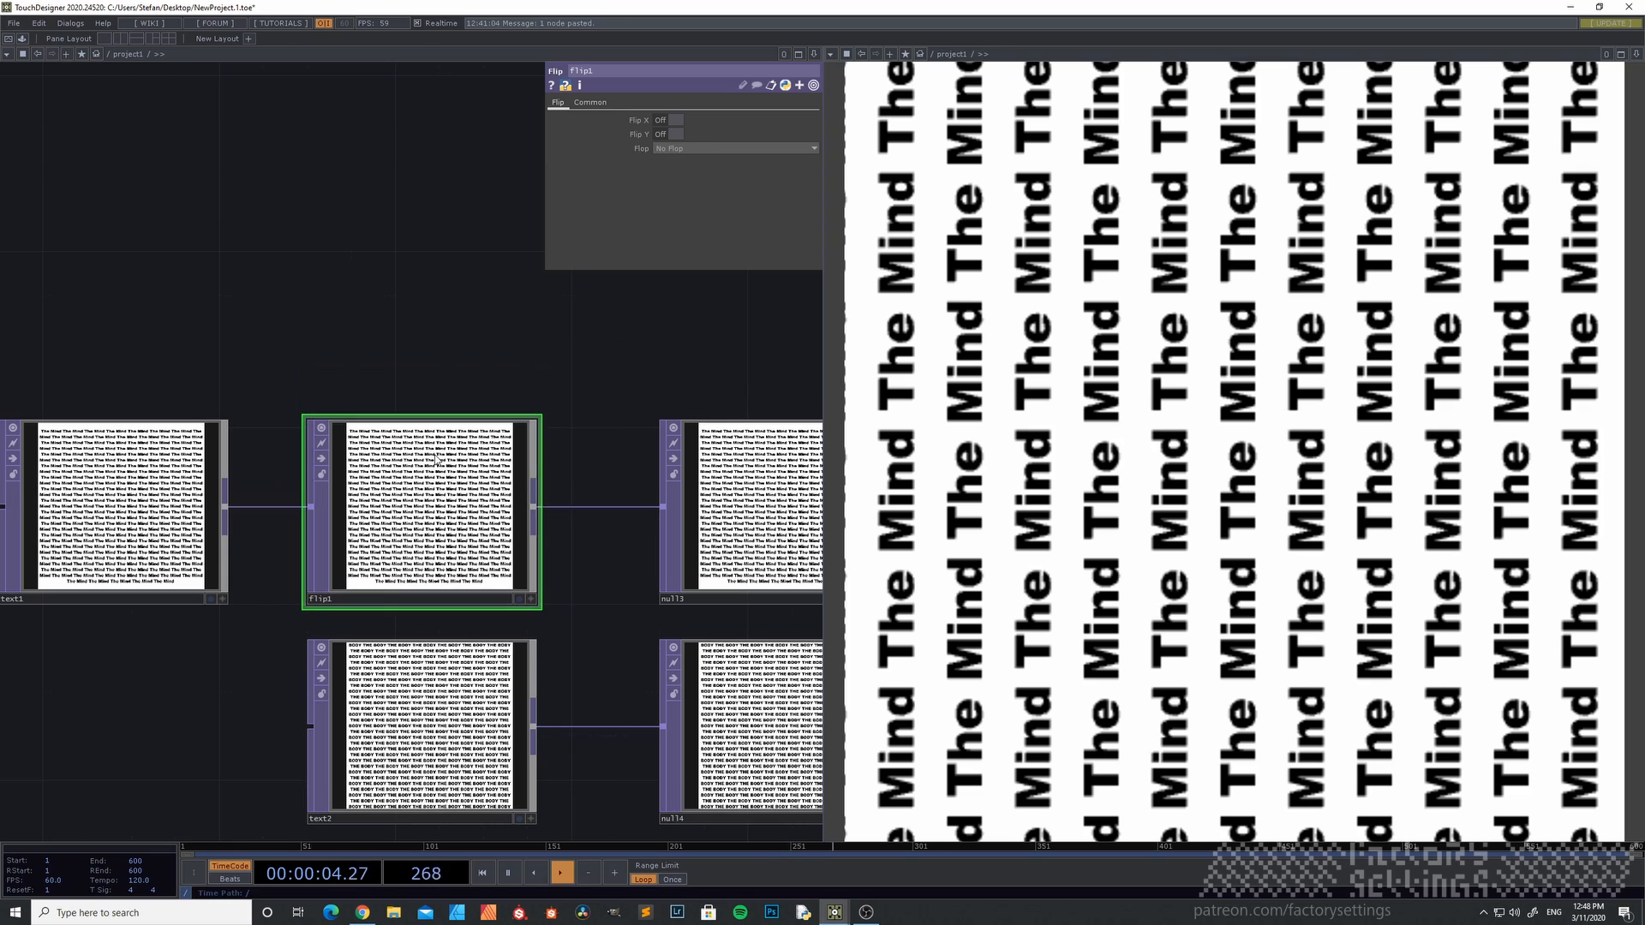
- Set flip1's Flop option to Bottom Left and turn on Flip X
left_click(729, 150)
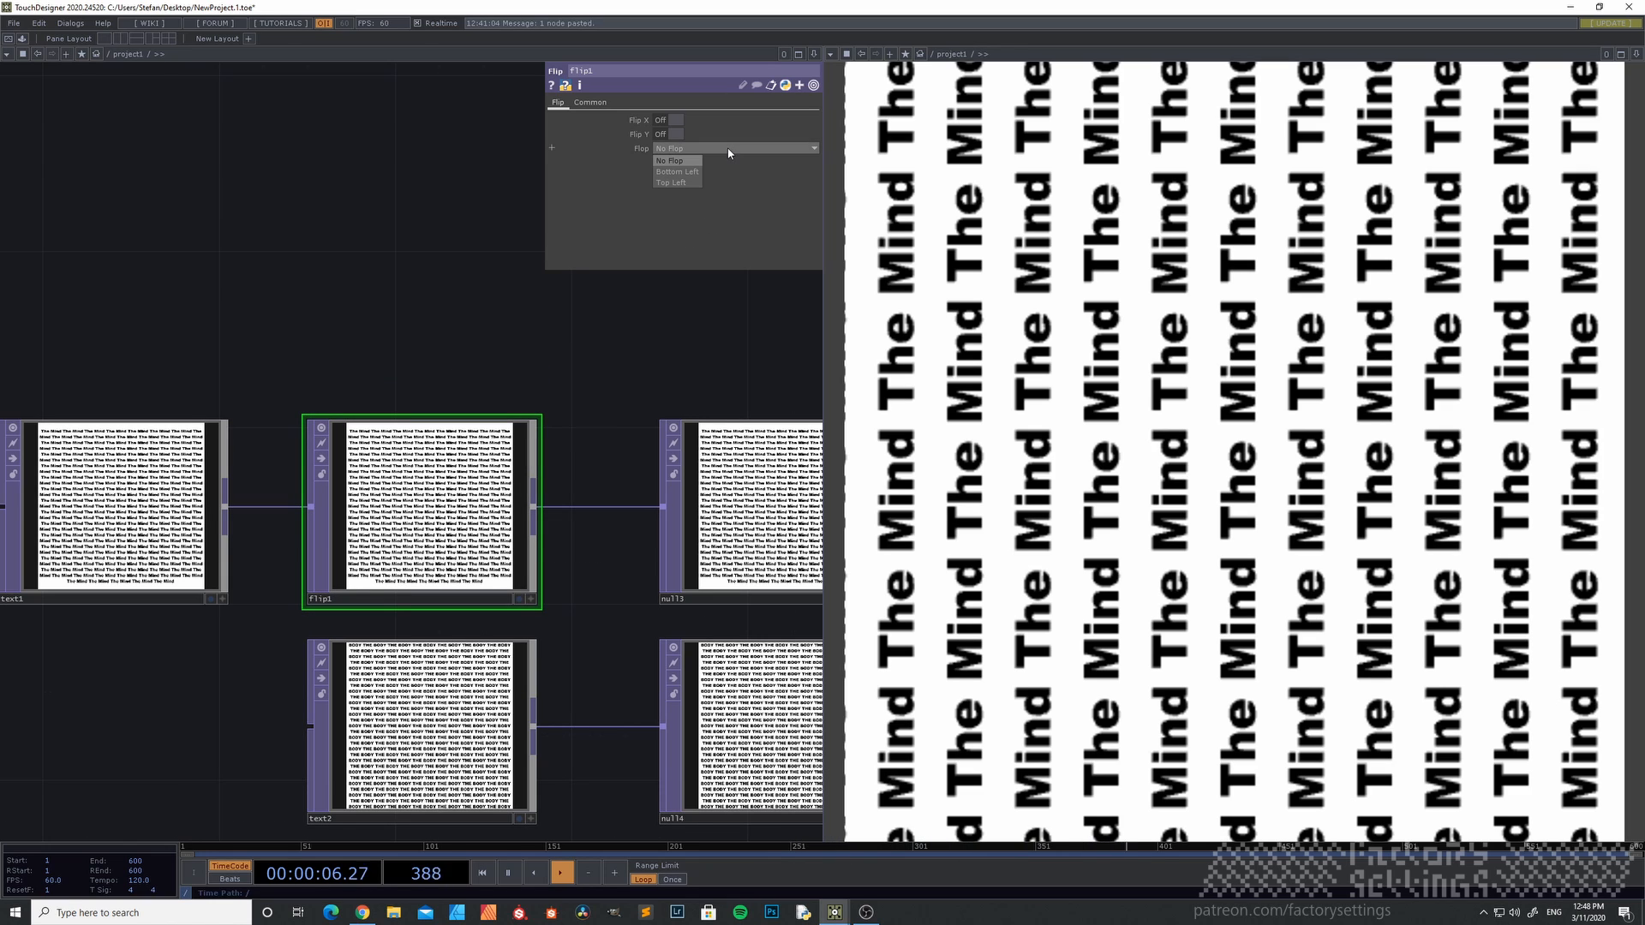
left_click(677, 182)
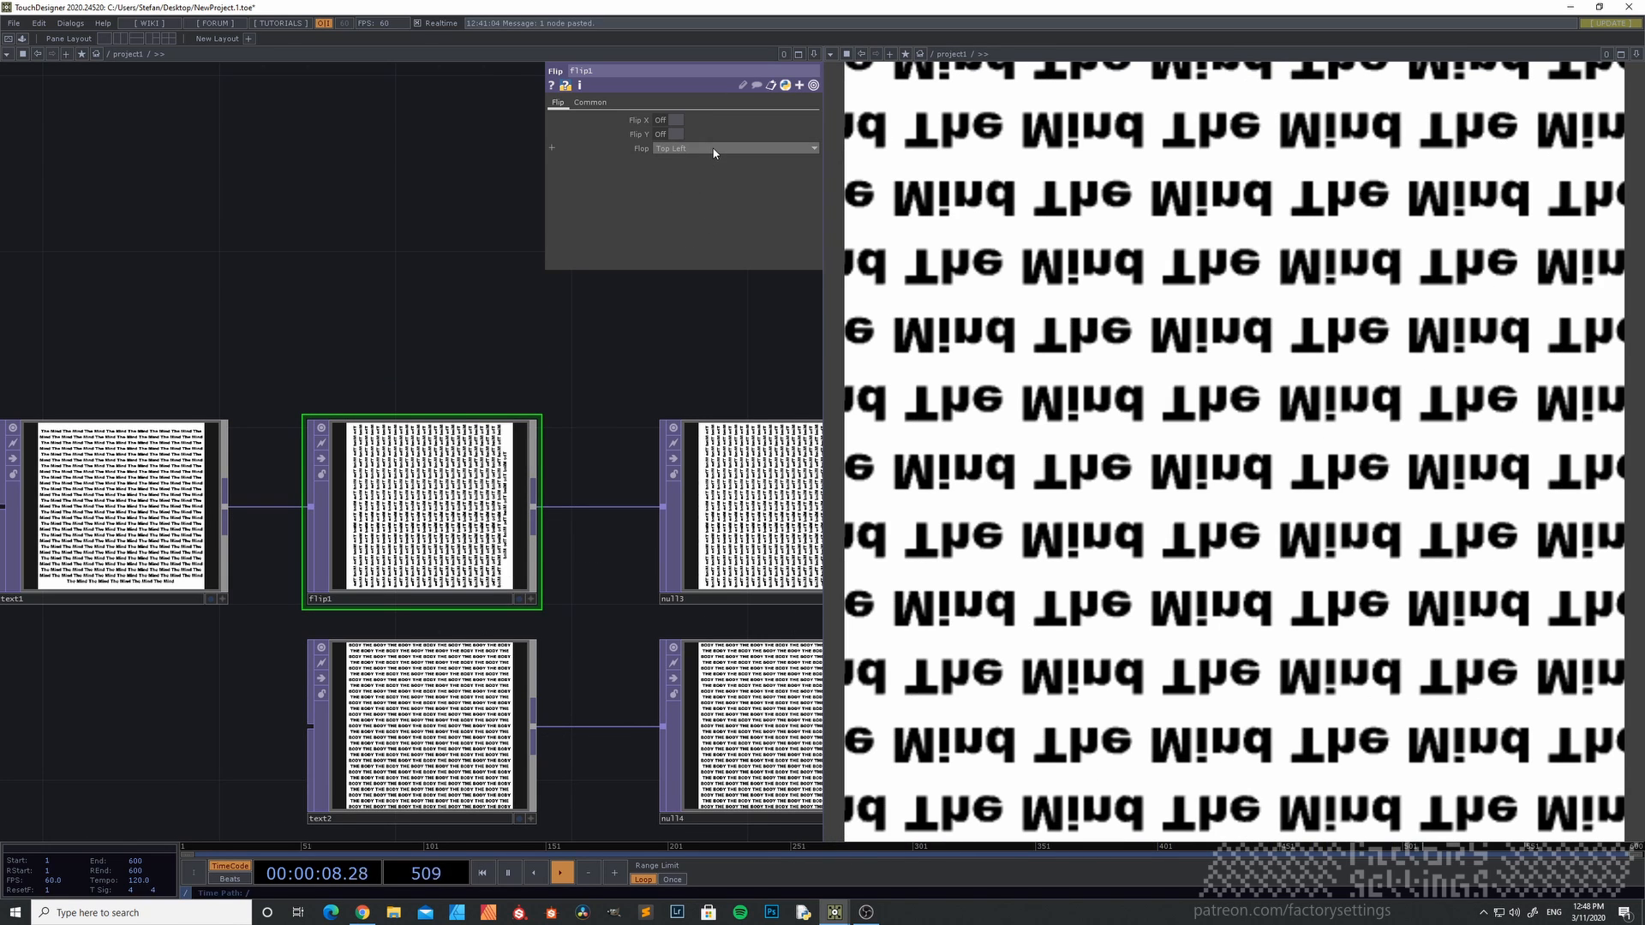
left_click(715, 151)
left_click(693, 172)
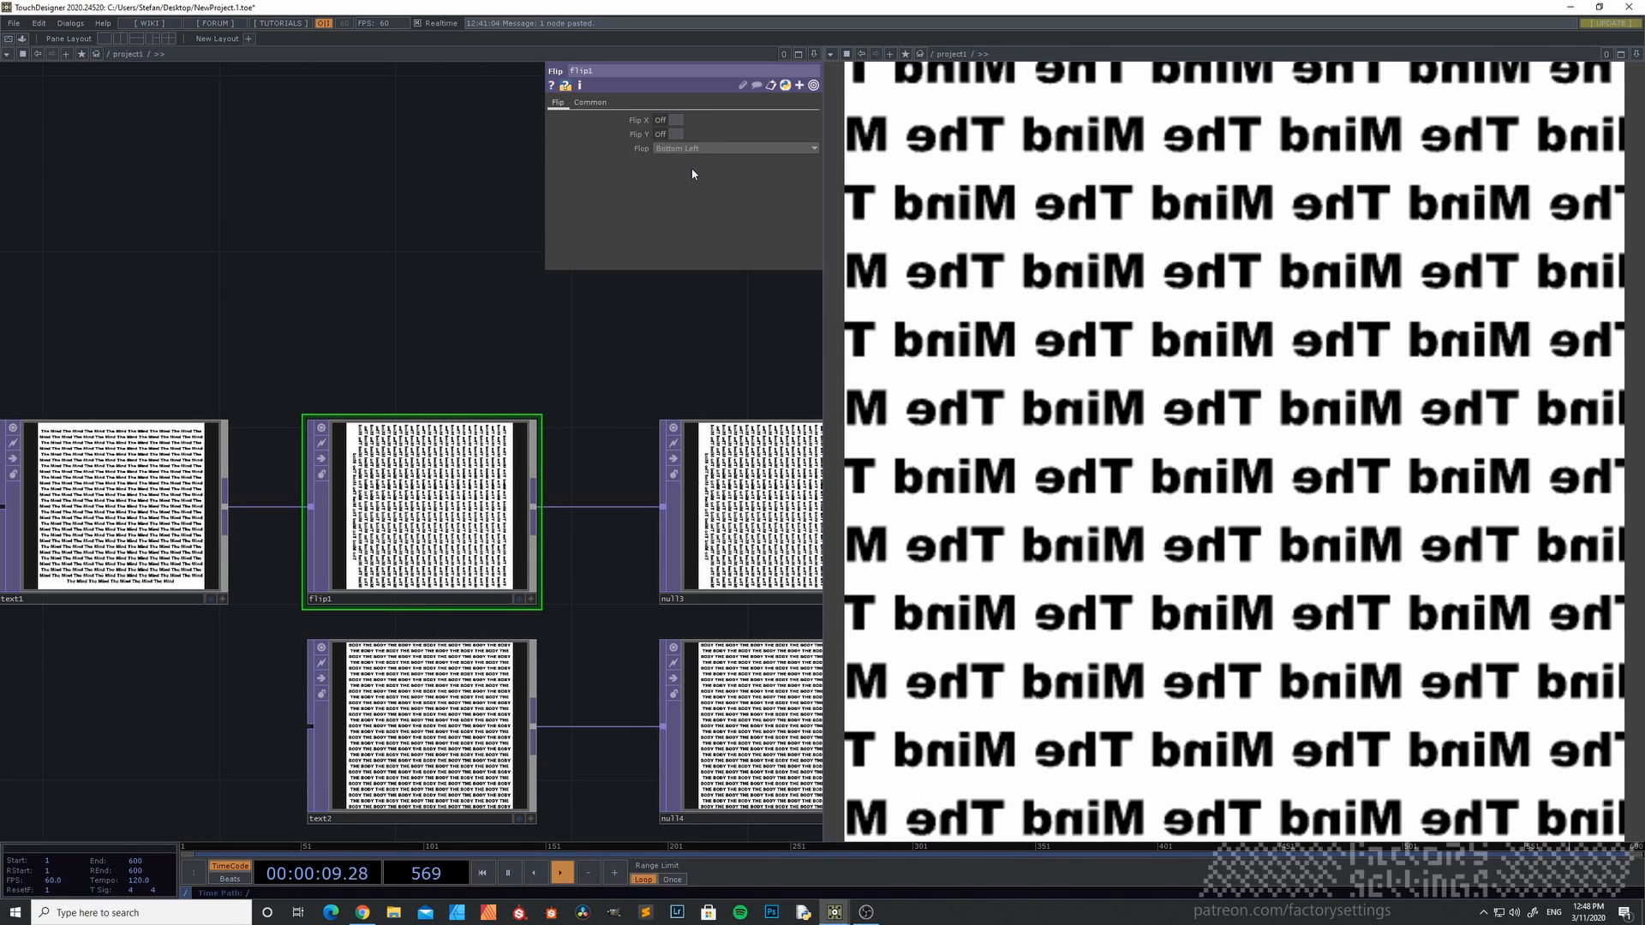
left_click(675, 120)
- Reset the rotation of camera cam1 to 0 on all axes
scroll(514, 402, "down", 3)
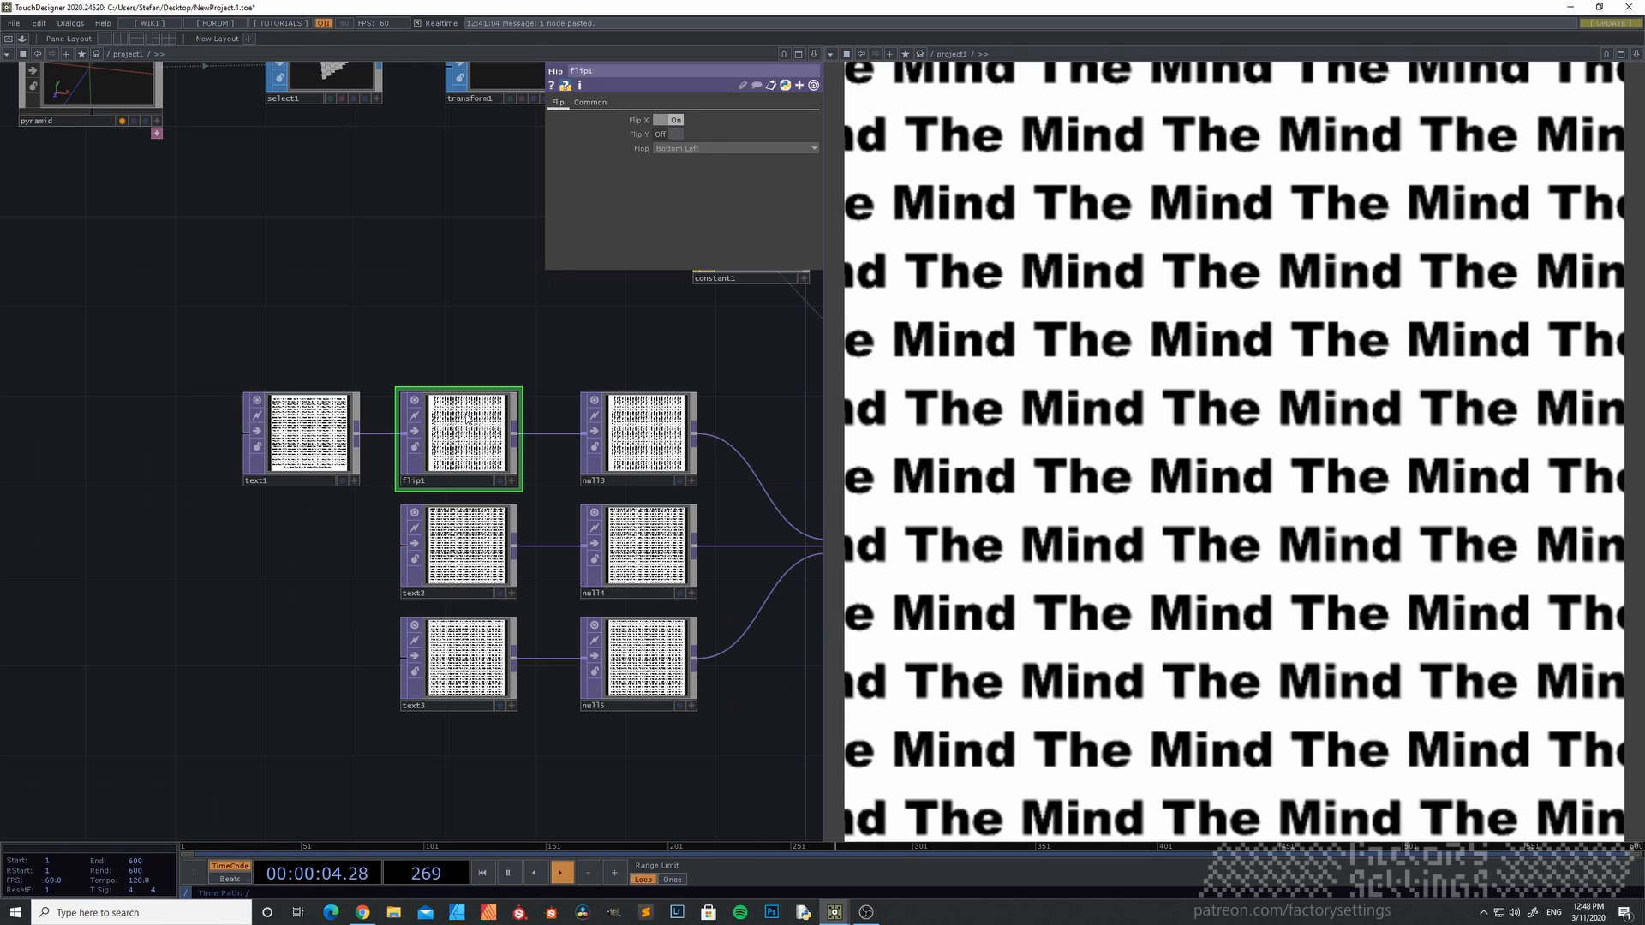
left_click_drag(334, 561, 198, 672)
left_click_drag(333, 357, 3, 468)
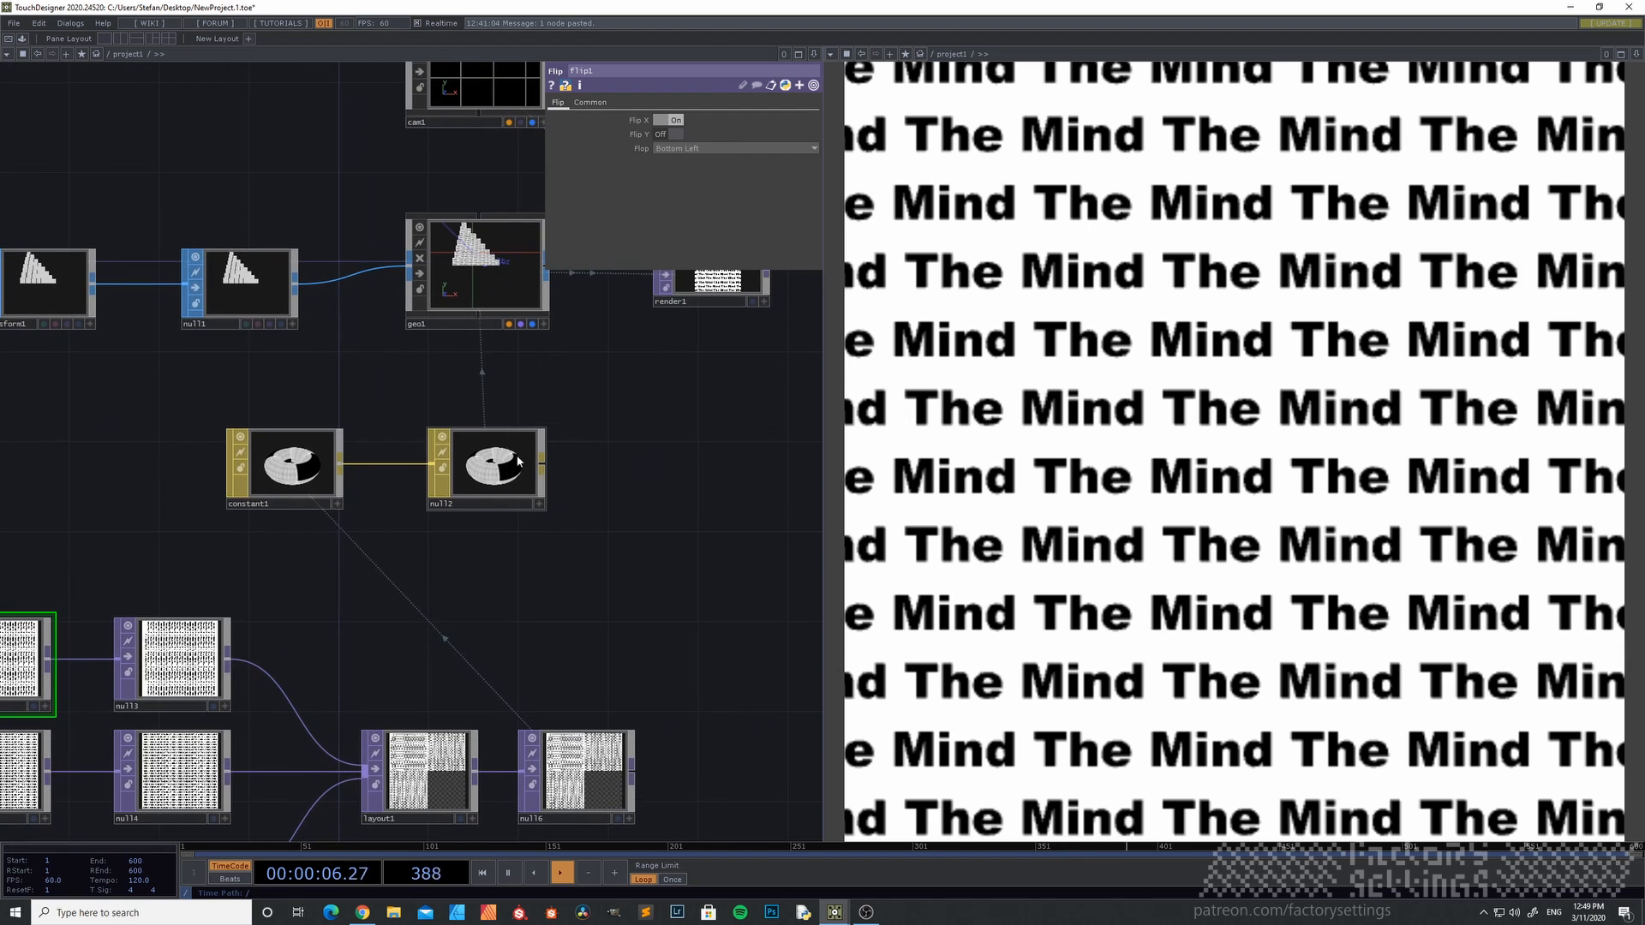
left_click_drag(590, 403, 449, 536)
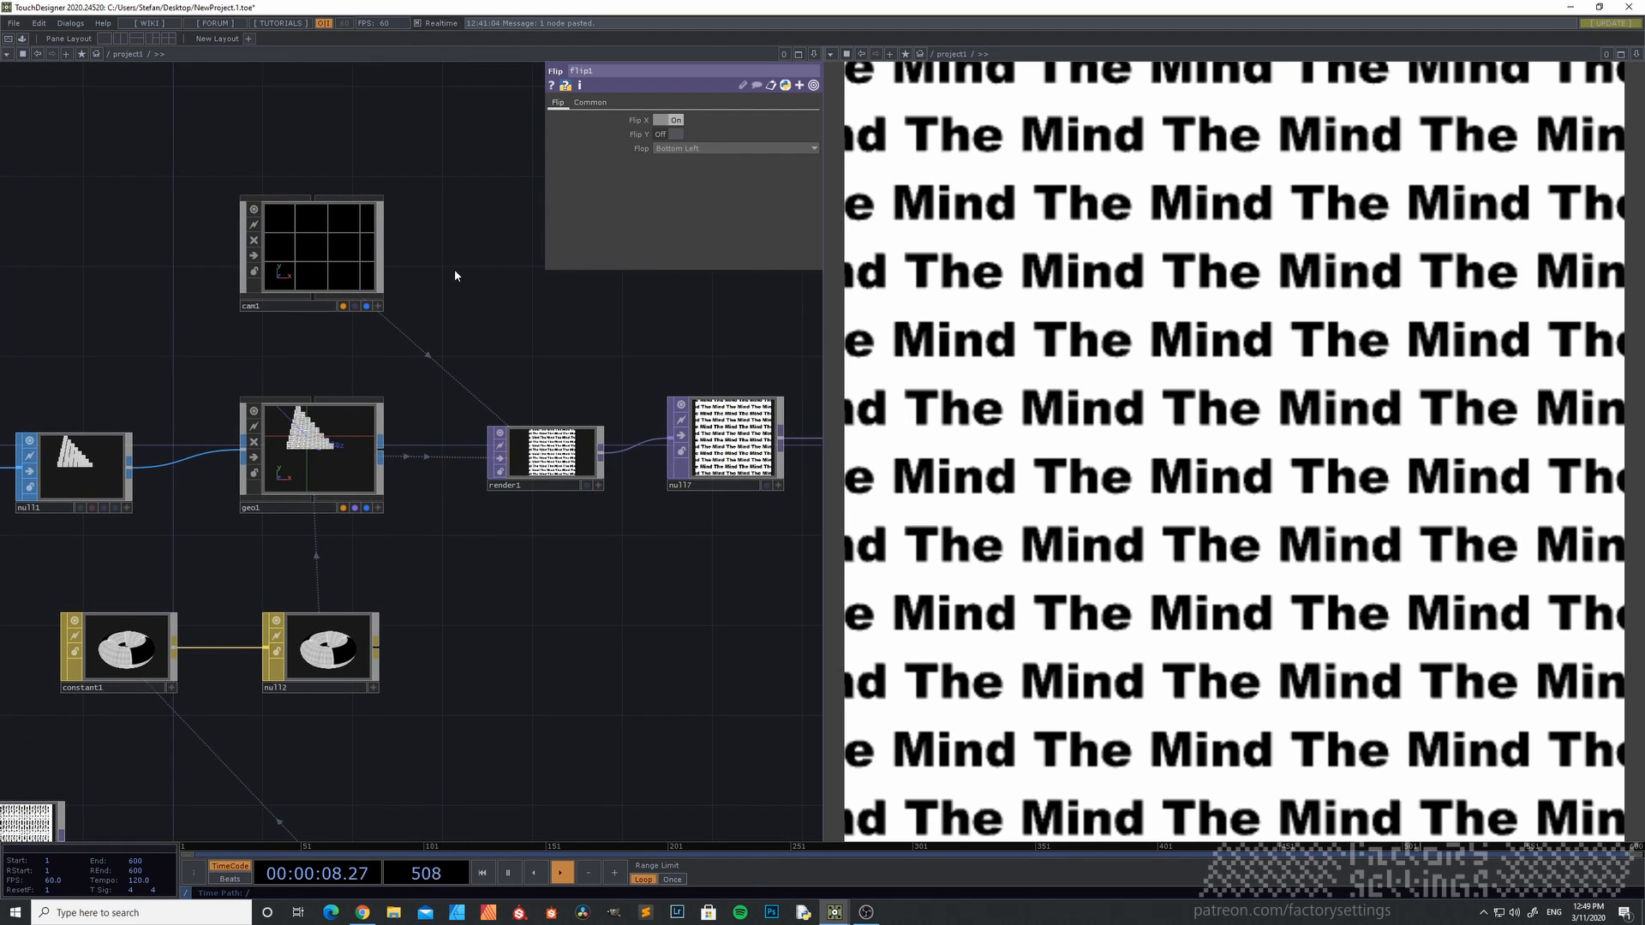
left_click_drag(482, 323, 579, 363)
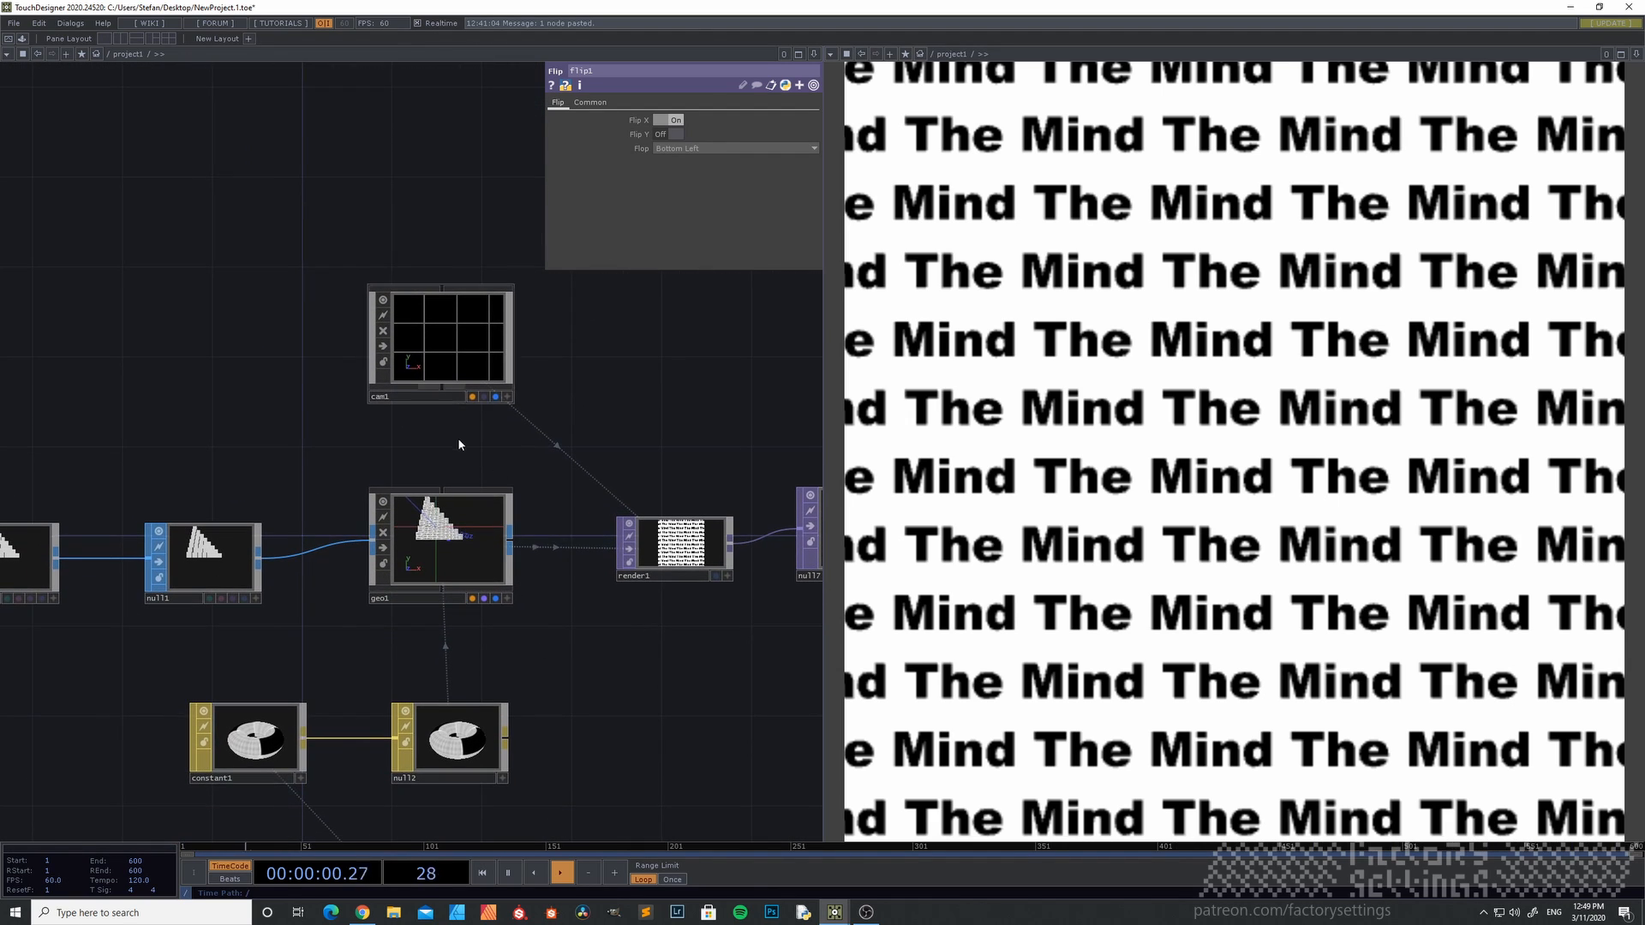
left_click(464, 351)
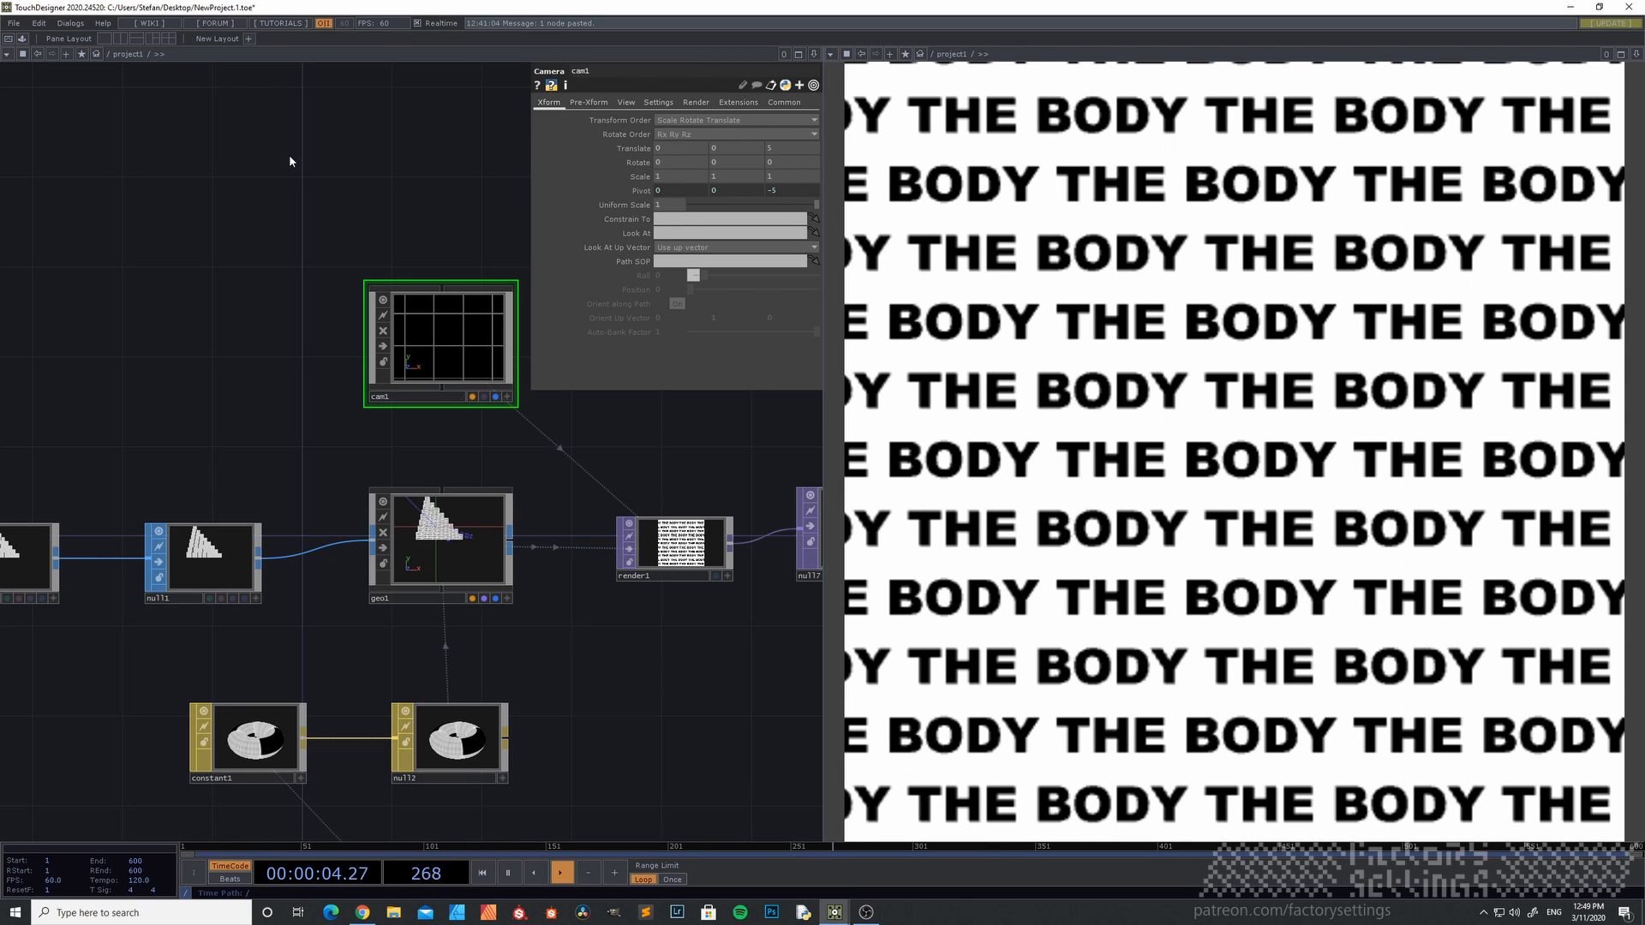
- Add a Table DAT to the network above null7
scroll(600, 422, "down", 2)
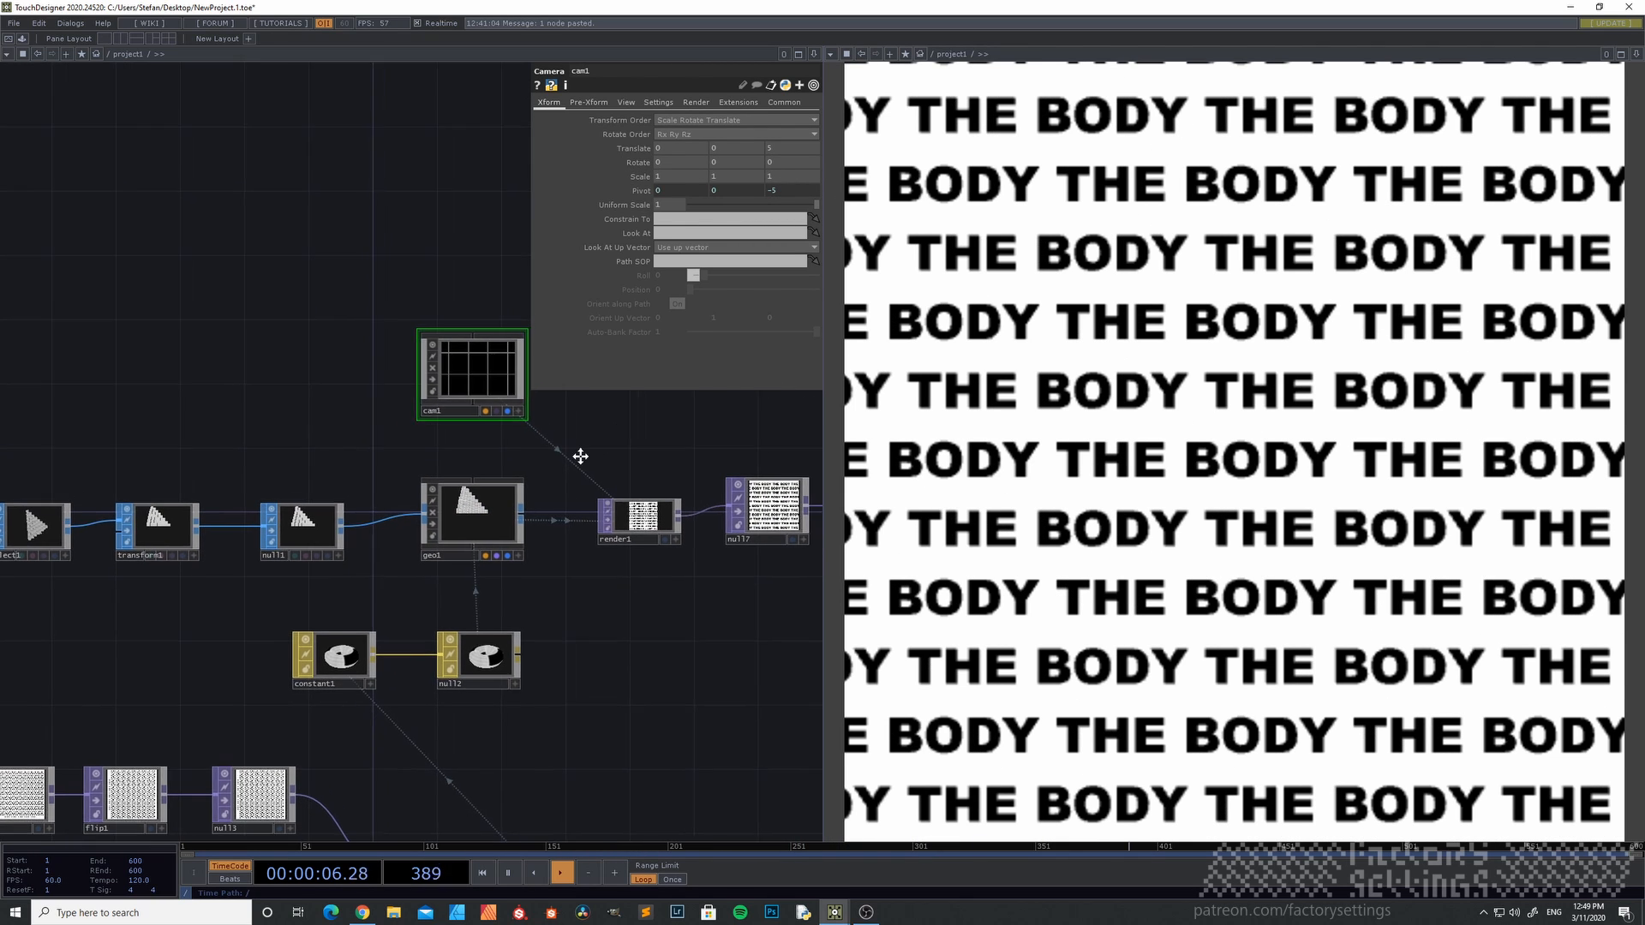
left_click_drag(577, 454, 453, 530)
key("Tab")
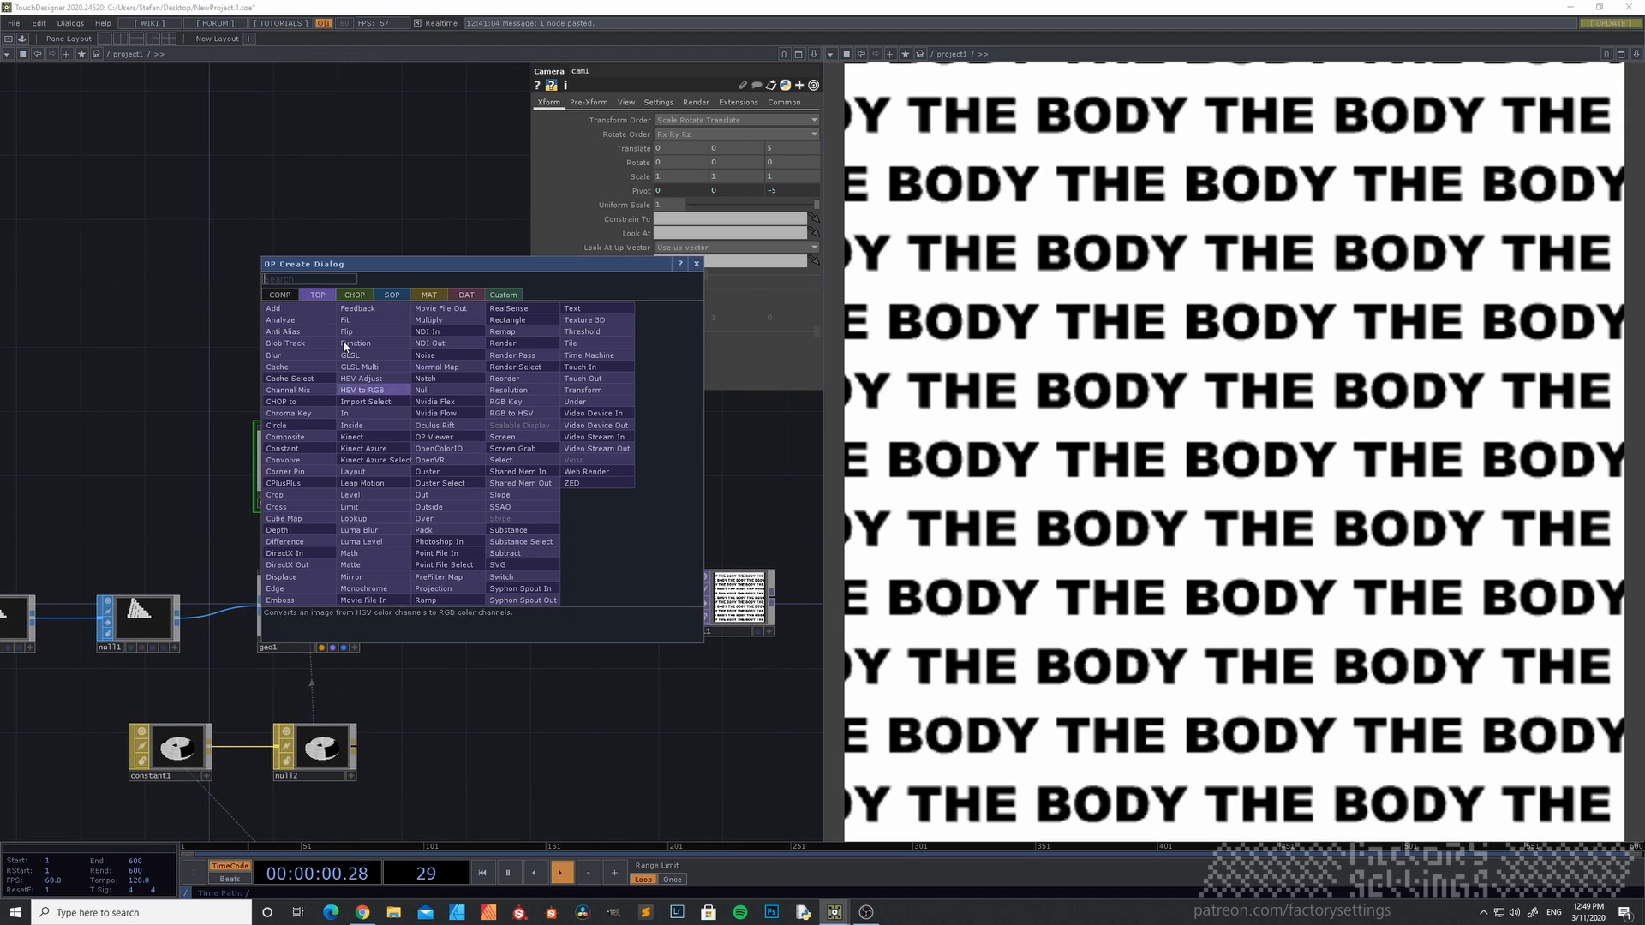
left_click(457, 297)
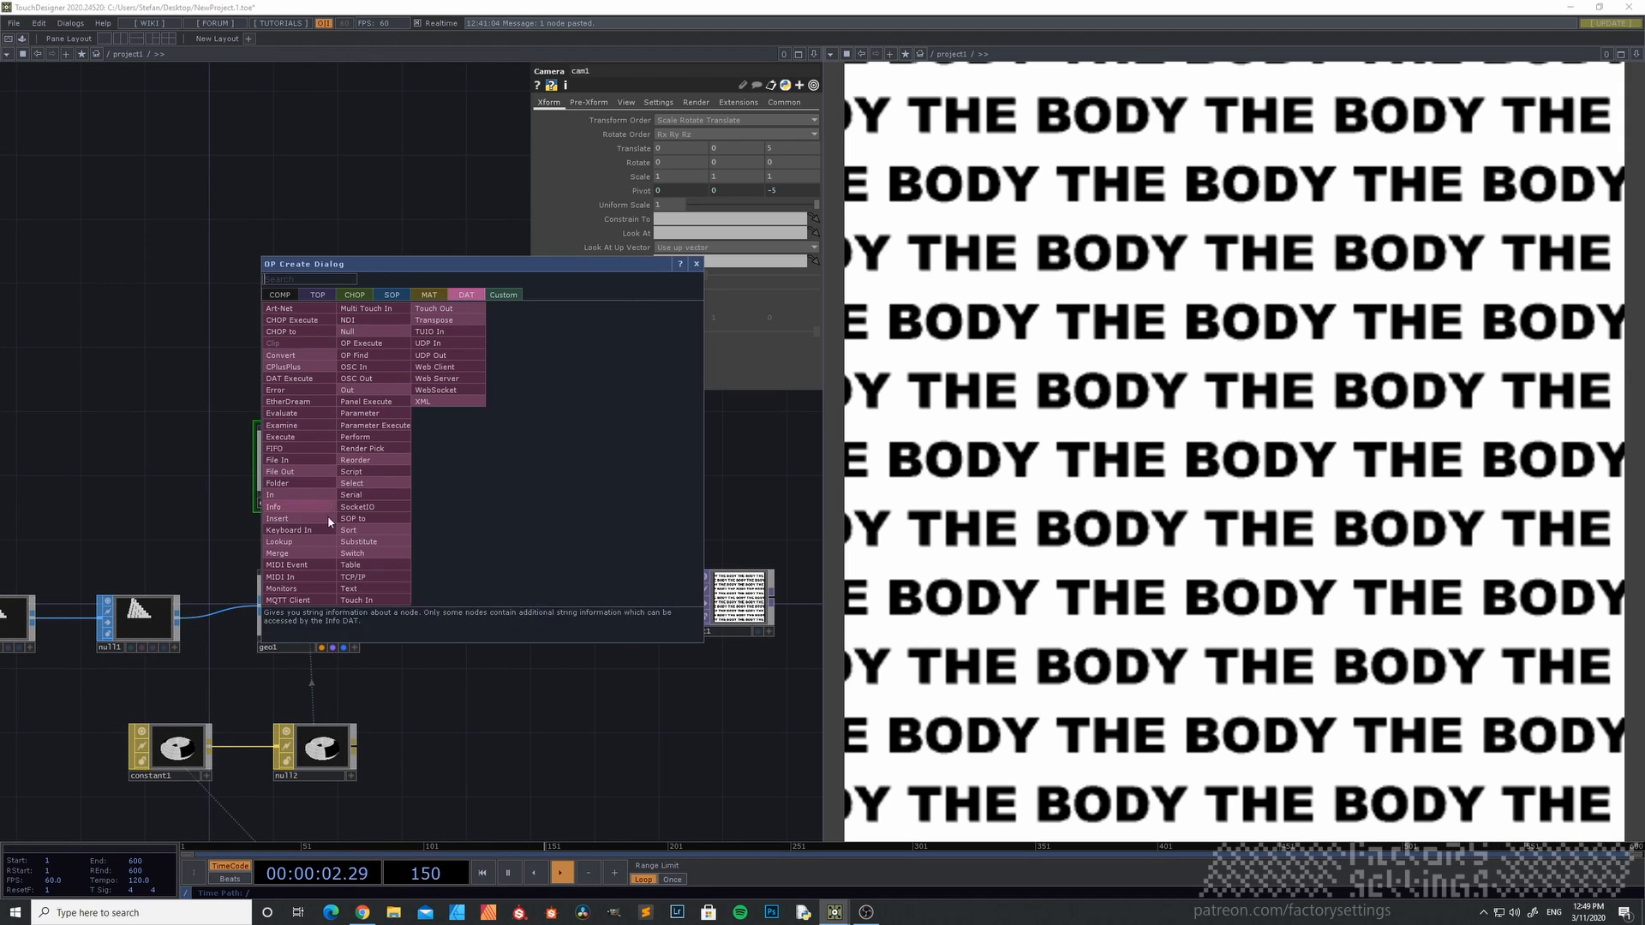
left_click(372, 564)
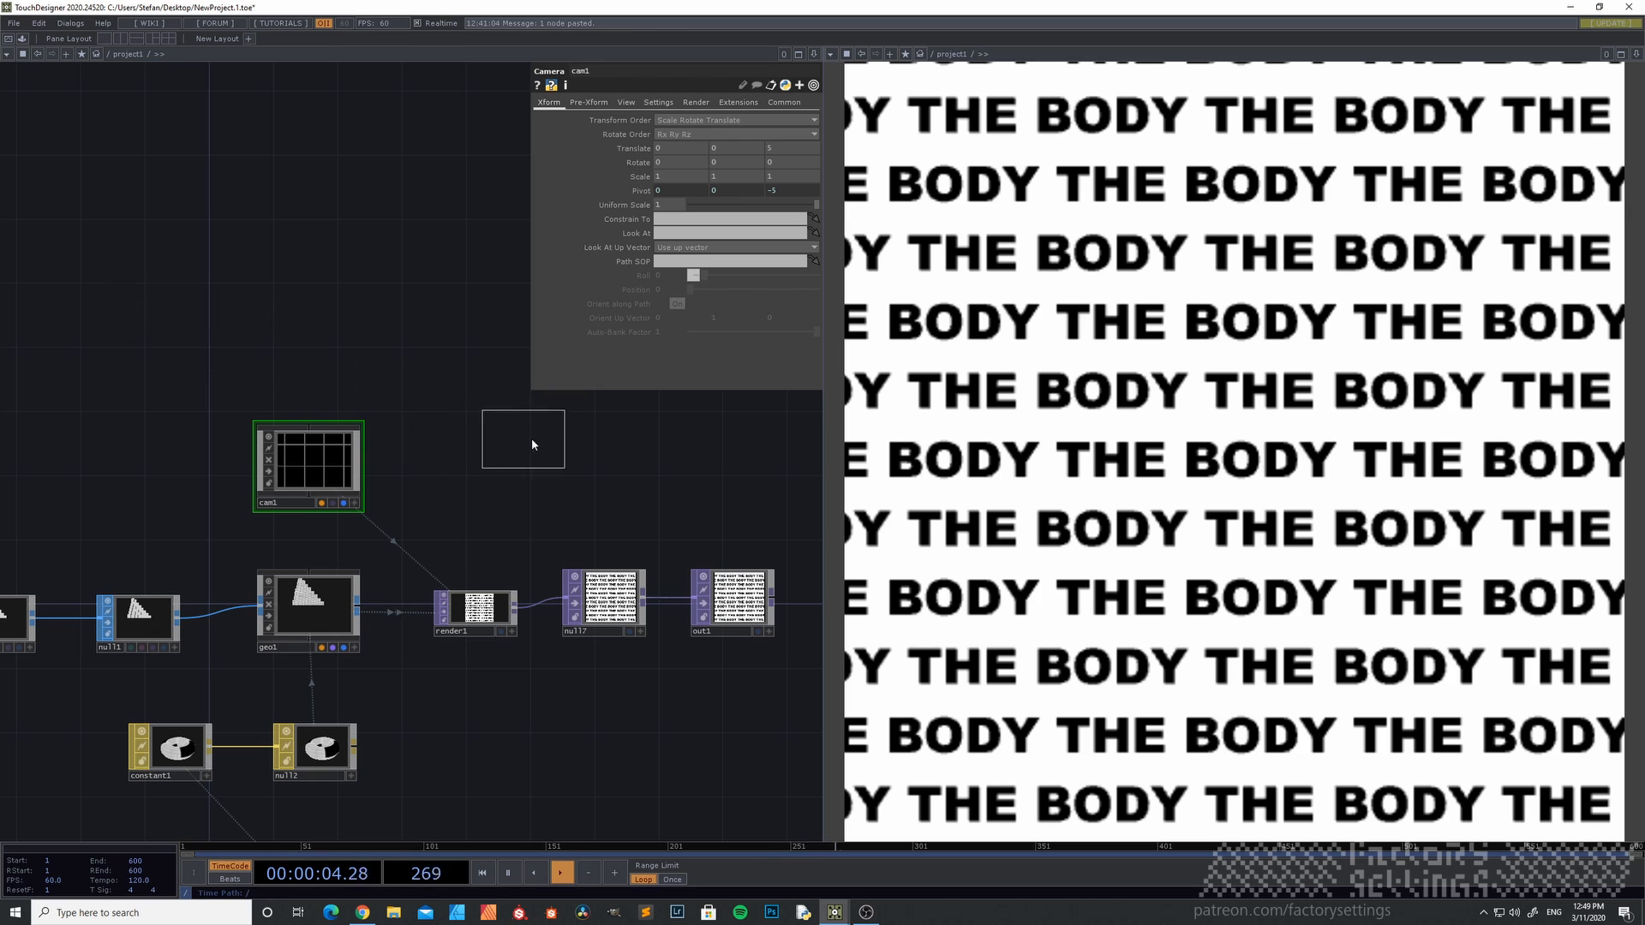
left_click(601, 454)
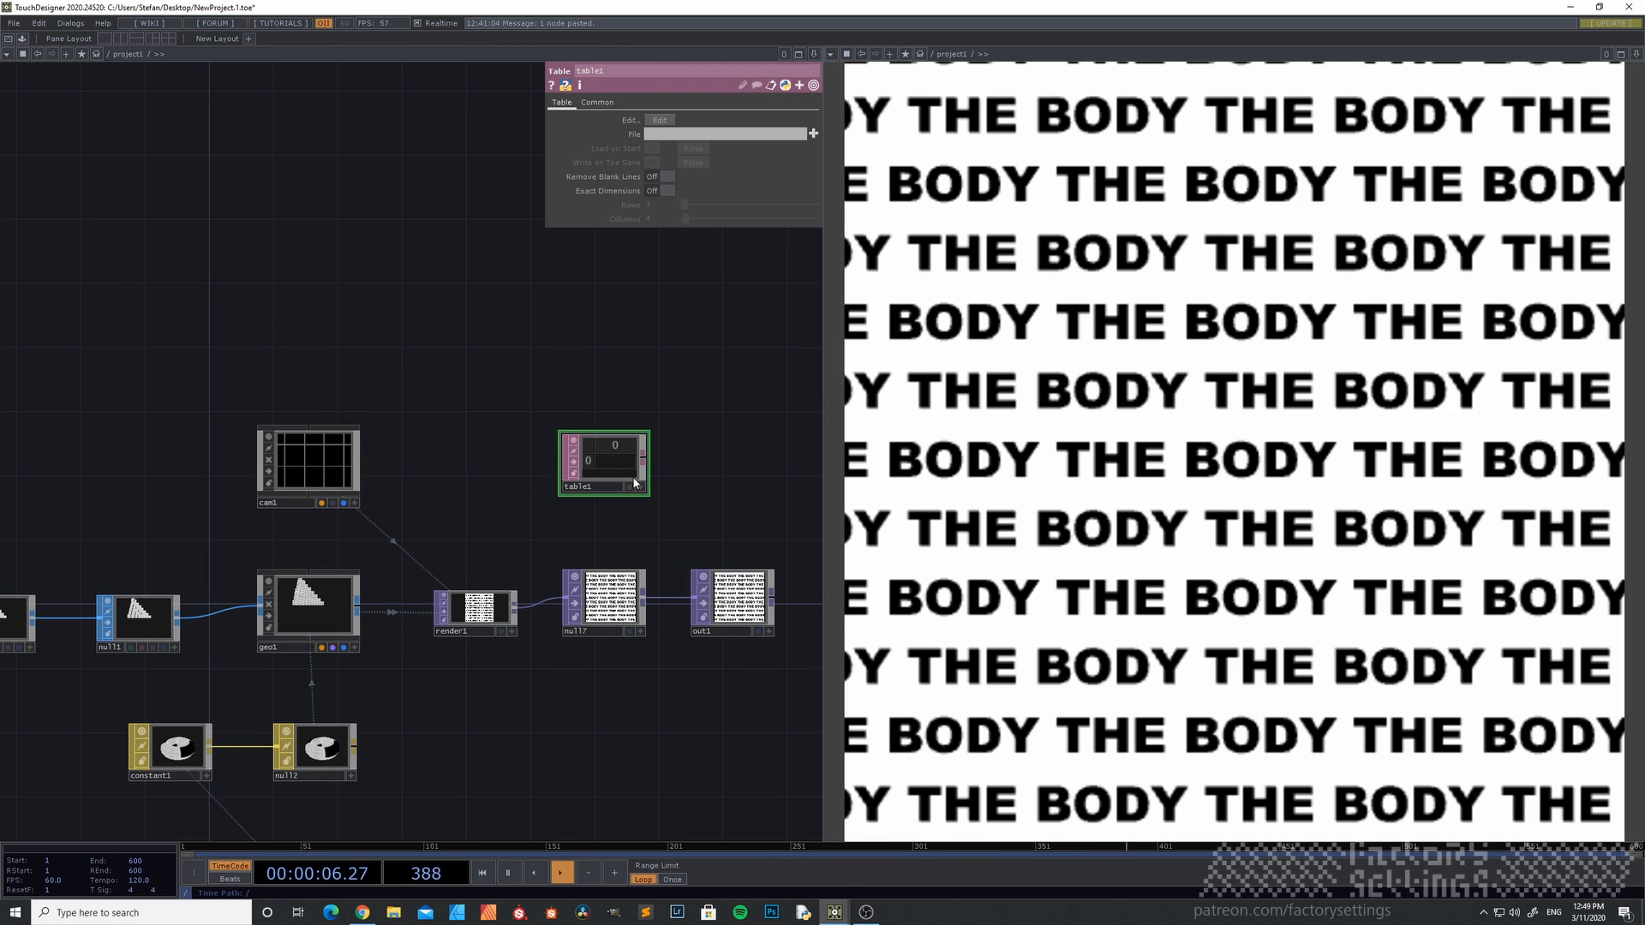
- Add a Movie File In TOP in the empty area below render1
scroll(626, 480, "up", 2)
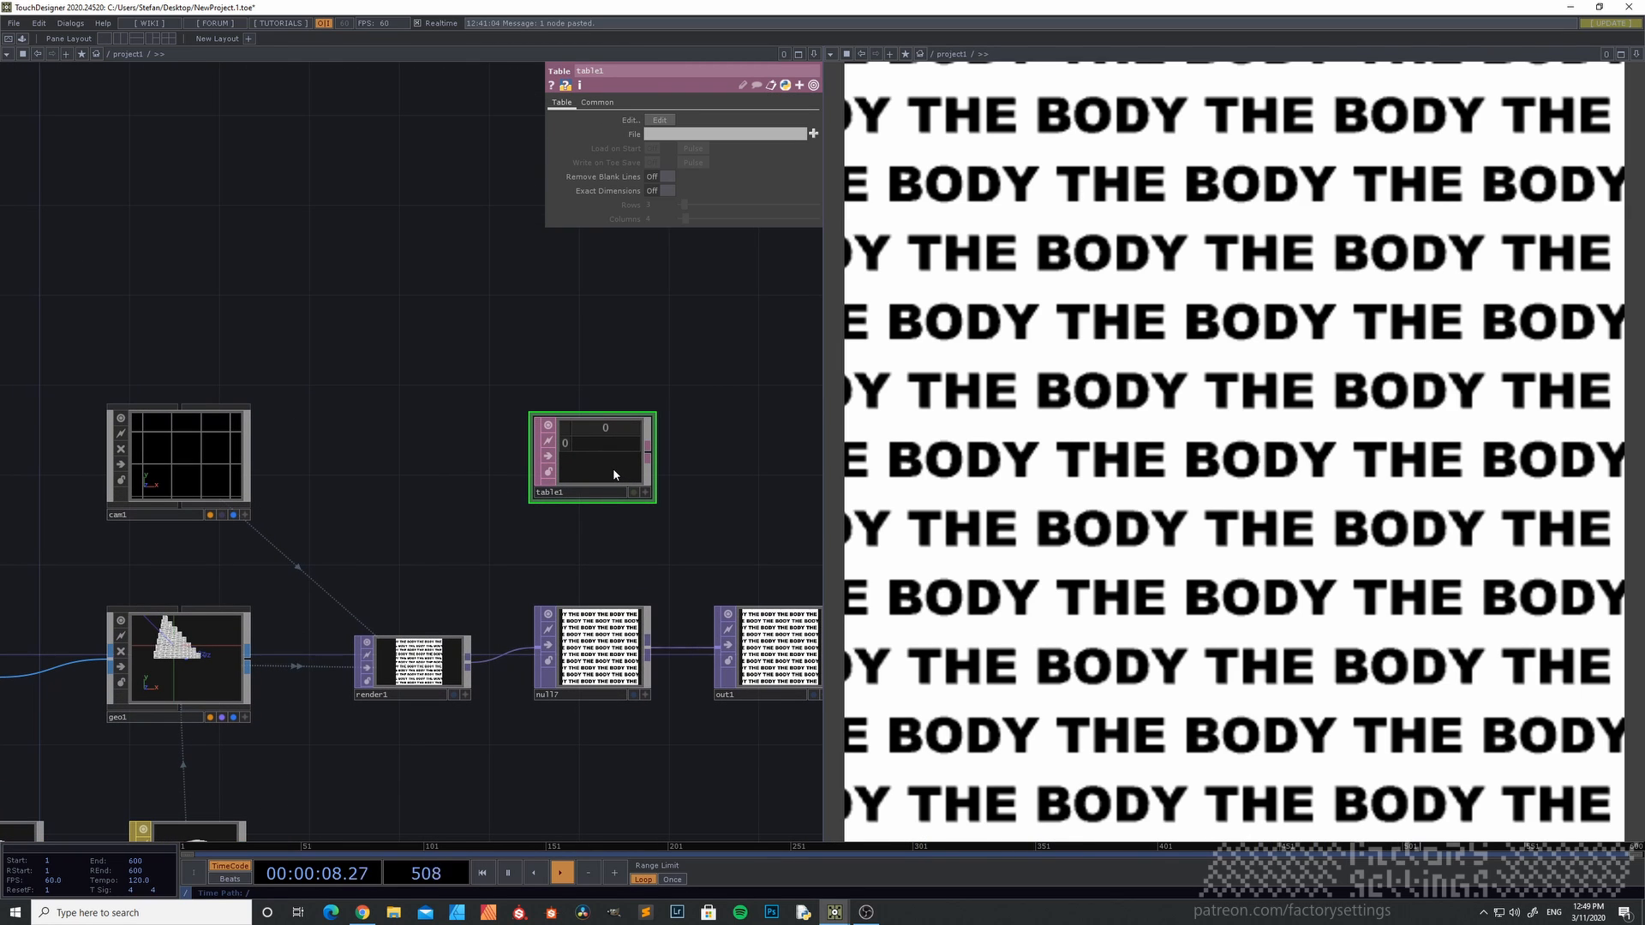
scroll(613, 467, "down", 3)
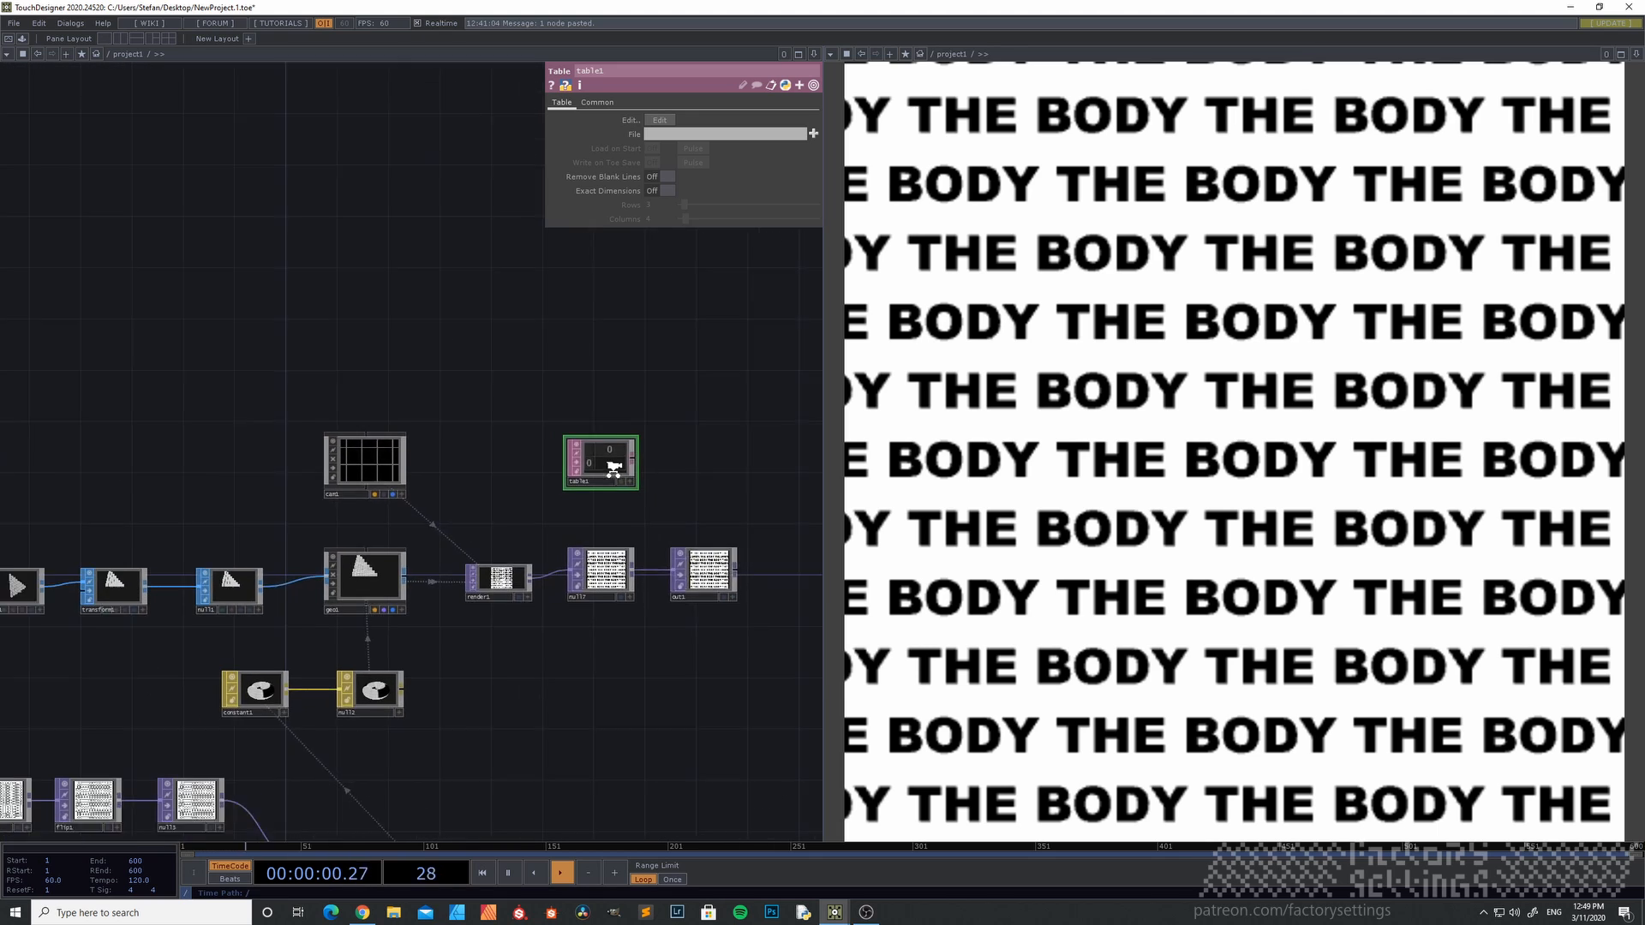
scroll(608, 469, "up", 2)
left_click_drag(527, 484, 605, 395)
left_click_drag(598, 660, 442, 503)
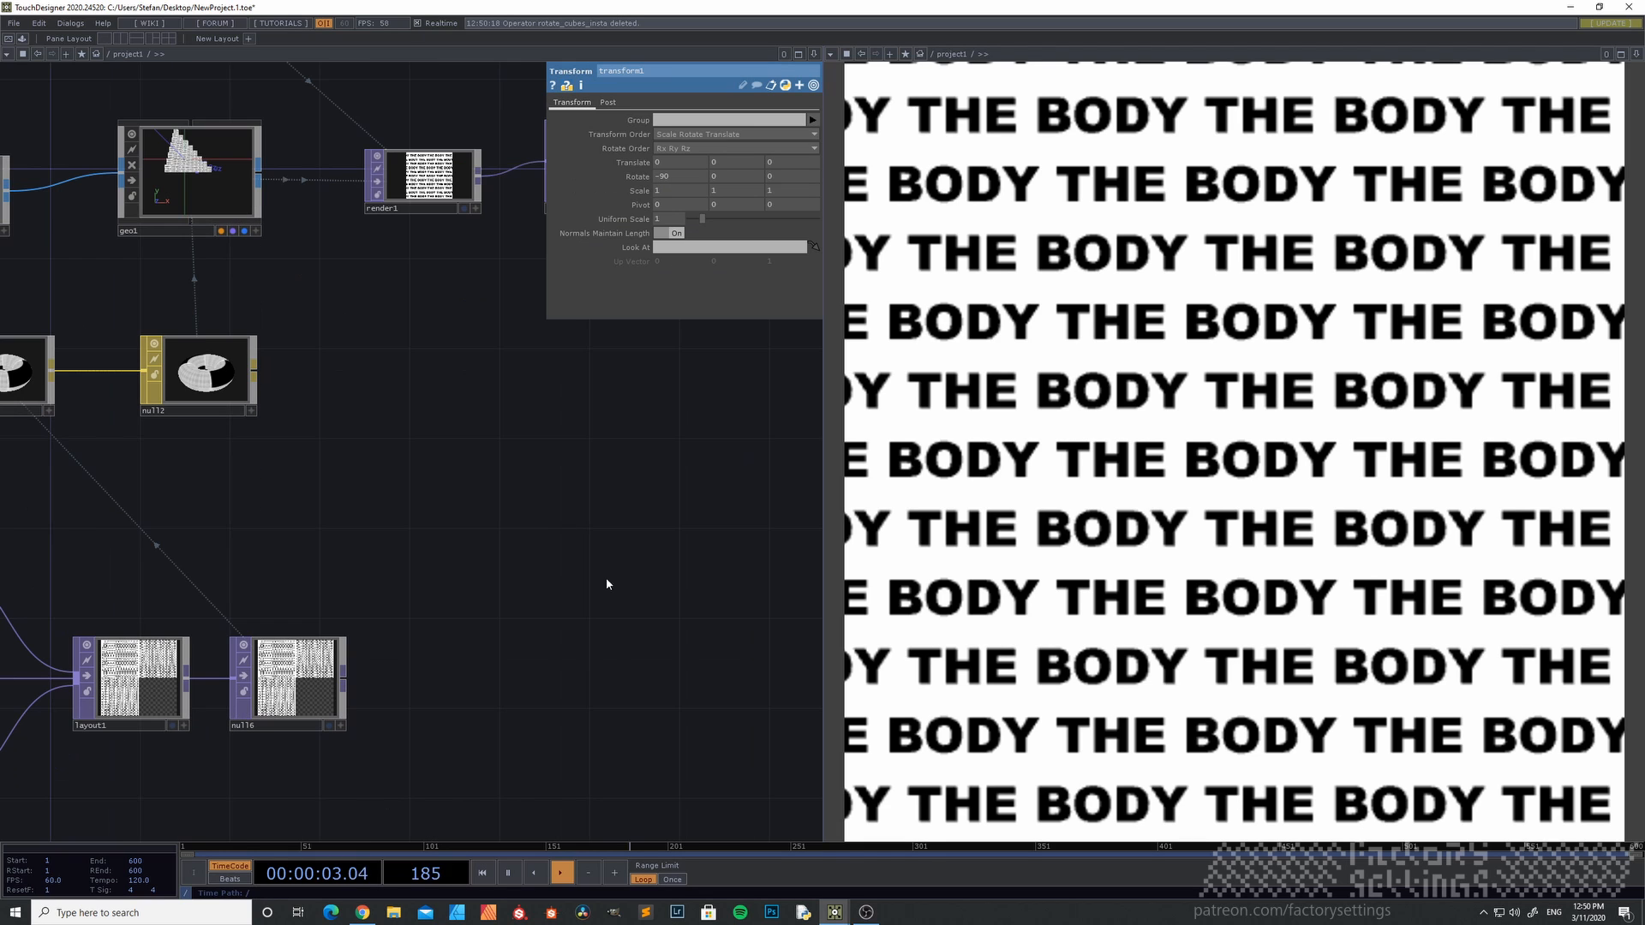
scroll(605, 577, "down", 2)
left_click_drag(587, 540, 509, 555)
key("Tab")
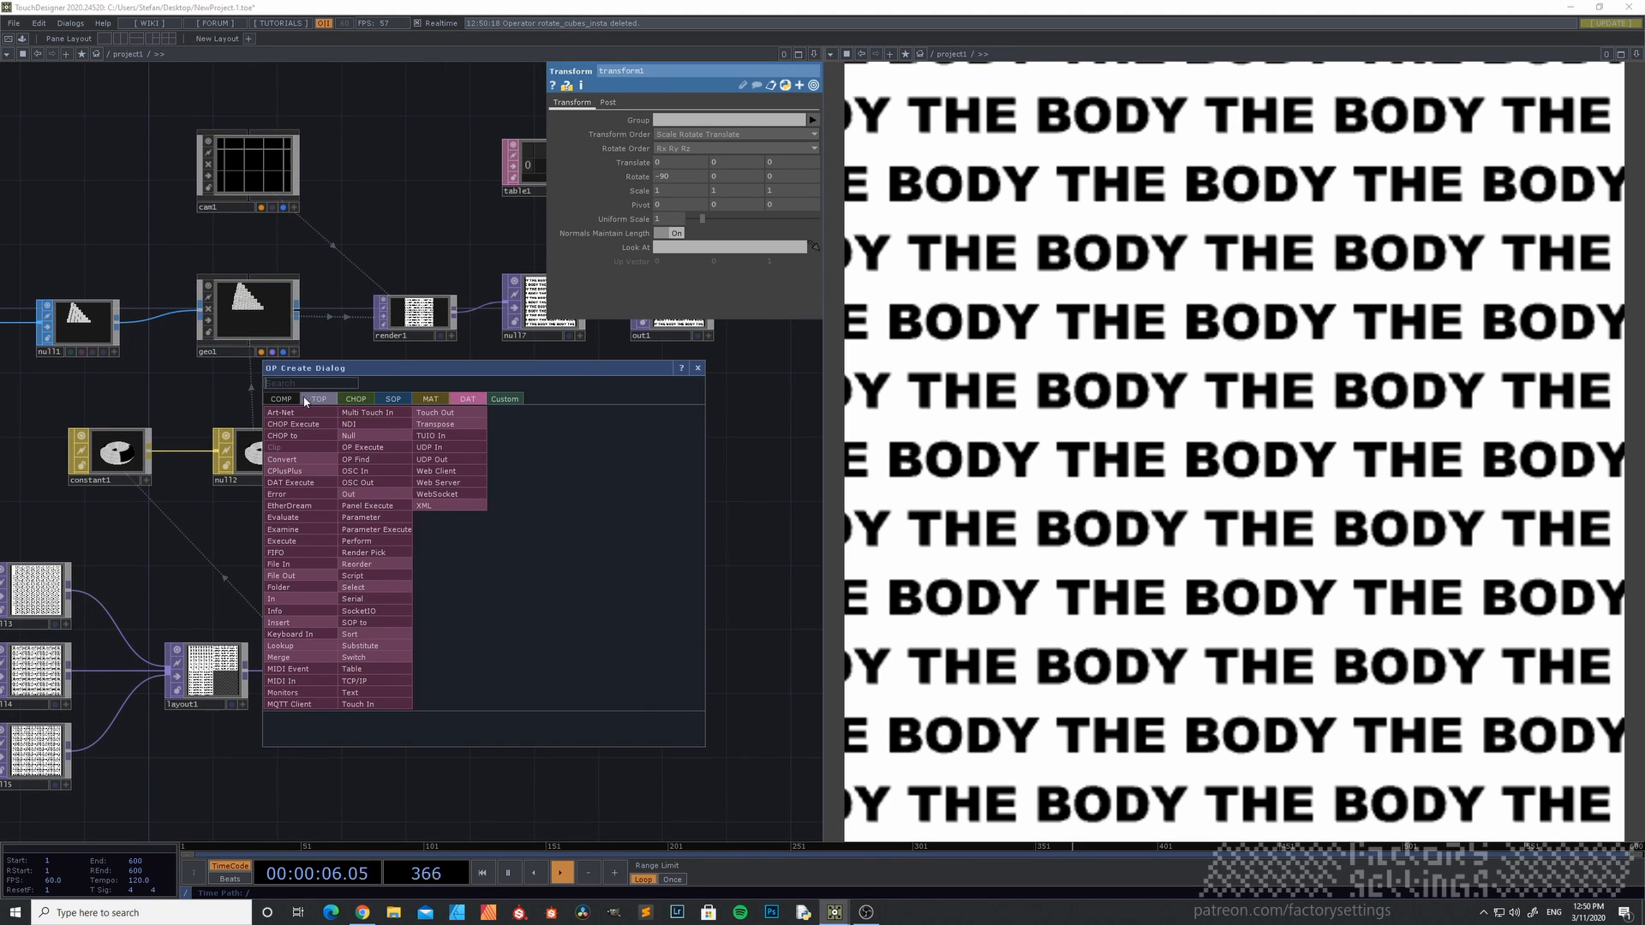
left_click(318, 399)
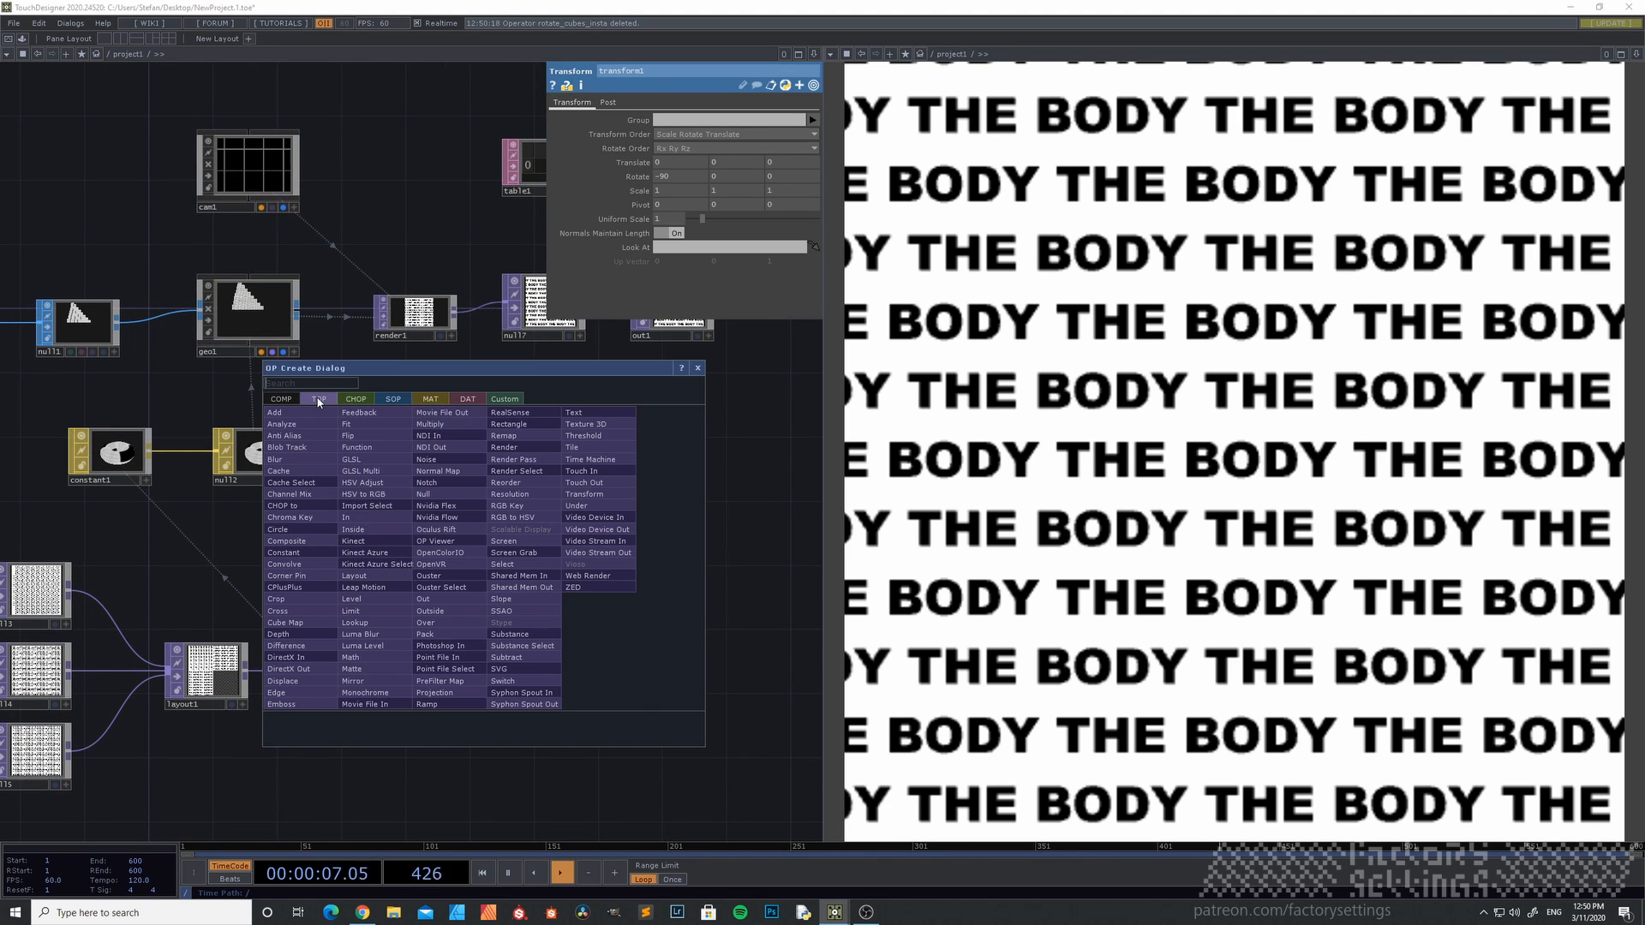
left_click(383, 701)
left_click(507, 546)
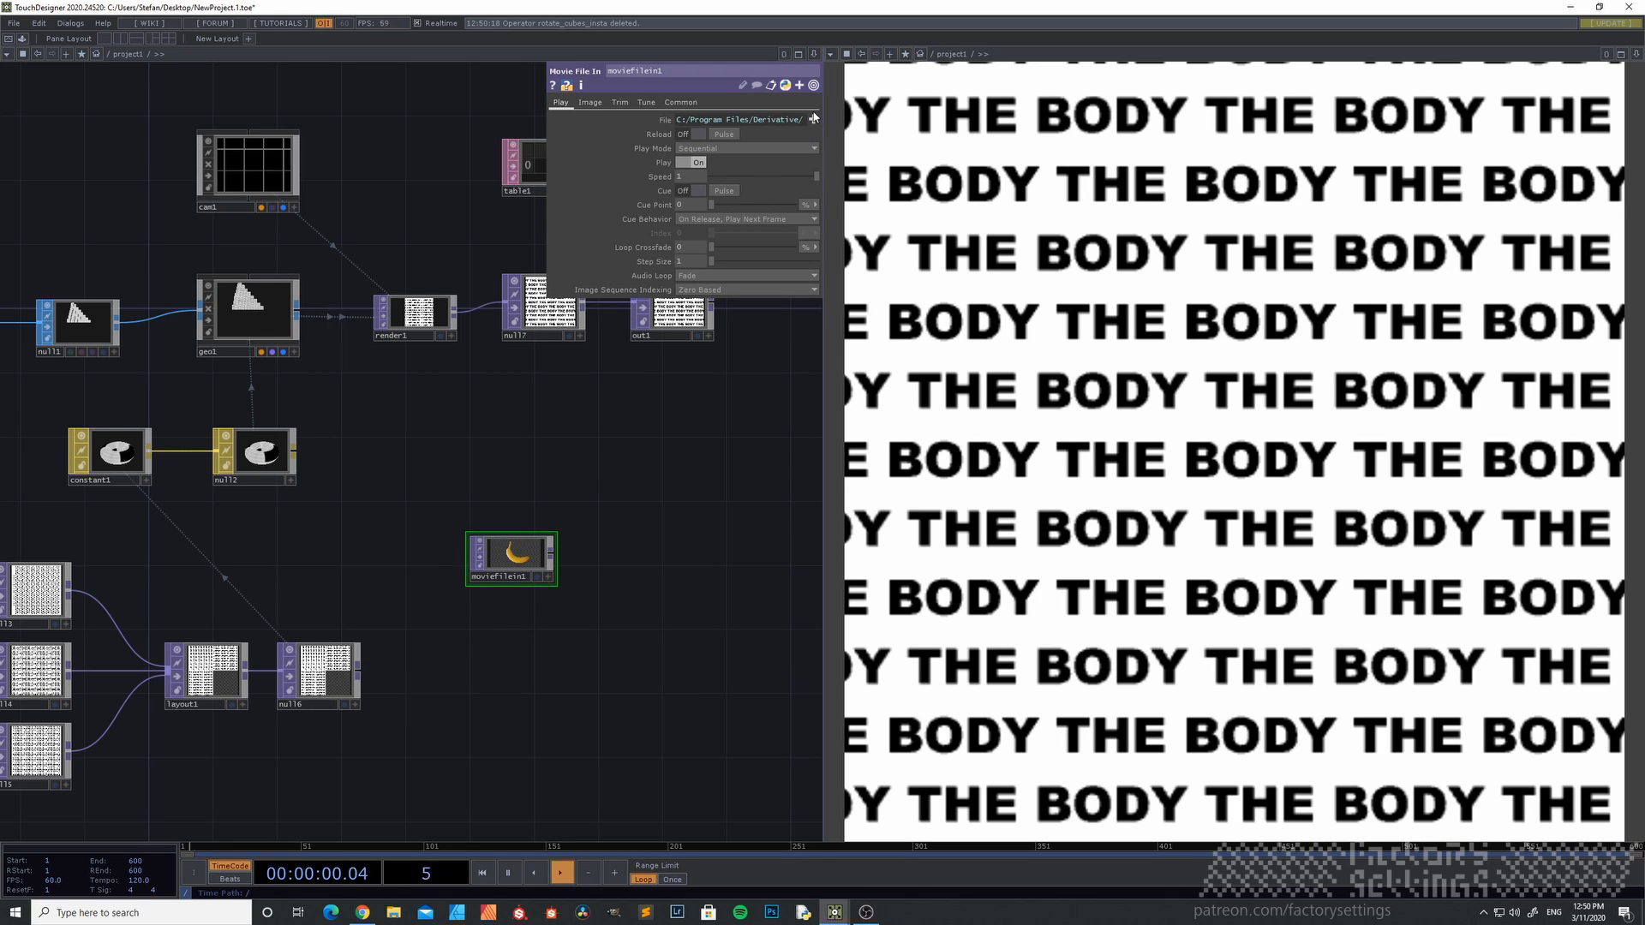
- Load rotate_cubes_insta.mov from the Desktop folder into the Movie File In TOP and watch it play
left_click(814, 121)
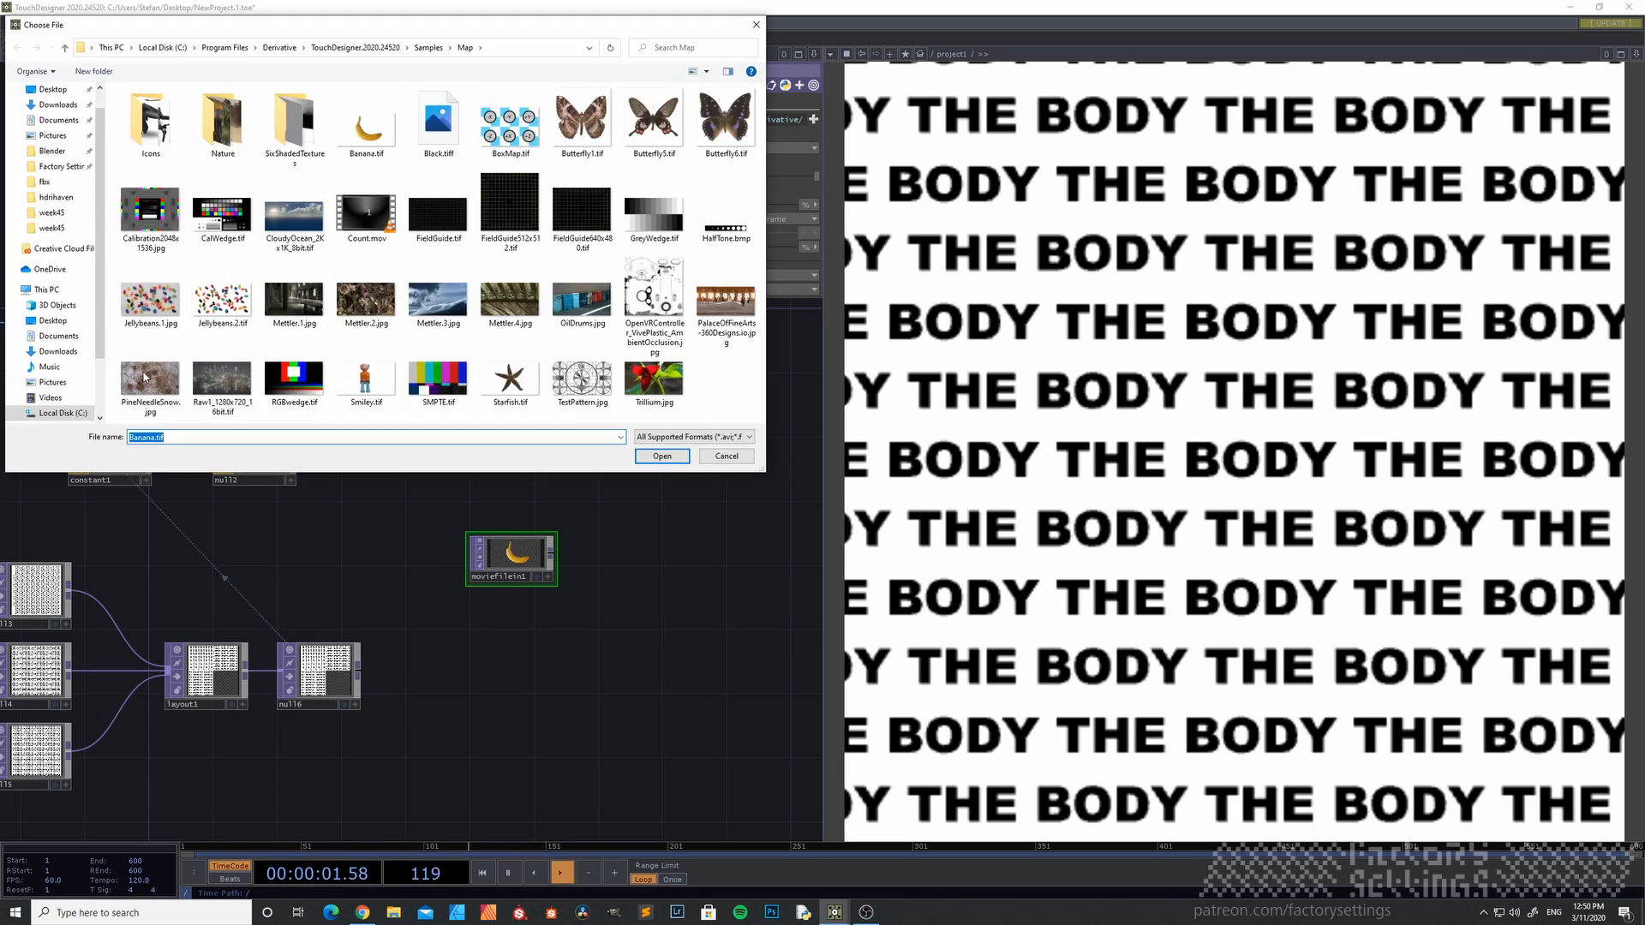
left_click(55, 320)
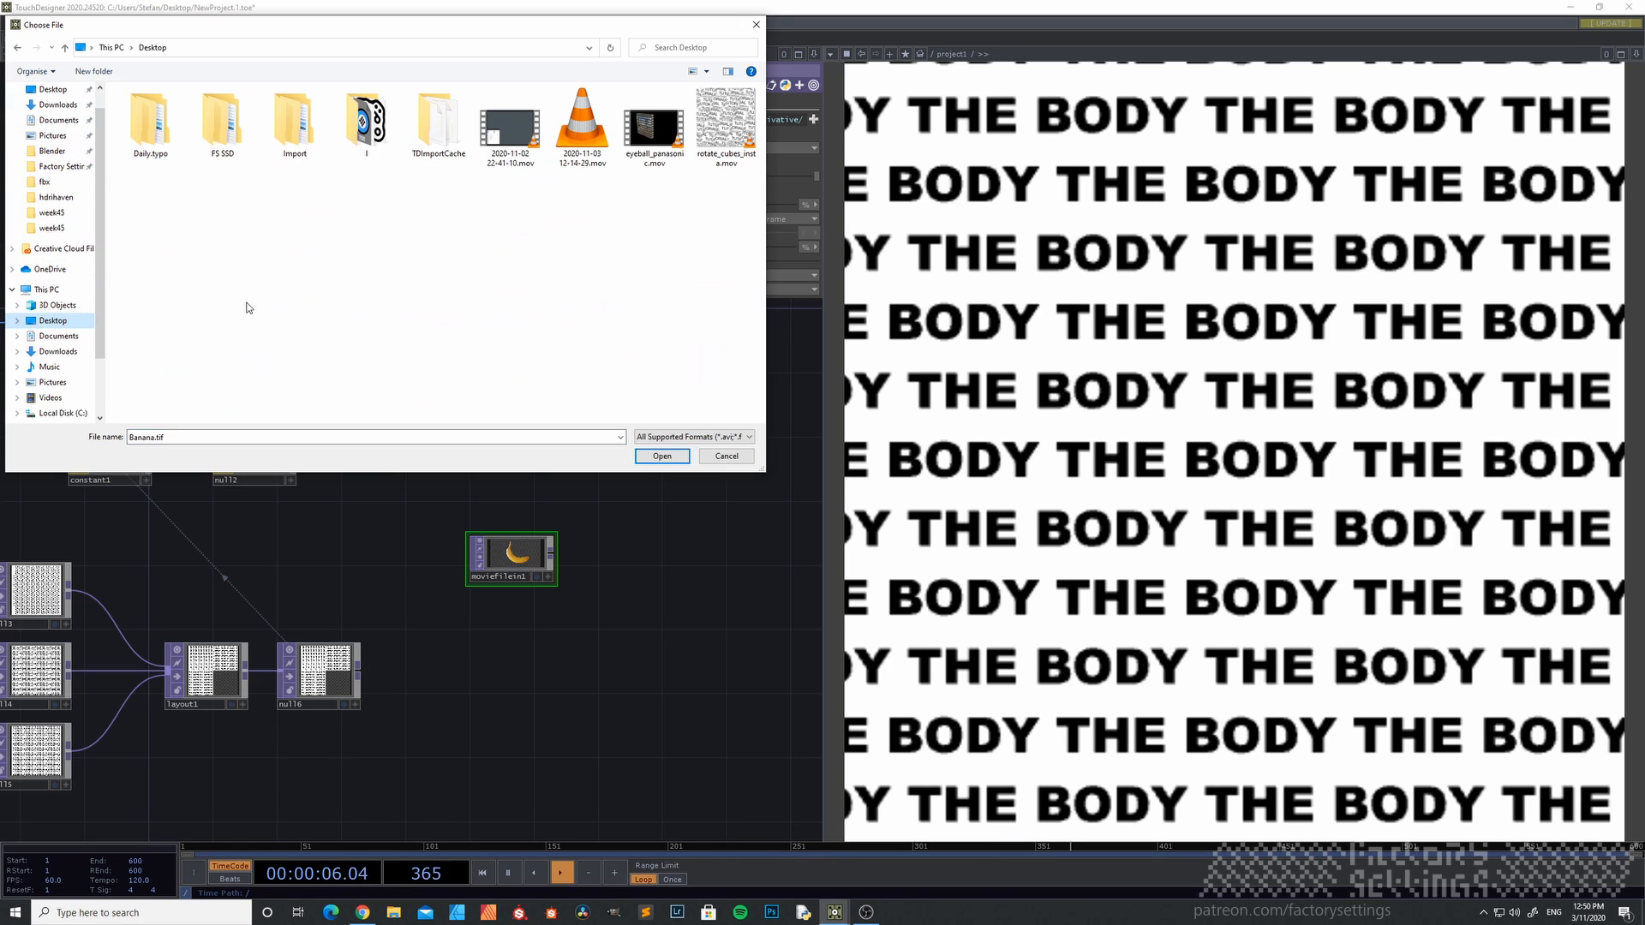
left_click(711, 117)
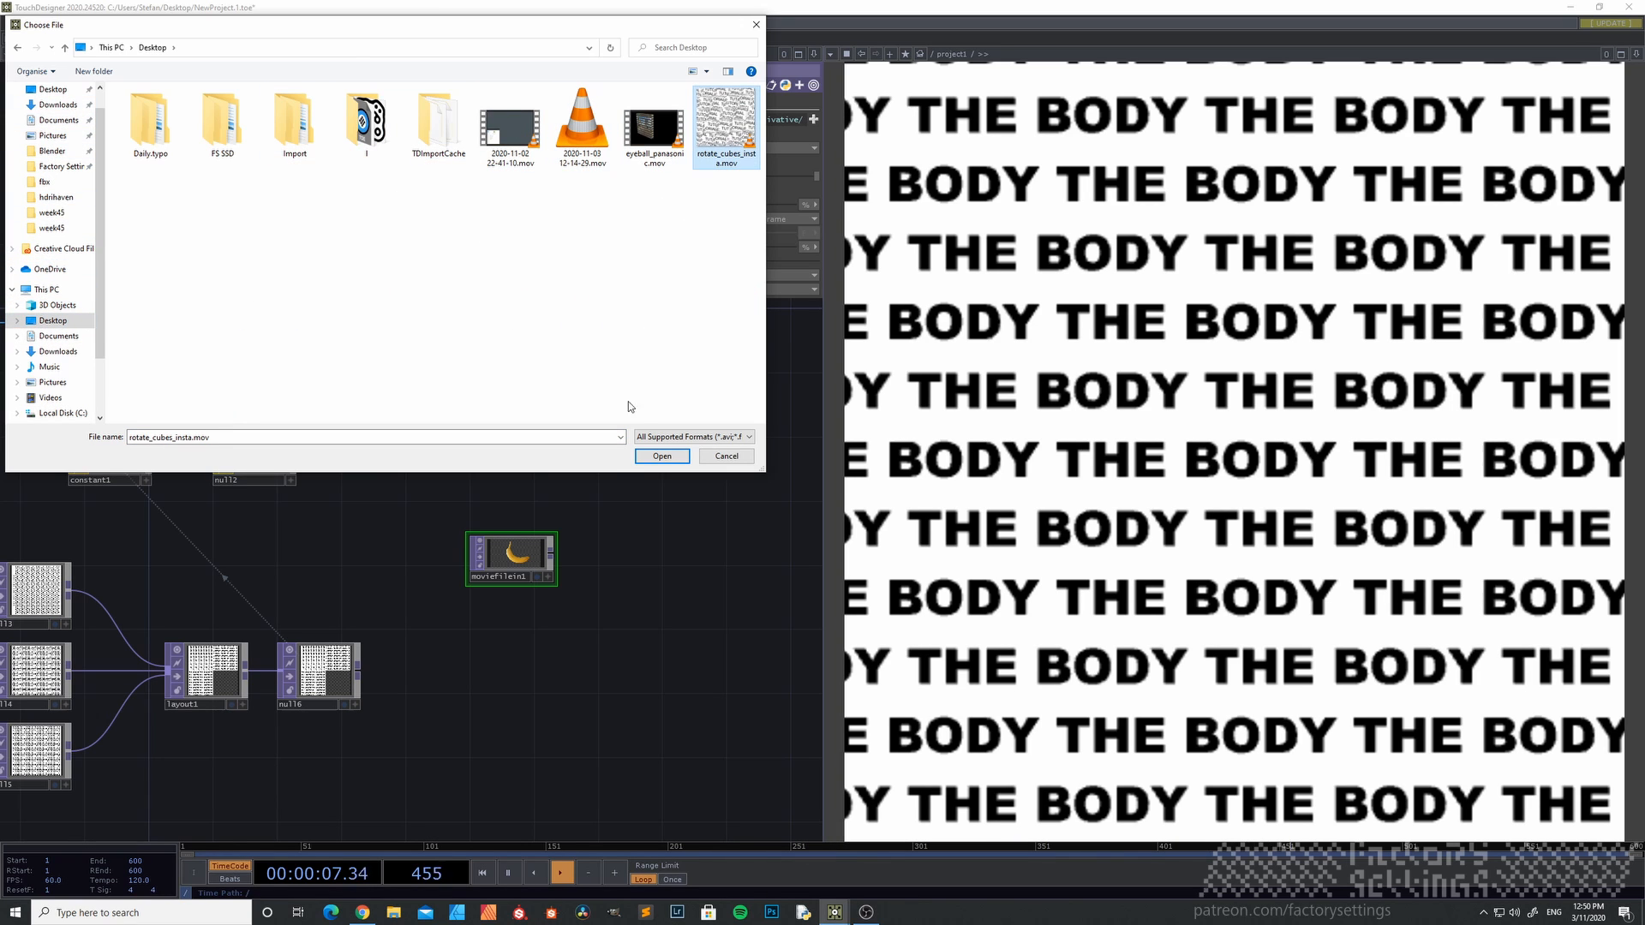
left_click(661, 456)
scroll(586, 658, "up", 5)
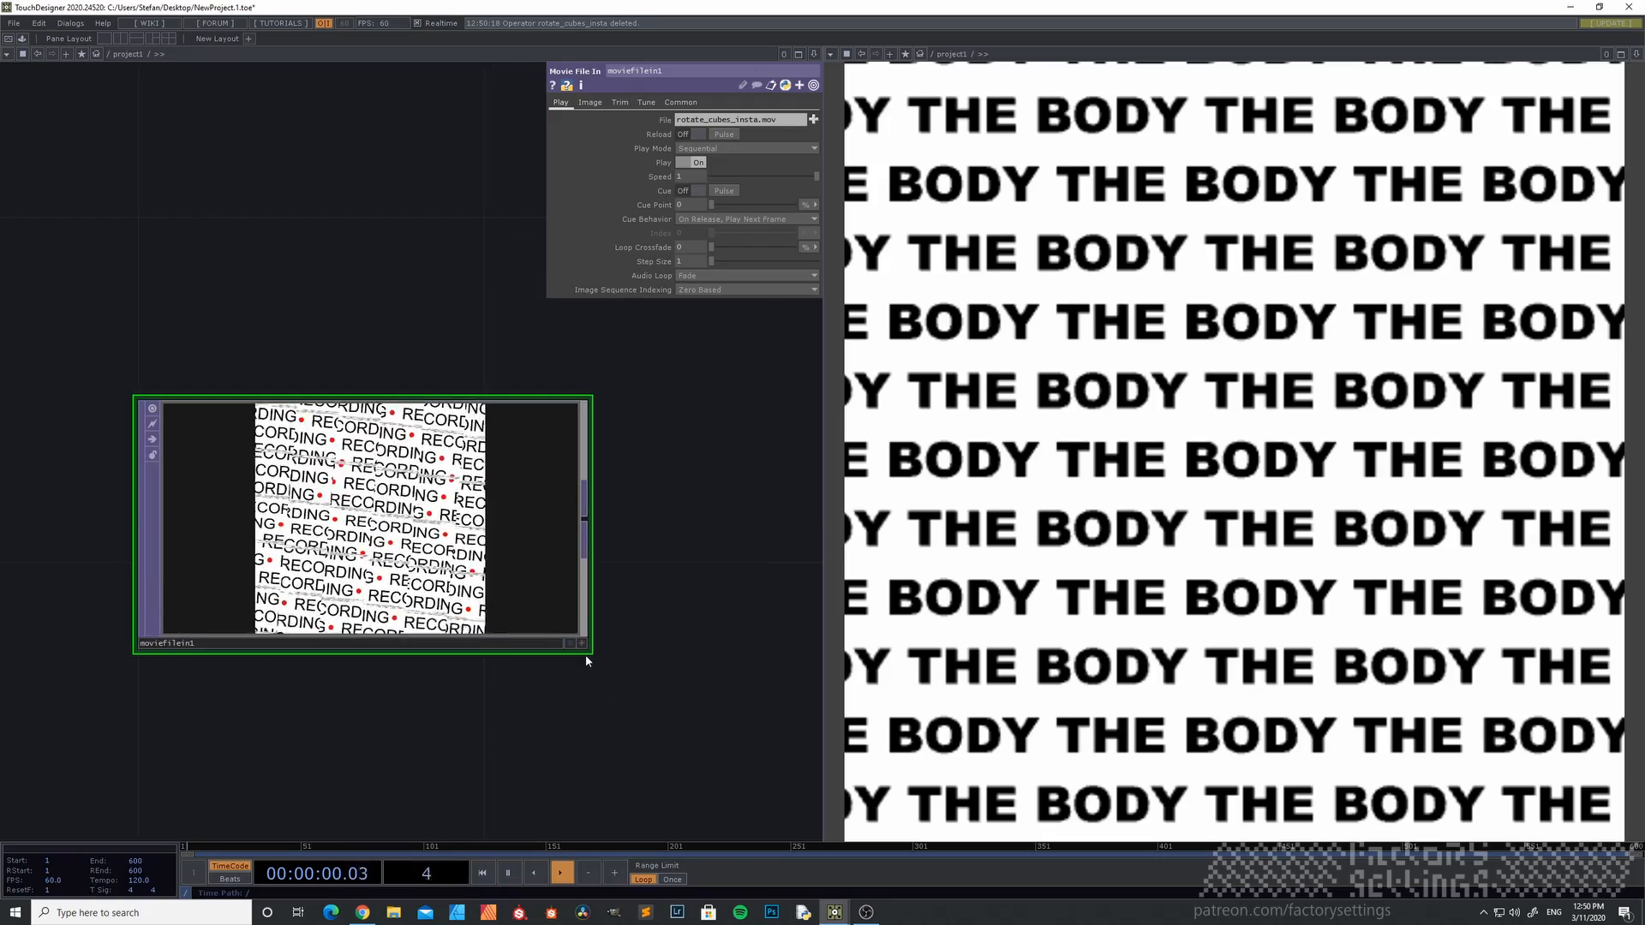
left_click(589, 649)
left_click_drag(412, 709, 500, 761)
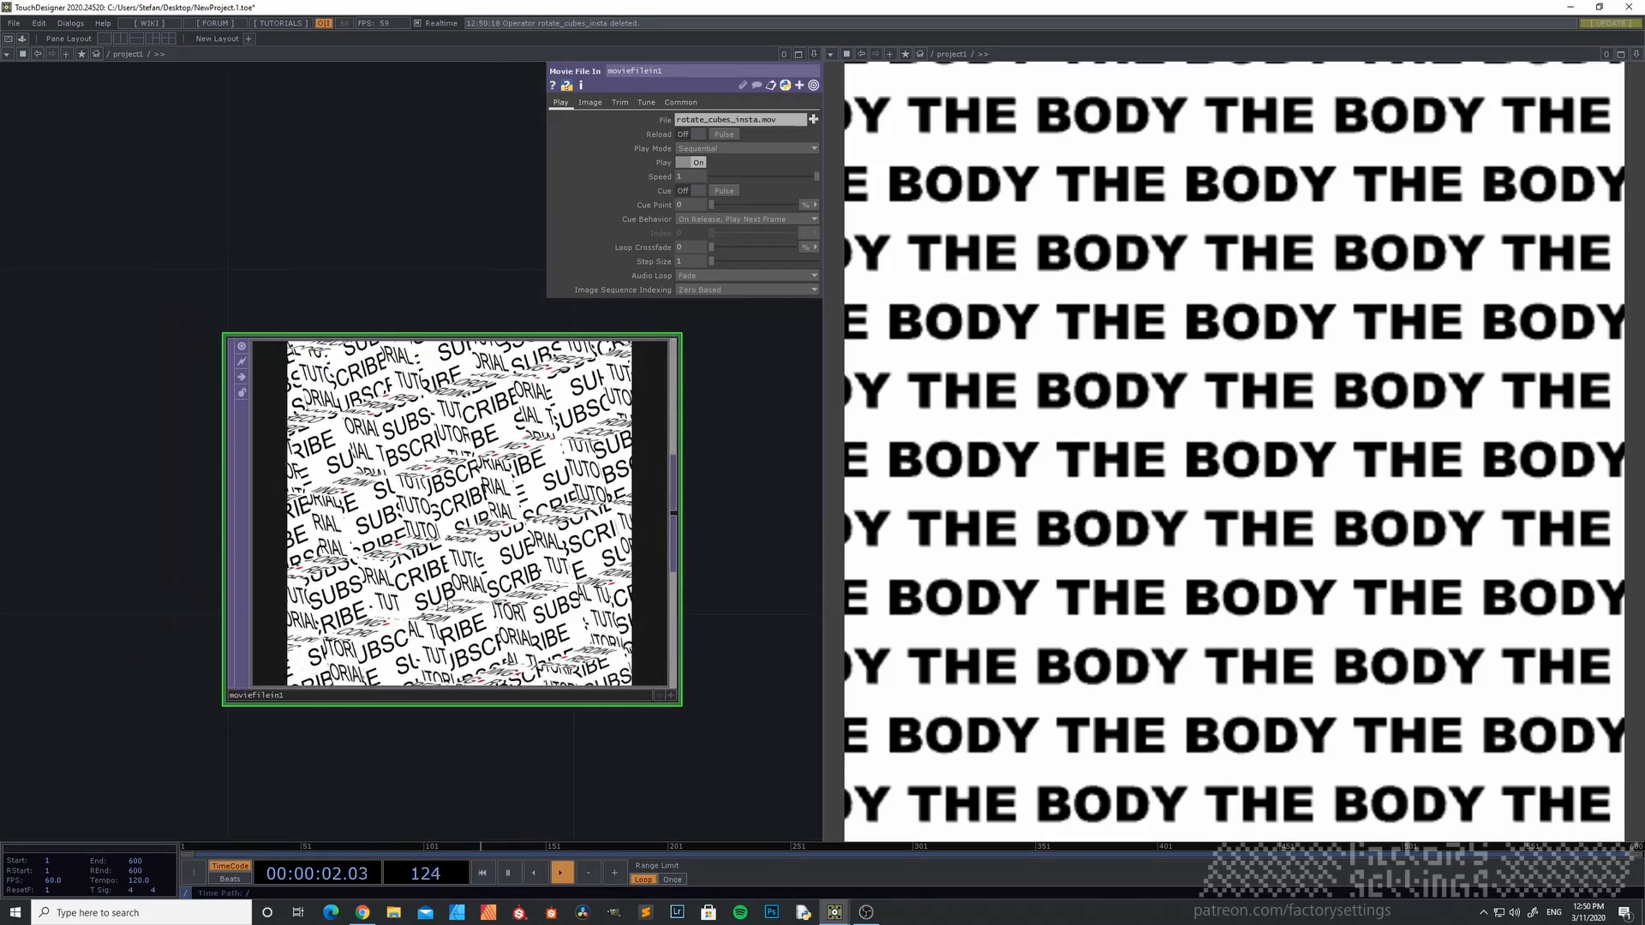
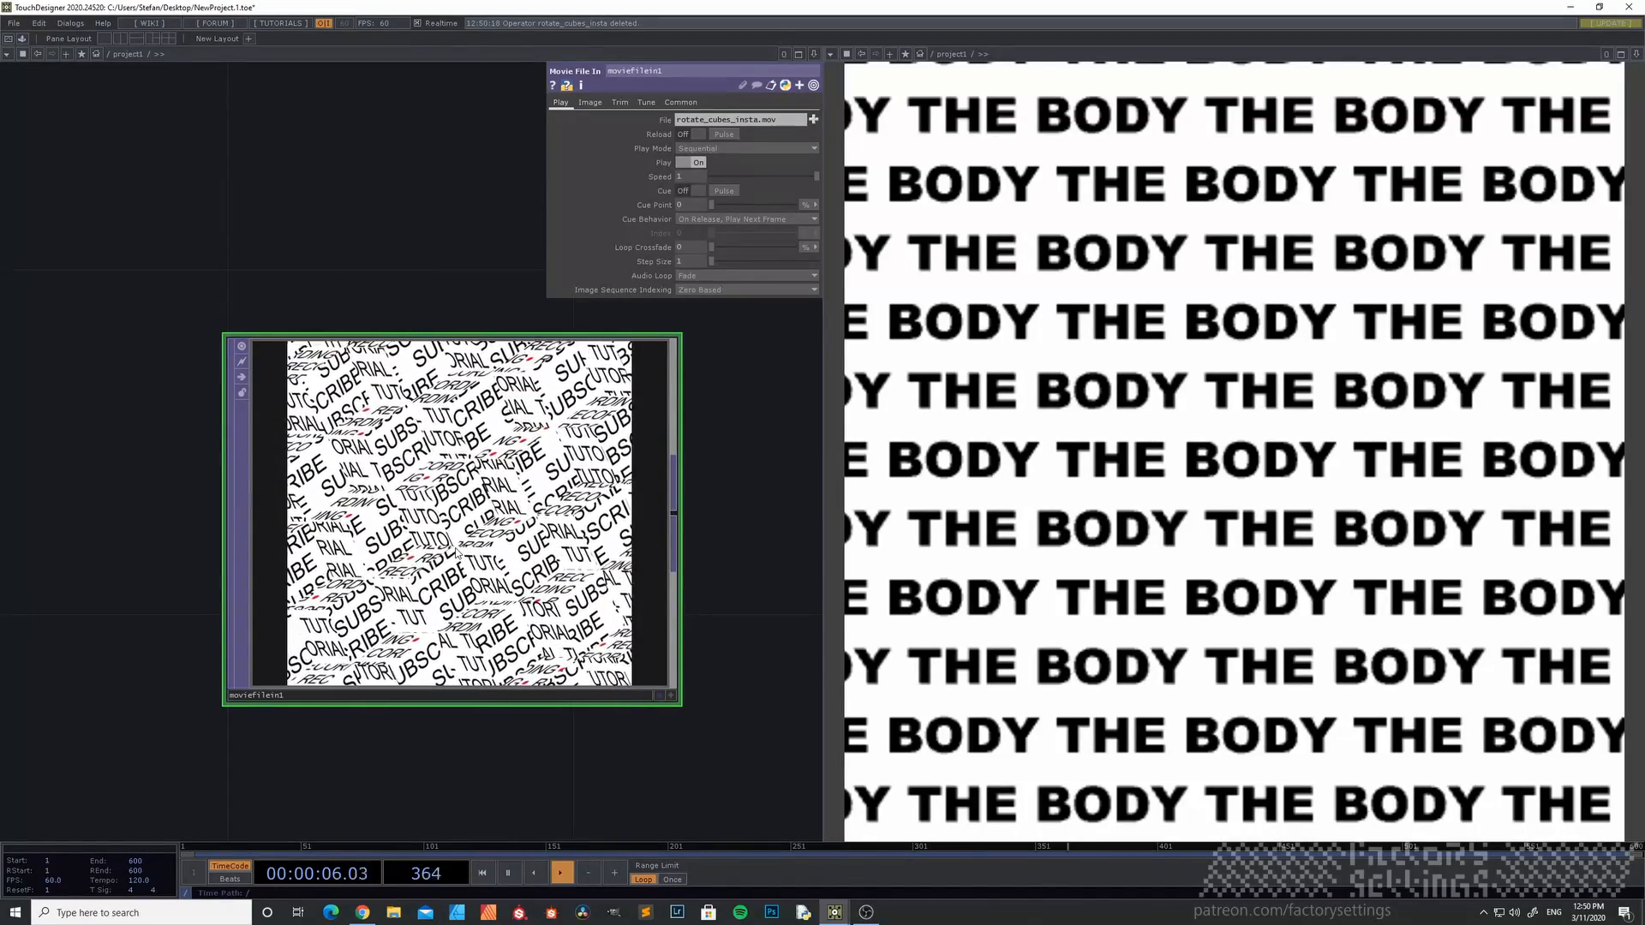
scroll(457, 553, "down", 3)
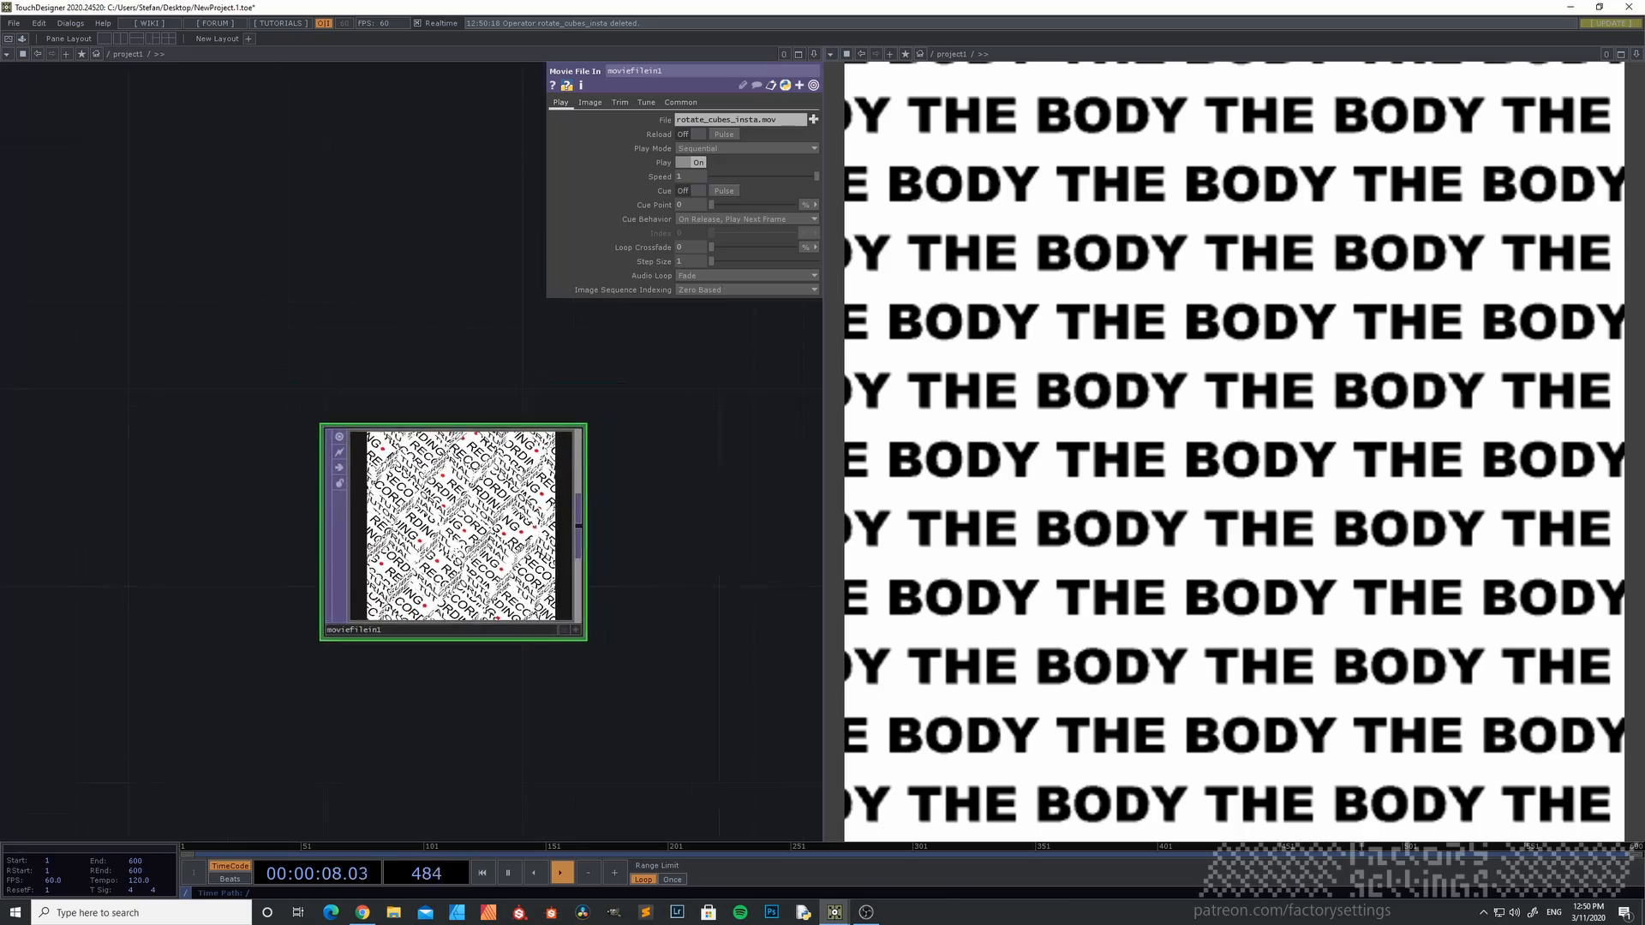
scroll(457, 552, "down", 3)
left_click_drag(311, 429, 346, 468)
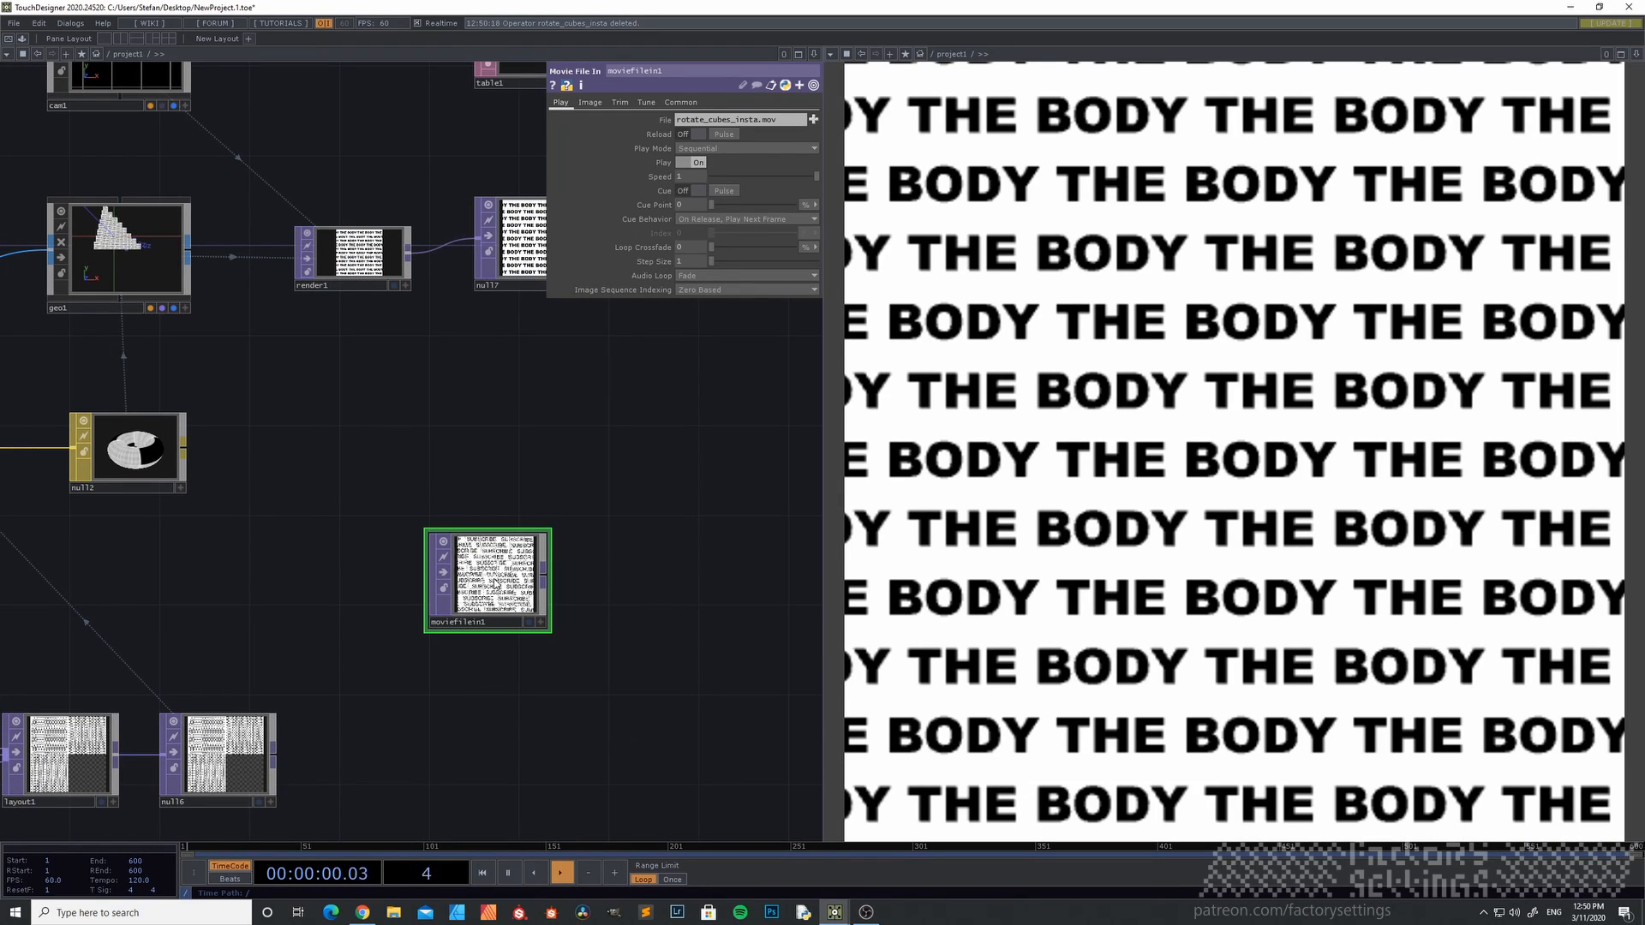
- Turn on Exact Dimensions for table1 and size it to 7 rows and 3 columns
left_click_drag(374, 414, 255, 735)
left_click(420, 372)
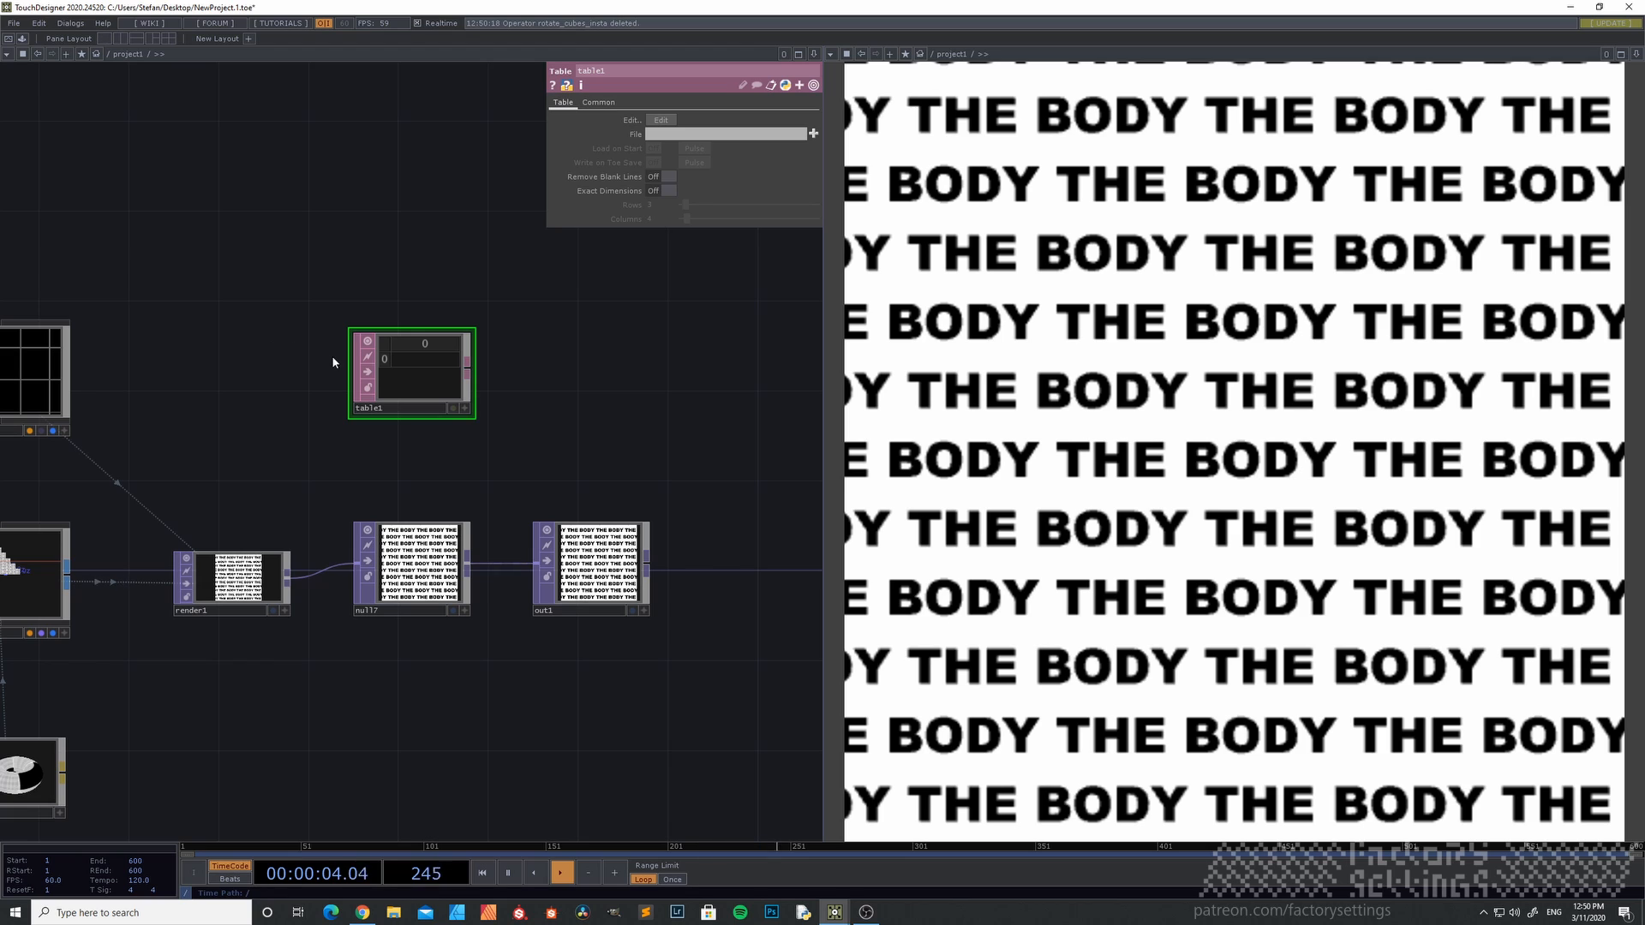
left_click_drag(331, 357, 275, 375)
scroll(276, 375, "up", 2)
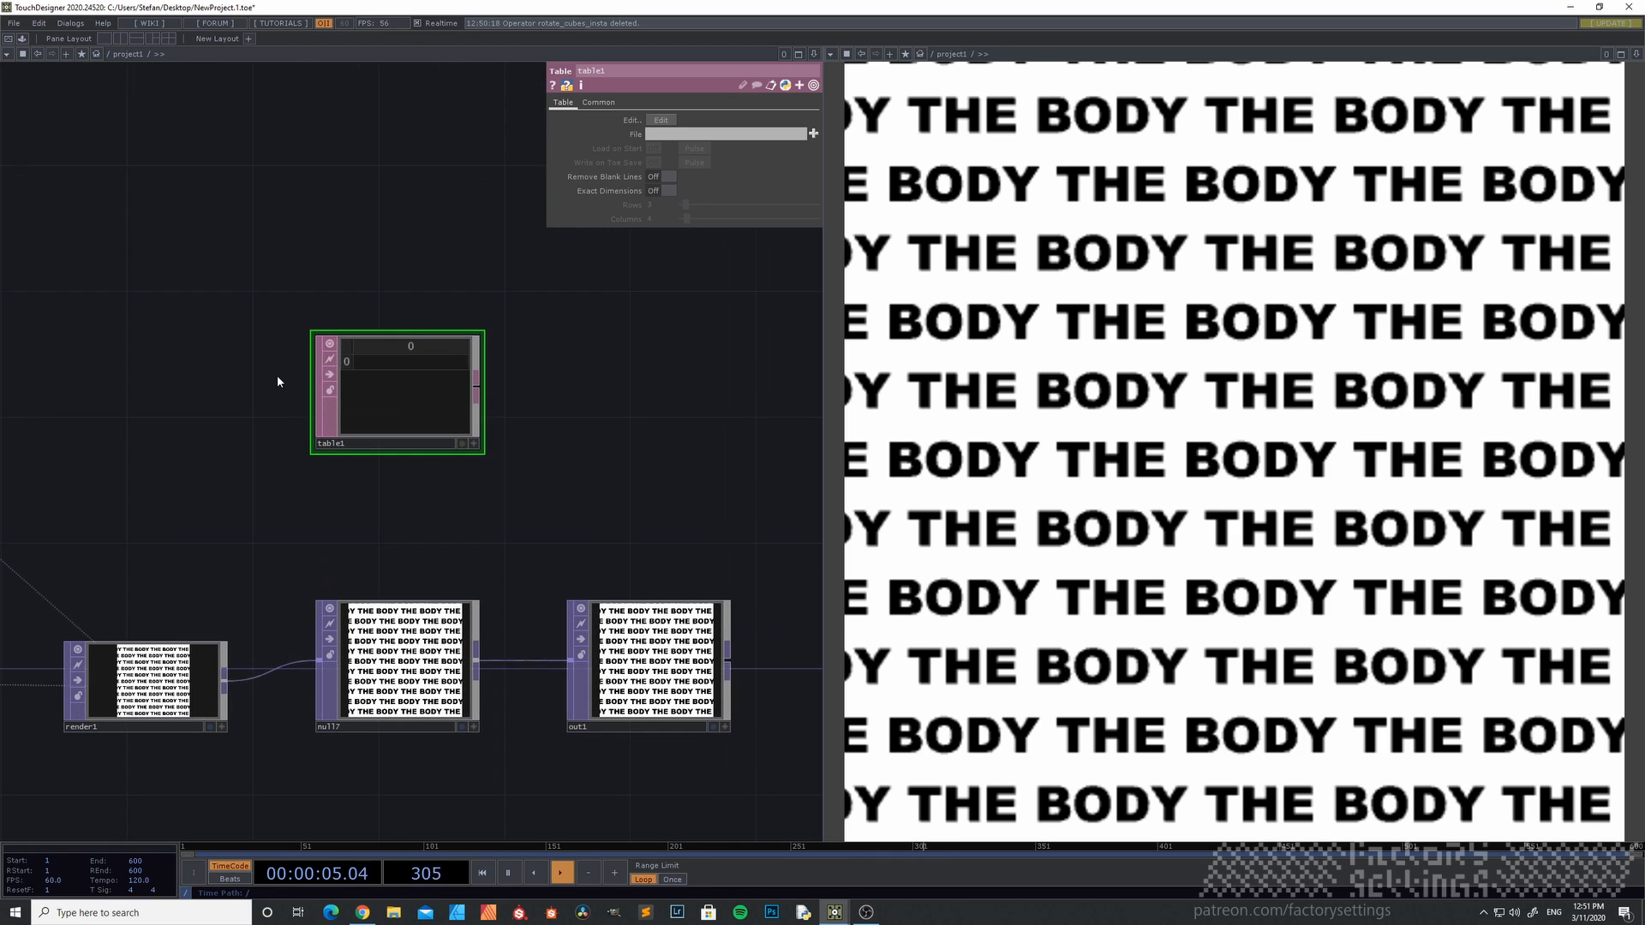
left_click(667, 190)
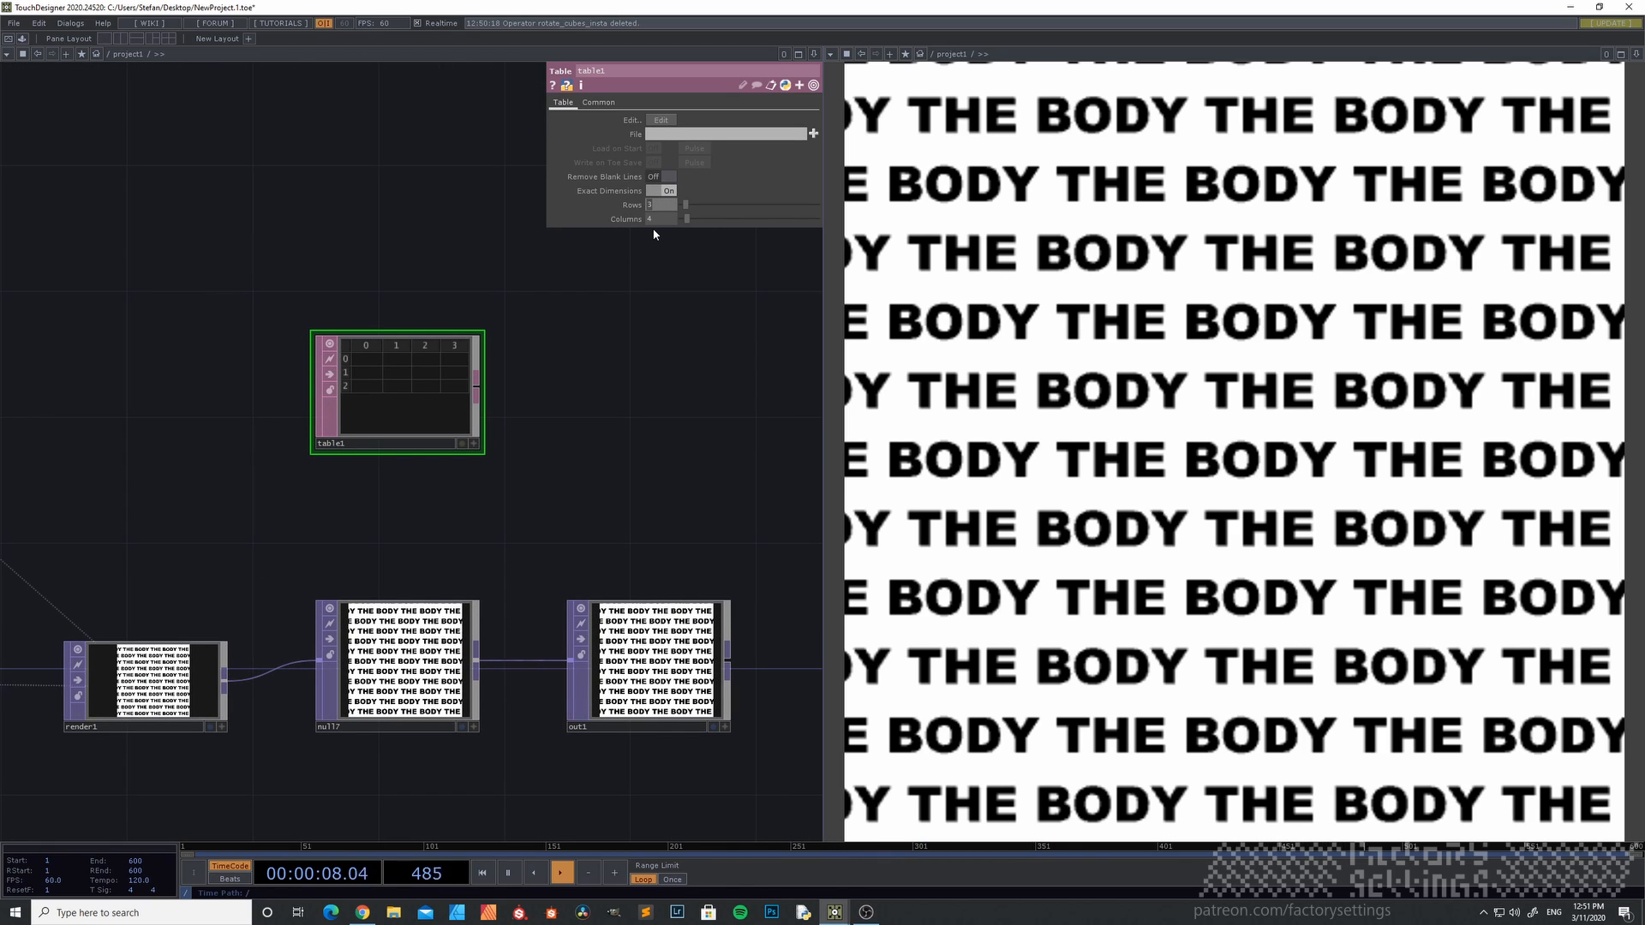
type("6")
left_click(664, 219)
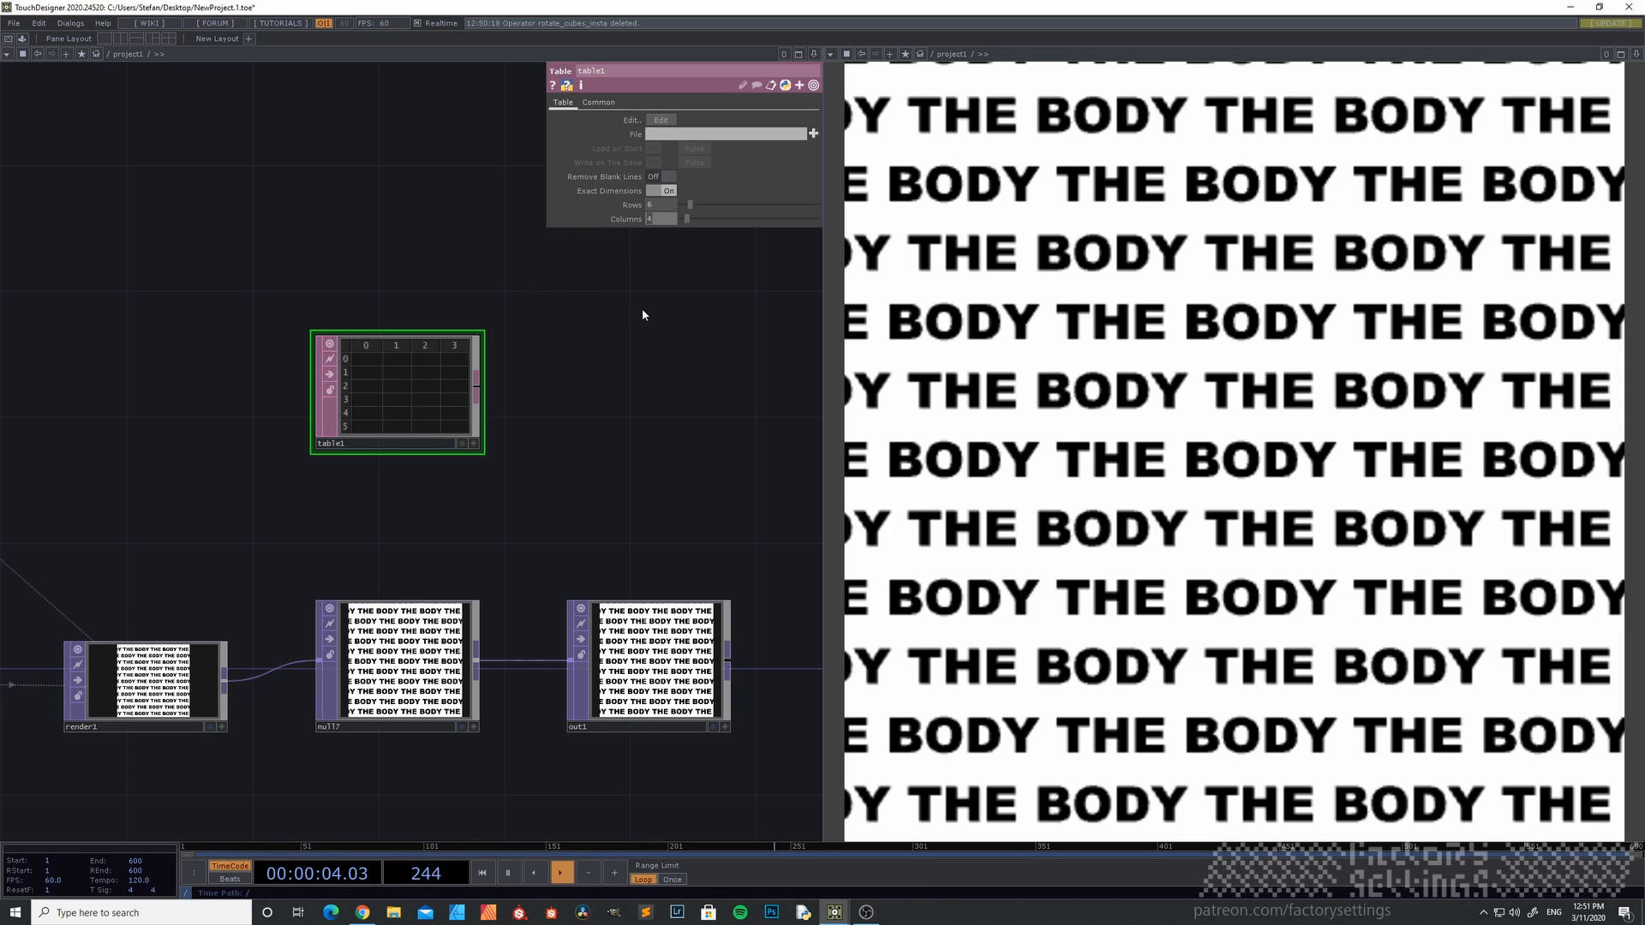
type("3")
key("Return")
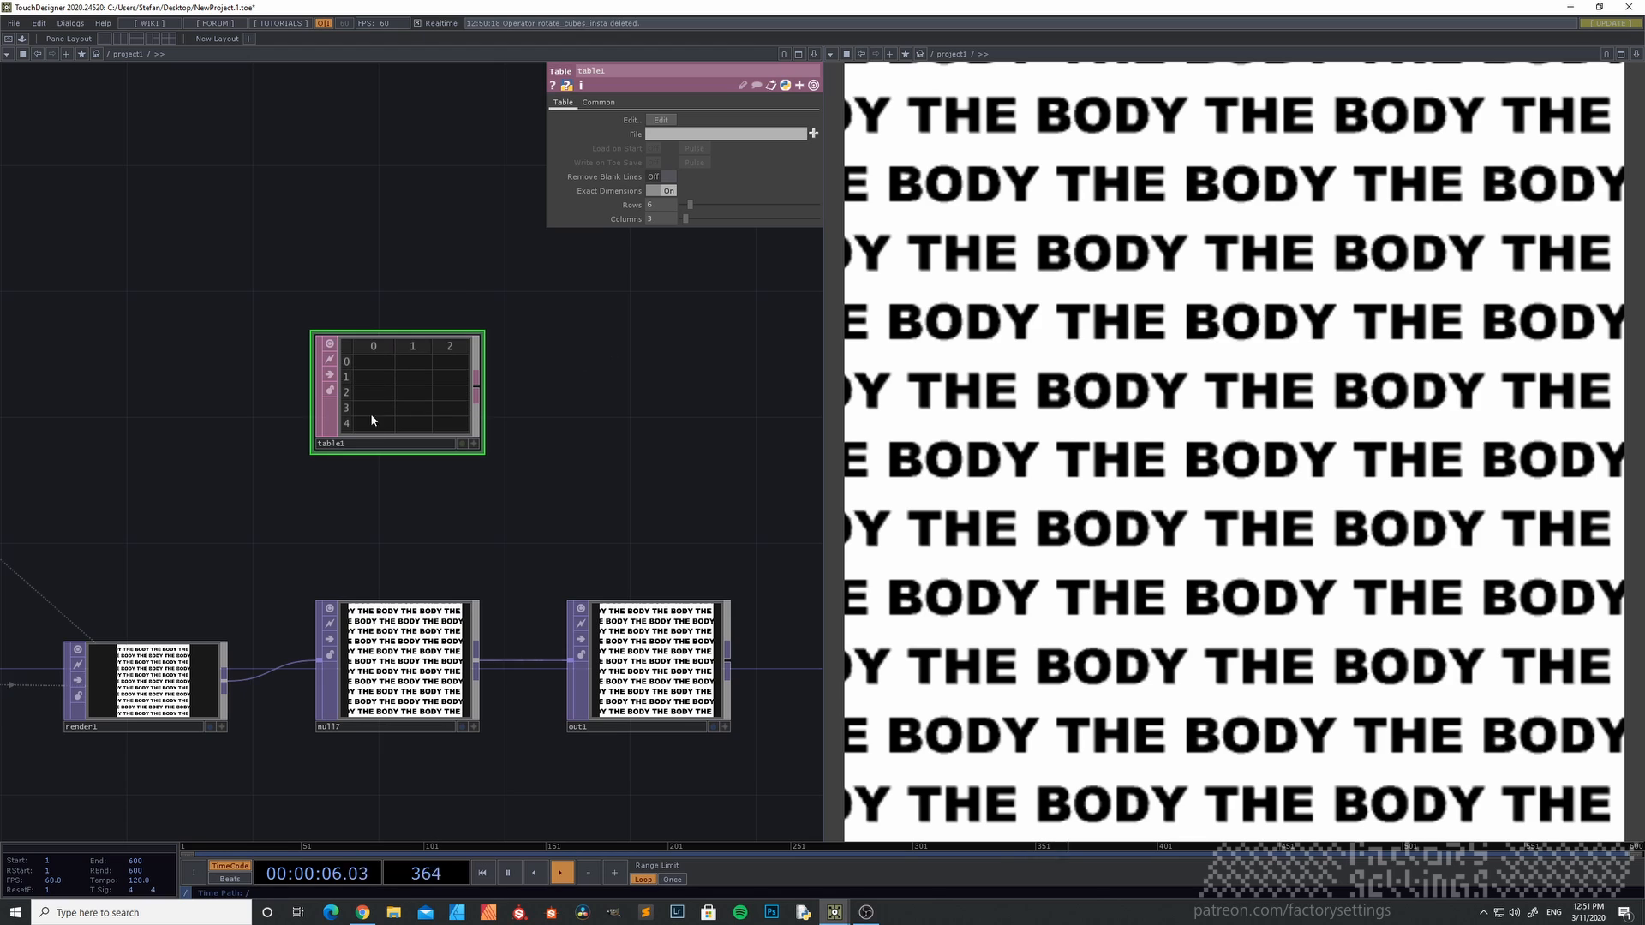
scroll(370, 403, "up", 3)
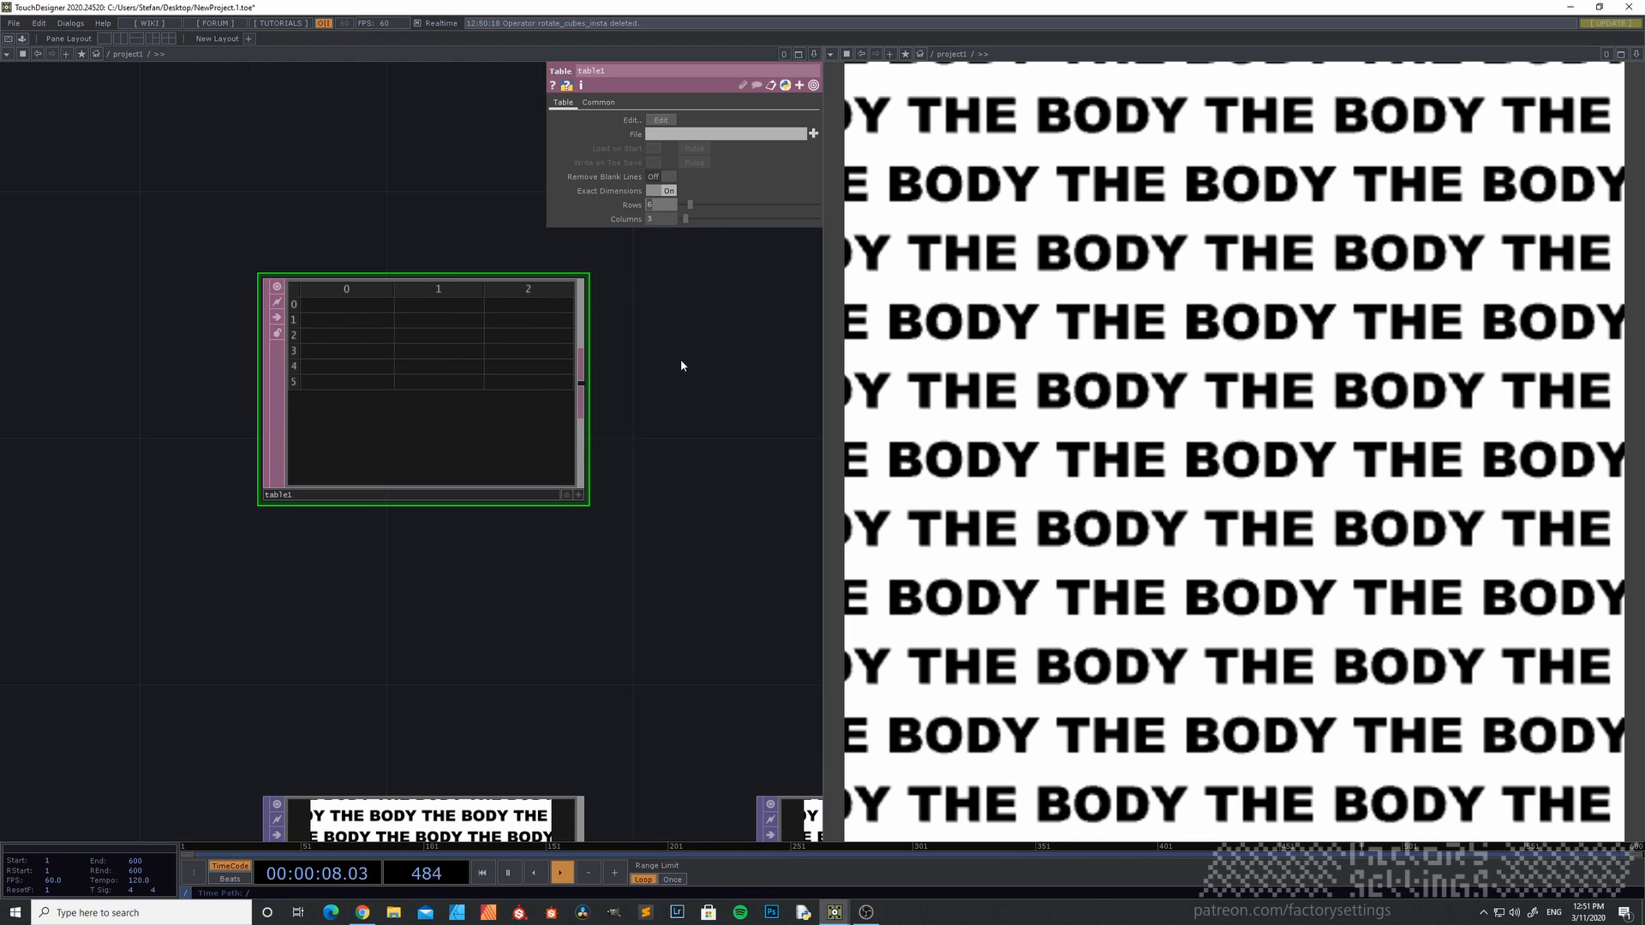
type("7")
key("Return")
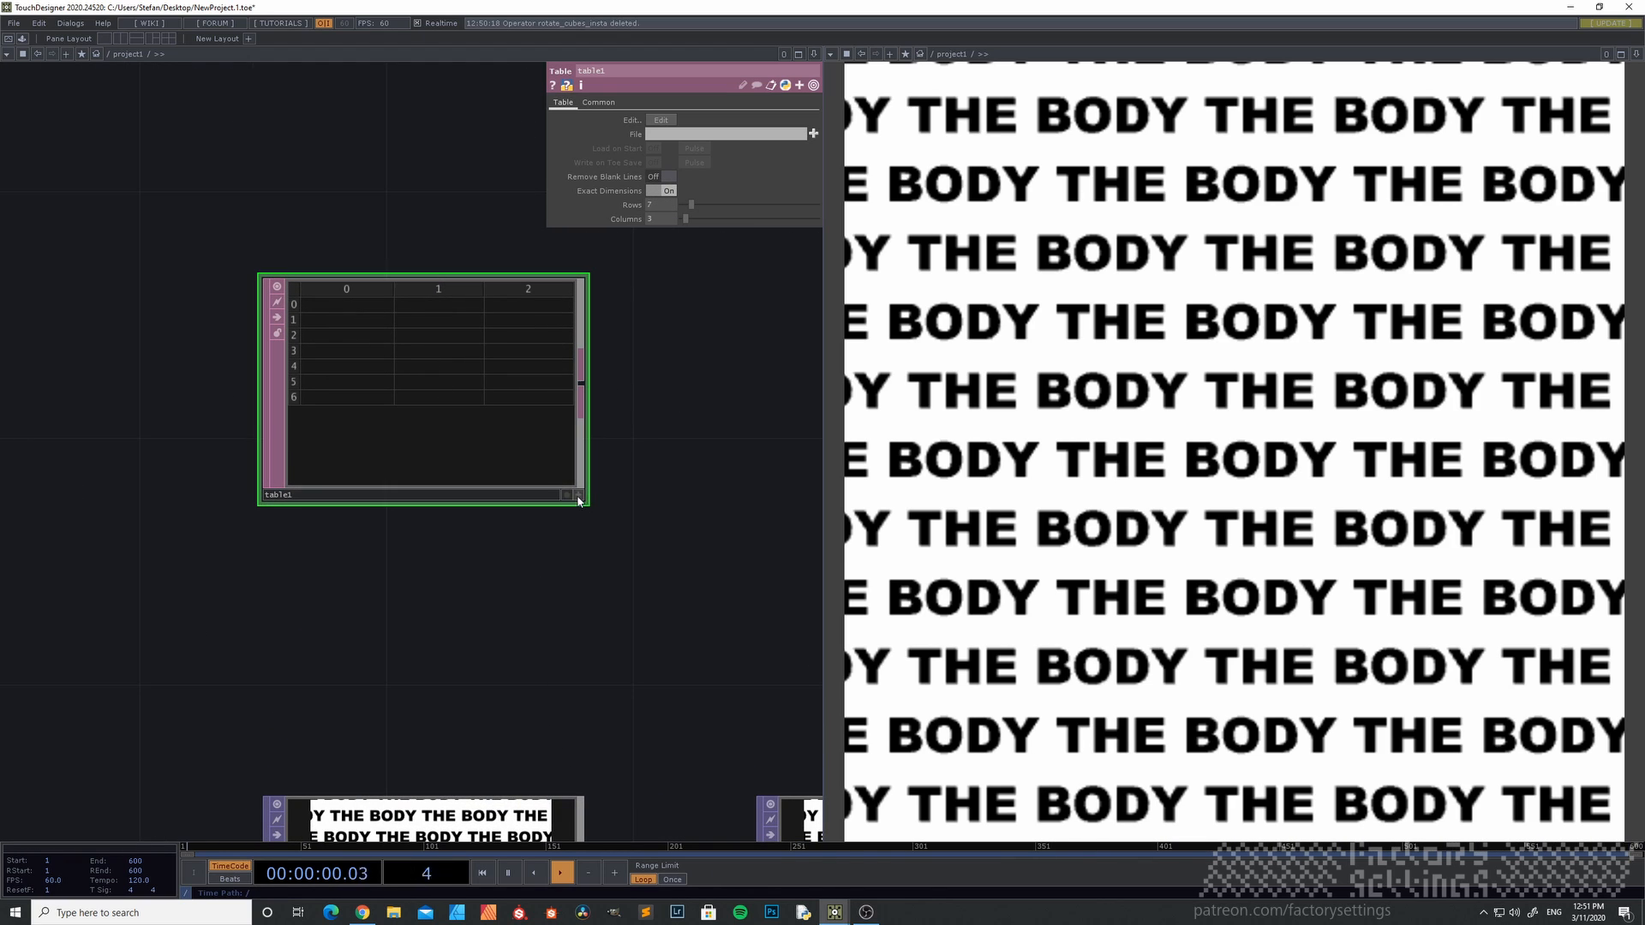
- Make table1's viewer active and enter the headers tx, ty and tz across row 0
left_click(578, 494)
left_click(350, 304)
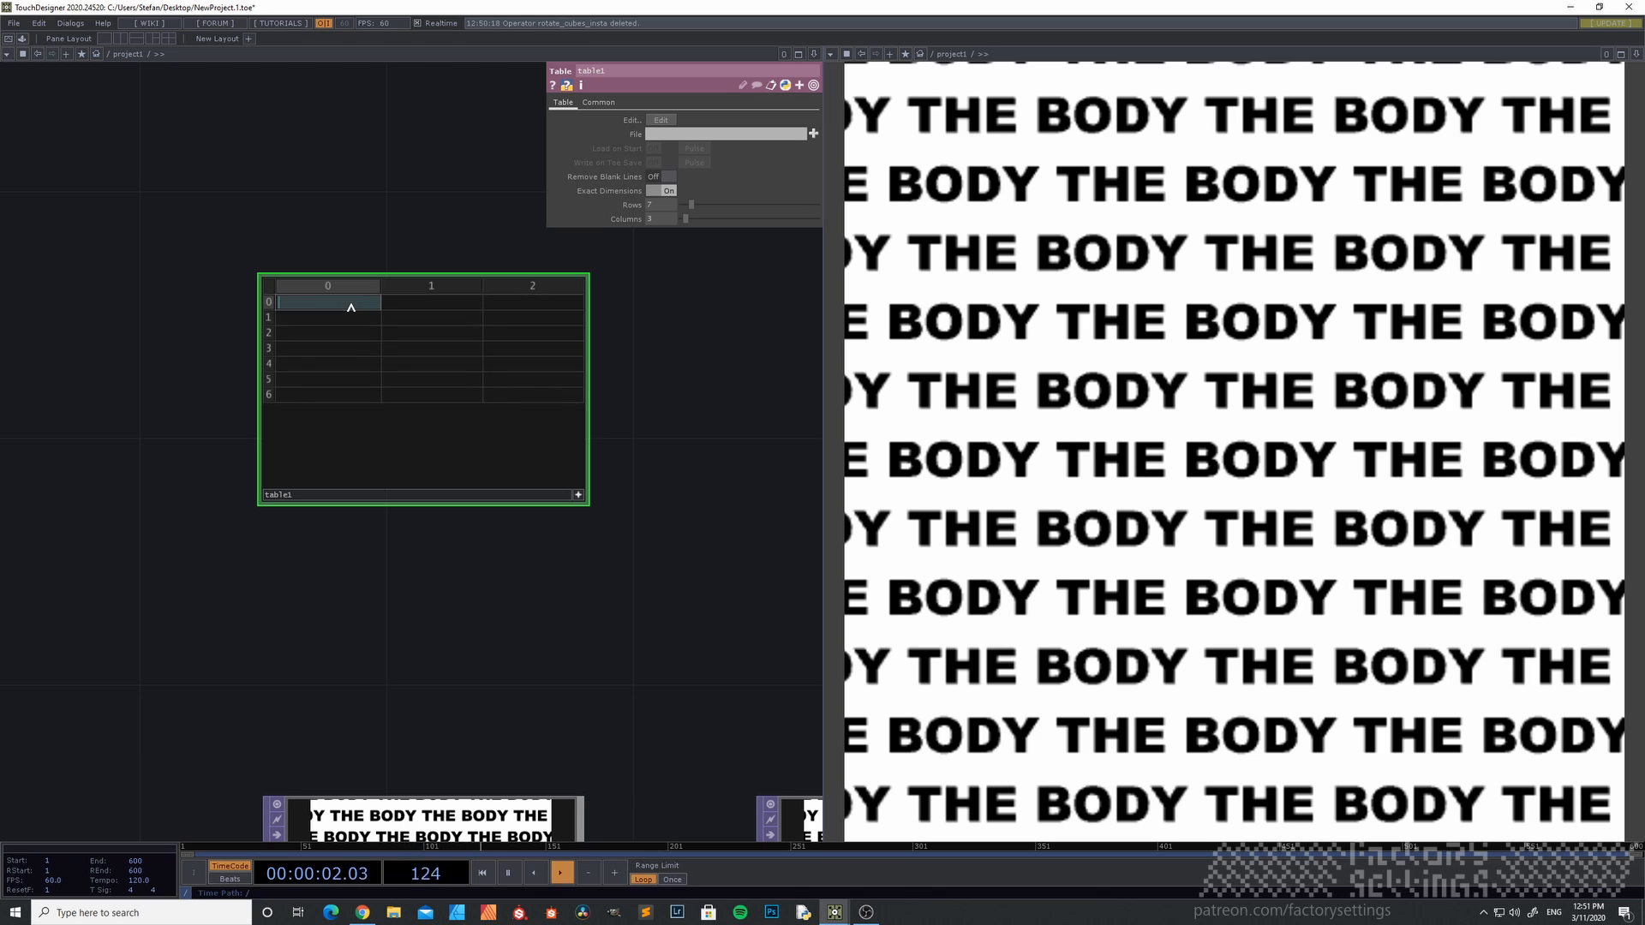
type("tx")
left_click(414, 304)
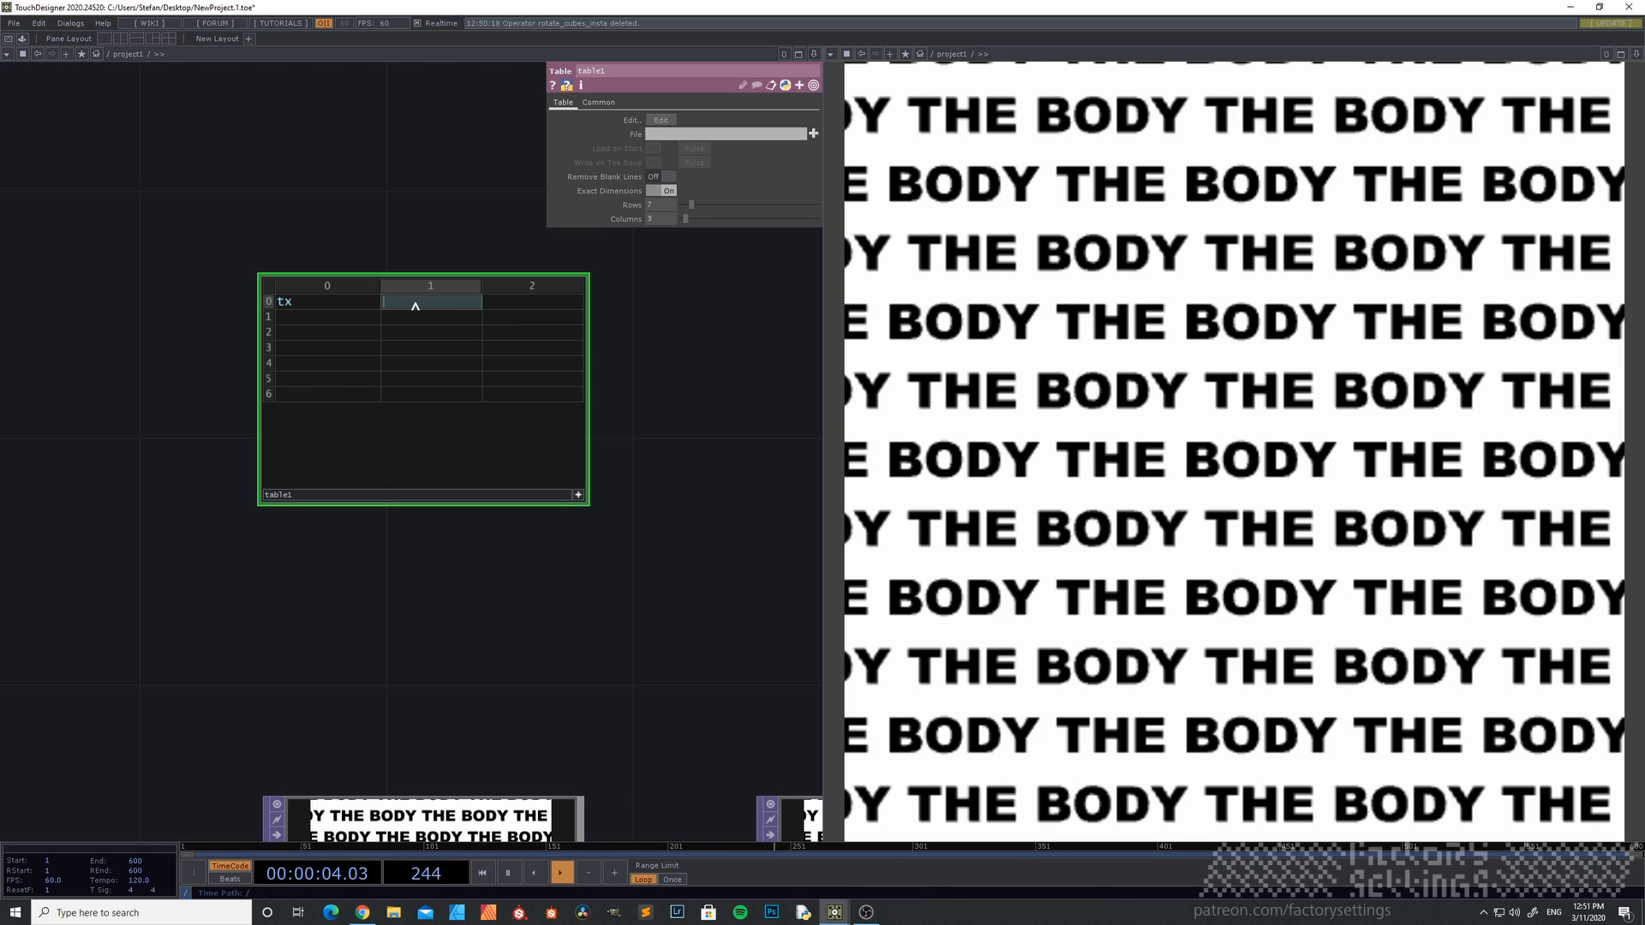
left_click(512, 305)
type("t")
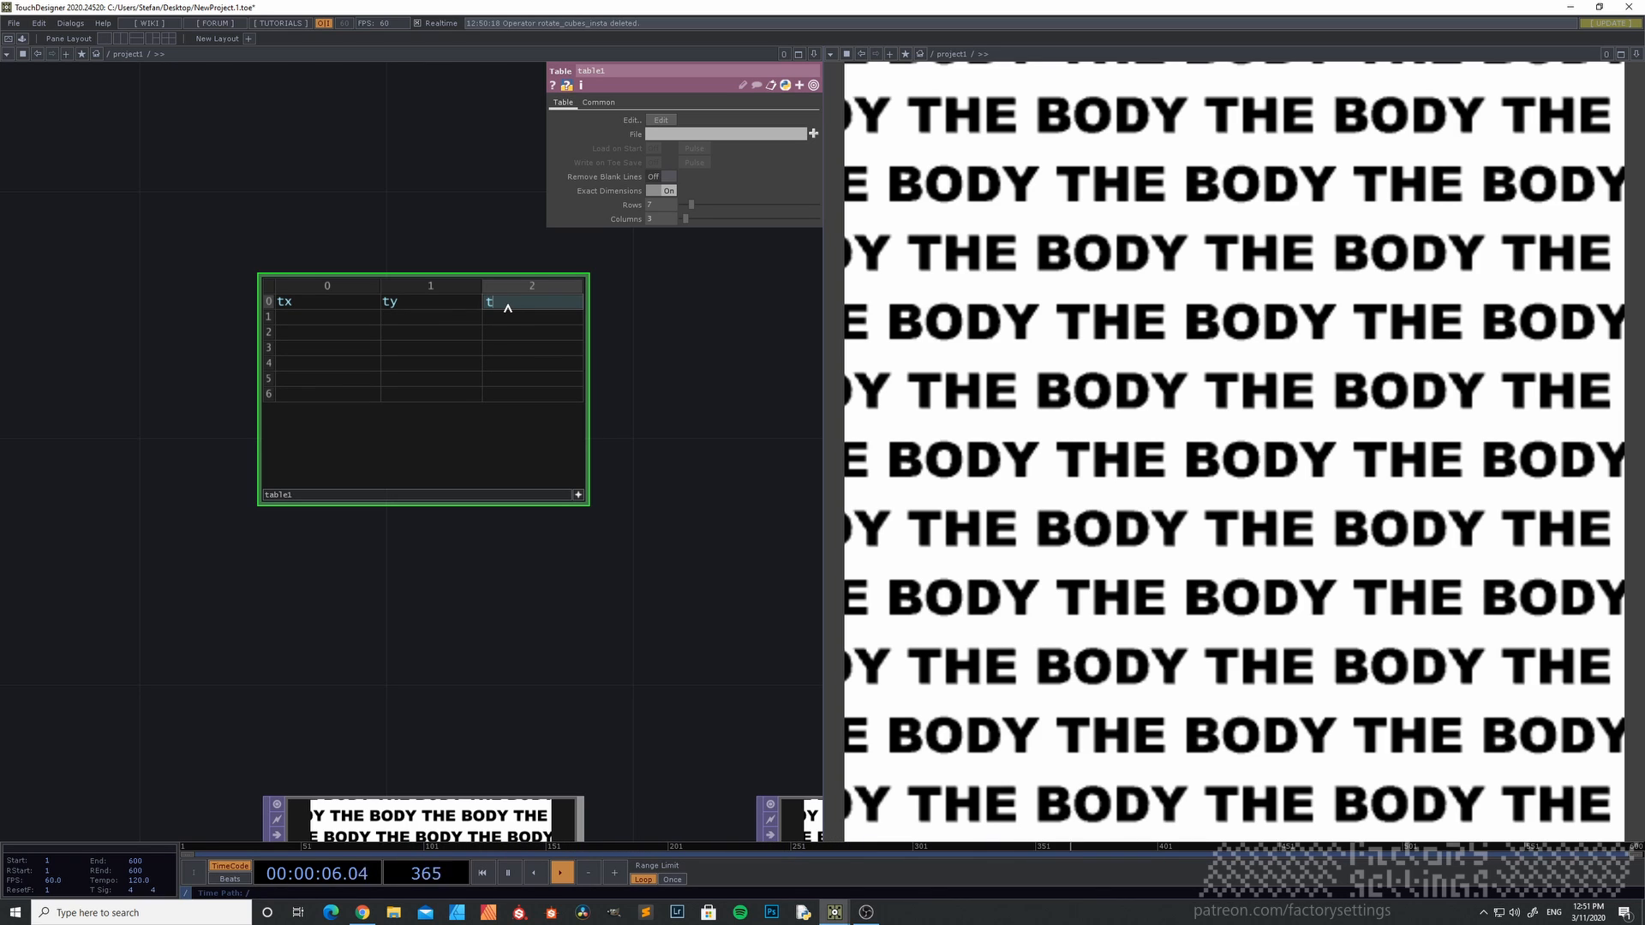
type("z")
key("Return")
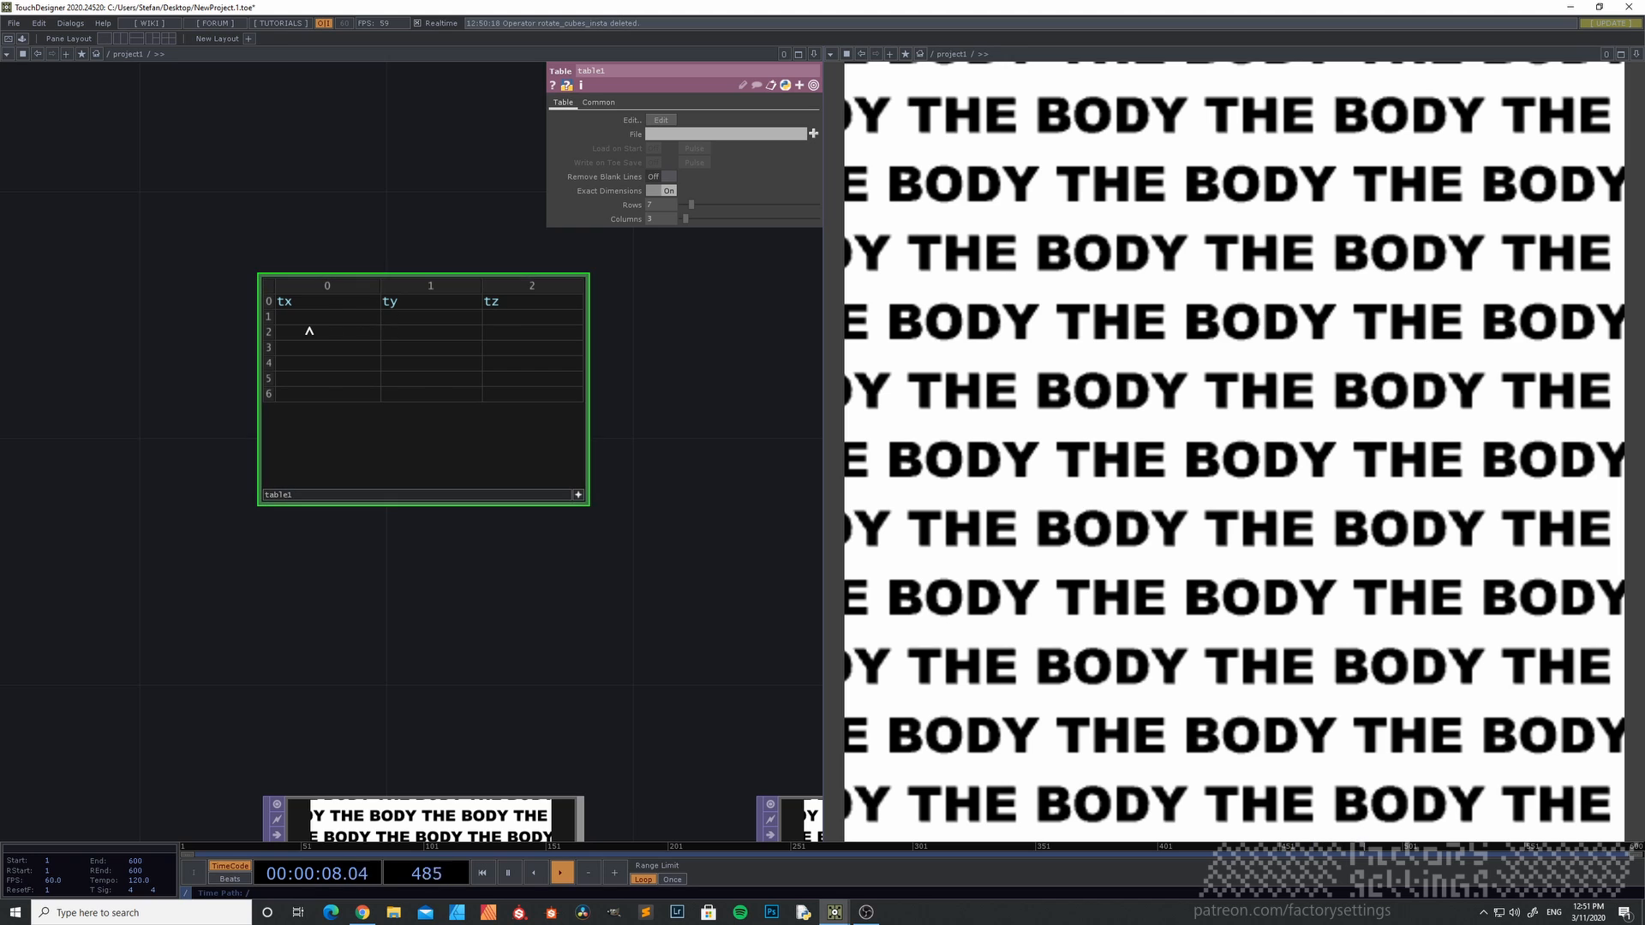
- Fill all three columns of row 1 in table1 with 0
left_click(301, 318)
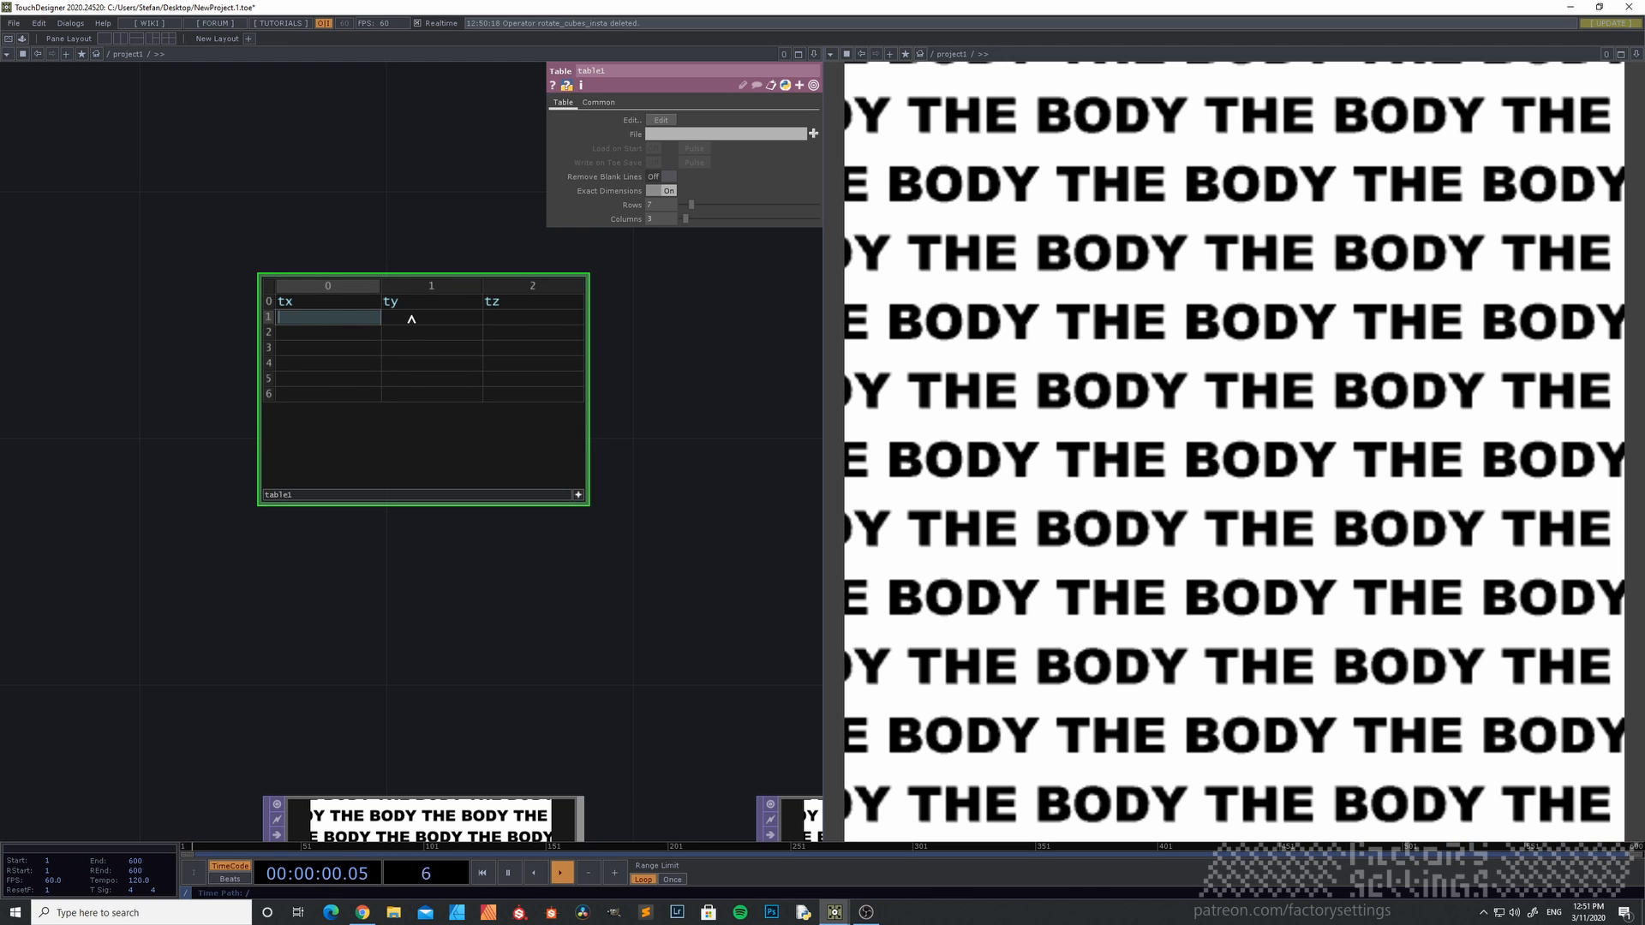
type("0")
key("Tab")
type("0")
key("Tab")
type("0")
- Set the X rotation of camera cam1 to -90
scroll(371, 544, "down", 3)
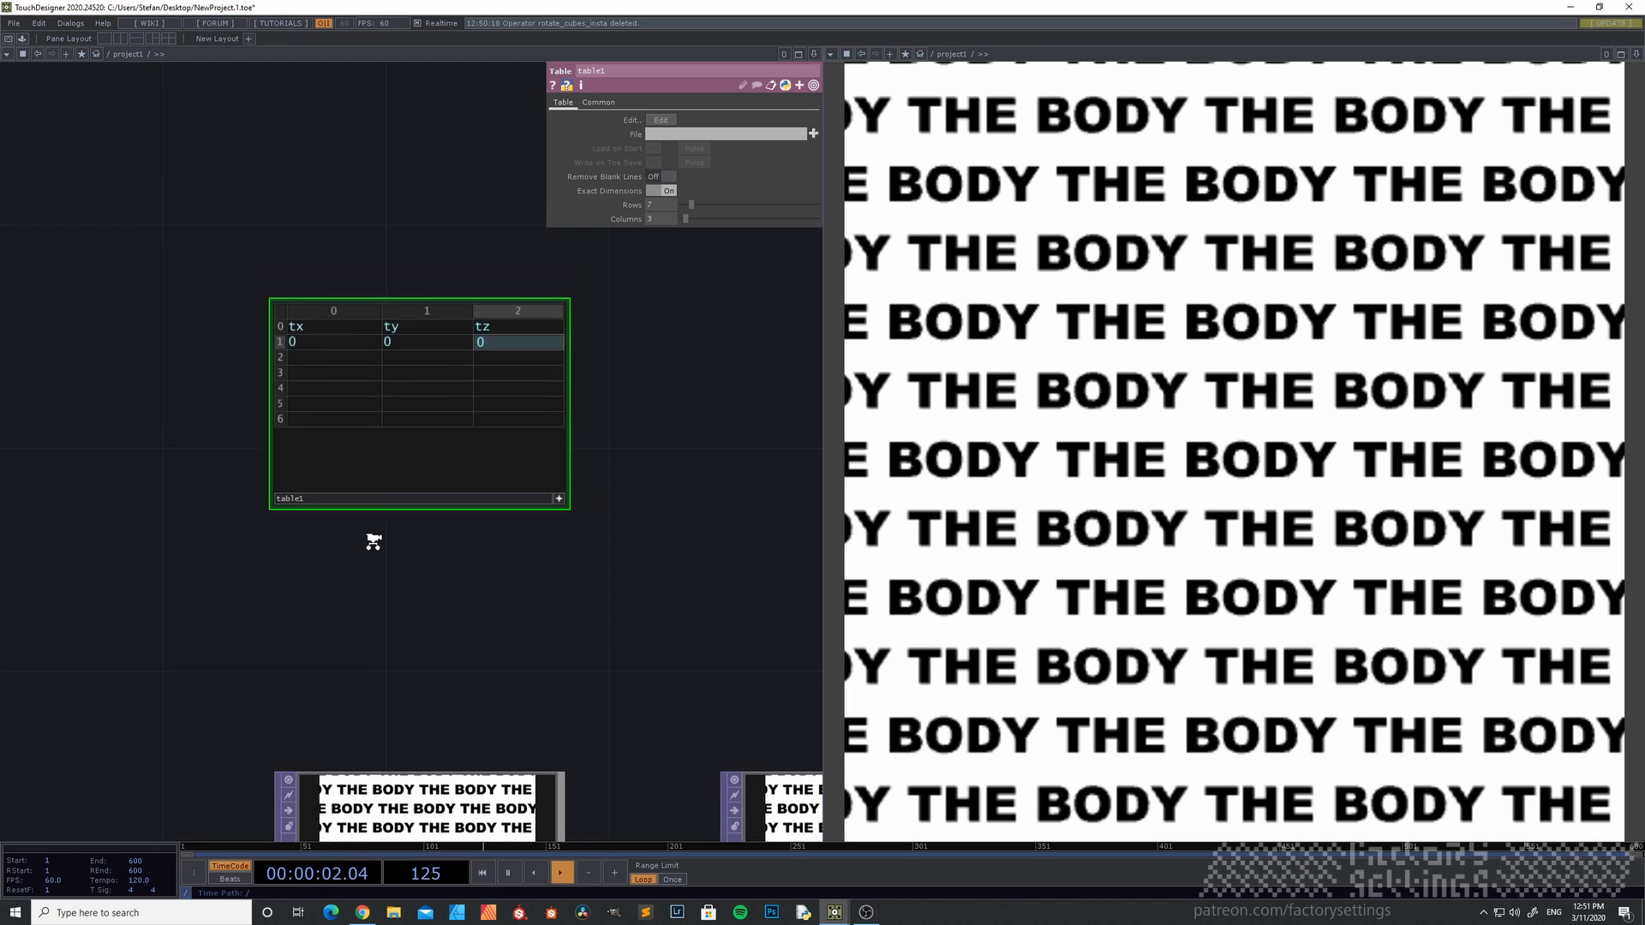
left_click_drag(233, 571, 461, 559)
left_click(209, 483)
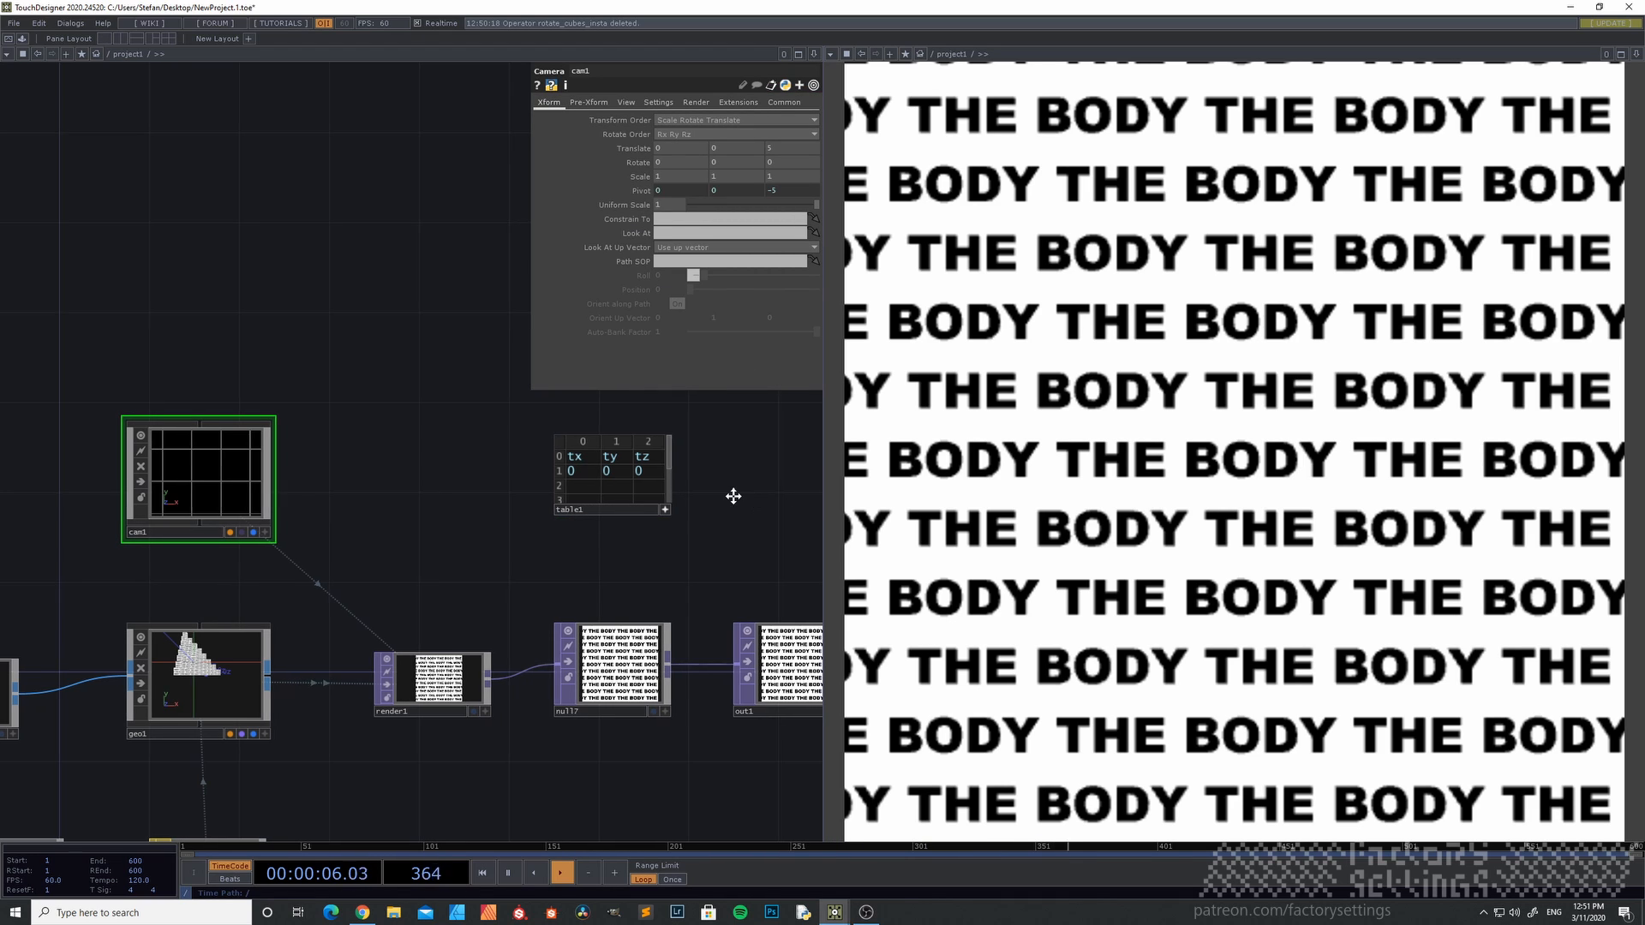
left_click_drag(734, 489, 634, 502)
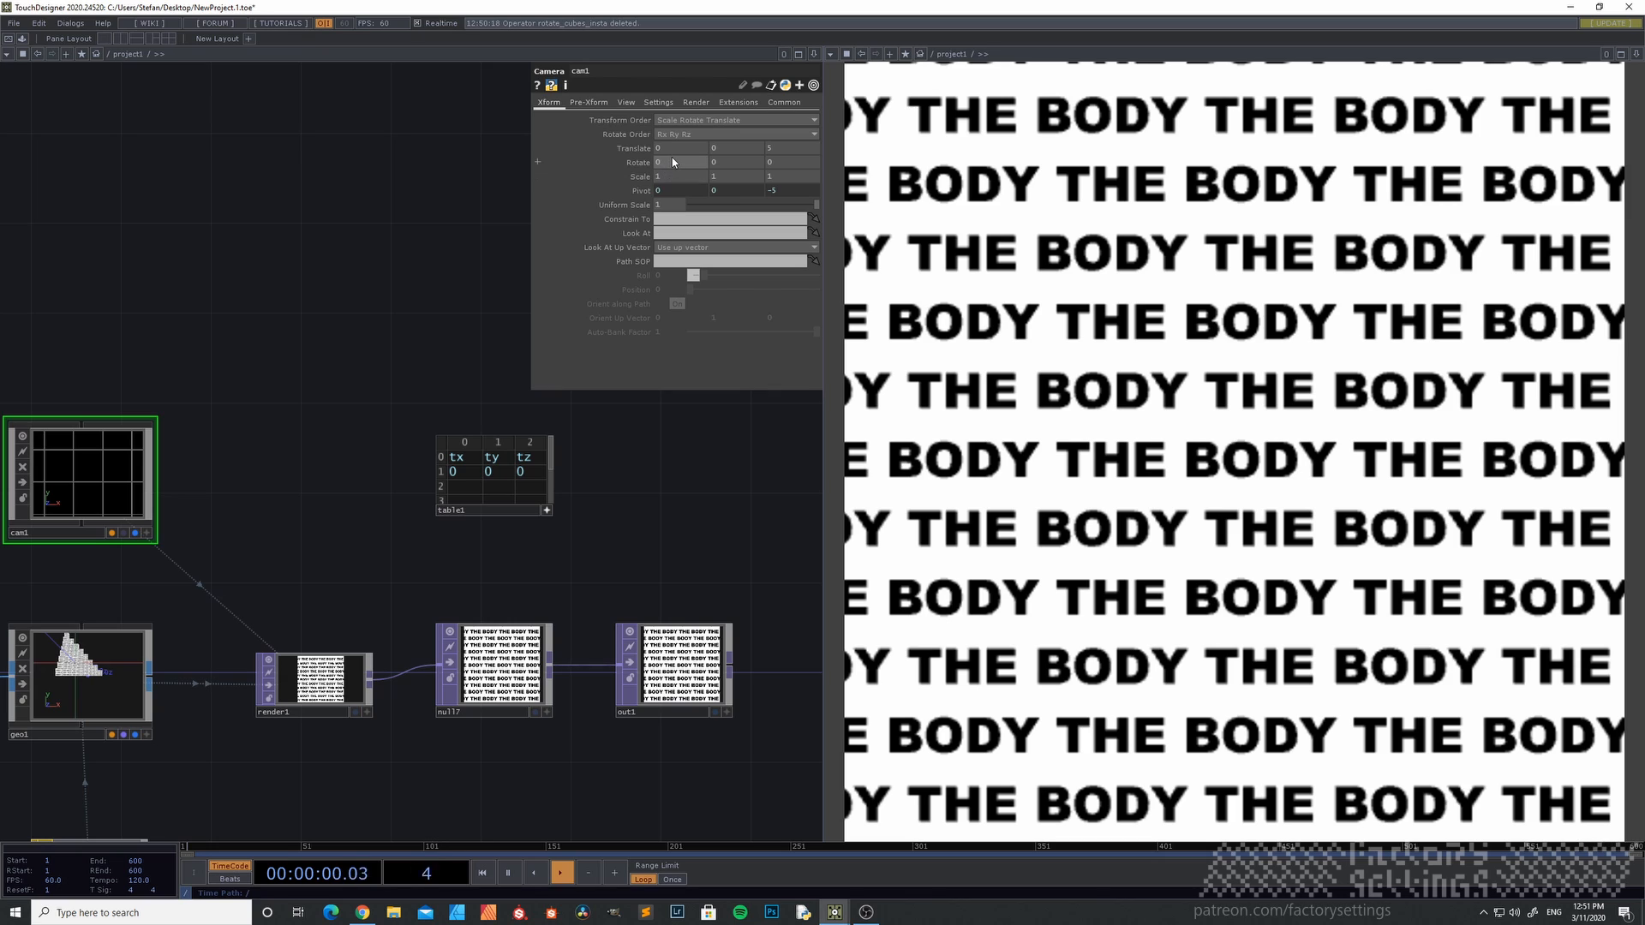
mouse_move(672, 163)
left_mouse_down()
mouse_move(630, 144)
mouse_move(670, 143)
left_mouse_up()
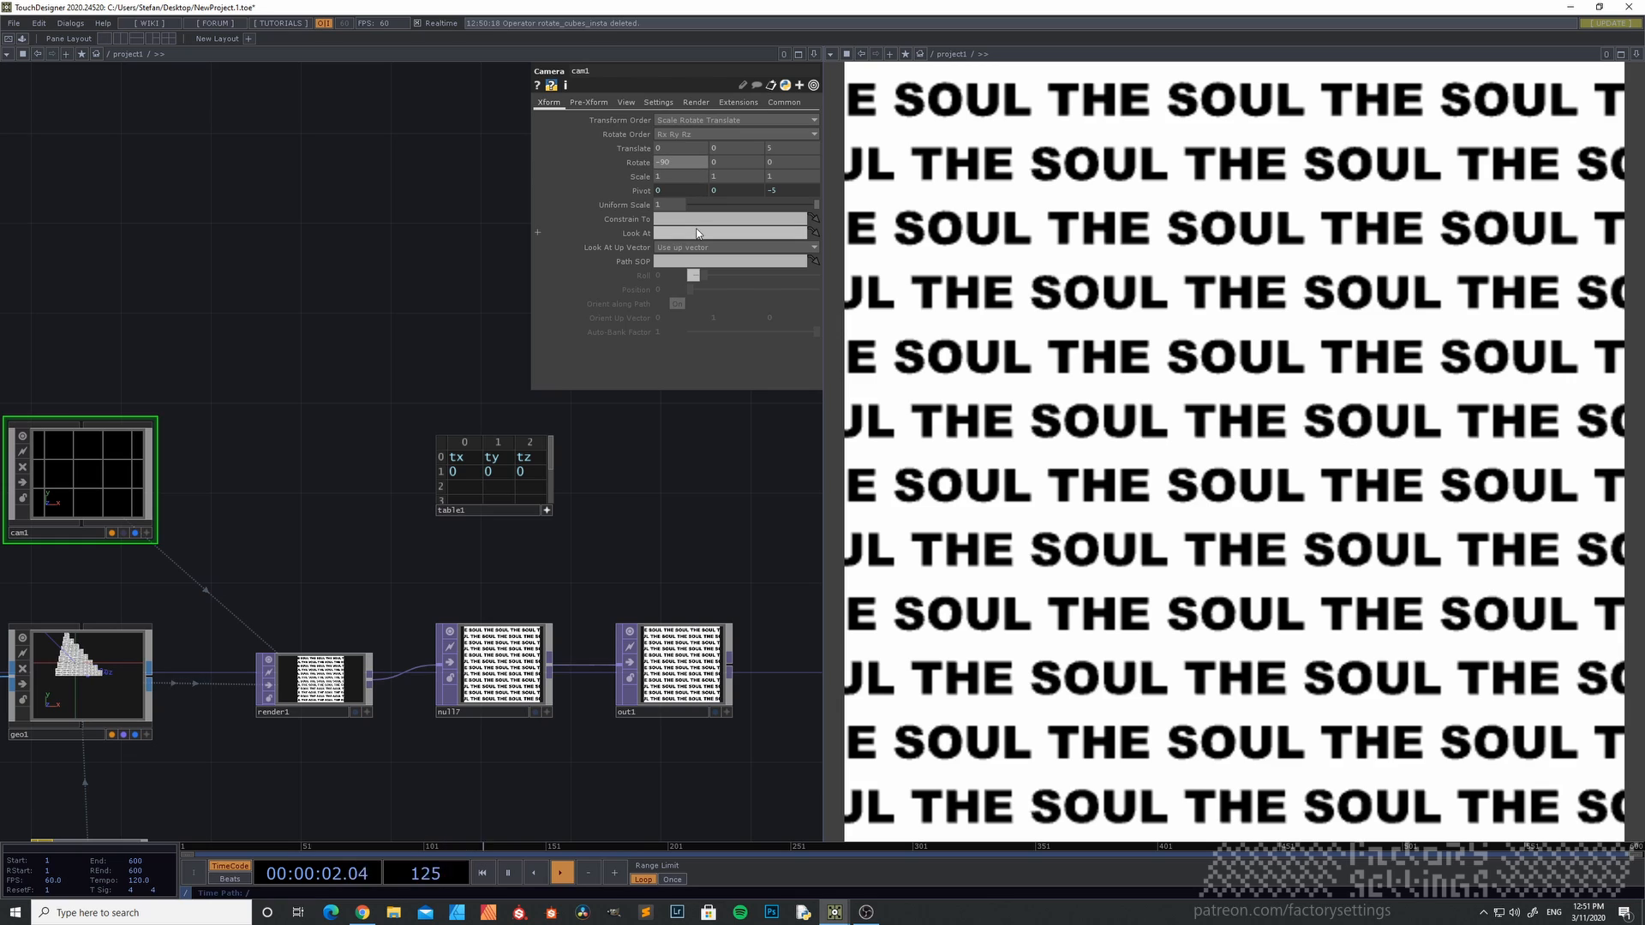
- Change the headers in row 0 of table1 to rx, ry and rz
left_click(462, 487)
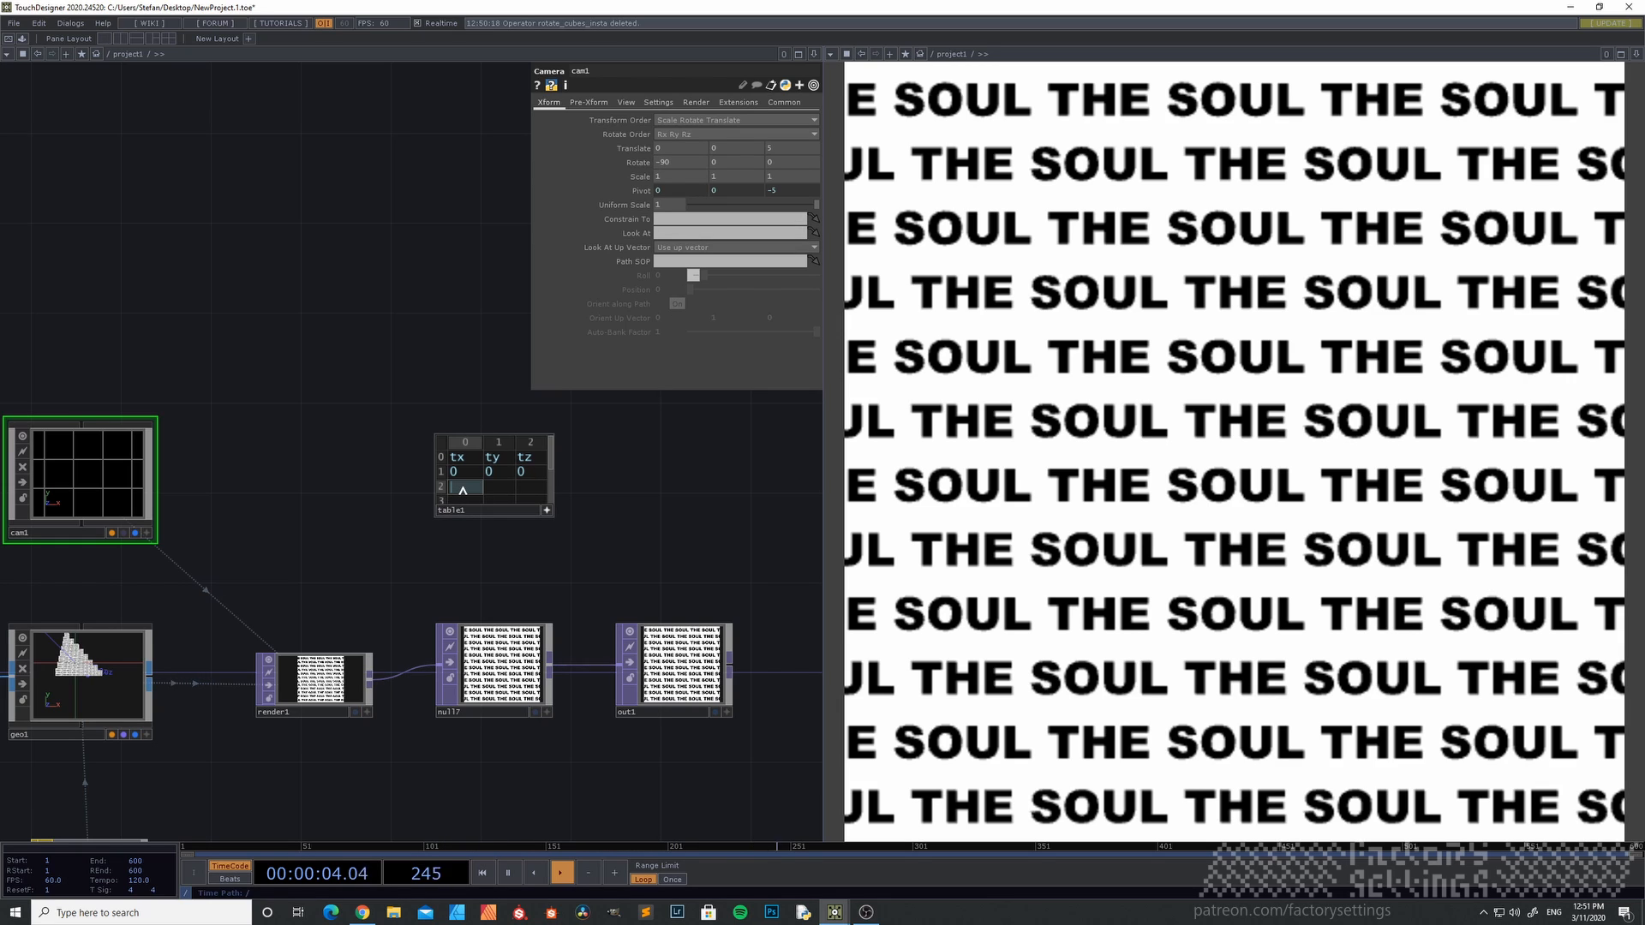
left_click(451, 460)
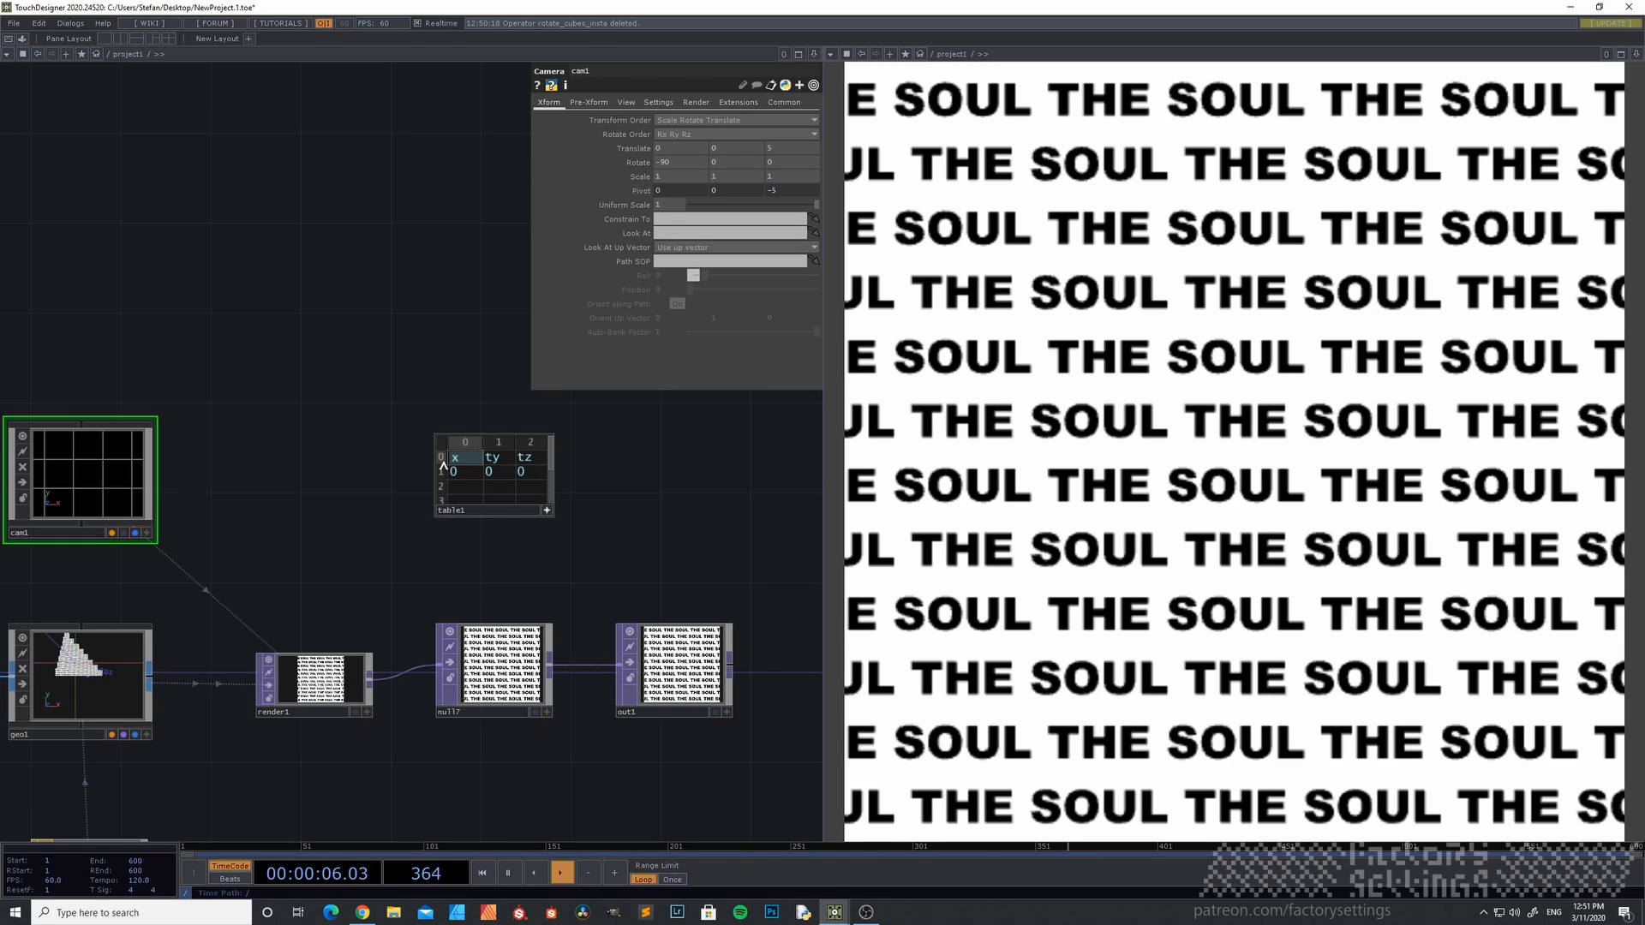
type("r")
left_click(490, 458)
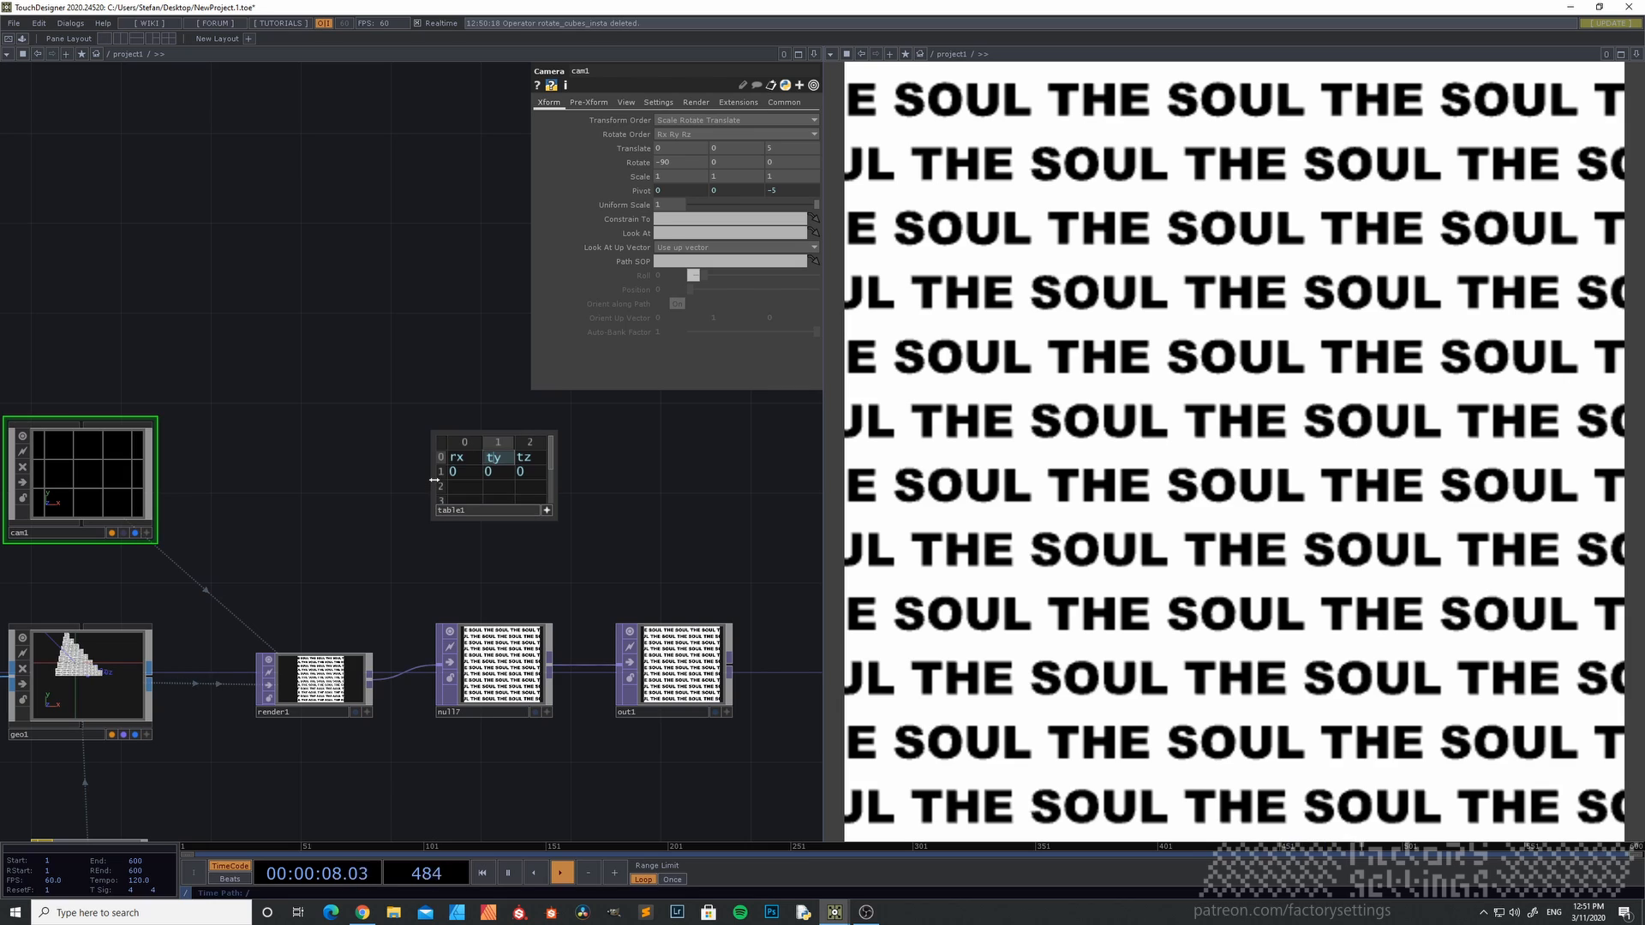
left_click(525, 460)
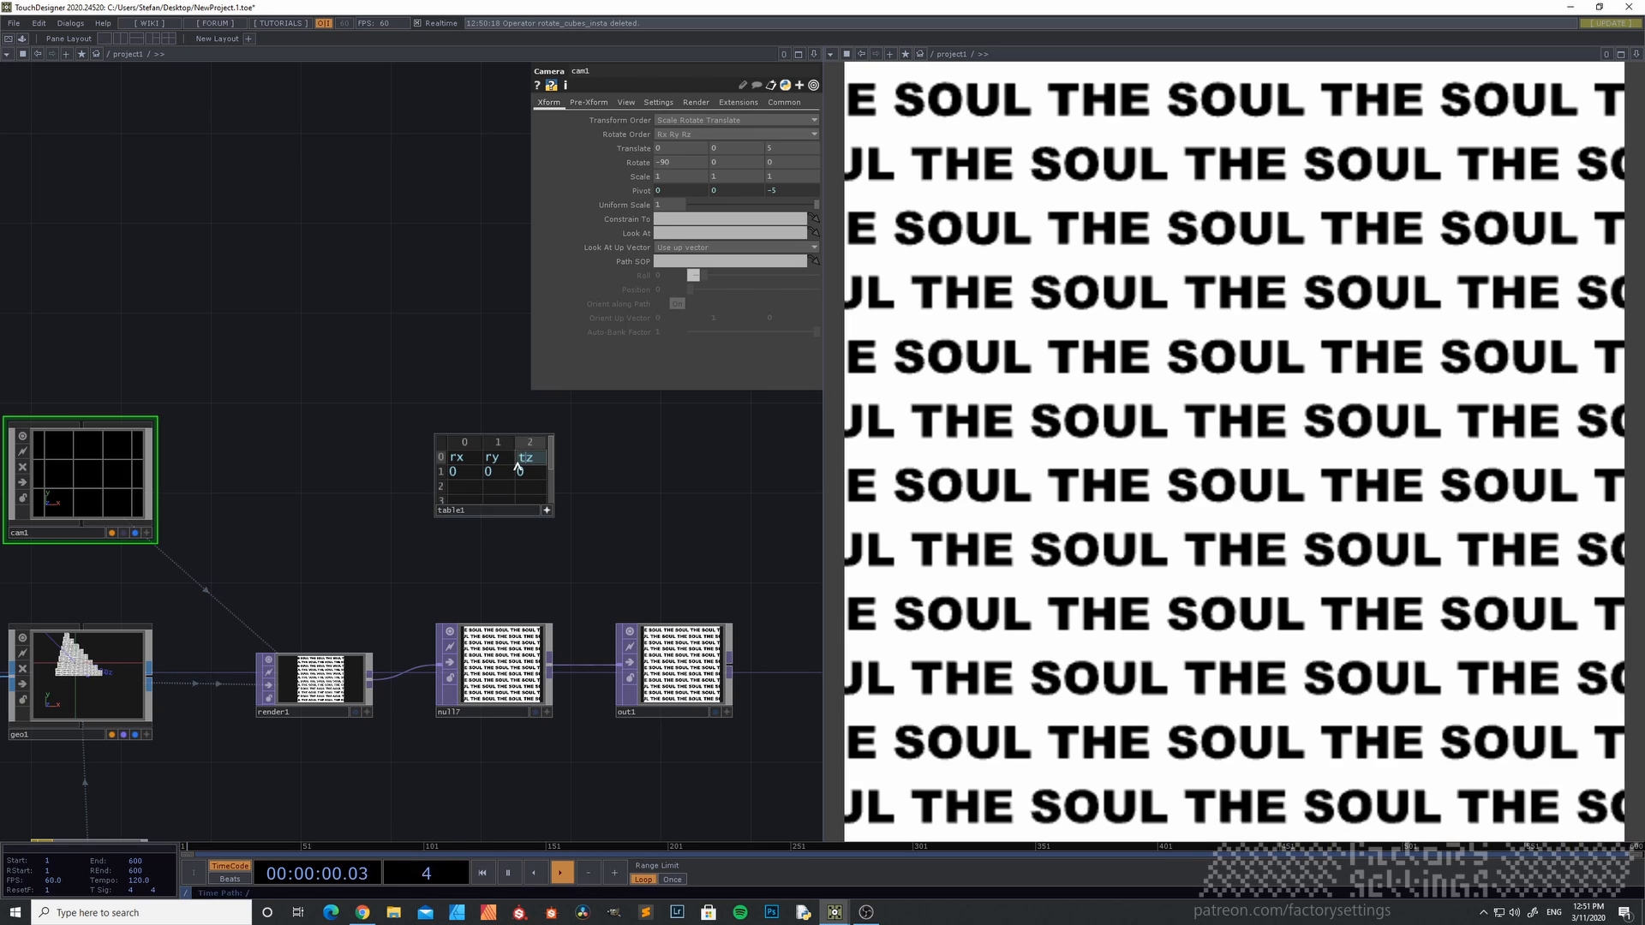
- Enter the rotation values -90, 0 and 0 in row 2 of table1
left_click(461, 489)
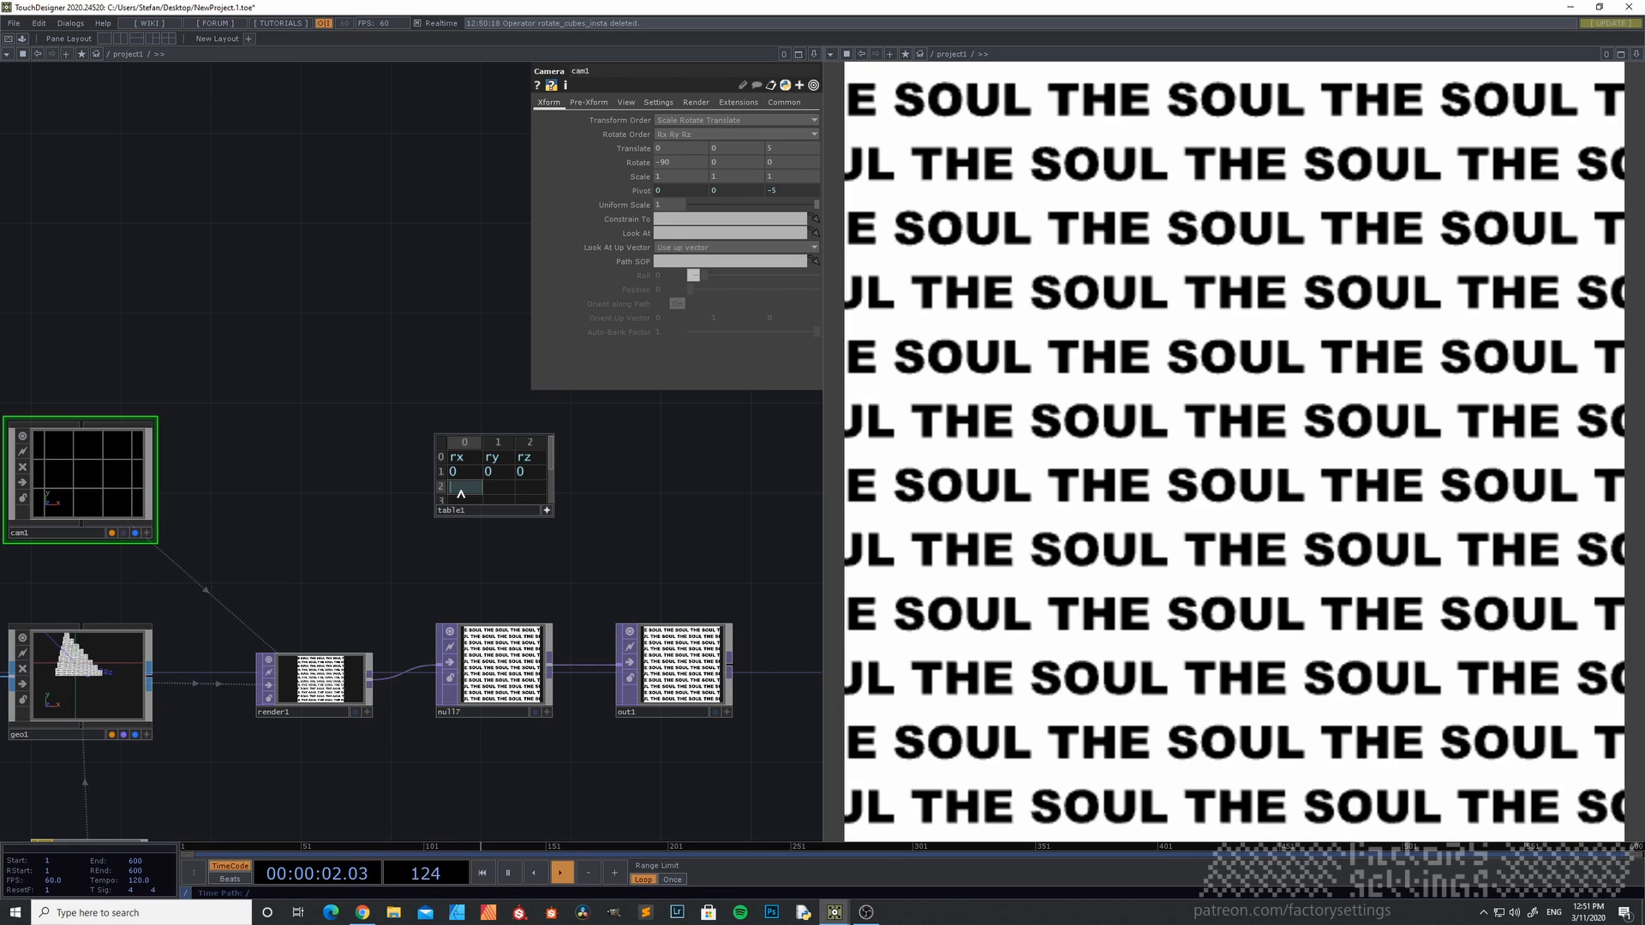
type("-90")
left_click(489, 488)
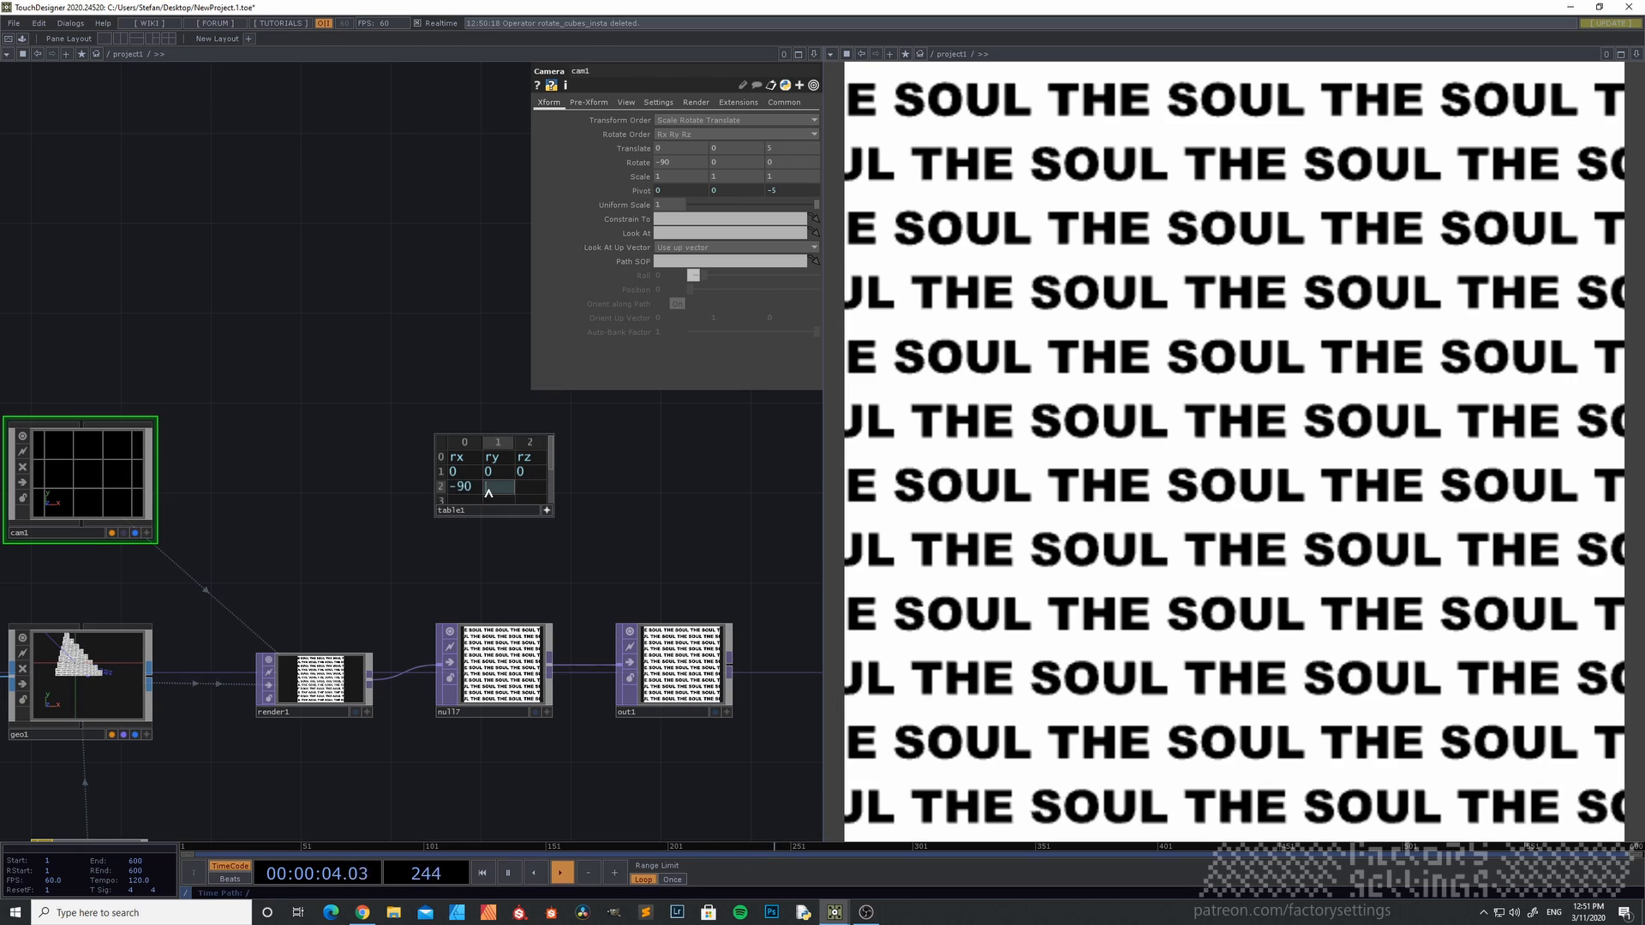
type("0")
left_click(526, 488)
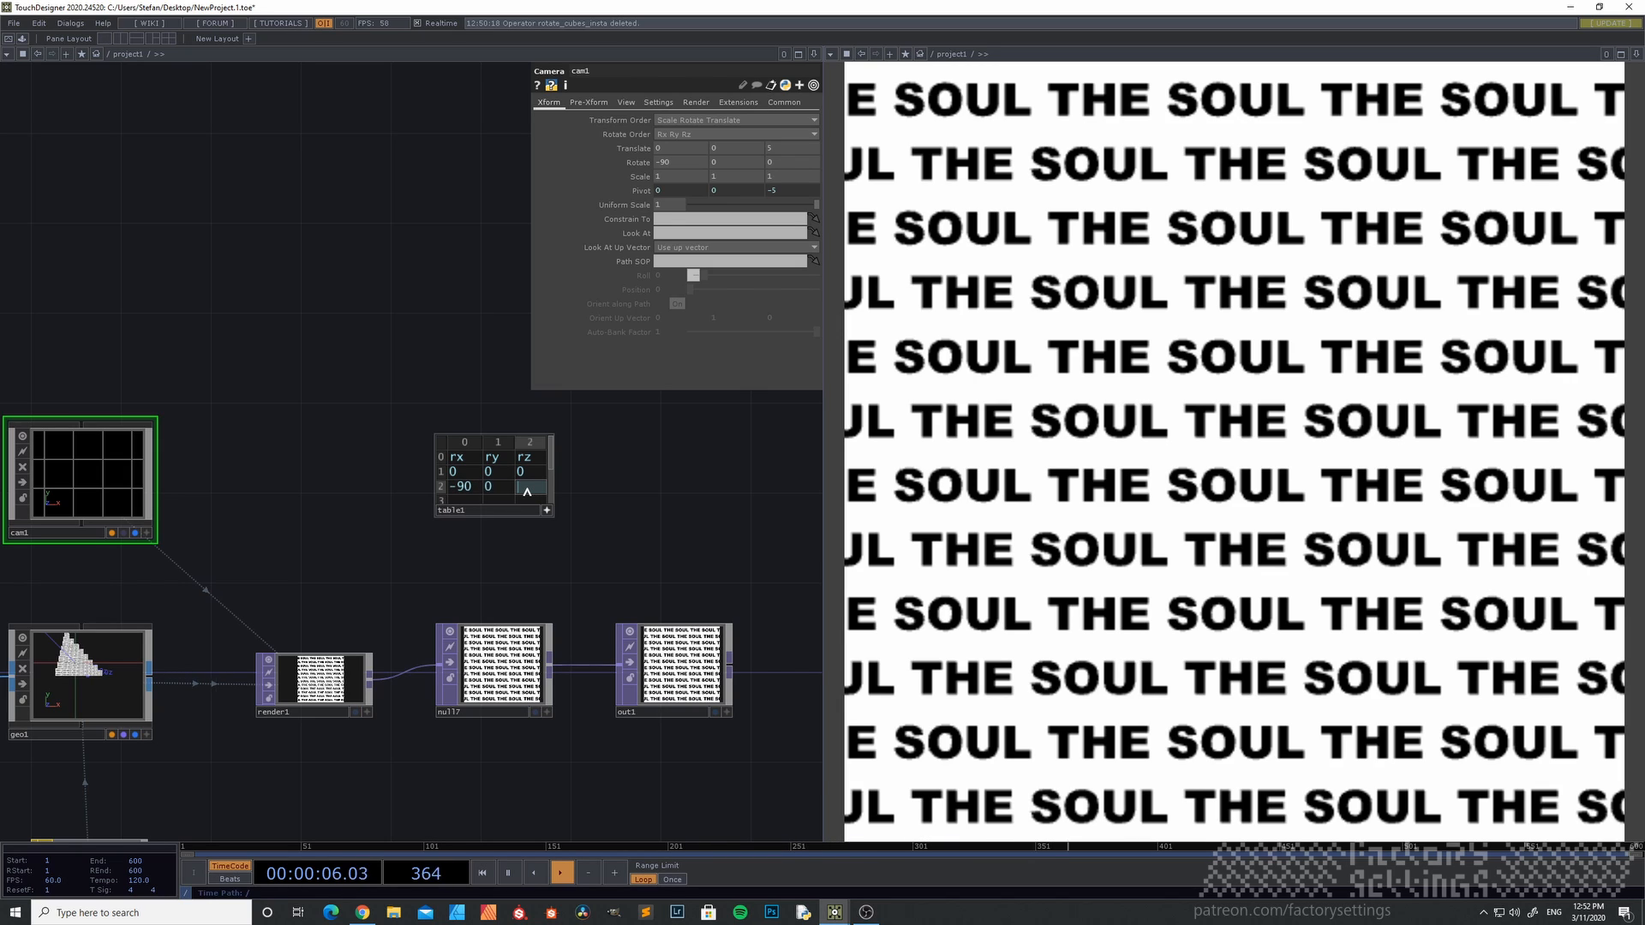
type("0")
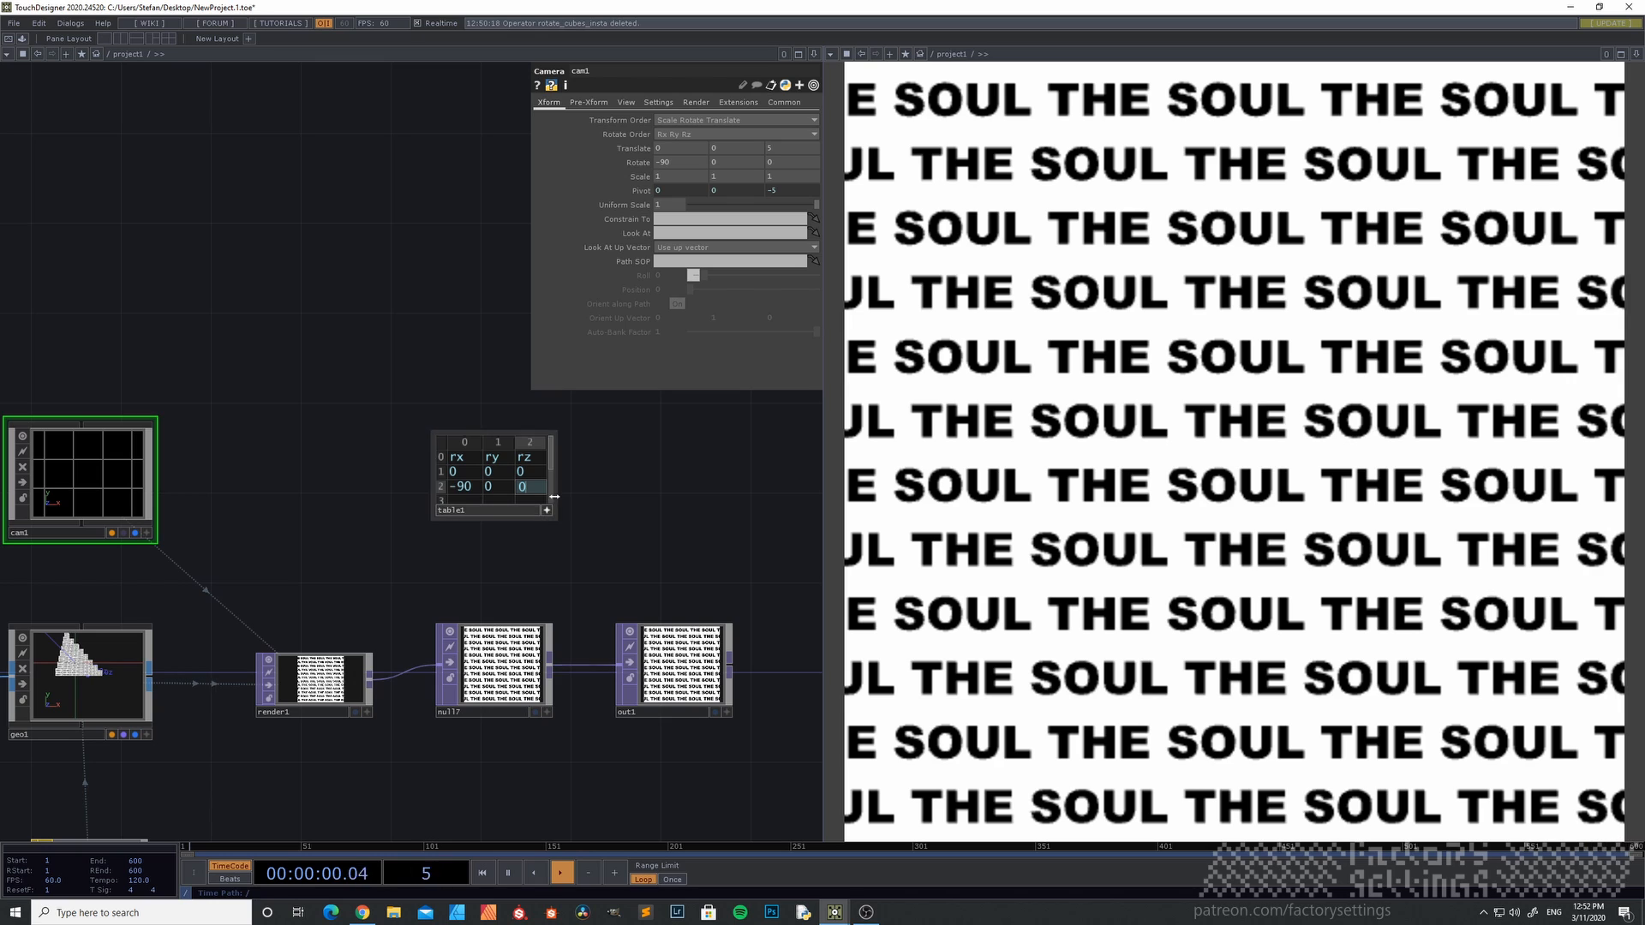
- Clear the rx, ry and rz values from row 2 of table1
scroll(423, 476, "up", 4)
left_click_drag(494, 452, 457, 455)
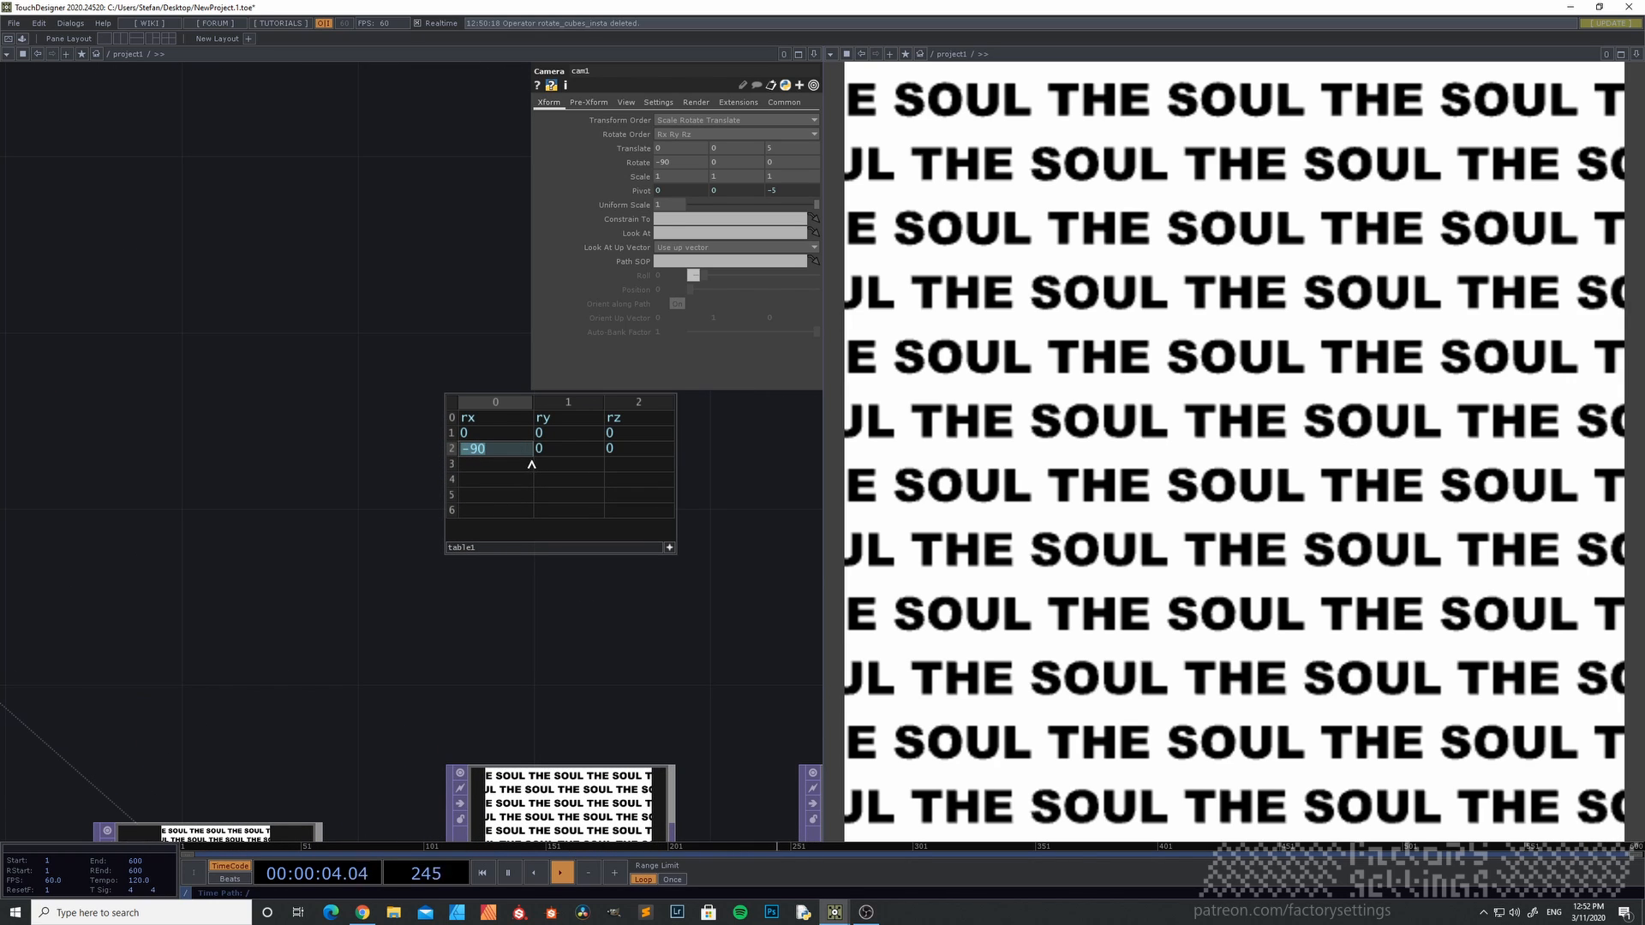
key("BackSpace")
key("Tab")
key("BackSpace")
key("Tab")
key("BackSpace")
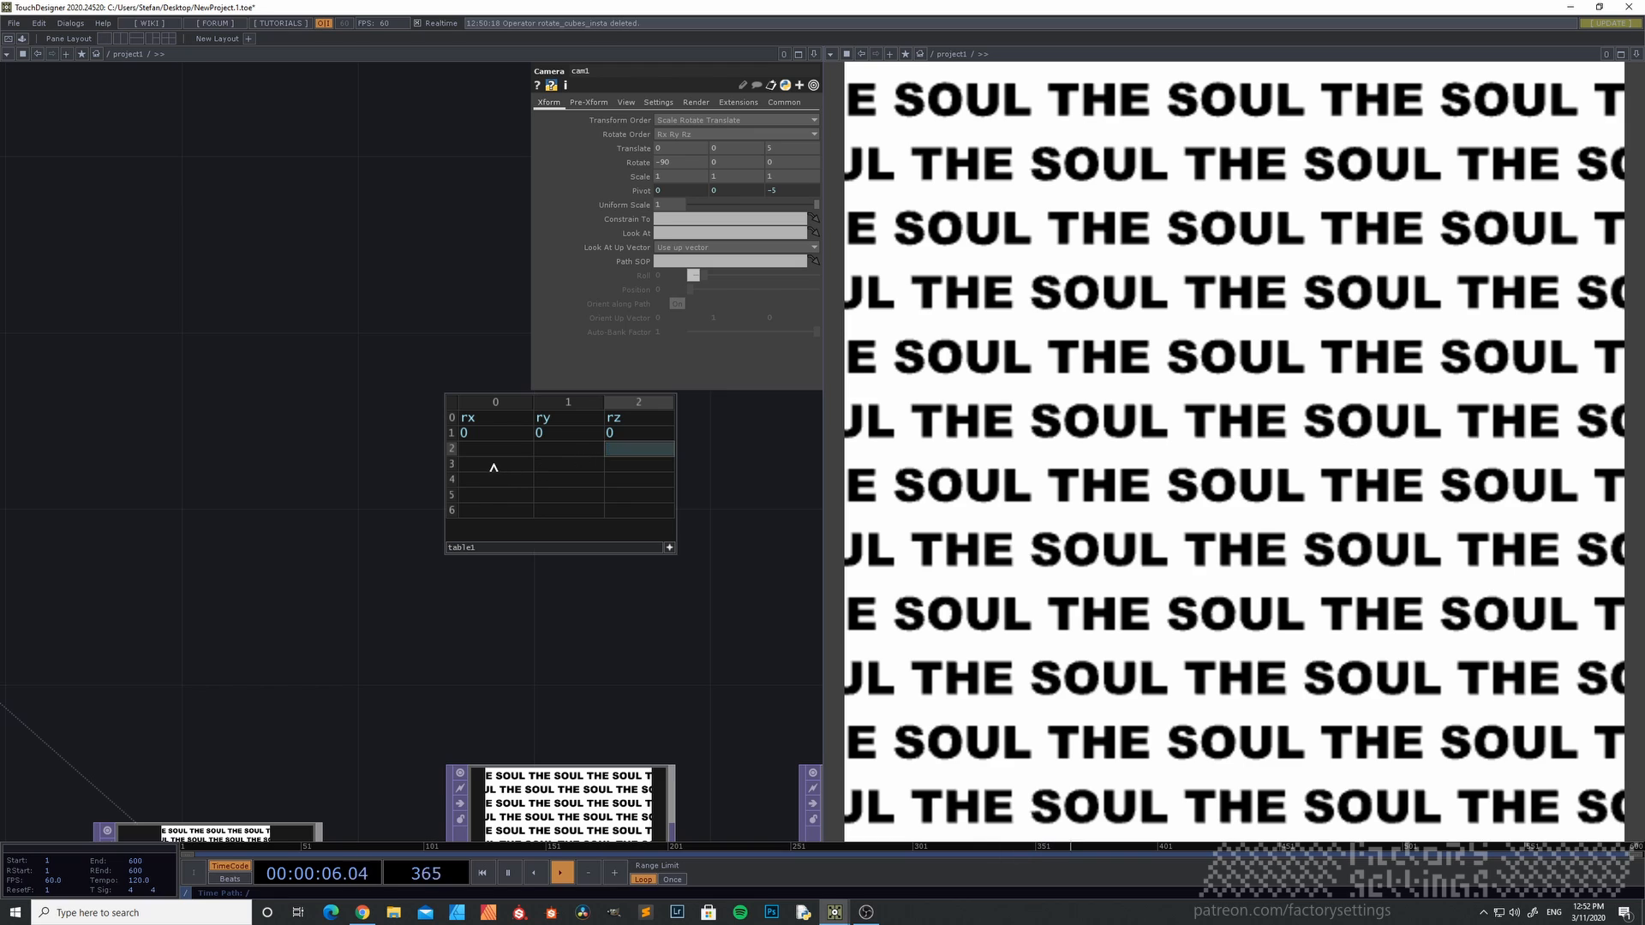
- Enter the rotation values -90, 0 and 0 in row 3 of table1
left_click(494, 466)
type("-90")
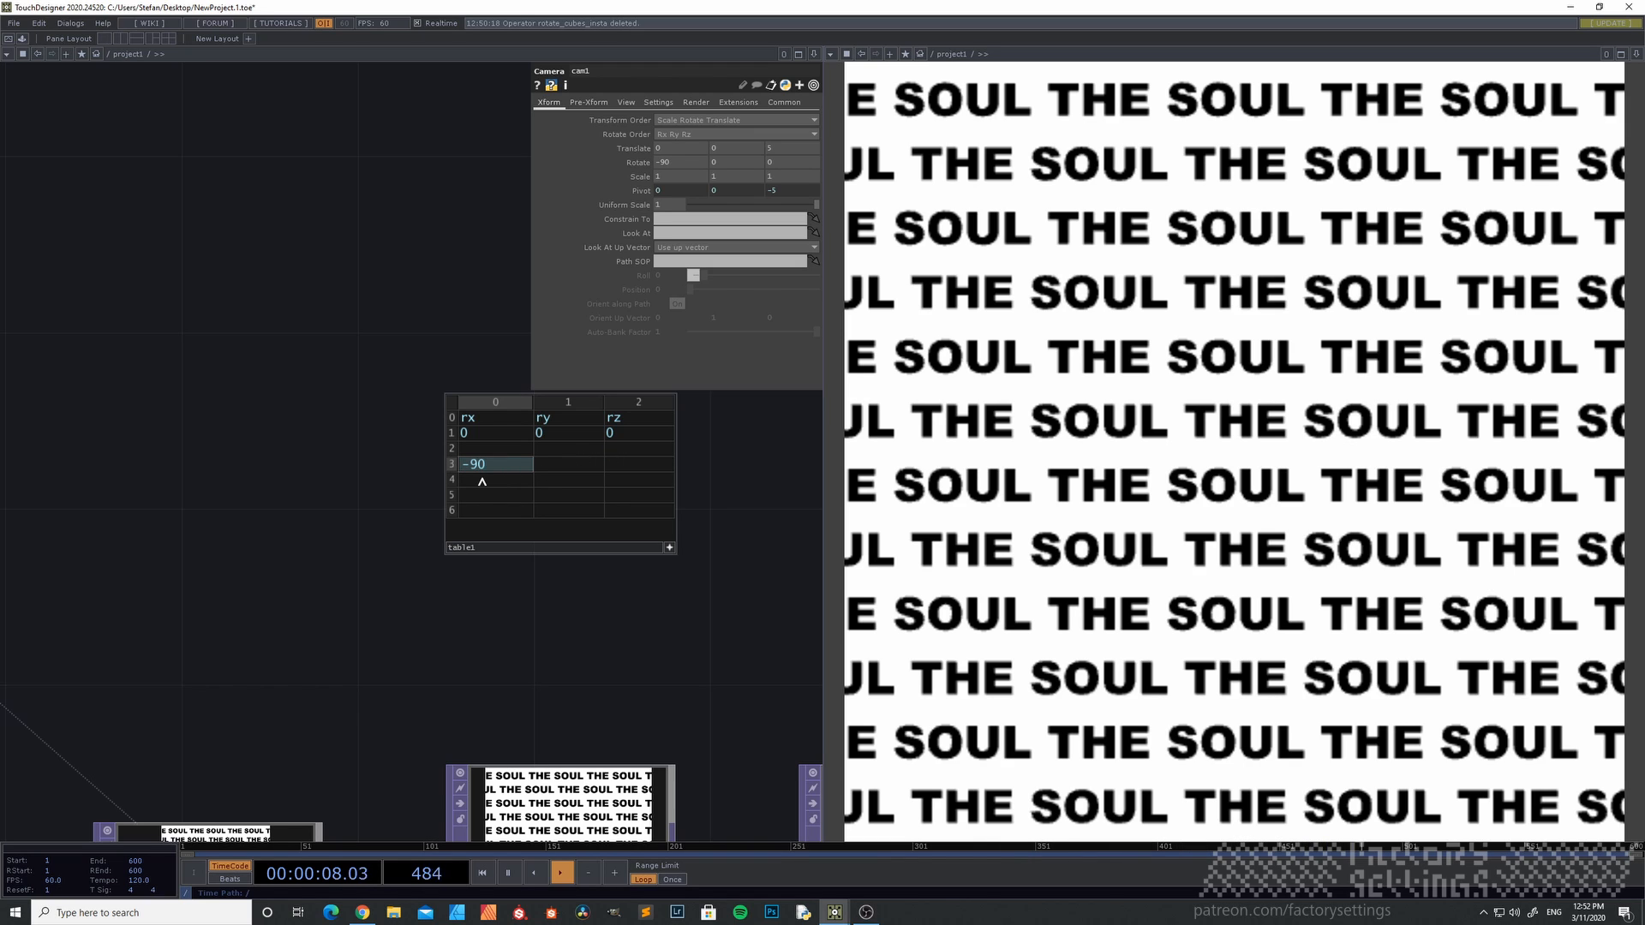
left_click(566, 463)
type("0")
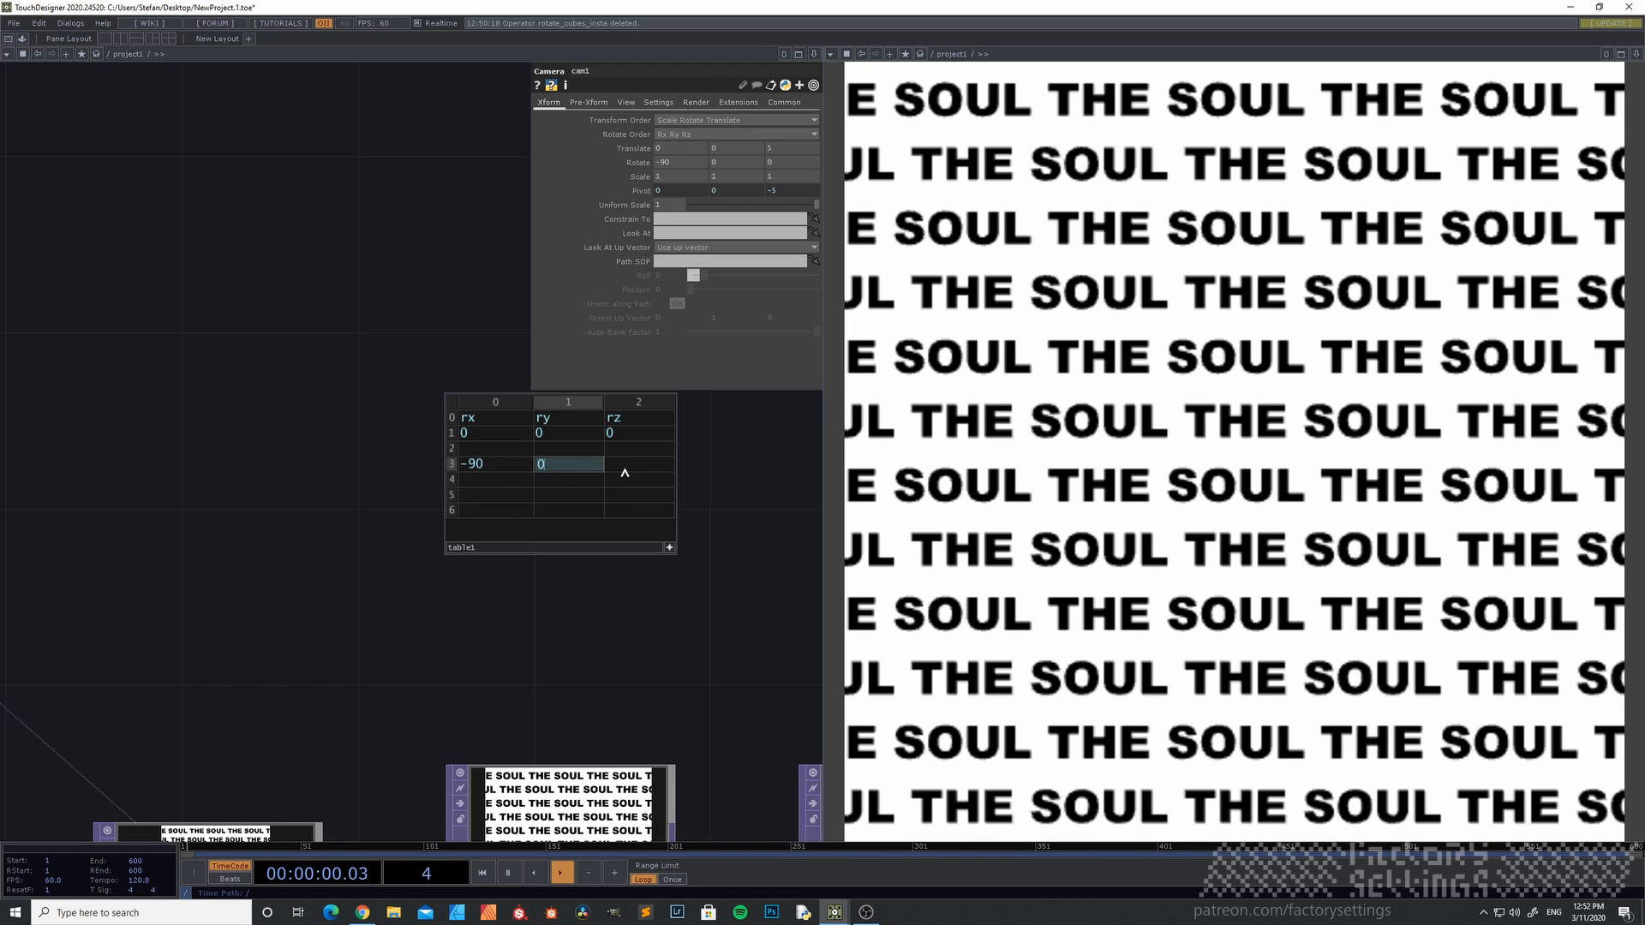
key("Tab")
type("0")
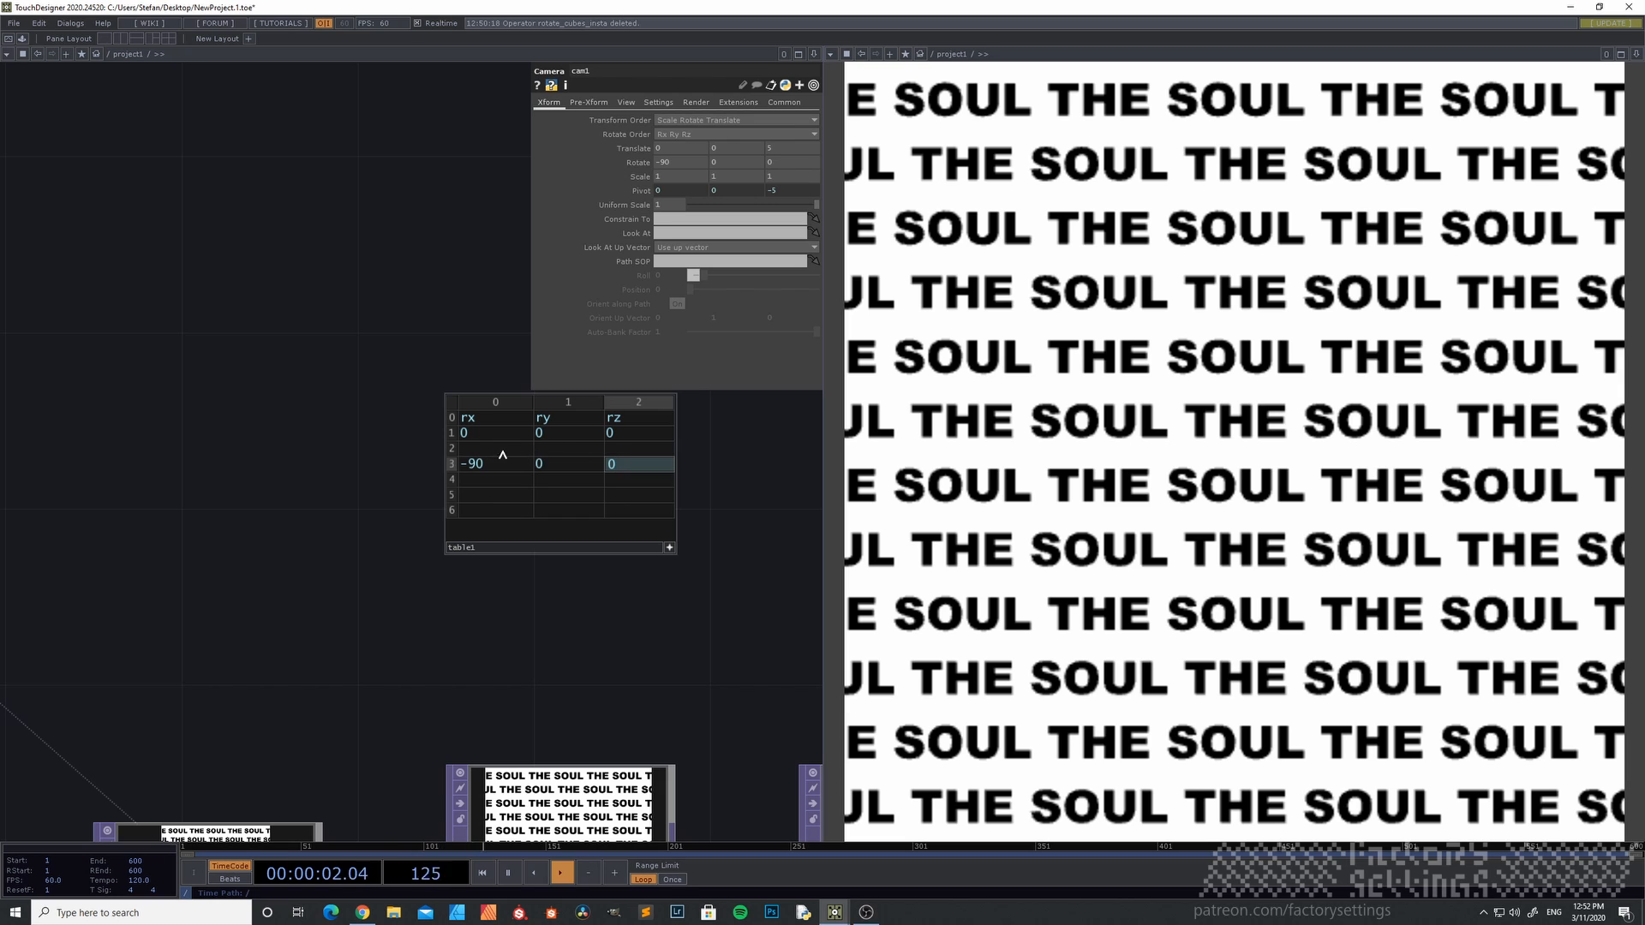
left_click(478, 497)
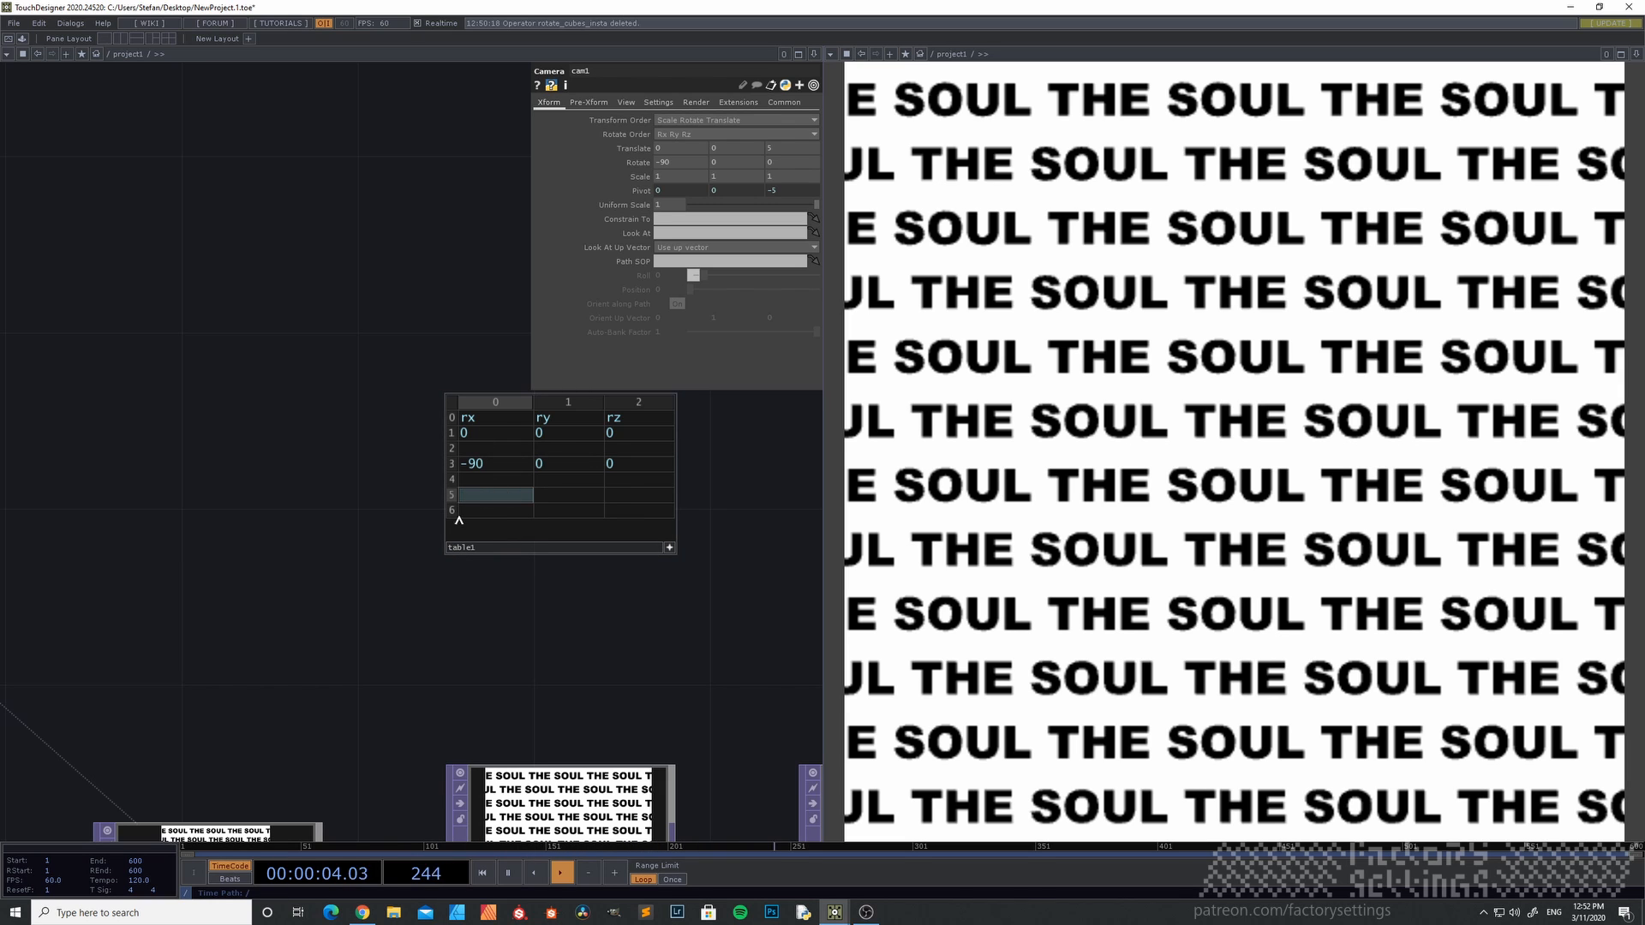
- Set the rotation of camera cam1 to -90 in X and -90 in Z
scroll(354, 549, "down", 5)
left_click_drag(396, 574, 567, 560)
scroll(286, 547, "up", 2)
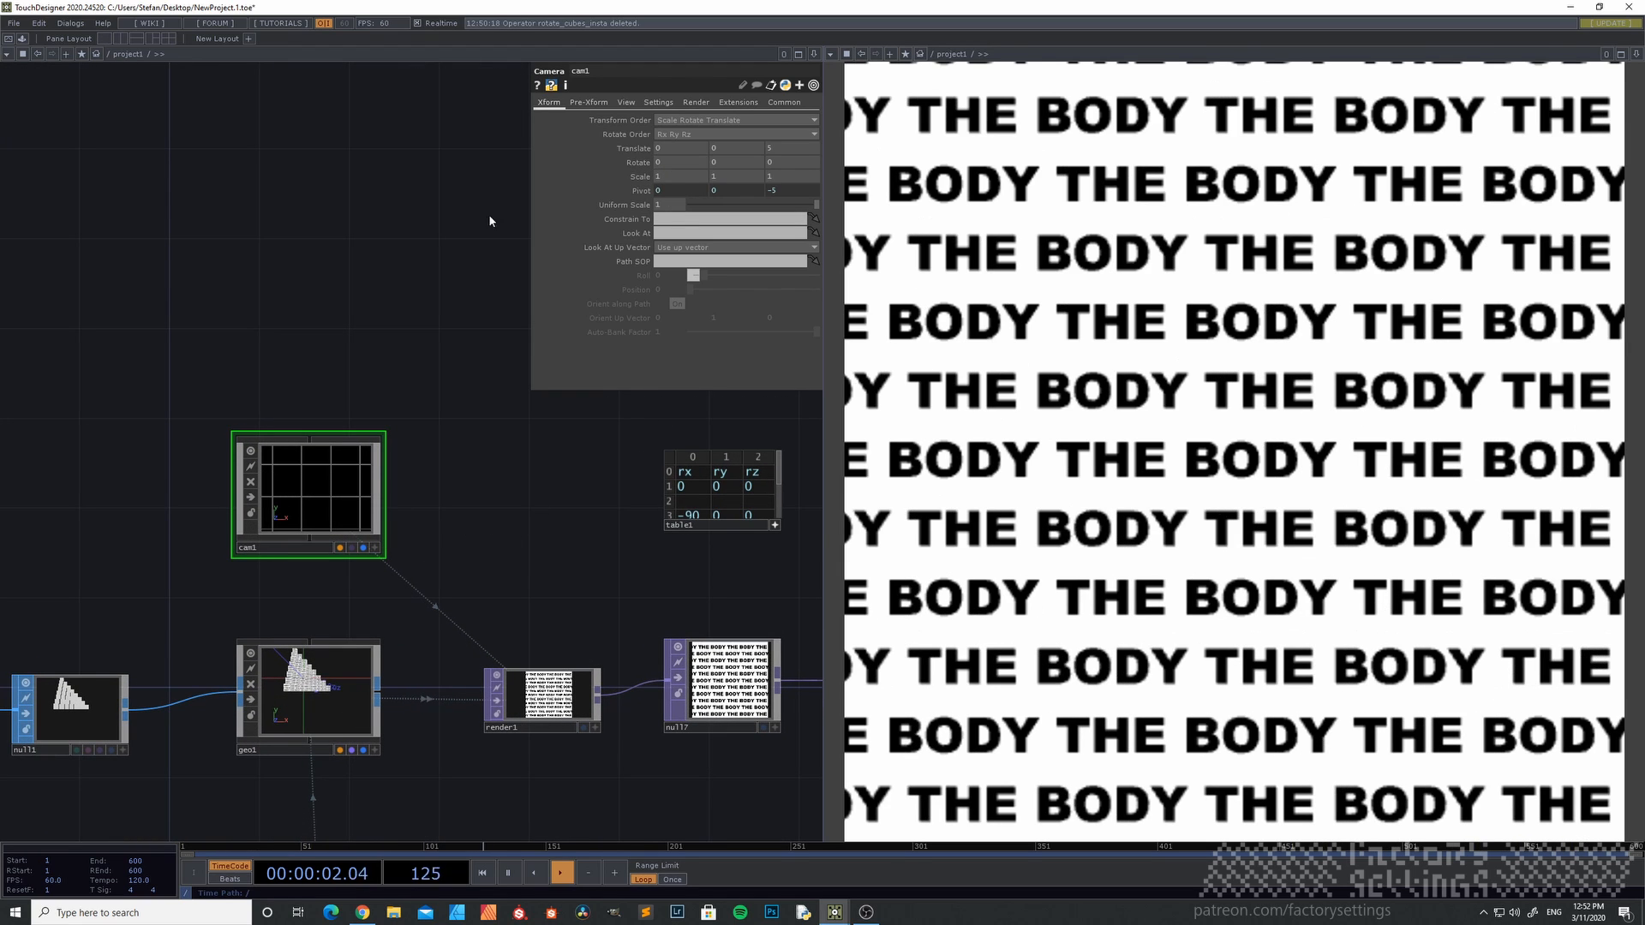
mouse_move(726, 168)
left_mouse_down()
mouse_move(728, 138)
mouse_move(727, 157)
left_mouse_up()
type("-90")
key("Return")
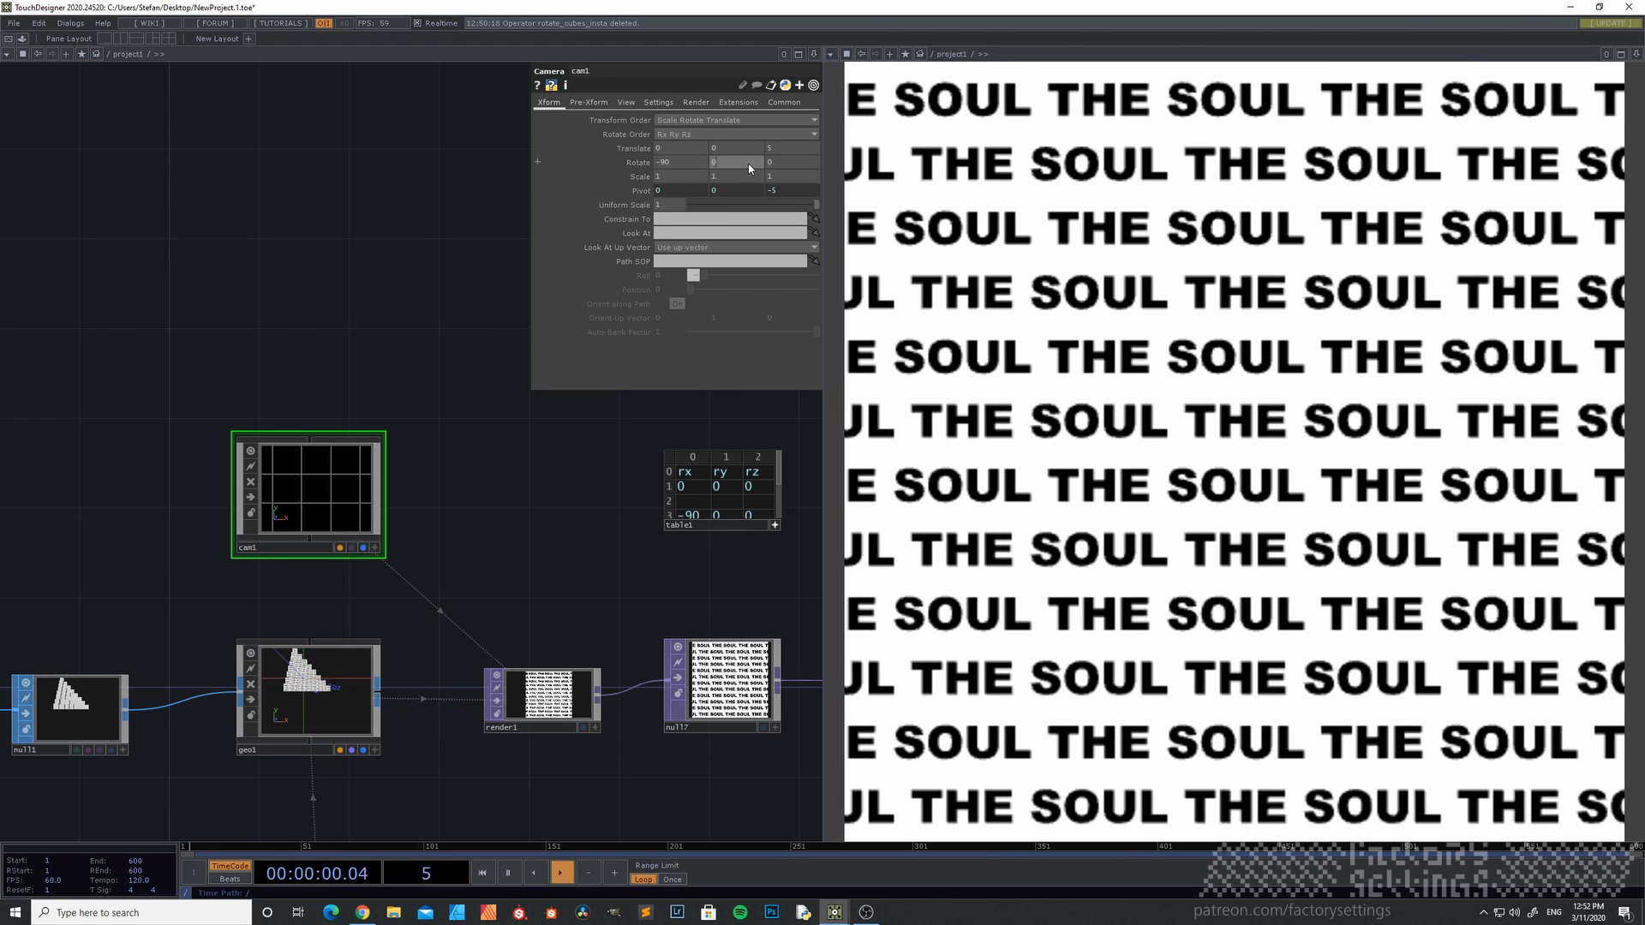
middle_click_drag(750, 169, 793, 144)
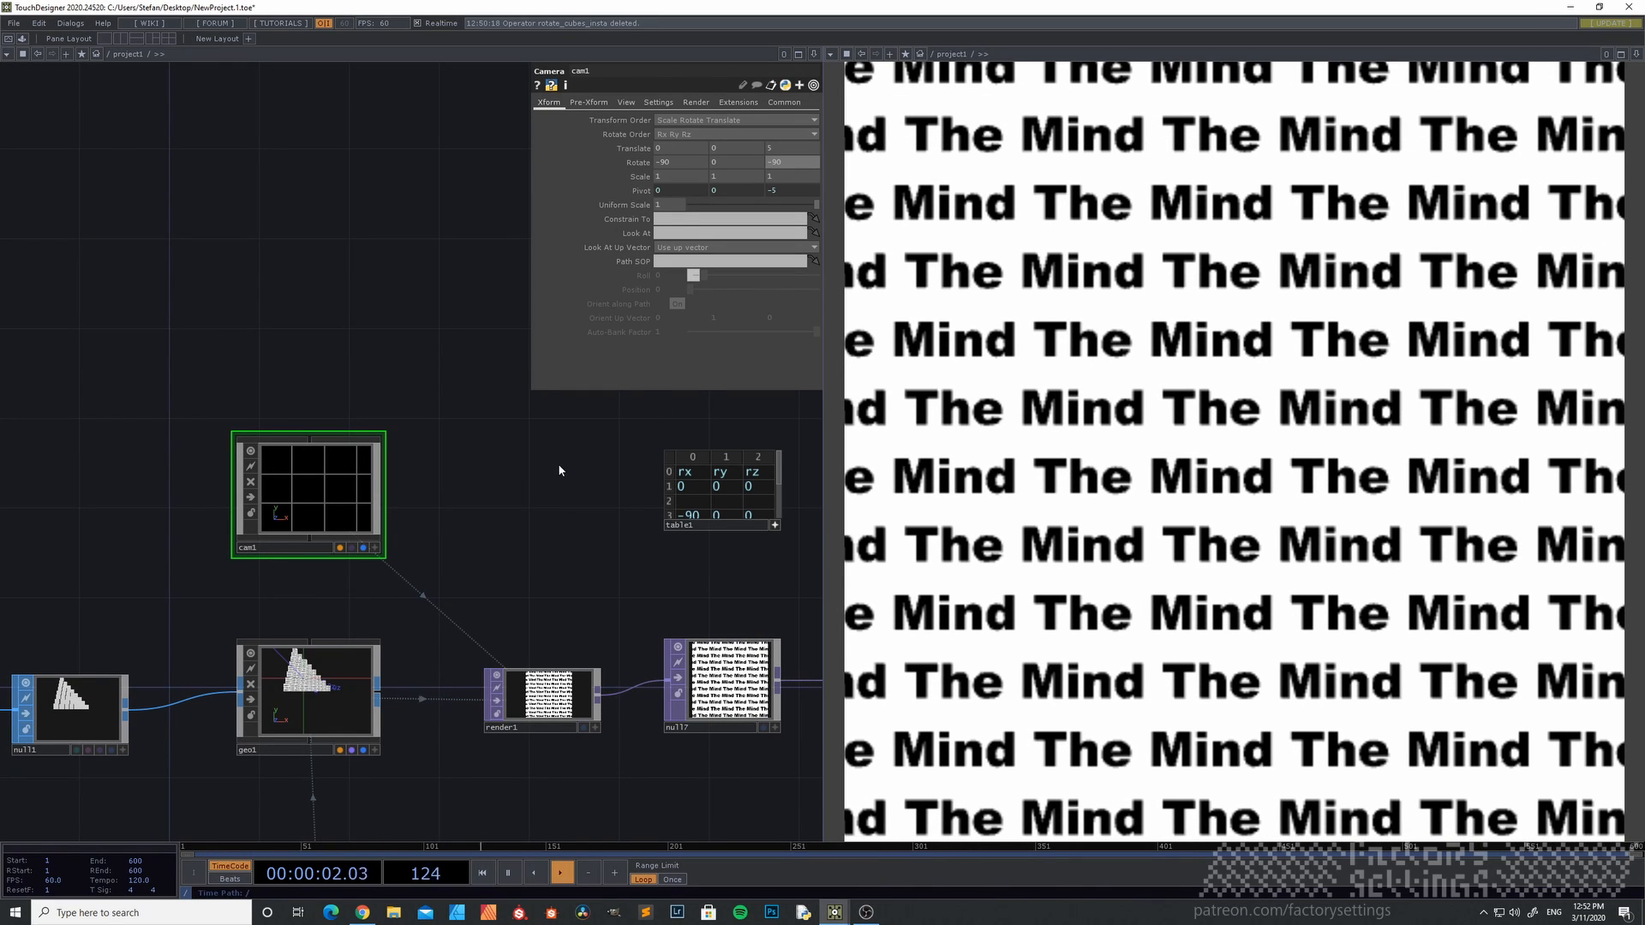
- Enter the rotation values -90, 0 and -90 in row 5 of table1
left_click_drag(558, 470, 342, 433)
scroll(326, 433, "up", 5)
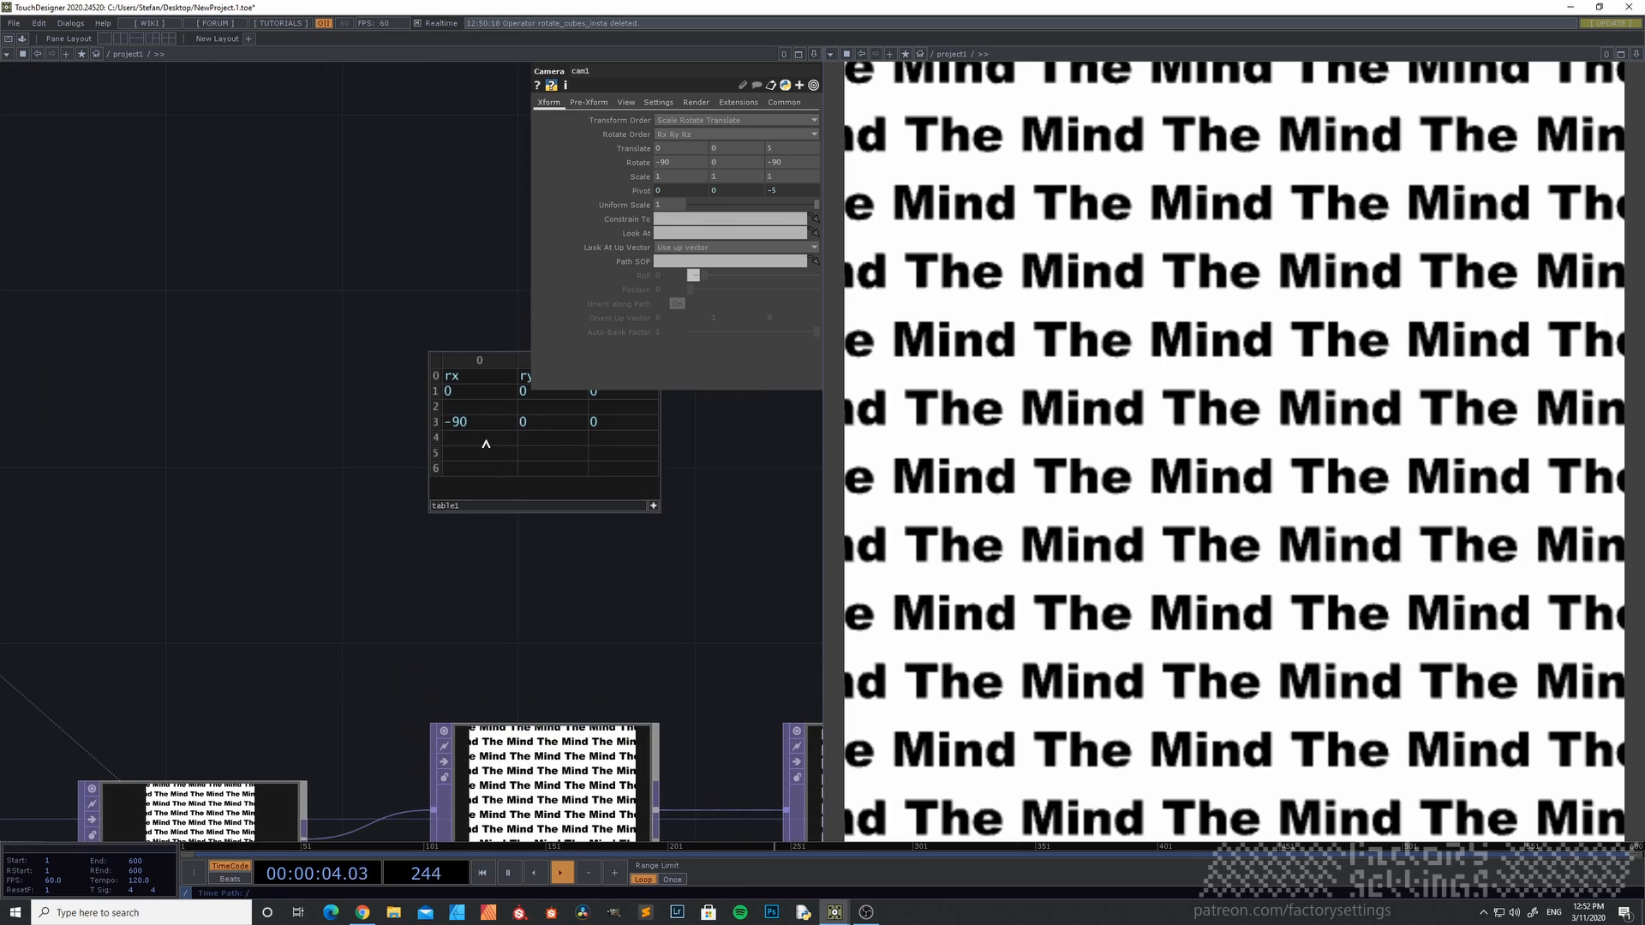
left_click(460, 454)
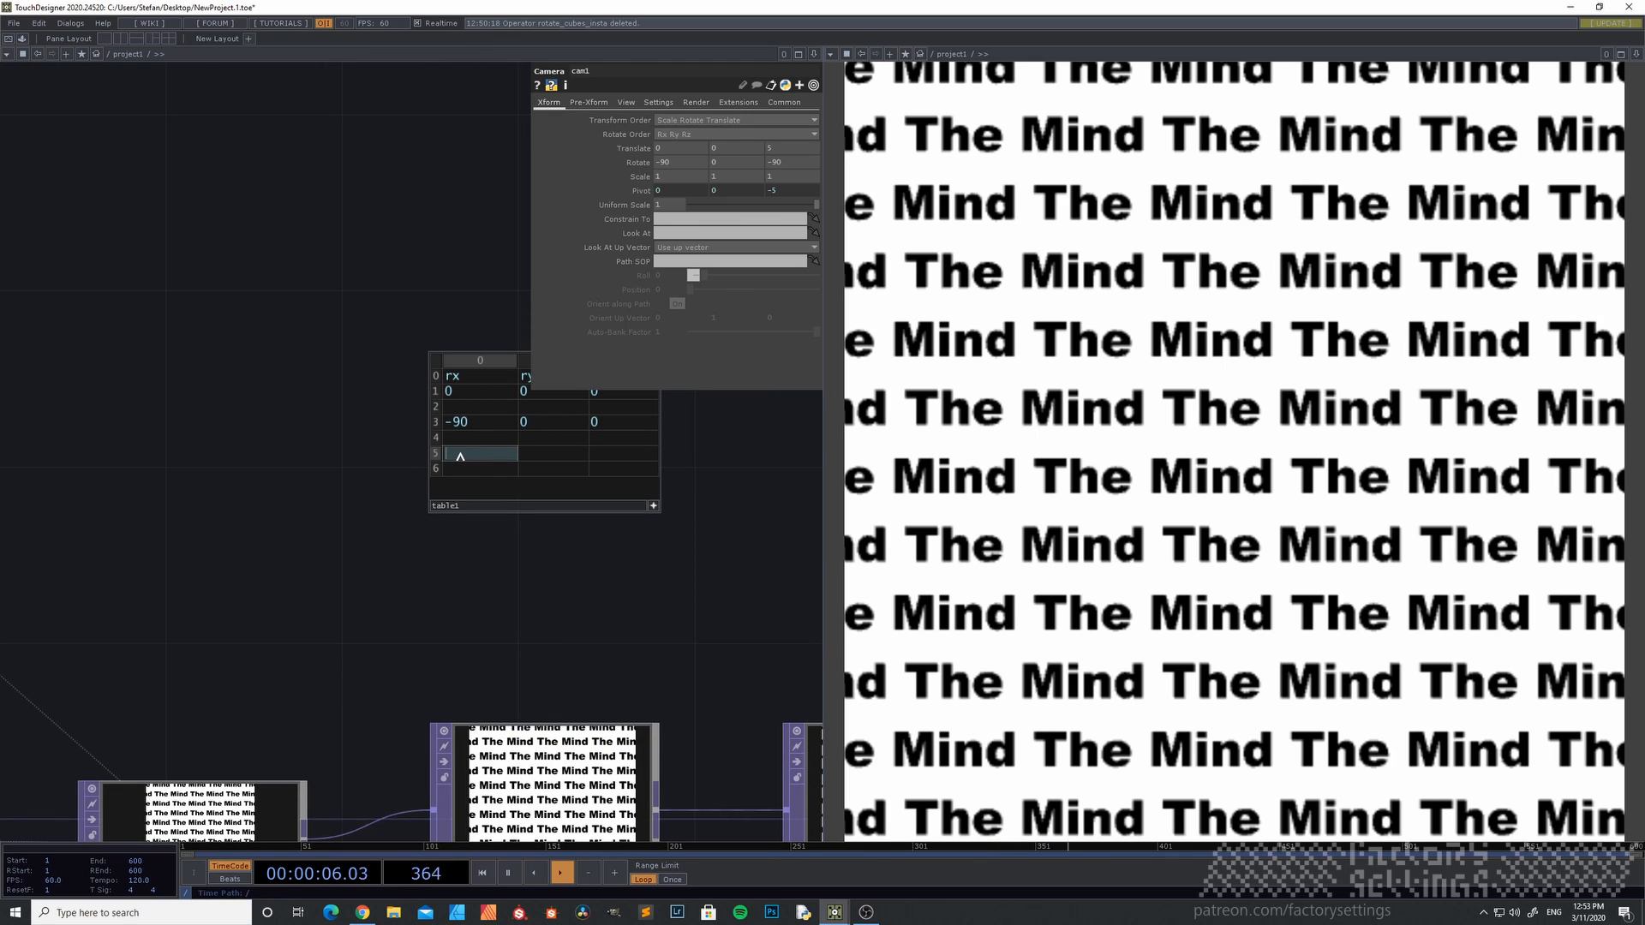
type("-90")
left_click(561, 455)
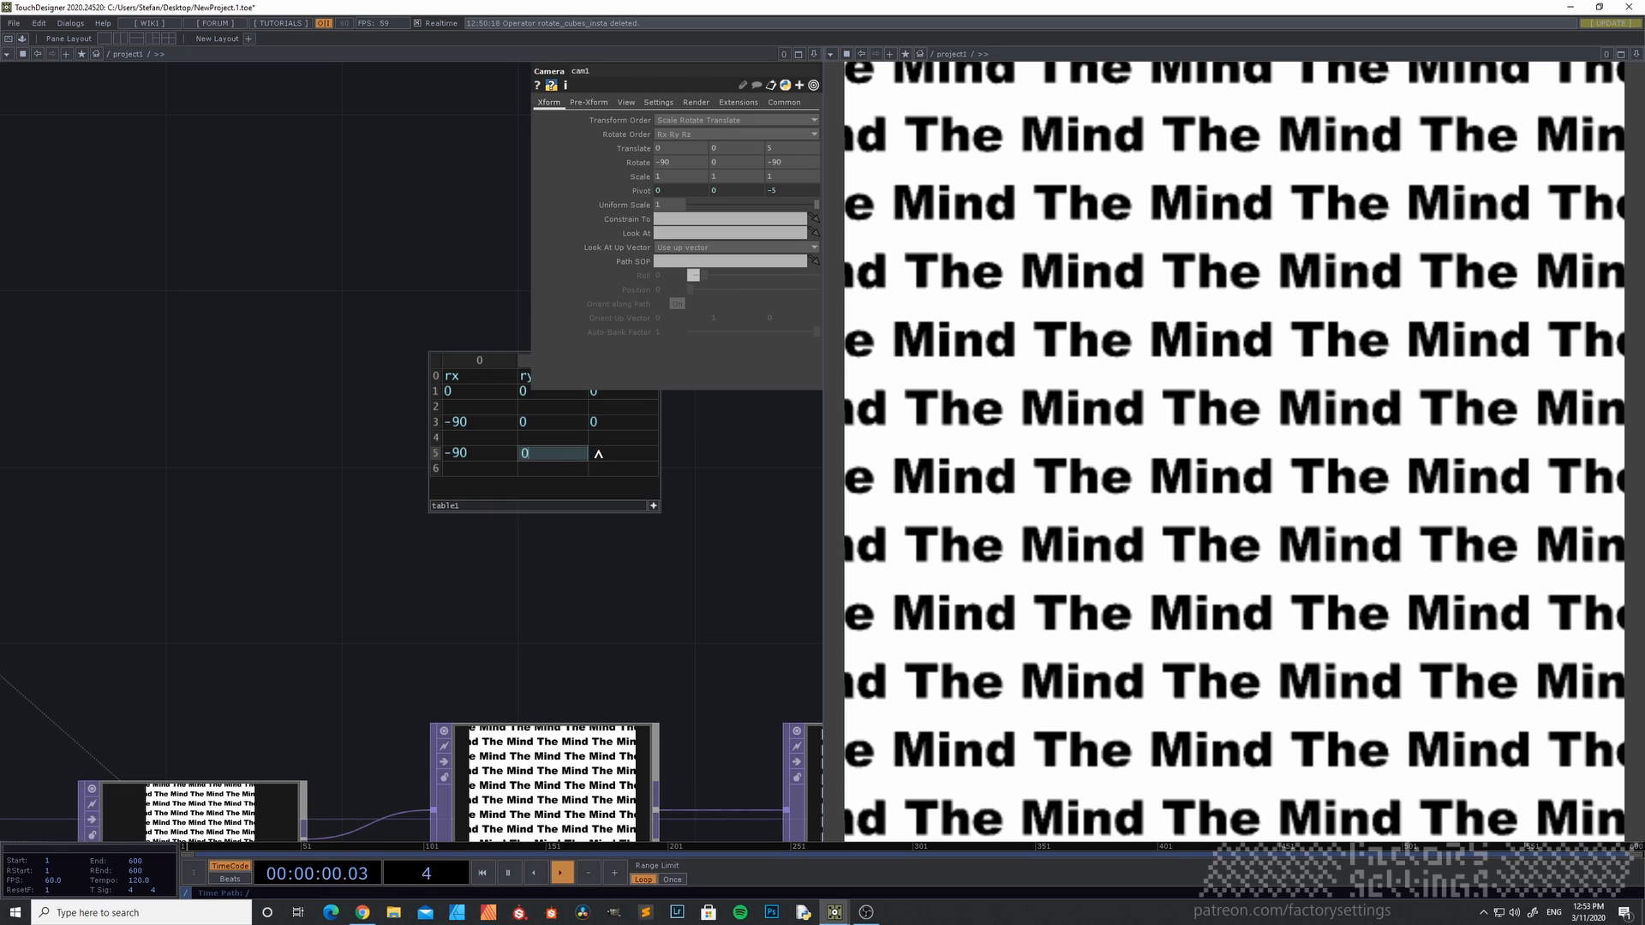
left_click(595, 455)
type("-90")
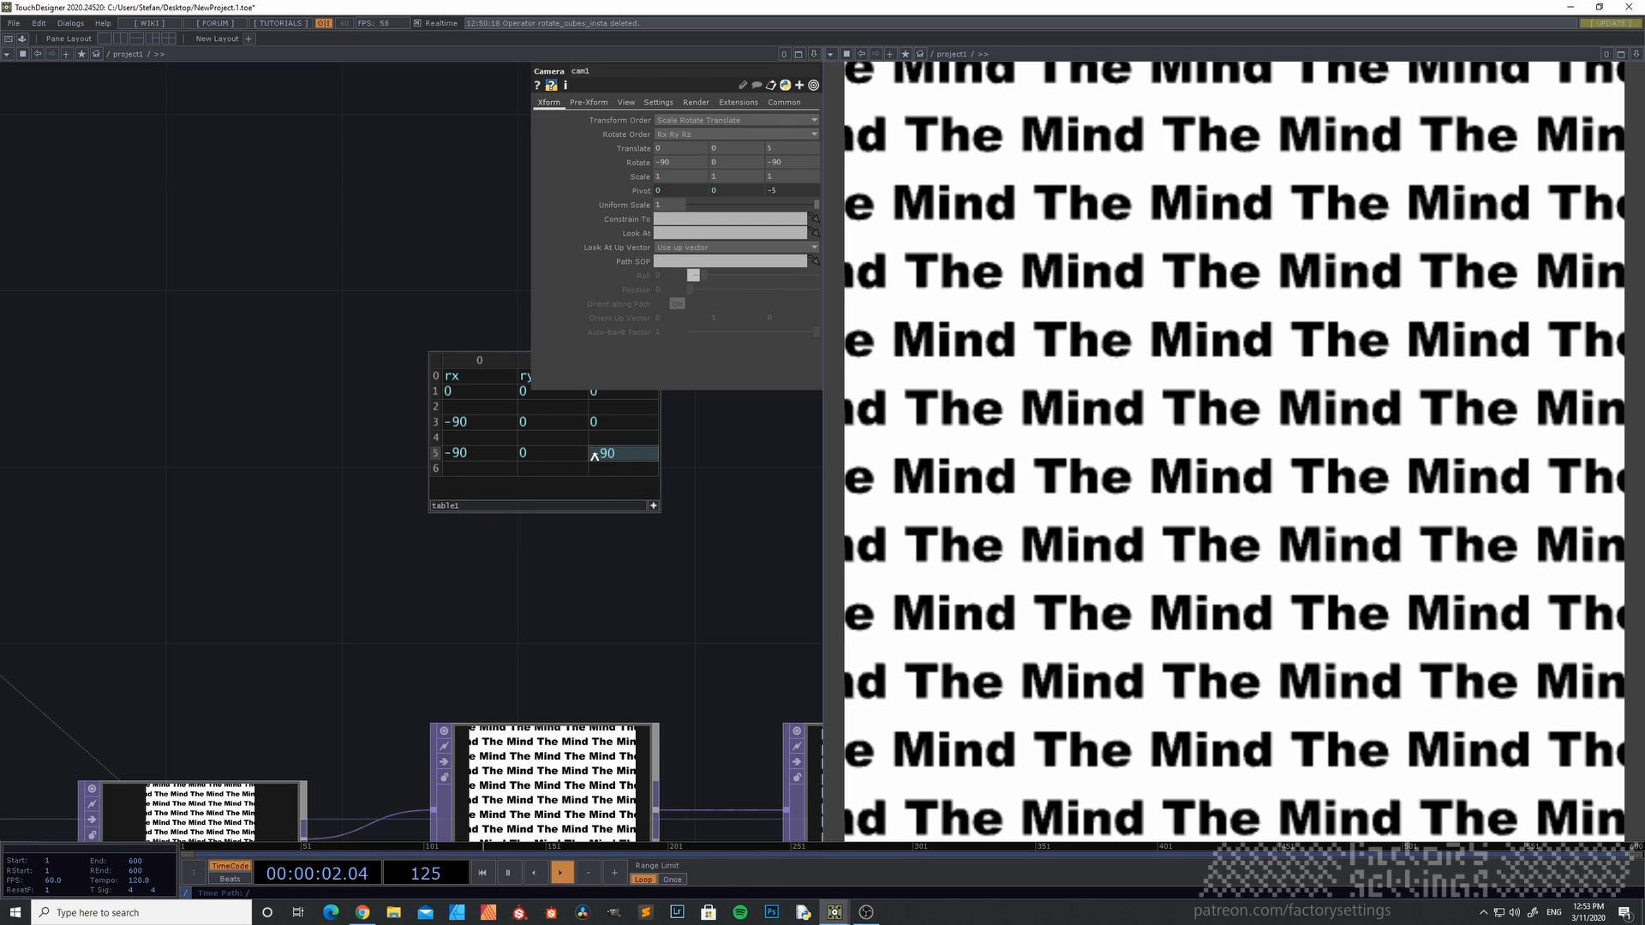
left_click(557, 612)
scroll(439, 586, "down", 3)
left_click_drag(404, 555, 326, 566)
scroll(519, 521, "up", 4)
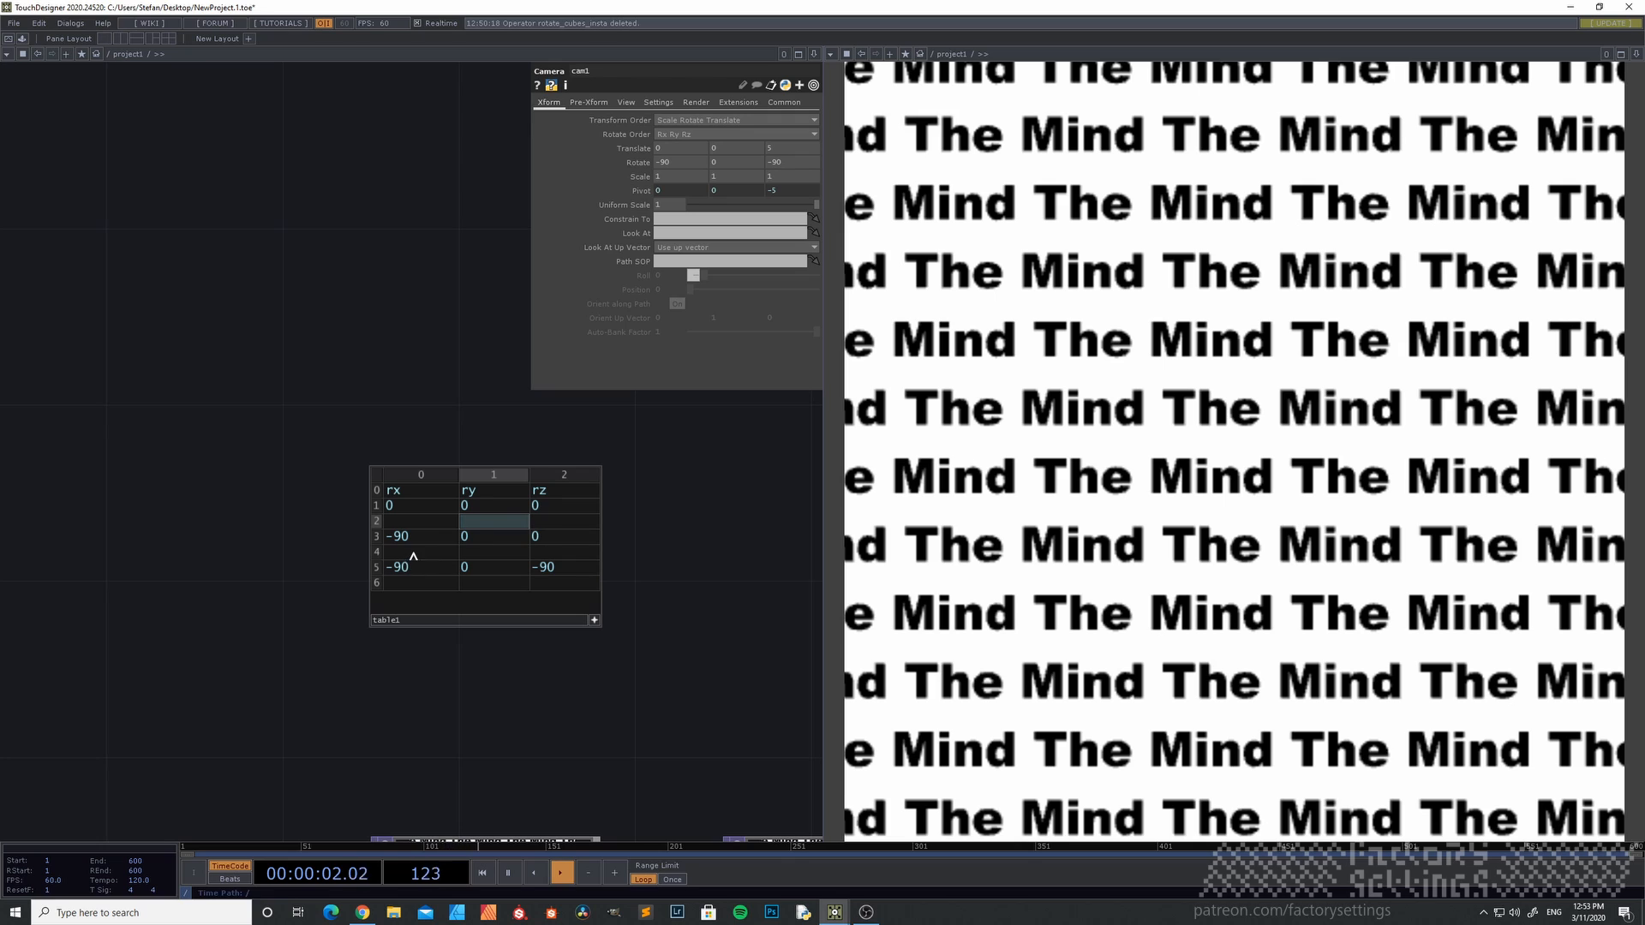
left_click(416, 553)
left_click(471, 553)
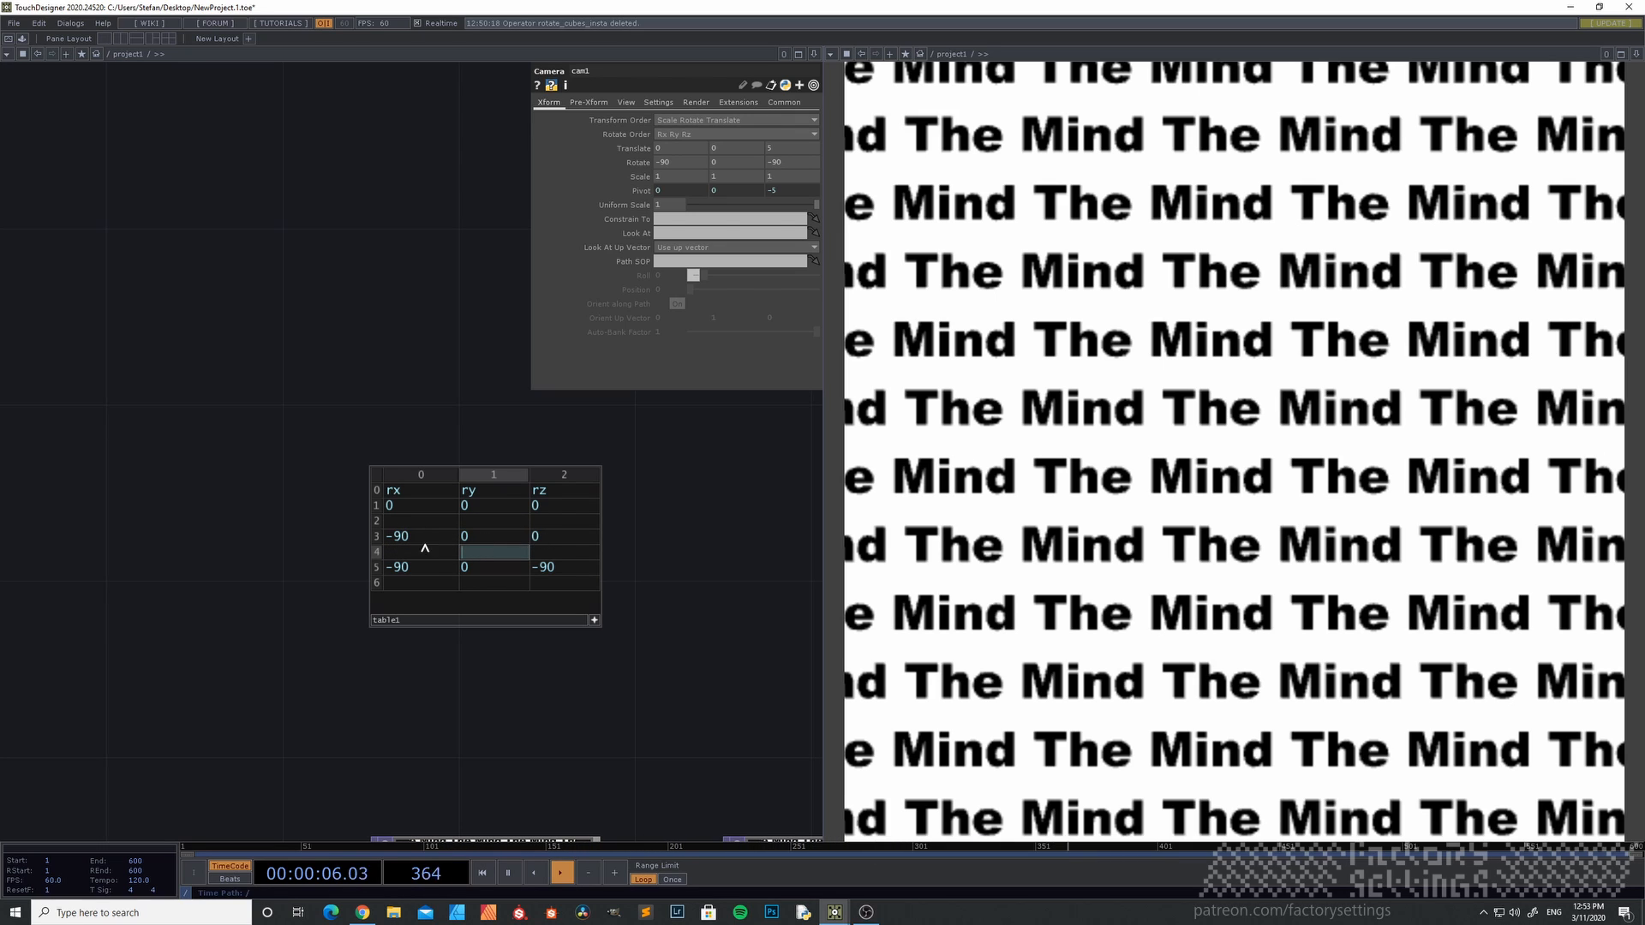
- Add a Slider component in the empty network area above cam1
middle_click_drag(289, 561, 249, 656)
left_click_drag(247, 619, 566, 612)
left_click_drag(261, 437, 181, 493)
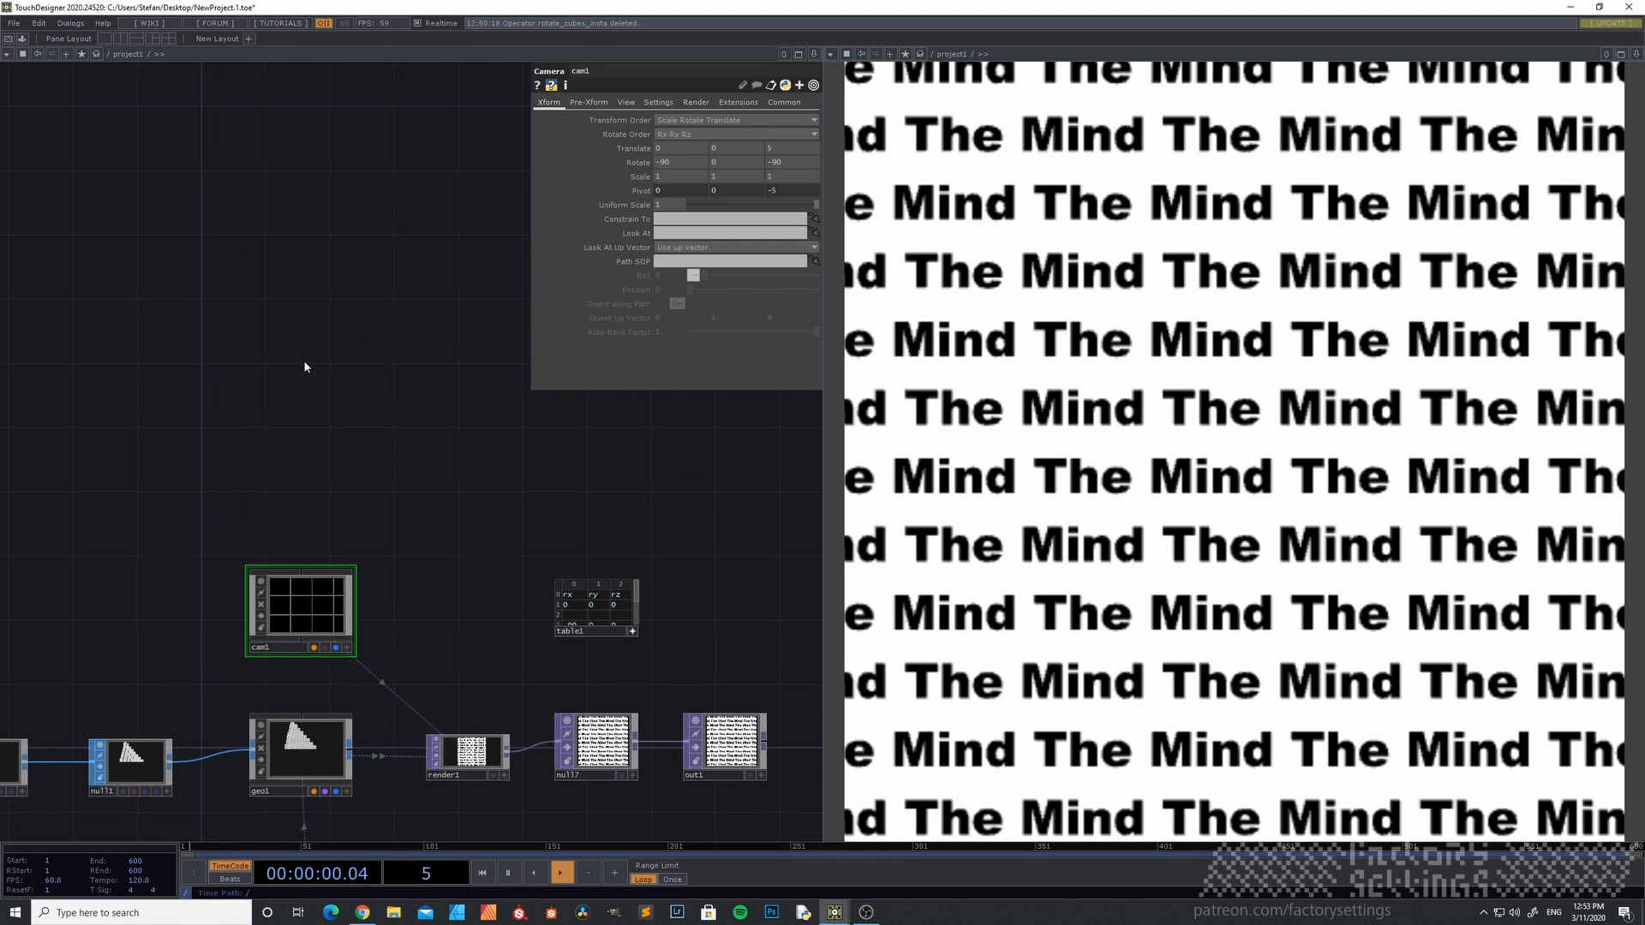
key("Tab")
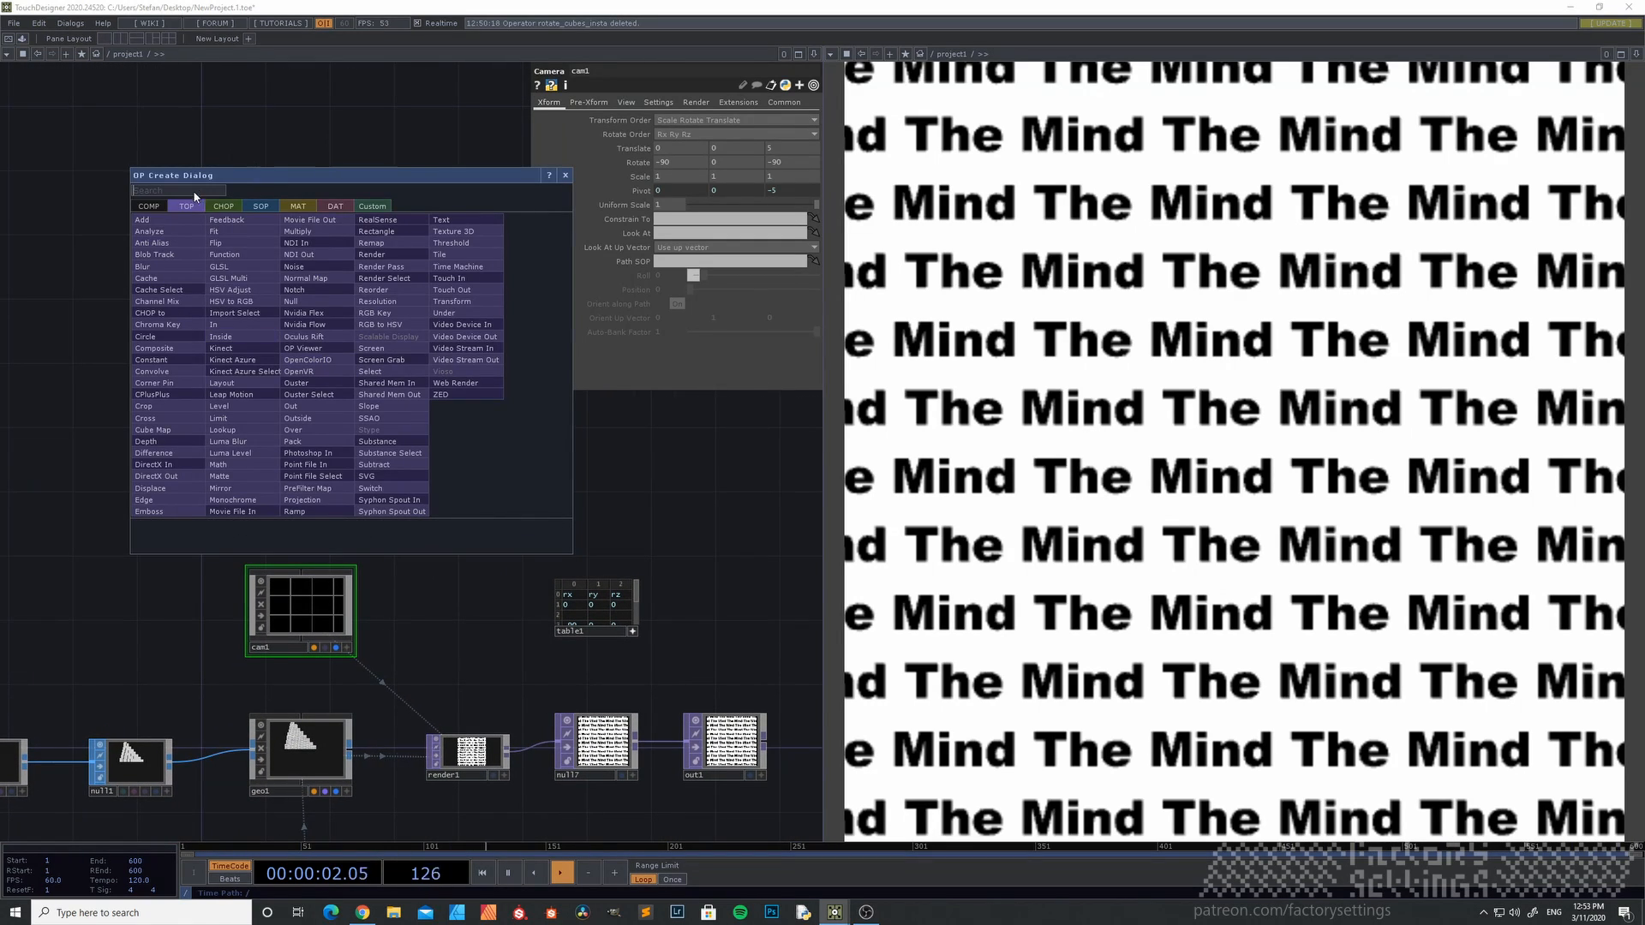
left_click(148, 207)
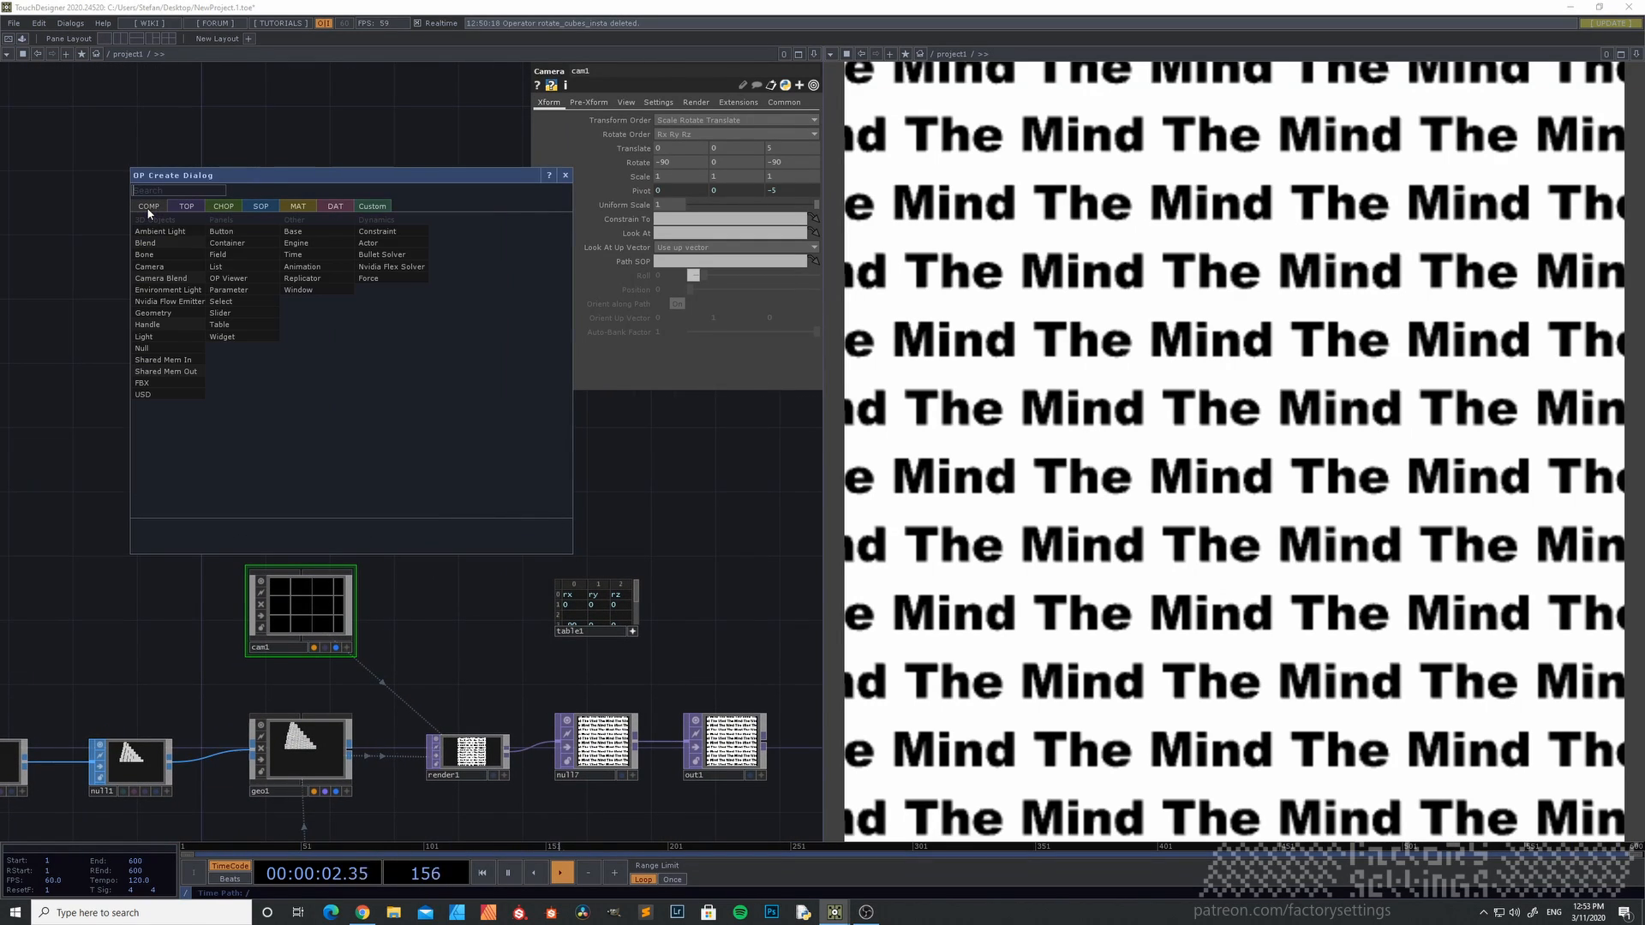
left_click(249, 312)
left_click(301, 374)
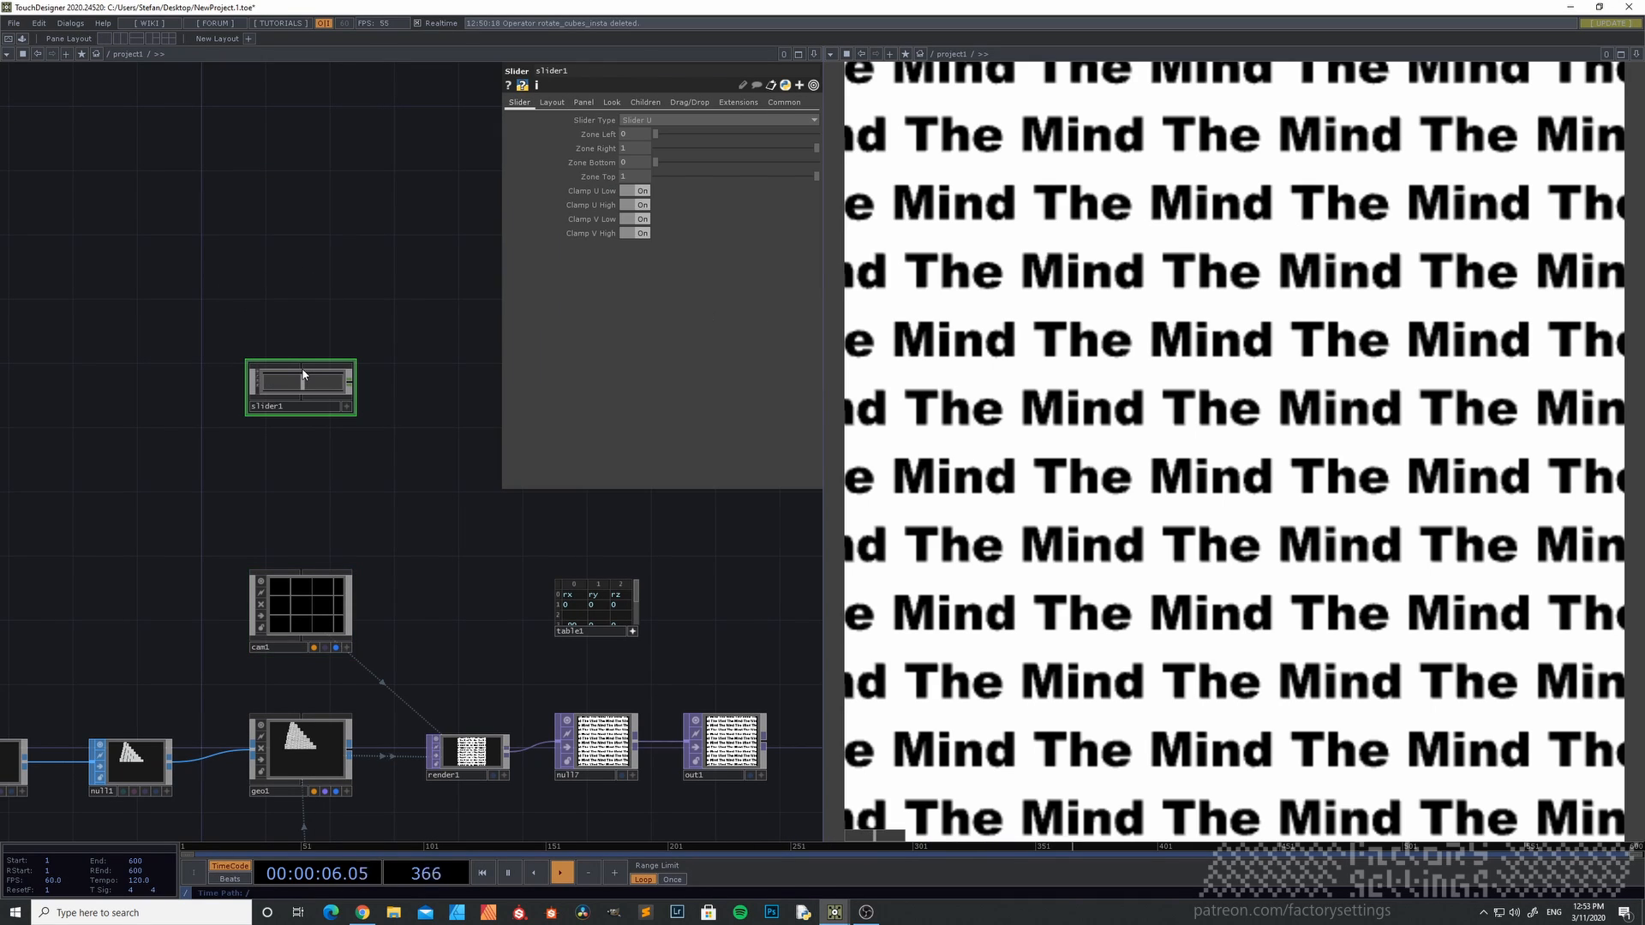
left_click_drag(315, 433, 290, 436)
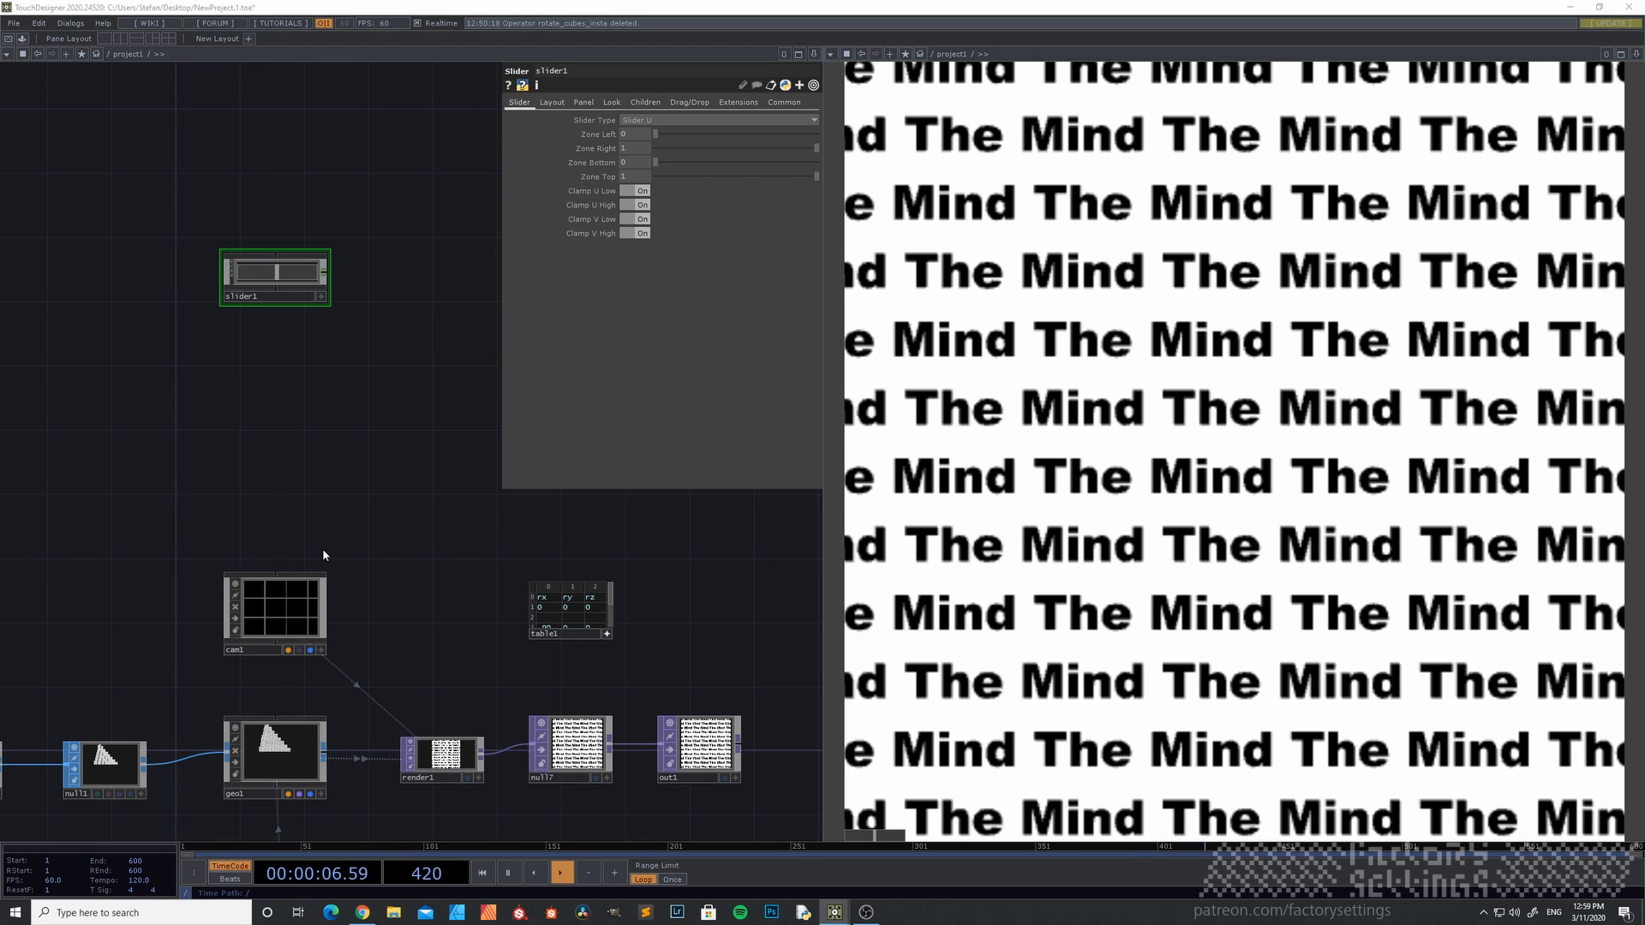
scroll(447, 599, "up", 5)
left_click_drag(467, 599, 366, 584)
scroll(367, 583, "up", 3)
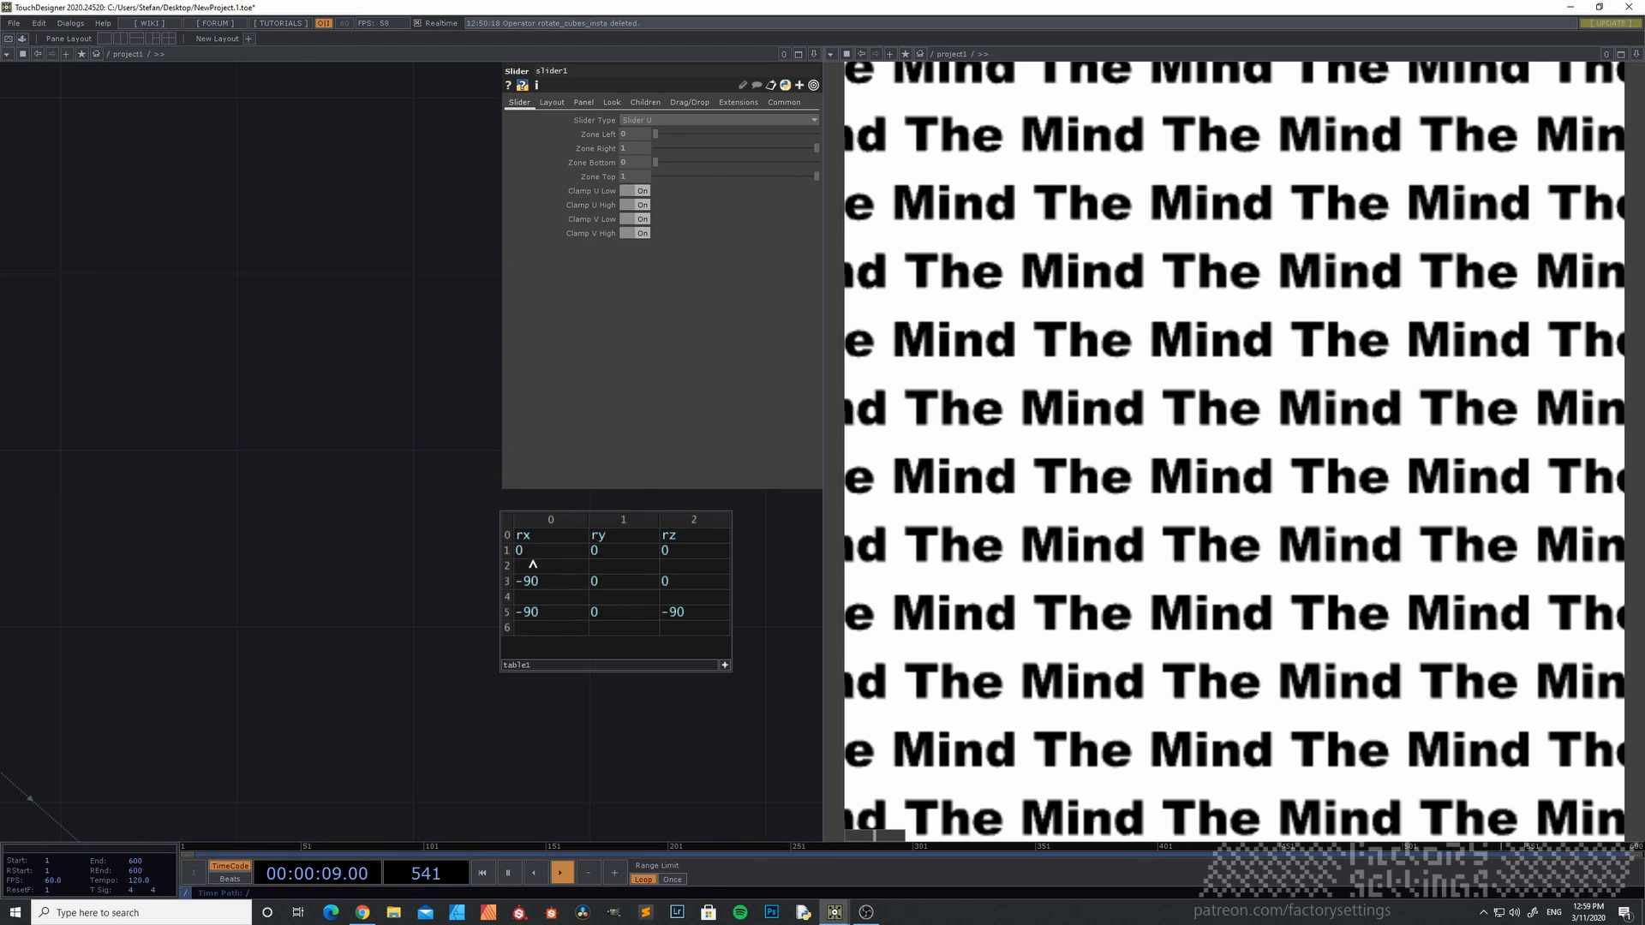
scroll(373, 521, "down", 5)
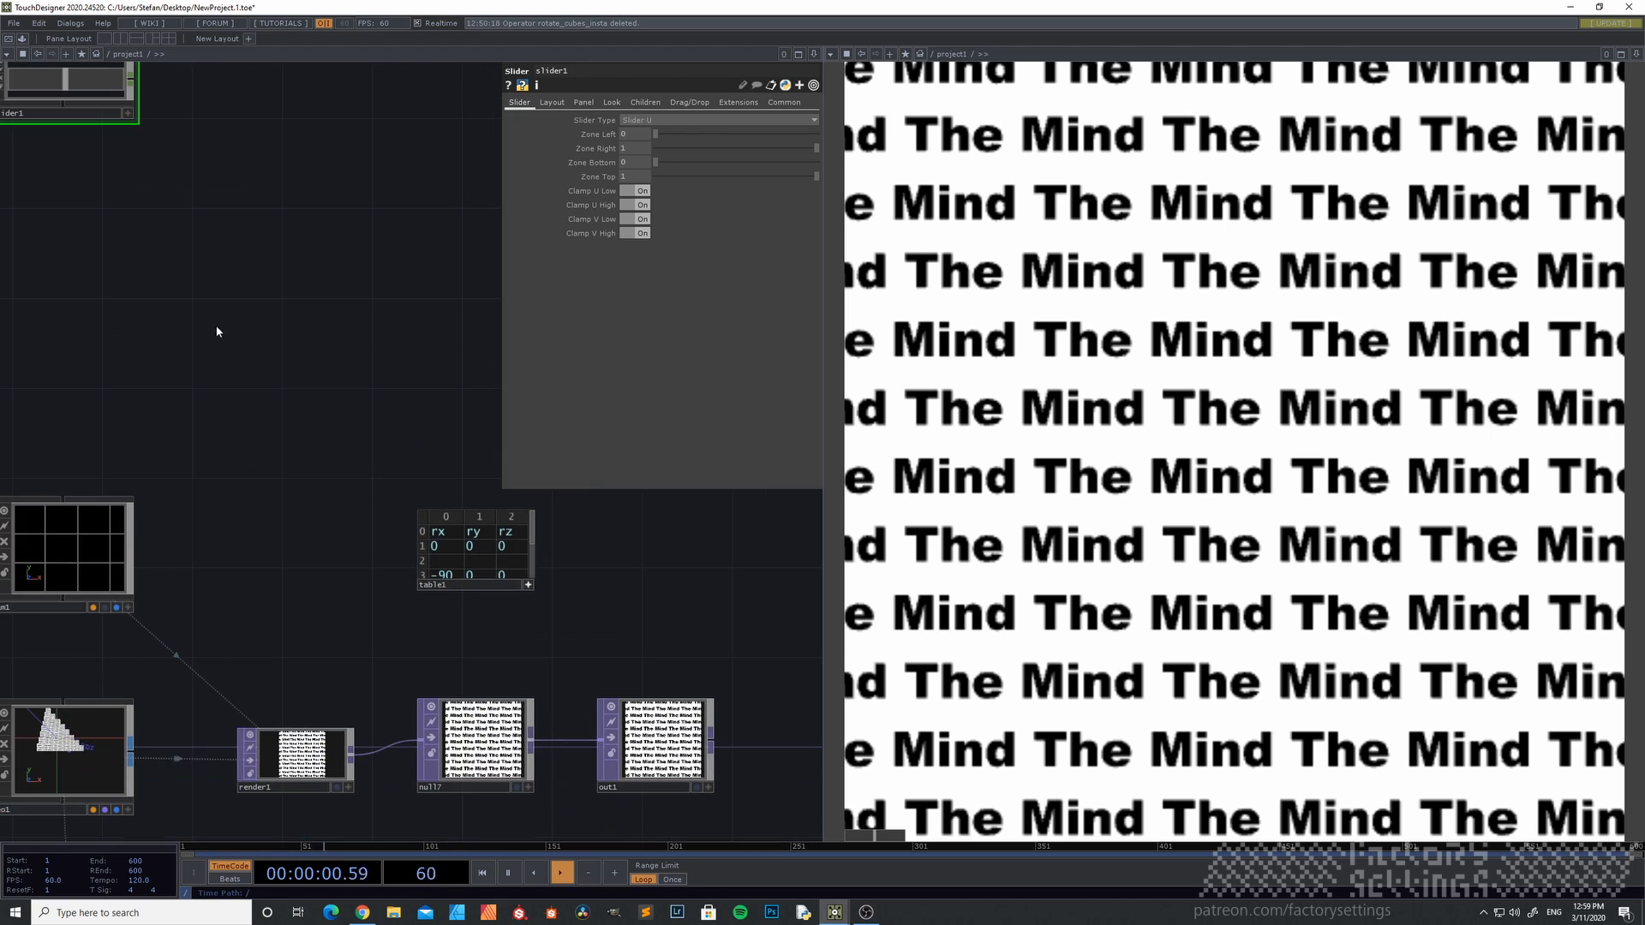
- Check the panel settings of slider1 and enter its internal network
left_click_drag(72, 130, 303, 467)
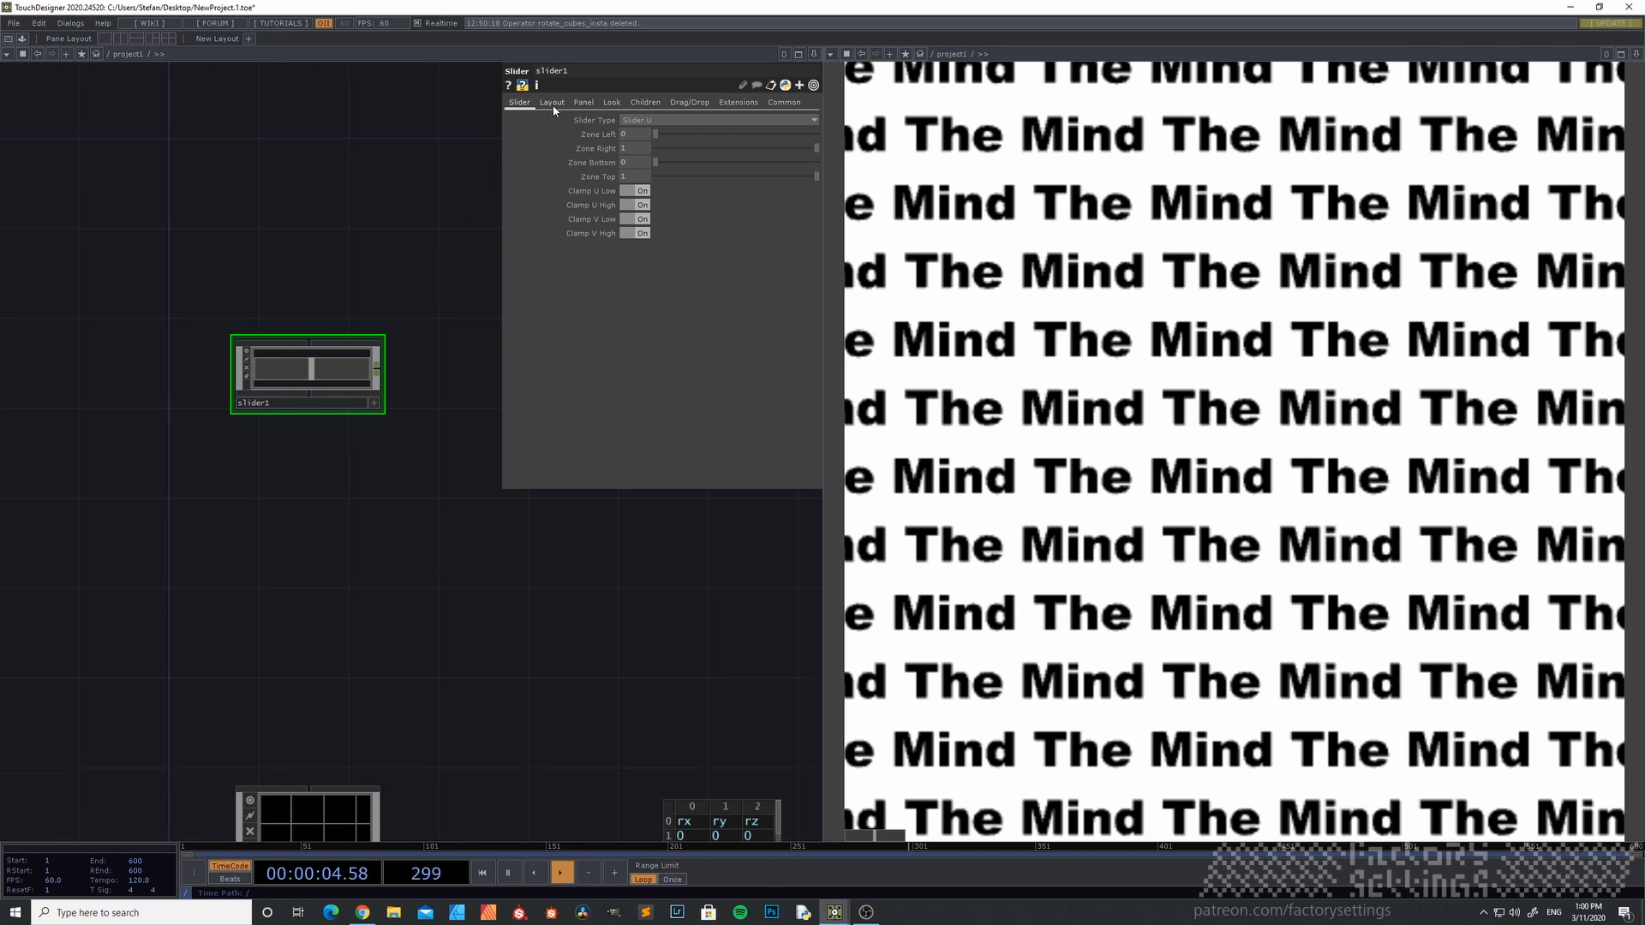
left_click(584, 102)
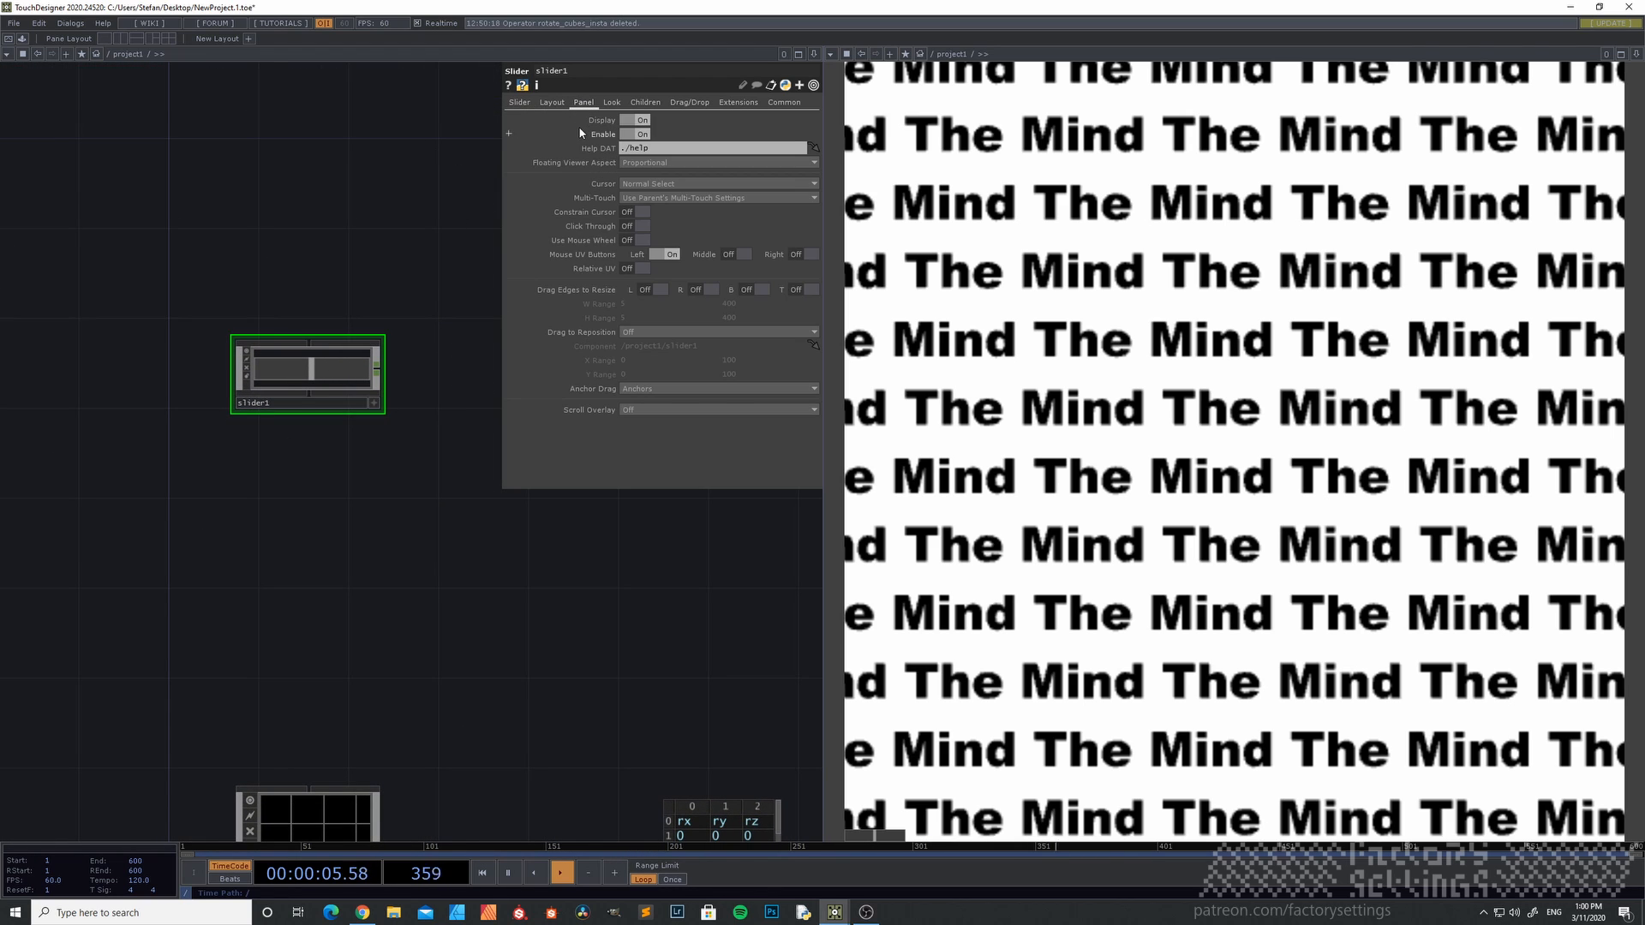
left_click(632, 120)
key("i")
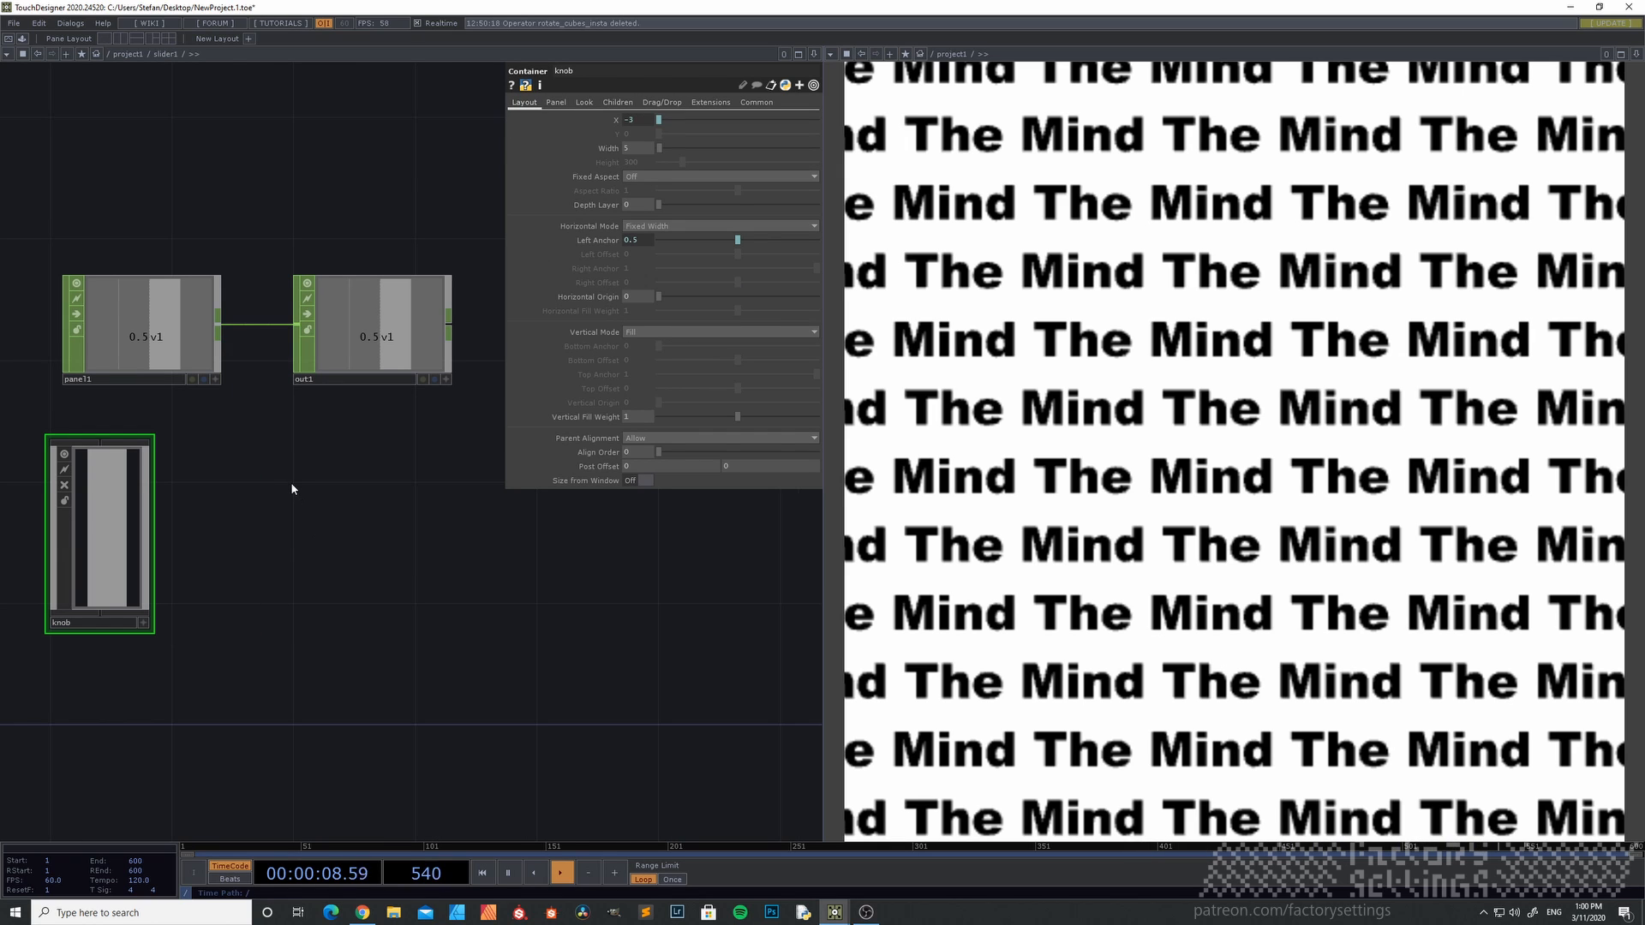
- Move out1 well away from panel1 inside slider1 to make room for more operators between them
left_click_drag(291, 486, 248, 492)
scroll(279, 487, "down", 3)
left_click_drag(324, 551, 258, 618)
left_click_drag(249, 434, 443, 439)
left_click_drag(377, 561, 251, 558)
left_click_drag(361, 491, 644, 644)
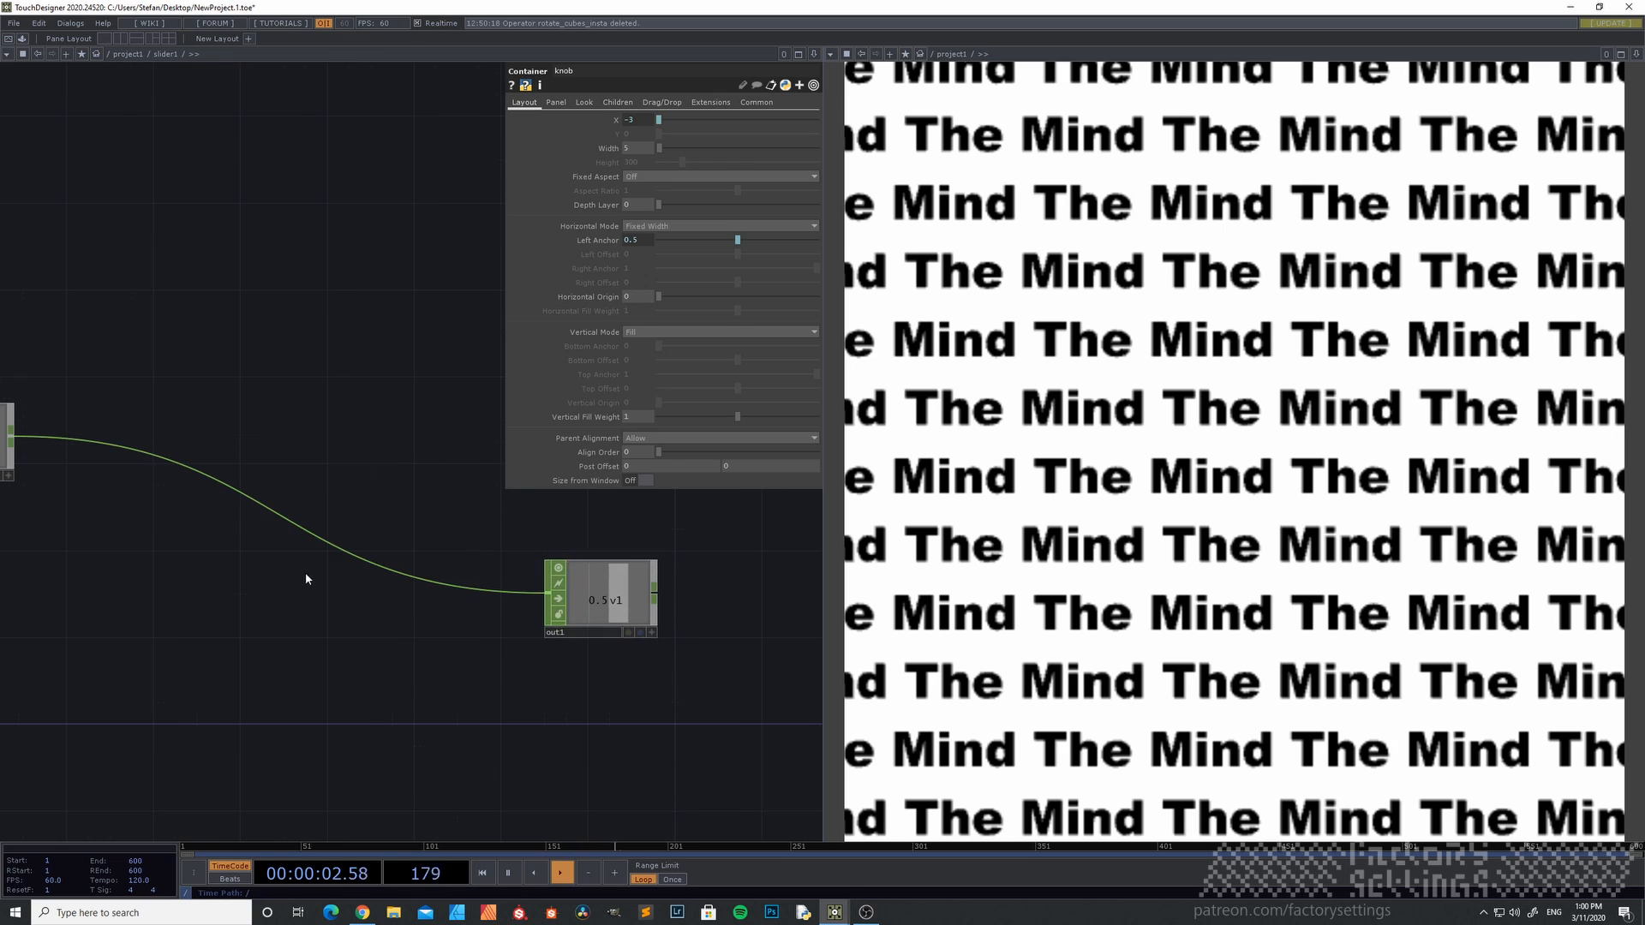
left_click_drag(257, 571, 331, 575)
scroll(331, 578, "down", 3)
left_click_drag(282, 634, 330, 635)
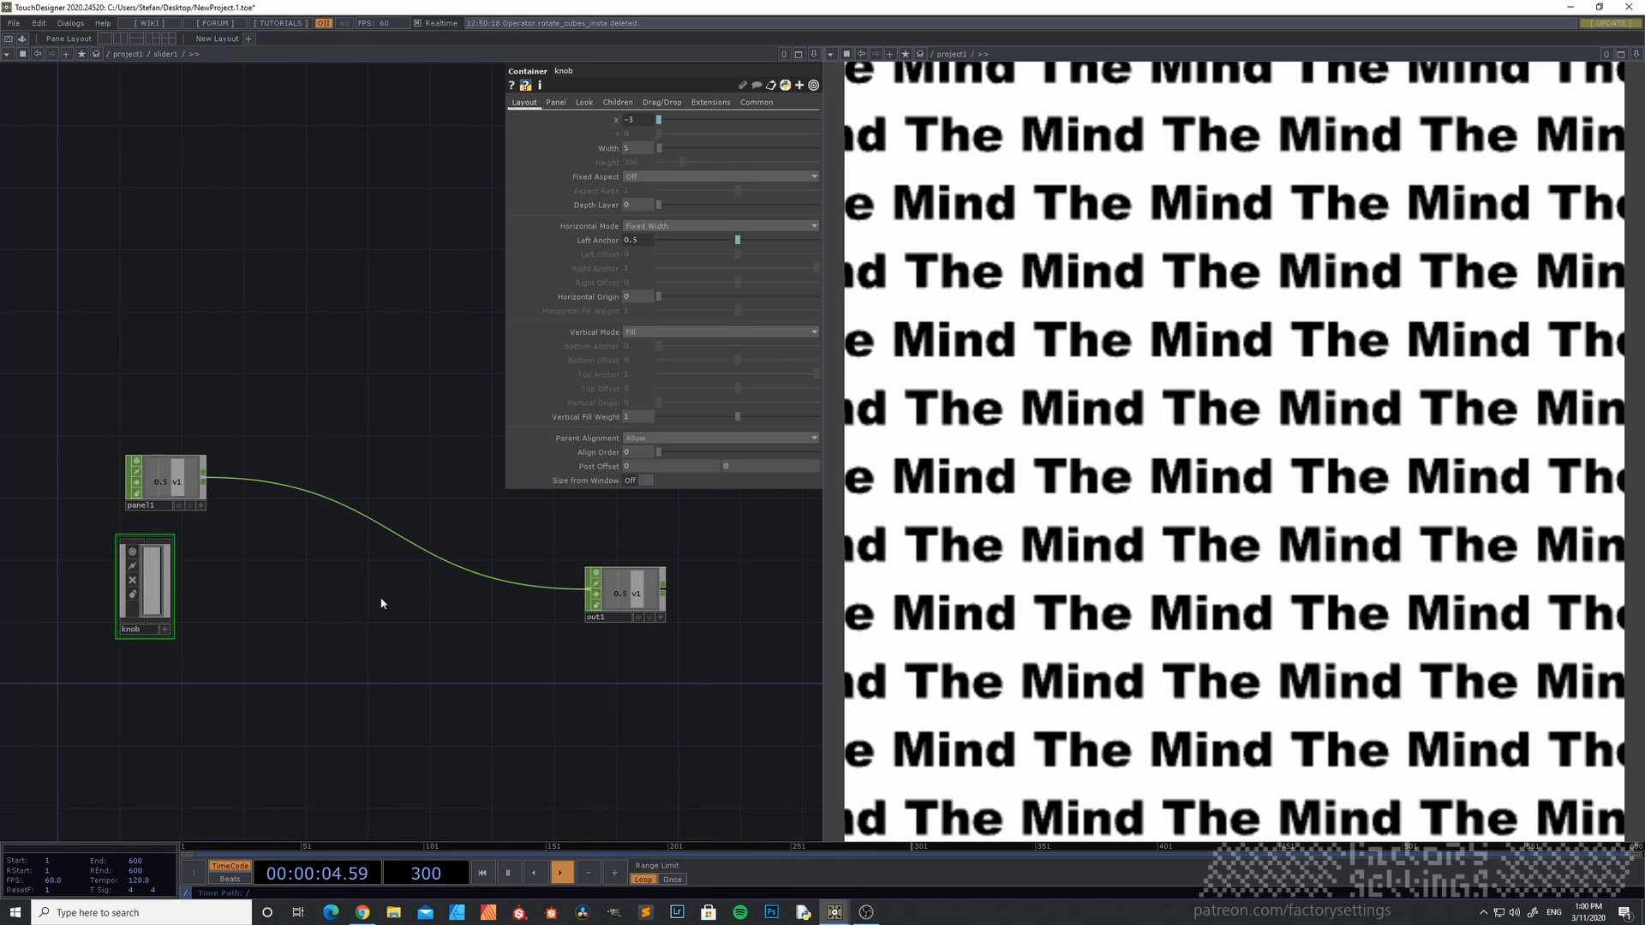
- Add a Math CHOP beside panel1 and feed panel1's output into it
key("Tab")
left_click(258, 447)
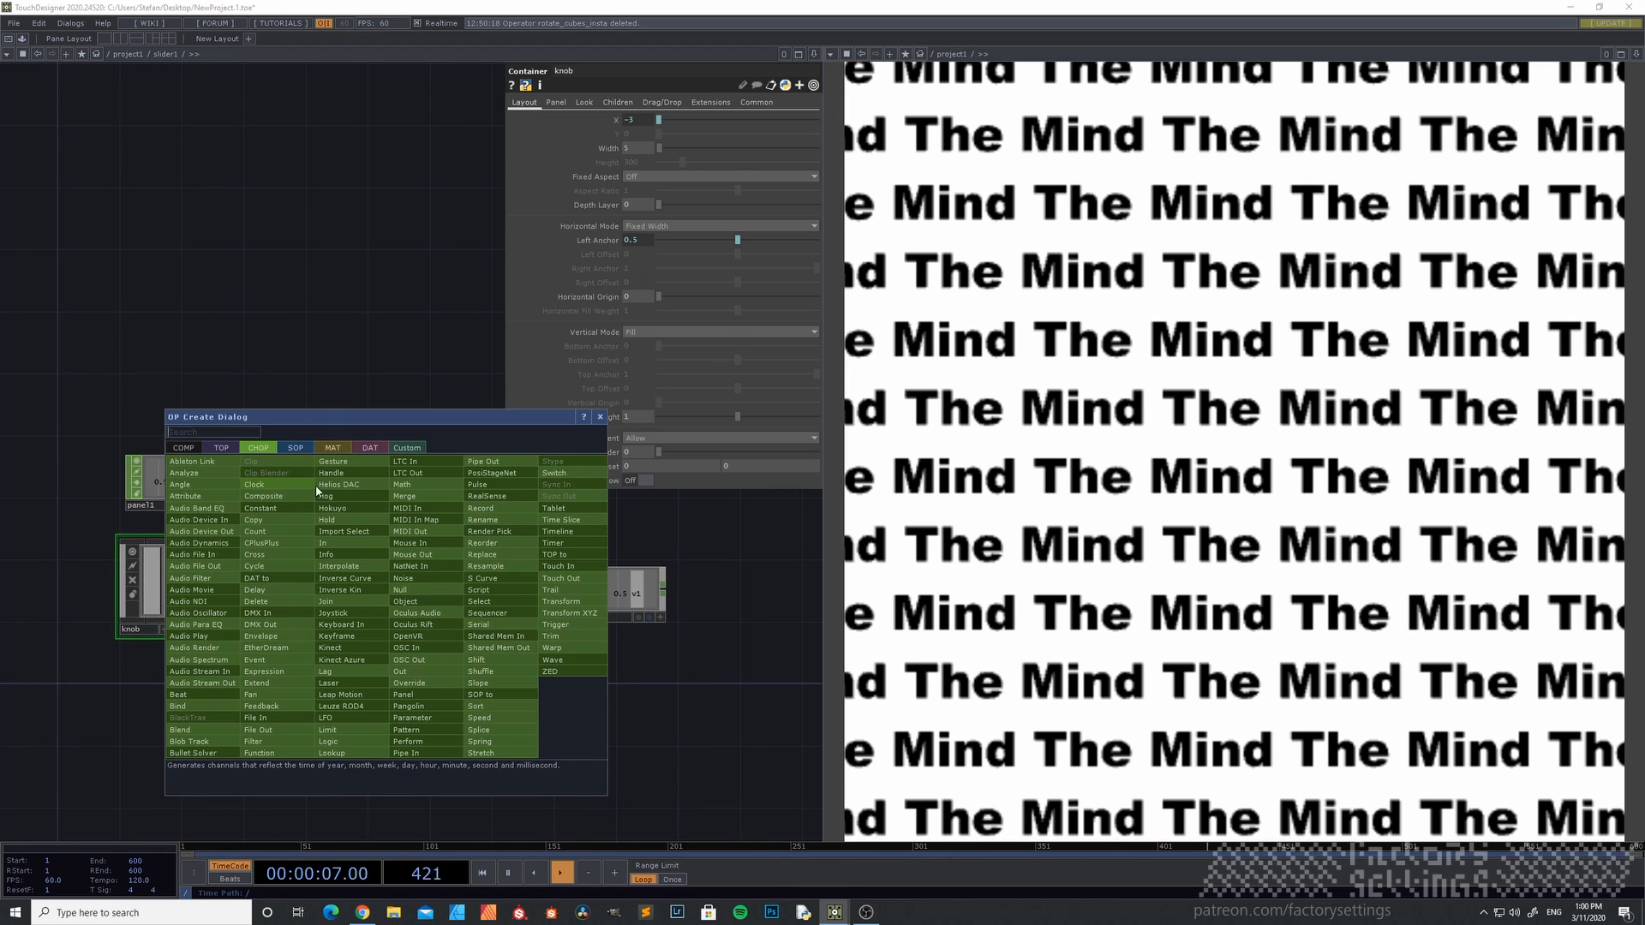
left_click(400, 484)
left_click(374, 484)
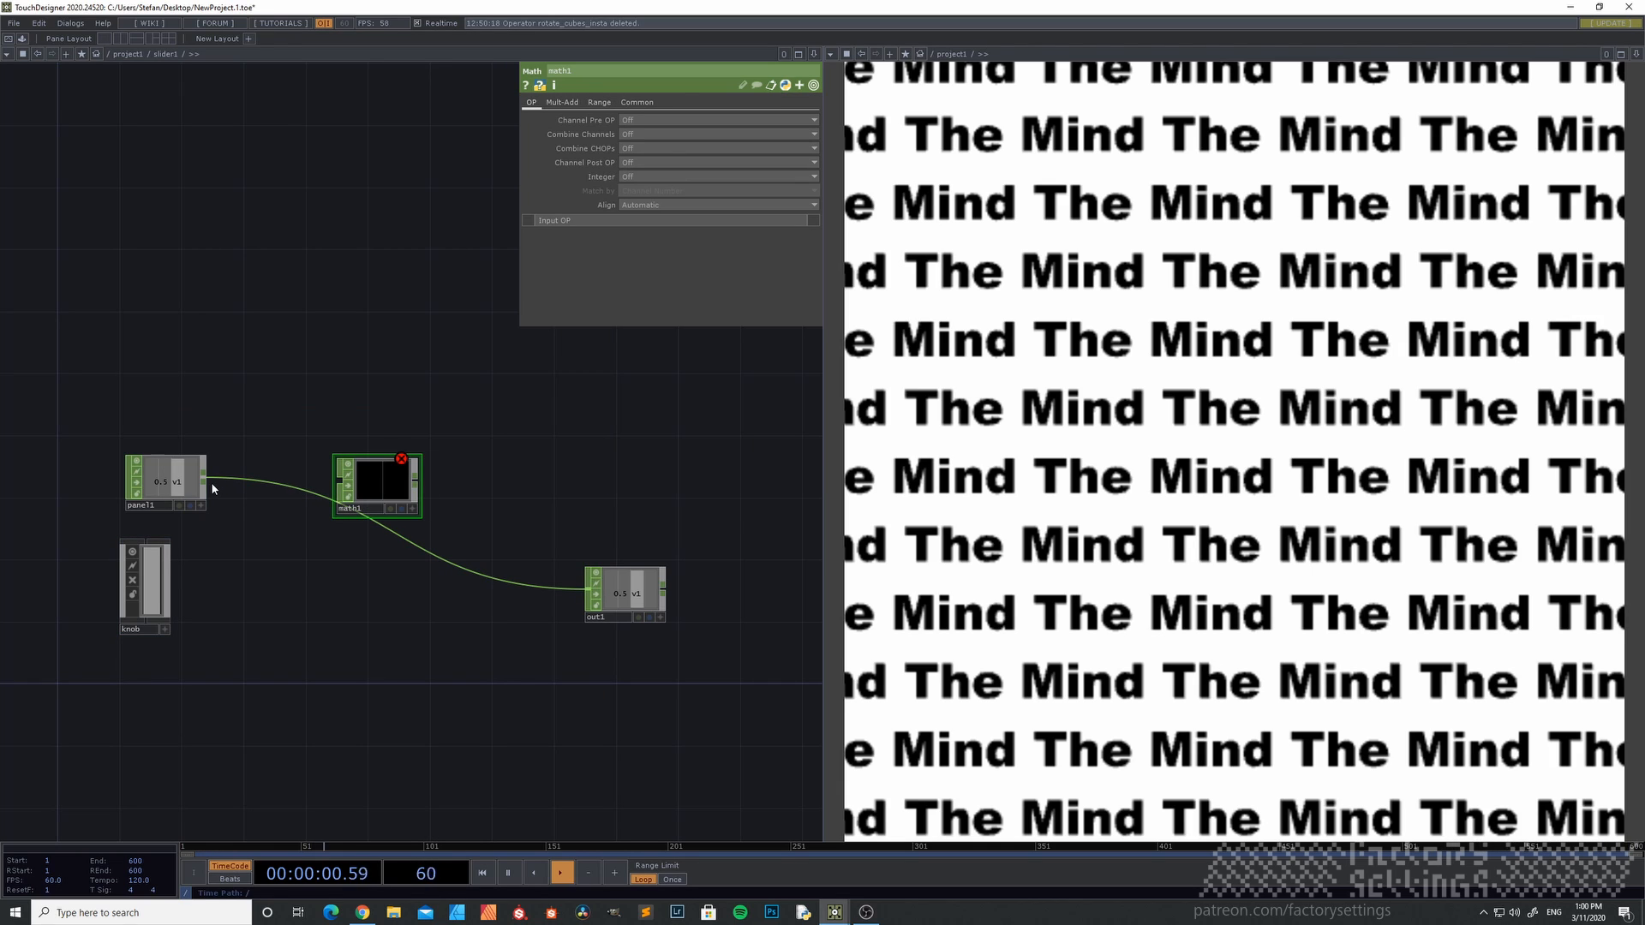
mouse_move(204, 477)
left_mouse_down()
mouse_move(239, 501)
mouse_move(341, 481)
left_mouse_up()
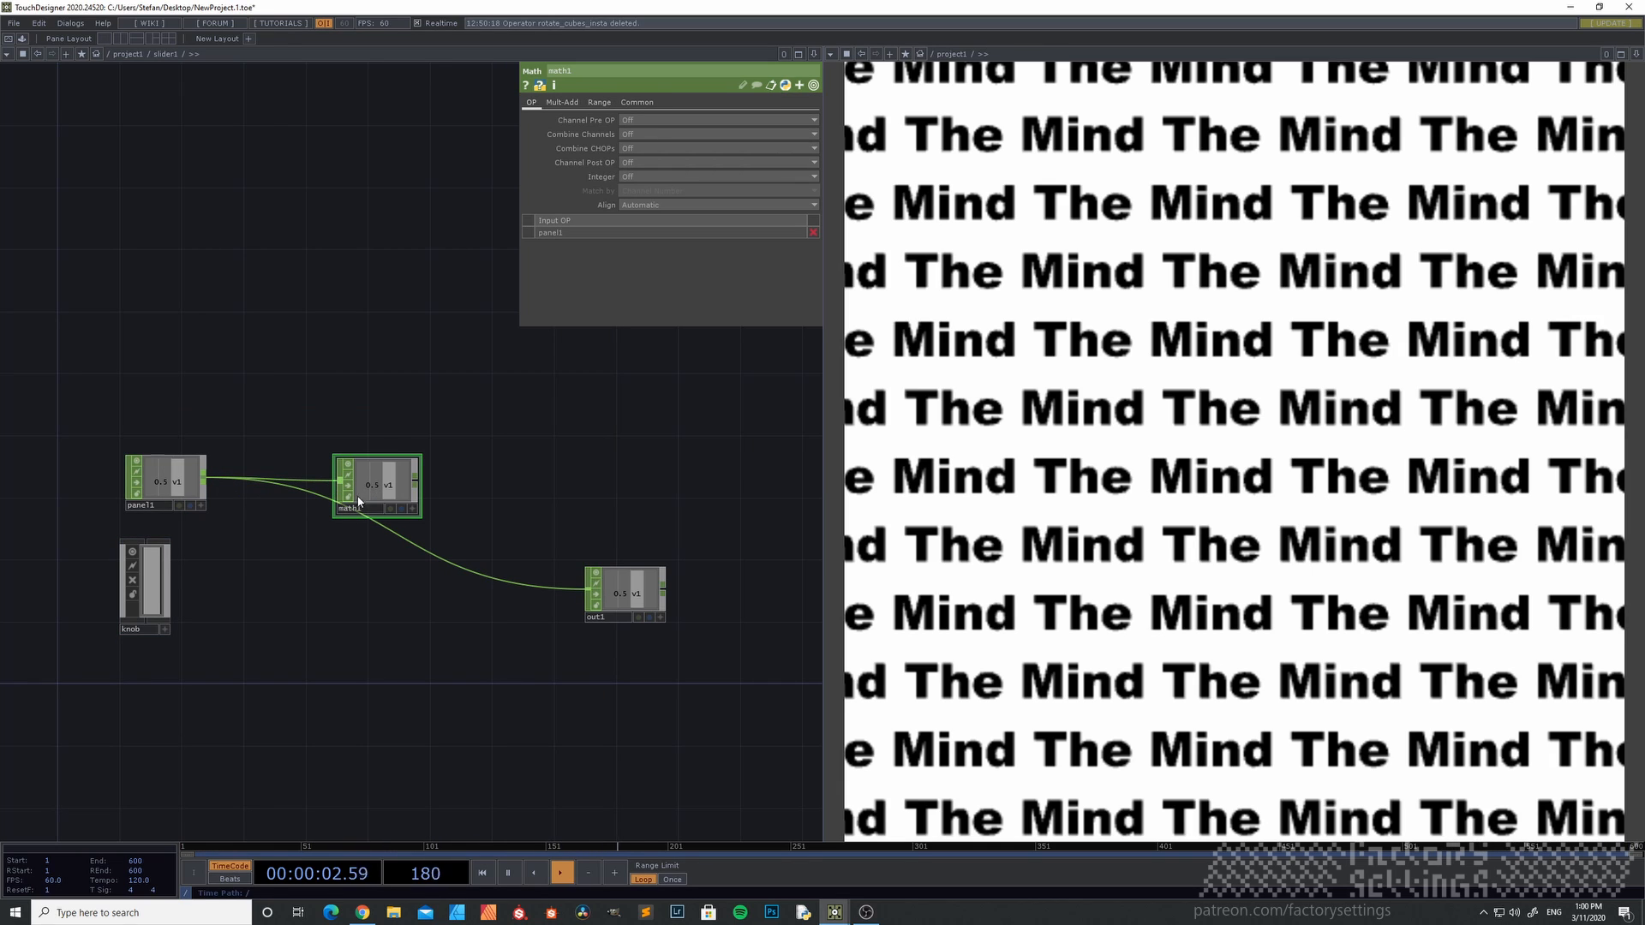
- Duplicate math1 twice with its panel1 connection and stack the copies below it
key("ctrl+c")
key("ctrl+v")
key("ctrl+v")
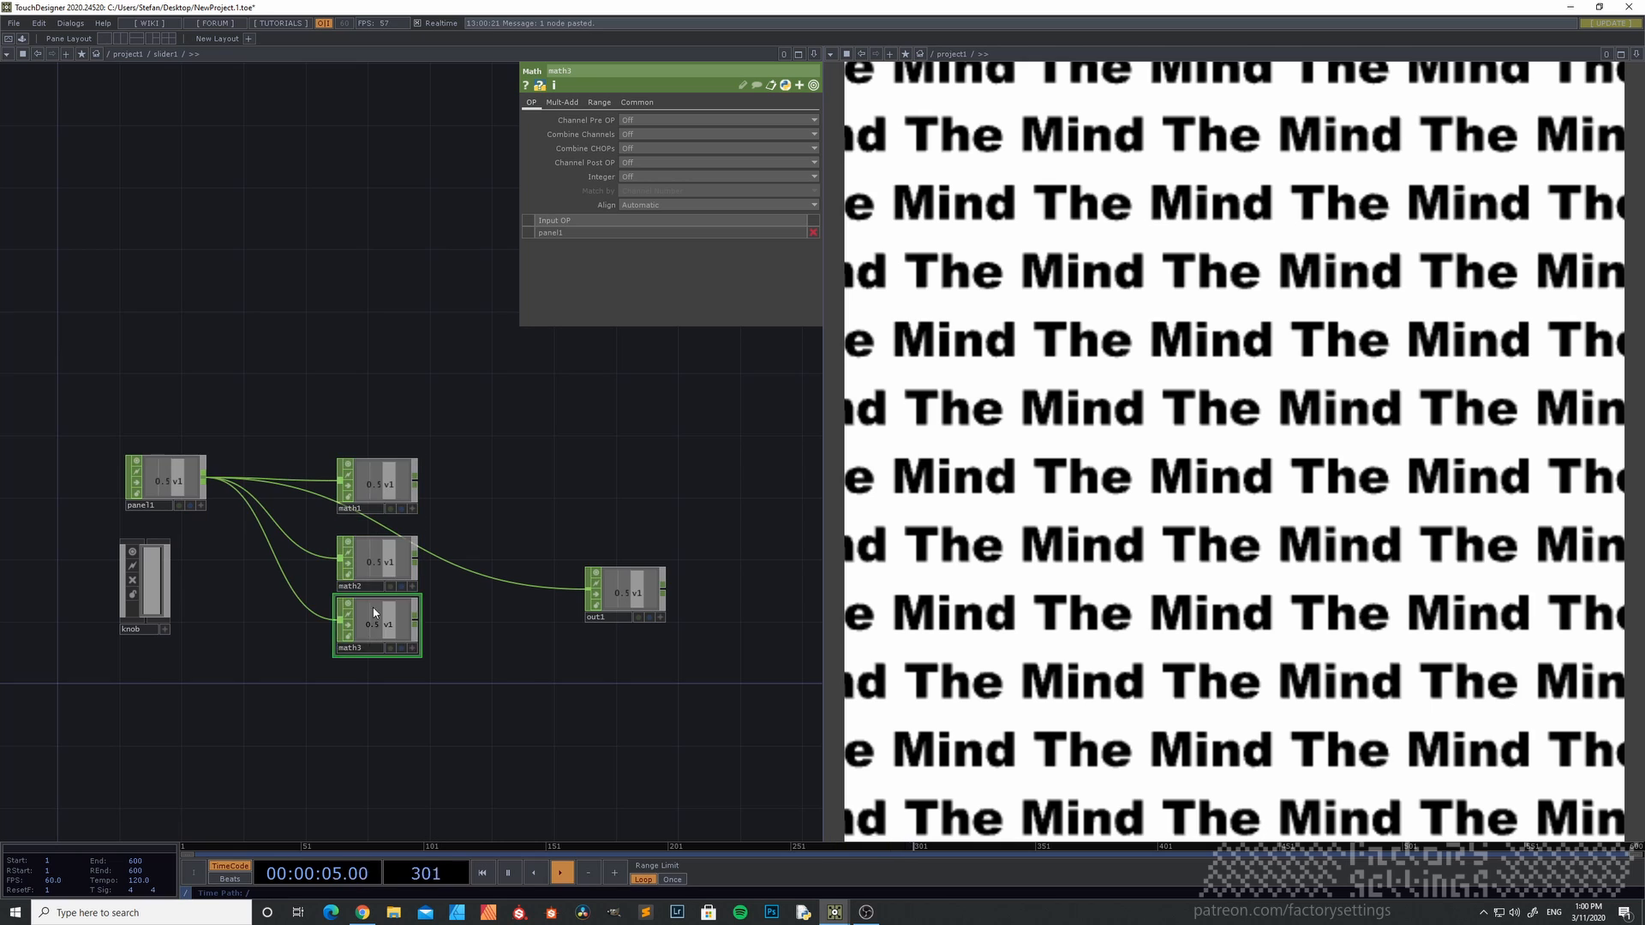
left_click_drag(374, 612, 375, 627)
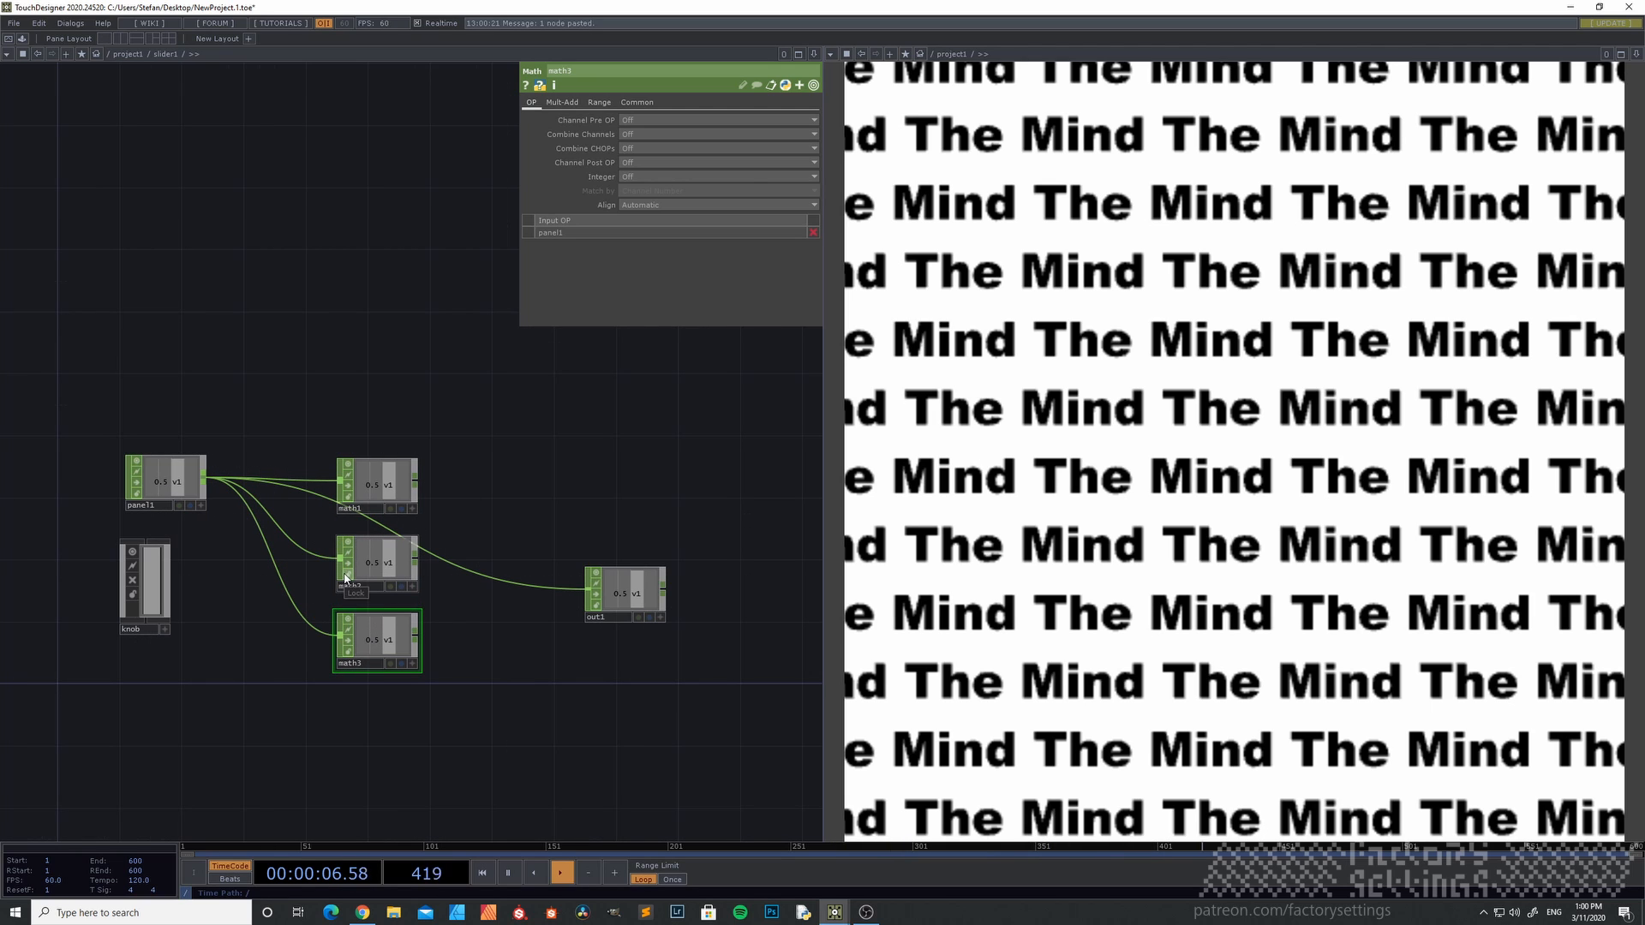
- Add a Merge CHOP after math1, connect math2 and math3 to it as well, and align out1 beside it
scroll(345, 579, "up", 2)
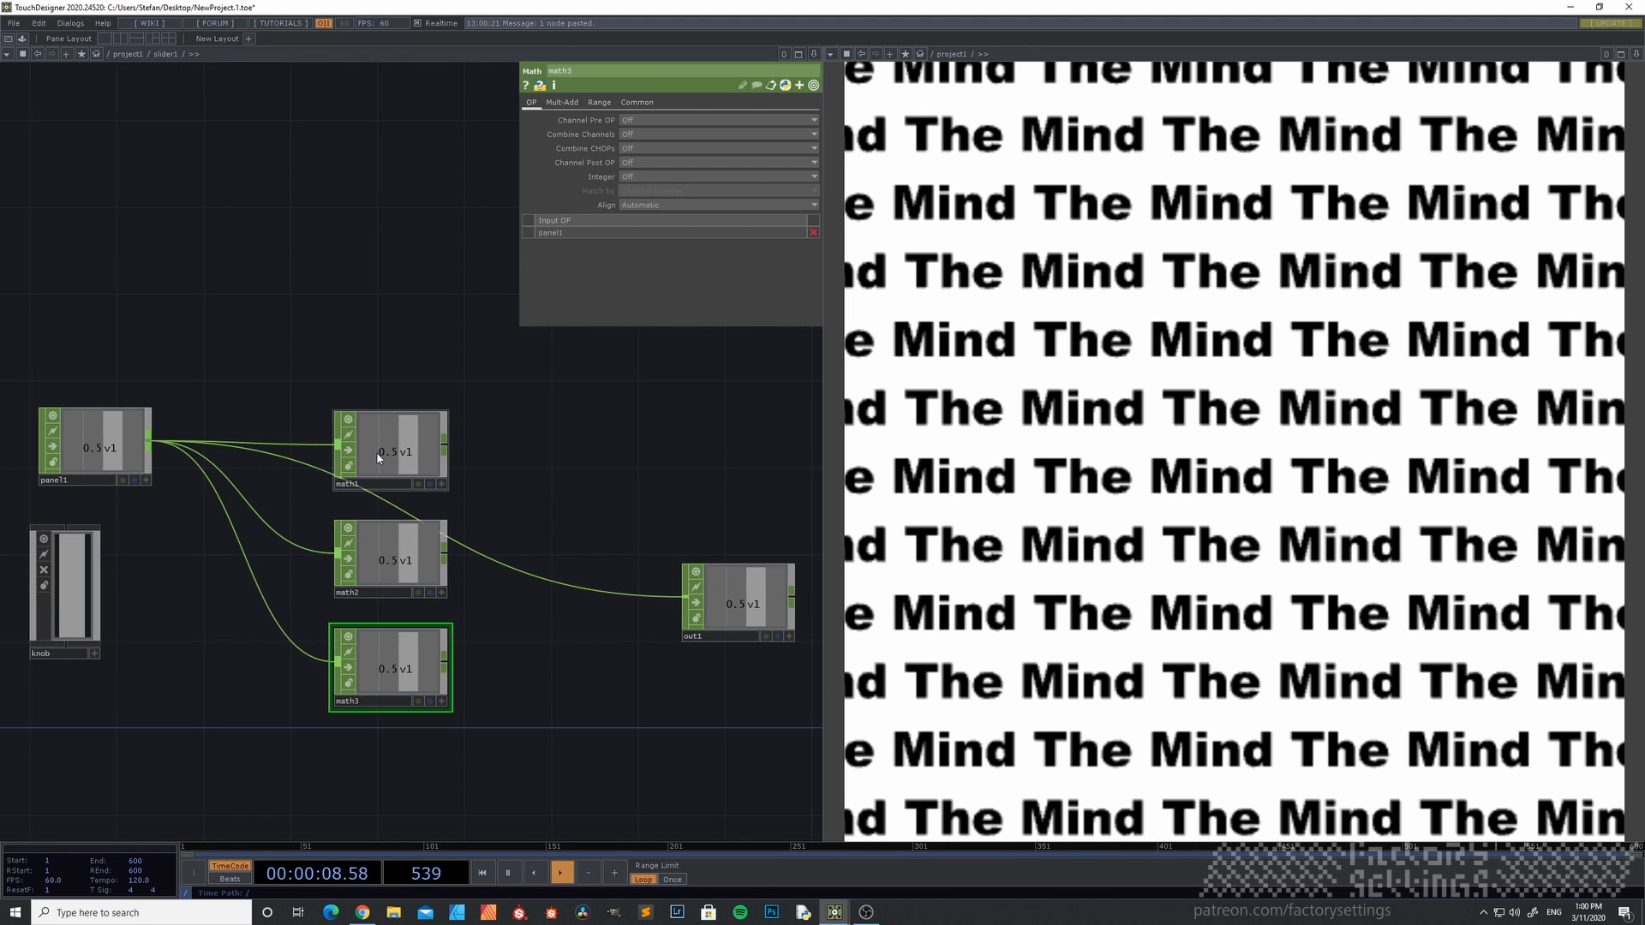
right_click(443, 439)
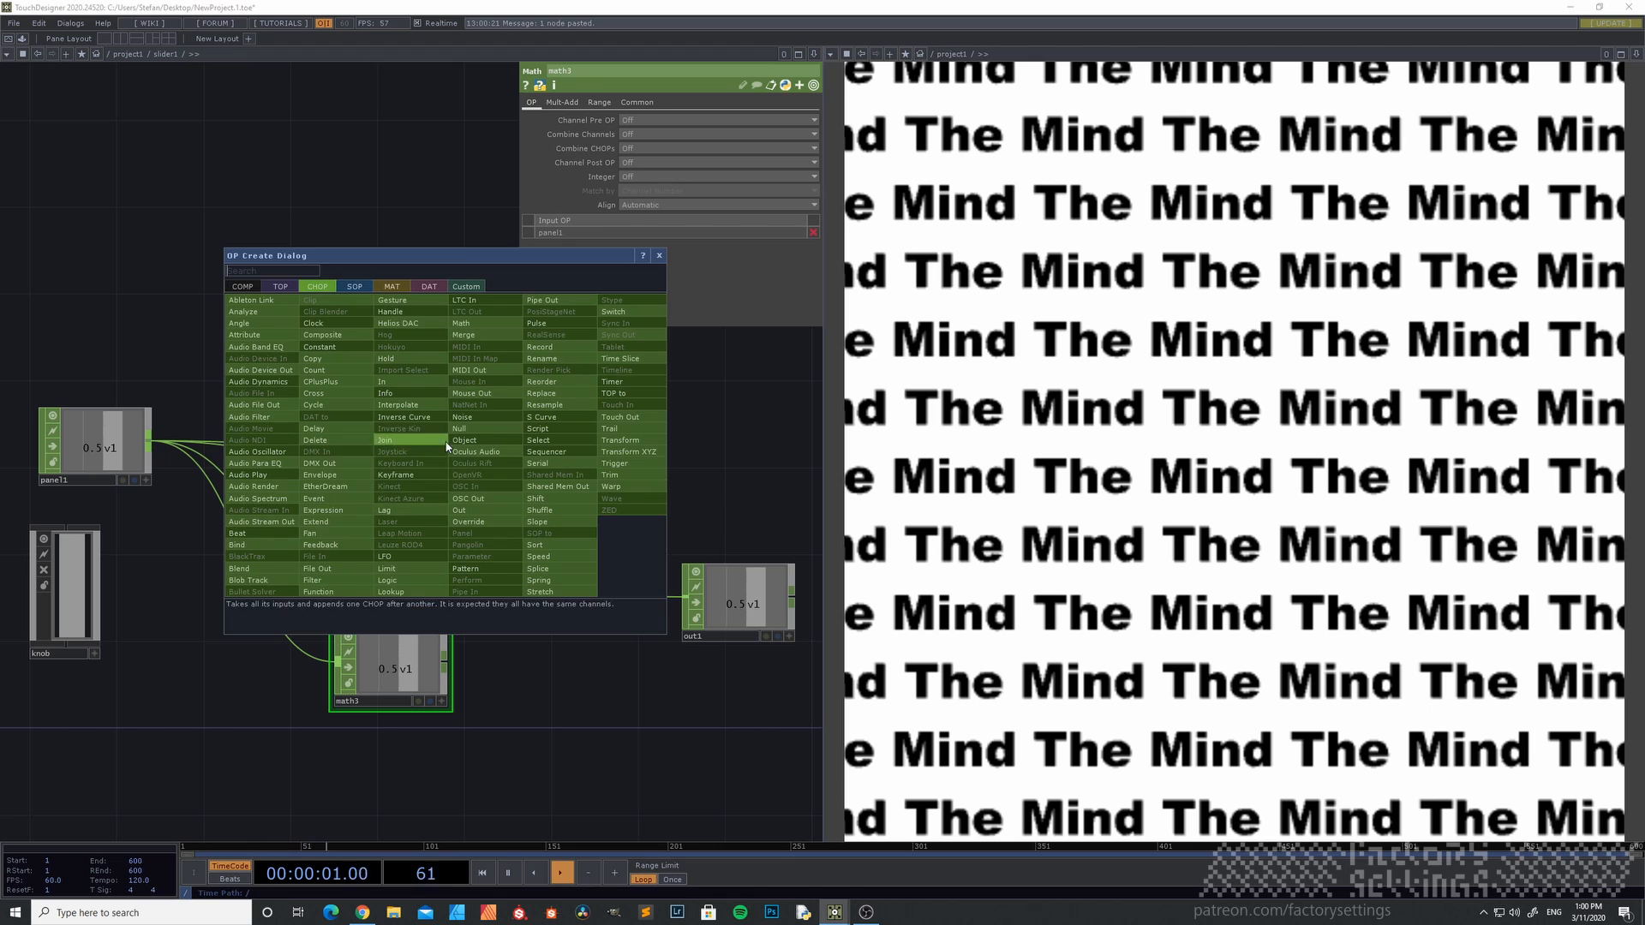
left_click(485, 337)
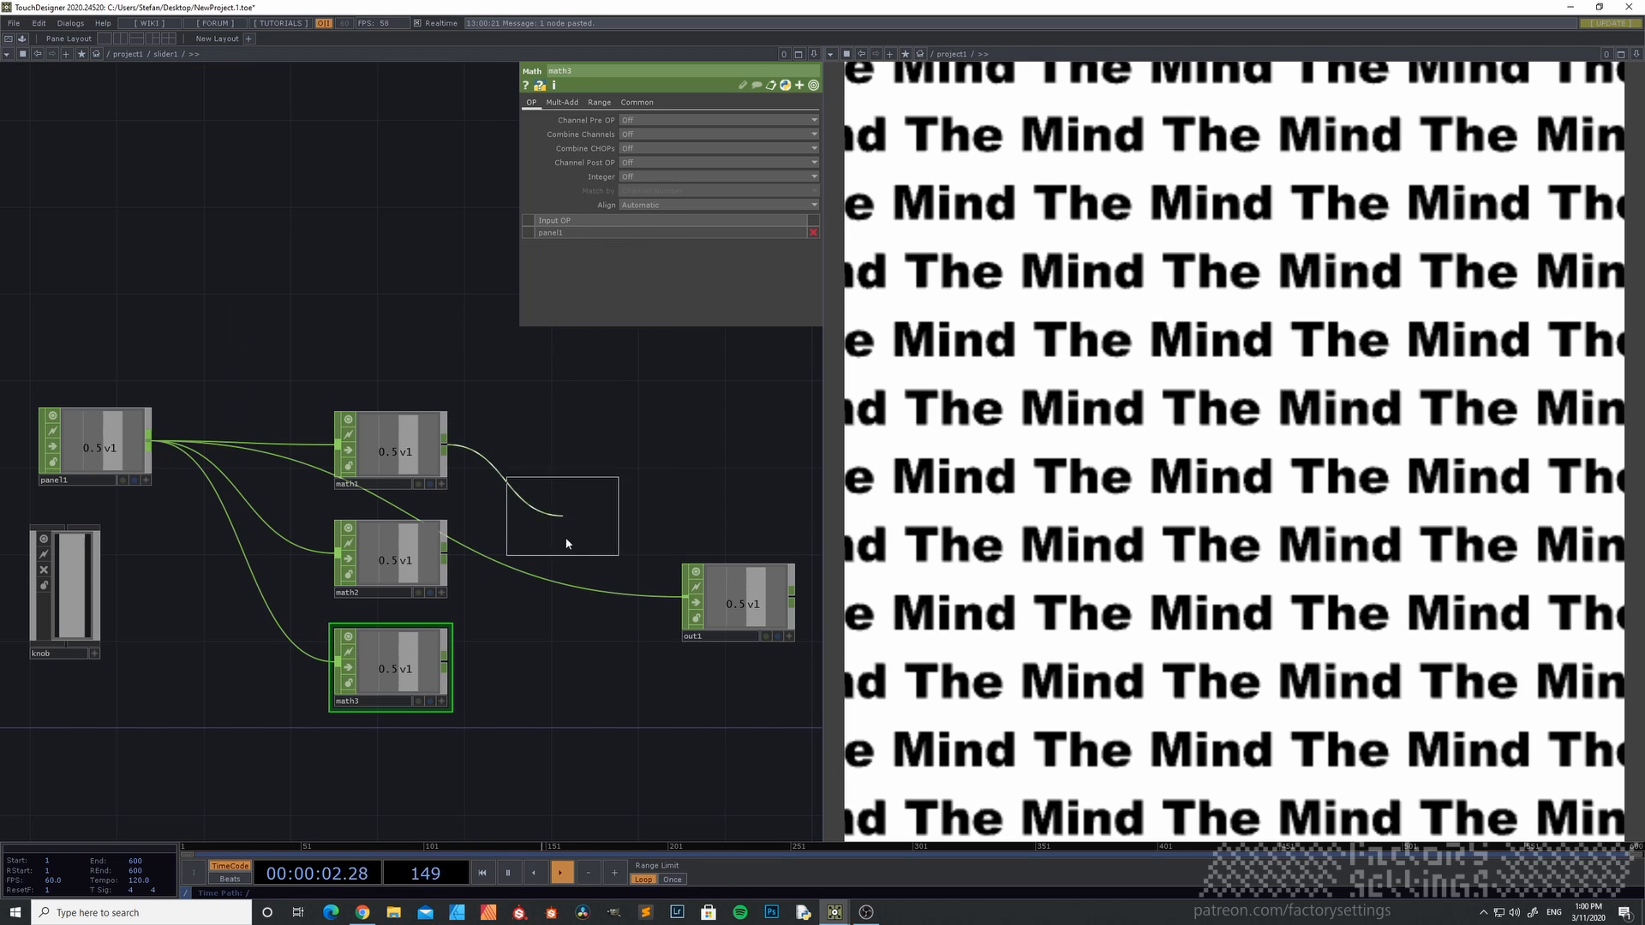
left_click(583, 600)
left_click_drag(444, 557, 535, 575)
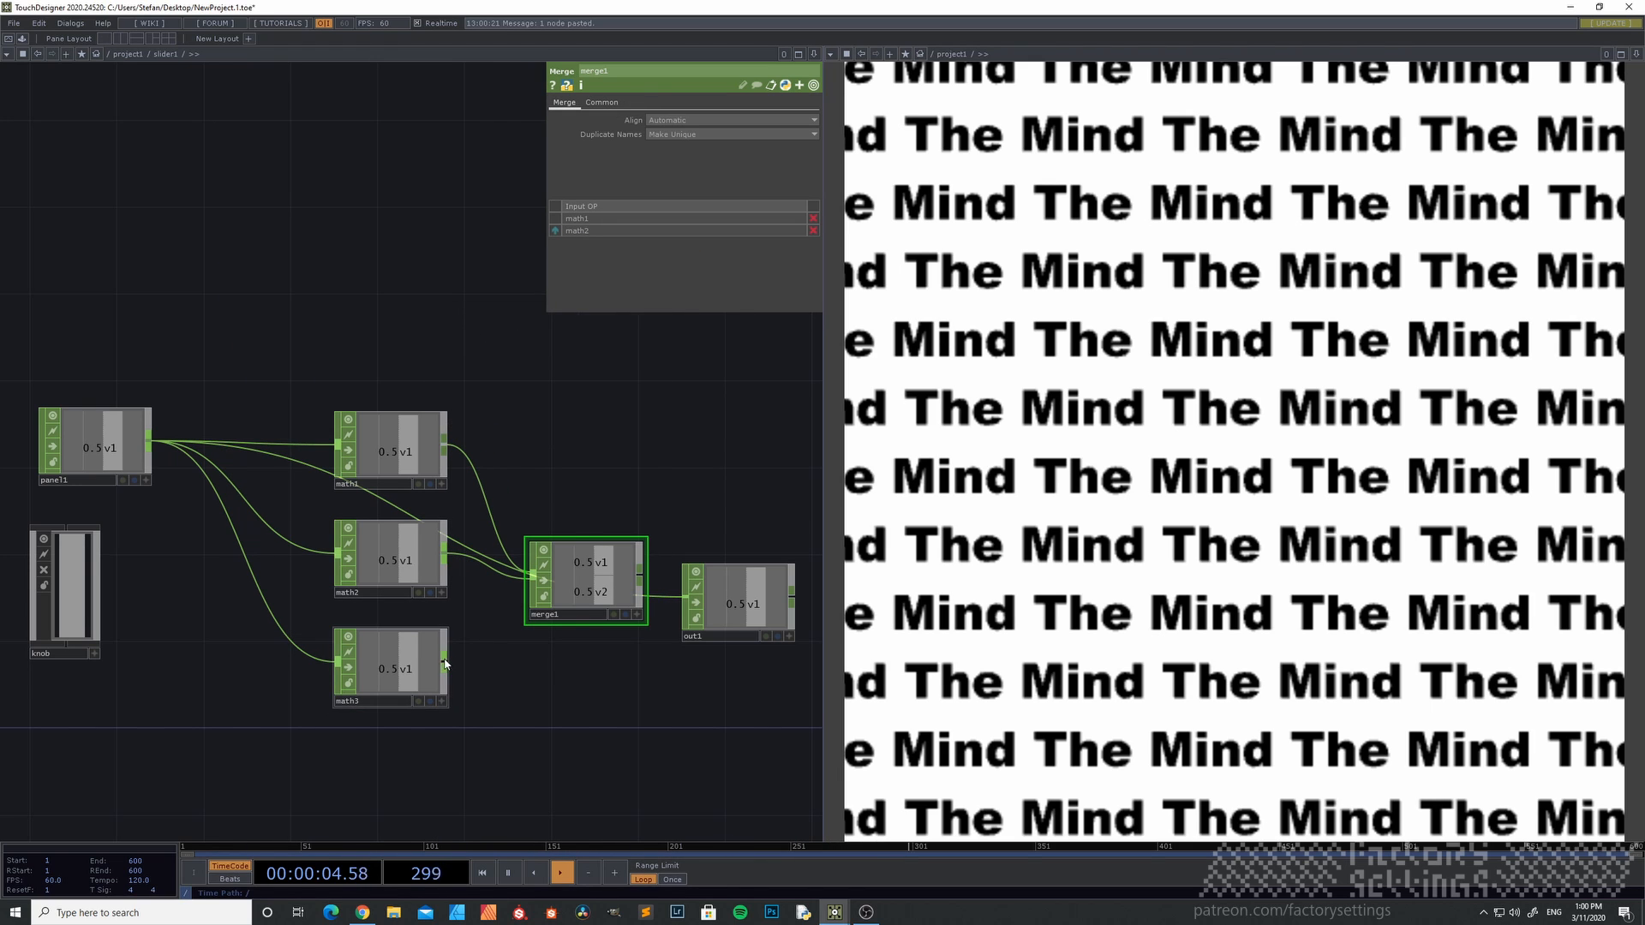
left_click_drag(445, 661, 534, 583)
left_click_drag(759, 563, 759, 563)
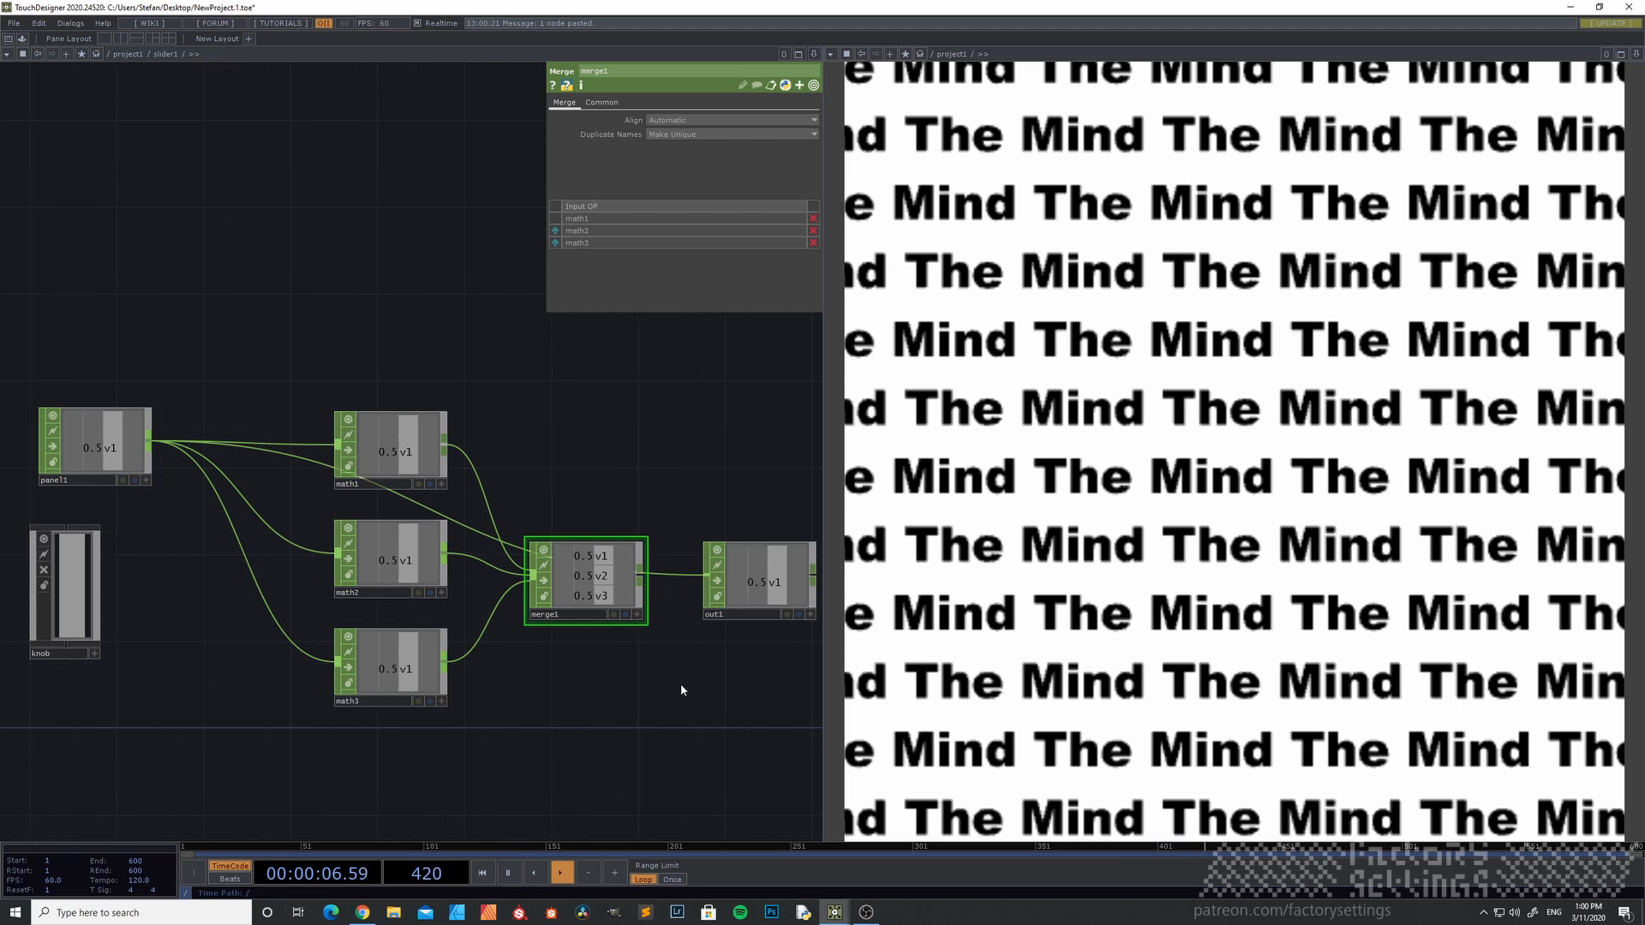
- Feed merge1's output into out1 in place of panel1's direct connection
left_click_drag(680, 684, 565, 669)
mouse_move(529, 564)
left_mouse_down()
mouse_move(704, 566)
mouse_move(544, 565)
left_mouse_up()
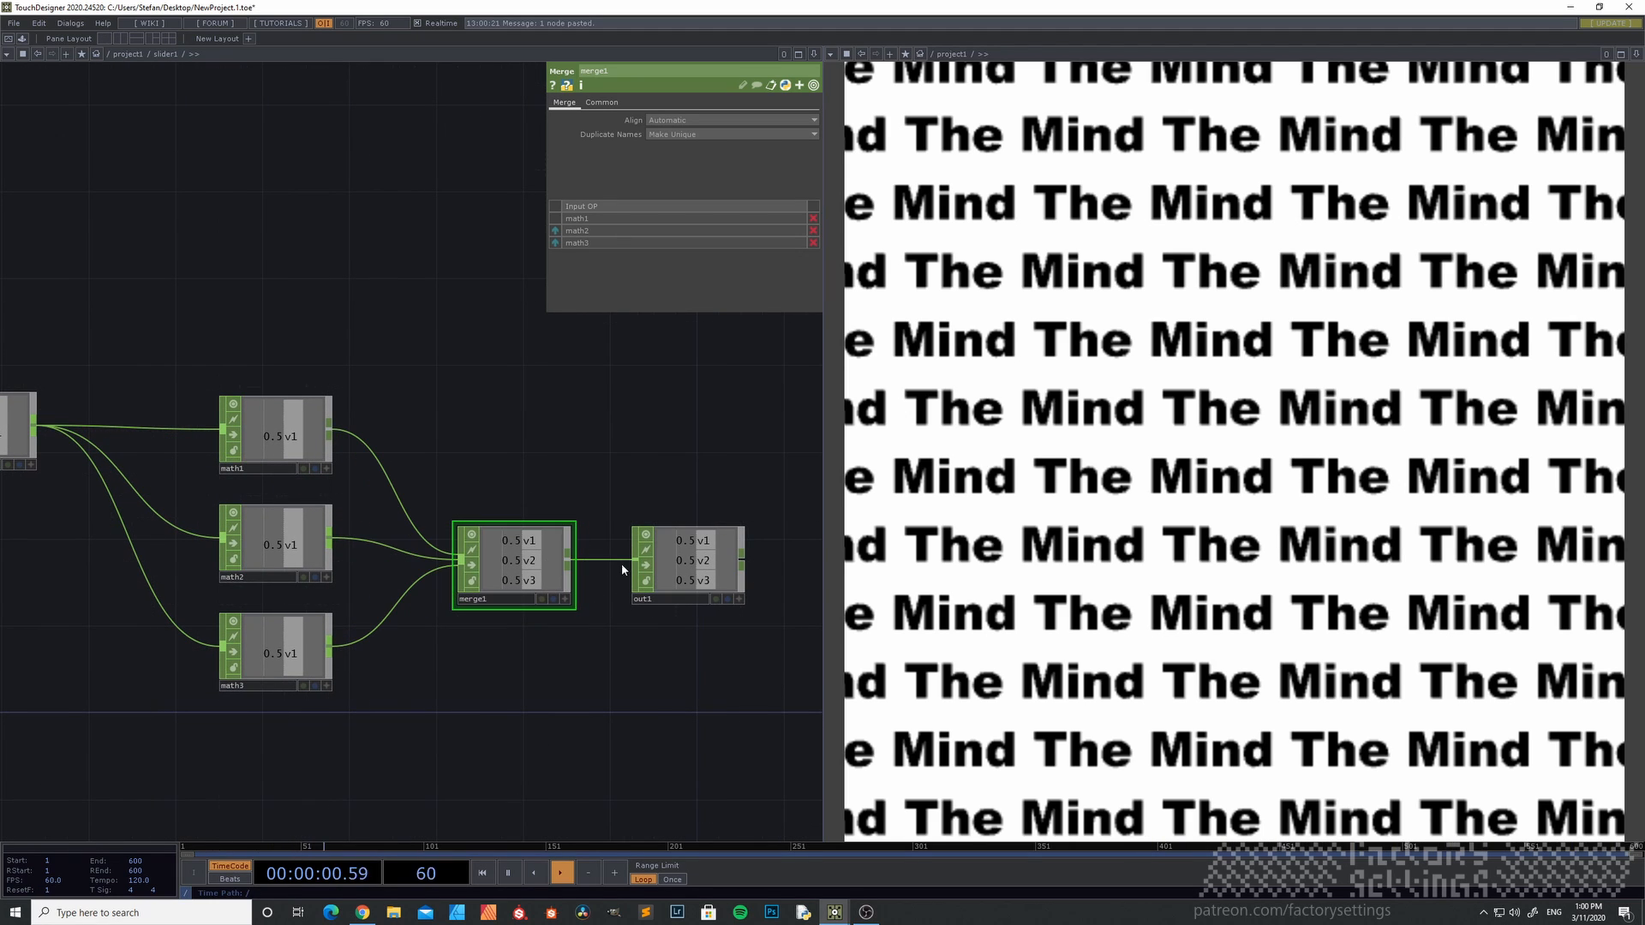
scroll(426, 676, "down", 5)
left_click_drag(223, 670, 348, 651)
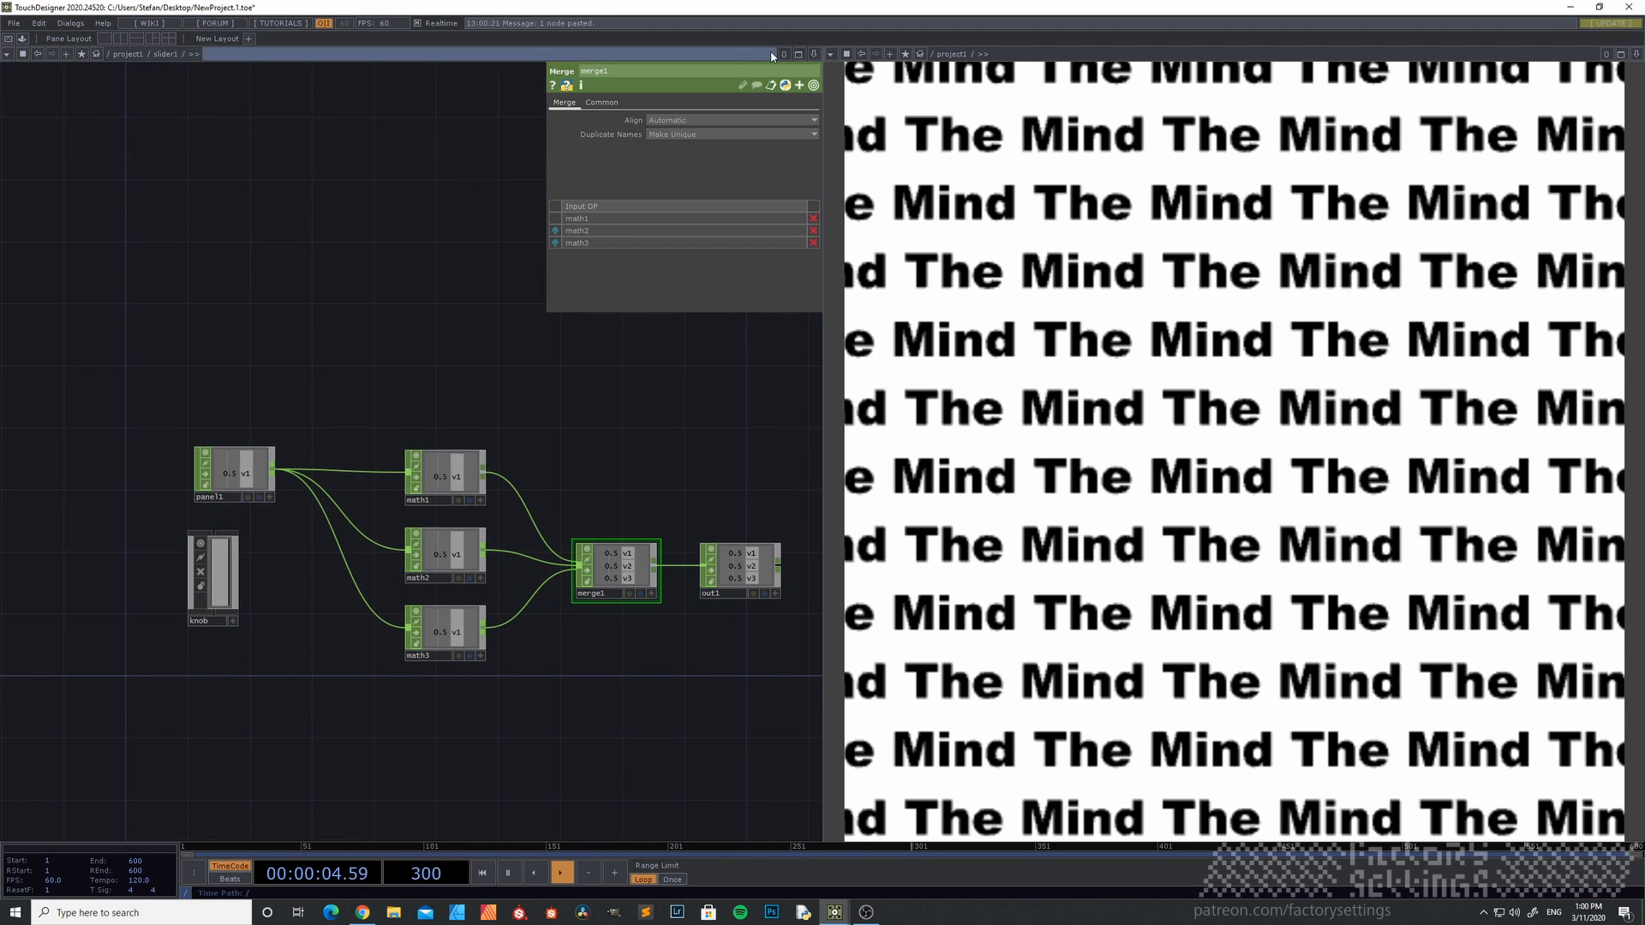
left_click(814, 53)
left_click(775, 86)
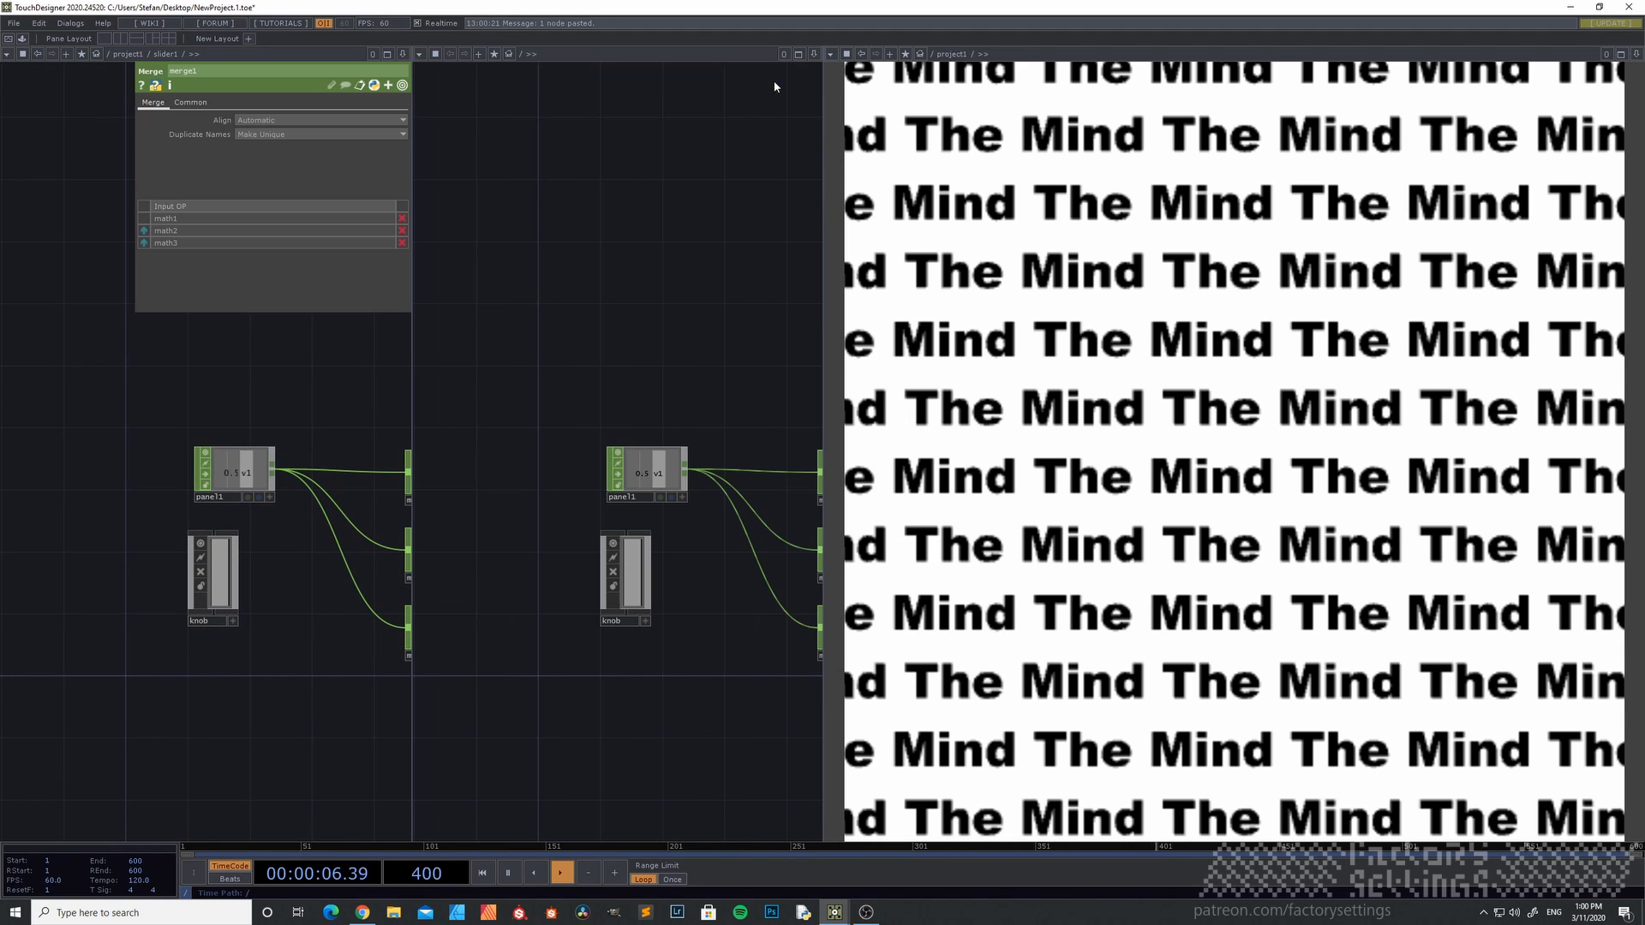
left_click(813, 54)
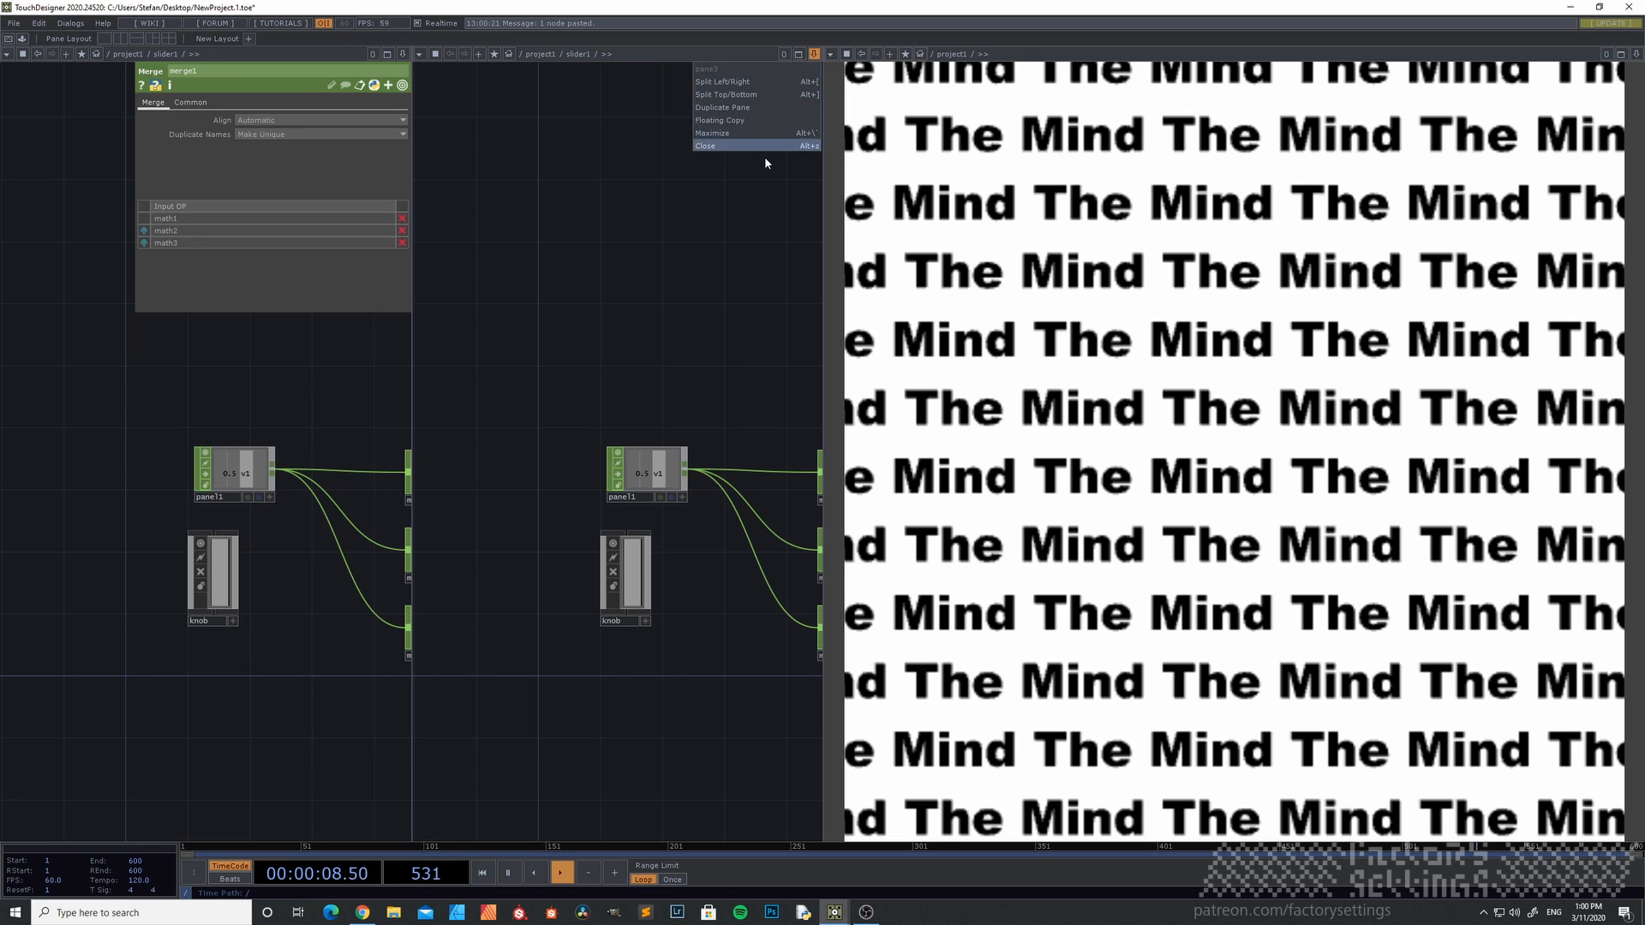
left_click(769, 146)
- Split the network pane into upper and lower halves and show slider1 at the project1 level in the upper one, without its parameters
left_click(814, 54)
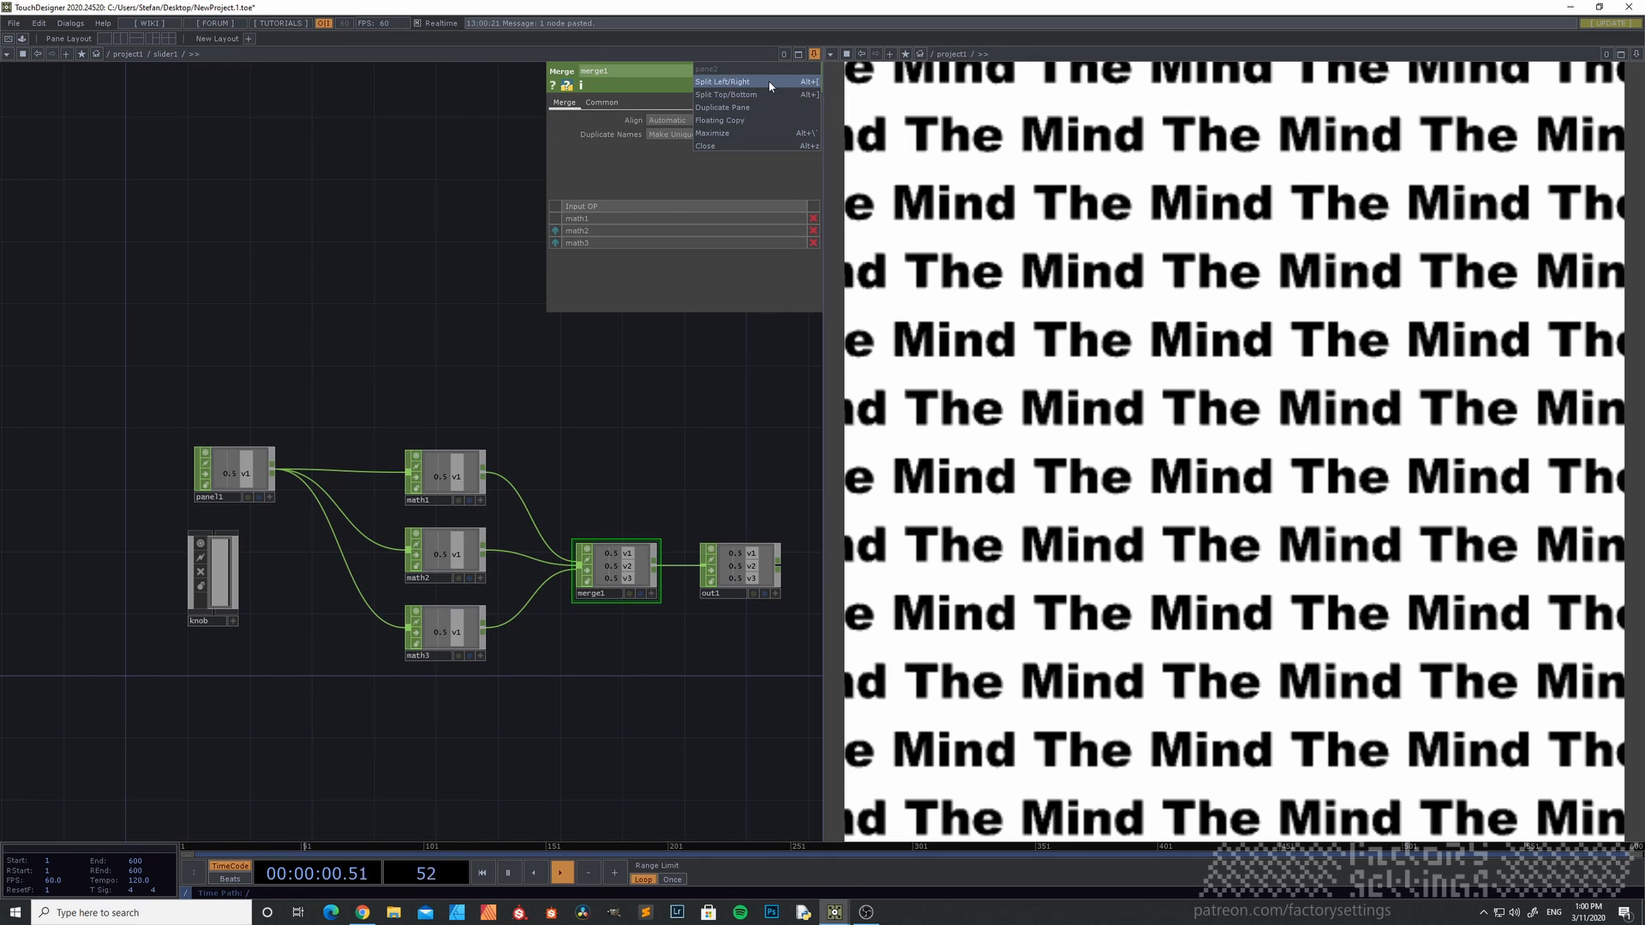
left_click(753, 99)
key("u")
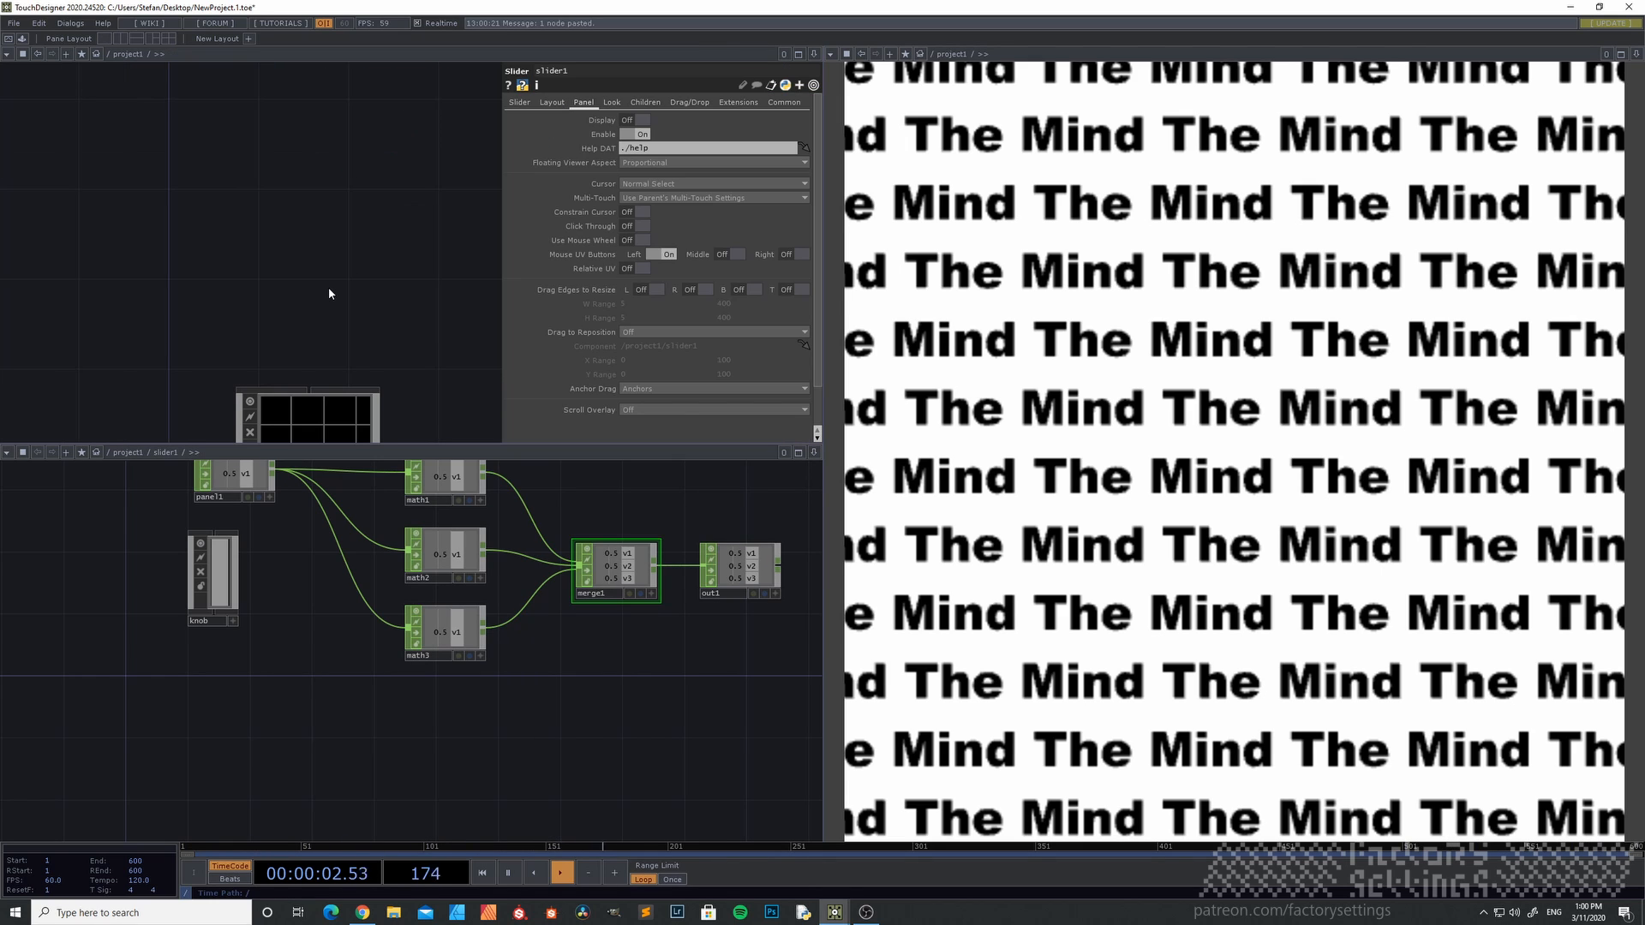
left_click_drag(344, 246, 308, 429)
scroll(262, 332, "up", 3)
key("p")
left_click_drag(291, 292, 377, 374)
- Activate slider1's viewer and test it by moving the handle to about 0.43 with its internal network in view
left_click(415, 293)
mouse_move(351, 264)
left_mouse_down()
mouse_move(332, 264)
mouse_move(414, 283)
mouse_move(336, 283)
left_mouse_up()
left_click_drag(322, 657, 181, 672)
scroll(244, 674, "up", 2)
scroll(246, 667, "down", 2)
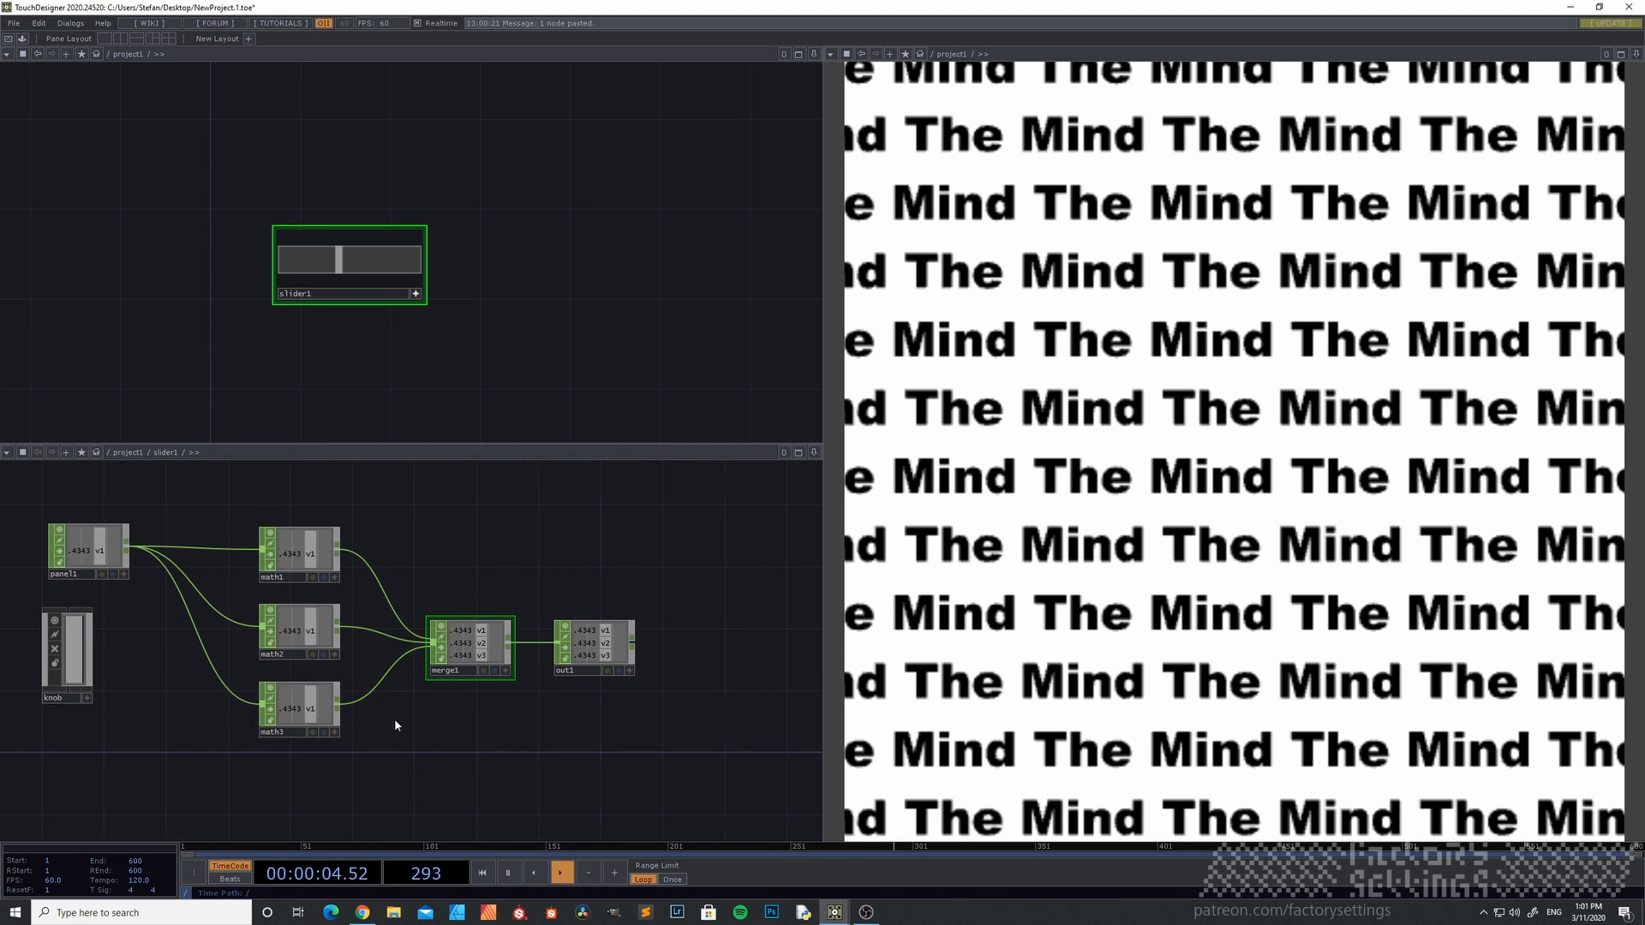
left_click_drag(395, 721, 441, 719)
left_click_drag(428, 776, 430, 744)
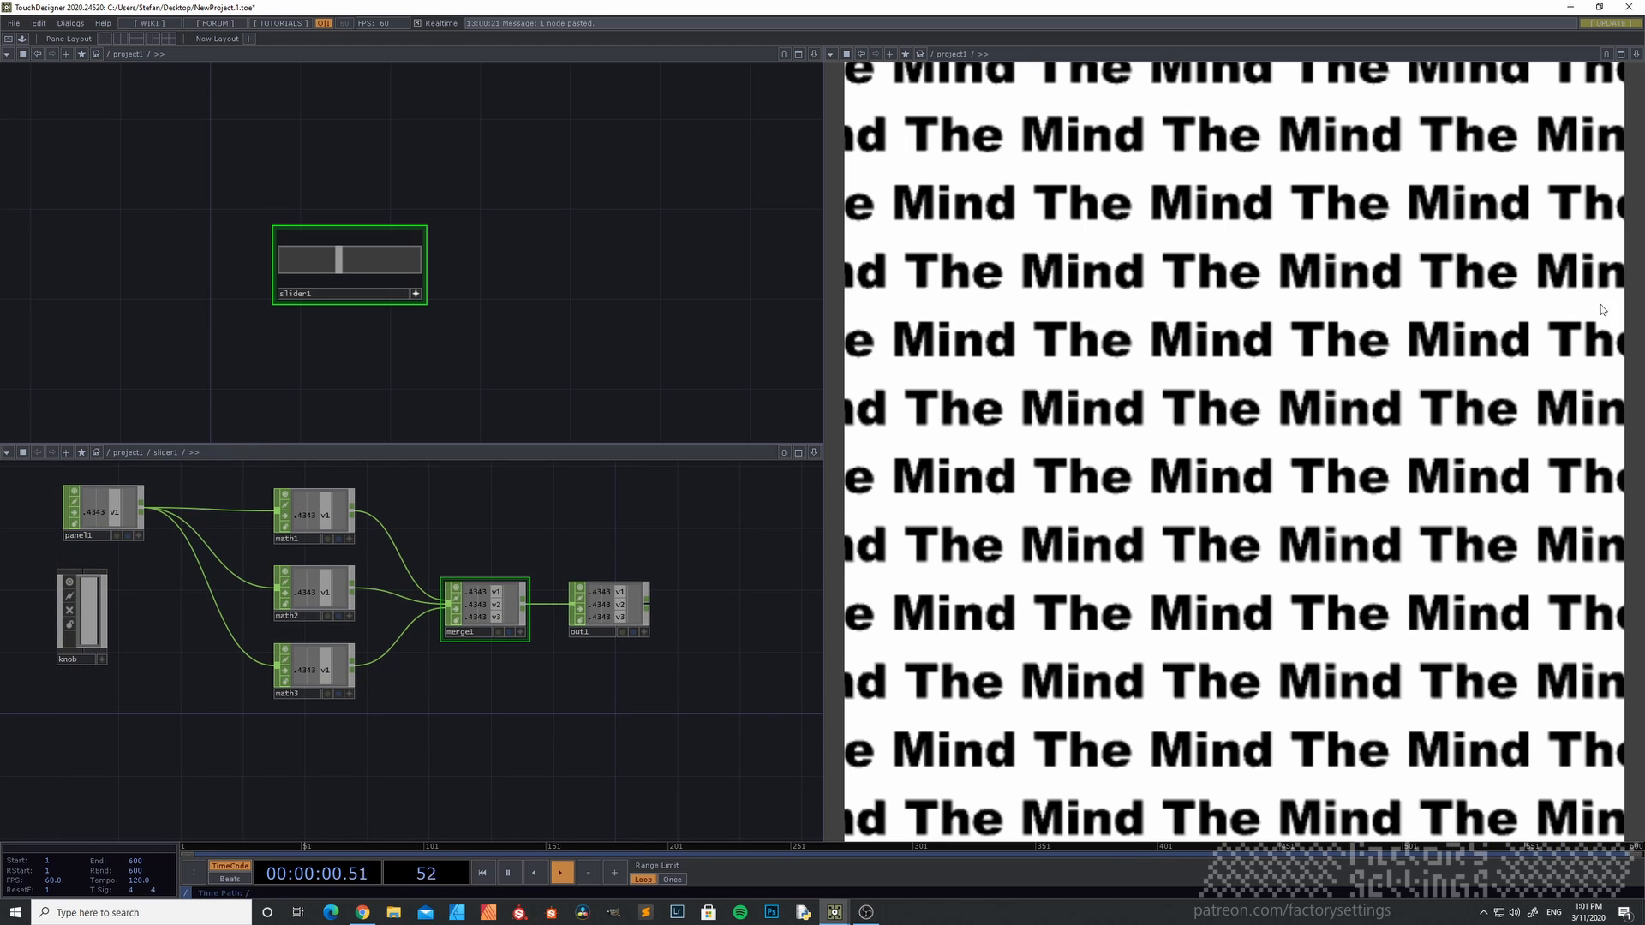
- Split the render view pane into upper and lower halves and frame table1 in the lower one
left_click(1636, 54)
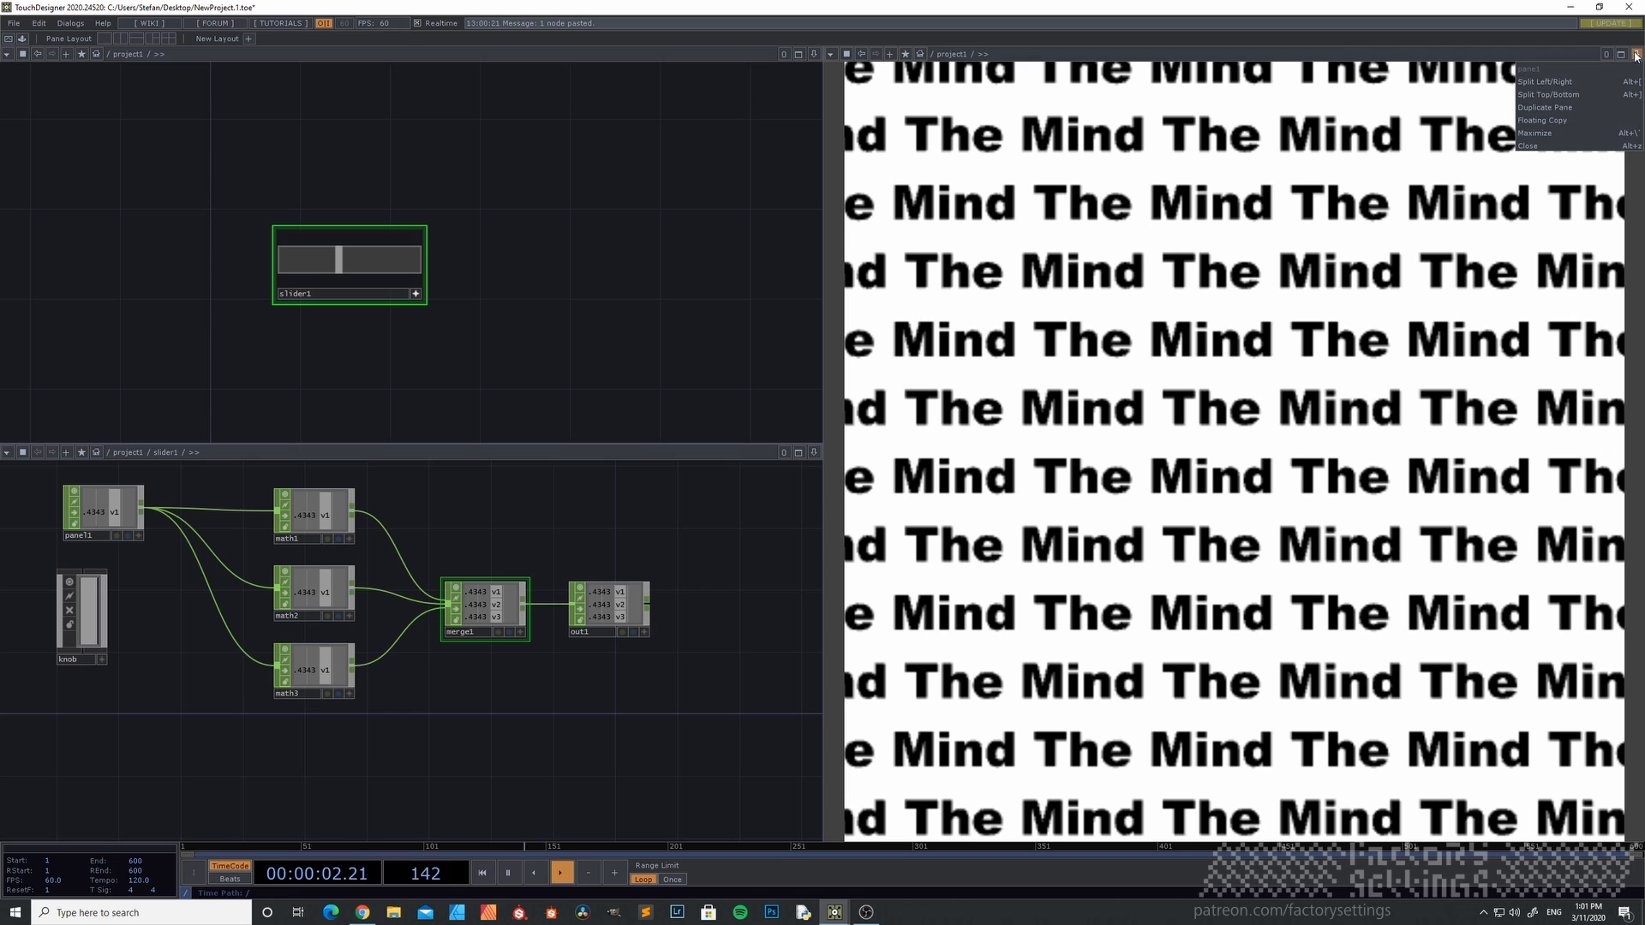
left_click(1577, 97)
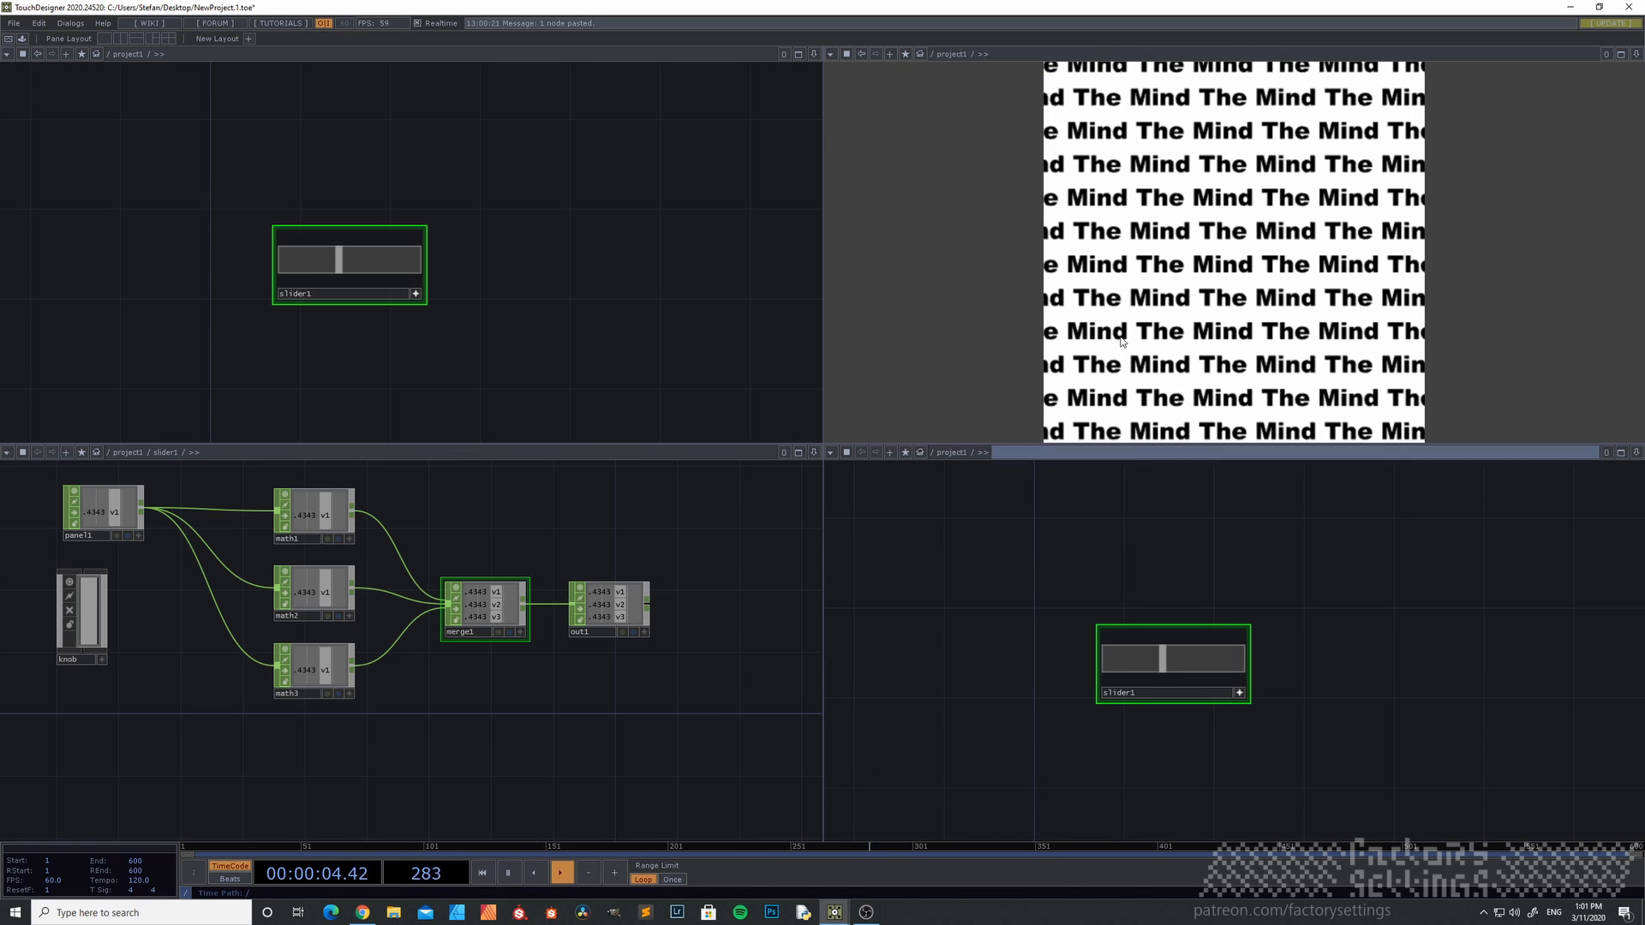
left_click_drag(1350, 679, 1206, 629)
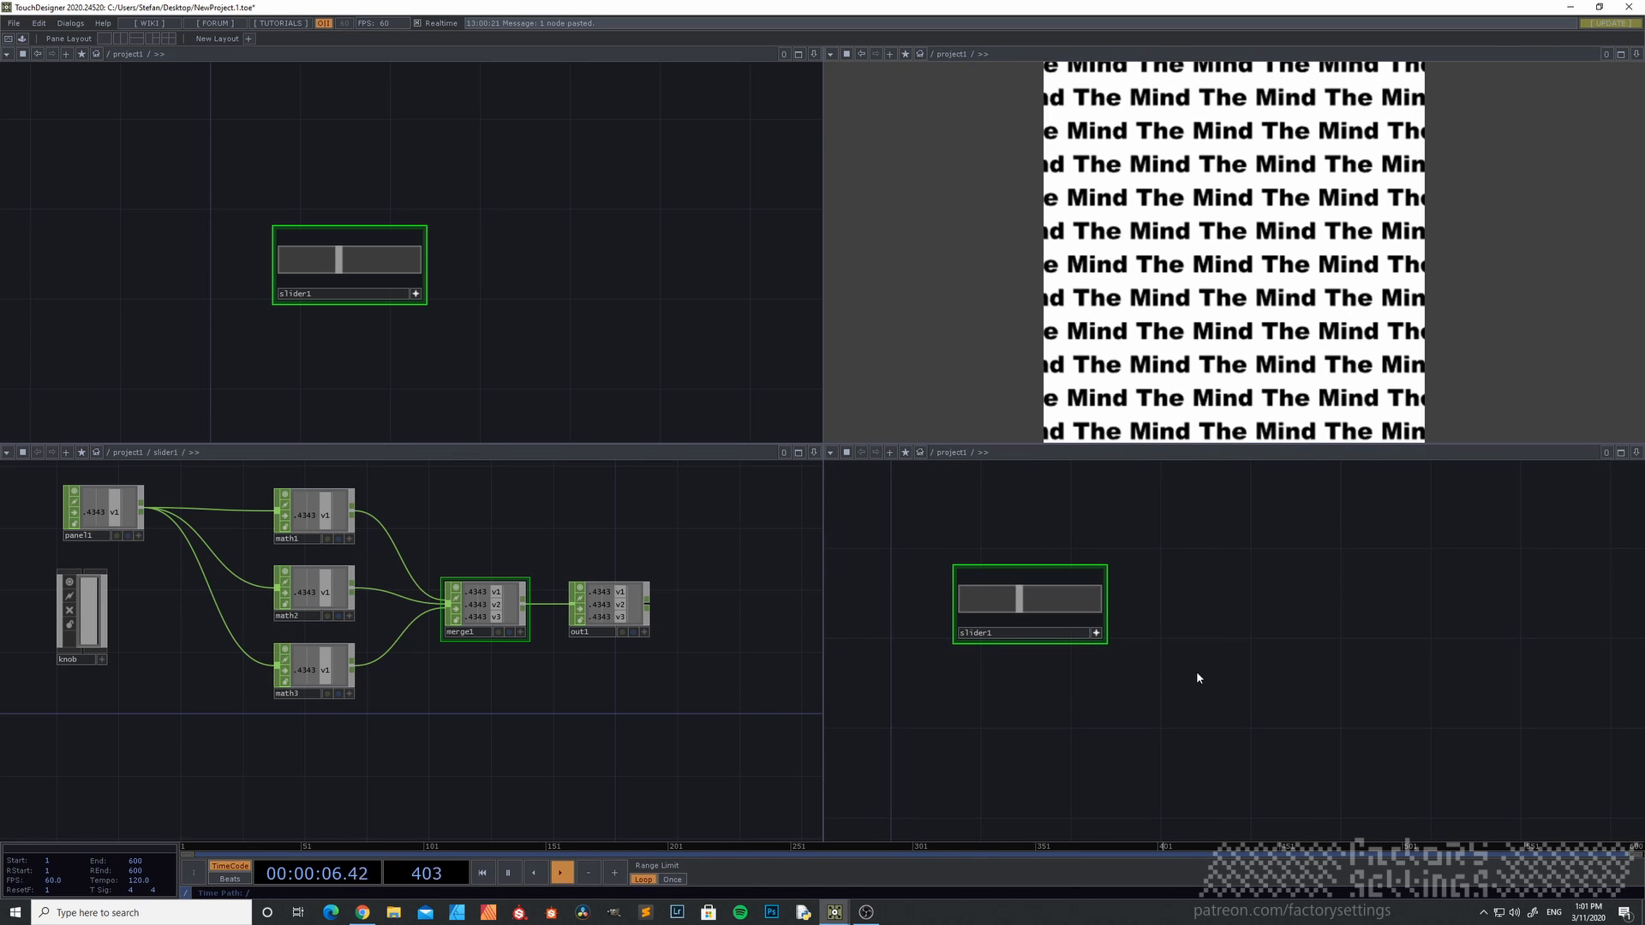
key("h")
left_click_drag(1332, 589, 1079, 554)
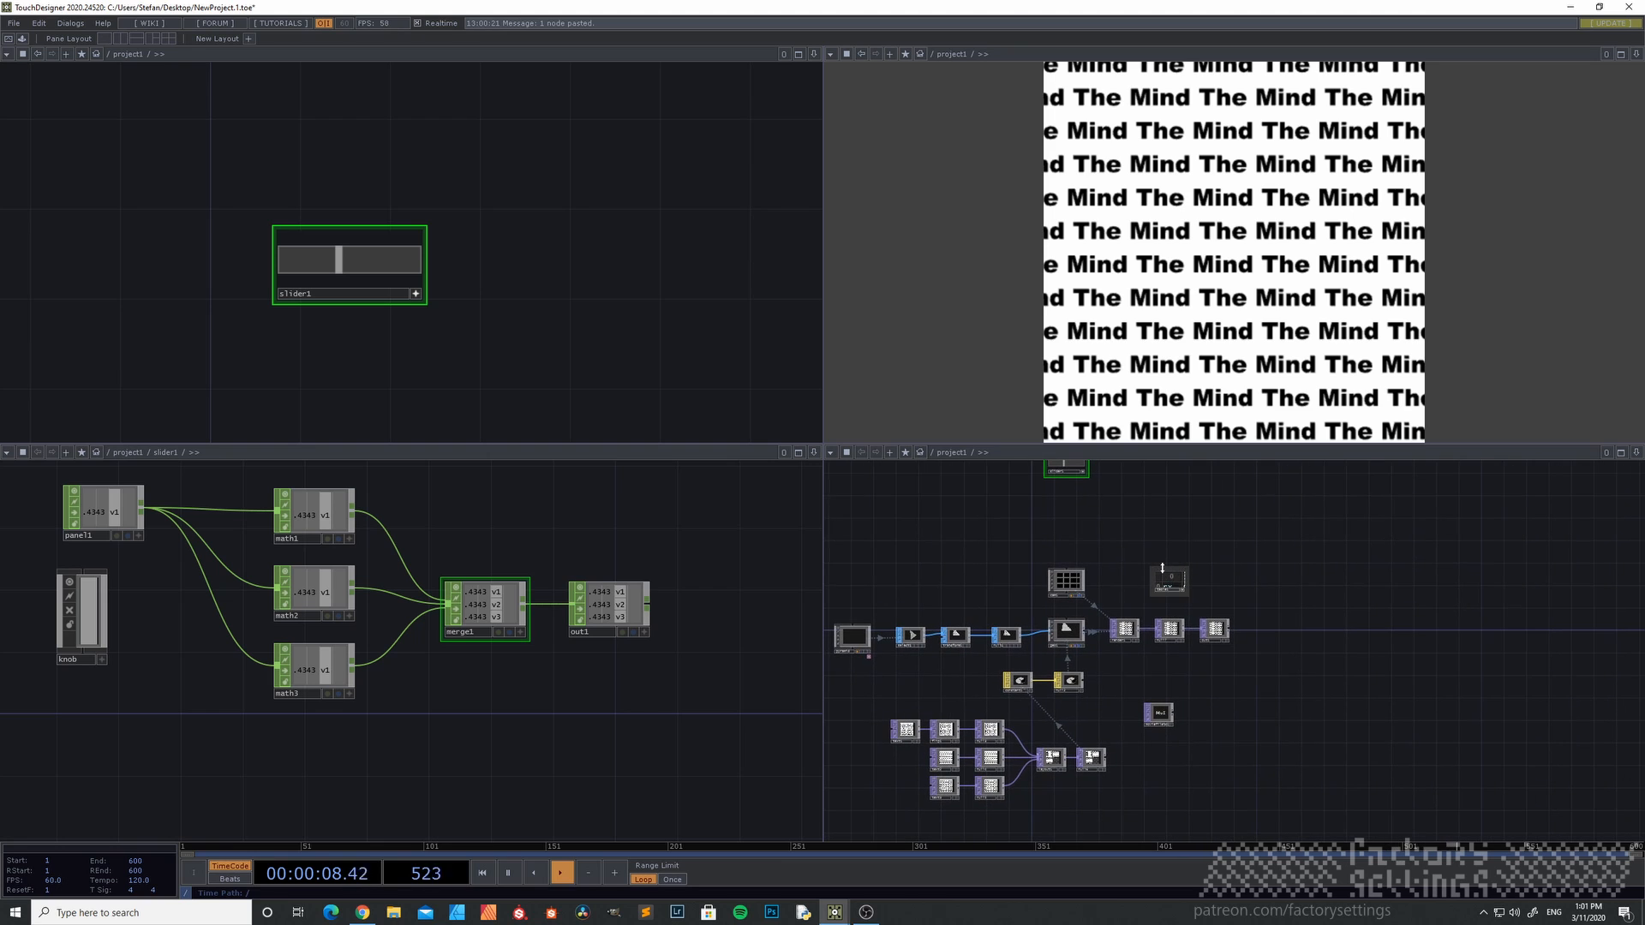
scroll(1136, 546, "up", 6)
left_click_drag(1179, 579, 1065, 554)
scroll(1065, 559, "up", 4)
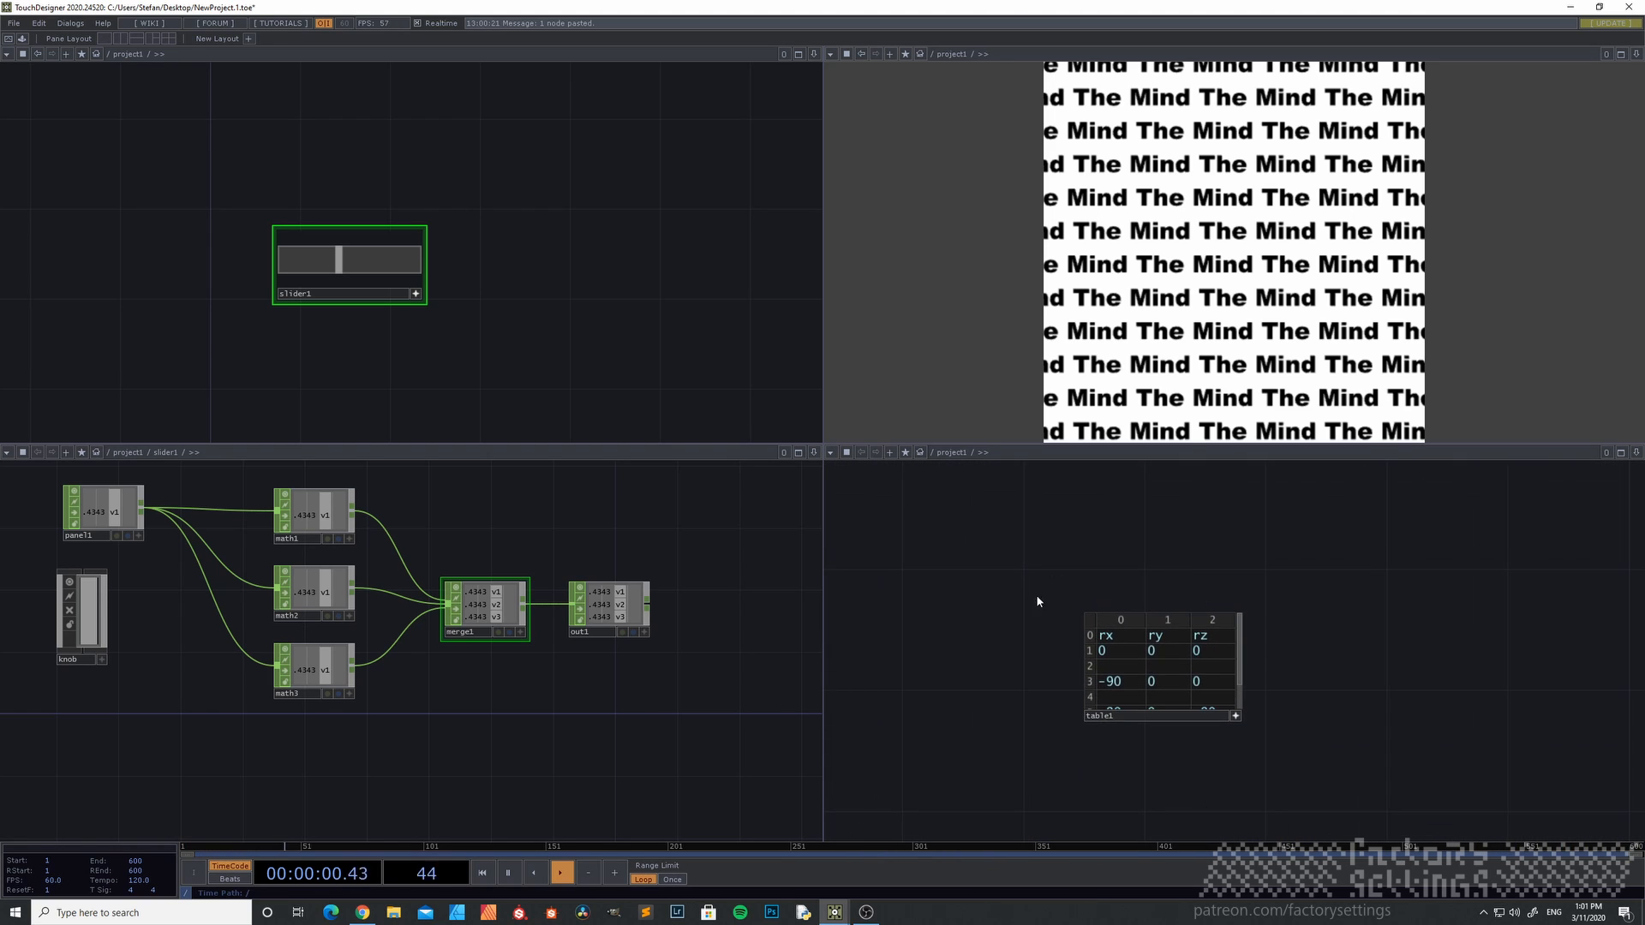
left_click_drag(1046, 640, 915, 609)
scroll(914, 609, "up", 2)
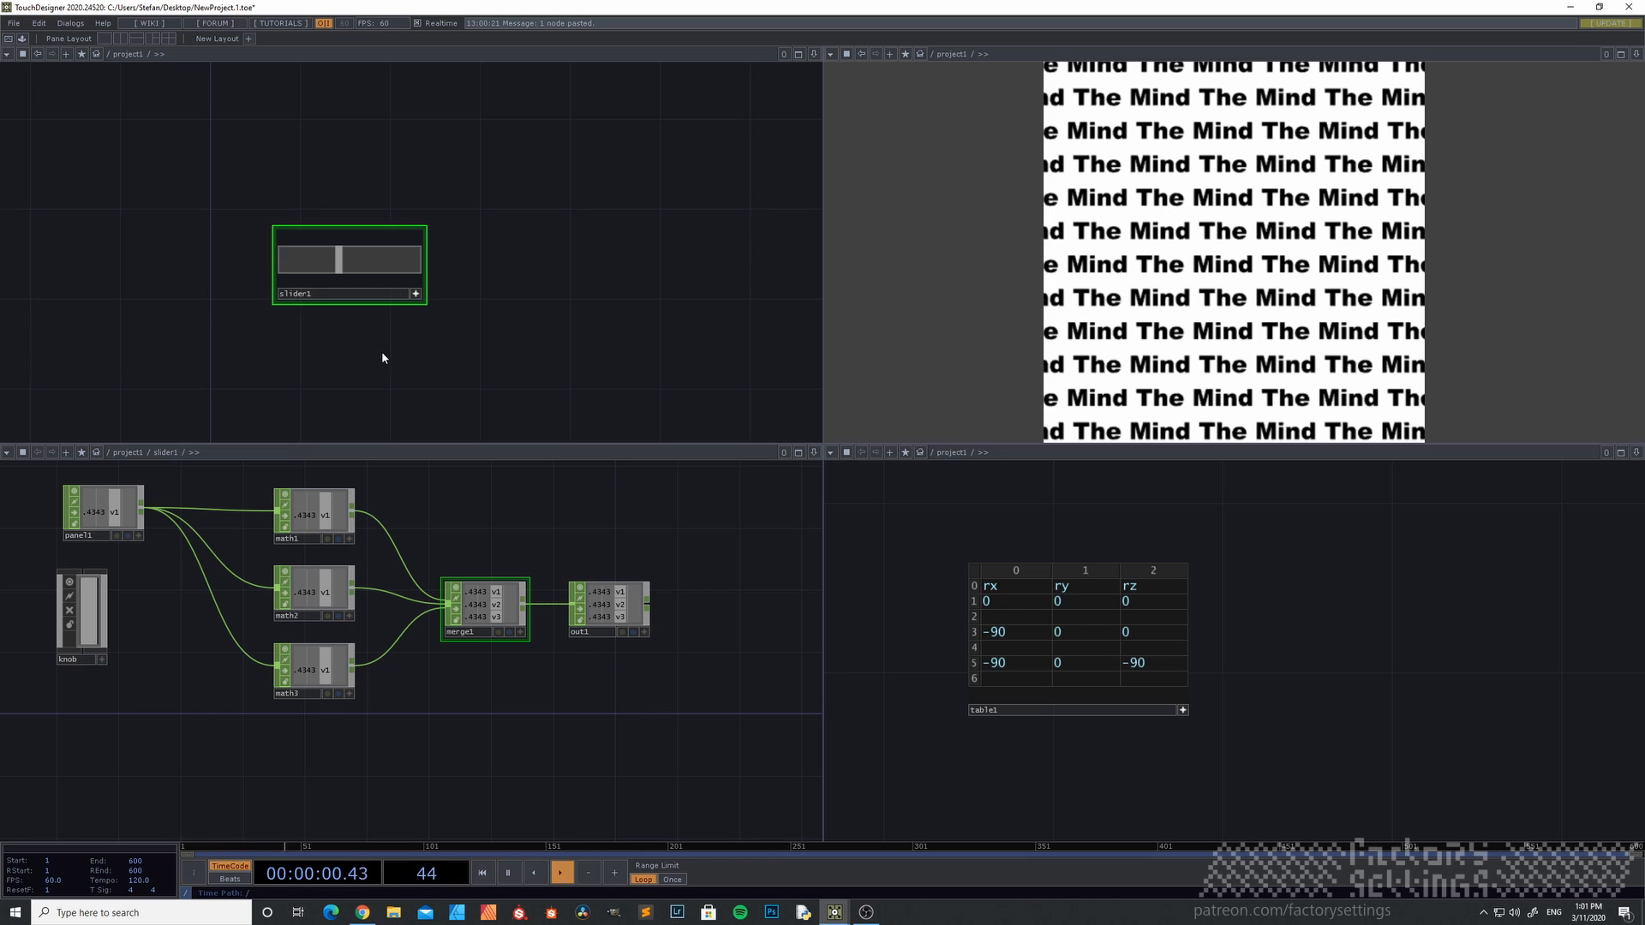
- Set slider1 to 0 and place a copy of it directly below
left_click_drag(393, 314, 440, 344)
key("u")
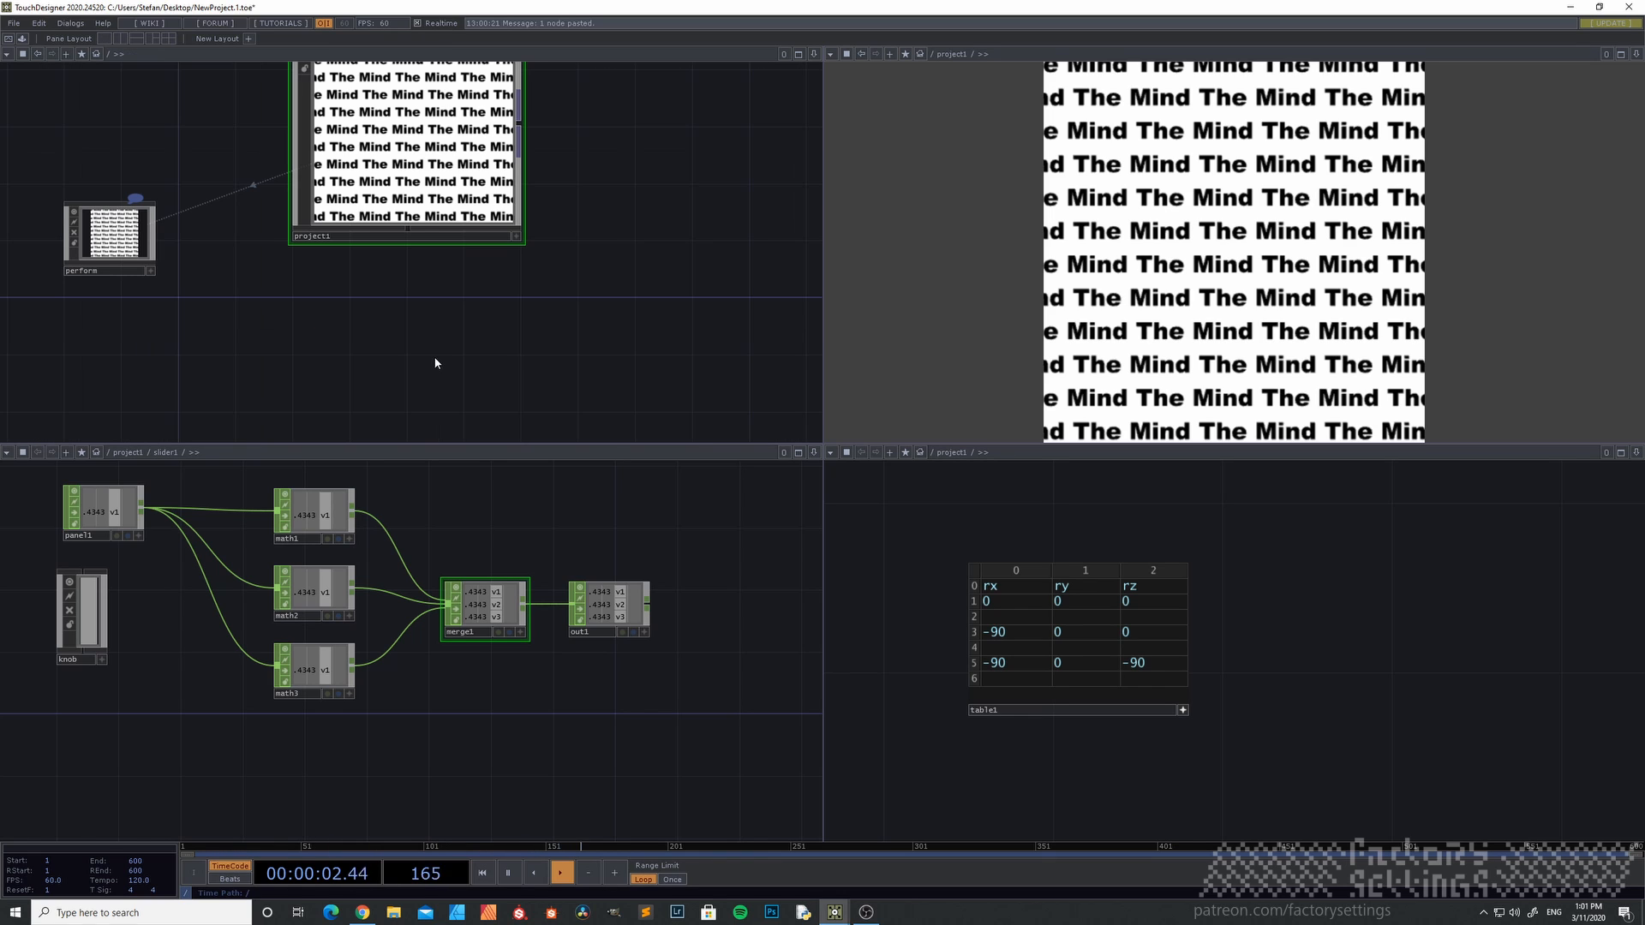
key("i")
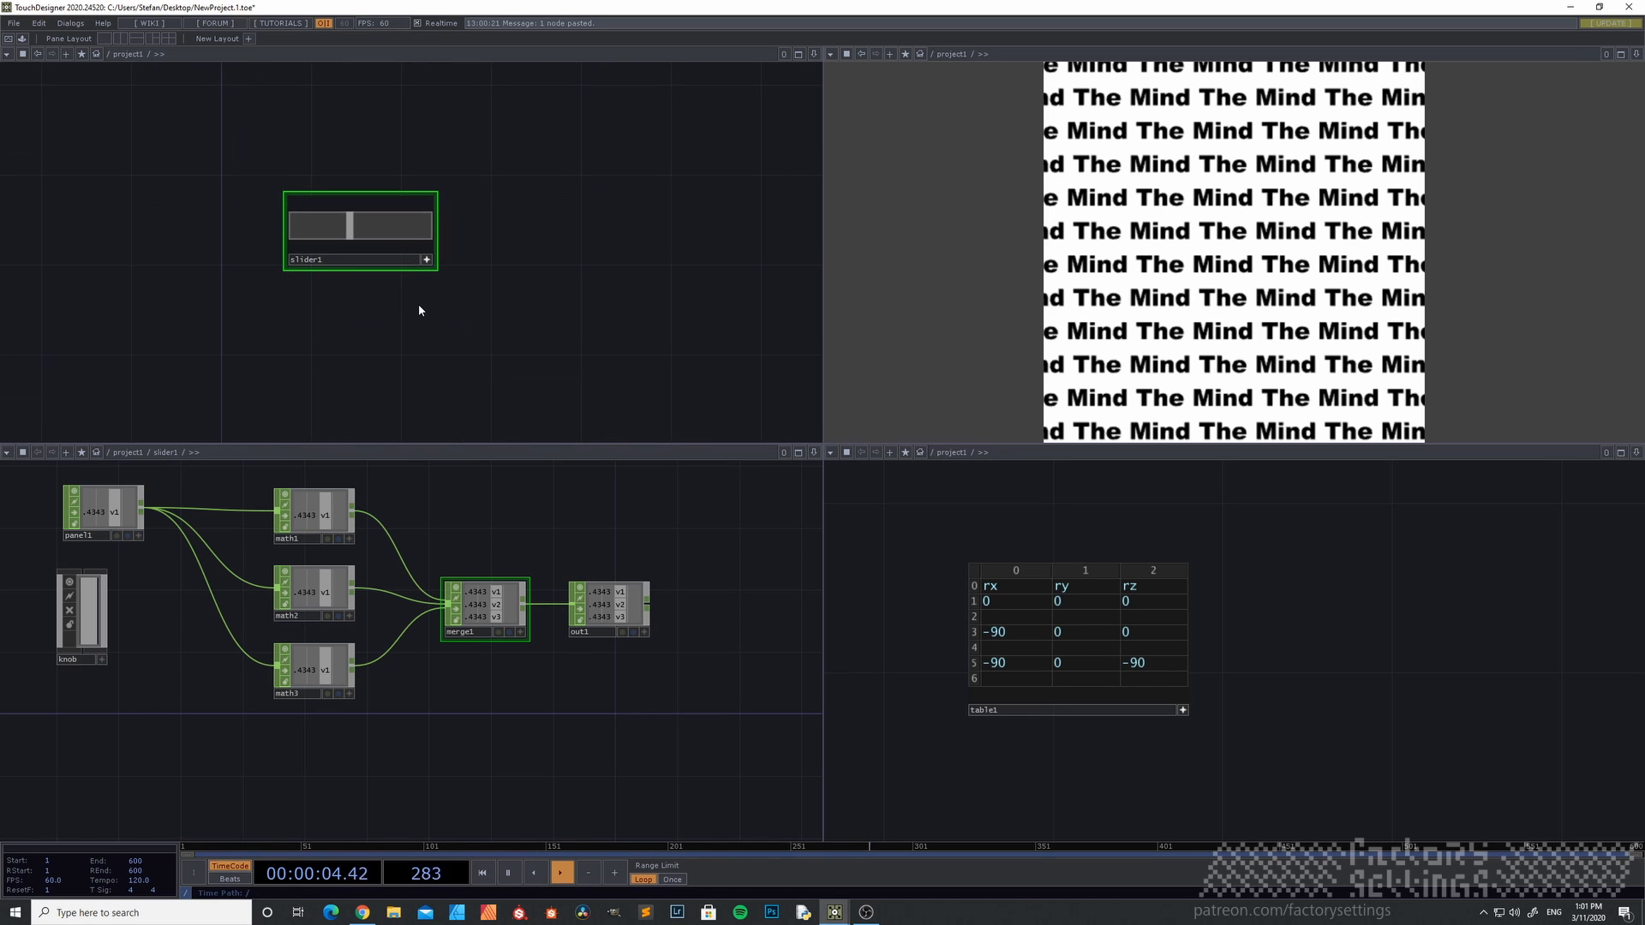
left_click_drag(357, 236, 308, 304)
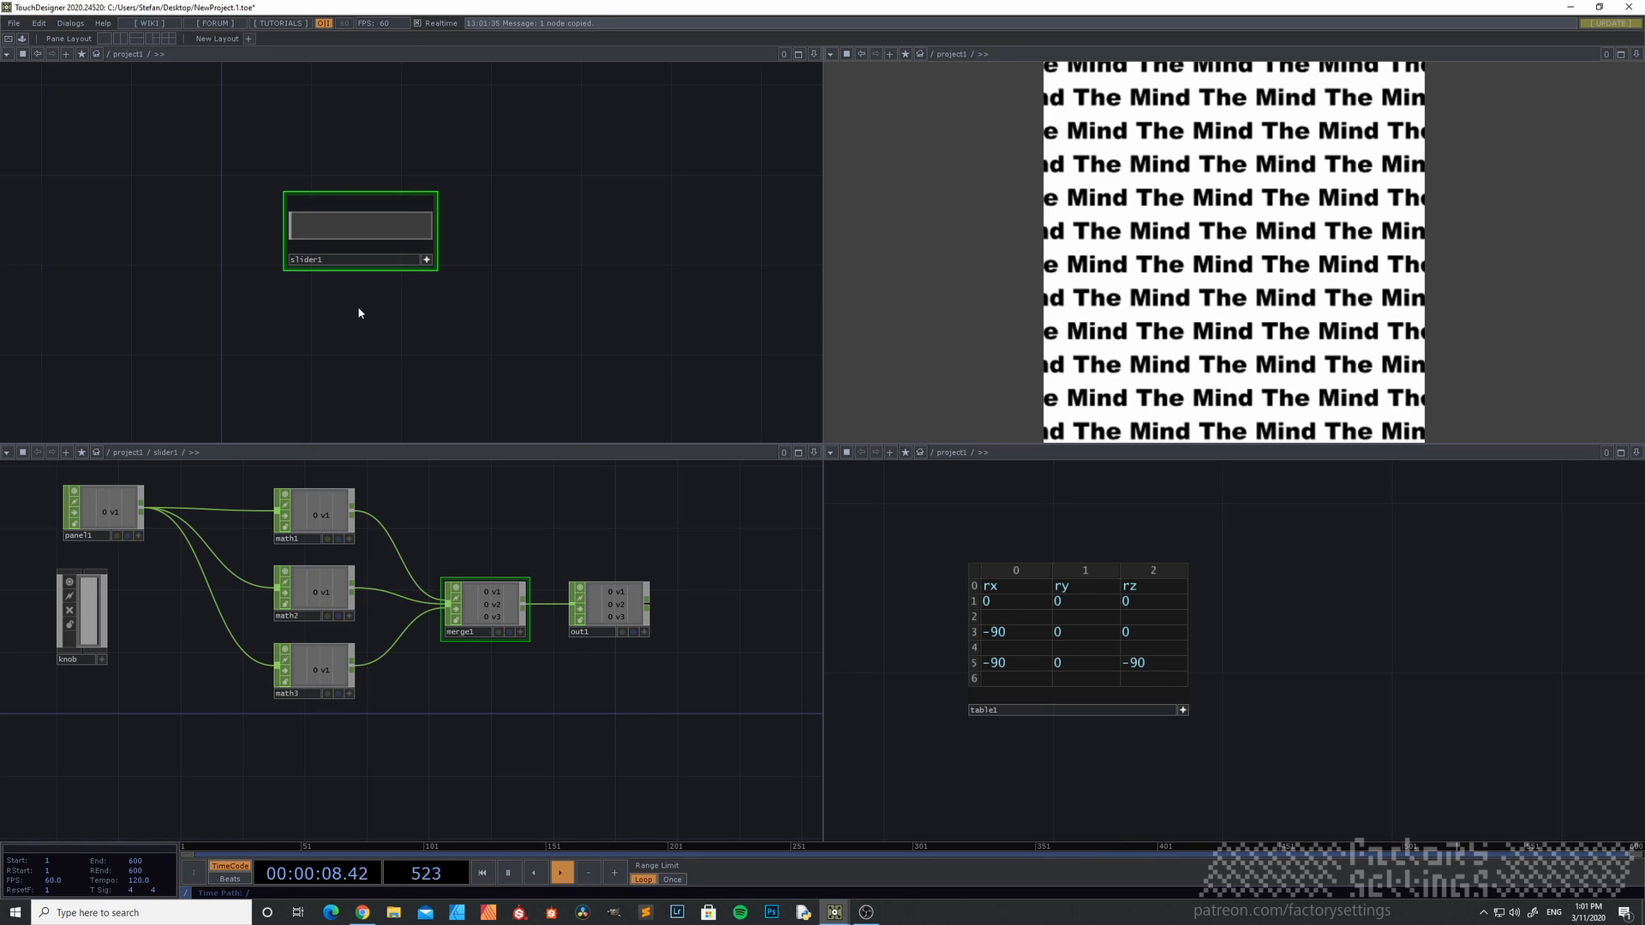
key("ctrl+v")
left_click_drag(368, 311, 256, 345)
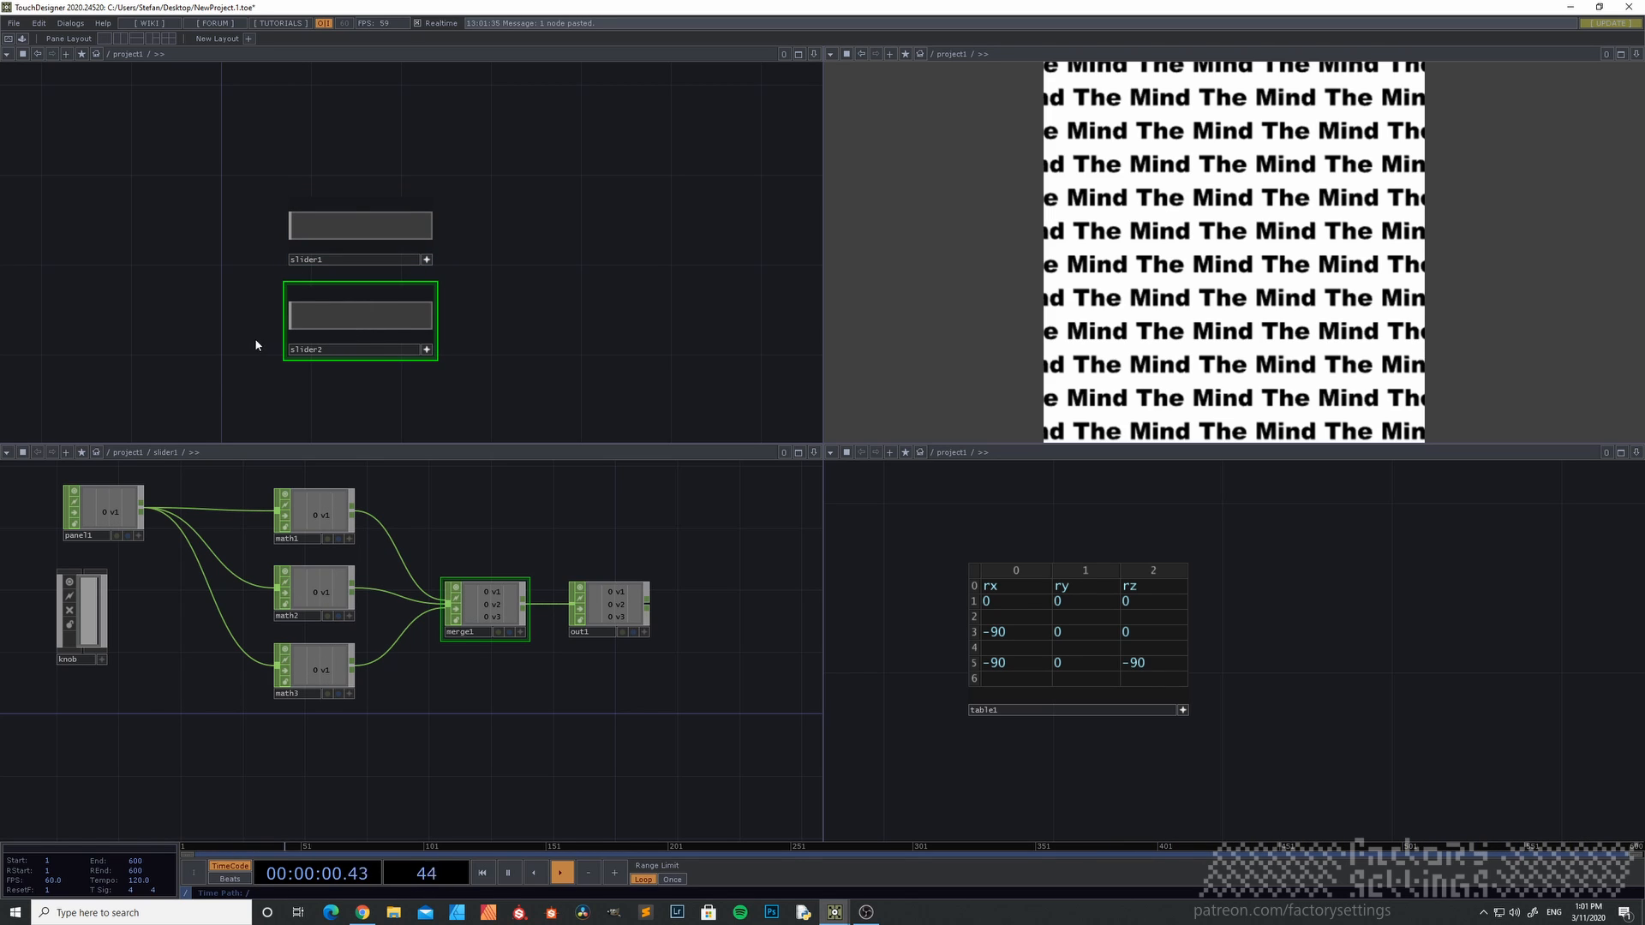
- Add a Math CHOP beside the sliders and place two copies of it stacked below
scroll(470, 323, "down", 3)
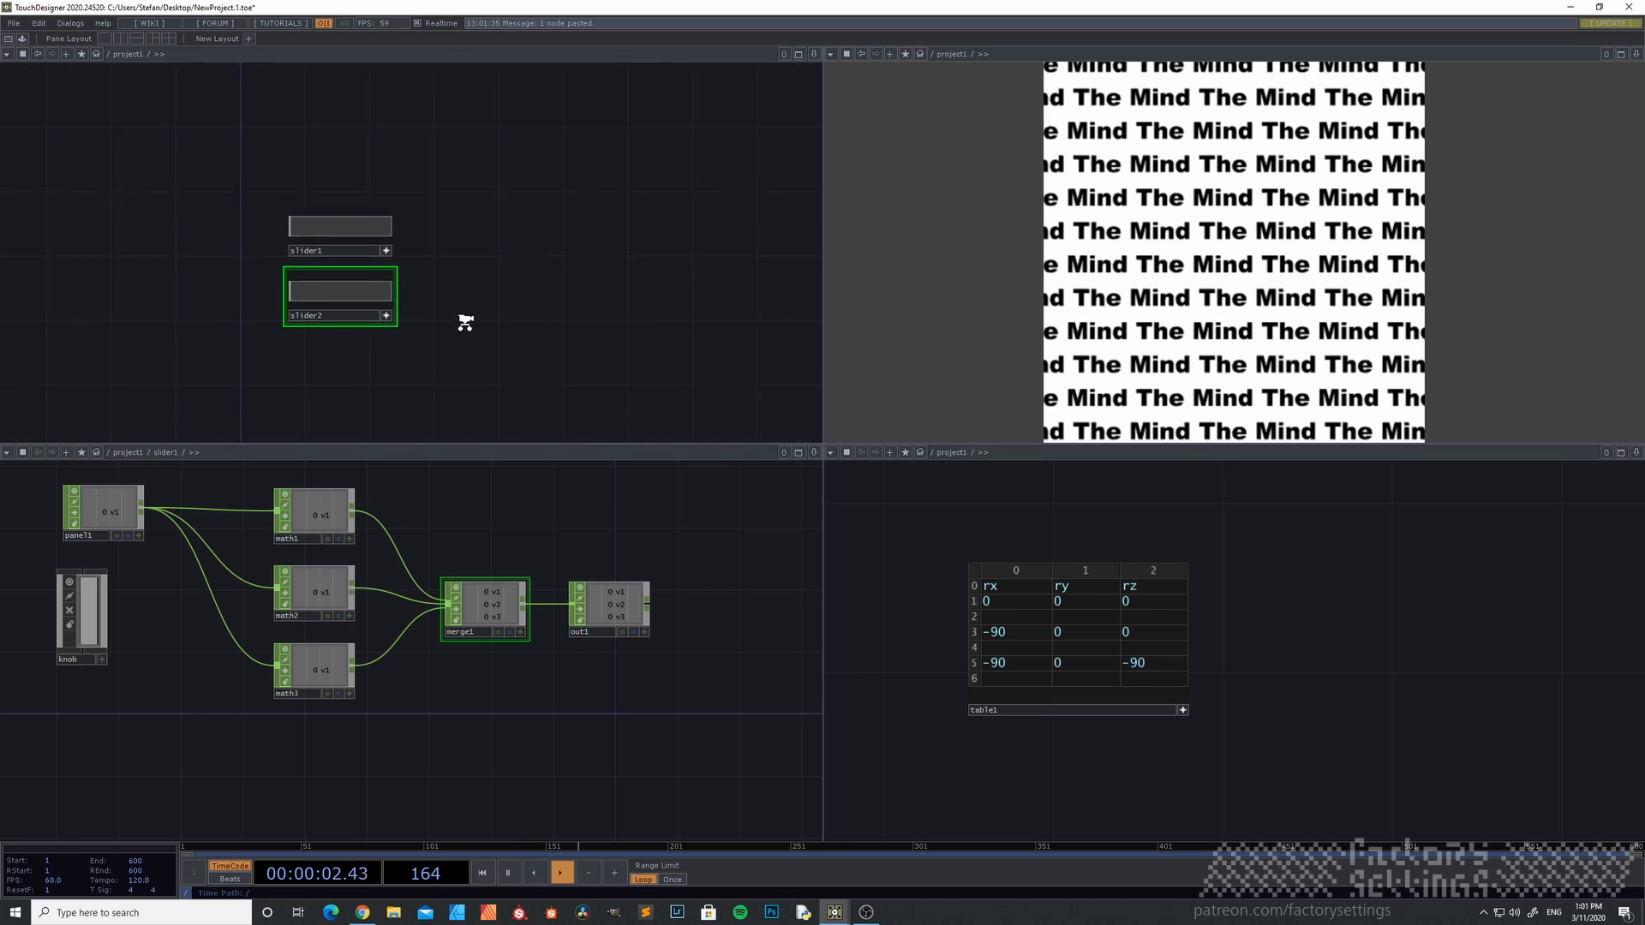
scroll(465, 323, "down", 3)
key("Tab")
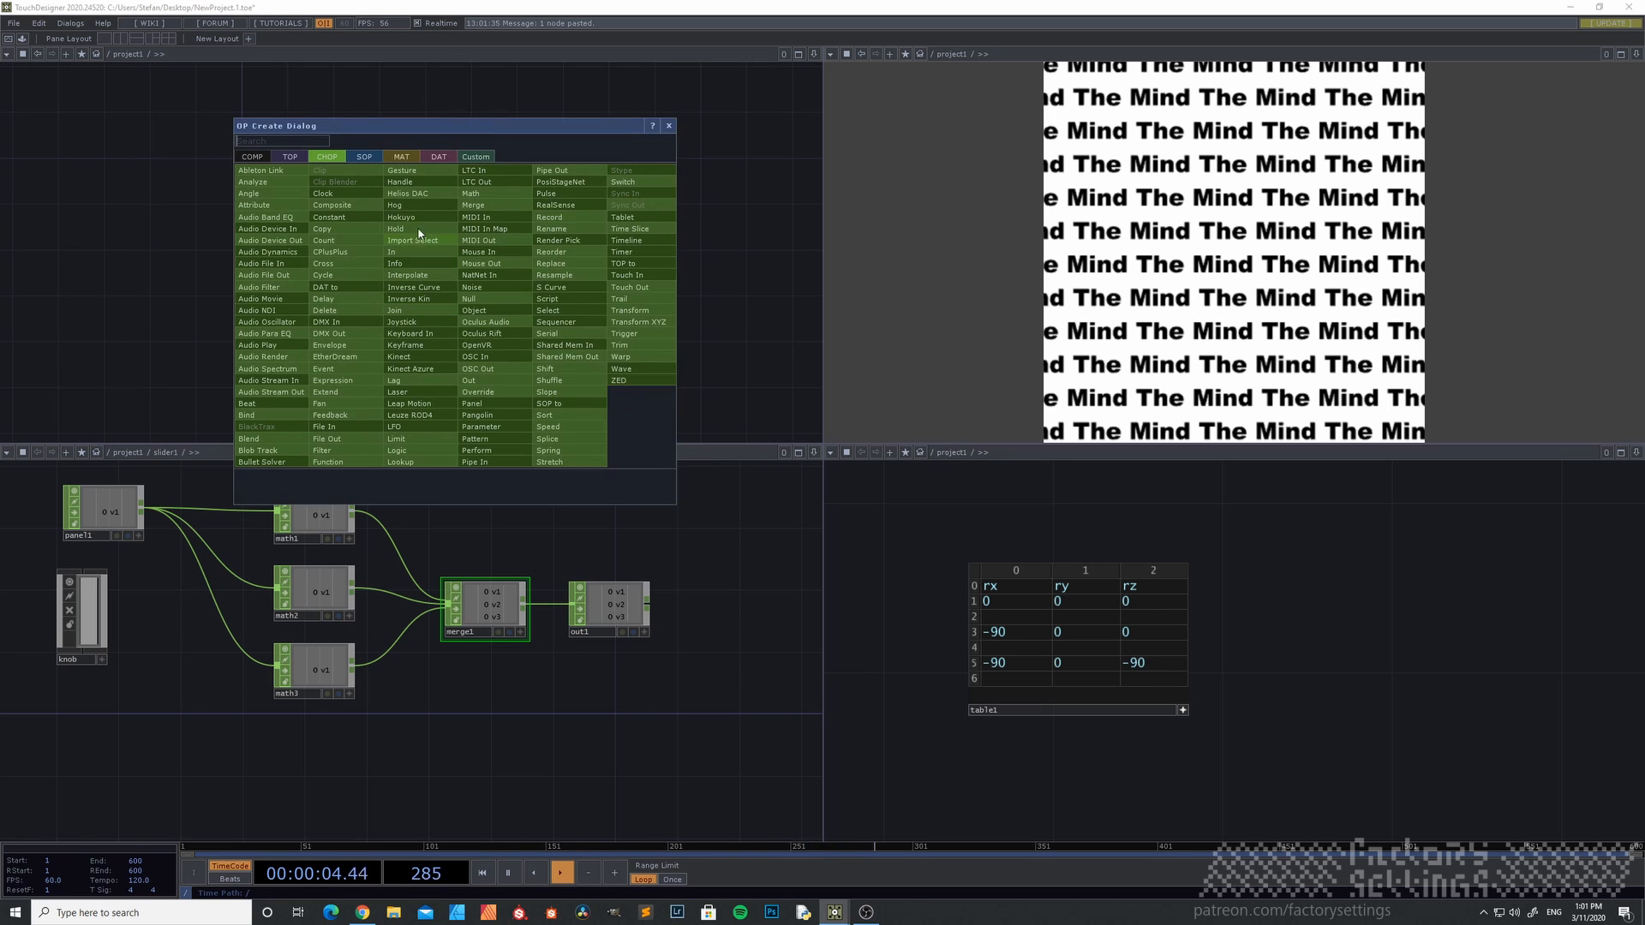
left_click(479, 197)
left_click(476, 263)
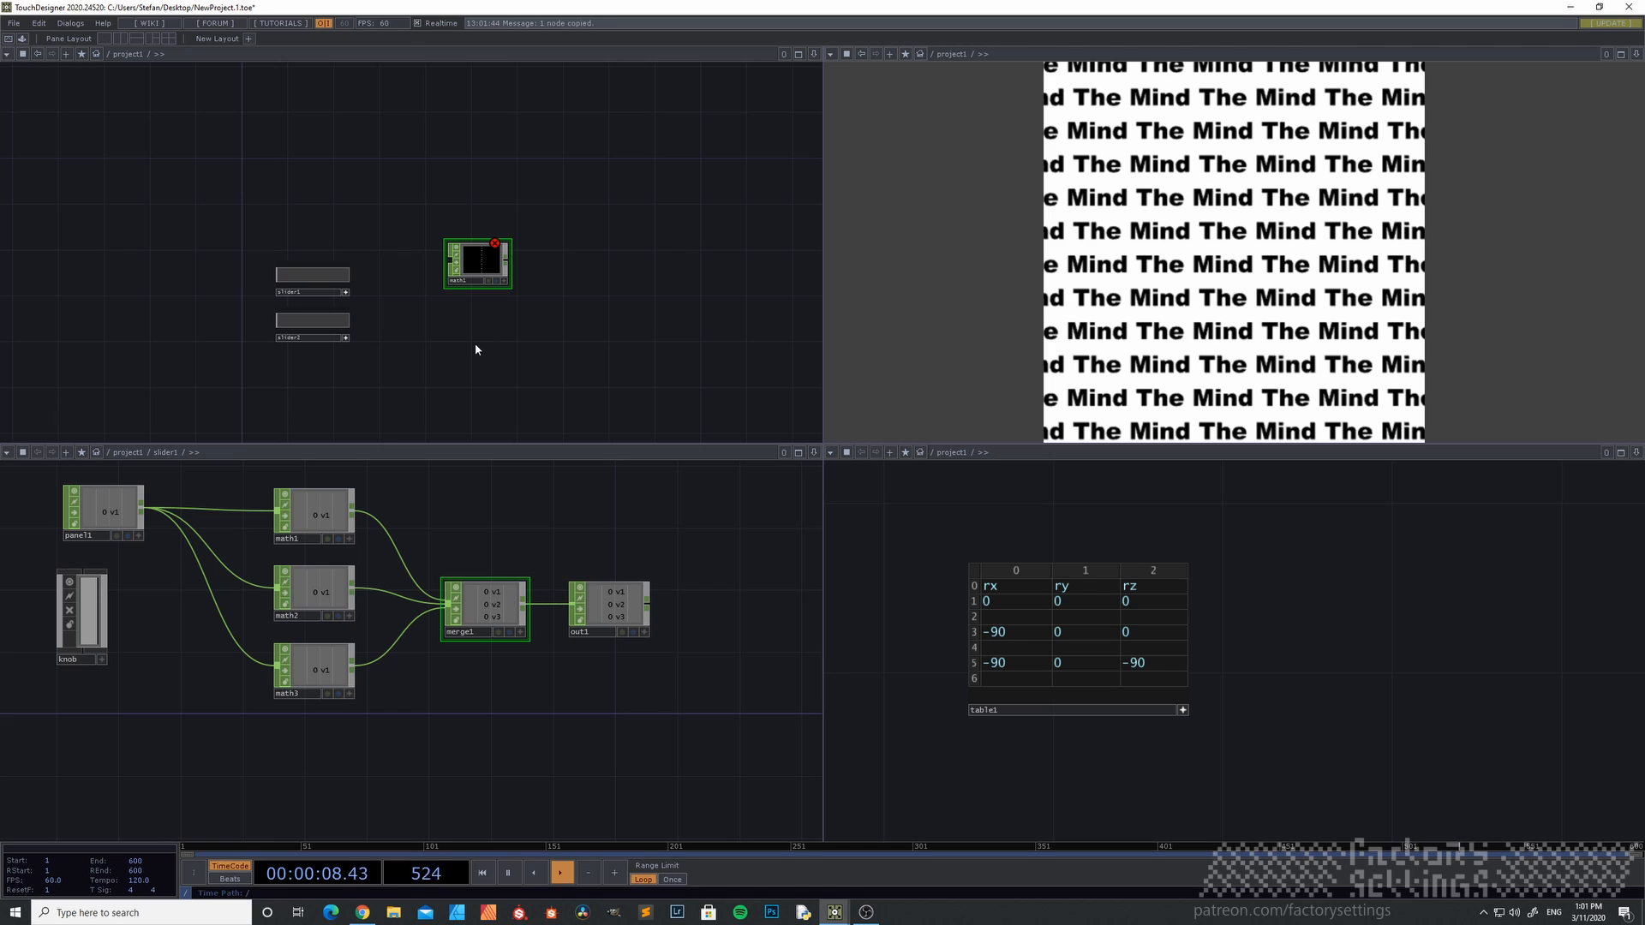
key("ctrl+v")
key("ctrl+v")
left_click(467, 372)
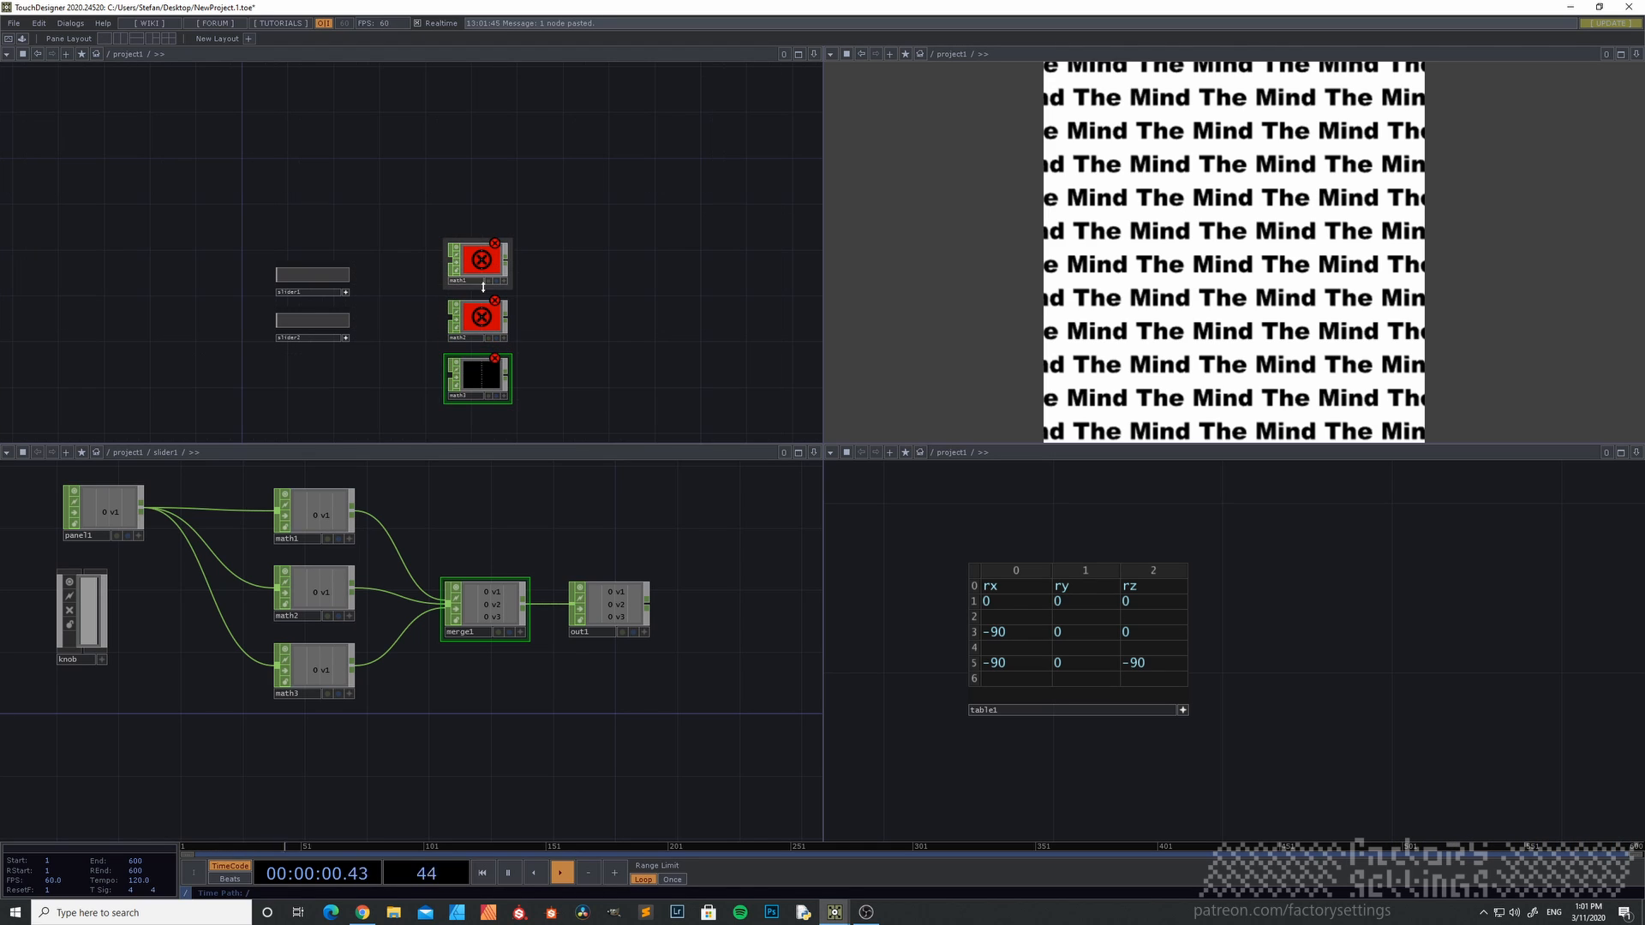
- Deactivate the viewers of slider1 and slider2 so that their output connectors are accessible
left_click_drag(388, 338, 435, 303)
left_click(391, 257)
left_click(392, 304)
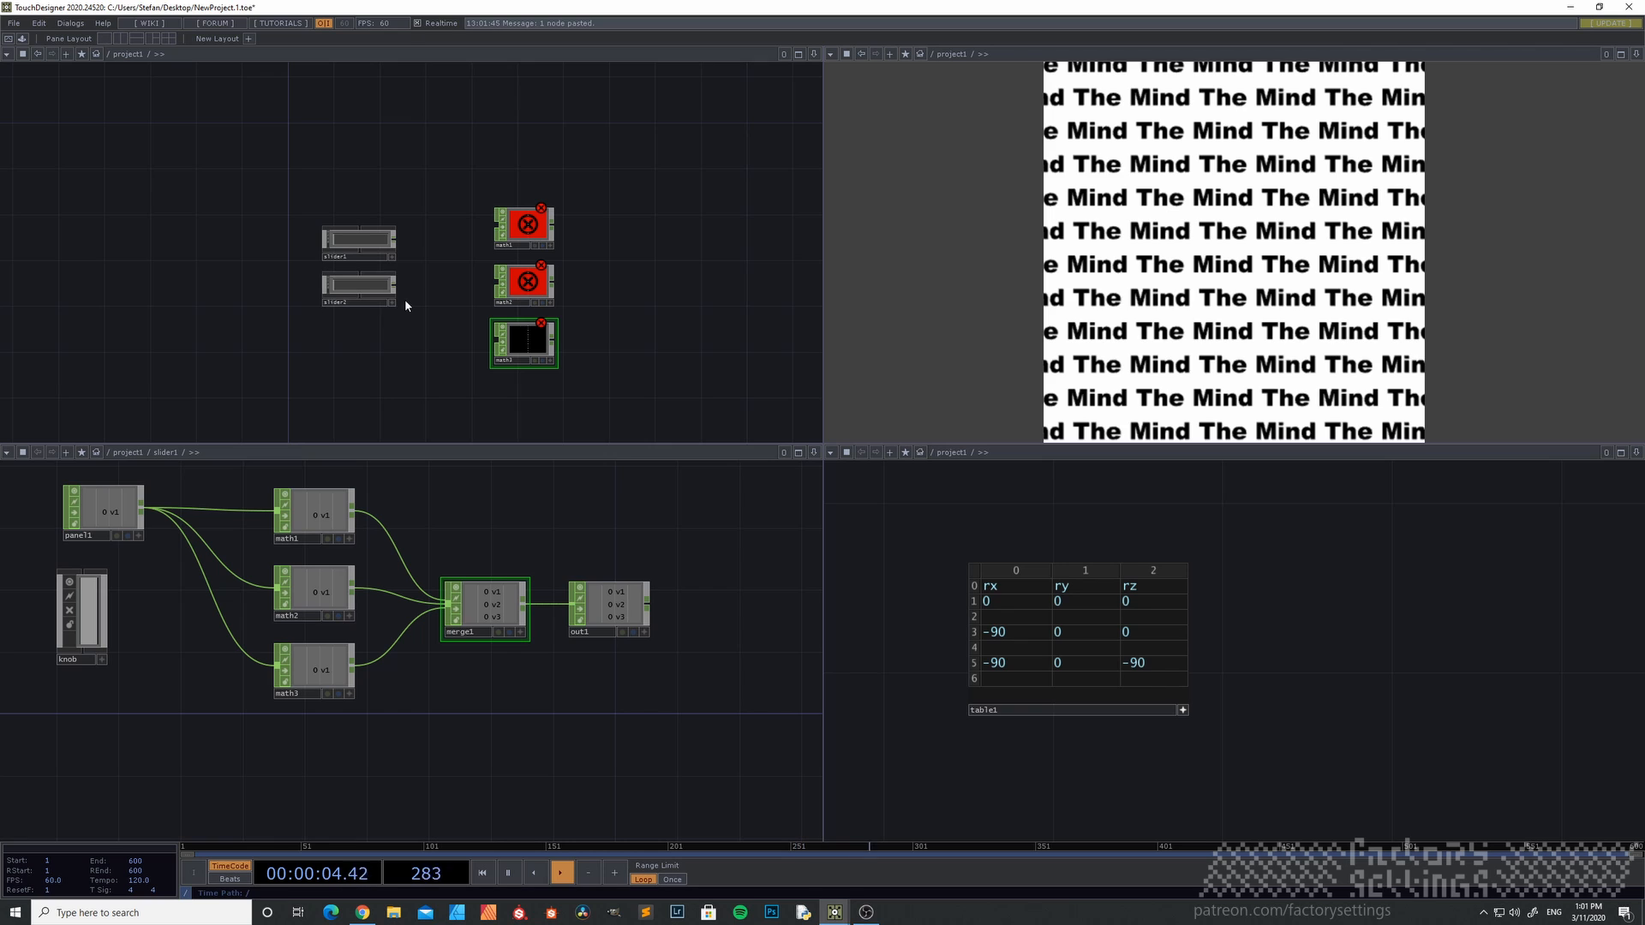
- Delete merge1 inside slider1 and align out1 with math1
scroll(410, 285, "up", 2)
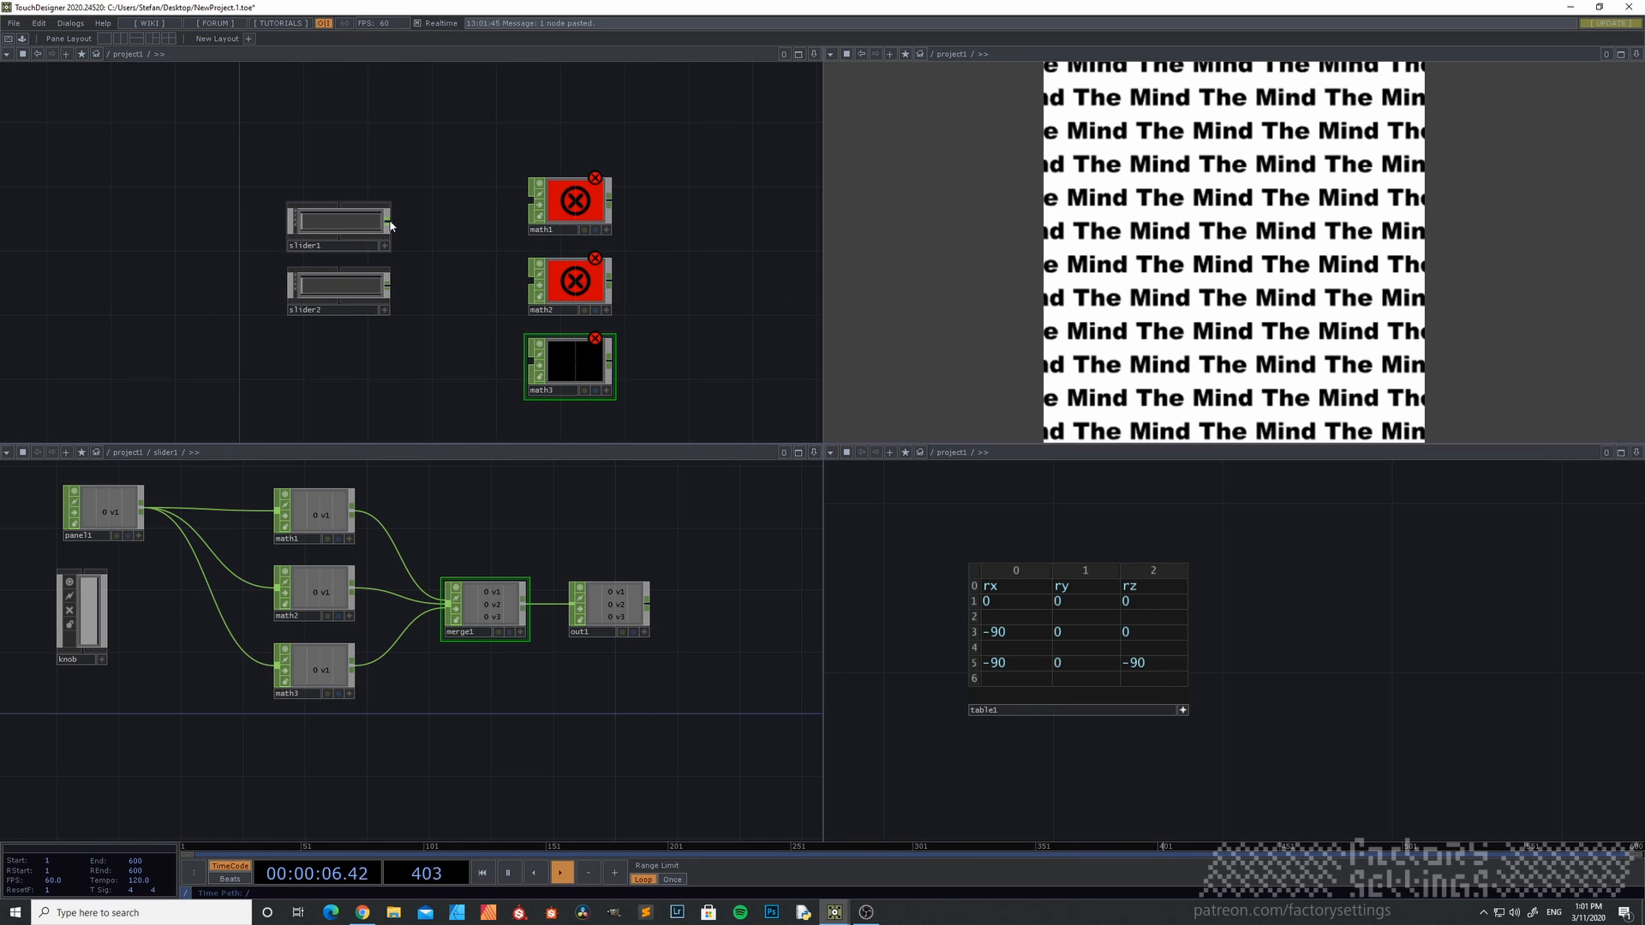
scroll(388, 230, "up", 3)
left_click(346, 228)
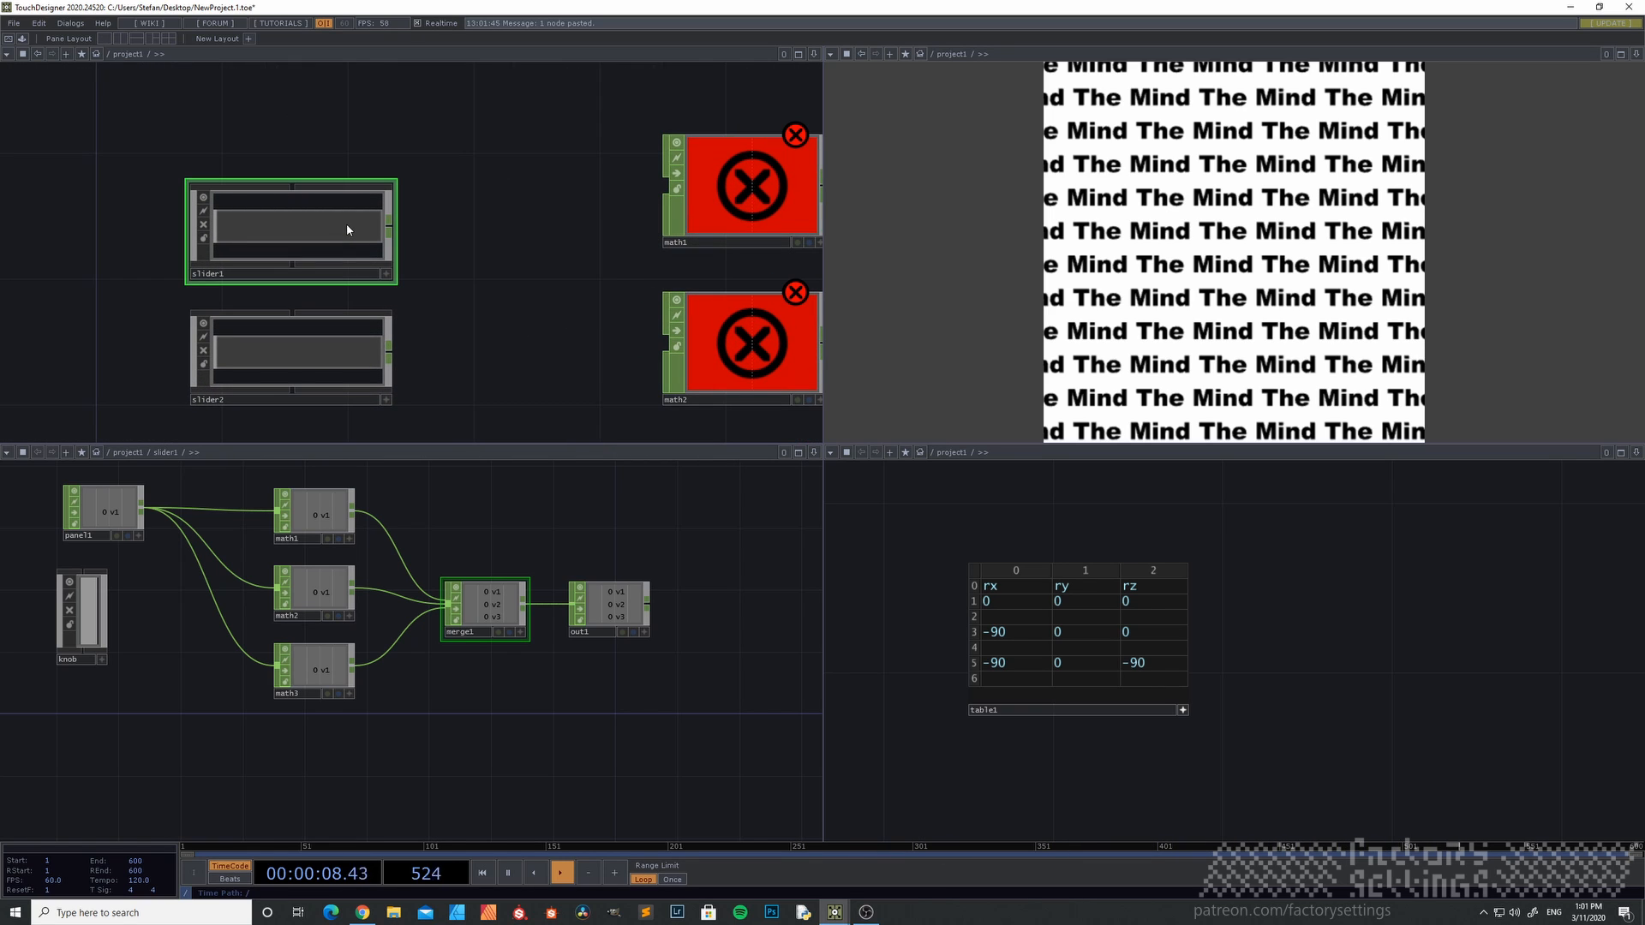
key("i")
left_click_drag(508, 289, 430, 321)
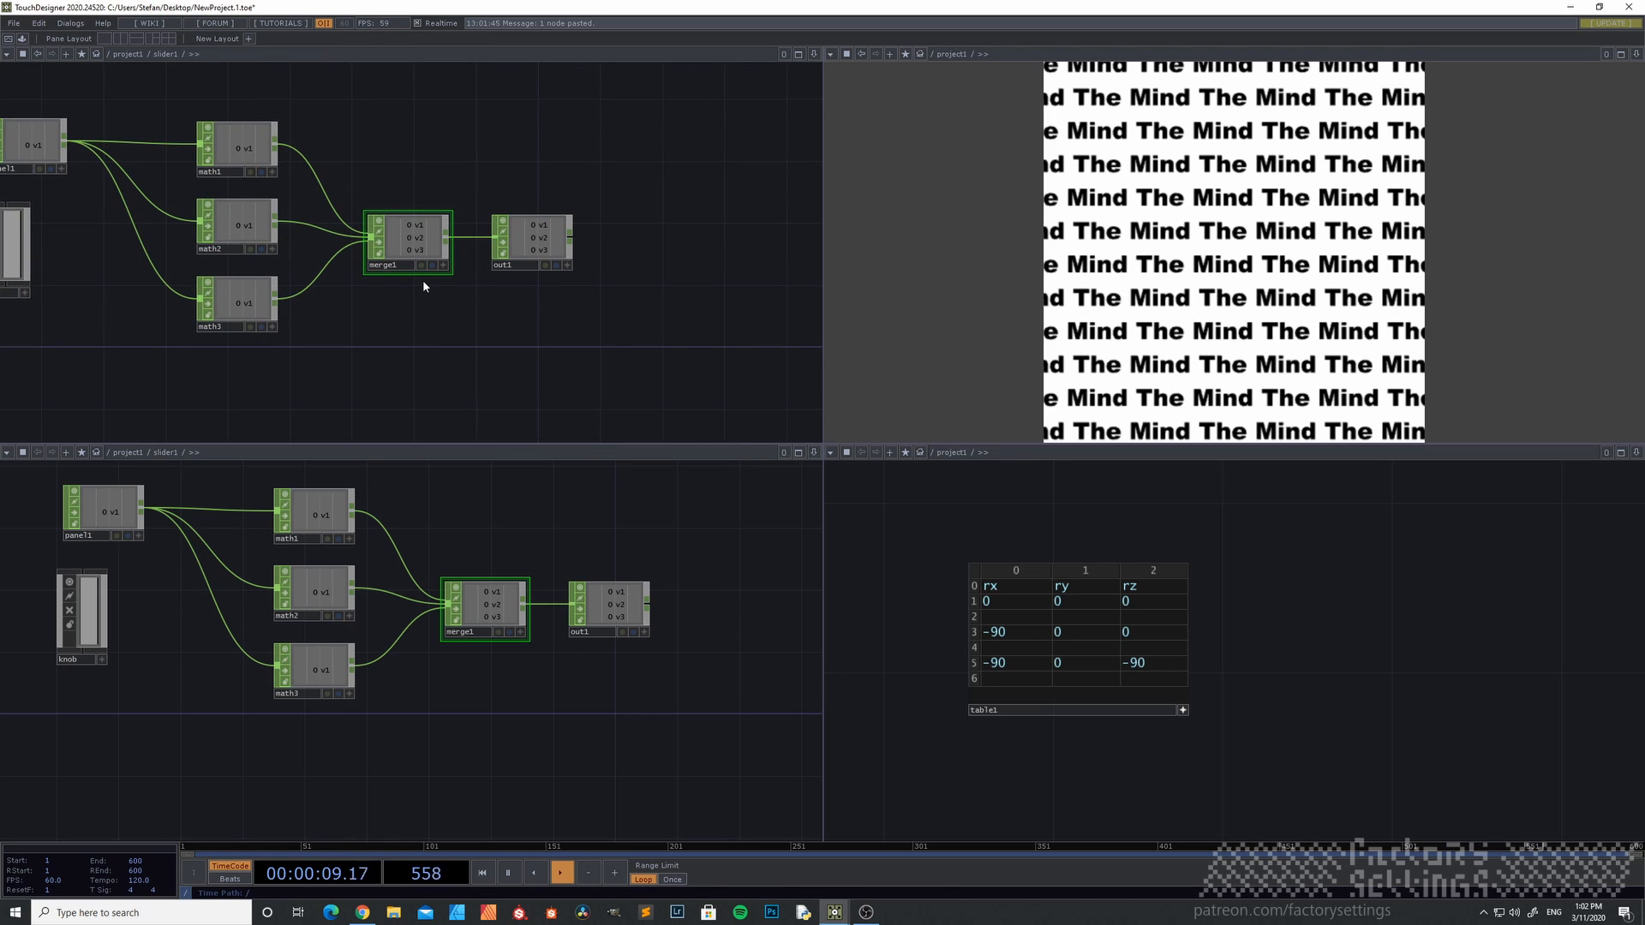
key("Delete")
left_click_drag(530, 242, 529, 148)
- Add an Out CHOP after math2 and another after math3, aligned below out1
right_click(276, 222)
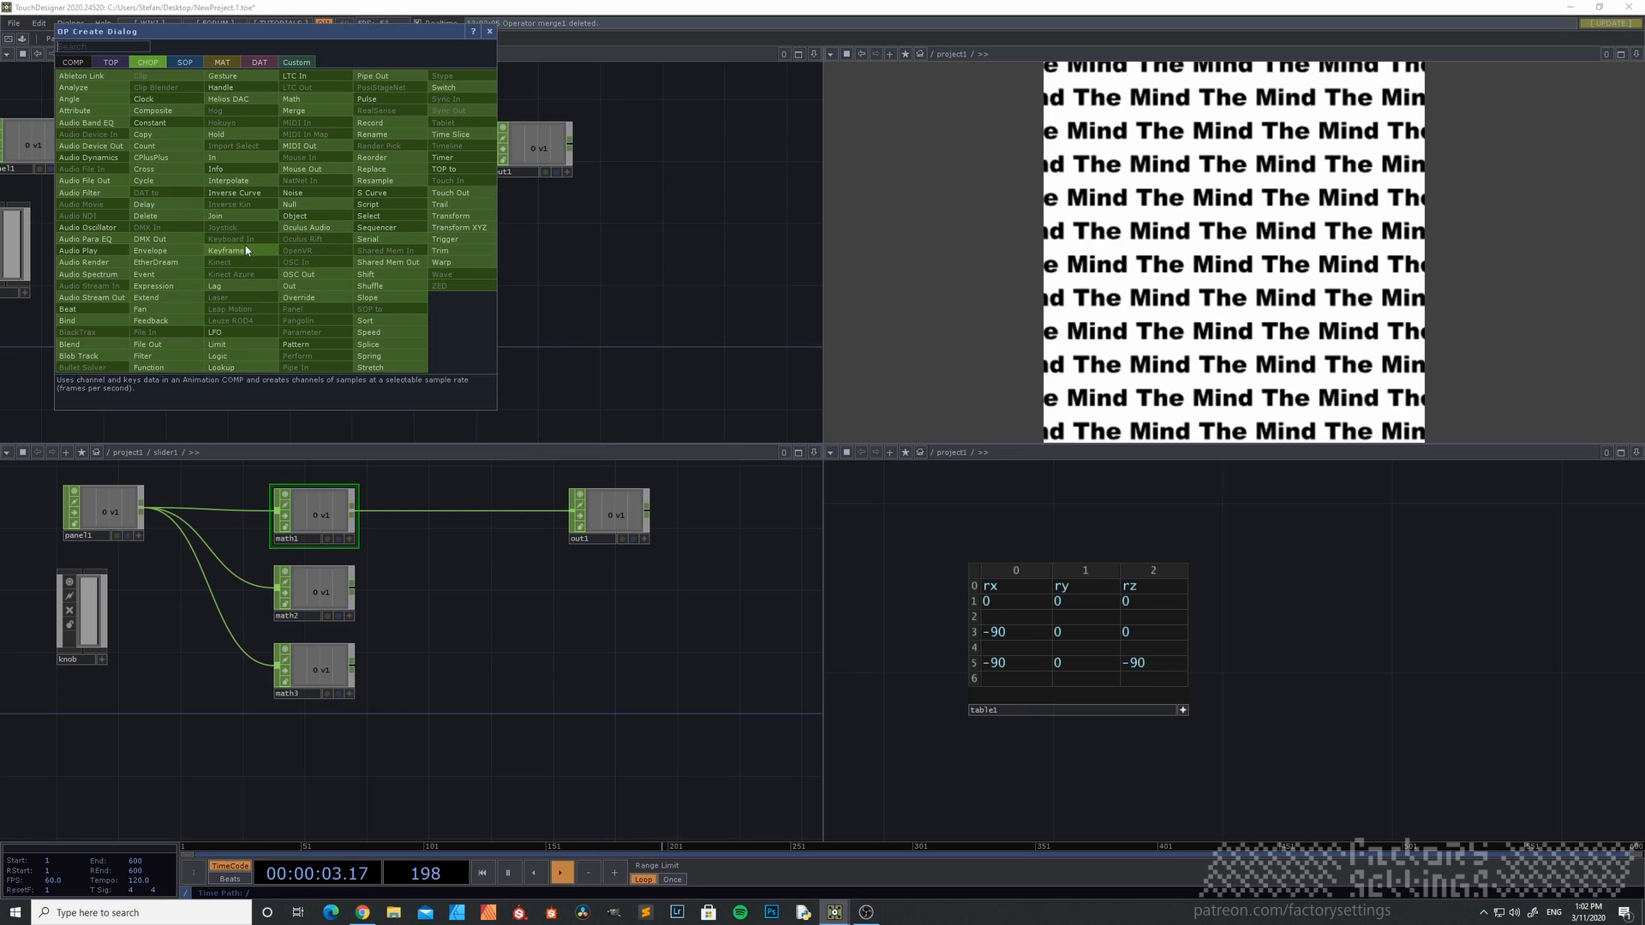
left_click(297, 283)
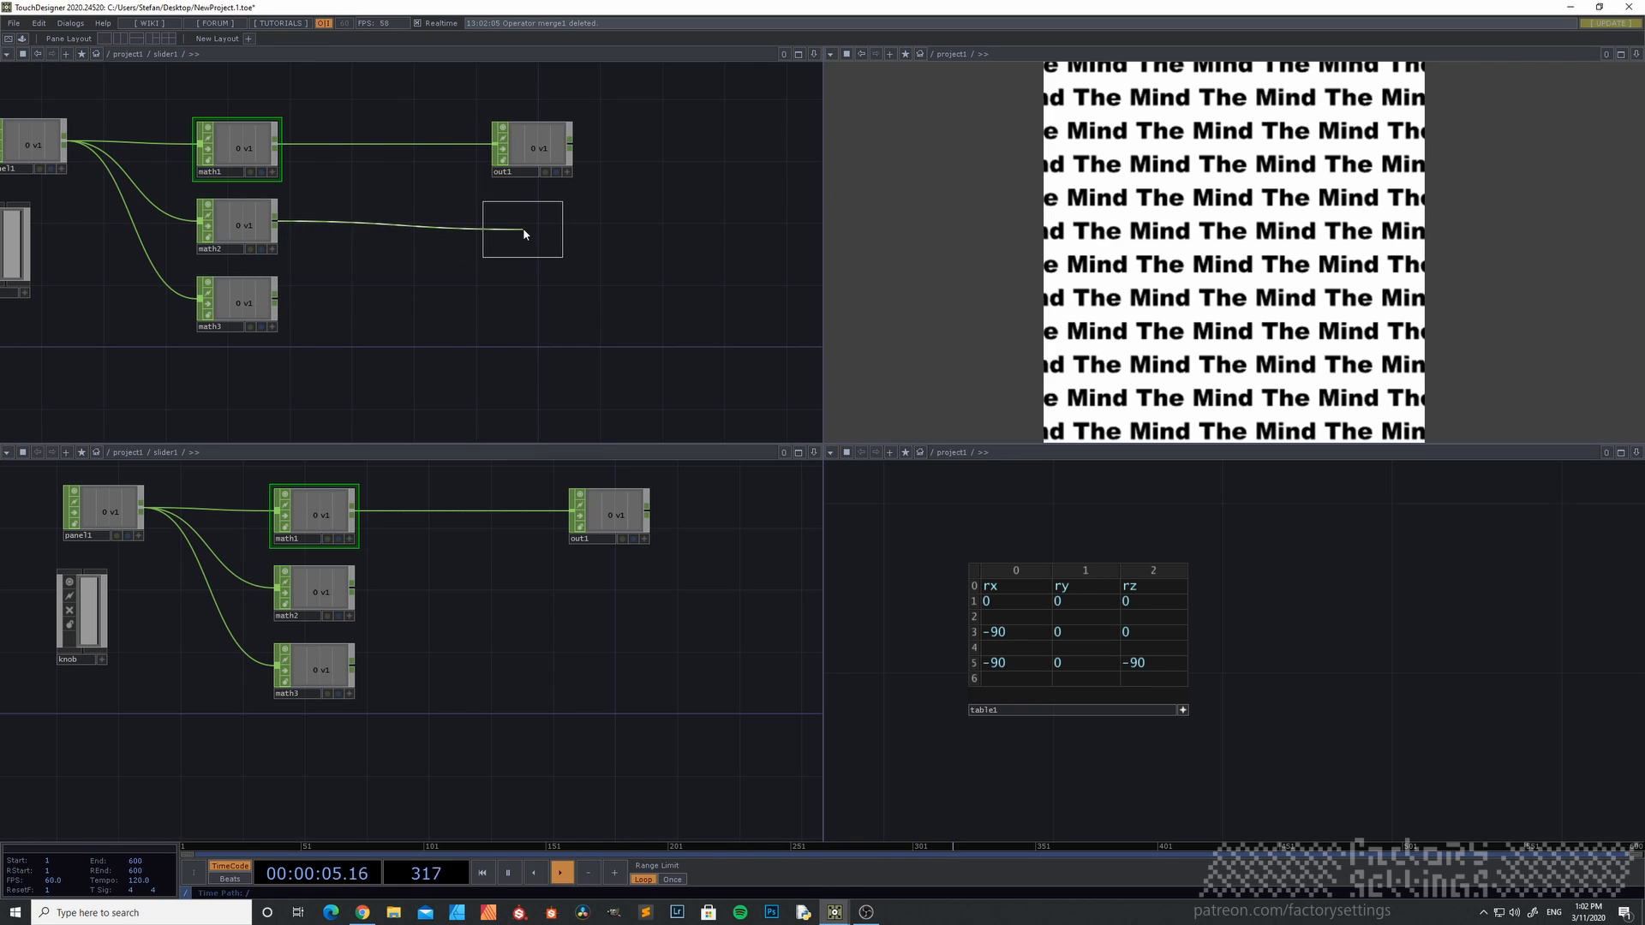
left_click(531, 228)
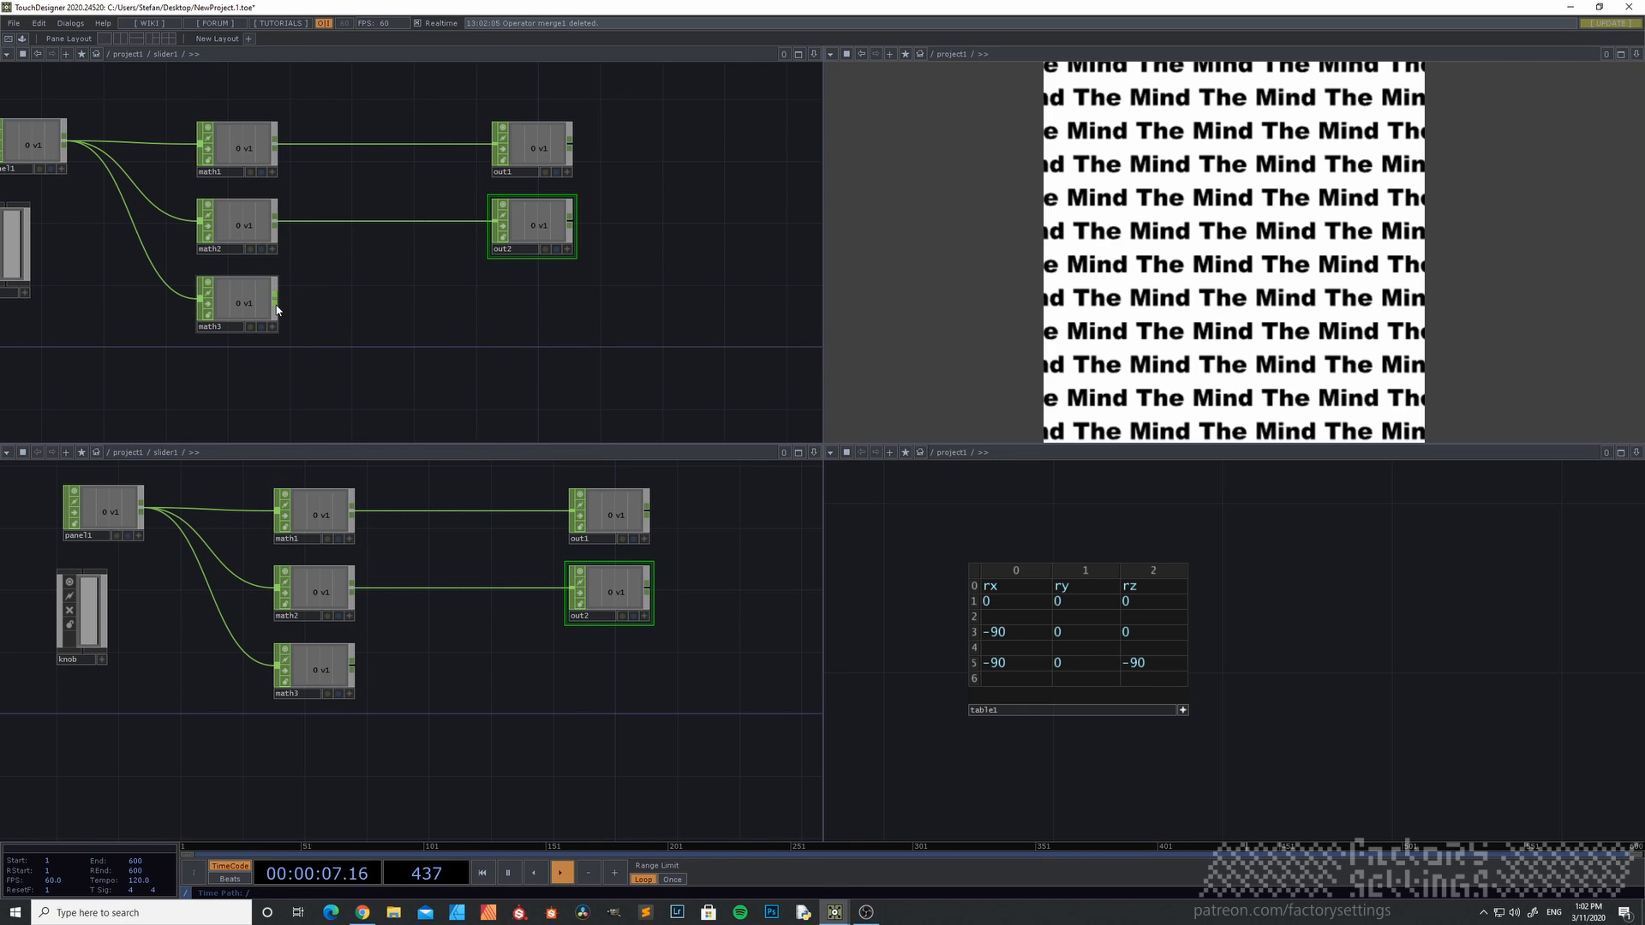
right_click(276, 308)
left_click(310, 377)
left_click(528, 309)
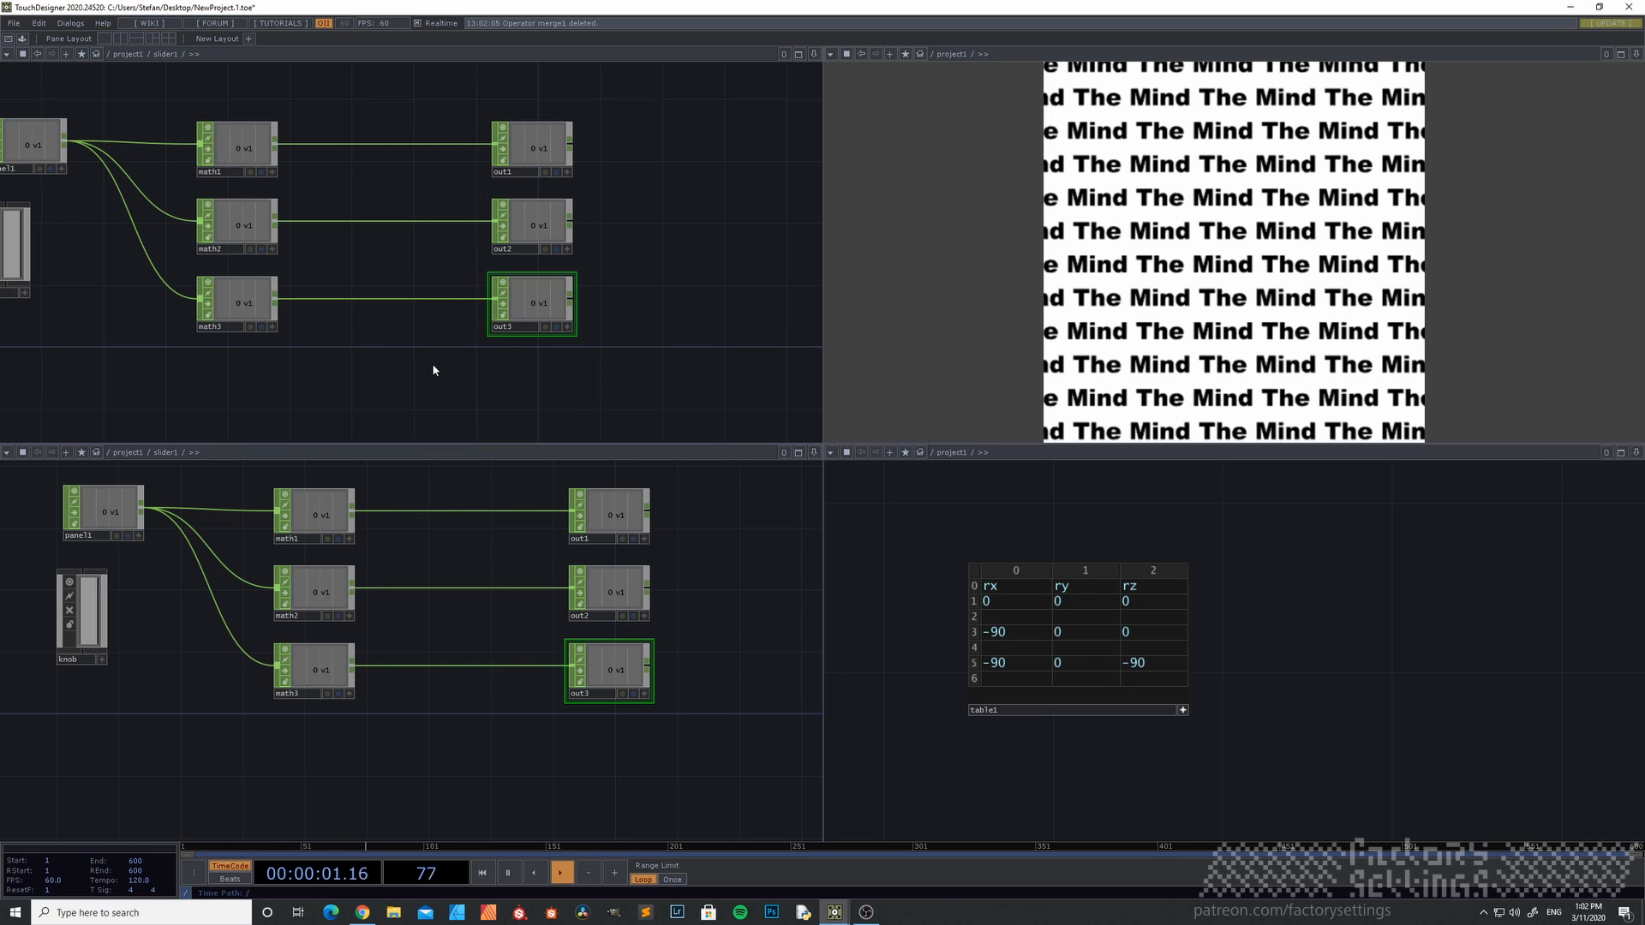
- Connect slider1's three outputs at the project1 level to math1, math2 and math3 respectively
key("u")
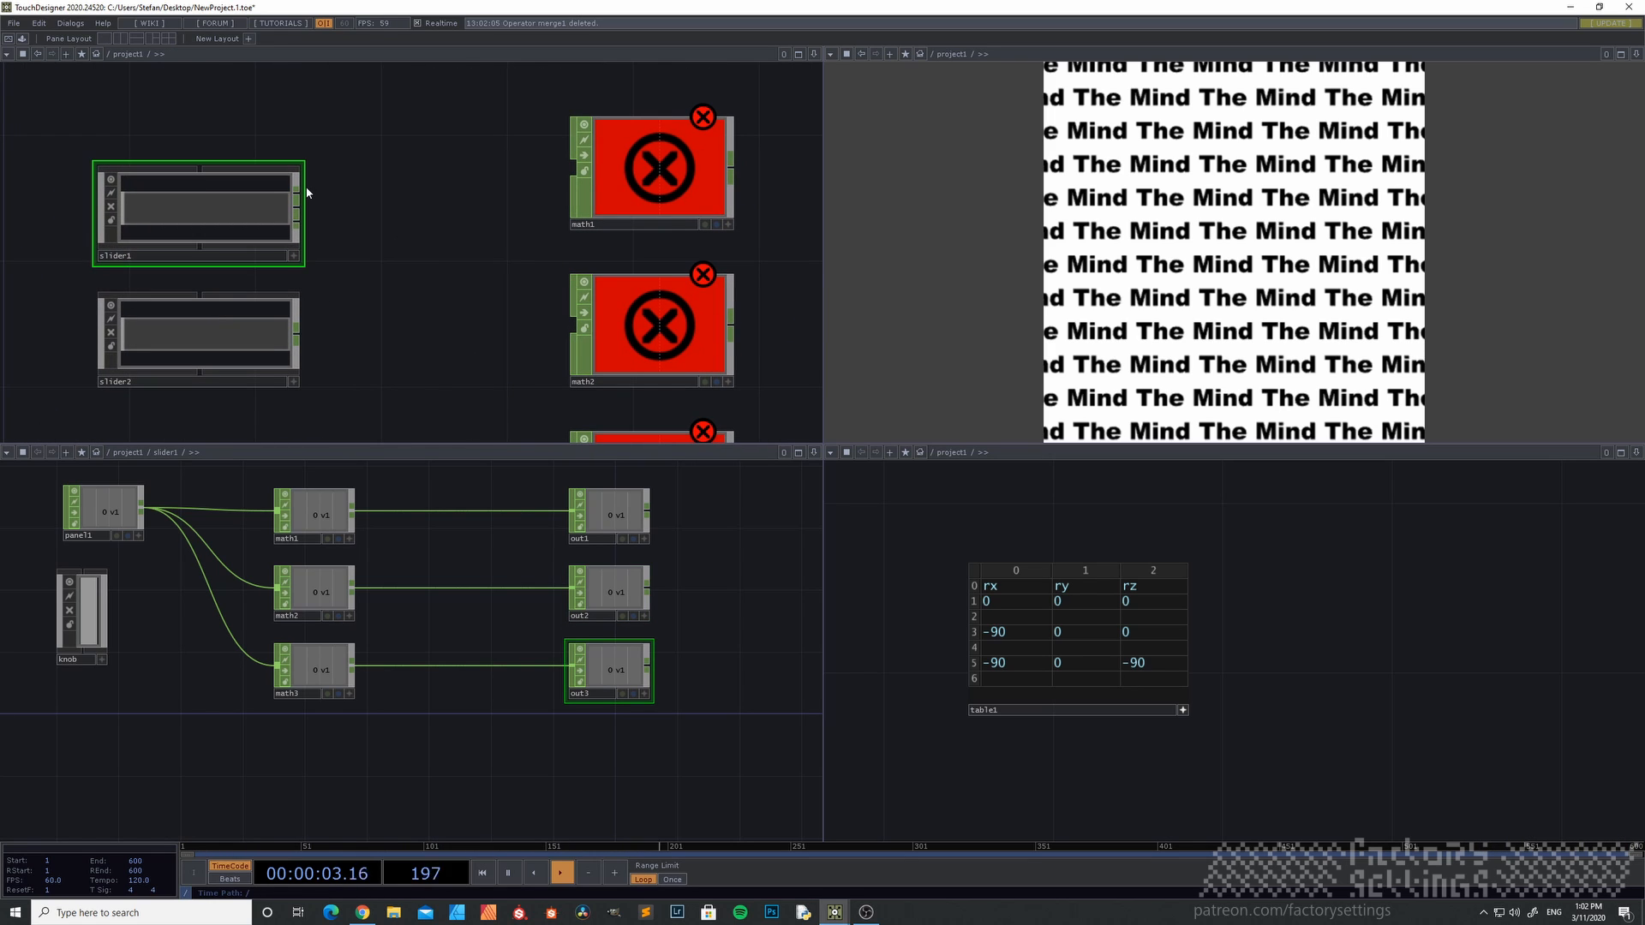
left_click_drag(298, 195, 573, 169)
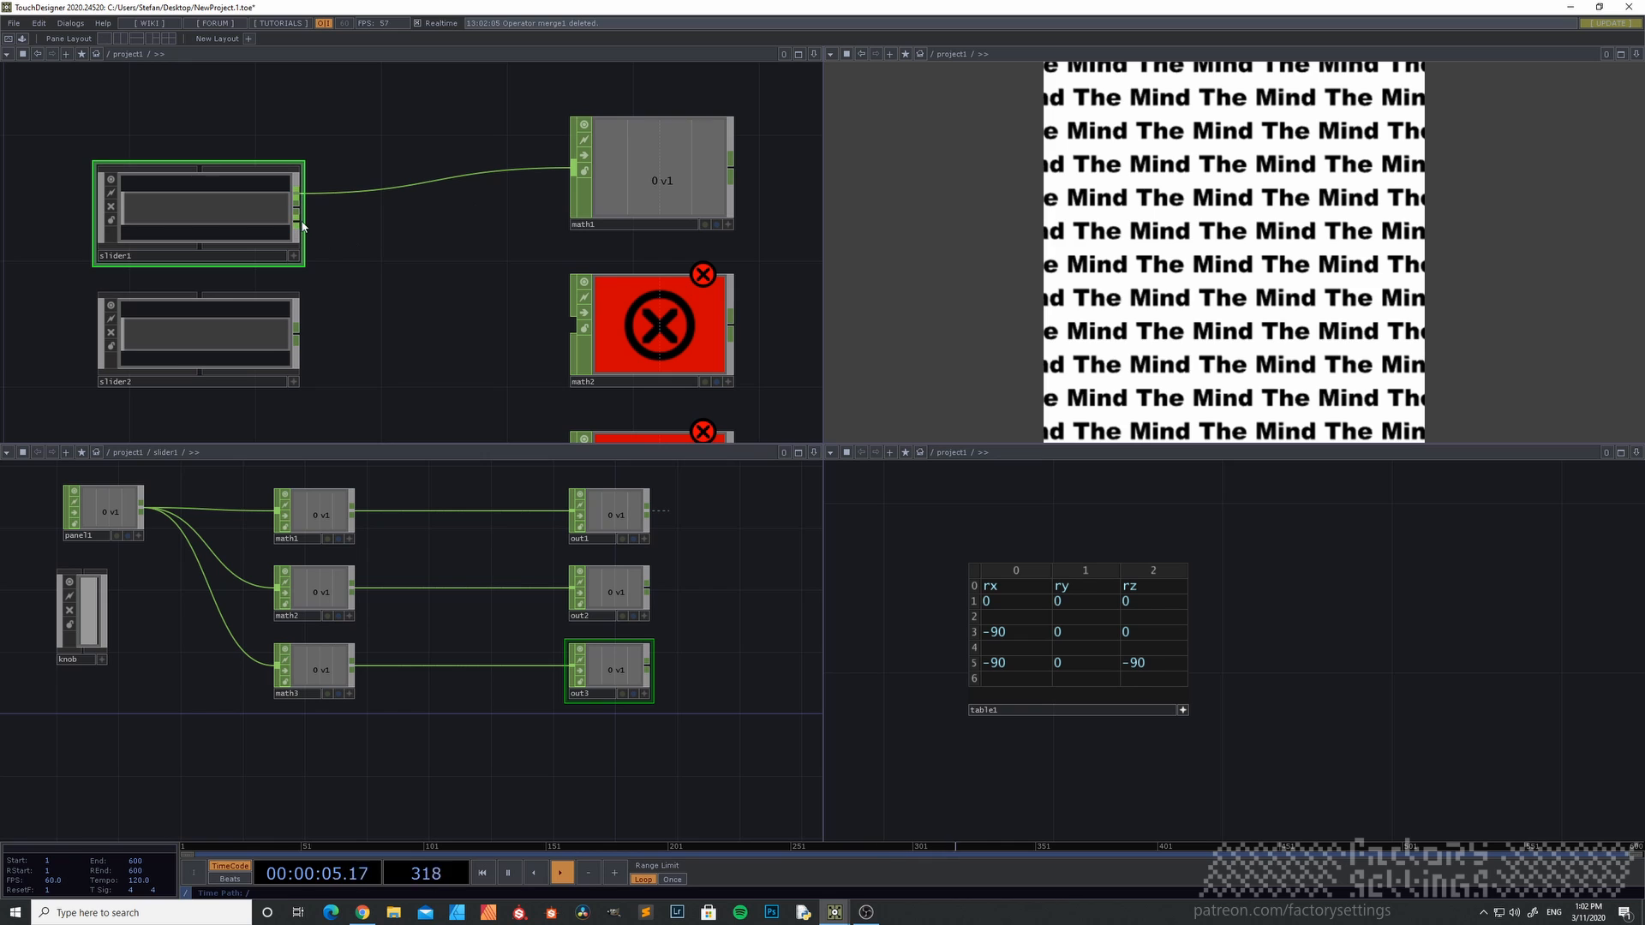
left_click_drag(303, 214, 572, 323)
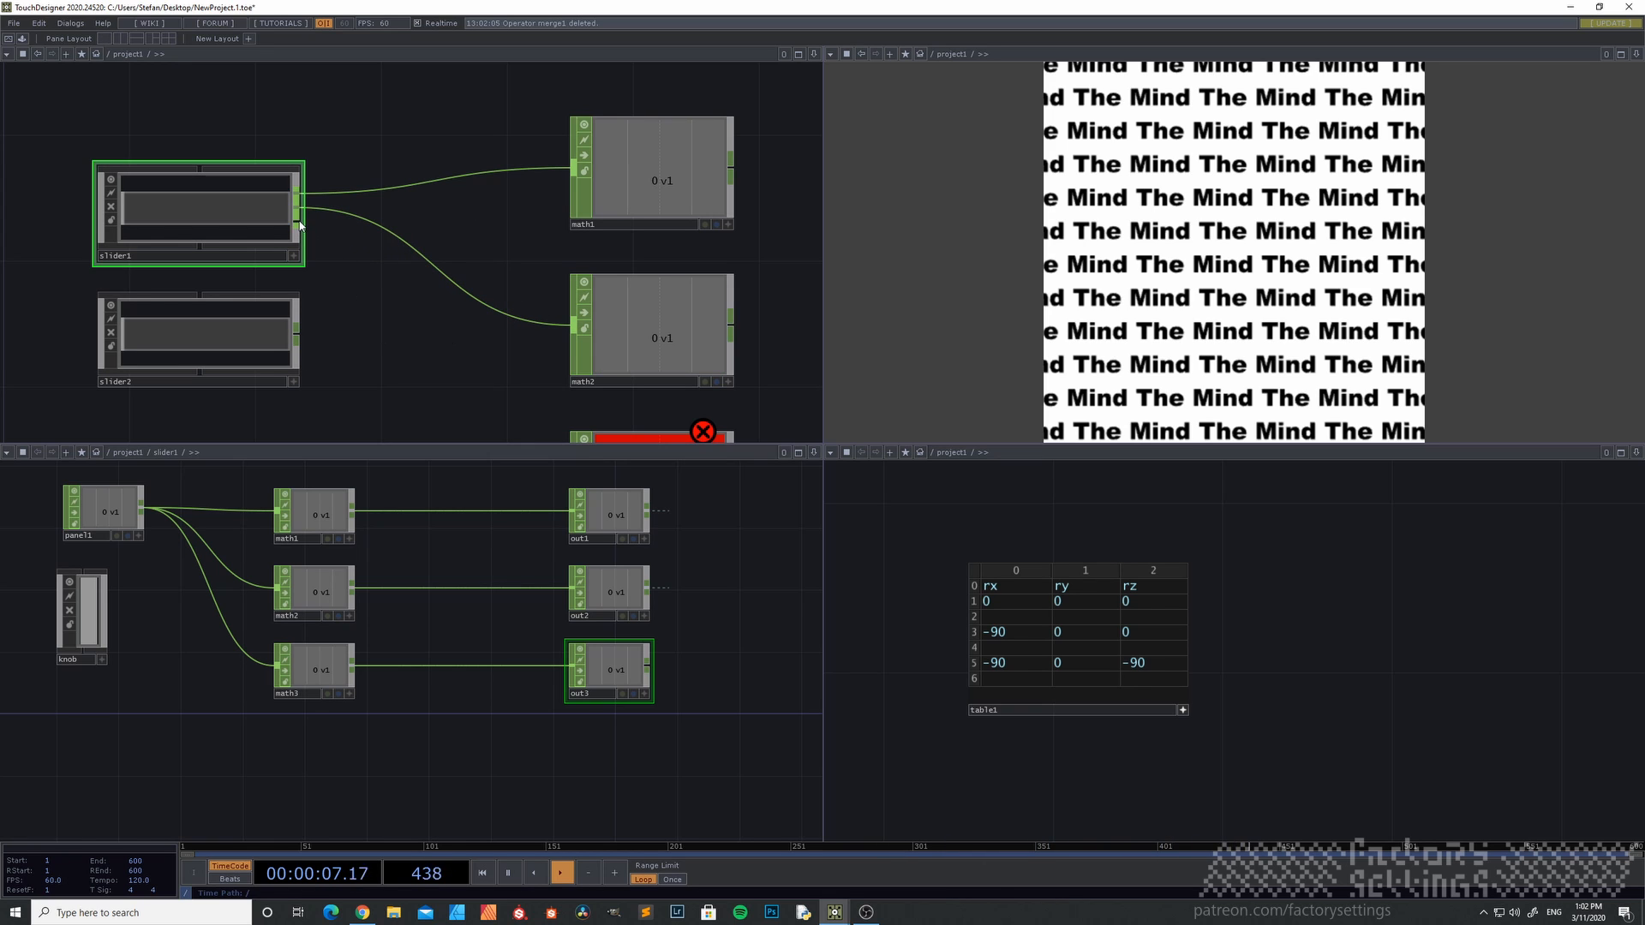
left_click_drag(420, 360, 361, 267)
left_click_drag(240, 130, 516, 392)
- Add a Rename CHOP connected to math1's output and place it beside math1
scroll(367, 317, "down", 5)
left_click_drag(635, 252, 401, 272)
scroll(576, 222, "down", 3)
scroll(582, 228, "down", 1)
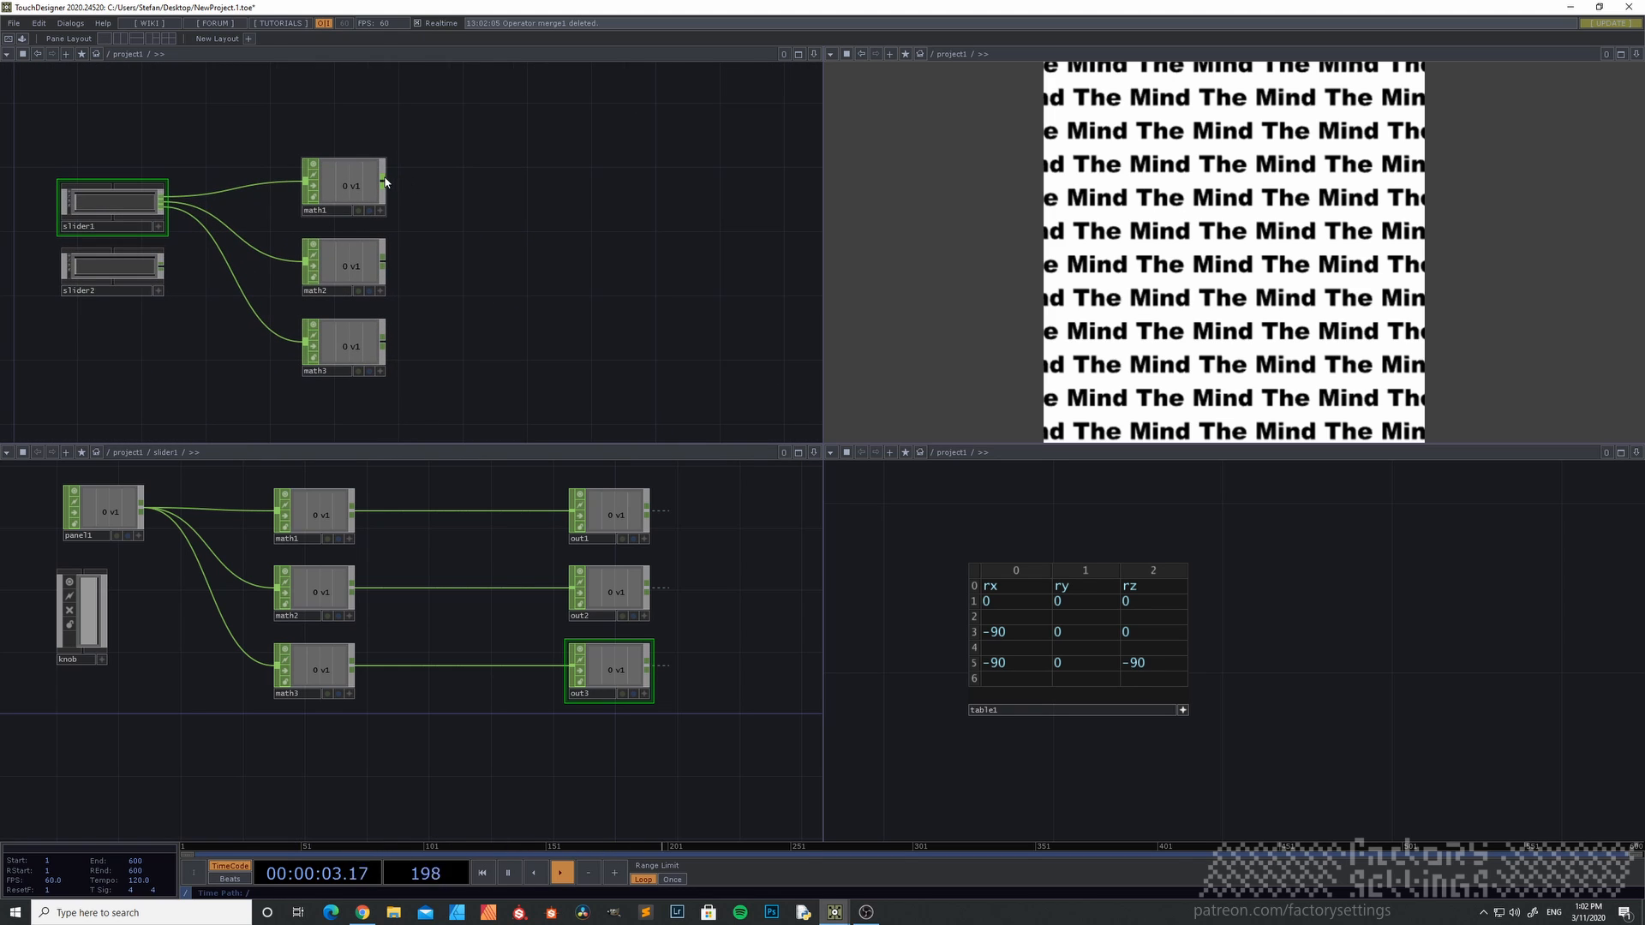
right_click(385, 178)
left_click(485, 117)
left_click(475, 186)
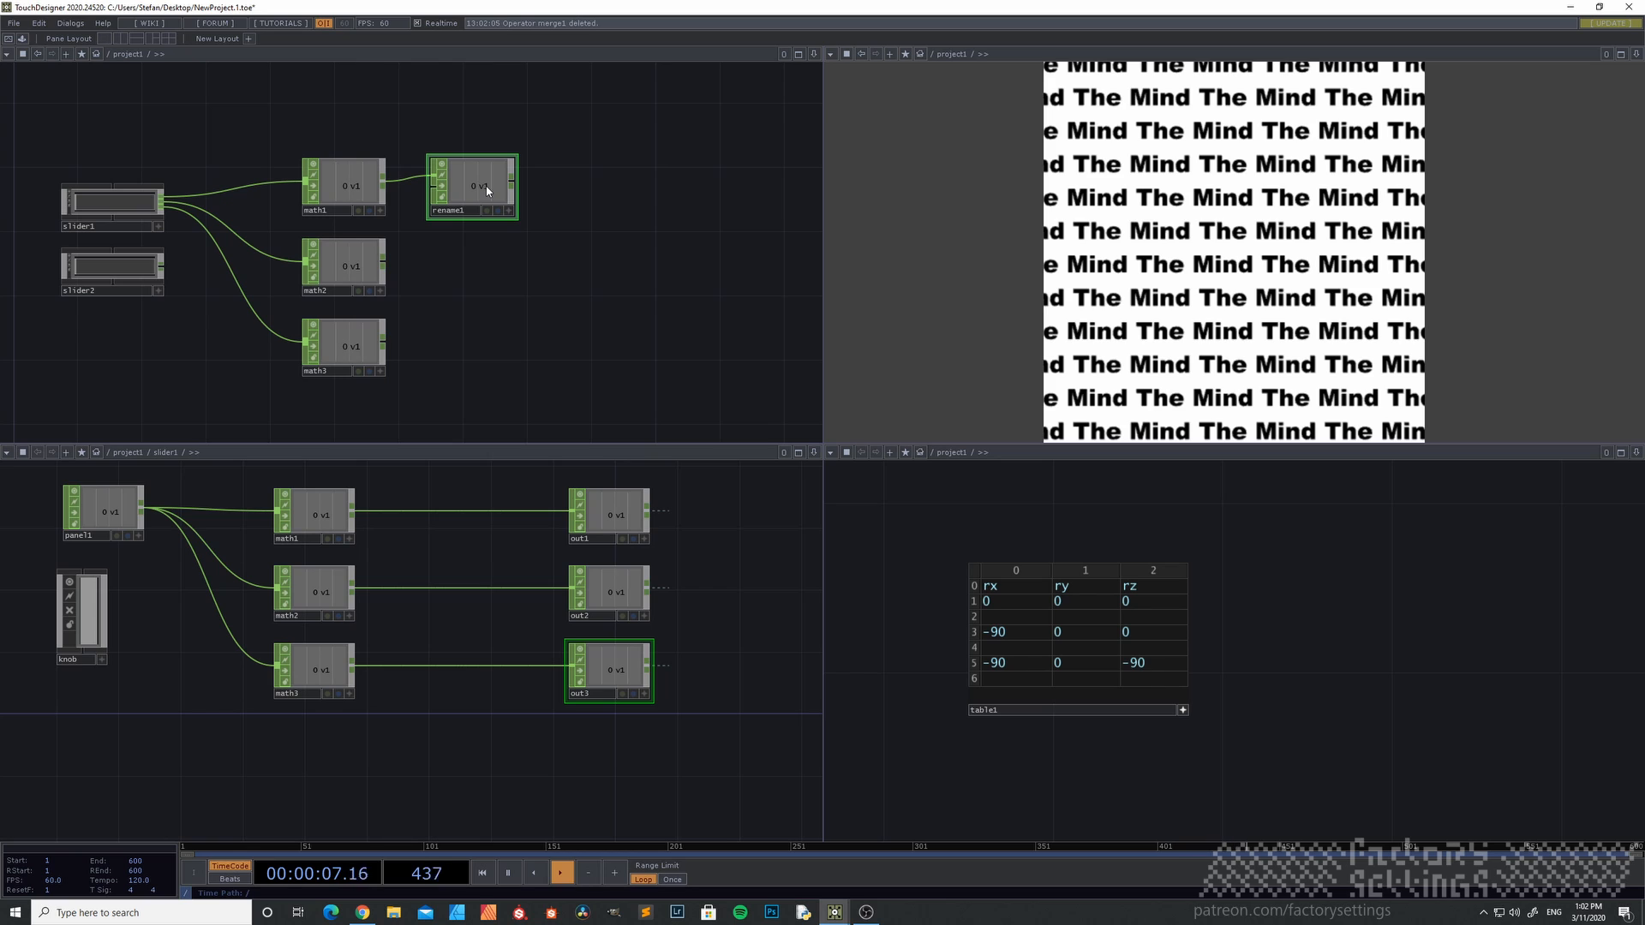
- Set rename1 to rename its incoming channel to rx
key("p")
left_click(609, 134)
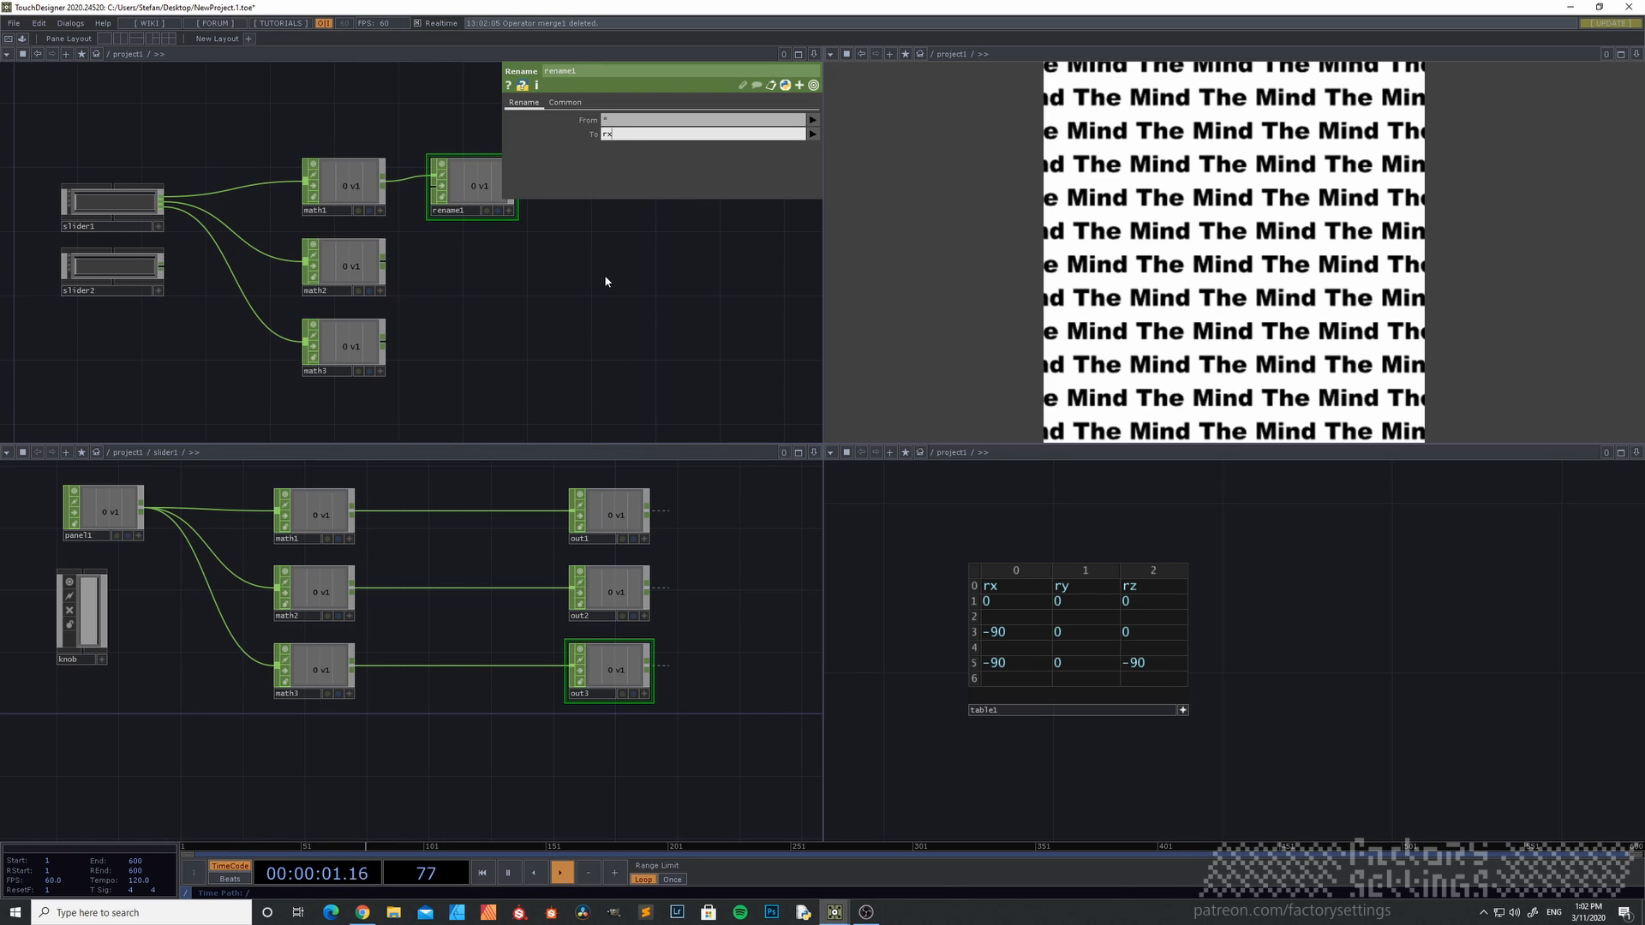
key("Return")
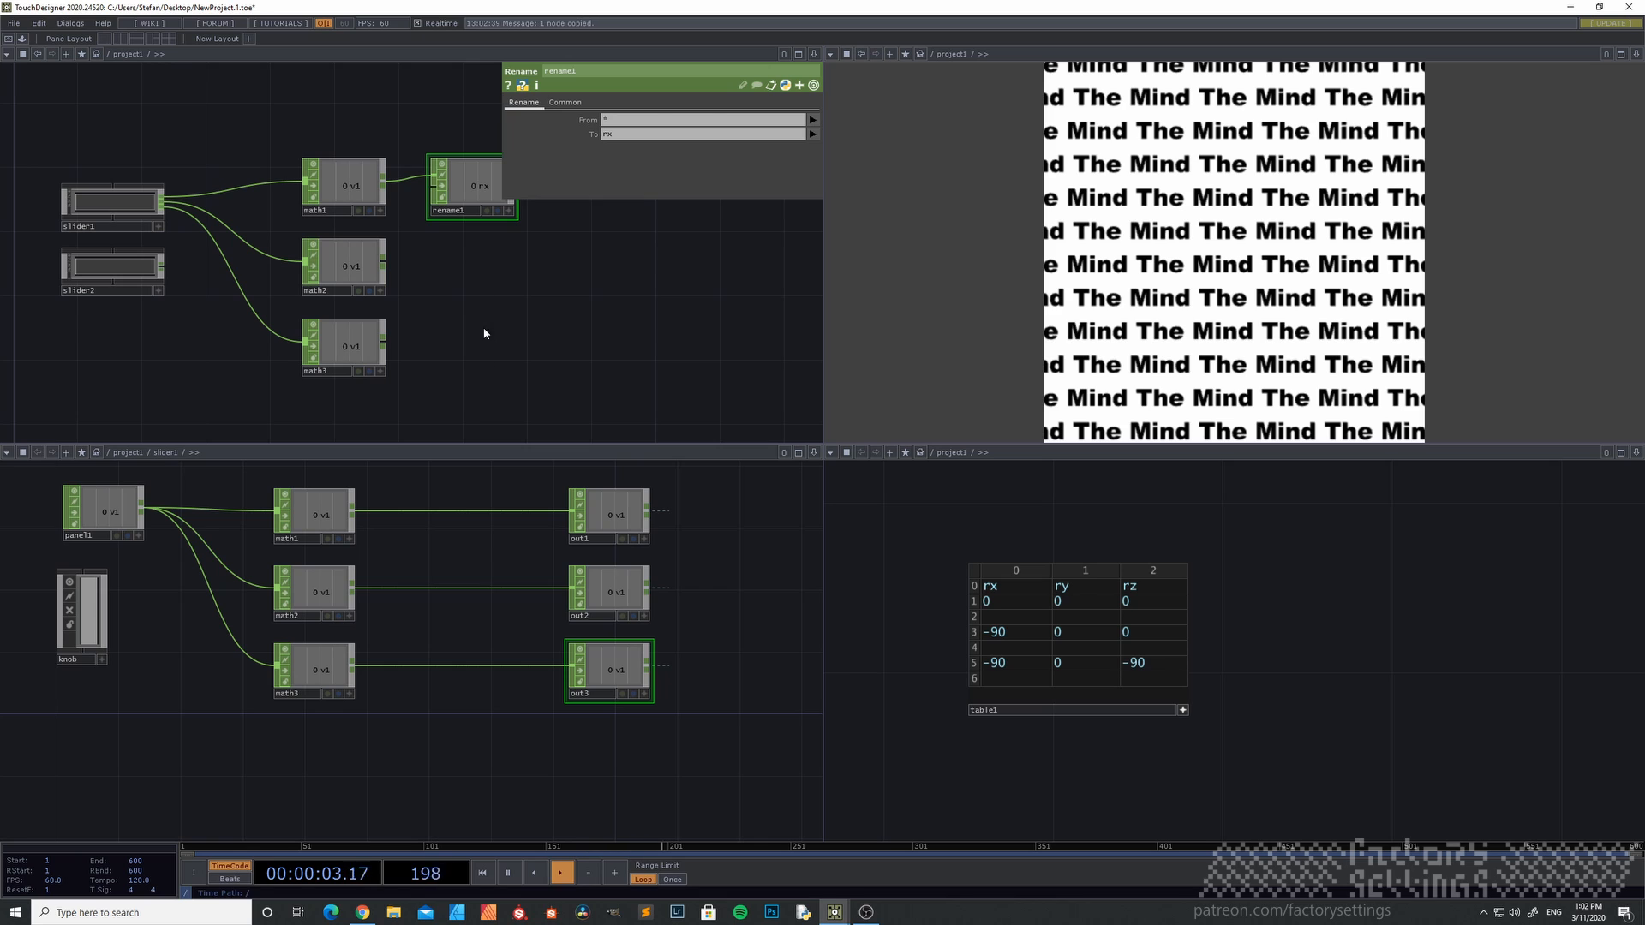
- Paste two copies of rename1, align them below it, and connect math2 to rename2 and math3 to rename3
key("ctrl+v")
key("ctrl+v")
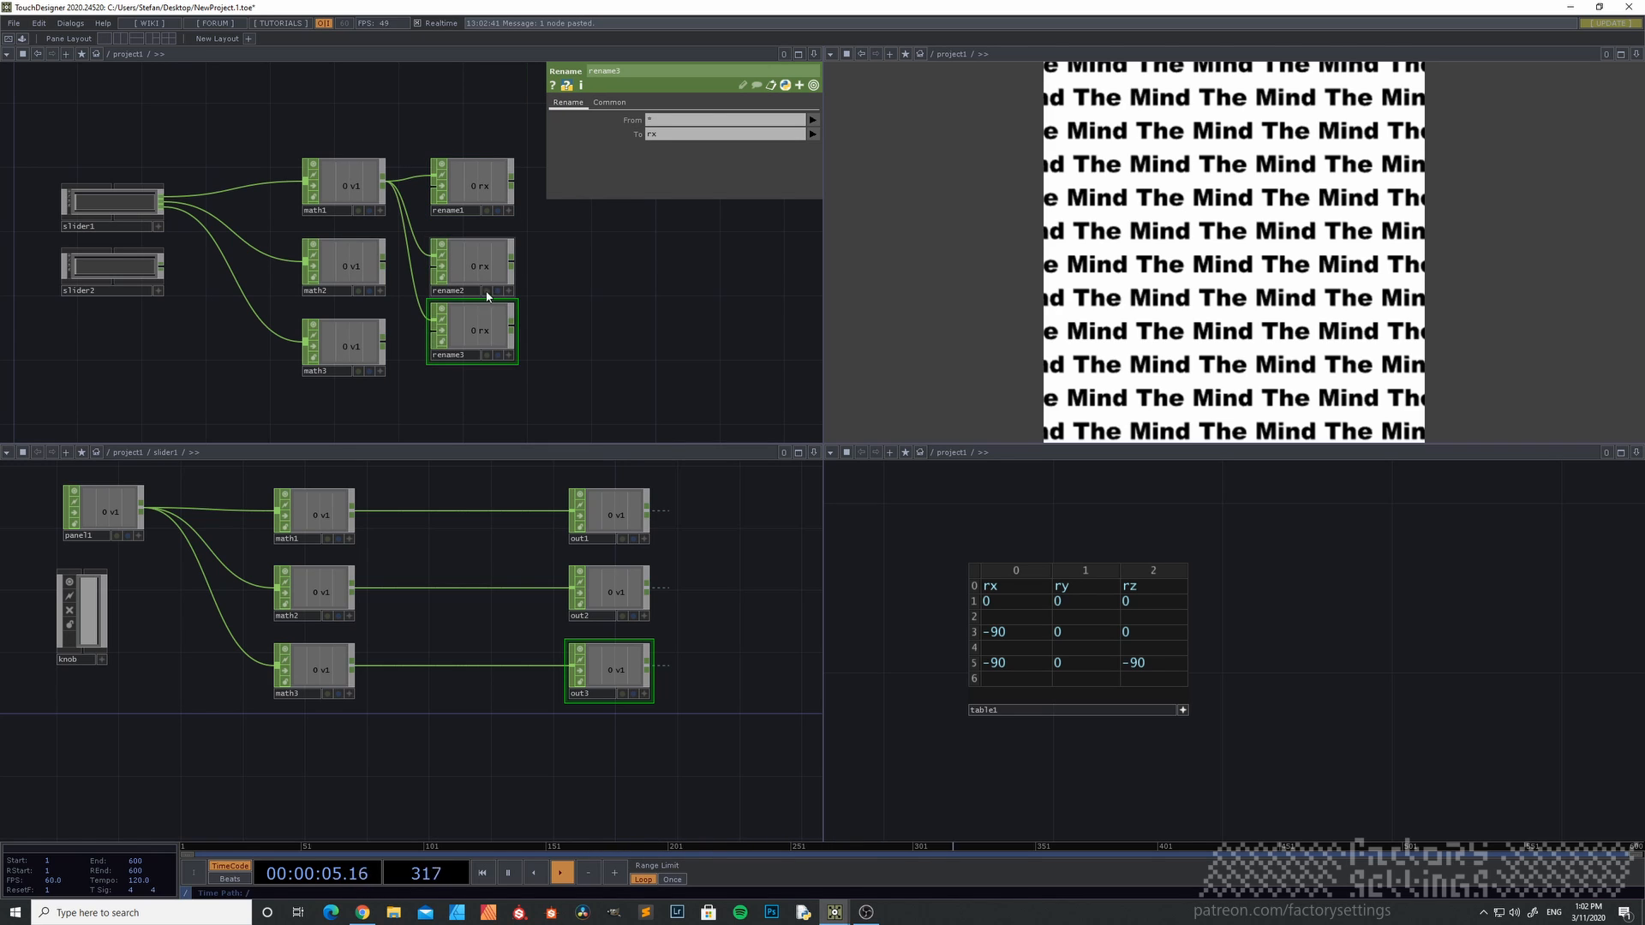
left_click(466, 353)
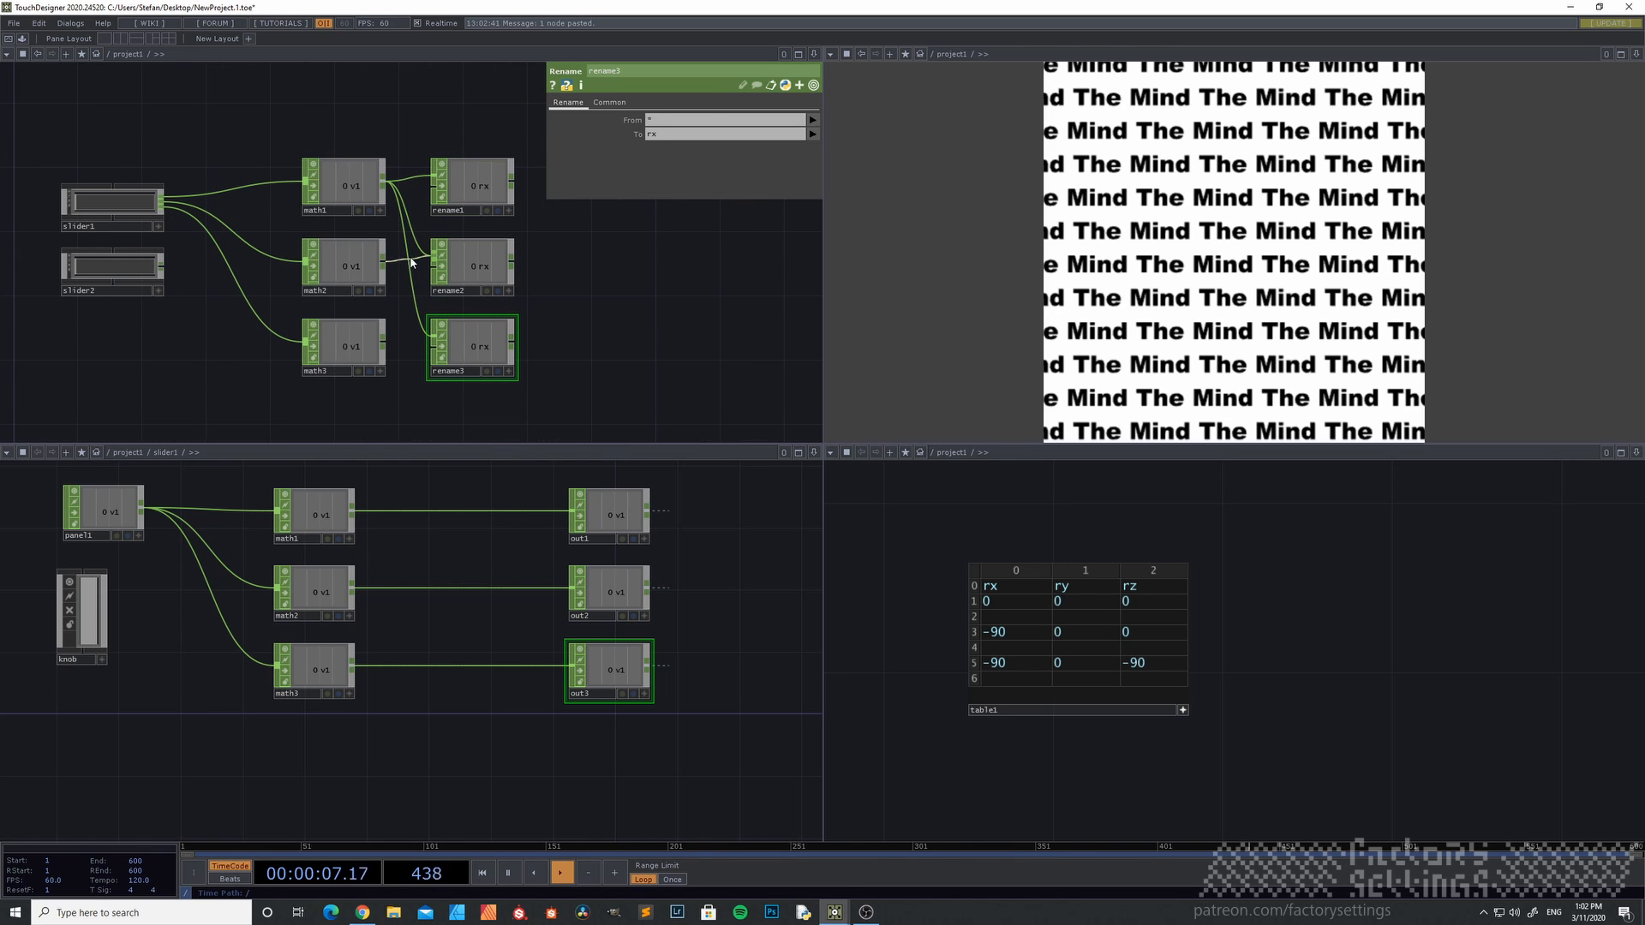
left_click_drag(412, 261, 432, 261)
left_click_drag(382, 342, 433, 342)
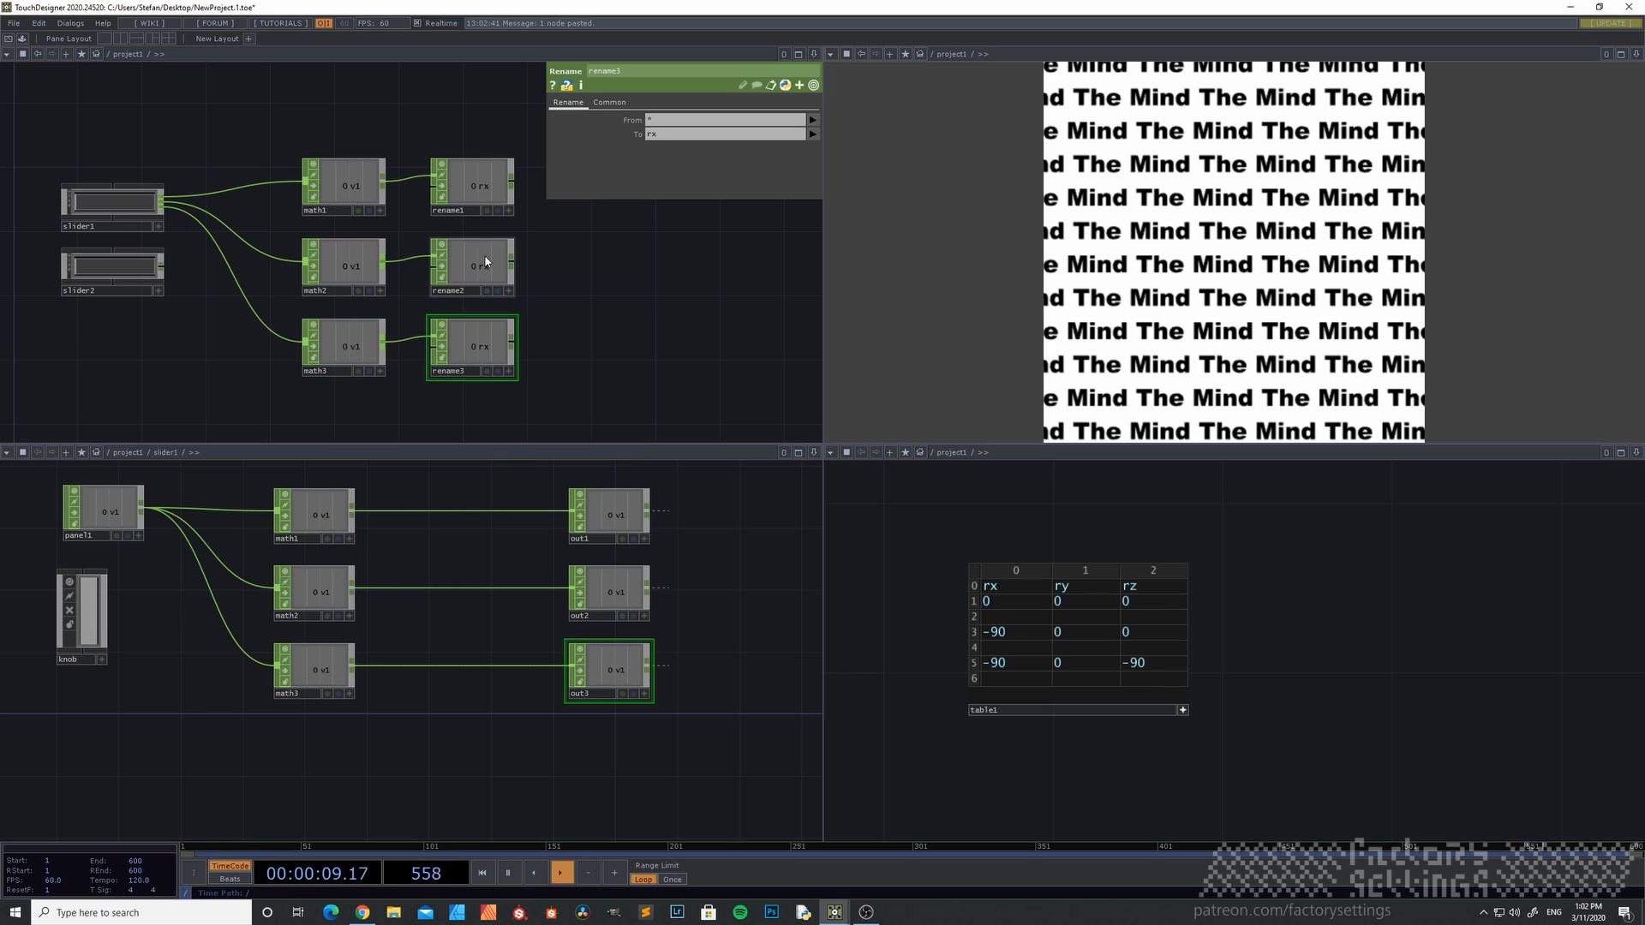
- Set rename2's target channel name to ry and rename3's to rz
left_click(485, 261)
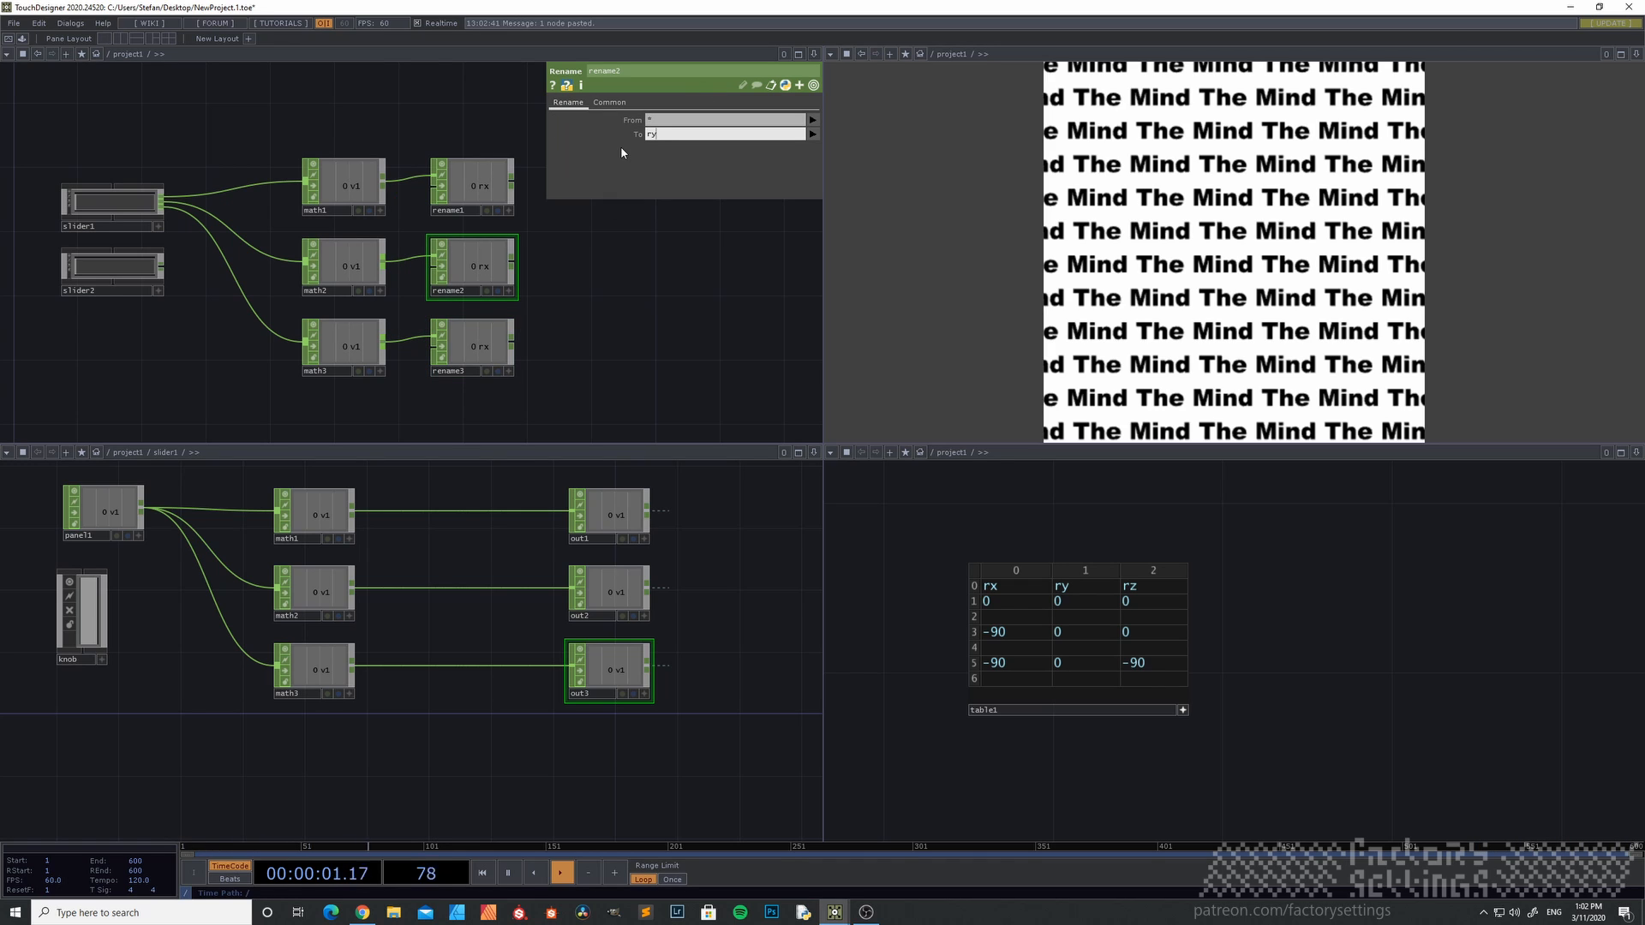
left_click(484, 332)
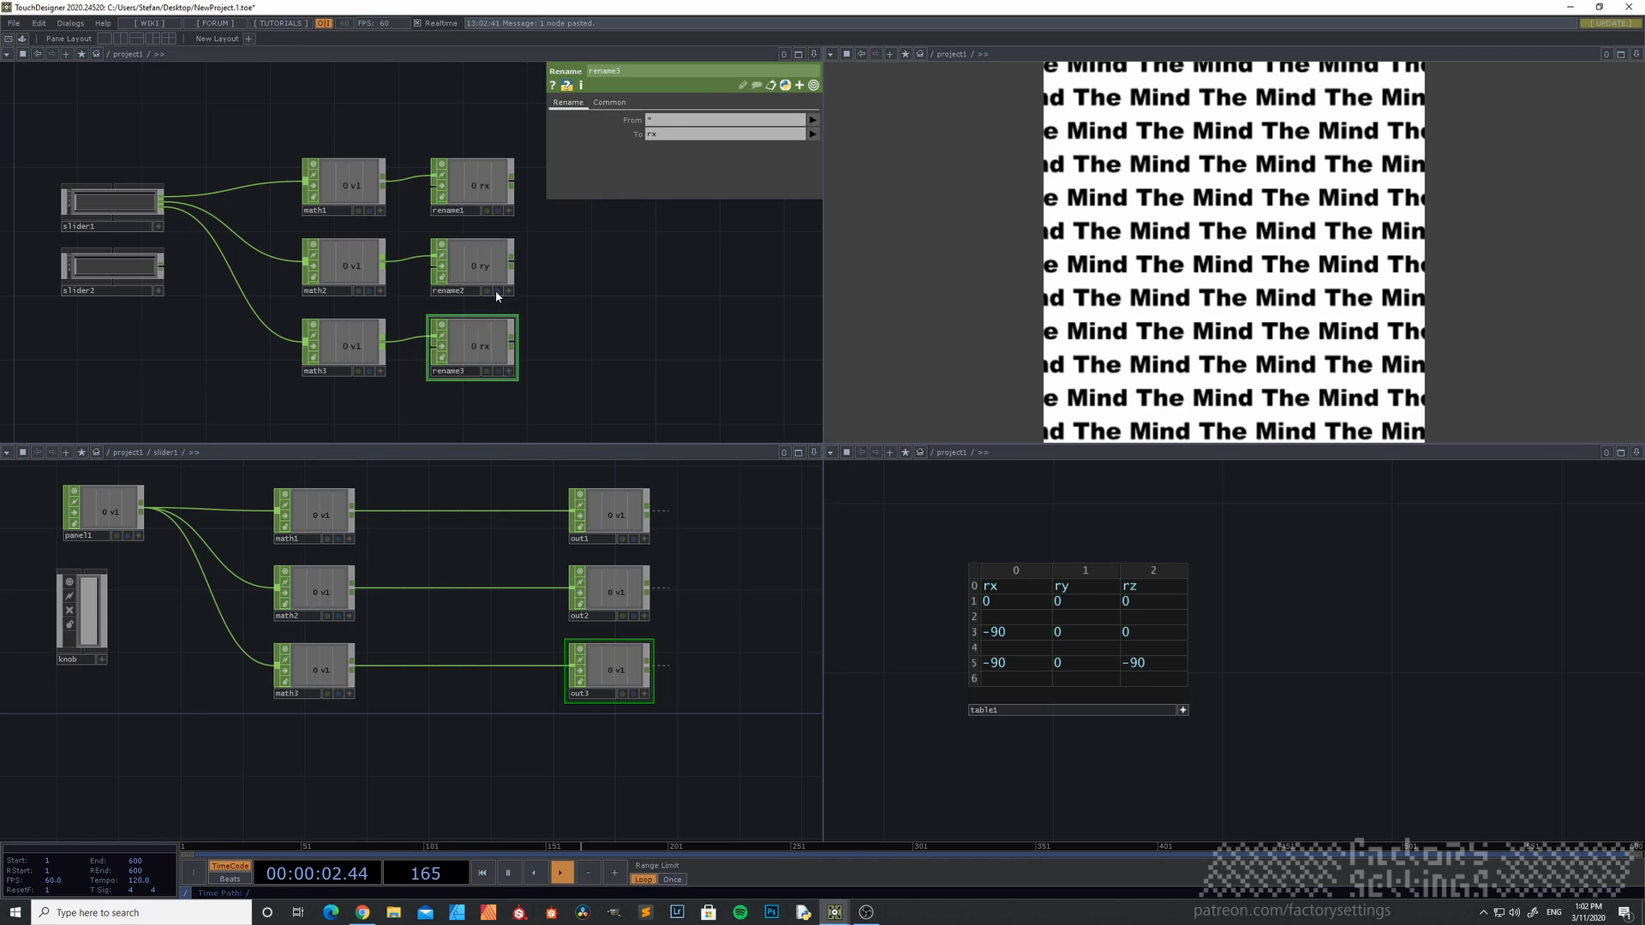
left_click(664, 133)
left_click(588, 289)
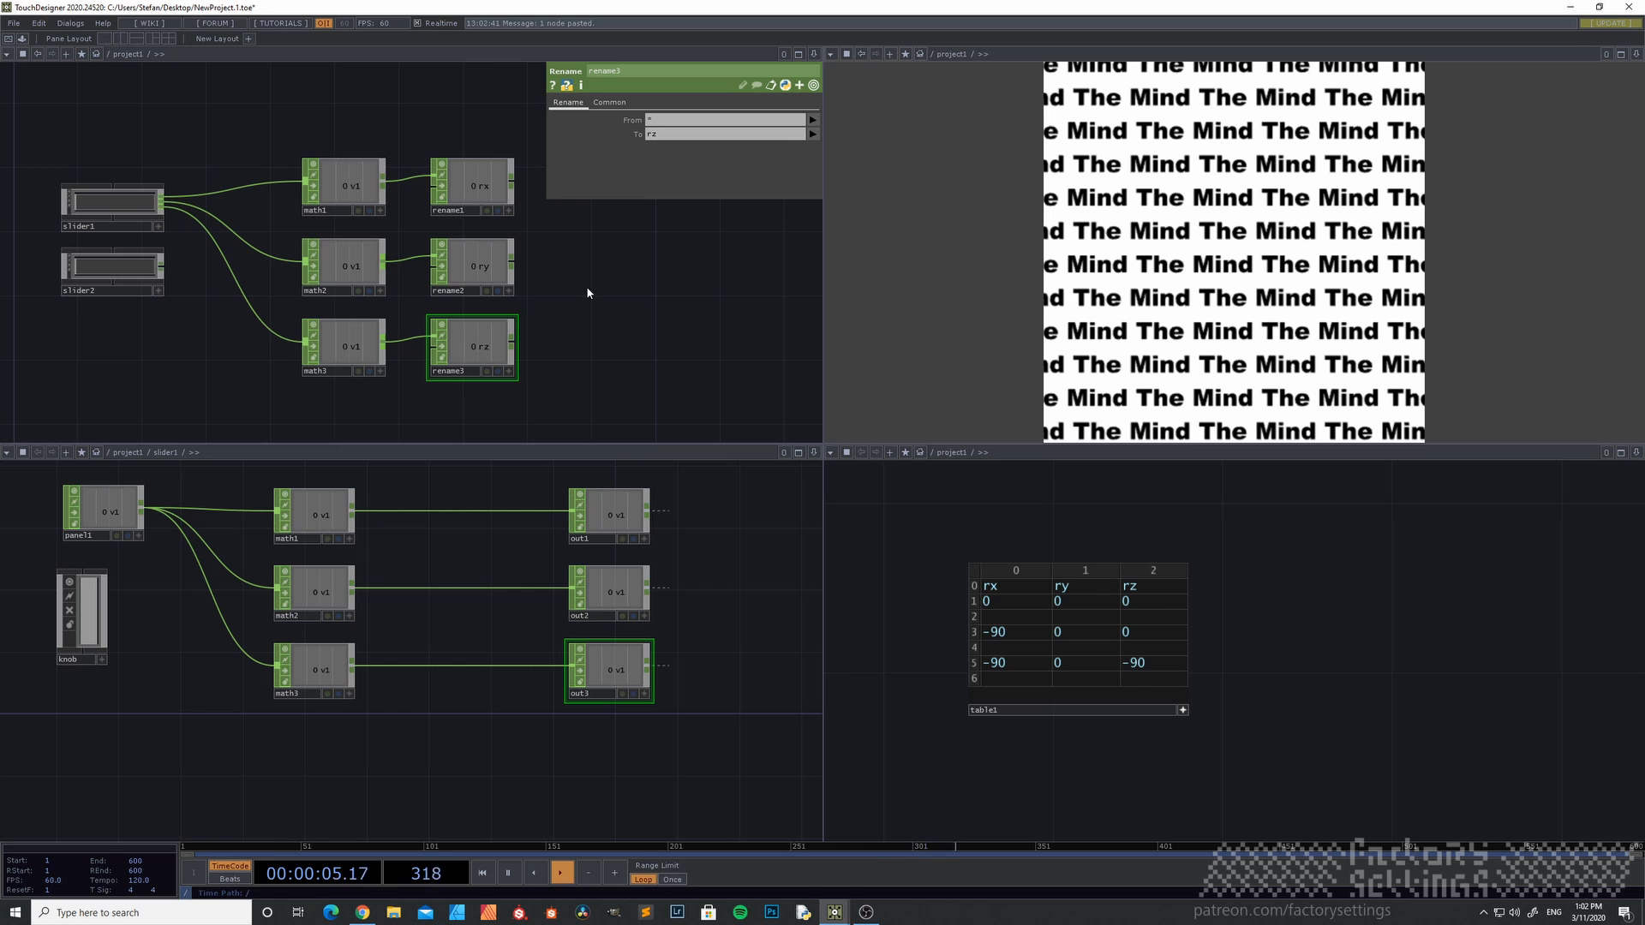
- Set Combine CHOPs to Add on math1, math2 and math3 together at the project1 level
mouse_move(208, 341)
left_mouse_down()
mouse_move(279, 332)
mouse_move(234, 347)
left_mouse_up()
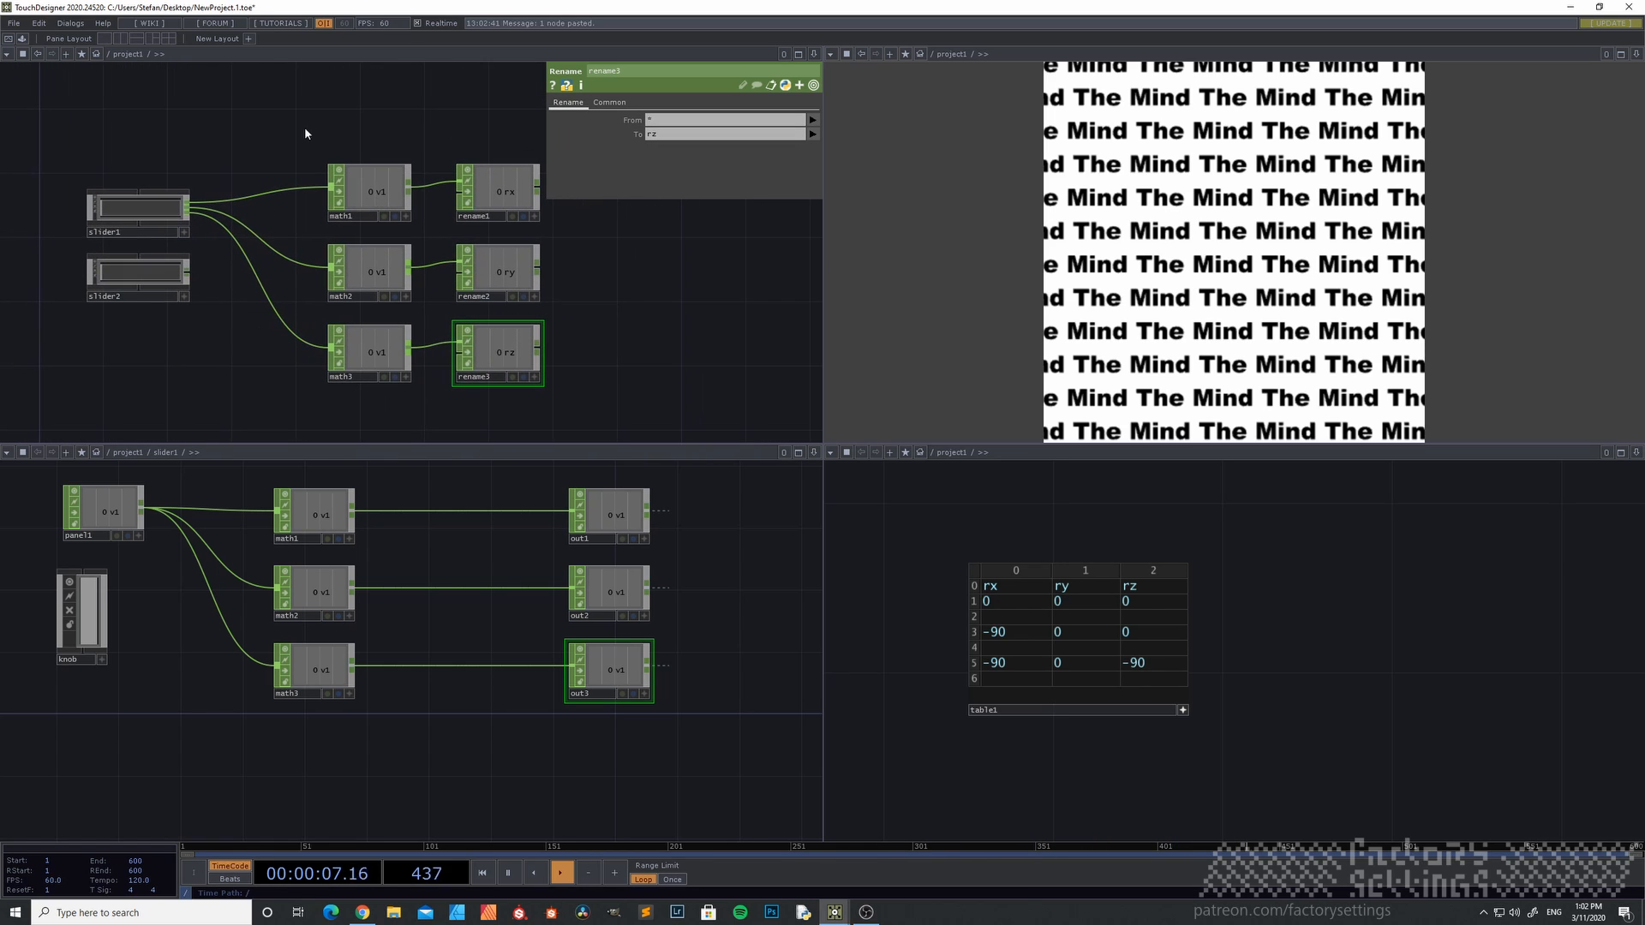
right_click_drag(304, 127, 429, 408)
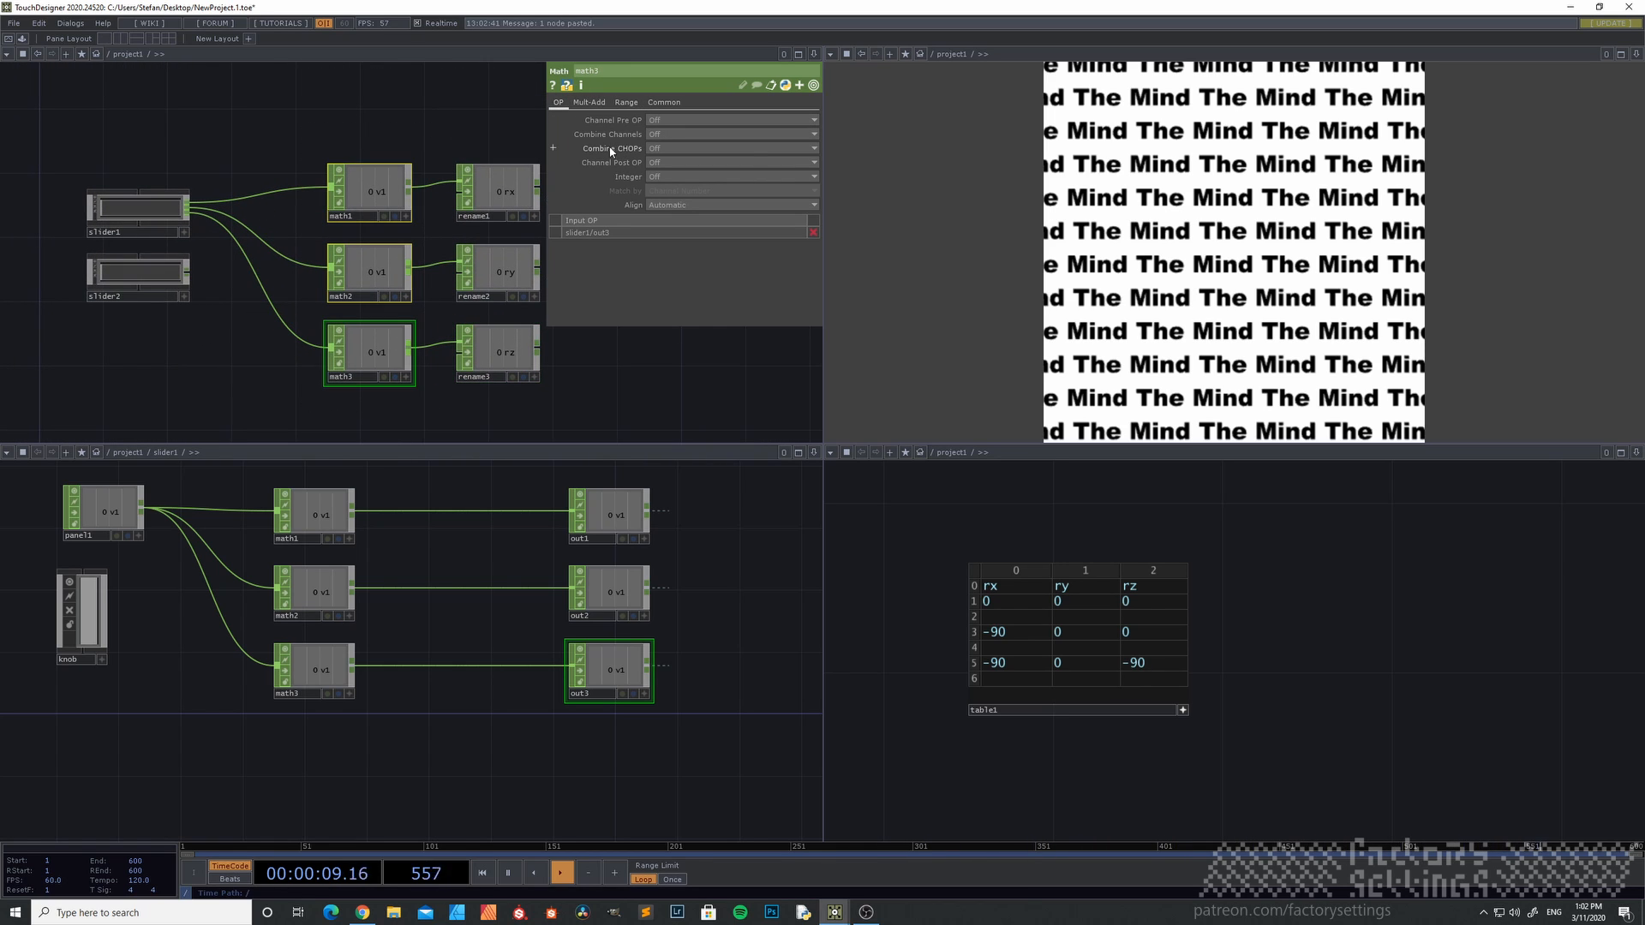
left_click(675, 151)
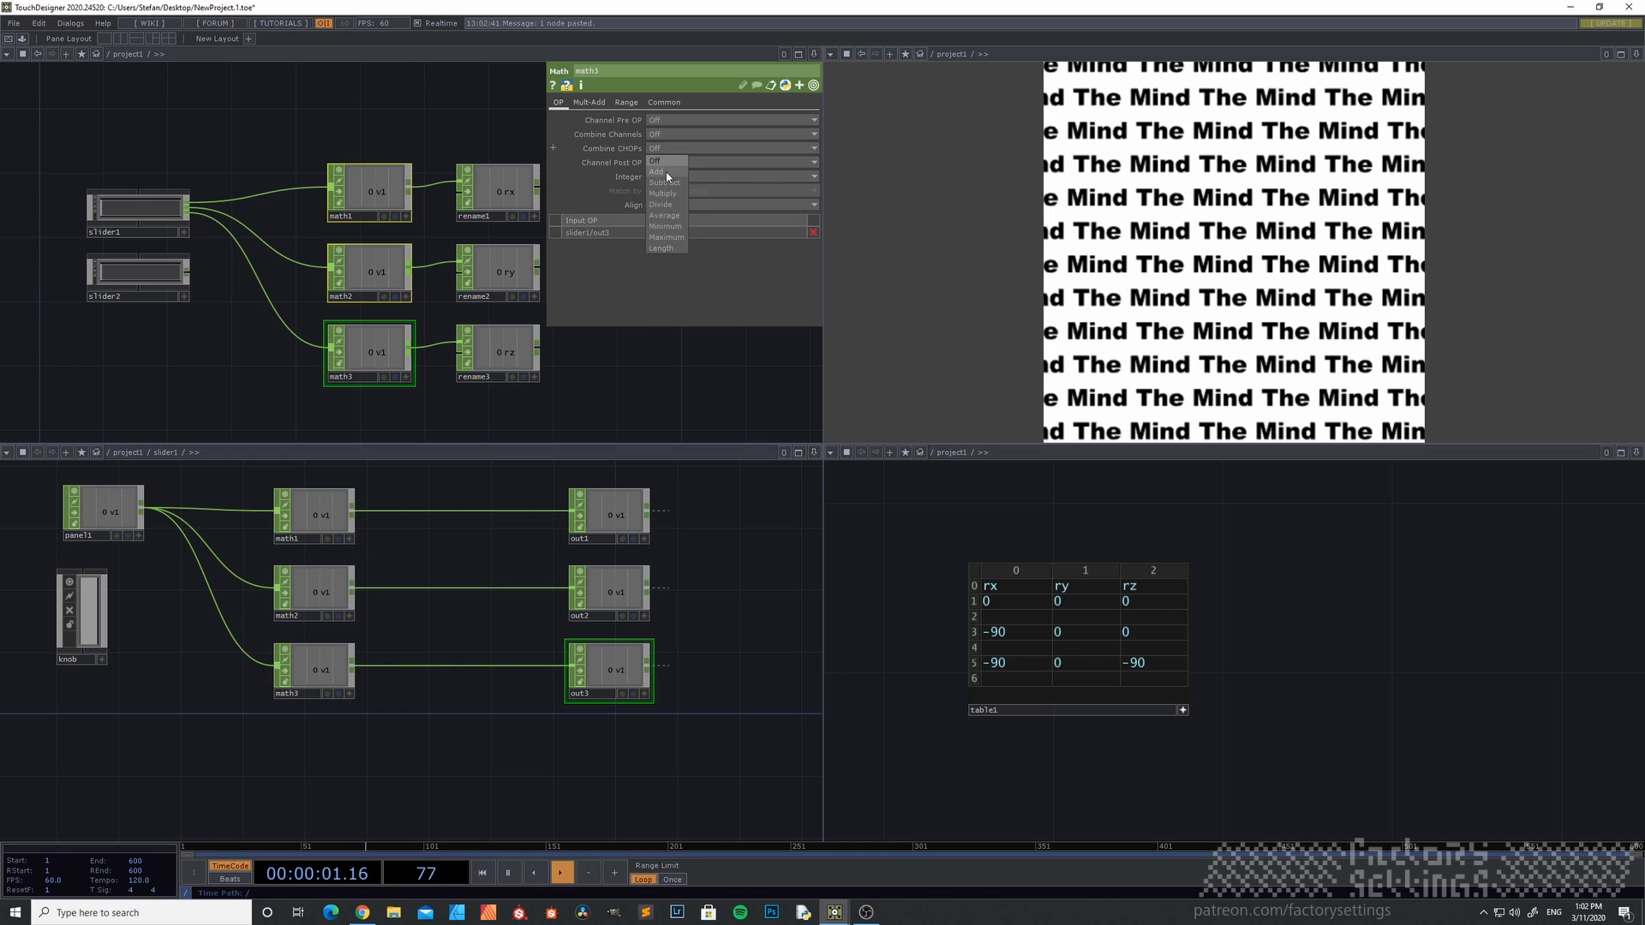
left_click(666, 169)
left_click(371, 214)
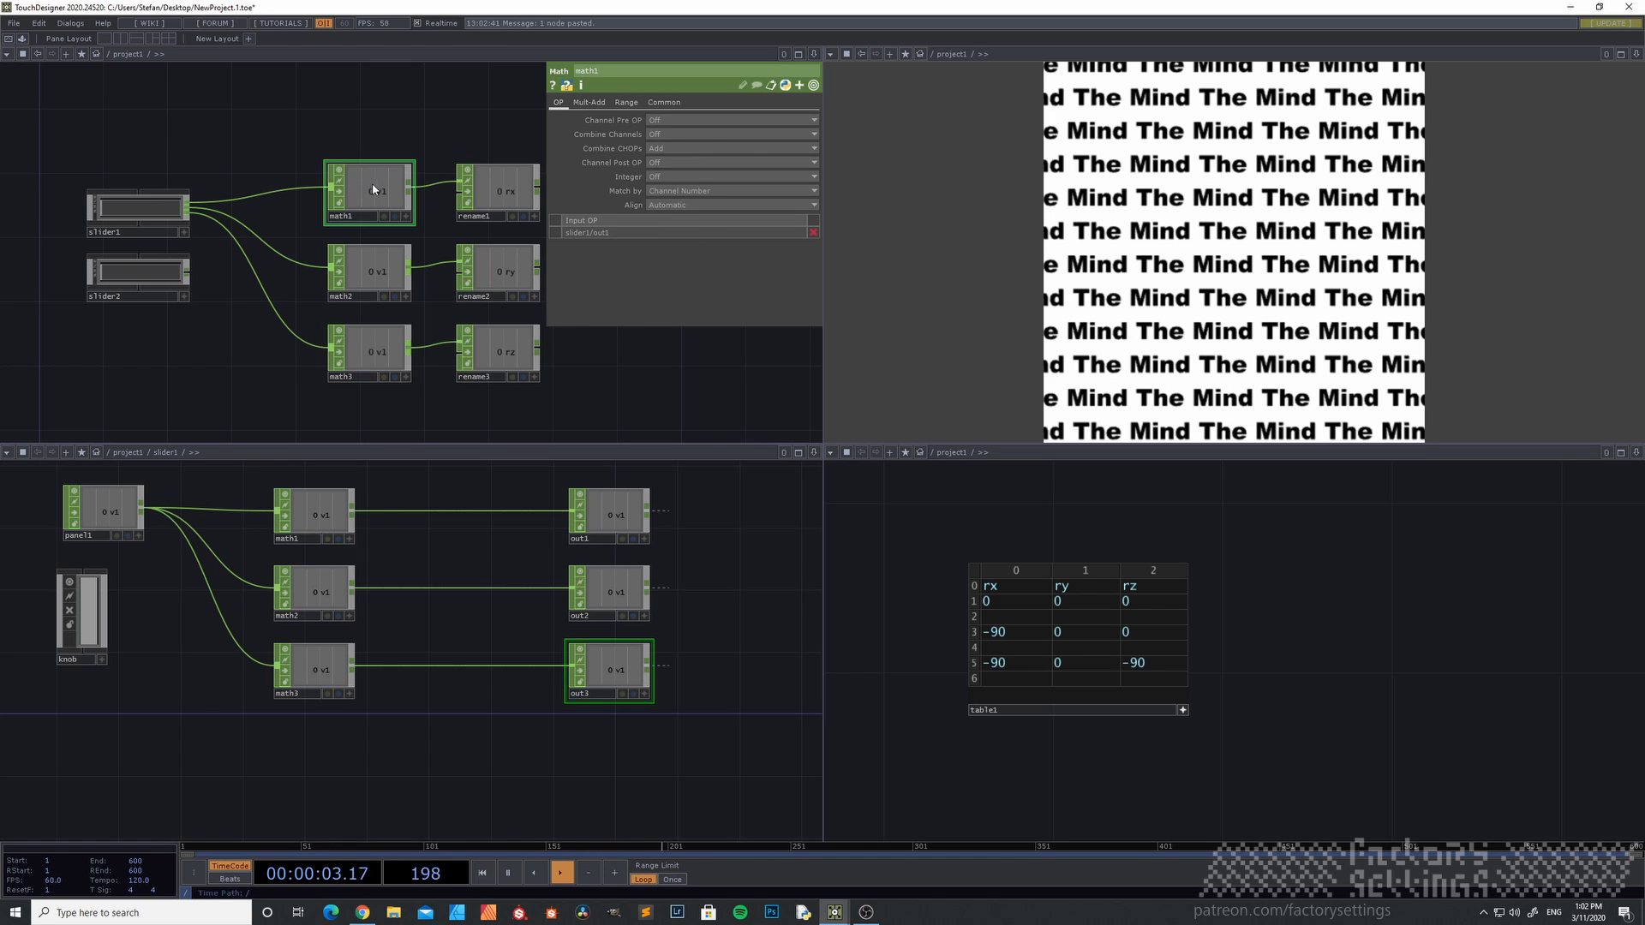
left_click(378, 272)
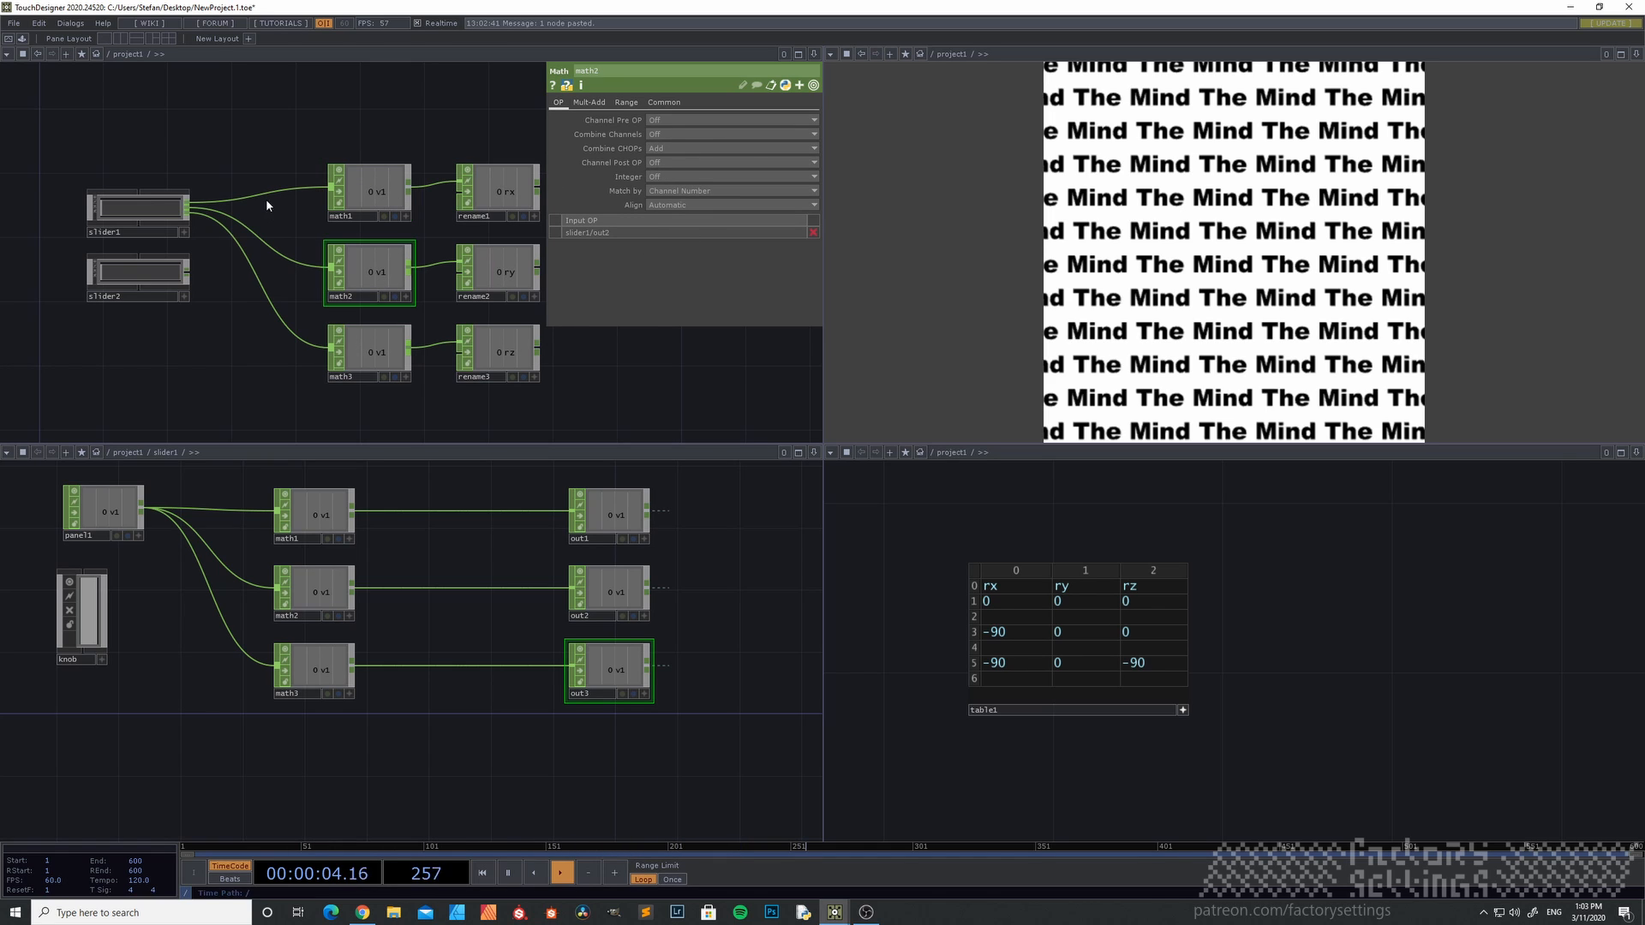
- Make the viewers of slider1 and slider2 active and move slider1 to its maximum value
left_click_drag(200, 346, 162, 377)
left_click(225, 279)
left_click(225, 342)
left_click_drag(71, 267, 162, 265)
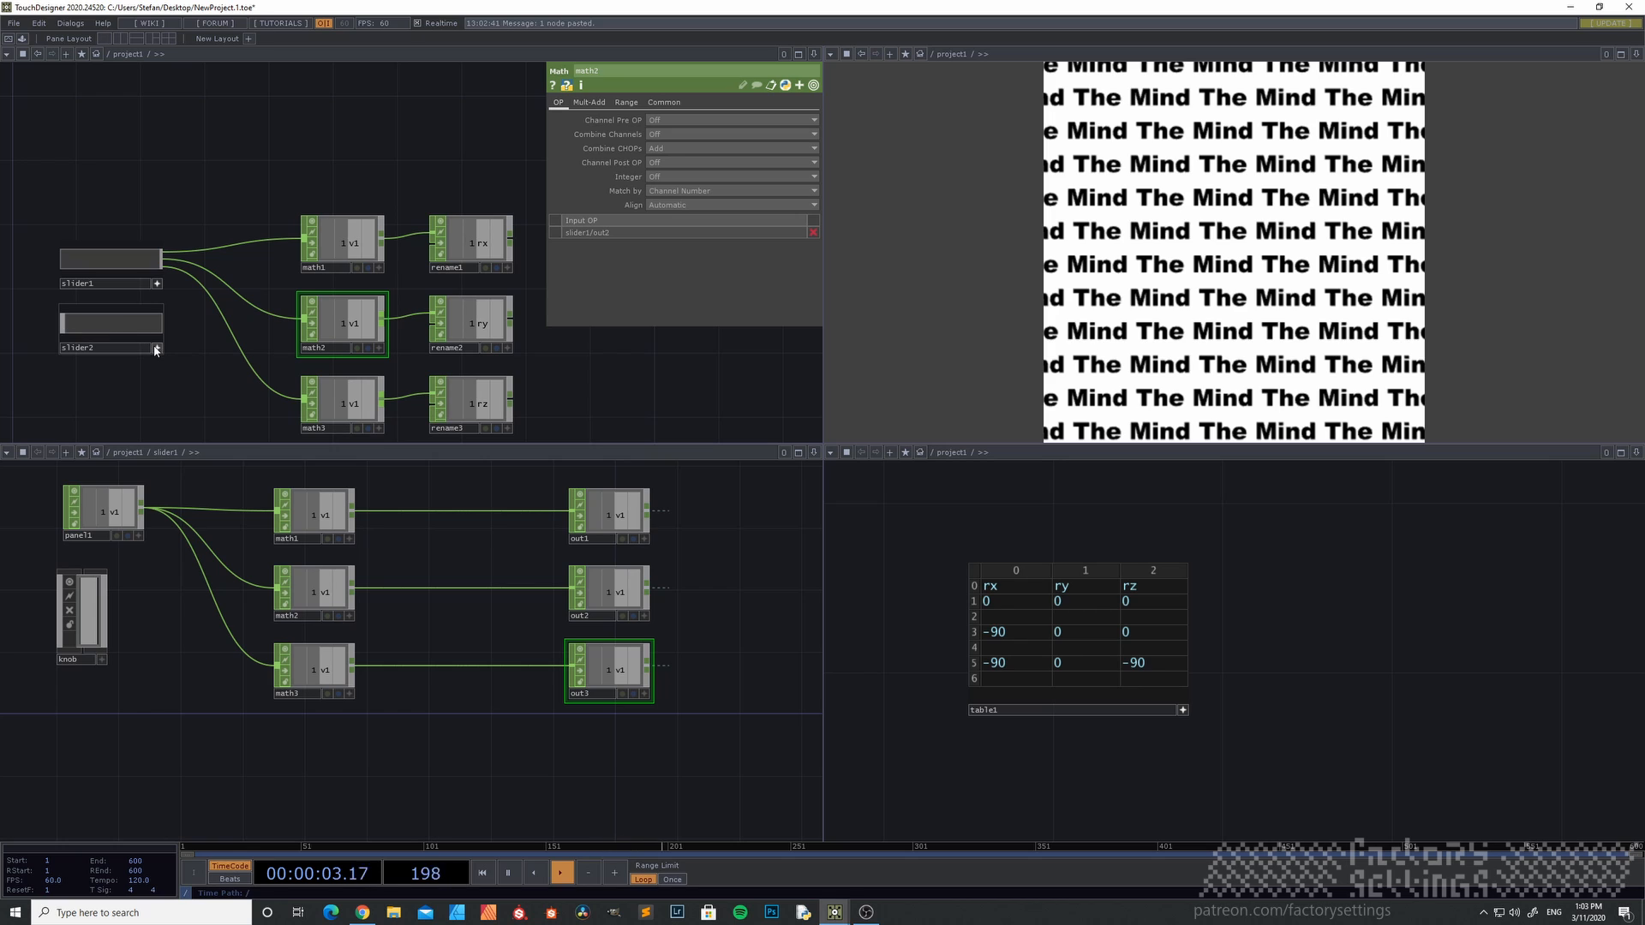
- Delete slider2 and replace it with a pasted copy of slider1 placed below the original
left_click(103, 317)
key("Delete")
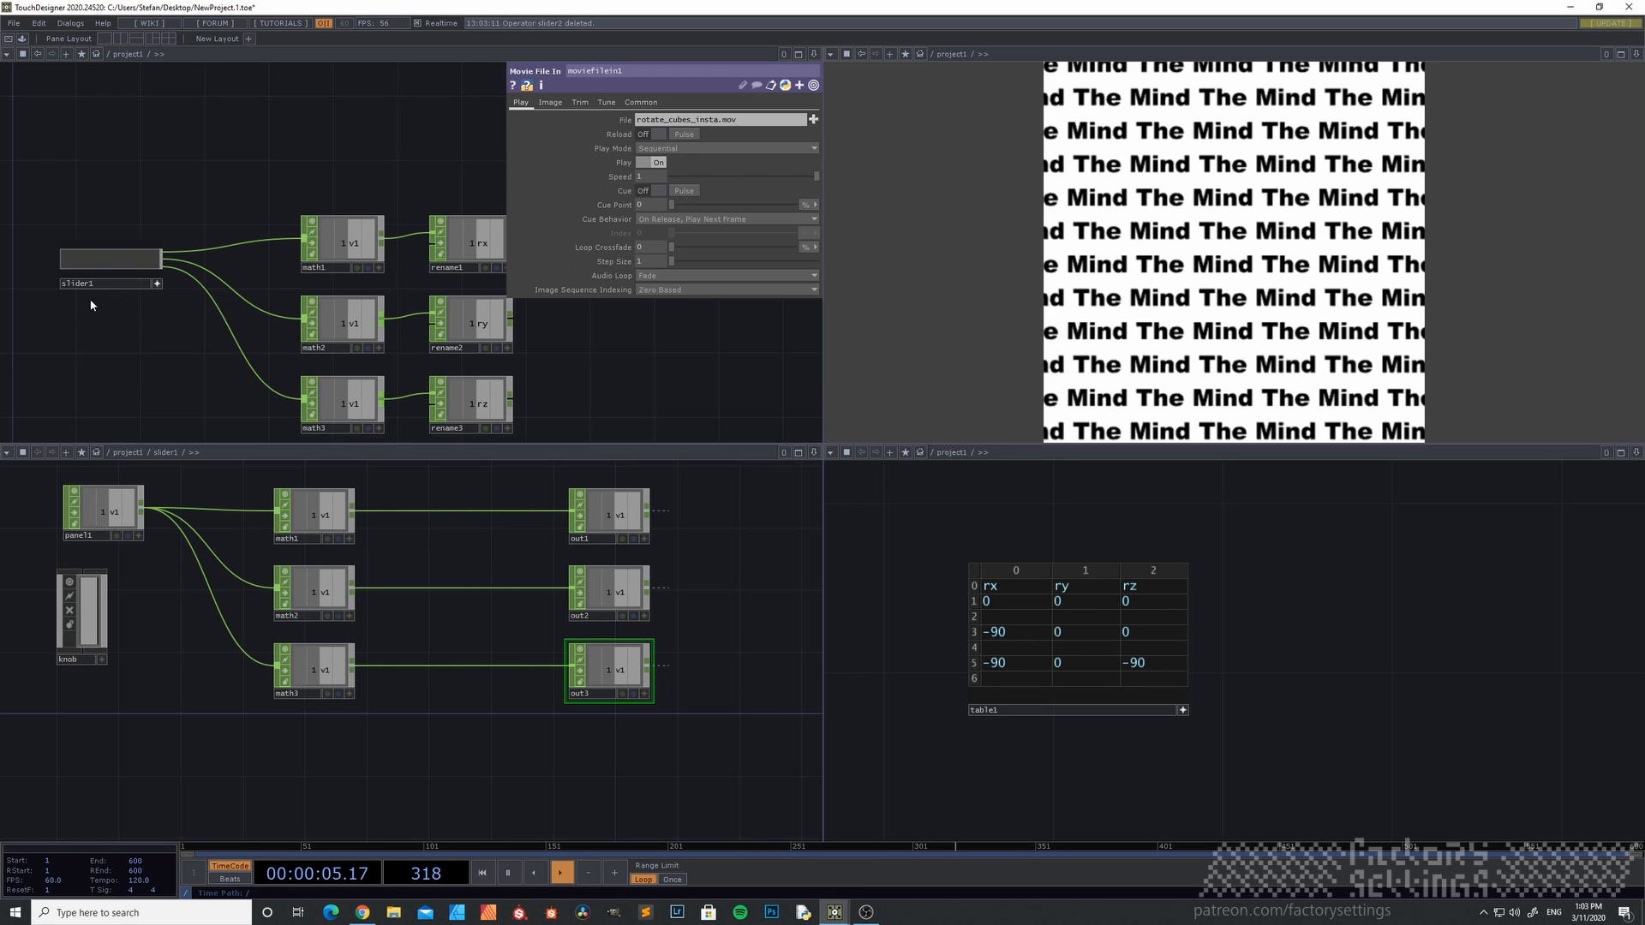
left_click(120, 261)
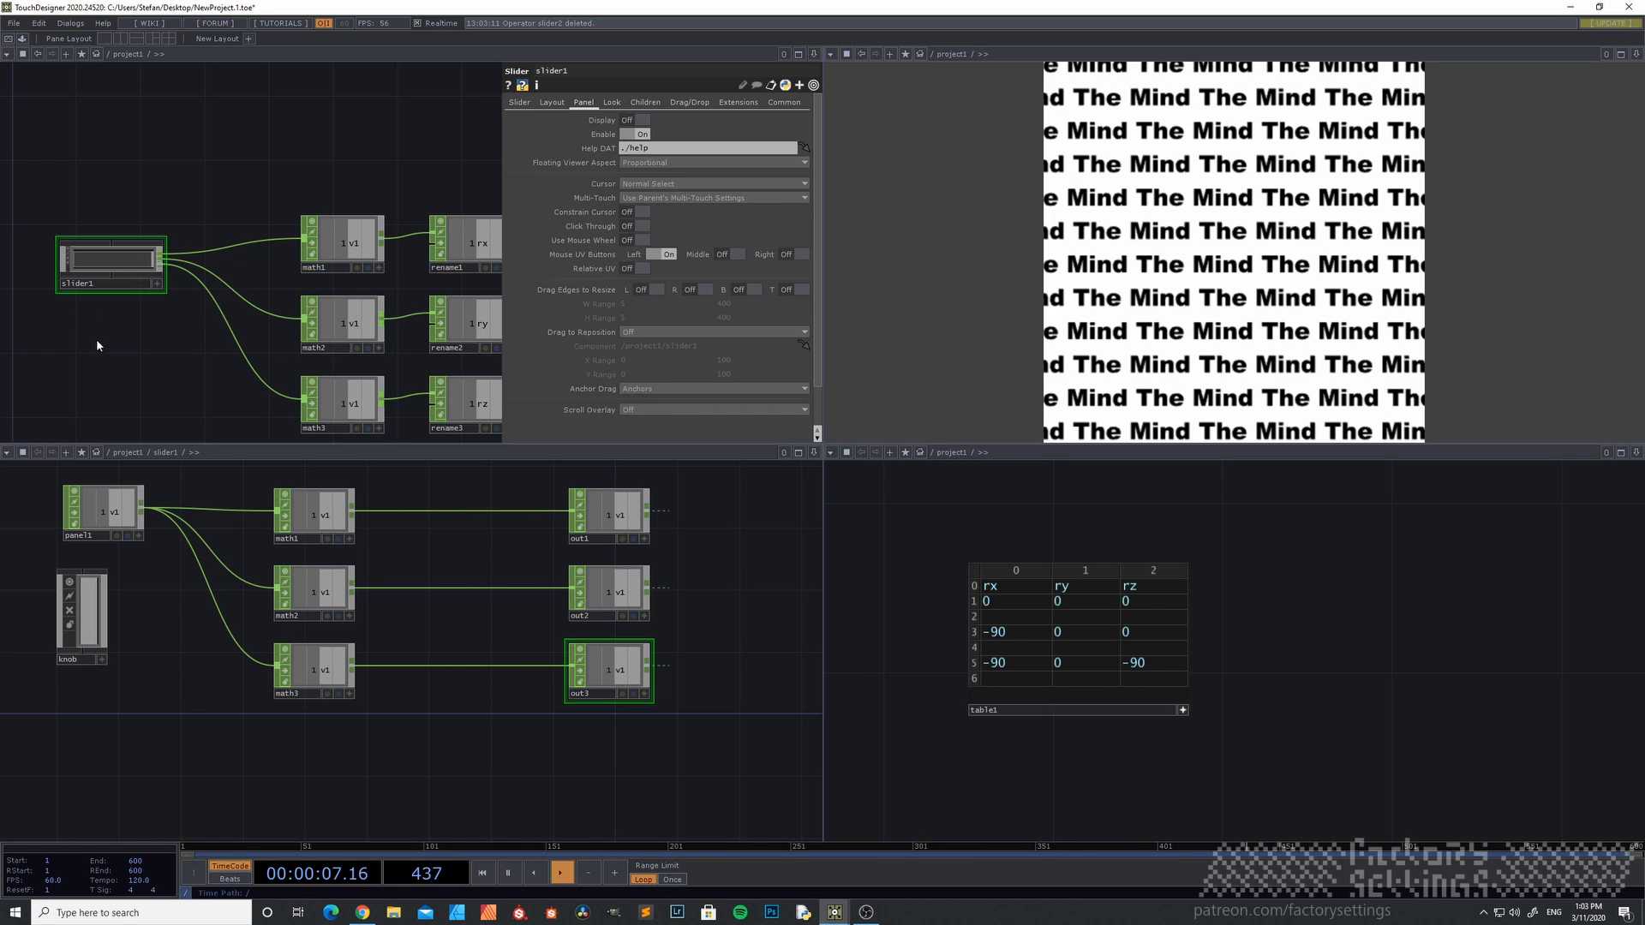
key("ctrl+v")
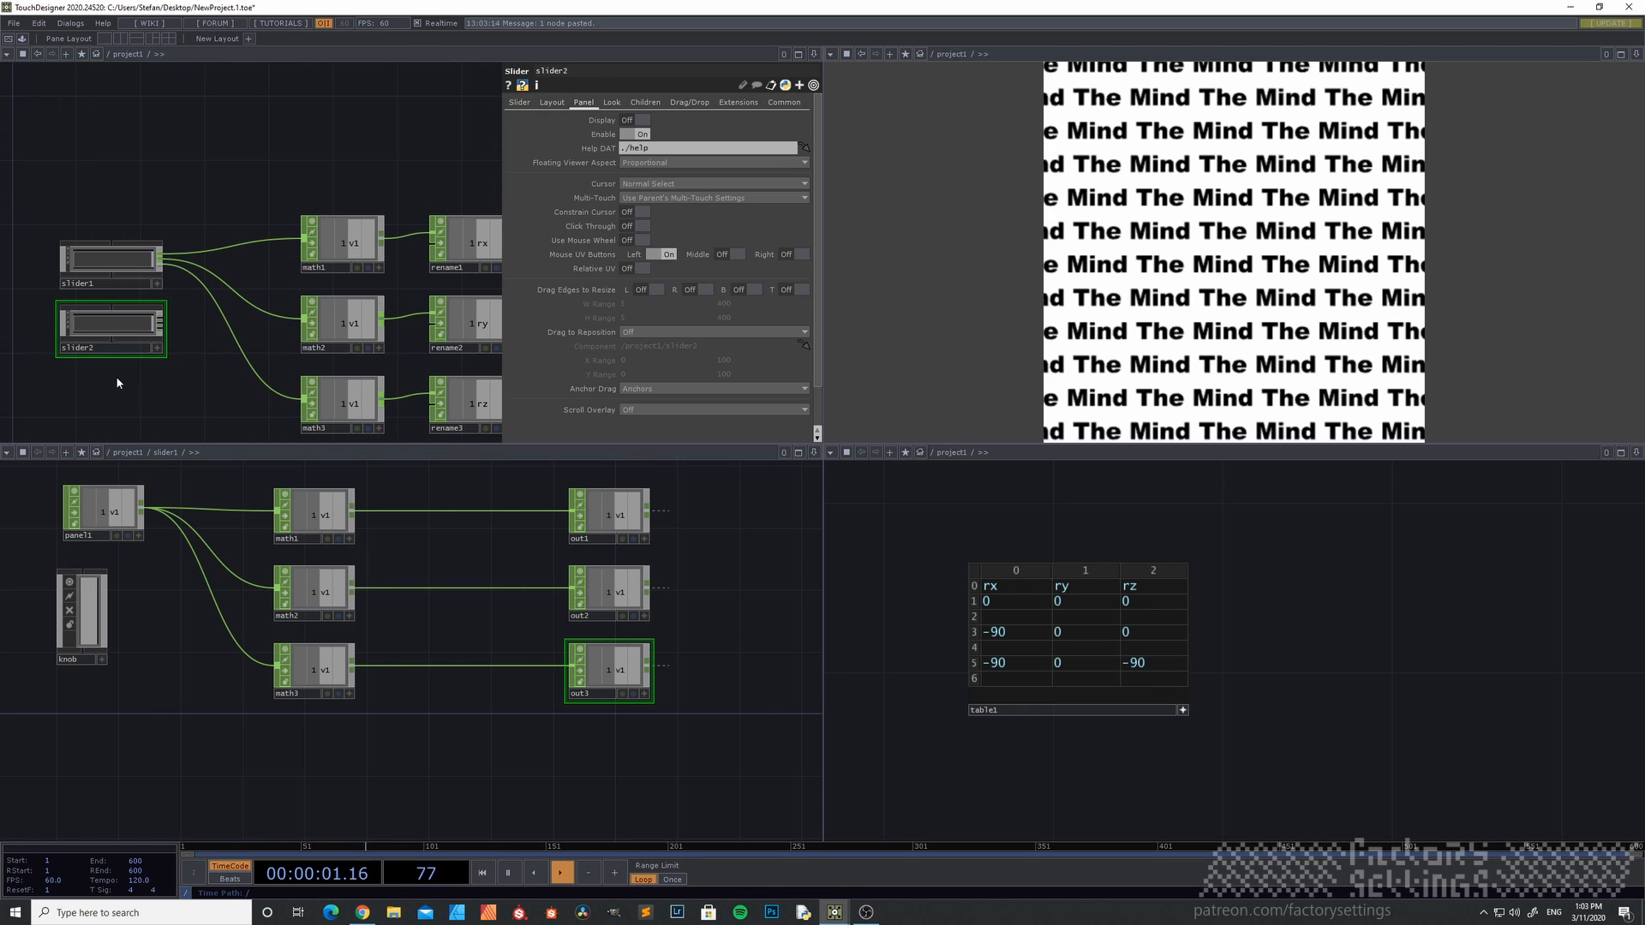
- Connect slider2's three outputs to math1, math2 and math3 respectively as their second inputs
scroll(115, 377, "up", 3)
left_click_drag(118, 368, 155, 363)
scroll(132, 315, "down", 1)
scroll(132, 315, "down", 1)
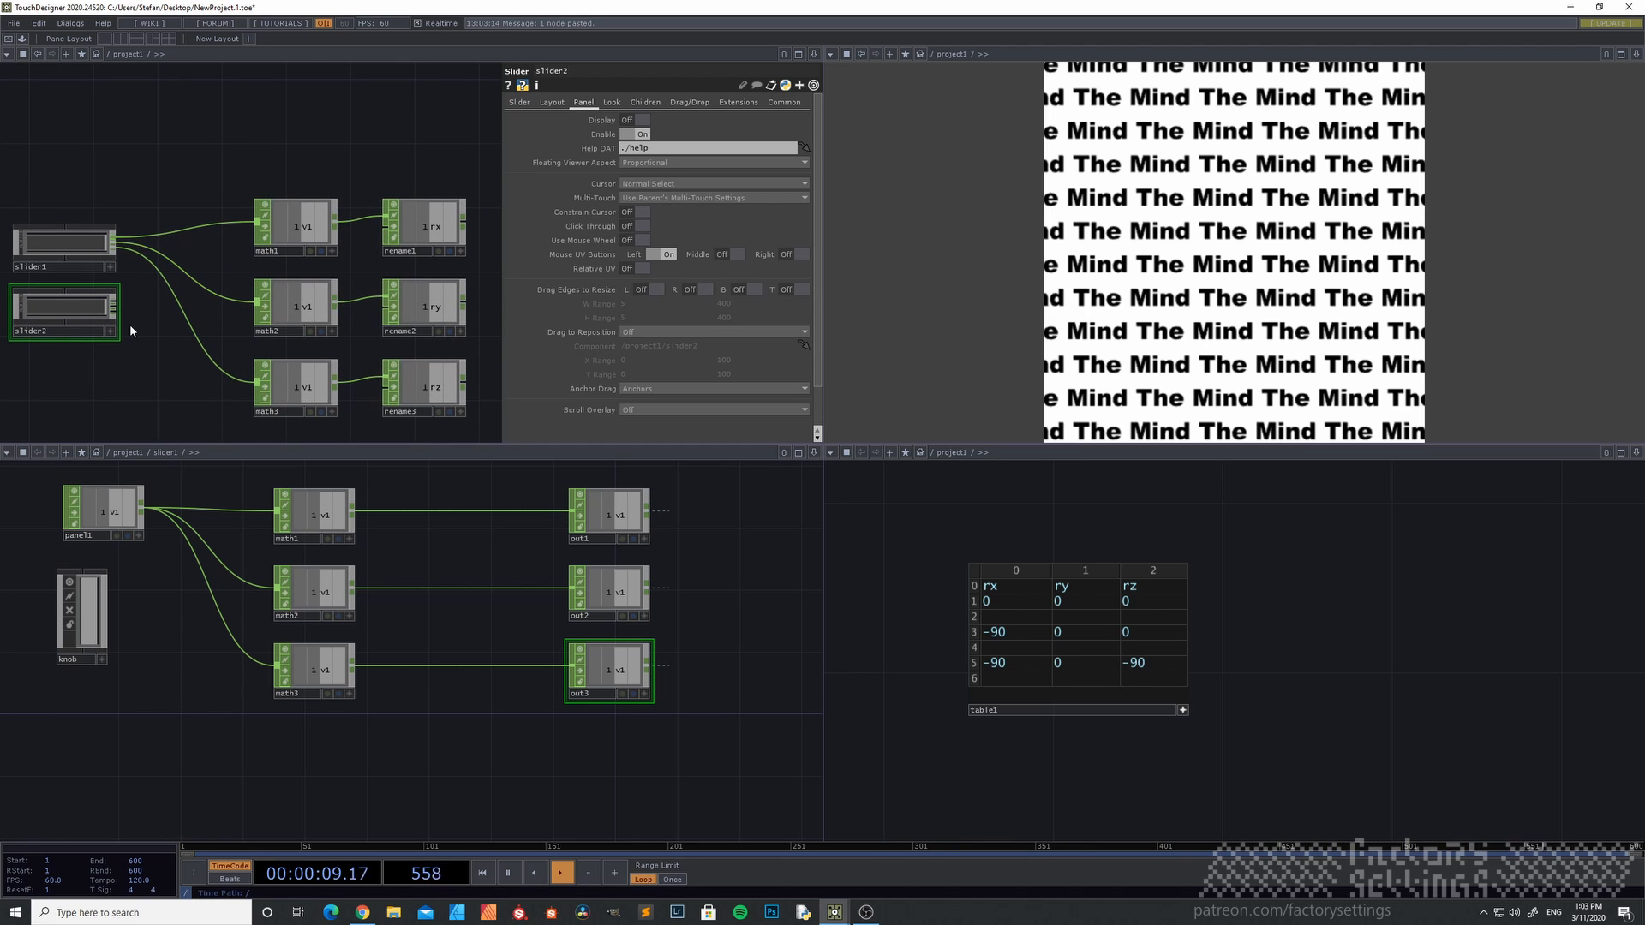
scroll(135, 316, "up", 1)
scroll(134, 316, "up", 1)
left_click_drag(106, 297, 306, 190)
left_click_drag(105, 305, 306, 300)
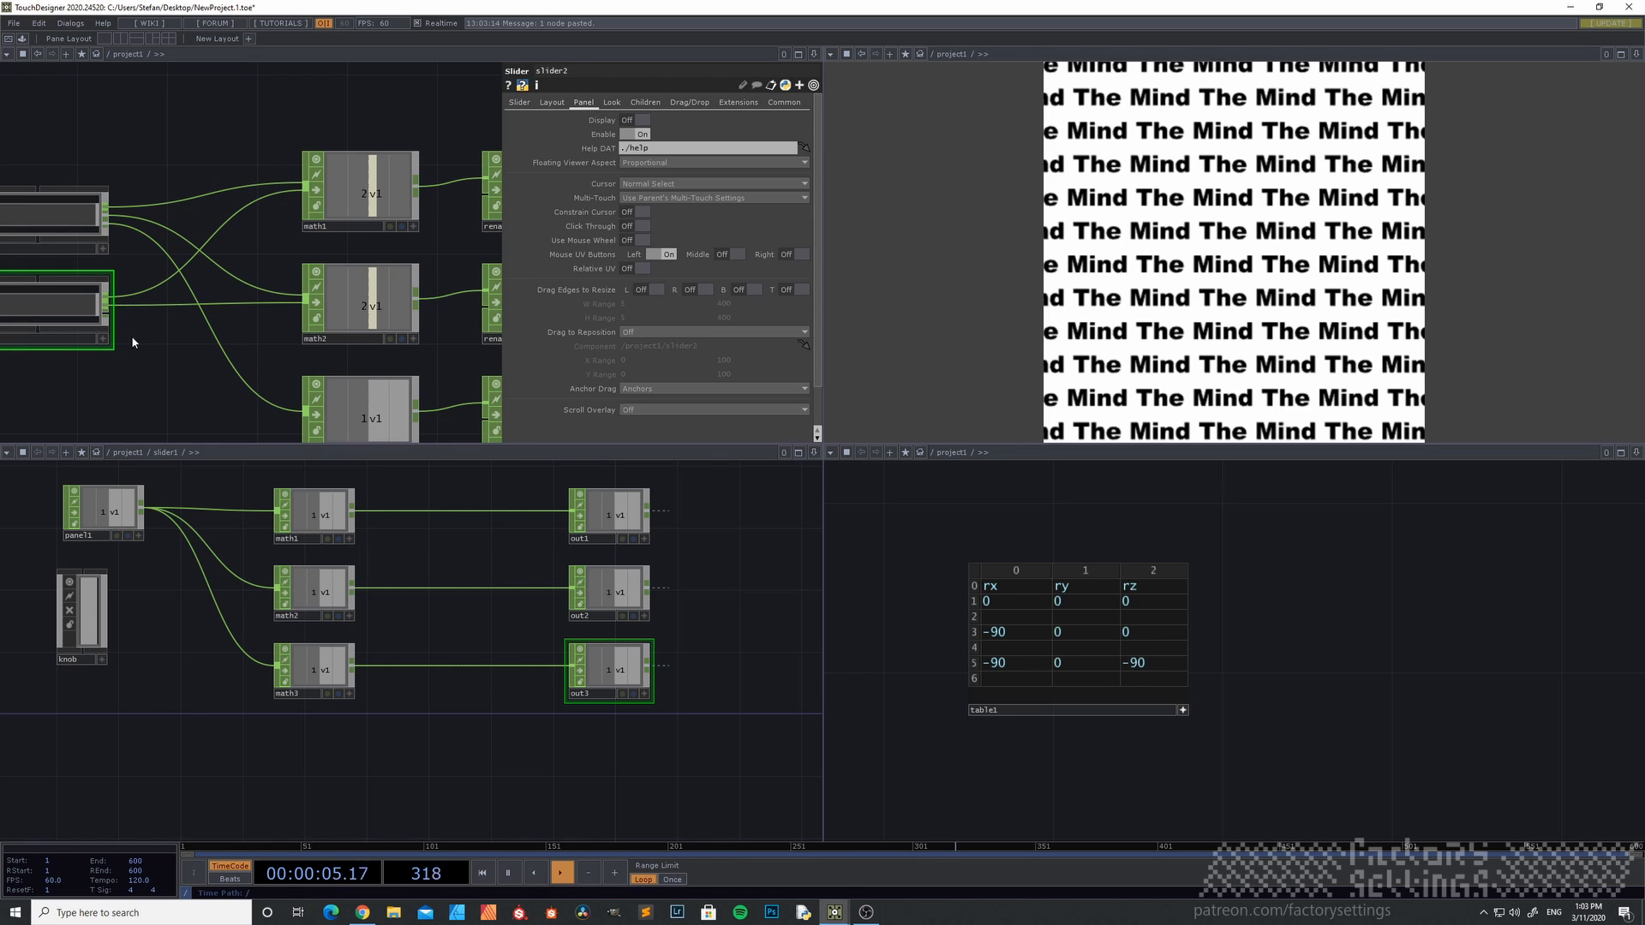
left_click_drag(147, 348, 292, 378)
scroll(144, 350, "down", 3)
left_click_drag(127, 371, 211, 387)
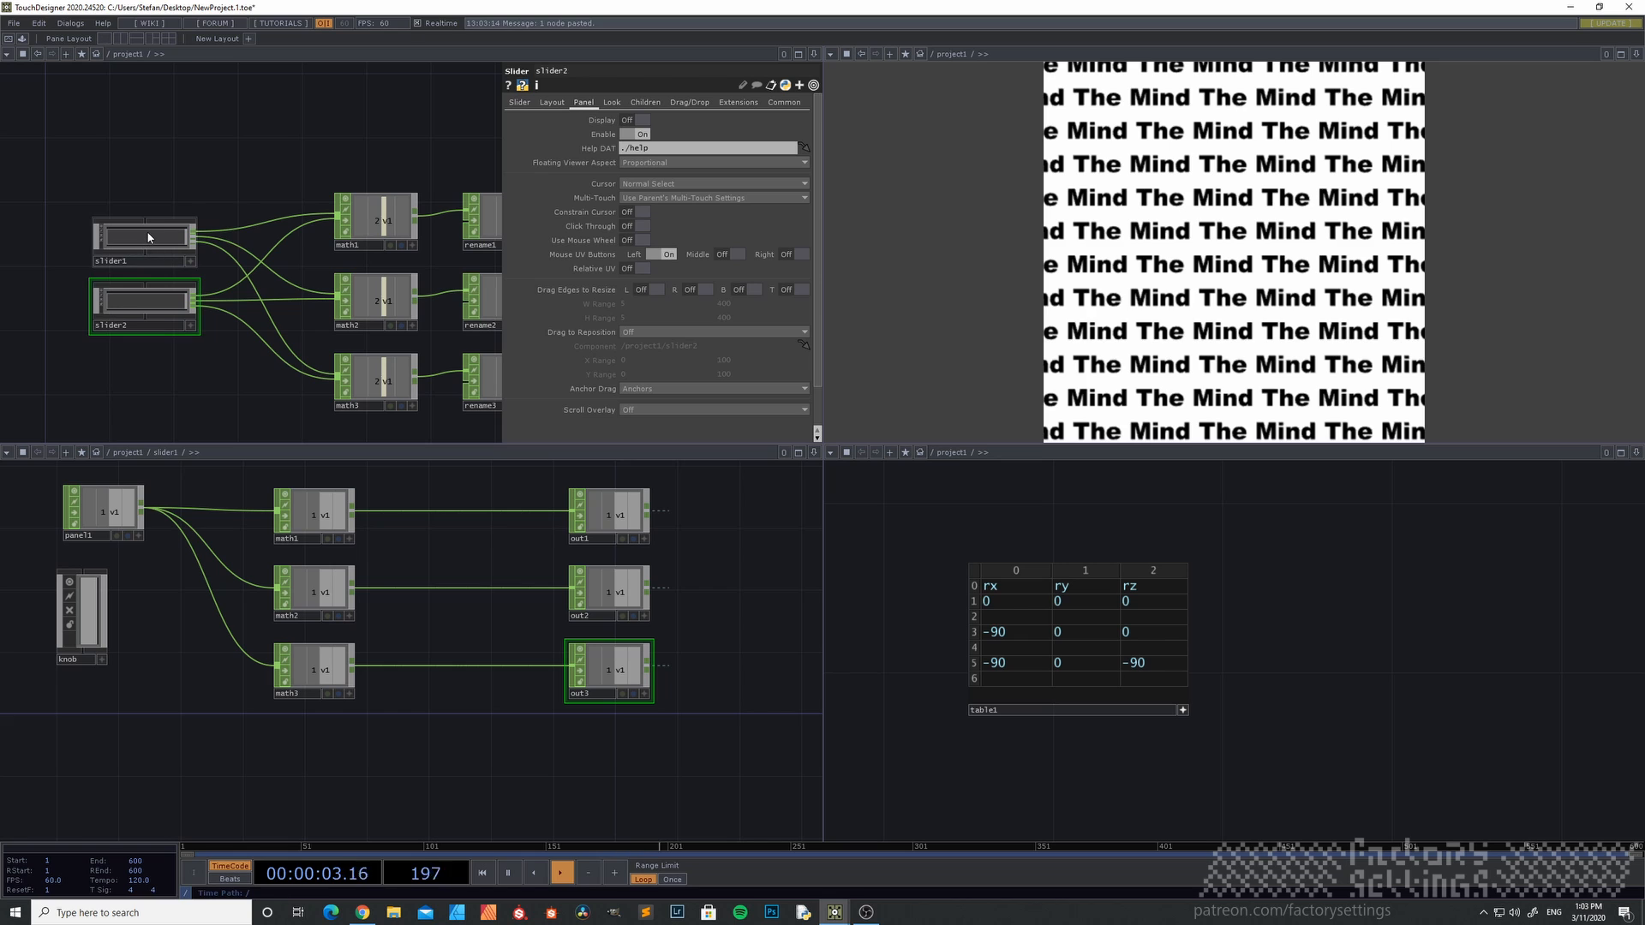
- Move slider1 up to widen its spacing from slider2 and line it up with math1
left_click_drag(146, 254, 146, 238)
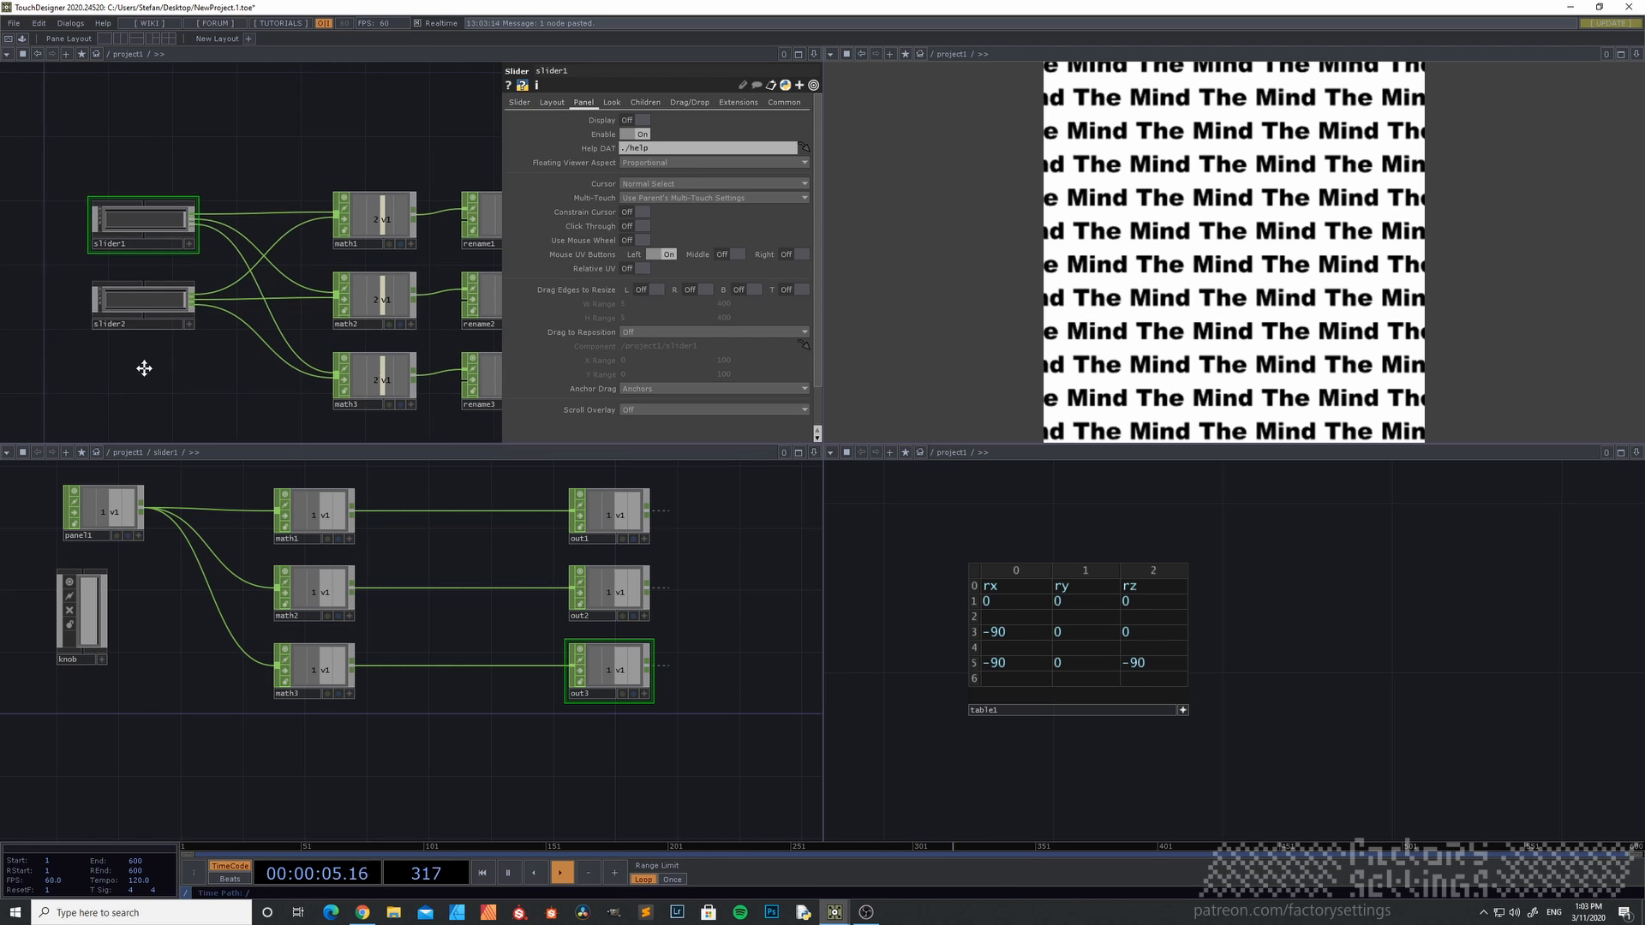
scroll(121, 340, "down", 3)
left_click_drag(121, 333, 167, 371)
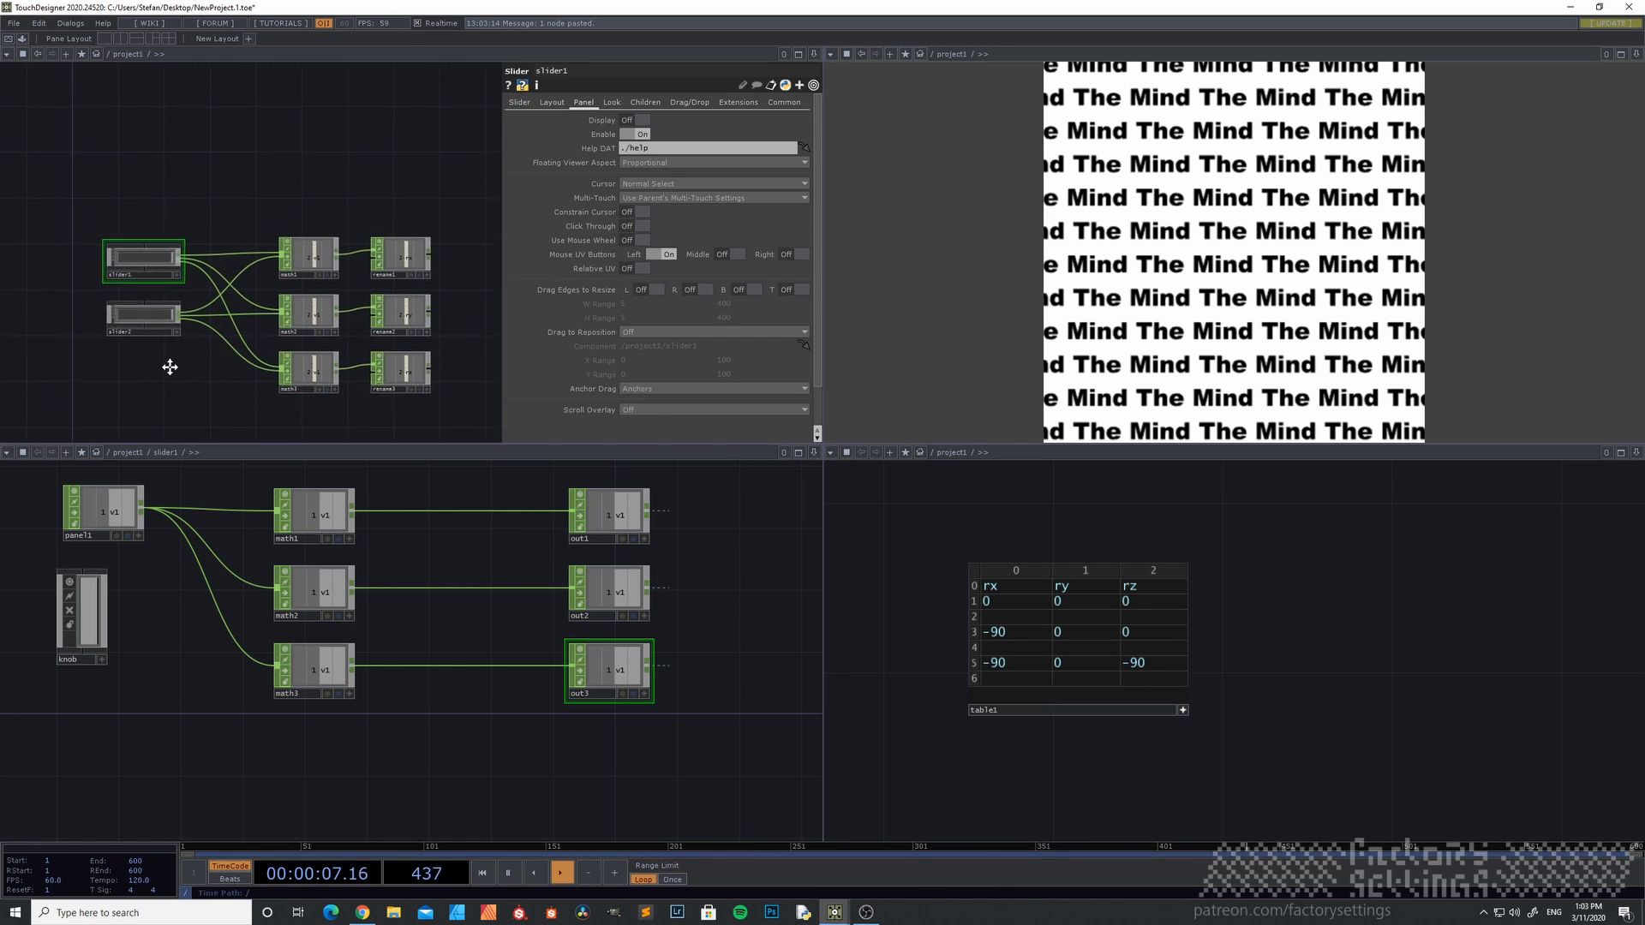
- Enter slider1's network to view its panel, math and out nodes
key("i")
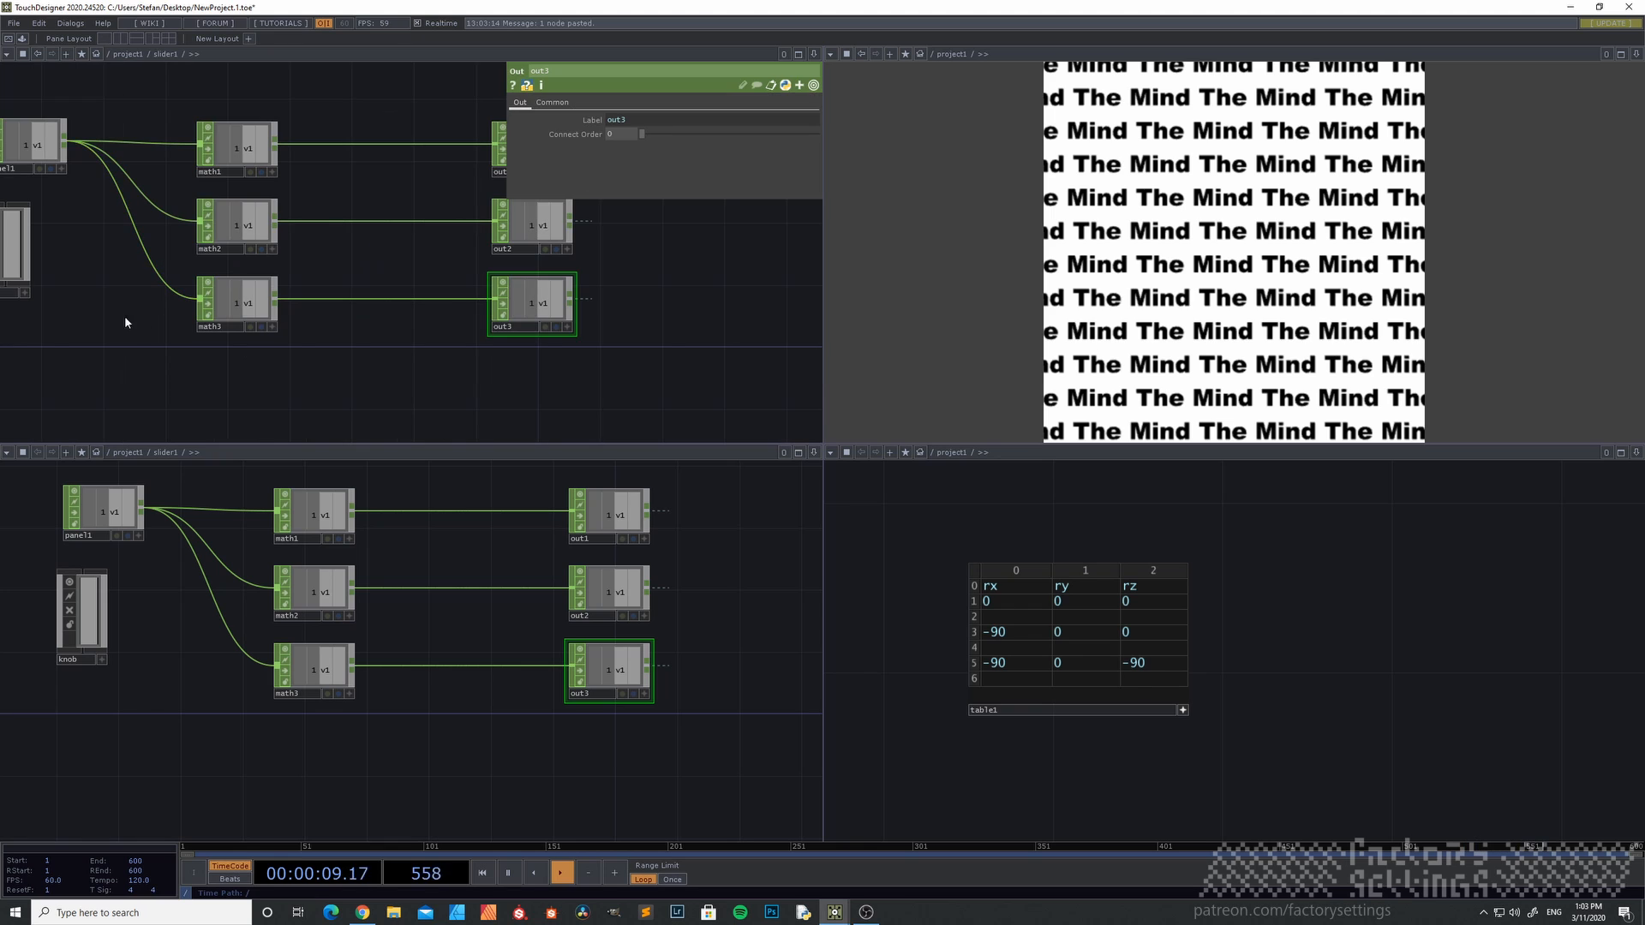
scroll(117, 286, "down", 4)
left_click_drag(118, 286, 211, 337)
scroll(211, 337, "up", 4)
scroll(212, 337, "up", 1)
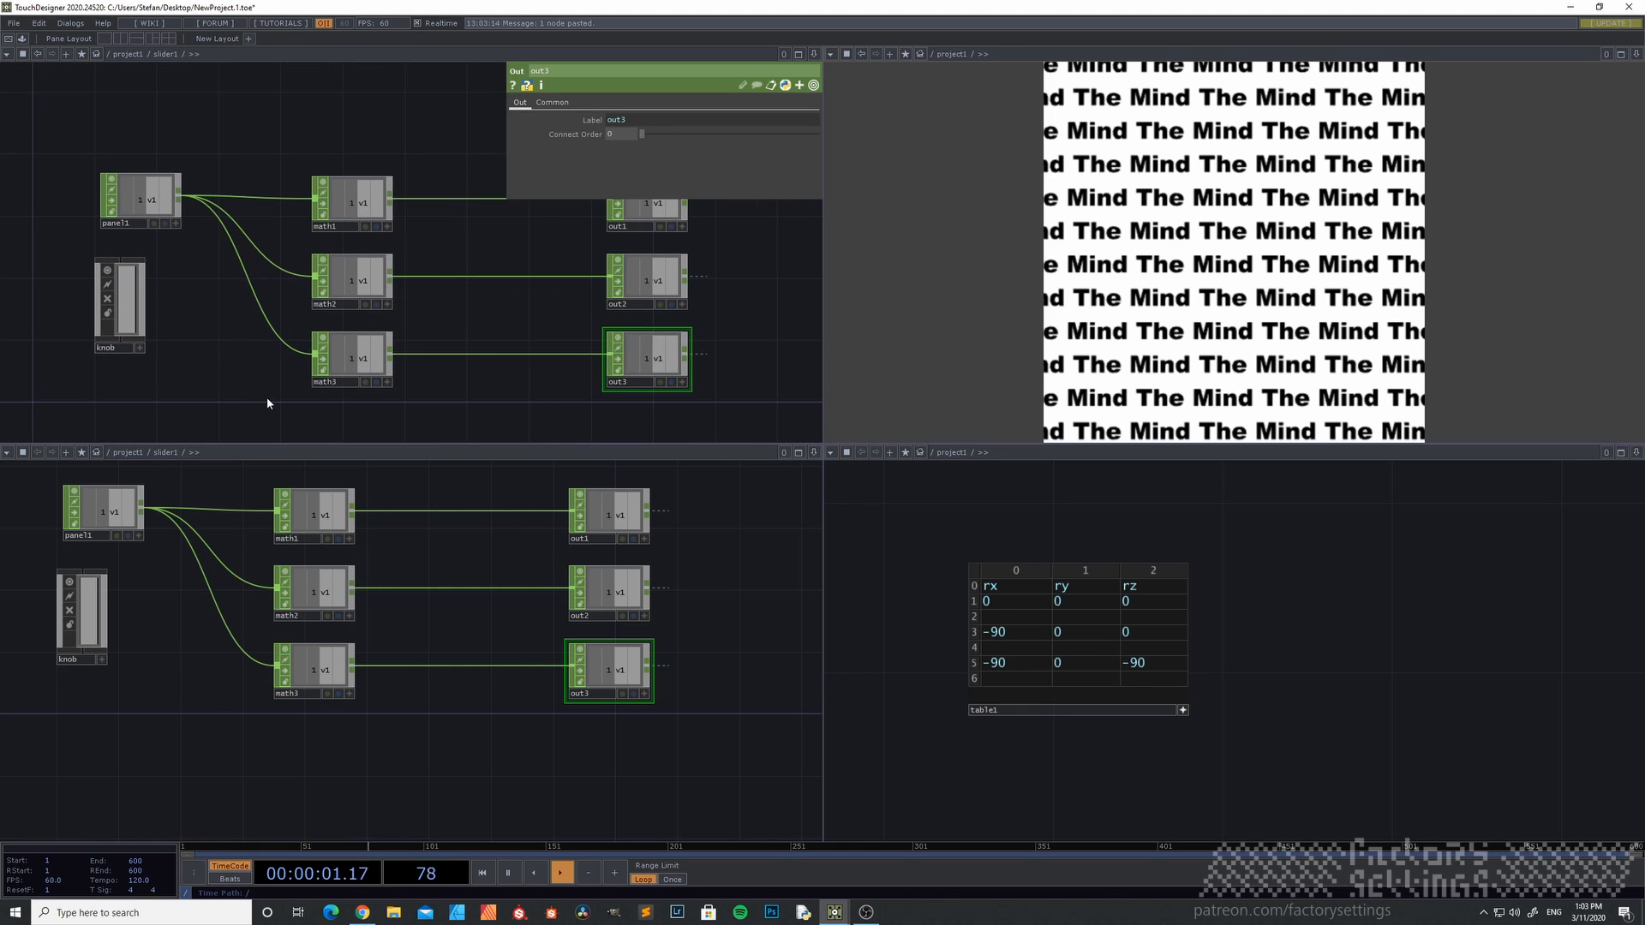
- Open cam1's transform parameters, zero its rotation, and scrub X and Y rotation to about -38 and 31 for an angled view
scroll(952, 635, "down", 4)
left_click_drag(938, 648, 1248, 595)
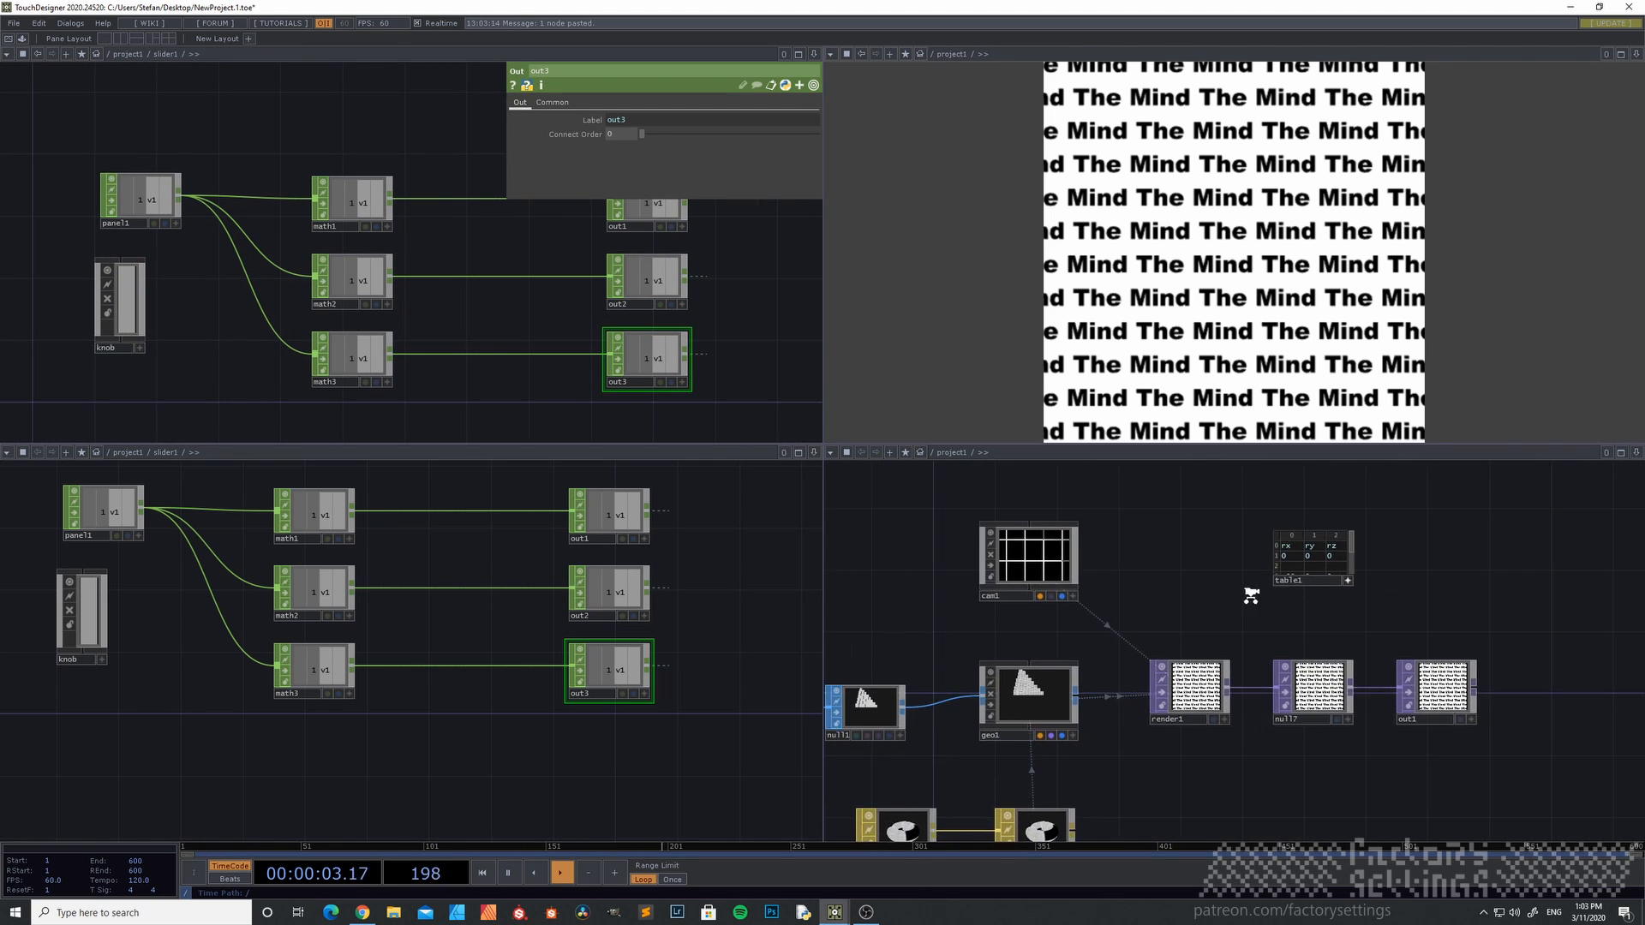
scroll(1248, 594, "down", 2)
left_click_drag(1018, 702, 947, 697)
scroll(1020, 655, "up", 2)
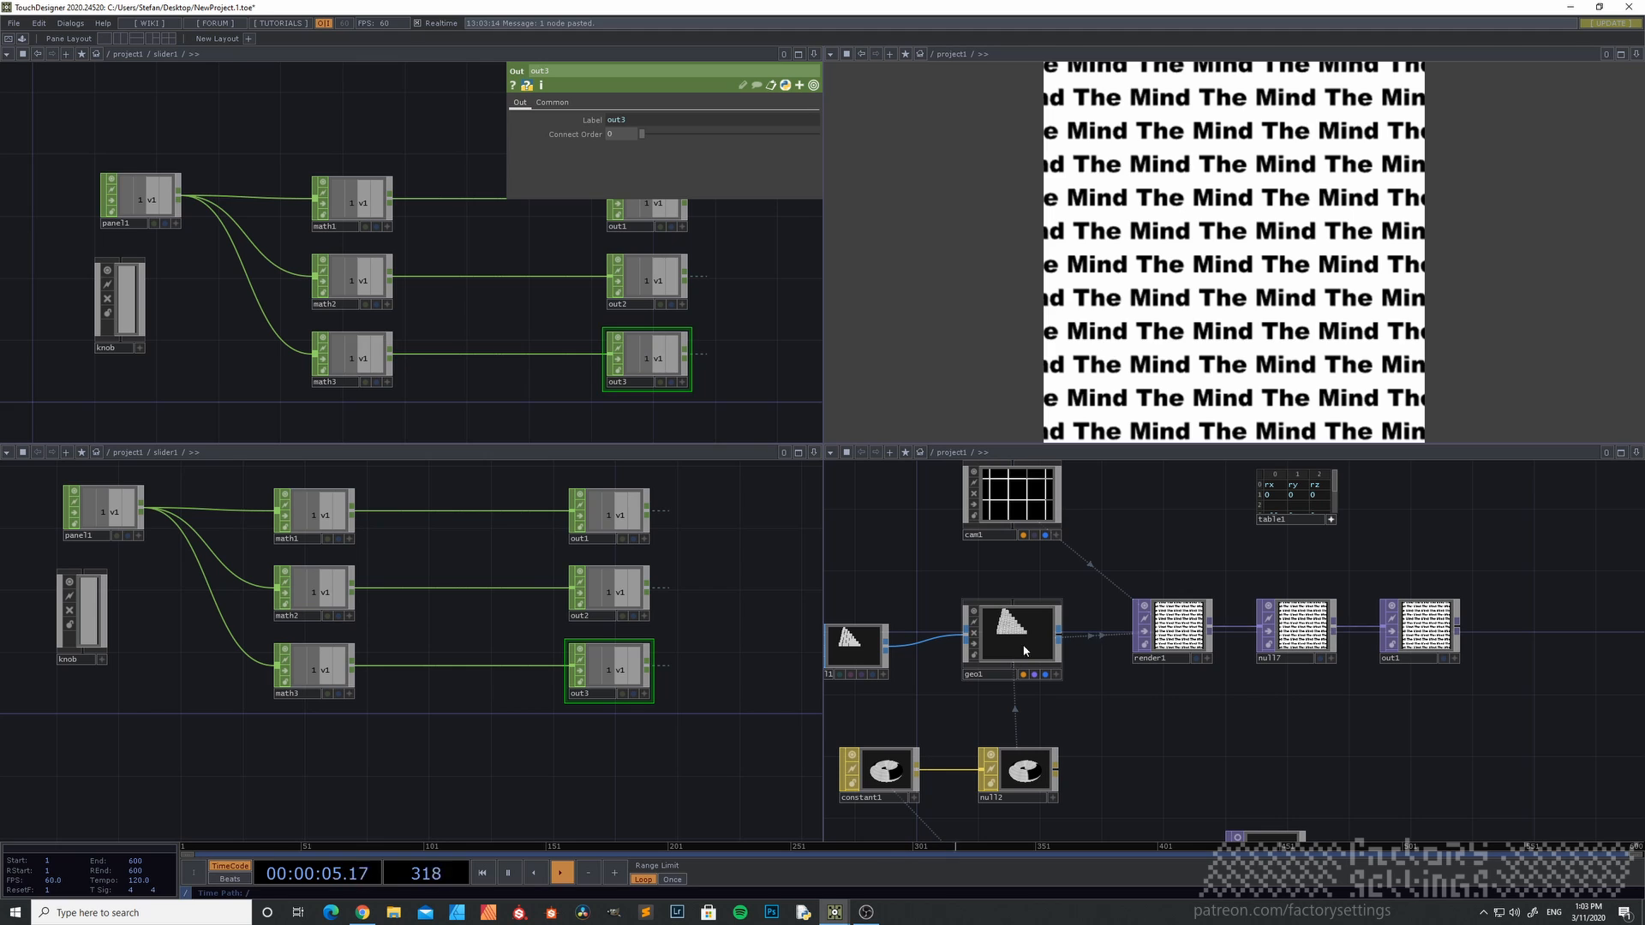
left_click_drag(921, 553, 929, 602)
left_click(1037, 552)
key("p")
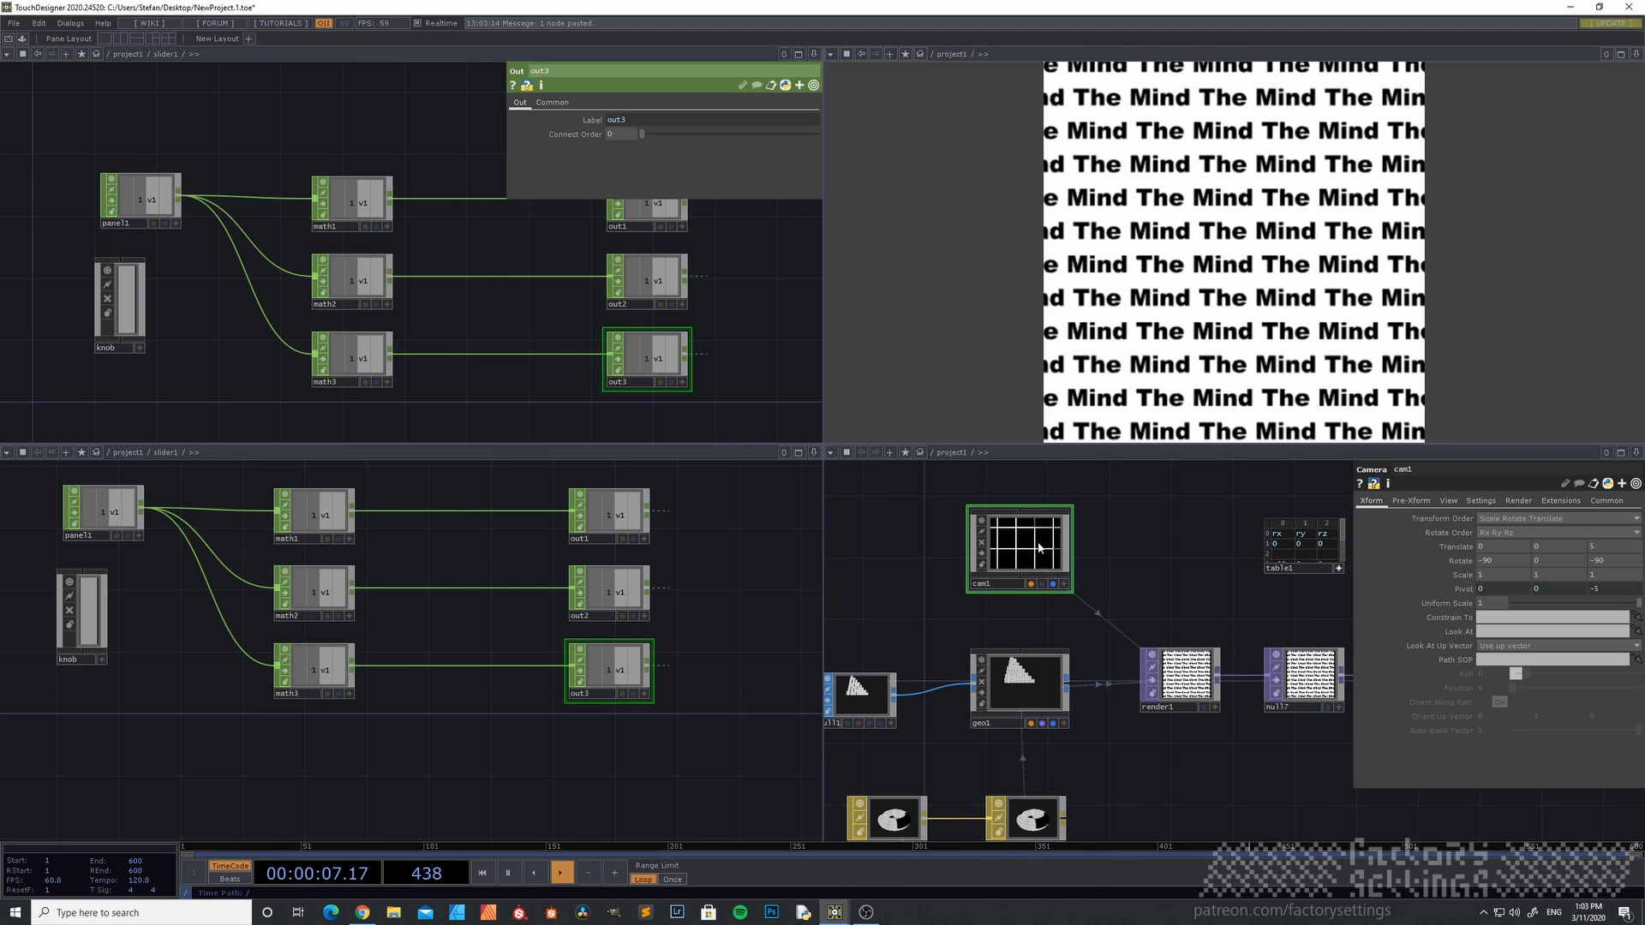
left_click_drag(1264, 592, 1205, 603)
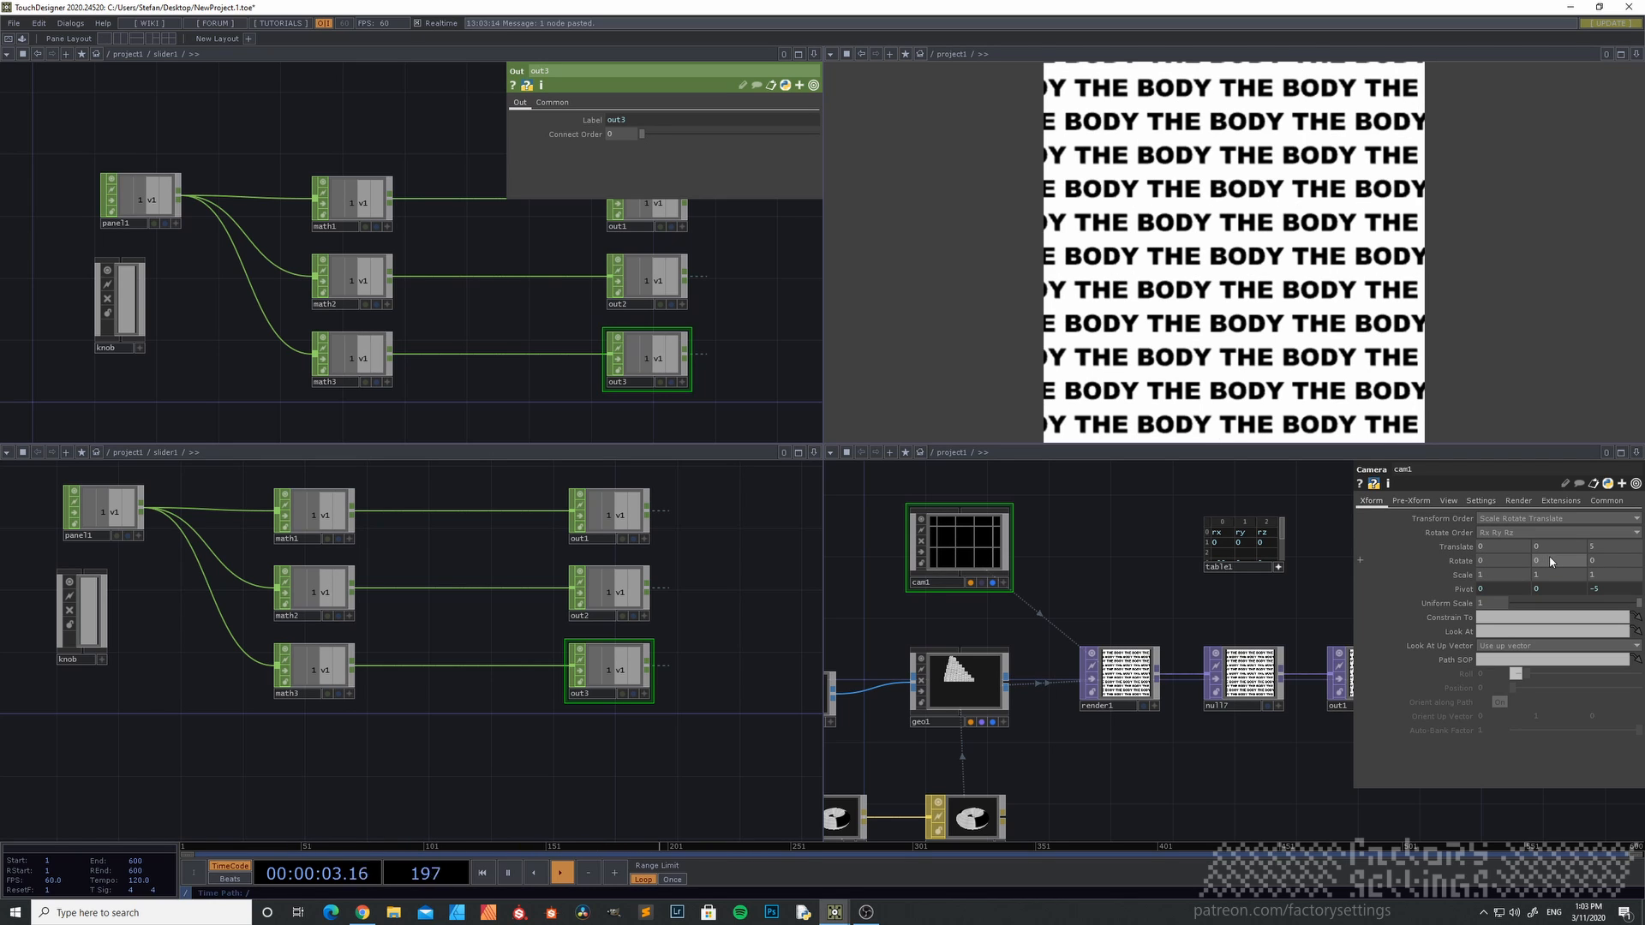
middle_click_drag(1549, 543, 1501, 541)
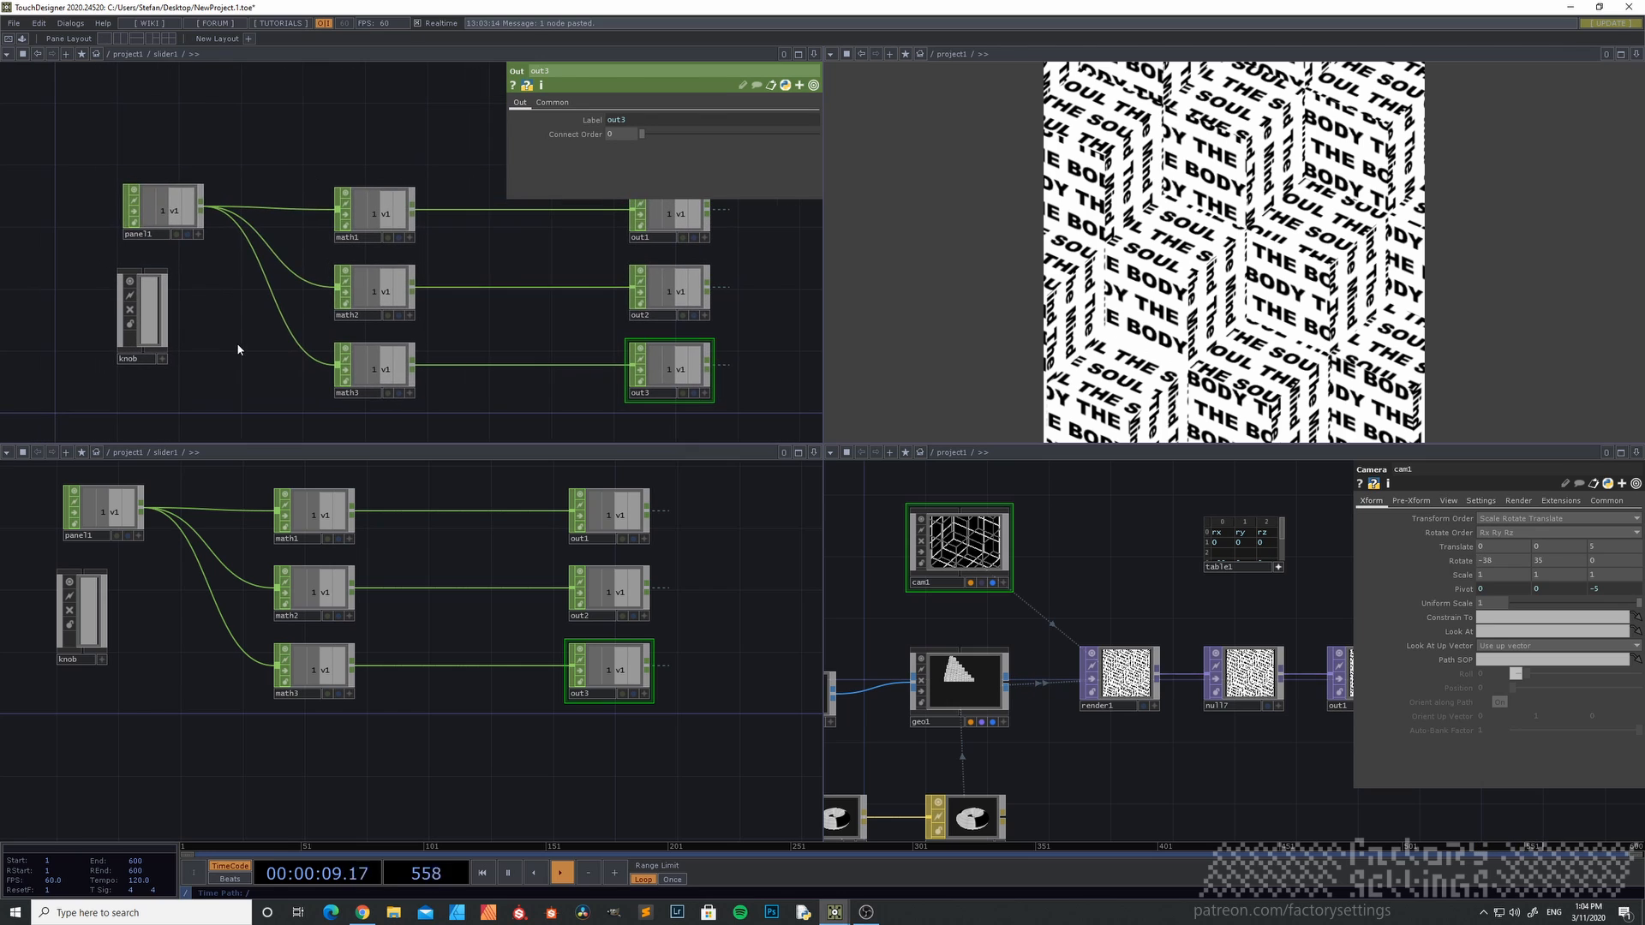
- Bring the duplicate slider1 network pane up to the project1 level while showing slider1's internal network in the other pane
key("u")
left_click_drag(245, 92, 311, 287)
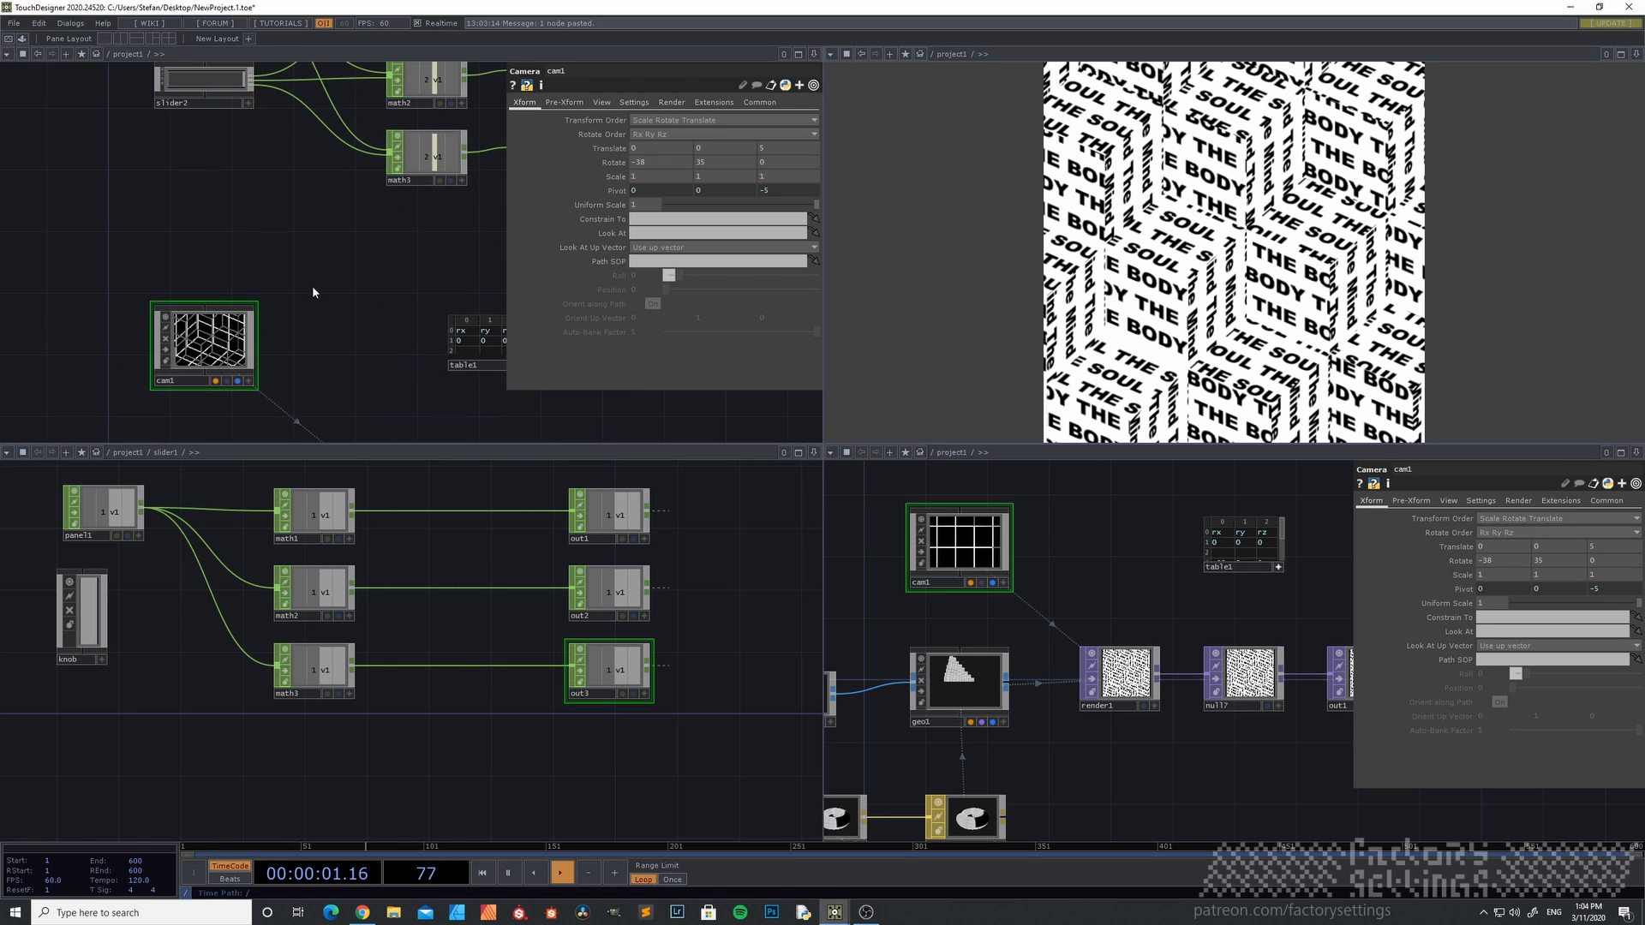
scroll(312, 285, "down", 6)
left_click_drag(285, 228, 277, 283)
scroll(258, 233, "up", 3)
left_click(250, 181)
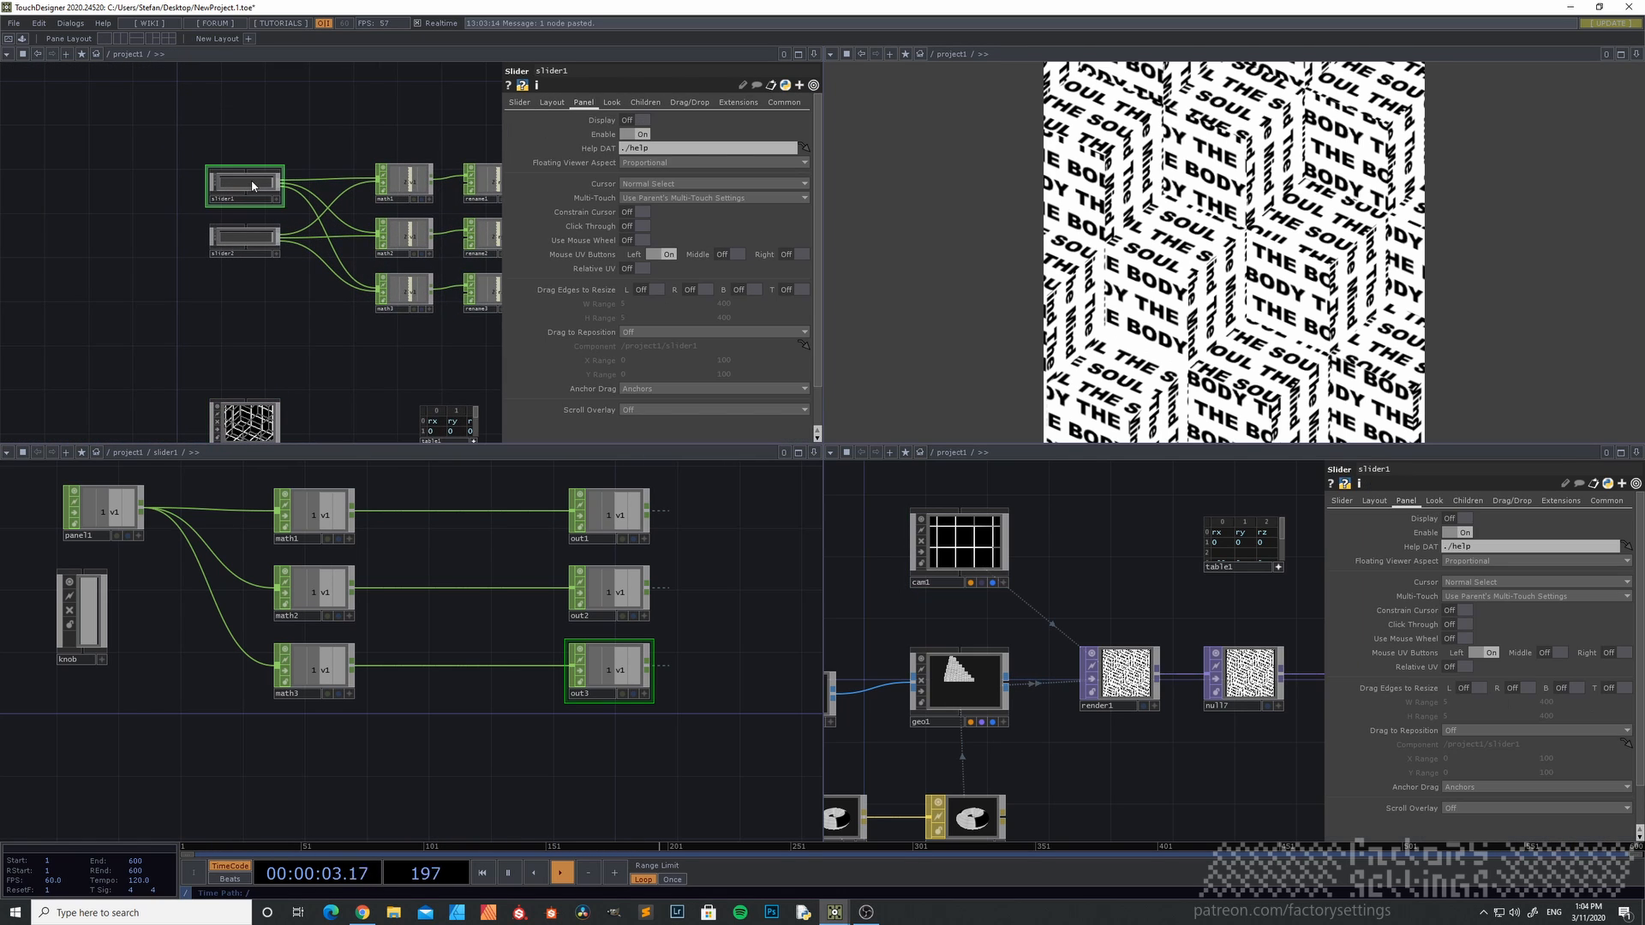
key("i")
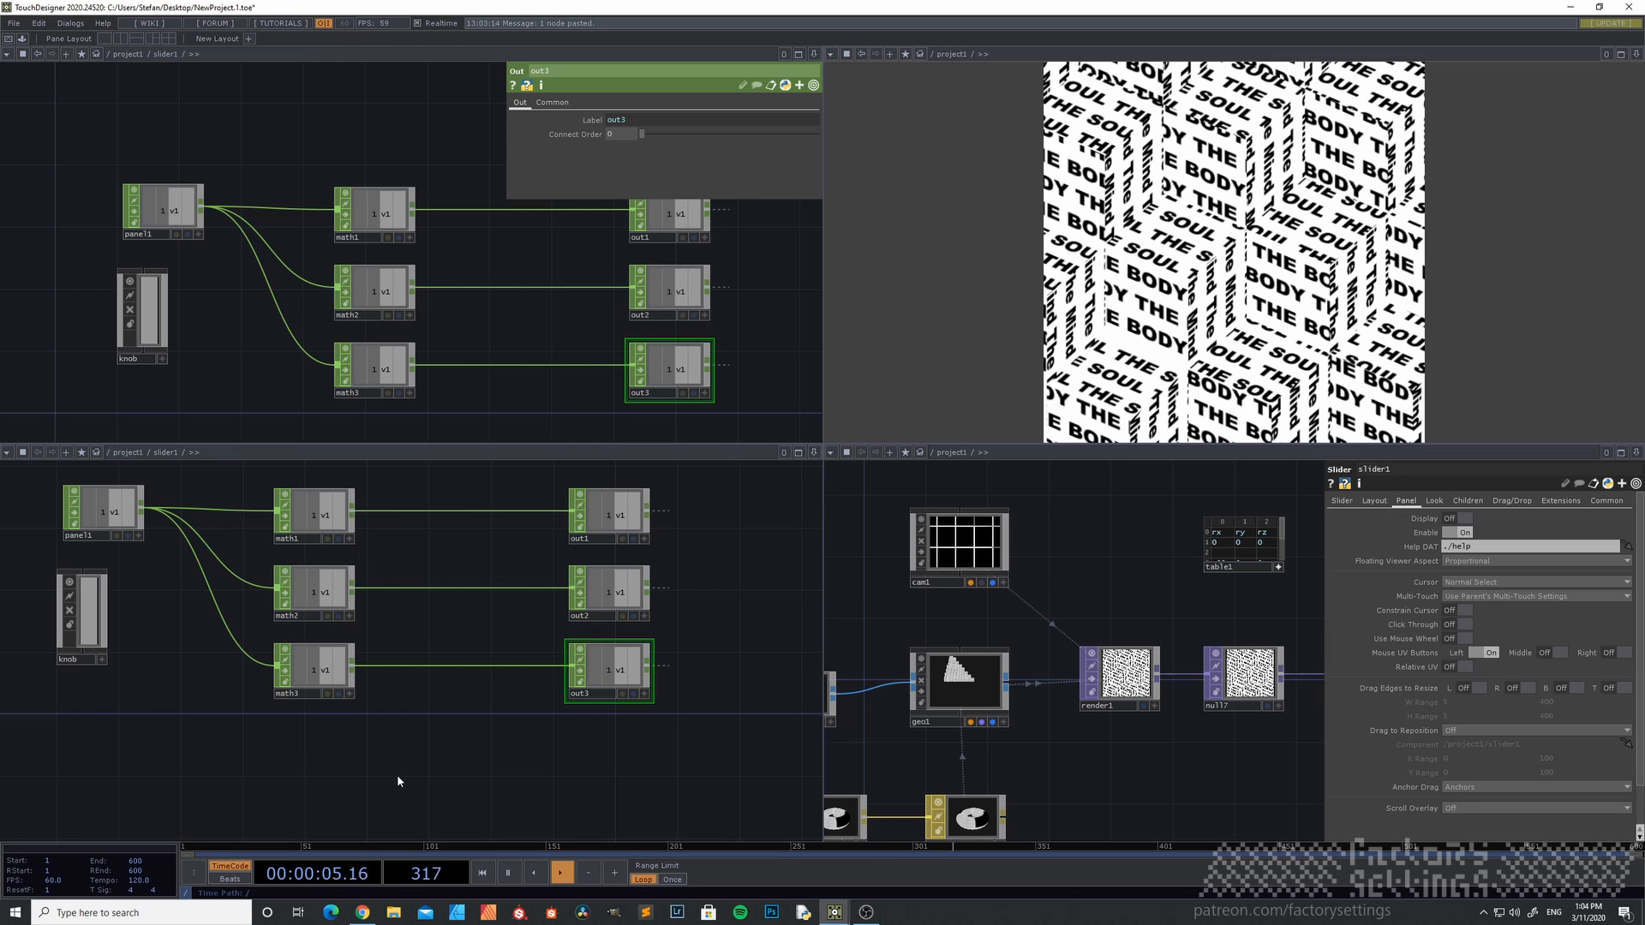
key("u")
- Set the upper To Range value of math1 inside slider1 to -38, checking cam1's X rotation for reference
left_click(401, 227)
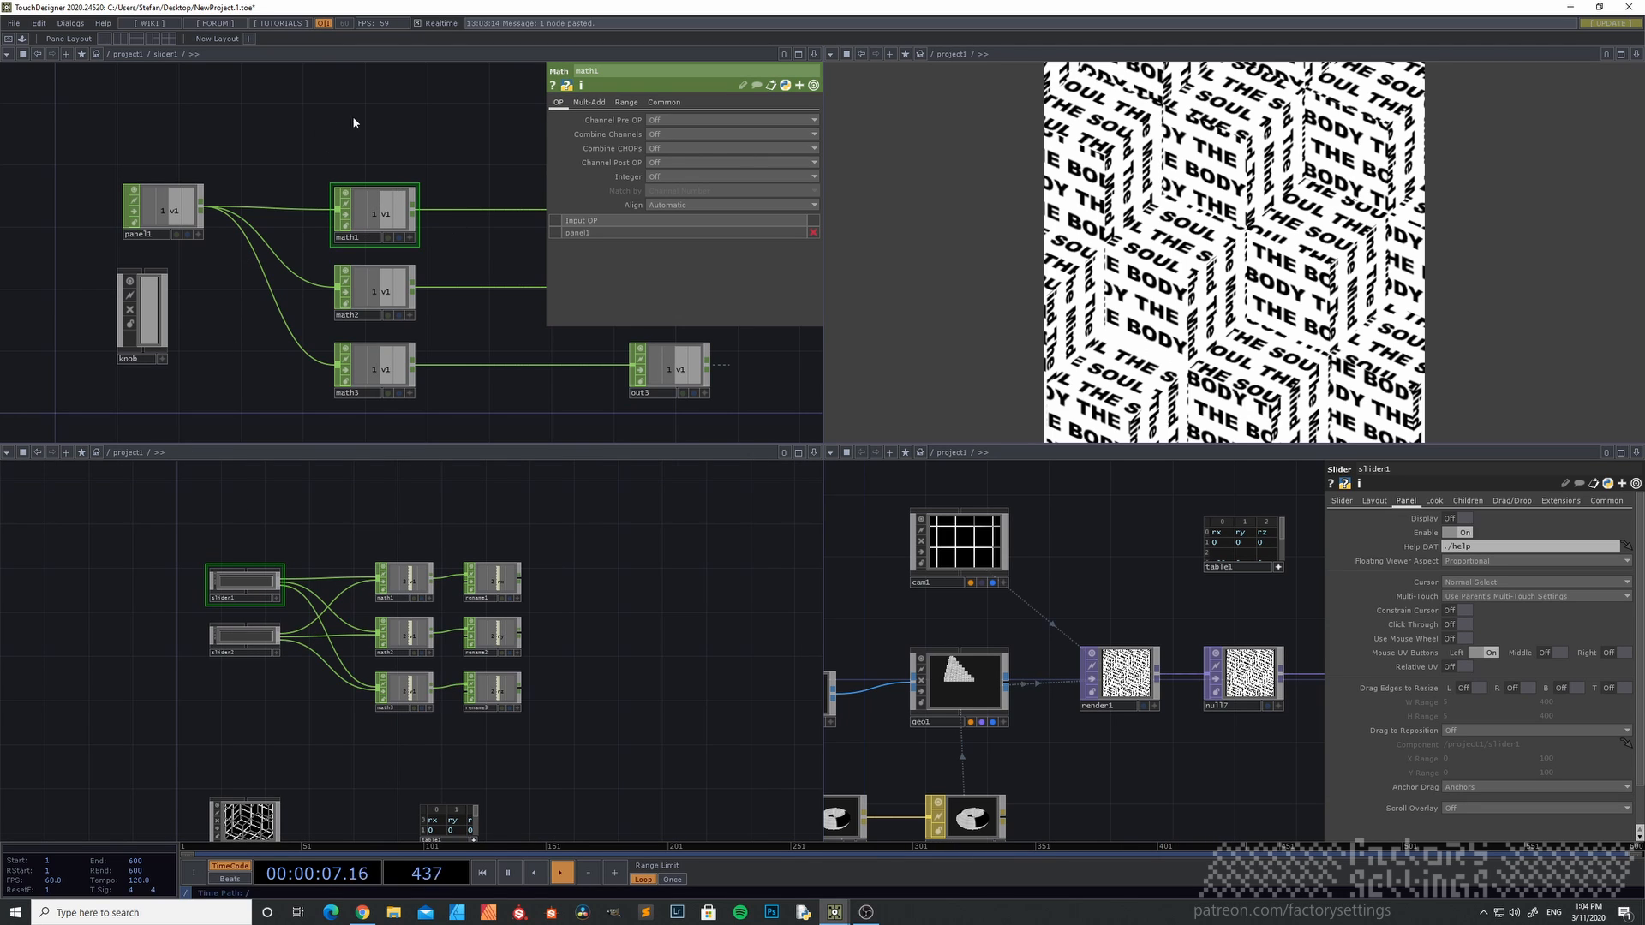
left_click_drag(342, 132, 307, 154)
left_click(589, 102)
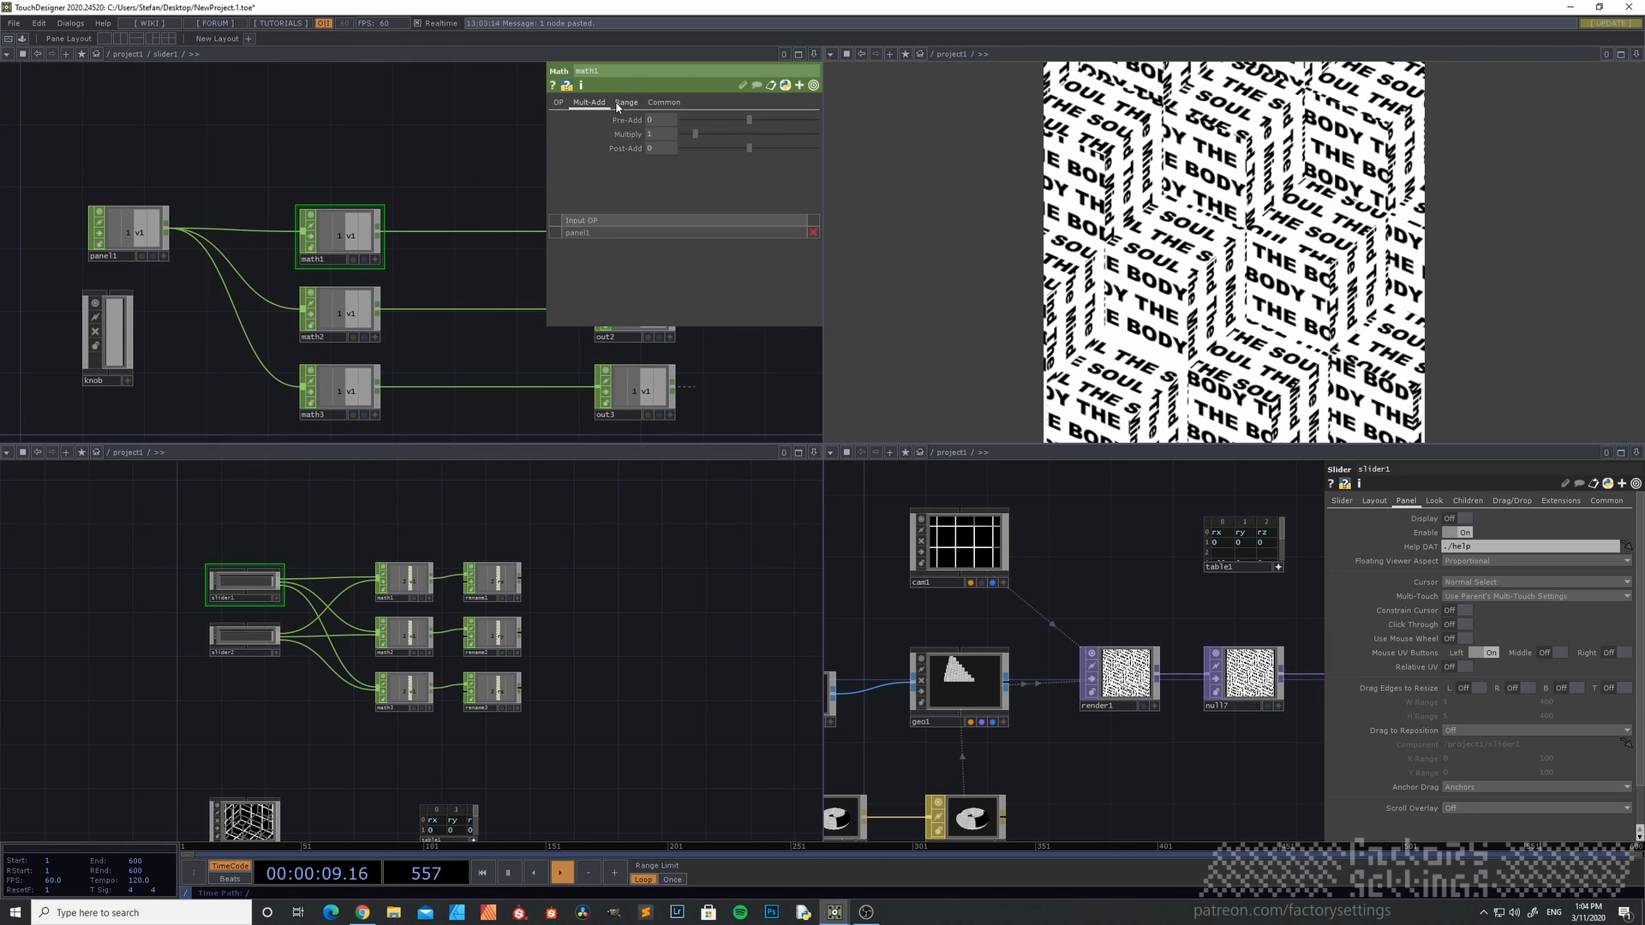
left_click(627, 102)
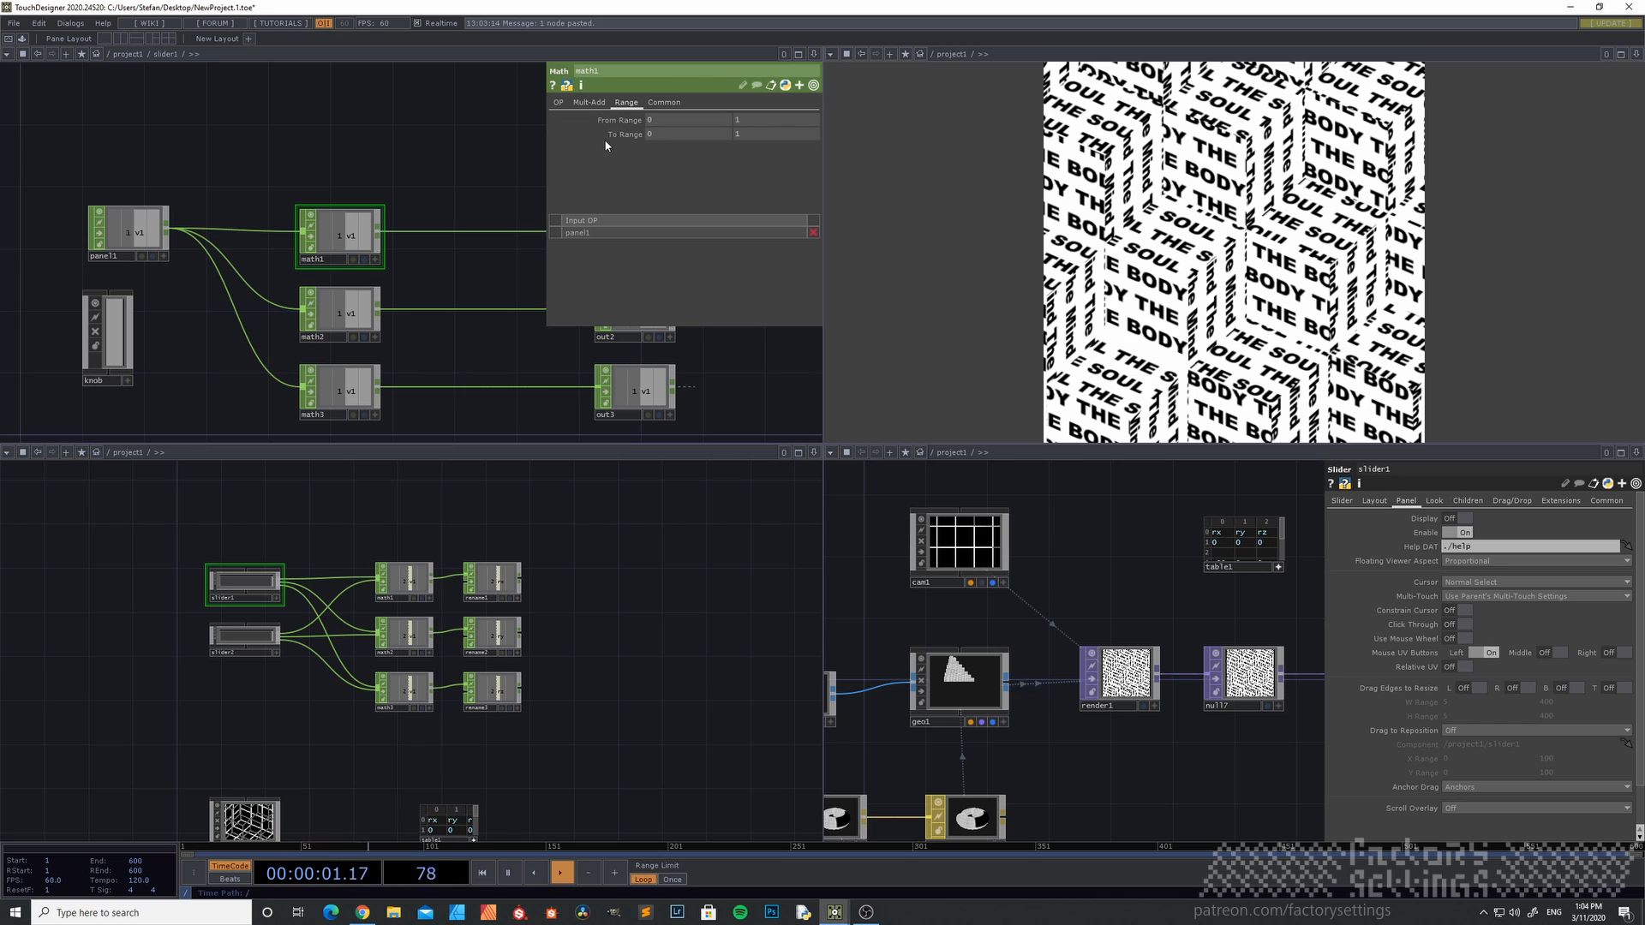
left_click(980, 688)
left_click(975, 557)
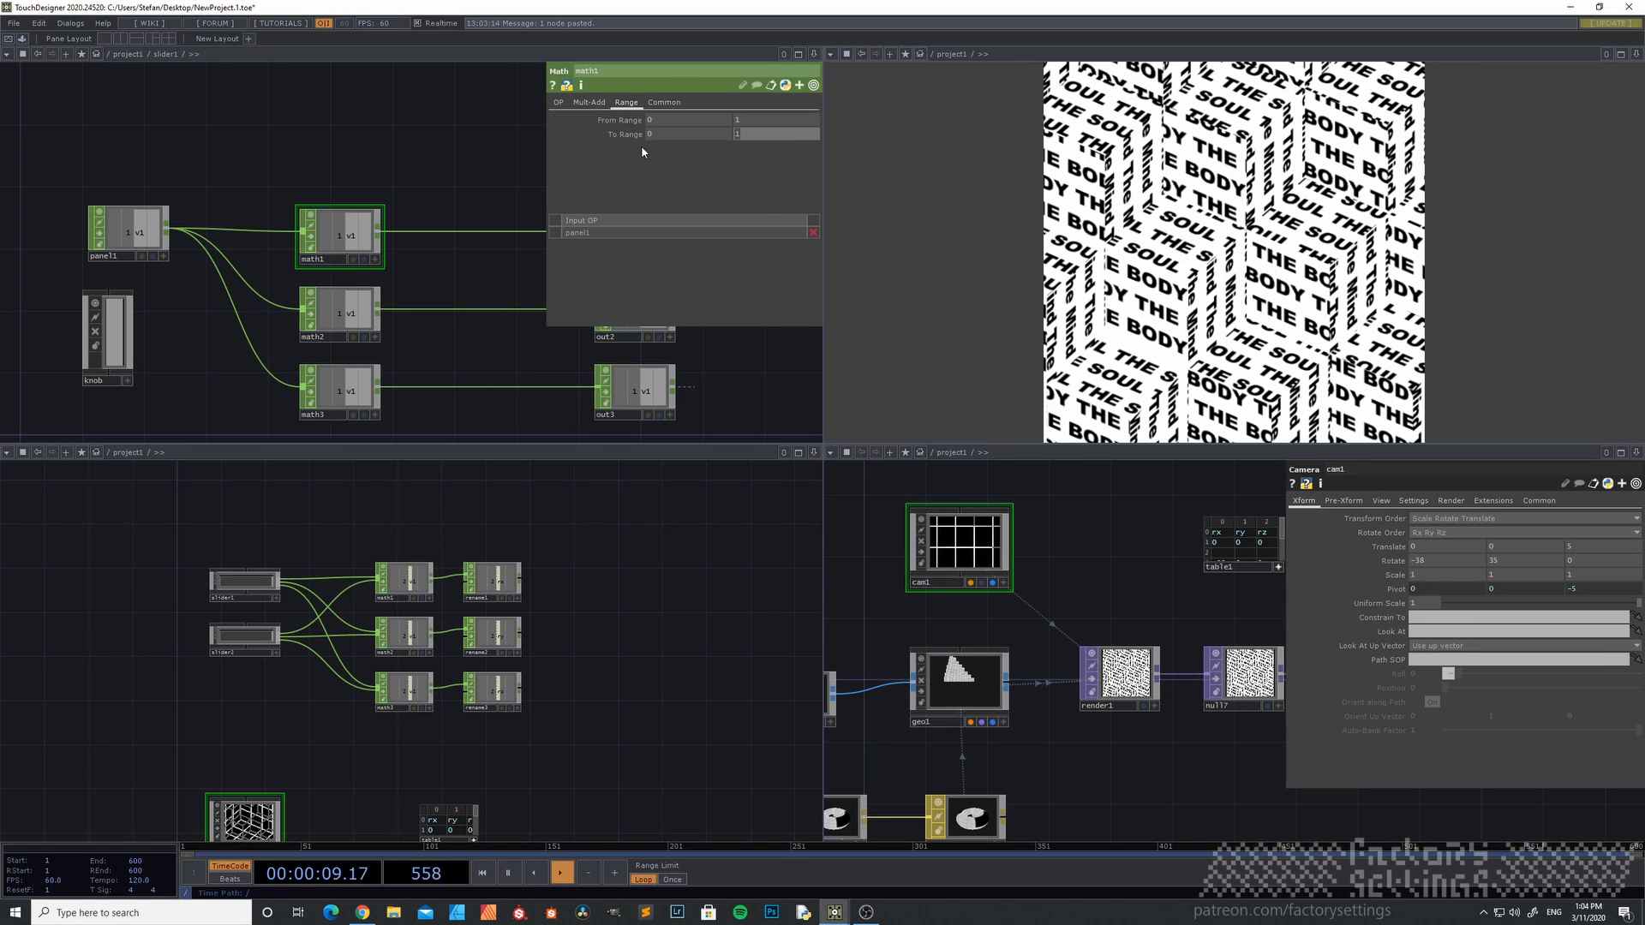
type("-38")
key("Return")
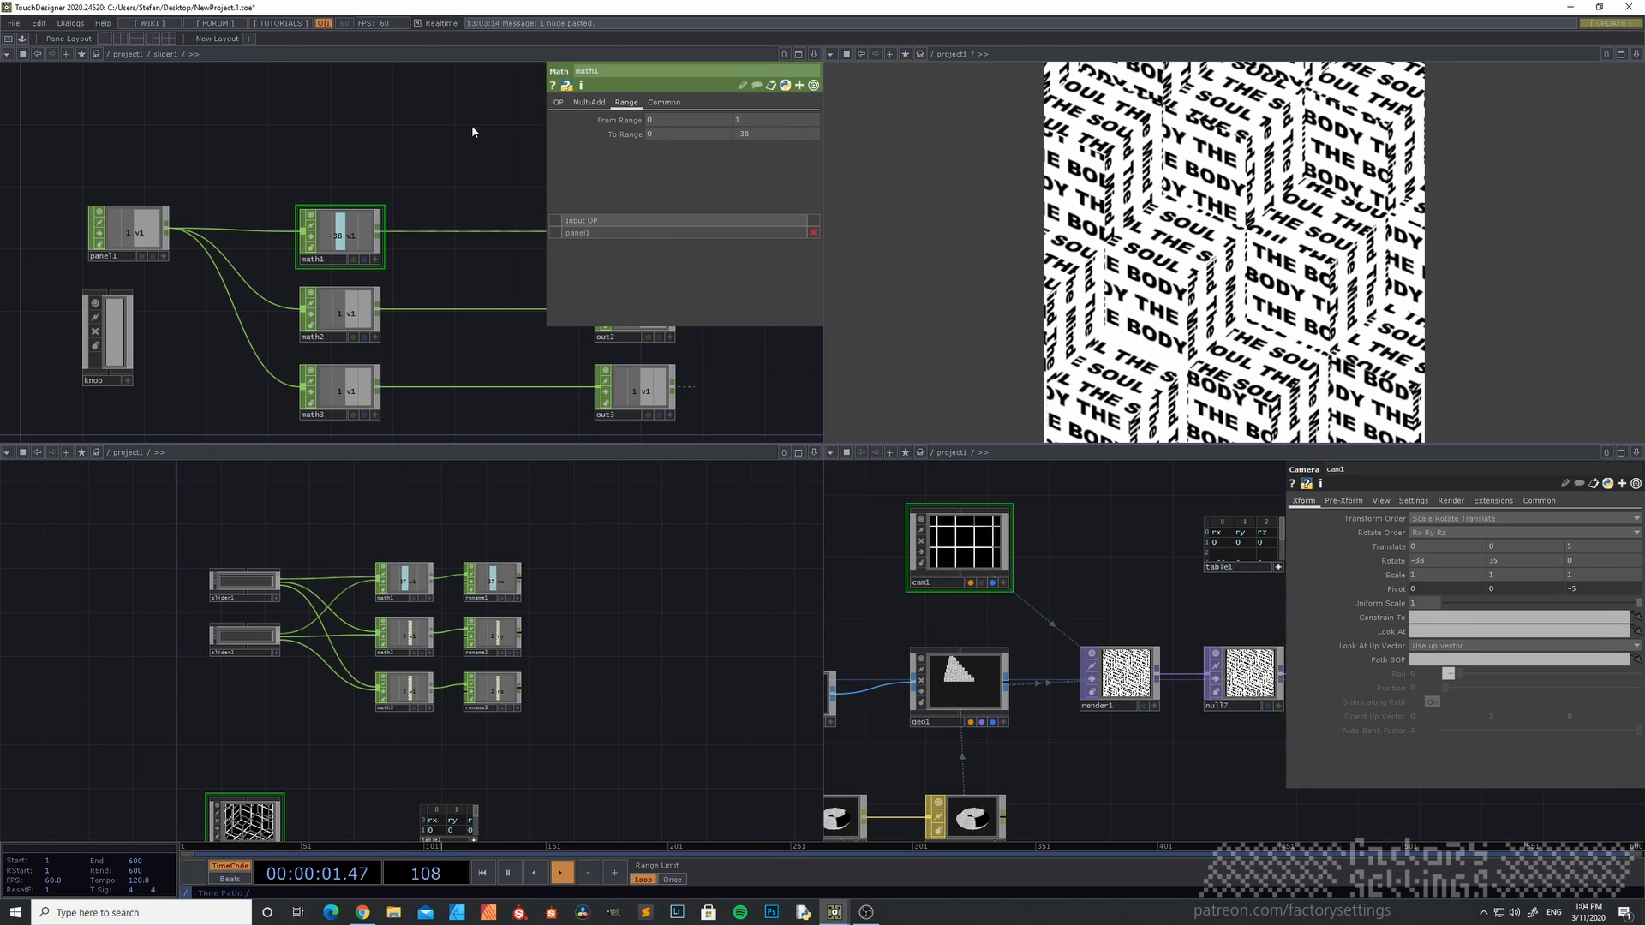
- Set the upper To Range value of math2 inside slider1 to 35
left_click(341, 317)
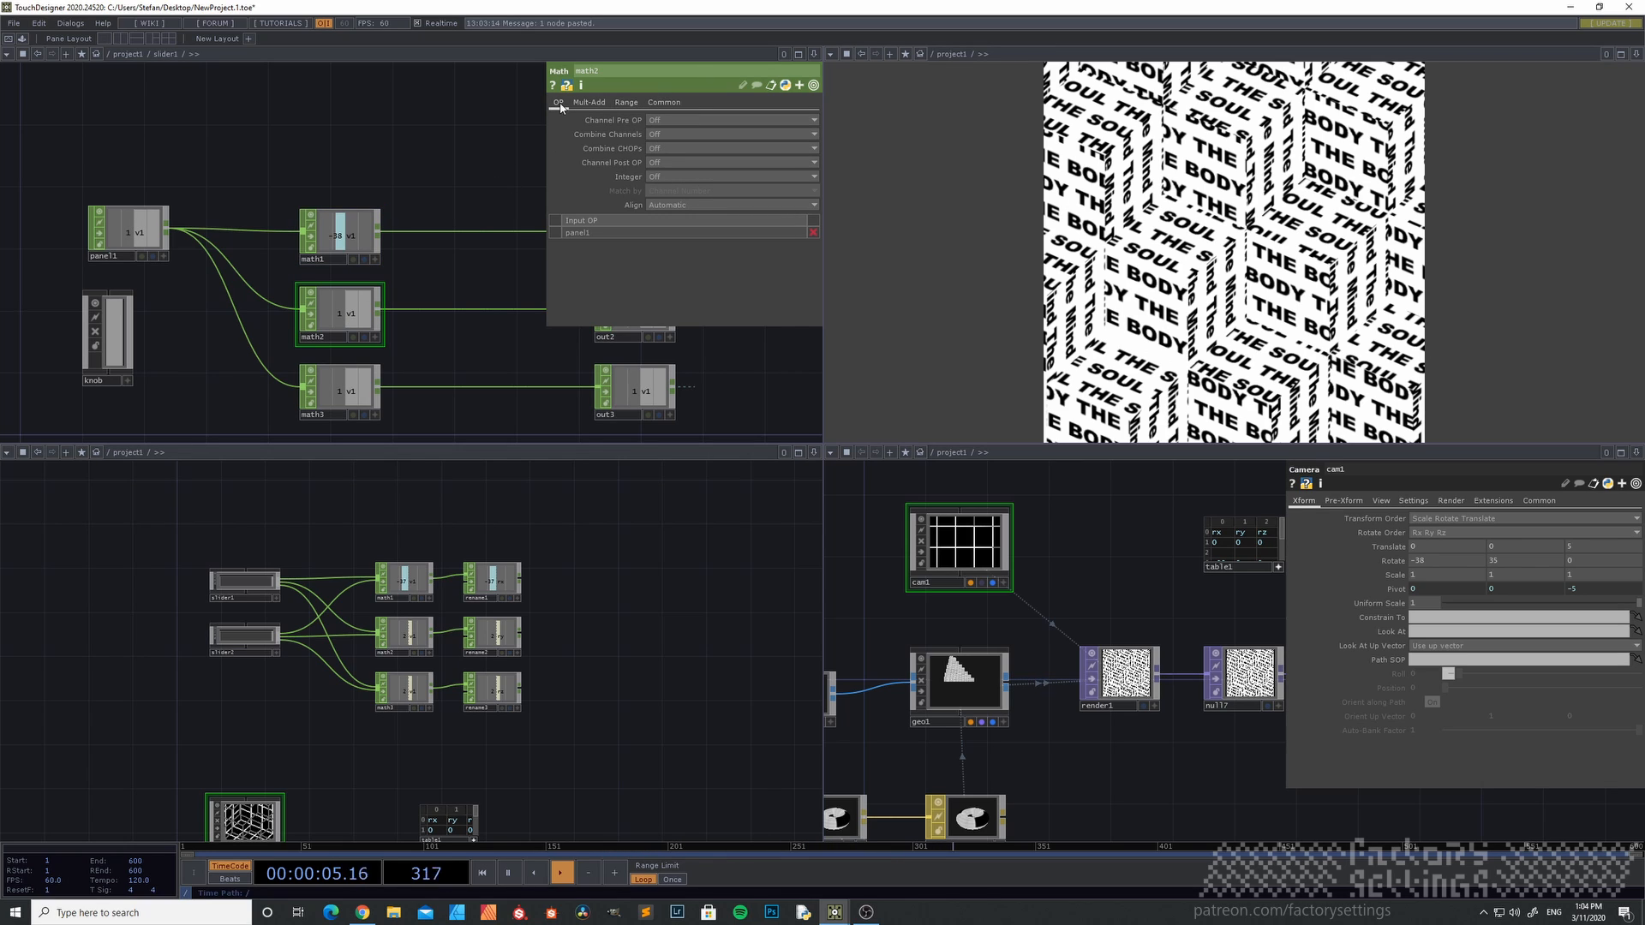
left_click(628, 103)
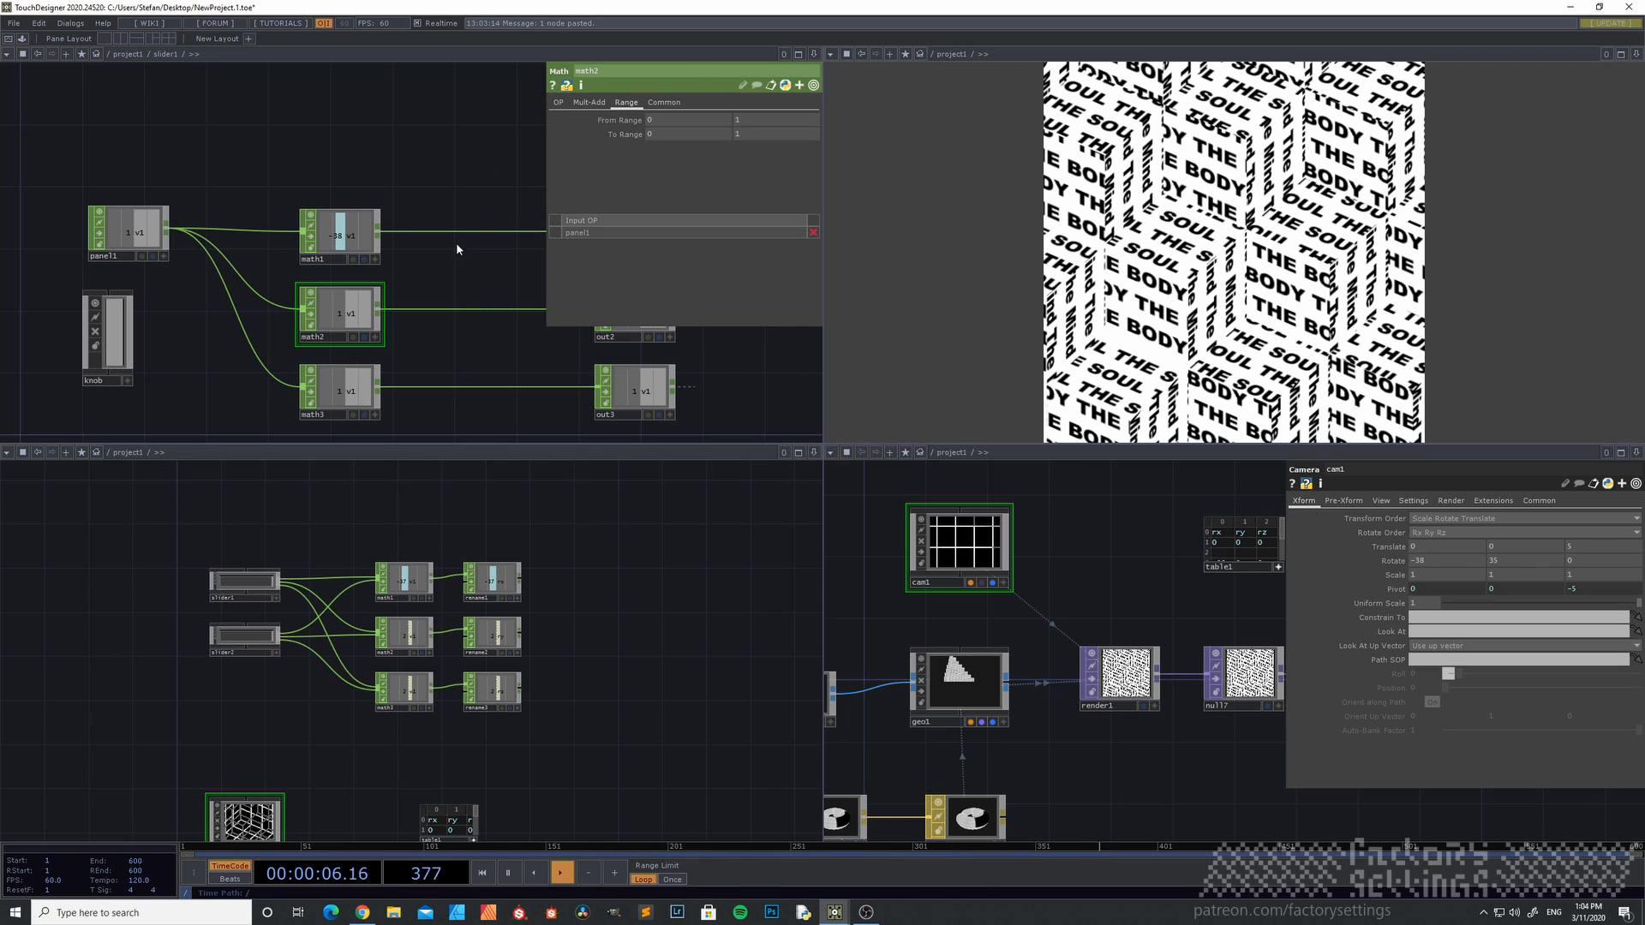
left_click(762, 134)
key("Return")
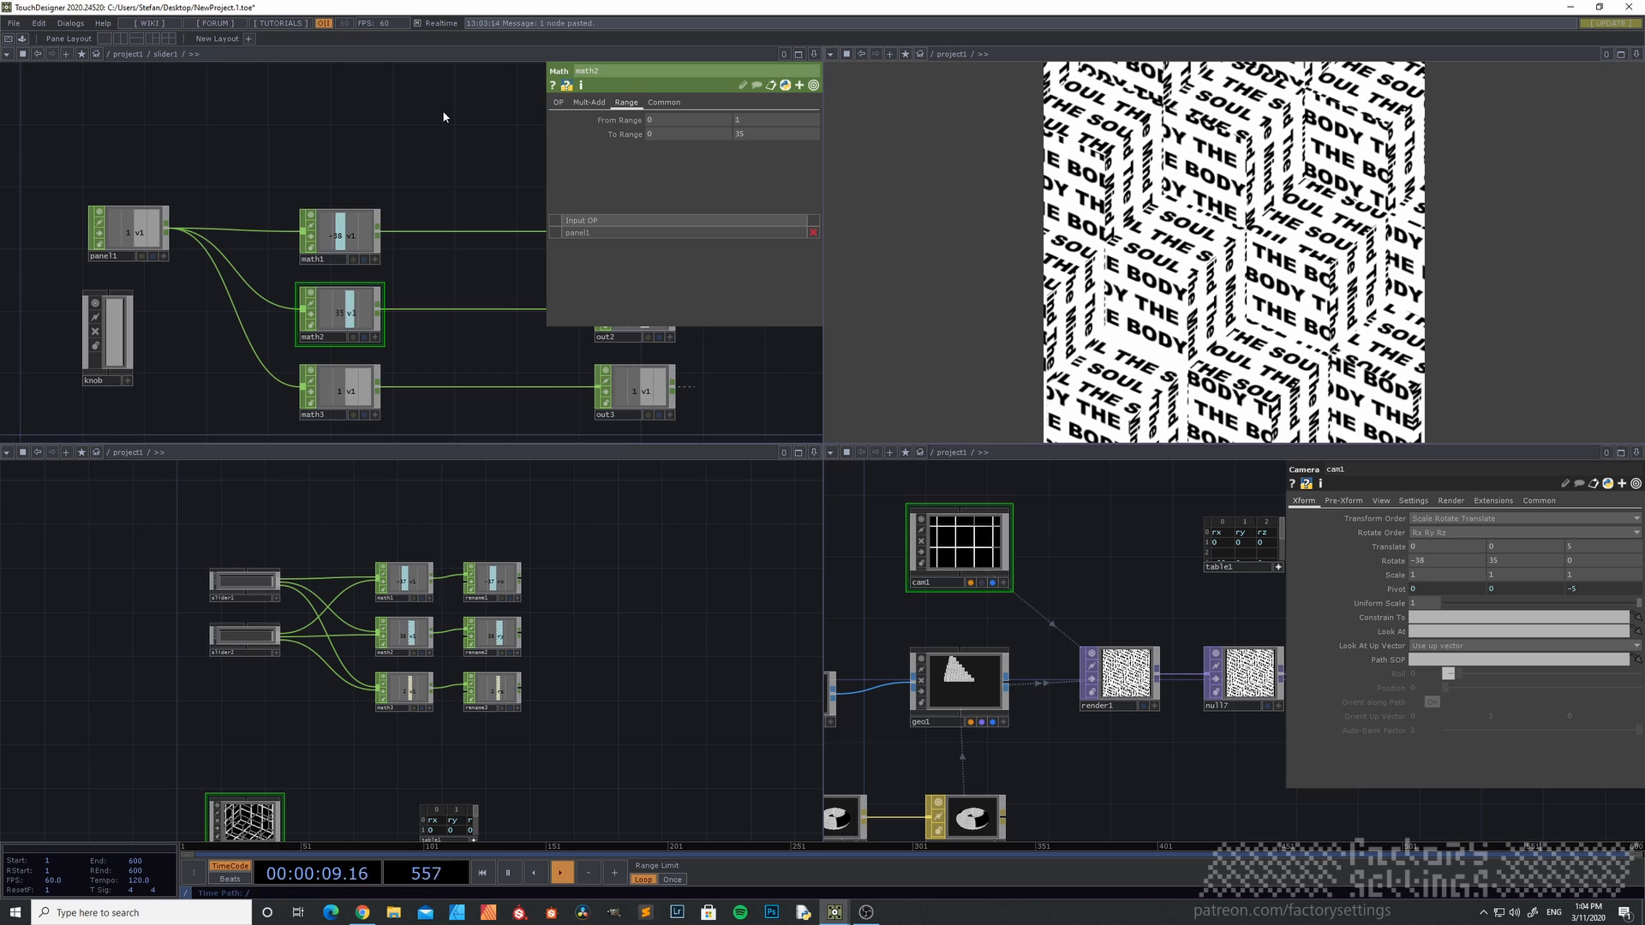
- Set math3's upper To Range value to 0 and return to the project1 network
left_click(348, 390)
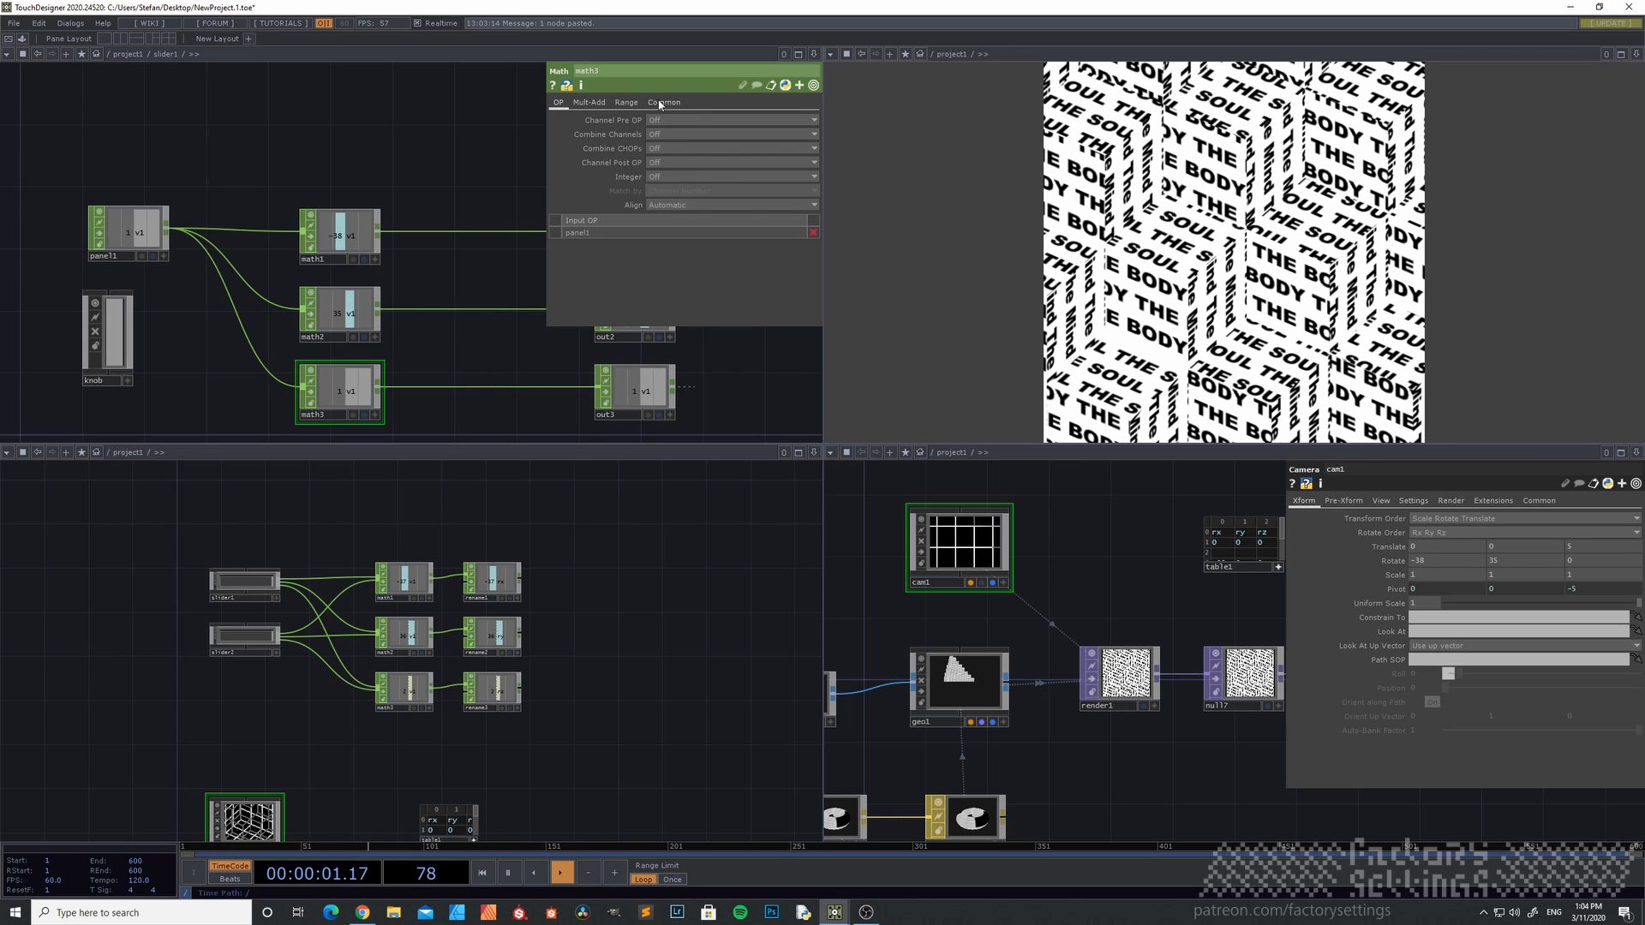
left_click(625, 103)
left_click(749, 136)
type("0")
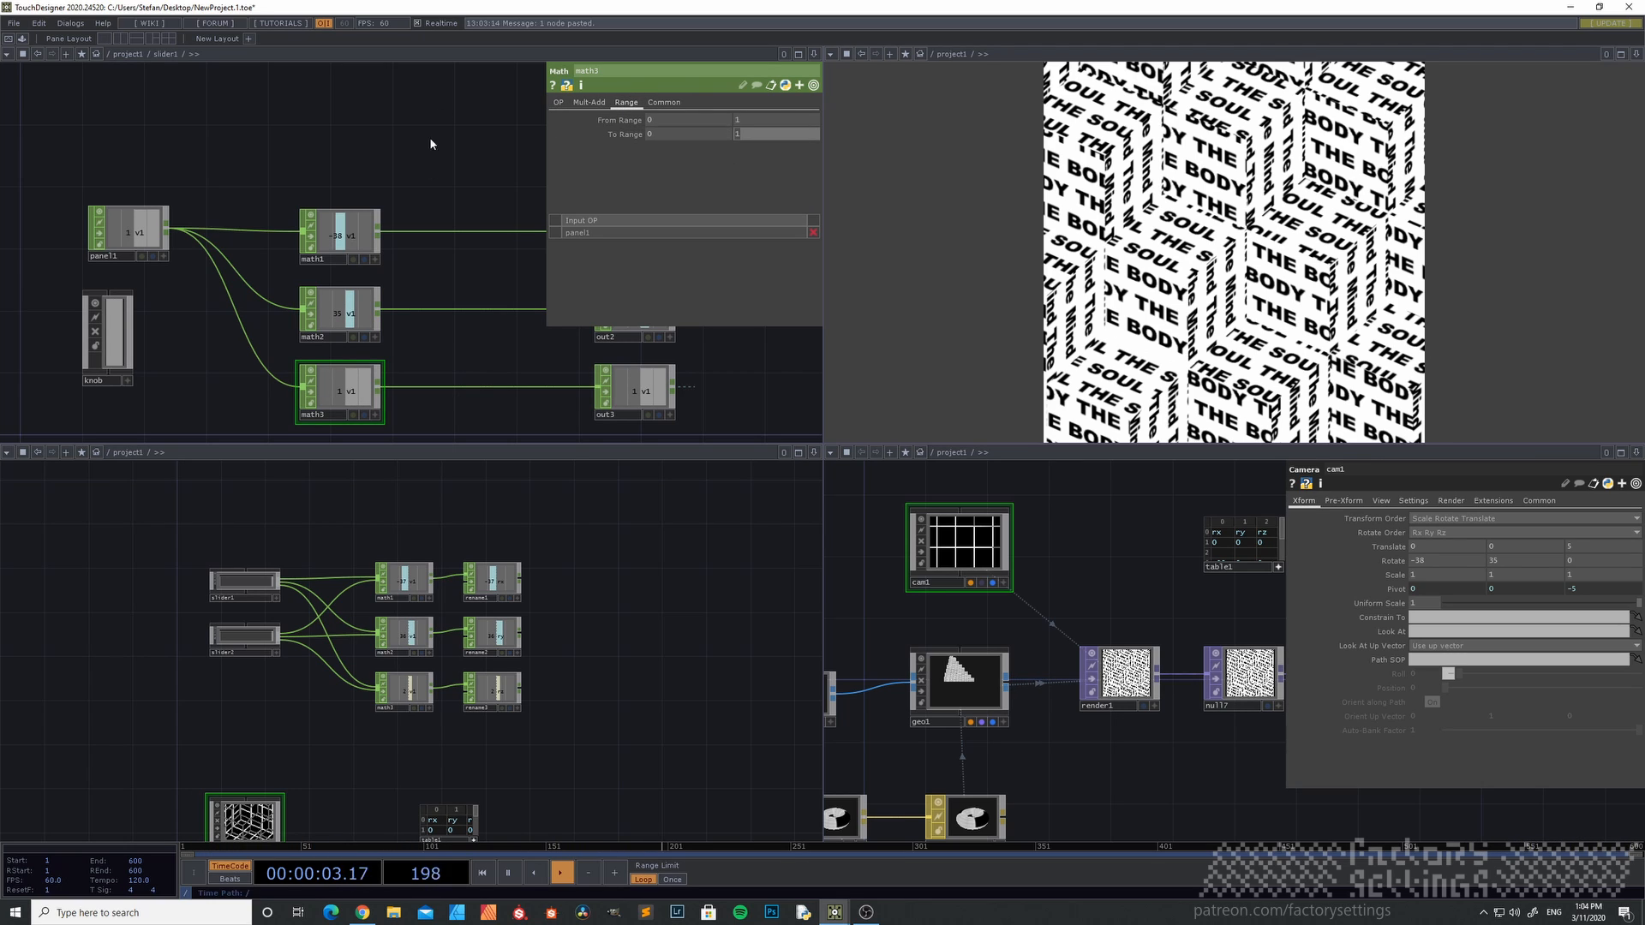
key("Return")
key("u")
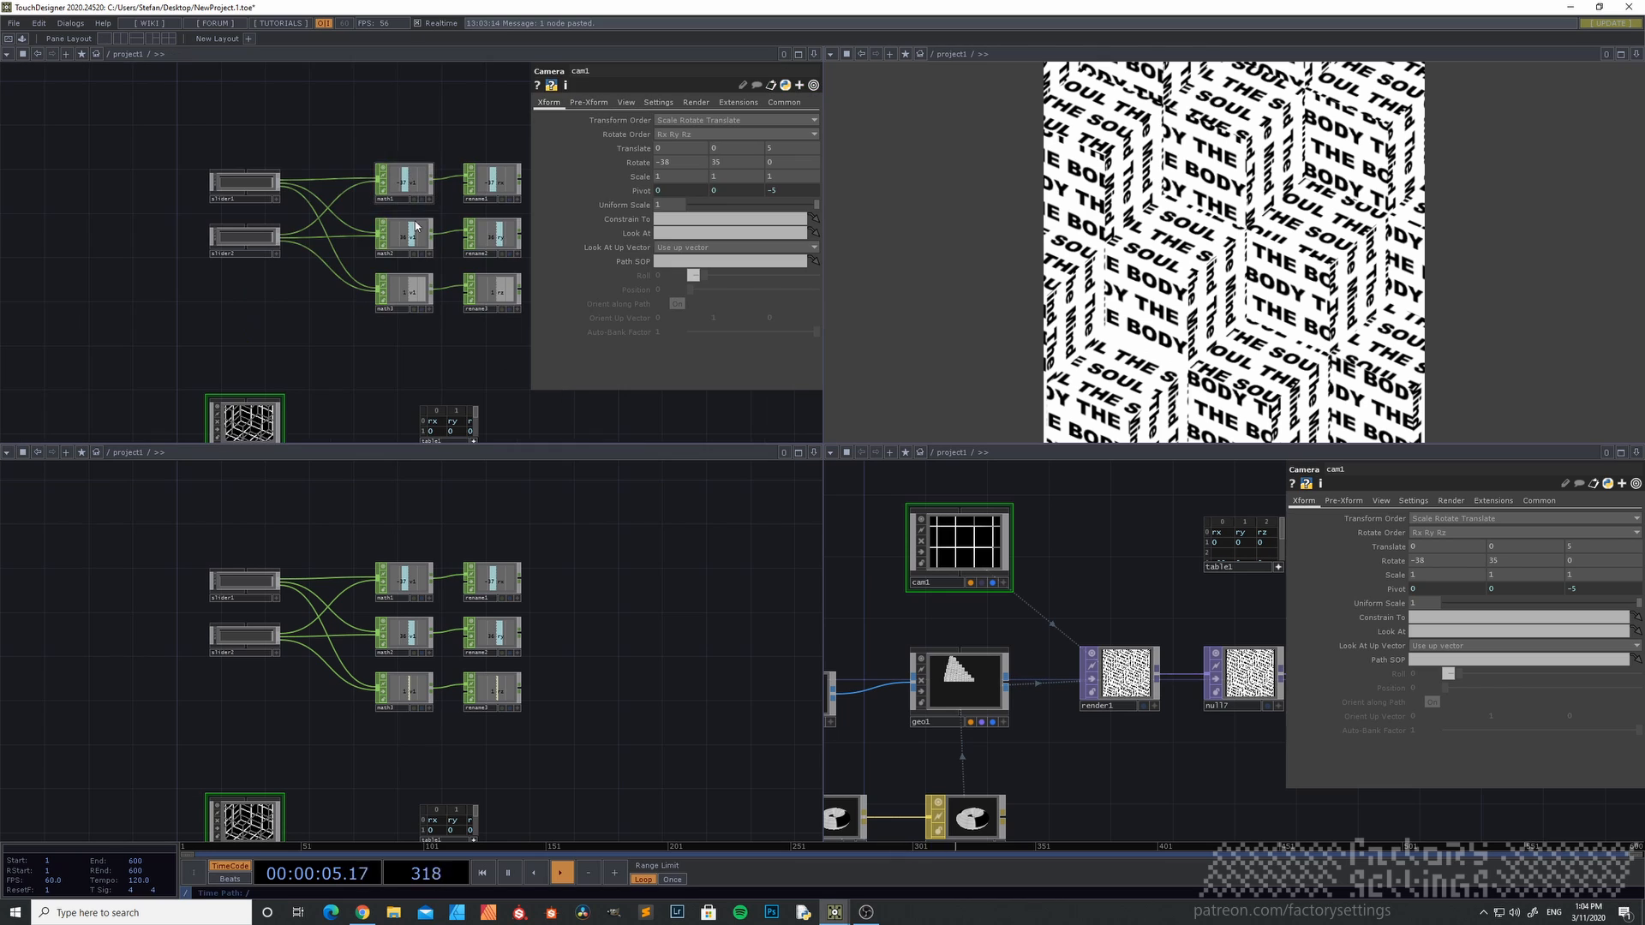
- Make the slider2 and slider1 viewers interactive and move both sliders to their minimum
left_click_drag(315, 345, 213, 280)
scroll(199, 189, "up", 3)
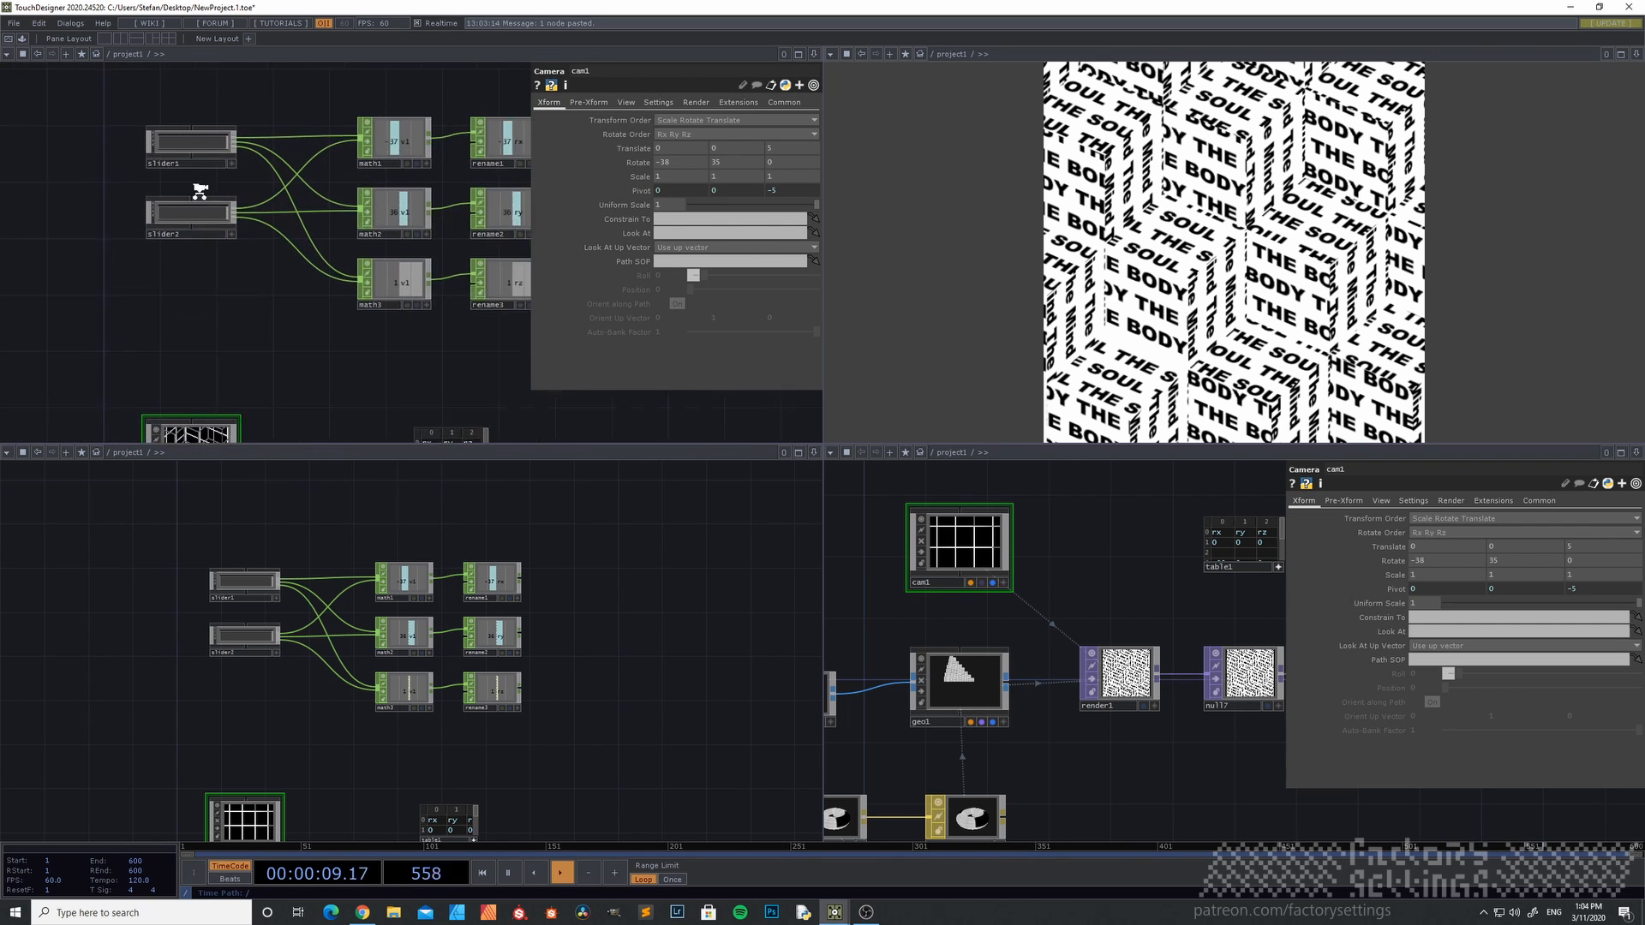
left_click(234, 238)
left_click_drag(215, 212, 33, 220)
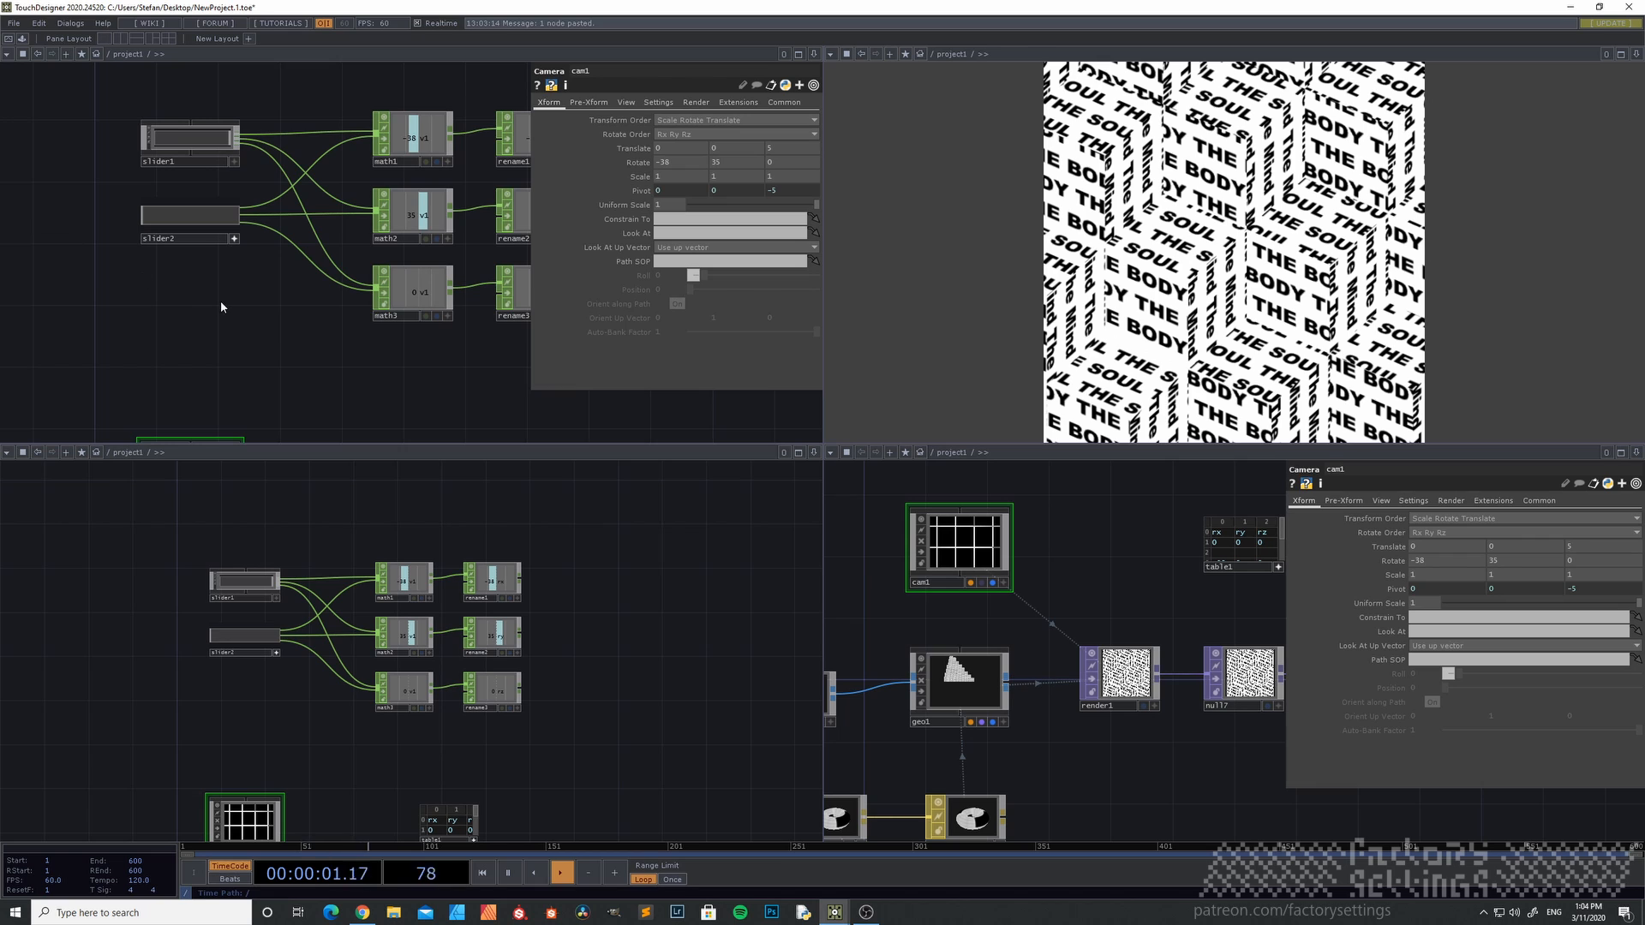
left_click(234, 162)
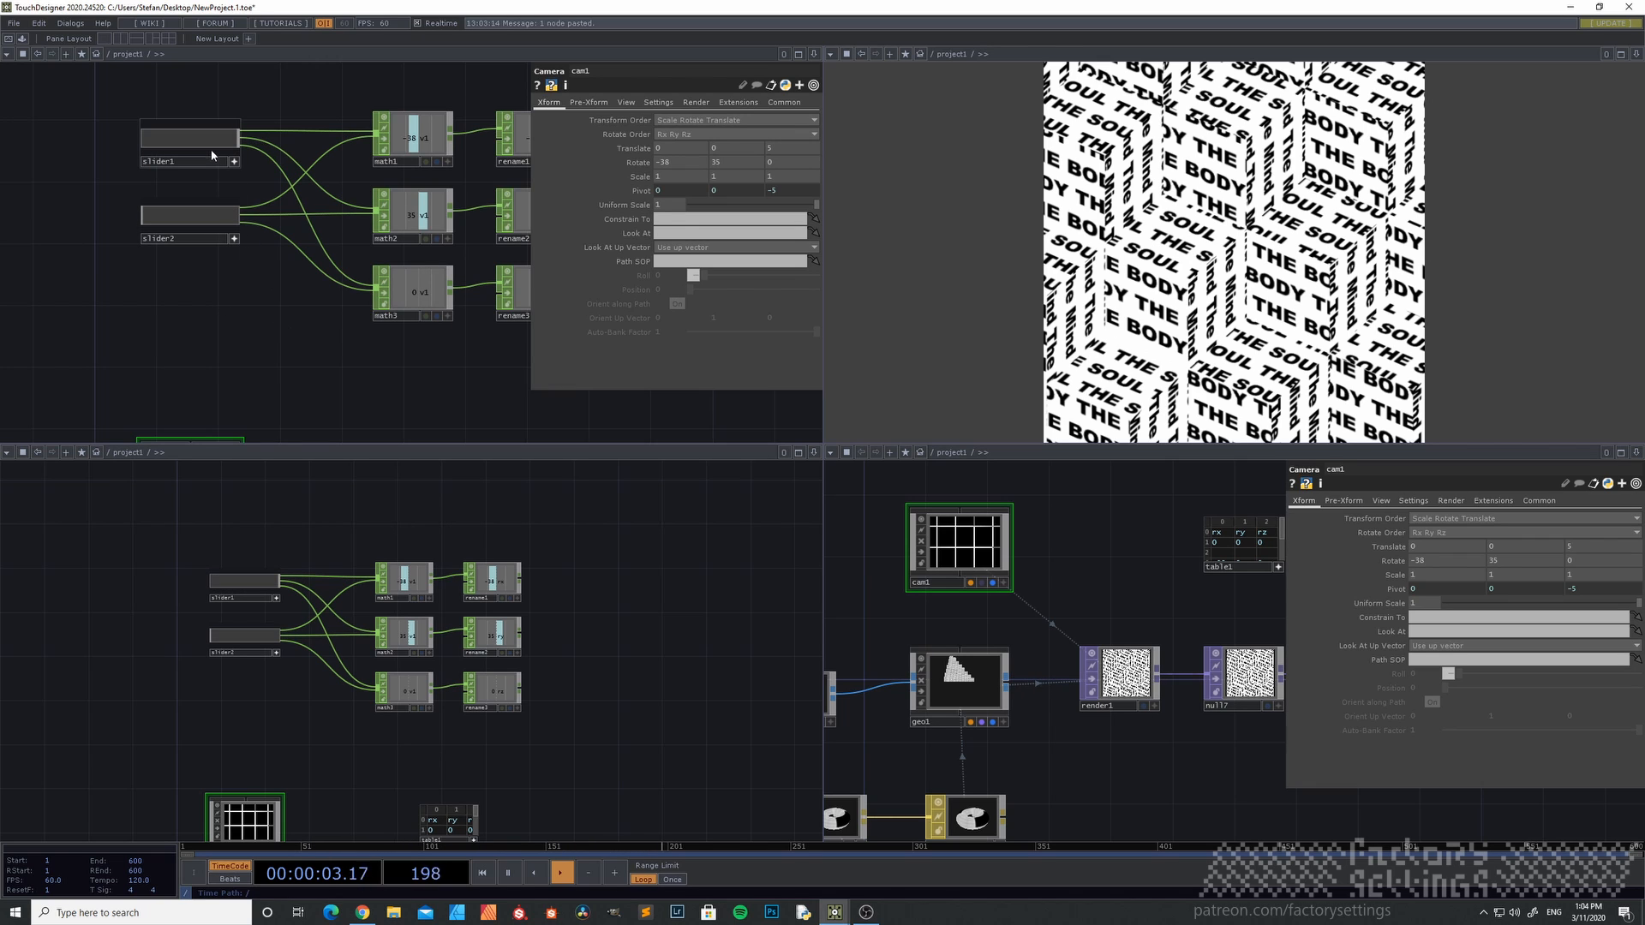
left_click_drag(219, 140, 94, 146)
- Append a Null CHOP to each of rename1, rename2 and rename3, lined up in a column beside them
scroll(195, 257, "down", 3)
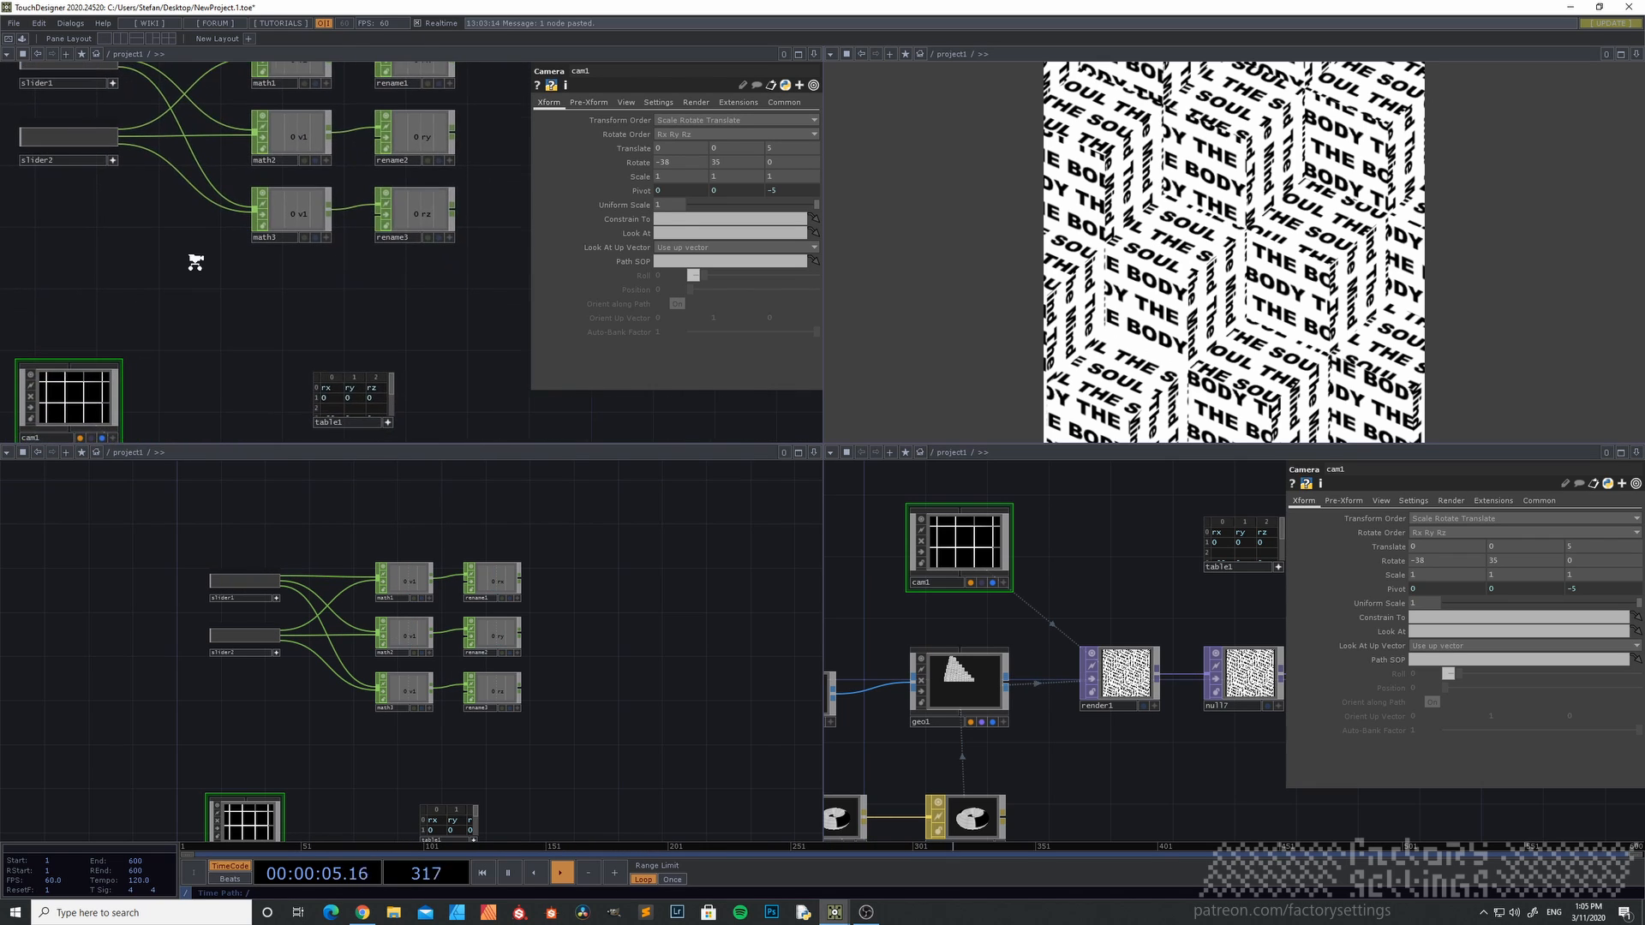
scroll(249, 306, "up", 4)
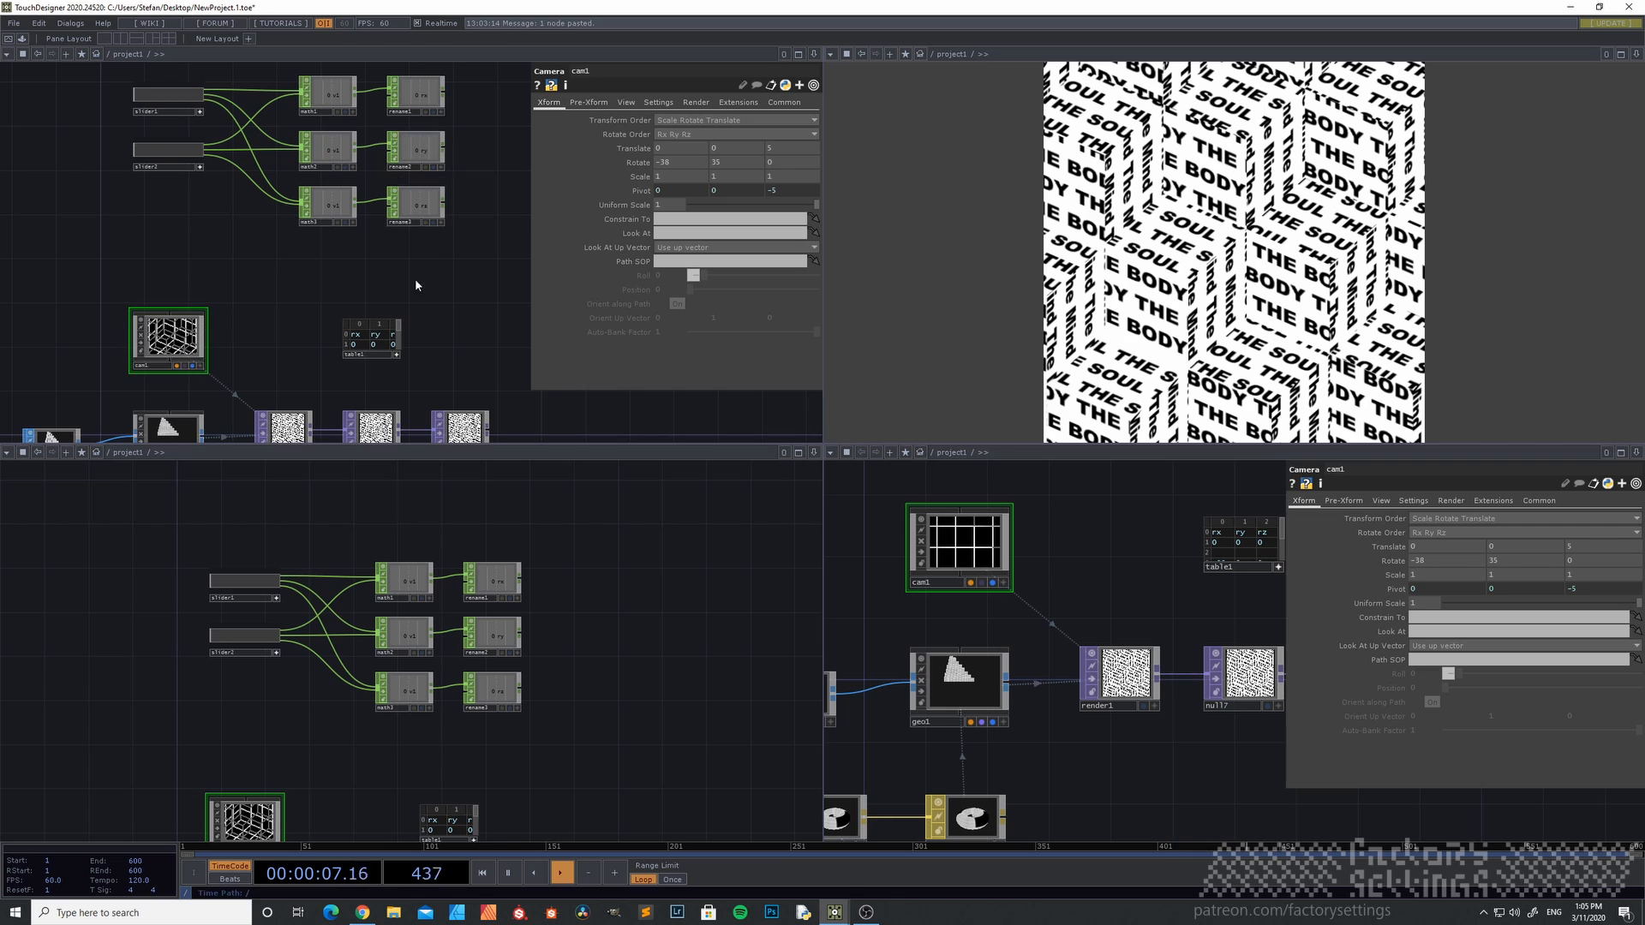
left_click_drag(458, 158, 398, 164)
left_click(367, 142)
key("alt+n")
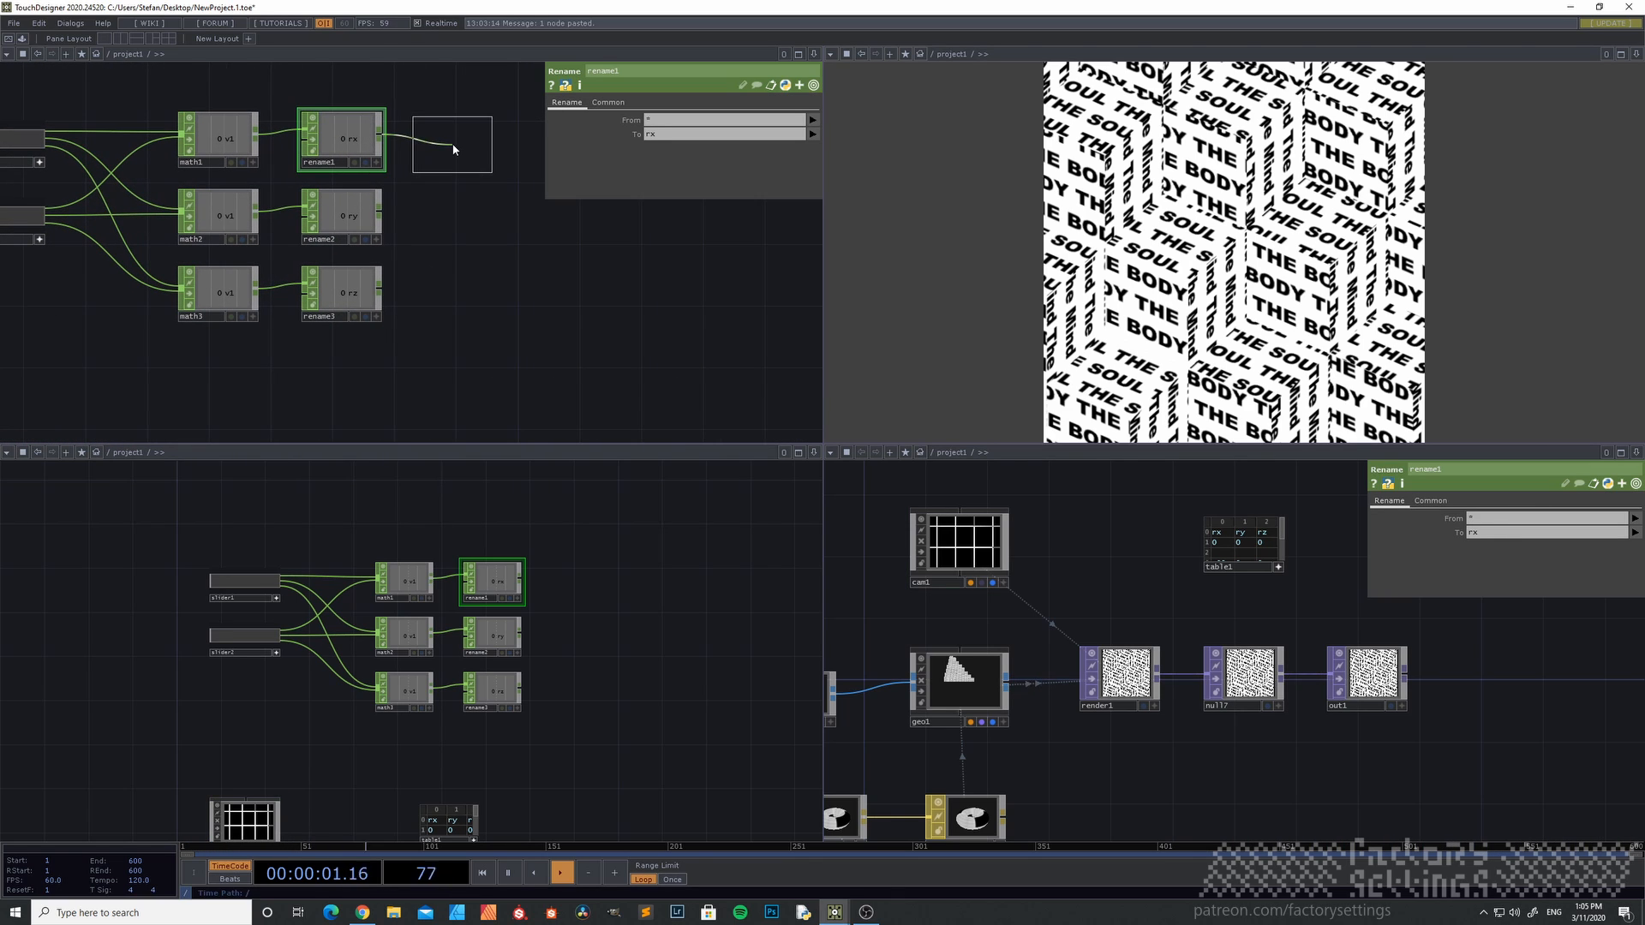
left_click(451, 145)
left_click(345, 219)
key("alt+n")
left_click(456, 223)
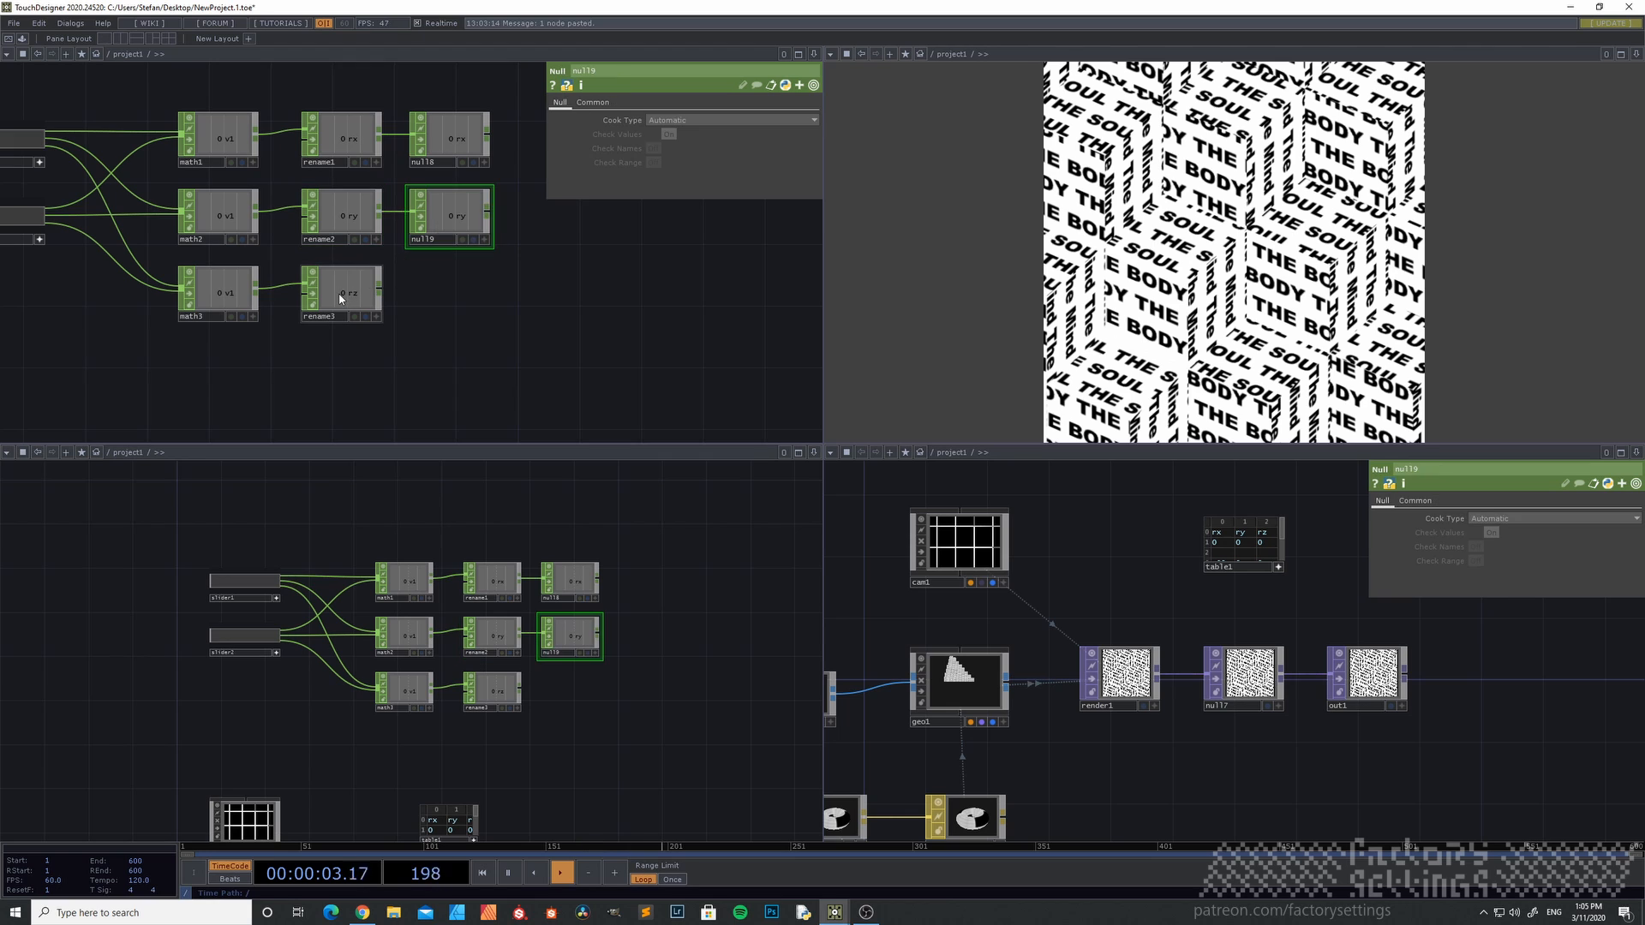
left_click(342, 296)
key("alt+n")
left_click(449, 297)
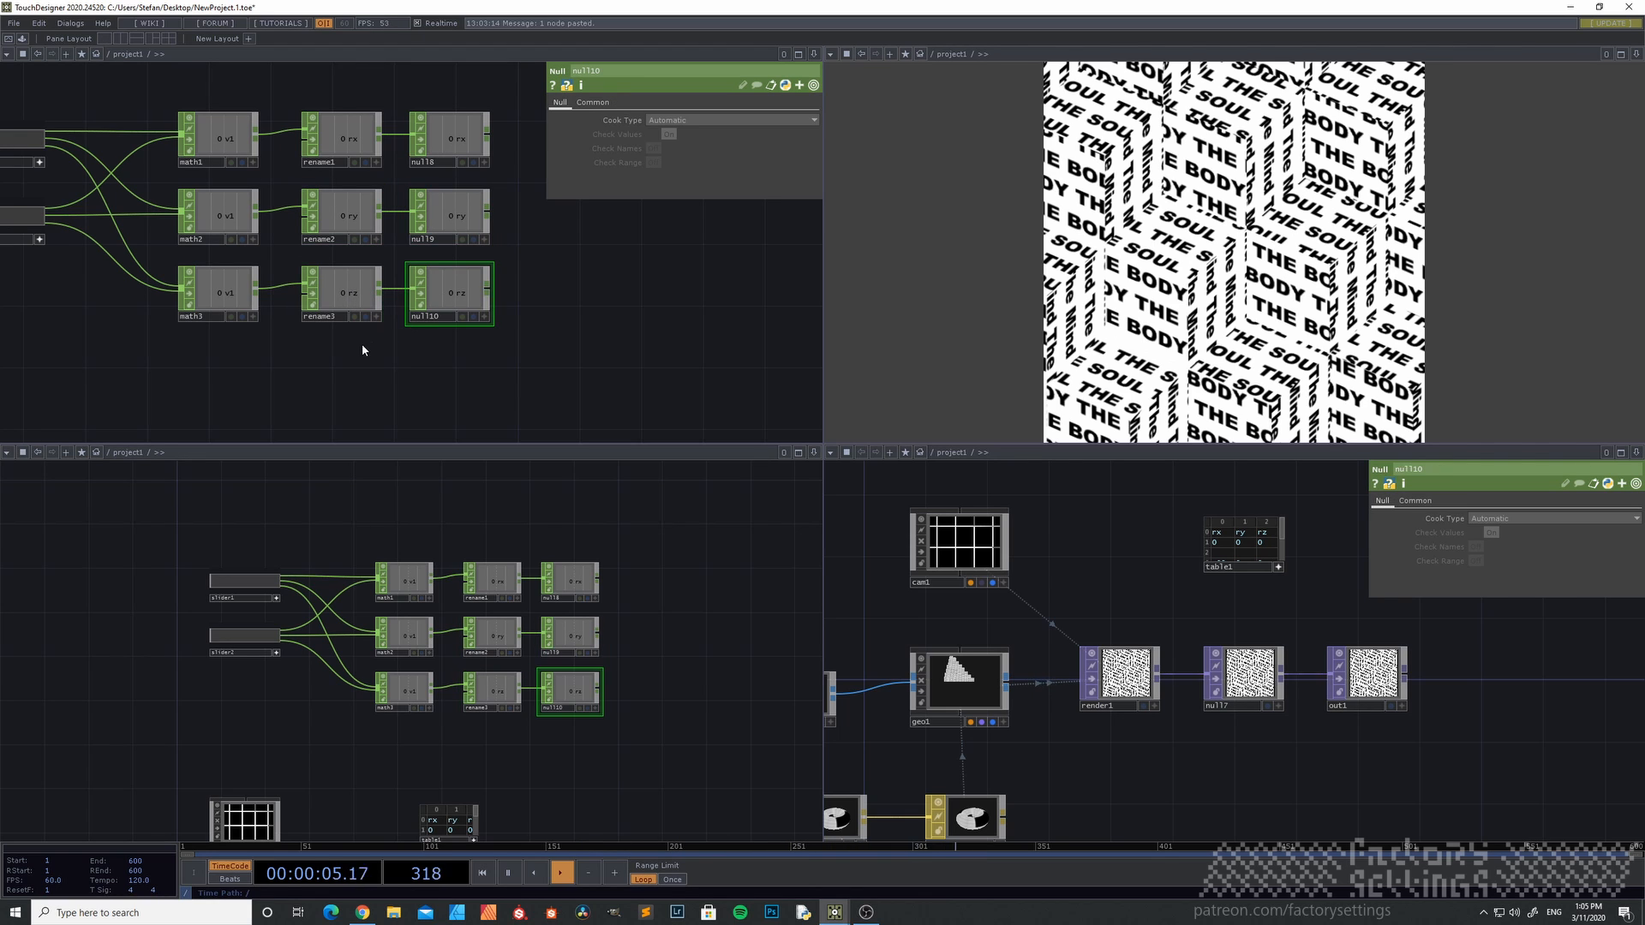
- Select the three new Null CHOPs together and make their viewers active
left_click_drag(357, 336, 382, 268)
scroll(391, 335, "down", 2)
left_click(120, 377)
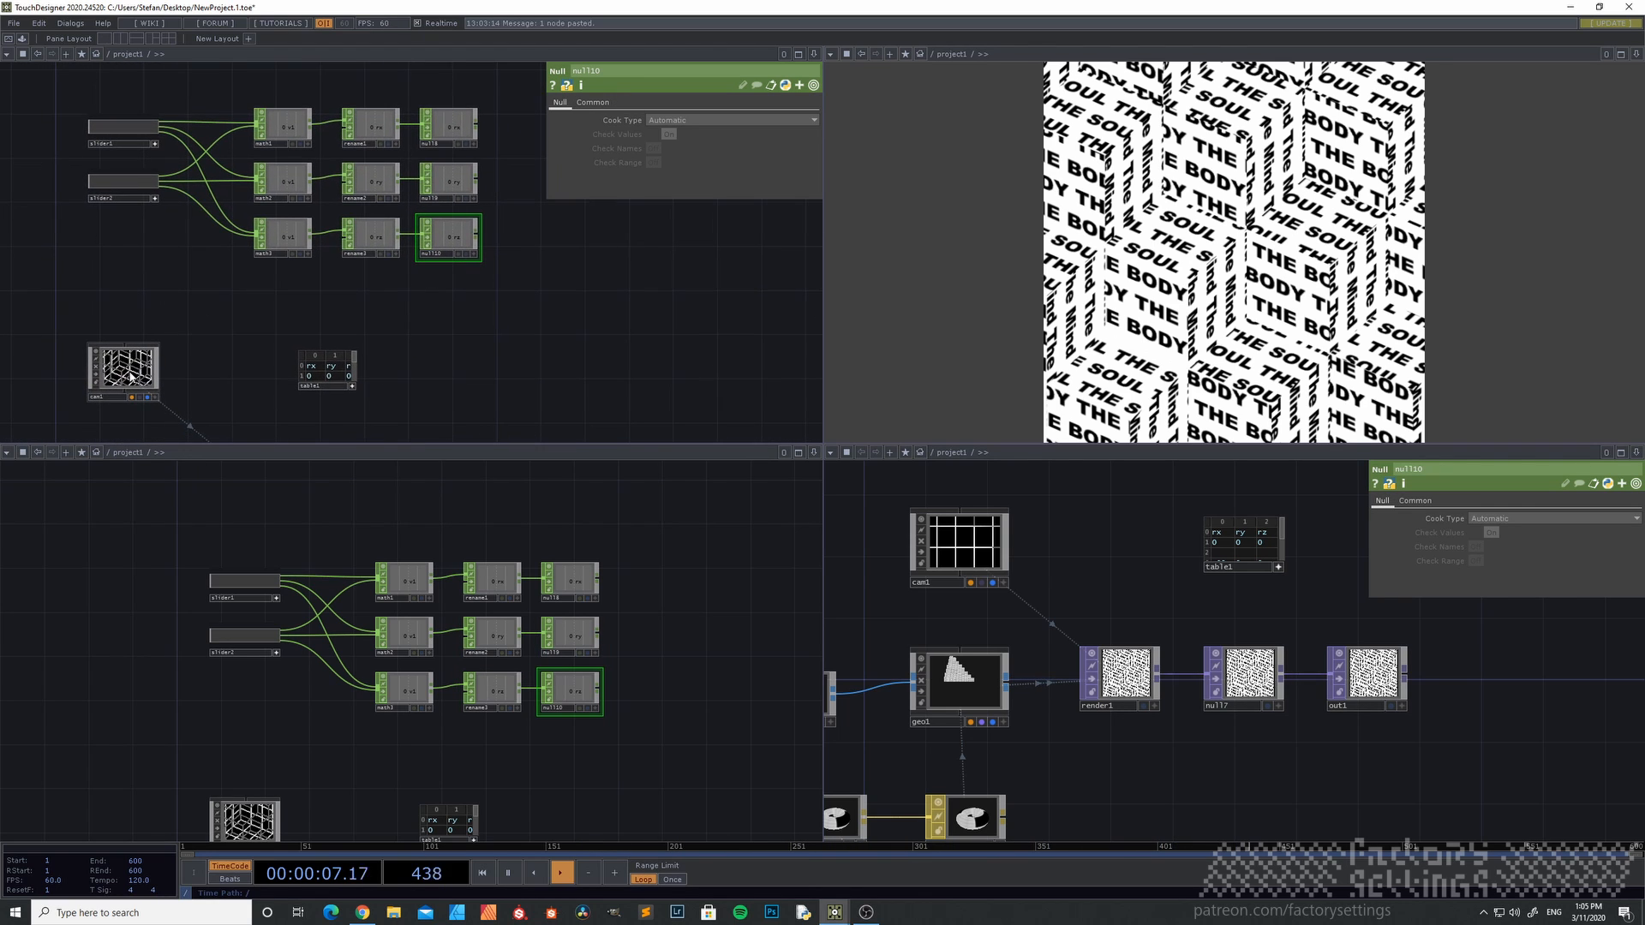
right_click_drag(478, 285, 424, 101)
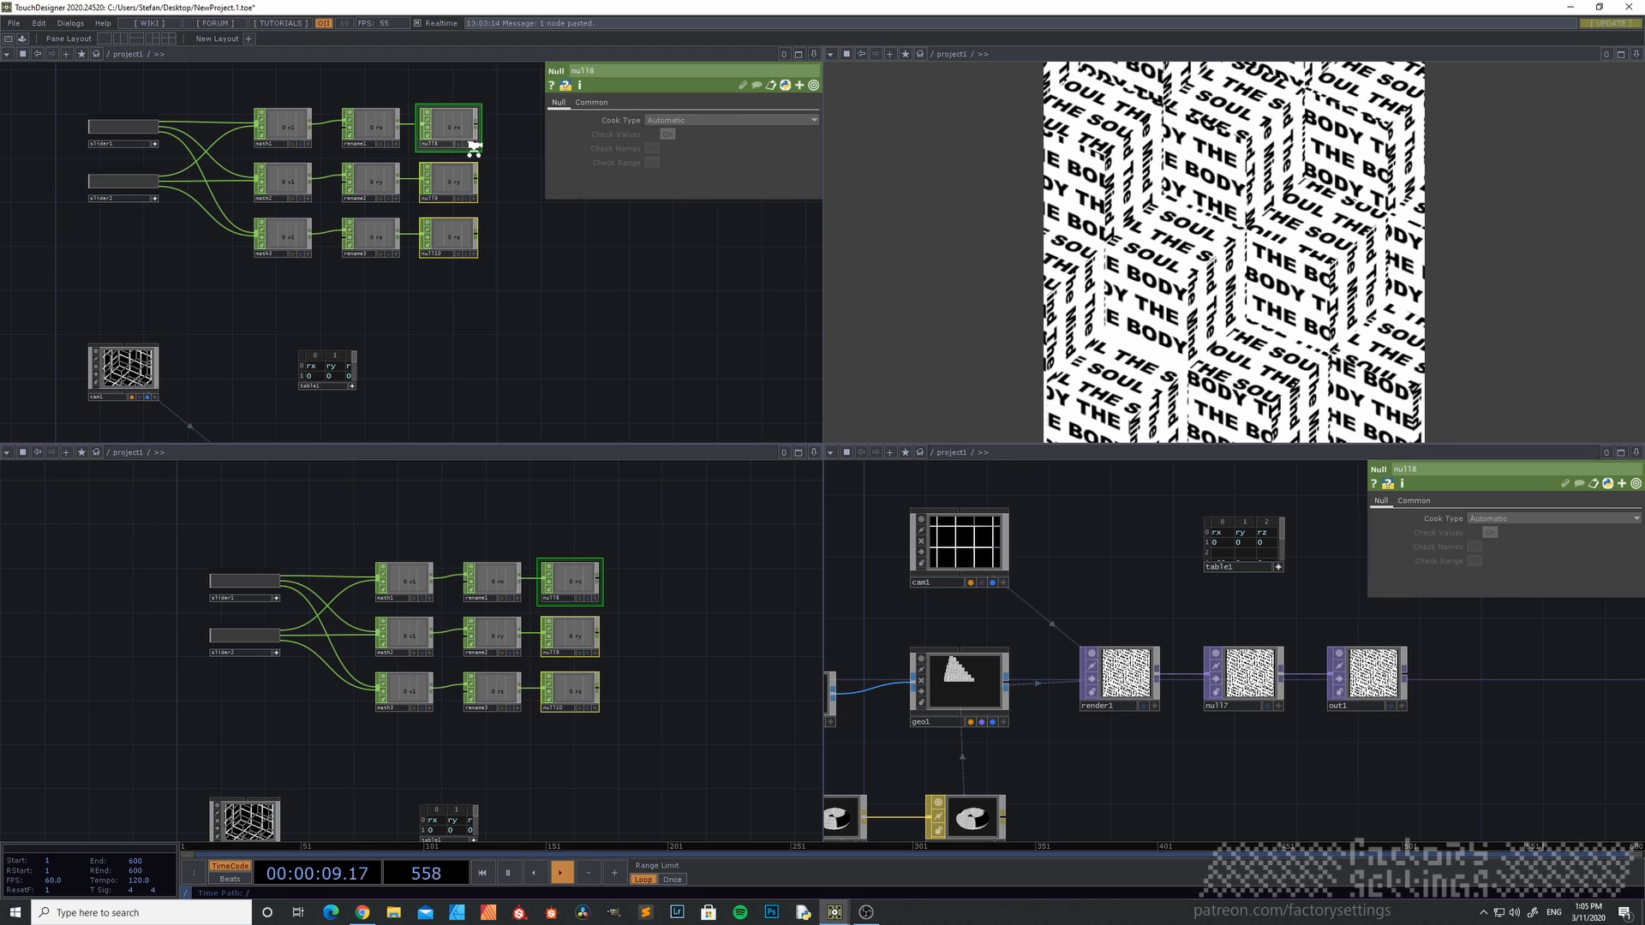
scroll(473, 144, "up", 2)
left_click(474, 142)
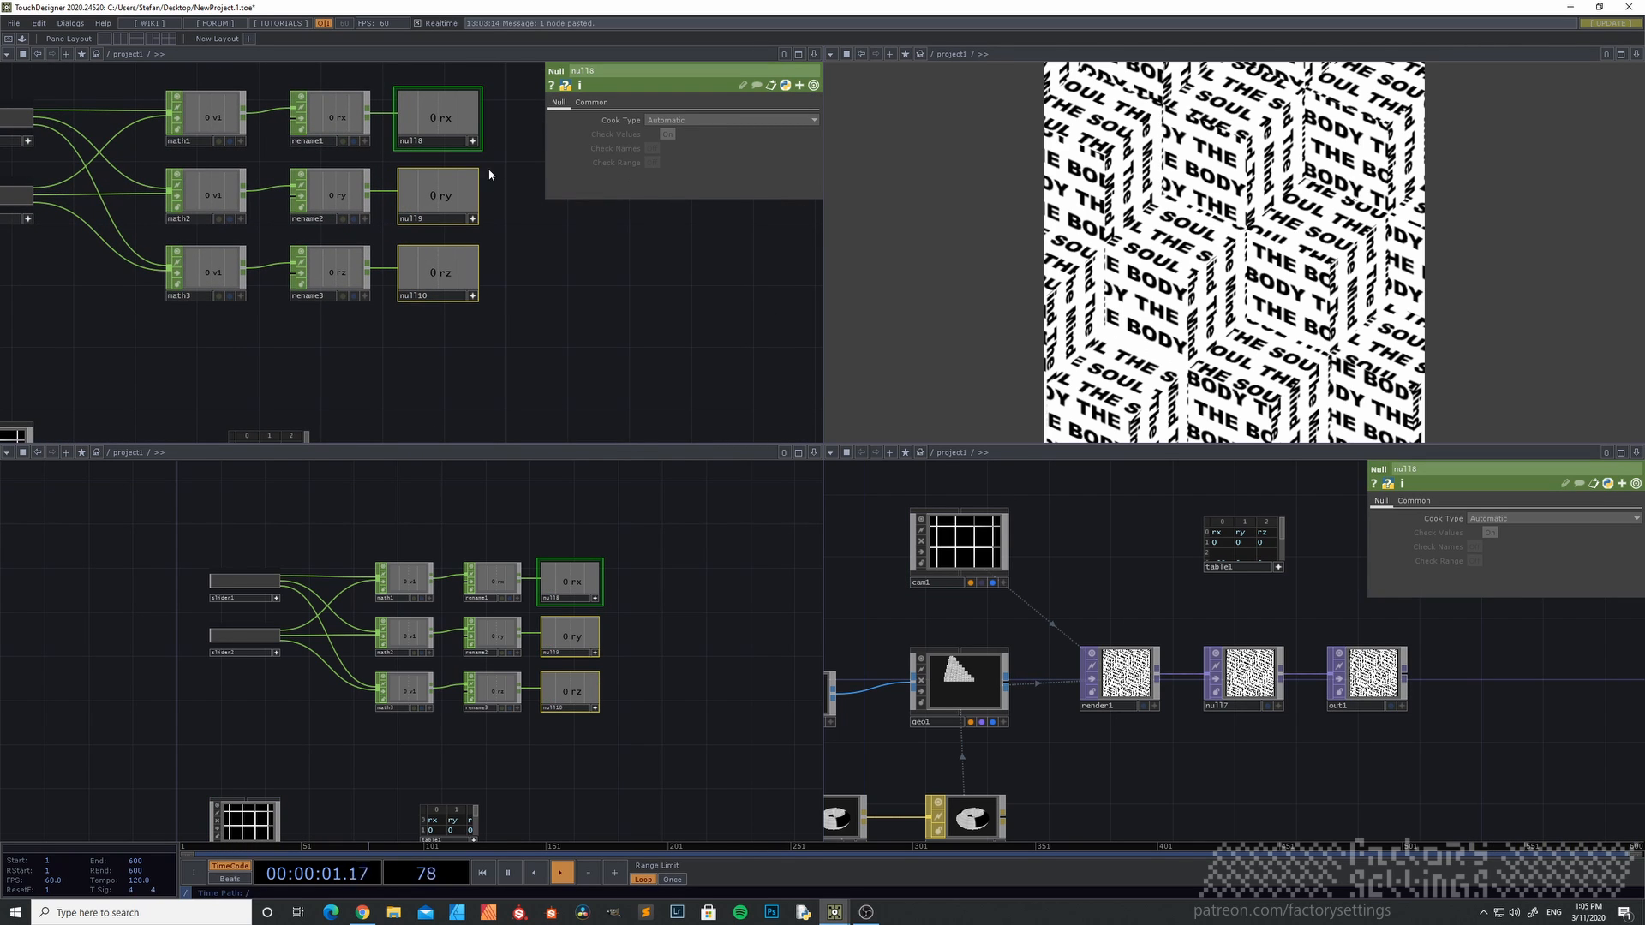
- Export the null channels rx, ry and rz to cam1's X, Y and Z Rotate parameters respectively
left_click_drag(265, 333, 372, 293)
left_click(64, 420)
left_click_drag(213, 356, 12, 436)
left_click_drag(350, 160, 672, 163)
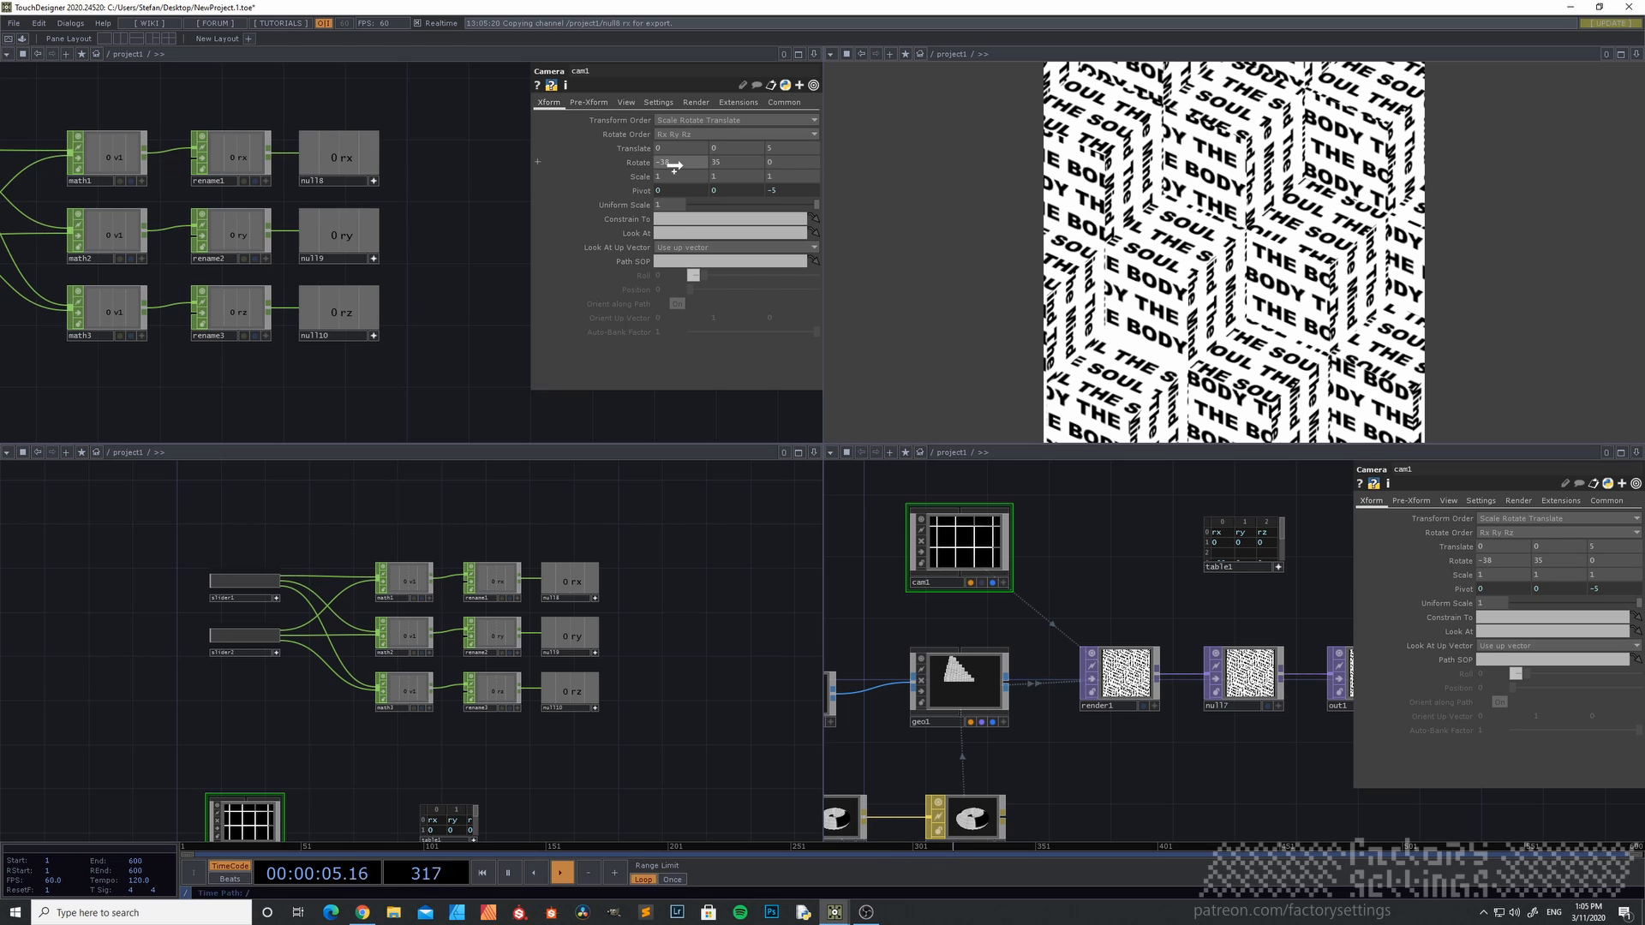
left_click(677, 154)
left_click_drag(370, 213, 721, 165)
left_click(722, 147)
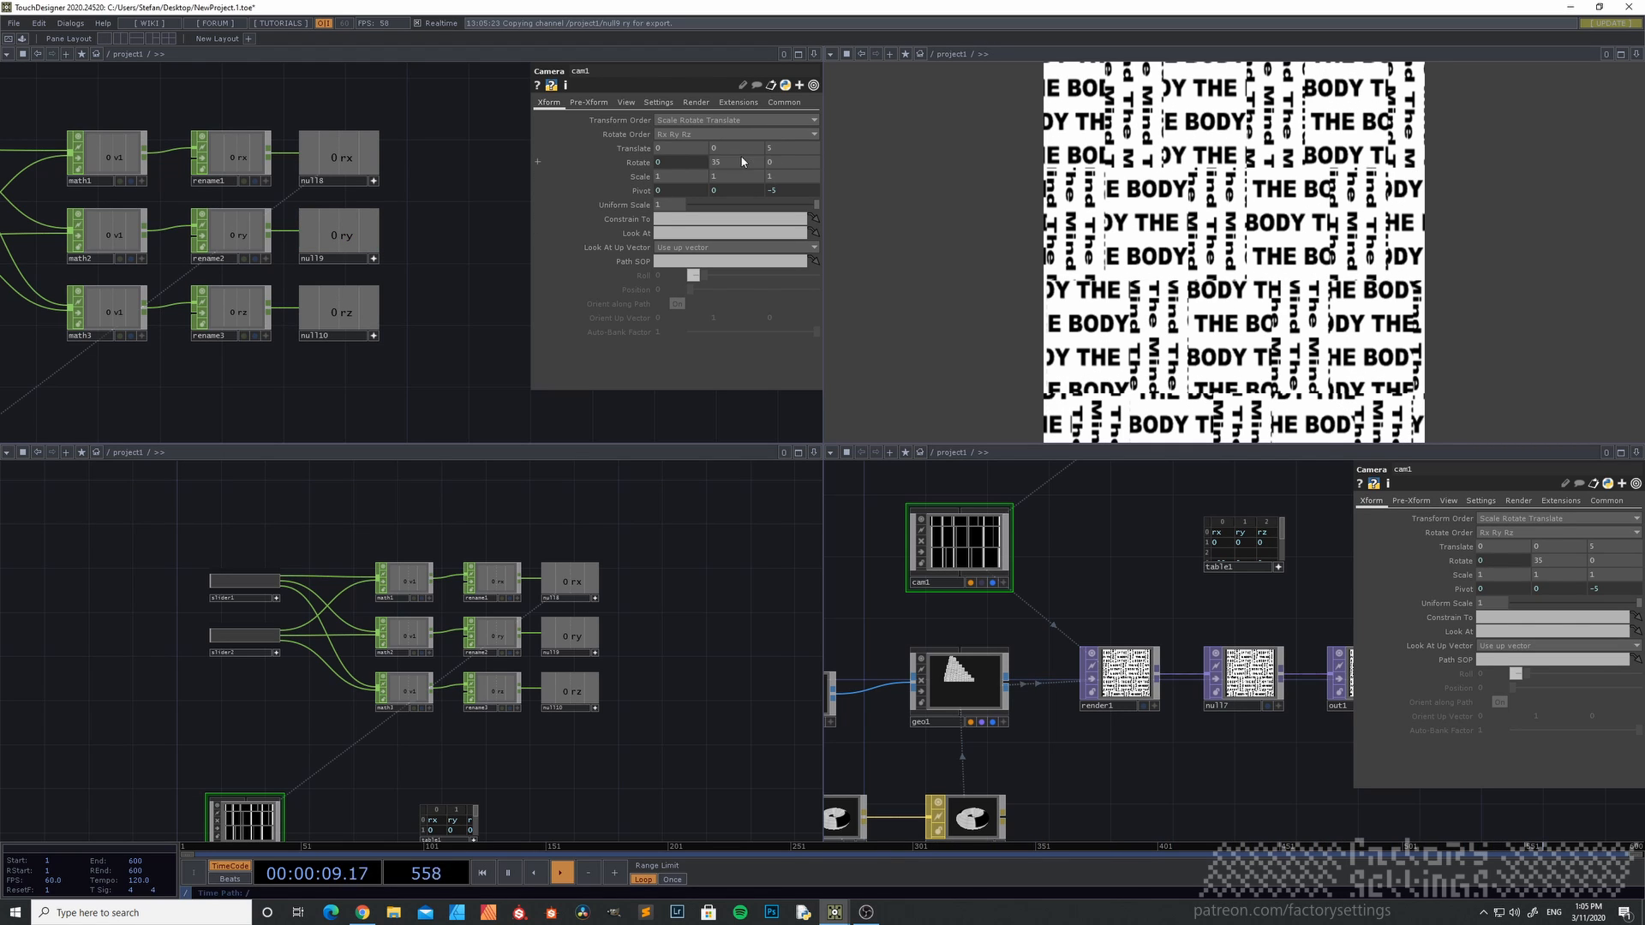
left_click_drag(342, 312, 778, 163)
left_click(785, 148)
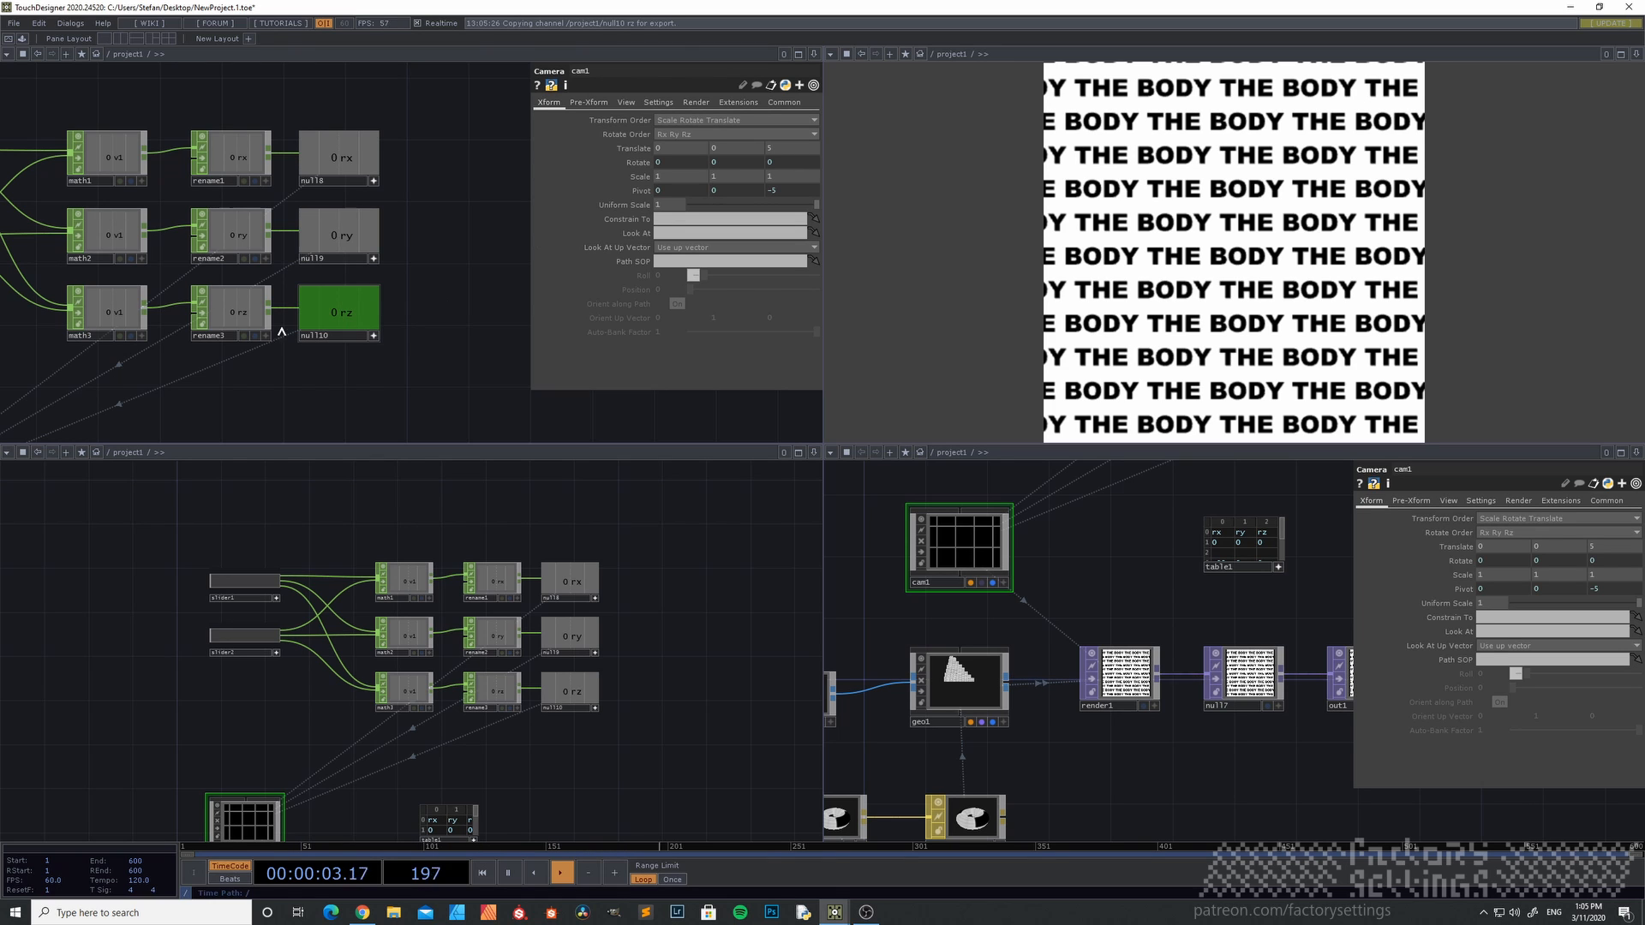
- Move slider1 to its maximum to rotate the camera, keeping slider2 at its minimum
scroll(189, 368, "down", 5)
left_click_drag(139, 339, 183, 402)
scroll(150, 347, "up", 3)
left_click_drag(250, 352, 173, 284)
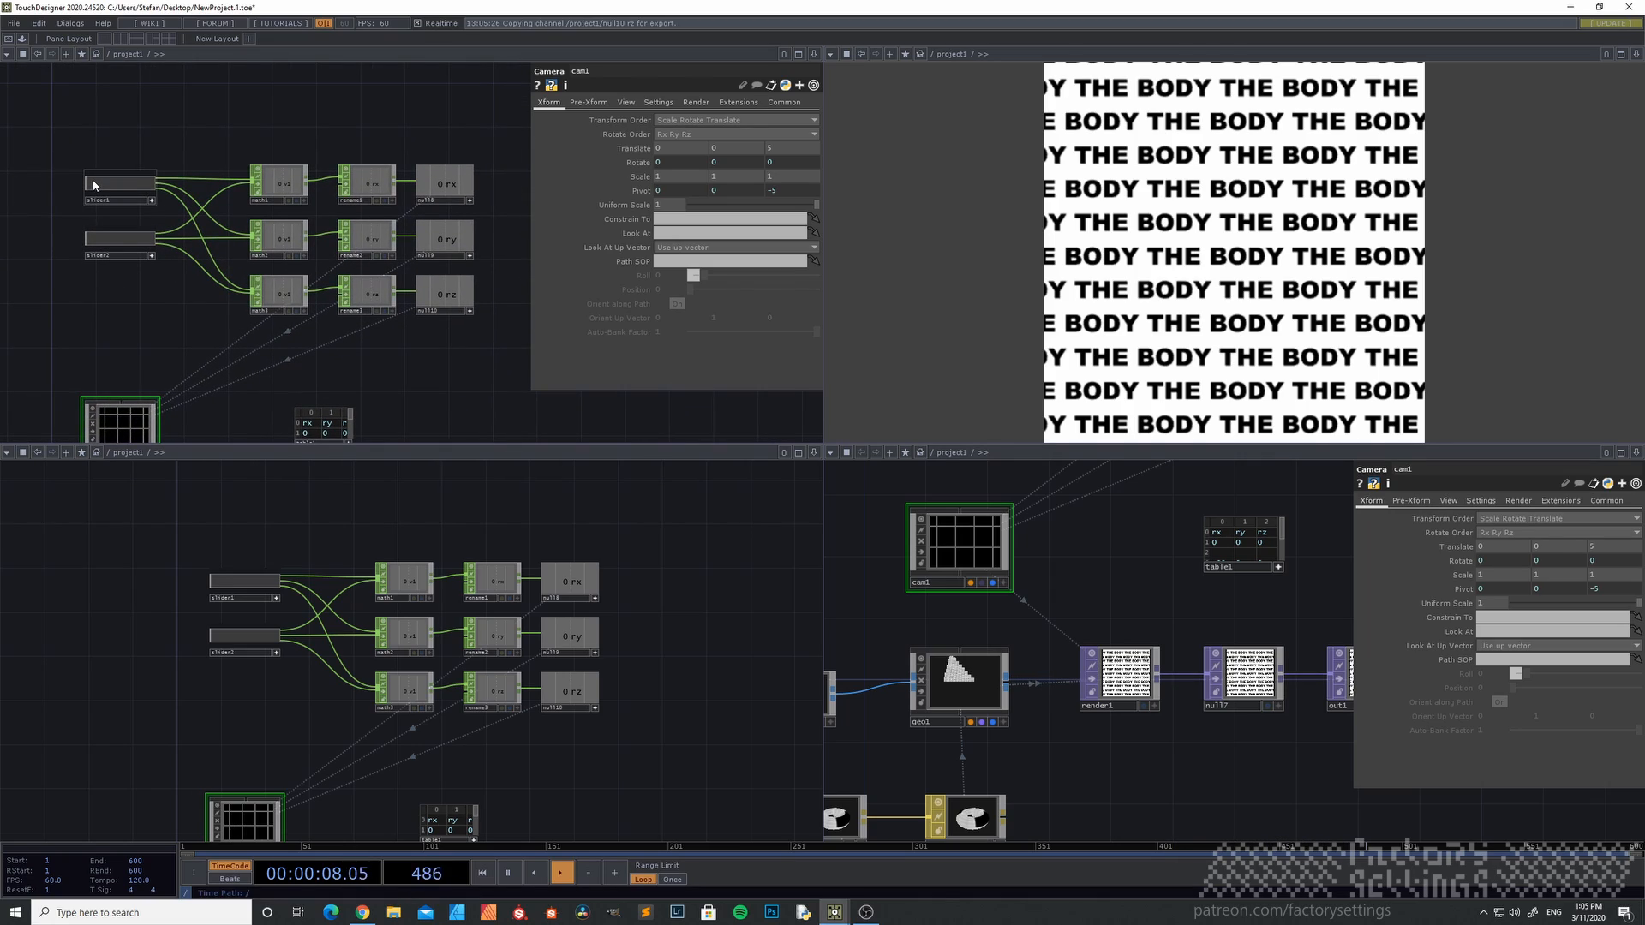
left_click_drag(98, 182, 206, 214)
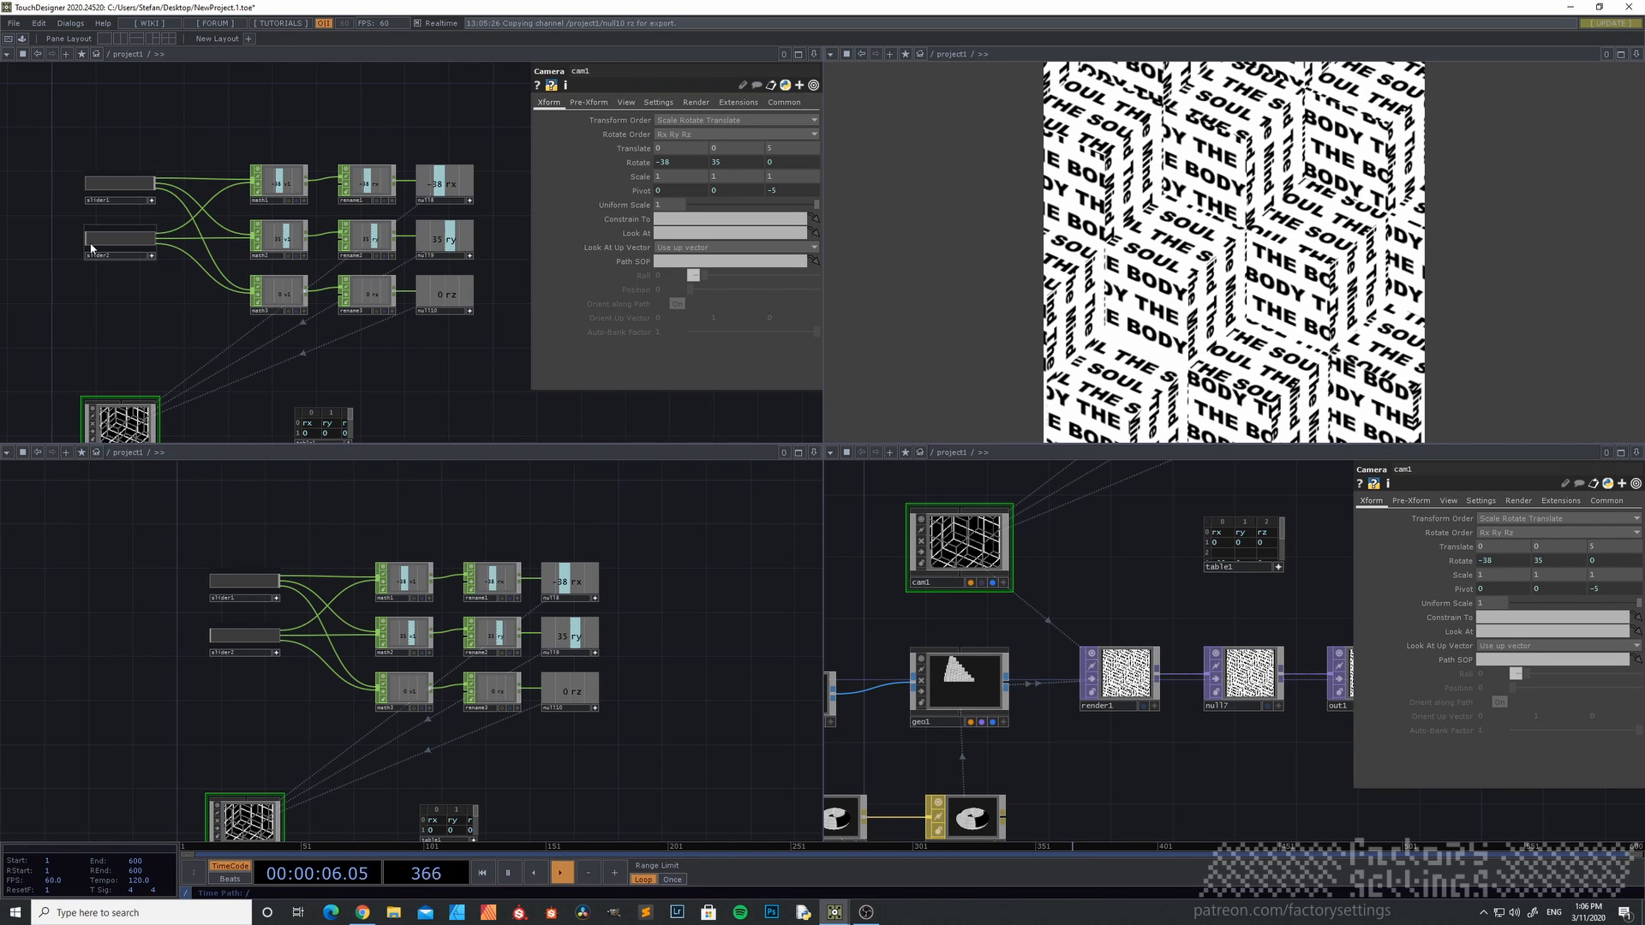
mouse_move(95, 244)
left_mouse_down()
mouse_move(138, 239)
mouse_move(80, 244)
left_mouse_up()
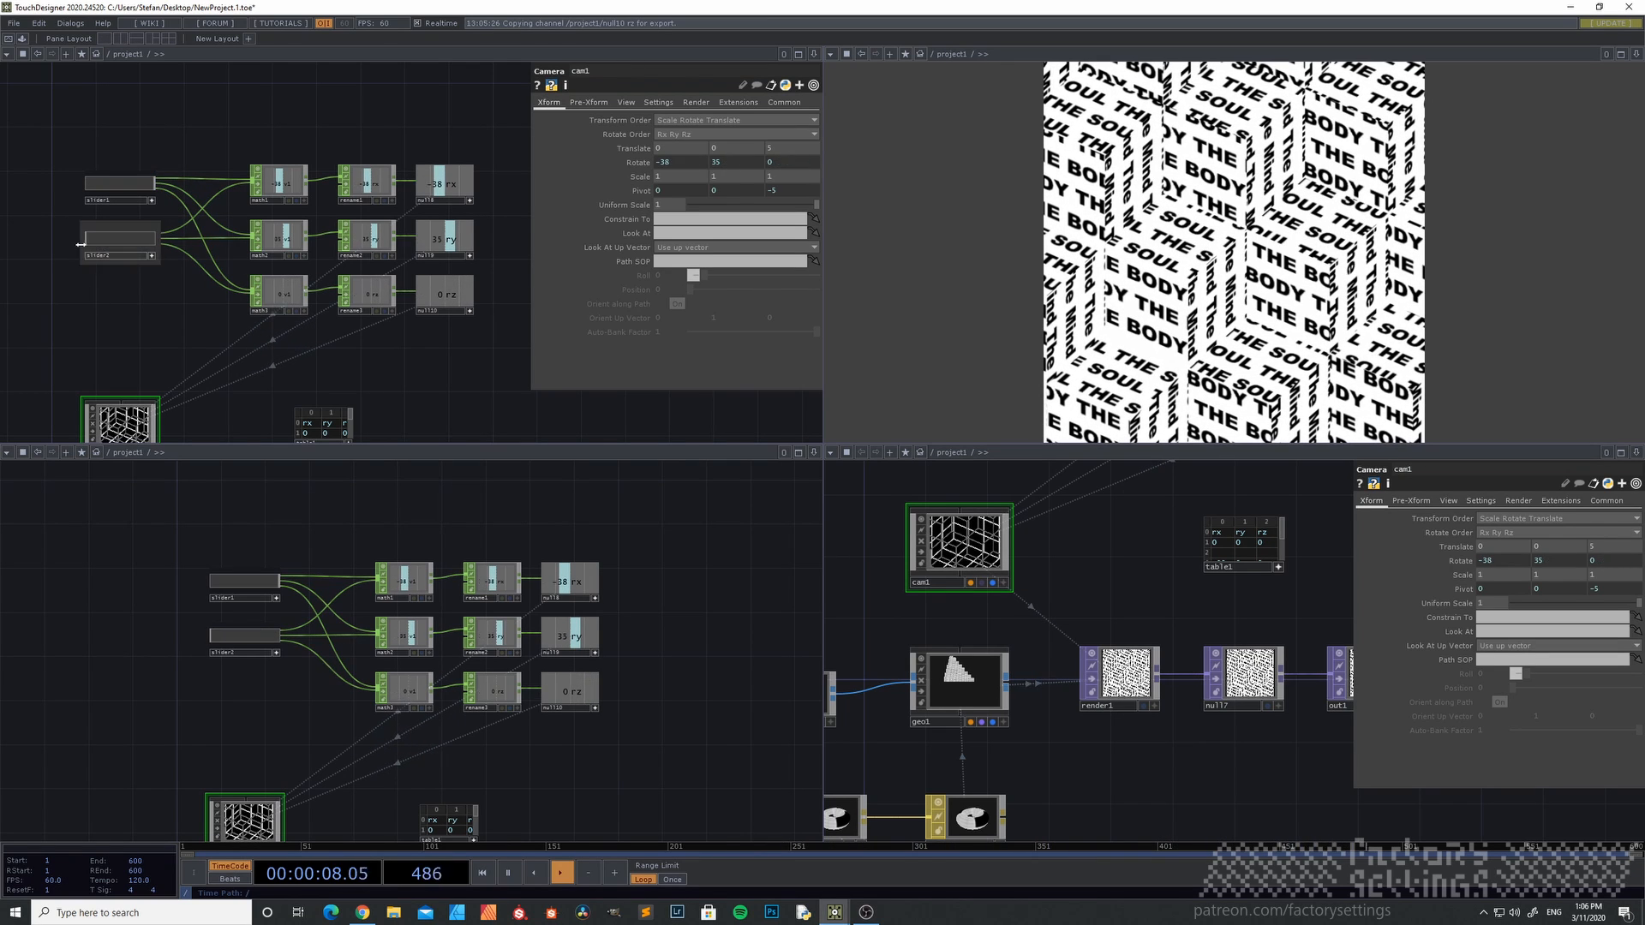
- Fill row 2 of table1 with -38 for rx, 35 for ry and 0 for rz
left_click_drag(135, 308, 95, 268)
scroll(198, 389, "up", 4)
left_click_drag(206, 373, 157, 336)
scroll(209, 357, "up", 2)
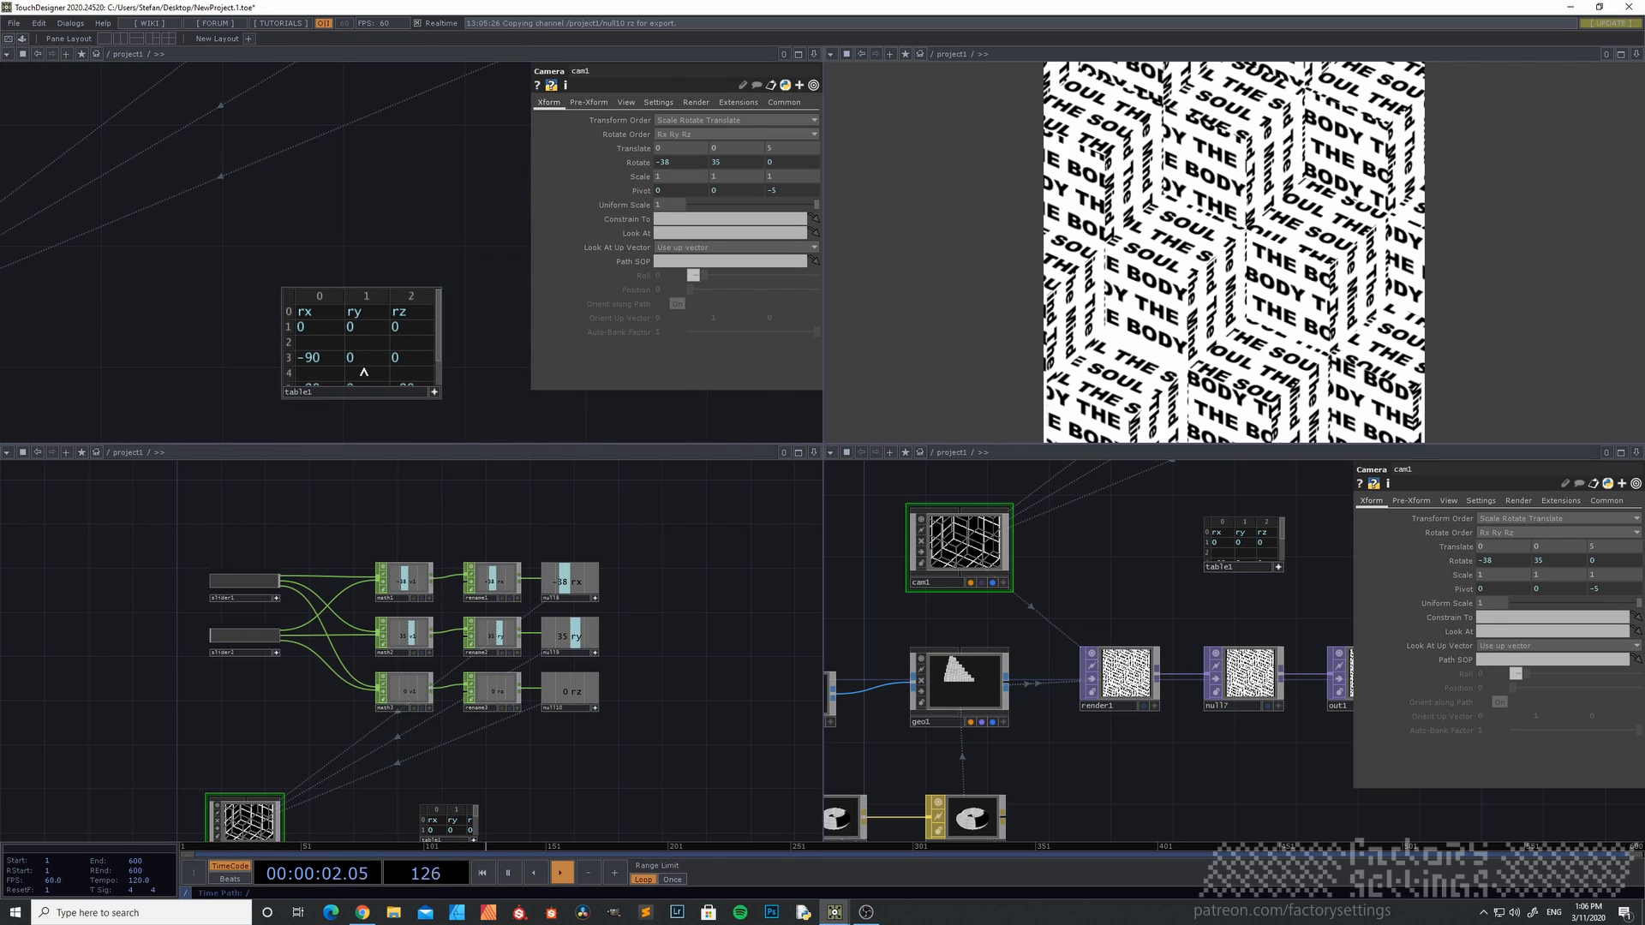
left_click(316, 343)
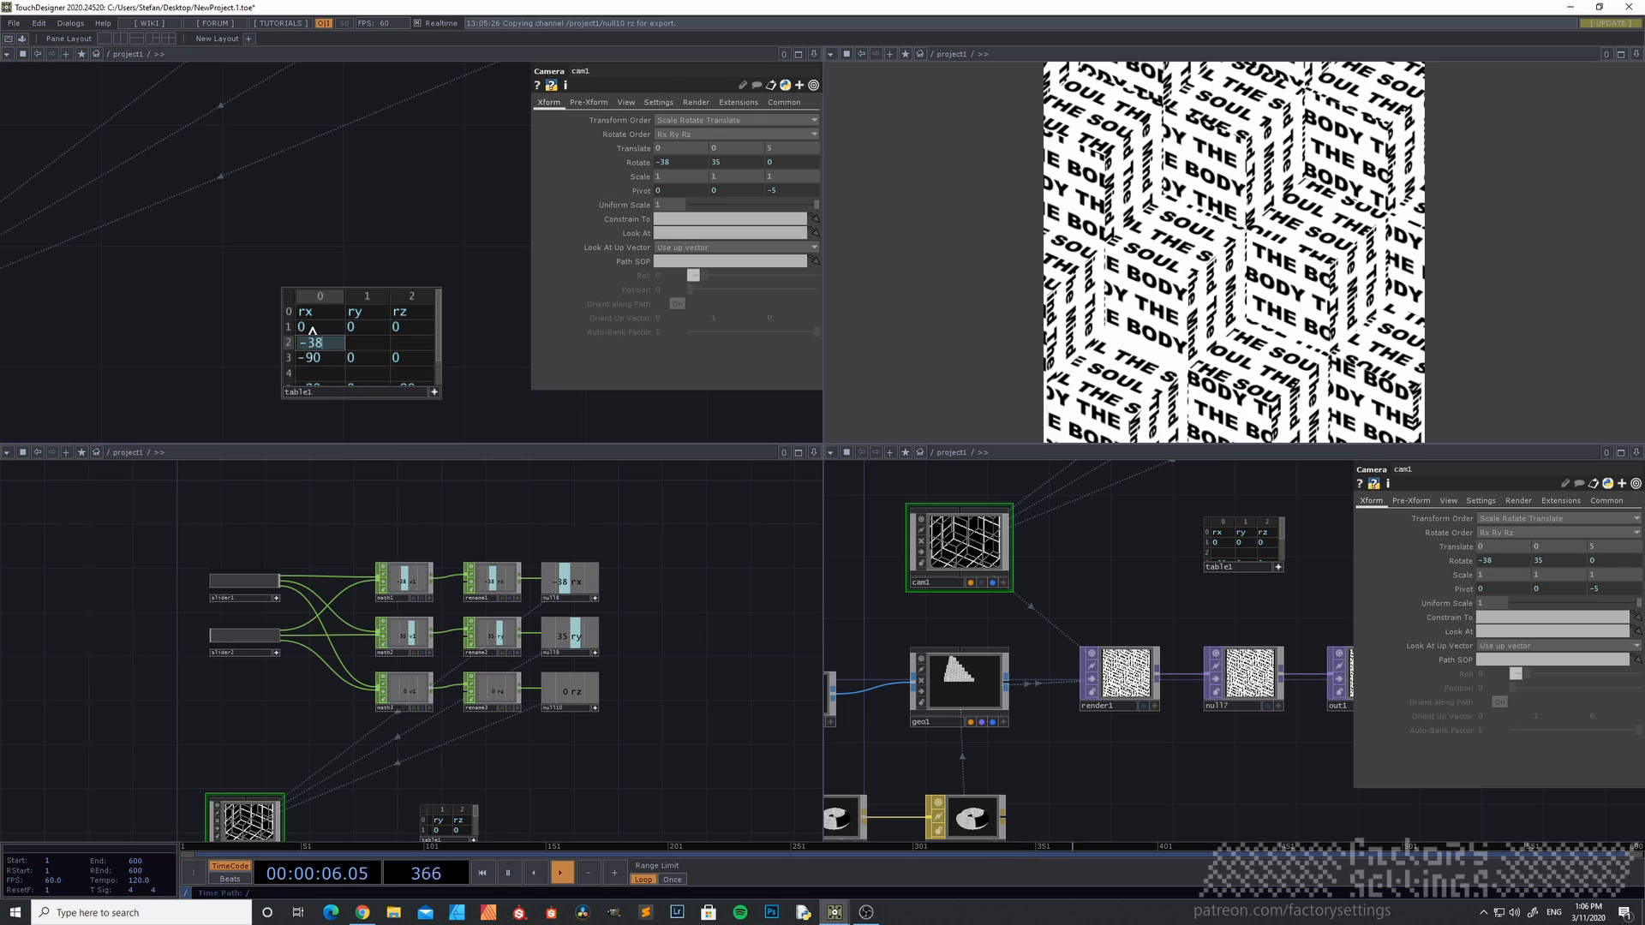
left_click(364, 342)
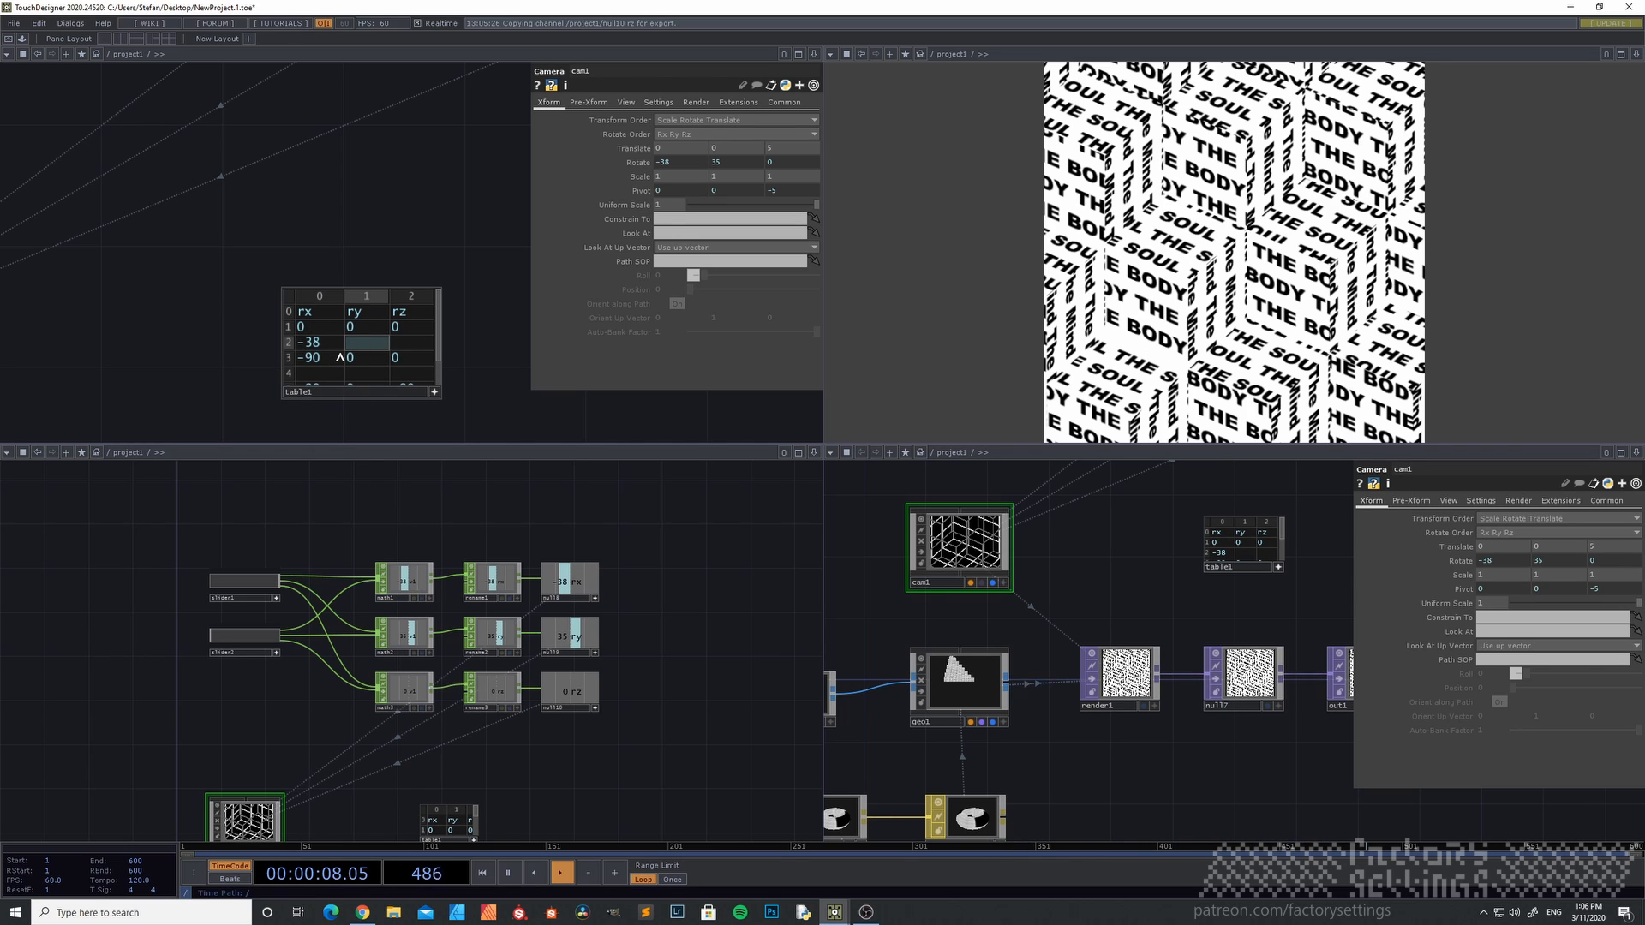
type("35")
left_click(401, 343)
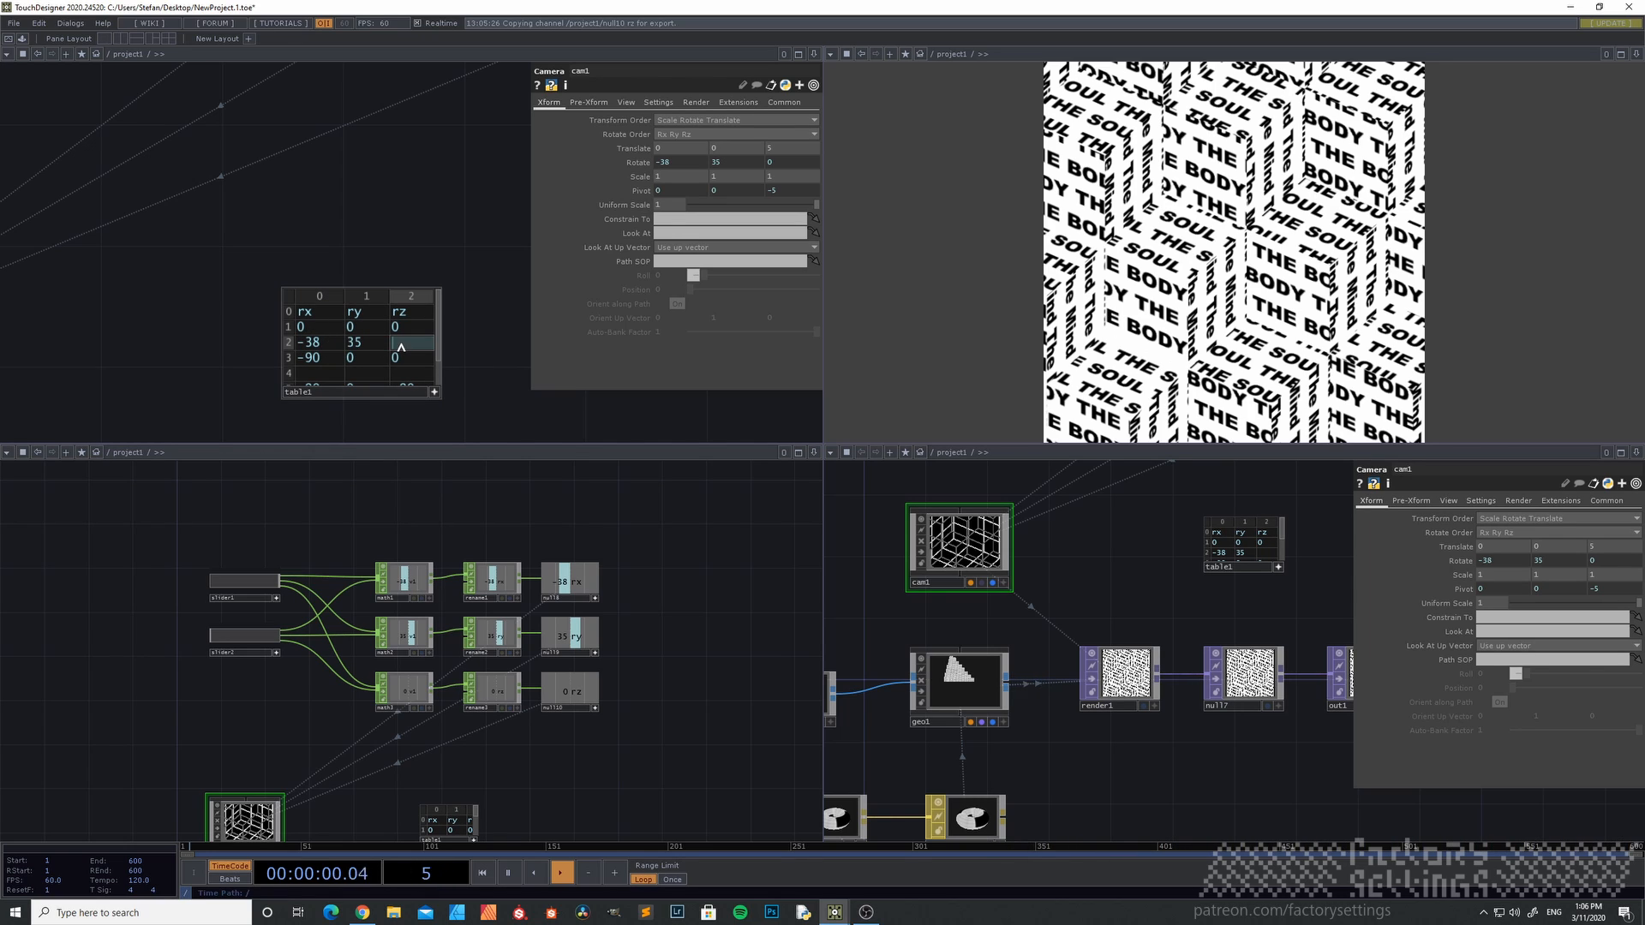
type("0")
left_click(214, 343)
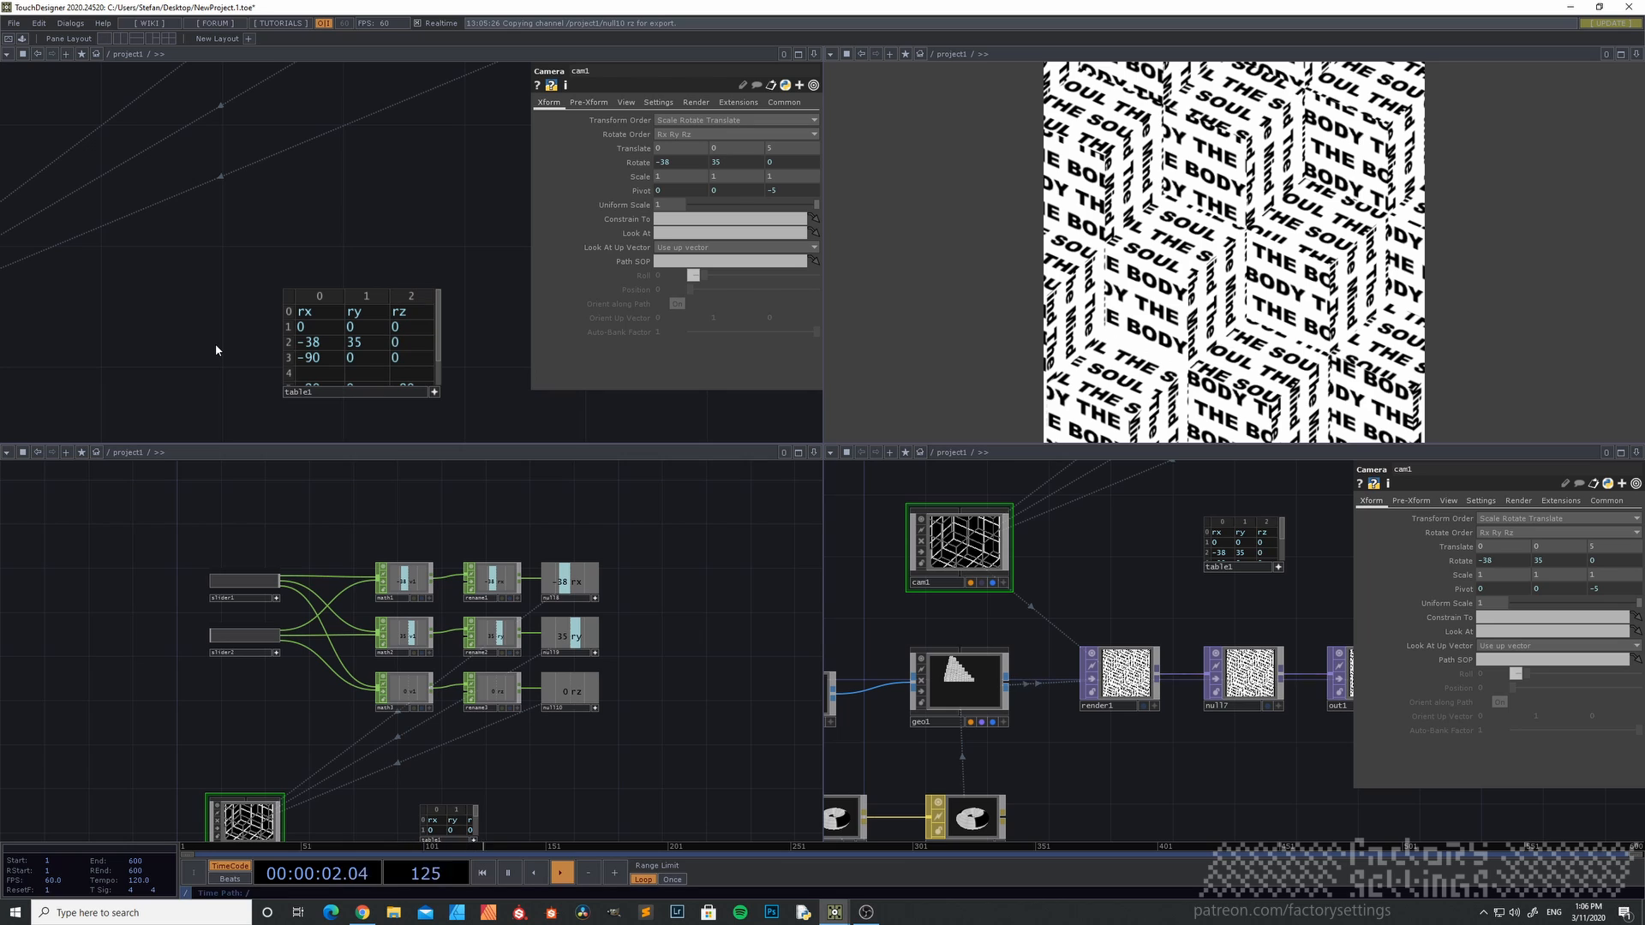
scroll(214, 343, "down", 2)
scroll(206, 339, "up", 2)
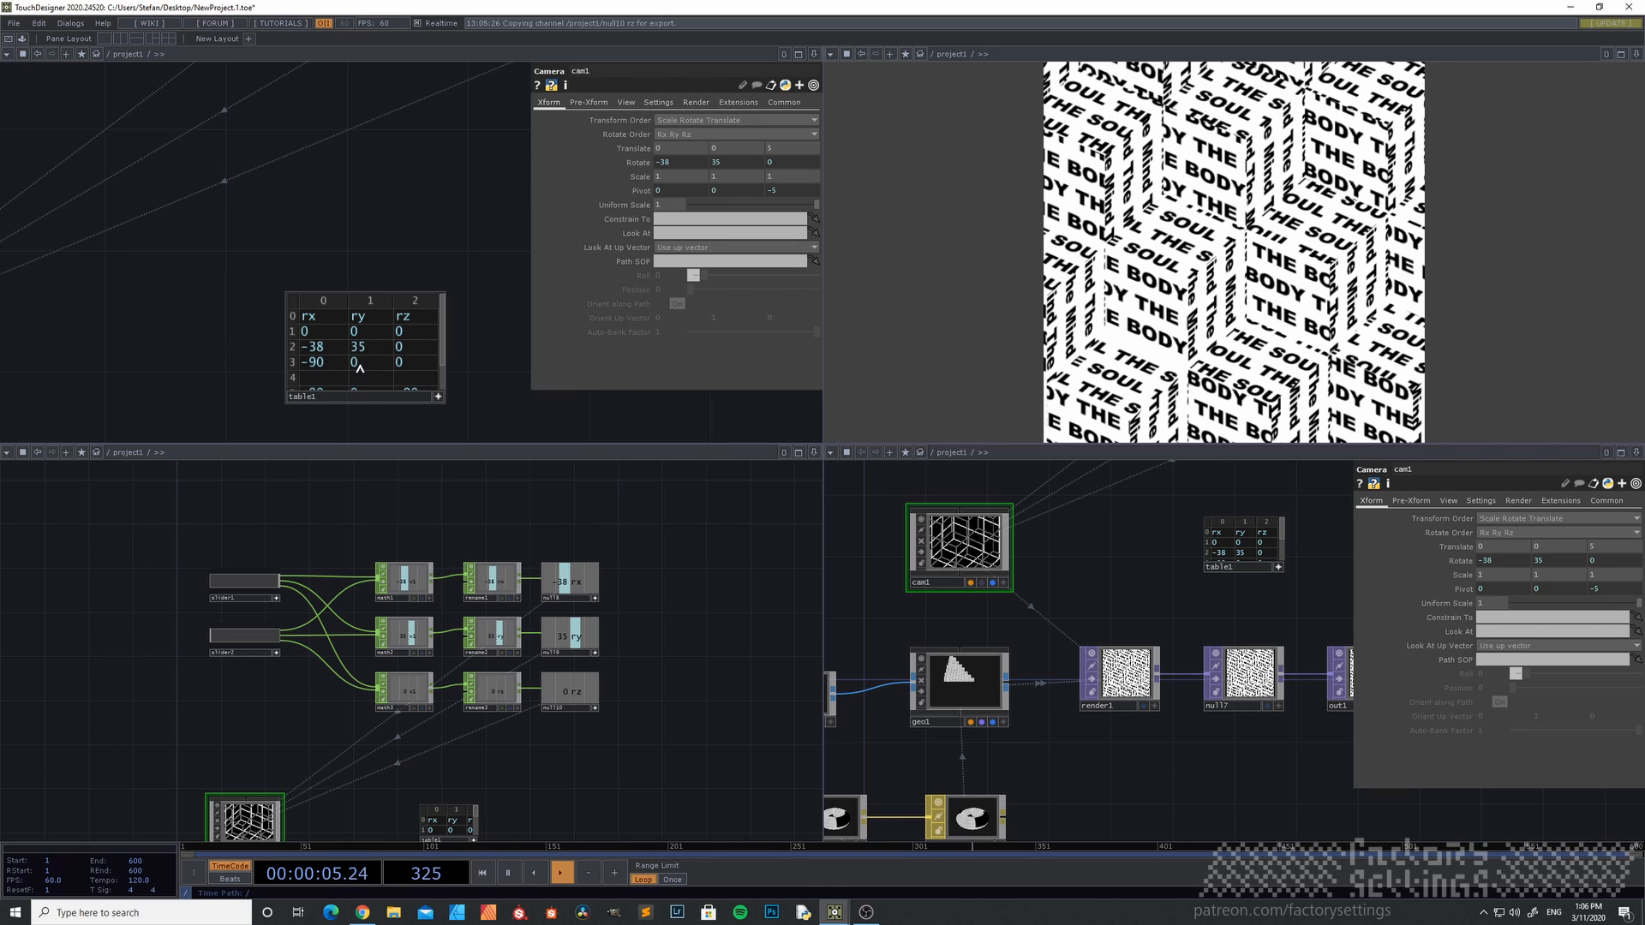
scroll(217, 310, "down", 4)
left_click_drag(80, 171, 161, 250)
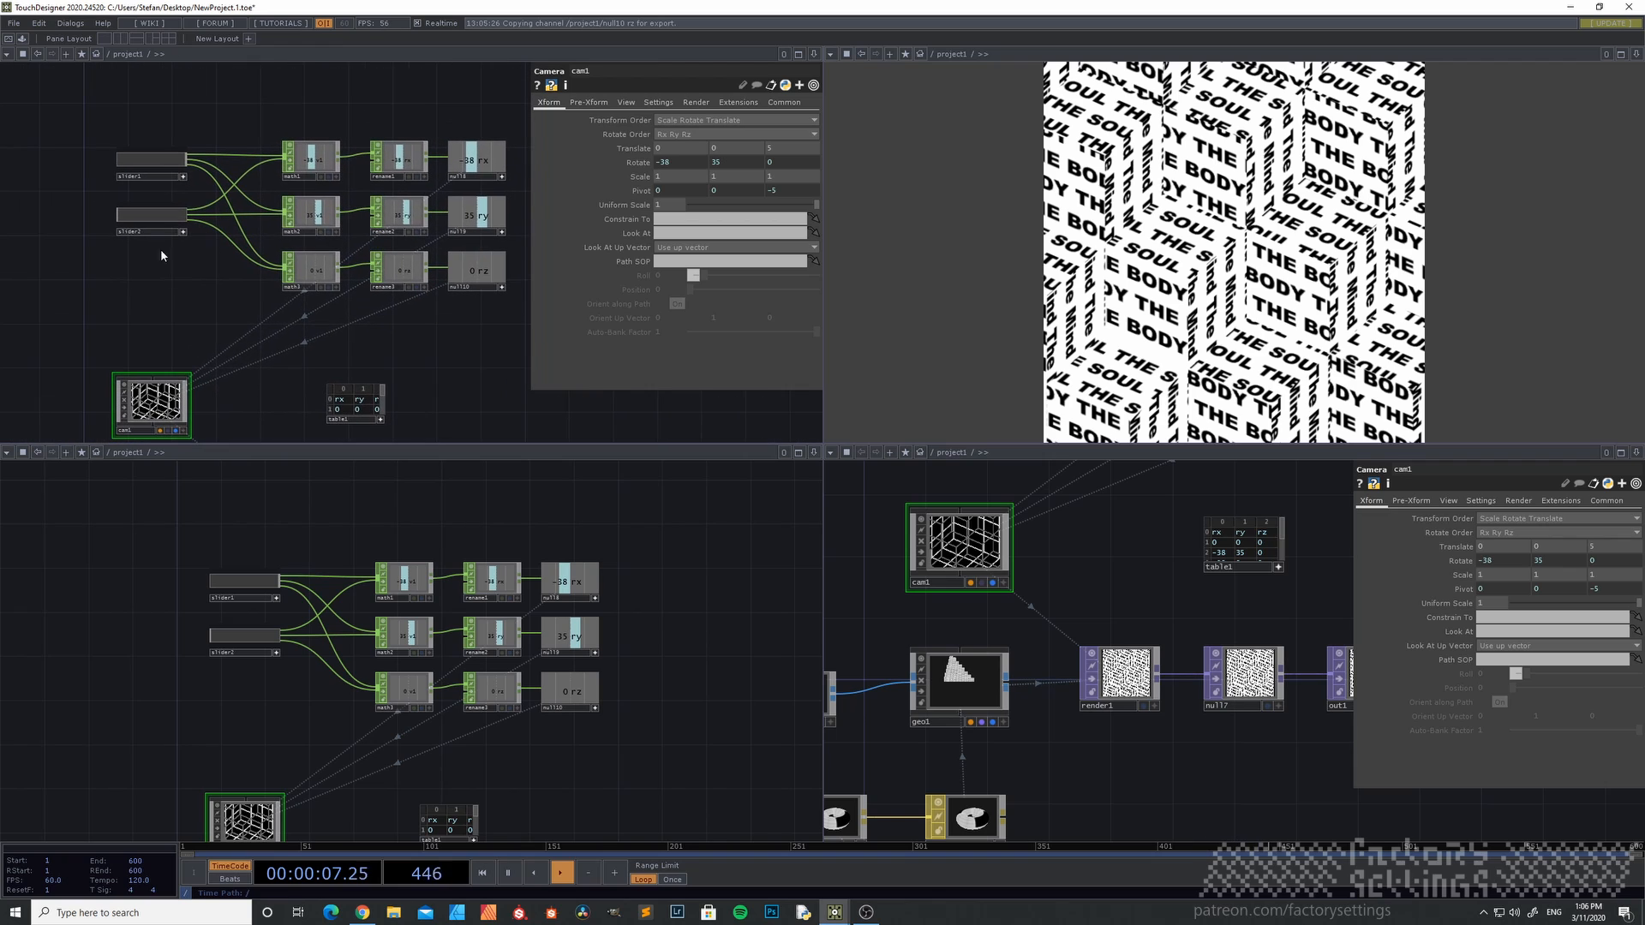
- Inside slider2, set the upper To Range value of math1 to -52
left_click_drag(202, 301, 158, 264)
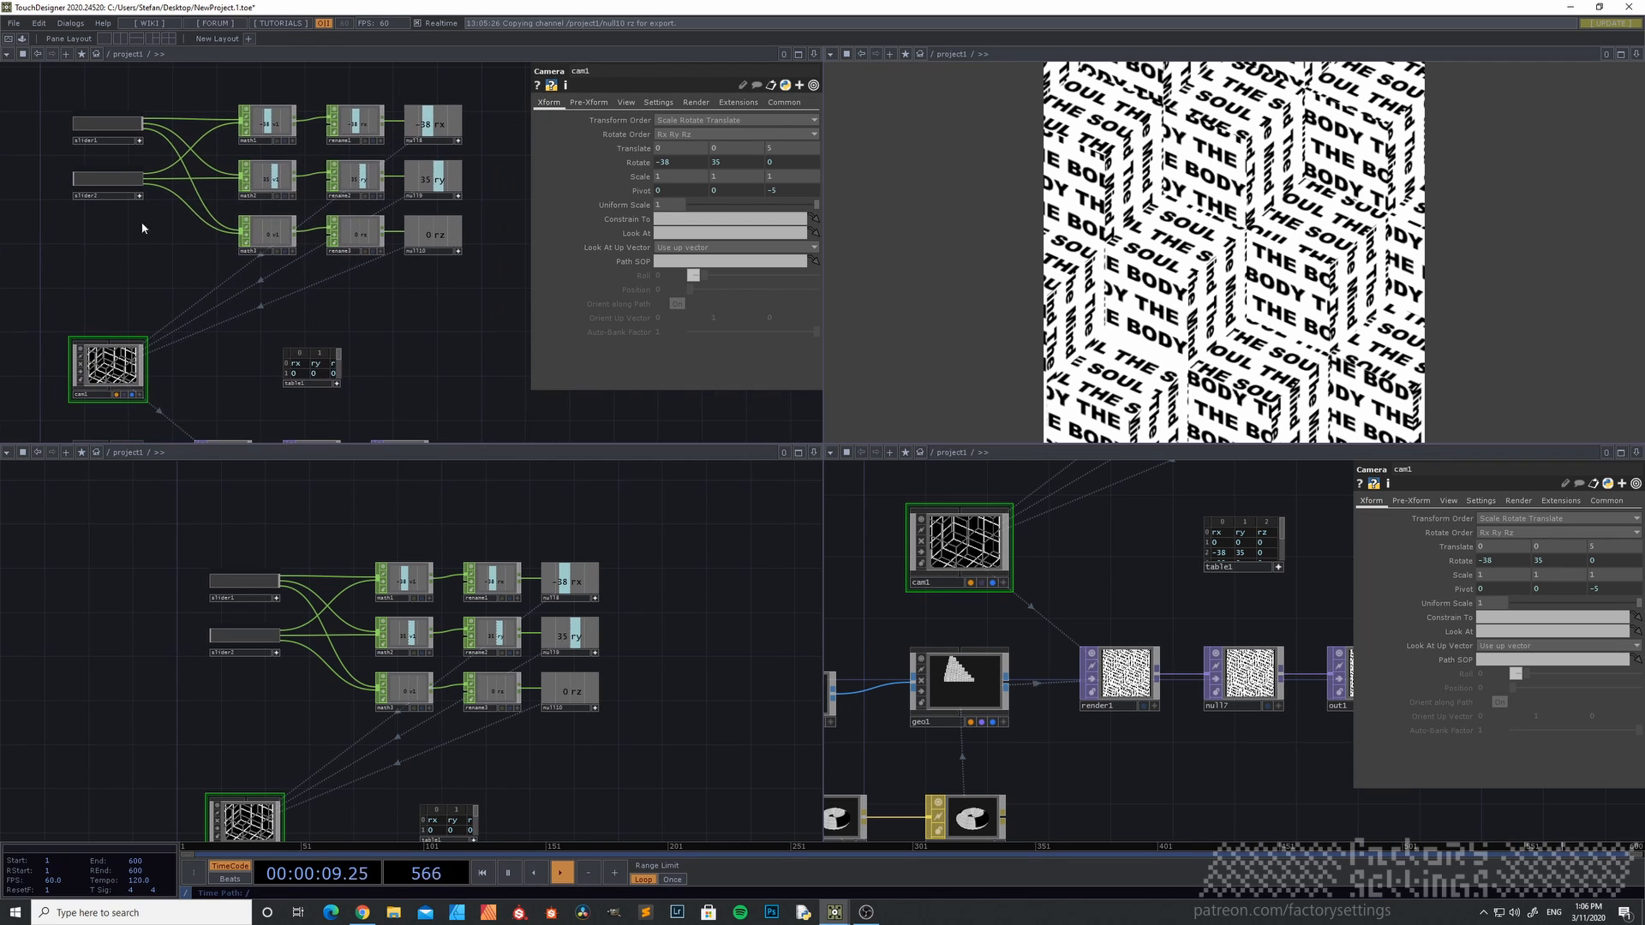
scroll(491, 112, "up", 3)
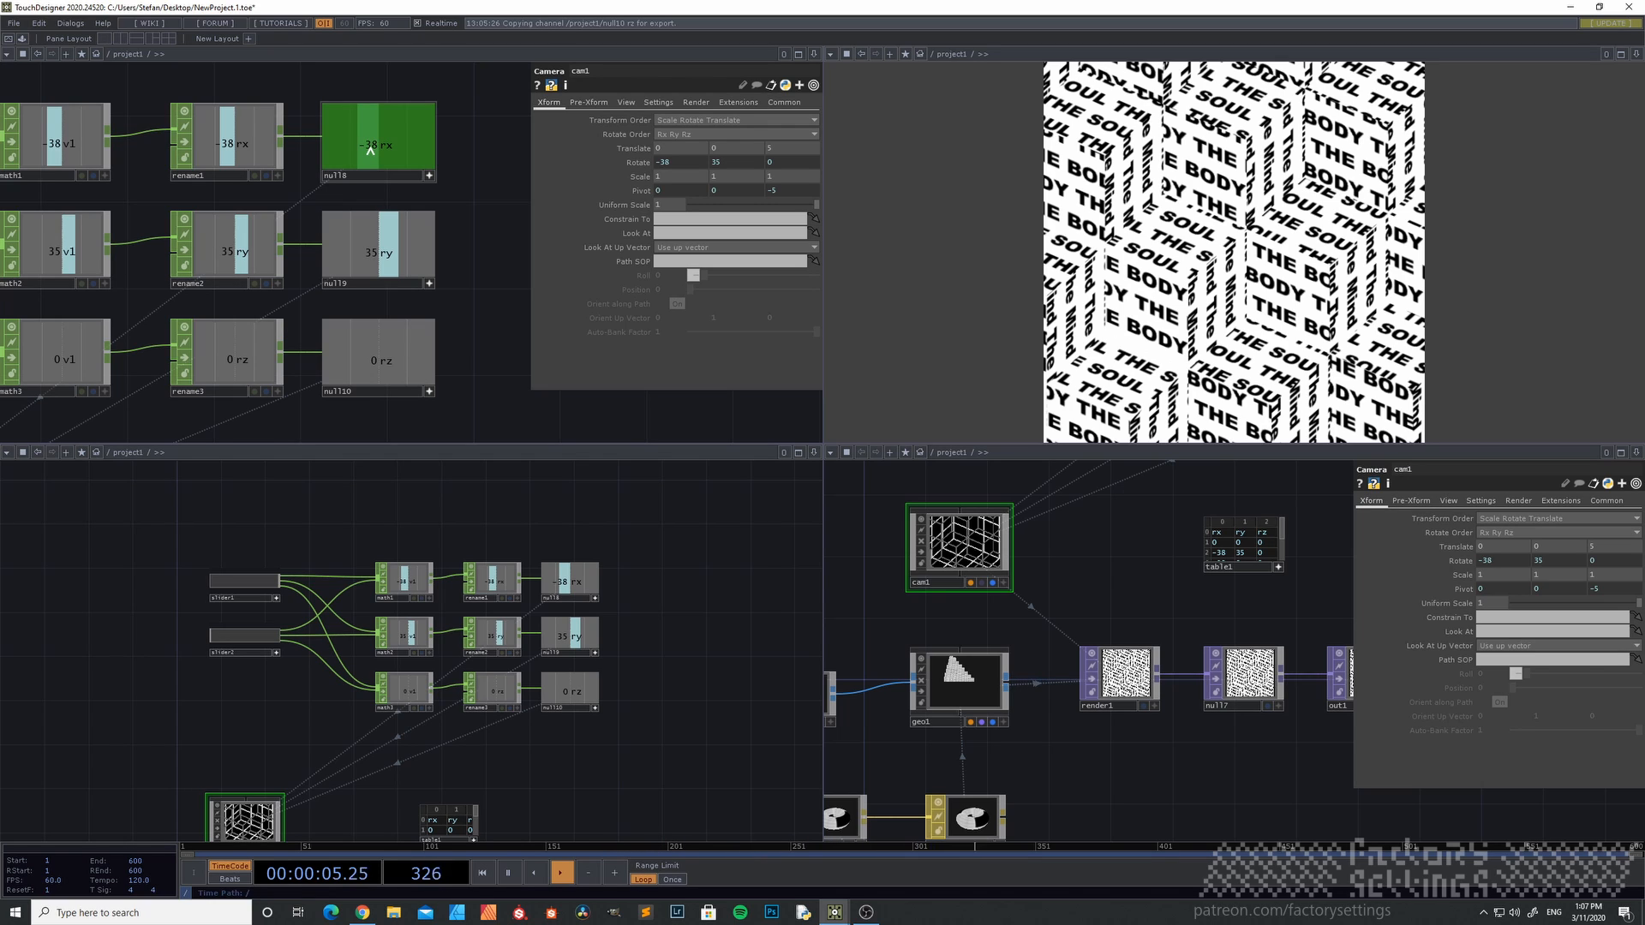
scroll(470, 146, "up", 2)
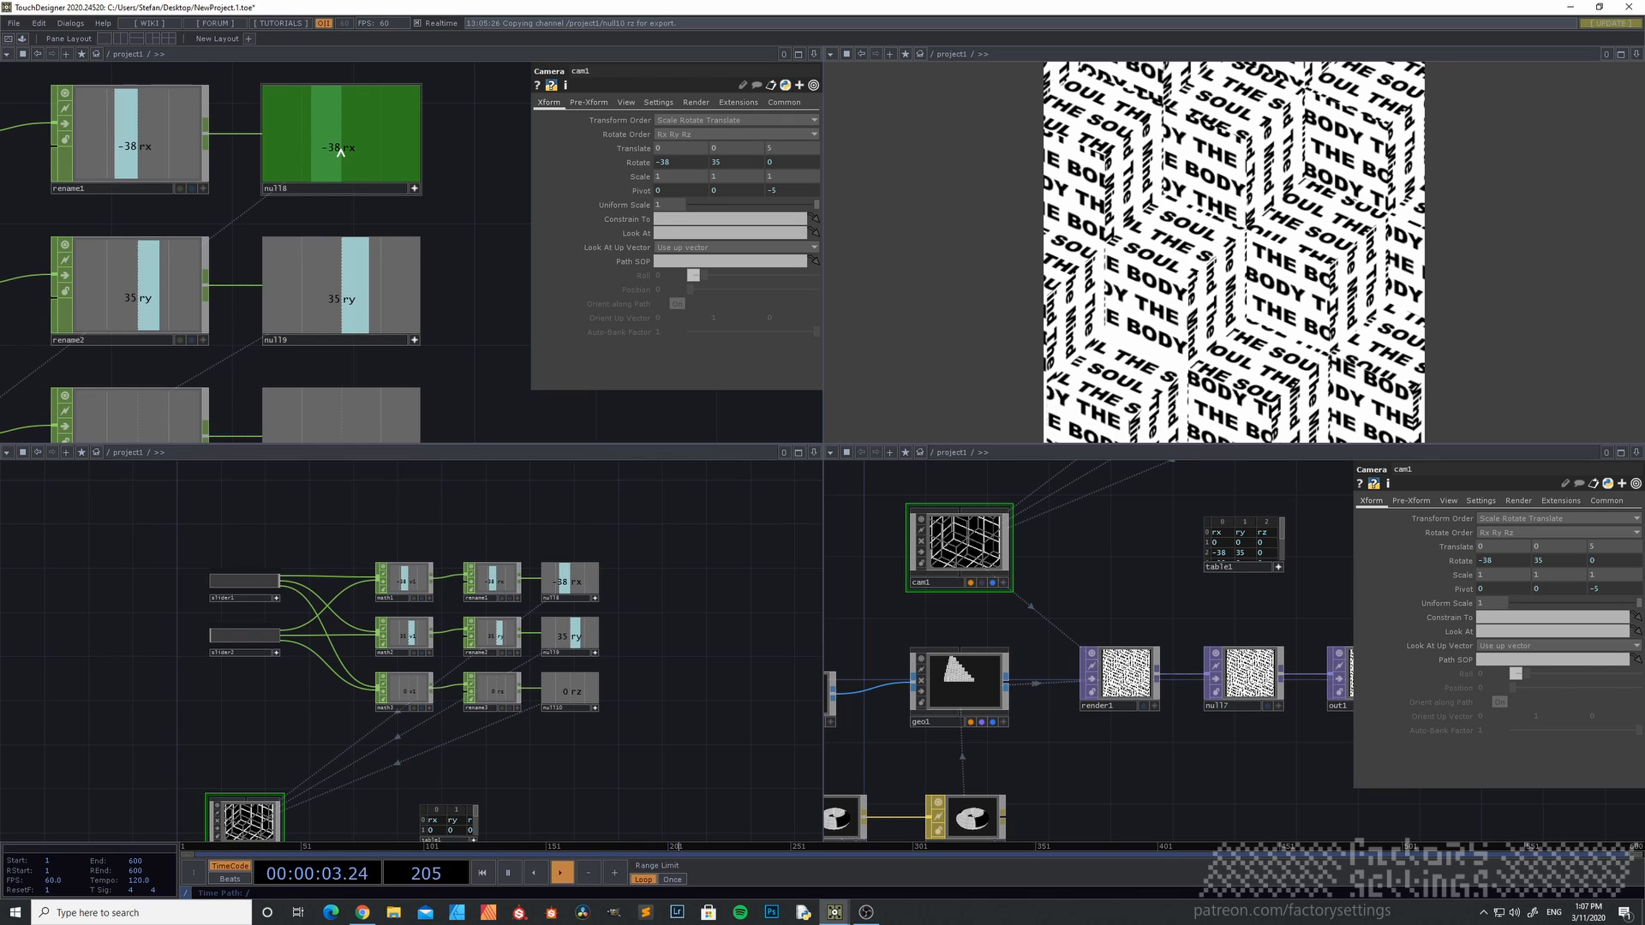
scroll(462, 240, "down", 5)
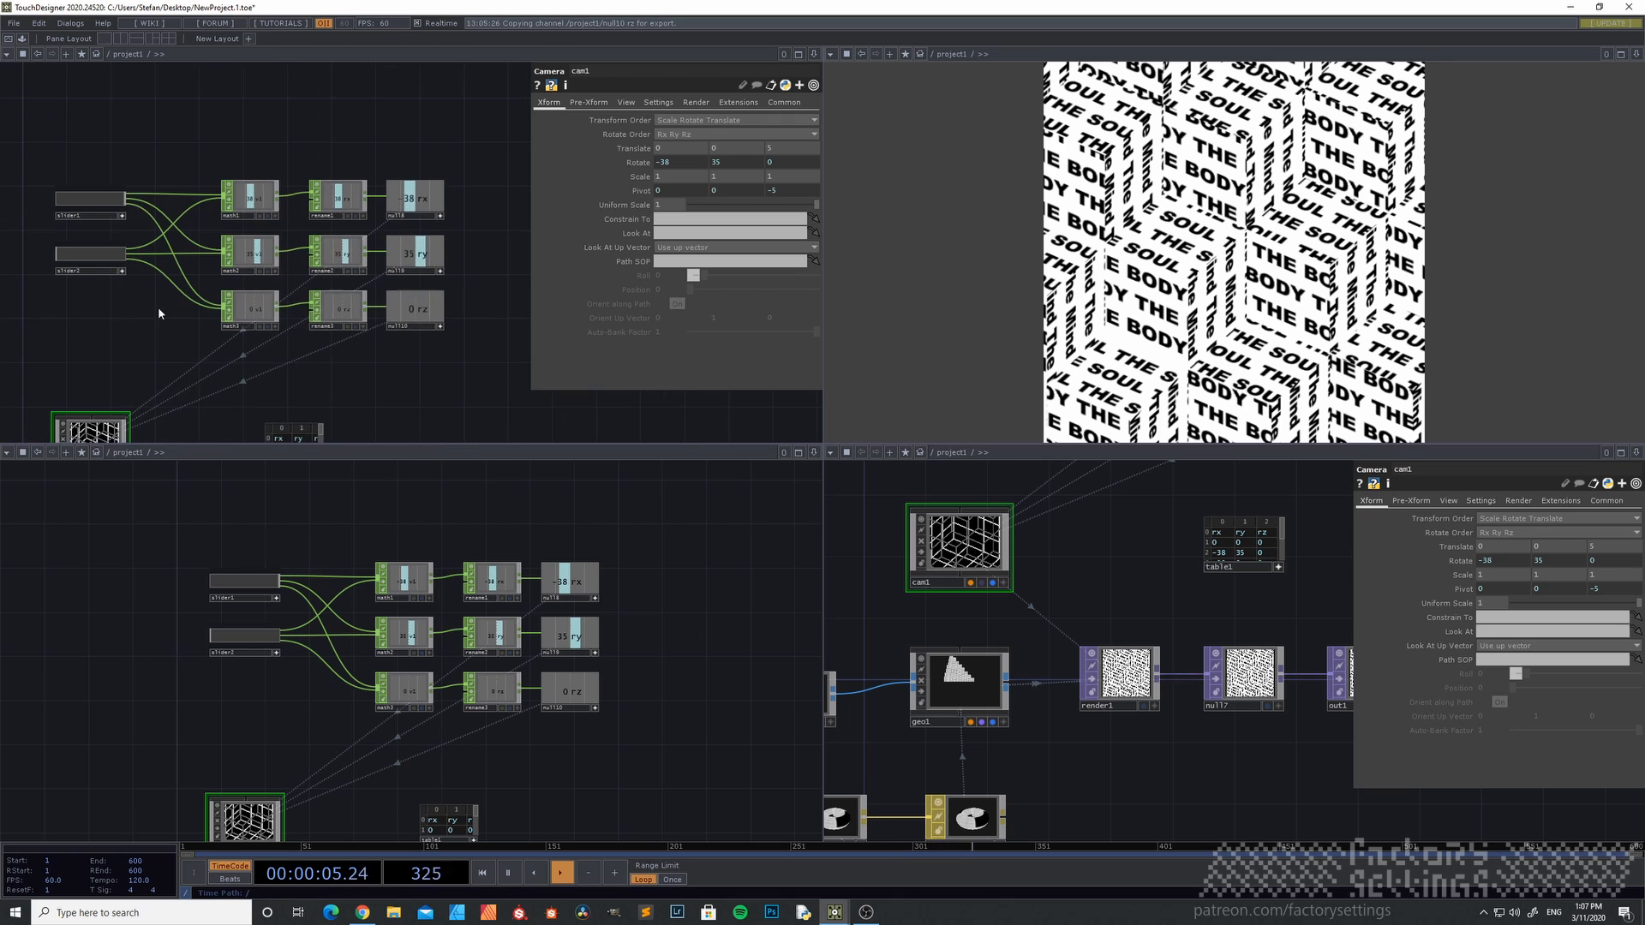
left_click(146, 283)
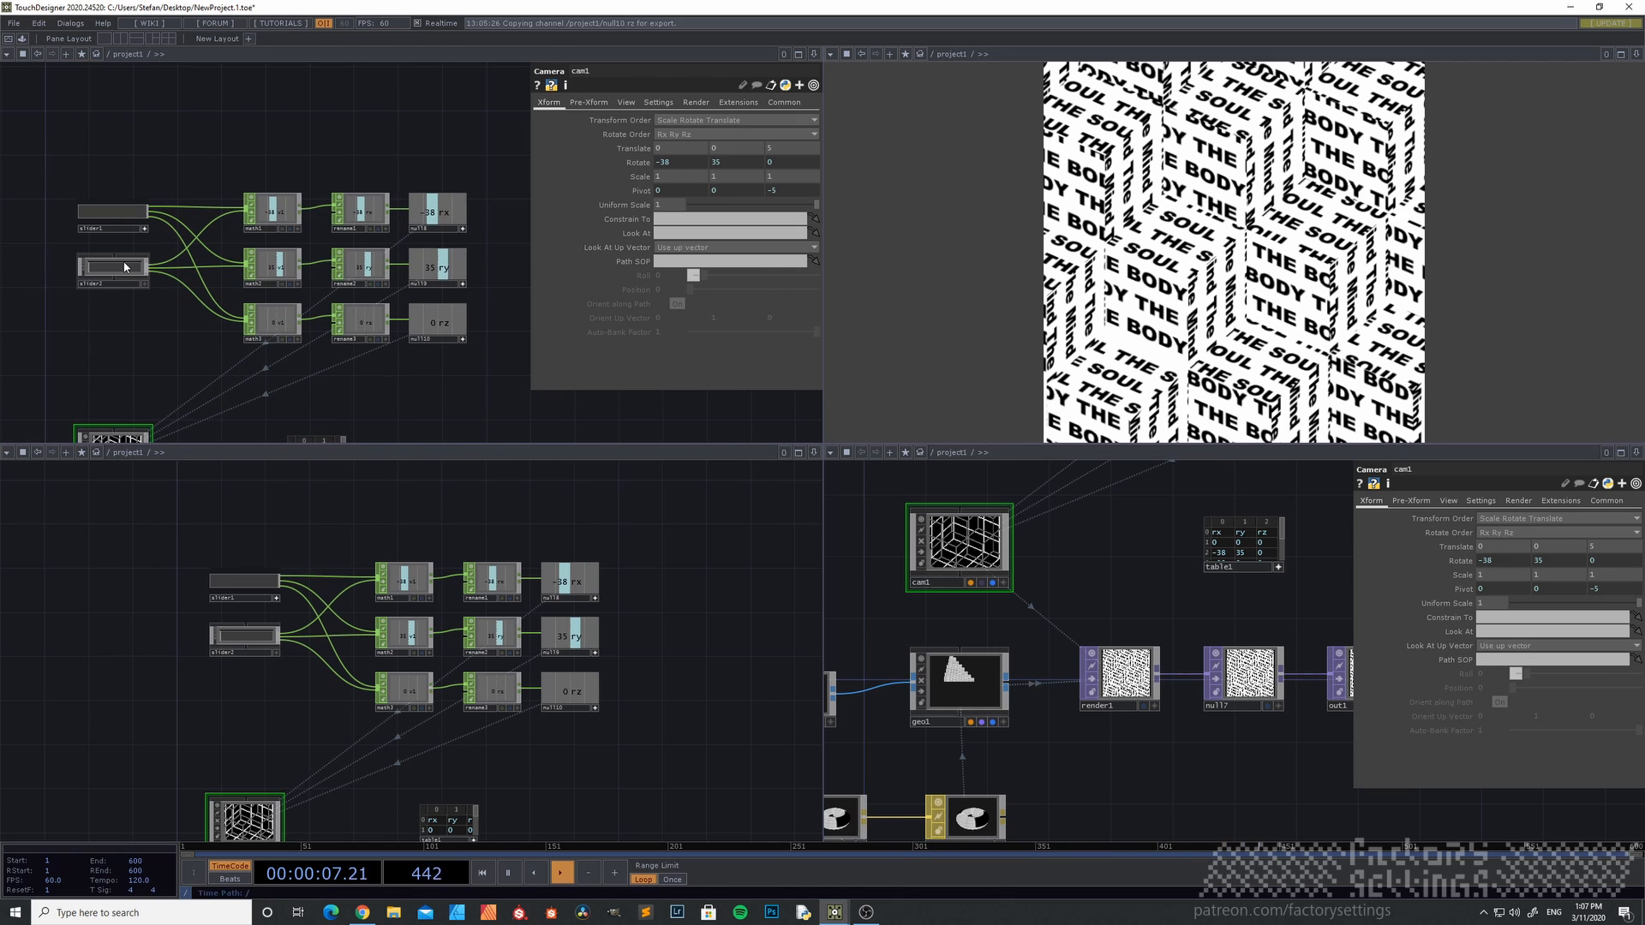
double_click(134, 271)
left_click(237, 148)
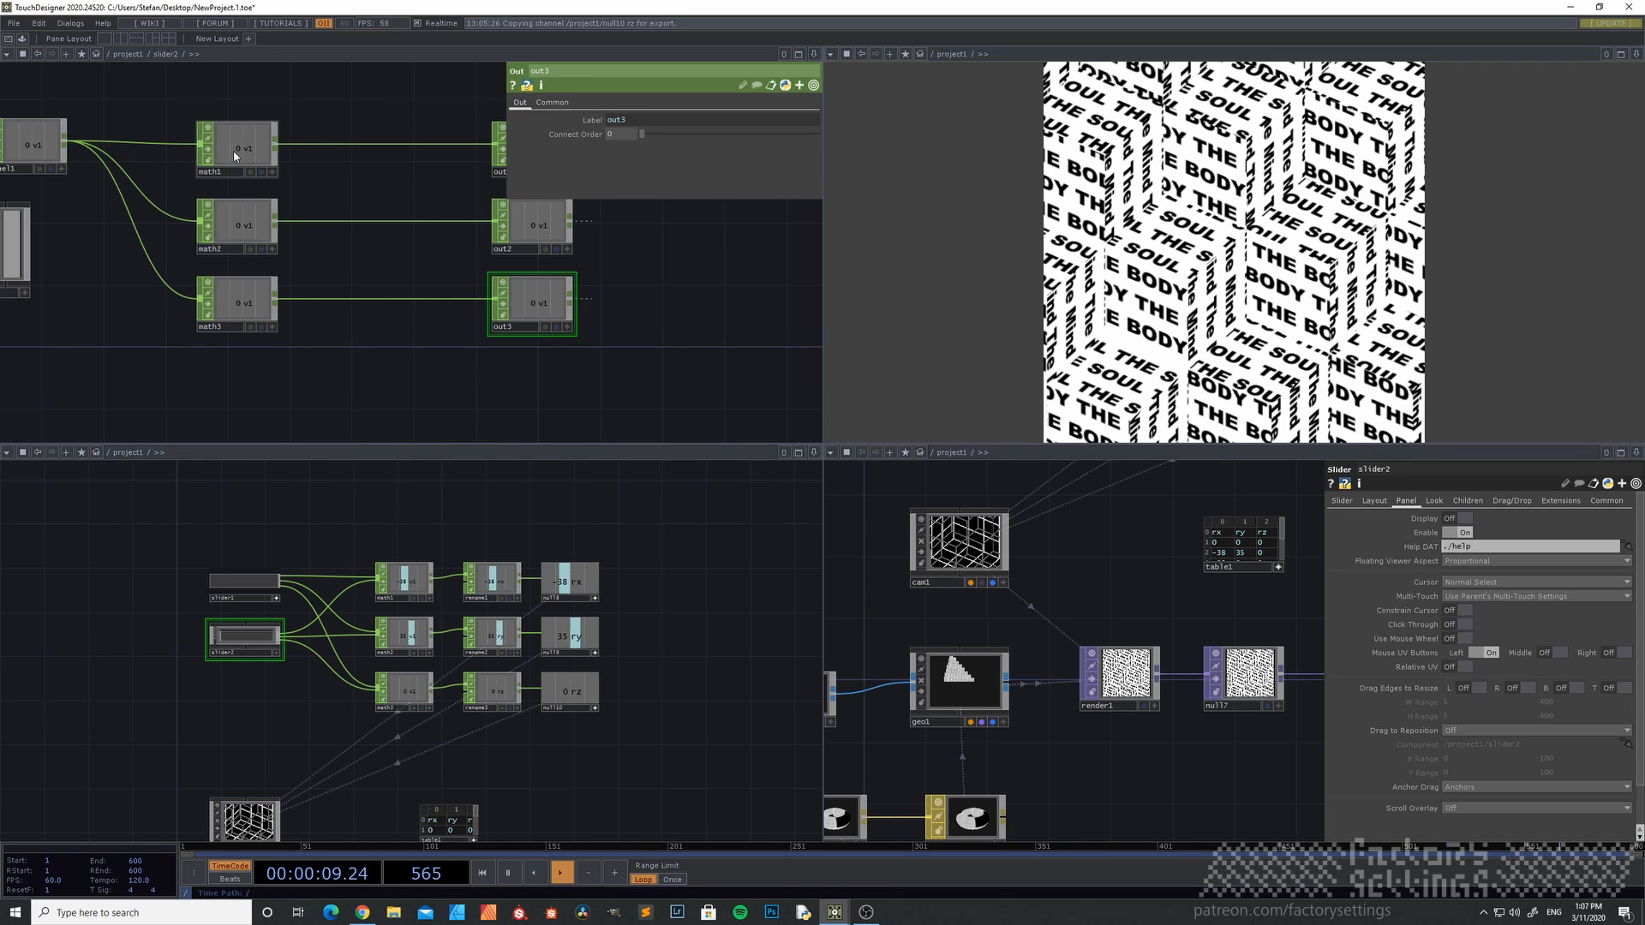
left_click(632, 104)
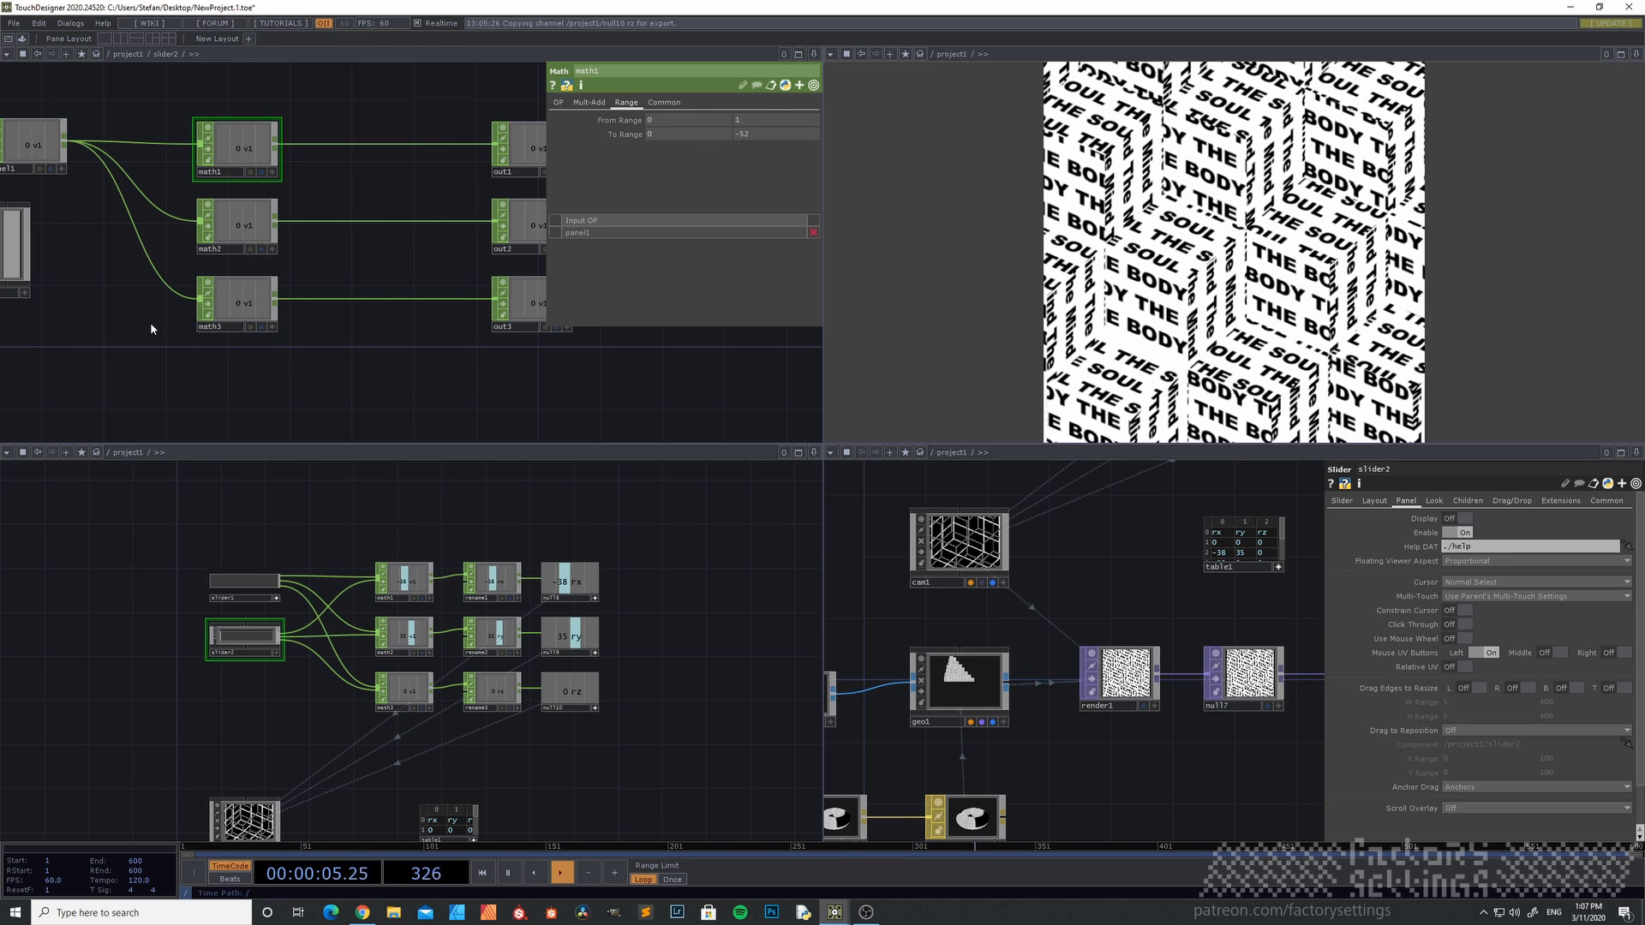
- Examine the camera rotation rows in table1 and compare them with the rx, ry and rz chains
left_click_drag(151, 322, 231, 349)
scroll(347, 683, "up", 5)
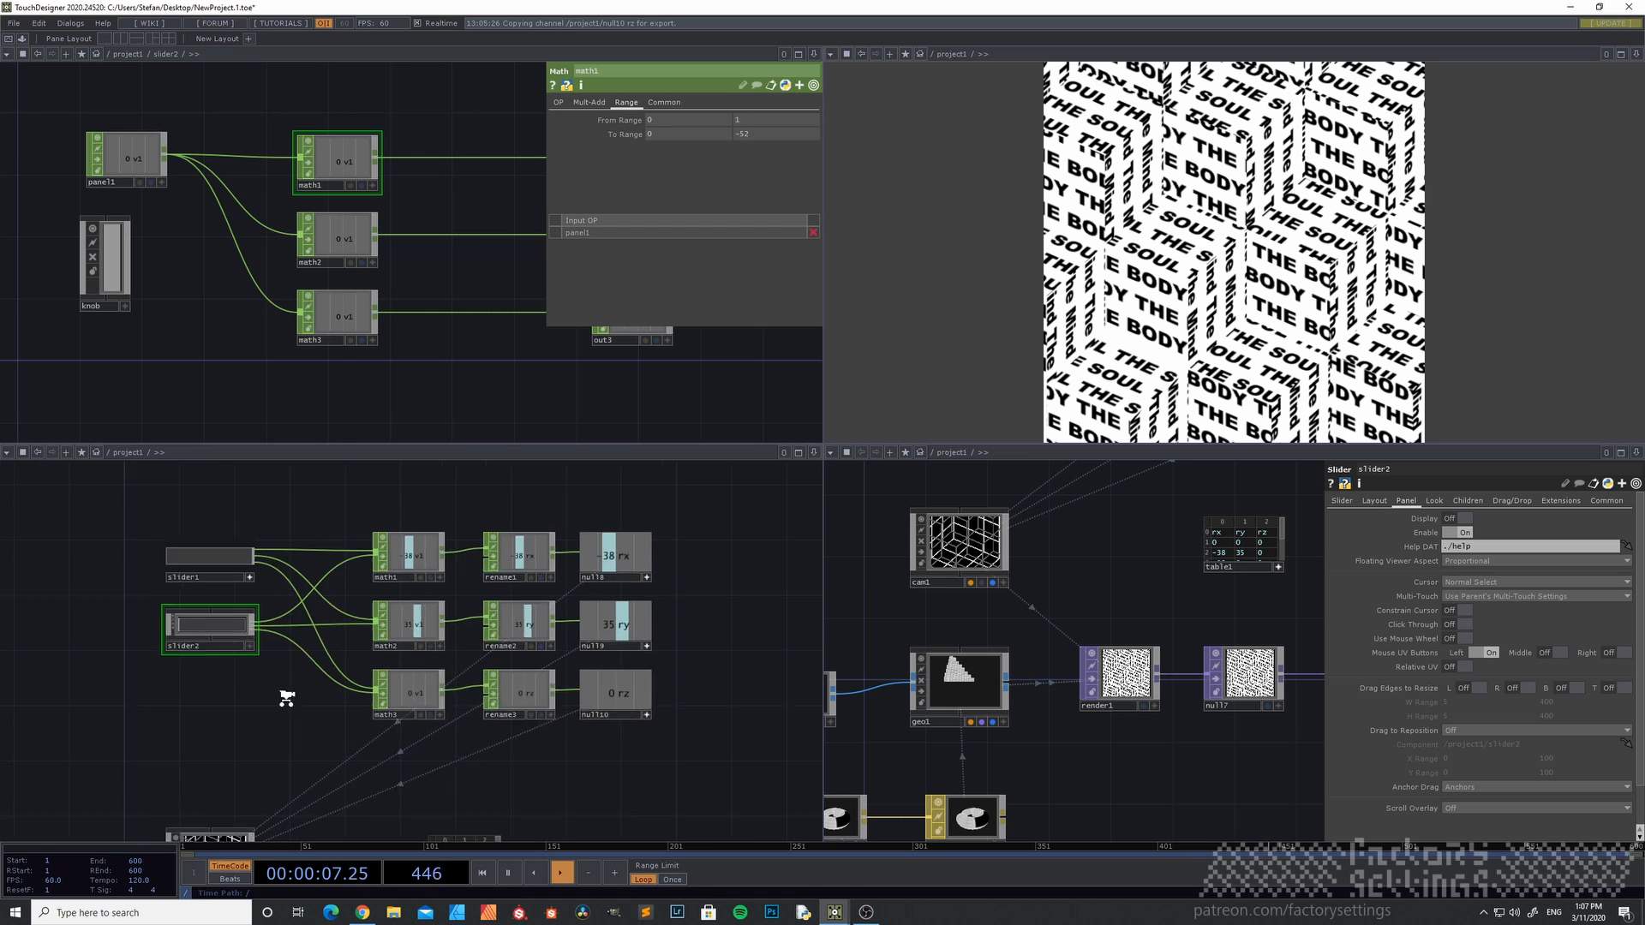
left_click_drag(253, 669, 148, 493)
scroll(326, 702, "down", 3)
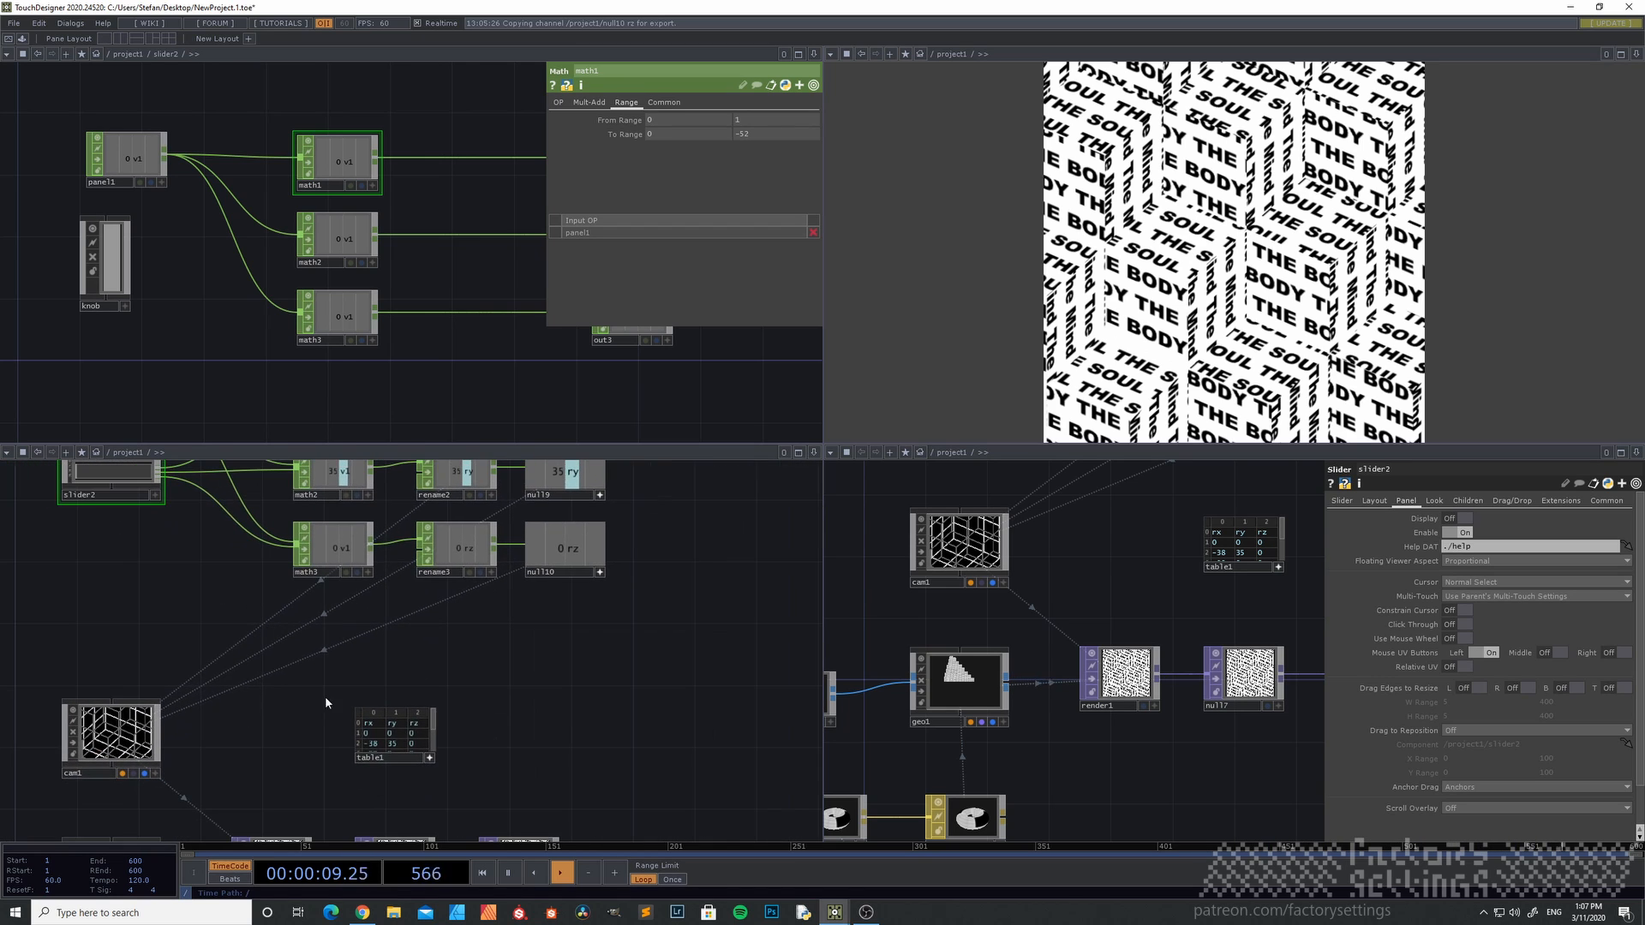
scroll(330, 782, "up", 3)
scroll(330, 782, "up", 2)
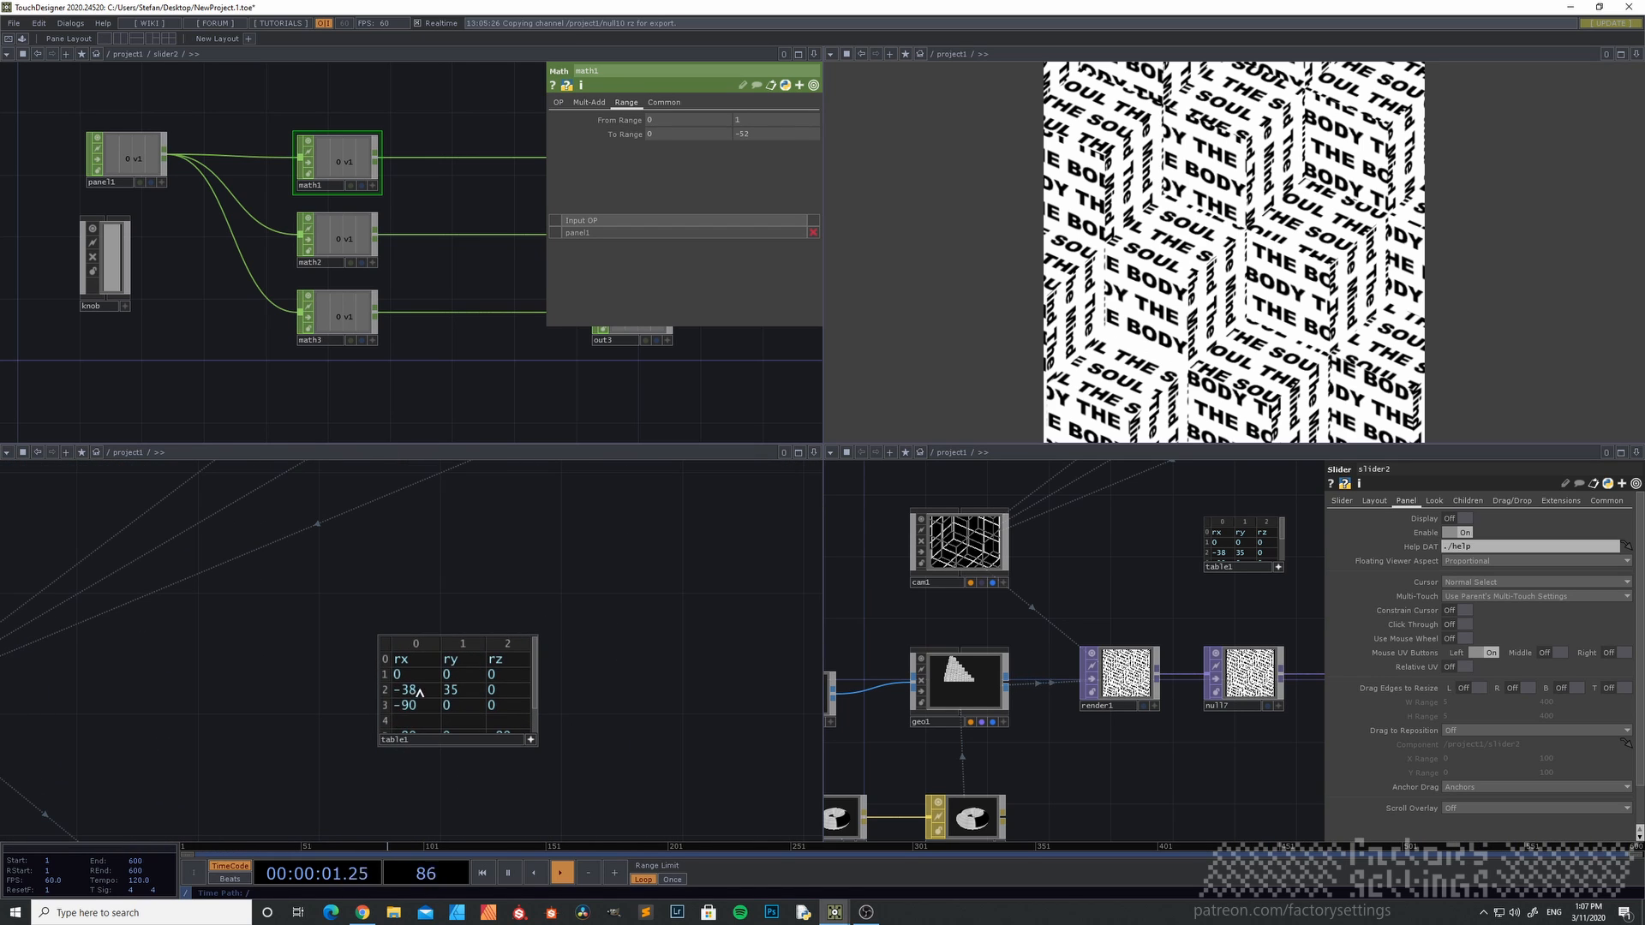
scroll(337, 639, "down", 5)
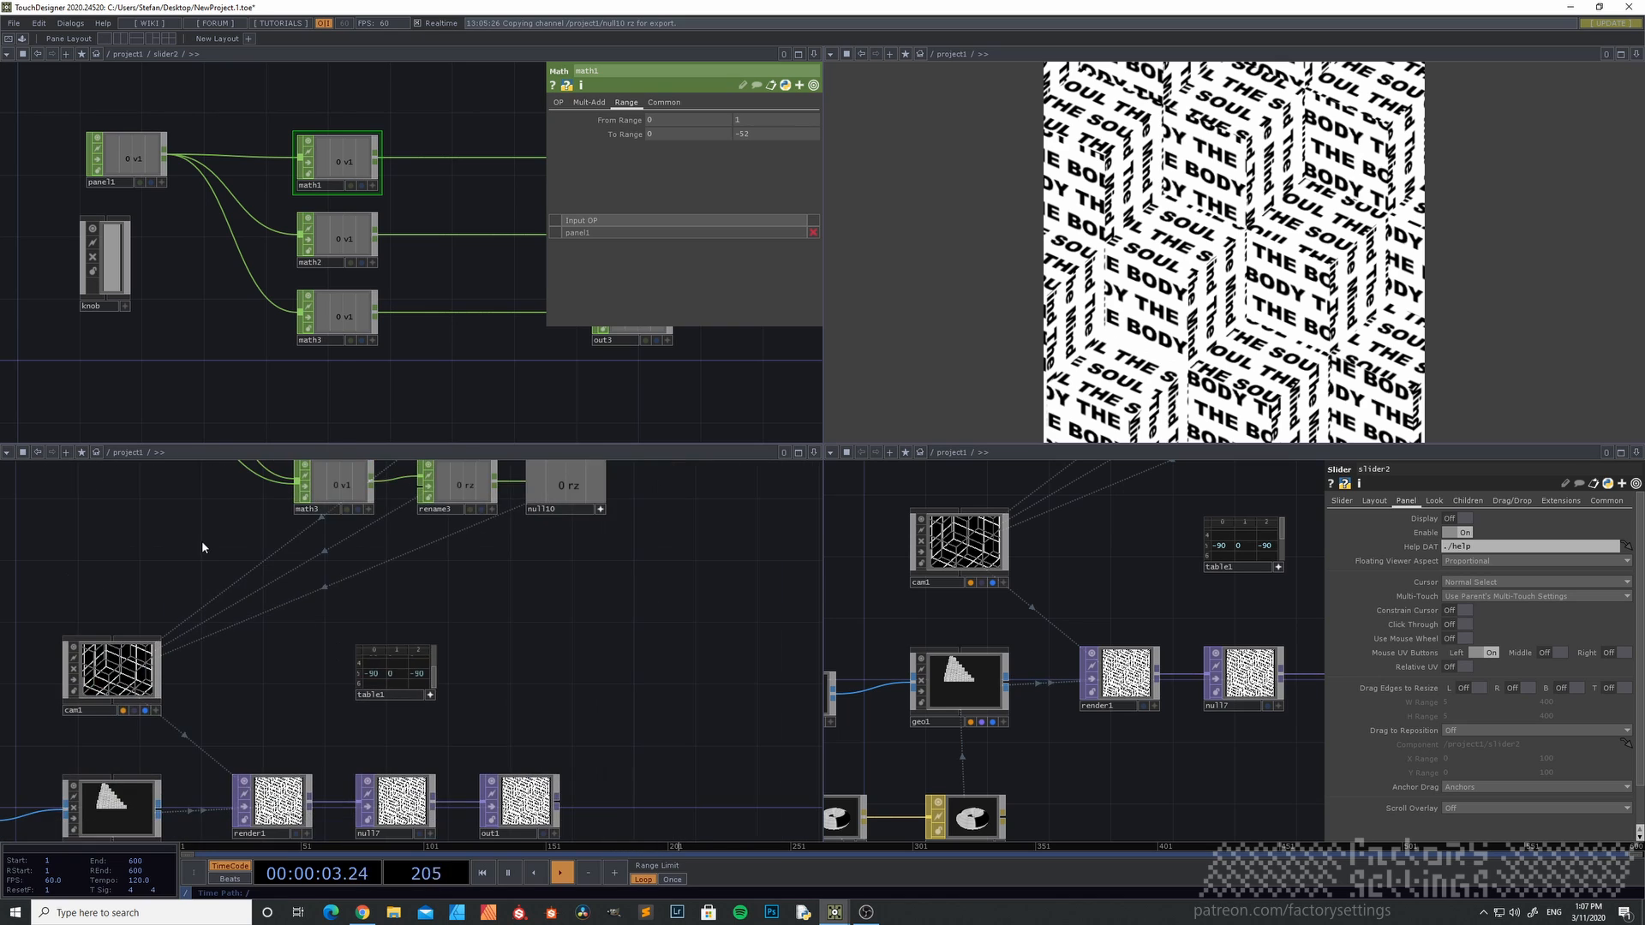
scroll(203, 542, "up", 4)
left_click_drag(285, 640, 286, 647)
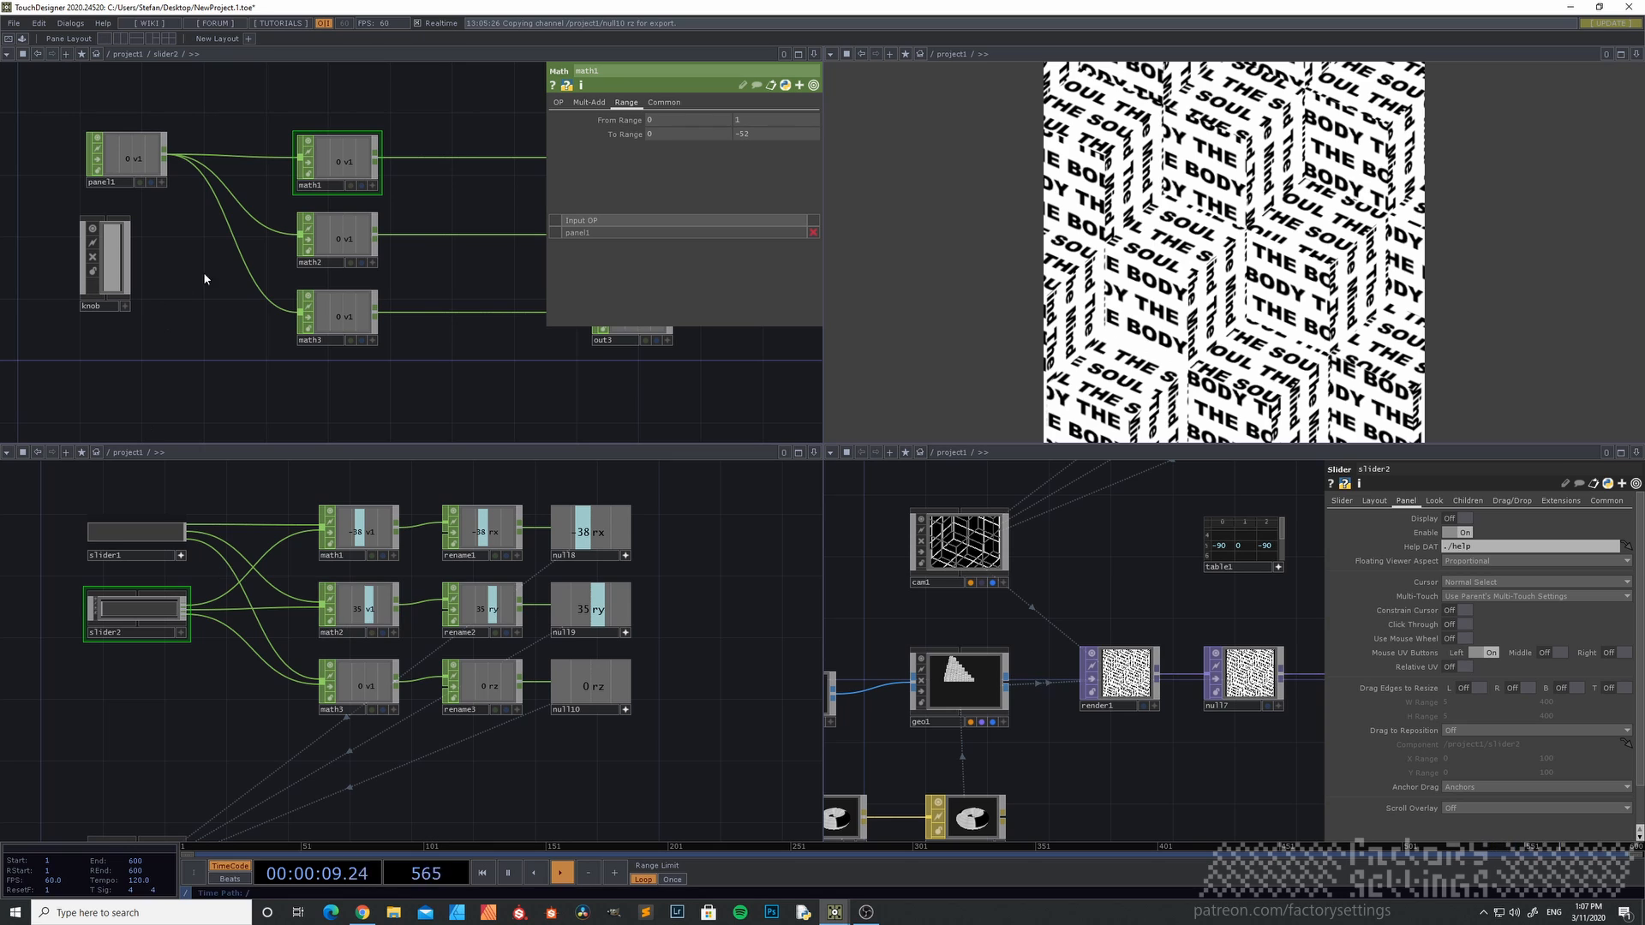
- Set the upper To Range value of slider2's math2 to -35
left_click_drag(382, 270, 257, 293)
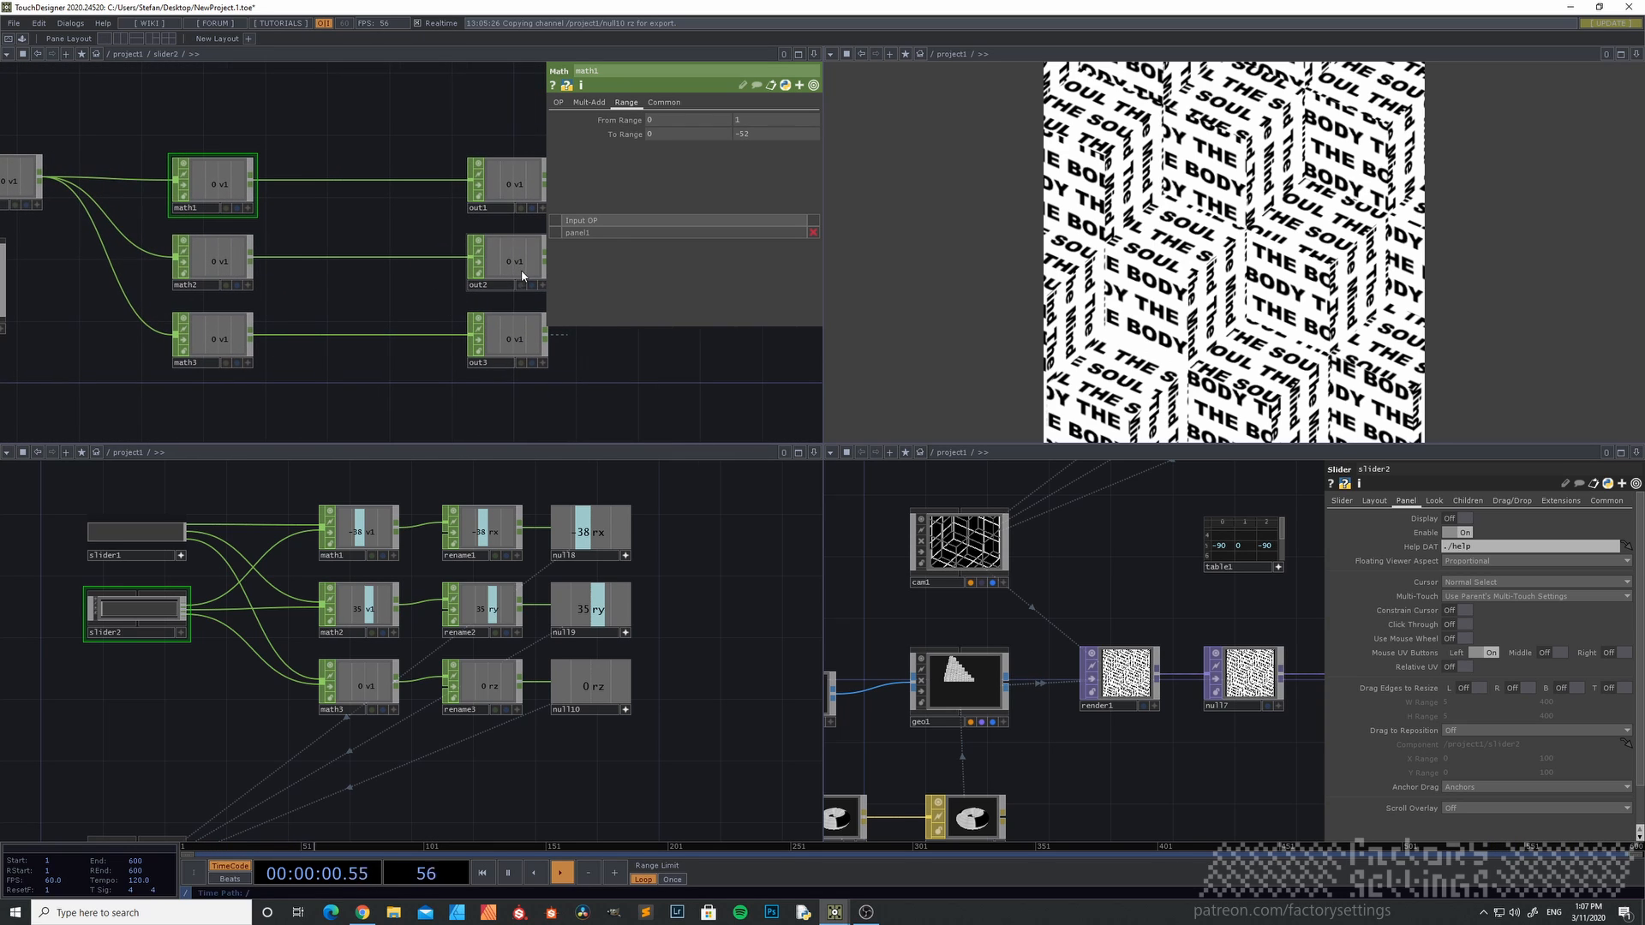
left_click(233, 263)
left_click(626, 102)
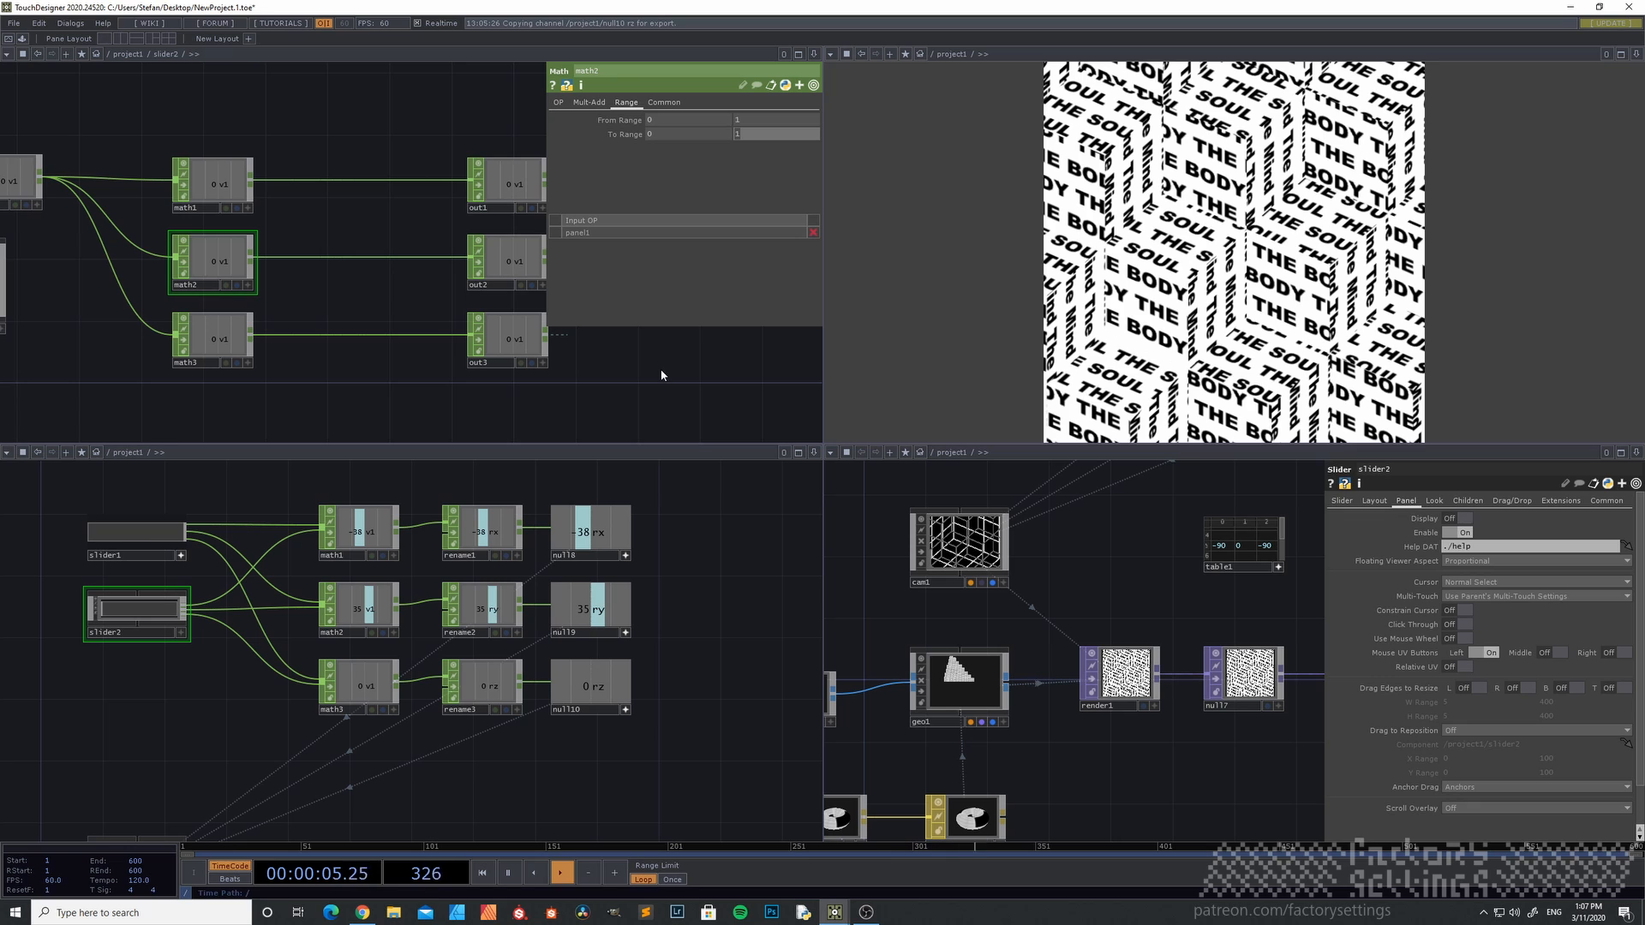
key("Return")
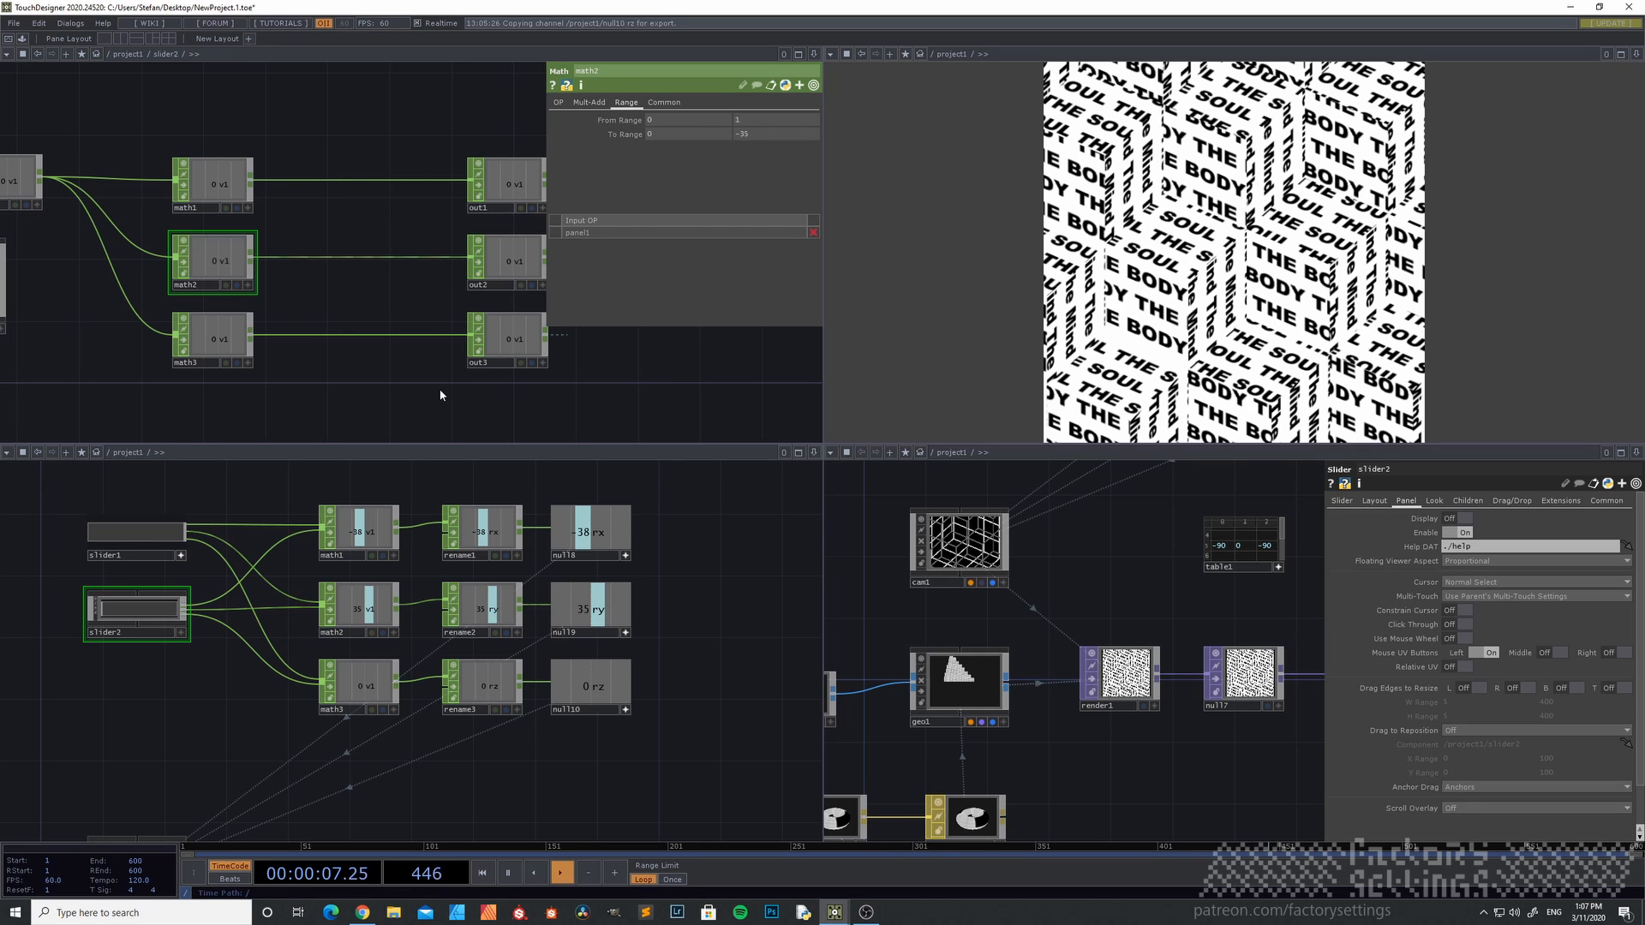
- Move slider2 from its minimum to its maximum to rotate the camera
scroll(437, 394, "down", 3)
left_click_drag(243, 376, 289, 374)
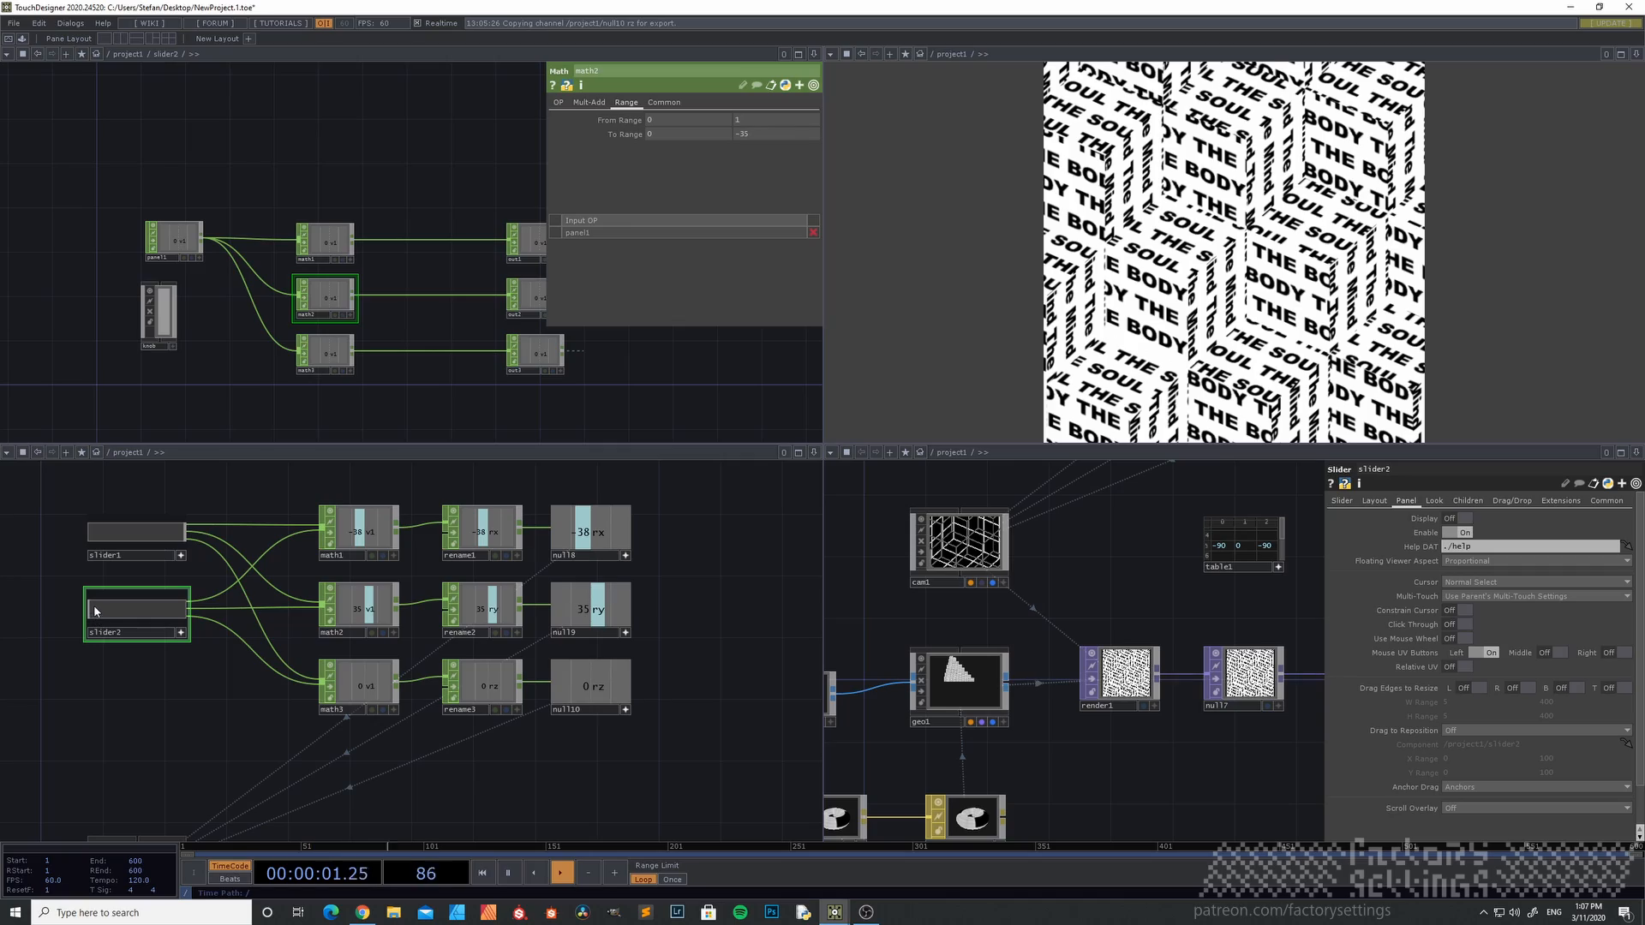
mouse_move(94, 610)
left_mouse_down()
mouse_move(179, 605)
mouse_move(88, 608)
left_mouse_up()
left_click_drag(129, 606, 199, 603)
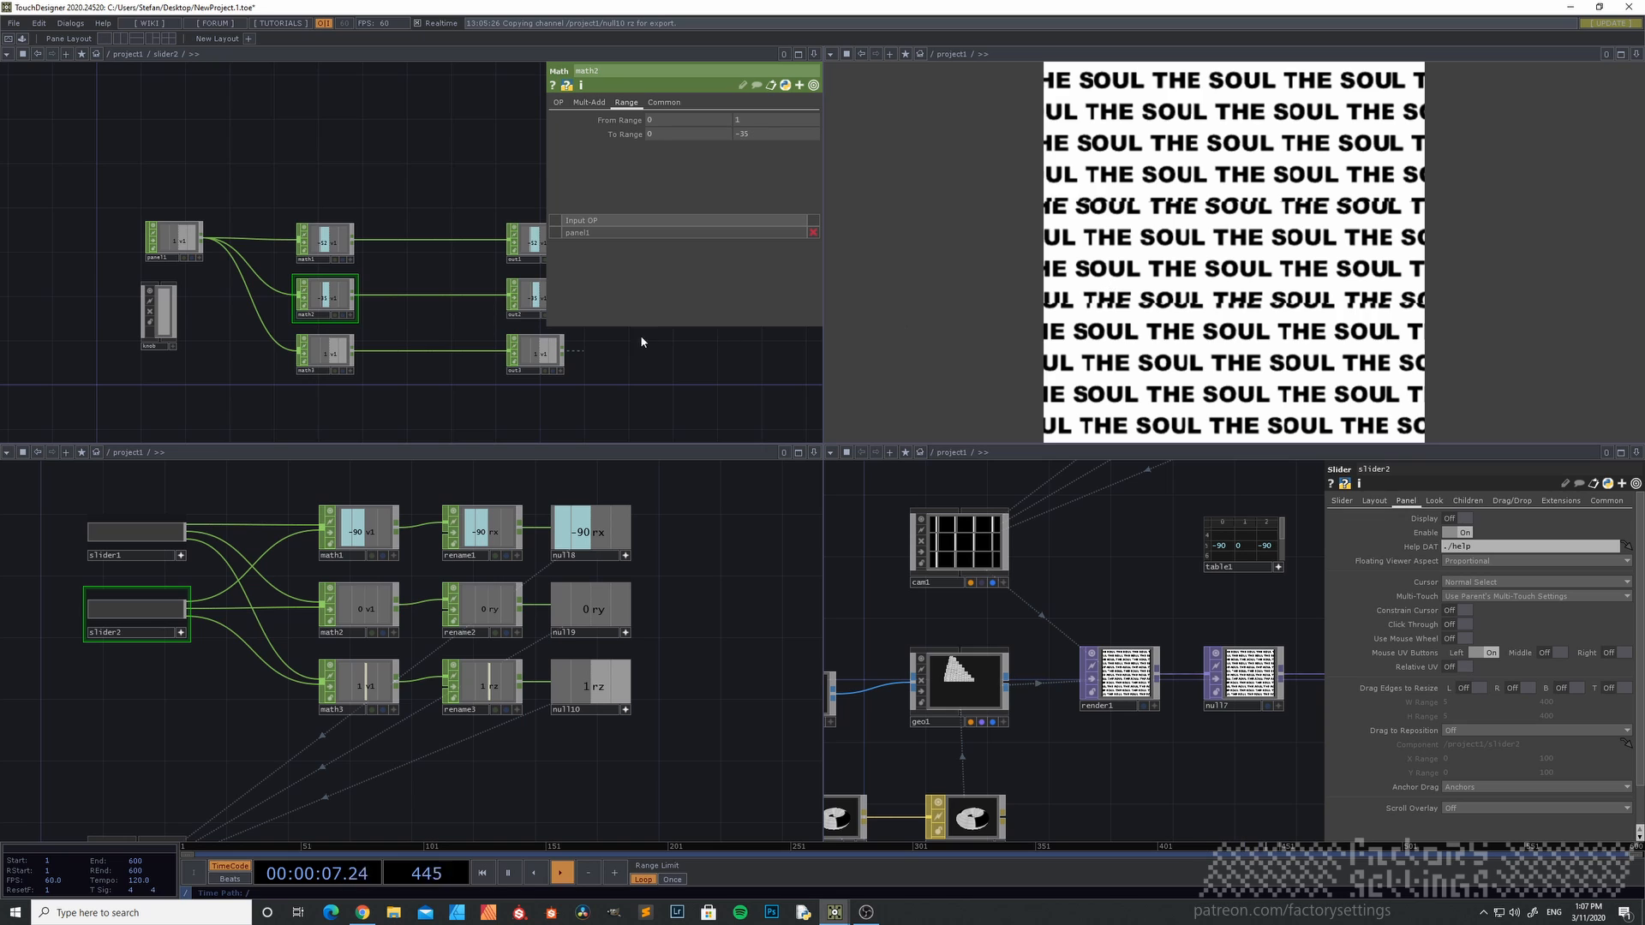
- Set the upper To Range value of slider2's math3 to 0
scroll(333, 380, "up", 2)
left_click(329, 346)
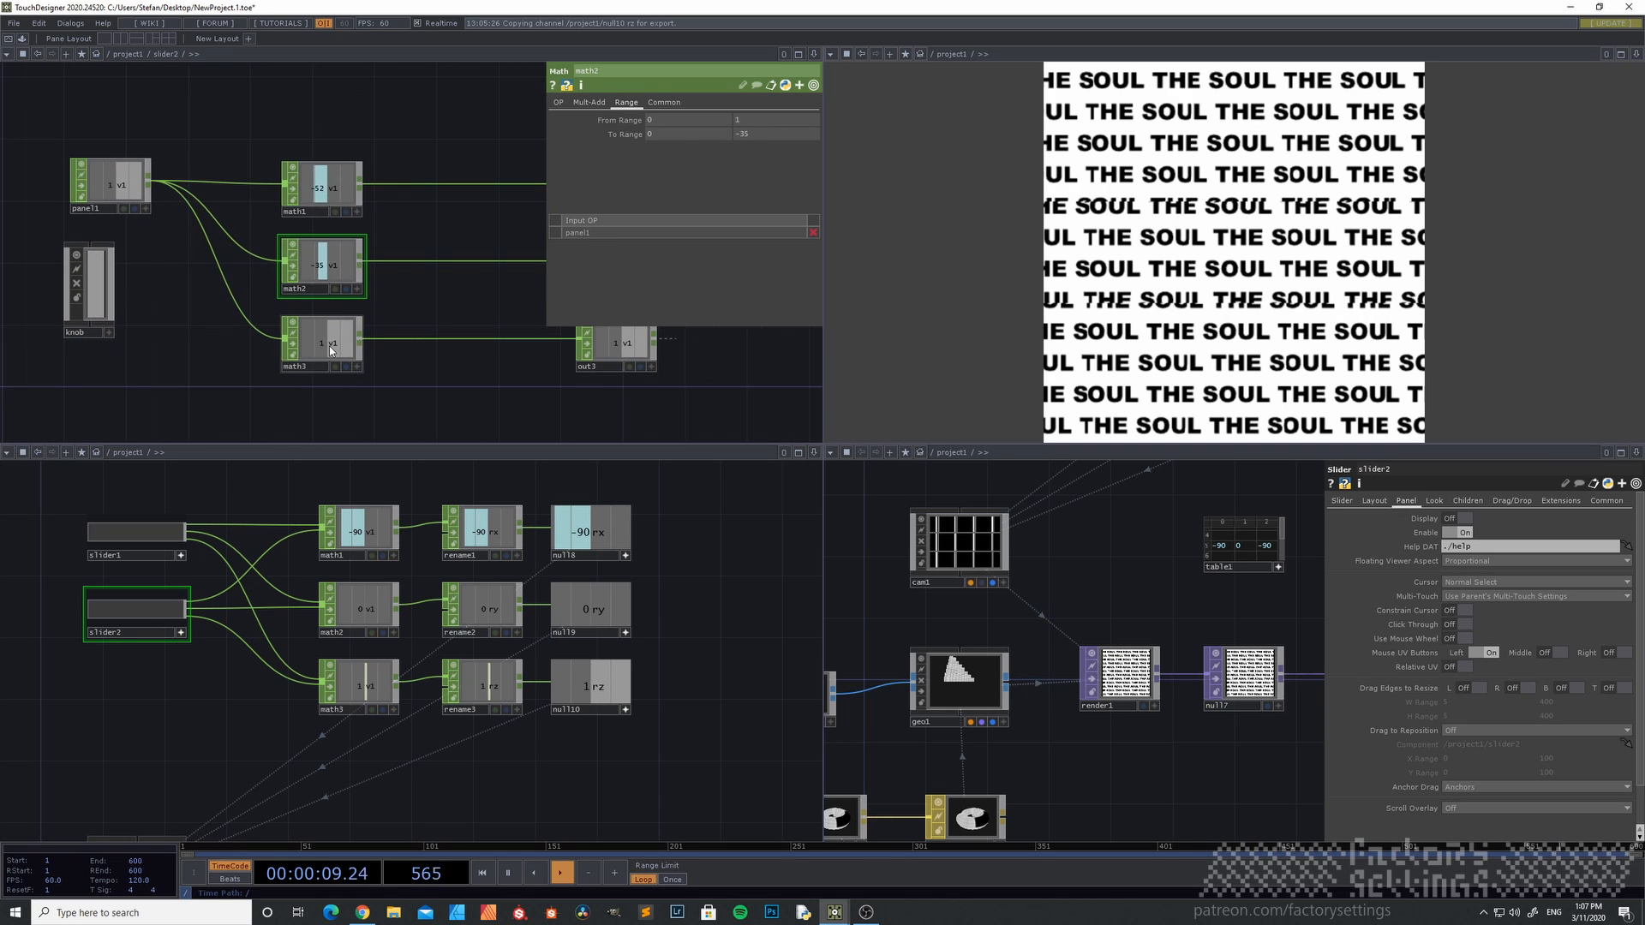
left_click(758, 134)
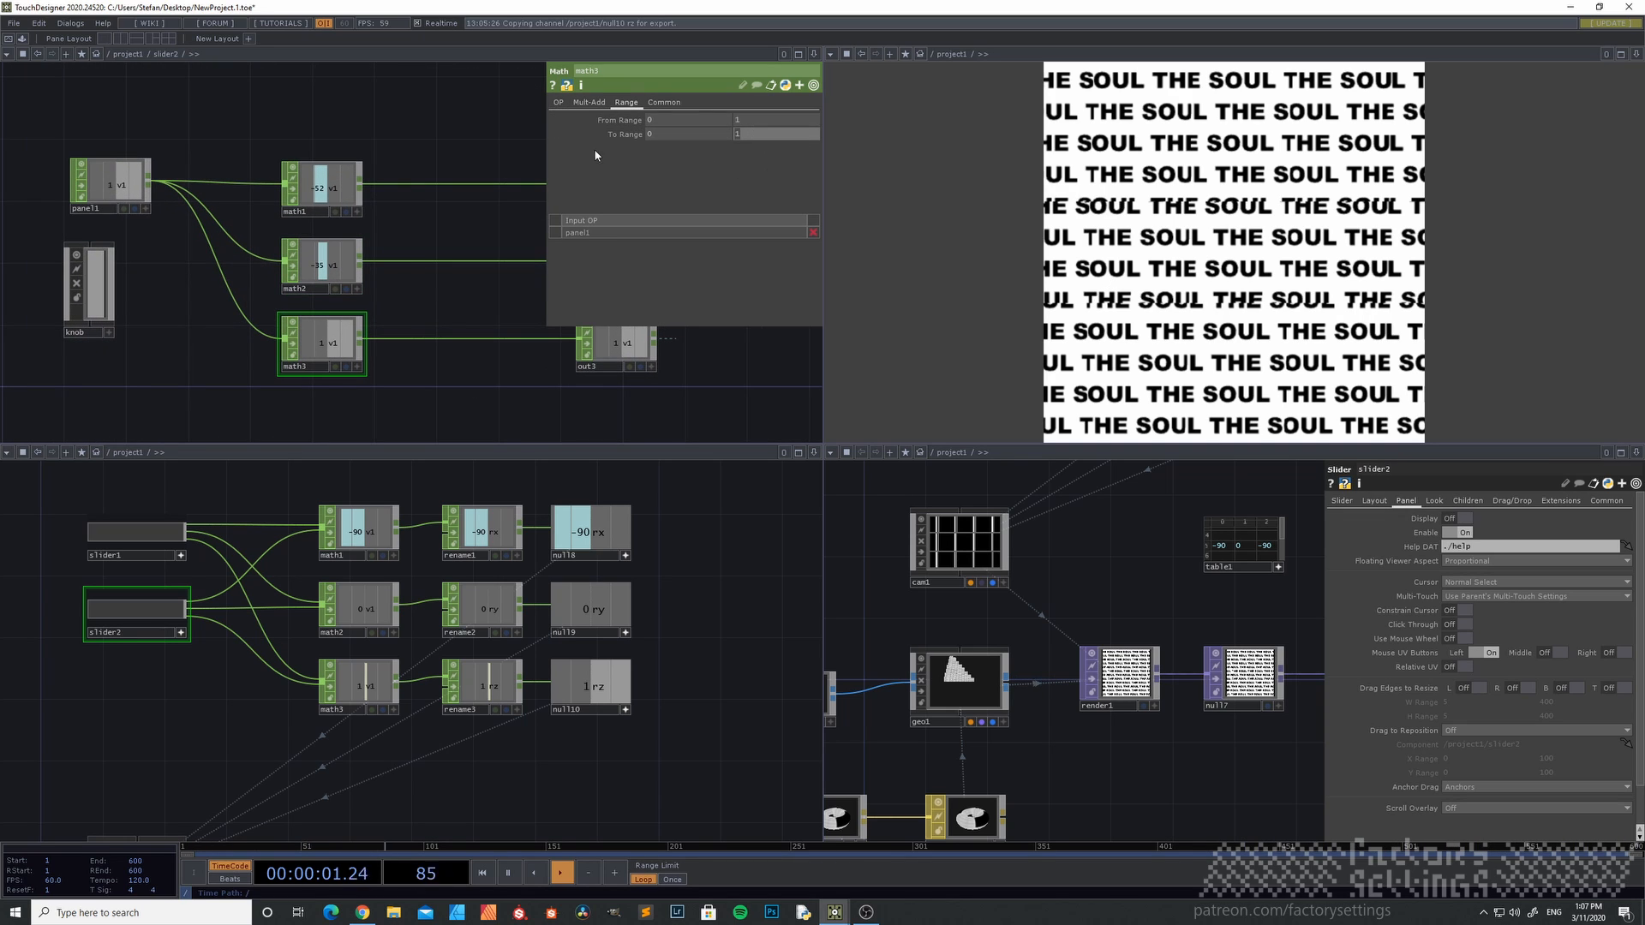
type("0")
key("Return")
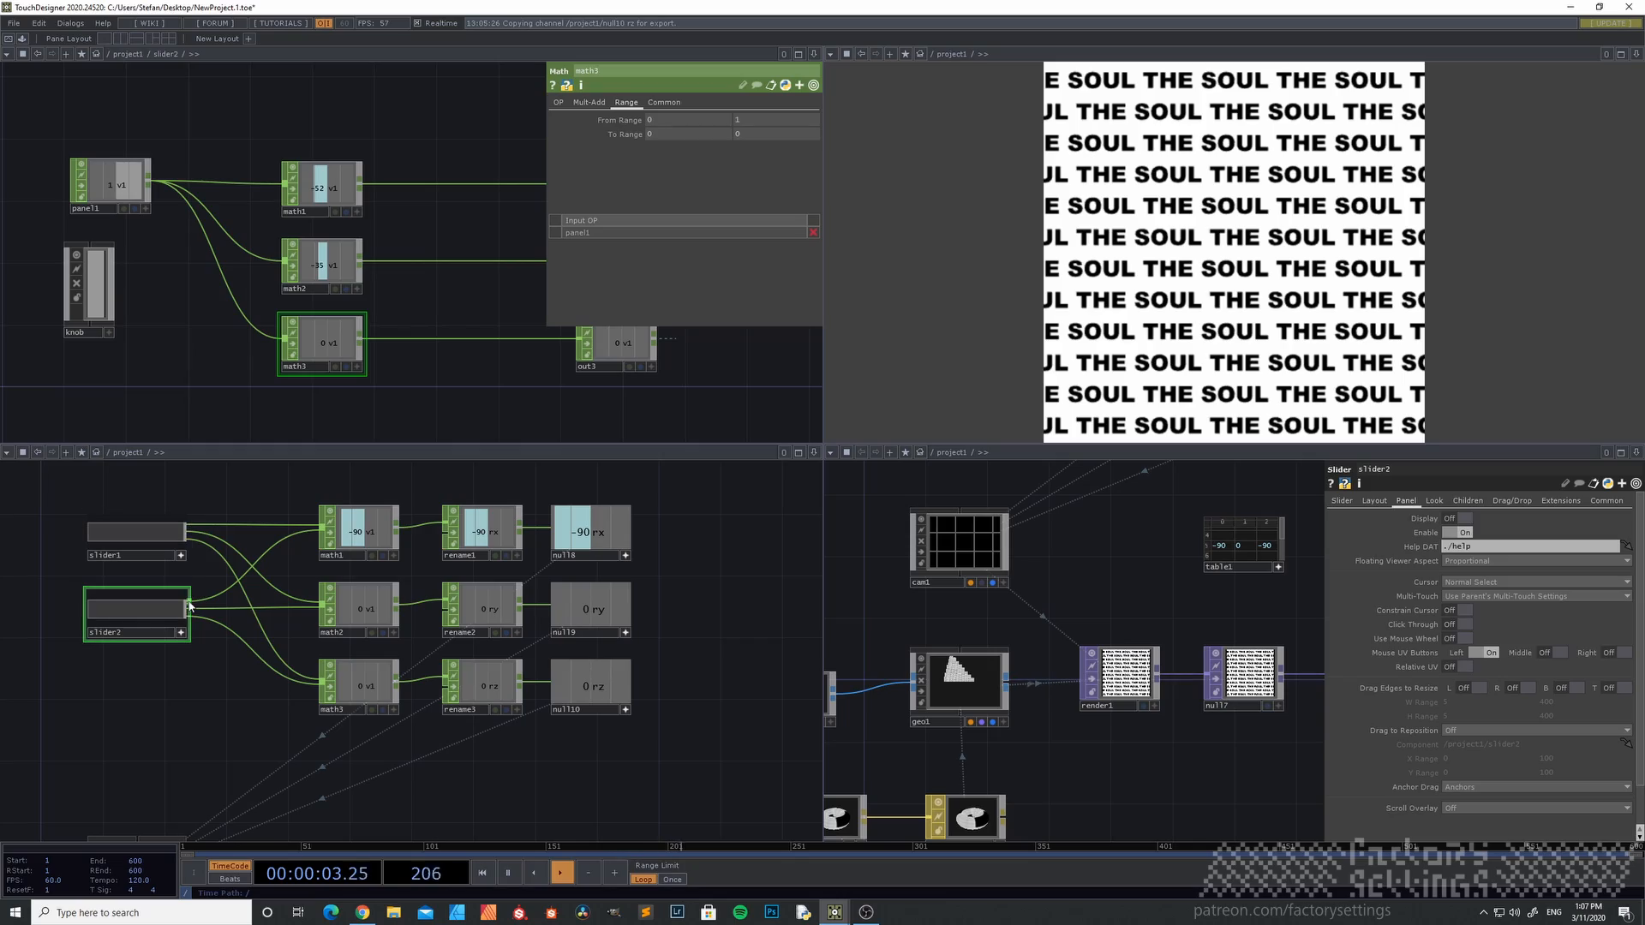
- Test the camera rotation by returning slider2 to its minimum, holding slider1 at maximum, and moving slider2 back to maximum
left_click_drag(179, 613, 56, 589)
left_click_drag(179, 530, 226, 524)
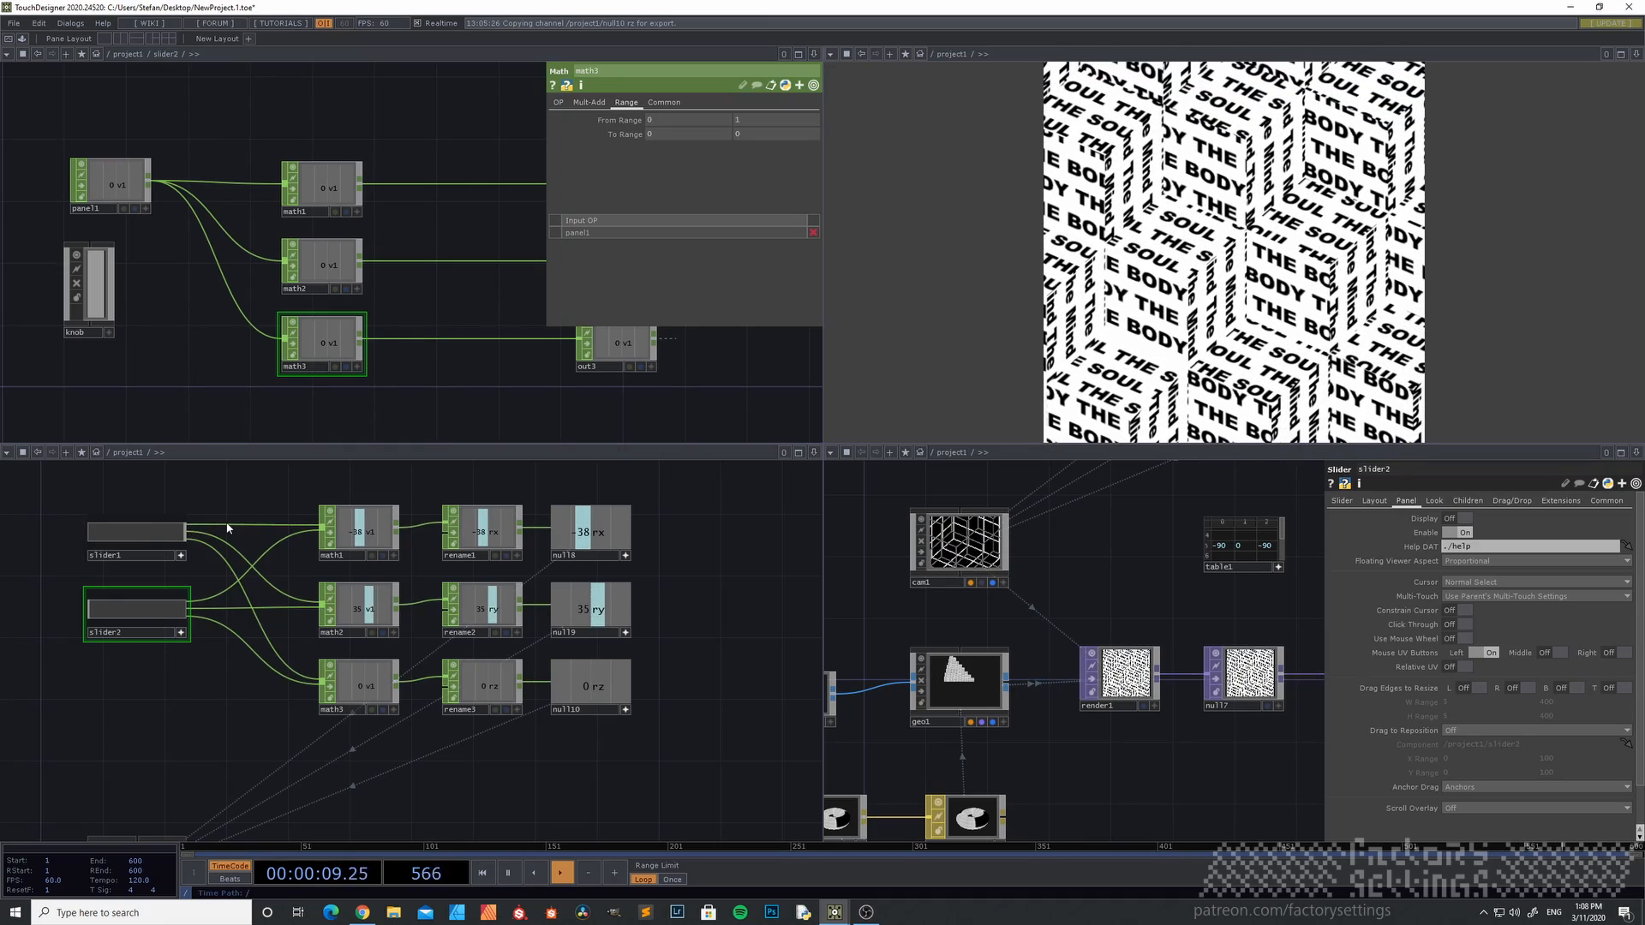
left_click_drag(92, 611, 222, 594)
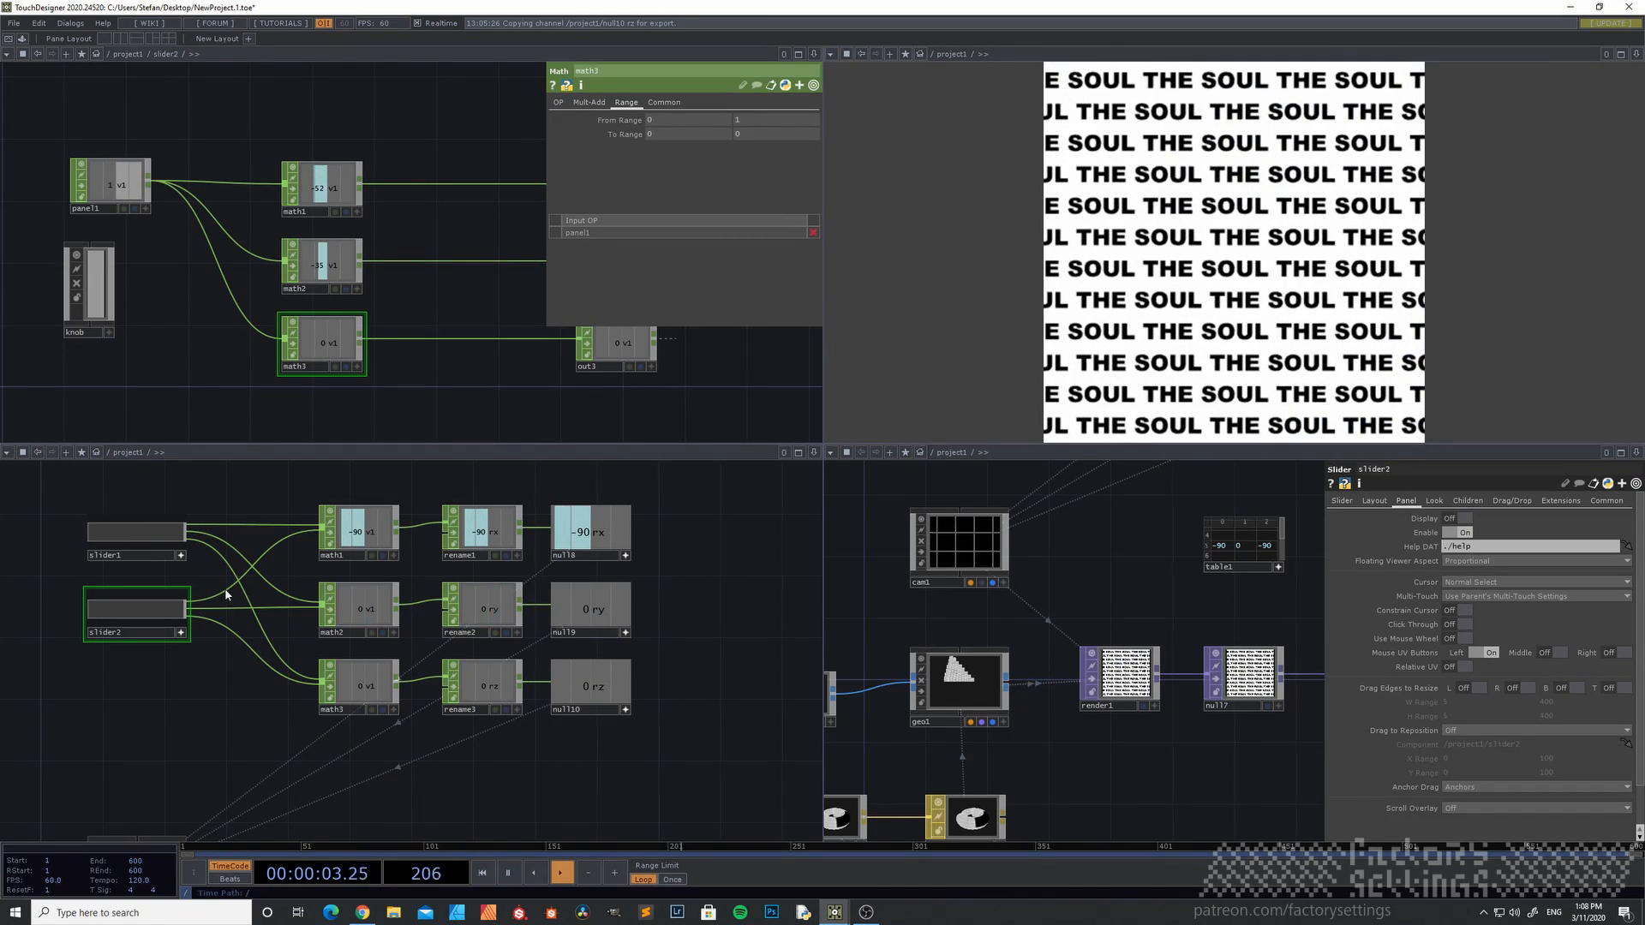
- Review the last filled row of rotation values in table1
mouse_move(226, 682)
left_mouse_down()
mouse_move(264, 657)
mouse_move(317, 573)
left_mouse_up()
left_click_drag(260, 627, 211, 573)
scroll(382, 724, "up", 6)
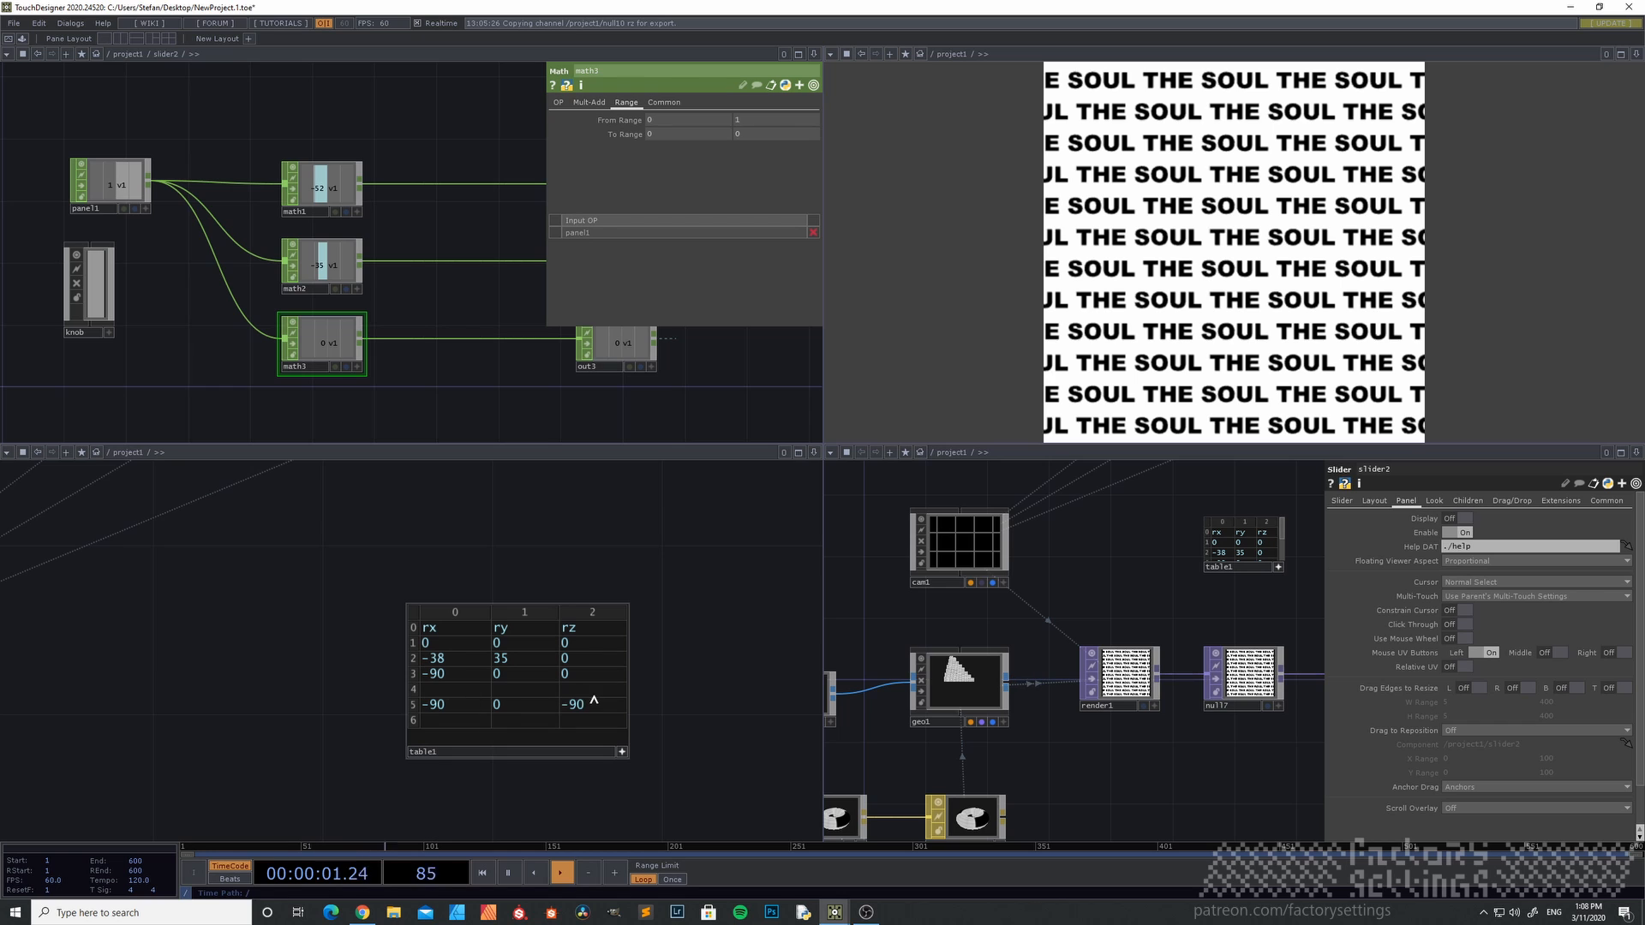
- Move the whole group of slider, math, rename and null nodes in project1 upward, farther away from cam1
scroll(286, 660, "down", 4)
scroll(186, 343, "down", 4)
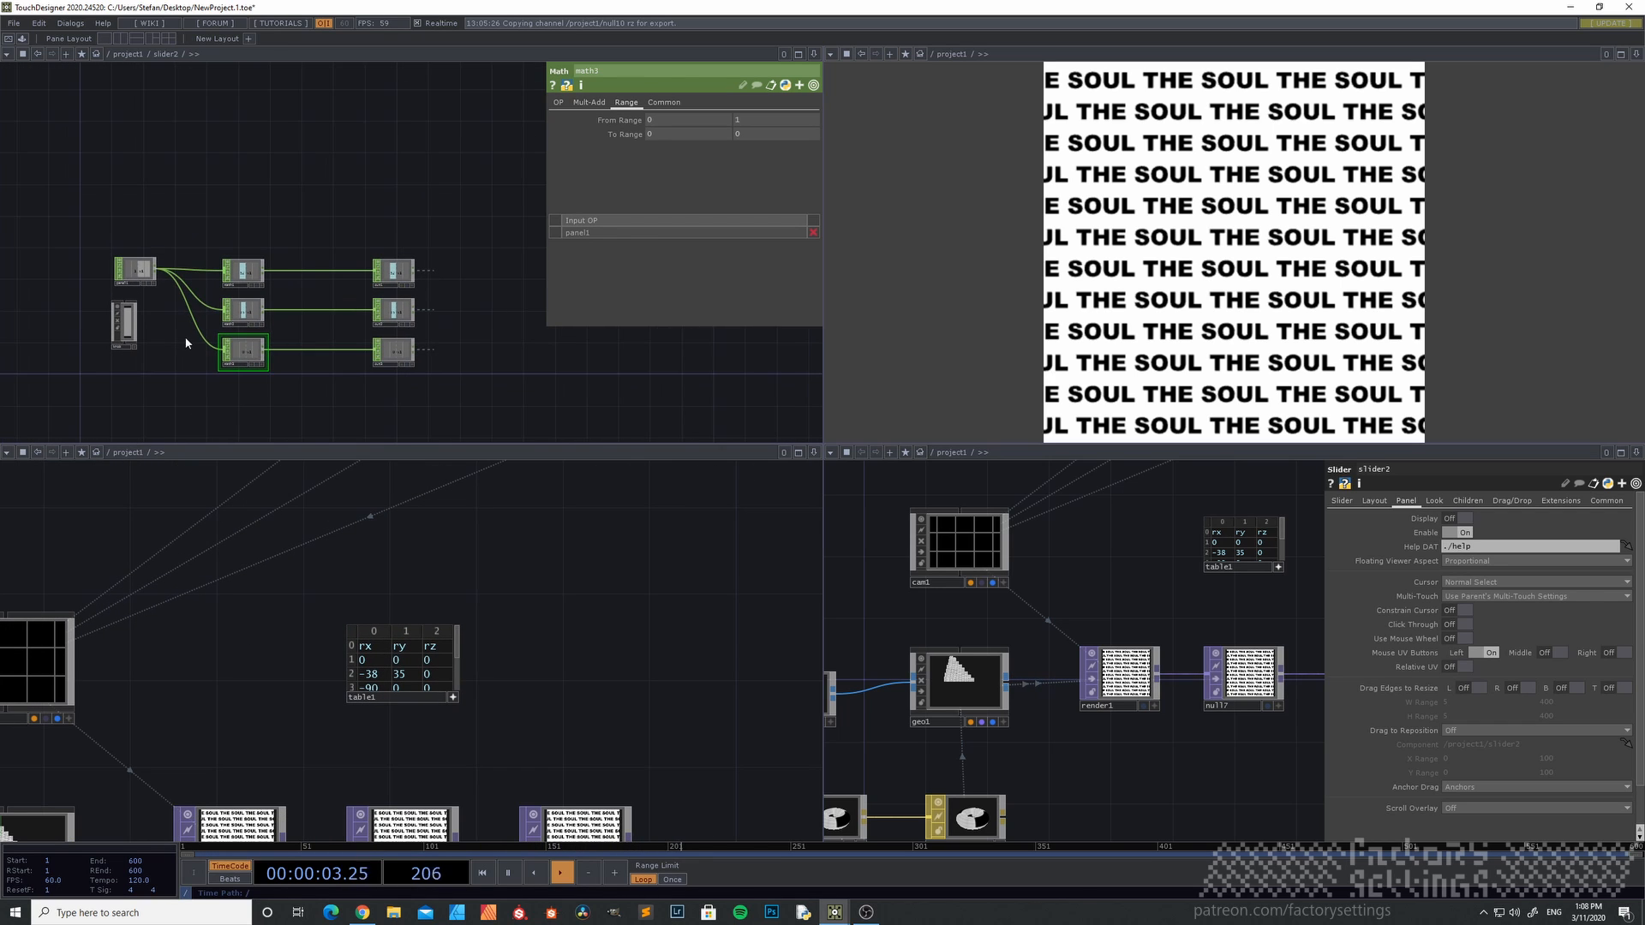
scroll(291, 629, "down", 5)
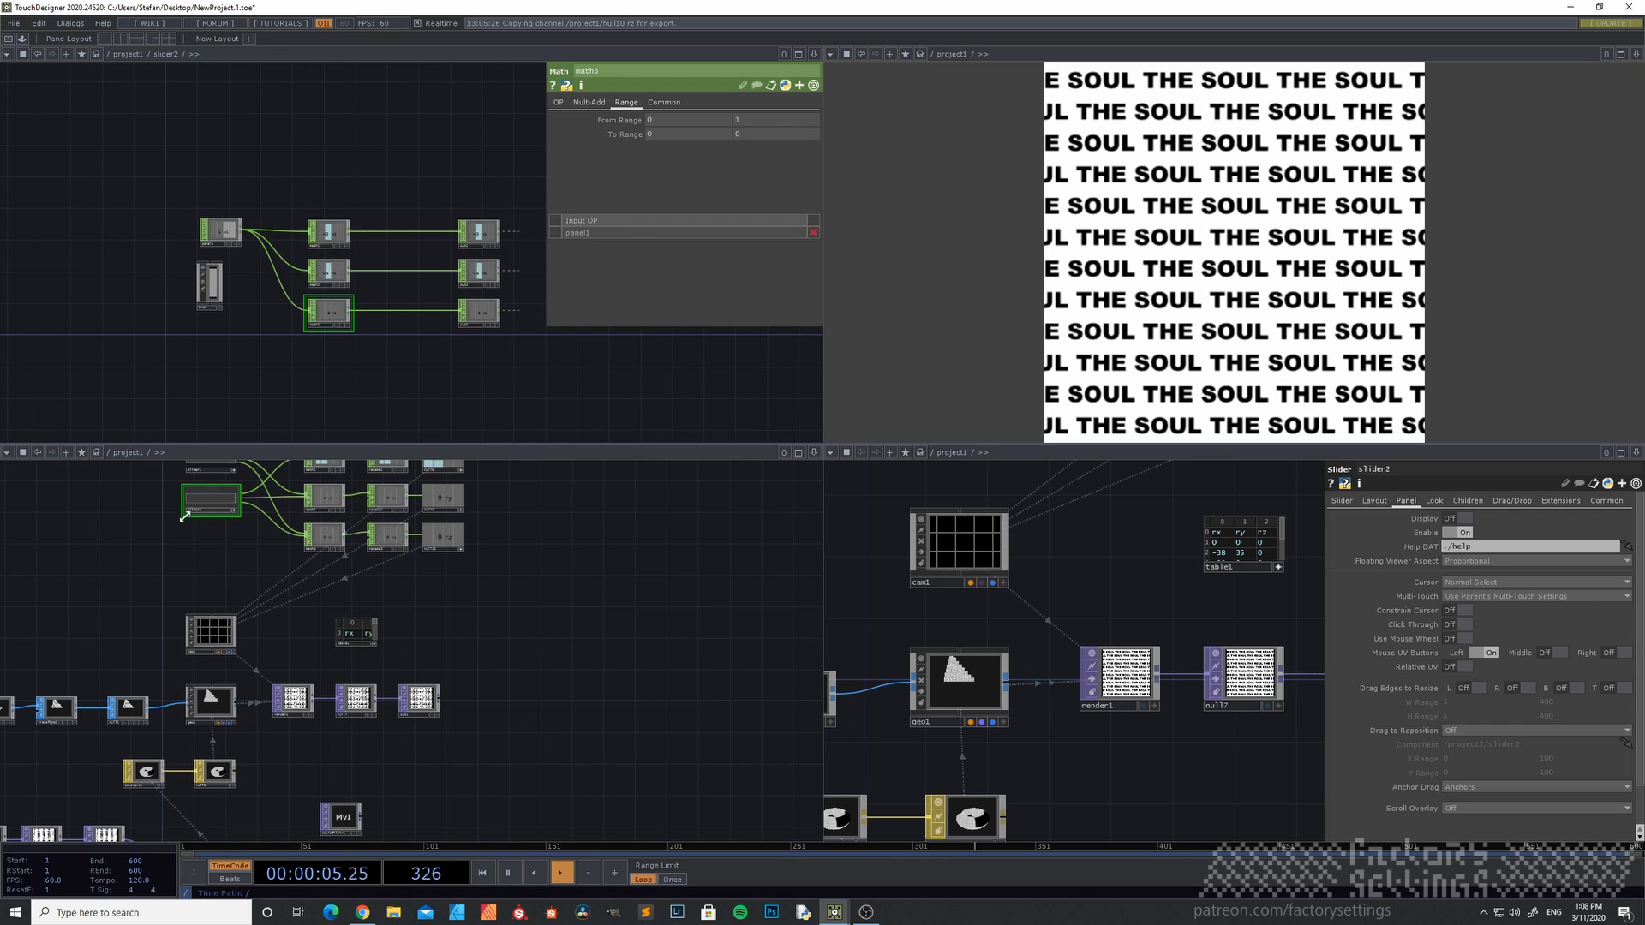
left_click_drag(182, 516, 291, 559)
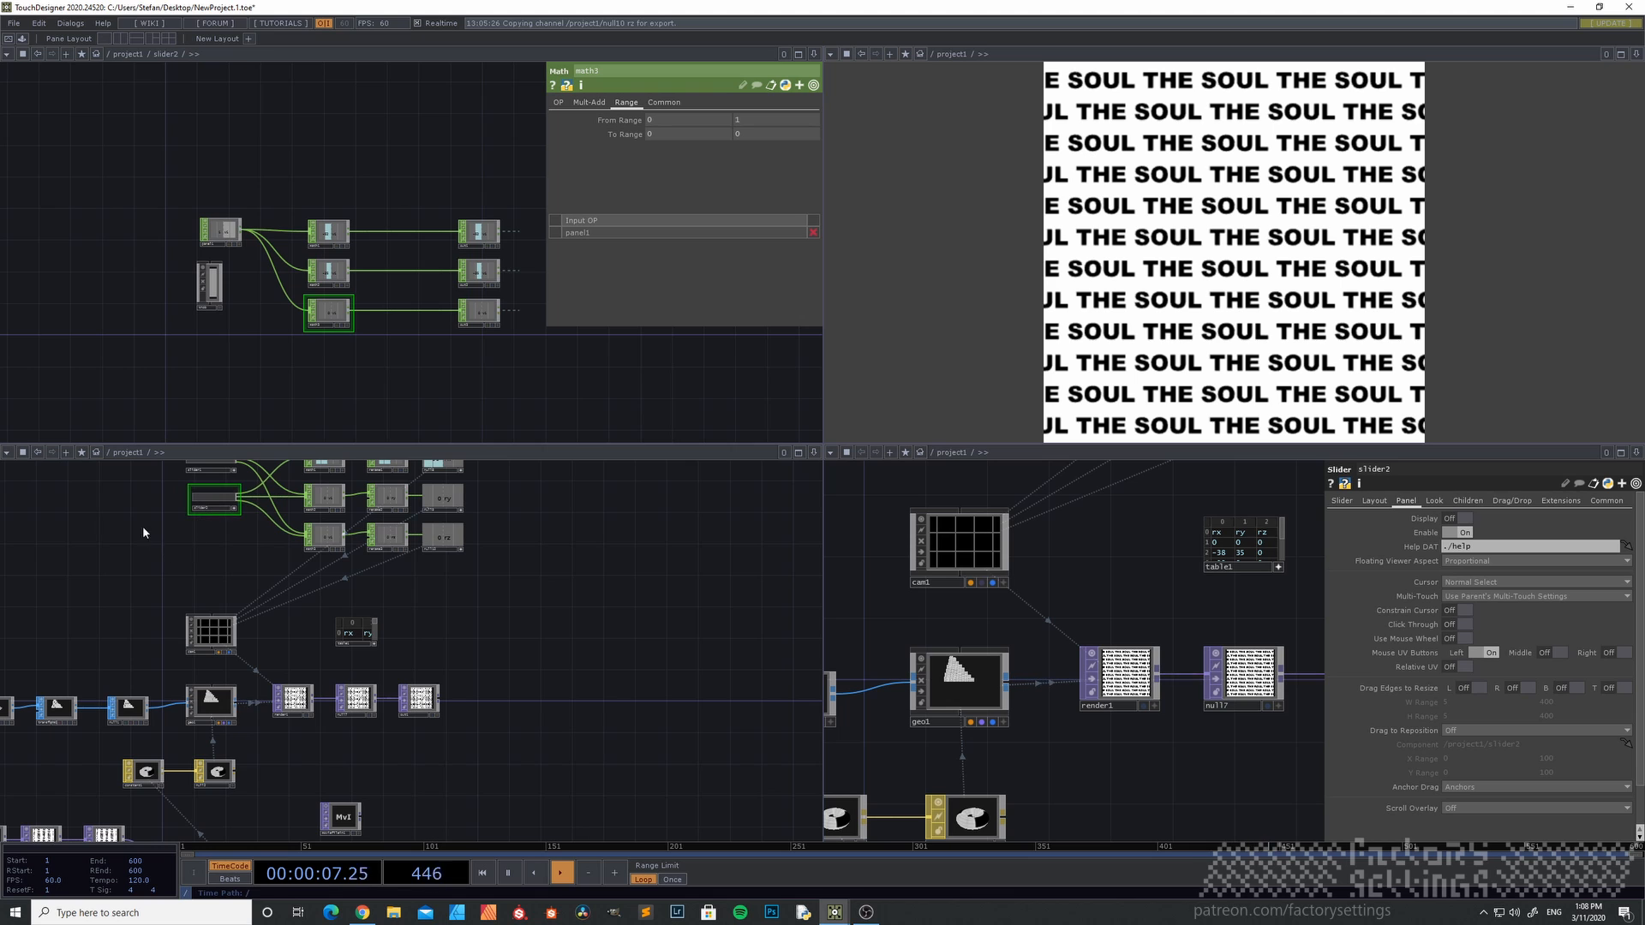
middle_click_drag(145, 533, 302, 638)
scroll(642, 678, "down", 3)
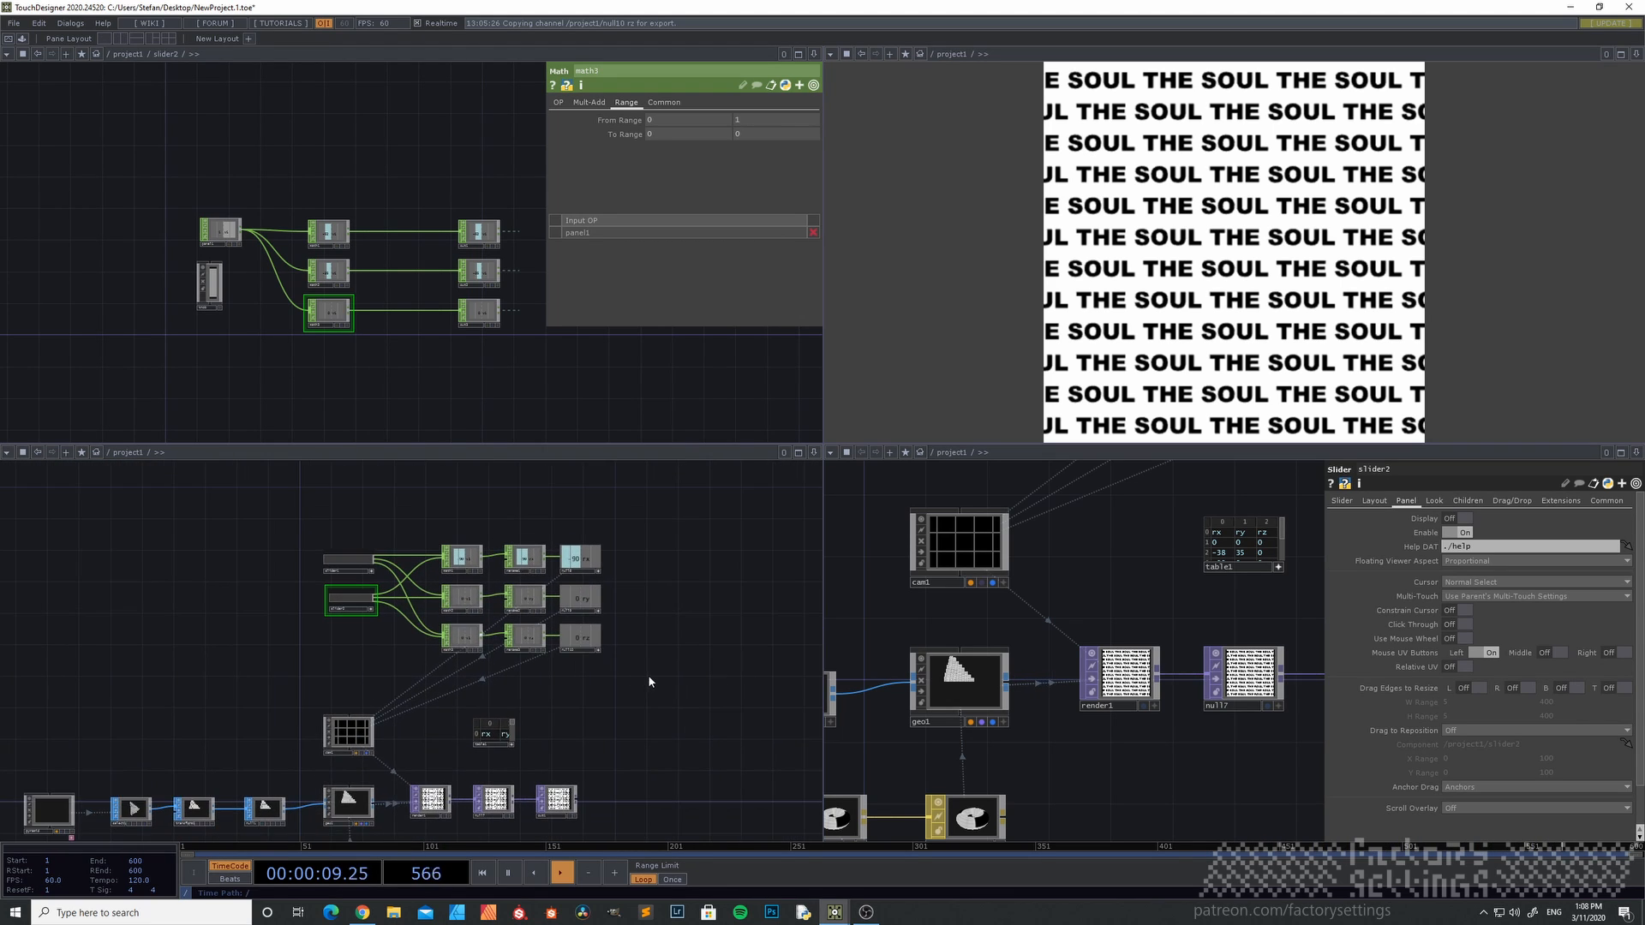
left_click_drag(616, 656, 595, 695)
right_click_drag(632, 717, 261, 512)
left_click_drag(437, 595, 435, 499)
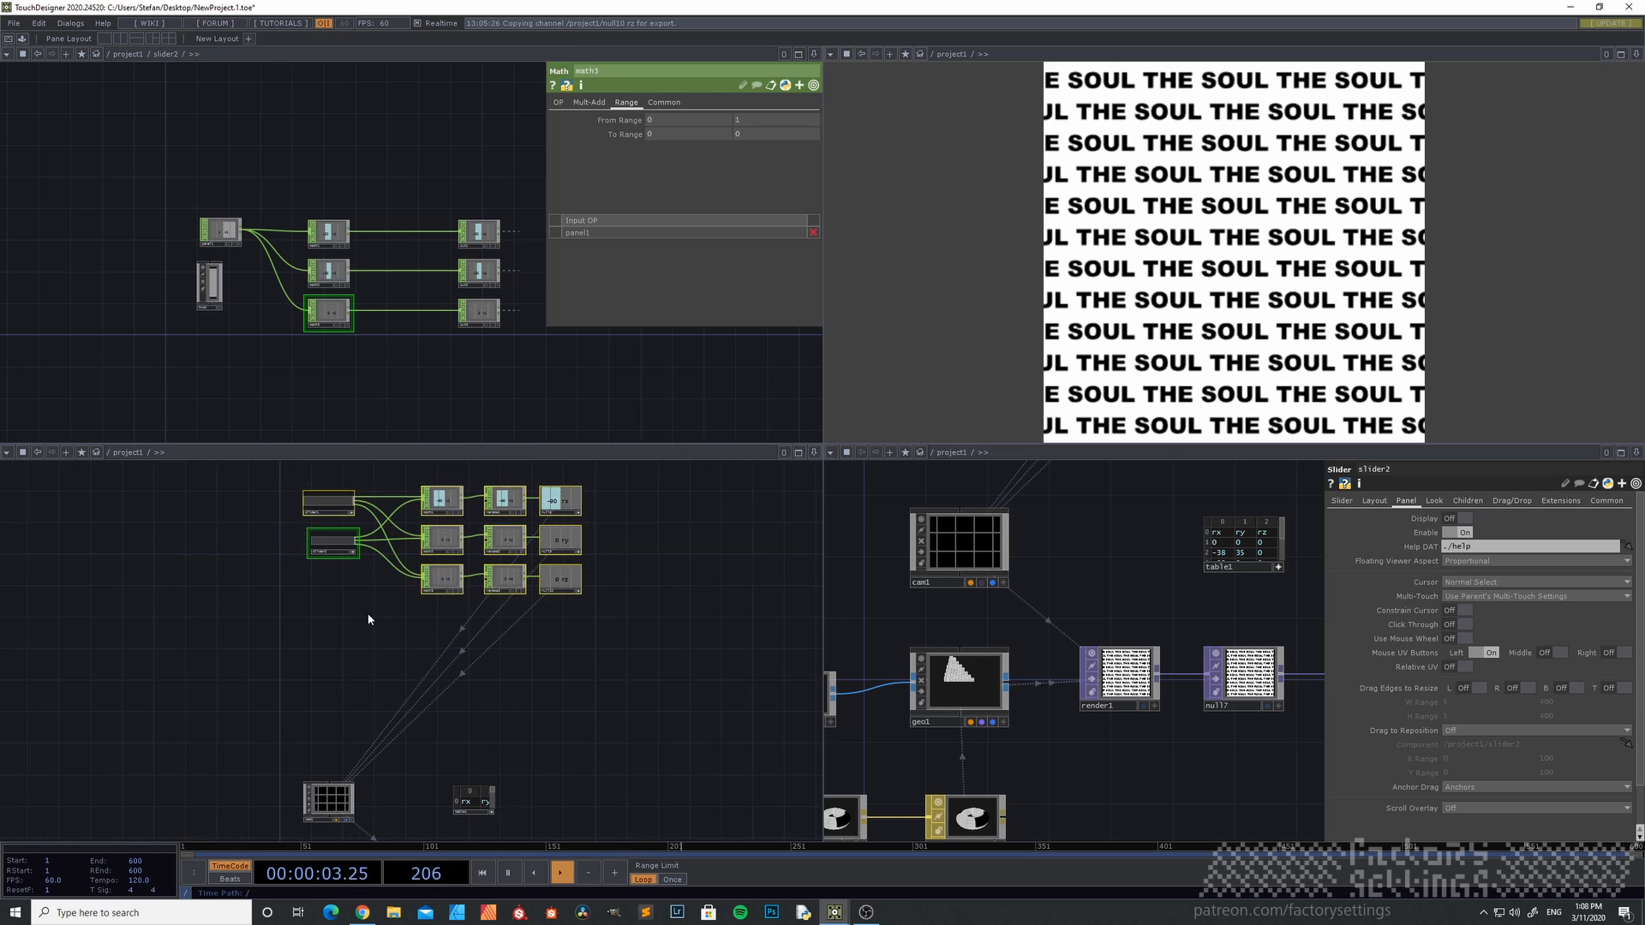
- Paste a copy of slider2 directly beneath it and set the copied slider to its minimum position
scroll(368, 621, "up", 3)
scroll(311, 548, "up", 3)
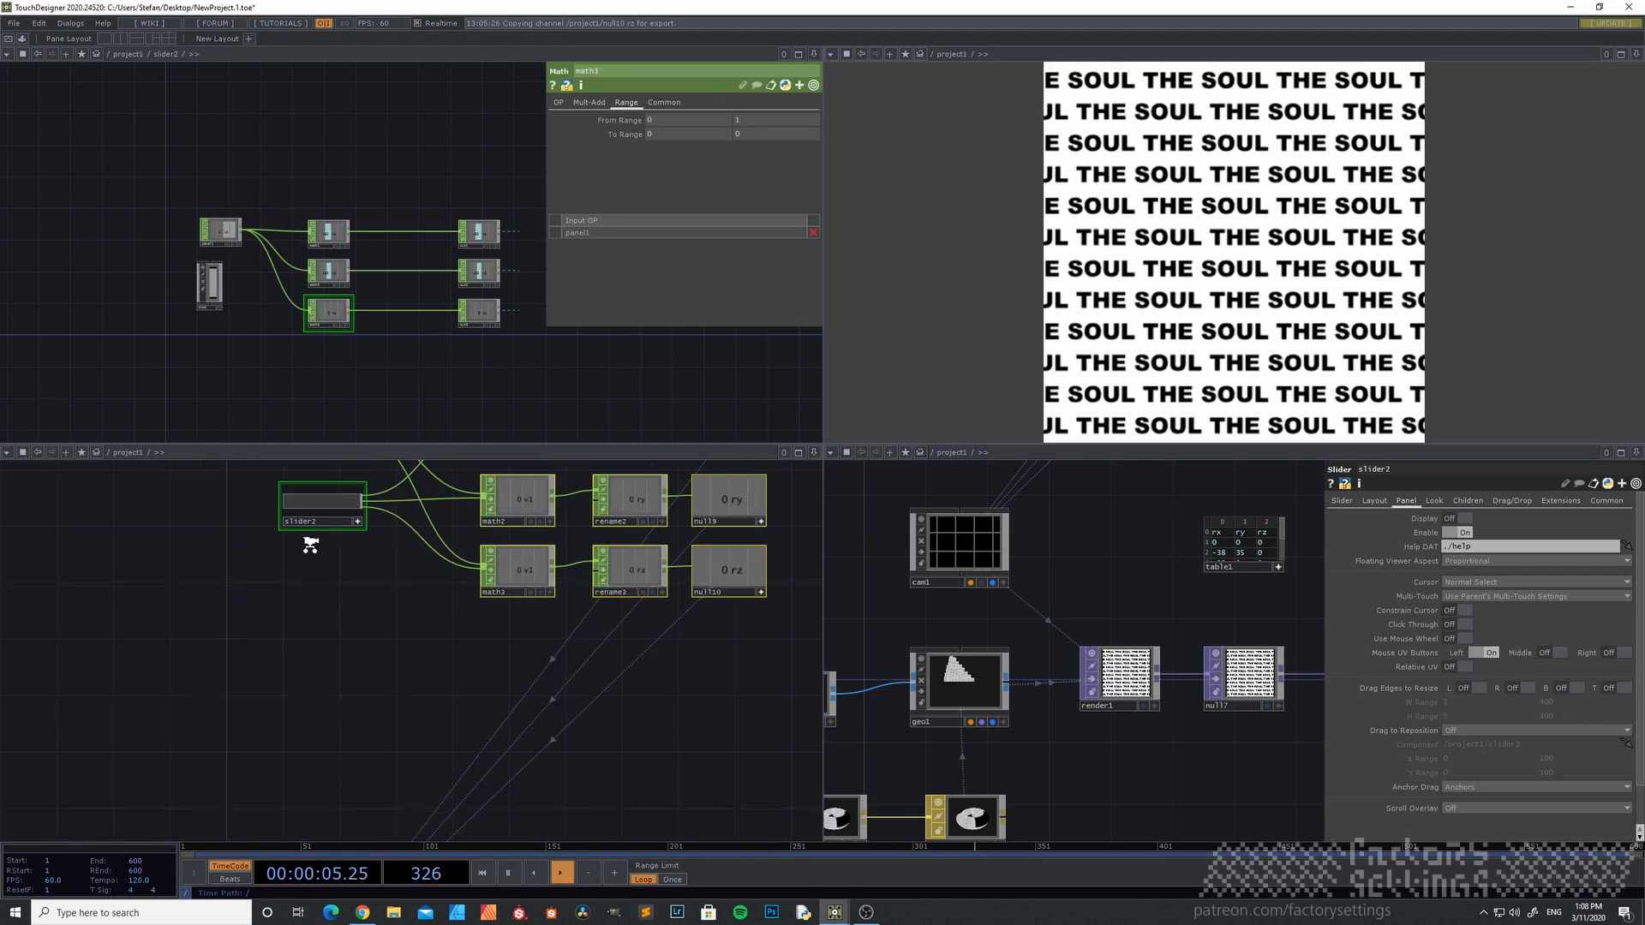
left_click_drag(294, 603, 294, 604)
left_click(312, 609)
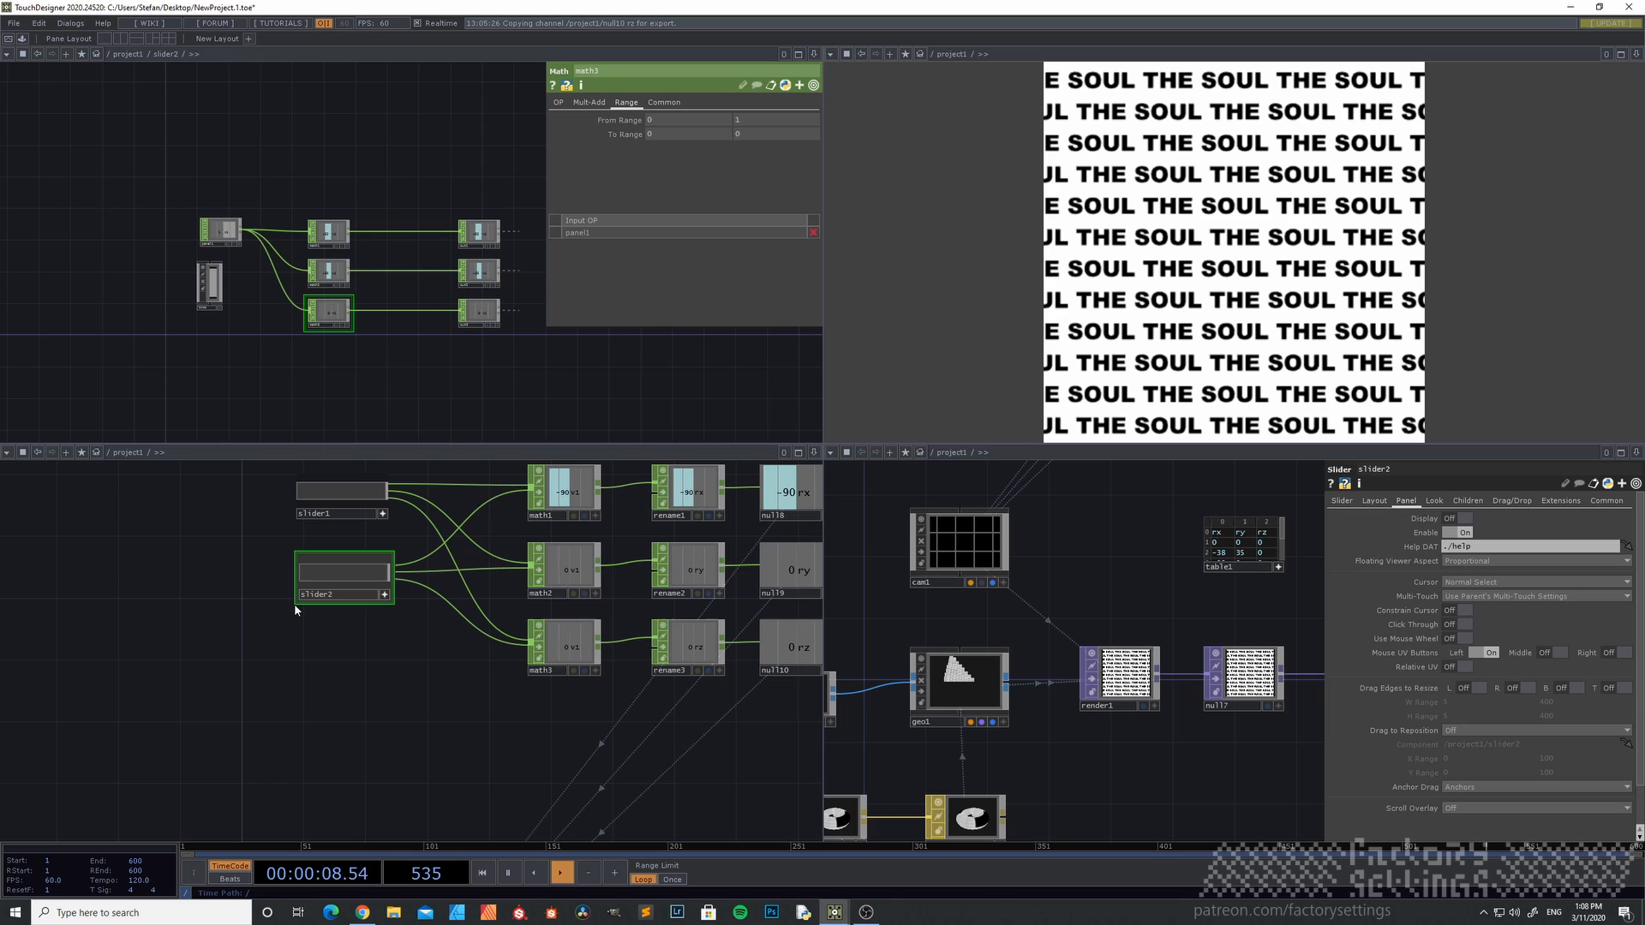
left_click(385, 594)
key("ctrl+c")
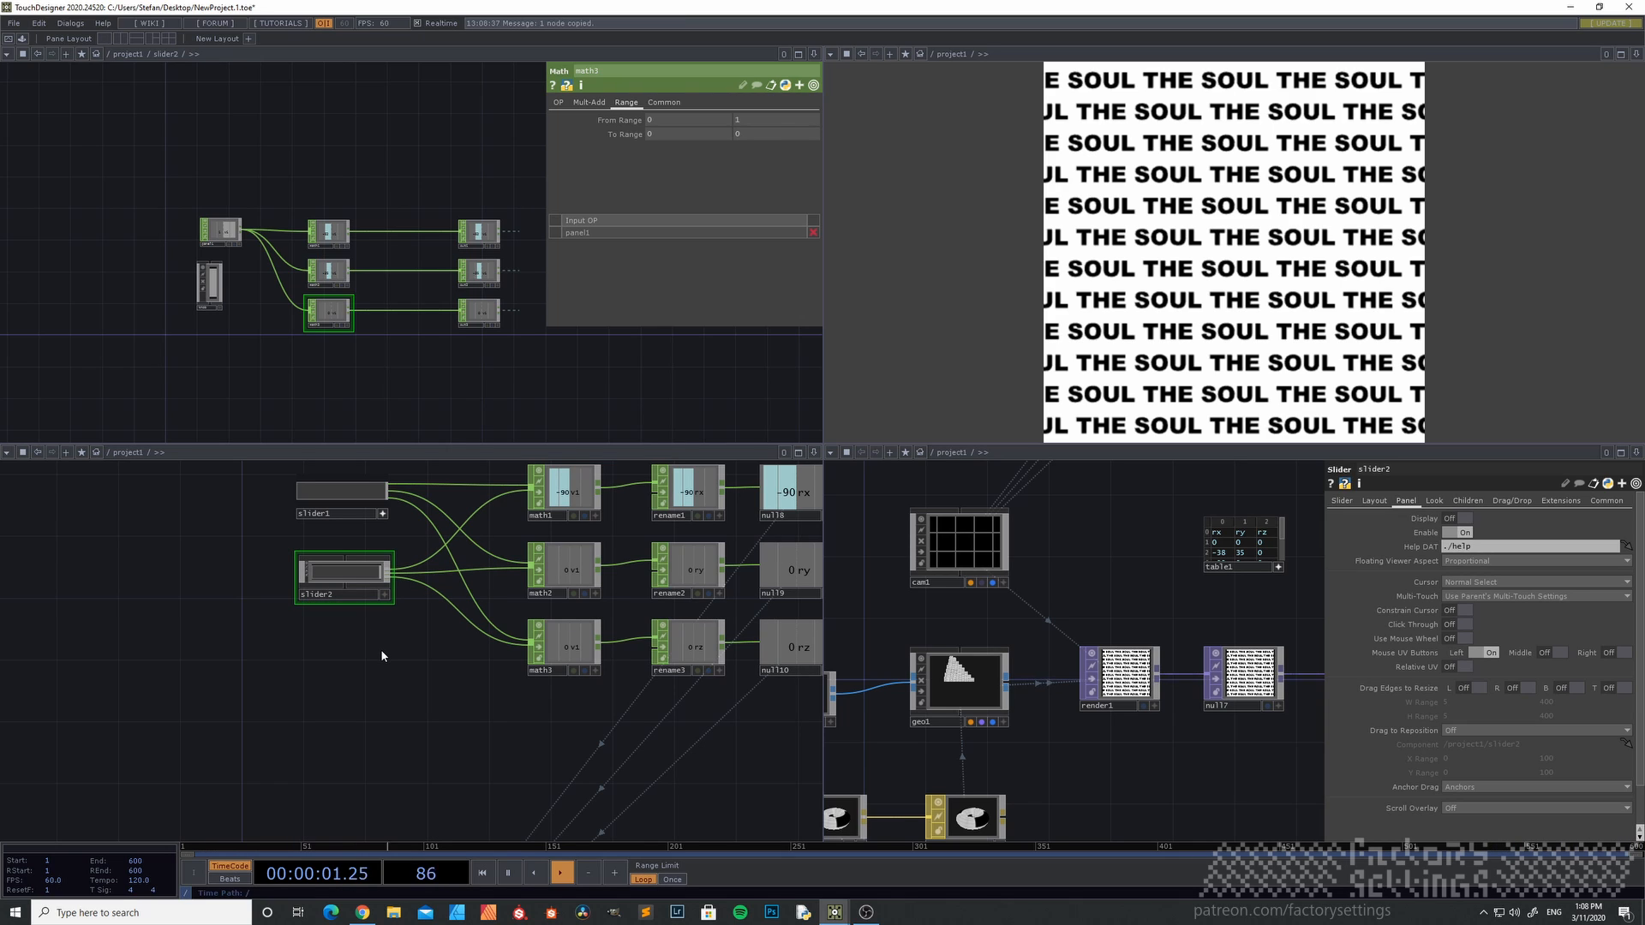
key("ctrl+v")
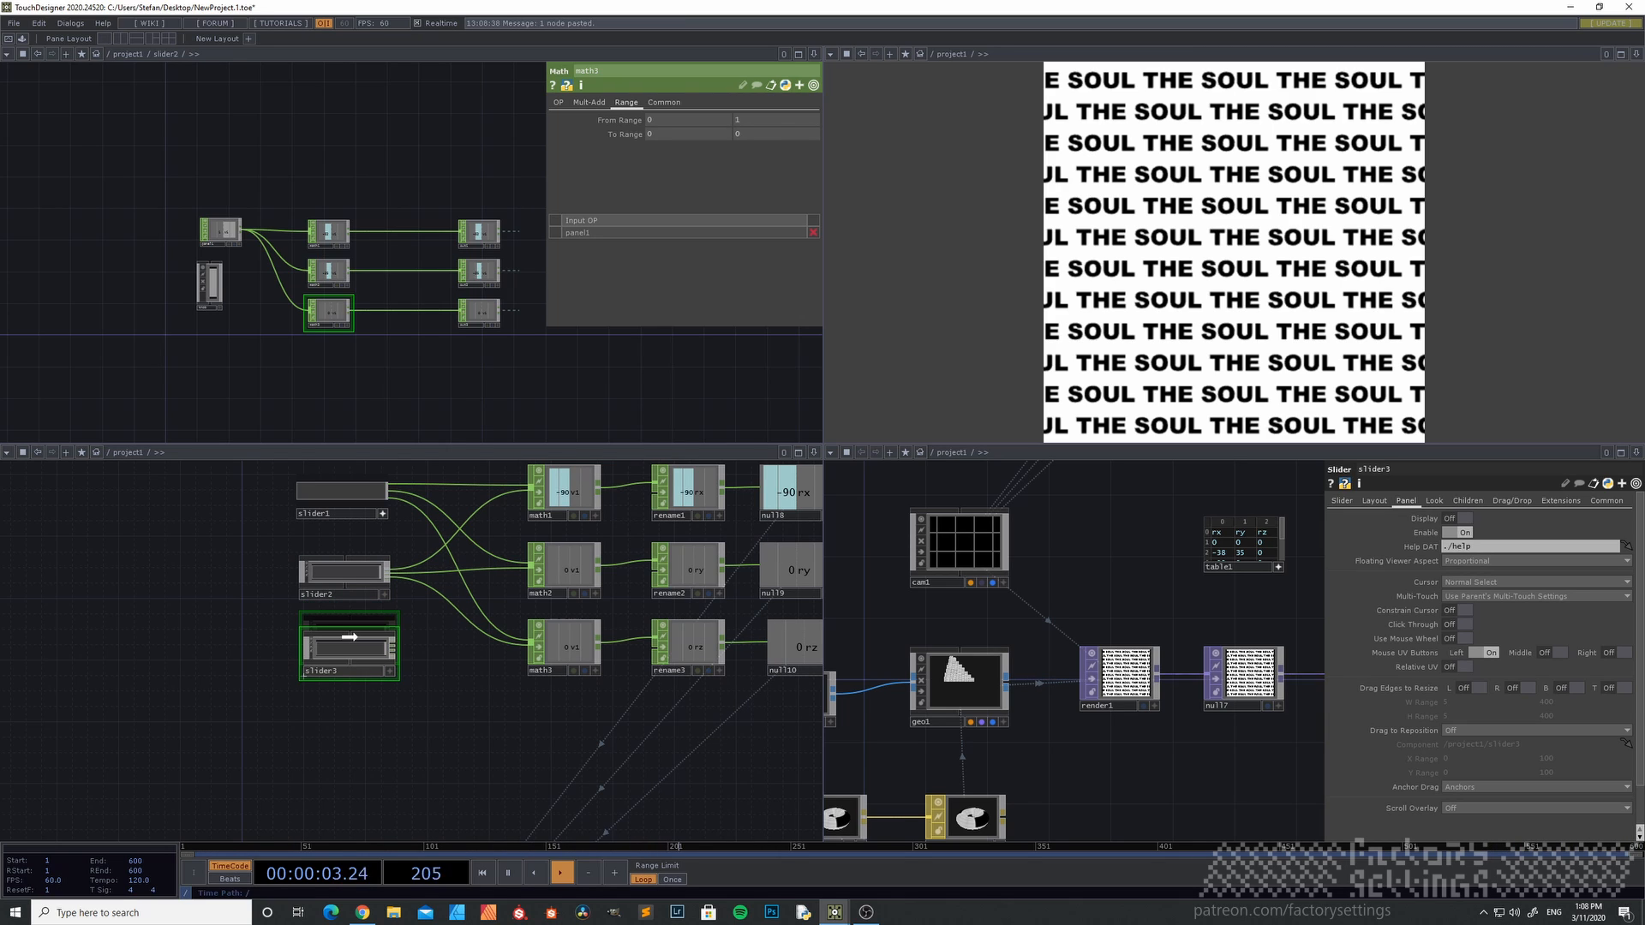
left_click(350, 634)
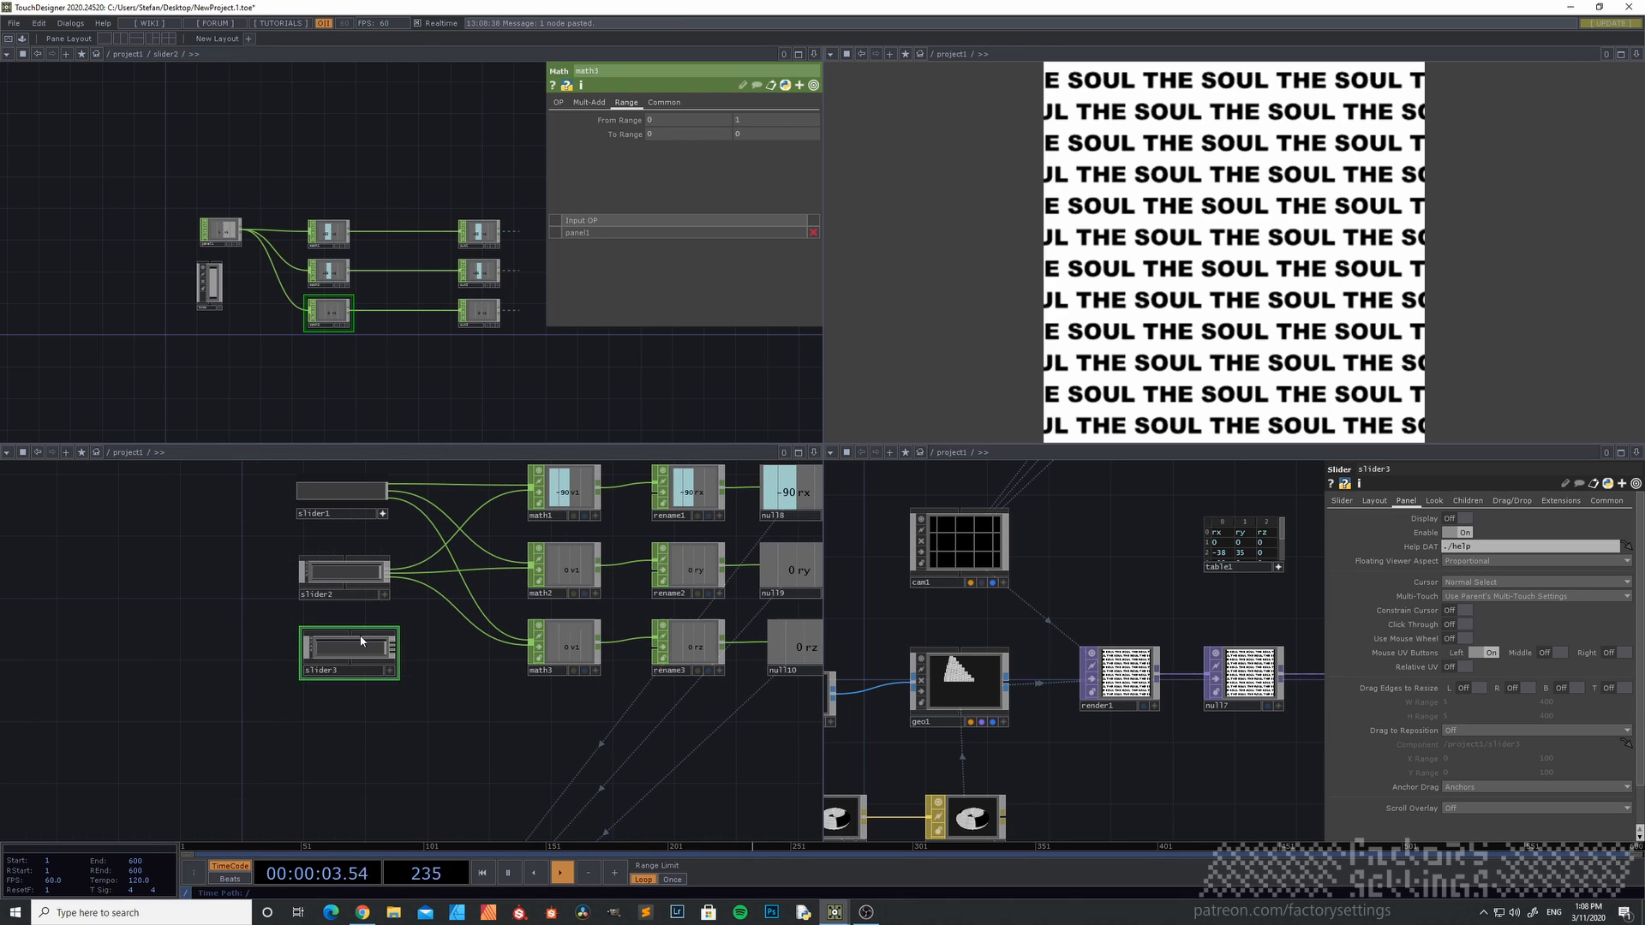
left_click(390, 671)
left_click_drag(379, 648, 237, 638)
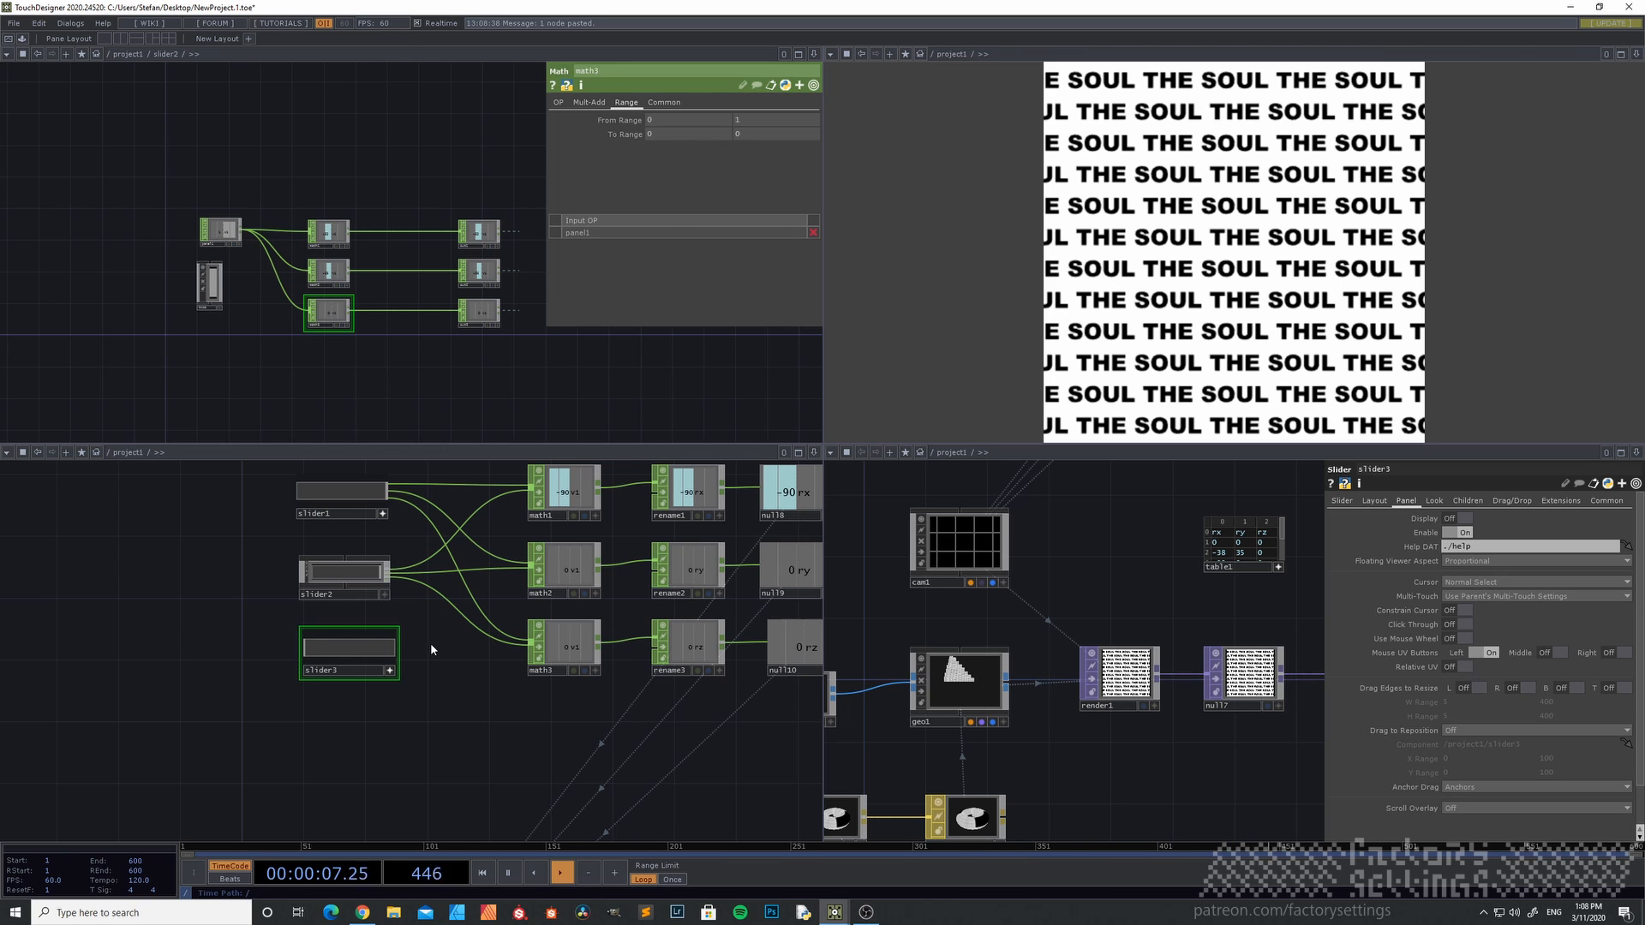
- Connect the three outputs of slider3 to math1, math2 and math3 respectively
scroll(430, 643, "up", 3)
left_click_drag(401, 691, 455, 522)
left_click(293, 752)
left_click_drag(266, 748, 455, 637)
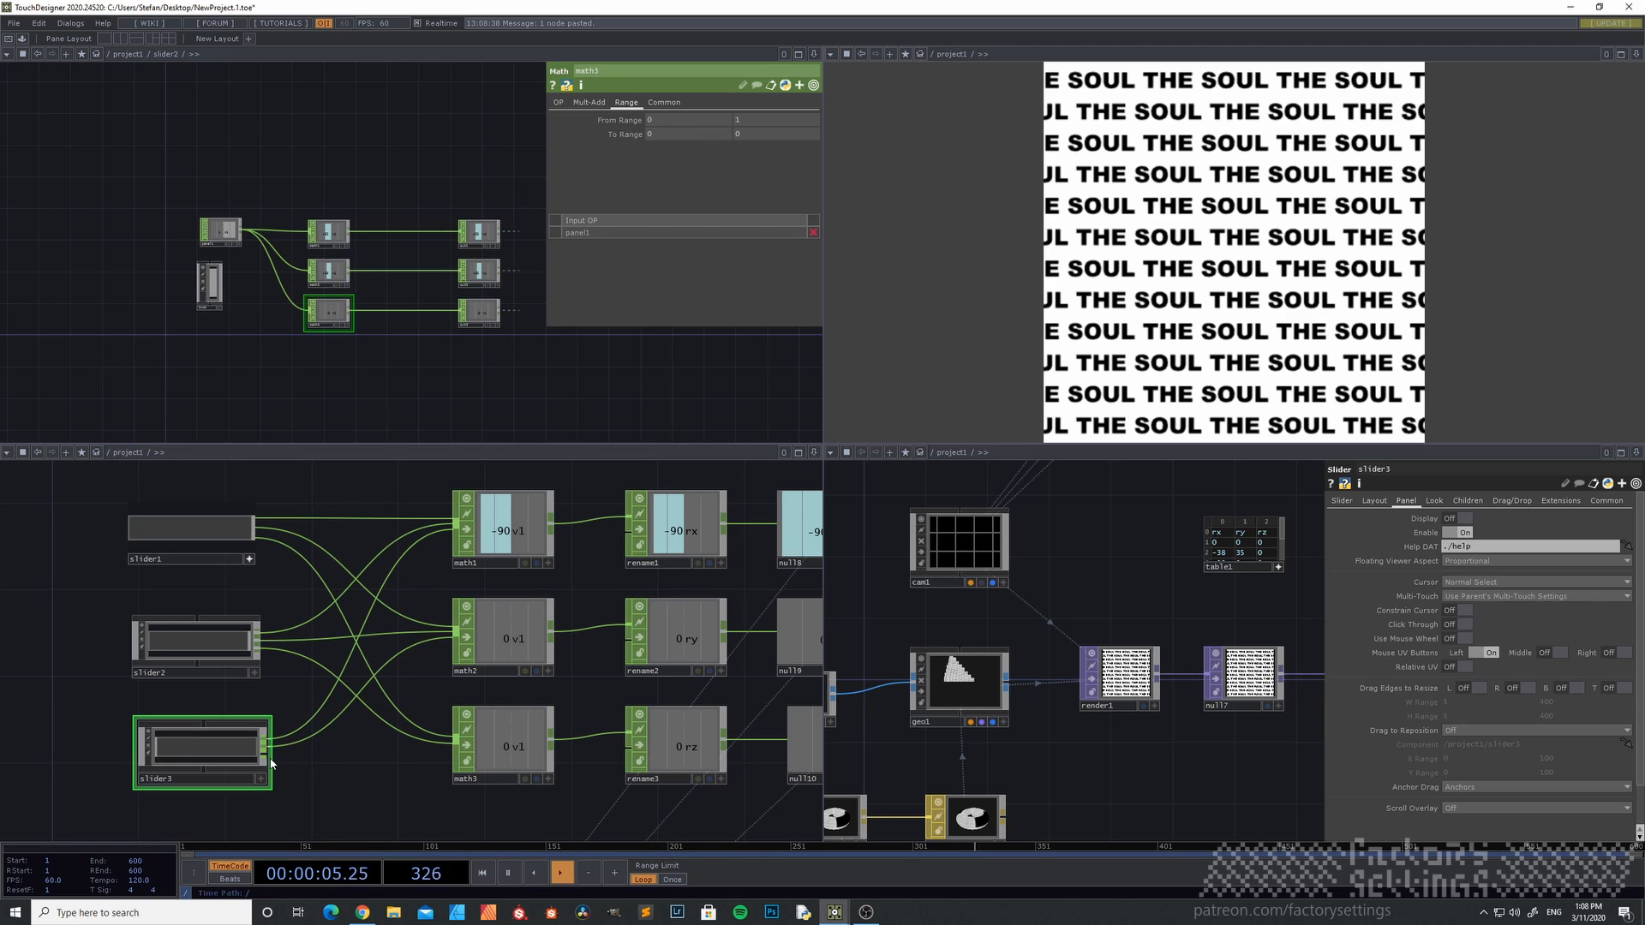
left_click_drag(269, 761, 455, 743)
left_click_drag(358, 778, 444, 744)
- Align slider1, slider2 and slider3 in a tidy vertical column
left_click_drag(293, 716, 291, 716)
left_click_drag(285, 602, 270, 598)
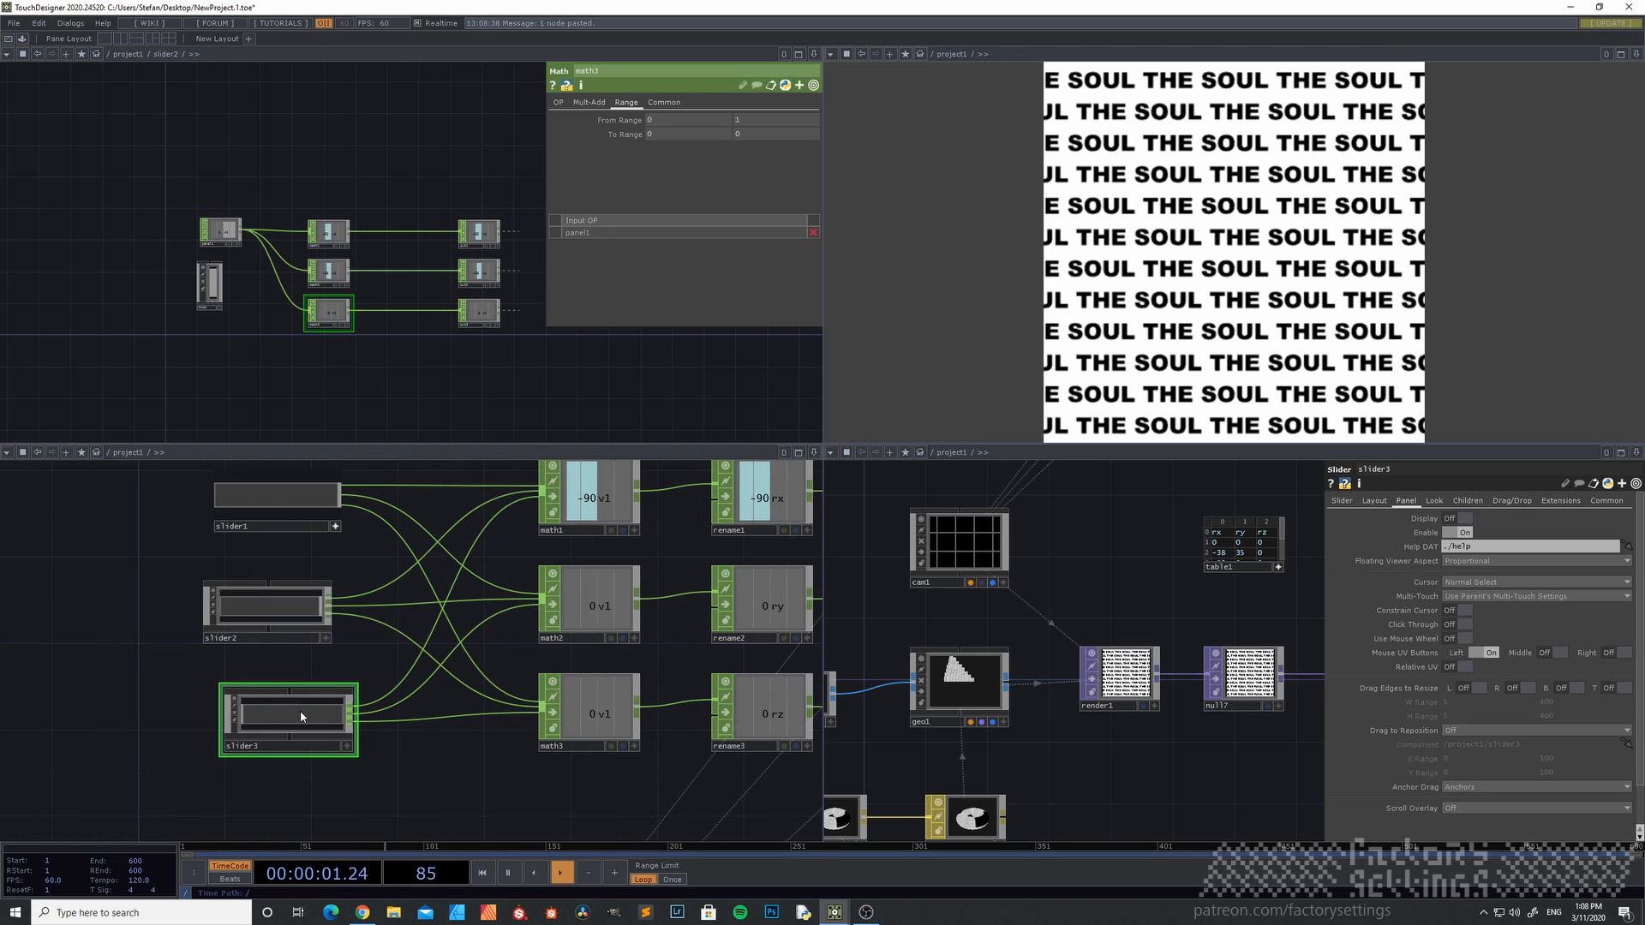
left_click_drag(300, 711, 278, 711)
left_click(335, 528)
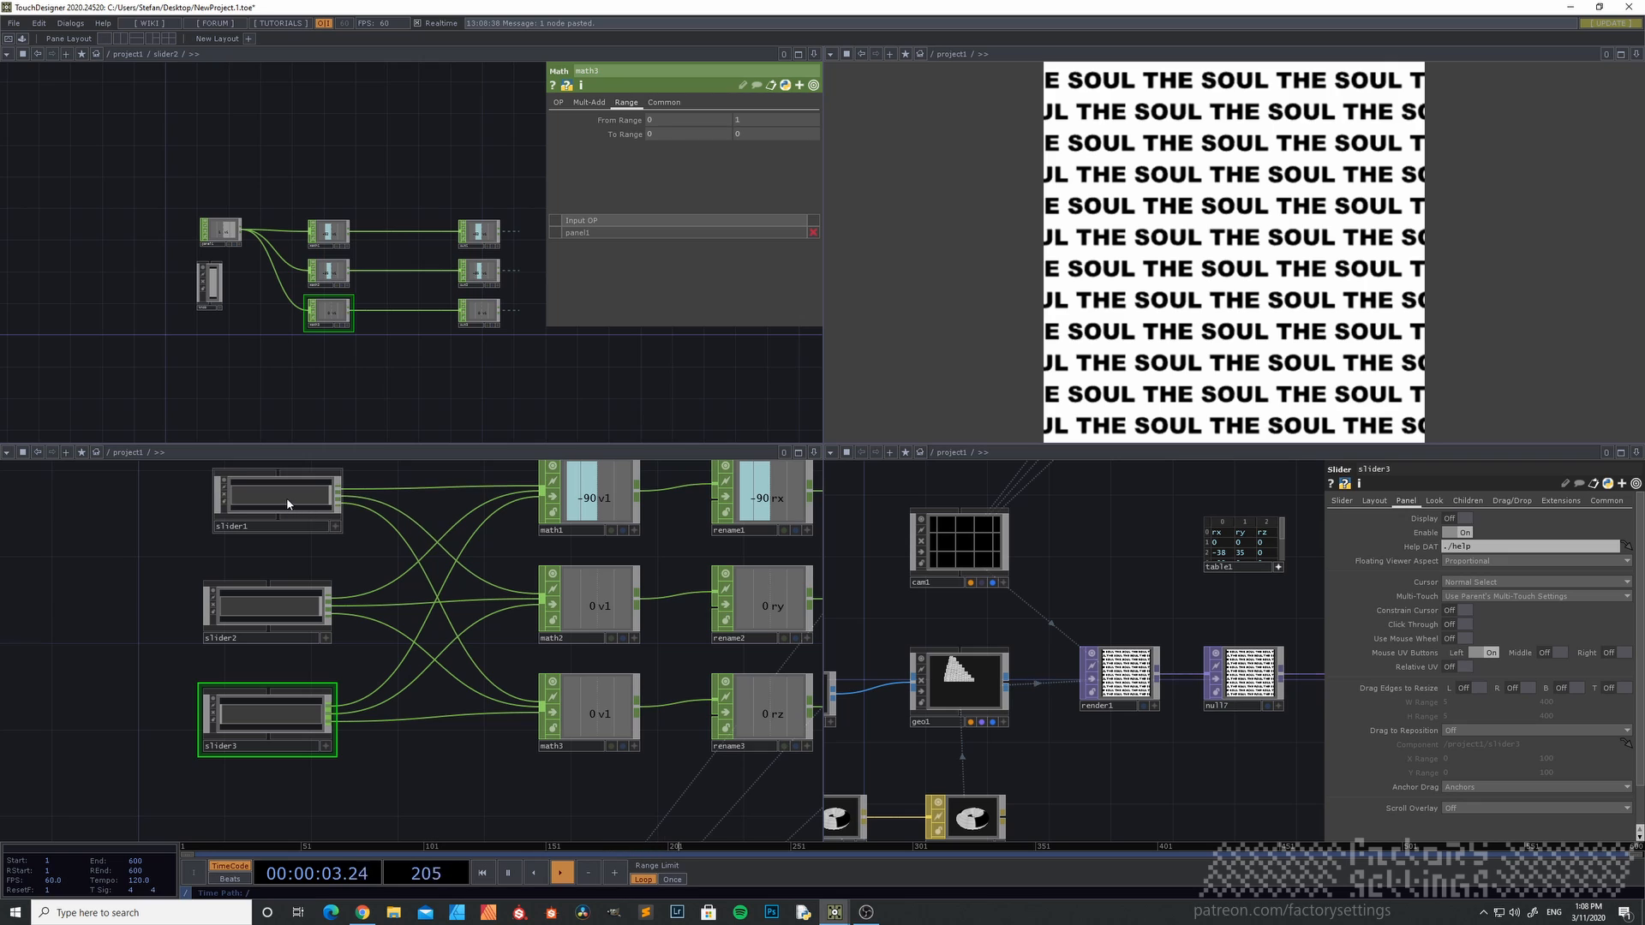
left_click_drag(287, 501, 276, 503)
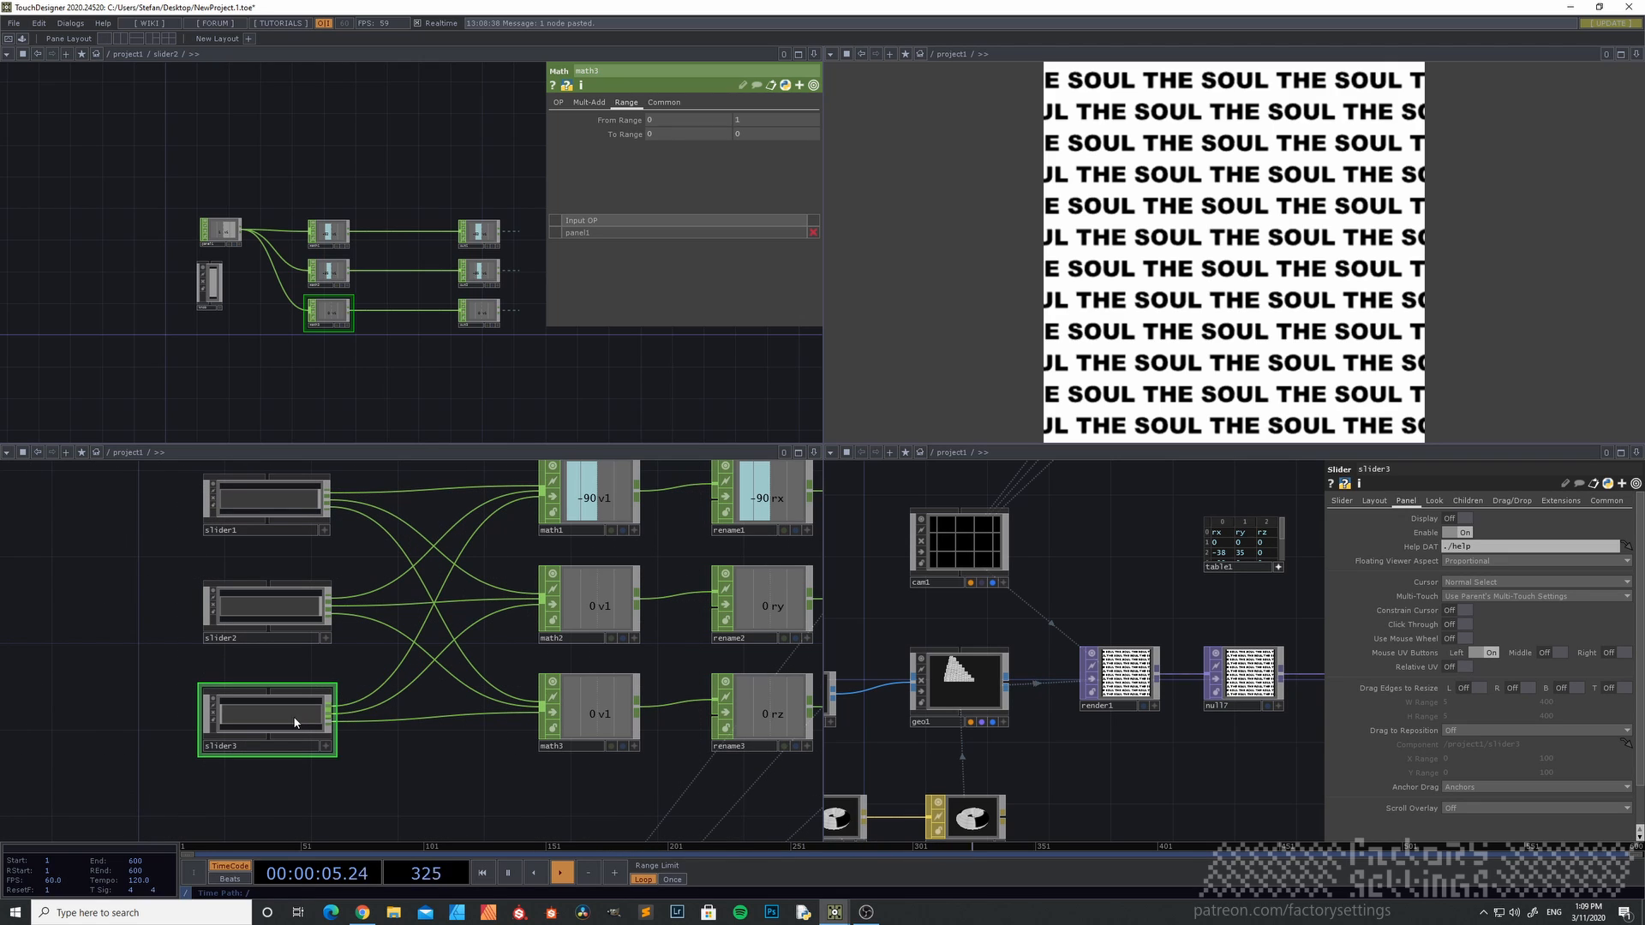
- Show slider3's internal network in one pane and project1 in the other, and set slider3 to its maximum
left_click(322, 750)
key("i")
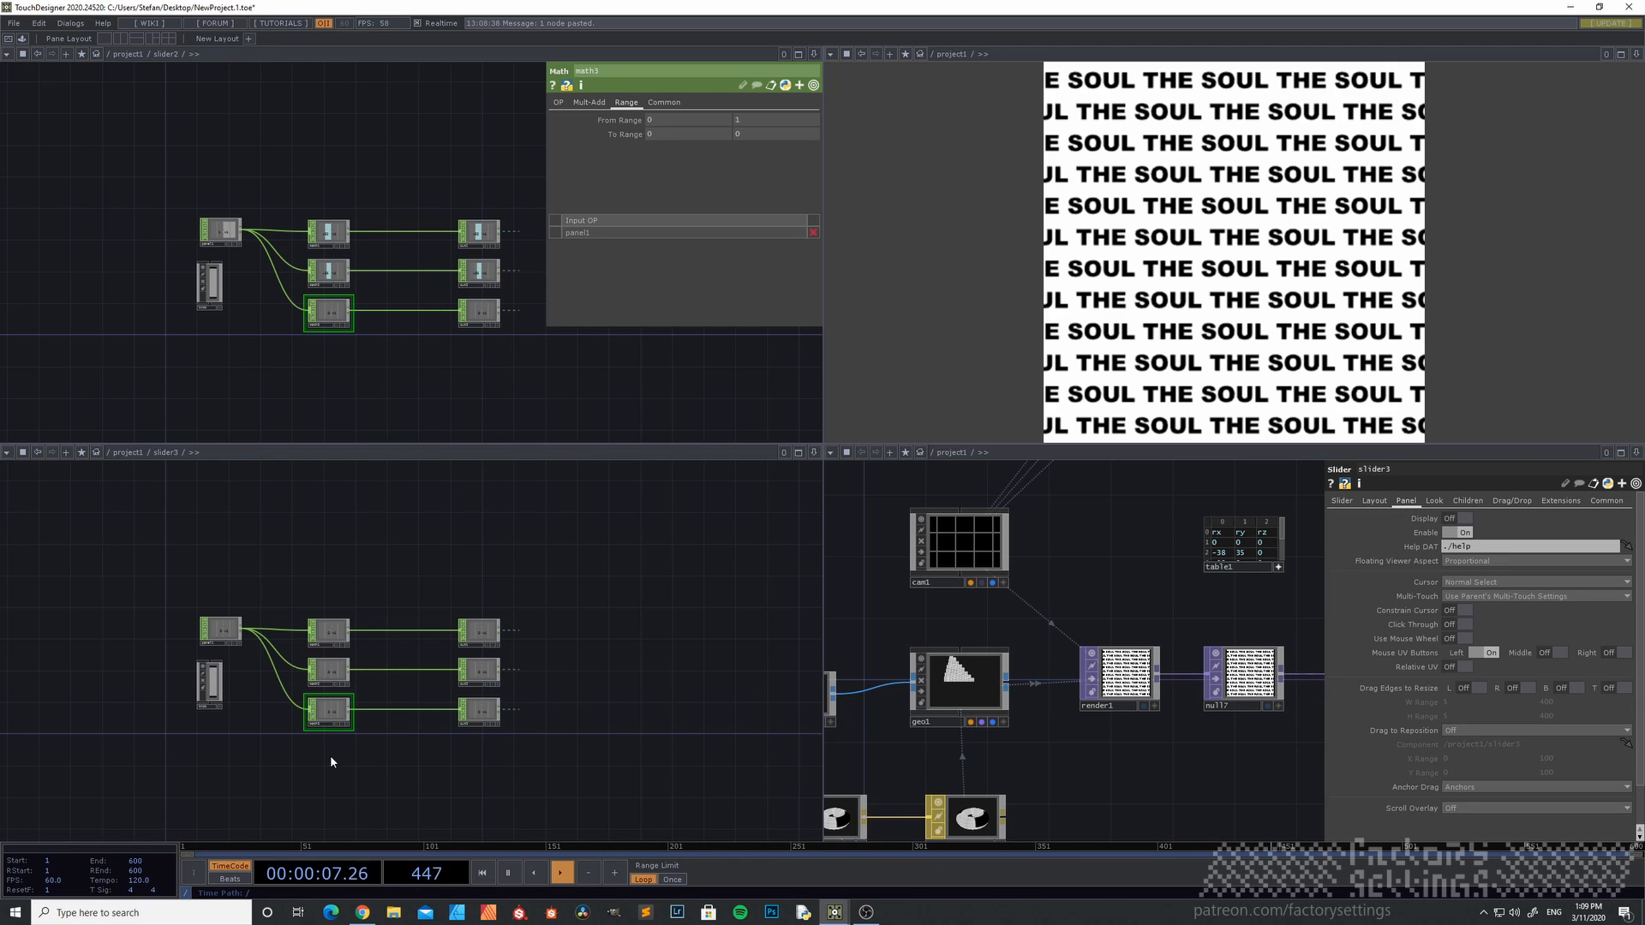
key("u")
left_click(325, 347)
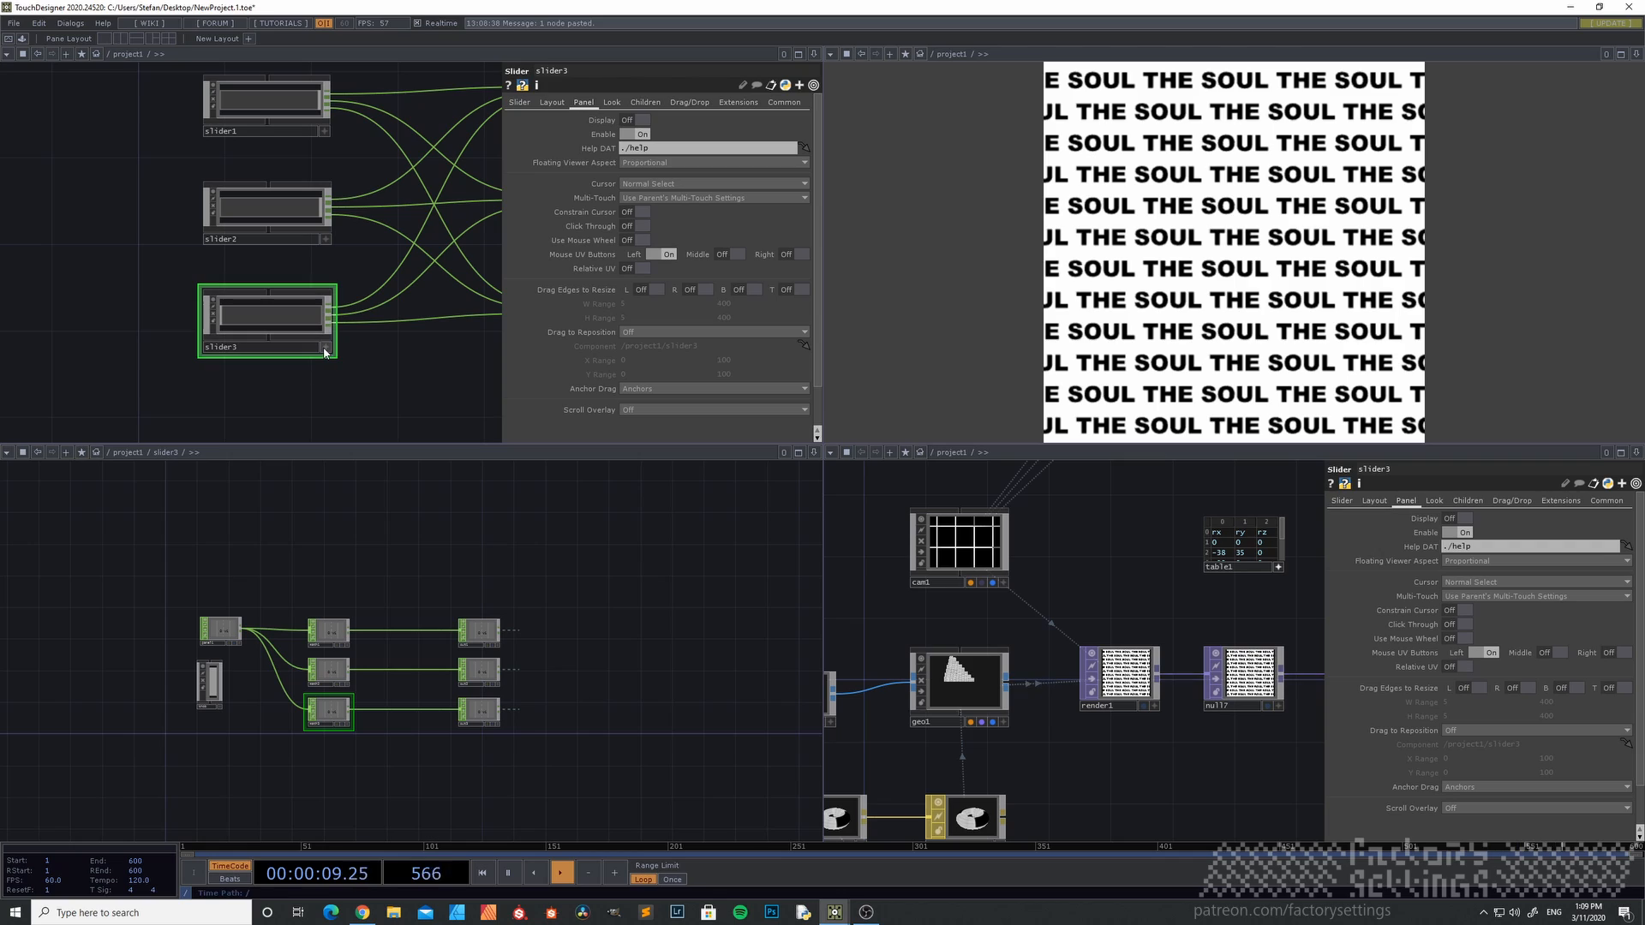
left_click(210, 315)
left_click_drag(210, 316, 346, 332)
- Inside slider3, set the upper To Range value to 30 in math1 and 39 in math2, keeping slider3 at maximum
scroll(341, 675, "up", 5)
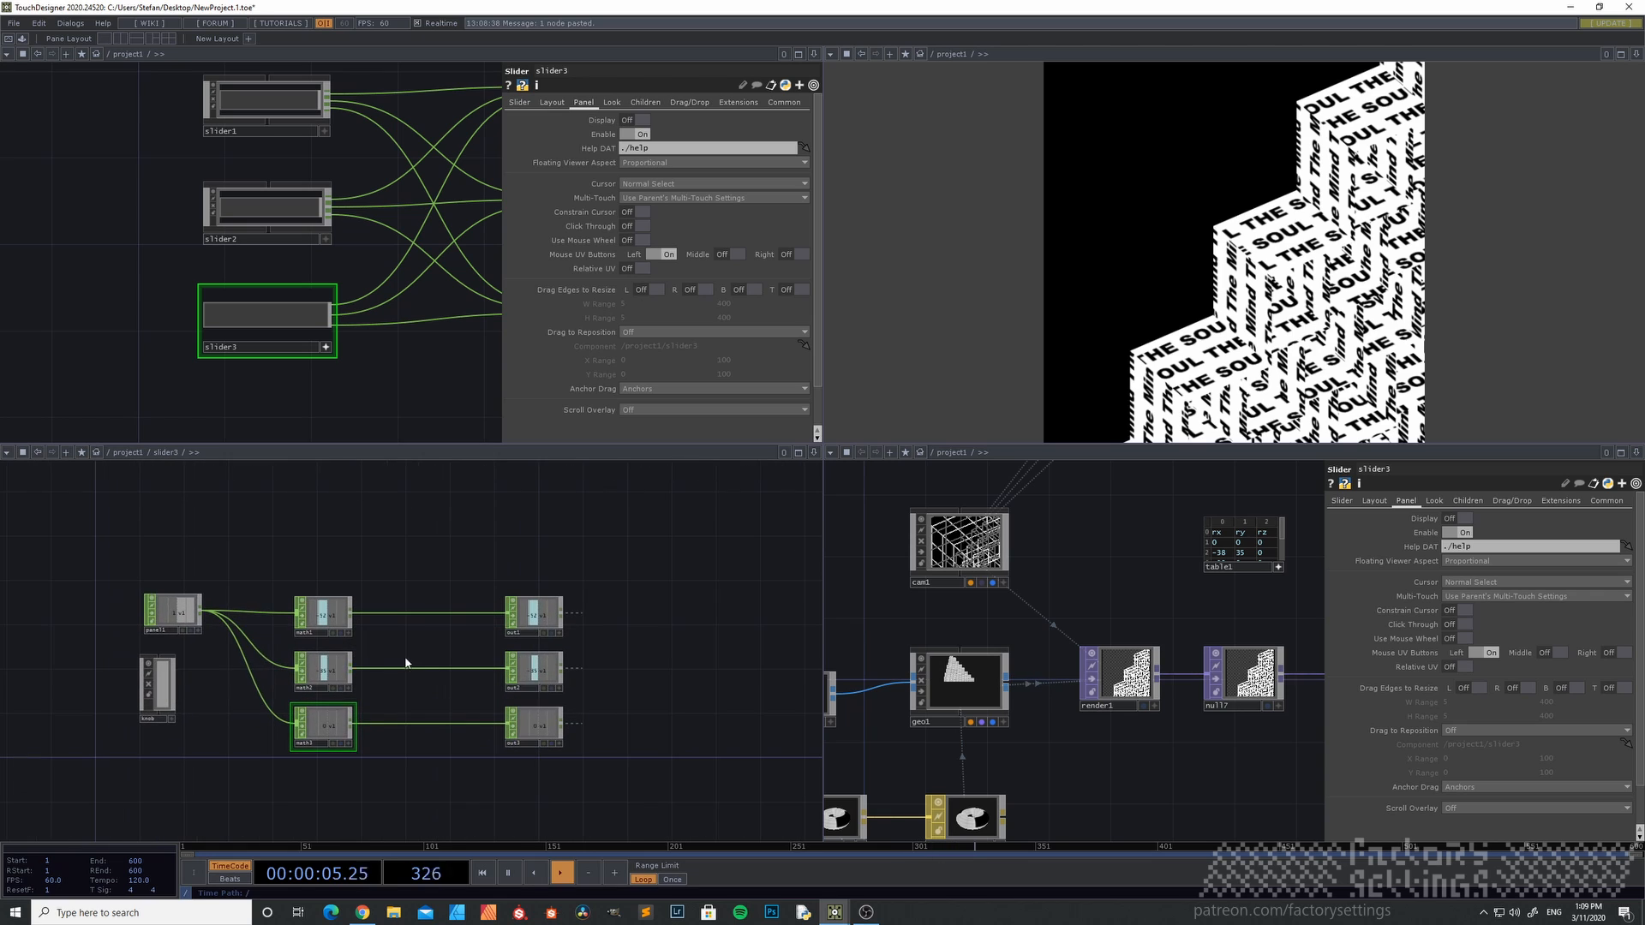
left_click(337, 572)
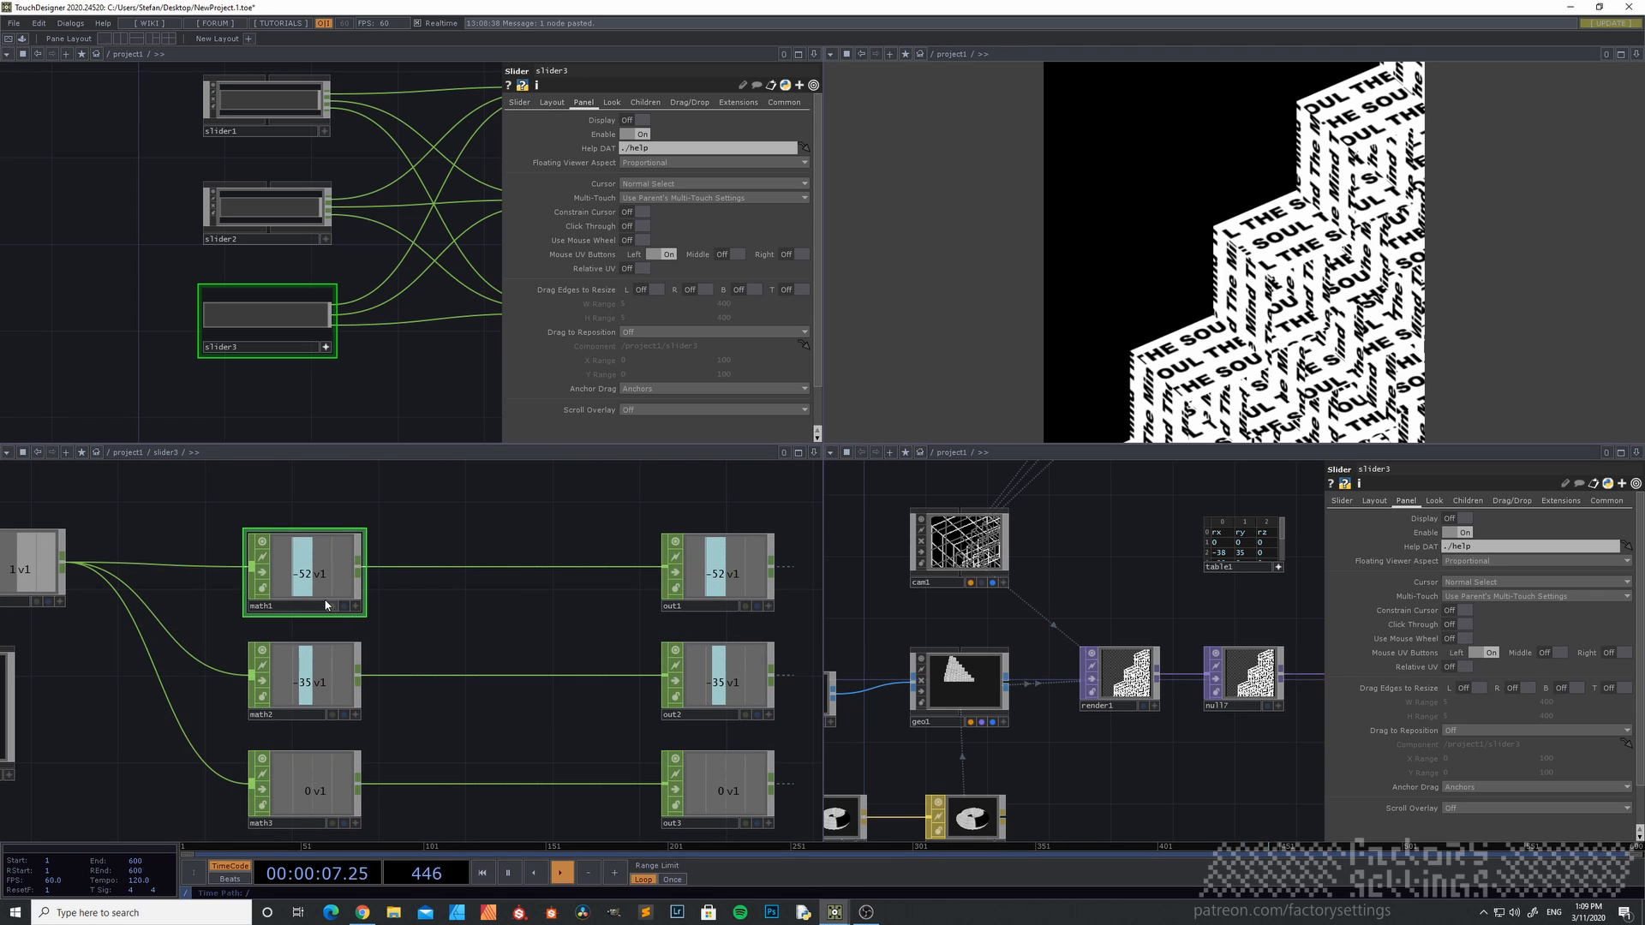
left_click_drag(441, 607, 489, 581)
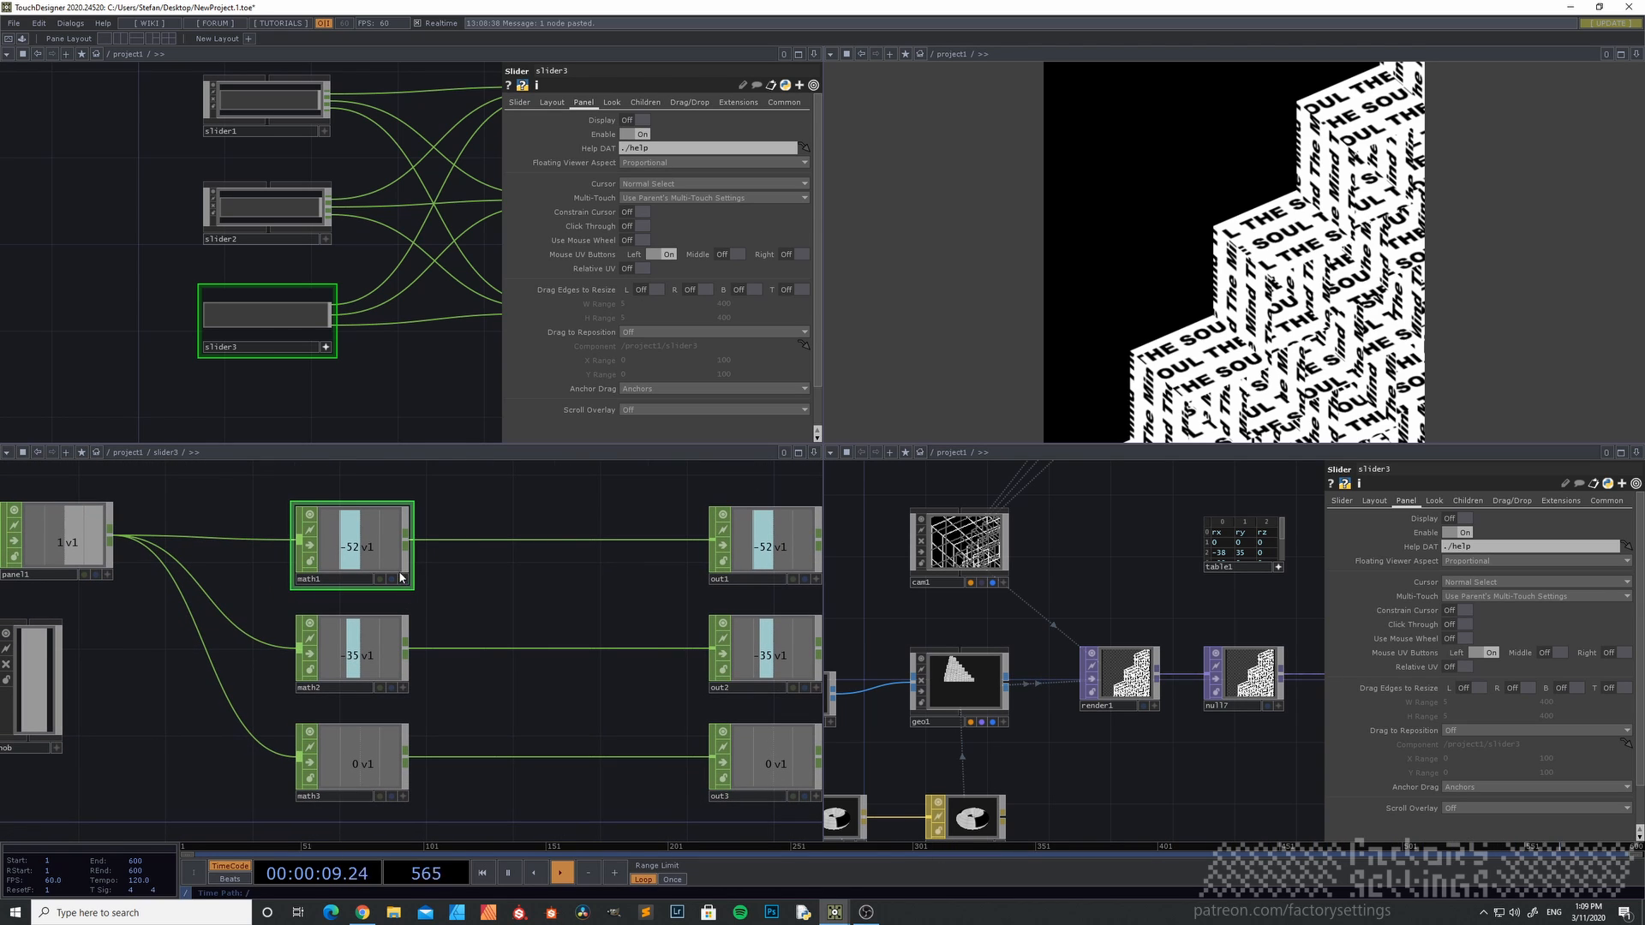
key("p")
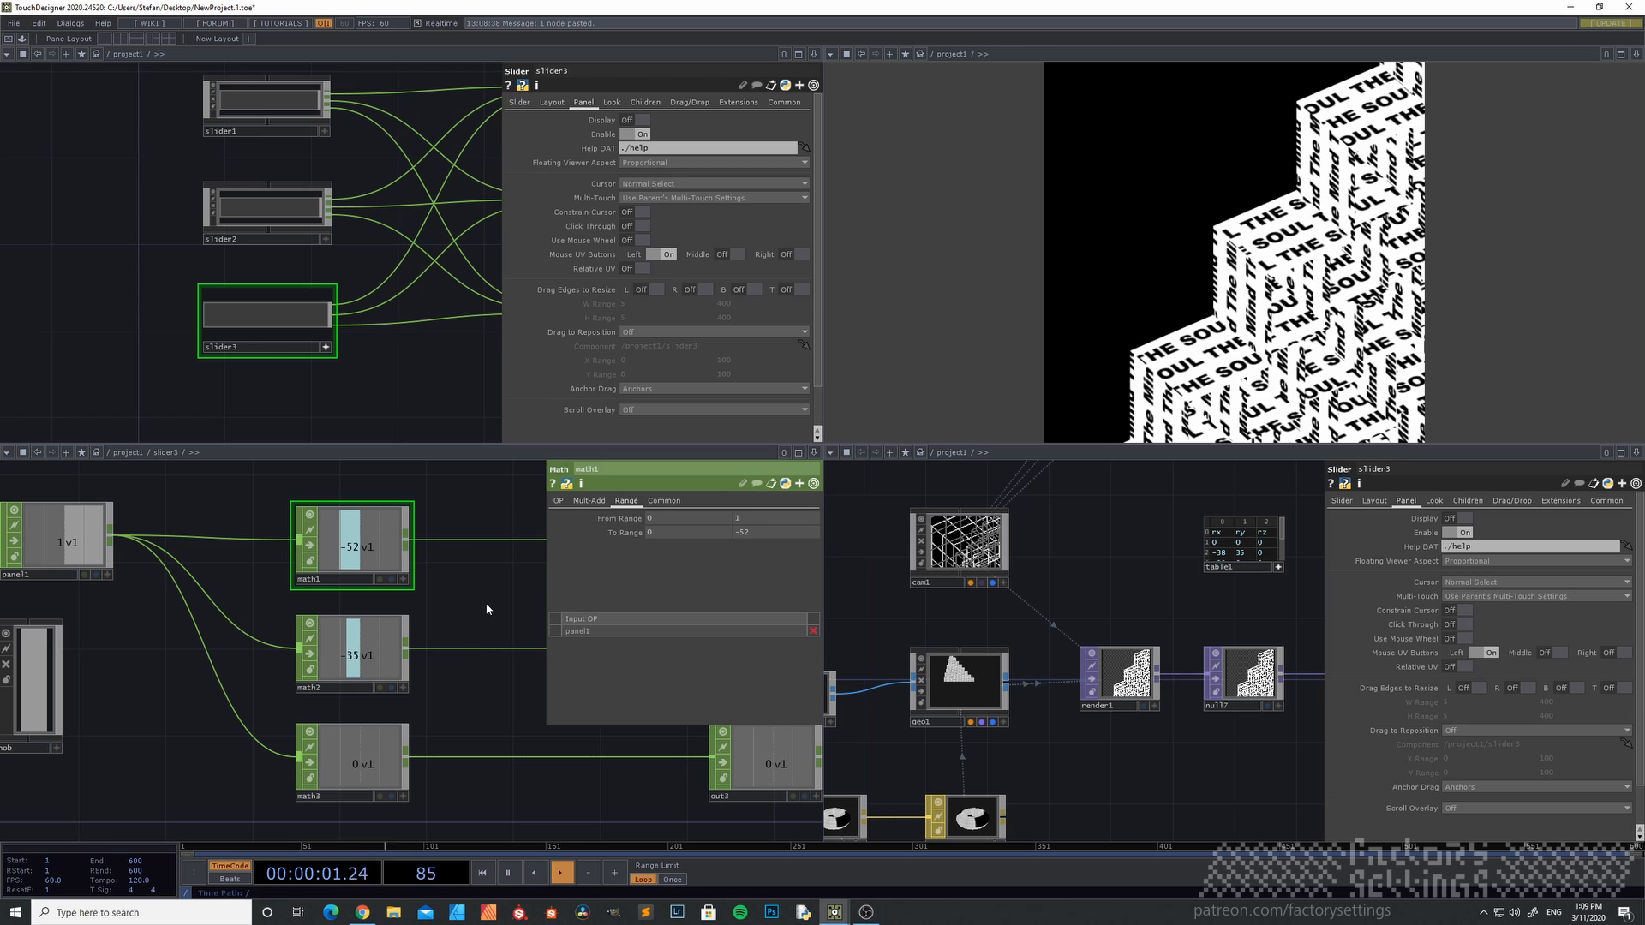
middle_click_drag(762, 536, 752, 514)
left_click(403, 681)
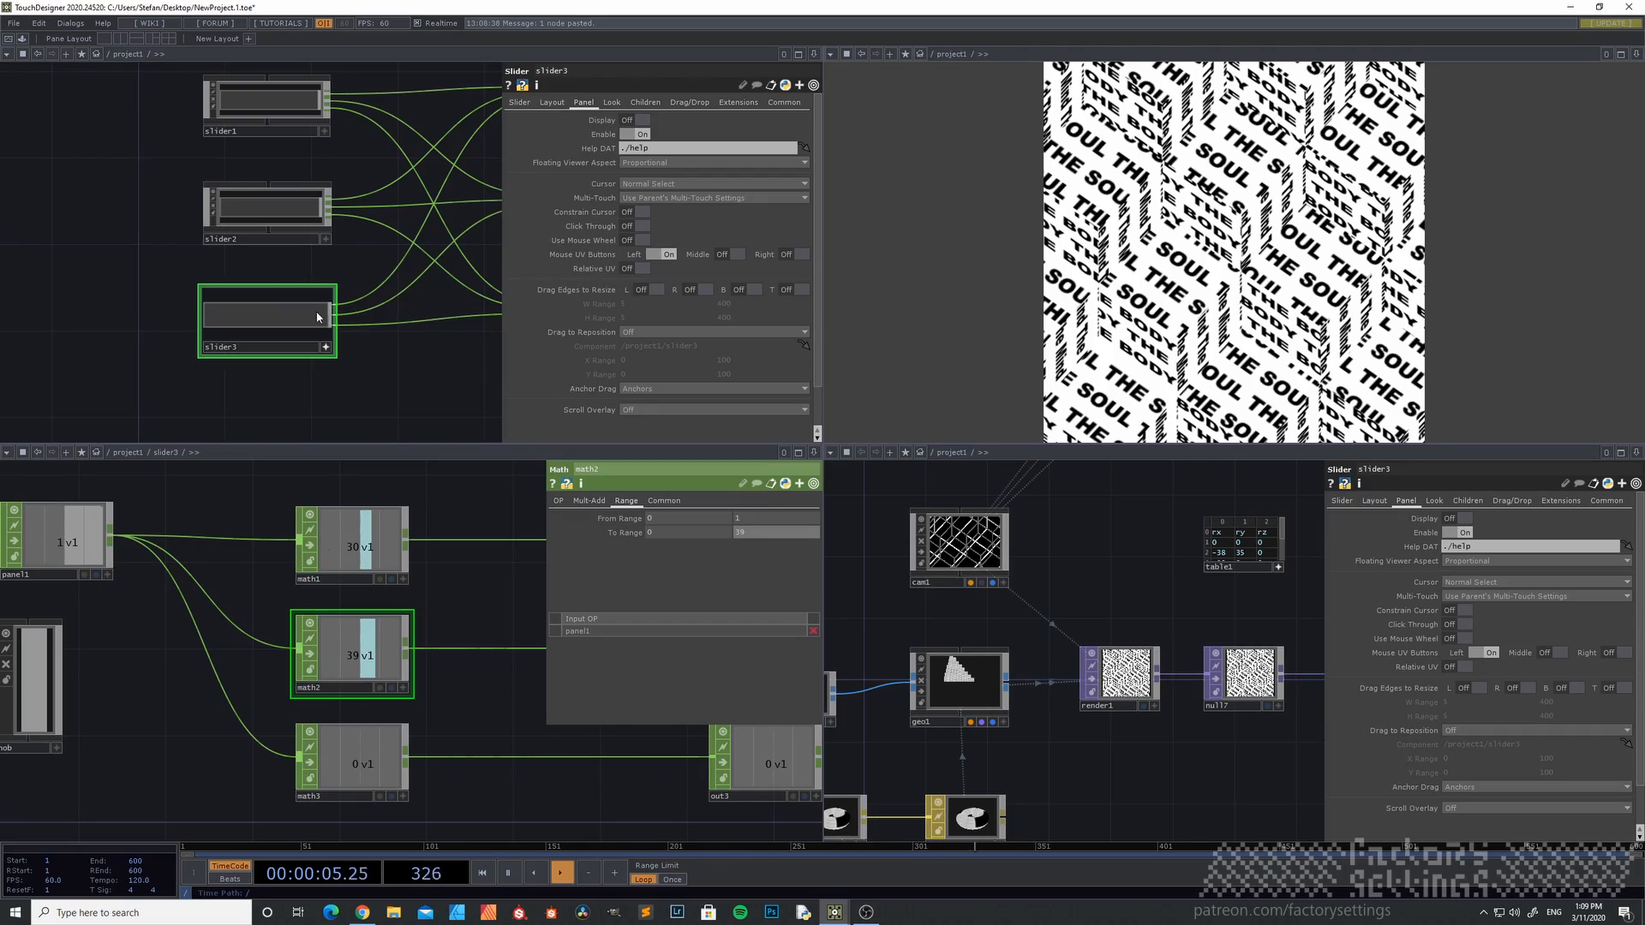
left_click_drag(318, 317, 347, 358)
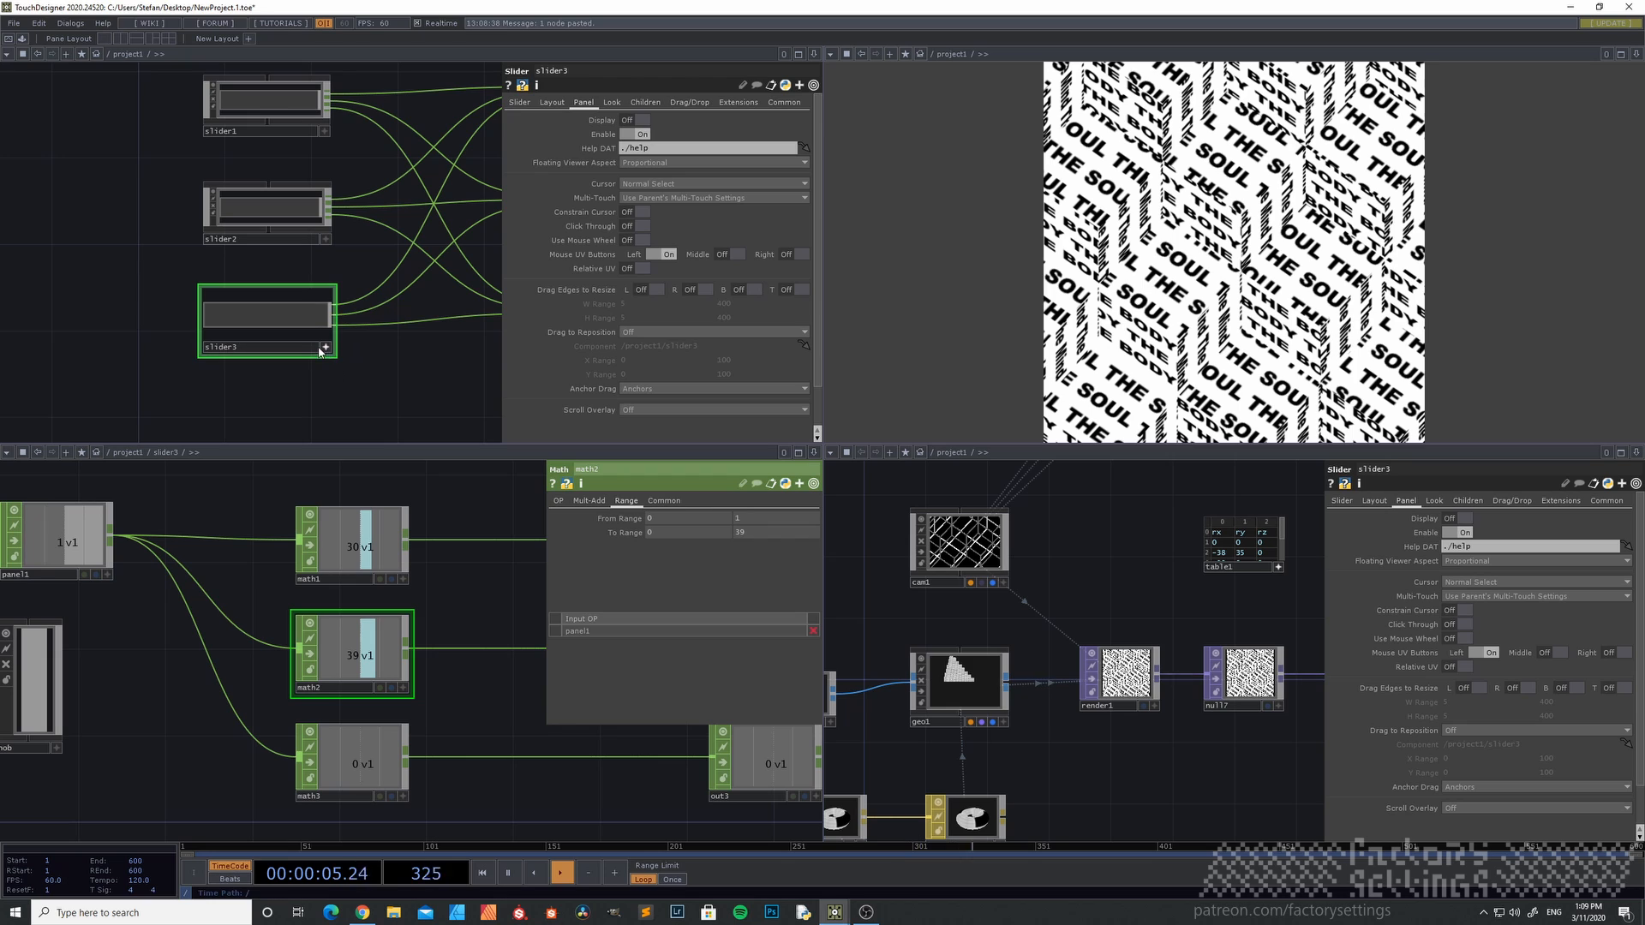
- Deactivate slider3's viewer and paste another copy of the slider component below it in project1
left_click(324, 348)
scroll(345, 360, "down", 3)
left_click_drag(346, 359, 228, 265)
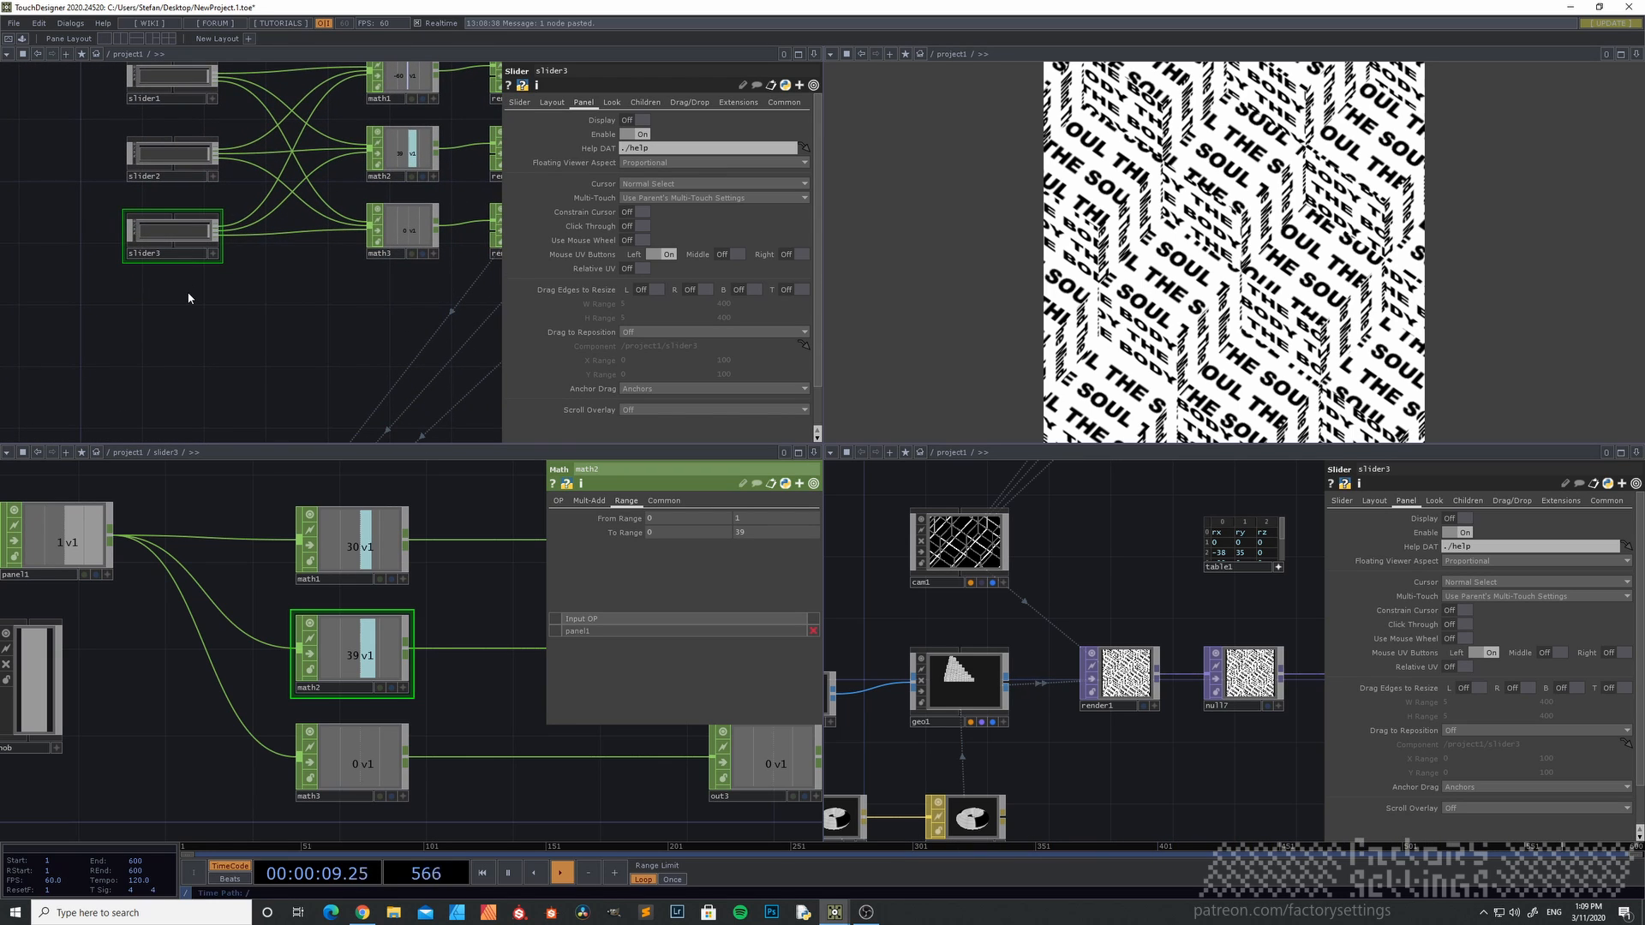
key("ctrl+v")
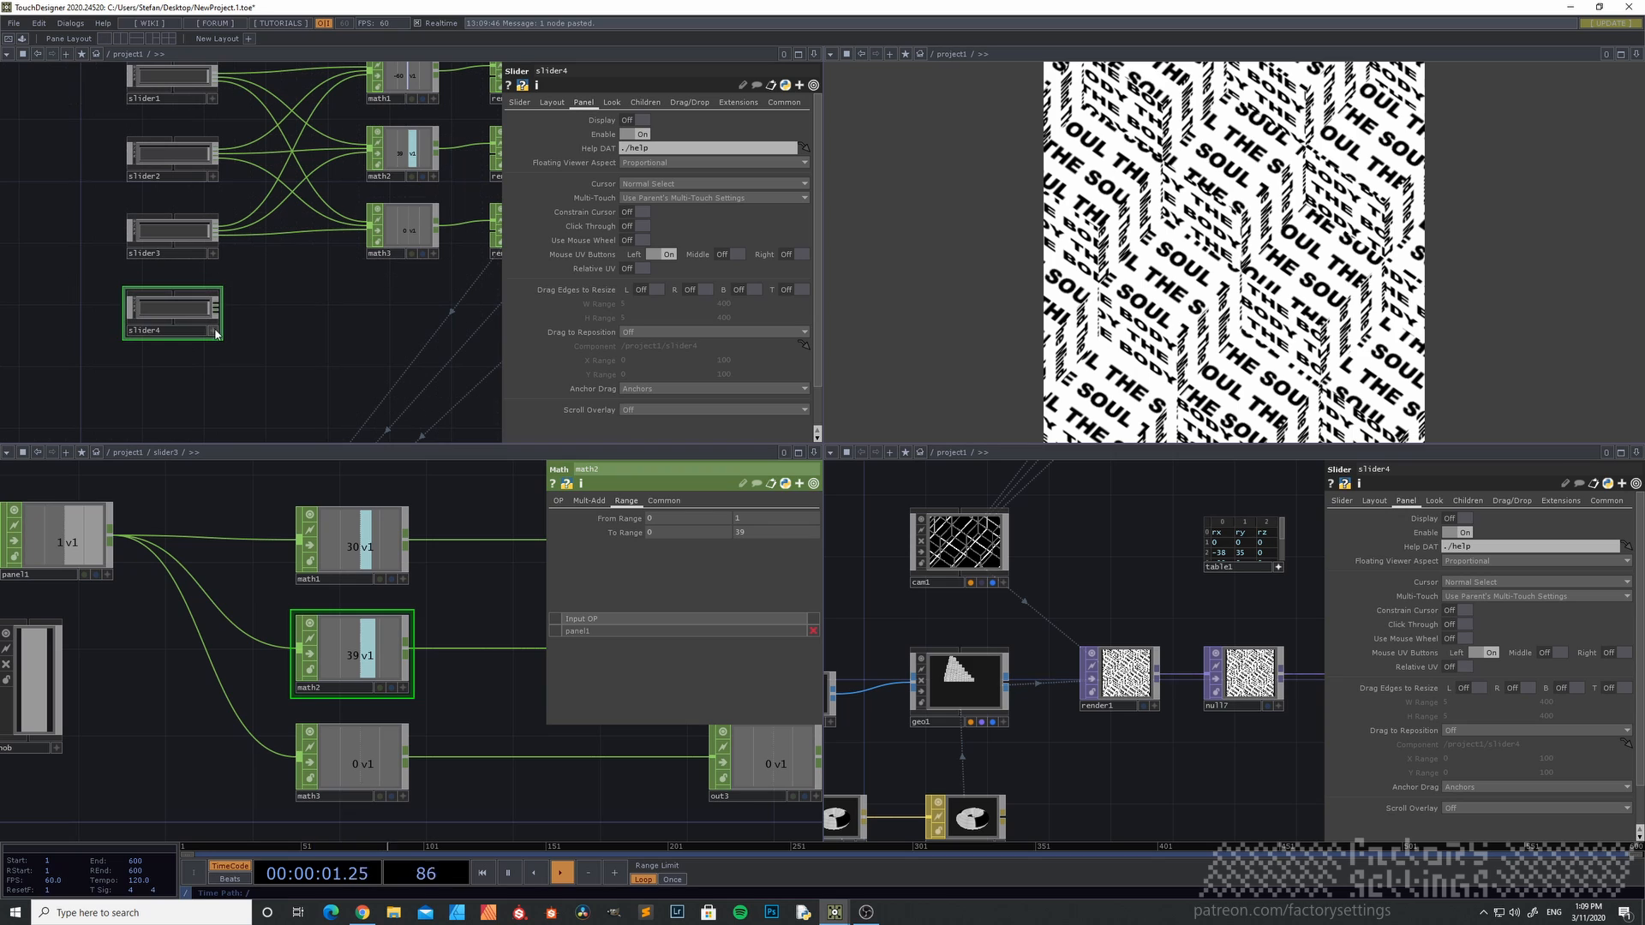
- Connect slider4's three outputs to math1, math2 and math3, and hide the parameters in that network pane
left_click_drag(230, 329, 387, 127)
left_click(229, 387)
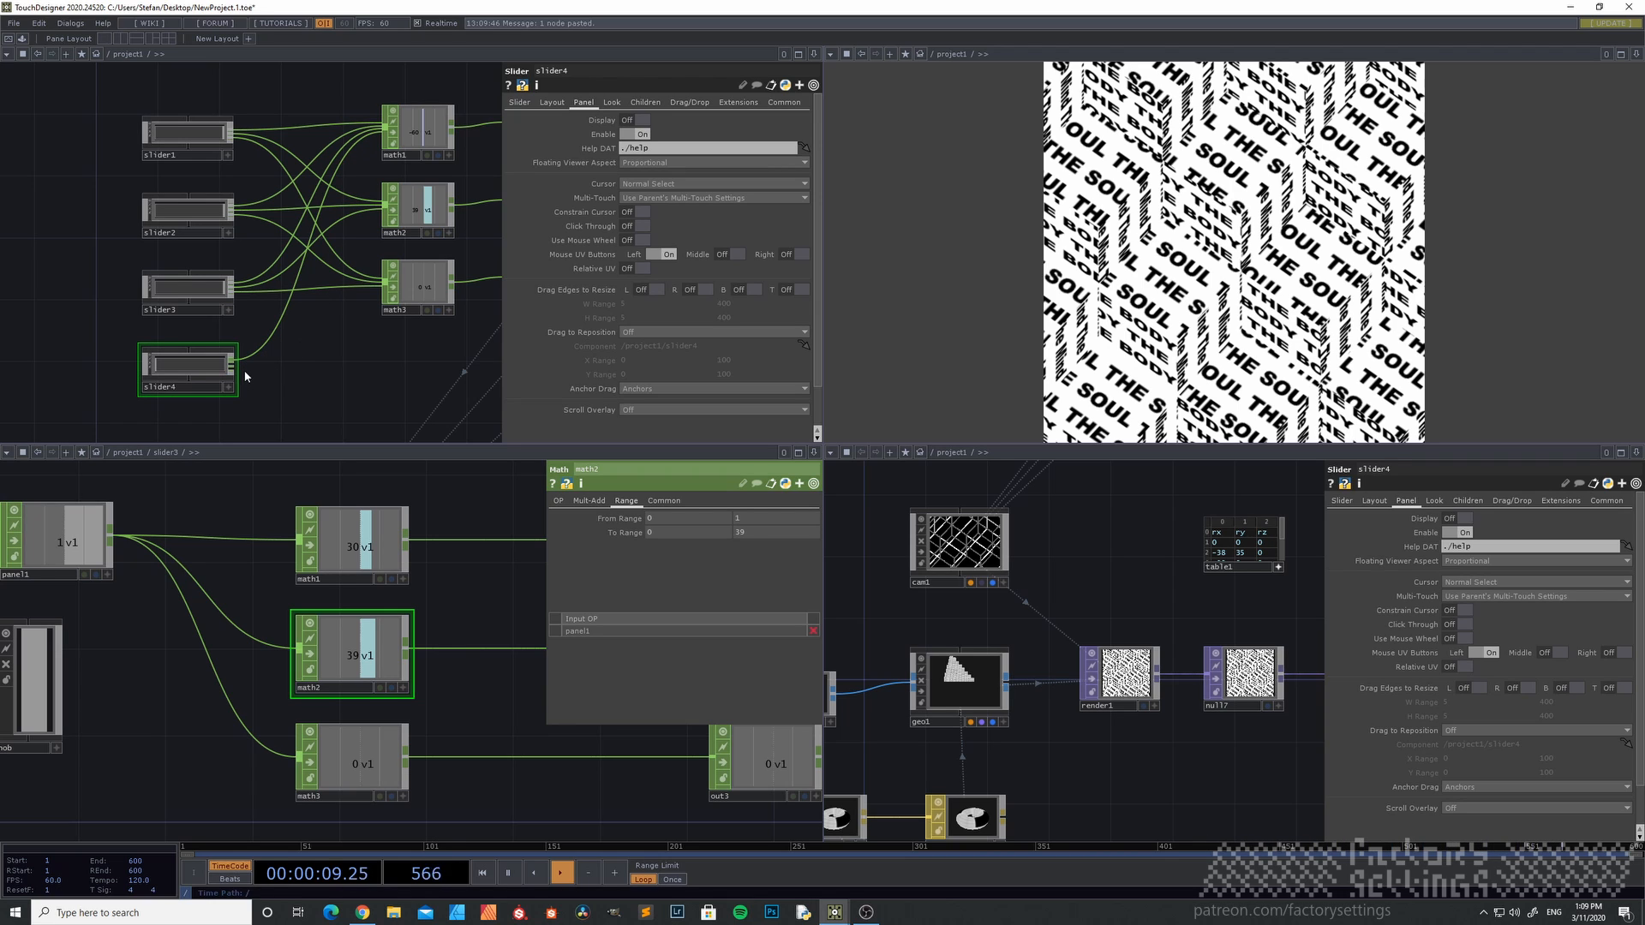
scroll(343, 342, "up", 2)
scroll(346, 347, "up", 2)
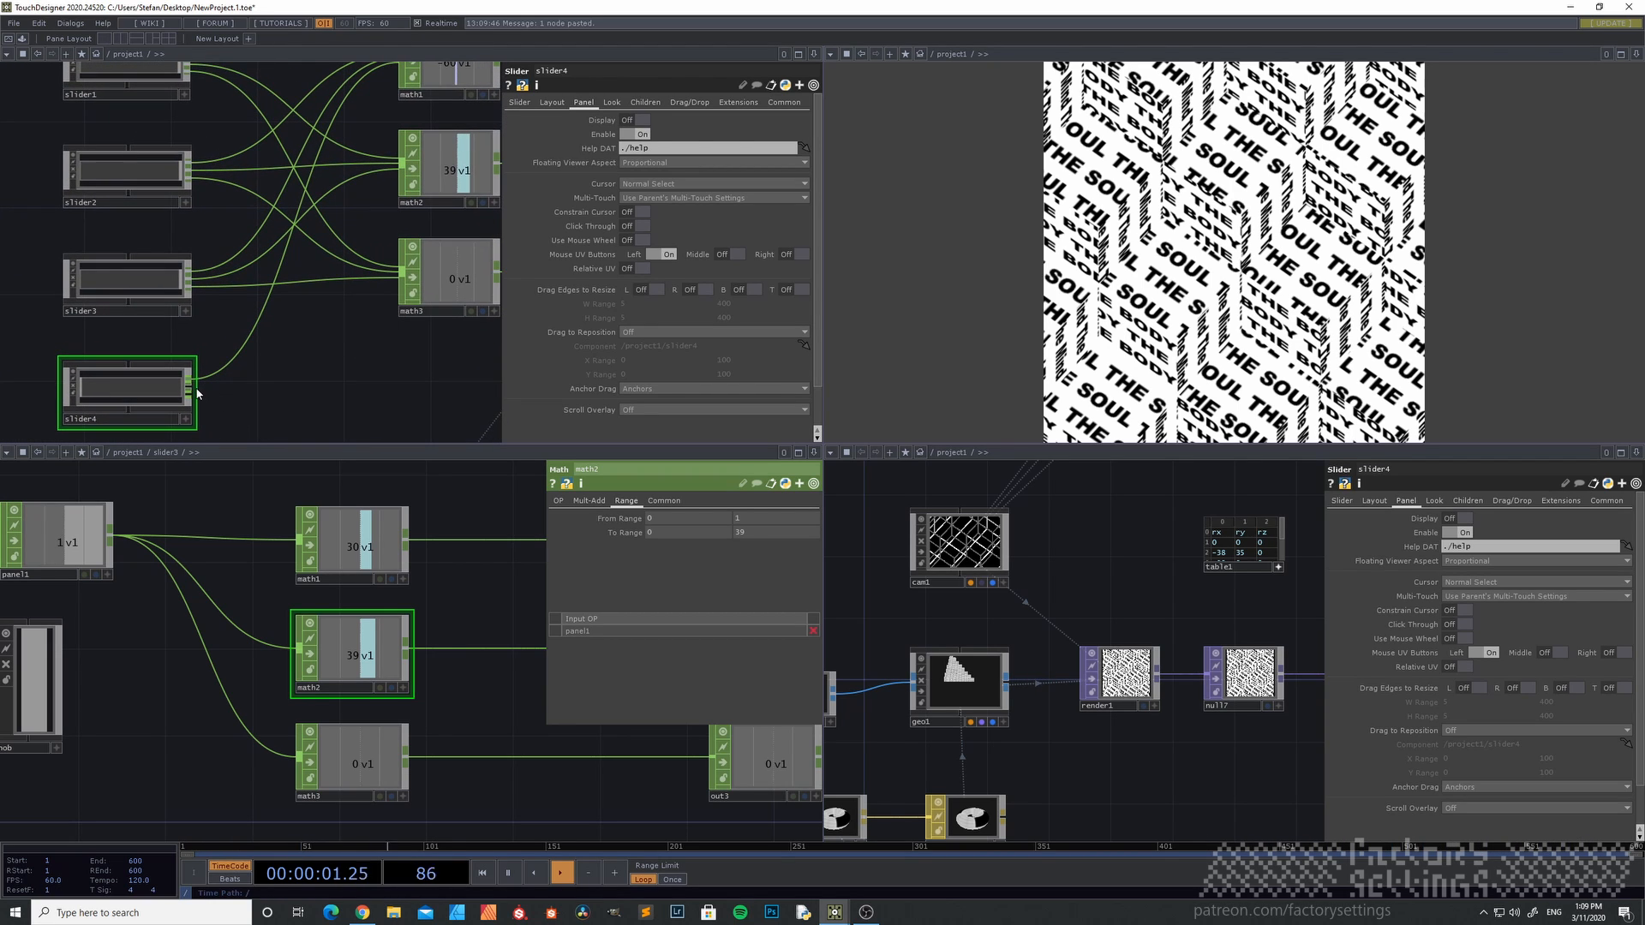
left_click_drag(195, 392, 403, 165)
left_click_drag(192, 396, 402, 273)
key("p")
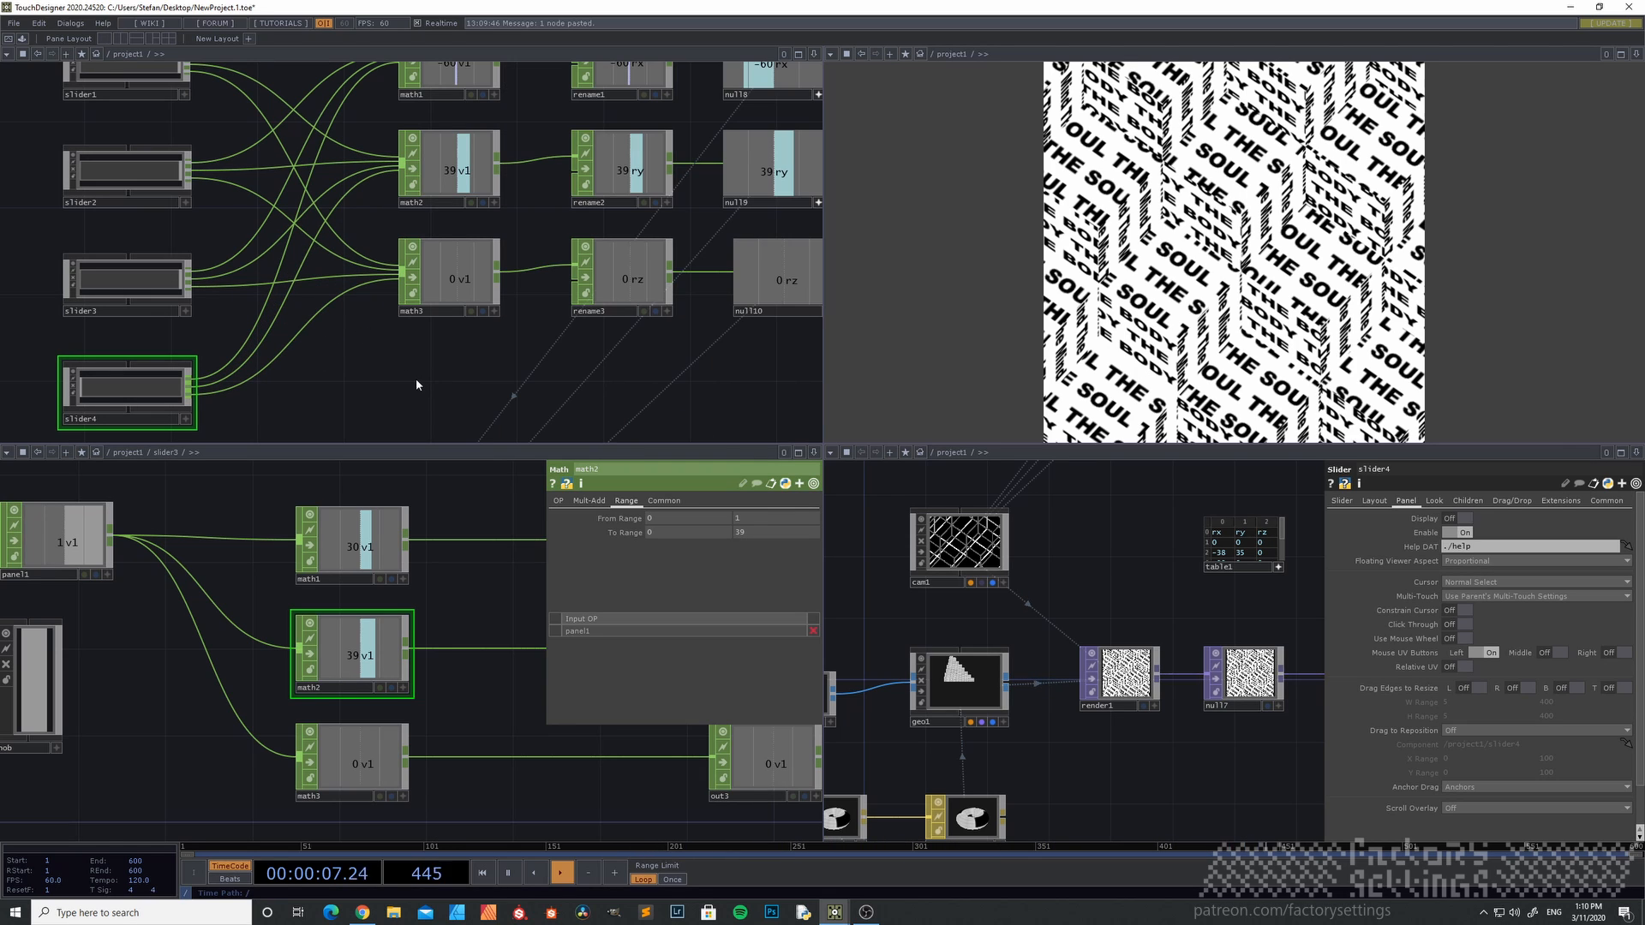
- Activate slider4's viewer and fill row 4 of table1 with -60 for rx, 39 for ry and 0 for rz
left_click_drag(356, 399, 433, 316)
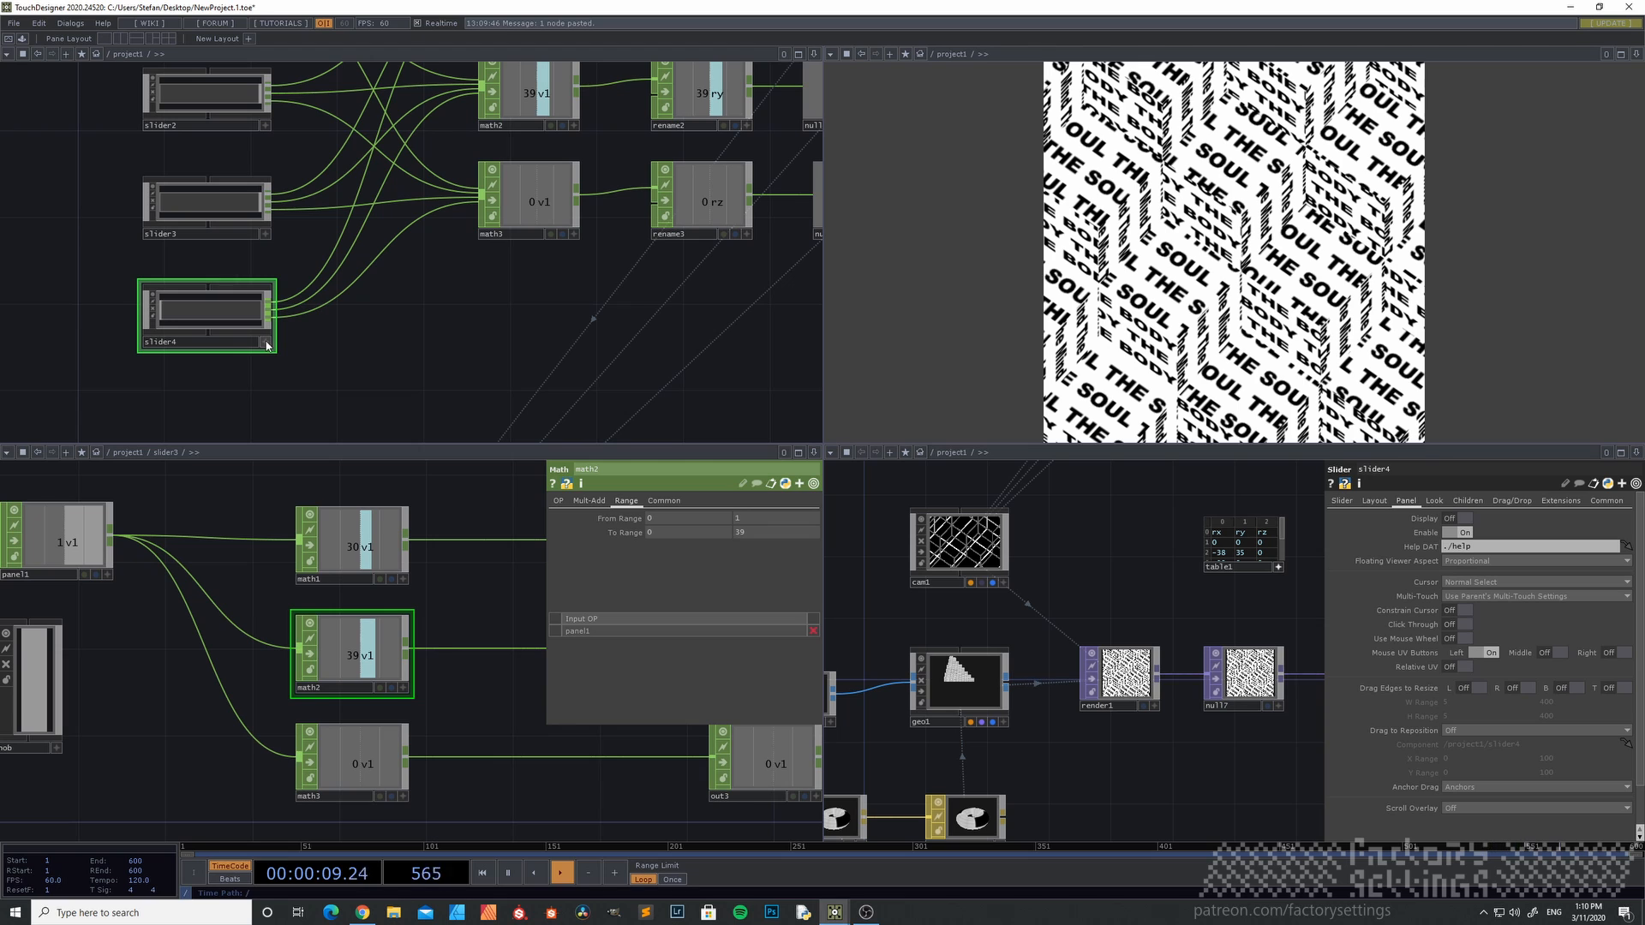
left_click_drag(1079, 731, 960, 689)
left_click_drag(1105, 719, 903, 590)
left_click_drag(1042, 614, 1073, 740)
scroll(937, 576, "up", 5)
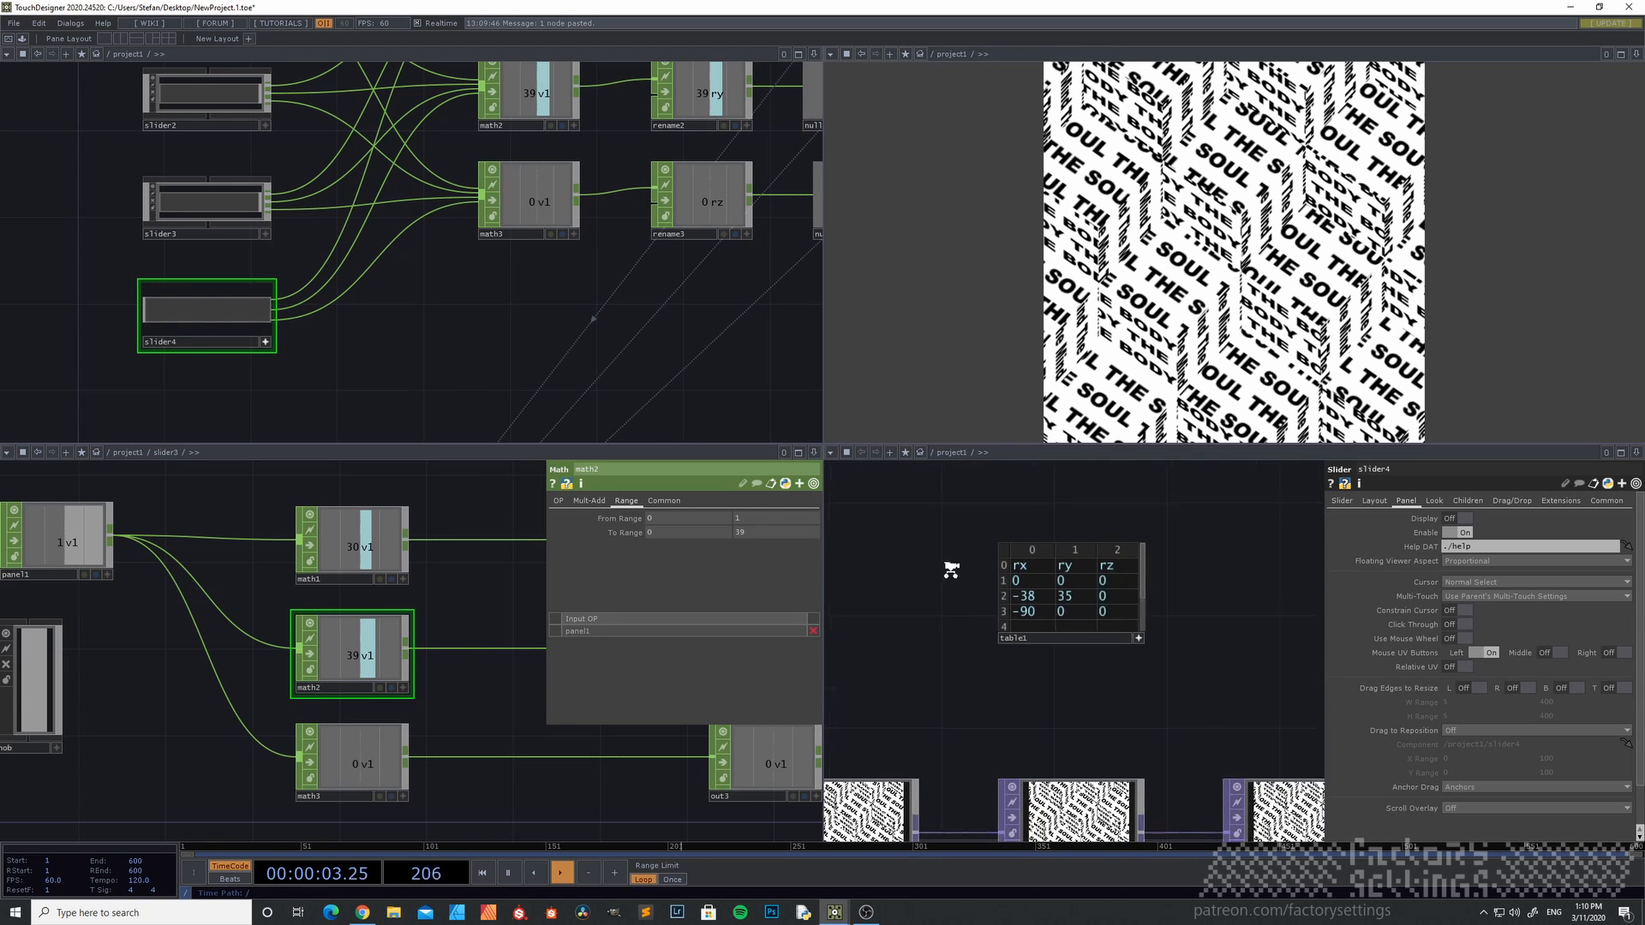
left_click_drag(982, 631, 925, 638)
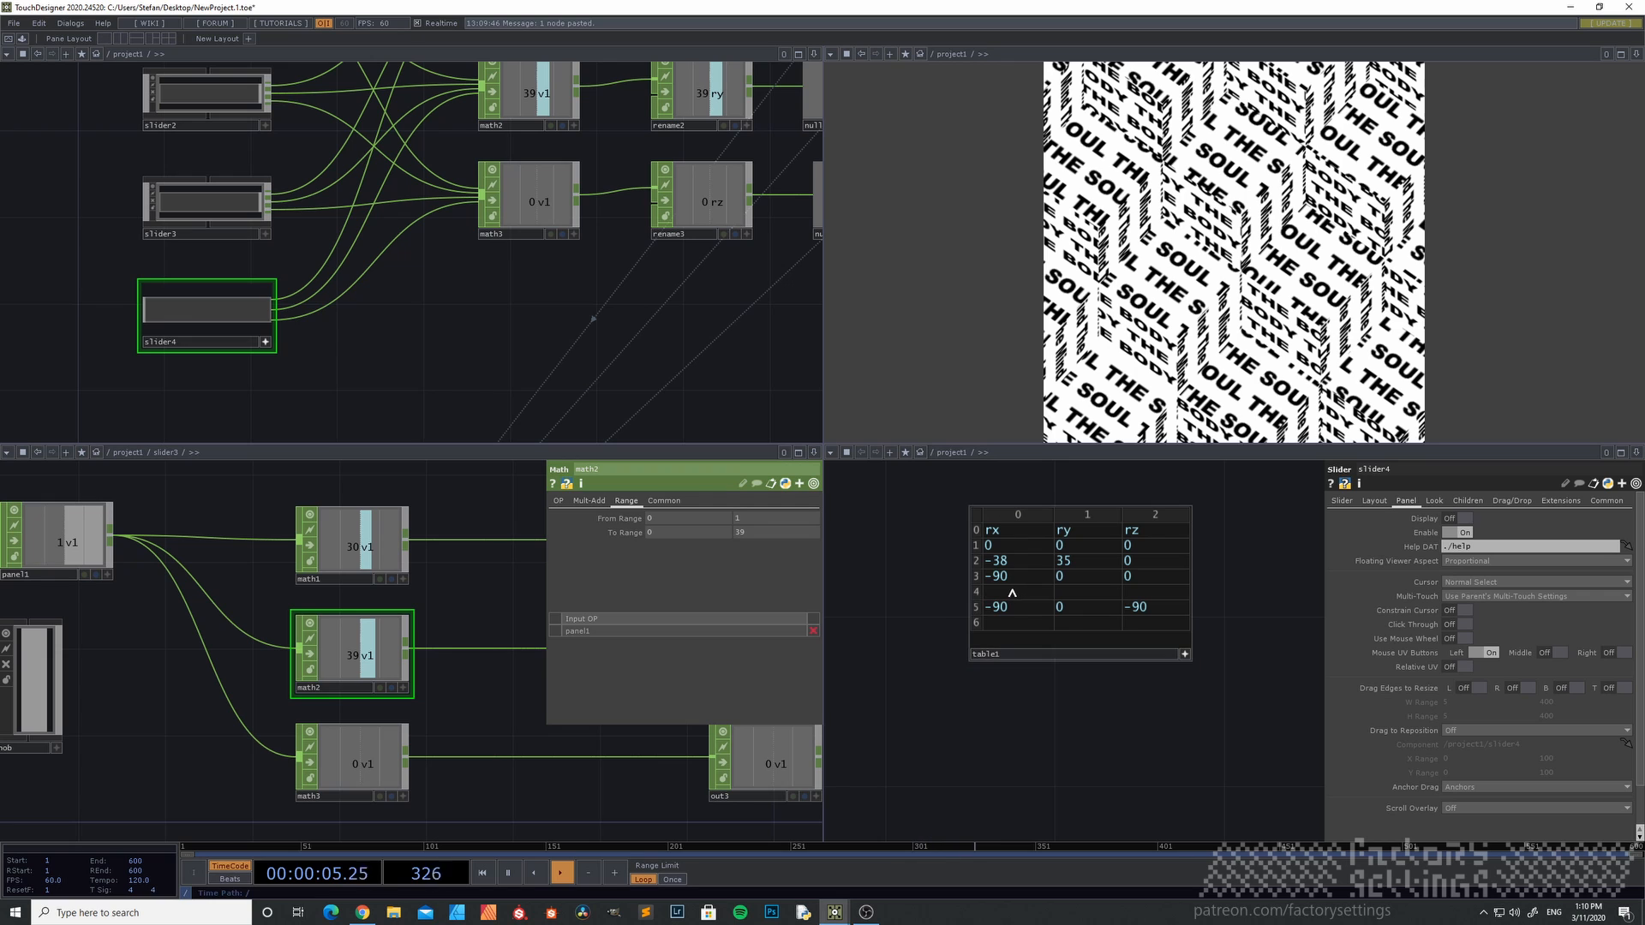
left_click_drag(489, 305, 390, 344)
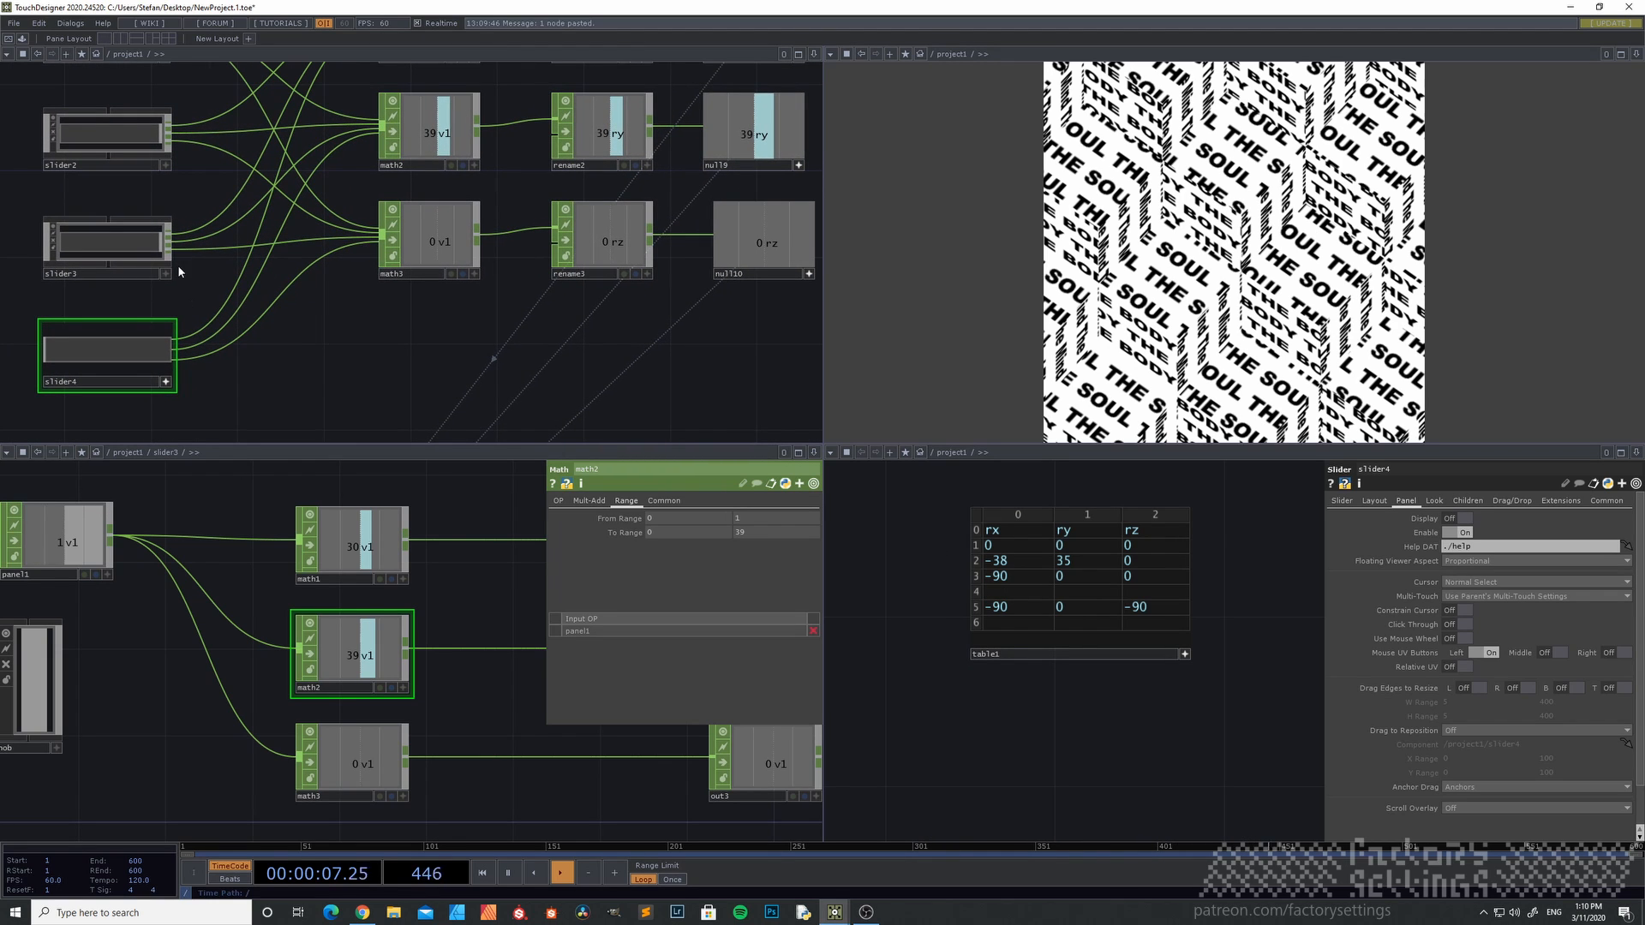
left_click_drag(207, 284, 230, 312)
left_click_drag(509, 322, 475, 352)
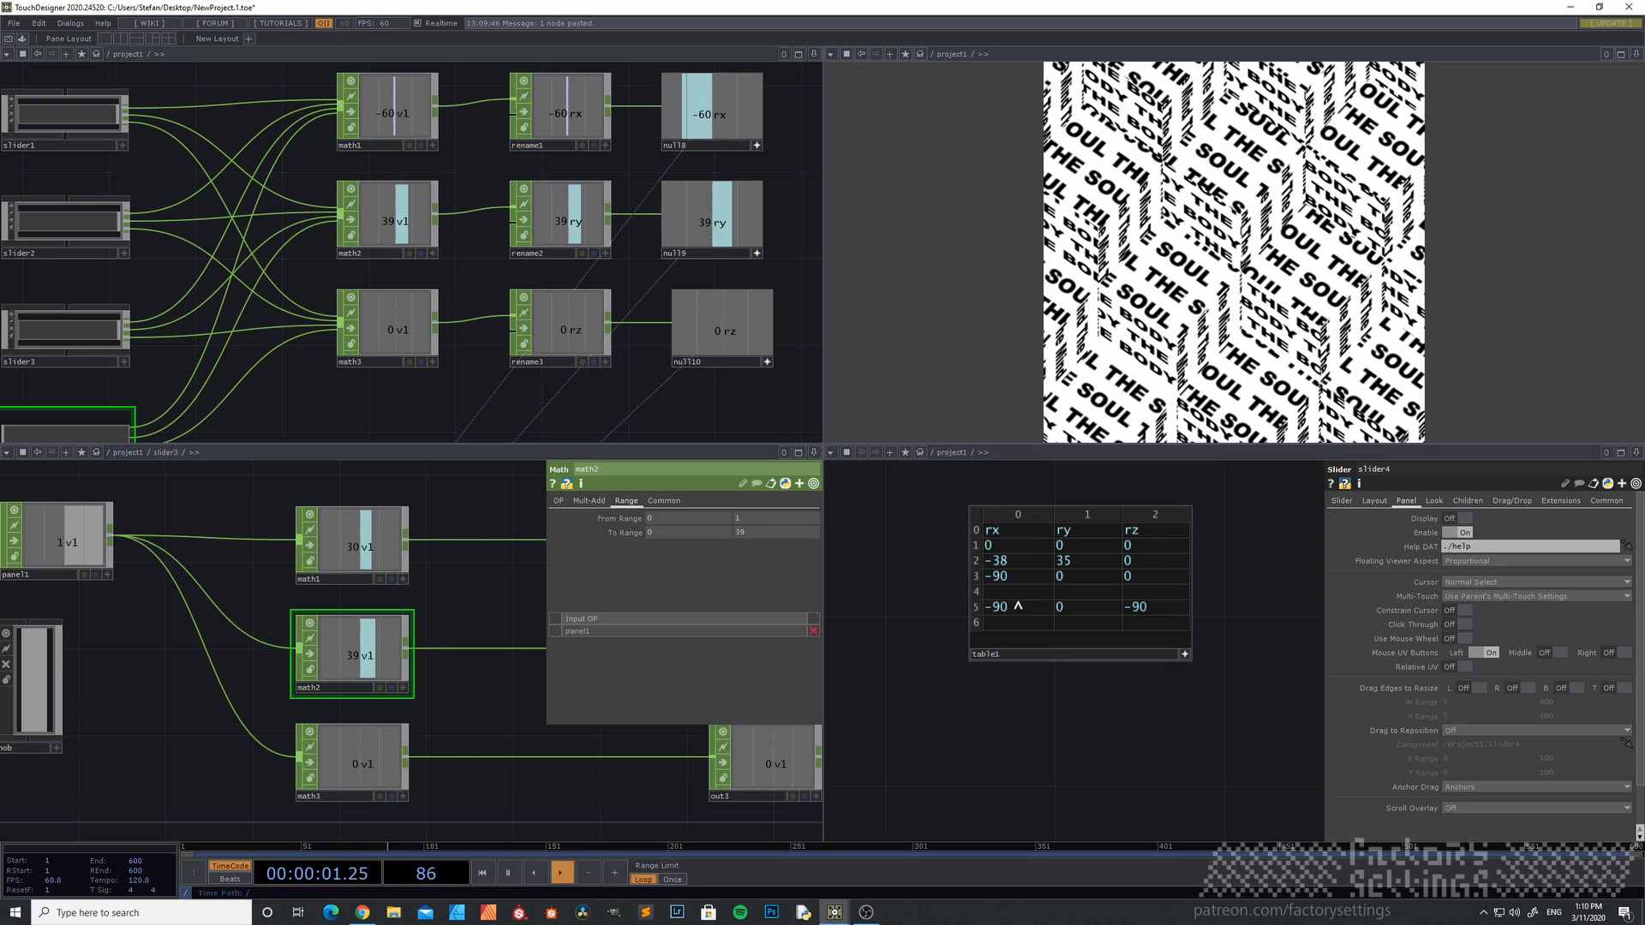
left_click(999, 593)
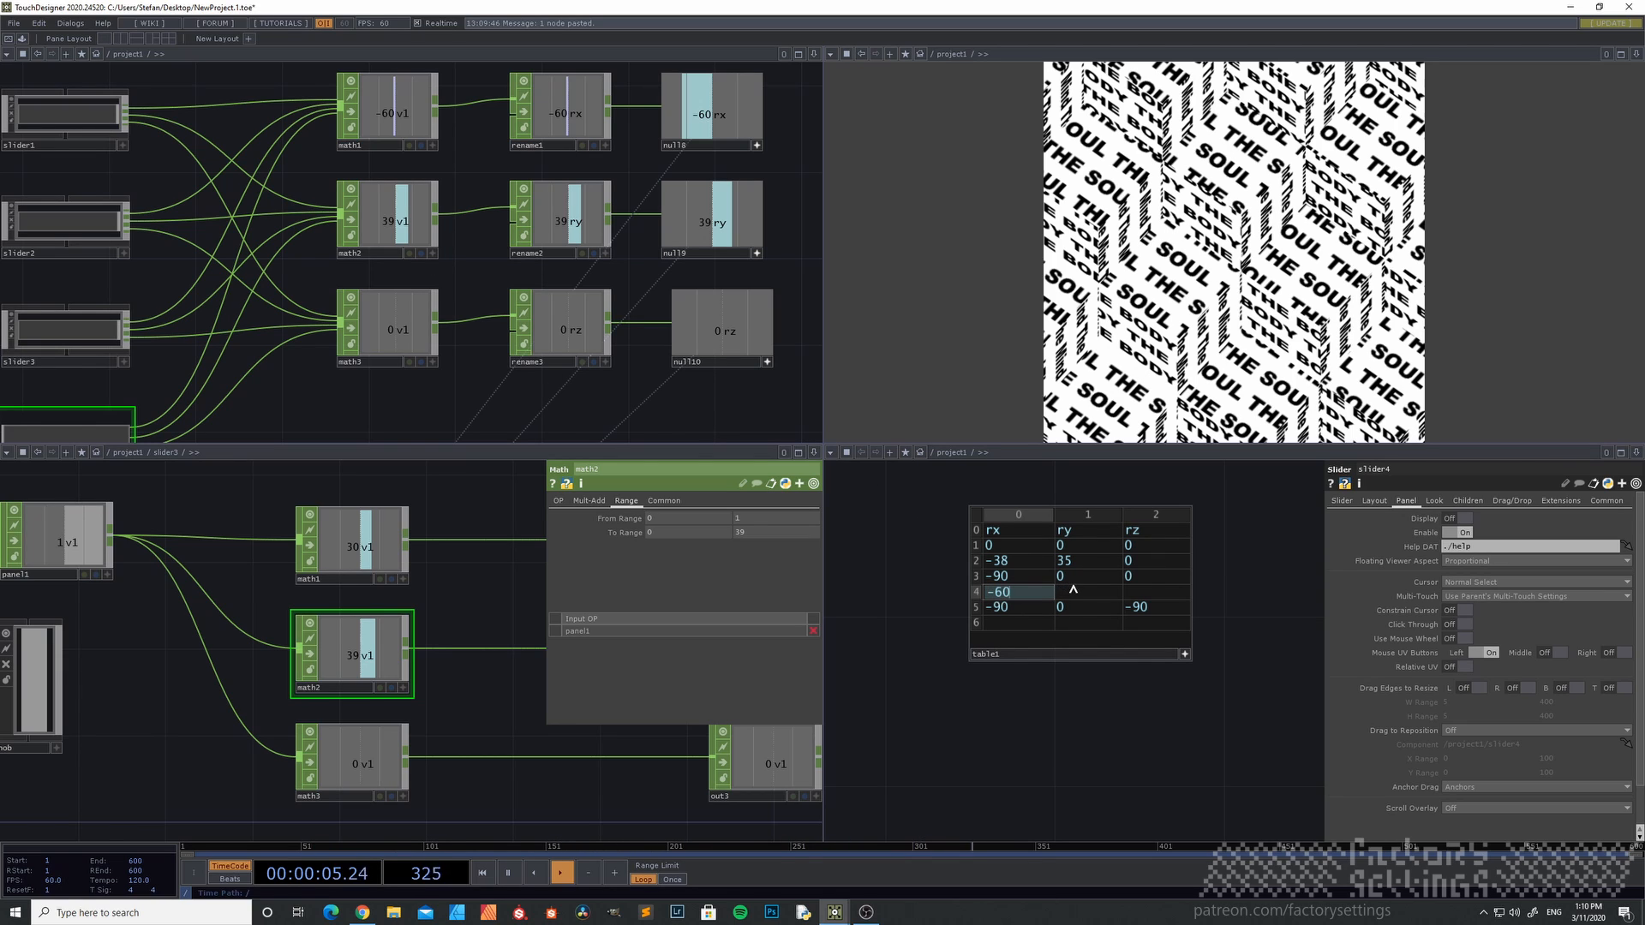
left_click(1077, 592)
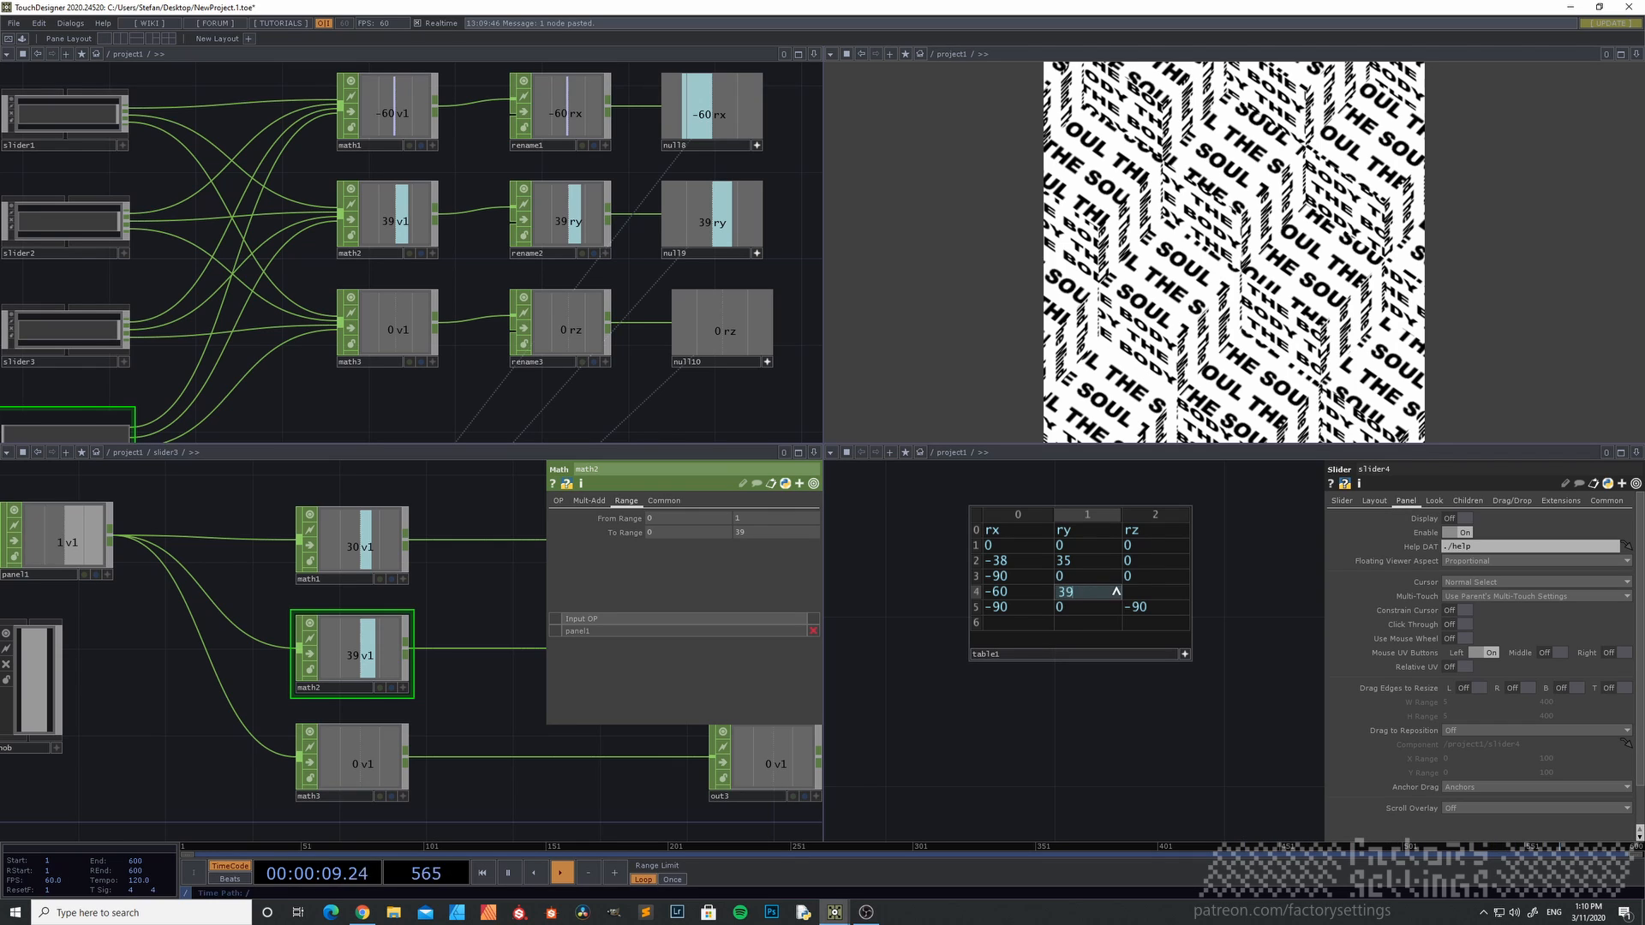
left_click(1143, 591)
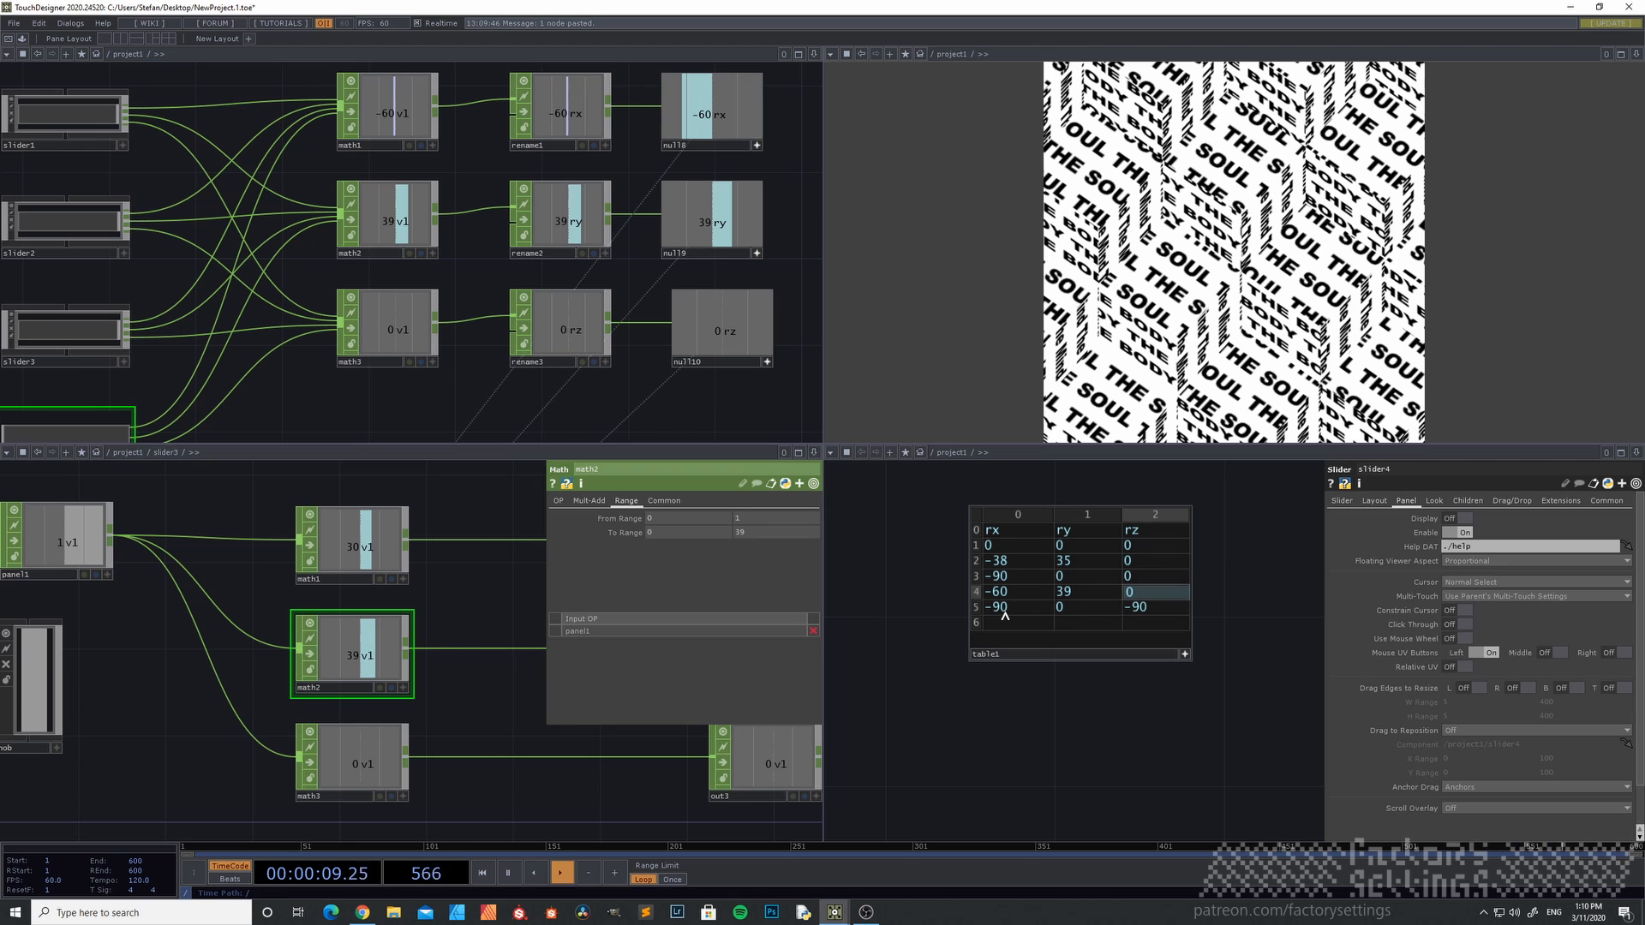
- Inside slider4, set the upper To Range value to -30 in math1 and -39 in math2, and return to project1
left_click_drag(315, 413, 389, 329)
scroll(365, 386, "down", 2)
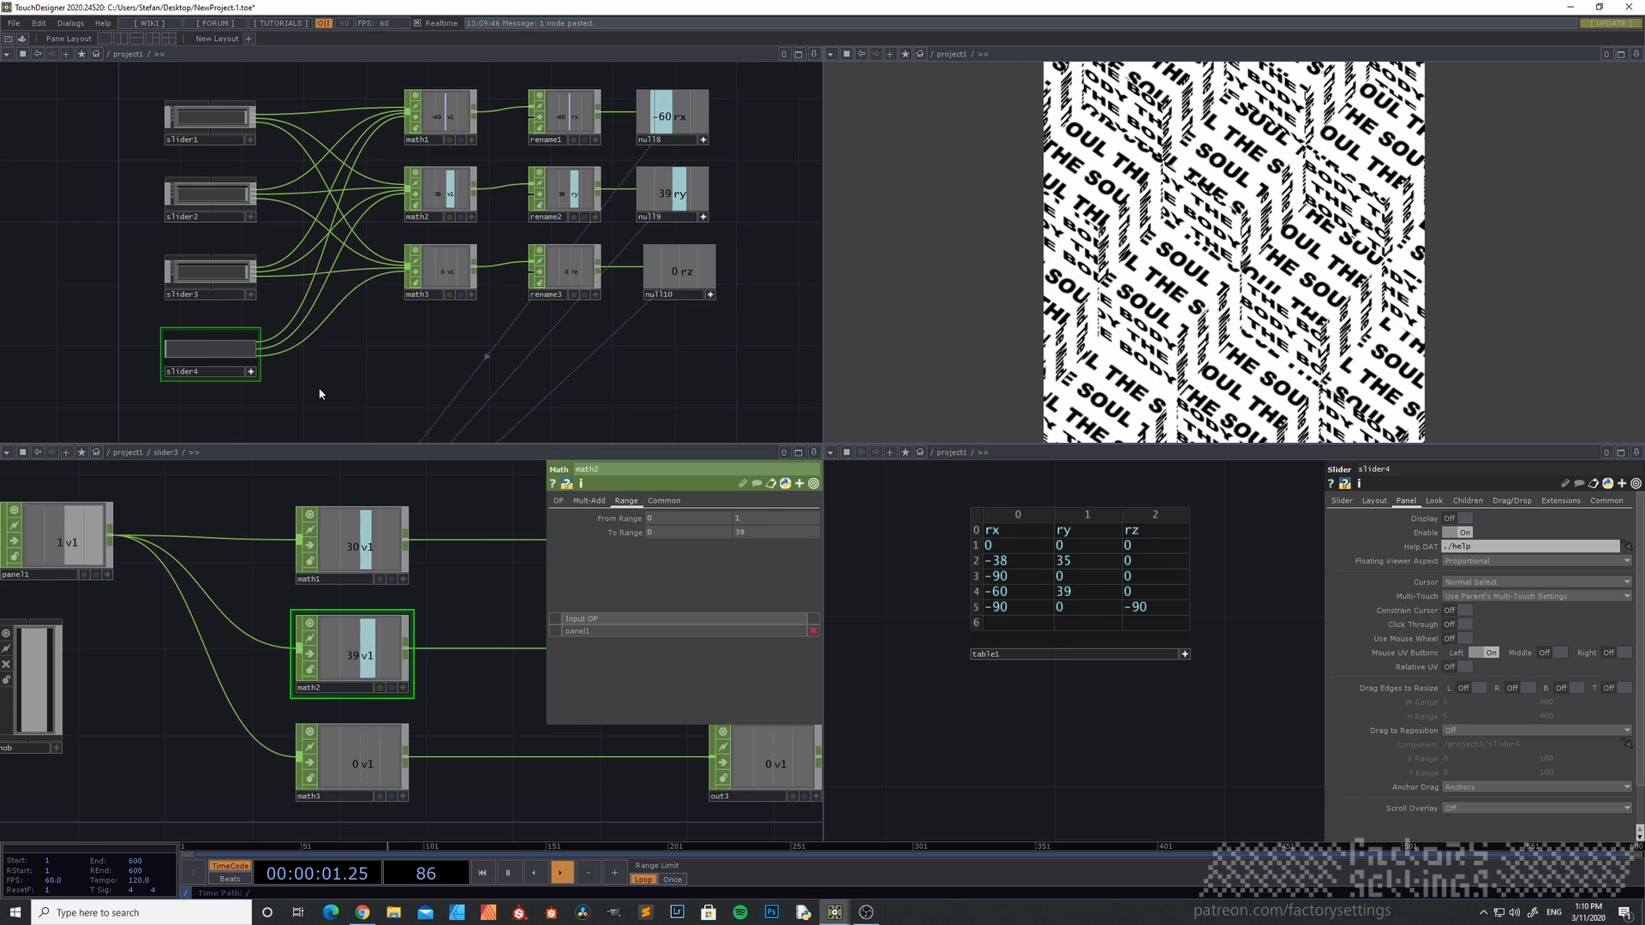
key("i")
left_click(370, 146)
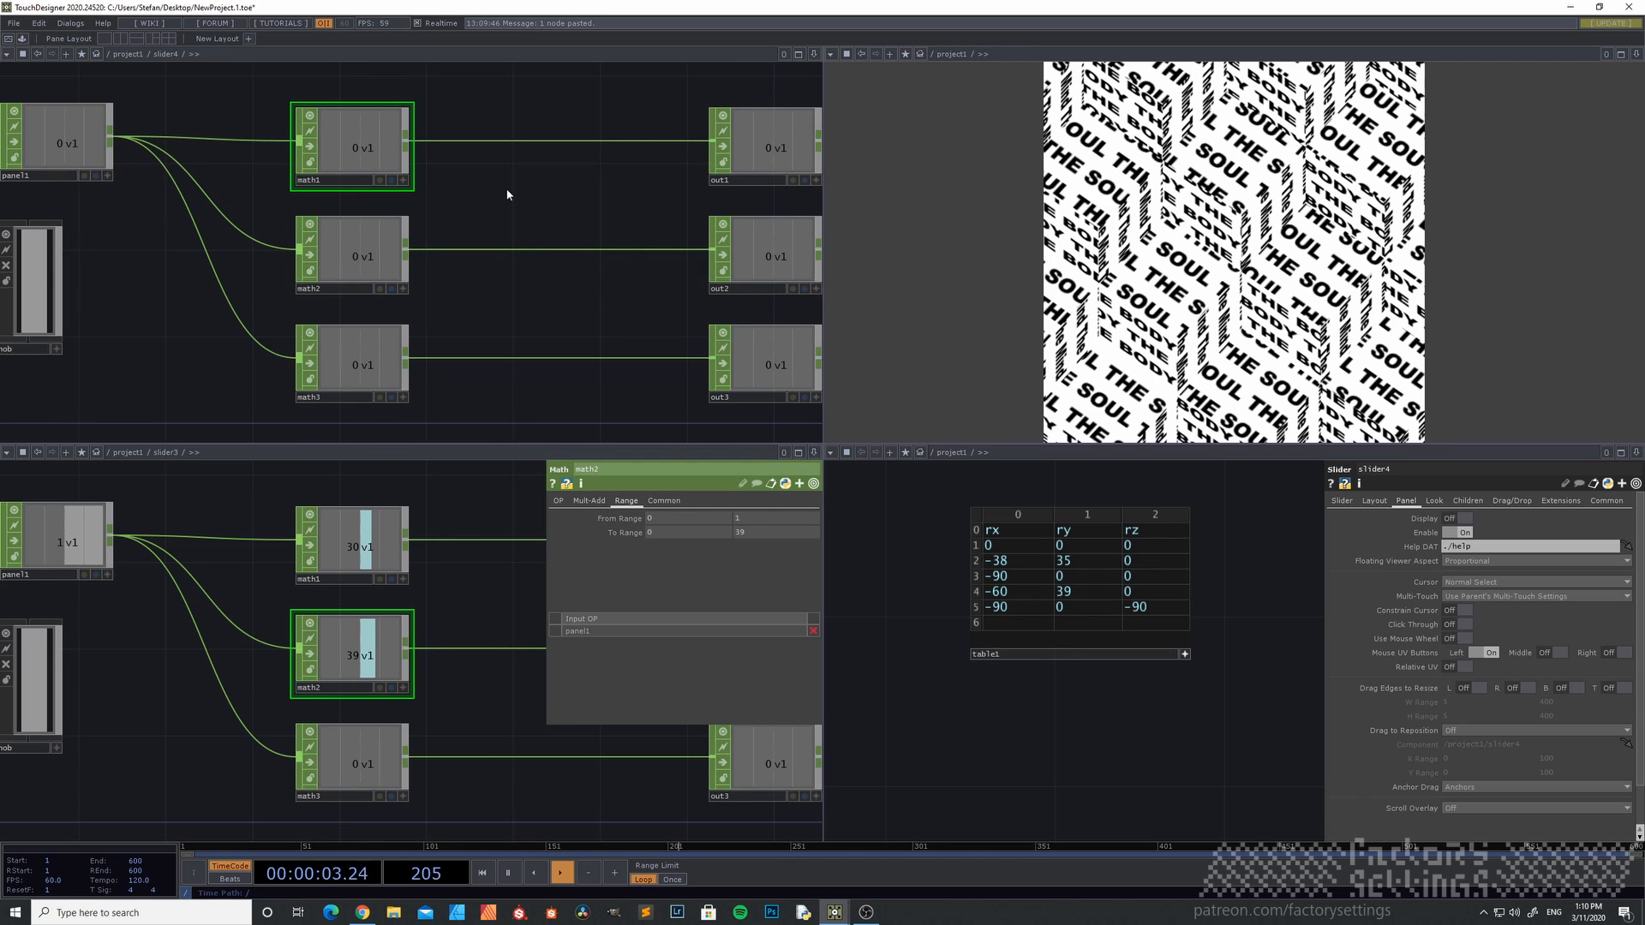
key("p")
left_click(752, 135)
type("30")
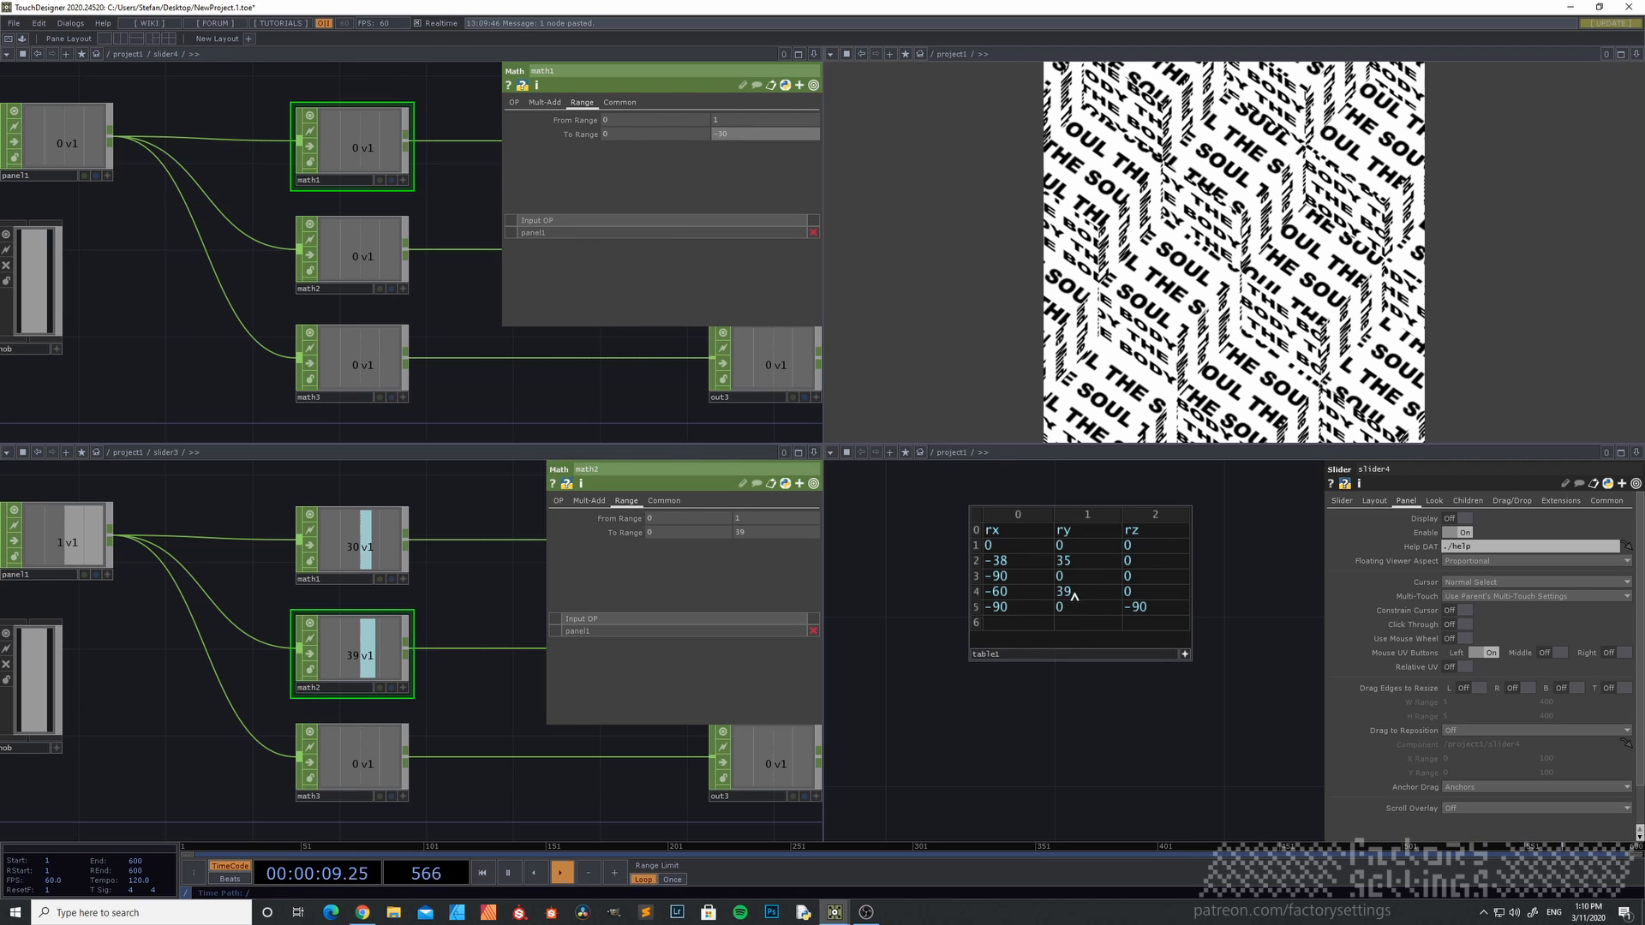
left_click(364, 259)
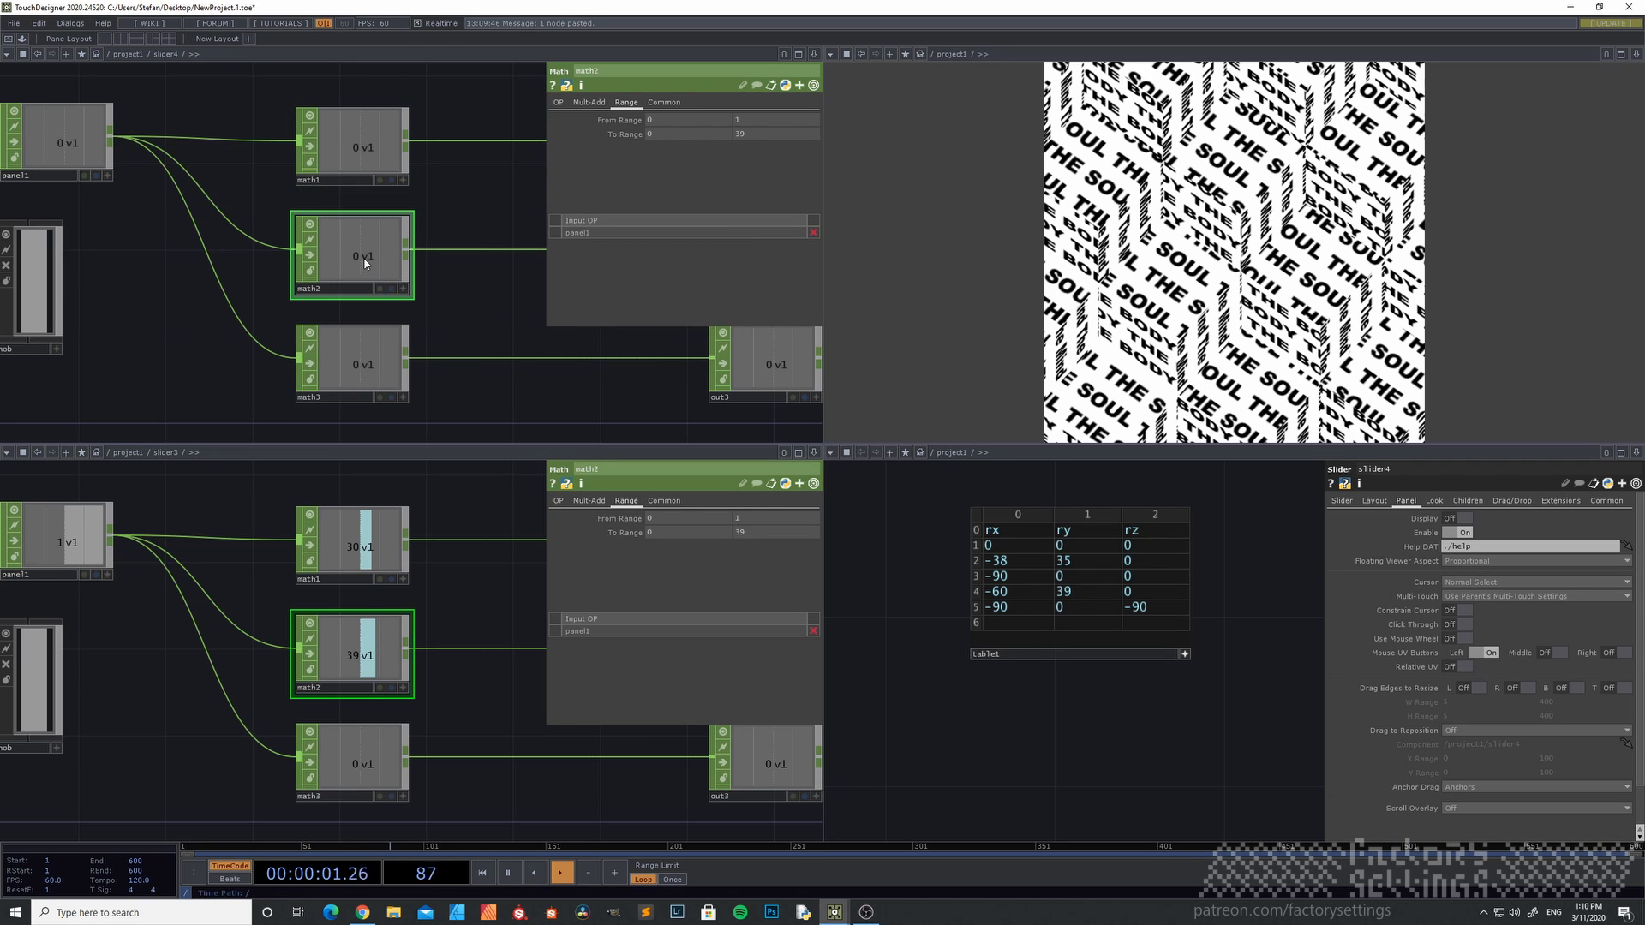
left_click(737, 136)
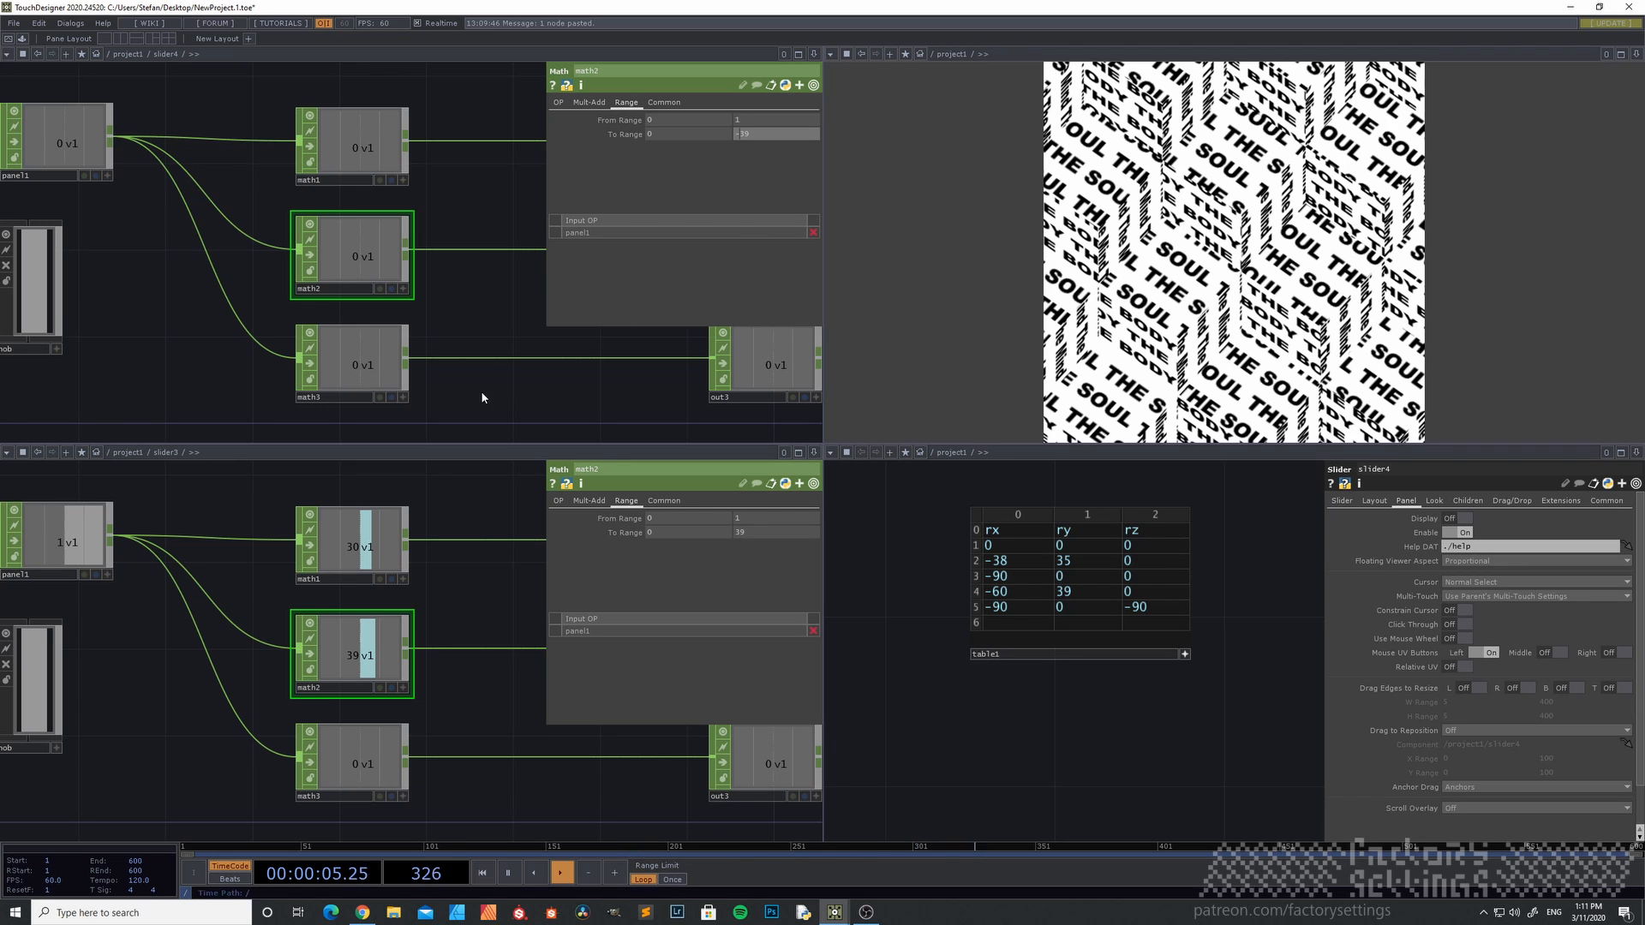
key("Return")
left_click_drag(145, 377, 186, 349)
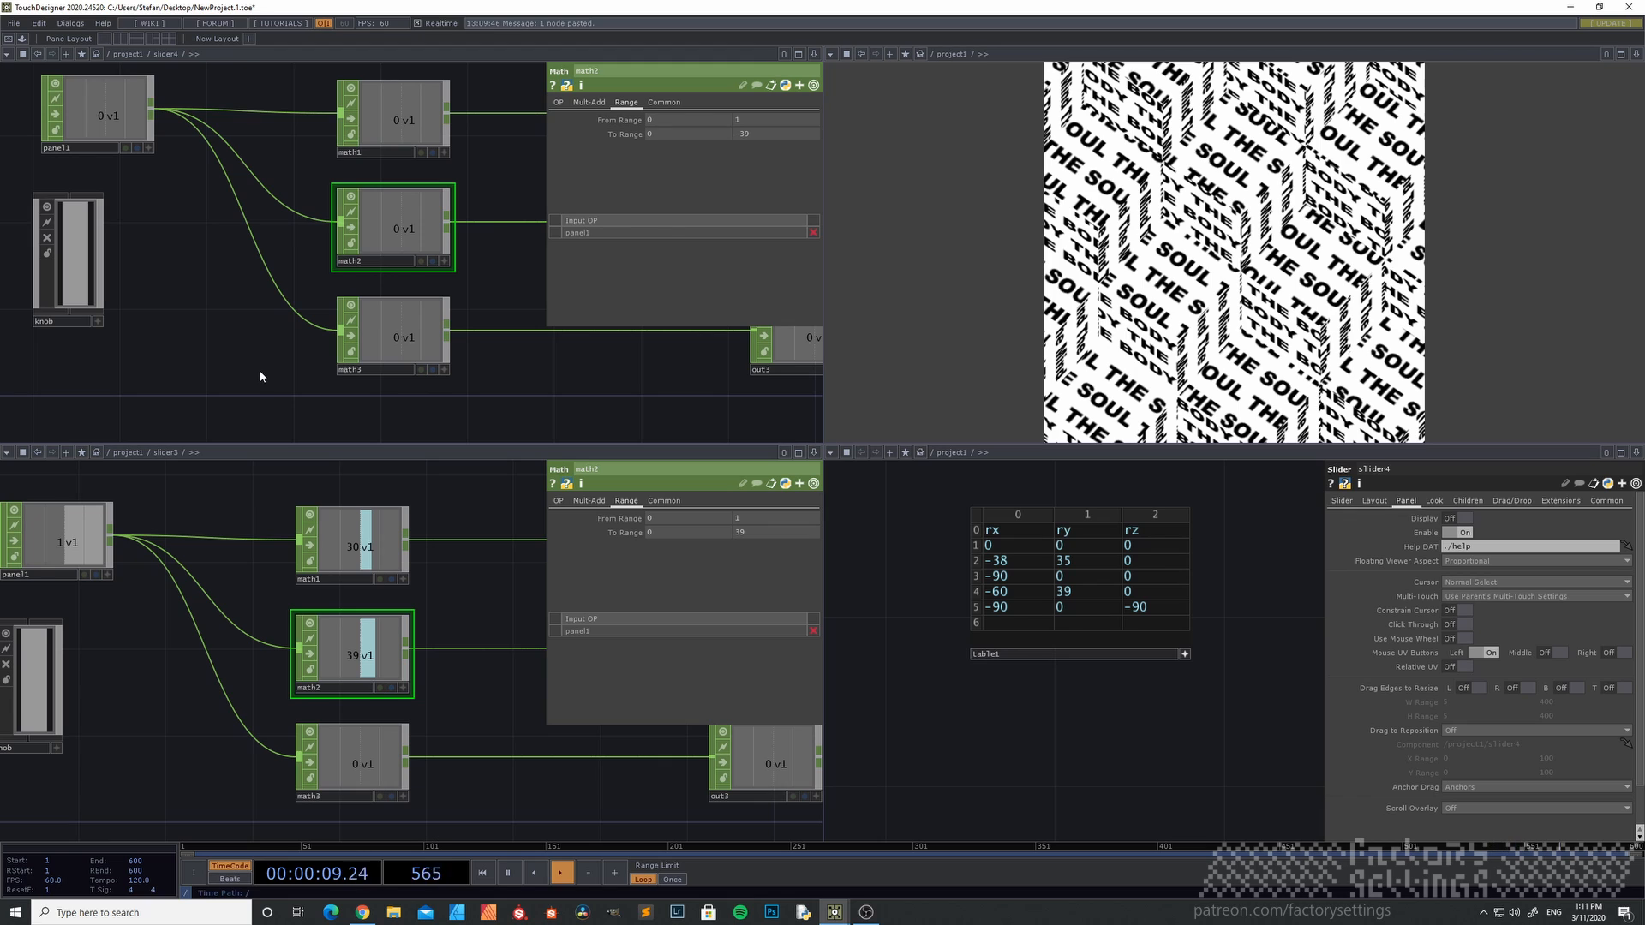
key("u")
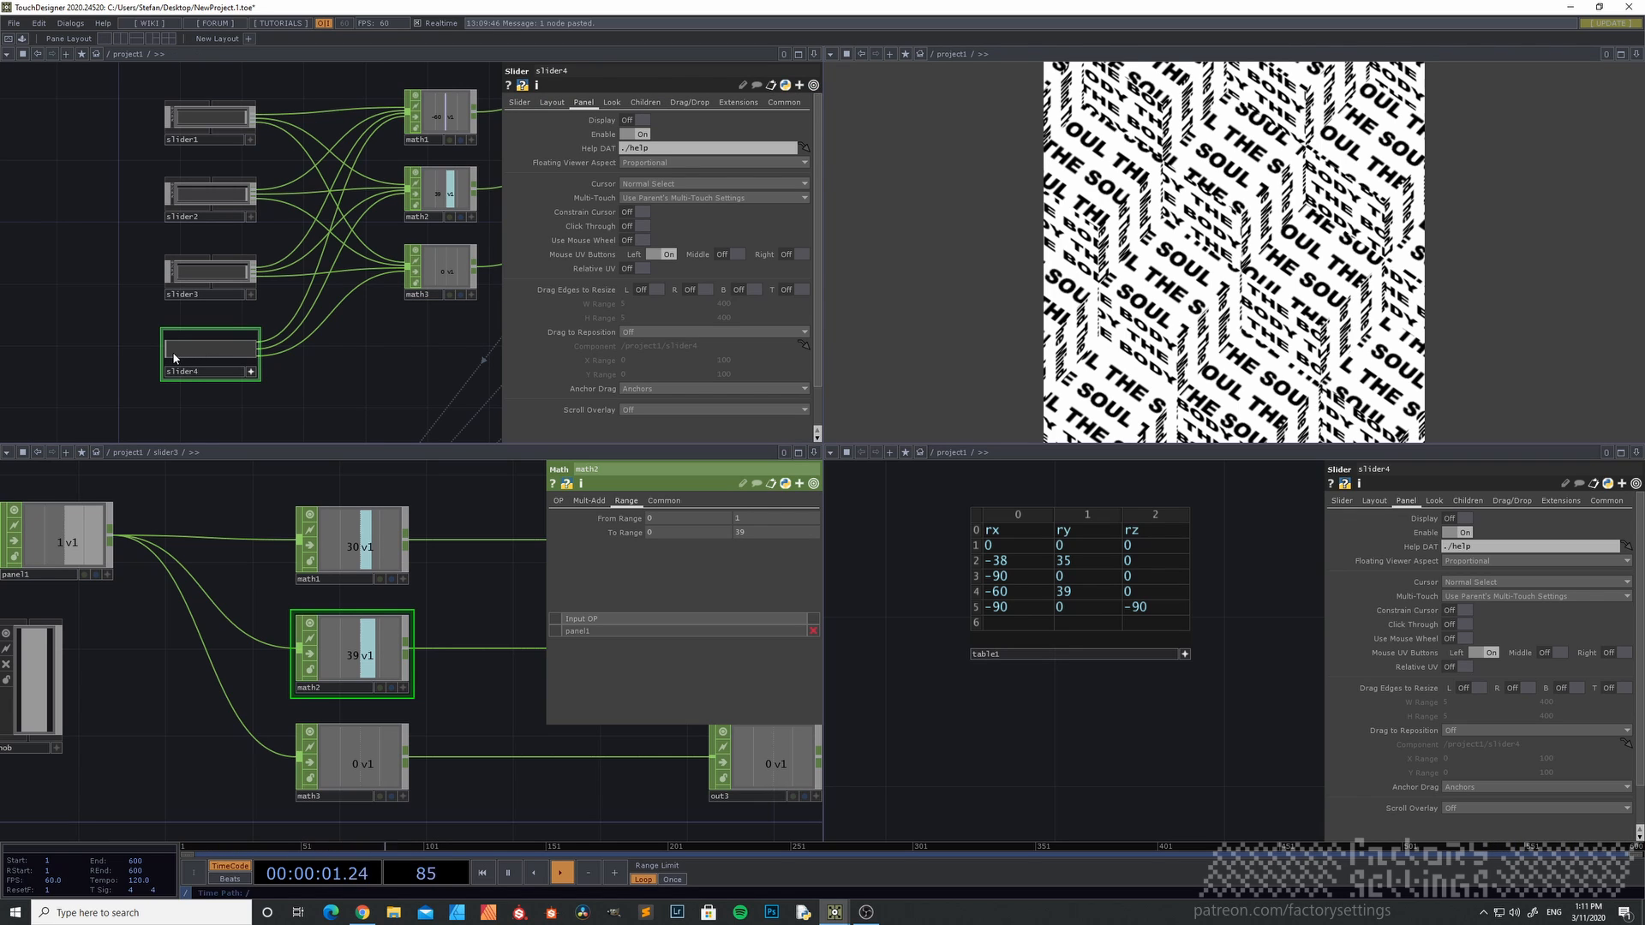
- Activate slider3's viewer, lower slider3 to its minimum and move slider4 to about halfway
left_click_drag(172, 351, 229, 353)
left_click_drag(251, 349, 167, 348)
left_click(251, 295)
left_click_drag(241, 274, 158, 274)
left_click(176, 347)
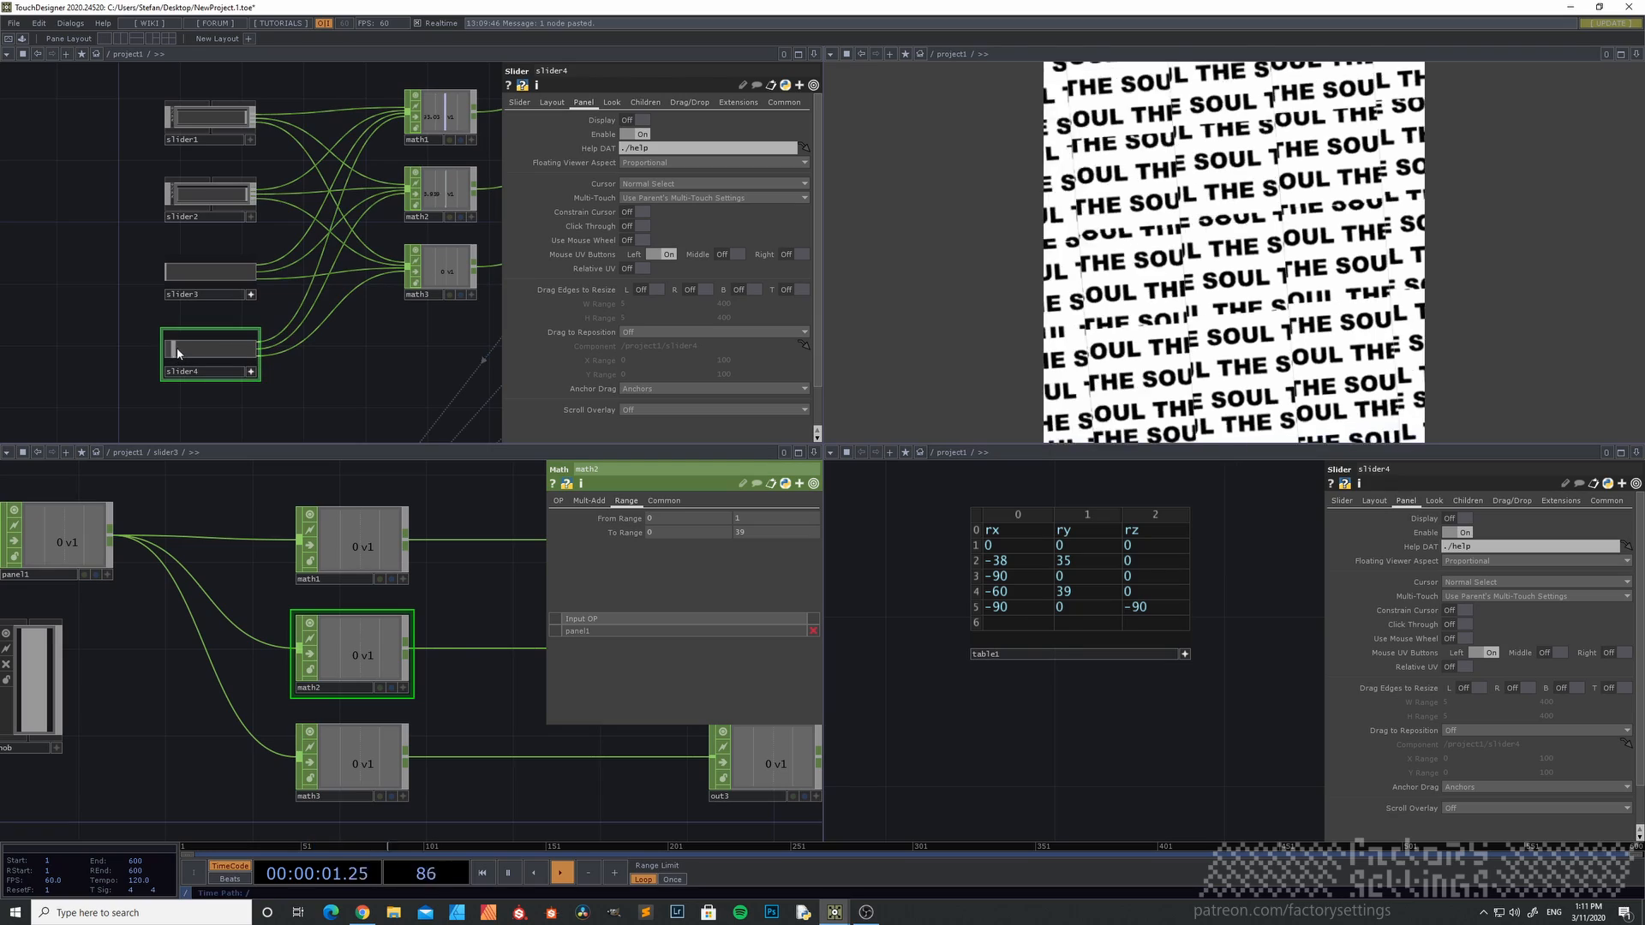
left_click_drag(176, 347, 209, 353)
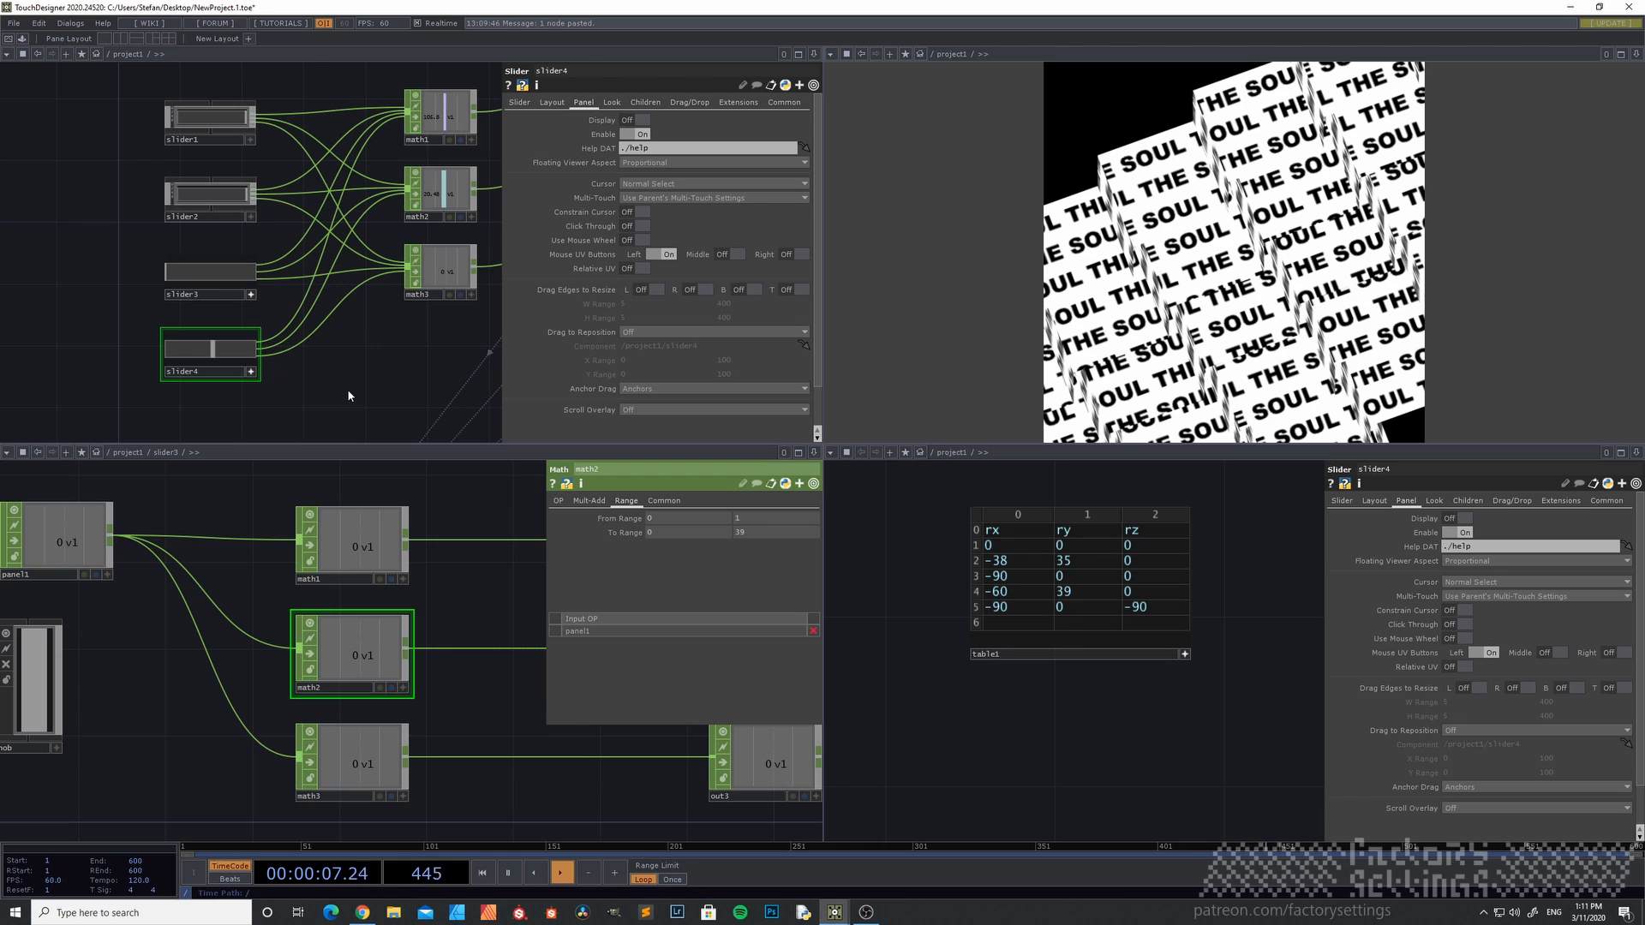
- Inside slider4, set math3's upper To Range value to -90 and return to project1
key("u")
key("i")
key("i")
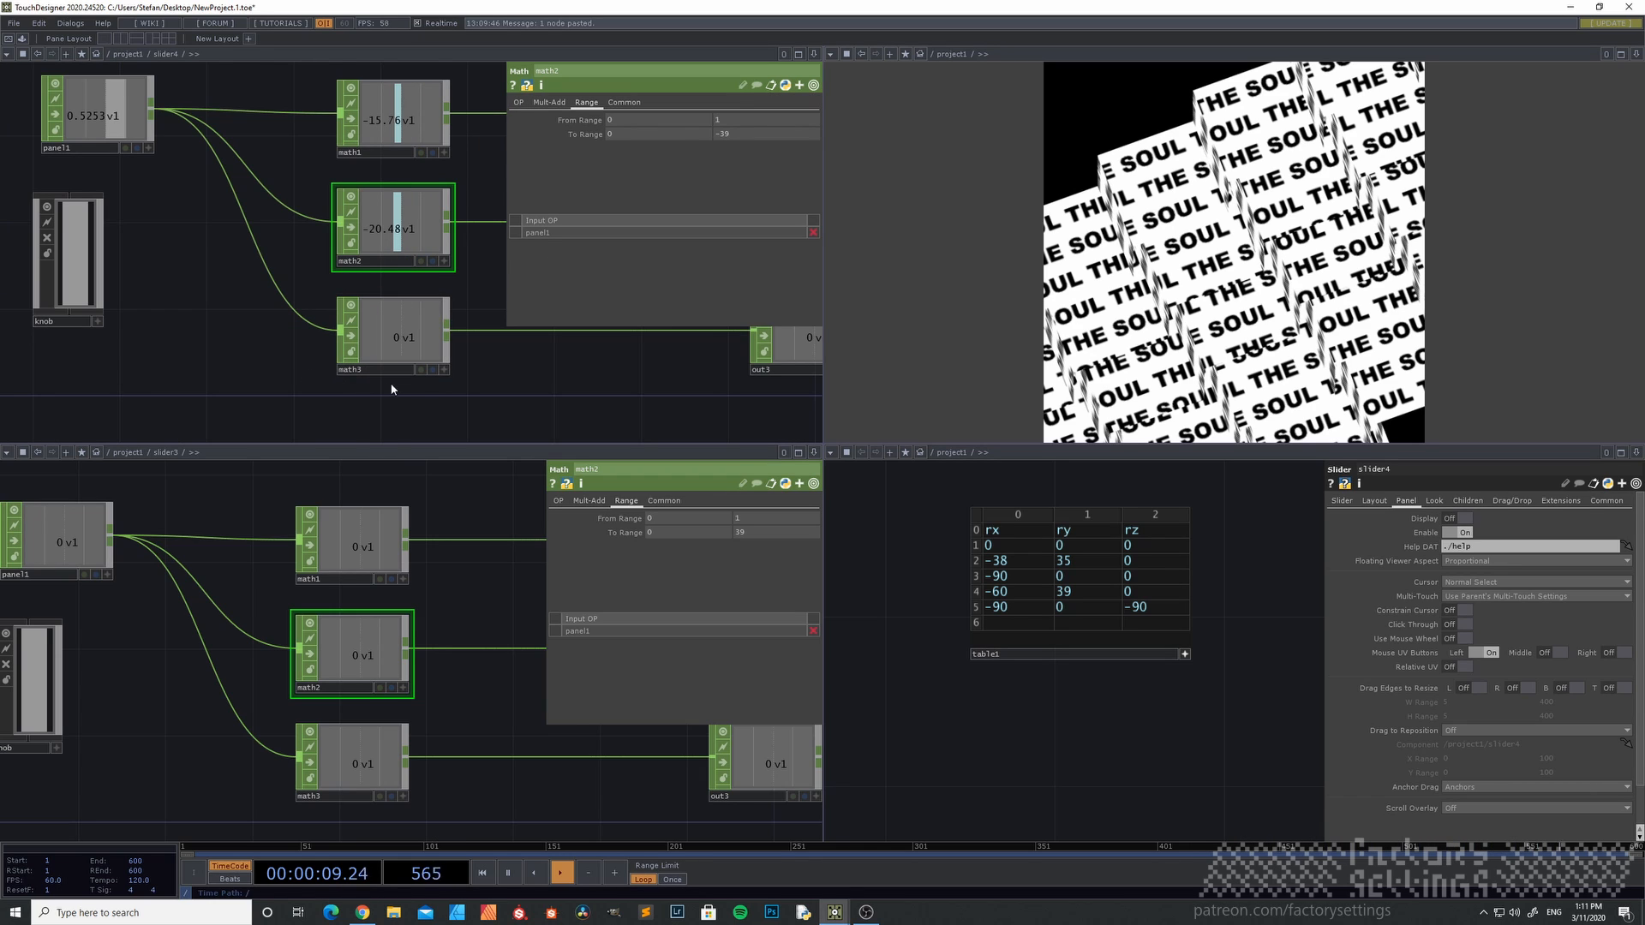
left_click_drag(392, 388, 180, 373)
left_click(243, 313)
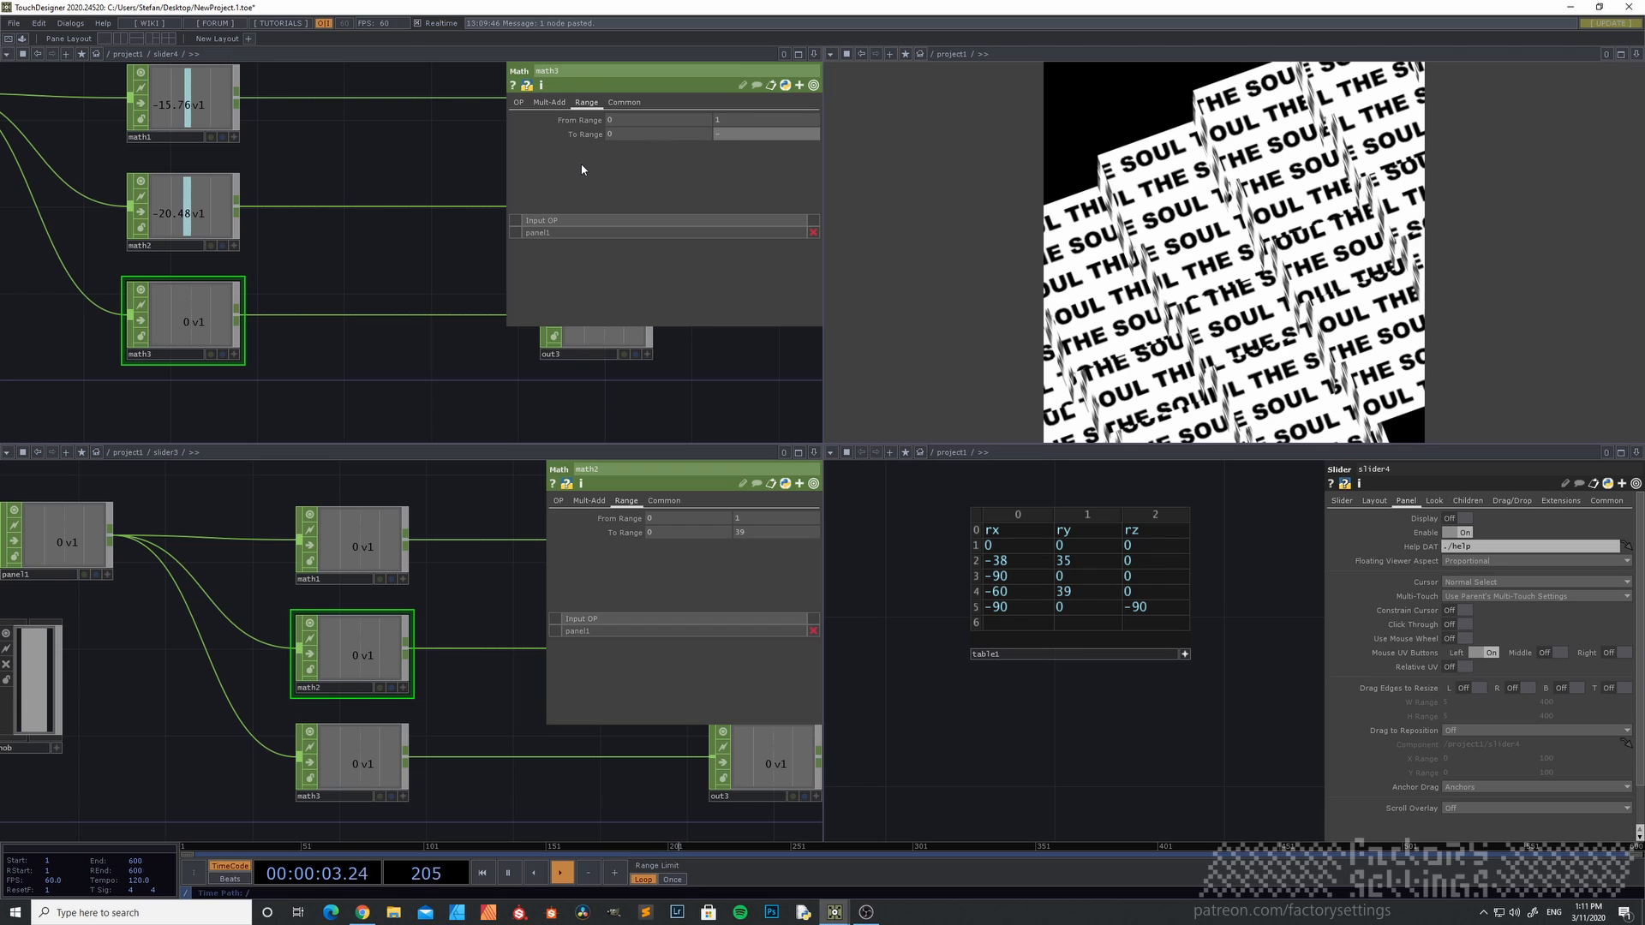
left_click(377, 368)
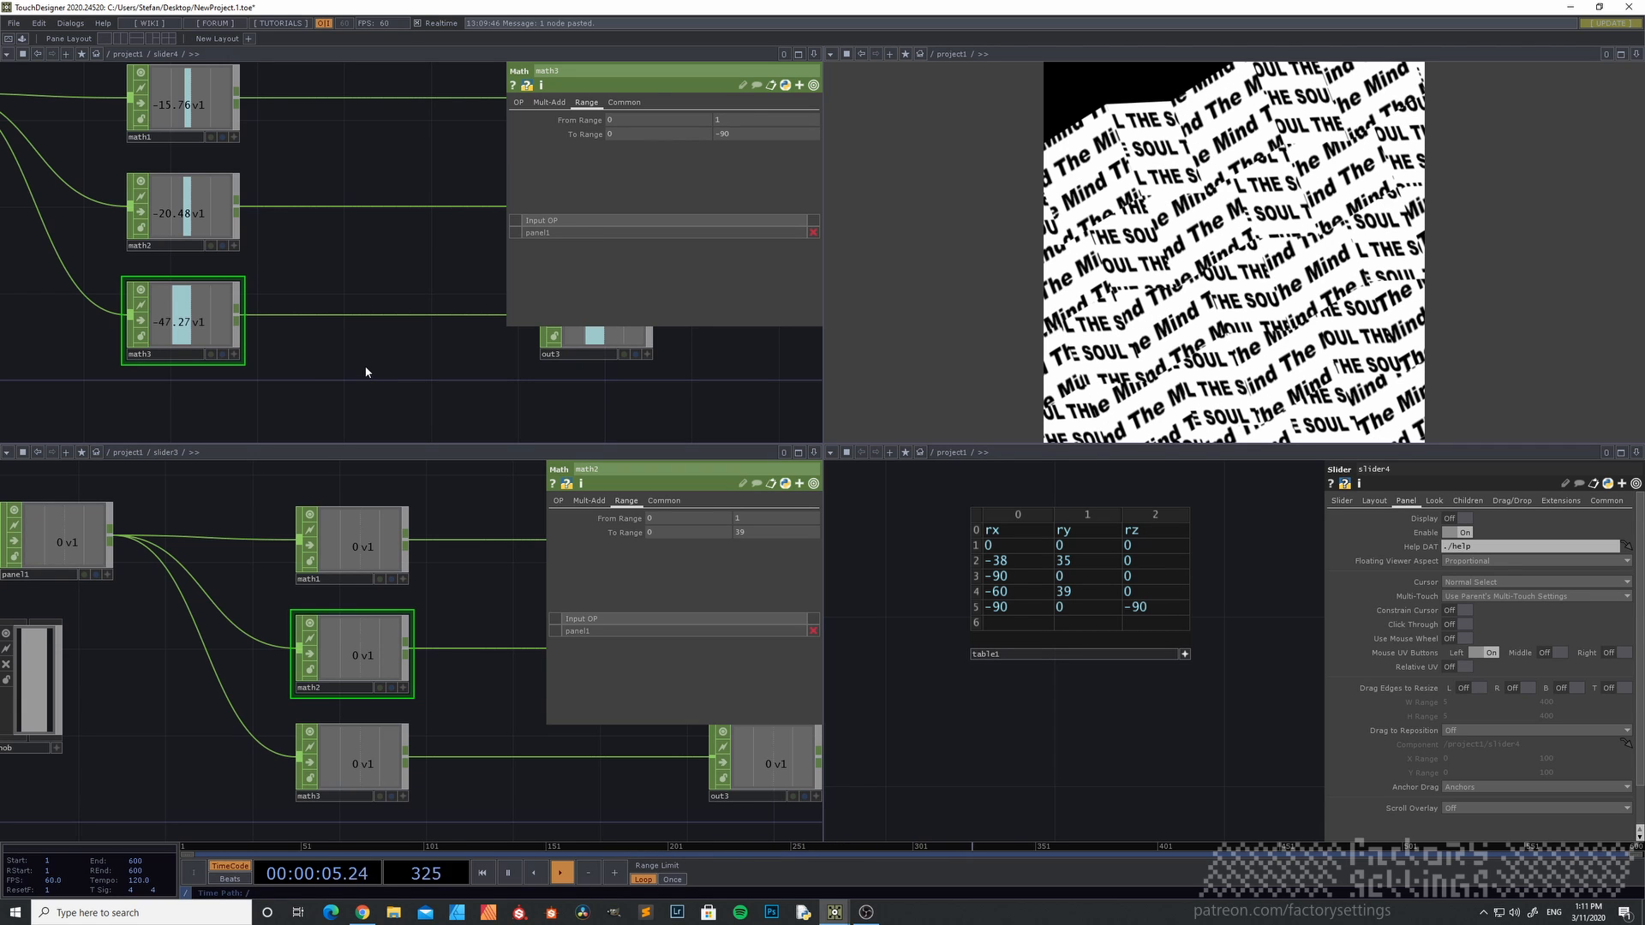
left_click_drag(396, 363, 554, 354)
key("u")
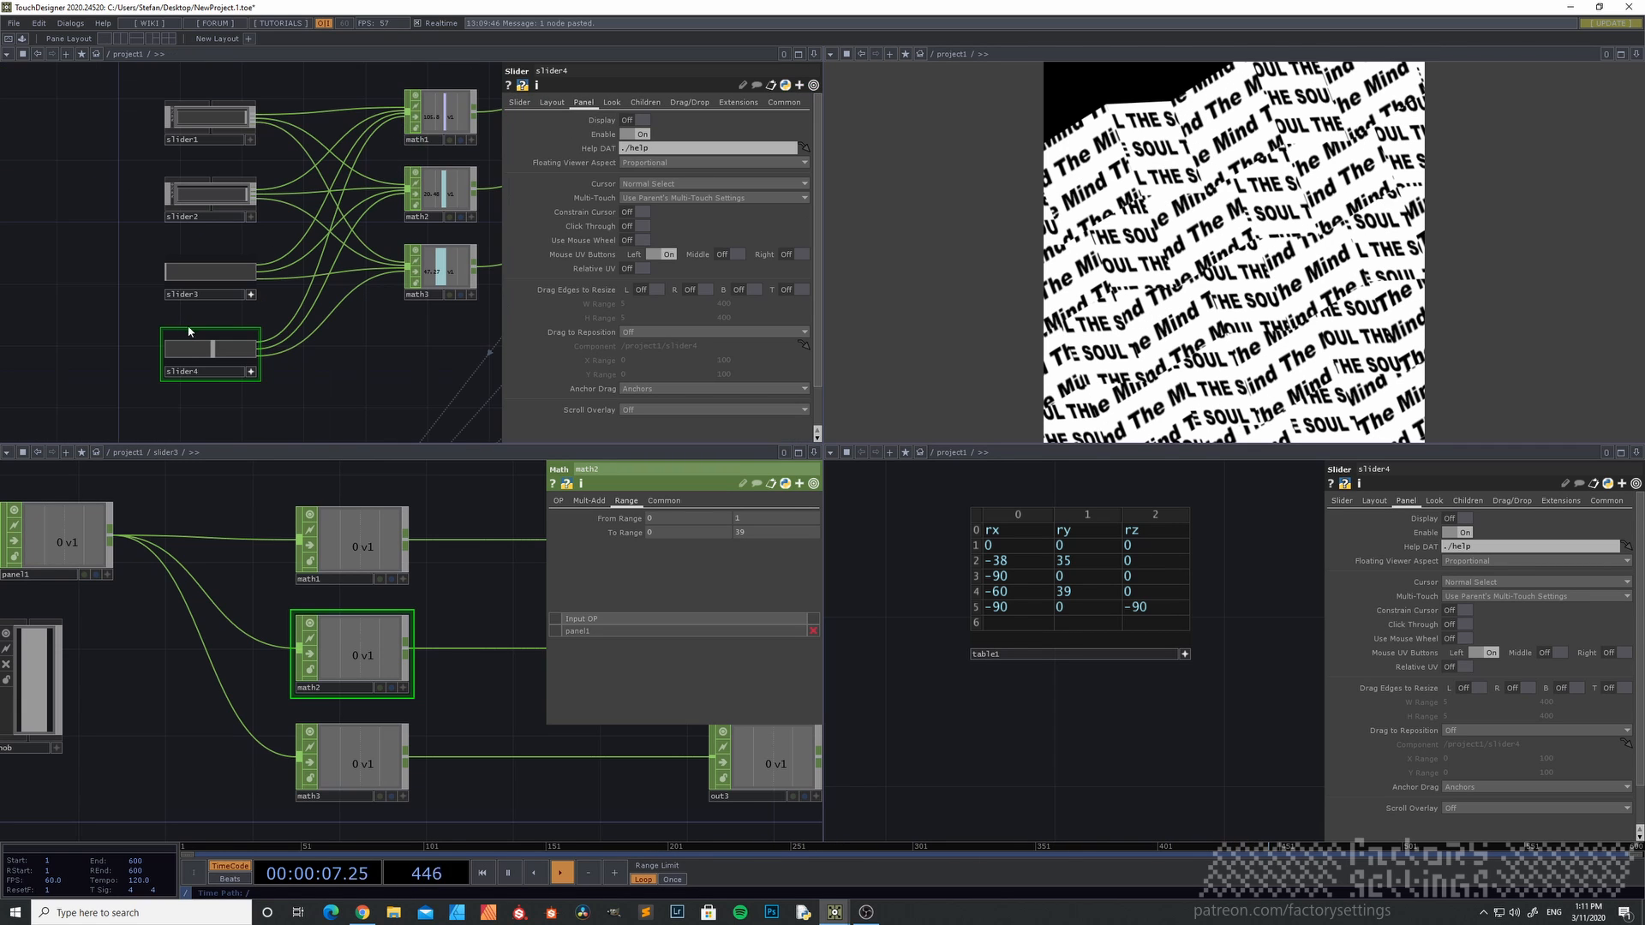
- Try slider4 at several positions against the render and set it to its minimum
left_click_drag(212, 354, 366, 320)
scroll(438, 368, "up", 5)
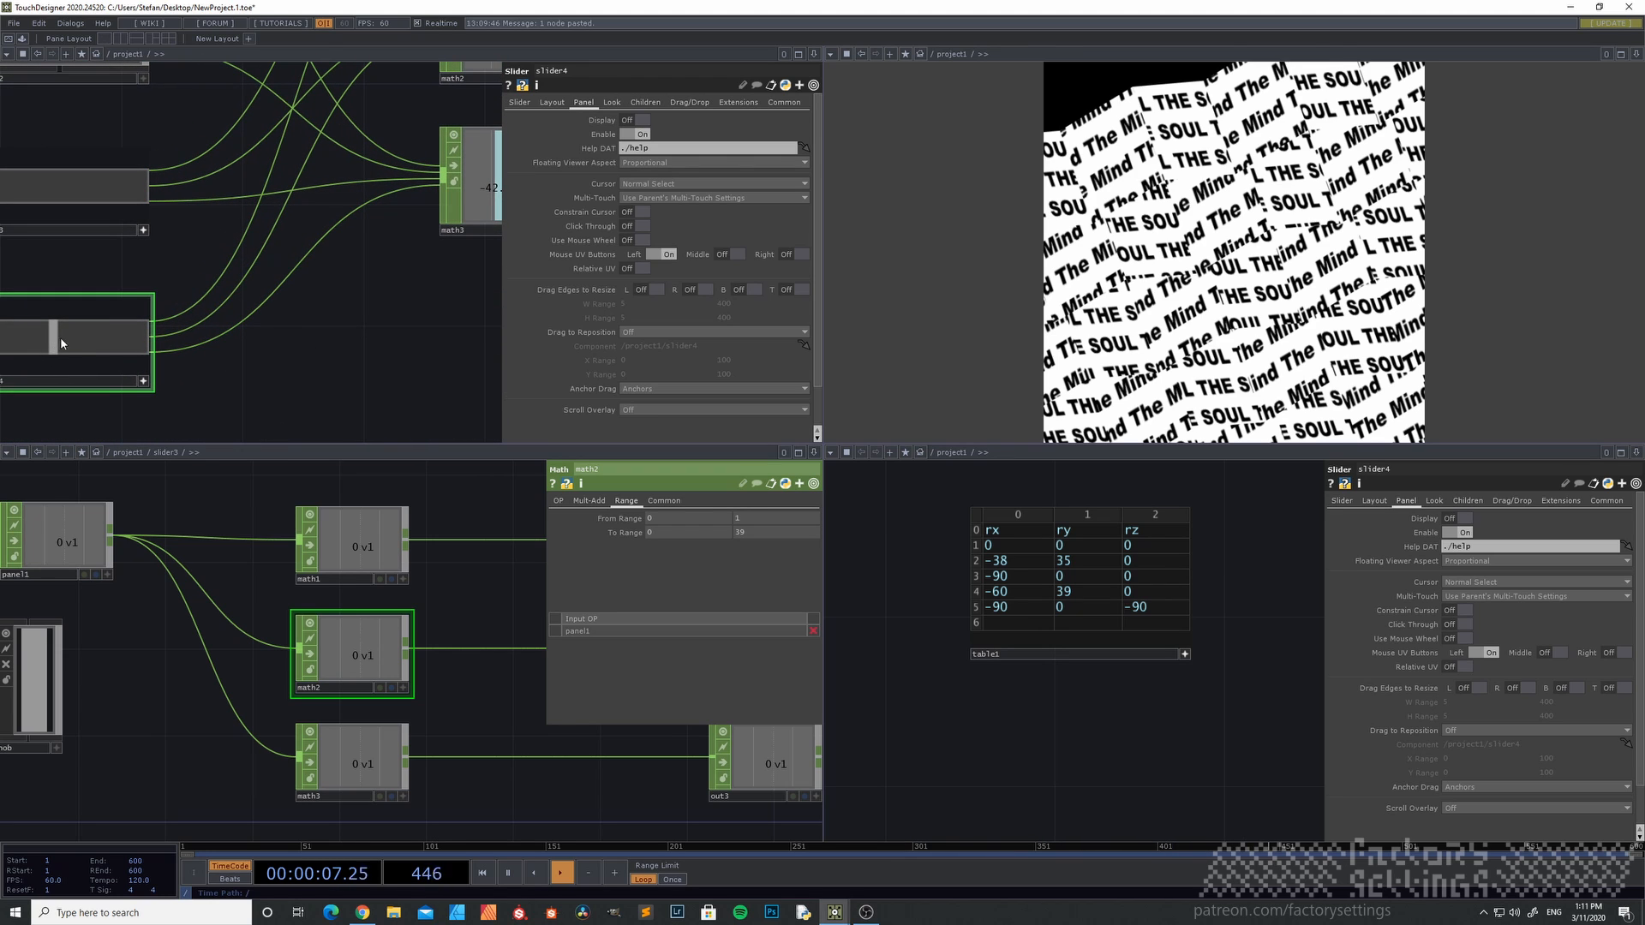
left_click_drag(60, 342, 43, 336)
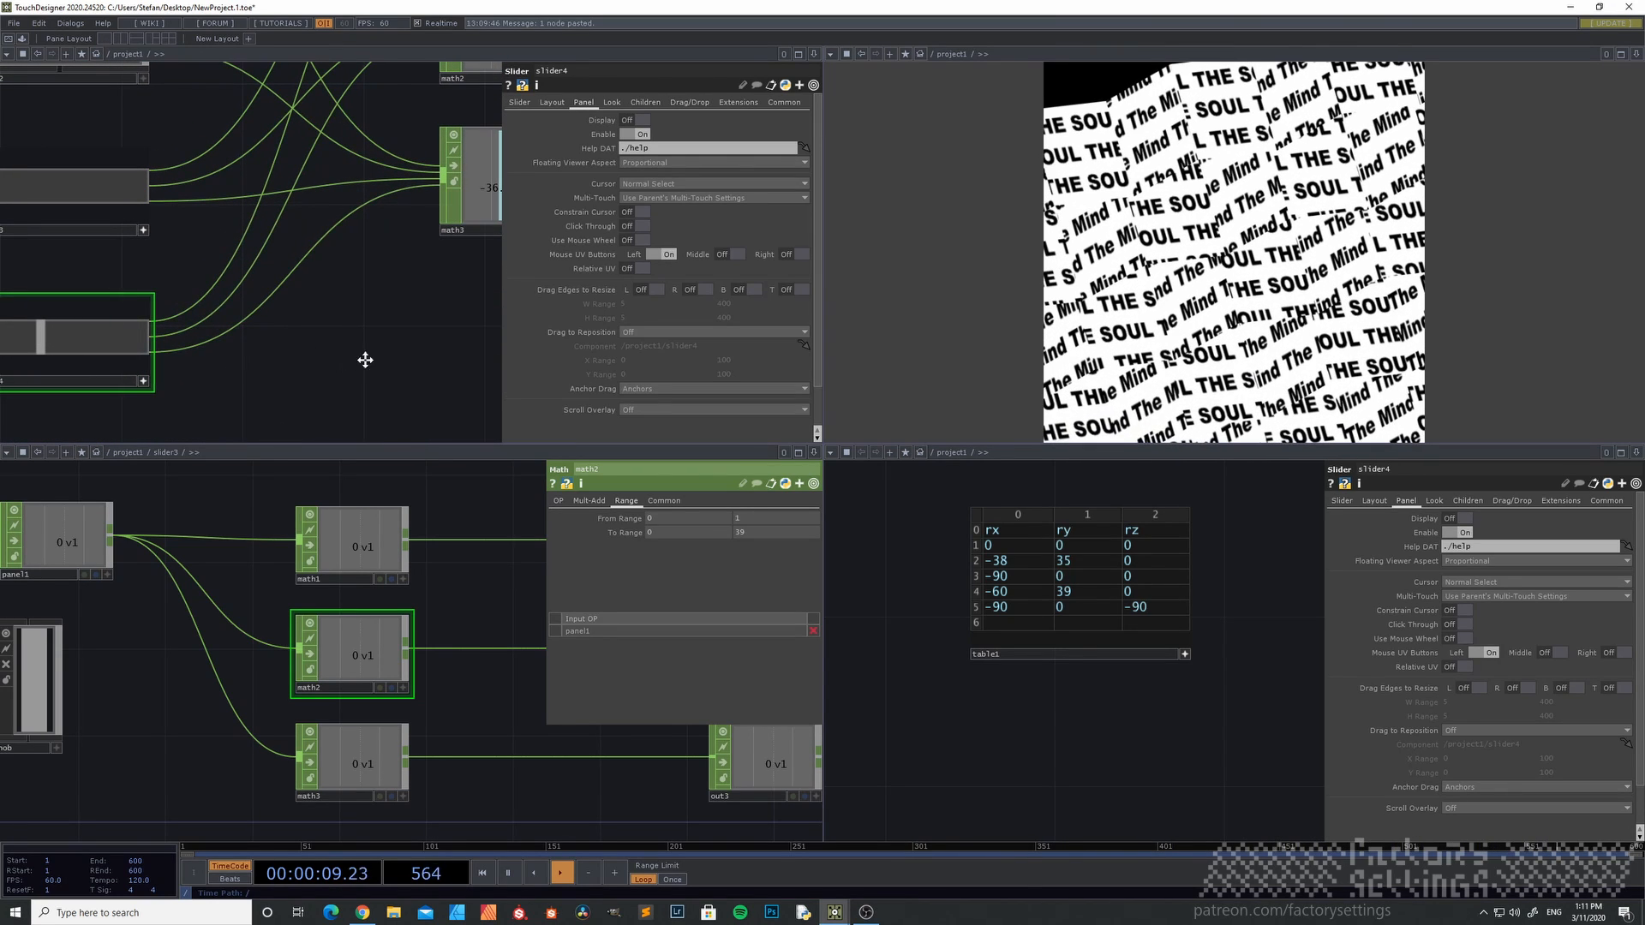
left_click_drag(365, 360, 473, 342)
left_click_drag(146, 326, 309, 334)
scroll(418, 329, "down", 5)
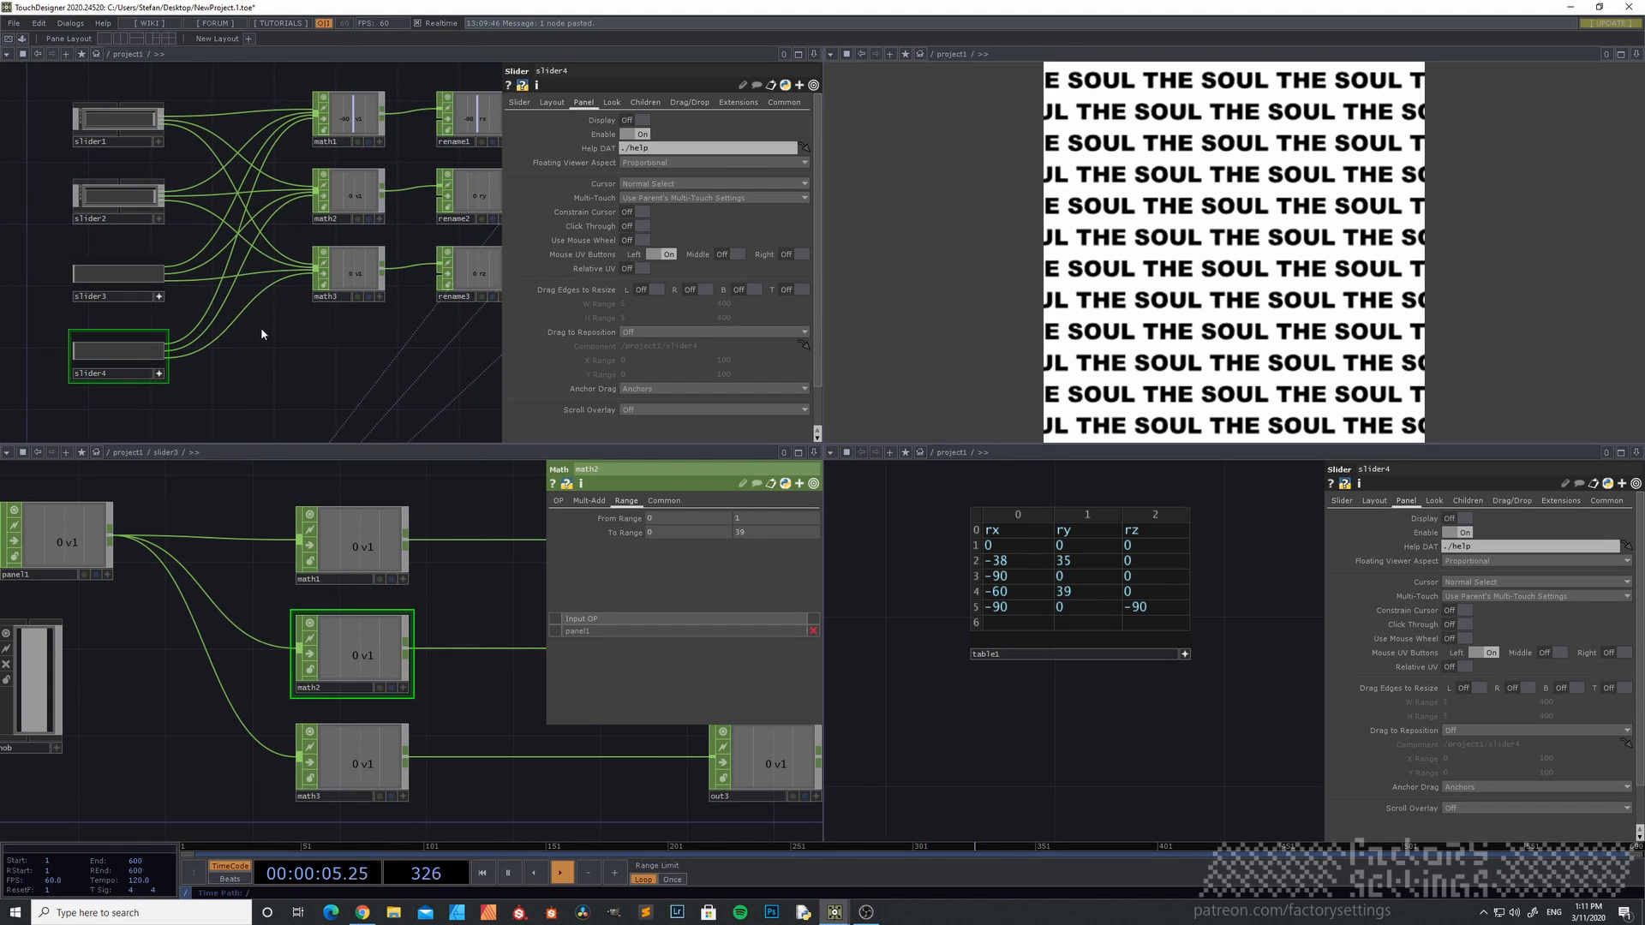
- Close the pane showing slider3's internal network and look over the project1 network from the sliders to the text texture nodes
key("h")
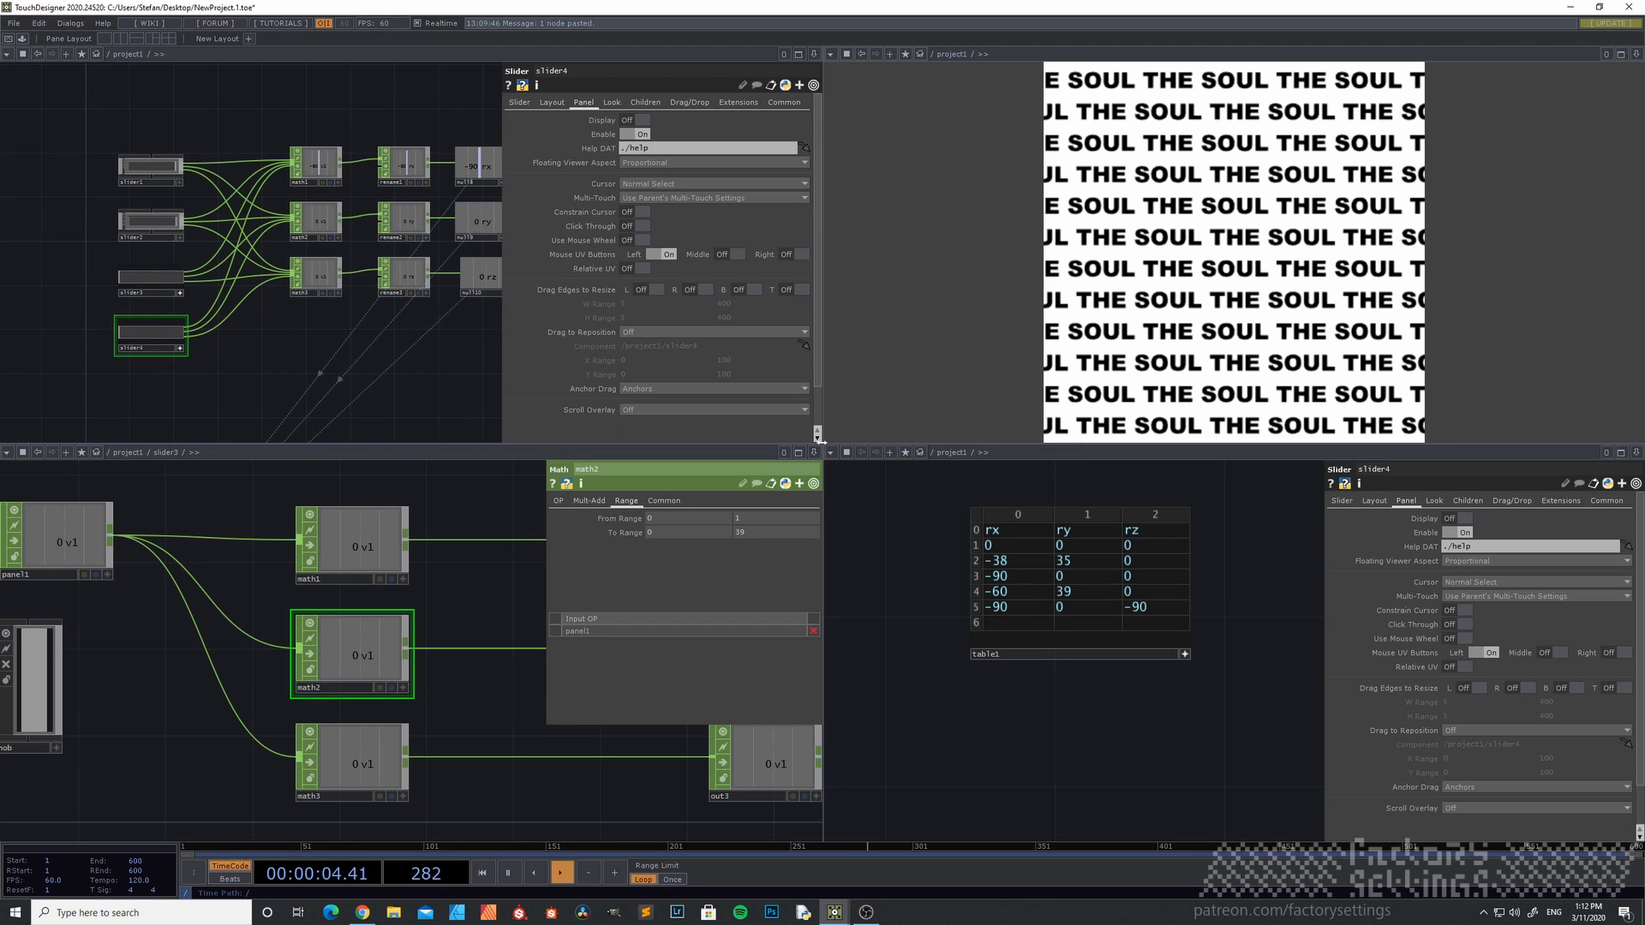
left_click(812, 458)
left_click(736, 543)
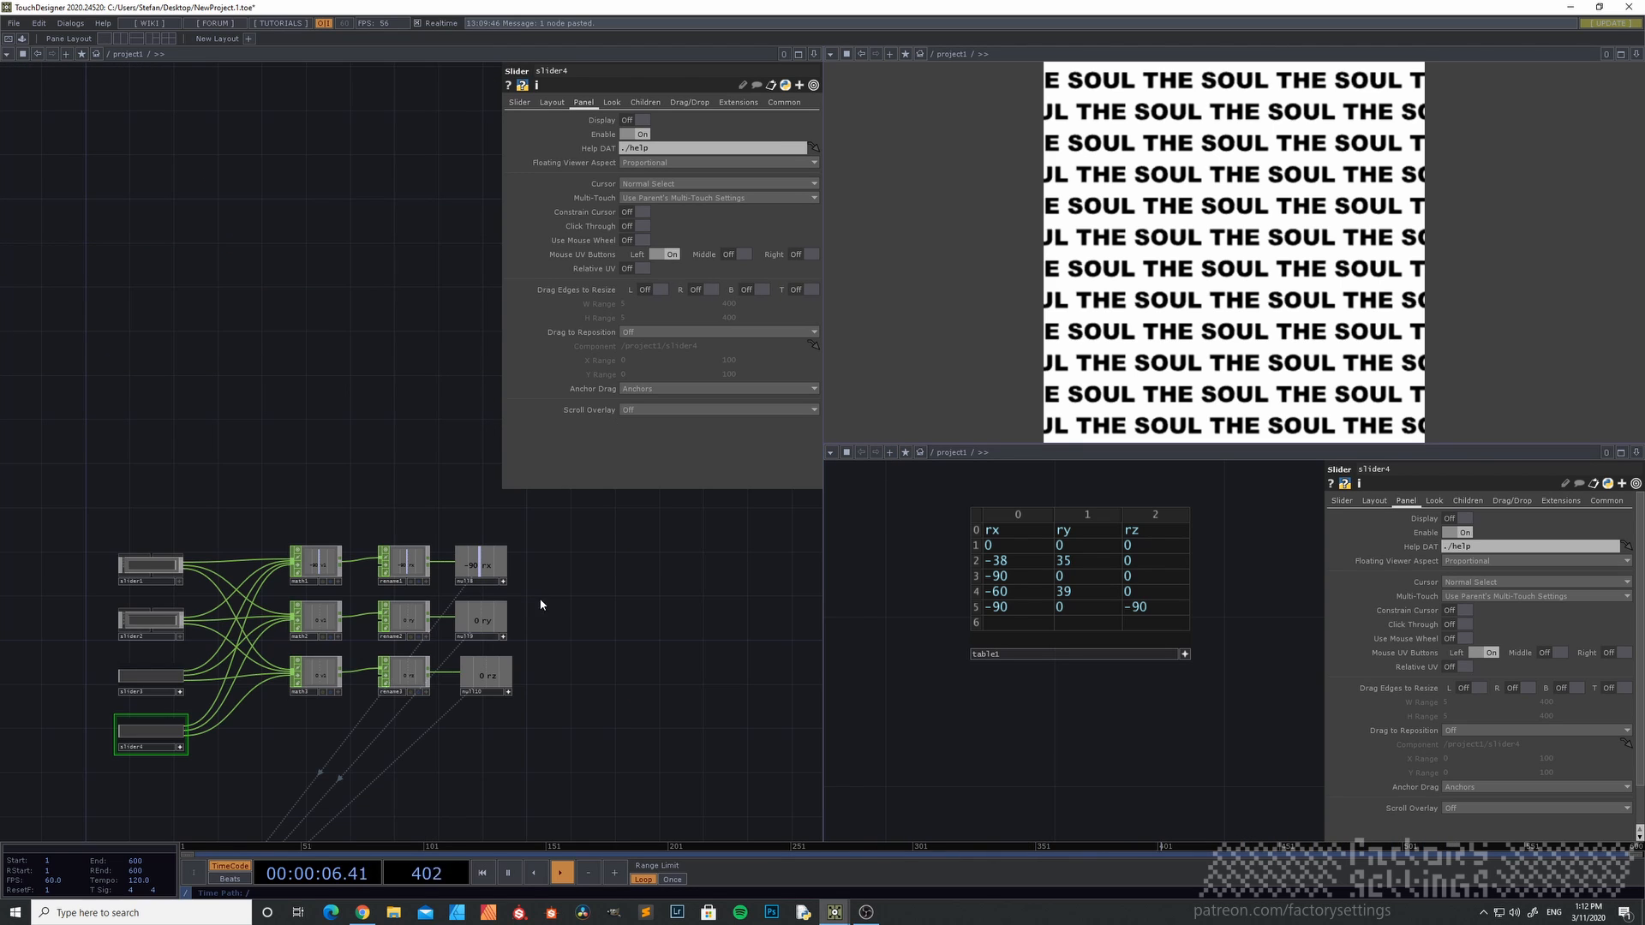
left_click_drag(554, 603, 599, 506)
left_click_drag(529, 640, 650, 394)
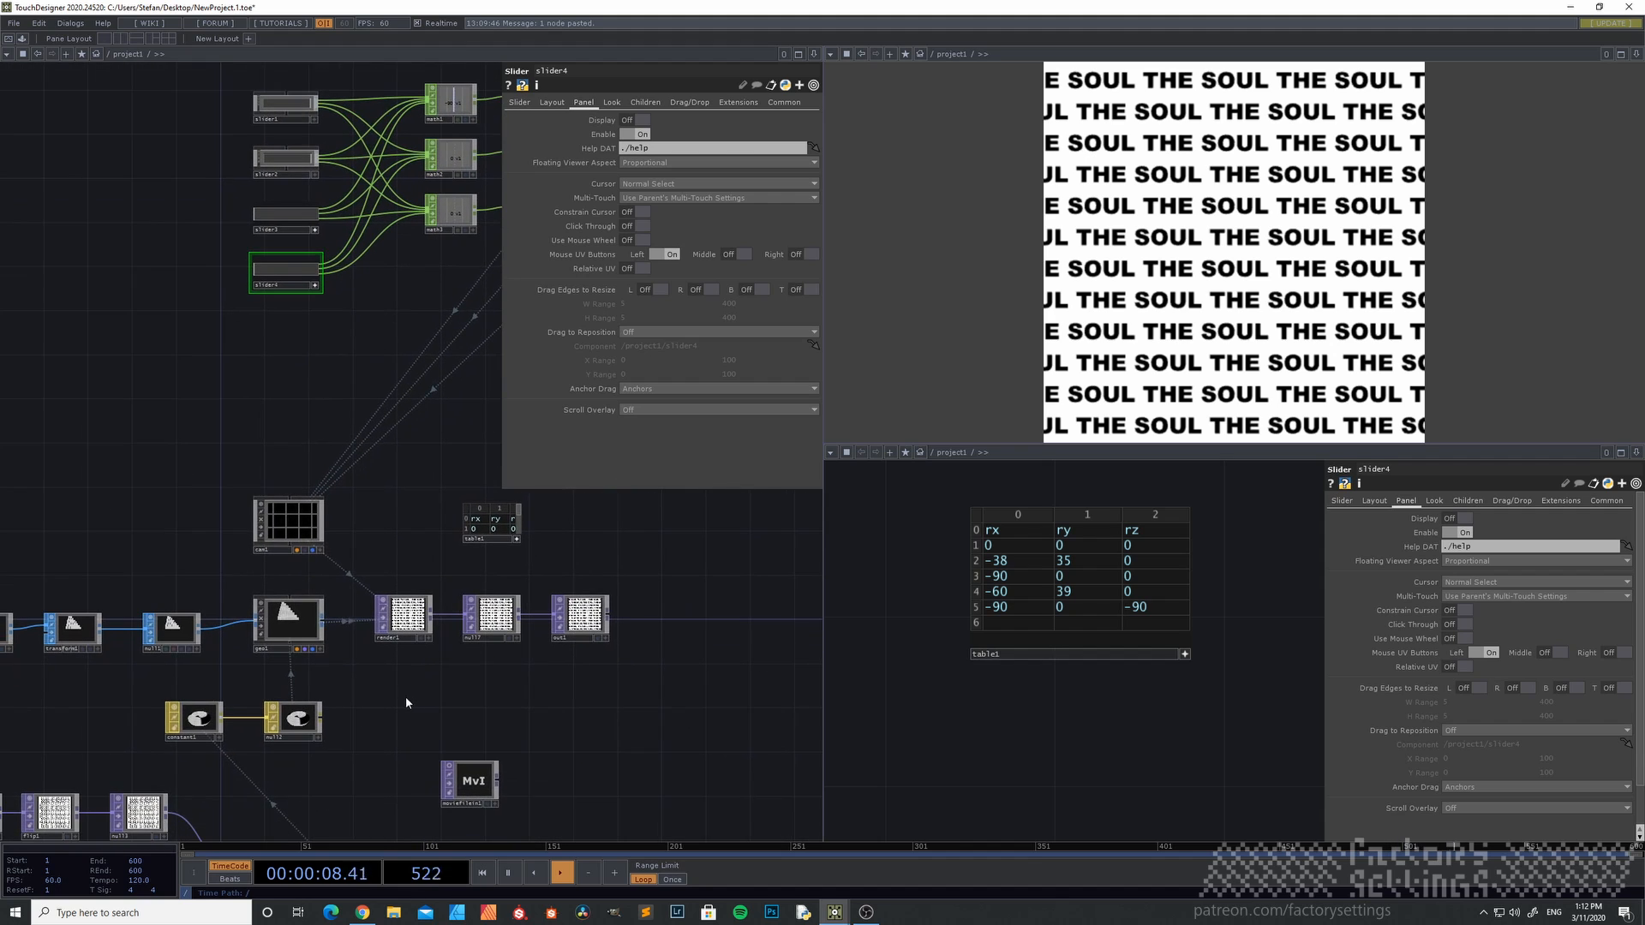
left_click_drag(406, 697, 579, 593)
left_click_drag(214, 572, 285, 533)
left_click_drag(250, 658, 244, 549)
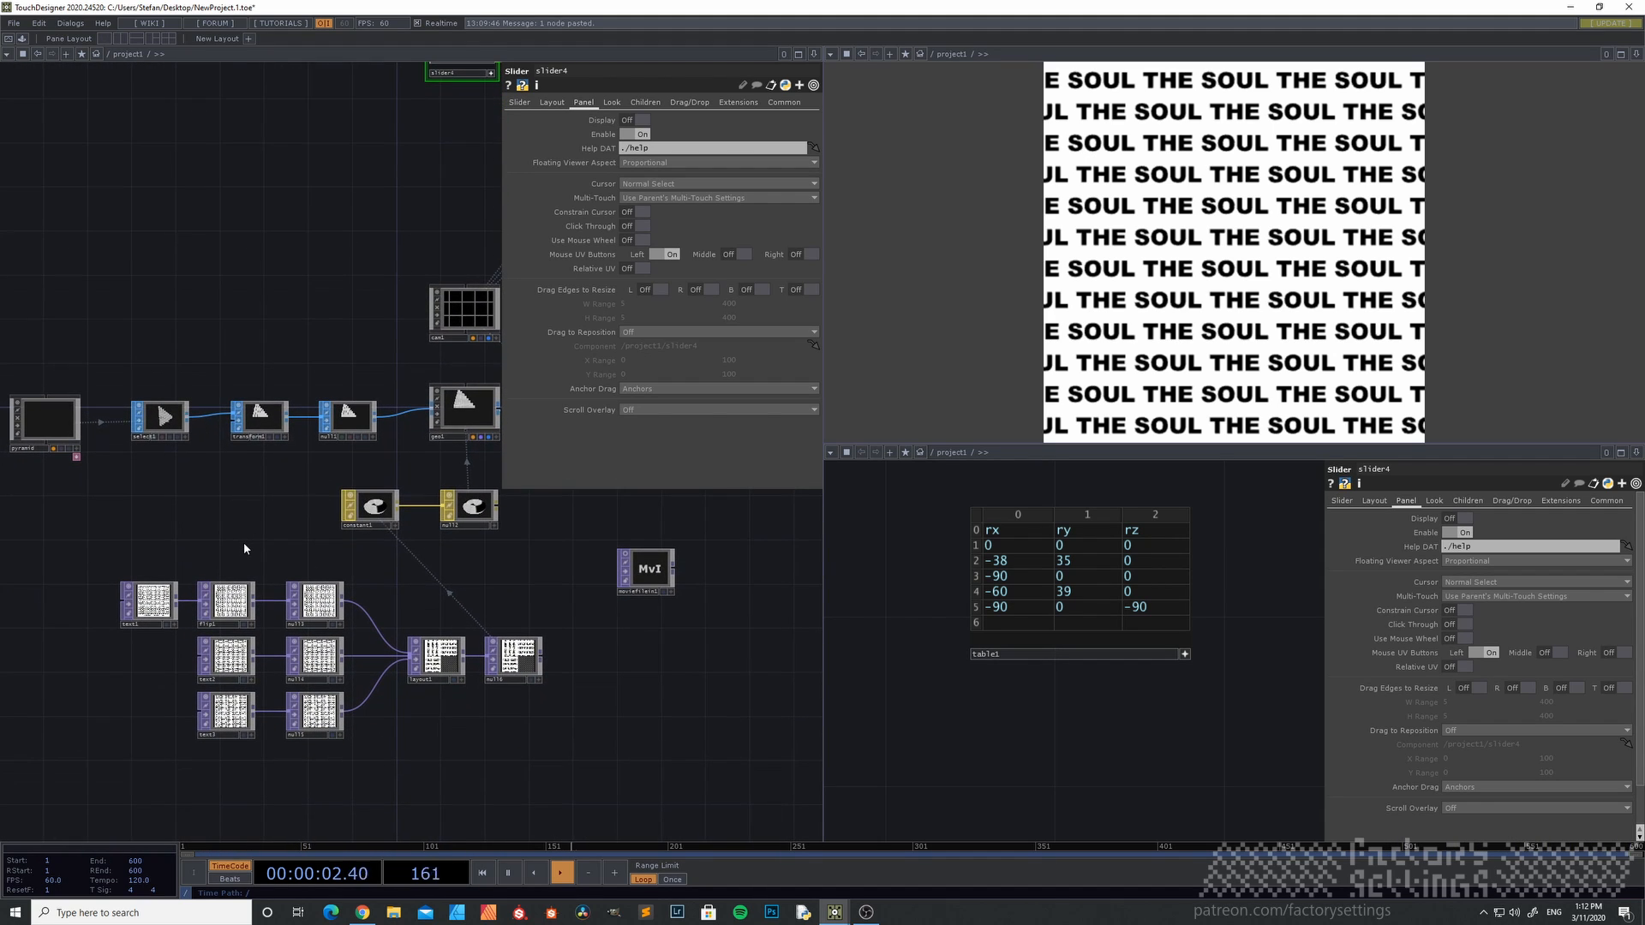
left_click_drag(297, 237, 82, 518)
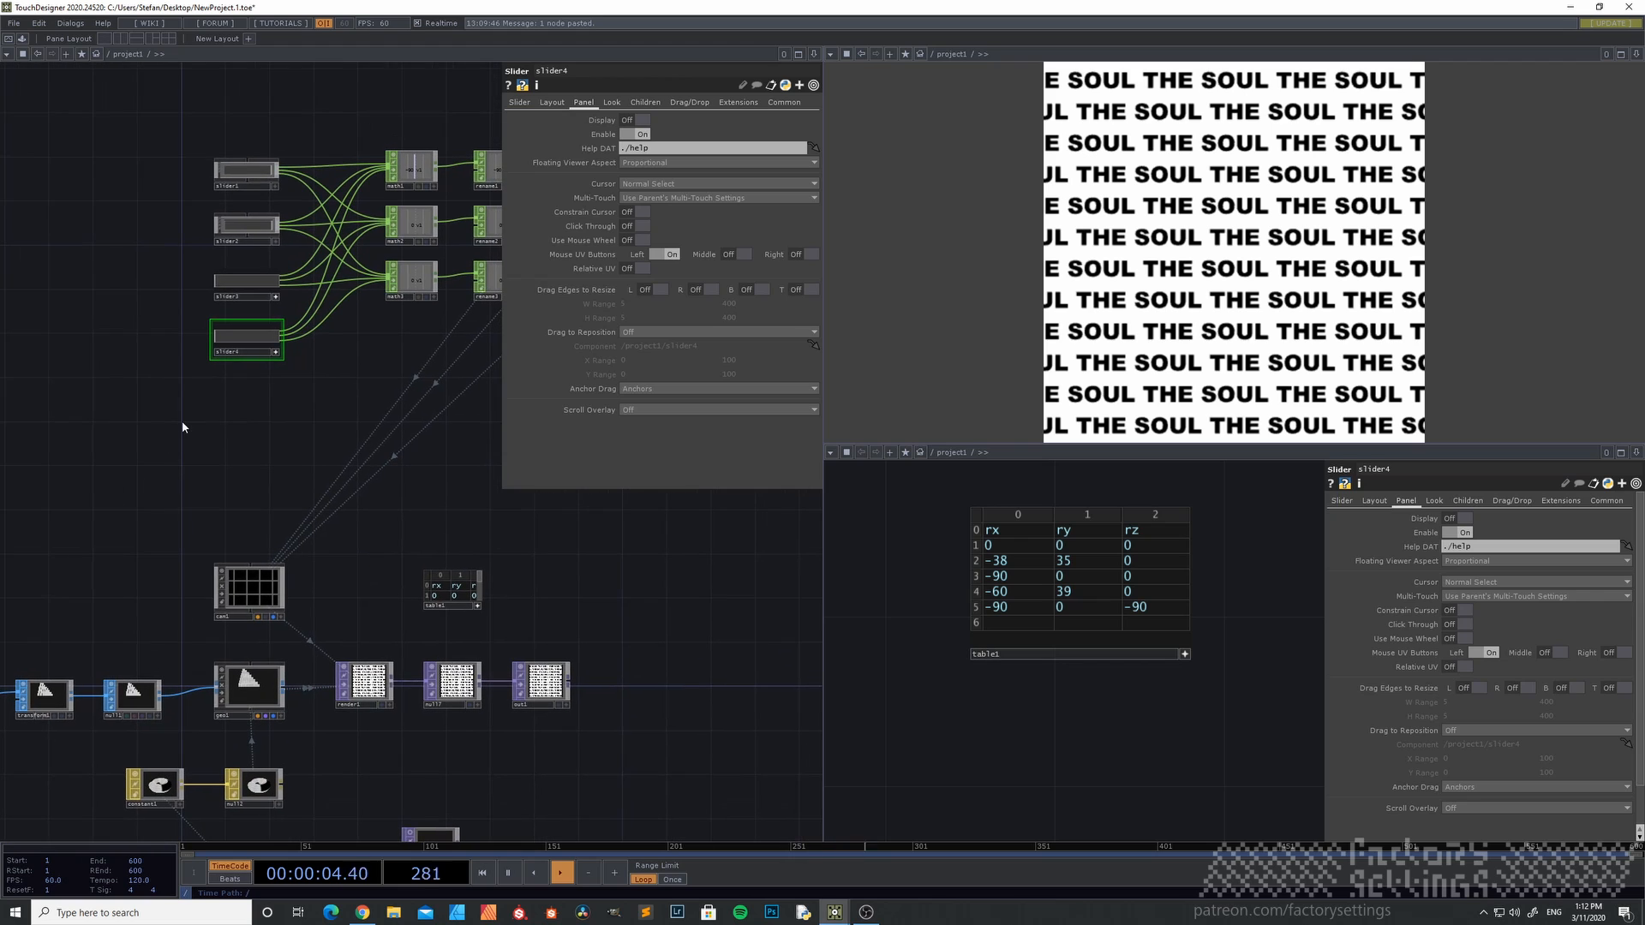
- Activate the viewers of slider1 and slider2, lower slider2 to its minimum and run slider1 up to its maximum
scroll(305, 374, "up", 3)
left_click_drag(307, 438, 198, 622)
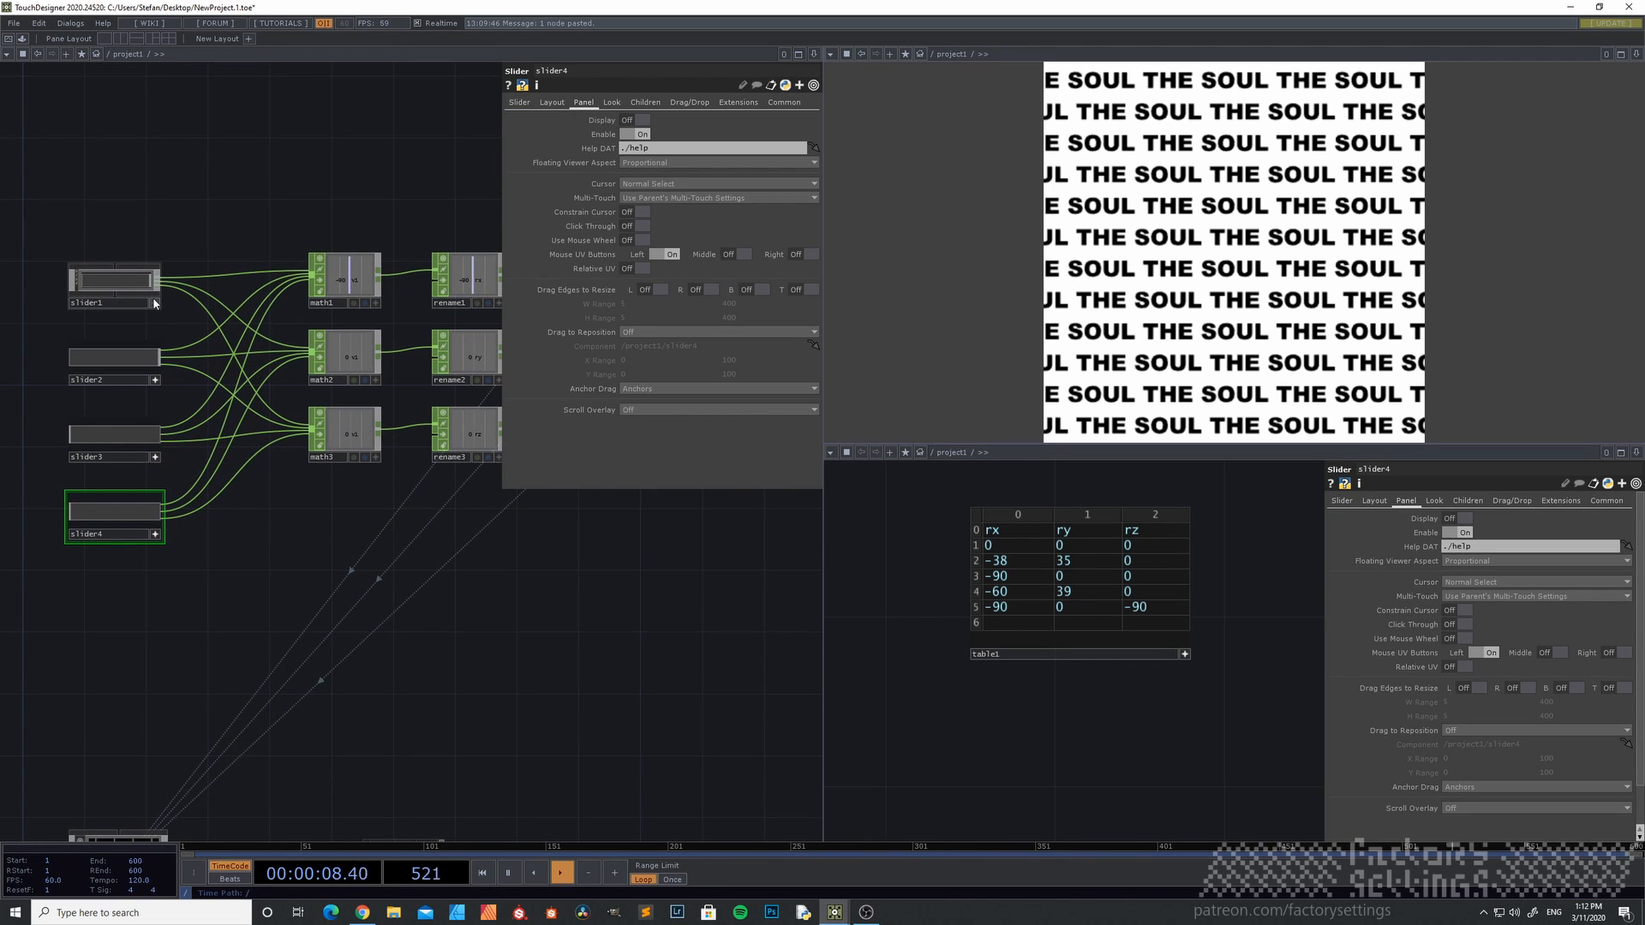
left_click_drag(150, 362, 68, 358)
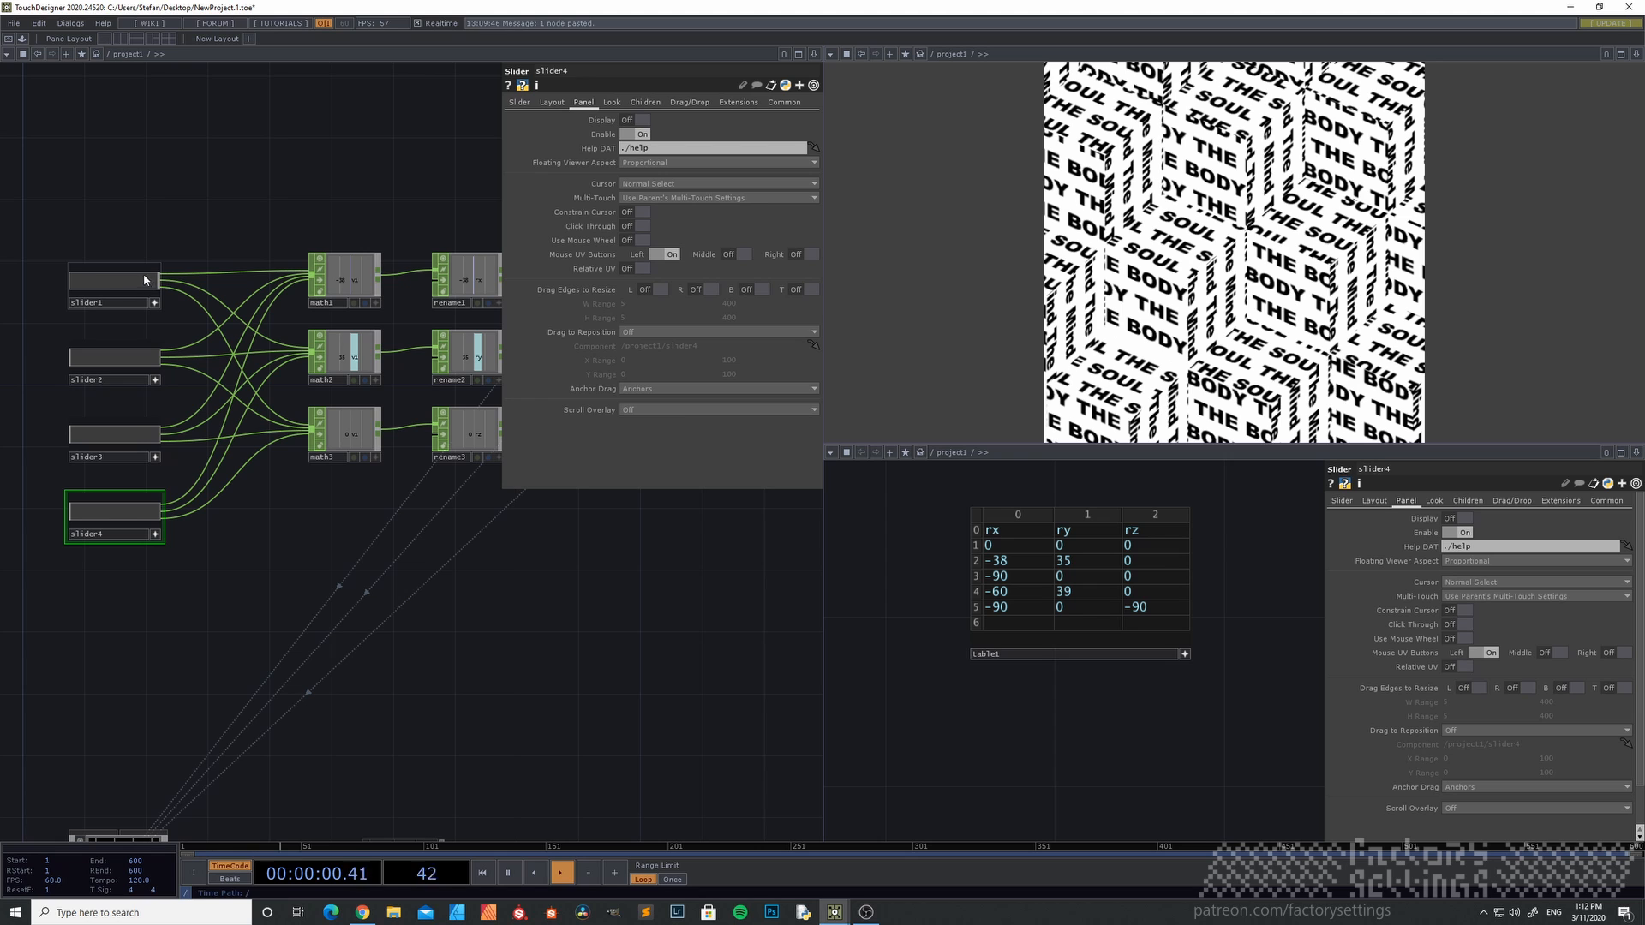
left_click_drag(144, 279, 188, 277)
- Raise slider2, slider3 and slider4 to their maximum one after another, and deactivate slider4's viewer
left_click_drag(73, 359, 197, 334)
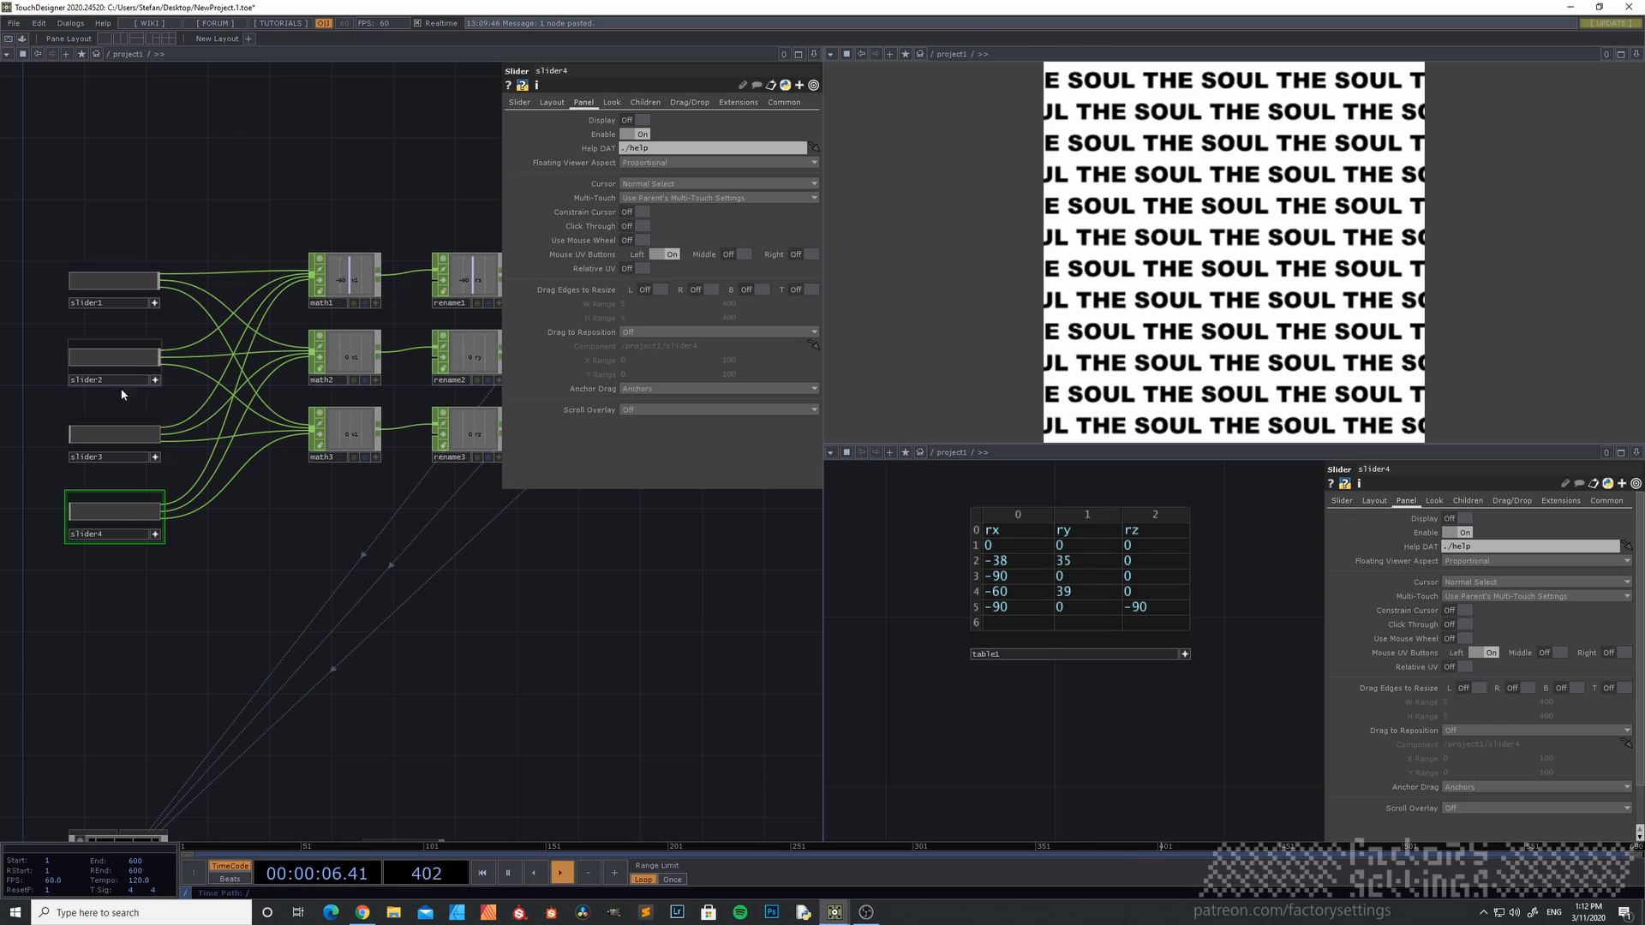
left_click_drag(80, 438, 176, 415)
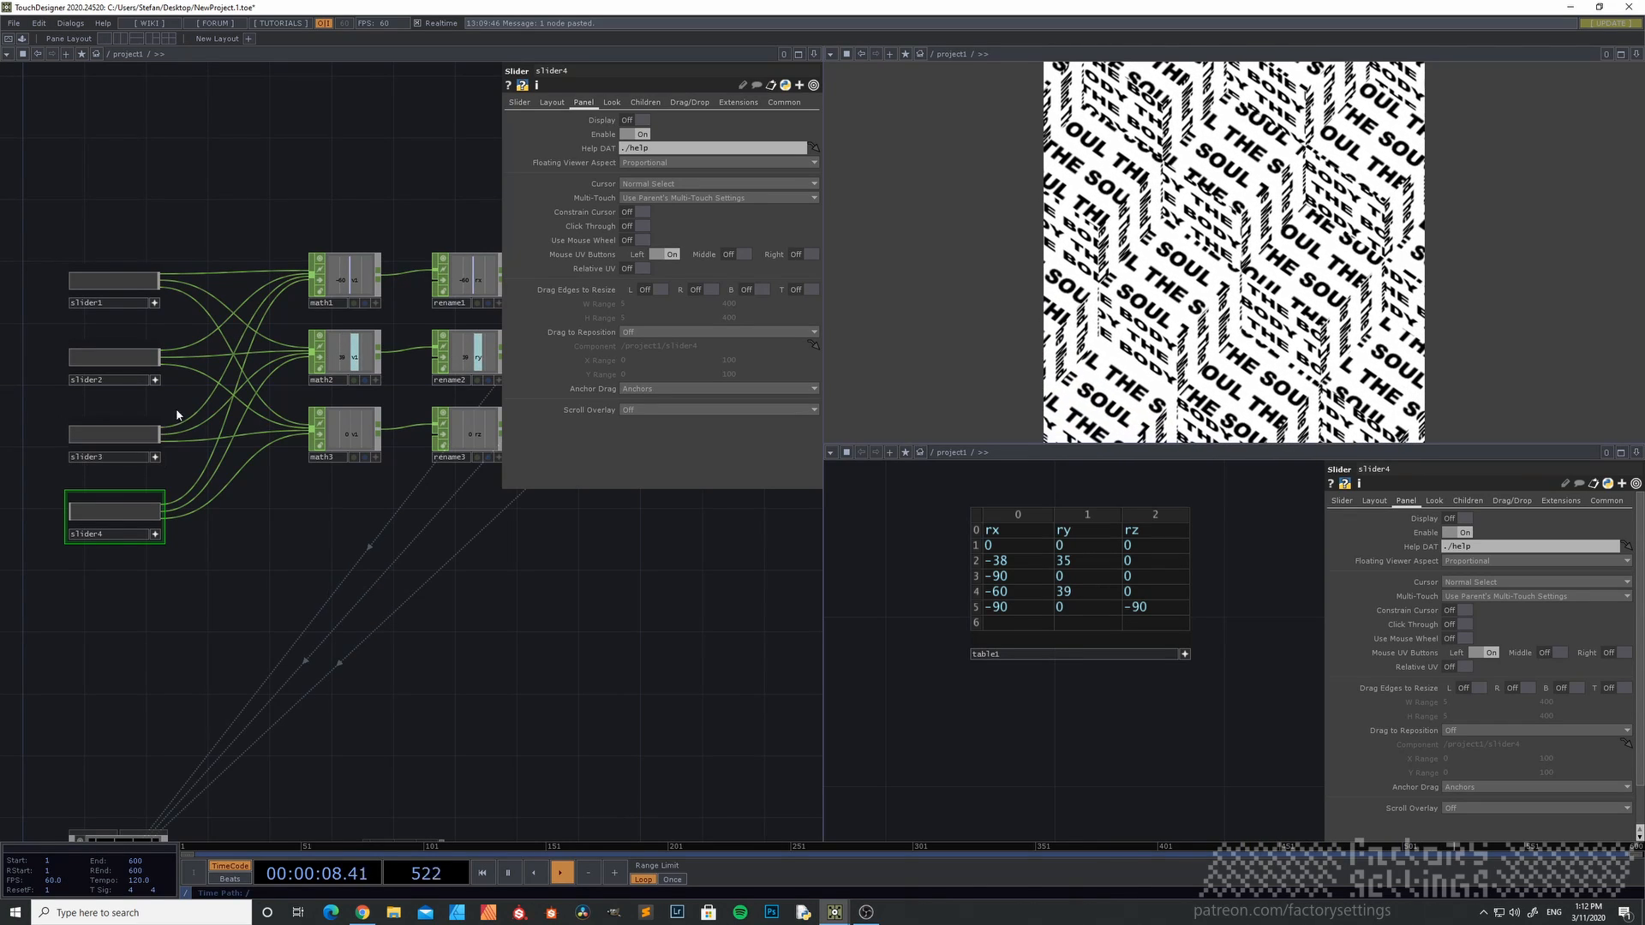
mouse_move(77, 514)
left_mouse_down()
mouse_move(164, 481)
mouse_move(73, 475)
mouse_move(184, 464)
mouse_move(65, 494)
left_mouse_up()
left_click_drag(149, 439, 192, 435)
left_click_drag(85, 517, 168, 477)
left_click_drag(208, 551, 270, 499)
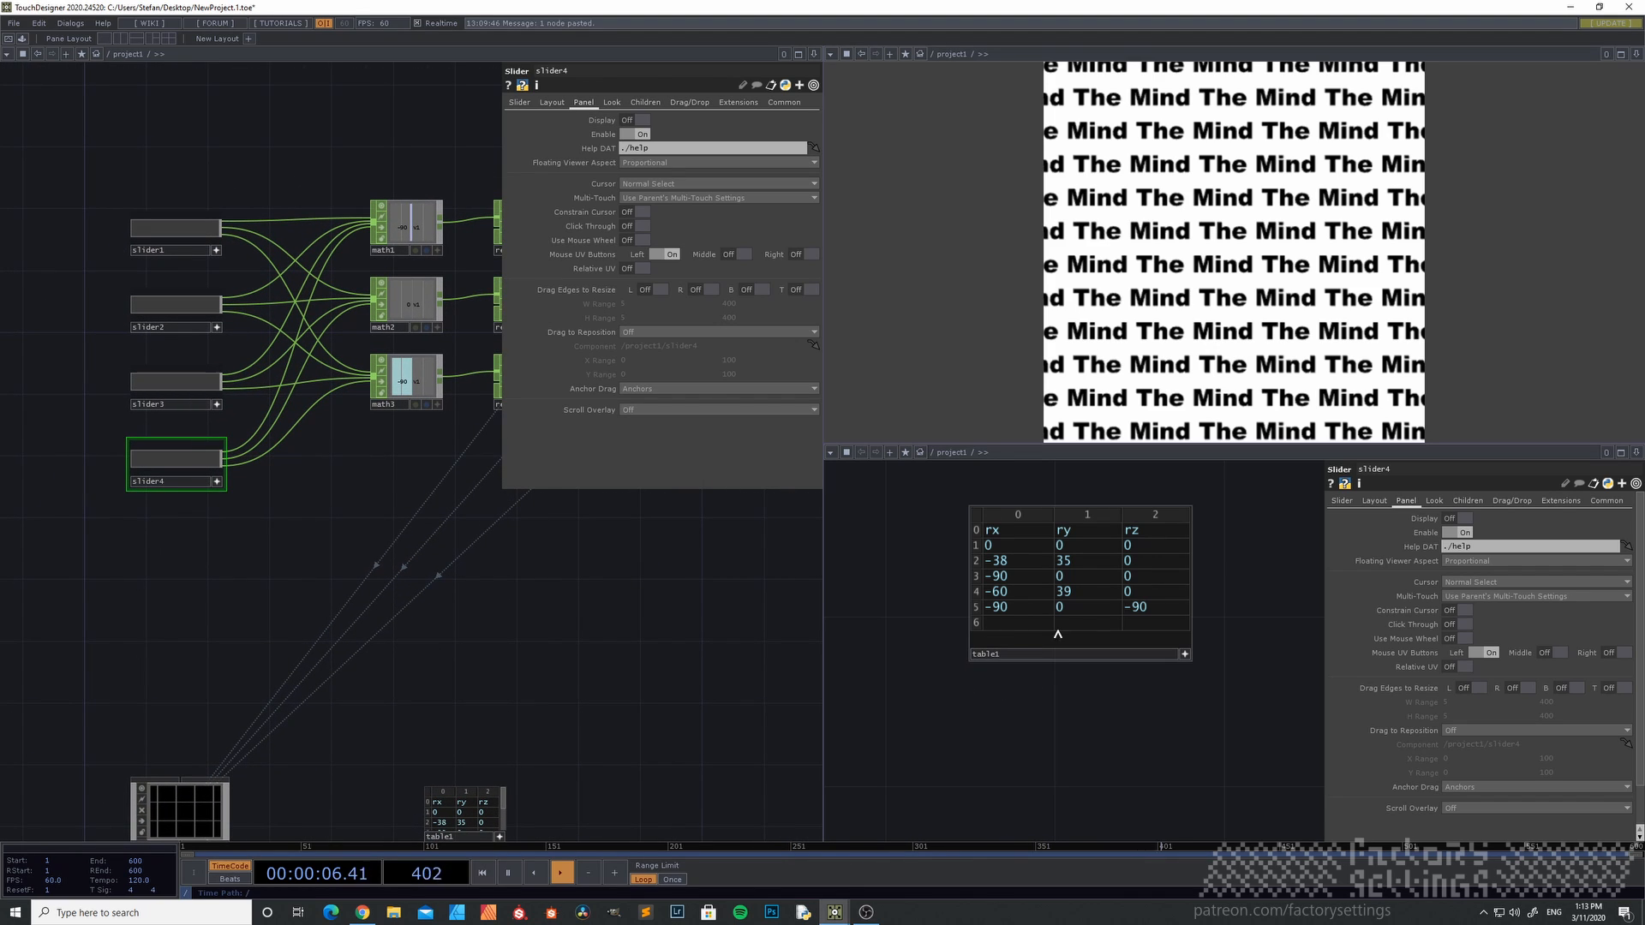
left_click(216, 482)
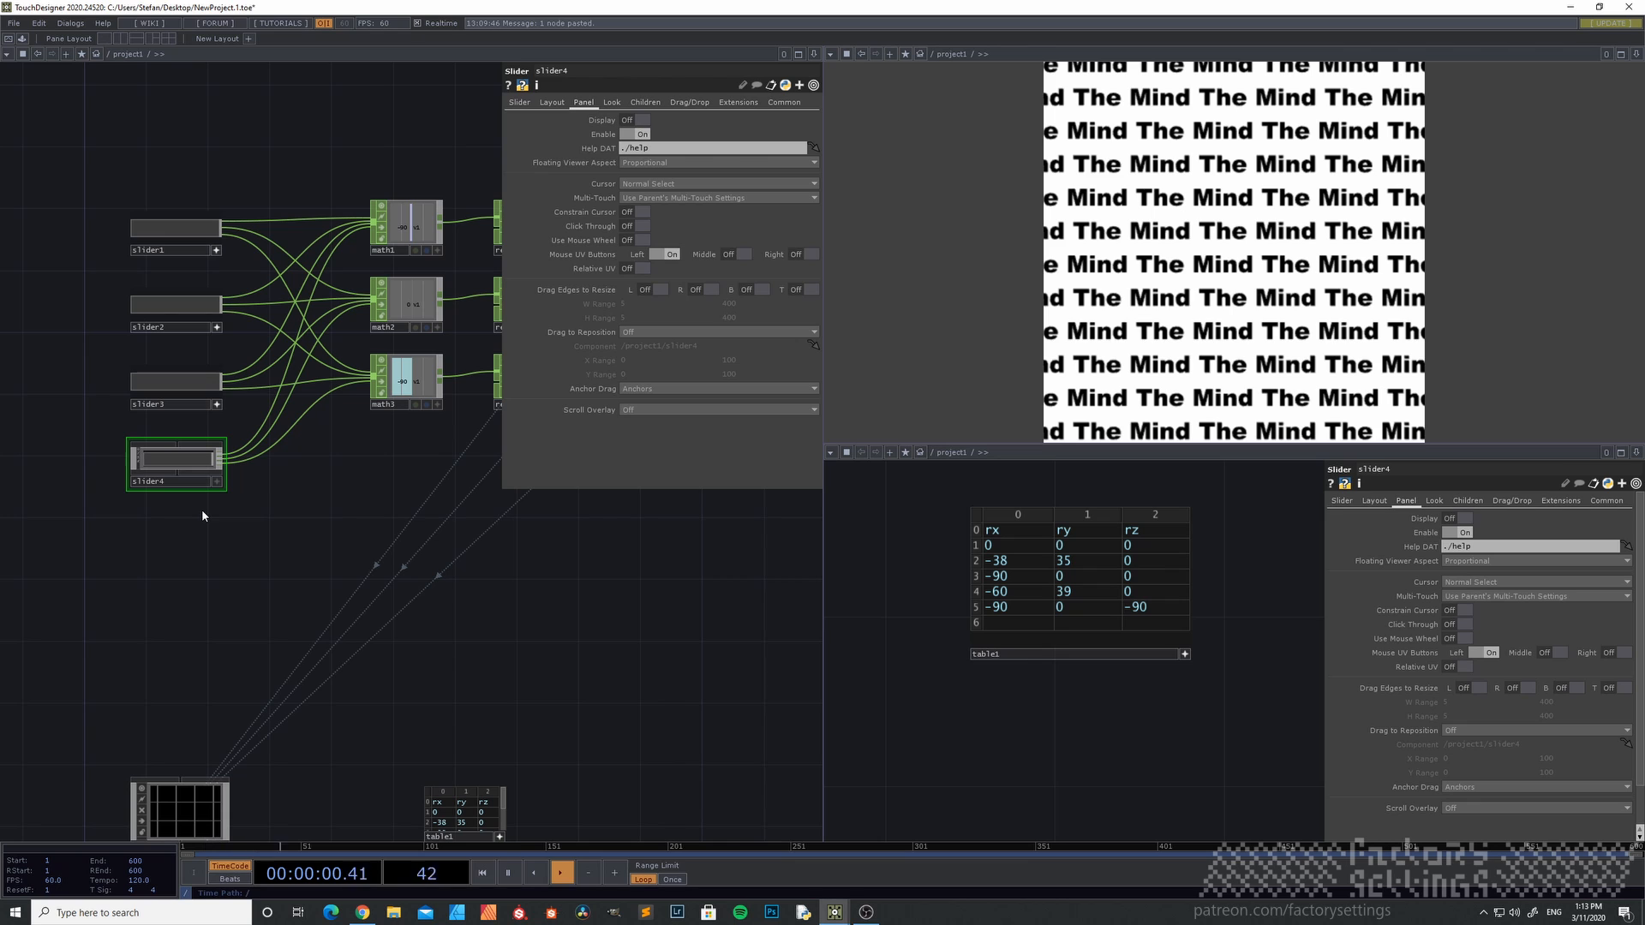
- Paste another slider copy below slider4 and connect its three outputs to math1, math2 and math3
key("ctrl+v")
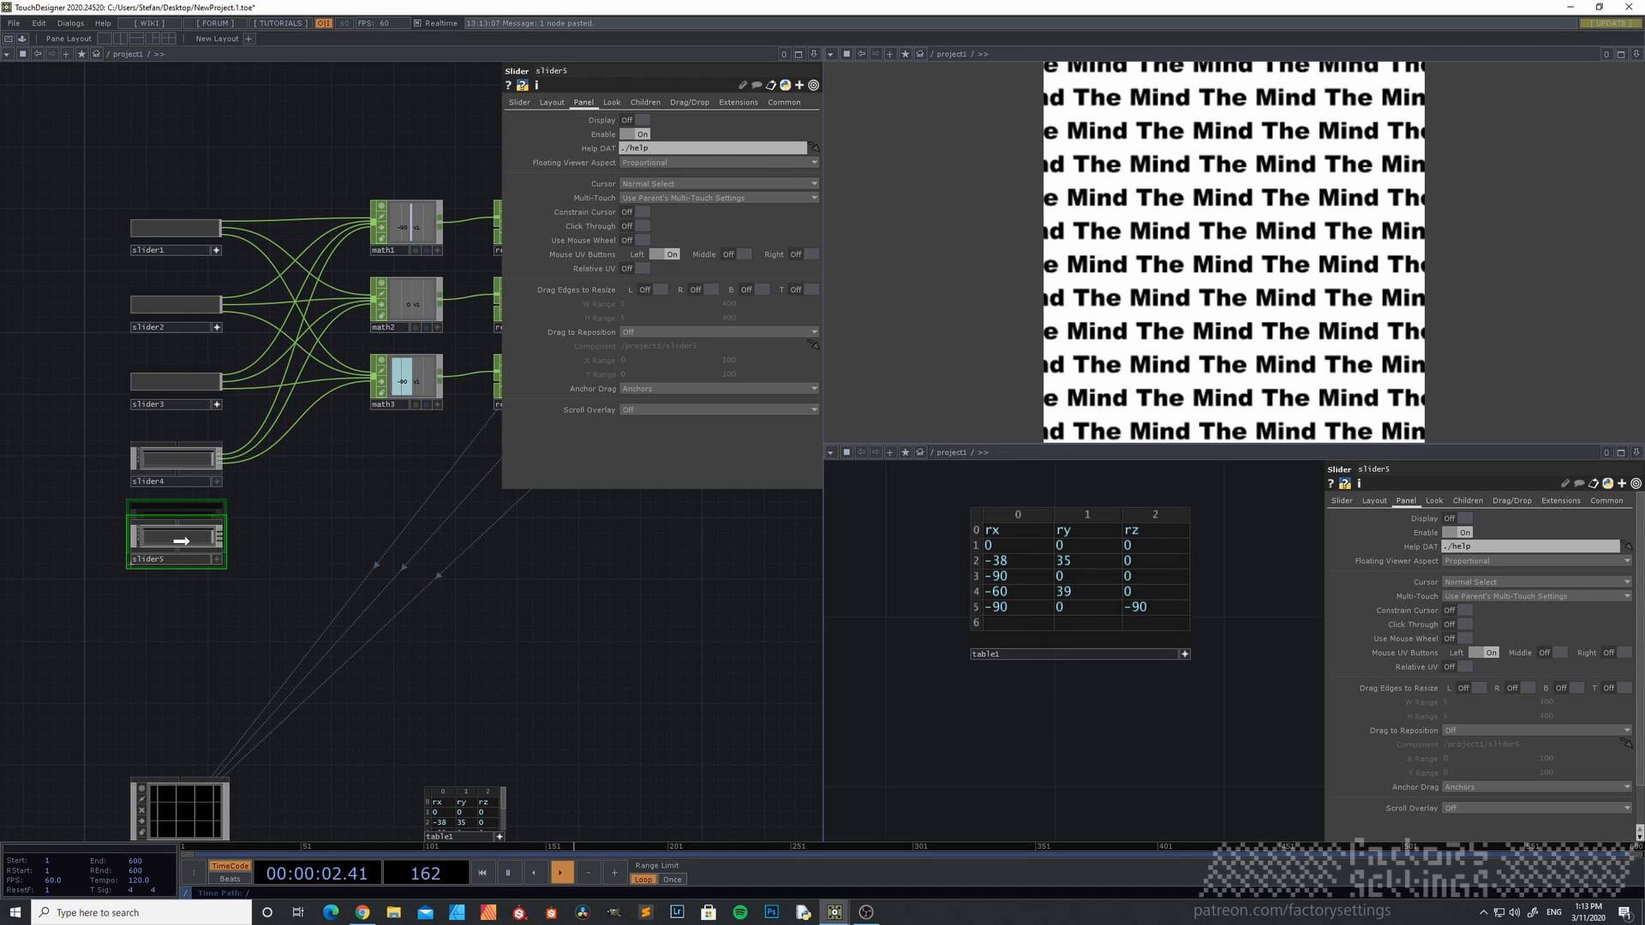
scroll(248, 507, "up", 3)
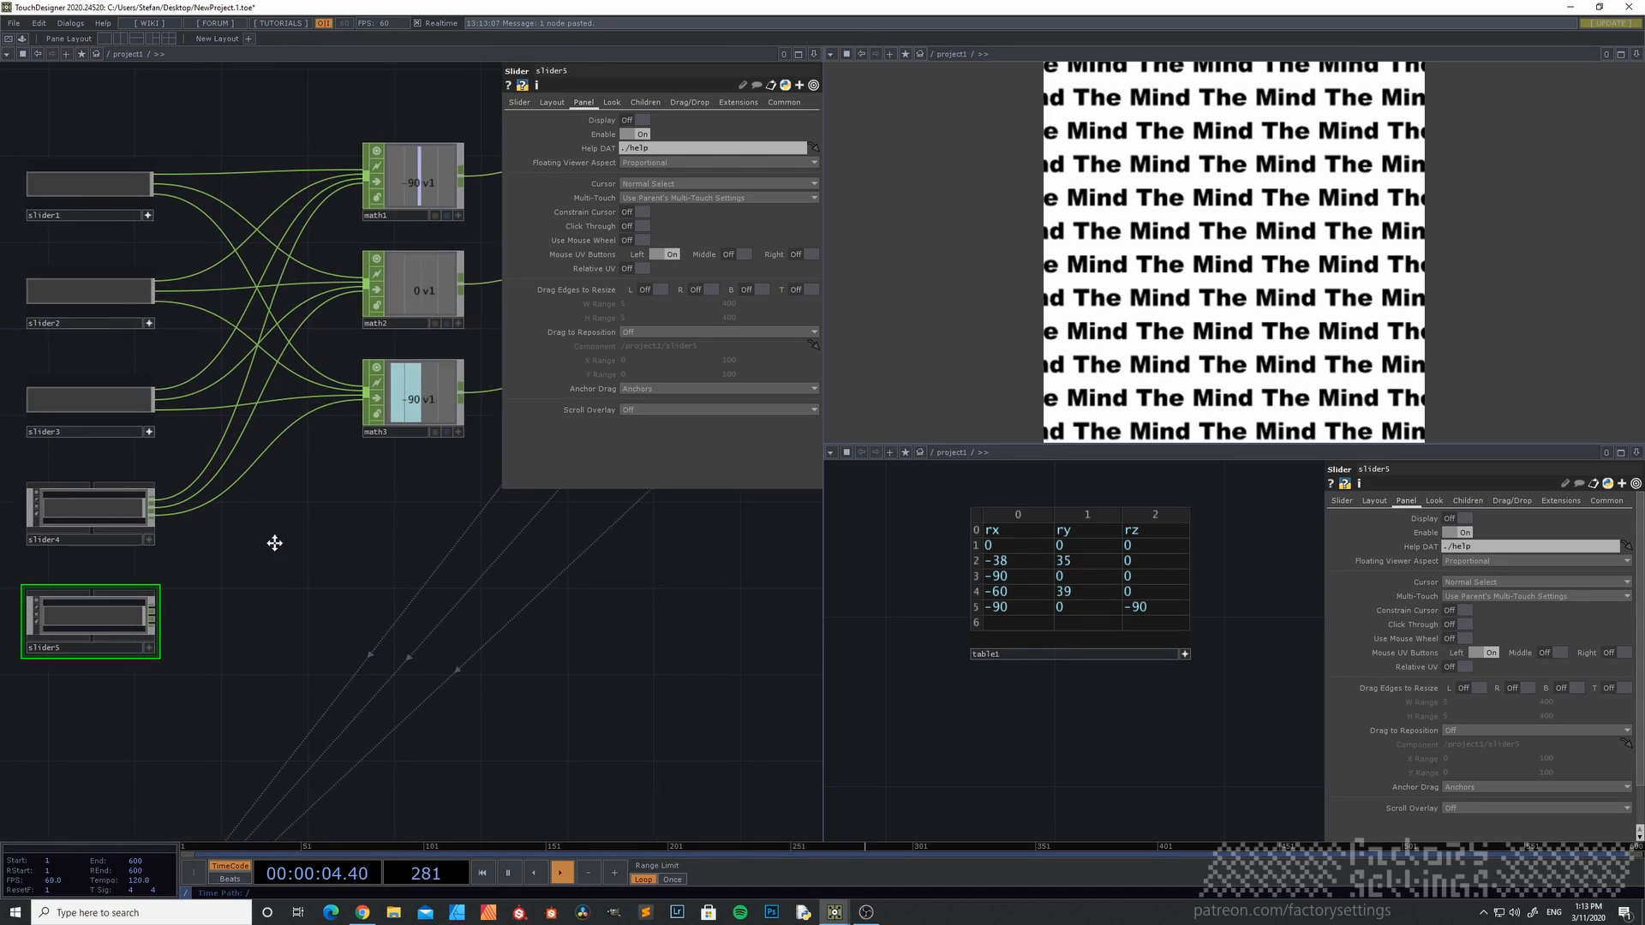
left_click_drag(154, 623, 358, 210)
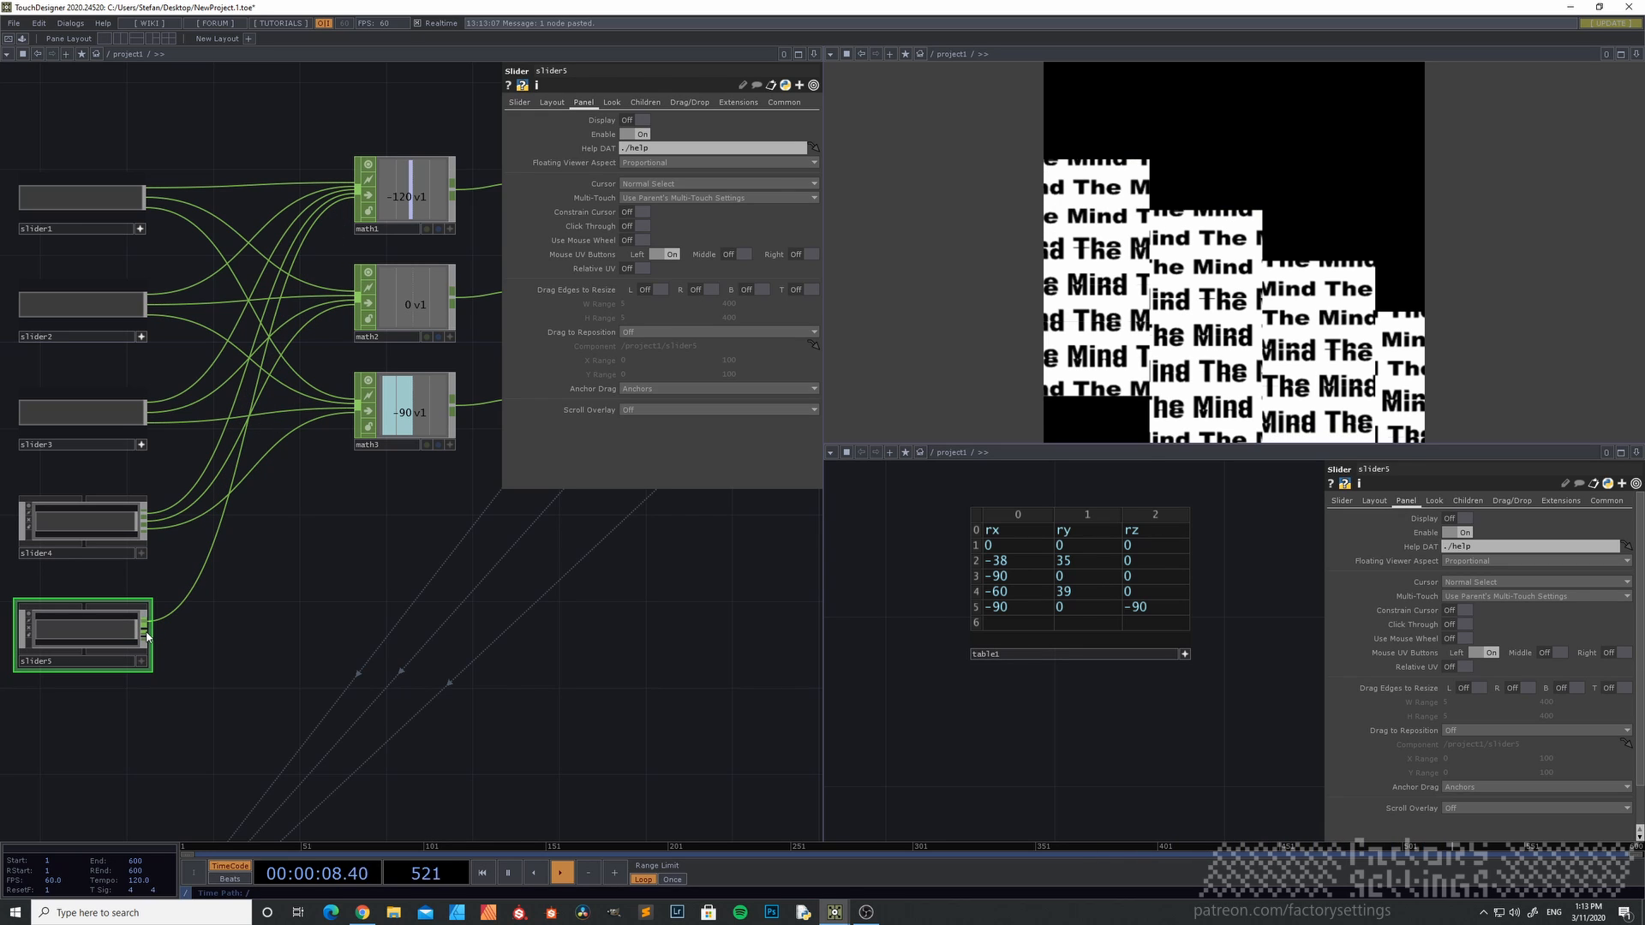
left_click_drag(148, 627, 358, 302)
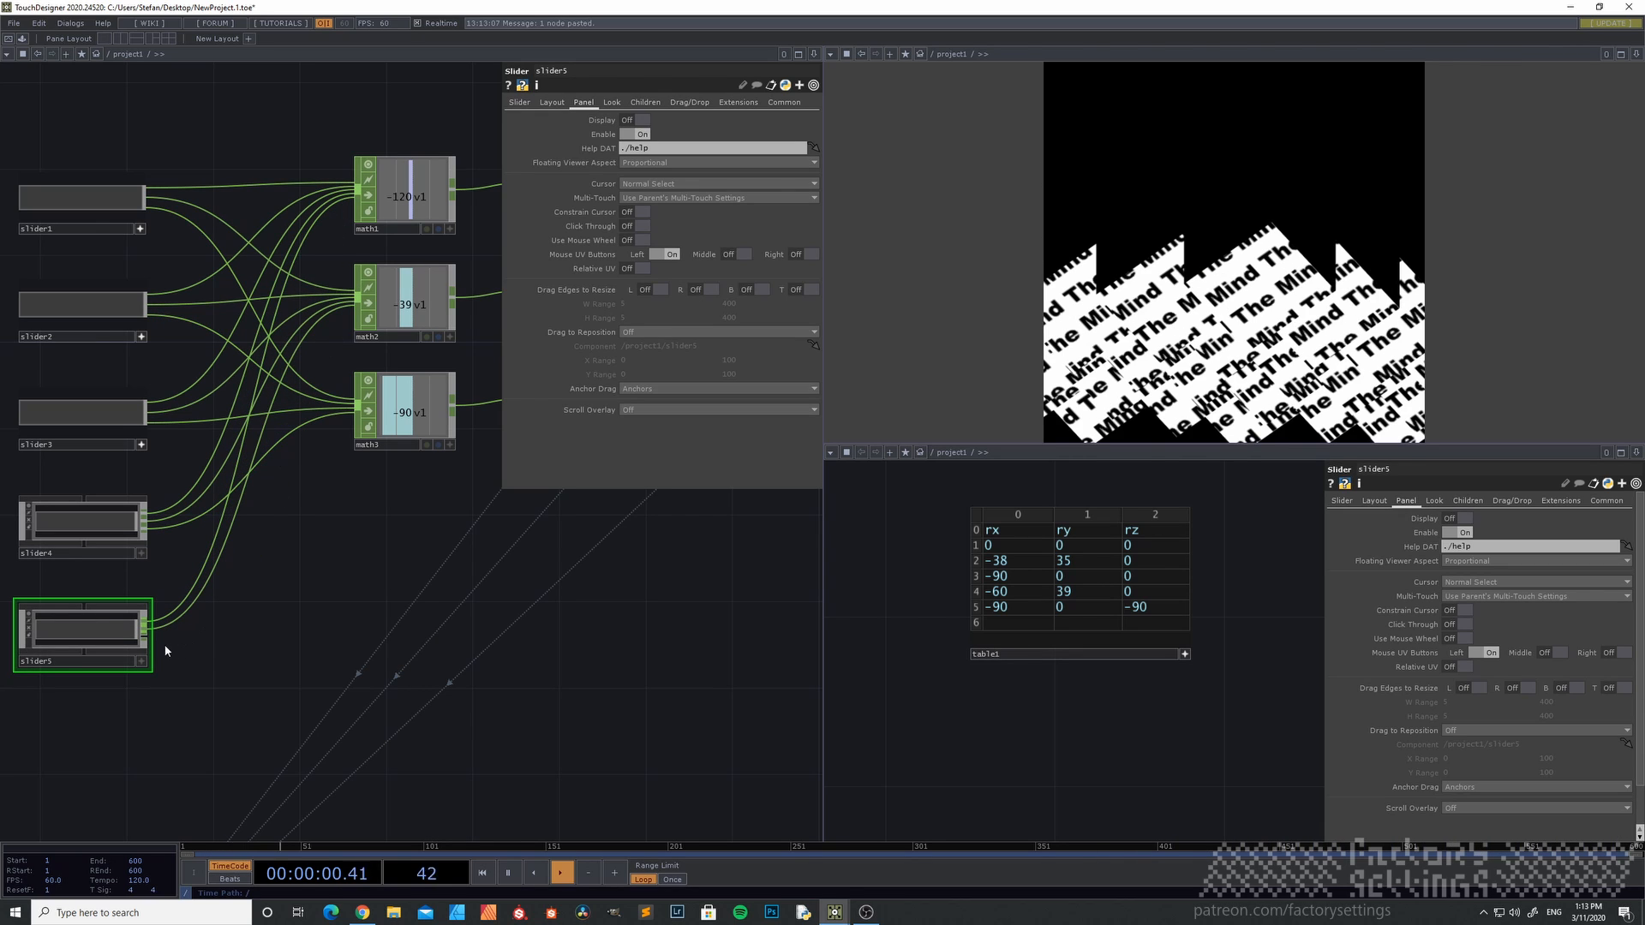
left_click_drag(147, 635, 260, 590)
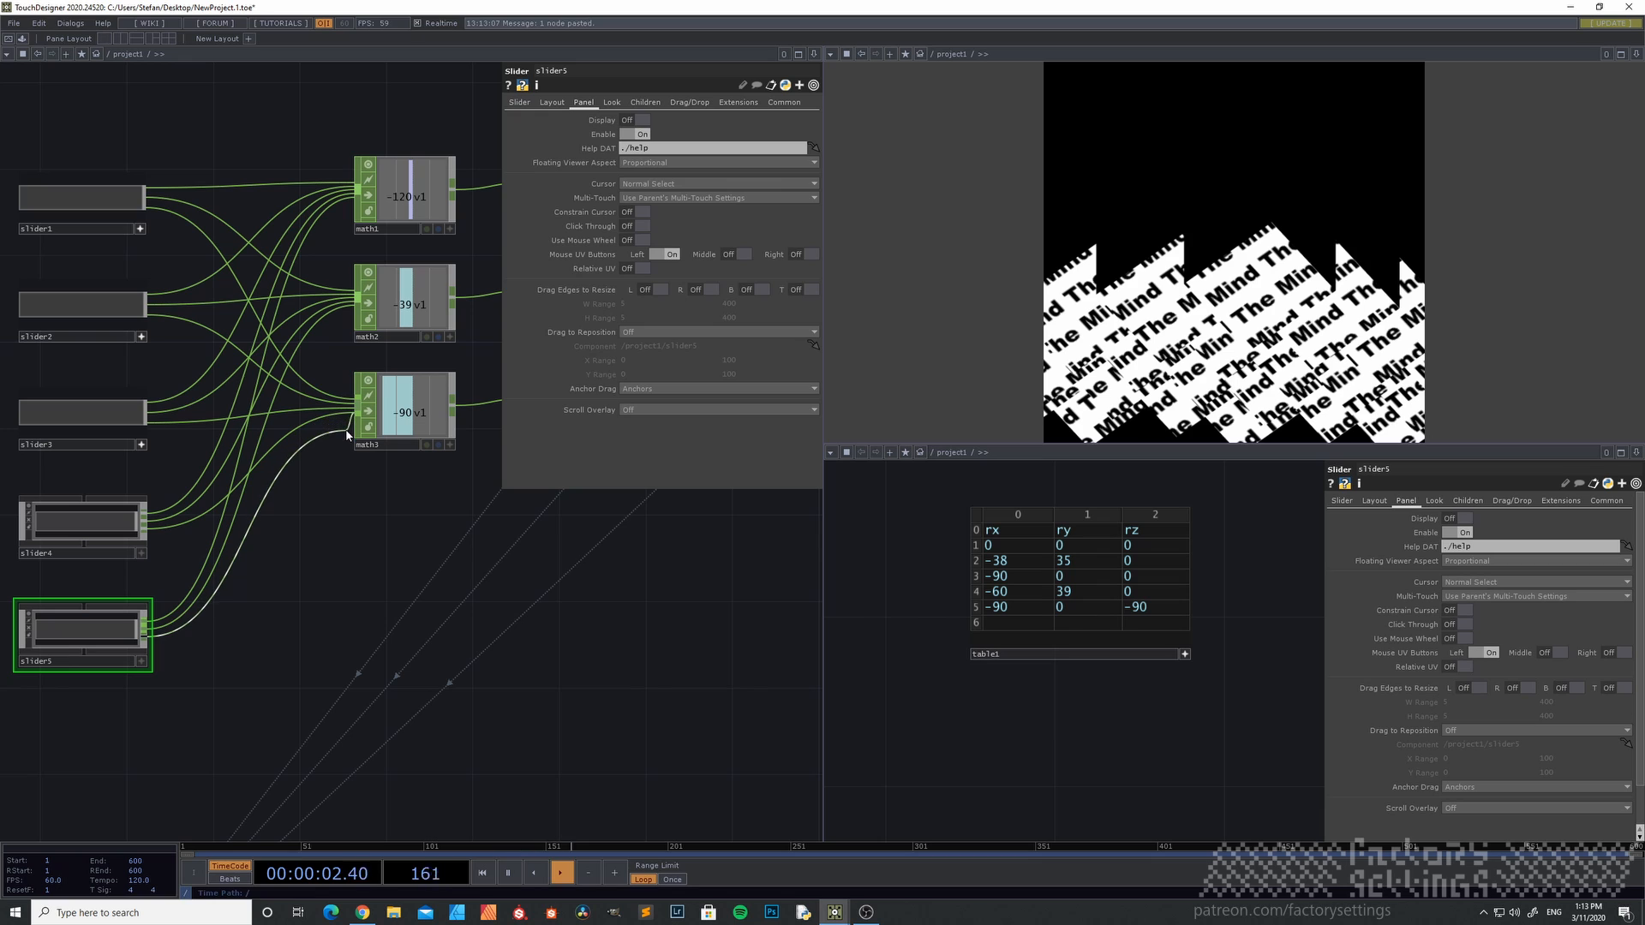
left_click_drag(346, 431, 357, 411)
left_click_drag(249, 602, 359, 542)
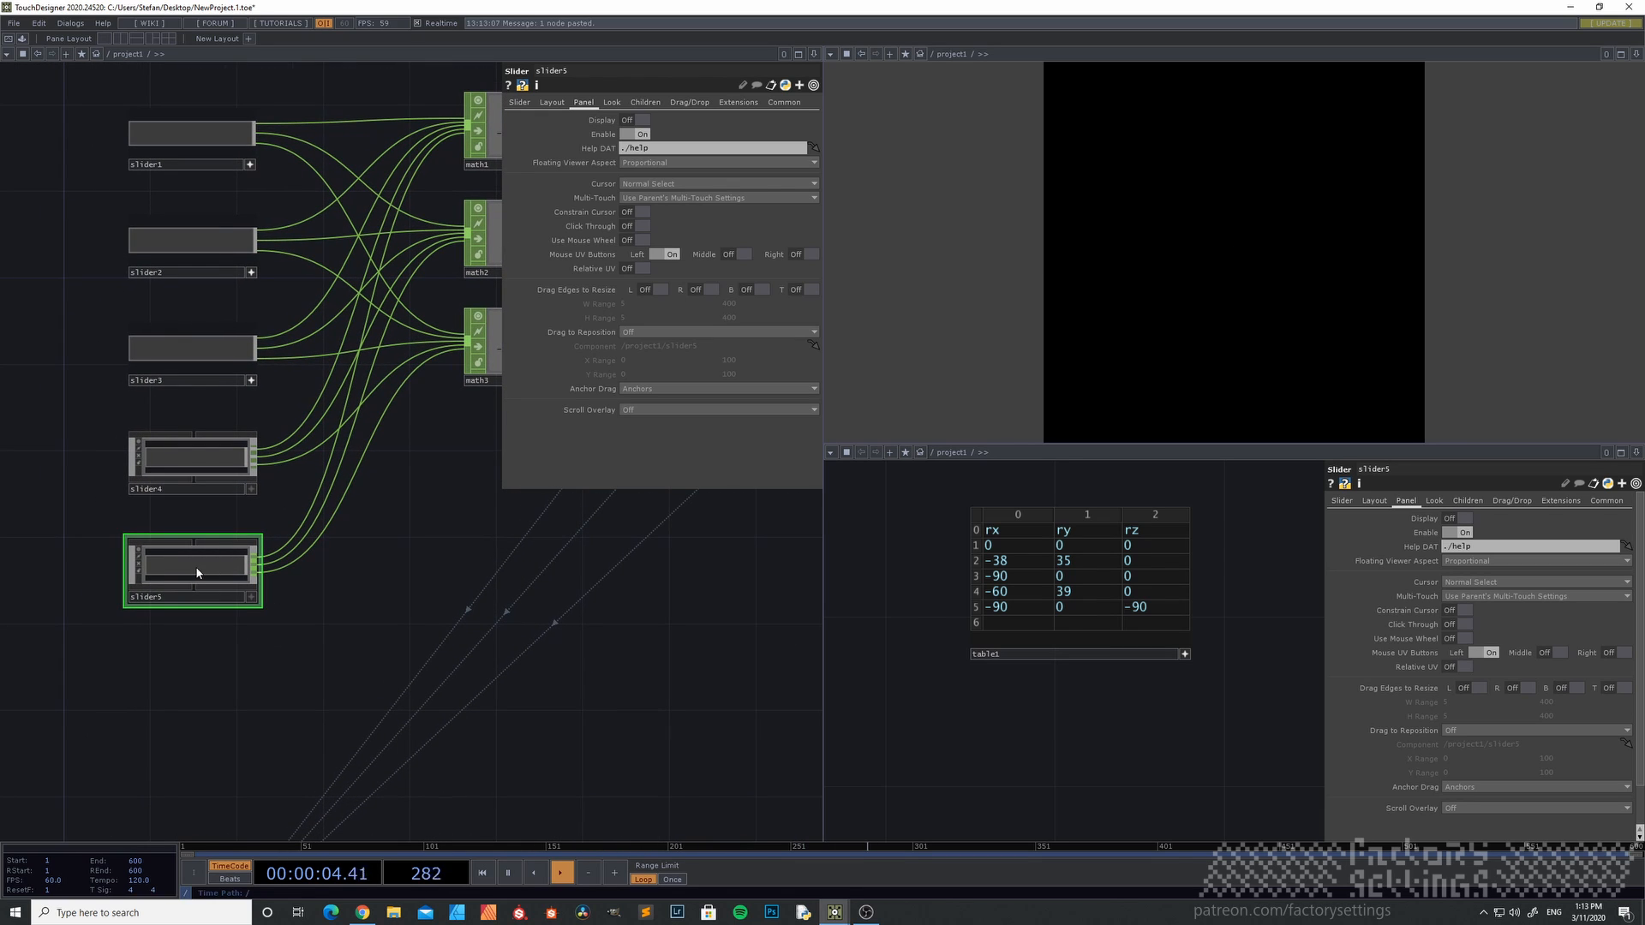
- Activate slider5's viewer, lower it to about one third, and set its internal To Range maximums to 105 for math1, -169 for math2 and 50 for math3
left_click(251, 598)
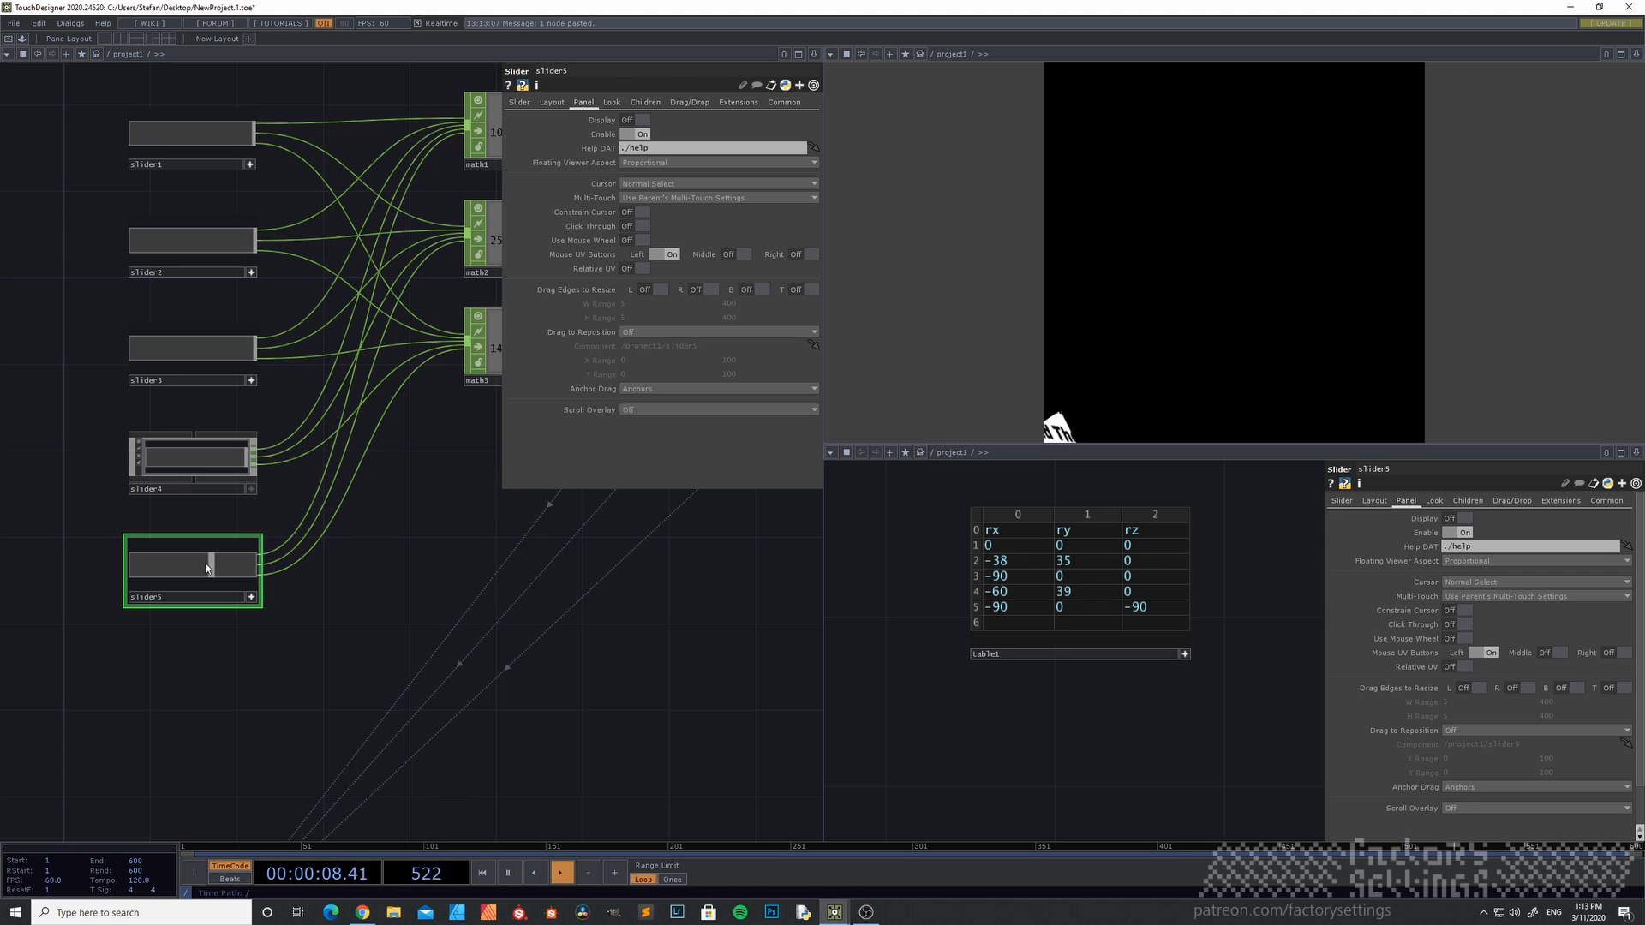
left_click_drag(206, 567, 172, 573)
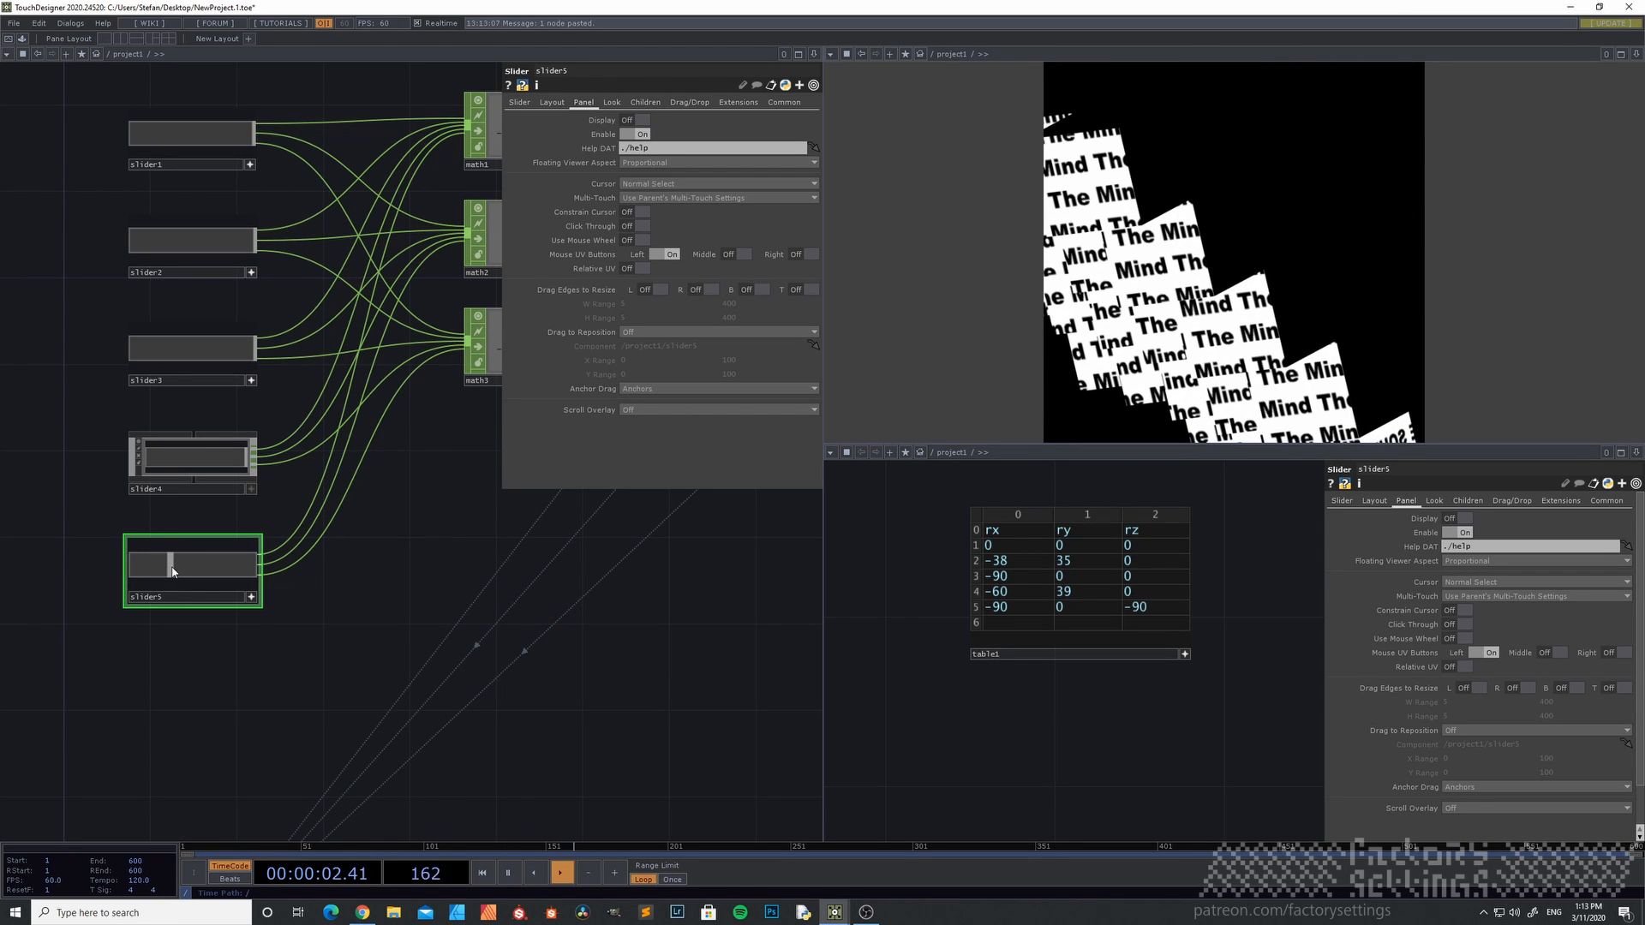
key("i")
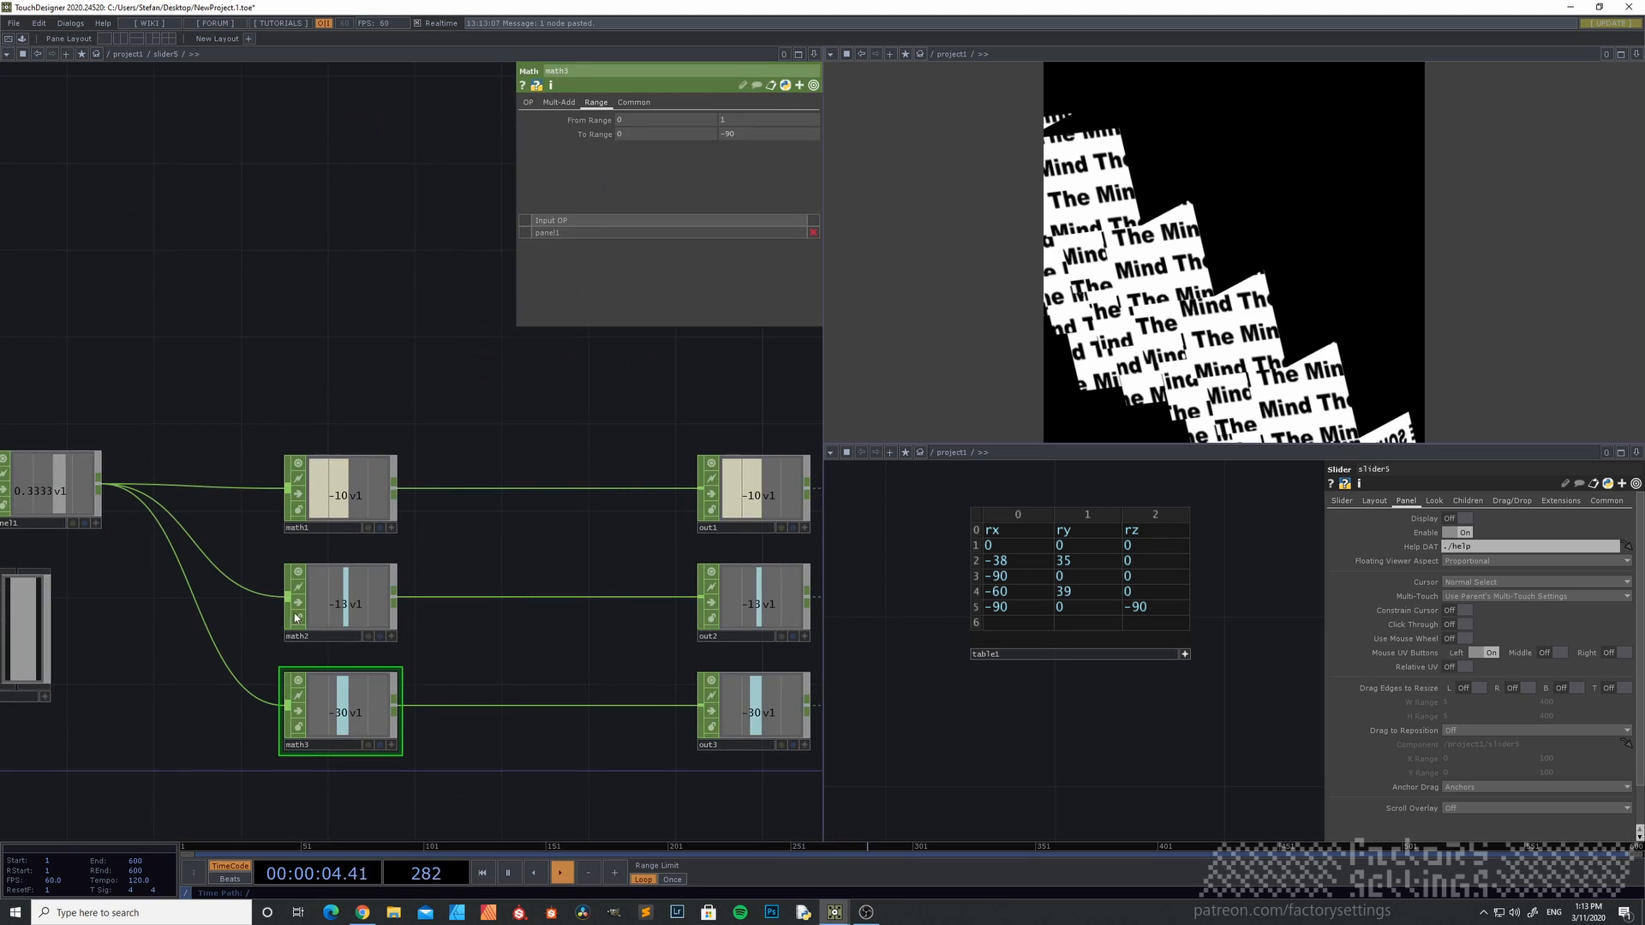
left_click(363, 500)
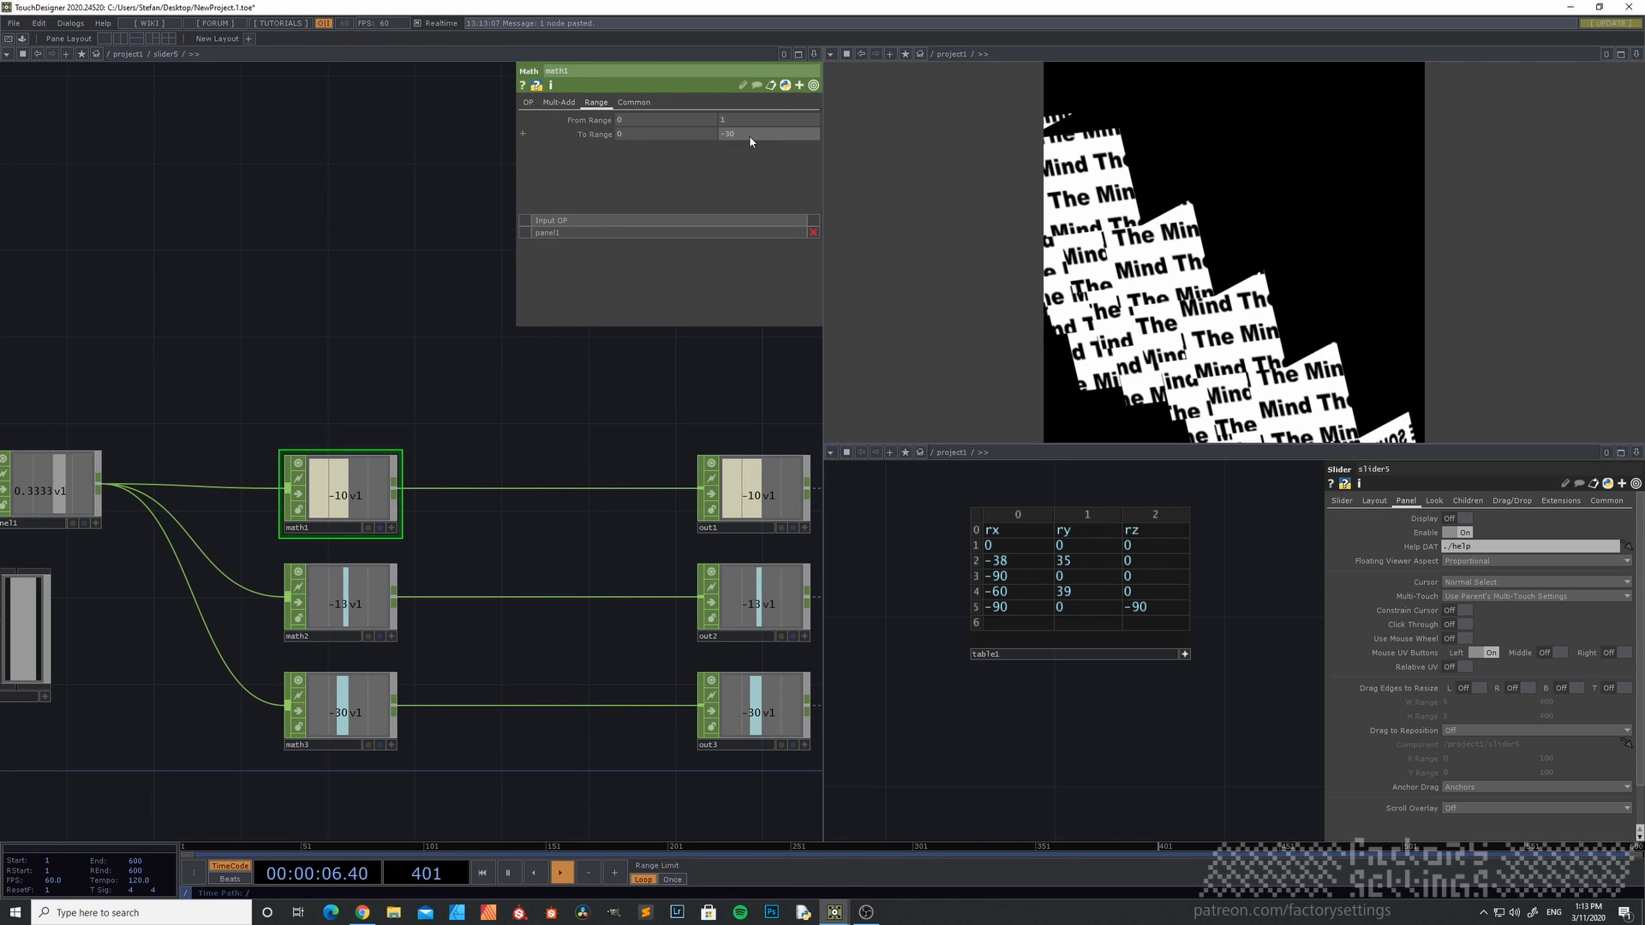
middle_click_drag(752, 121, 749, 116)
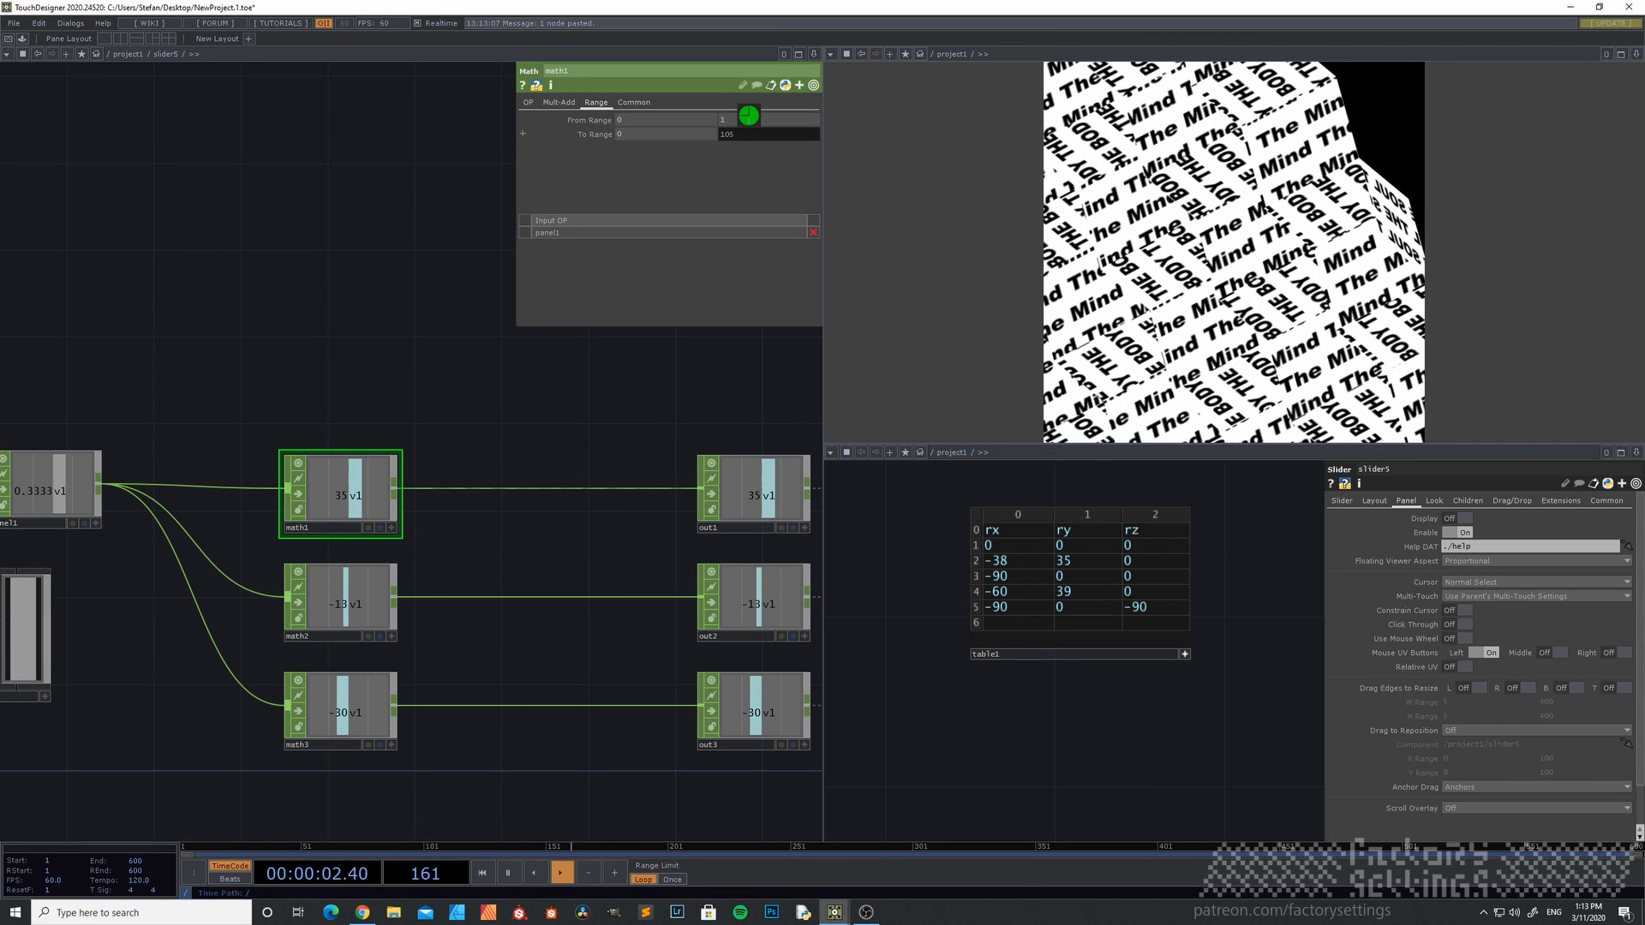
left_click(360, 597)
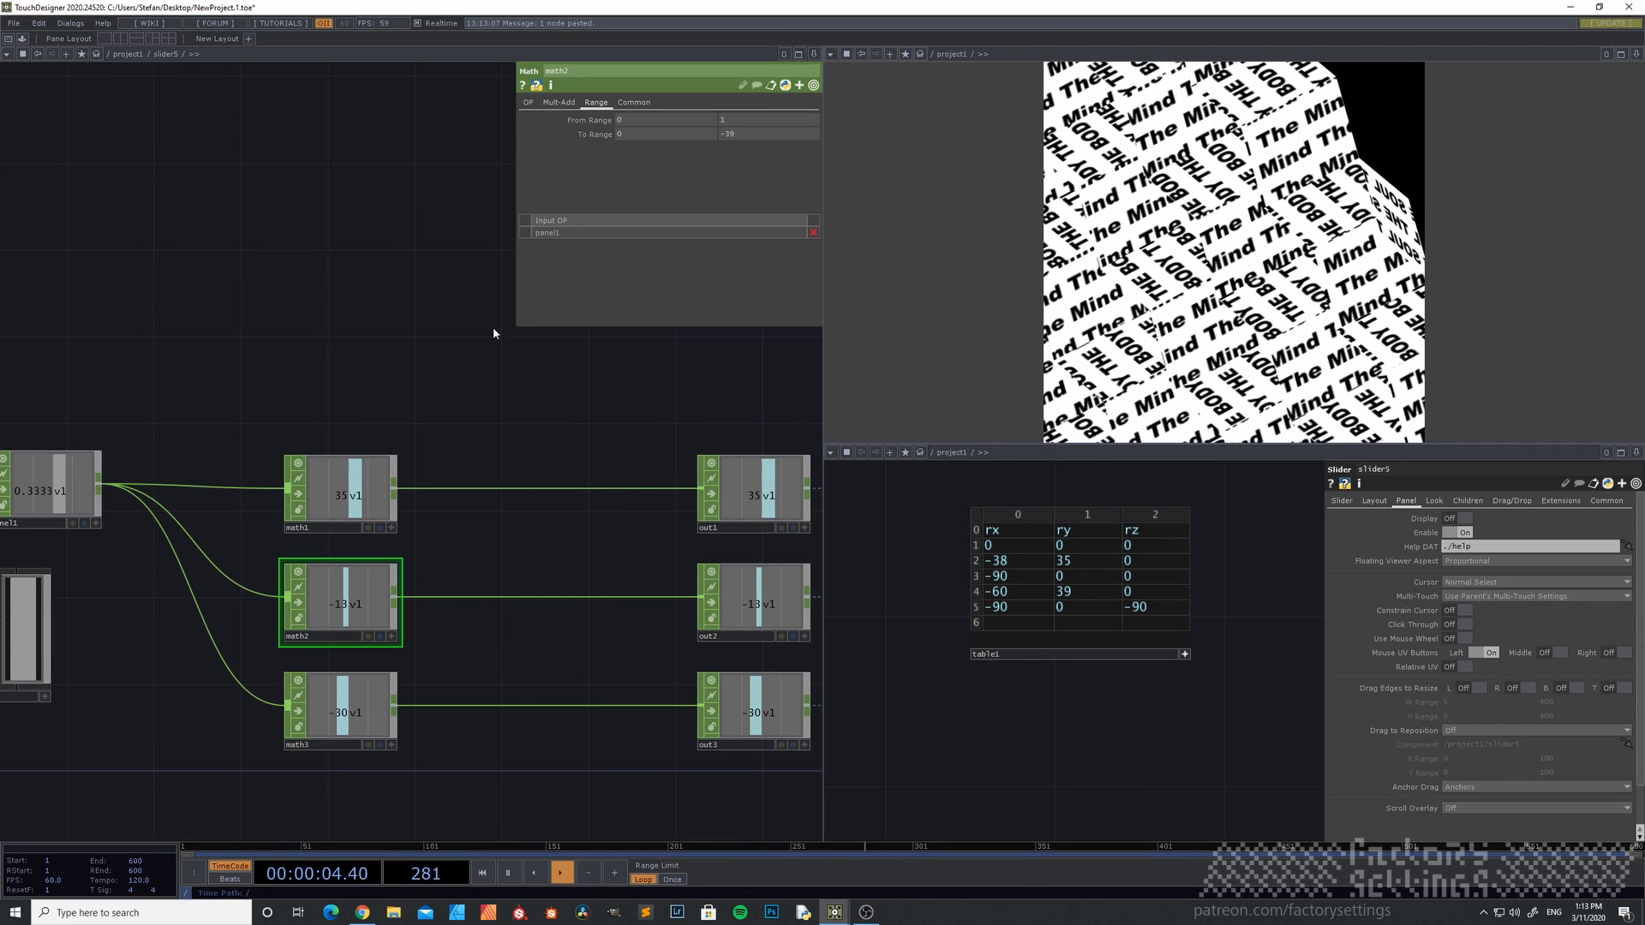
middle_click_drag(741, 135, 739, 116)
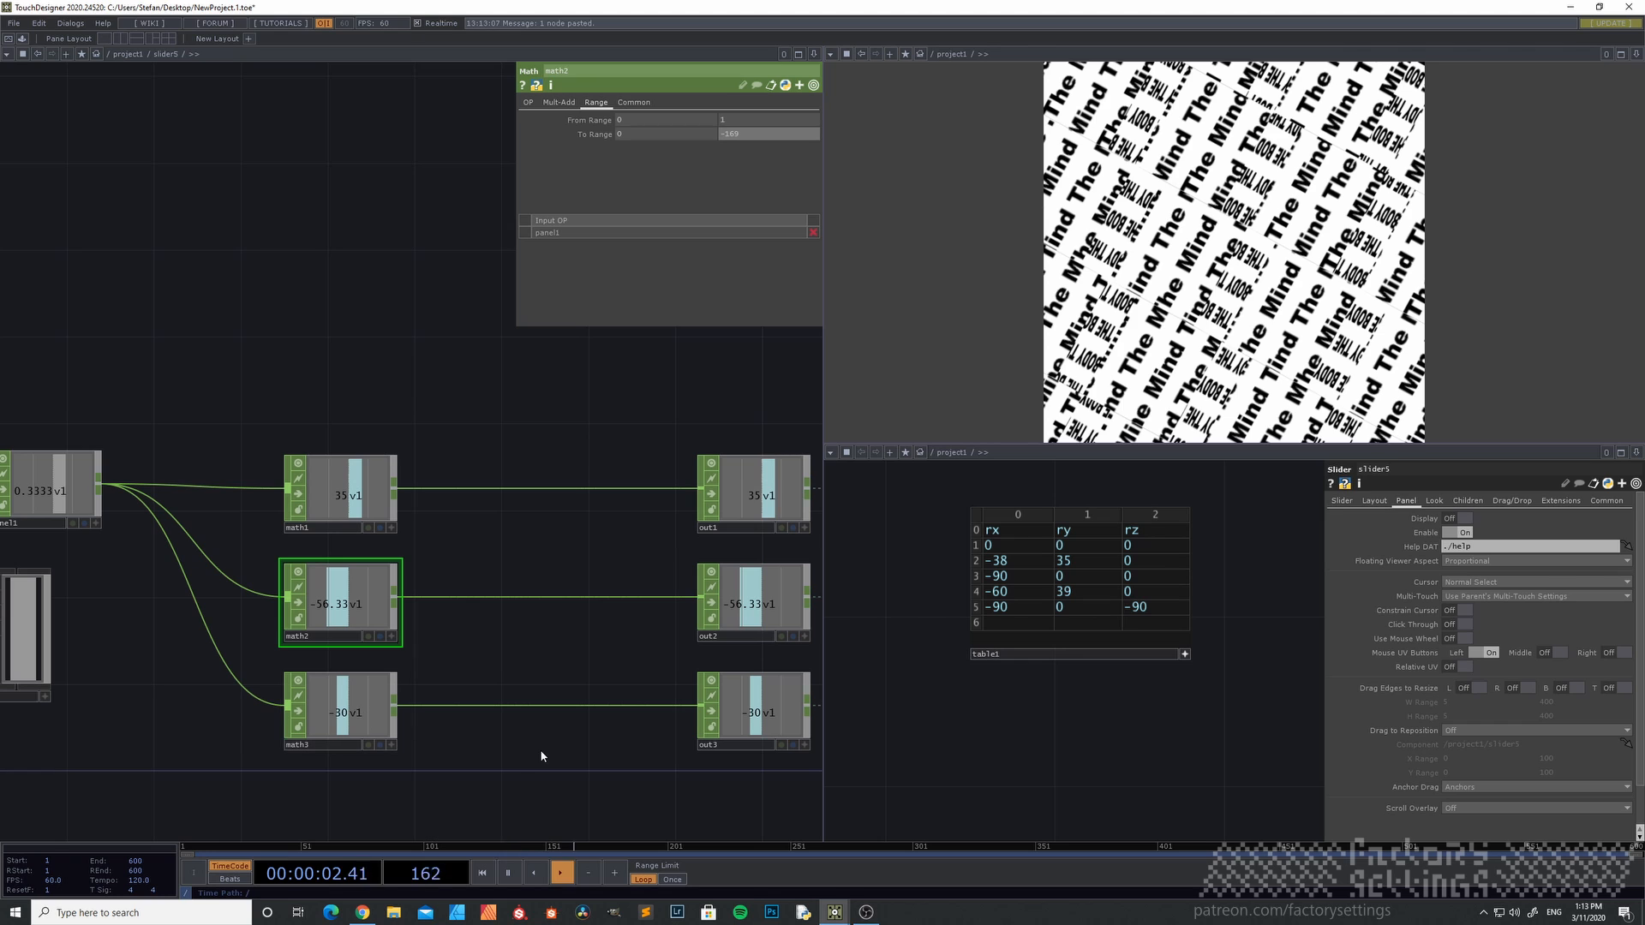
left_click_drag(540, 755, 481, 675)
left_click(283, 634)
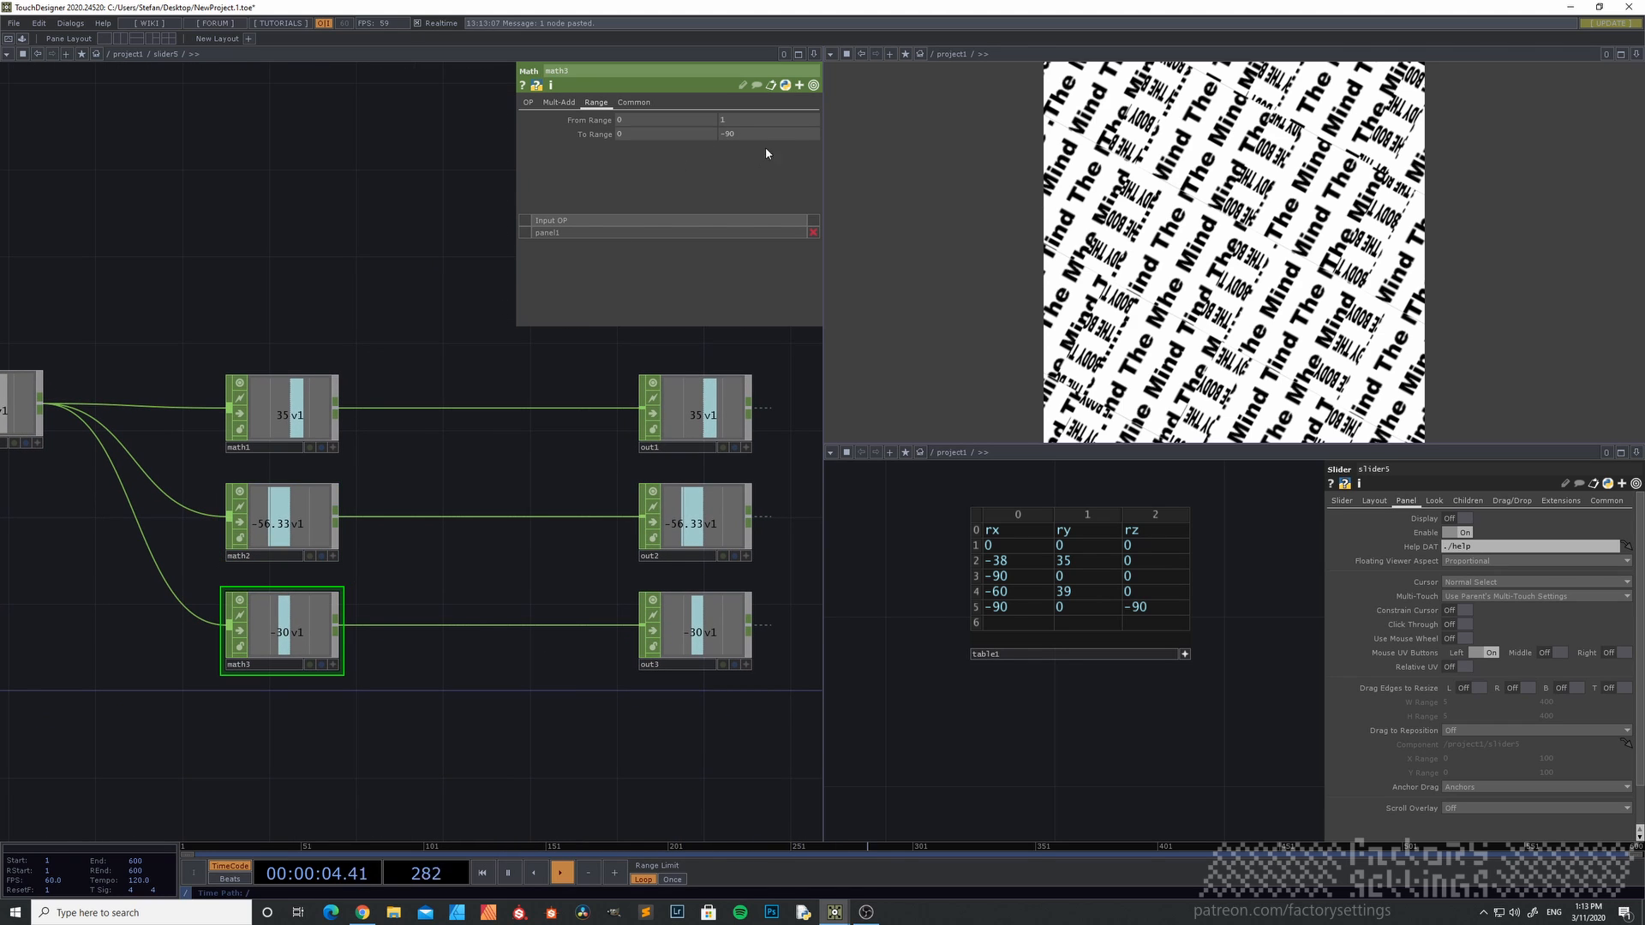
middle_click_drag(771, 124, 766, 116)
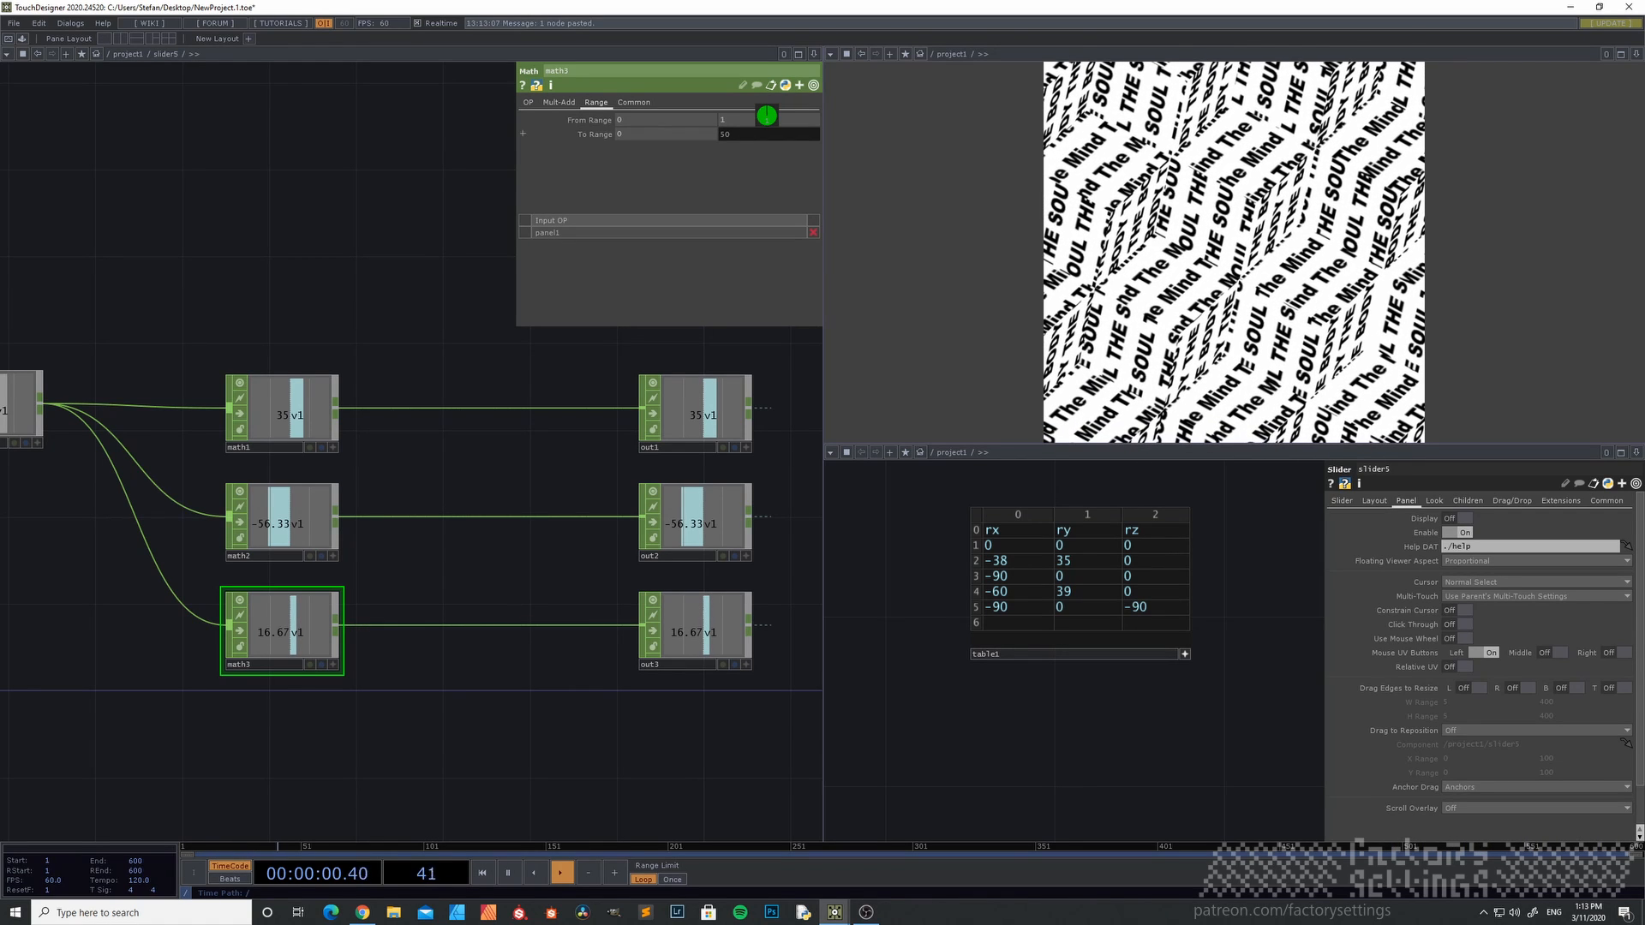
- Return to the project1 network, try slider5 against the render and run it up to its maximum
key("u")
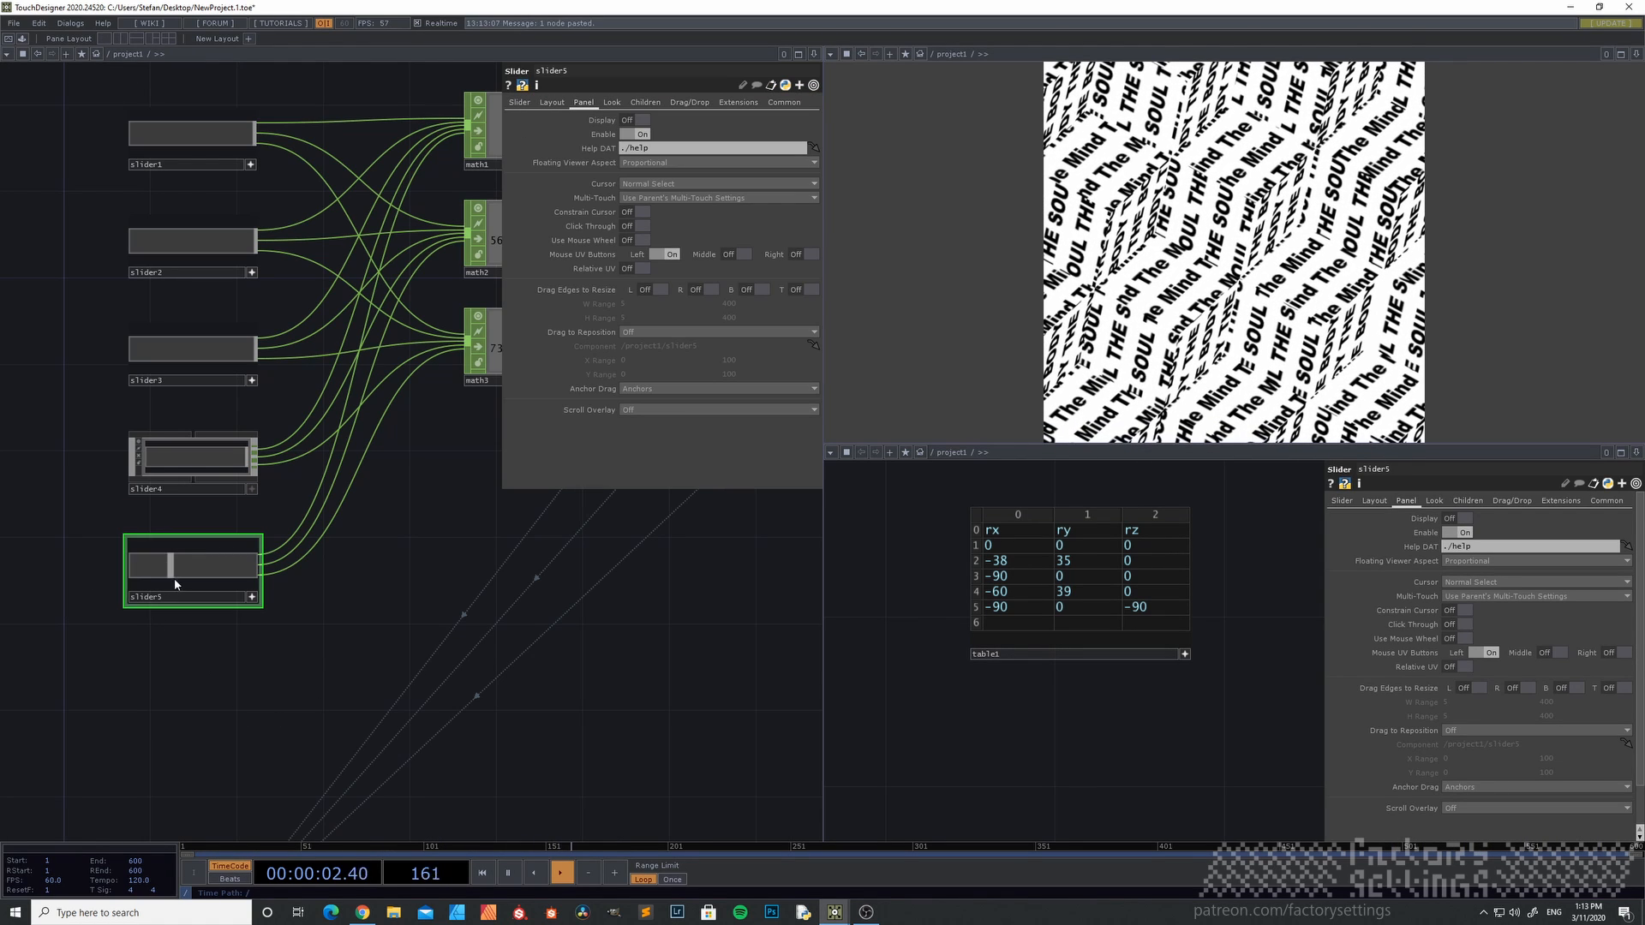
mouse_move(174, 583)
left_mouse_down()
mouse_move(221, 582)
mouse_move(132, 590)
mouse_move(188, 590)
mouse_move(175, 596)
left_mouse_up()
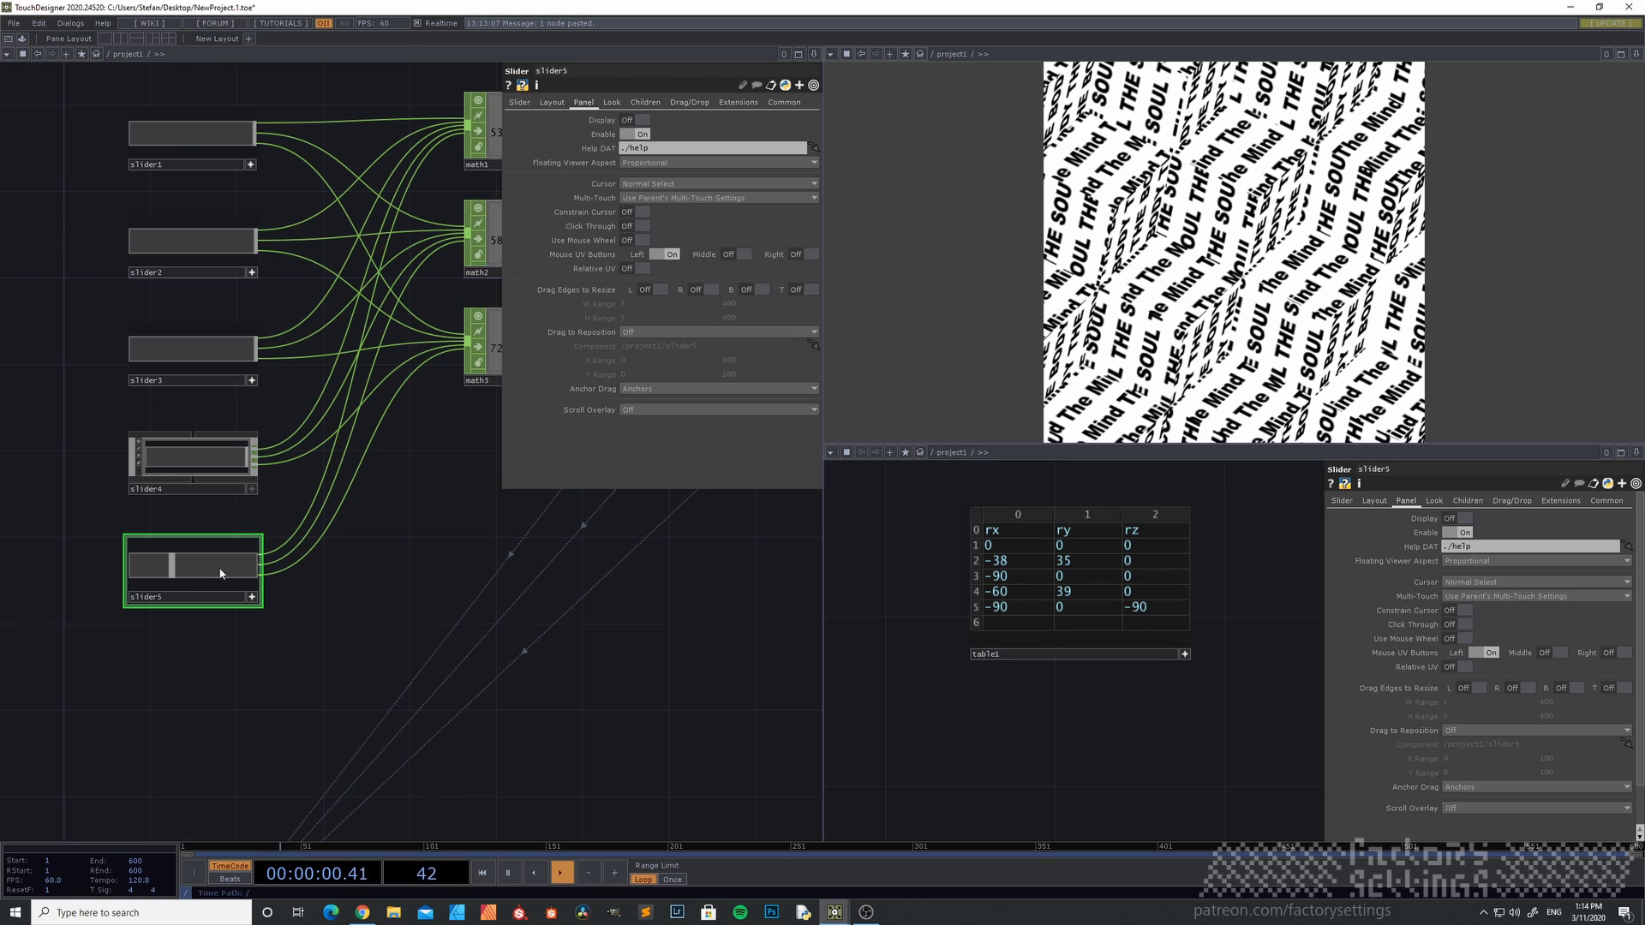
left_click_drag(220, 573, 244, 573)
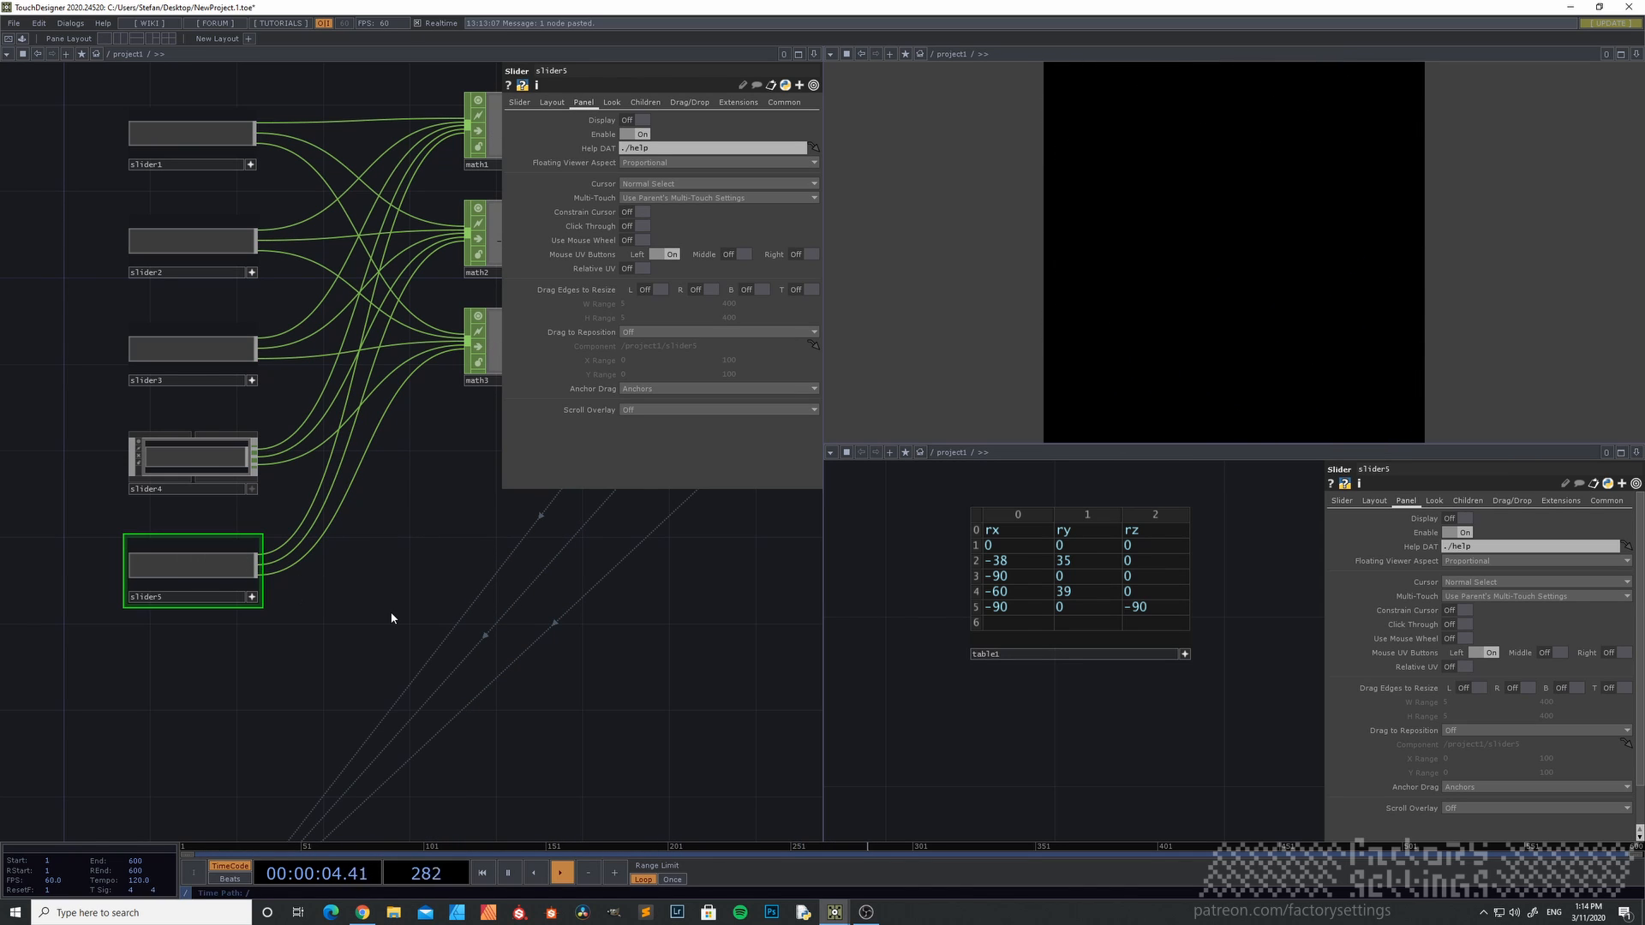
- Inside slider5, set the To Range maximum to 84 for math1, 3 for math2 and 74 for math3, and test the slider in project1
key("i")
left_click(276, 410)
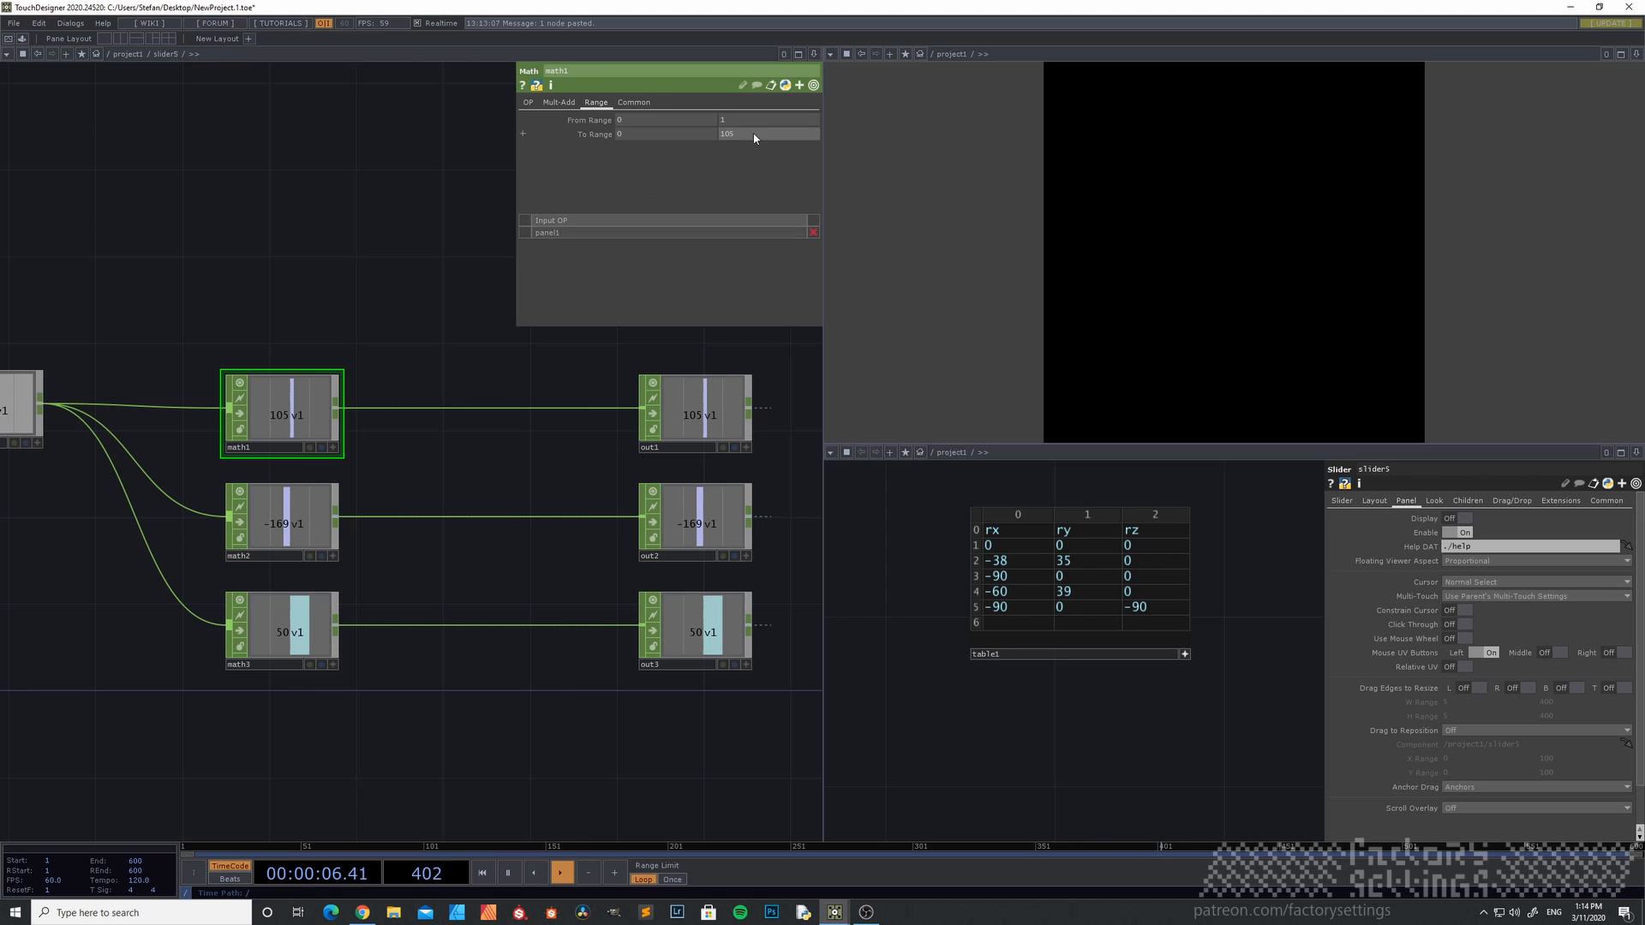
mouse_move(757, 132)
middle_mouse_down()
mouse_move(746, 109)
mouse_move(748, 137)
middle_mouse_up()
left_click(280, 519)
left_click(308, 625)
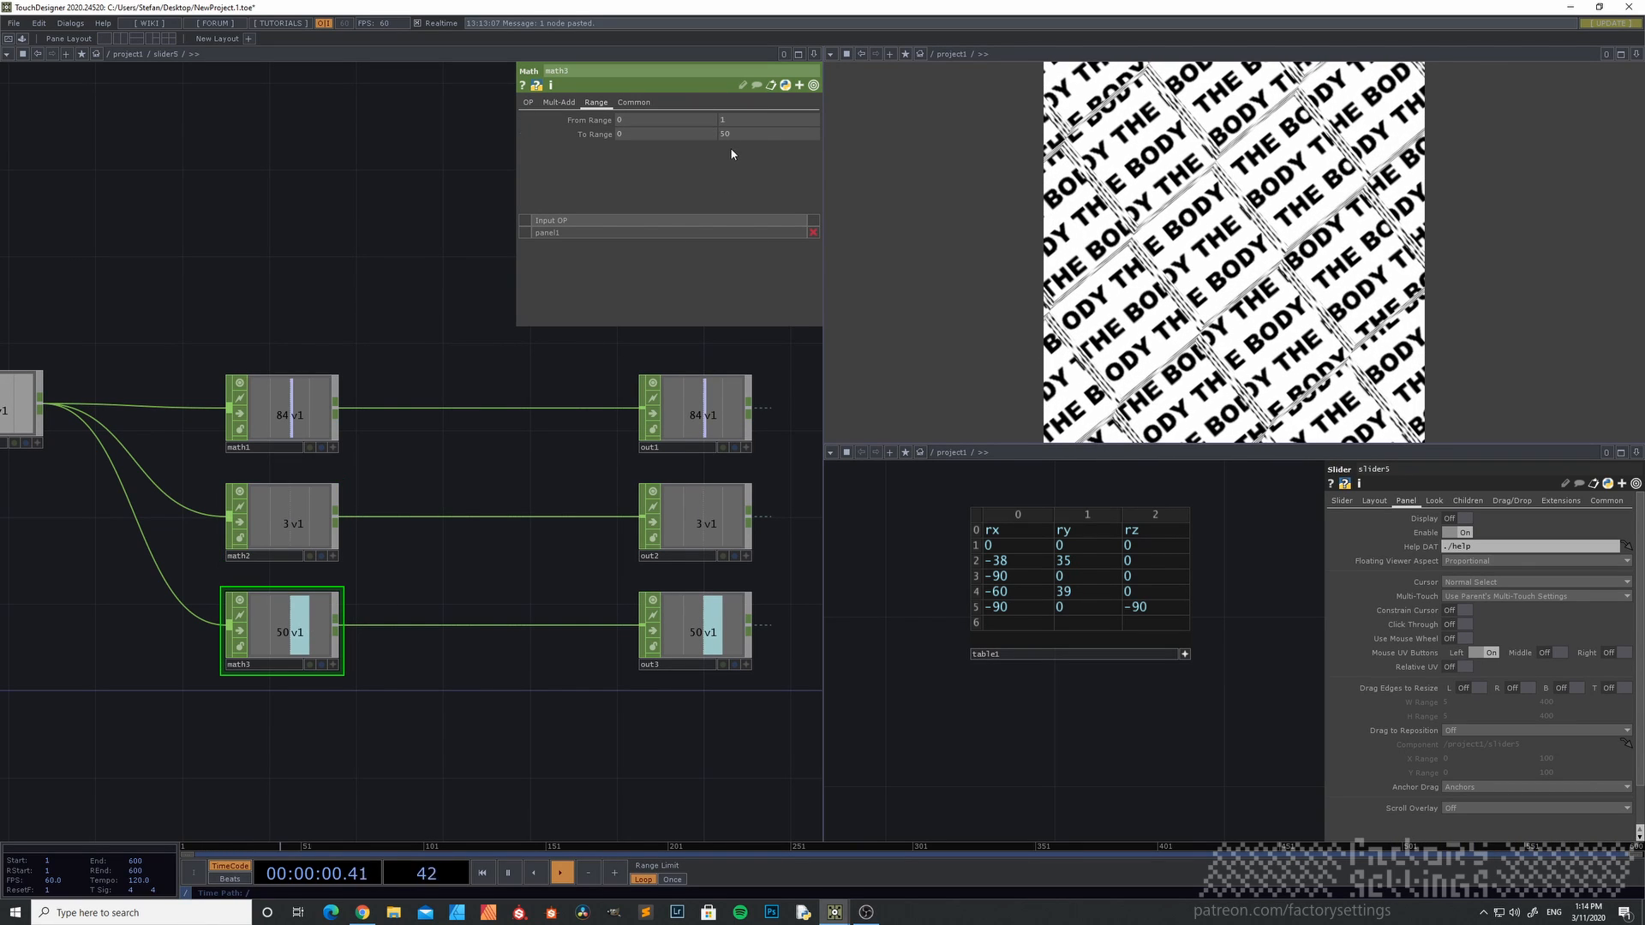
middle_click_drag(761, 137, 760, 115)
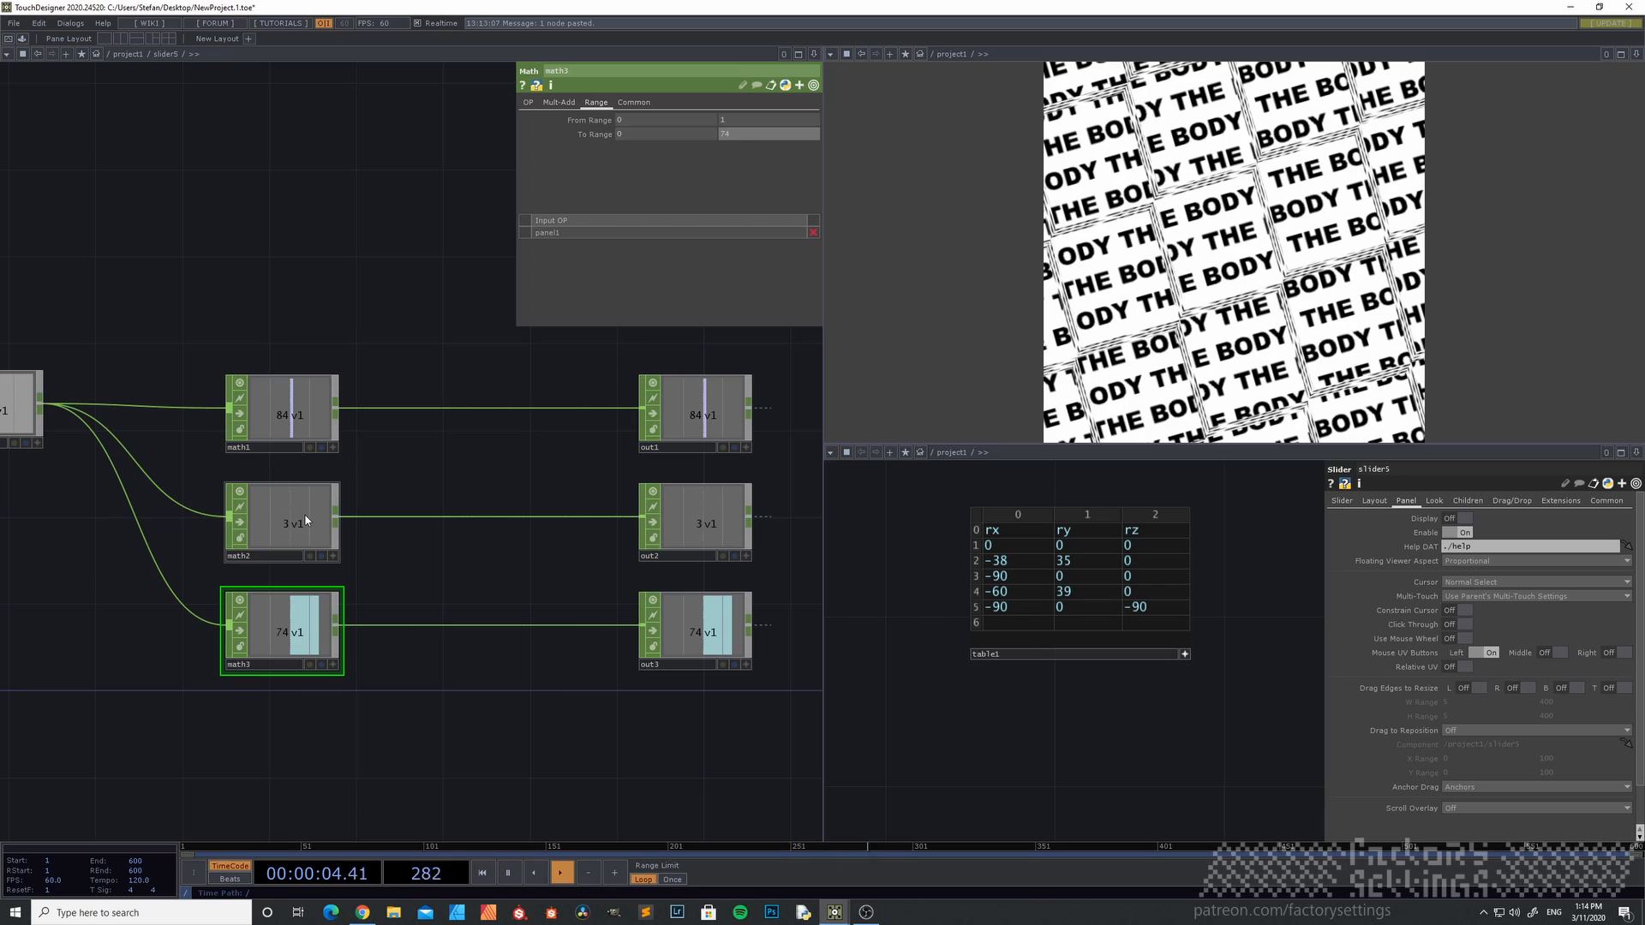
key("u")
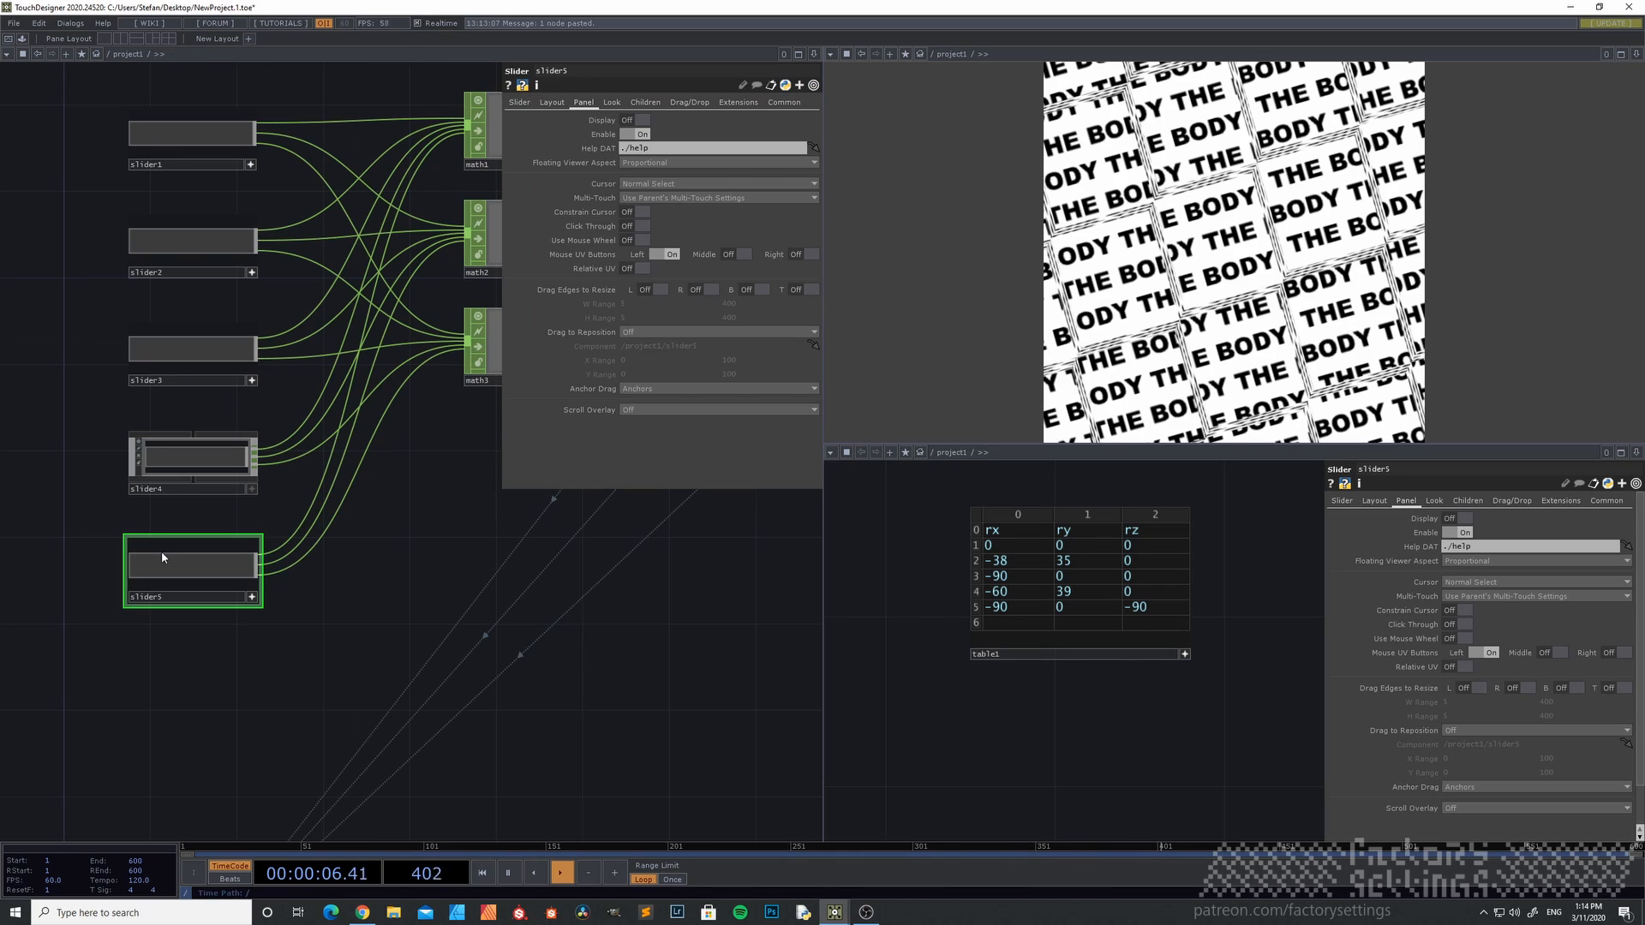
left_click_drag(219, 559, 270, 555)
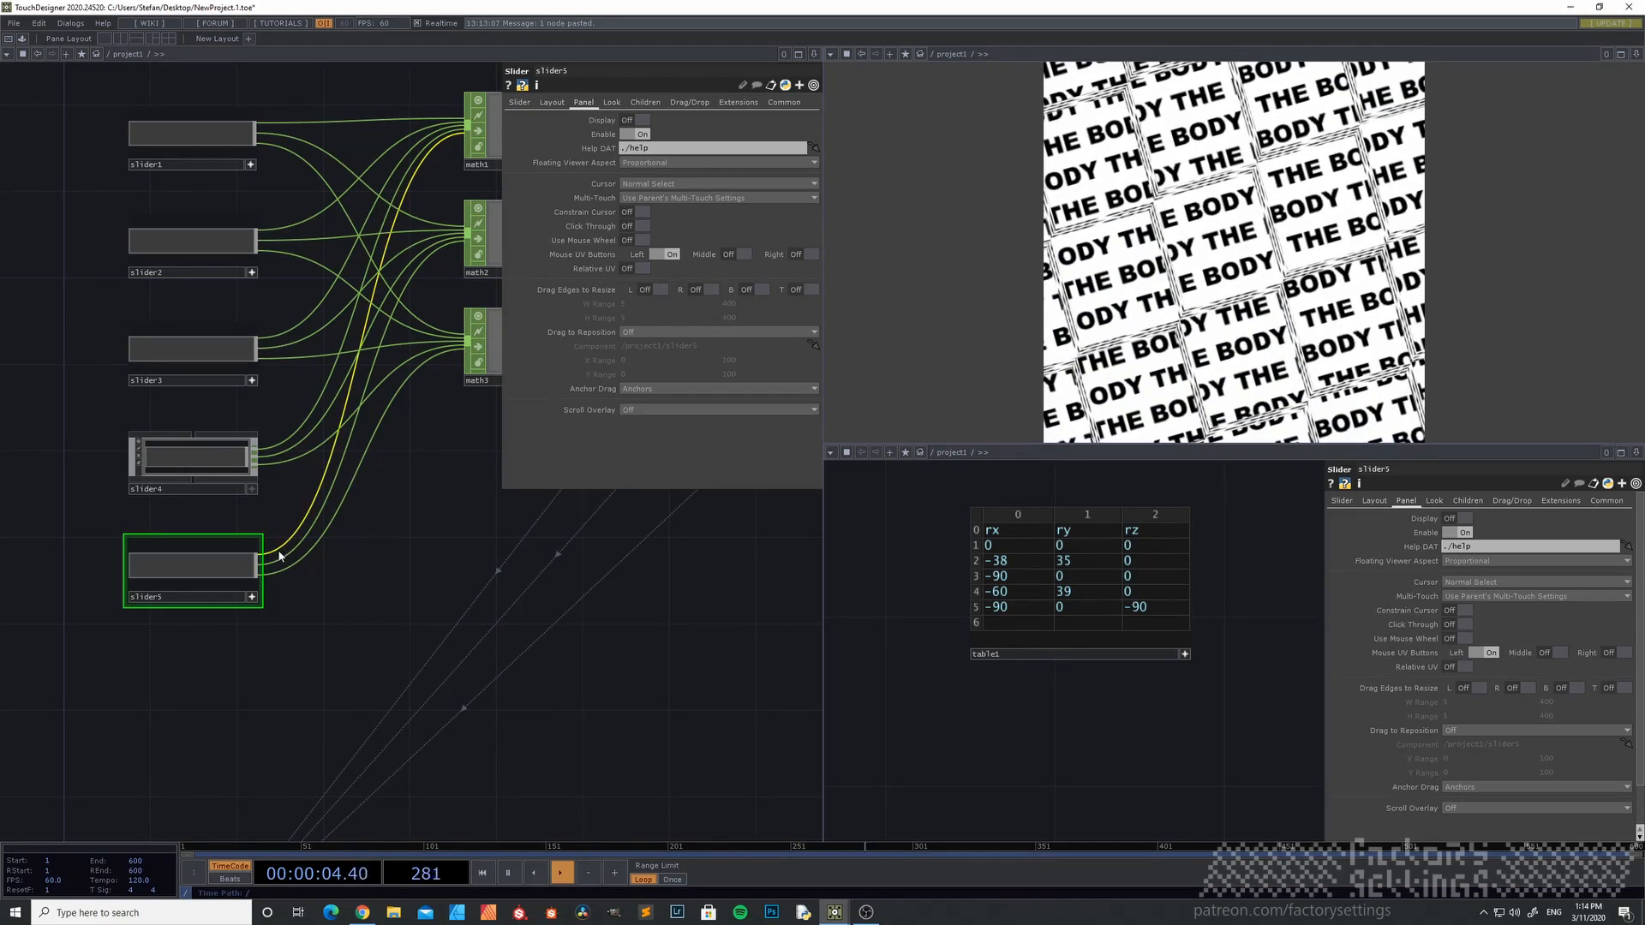
- Inside slider5, refine the To Range maximum to 67 for math3 and 51 for math1
key("i")
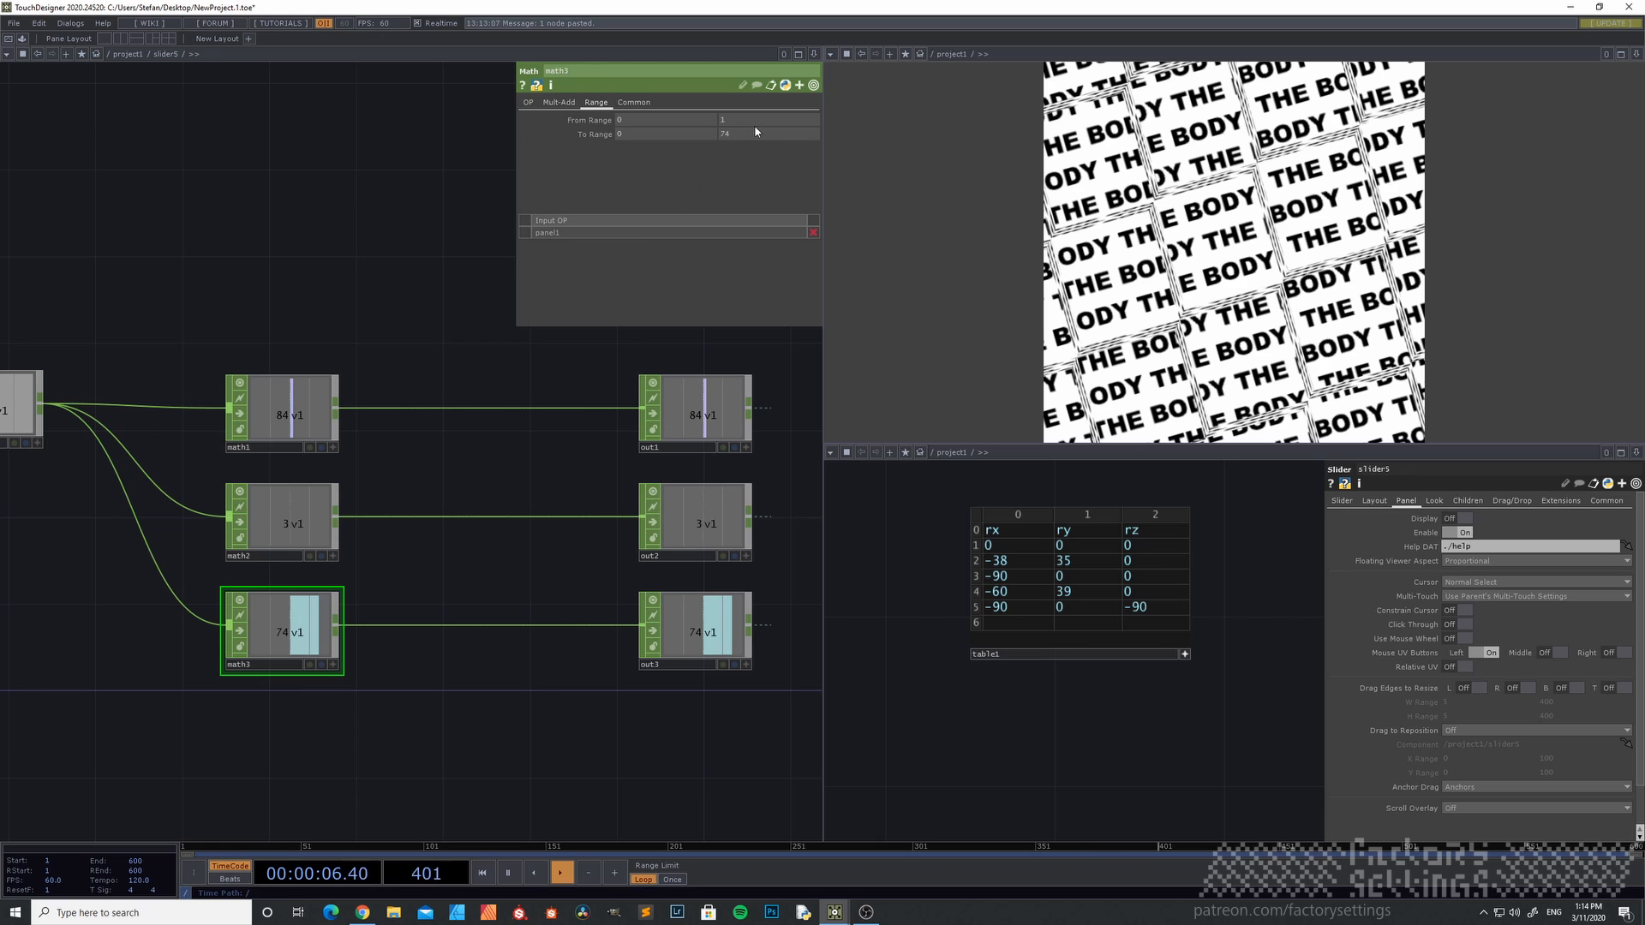
middle_click_drag(753, 137, 714, 160)
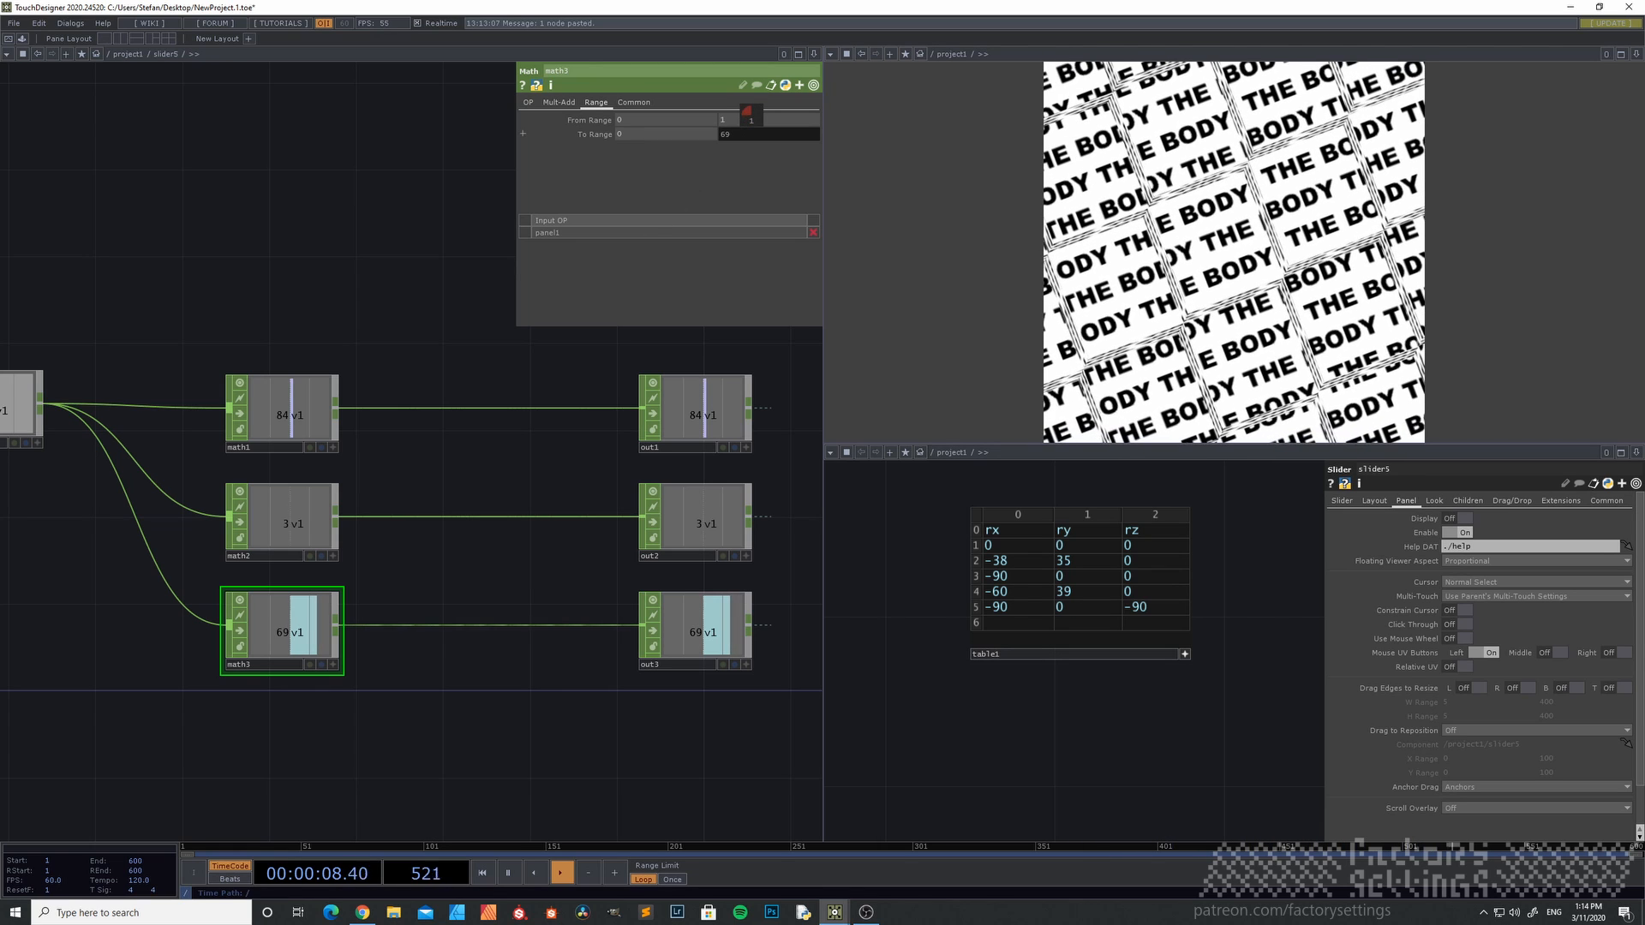
left_click(318, 421)
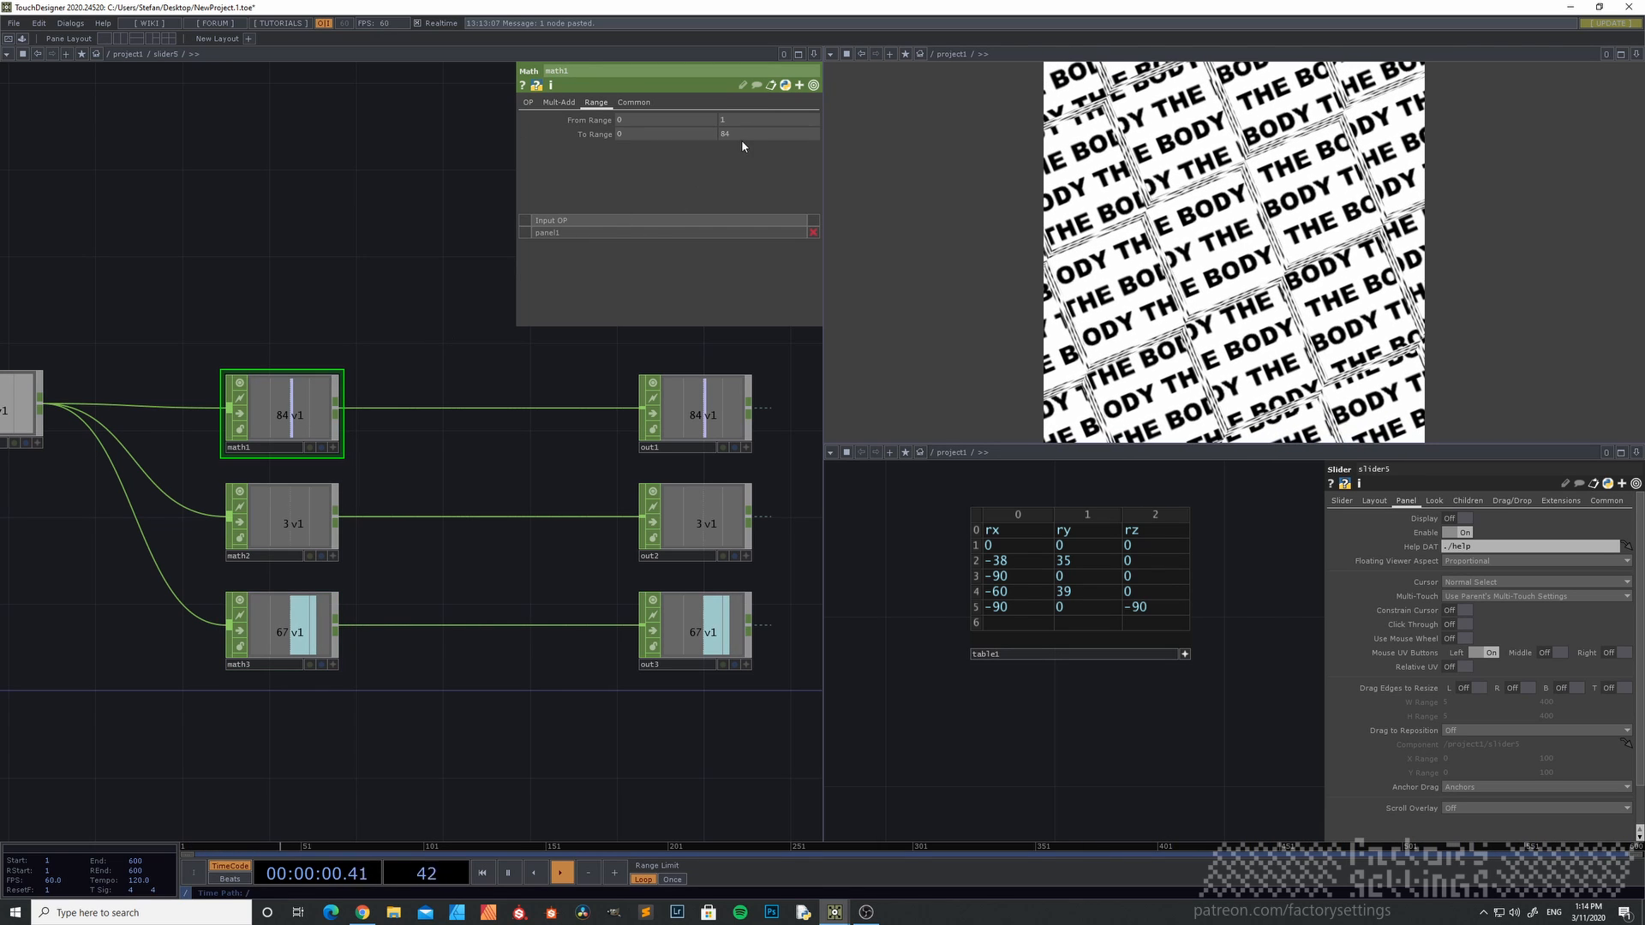
middle_click_drag(753, 135, 771, 121)
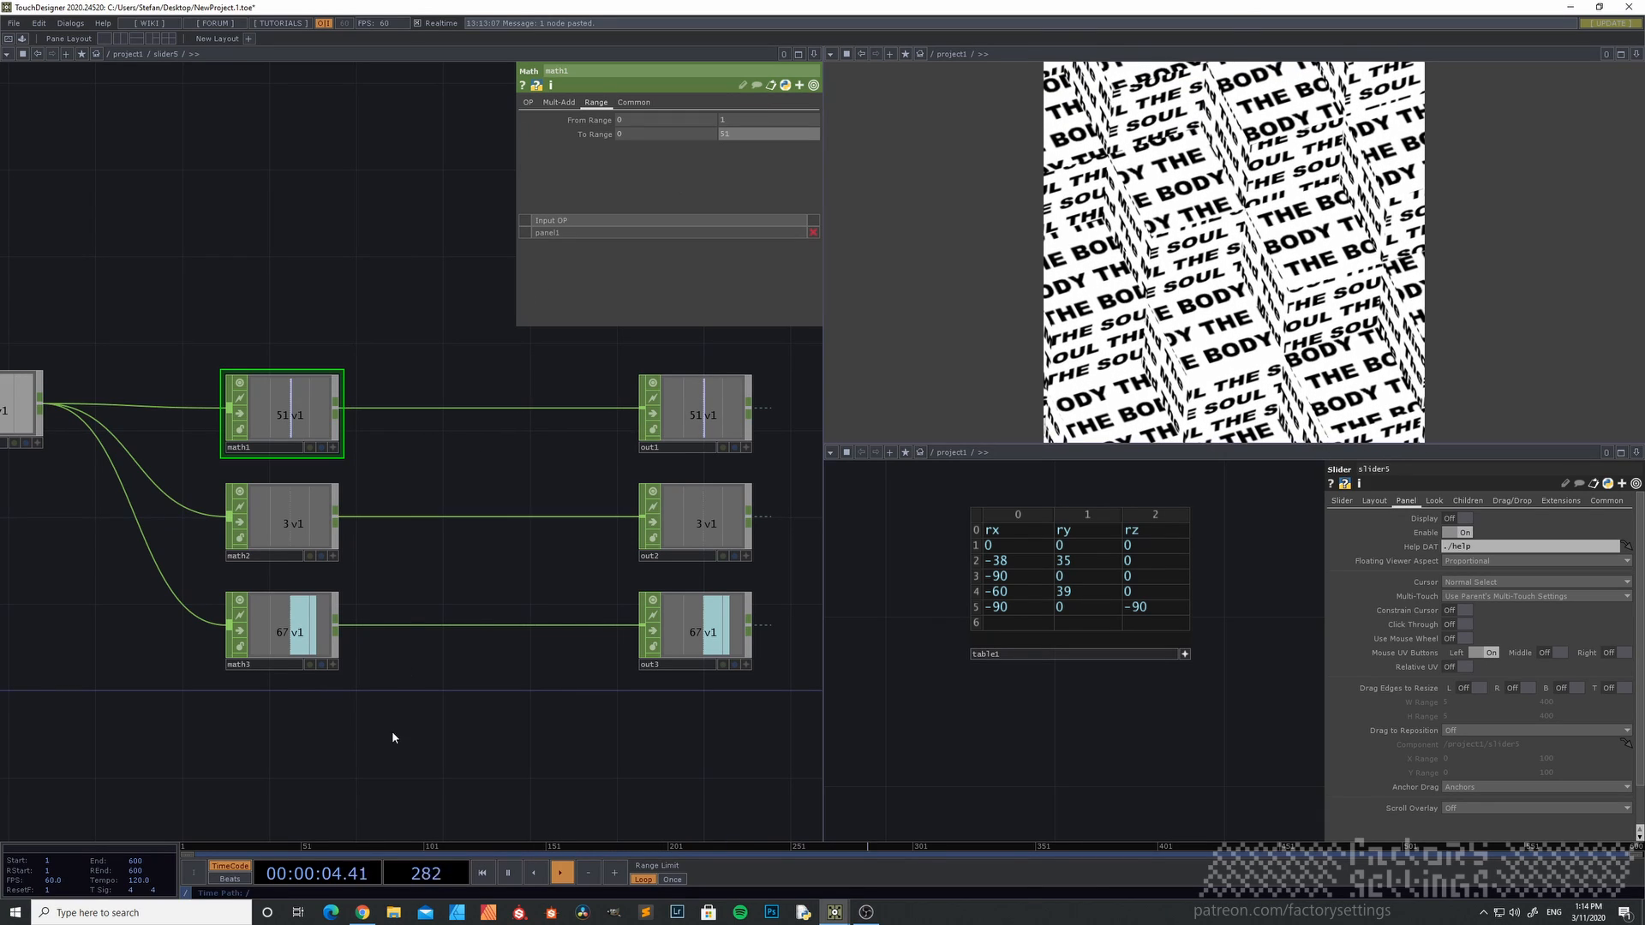
- Return to project1, try slider5 against the render and set it to its minimum
key("u")
left_click_drag(245, 566, 275, 589)
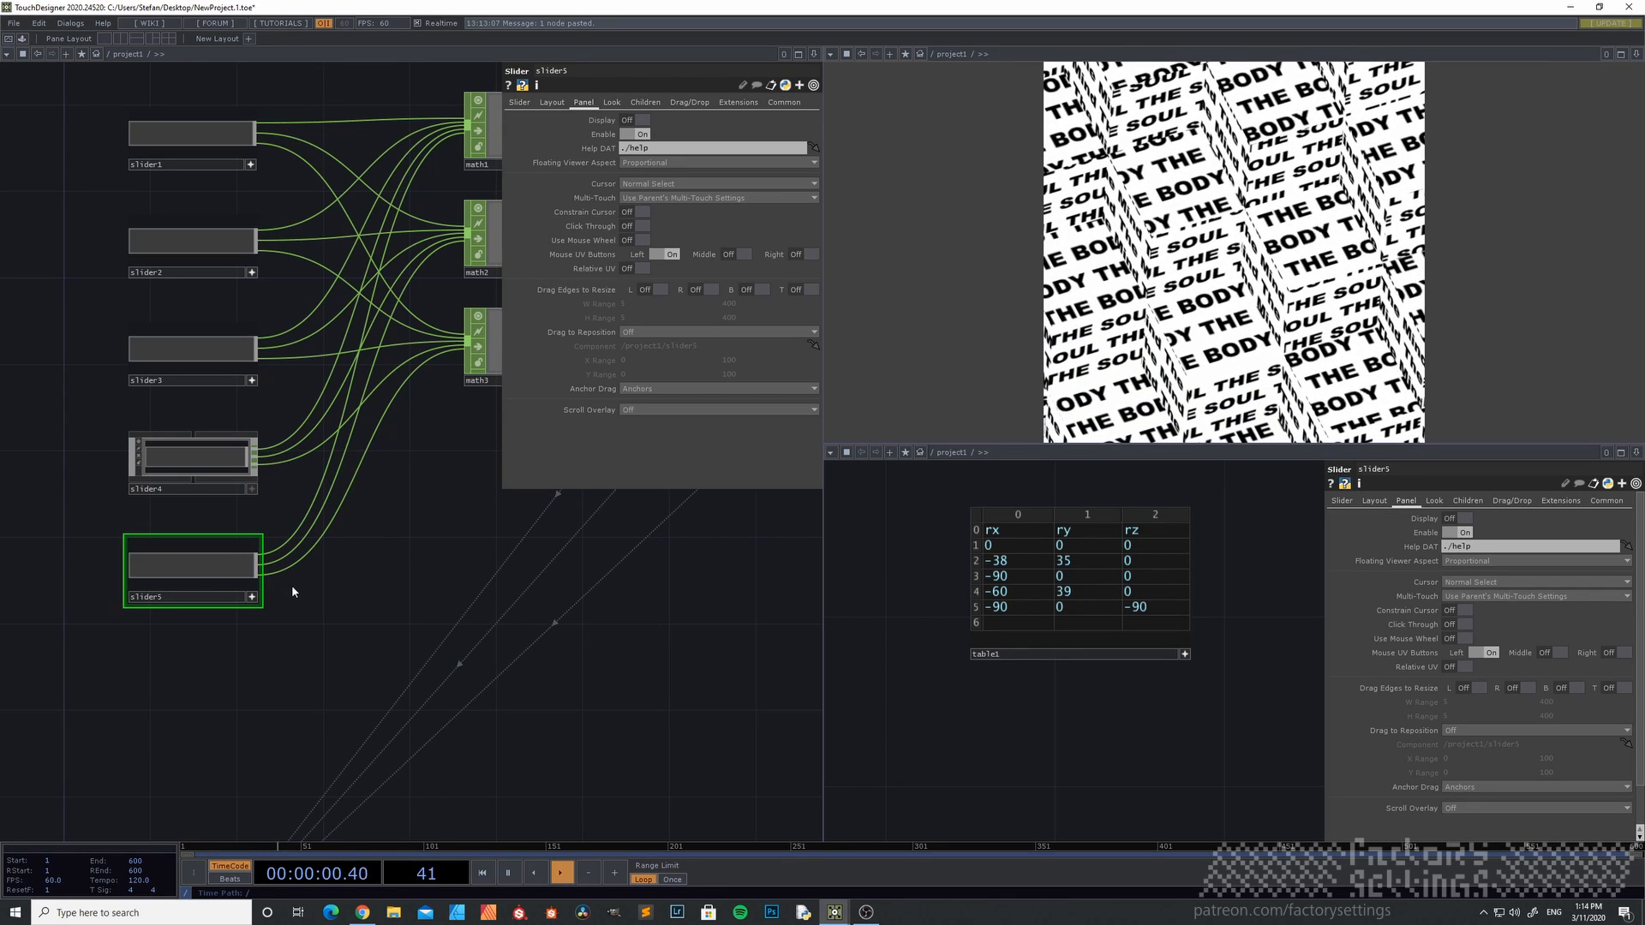
left_click(252, 597)
left_click_drag(251, 568, 81, 596)
left_click(252, 597)
key("a")
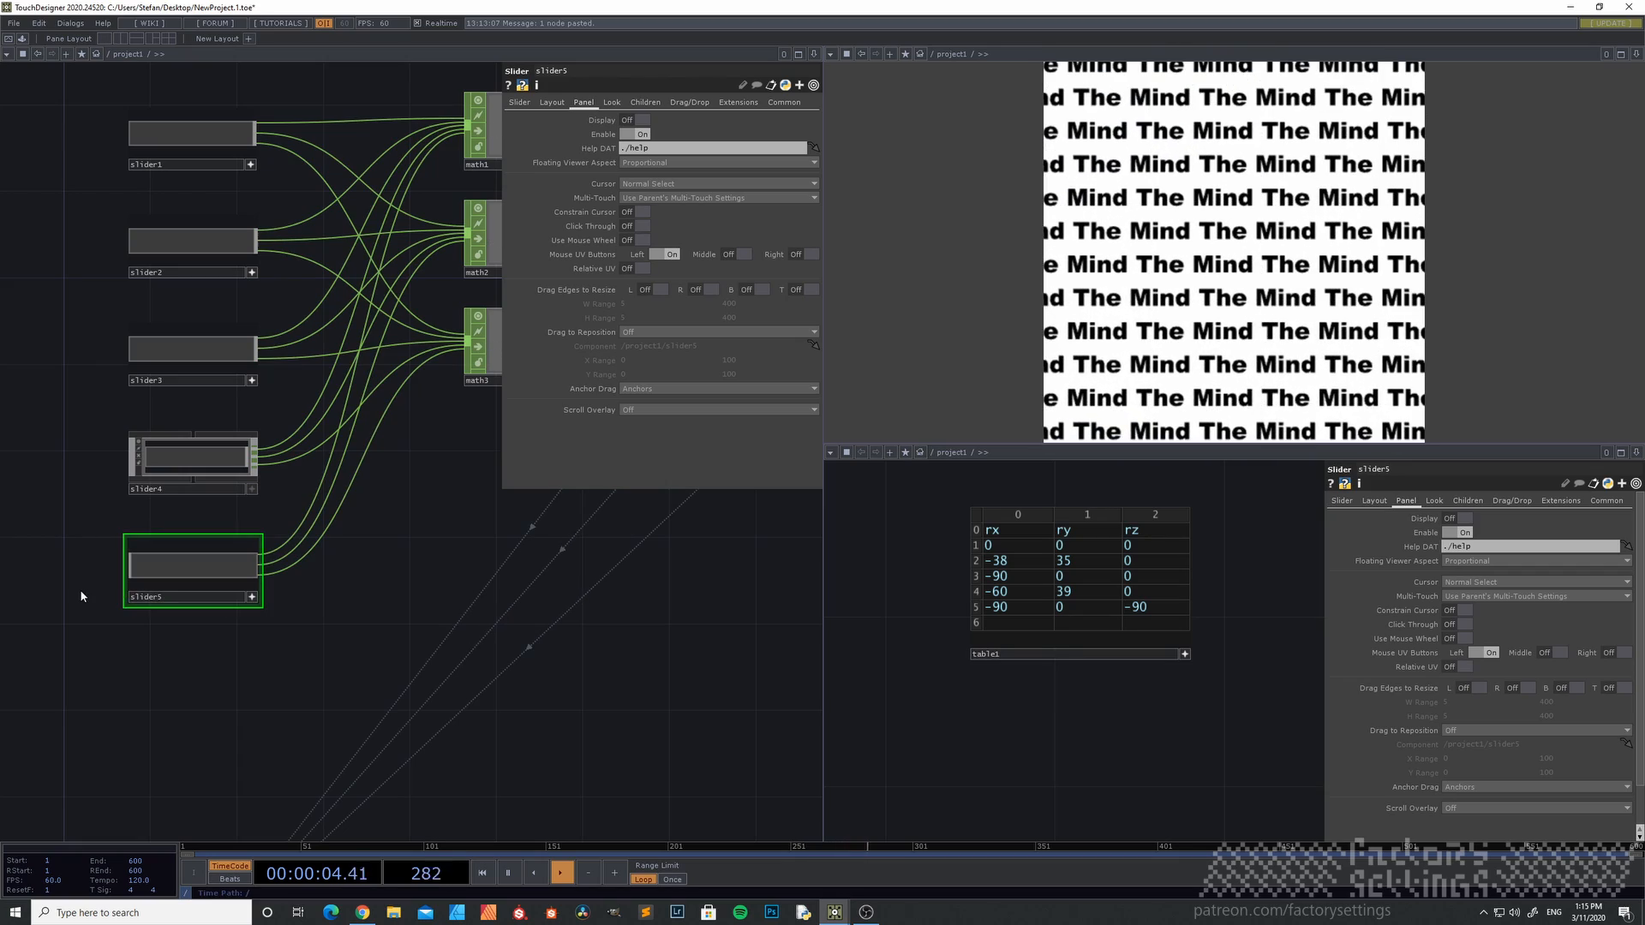
- Activate slider4's viewer and lower slider5, slider4, slider3 and slider2 to their minimum one after another
left_click_drag(235, 452, 265, 491)
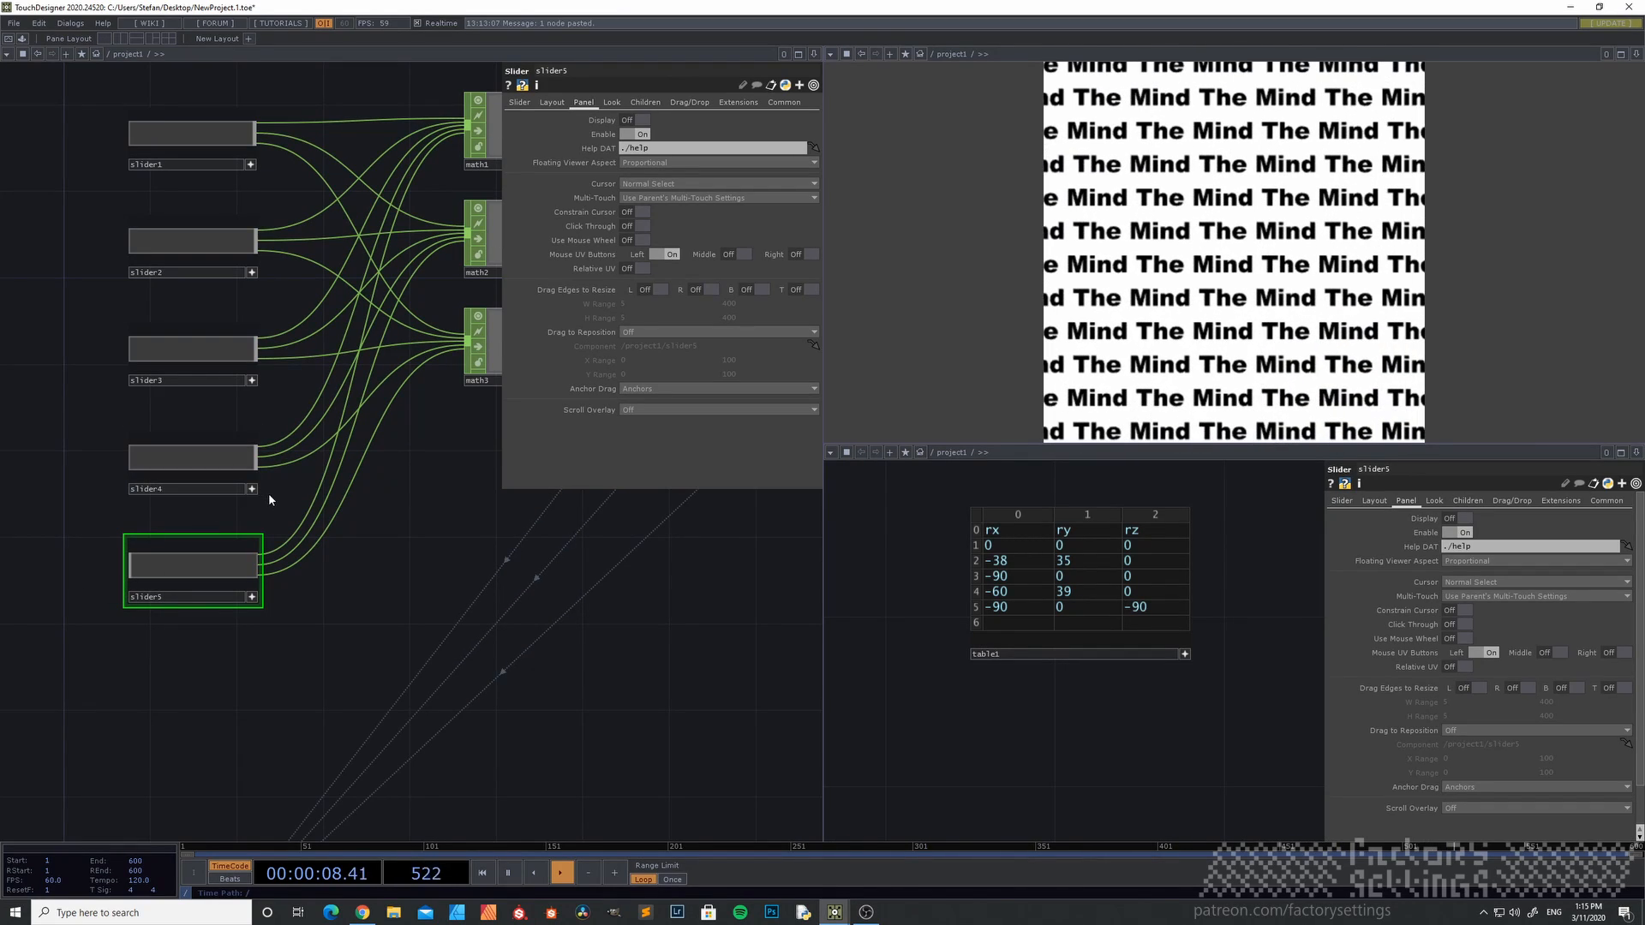
left_click_drag(159, 569, 81, 565)
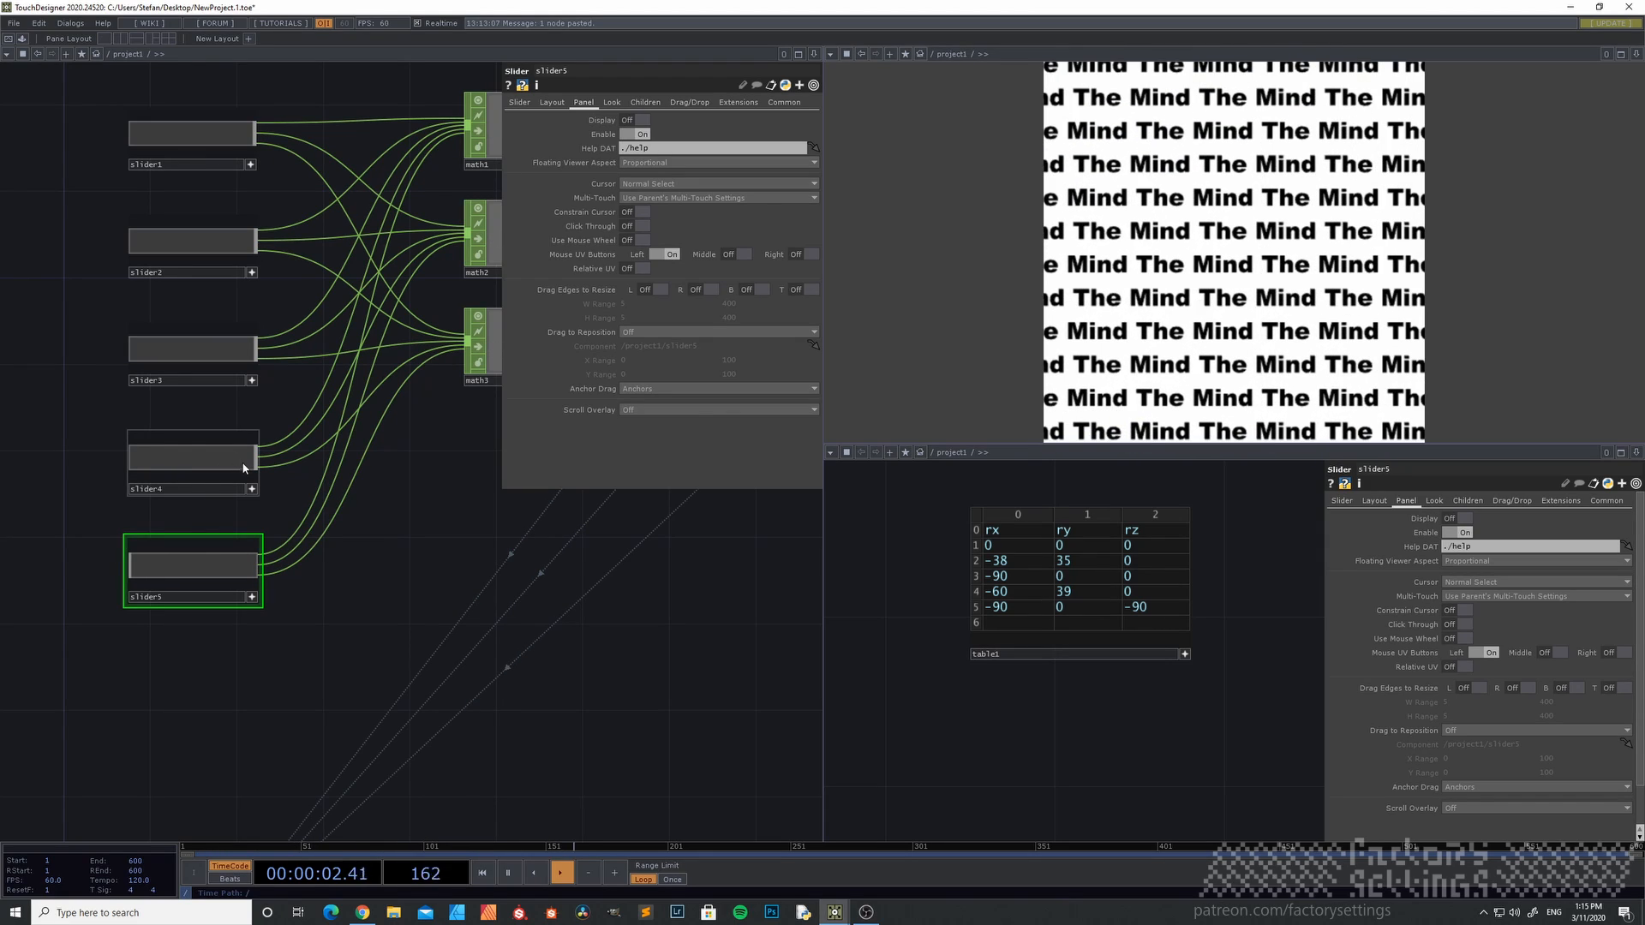
left_click_drag(243, 468, 117, 461)
left_click(212, 349)
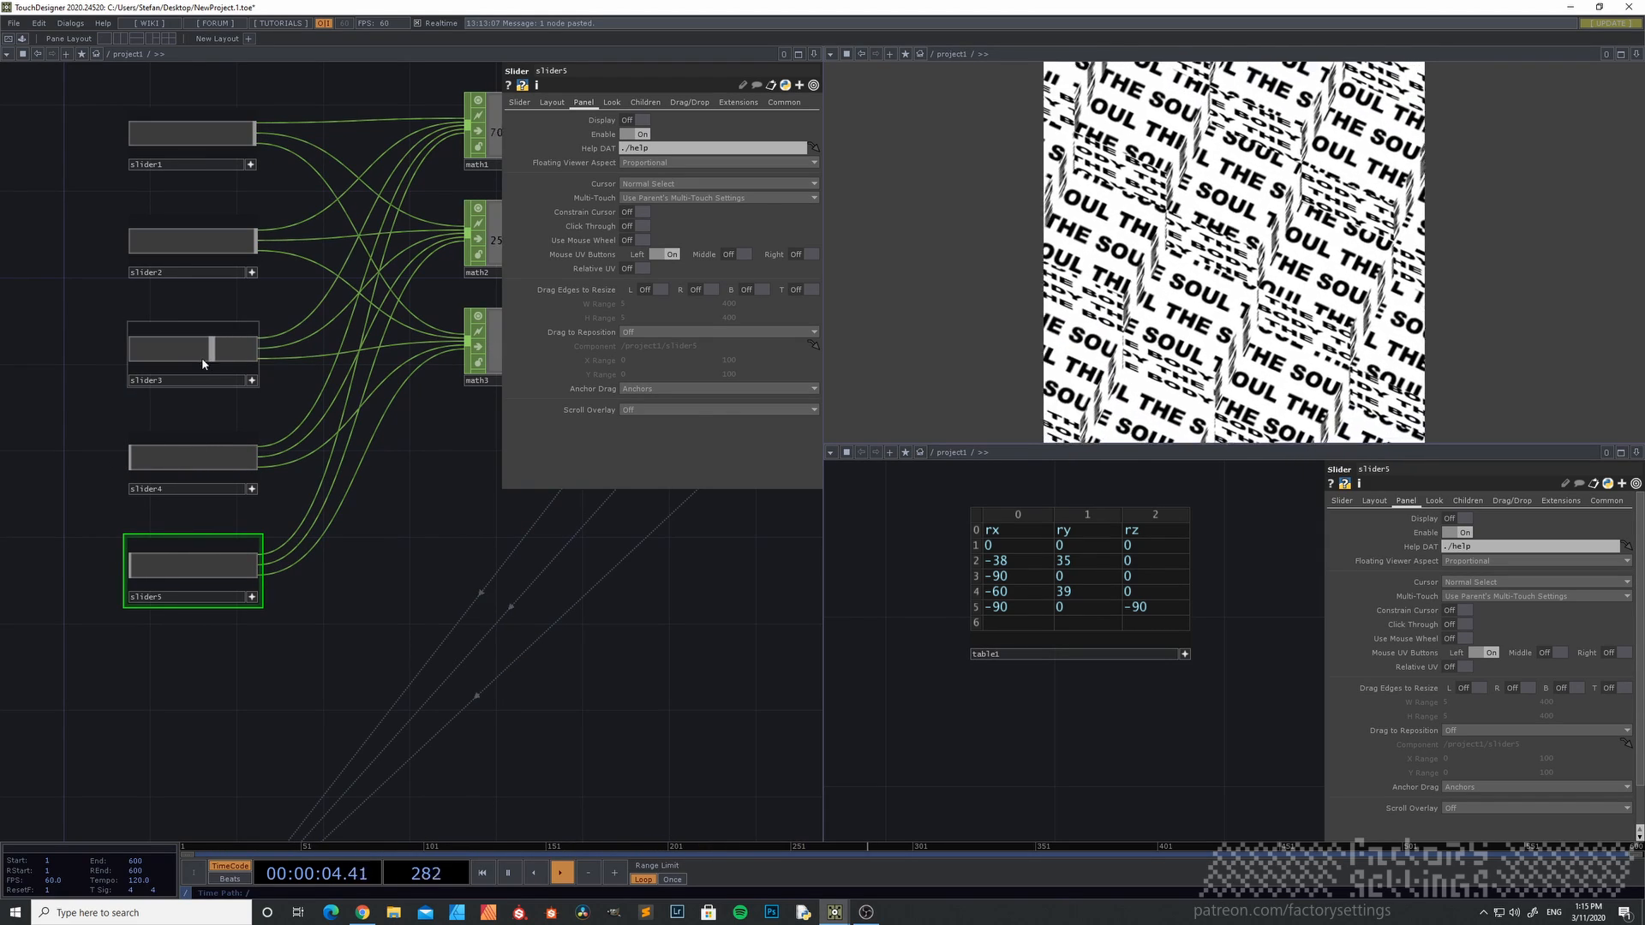
left_click_drag(202, 357, 75, 388)
left_click_drag(234, 244, 98, 270)
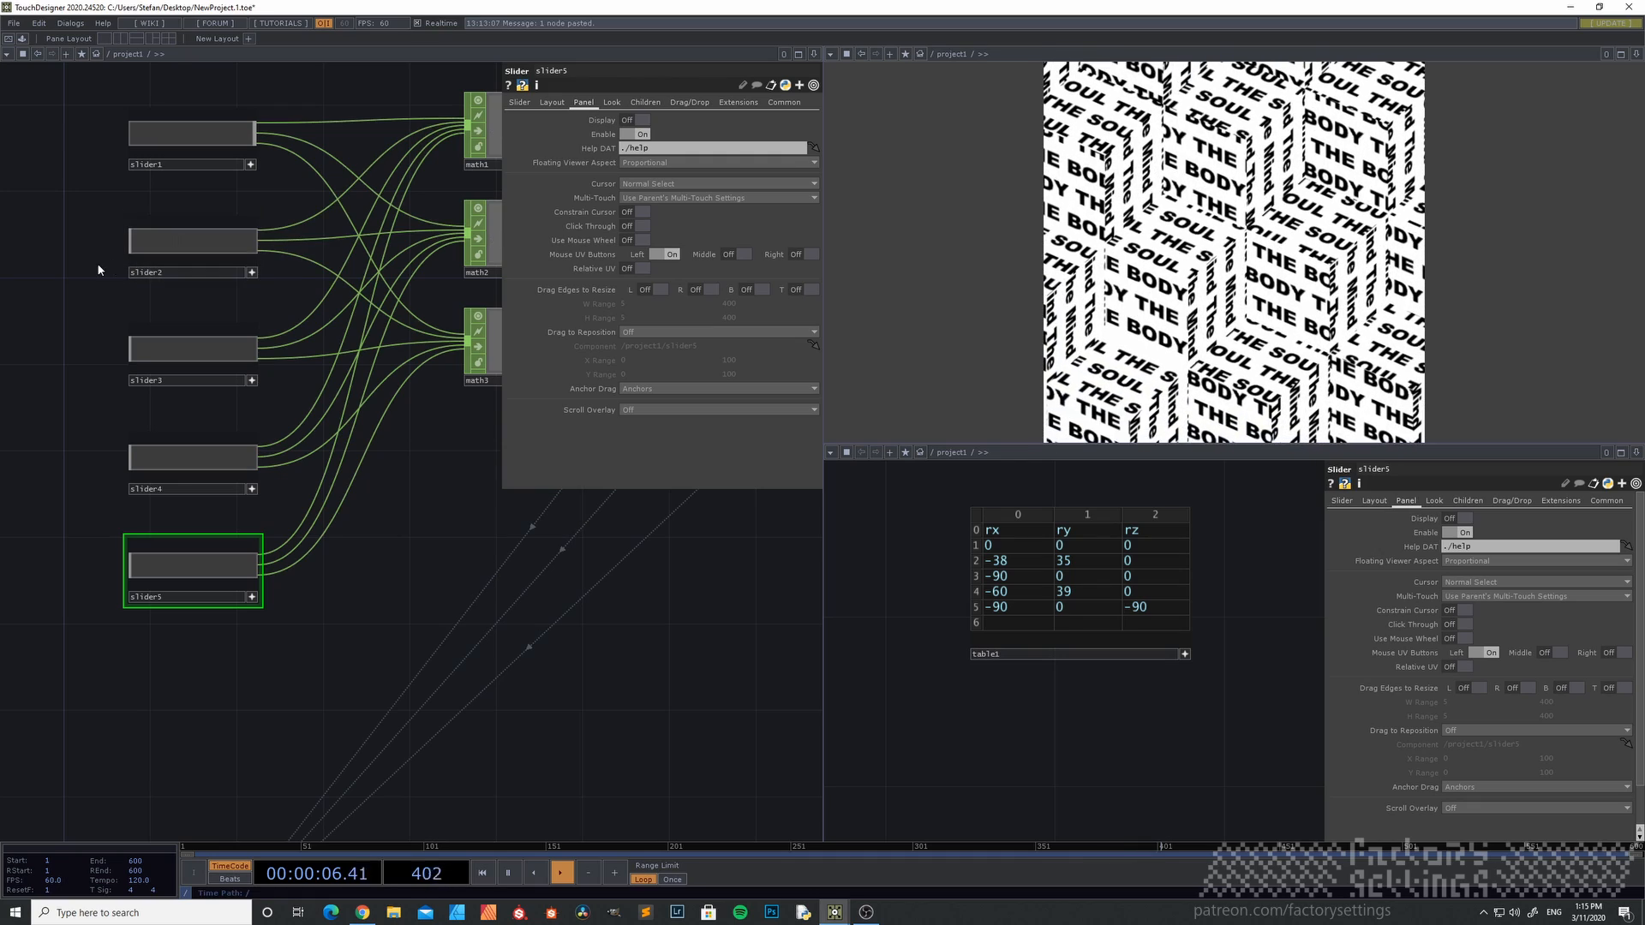
- Raise slider1 through slider5 to their maximum one after another to test the full camera rotation sequence
left_click_drag(248, 143, 270, 198)
left_click_drag(132, 248, 286, 248)
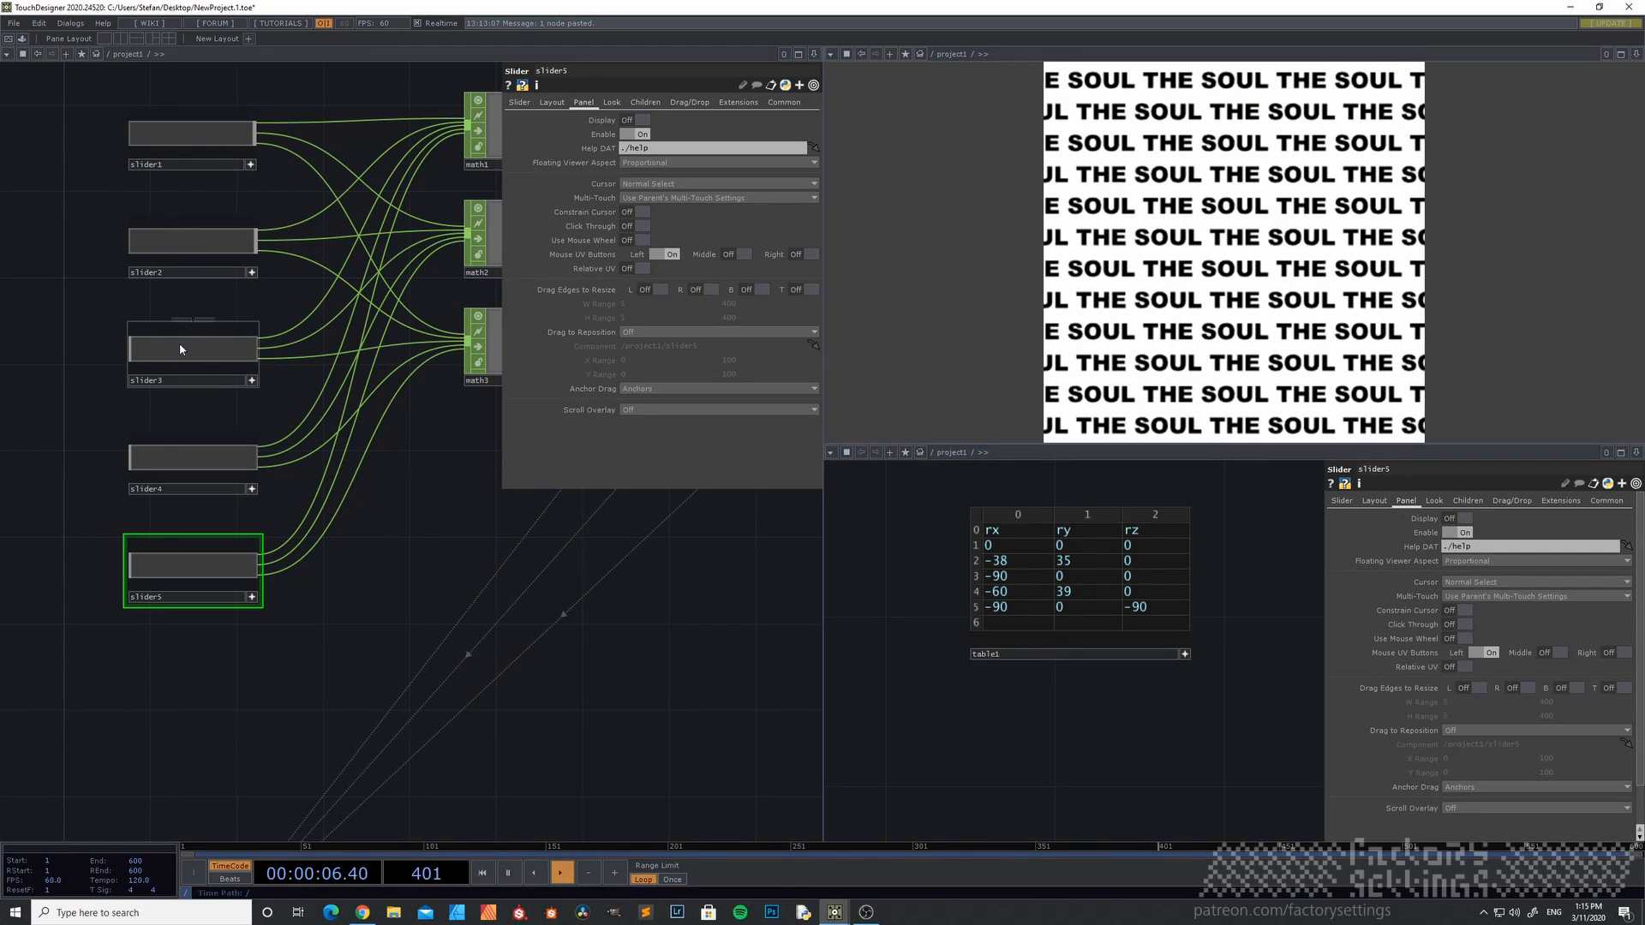
left_click_drag(148, 354, 317, 336)
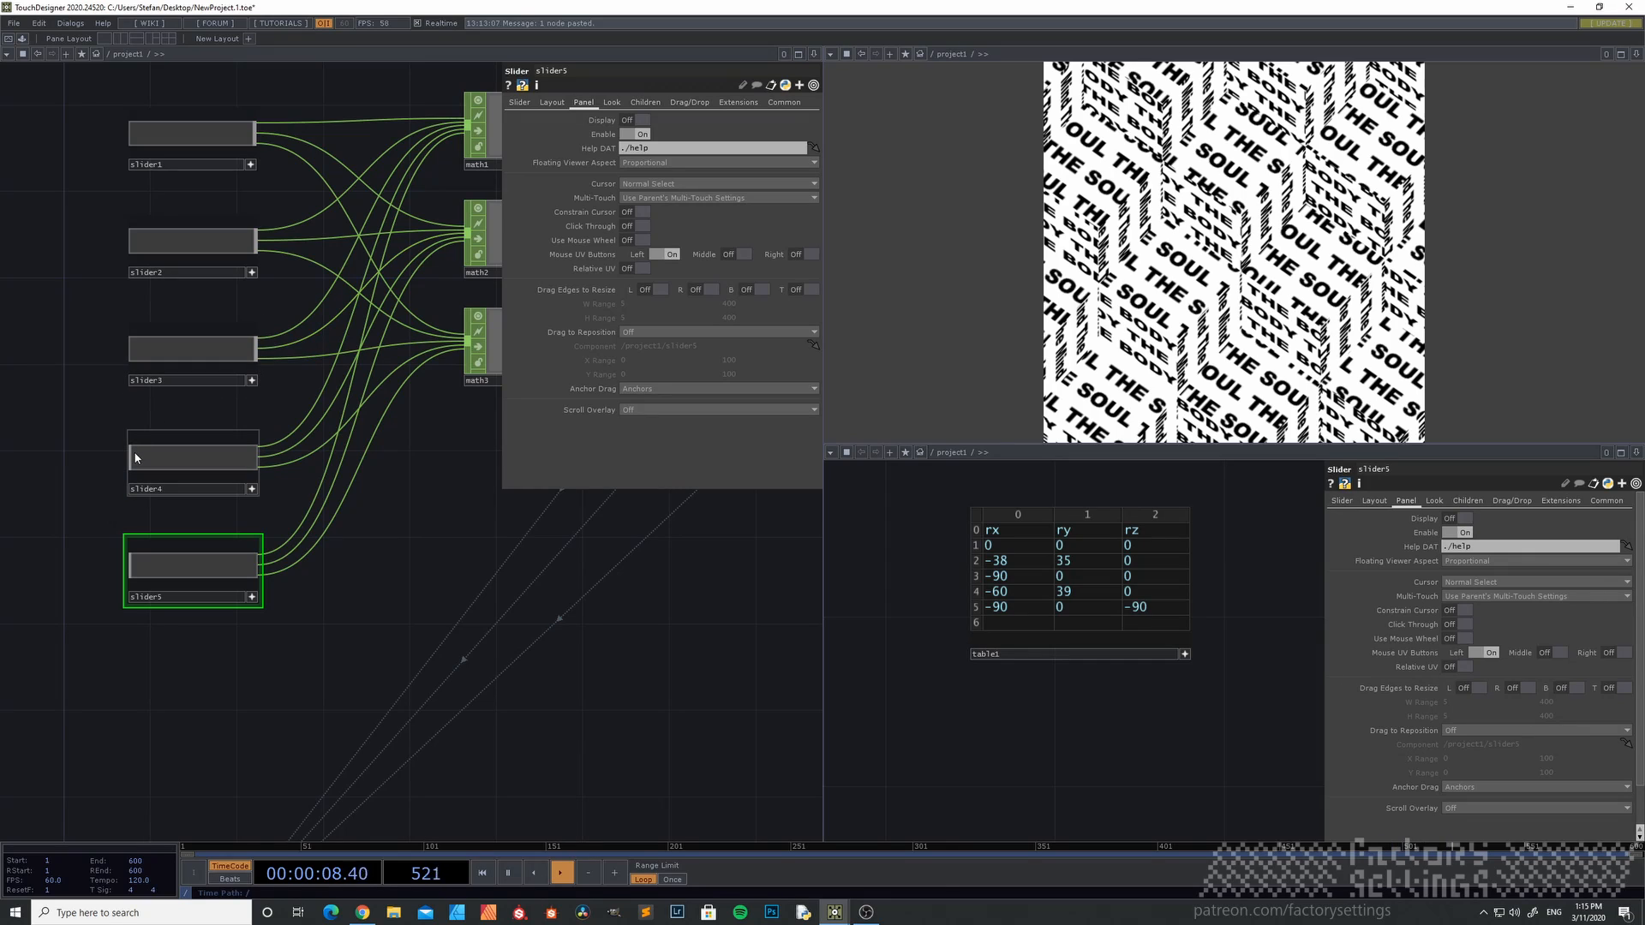
left_click_drag(136, 456, 274, 437)
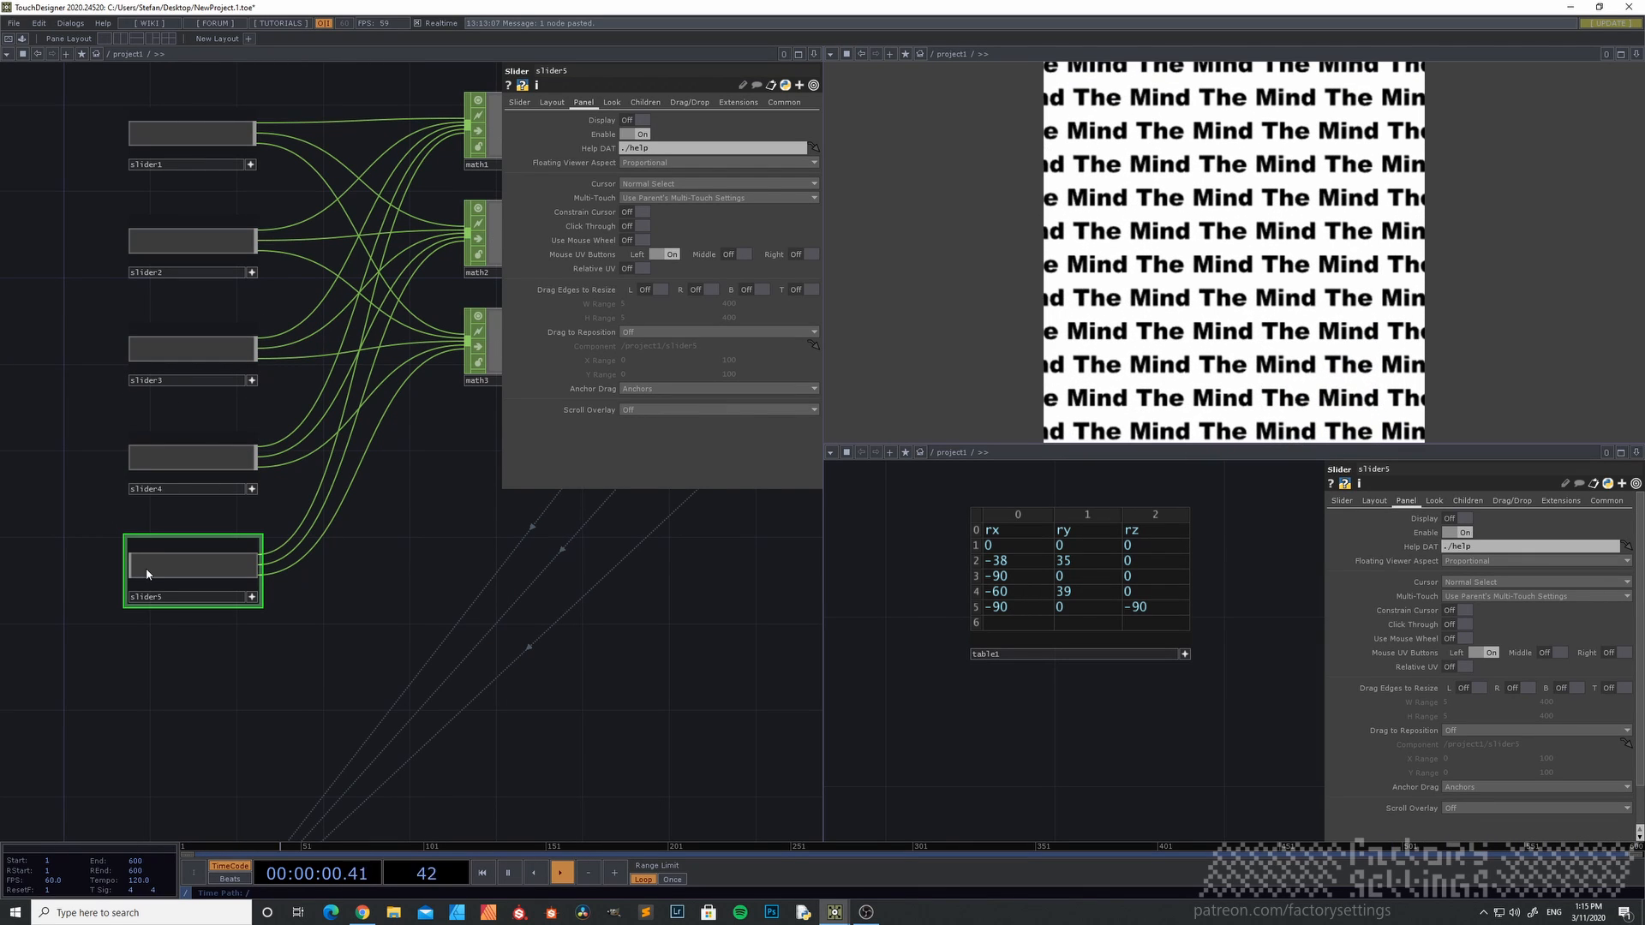
left_click_drag(145, 571, 299, 552)
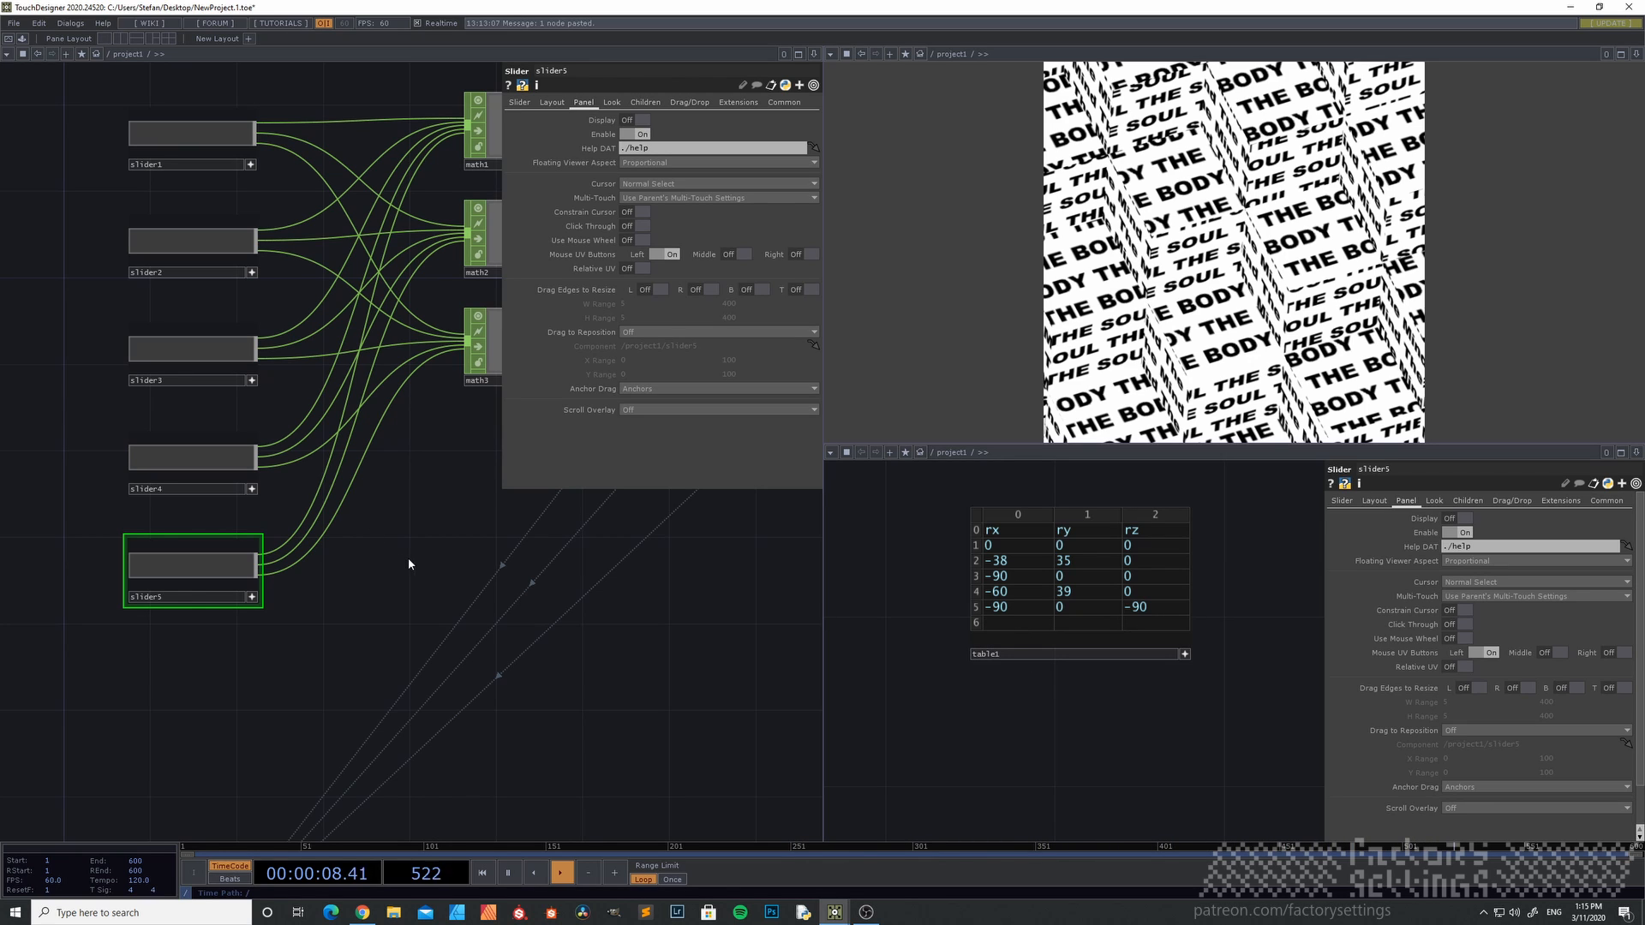
- Consult the math operators inside slider5 and record 51, 3 and 67 as rx, ry and rz in row 6 of table1
left_click_drag(409, 563, 321, 605)
left_click_drag(357, 537, 316, 631)
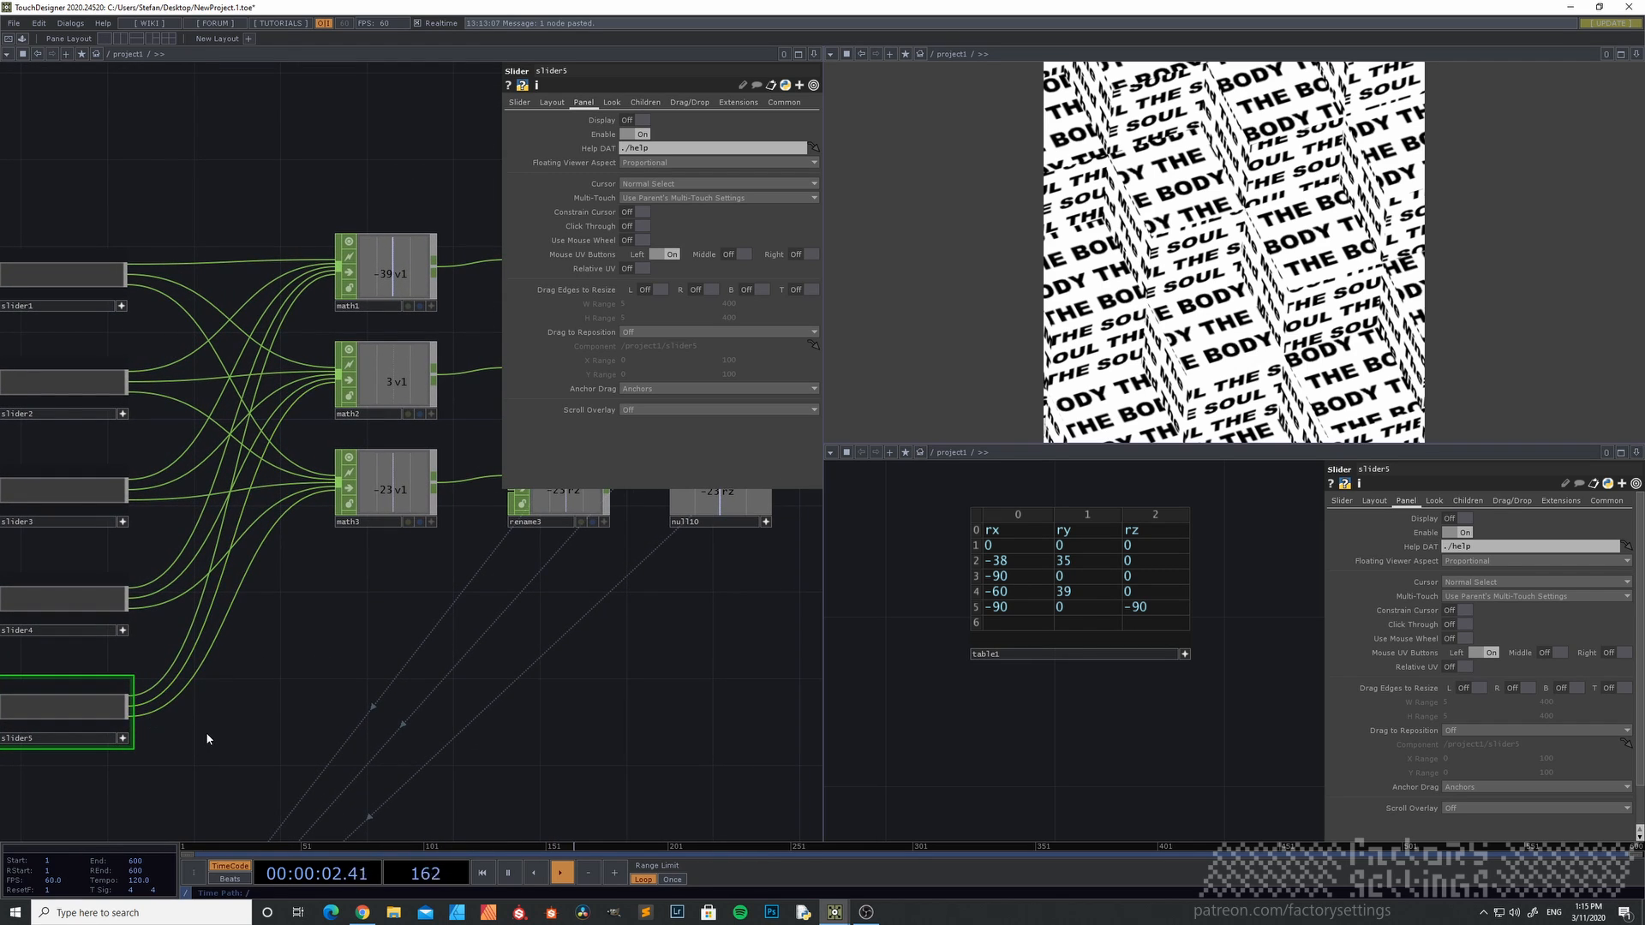
key("i")
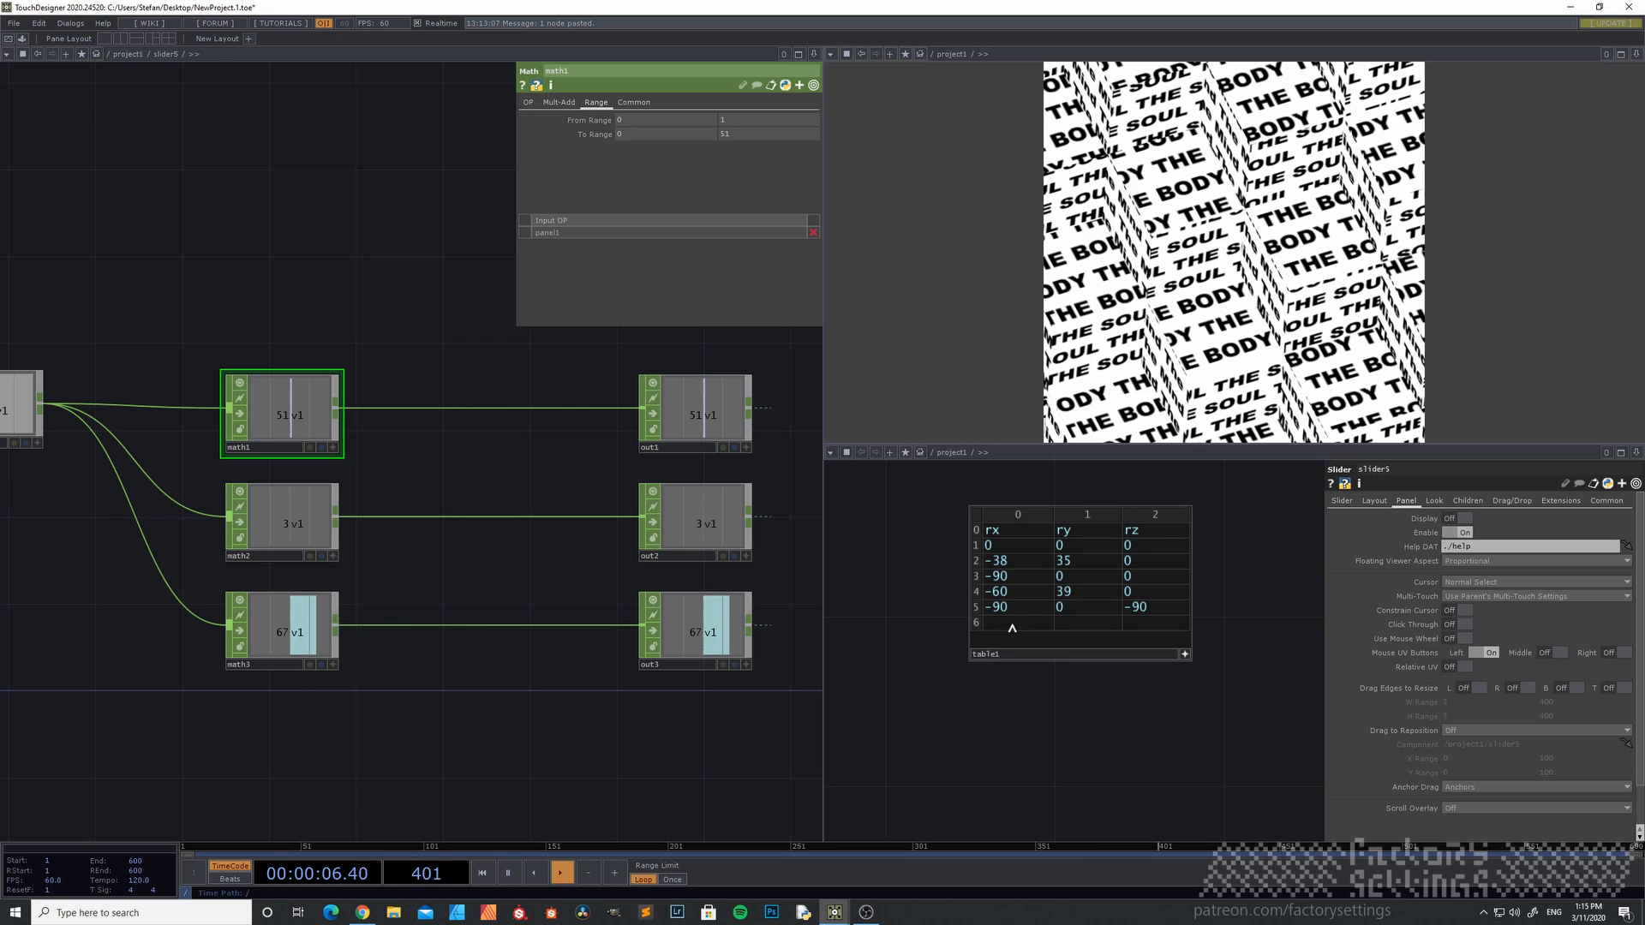
left_click(1010, 626)
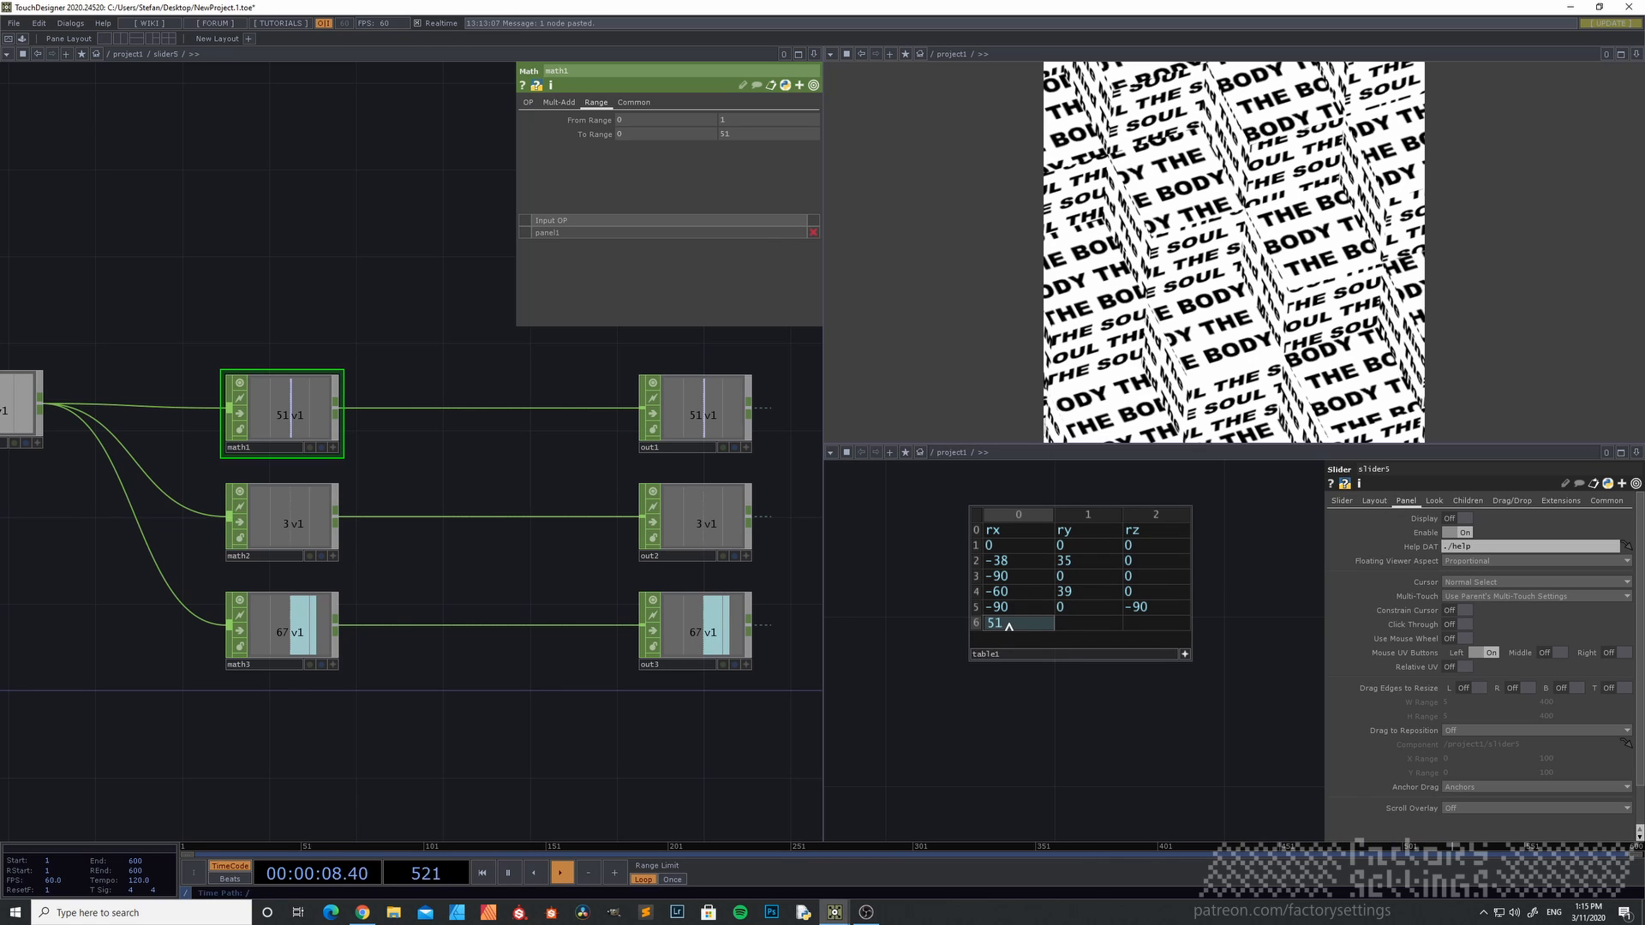
left_click(320, 524)
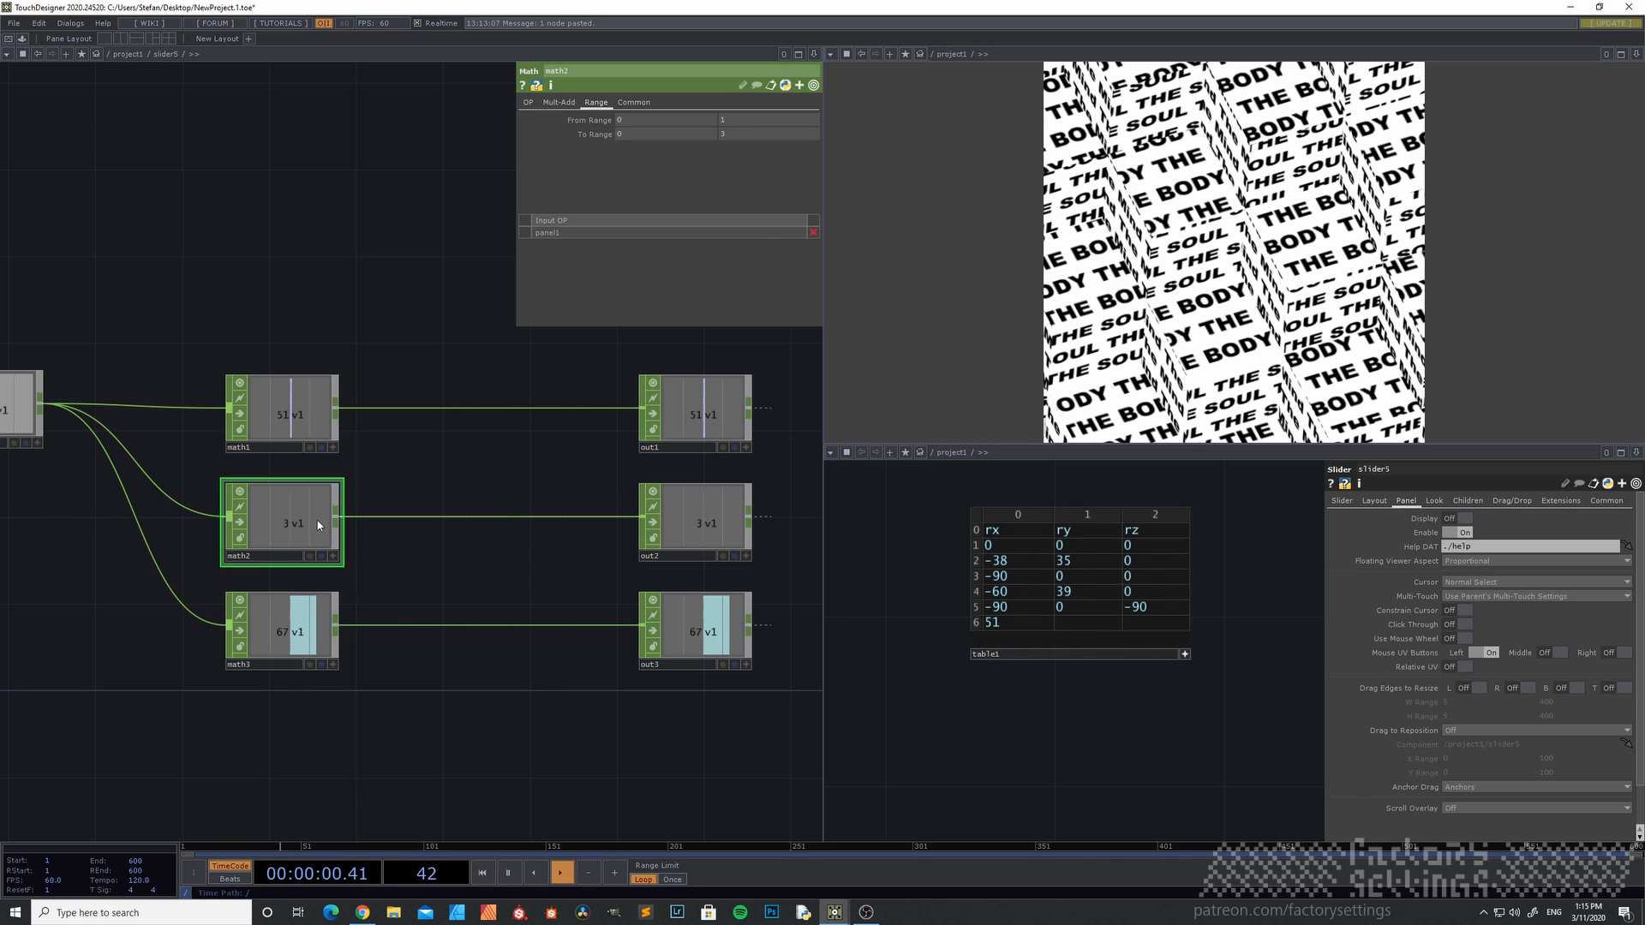
left_click(1075, 624)
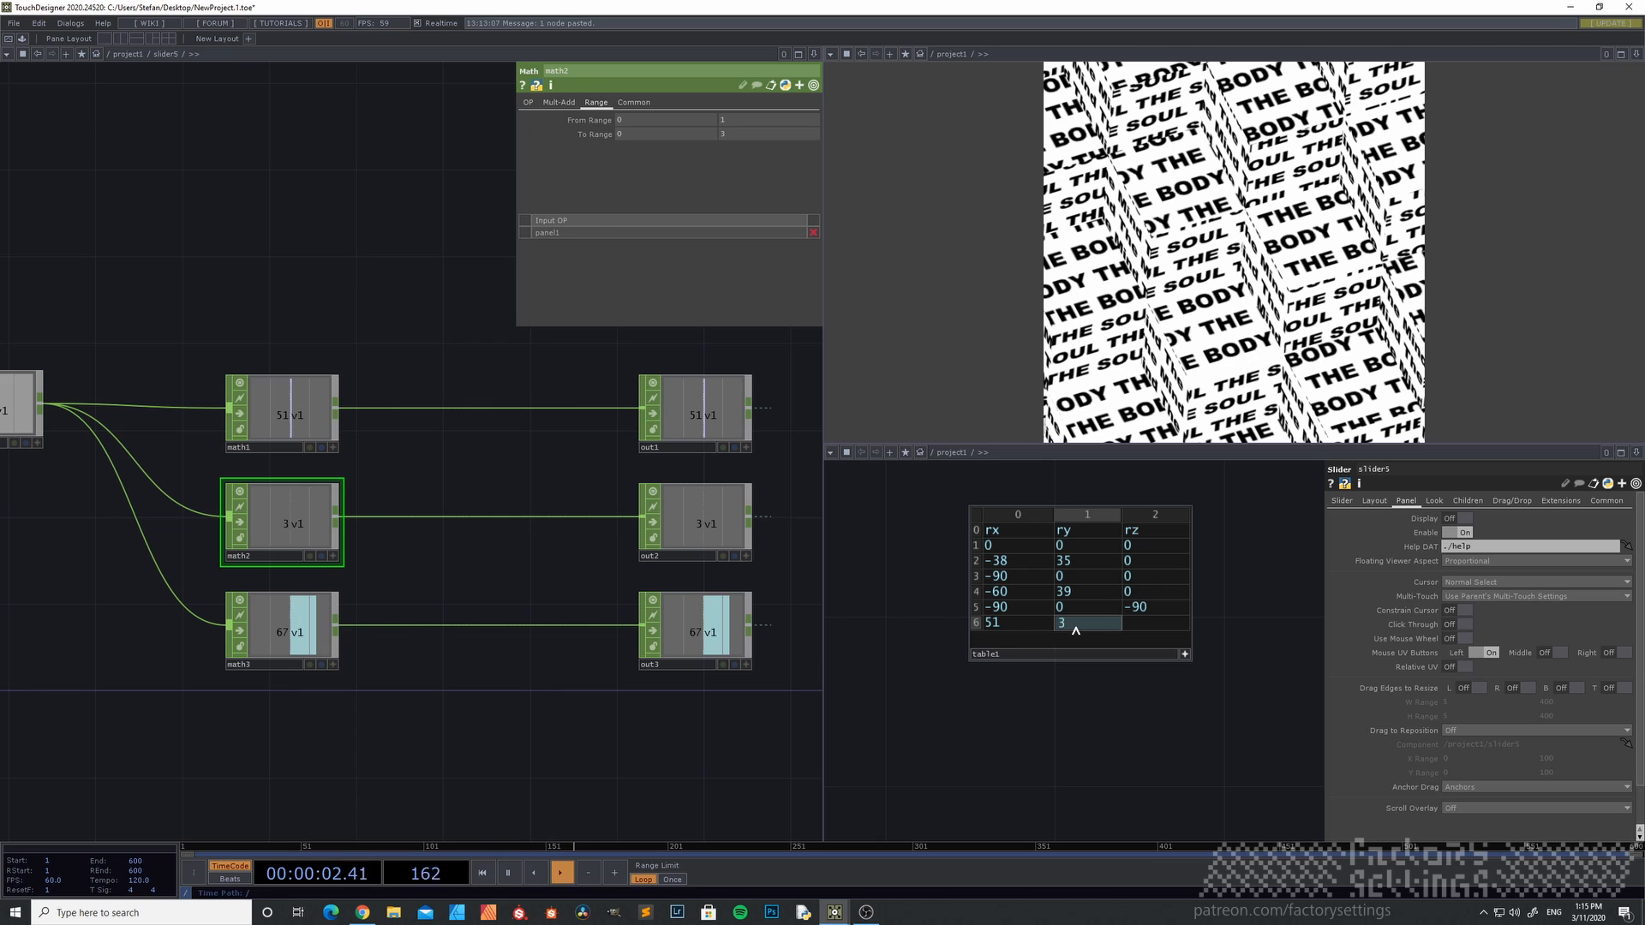
left_click(312, 634)
left_click(1149, 624)
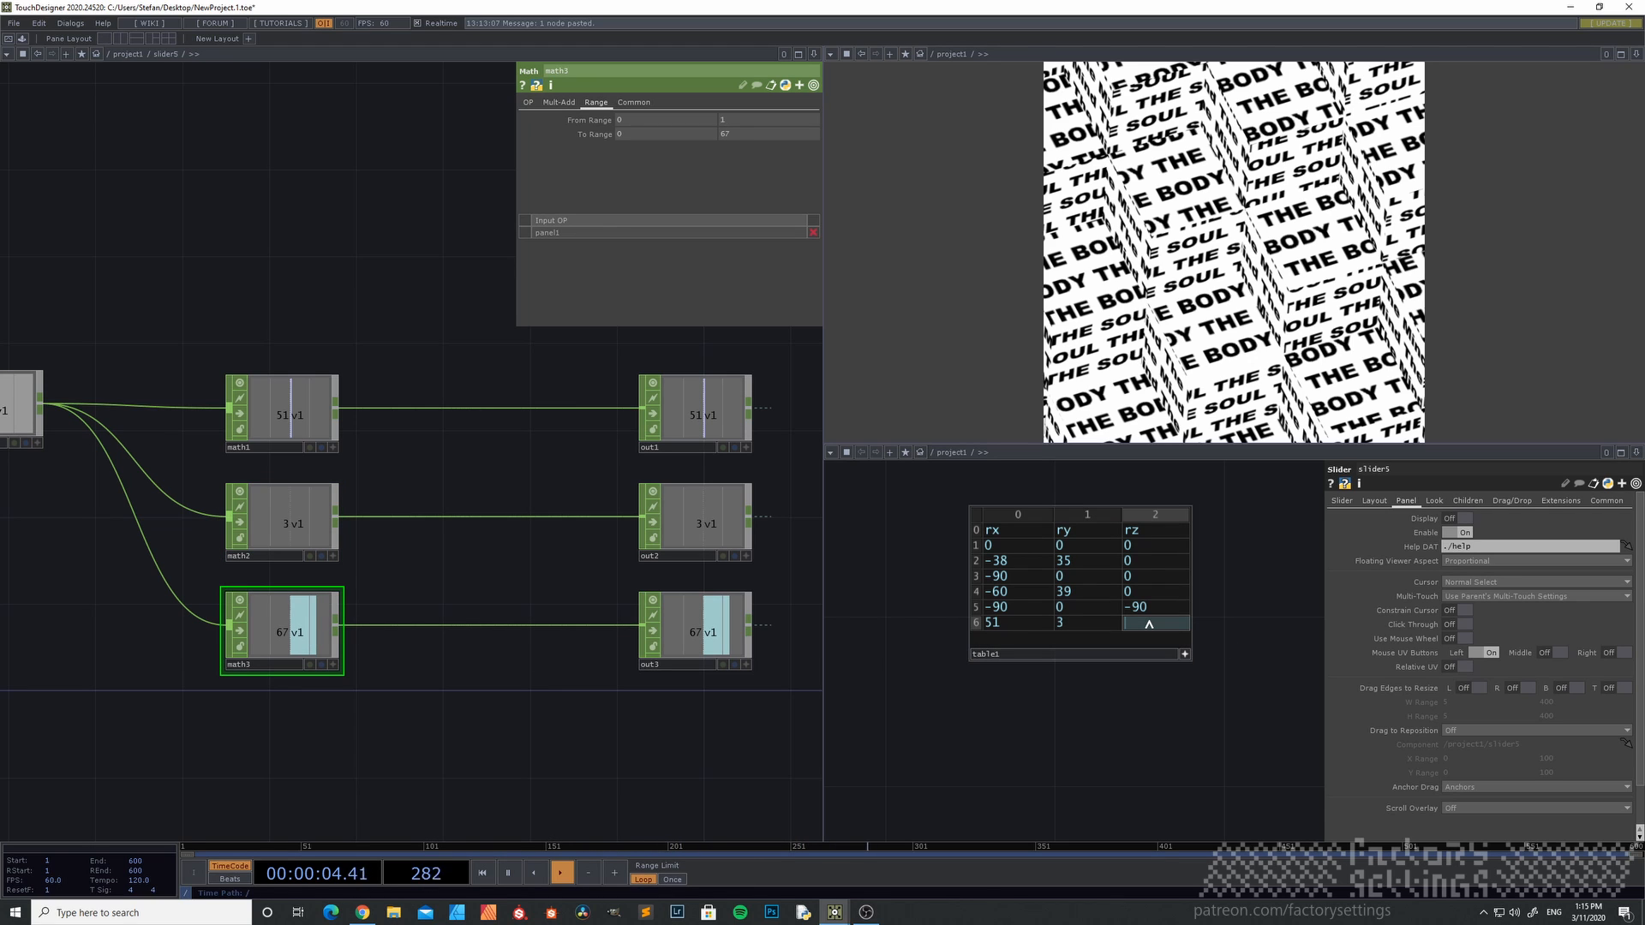
type("67")
left_click(511, 681)
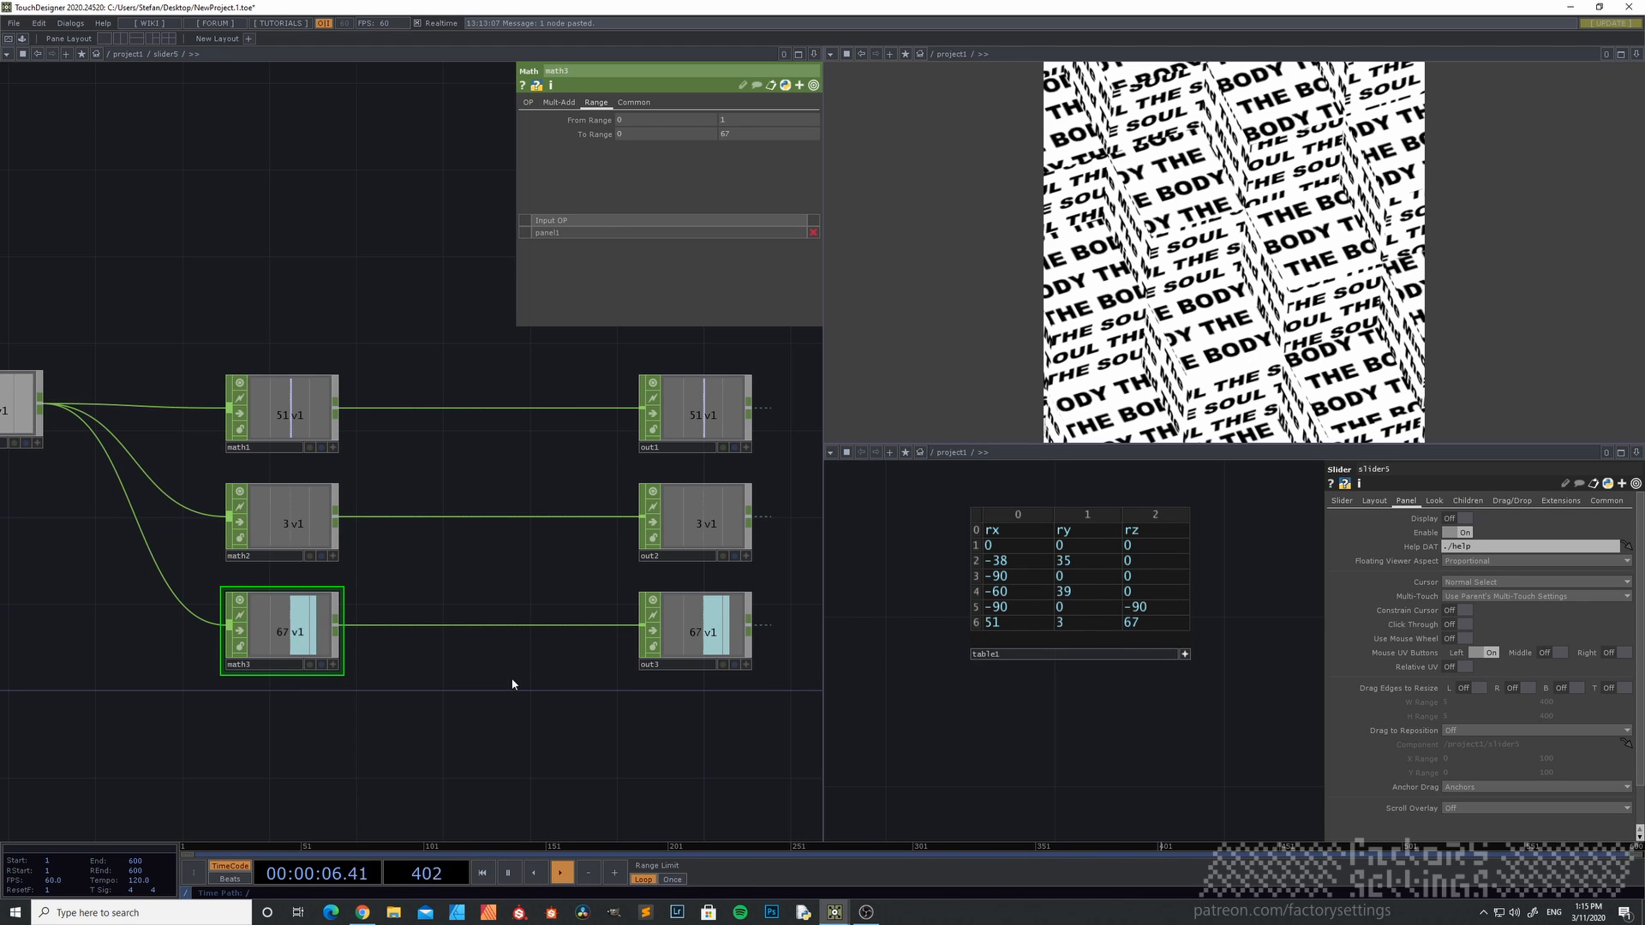
- Set the number of rows in table1 to 8
scroll(469, 722, "down", 3)
left_click_drag(469, 721, 628, 646)
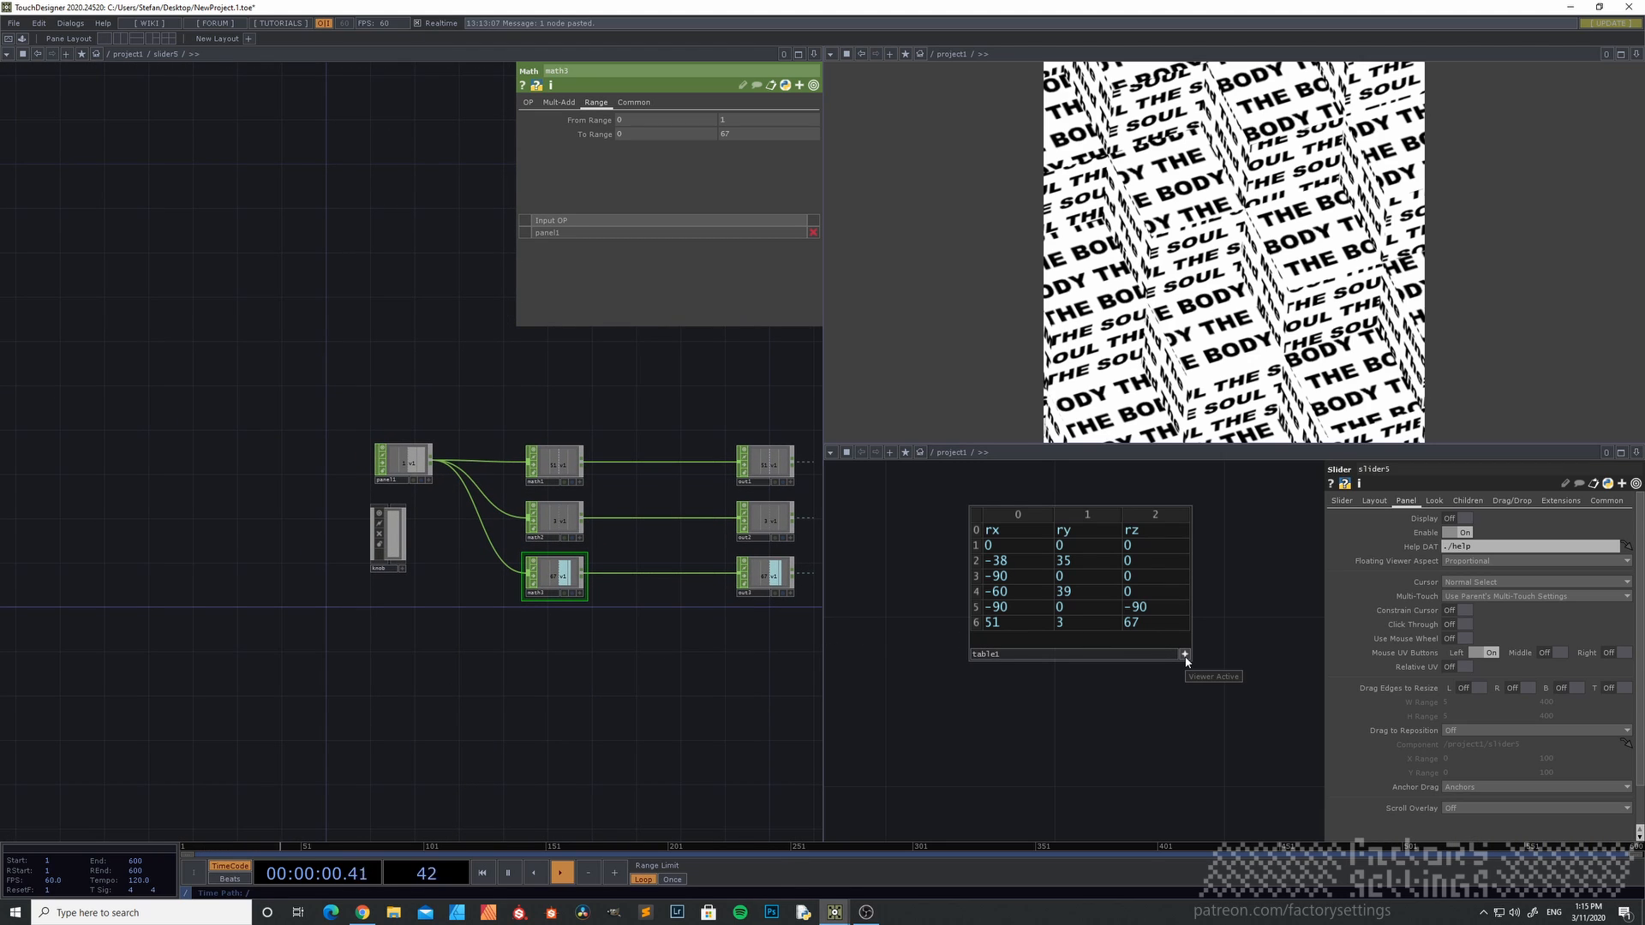
left_click(1157, 625)
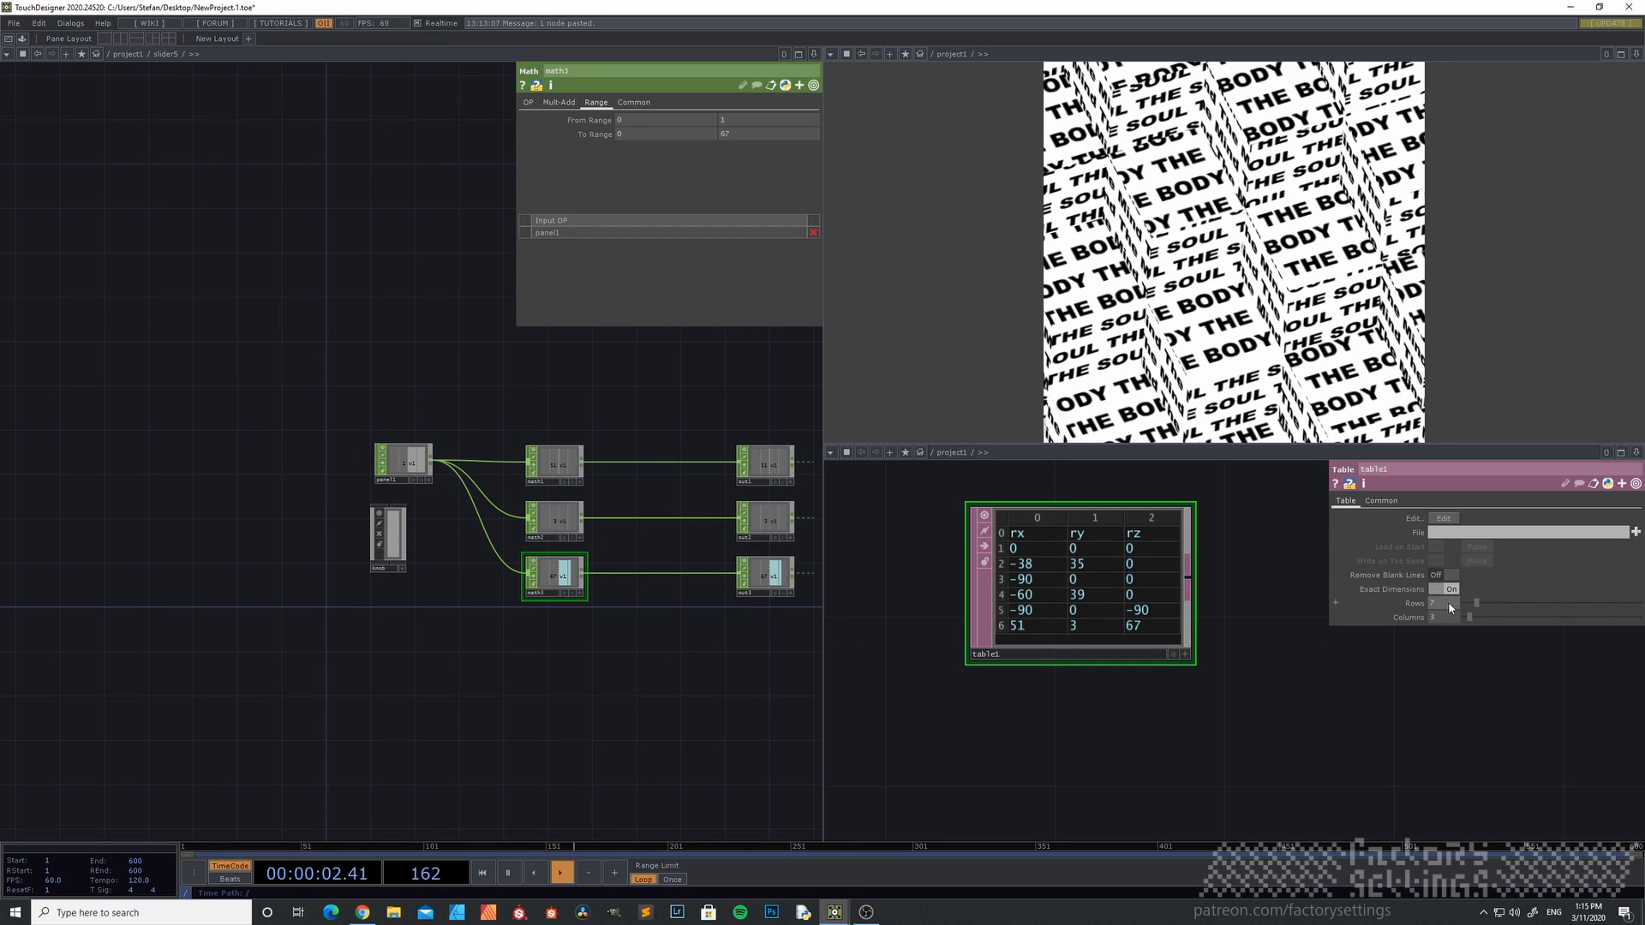
type("8")
key("Return")
- Fill row 7 of table1 with 0 for rx, ry and rz
scroll(1041, 651, "up", 3)
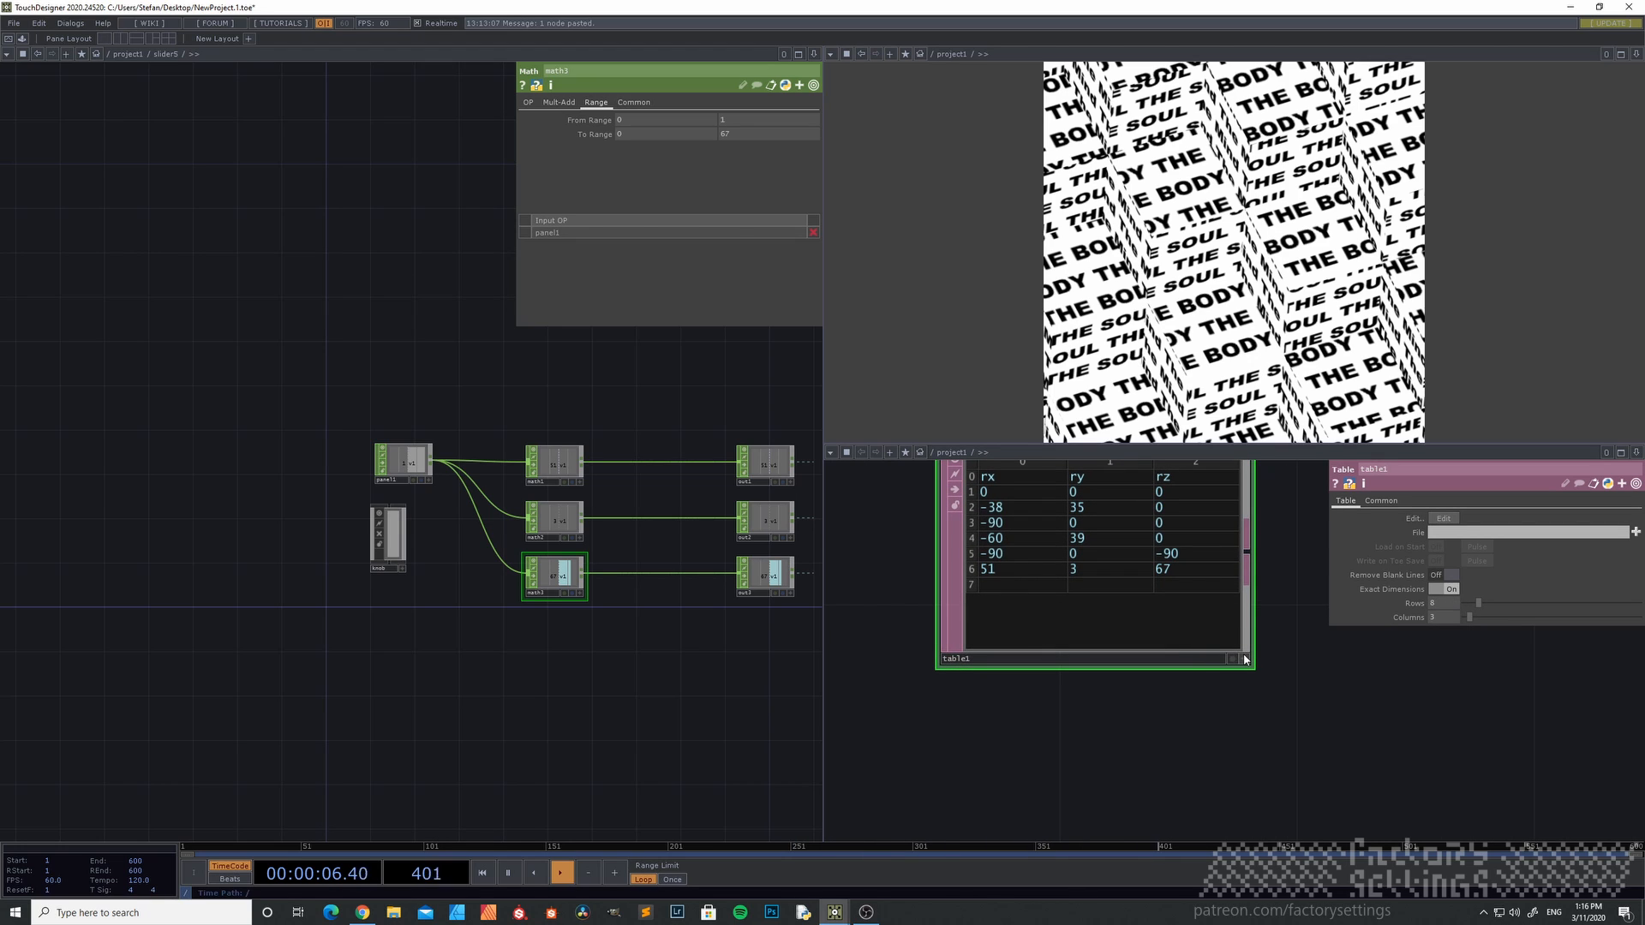
left_click(1010, 588)
left_click(1012, 586)
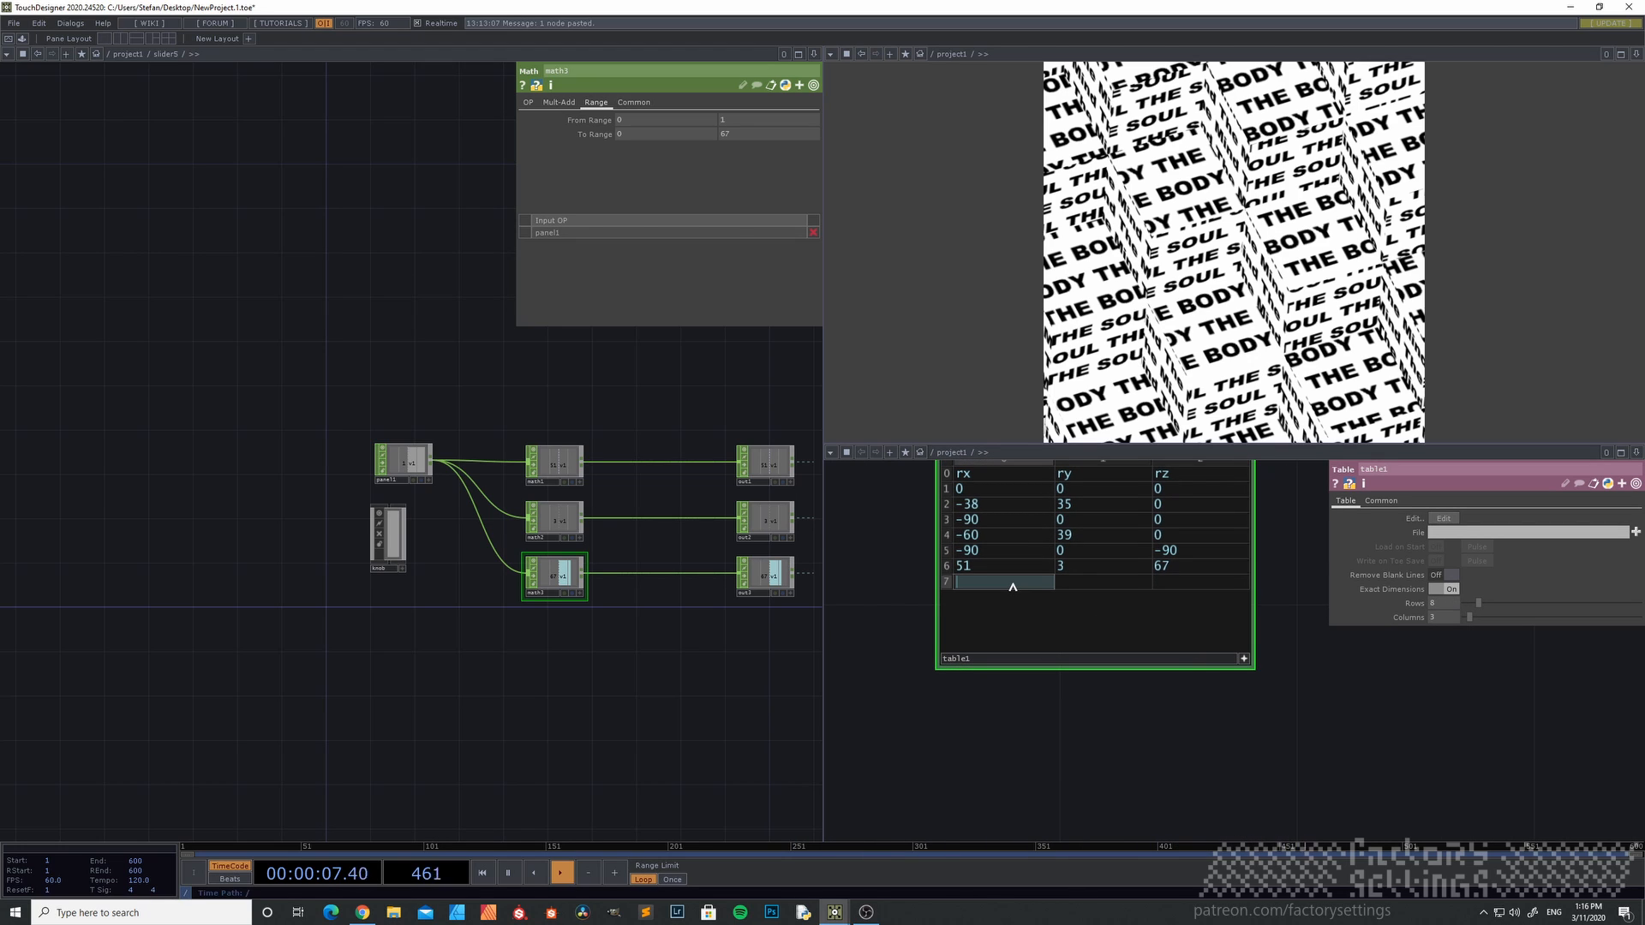
type("o")
key("Return")
left_click(1097, 582)
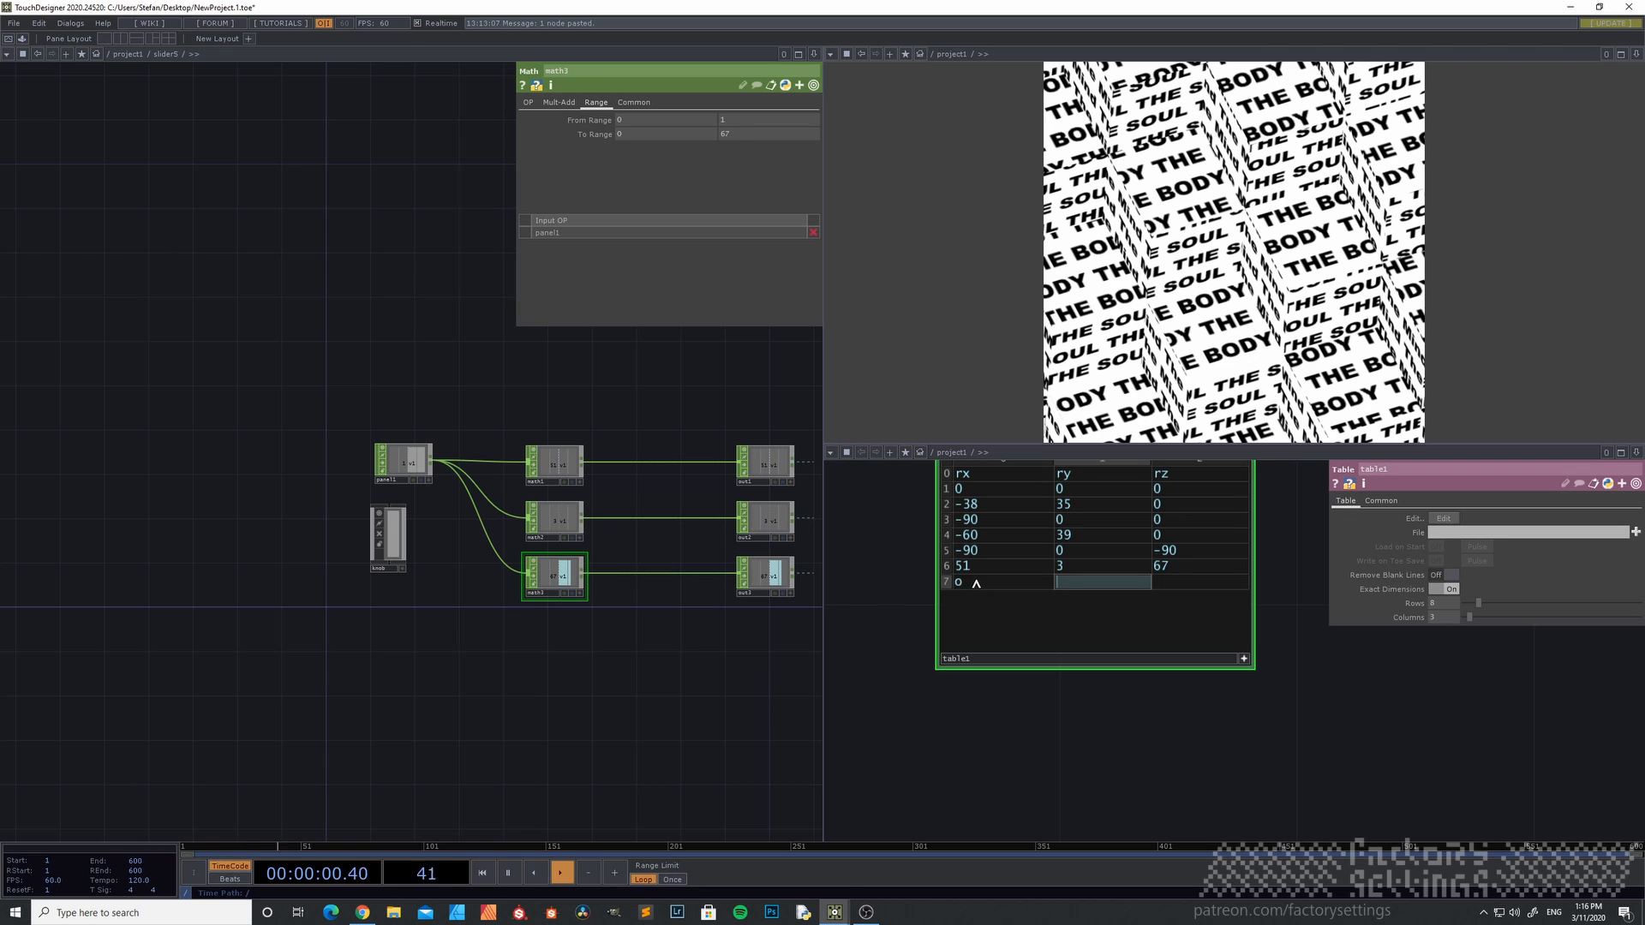
left_click_drag(975, 583, 938, 589)
type("0")
left_click(1110, 584)
type("0")
left_click(1171, 583)
type("0")
key("Return")
- Return to project1, duplicate slider5 and place the copy directly beneath it
key("u")
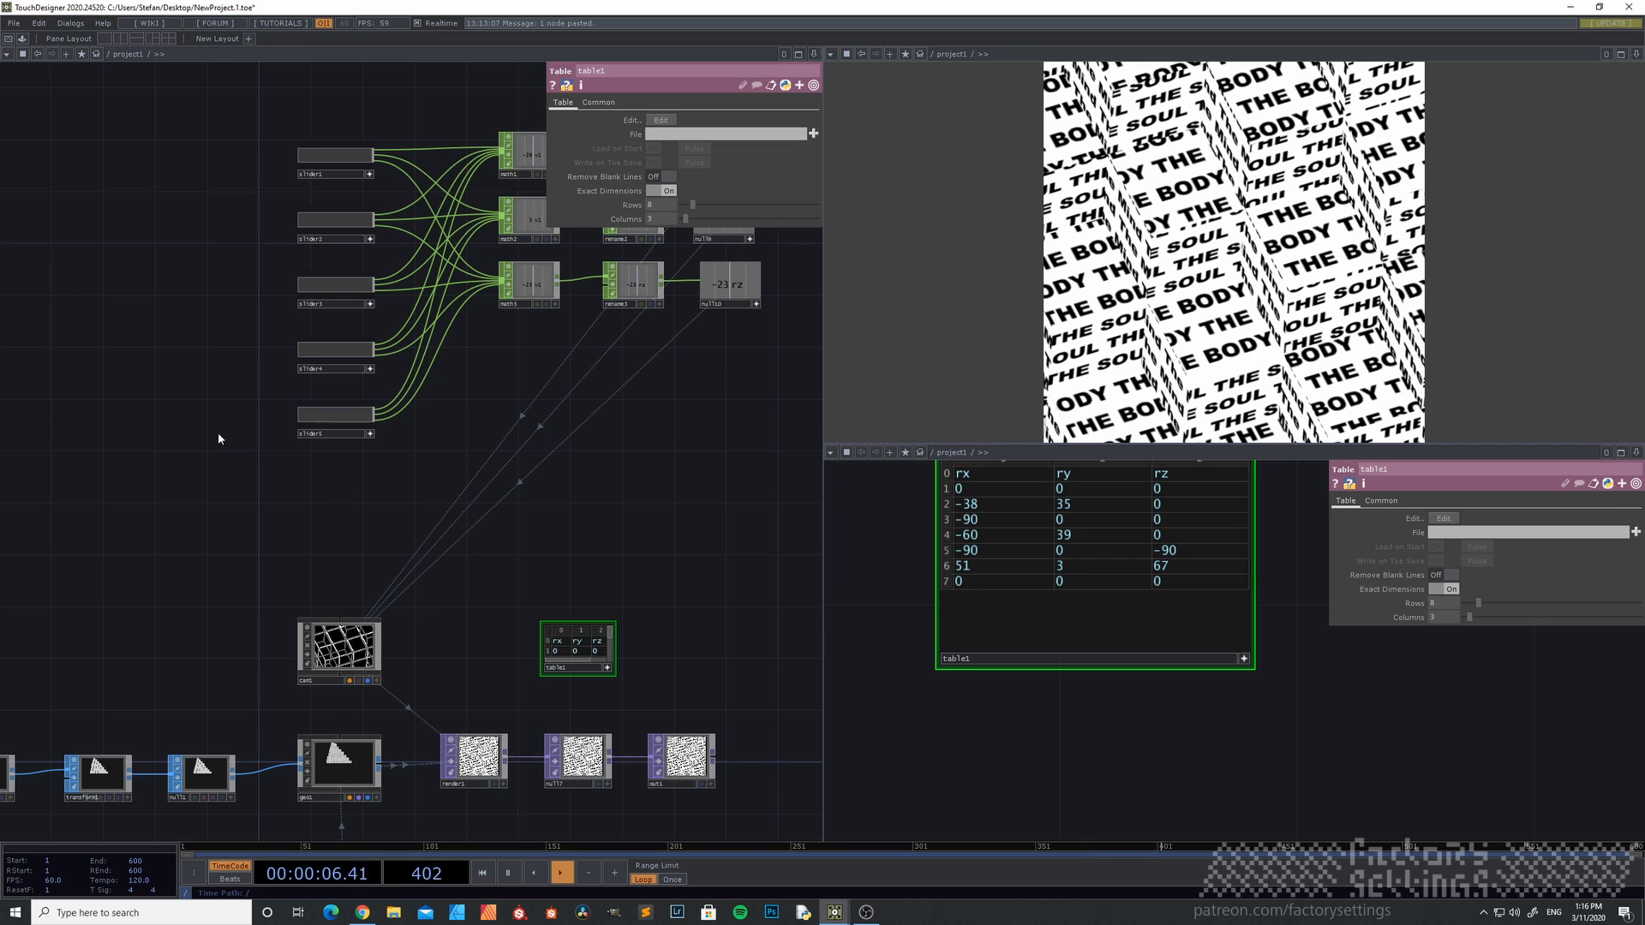
left_click_drag(312, 462, 288, 540)
left_click(346, 511)
left_click(324, 497)
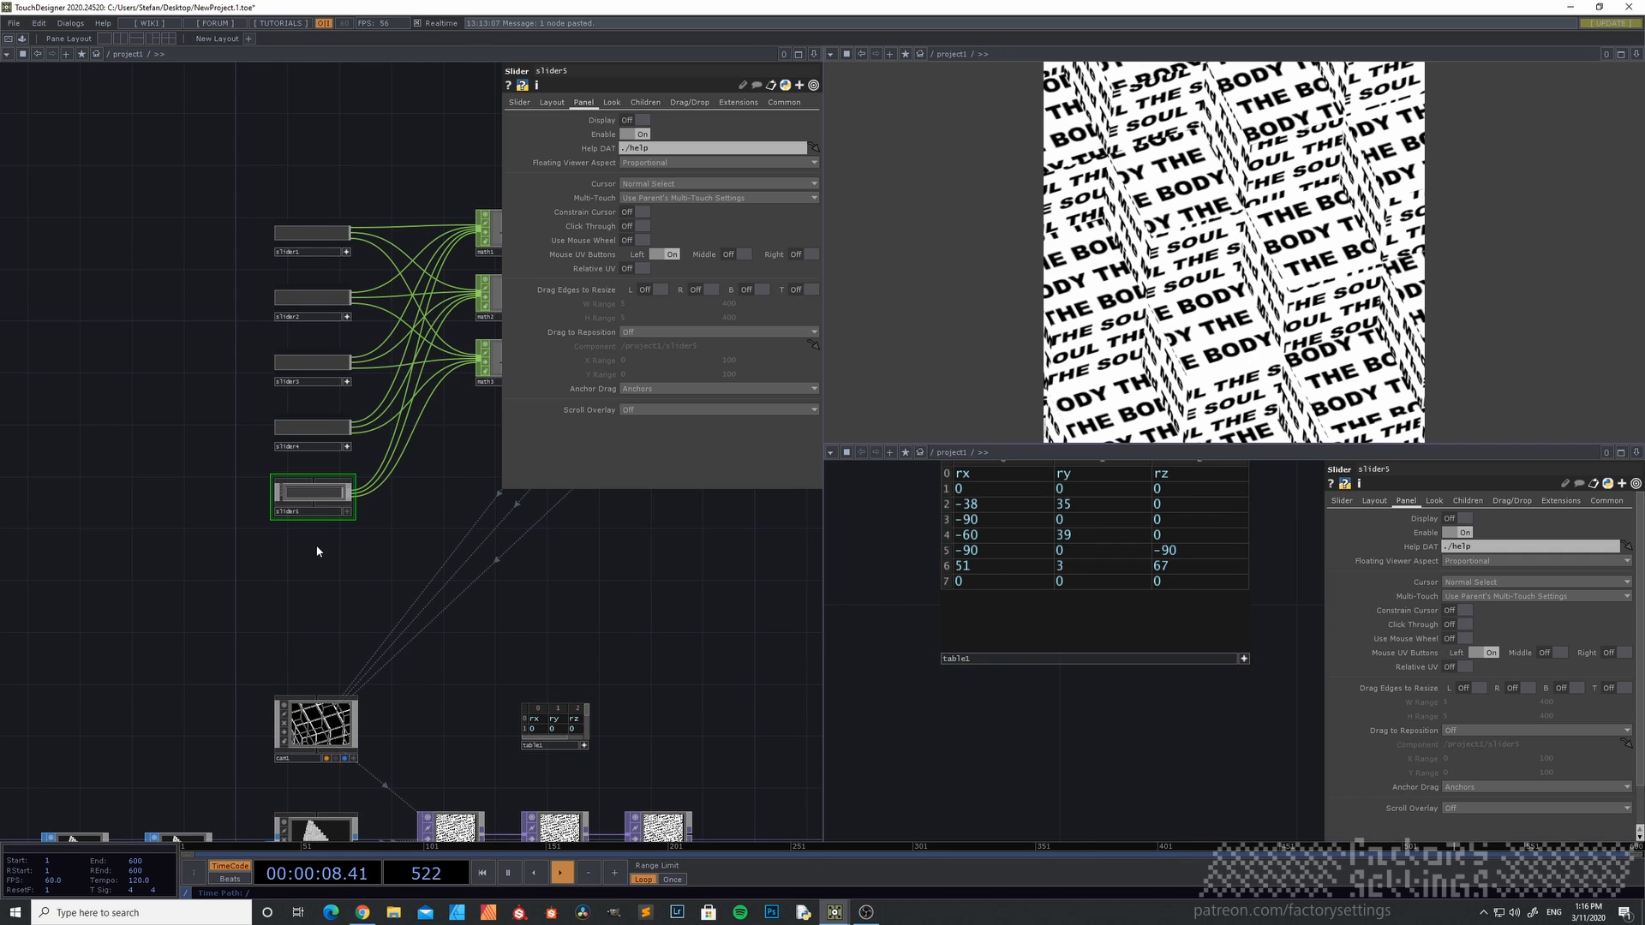
key("ctrl+v")
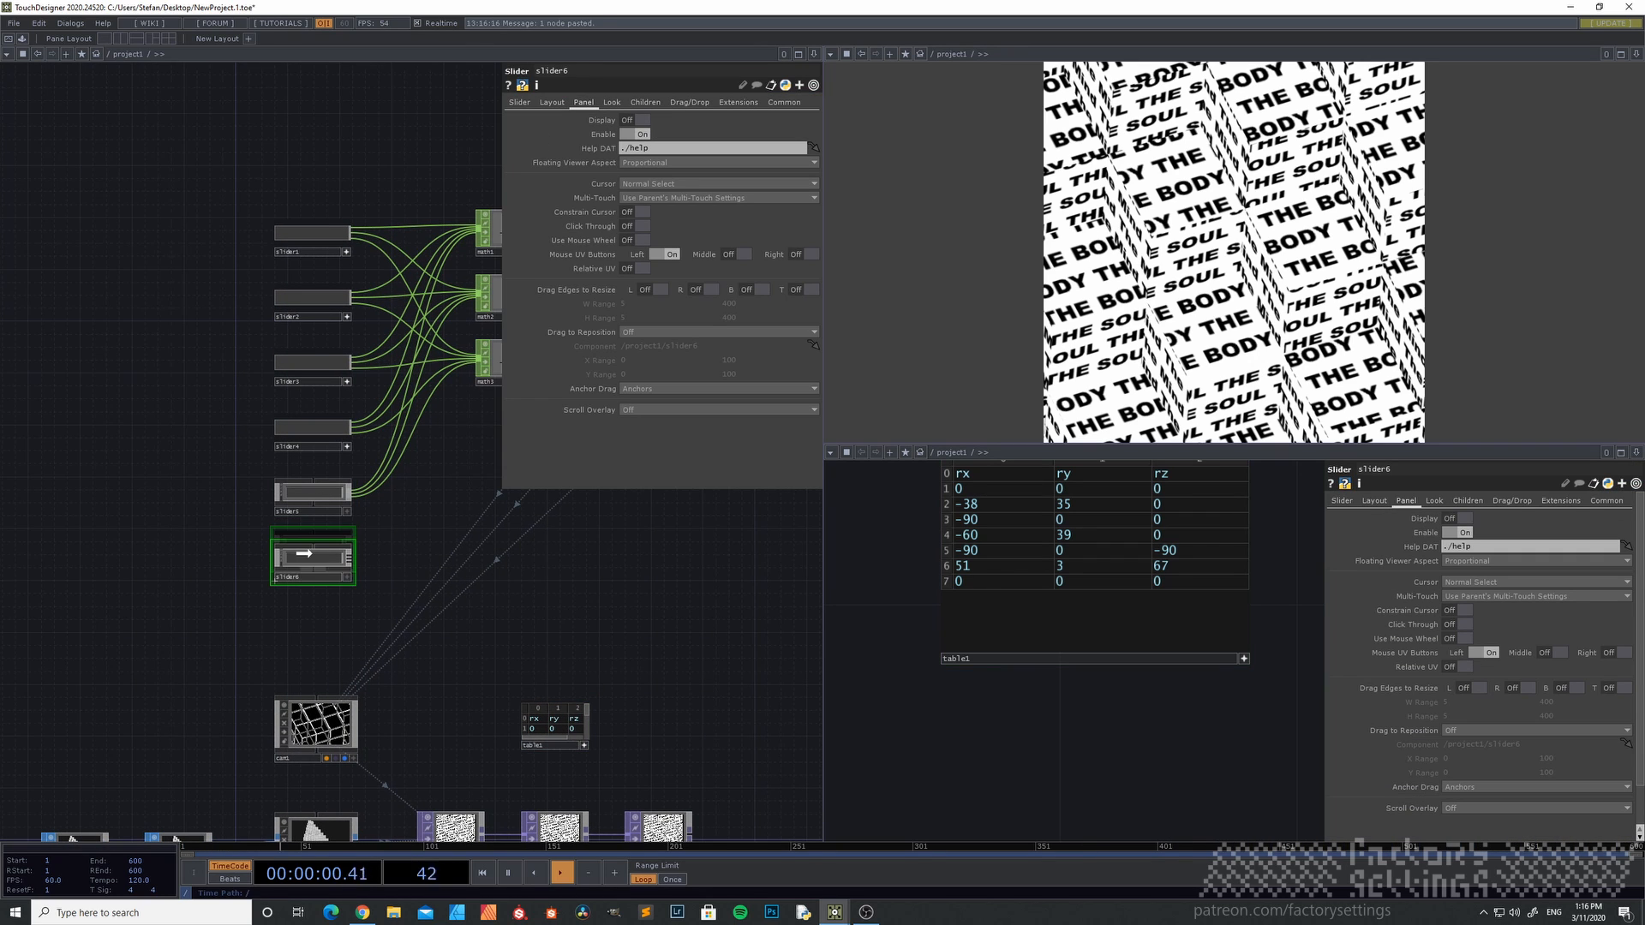
left_click_drag(304, 554, 304, 554)
left_click_drag(352, 533, 214, 589)
scroll(292, 549, "up", 3)
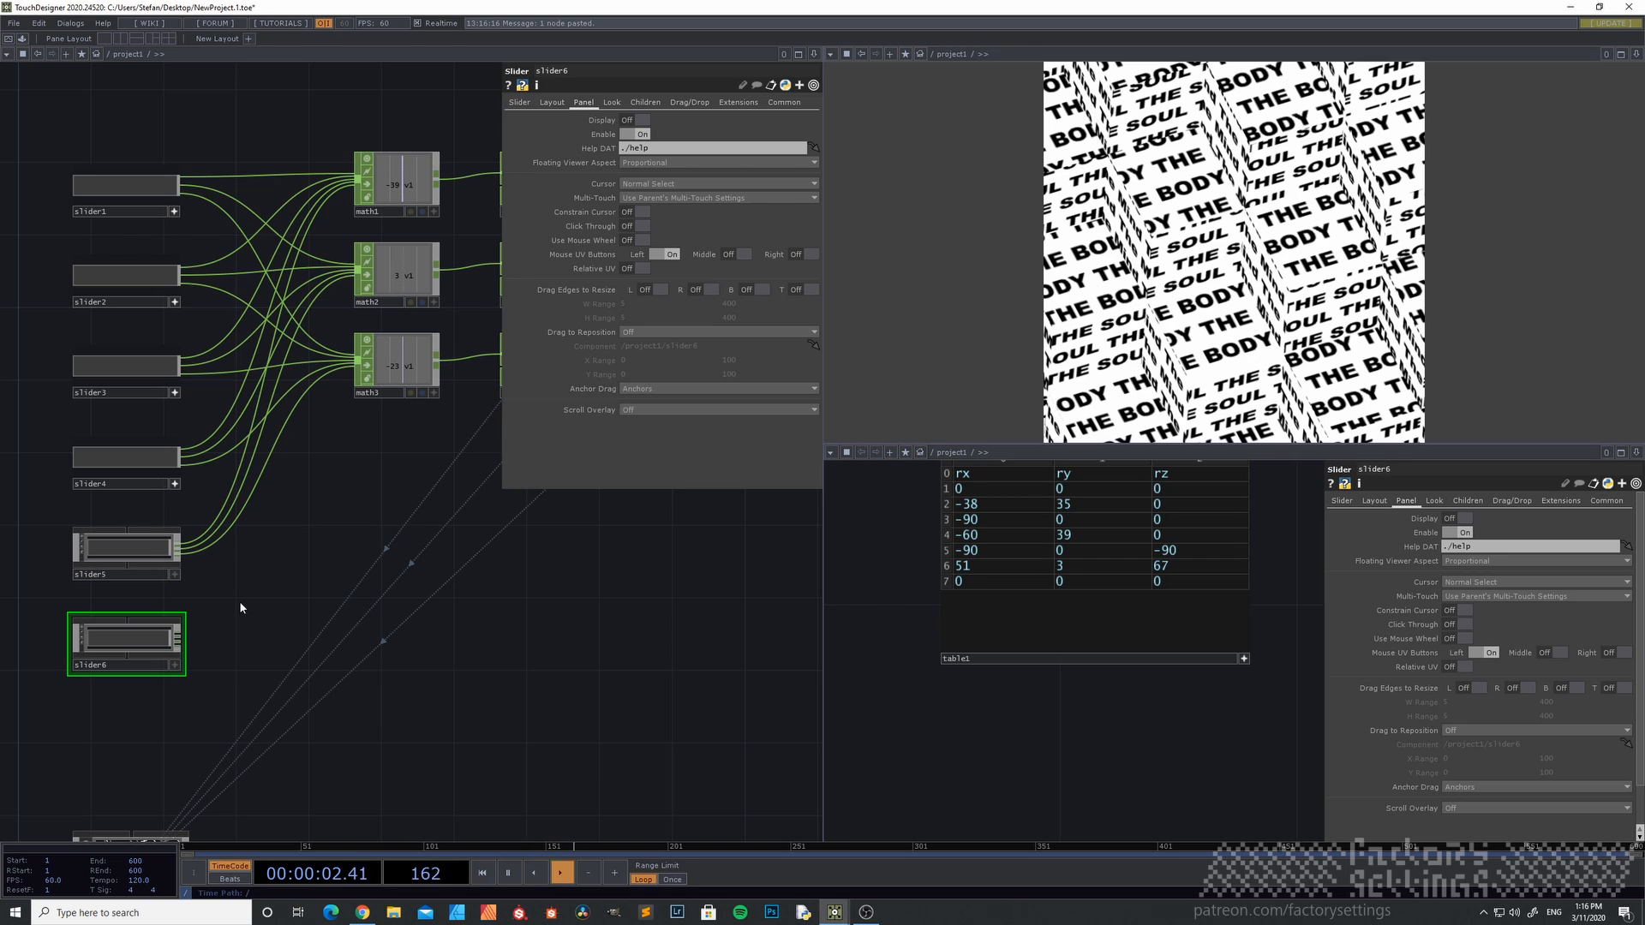
- Connect slider6's three outputs to math1, math2 and math3 respectively
left_click(179, 638)
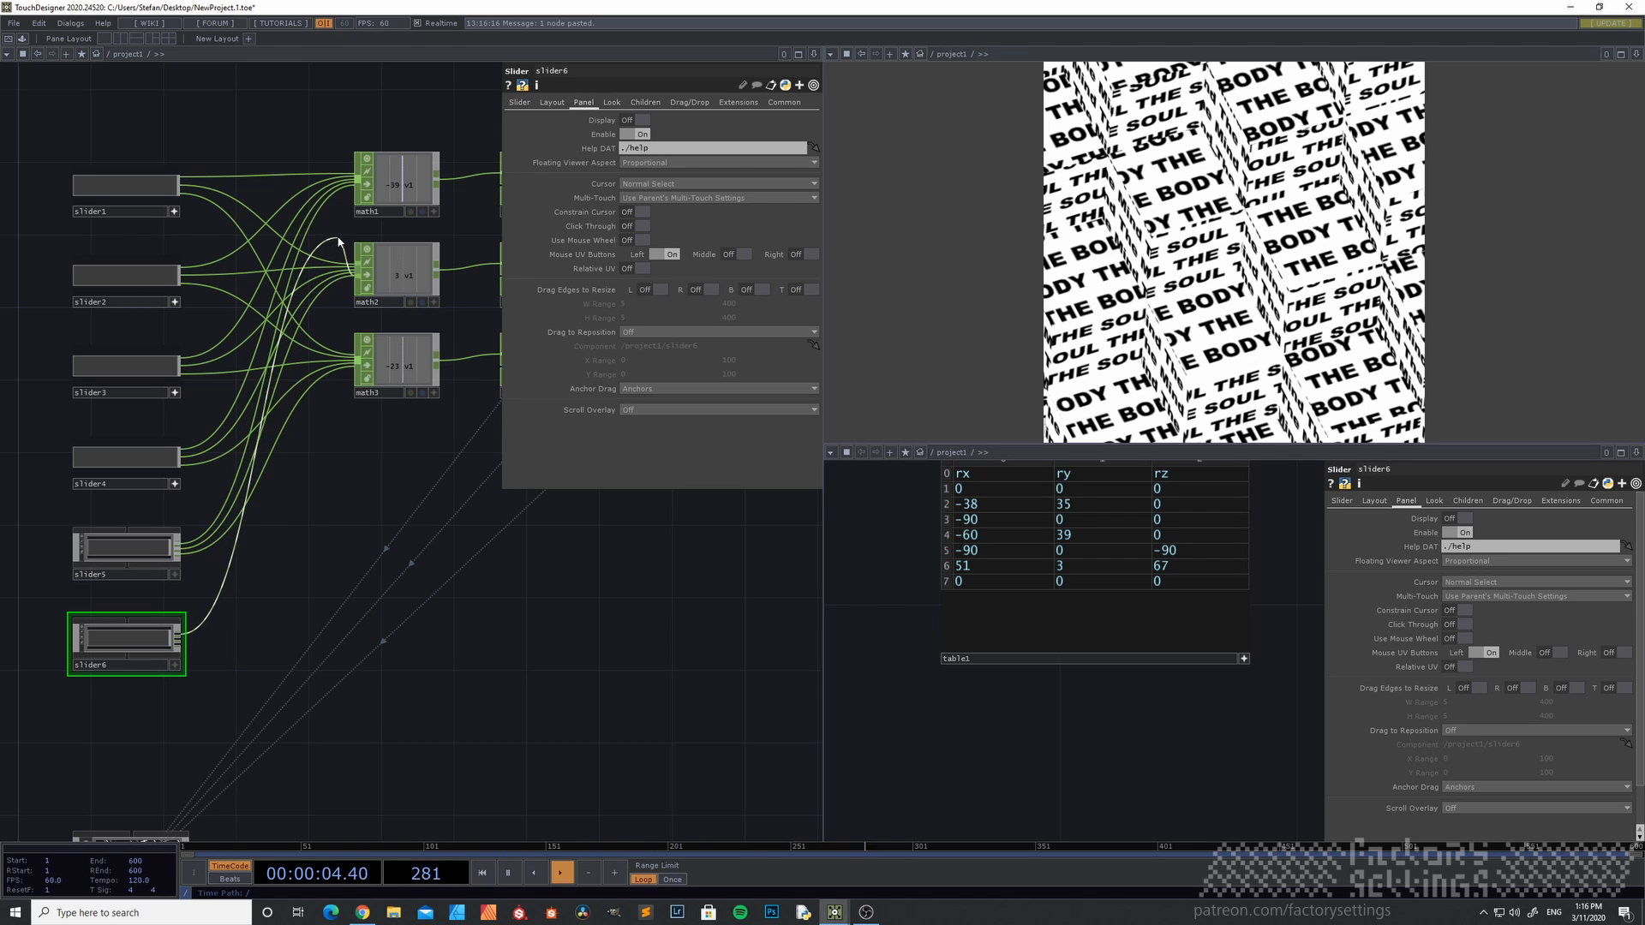
left_click(355, 210)
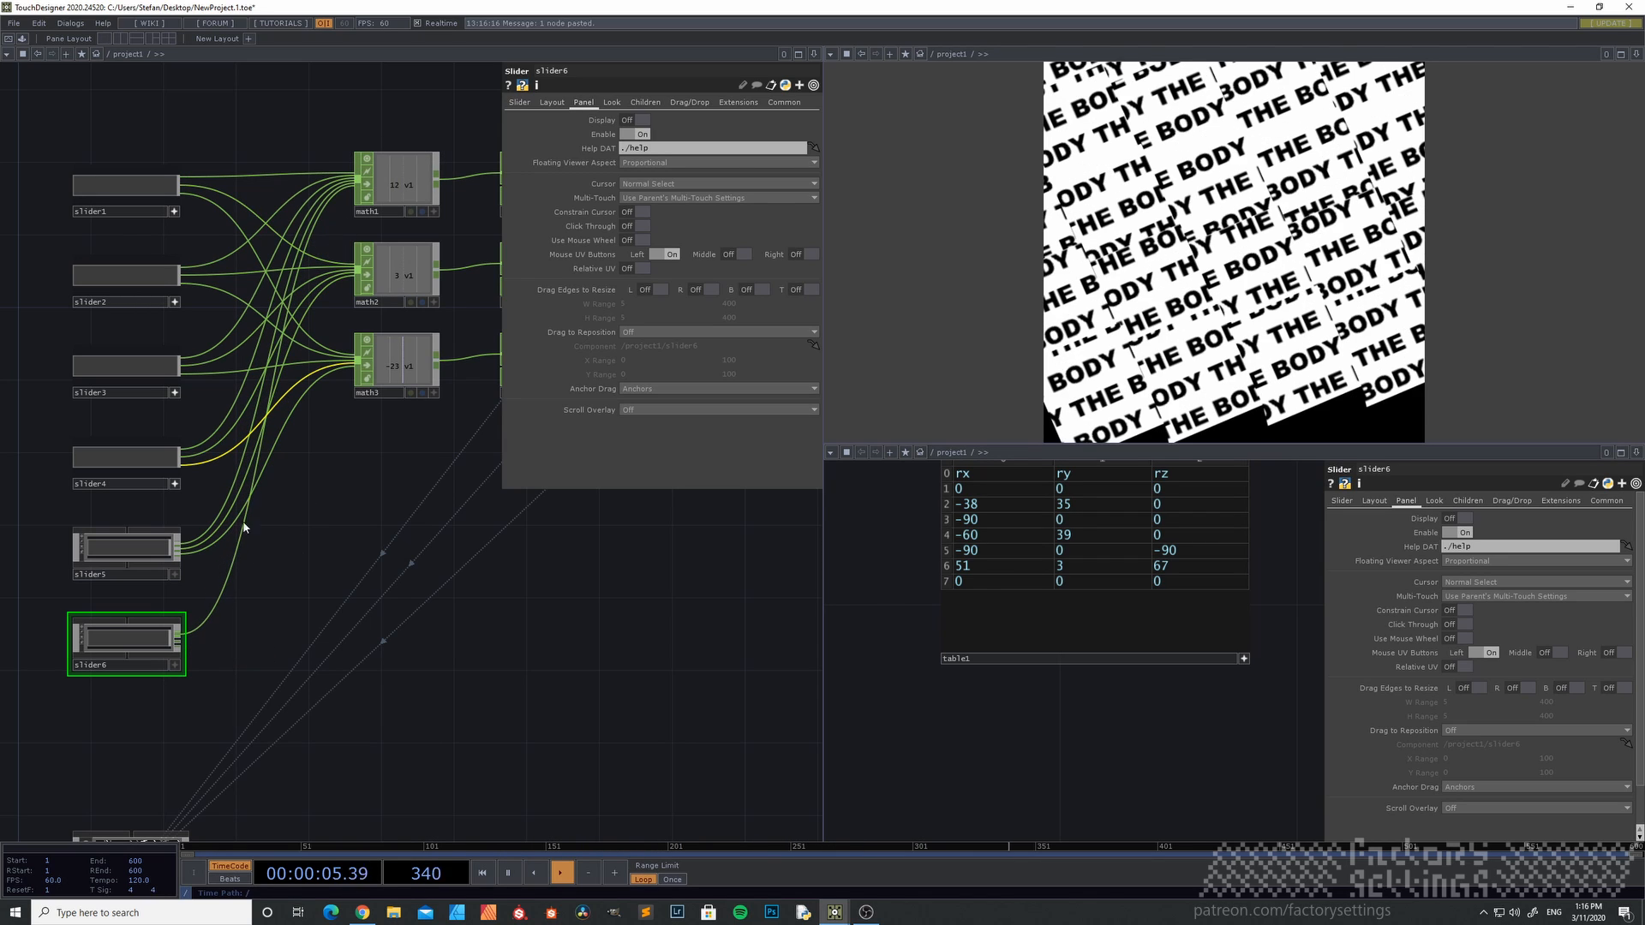
left_click(183, 641)
left_click(339, 299)
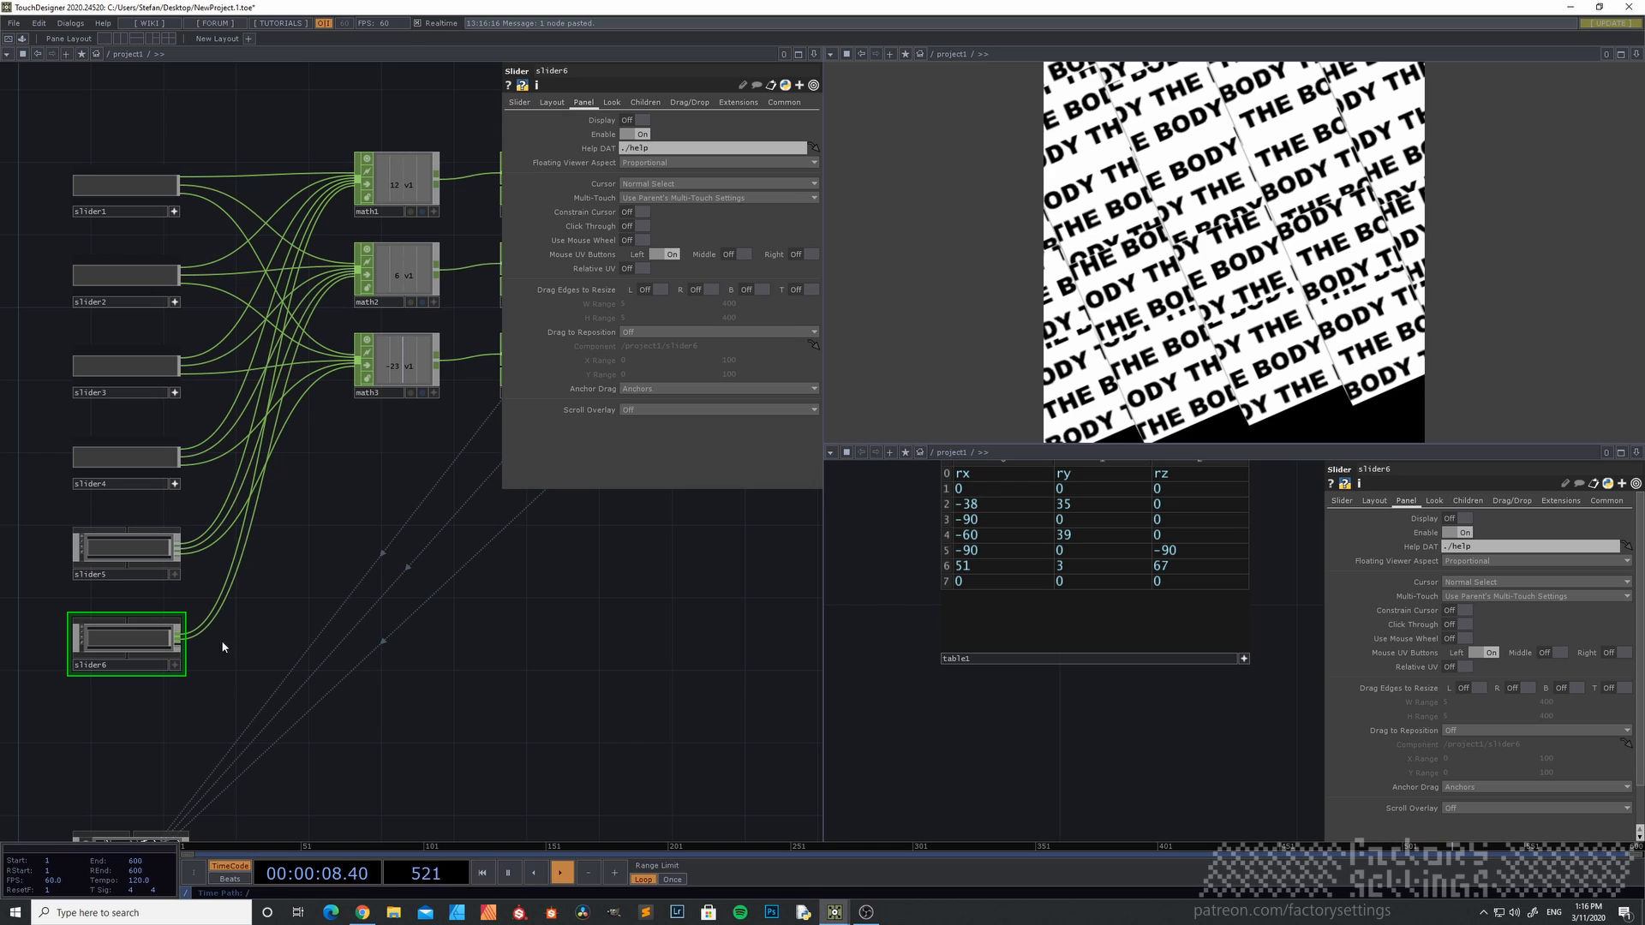
left_click(182, 641)
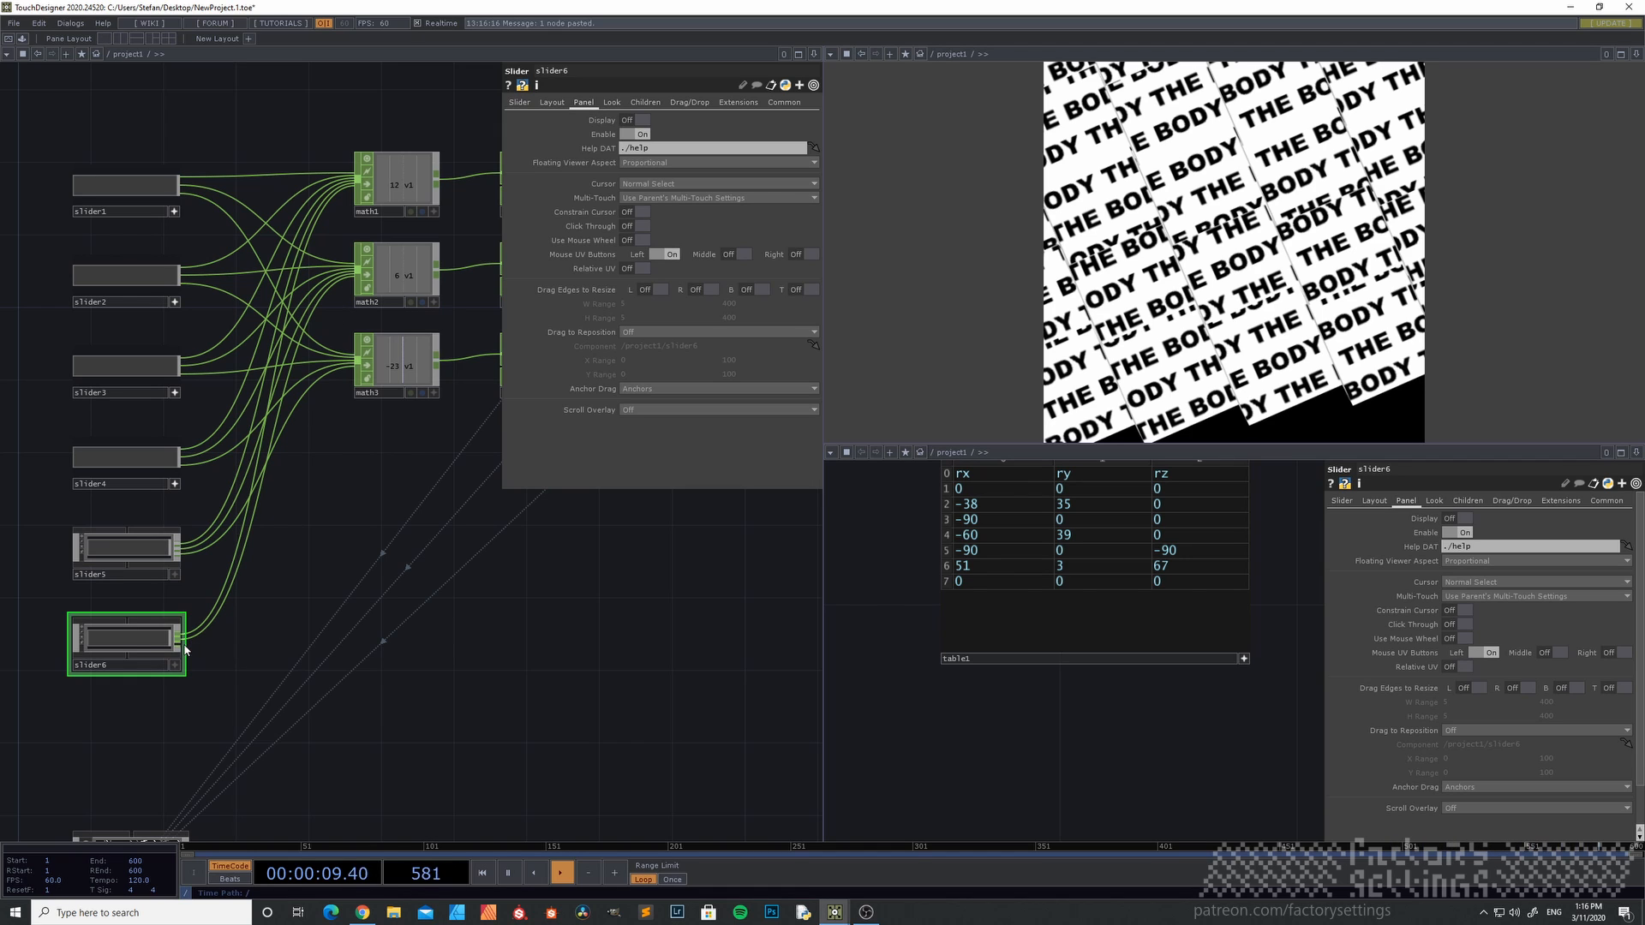
left_click(355, 382)
- Display the math, rename and null outputs in the second network pane, then activate slider6's viewer and lower slider6 to its minimum
left_click_drag(315, 507, 393, 466)
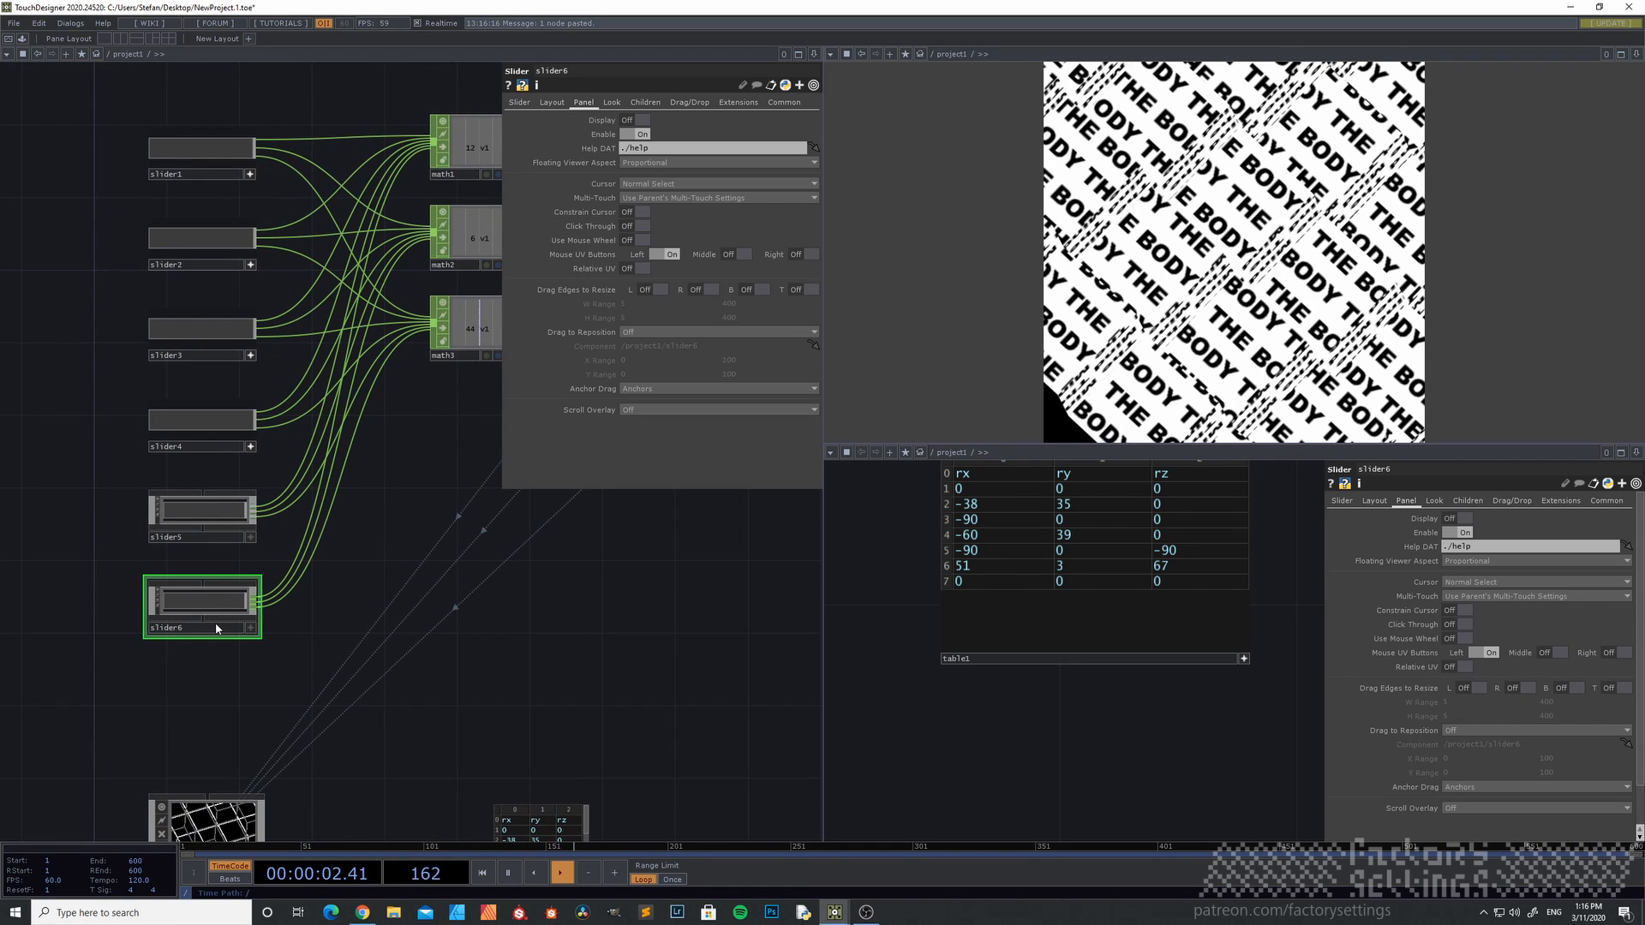
left_click_drag(531, 531, 488, 572)
scroll(964, 685, "down", 3)
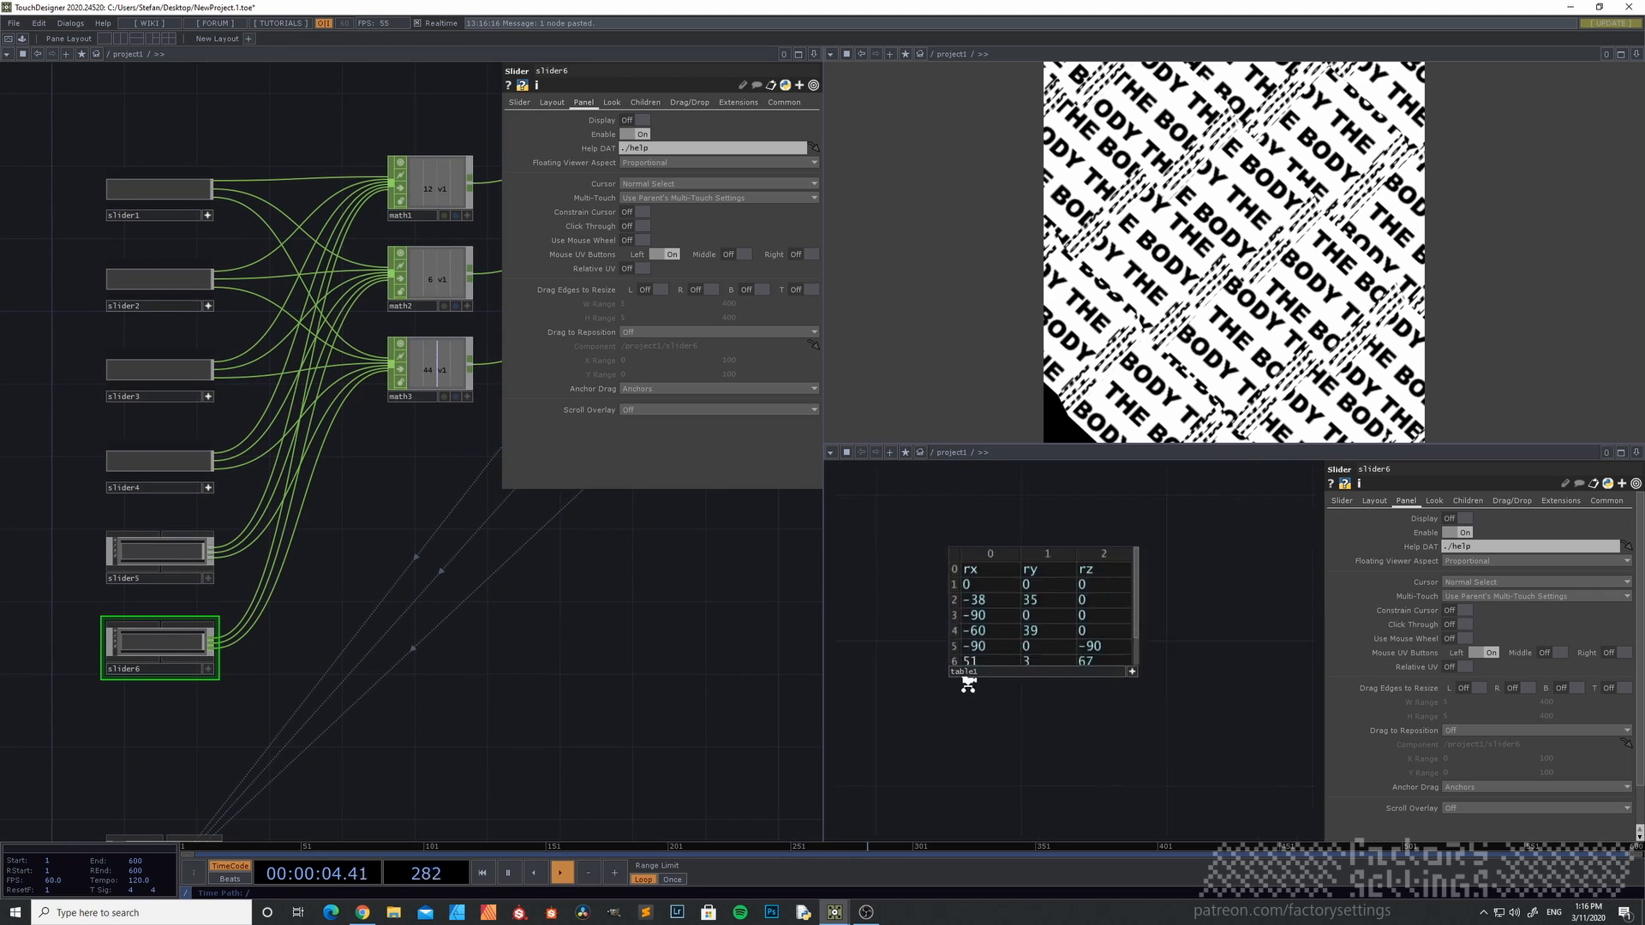
scroll(967, 685, "down", 3)
scroll(1121, 494, "down", 3)
left_click_drag(1133, 498, 1106, 730)
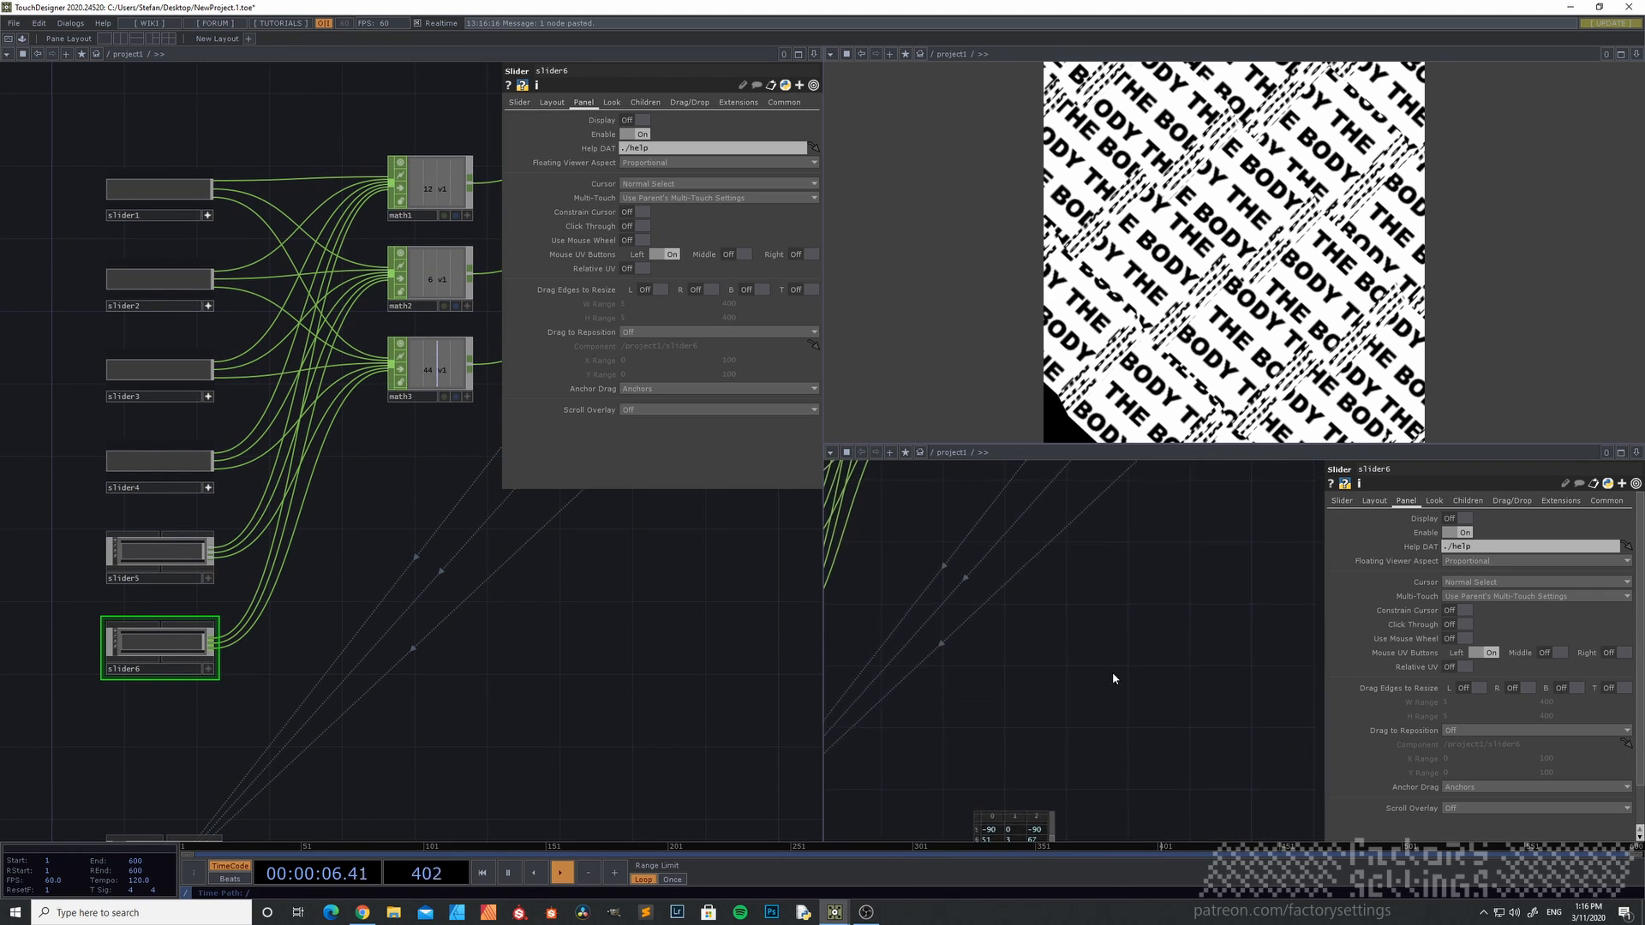
left_click_drag(1129, 565, 1011, 780)
left_click_drag(1090, 687, 1206, 769)
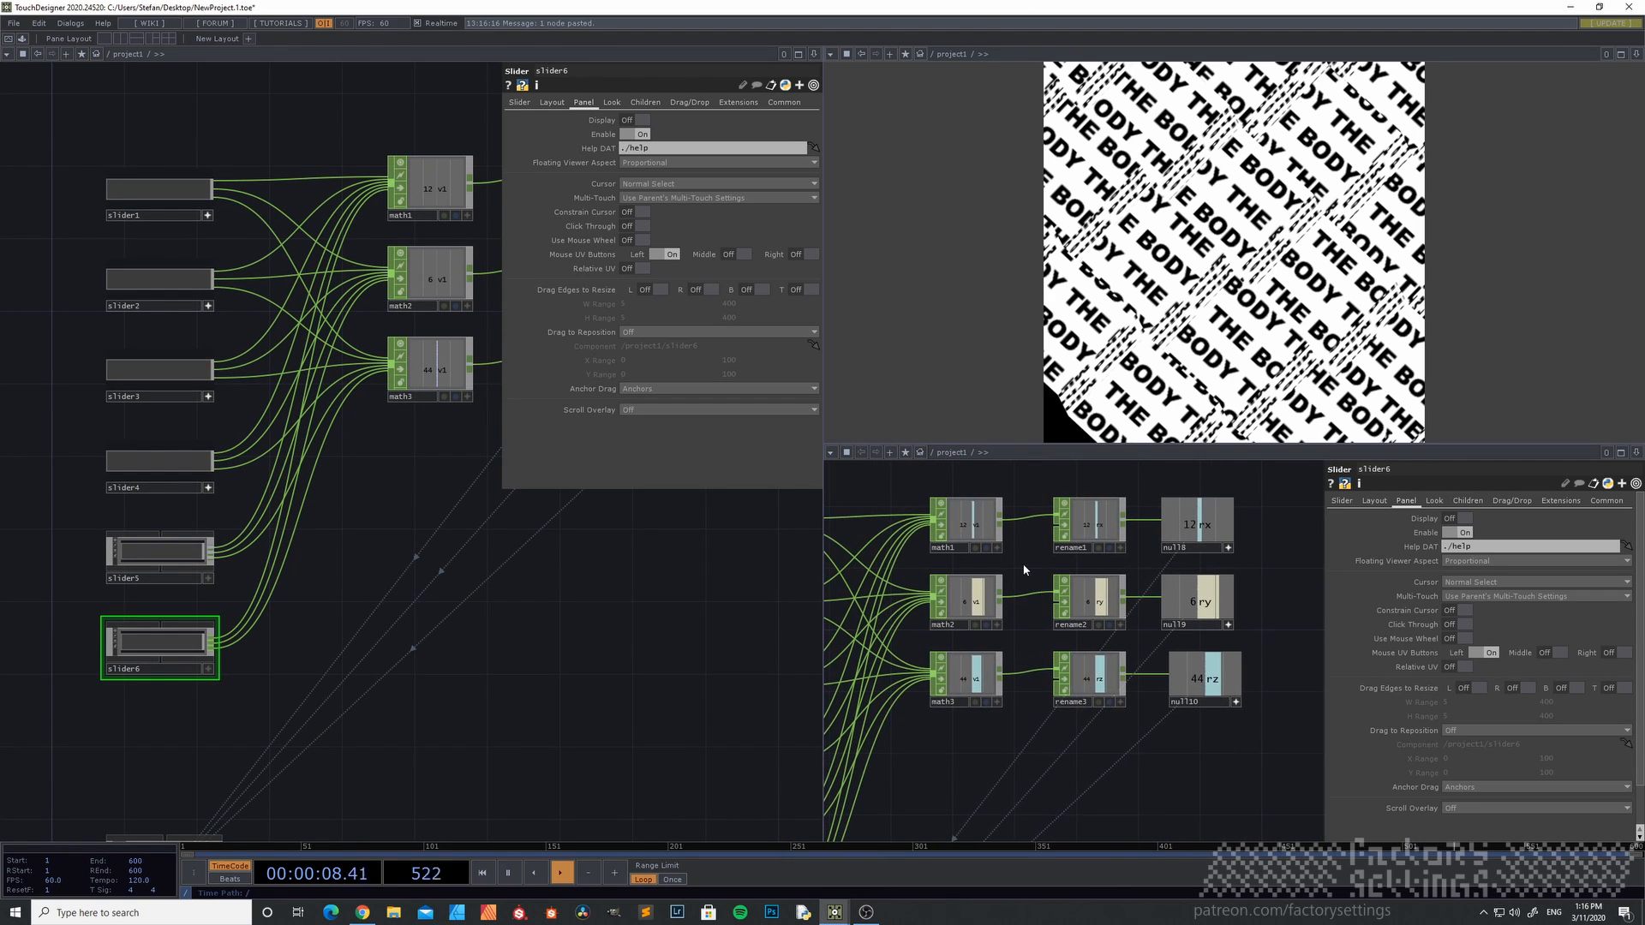
mouse_move(1021, 565)
left_mouse_down()
mouse_move(1097, 573)
mouse_move(1027, 593)
left_mouse_up()
scroll(1056, 579, "up", 3)
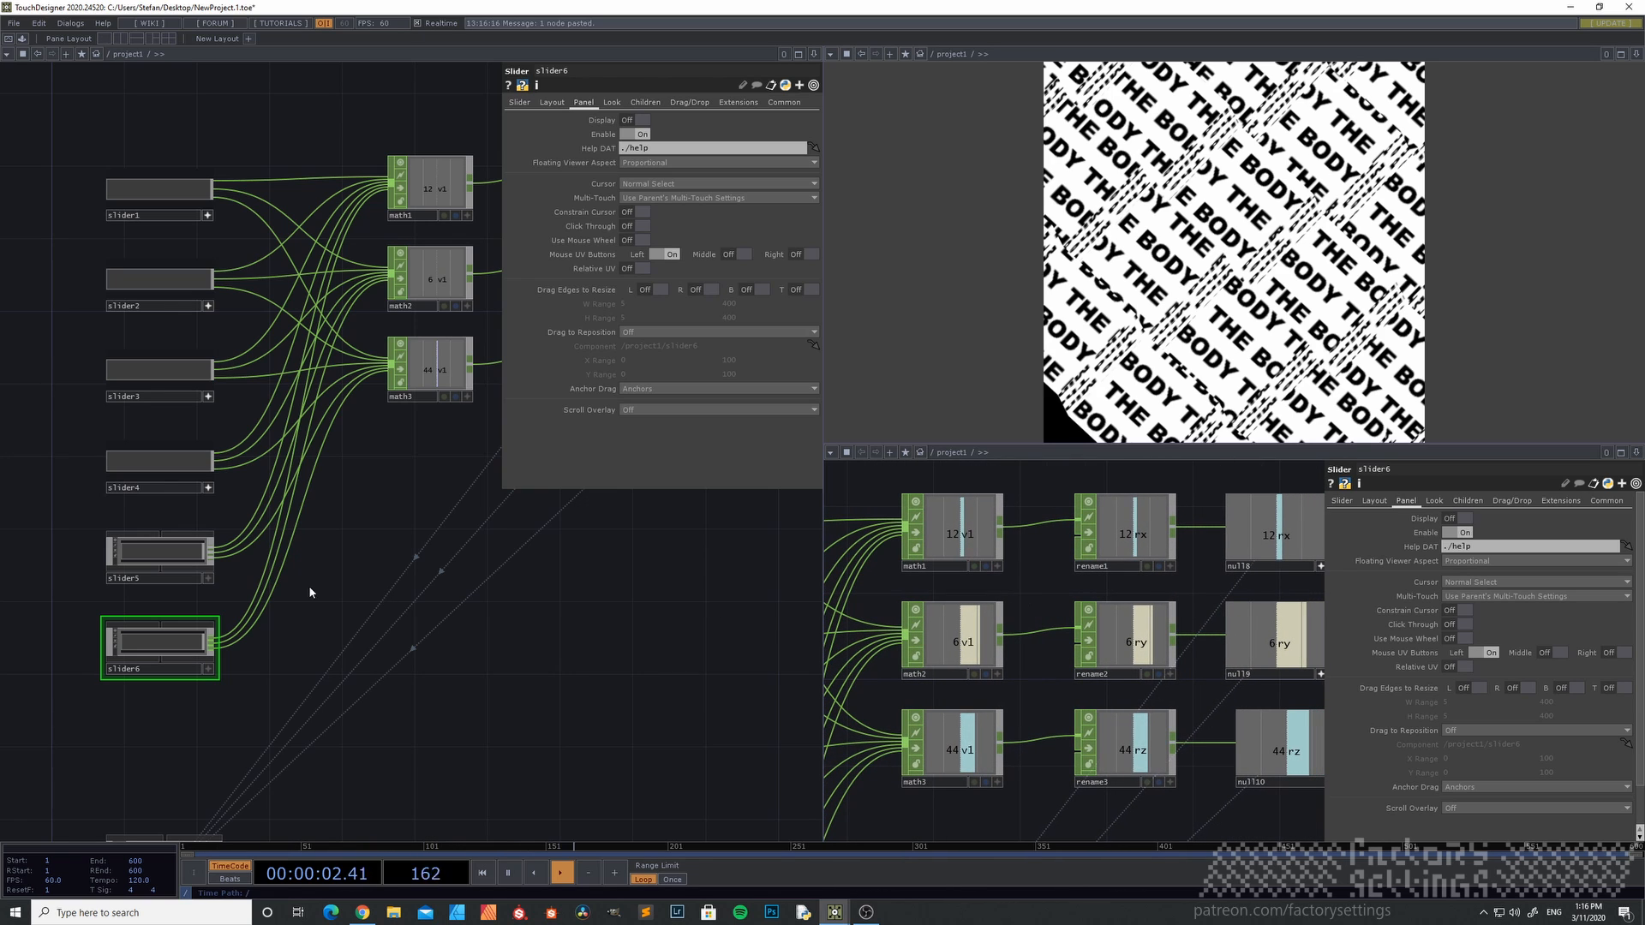
left_click(207, 668)
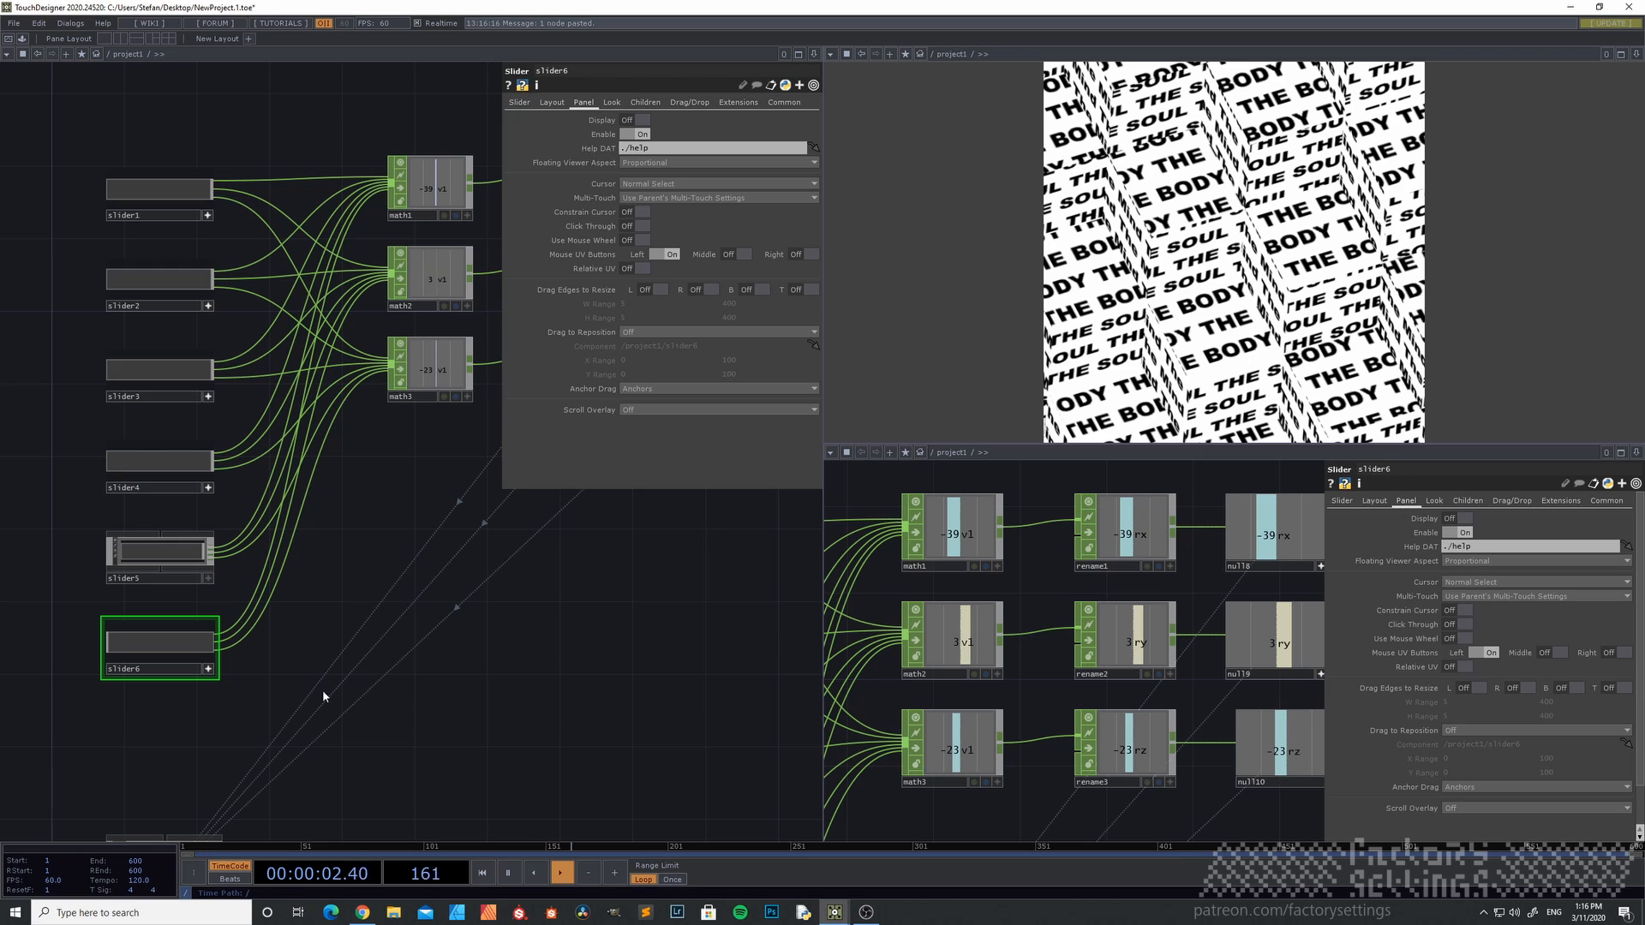
- Inside slider6, set the upper To Range values of math1, math2 and math3 to 39, -3 and 23
key("i")
left_click_drag(553, 438, 456, 440)
left_click(464, 463)
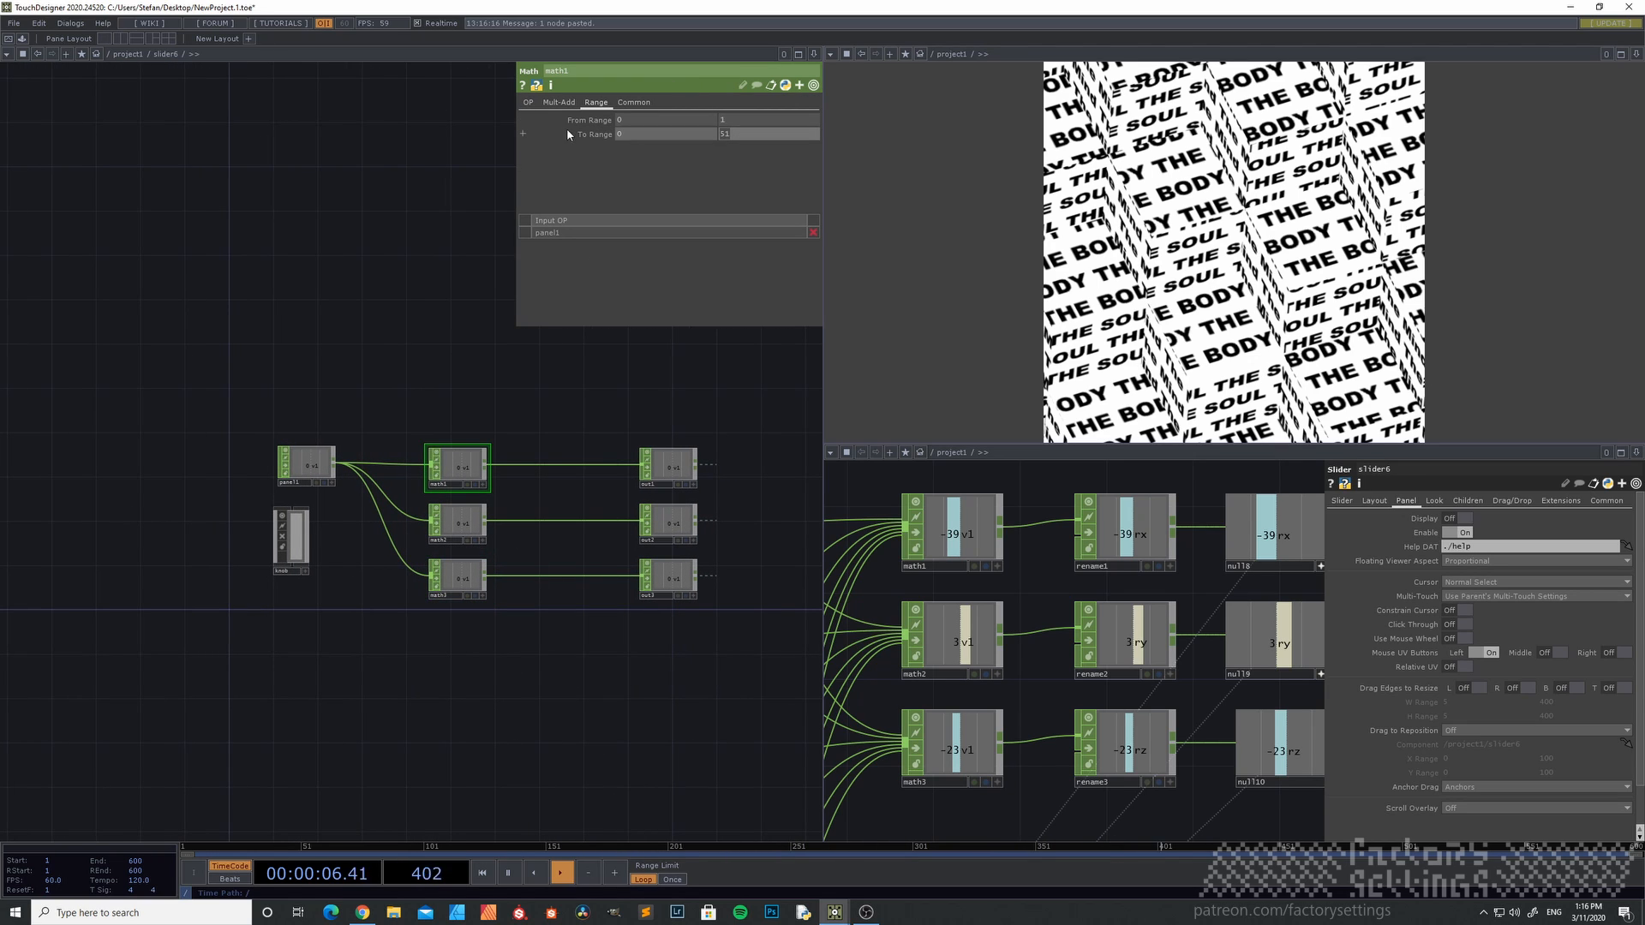
type("39")
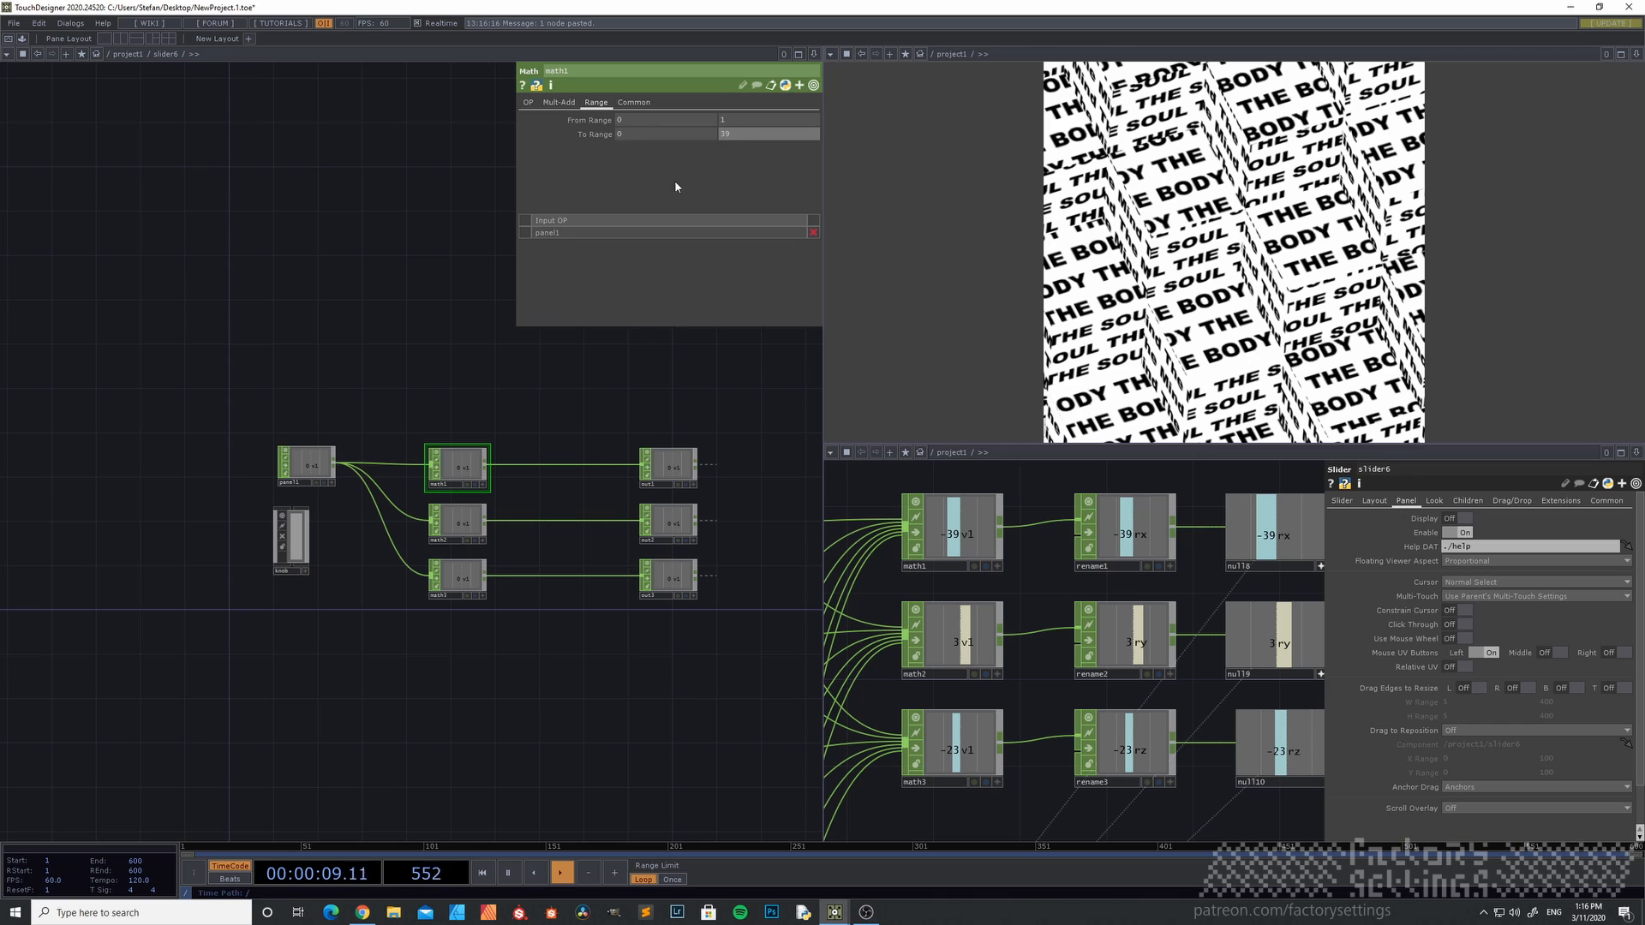
left_click(457, 522)
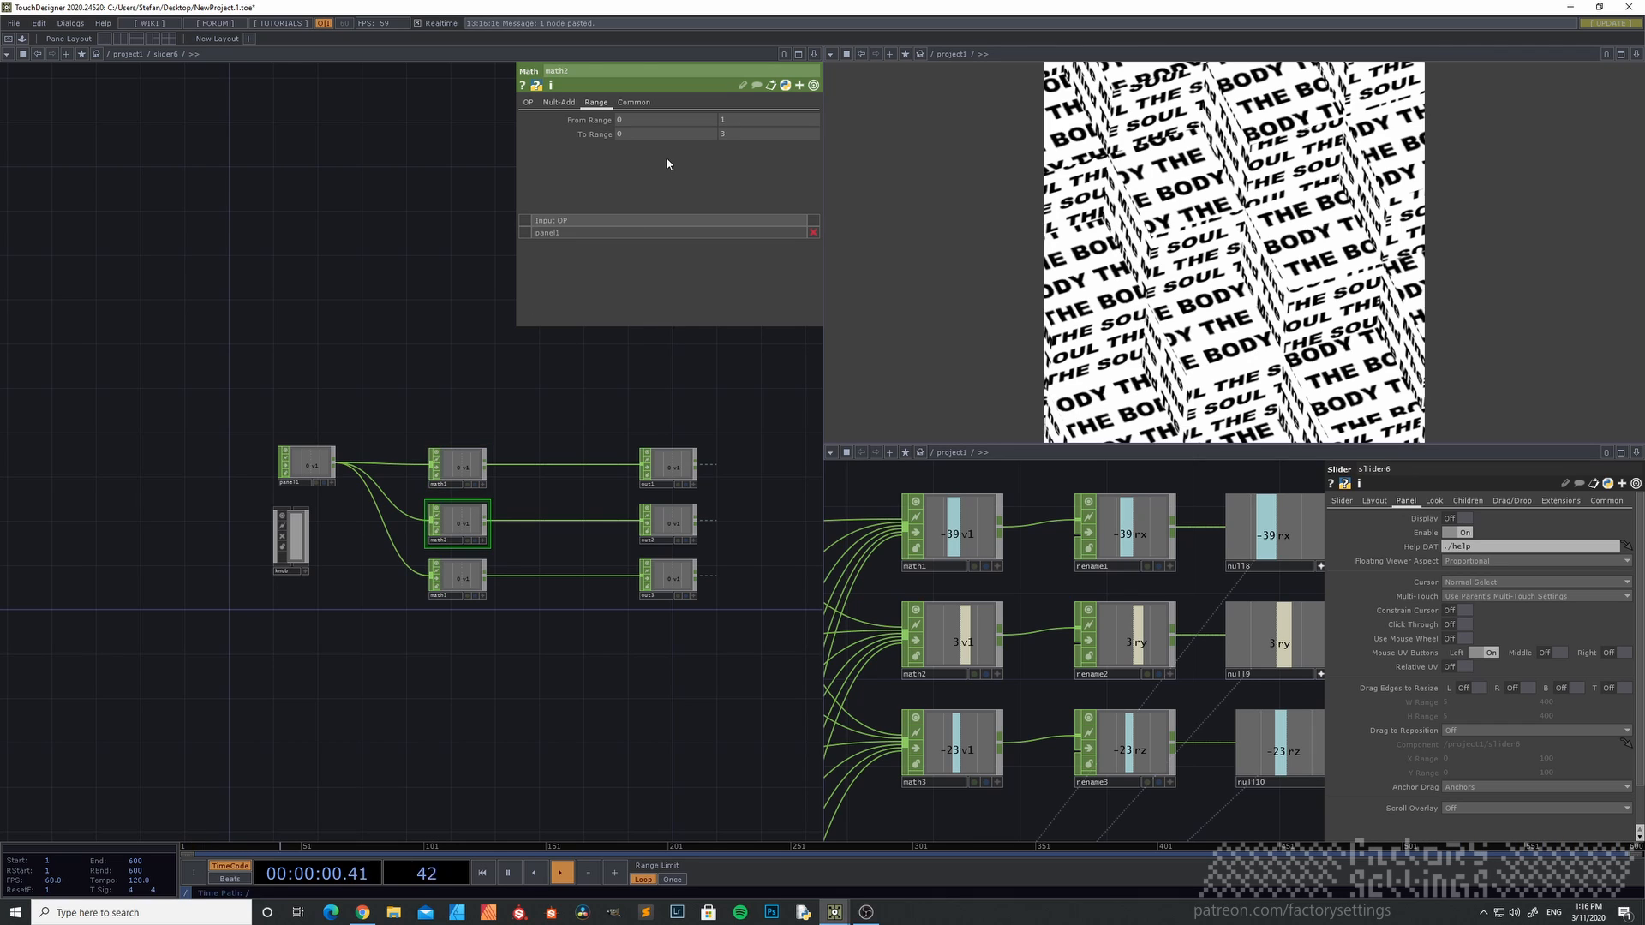
type("-")
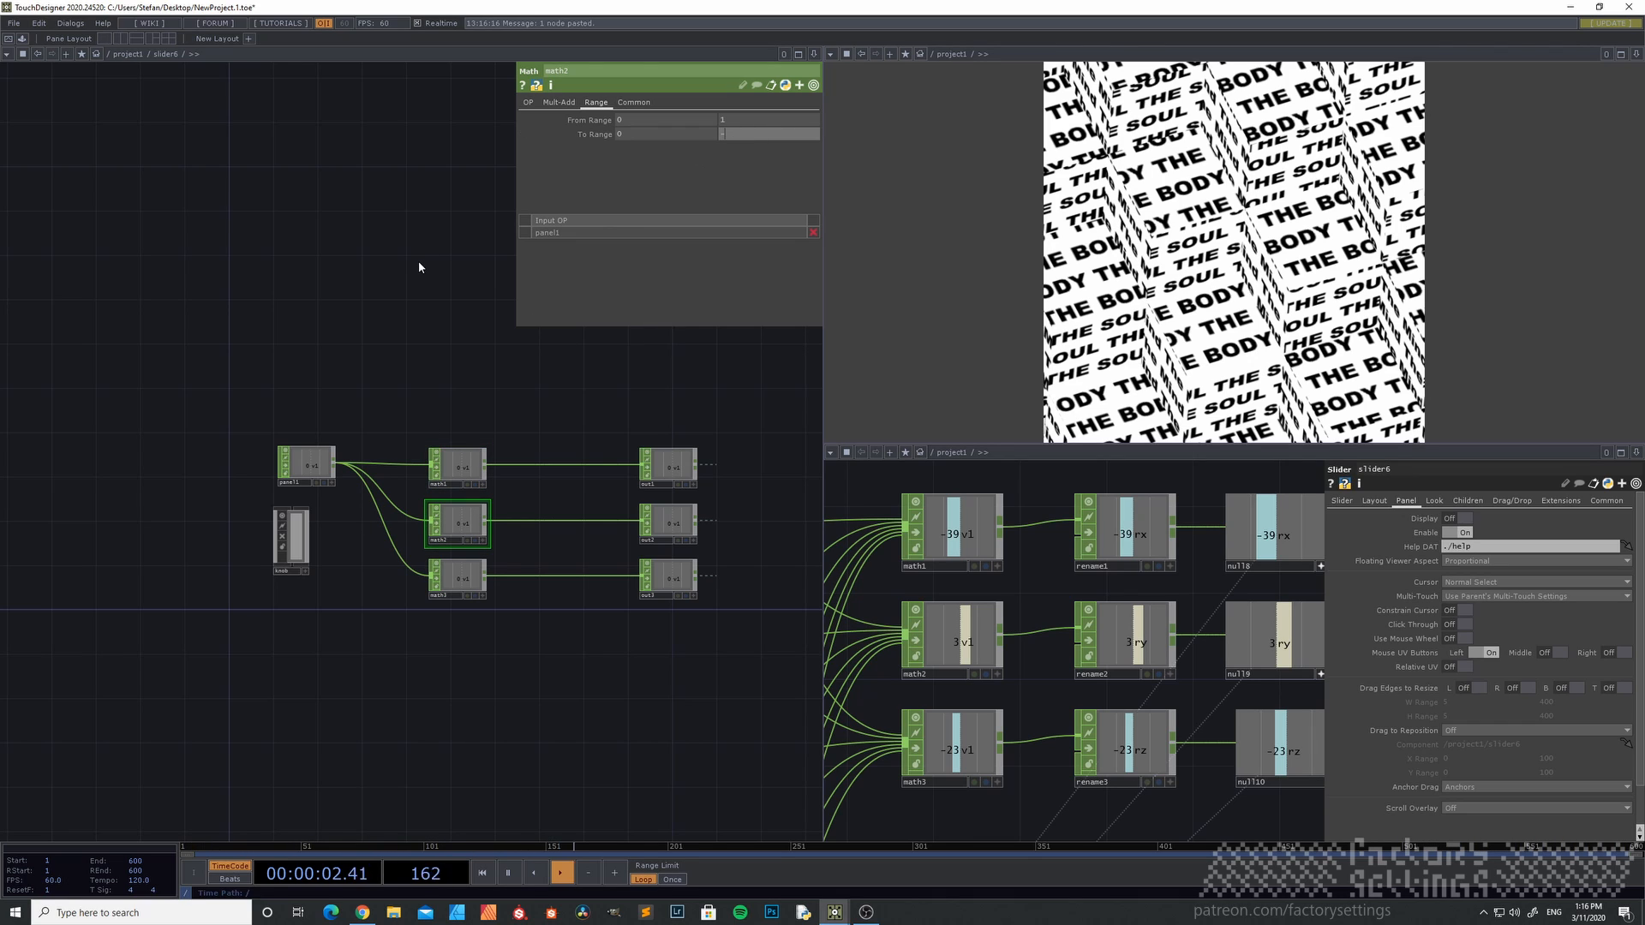
type("3")
left_click(464, 573)
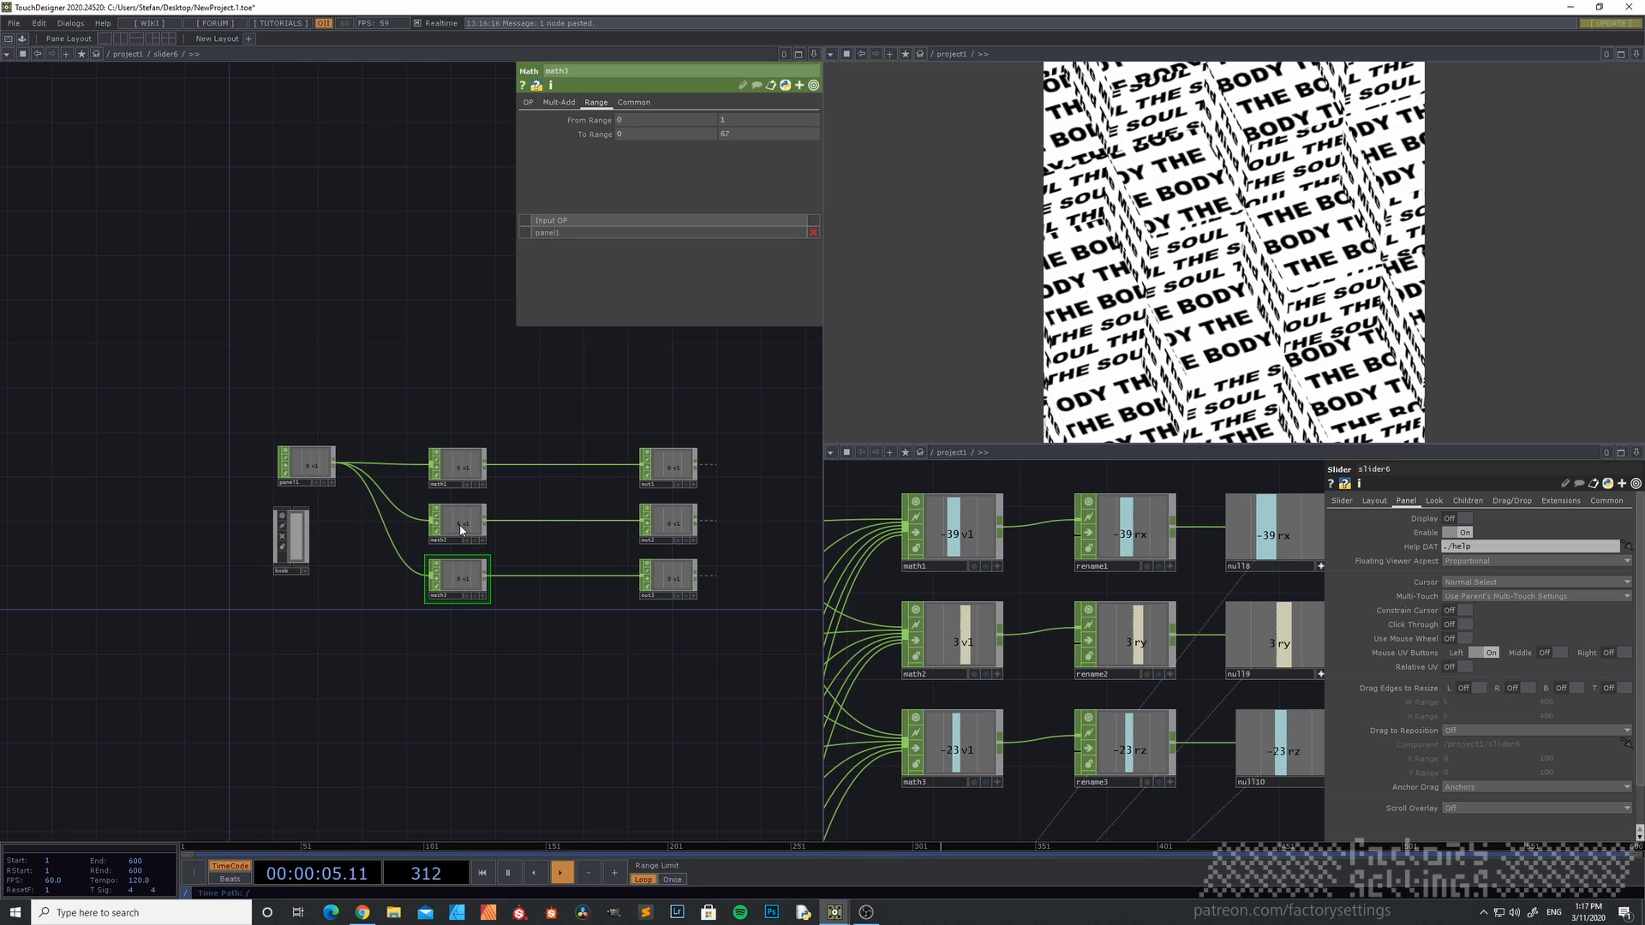
left_click(758, 135)
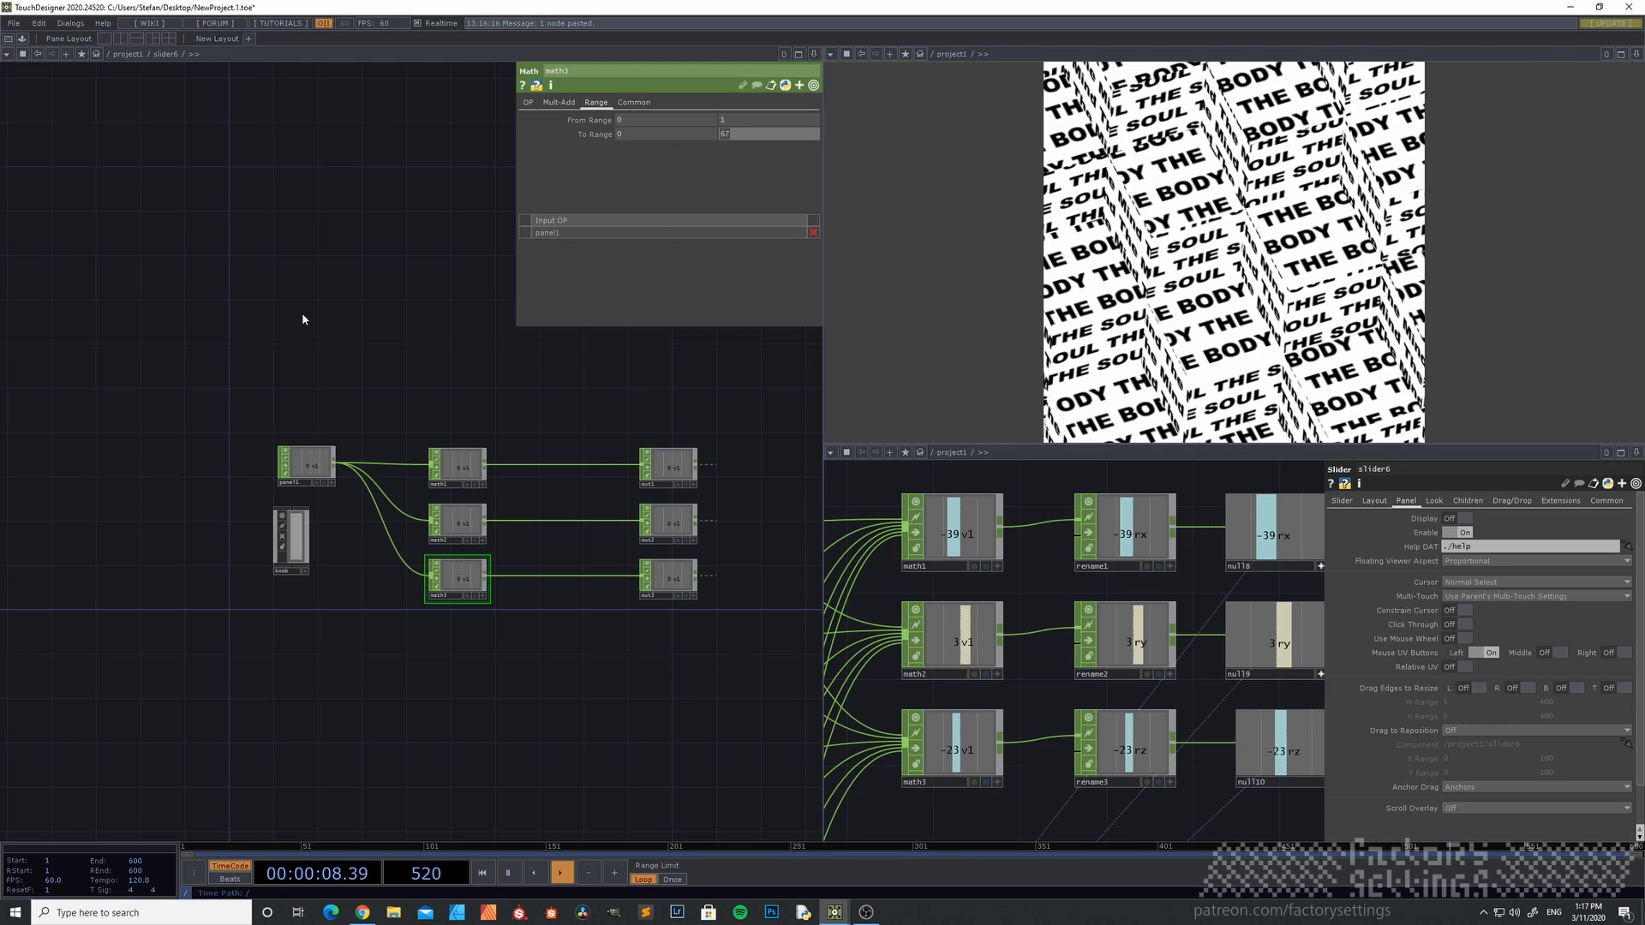
type("+23")
key("Return")
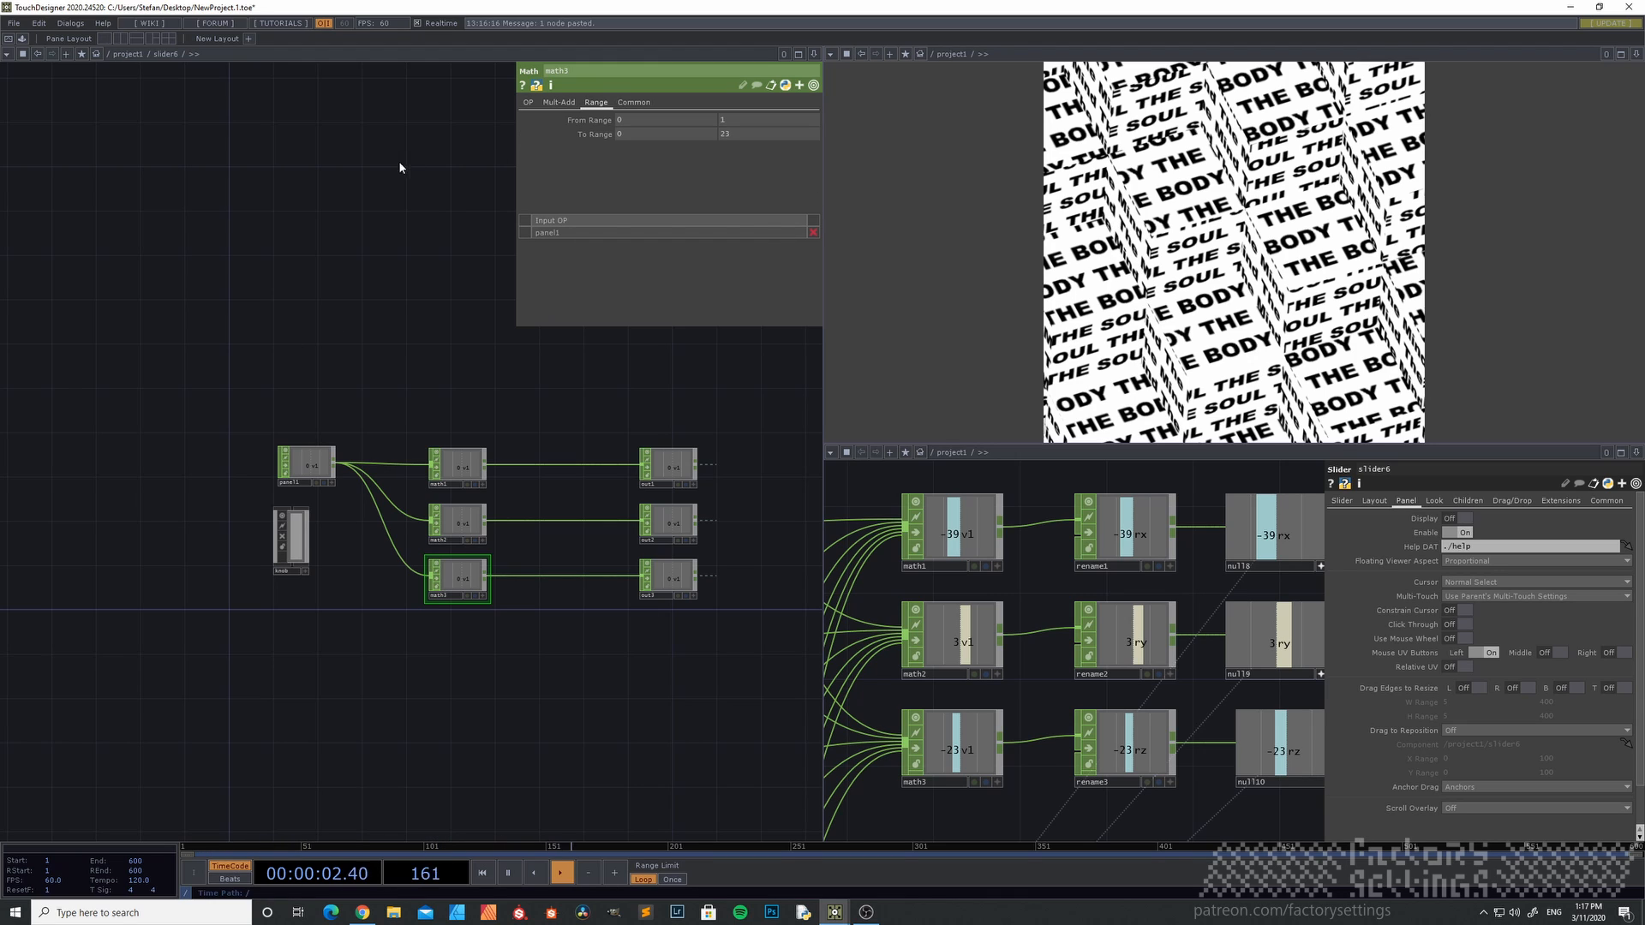
- Return to project1 and test slider6 by moving it to its maximum and back to its minimum
key("u")
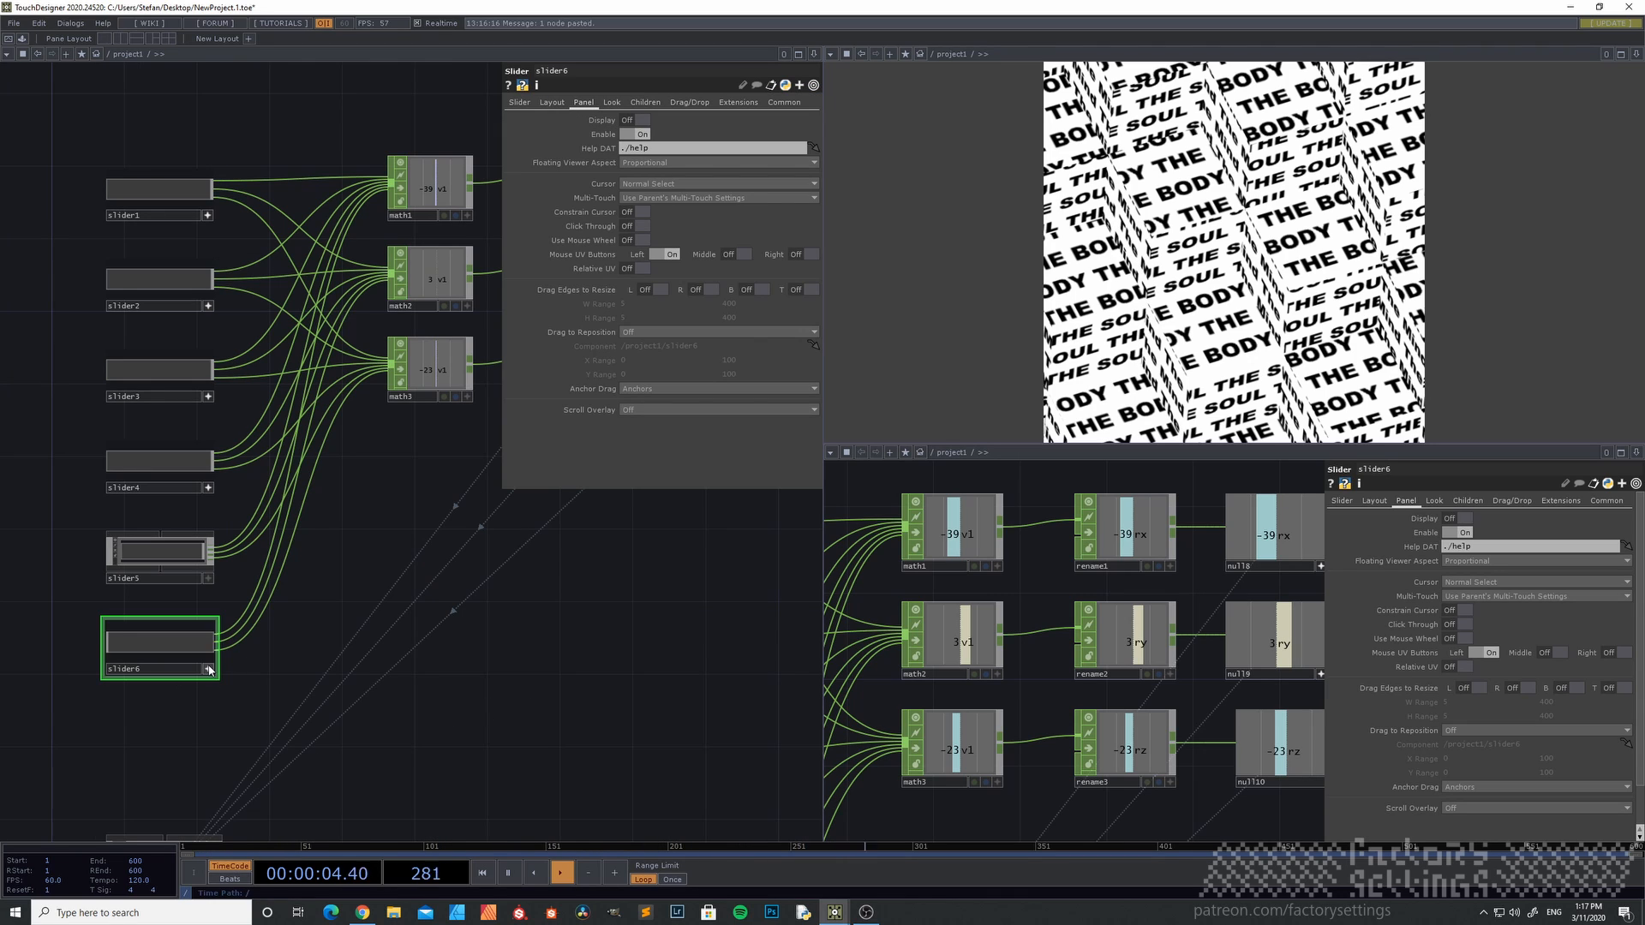
left_click(208, 669)
left_click(120, 642)
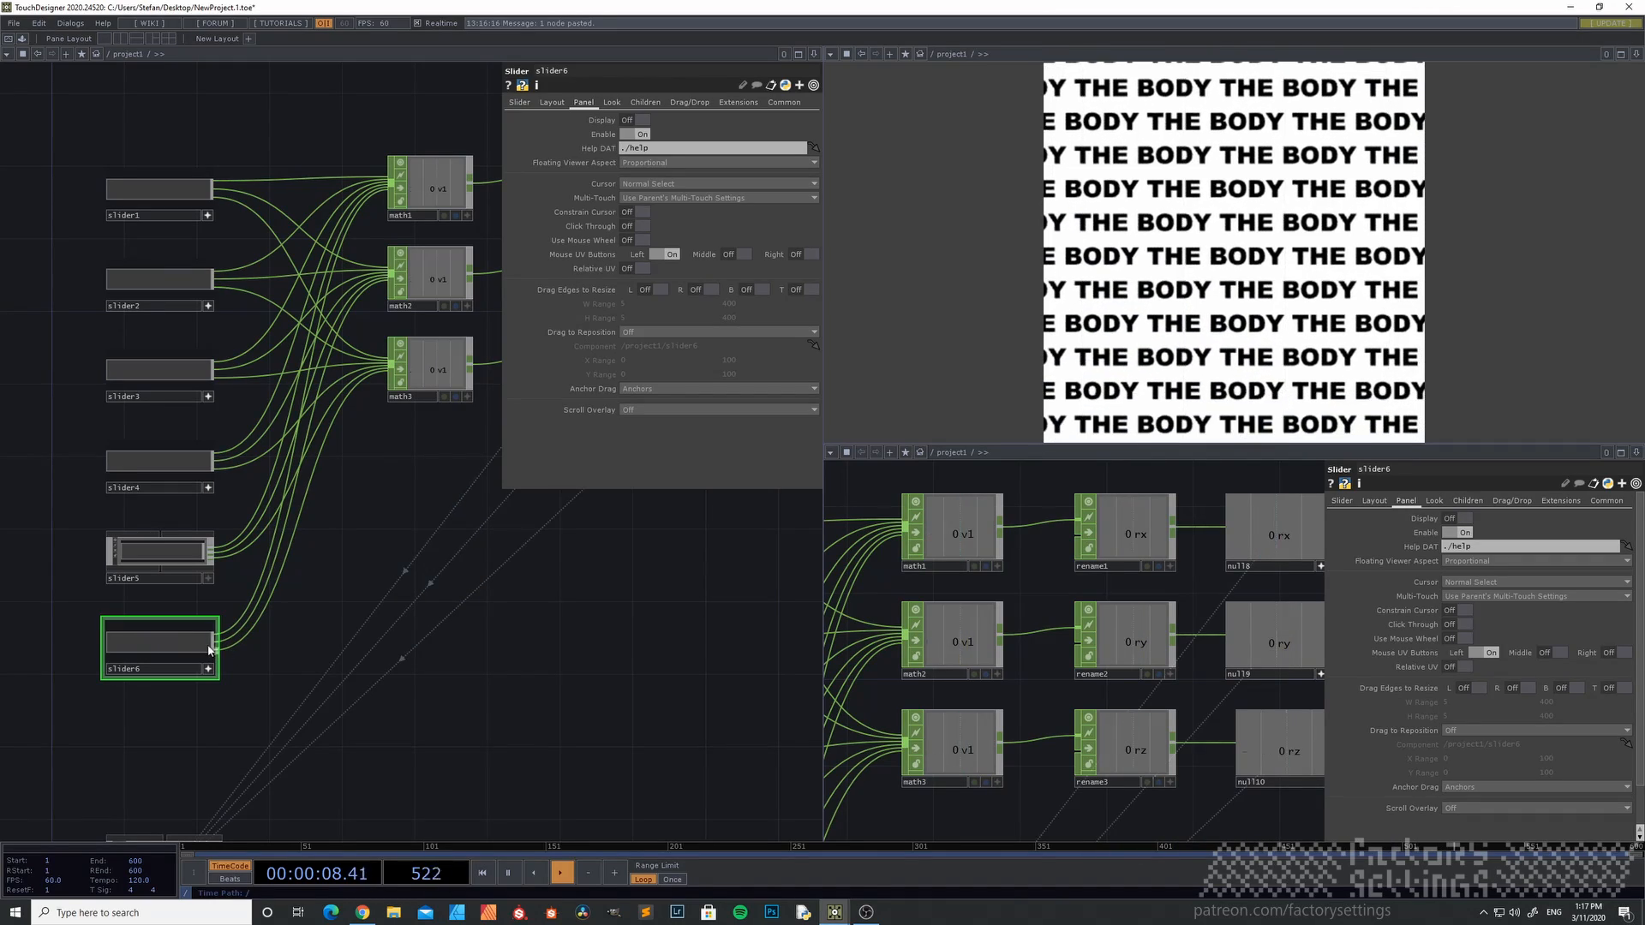
mouse_move(119, 656)
left_mouse_down()
mouse_move(238, 645)
mouse_move(103, 642)
left_mouse_up()
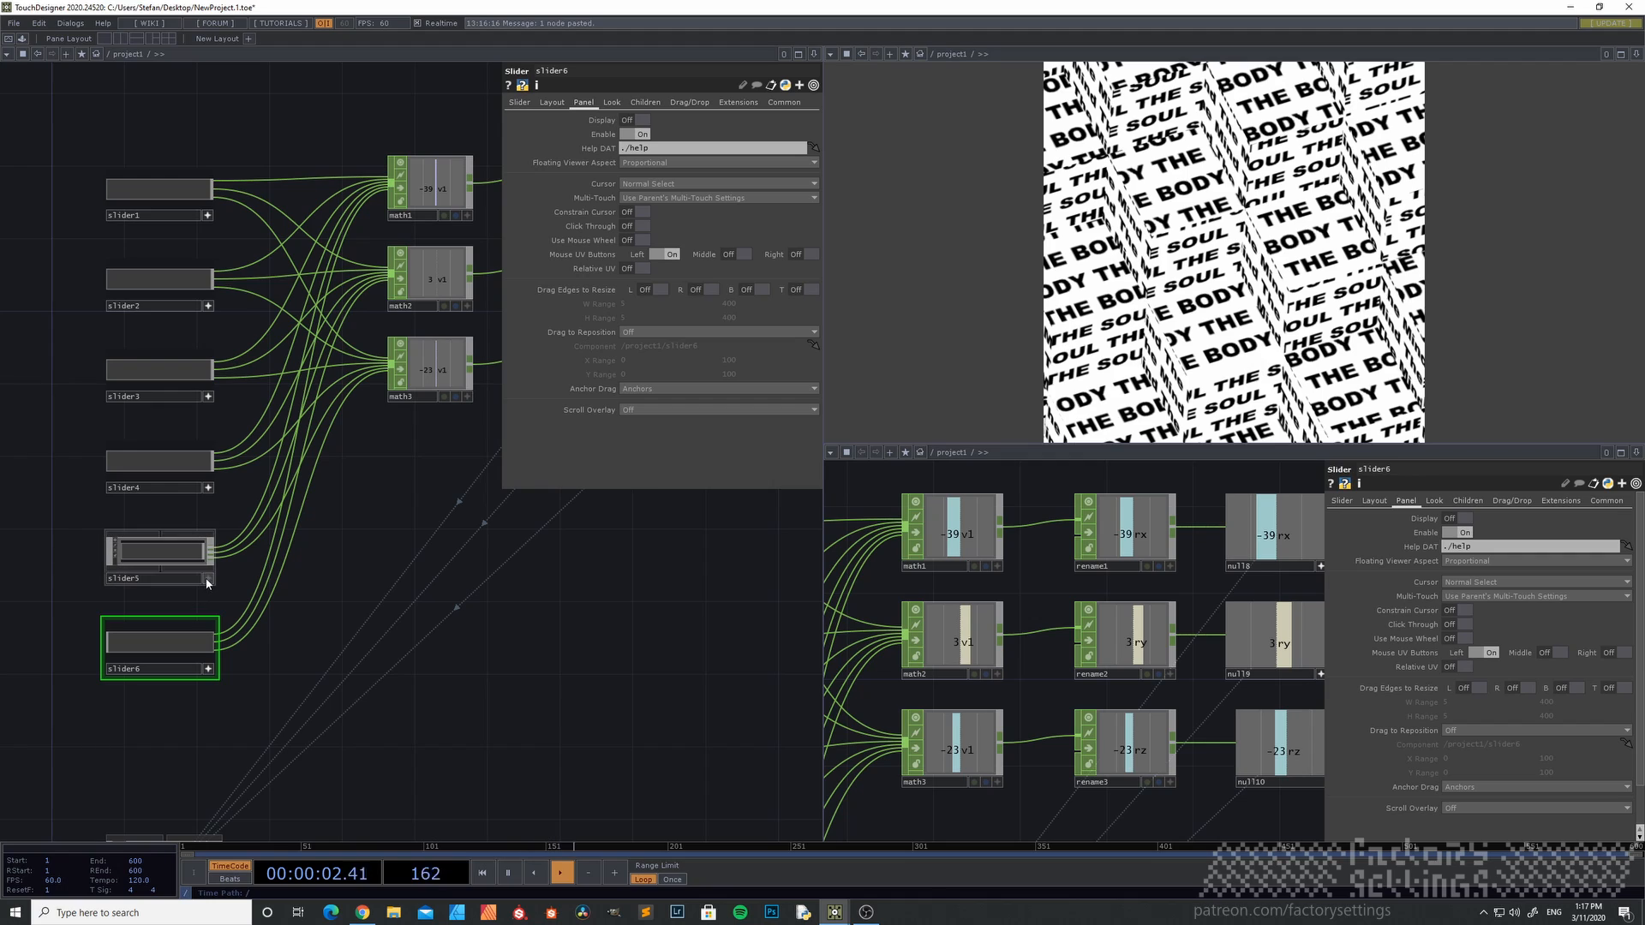
- Lower slider5, slider4, slider3, slider2 and slider1 one after another to their minimum
left_click(209, 579)
left_click_drag(189, 552, 104, 555)
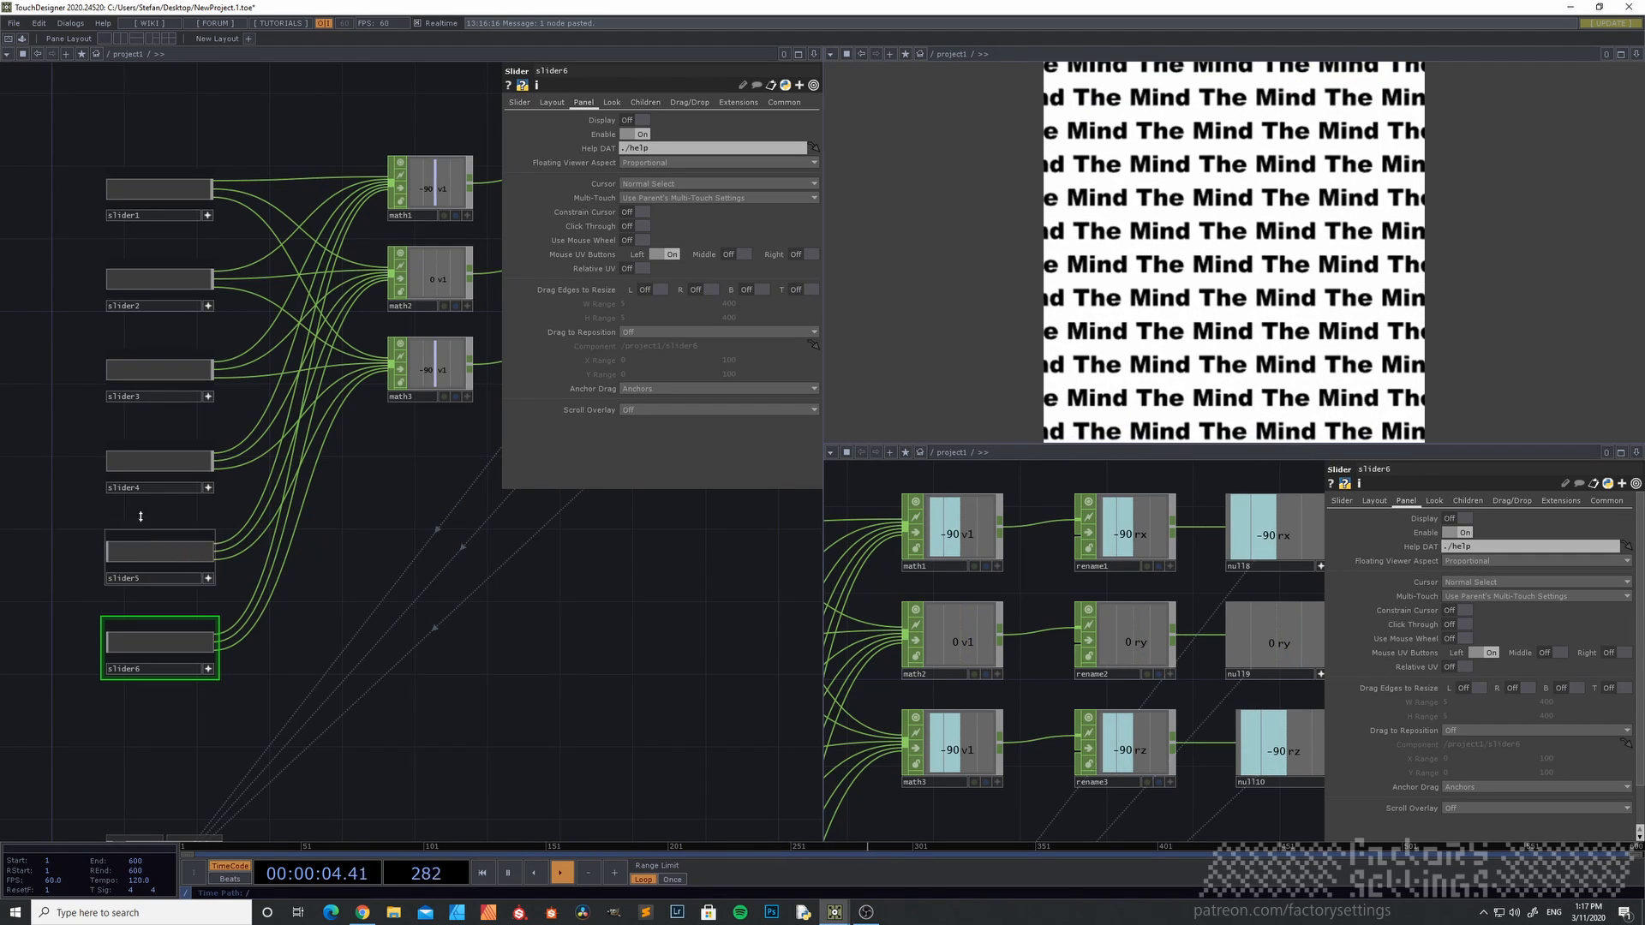
left_click_drag(189, 463, 100, 463)
left_click_drag(204, 370, 79, 388)
left_click_drag(205, 279, 86, 296)
left_click_drag(204, 190, 75, 212)
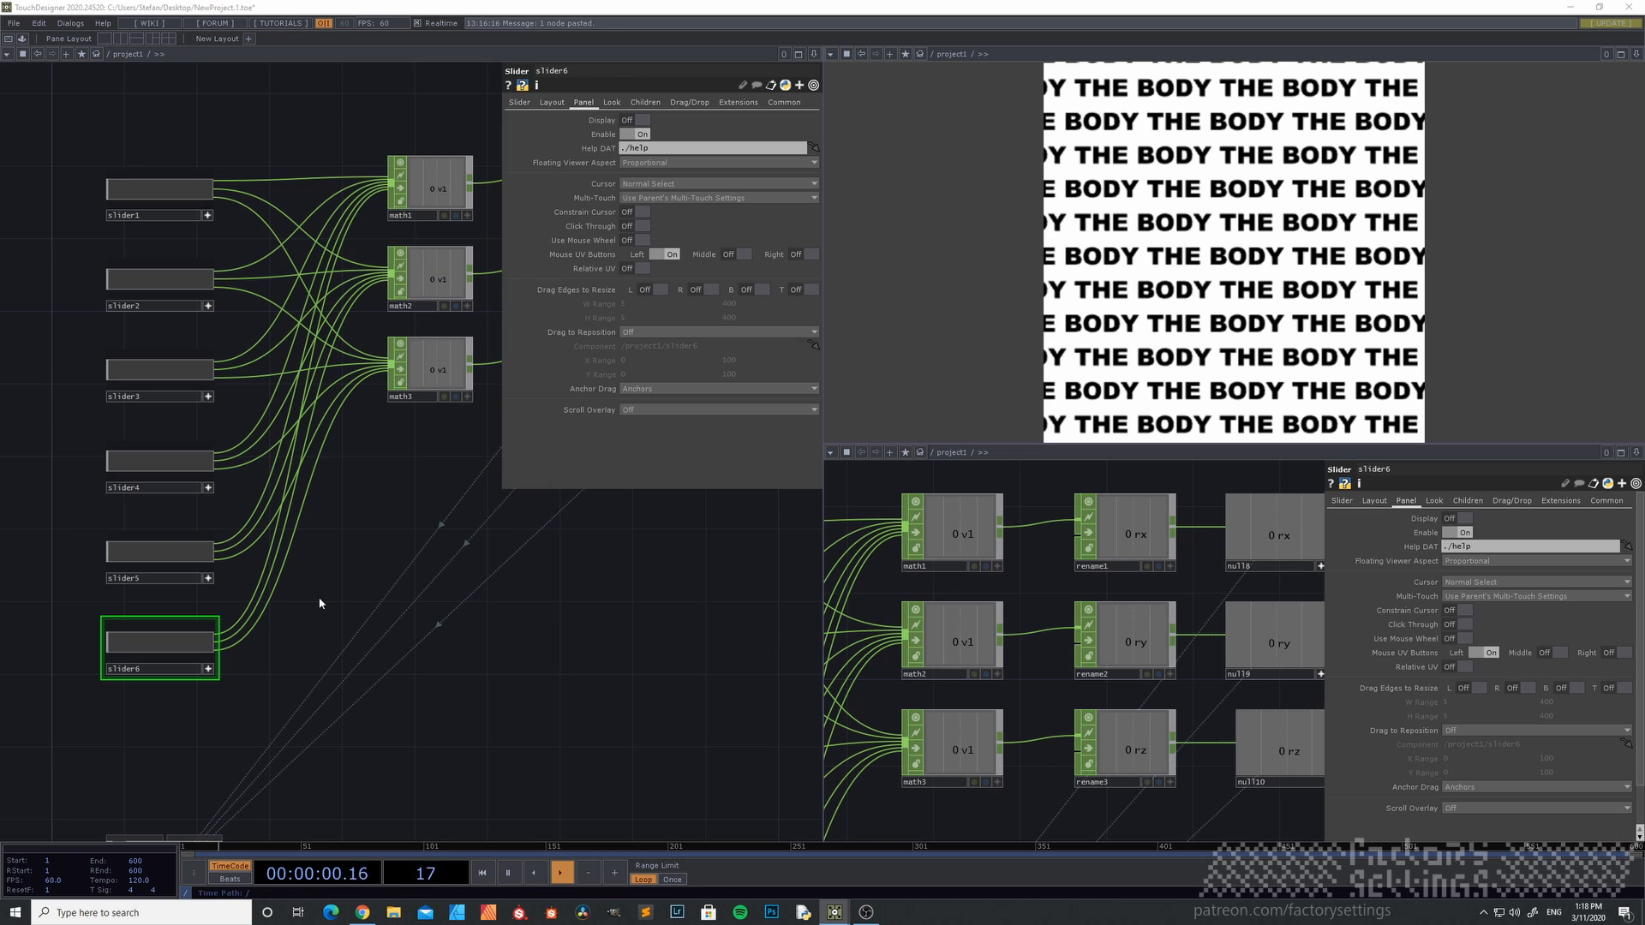
- Close the second network pane beneath the rendered text view
left_click_drag(322, 598, 456, 622)
left_click_drag(193, 543, 383, 587)
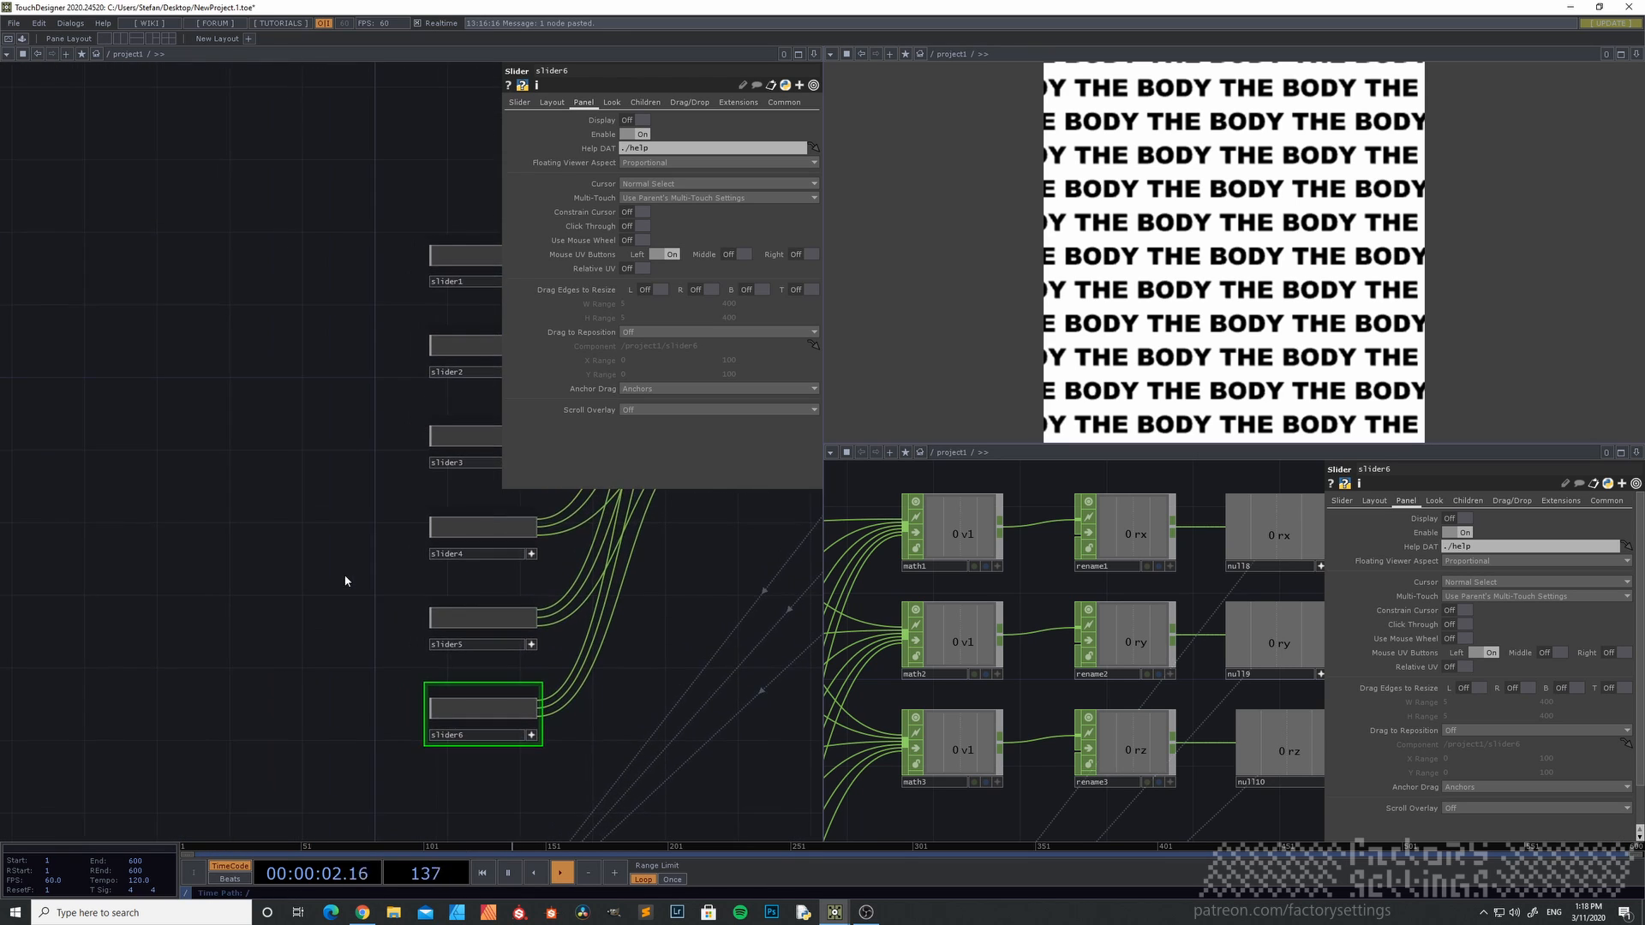
scroll(344, 576, "down", 3)
left_click_drag(309, 527, 264, 587)
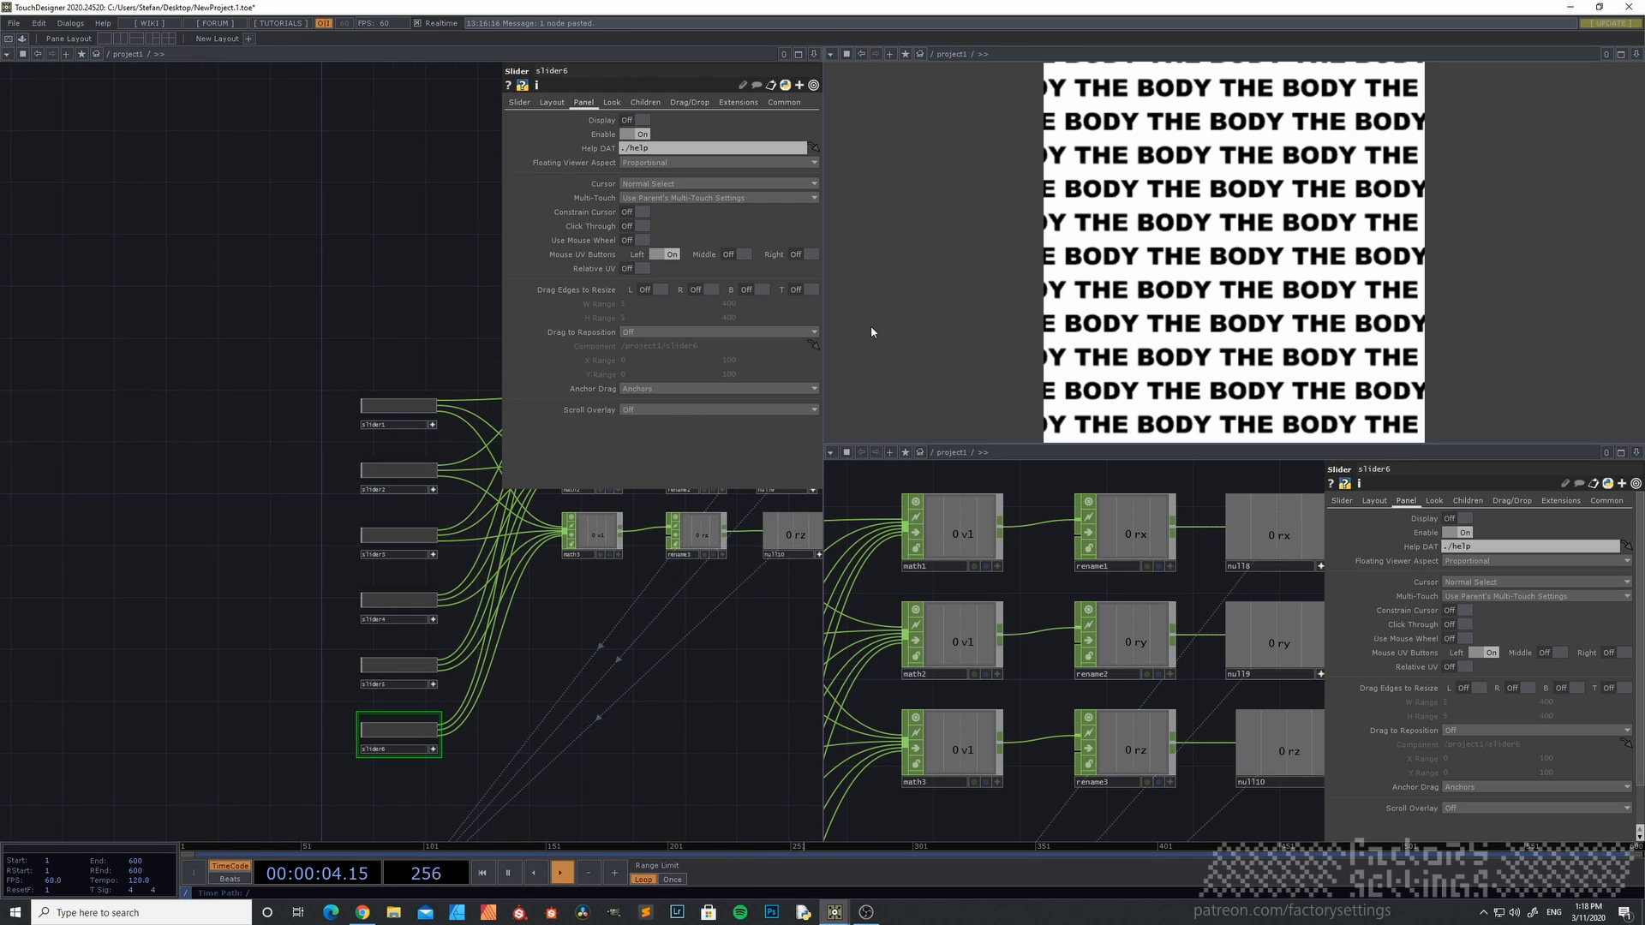
left_click(1636, 452)
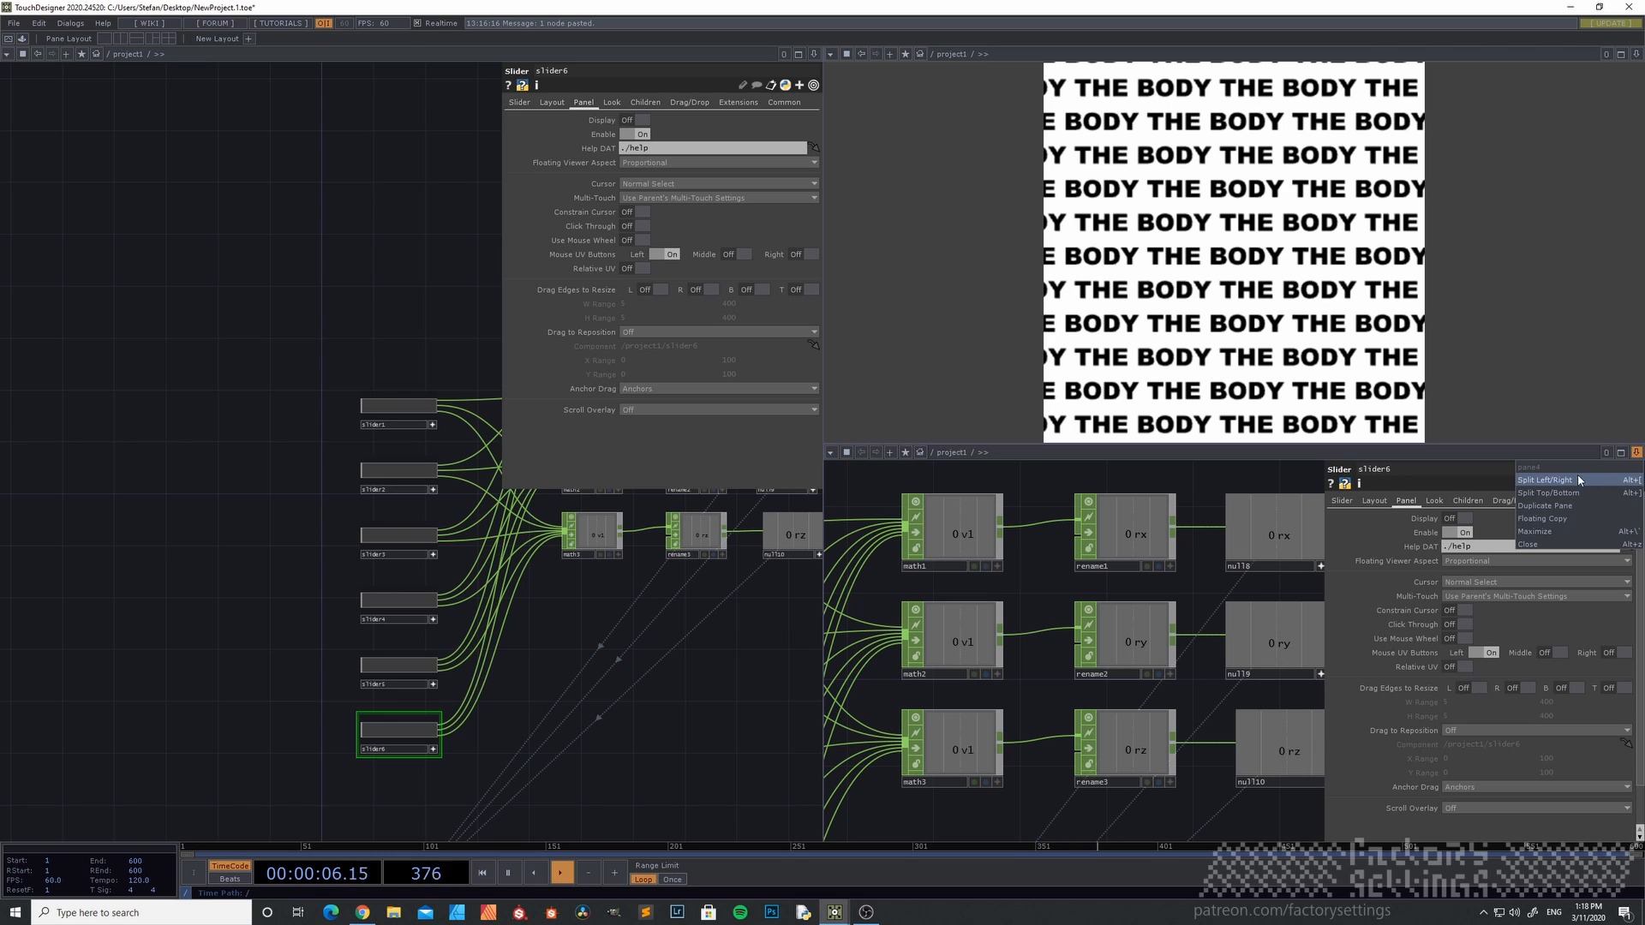
left_click(1559, 543)
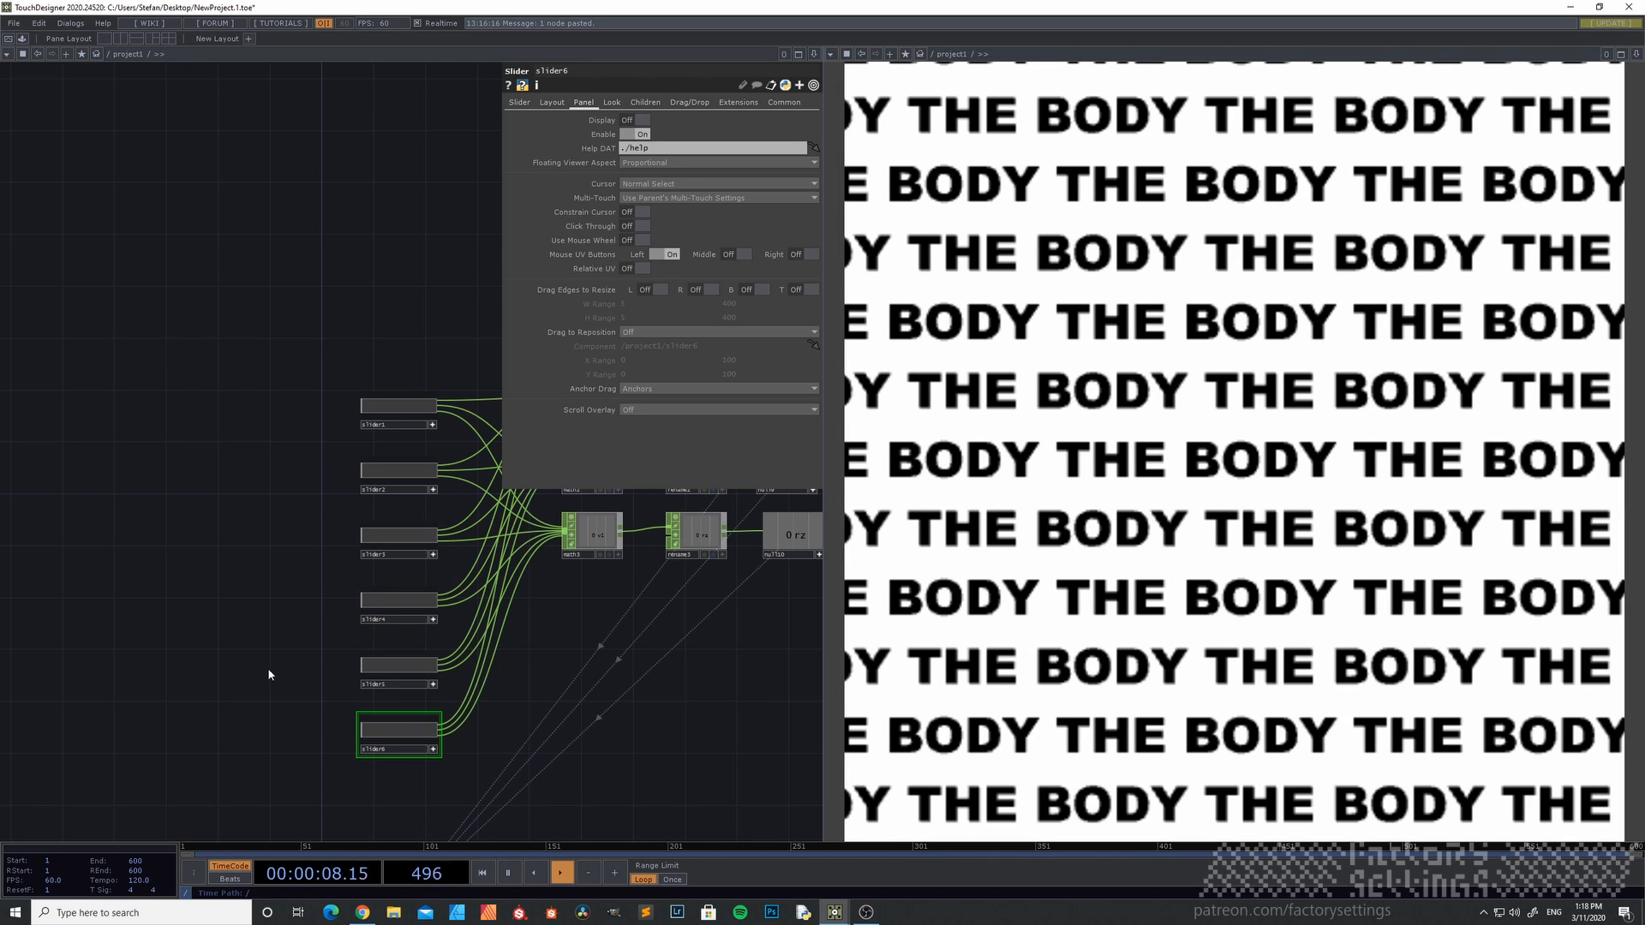
- Add an Animation COMP to the left of the slider column
left_click_drag(207, 503, 146, 435)
left_click_drag(108, 377, 176, 426)
key("Tab")
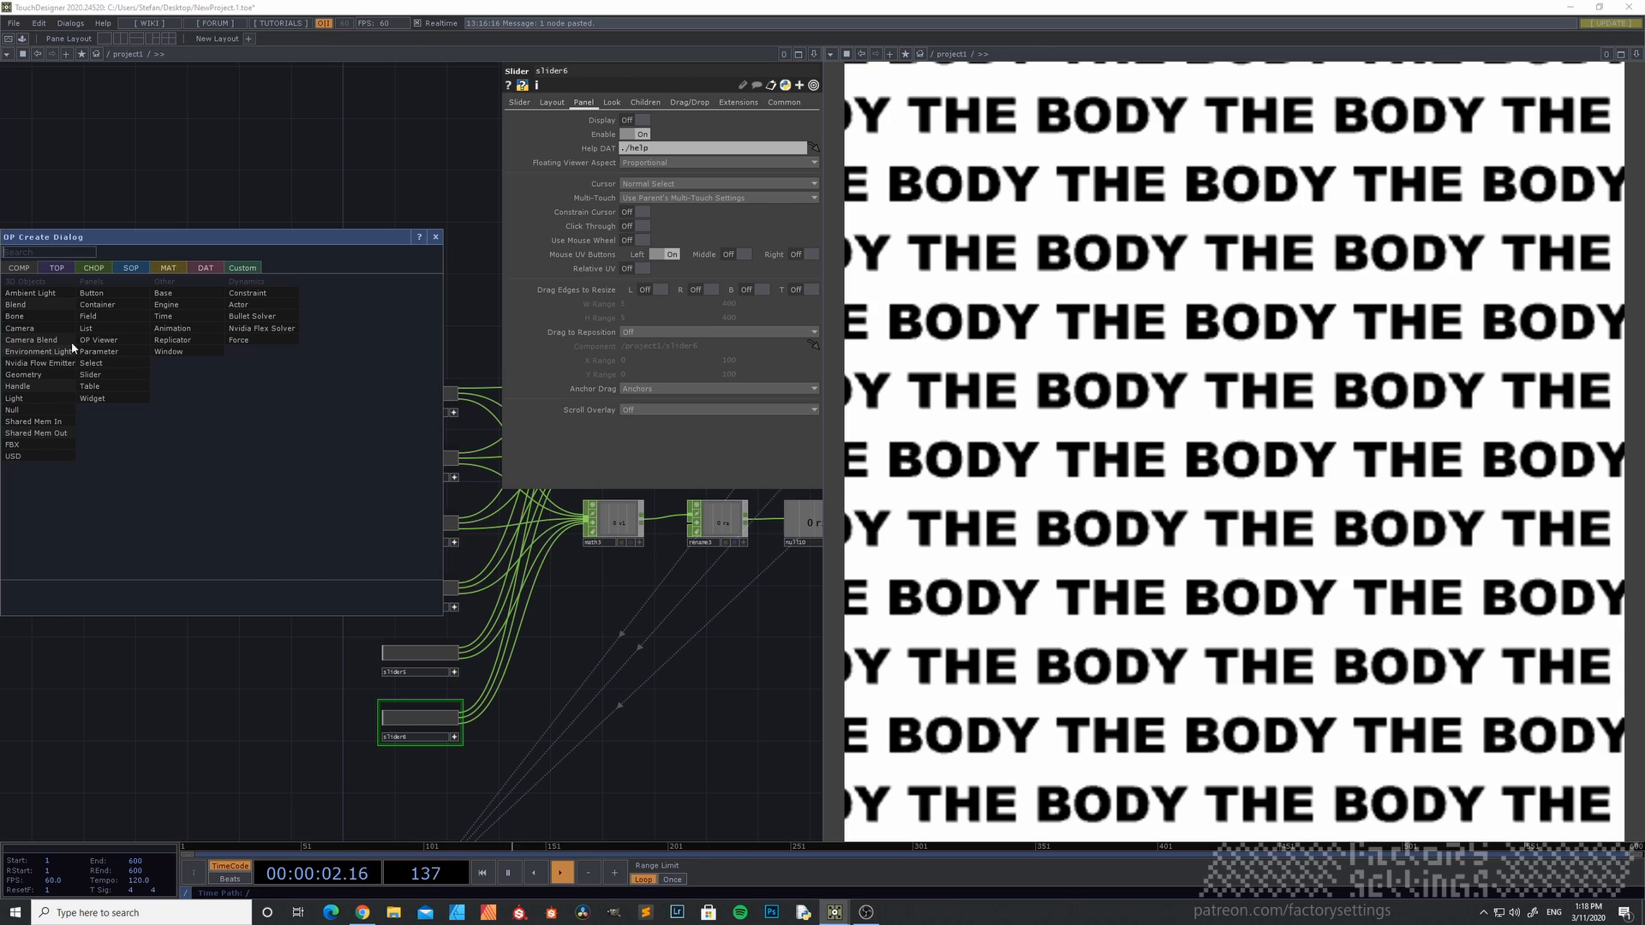
left_click(183, 333)
left_click(178, 412)
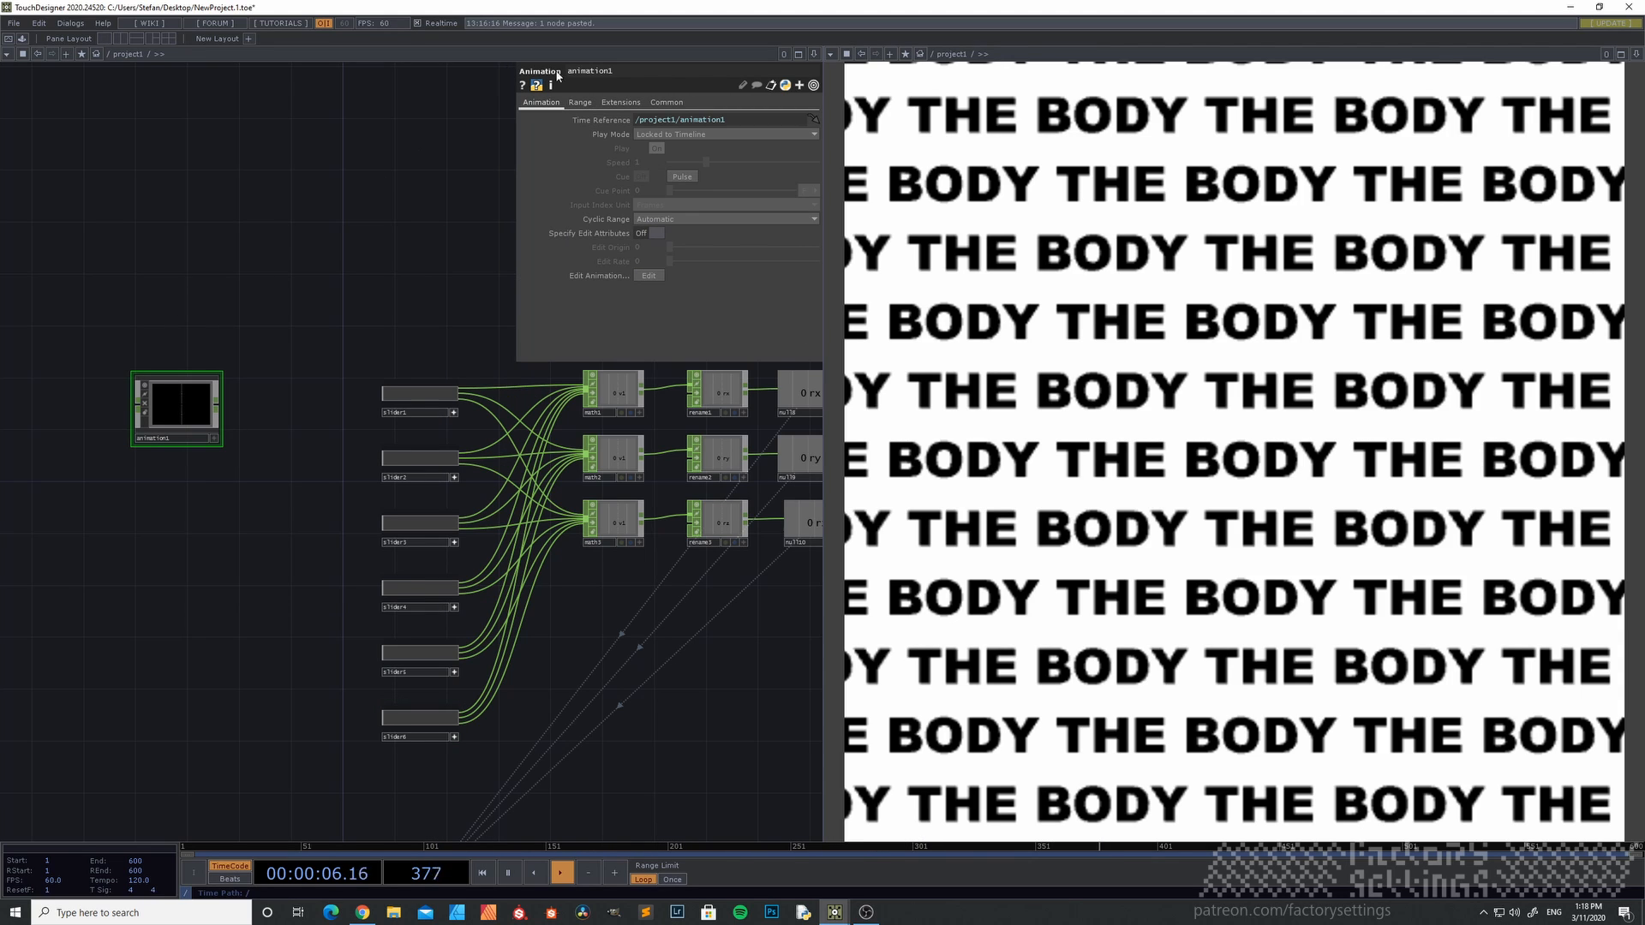
- Set animation1's range type to Custom, starting at 0 and ending at 300
left_click(579, 103)
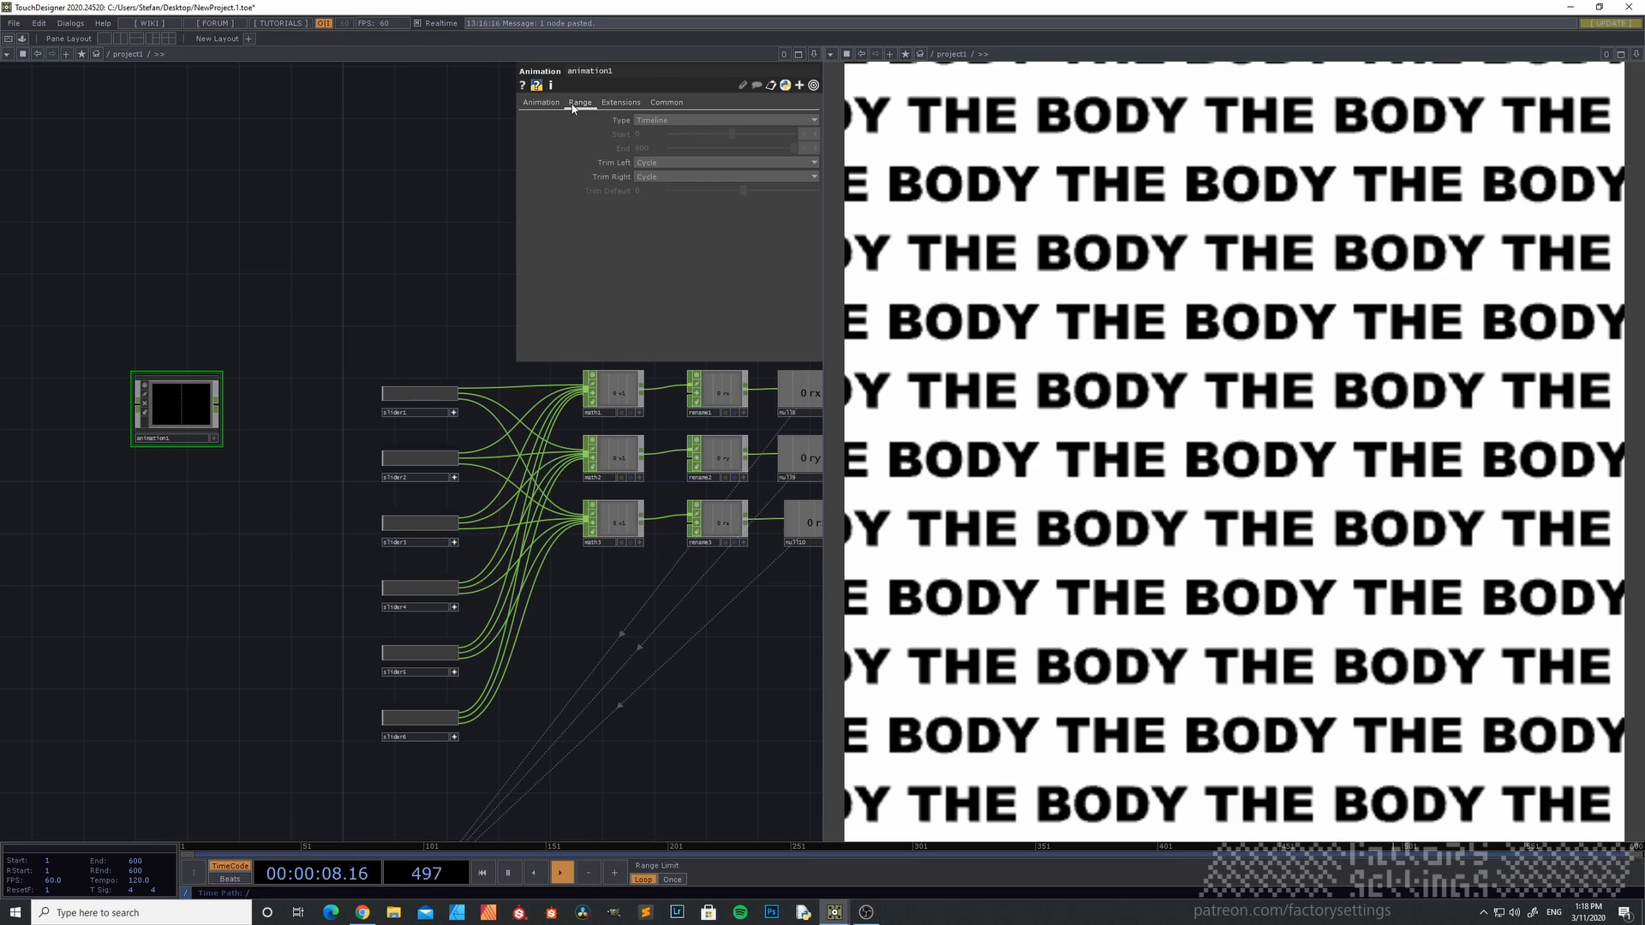
left_click(655, 120)
left_click(658, 146)
left_click(814, 134)
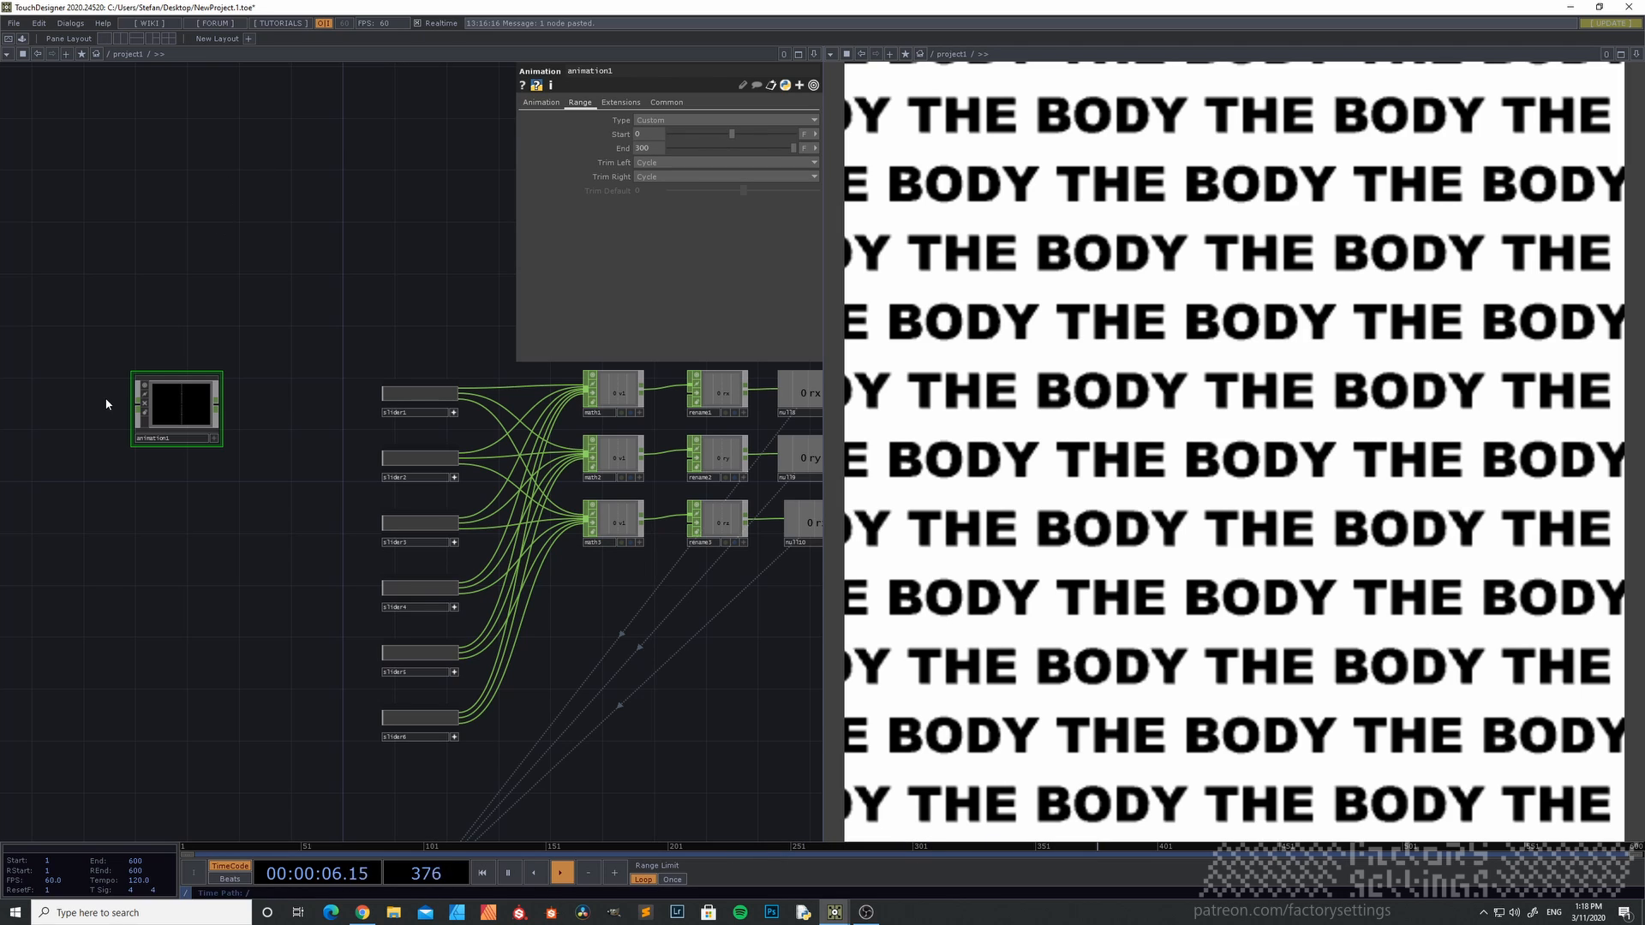
- Open animation1 in the animation editor and add six channels using the name pattern [1-6]
right_click(197, 399)
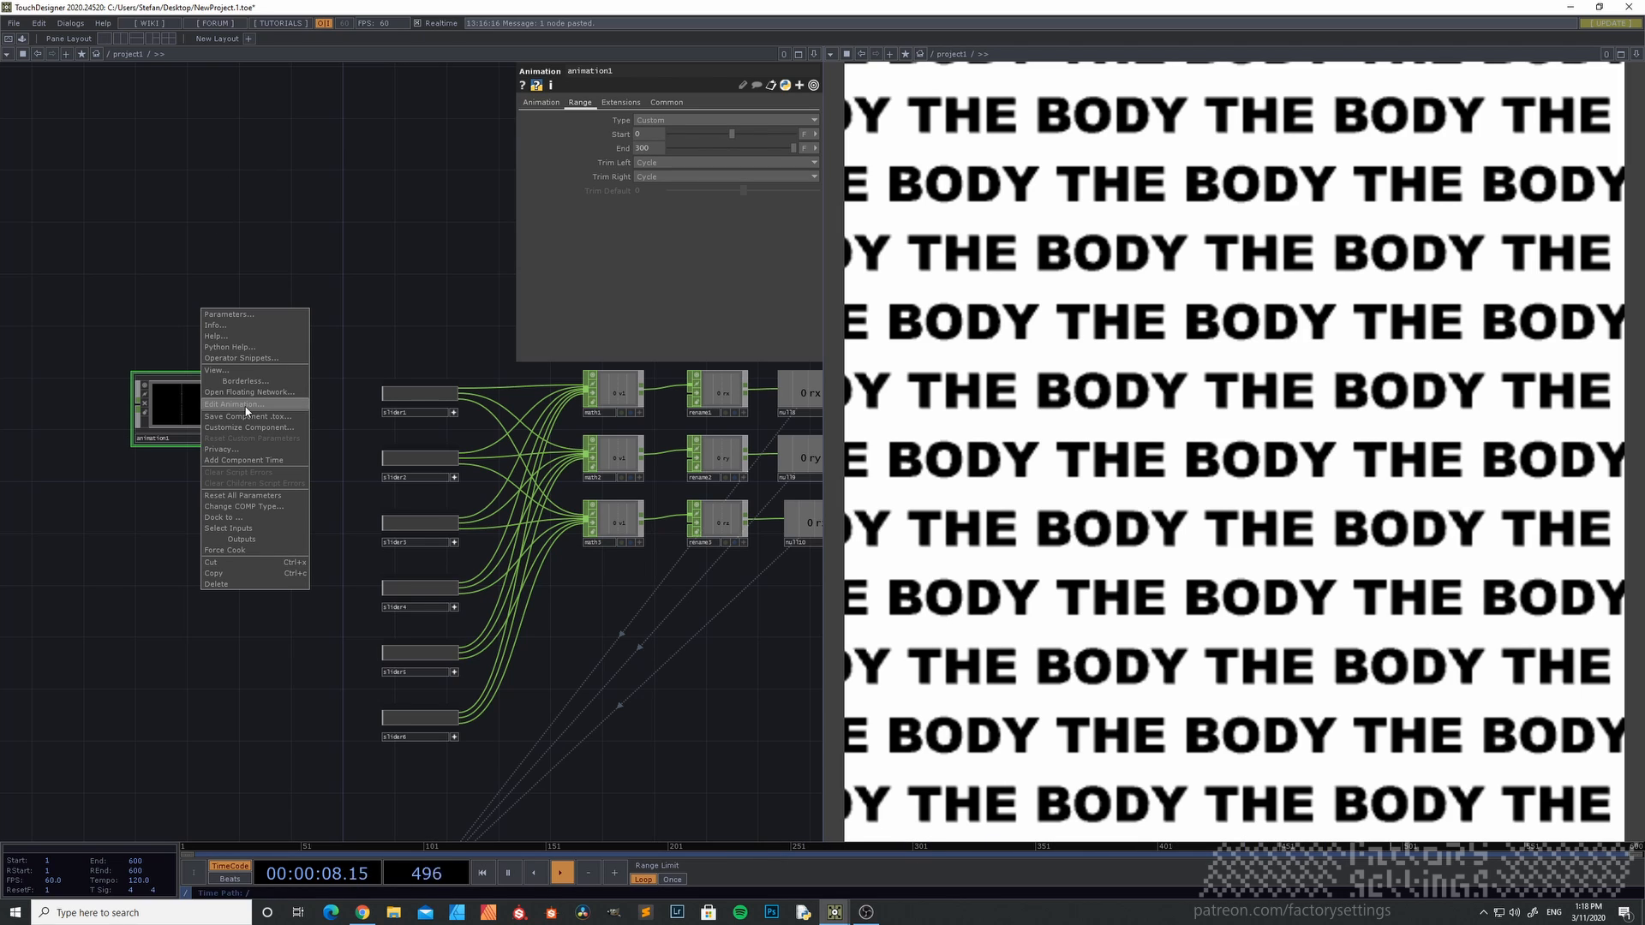
left_click(248, 406)
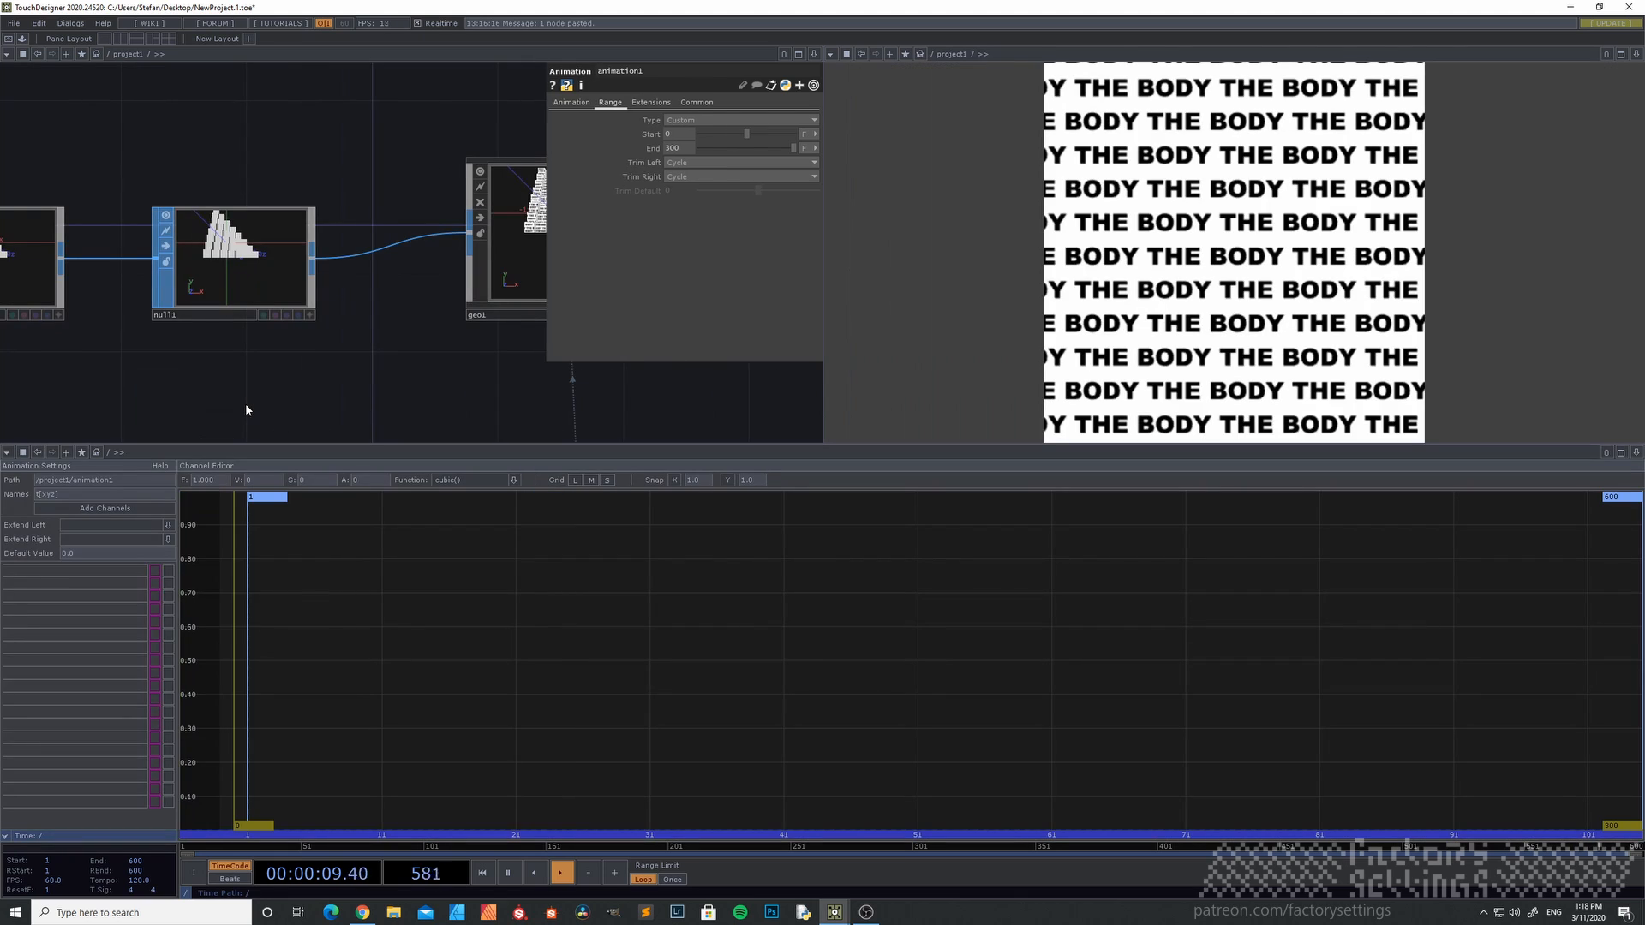
scroll(428, 377, "down", 5)
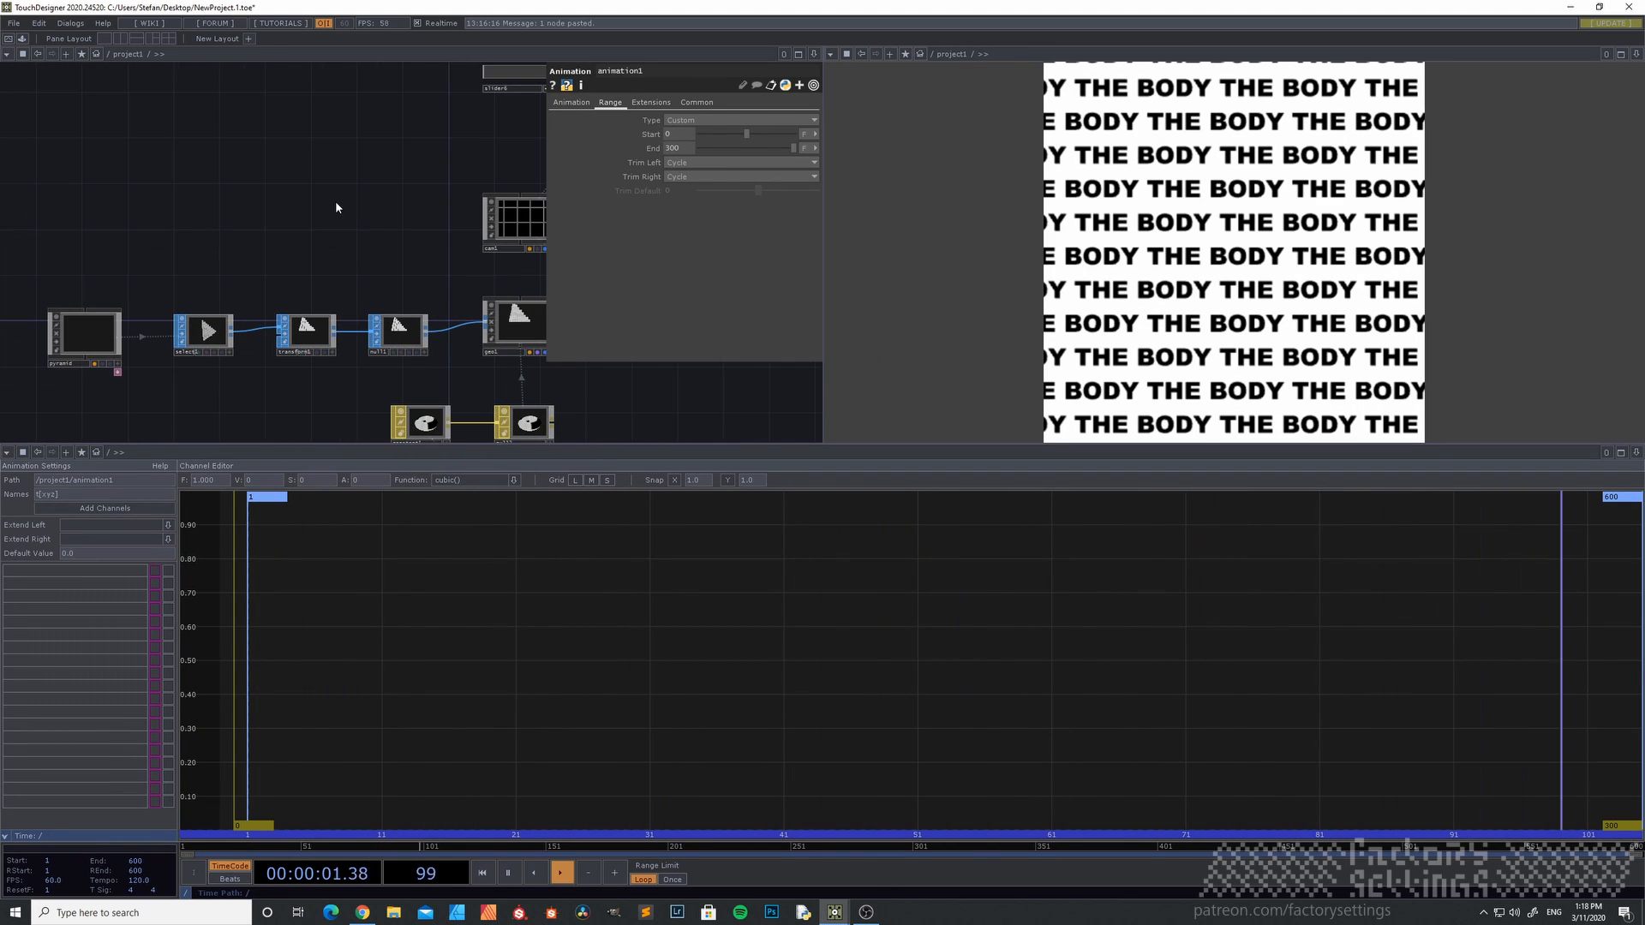
left_click_drag(297, 220, 298, 356)
left_click_drag(264, 195, 190, 322)
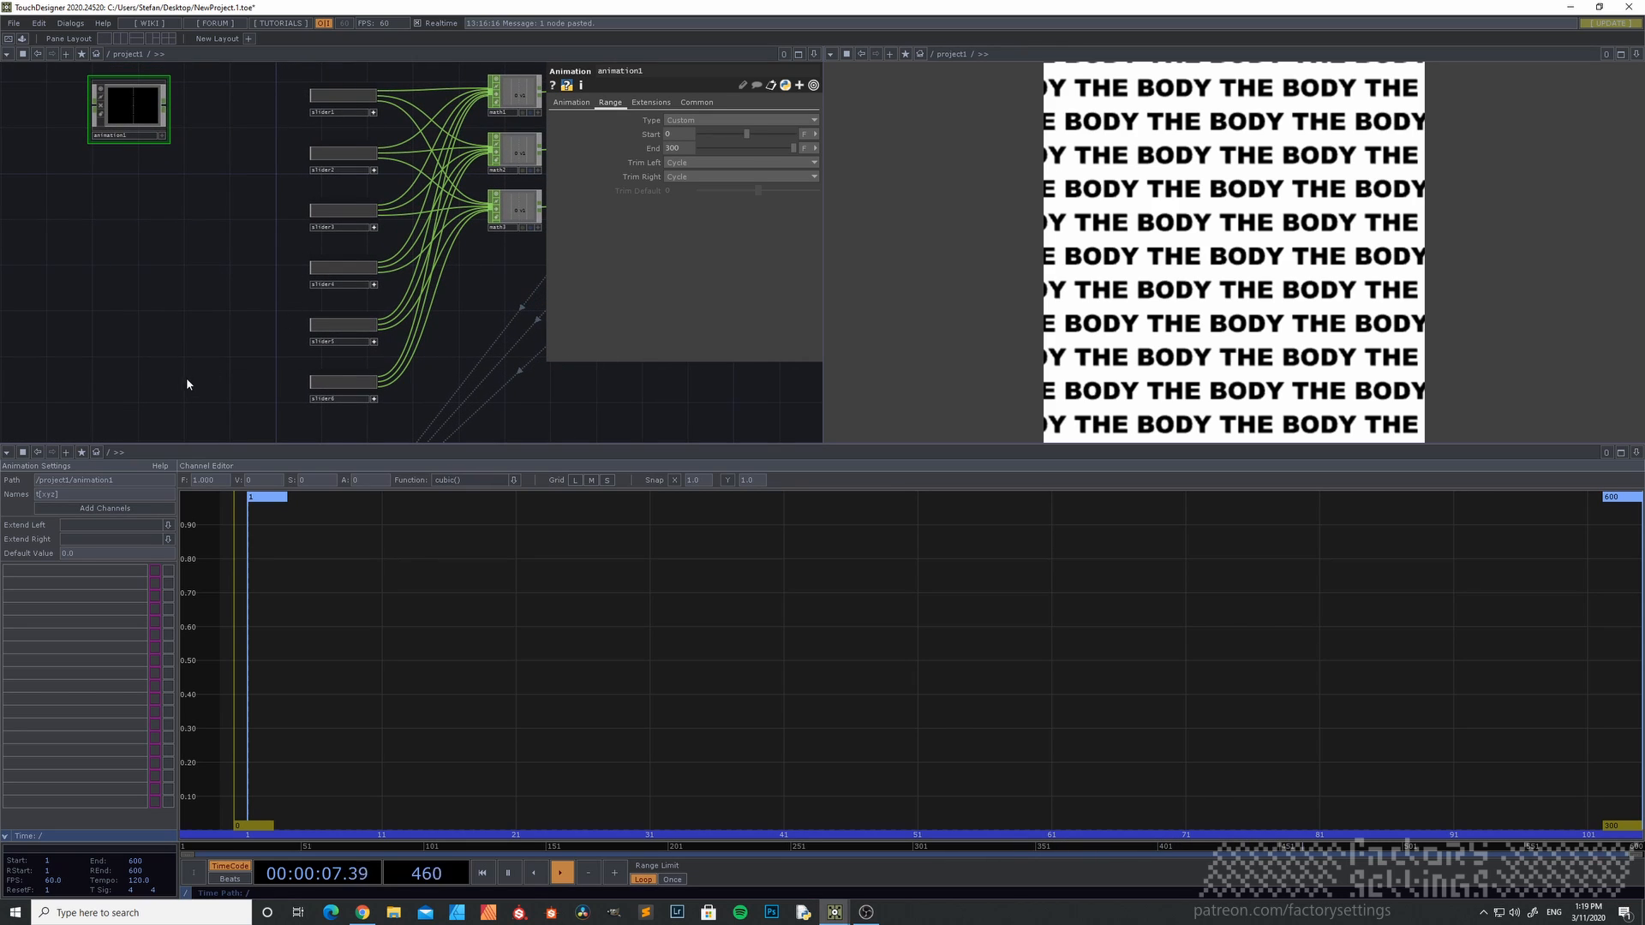
left_click(41, 495)
left_click(84, 509)
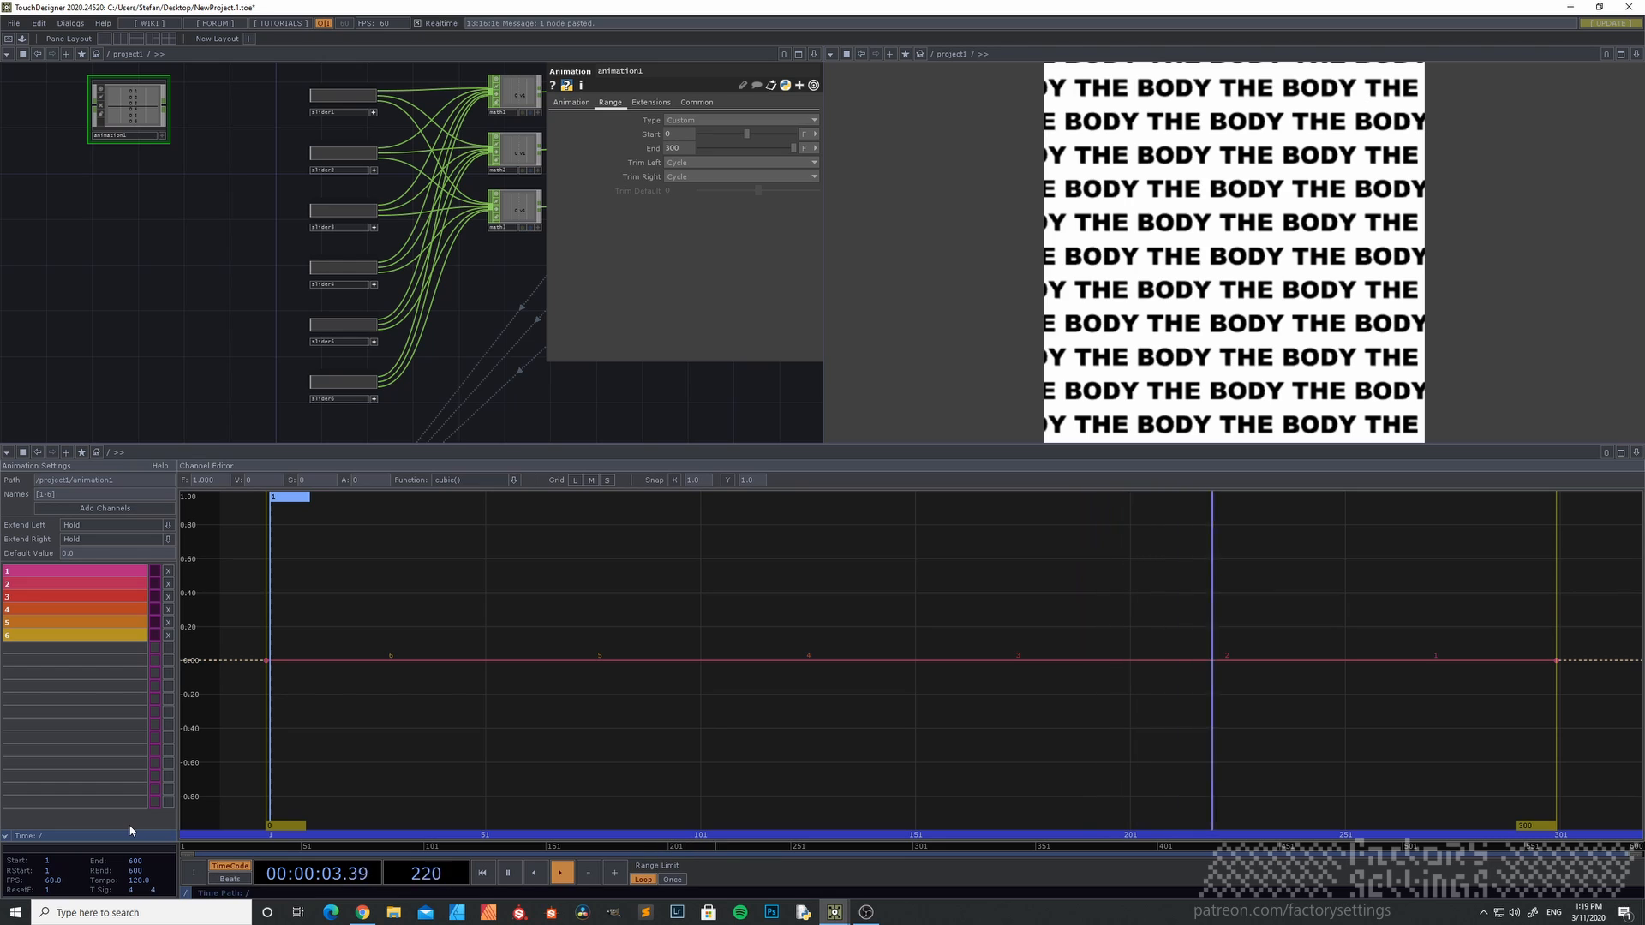
- In channel 1, add a keyframe at frame 35 with value 1 and set the keyframe at frame 300 to 1
left_click(81, 571)
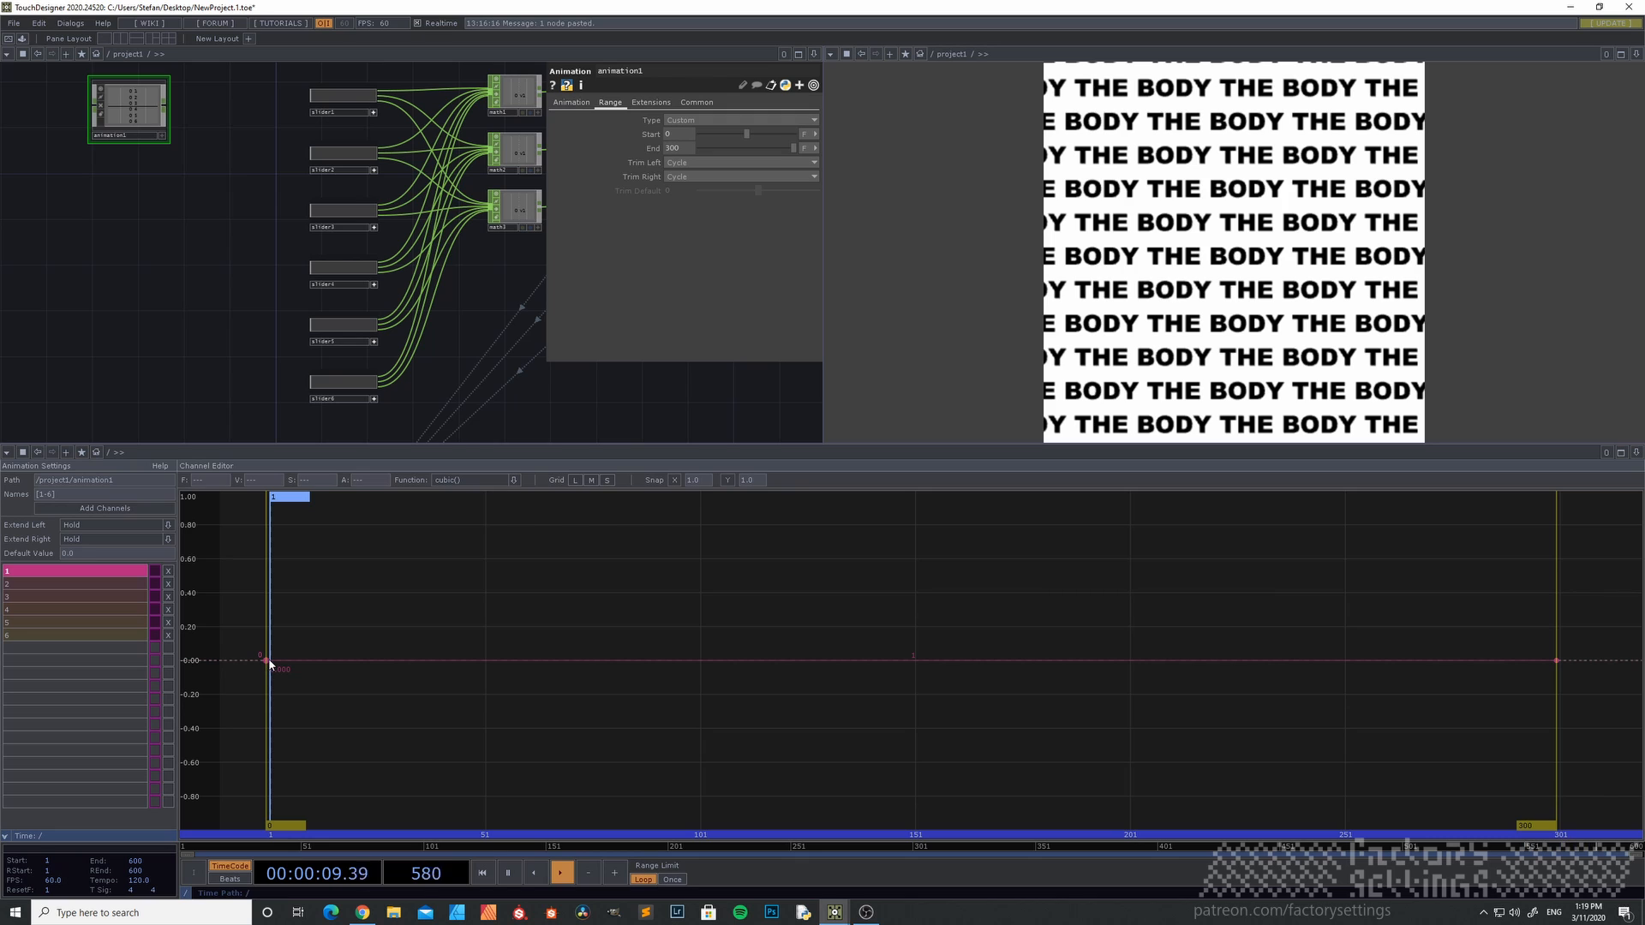
left_click(418, 660, "ctrl")
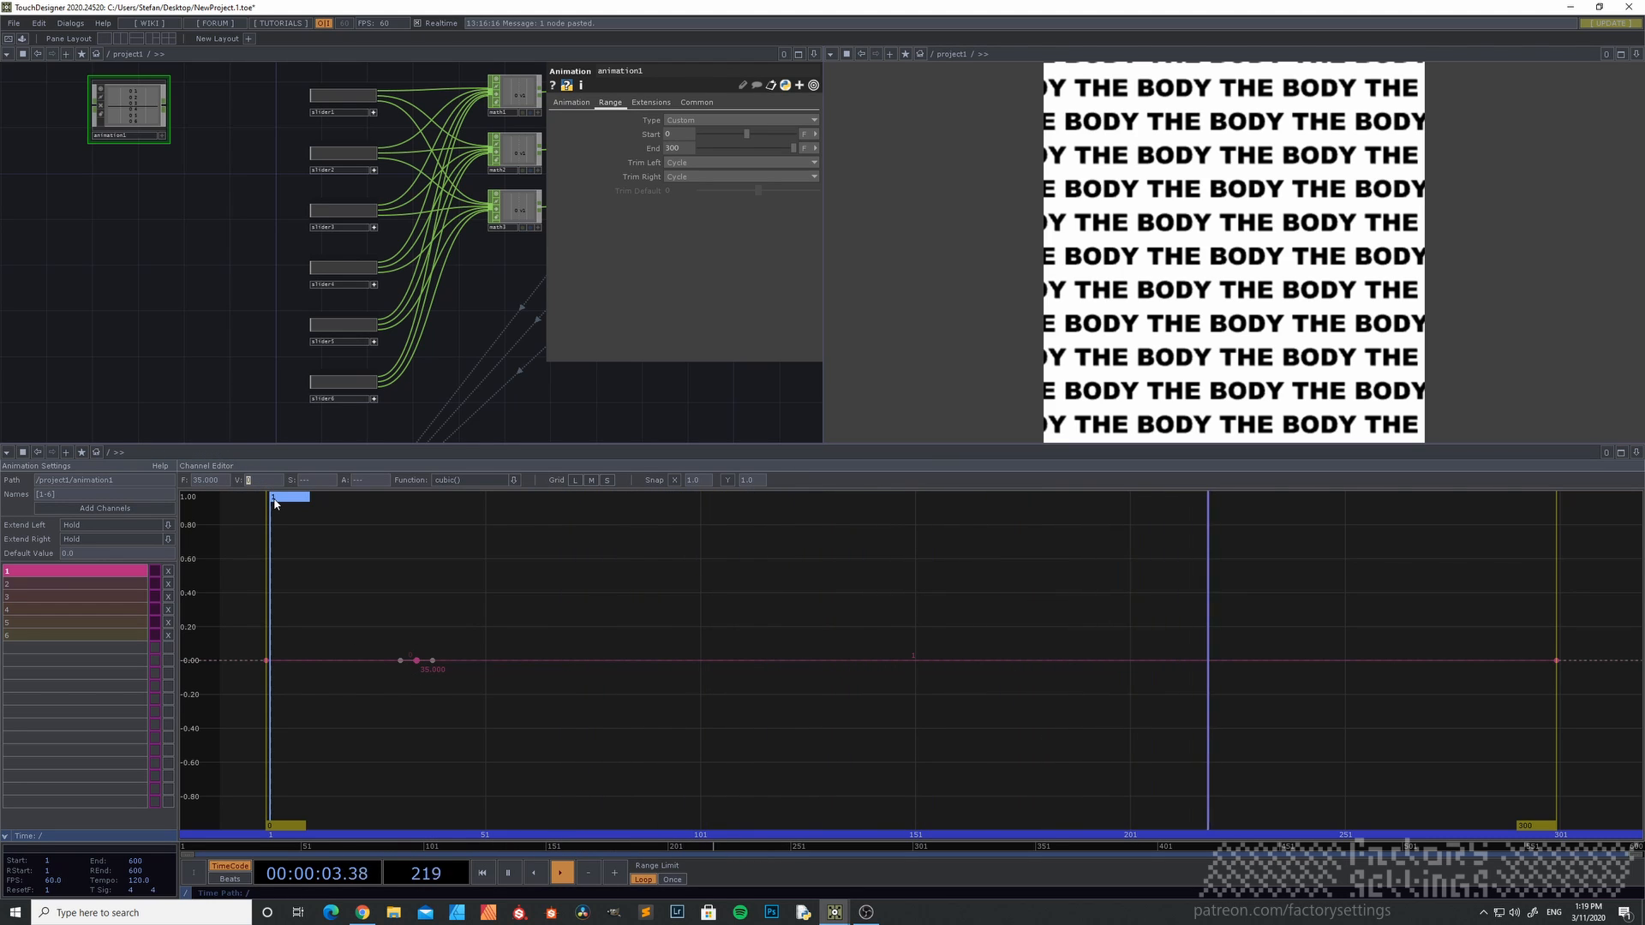
type("1")
key("Return")
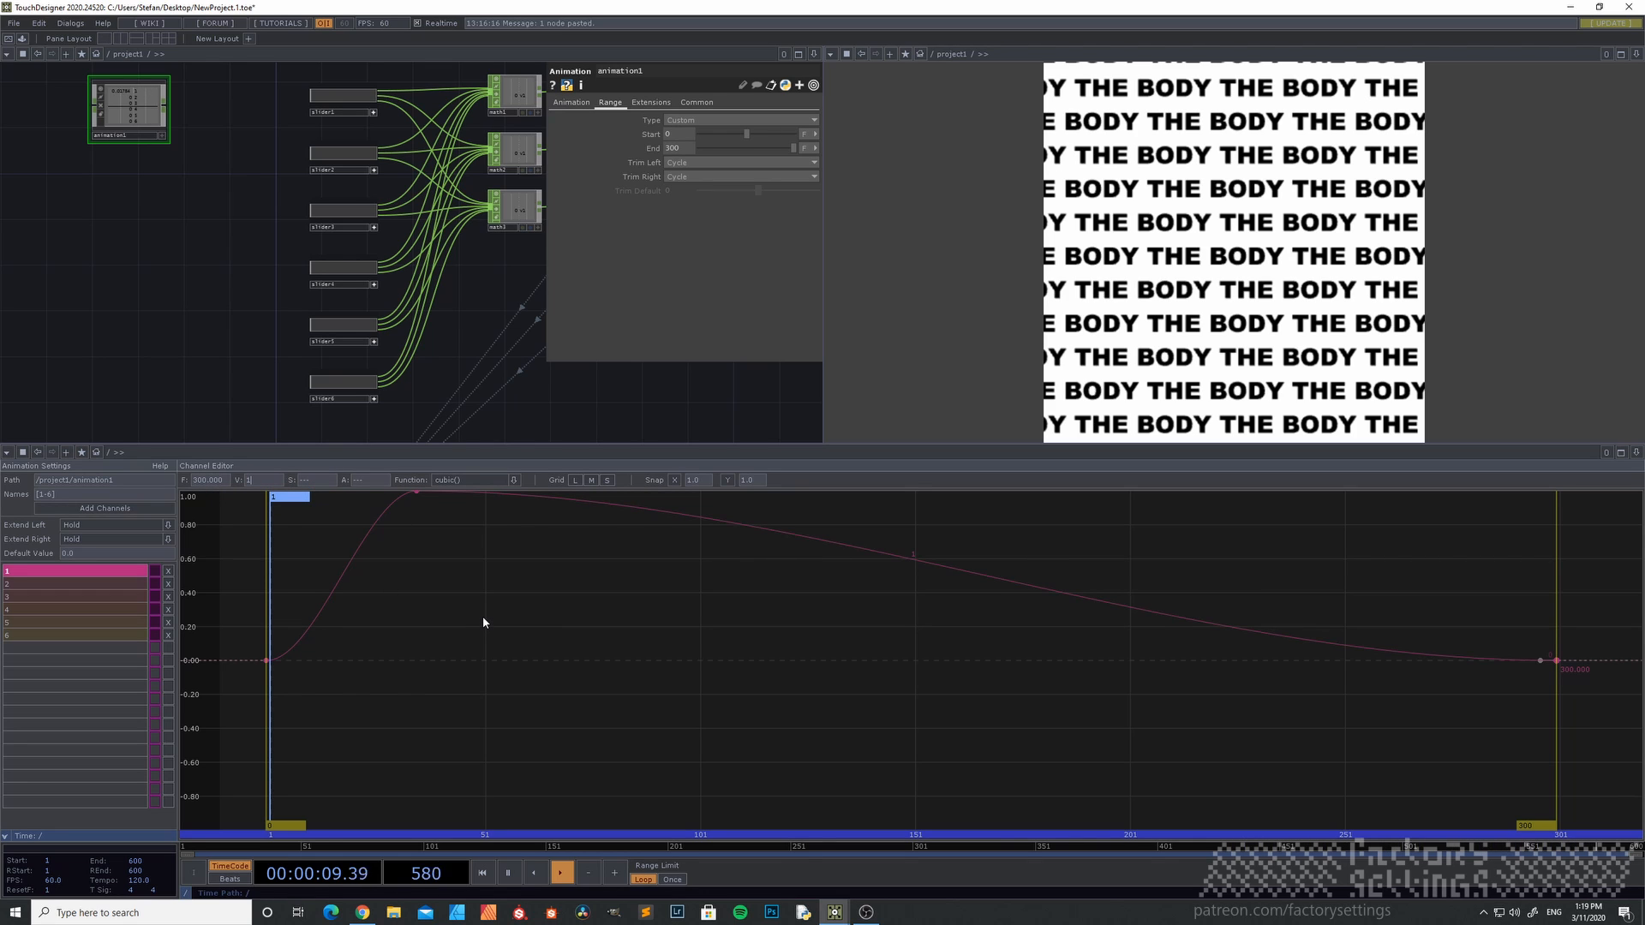
key("Return")
mouse_move(539, 534)
middle_mouse_down()
mouse_move(580, 600)
mouse_move(533, 543)
middle_mouse_up()
key("h")
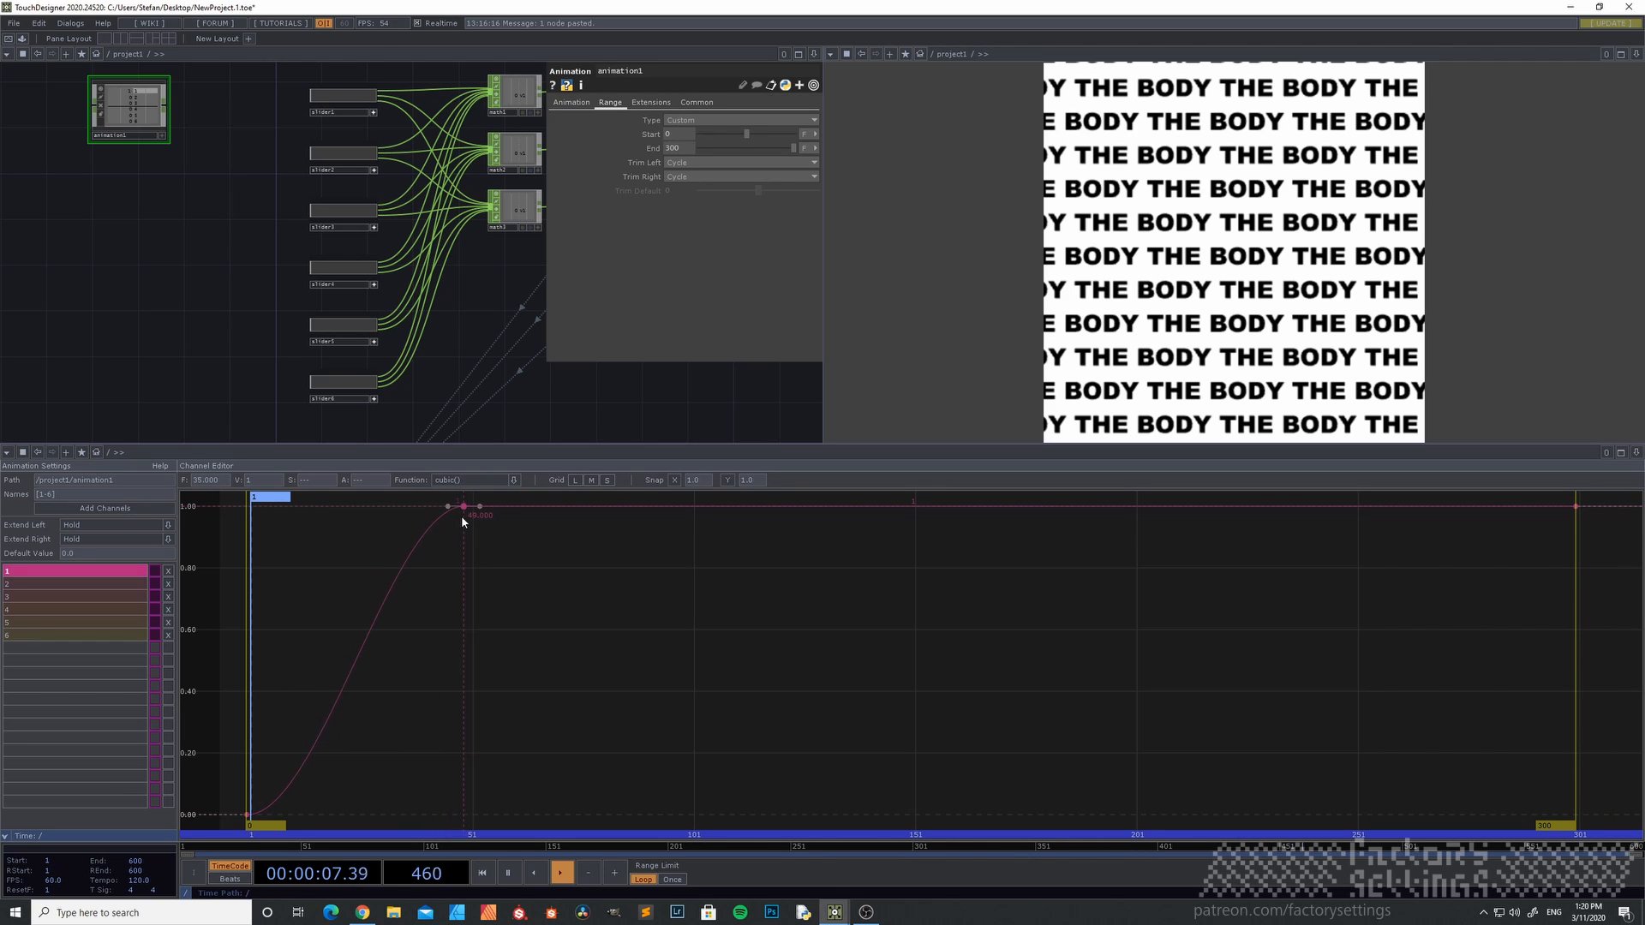
- Move channel 1's middle keyframe to frame 56 and set the rising segment's function to bezier()
left_click_drag(459, 527, 492, 528)
left_click(514, 481)
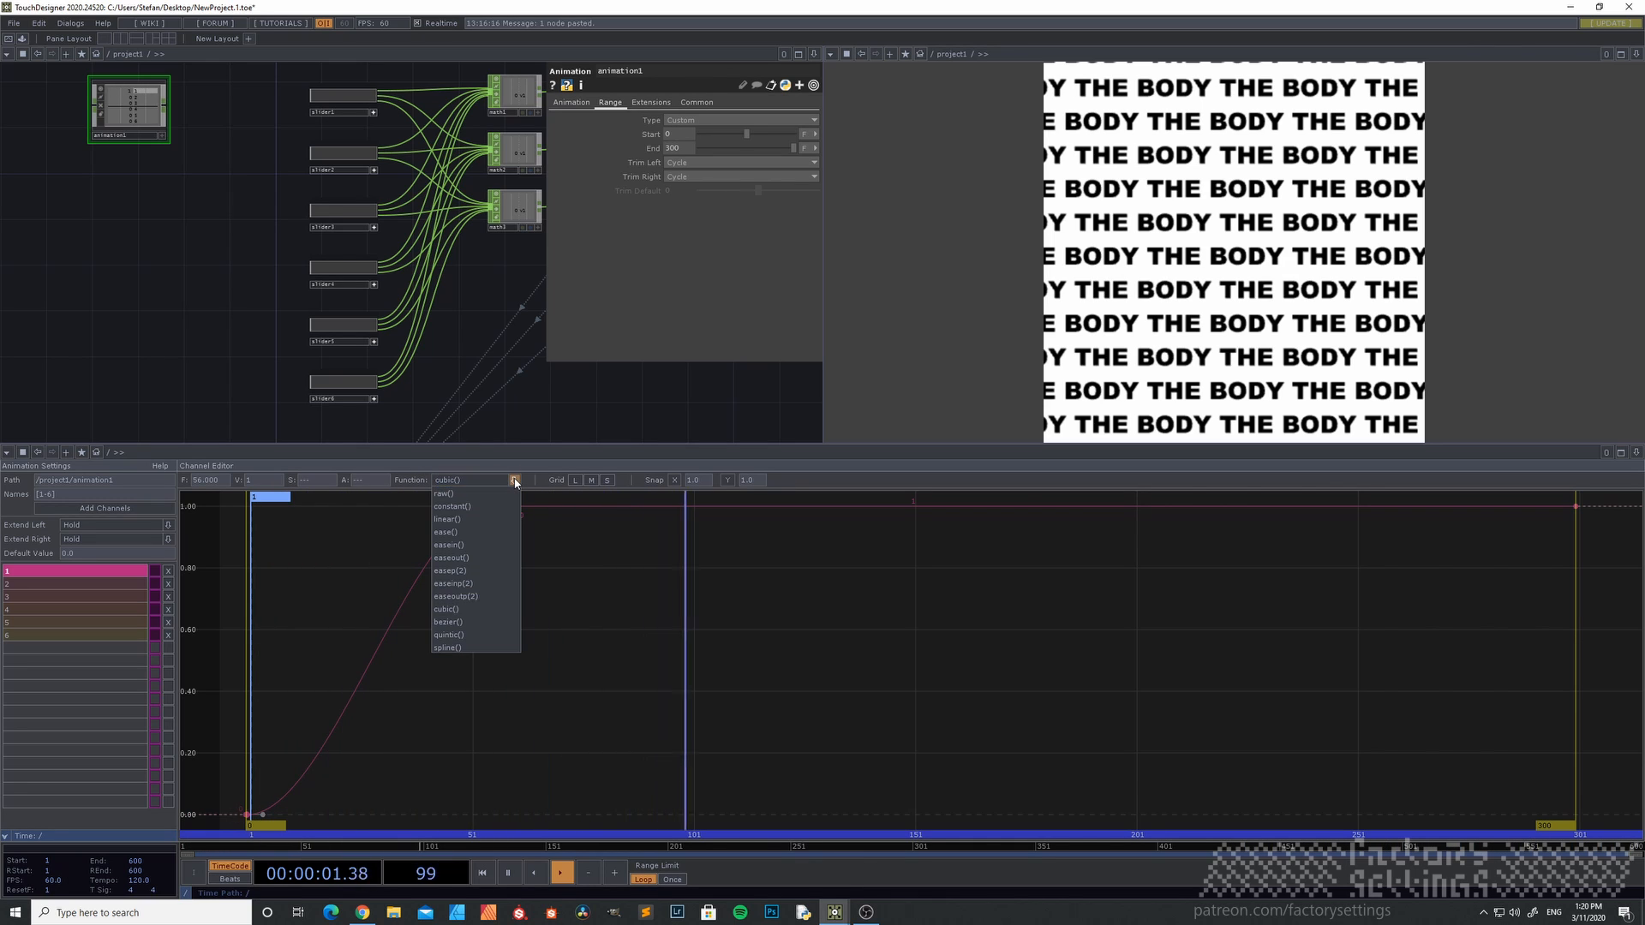
left_click(477, 623)
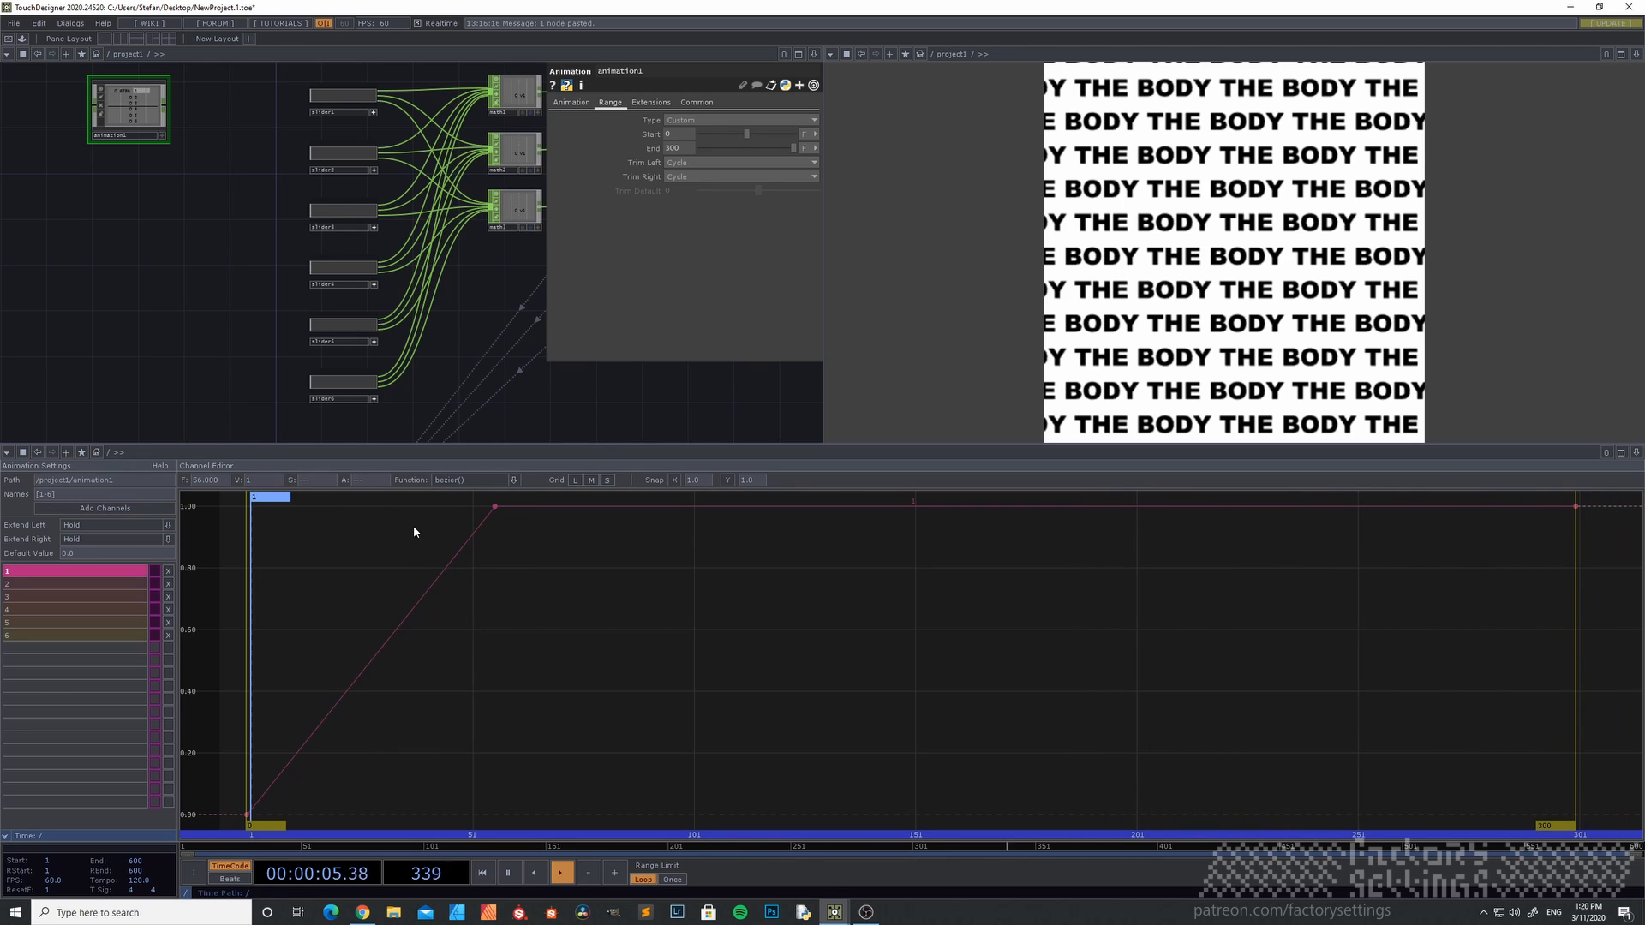
- Pull the bezier handles at both ends of channel 1's rising segment outward horizontally to form a smooth S-shaped ease
left_click(363, 666)
left_click_drag(485, 506, 470, 507)
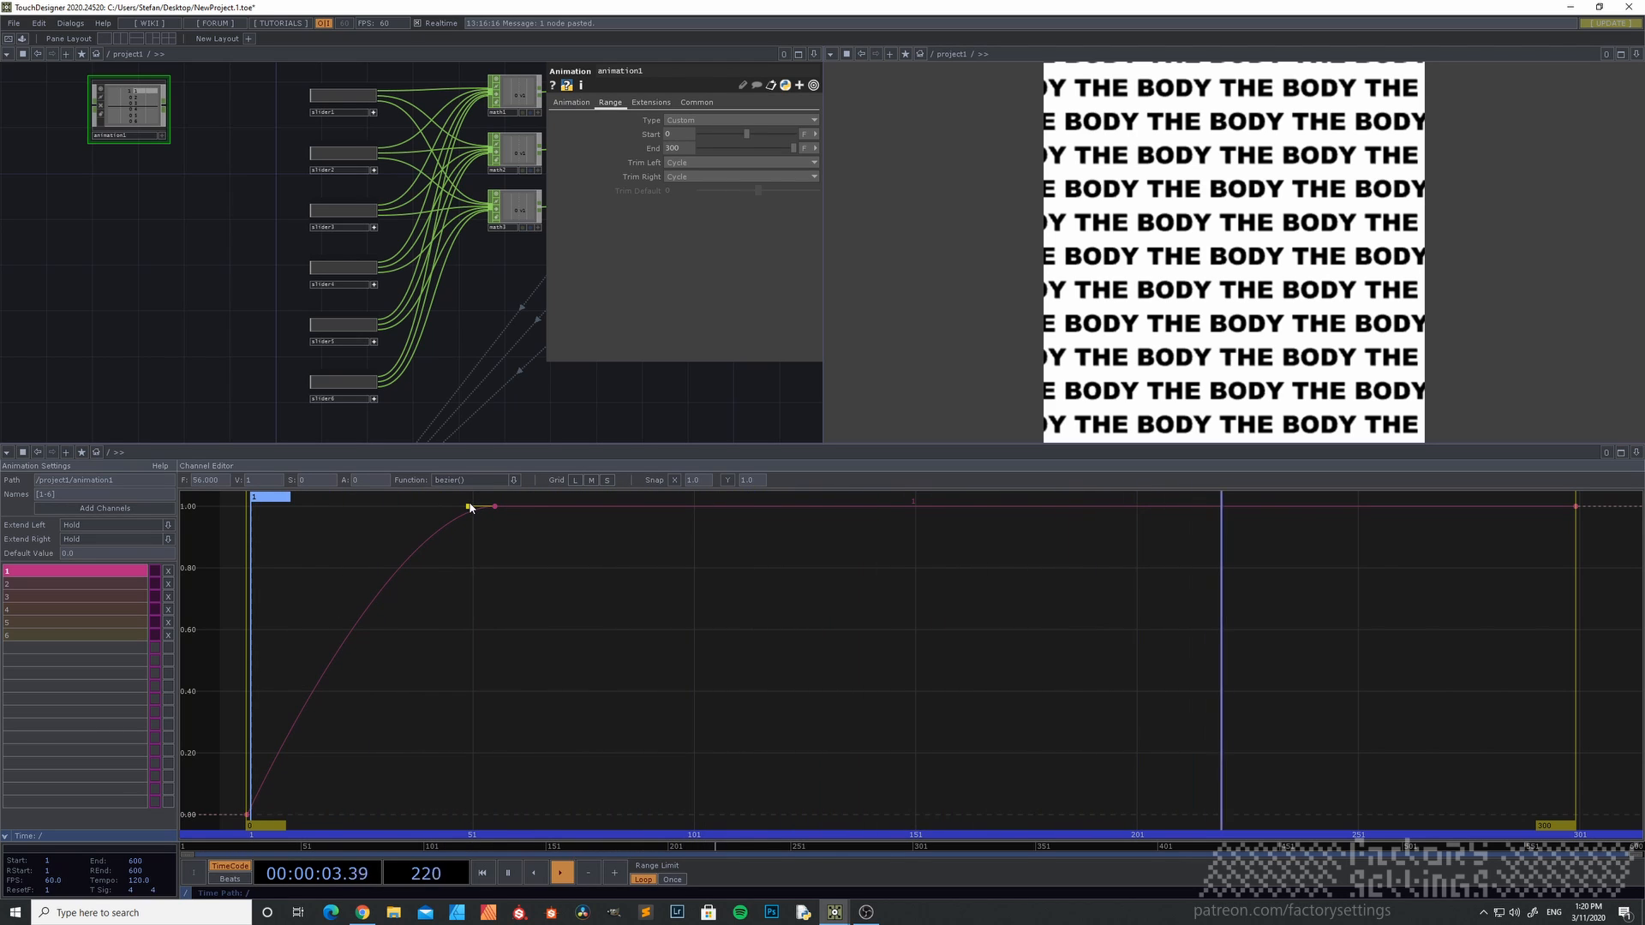
left_click(251, 814)
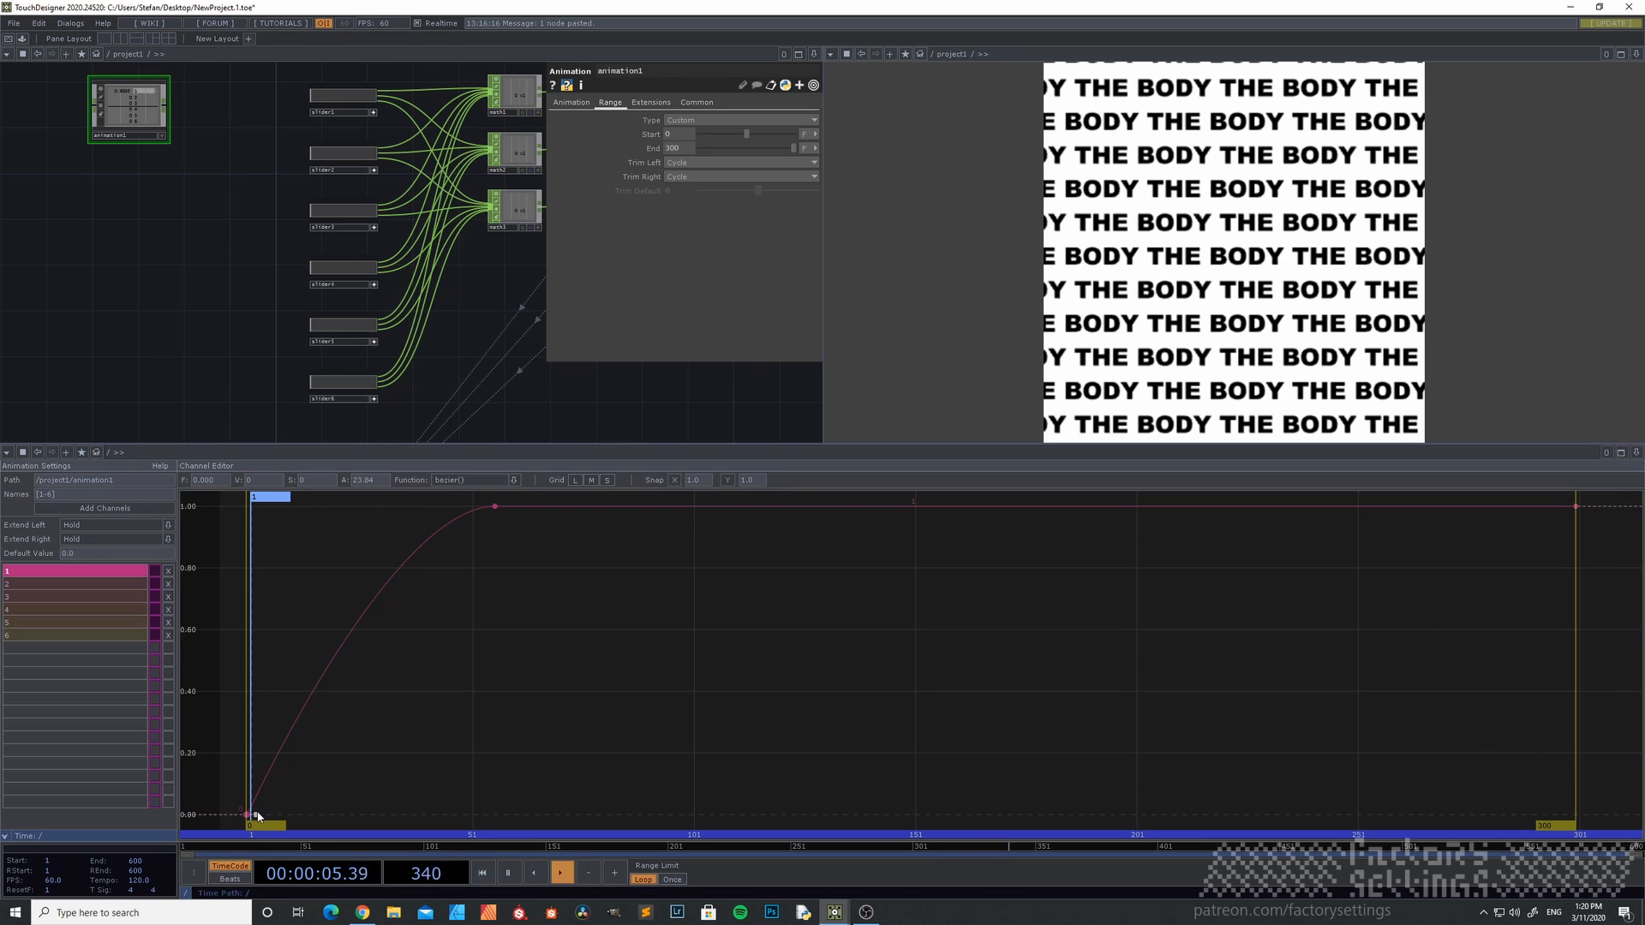
left_click_drag(264, 816, 285, 813)
left_click(492, 507)
left_click_drag(470, 506, 461, 507)
- Copy the two keyframes that bound channel 1's rising S-shaped segment
middle_click_drag(668, 639, 552, 687)
key("space")
key("space")
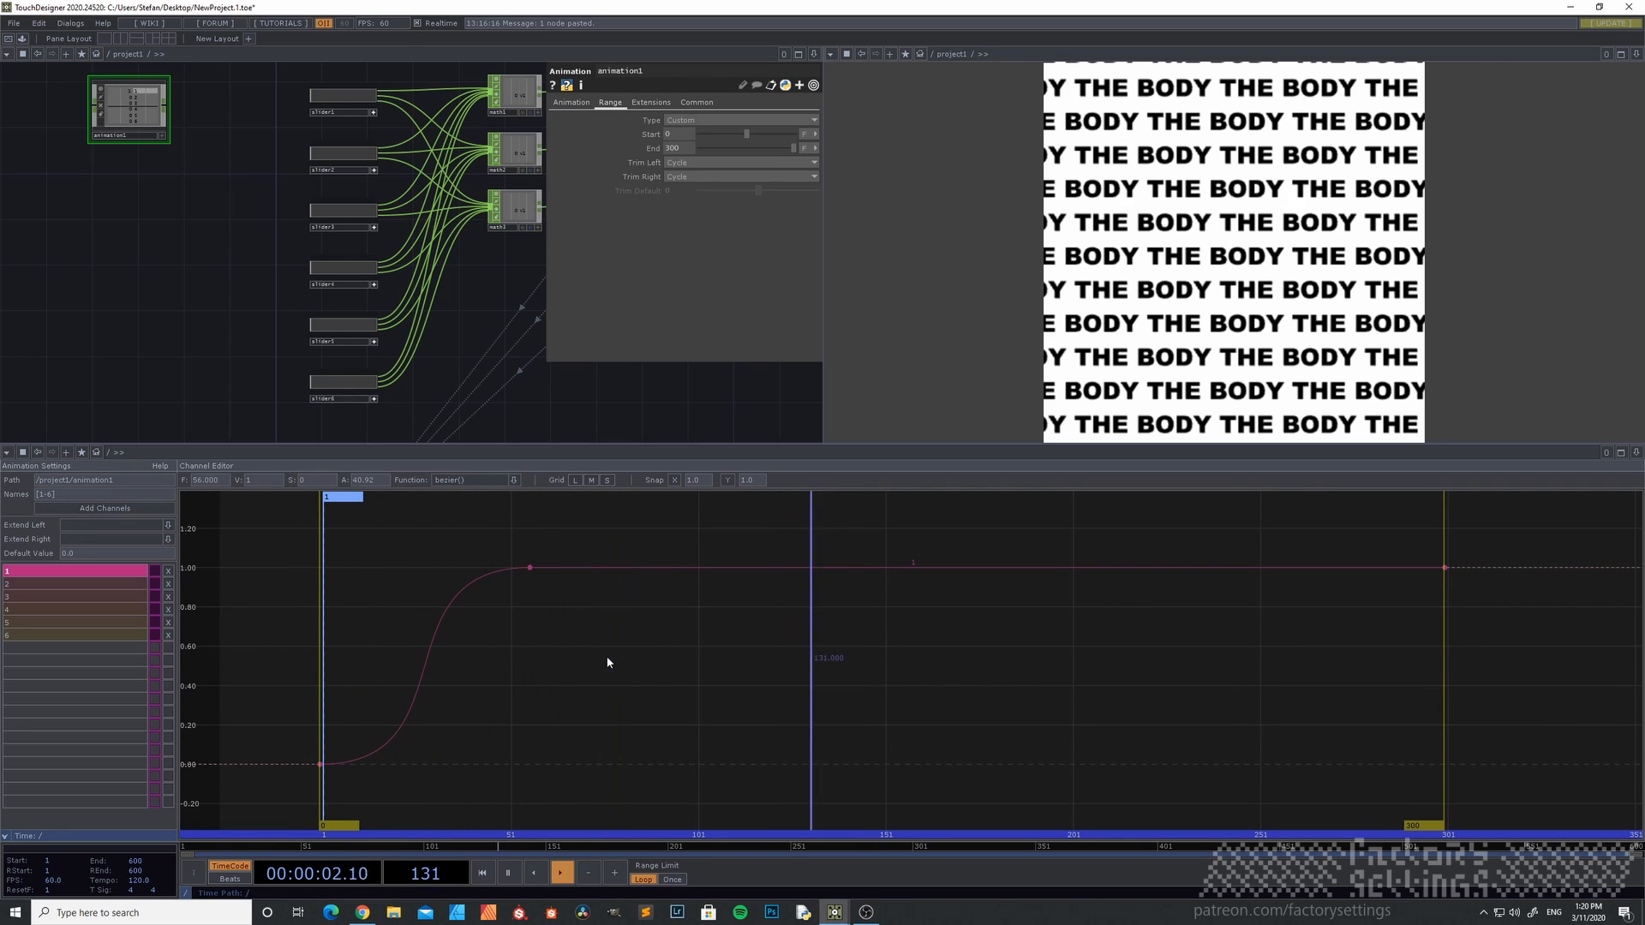
left_click_drag(614, 628, 252, 795)
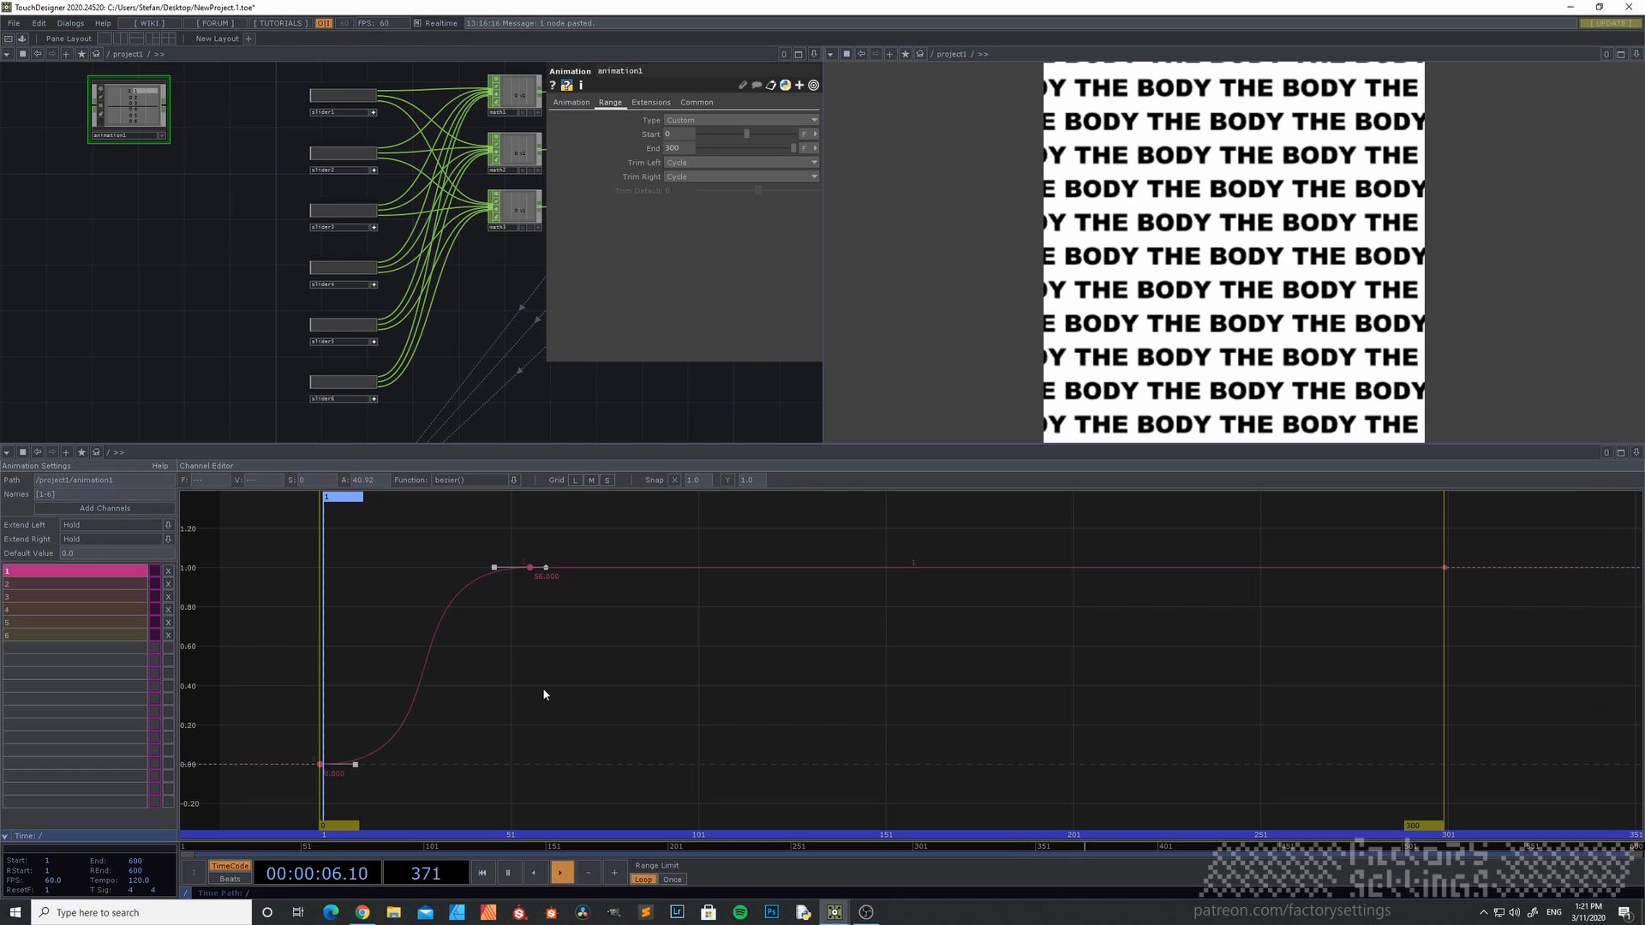
right_click(583, 595)
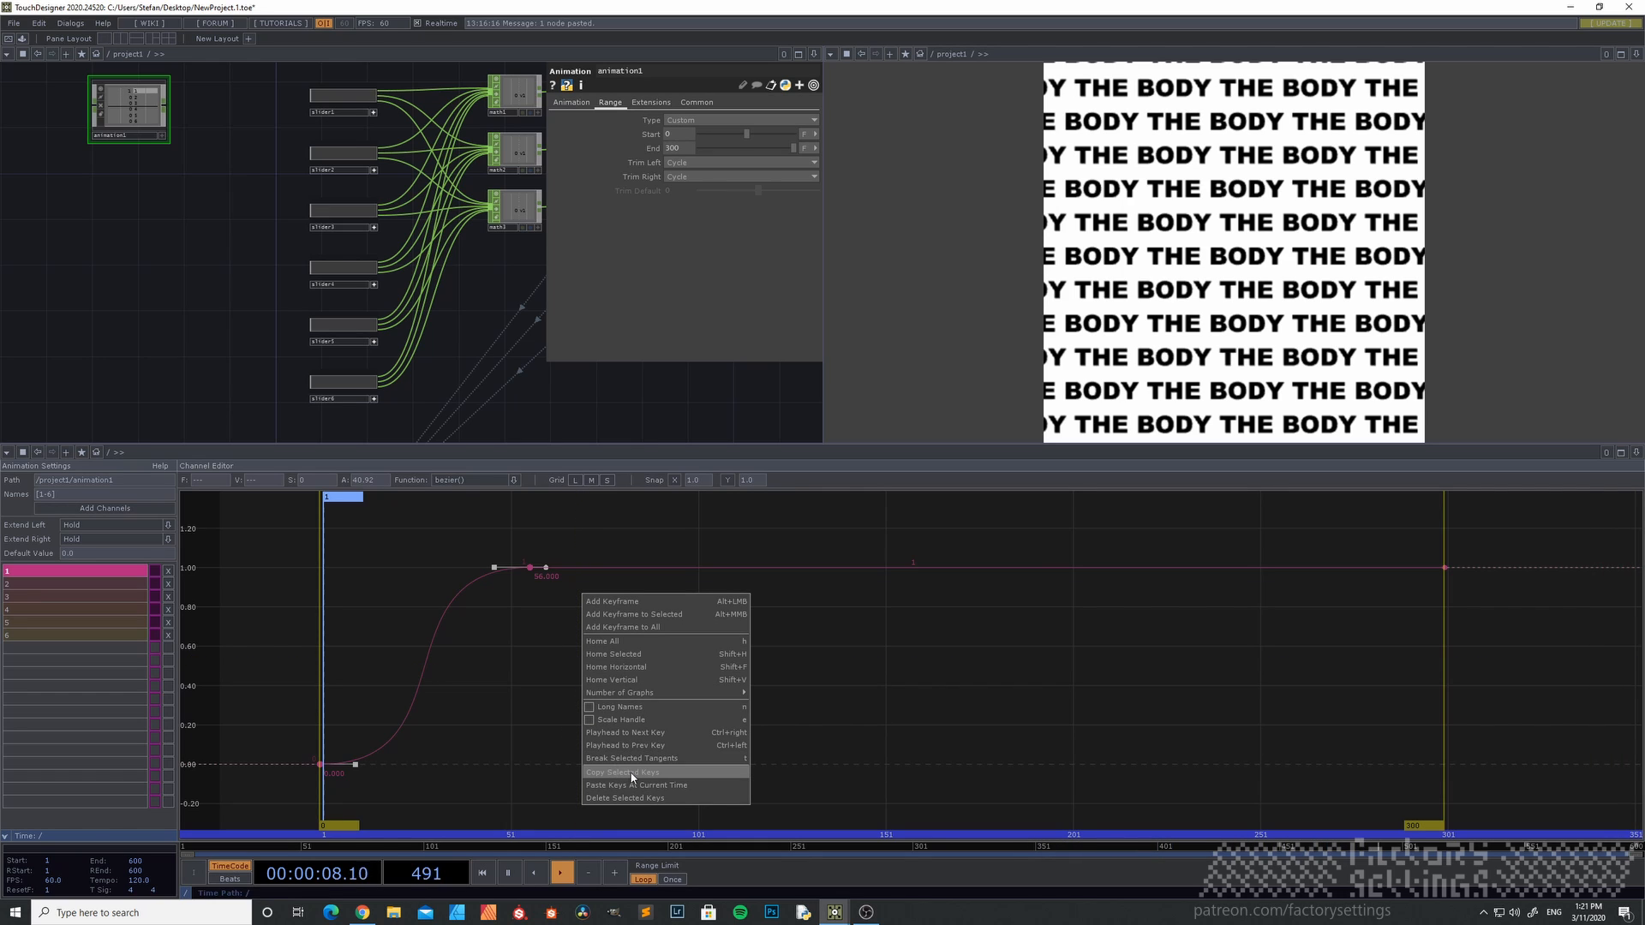
left_click(658, 776)
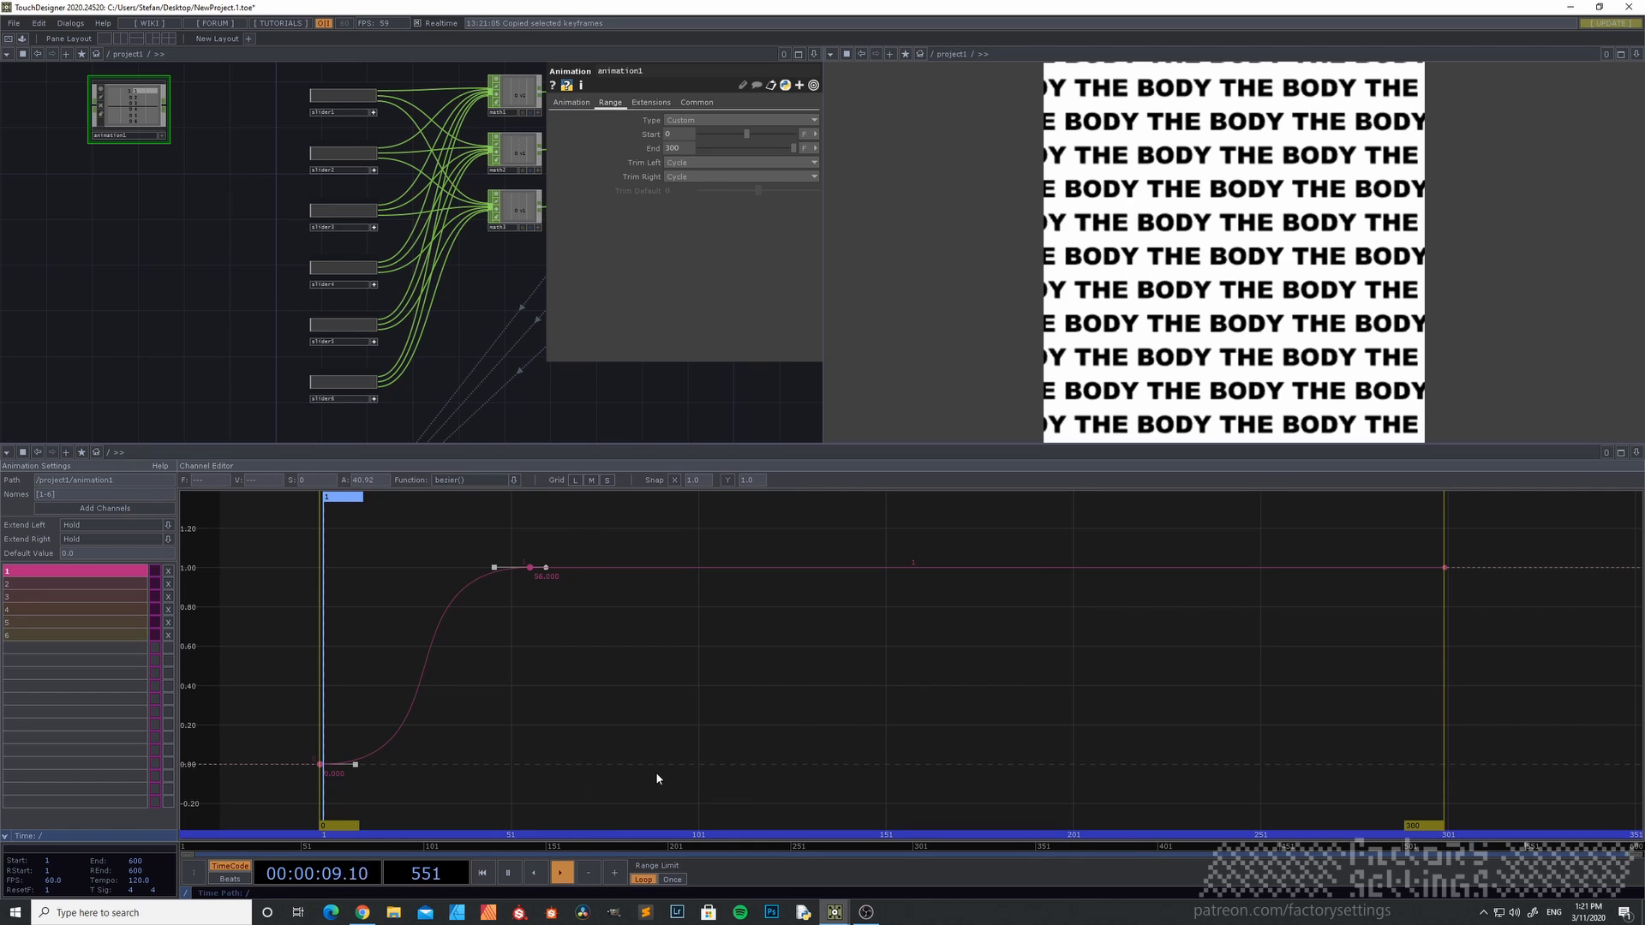
- Try to paste the copied keyframes into channel 2 and reposition them near the 300-frame end marker
left_click(118, 584)
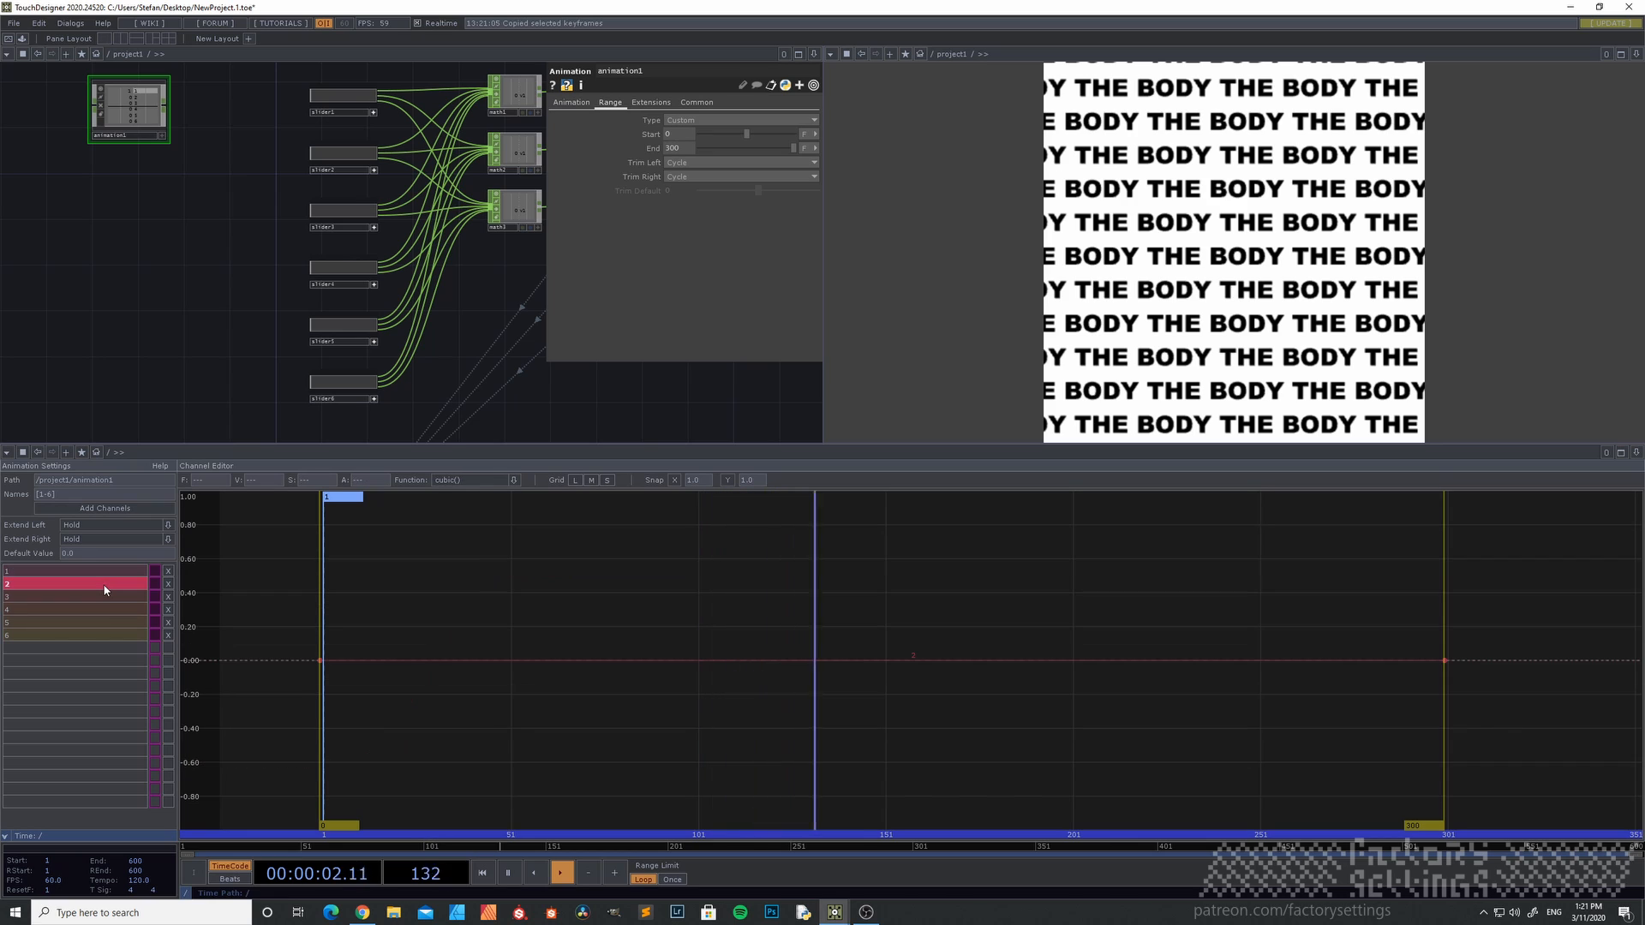
right_click(565, 612)
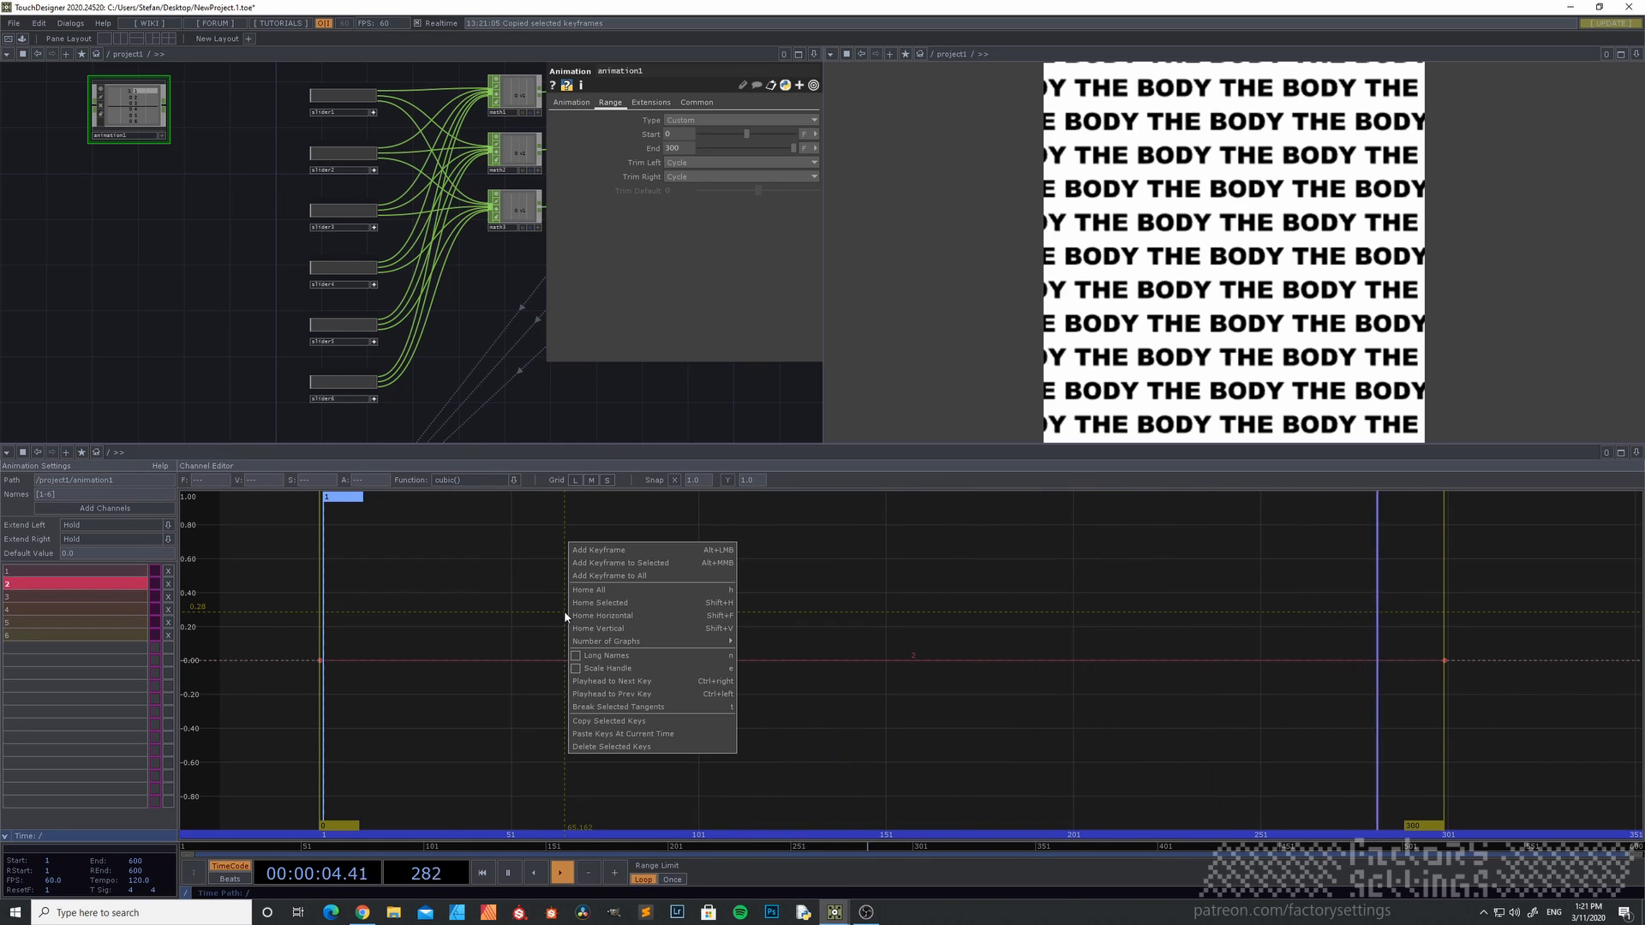
left_click(634, 734)
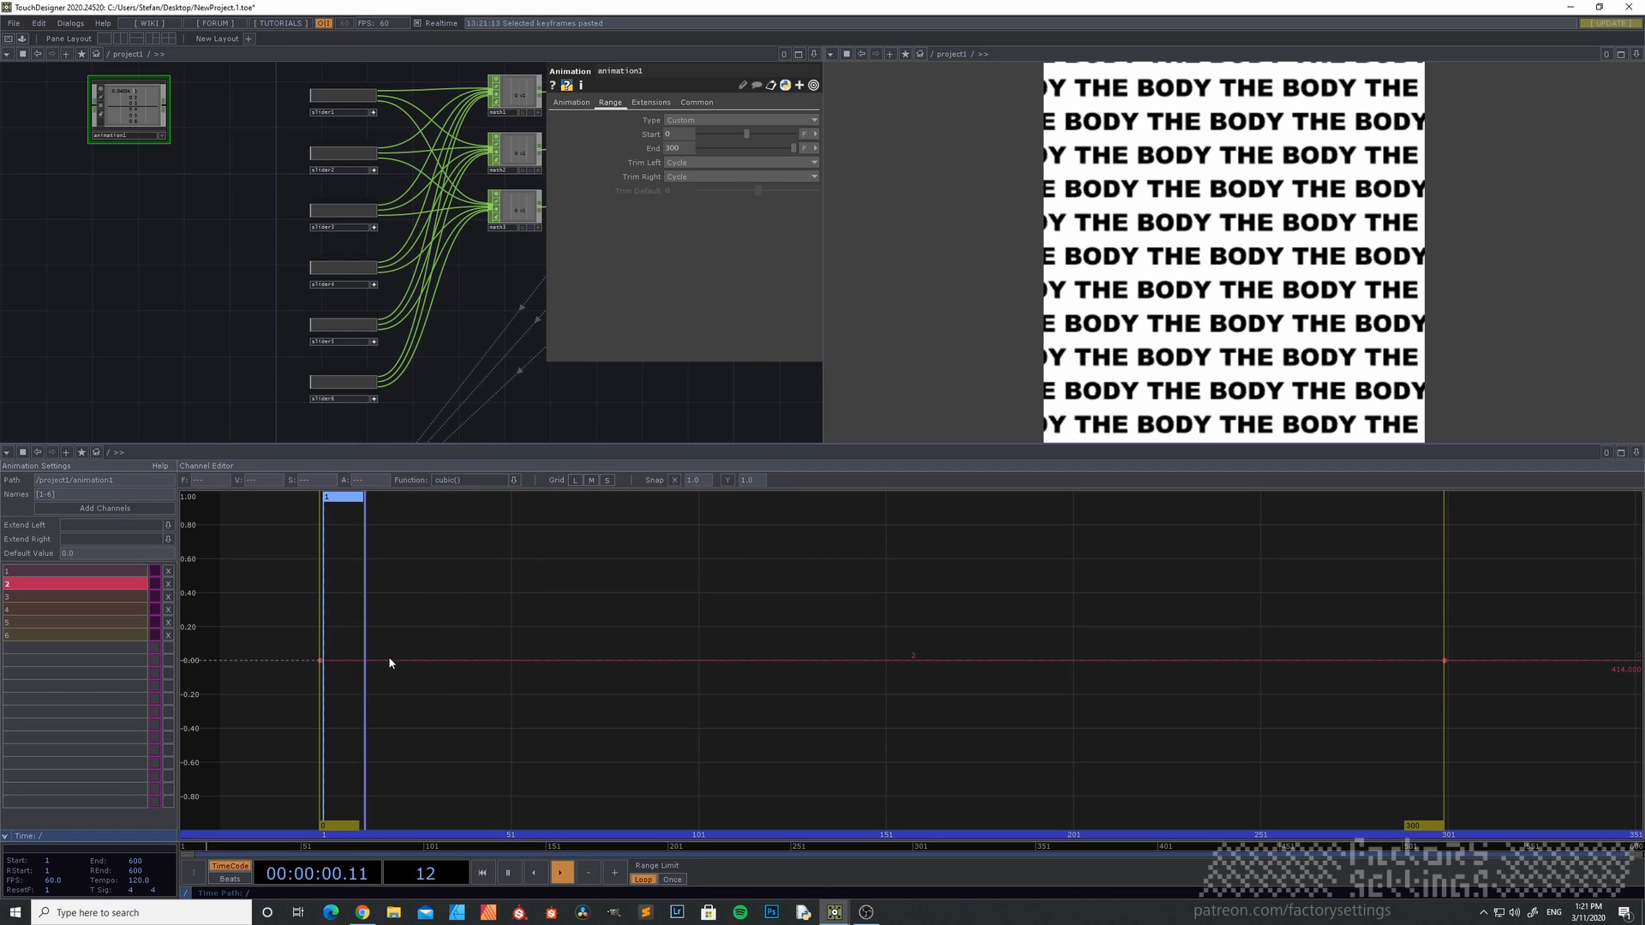
mouse_move(1195, 569)
middle_mouse_down()
mouse_move(1200, 609)
mouse_move(1228, 567)
middle_mouse_up()
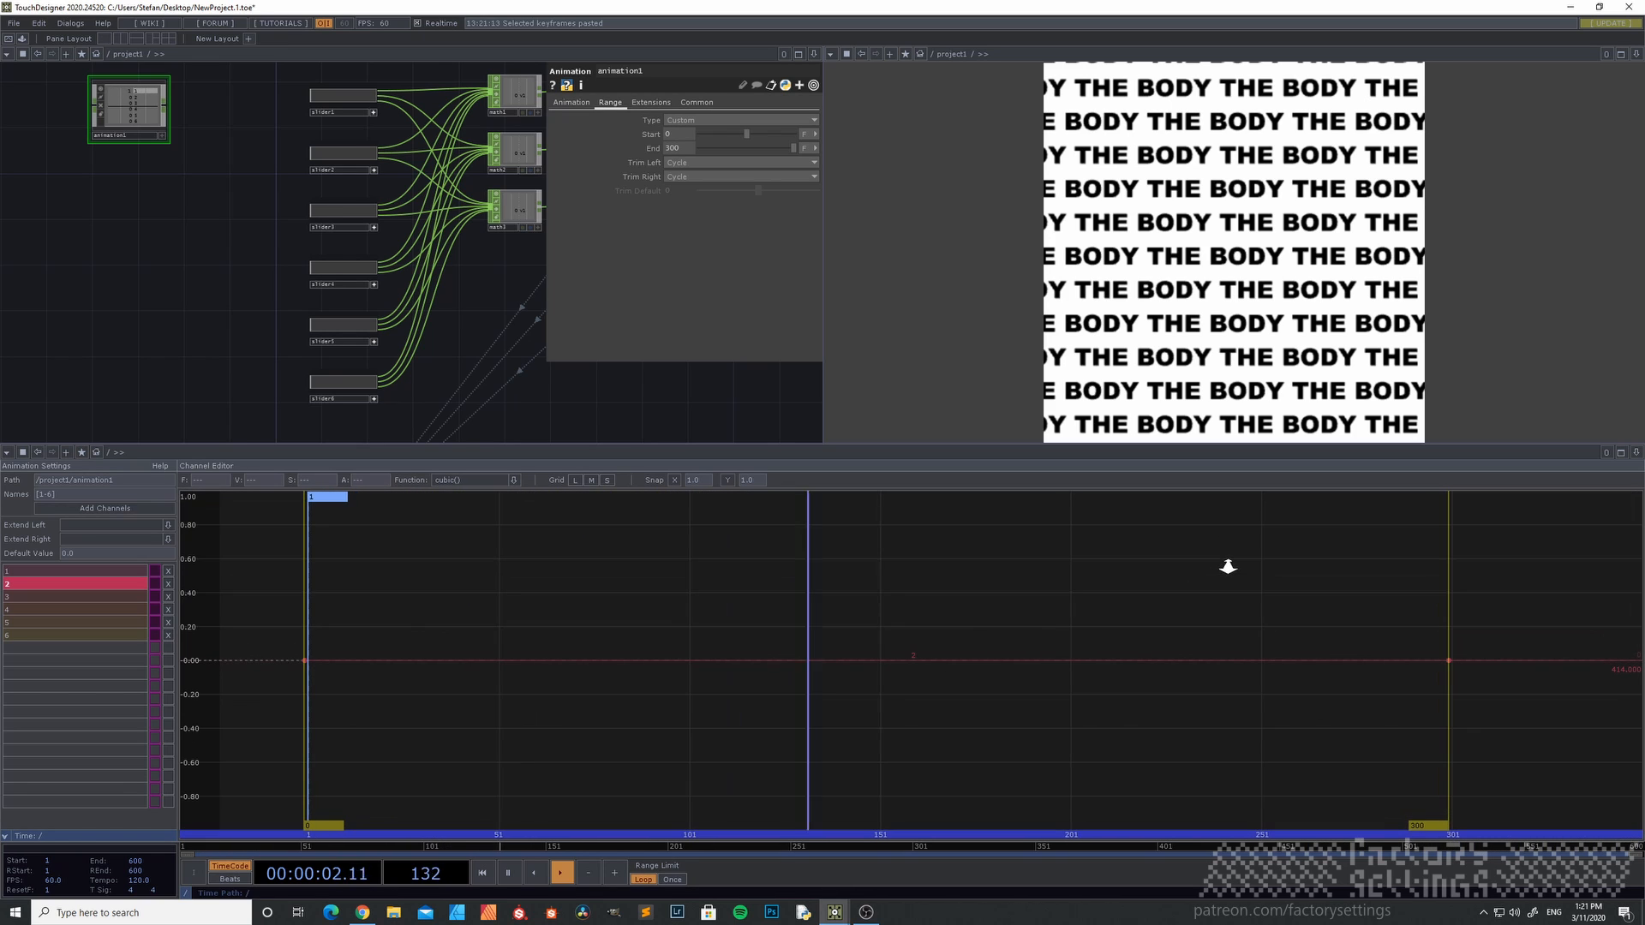
key("h")
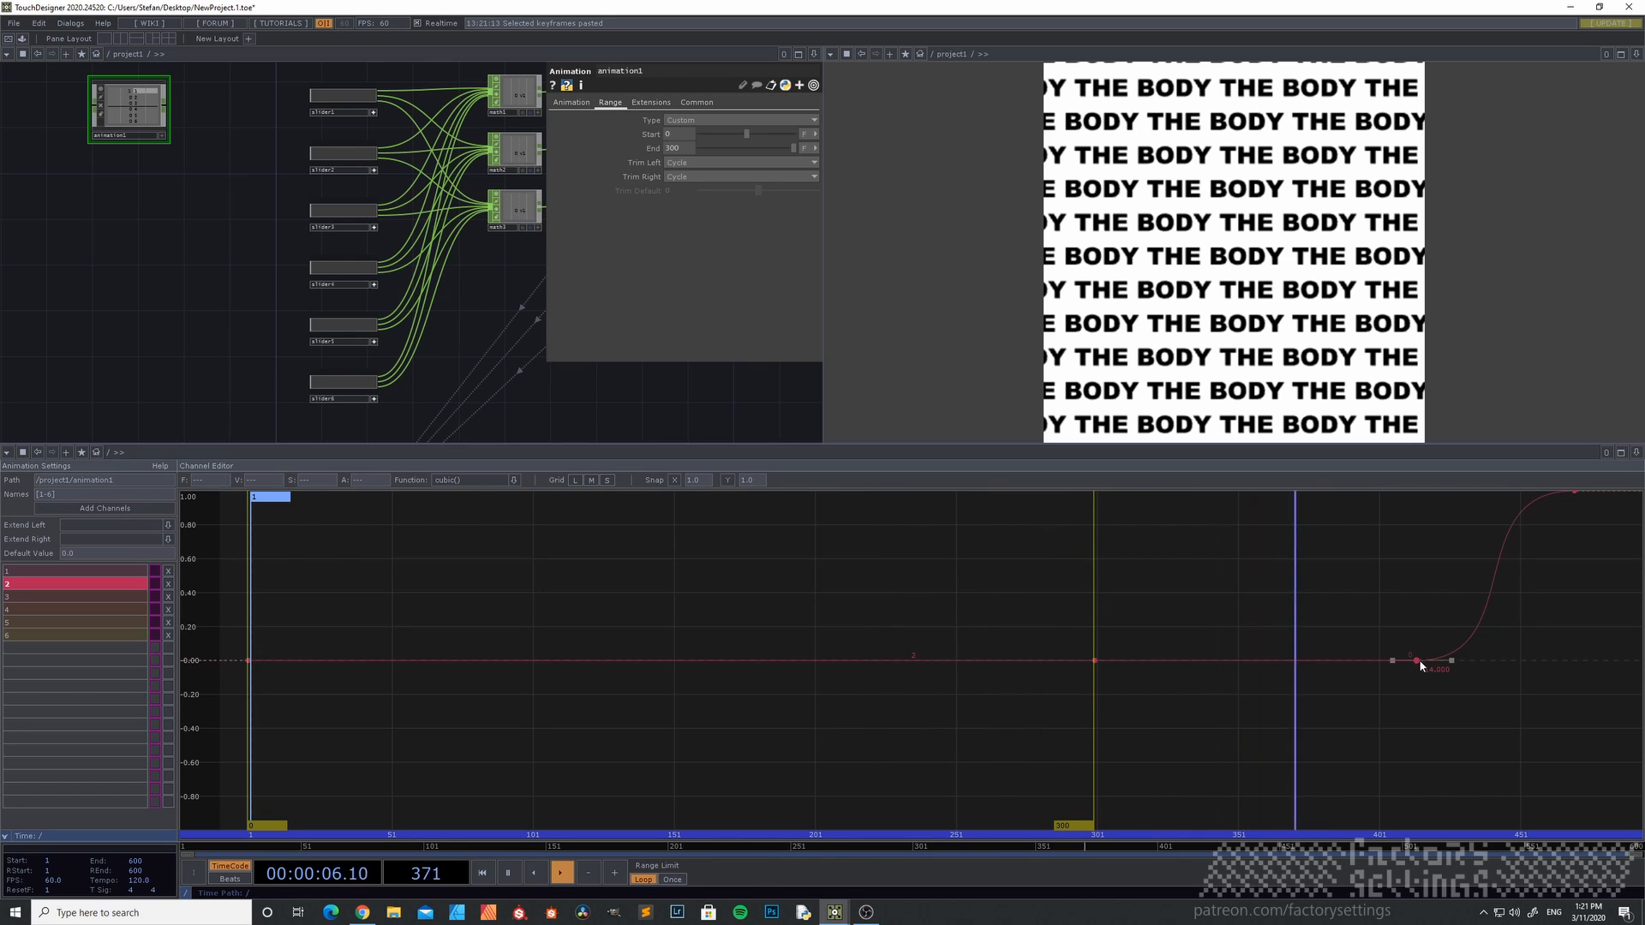
left_click_drag(1419, 667, 1162, 661)
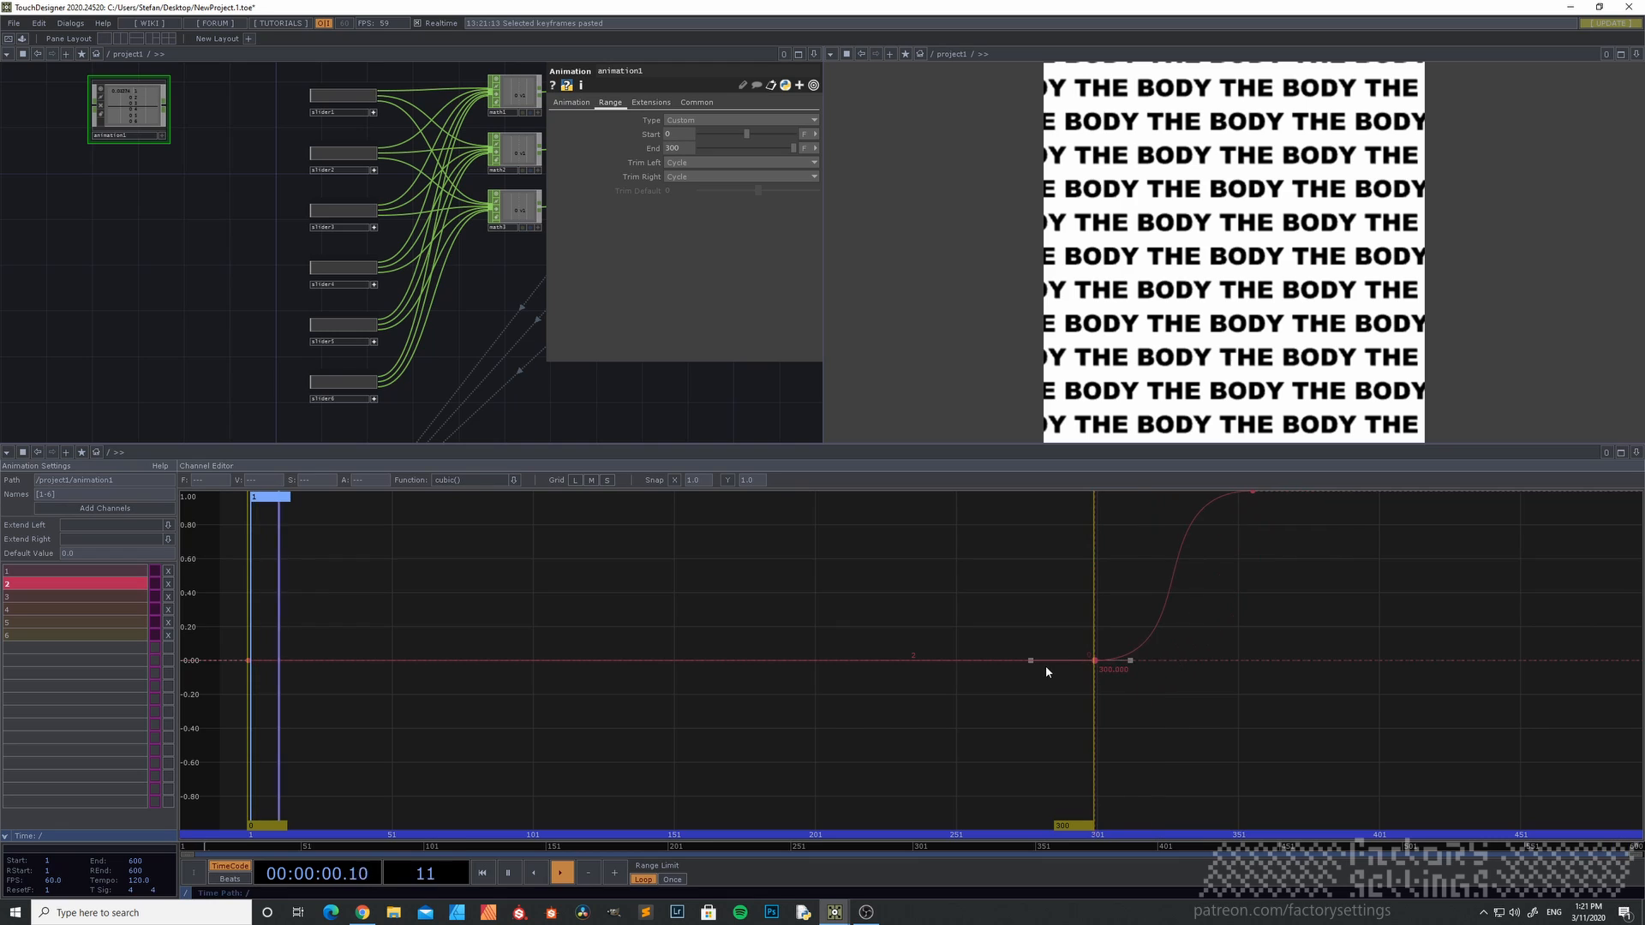
left_click_drag(1046, 667, 1204, 656)
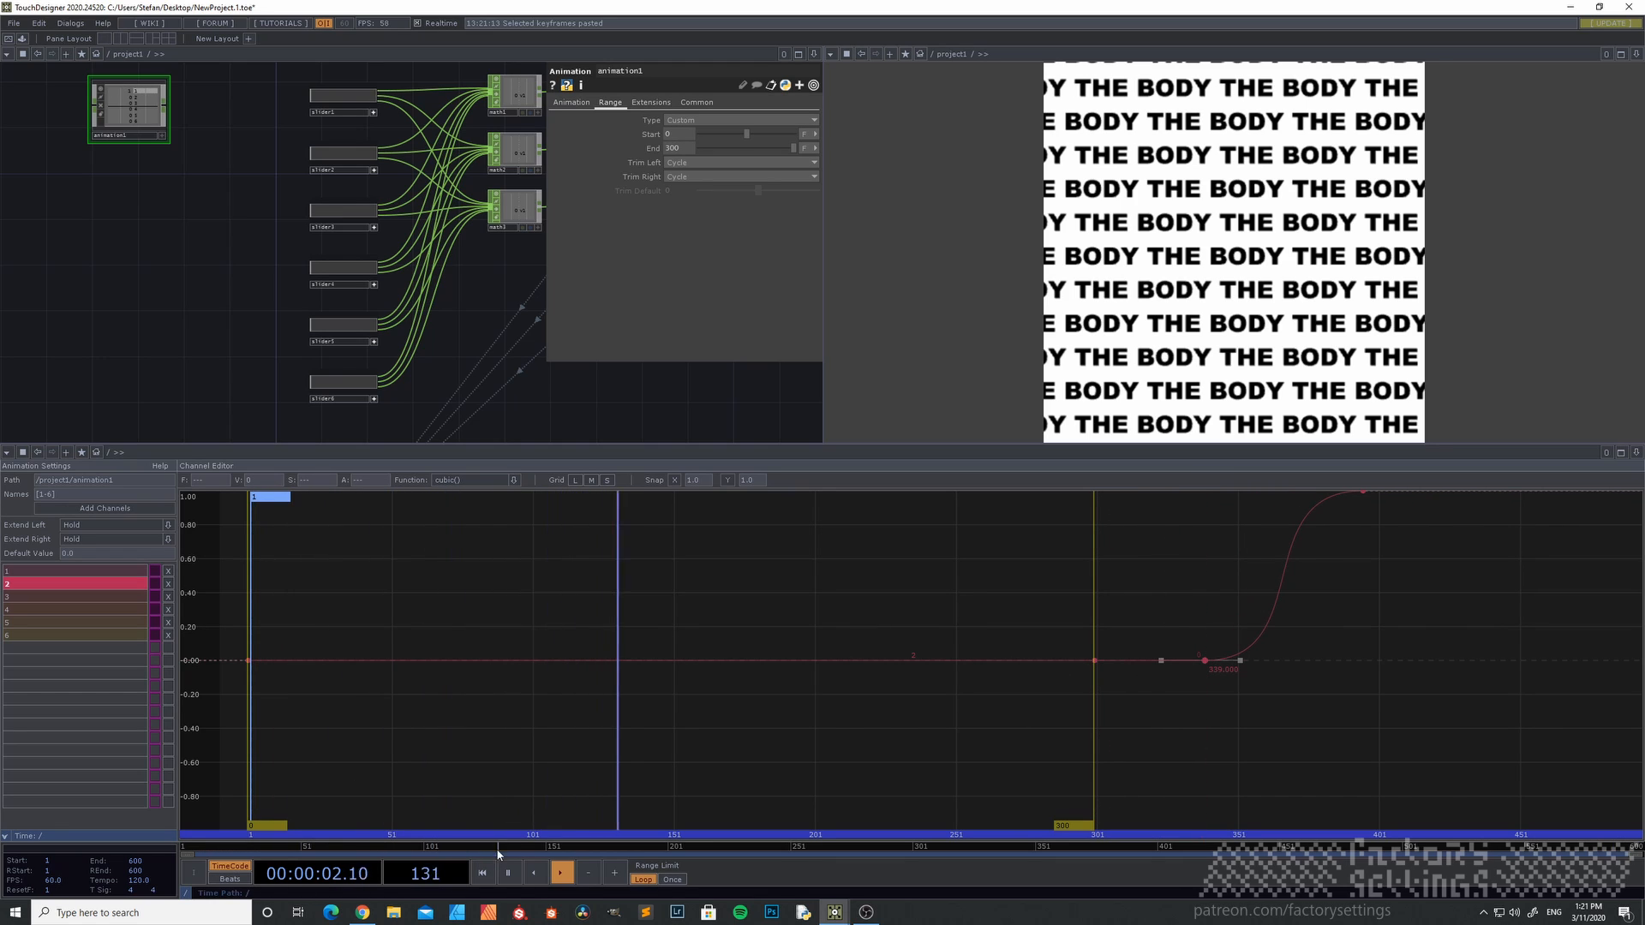
- Pause the timeline and delete all keyframes in channel 2
key("space")
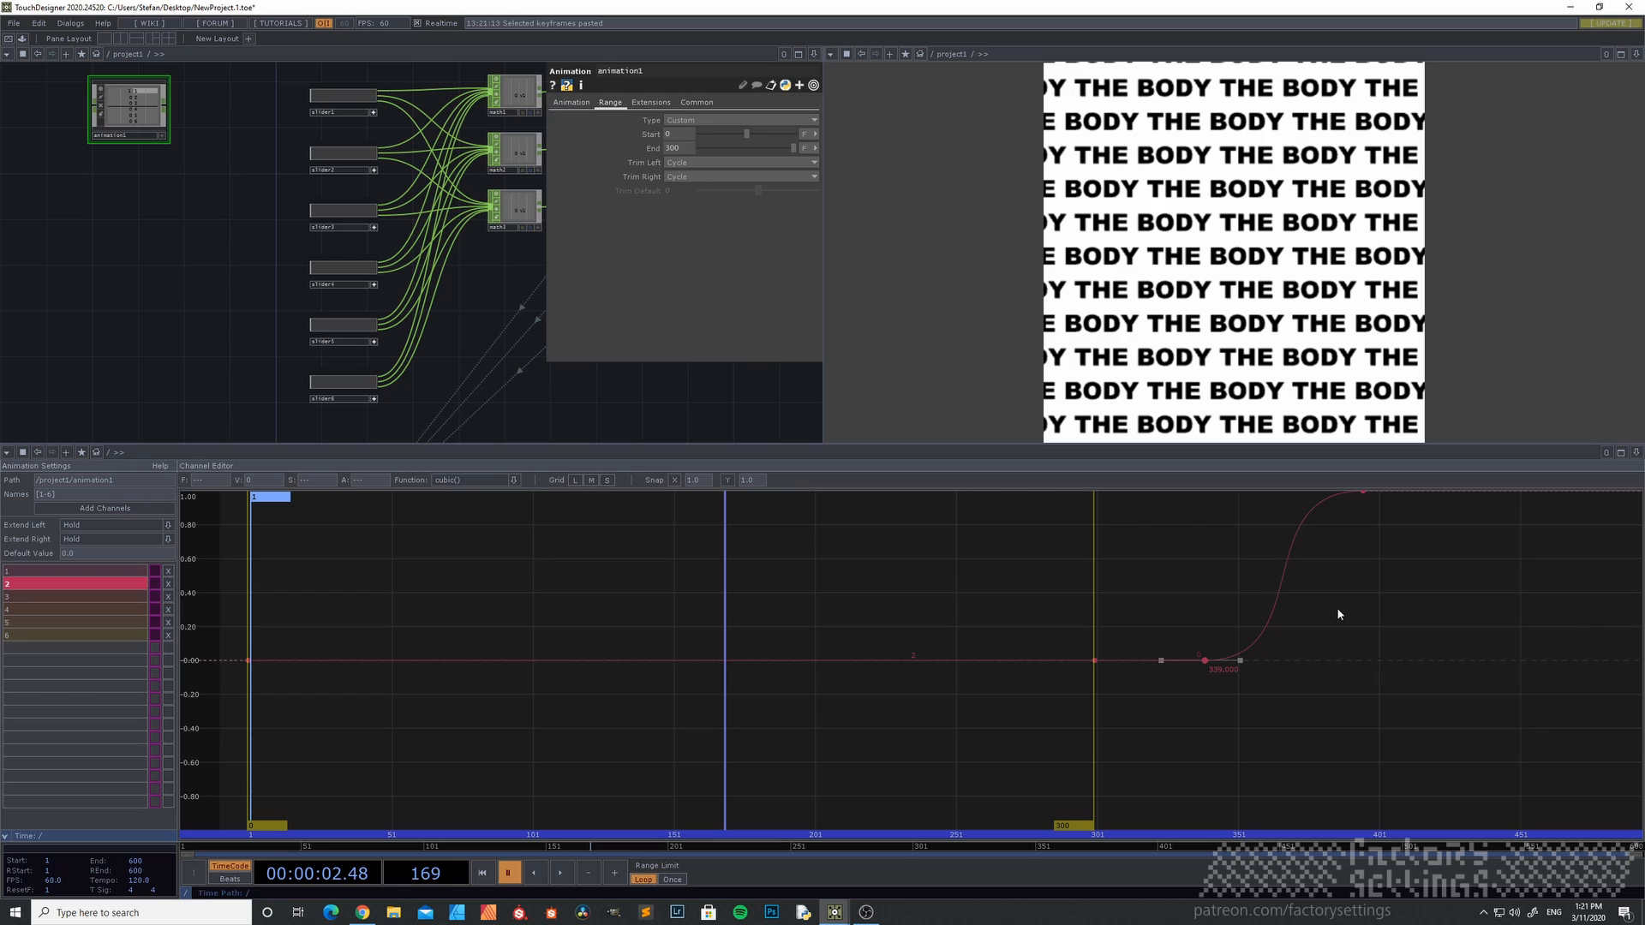
right_click(1341, 542)
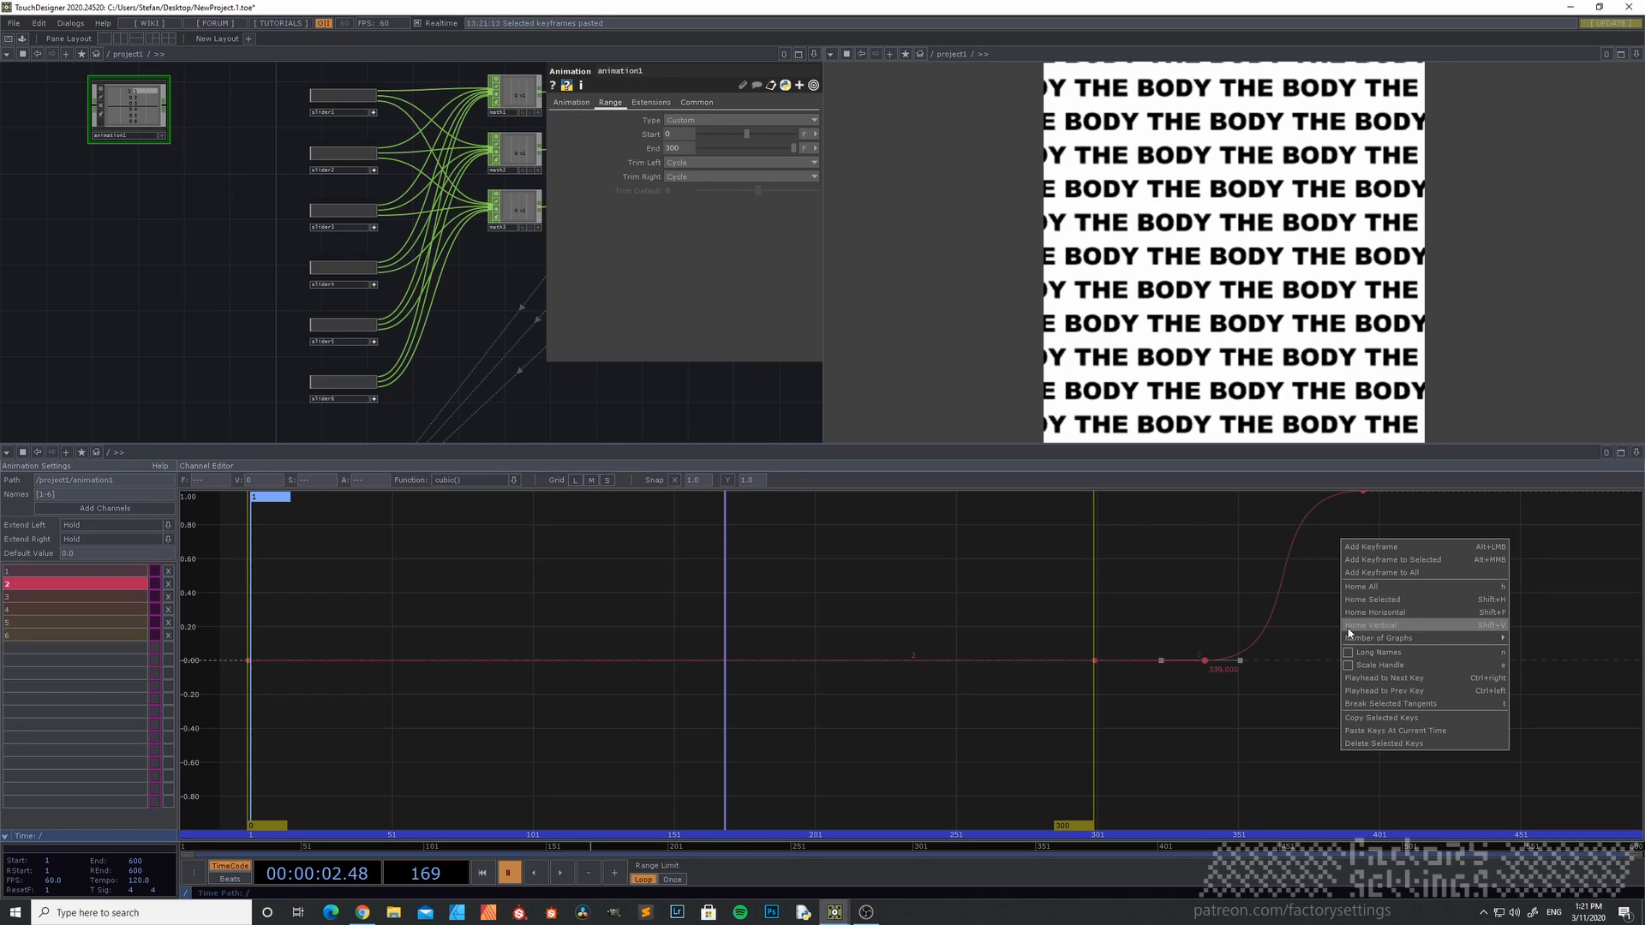
left_click(1386, 744)
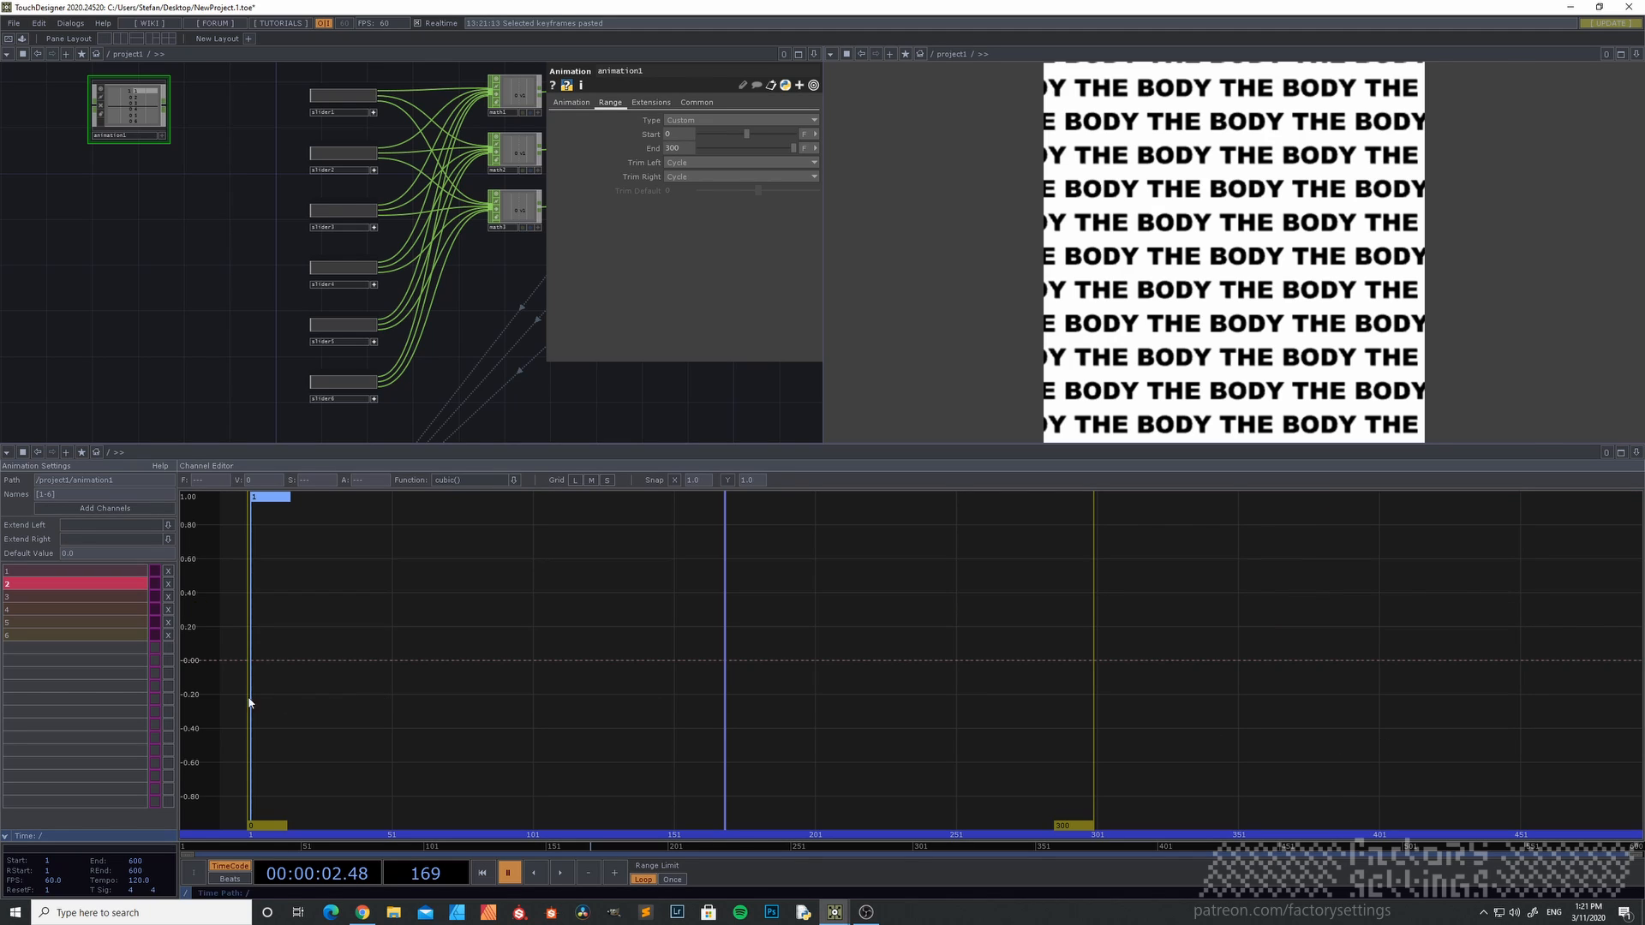
- Paste the copied keyframes into channel 2 and move them to frames 50 and 106, using channel 1's curve for comparison
right_click(524, 603)
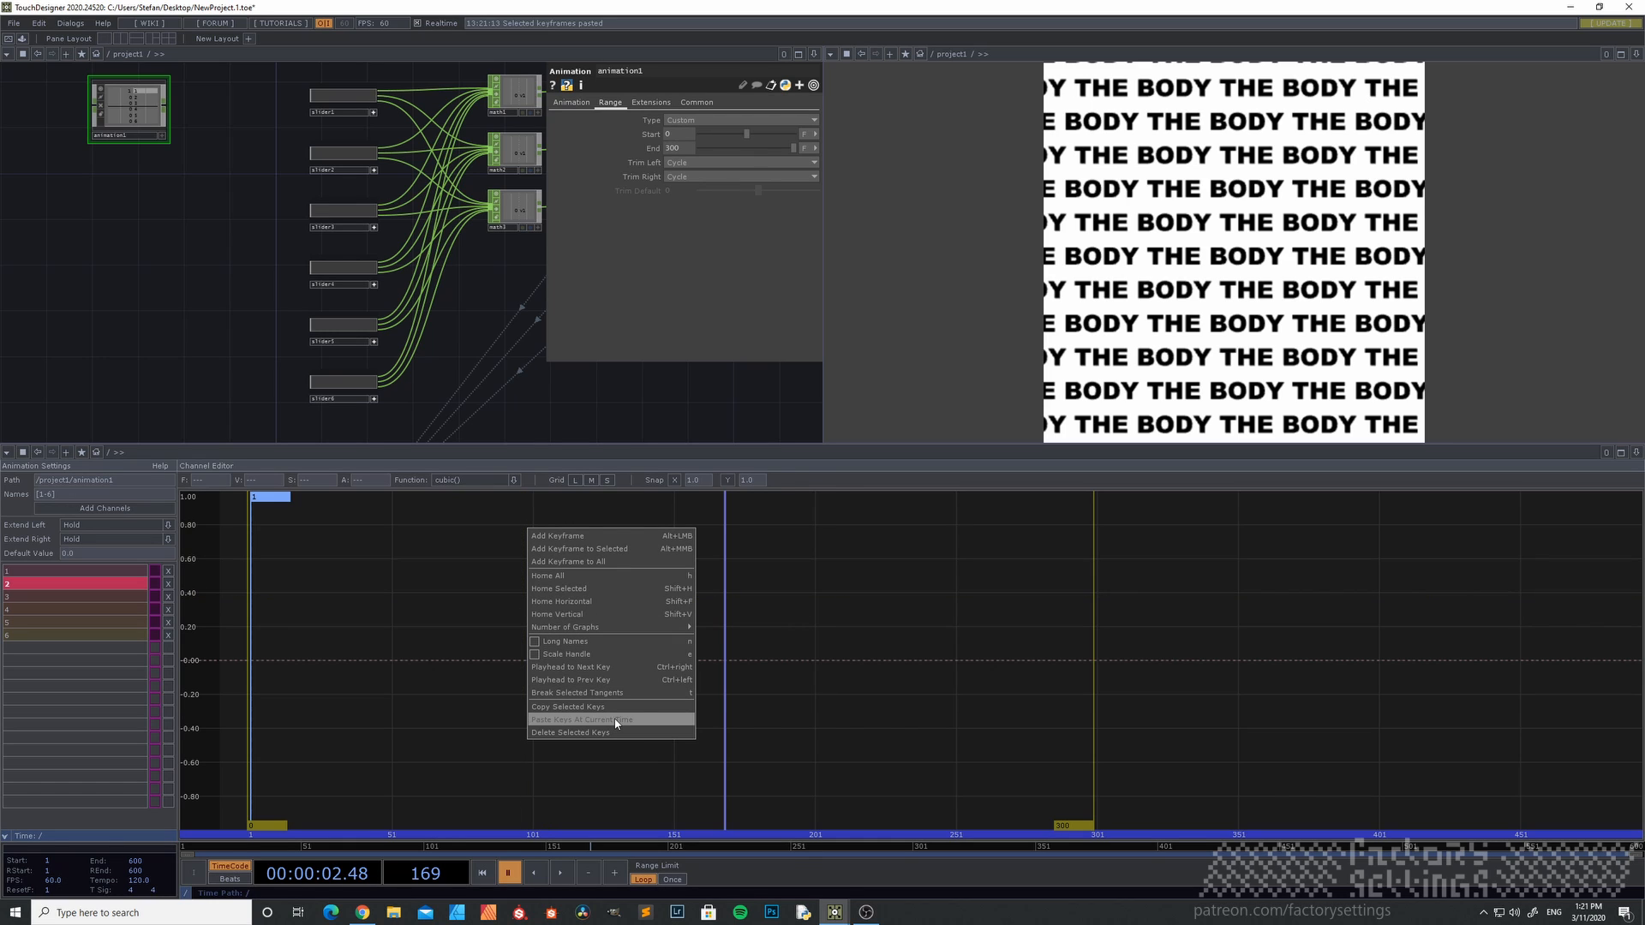
left_click(616, 720)
mouse_move(845, 564)
middle_mouse_down()
mouse_move(841, 628)
mouse_move(840, 583)
middle_mouse_up()
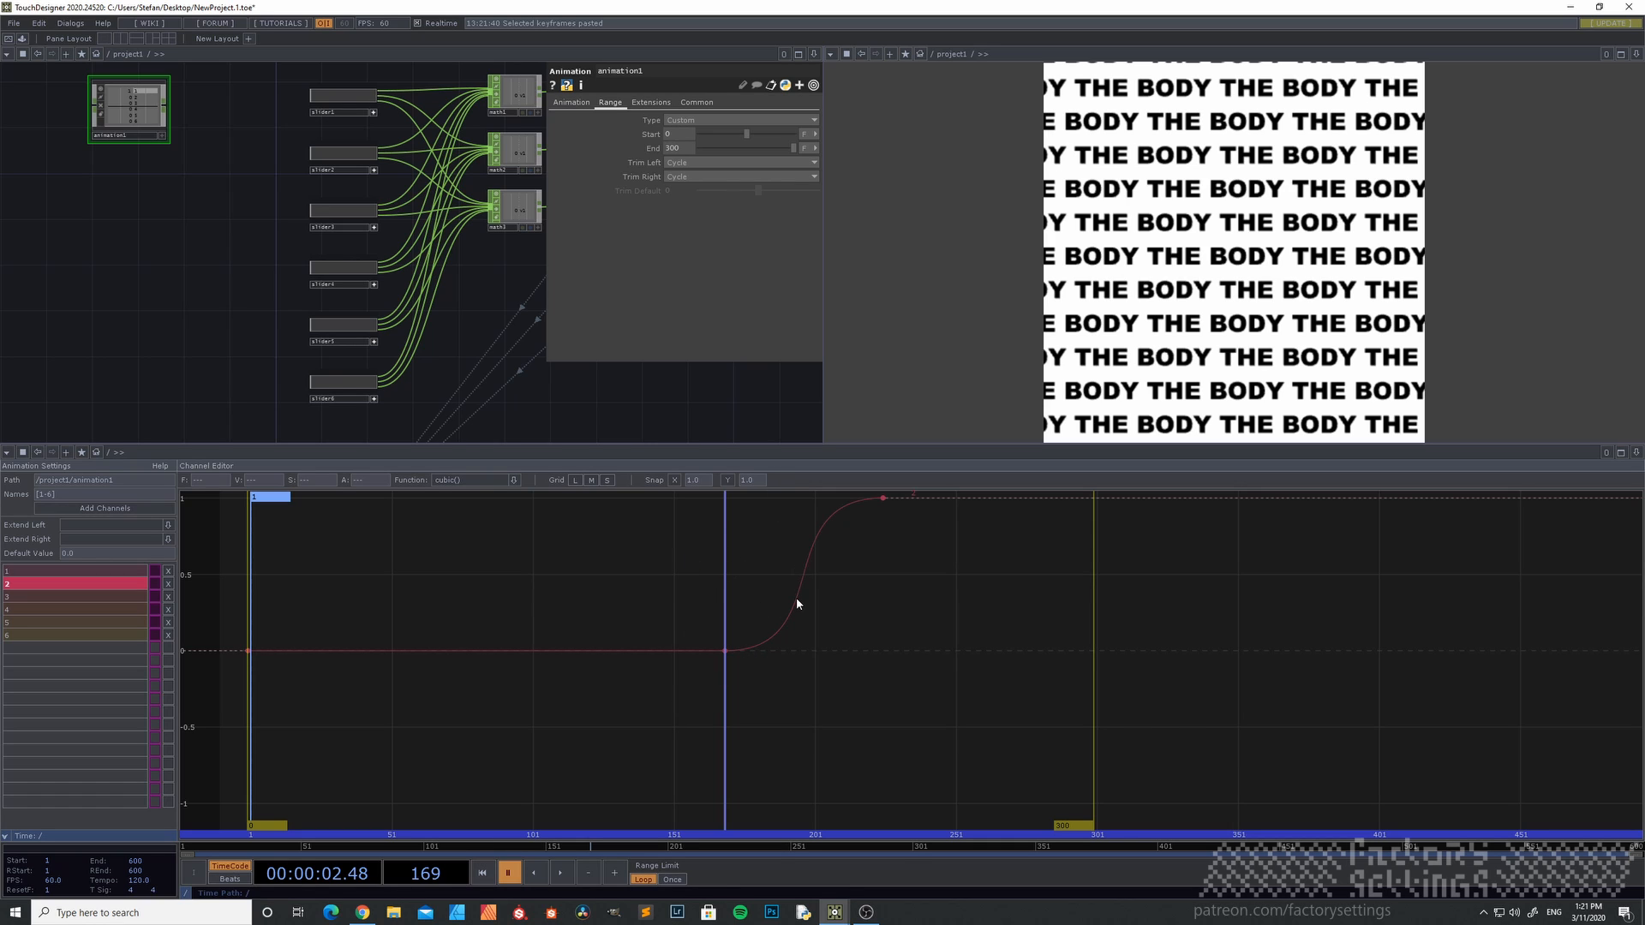
middle_click_drag(912, 575, 910, 644)
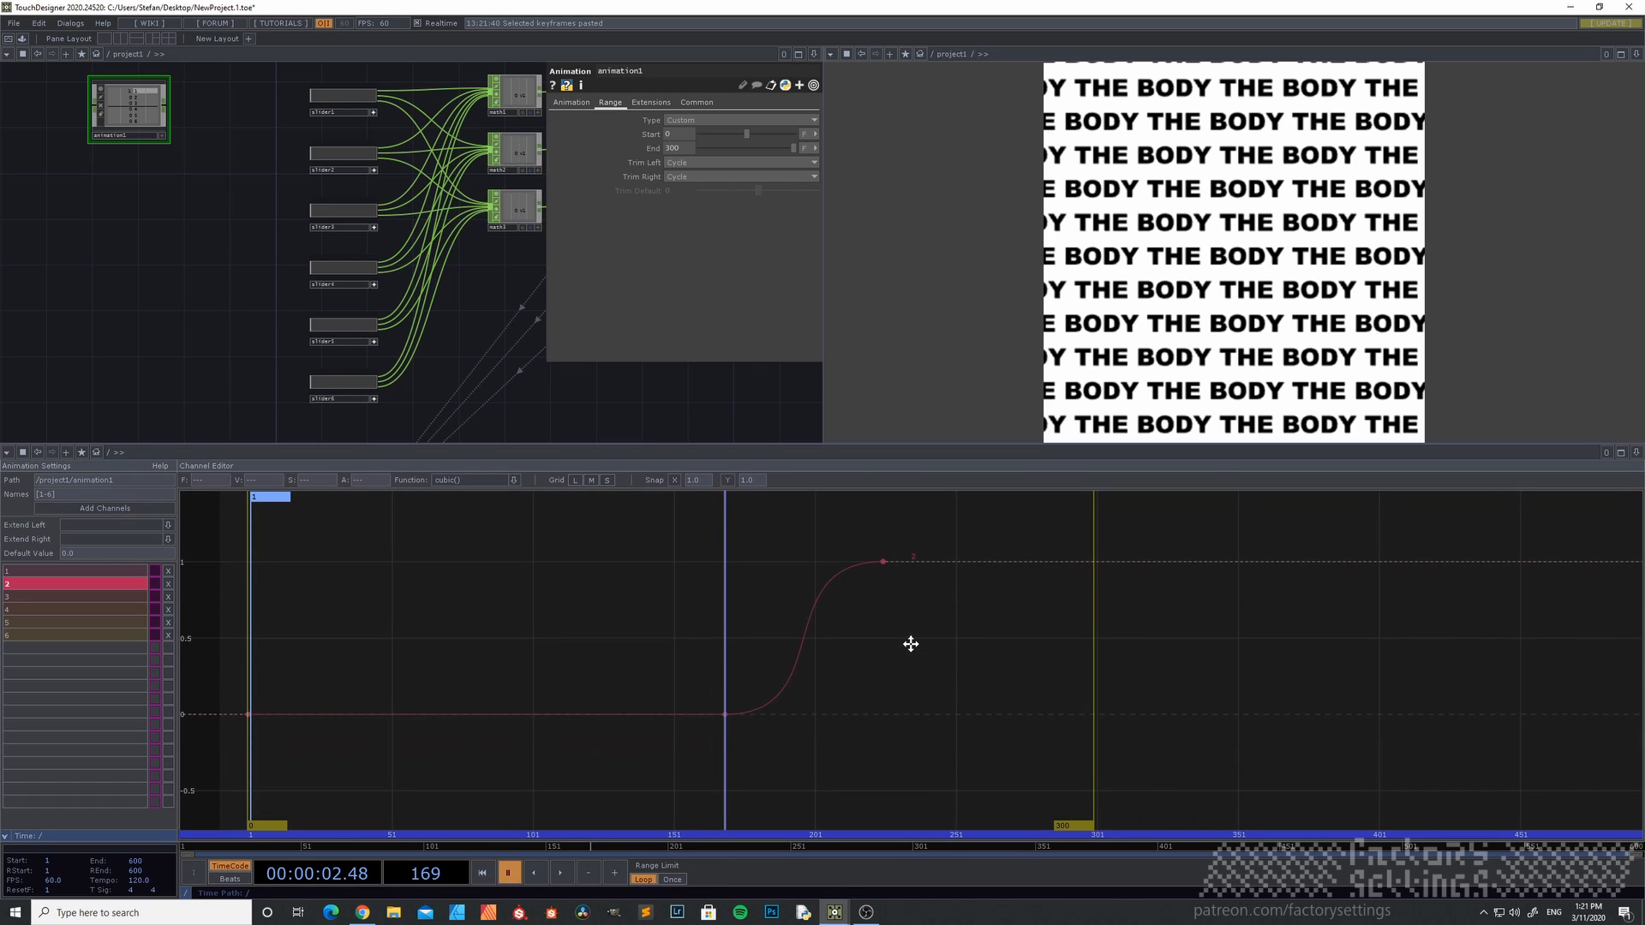
left_click_drag(907, 548, 440, 712)
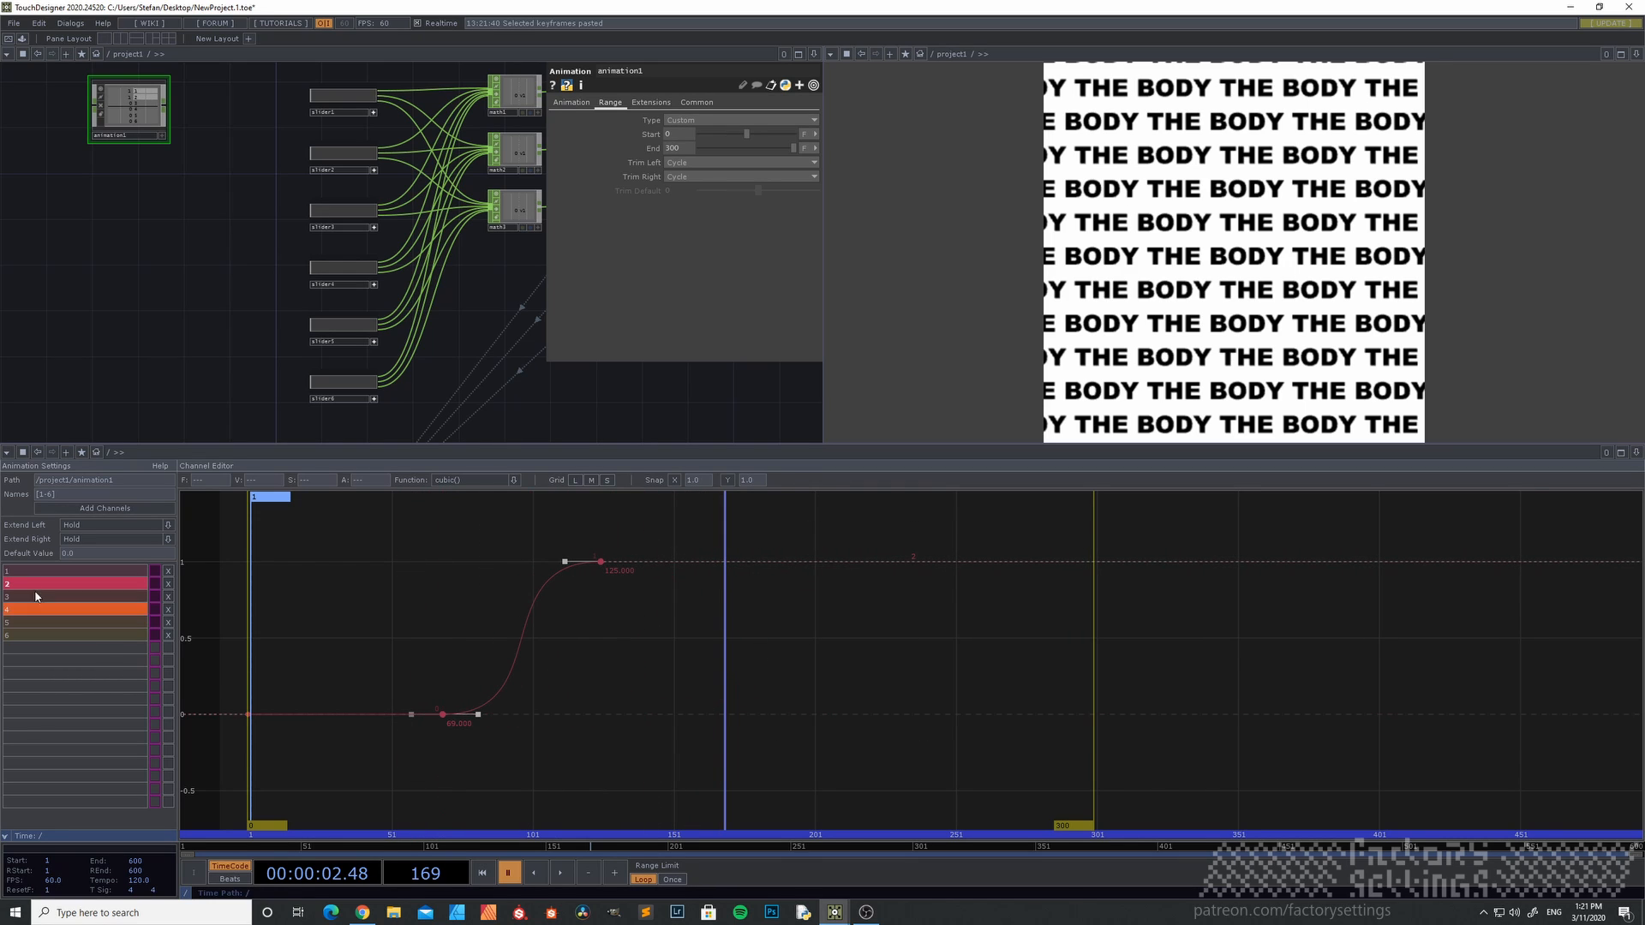
left_click(84, 577, "shift")
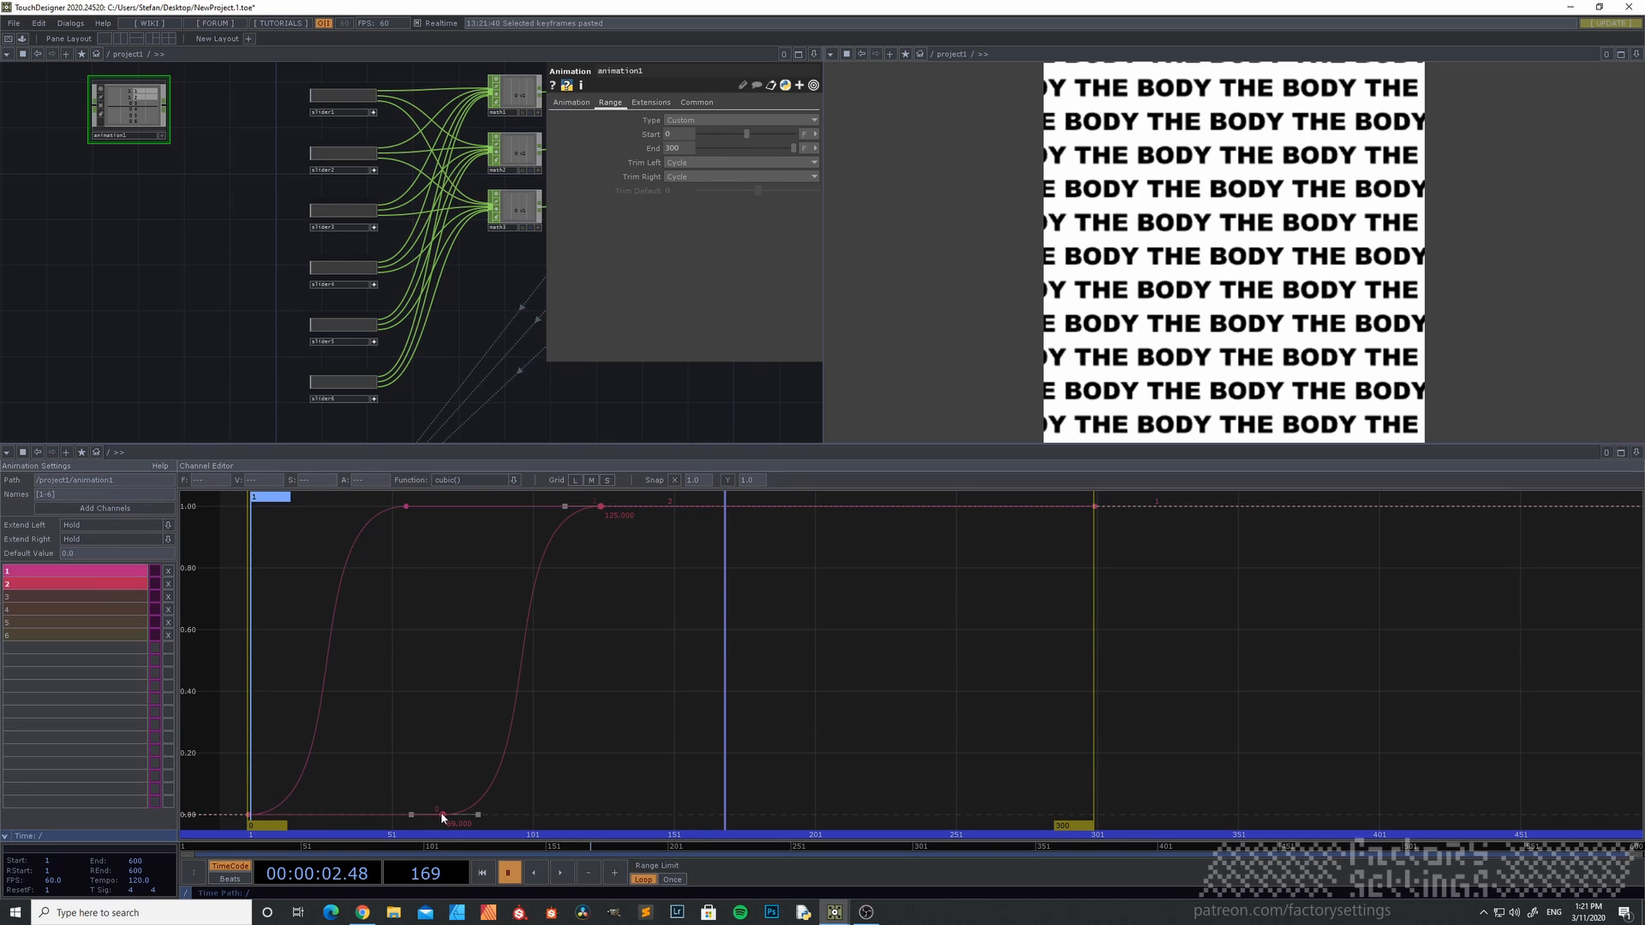
left_click_drag(432, 811, 389, 808)
- Make animation1's node viewer active to inspect its six channel values
scroll(202, 243, "up", 3)
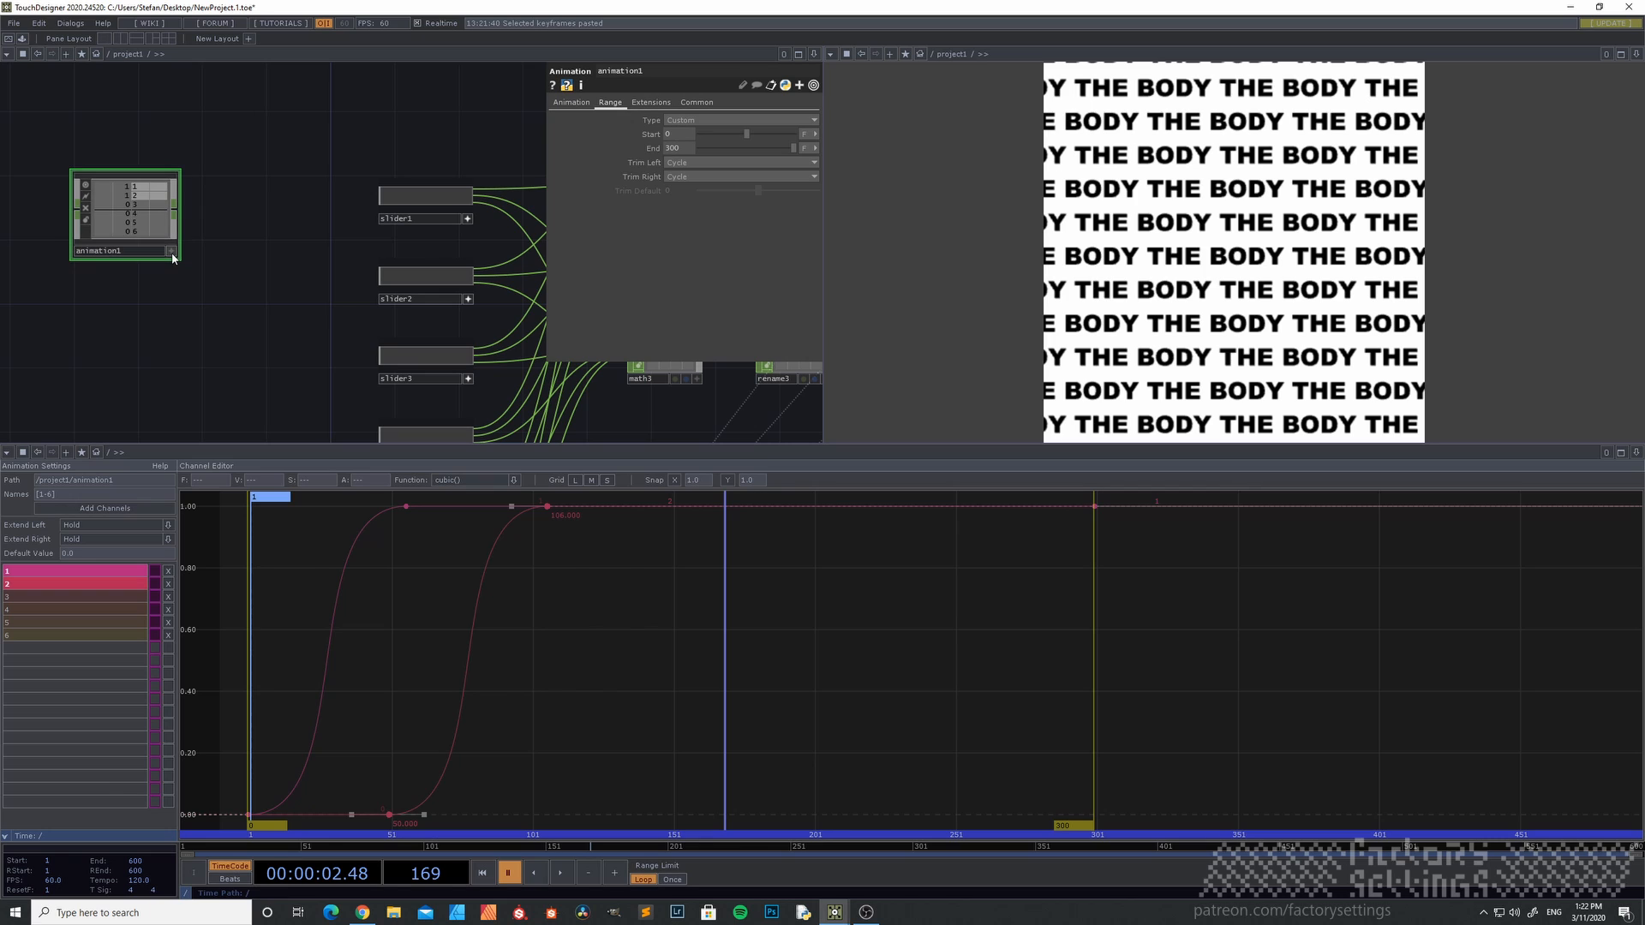
left_click(172, 252)
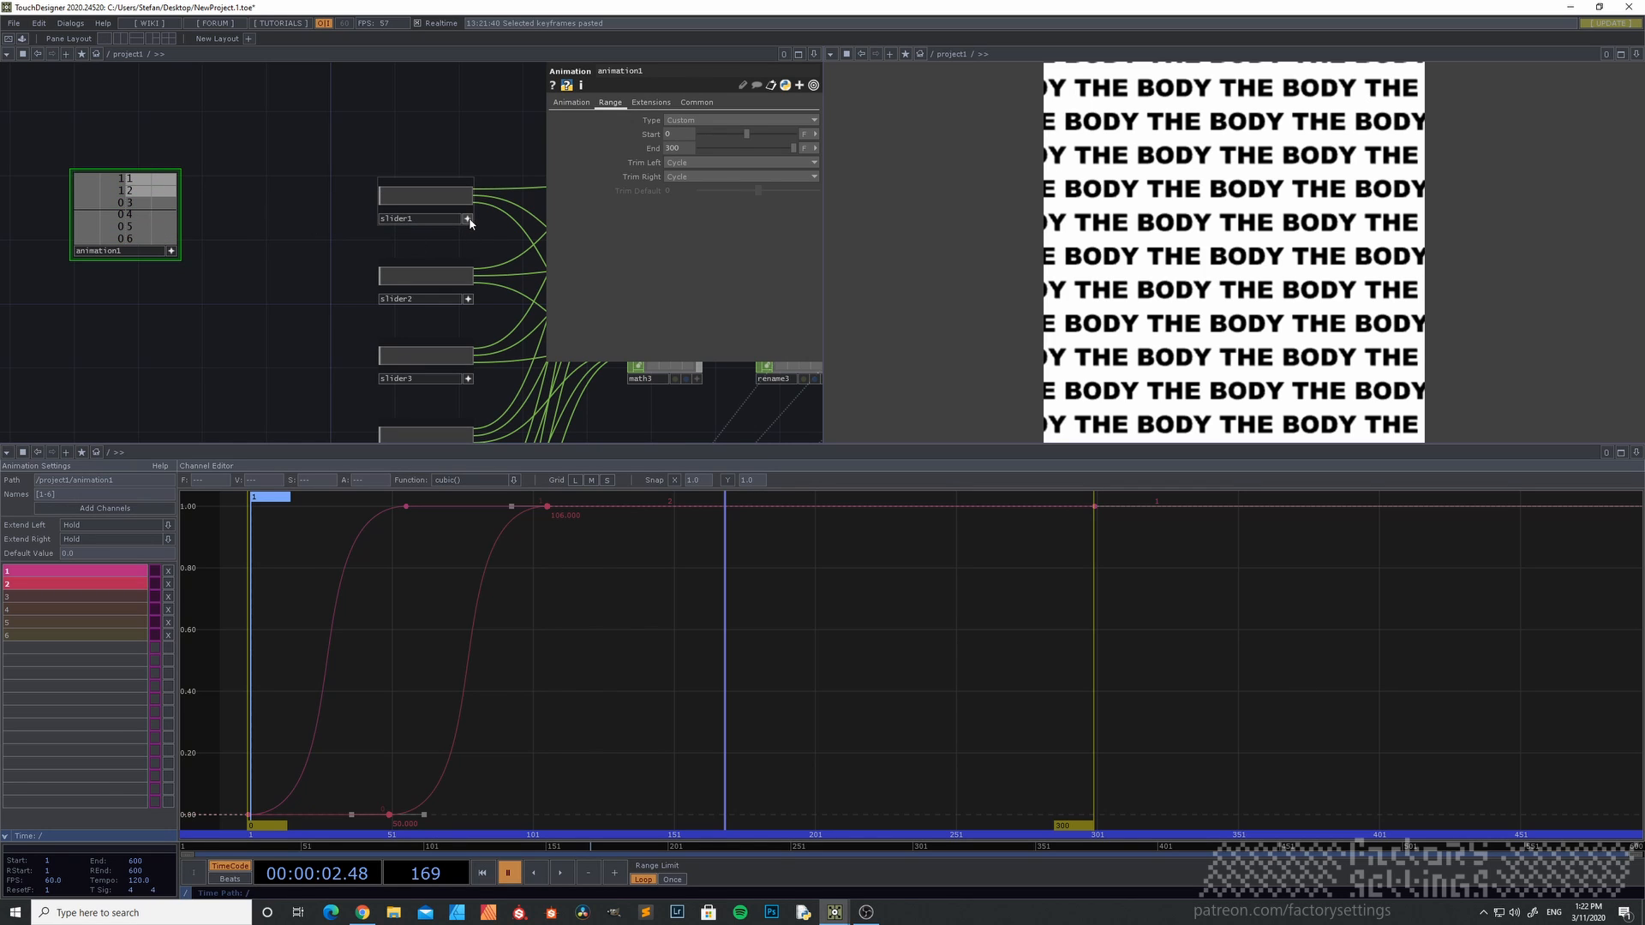
left_click_drag(324, 254, 233, 228)
scroll(256, 274, "down", 3)
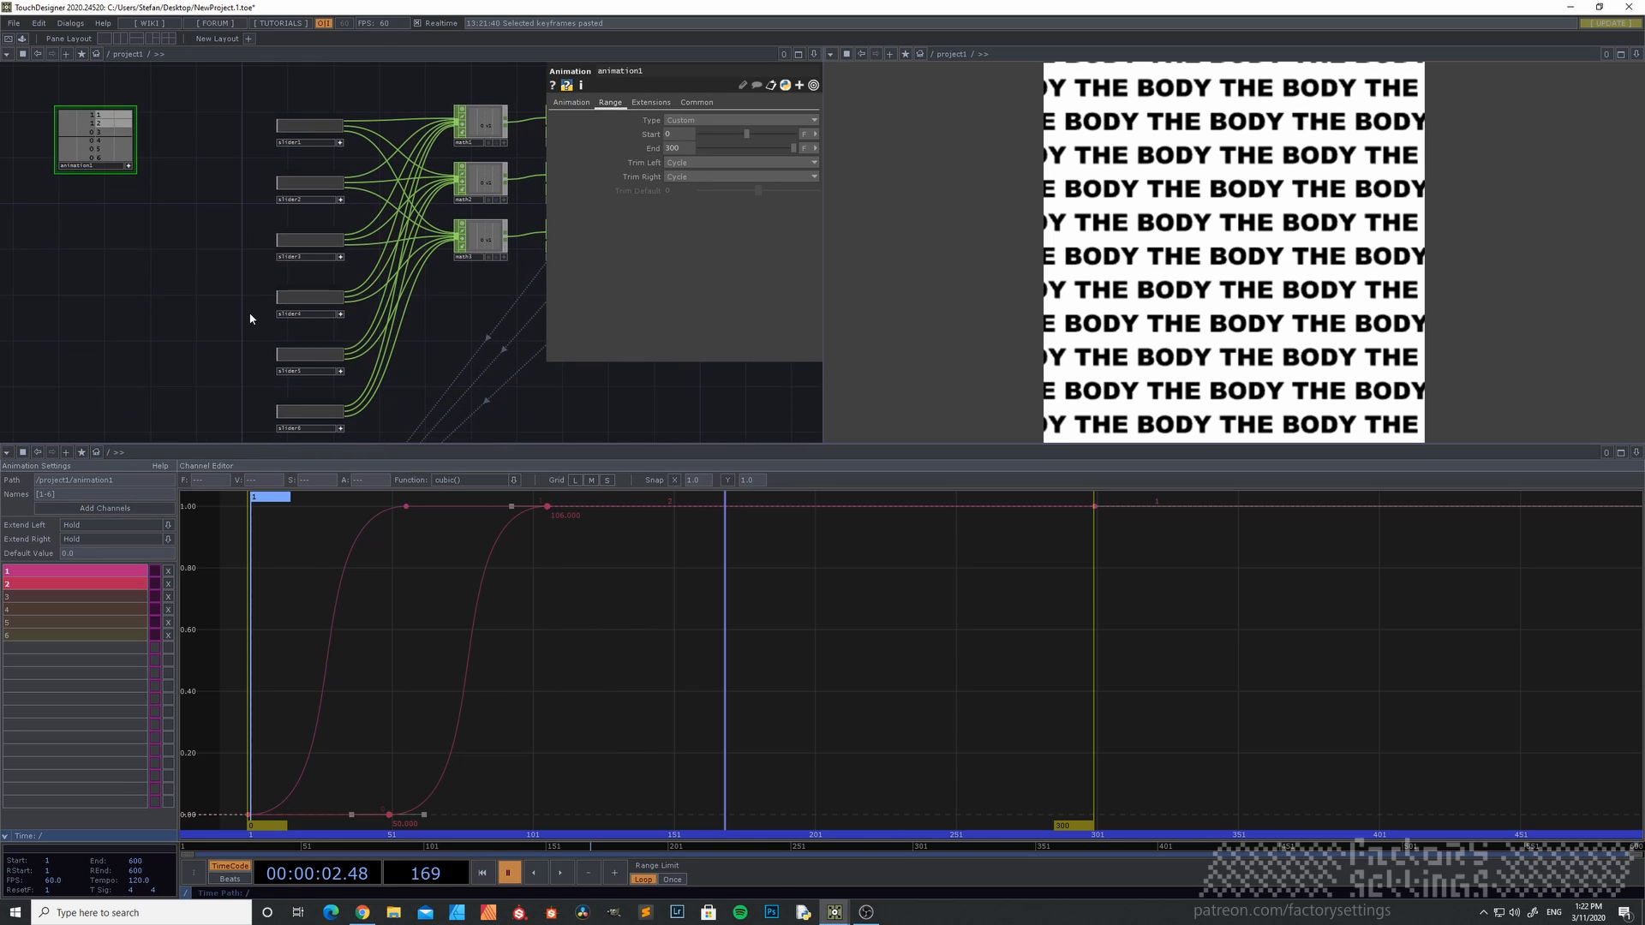
- Inside slider1, add a Select CHOP above panel1
left_click(319, 126)
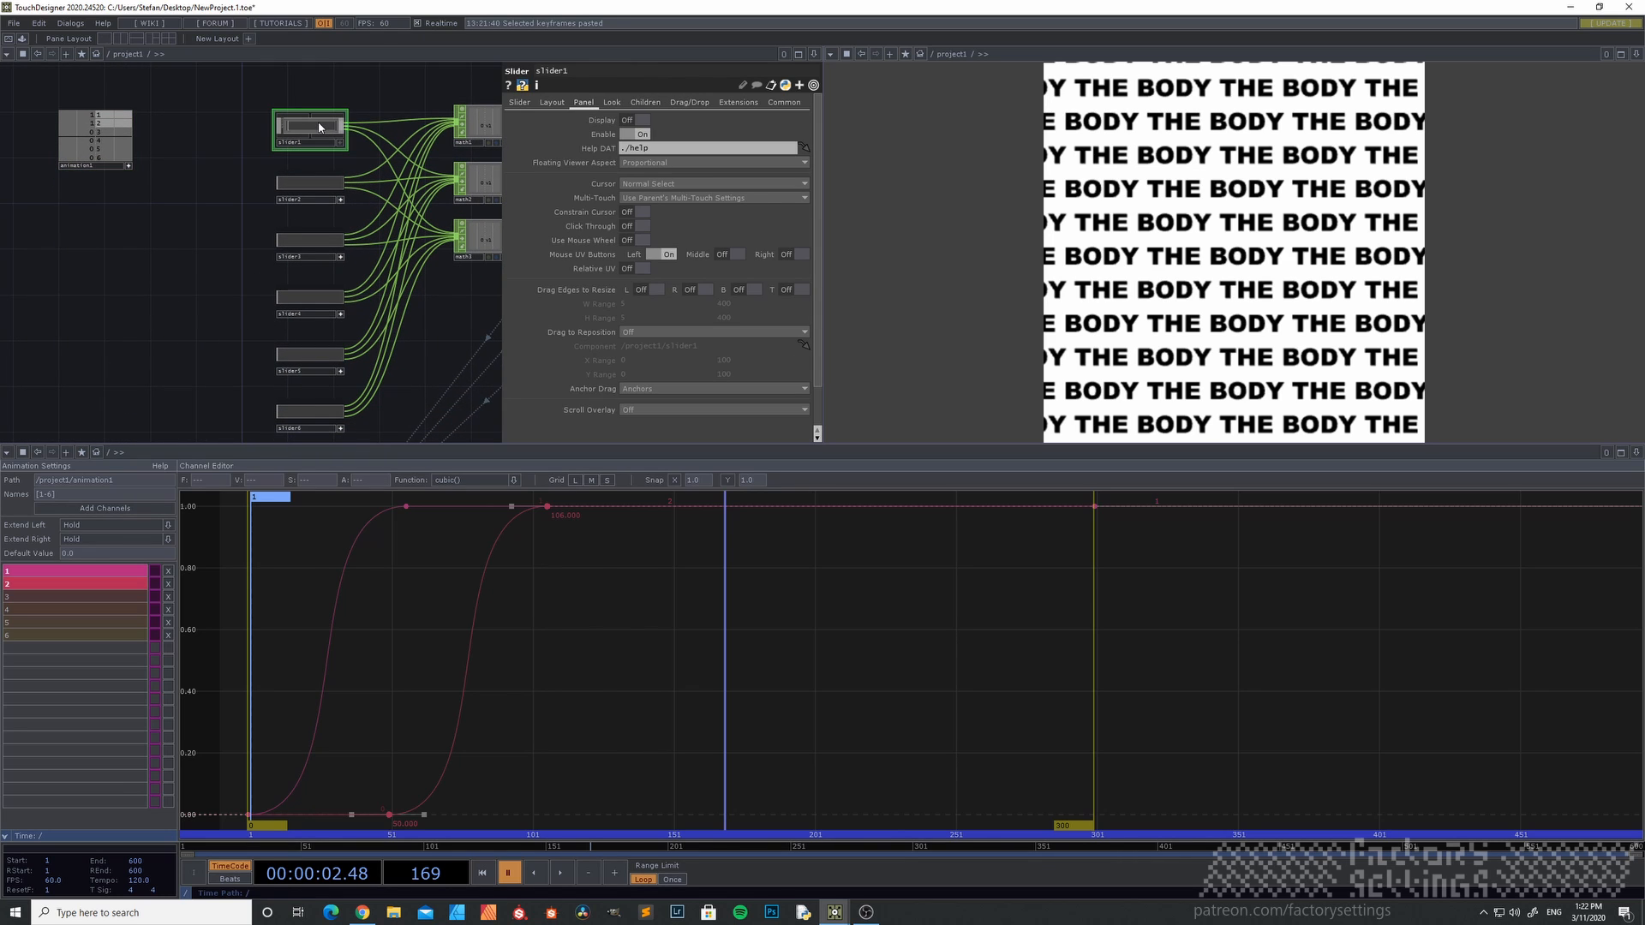
key("i")
left_click_drag(246, 160, 336, 235)
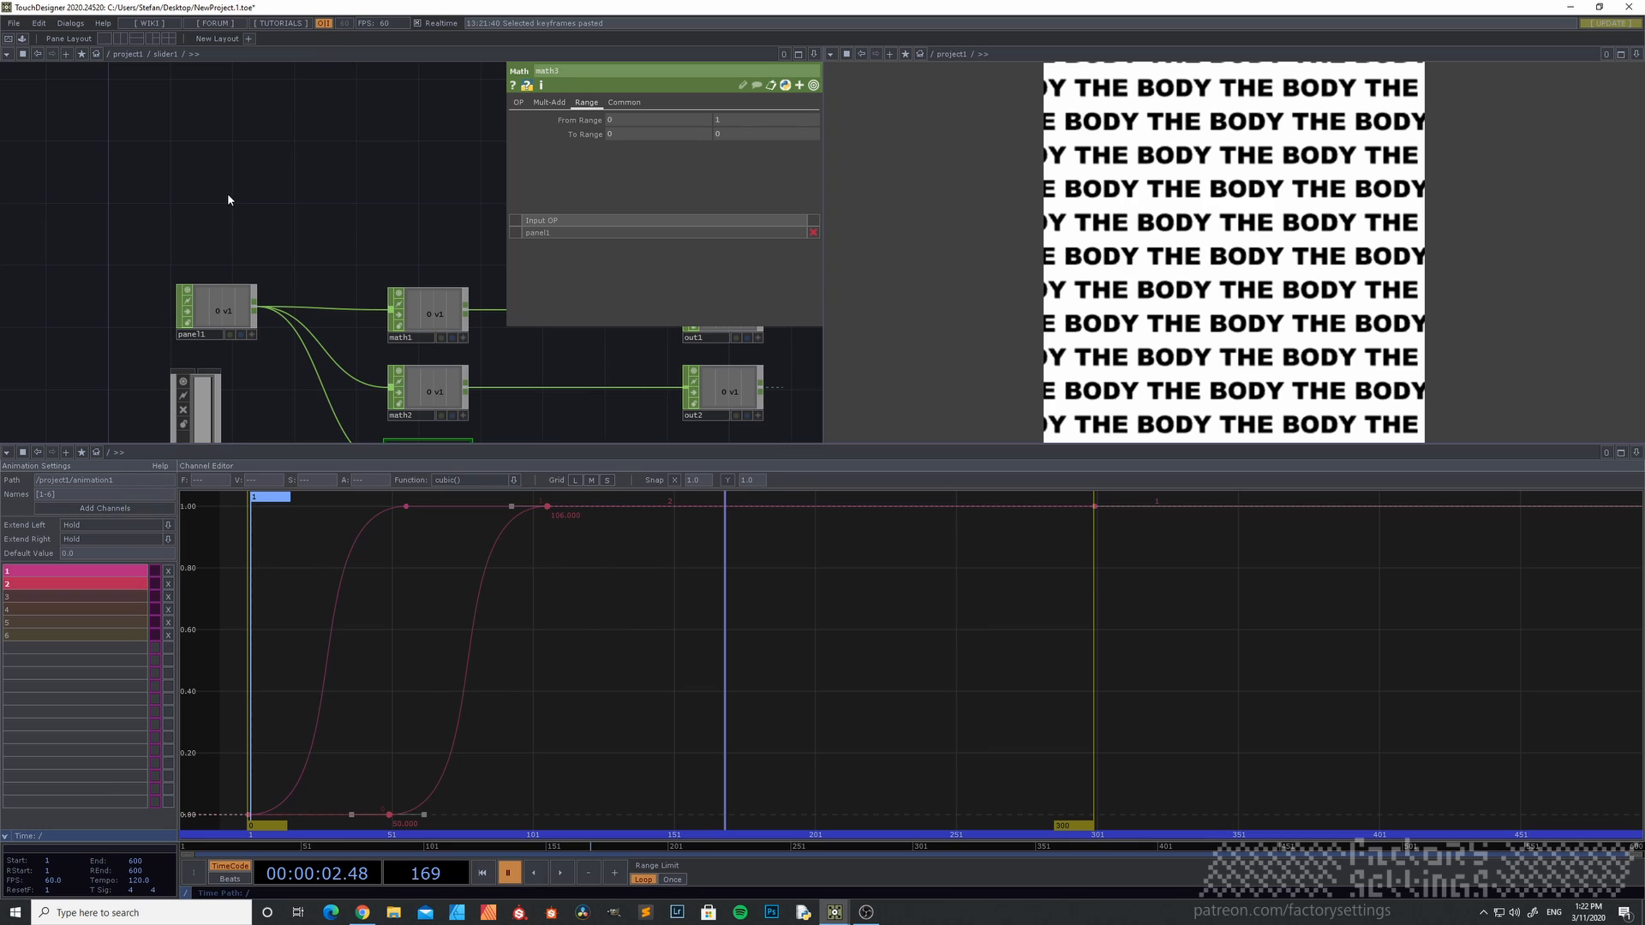
key("Tab")
type("se")
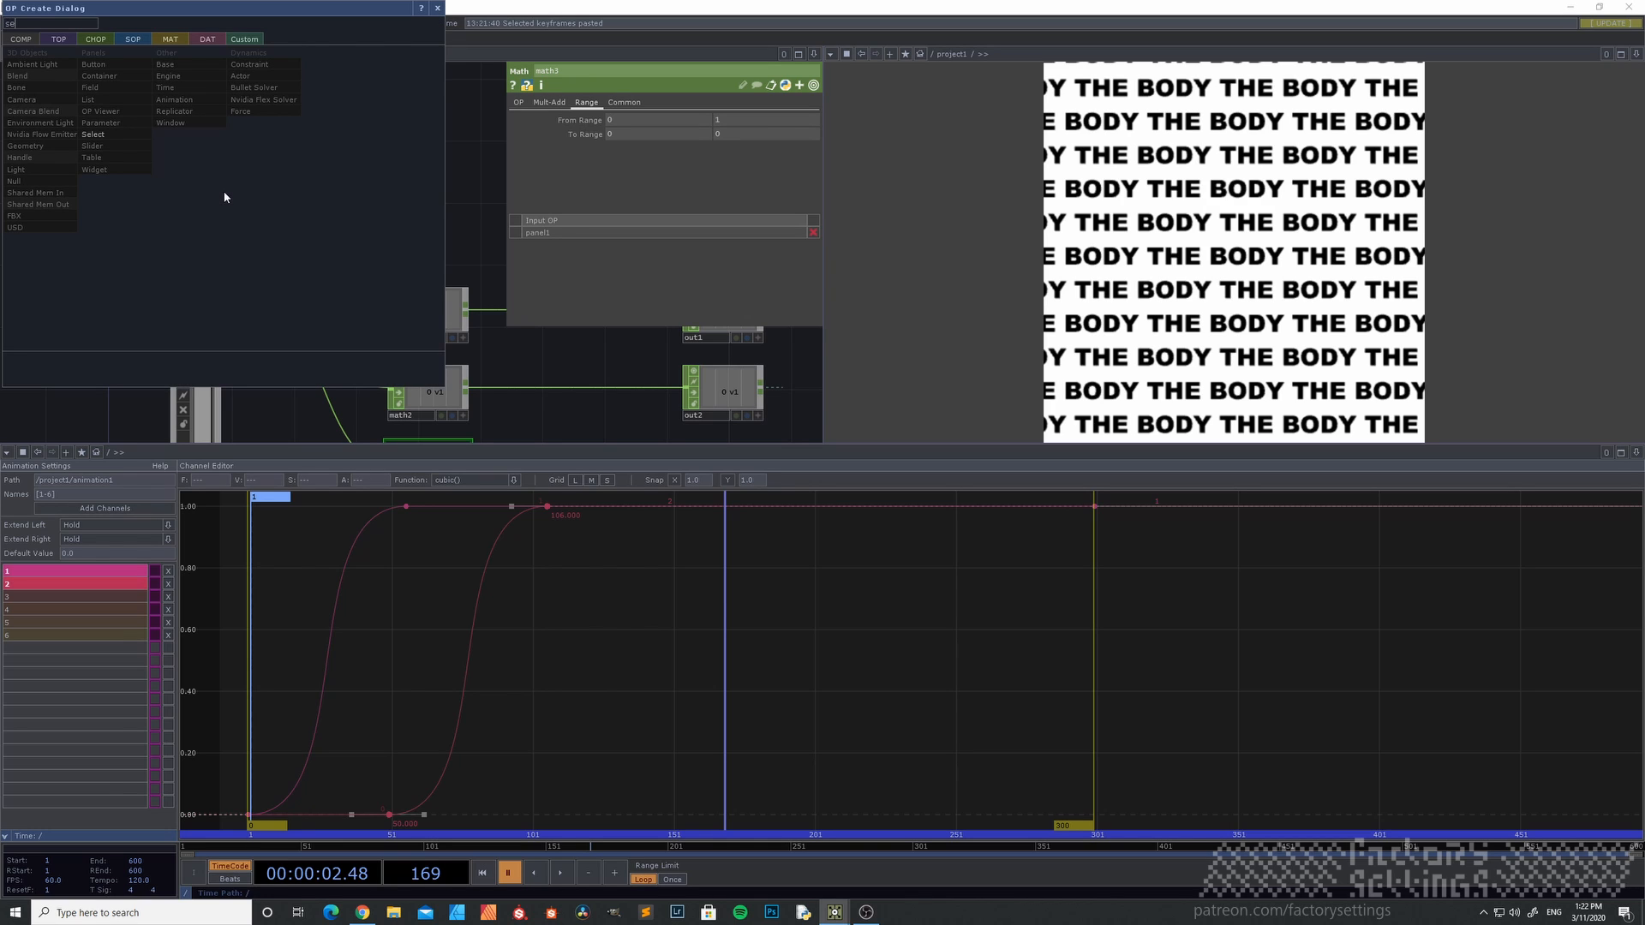
left_click(93, 40)
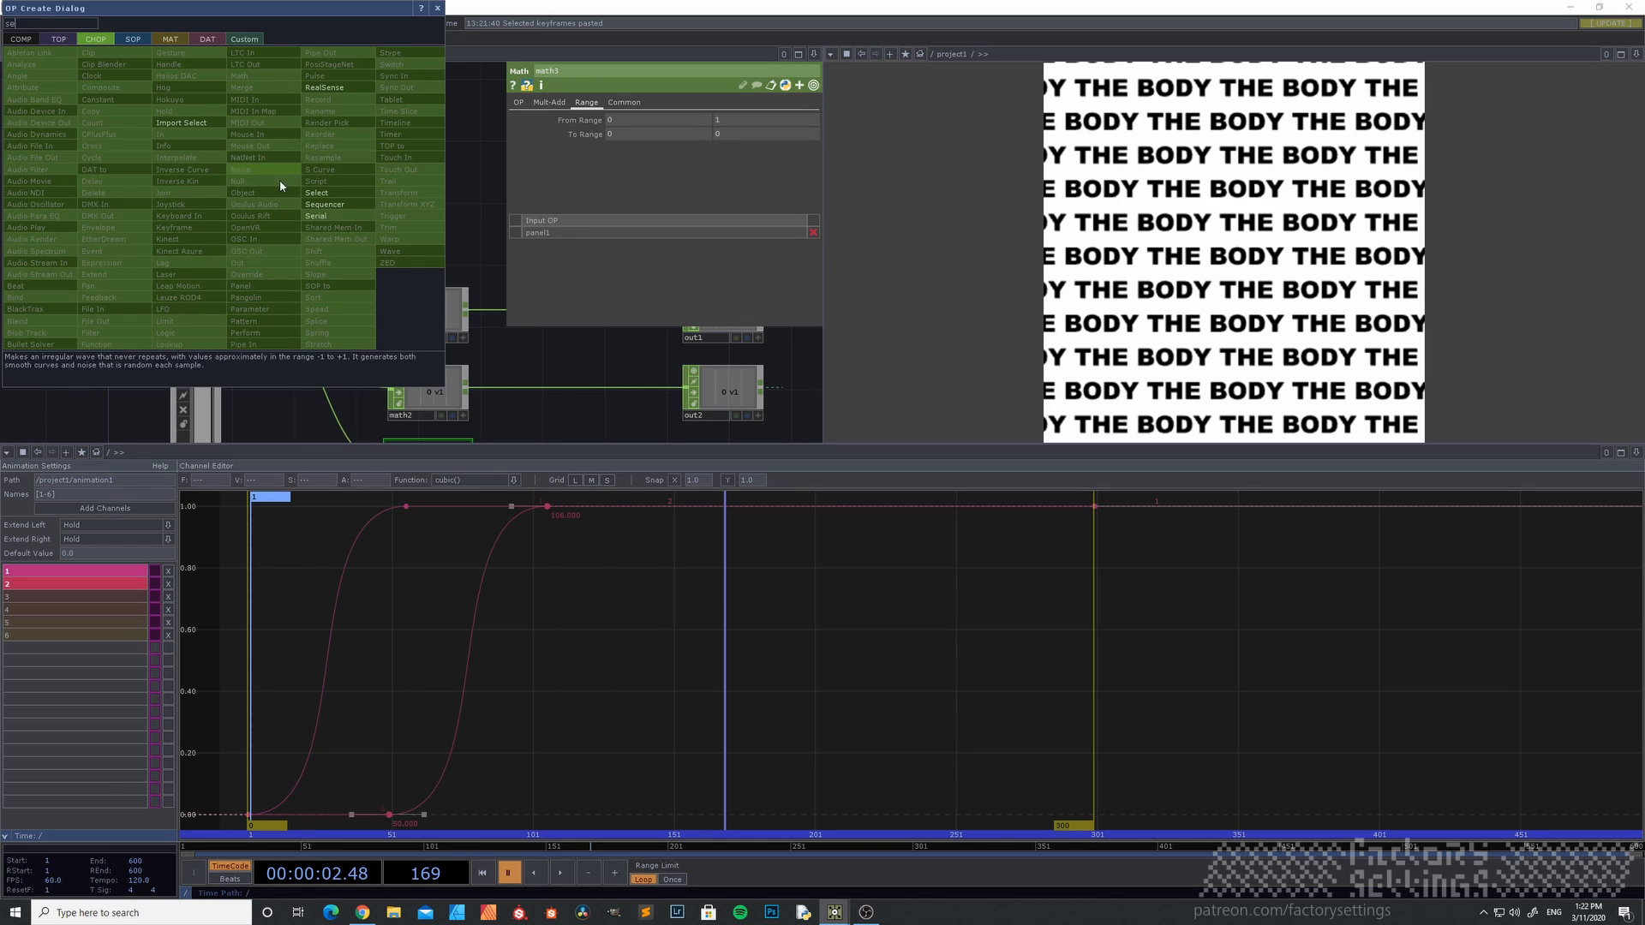
left_click(314, 194)
left_click(214, 202)
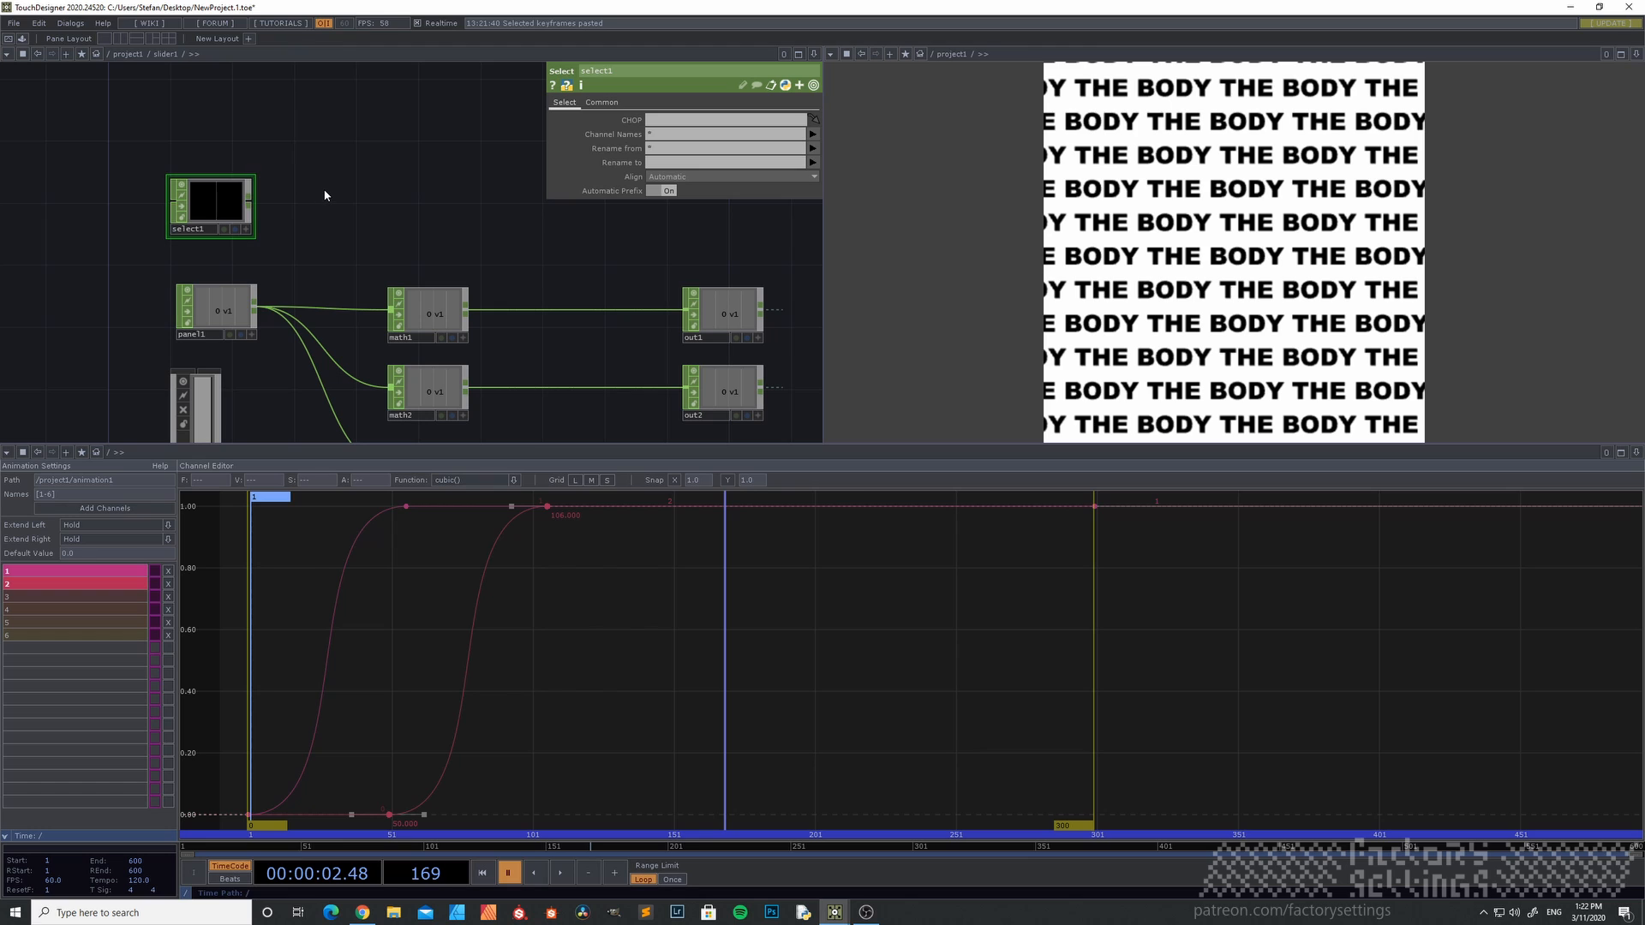
- Return to project1 and connect a new Null CHOP to animation1's output
key("u")
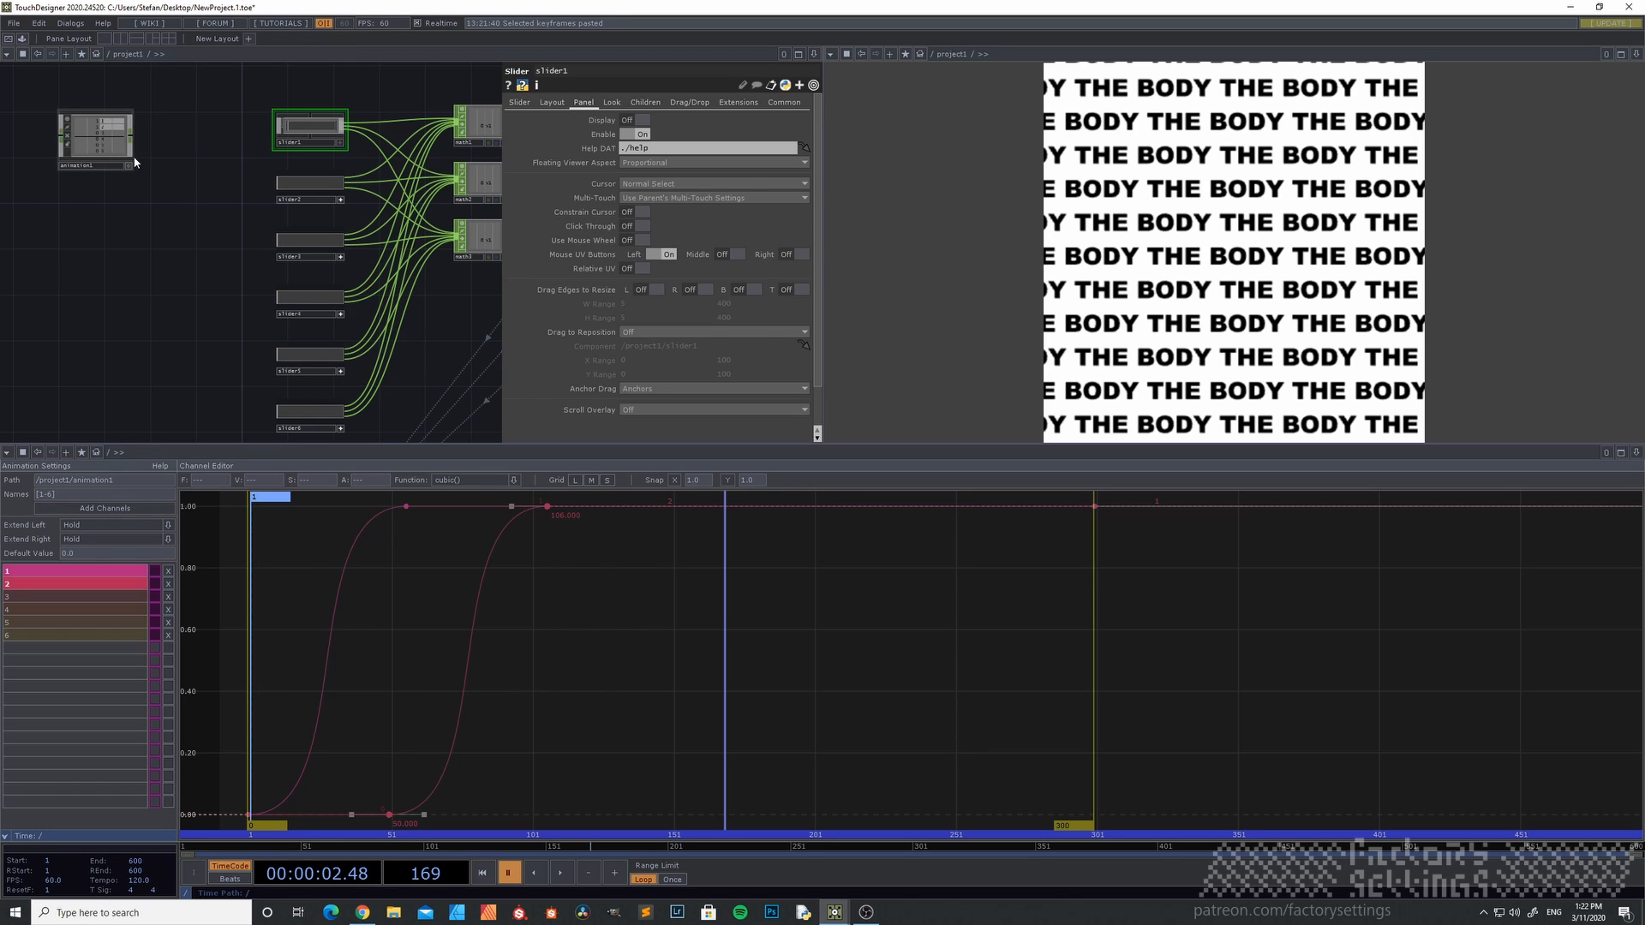
right_click(130, 137)
left_click(193, 142)
scroll(193, 142, "up", 4)
scroll(194, 142, "down", 2)
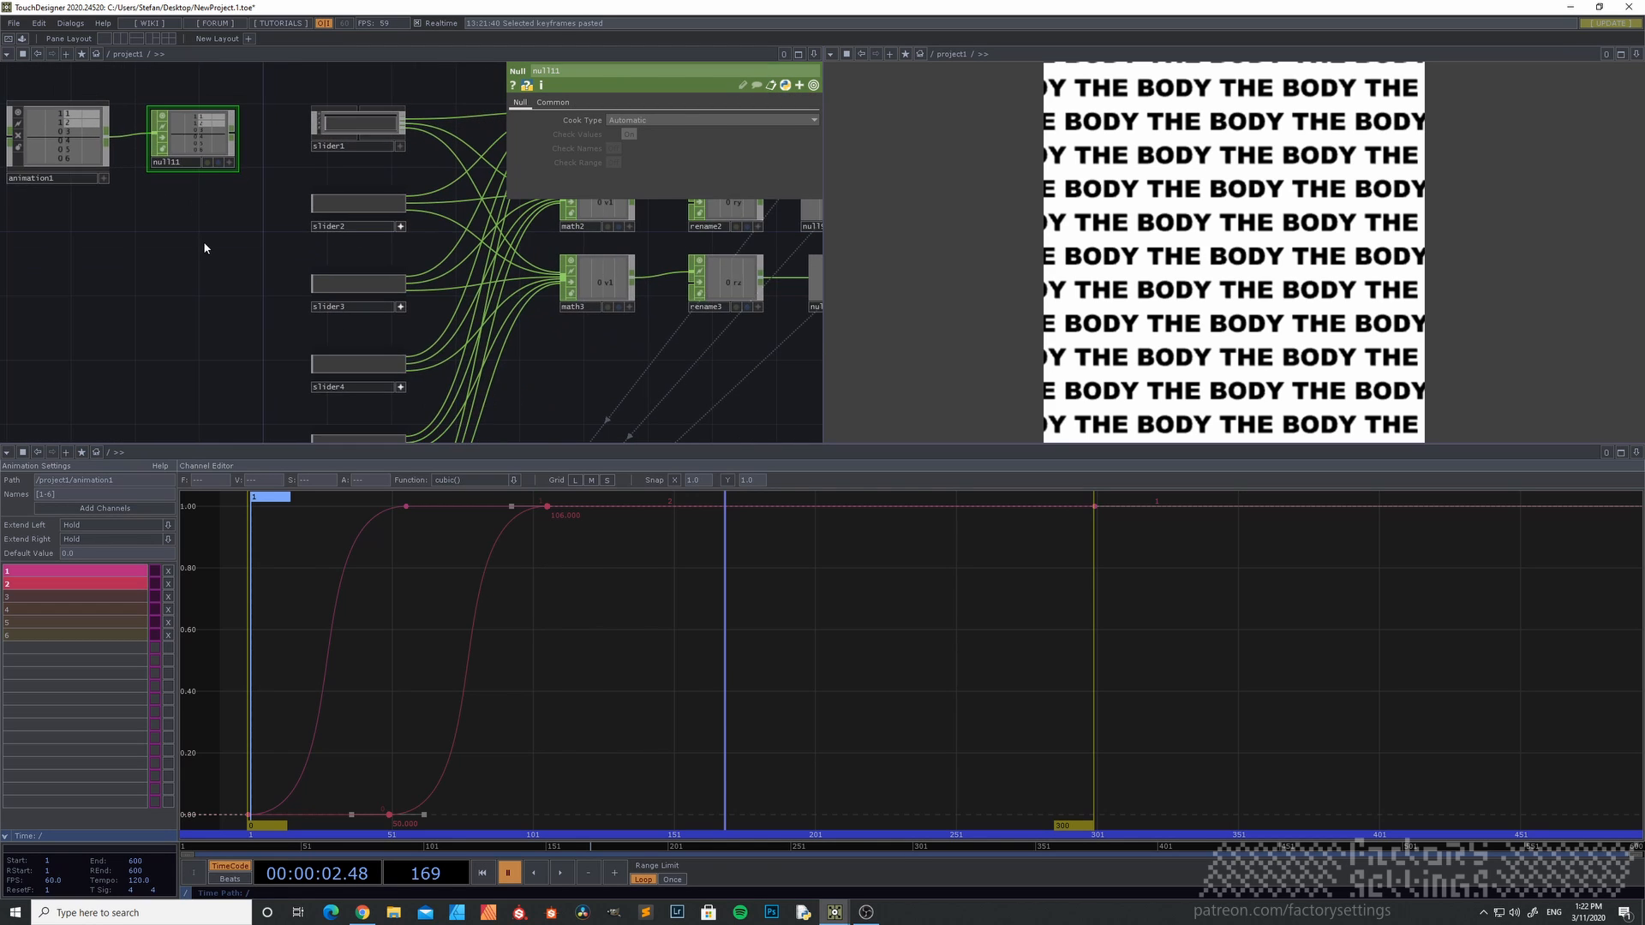
left_click_drag(205, 249, 154, 332)
- Inside slider1, set select1's CHOP to ../null11 and its Channel Names to 1
double_click(315, 217)
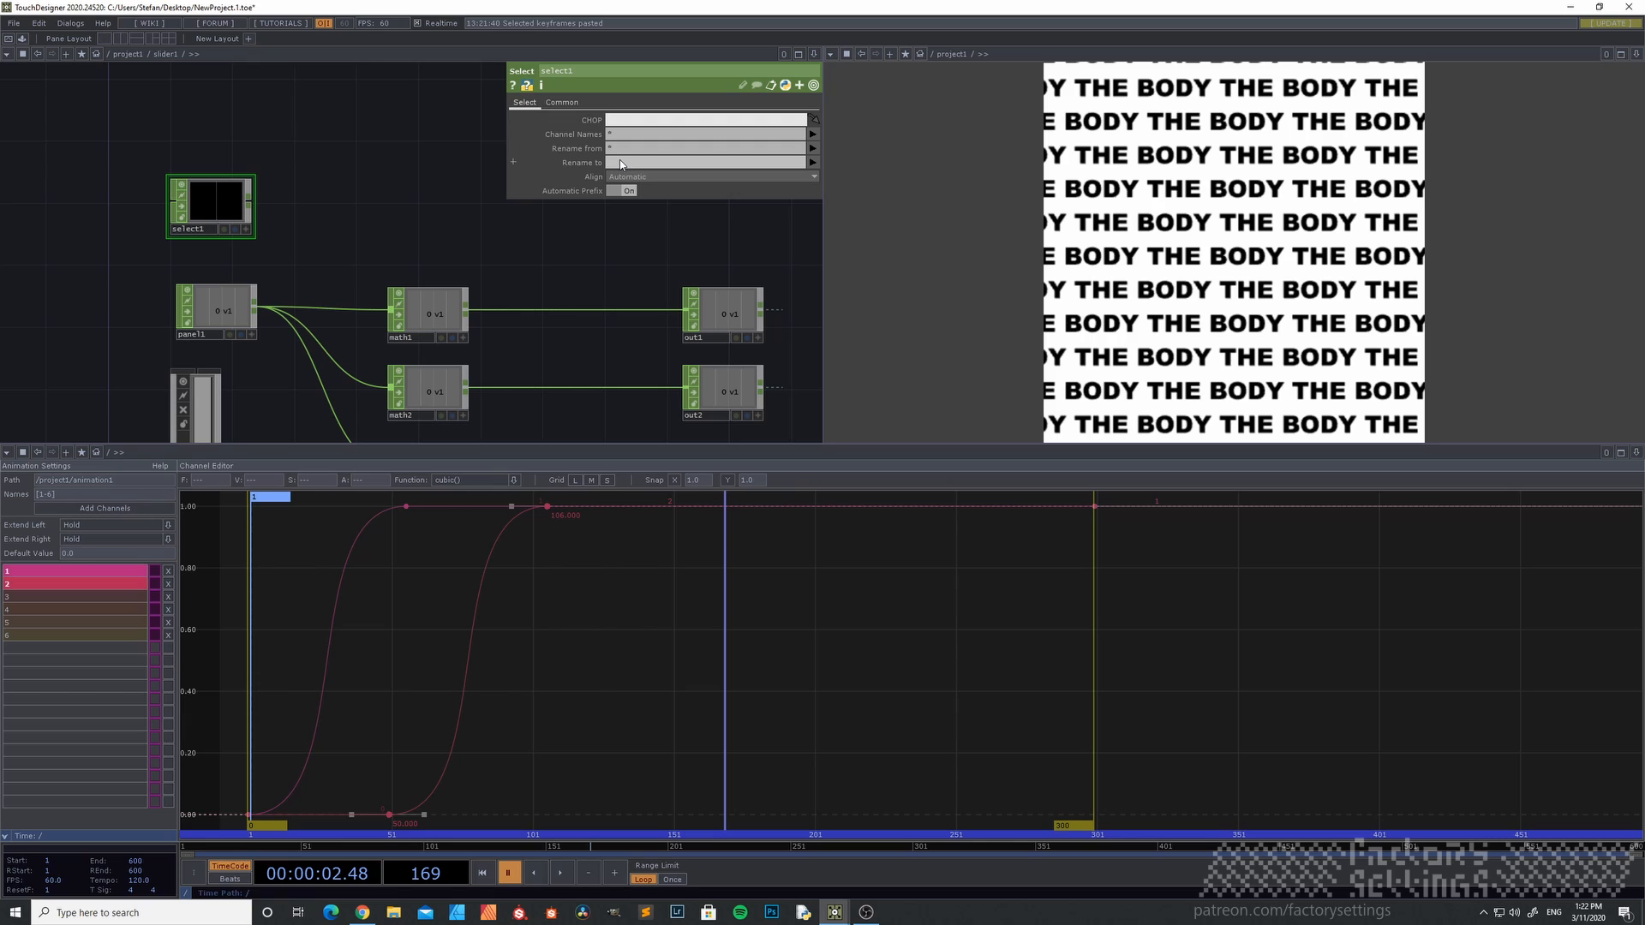
type("../null11")
left_click(623, 133)
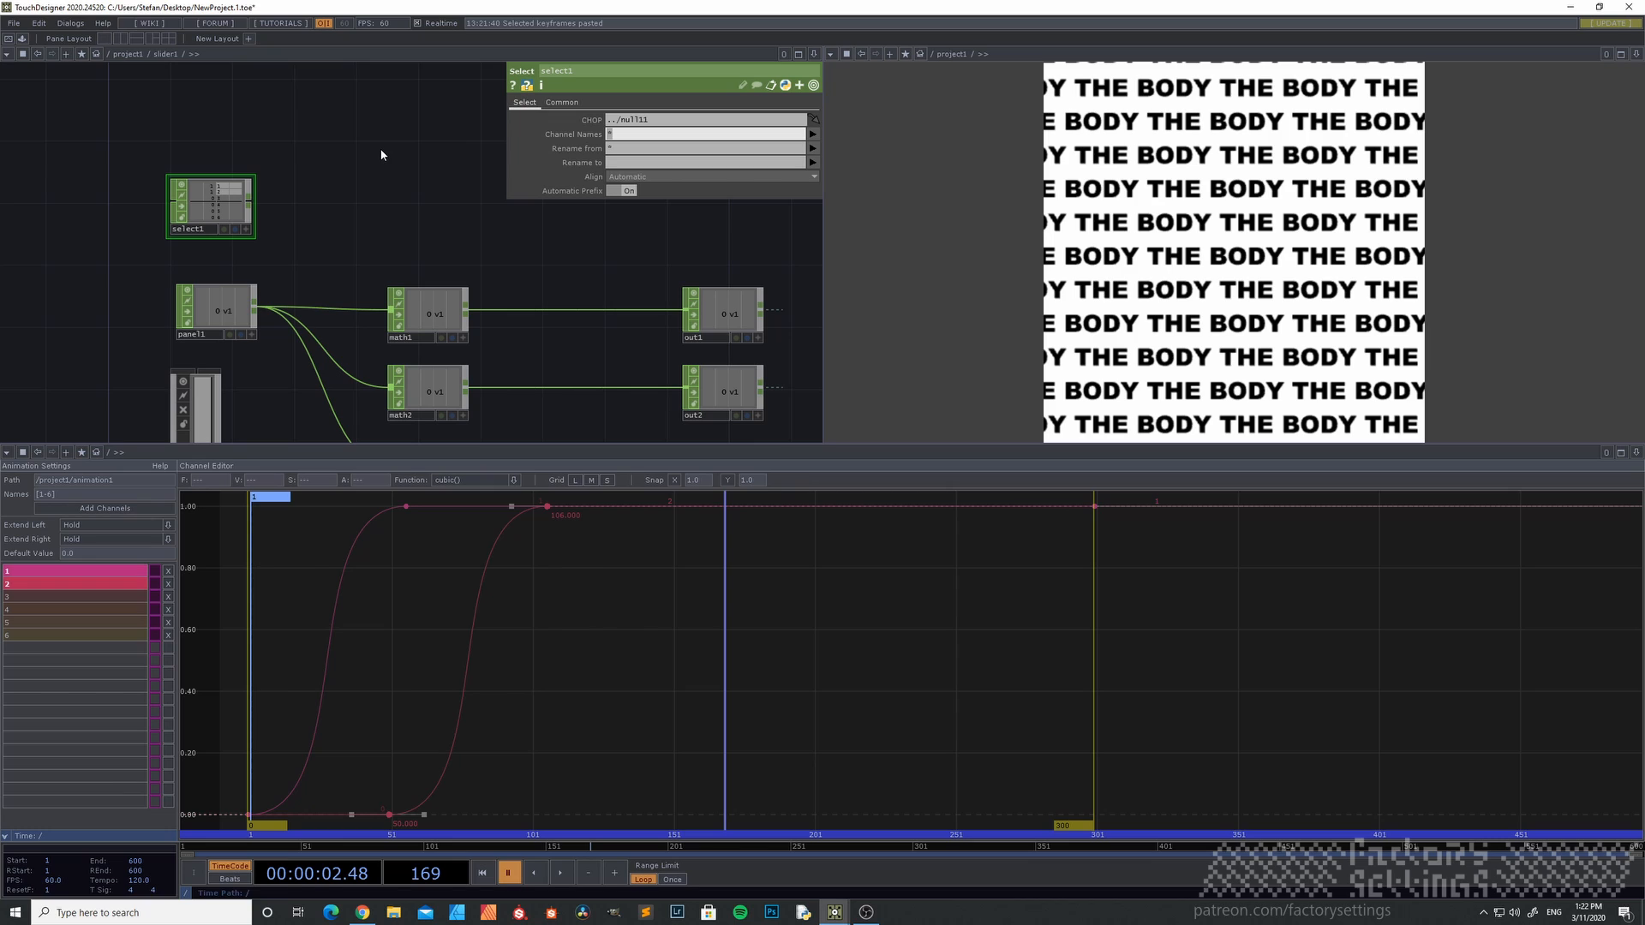
type("0")
key("Return")
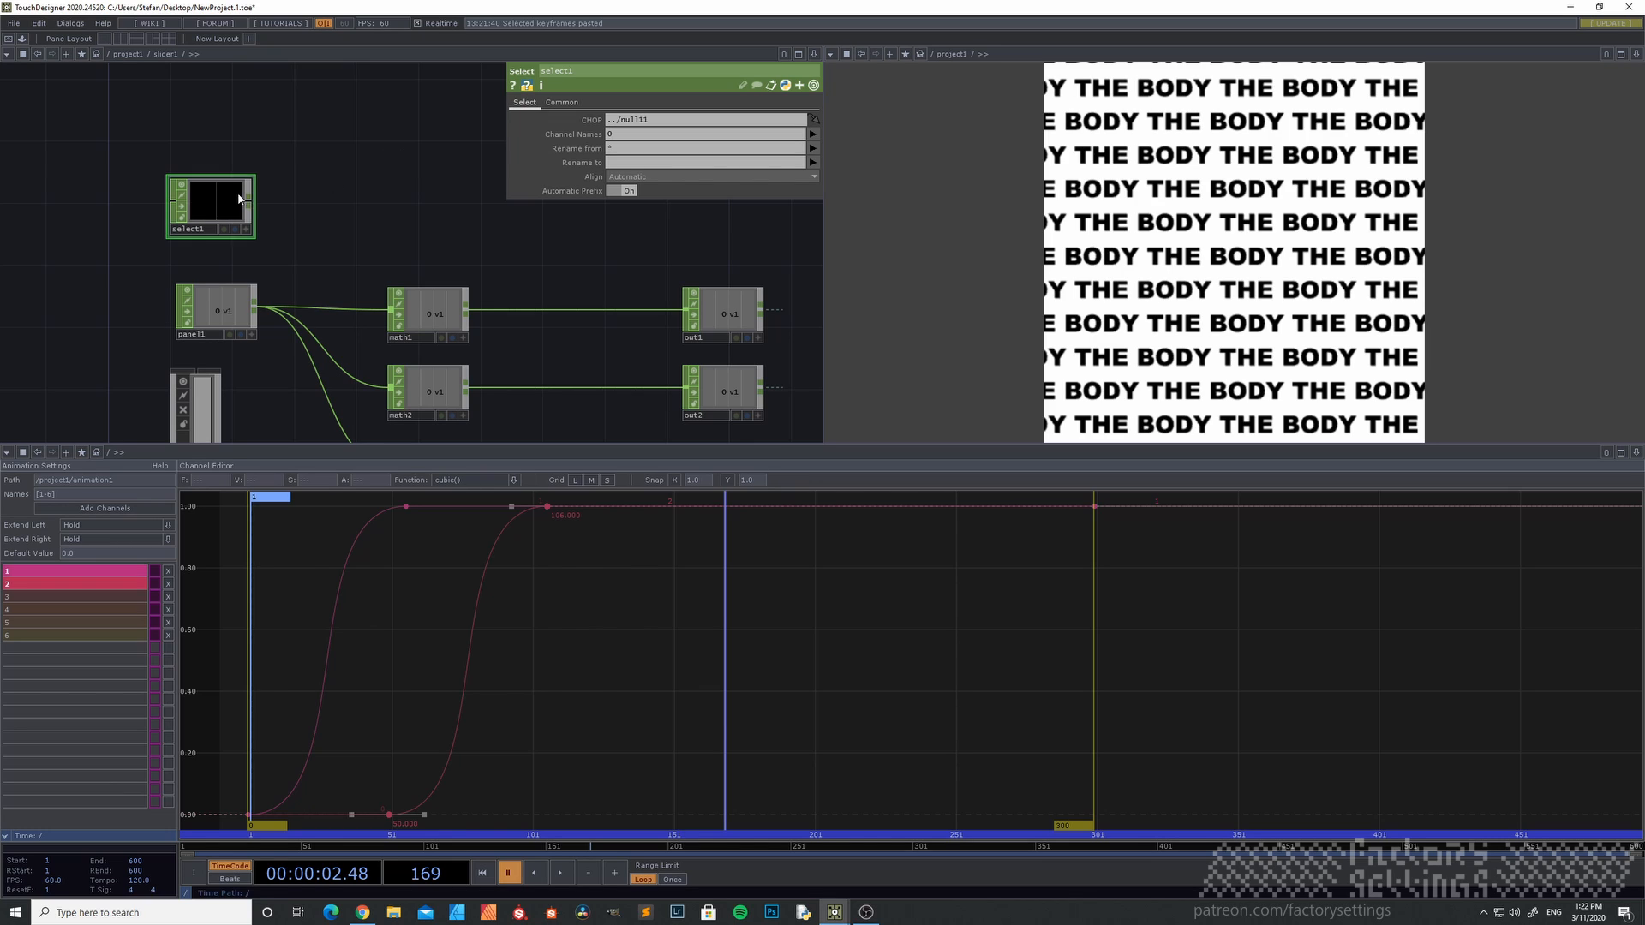
left_click(812, 134)
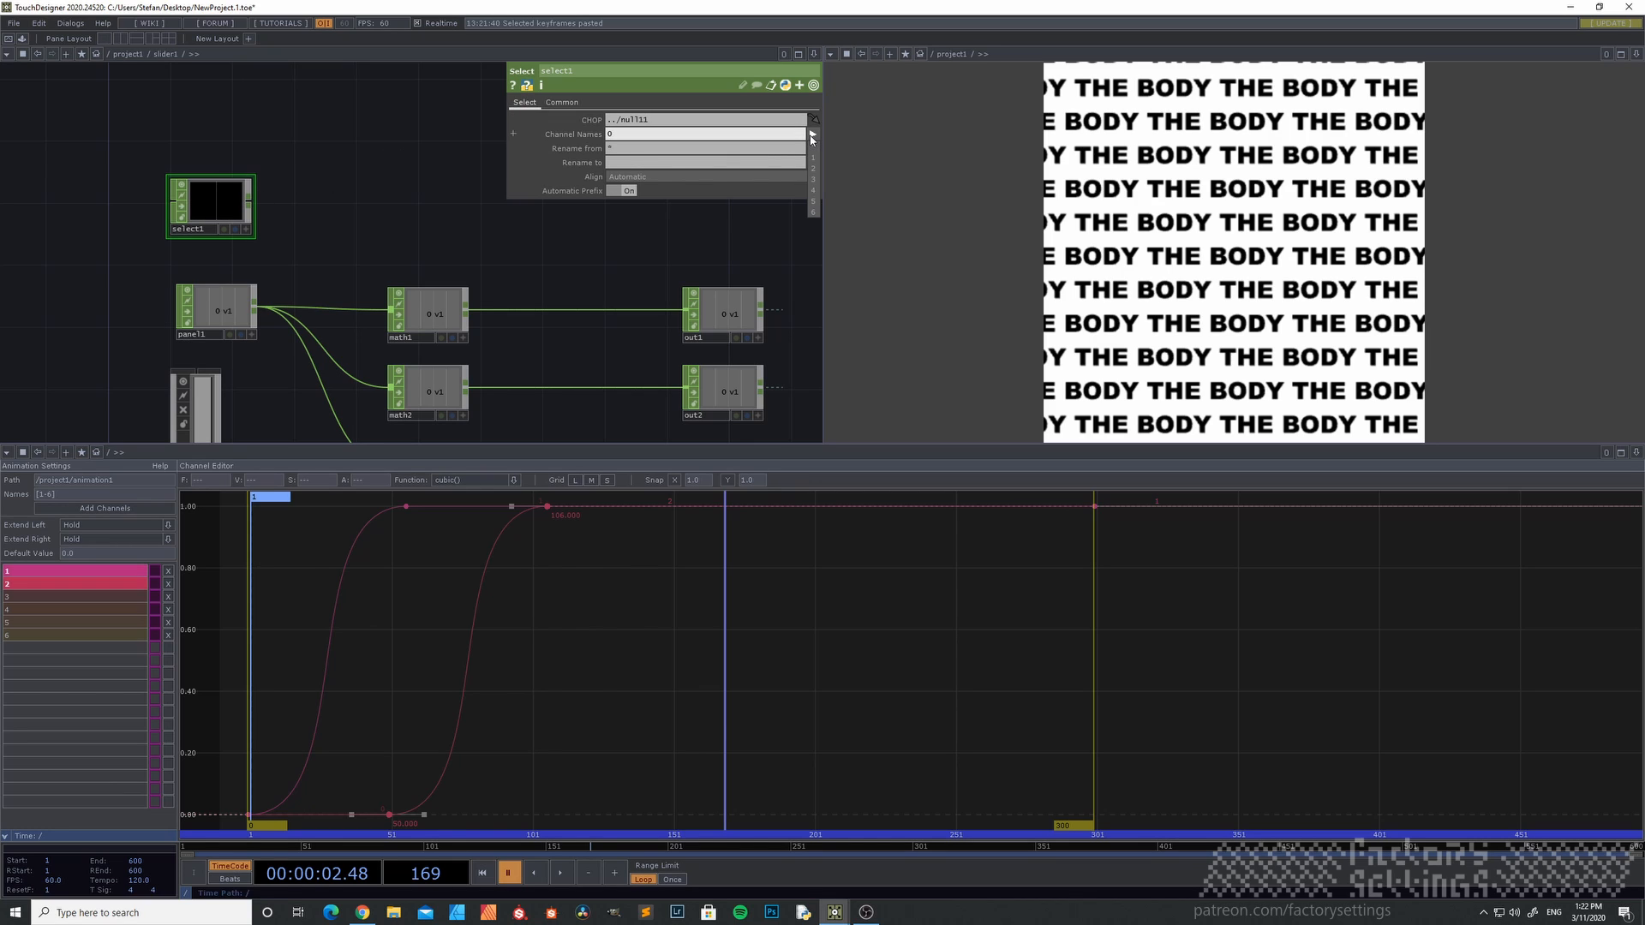
left_click(813, 158)
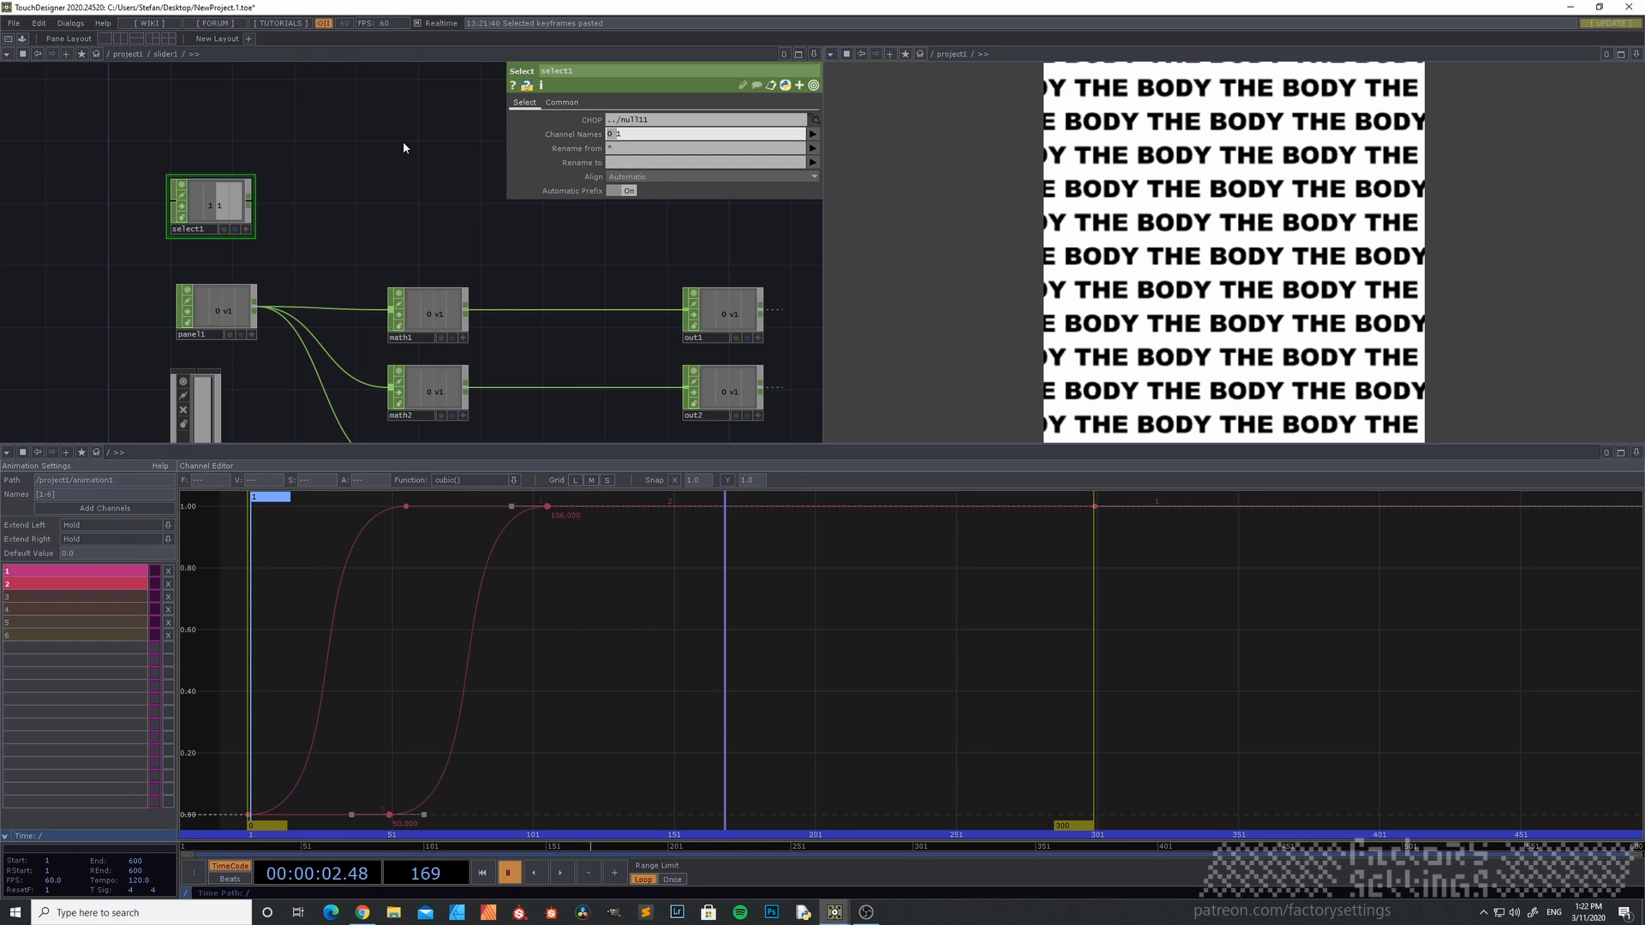
- Connect select1 to math1, math2 and math3 in place of panel1, and move panel1 aside
left_click_drag(329, 174, 405, 185)
left_click_drag(318, 127, 403, 231)
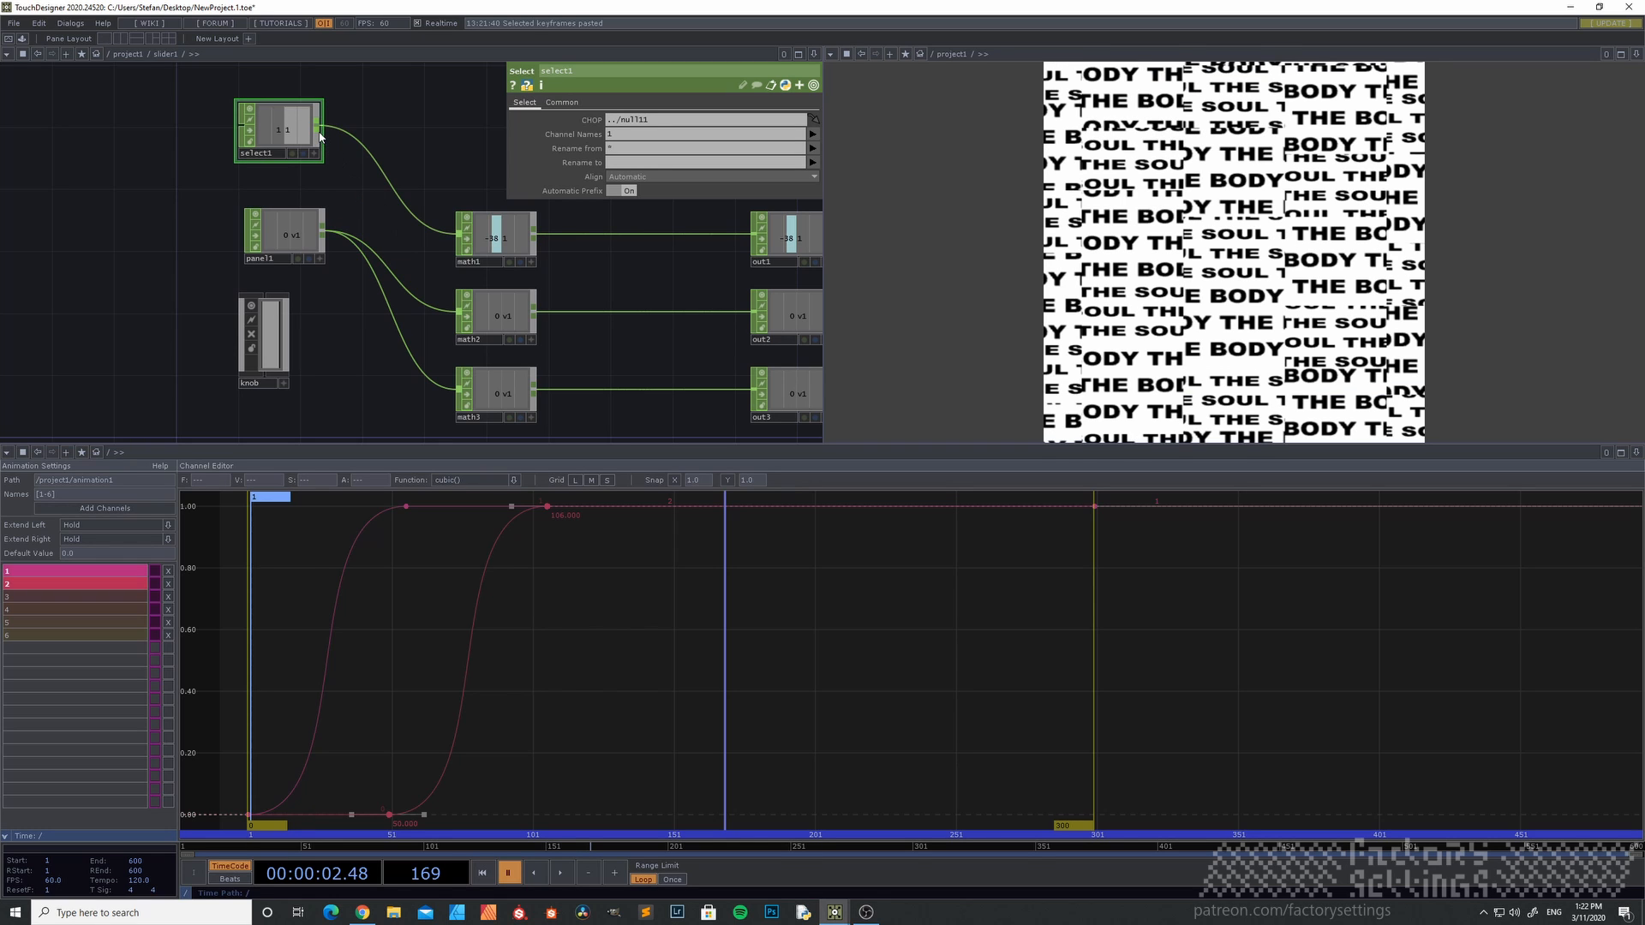
left_click_drag(318, 128, 460, 316)
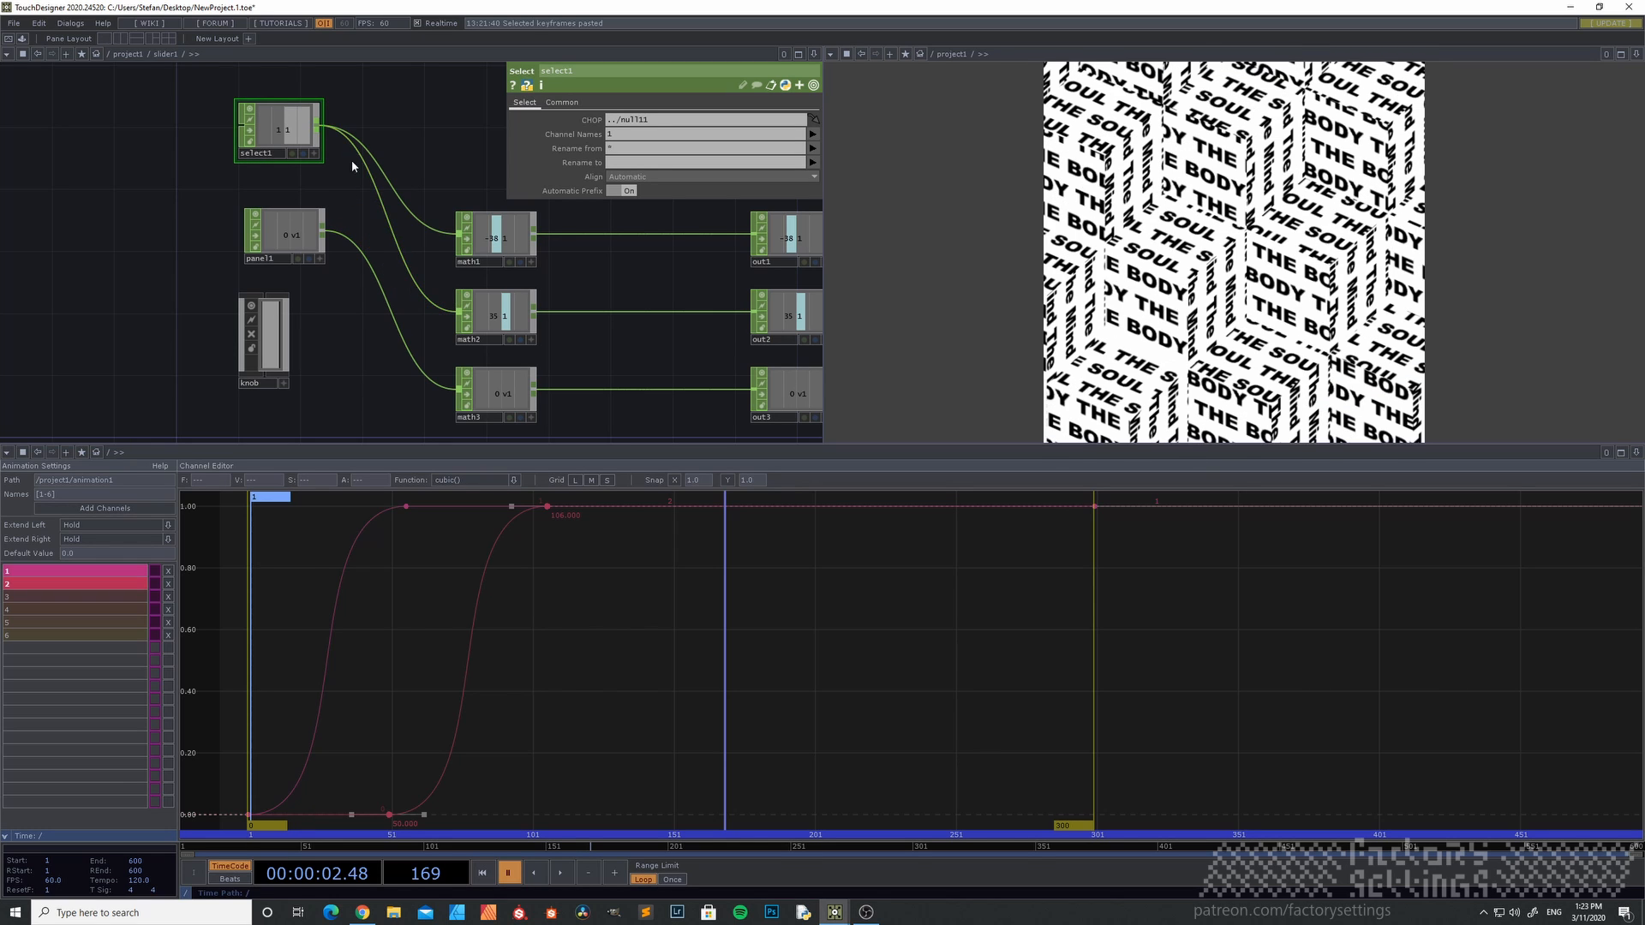
left_click_drag(320, 134, 460, 392)
left_click_drag(287, 236, 266, 239)
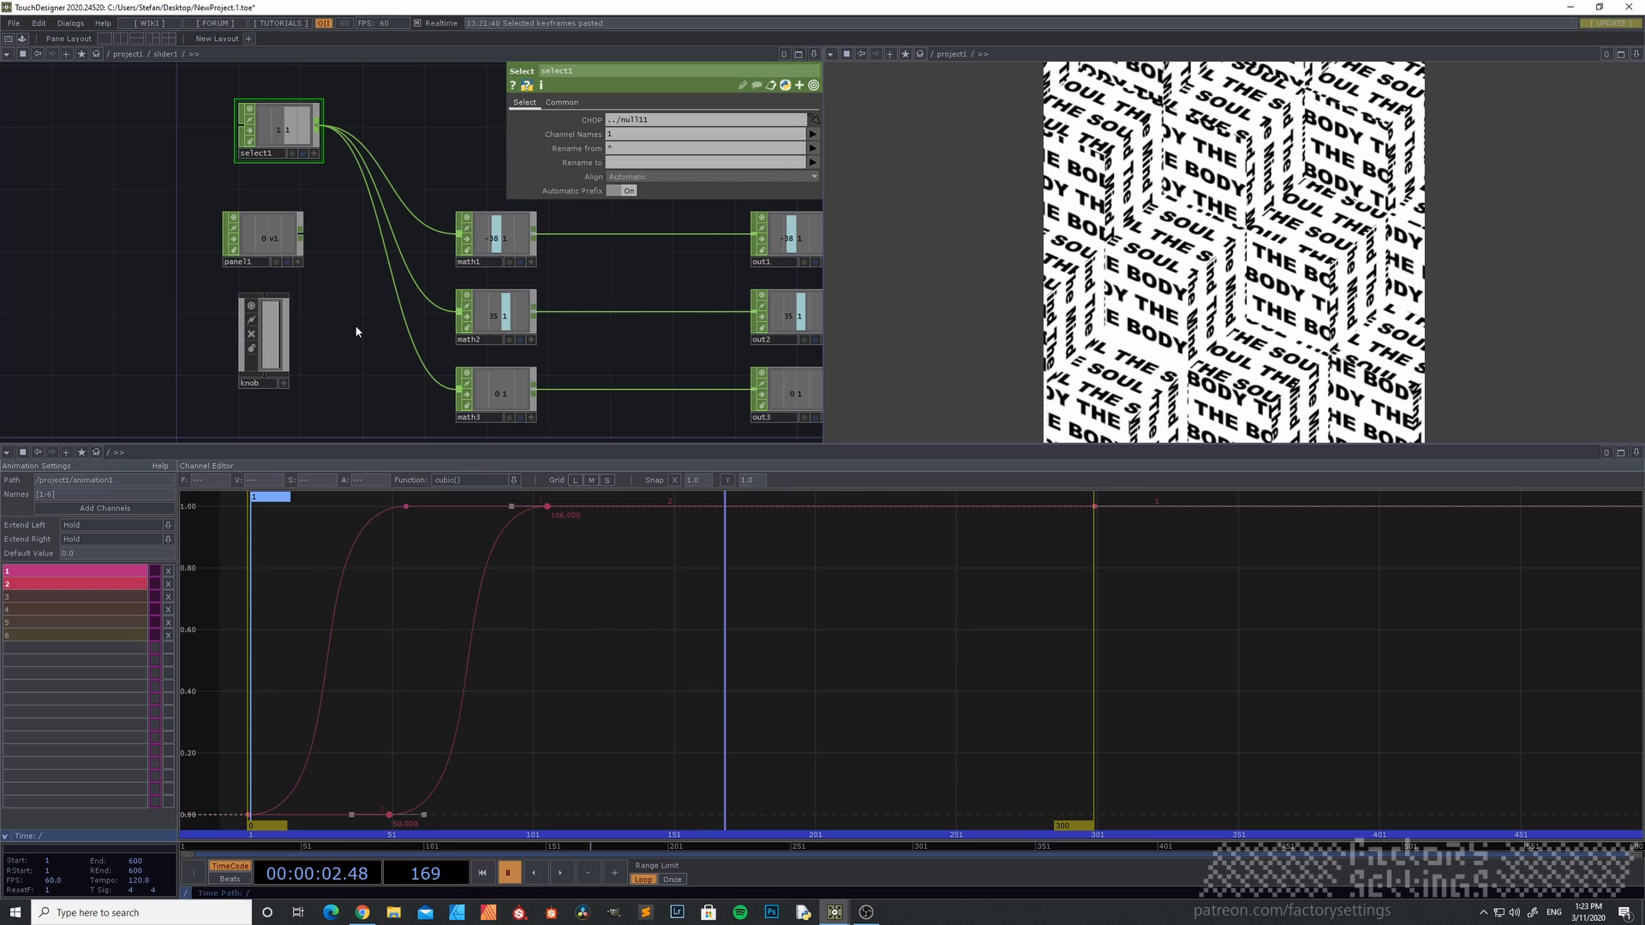
- Return to project1, play the timeline from frame 1 to check slider1's animation, and rewind to the start
key("u")
left_click_drag(156, 300, 279, 286)
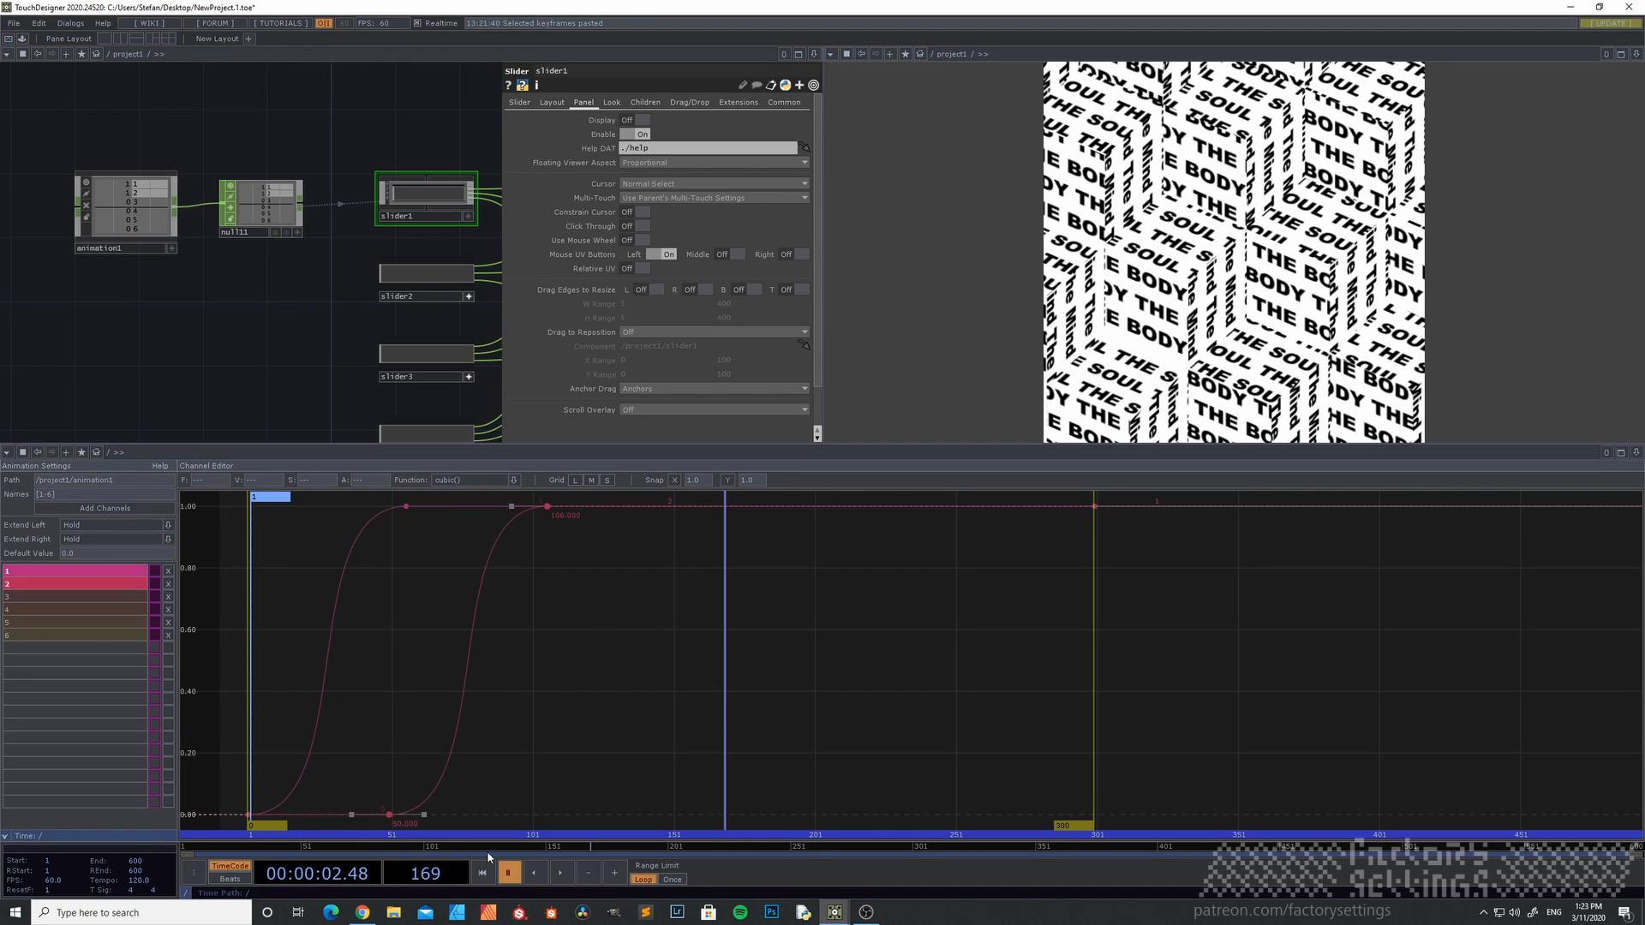
left_click(482, 873)
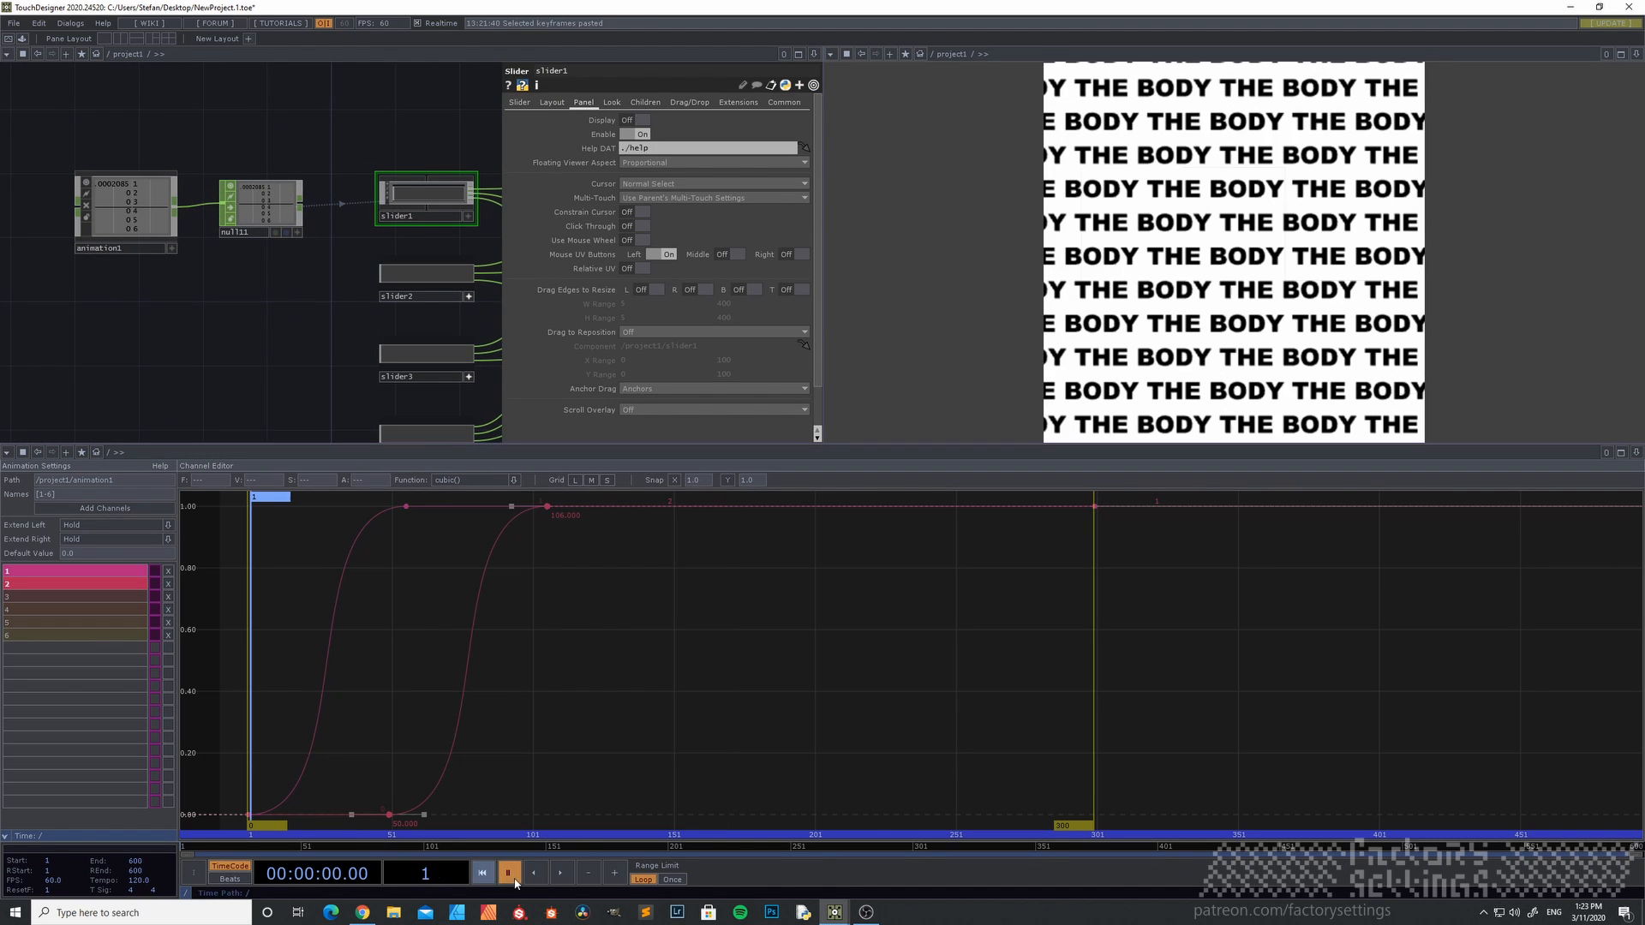
left_click(563, 874)
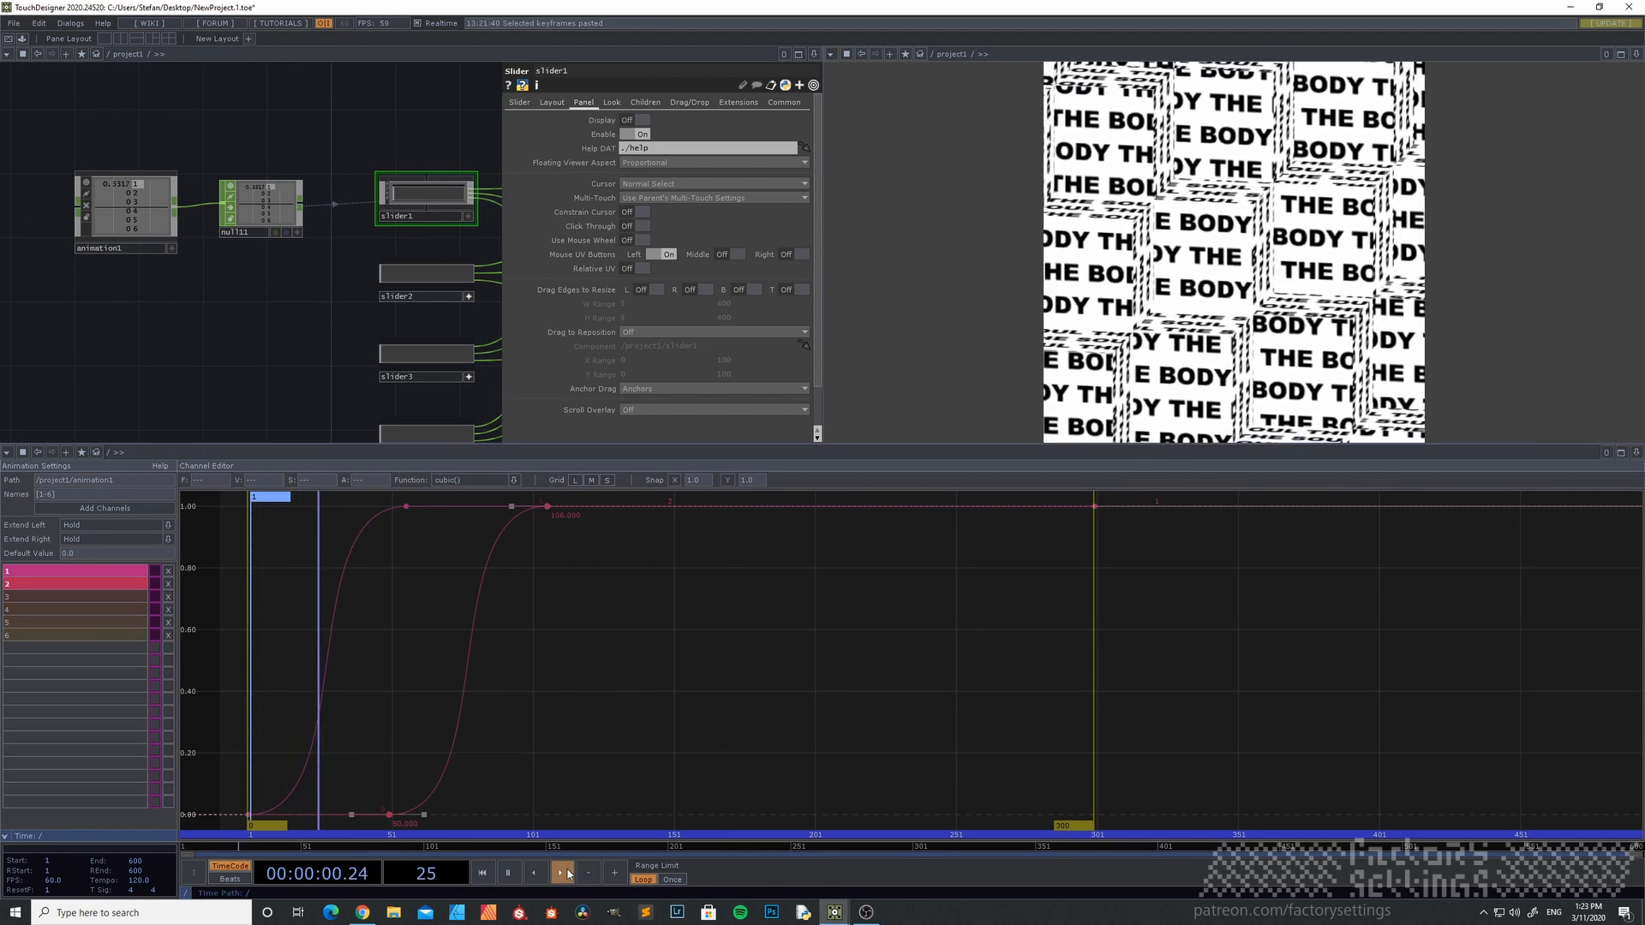
left_click(483, 874)
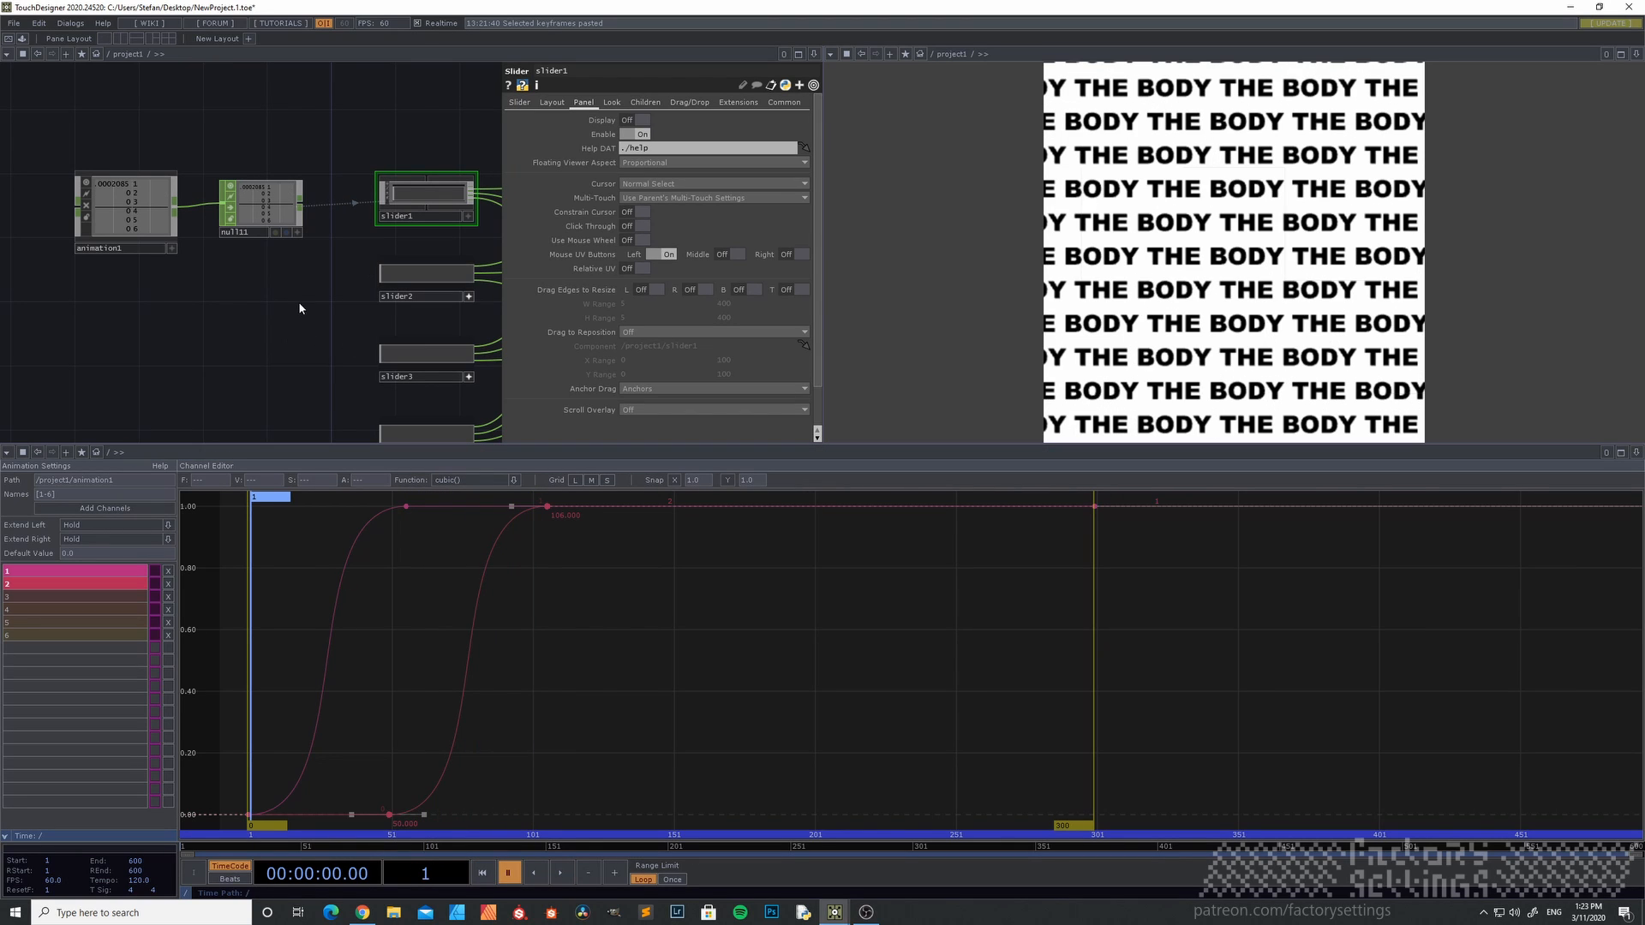
- Copy select1 from inside slider1 and paste it above panel1 inside slider2
left_click_drag(302, 310, 180, 357)
left_click_drag(359, 341, 455, 356)
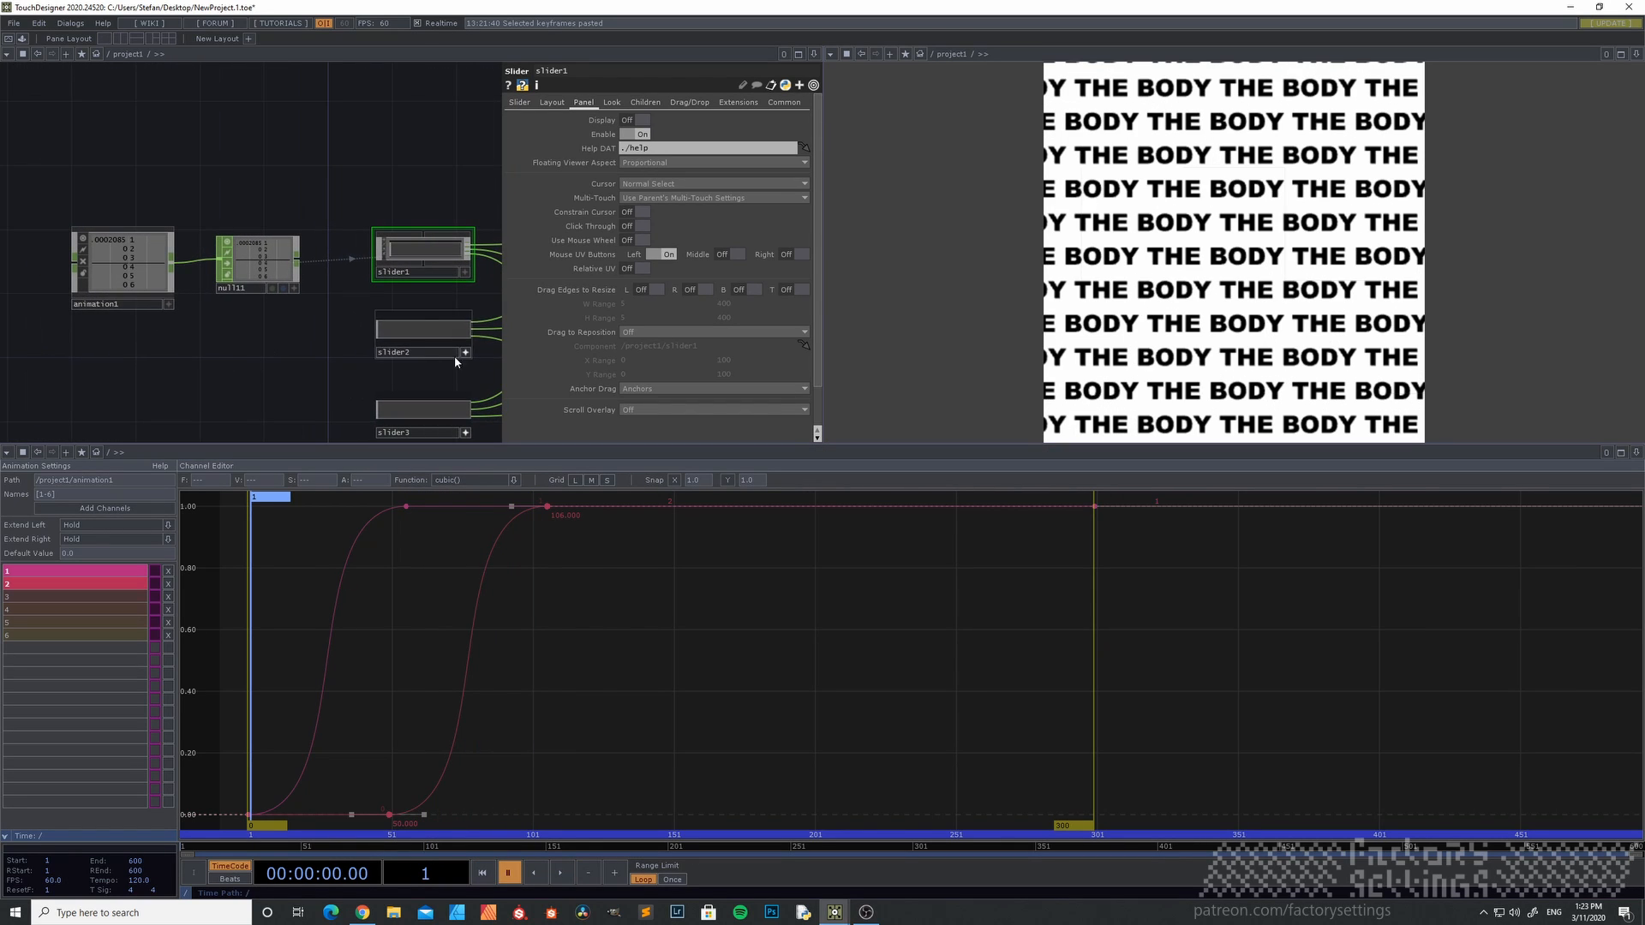
double_click(418, 250)
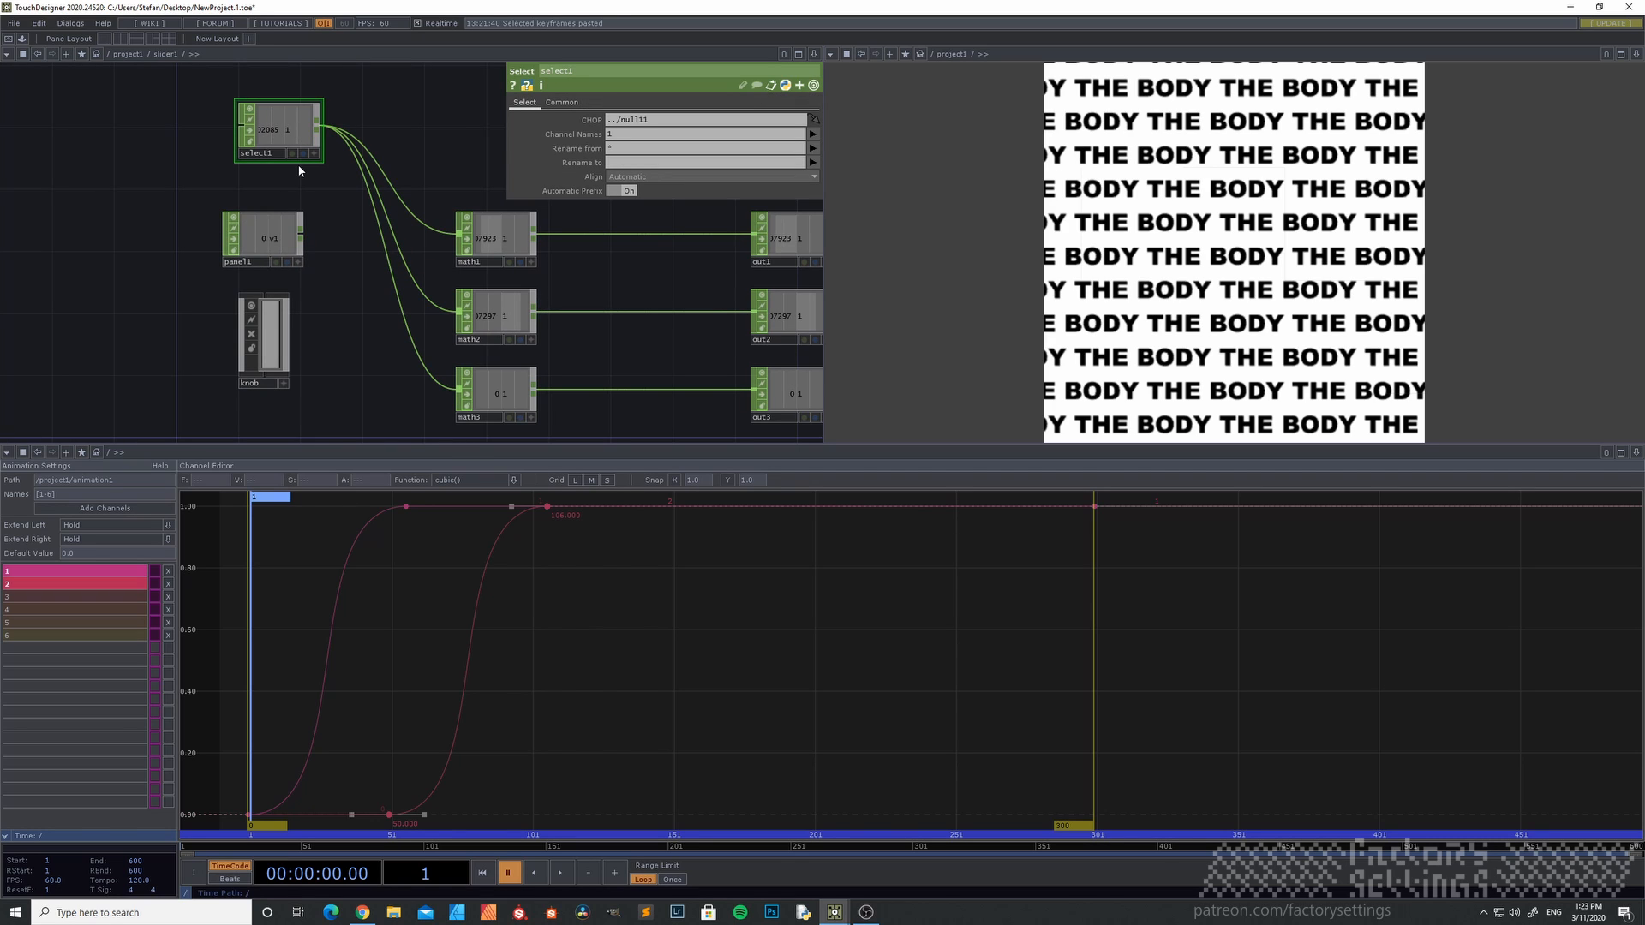
key("ctrl+c")
key("u")
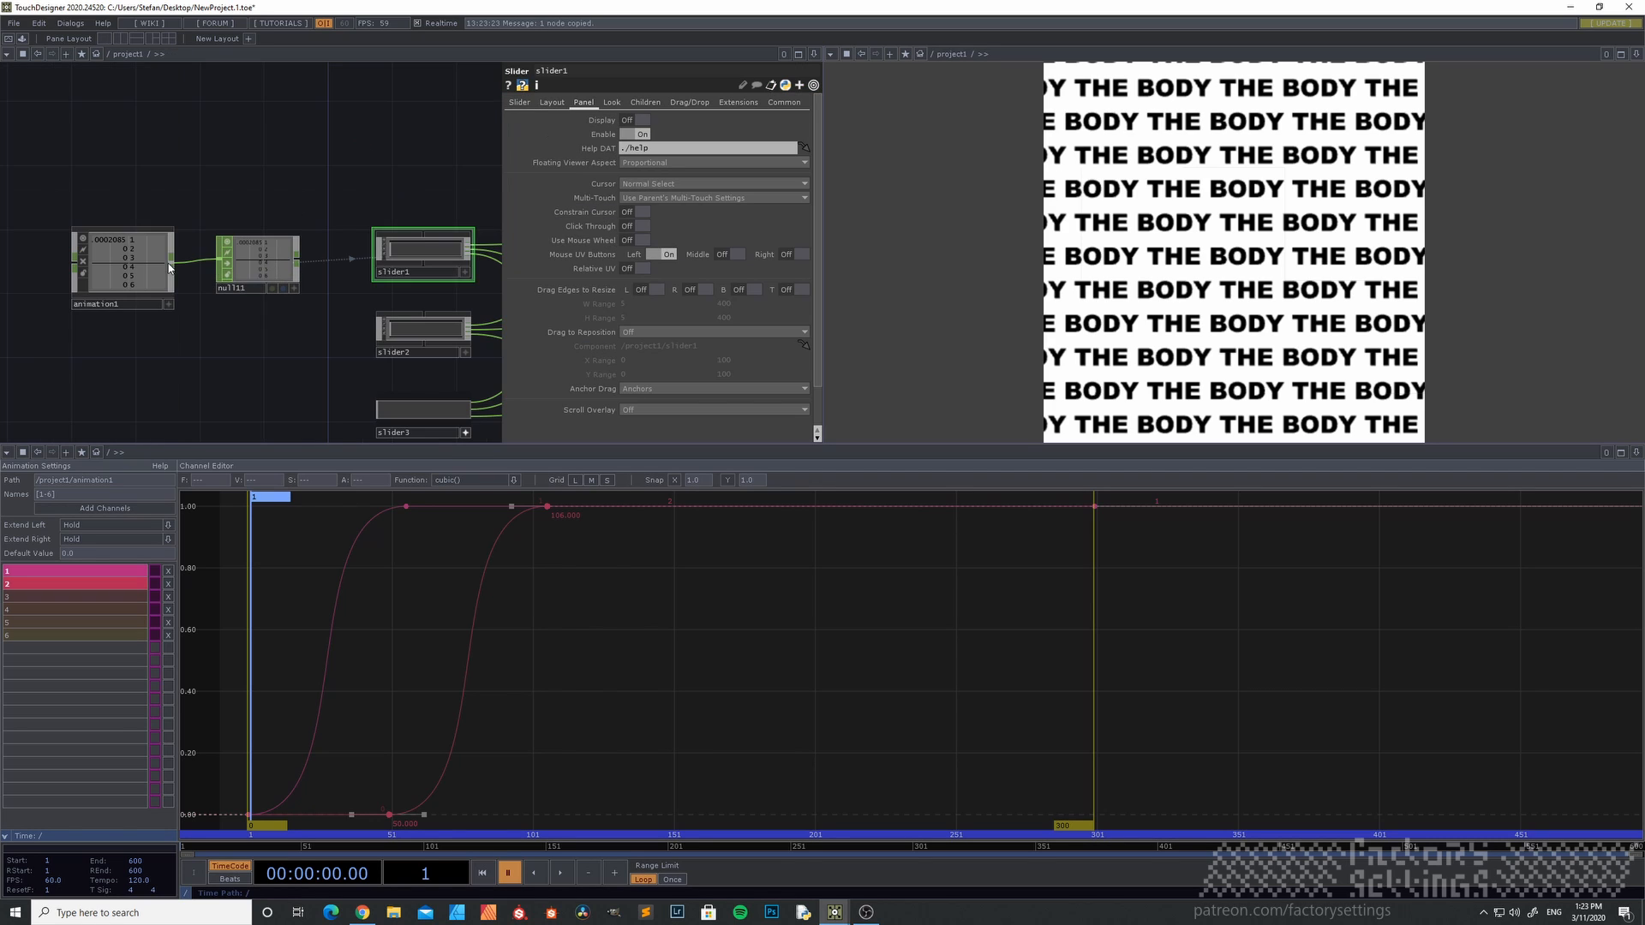
left_click(350, 284)
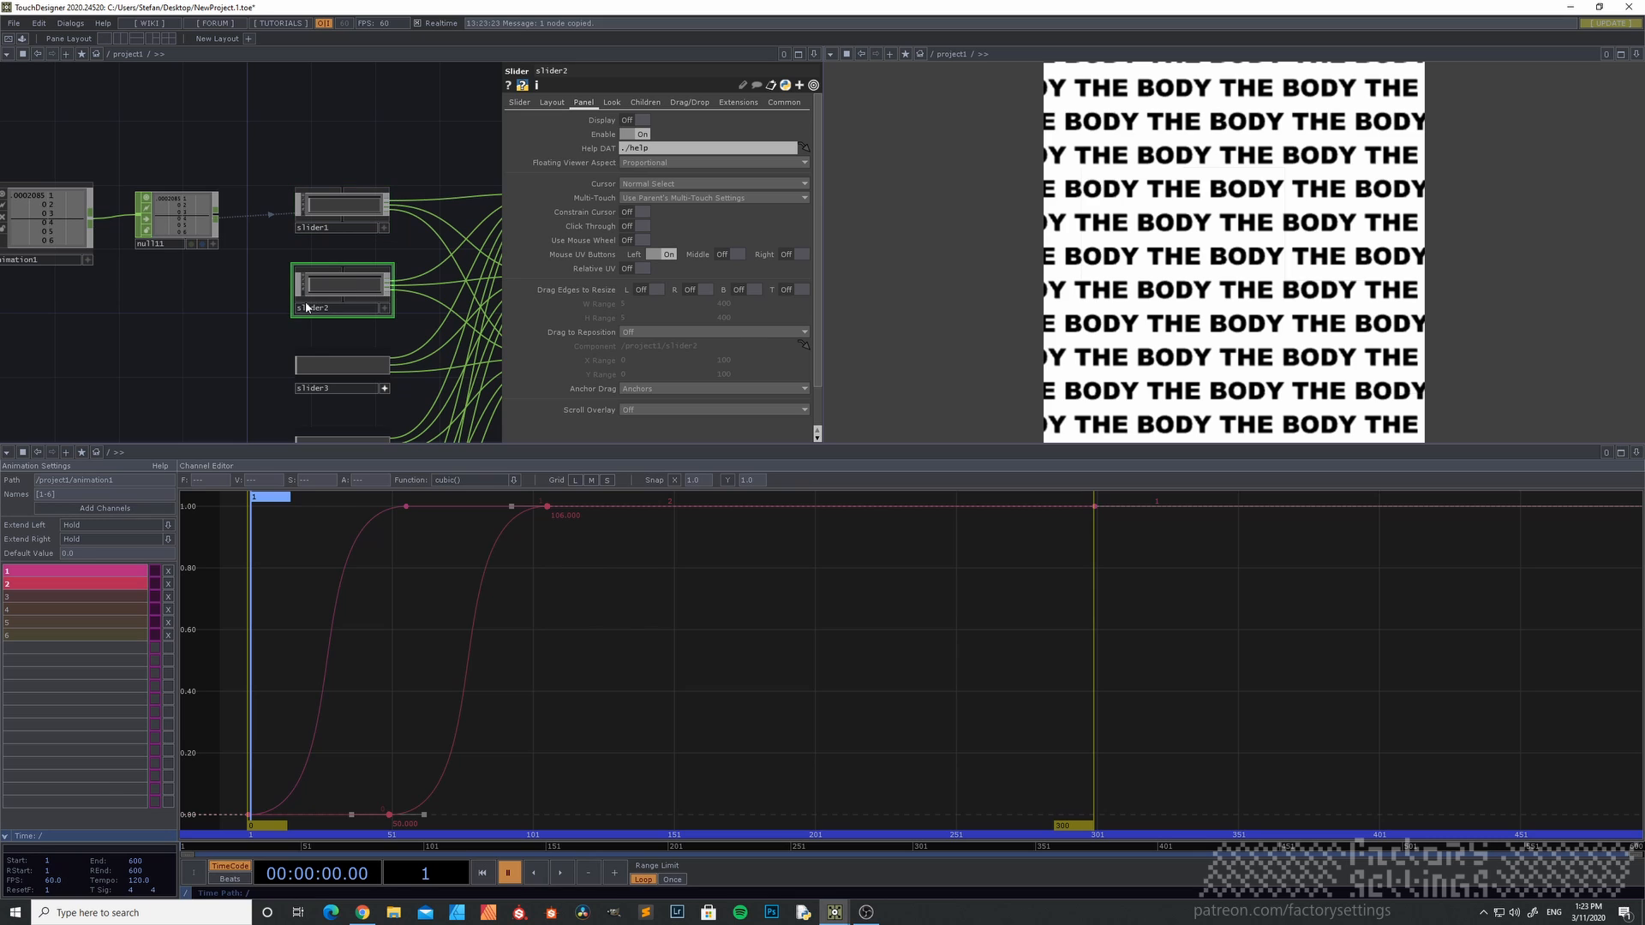
key("i")
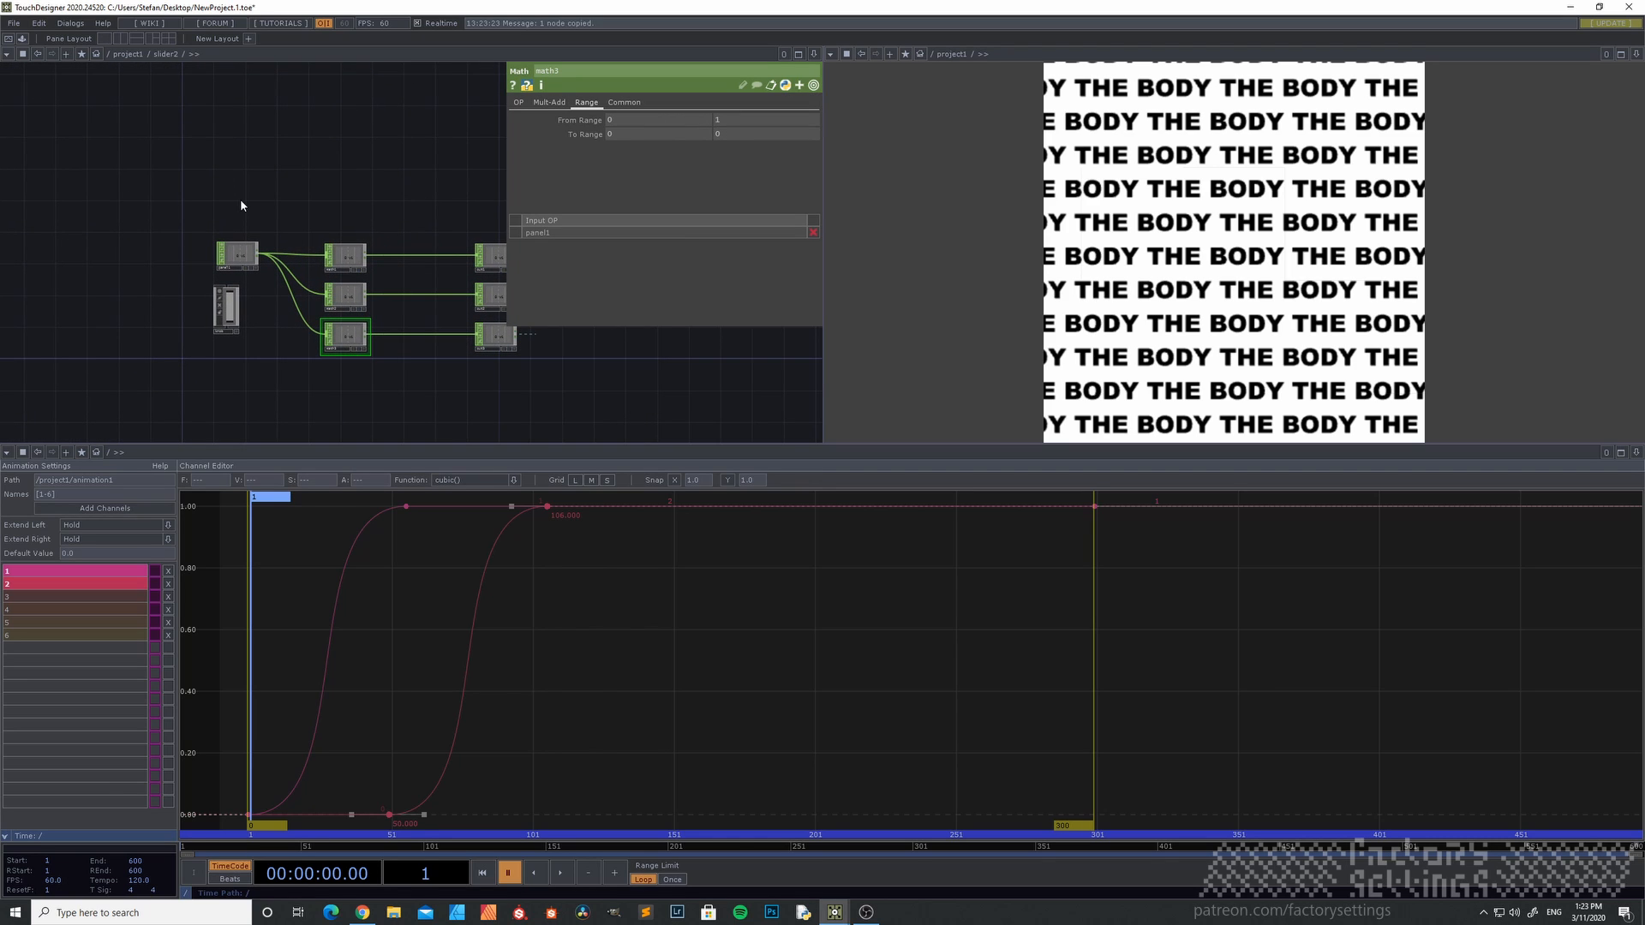
key("ctrl+v")
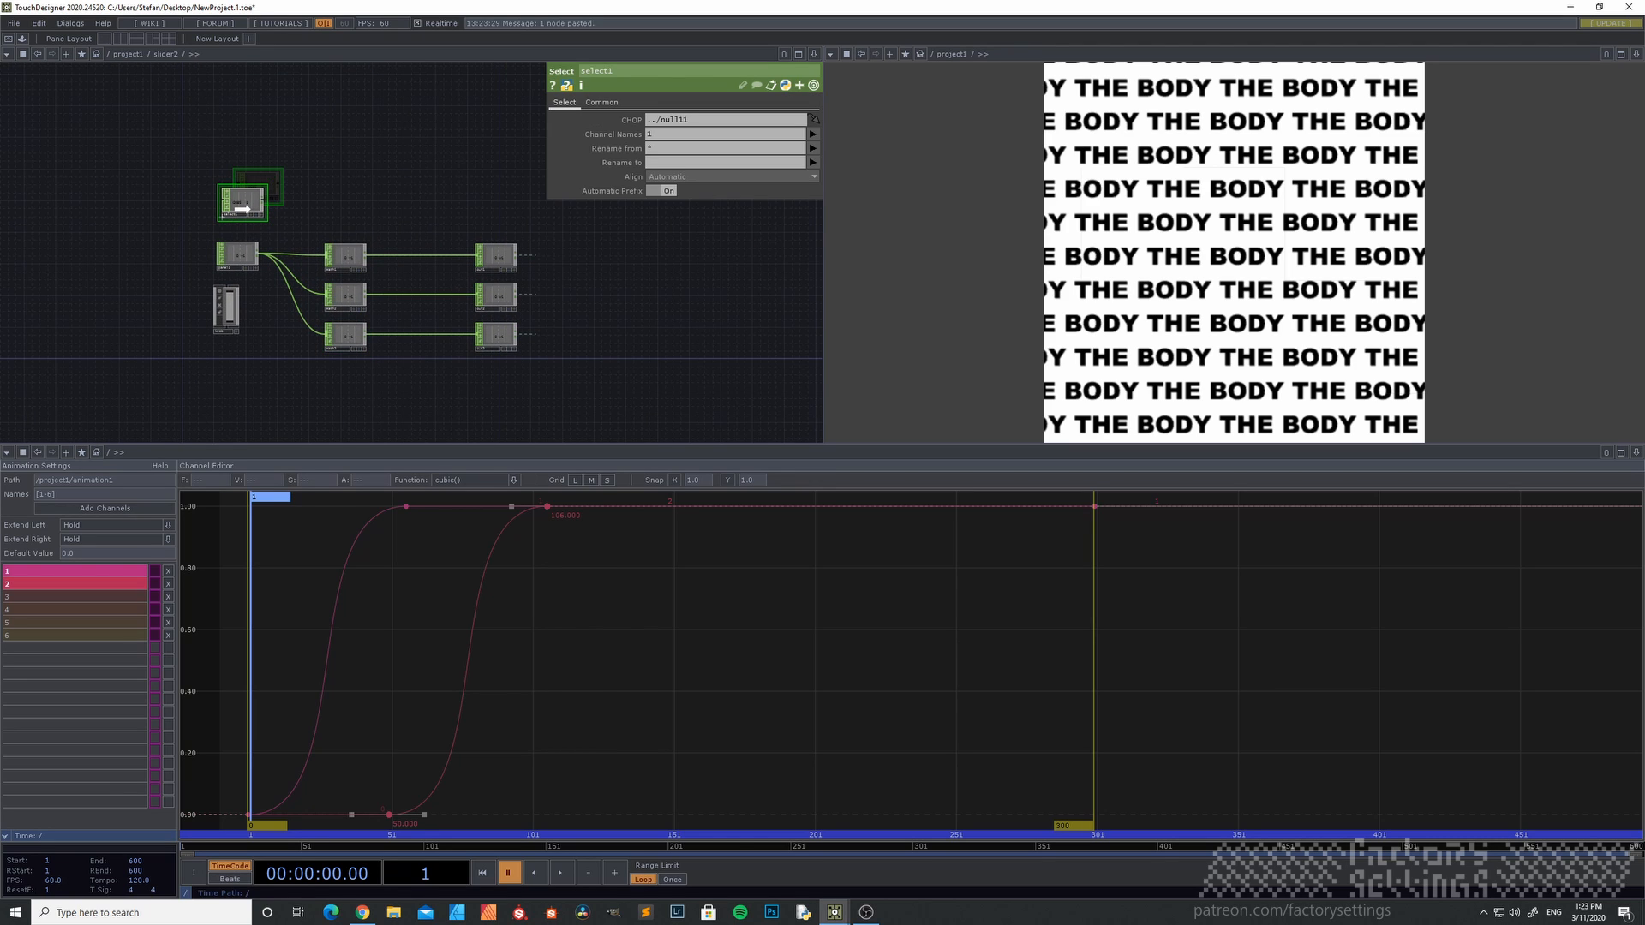
left_click(244, 208)
scroll(244, 205, "up", 5)
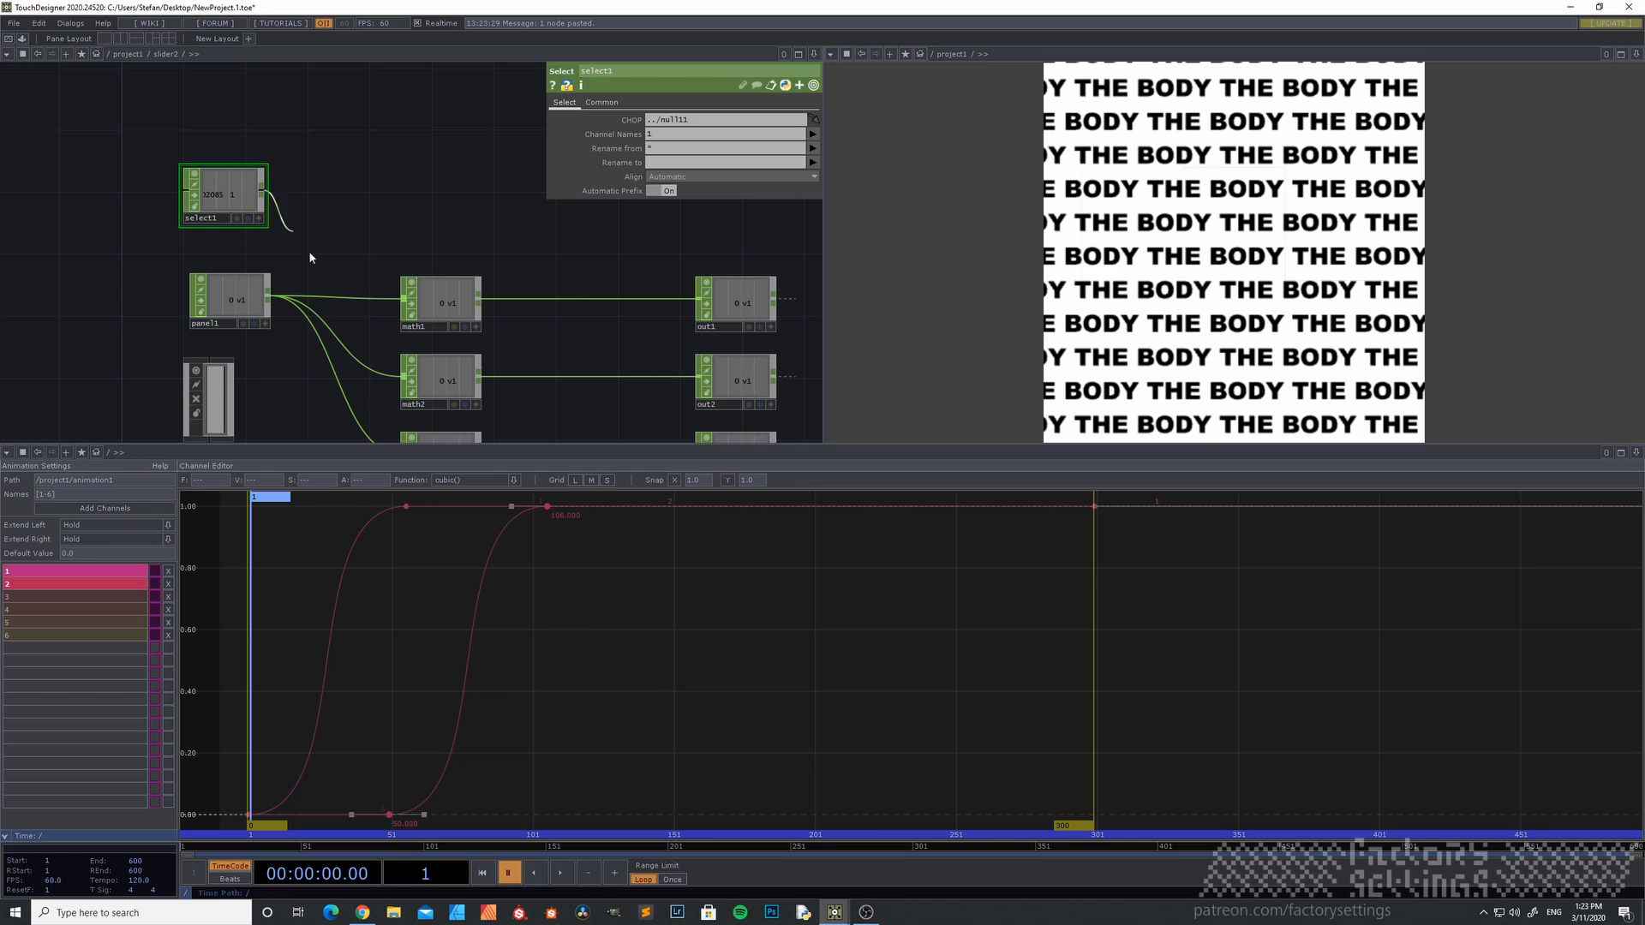
- Inside slider2, connect select1 to math1, math2 and math3, and set its Channel Names to 2
left_click(403, 299)
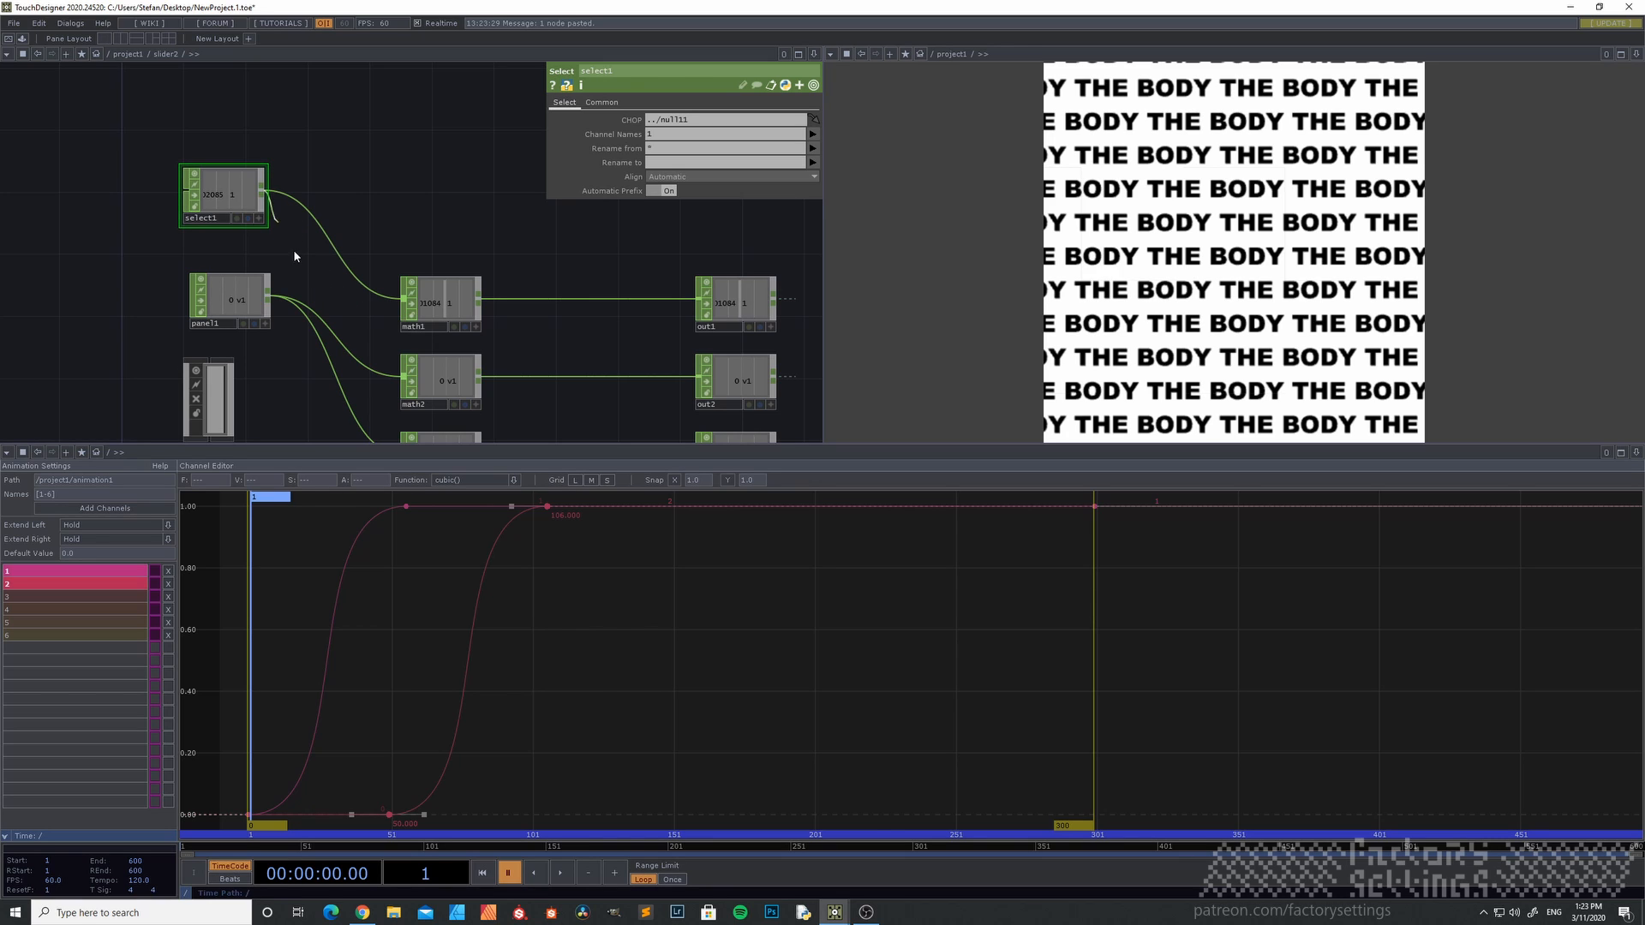
left_click(404, 377)
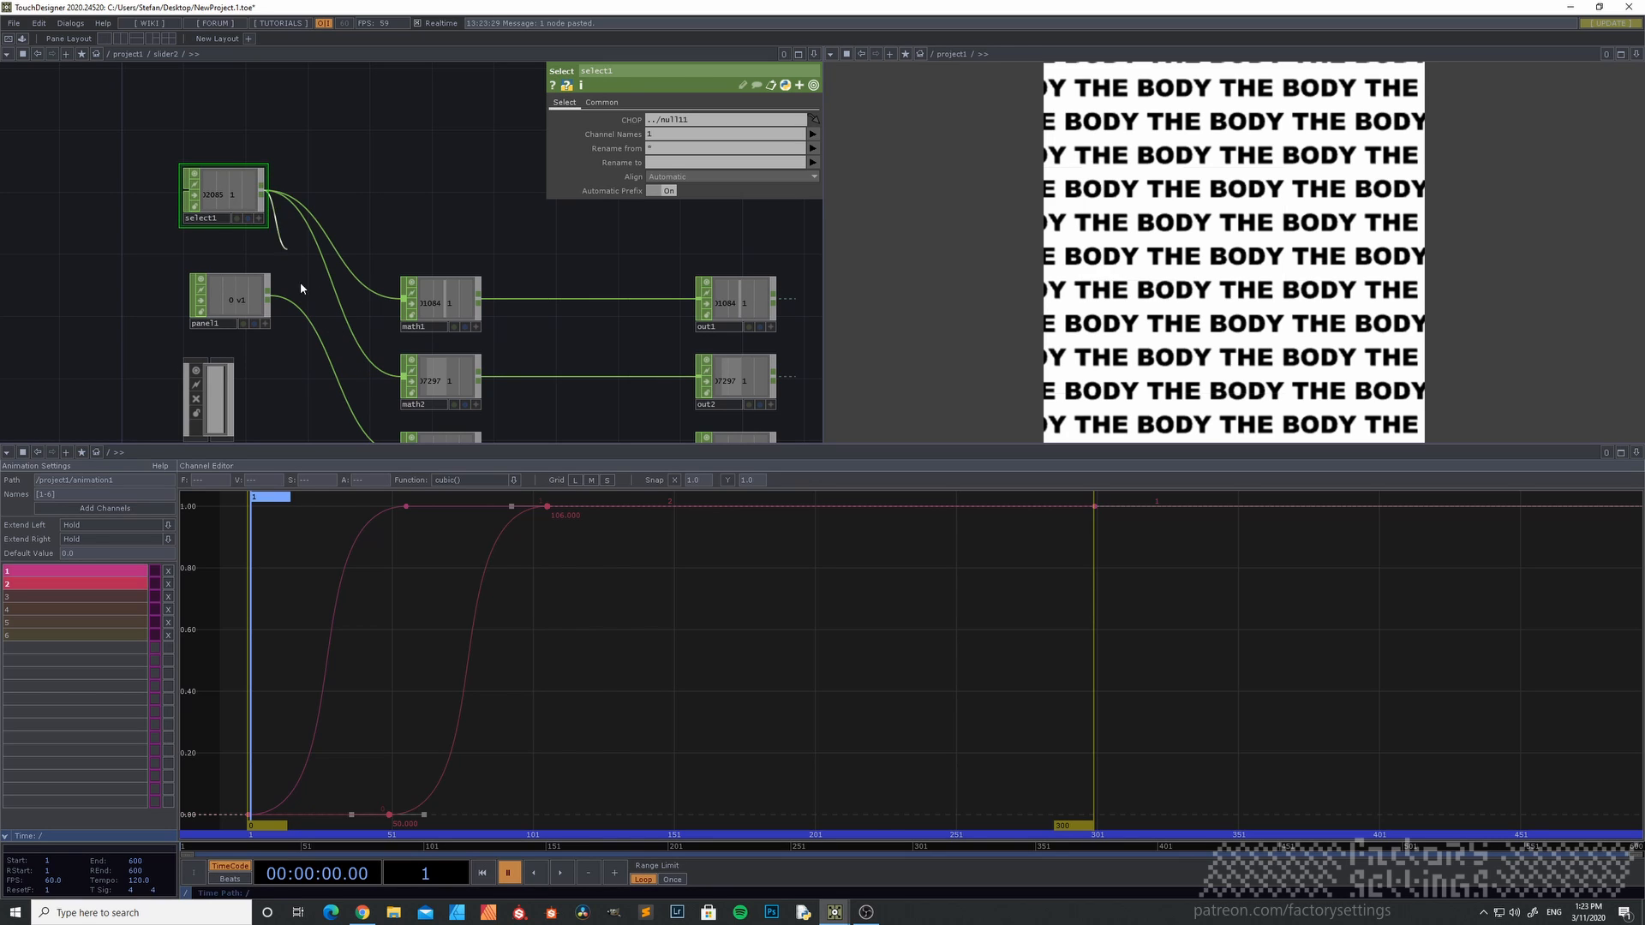
left_click(331, 358)
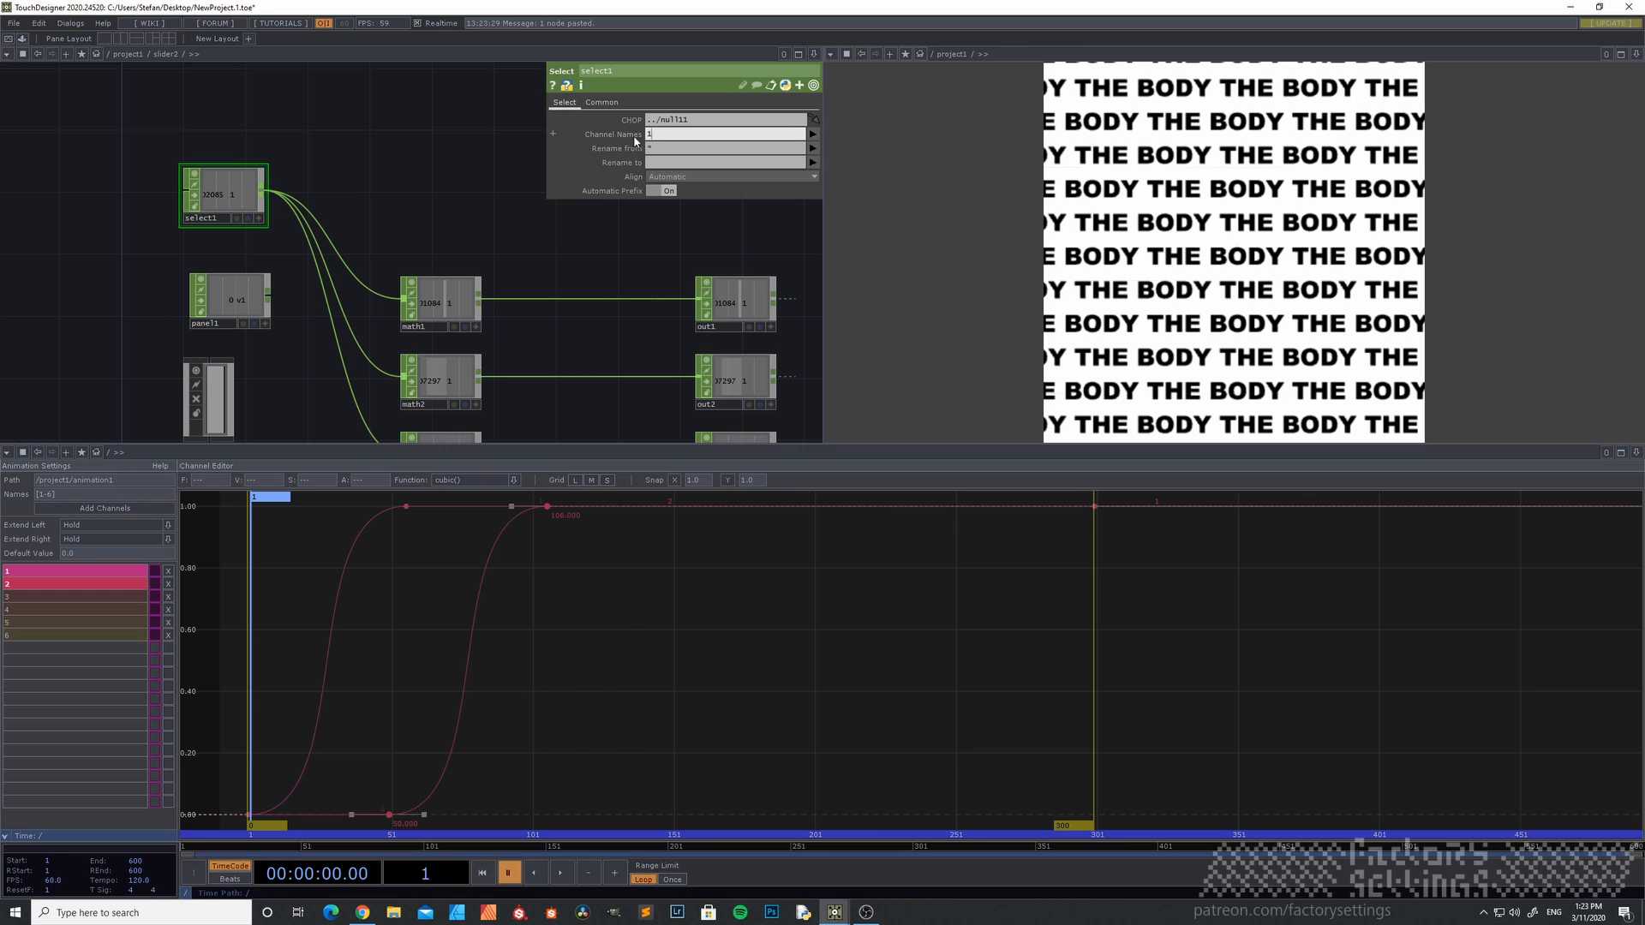
type("2")
key("Return")
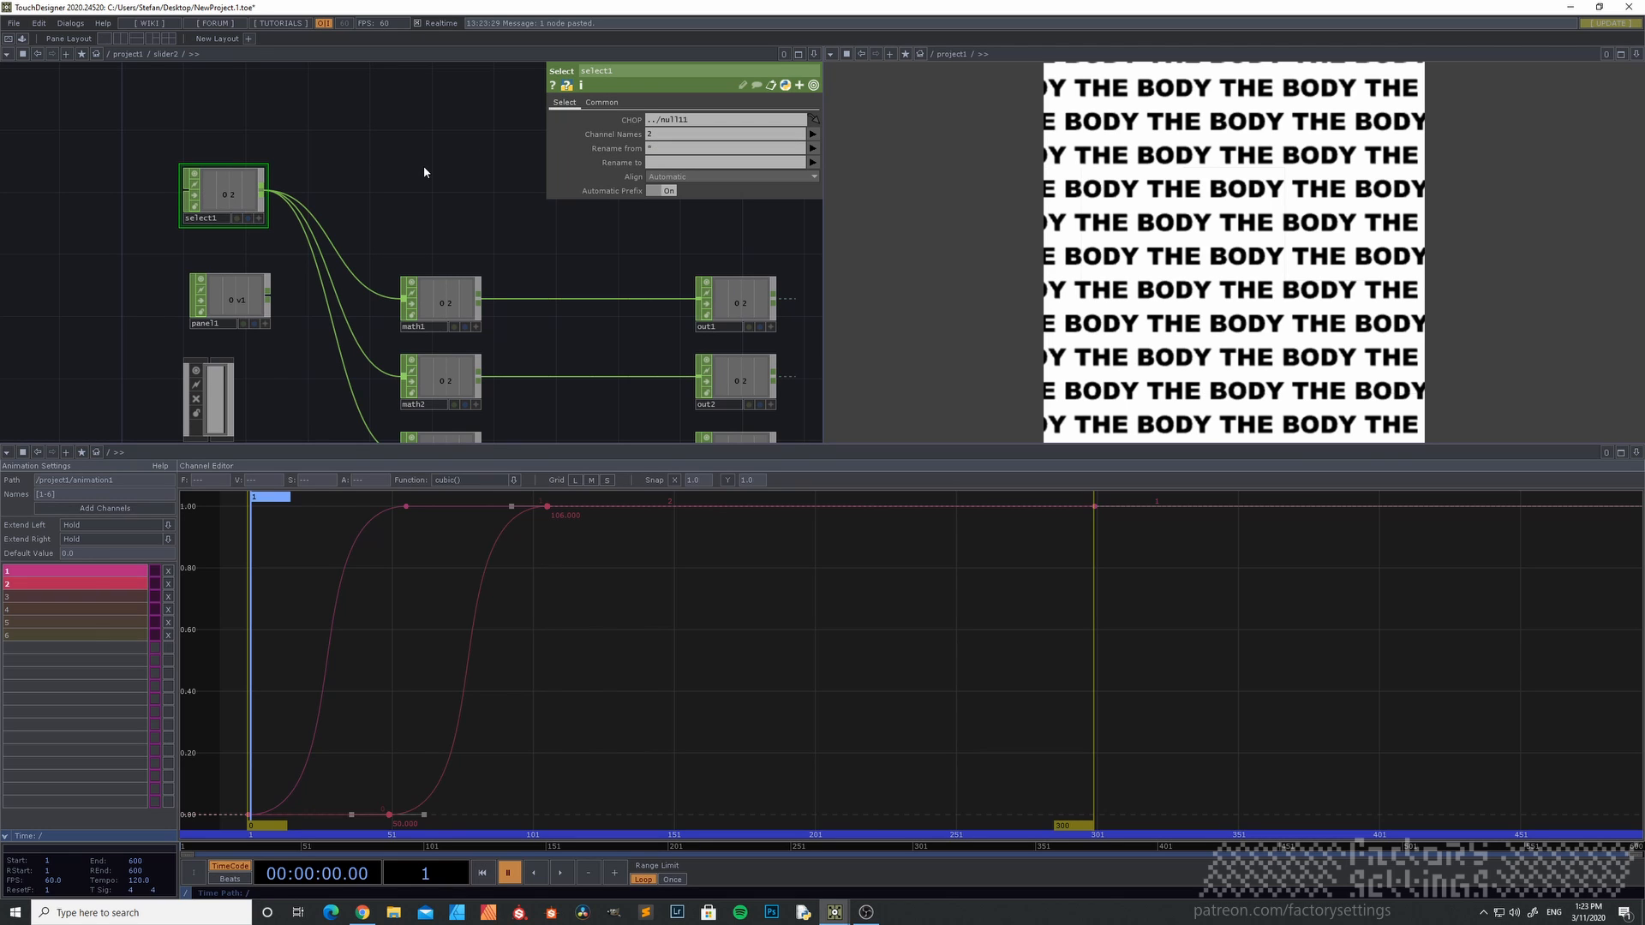
- Return to project1, play the timeline to check slider1 and slider2 animating in sequence, and rewind to frame 1
key("u")
left_click_drag(209, 297, 292, 230)
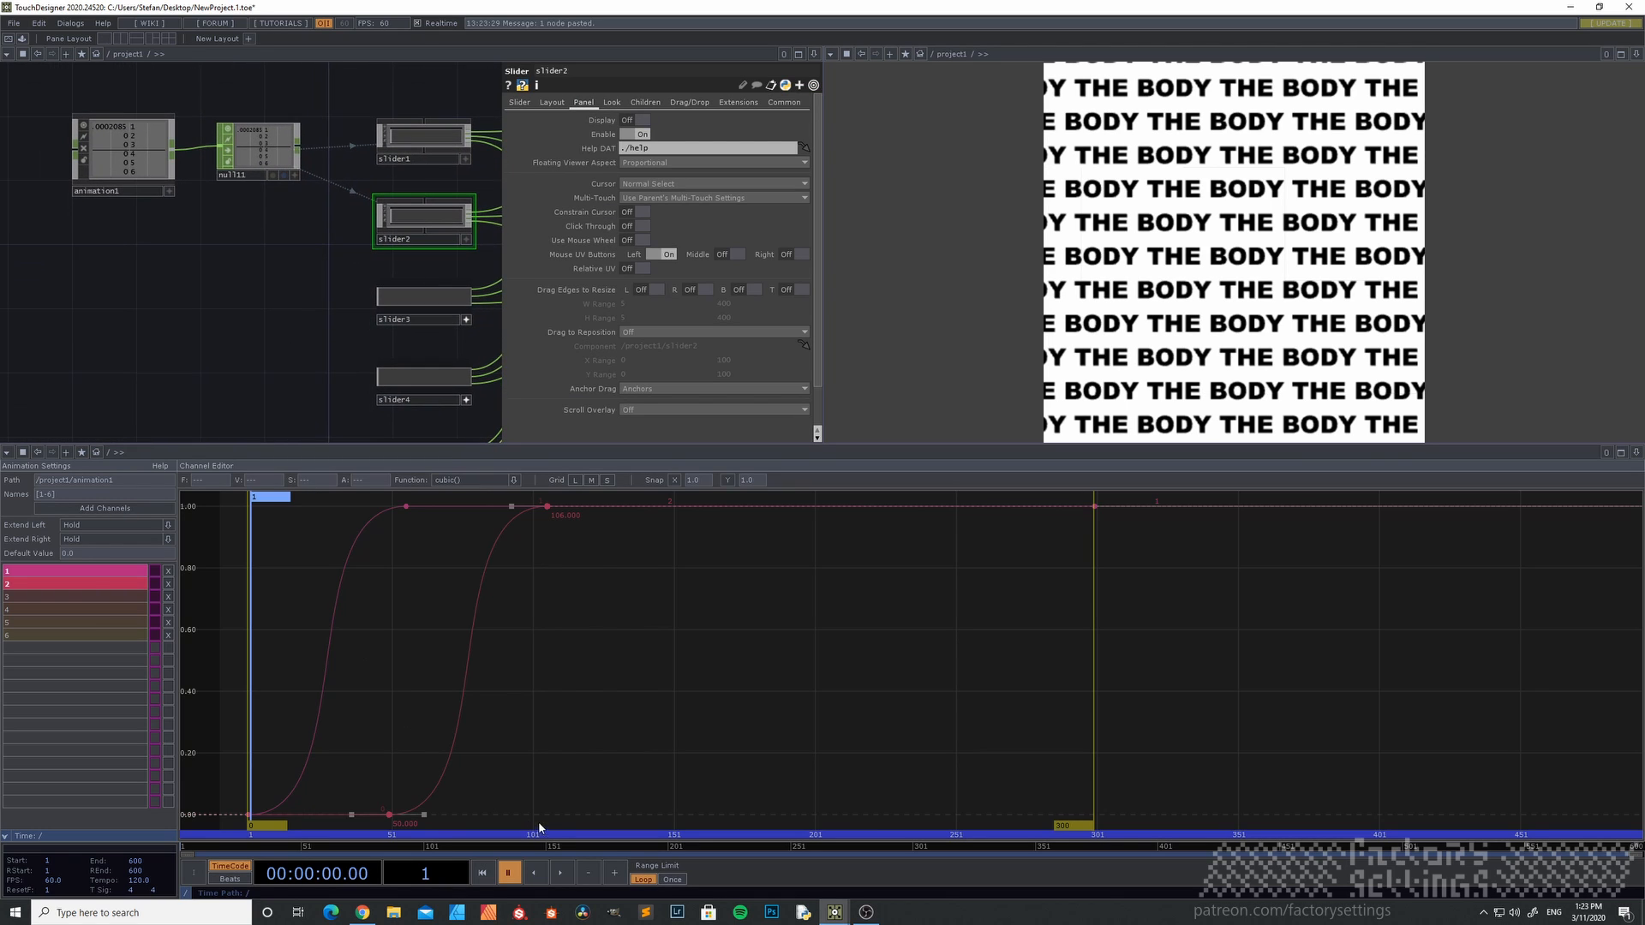
left_click(562, 874)
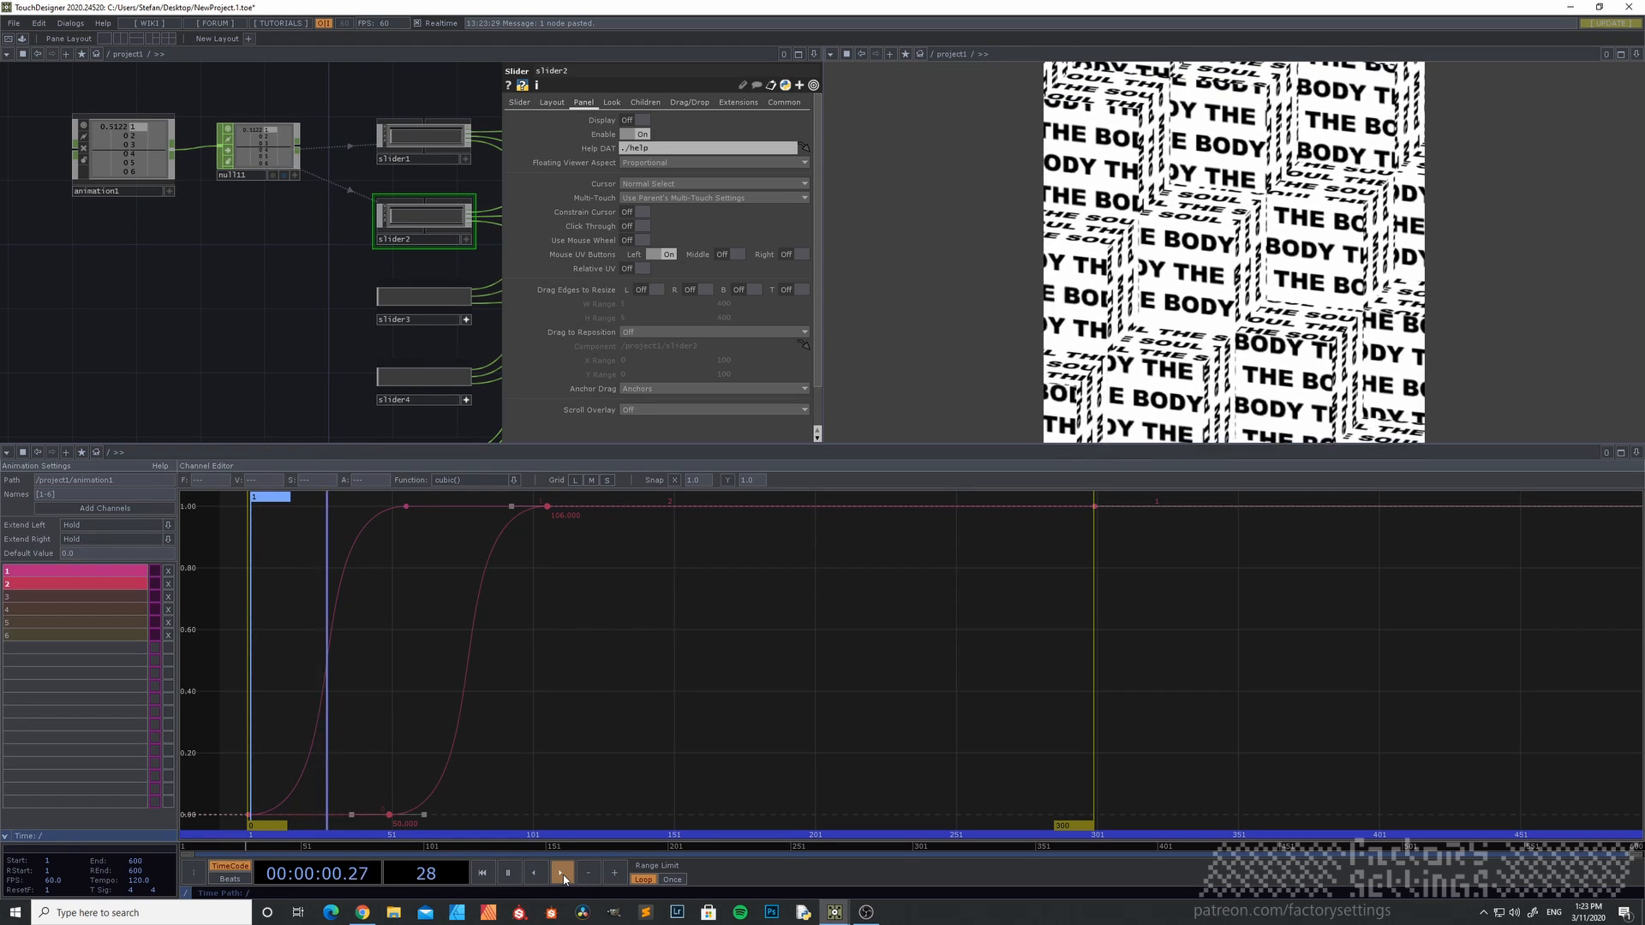
left_click(508, 872)
left_click(491, 872)
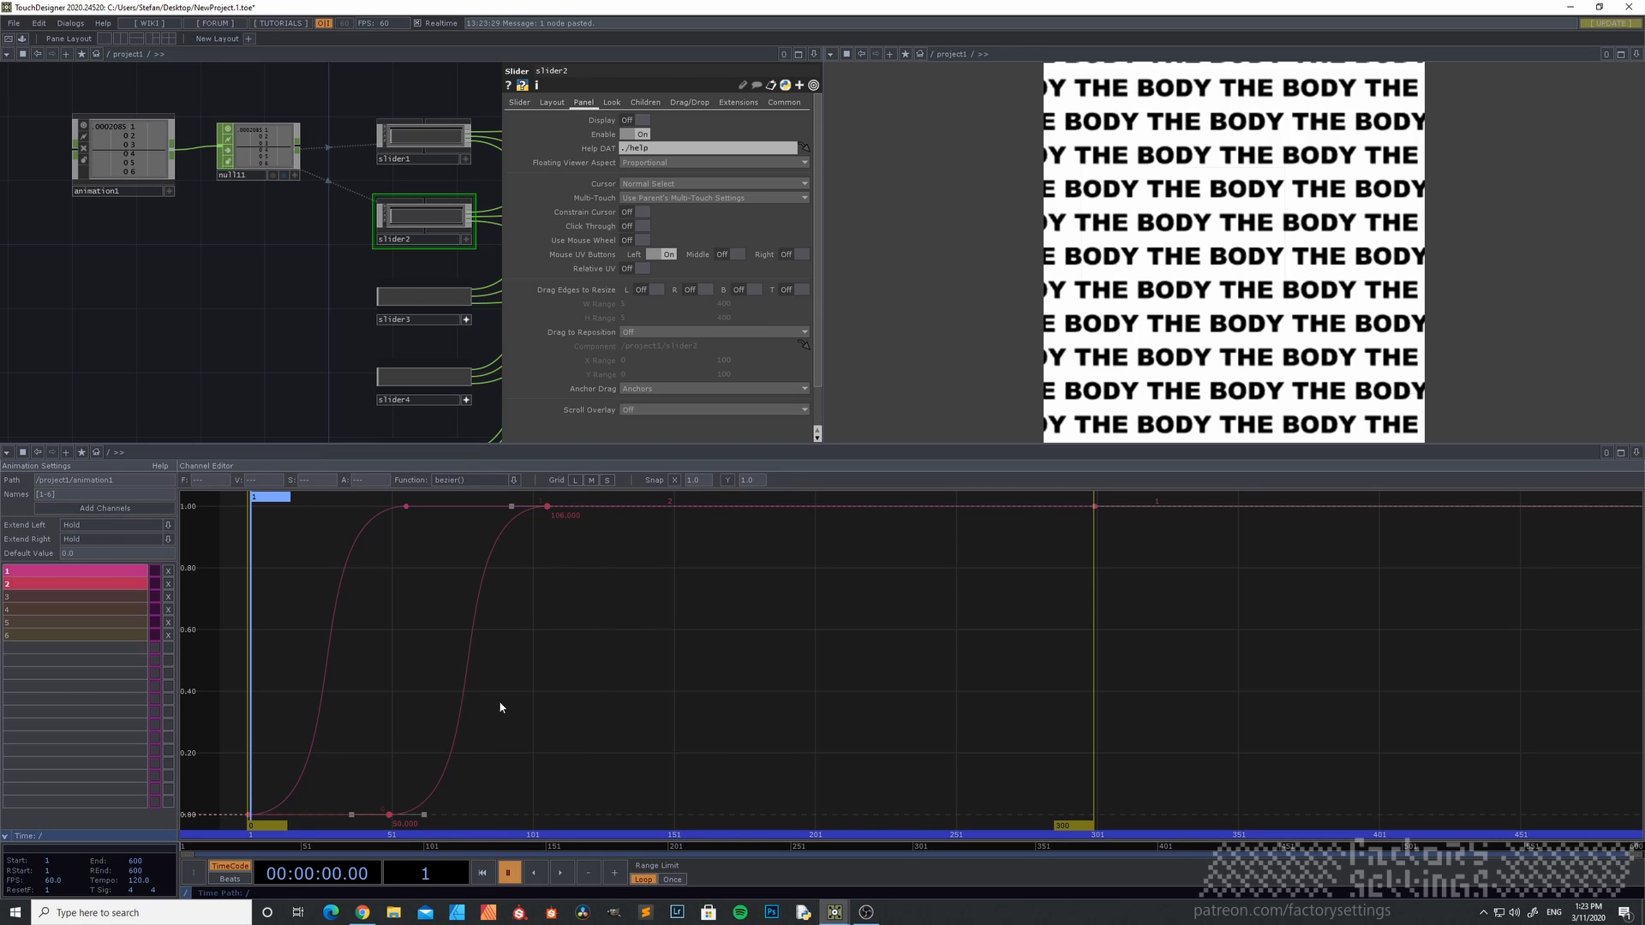
- Try to copy the selected keyframes and paste them into channel 3 at the current time
right_click(566, 636)
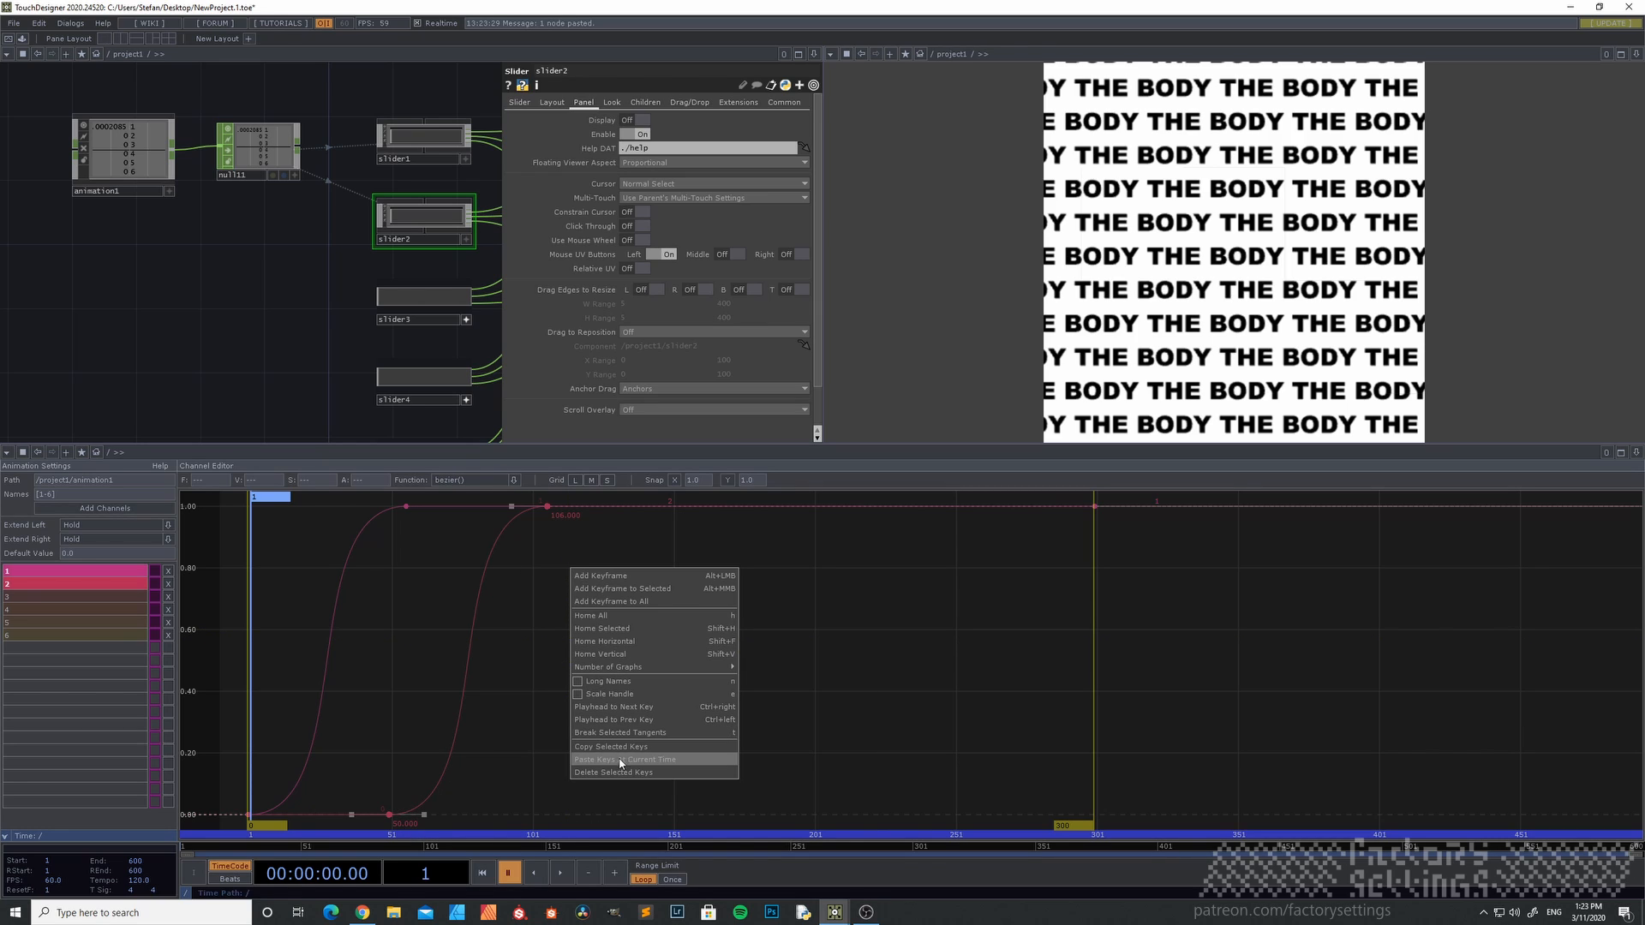
left_click(630, 752)
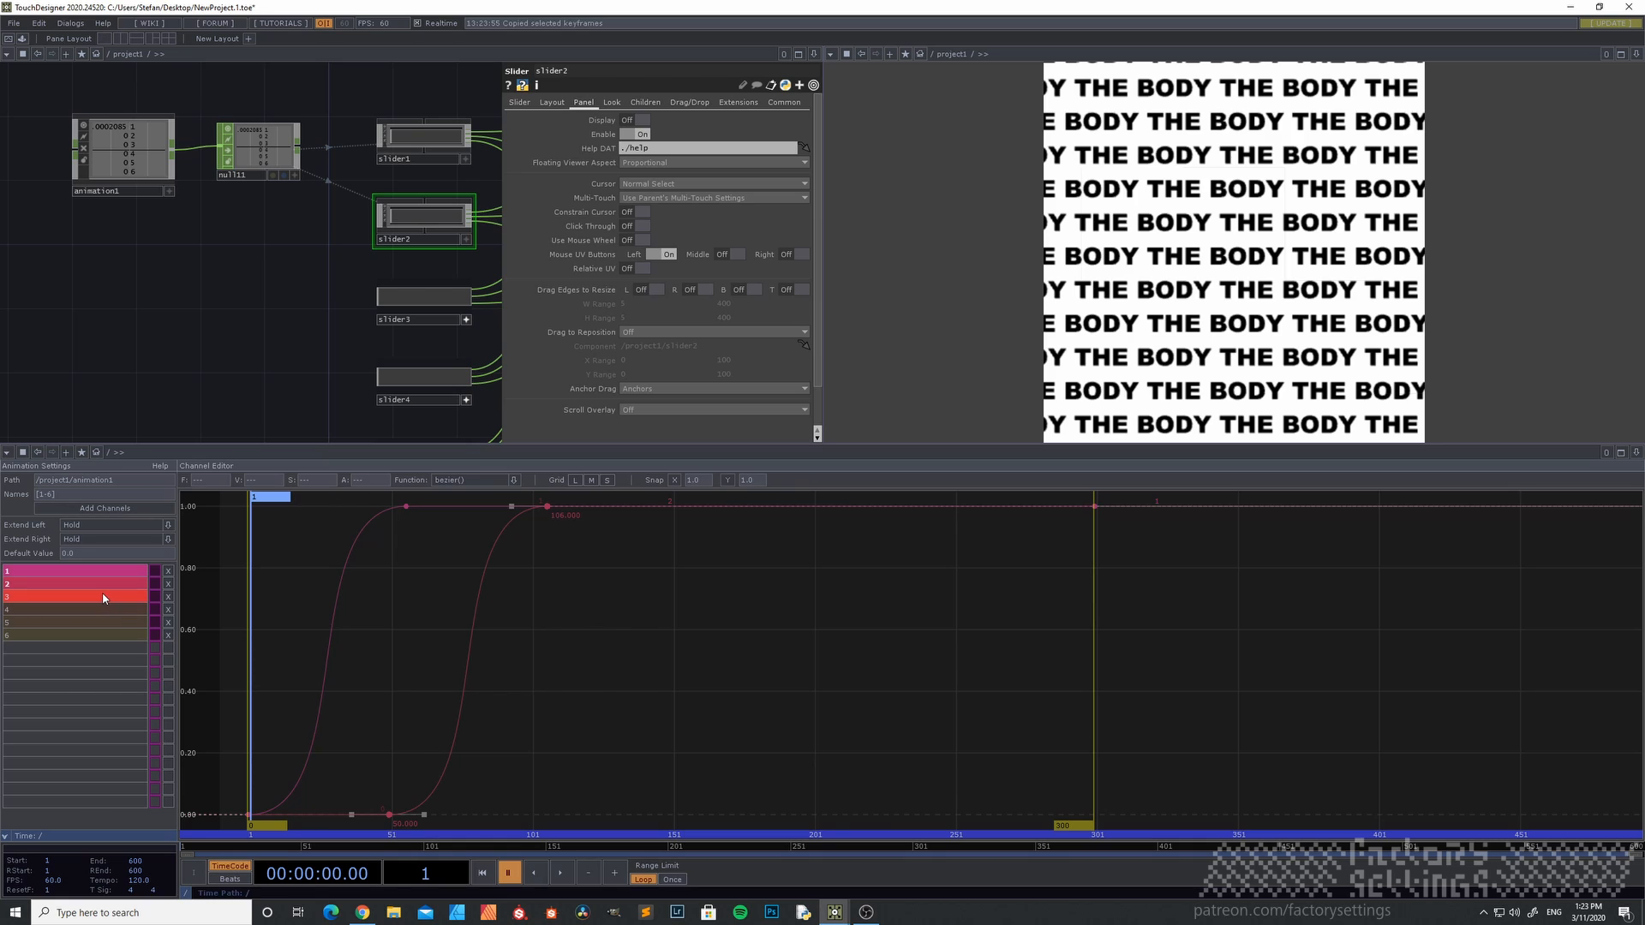
left_click(77, 597)
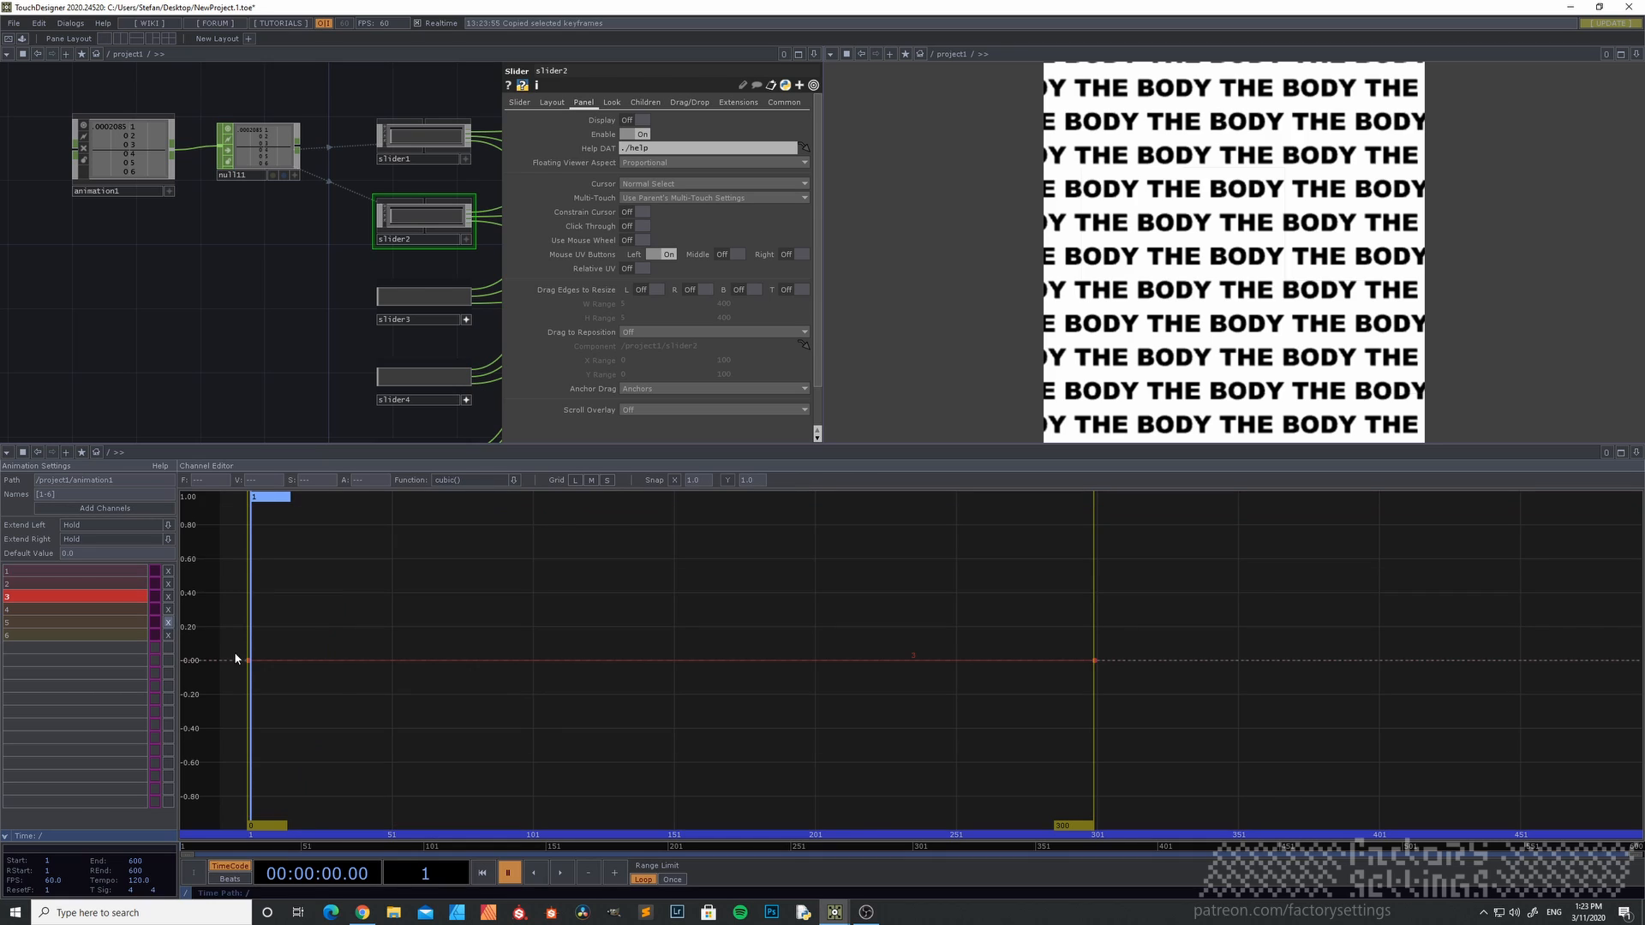
right_click(456, 612)
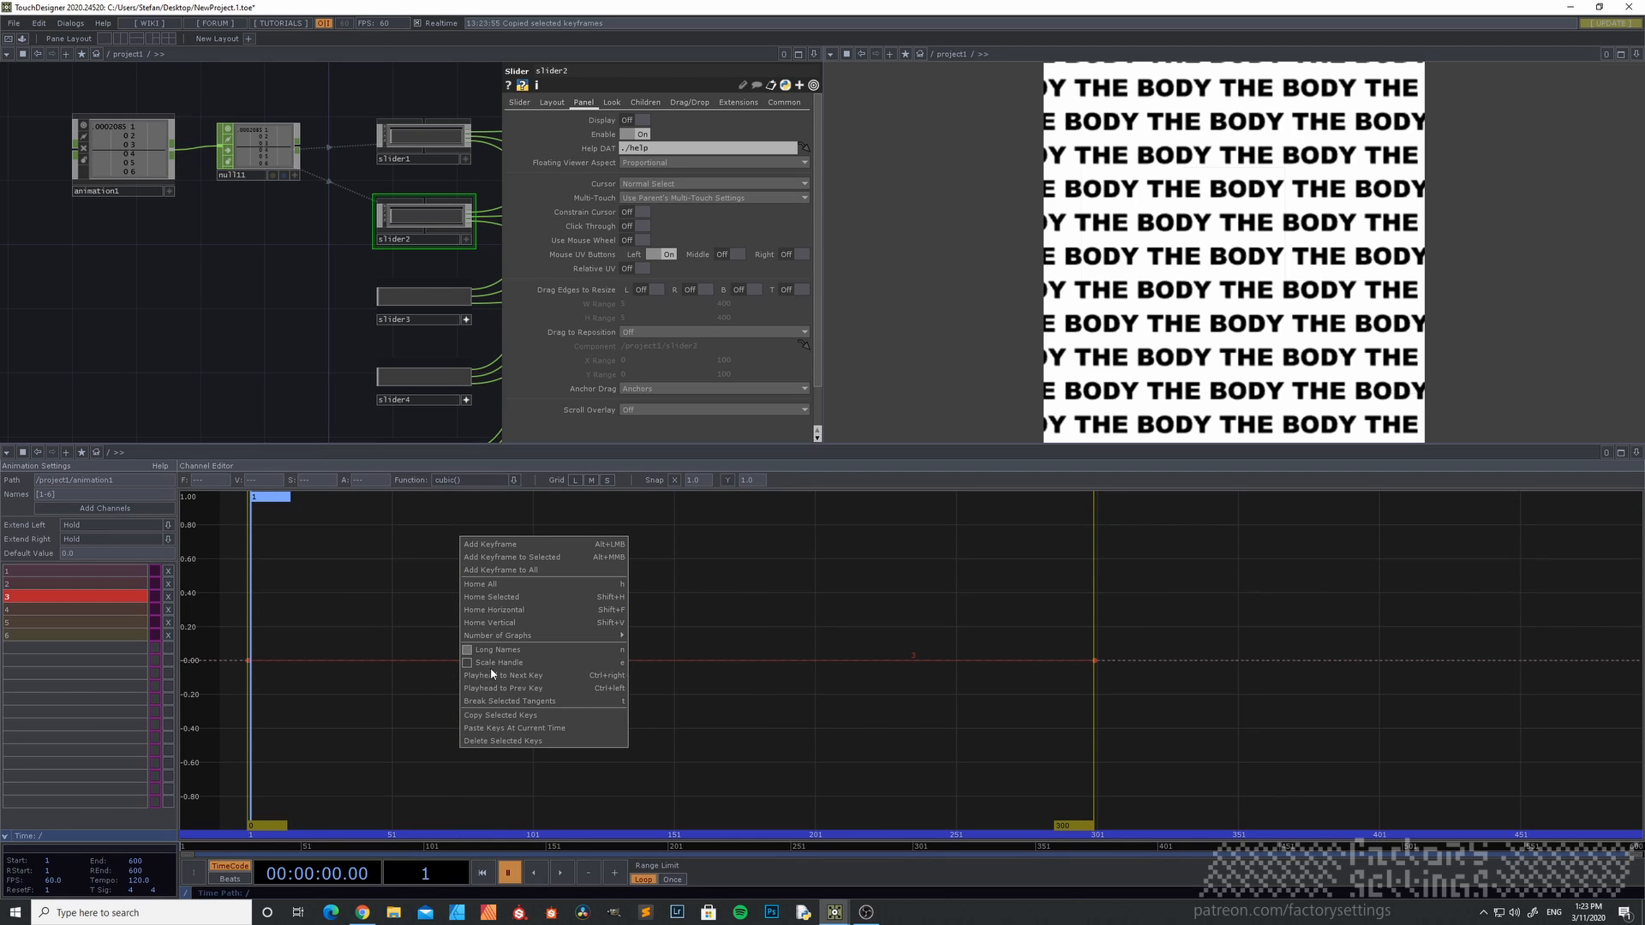
left_click(520, 729)
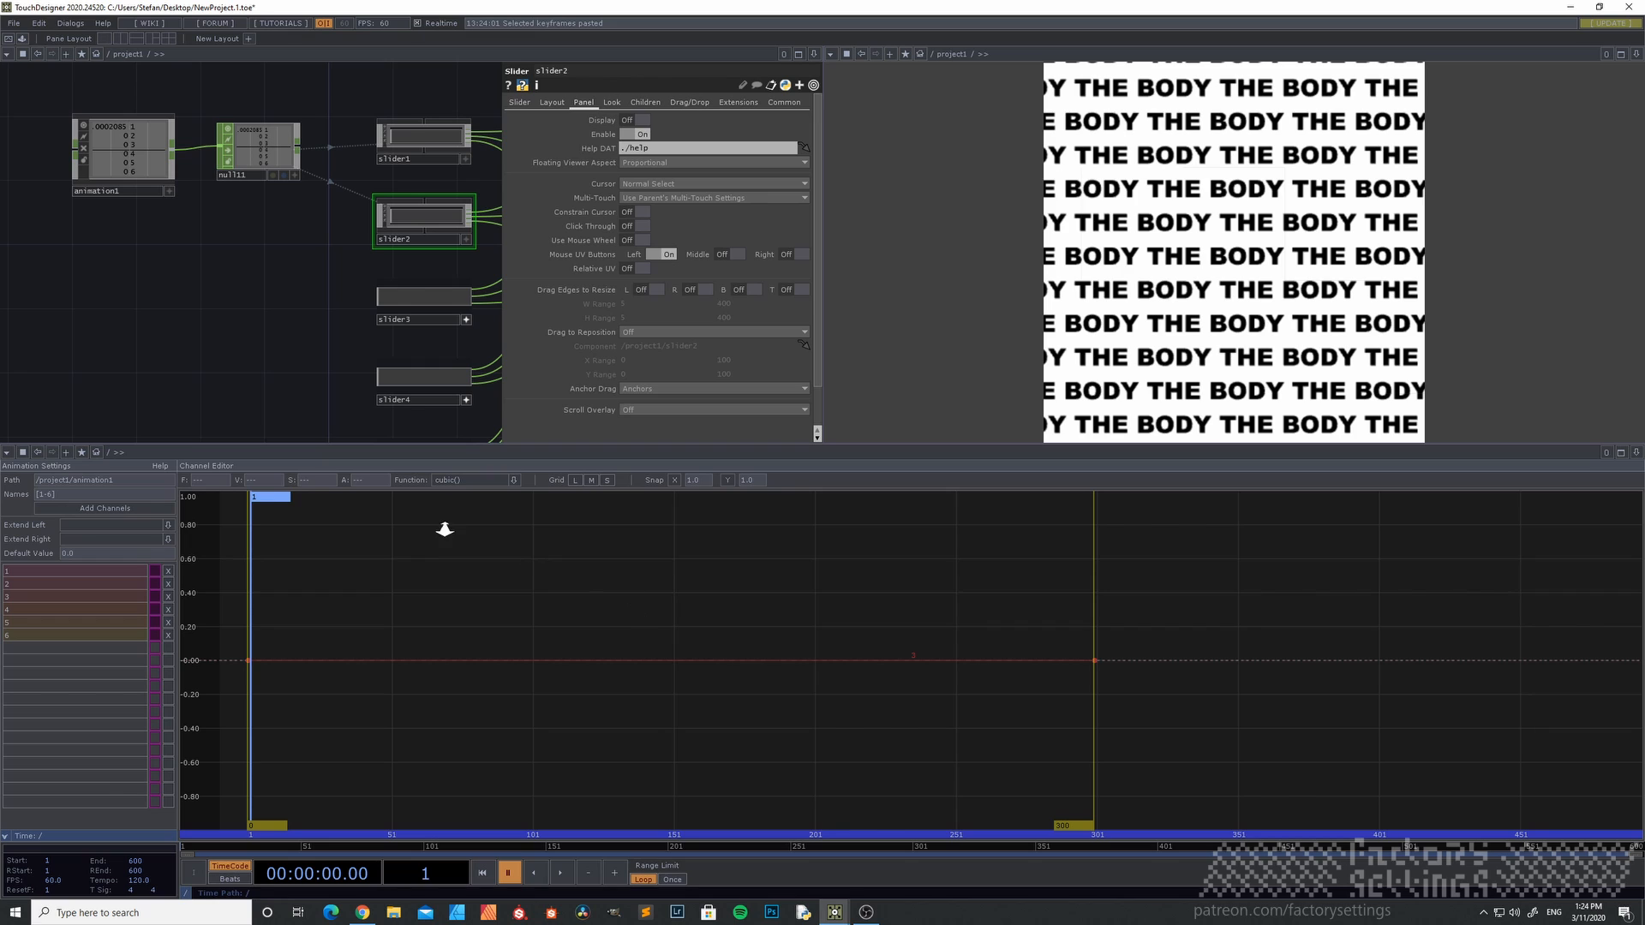
left_click(147, 597)
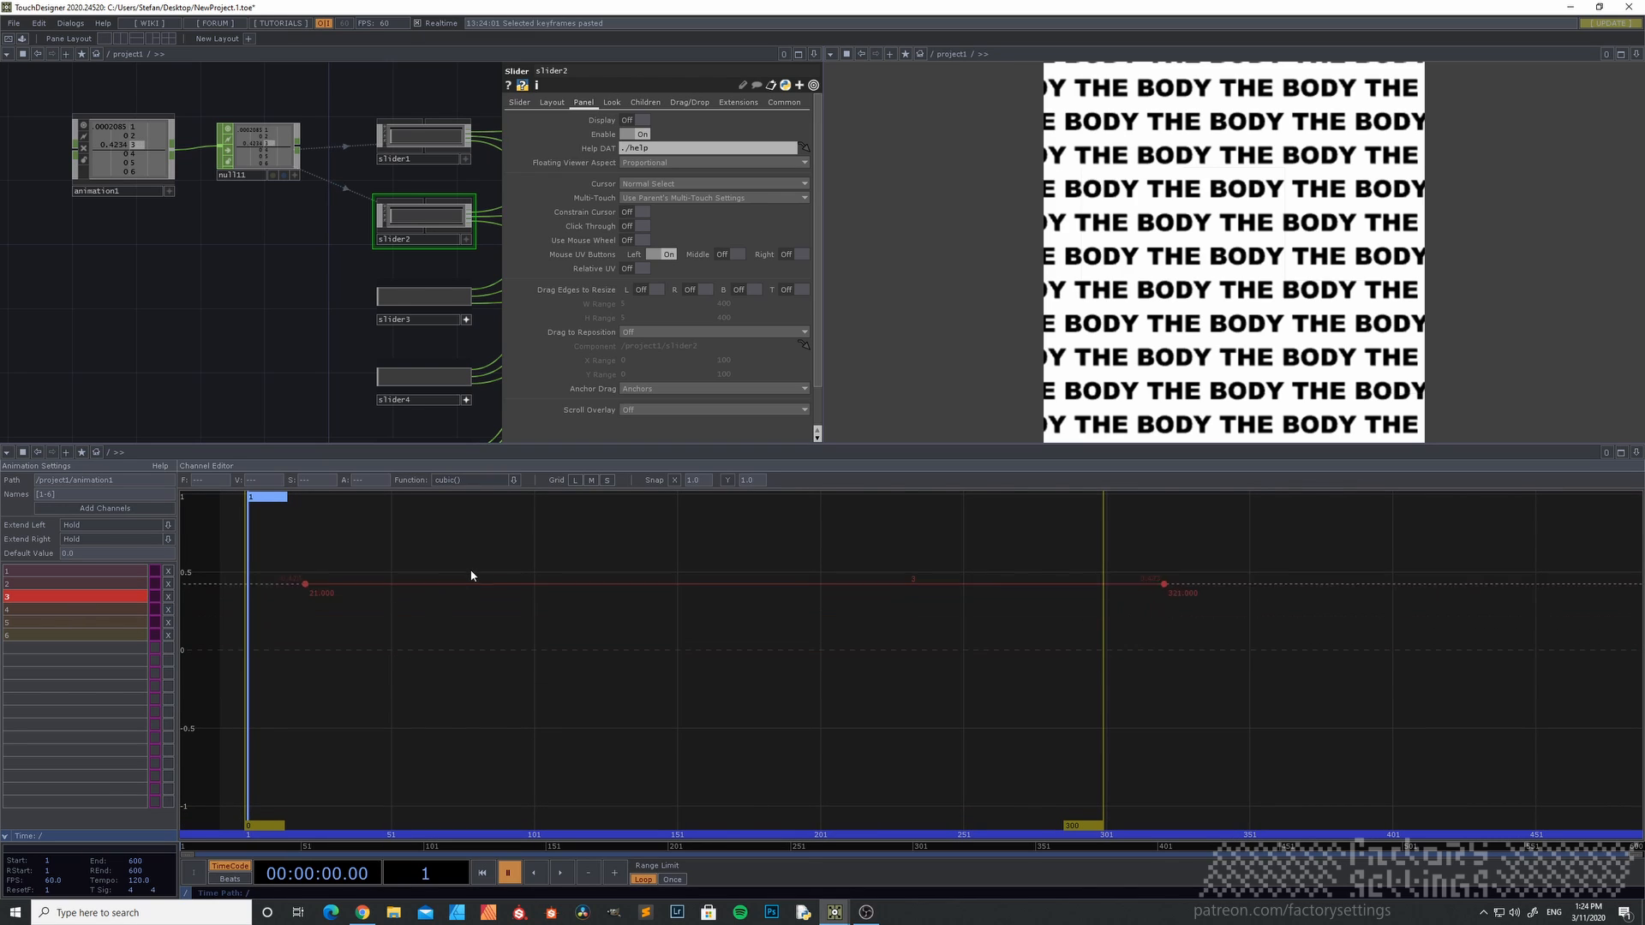
left_click_drag(471, 574, 475, 720)
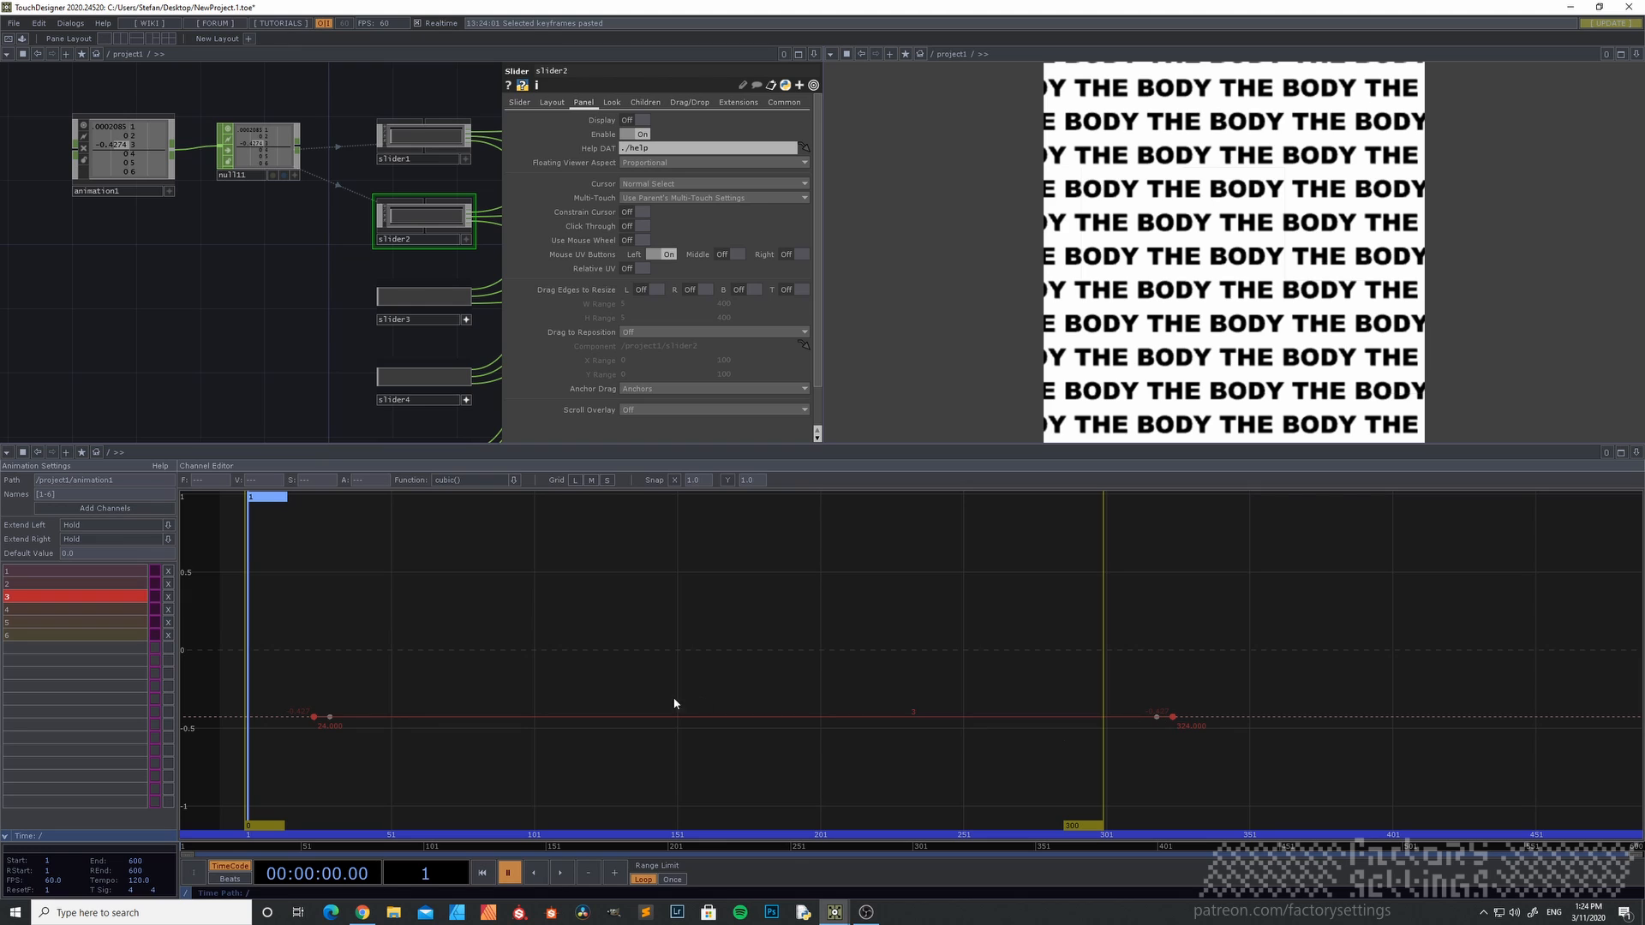
middle_click_drag(503, 692, 366, 688)
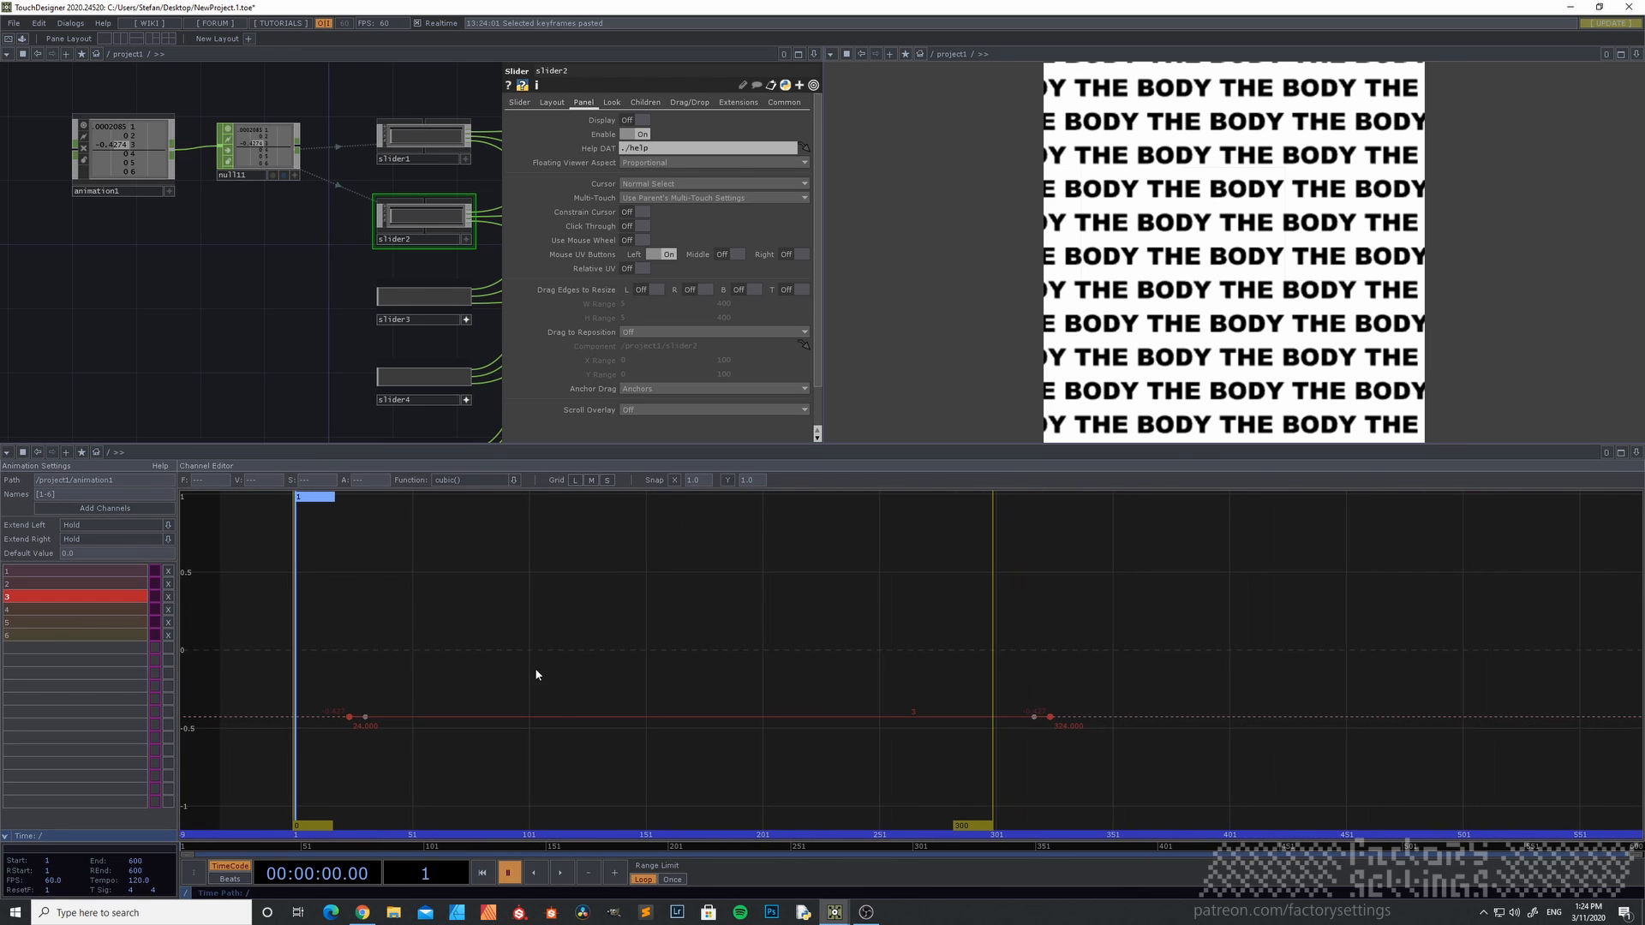
middle_click_drag(692, 663, 551, 672)
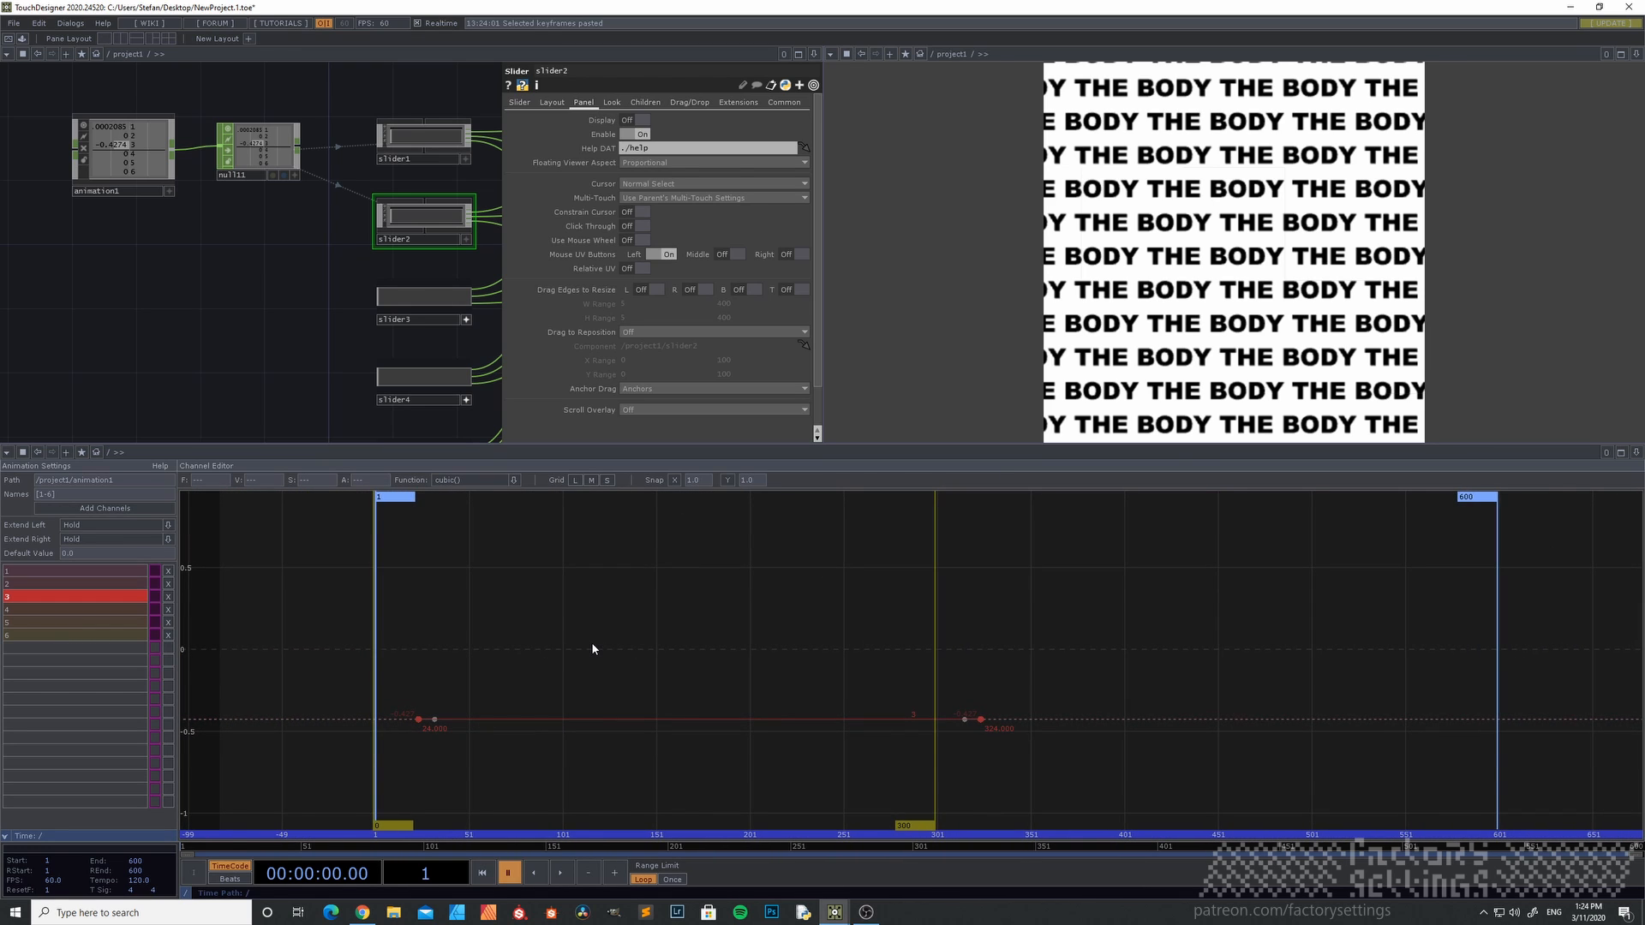
key("h")
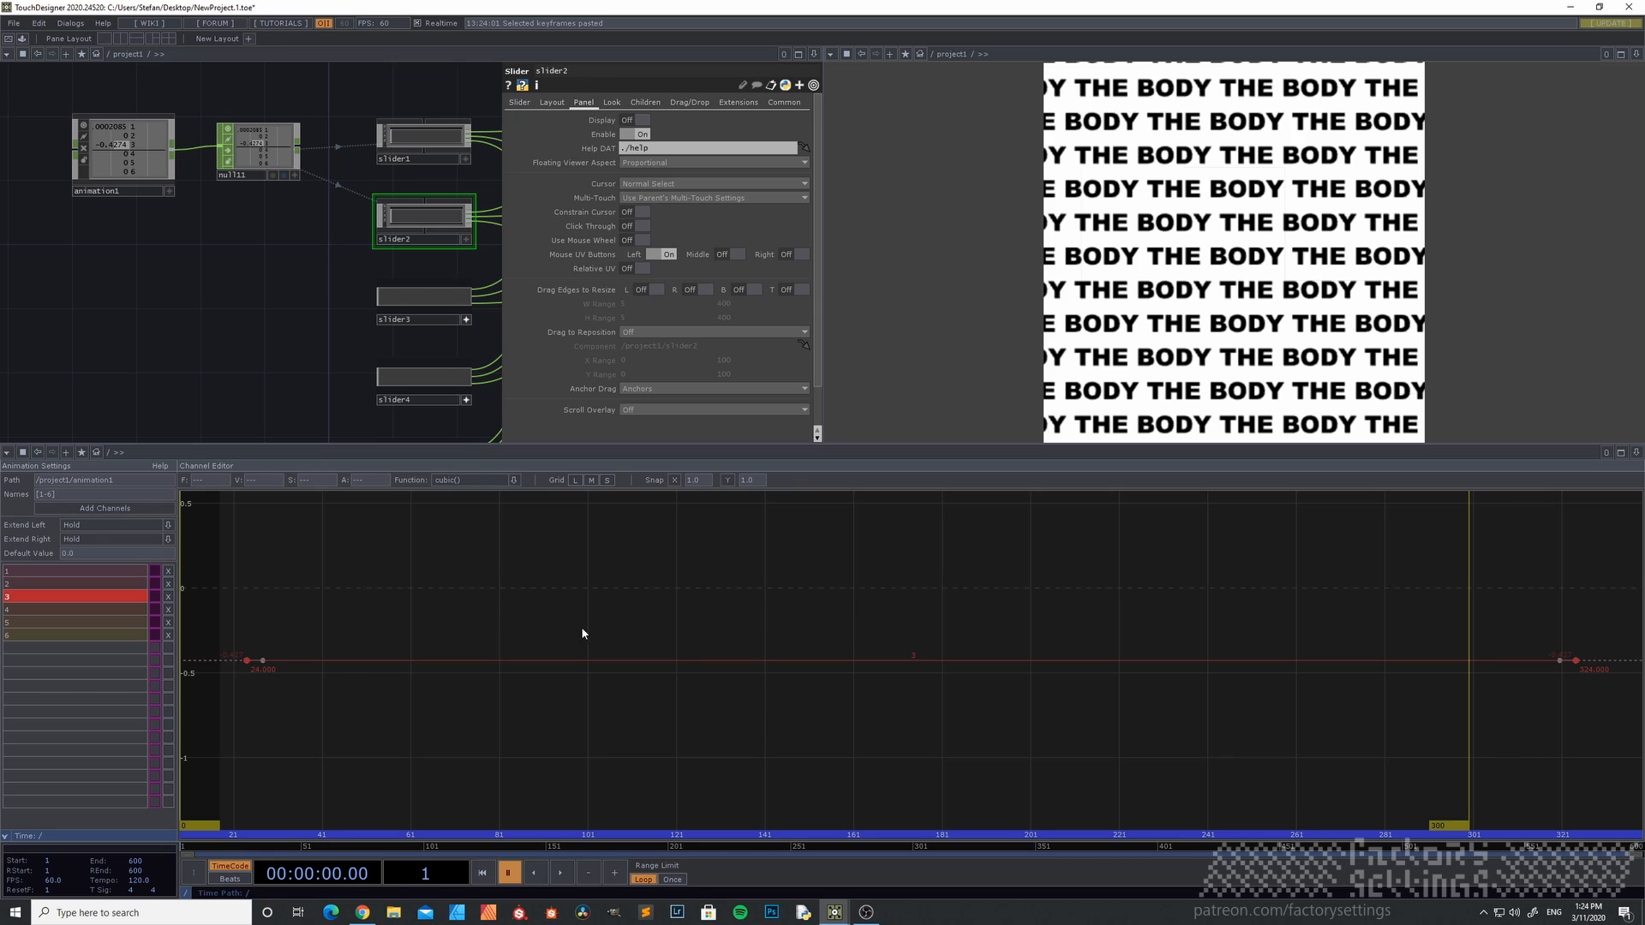
key("Delete")
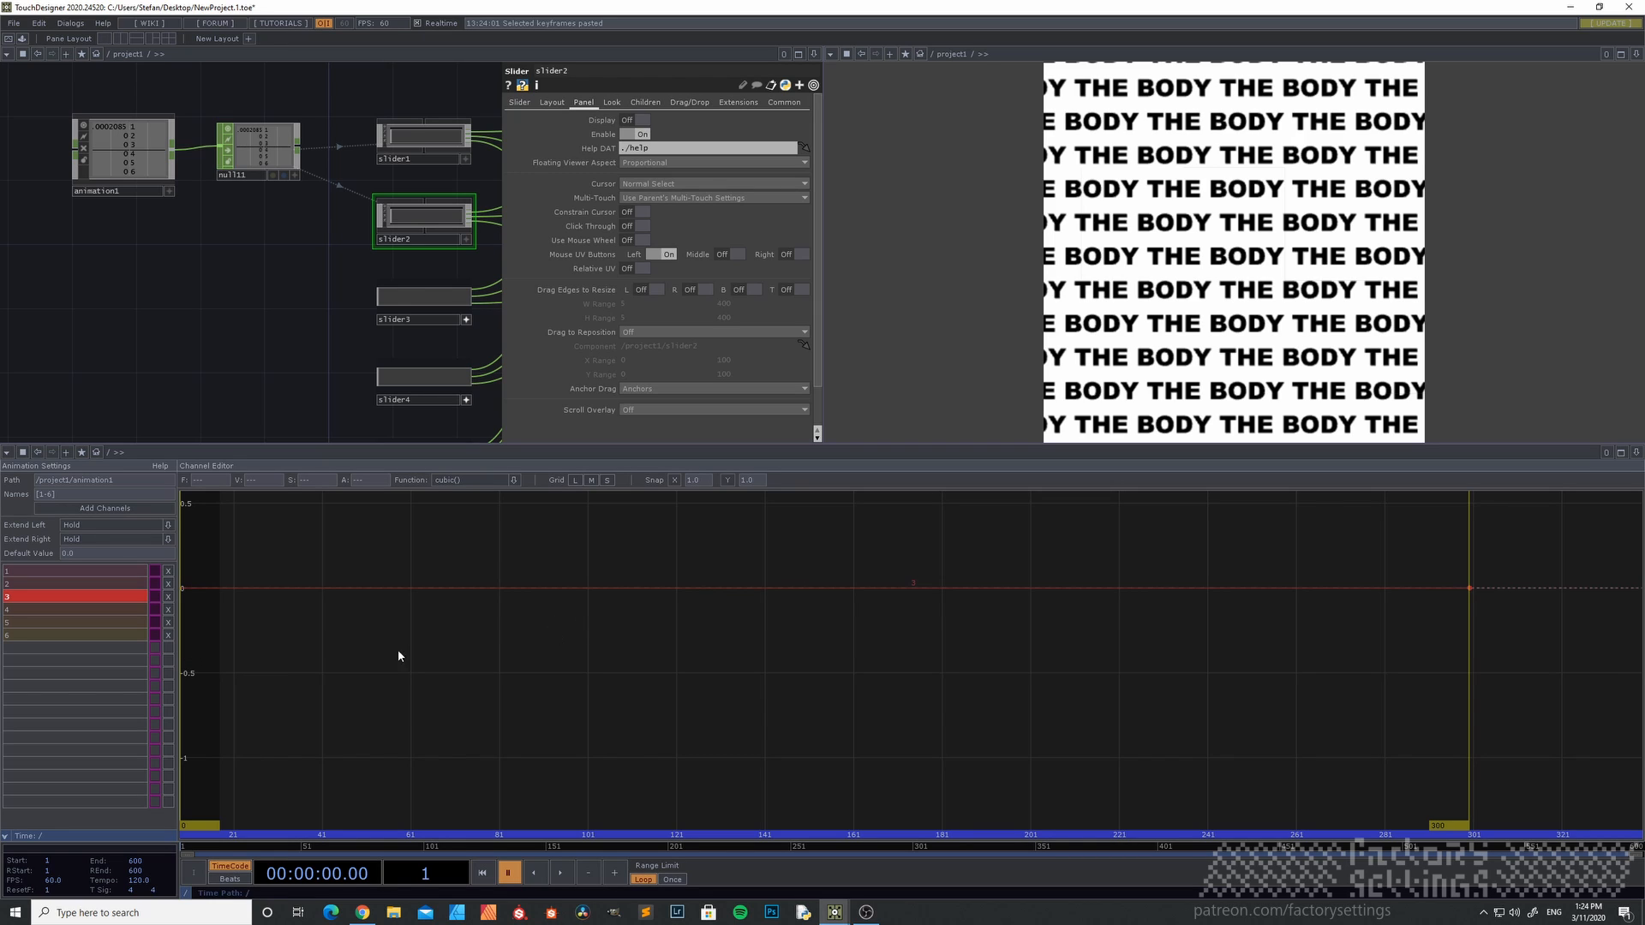
- Copy channel 2's two ramp keyframes and paste them into channel 3 at the current time
left_click(84, 586)
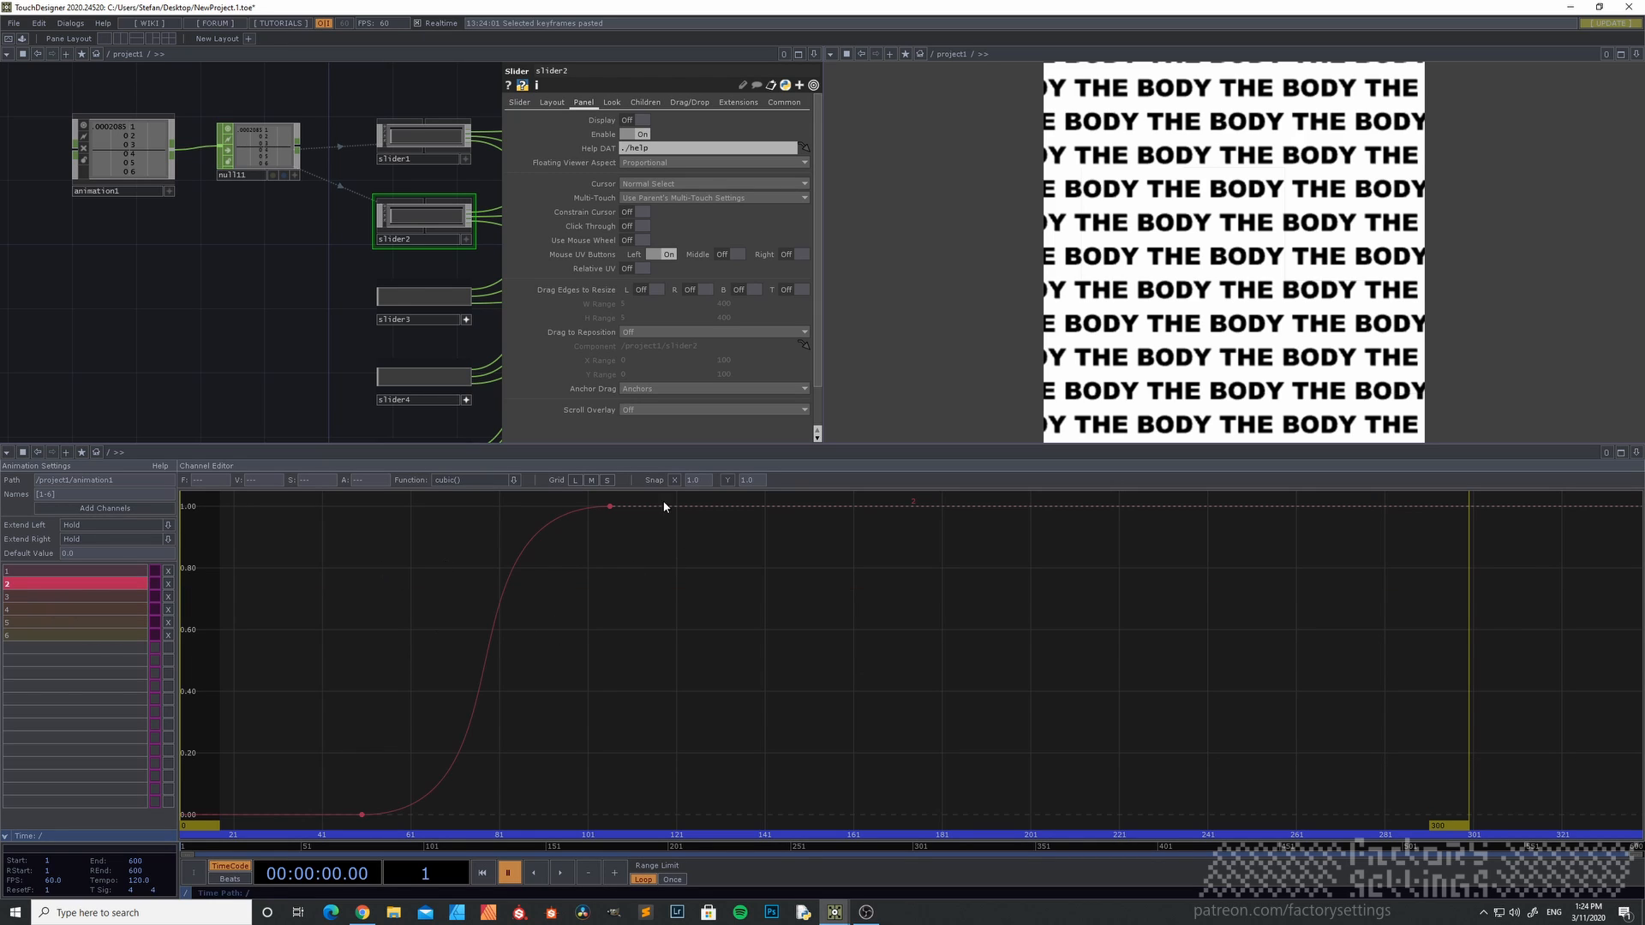
left_click_drag(579, 641, 272, 838)
right_click(618, 604)
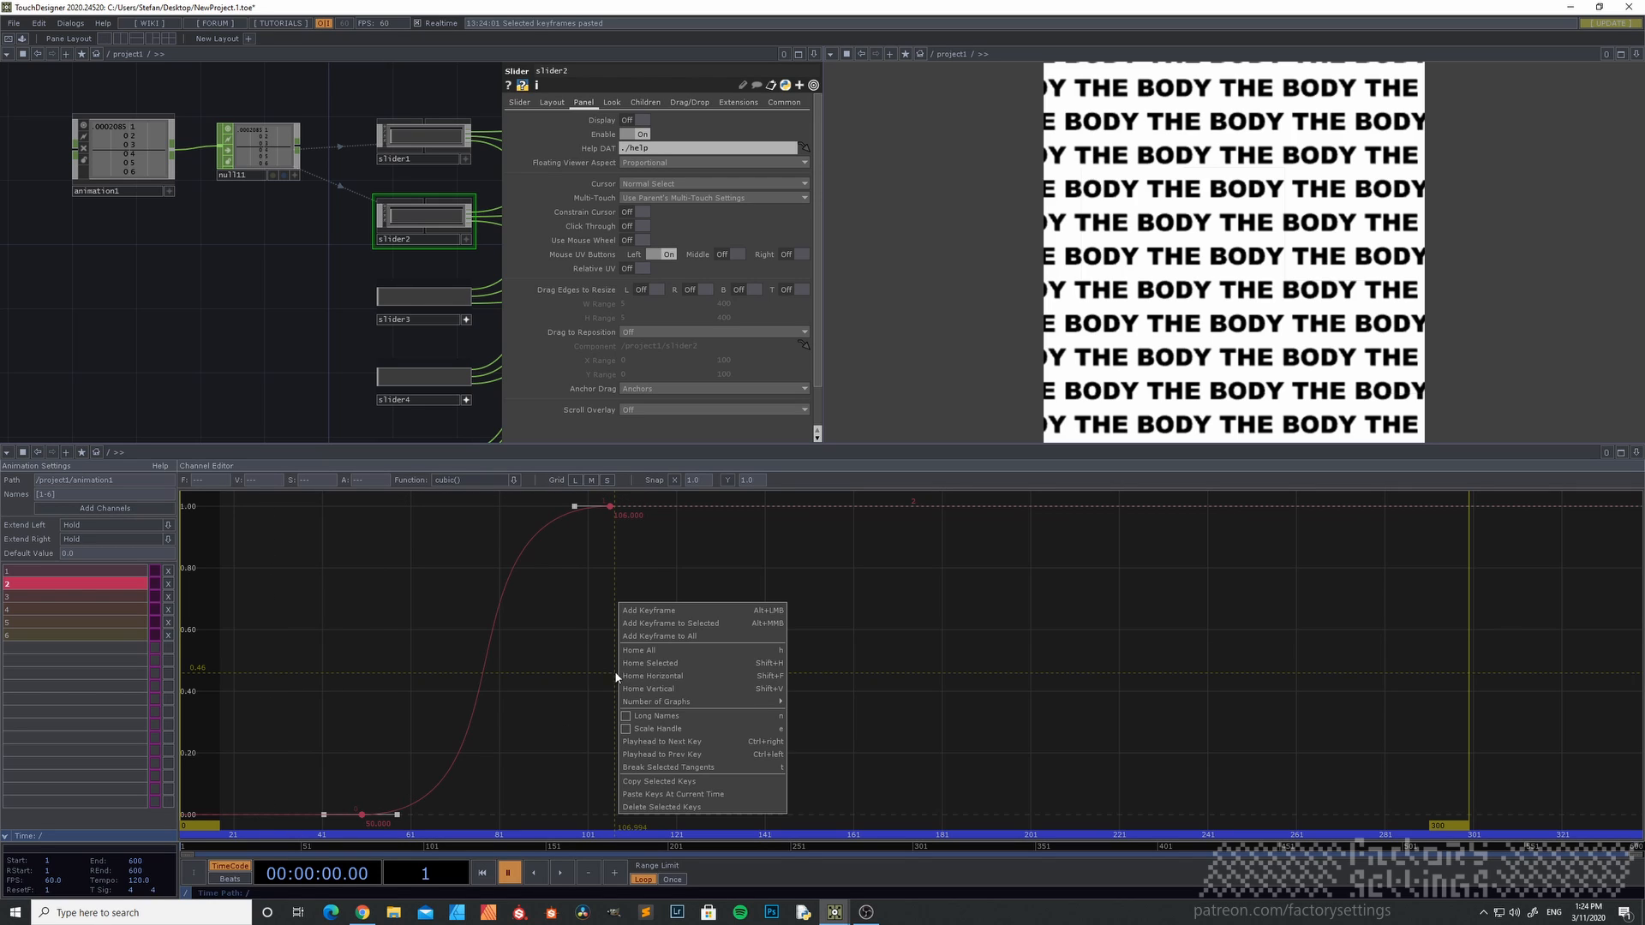
left_click(683, 782)
left_click(84, 599)
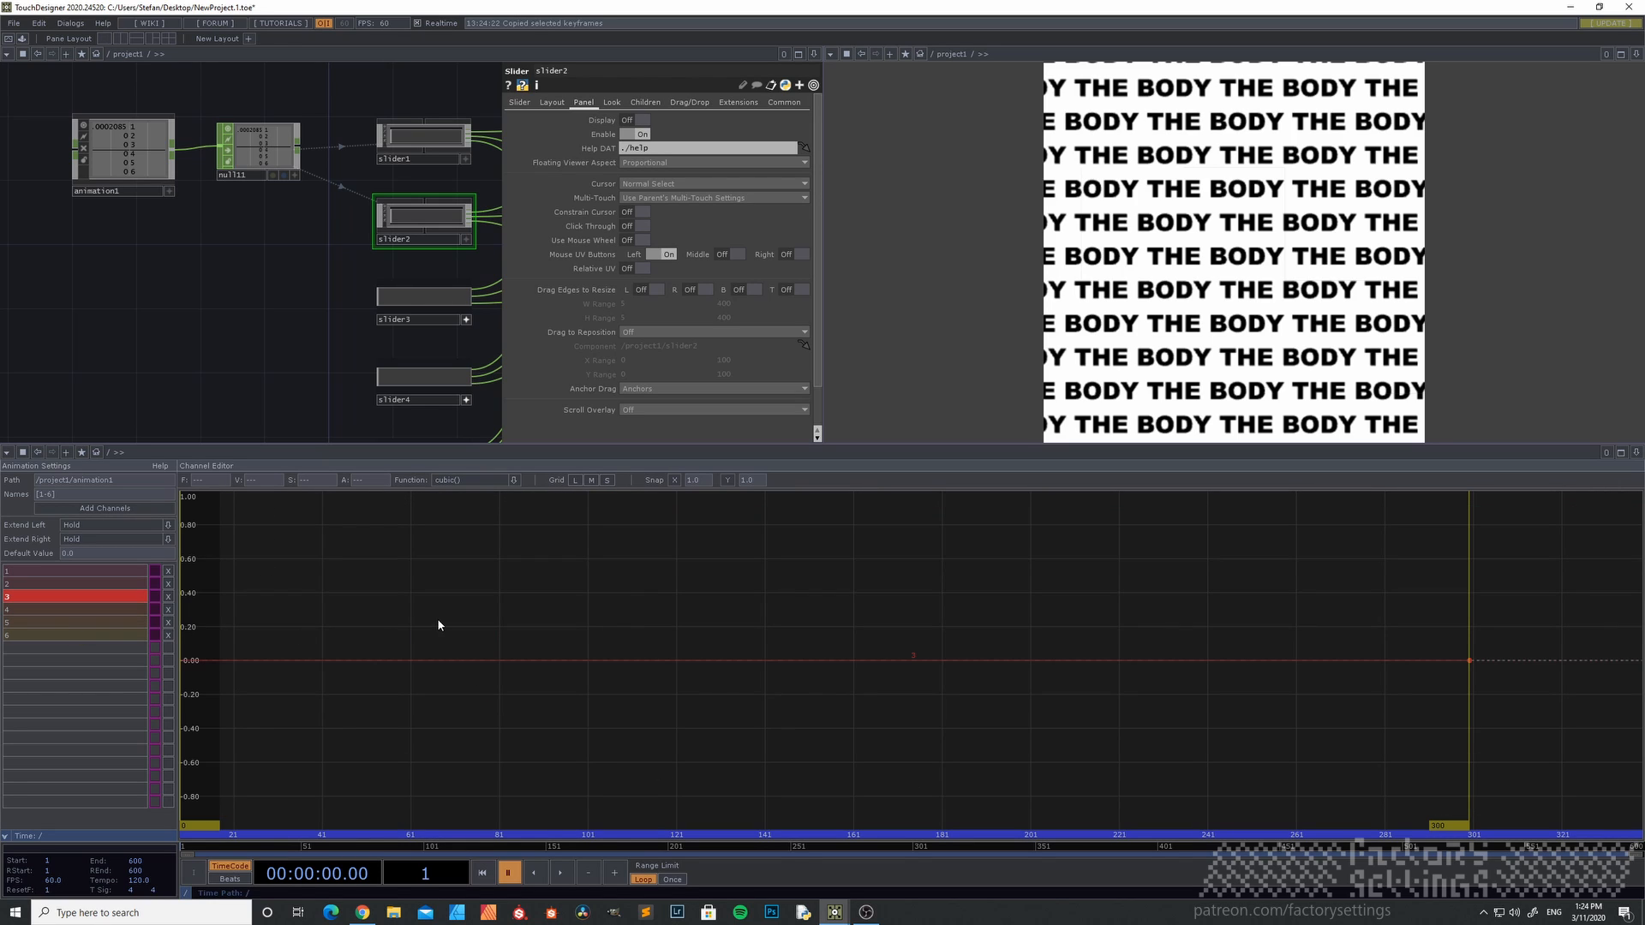
right_click(469, 494)
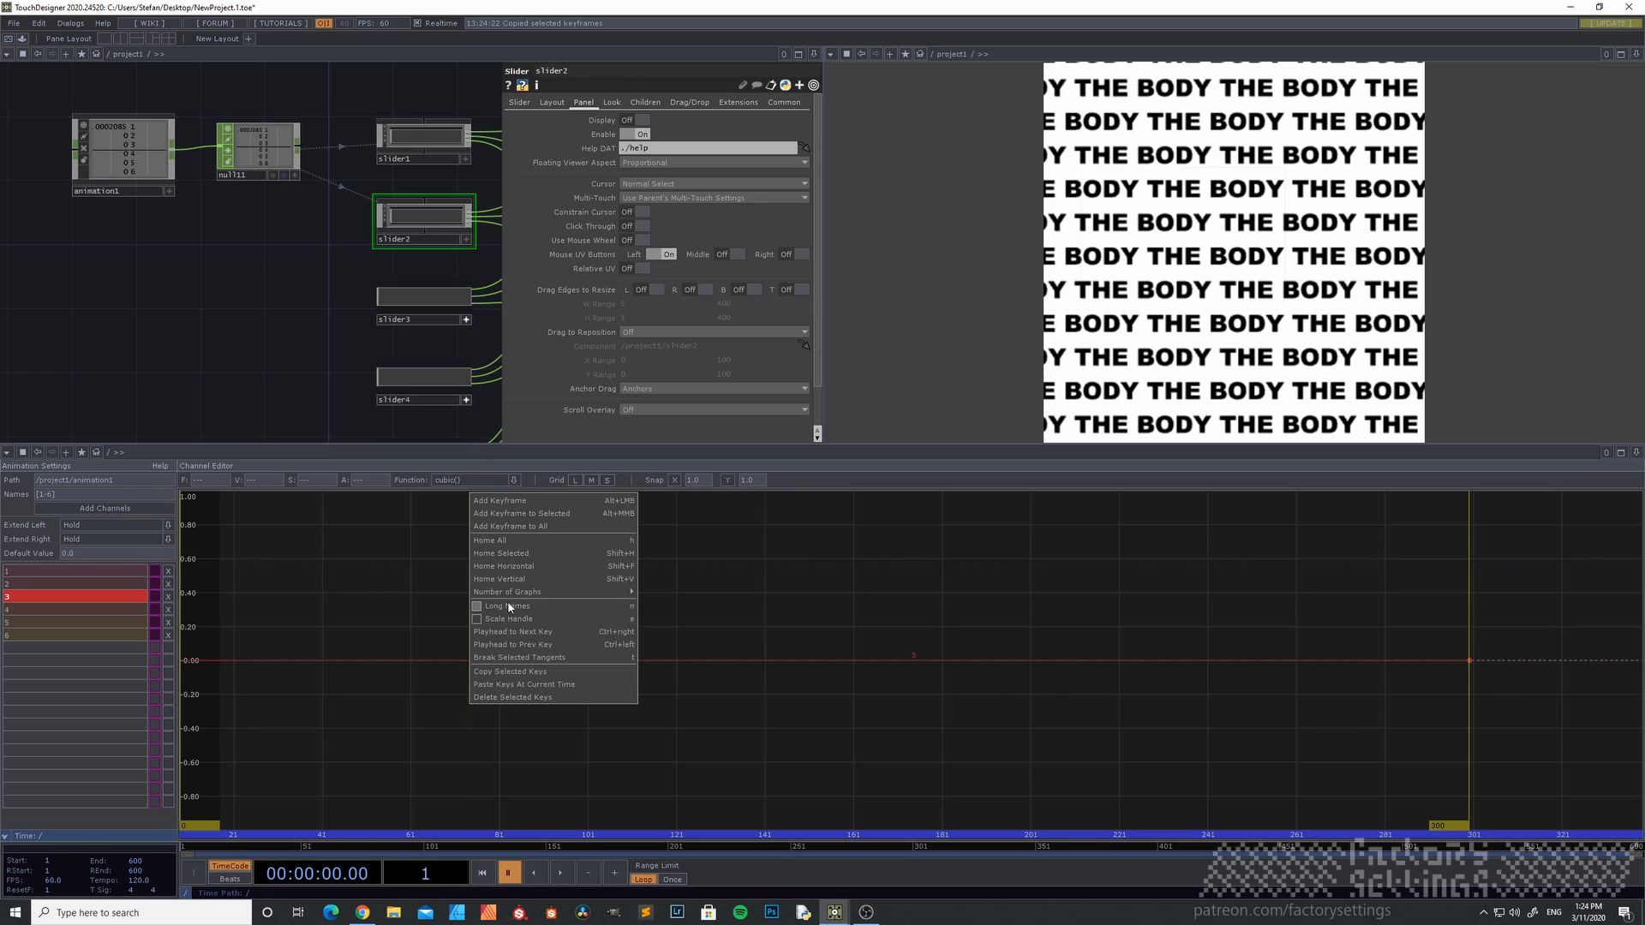
left_click(532, 691)
key("h")
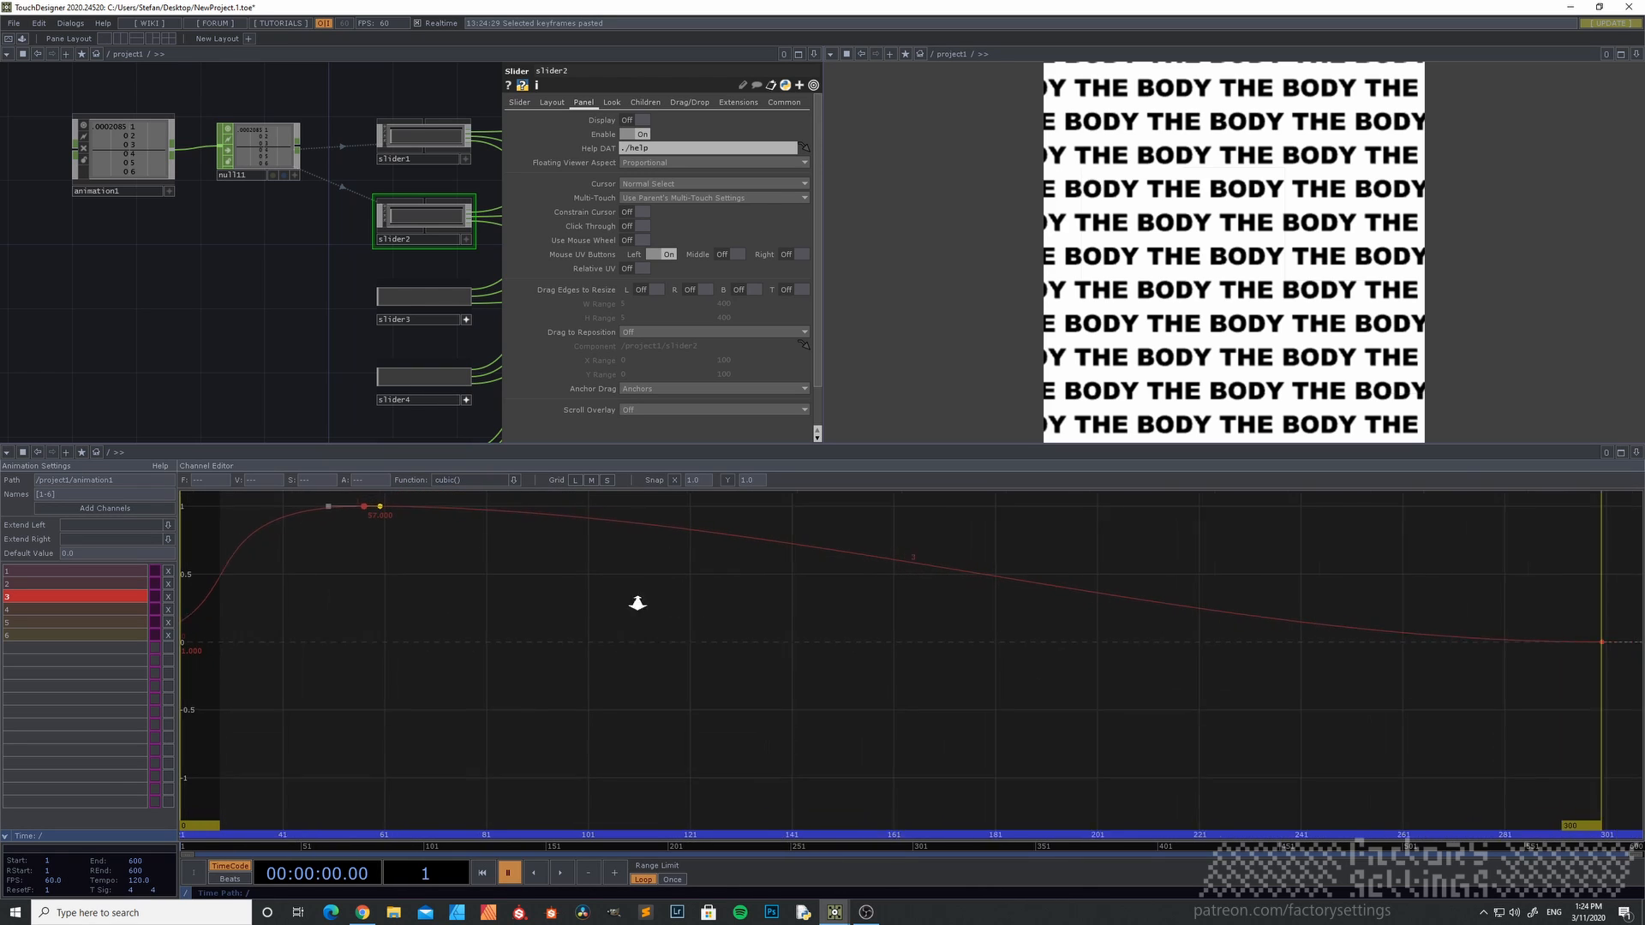
- Set the value of channel 3's last keyframe at frame 300 to 1
middle_click_drag(637, 604, 489, 550)
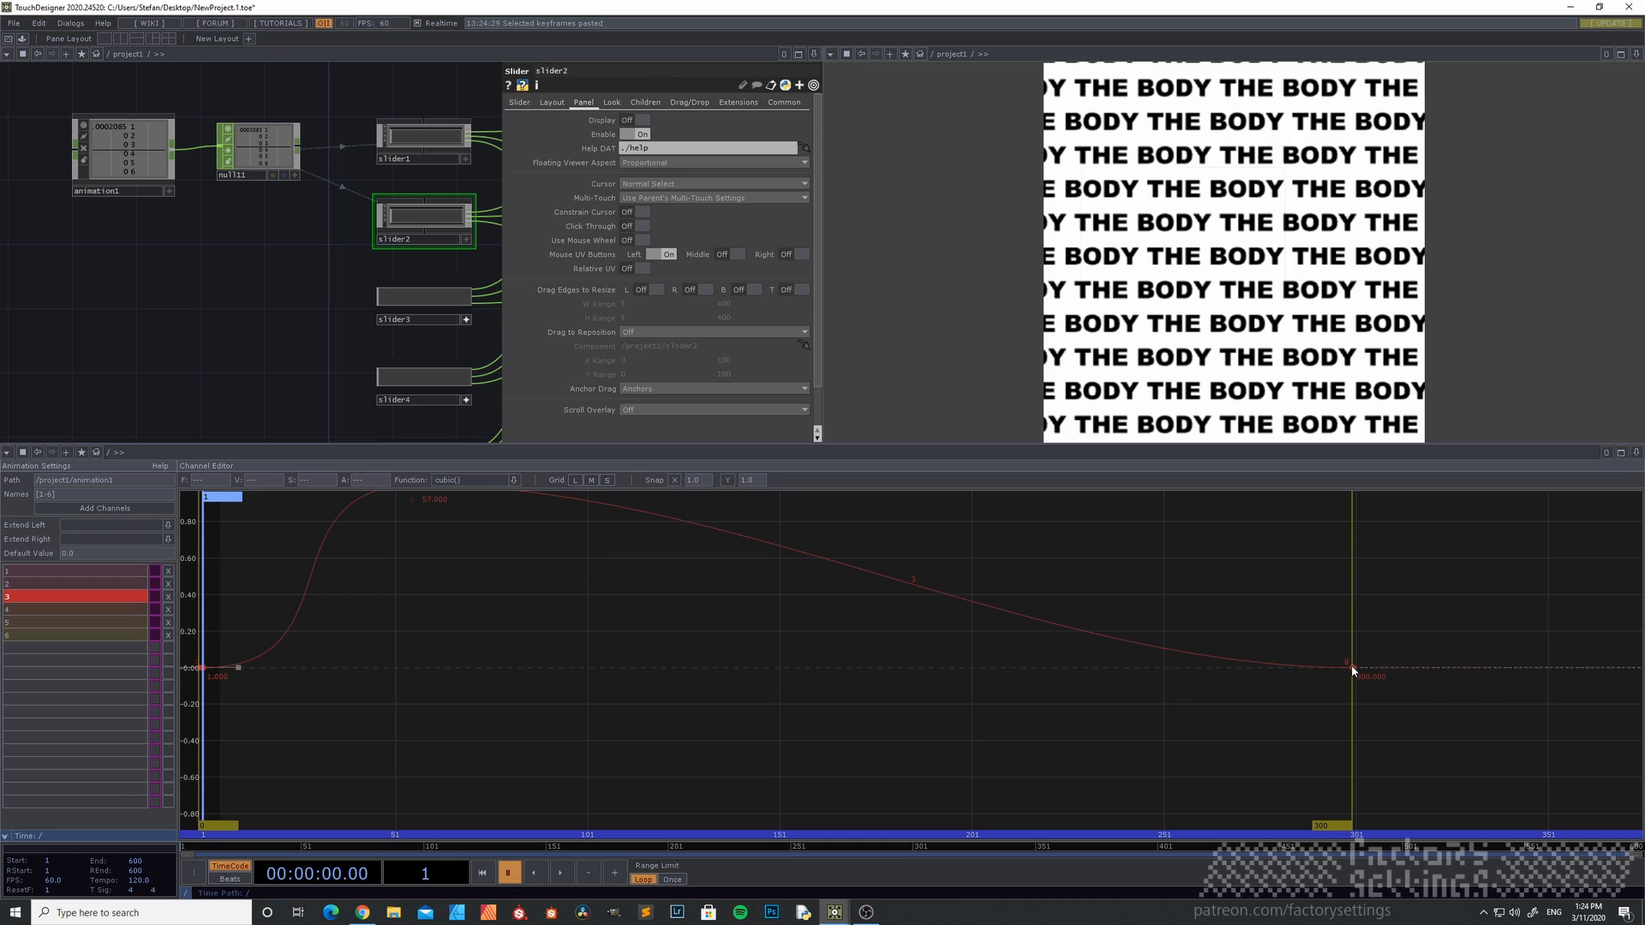
left_click(1351, 667)
left_click(263, 483)
type("1")
key("Return")
key("h")
middle_click_drag(870, 651, 710, 699)
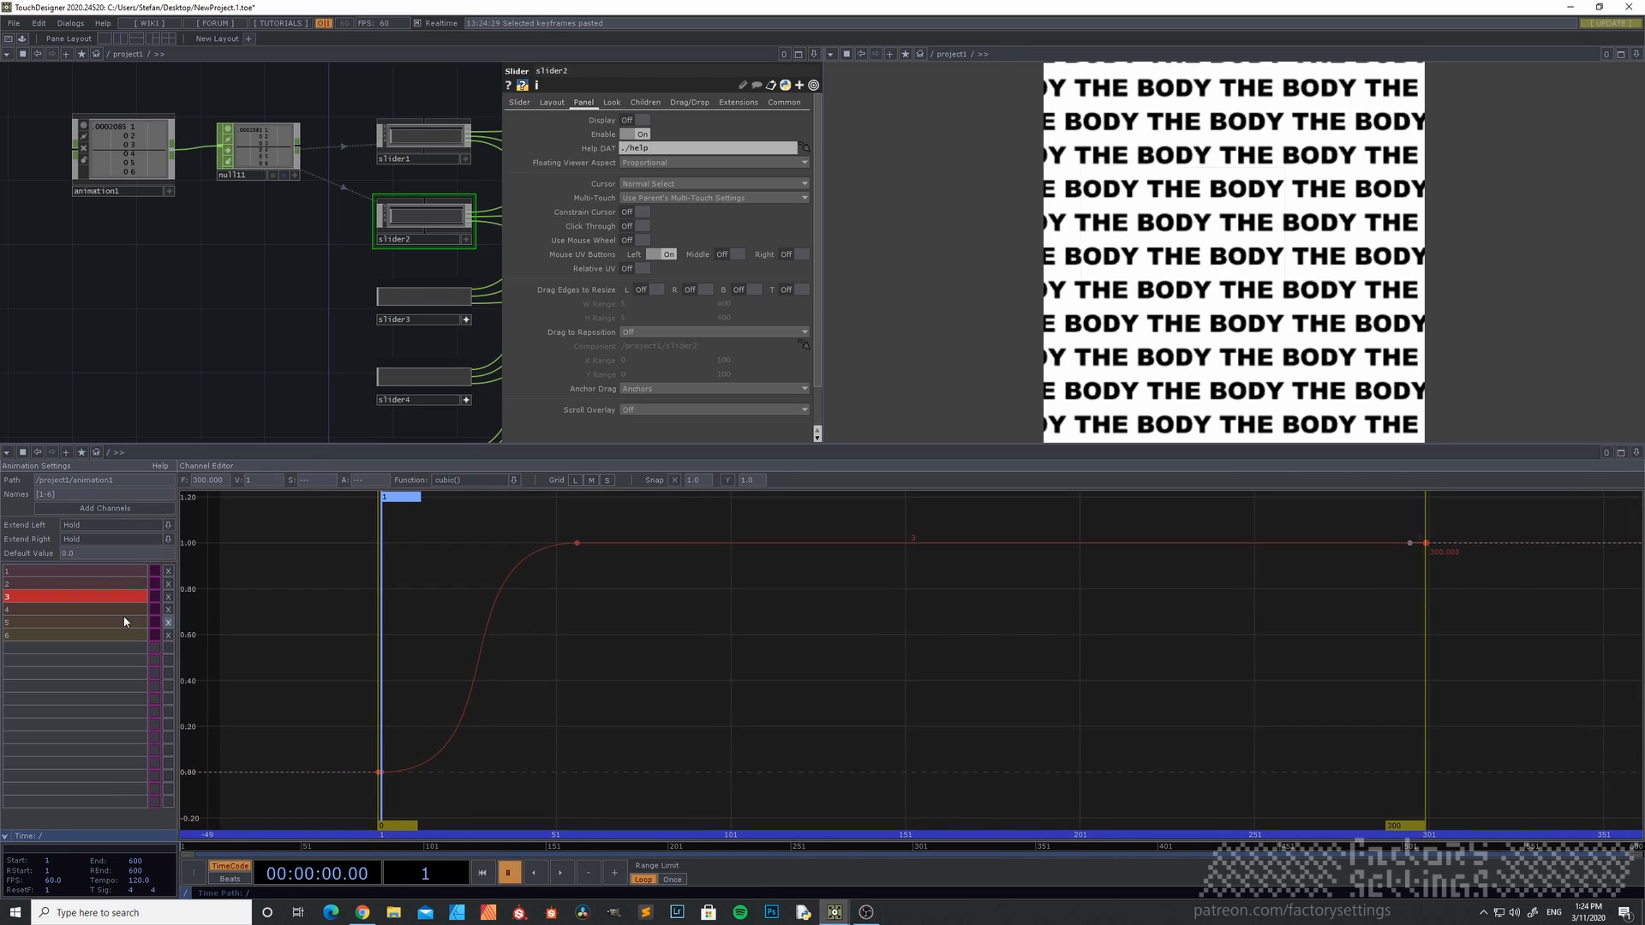
- Shift channel 3's two ramp keyframes after channel 2's ramp, spanning about frames 95 to 151
left_click(81, 573, "shift")
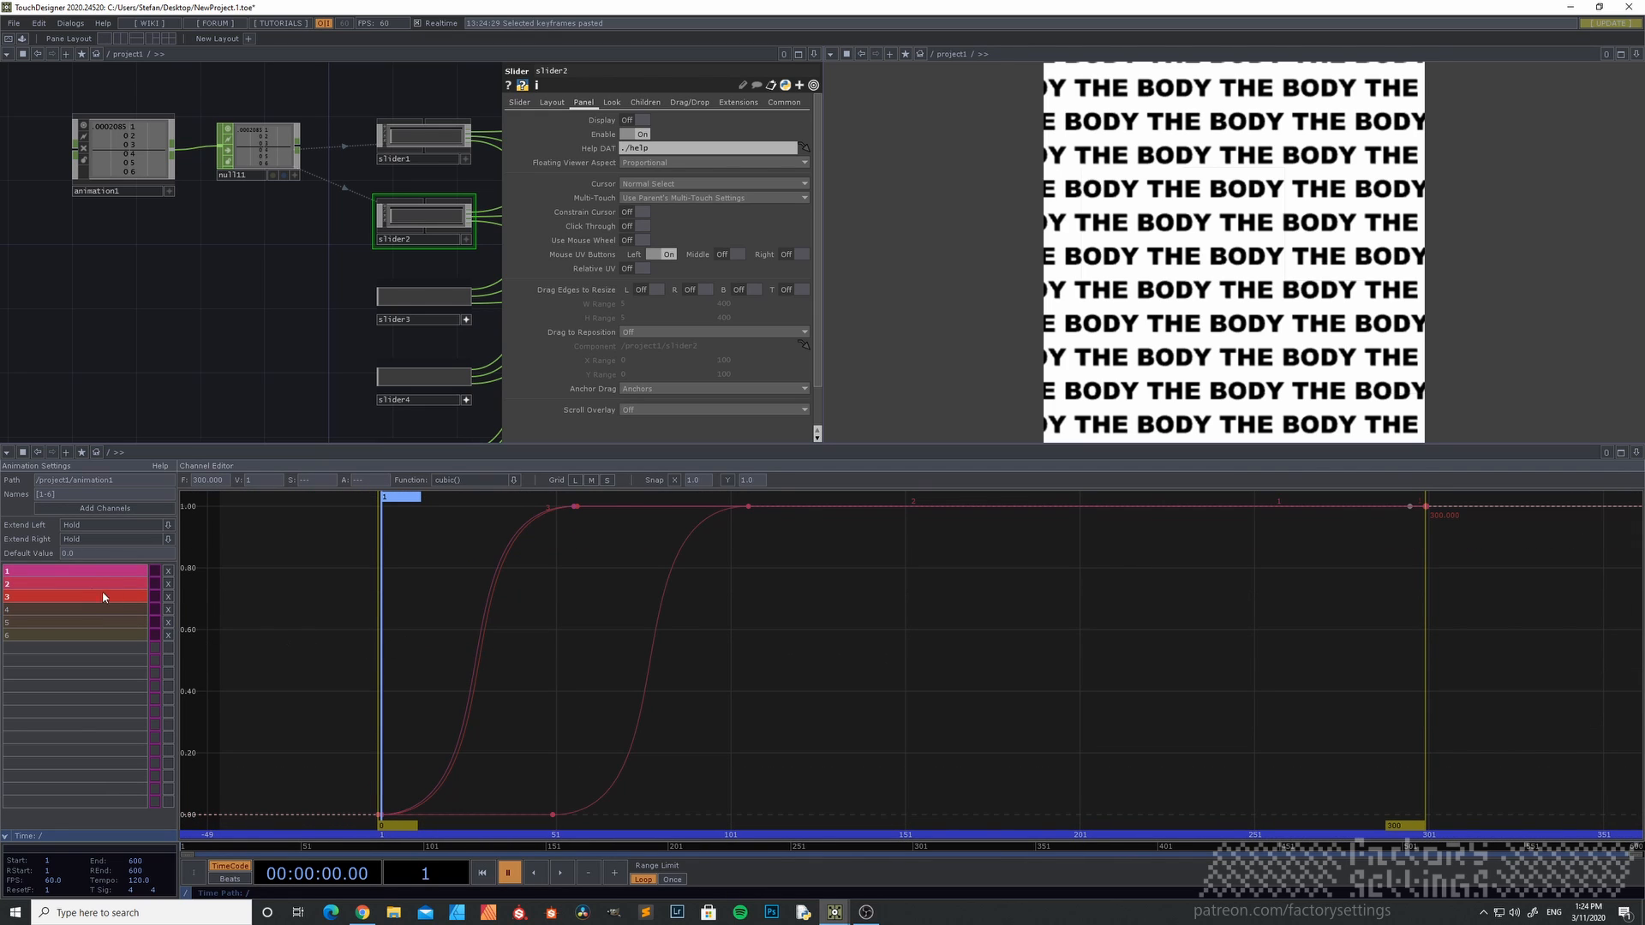
left_click(101, 597)
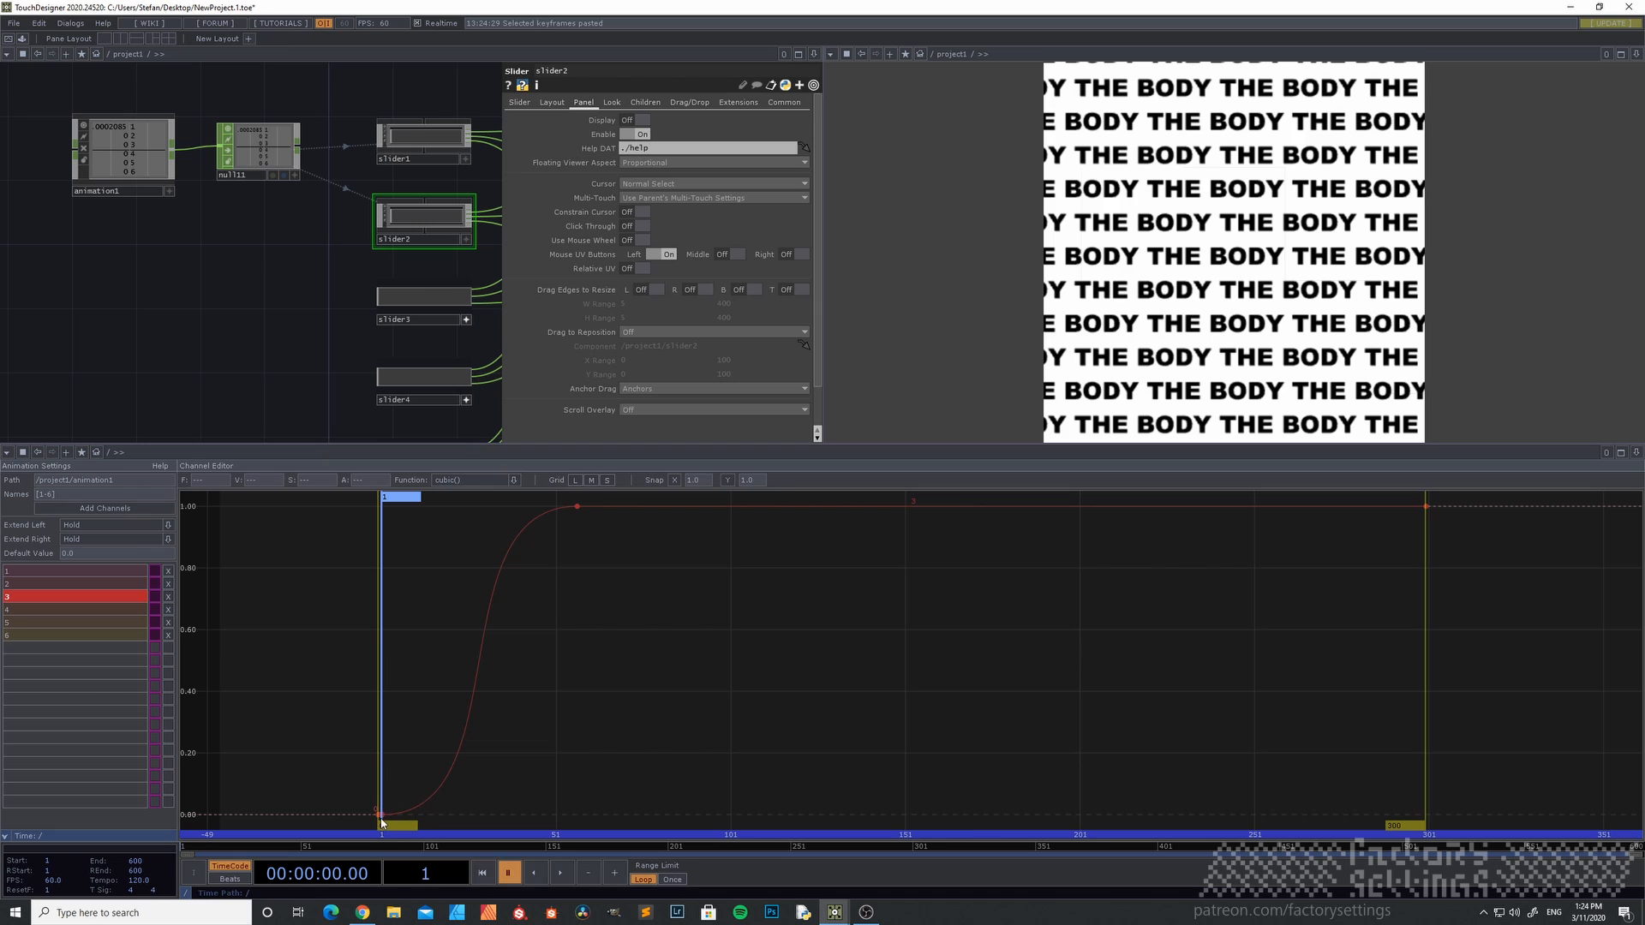
left_click_drag(588, 496, 298, 833)
left_click(81, 572, "shift")
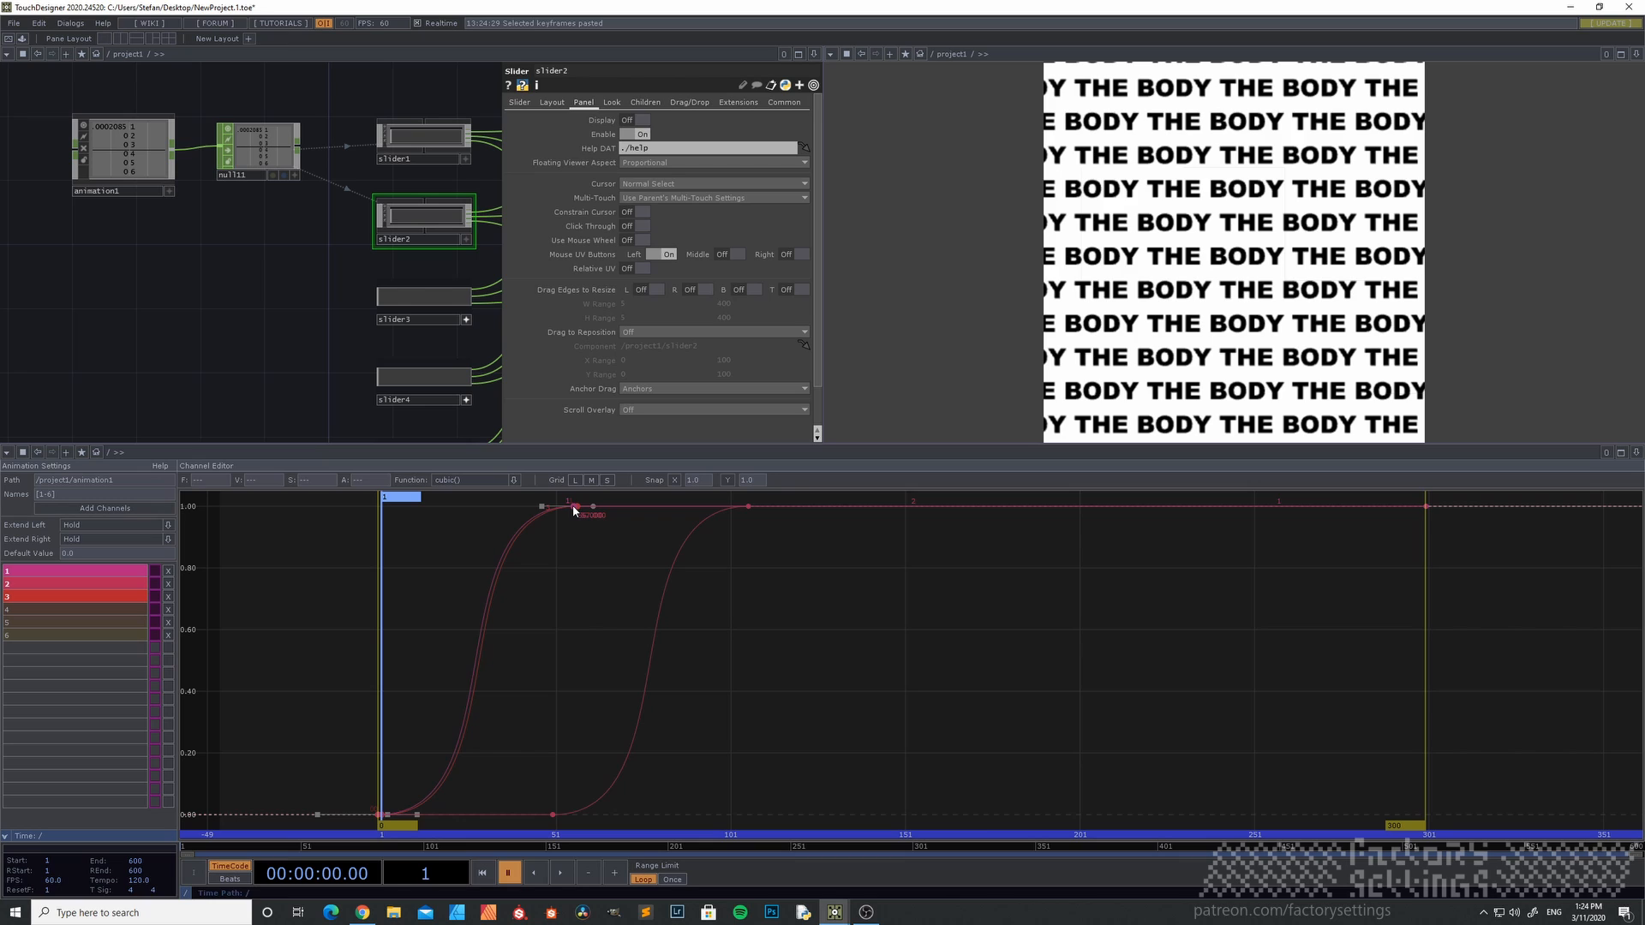
left_click_drag(582, 511, 911, 523)
middle_click_drag(898, 639, 873, 661)
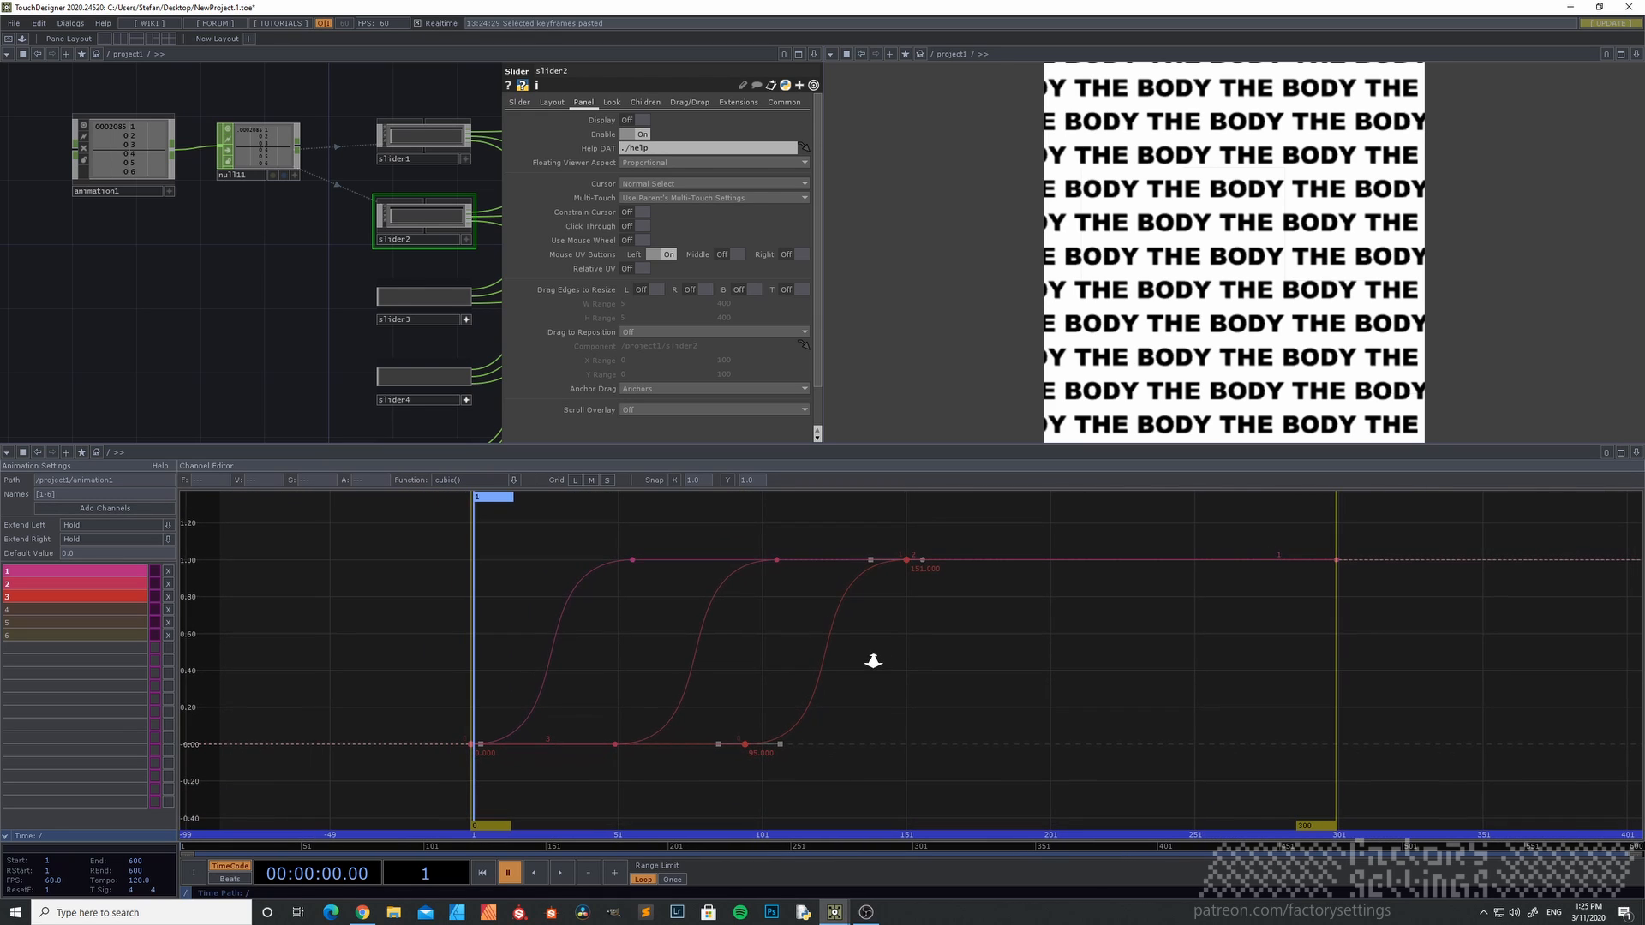
- Paste the copied ramp keyframes into channel 4 at the current time and set its last keyframe's value to 1
left_click(63, 611)
right_click(733, 631)
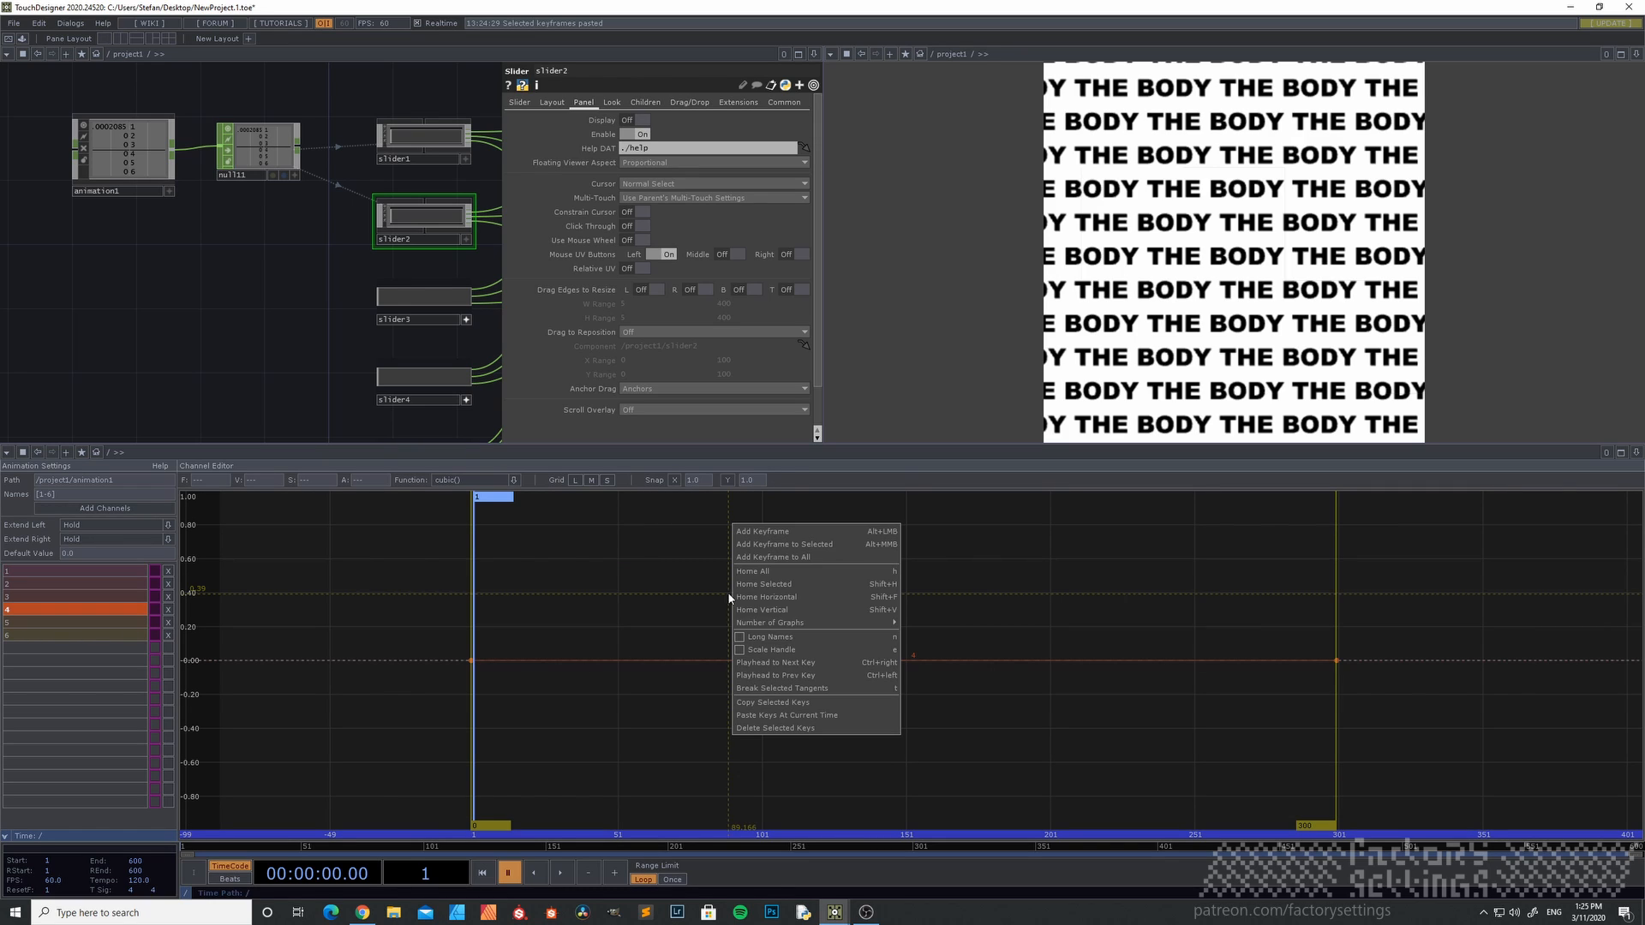
left_click(789, 716)
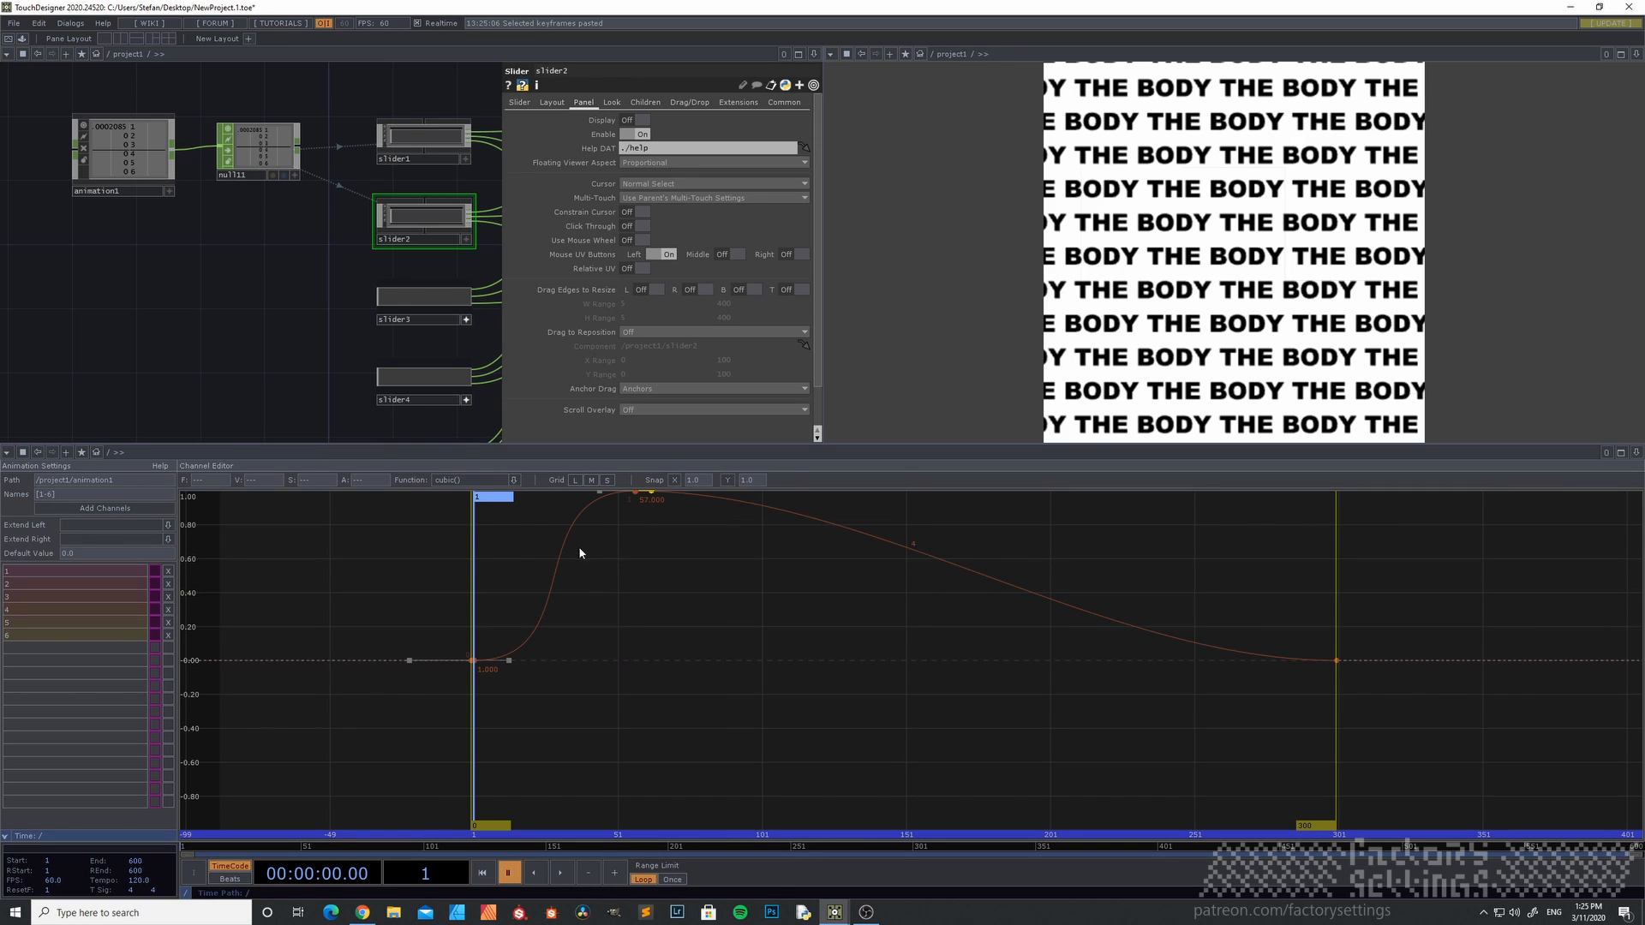
left_click(1335, 660)
type("1")
key("Return")
key("h")
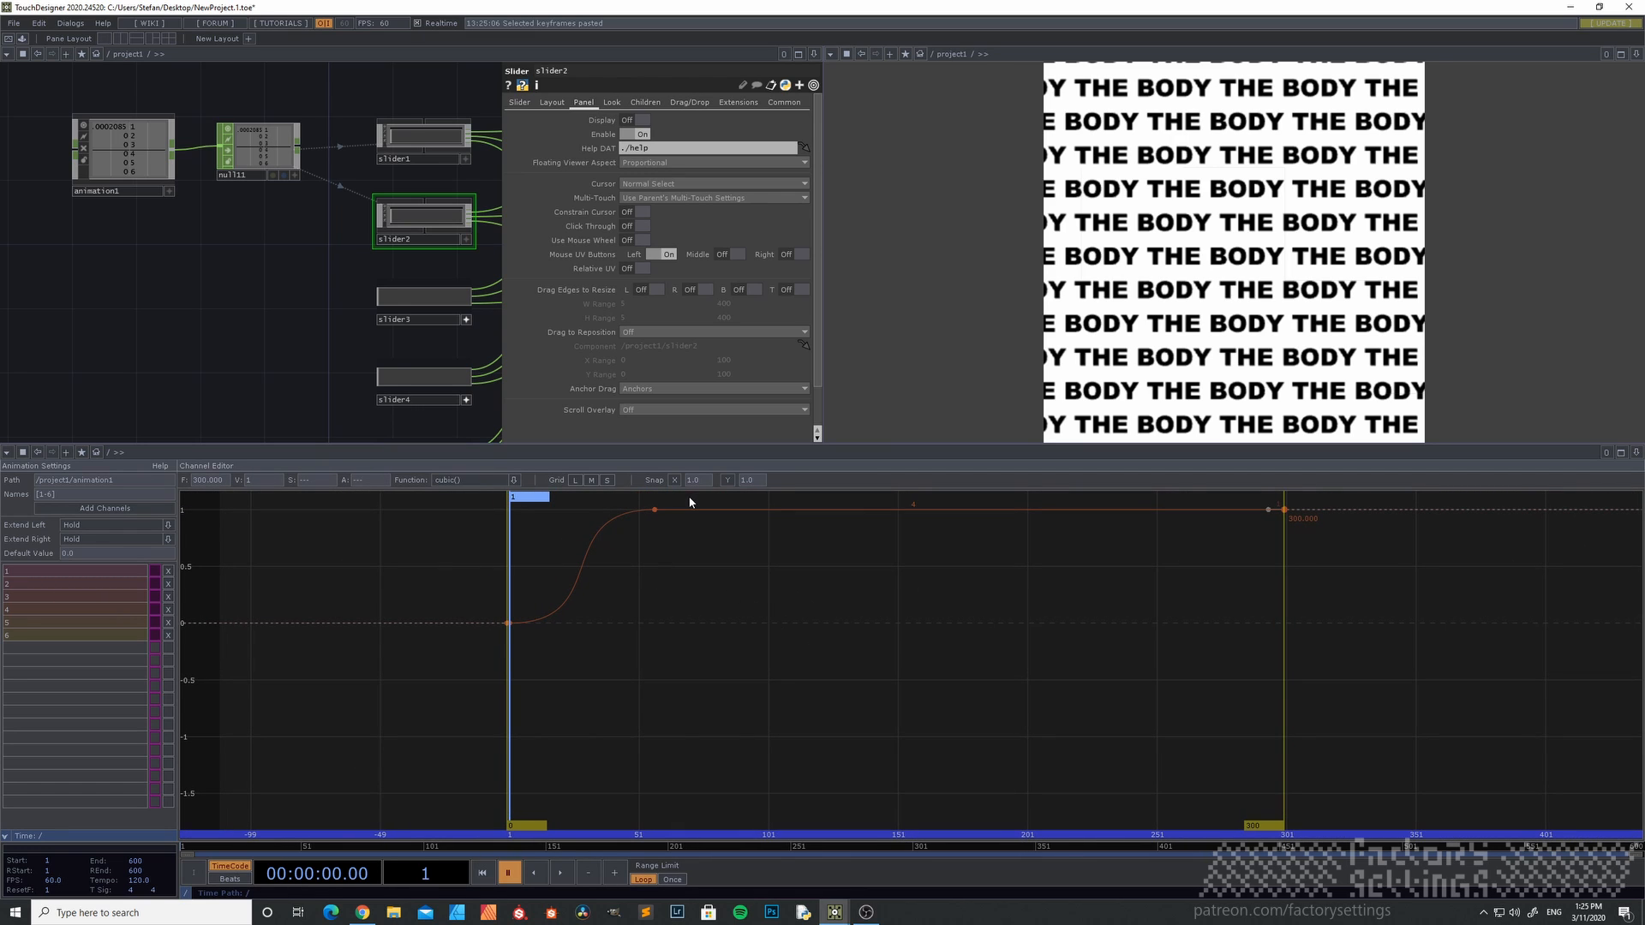
- Shift channel 4's two ramp keyframes after channel 3's ramp so that the rise ends at about frame 200
left_click_drag(691, 502, 427, 658)
left_click_drag(654, 507, 952, 510)
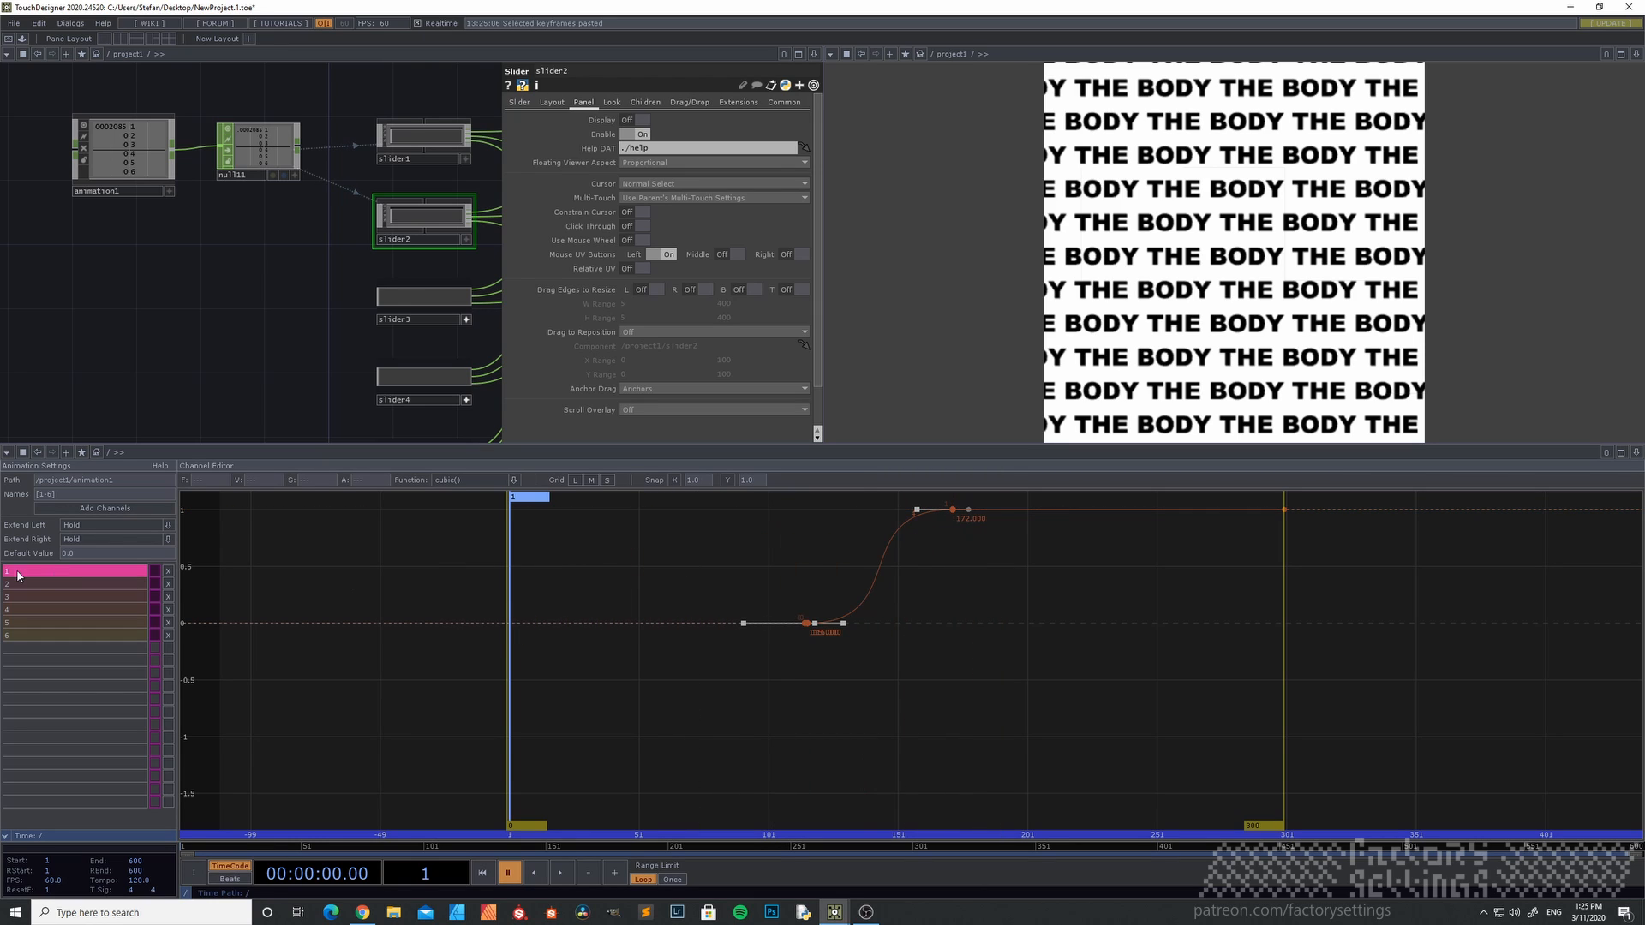
left_click(61, 574)
left_click(53, 611, "shift")
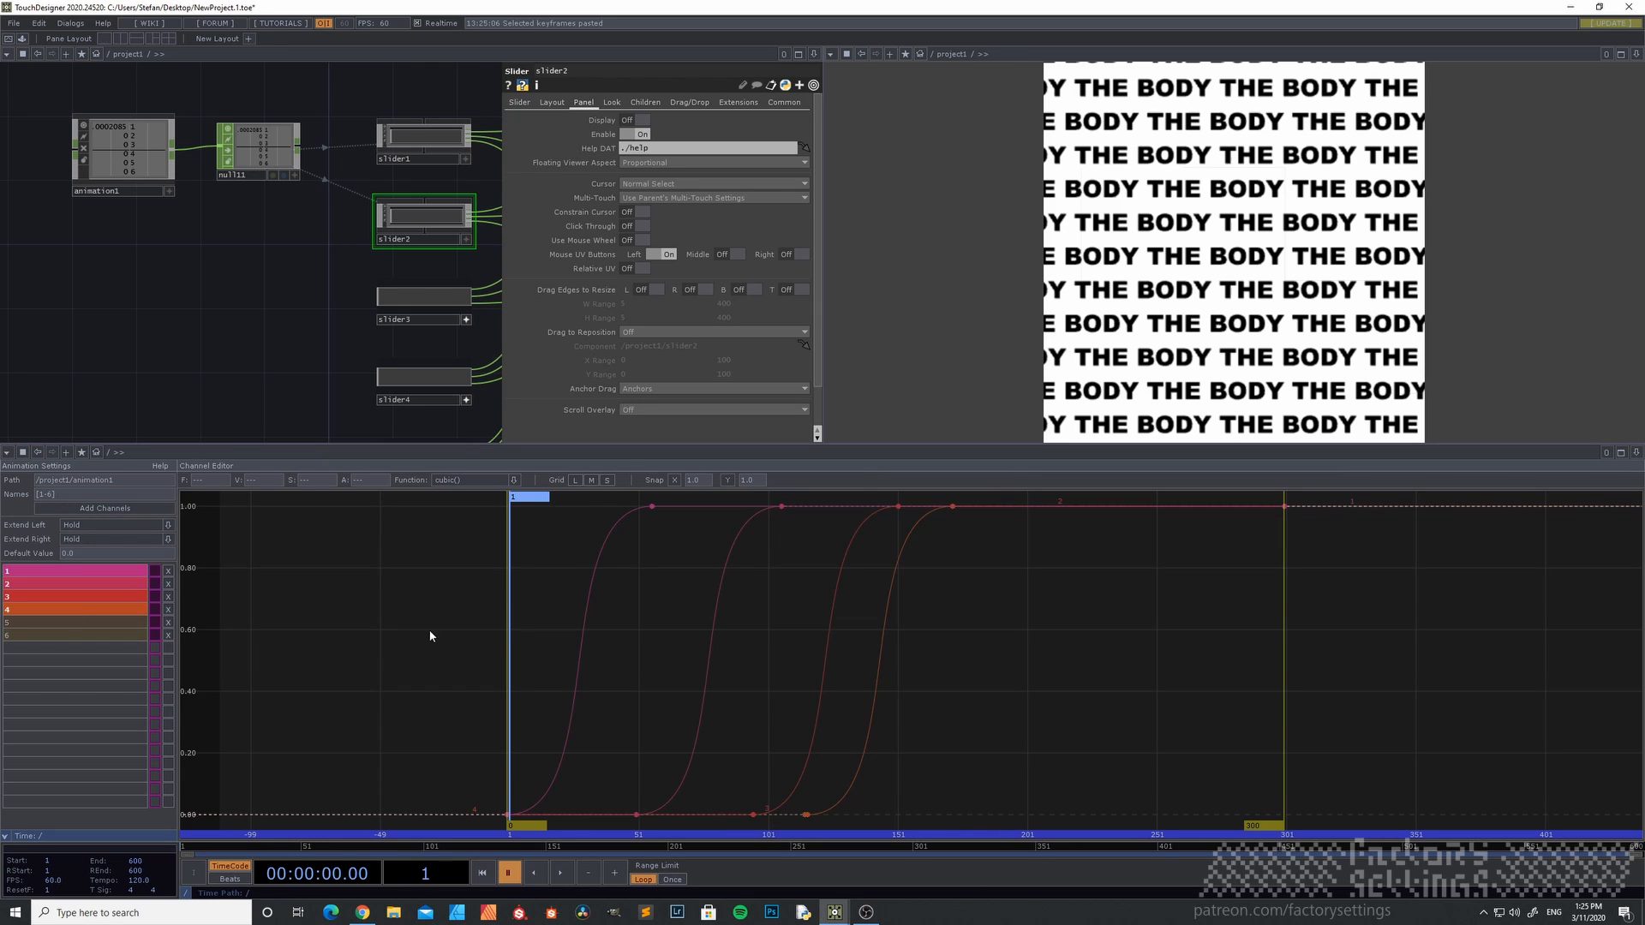
left_click(951, 506)
left_click(805, 818, "shift")
left_click_drag(952, 507, 1027, 526)
- Paste the copied ramp keyframes into channel 5 at the current time and set its last keyframe's value to 1
left_click(79, 627)
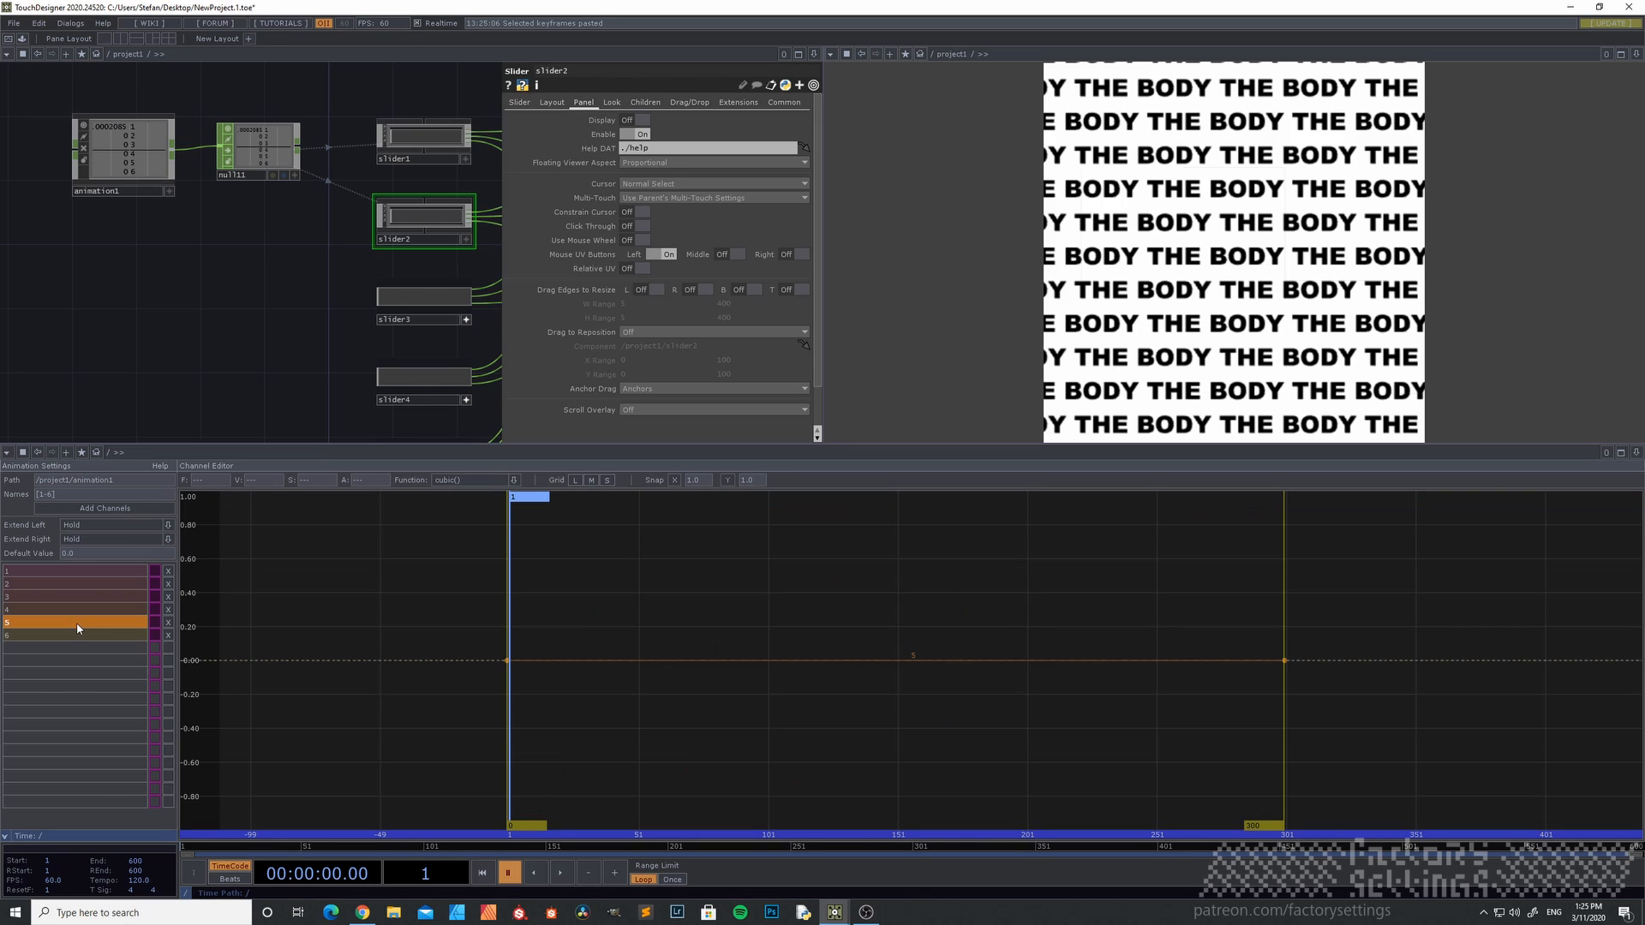
right_click(730, 603)
left_click(779, 716)
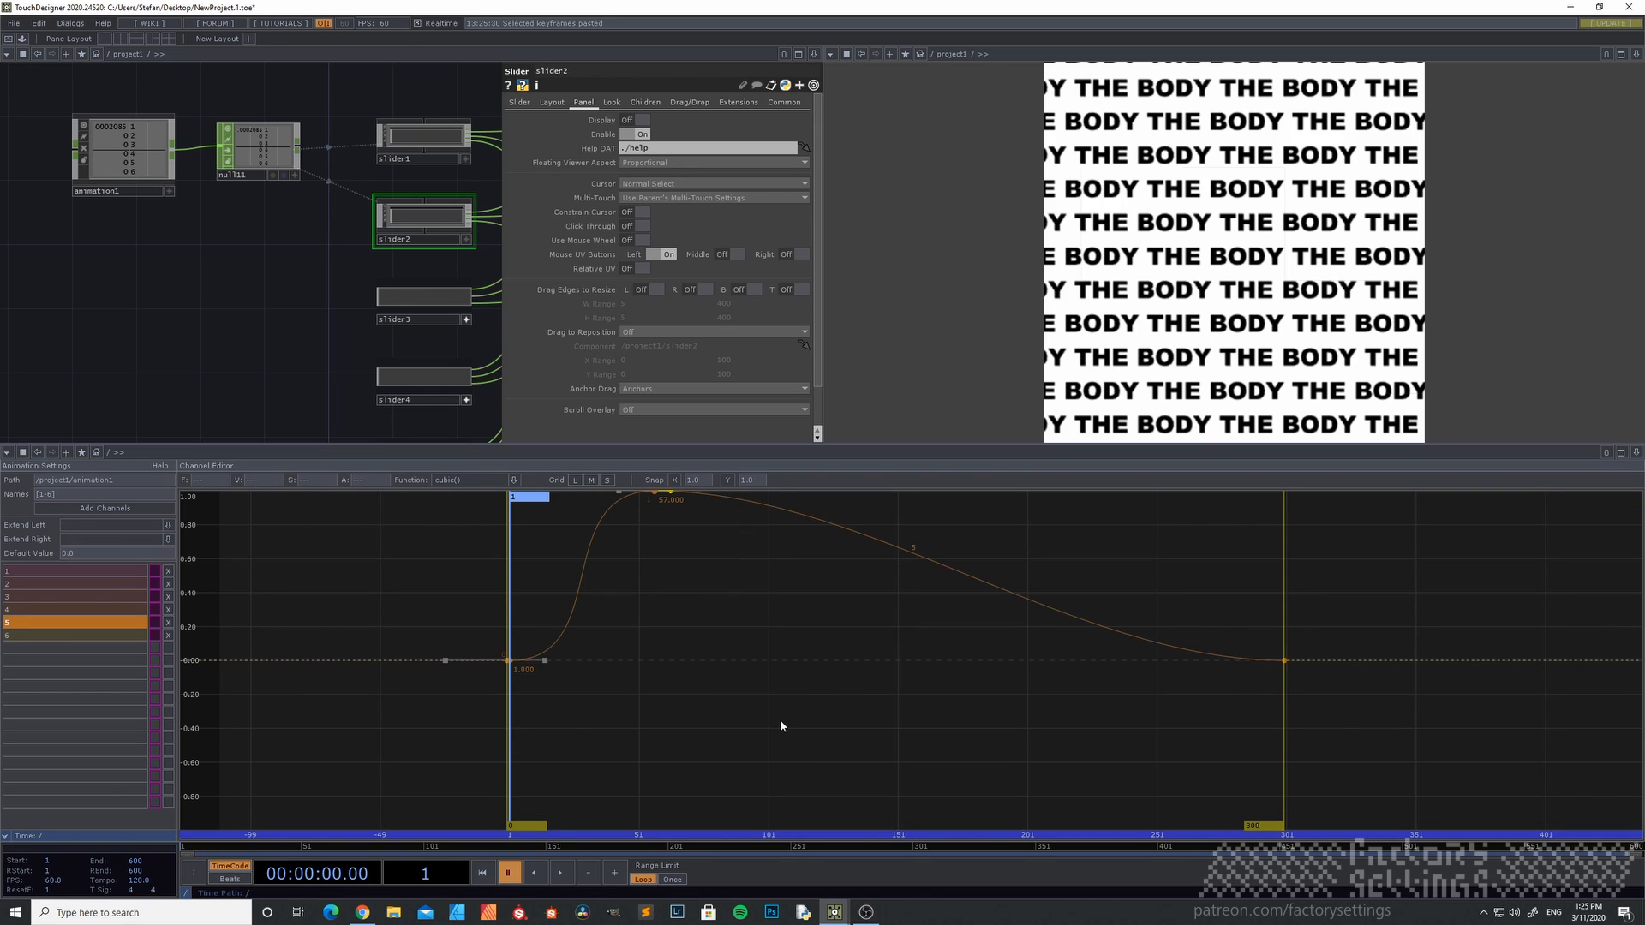
left_click(1286, 661)
left_click(258, 484)
type("1")
key("Return")
middle_click_drag(748, 542, 746, 605)
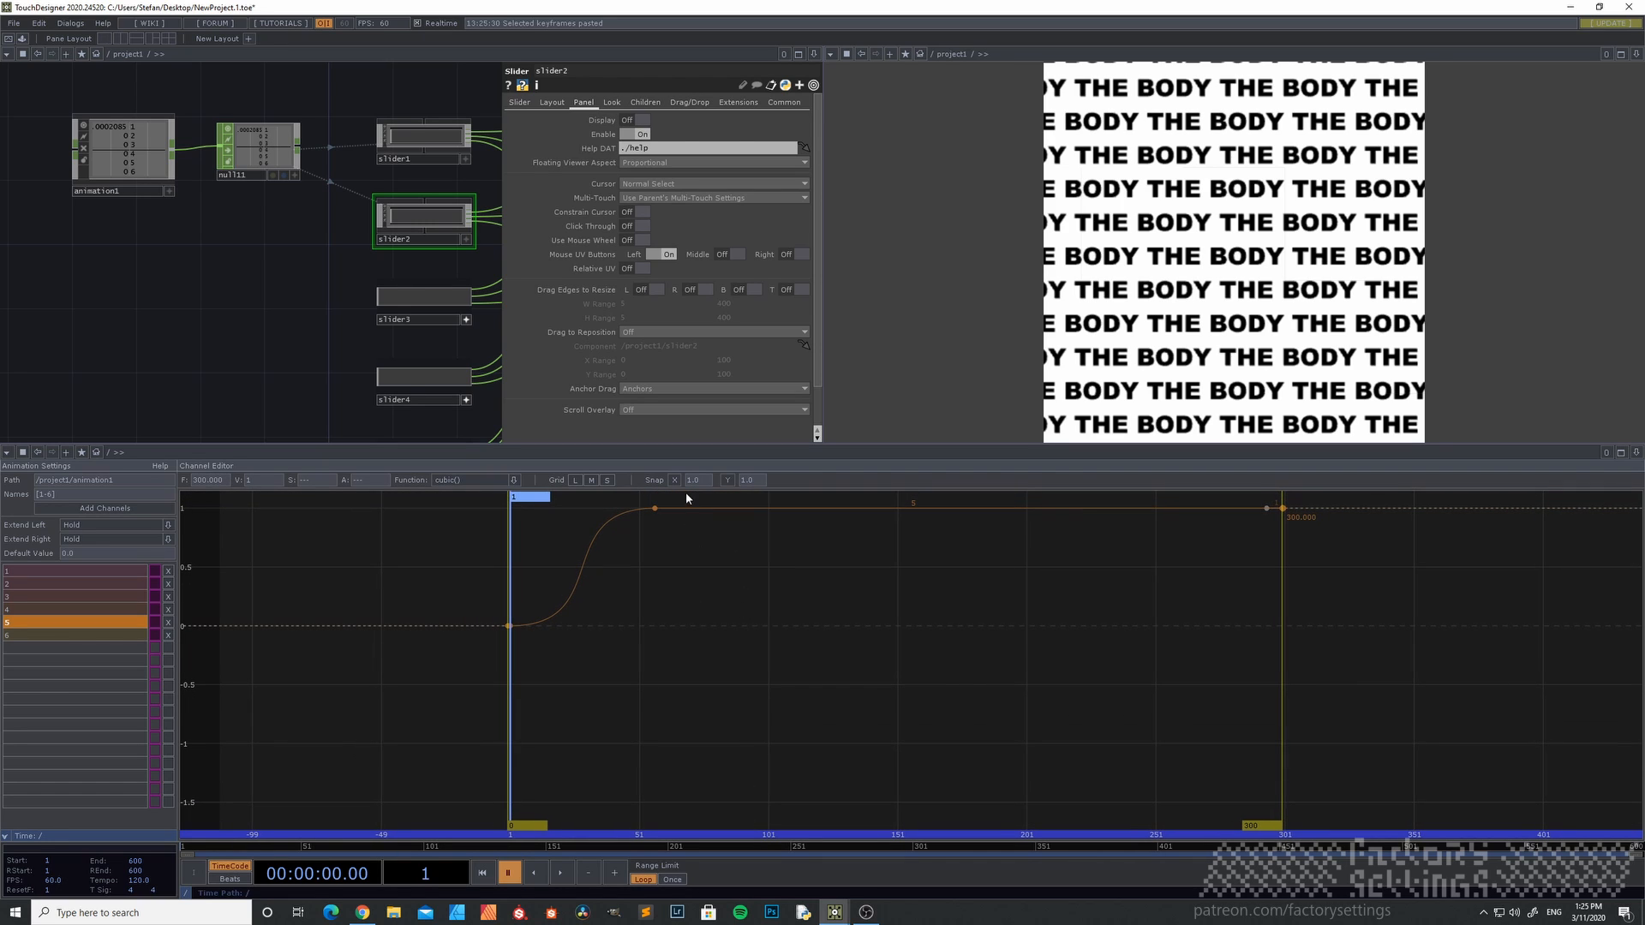
- Shift channel 5's two ramp keyframes after channel 4's ramp so that the rise ends at about frame 244
left_click_drag(688, 504, 474, 650)
left_click_drag(655, 511, 1129, 535)
left_click(76, 572, "shift")
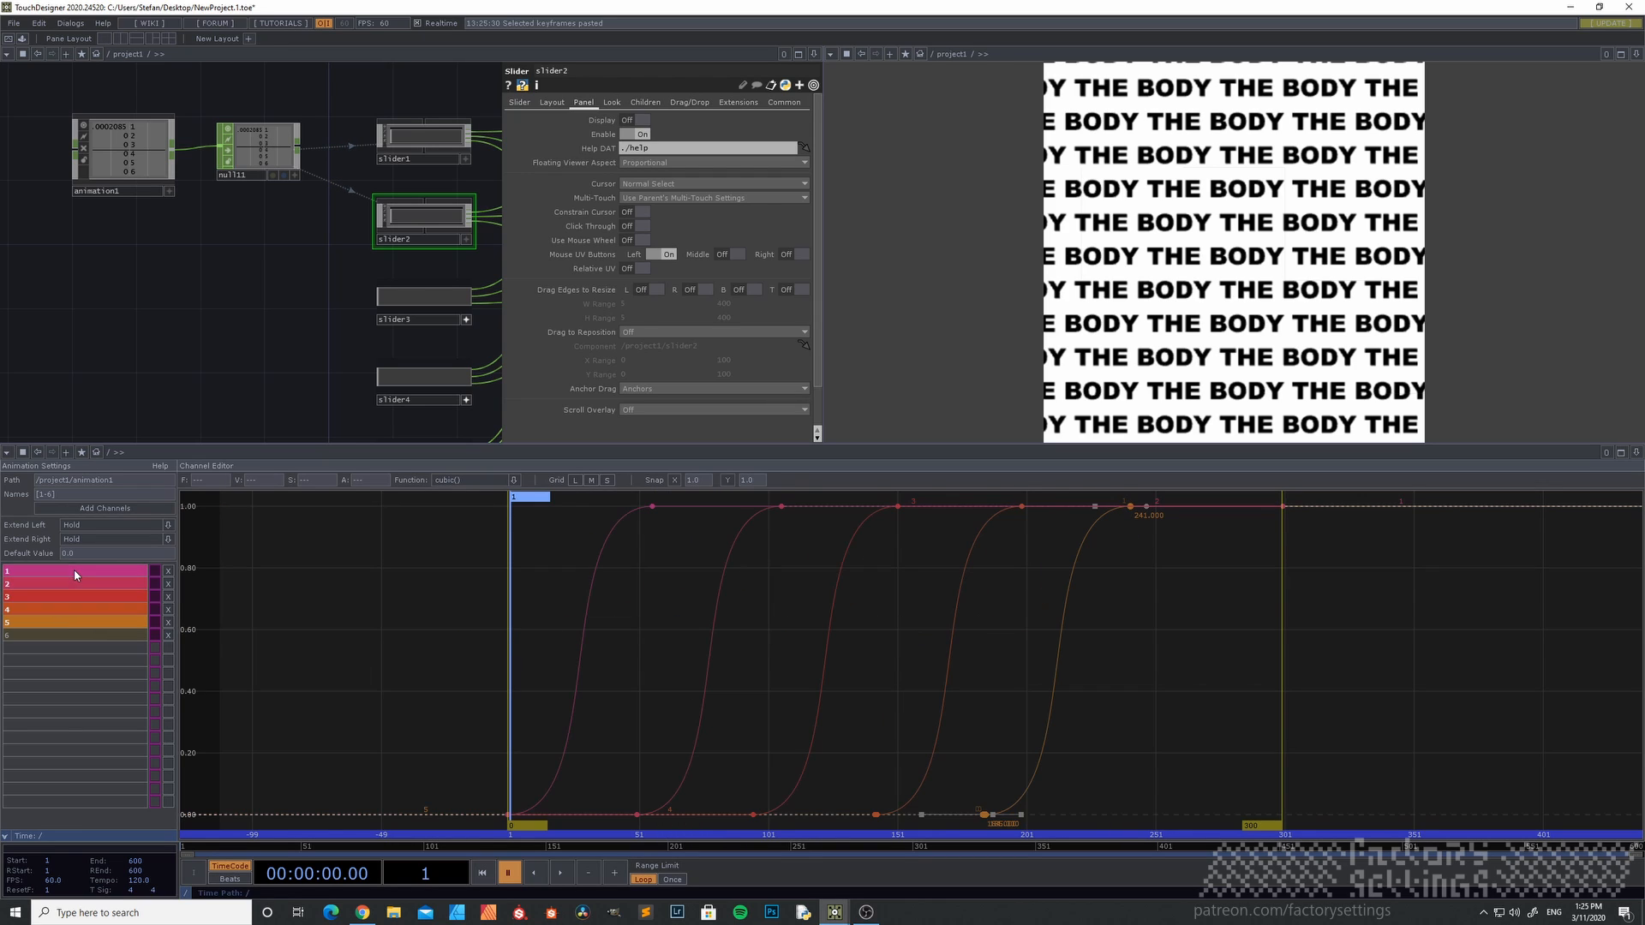
left_click_drag(1122, 506, 1138, 508)
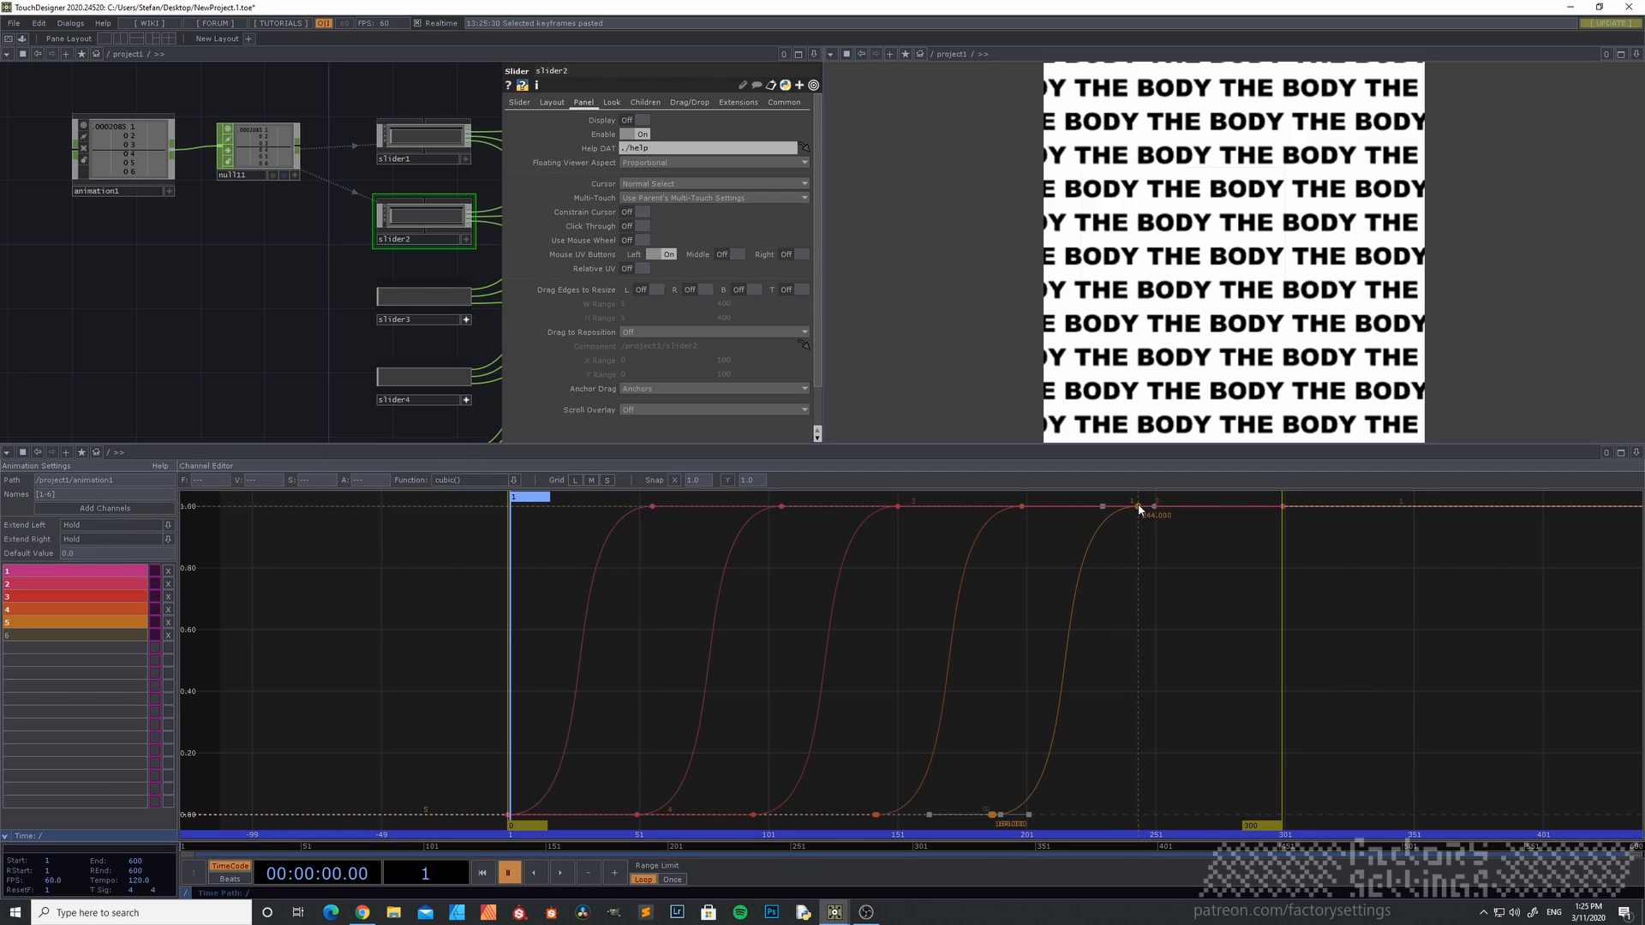
- Paste the copied ramp keyframes into channel 6 at the current time and set its last keyframe's value to 1
left_click(27, 635)
right_click(730, 565)
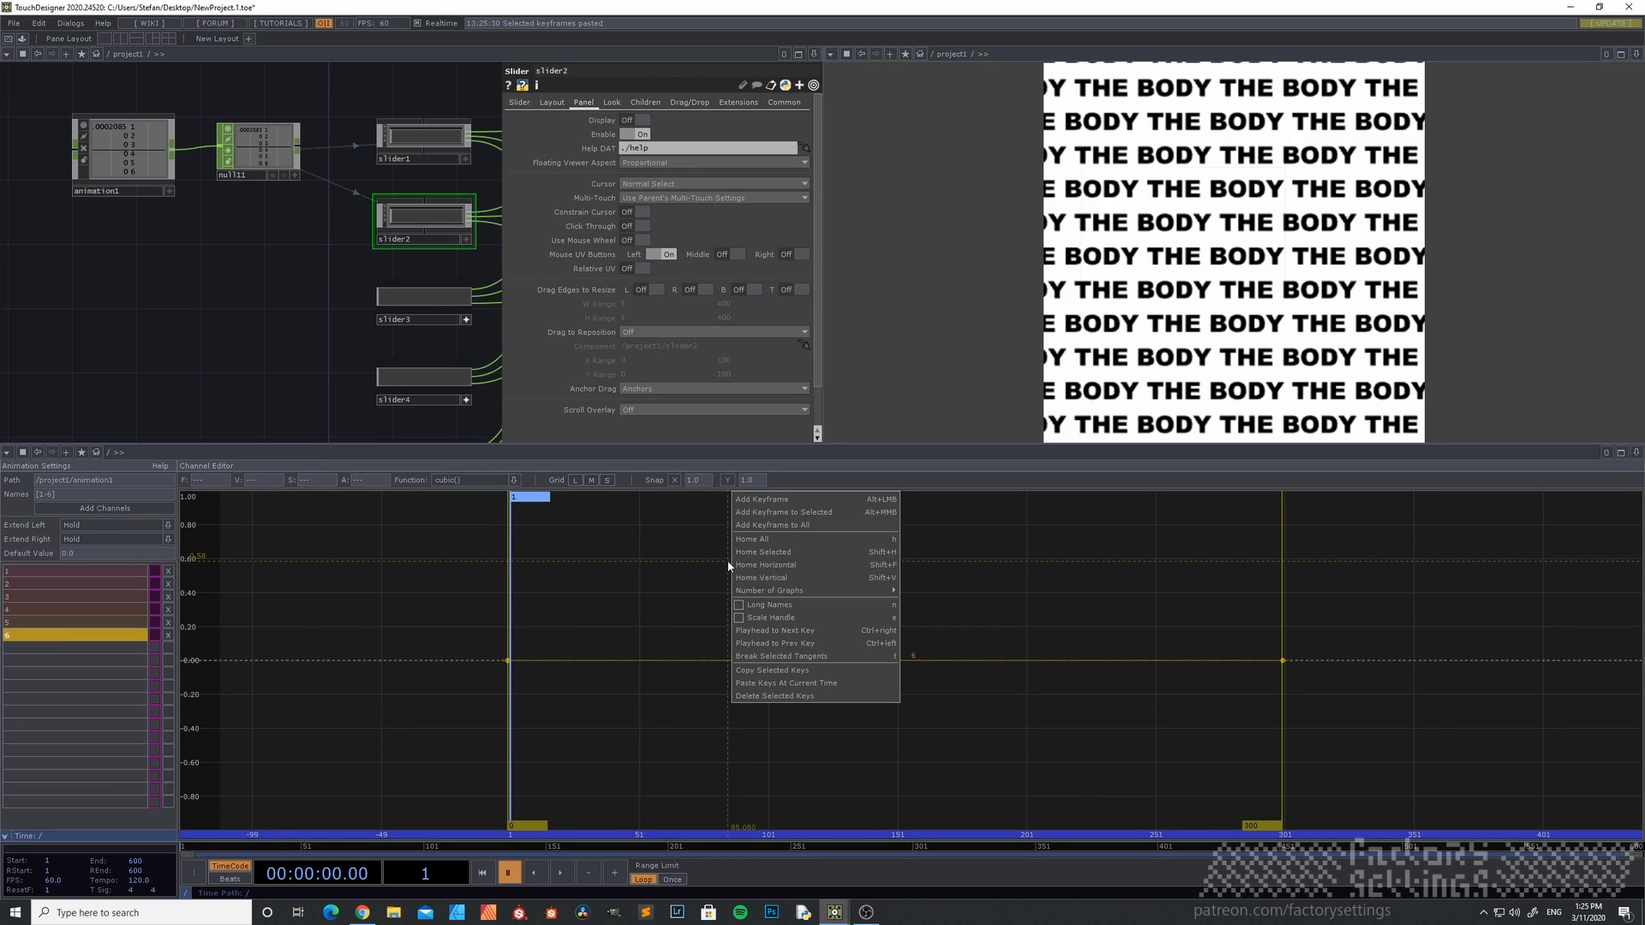
left_click(788, 683)
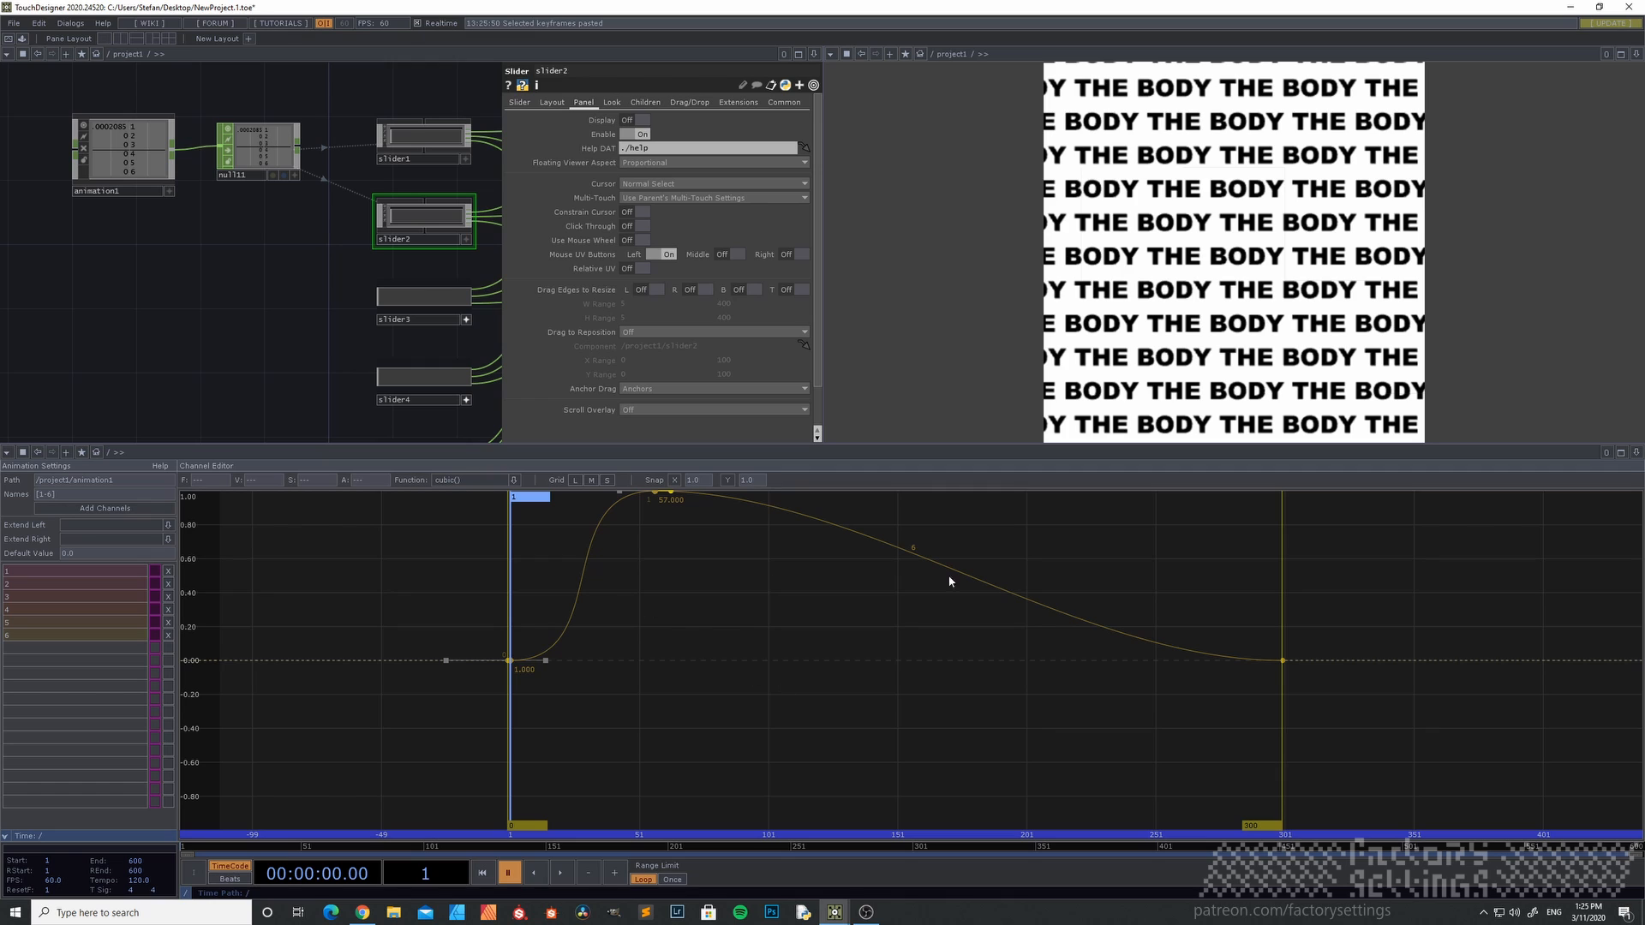
left_click_drag(1267, 611, 1315, 684)
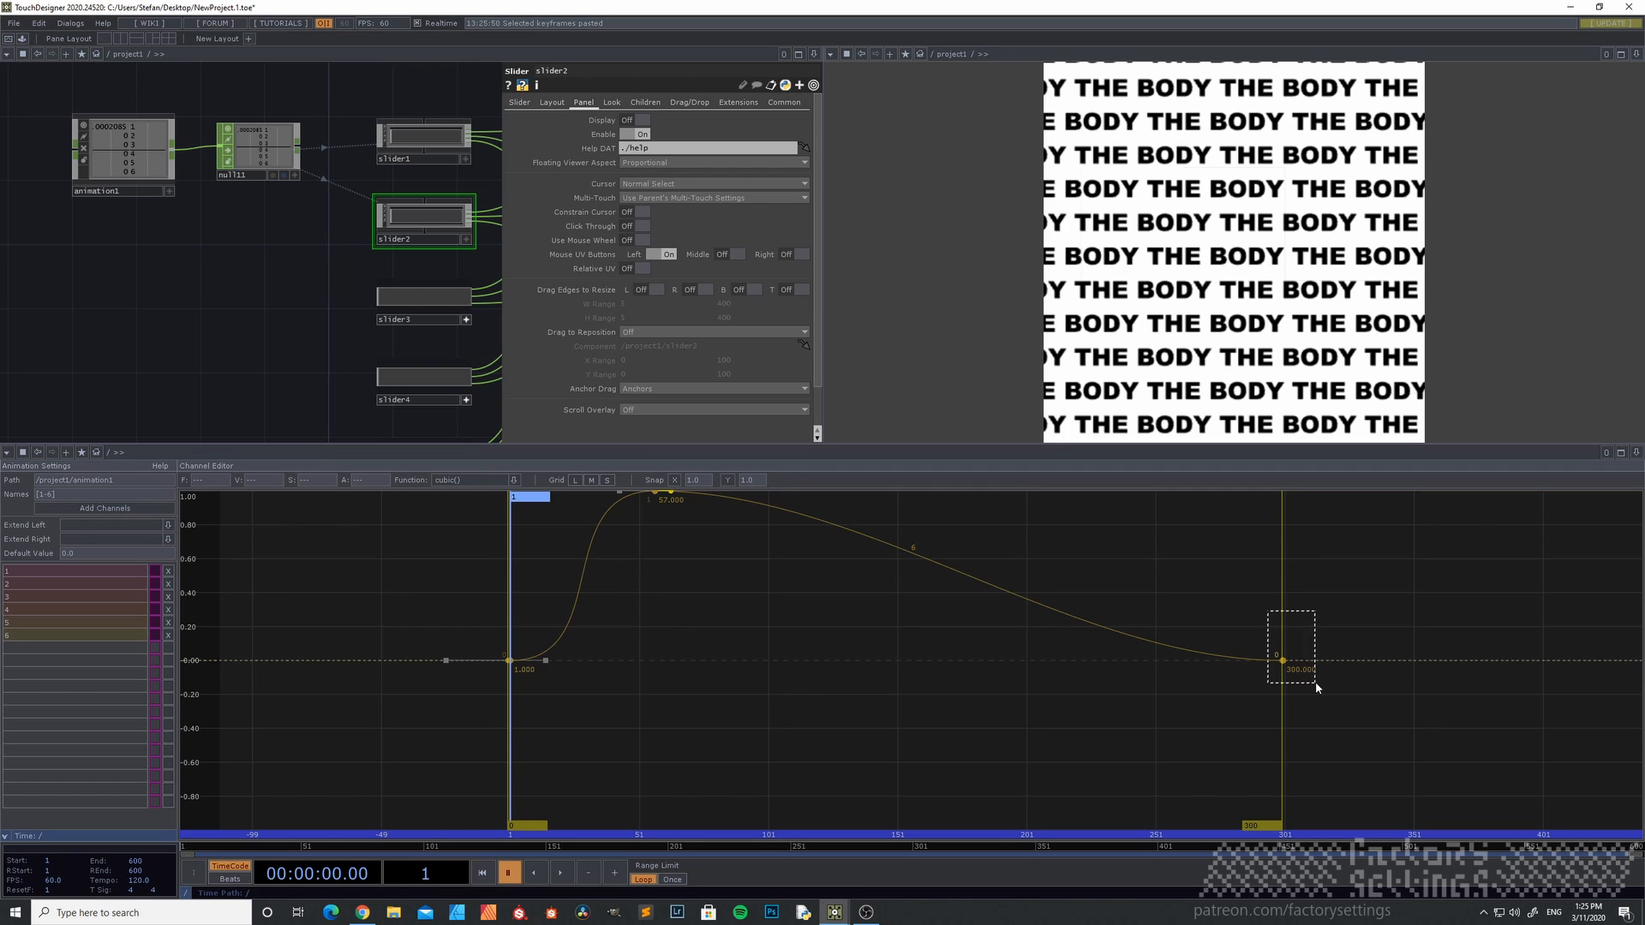
left_click(271, 478)
type("1")
key("Return")
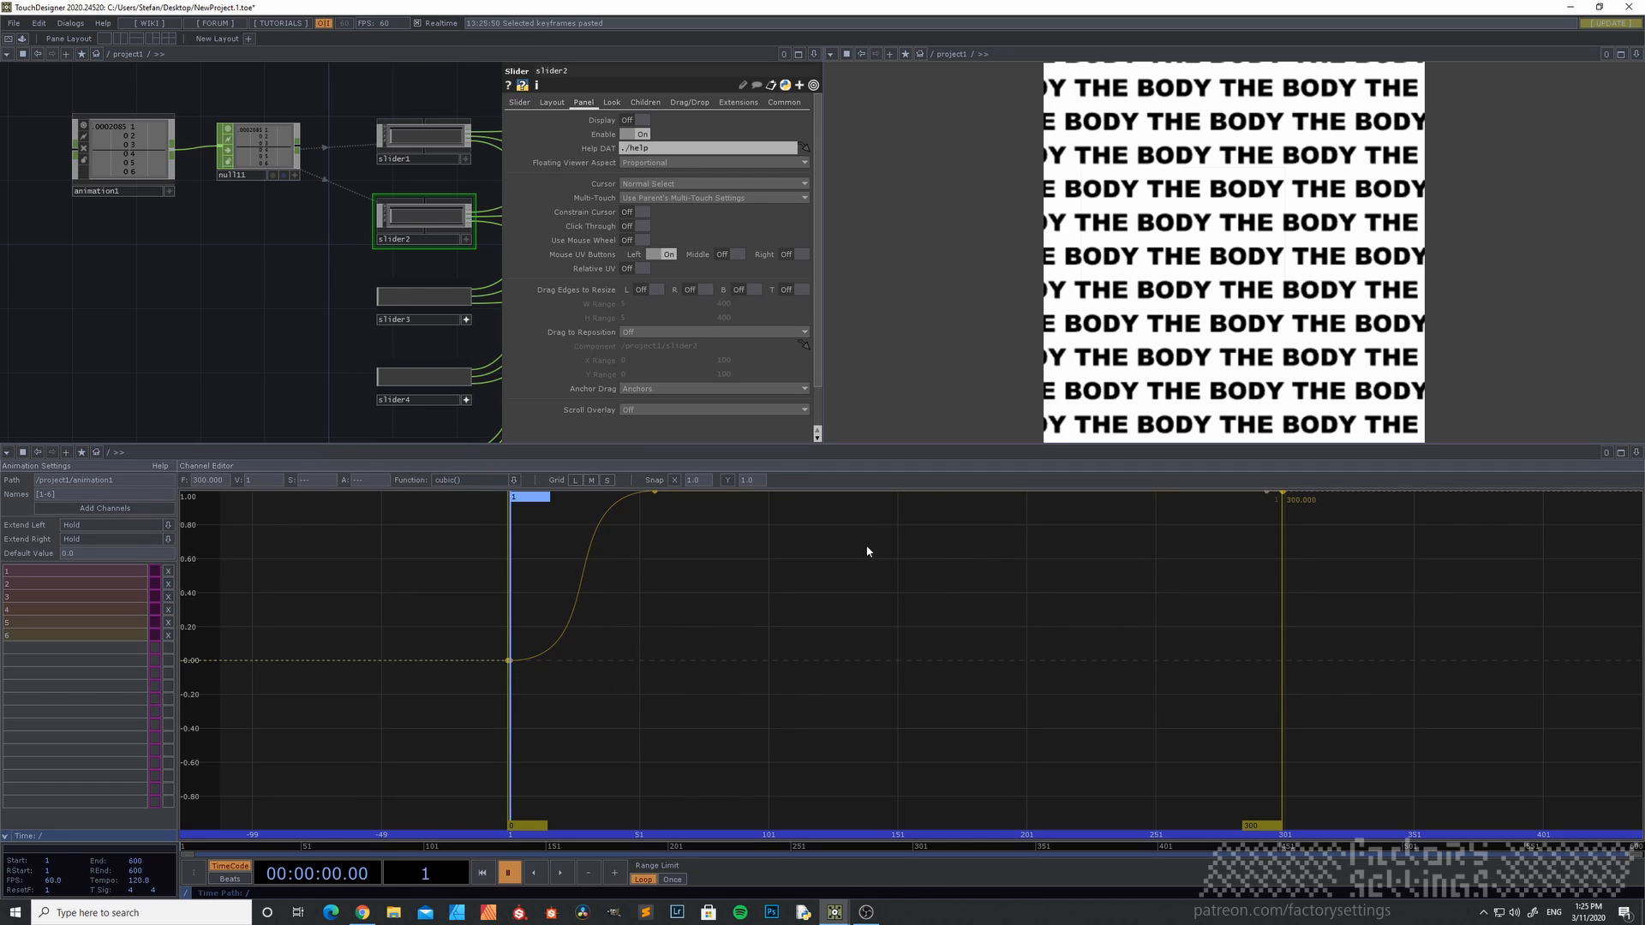
middle_click_drag(866, 547, 854, 602)
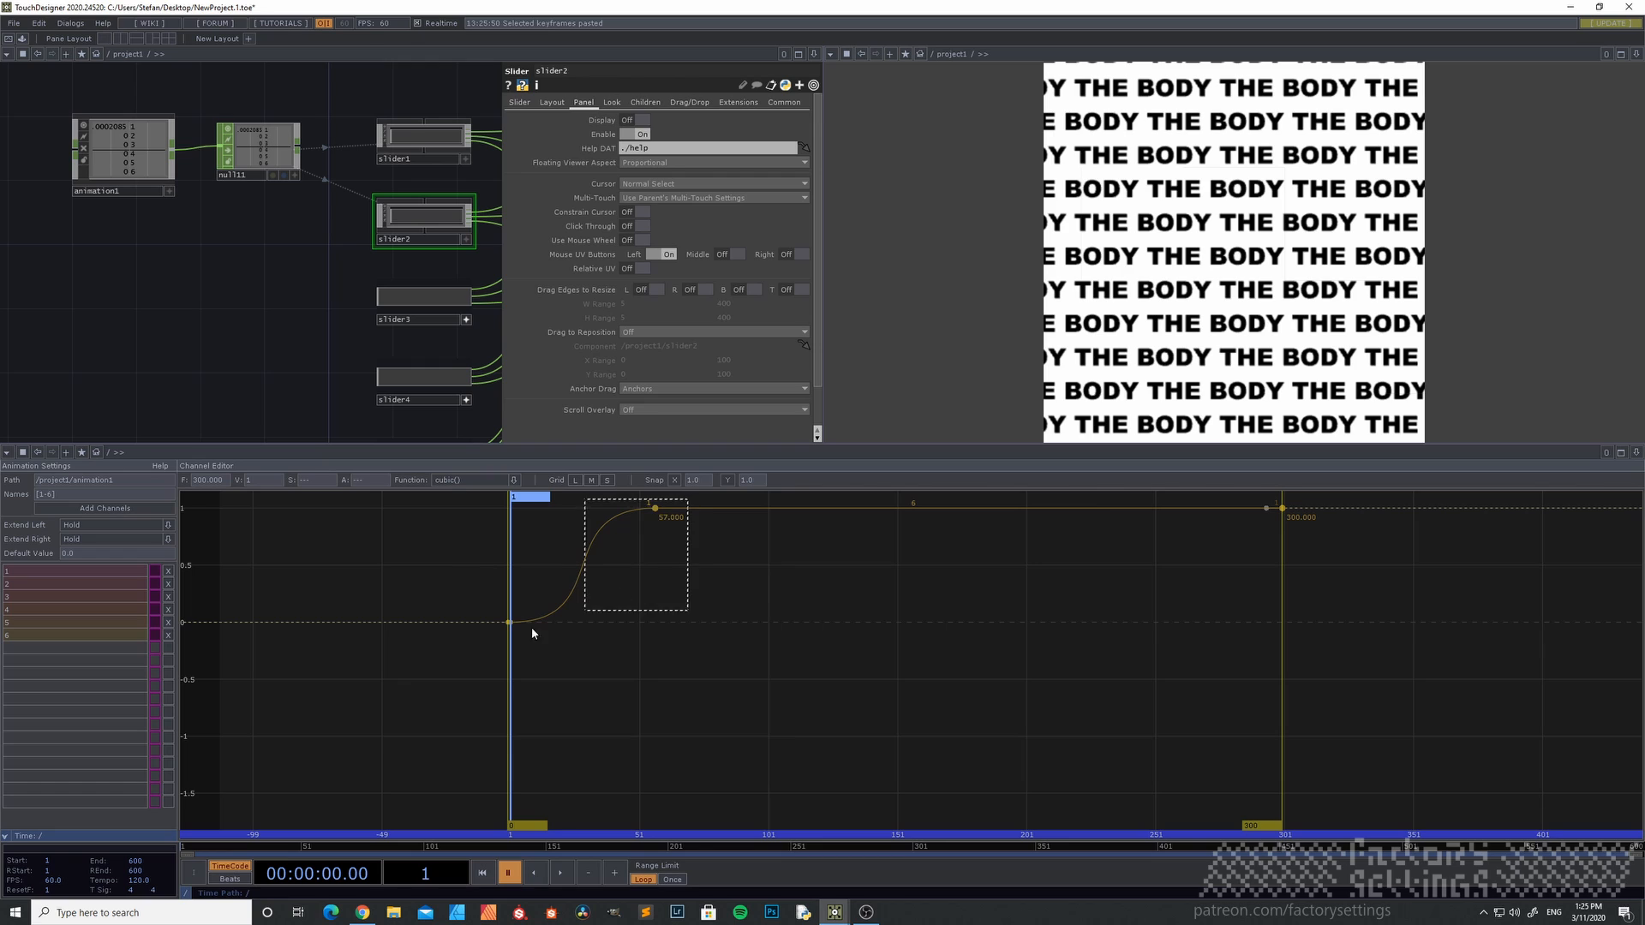
- Shift channel 6's two ramp keyframes after channel 5's ramp so that the rise ends at about frame 289
left_click_drag(657, 512, 1256, 519)
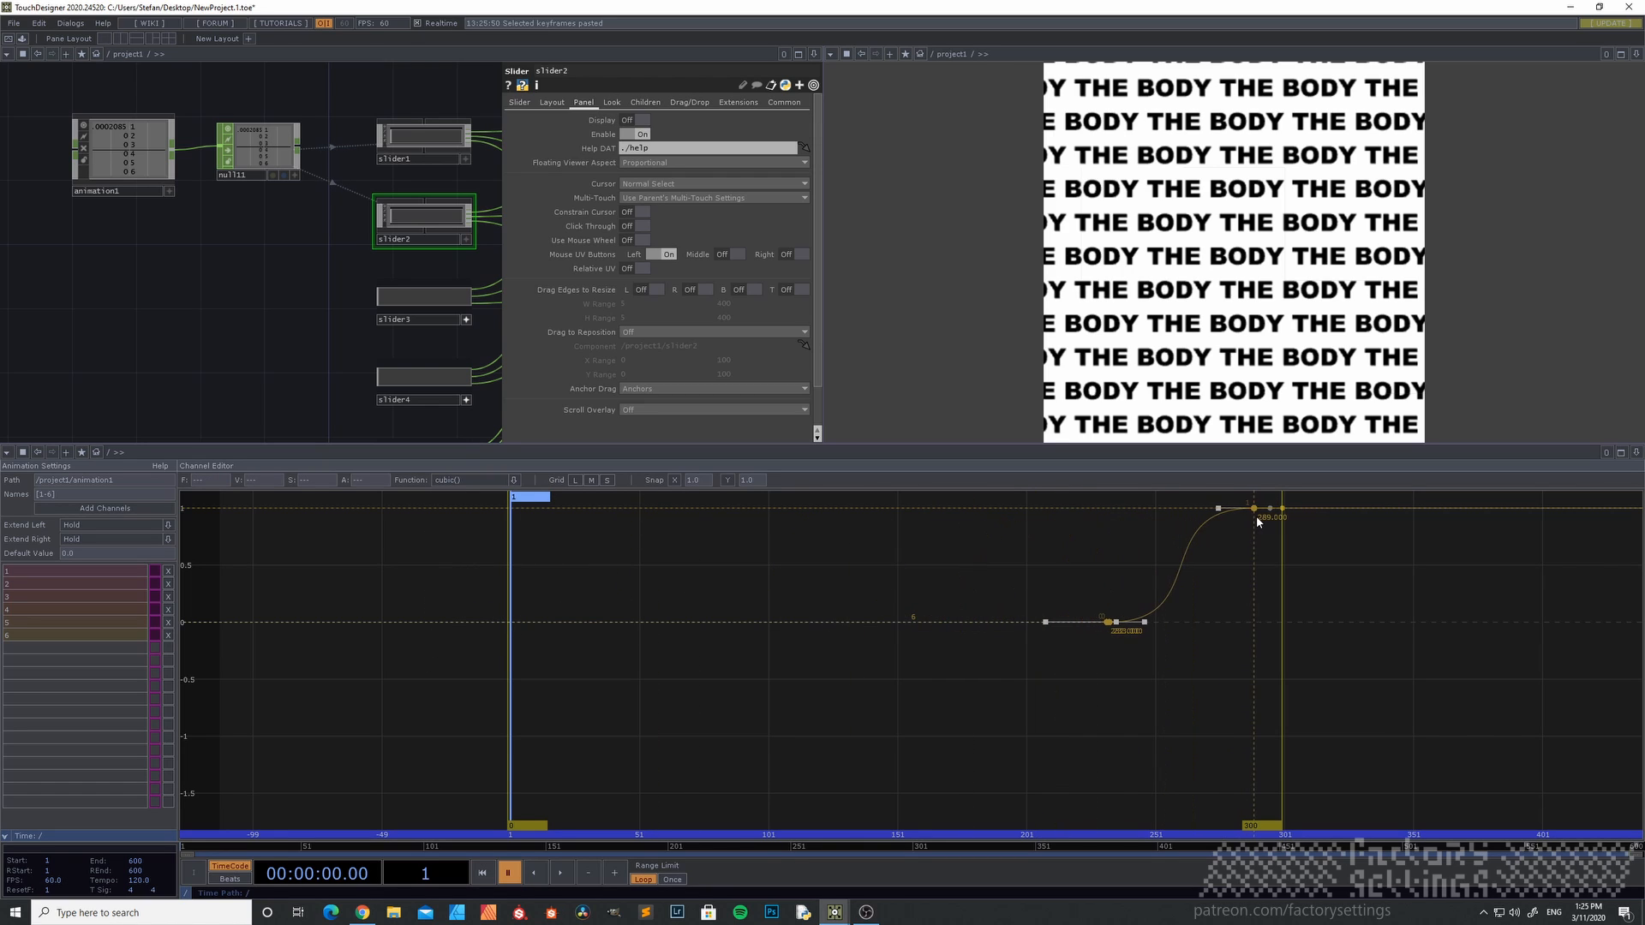
left_click(91, 641, "shift")
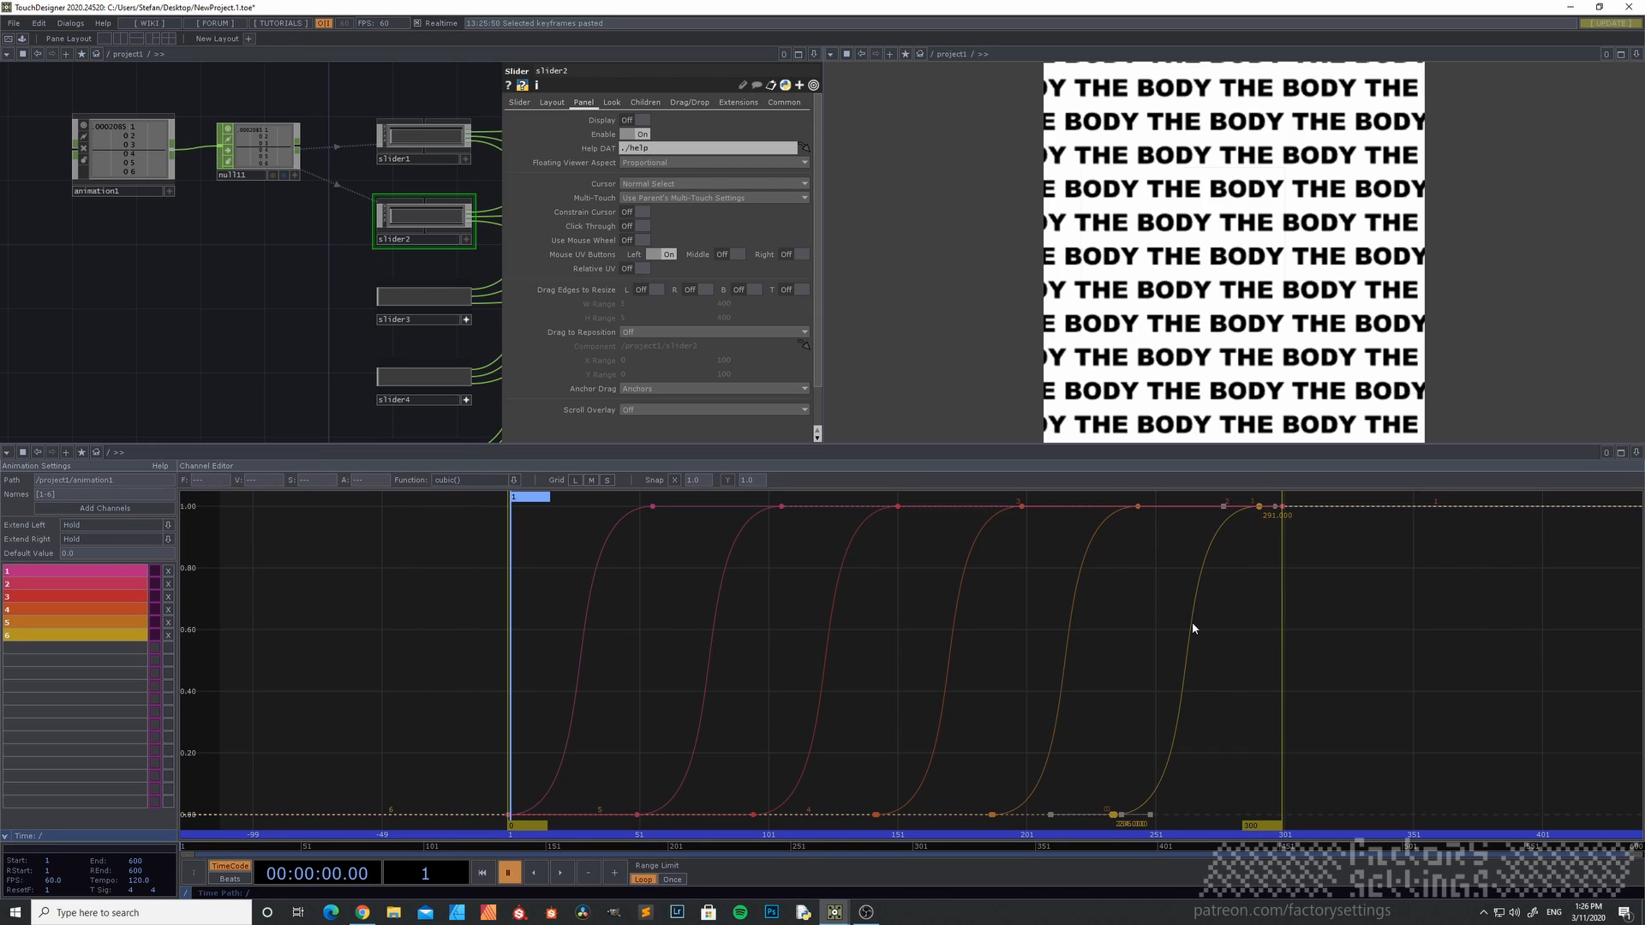
left_click_drag(1262, 509, 1246, 512)
- Play the timeline and check the six channel values rising in sequence on animation1
mouse_move(245, 253)
left_mouse_down()
mouse_move(264, 294)
mouse_move(223, 244)
left_mouse_up()
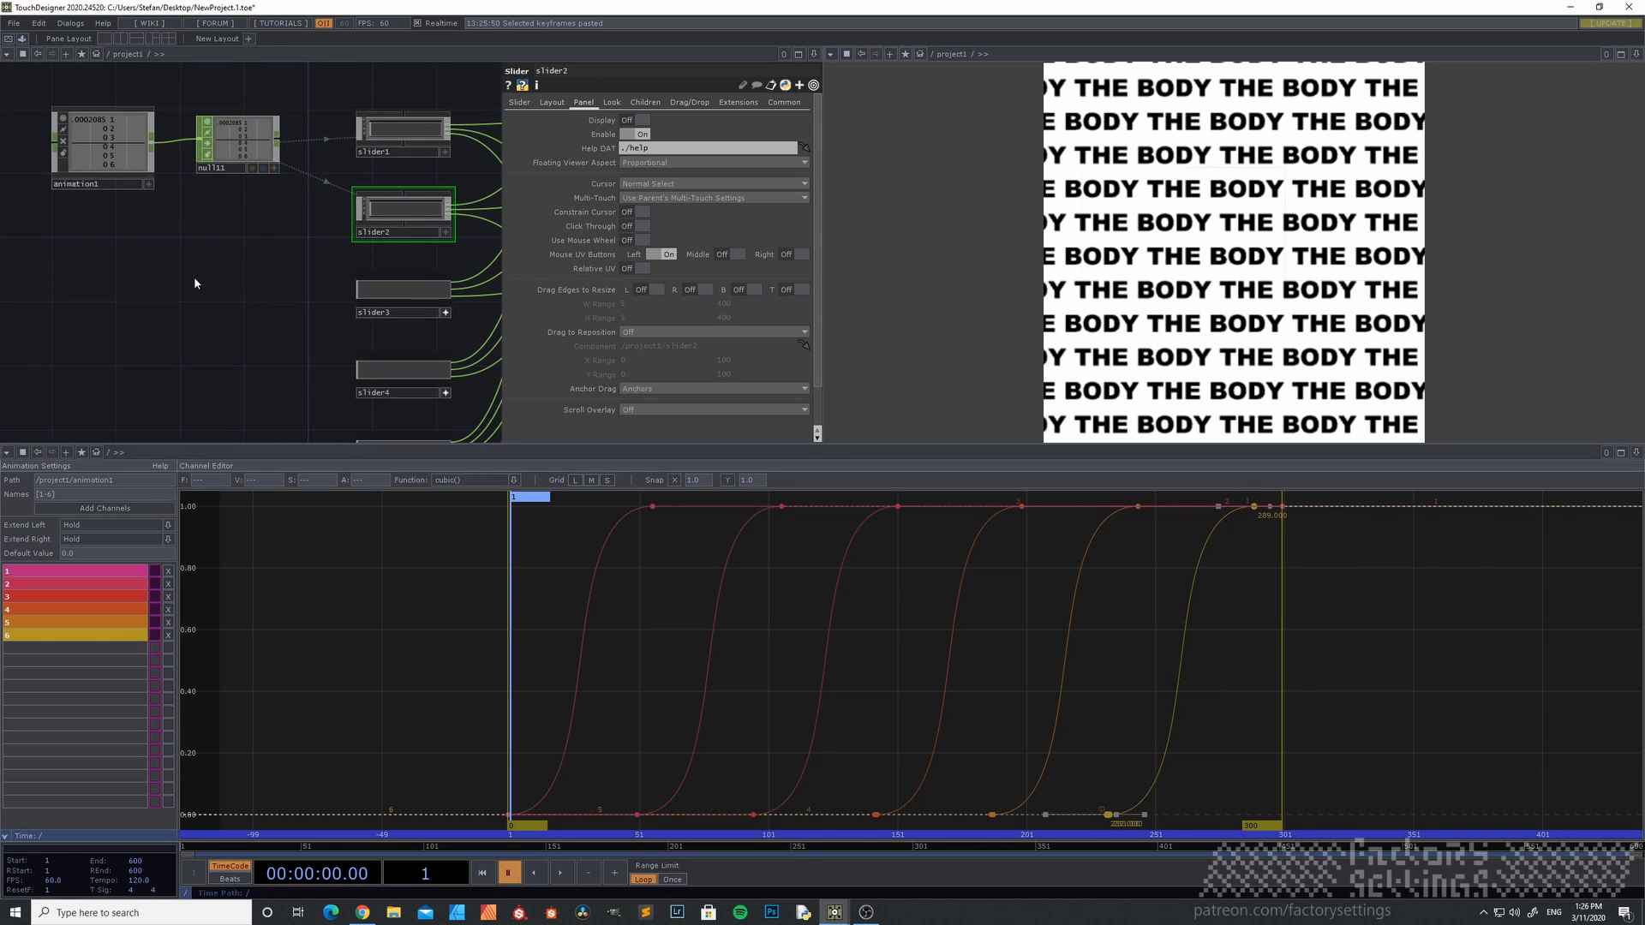
scroll(196, 283, "up", 3)
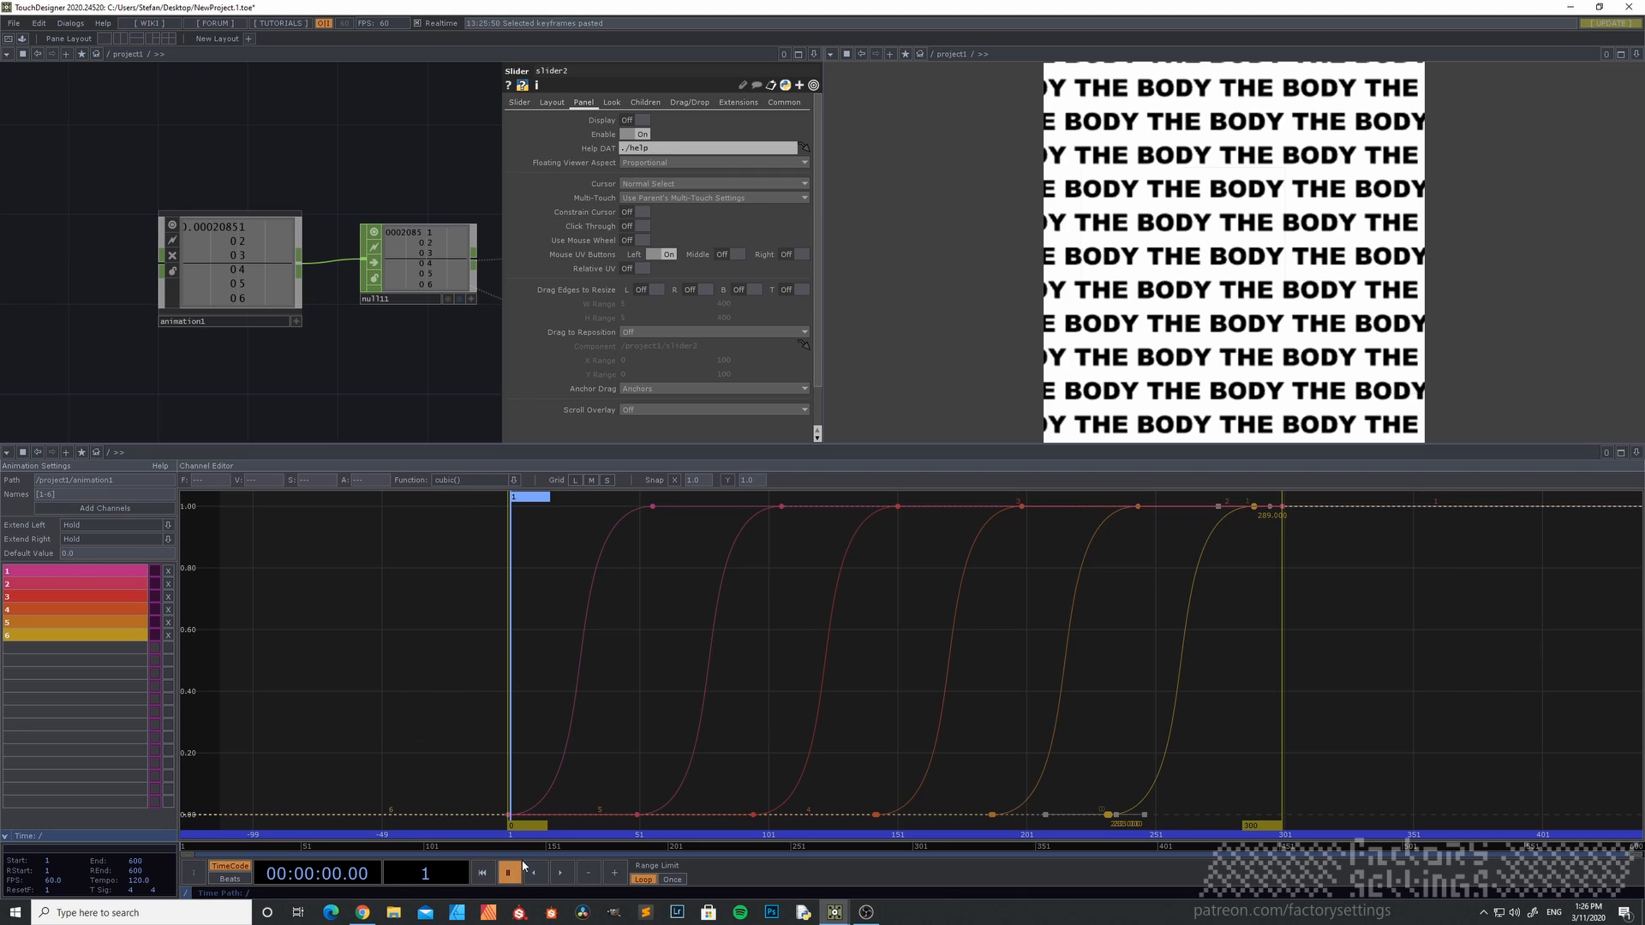
left_click(560, 872)
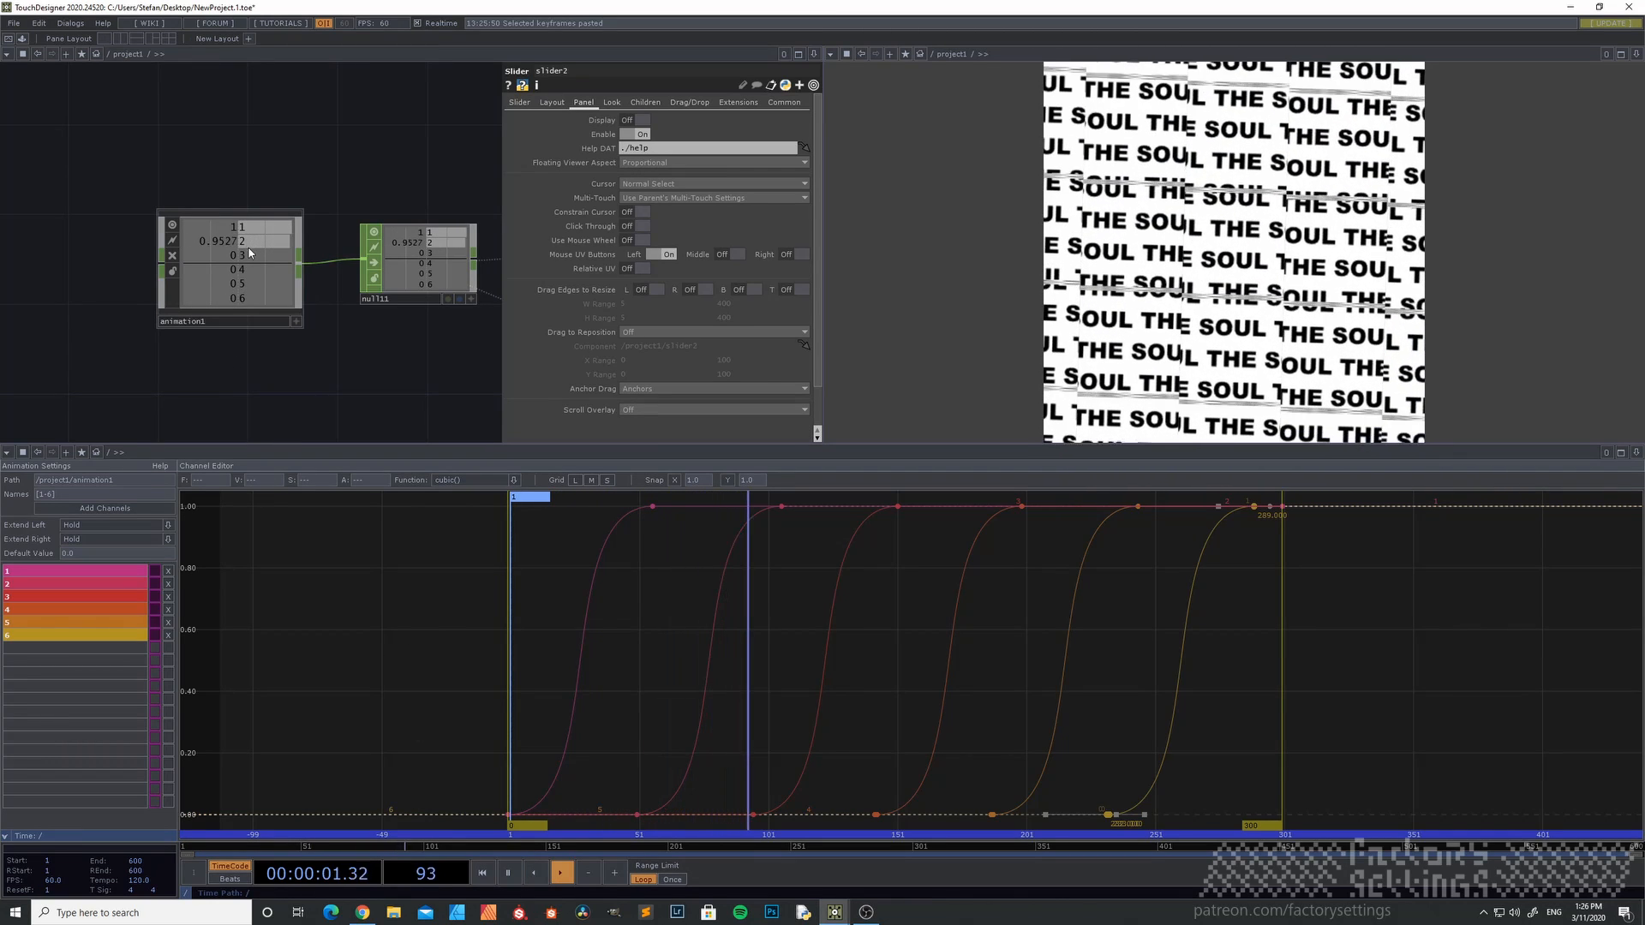
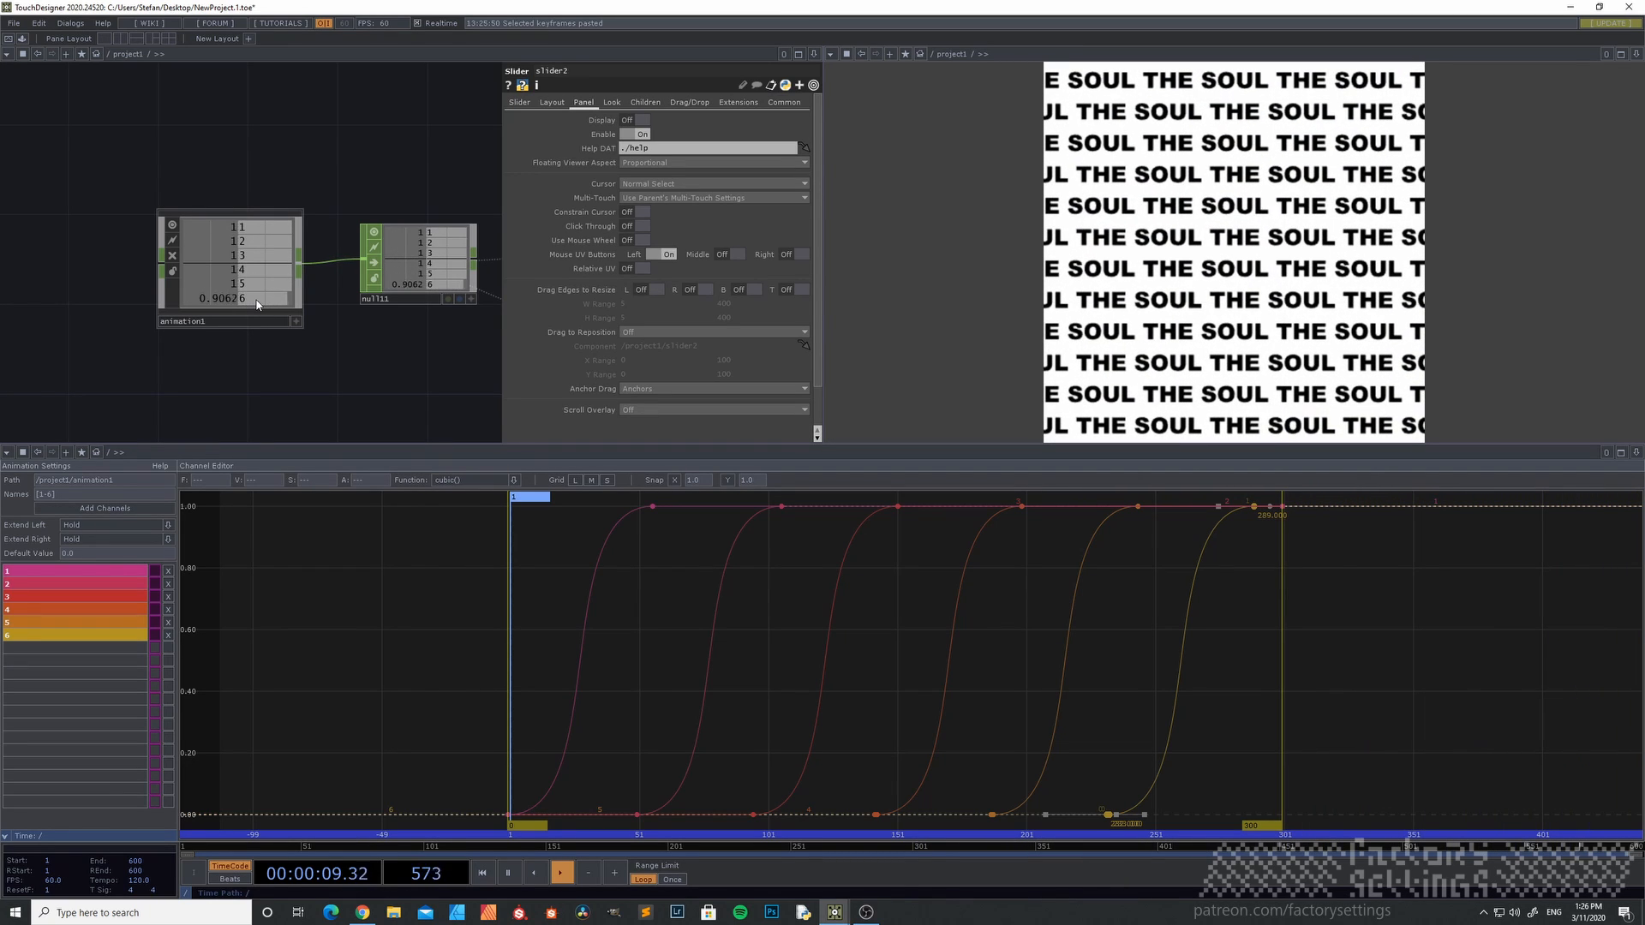
- Copy select1 from inside slider2 and return to project1
left_click_drag(437, 376, 185, 264)
scroll(296, 350, "down", 3)
left_click_drag(199, 335, 239, 332)
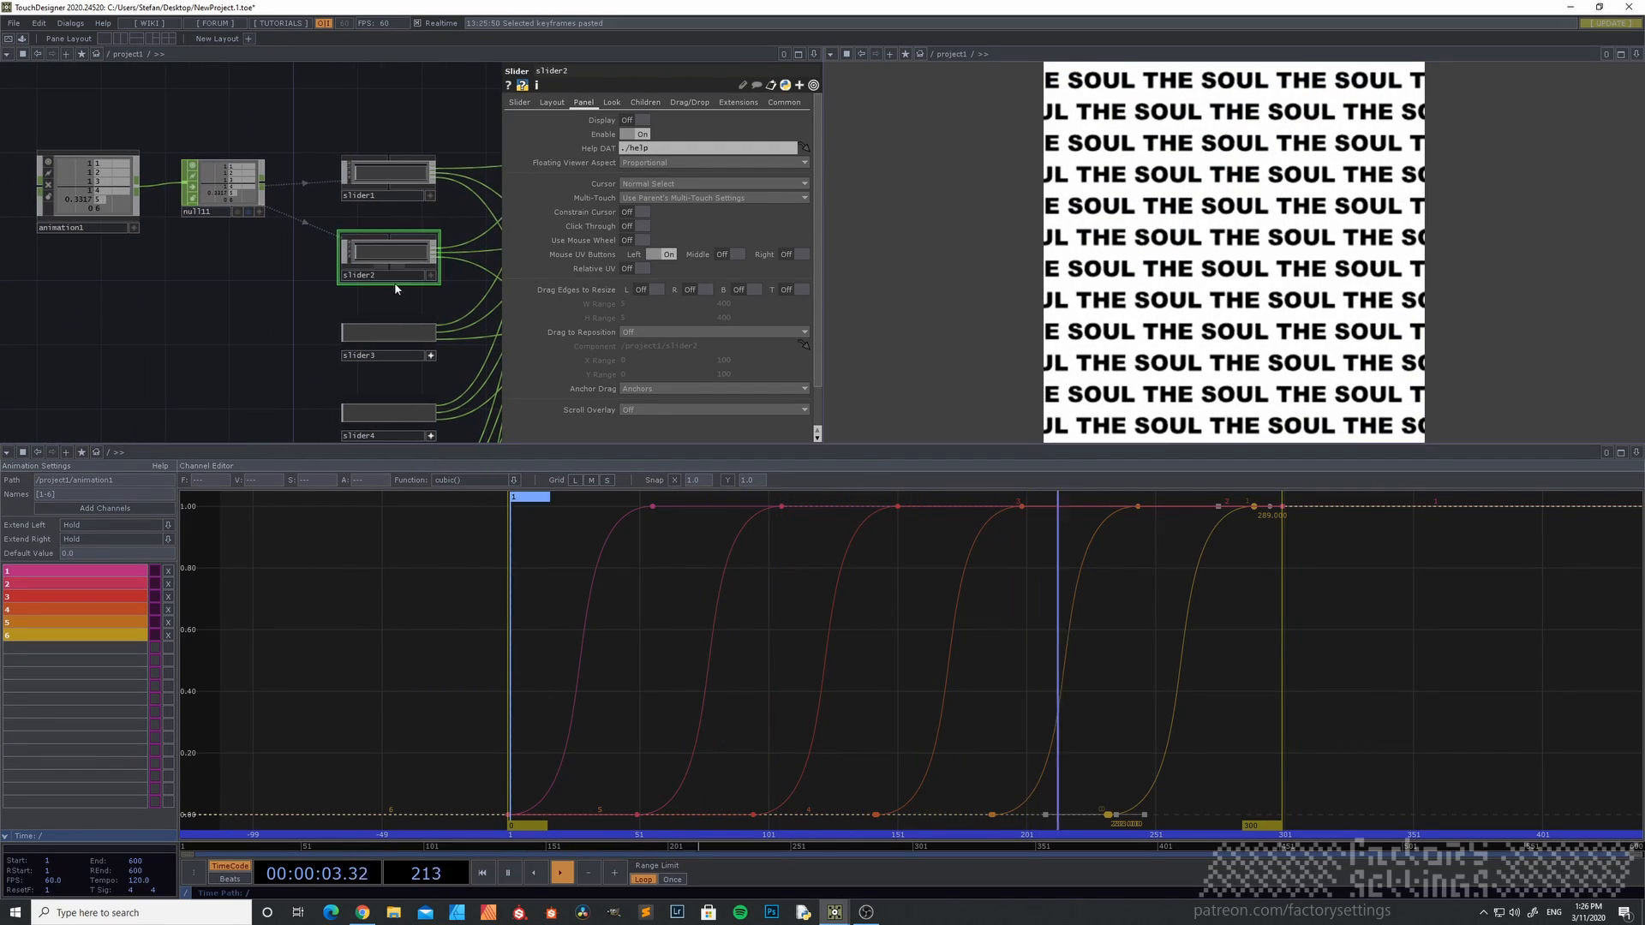
key("i")
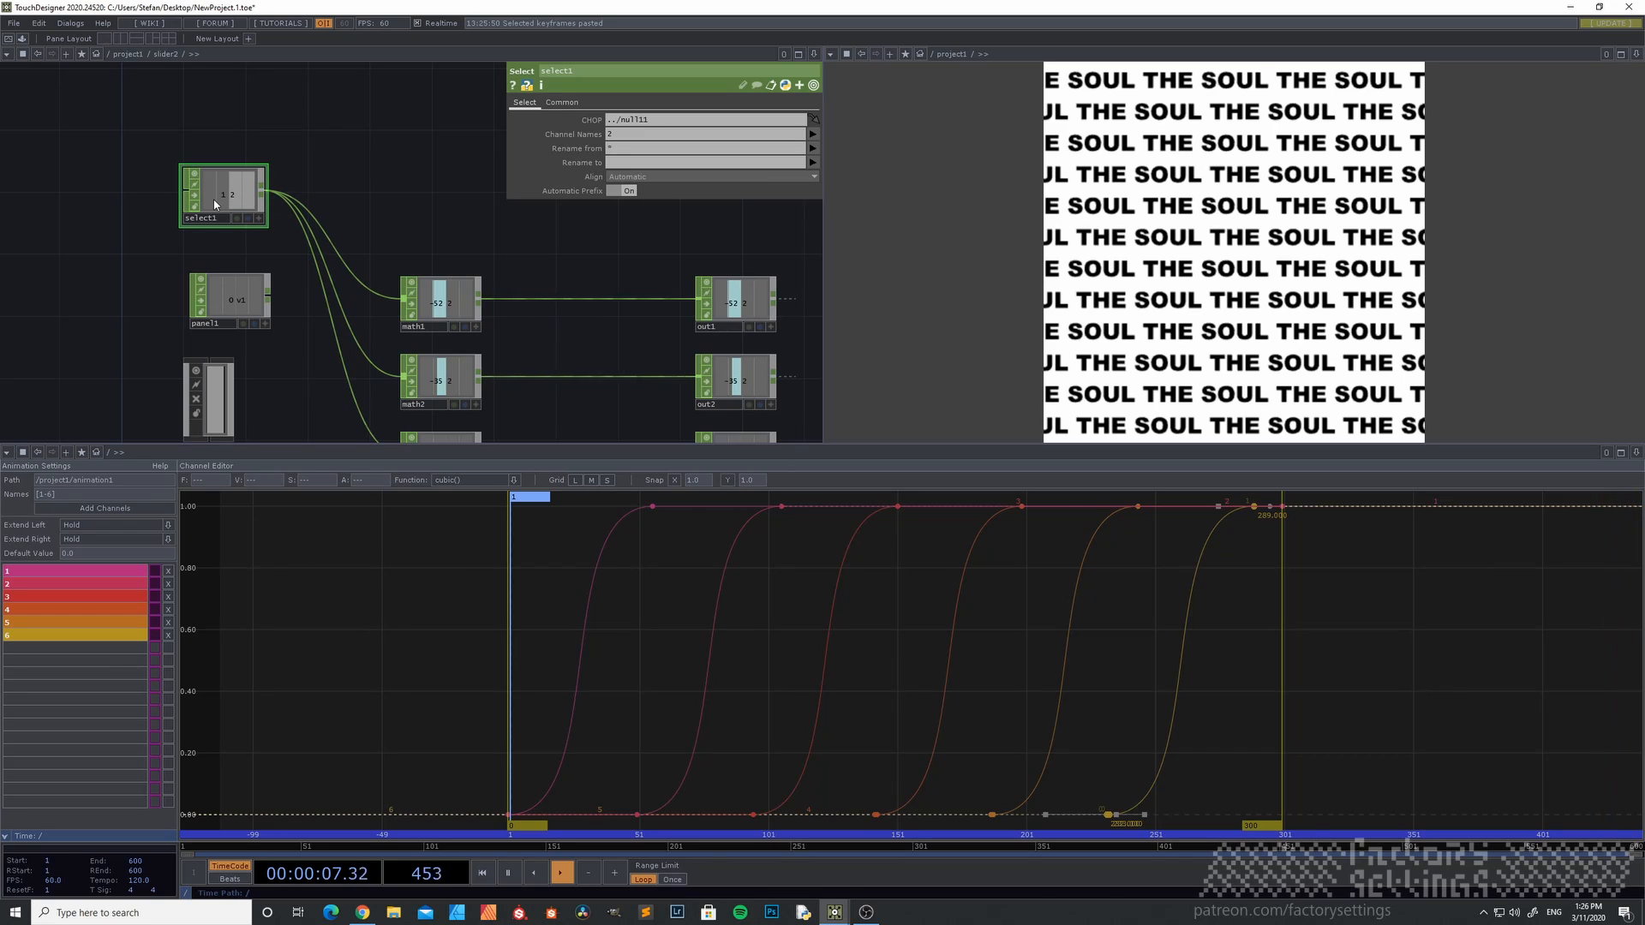
key("u")
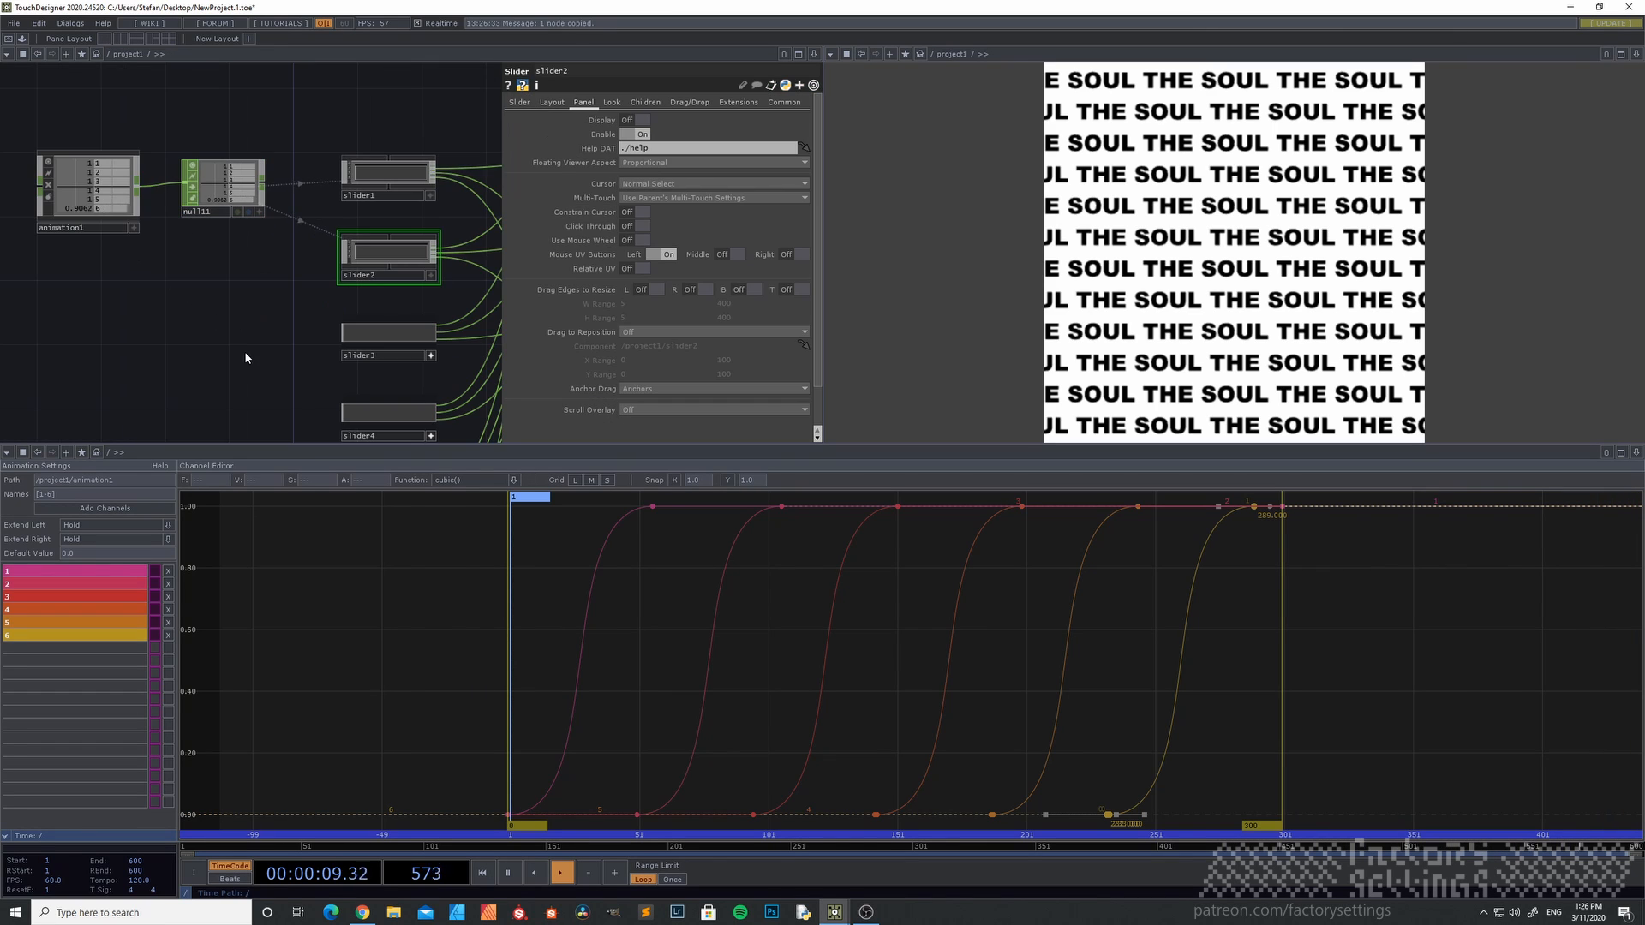
- Select slider3 to slider6 together and turn off their active viewers
left_click_drag(189, 323, 178, 266)
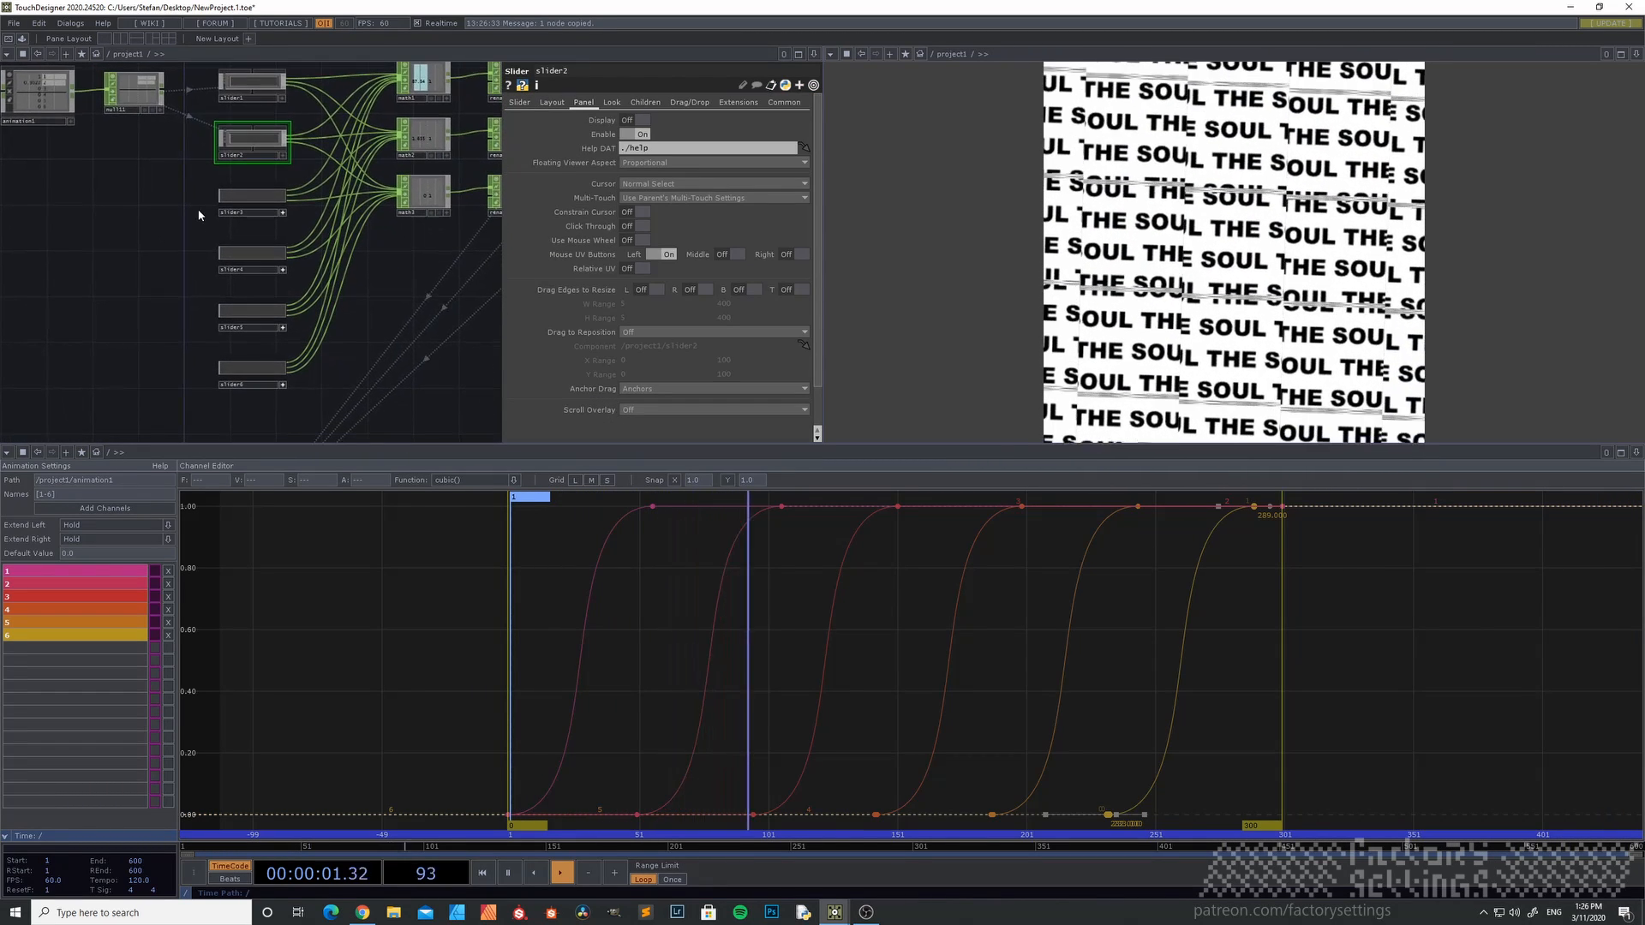
right_click_drag(185, 176, 310, 399)
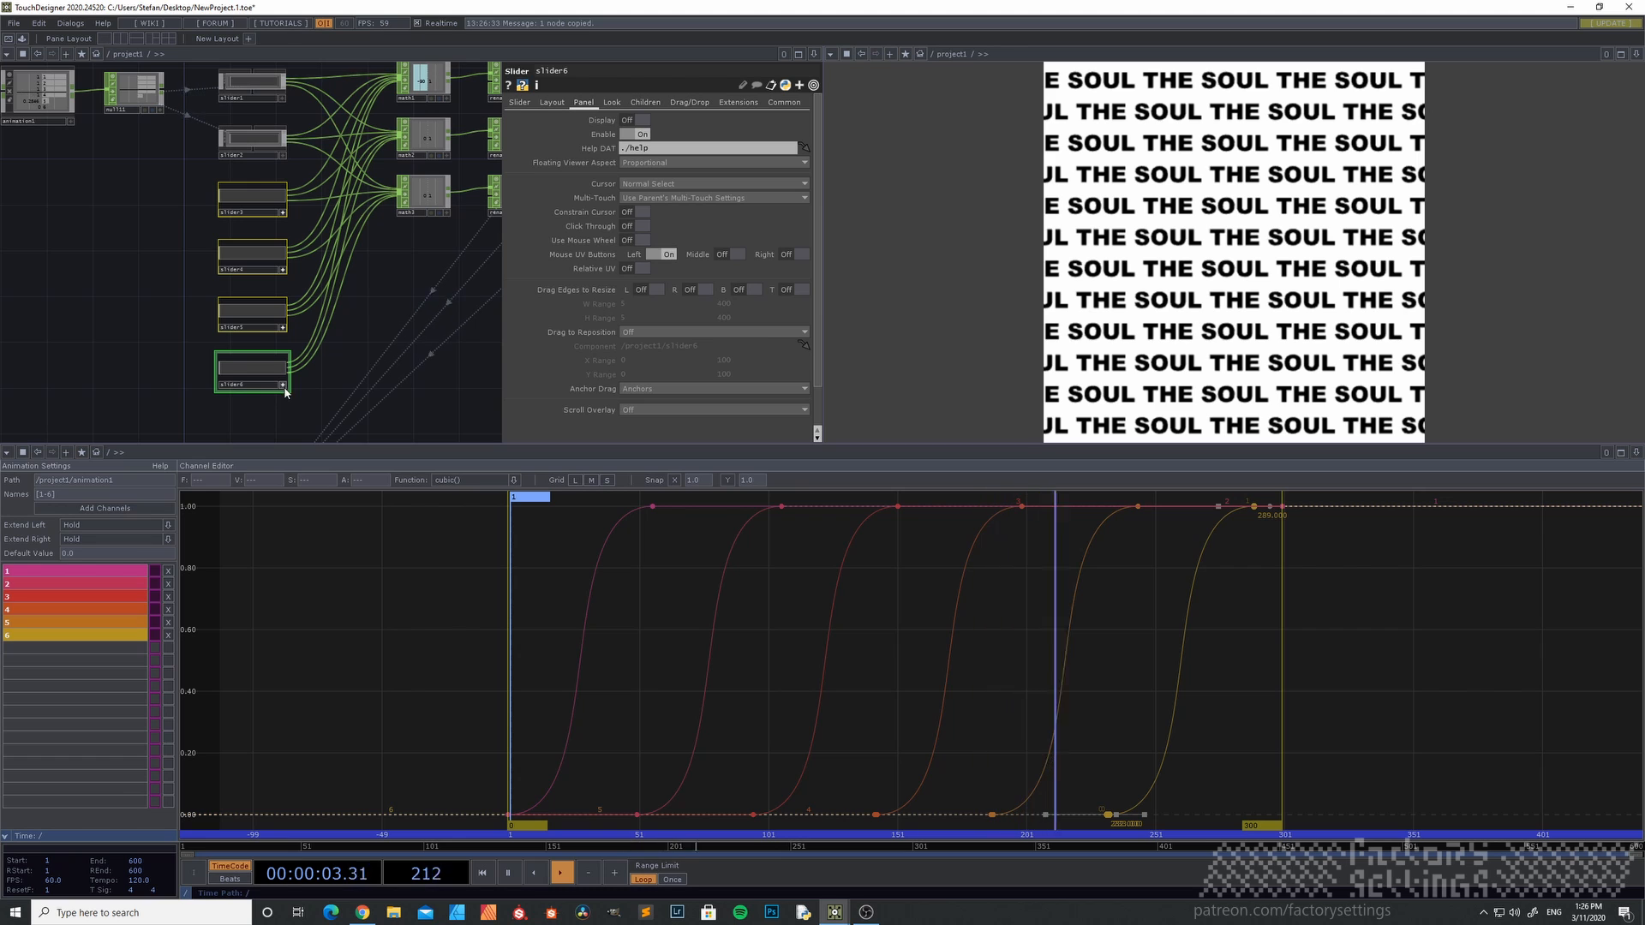
scroll(185, 231, "up", 3)
- Paste select1 inside slider3, wire it into math1, math2 and math3 in place of panel1, and return to project1
left_click(317, 169)
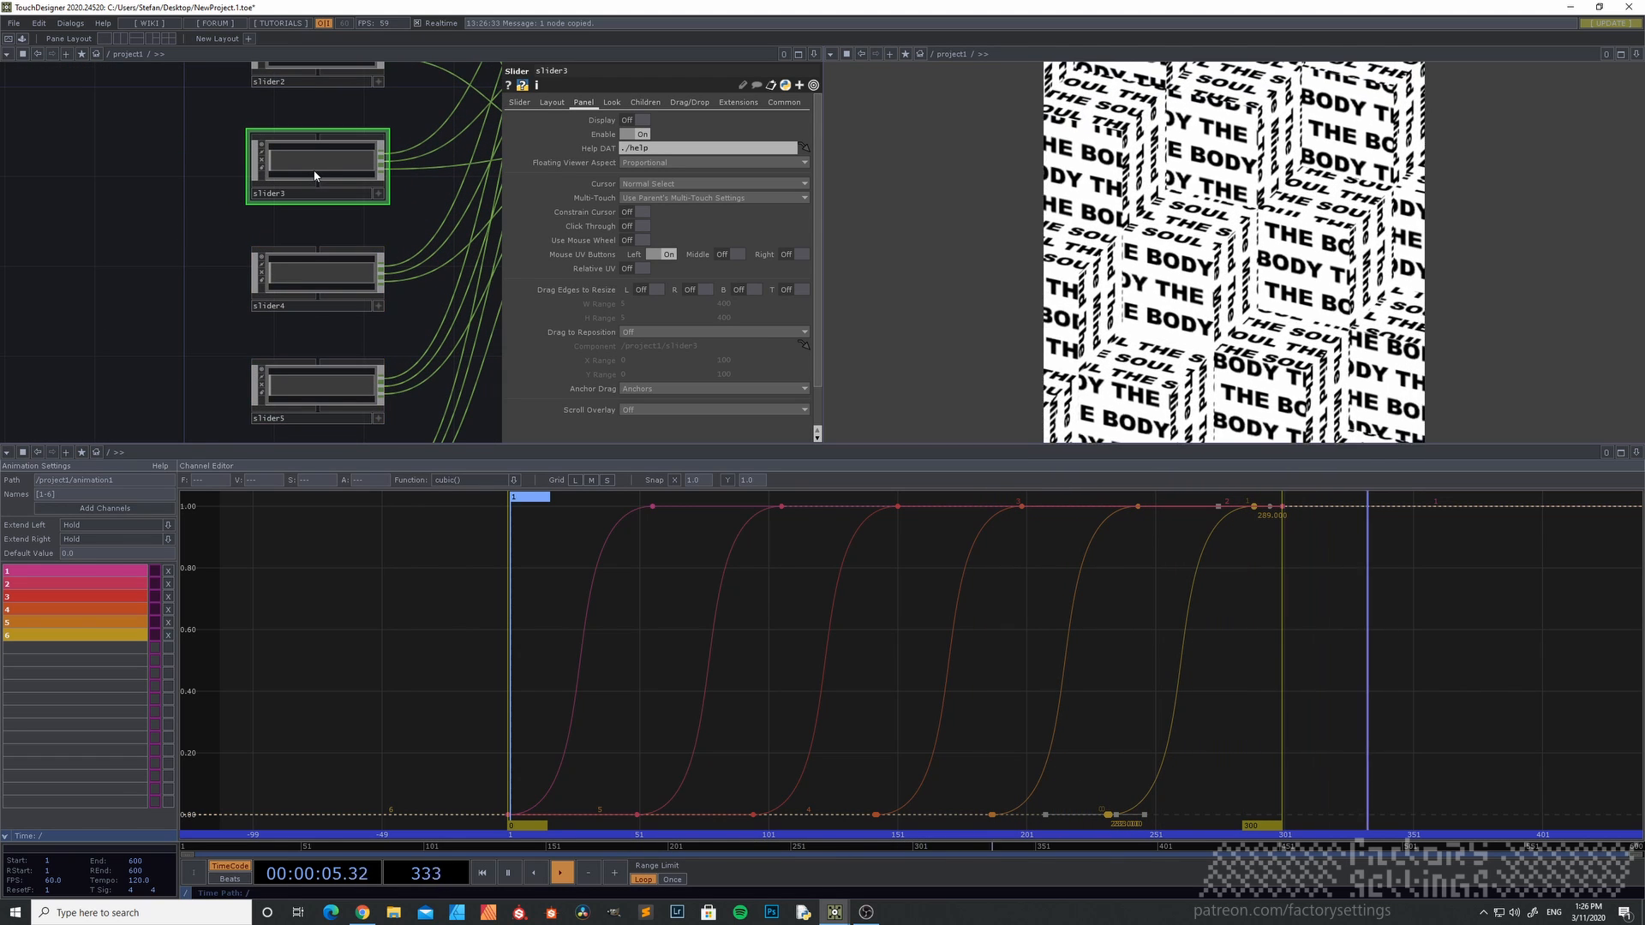
key("i")
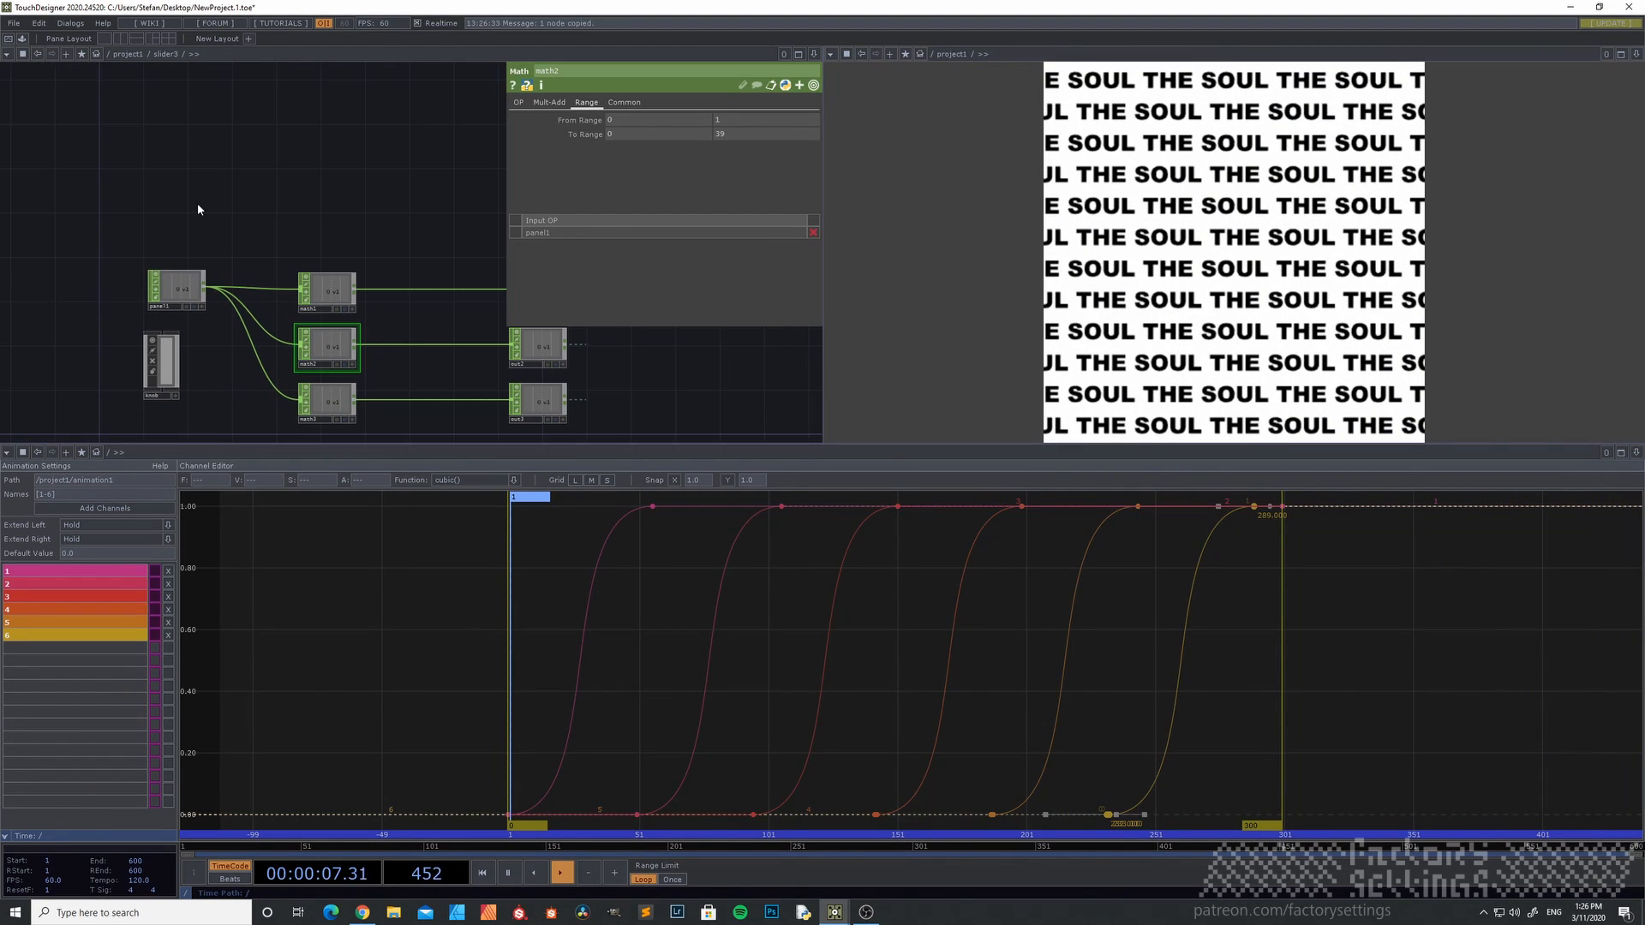
key("ctrl+v")
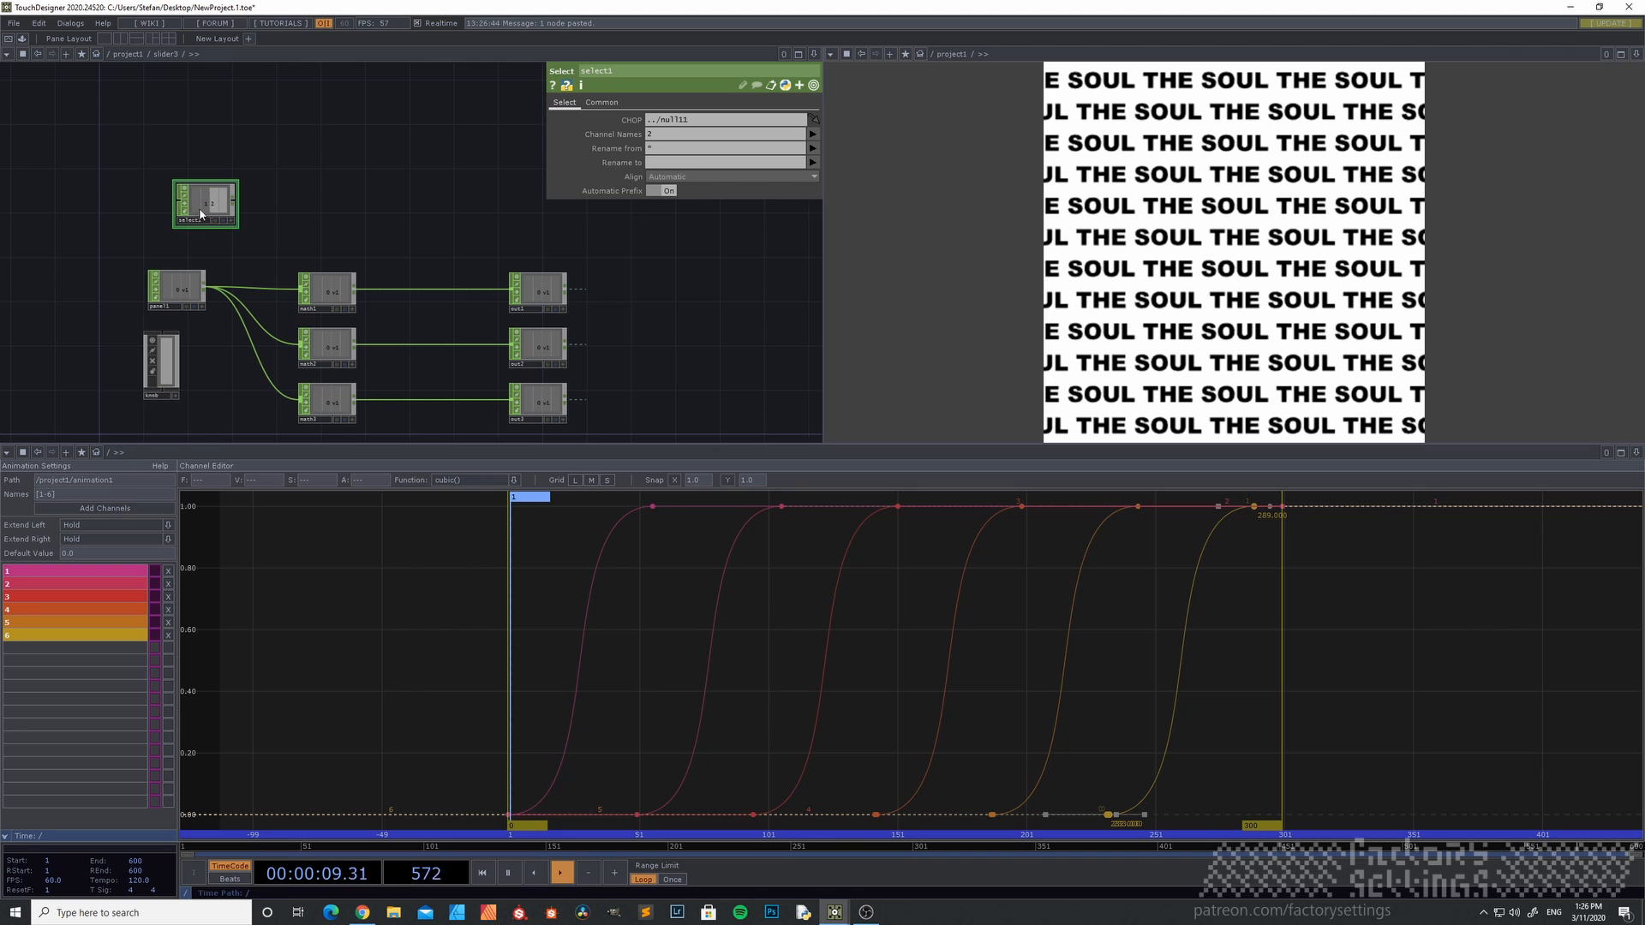
left_click(171, 216)
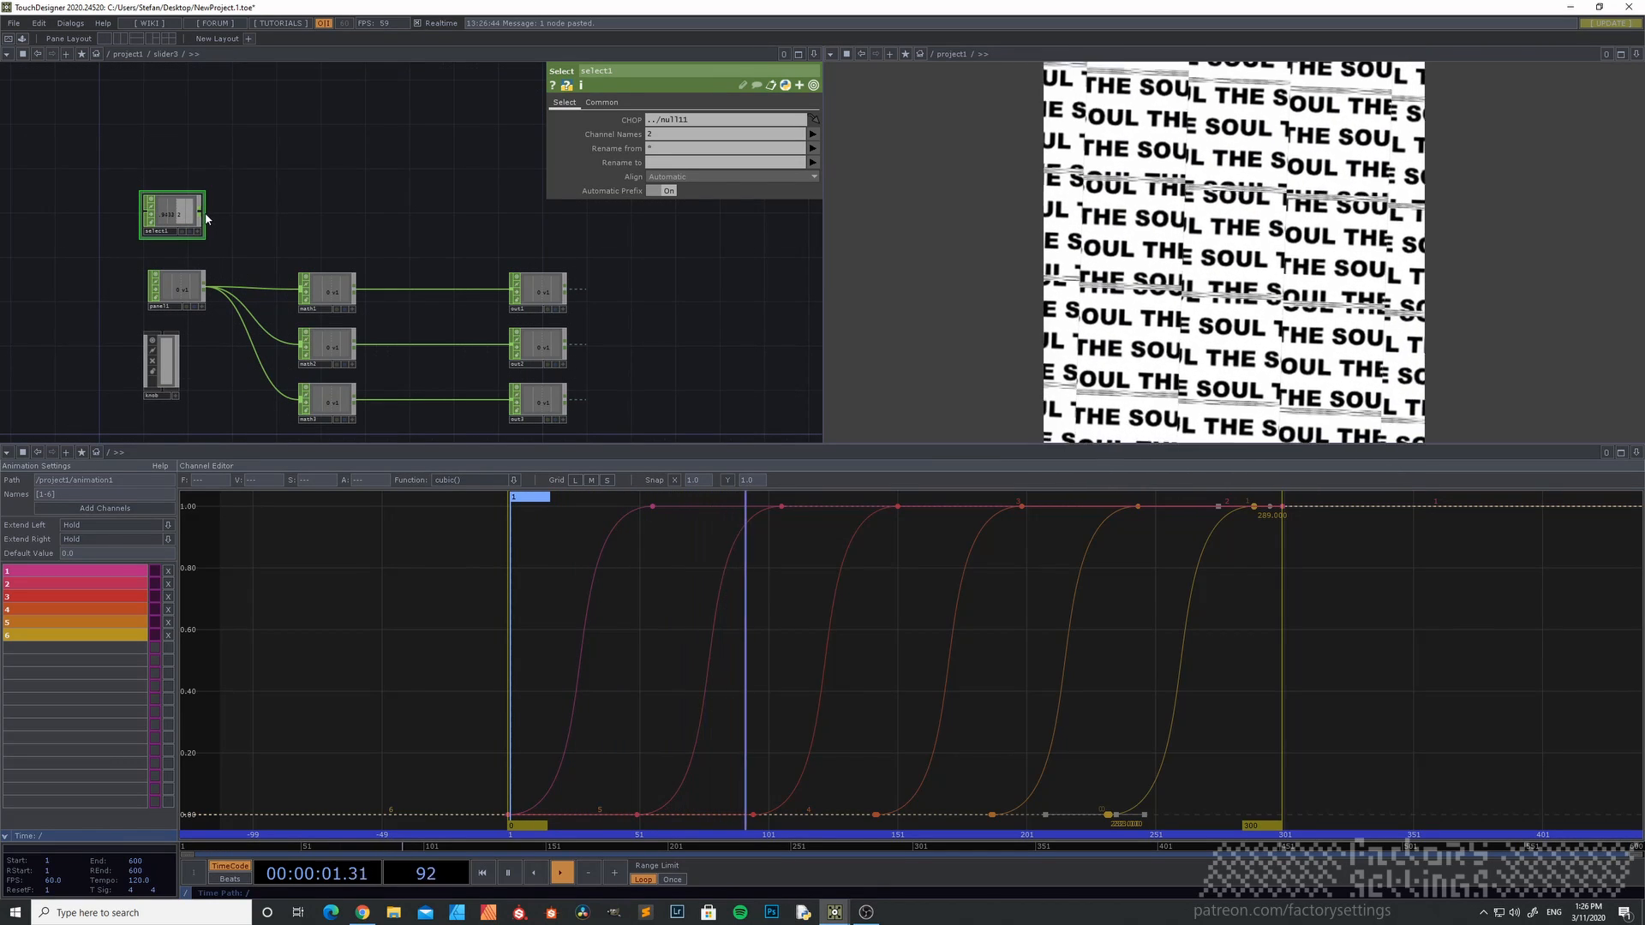
mouse_move(202, 212)
left_mouse_down()
mouse_move(268, 292)
mouse_move(299, 289)
mouse_move(276, 339)
mouse_move(299, 344)
left_mouse_up()
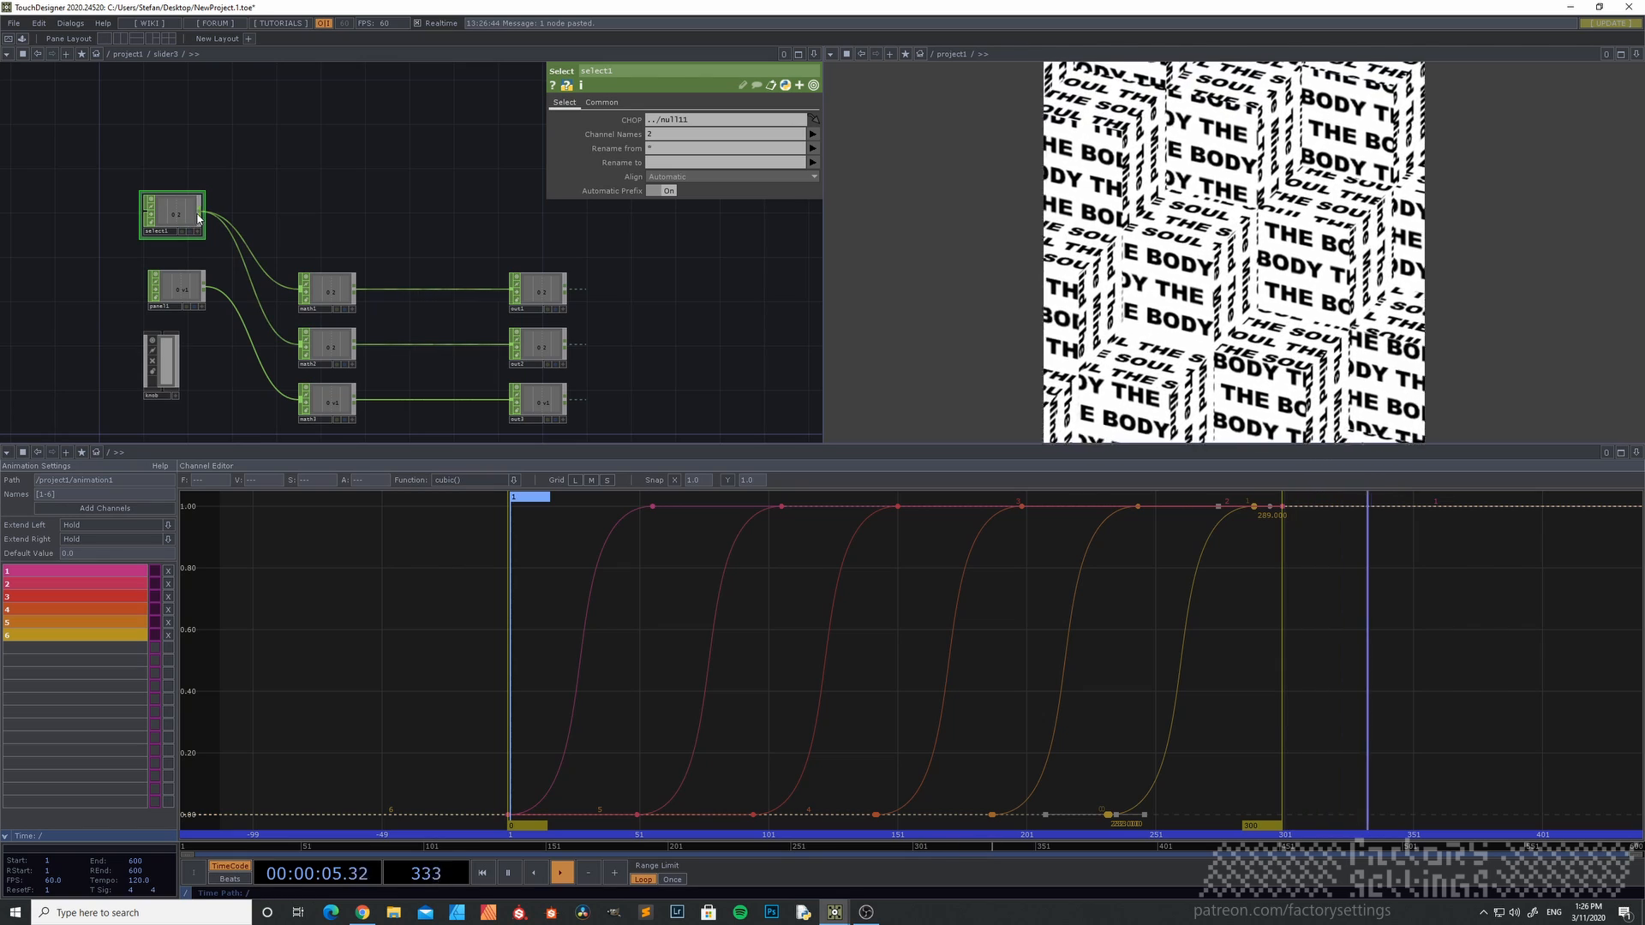
left_click_drag(202, 213, 254, 355)
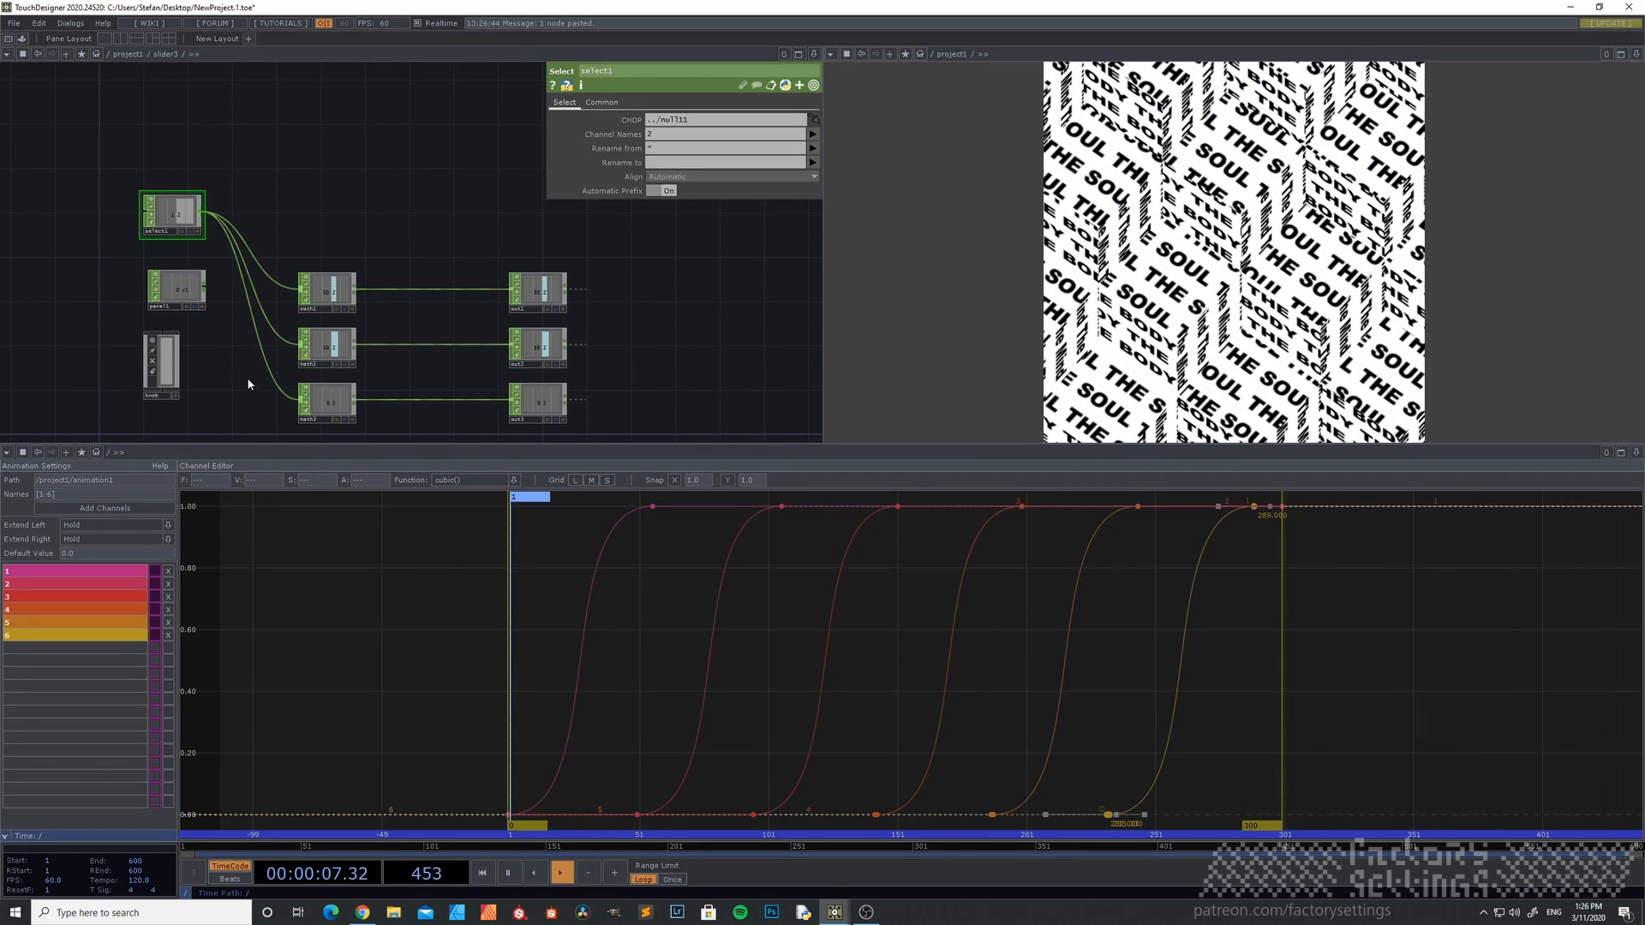
key("u")
- Paste select1 inside slider4, connect it to the three Math CHOPs in place of panel1, and return to project1
left_click(334, 272)
key("i")
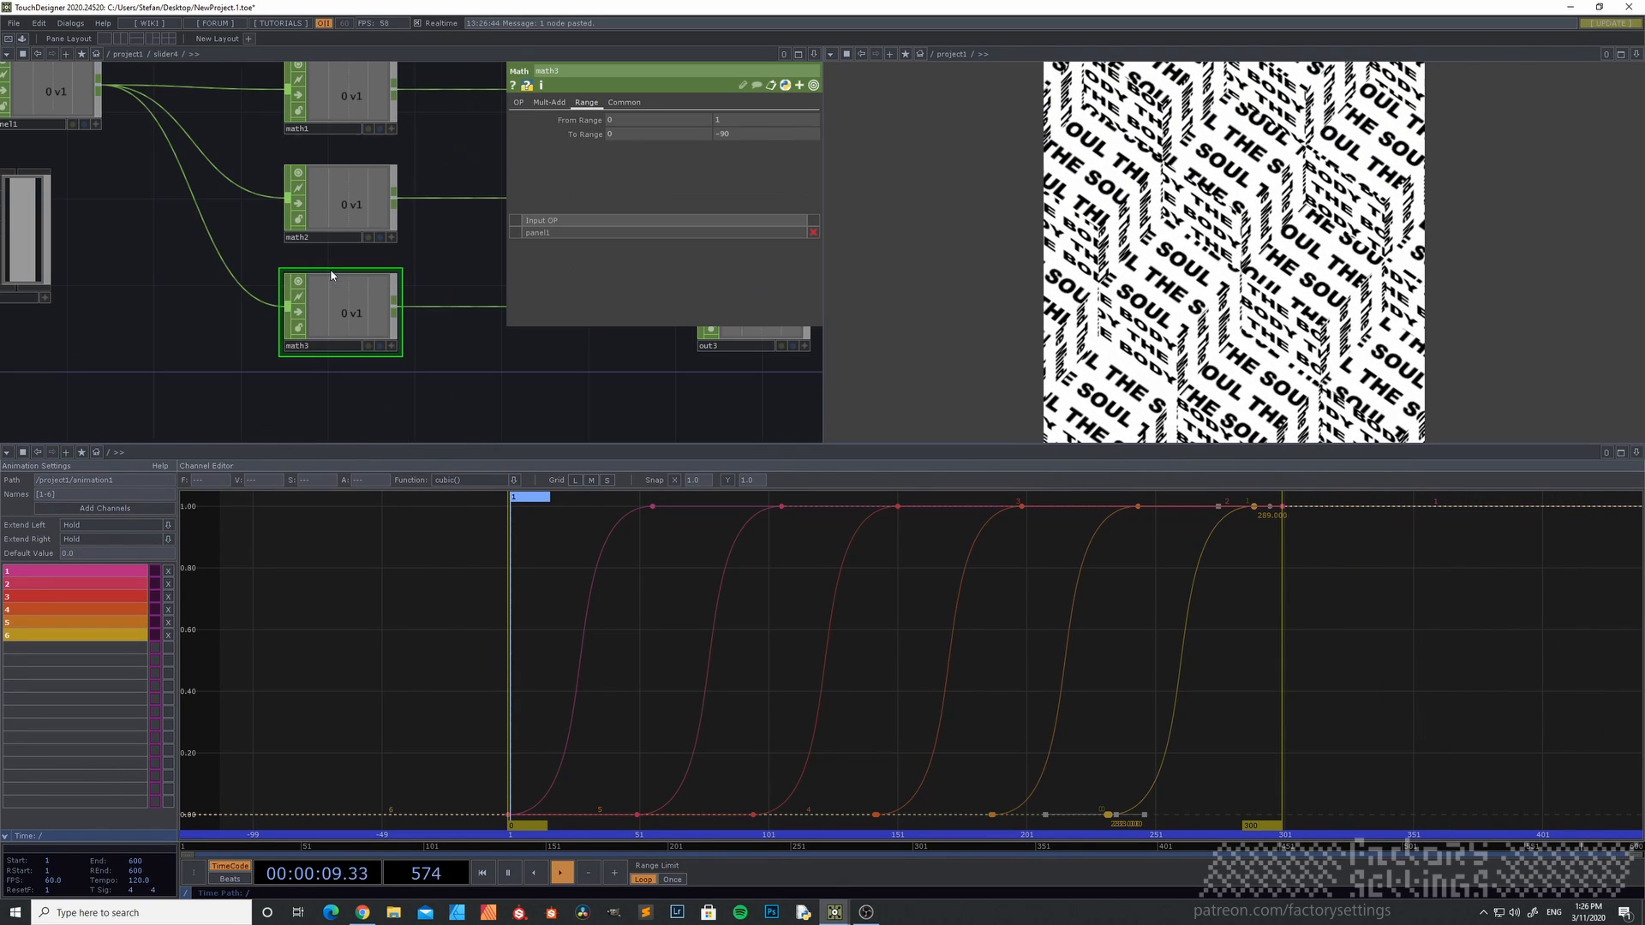
key("h")
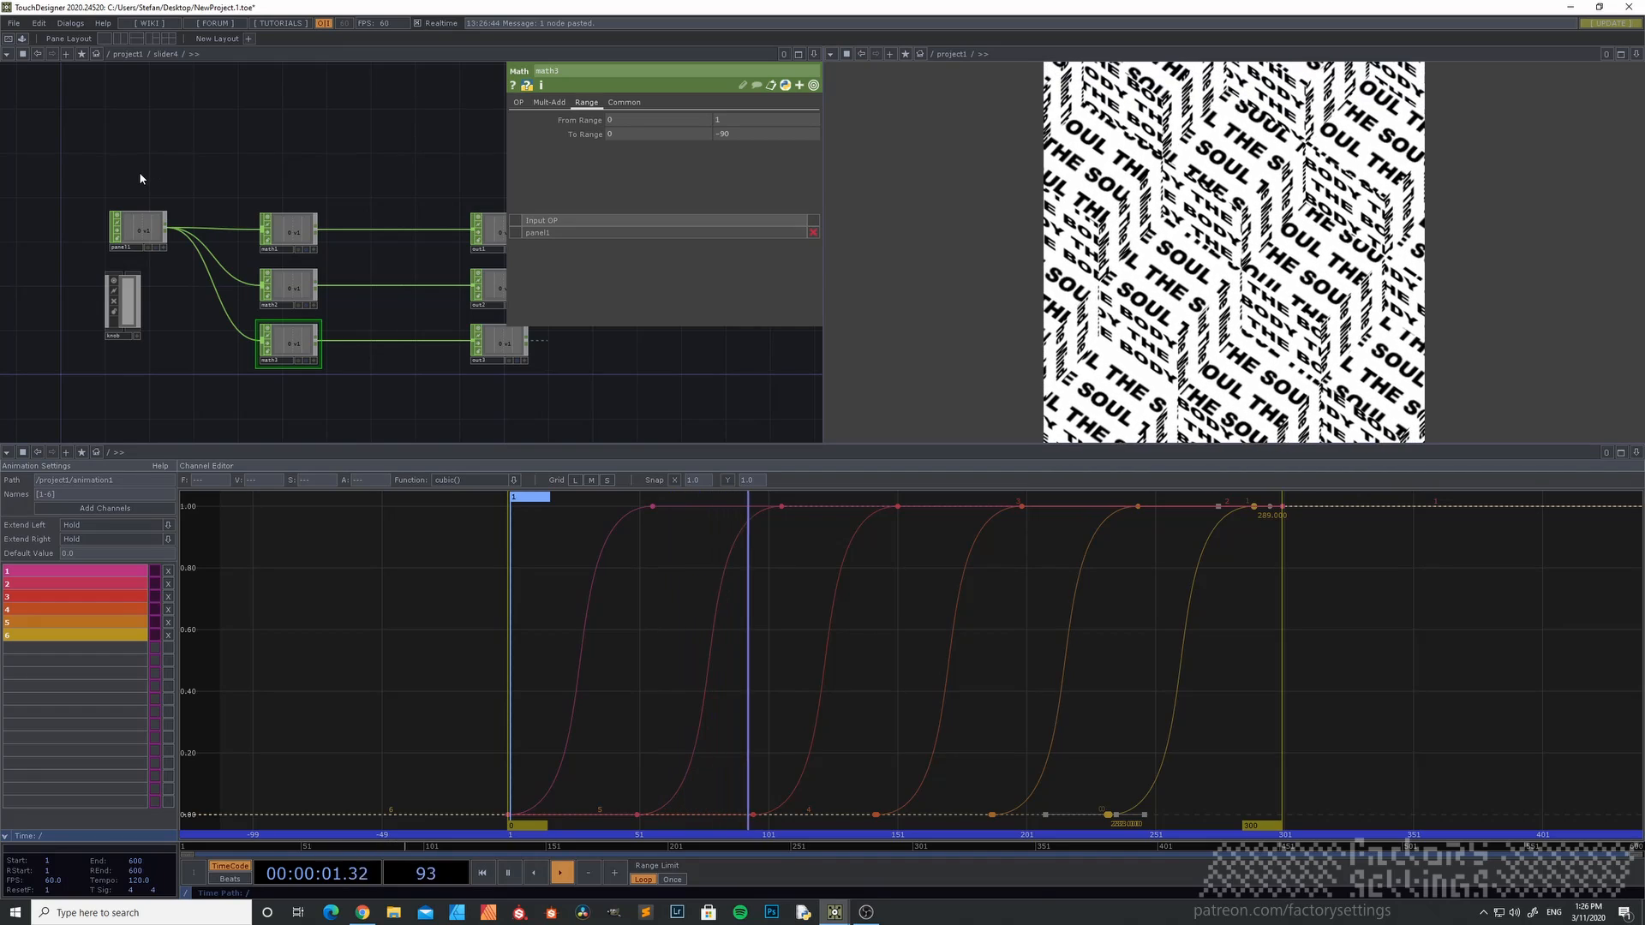
key("ctrl+v")
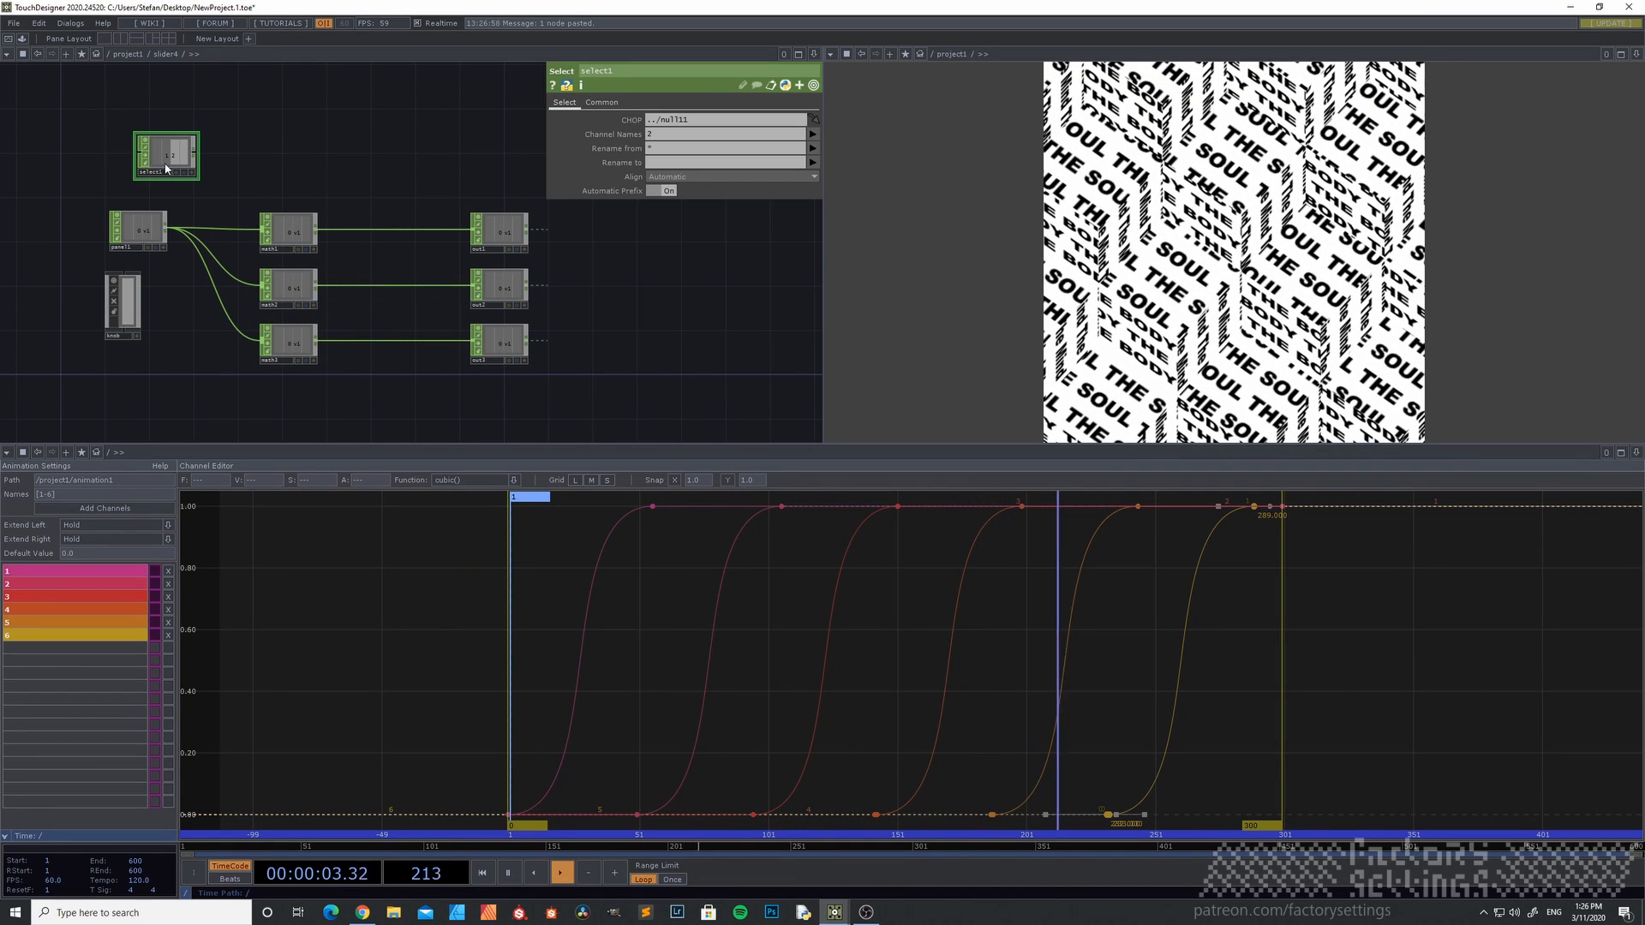
left_click(137, 163)
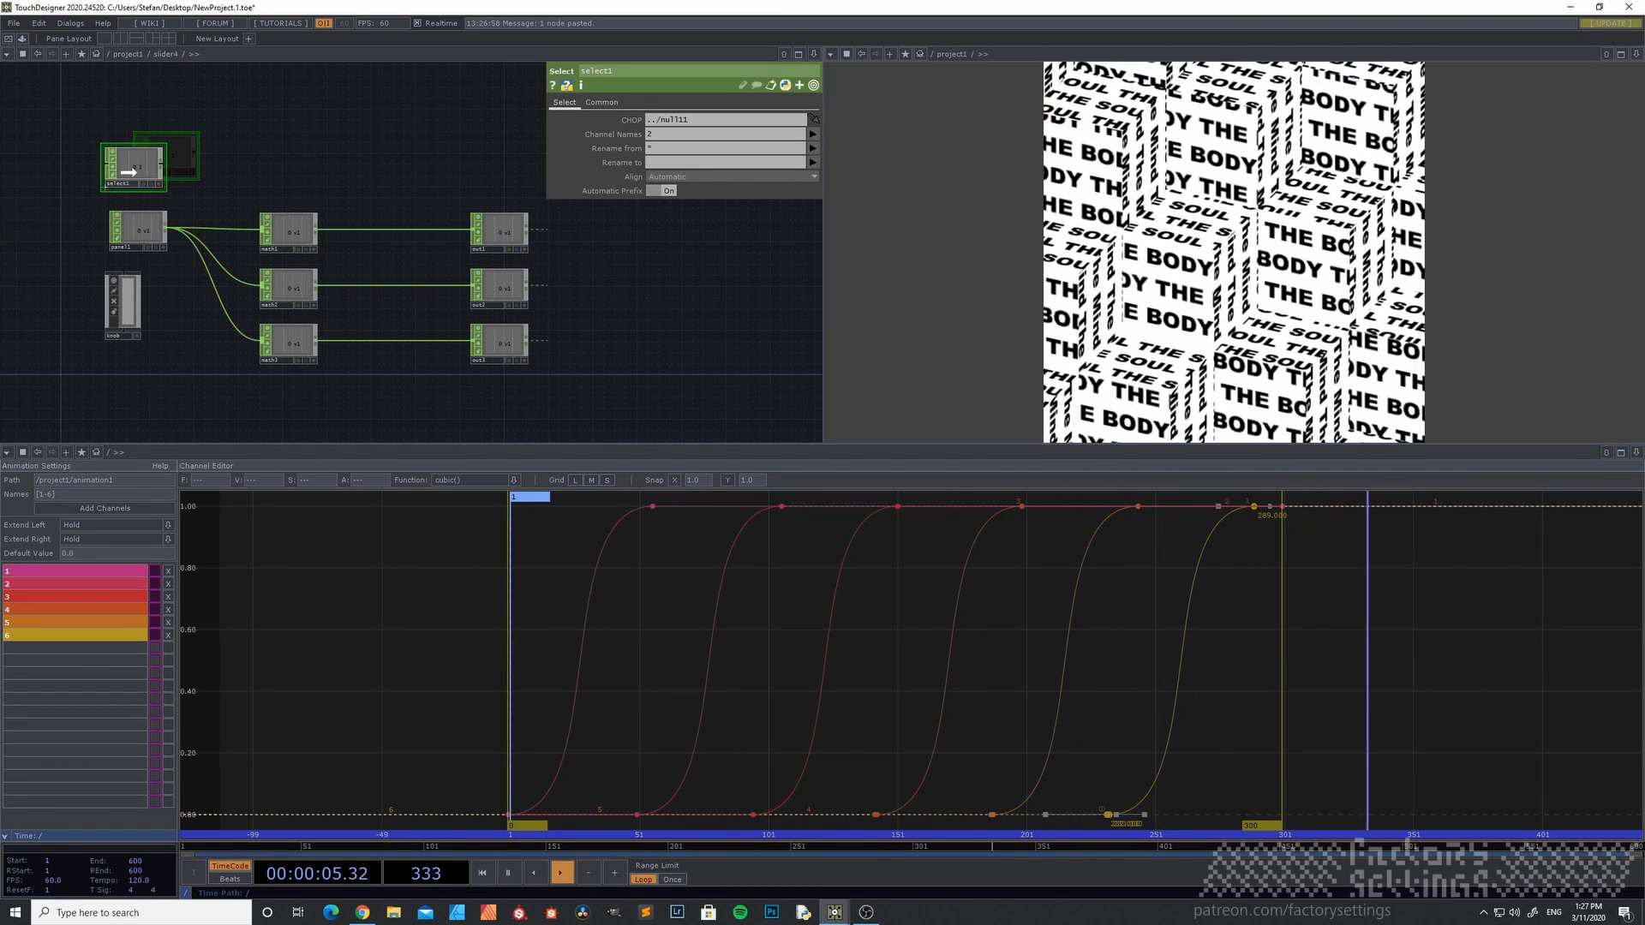
left_click(175, 155)
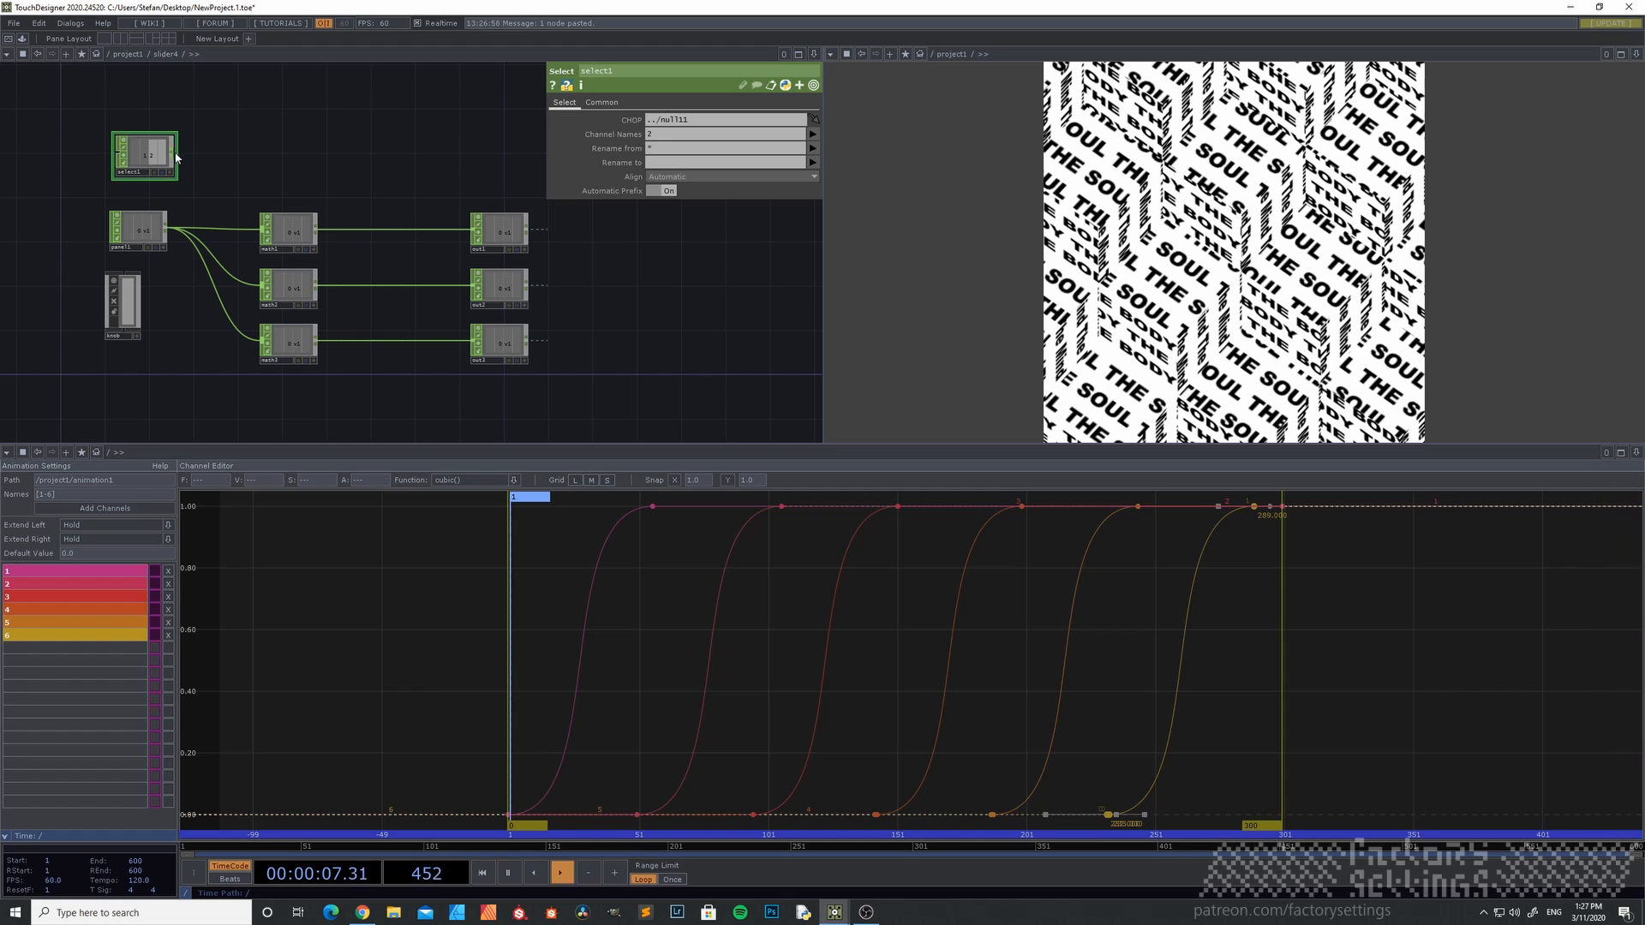
left_click(262, 230)
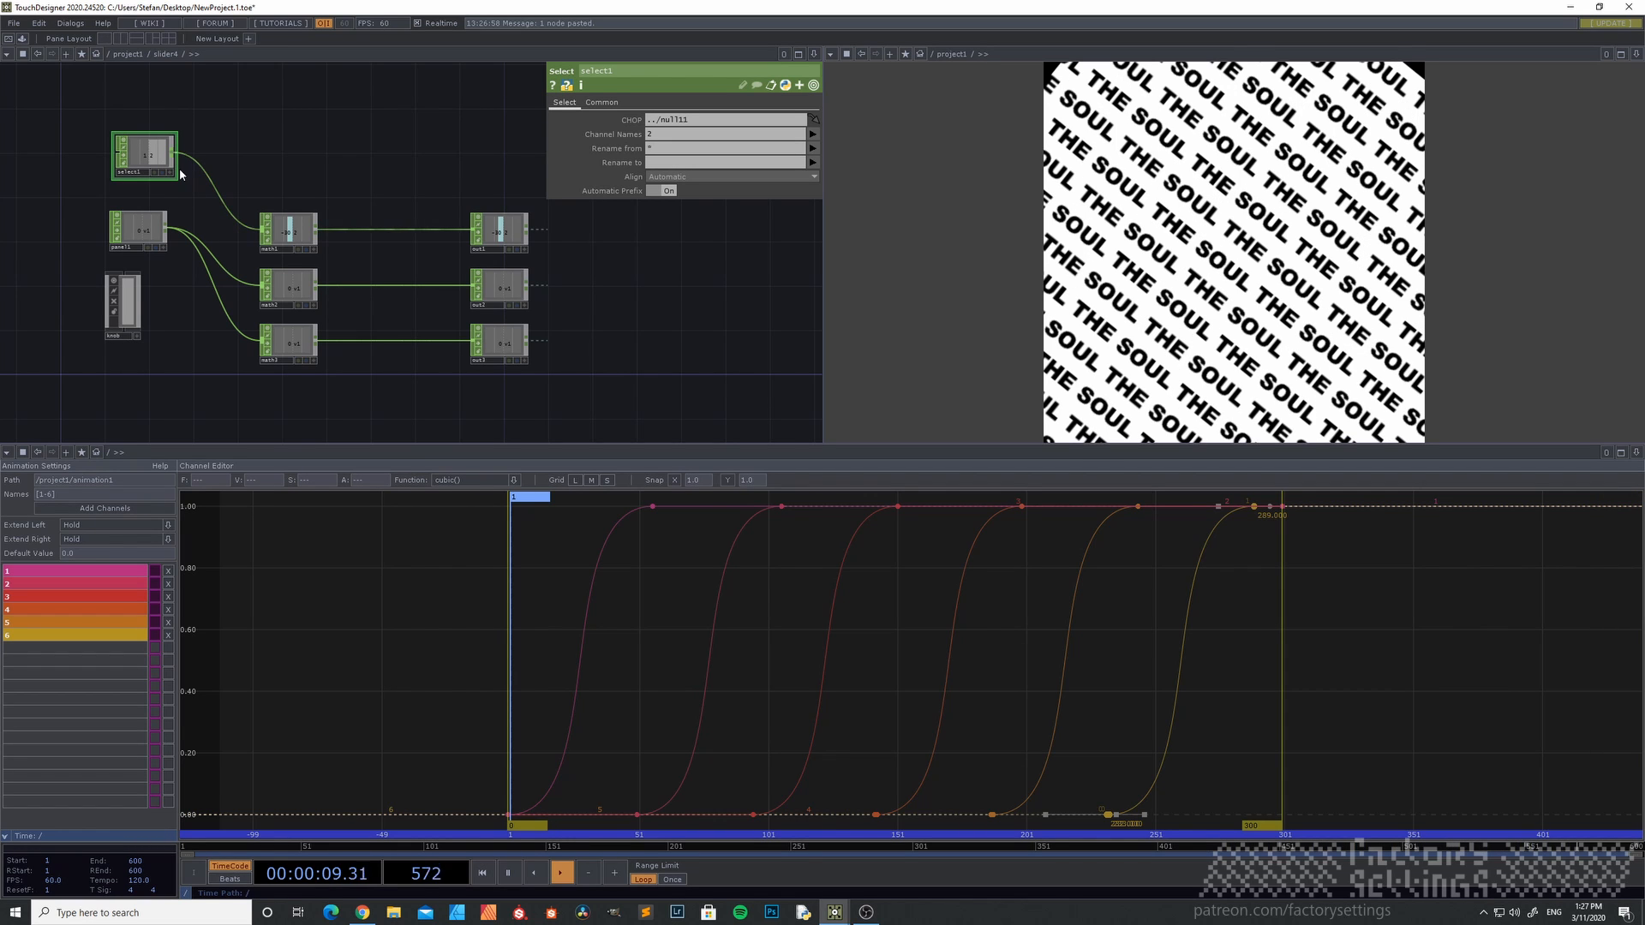
left_click_drag(175, 155, 261, 285)
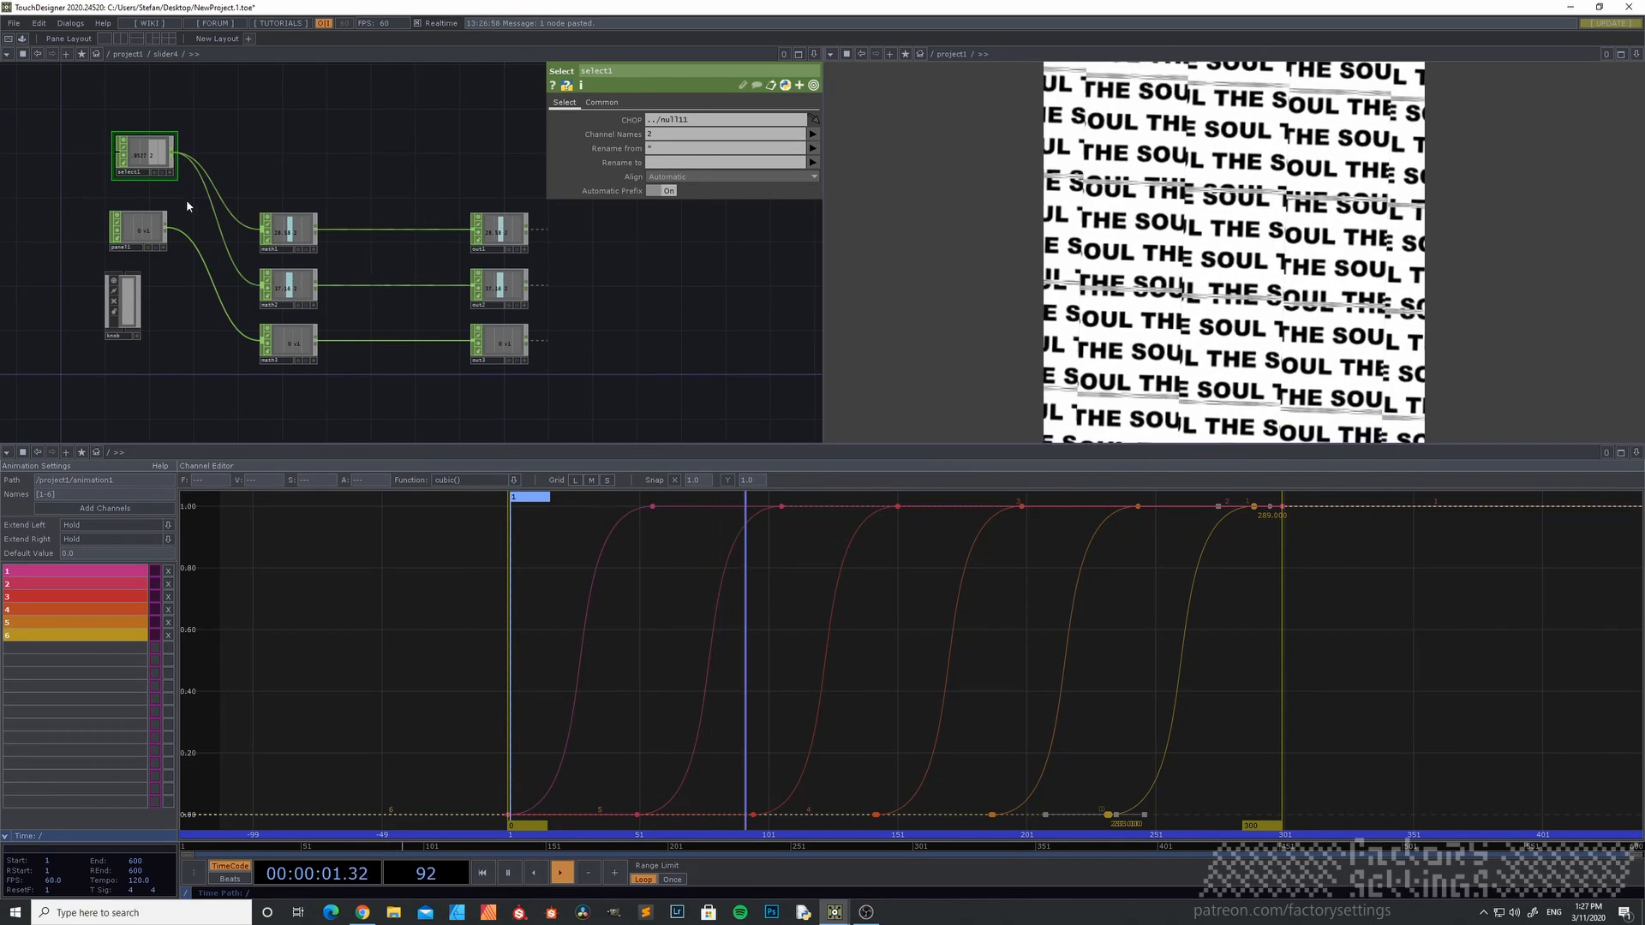
mouse_move(162, 160)
left_mouse_down()
mouse_move(195, 247)
mouse_move(150, 158)
left_mouse_up()
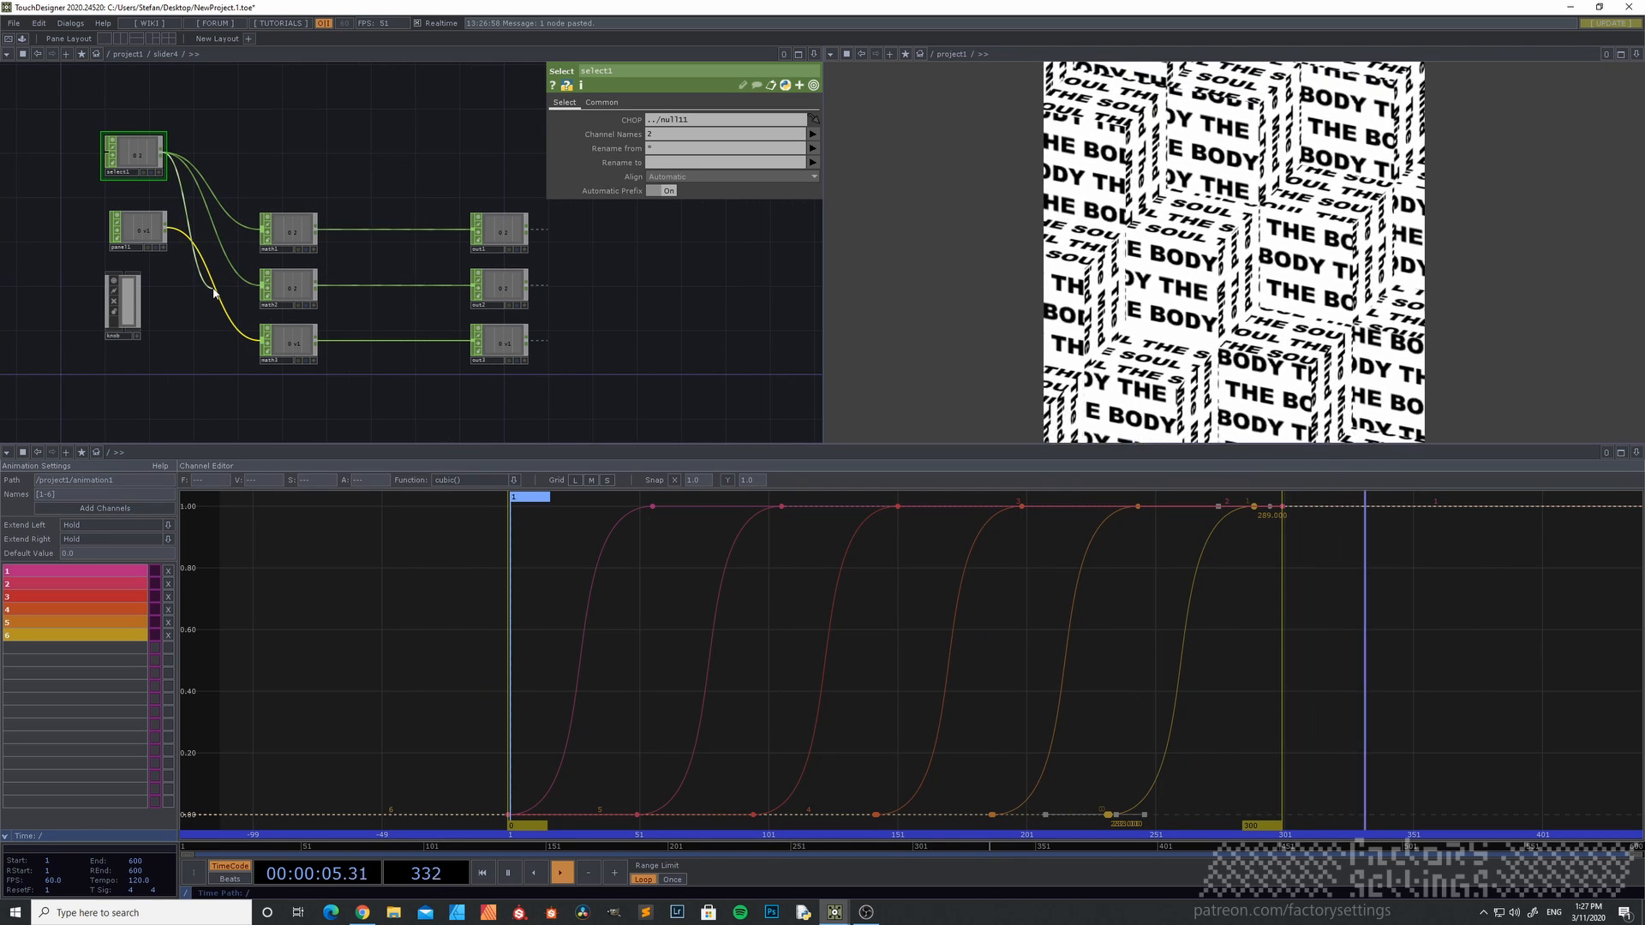
key("u")
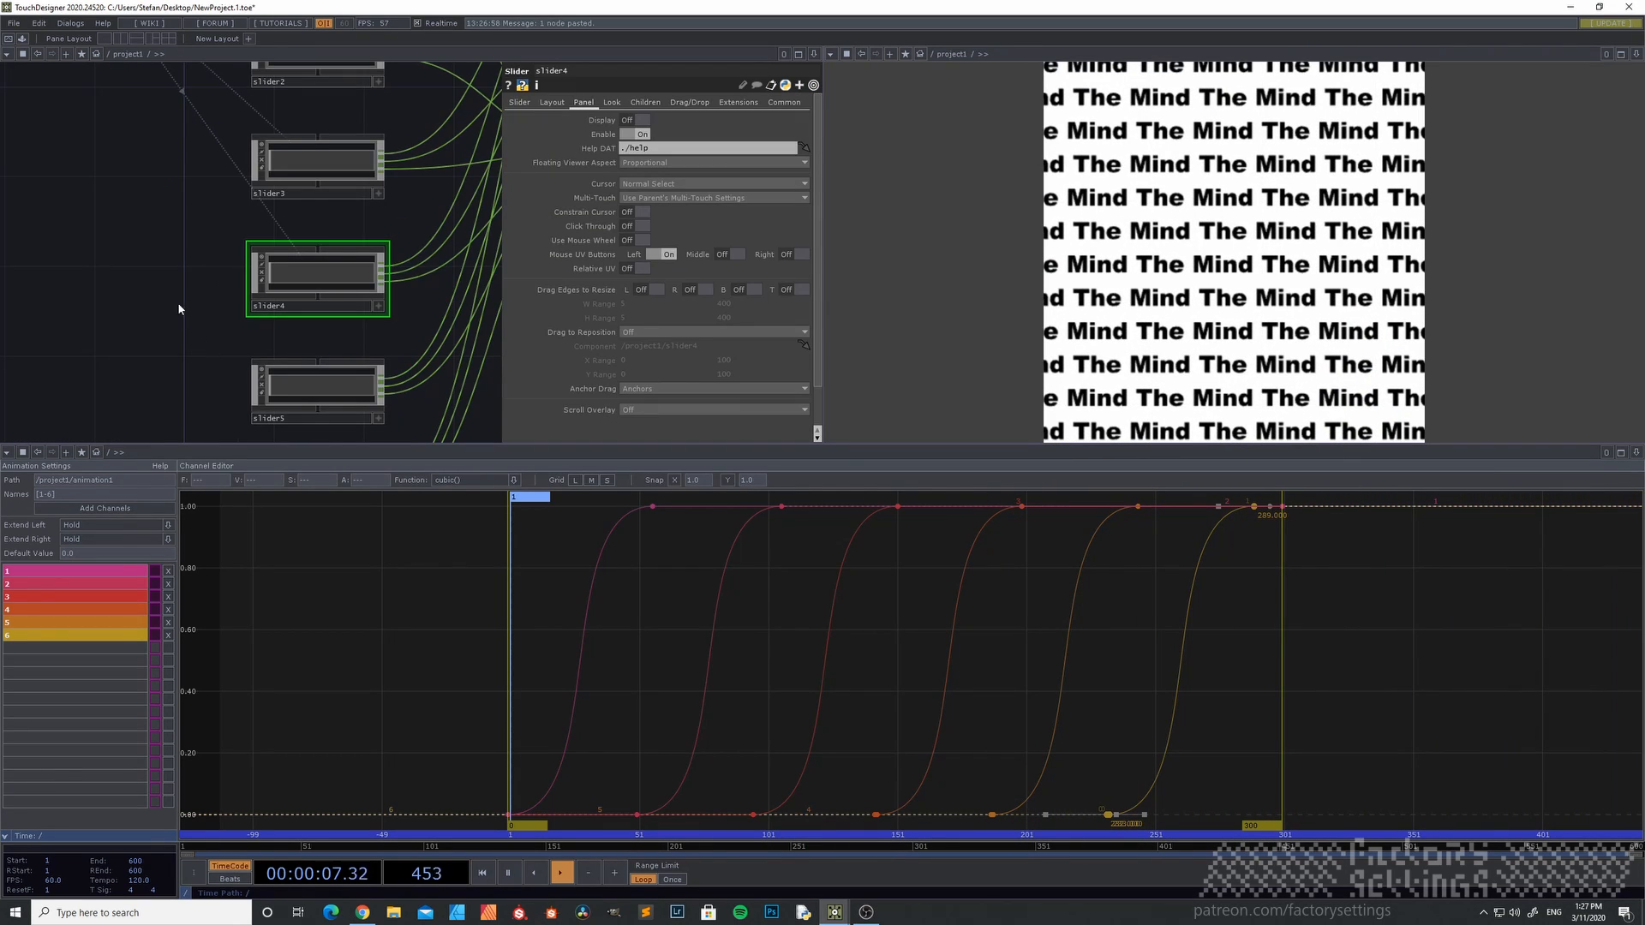
- Paste select1 inside slider5, feed it into math1, math2 and math3 instead of panel1, and return to project1
scroll(179, 214, "down", 3)
left_click_drag(167, 209, 125, 156)
left_click(250, 329)
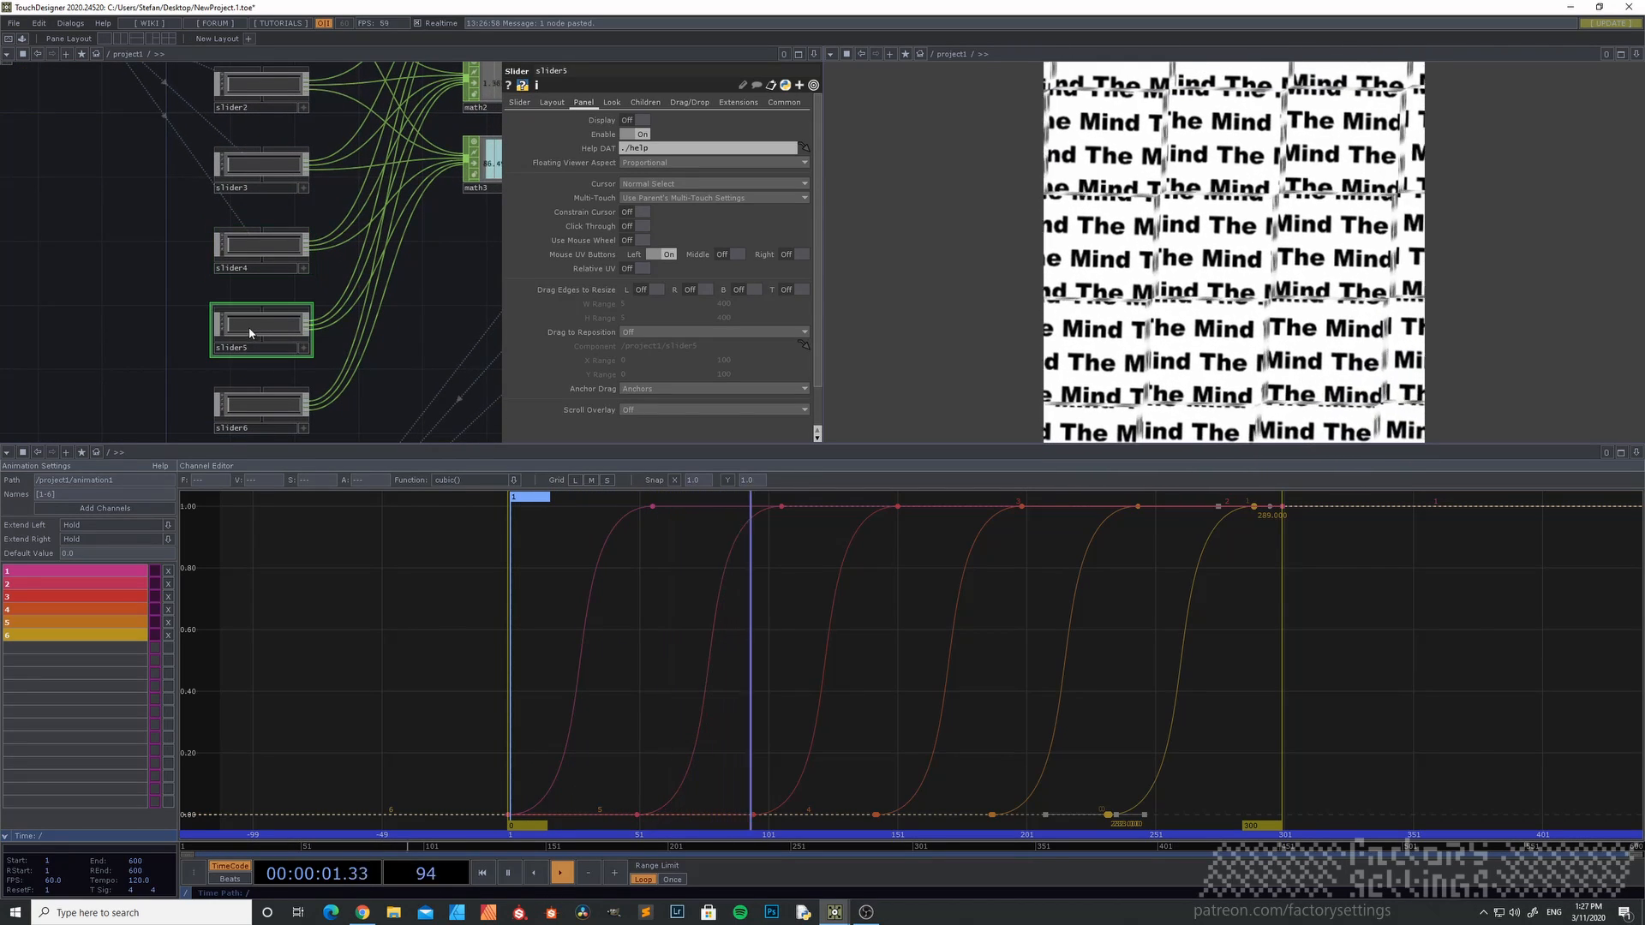
double_click(250, 329)
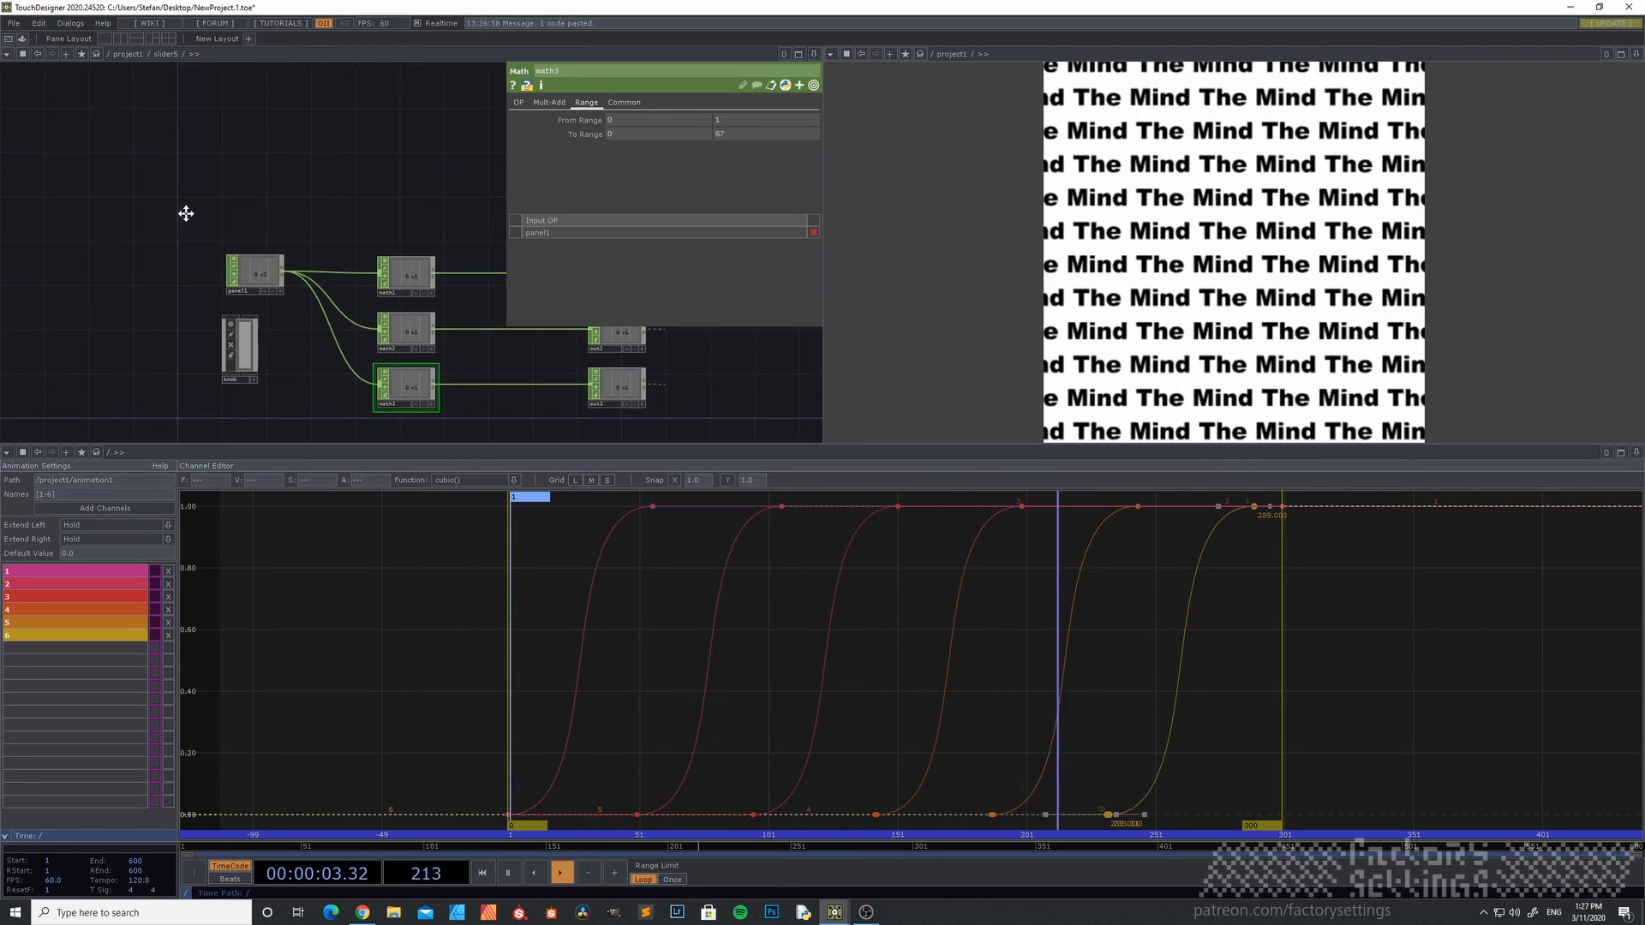
left_click_drag(186, 213, 166, 230)
key("ctrl+v")
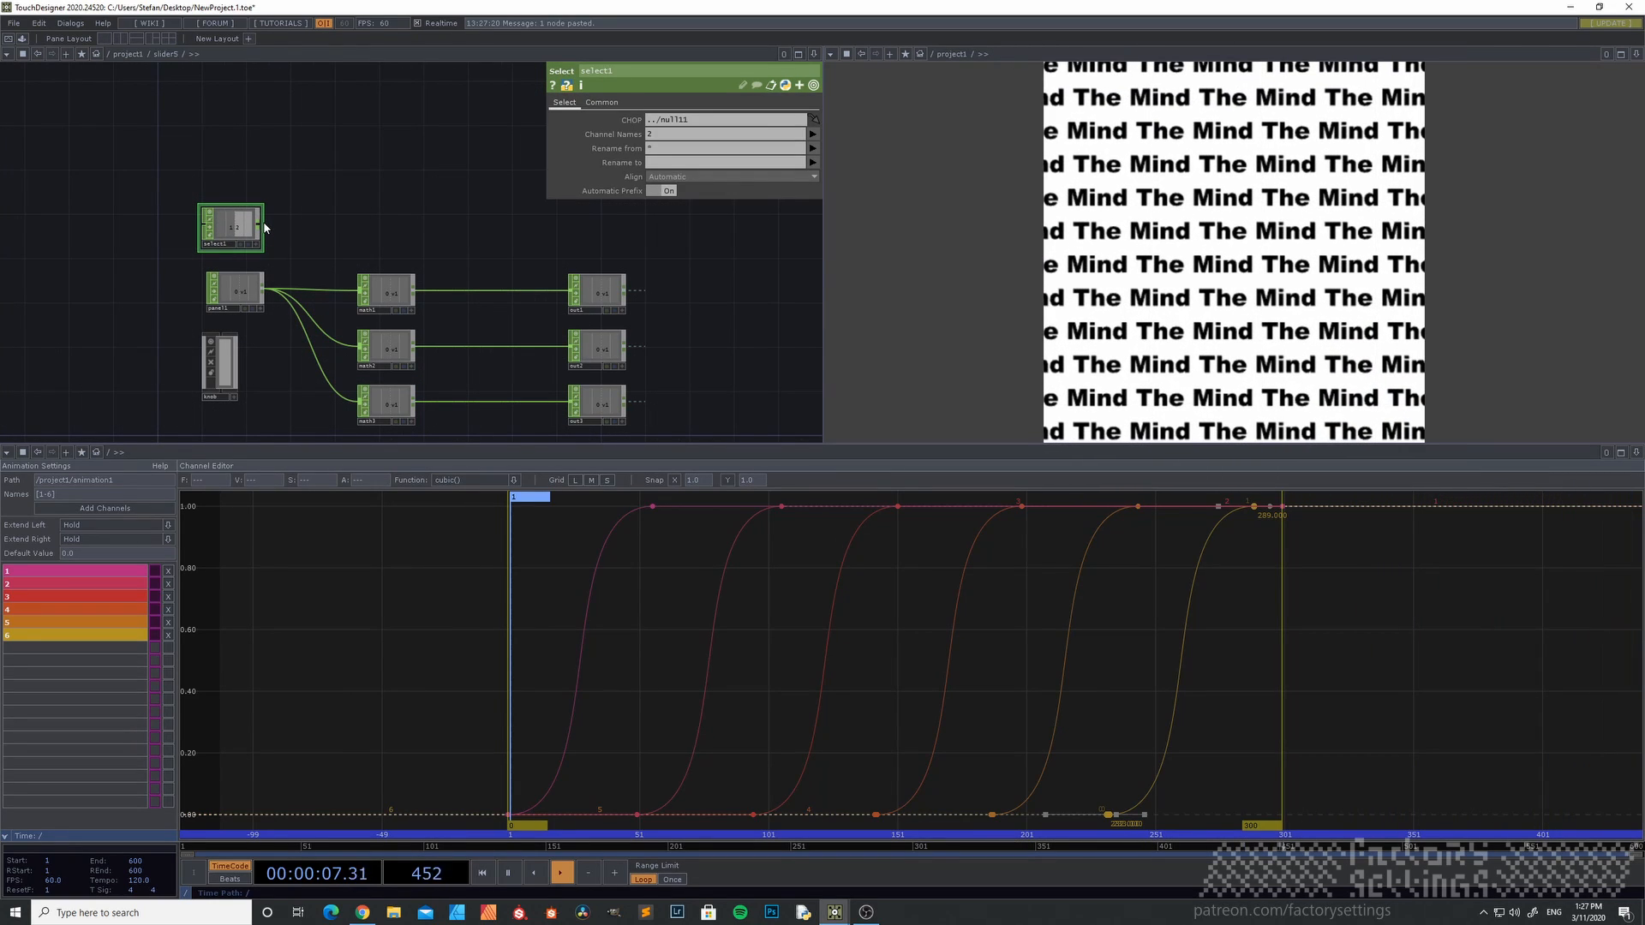
left_click(319, 295)
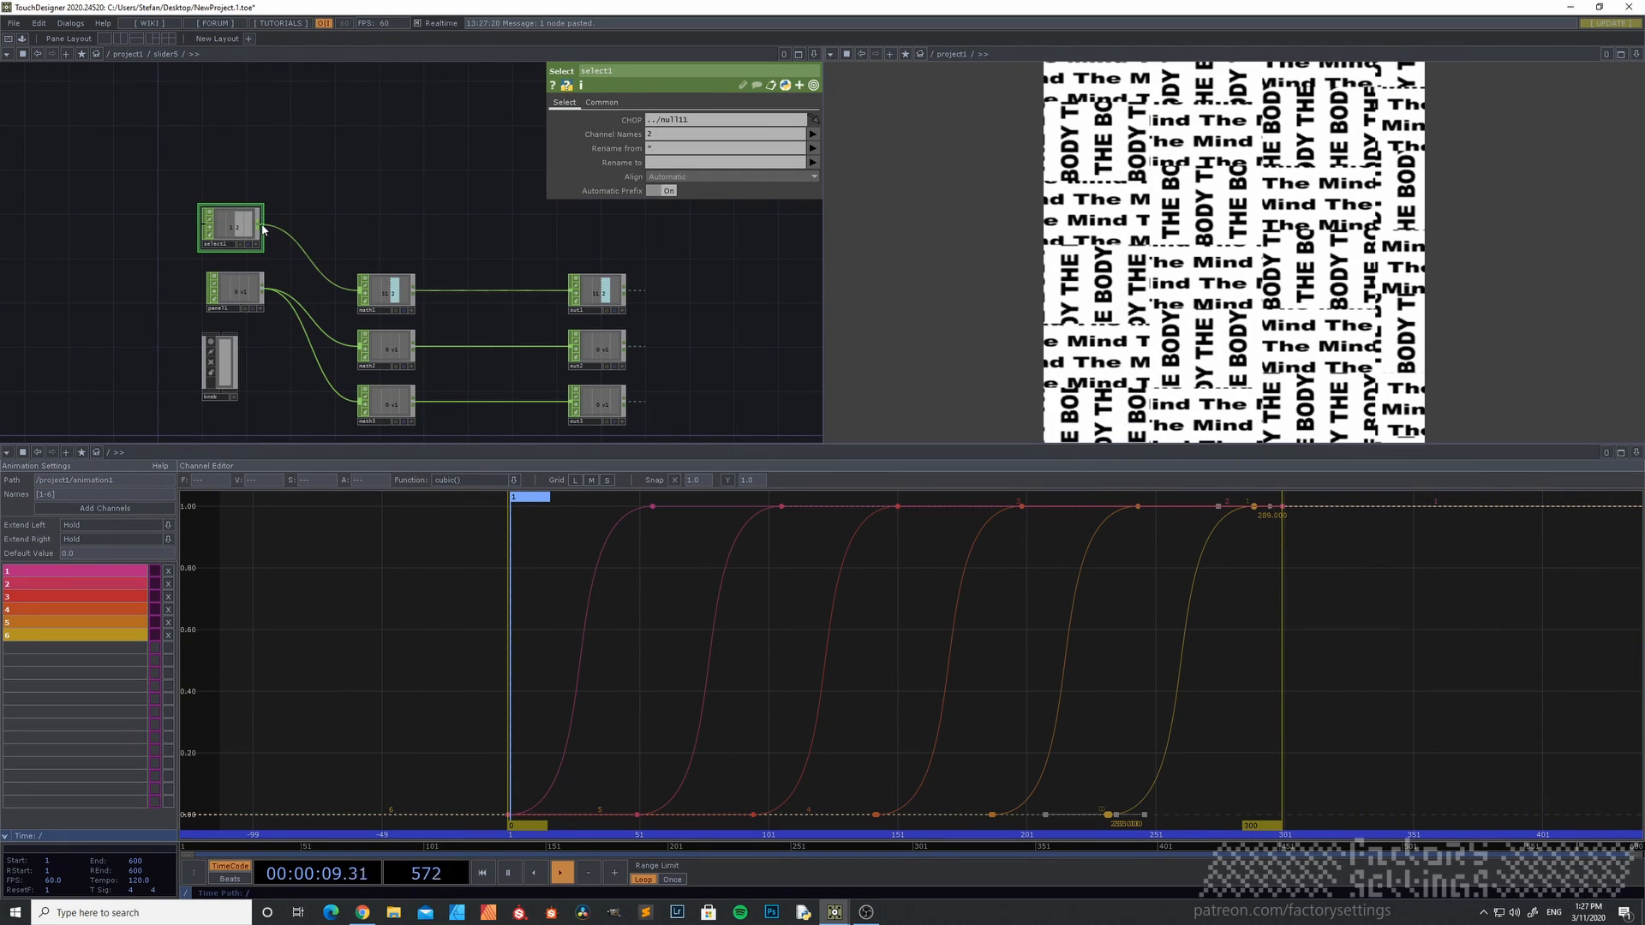
left_click_drag(261, 226, 323, 331)
mouse_move(254, 238)
left_mouse_down()
mouse_move(295, 340)
mouse_move(251, 227)
left_mouse_up()
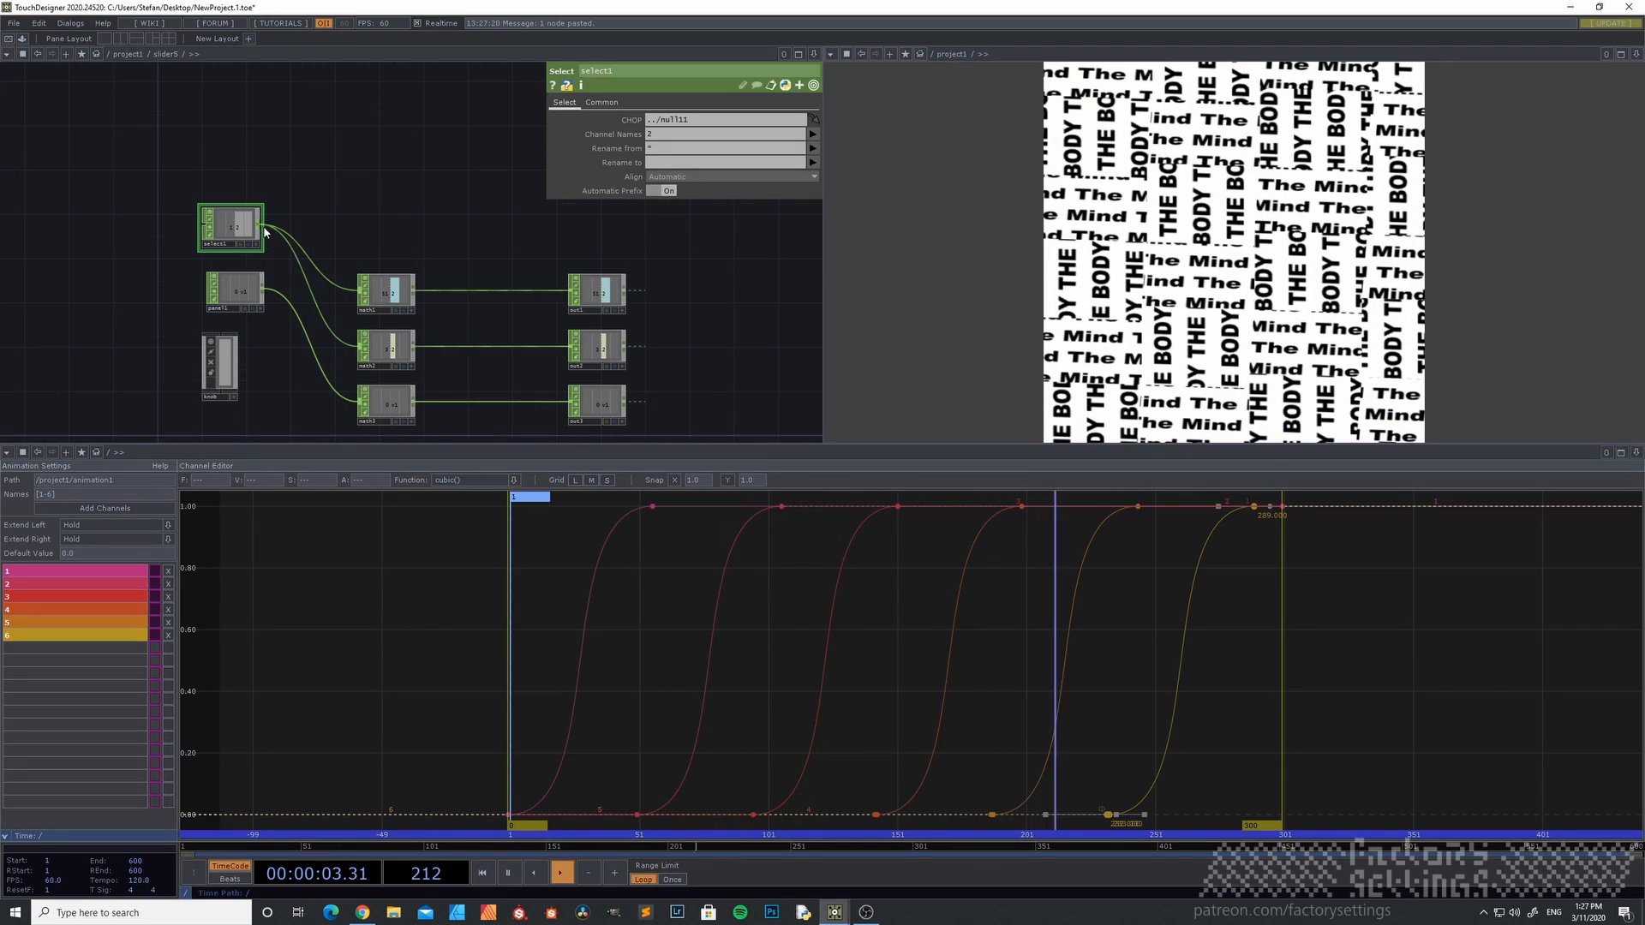
left_click(263, 231)
left_click(360, 401)
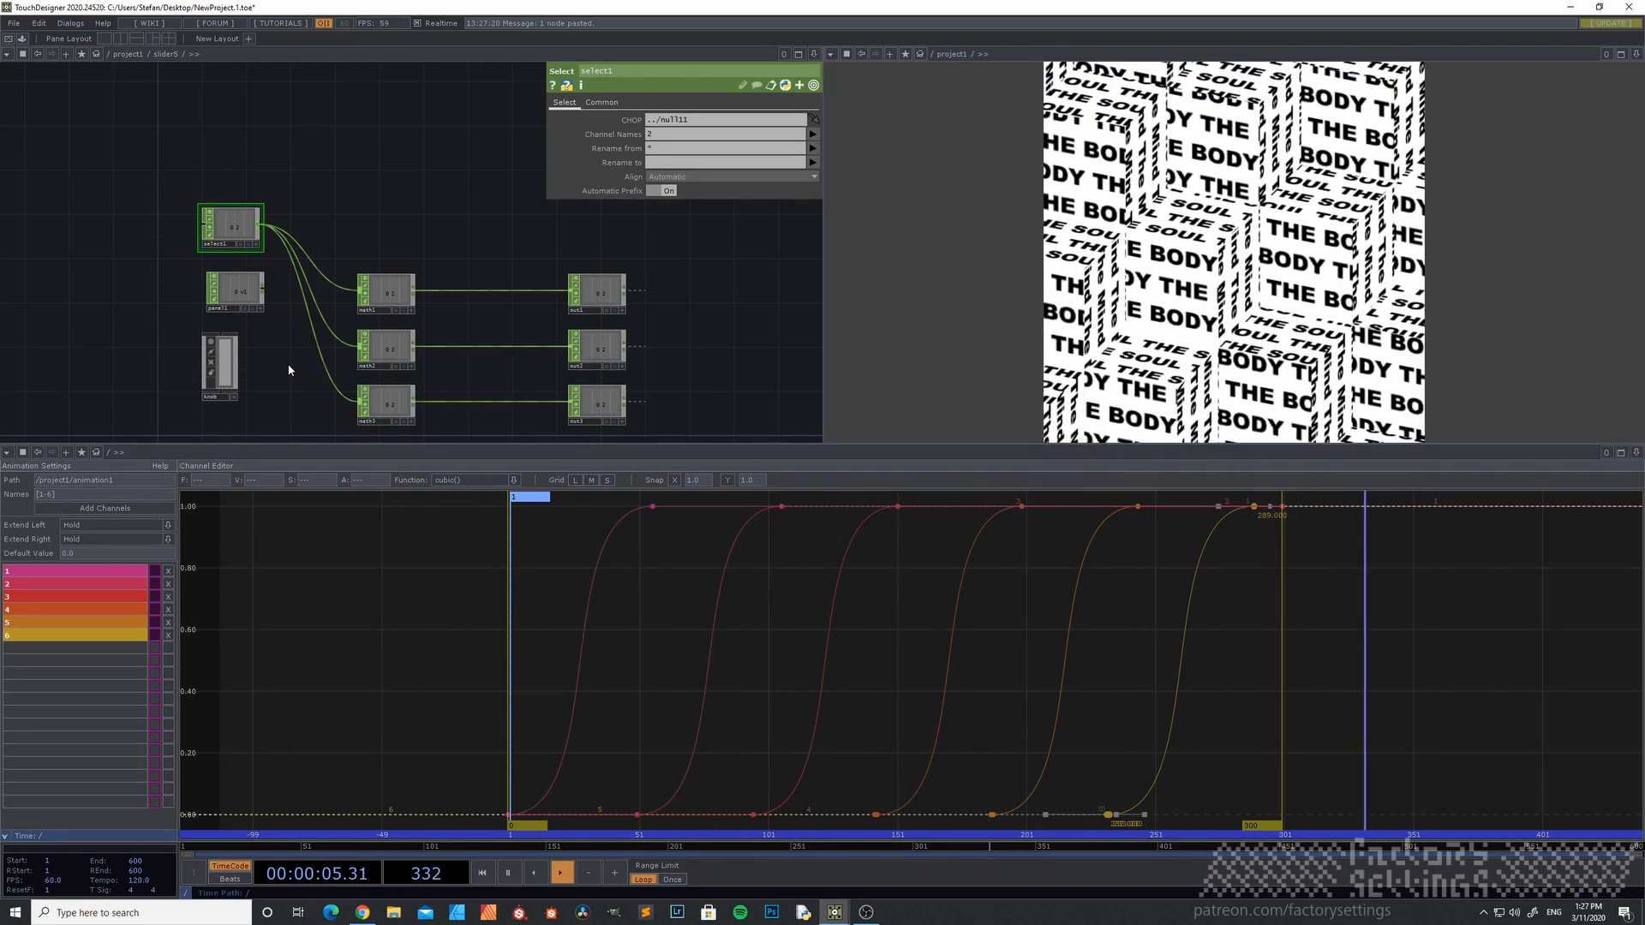
key("u")
- Paste select1 inside slider6, replace panel1 with it as input of all three Math CHOPs, and return to project1
key("i")
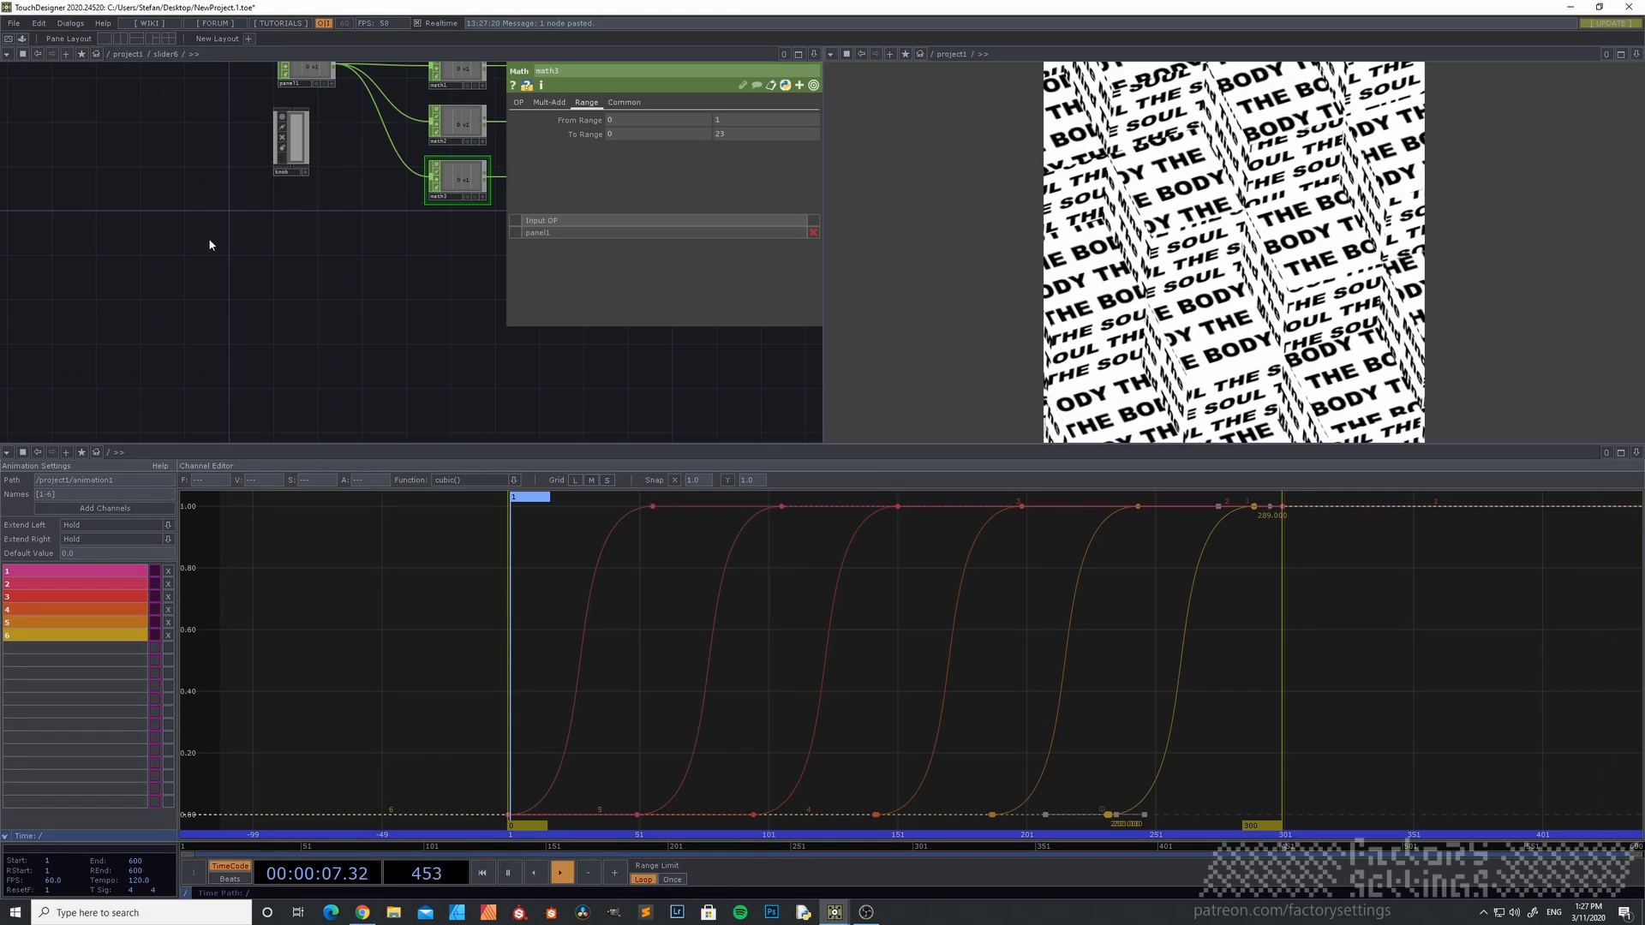
left_click_drag(193, 254, 134, 416)
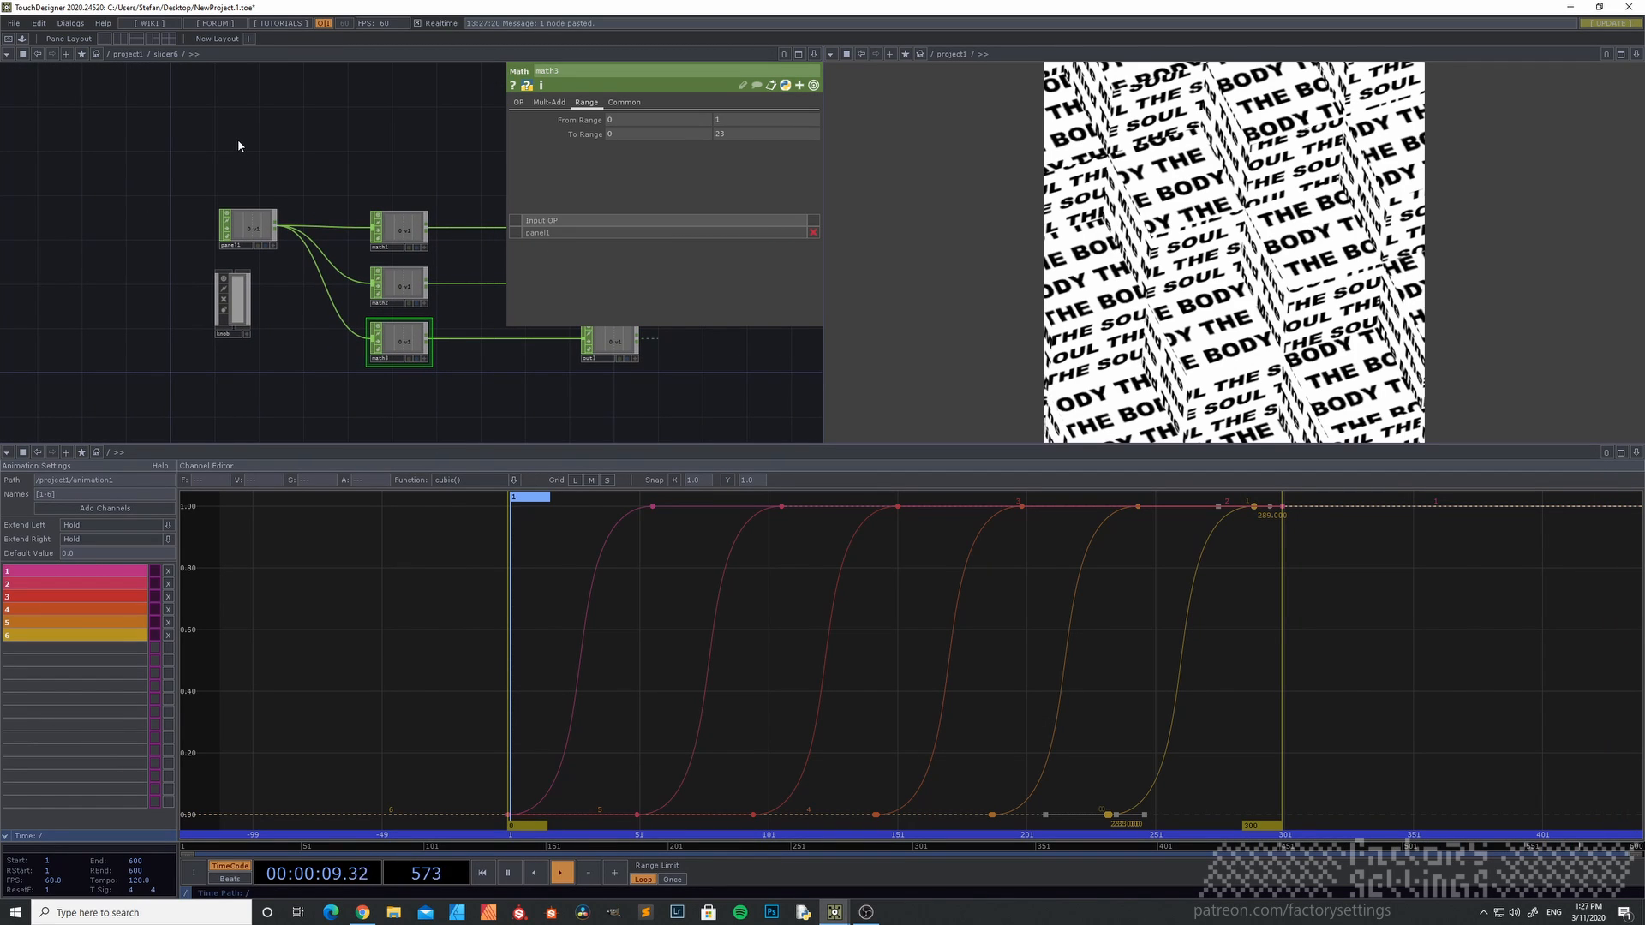
key("ctrl+v")
left_click_drag(274, 159, 372, 228)
left_click_drag(274, 159, 374, 283)
left_click_drag(274, 159, 373, 340)
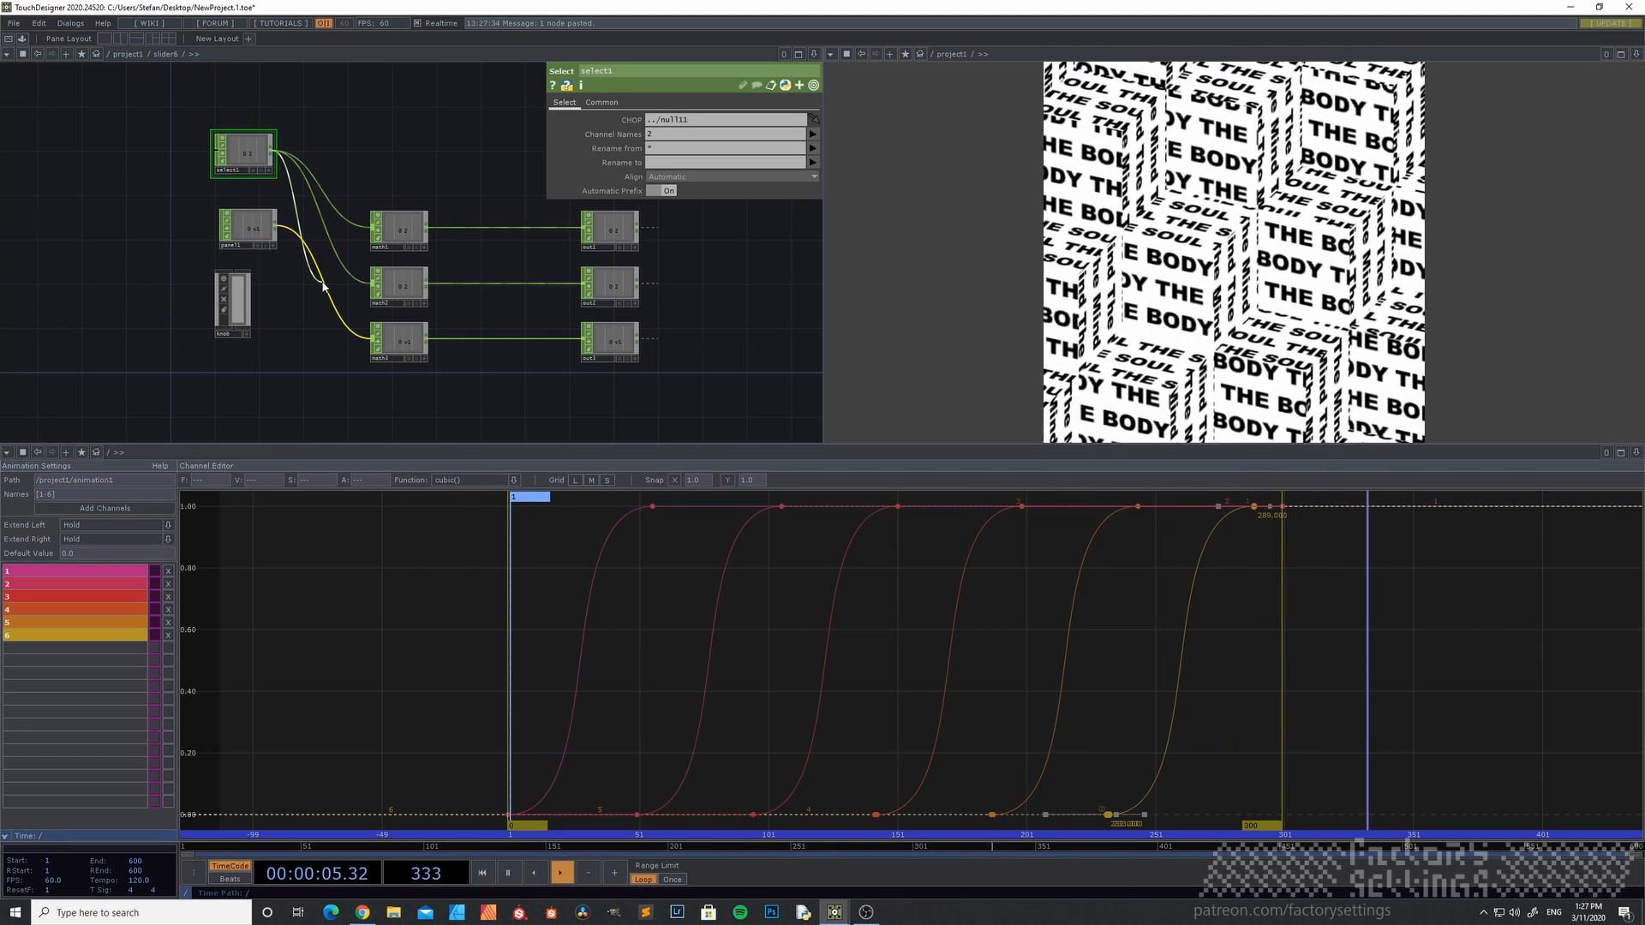
key("u")
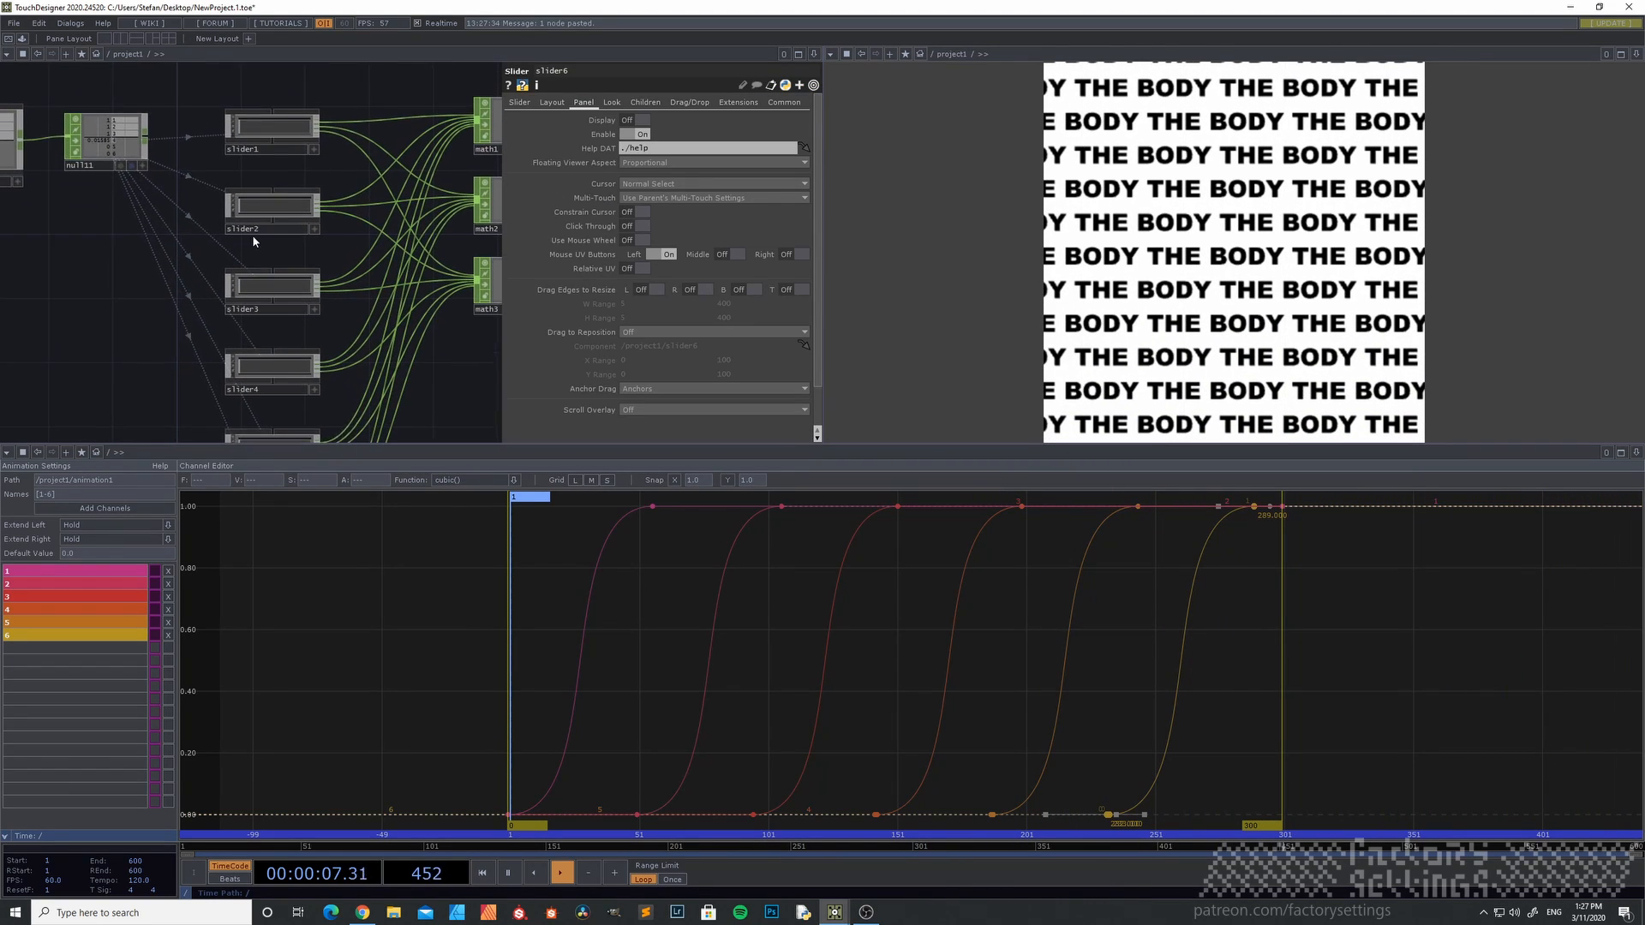
- Set Channel Names of select1 inside slider3 to that slider's matching animation channel and return to project1
double_click(268, 310)
scroll(142, 220, "up", 2)
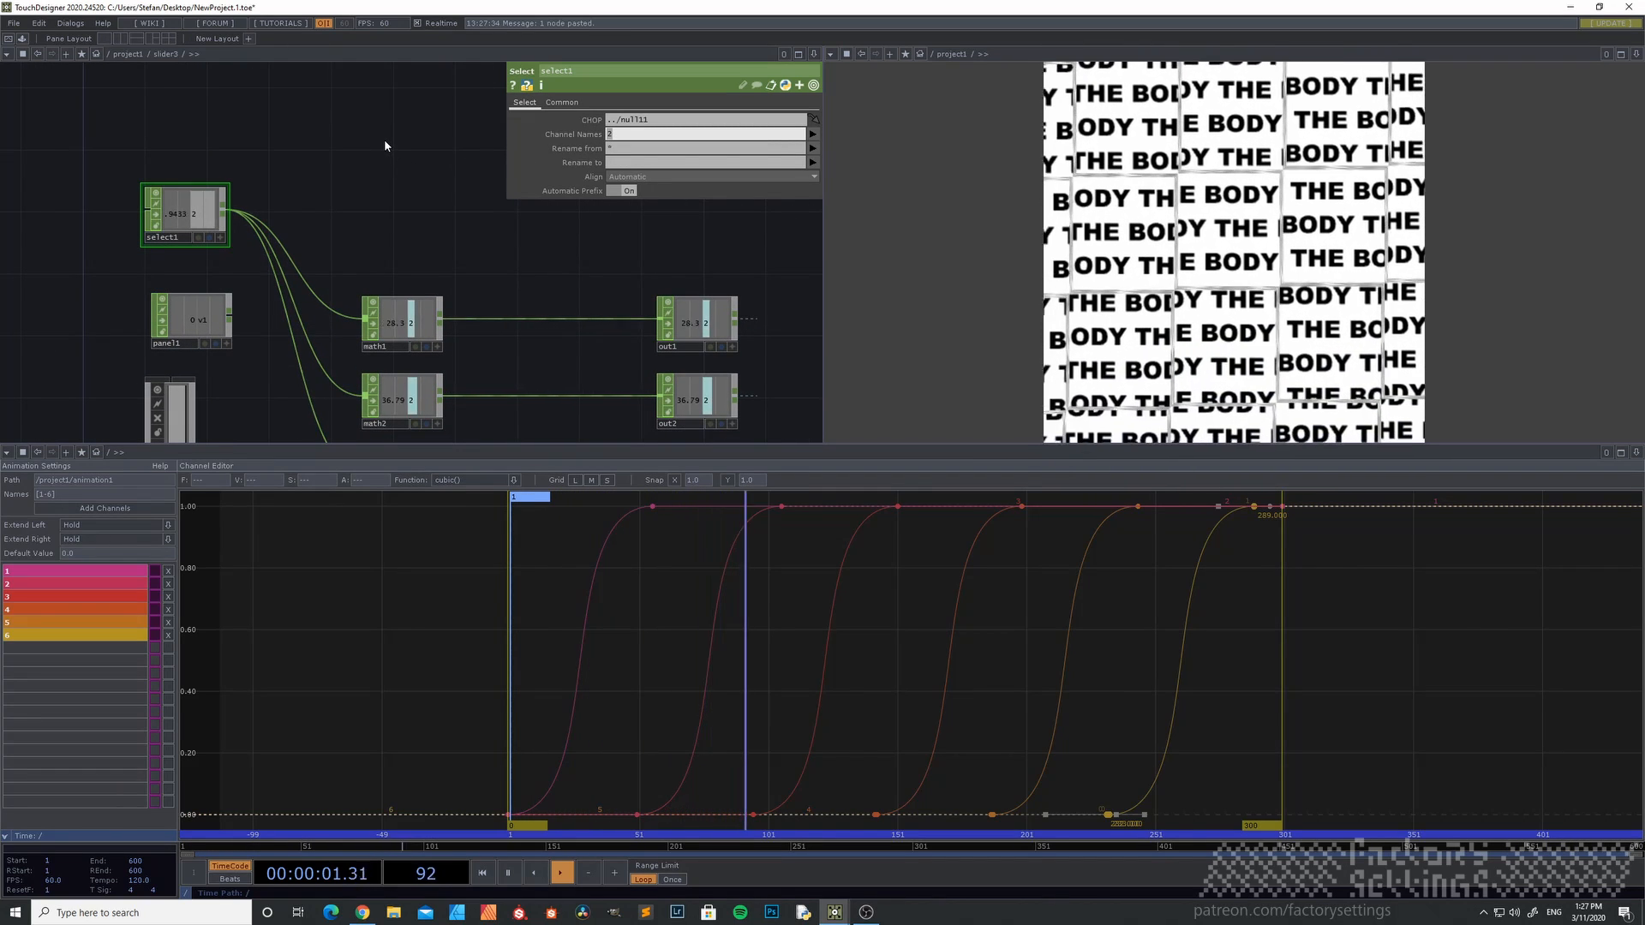
key("u")
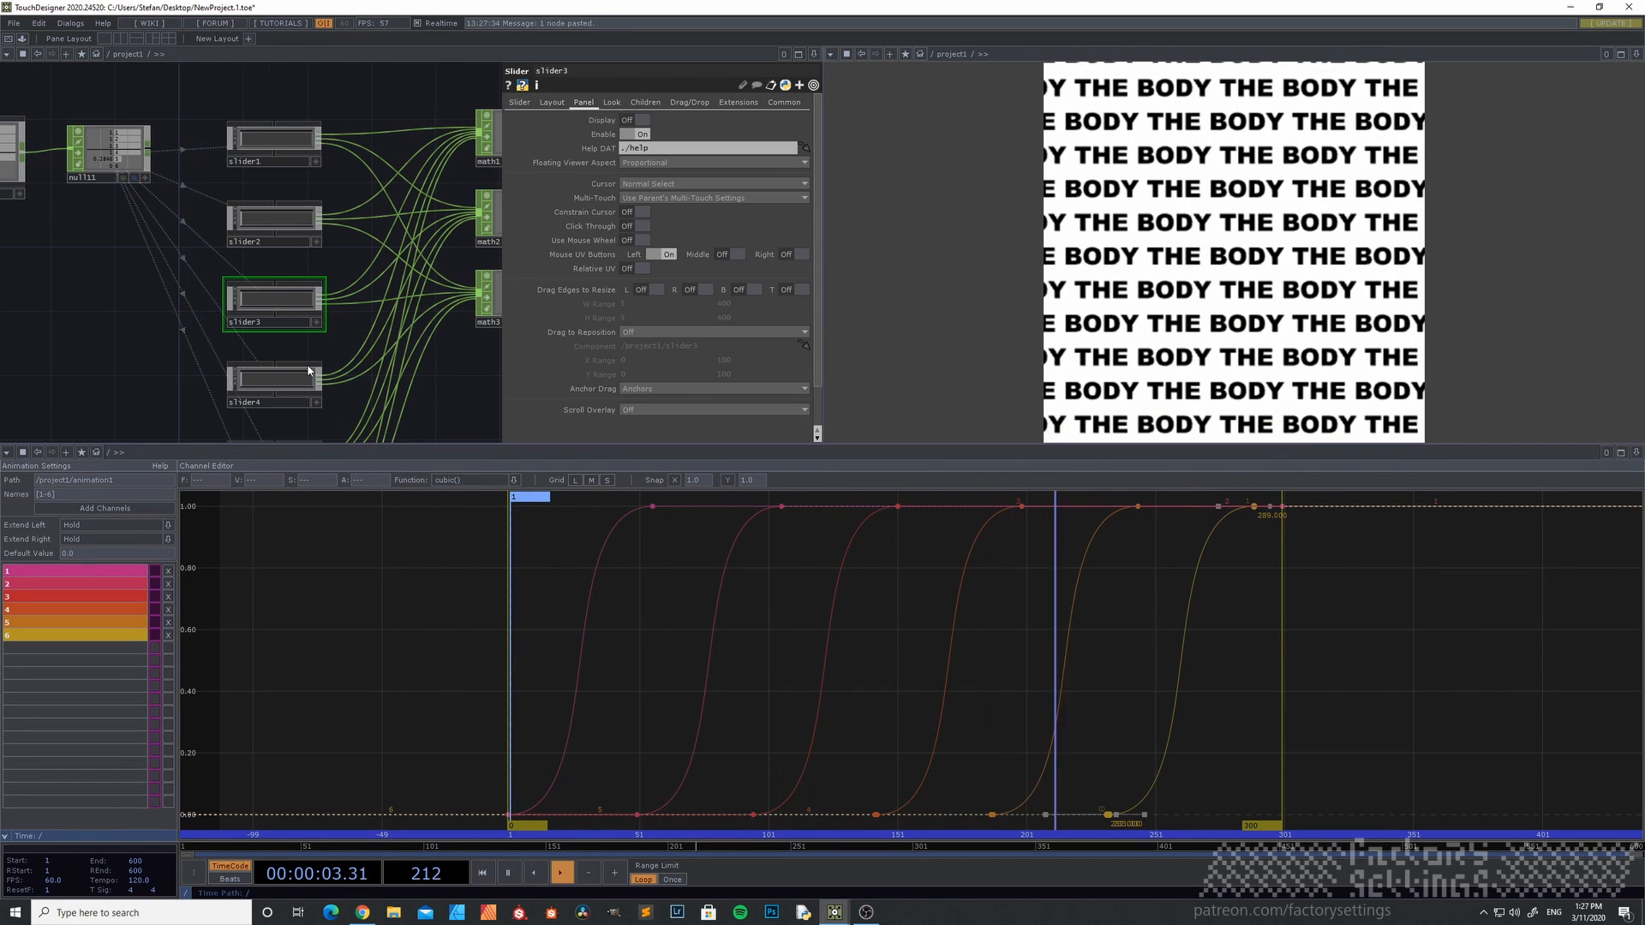
- Set Channel Names of select1 inside slider4 to 4 and return to project1
double_click(297, 377)
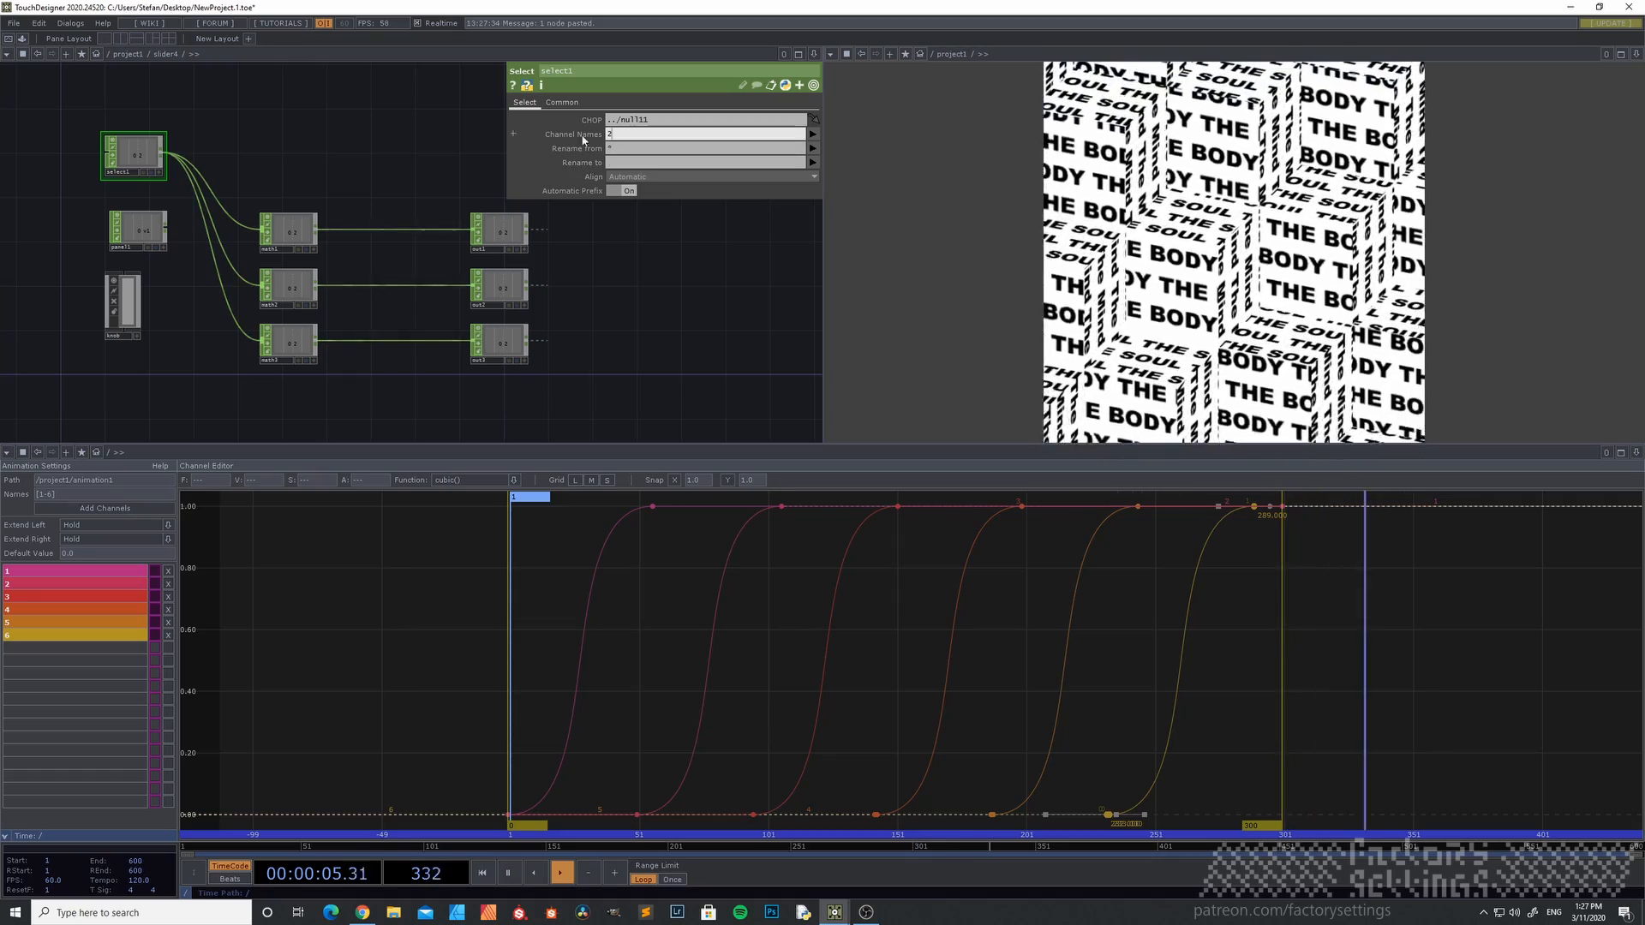
type("4")
key("Return")
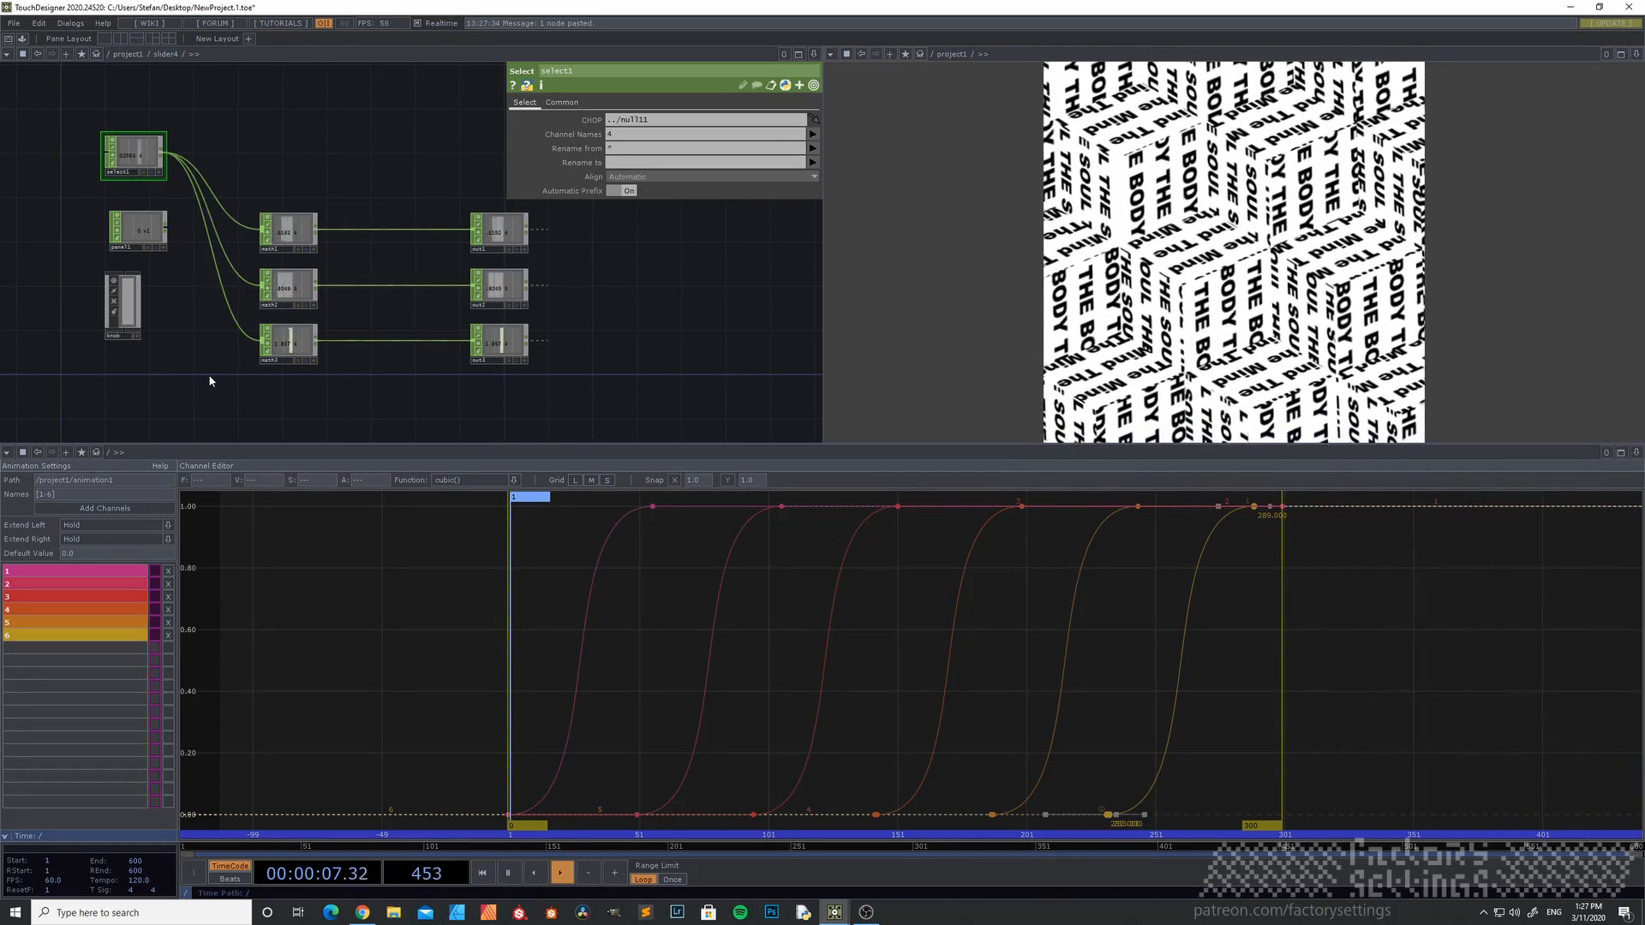
key("u")
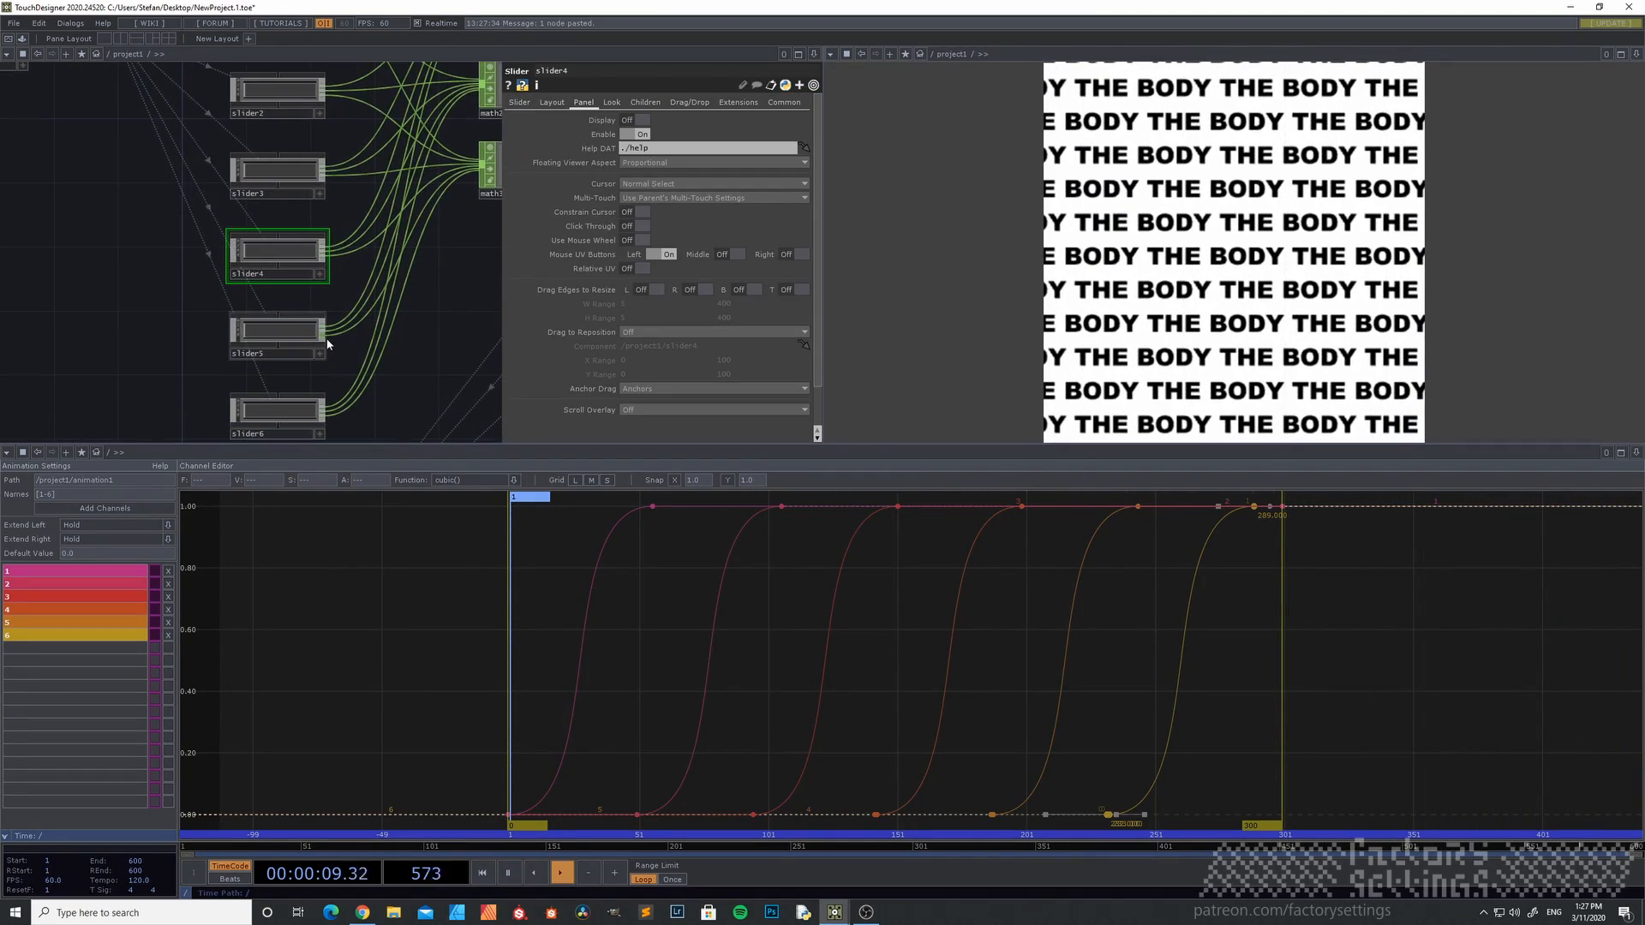
- Set Channel Names of select1 inside slider5 to 5 and return to project1
right_click(276, 329)
left_click(139, 316)
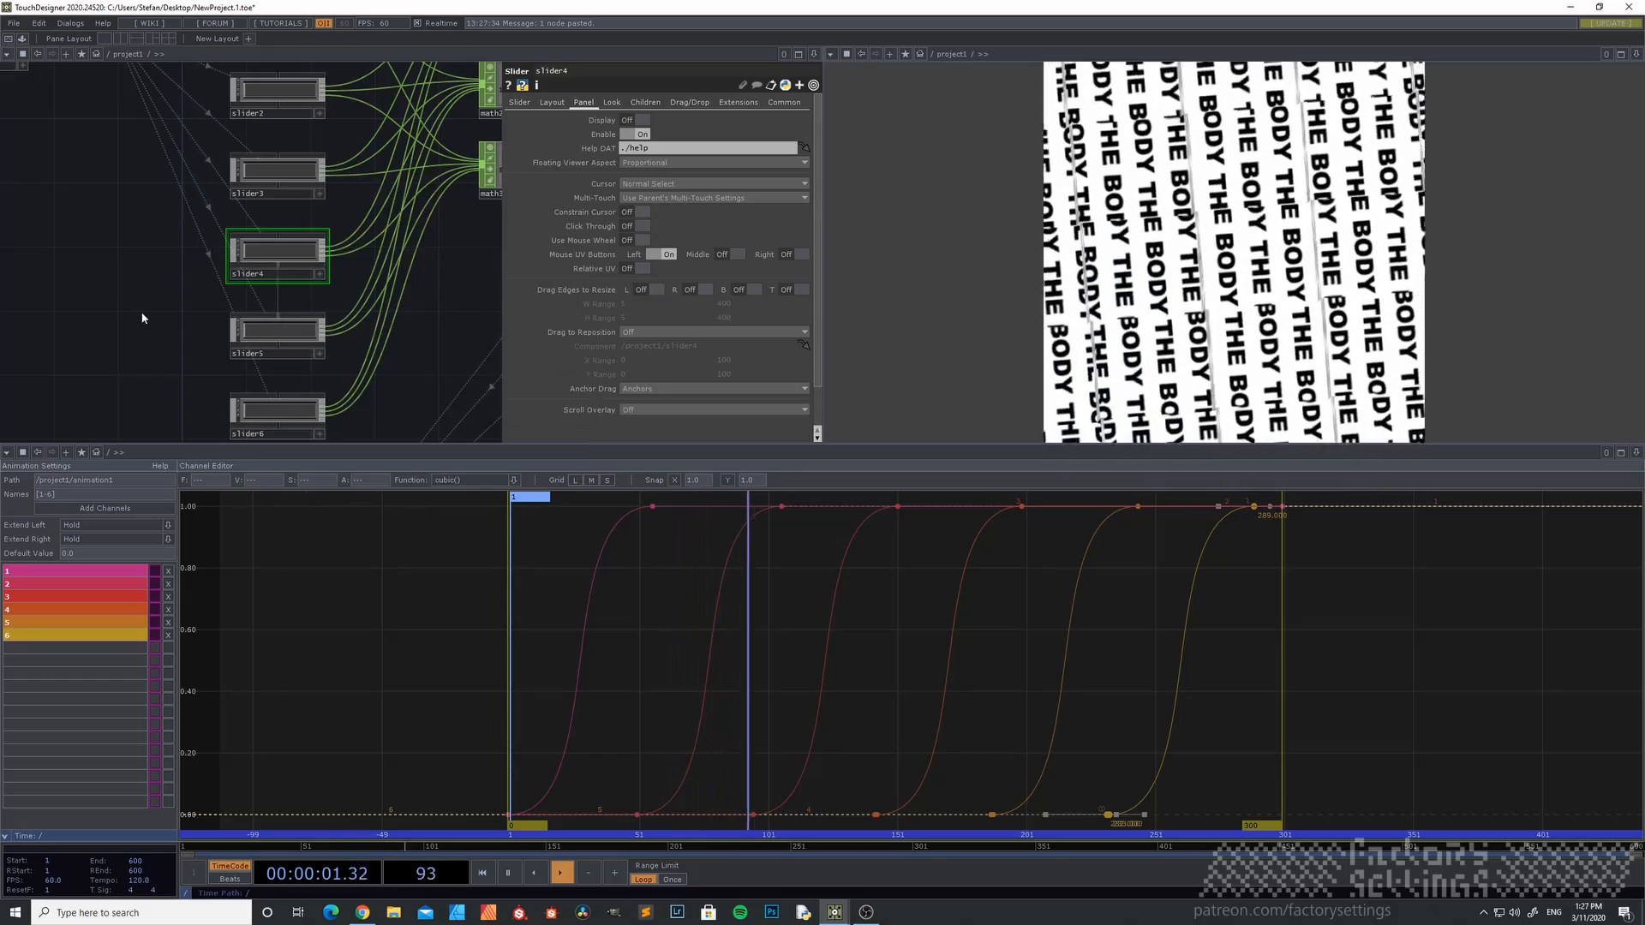
double_click(300, 324)
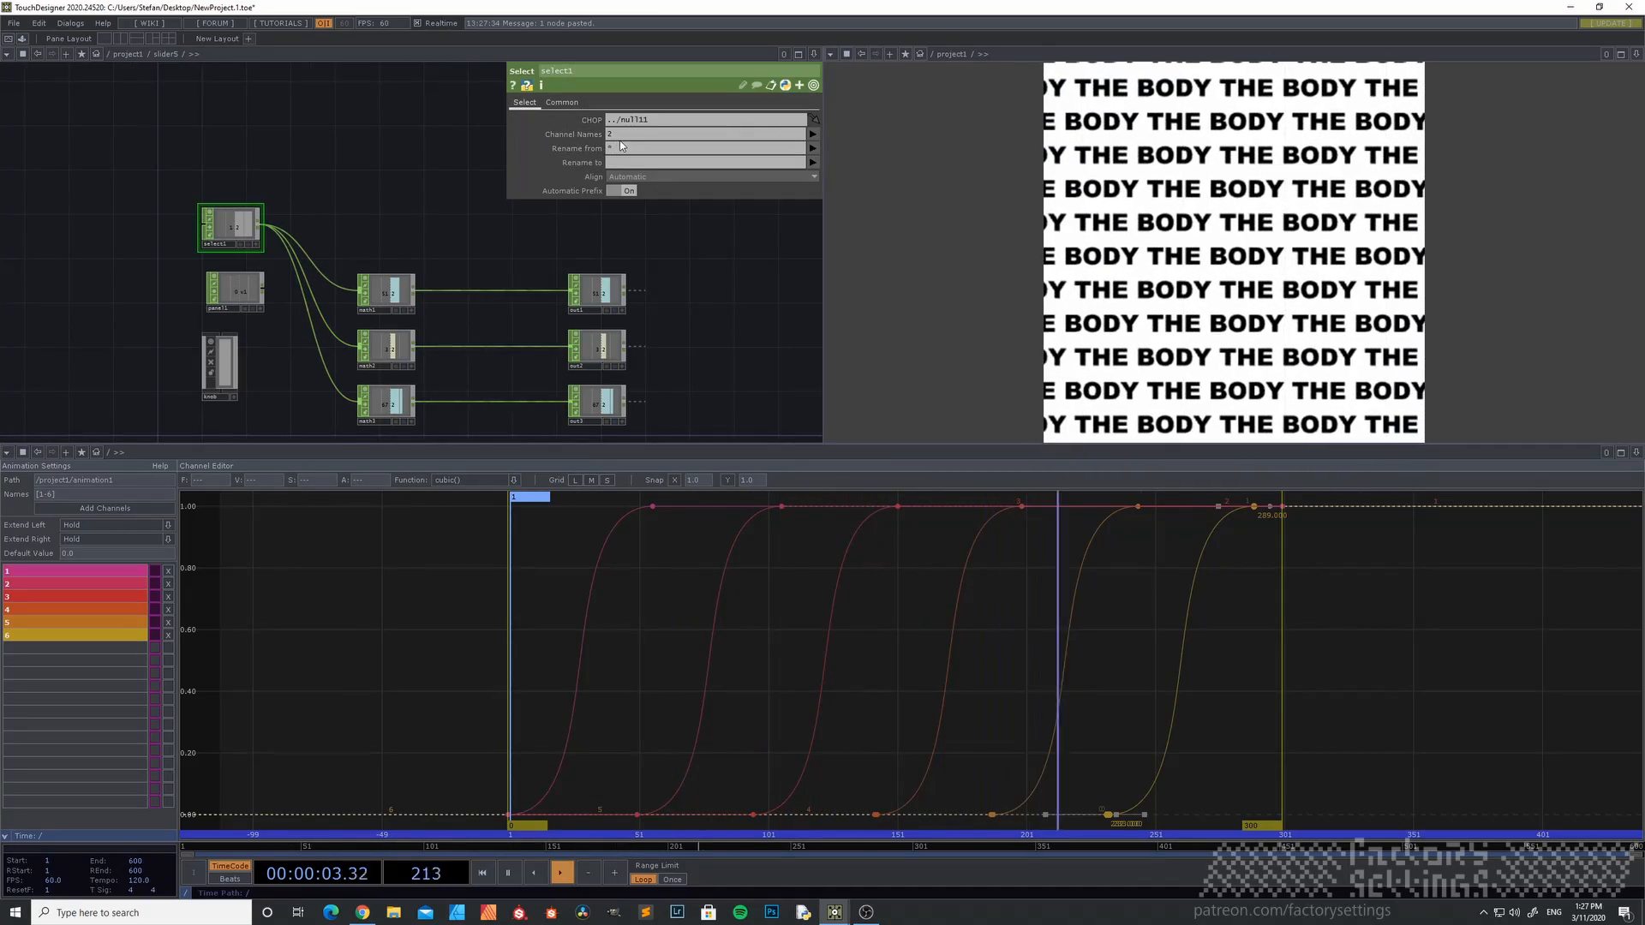
type("5")
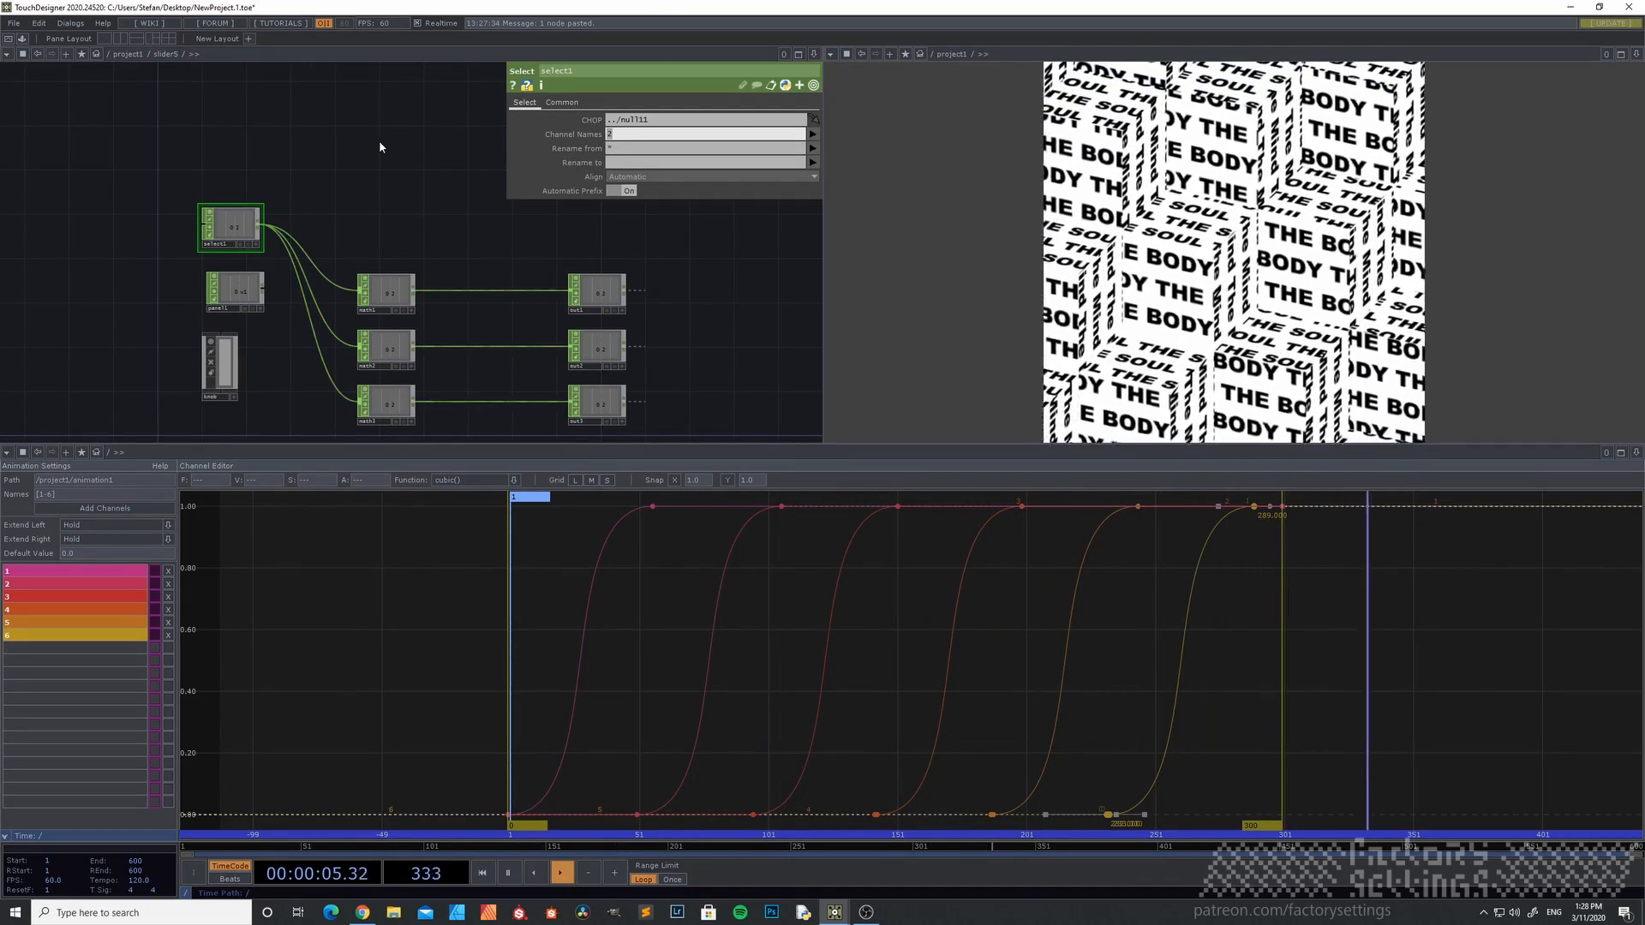
key("Return")
key("u")
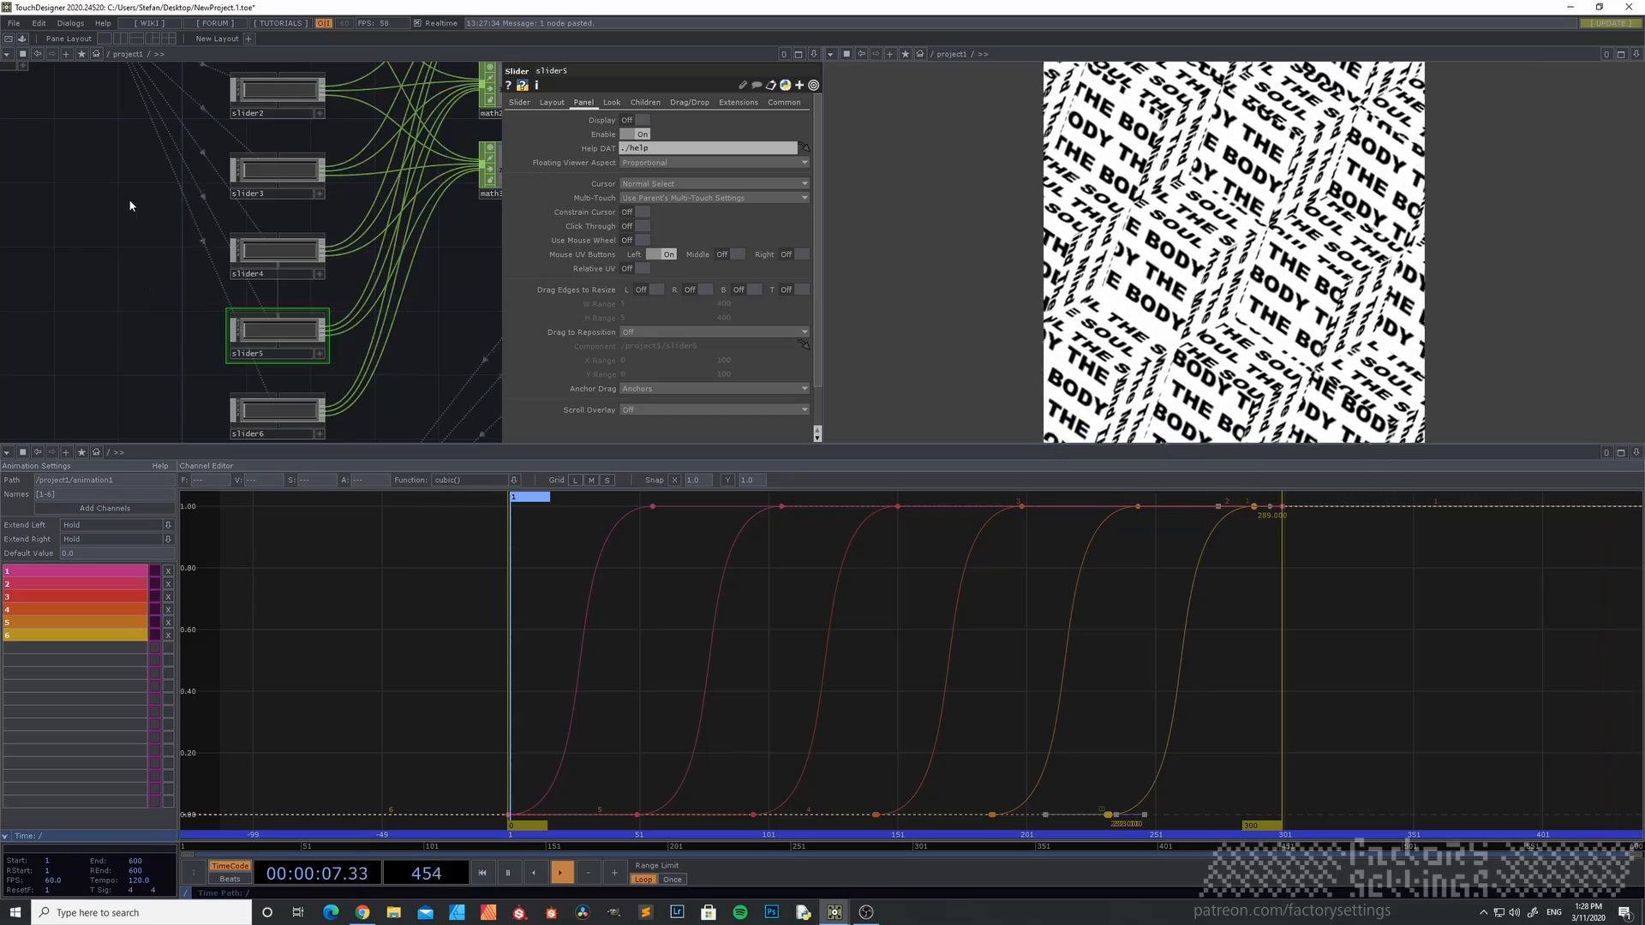
- Set Channel Names of select1 inside slider6 to 6 and return to project1
left_click(301, 332)
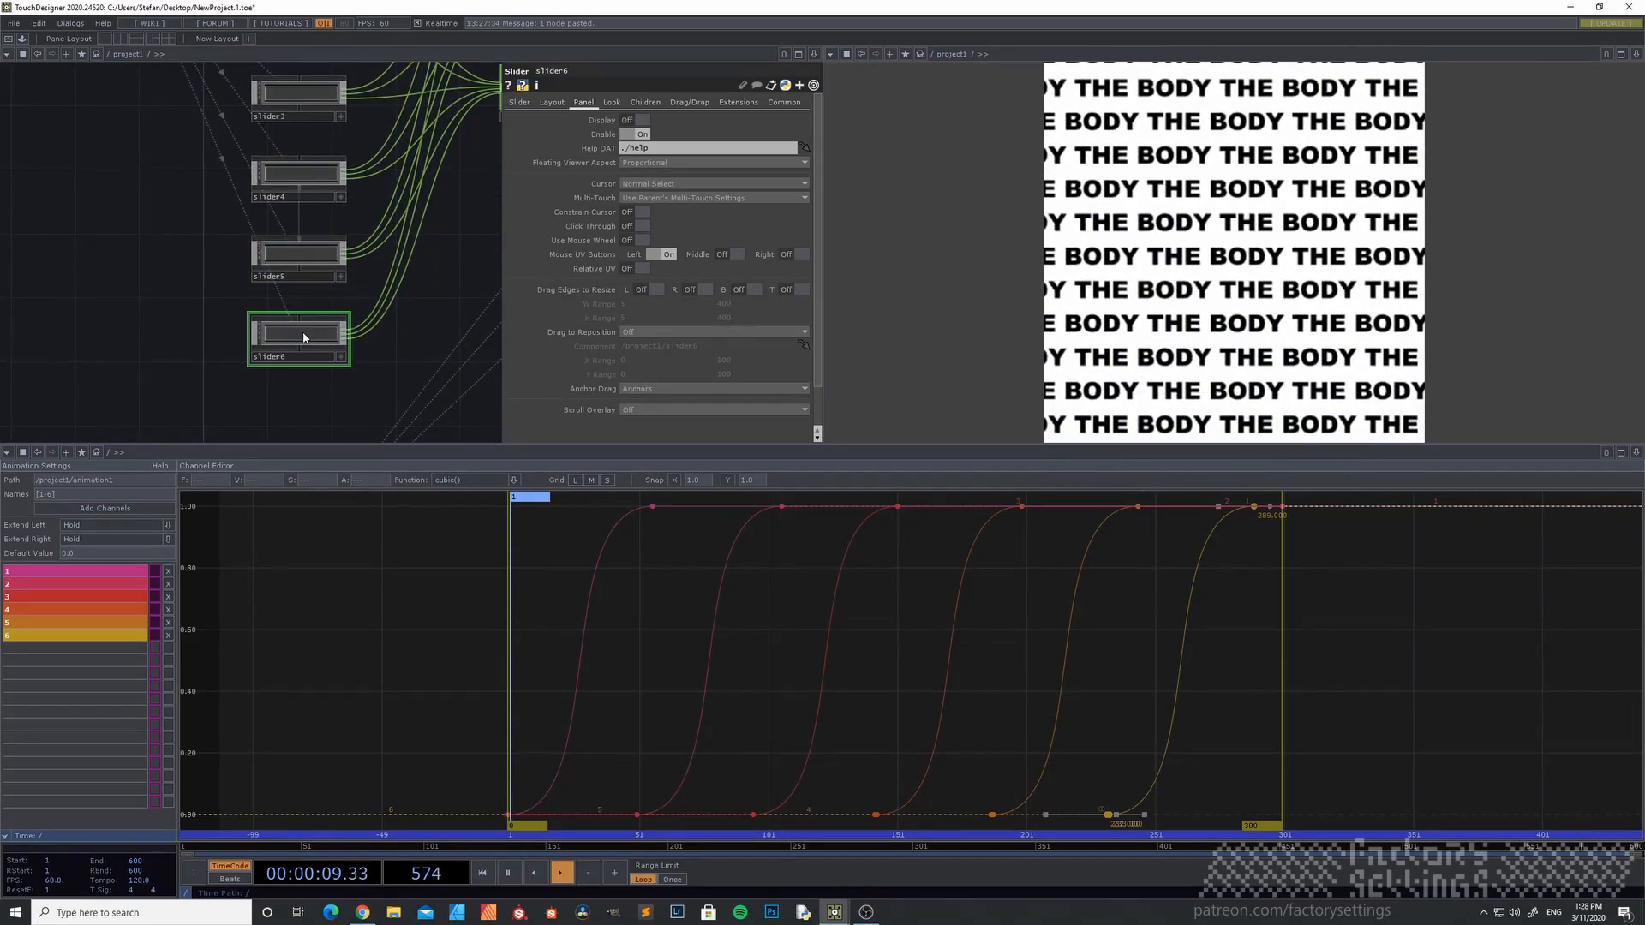
key("i")
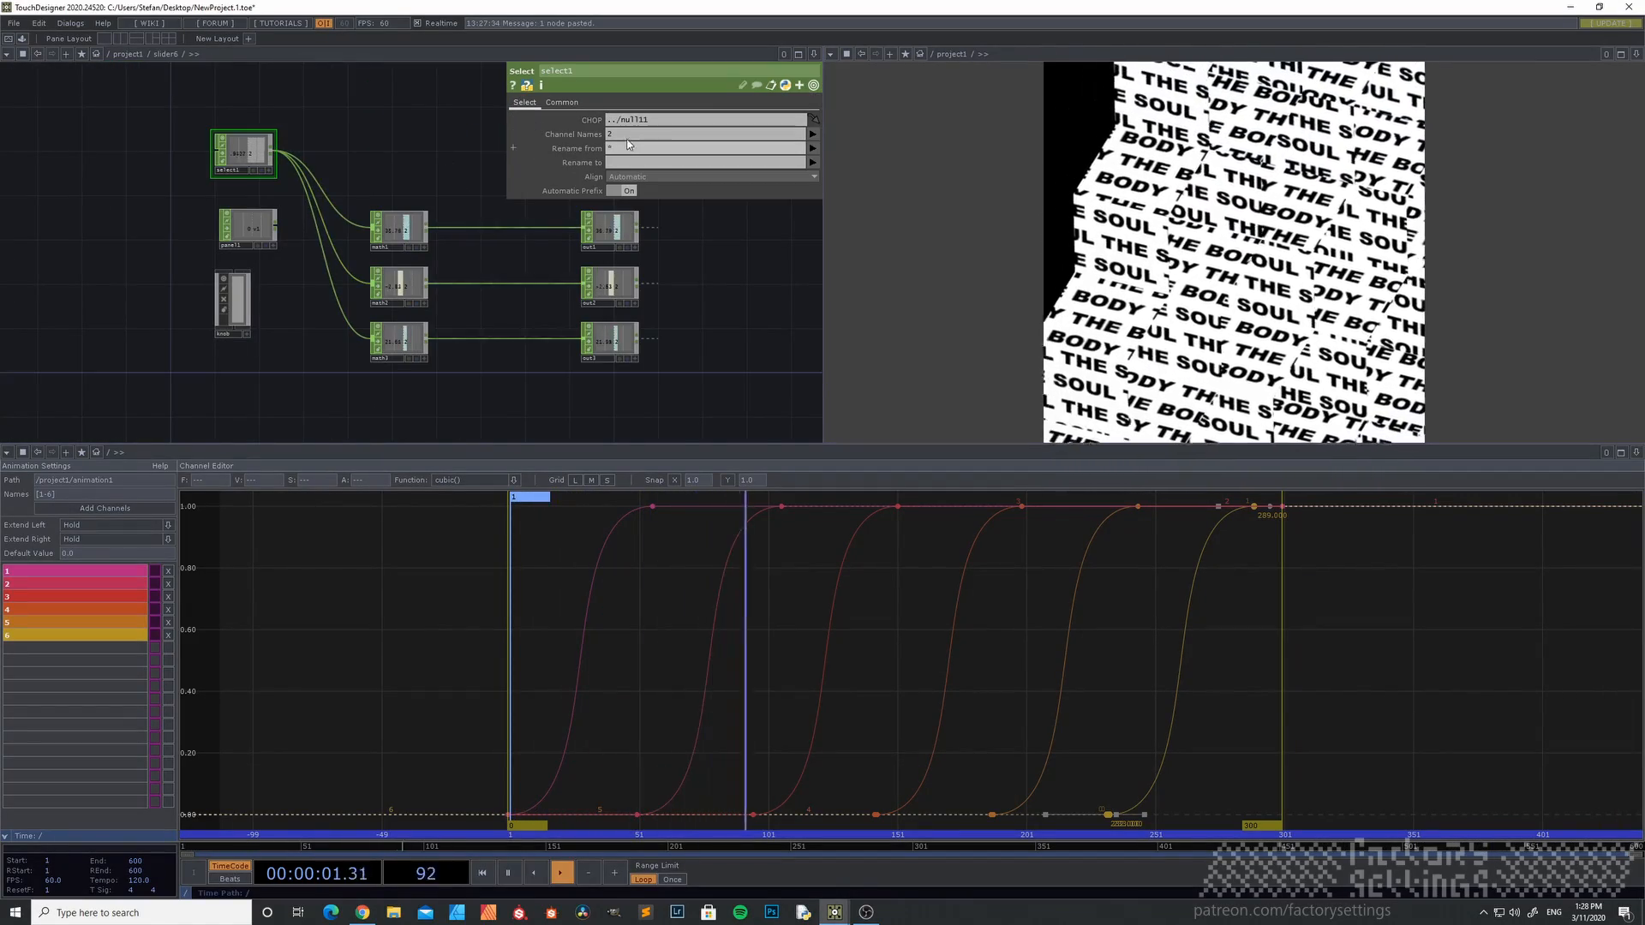
left_click_drag(627, 135, 415, 134)
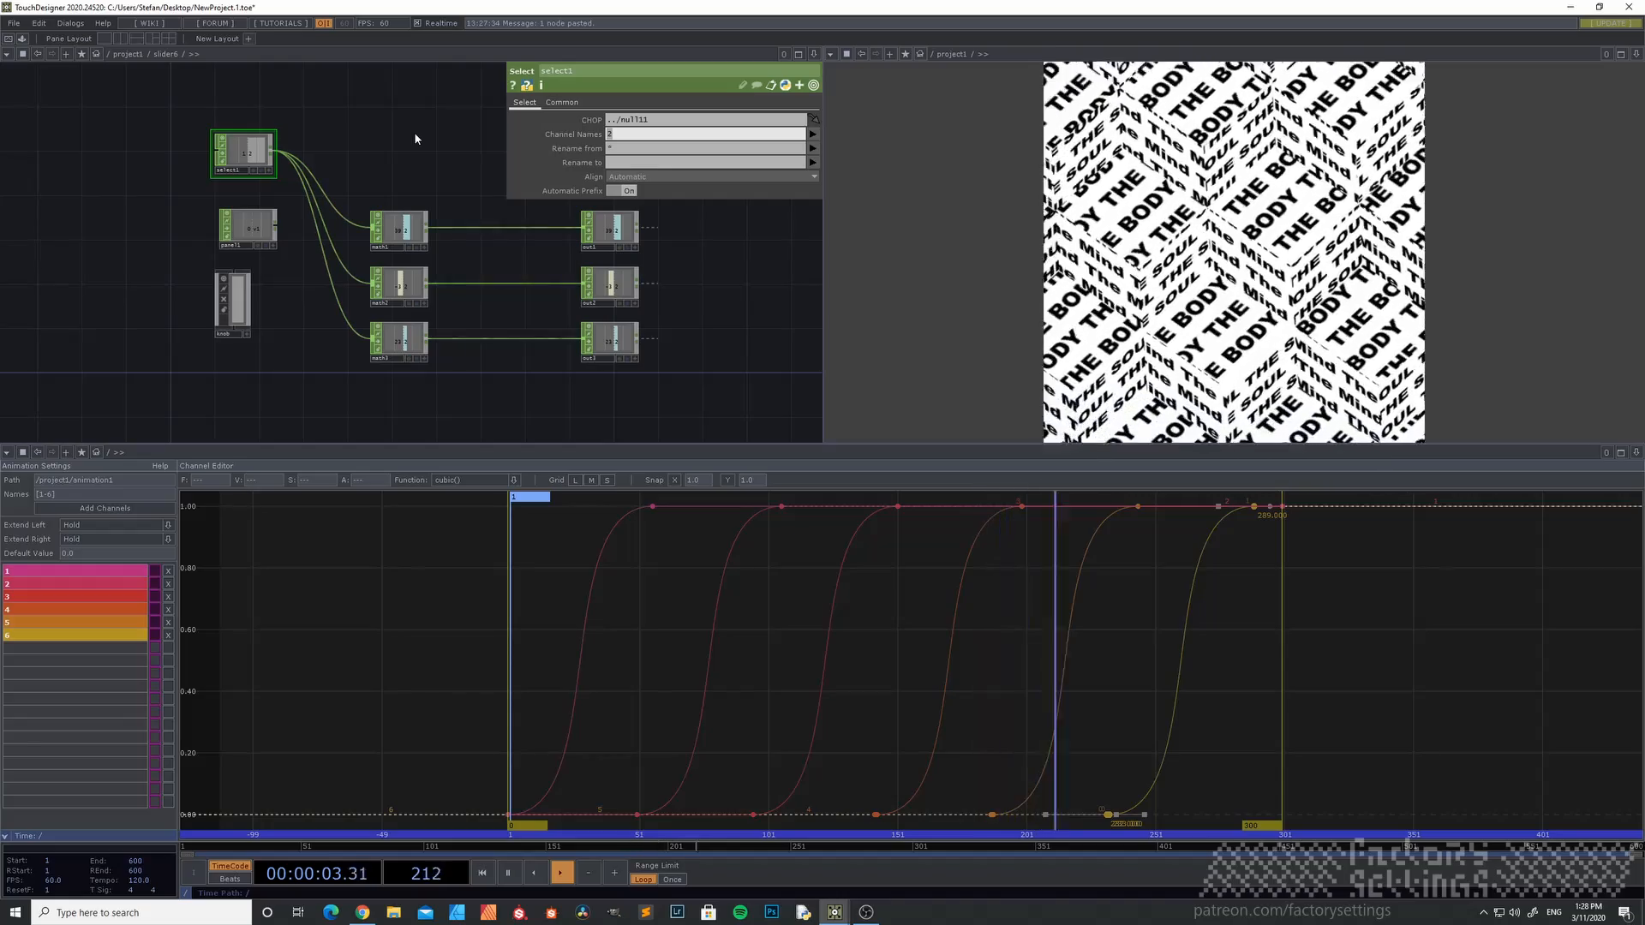
type("6")
key("Return")
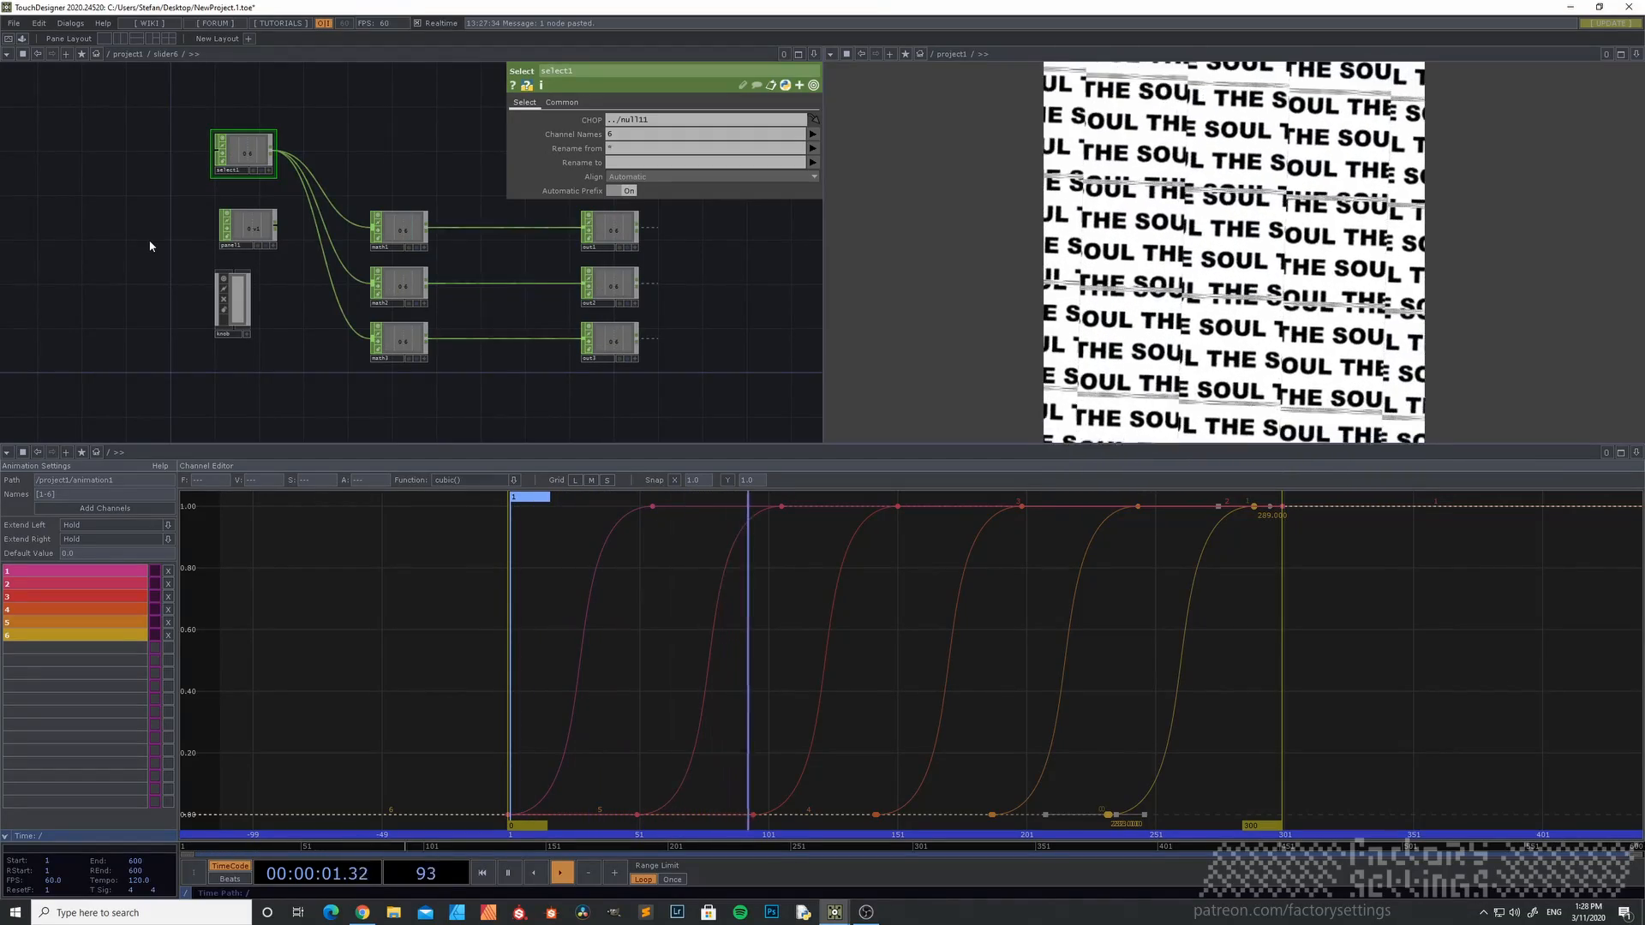
scroll(132, 275, "down", 3)
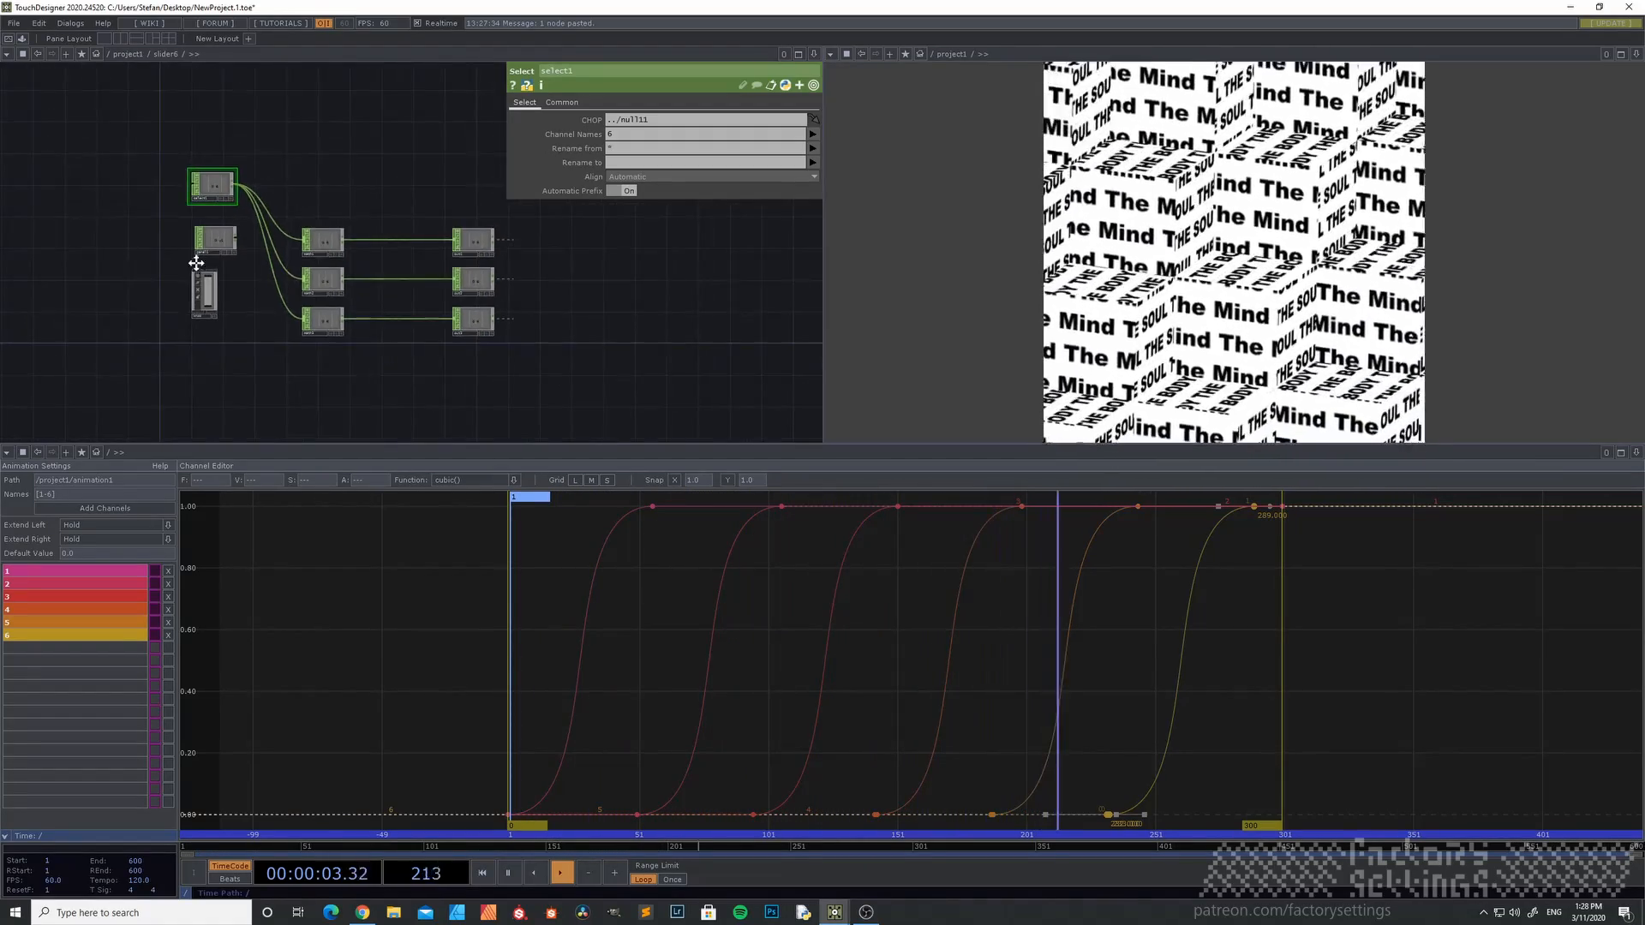
left_click_drag(196, 263, 330, 248)
scroll(214, 281, "down", 3)
left_click_drag(203, 280, 168, 244)
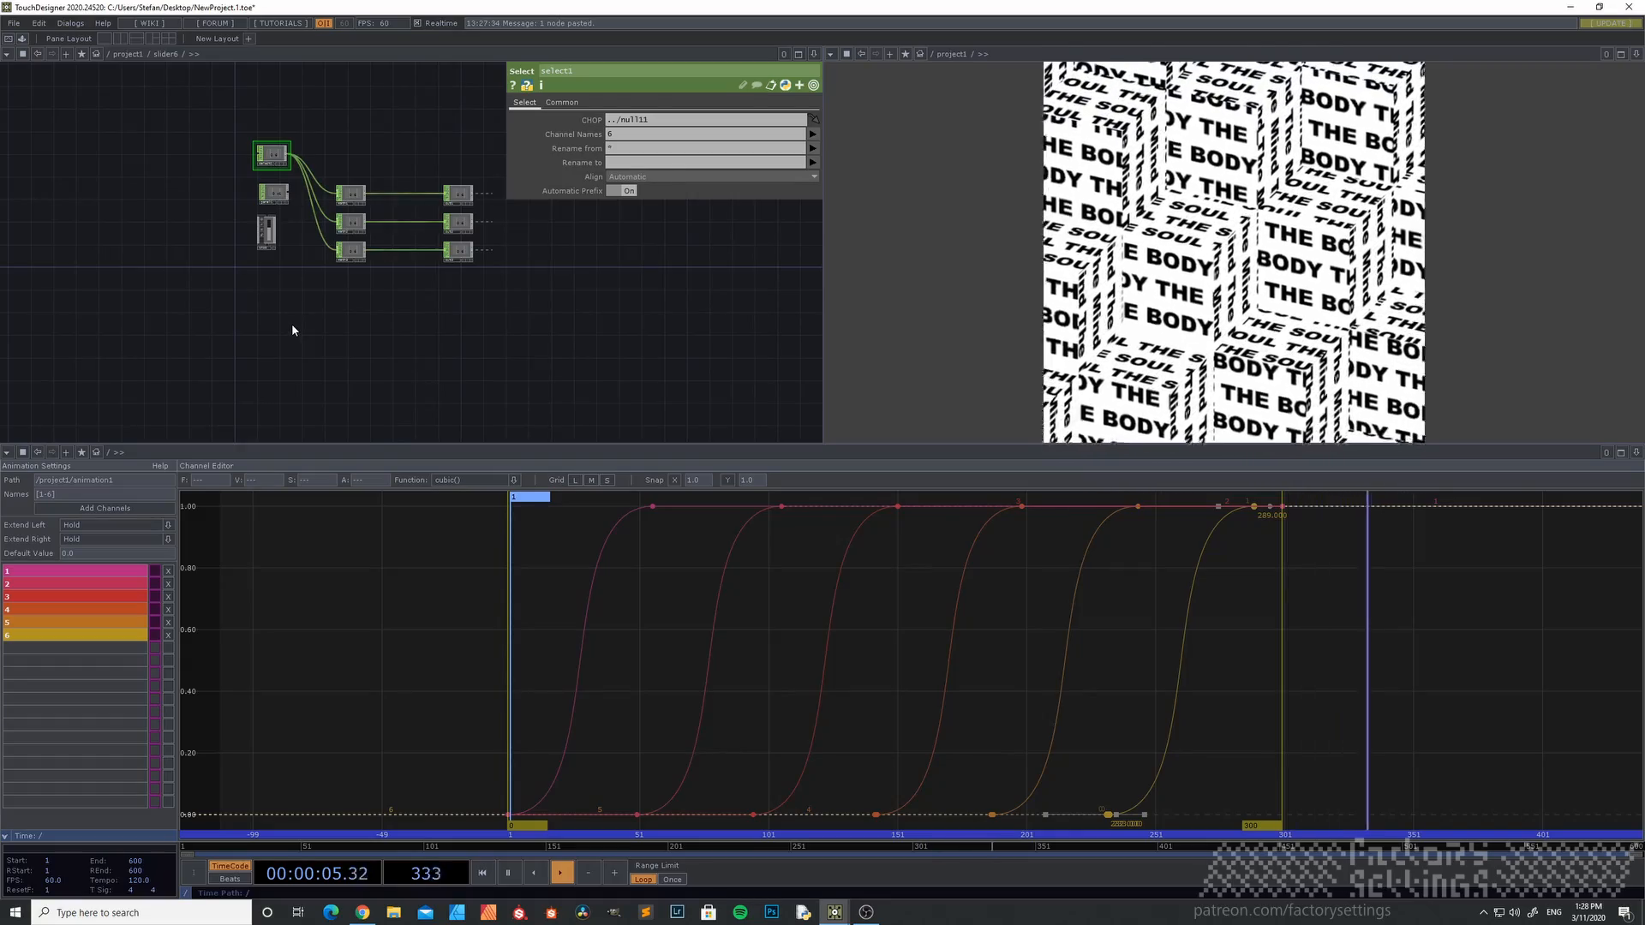
key("u")
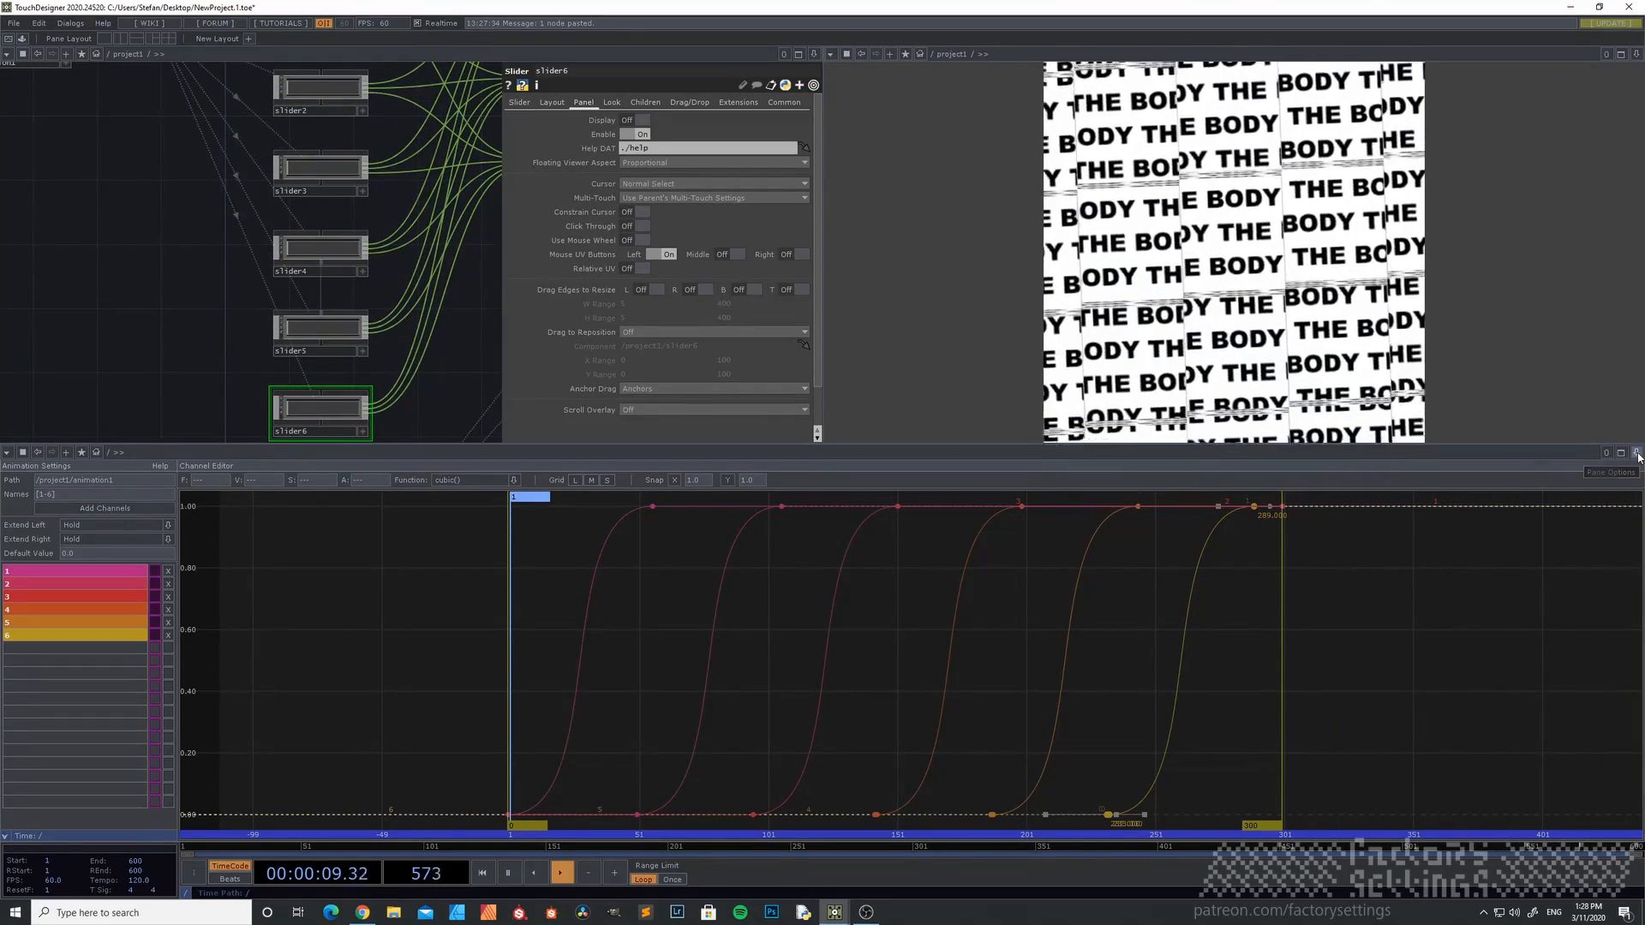
- Close the Animation Editor pane so the project1 network fills the full height beside the output
left_click(1638, 456)
left_click(1554, 546)
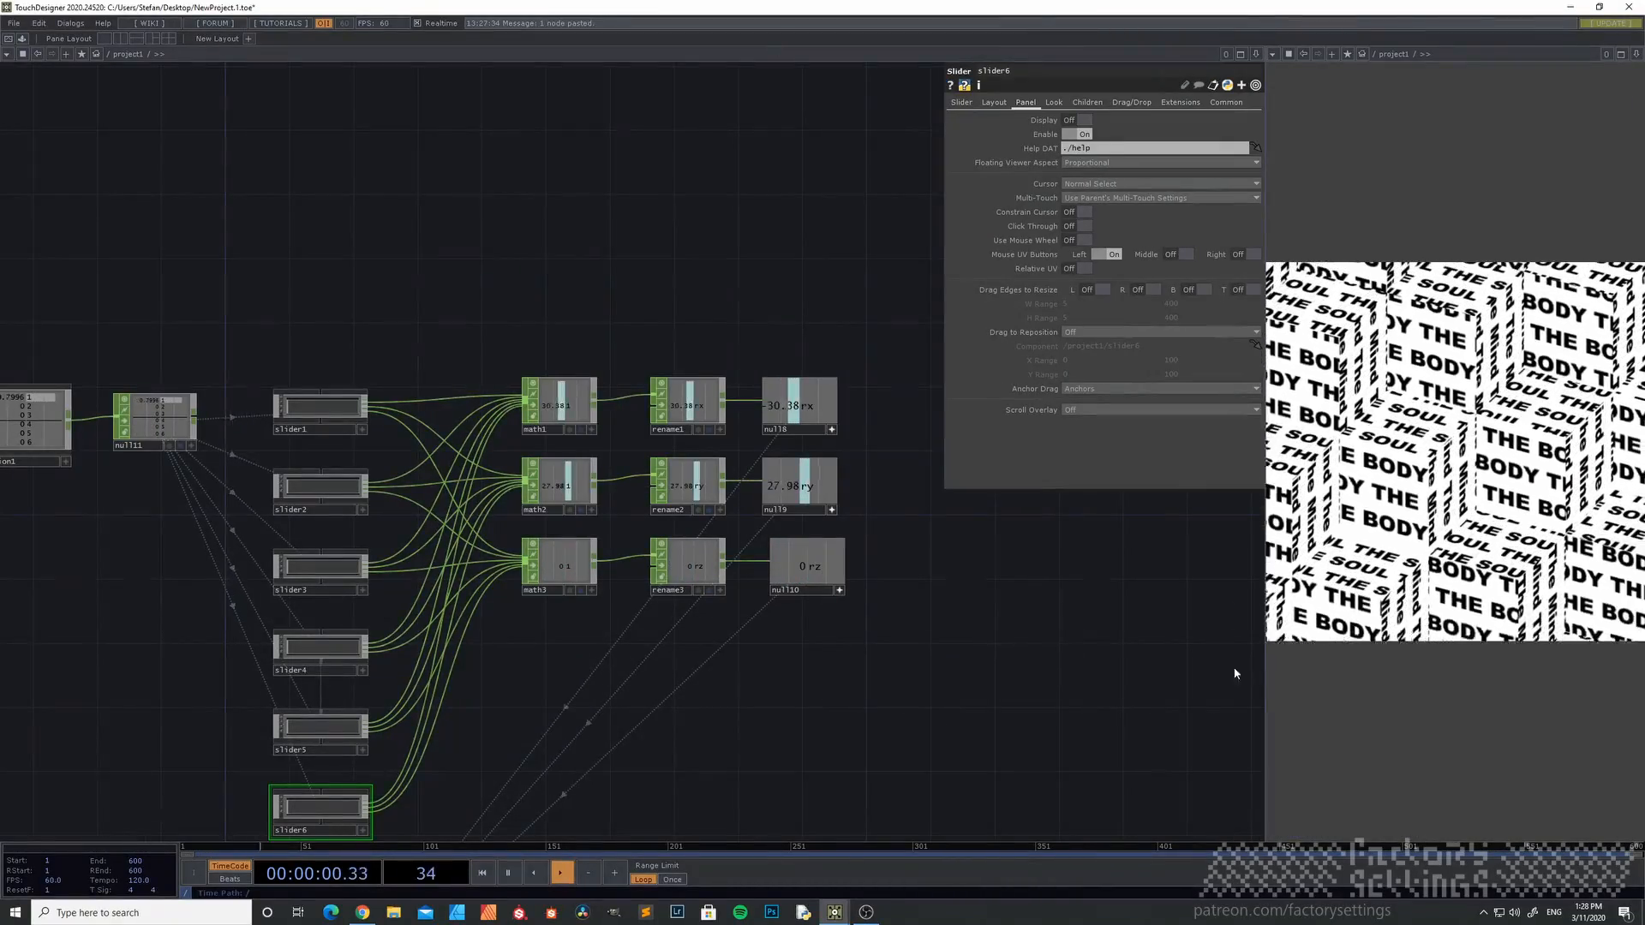
scroll(1046, 649, "down", 5)
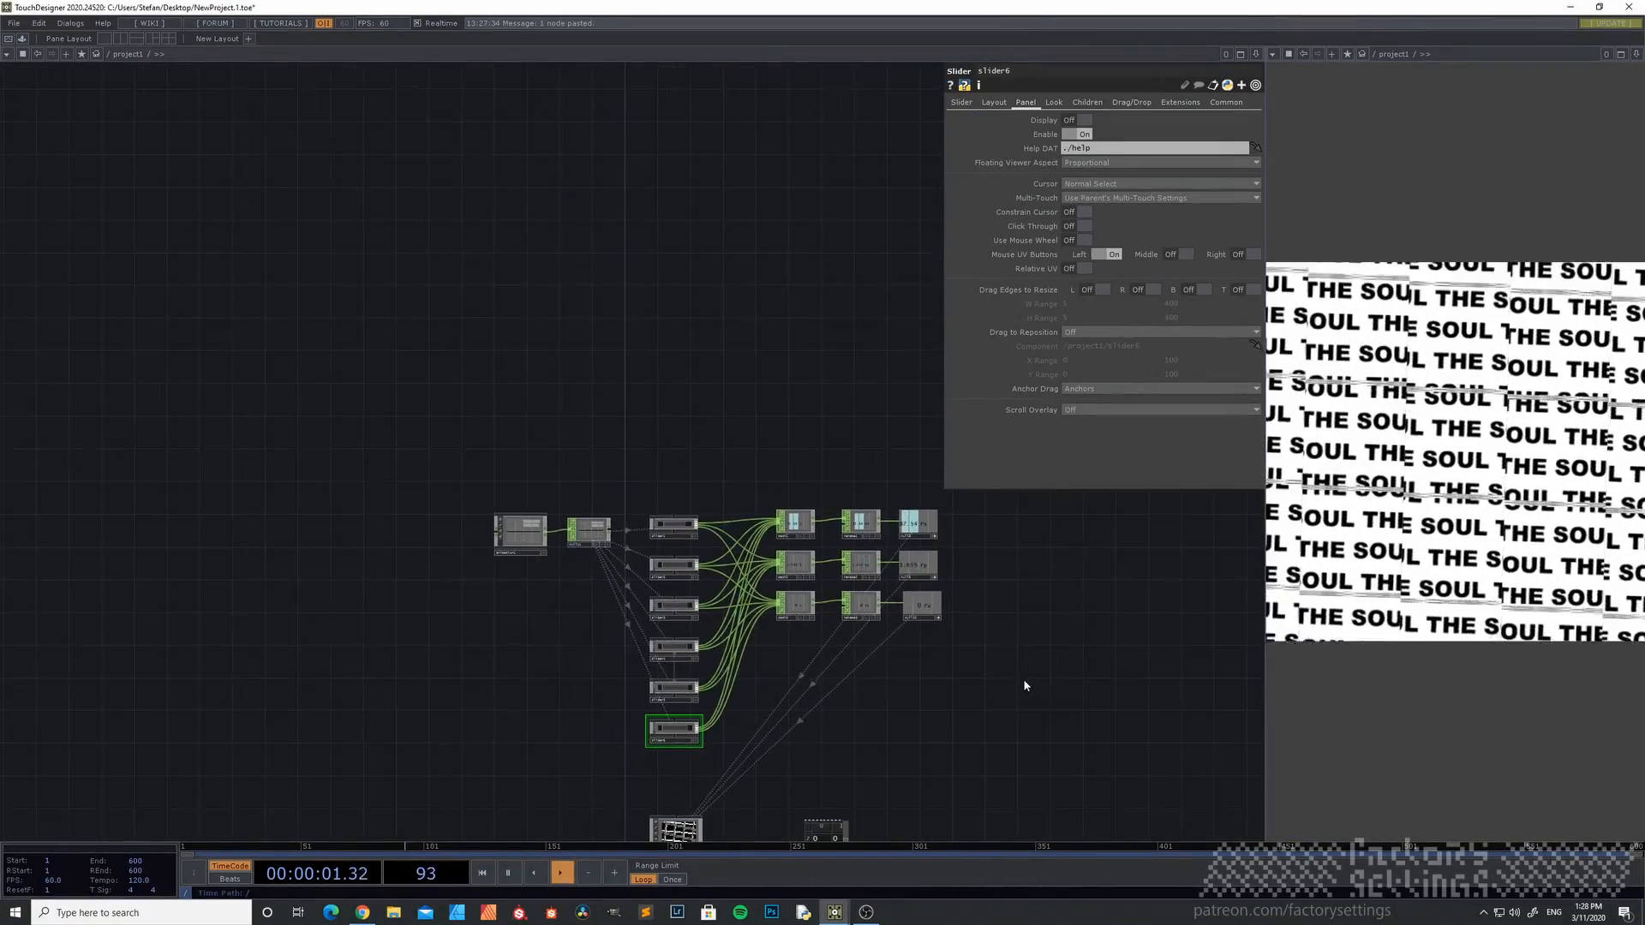
left_click_drag(1025, 685, 864, 538)
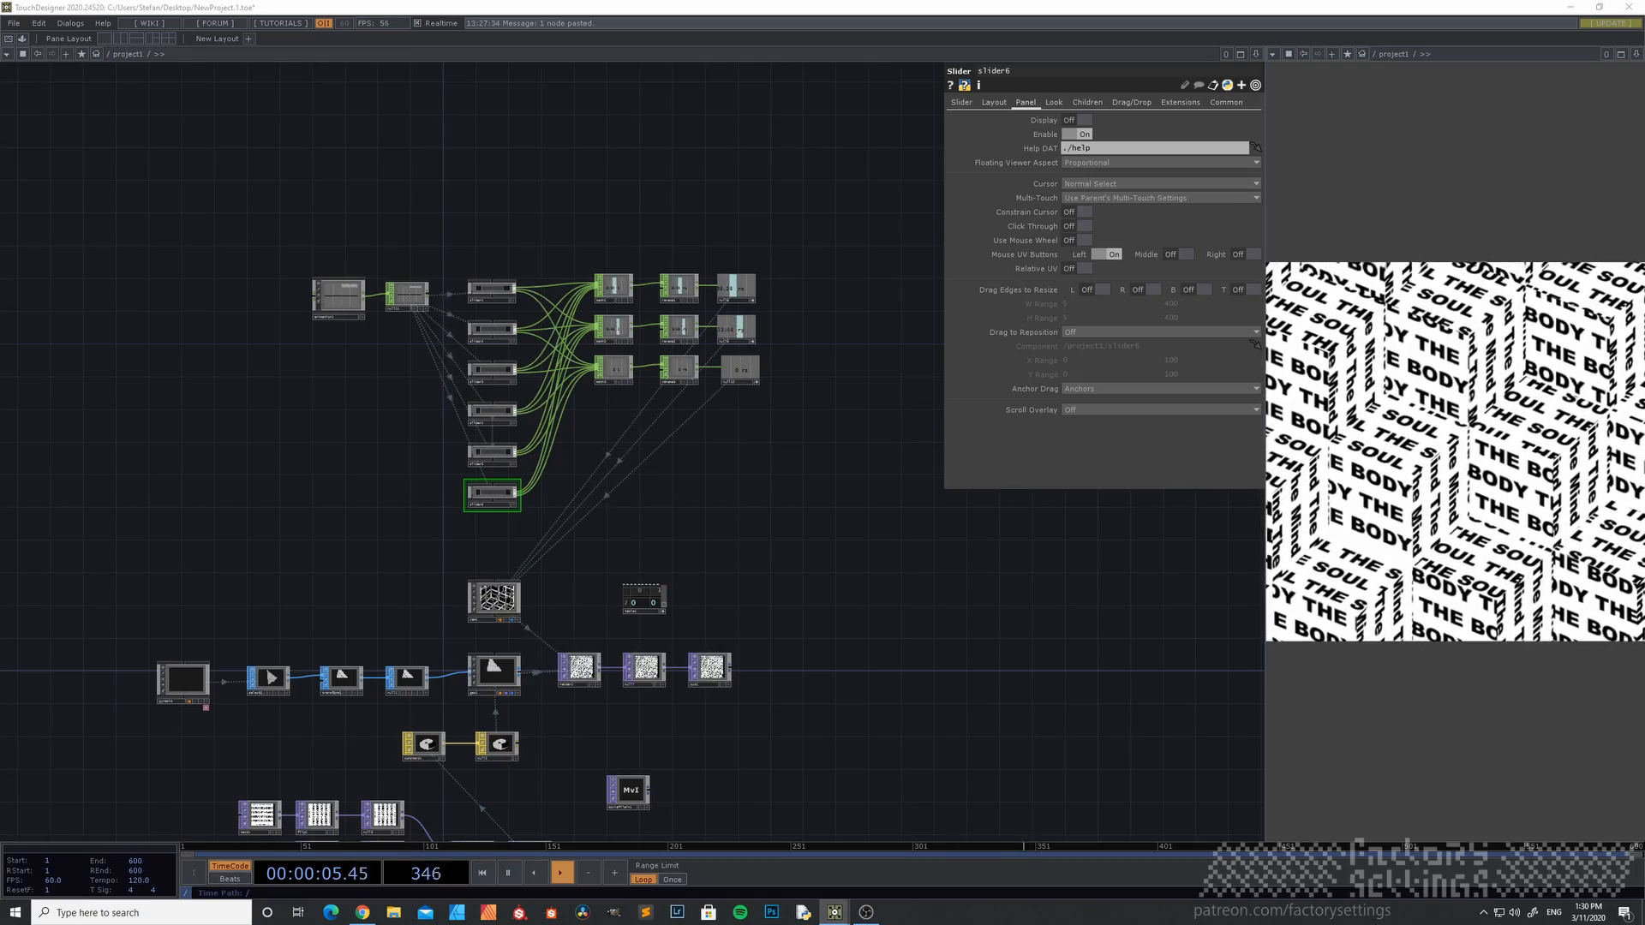
- Examine the rx, ry and rz rotation values in table1 against the slider network, cam1 and the running output
scroll(639, 621, "up", 10)
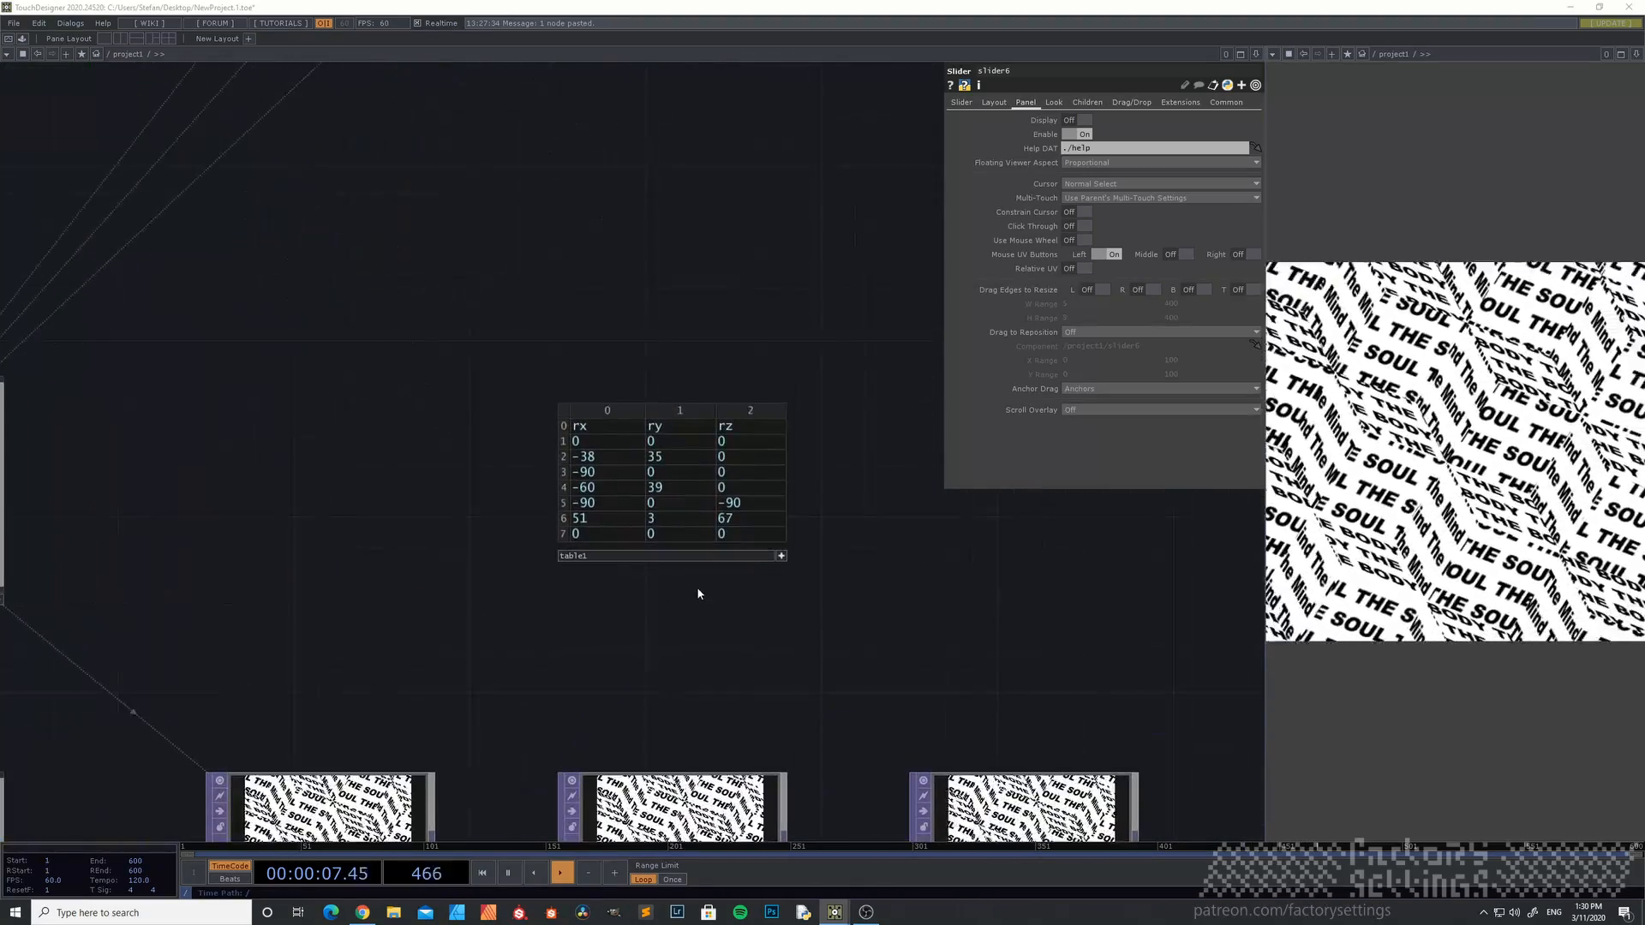
left_click_drag(689, 589, 640, 679)
scroll(639, 680, "up", 3)
scroll(639, 679, "down", 3)
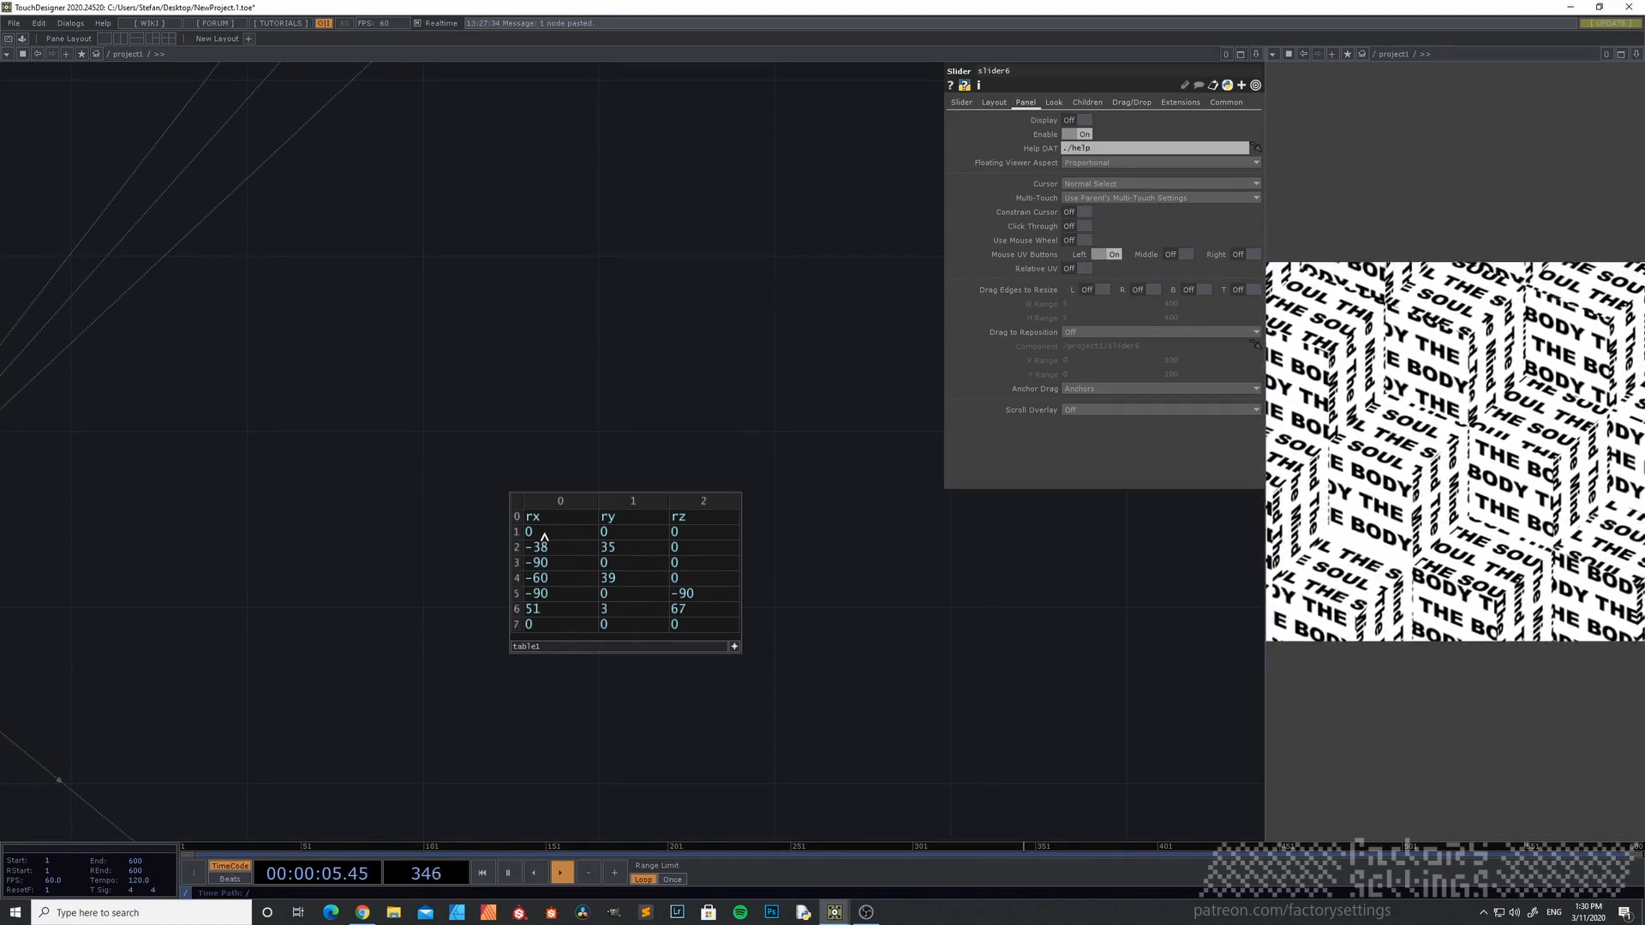
left_click(554, 534)
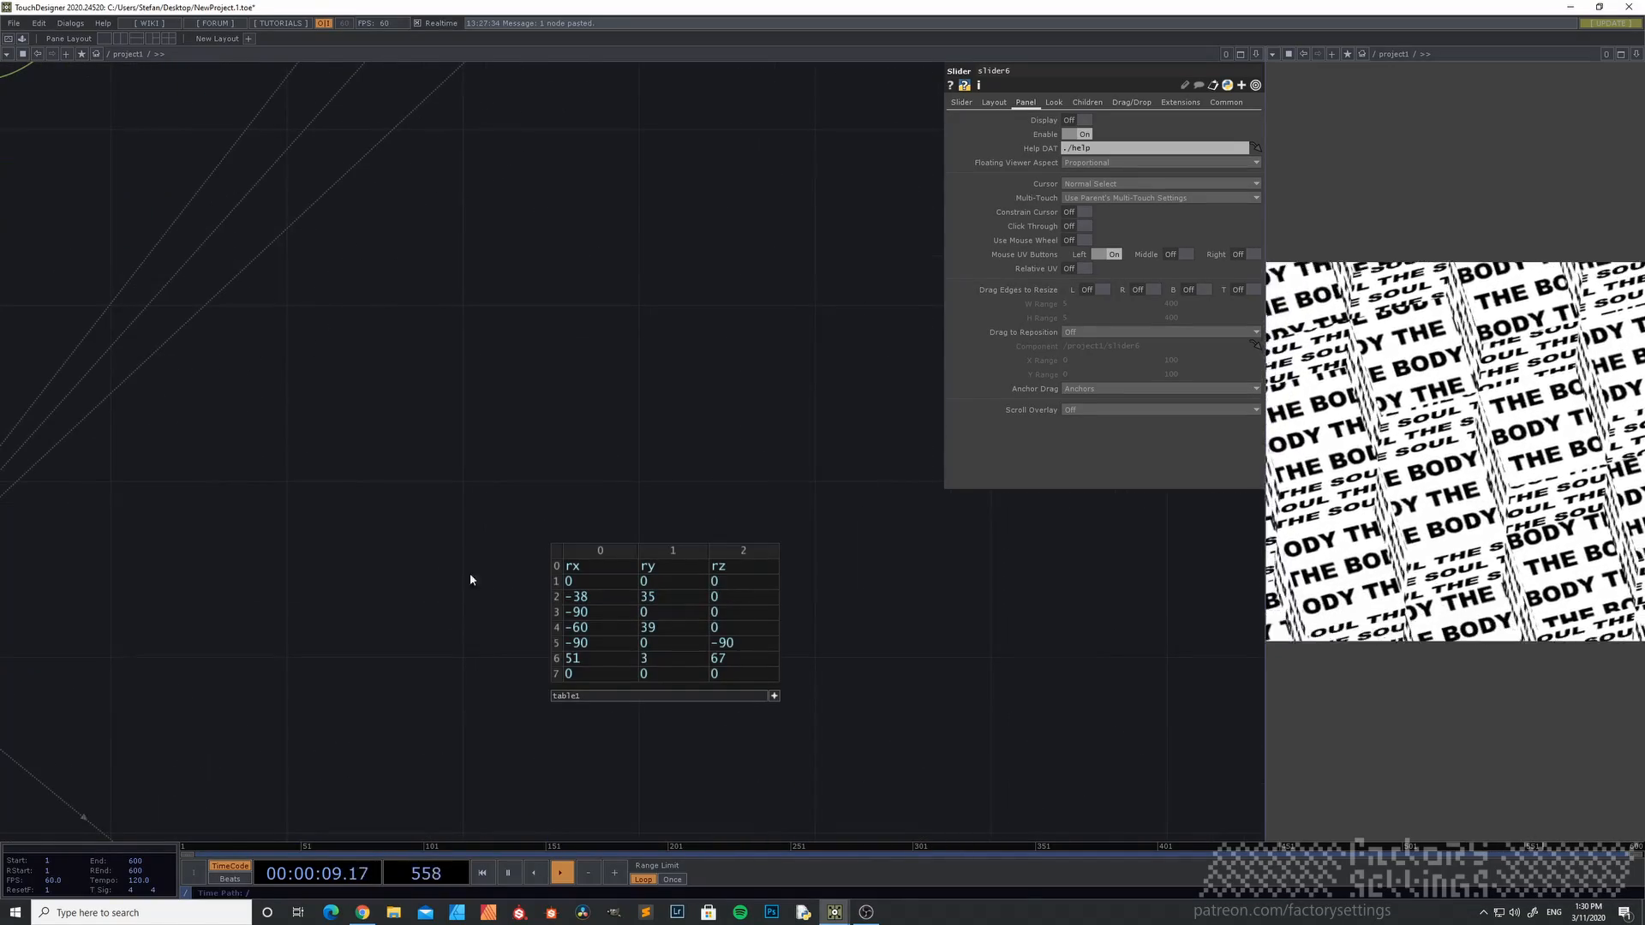
left_click_drag(386, 480, 544, 544)
scroll(462, 503, "down", 3)
left_click_drag(225, 401, 265, 581)
left_click_drag(264, 371, 351, 561)
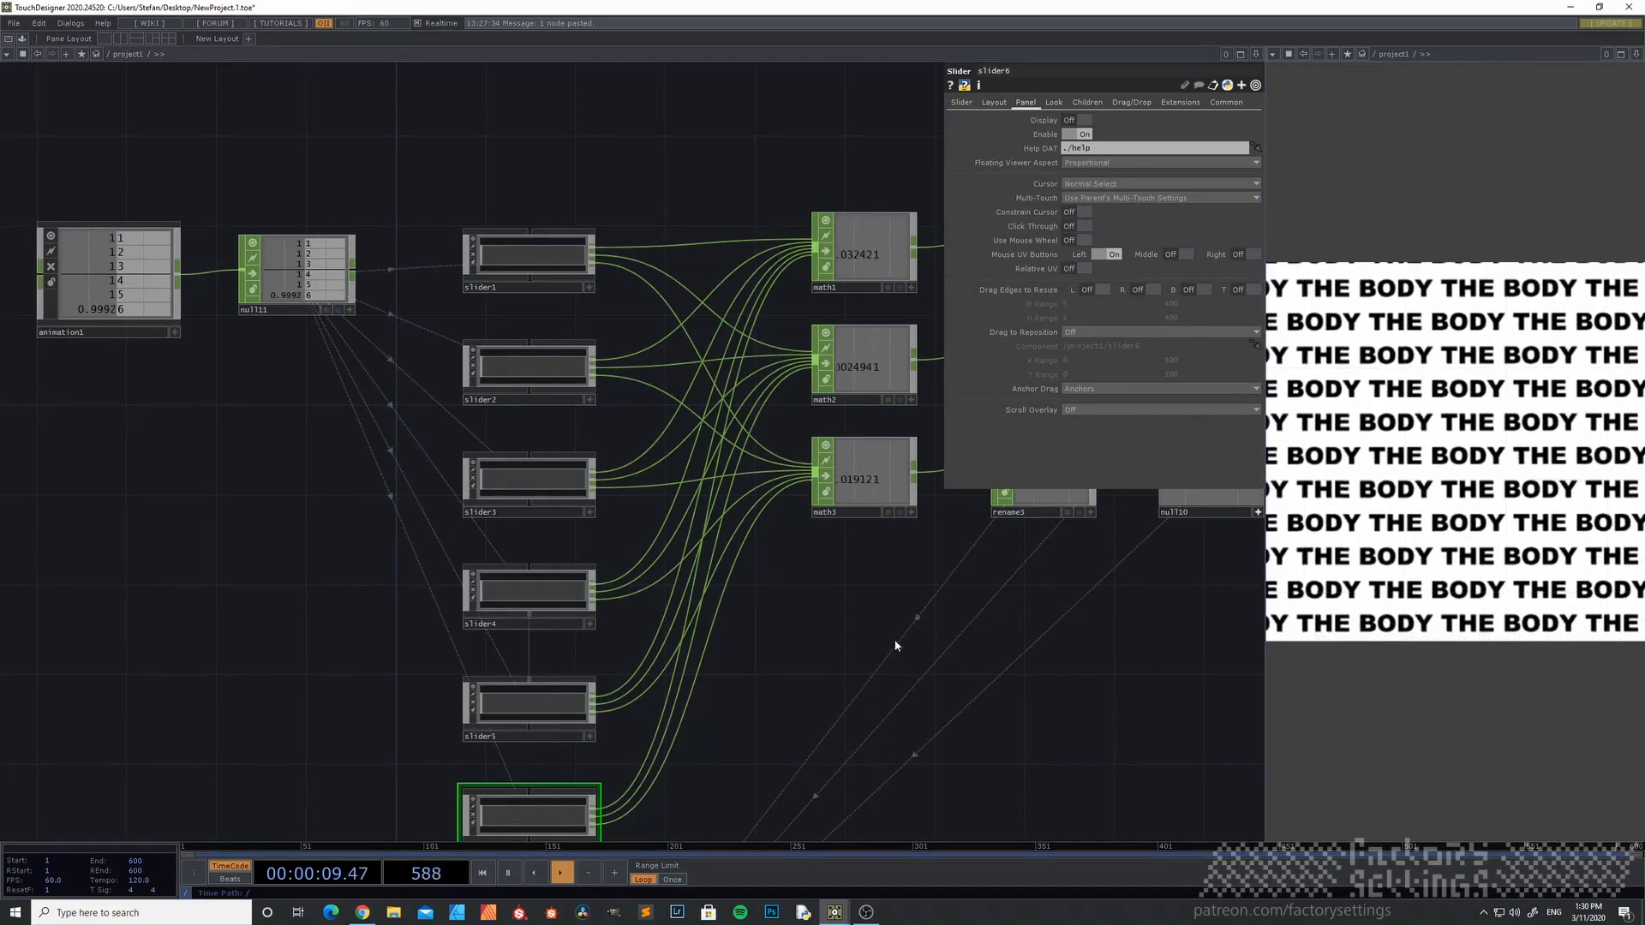
scroll(793, 605, "down", 5)
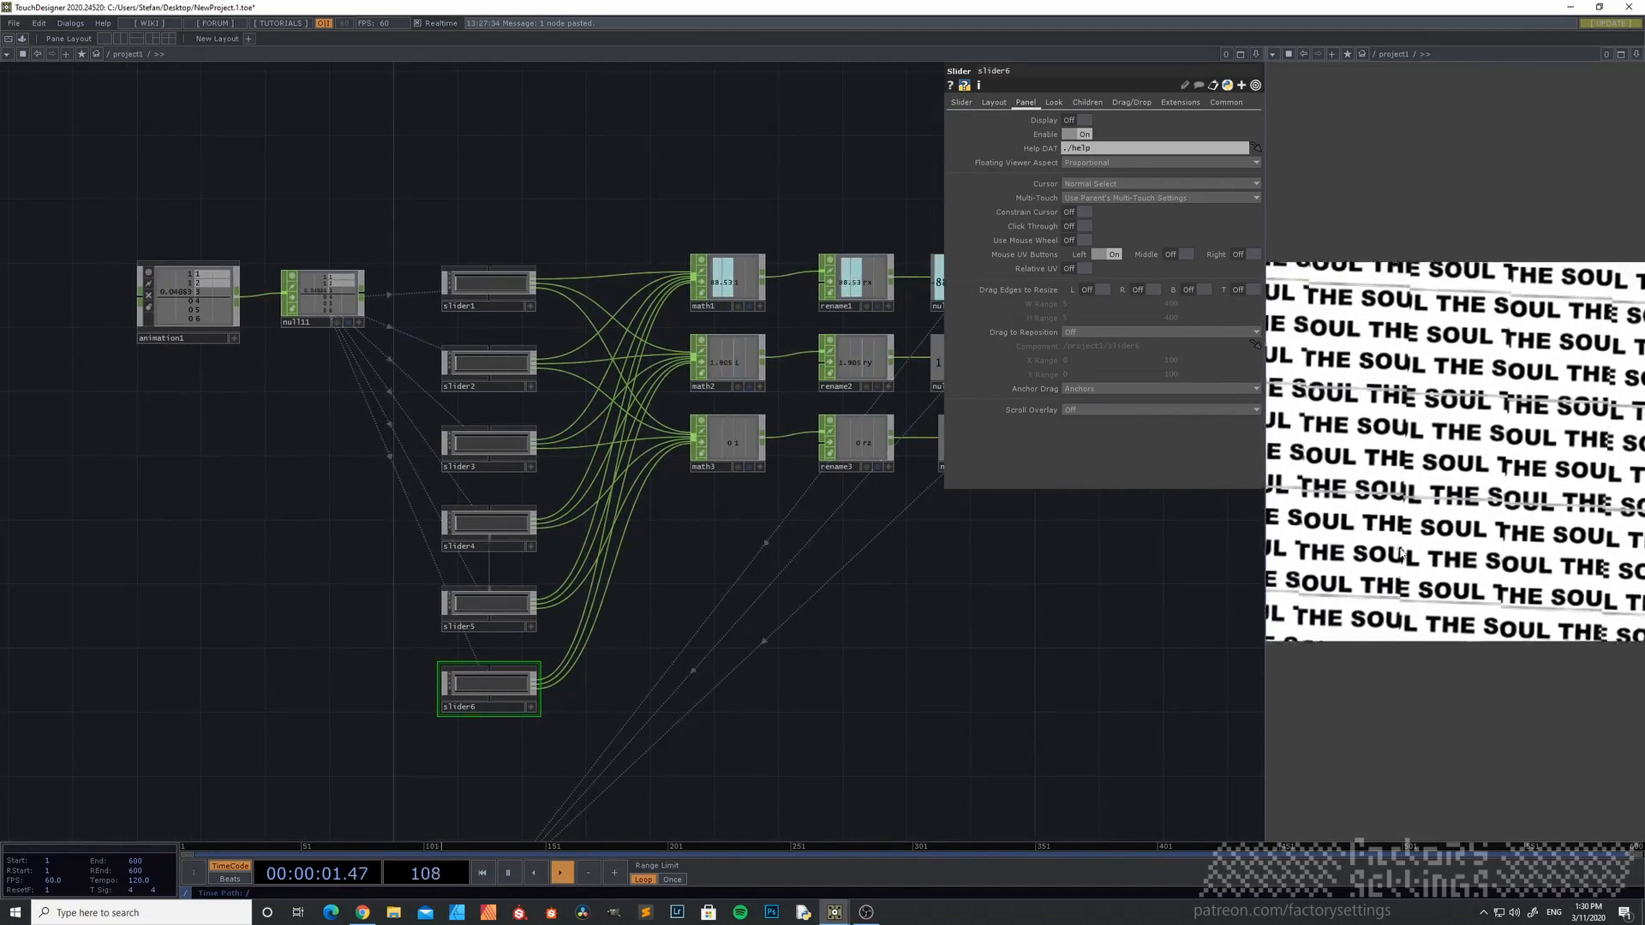
left_click_drag(700, 564, 584, 408)
scroll(687, 733, "up", 5)
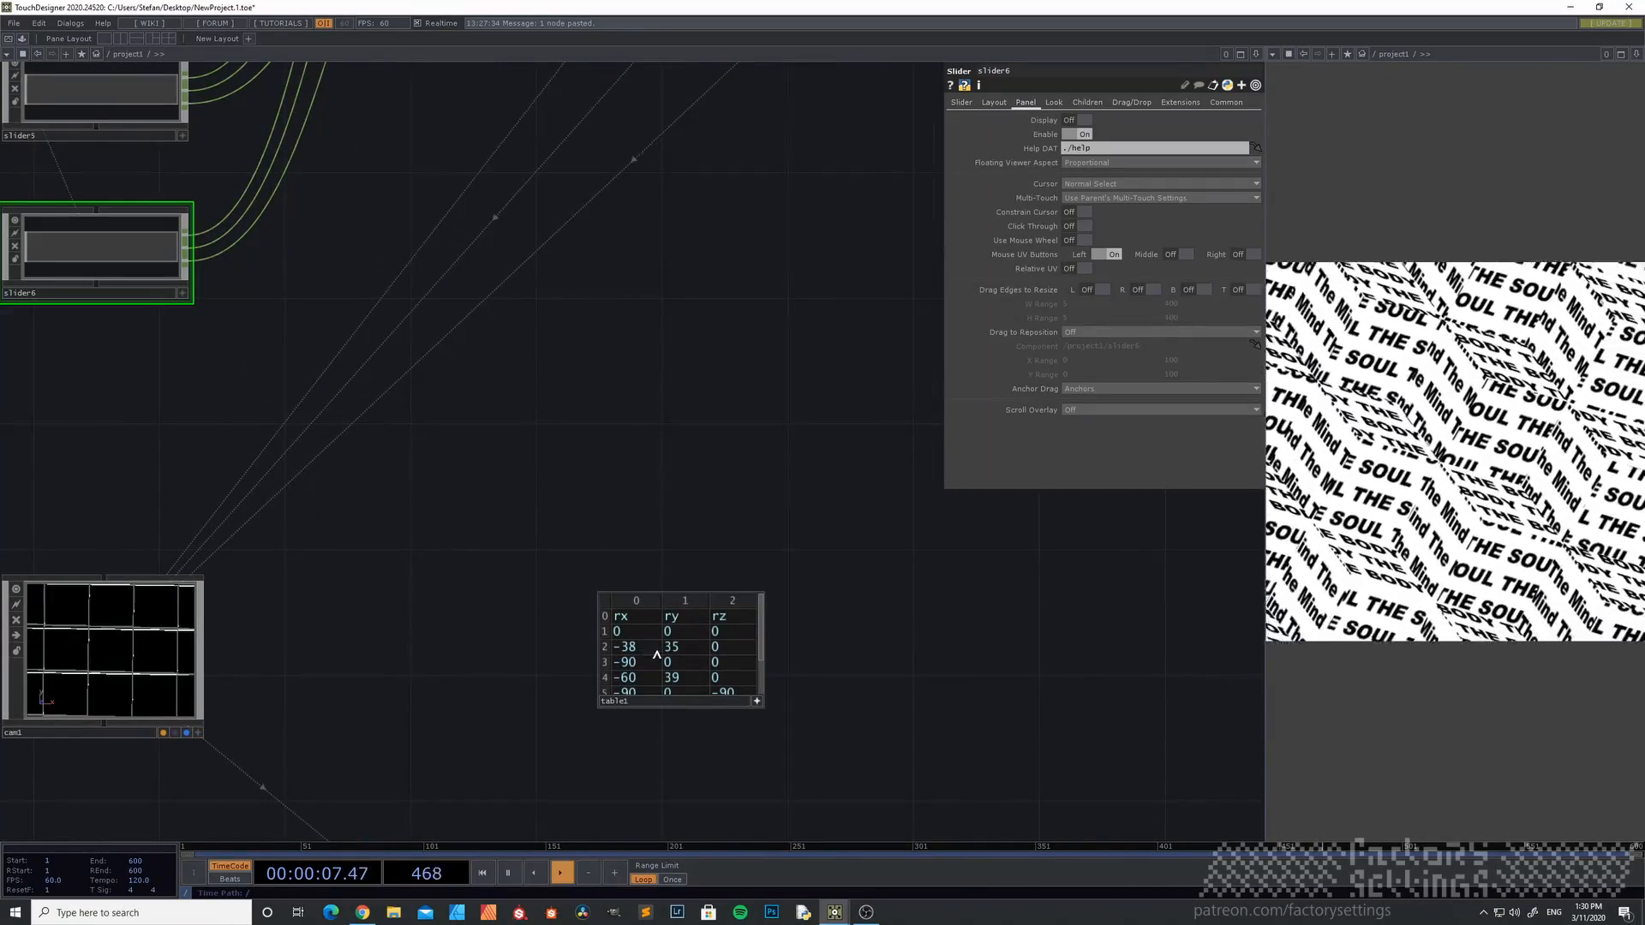
scroll(352, 591, "down", 5)
left_click_drag(338, 551, 618, 607)
scroll(520, 698, "up", 3)
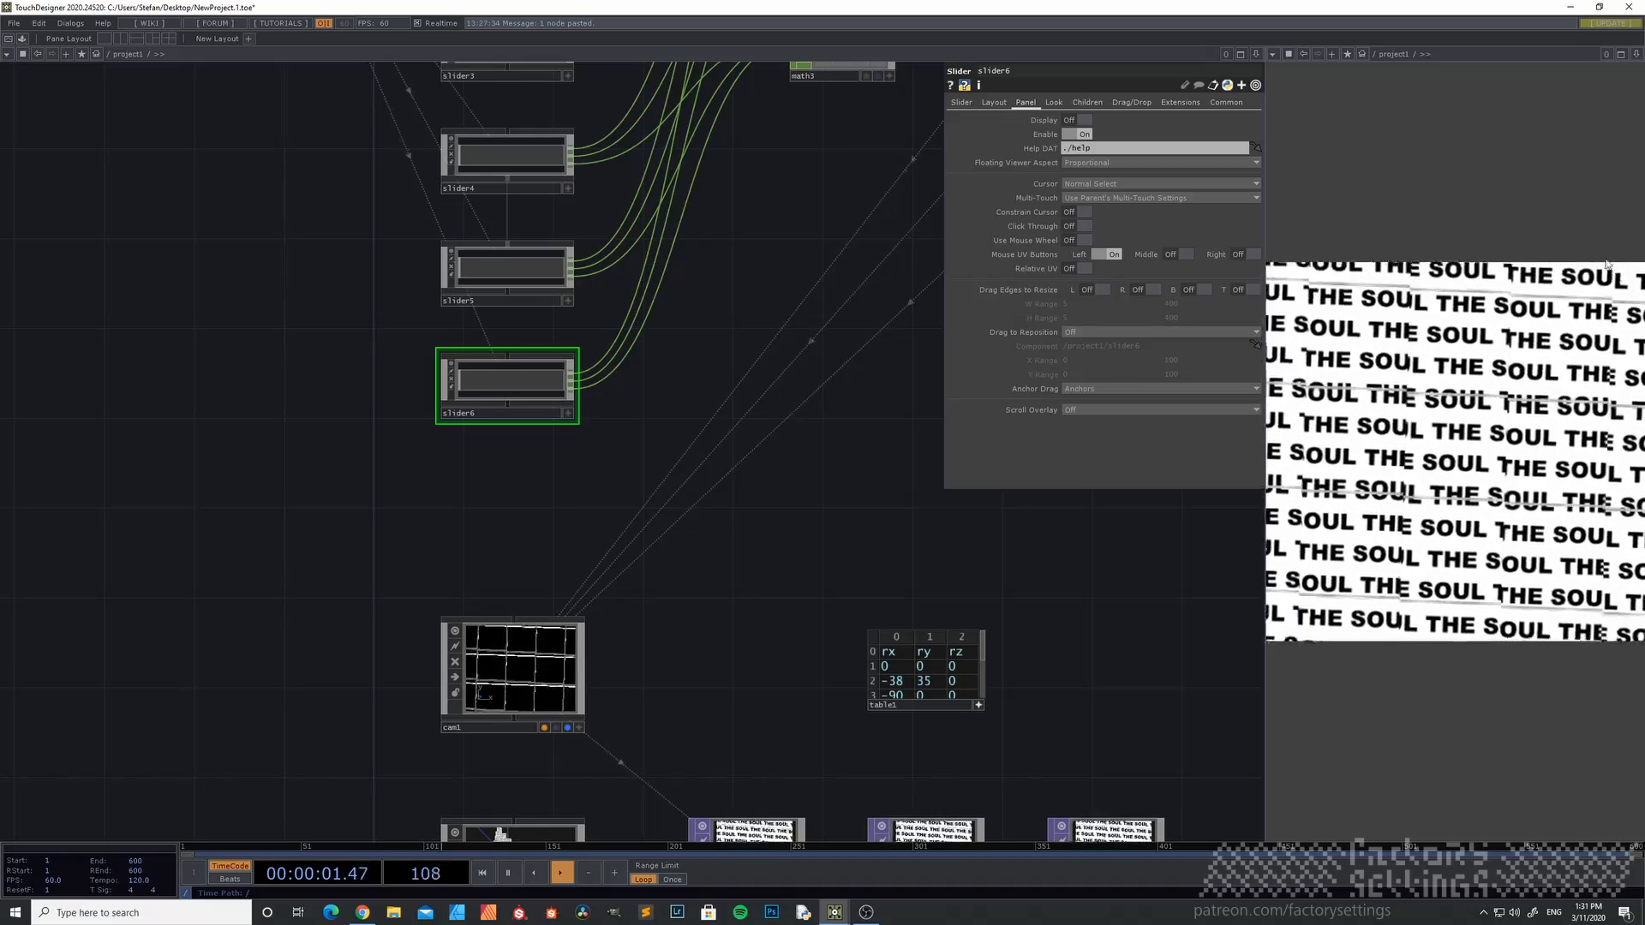
scroll(358, 379, "down", 6)
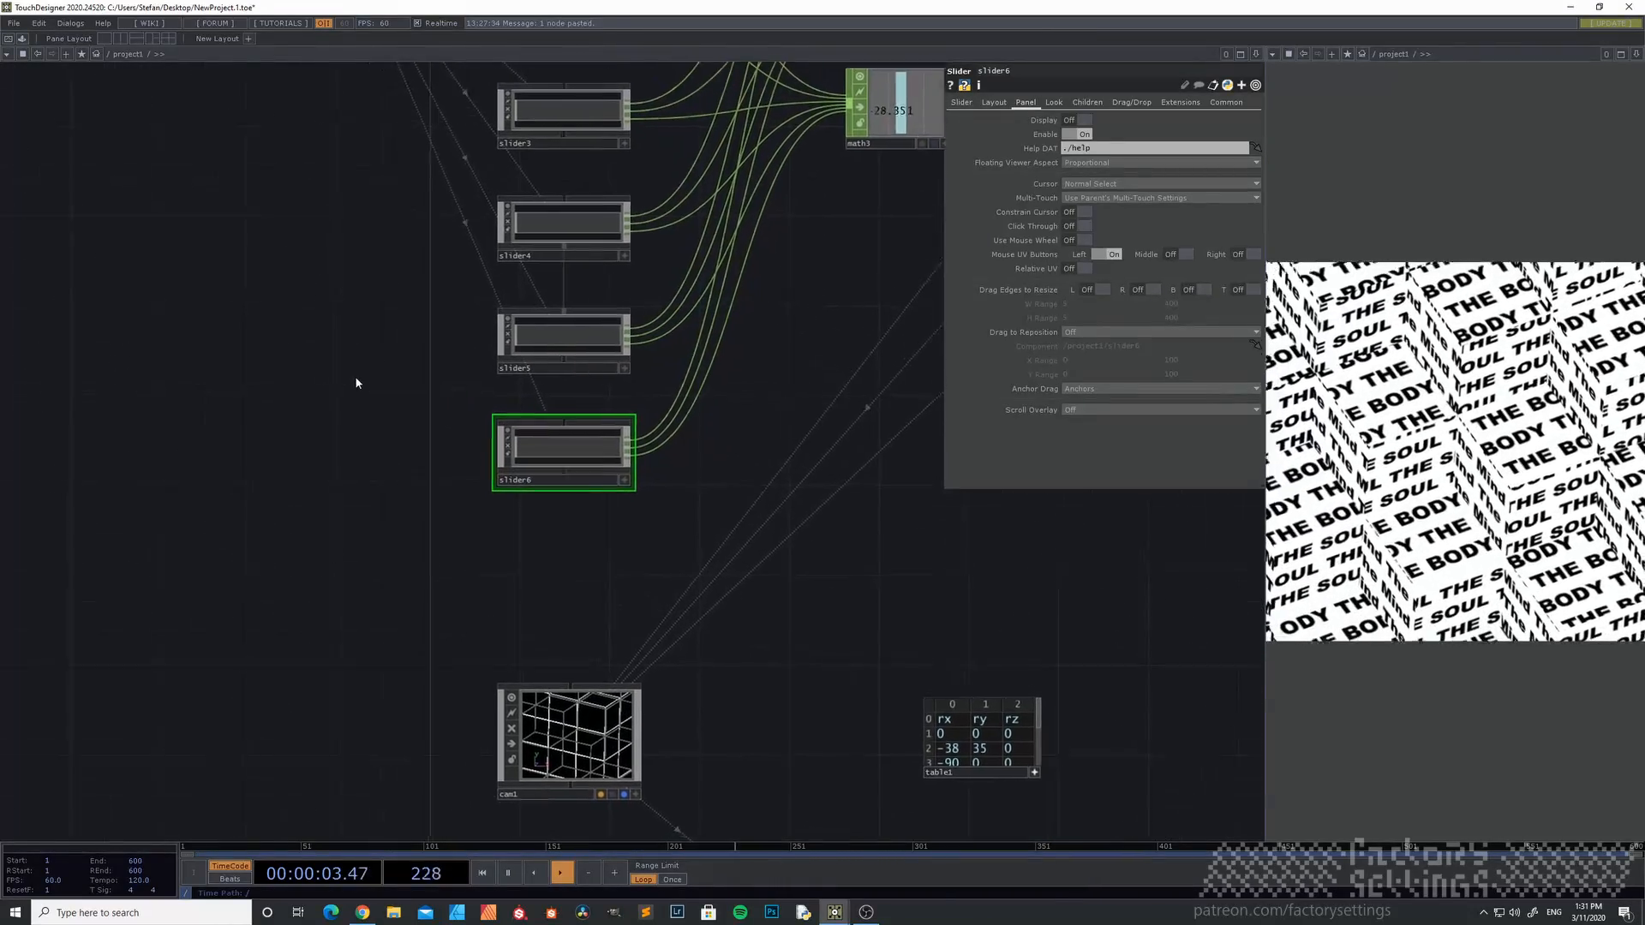
left_click_drag(367, 416, 414, 481)
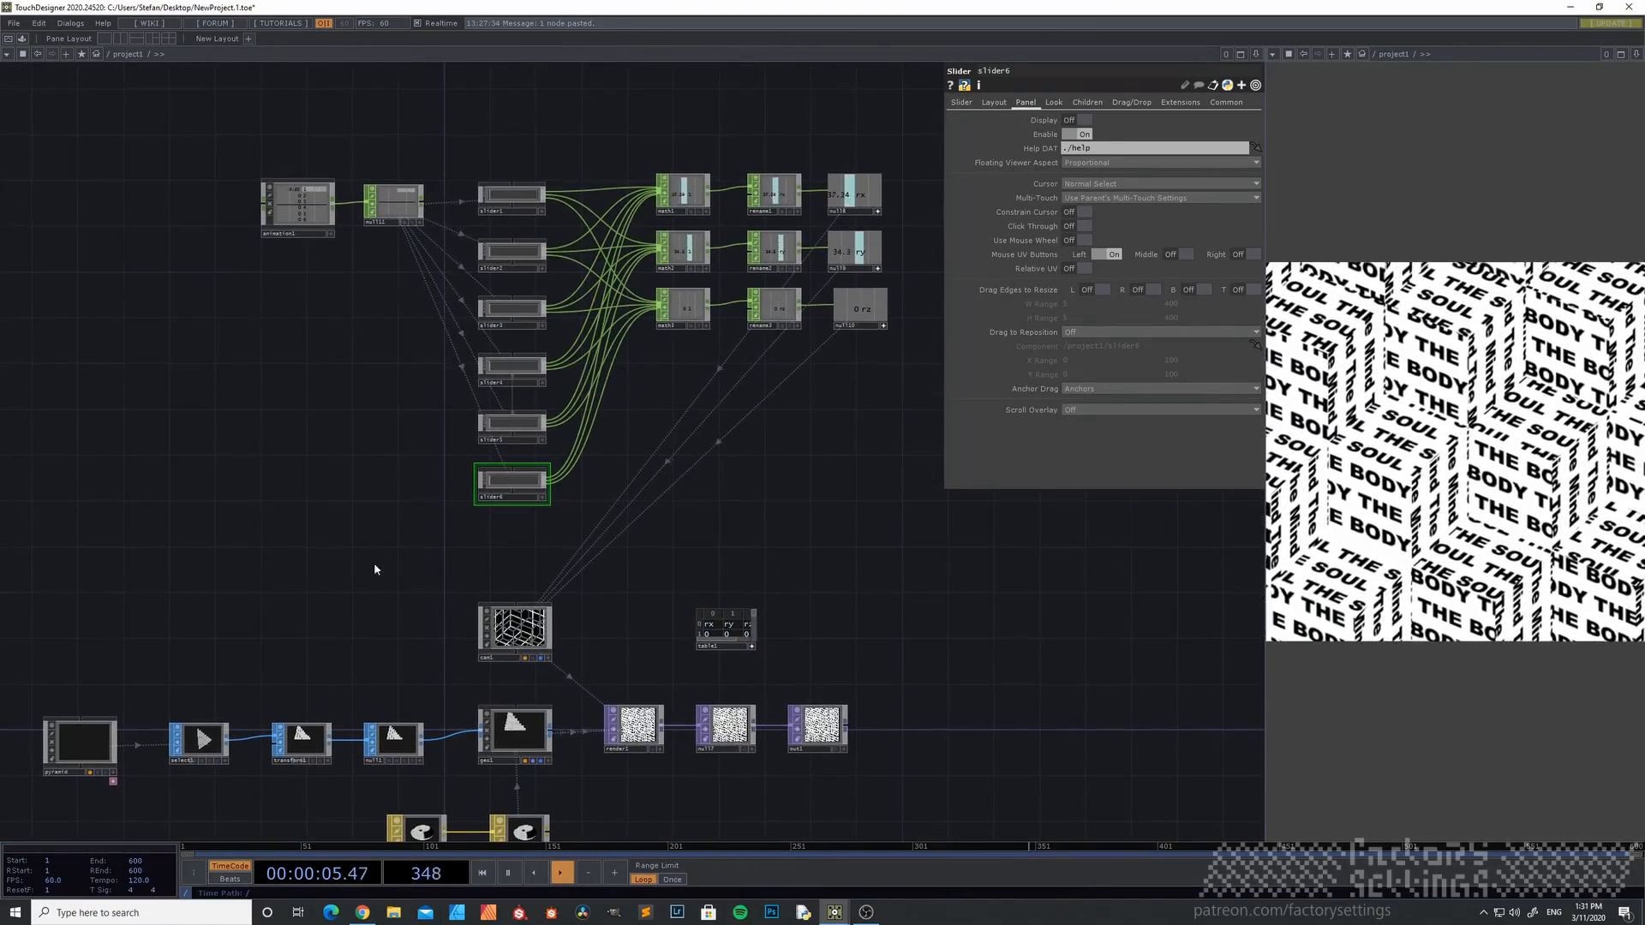
left_click_drag(377, 588, 414, 503)
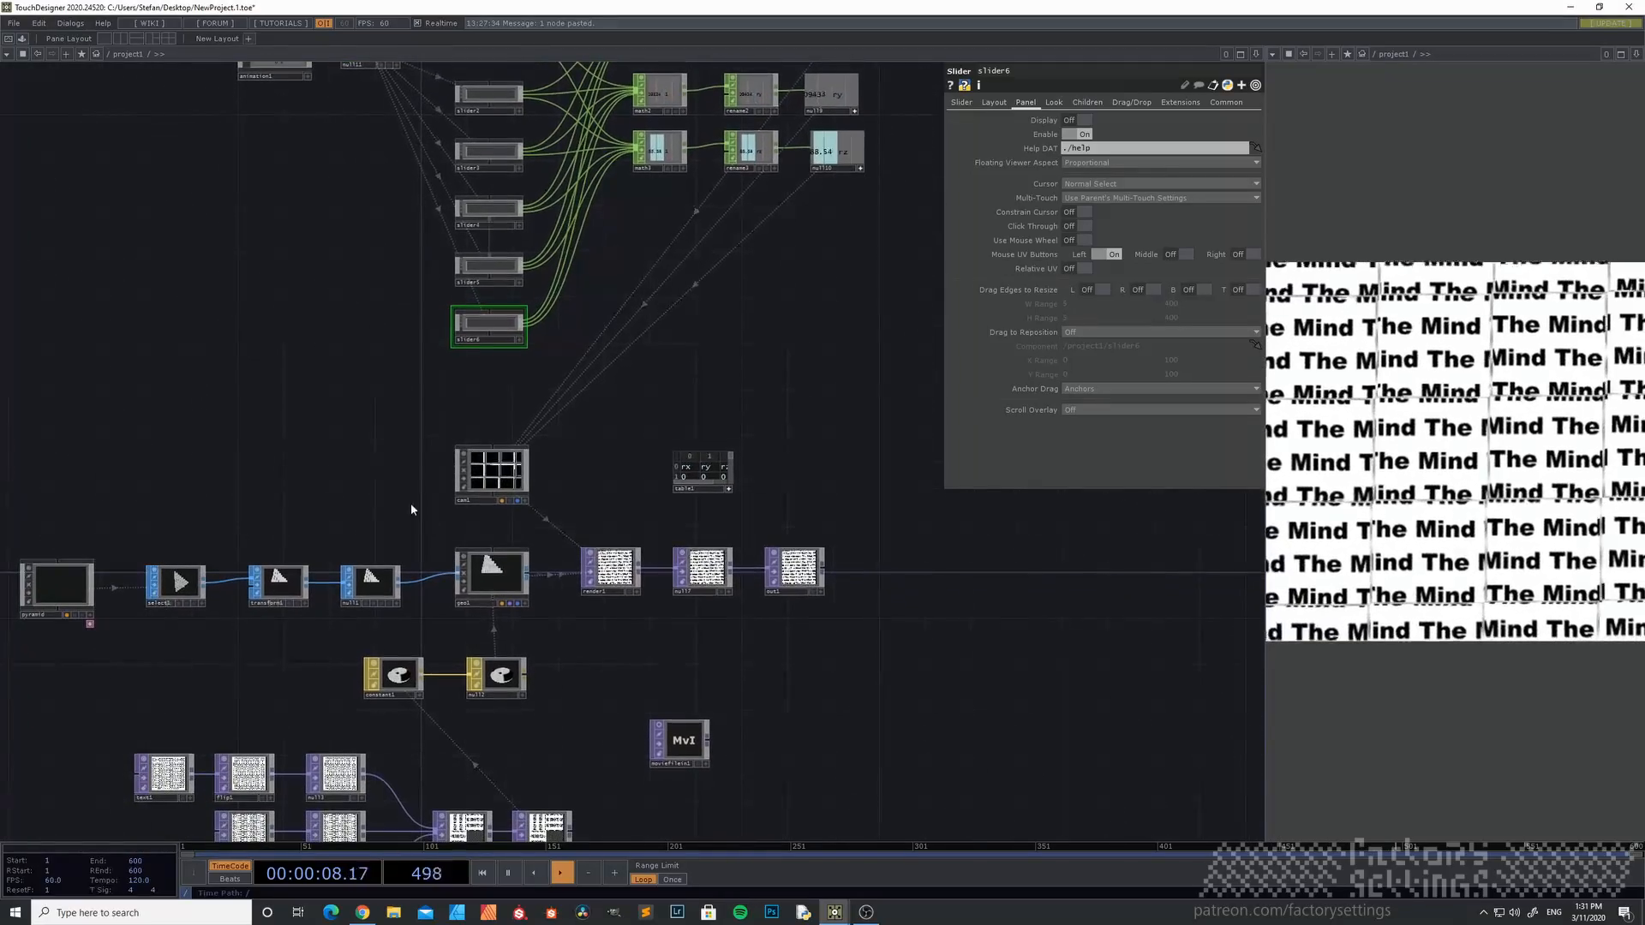
- Split the network pane top/bottom and display the Animation Editor in the new pane
left_click(1255, 54)
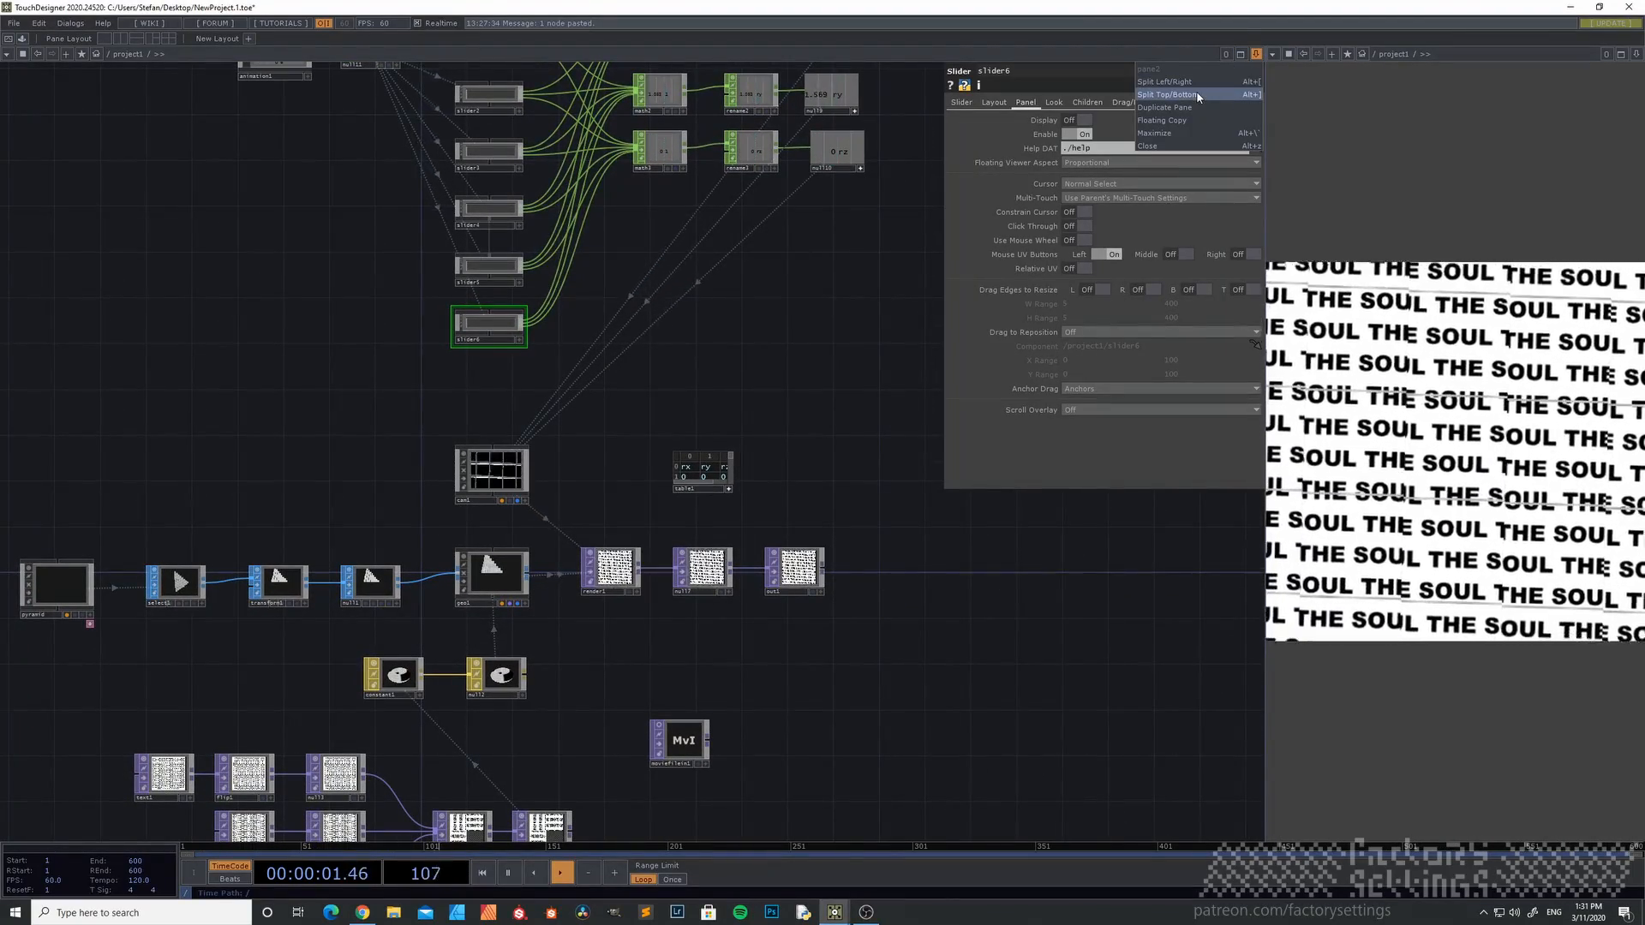
left_click(1202, 95)
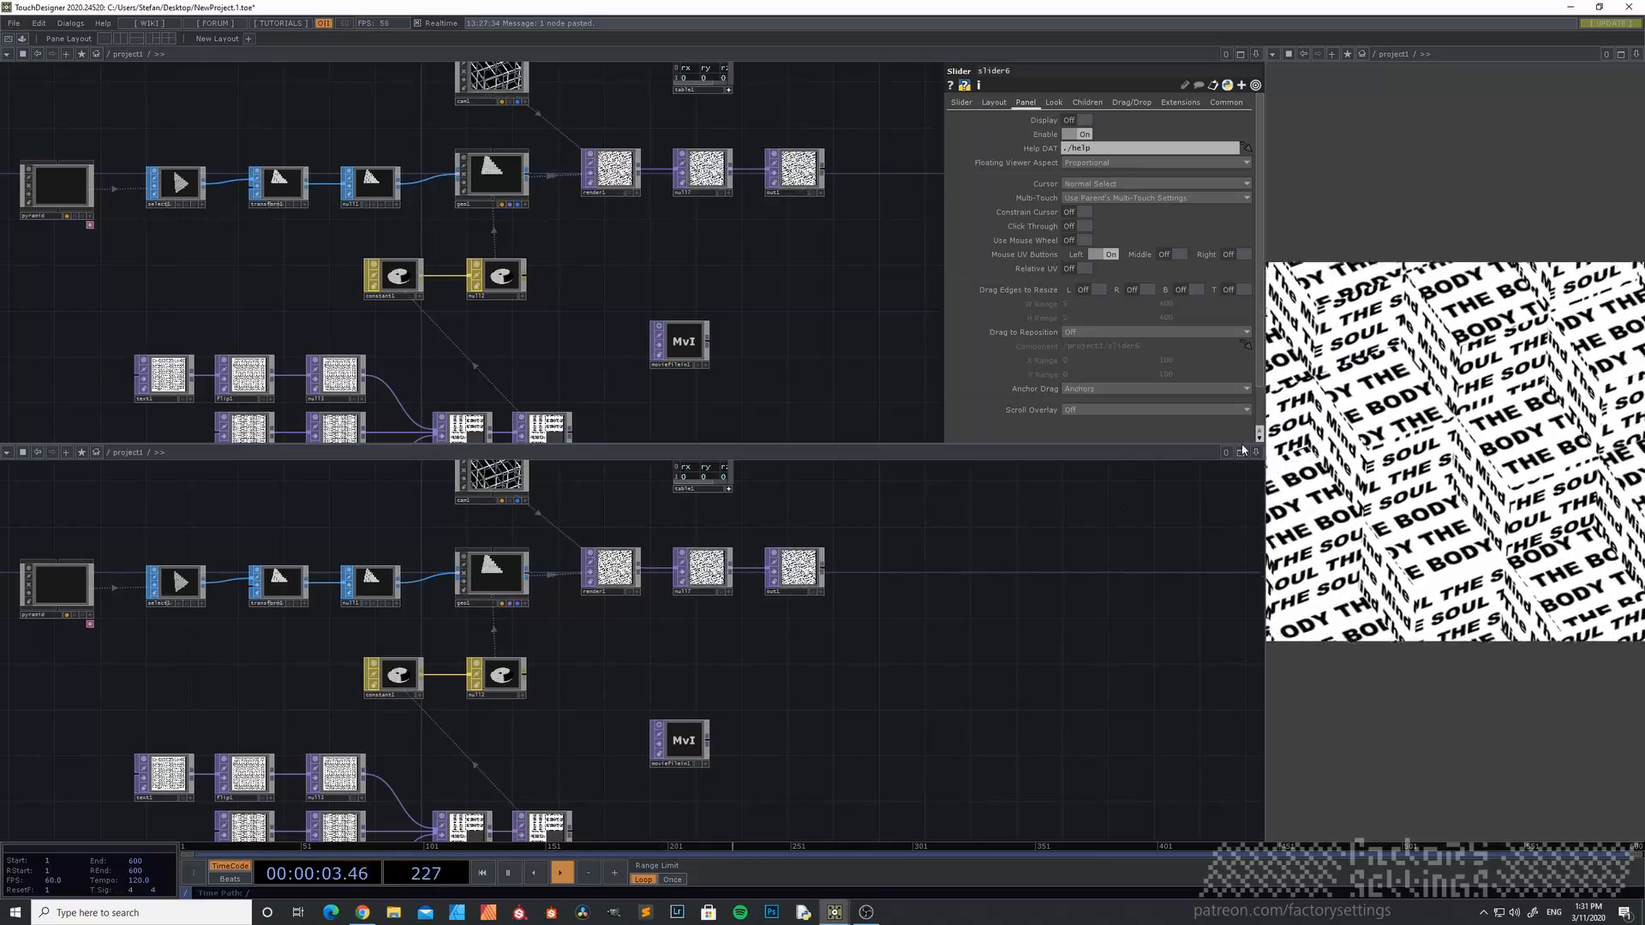
left_click(6, 452)
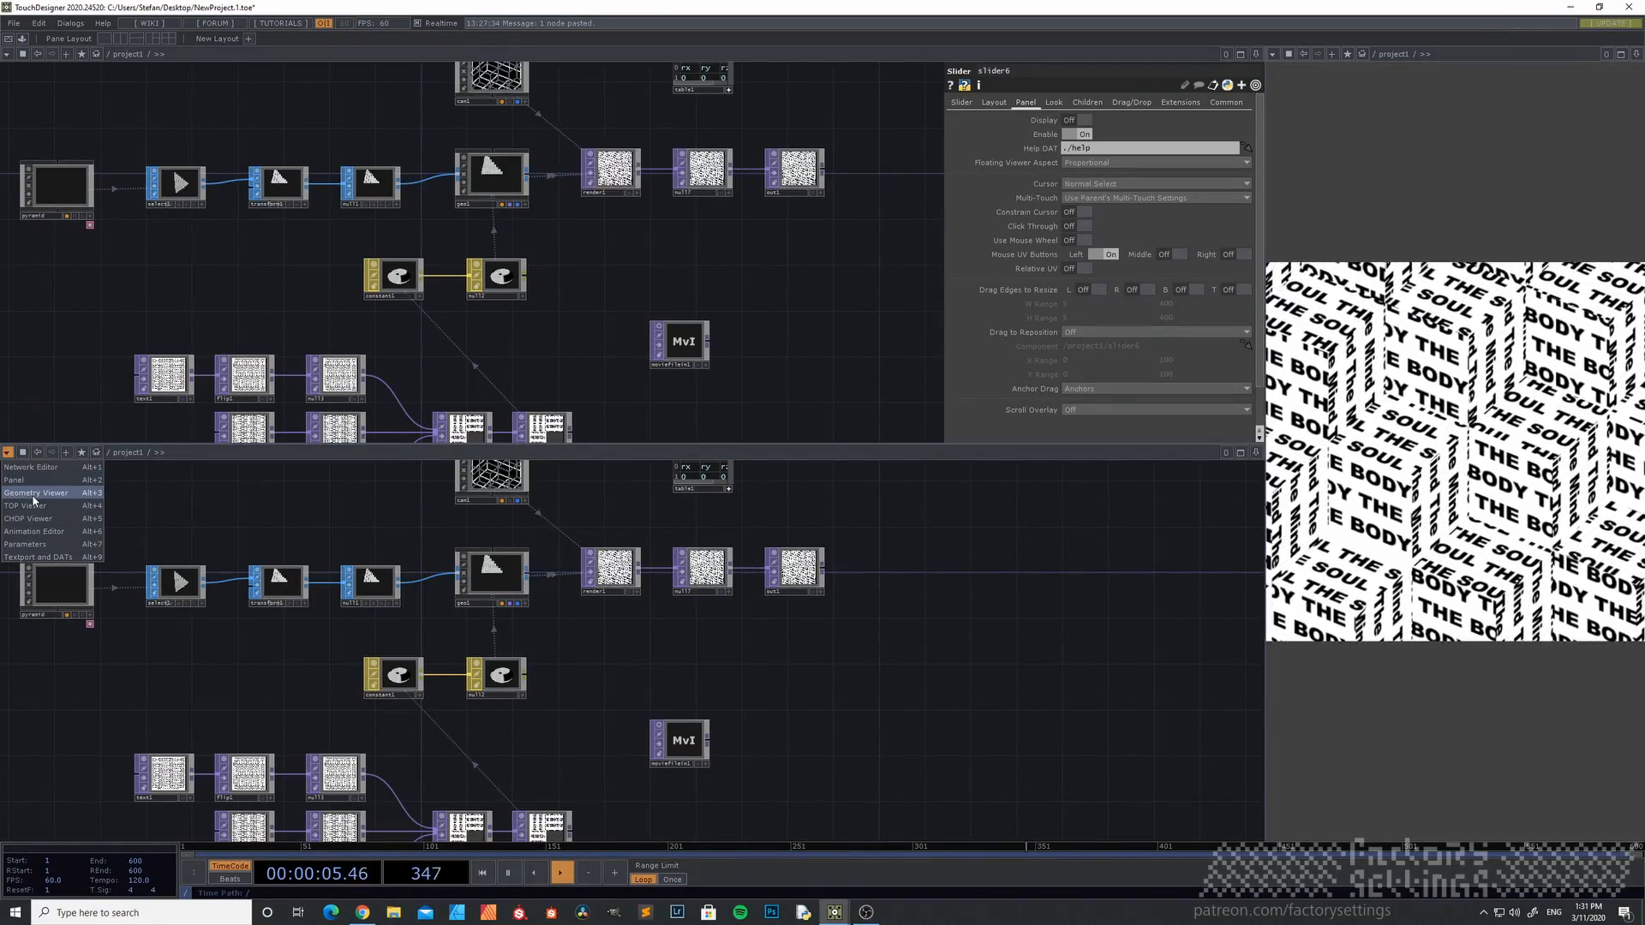
left_click(56, 532)
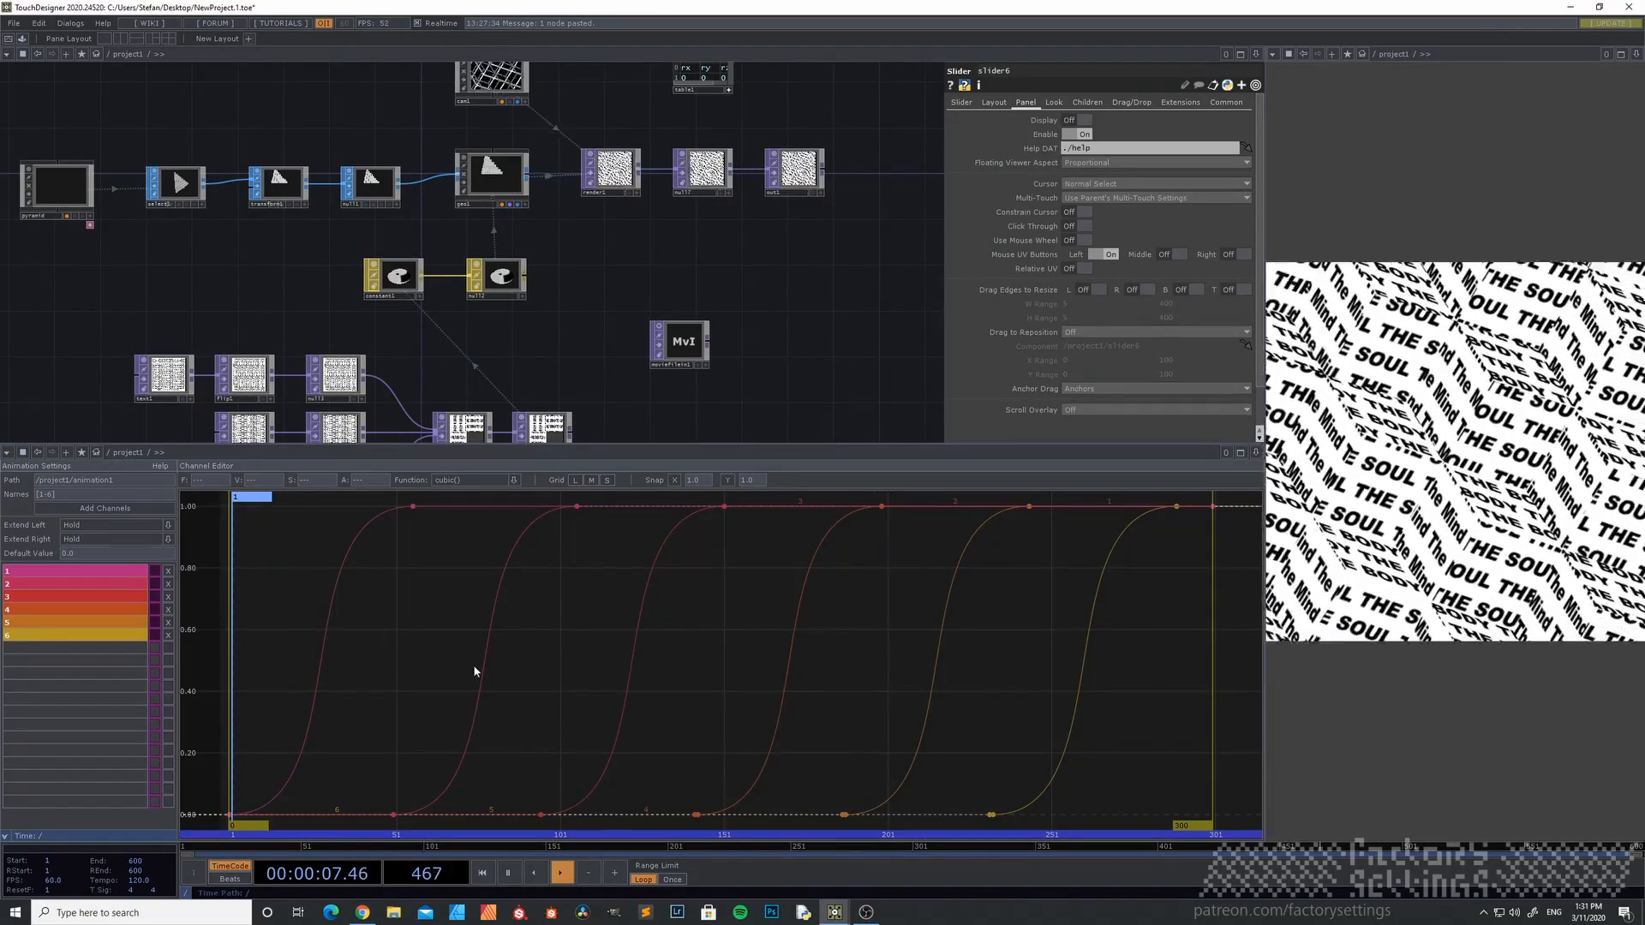
- Shift the rising curves of animation channels 2 and 3 a few frames earlier so each overlaps the preceding movement
left_click(574, 503)
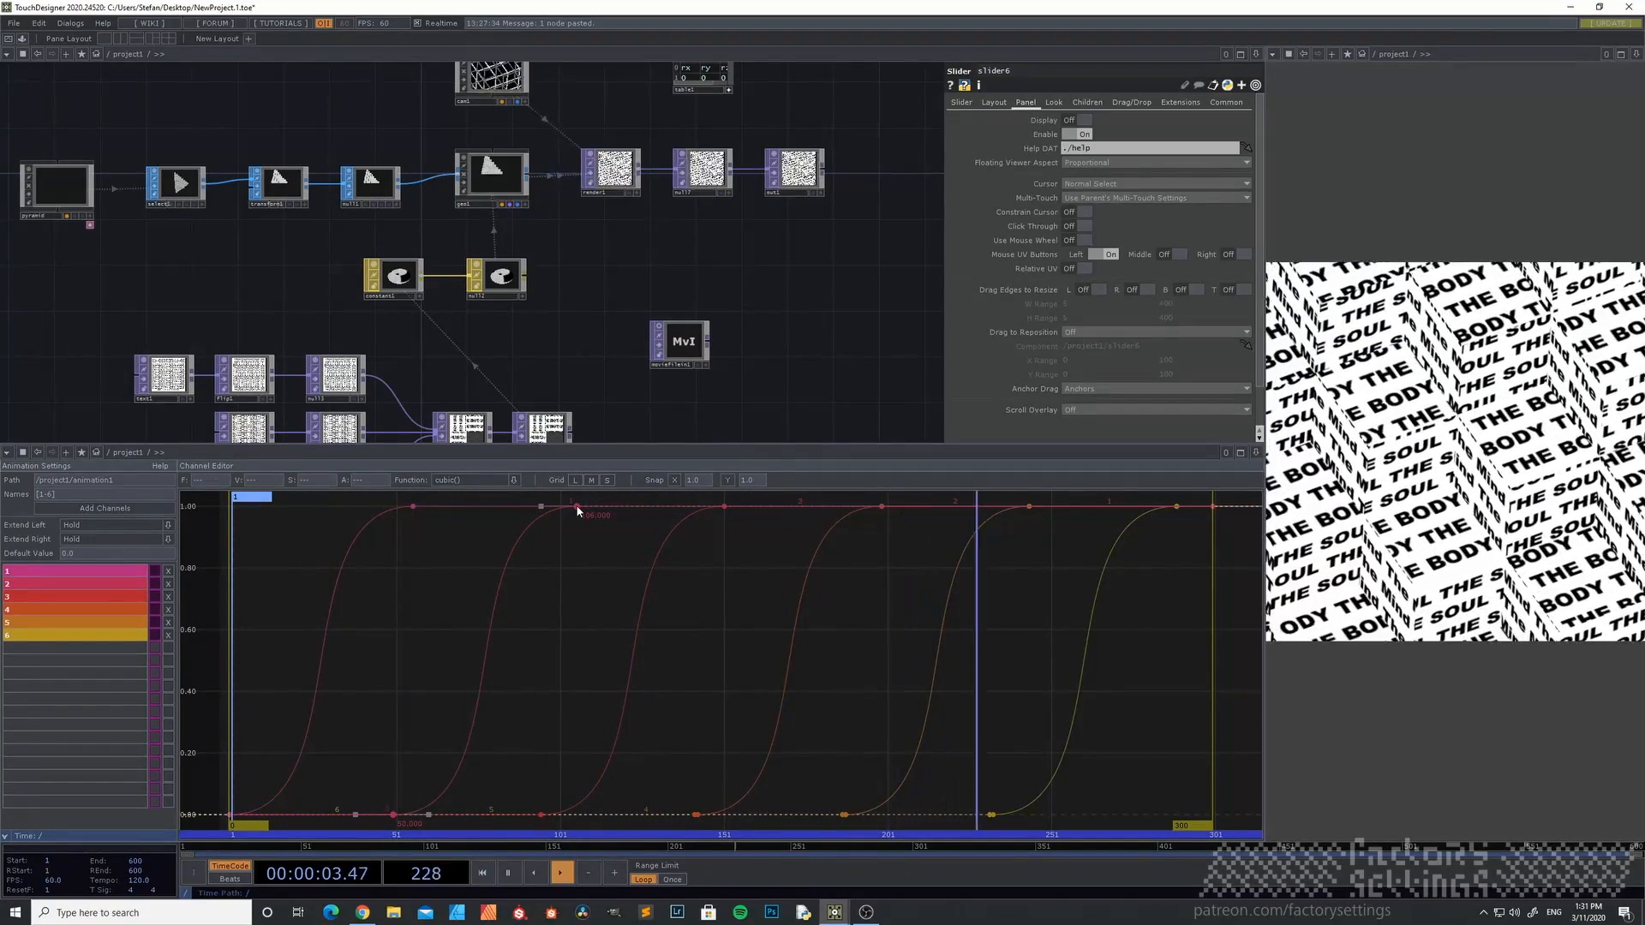
left_click_drag(572, 505, 564, 507)
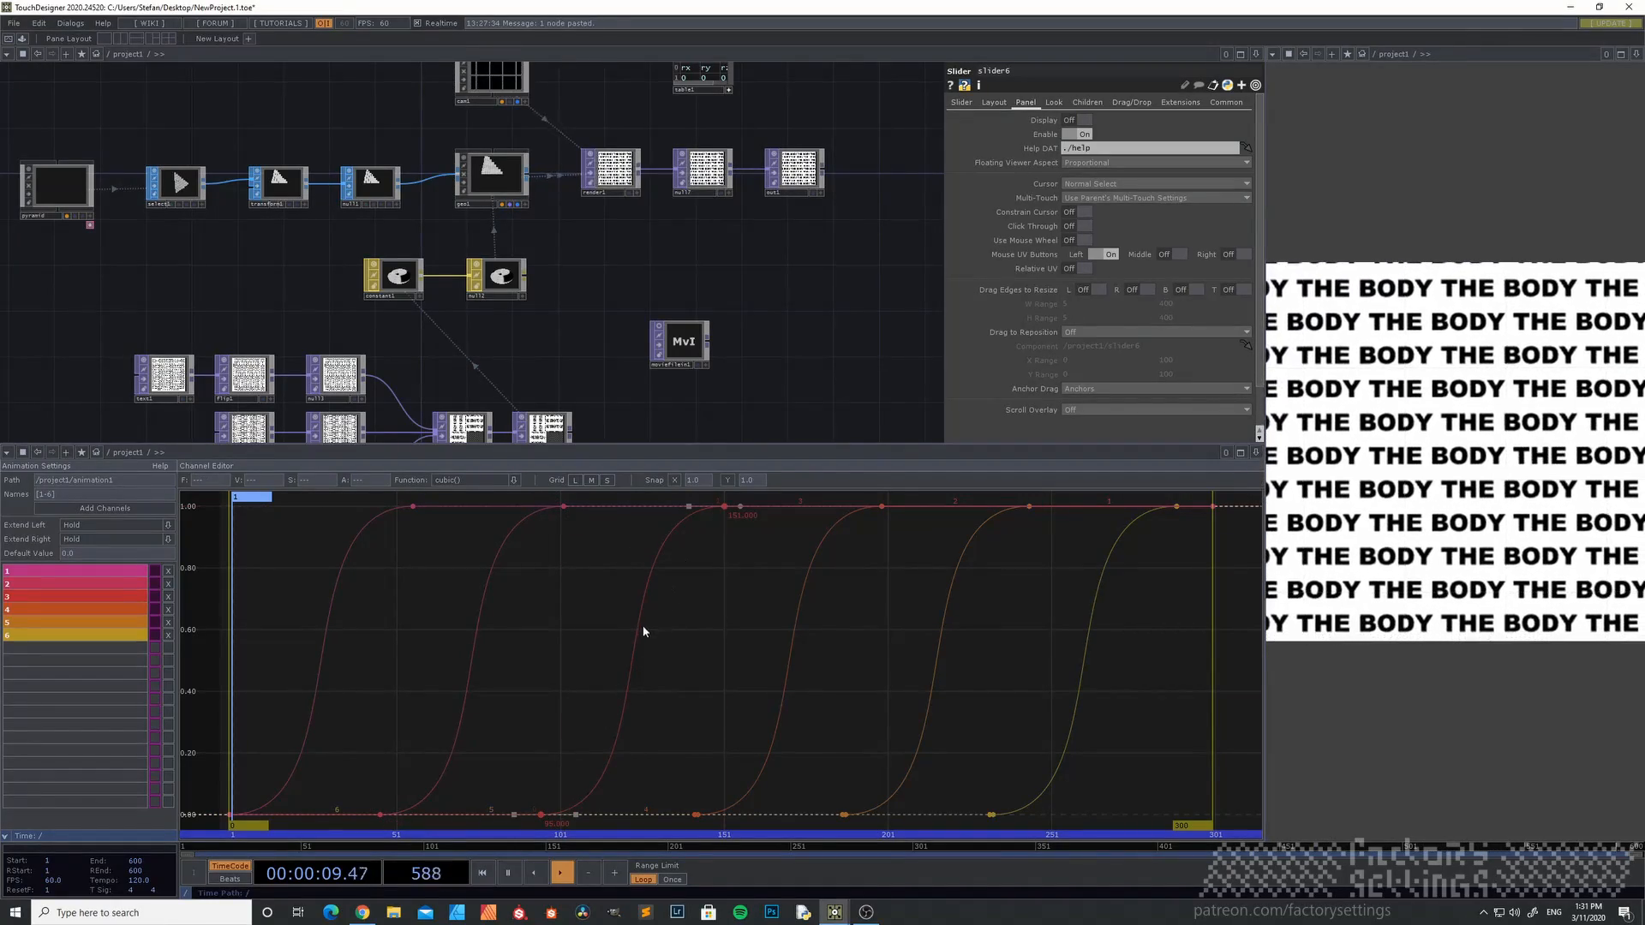
left_click_drag(723, 506, 716, 505)
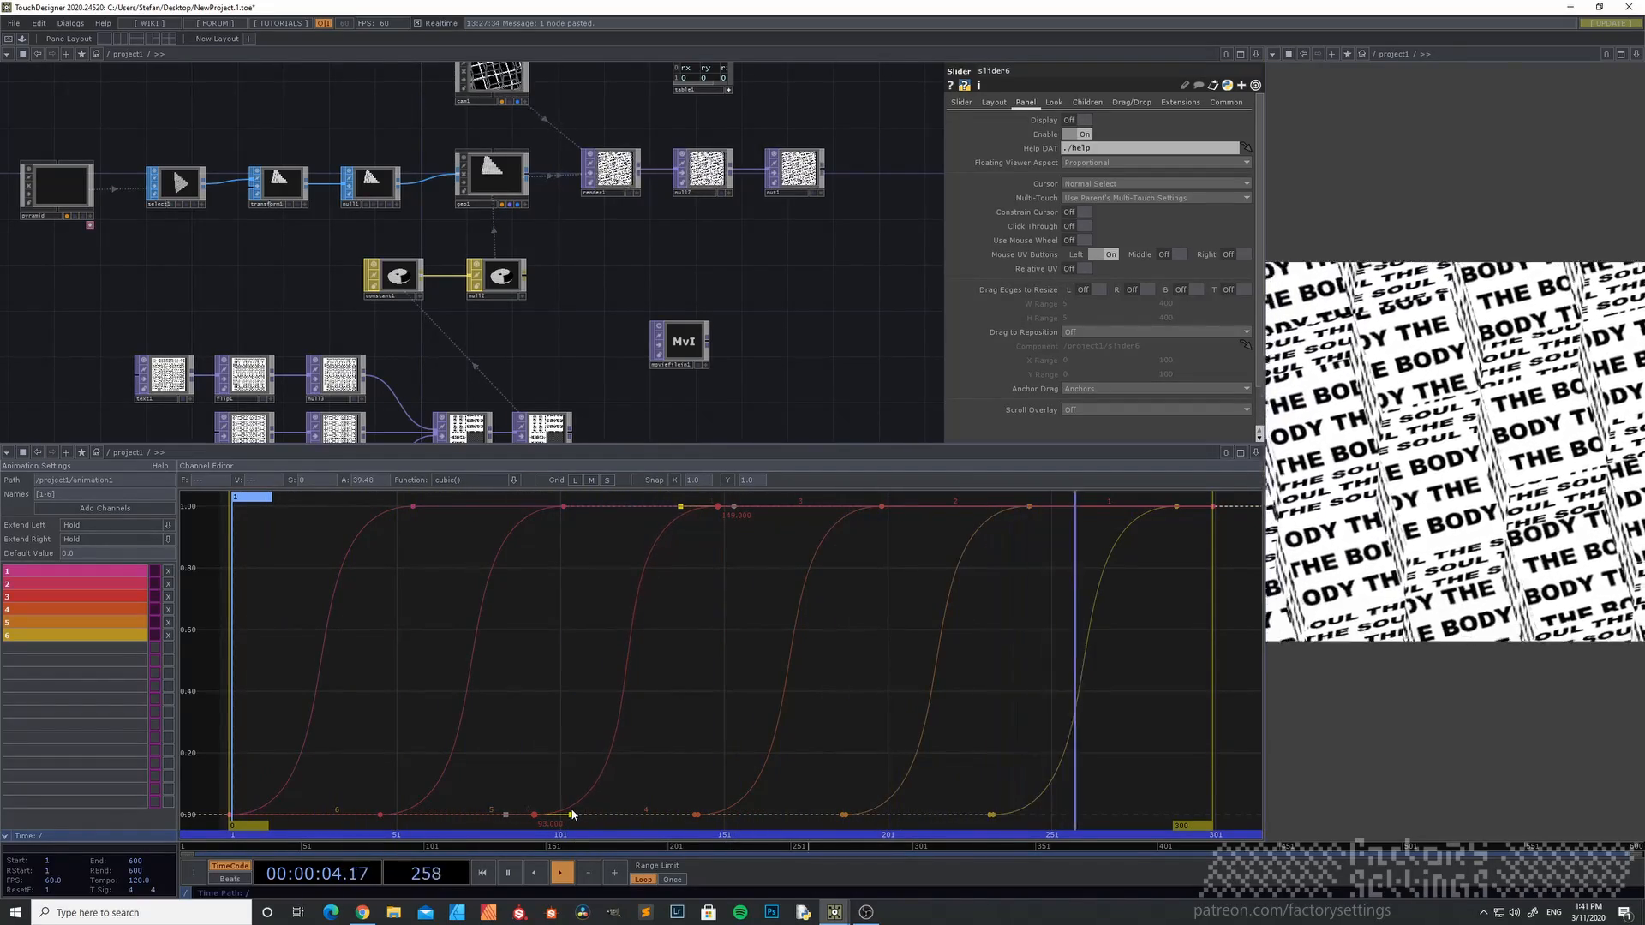
- Close the Animation Editor pane after the curve adjustments and return to the render1, null7 and out1 chain
left_click(1257, 455)
left_click(1194, 546)
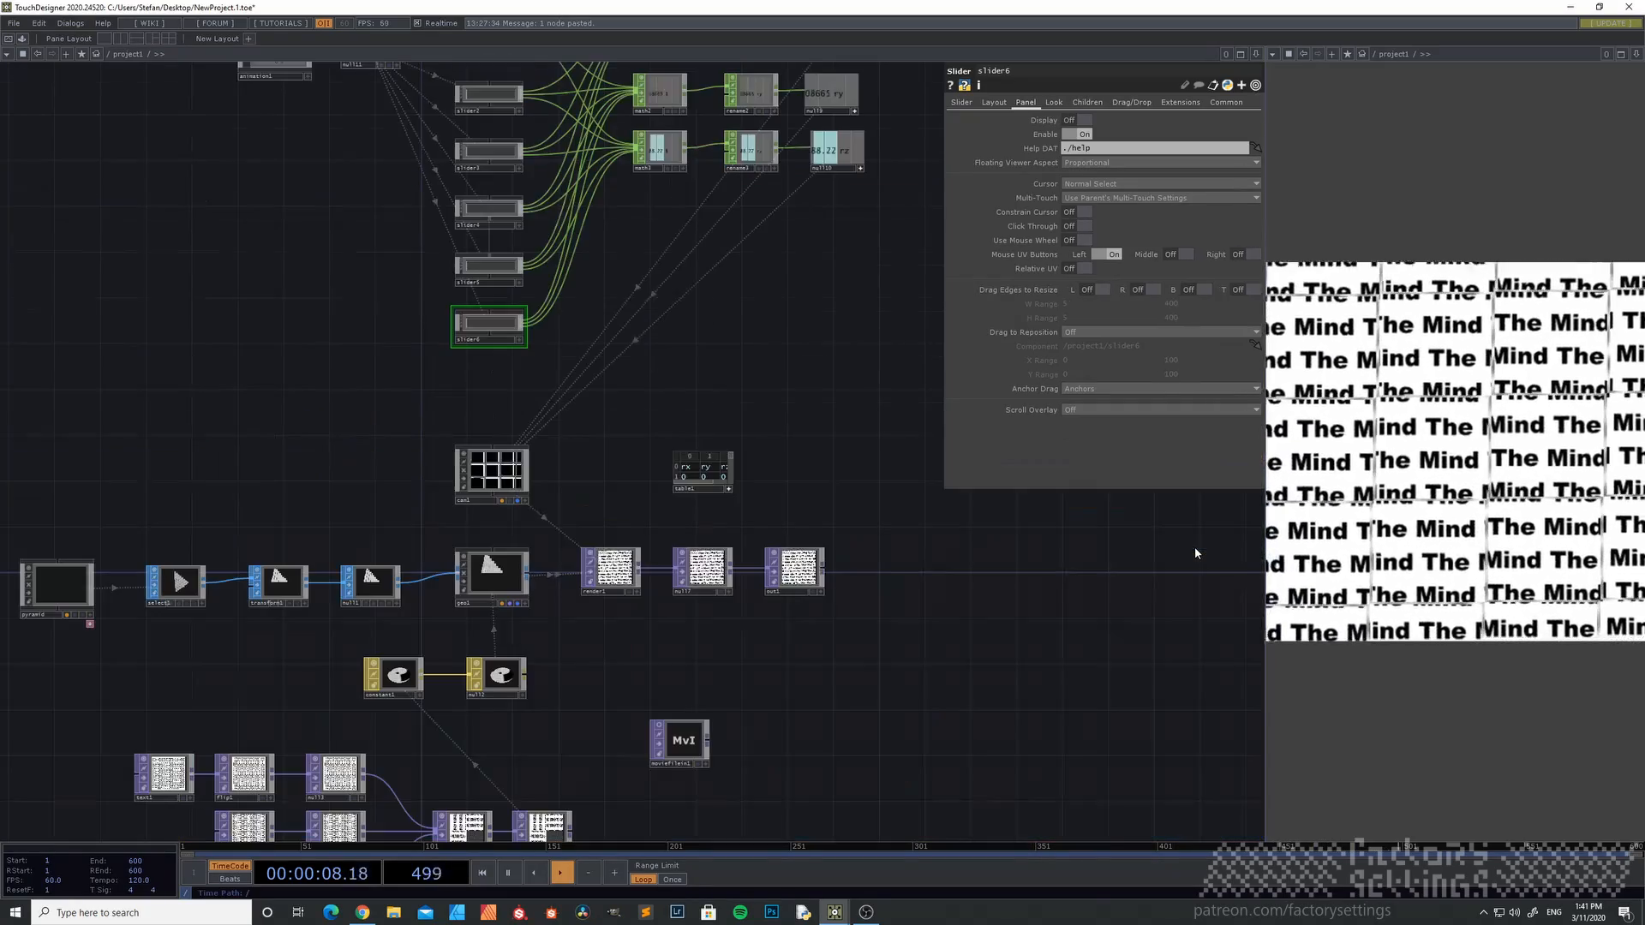
left_click_drag(841, 710, 878, 615)
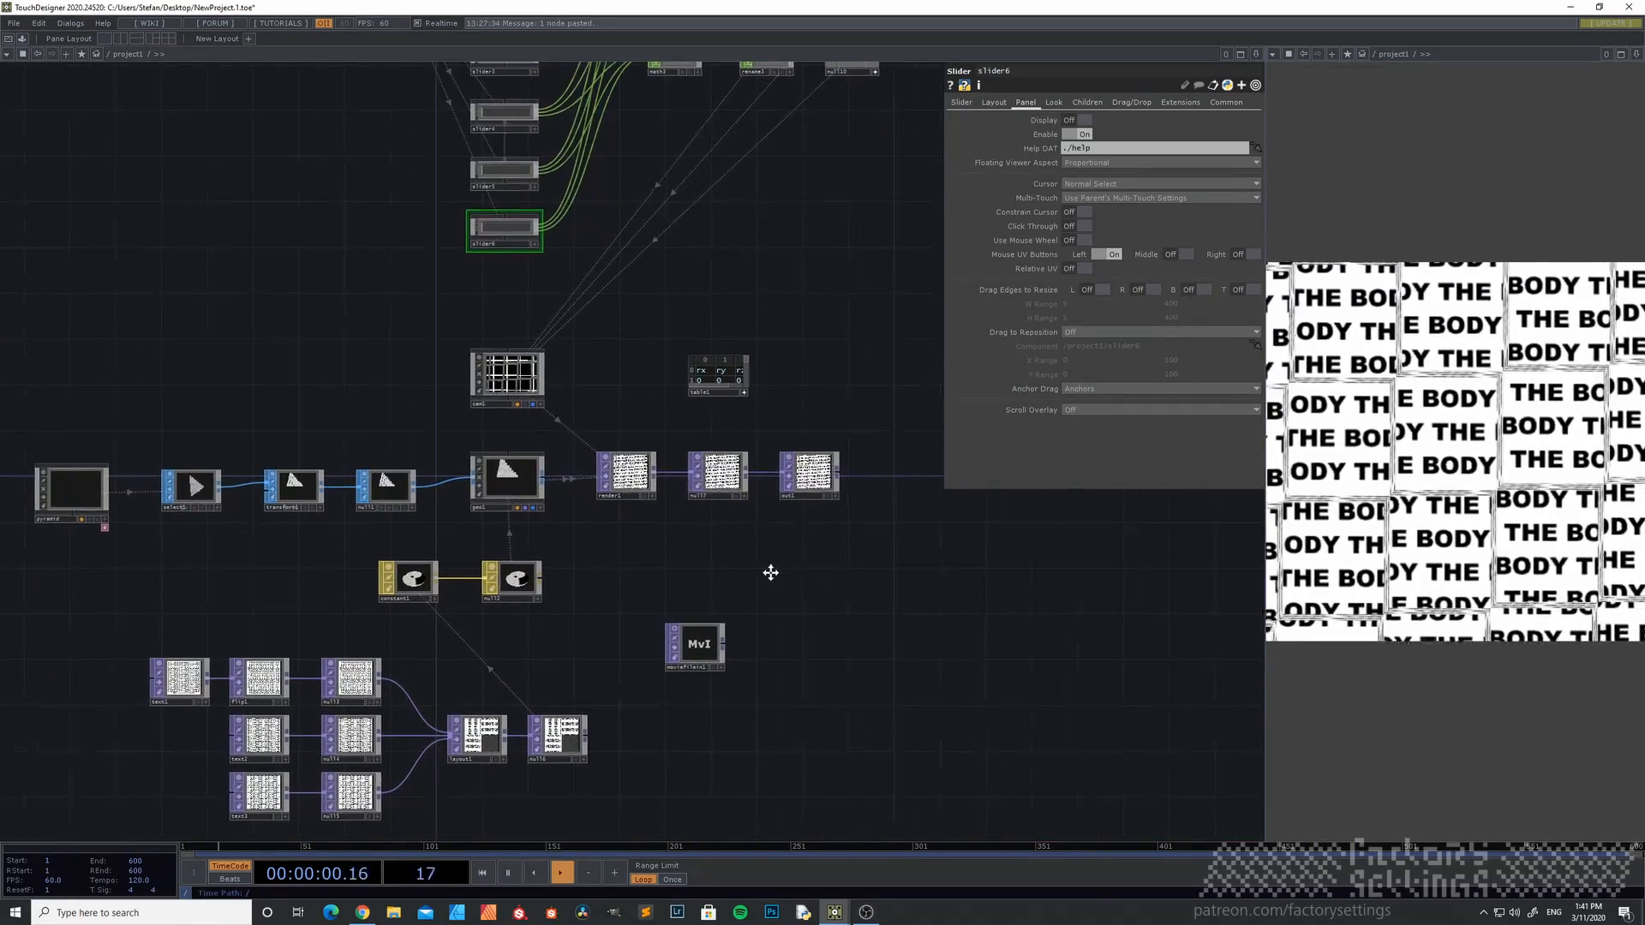
scroll(848, 493, "up", 8)
scroll(687, 673, "down", 6)
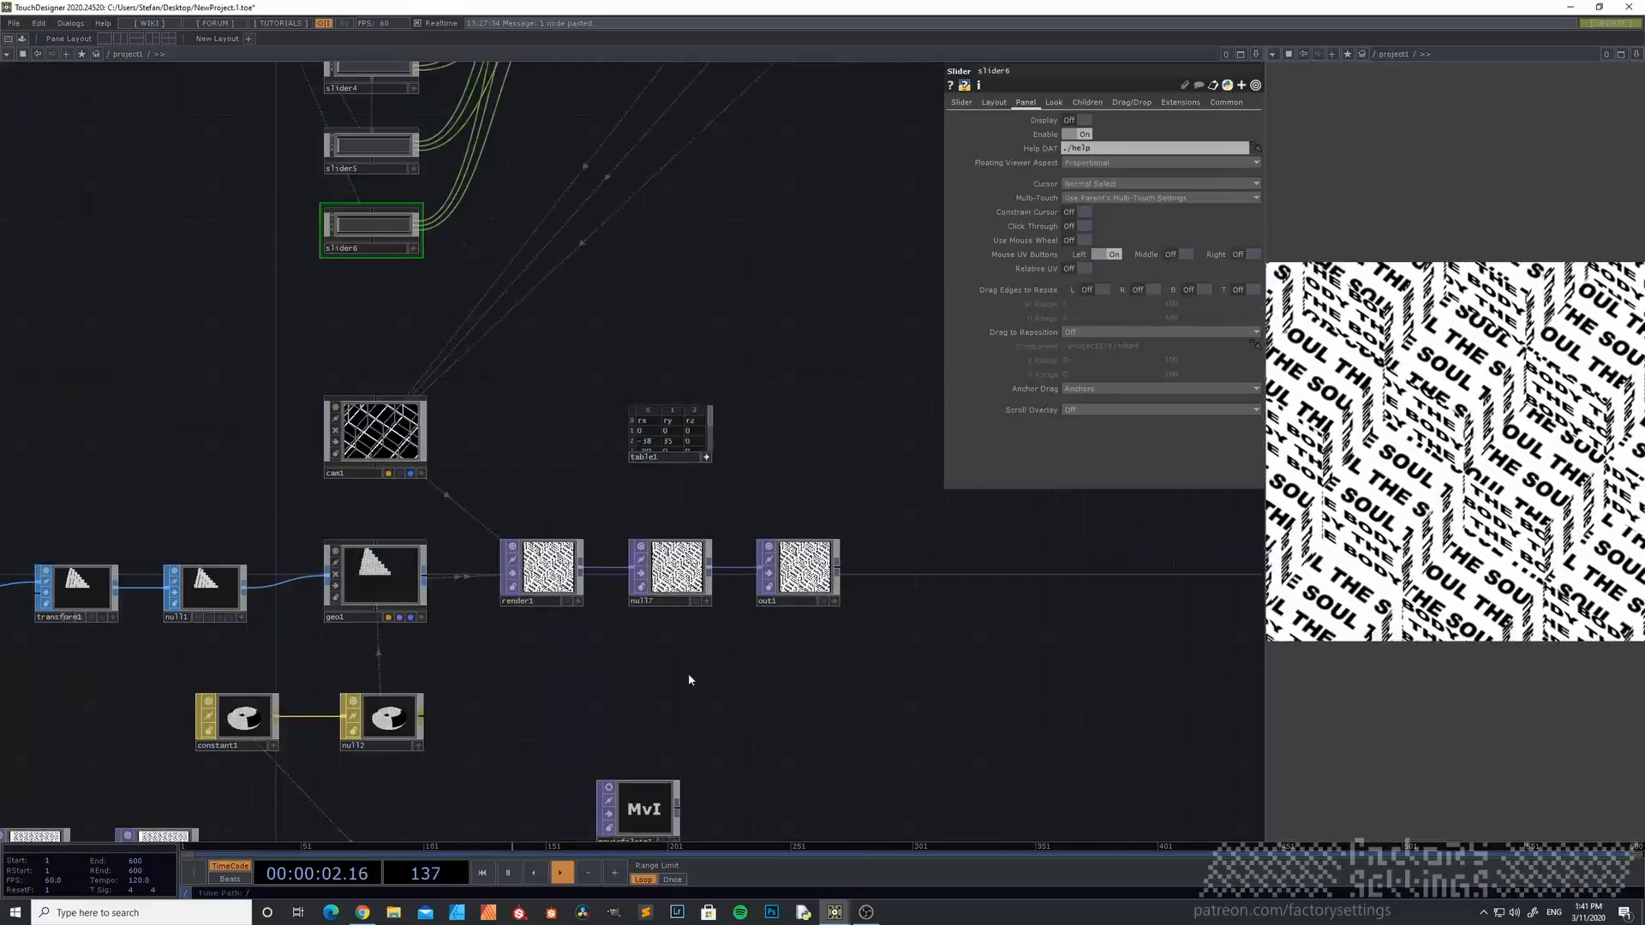
left_click_drag(687, 673, 772, 646)
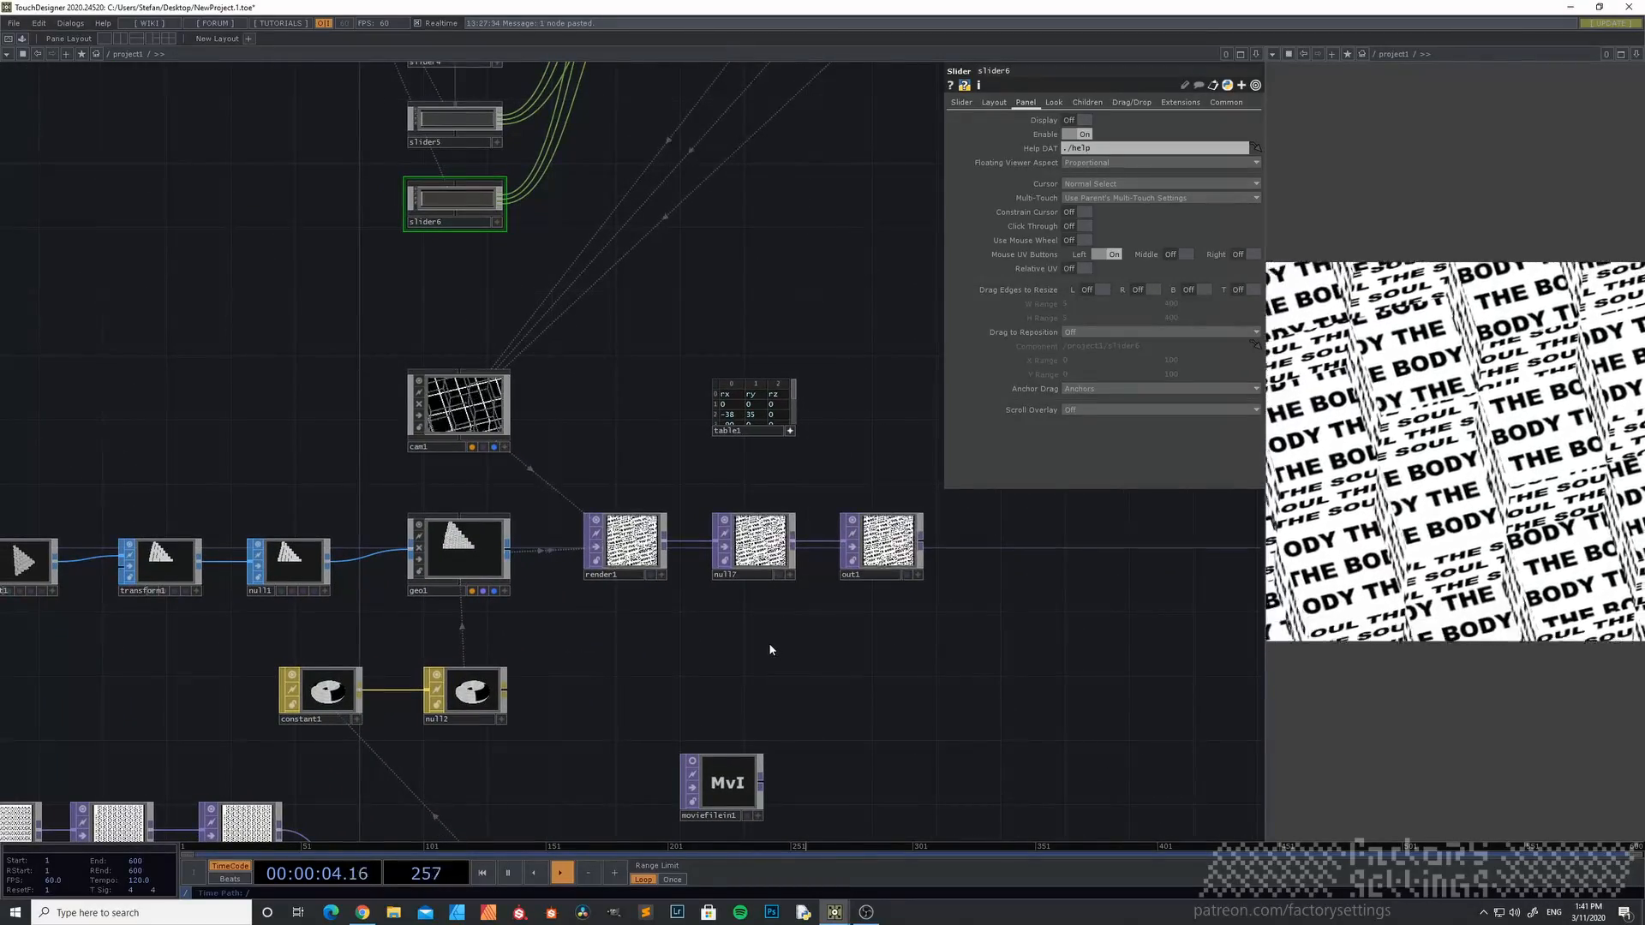